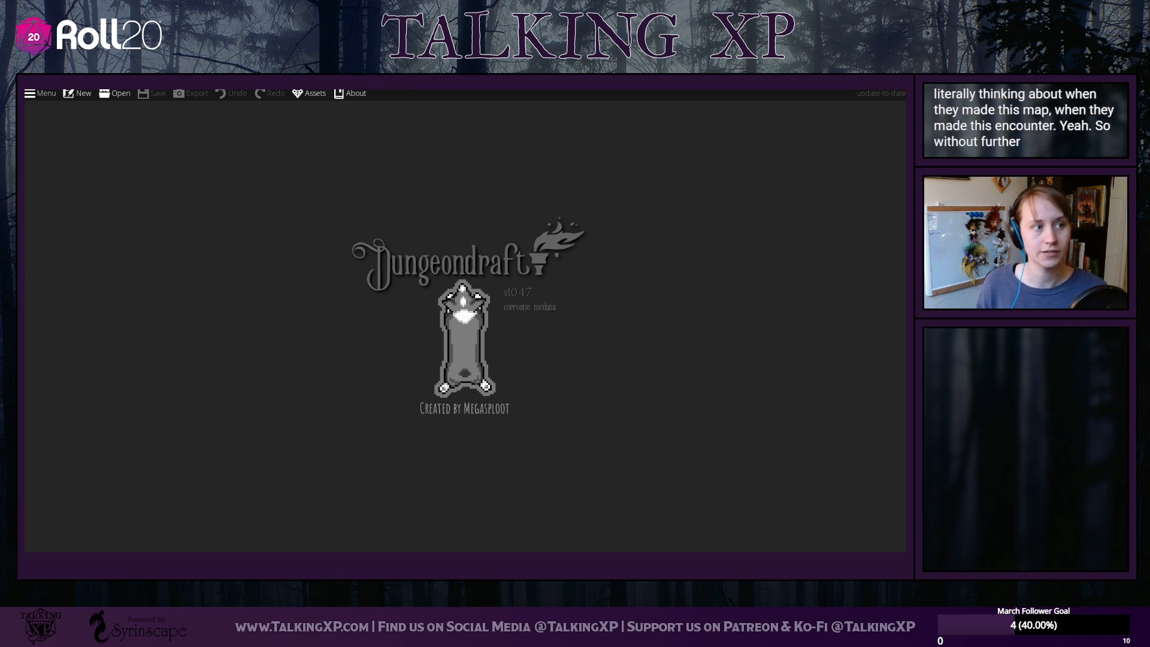
Create a new map 40 tiles wide and 30 tiles high, without the map wizard
click(77, 93)
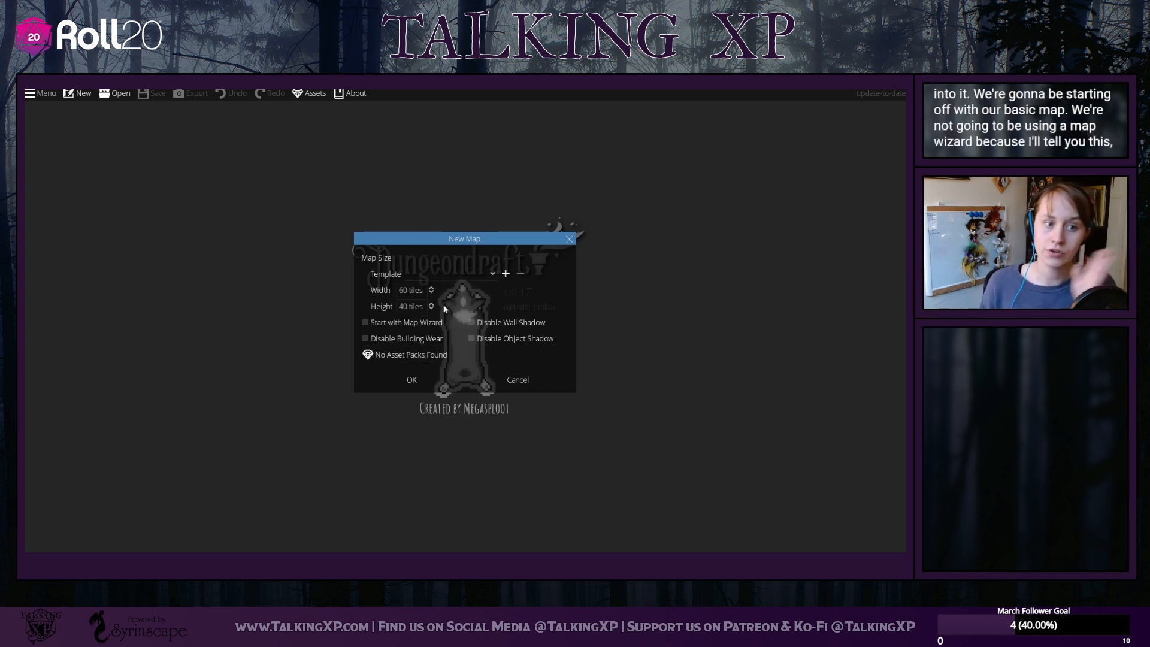
click(400, 290)
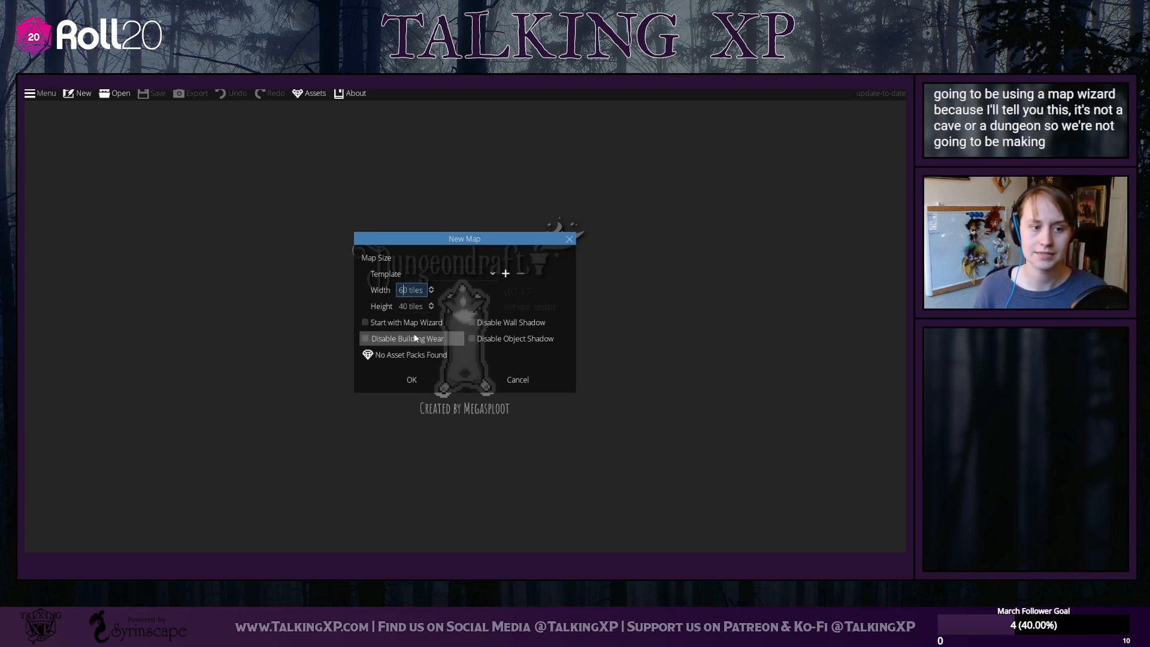
double_click(404, 290)
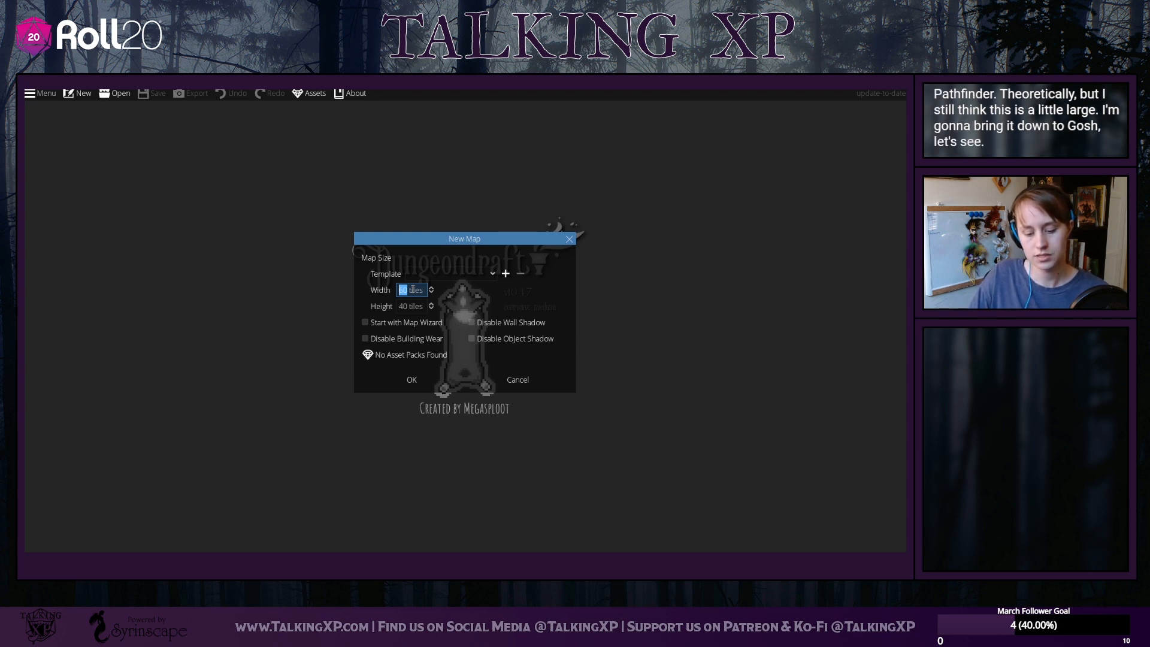
key(Tab)
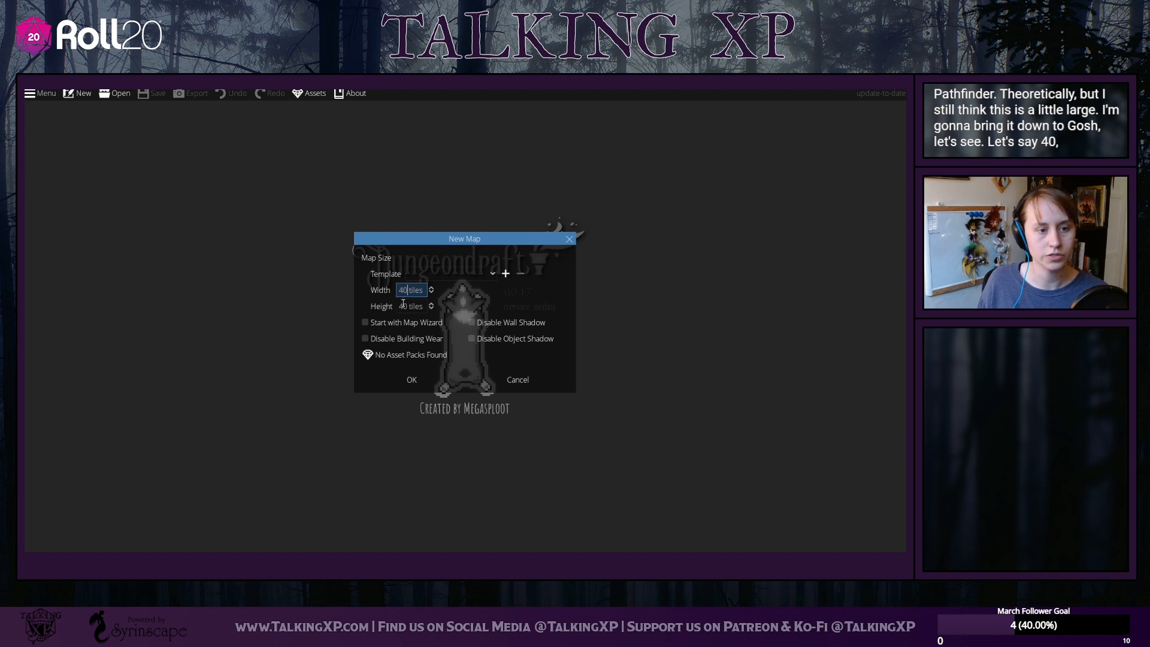
key(Delete)
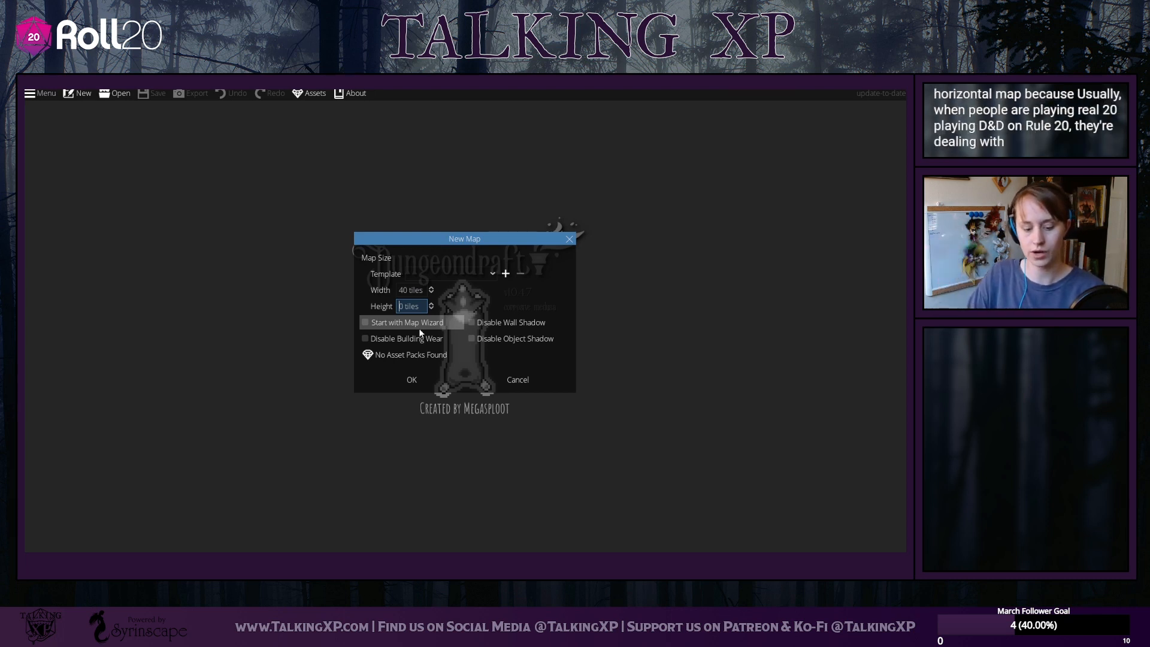
key(Delete)
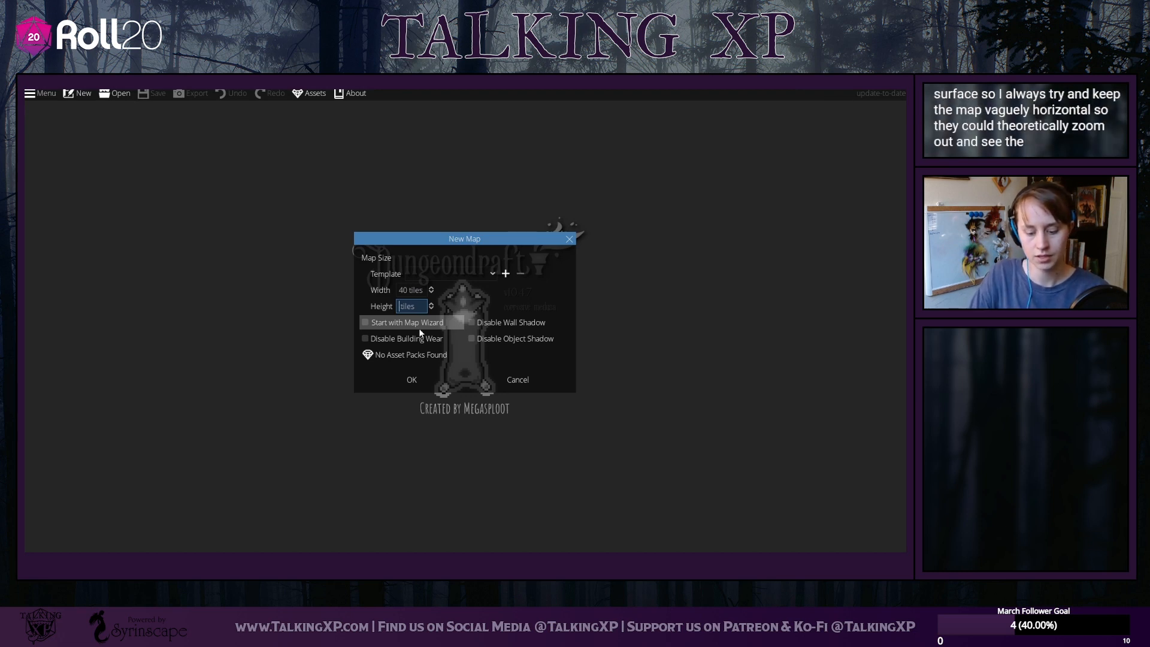
text(30)
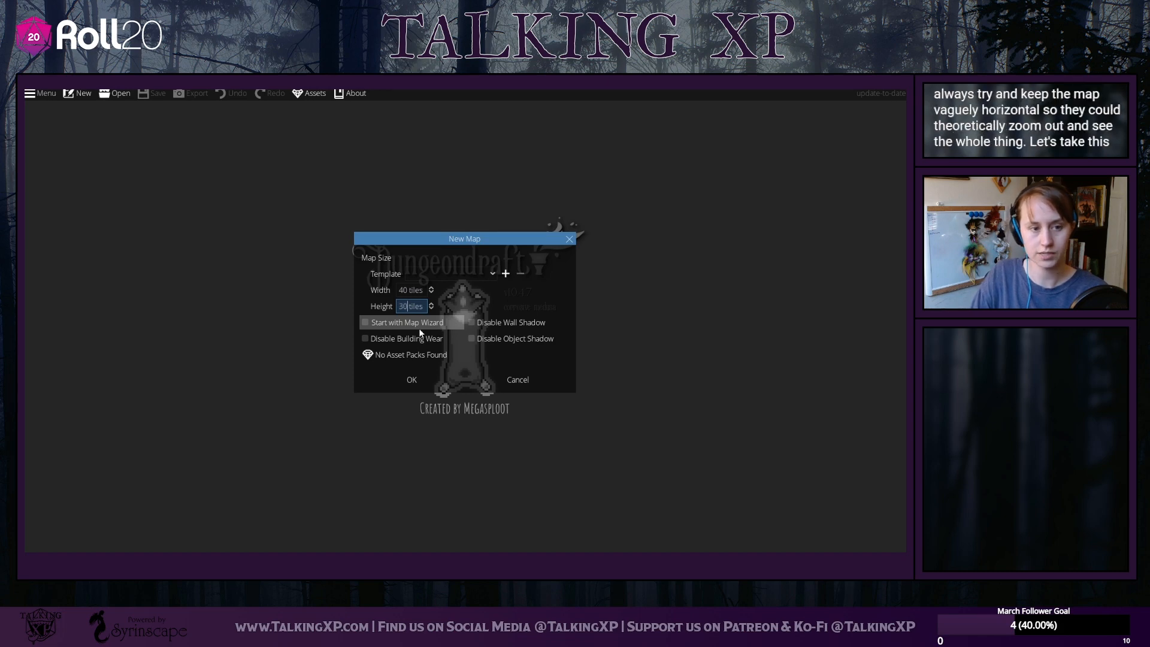
click(412, 380)
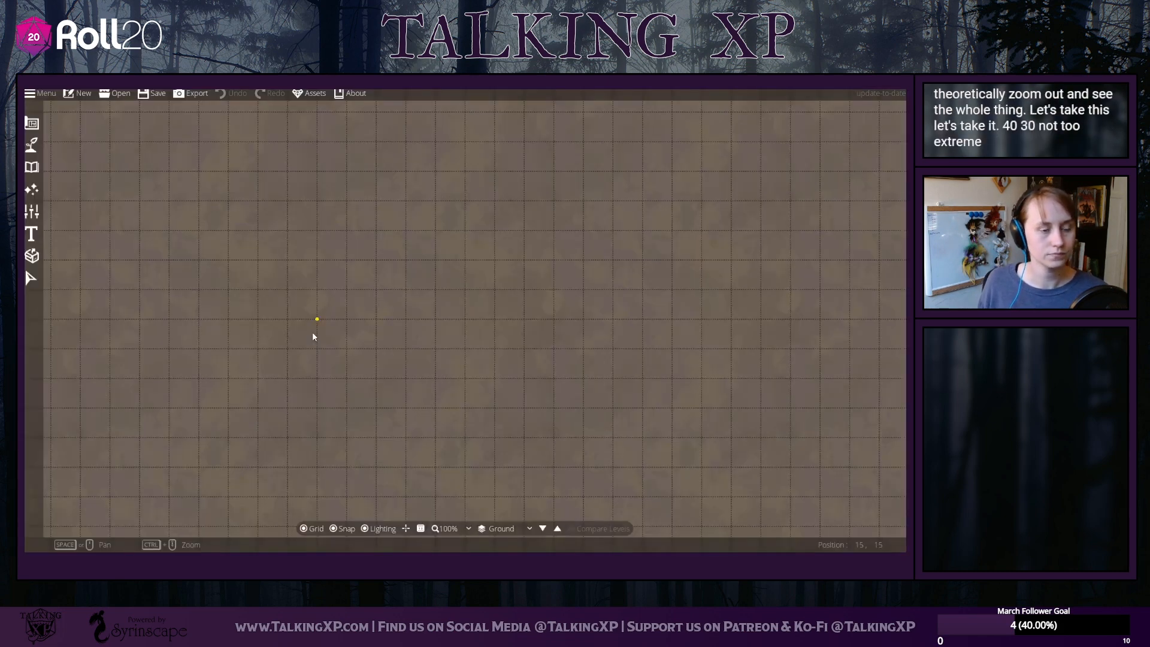
Measure the map's full height and then its width across the grid
click(468, 527)
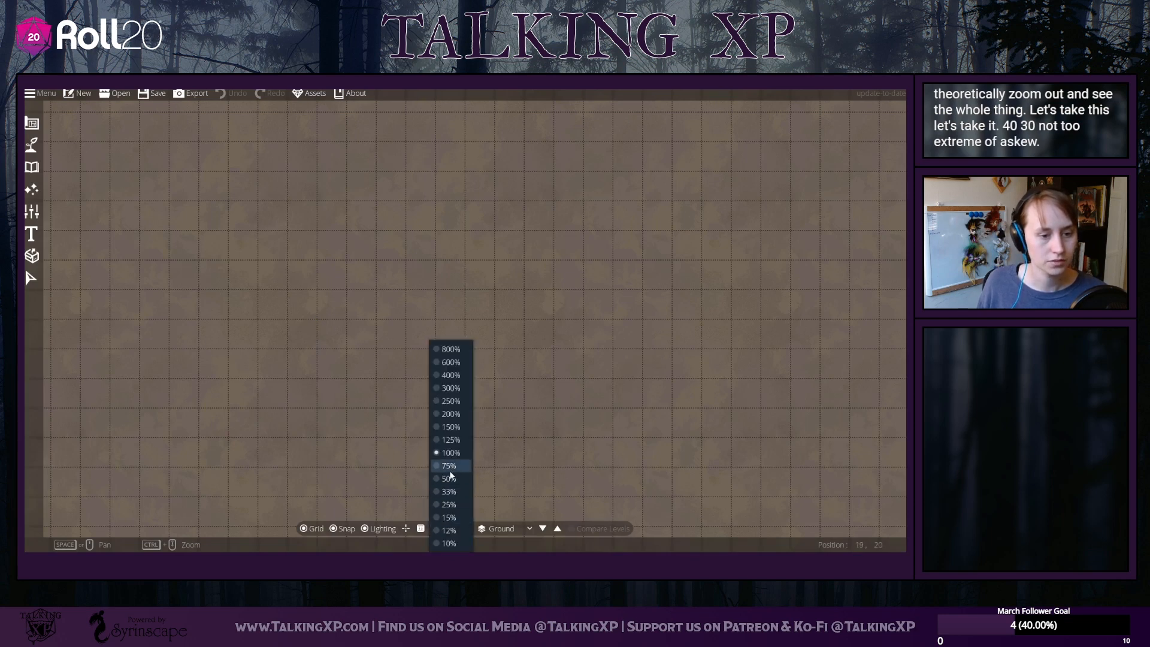
click(451, 482)
click(449, 528)
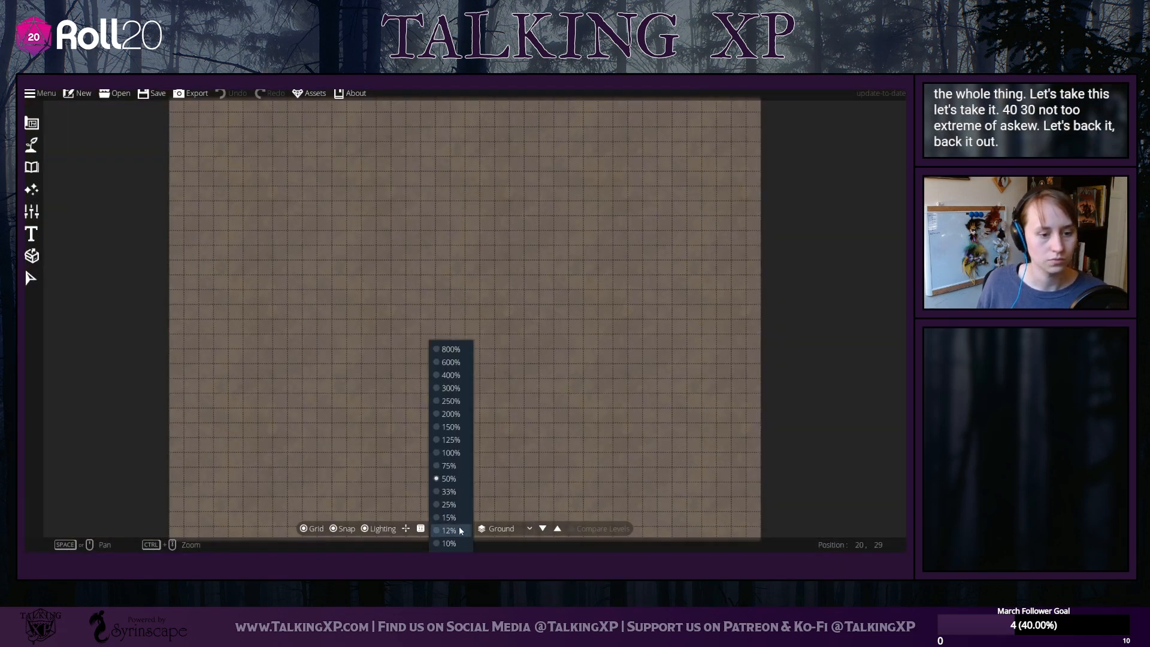
click(453, 495)
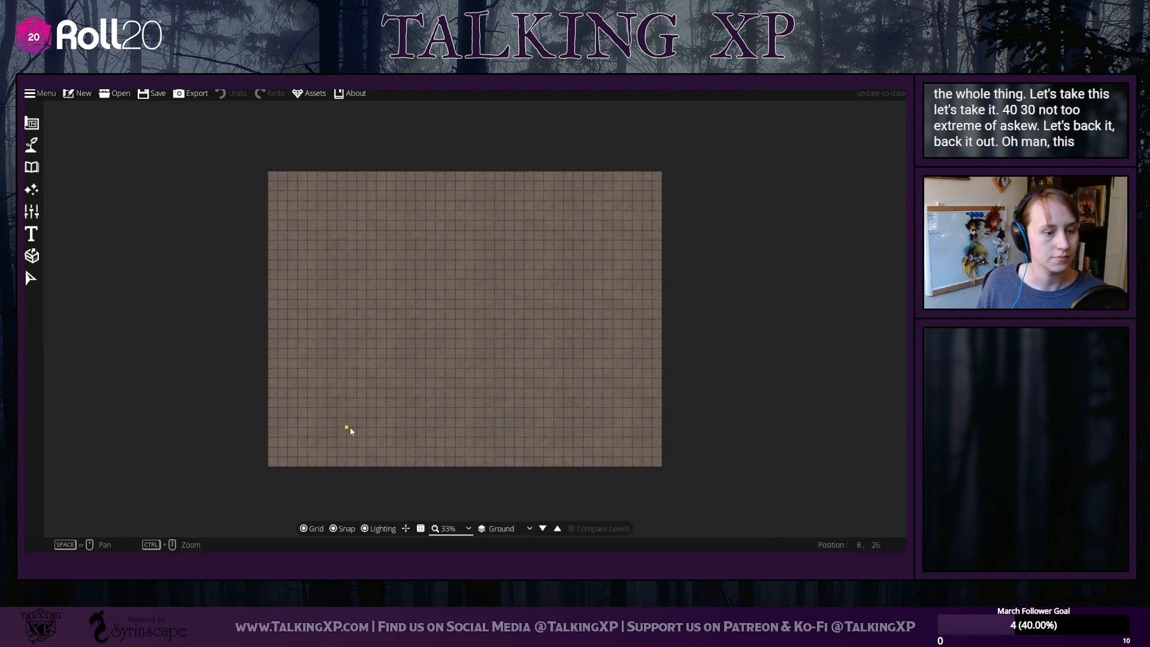
click(421, 529)
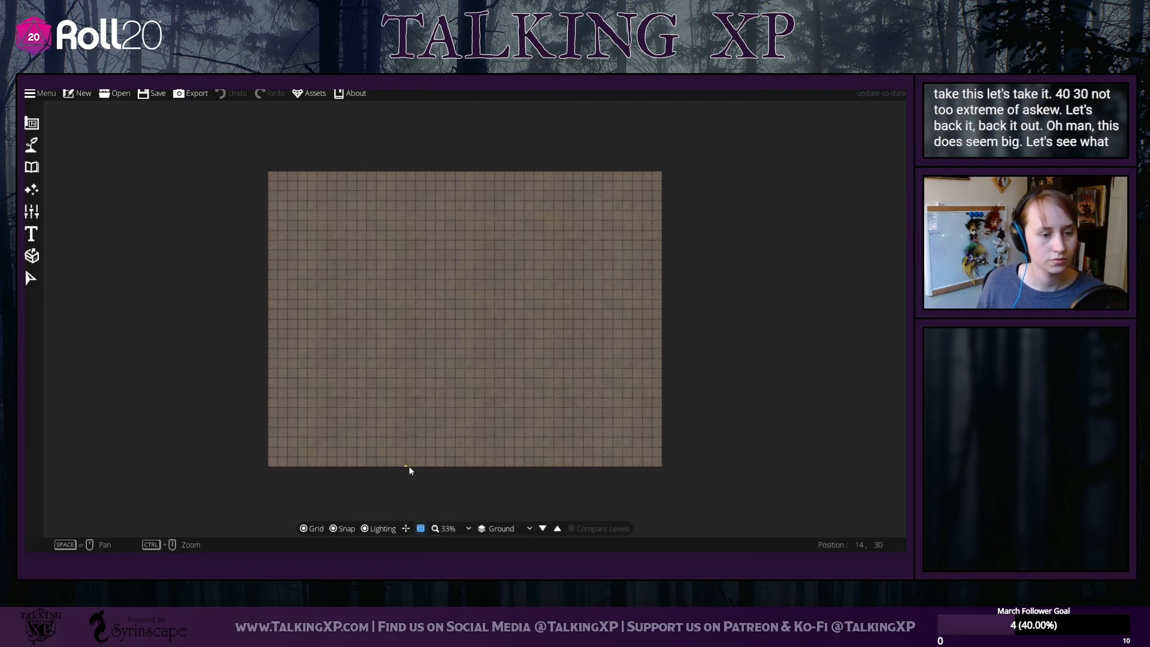
drag(411, 467, 418, 175)
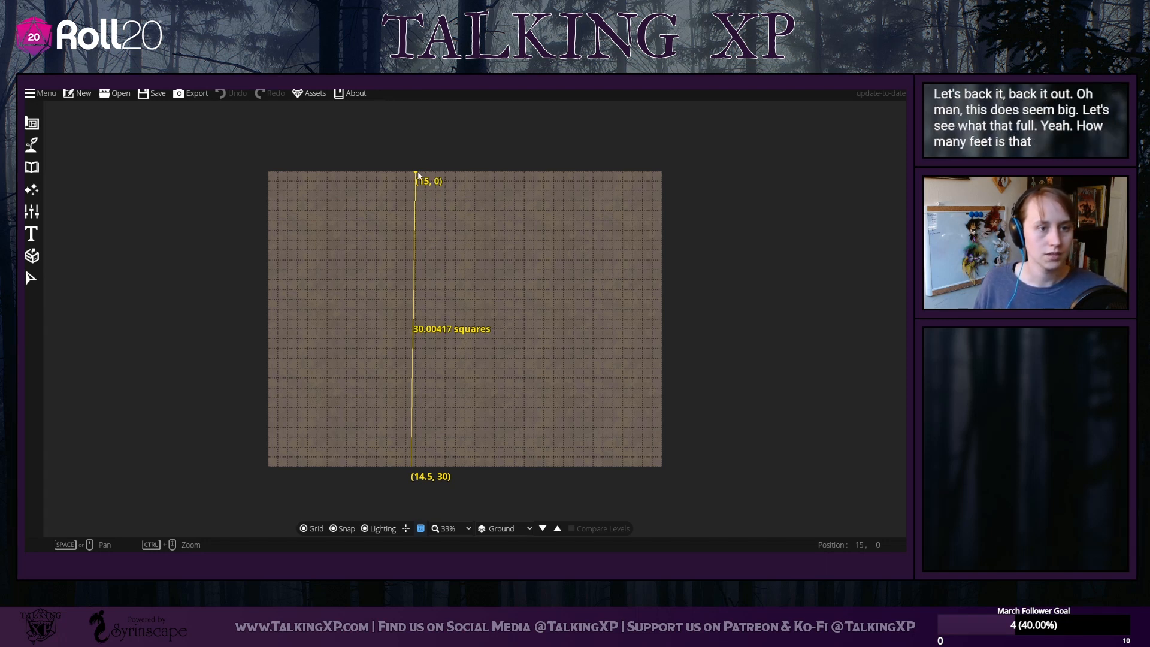
drag(412, 176, 416, 177)
drag(270, 309, 611, 308)
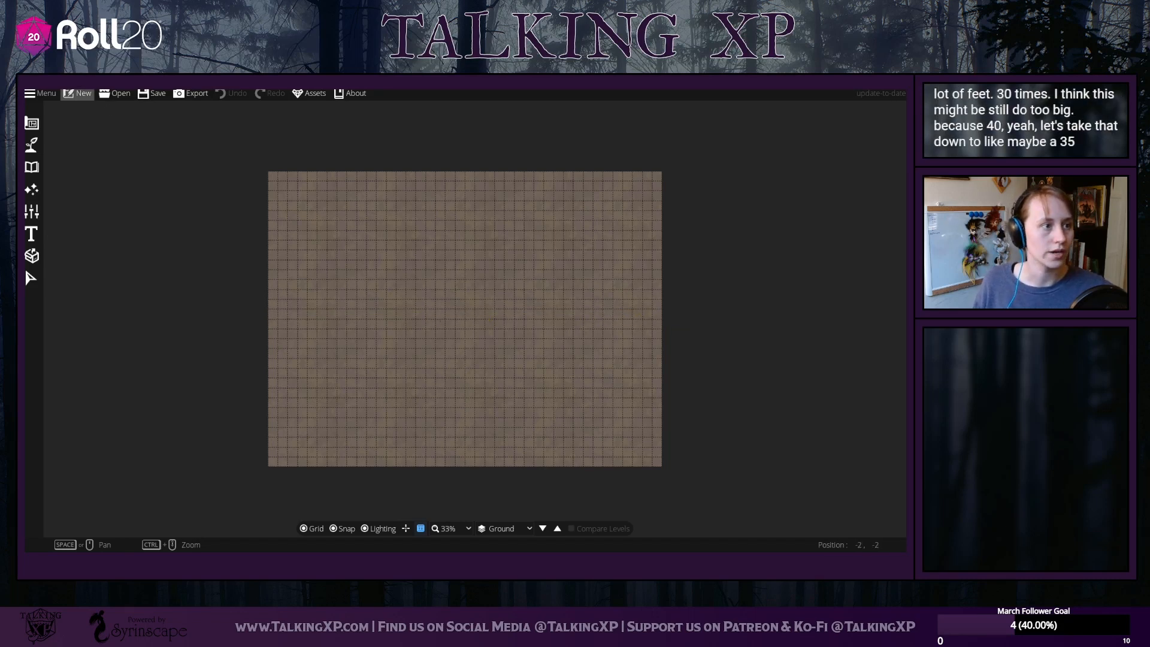
Crop the map with a size change of -10 tiles on both its left and bottom edges
click(39, 93)
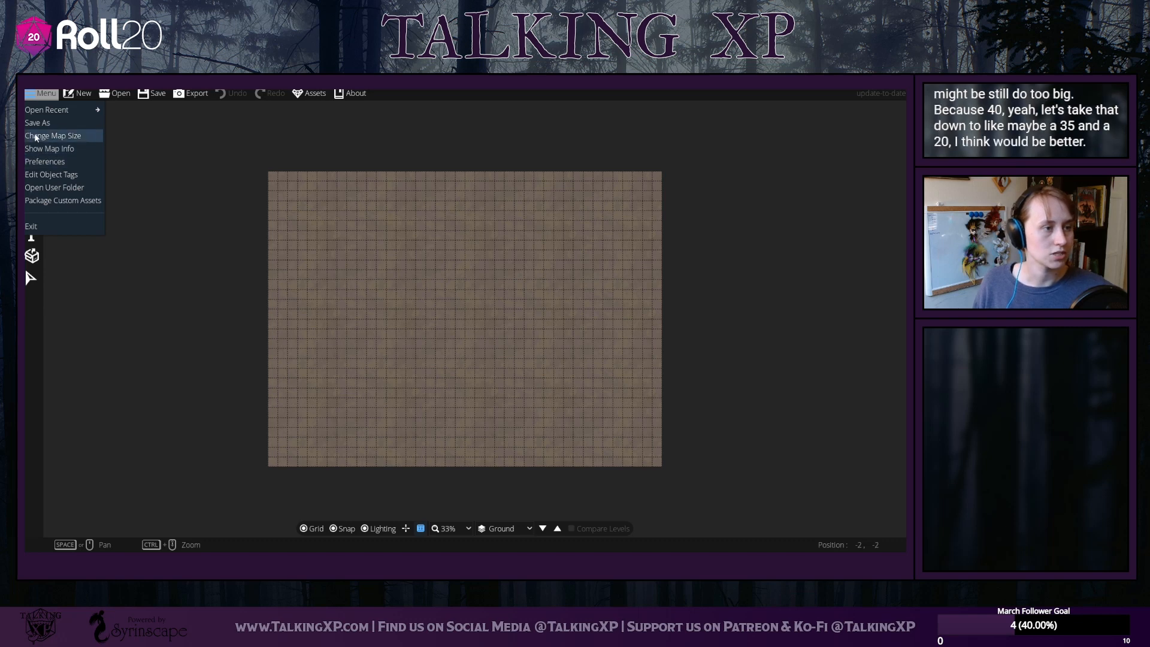
click(46, 136)
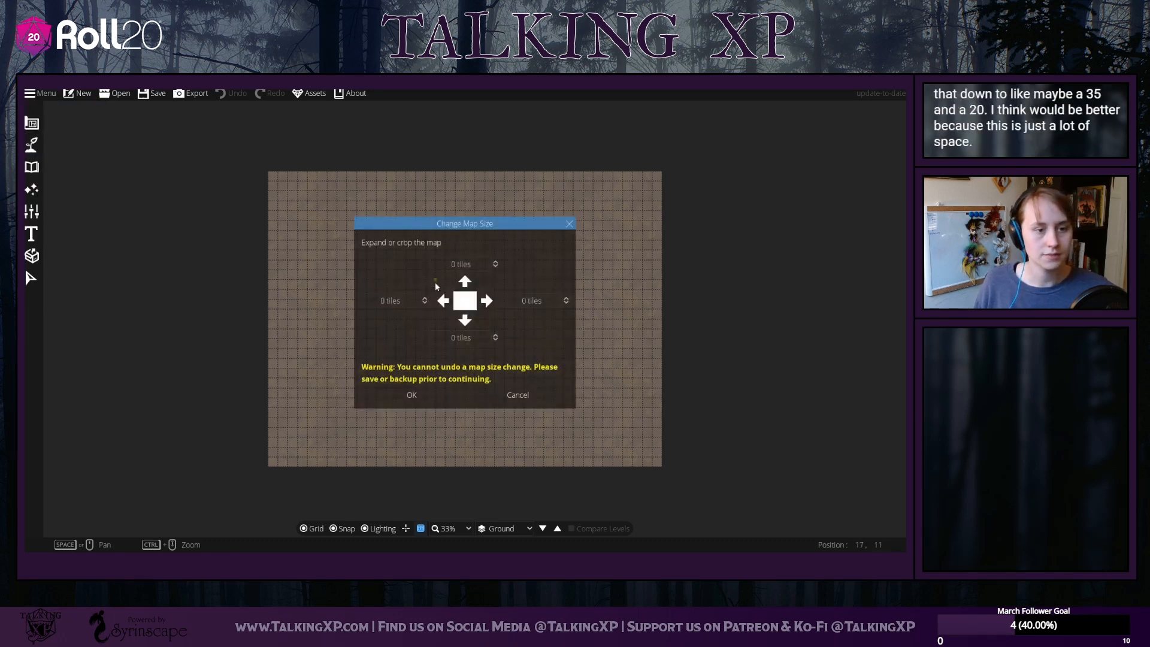
click(389, 300)
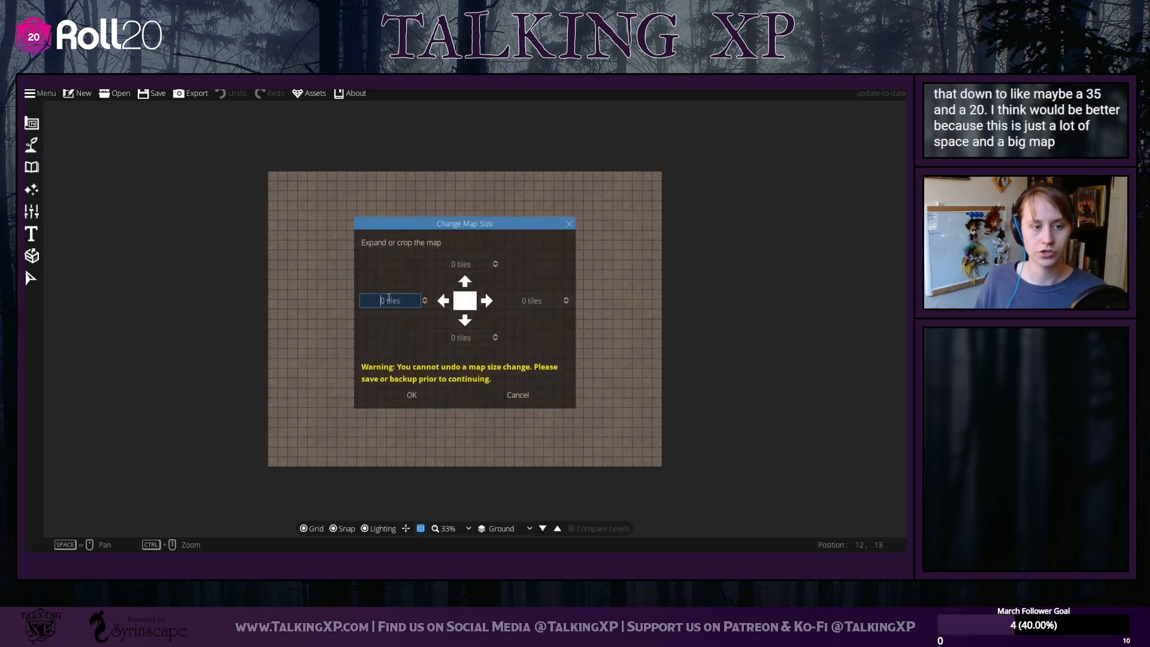
key(BackSpace)
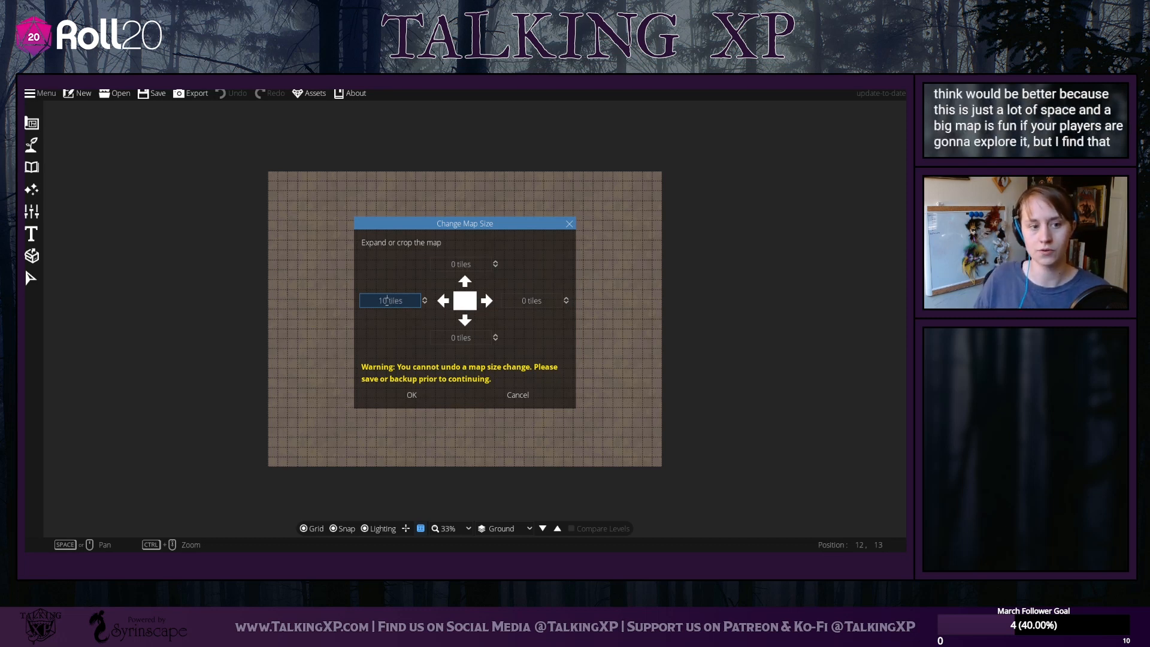
click(448, 338)
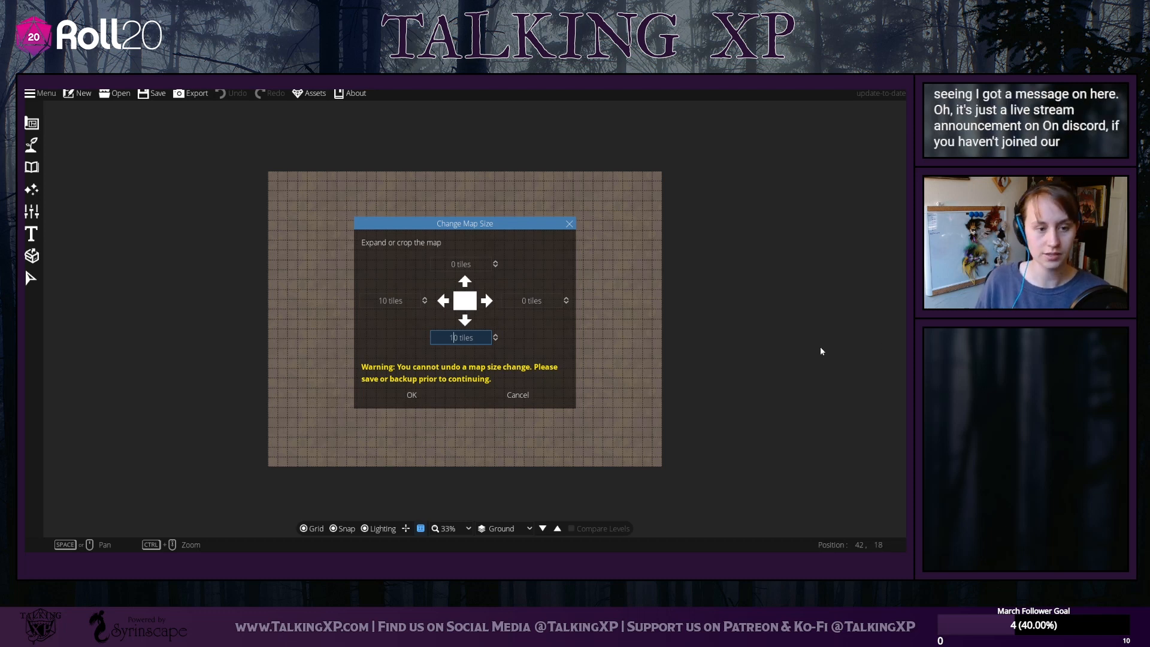
text(1)
key(Left)
text(-)
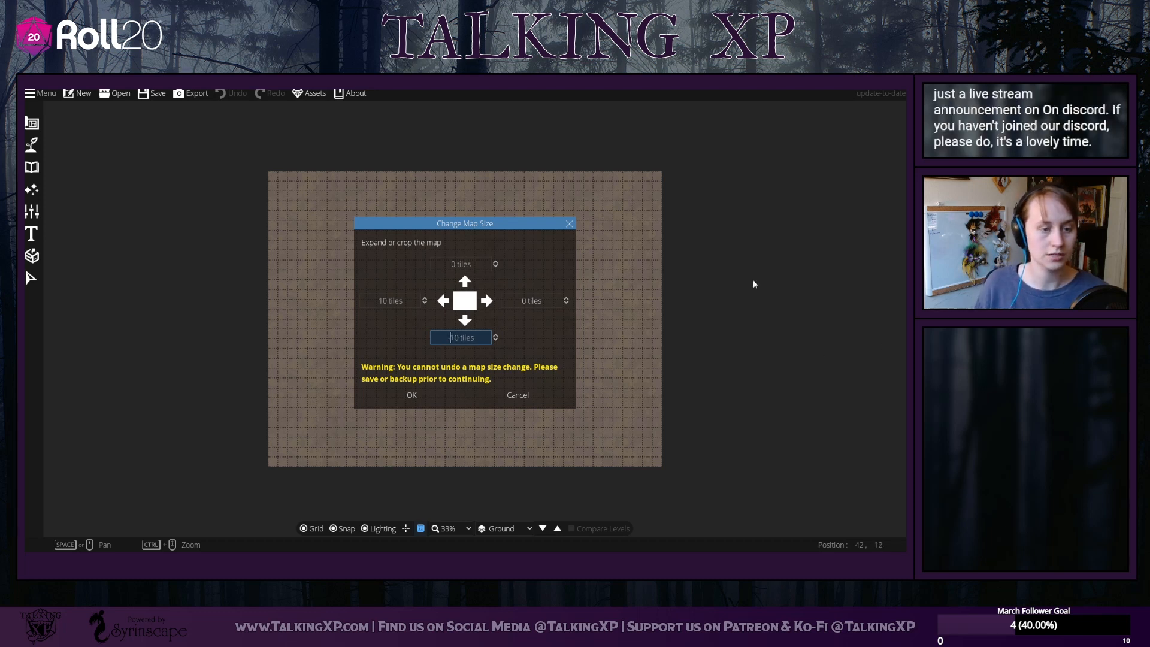
click(380, 300)
text(-)
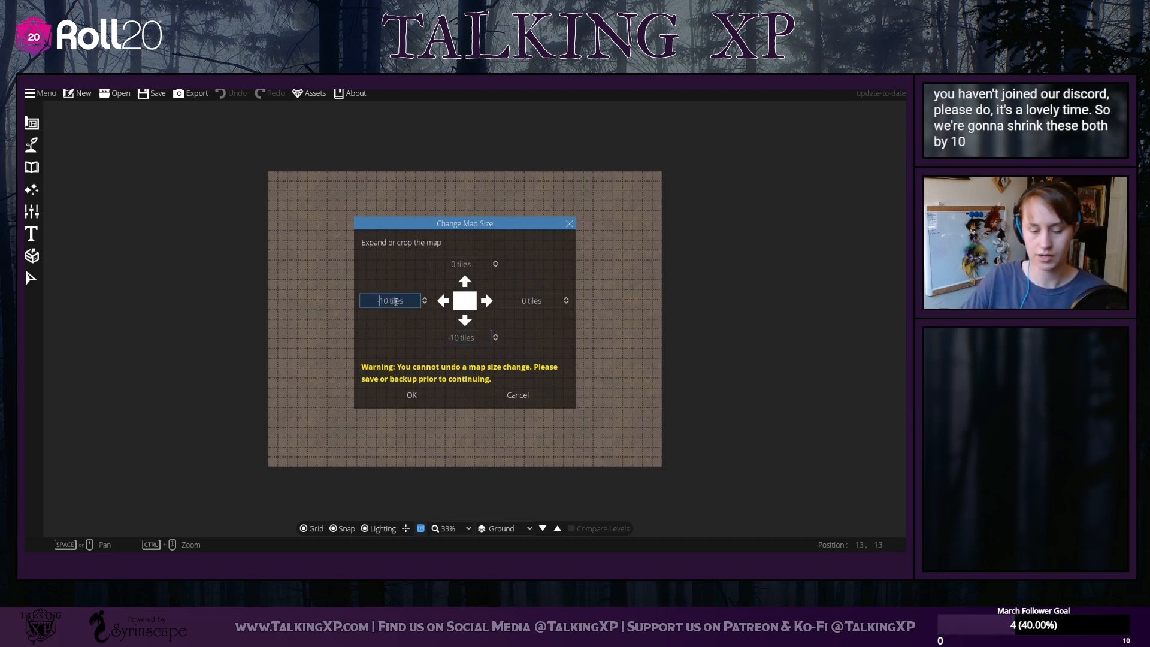
click(410, 394)
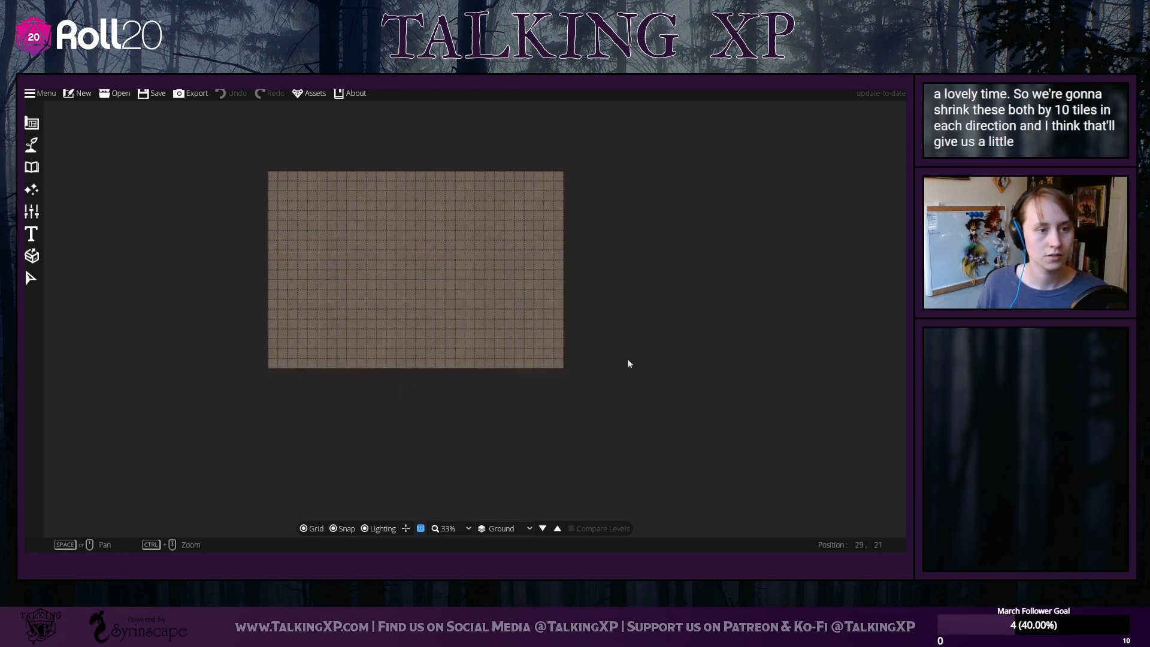
Measure the cropped map's diagonal from its upper-left corner to its lower-right corner
drag(271, 179, 566, 368)
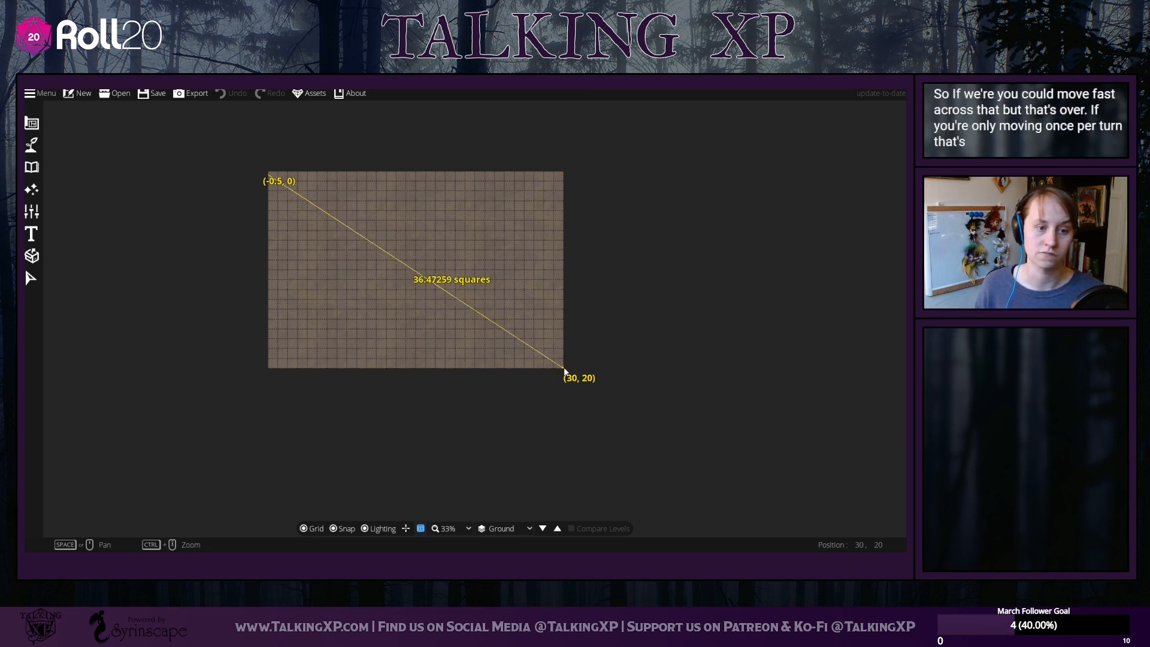
mouse_move(563, 369)
mouse_down()
mouse_move(273, 173)
mouse_move(567, 377)
mouse_move(562, 360)
mouse_up()
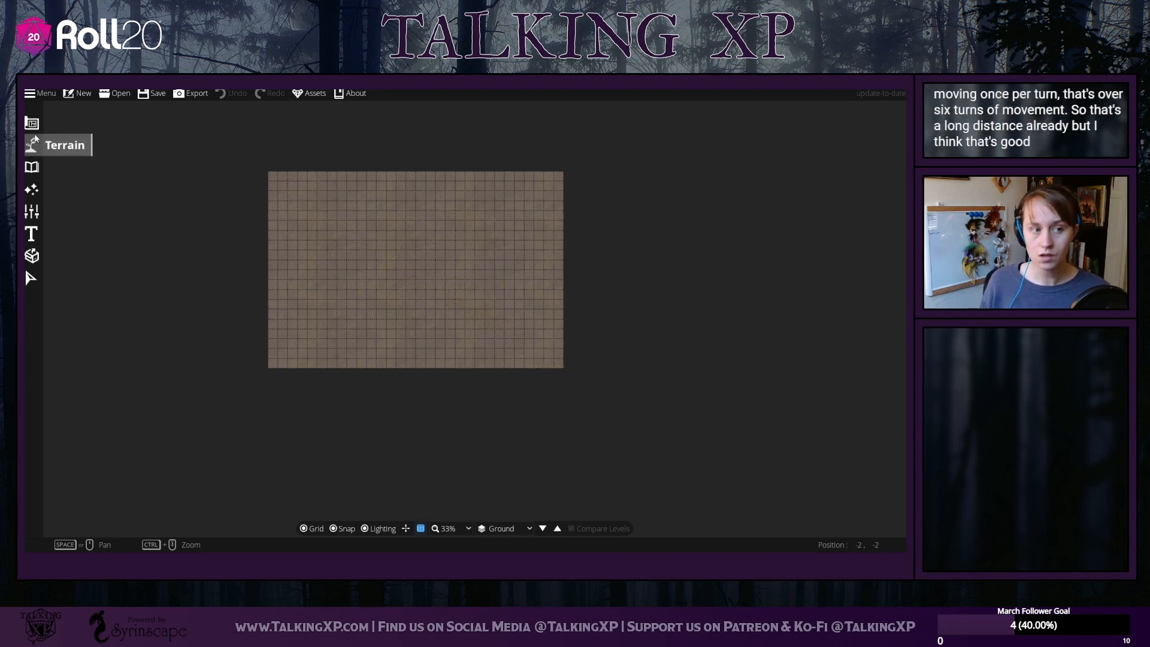
scroll(532, 245, up, 3)
scroll(531, 246, down, 3)
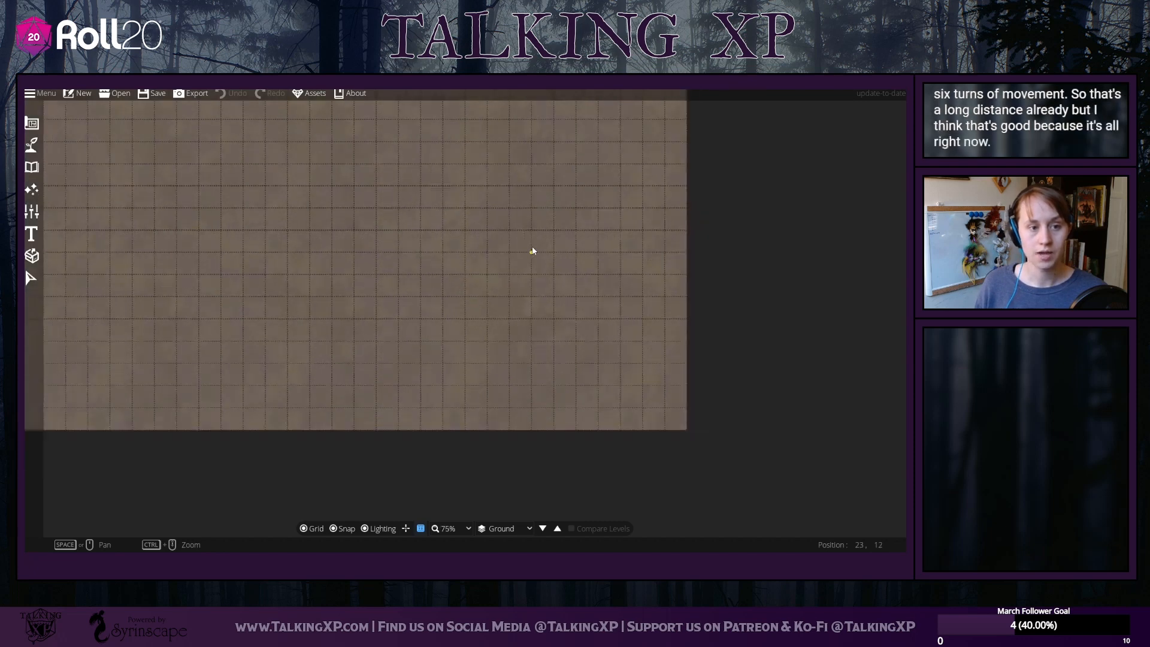
scroll(532, 245, up, 1)
drag(455, 221, 461, 280)
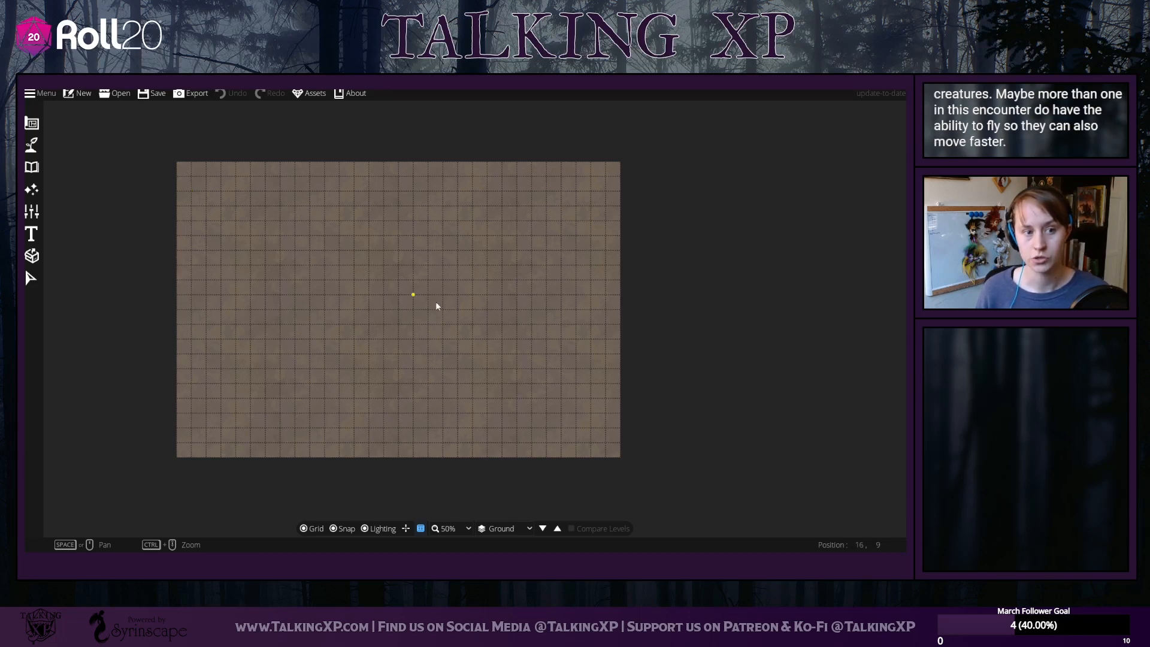
click(32, 145)
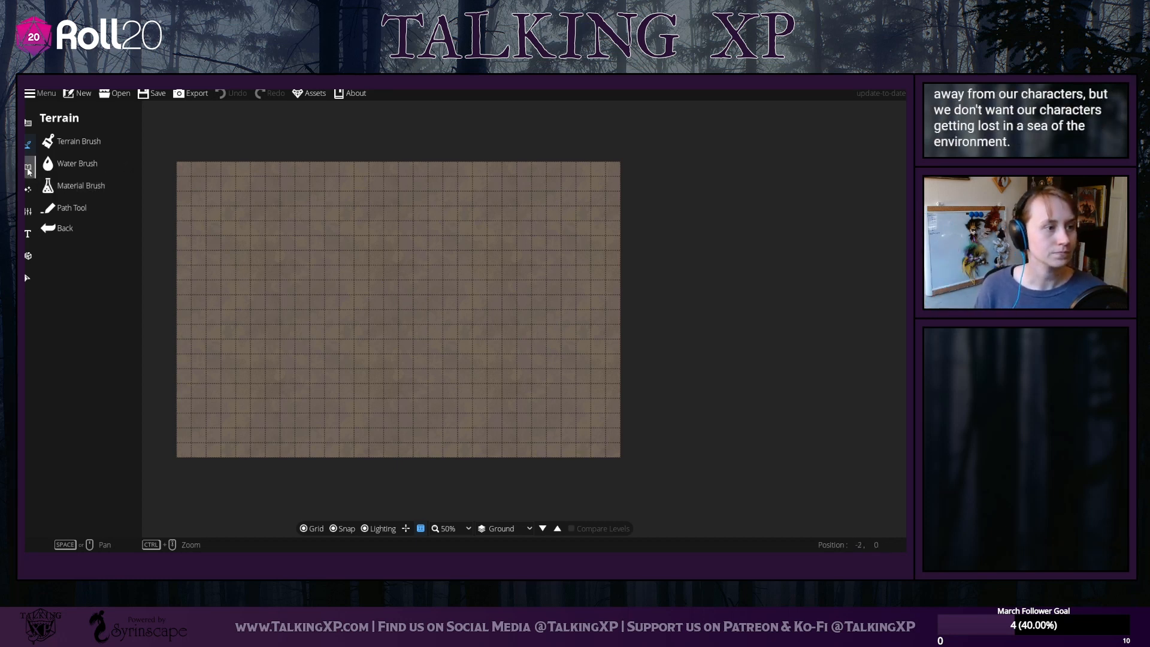
click(27, 167)
click(28, 189)
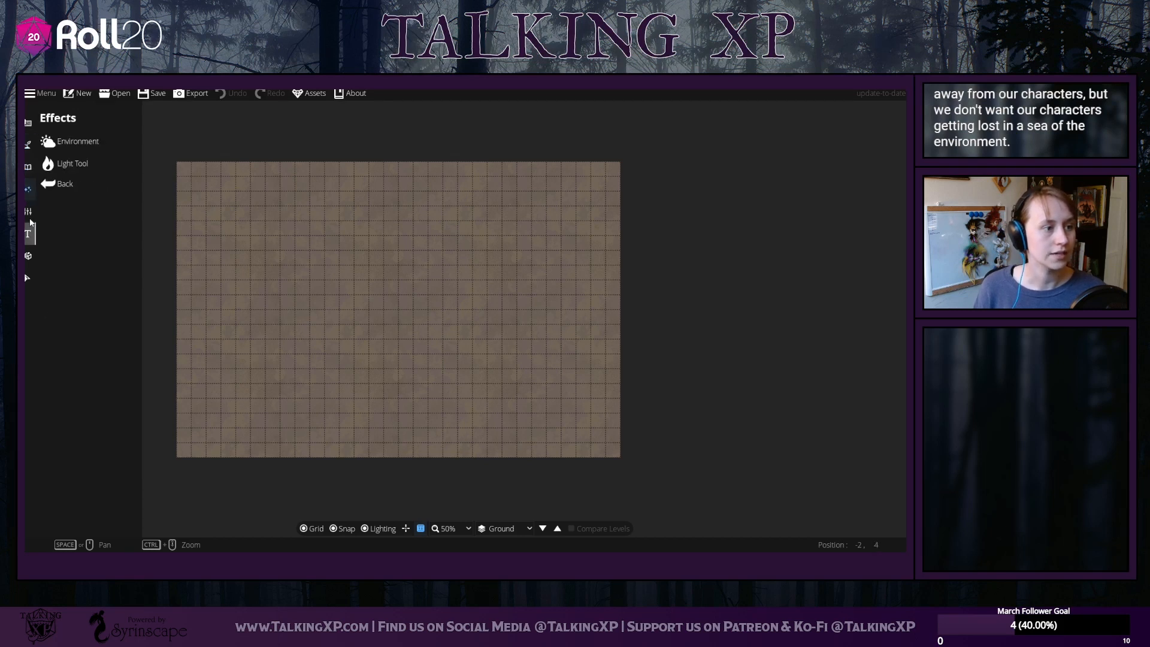
click(27, 210)
click(28, 233)
click(27, 166)
click(27, 145)
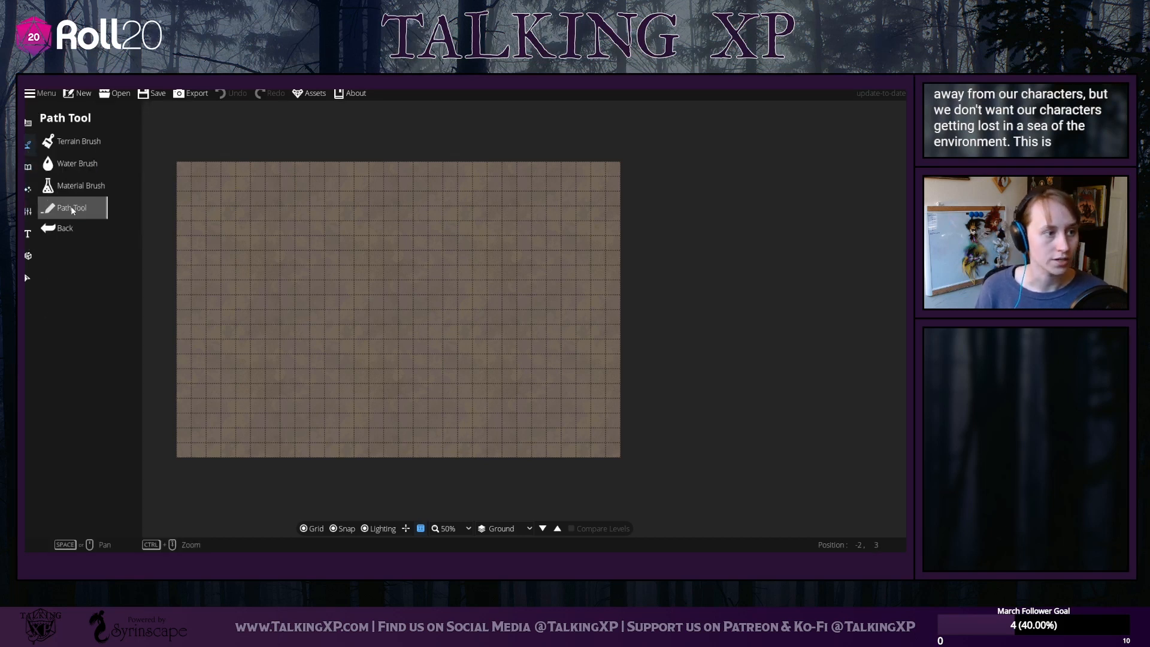
click(28, 122)
click(55, 203)
click(59, 232)
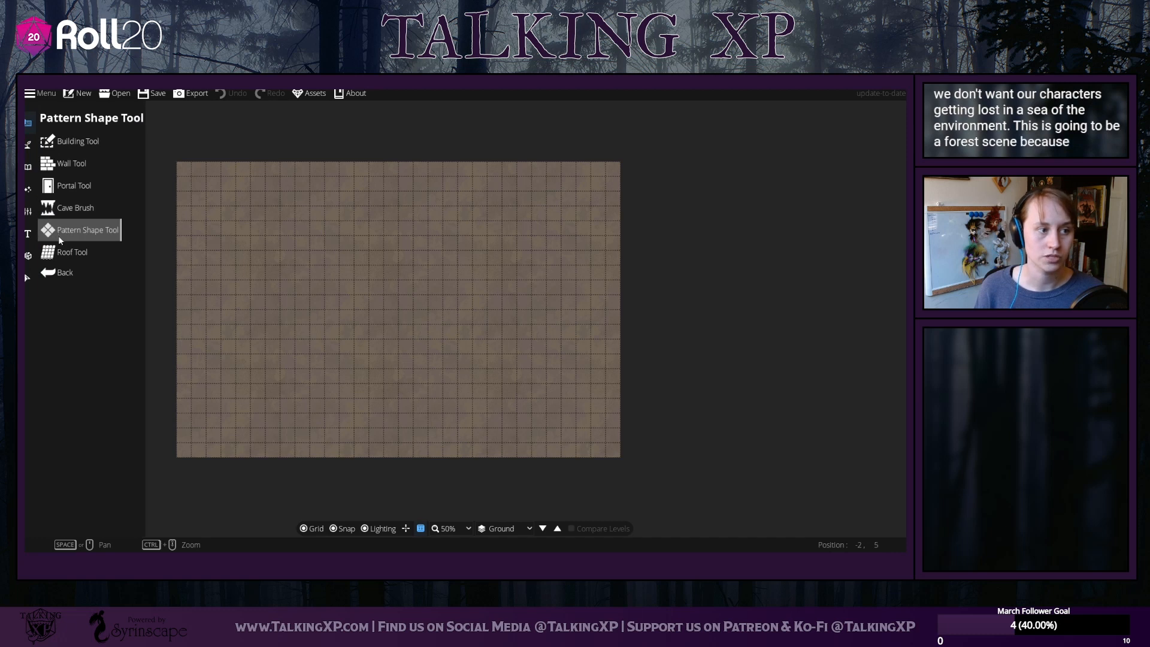
click(68, 193)
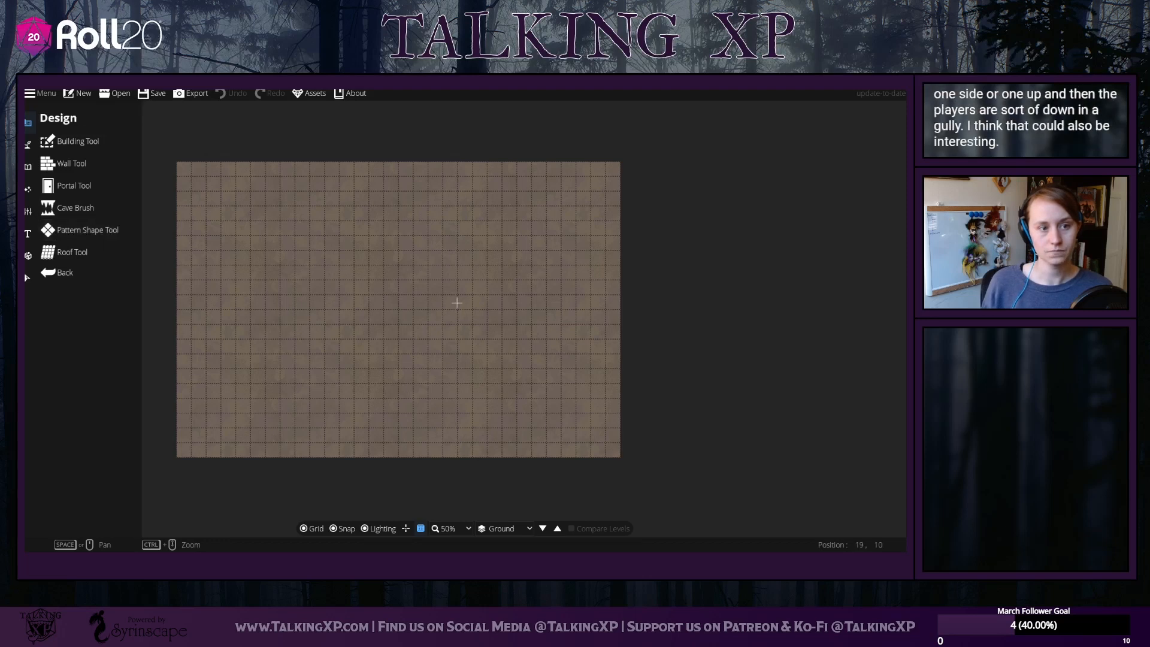
drag(524, 258, 559, 317)
drag(522, 374, 593, 243)
drag(584, 227, 360, 177)
mouse_move(516, 191)
mouse_down()
mouse_move(593, 213)
mouse_move(599, 410)
mouse_move(542, 432)
mouse_move(379, 436)
mouse_up()
mouse_move(473, 442)
mouse_down()
mouse_move(589, 413)
mouse_move(598, 170)
mouse_move(456, 163)
mouse_up()
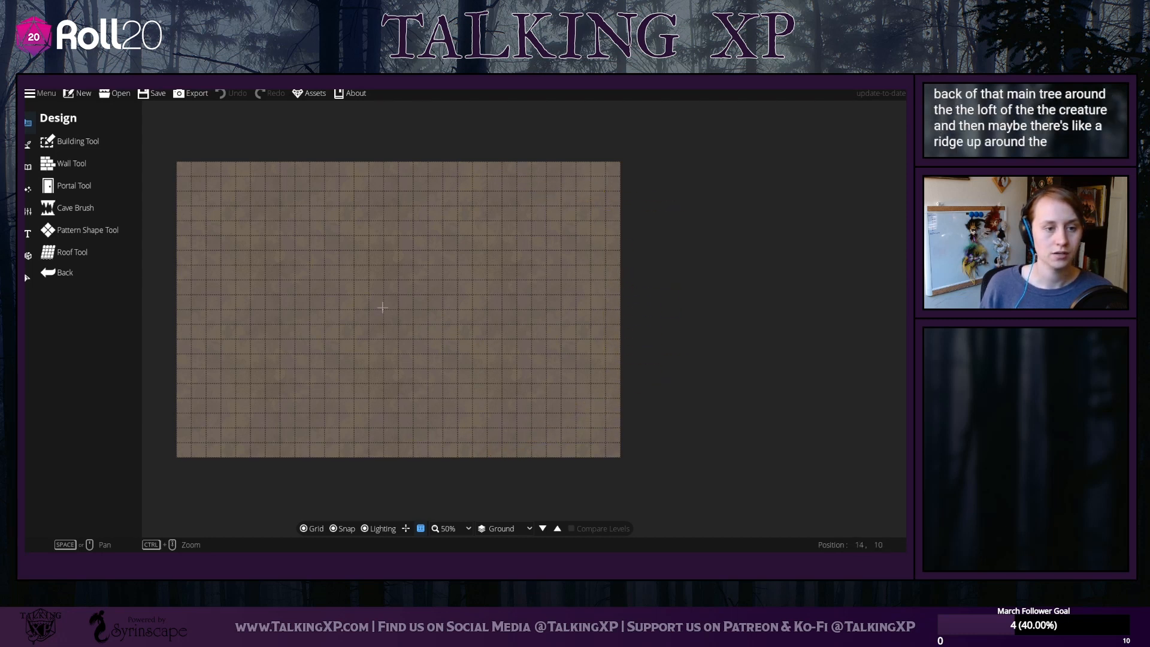
mouse_move(383, 273)
mouse_down()
mouse_move(428, 251)
mouse_move(420, 327)
mouse_up()
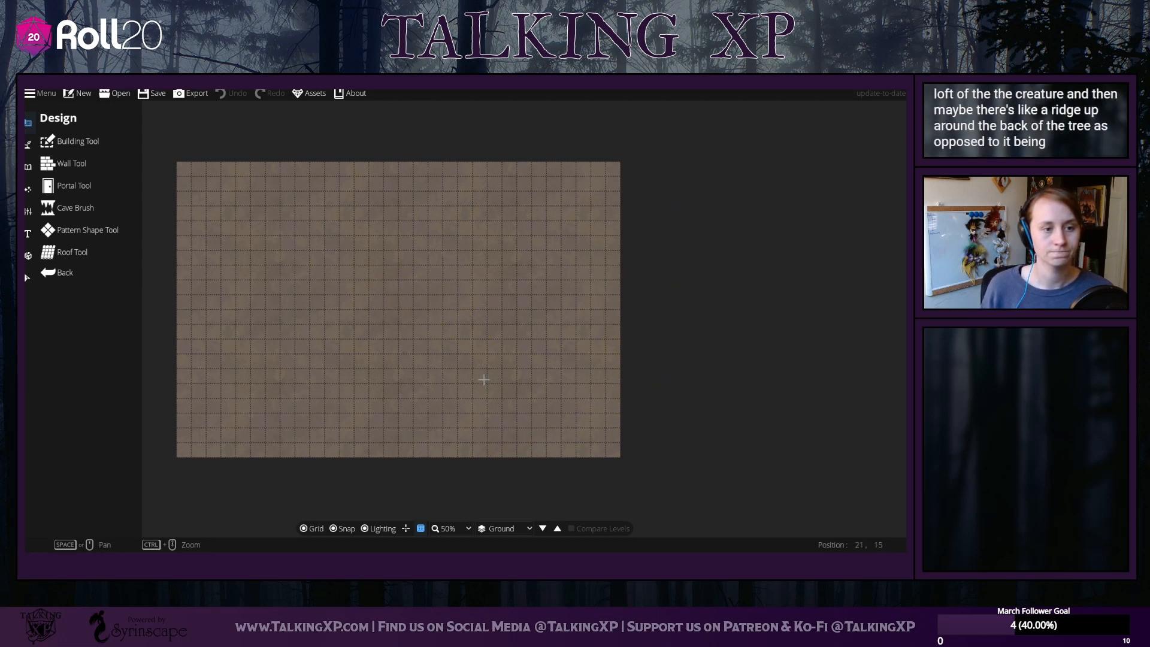
Place a green leafy tree at scale 2.2 in the eastern part of the map and nudge it slightly northeast
click(27, 167)
click(51, 136)
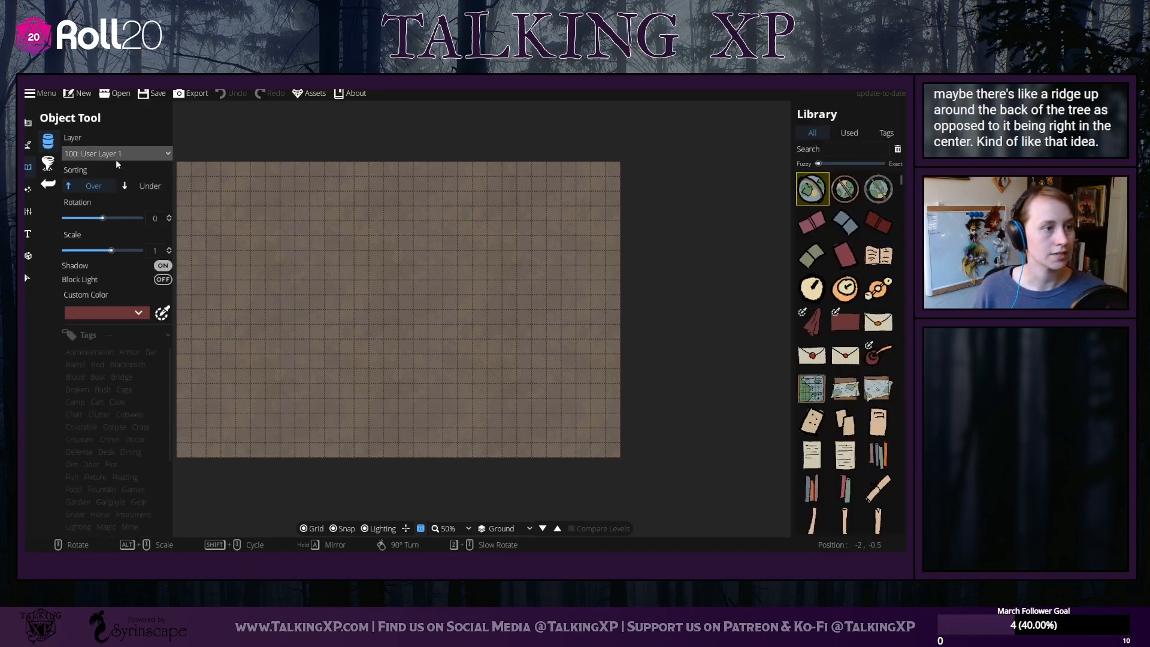
click(85, 460)
scroll(104, 501, down, 5)
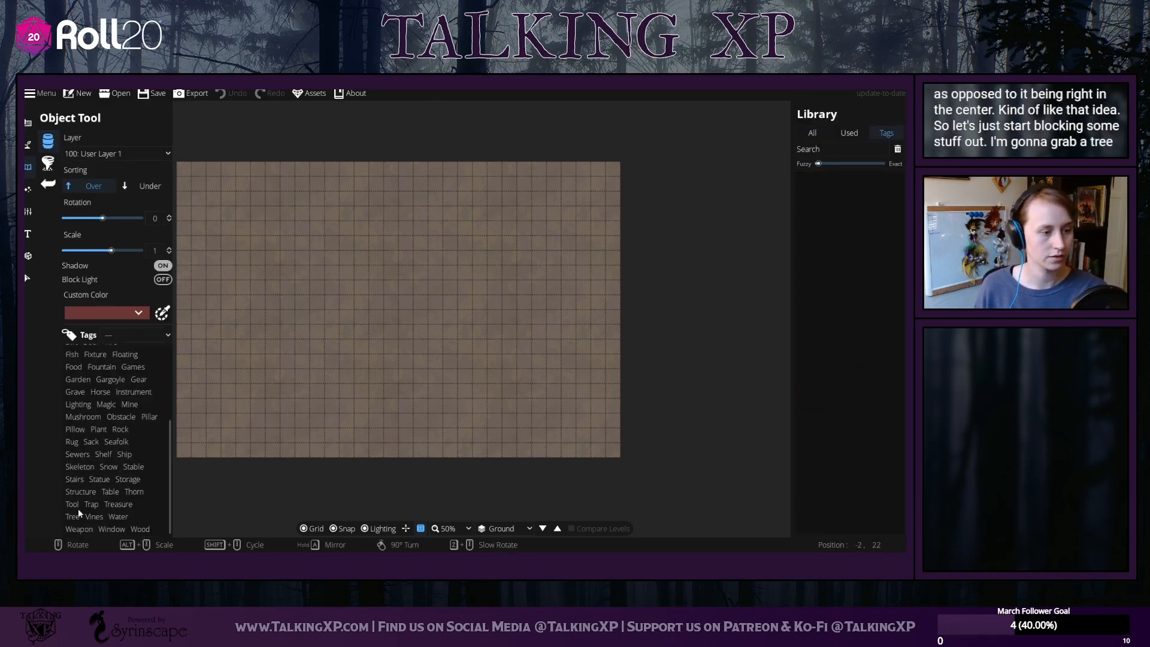
click(72, 516)
scroll(846, 404, down, 5)
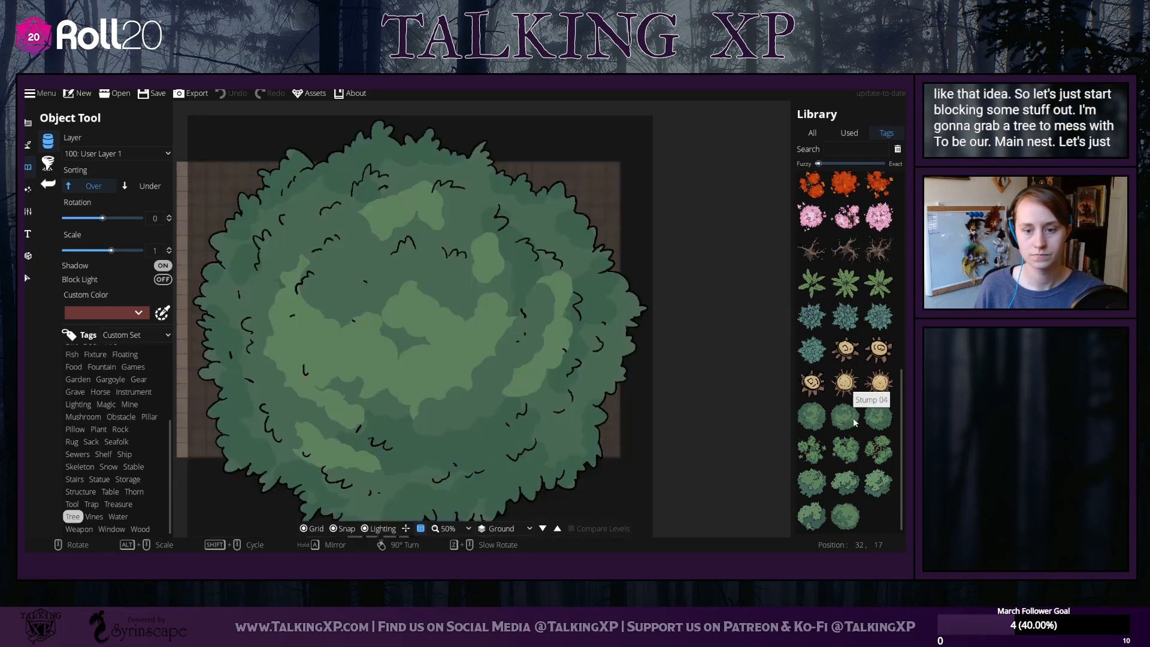
click(845, 449)
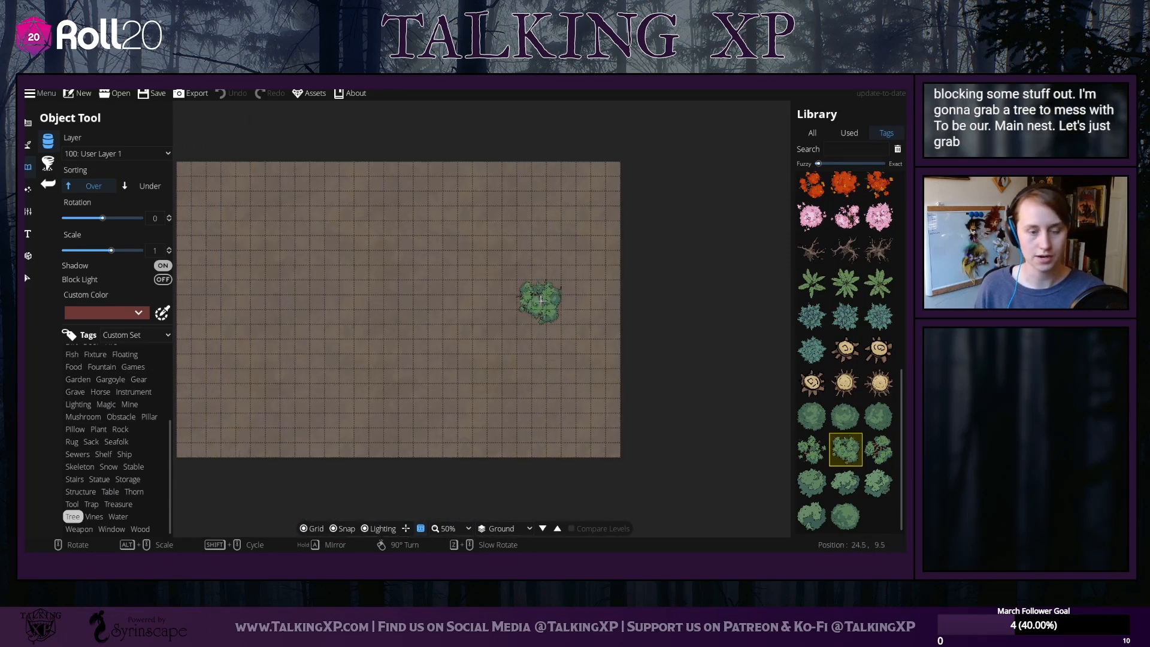
scroll(541, 299, up, 12)
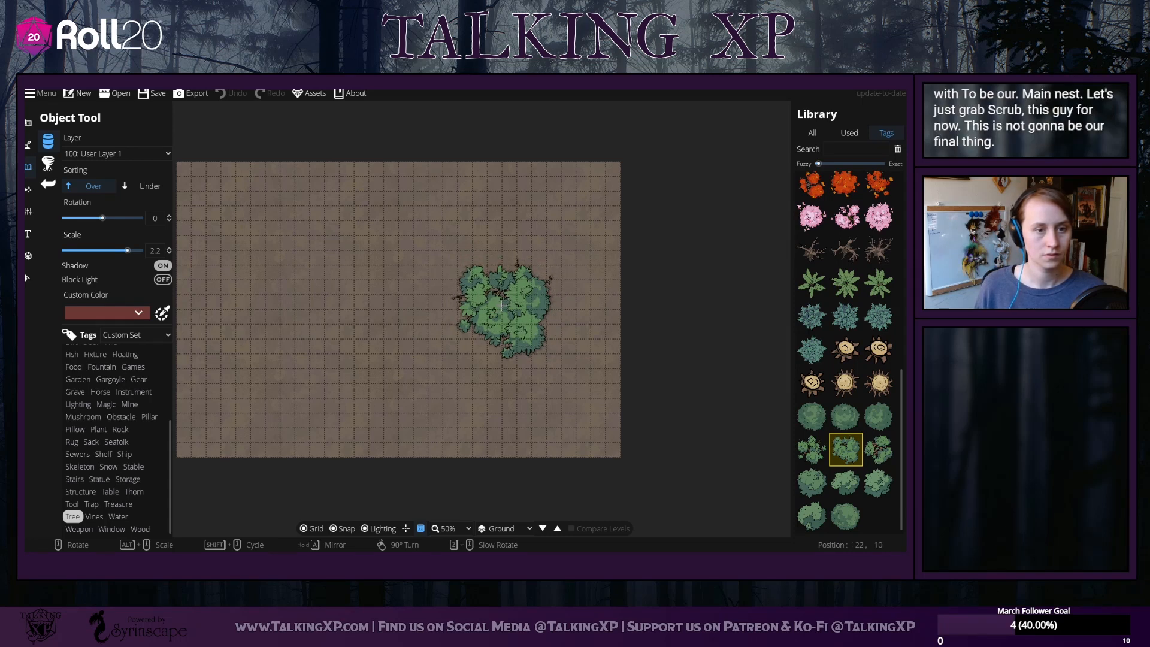
drag(422, 344, 516, 354)
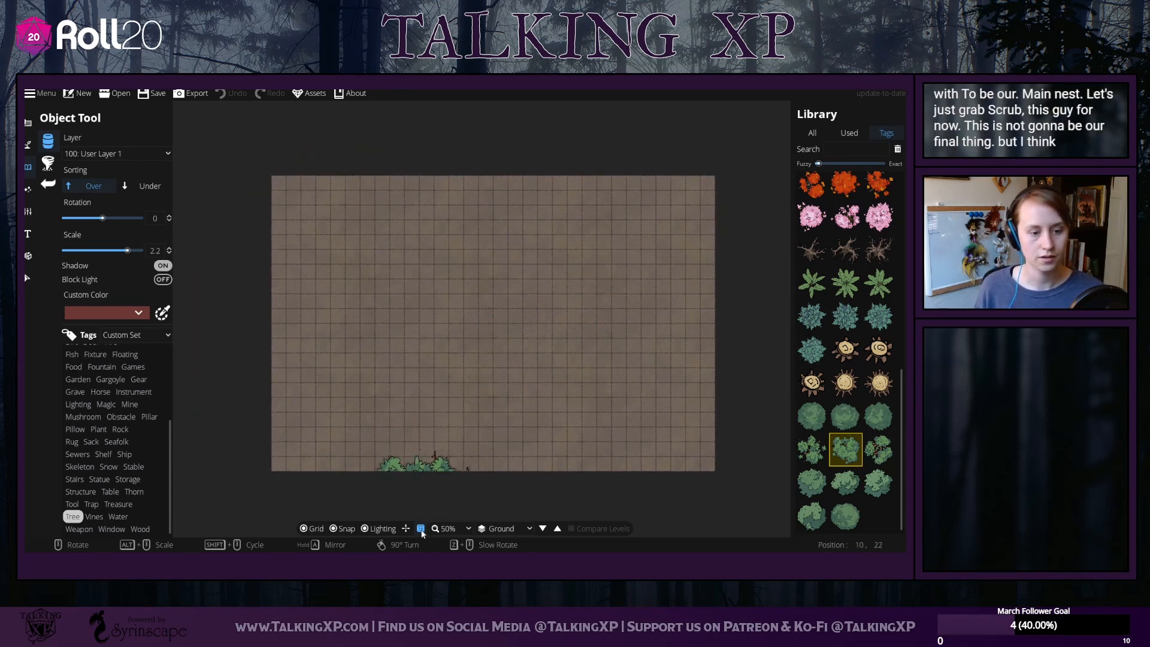
click(612, 324)
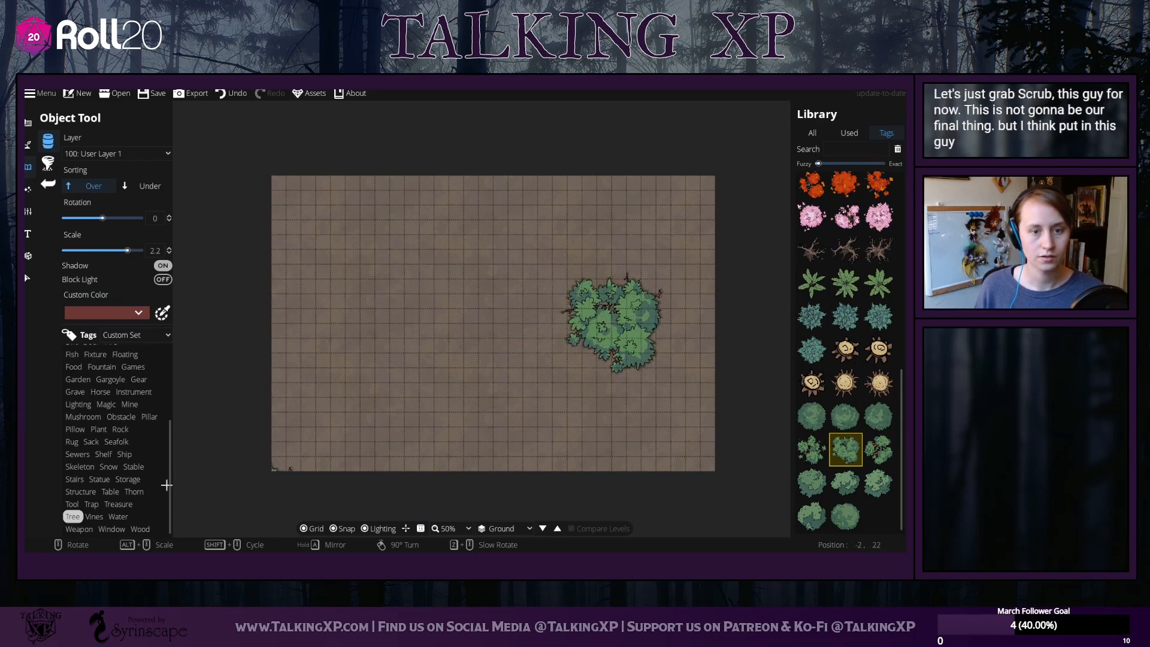
click(27, 283)
mouse_move(612, 311)
mouse_down()
mouse_move(605, 300)
mouse_move(620, 303)
mouse_up()
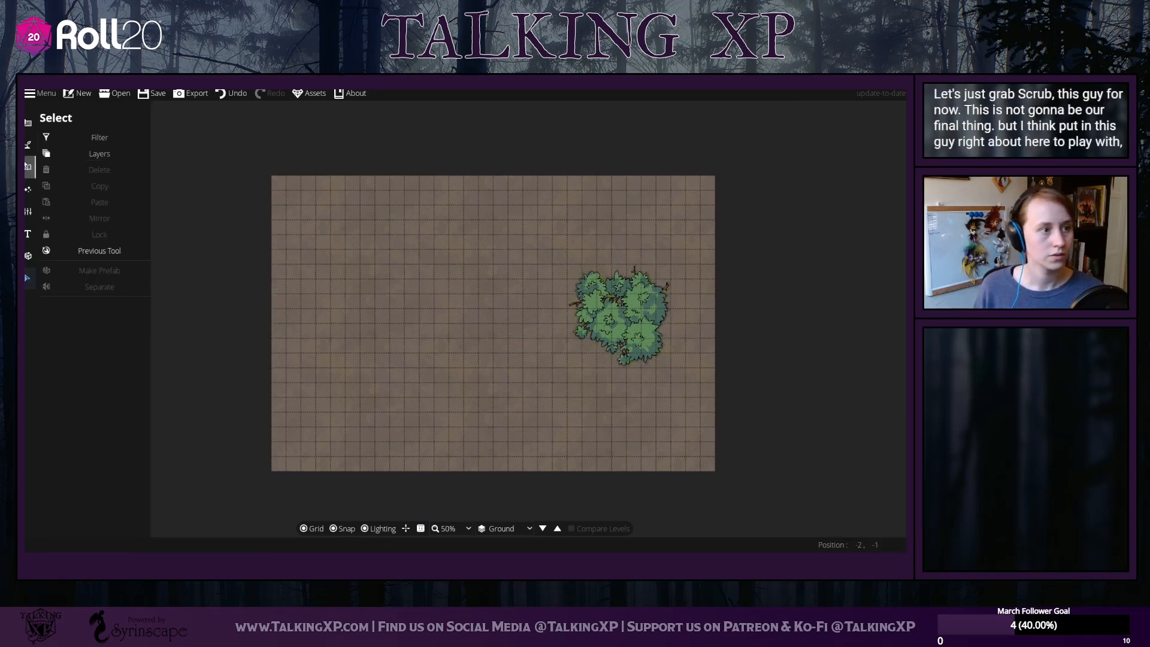
Draw two nested grey rock ridge lines with the Path Tool, curving around the tree's east side from the map's north edge to its south edge
click(28, 144)
click(48, 208)
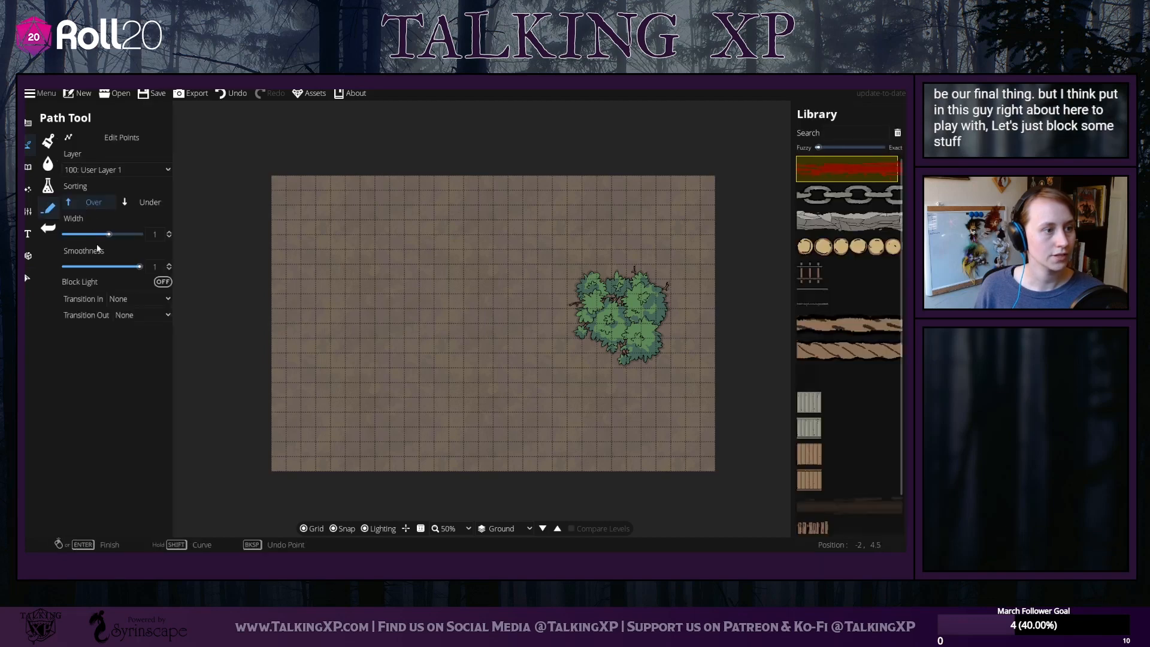
click(830, 220)
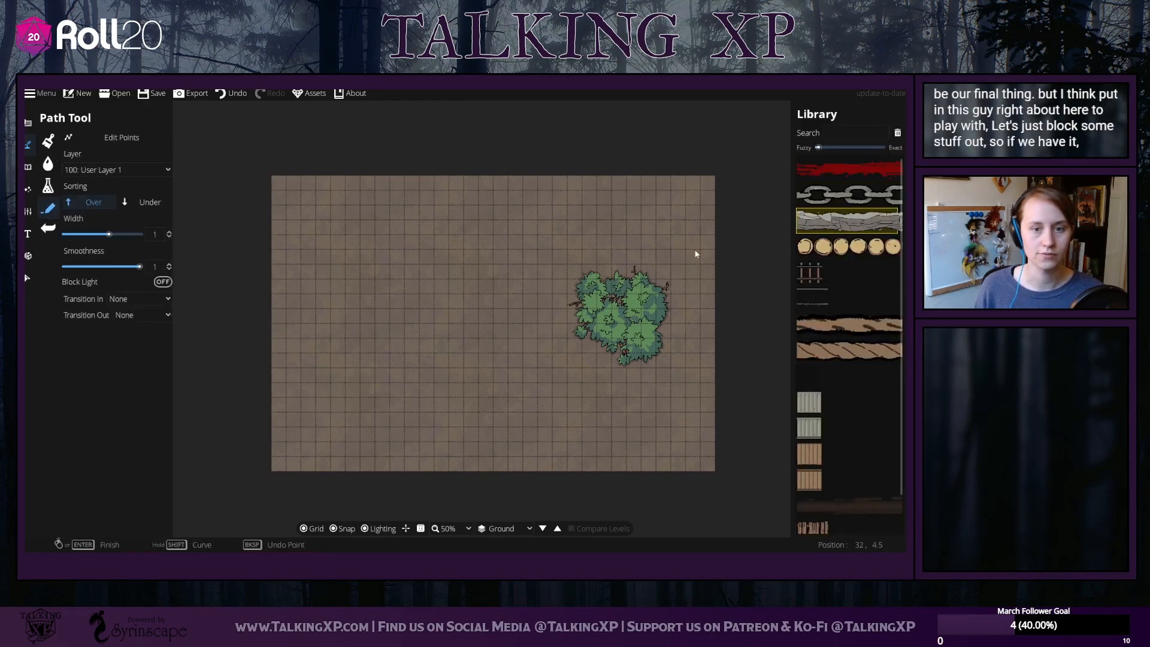
click(289, 178)
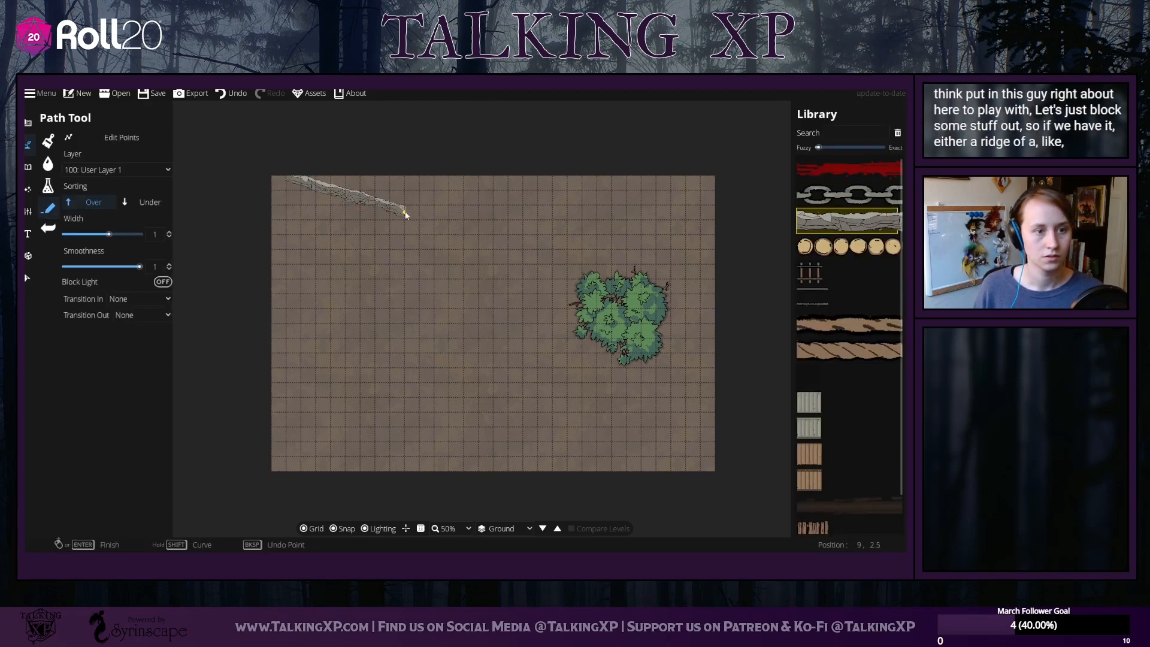
click(448, 214)
click(587, 234)
click(655, 272)
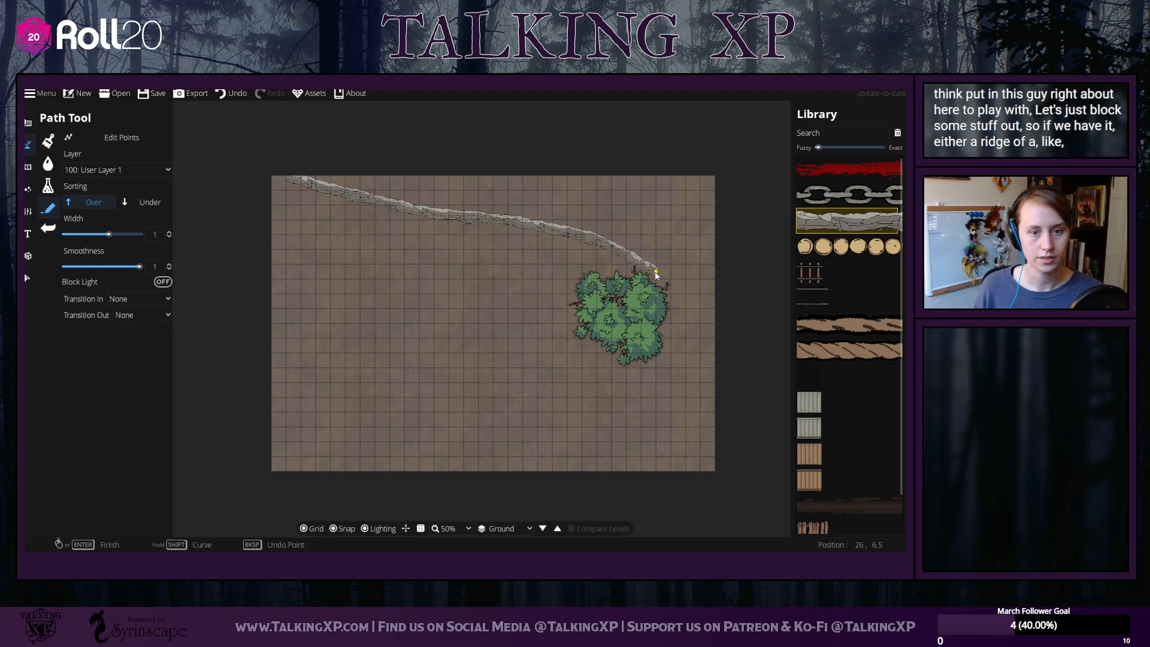
click(670, 317)
click(654, 363)
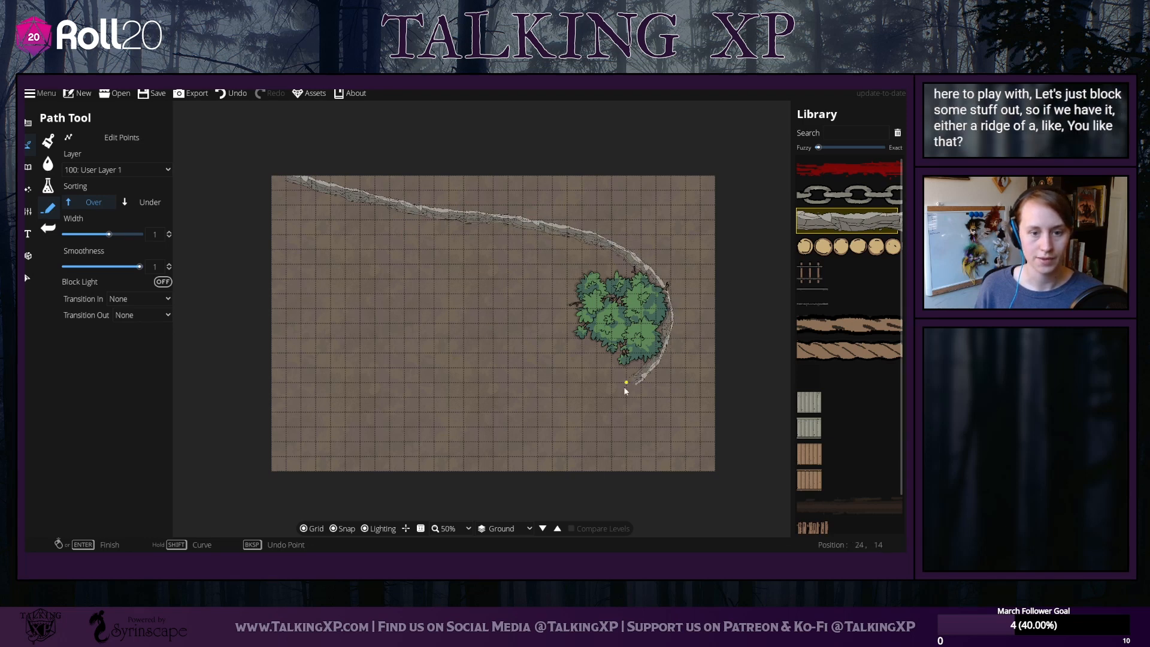
click(452, 449)
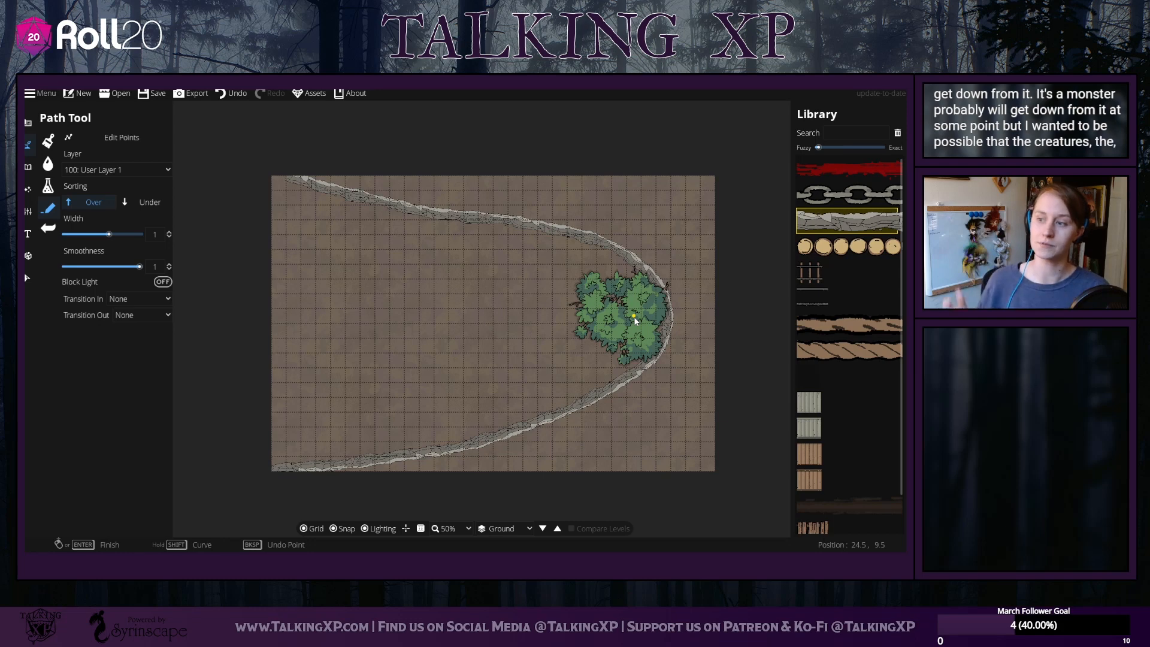
mouse_move(338, 160)
mouse_down()
mouse_move(584, 192)
mouse_move(712, 283)
mouse_move(693, 385)
mouse_move(447, 482)
mouse_up()
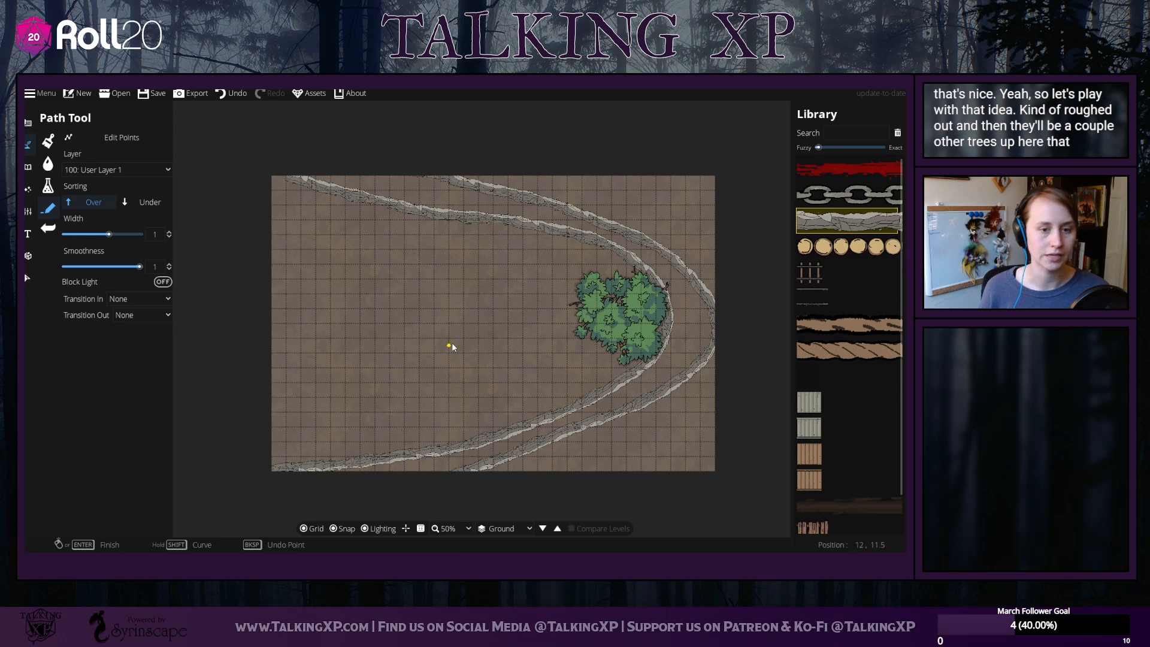
click(382, 250)
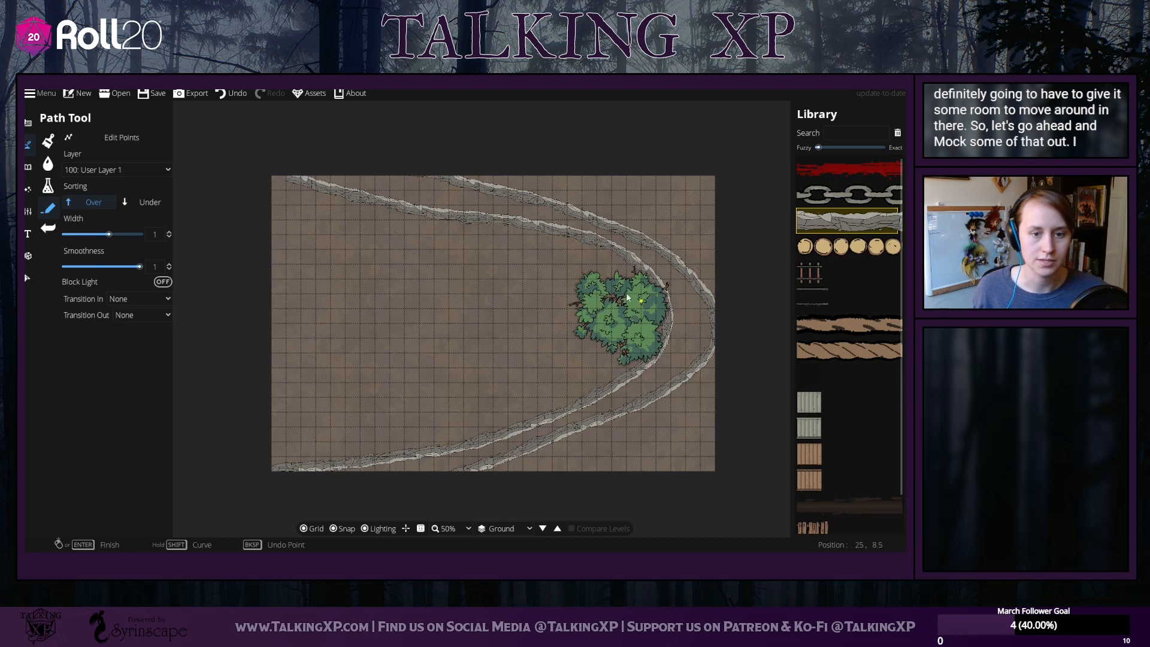
Search the object library for "nest"
click(840, 131)
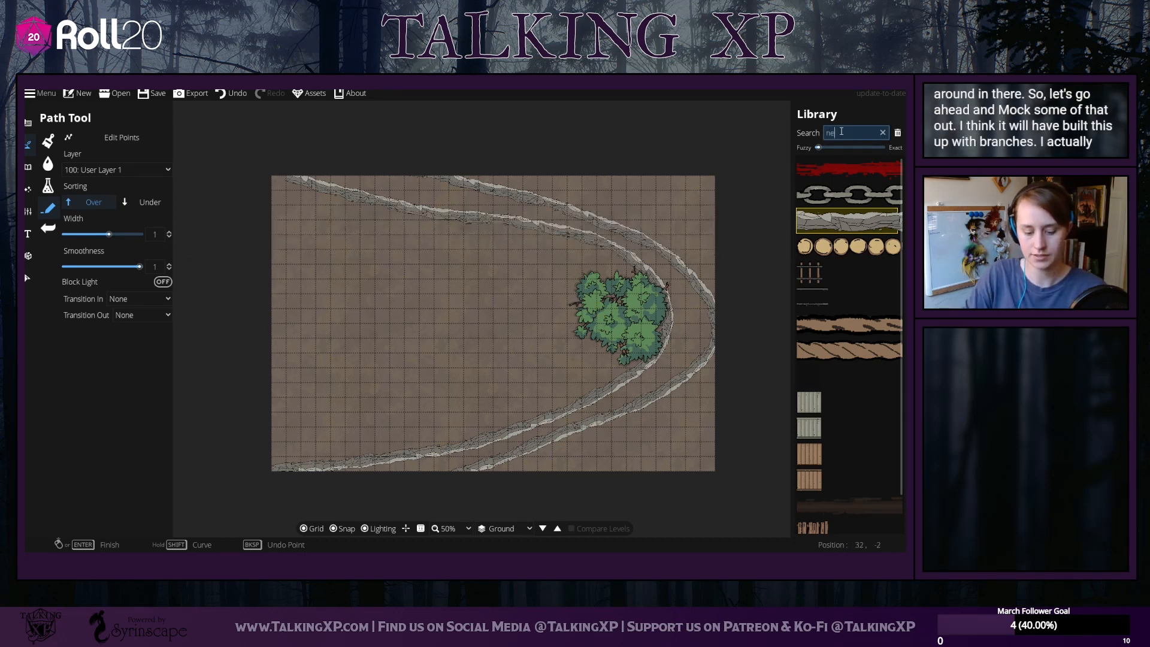
text(nest)
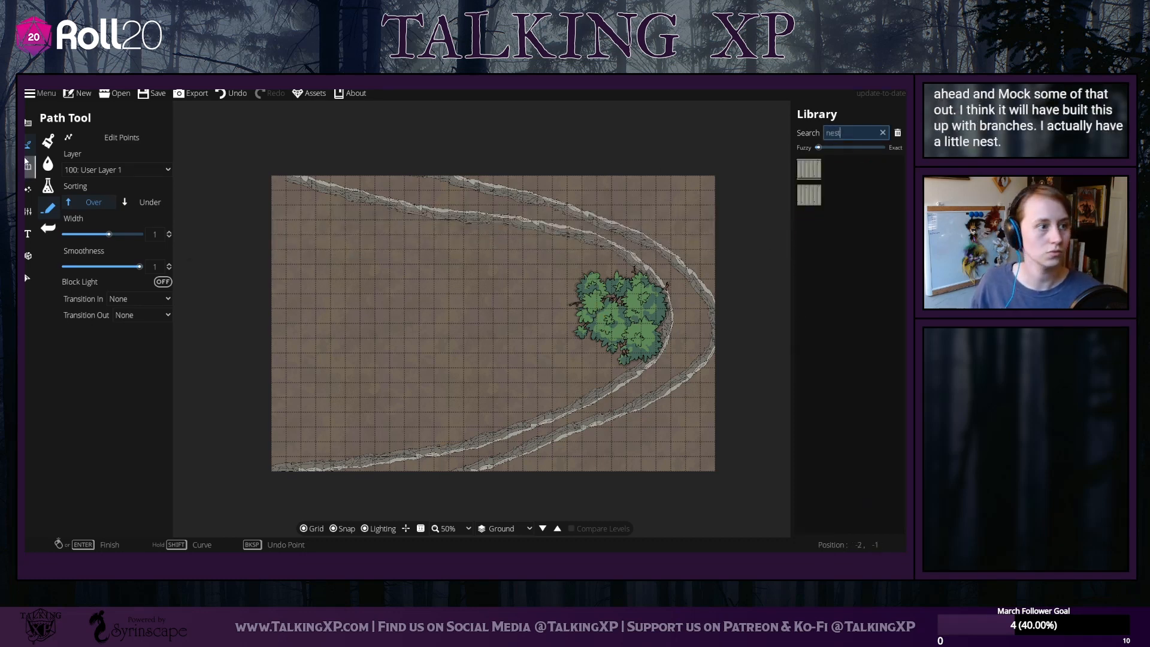
click(28, 166)
click(76, 138)
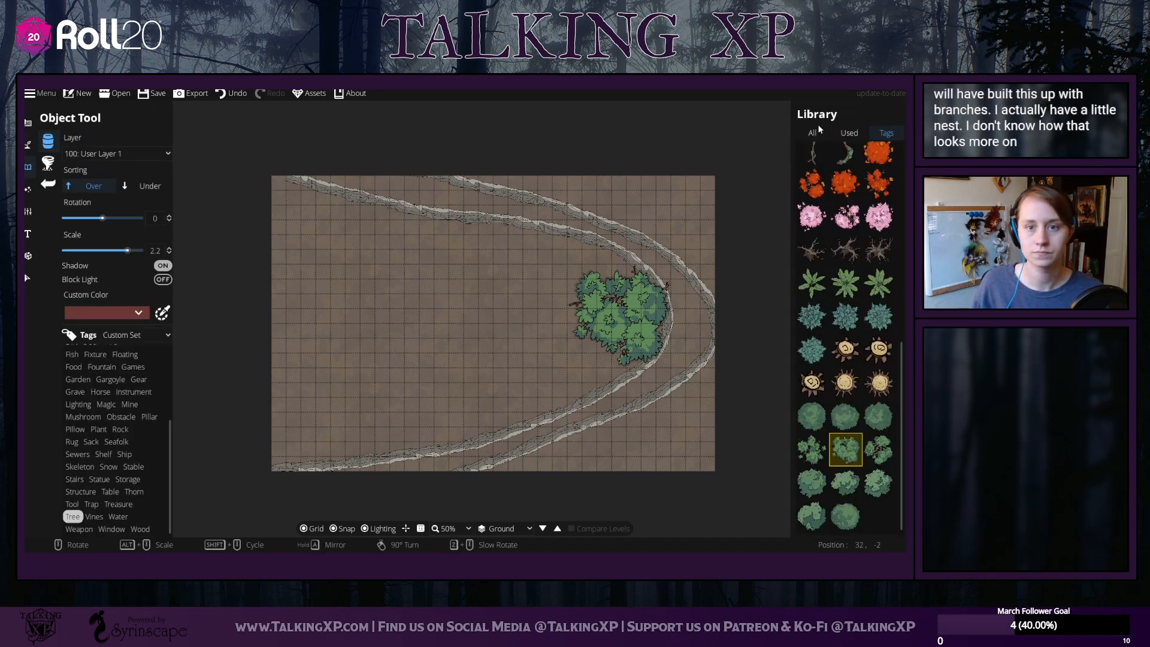
click(813, 131)
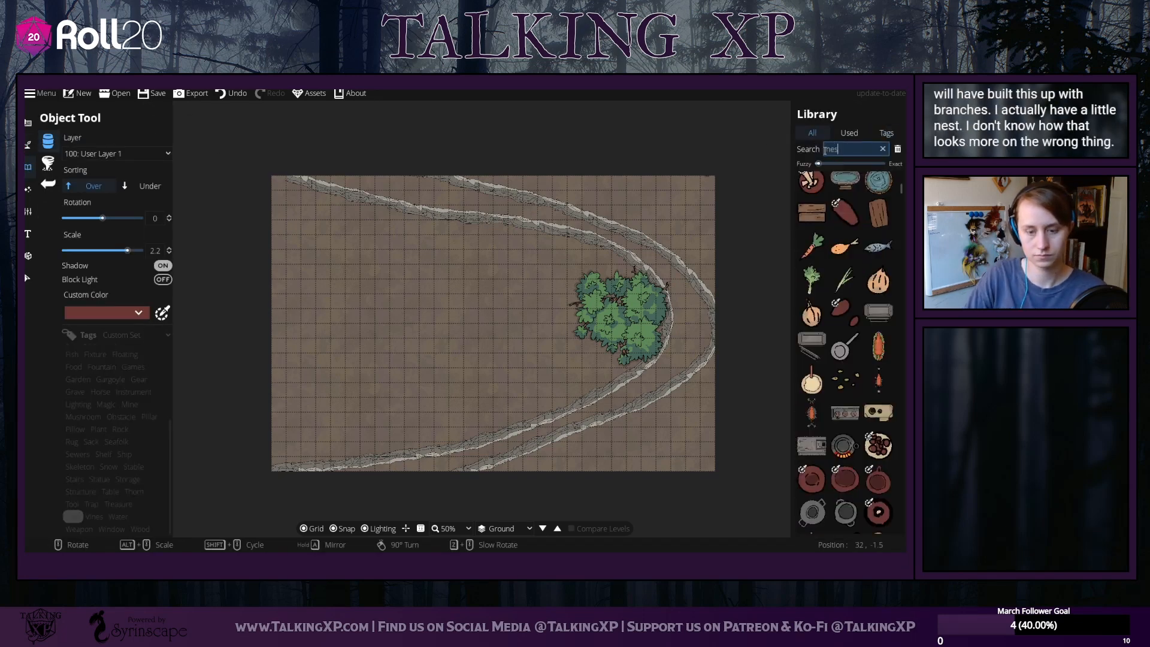
text(t)
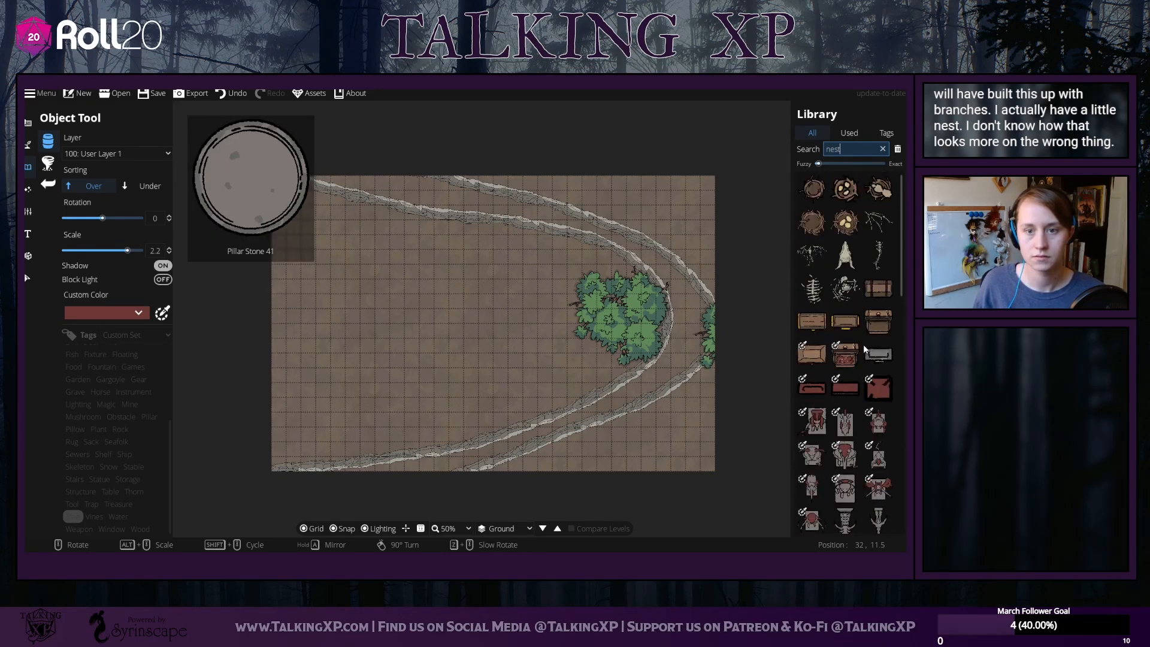
Place the empty twig nest at scale 4 over the centre of the tree
click(812, 222)
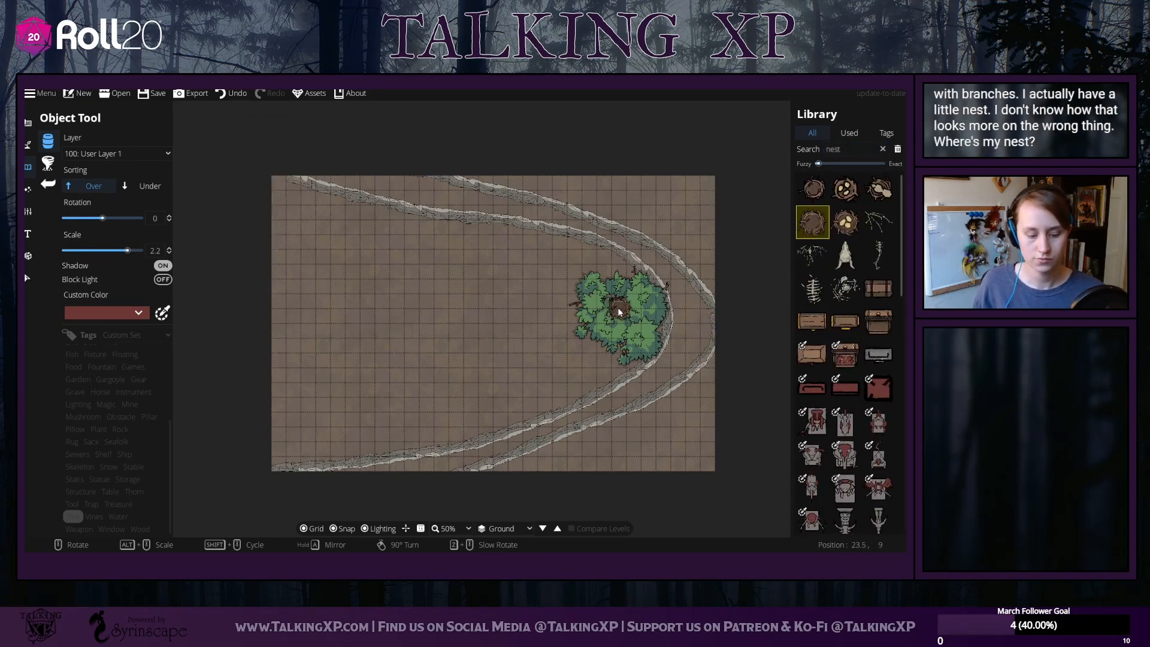
click(812, 254)
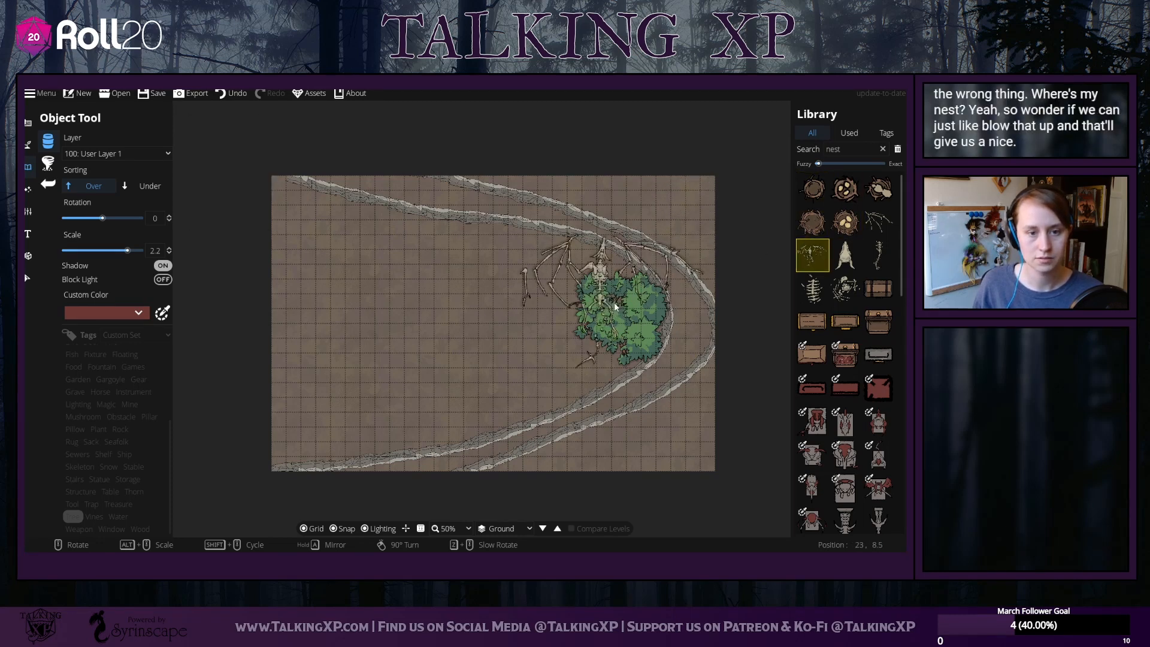
shift+scroll(613, 304, up, 2)
click(819, 224)
alt+scroll(613, 317, up, 2)
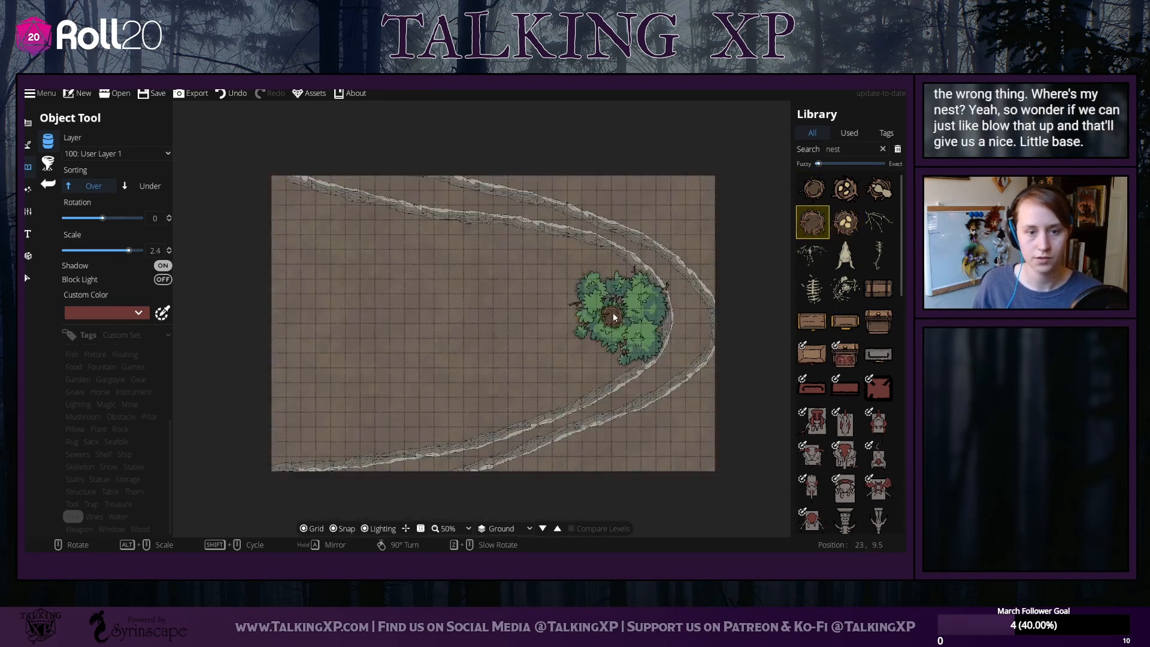
alt+scroll(616, 309, up, 8)
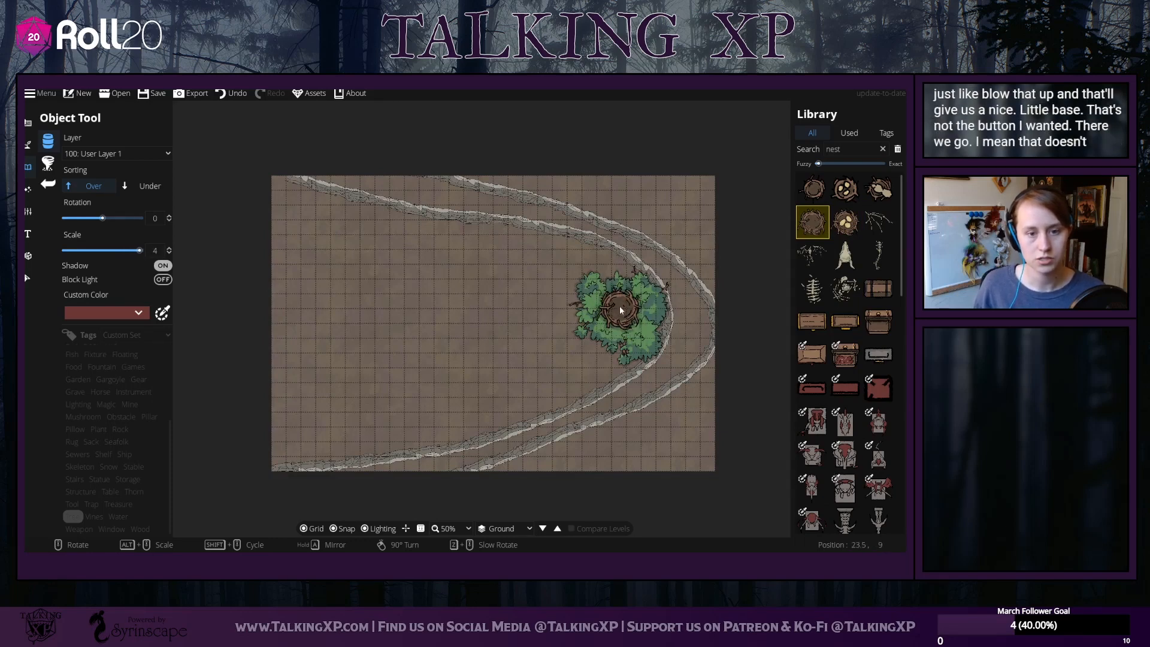
click(625, 314)
Enlarge the nest inside the ridge bend and reposition the tree beneath it, sent to the back
click(28, 278)
drag(624, 311, 516, 288)
drag(587, 301, 335, 316)
drag(520, 298, 606, 317)
click(624, 309)
scroll(570, 333, down, 6)
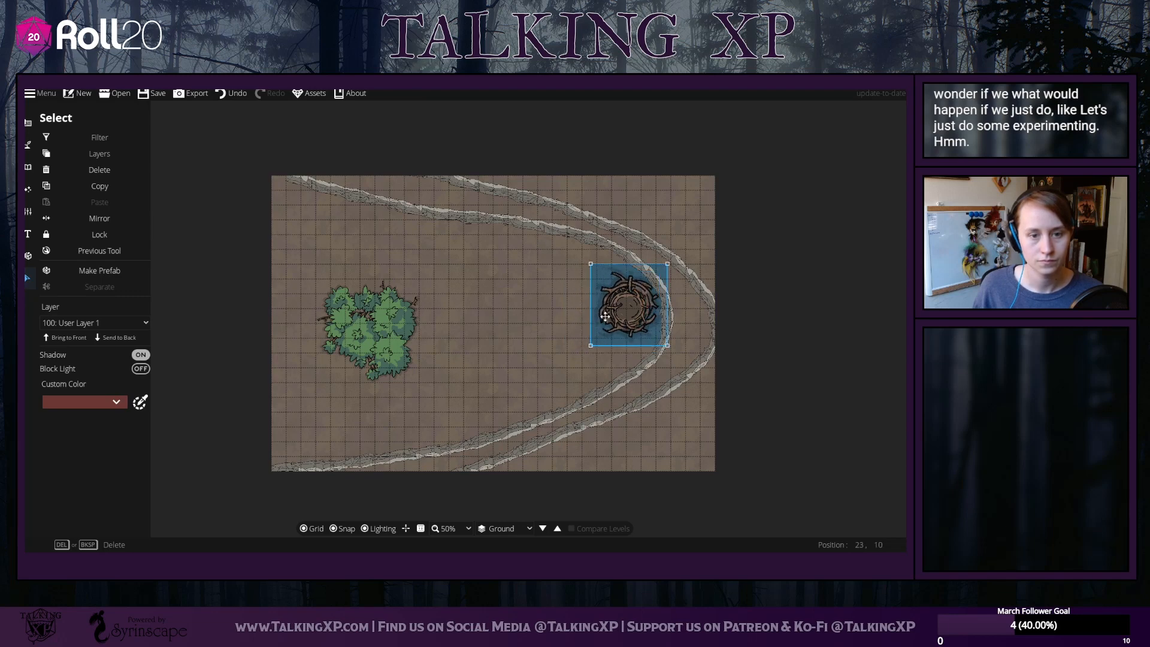
drag(383, 359, 626, 308)
click(117, 338)
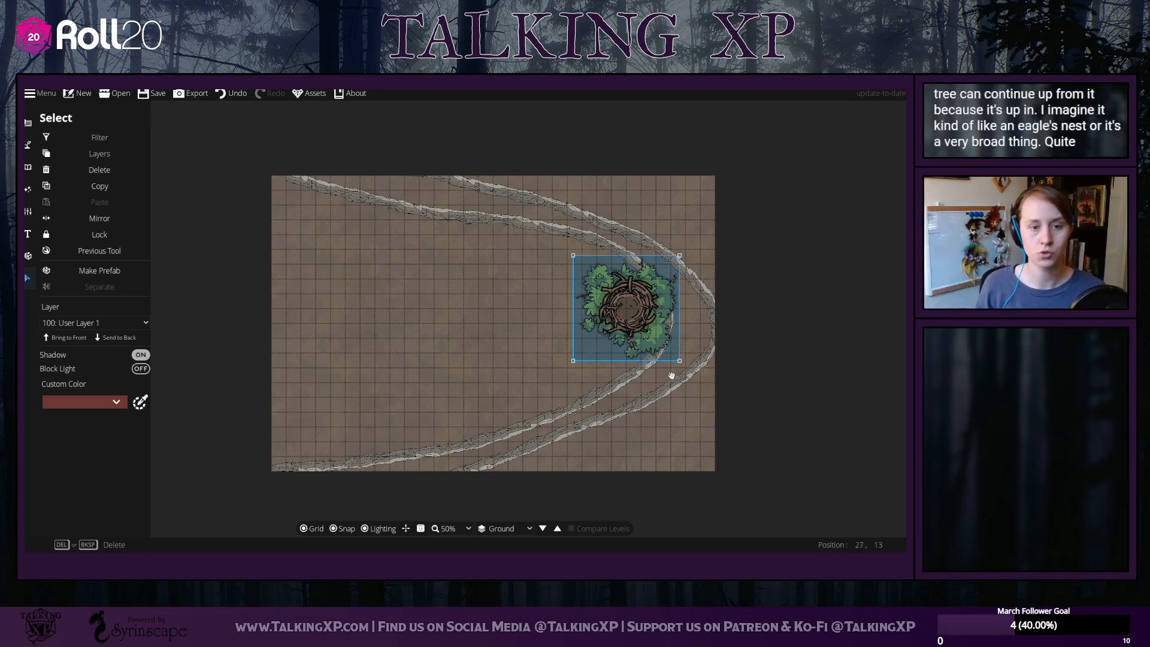
click(414, 362)
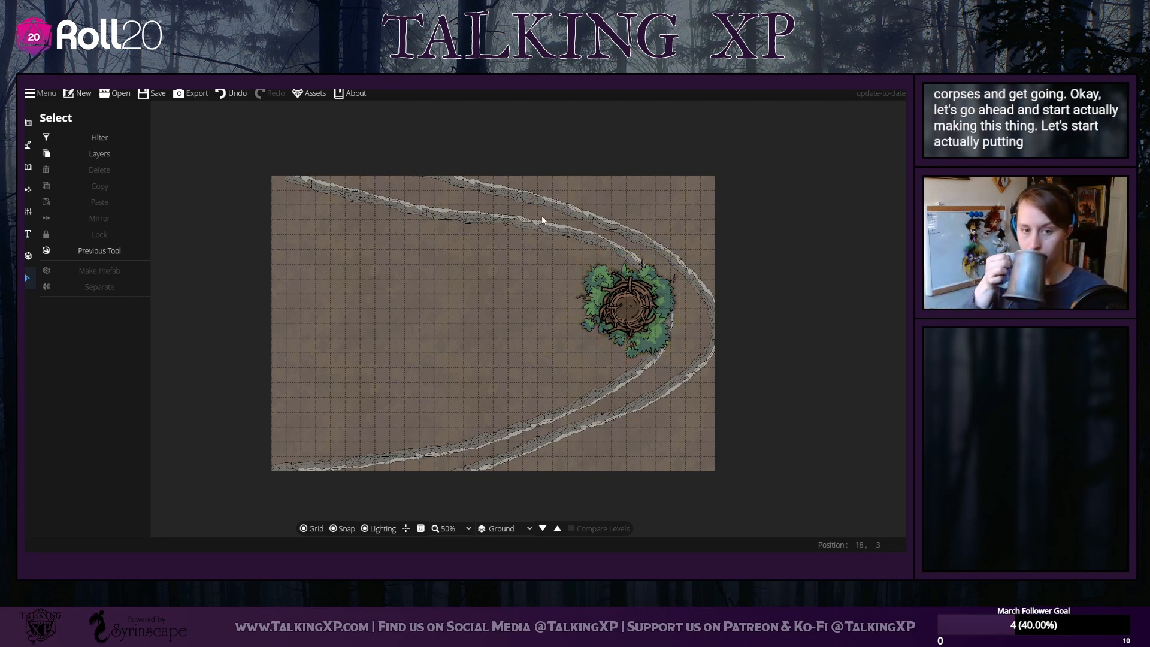
Delete the mocked-up tree, nest and both ridge lines to clear the map
drag(536, 239, 710, 377)
key(Delete)
drag(234, 153, 747, 499)
key(Delete)
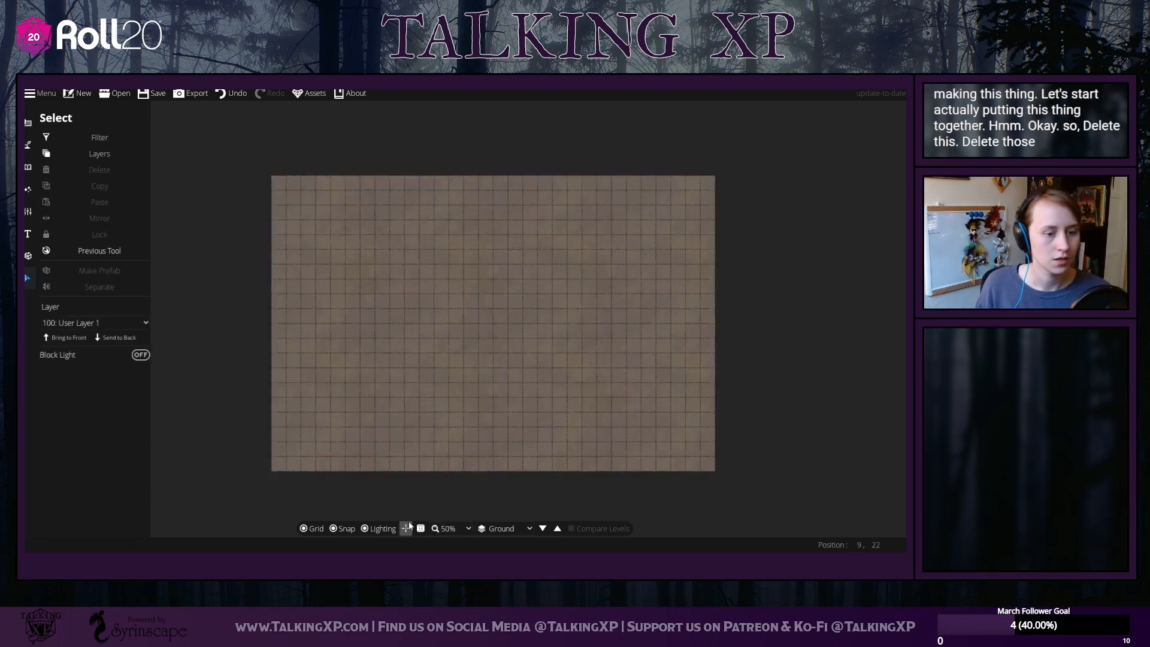
click(28, 189)
click(77, 139)
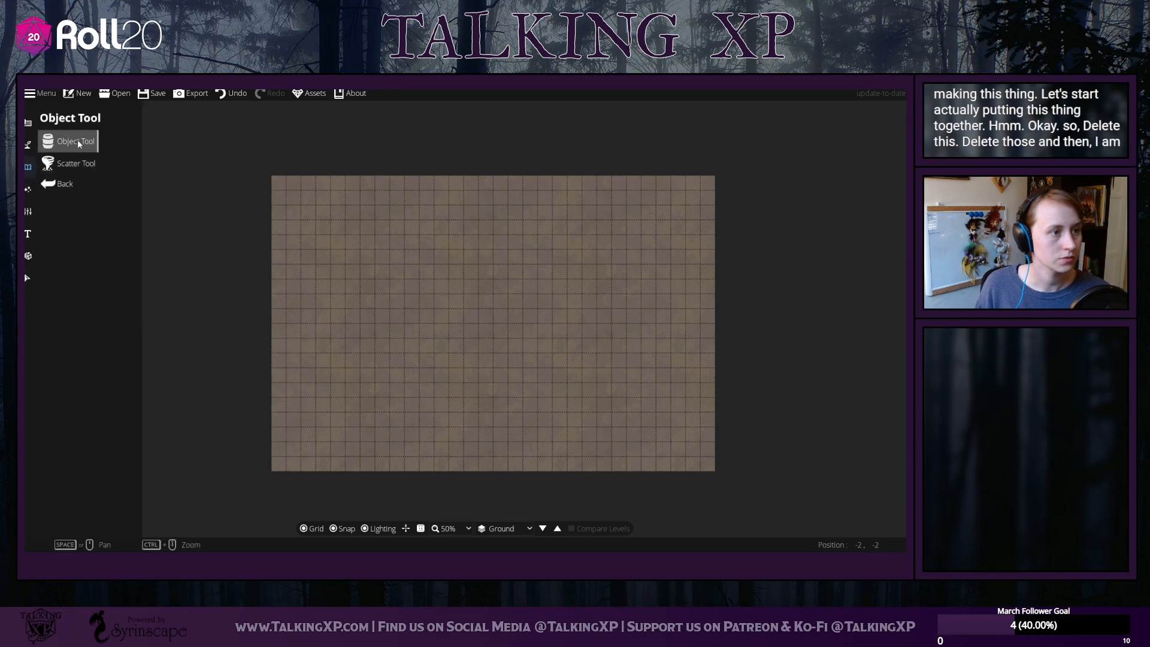
click(28, 144)
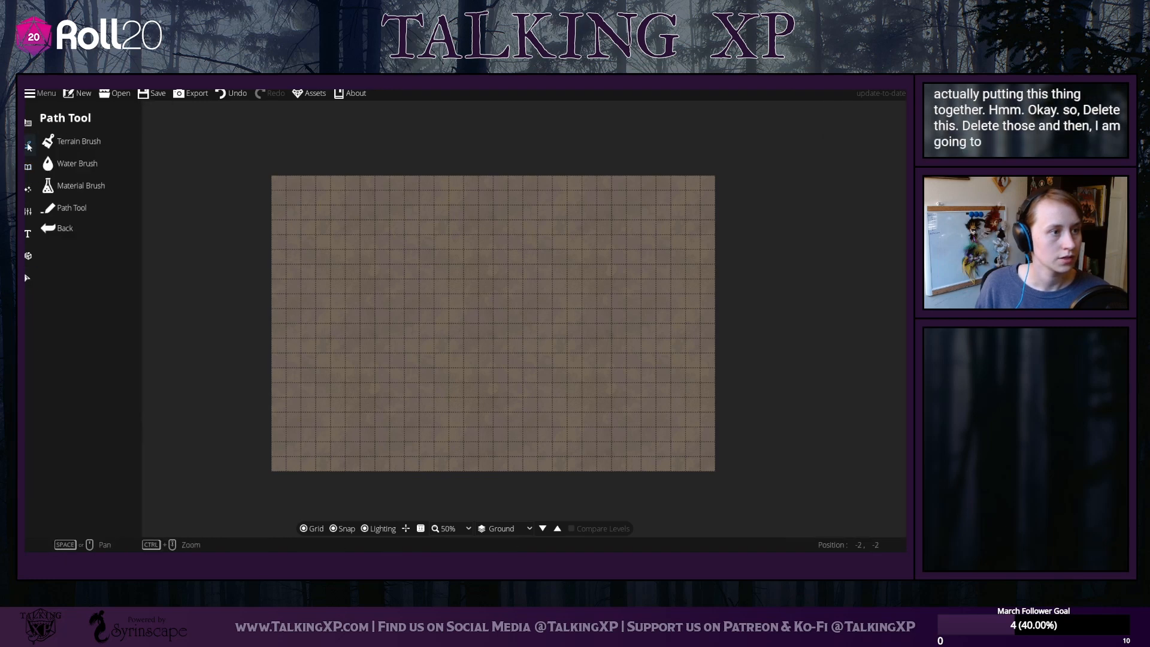
click(69, 208)
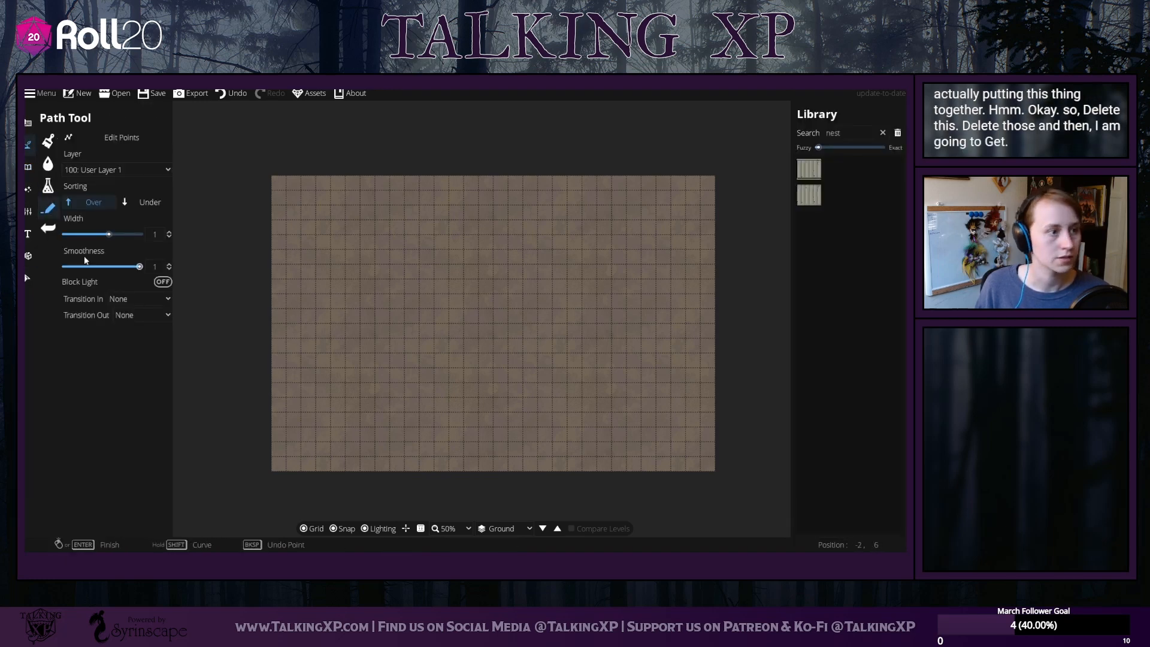
click(48, 186)
click(48, 164)
click(49, 144)
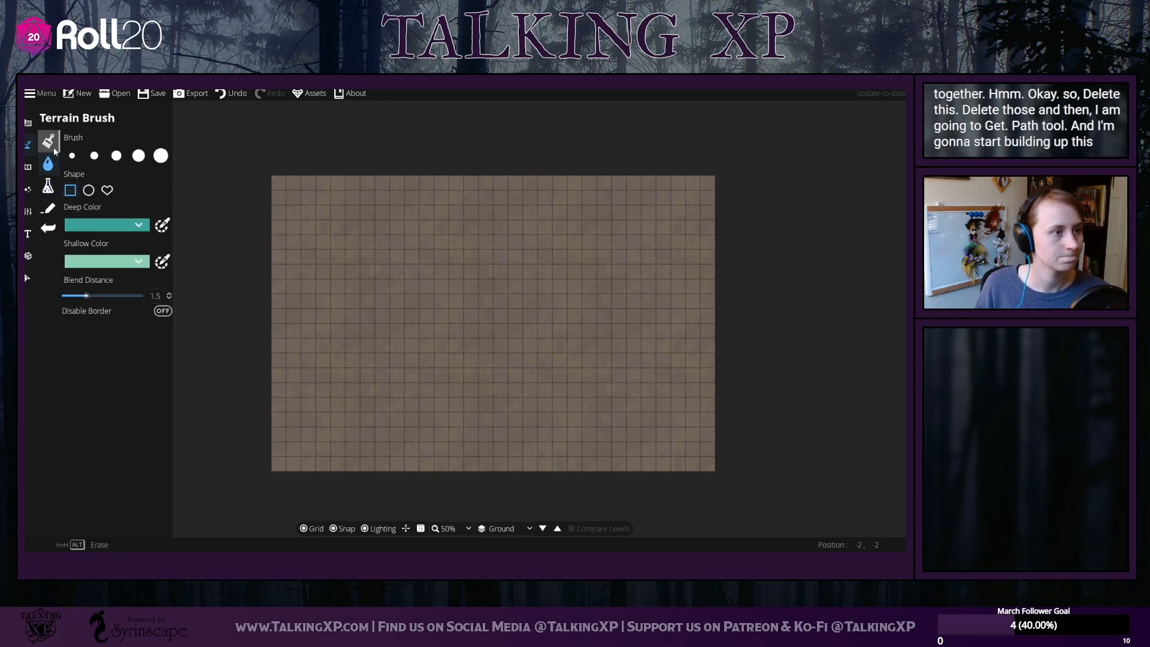
click(48, 186)
click(49, 210)
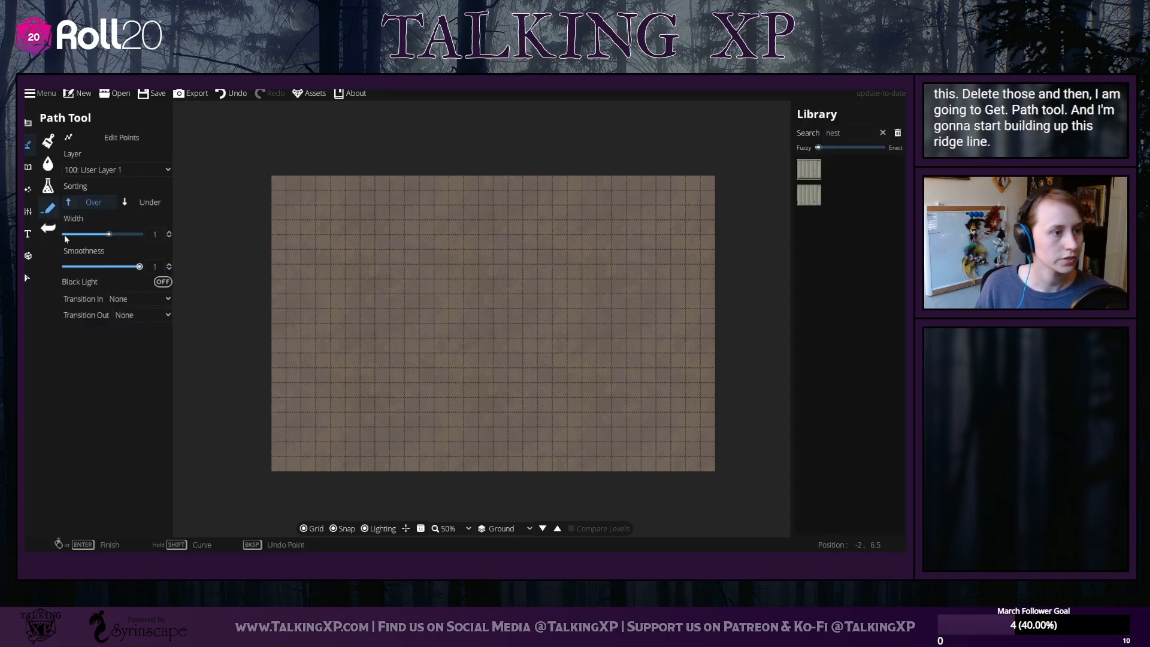
Paint a short diagonal stroke of grey gravel with the Material Brush on the Below Ground layer, just southwest of the map's centre
click(49, 188)
click(78, 293)
drag(423, 312, 467, 374)
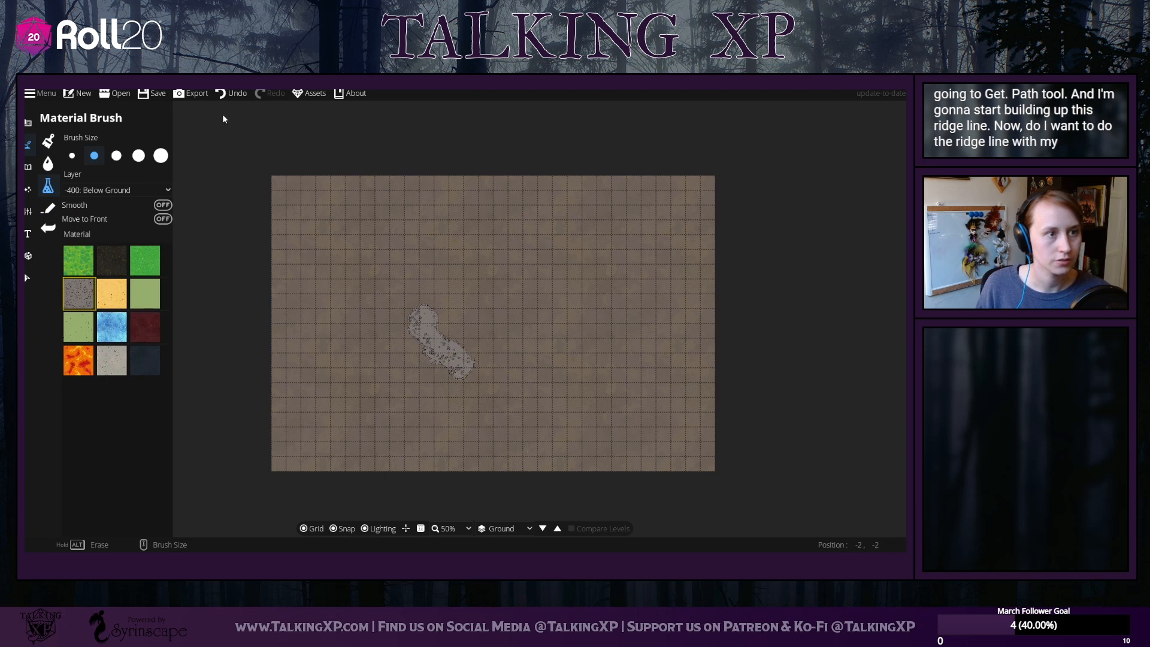
Paint trial strokes of the pale cracked stone material north of the gravel, widening one into a broad patch with a larger brush
click(230, 94)
click(112, 360)
drag(385, 200, 501, 328)
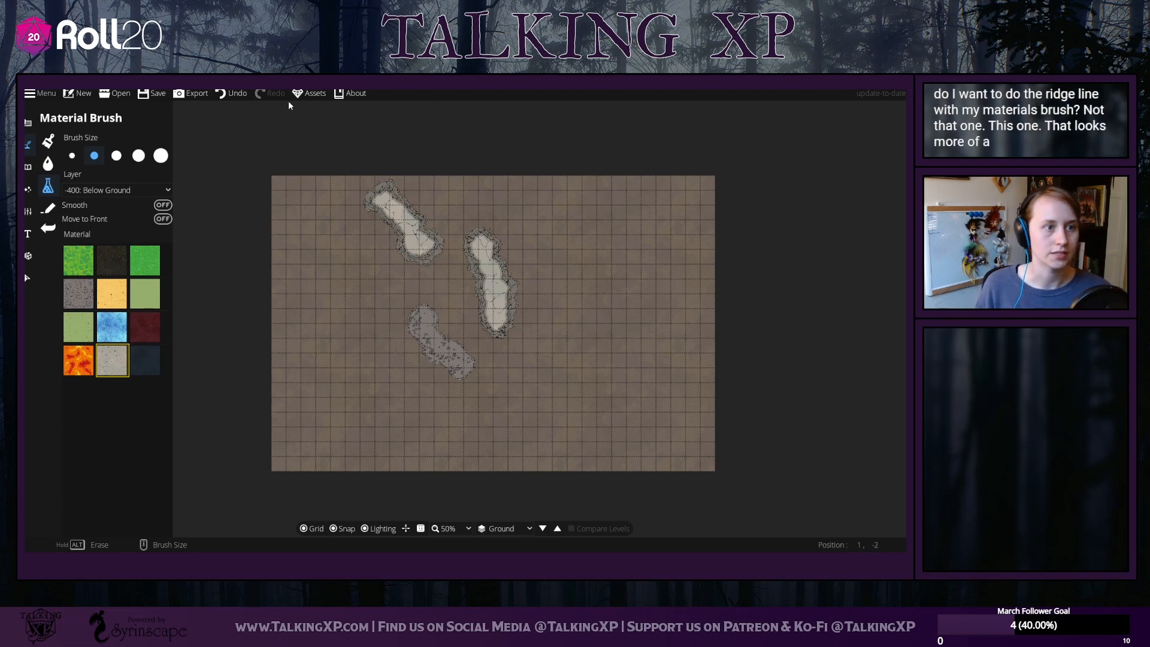
scroll(469, 307, up, 3)
scroll(470, 307, down, 2)
scroll(469, 307, up, 2)
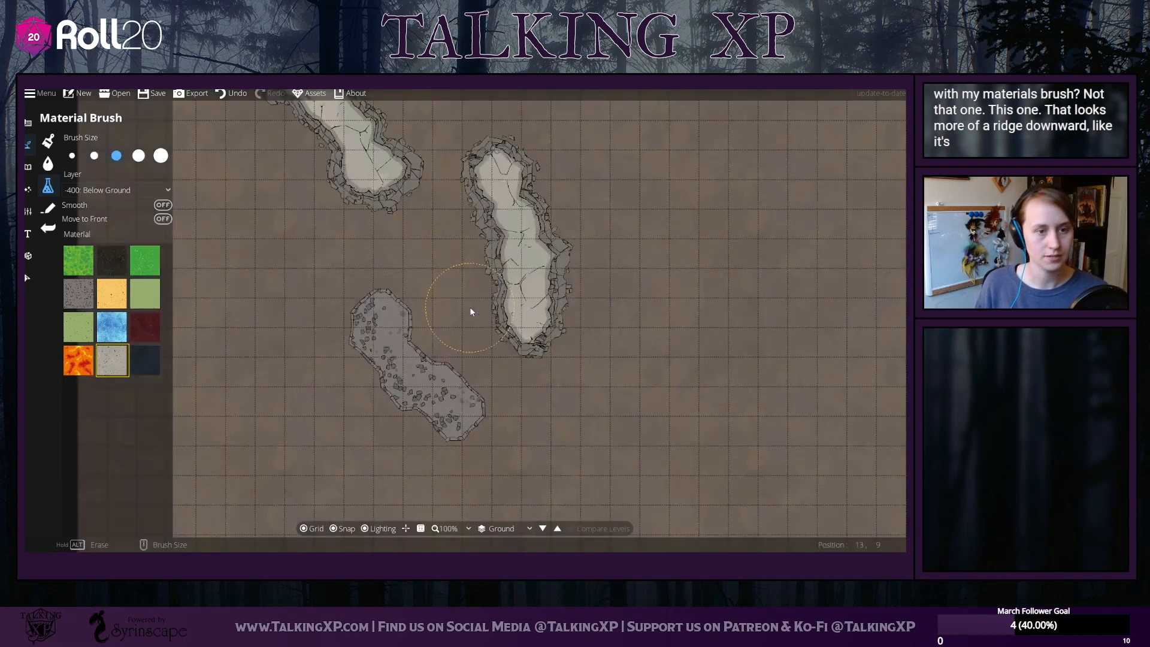
scroll(470, 307, up, 2)
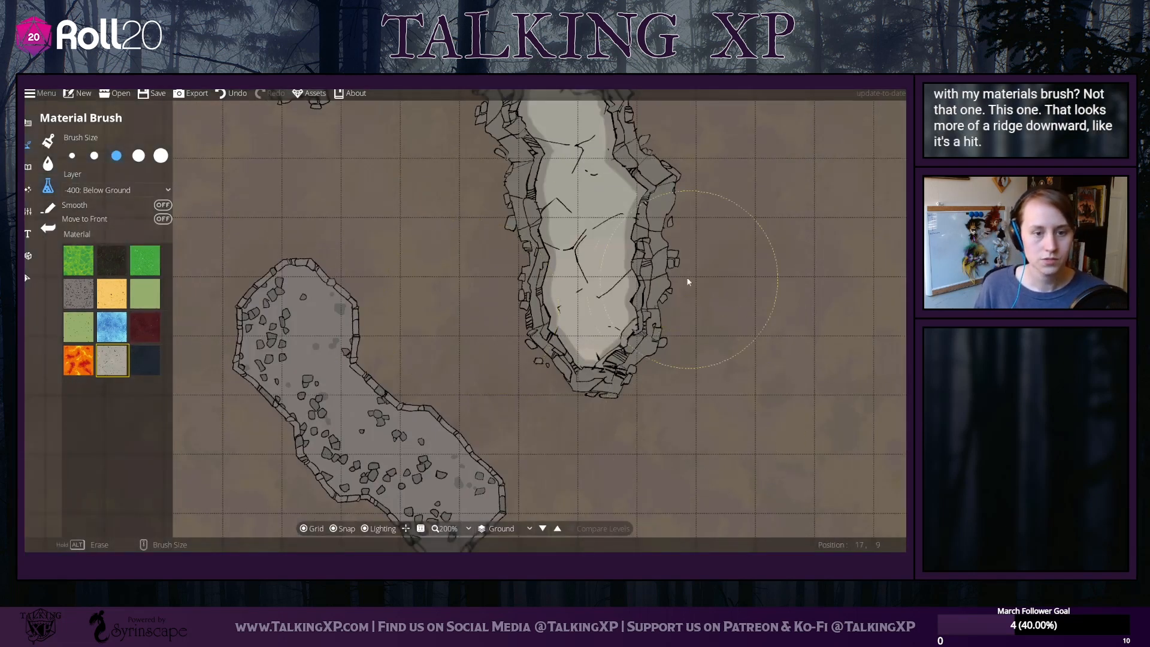
mouse_move(601, 320)
mouse_down()
mouse_move(596, 272)
mouse_move(582, 352)
mouse_up()
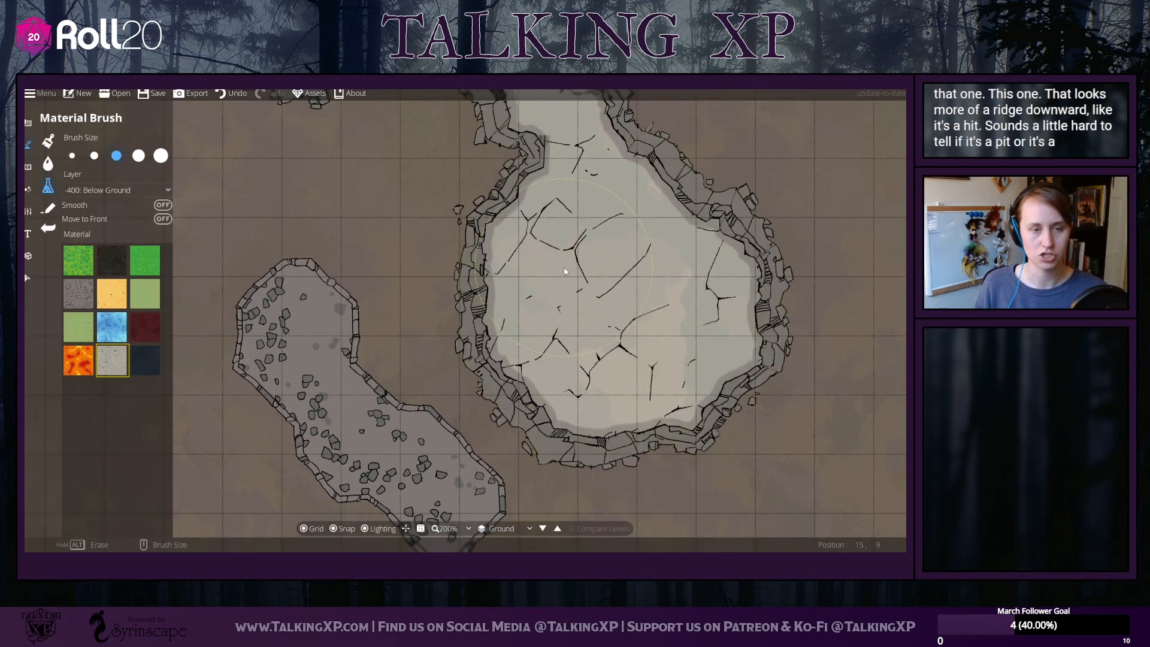
Undo all the trial material strokes, including the gravel one, back to bare ground
scroll(565, 272, down, 4)
click(247, 93)
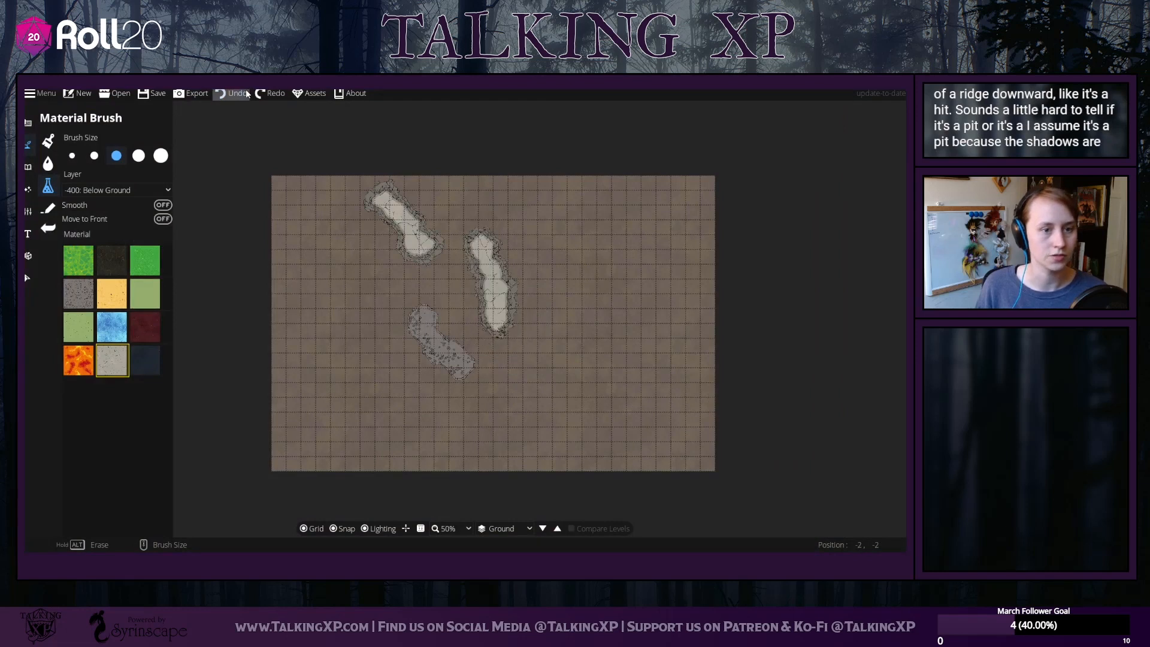
click(247, 94)
click(246, 94)
click(247, 94)
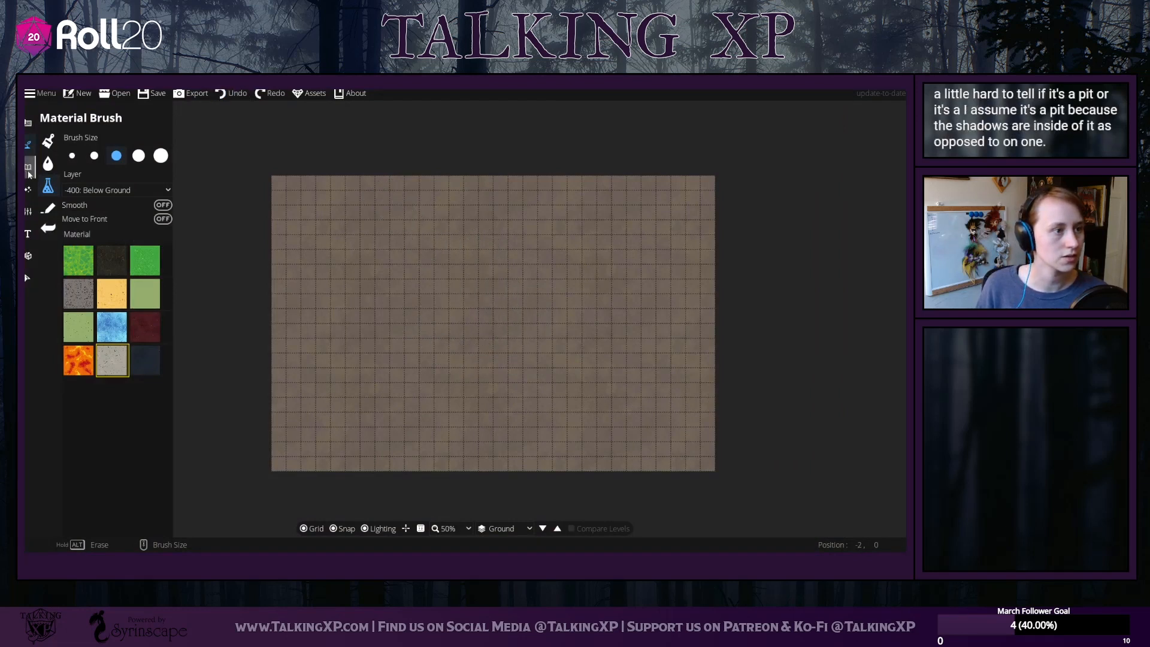
Switch to the Path Tool, clear the library search and choose the grey rocky cliff path
click(28, 168)
click(27, 123)
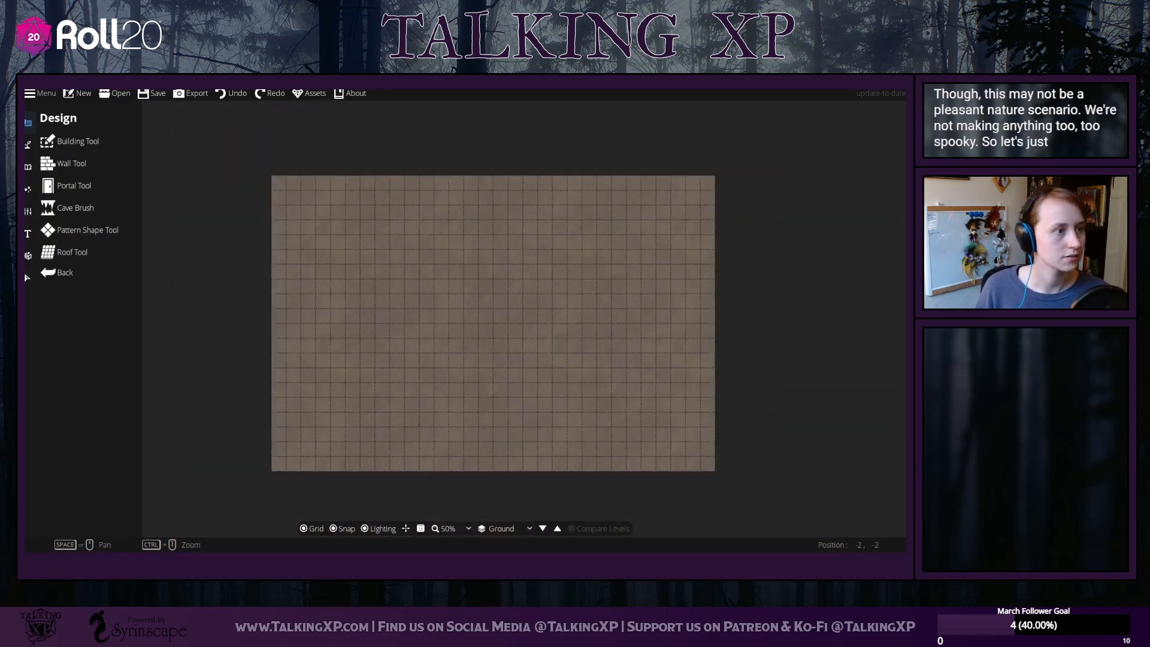
click(28, 145)
click(78, 207)
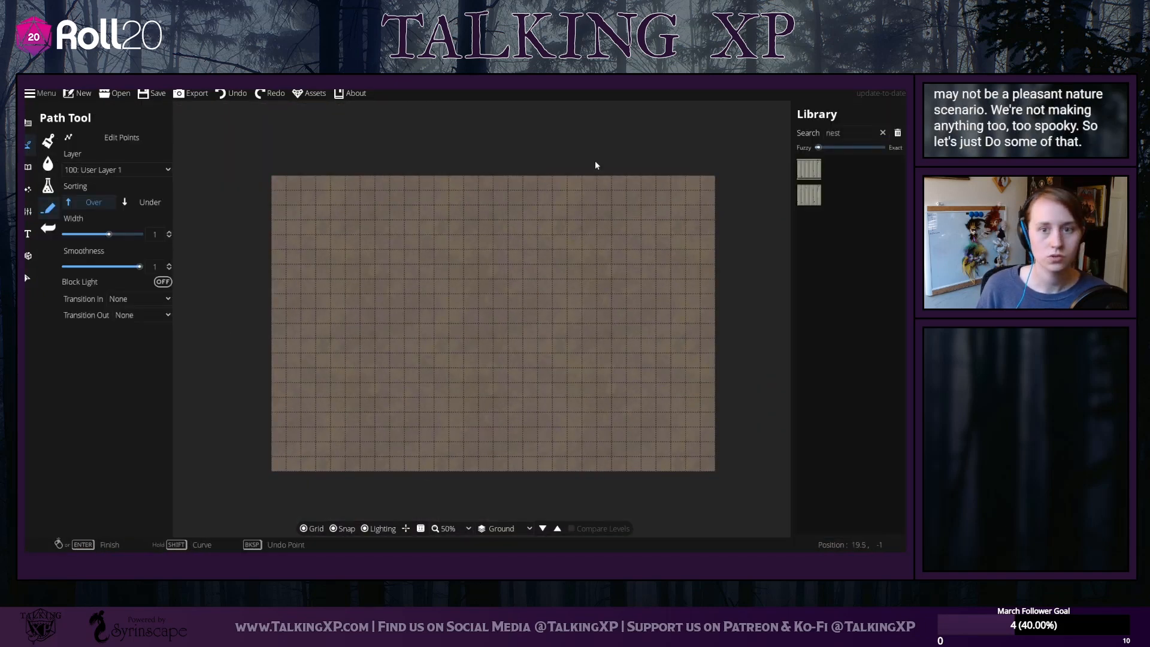
click(882, 133)
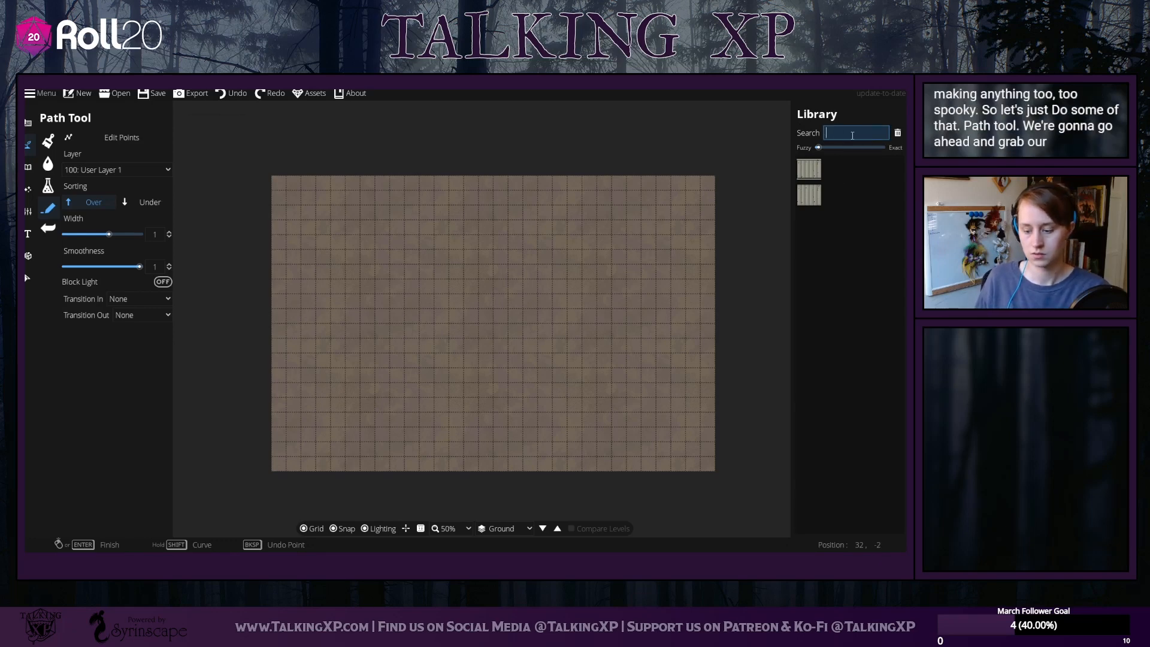
click(847, 220)
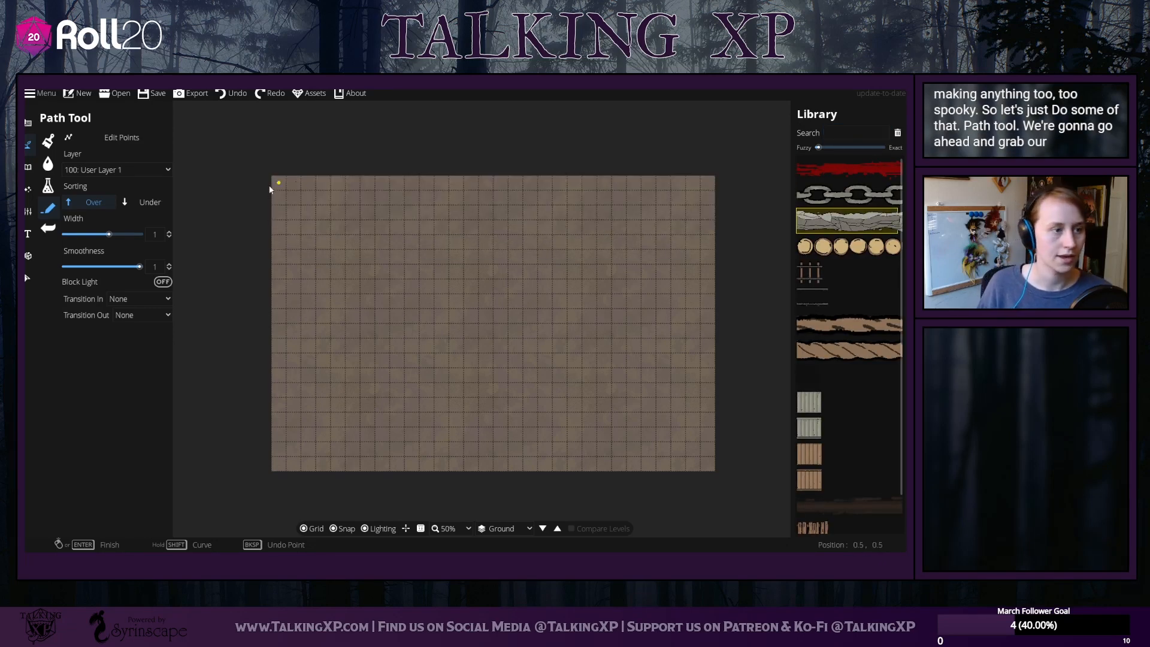
Draw a trial diagonal ridge at width 1 from the map's northwest toward its centre, and undo it
click(338, 204)
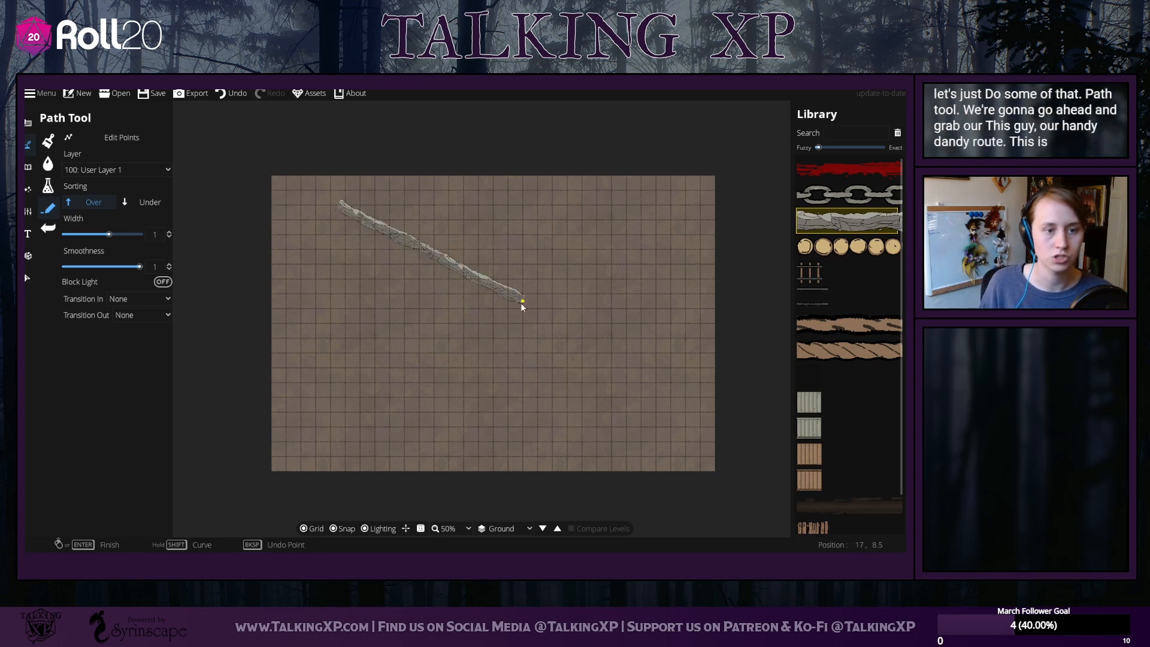
right_click(520, 303)
scroll(417, 274, up, 1)
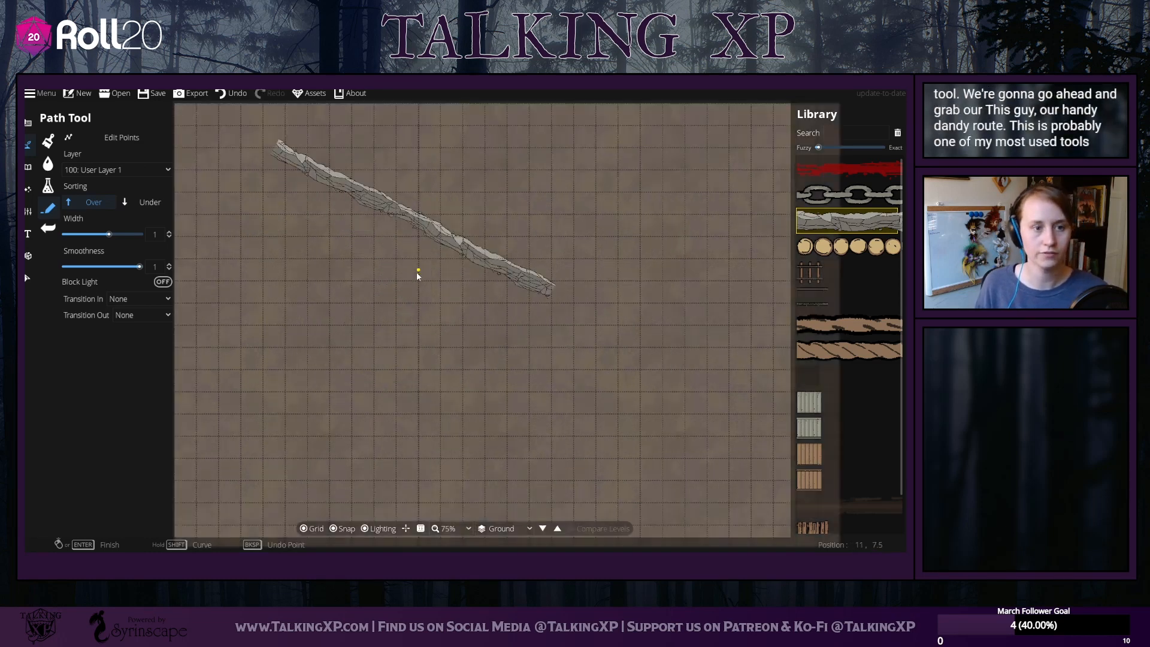
scroll(394, 224, down, 1)
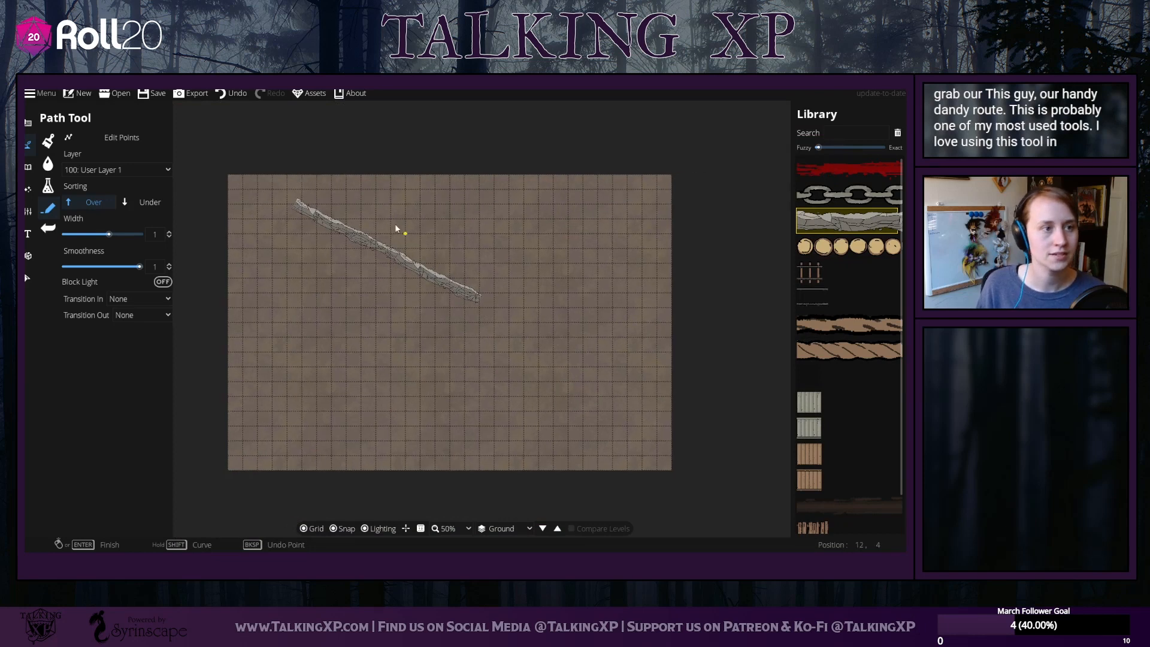
click(230, 93)
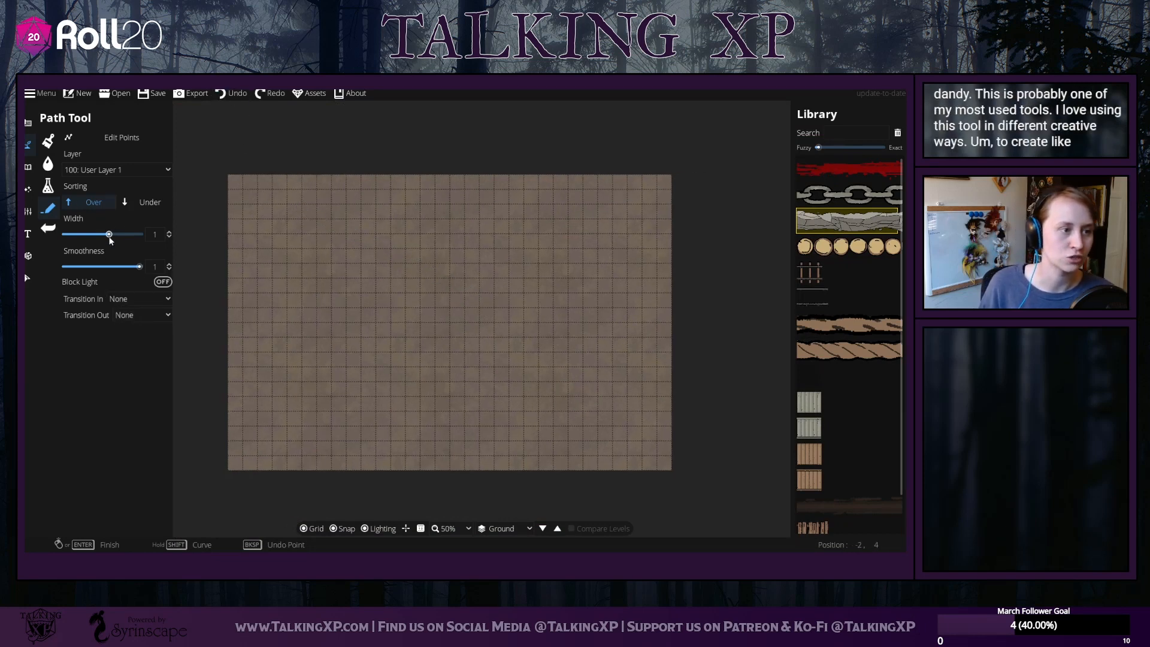
Set the path width to 5, draw a trial V-shaped ridge in the northwest, and undo it
drag(109, 235, 156, 242)
click(256, 205)
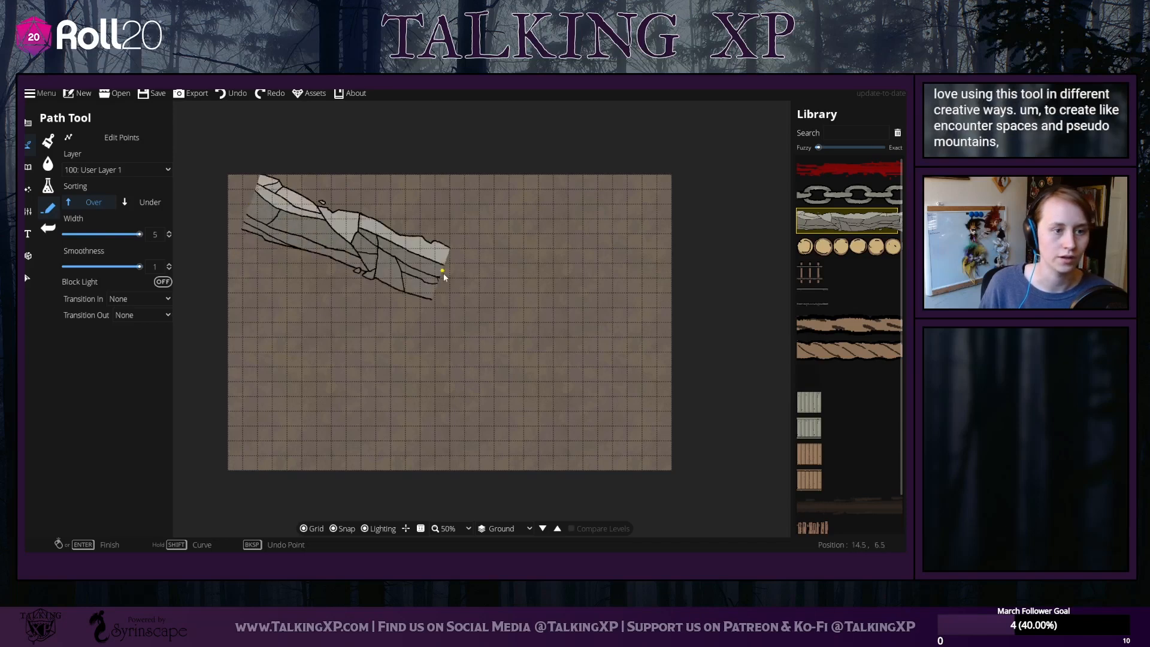
click(411, 304)
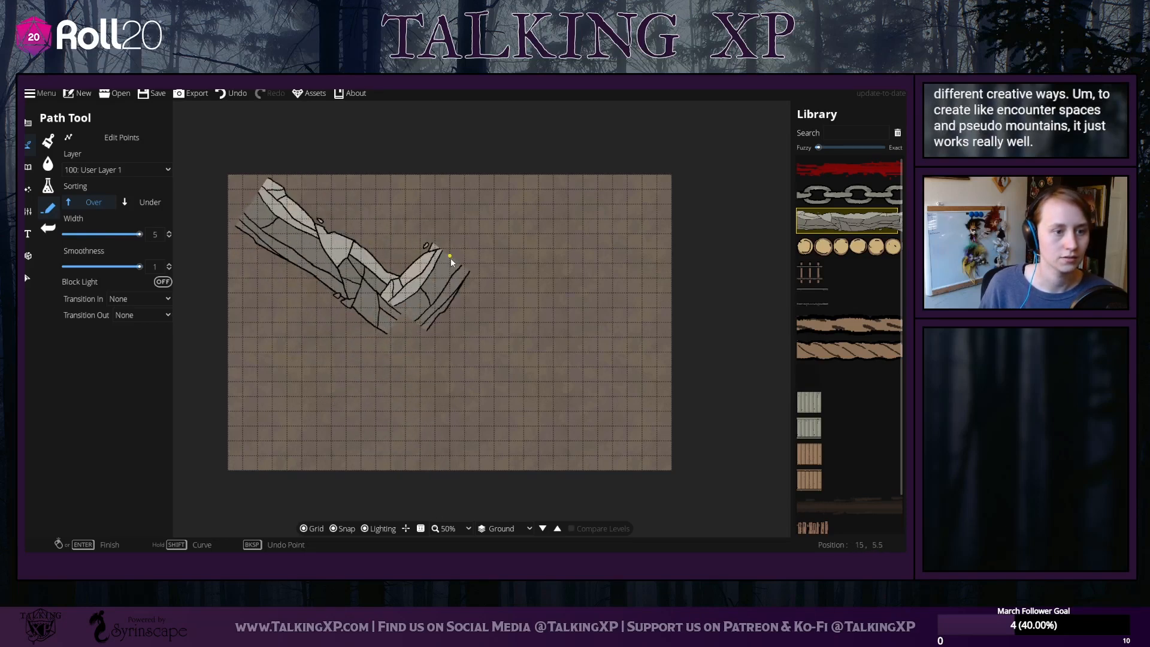
click(231, 94)
click(231, 93)
Set the path width to 3, test it with a short ridge in the northwest, and undo that ridge
drag(164, 235, 141, 237)
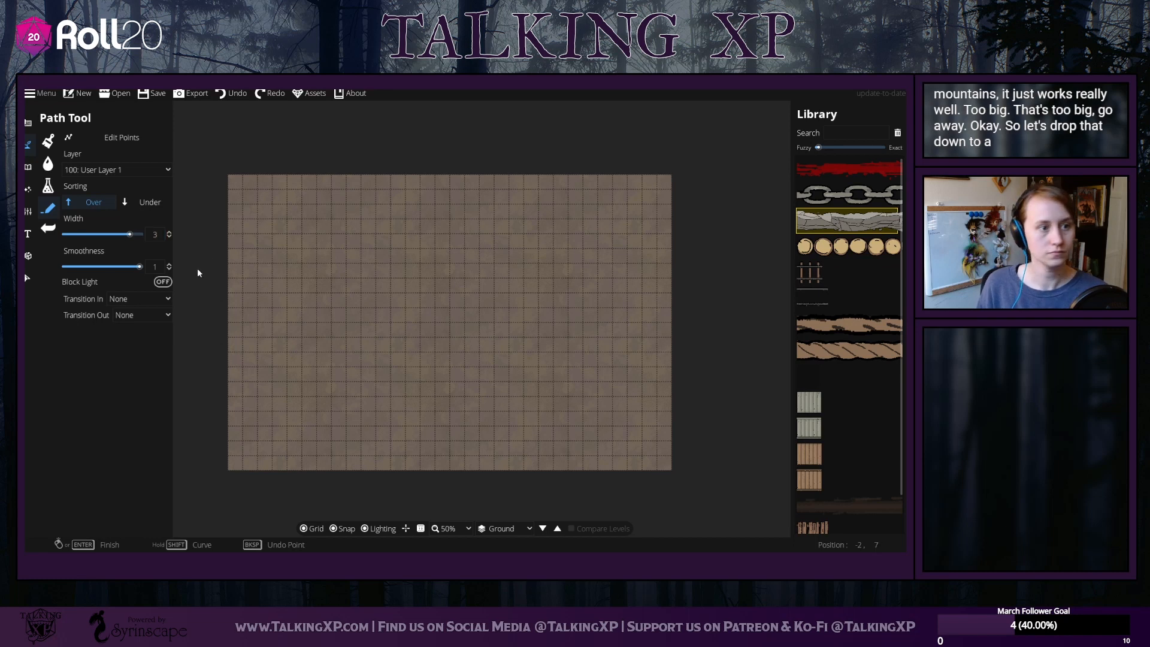
click(253, 227)
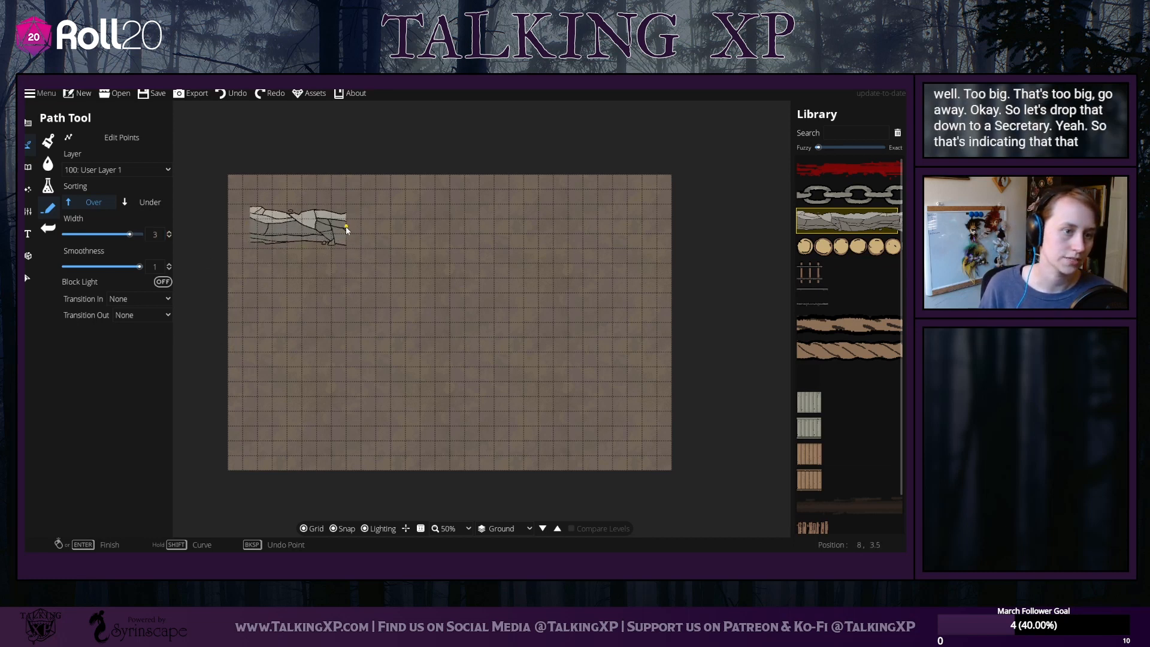
click(362, 233)
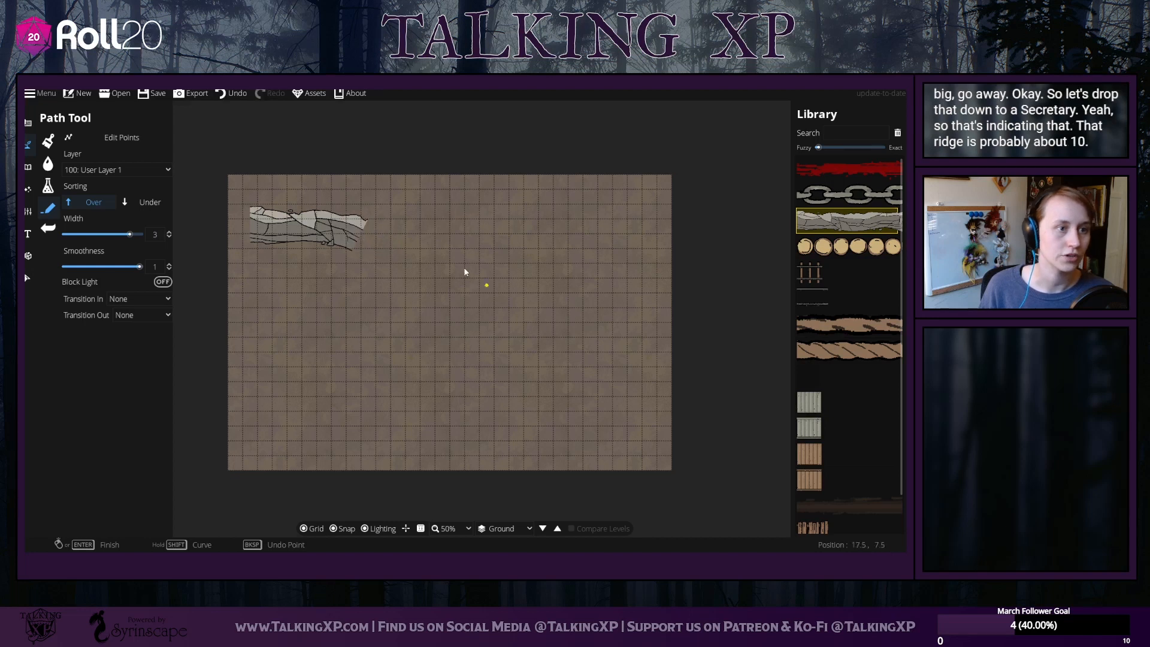
click(230, 93)
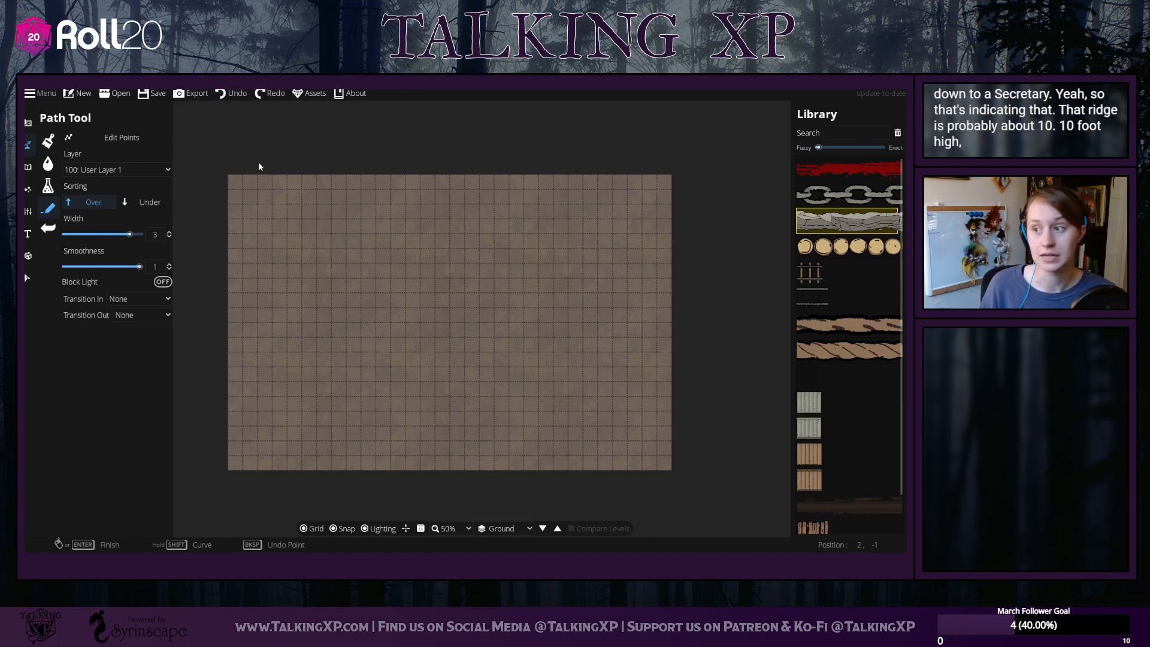
Draw a large U-shaped ridge from beyond the northwest corner, around the map's east side, and out past the southwest corner
click(218, 167)
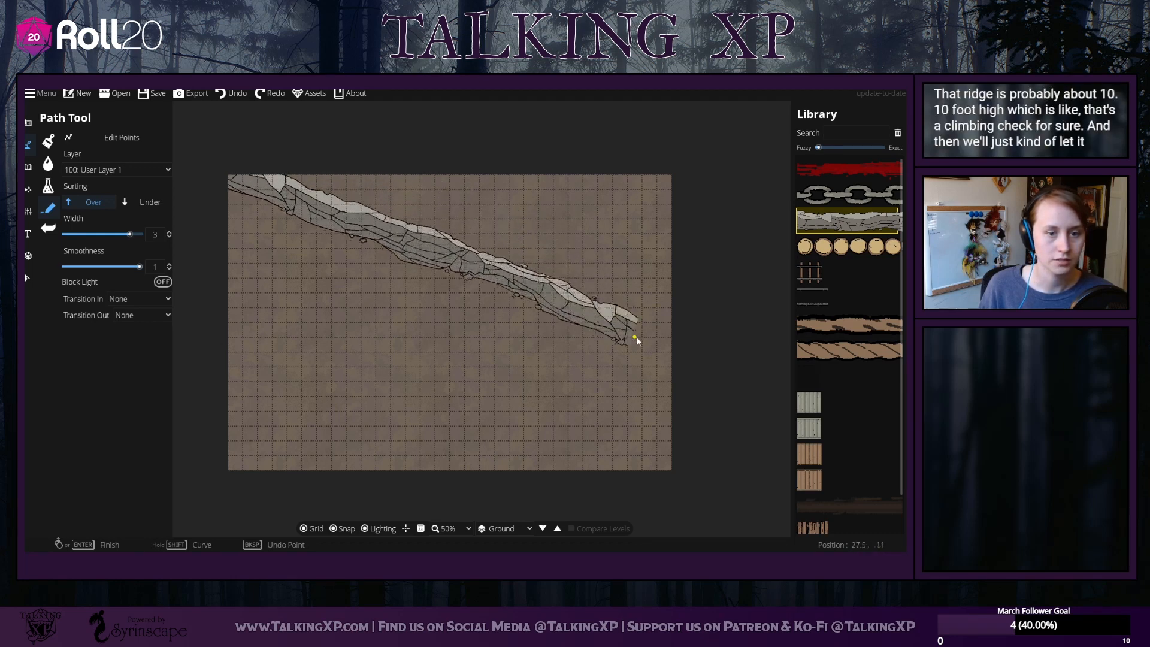
click(530, 219)
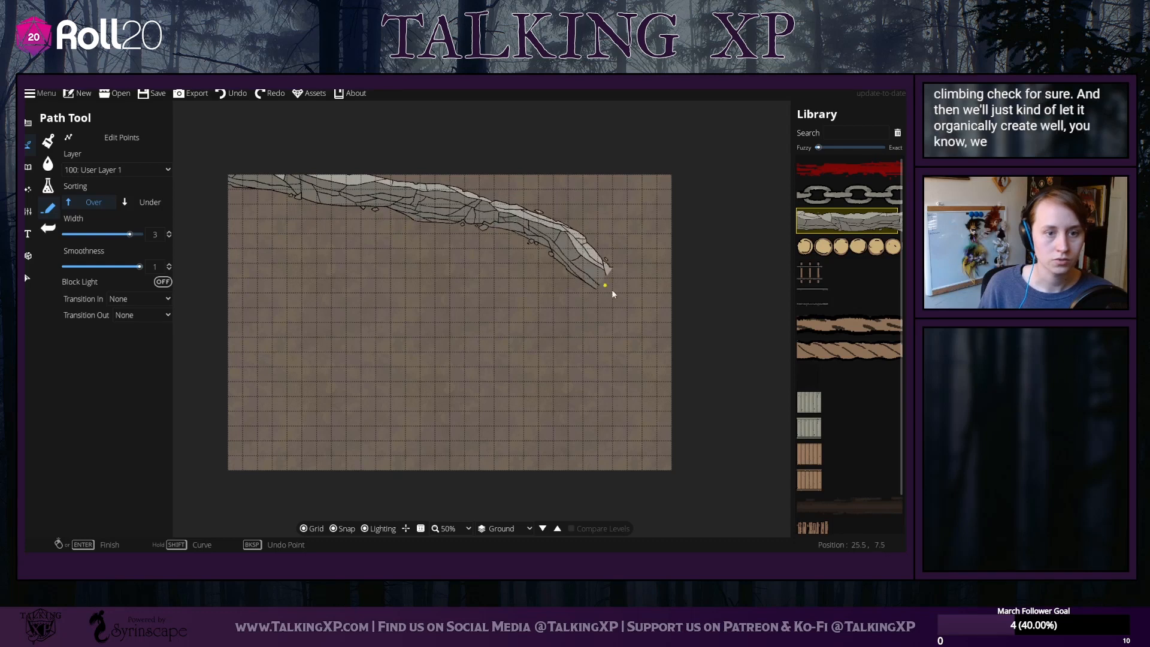
click(647, 303)
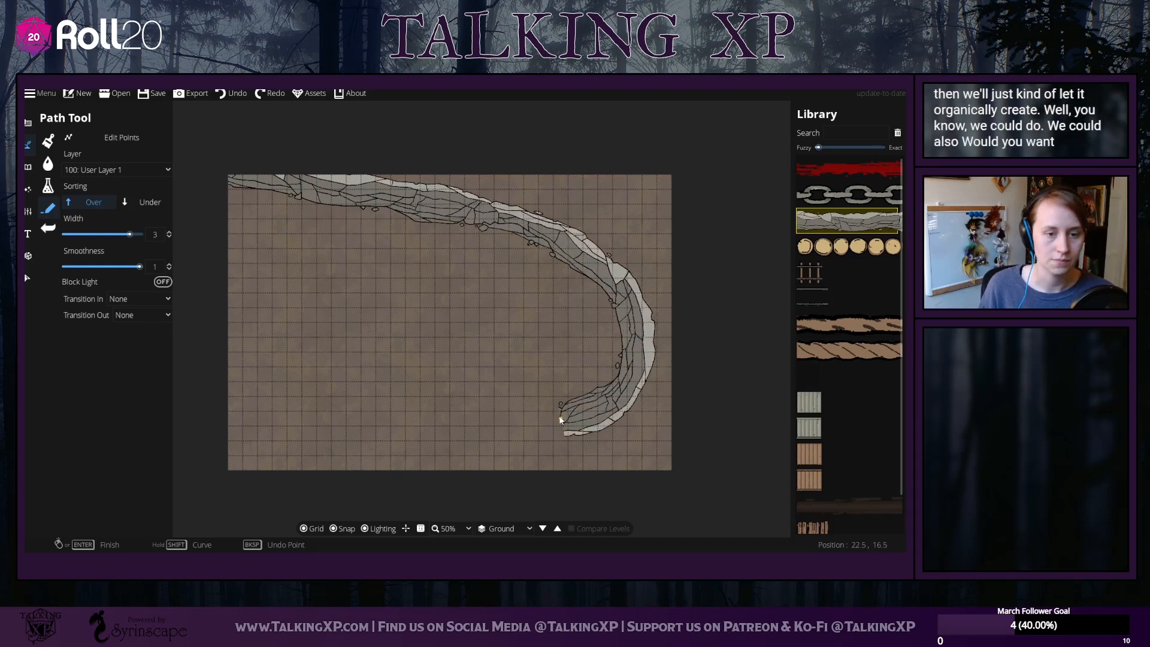
click(539, 456)
click(213, 486)
right_click(213, 485)
Move the U-shaped ridge about two and a half squares west to leave more room behind its bend
click(27, 277)
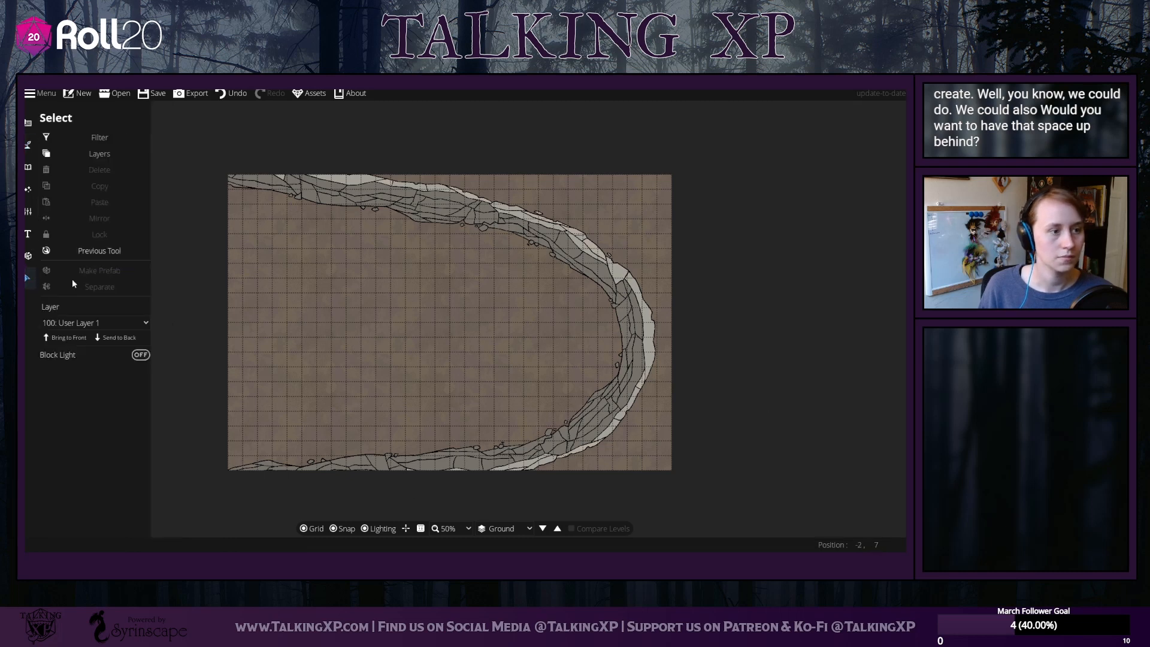
click(624, 300)
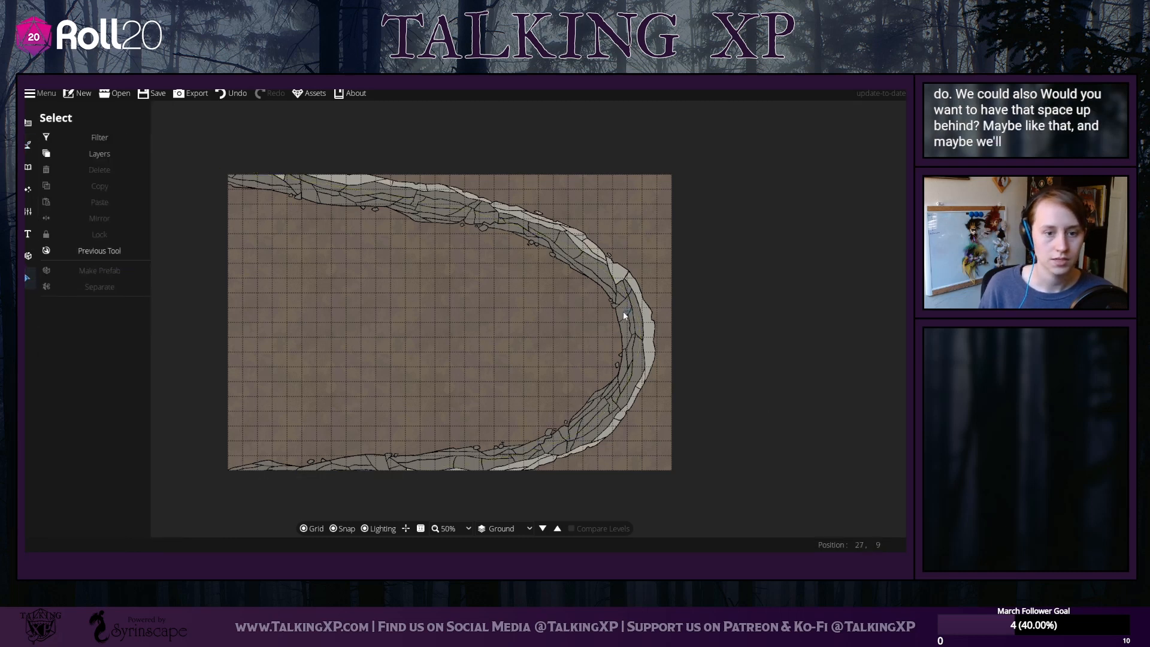
drag(623, 310, 598, 305)
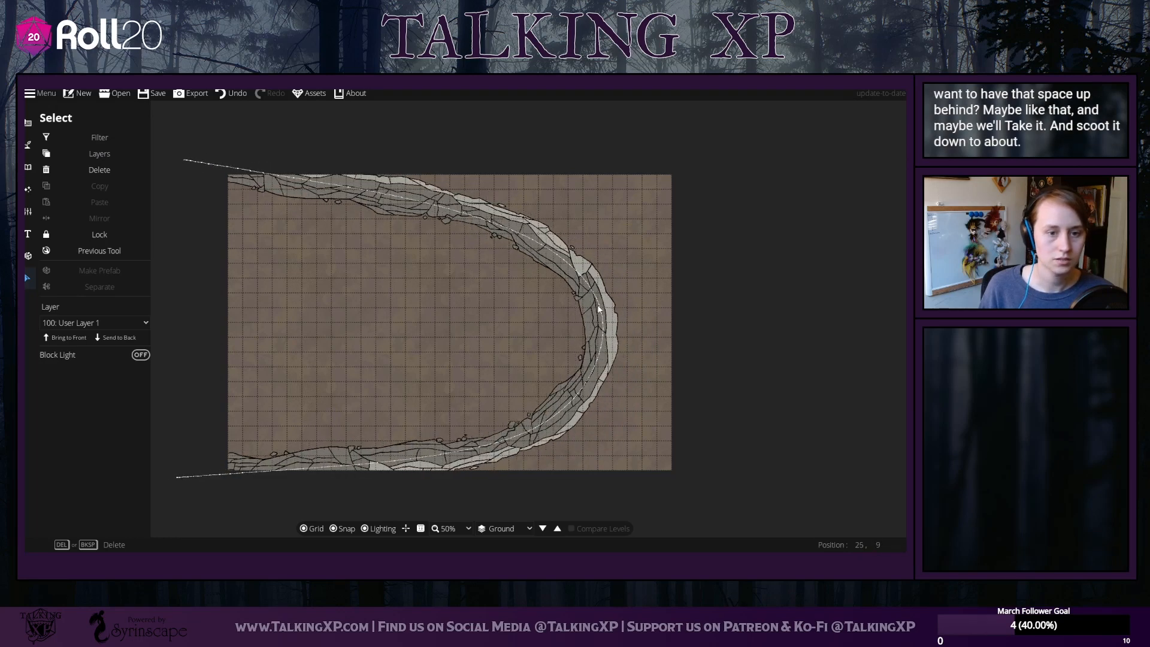
click(561, 139)
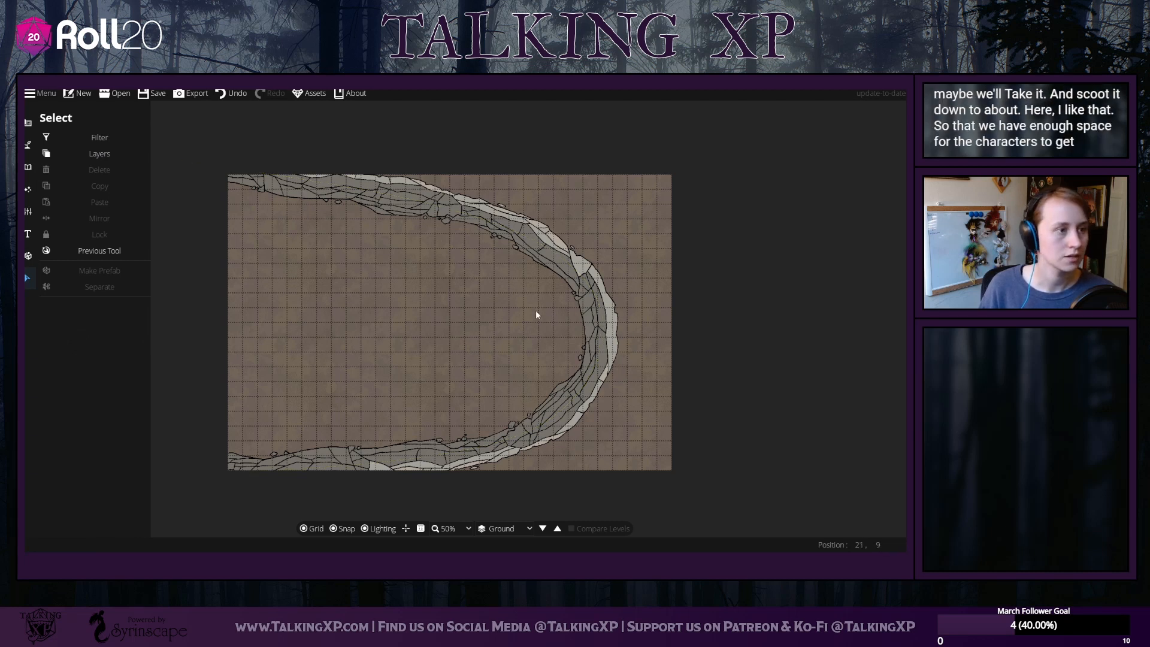
Return to the Path Tool and draw two ridge lines cutting diagonally across the map's southeast corner
click(28, 167)
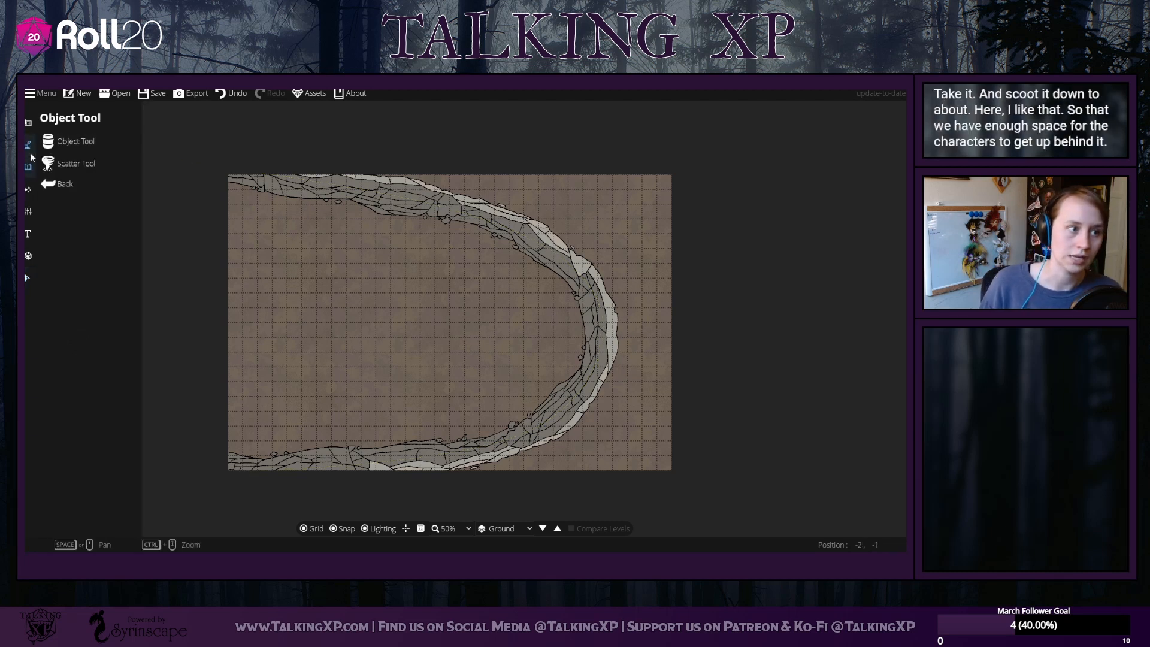
click(29, 147)
click(73, 185)
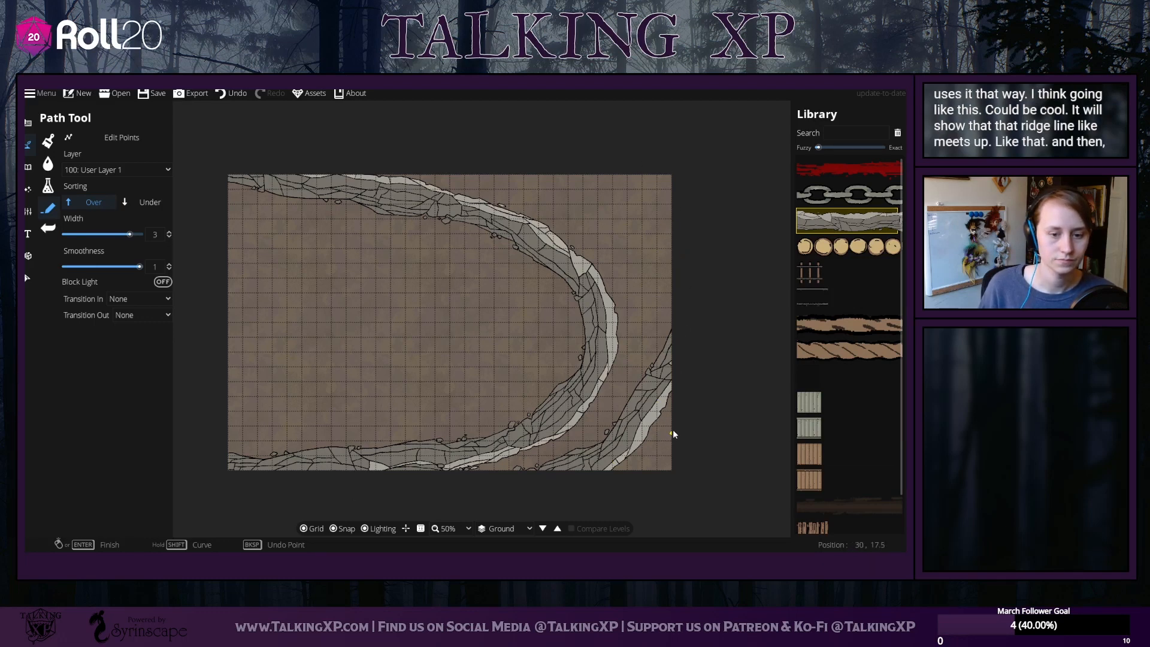
click(654, 486)
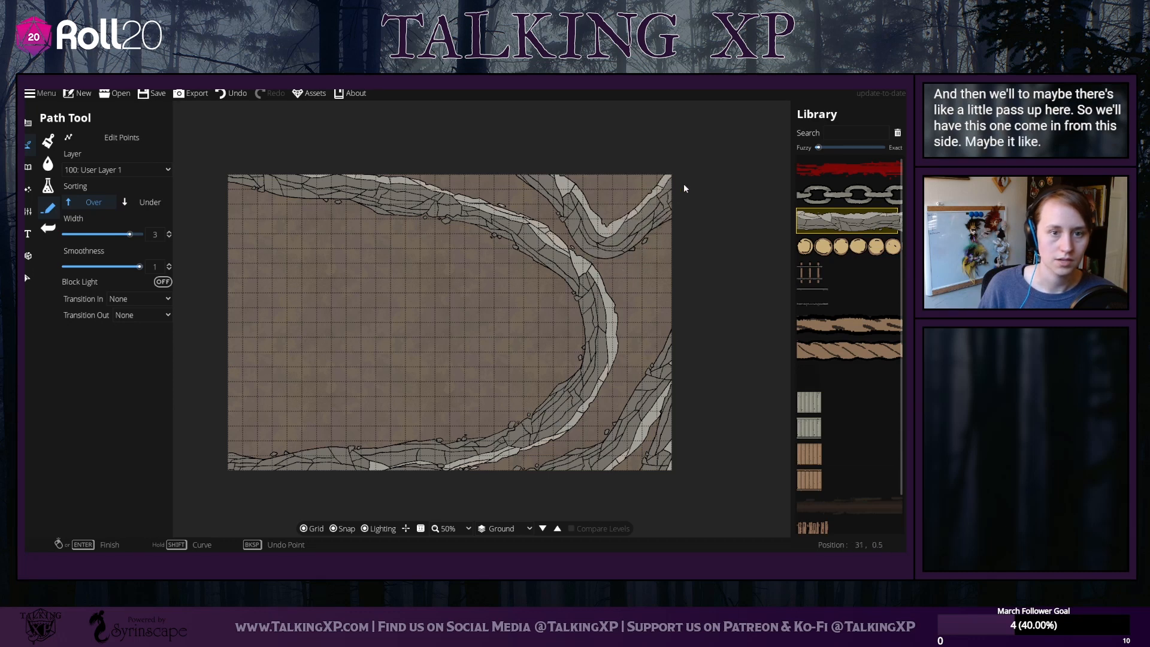
Undo the V-shaped ridge at the northeast, try one that hooks back west against the main ridge, and undo it too
click(232, 92)
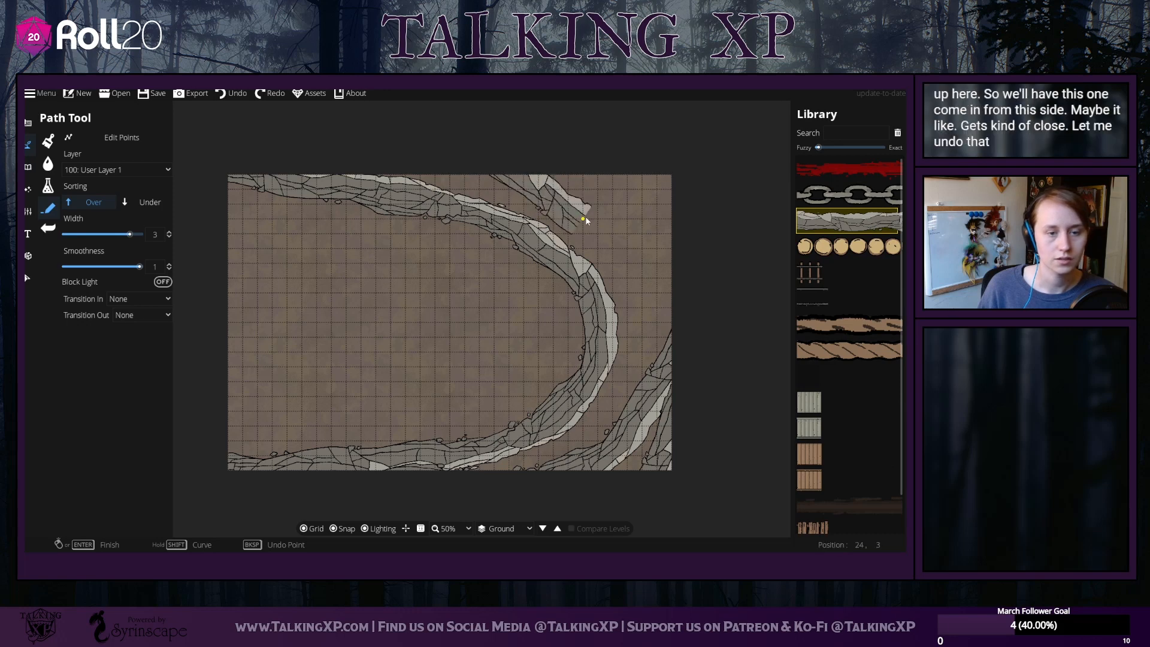
click(600, 248)
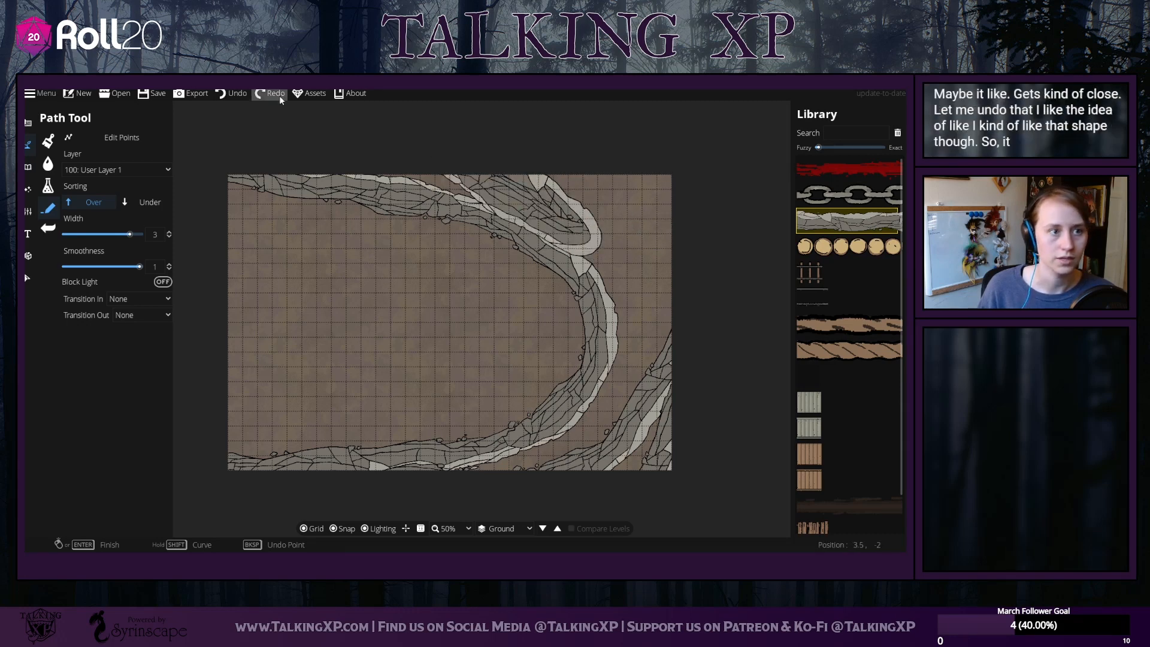
click(245, 92)
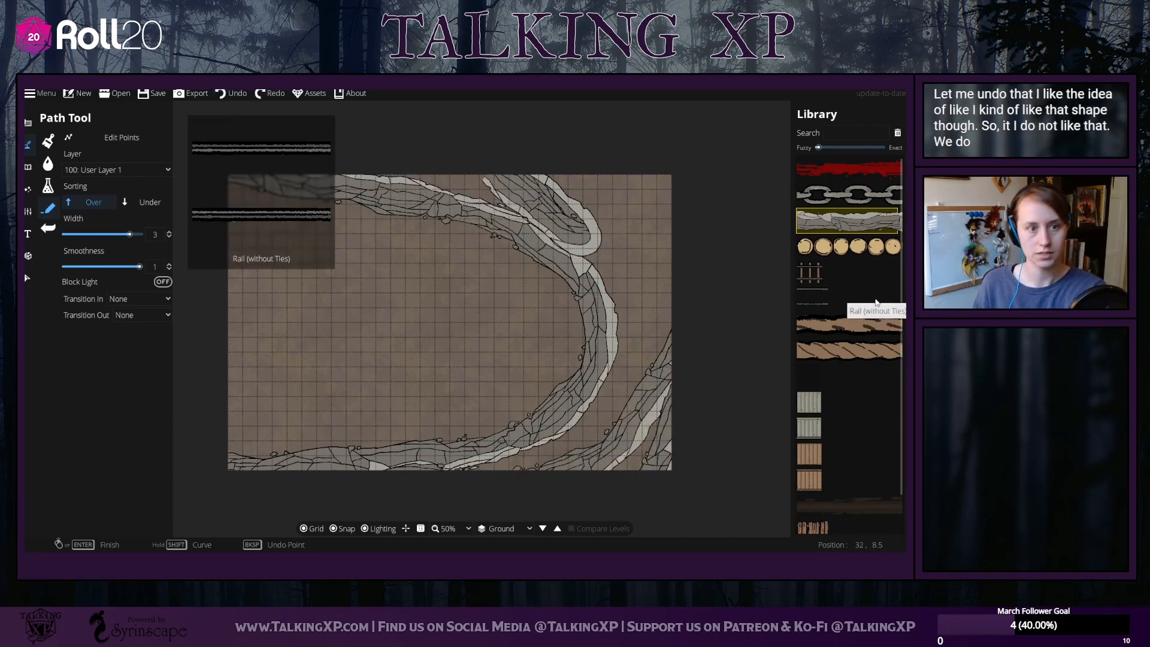
Draw a V-shaped ridge at the northeast that drops from the north edge and bends back up past the northeast corner
click(271, 93)
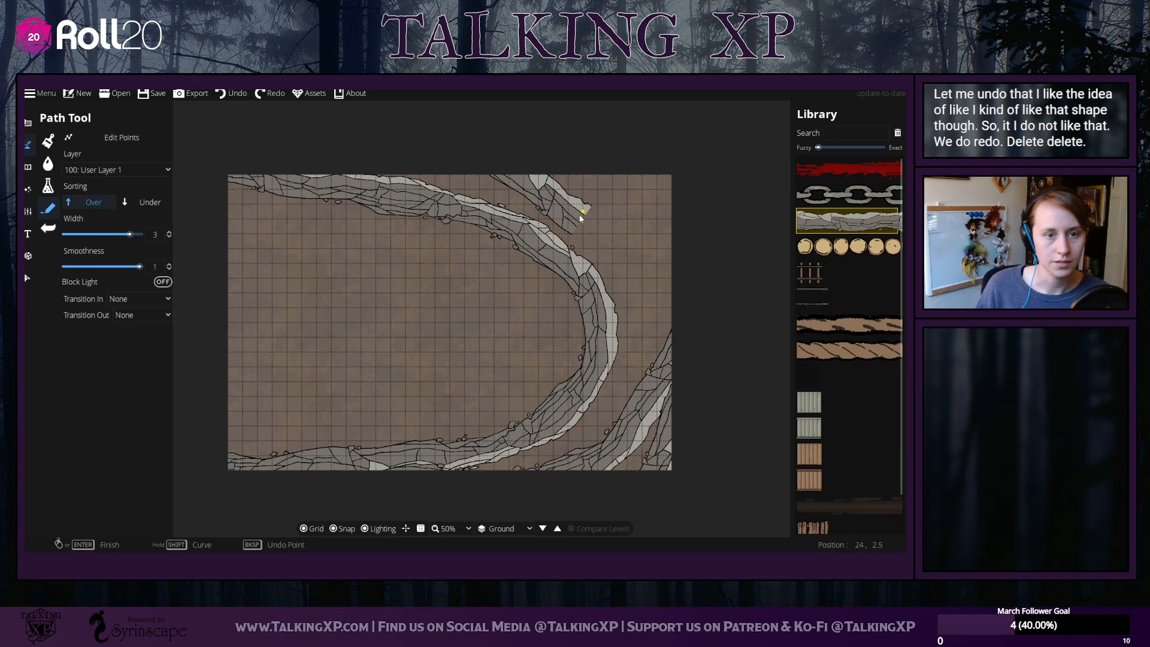
click(580, 220)
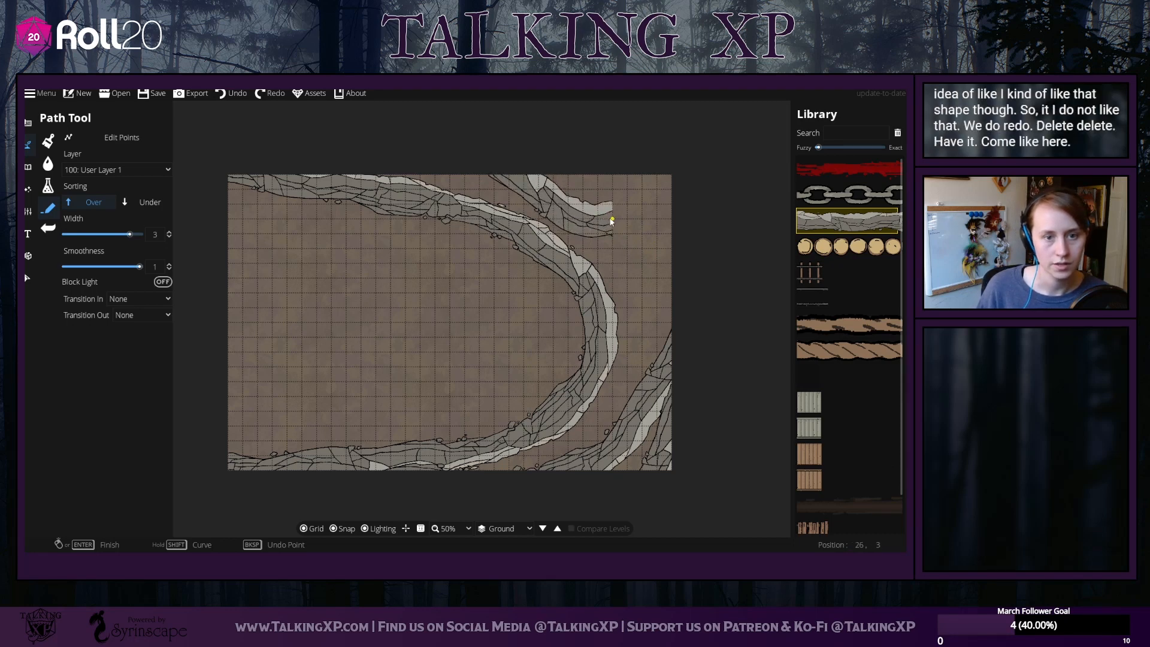
click(620, 250)
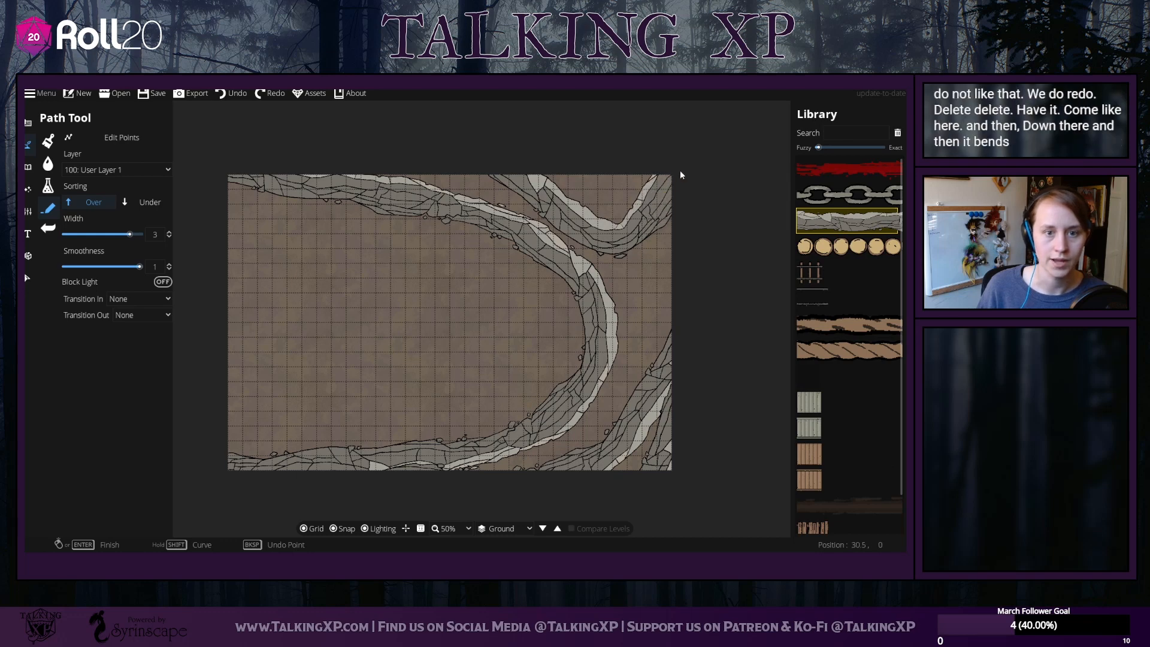
Rotate the inner southeast ridge counterclockwise and shift it so it sits closer to the U-shaped ridge
click(27, 278)
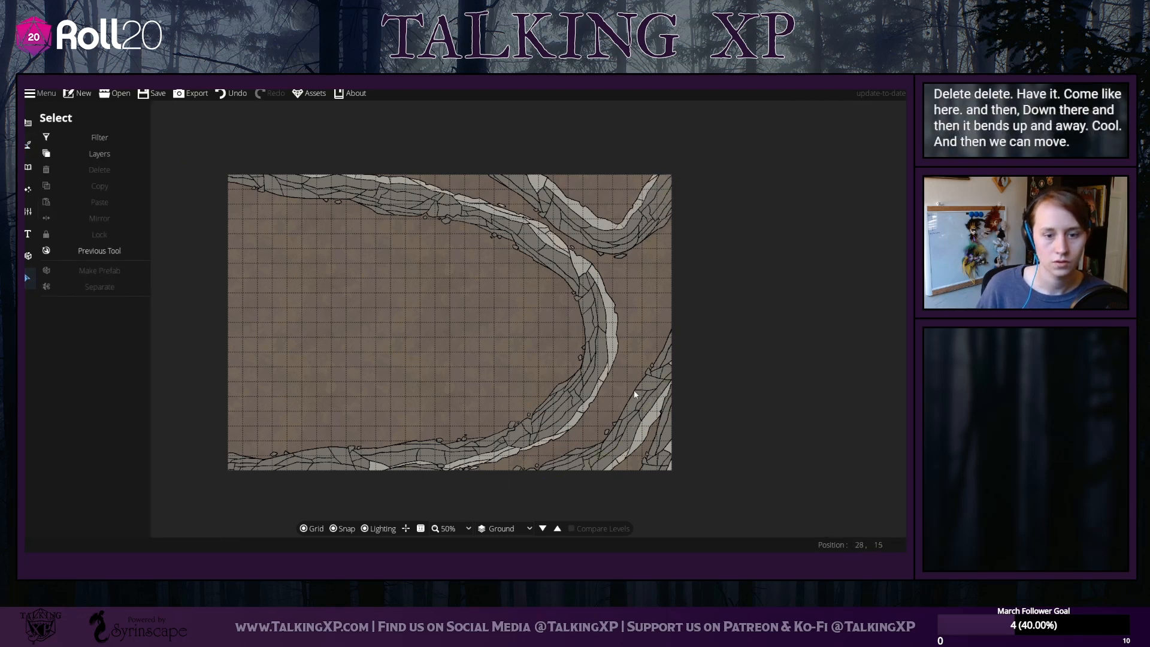
click(649, 401)
click(650, 407)
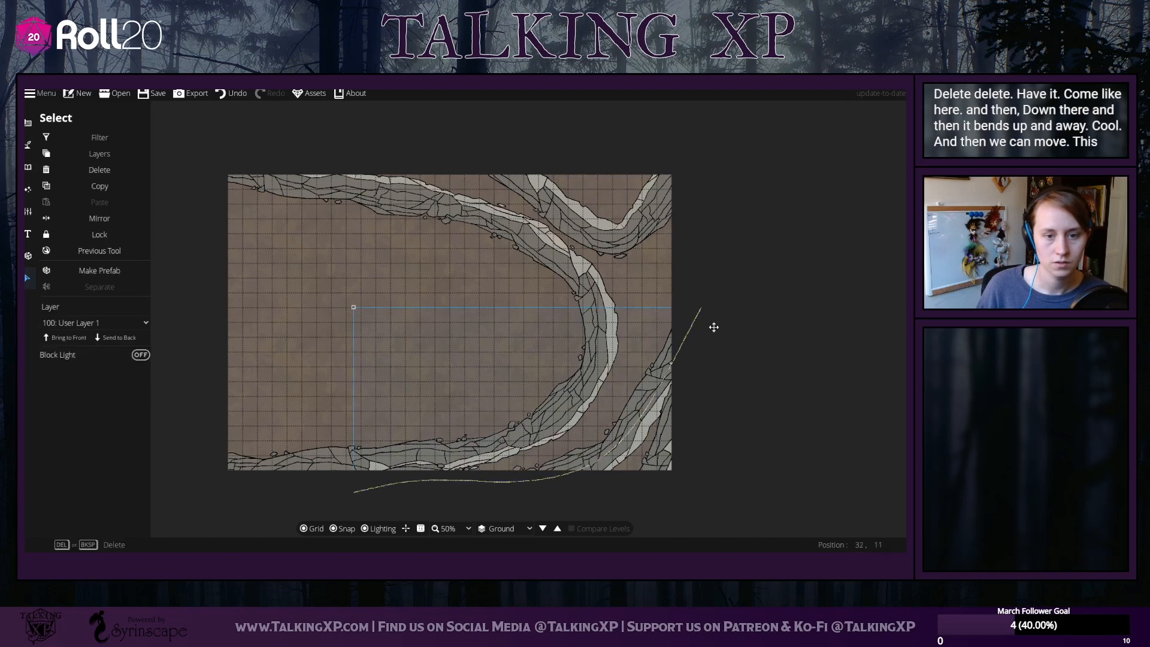
drag(664, 293, 632, 277)
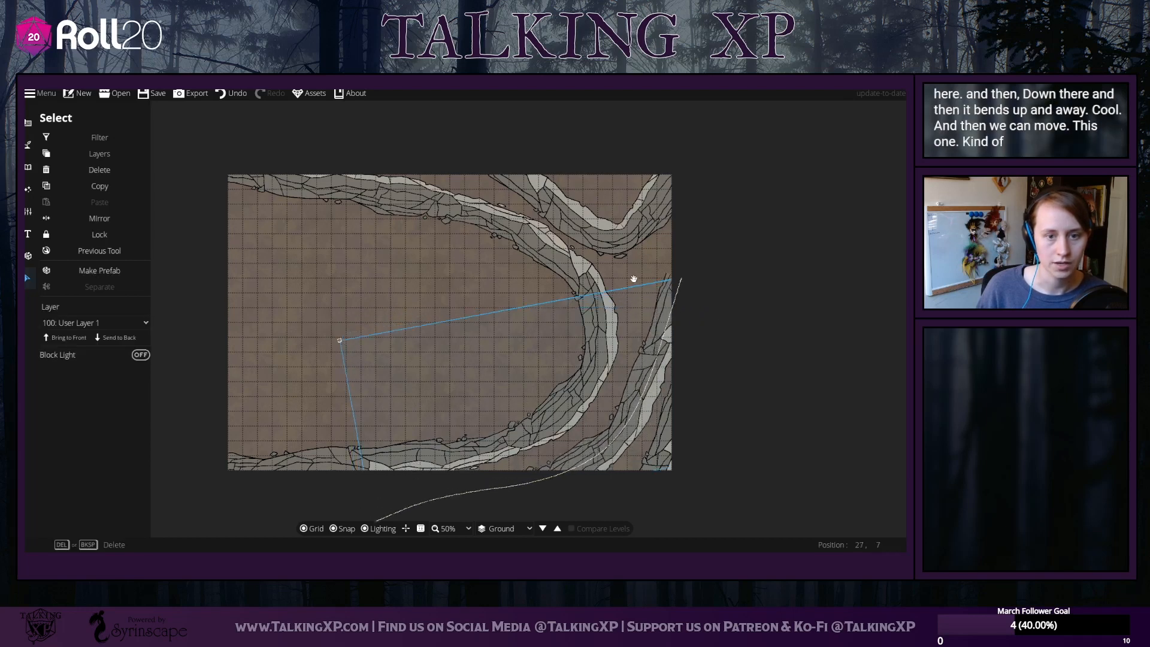
drag(664, 327, 669, 319)
click(812, 316)
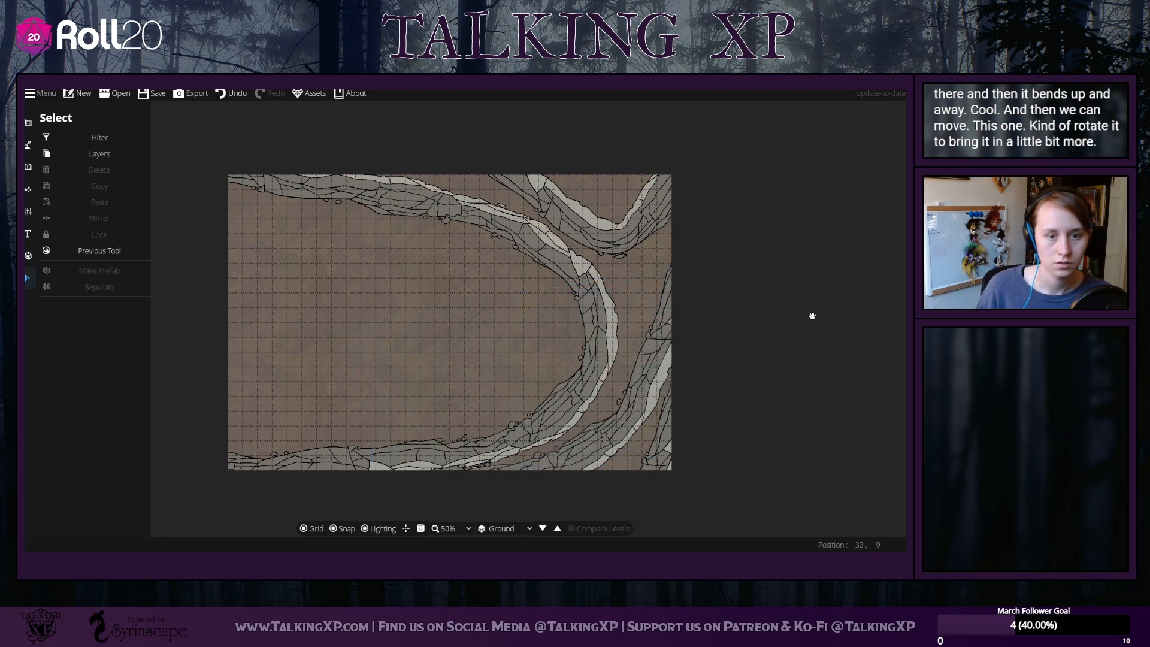
Move the V-shaped northeast ridge about one square west and slightly south, against the U-shaped ridge
click(617, 241)
drag(611, 242, 607, 249)
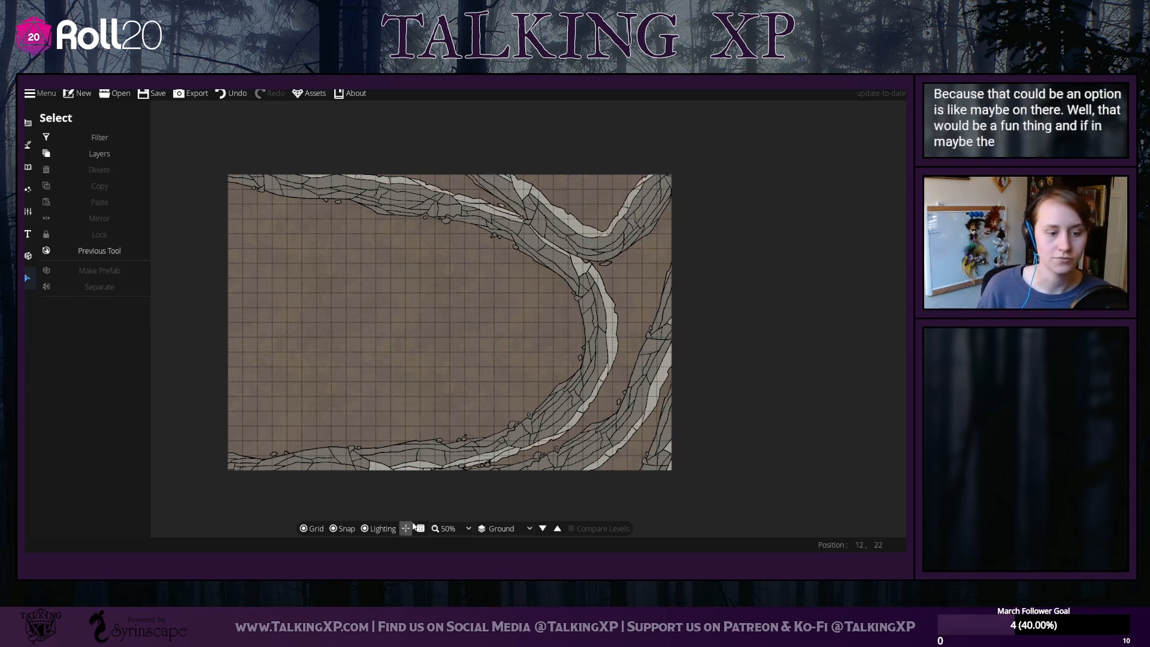
drag(684, 202, 652, 470)
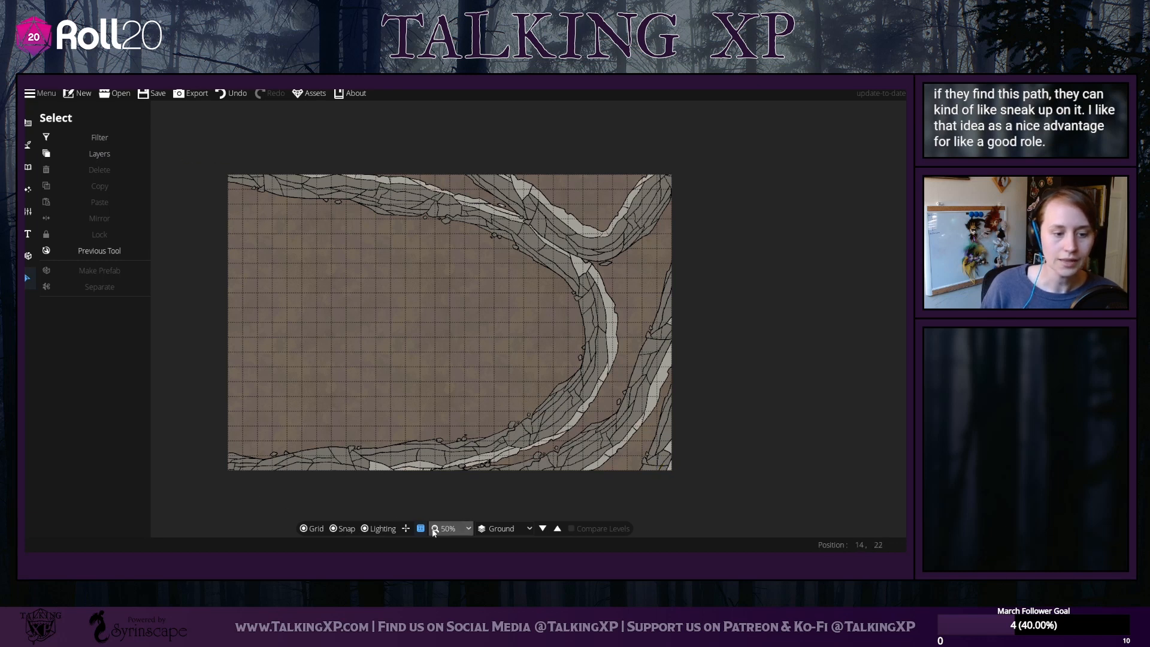
Delete the leftover ridge pieces in the map's southeast corner
click(673, 451)
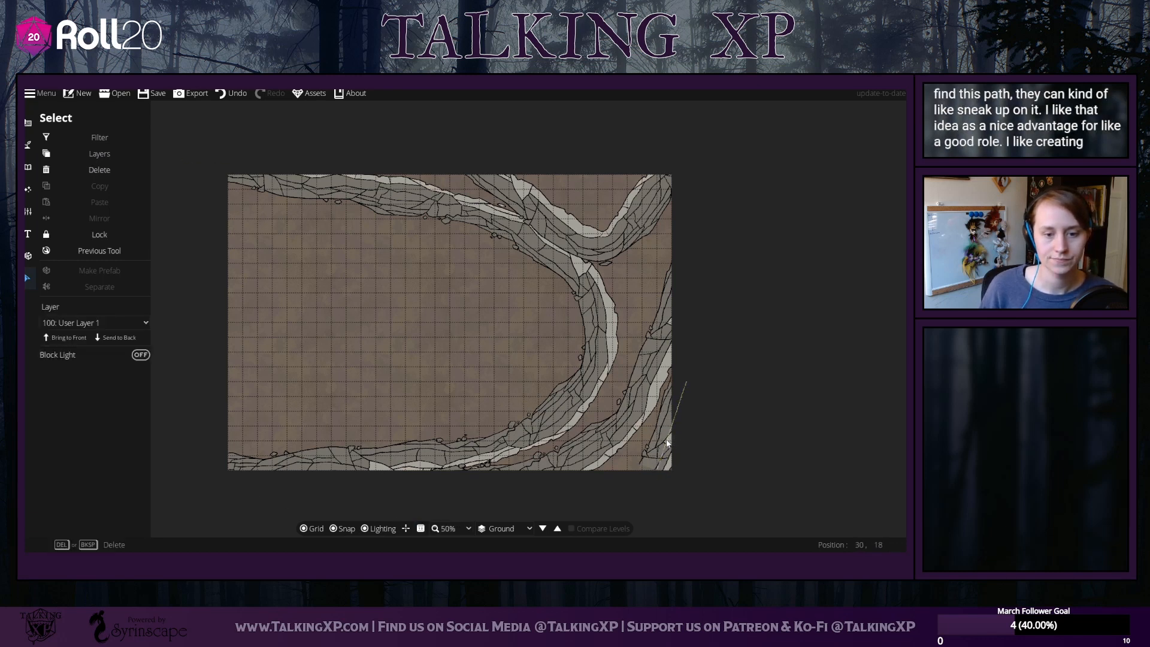
key(Delete)
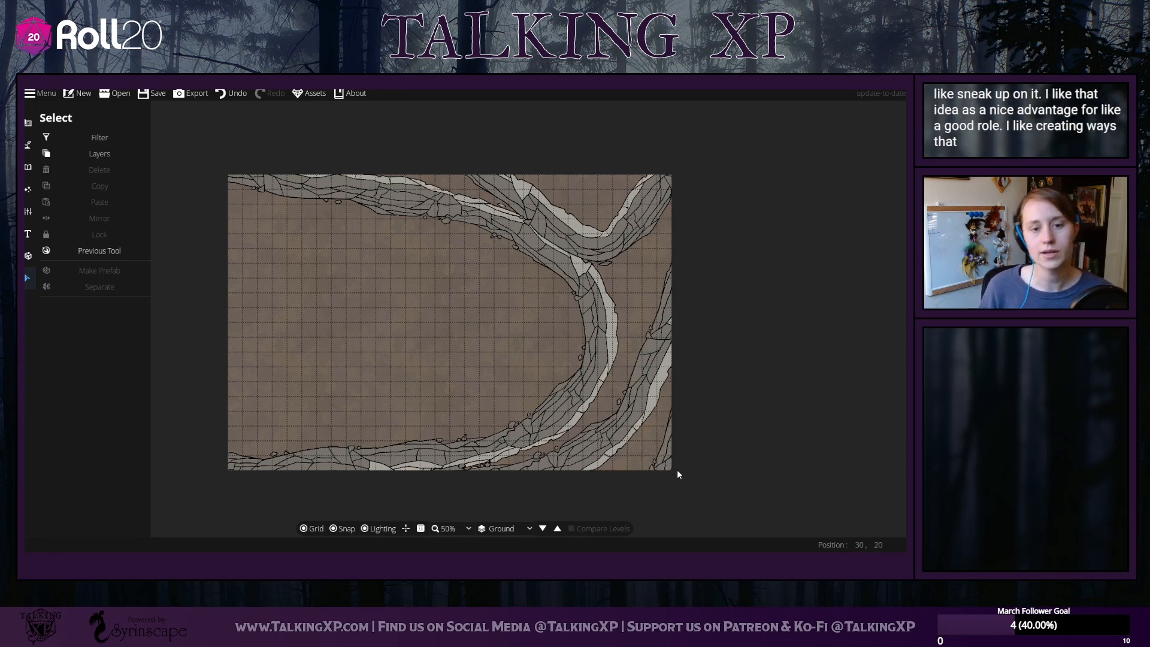
click(670, 469)
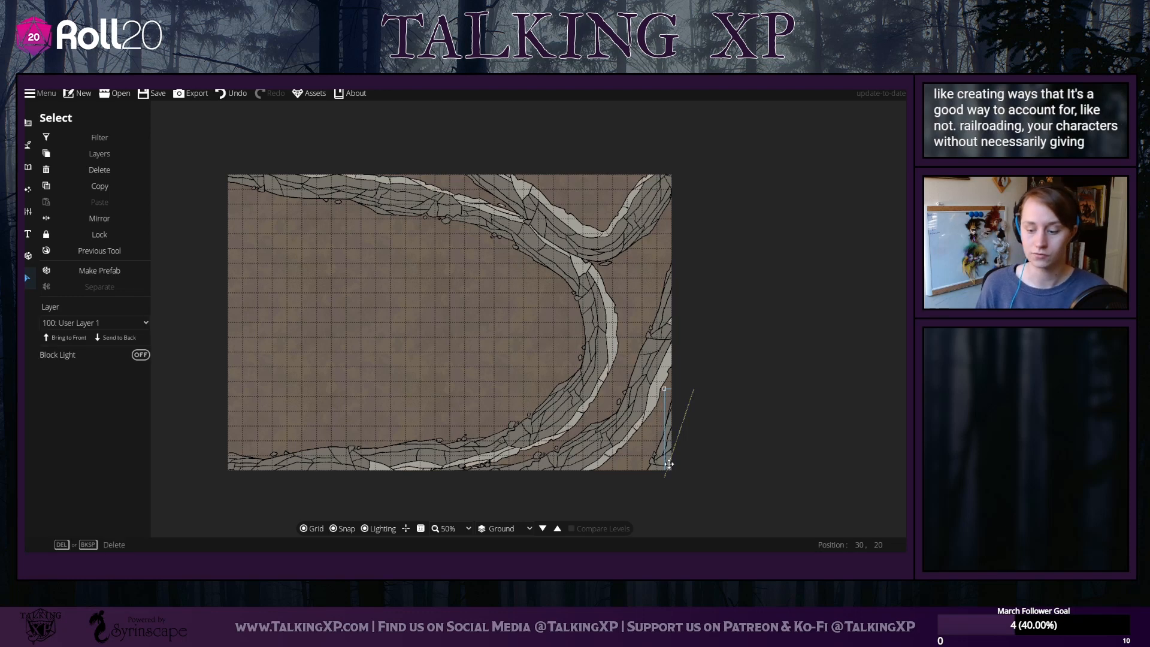
key(Delete)
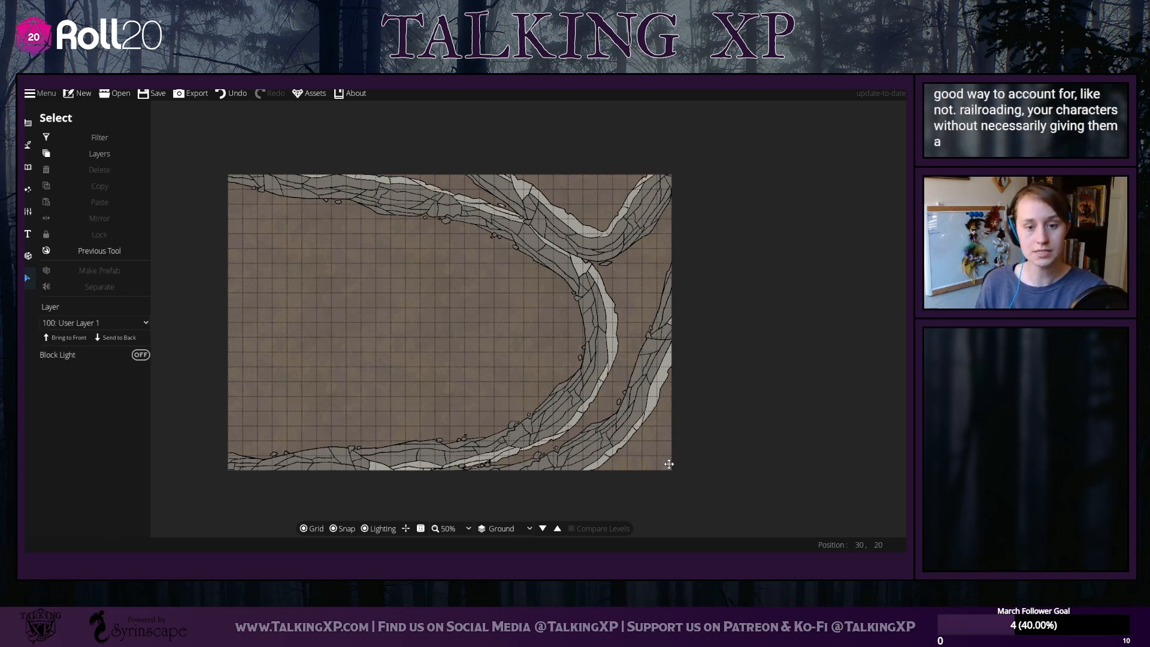
With the Path Tool, draw a short ridge across the southeast corner and another at the north edge inside the V-shaped ridge
click(28, 145)
click(64, 209)
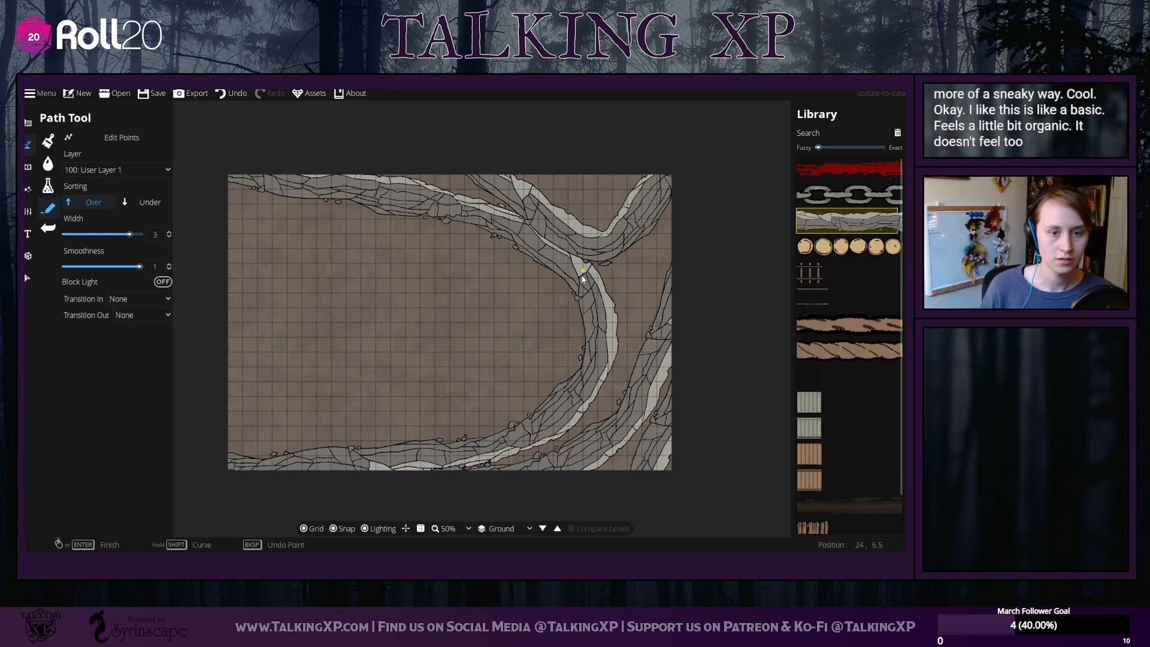
click(27, 169)
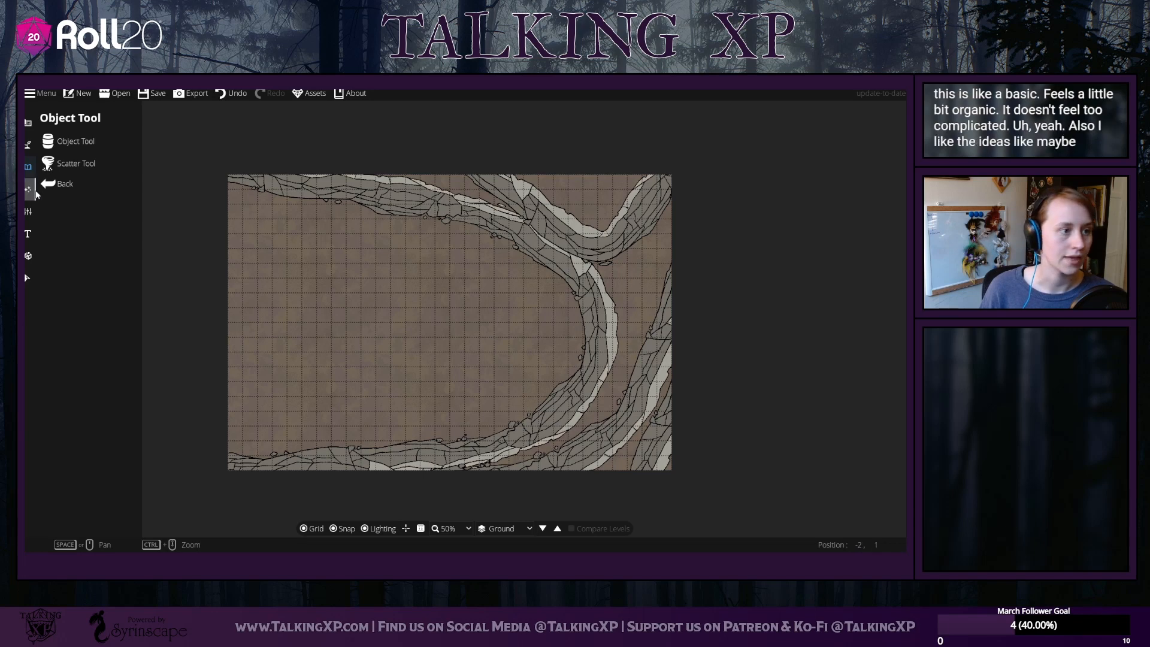
click(28, 145)
click(71, 208)
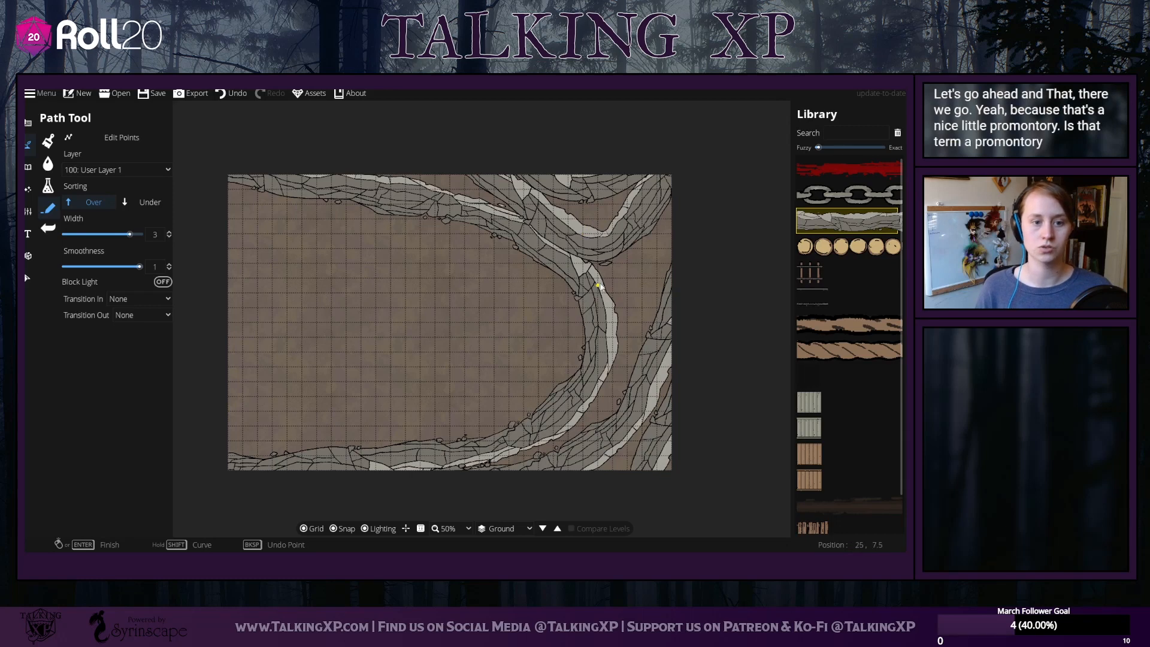
Browse the Tree-tagged objects for the Object Tool, try Dead Tree 02, and choose the dead tree asset right after it
click(27, 166)
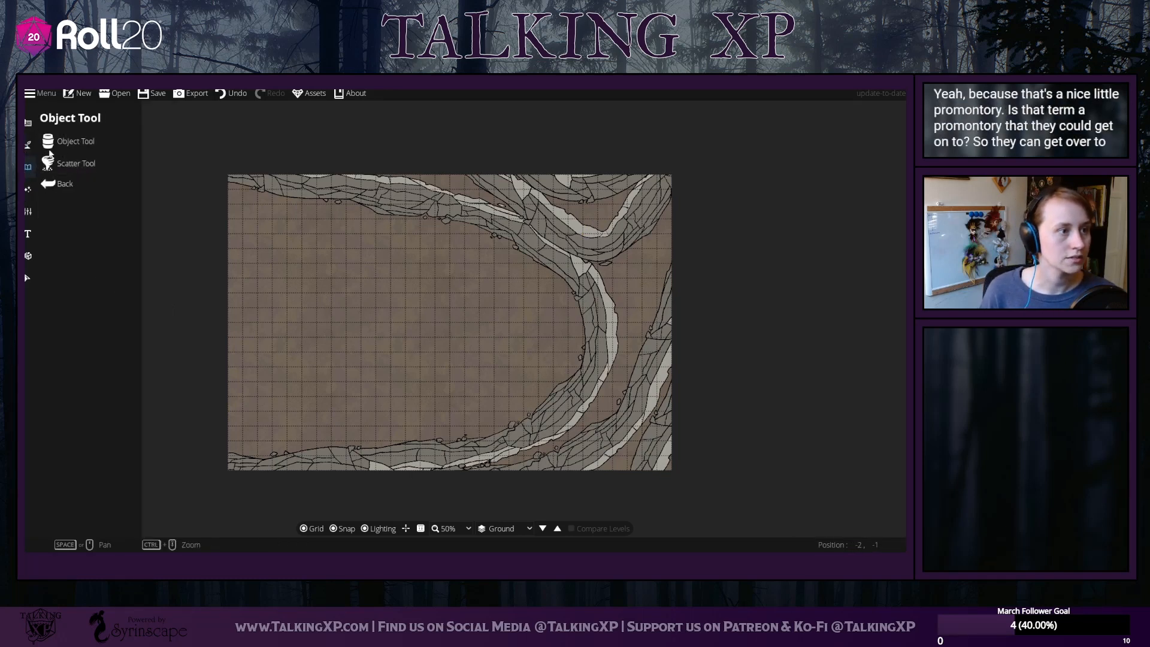
click(48, 142)
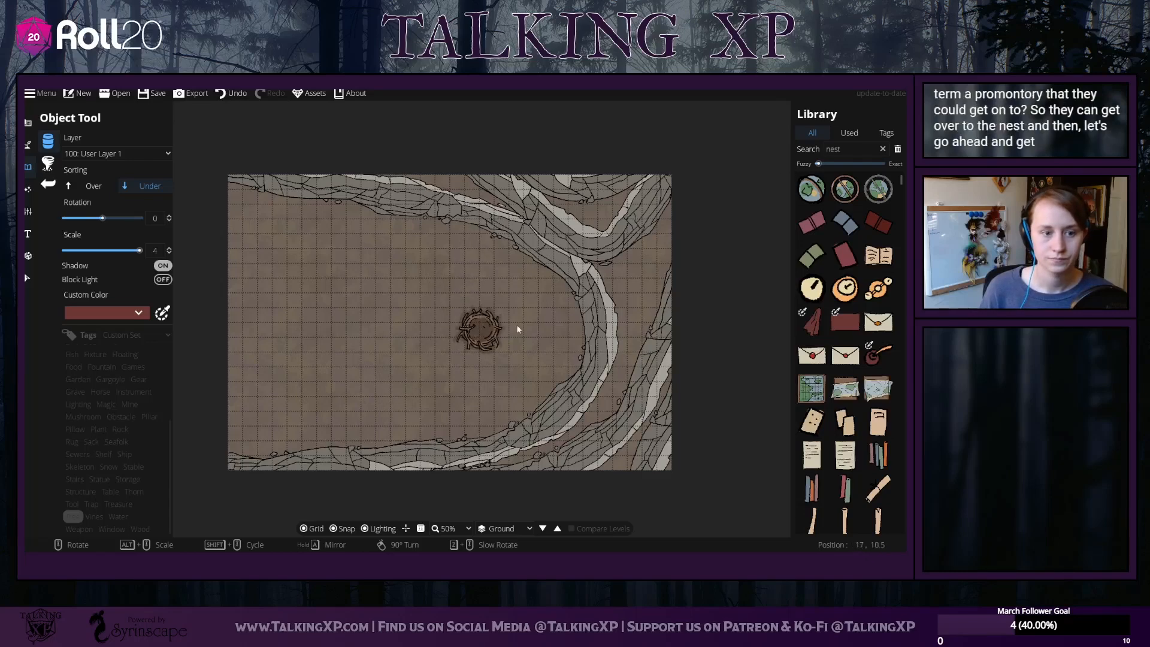
click(129, 501)
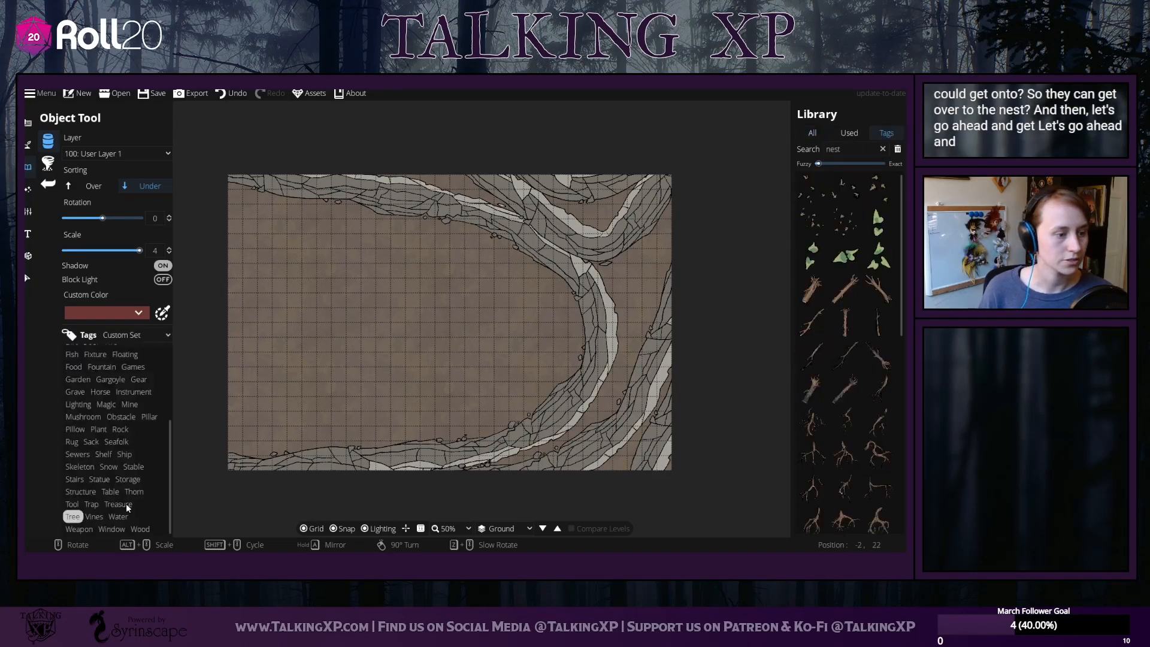
scroll(126, 503, up, 1)
scroll(77, 519, down, 1)
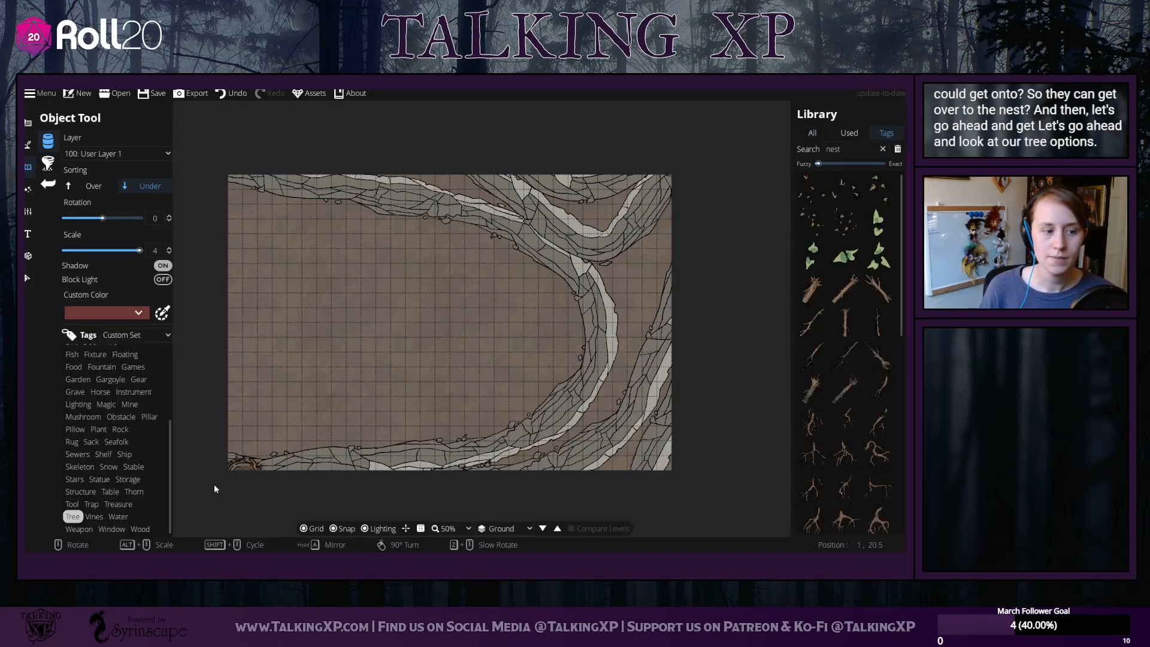
scroll(850, 372, down, 3)
mouse_move(866, 419)
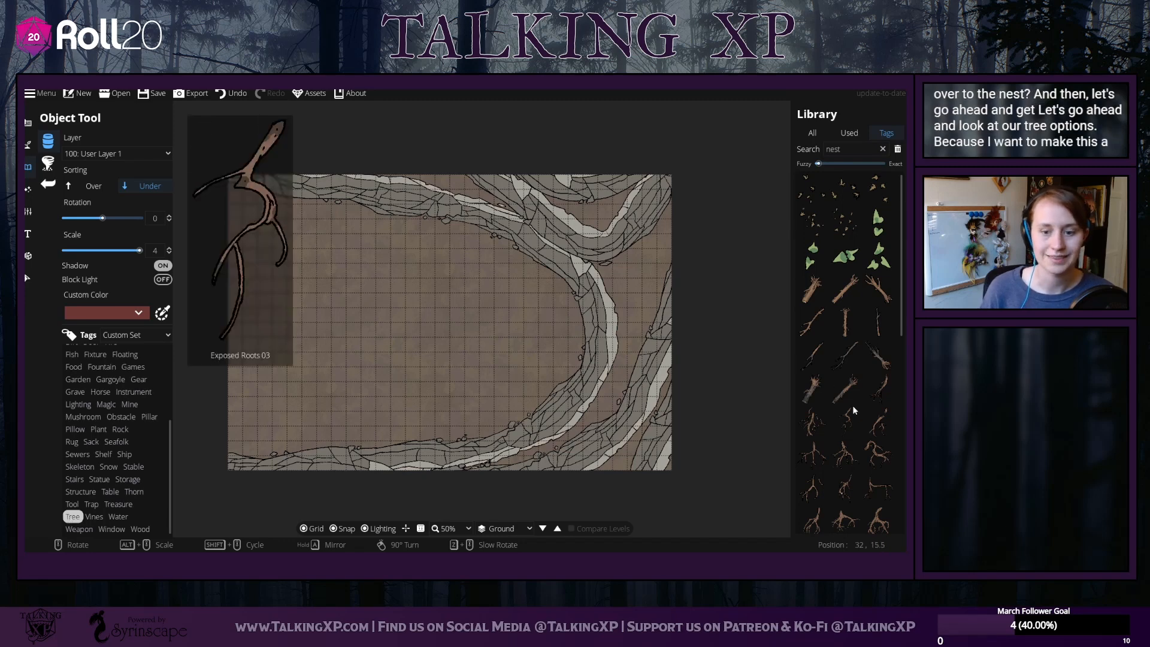
scroll(863, 436, down, 6)
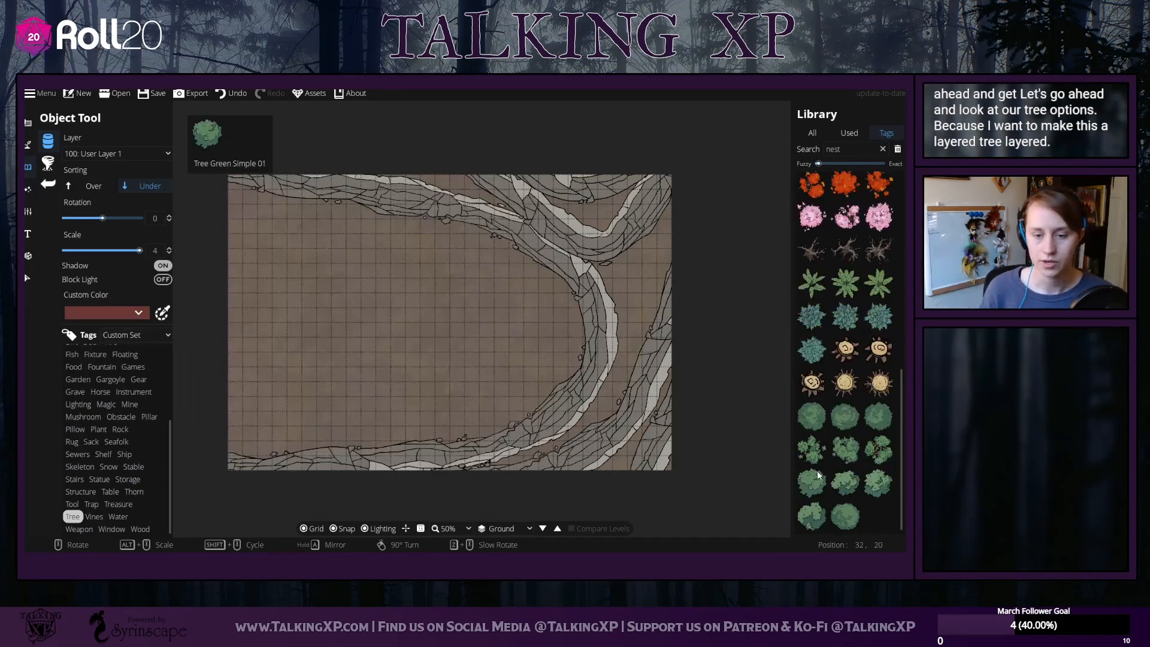
scroll(846, 368, up, 2)
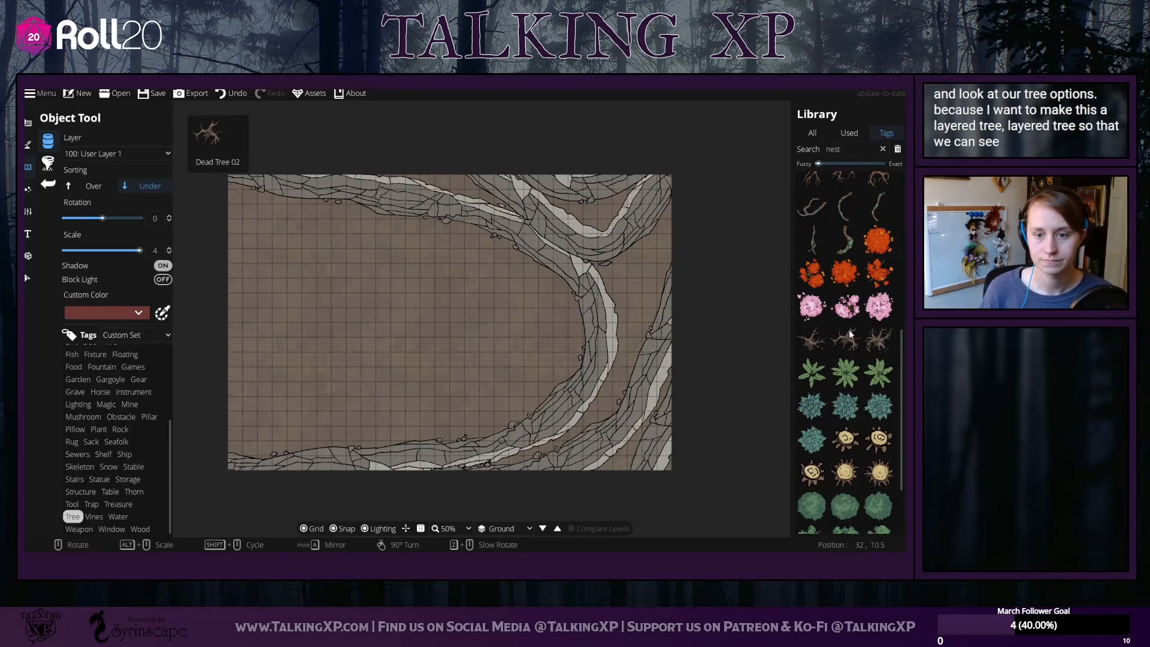
click(845, 339)
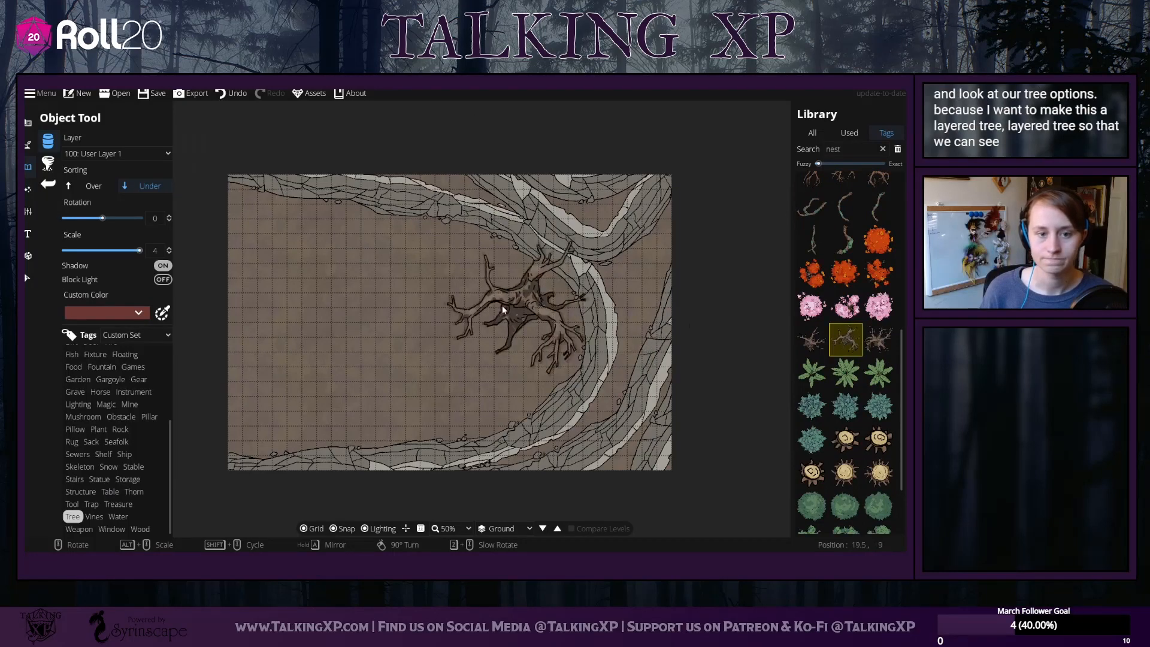
click(879, 339)
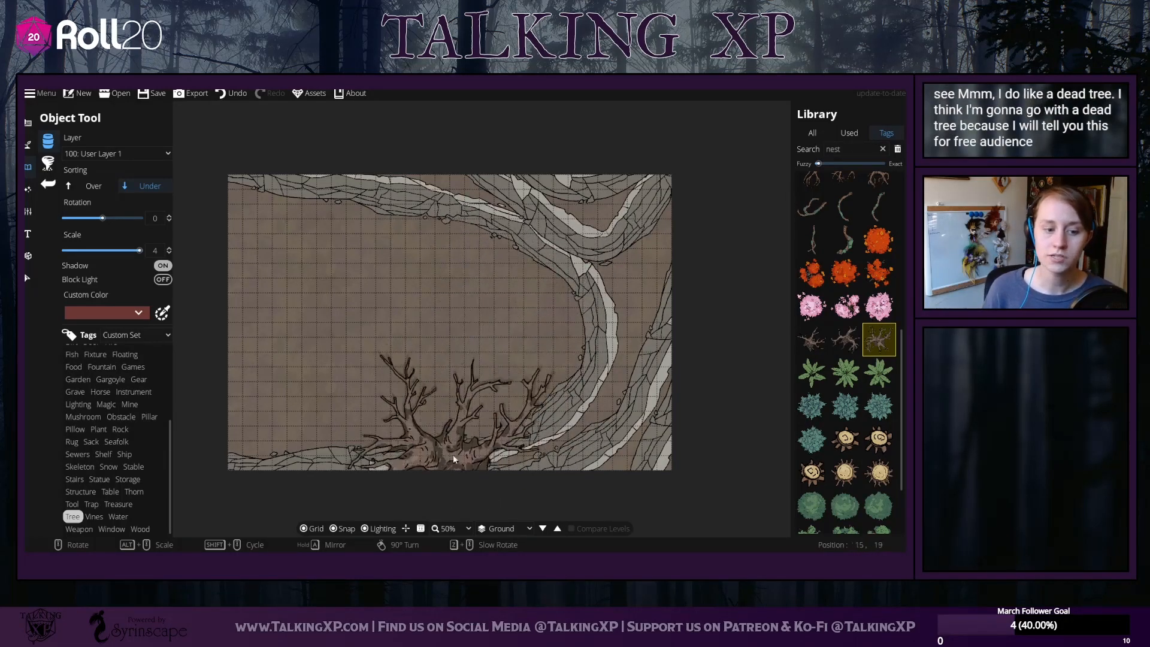
Place the chosen dead tree at scale 4, rotated to -30, inside the eastern ridge curve with its branches reaching over the ridges
scroll(511, 315, down, 3)
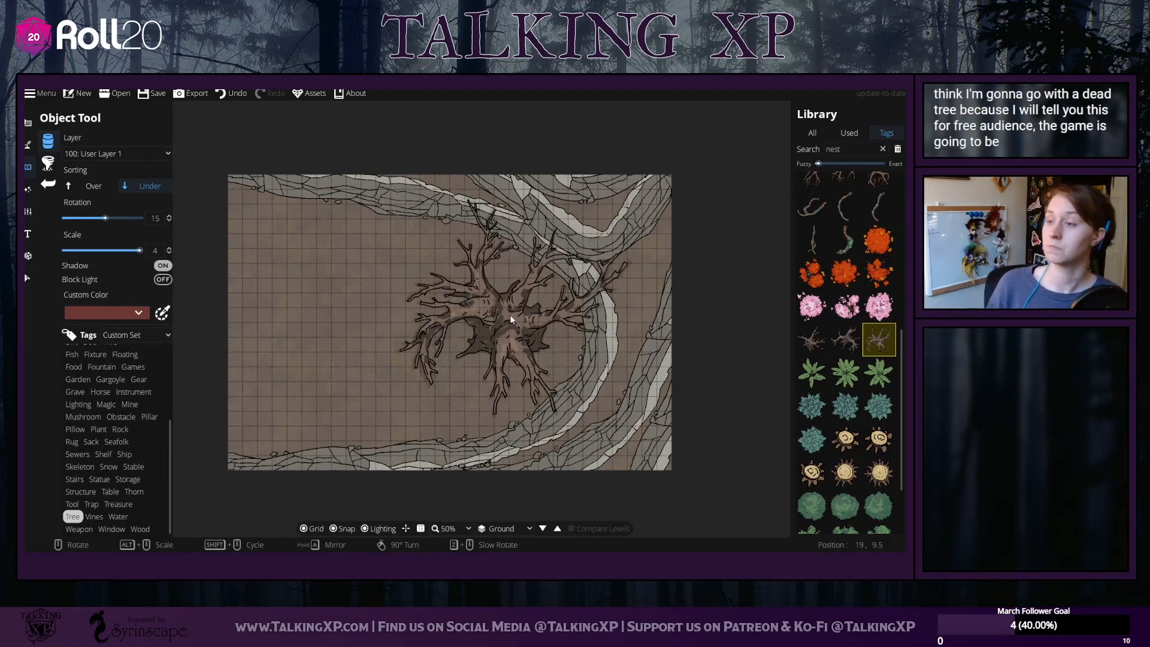
scroll(527, 336, down, 9)
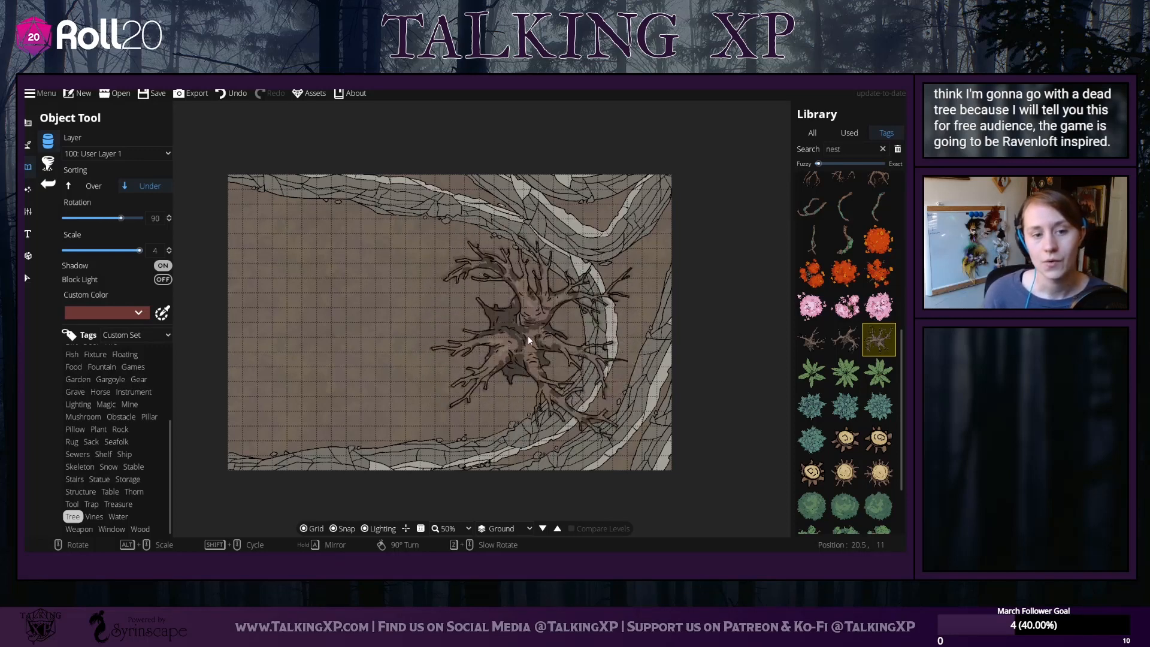
scroll(529, 335, down, 5)
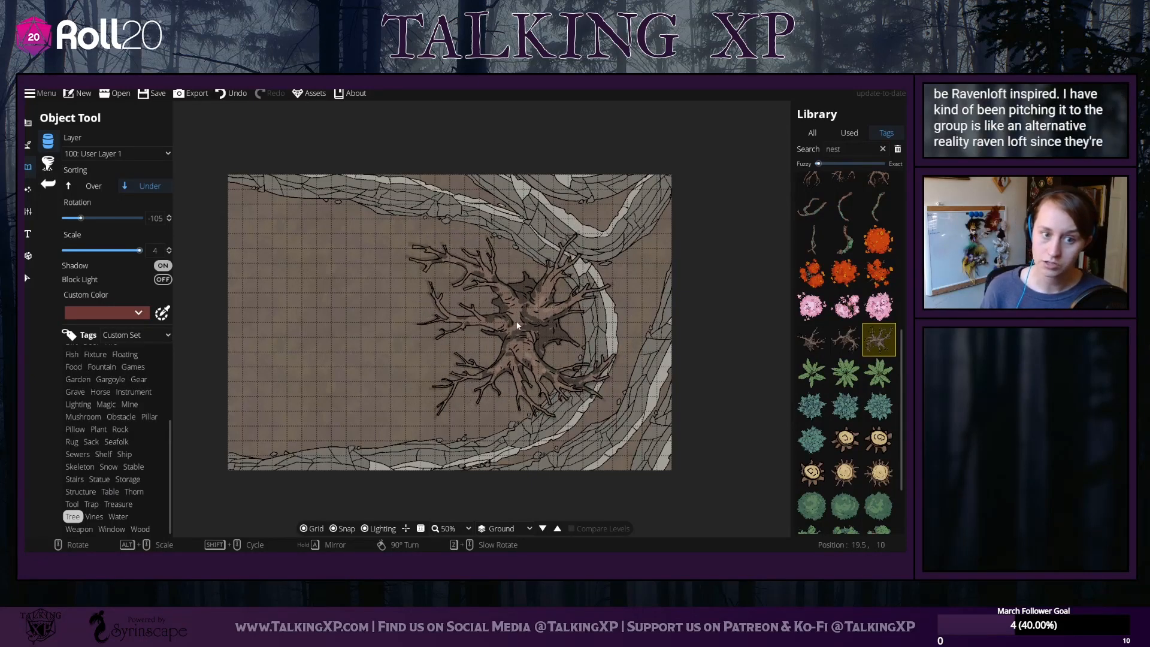
scroll(515, 323, down, 3)
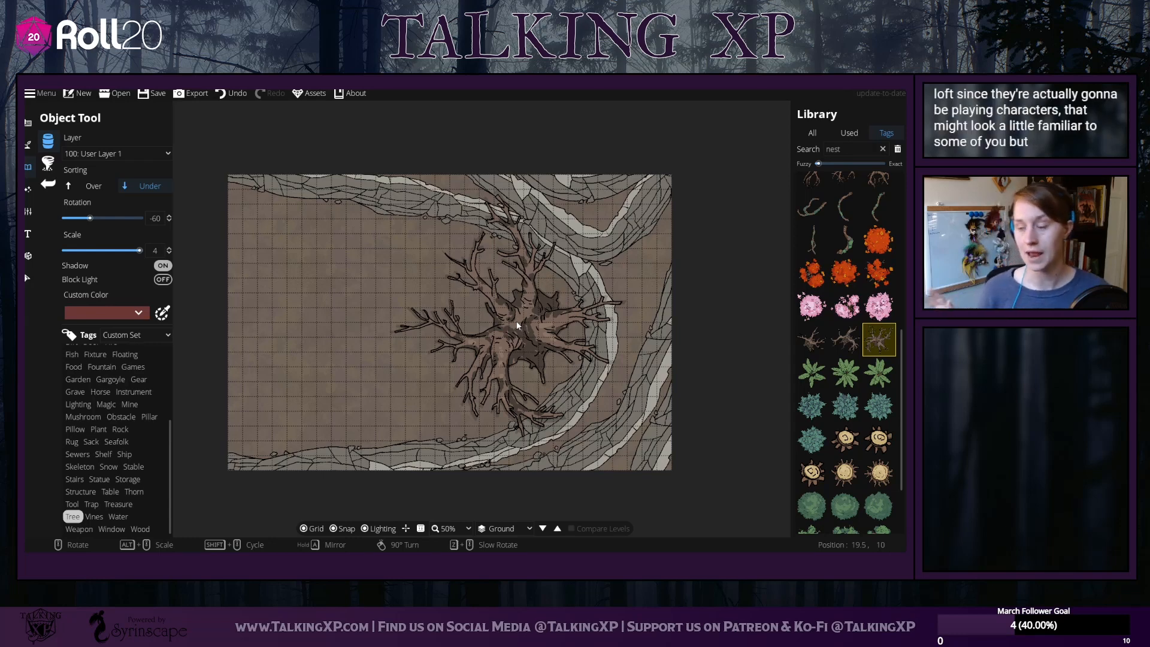
scroll(515, 321, down, 1)
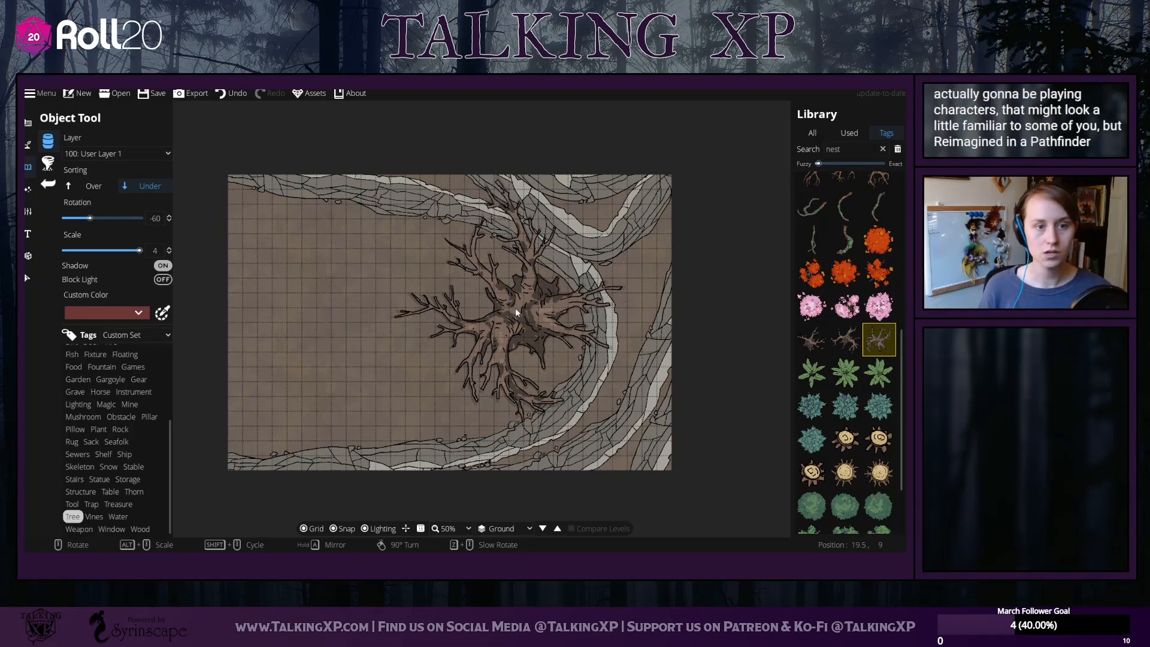
scroll(512, 316, up, 3)
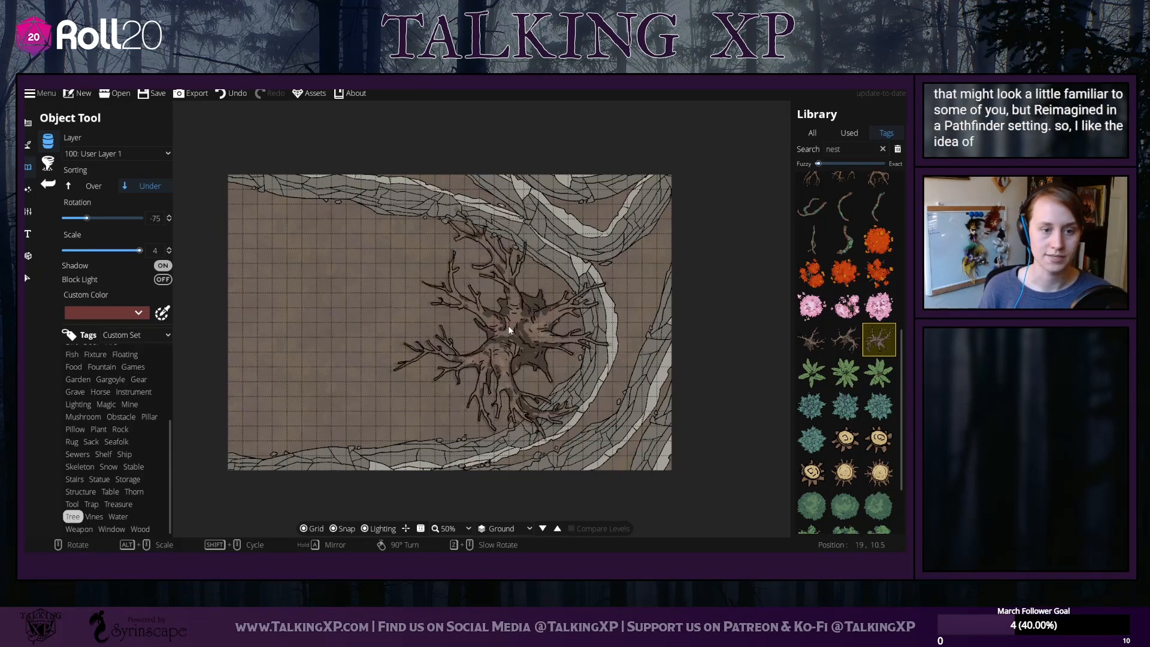
scroll(525, 322, down, 3)
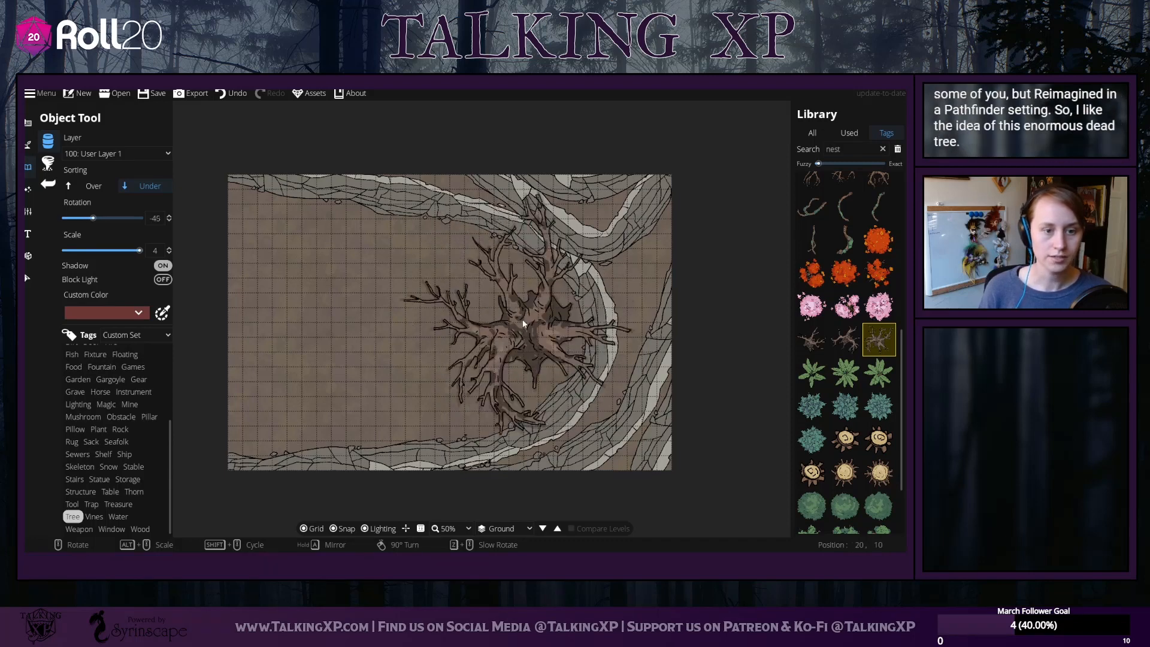
scroll(523, 322, down, 2)
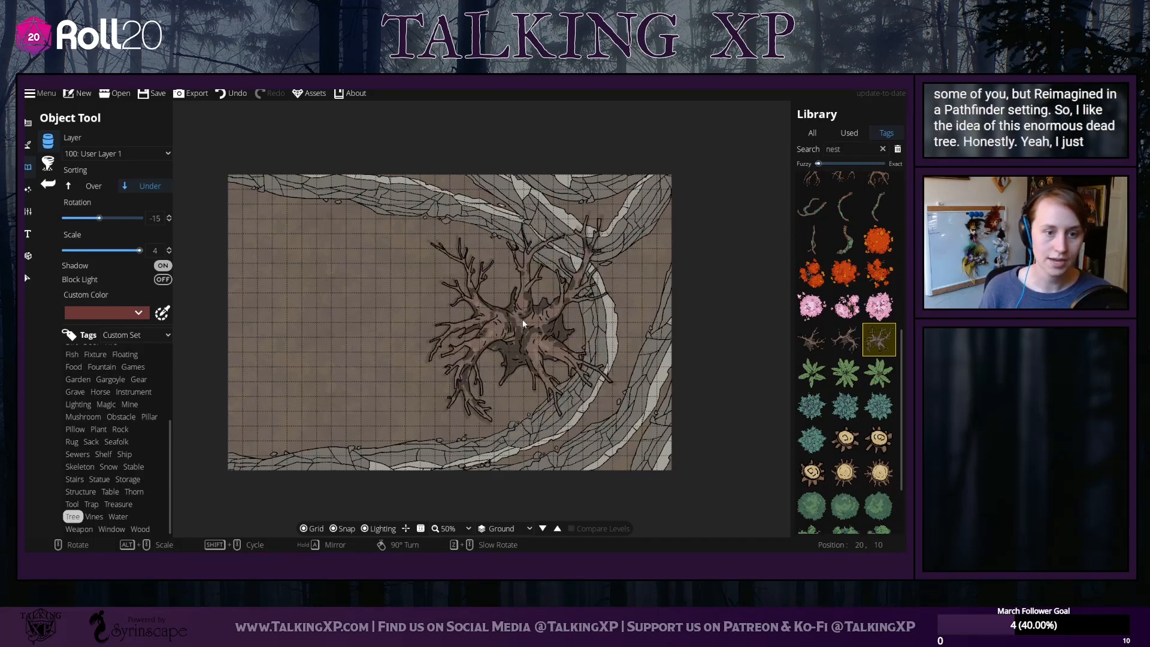
scroll(522, 319, up, 4)
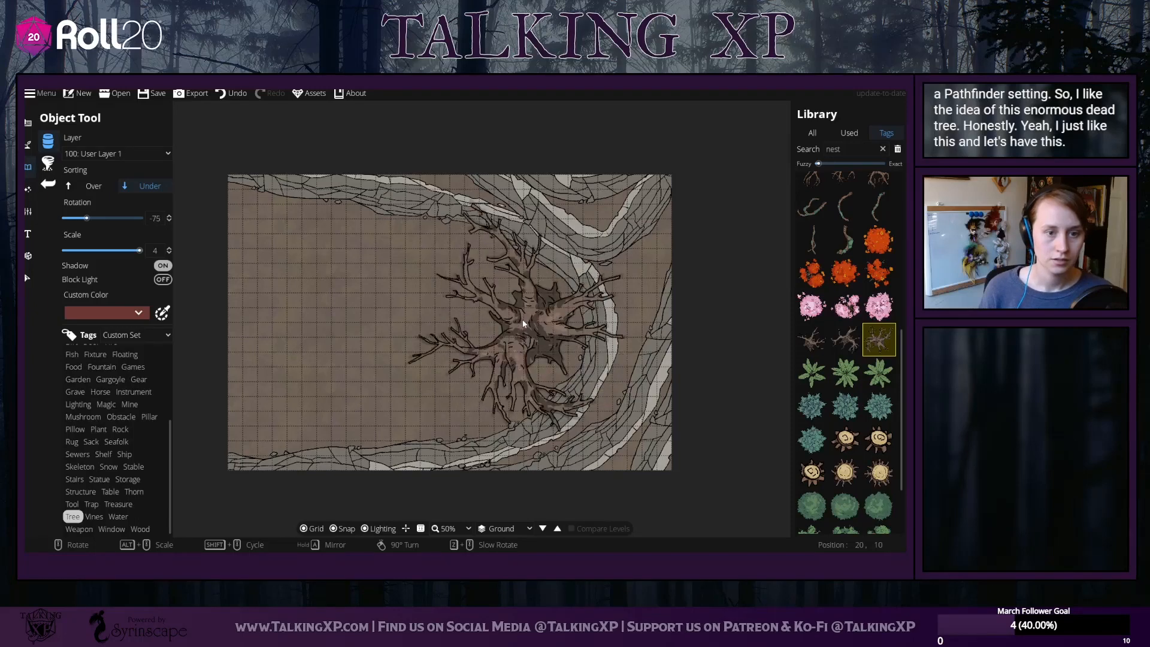
scroll(524, 322, down, 1)
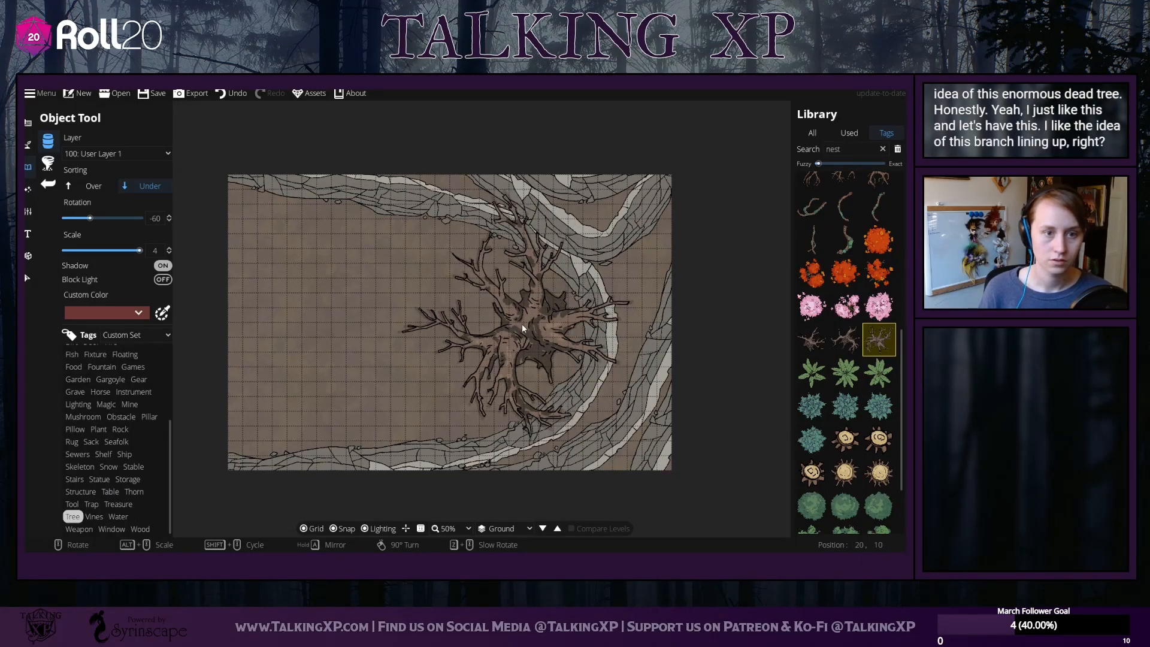
scroll(522, 324, down, 3)
scroll(522, 326, up, 1)
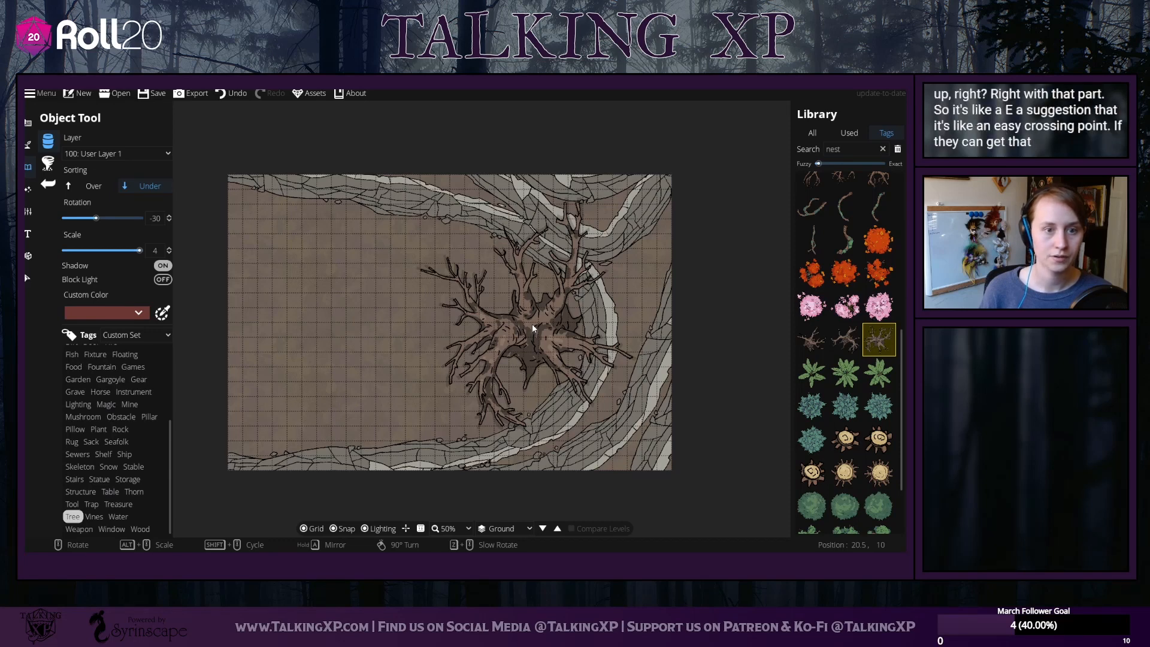
click(532, 325)
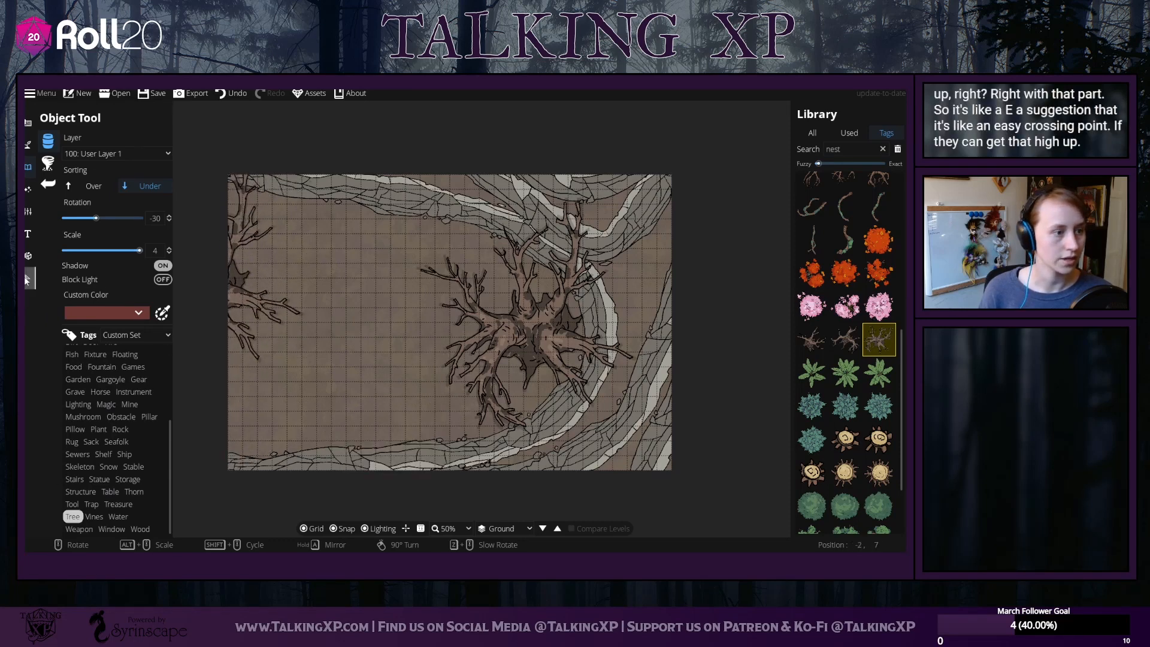
Select the large dead tree and turn off its shadow to check how it looks
key(Escape)
click(535, 324)
click(534, 323)
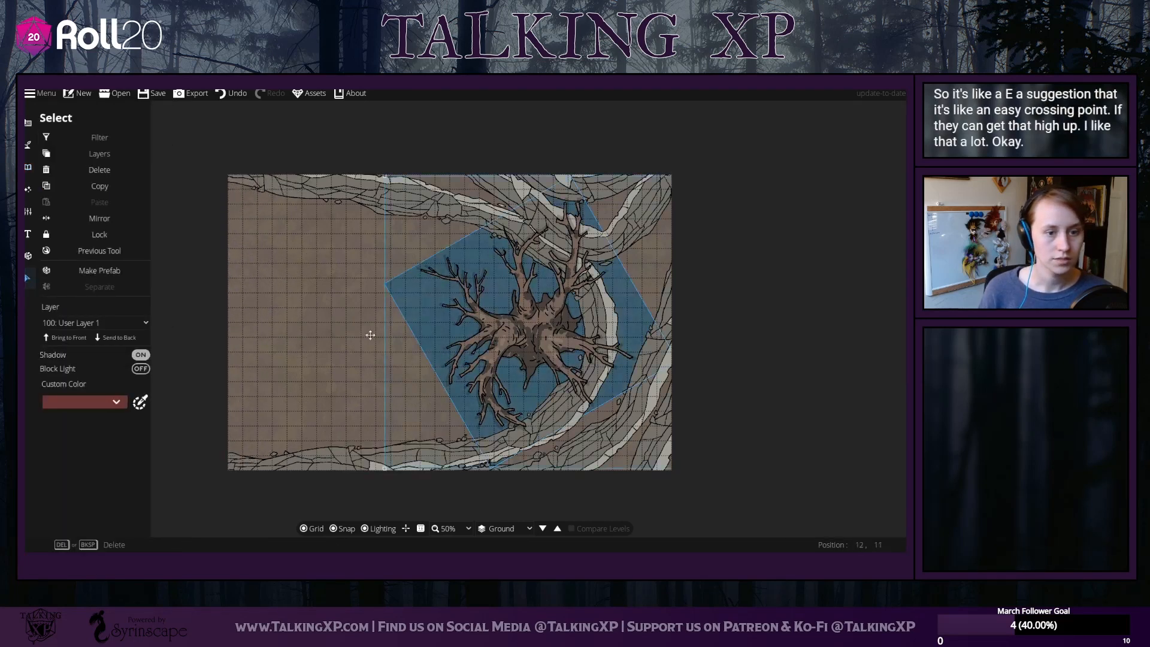
click(142, 355)
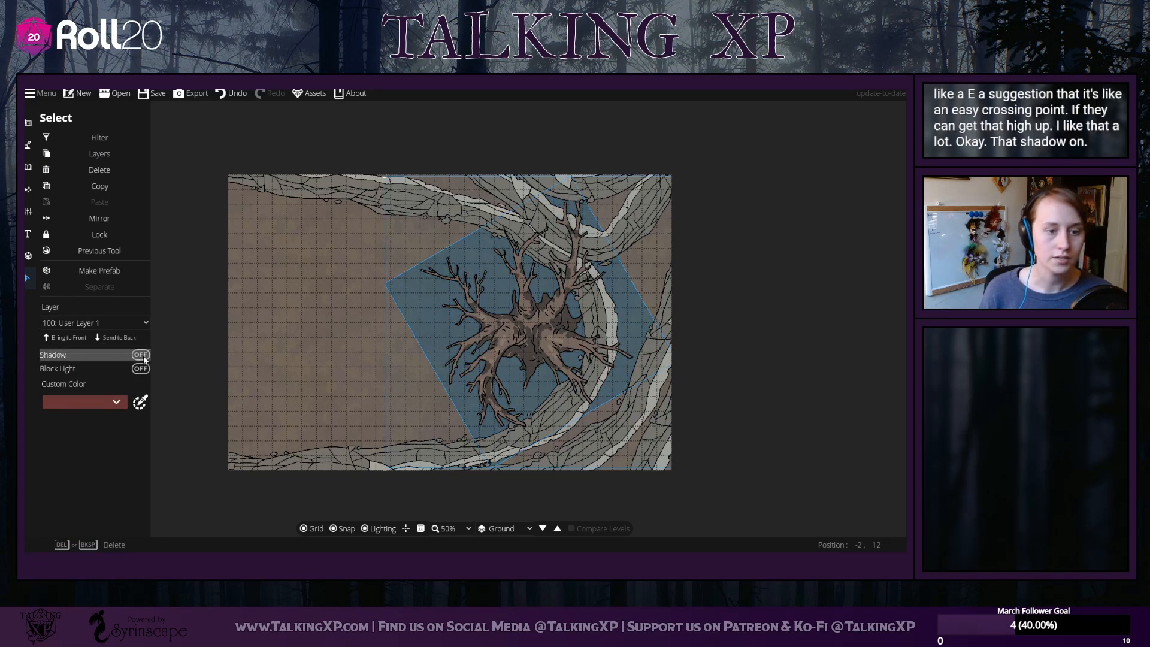
click(256, 318)
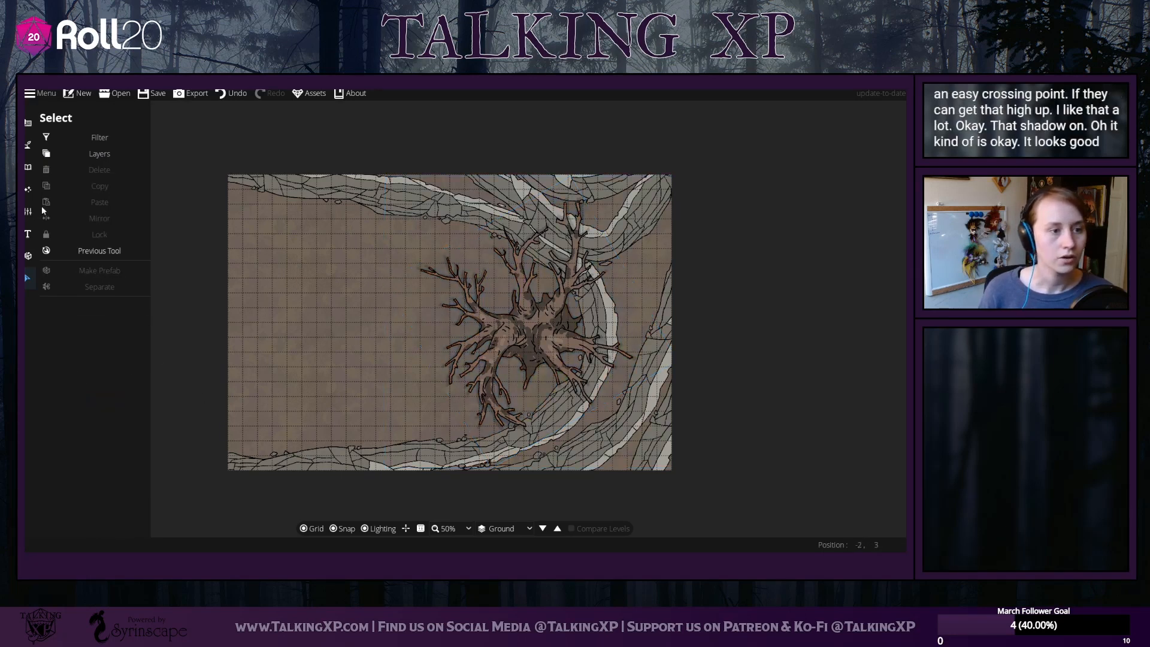
Set up the Scatter Tool with all three dead tree assets
click(28, 167)
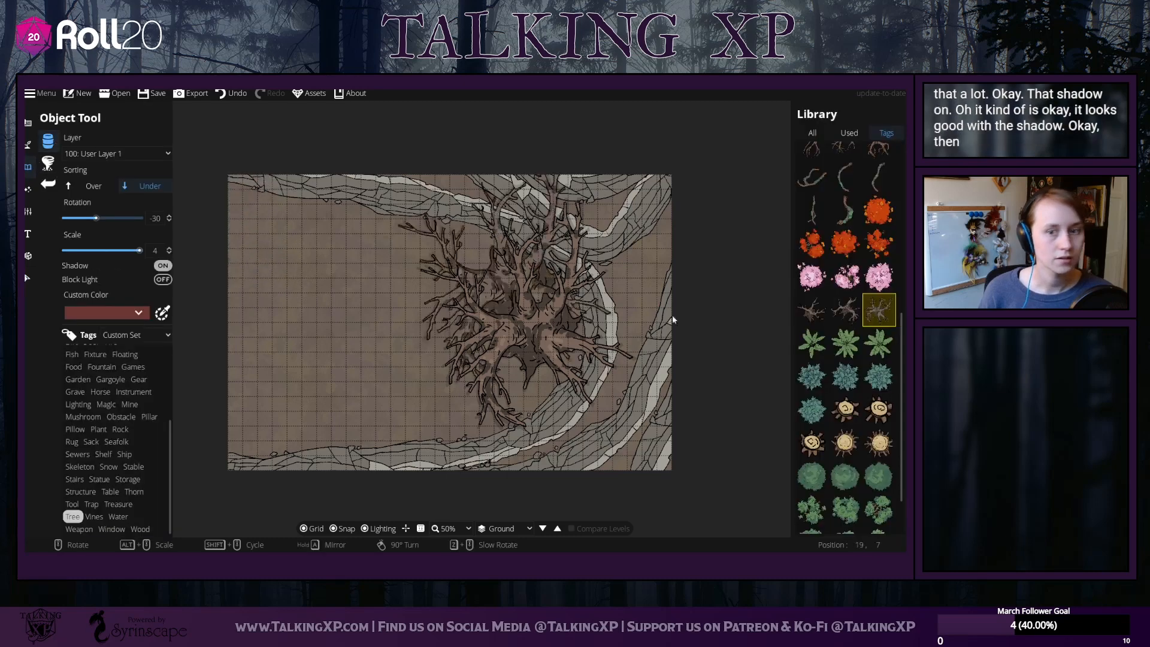
click(812, 310)
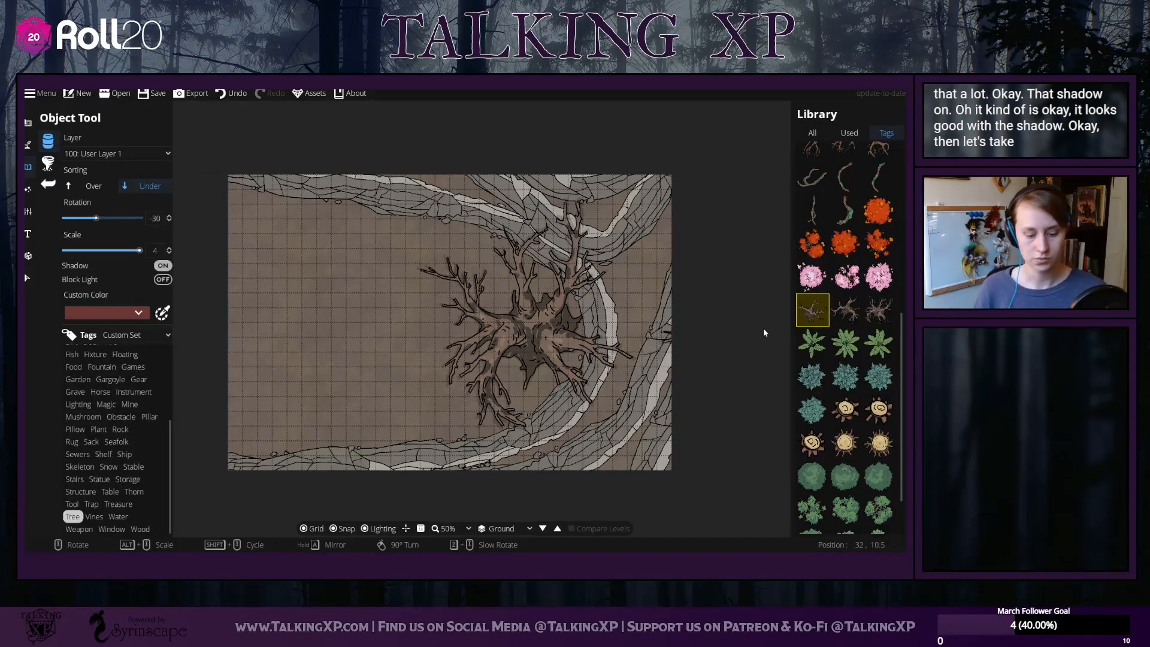
click(46, 160)
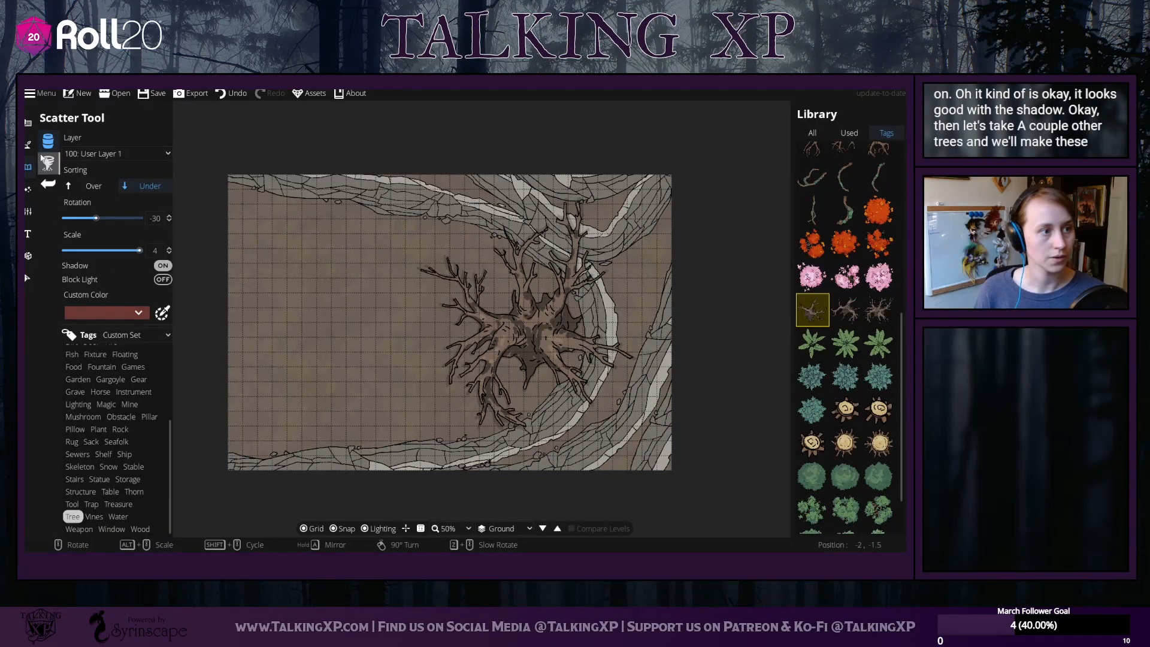
ctrl+click(846, 310)
ctrl+click(879, 309)
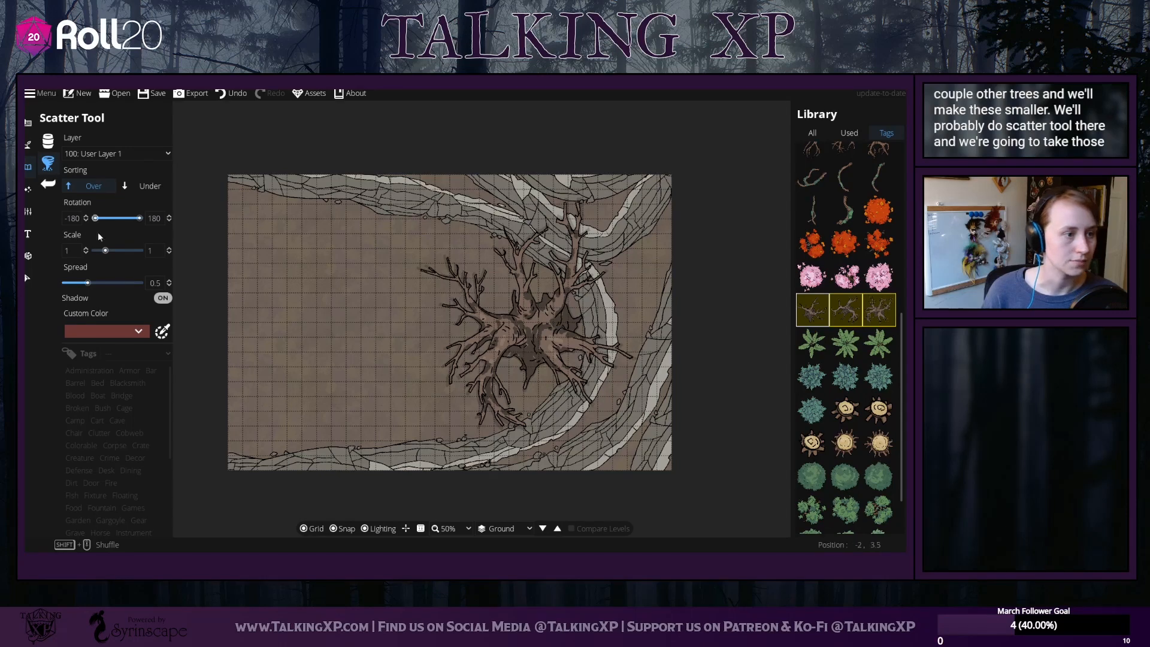
Scatter a trial tree near the map's northwest corner and set the scatter scale range to 1.8 to 2.05
drag(118, 251, 122, 251)
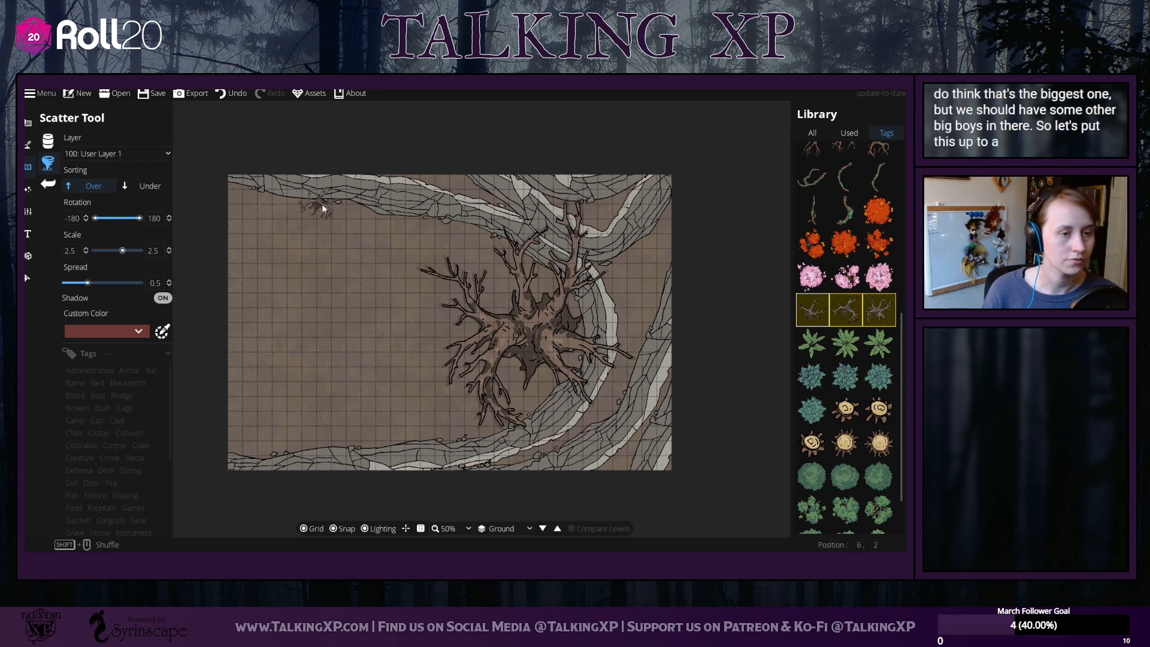
click(250, 231)
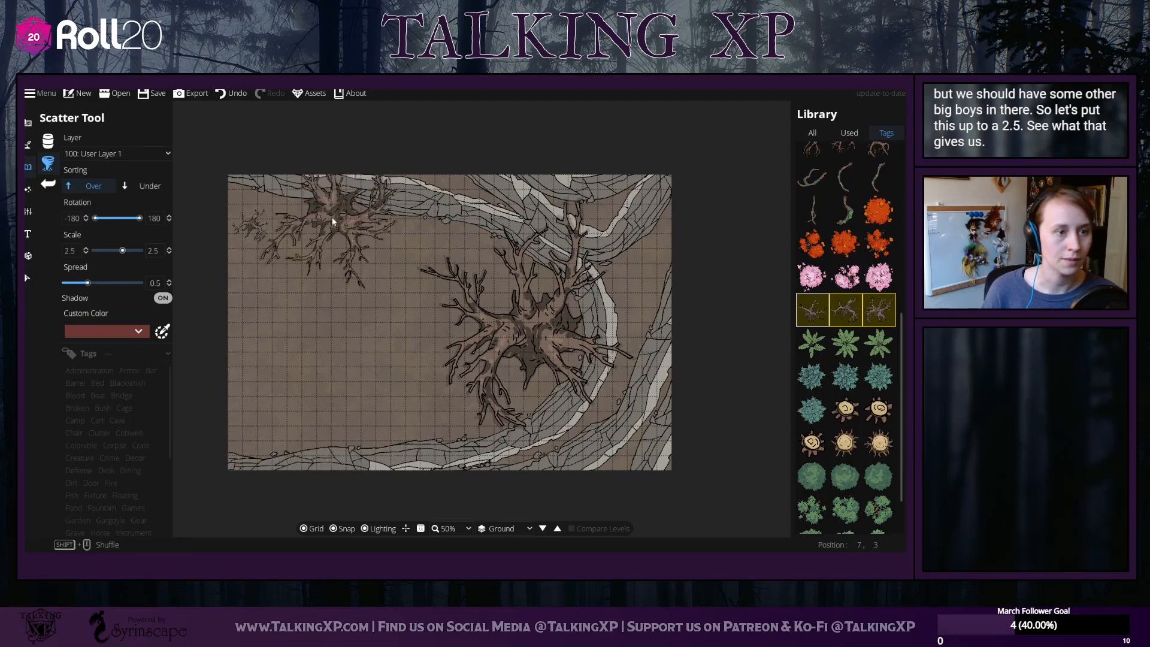
drag(123, 252, 113, 252)
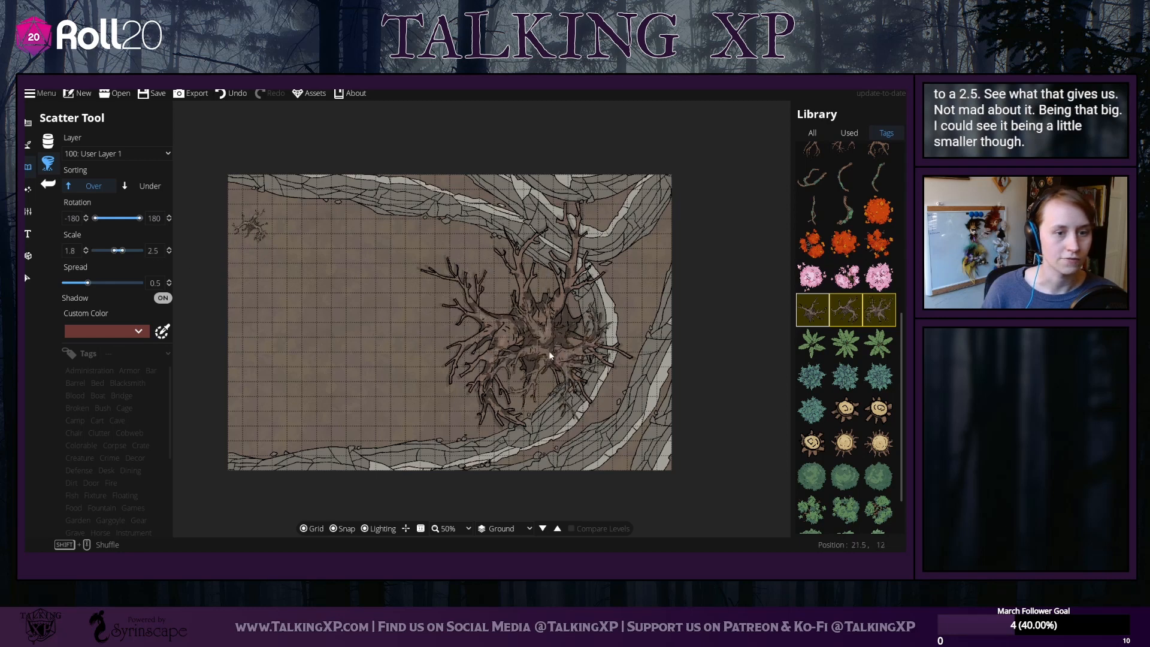
drag(122, 251, 118, 255)
click(239, 254)
click(305, 343)
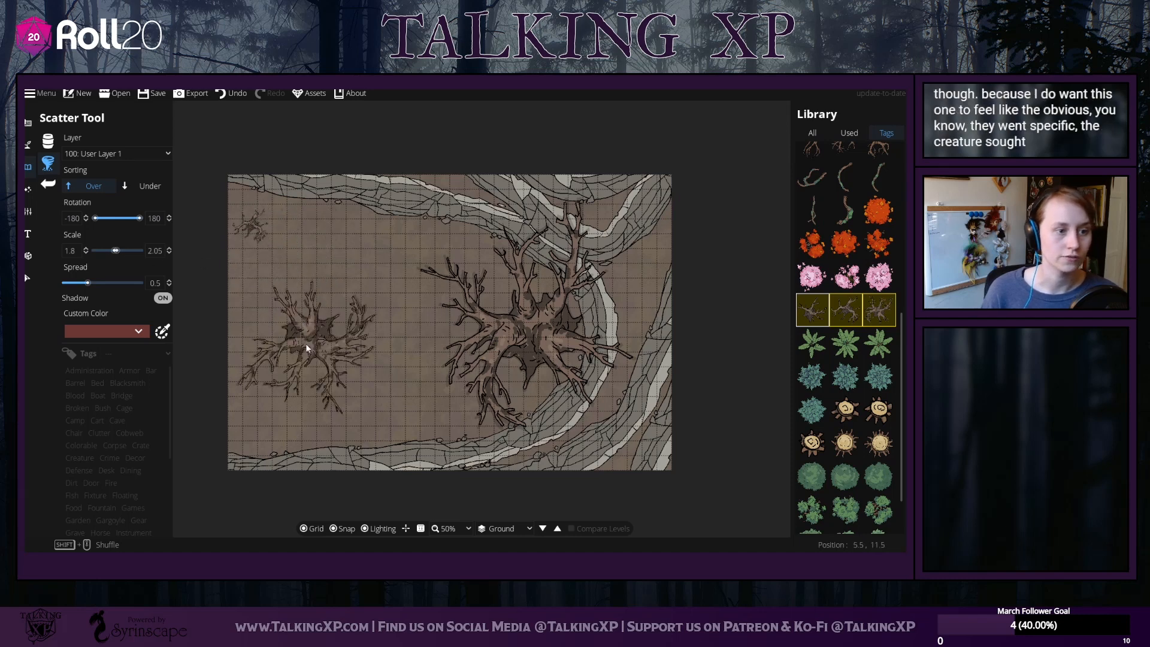
click(367, 251)
key(ctrl+z)
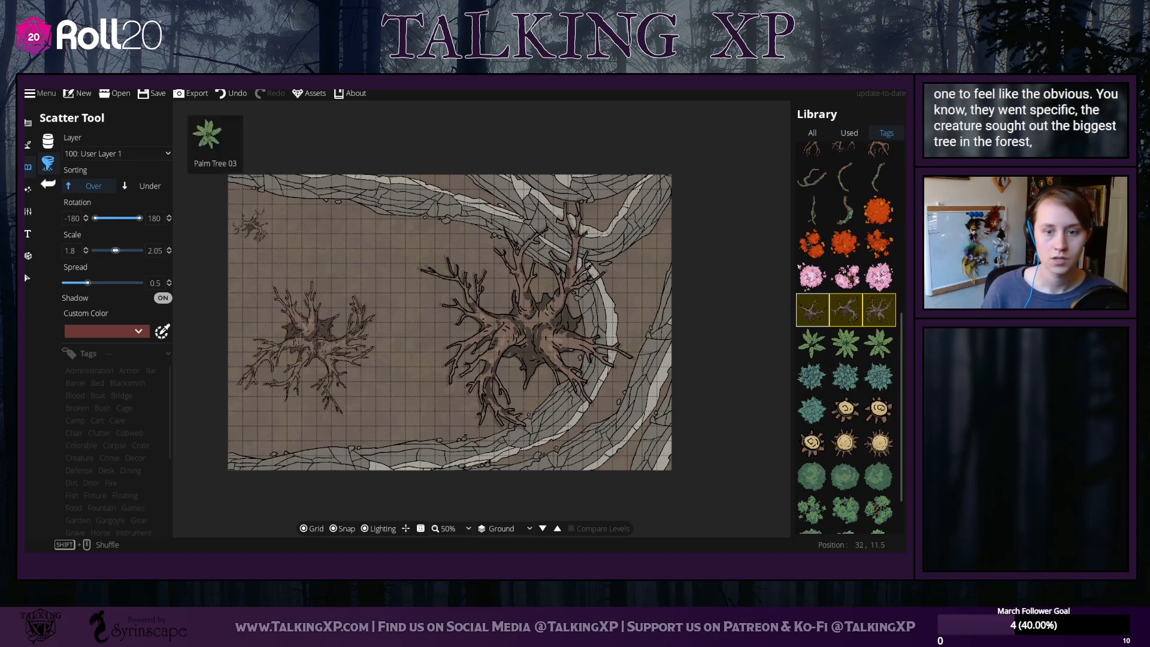
click(383, 238)
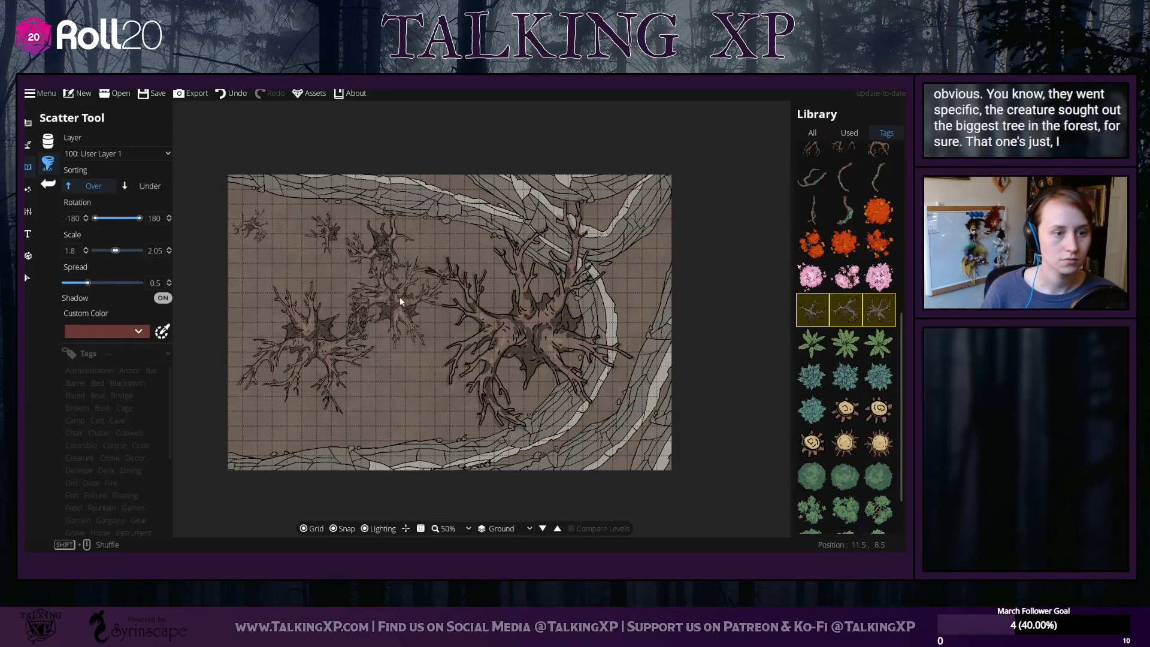
click(423, 231)
click(223, 94)
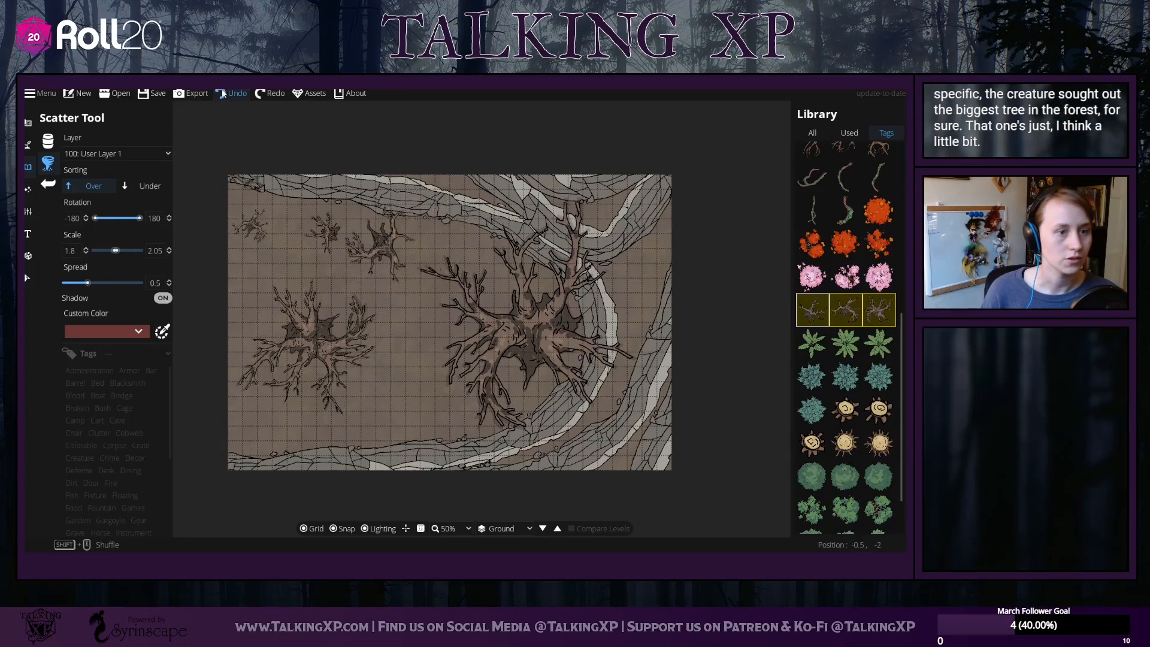
click(223, 94)
click(223, 94)
click(223, 94)
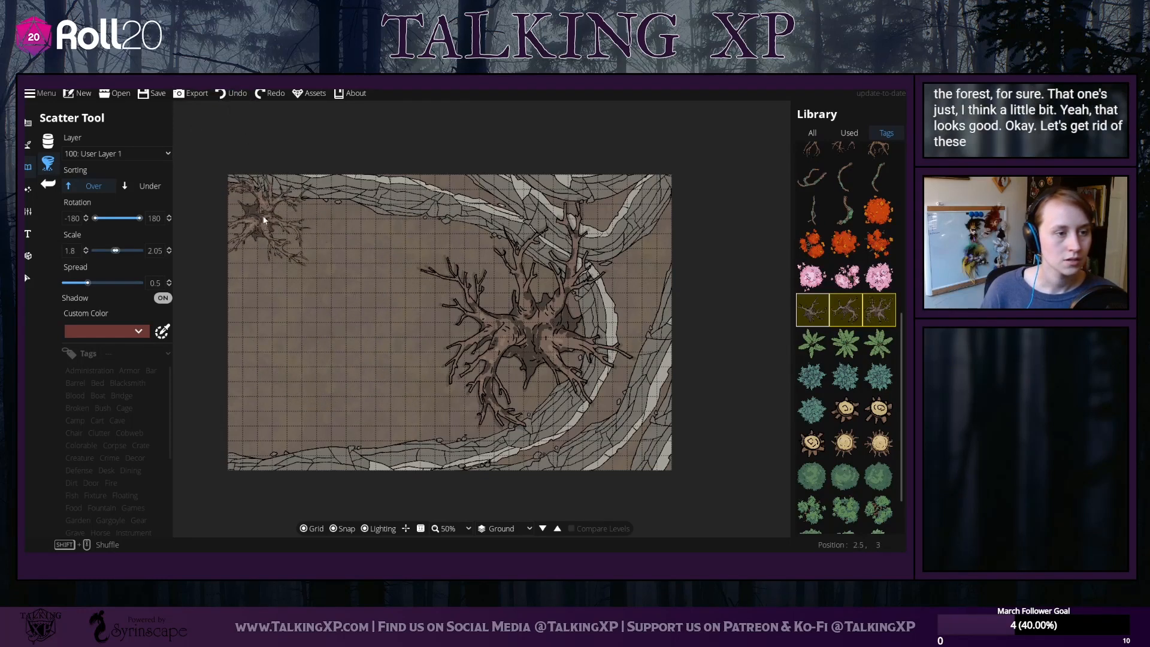
Scatter dead trees at the northwest corner, west edge, south ridge, southeast corner and northeast corner of the map
click(239, 182)
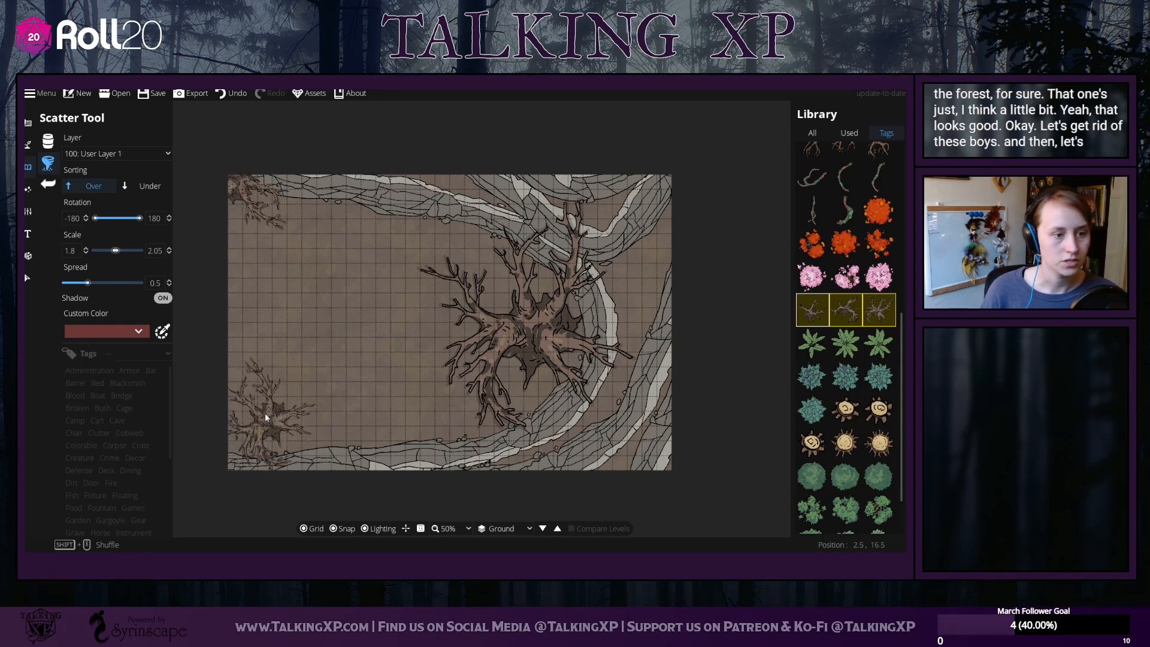
click(264, 355)
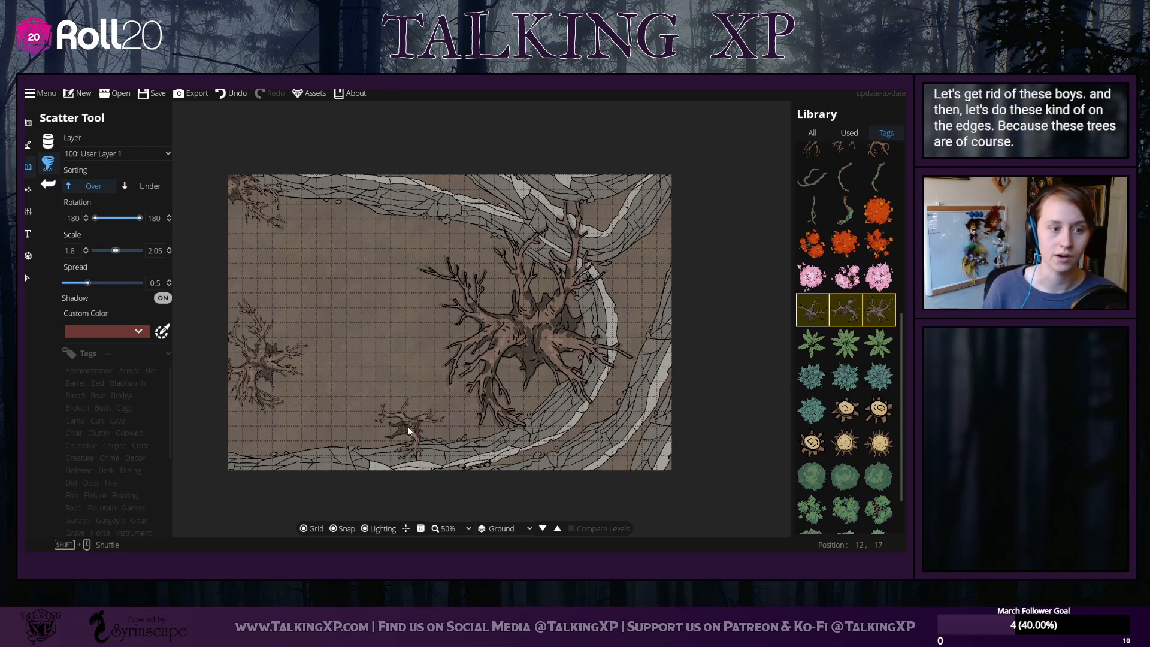
click(408, 425)
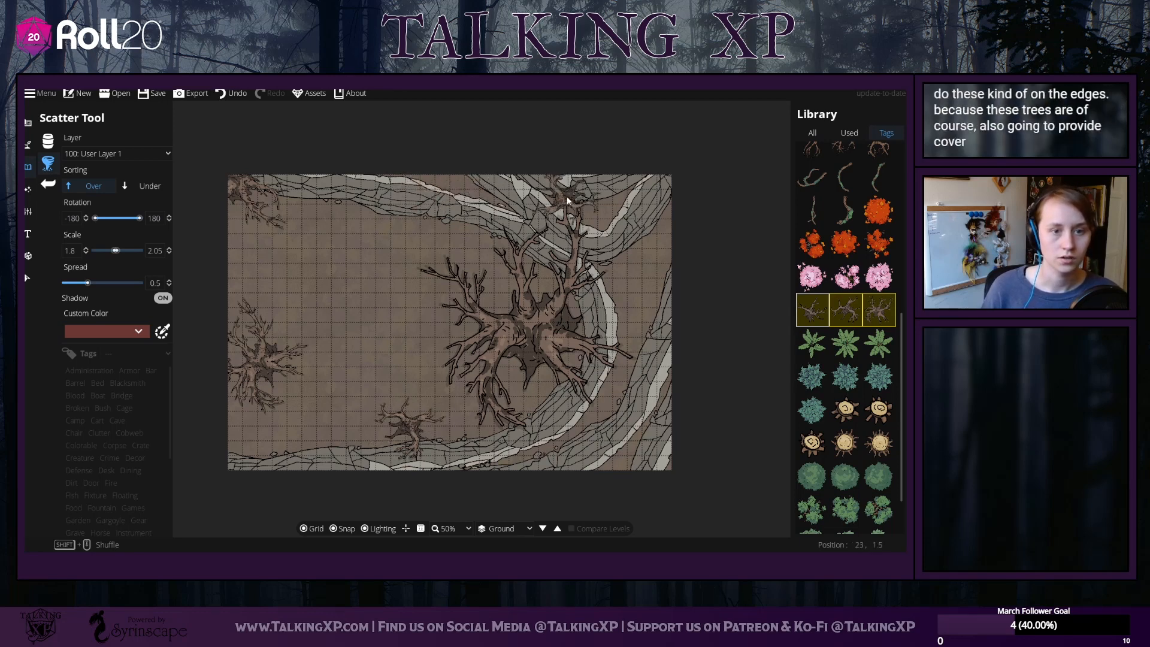
click(614, 456)
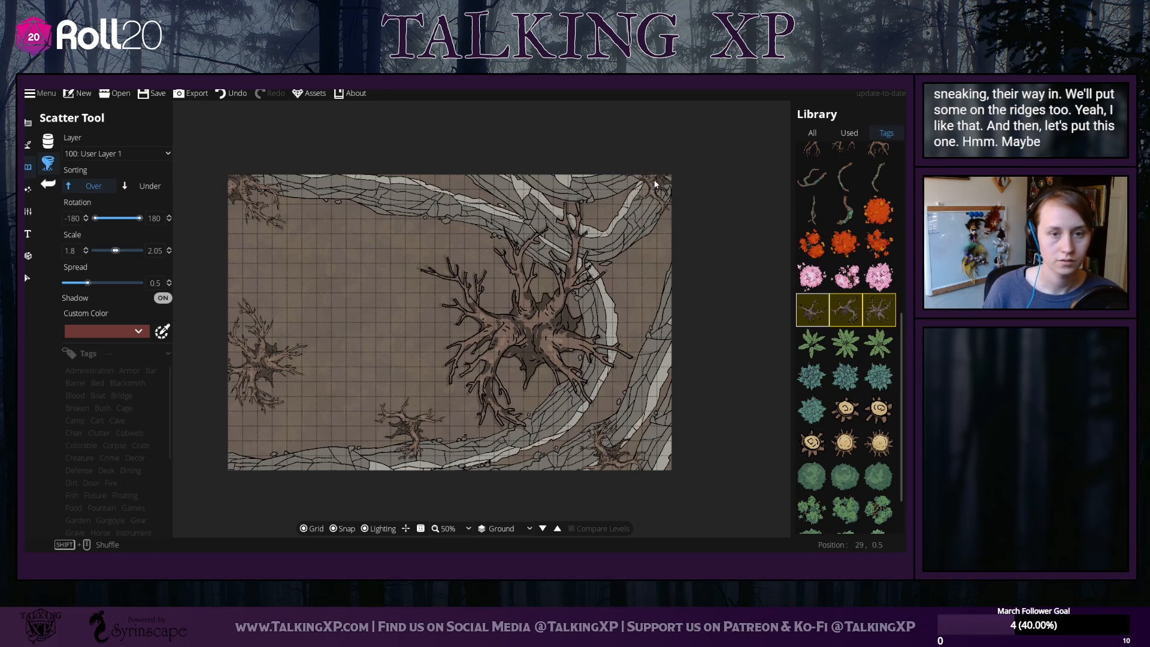
click(281, 348)
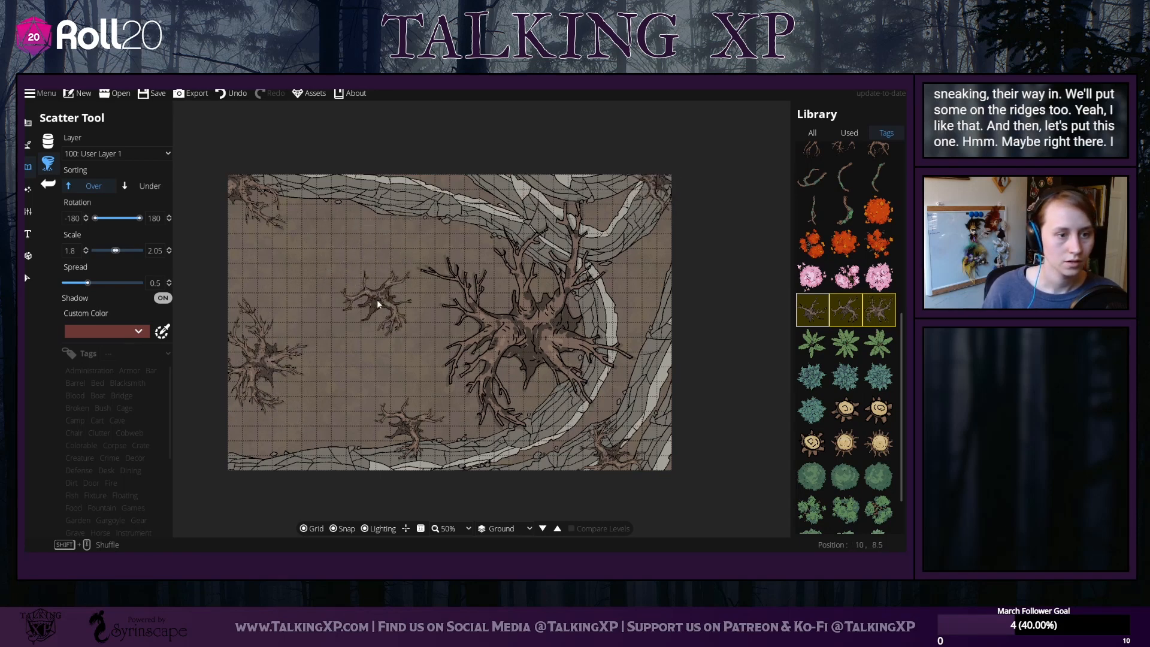
Limit the scatter assets to Dead Tree 01 and scatter four small trees across the open ground west of the large tree
click(886, 308)
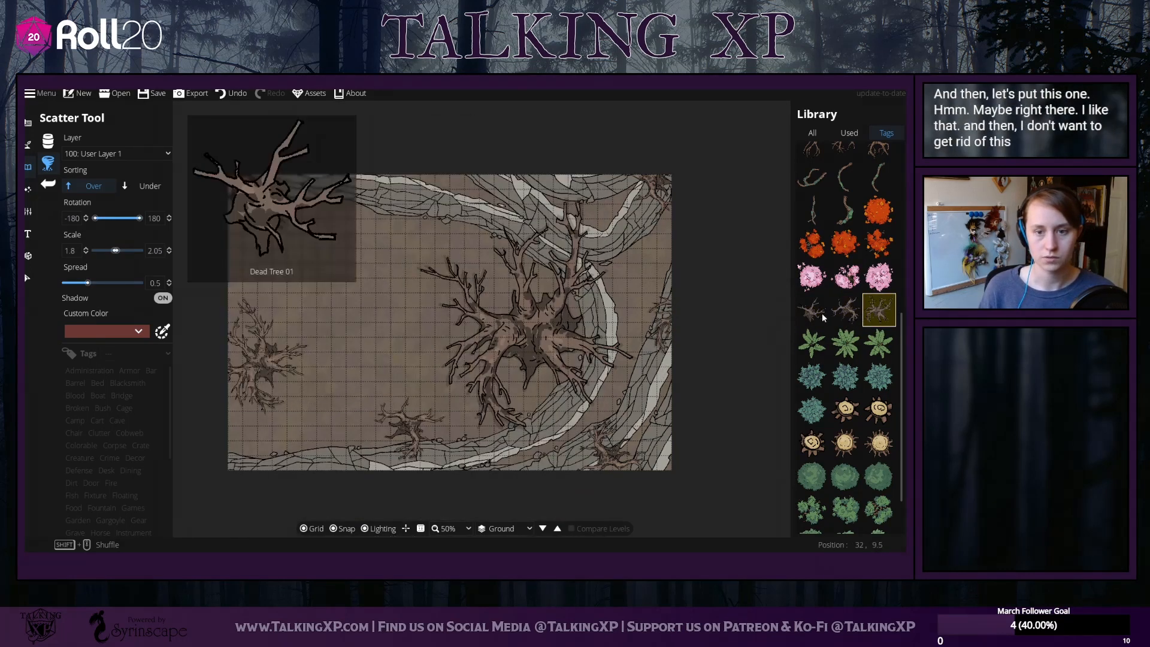
click(822, 312)
click(360, 241)
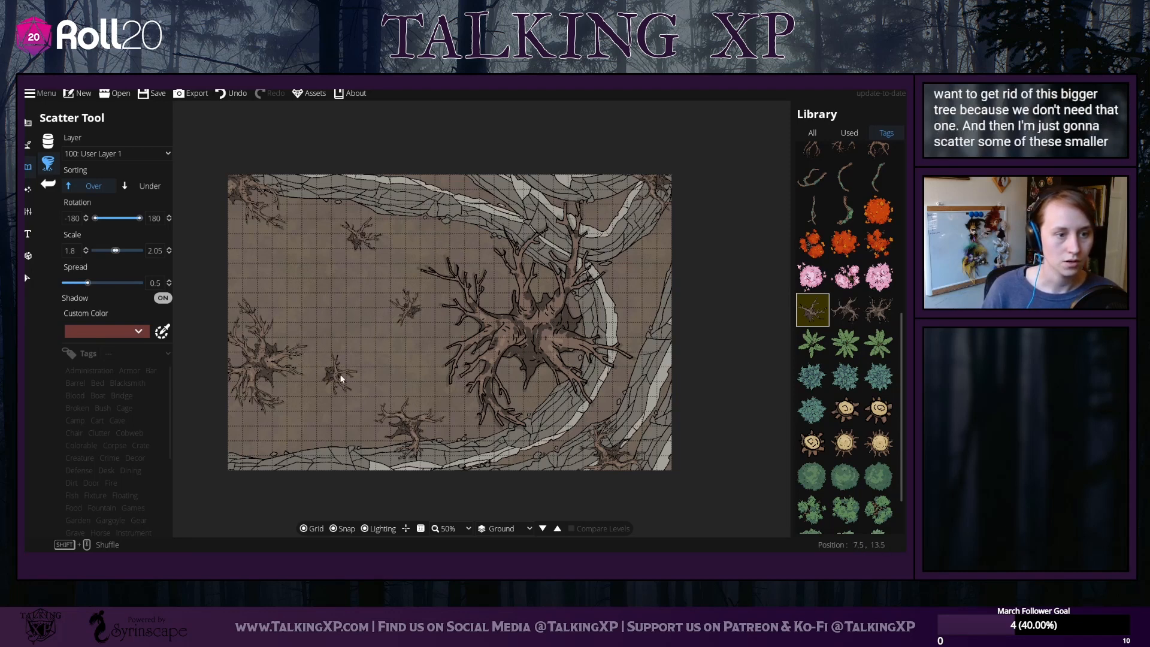
click(314, 278)
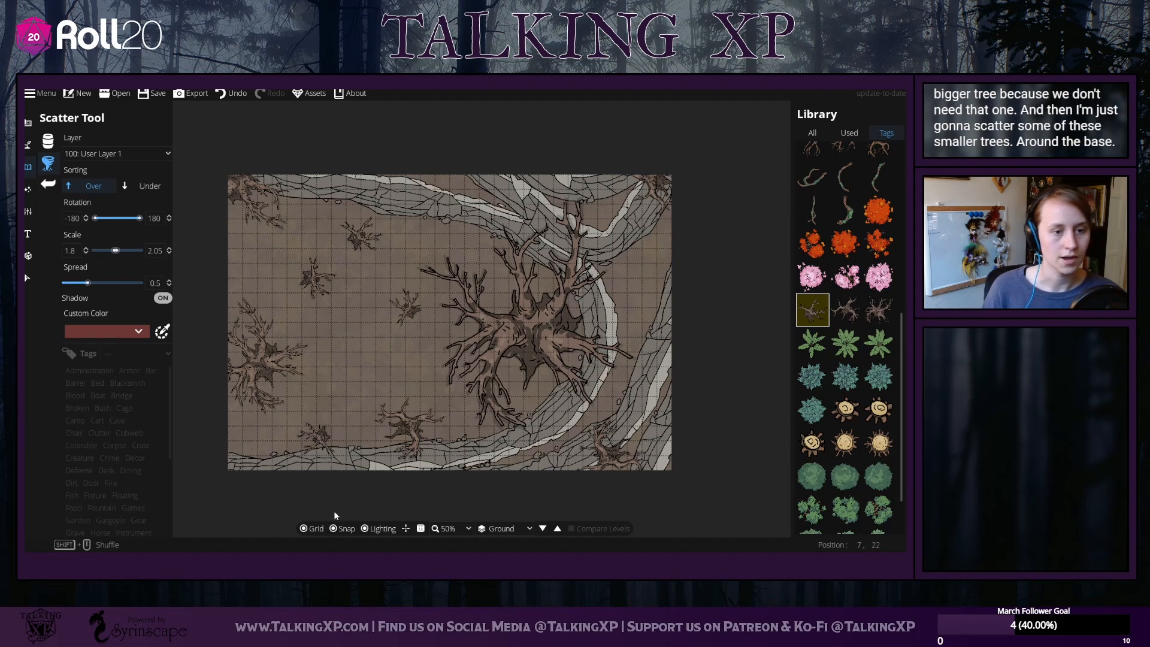
Scatter two more small dead trees, one on the north ridge and one near the map's east edge
click(448, 213)
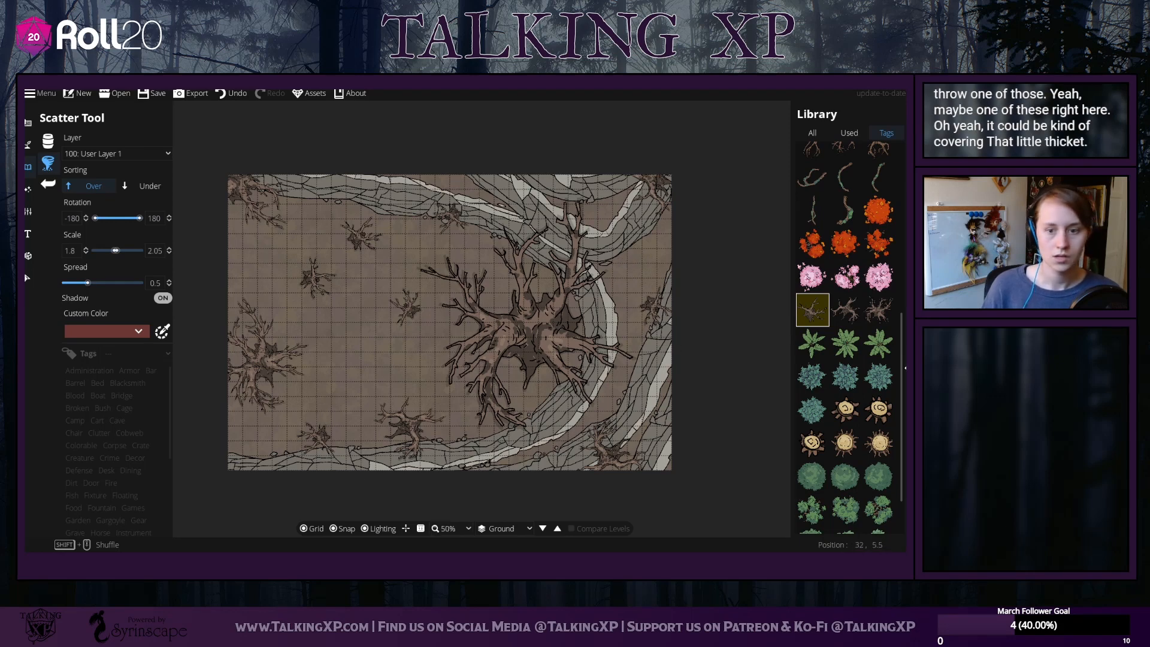
scroll(878, 442, down, 2)
scroll(878, 442, up, 7)
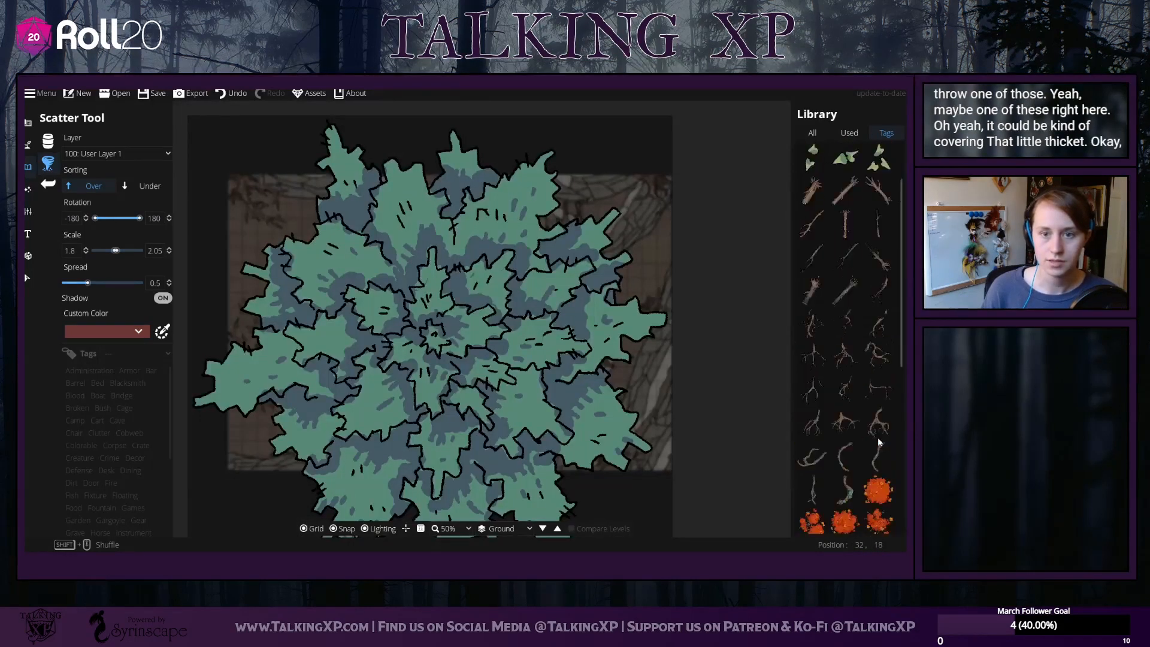
scroll(878, 442, up, 2)
scroll(878, 442, down, 6)
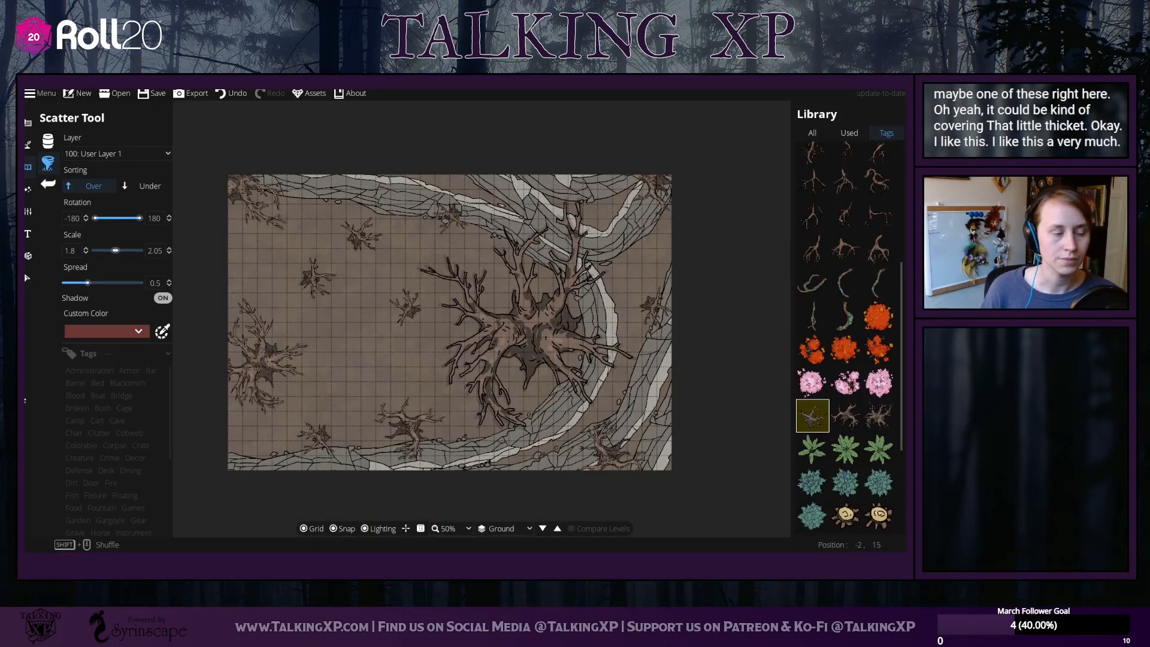
With the Terrain Brush, replace the base Terrain Dirt slot with Terrain Swamp after trying Terrain Dry Grass
click(27, 145)
click(26, 122)
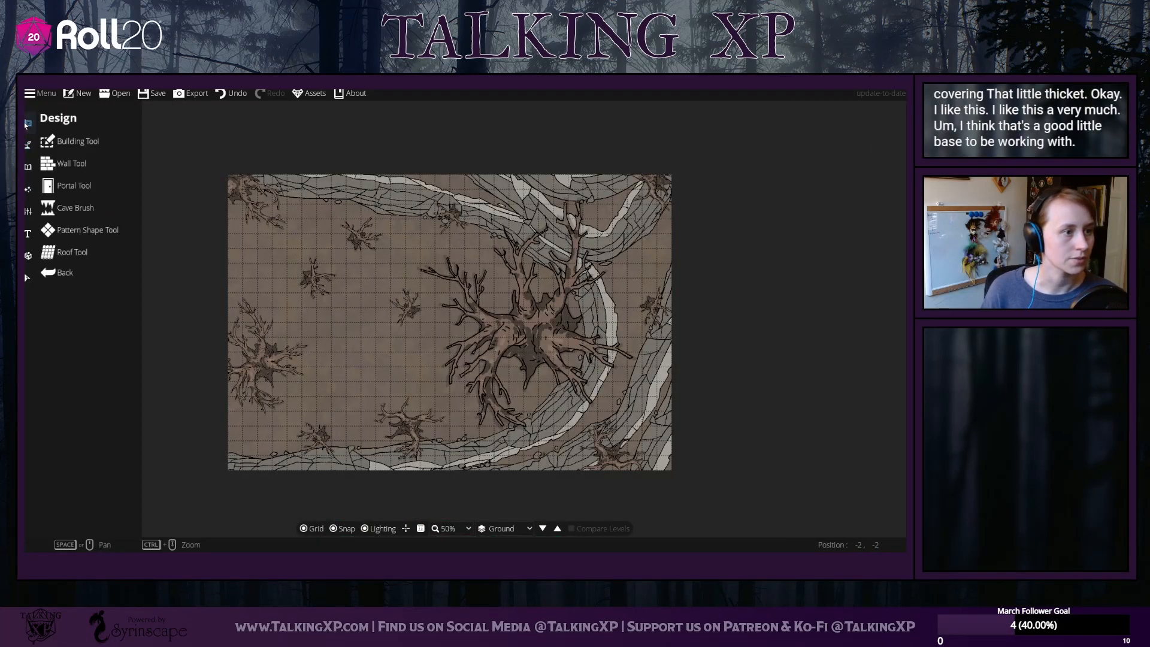
click(27, 144)
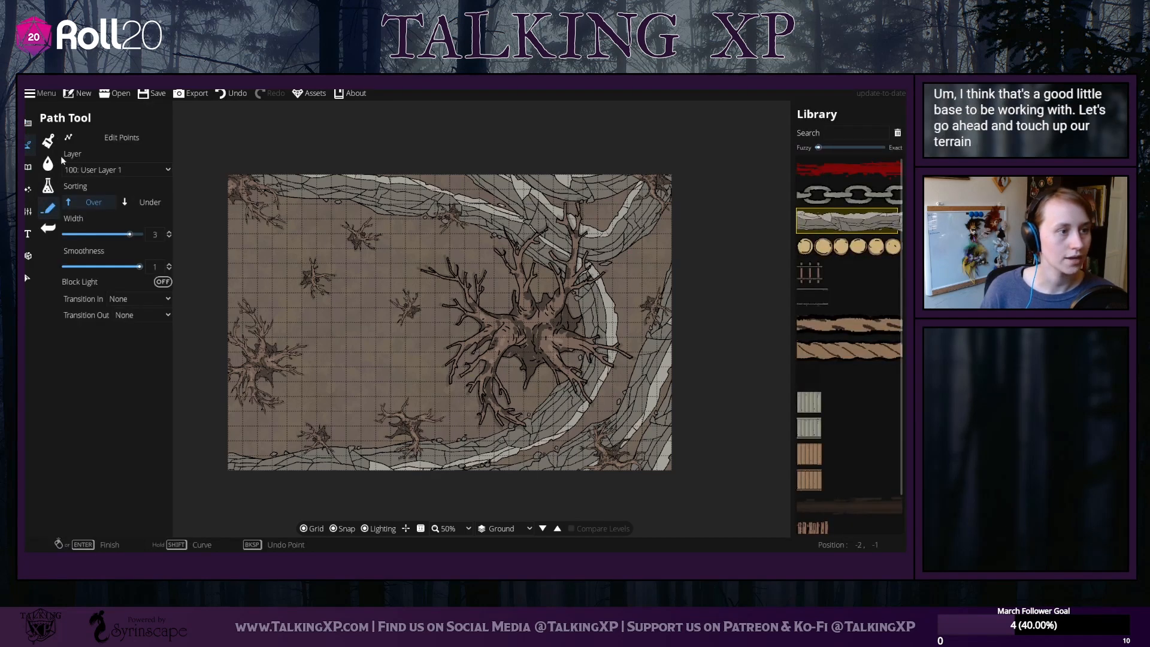
click(48, 141)
click(120, 257)
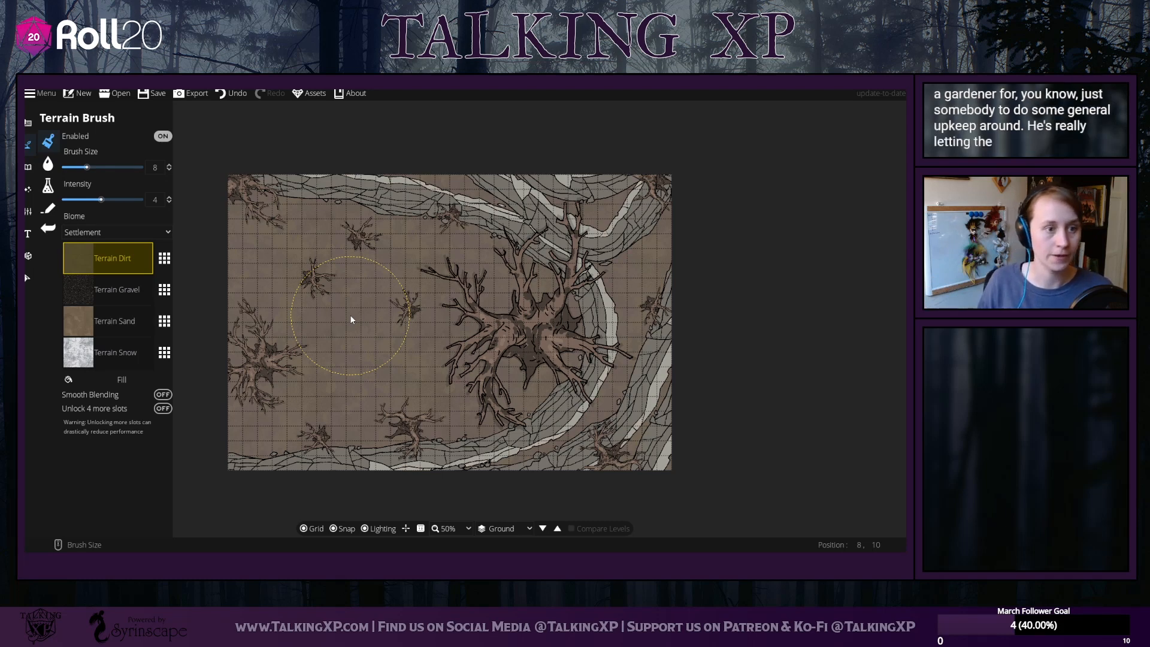
scroll(352, 319, up, 1)
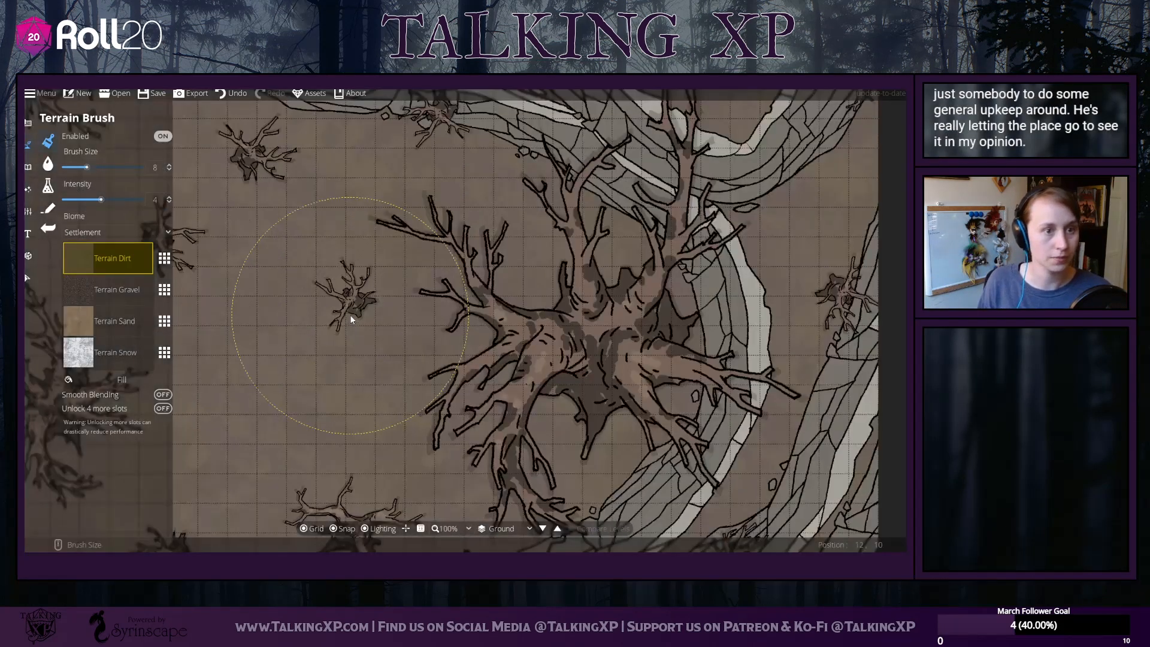
scroll(449, 326, up, 1)
drag(448, 325, 428, 303)
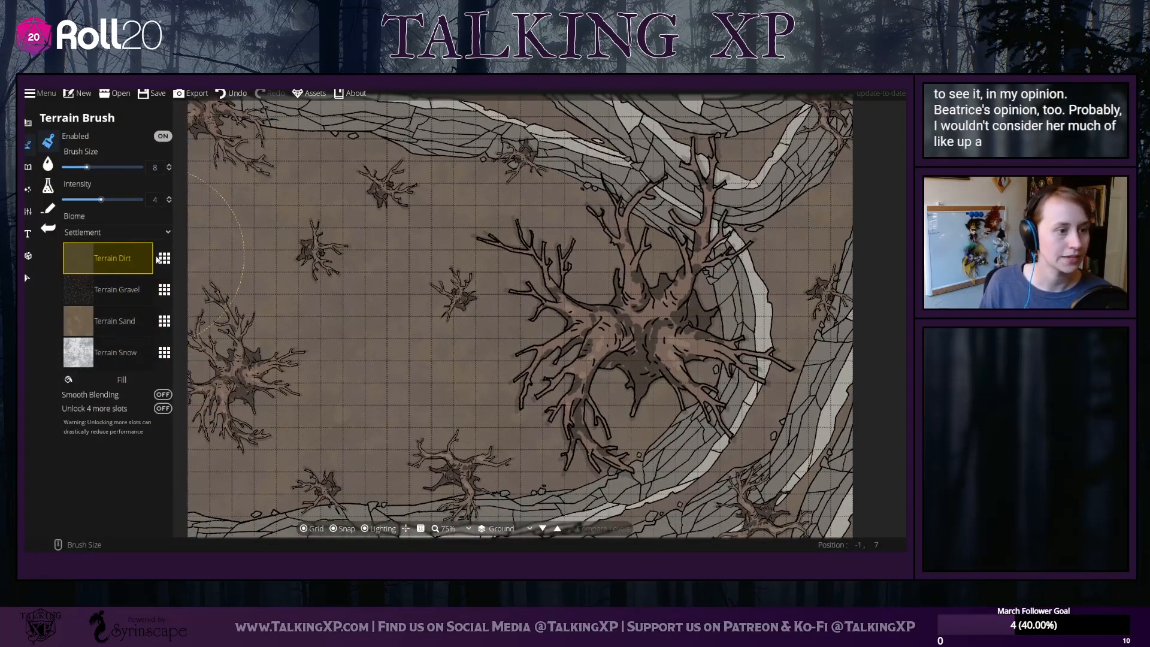
click(159, 259)
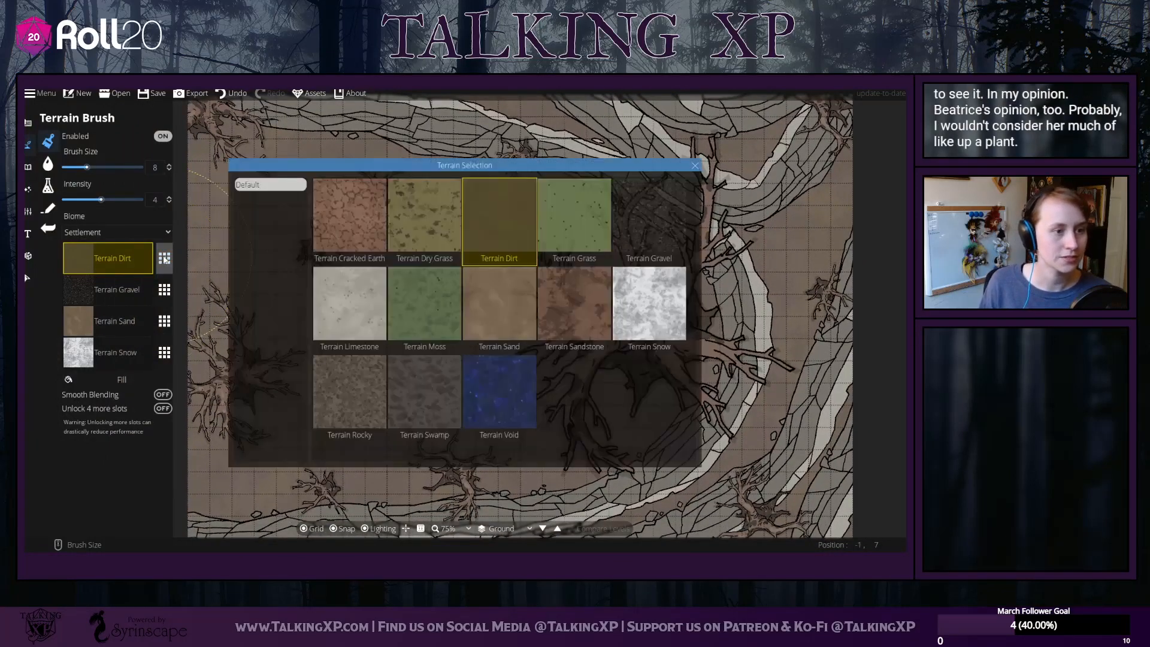
click(446, 224)
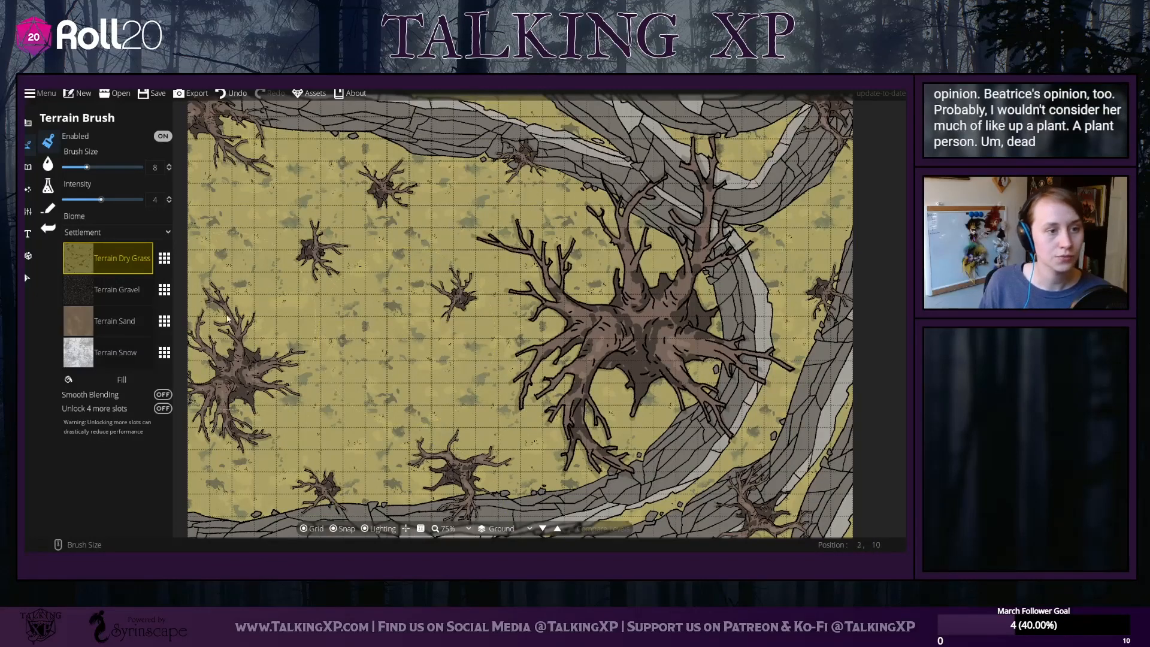
click(164, 258)
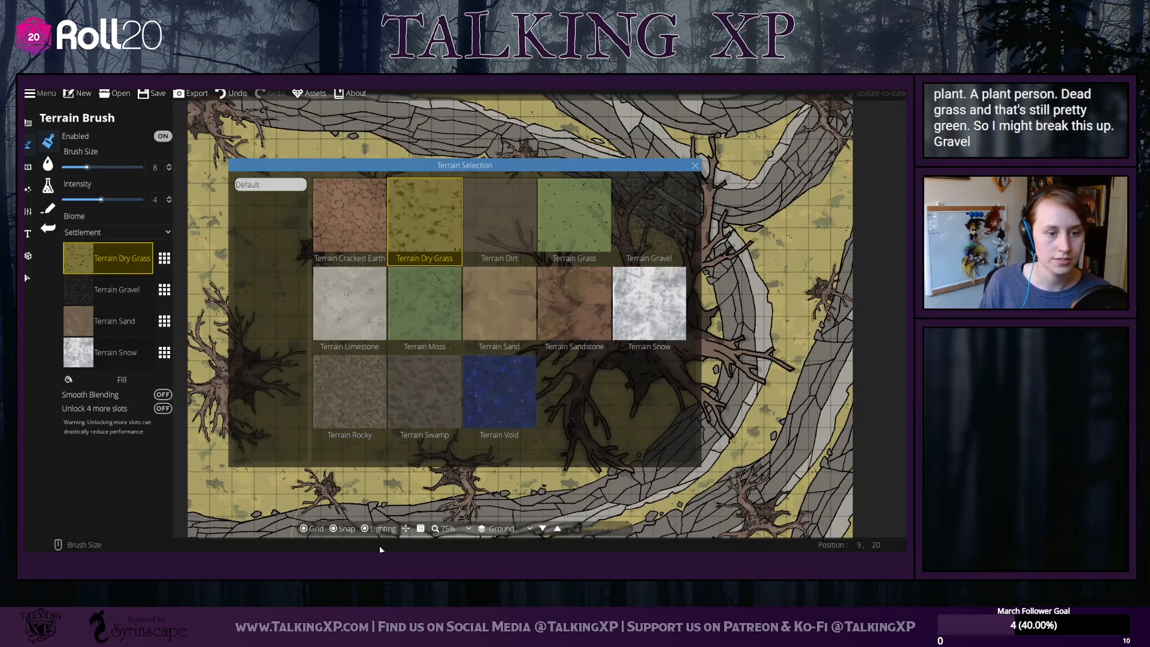
click(424, 392)
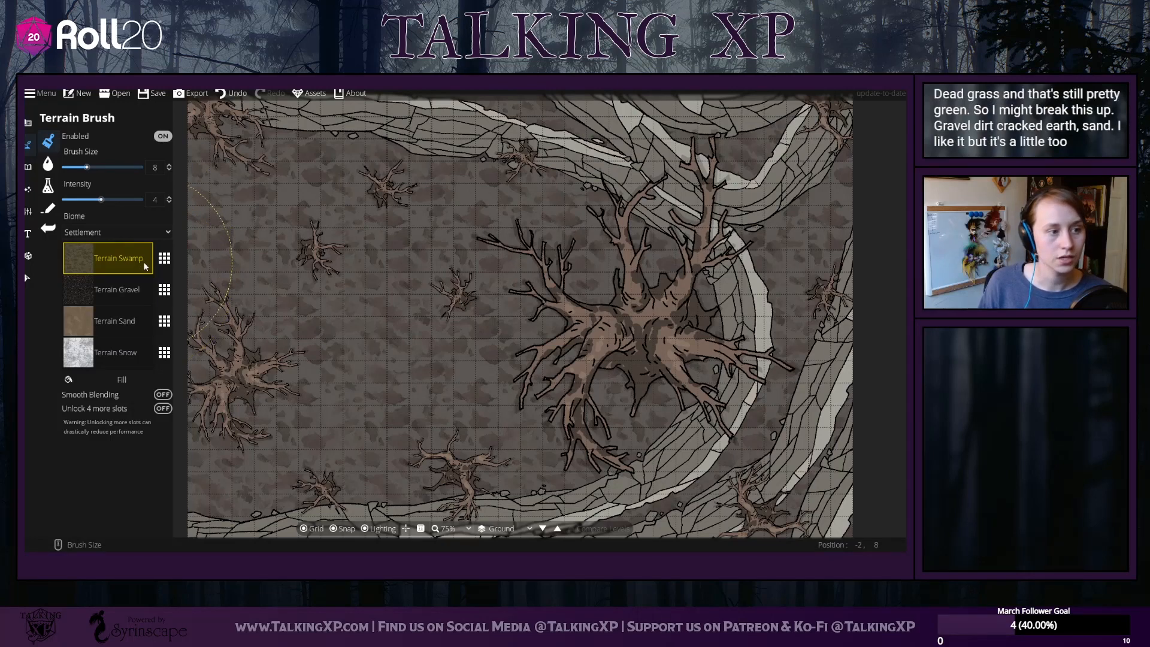
Swap the Terrain Gravel slot for Terrain Dry Grass and set the terrain brush size to 5
click(165, 290)
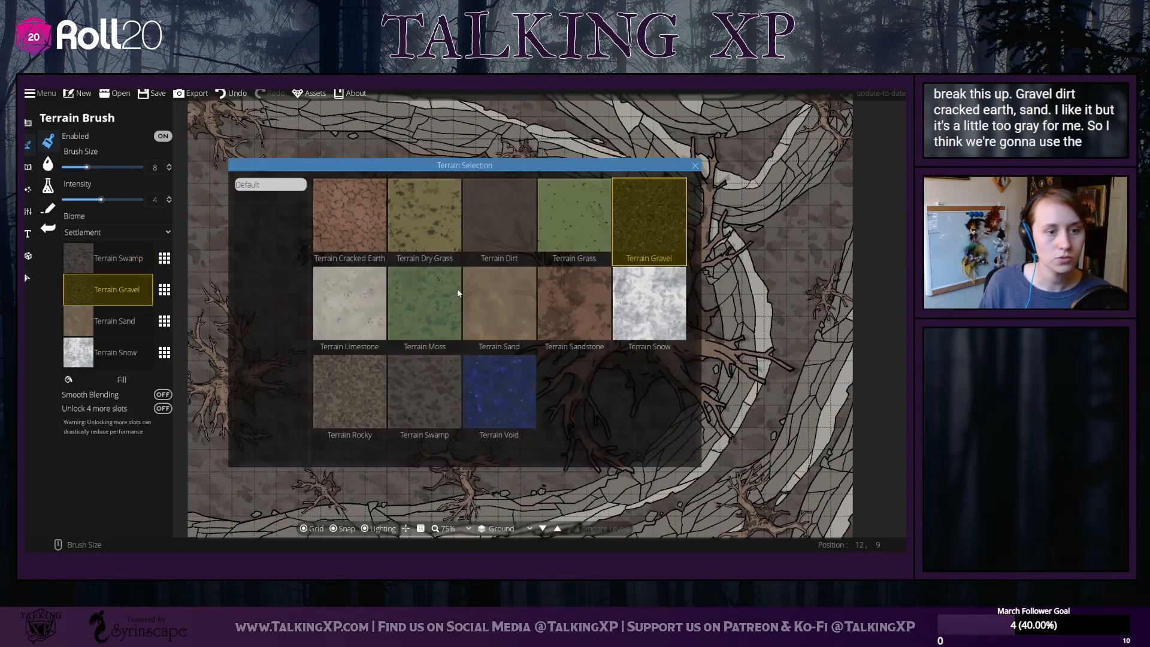
click(423, 236)
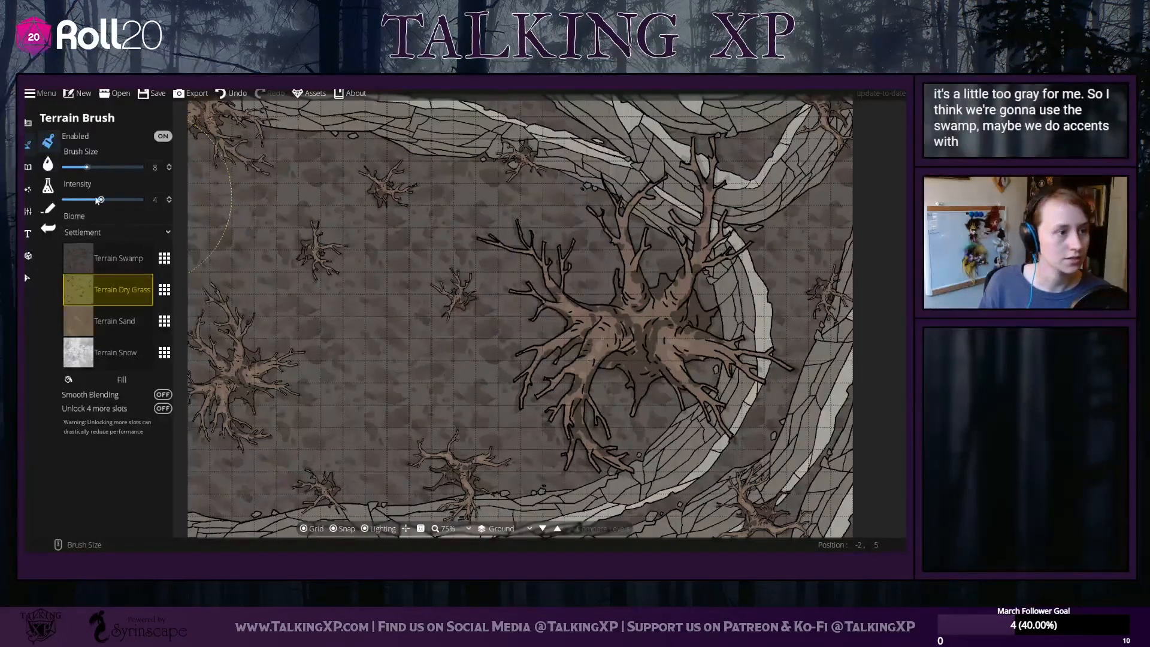
drag(87, 167, 80, 170)
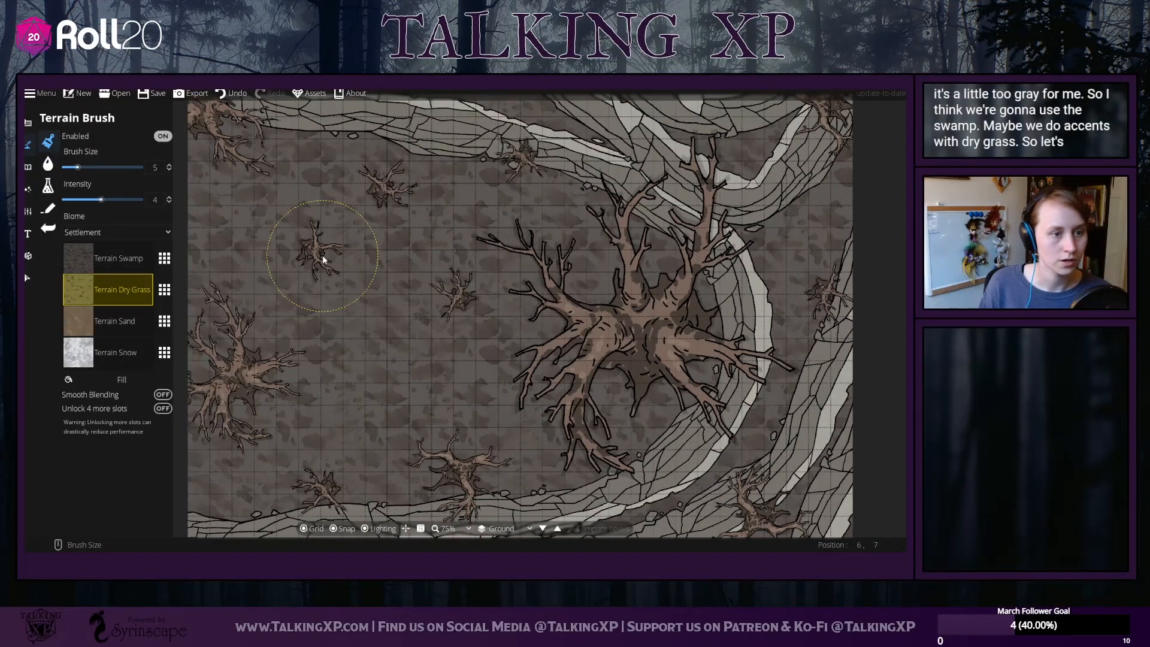
Paint a dry grass patch around the small tree northeast of the west-edge tree and set the brush intensity to 1.5
drag(321, 257, 305, 252)
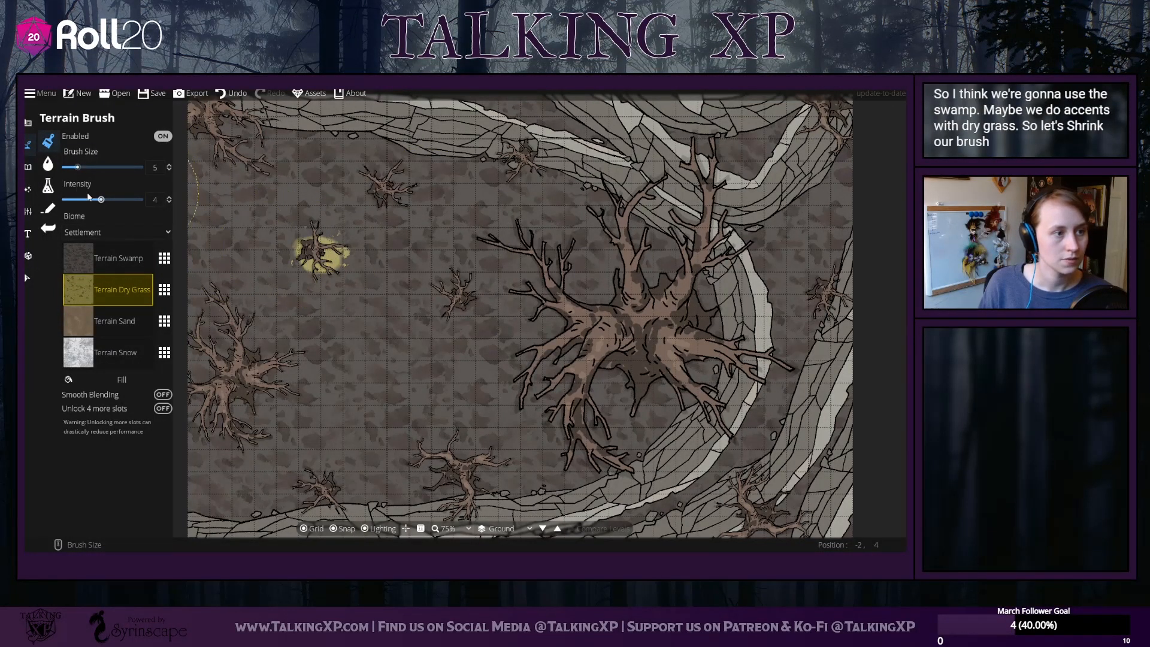
drag(101, 199, 77, 199)
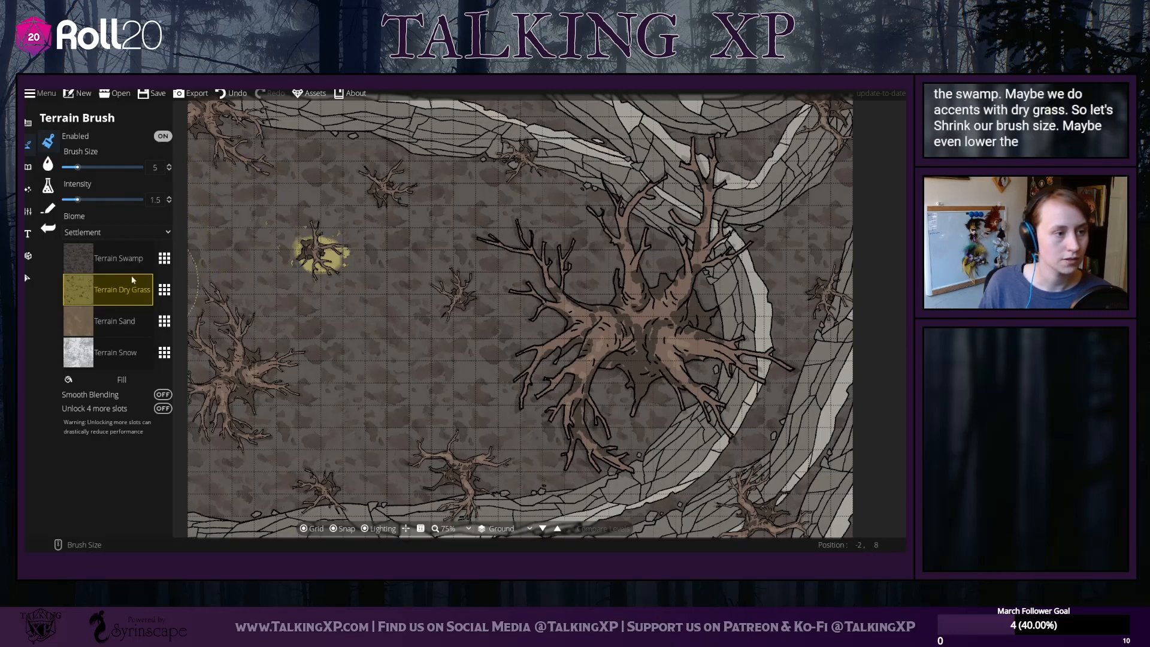
Try painting dry grass toward the northwest corner with Smooth Blending on, then by the west-edge tree and large tree's branches with it off
click(163, 395)
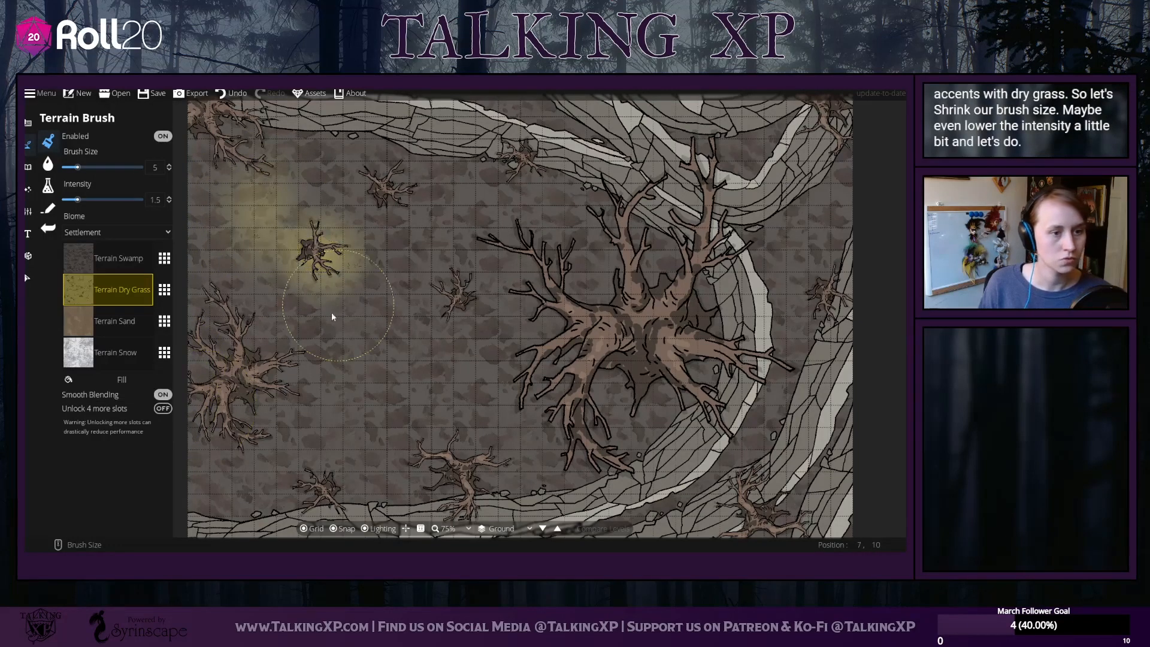
mouse_move(277, 250)
mouse_down()
mouse_move(260, 235)
mouse_move(249, 168)
mouse_move(224, 145)
mouse_up()
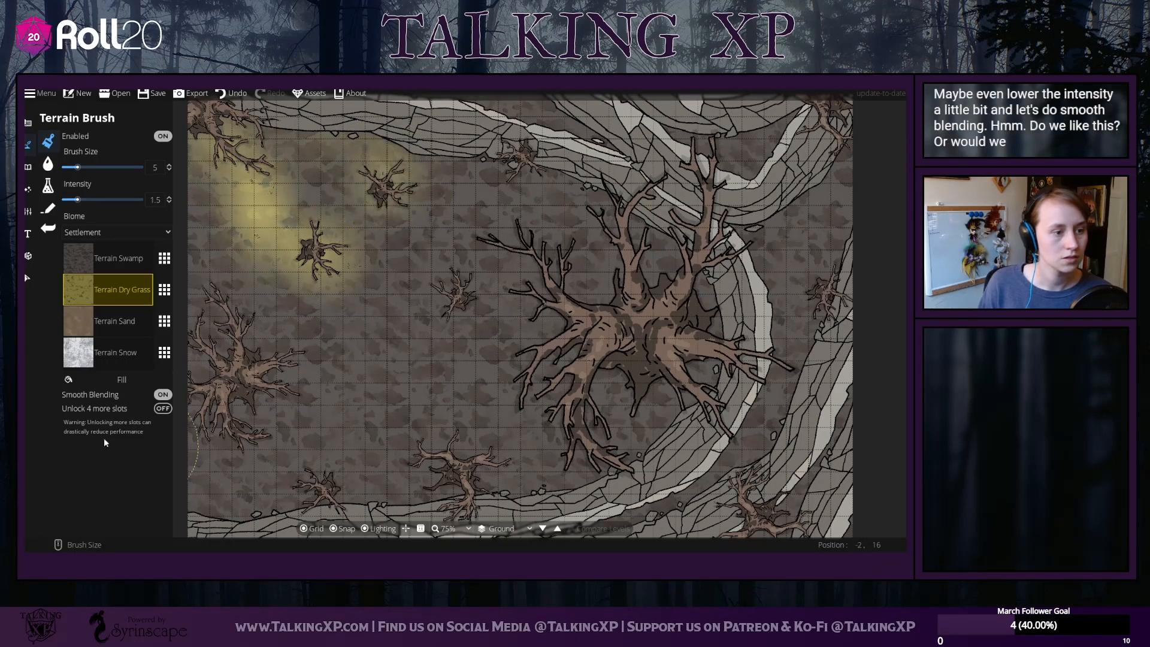
click(163, 395)
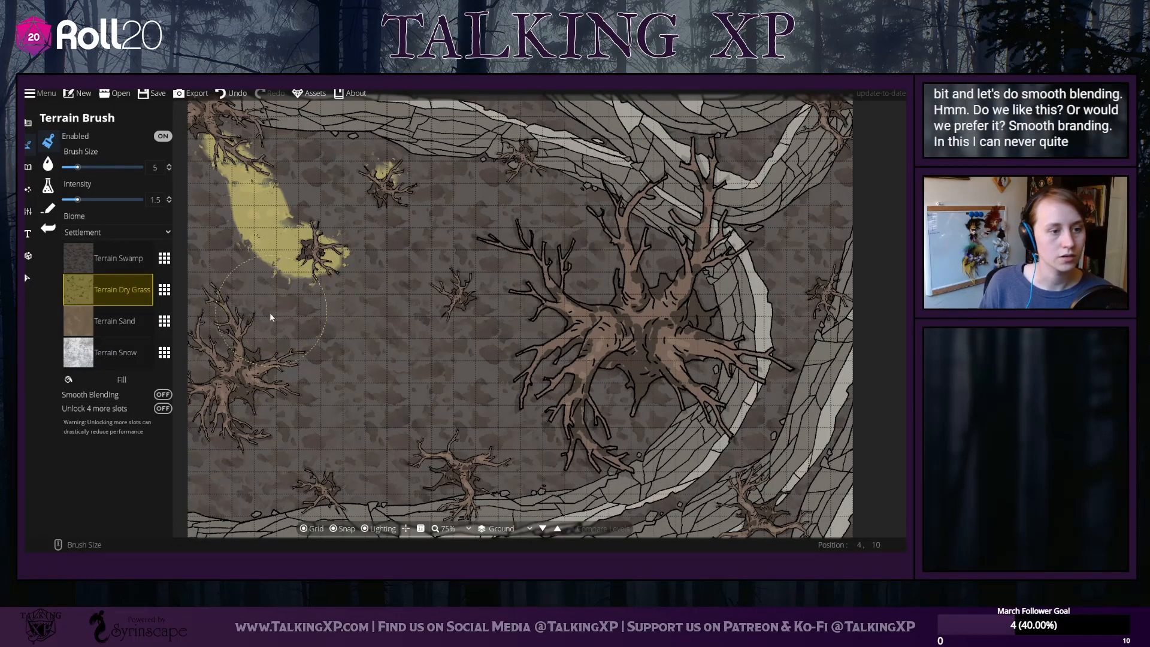
mouse_move(270, 317)
mouse_down()
mouse_move(210, 400)
mouse_move(241, 392)
mouse_move(200, 406)
mouse_move(176, 347)
mouse_up()
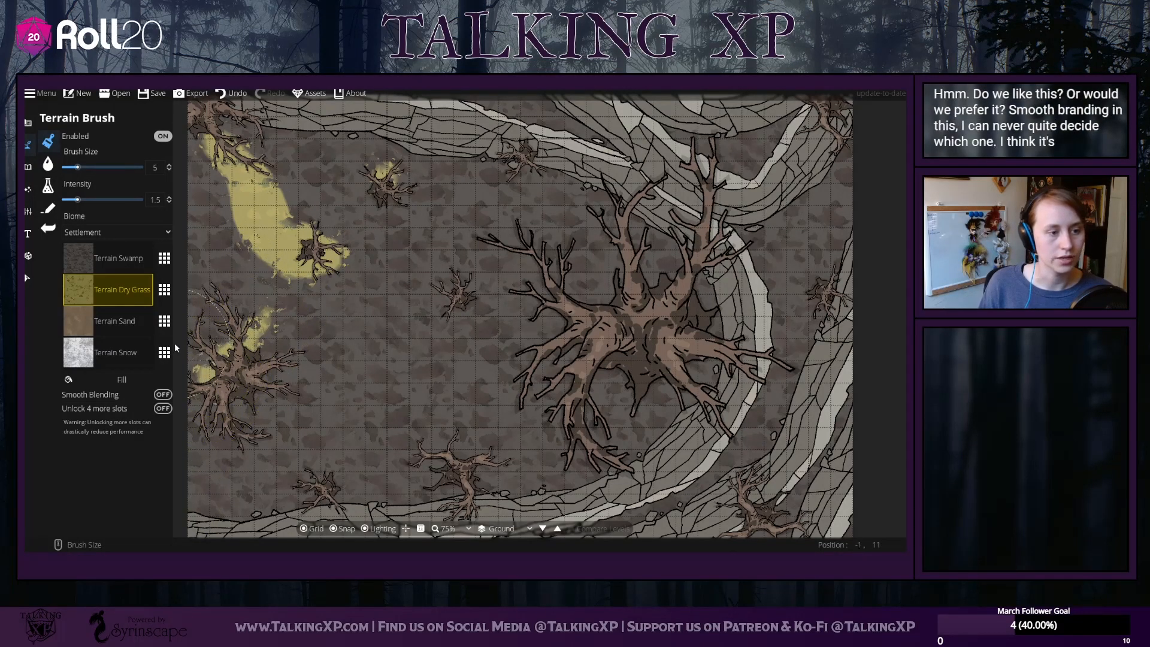
click(582, 286)
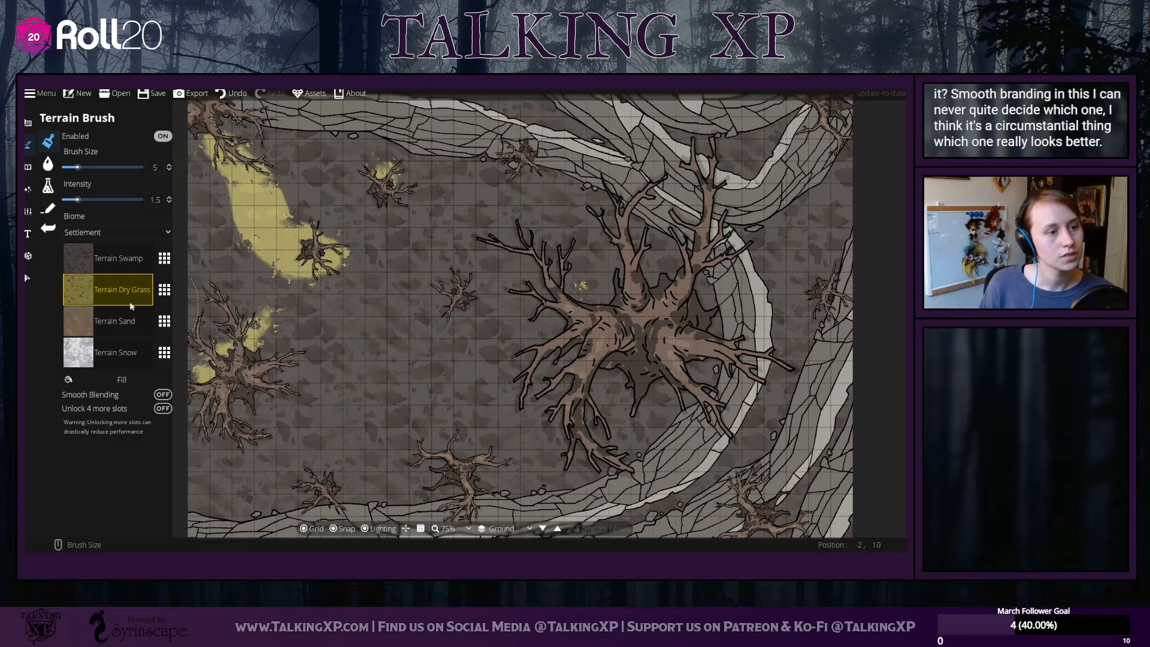
mouse_move(503, 294)
mouse_down()
mouse_move(591, 257)
mouse_move(558, 277)
mouse_up()
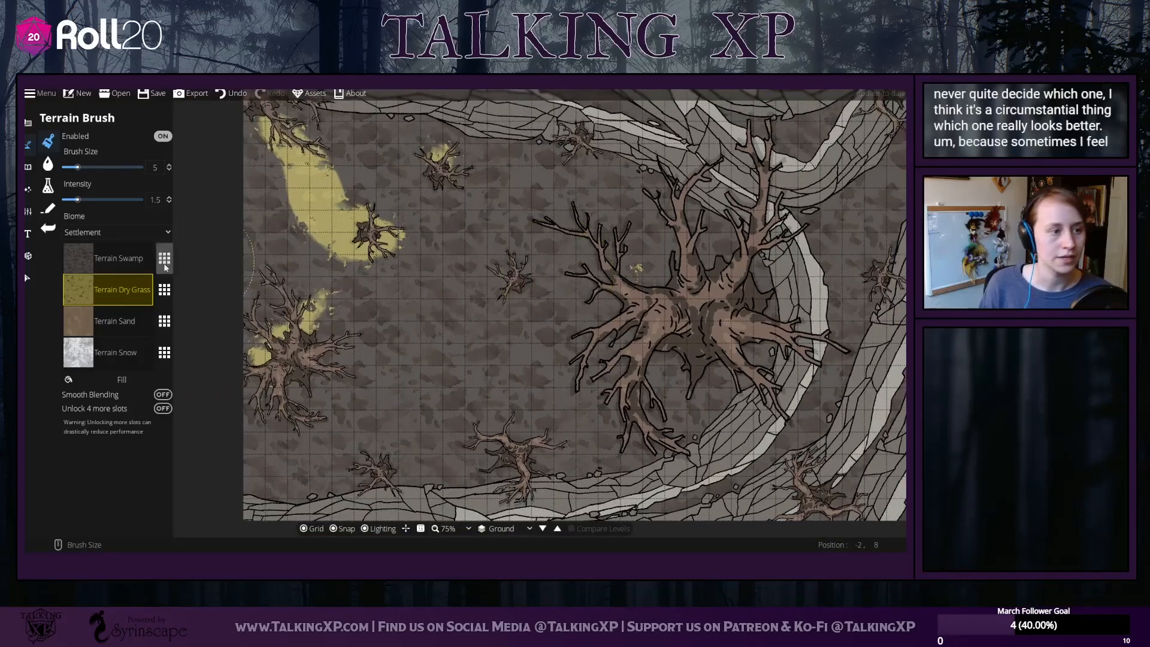
Try dry grass around the small southwest tree with Smooth Blending on, then extend the northwest patches with it off
click(163, 395)
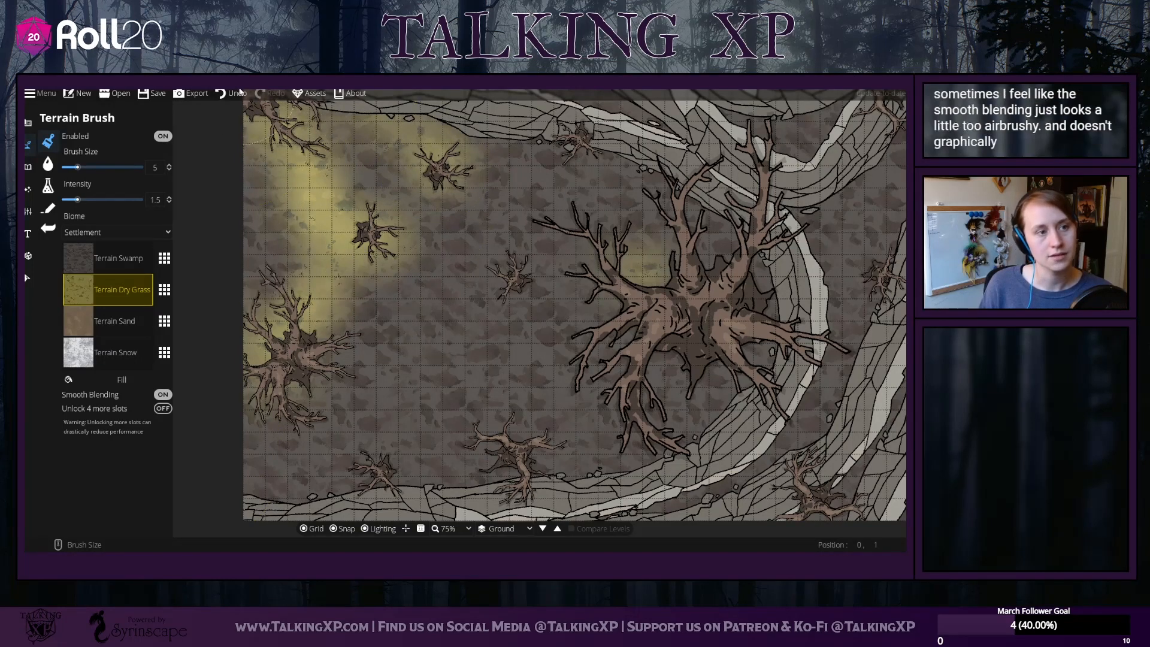
drag(404, 478, 374, 468)
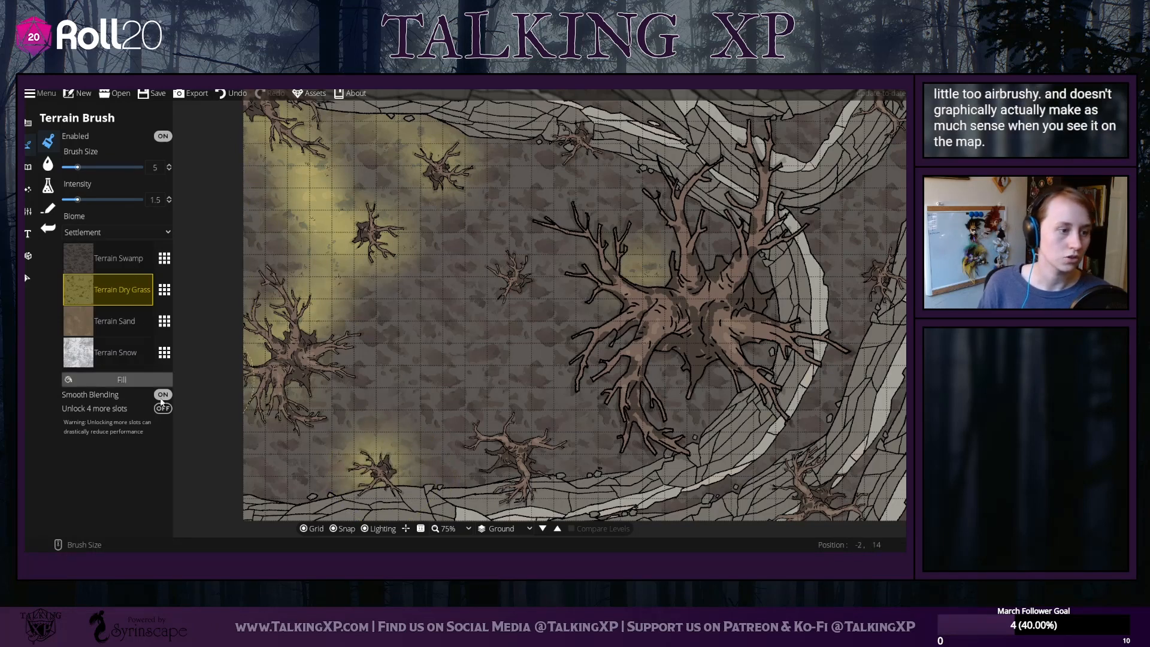
click(163, 395)
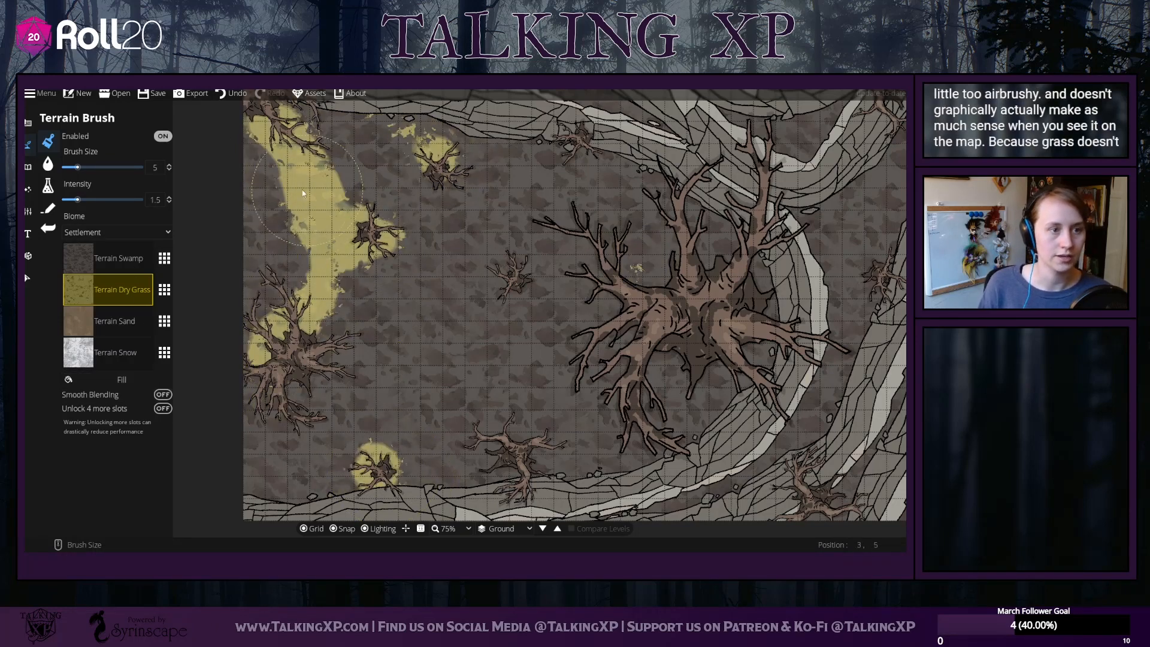
mouse_move(282, 201)
mouse_down()
mouse_move(283, 177)
mouse_move(397, 179)
mouse_move(422, 138)
mouse_move(406, 128)
mouse_move(389, 161)
mouse_up()
Undo the trial dry grass strokes back to the first patch around the small tree
click(236, 94)
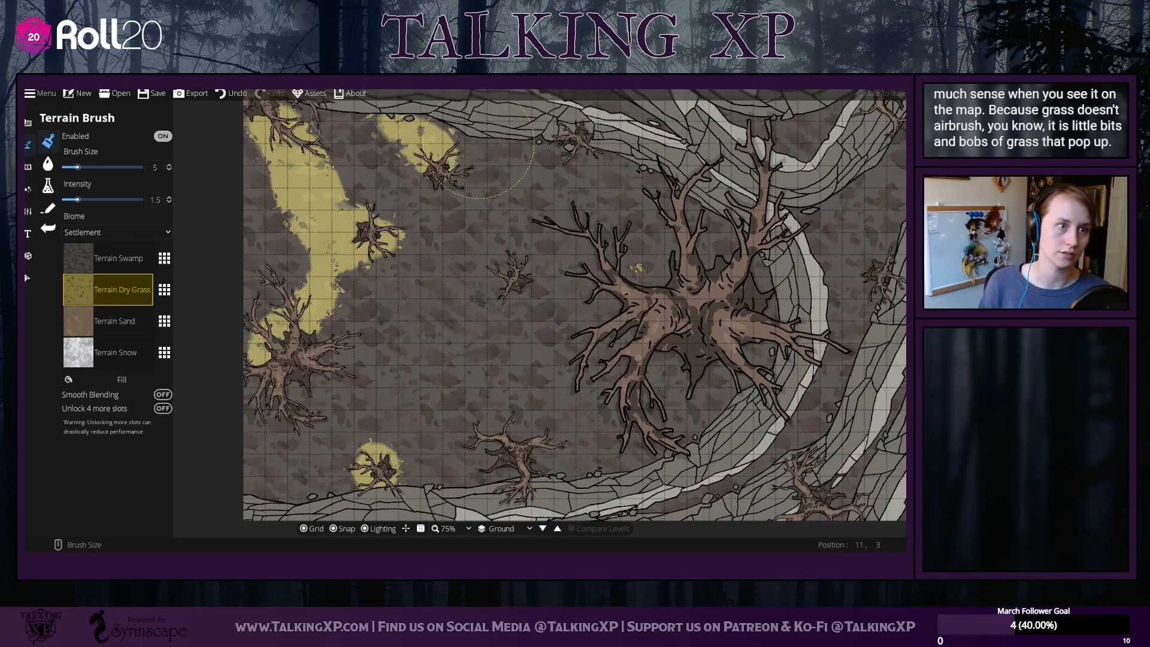
click(236, 94)
click(236, 94)
click(238, 96)
click(237, 96)
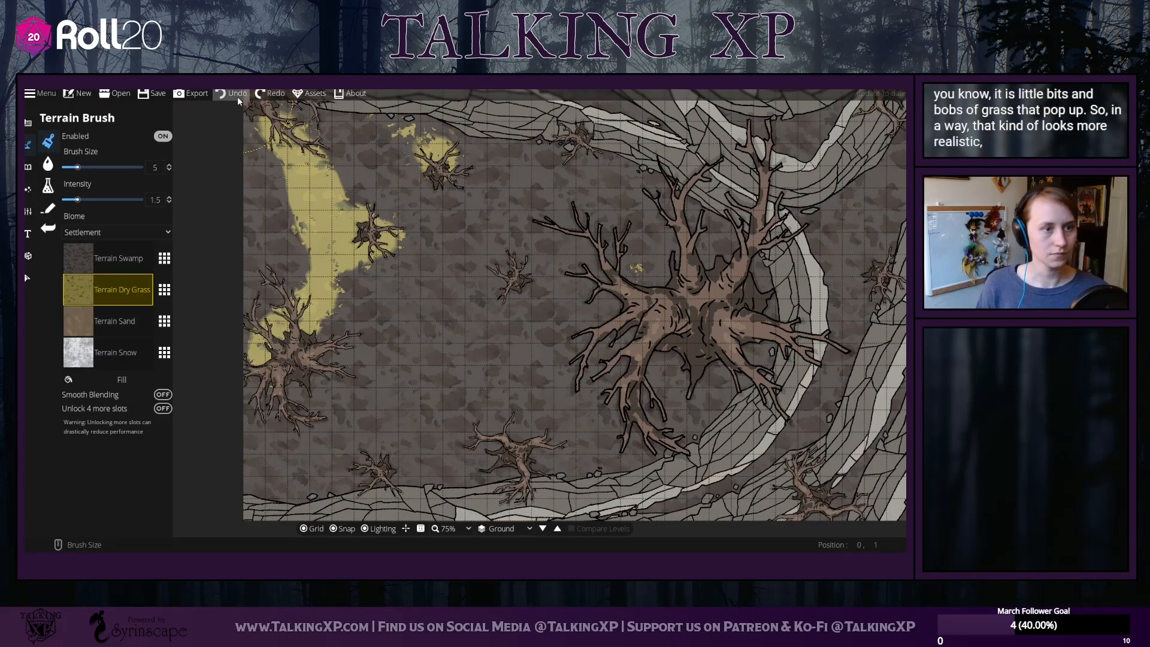
click(237, 96)
click(237, 96)
click(237, 96)
click(237, 96)
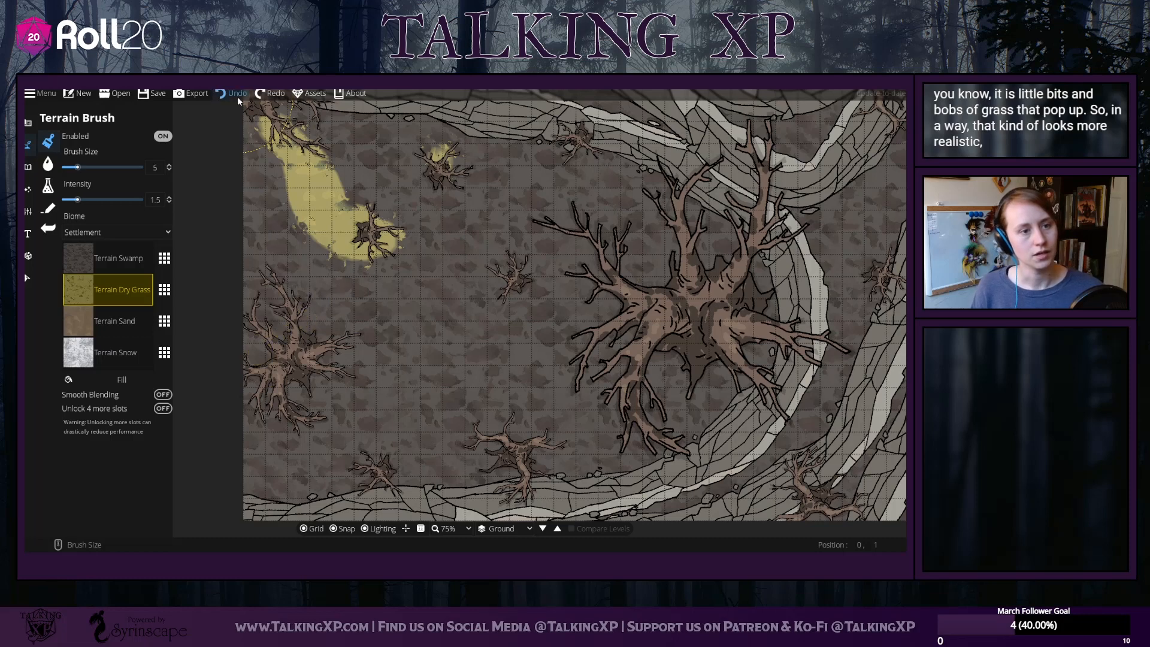
click(238, 96)
click(237, 96)
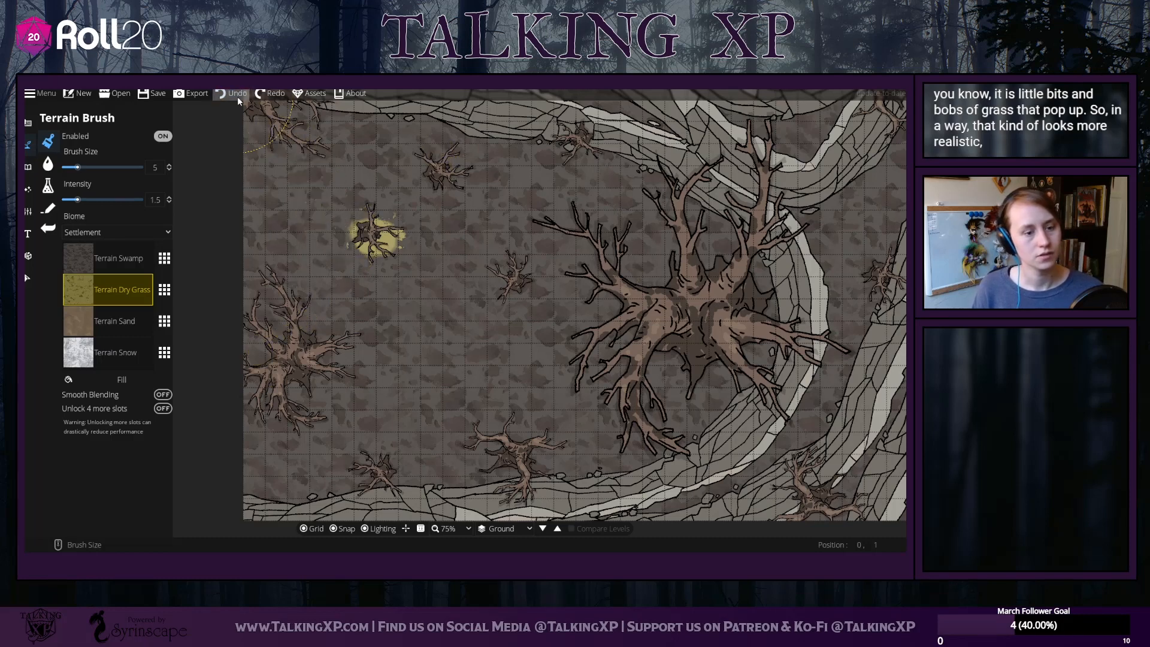
Set the terrain brush size to 6 and dab dry grass over the existing patch around the small tree
click(448, 528)
click(450, 479)
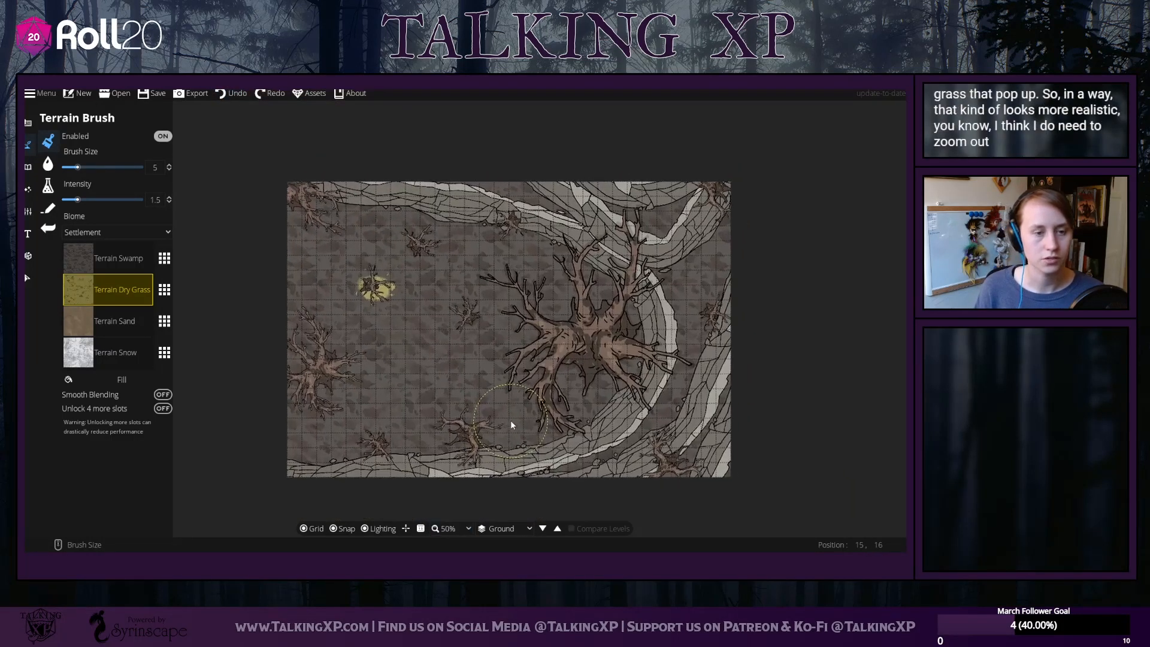
scroll(485, 393, up, 1)
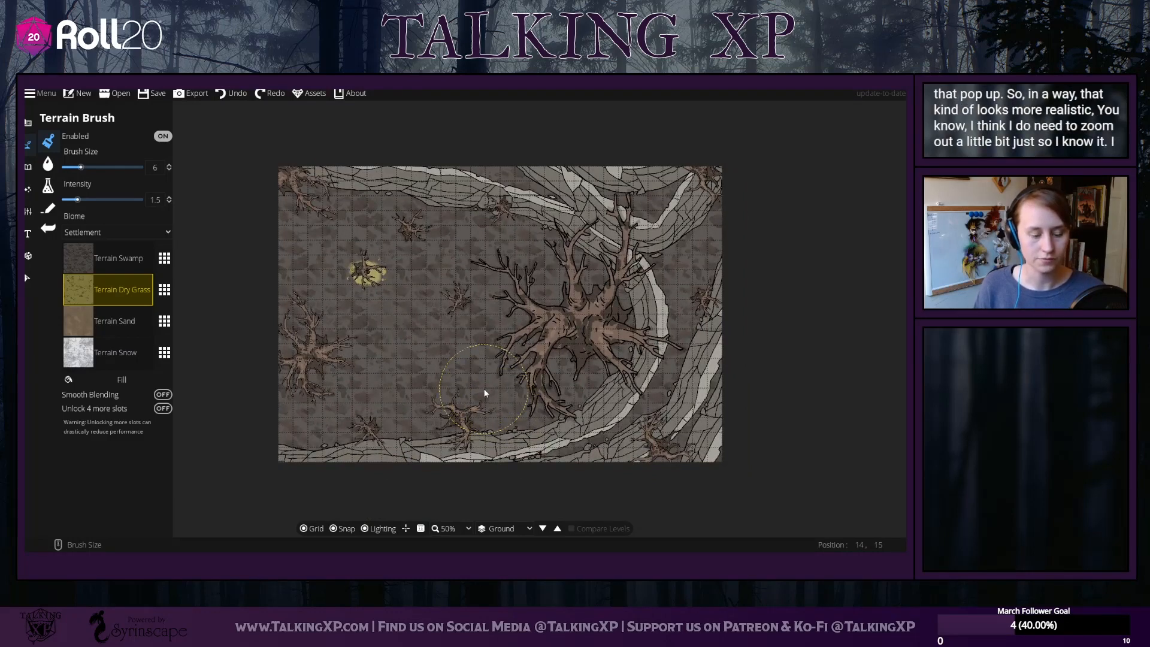
scroll(485, 393, up, 1)
scroll(487, 392, down, 1)
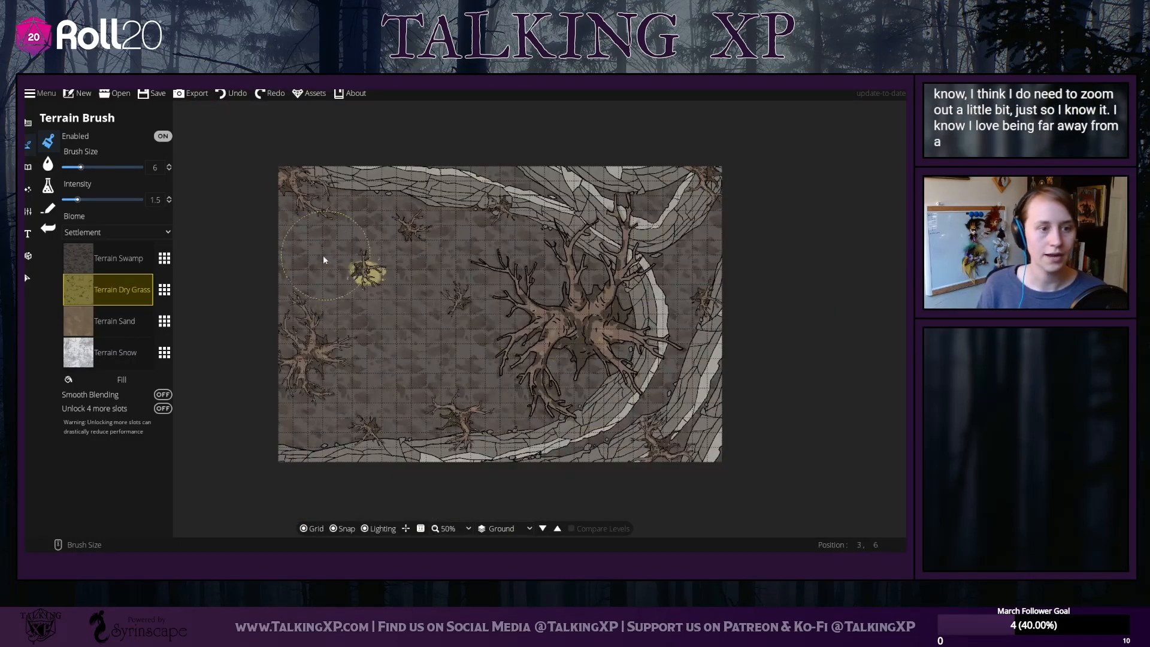
click(359, 261)
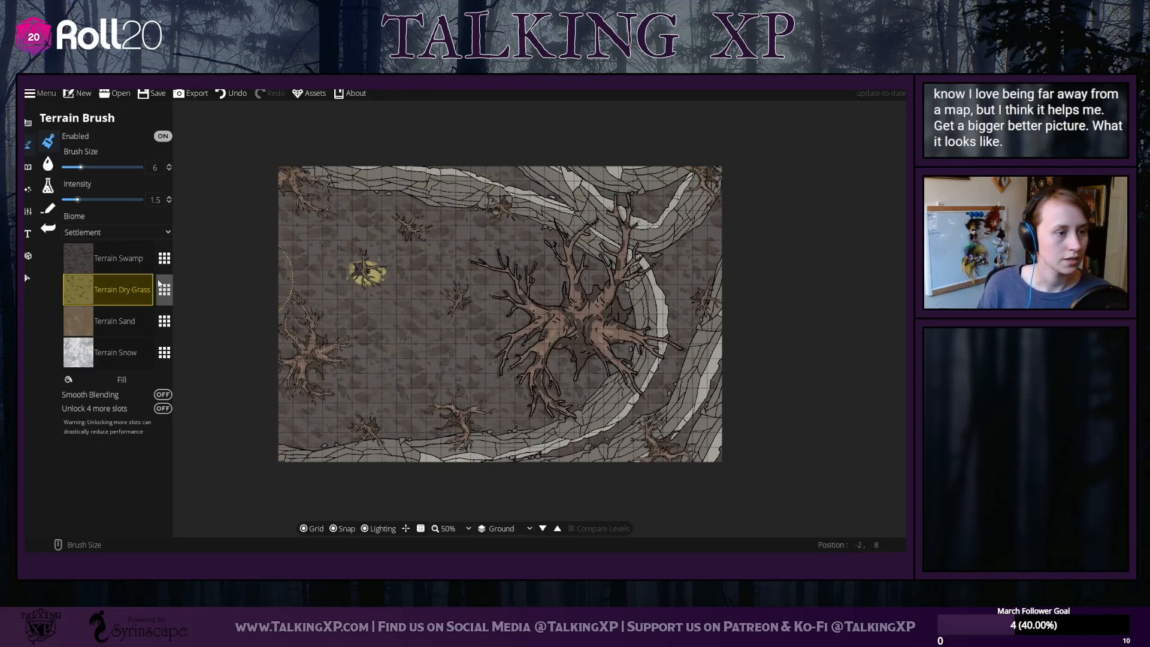
Try Terrain Moss in place of dry grass around the small northwest tree, then undo the painted patch completely
click(164, 289)
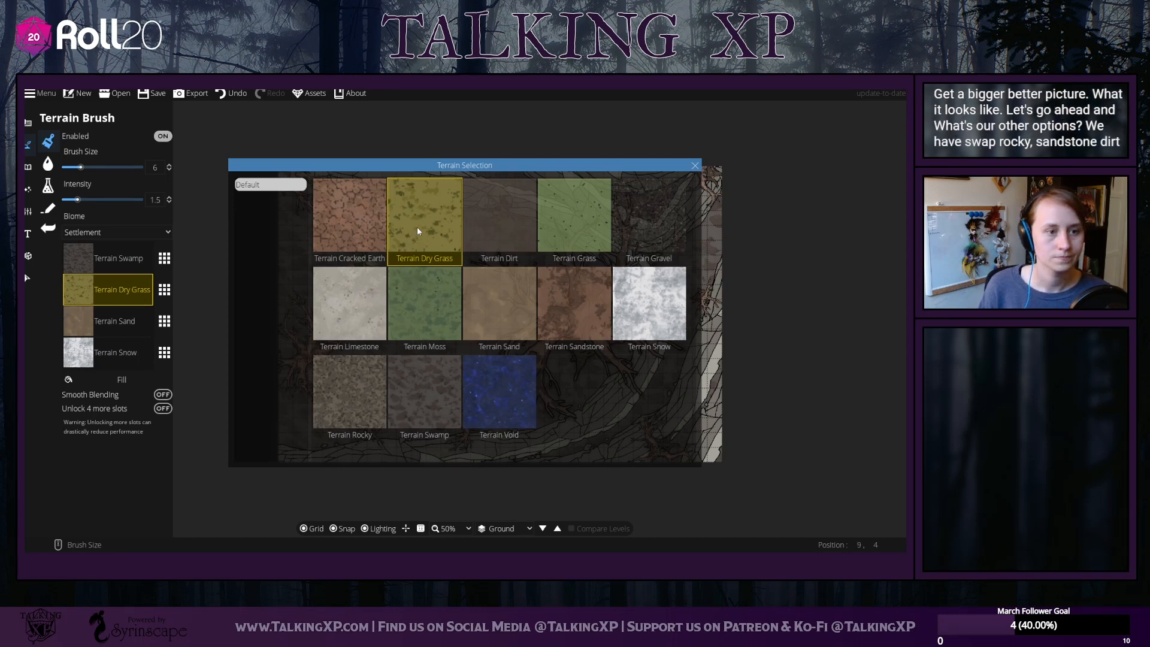
click(424, 303)
drag(366, 270, 366, 278)
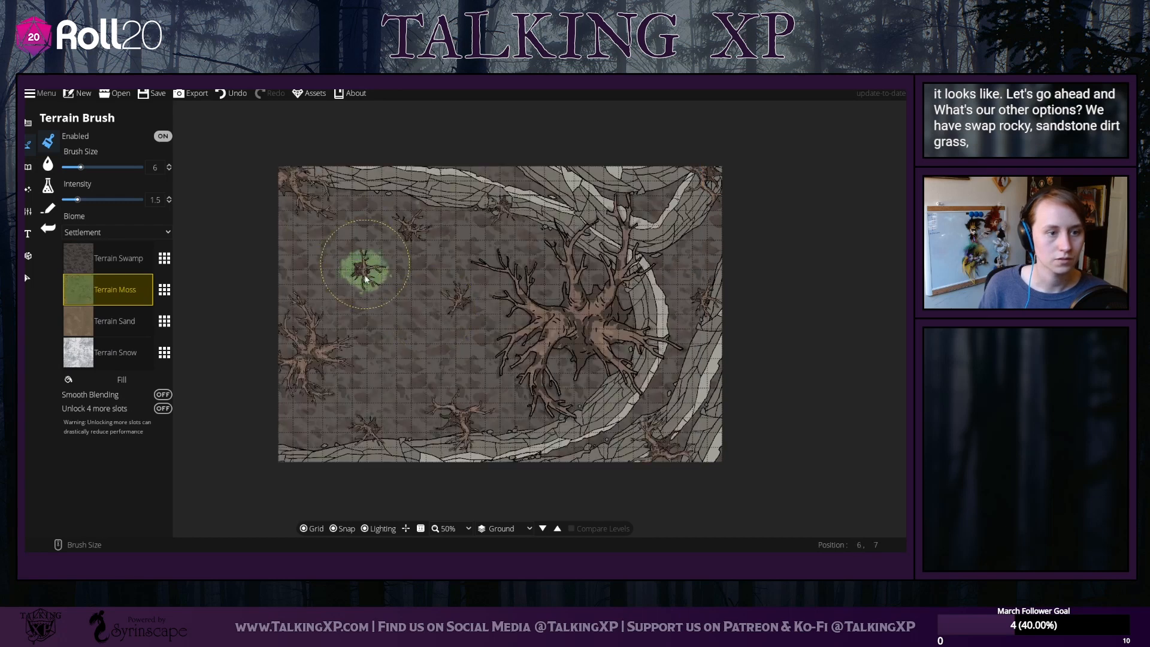
click(231, 94)
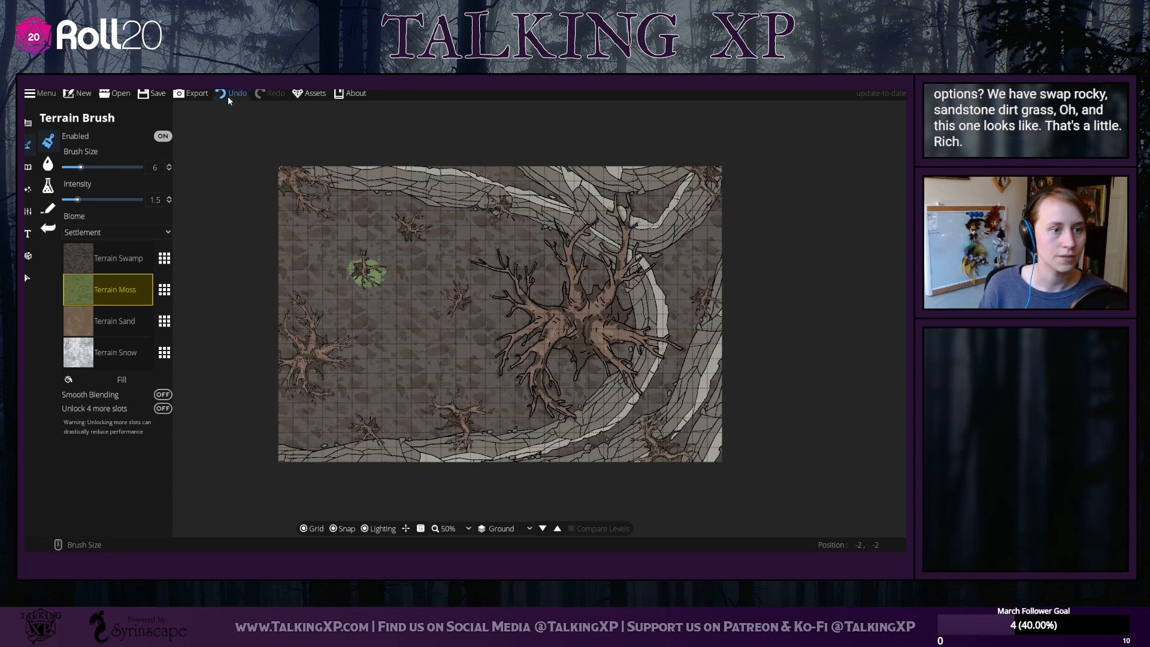
click(226, 100)
click(230, 101)
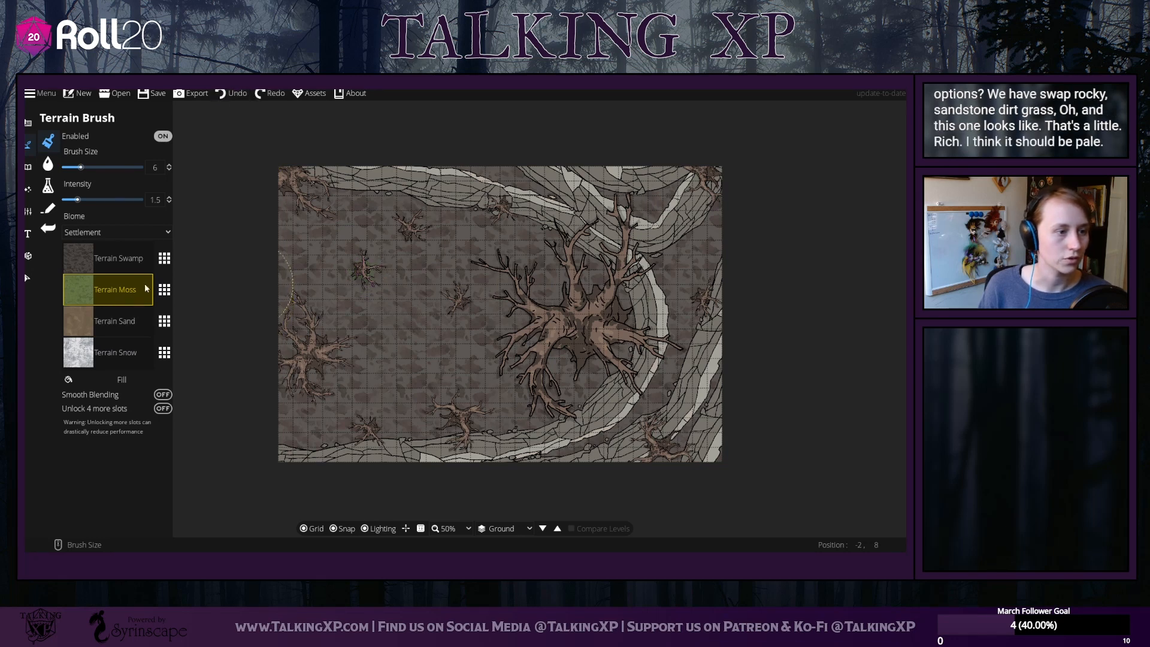
Switch the moss slot back to Terrain Dry Grass, set the intensity to 1 and dab it around the small northwest tree
click(164, 289)
click(433, 253)
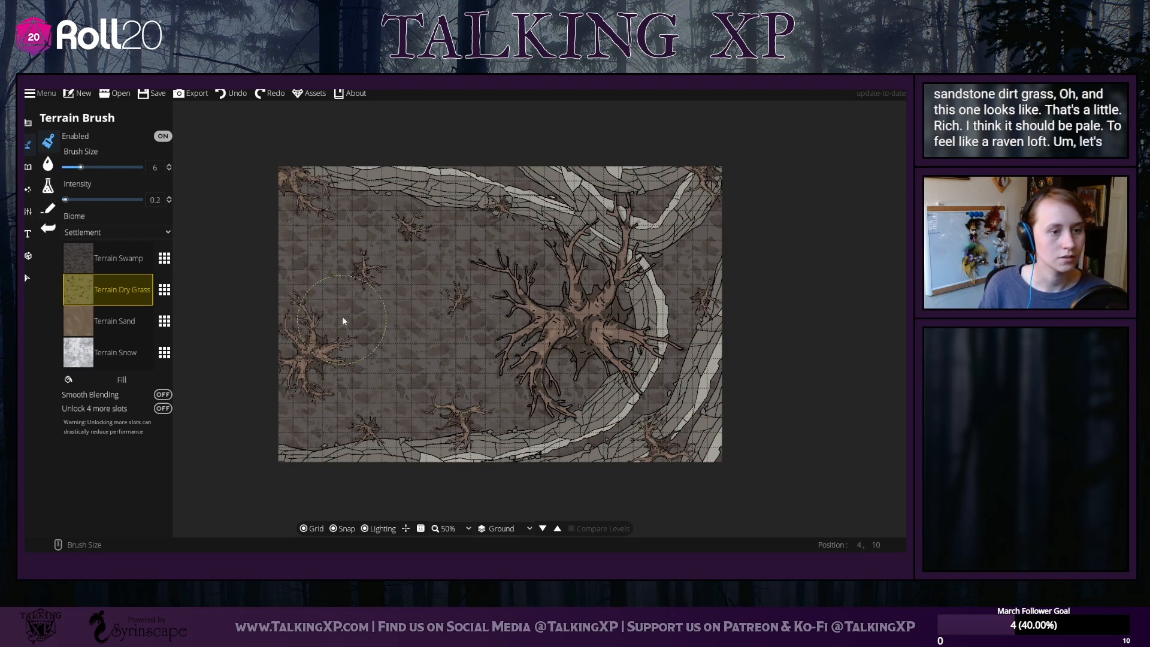
click(356, 273)
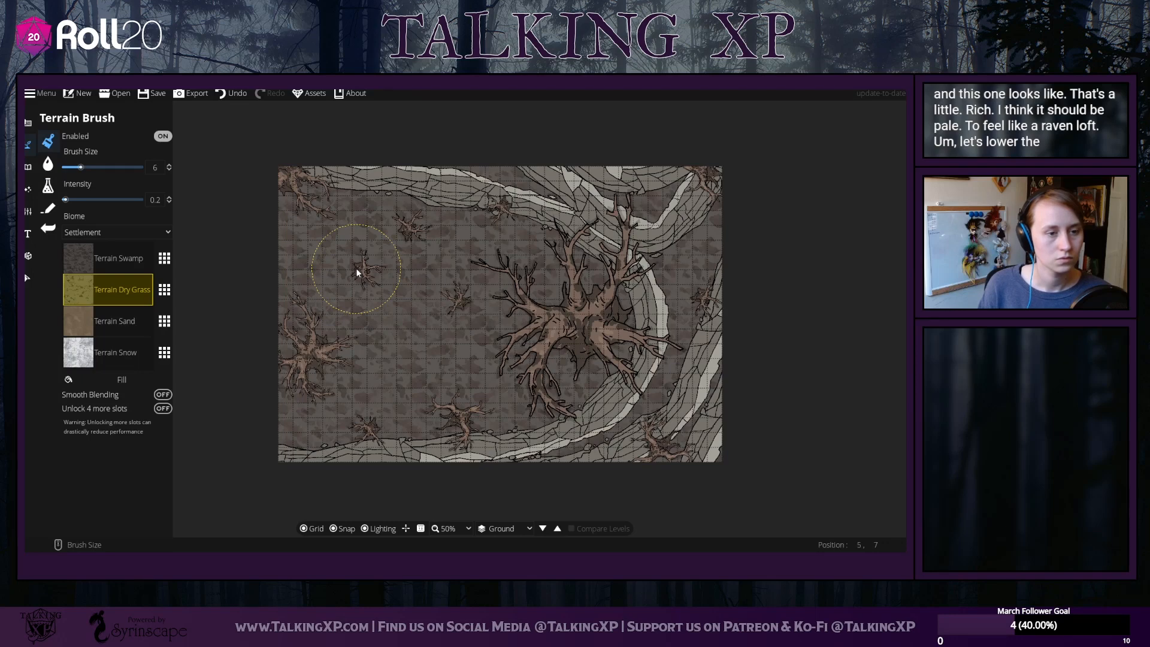
drag(72, 204, 74, 202)
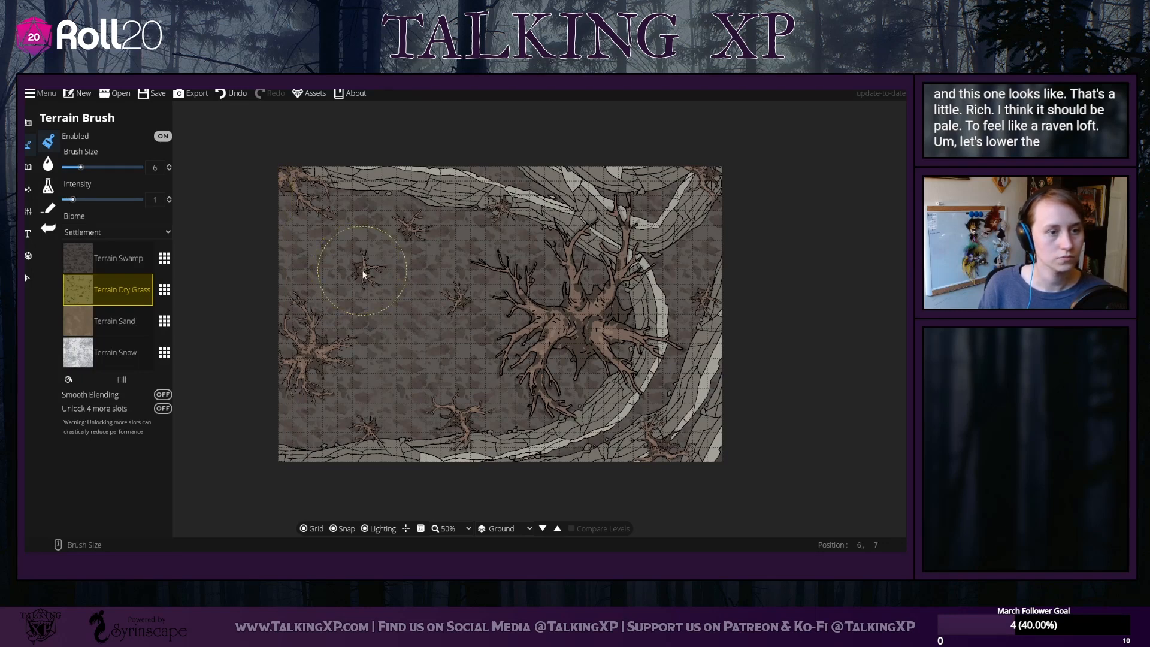
drag(363, 274, 357, 275)
drag(345, 271, 346, 272)
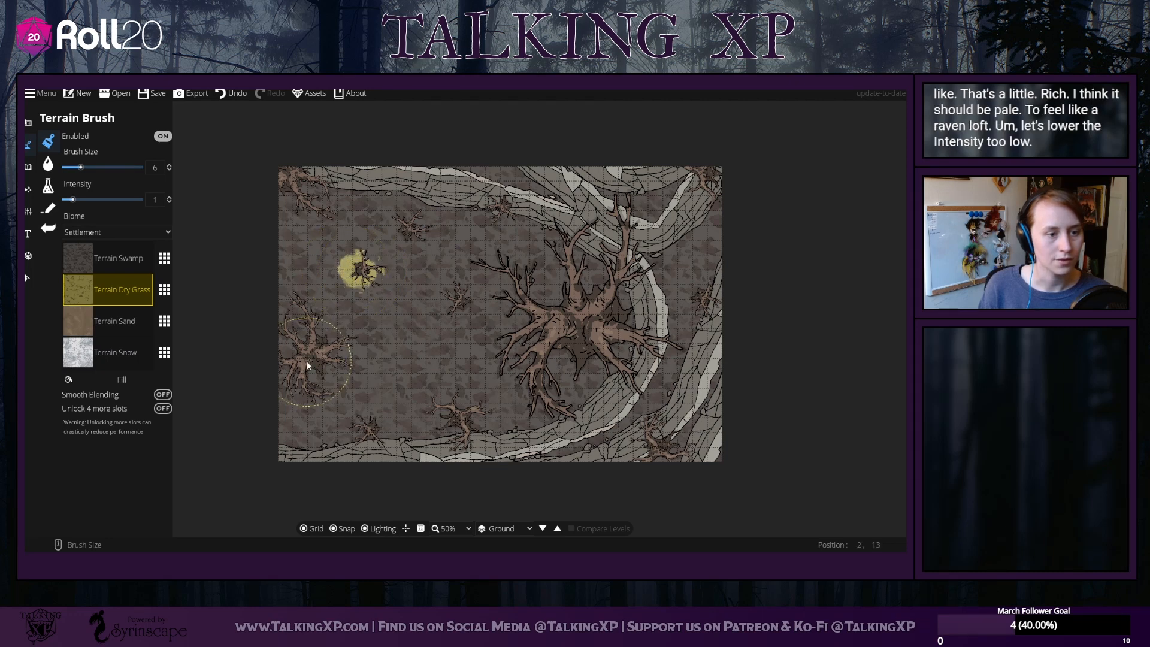
Dab dry grass around the bases of the other small trees along the west, north and south sides and in the clearing's centre
drag(303, 361, 313, 351)
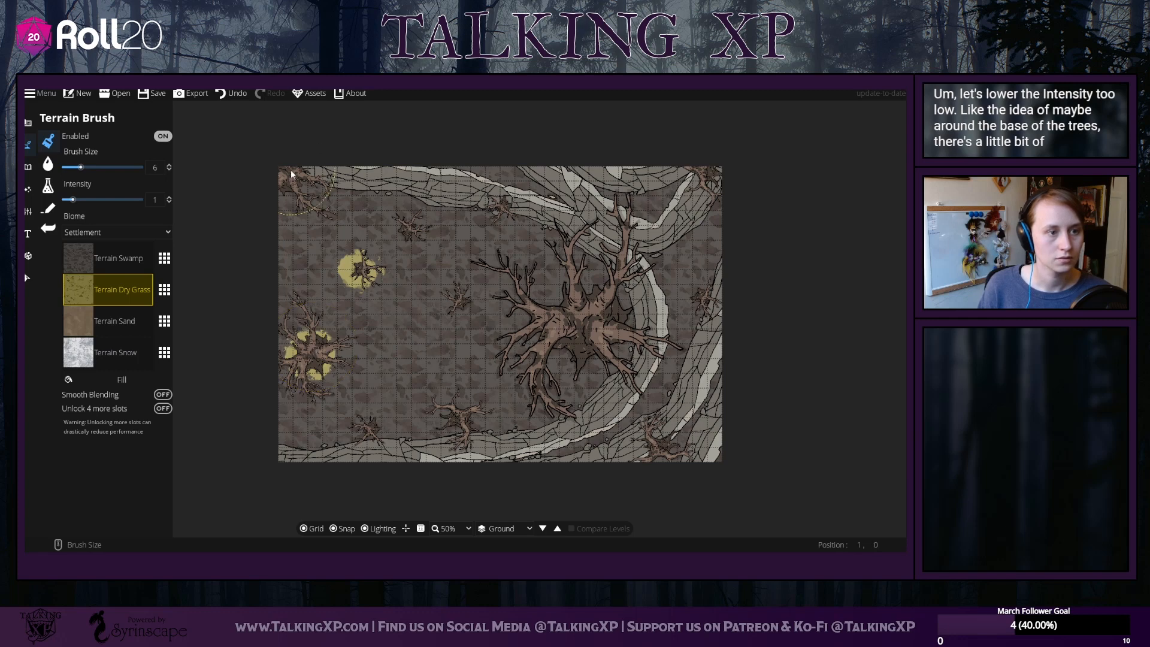
drag(291, 178, 278, 186)
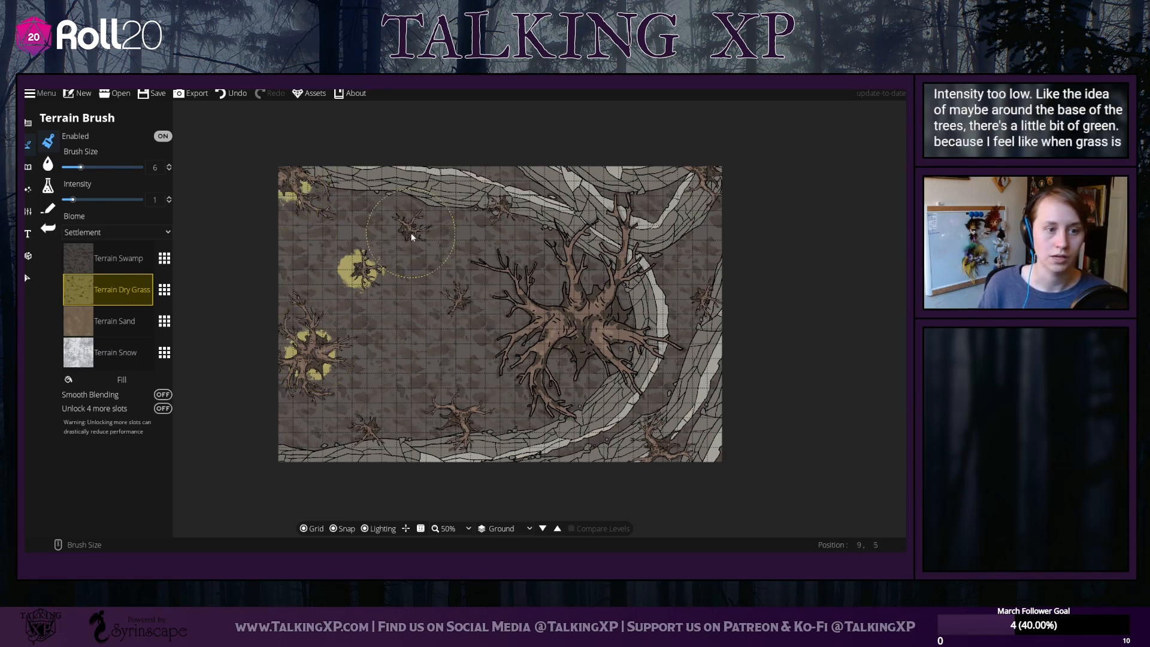
drag(412, 237, 411, 233)
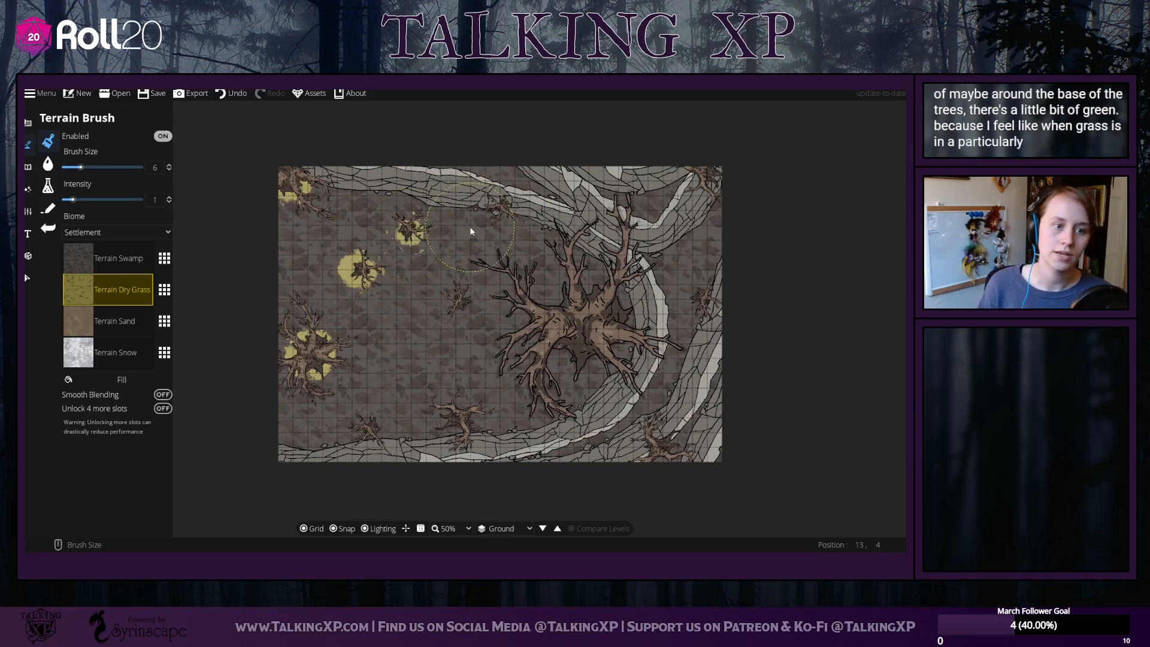
drag(491, 217, 496, 219)
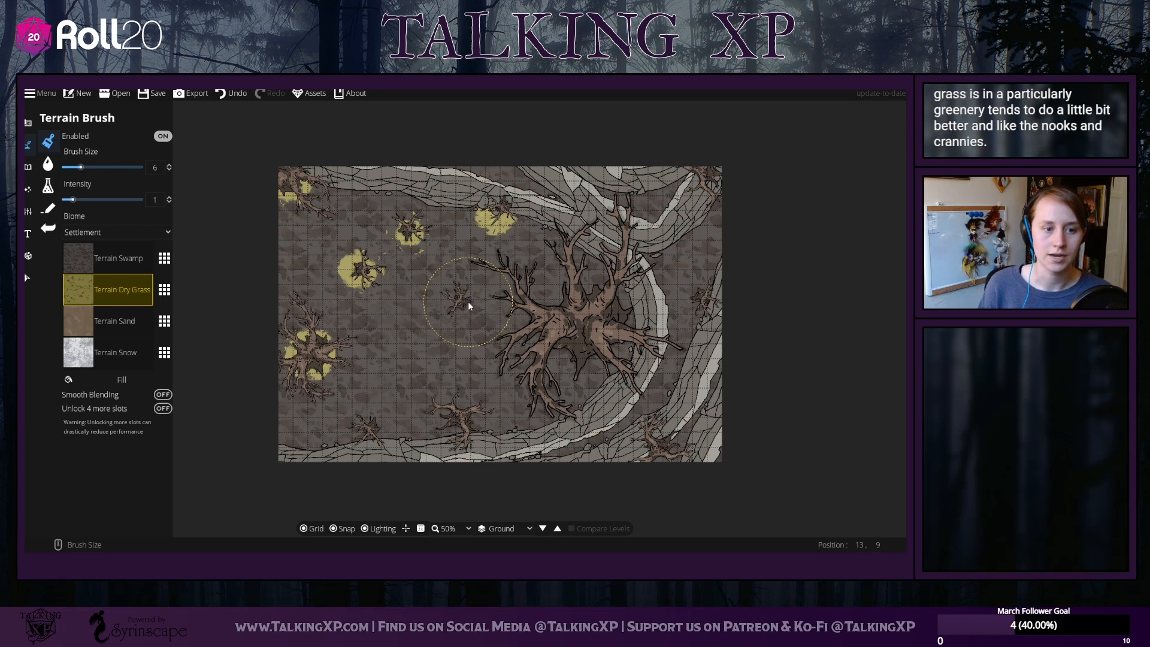
drag(469, 301, 461, 299)
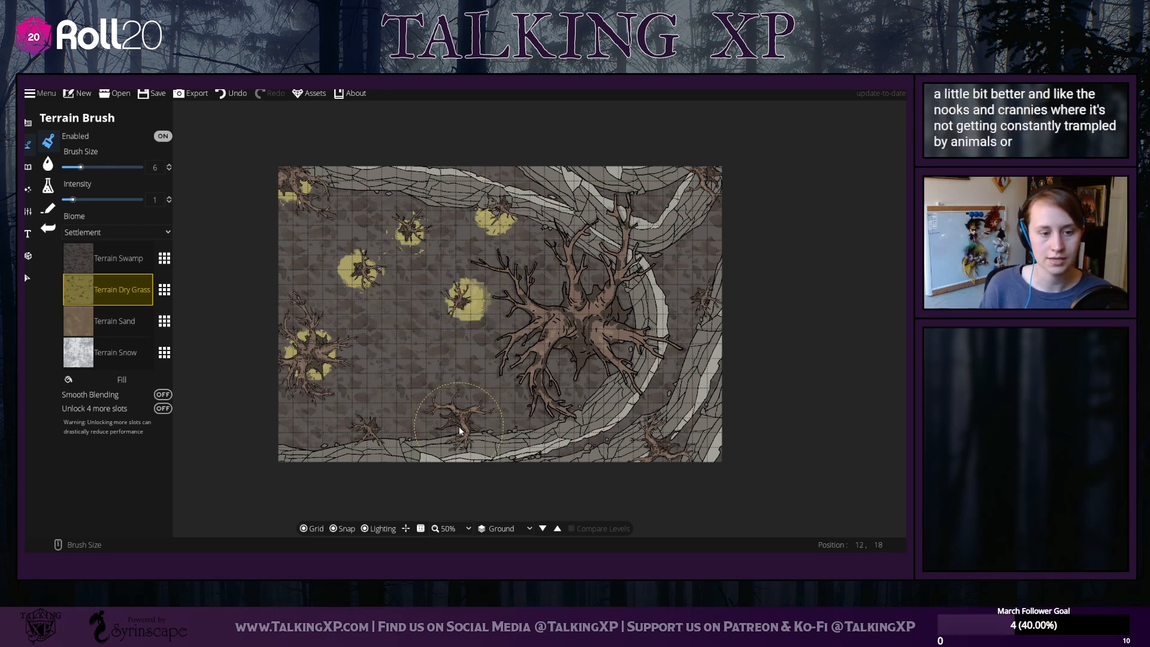
mouse_move(460, 430)
mouse_down()
mouse_move(447, 428)
mouse_move(476, 419)
mouse_move(432, 437)
mouse_up()
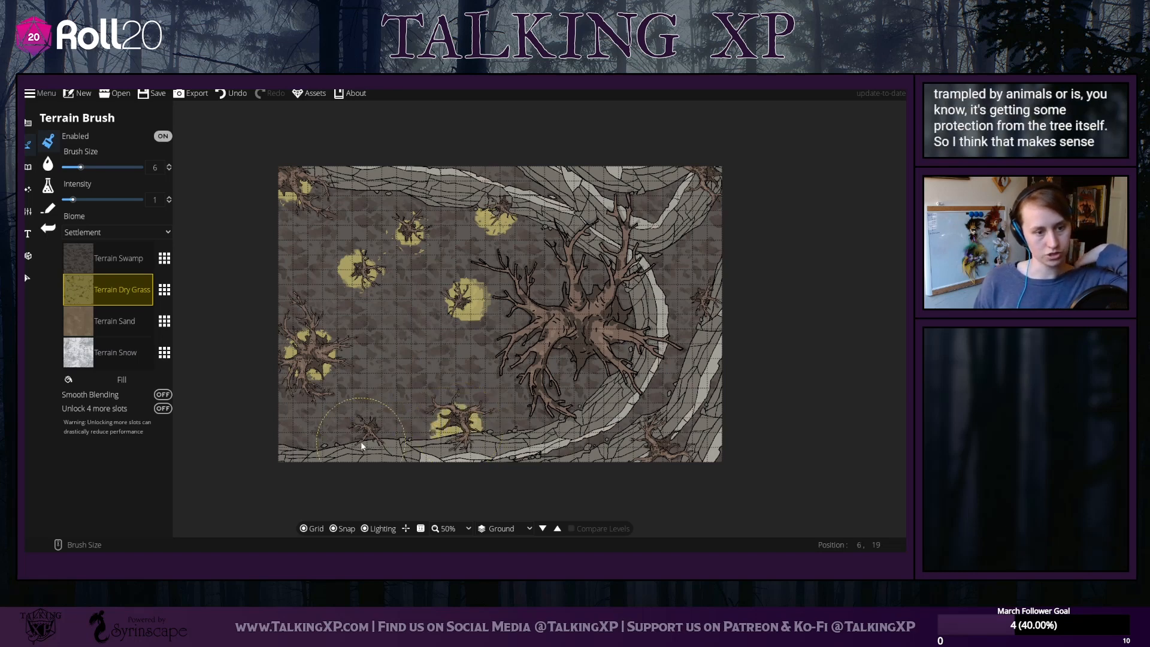
drag(361, 440, 372, 433)
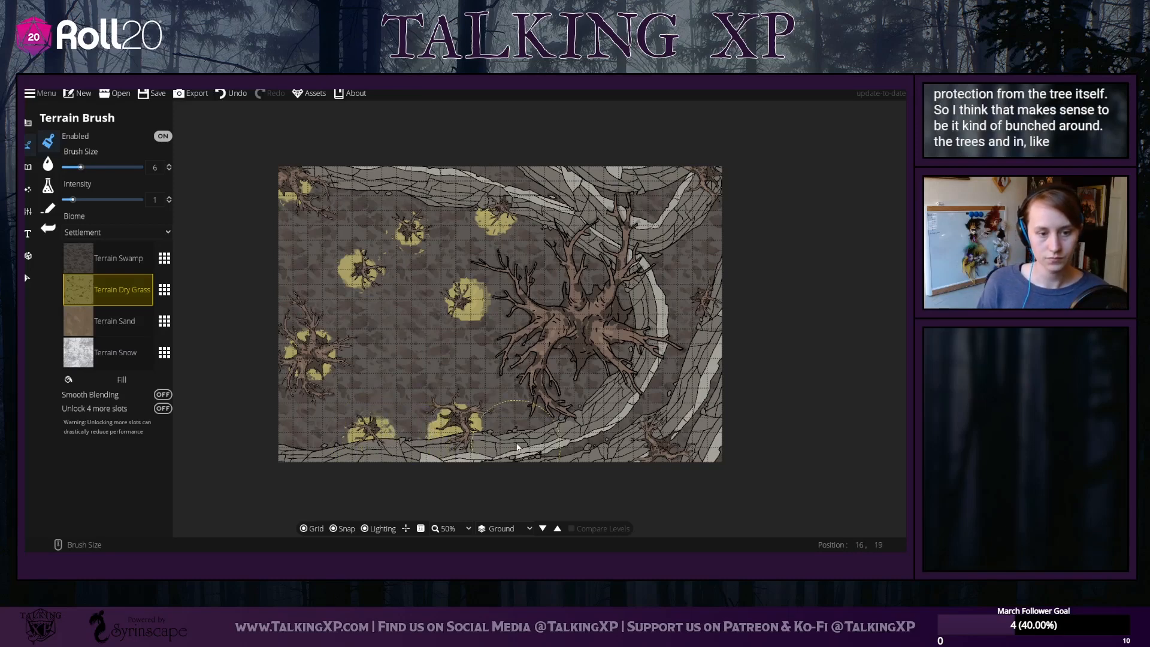
Paint dry grass between the large tree's roots and branches and along the nearby cliff edges
mouse_move(510, 433)
mouse_down()
mouse_move(589, 404)
mouse_move(572, 351)
mouse_move(562, 354)
mouse_up()
click(559, 300)
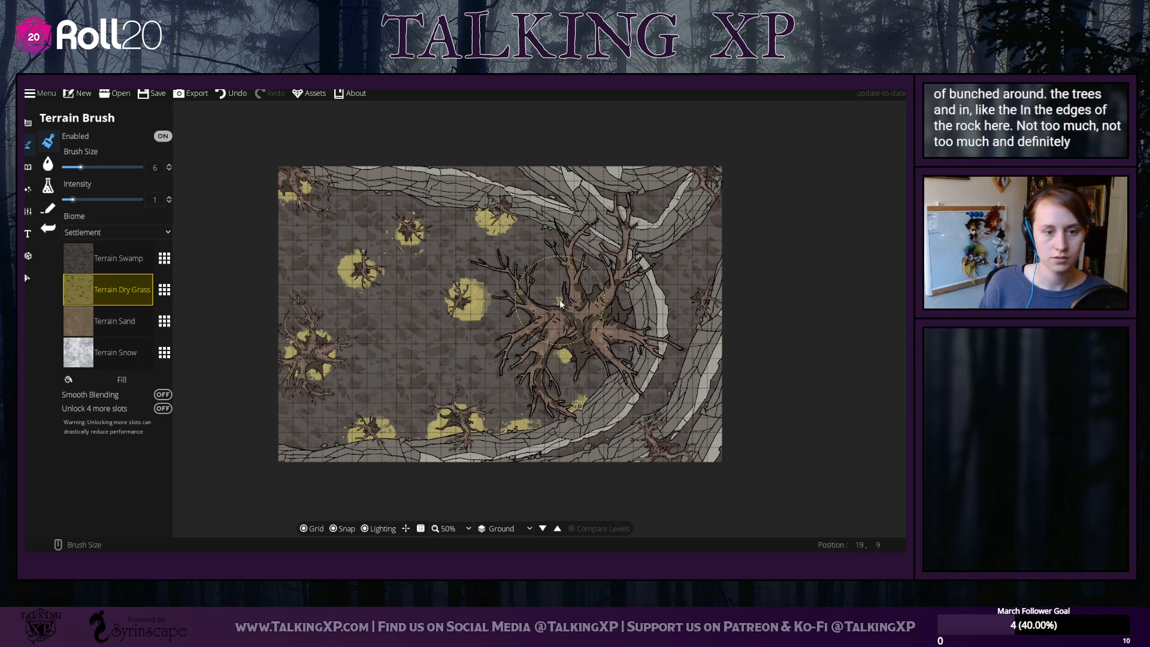
mouse_move(560, 303)
mouse_down()
mouse_move(602, 289)
mouse_move(594, 284)
mouse_move(628, 332)
mouse_move(628, 307)
mouse_move(598, 352)
mouse_up()
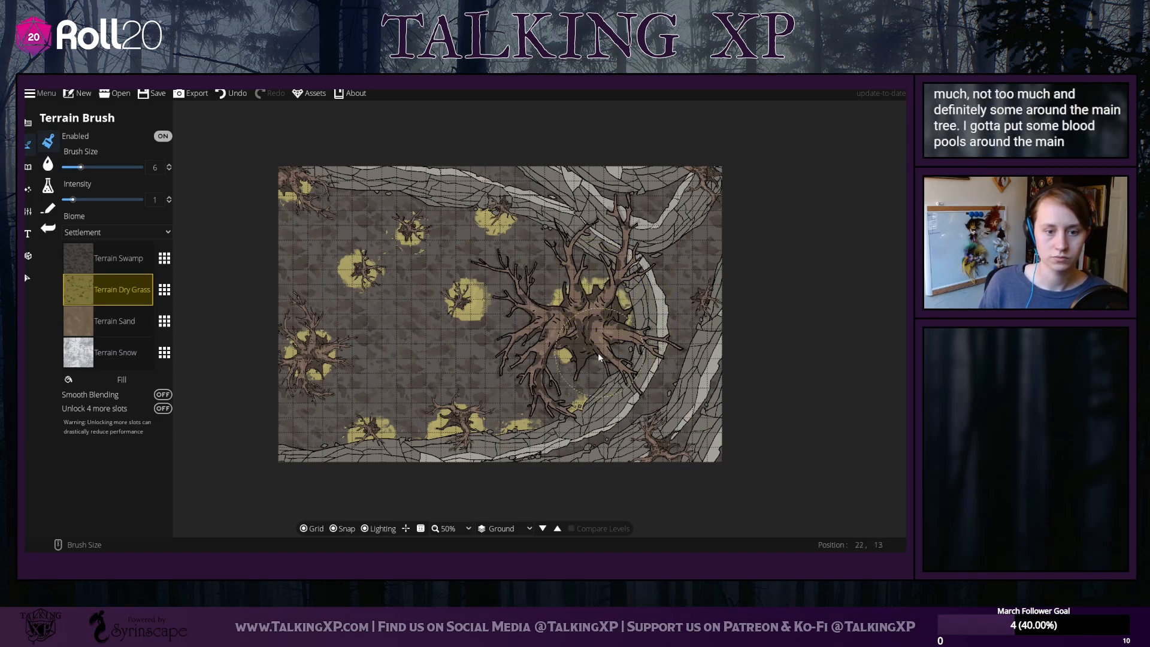
click(592, 365)
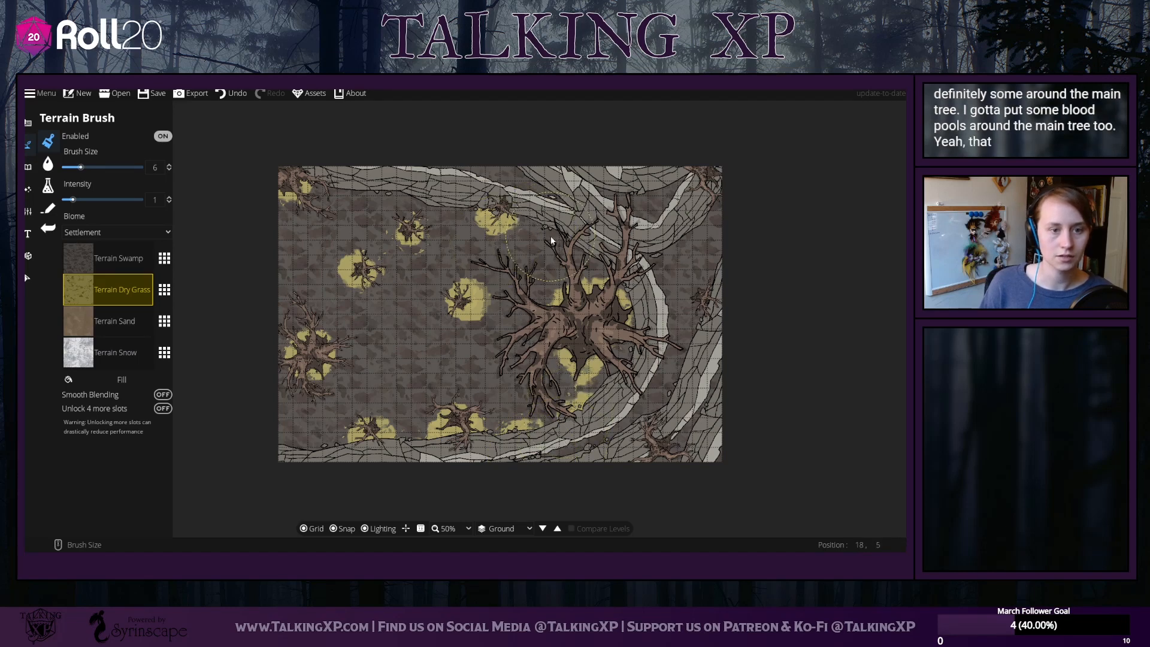
mouse_move(551, 236)
mouse_down()
mouse_move(563, 223)
mouse_move(579, 234)
mouse_up()
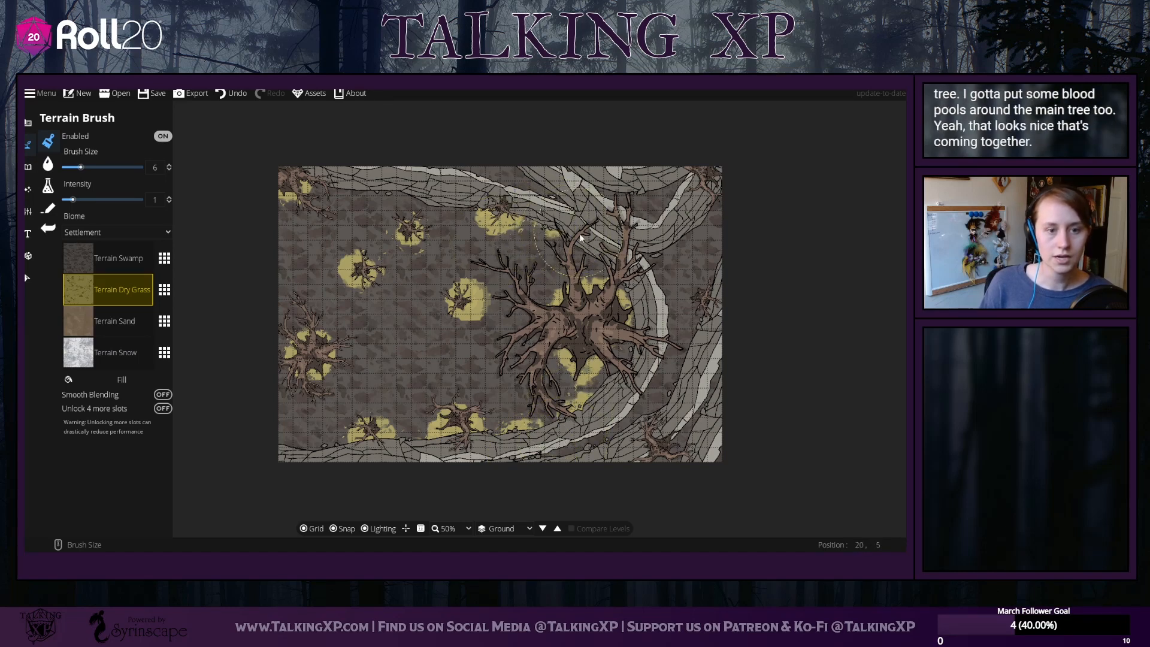
click(597, 243)
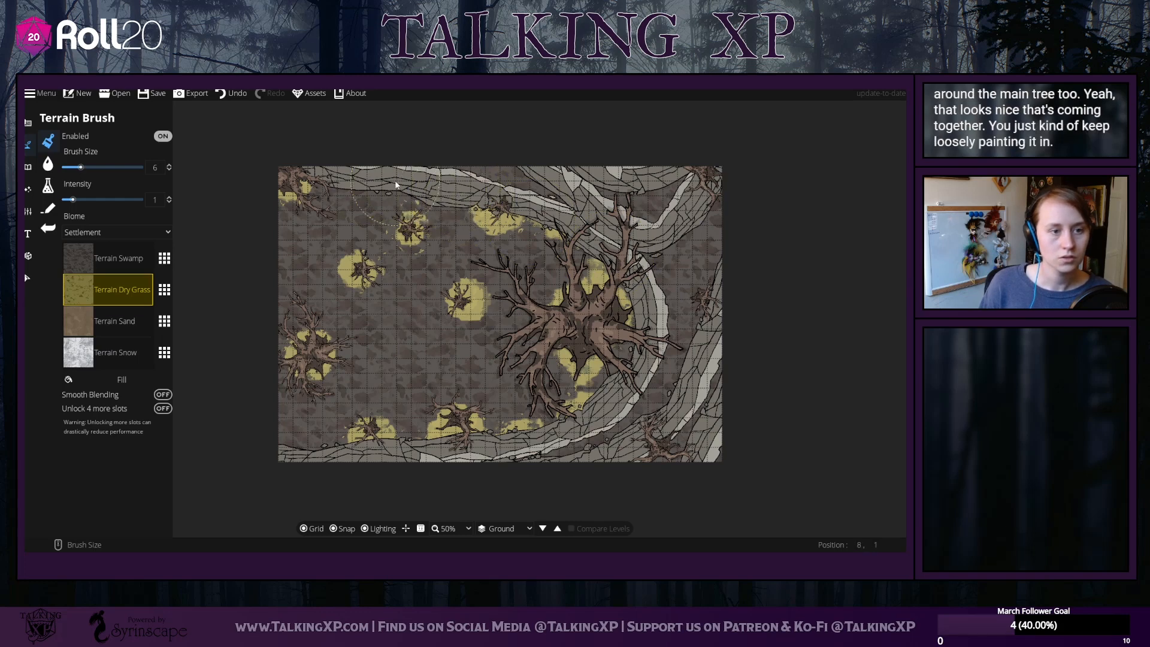
Paint loose dry grass patches along the clearing's north edge and across its open ground
click(348, 184)
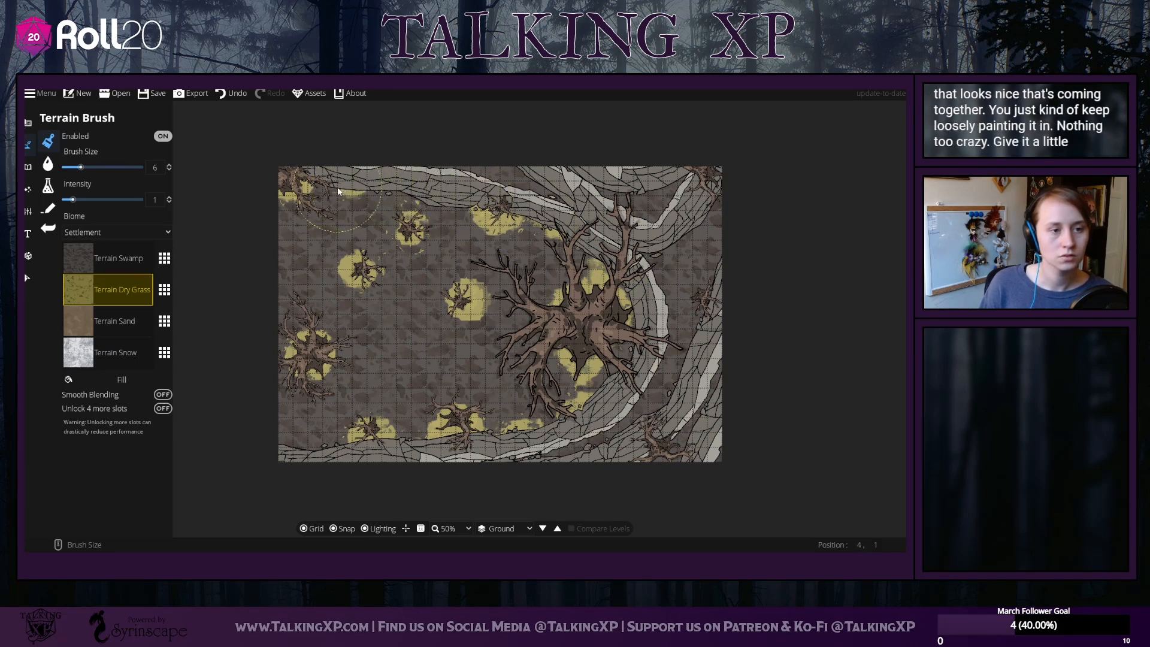
drag(338, 190, 401, 190)
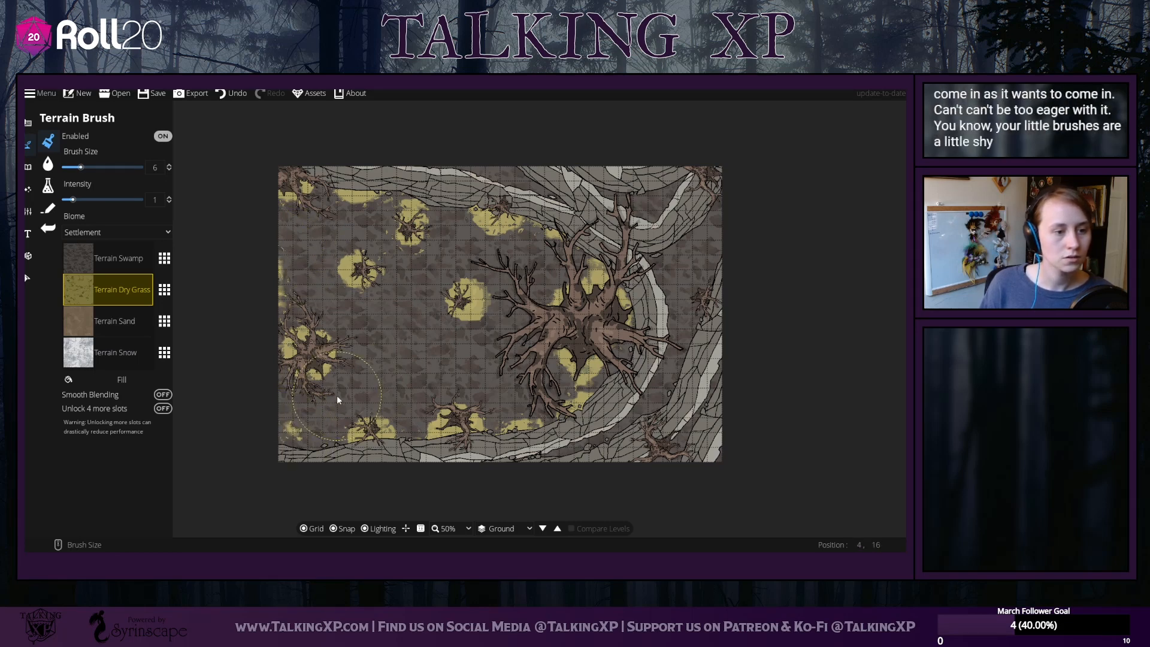
click(383, 346)
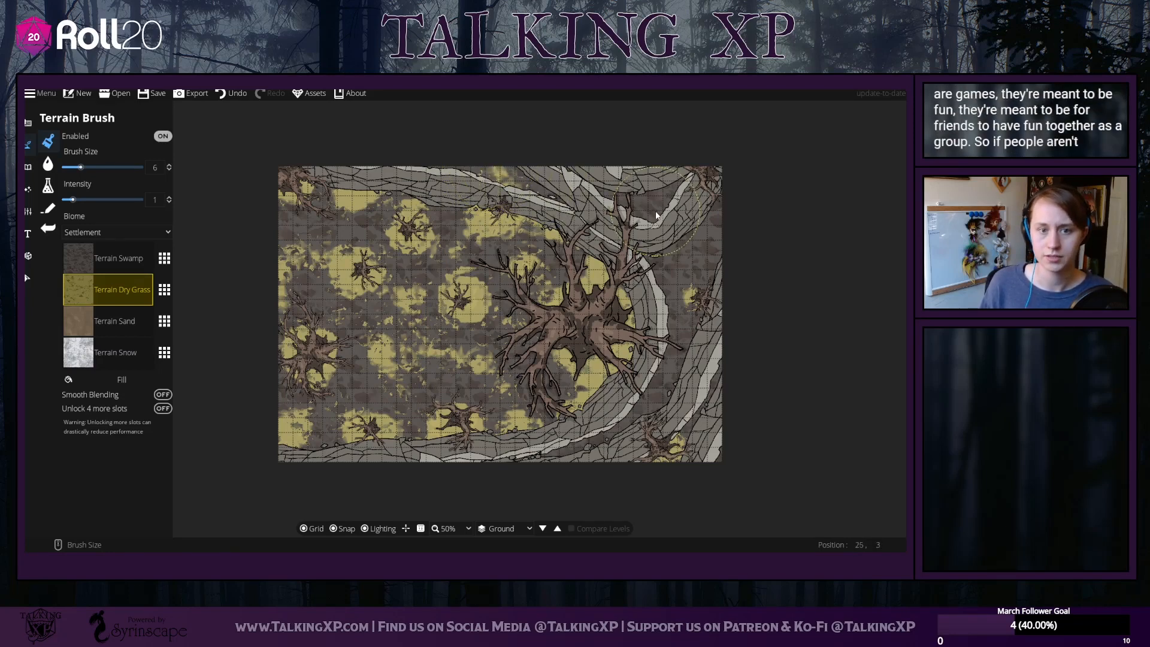
Replace the sand slot with Terrain Gravel, try it on the northeast cliff ledge at intensity 3.2, and undo the stroke
click(108, 321)
click(164, 321)
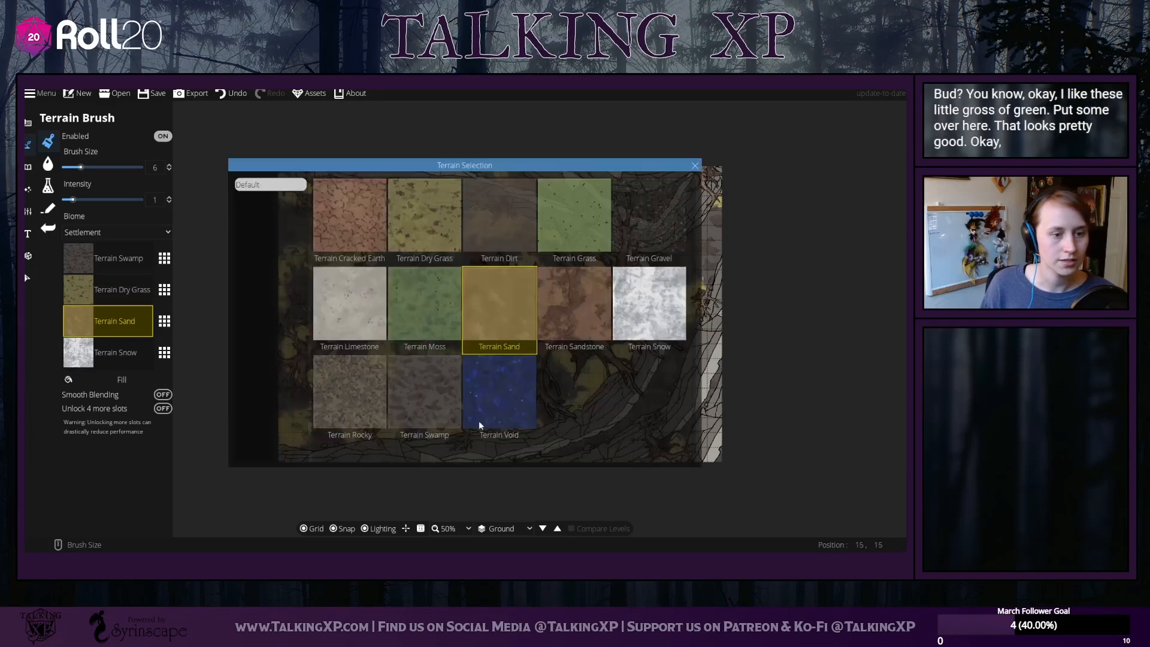
click(652, 231)
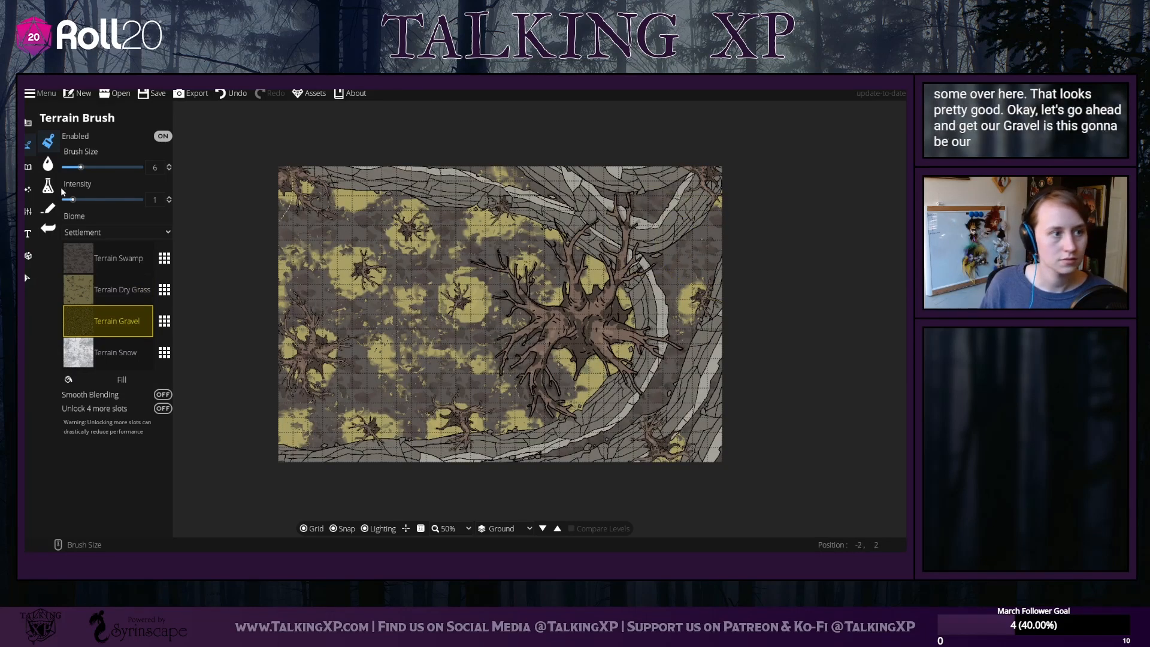
drag(73, 200, 95, 200)
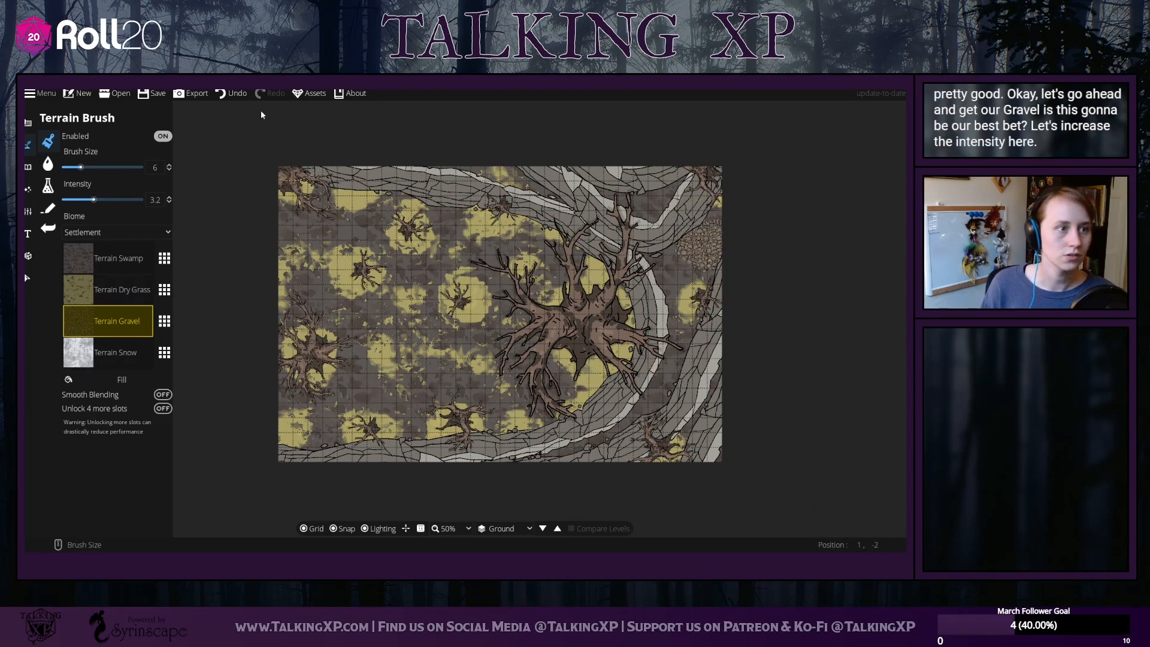
click(232, 93)
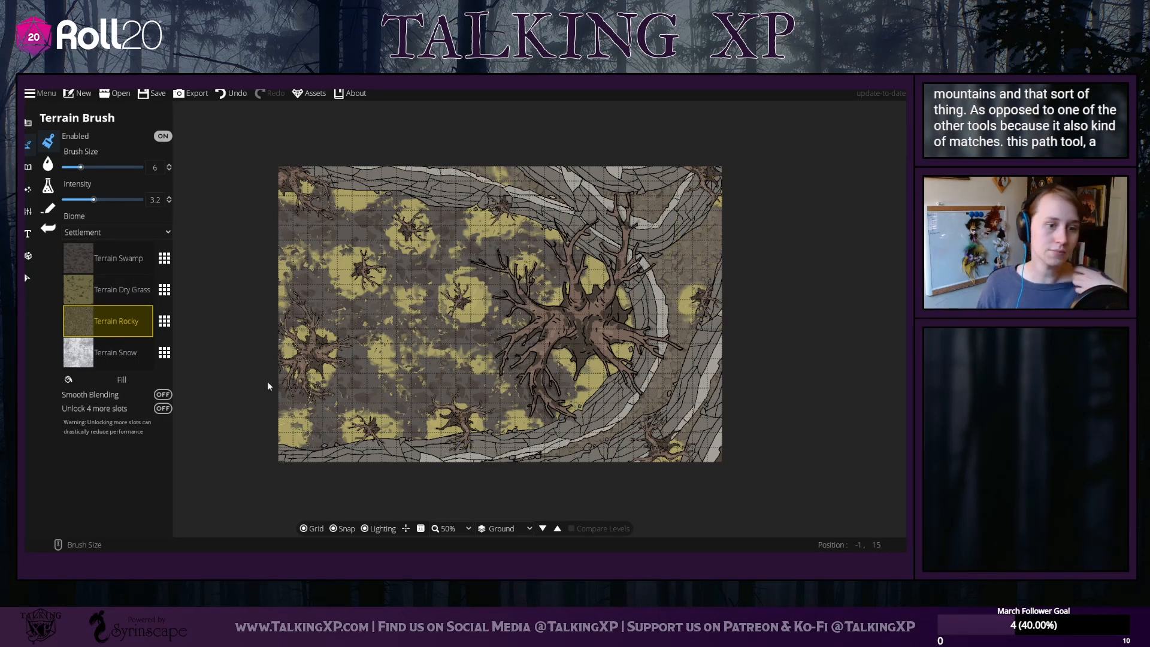
Replace the snow slot with Terrain Dirt and paint some dirt in the clearing's northwest part
click(164, 352)
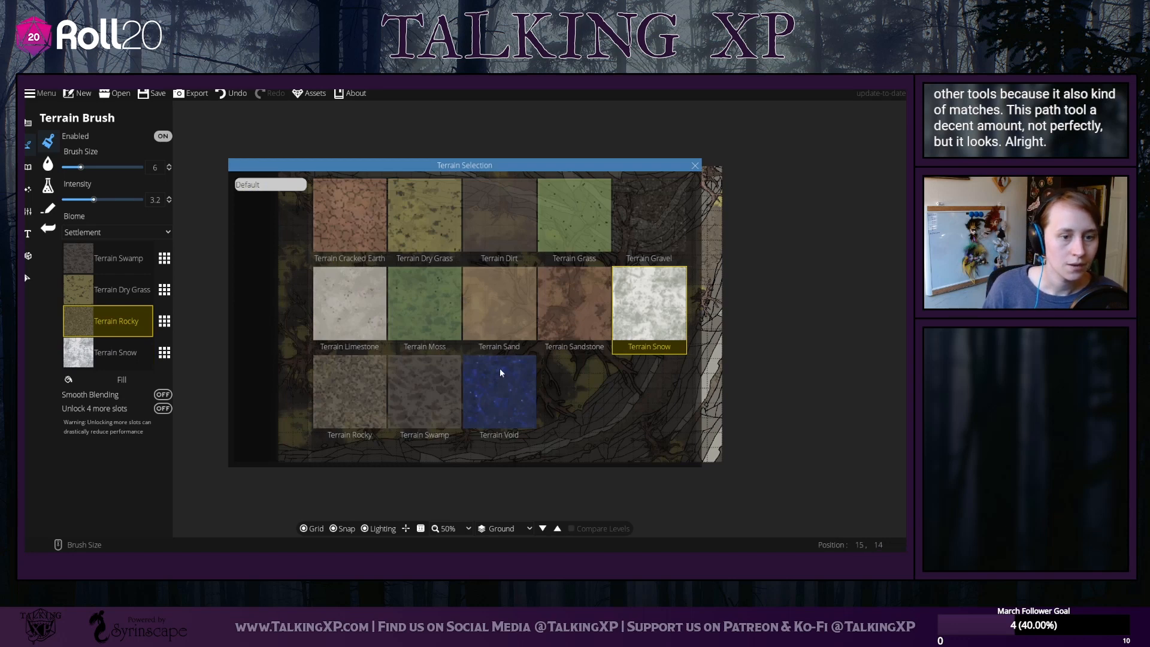
click(507, 225)
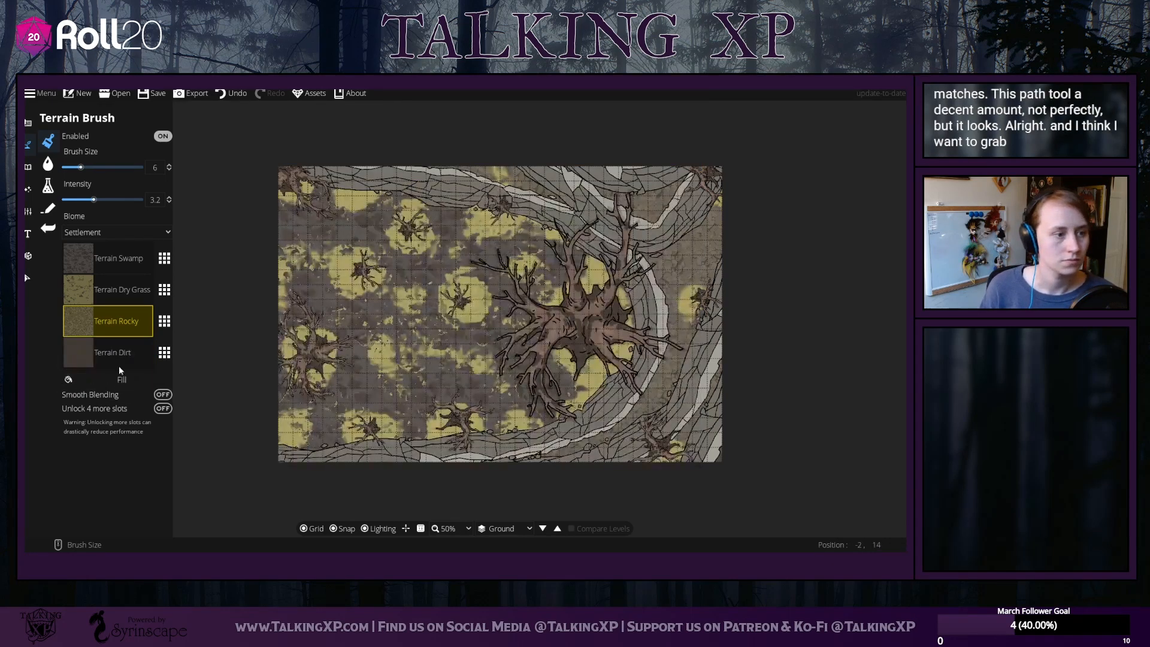
click(132, 347)
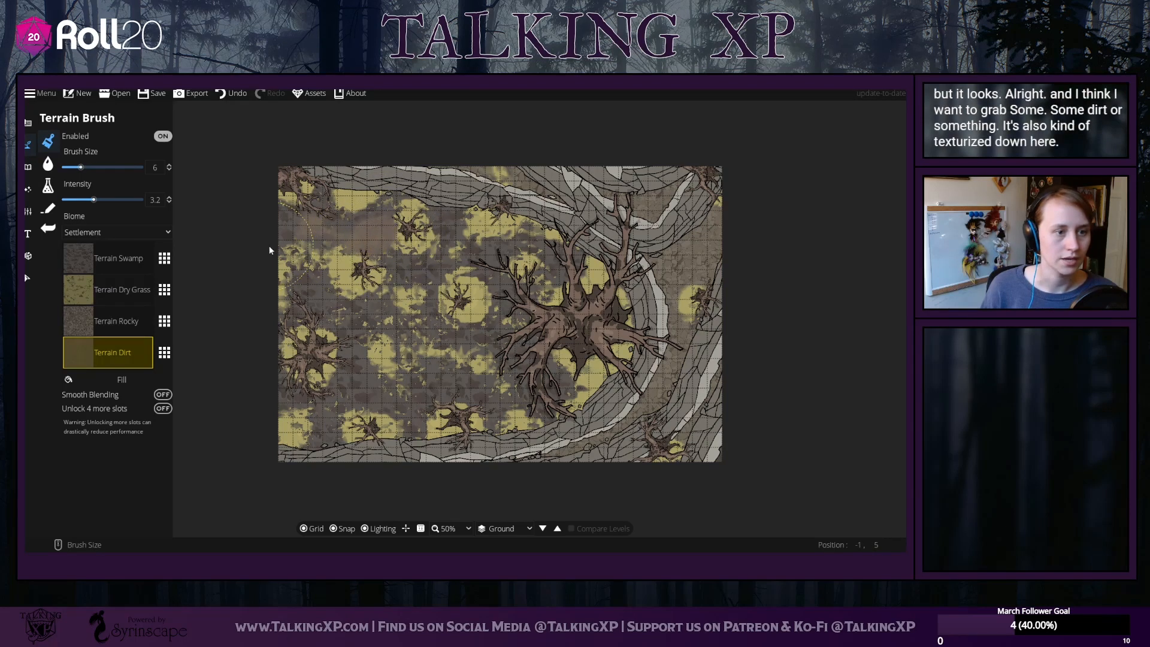
Compare Terrain Gravel and Terrain Rocky in place of the dirt, settling on Terrain Gravel for the slot
click(165, 352)
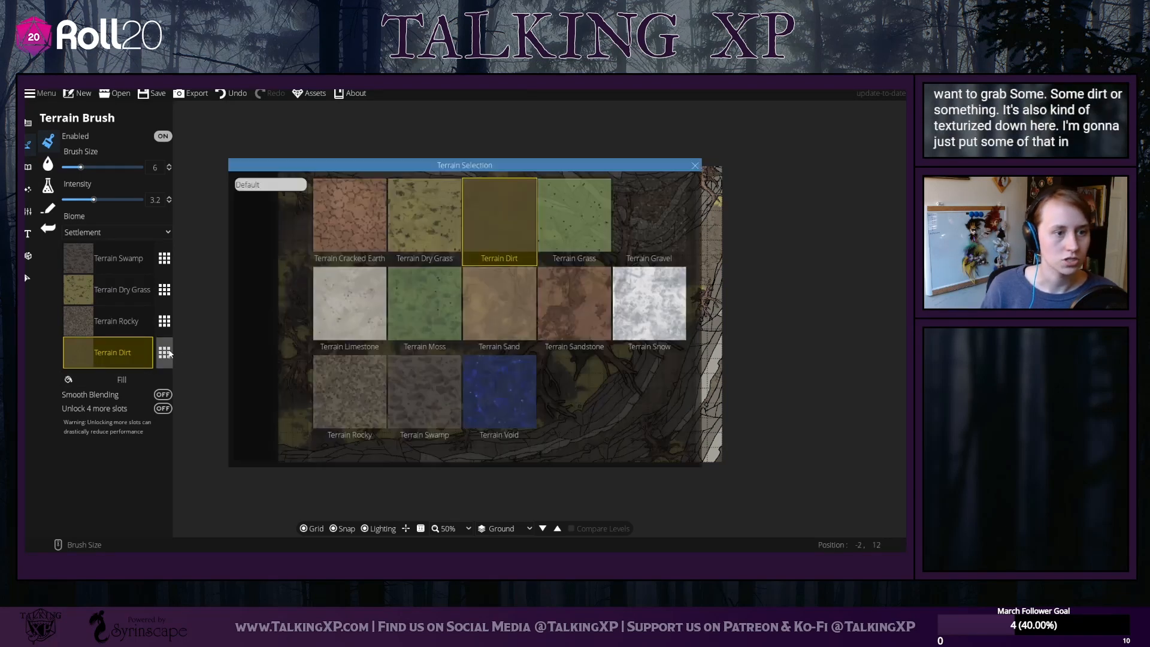
click(649, 219)
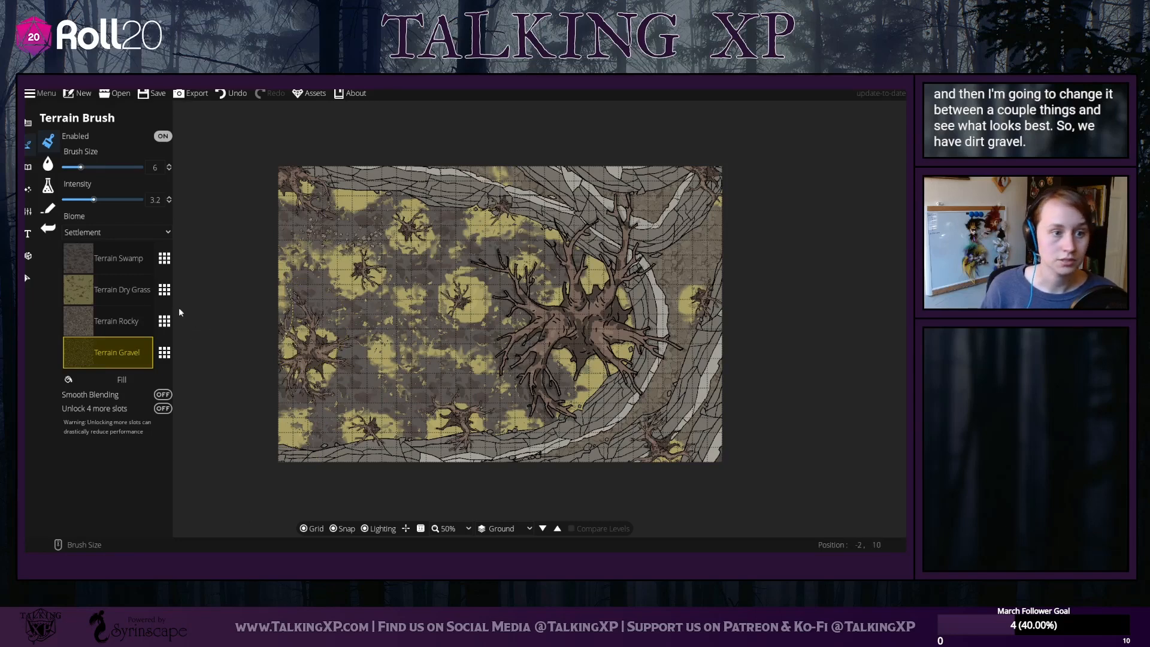
click(164, 355)
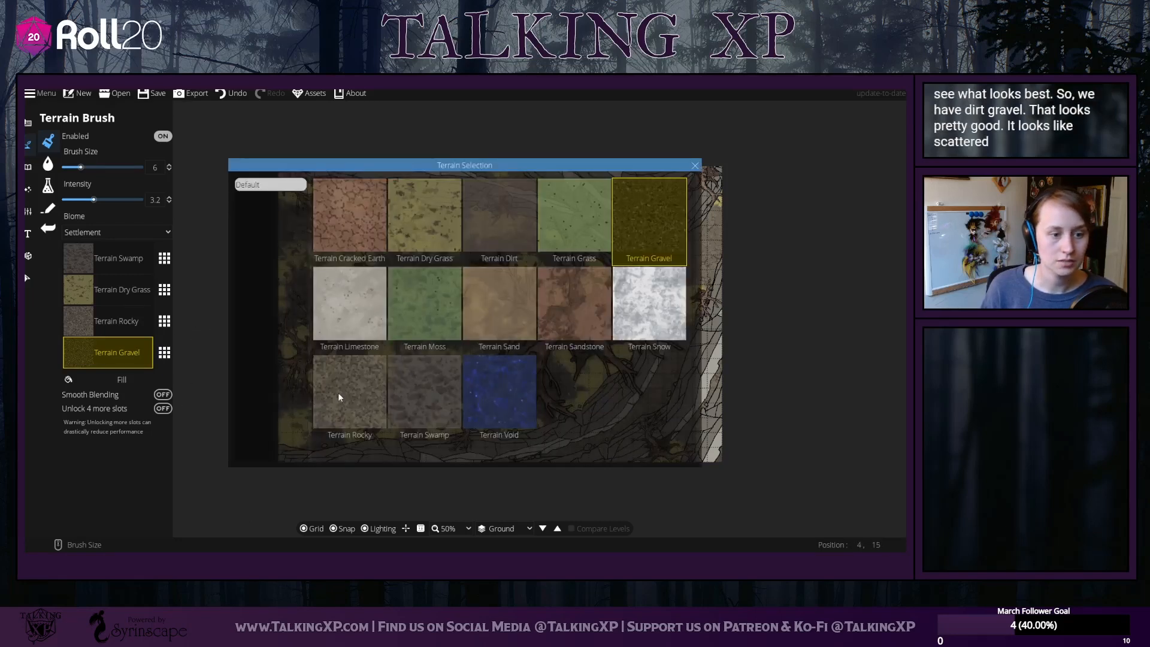
click(338, 393)
click(166, 354)
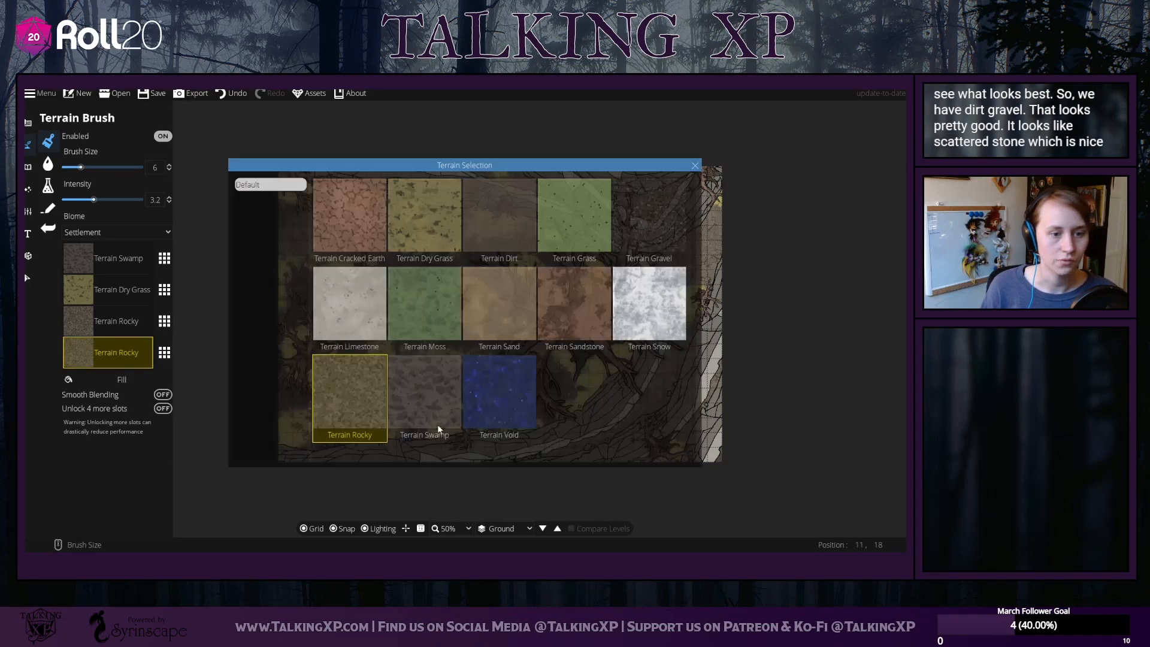
click(649, 215)
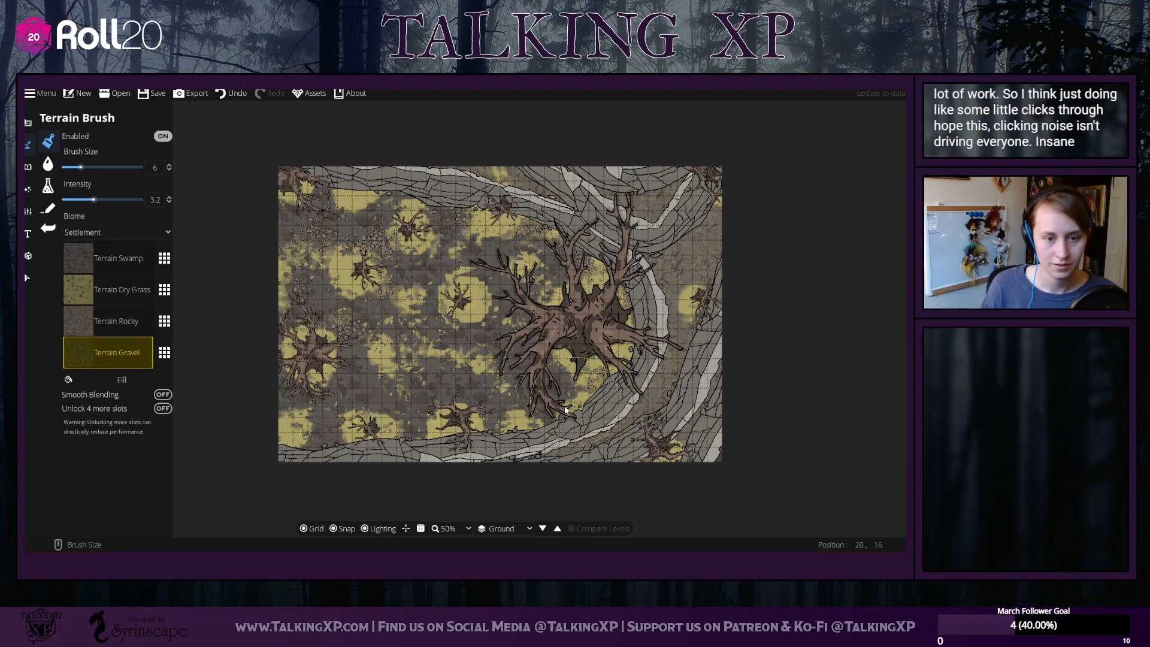
Paint Terrain Gravel along the clearing's southern edge, its rim and the cliff ledges
click(494, 429)
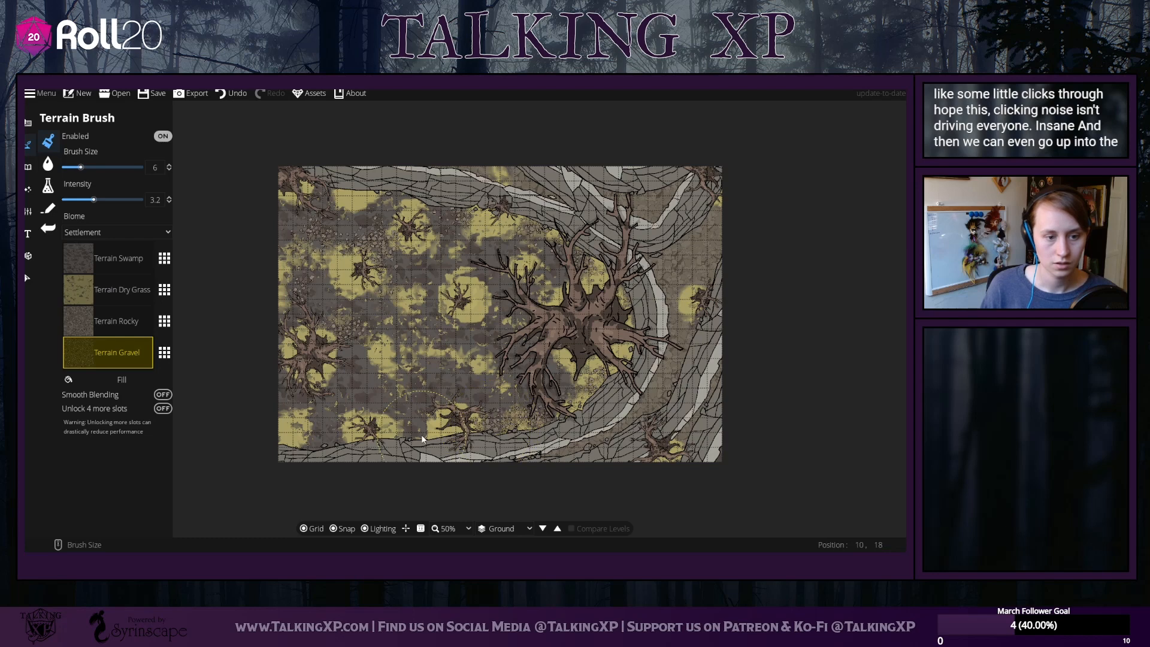
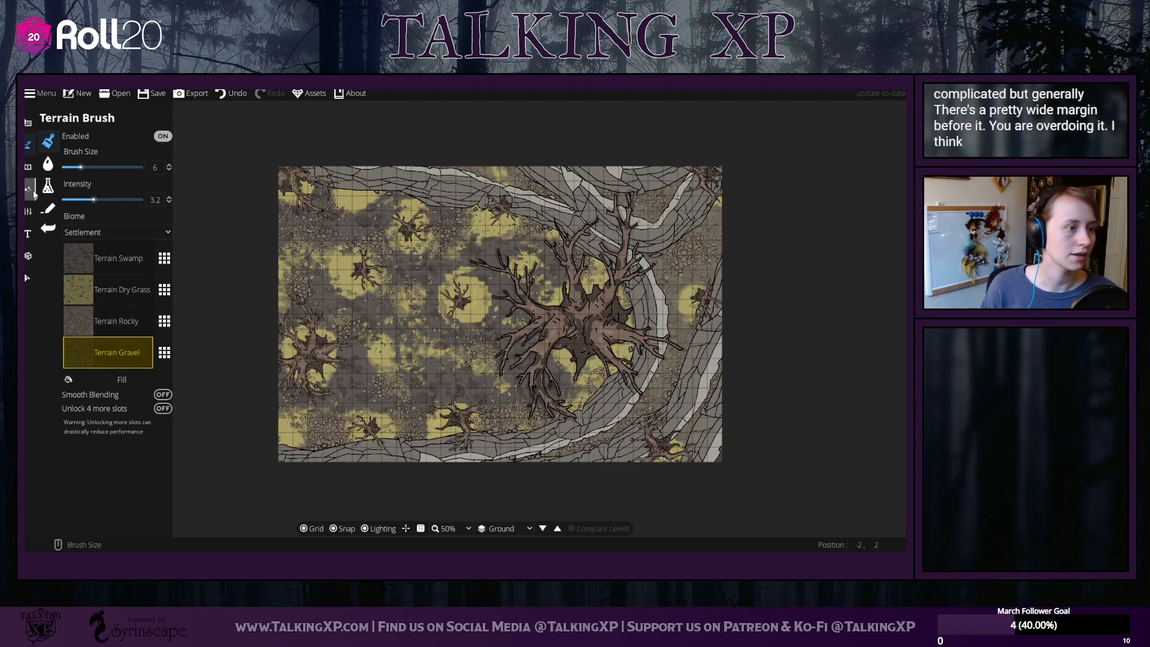
Darken the map's ambient light to the grey a0a0a0
click(31, 192)
click(70, 146)
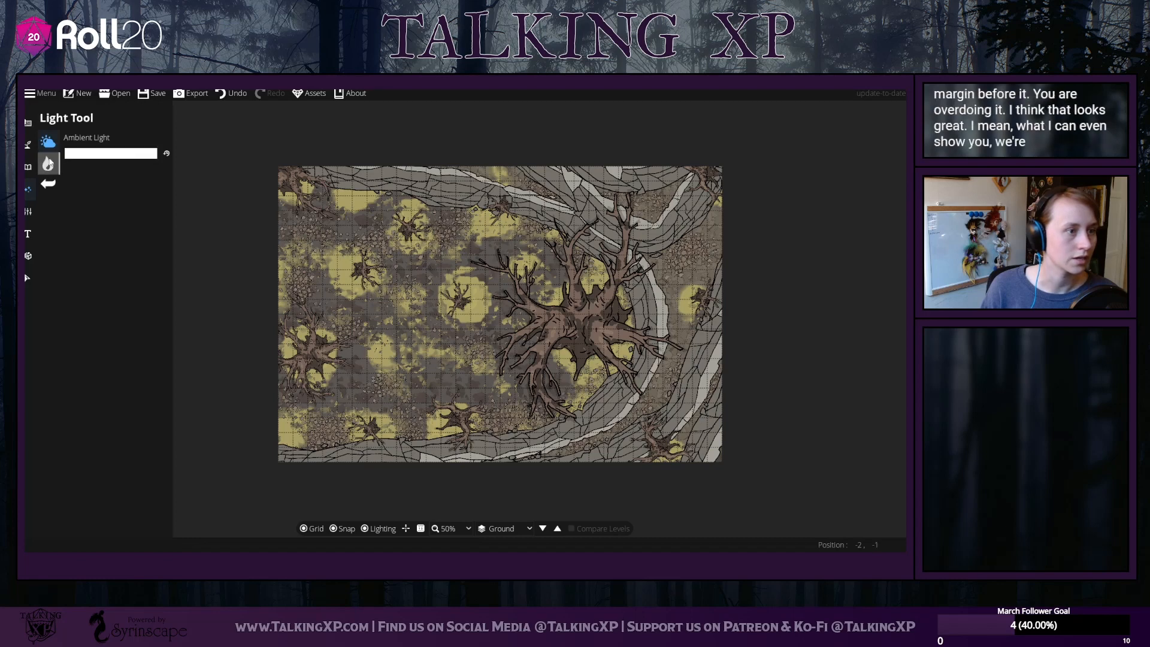
click(83, 154)
mouse_move(83, 189)
mouse_down()
mouse_move(36, 201)
mouse_move(25, 135)
mouse_up()
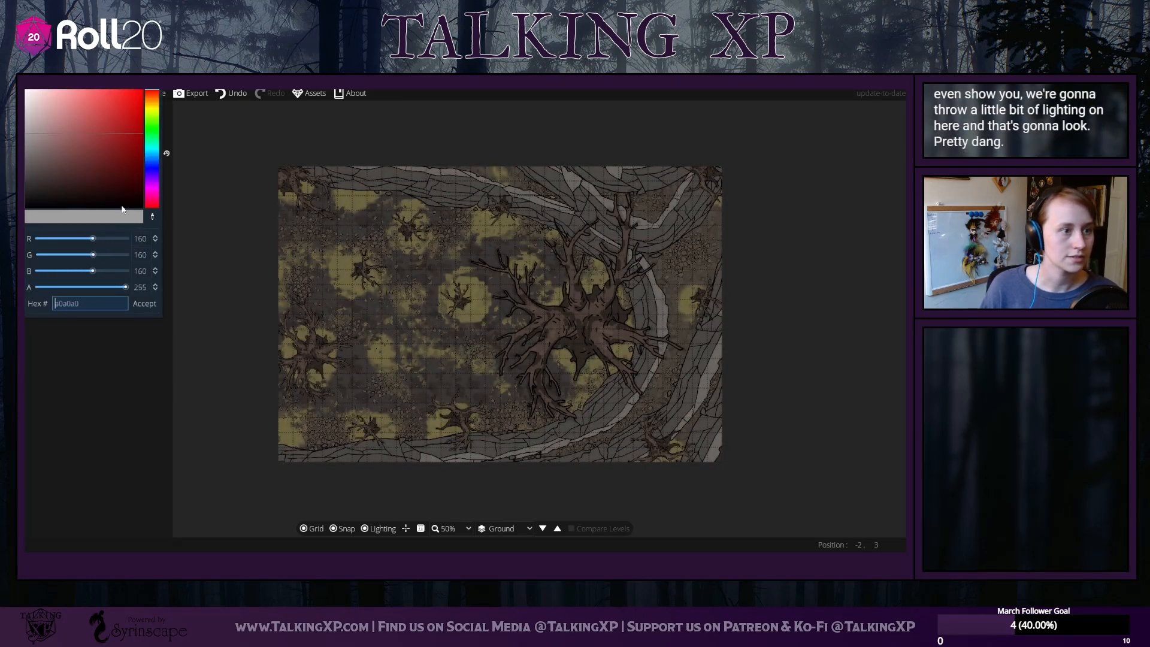
click(155, 305)
Preview a range 20 light in the third style at the map's west edge, and turn the lighting display off
click(47, 163)
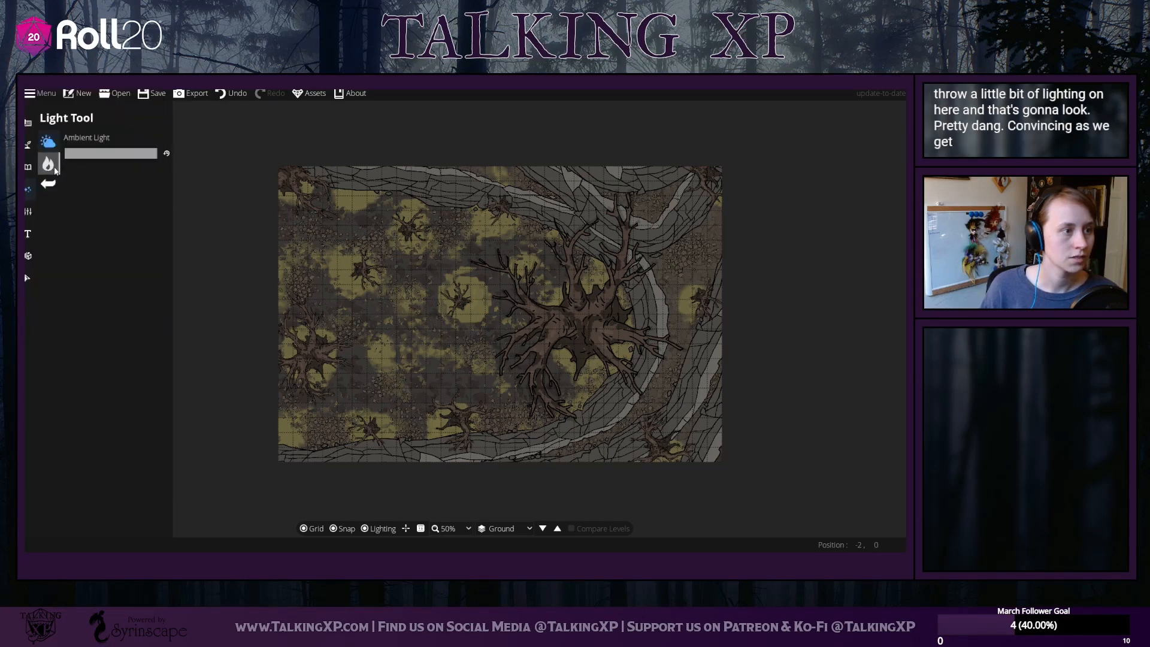
click(145, 293)
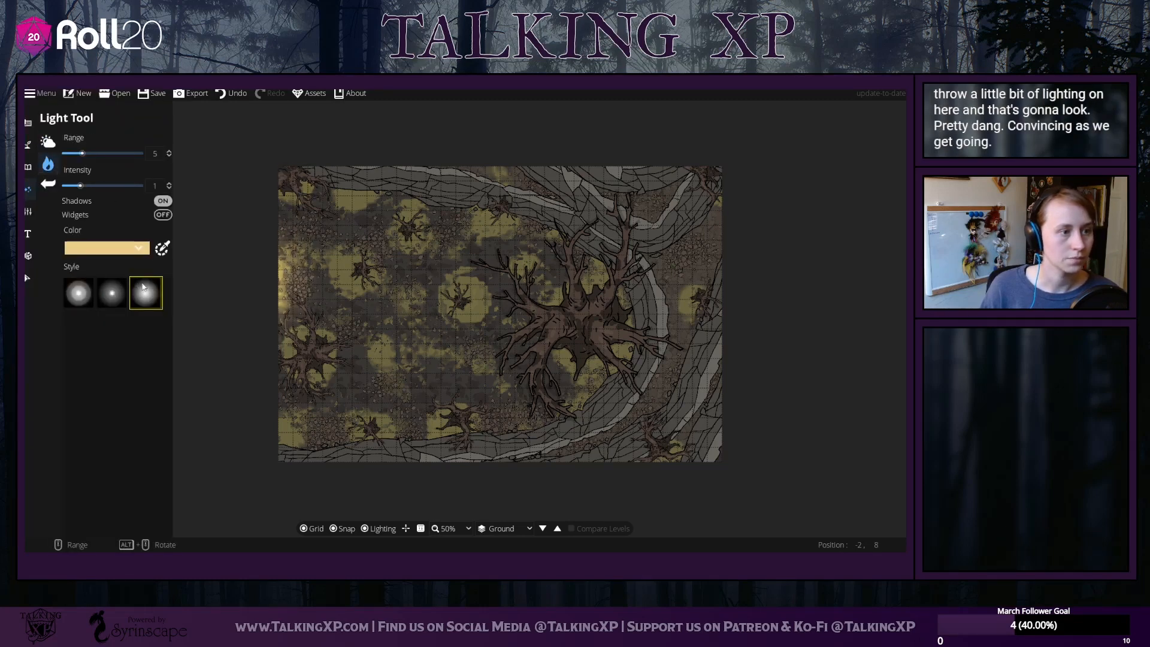
drag(82, 153, 188, 154)
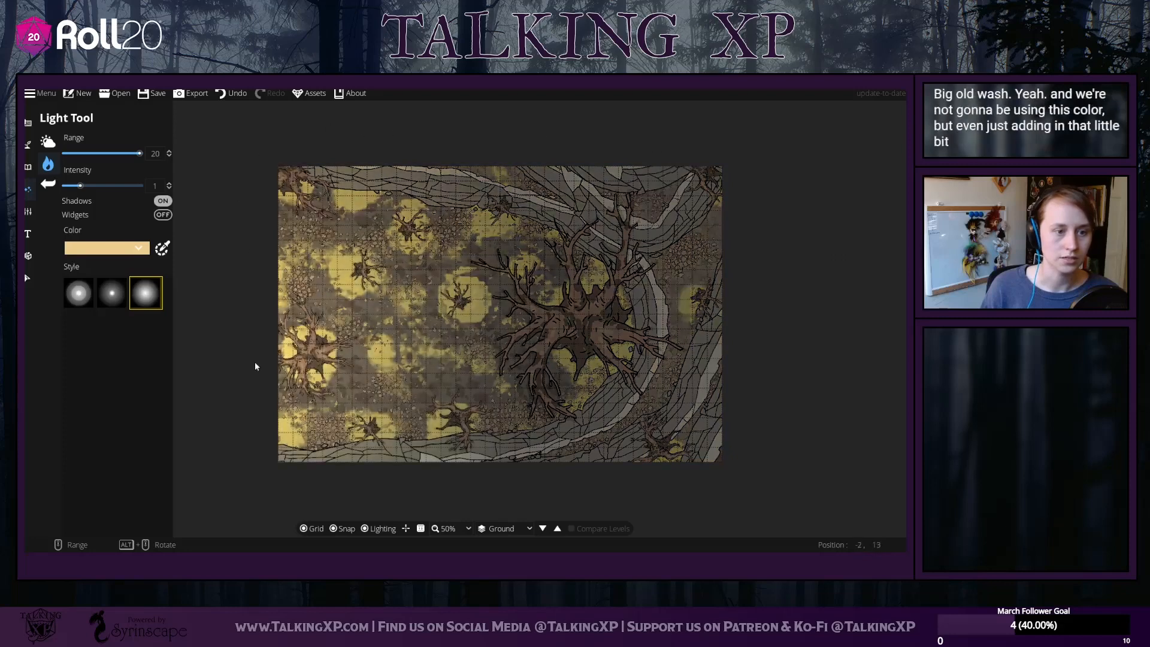
click(378, 528)
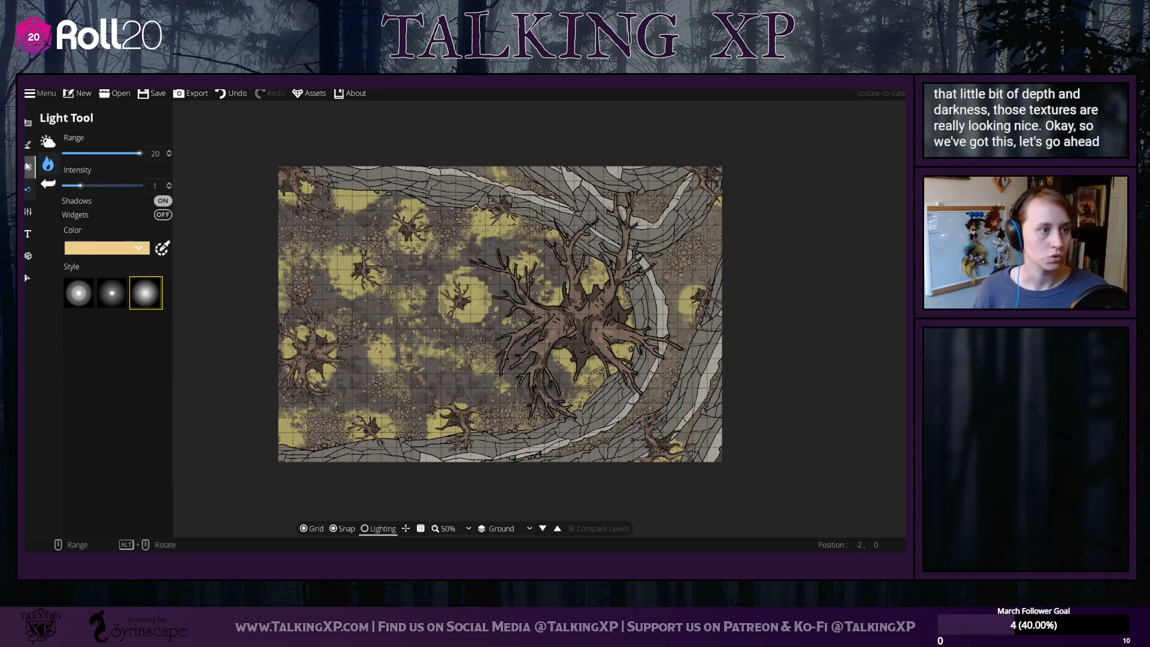
Filter the placeable objects to the Corpse category and pick a corpse to place
click(61, 146)
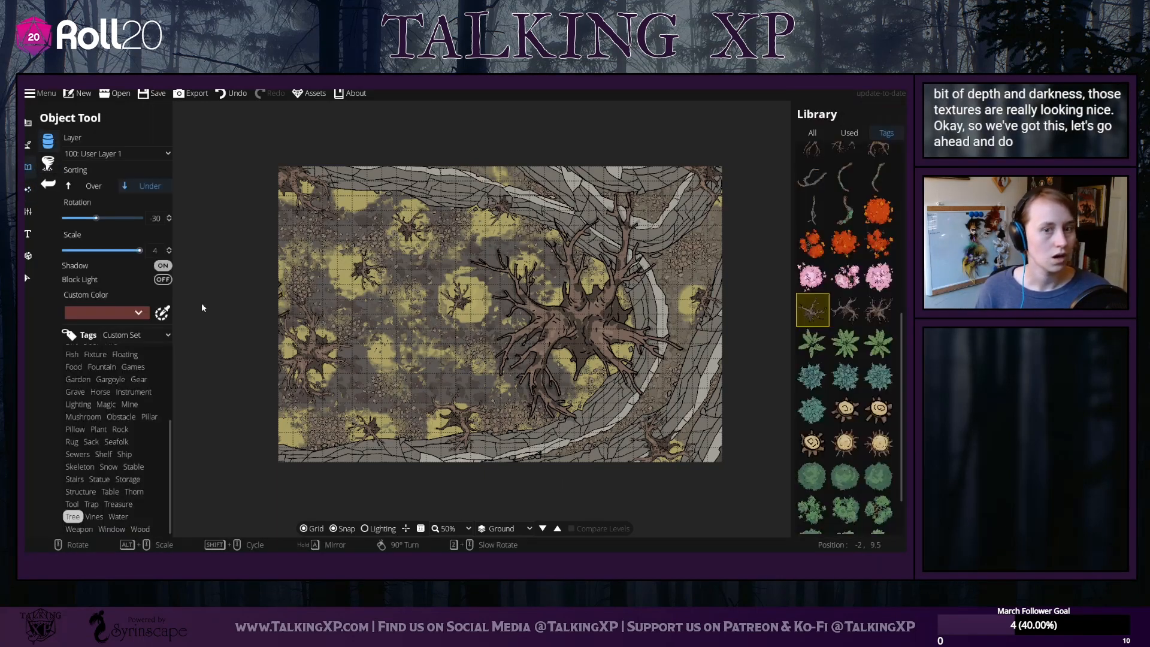
scroll(847, 415, up, 3)
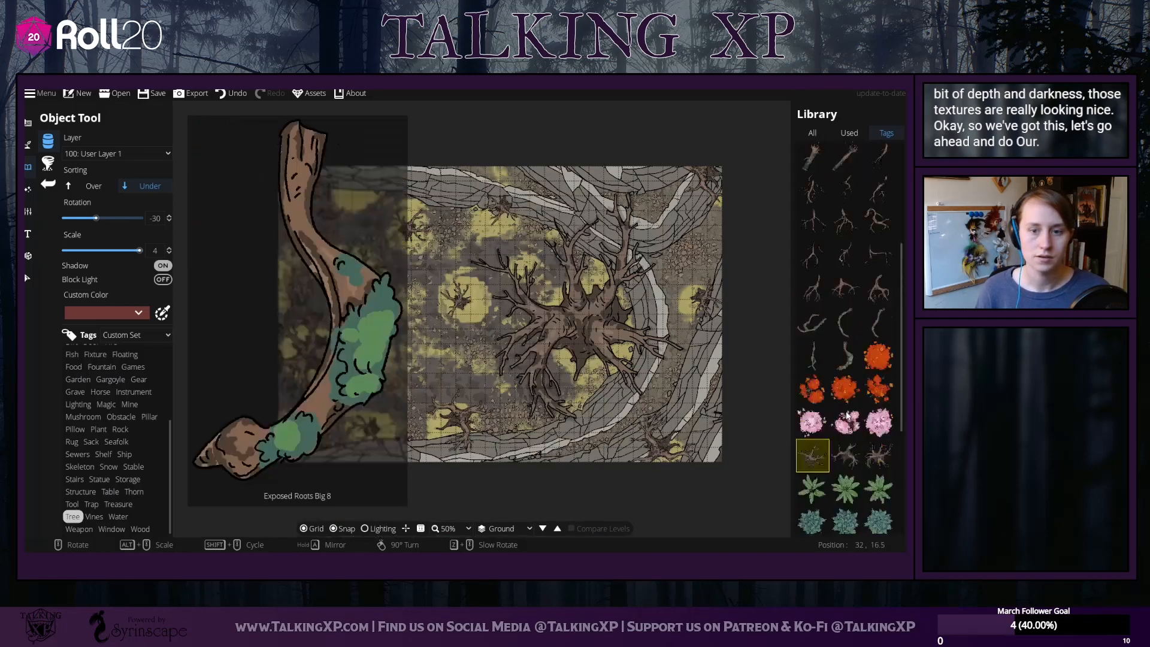
scroll(848, 415, down, 4)
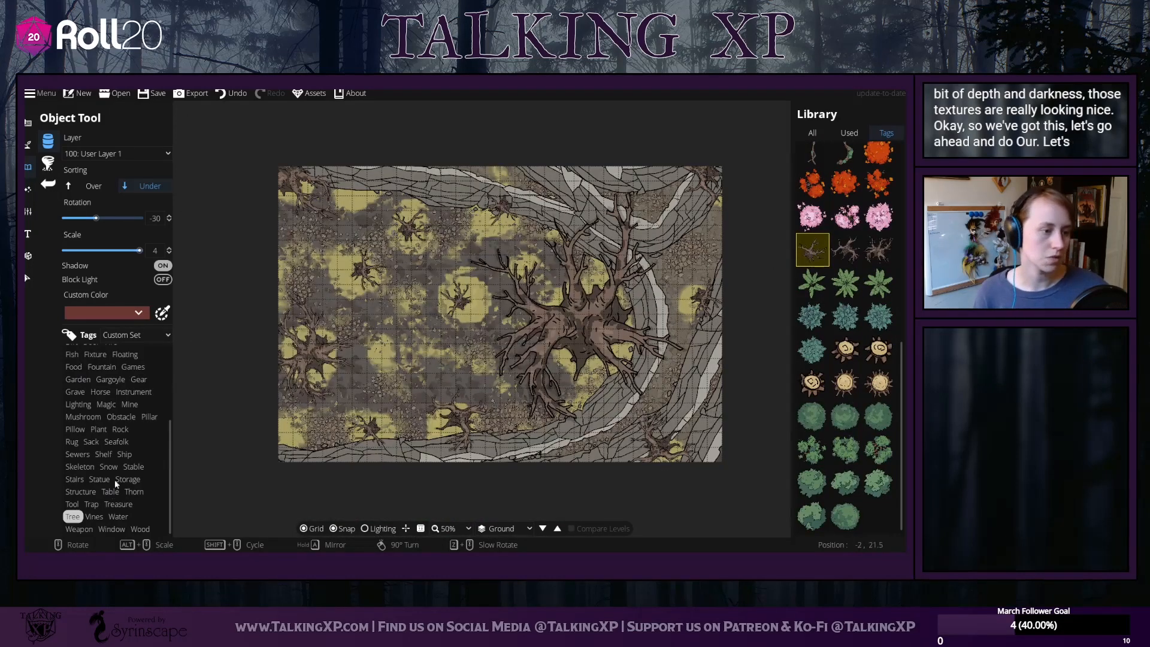
scroll(115, 482, up, 2)
scroll(81, 457, up, 2)
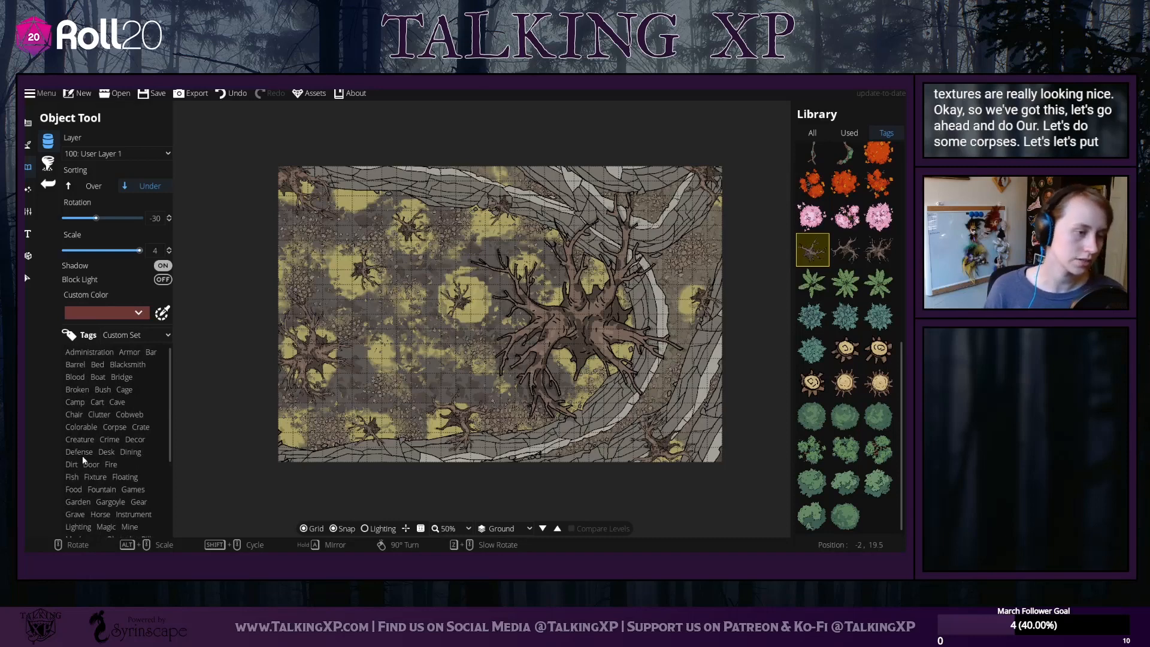
click(114, 427)
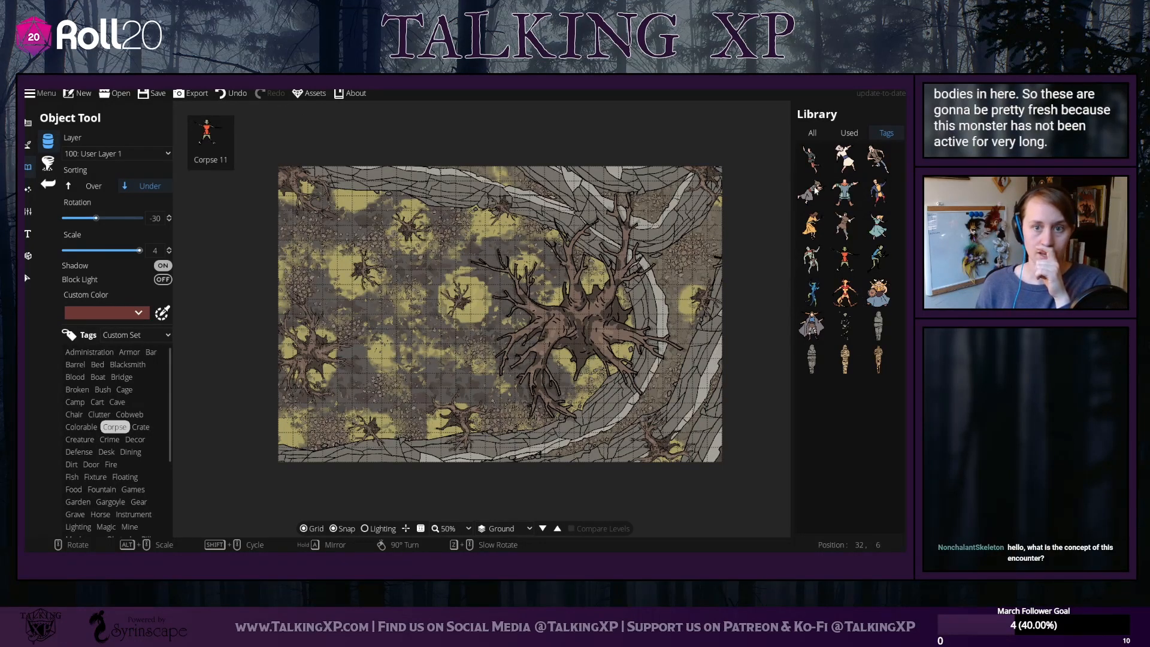
click(816, 194)
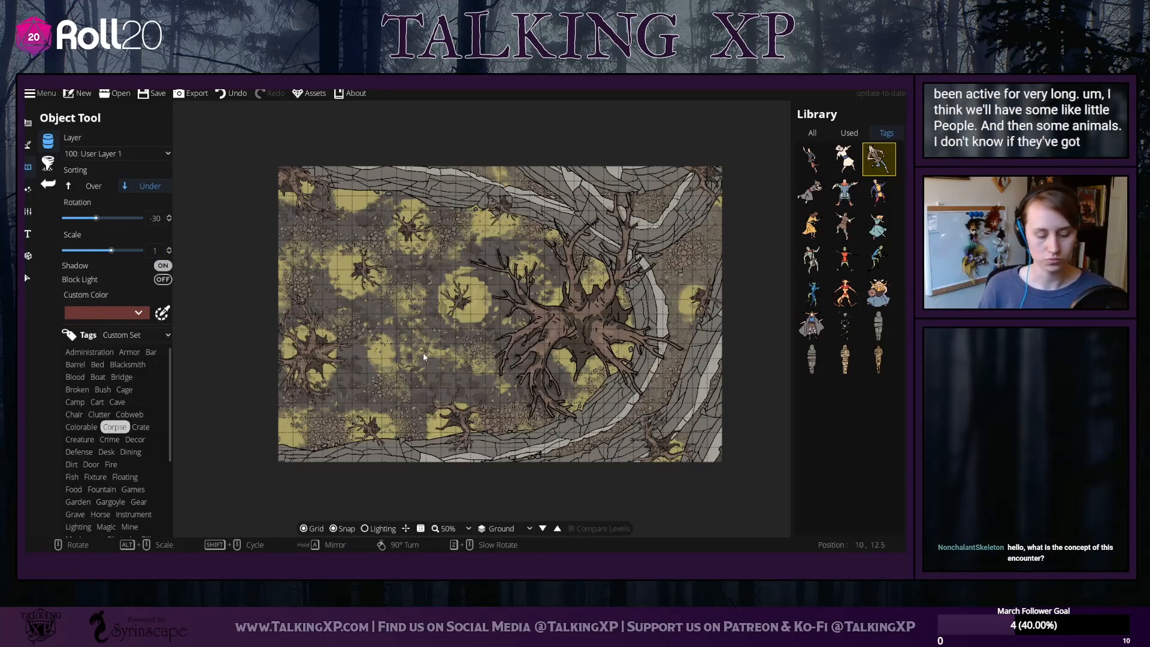
Set the object layer to 200: User Layer 2 and choose the orange-clothed corpse
scroll(424, 357, up, 3)
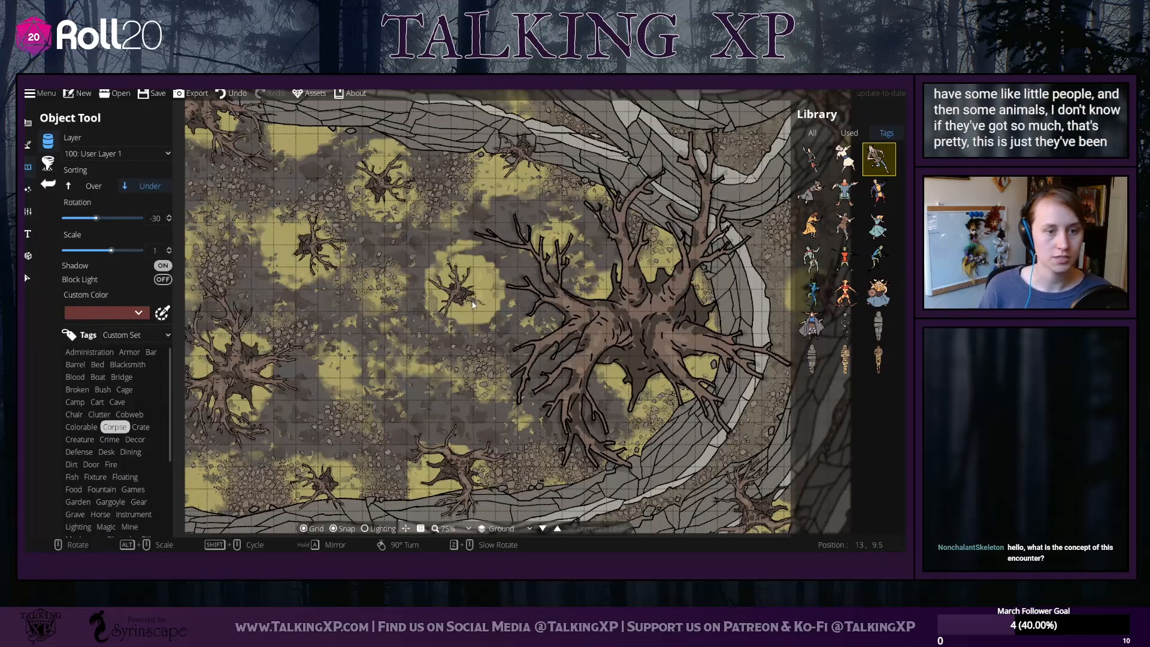
click(134, 156)
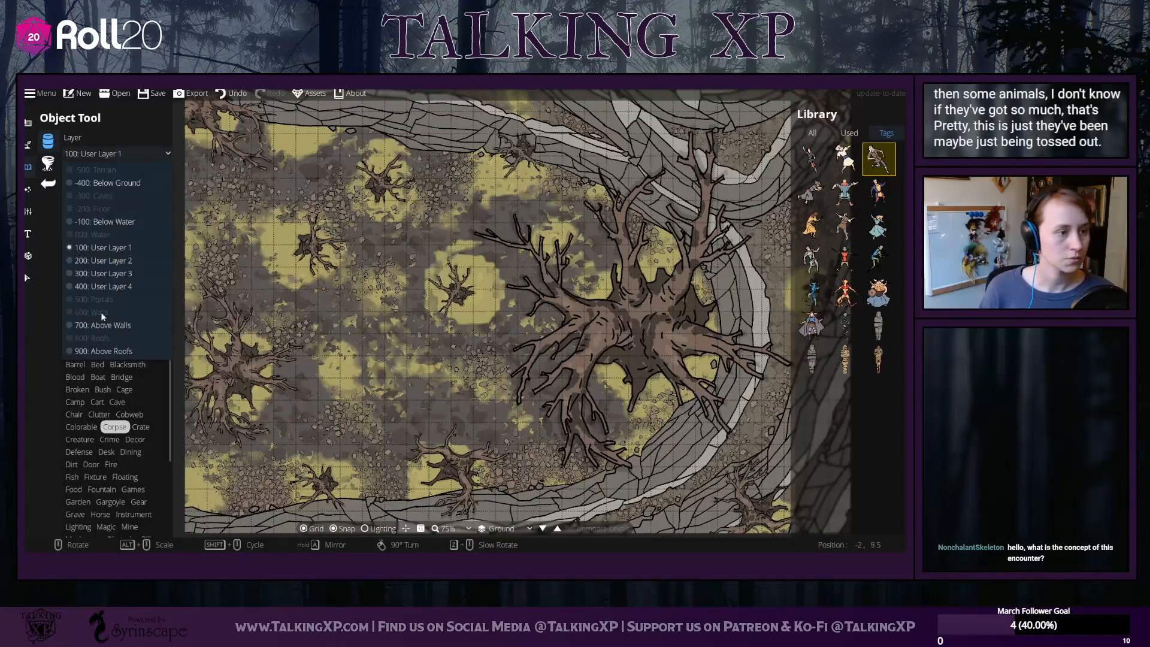
click(121, 260)
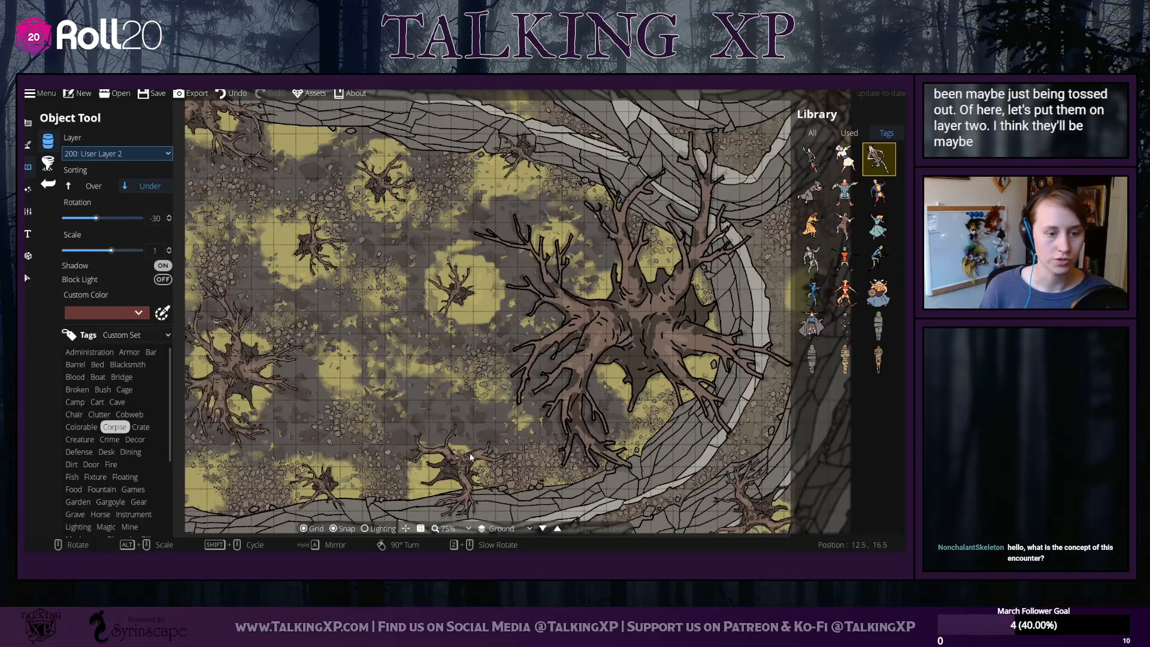
click(814, 225)
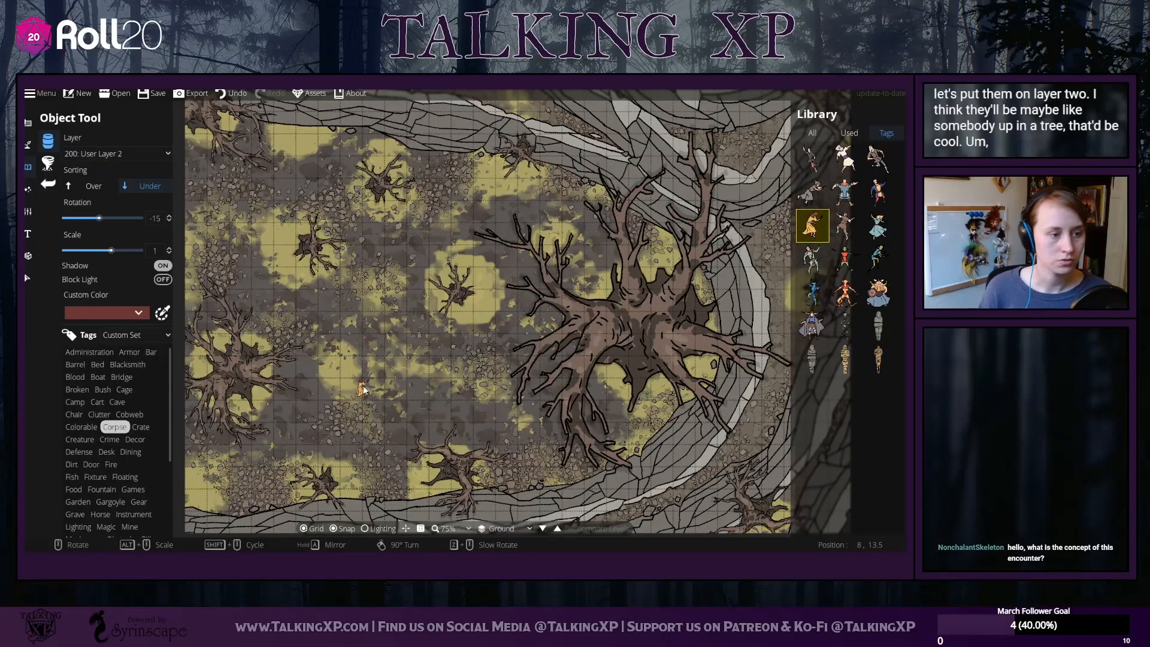
Look through the Creature and Skeleton assets for dead animals that suit the clearing
click(80, 439)
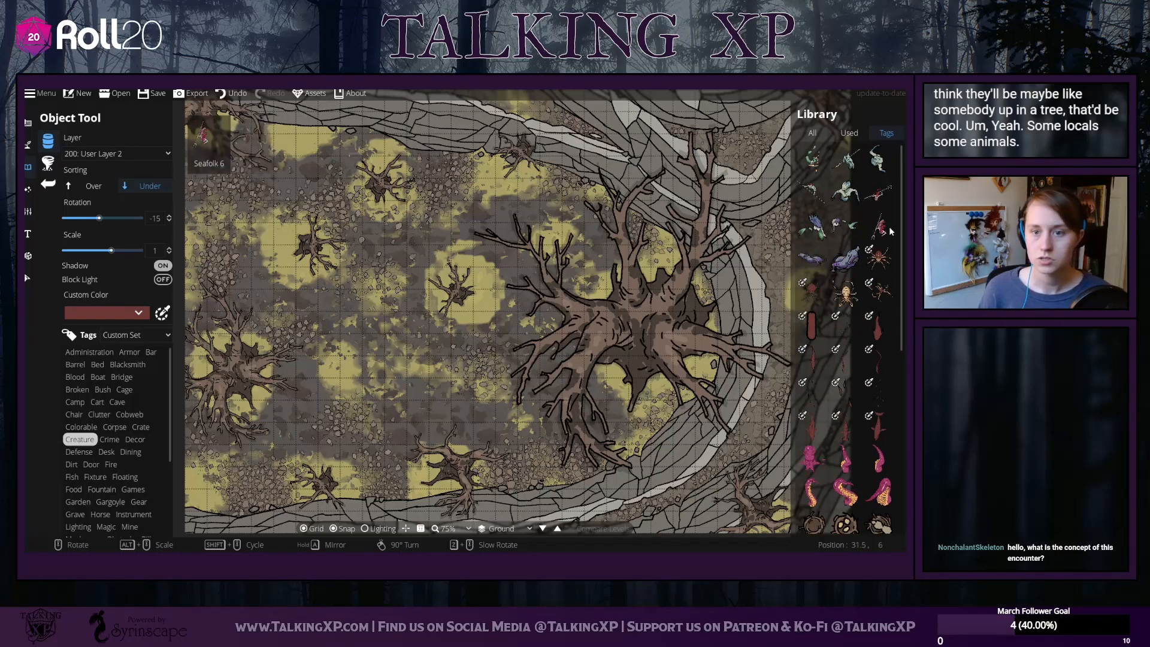
scroll(878, 307, down, 3)
scroll(877, 307, down, 1)
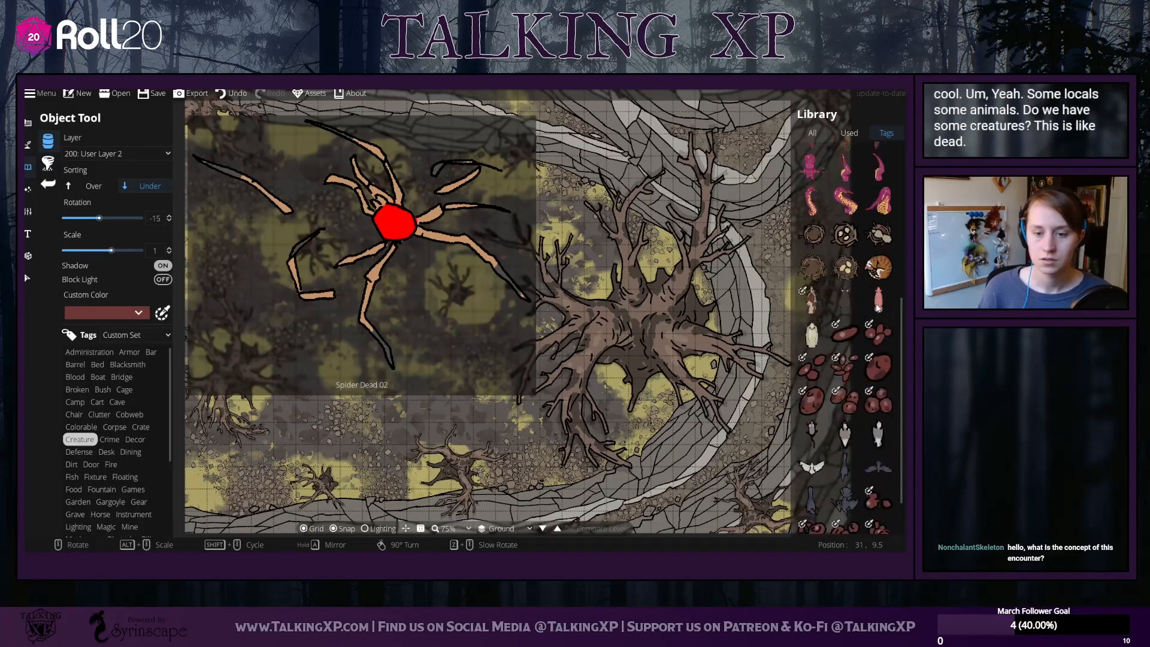
scroll(877, 307, up, 5)
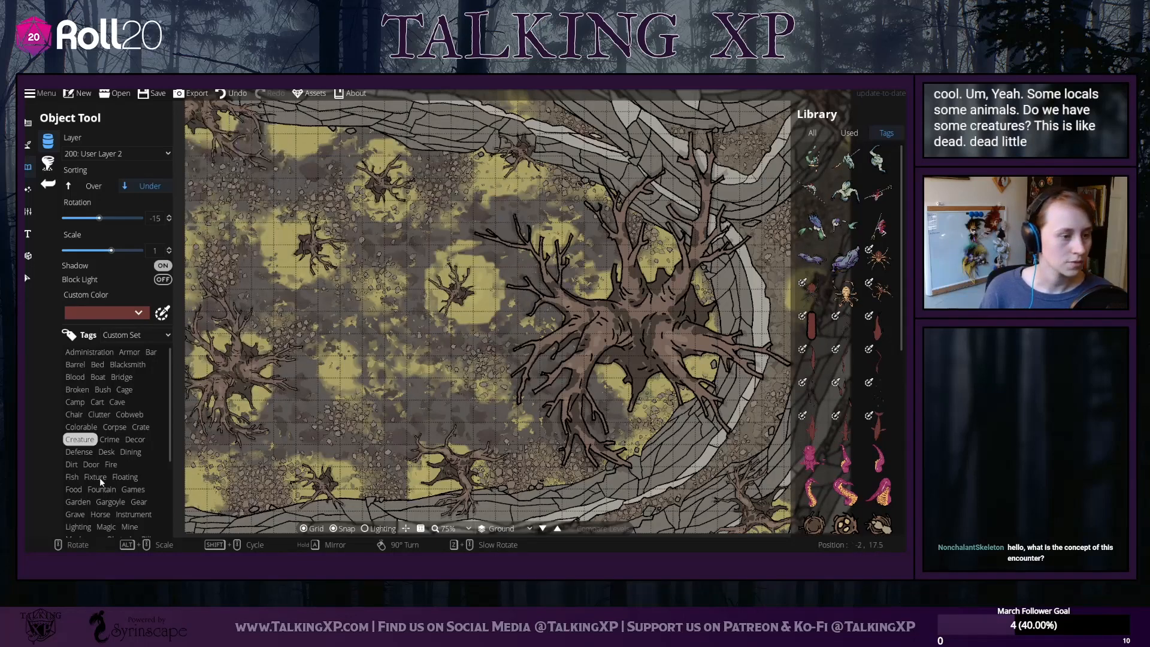
scroll(99, 477, down, 2)
scroll(100, 478, down, 3)
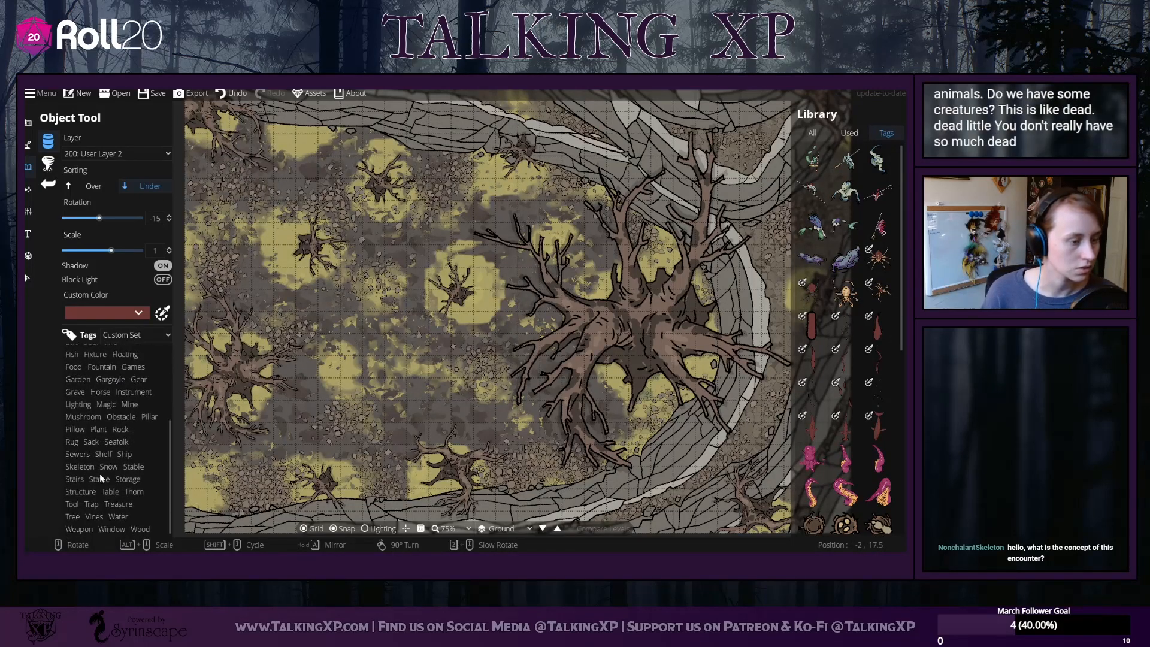
click(81, 467)
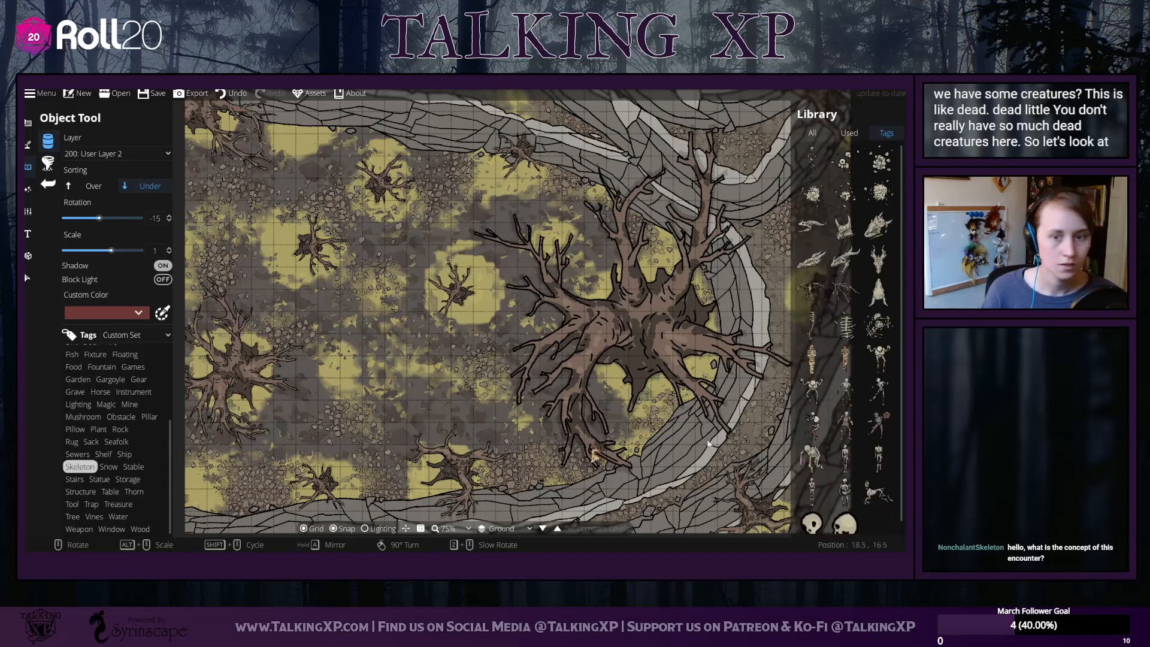
mouse_move(853, 419)
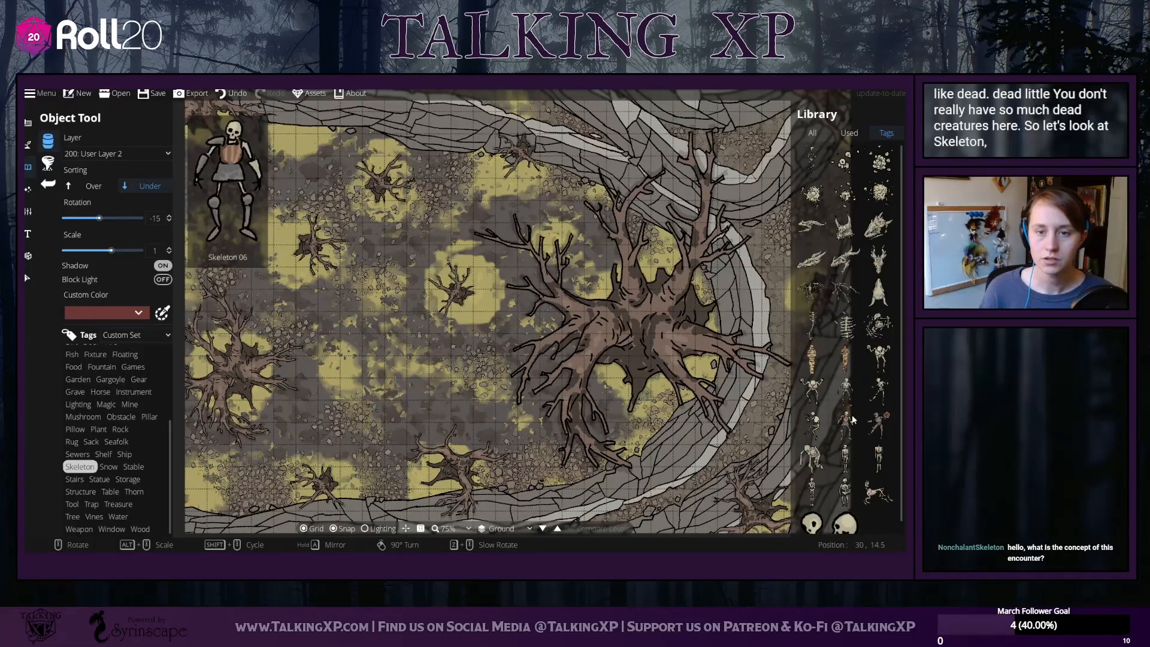
scroll(853, 420, down, 1)
scroll(850, 422, up, 1)
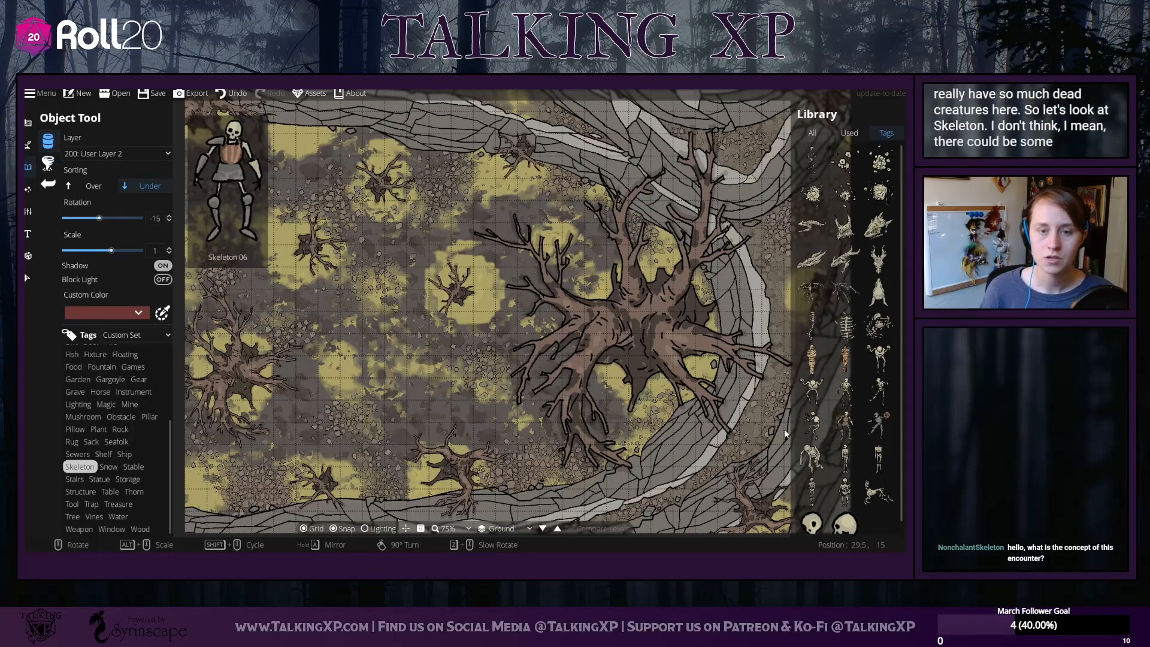
scroll(124, 469, up, 3)
scroll(124, 469, up, 2)
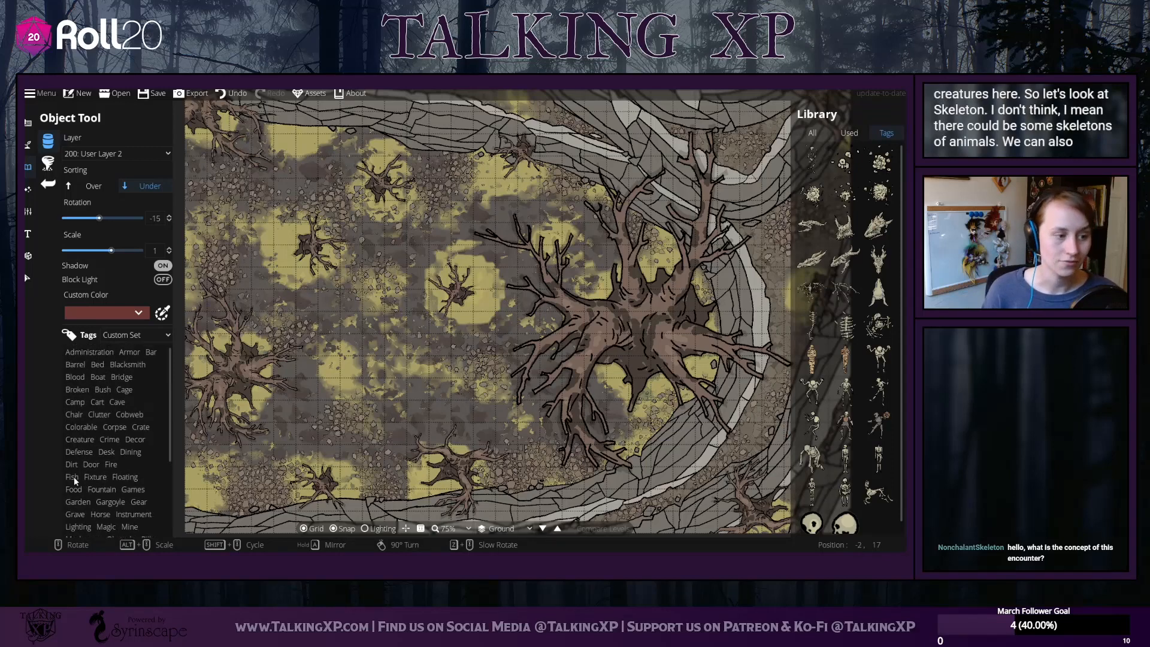
Browse the Cave and Cobweb assets and the full object library for pieces to build a hive on the cliff wall
click(124, 389)
click(117, 402)
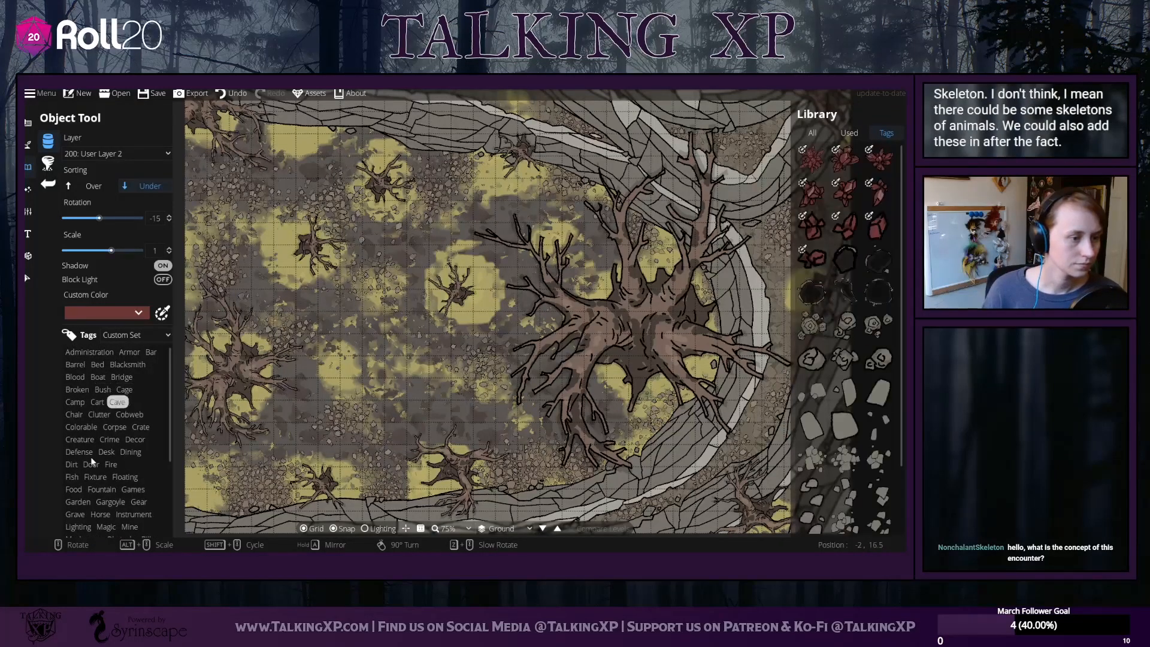
click(130, 414)
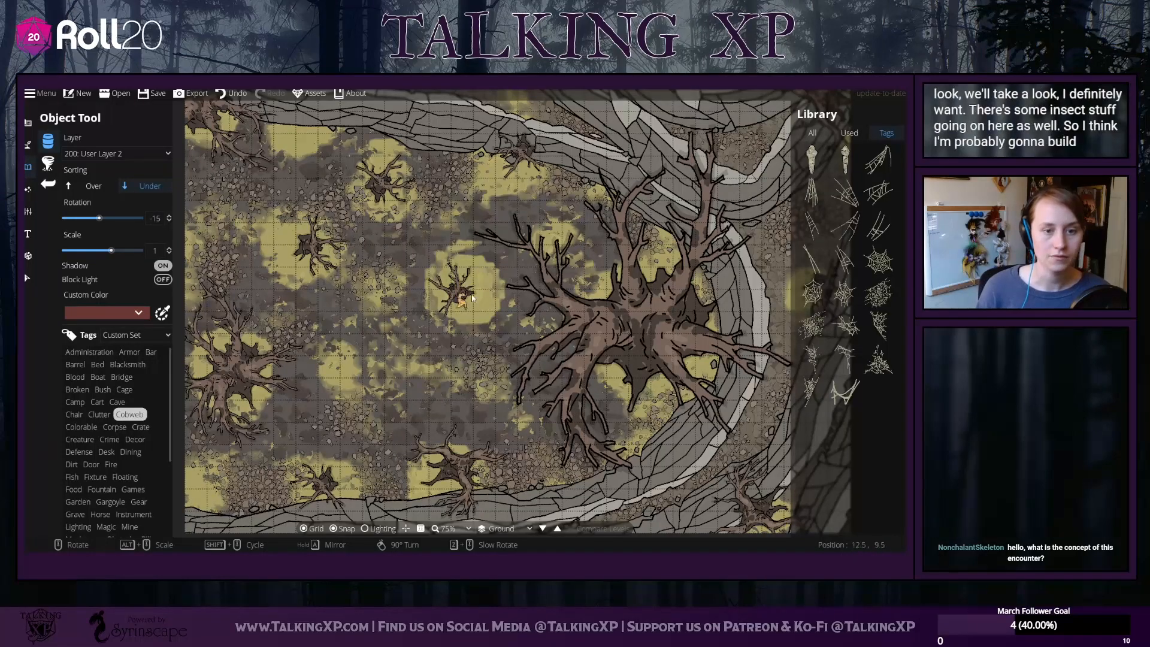
drag(552, 232, 473, 155)
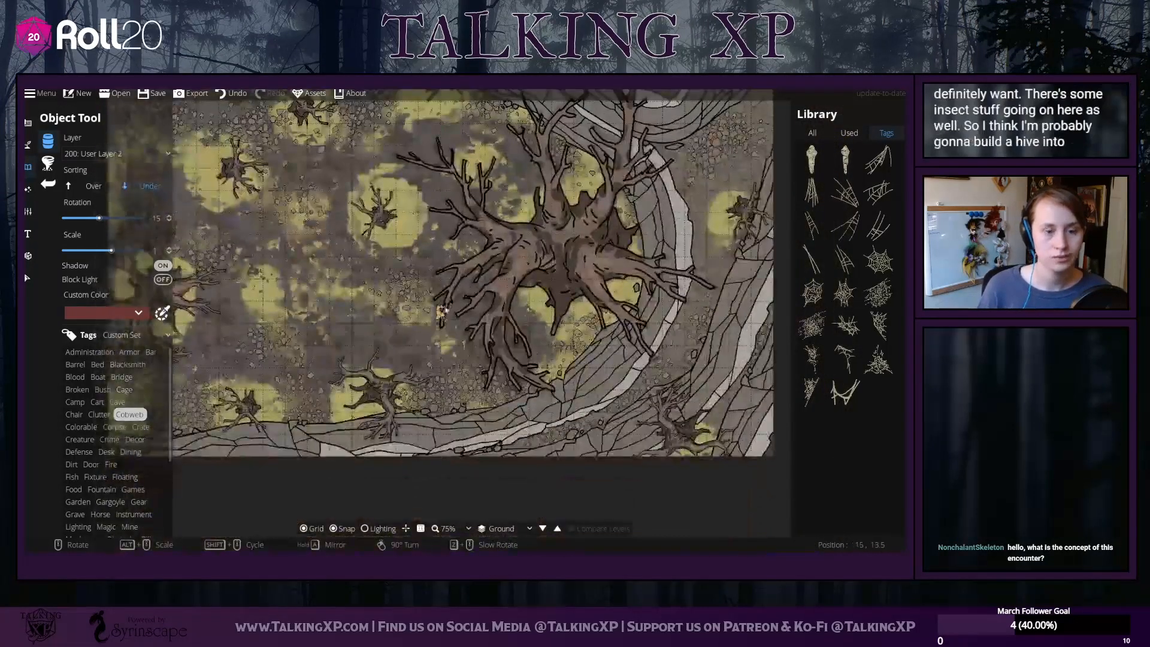
drag(454, 245, 537, 362)
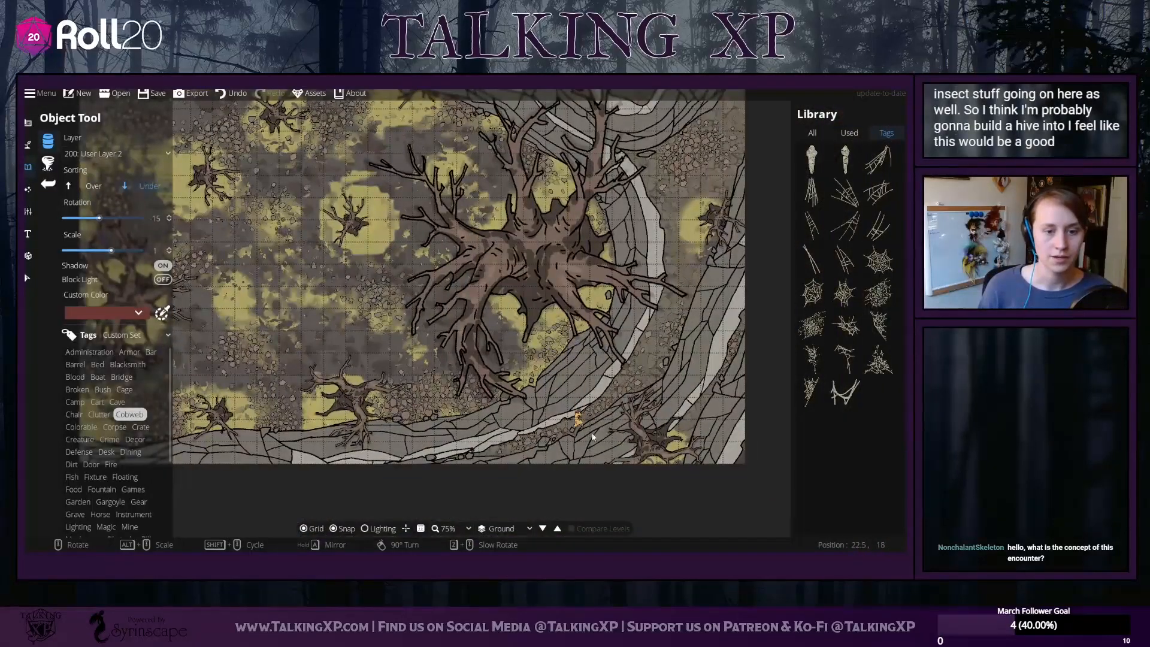
click(812, 132)
scroll(844, 414, down, 10)
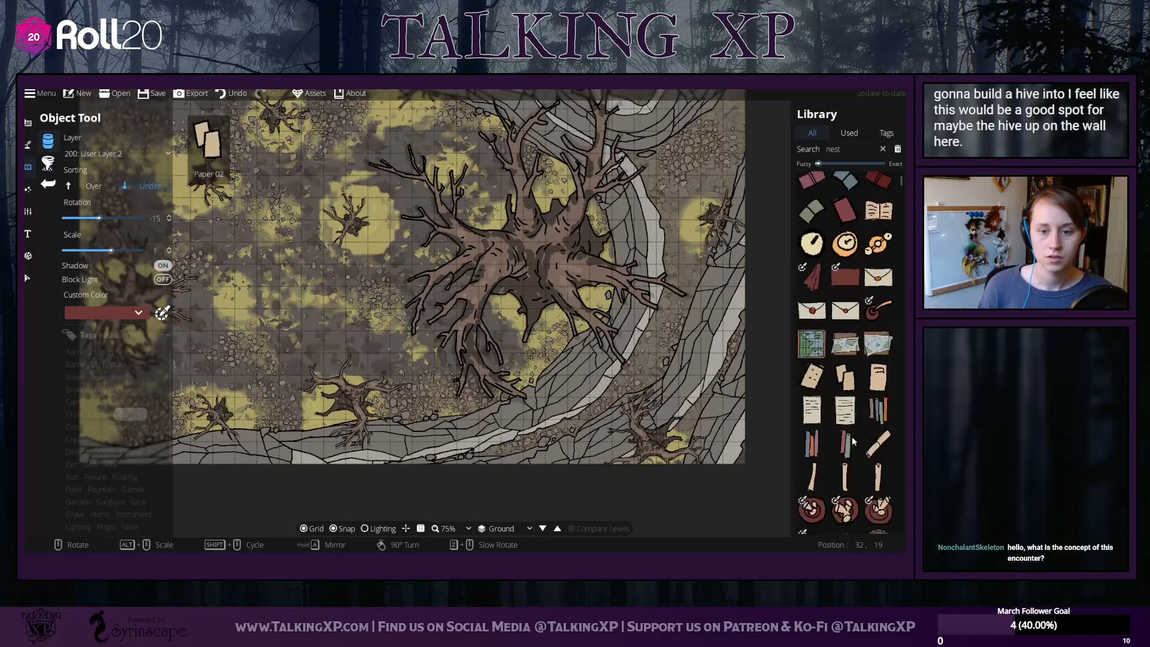
click(119, 414)
scroll(134, 503, down, 2)
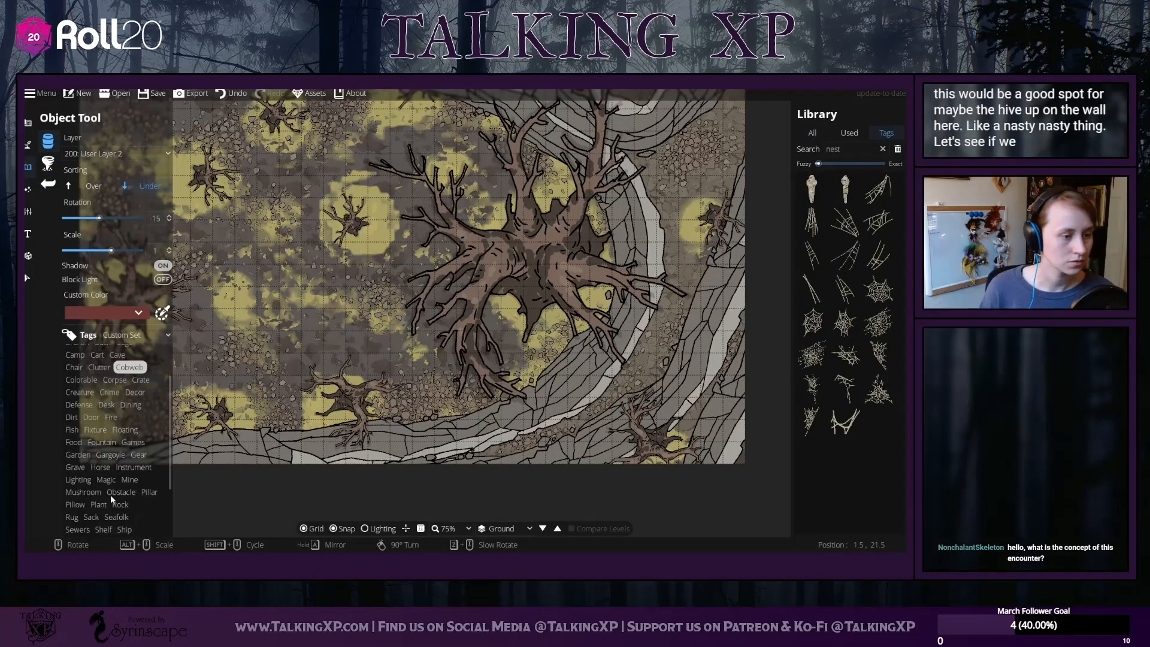
drag(299, 297, 418, 284)
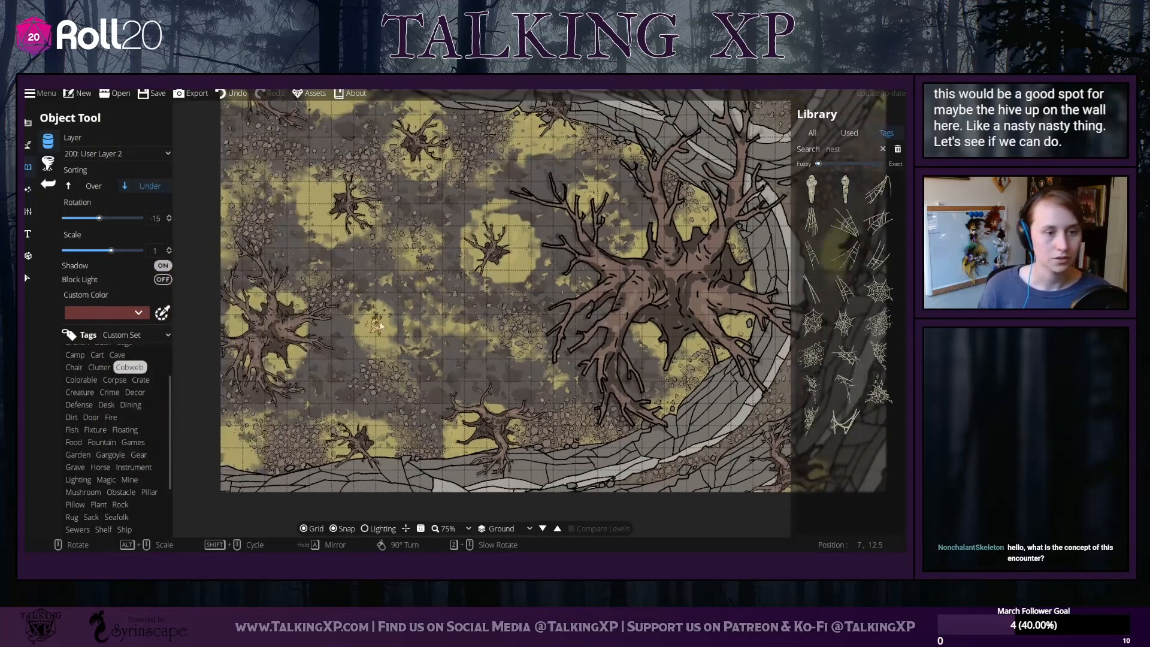
Set up the Scatter Tool with the first nine Corpse assets and a scale range of 0.83 to 1.28
click(48, 164)
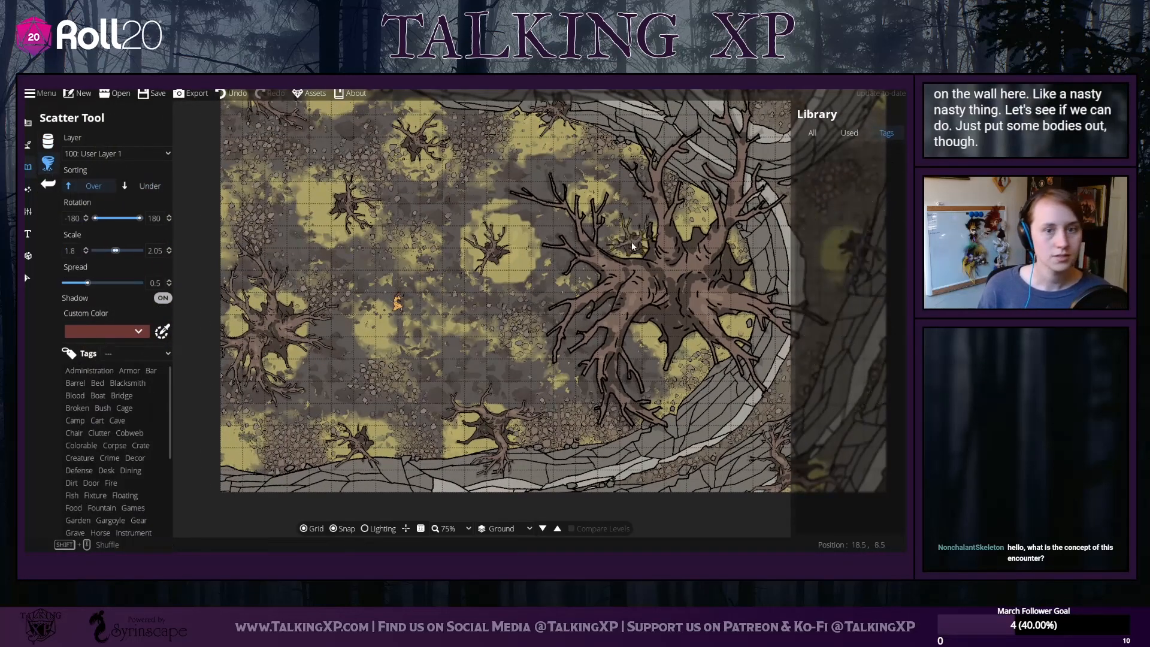
click(114, 445)
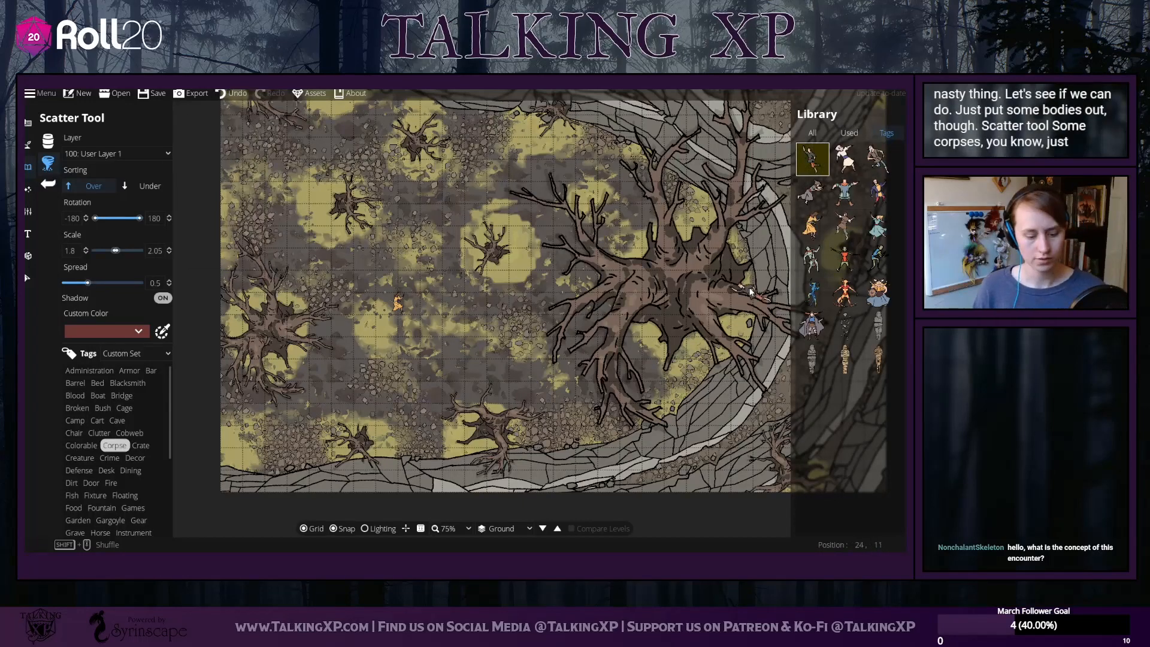
shift+click(878, 238)
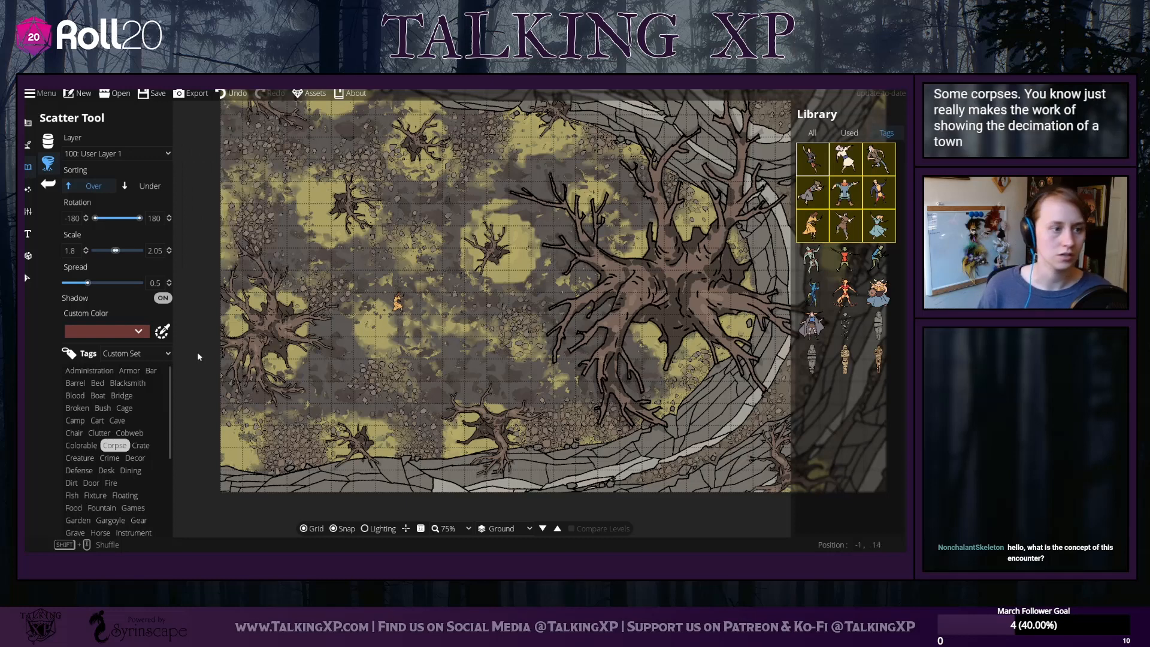
drag(108, 251, 112, 251)
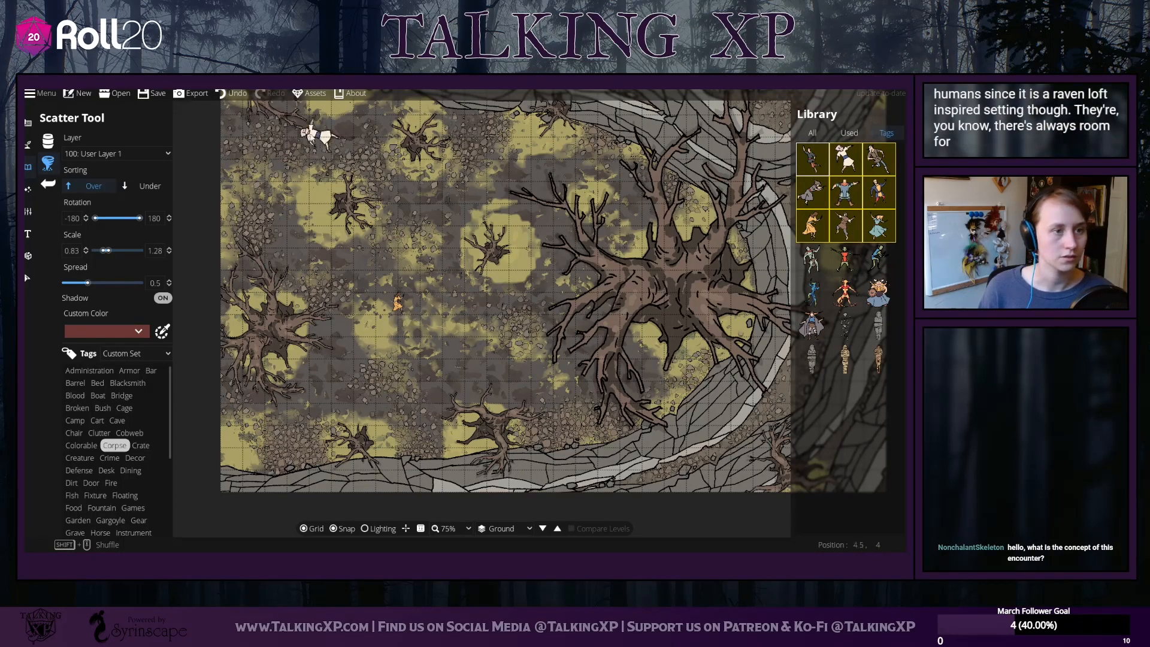
Scatter corpses near the upper-left map edge, beside the orange-clothed body, on the small central tree and in the lower tree
click(307, 132)
click(409, 320)
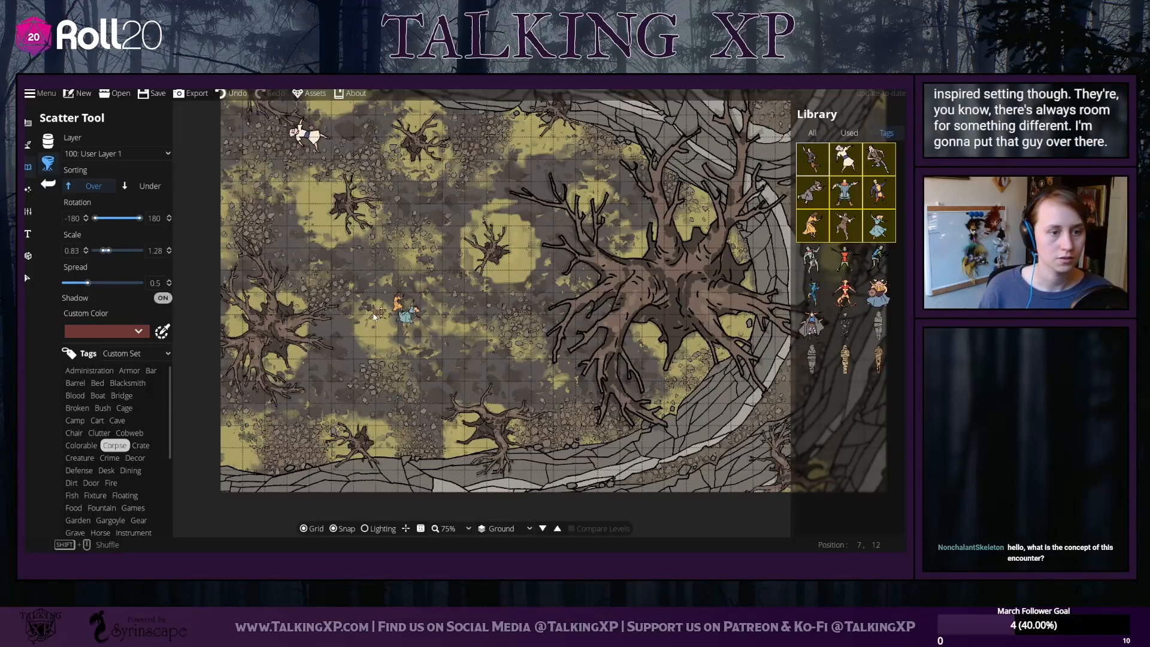
click(488, 255)
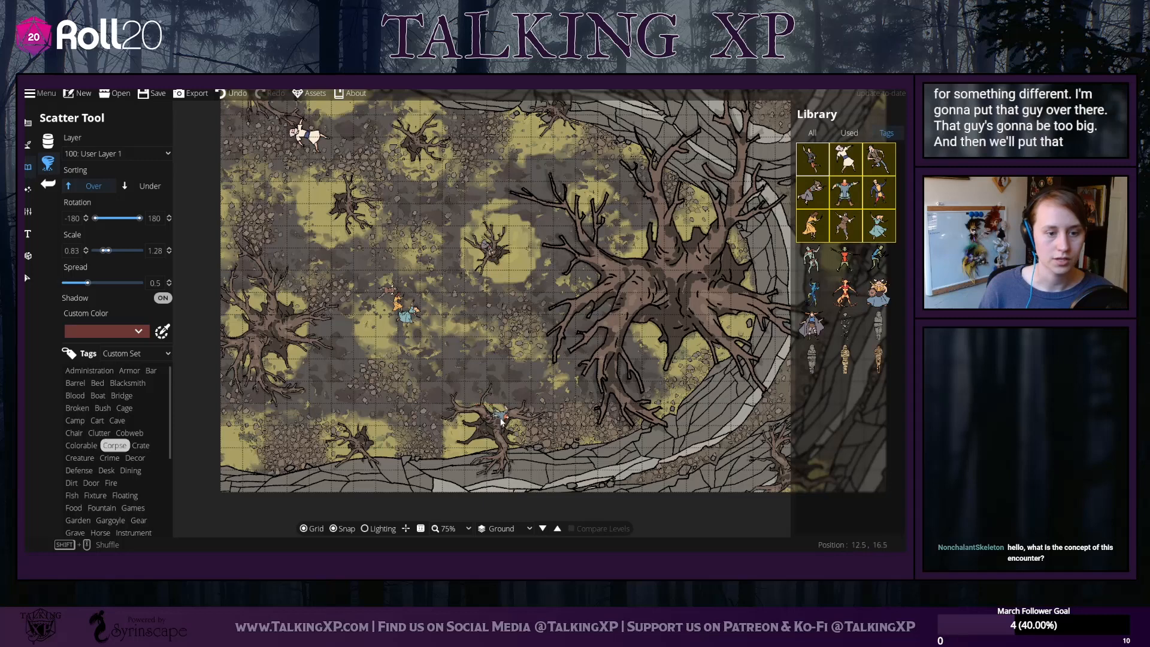
click(496, 428)
Turn off the scatter shadow and place a blue-clothed corpse on the lower-right cliff path
drag(674, 473, 576, 457)
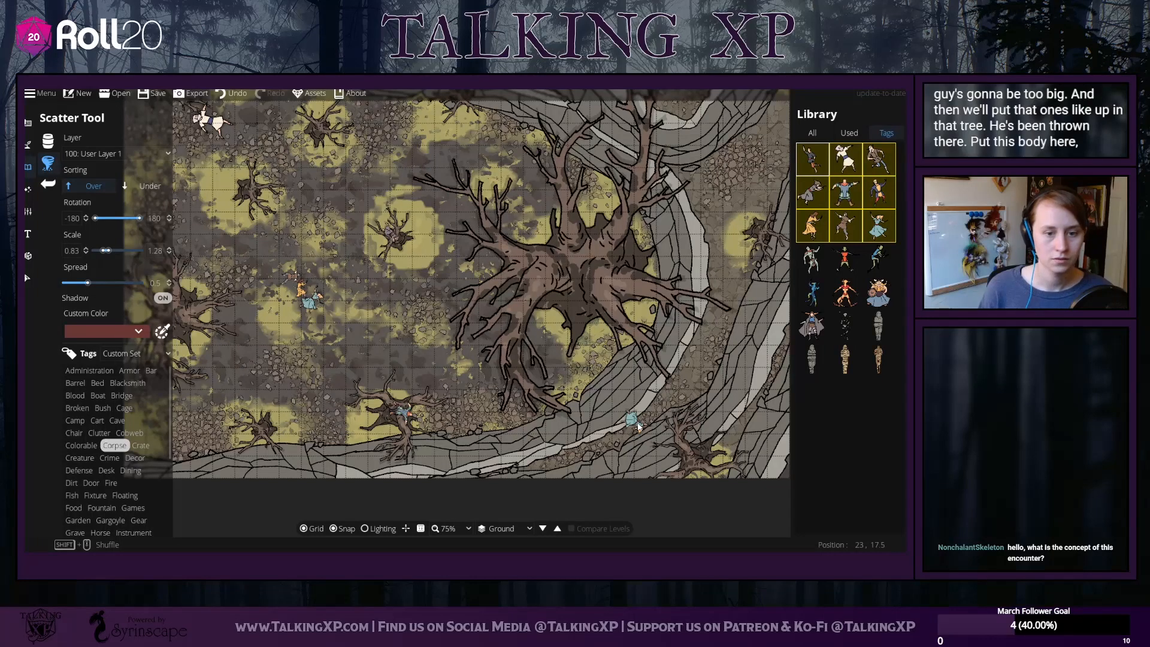
drag(382, 358, 403, 366)
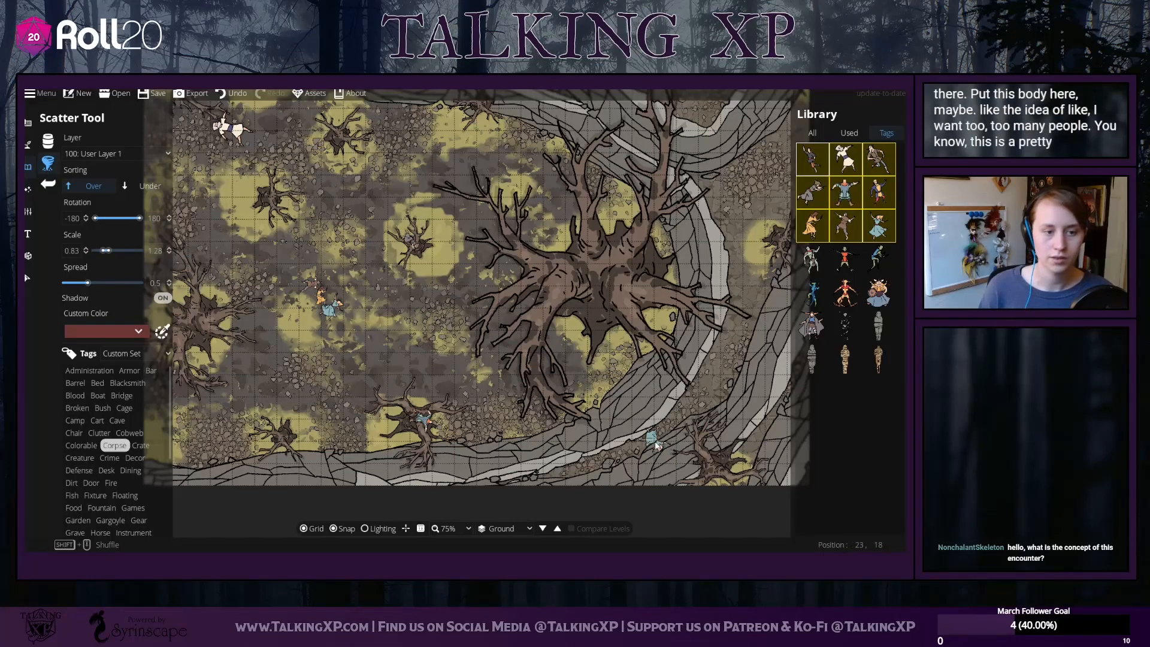
click(162, 298)
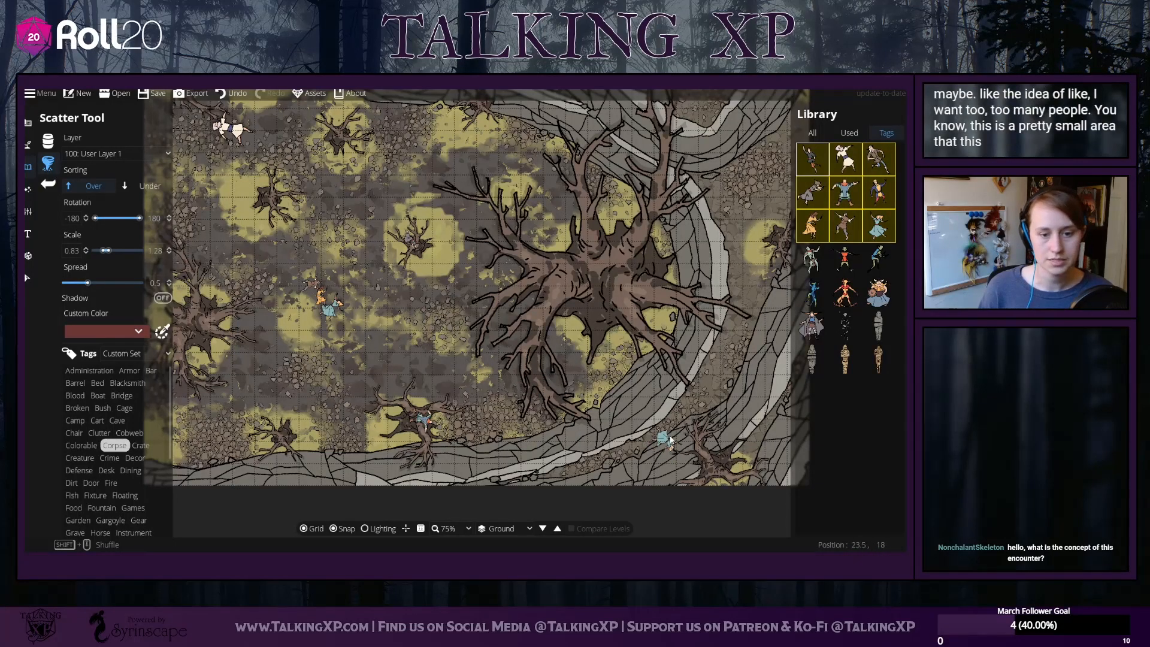
click(663, 433)
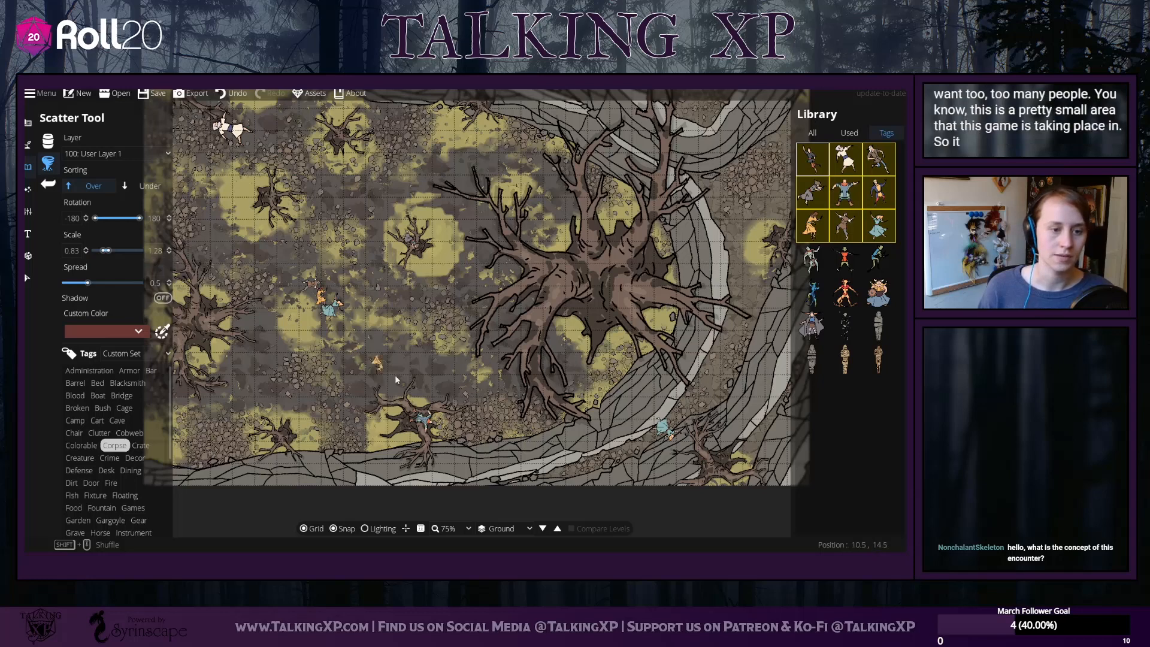
Delete the white corpse near the map's upper-left corner
drag(373, 354, 435, 378)
click(27, 278)
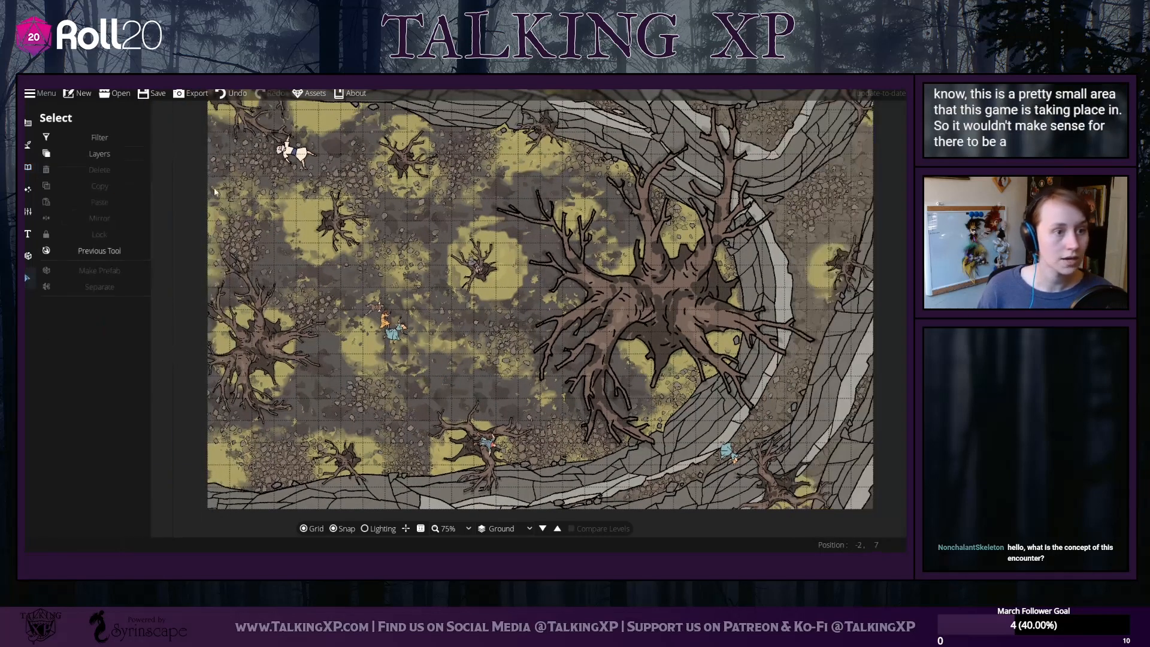
click(297, 154)
key(Delete)
Nudge the corpse above the orange-clothed body slightly to the right, and select the one in the lower tree
click(378, 308)
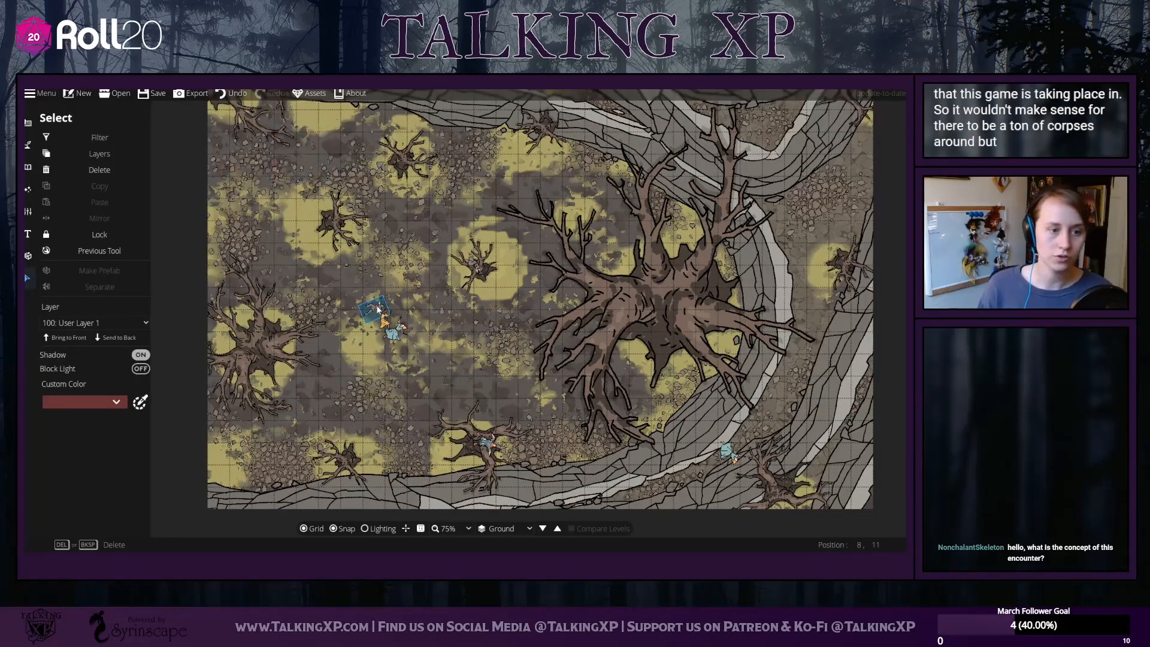
drag(393, 310, 403, 309)
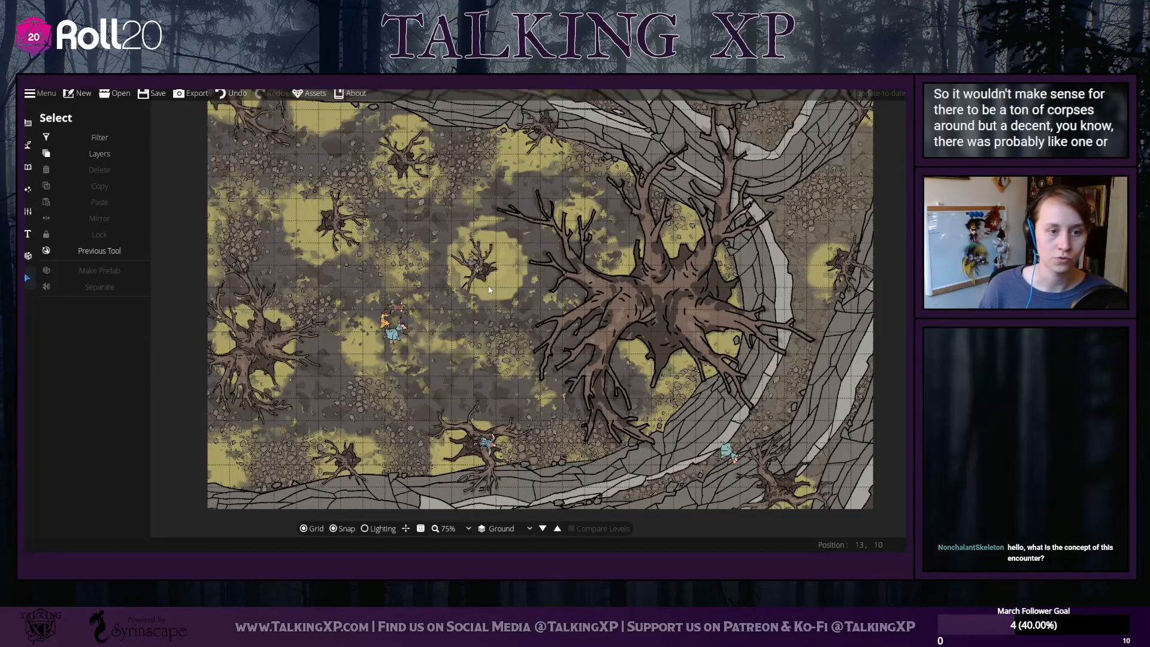
click(484, 443)
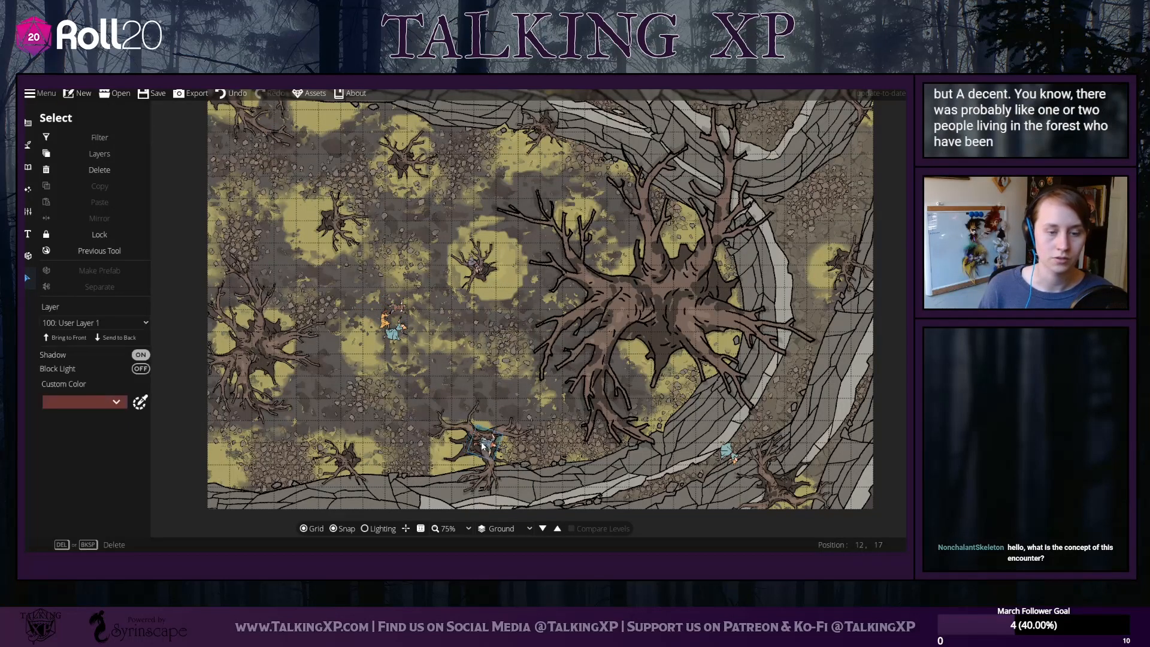
Choose a large dense spiderweb from the Cobweb objects as the base of the hive by the lower-right cliff
click(27, 167)
click(59, 144)
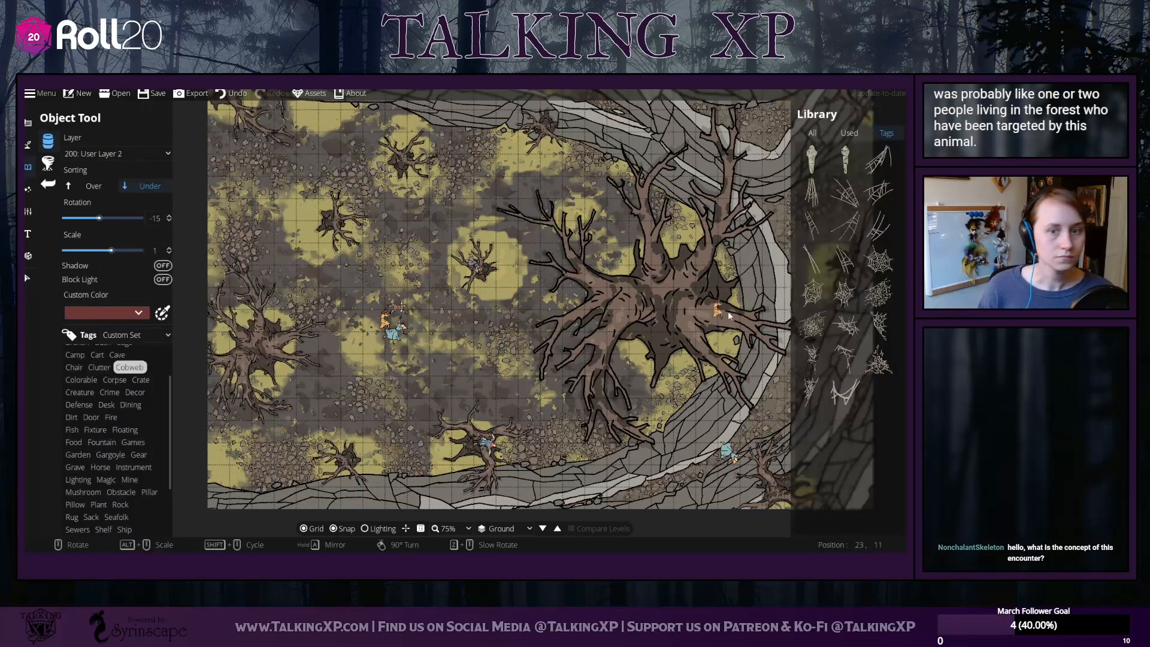
drag(717, 418, 586, 417)
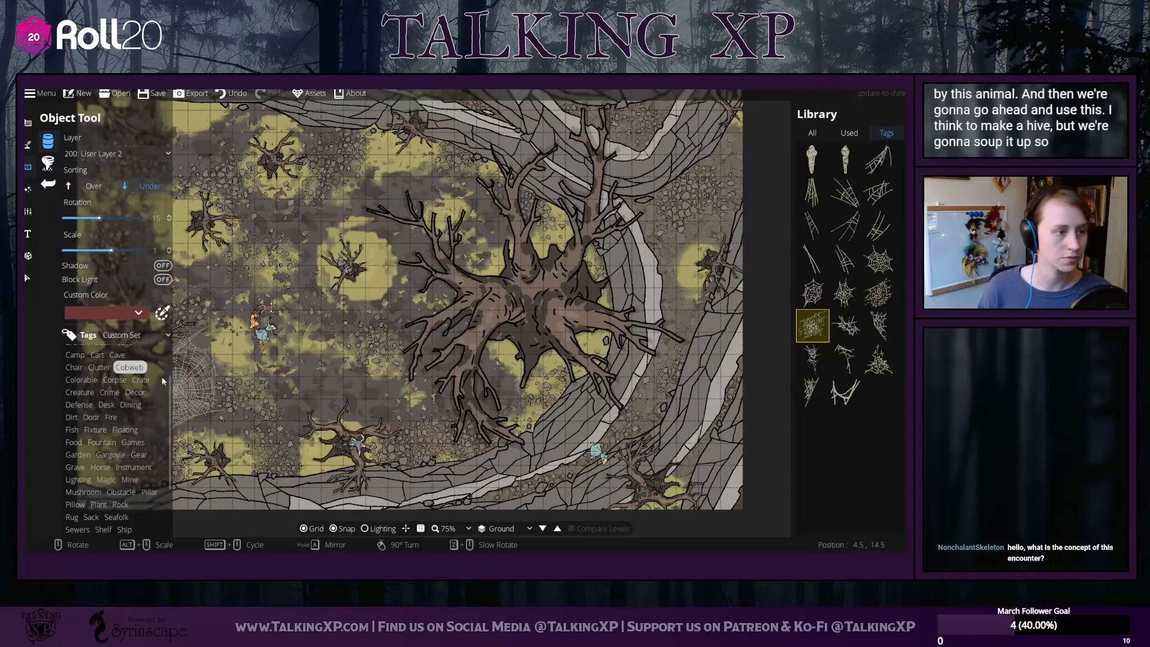
scroll(653, 433, up, 4)
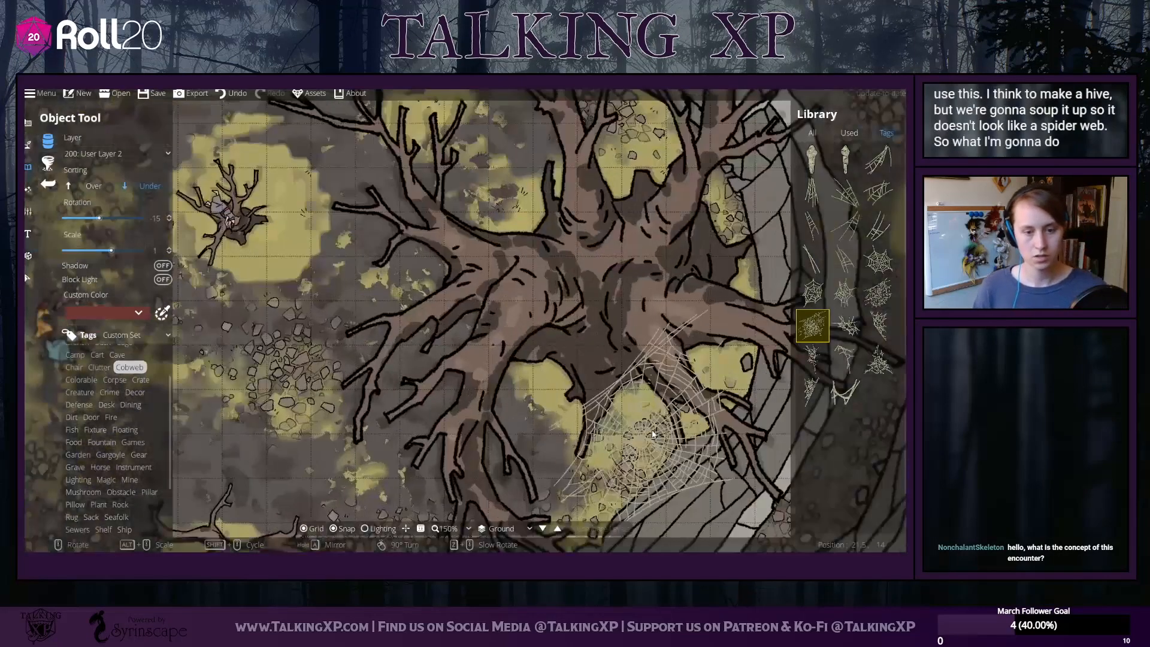
drag(455, 279, 548, 379)
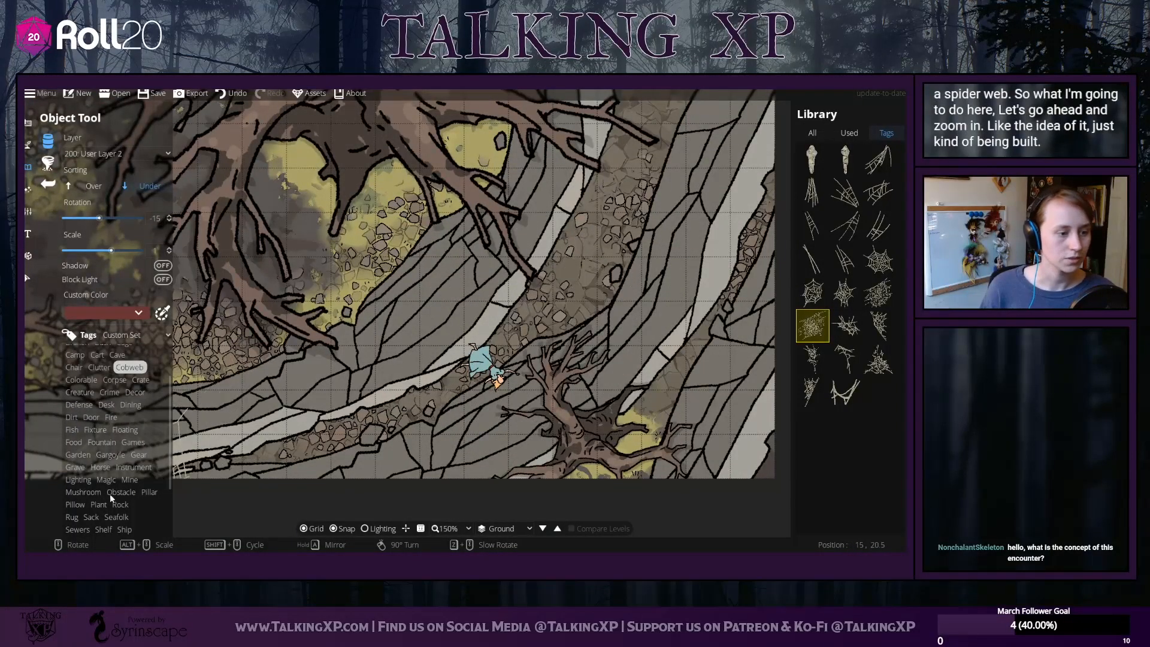
Browse the tagged assets and the full object library for pieces that could form a nasty hive
click(100, 507)
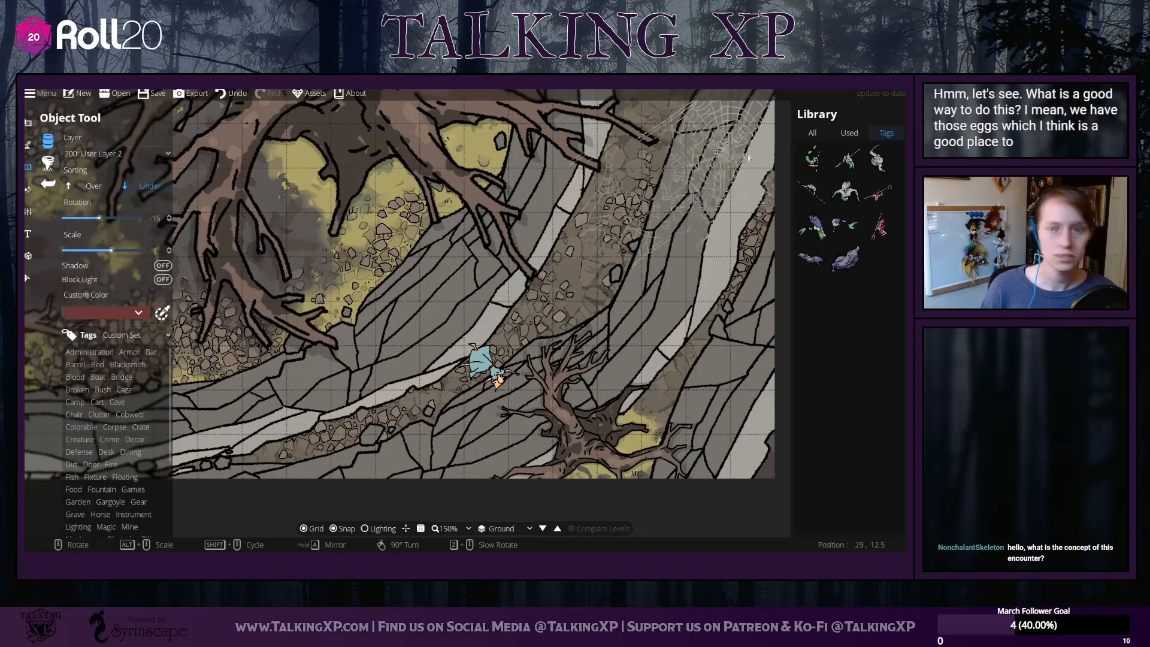
click(817, 132)
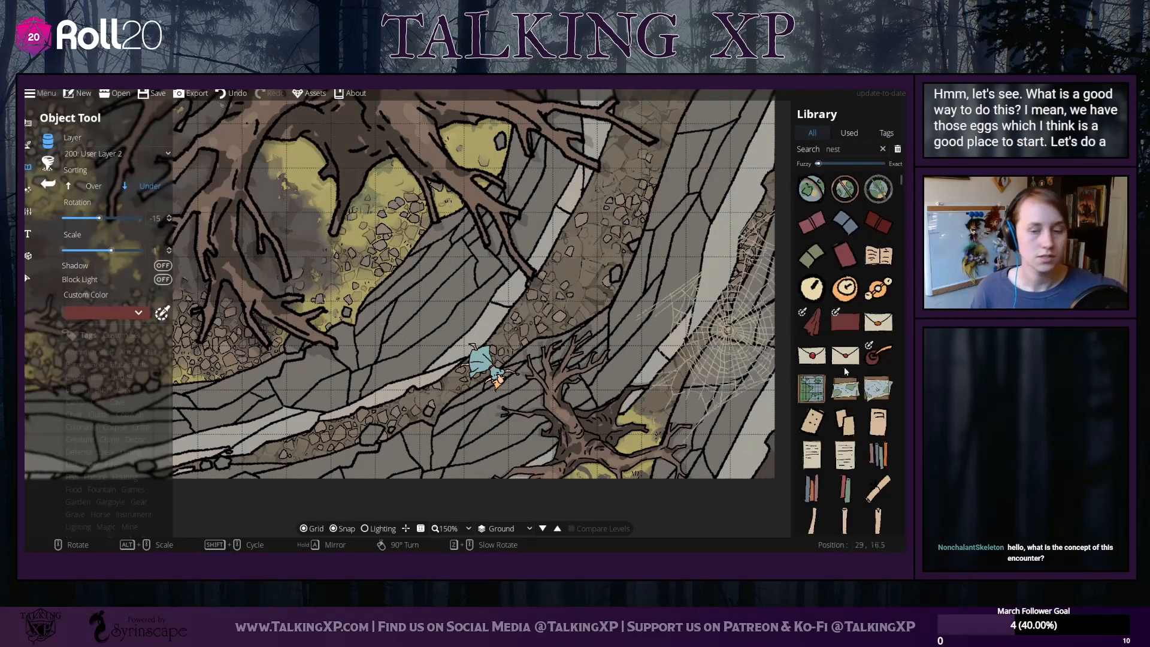
scroll(853, 389, down, 5)
scroll(853, 389, down, 10)
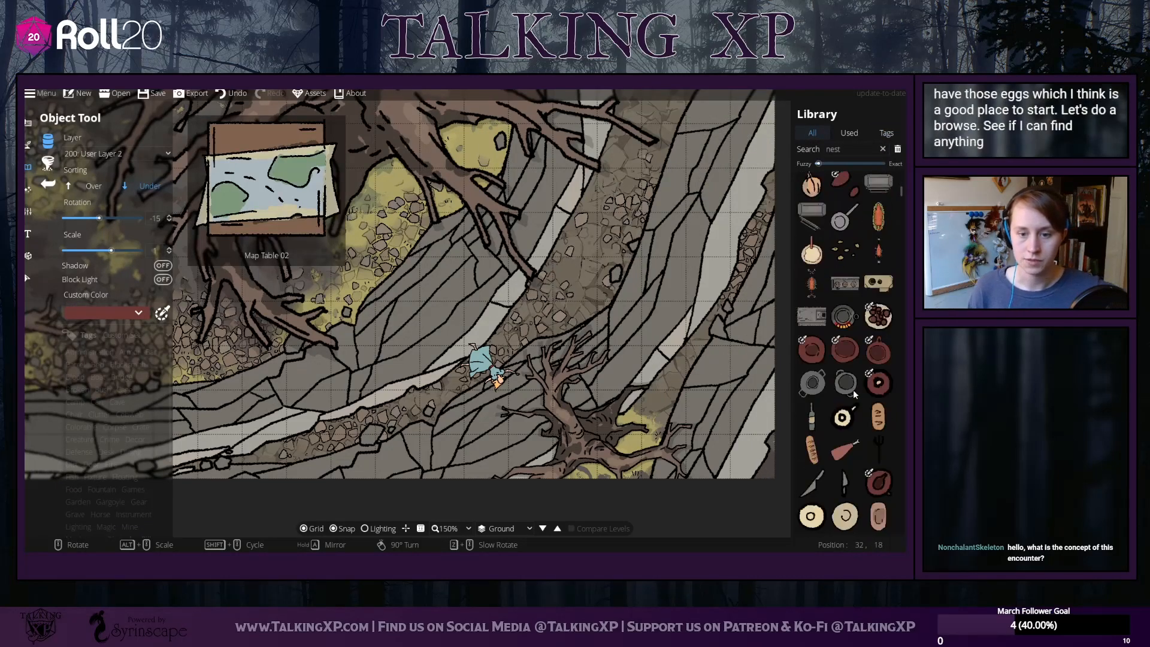
scroll(853, 389, down, 10)
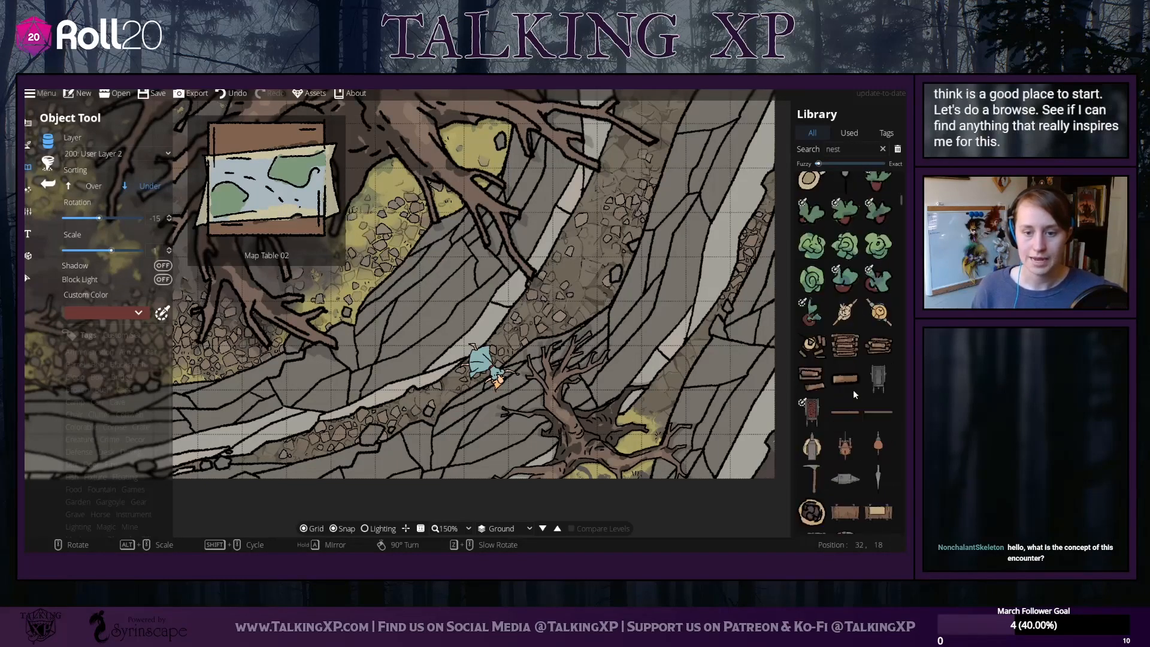
scroll(854, 393, down, 10)
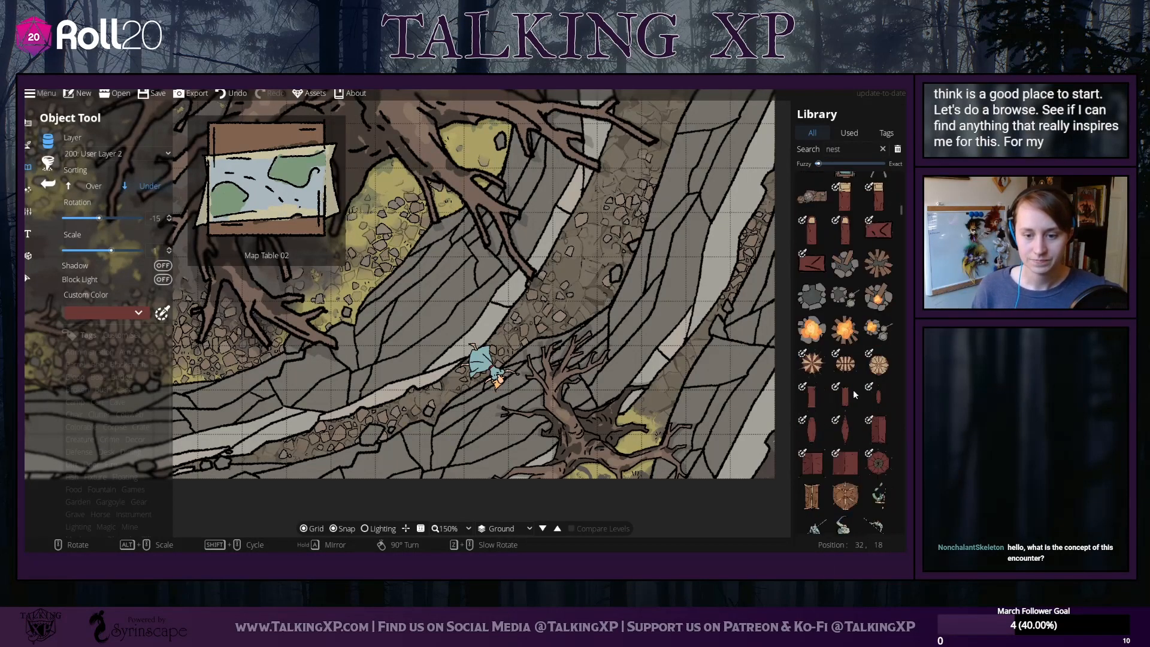
scroll(854, 392, down, 10)
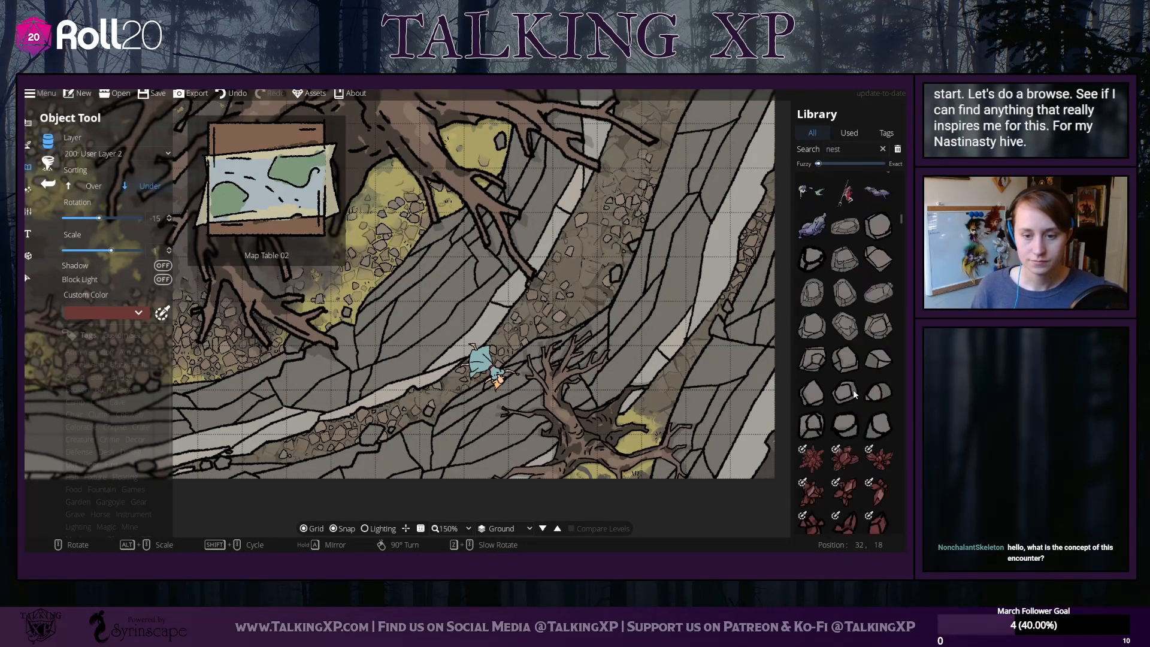
scroll(852, 389, down, 3)
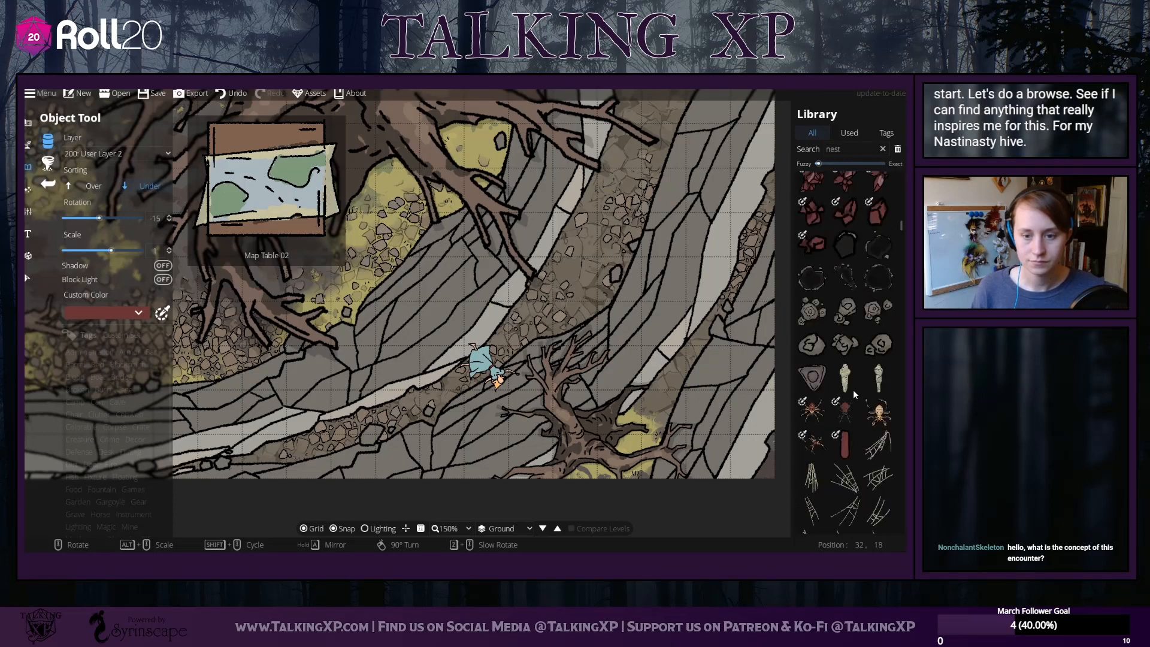
scroll(838, 442, down, 5)
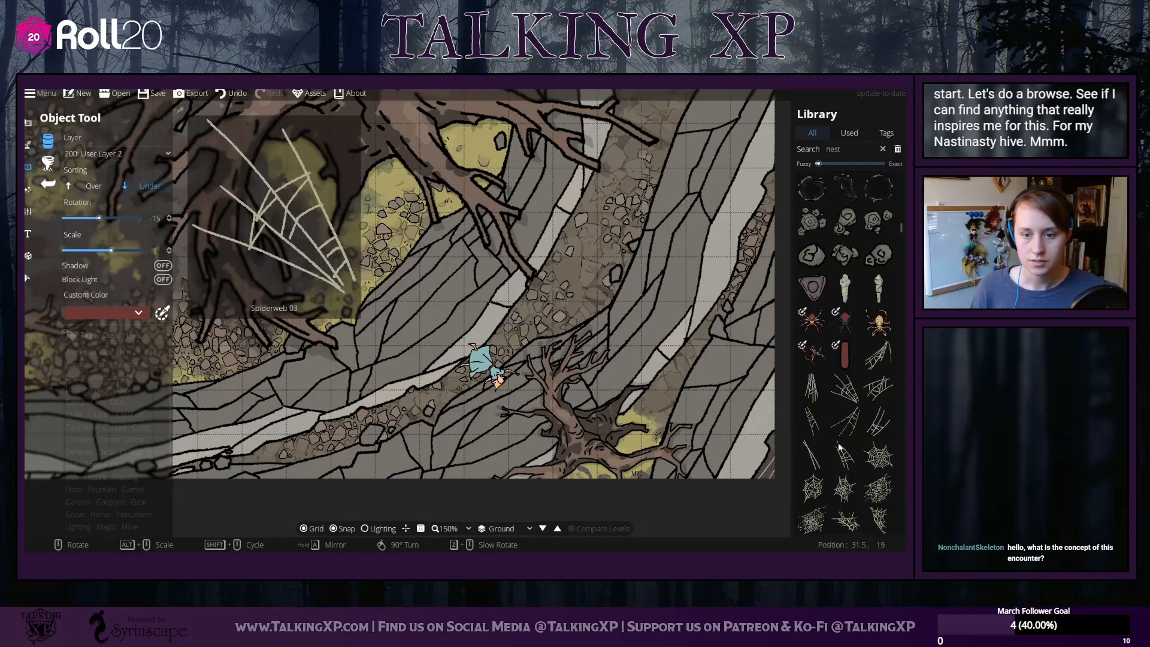
scroll(838, 443, down, 10)
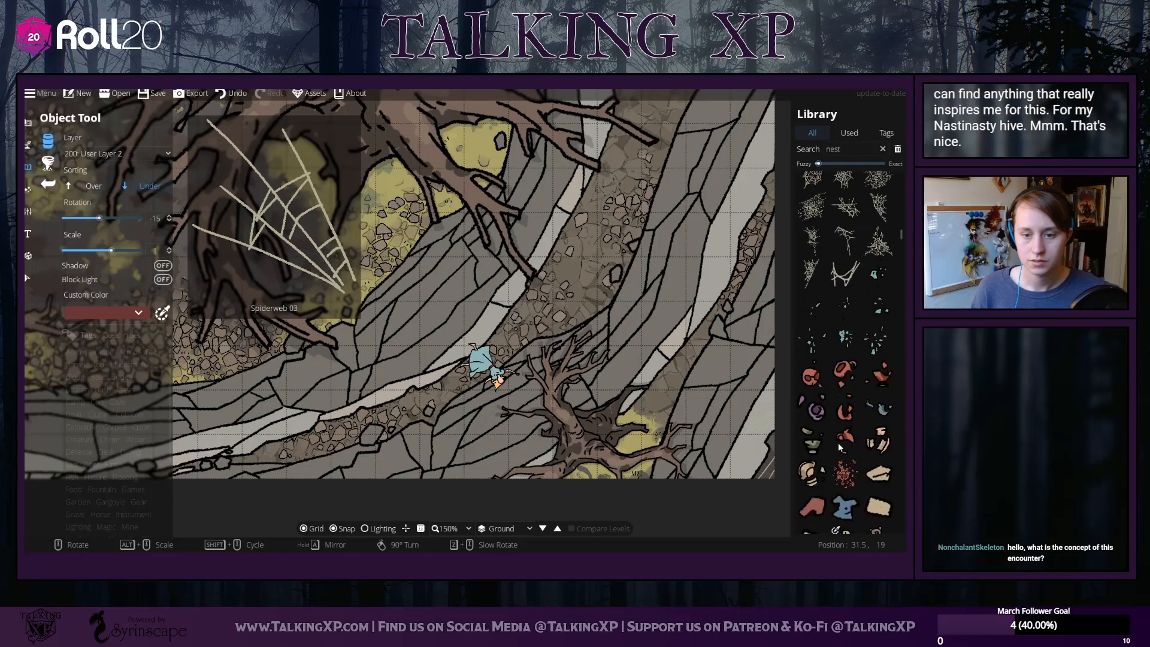
scroll(833, 441, down, 7)
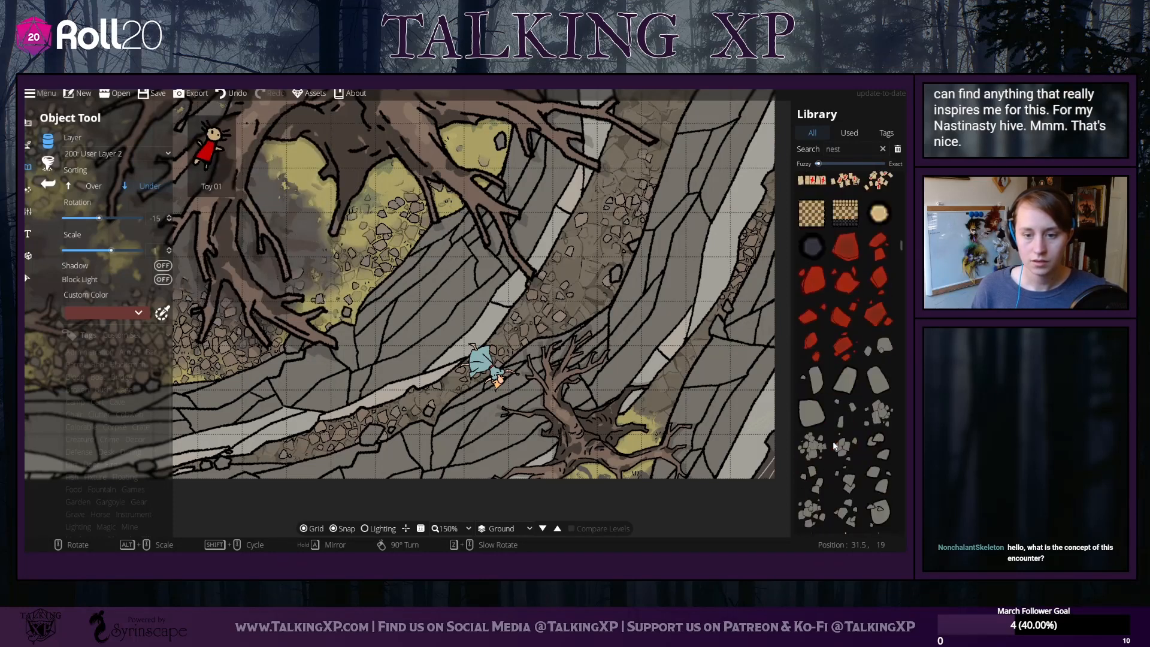
scroll(833, 441, down, 1)
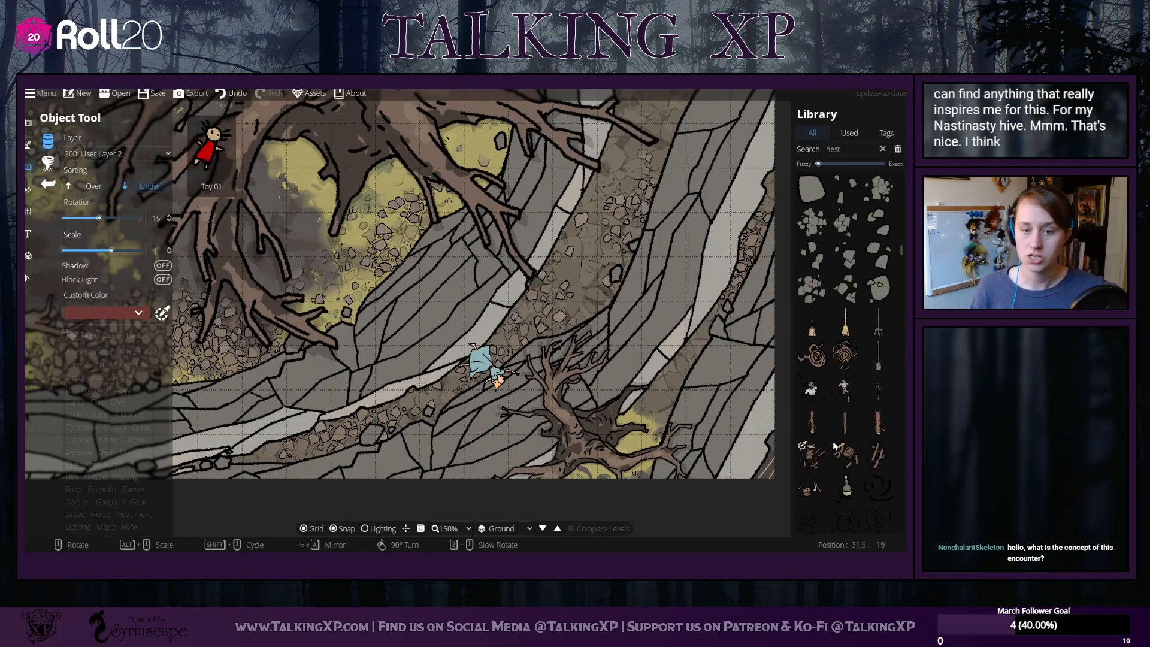
scroll(835, 446, down, 5)
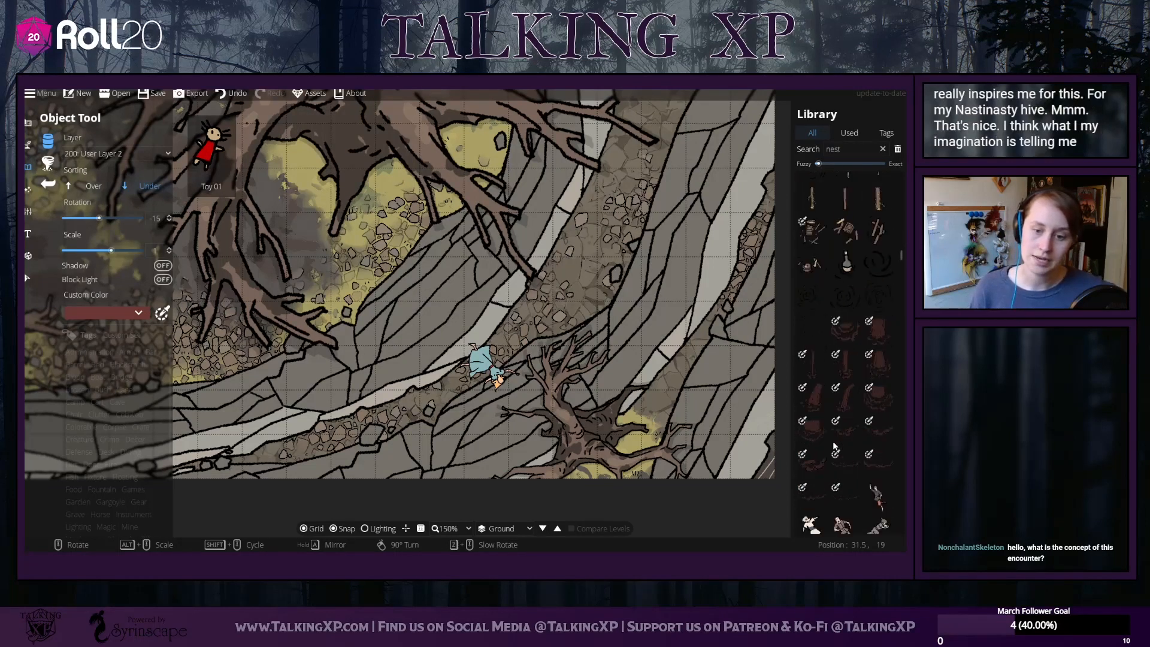
scroll(835, 446, down, 3)
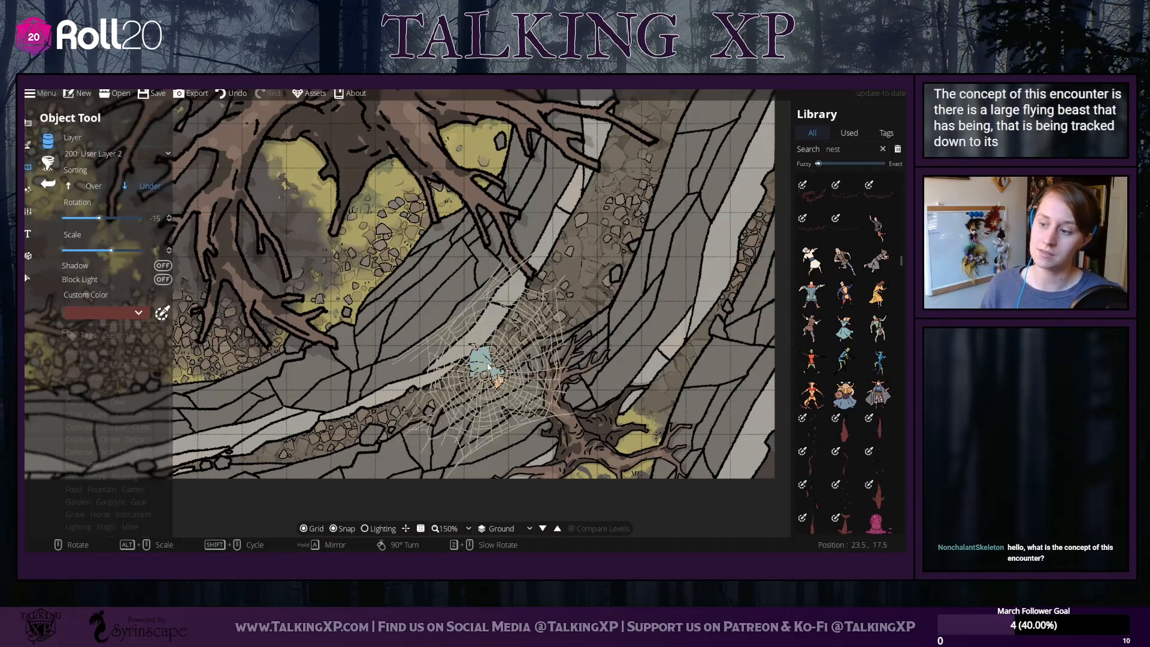
Rotate the chosen spiderweb to 75 degrees and preview it over the enormous dead tree and the lower-right cliff
drag(400, 279, 629, 481)
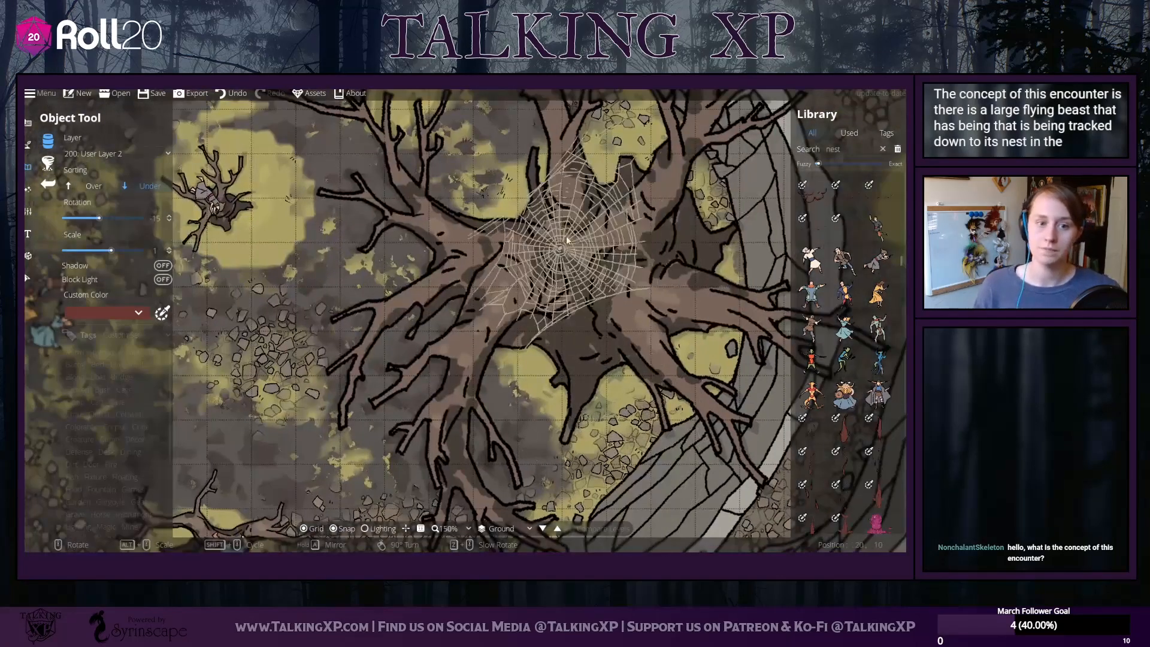
scroll(585, 271, down, 6)
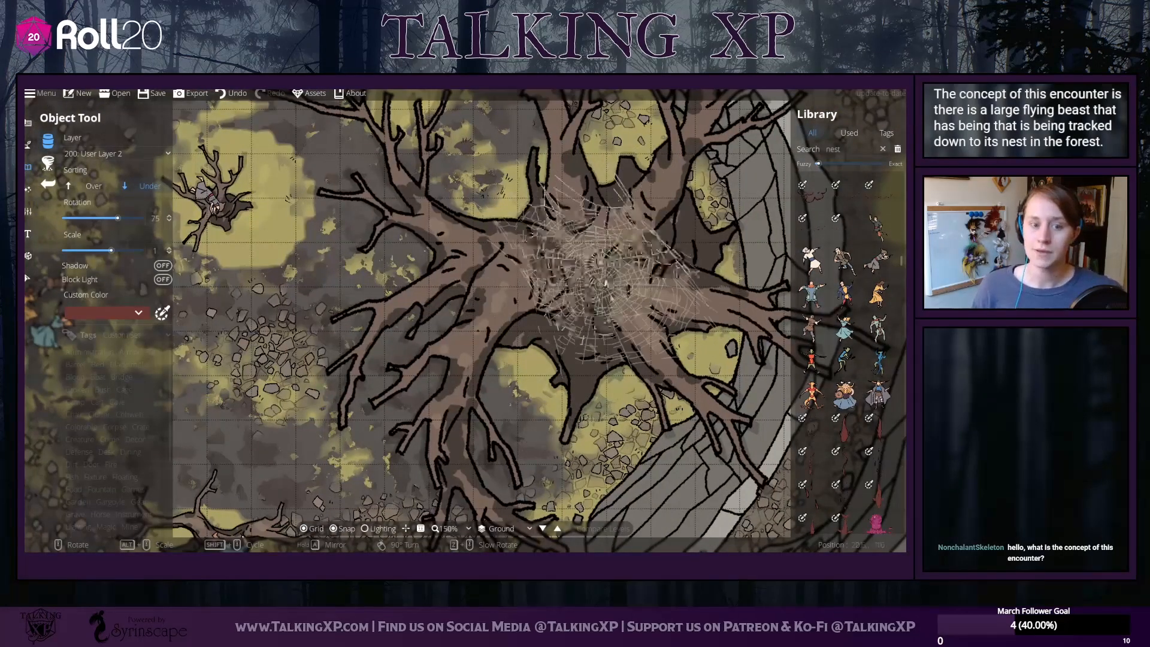
scroll(580, 329, down, 3)
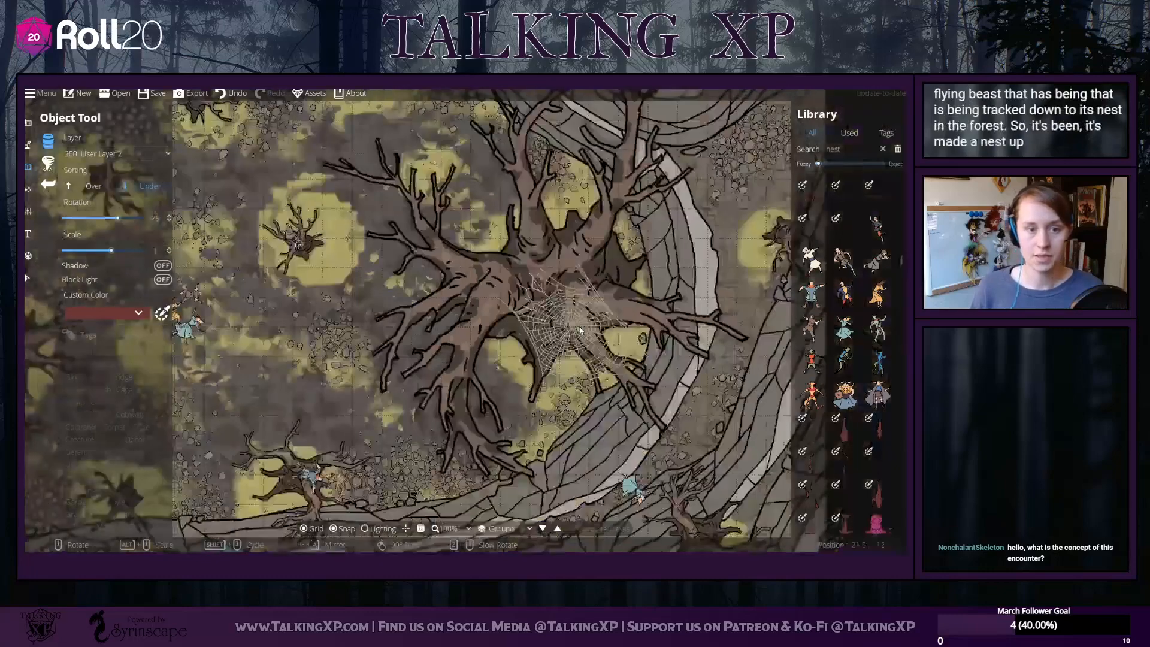
scroll(563, 289, down, 1)
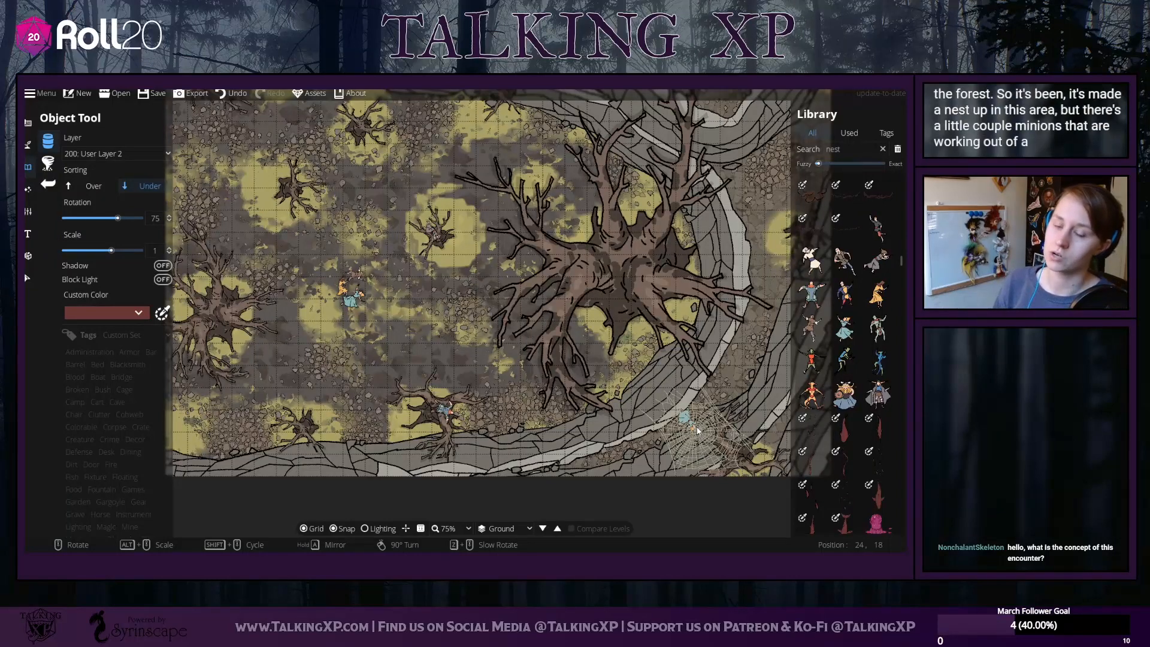
Set the spiderweb's rotation to -180 degrees while previewing it around the lower-right cliff
scroll(698, 430, down, 4)
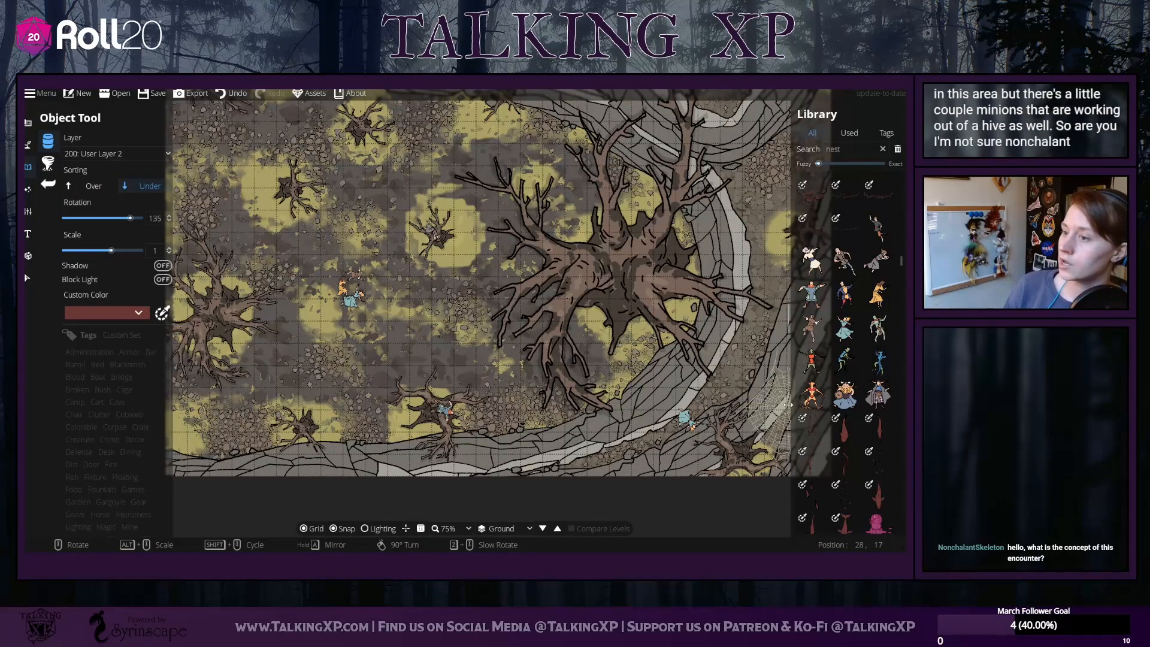
drag(693, 381, 625, 351)
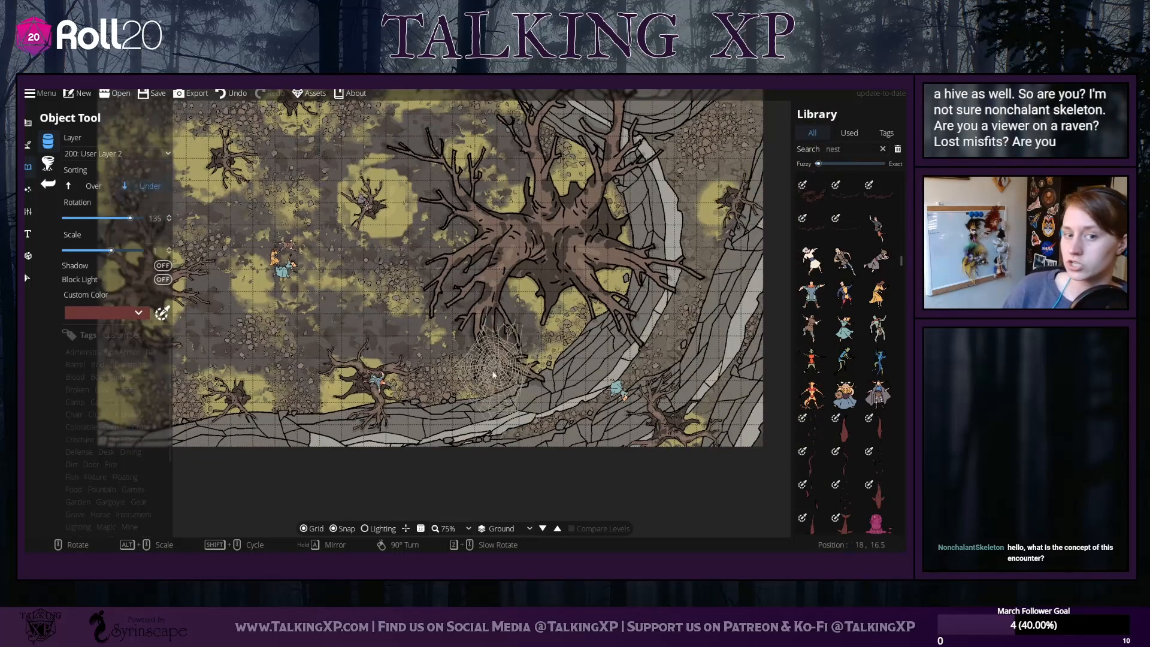
scroll(671, 400, down, 3)
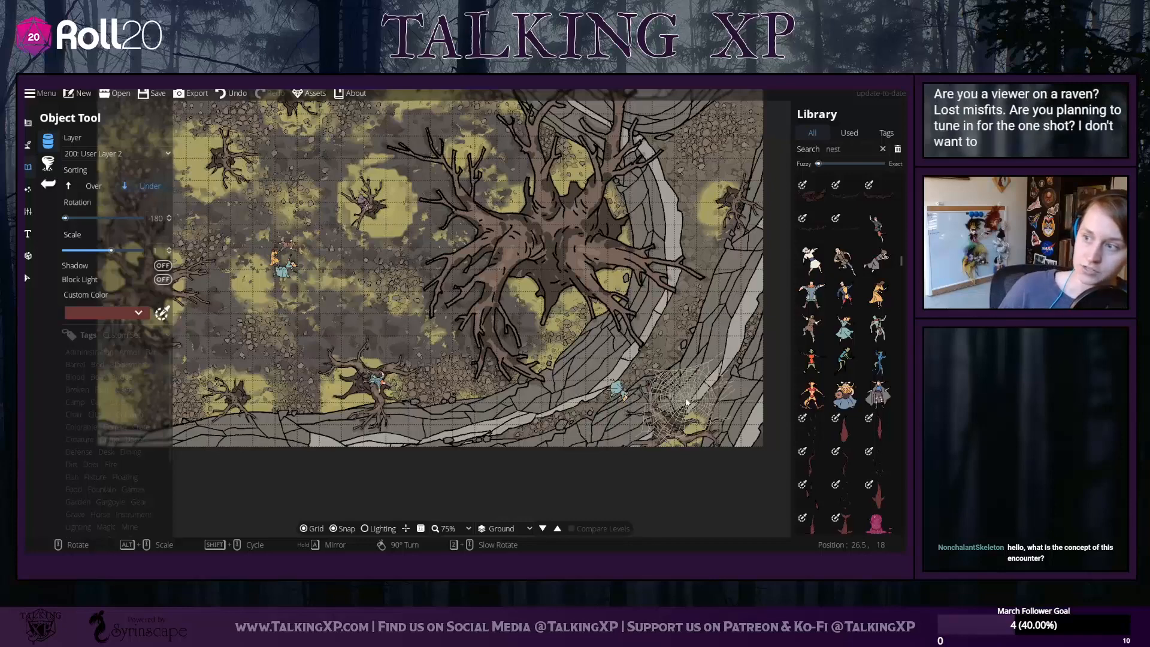
drag(373, 298, 419, 415)
drag(455, 303, 223, 278)
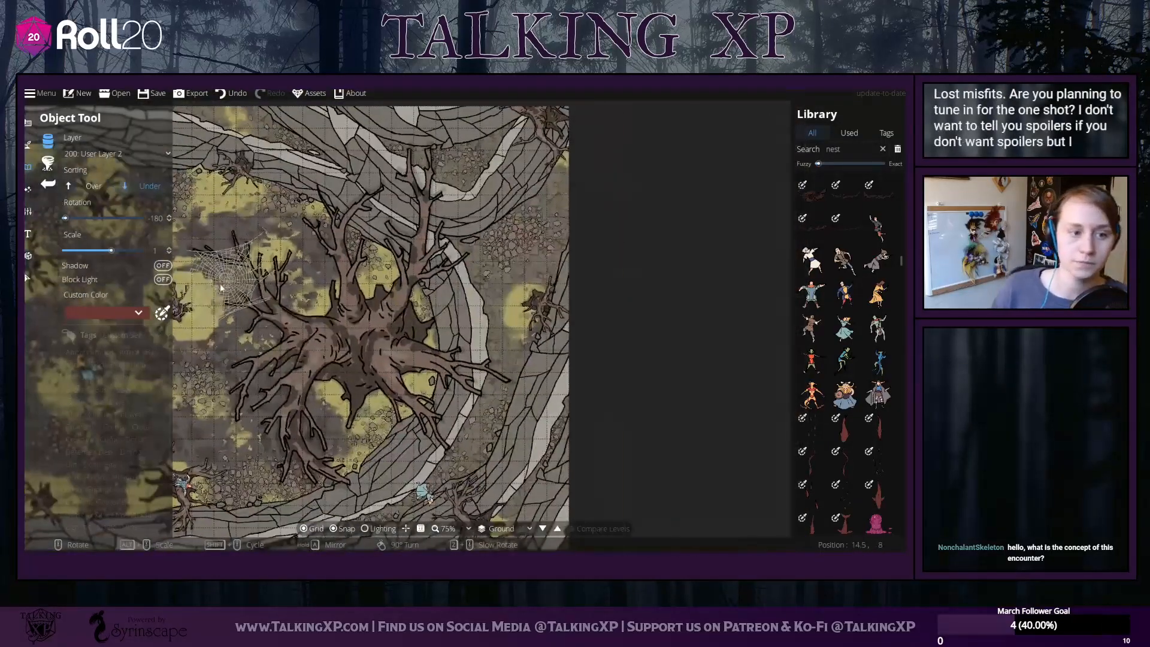
drag(332, 403, 268, 298)
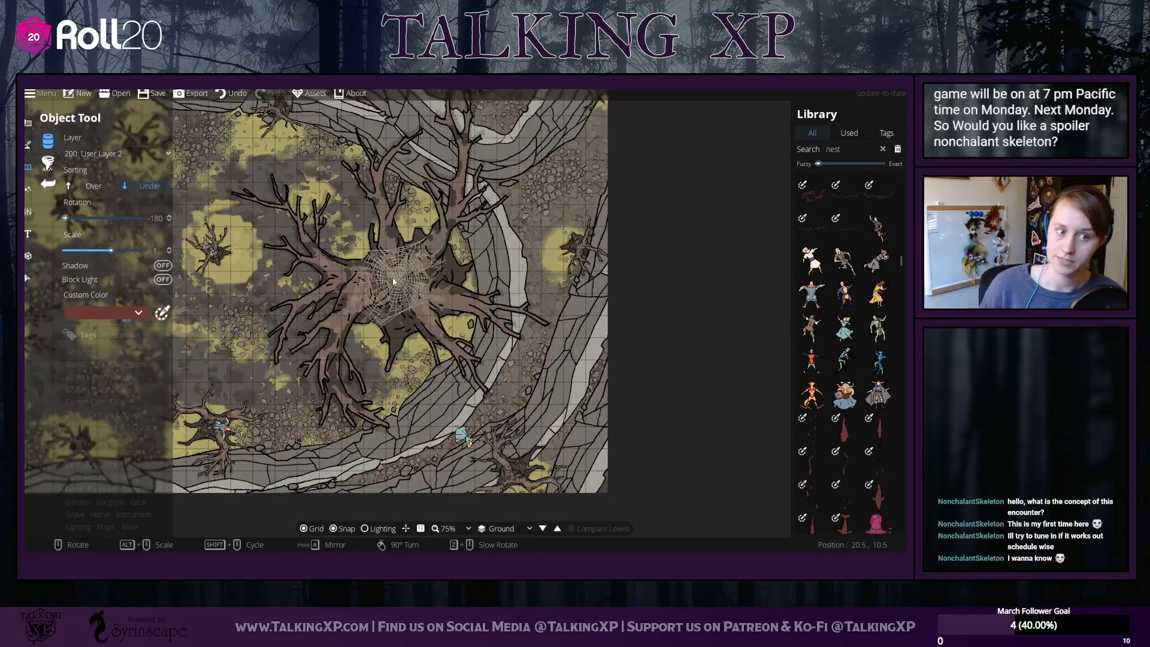
drag(393, 277, 463, 267)
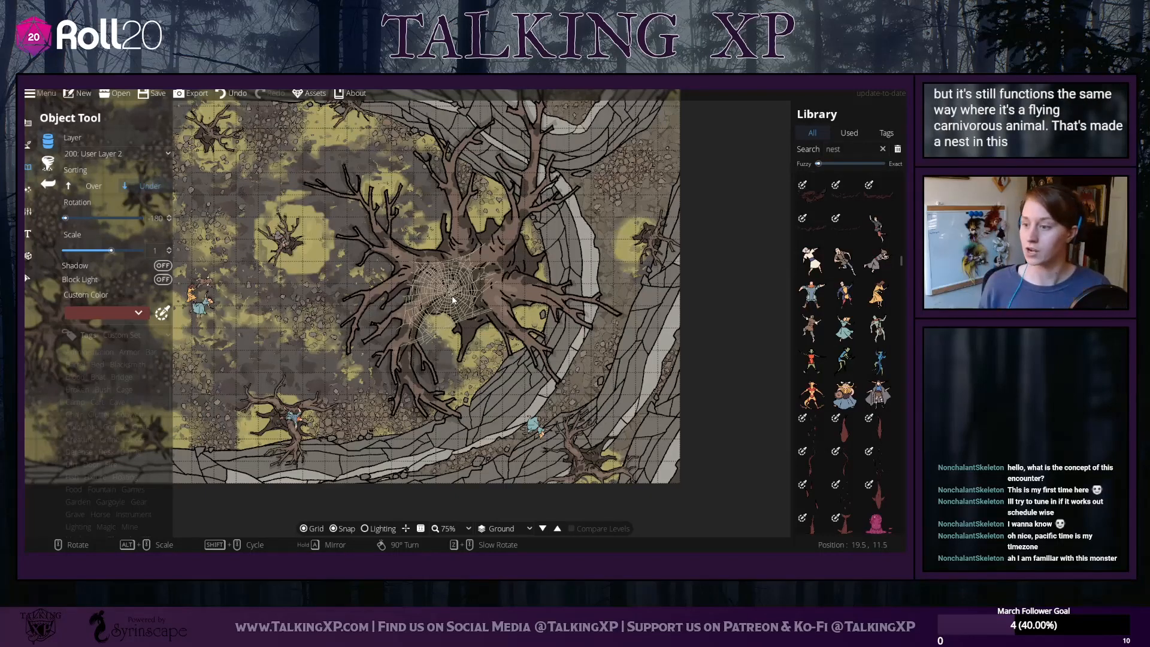
drag(475, 297, 409, 269)
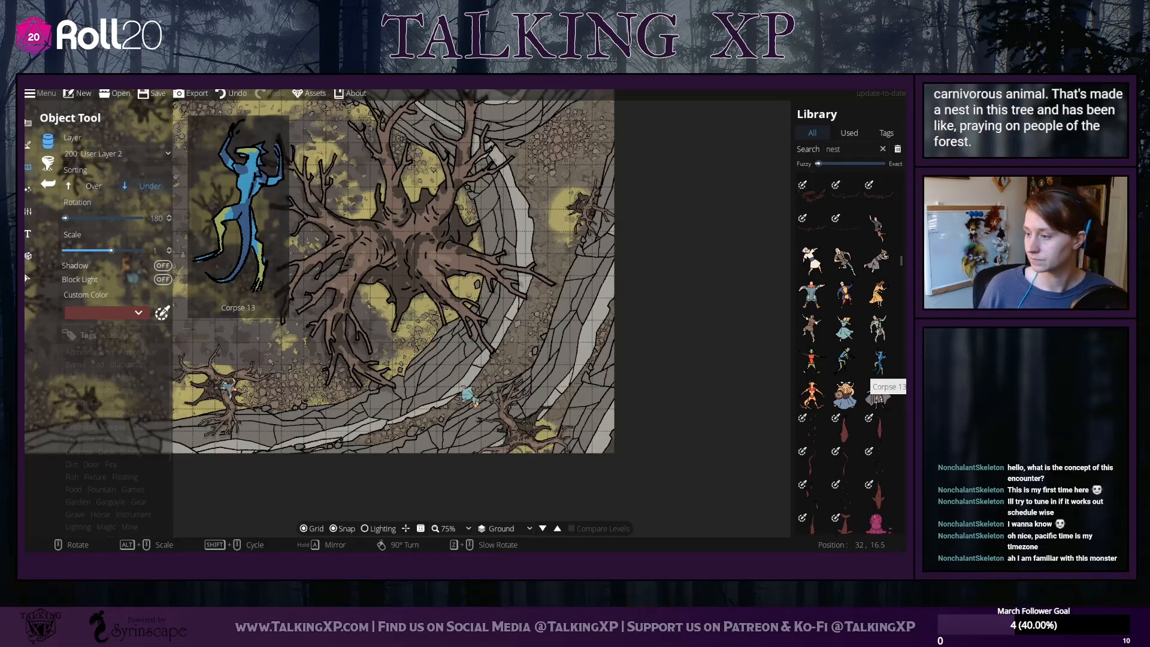
drag(444, 396, 503, 348)
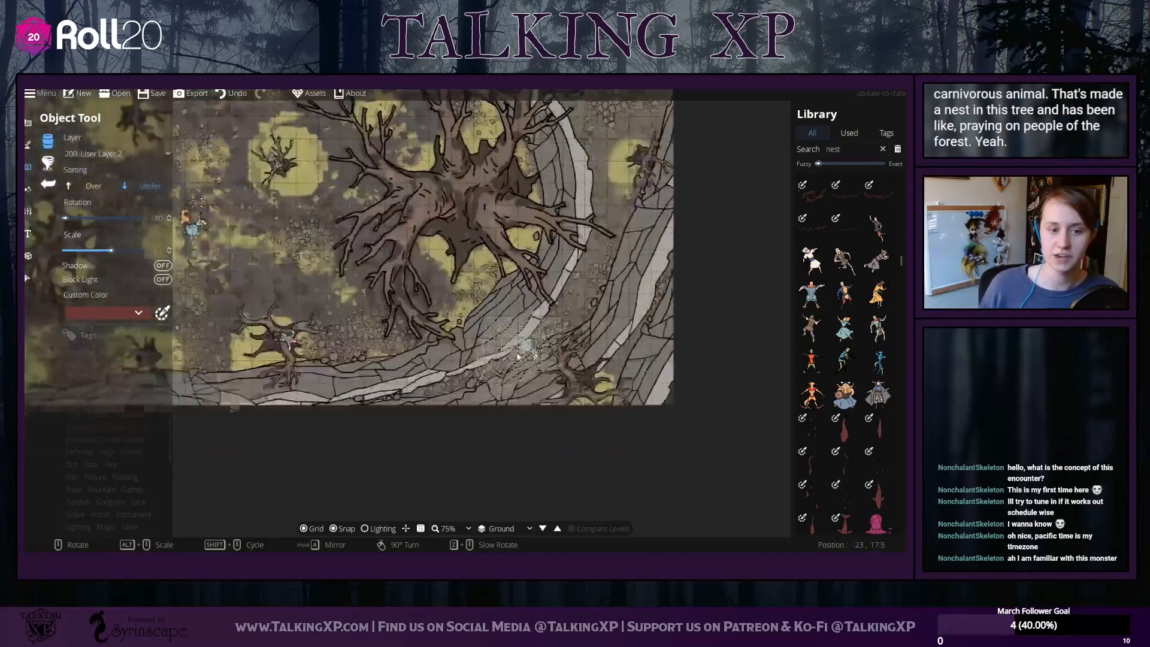
drag(353, 269, 468, 383)
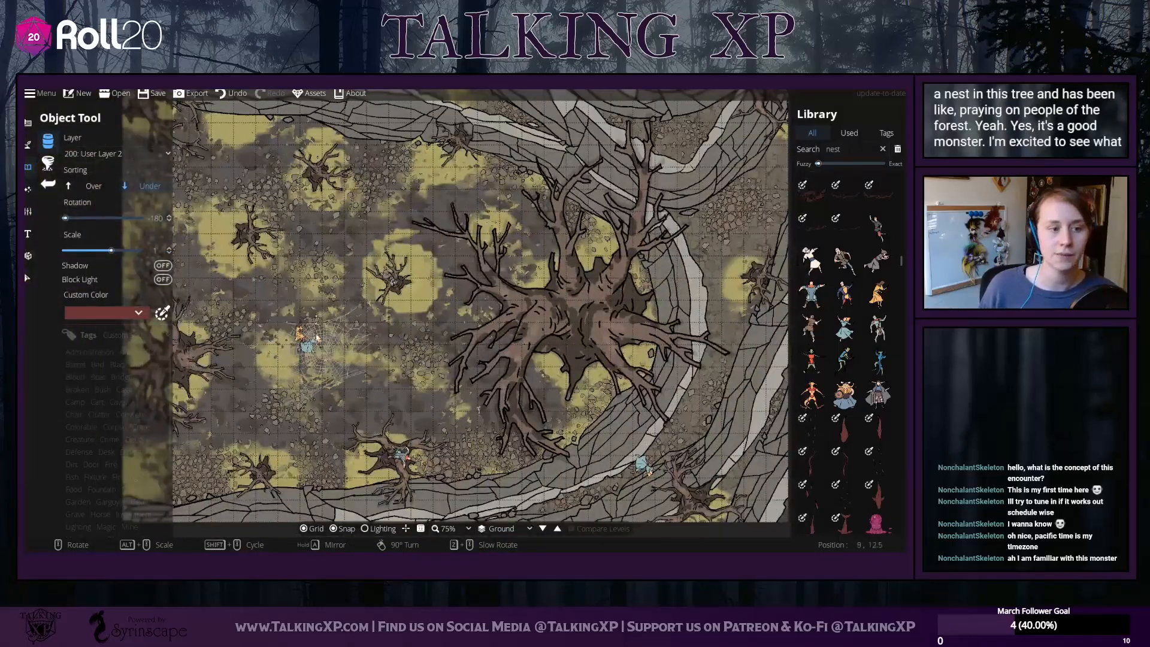
drag(698, 361, 582, 305)
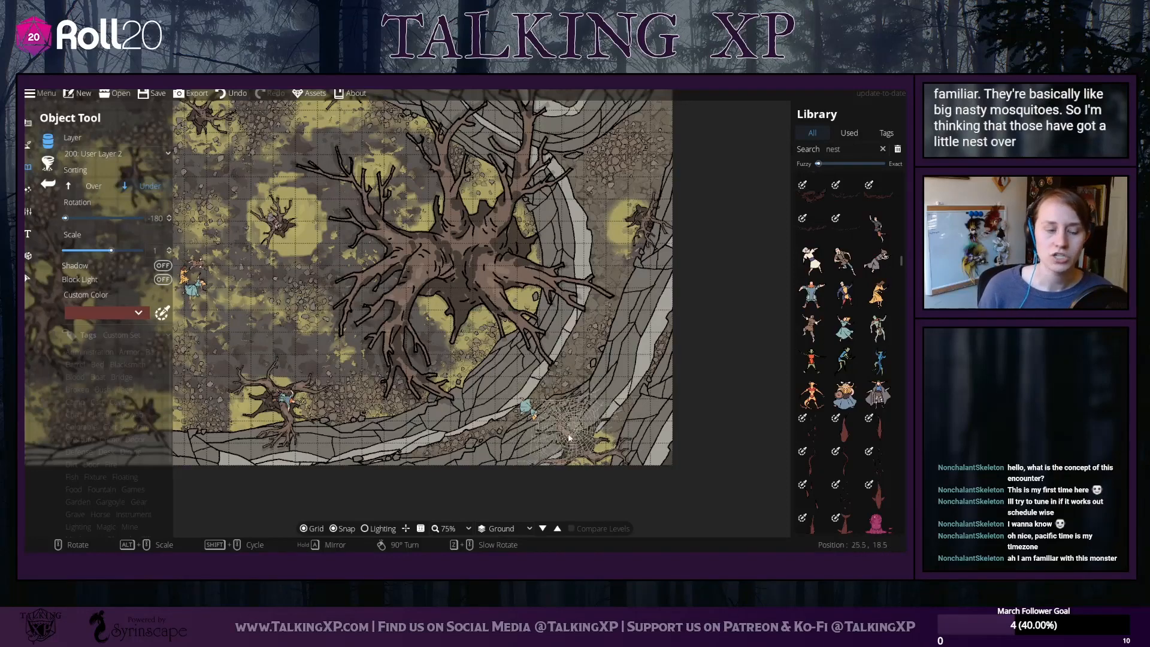
Look through the creature, decoration, debris and furniture objects for material to build the hive from
mouse_move(887, 412)
scroll(860, 416, down, 5)
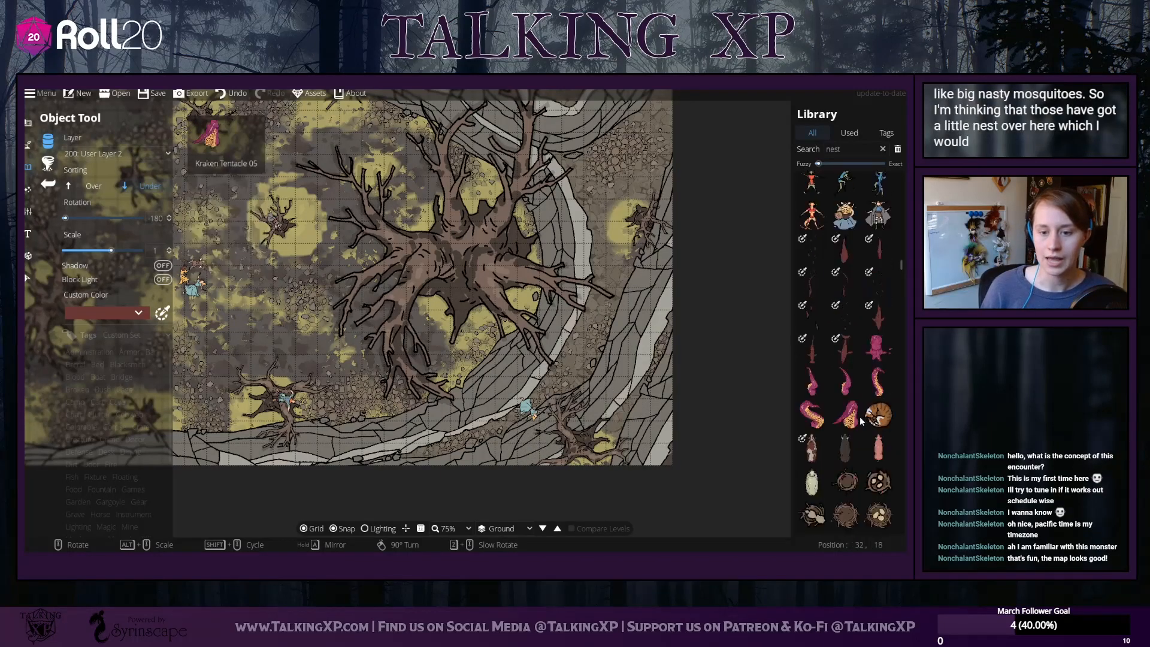
scroll(860, 416, down, 5)
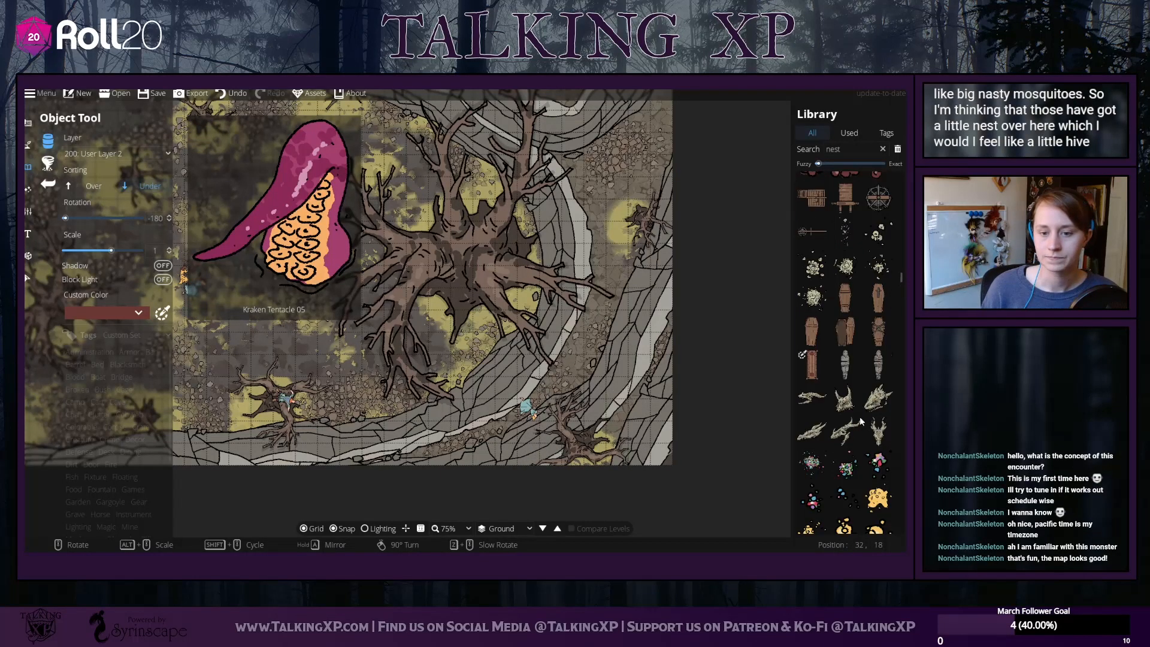
scroll(860, 415, down, 8)
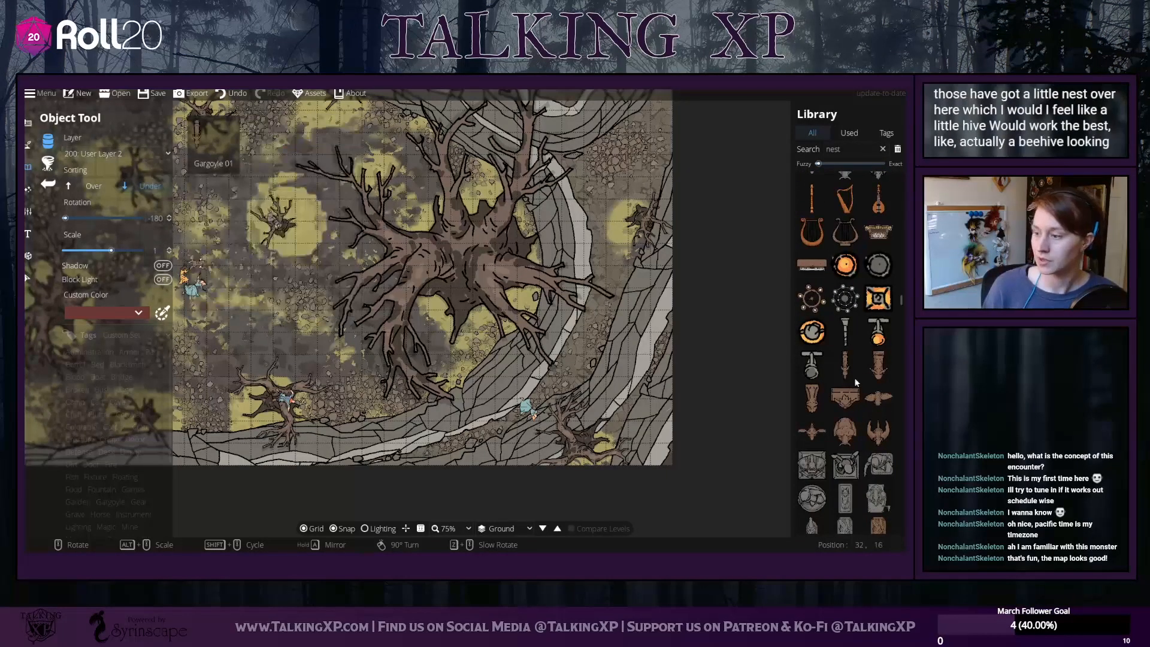
drag(506, 348, 657, 421)
mouse_move(629, 342)
mouse_down()
mouse_move(509, 347)
mouse_move(697, 333)
mouse_move(548, 332)
mouse_move(623, 327)
mouse_up()
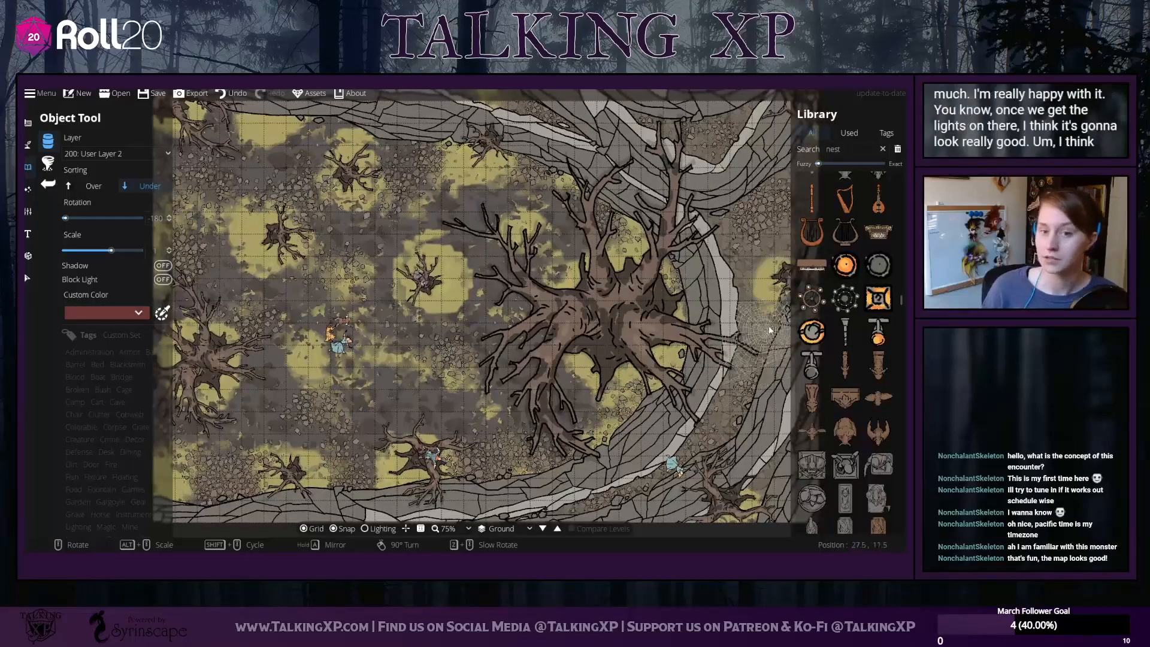
scroll(824, 371, down, 5)
scroll(825, 371, down, 10)
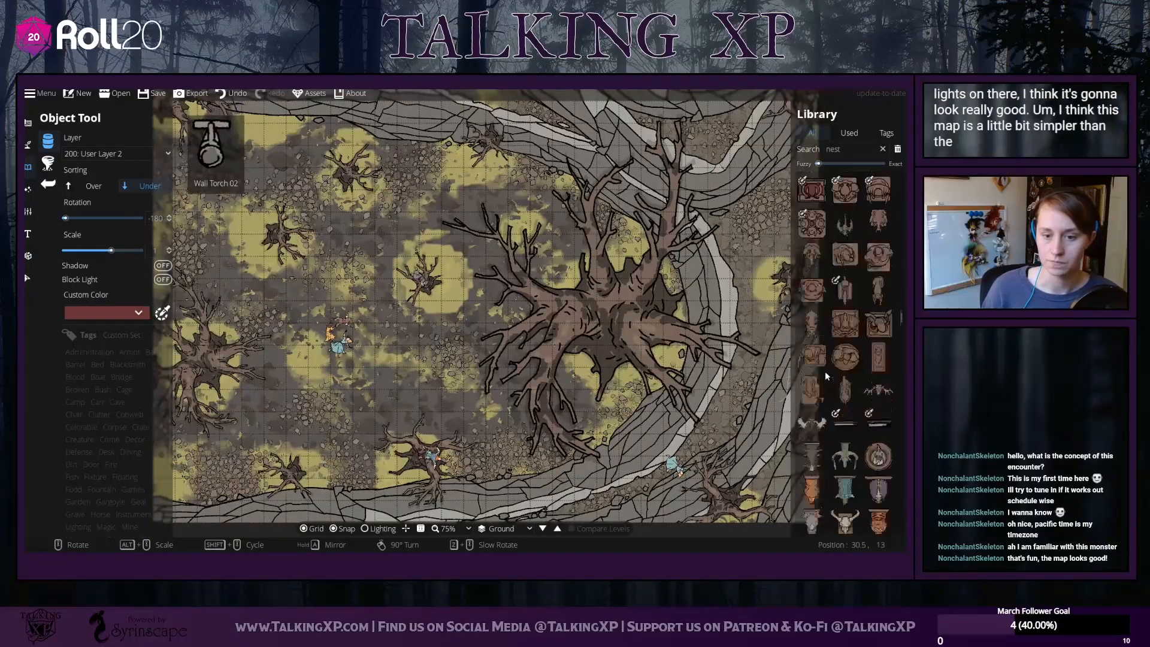
scroll(825, 371, down, 10)
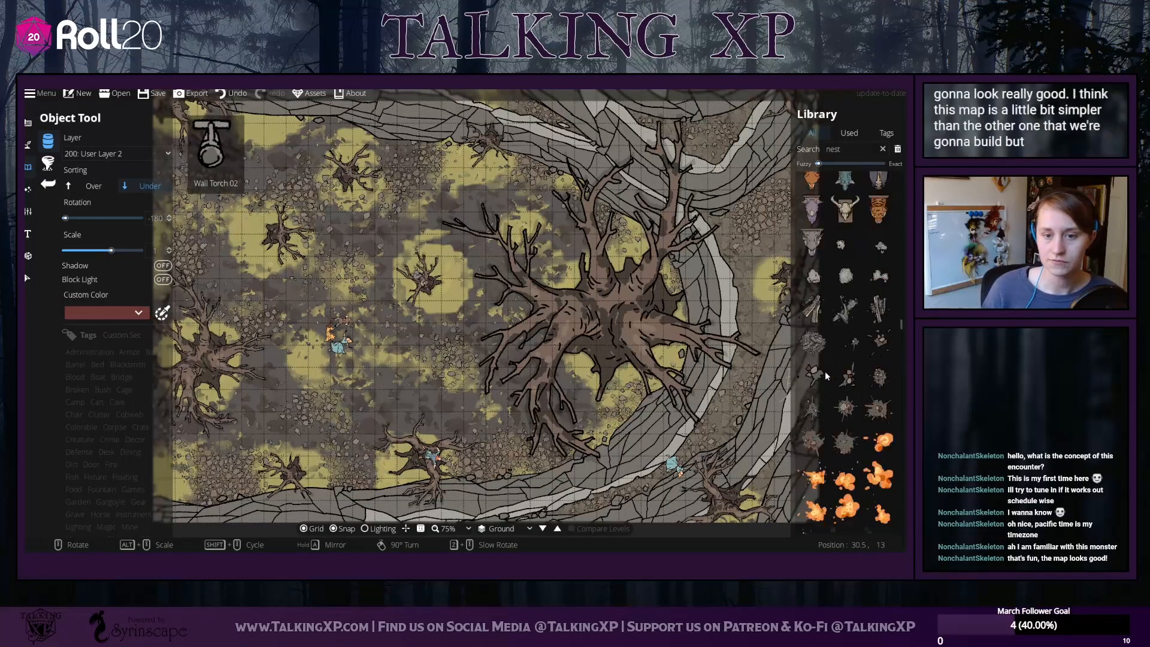
scroll(825, 372, down, 10)
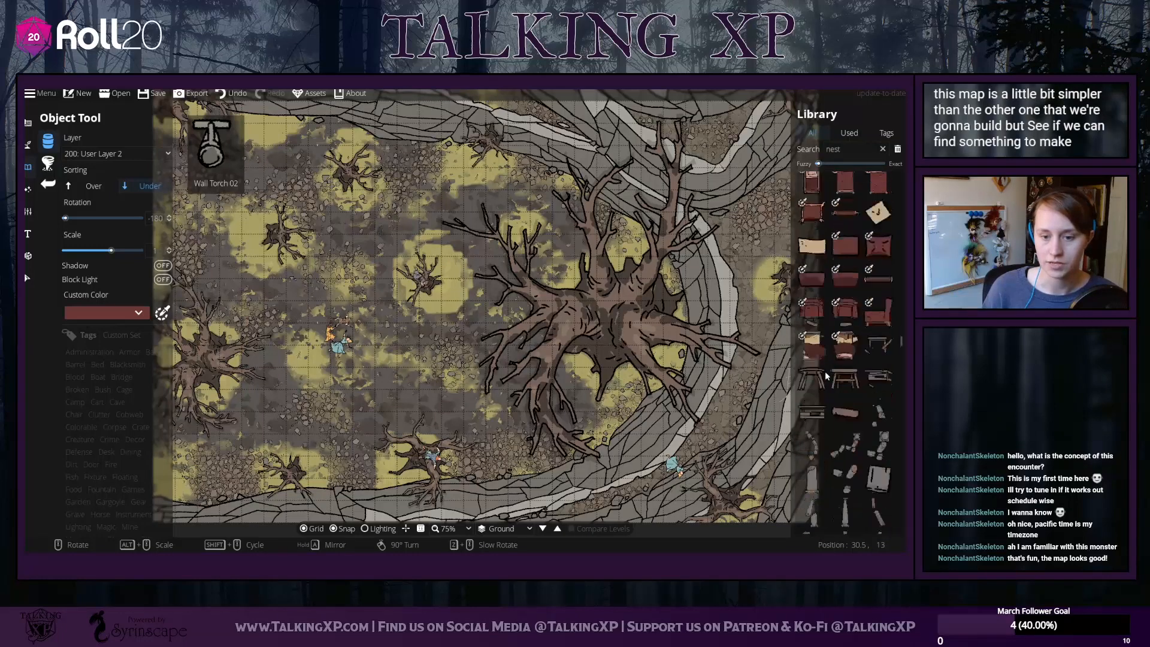
scroll(826, 375, down, 10)
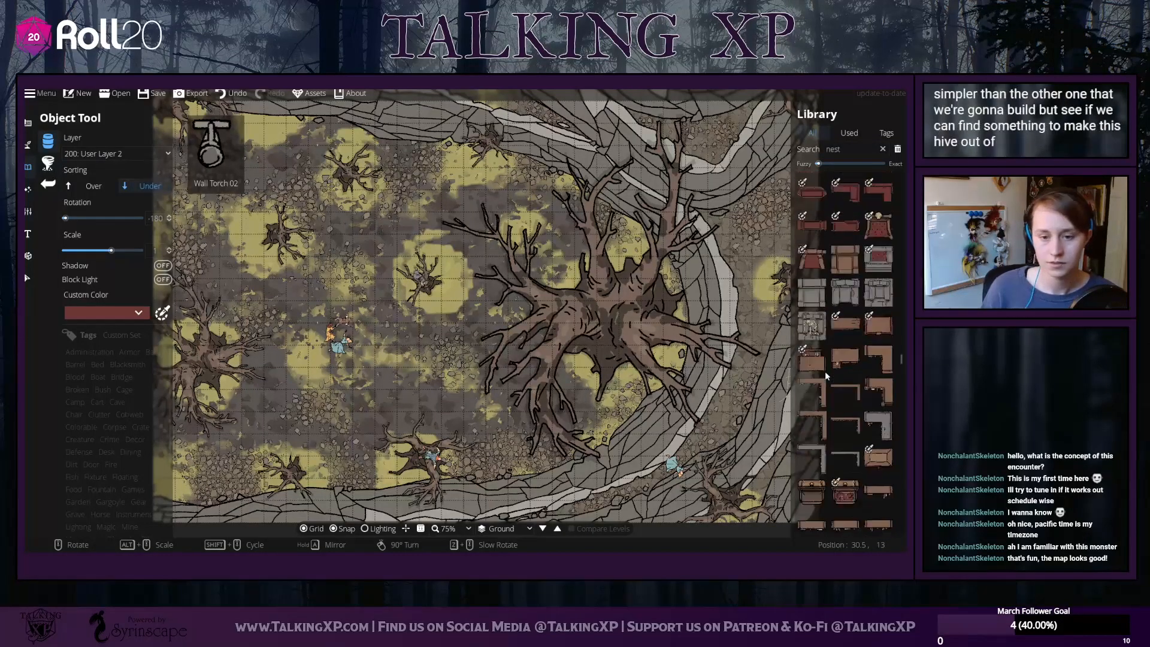
Place the round spiky bundle of sticks on the rocky ledge just above and right of the blue-clothed corpse
click(812, 295)
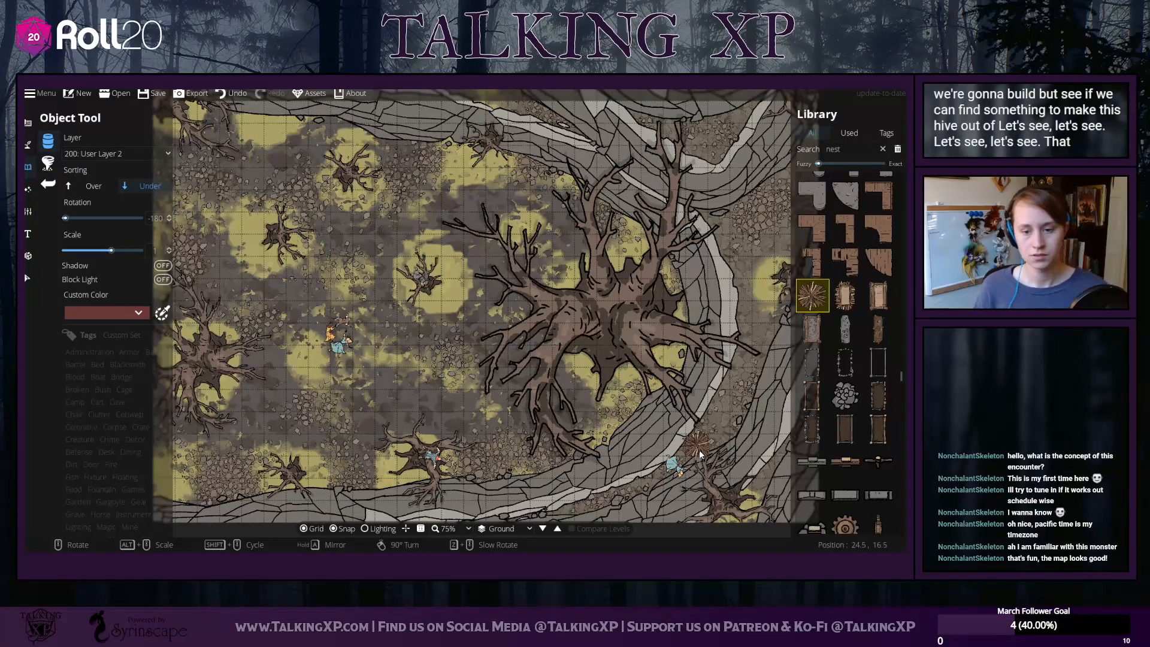
scroll(699, 454, up, 3)
drag(642, 352, 376, 180)
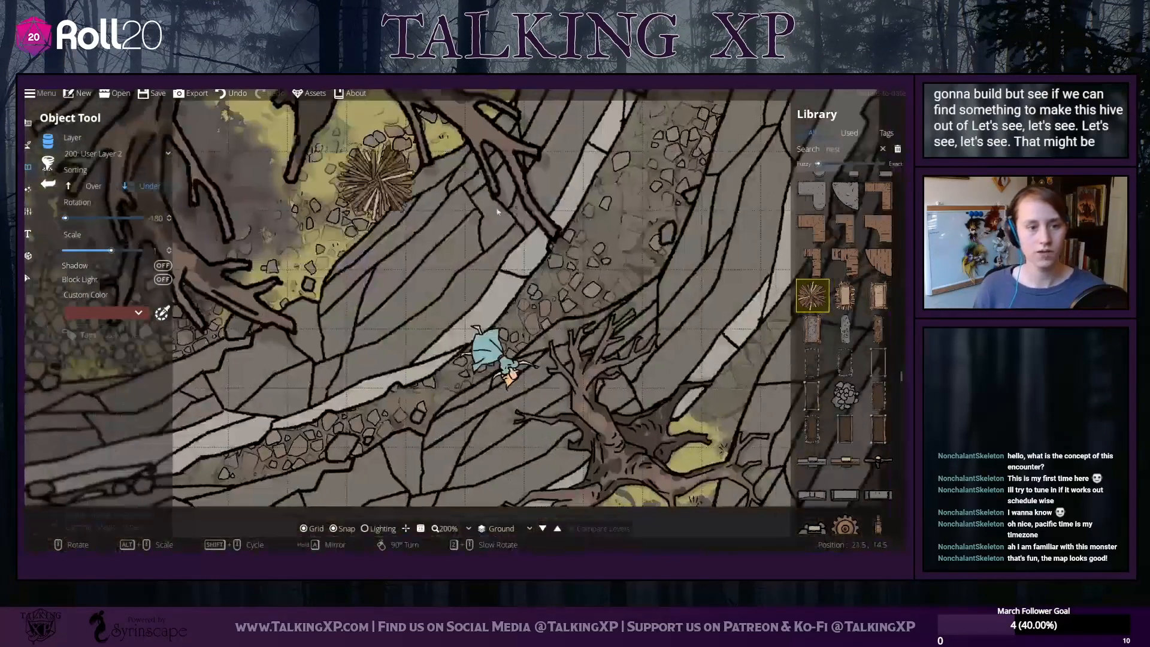
Try the purple toothed pit from the object library as a possible piece of the hive
scroll(846, 379, up, 5)
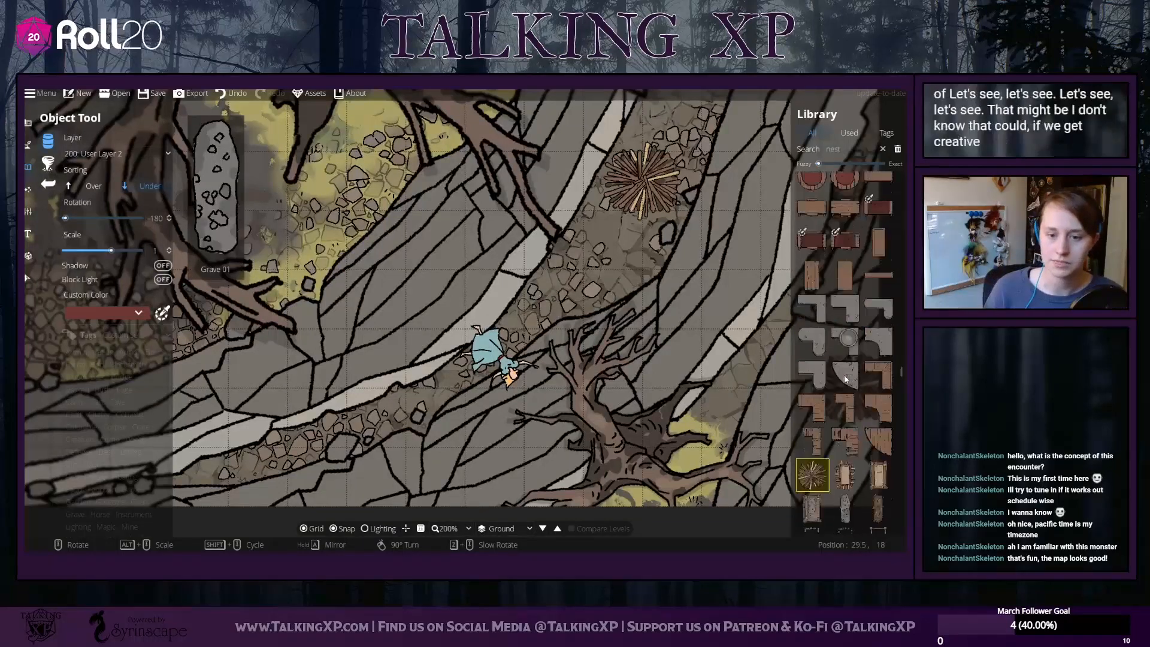
scroll(846, 378, down, 5)
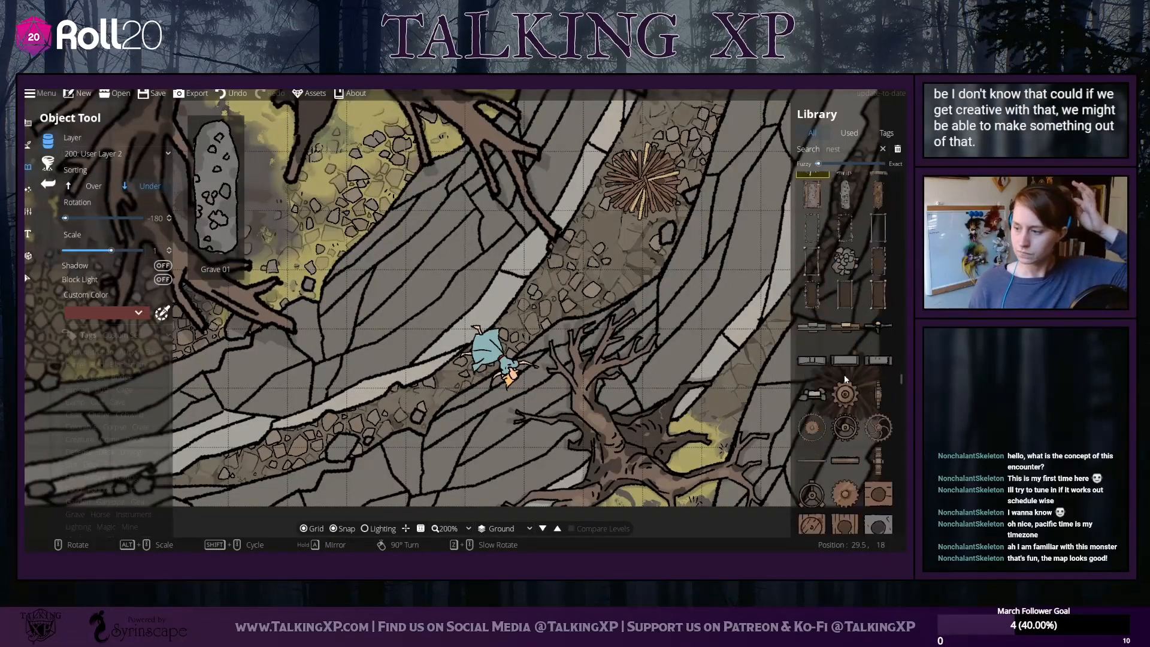
scroll(845, 379, down, 3)
click(889, 305)
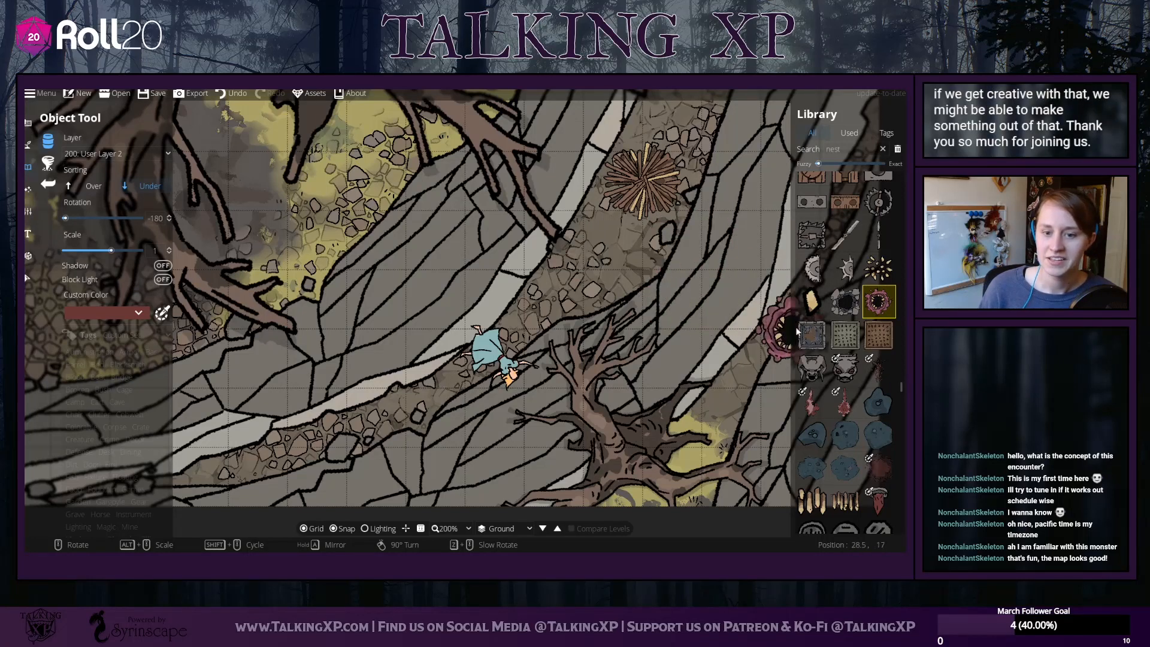
Find the round hay pile in the object library and place it directly left of the stick bundle
scroll(848, 383, down, 5)
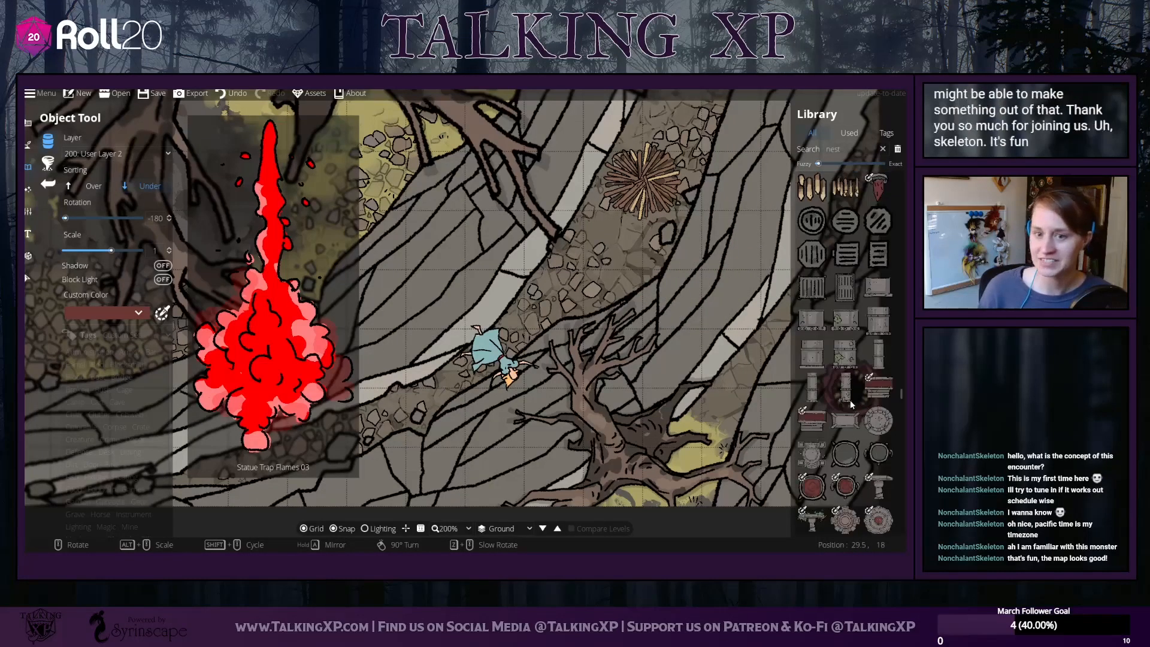
scroll(849, 400, down, 4)
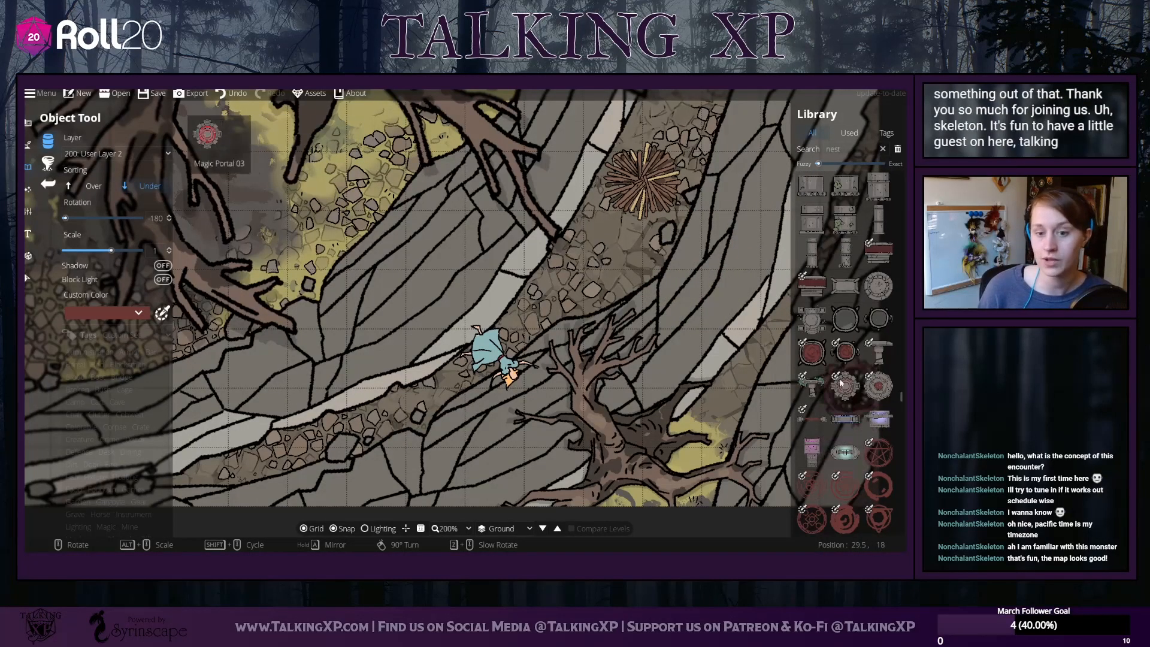
scroll(842, 423, down, 8)
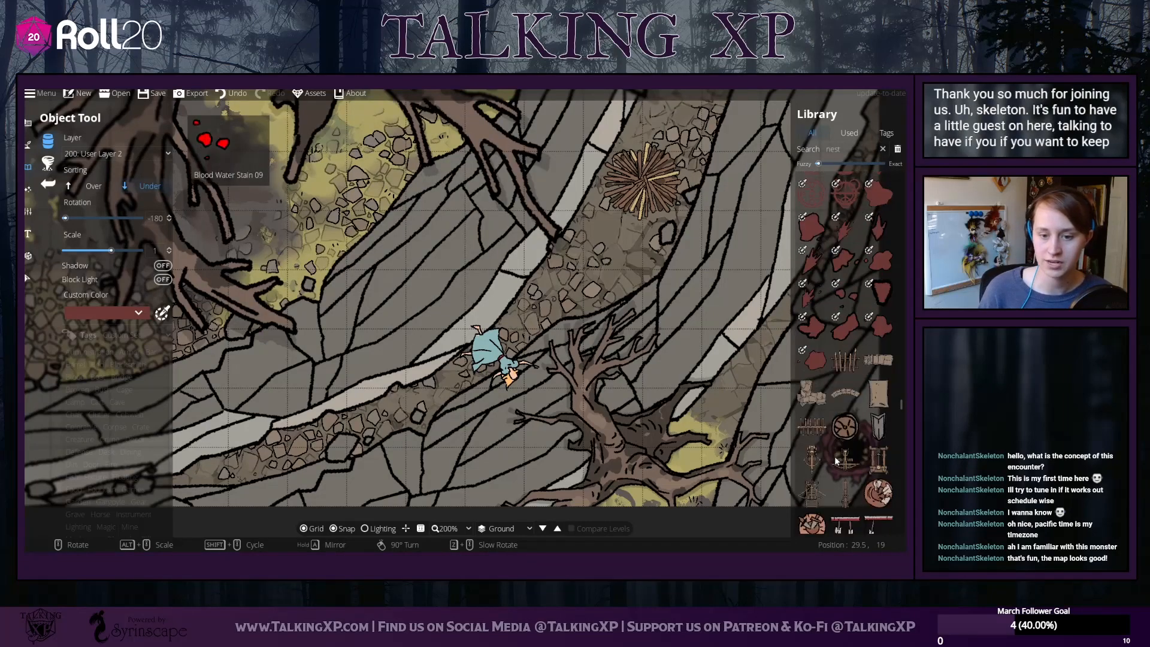
scroll(830, 410, up, 5)
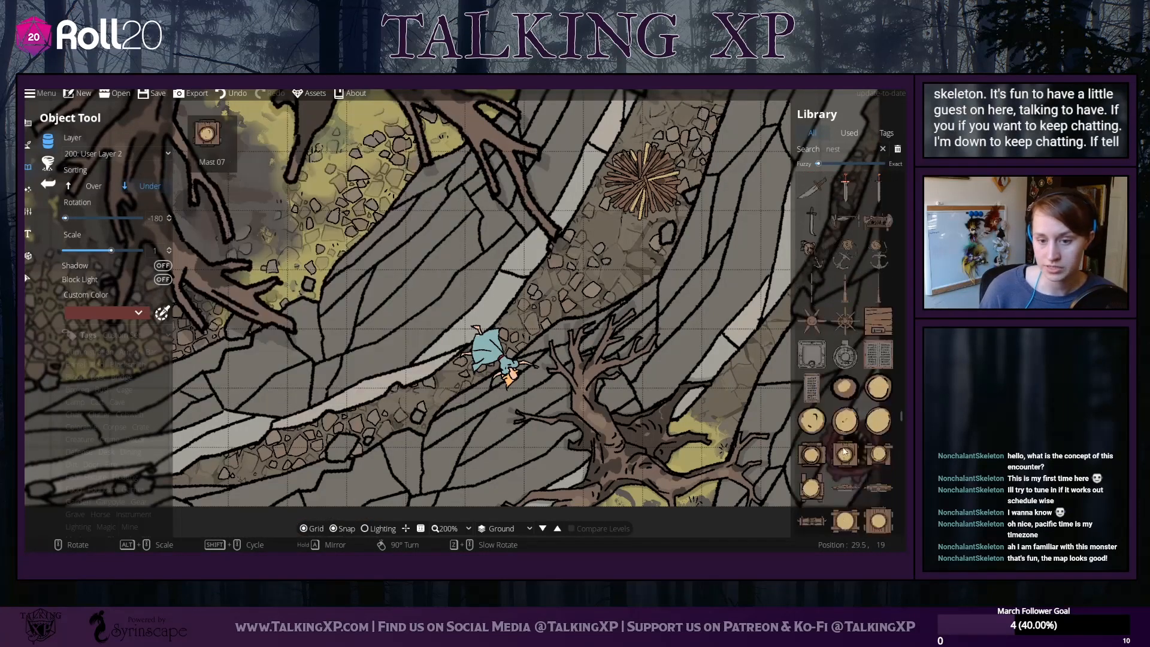
scroll(844, 300, up, 3)
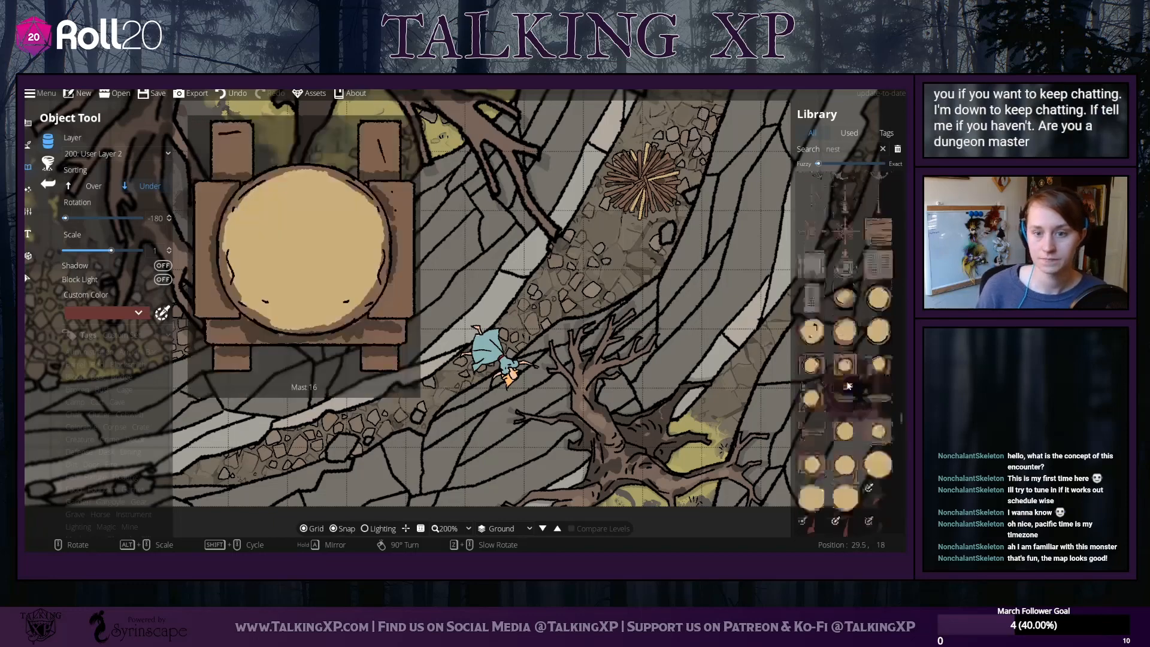
scroll(857, 398, down, 5)
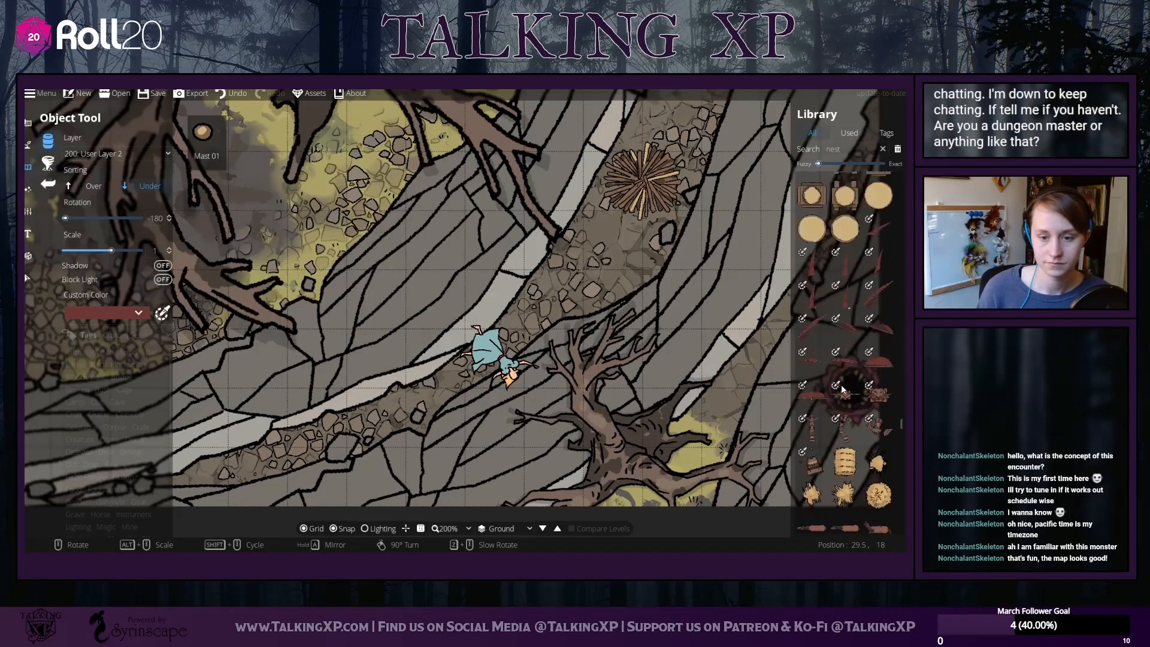
click(879, 410)
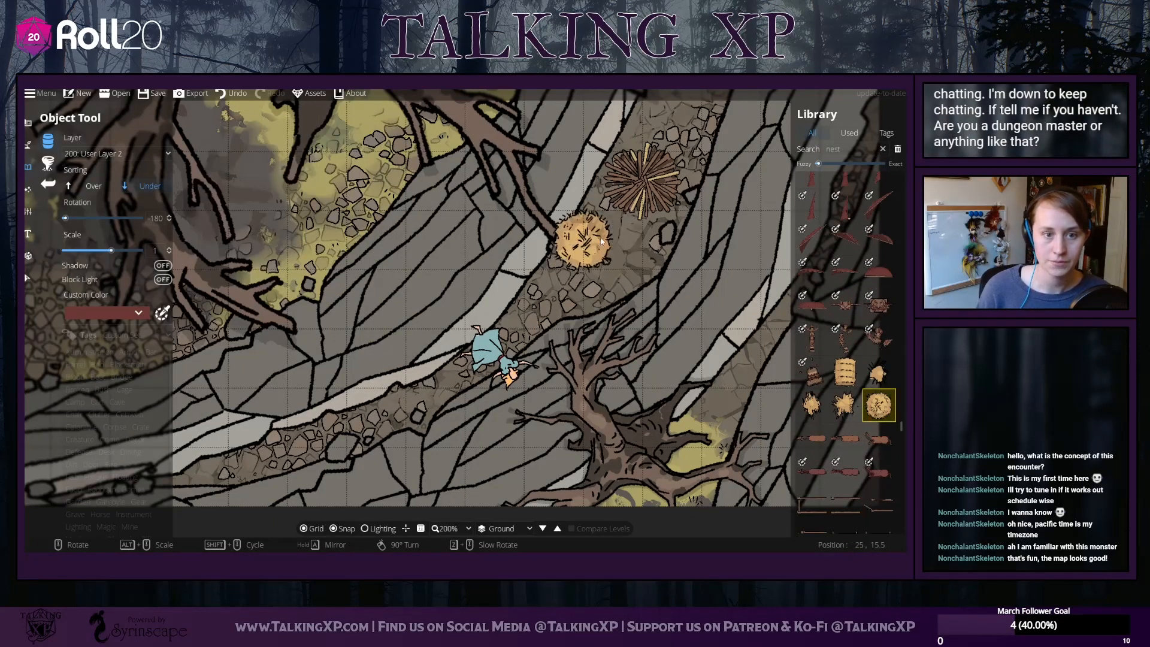
Find the round barrel seen from above in the object library and place it directly above the hay pile
scroll(856, 413, down, 5)
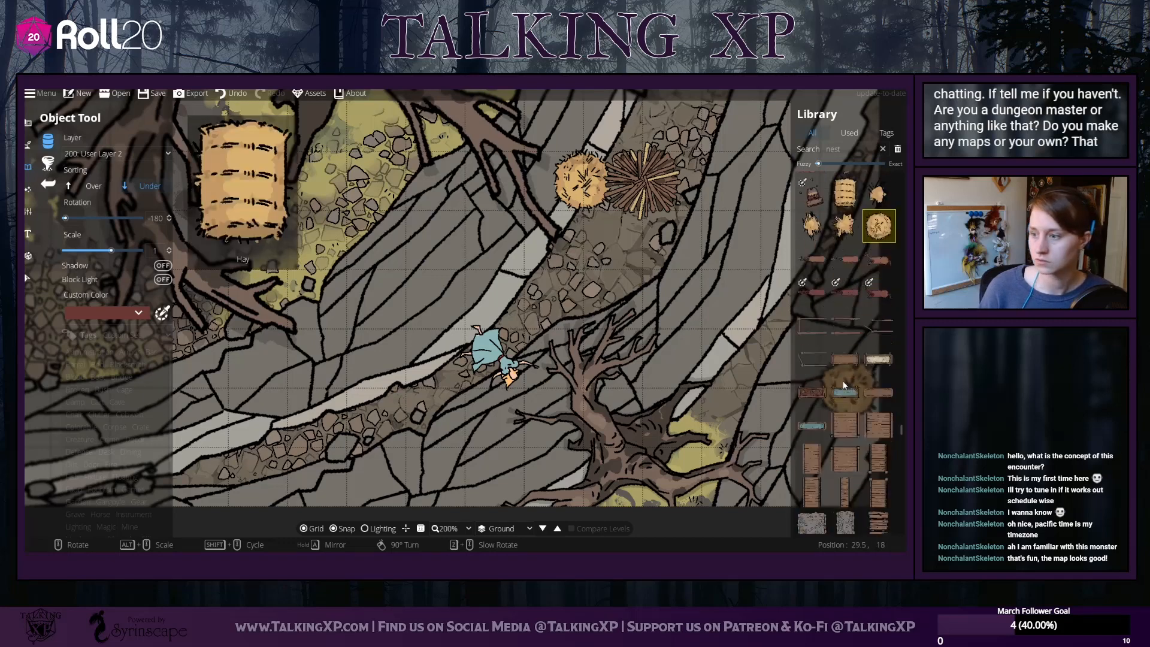
scroll(838, 393, down, 5)
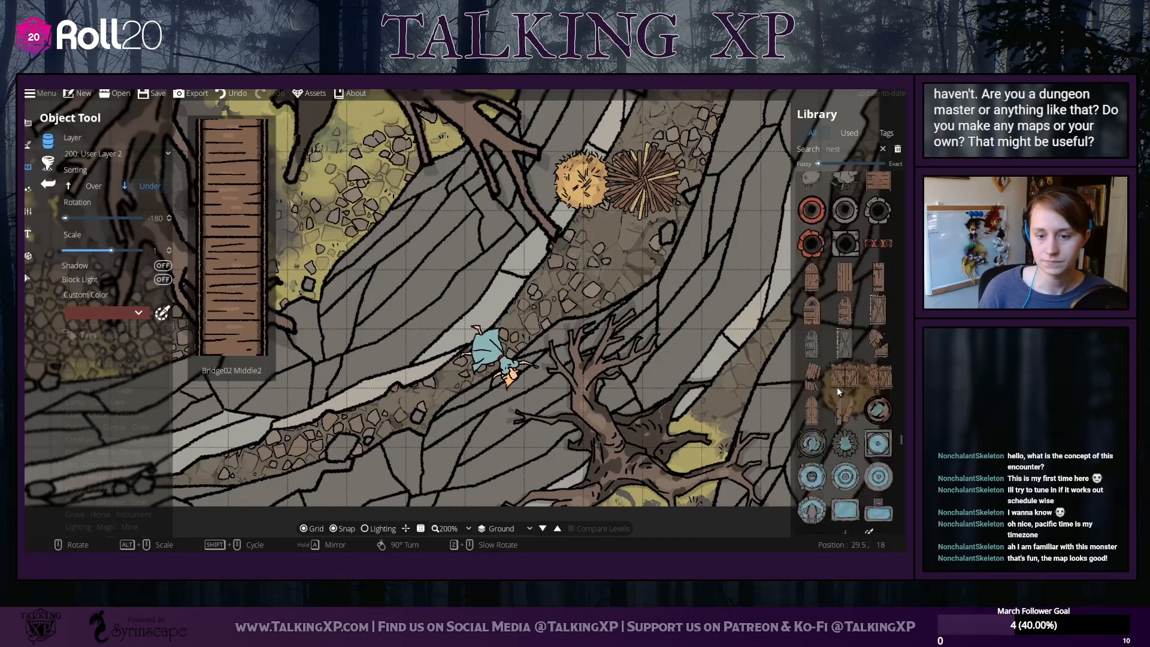
scroll(850, 404, down, 5)
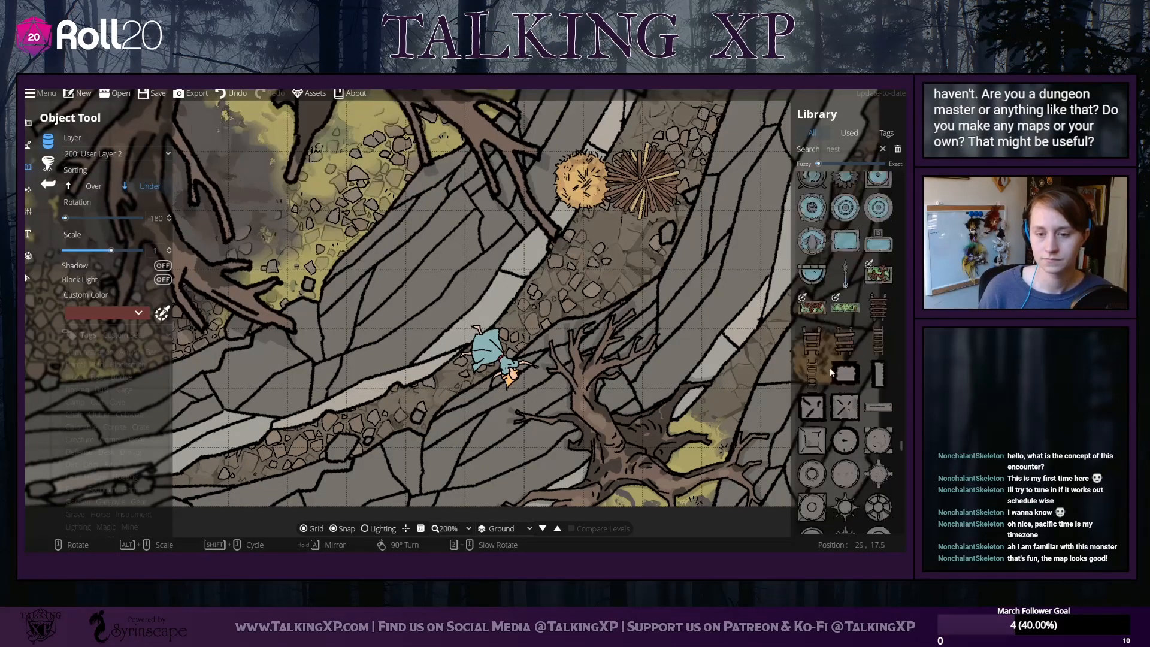
scroll(863, 416, down, 6)
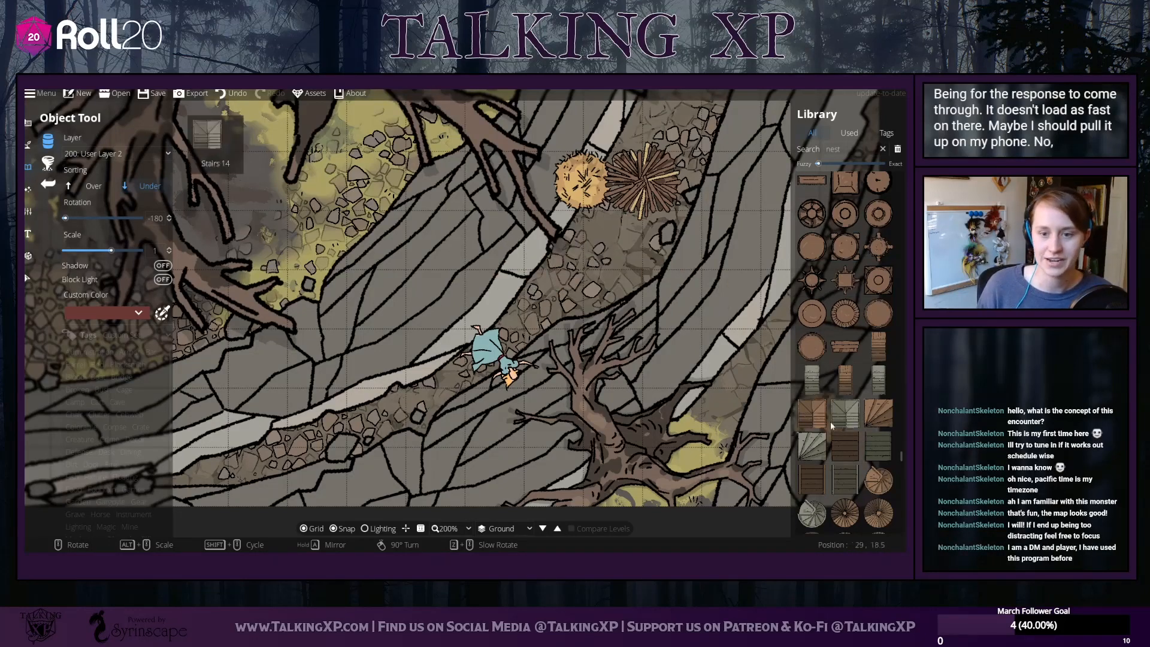
scroll(840, 361, down, 2)
scroll(840, 361, down, 7)
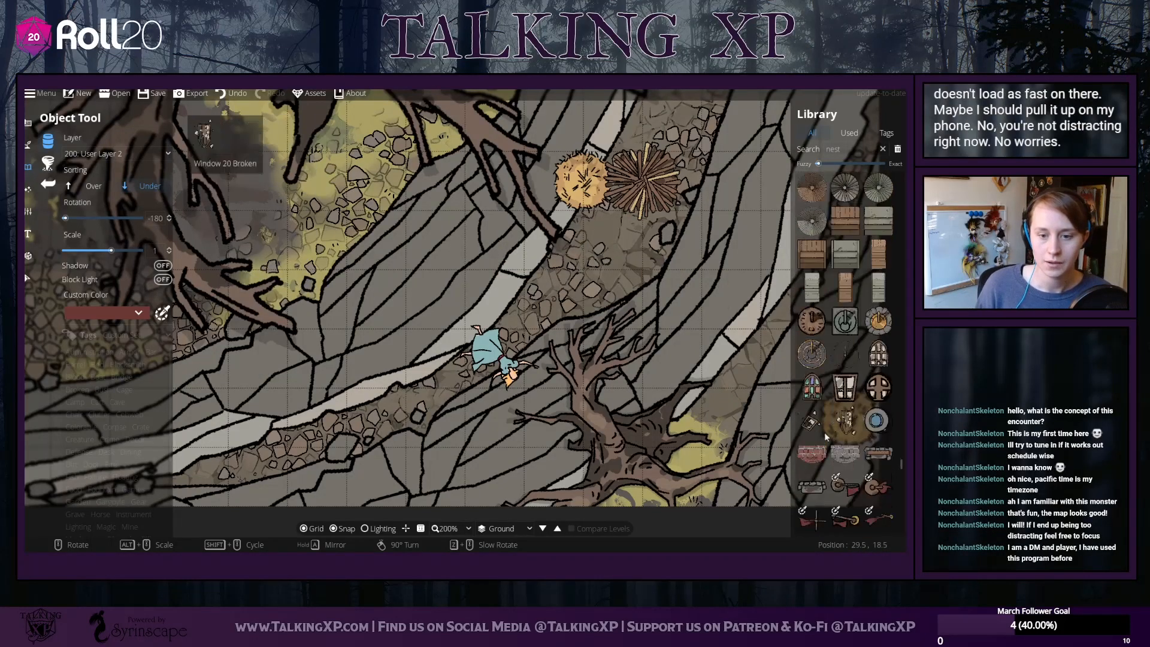
scroll(835, 404, down, 3)
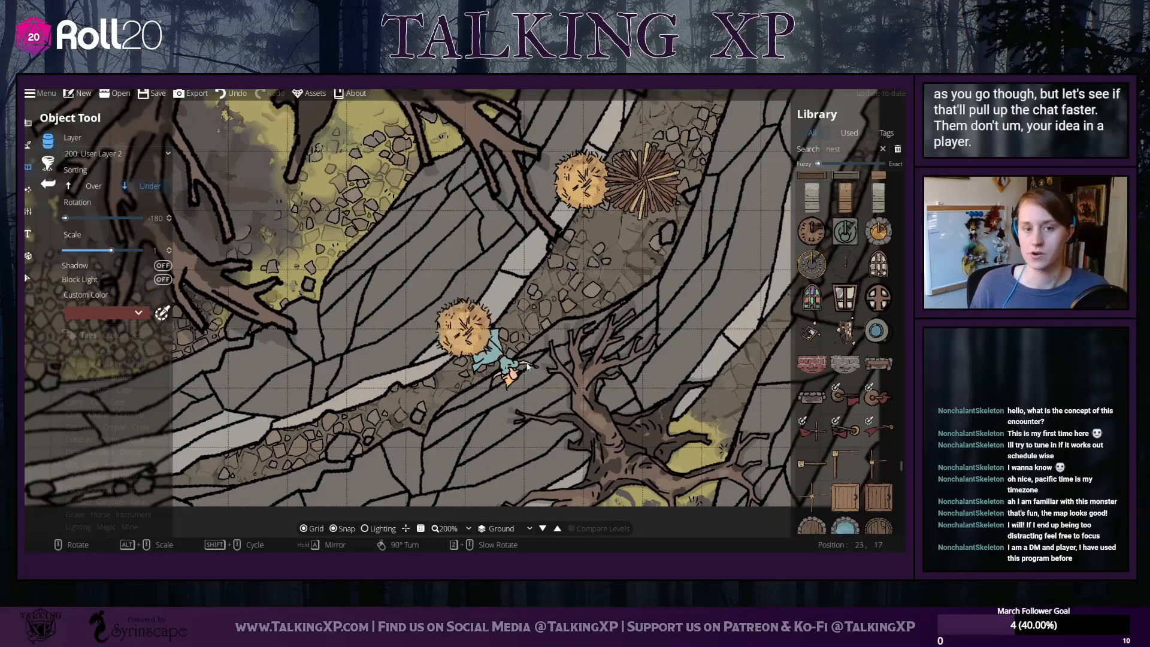
scroll(848, 455, down, 5)
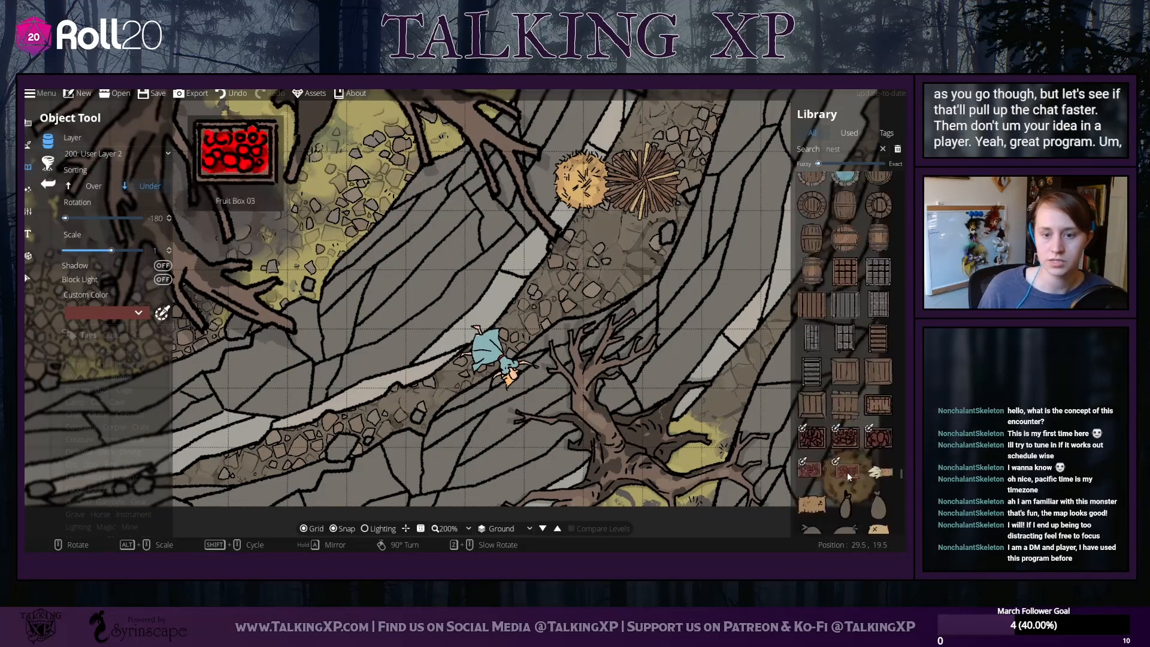
scroll(819, 345, up, 2)
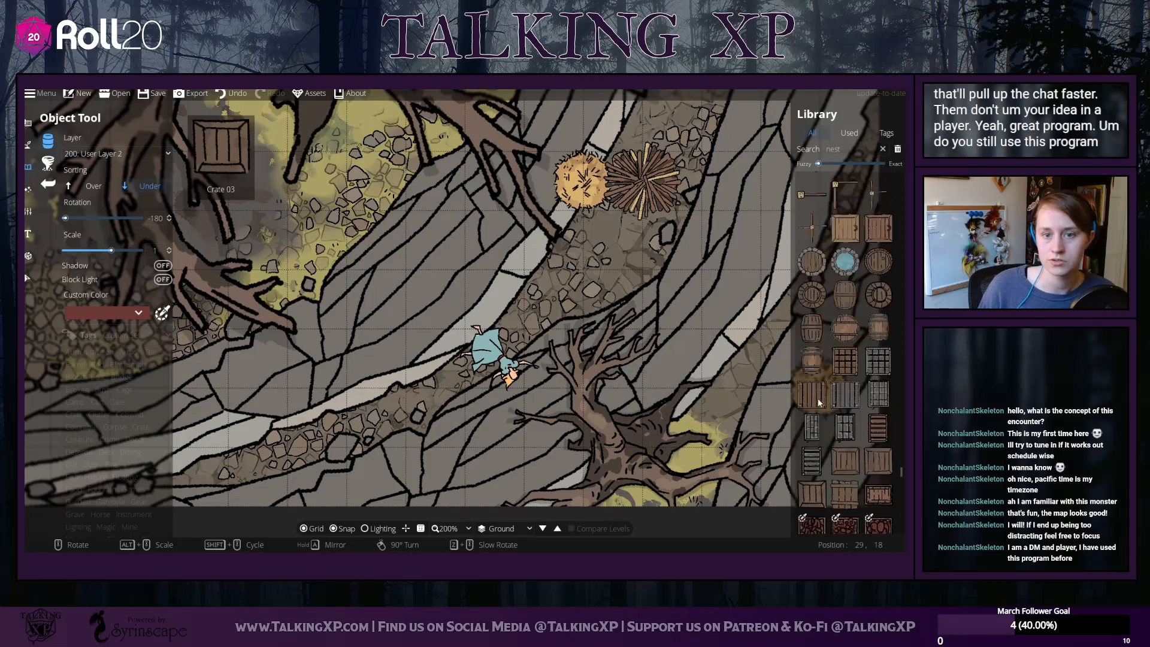
click(818, 346)
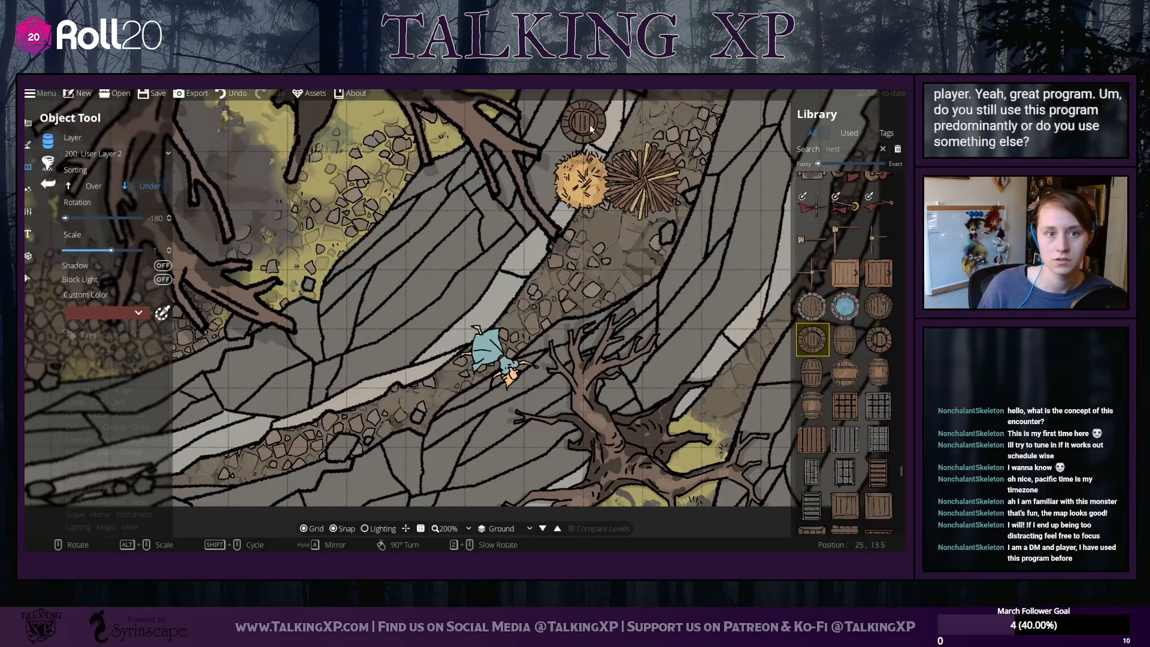
Find the large round red mushroom cap among the plant objects and place it just above the stick bundle
scroll(835, 410, down, 5)
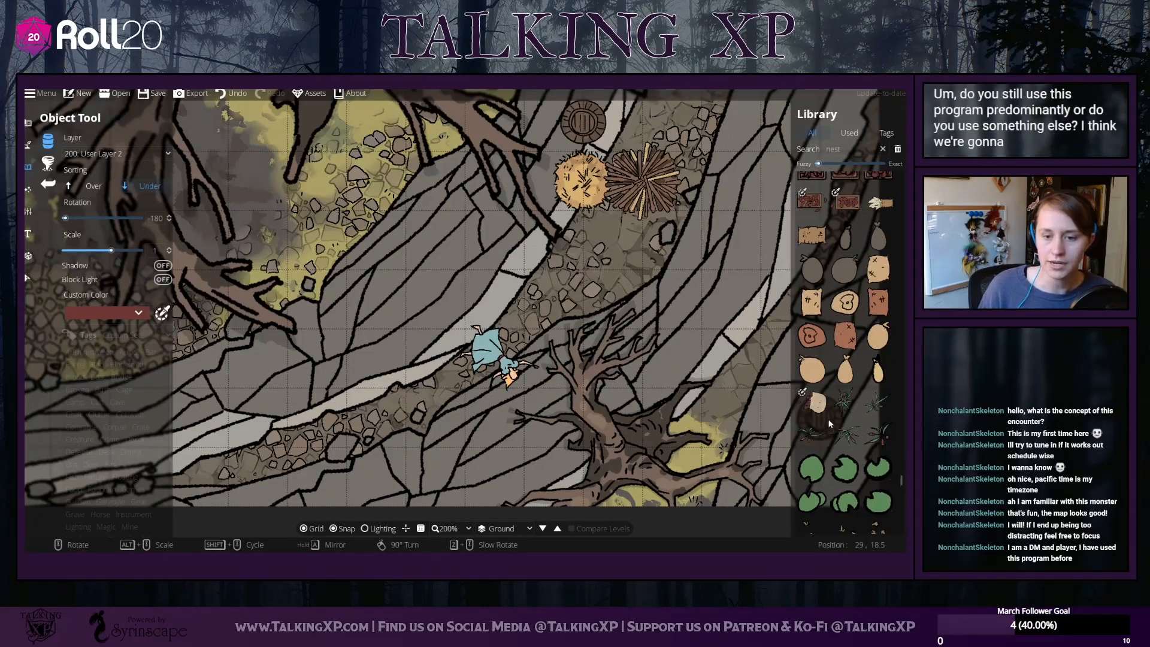
scroll(832, 426, down, 5)
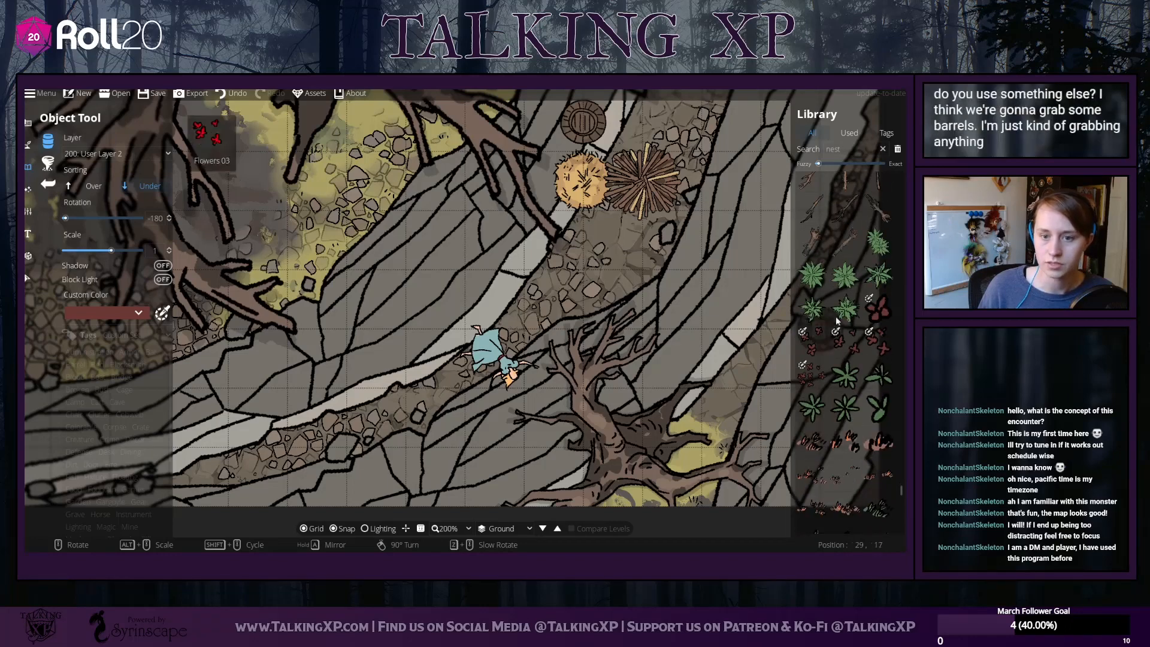
scroll(849, 444, down, 5)
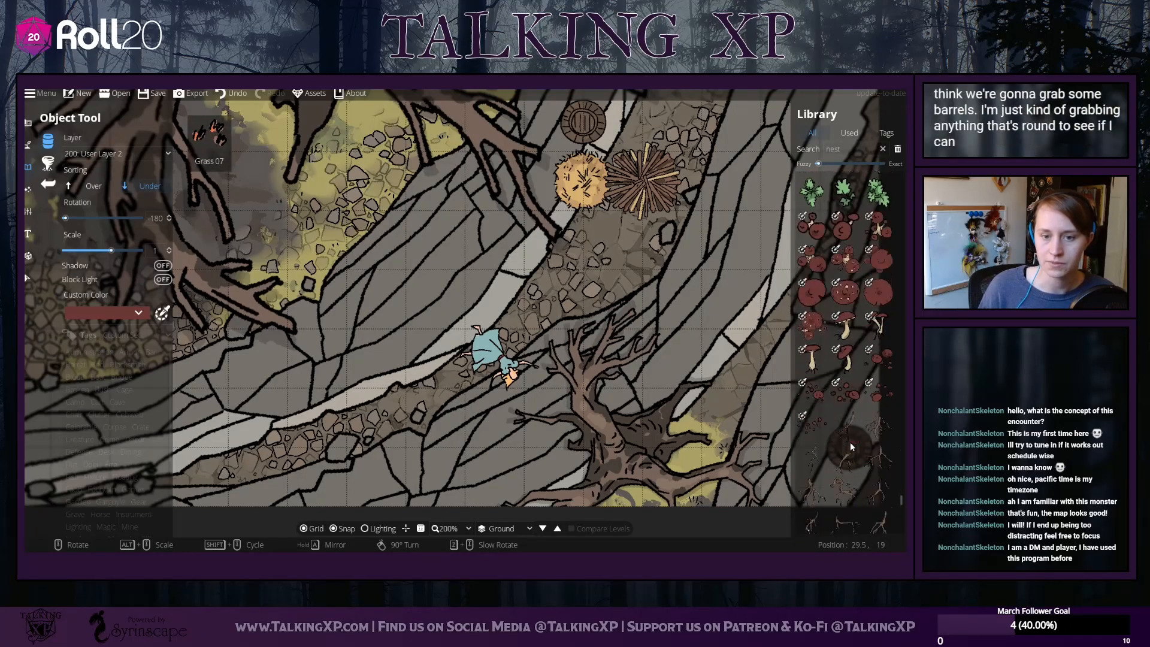
click(866, 296)
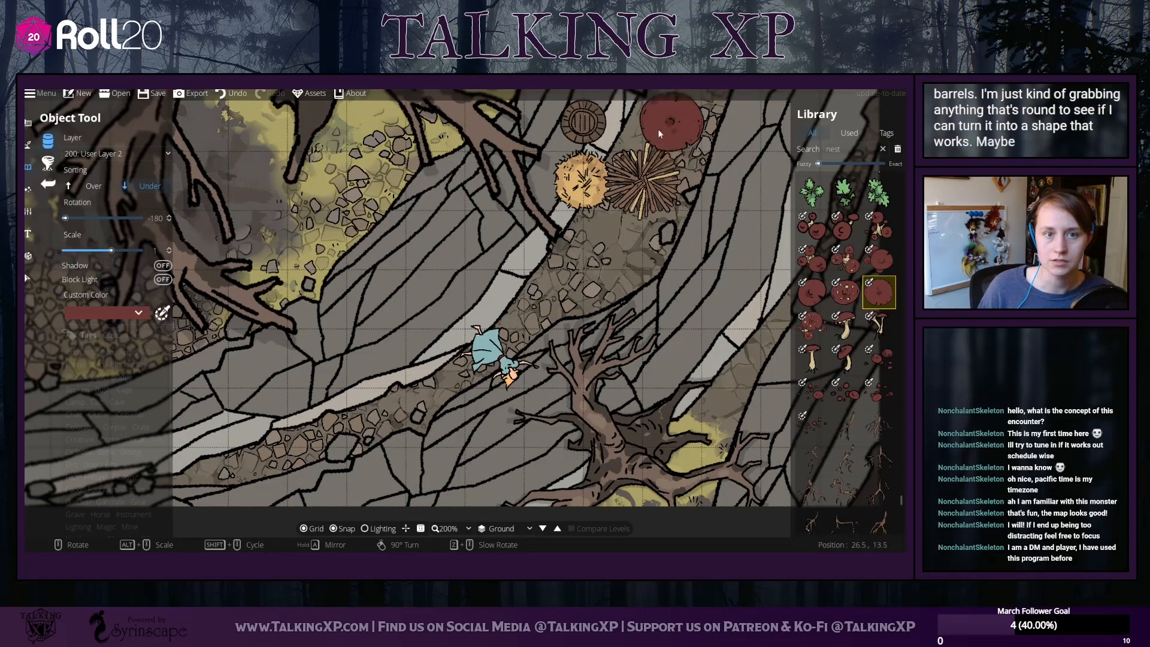
click(659, 130)
Look through the root, bush, thorn, tree and vine objects for more material for the hive and a thicket
scroll(850, 443, down, 5)
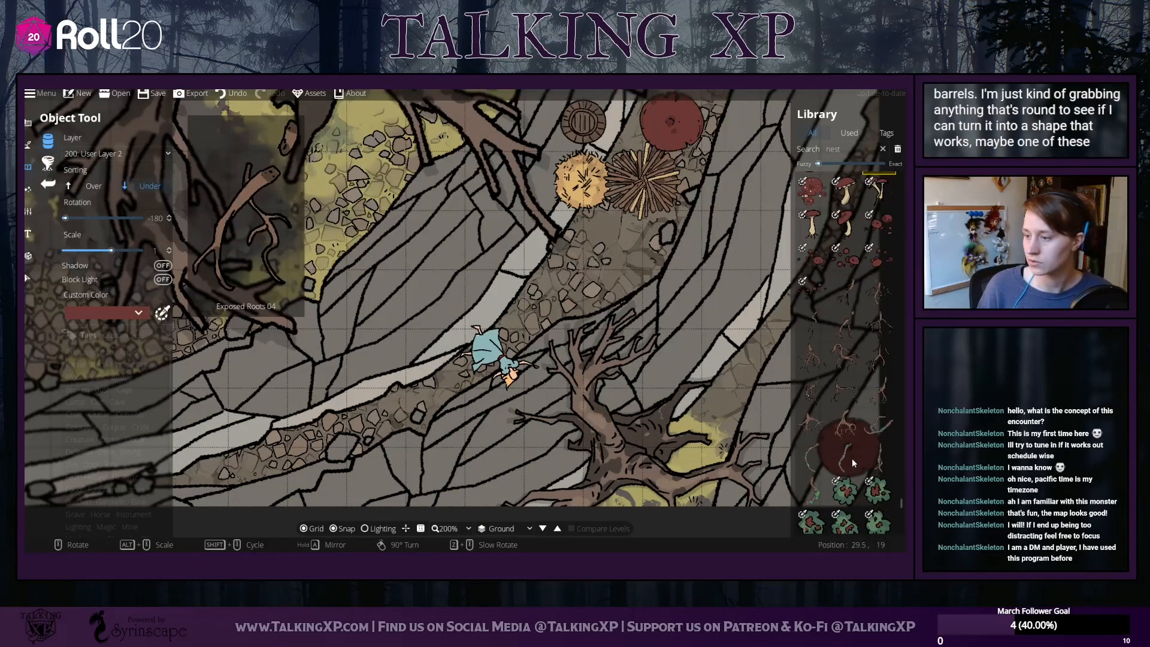
scroll(853, 462, down, 1)
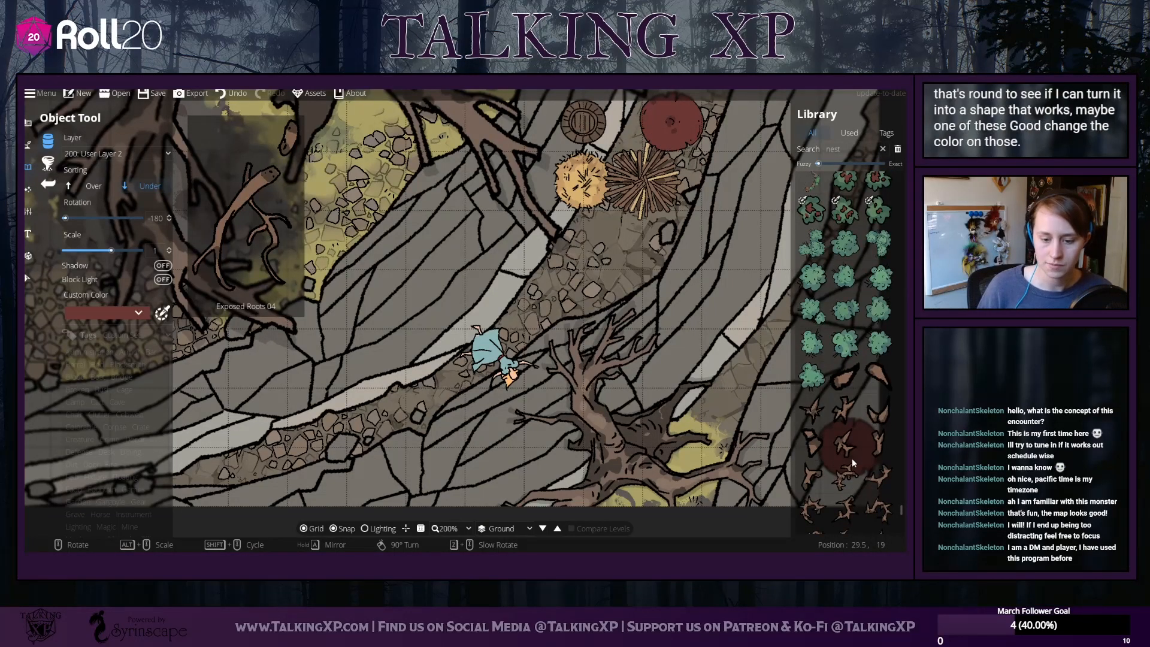
scroll(853, 462, down, 6)
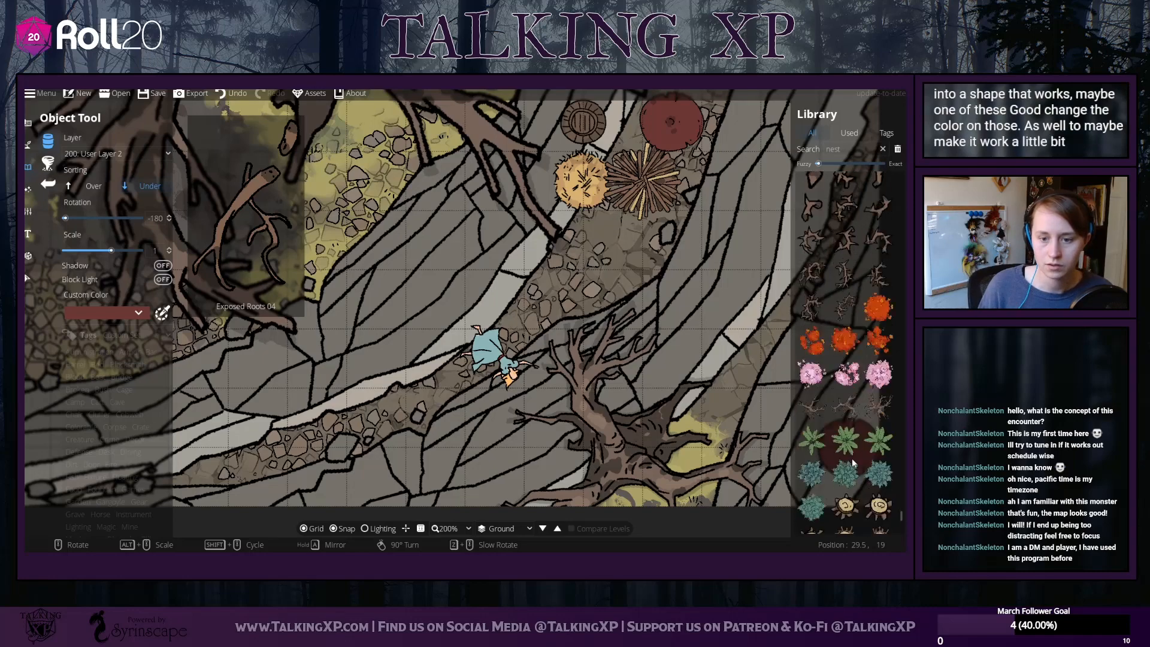
scroll(853, 462, up, 2)
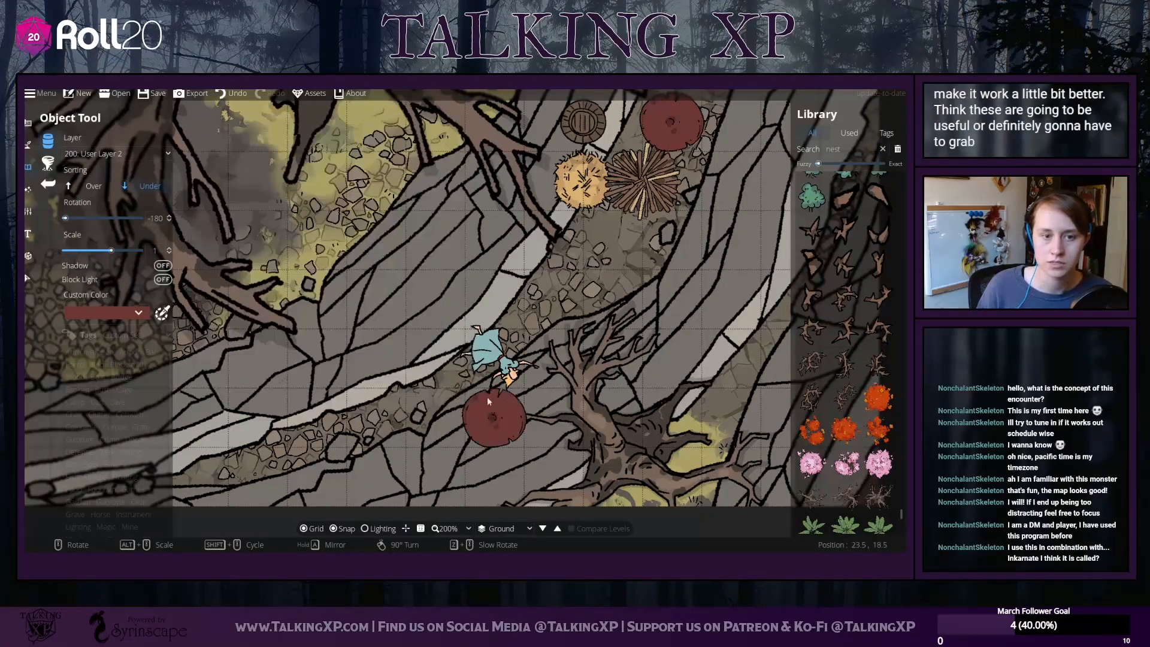
drag(478, 373, 427, 353)
drag(781, 347, 632, 350)
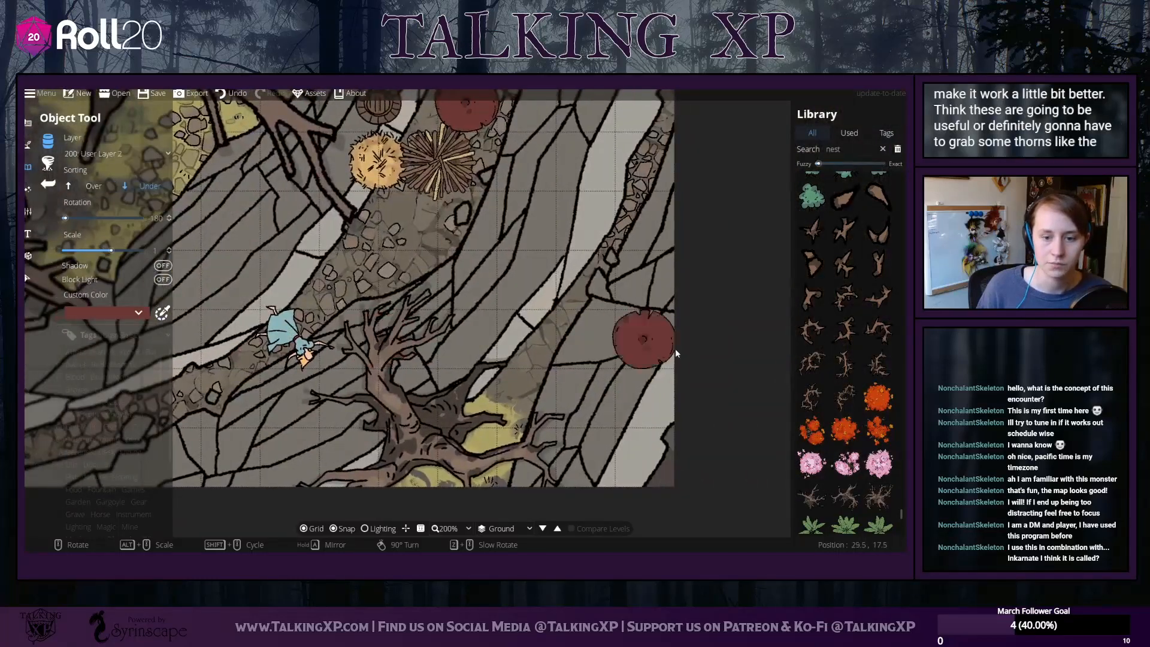
scroll(855, 433, down, 2)
scroll(853, 431, down, 8)
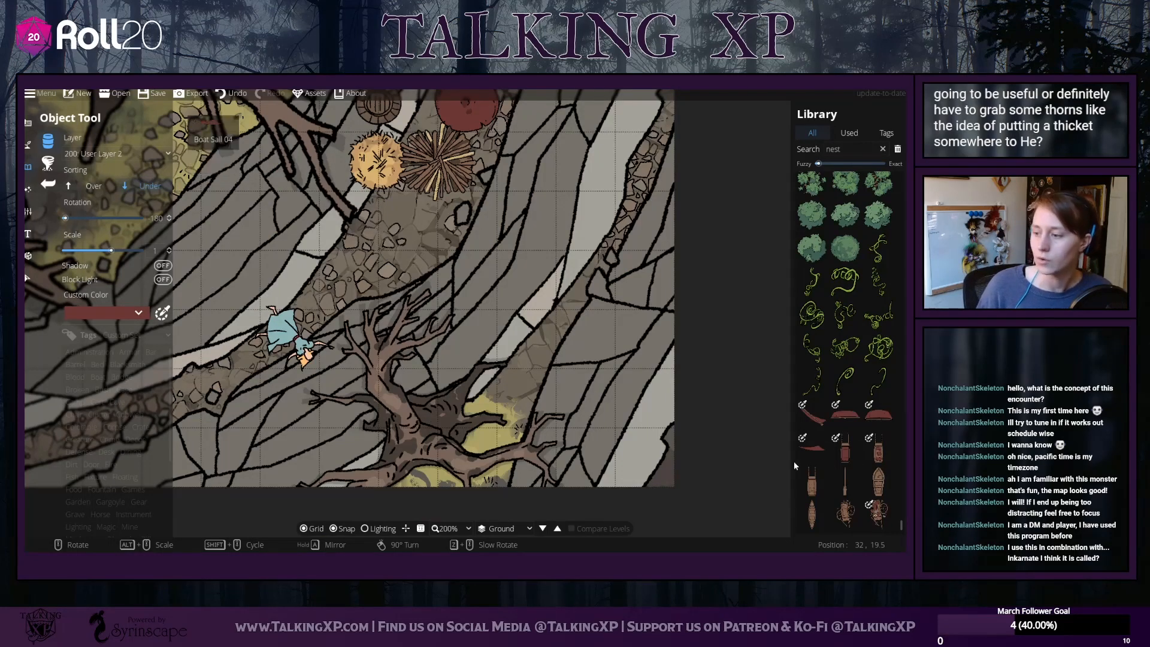
Browse the object library for pieces that could form a nest beside the trees
scroll(832, 497, up, 6)
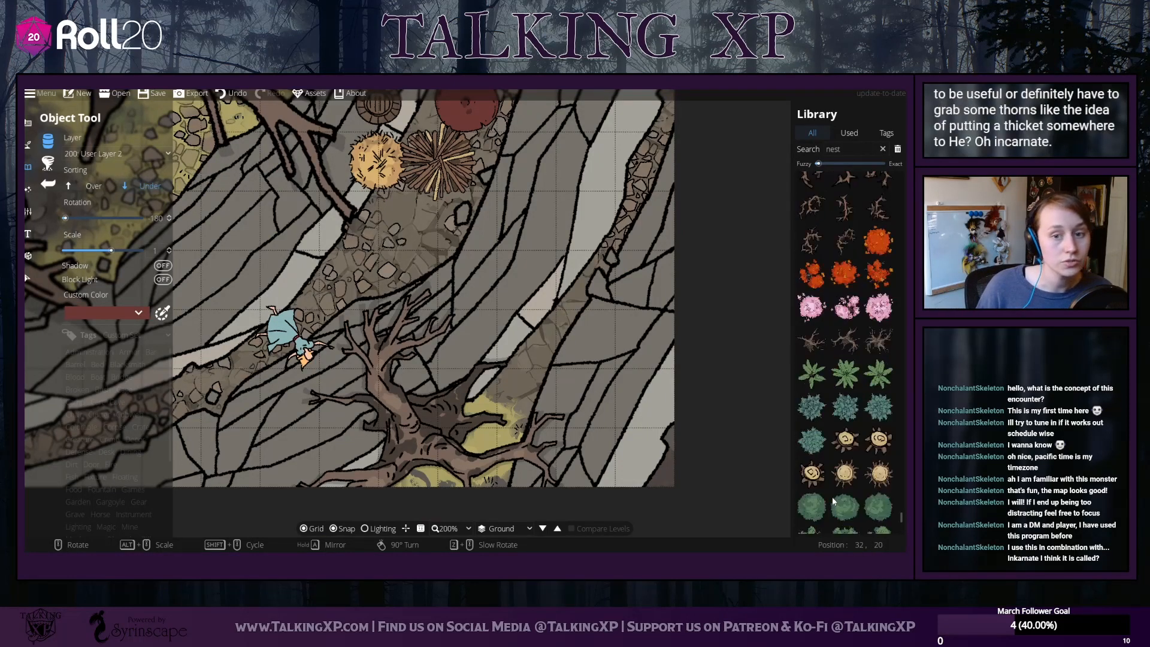
scroll(832, 502, up, 12)
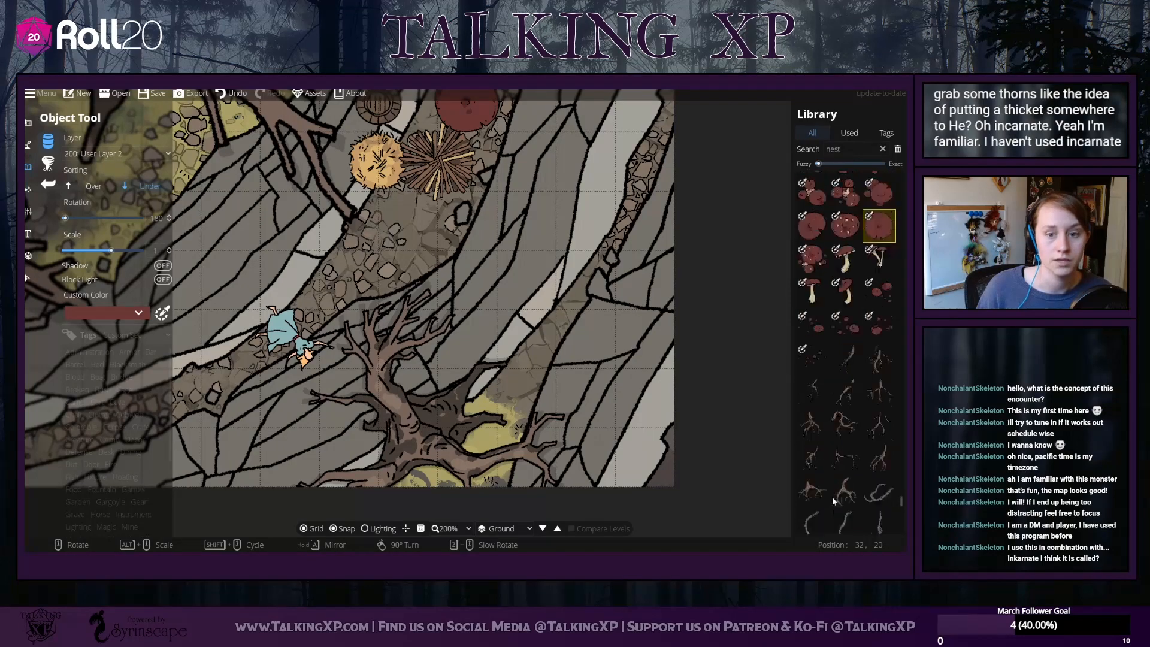
drag(335, 271, 513, 314)
drag(327, 242, 252, 335)
drag(598, 286, 471, 344)
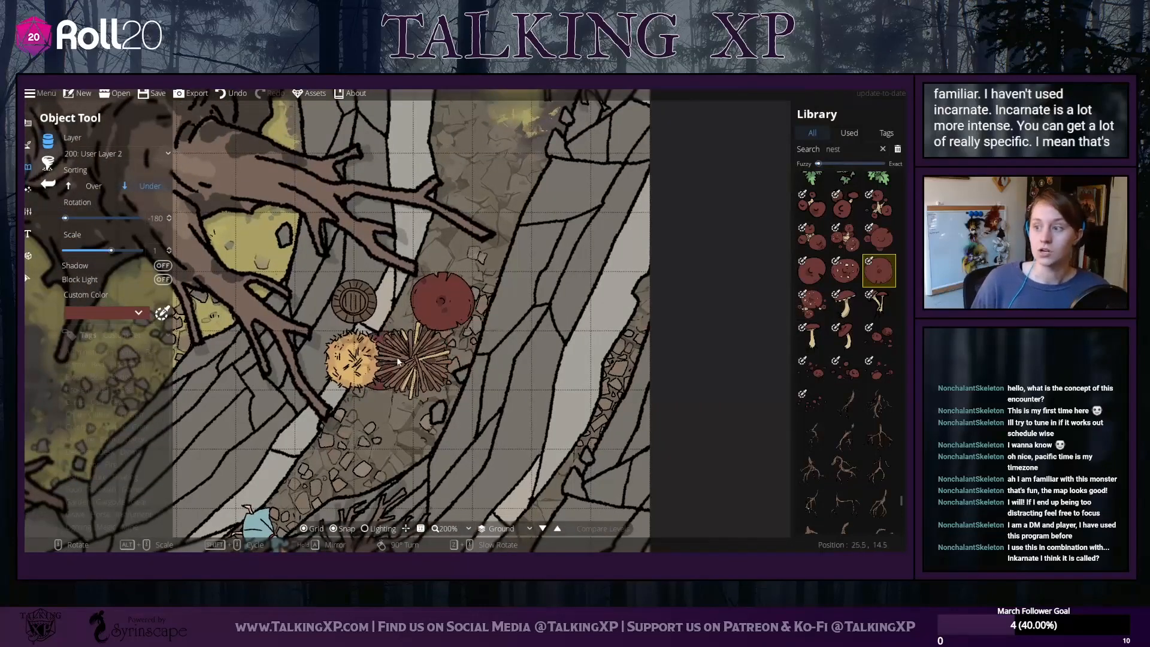
scroll(413, 369, down, 3)
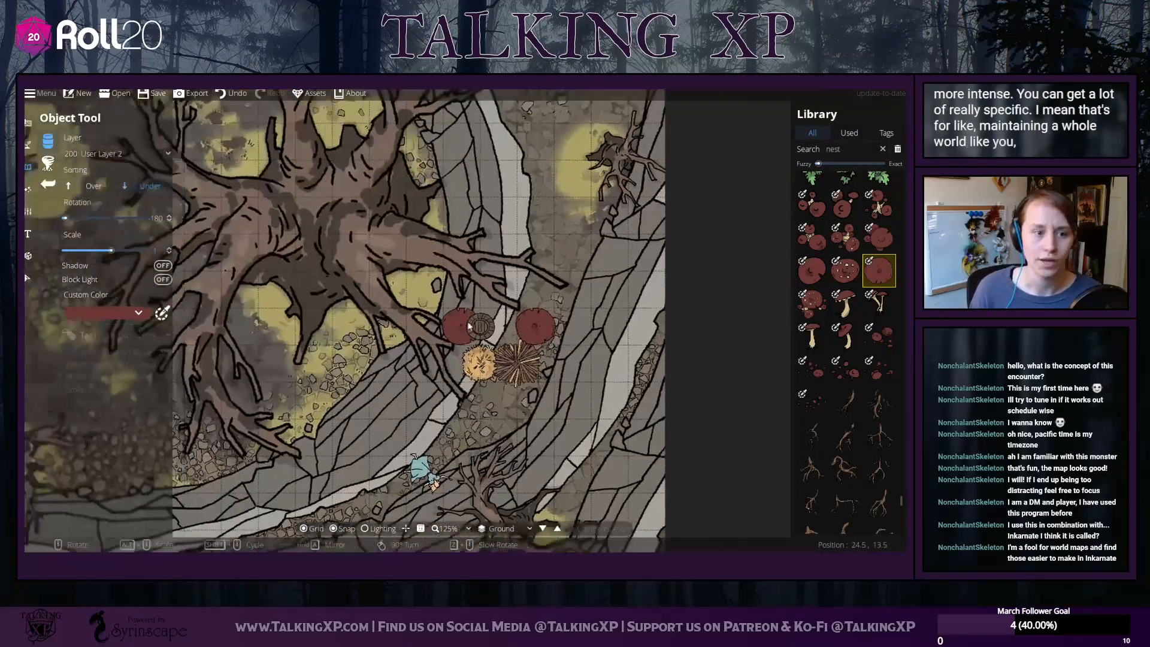
drag(469, 325, 520, 282)
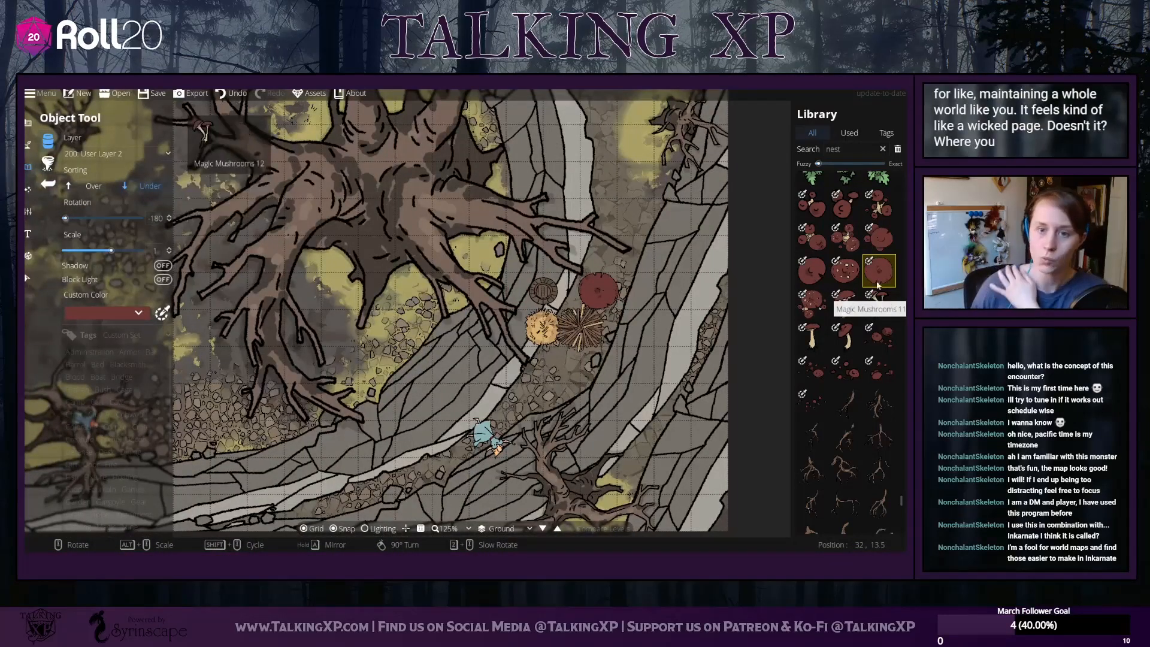
scroll(821, 320, up, 2)
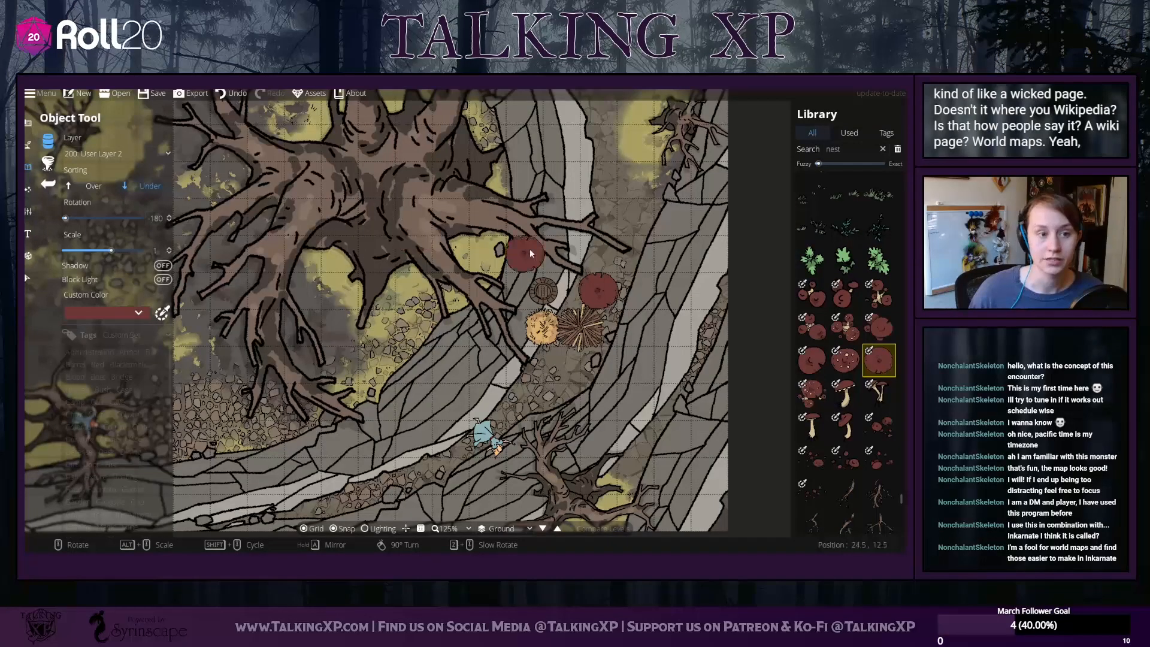
drag(530, 249, 655, 324)
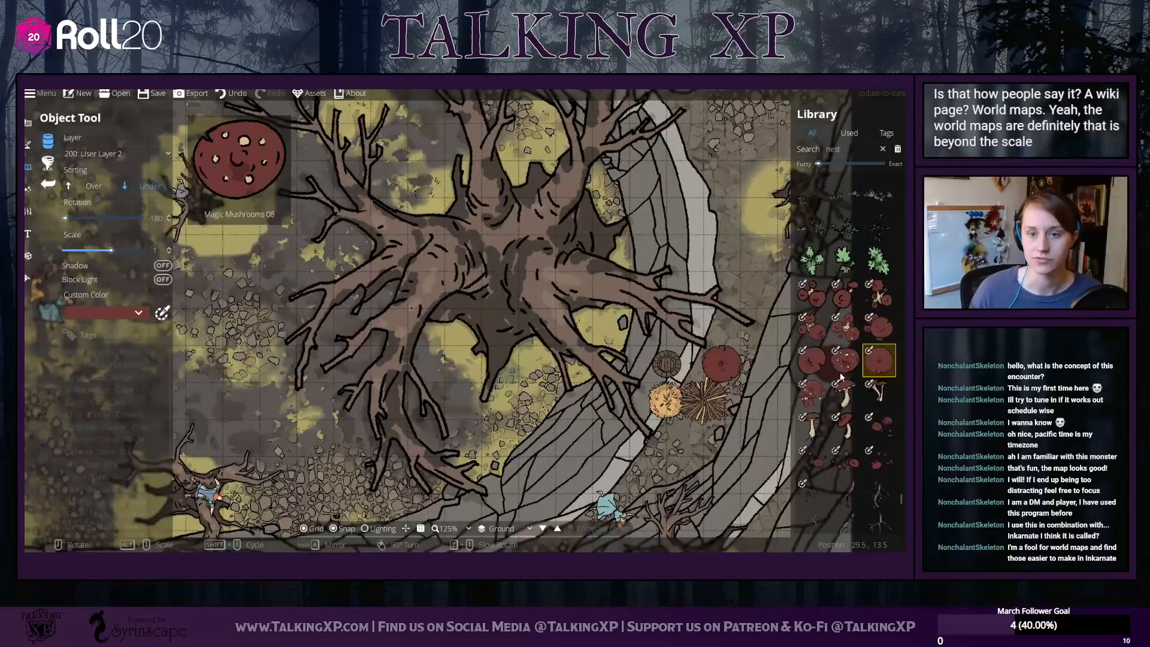
scroll(841, 376, up, 10)
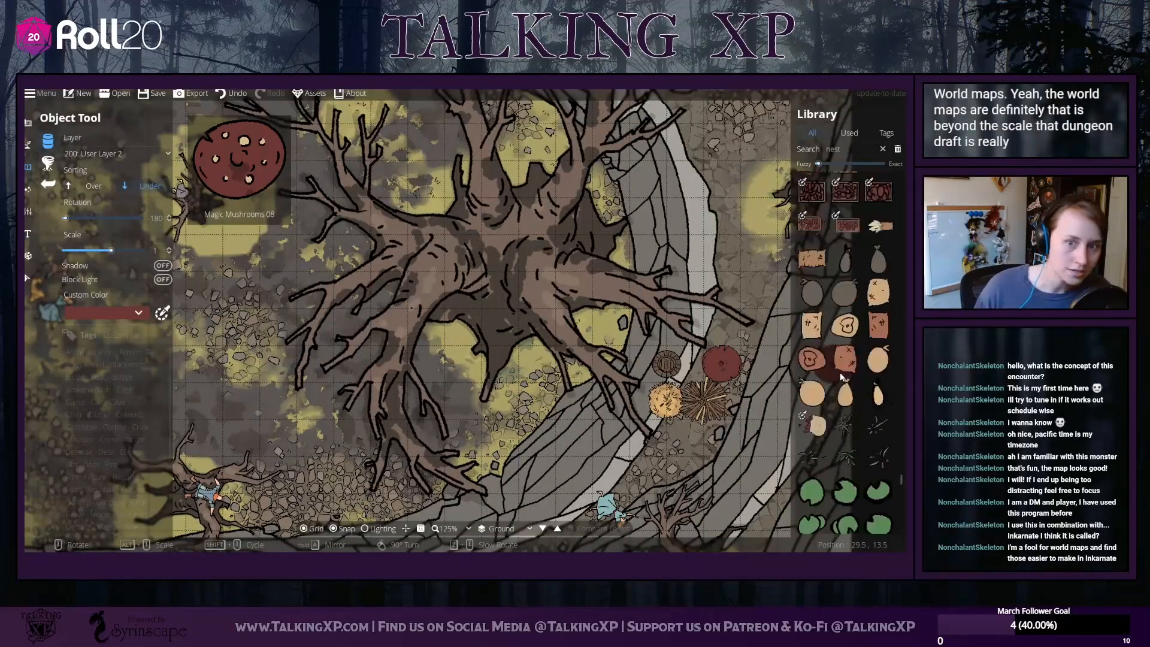
scroll(841, 376, up, 5)
scroll(841, 376, up, 8)
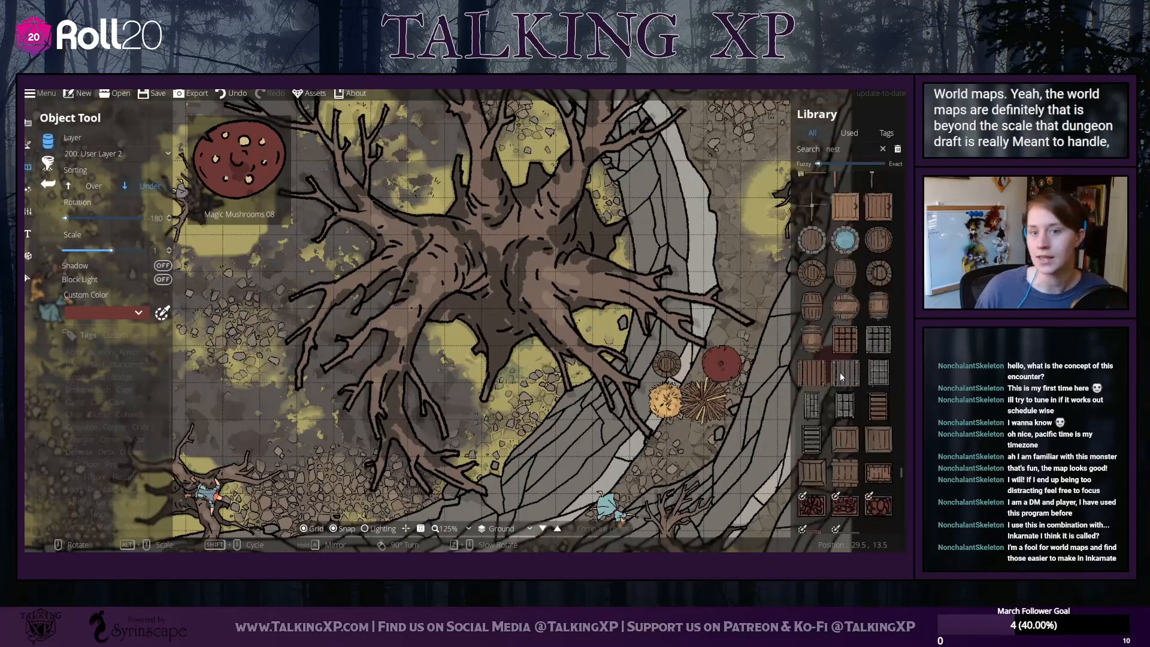
scroll(841, 376, up, 4)
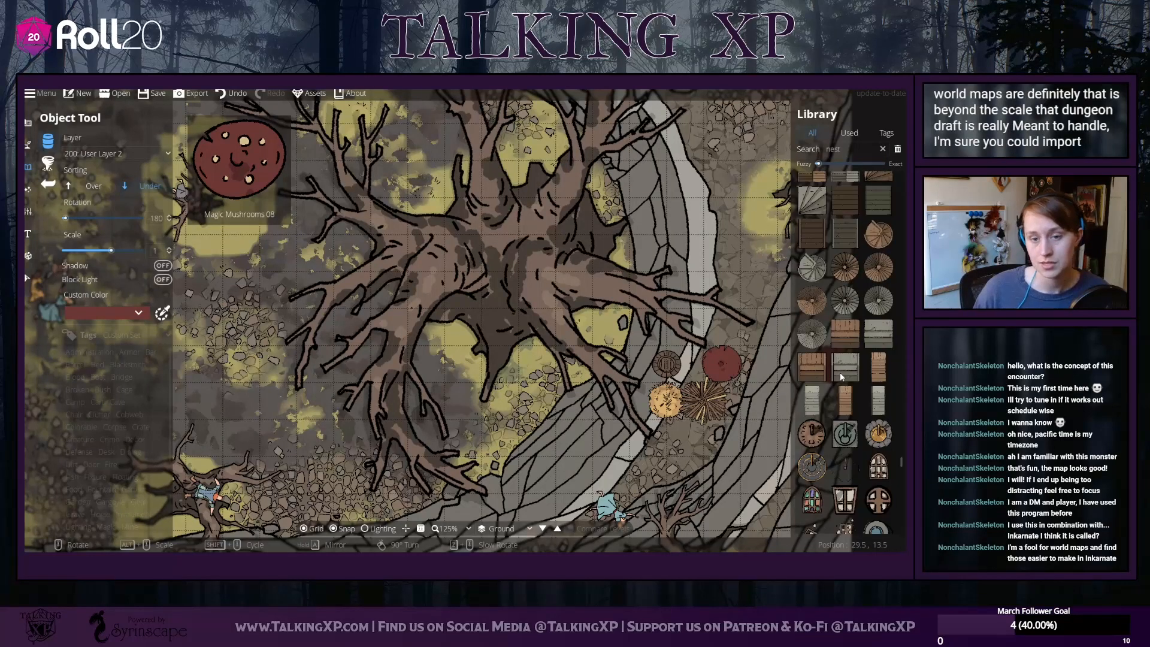
Place a round radial-plank wooden object at scale 1.9 on layer 100: User Layer 1, on the rocks right of the small bare tree
click(812, 299)
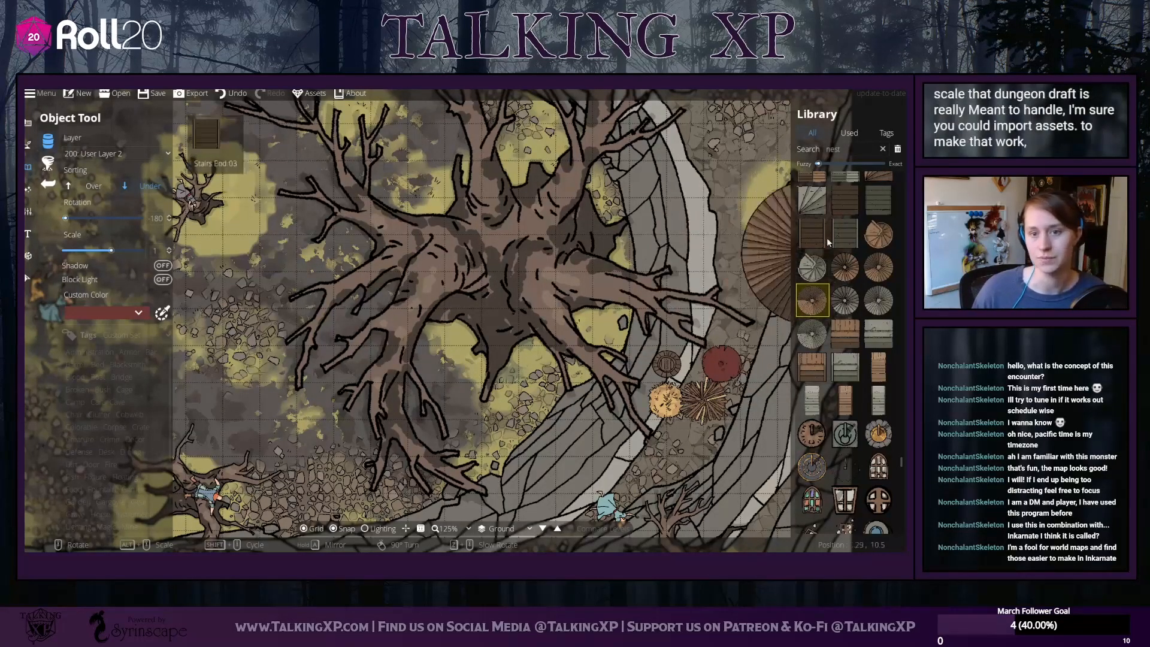
click(857, 274)
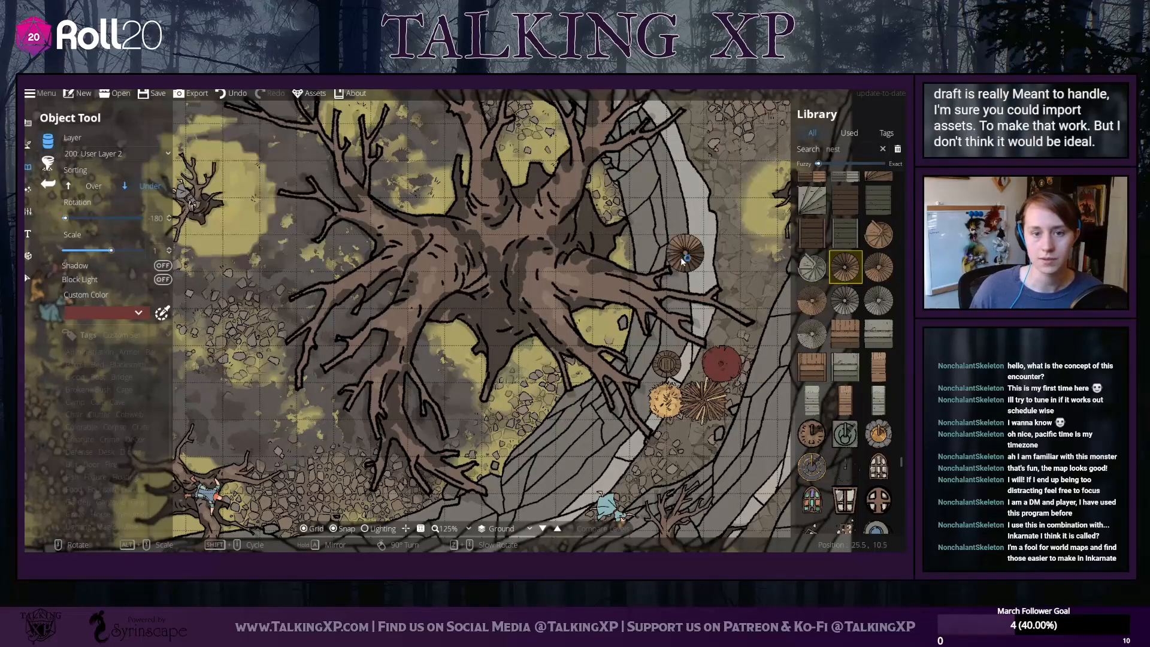
drag(610, 412, 697, 225)
drag(718, 282, 599, 287)
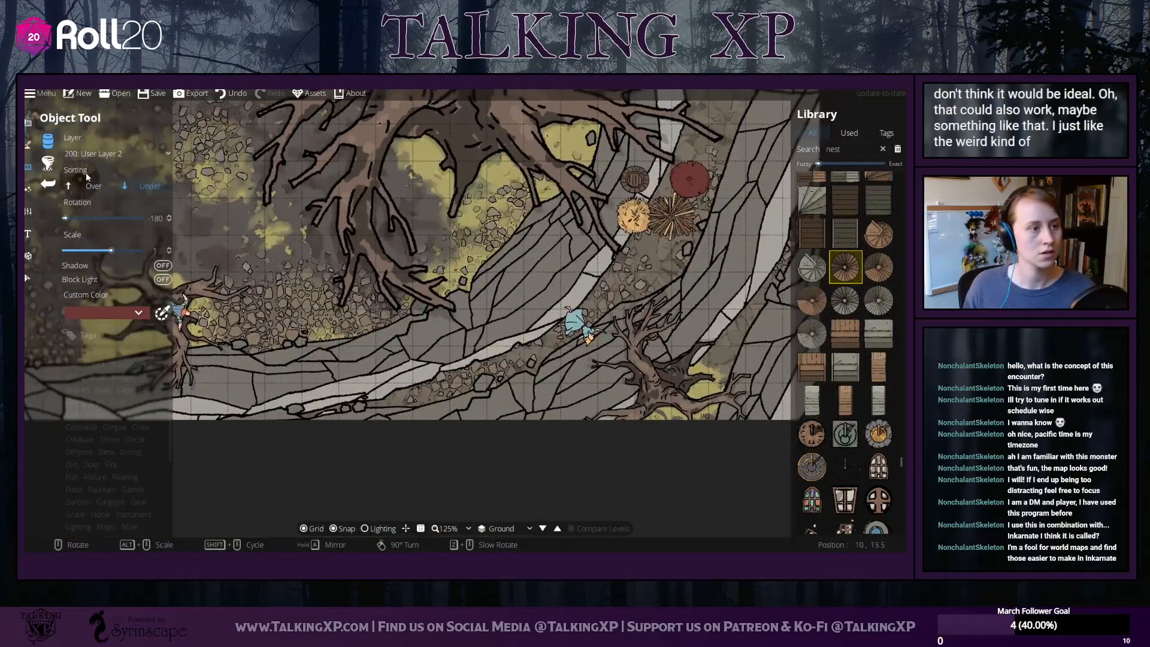
click(110, 153)
click(91, 254)
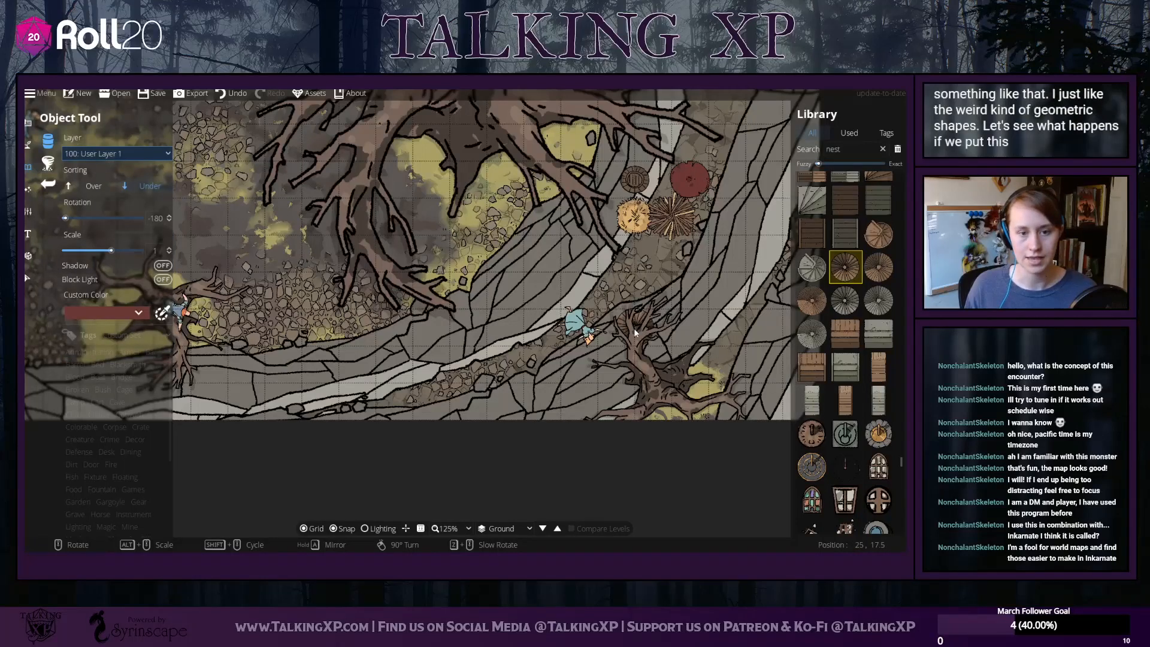
scroll(635, 333, up, 1)
scroll(674, 341, up, 2)
scroll(673, 339, up, 7)
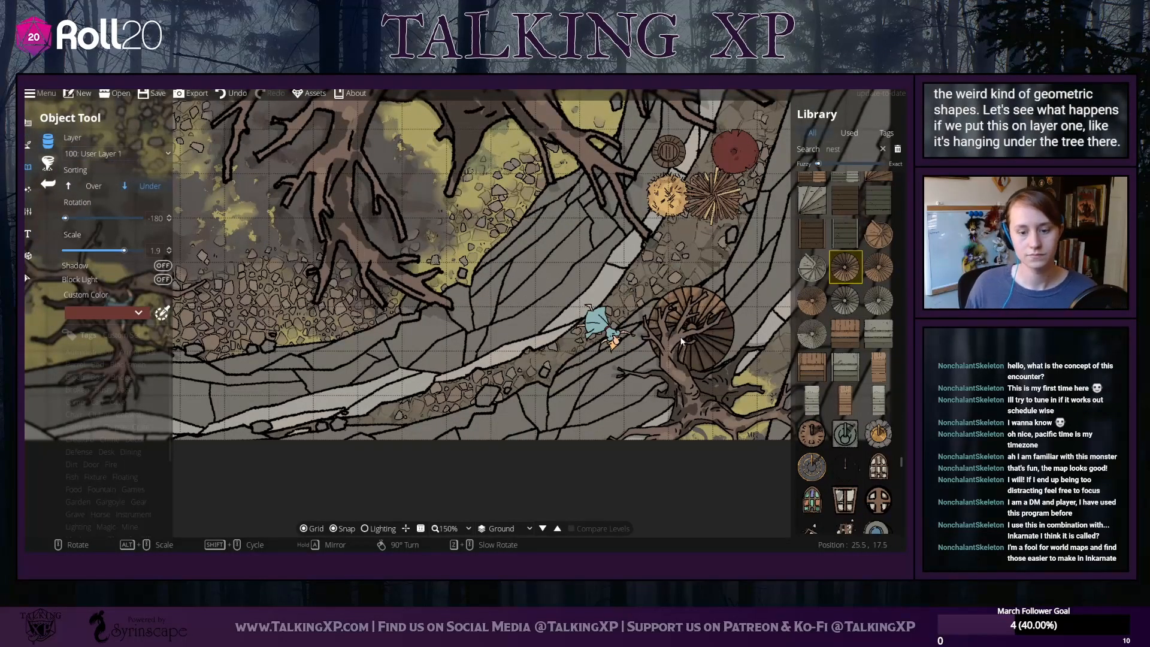
drag(671, 329, 497, 321)
click(655, 256)
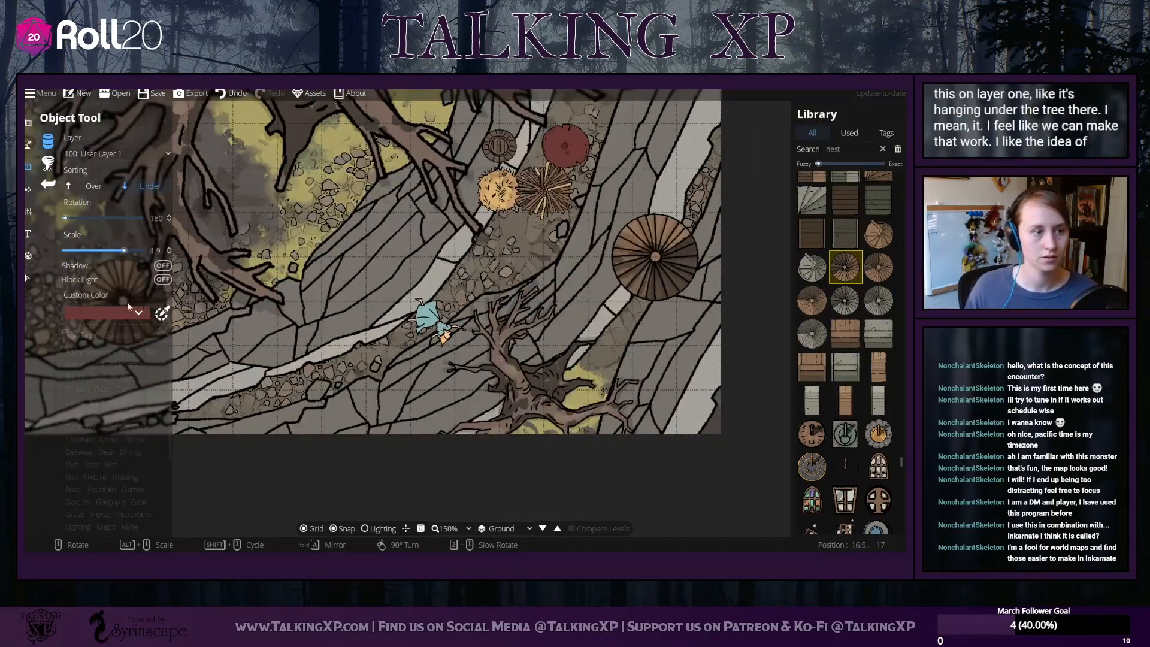
Assign the stick pile to layer 100: User Layer 1 and move it under the small bare tree's upper branches
click(27, 278)
click(540, 208)
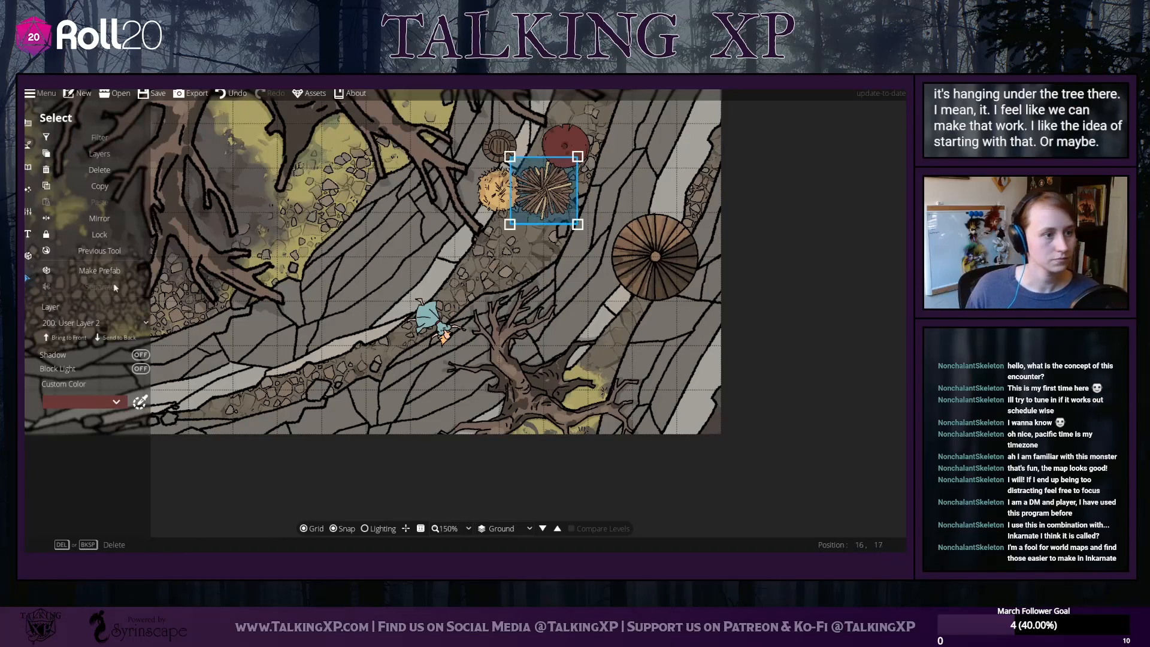
click(117, 323)
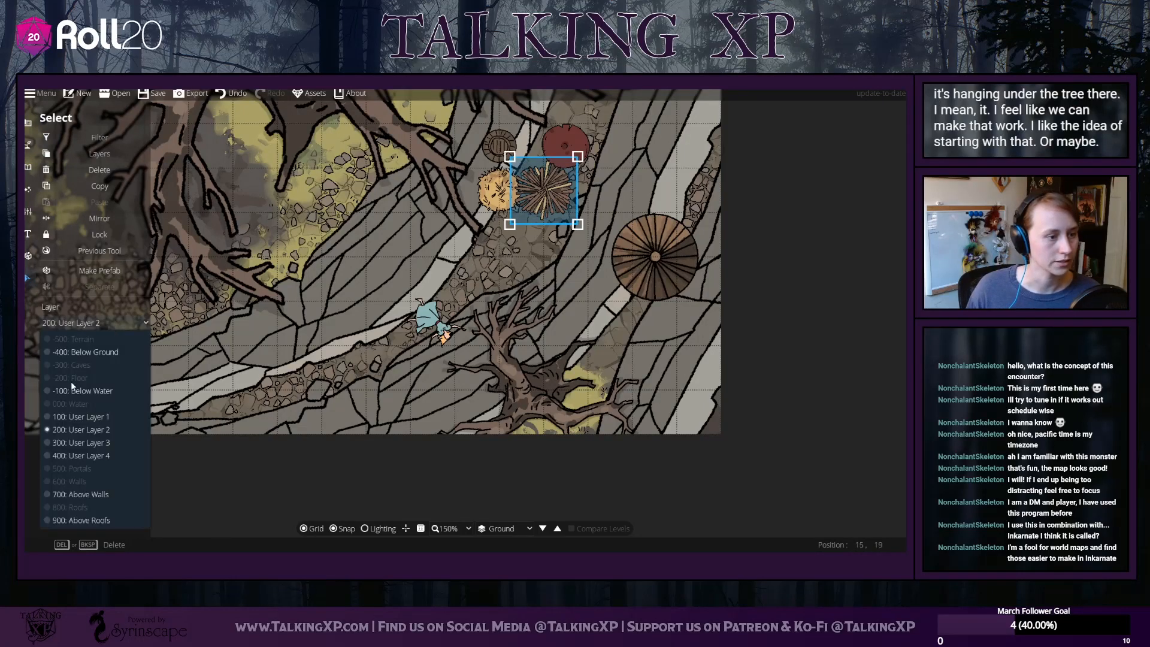
click(81, 422)
drag(534, 211, 473, 356)
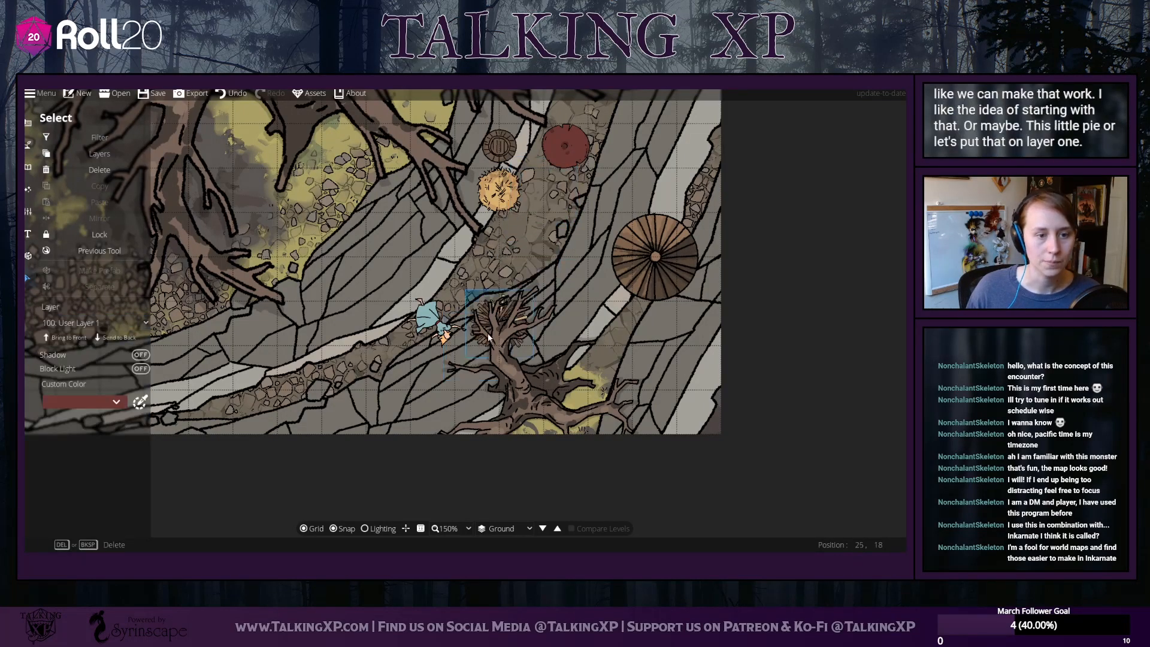
Enlarge the stick pile under the branches and move the blue-cloaked figure away from the tree
click(475, 326)
click(470, 296)
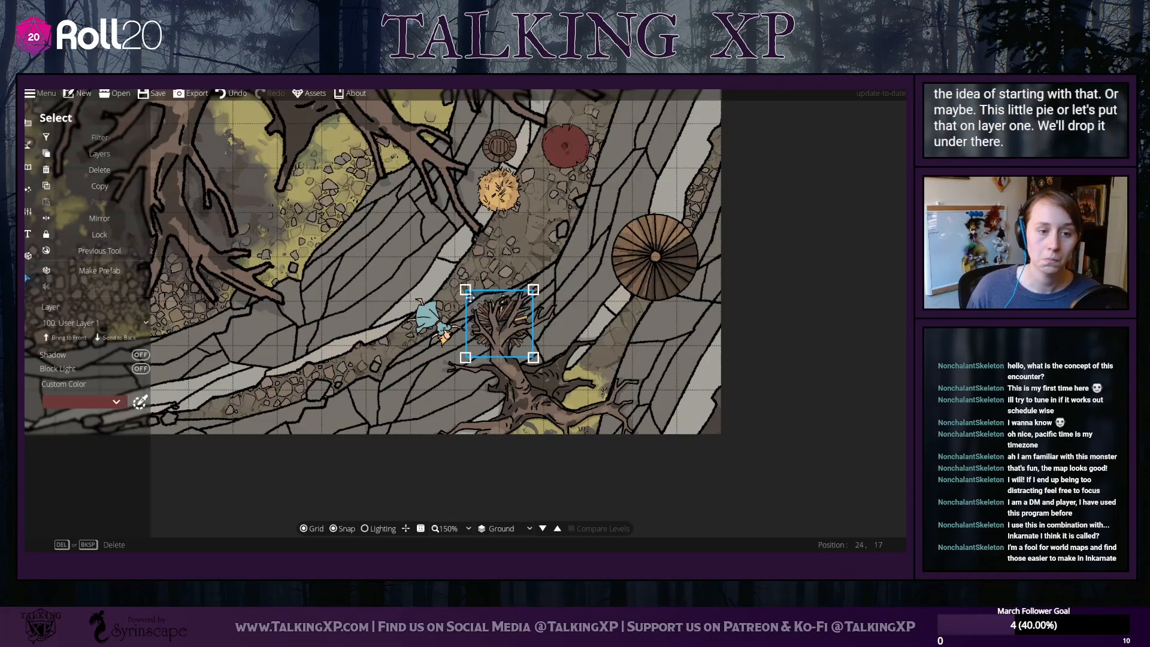
drag(466, 290, 493, 315)
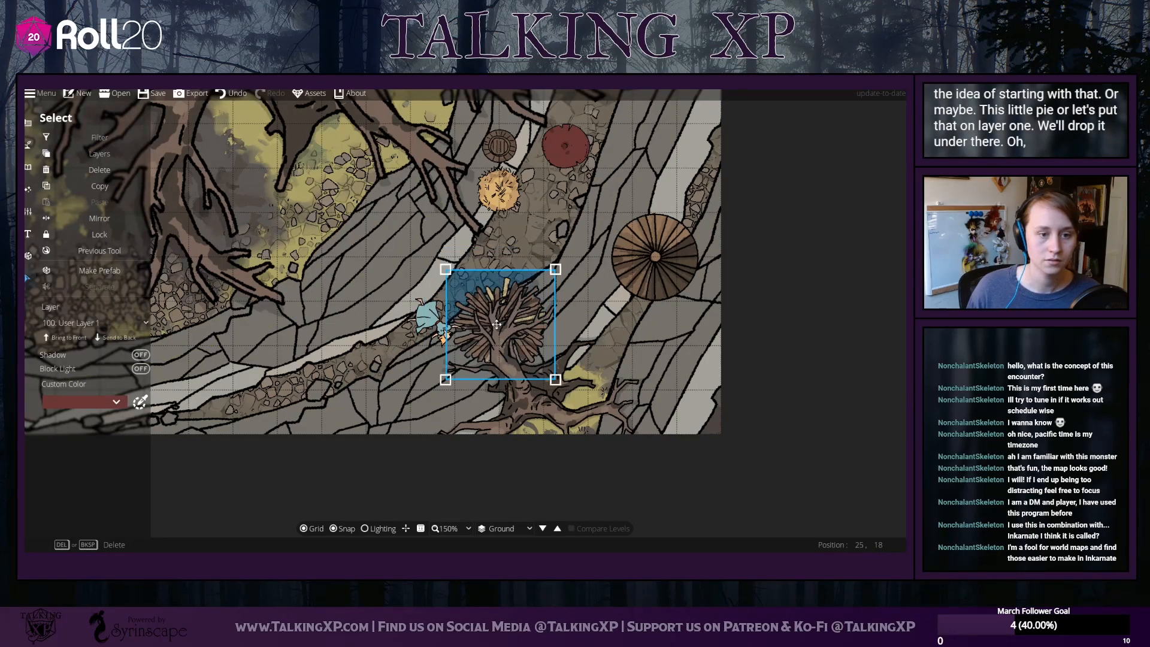
drag(409, 339, 333, 313)
Enlarge the straw pile and place it on layer 100: User Layer 1 beneath the sticks at the small tree
click(486, 216)
drag(472, 219, 440, 252)
click(84, 324)
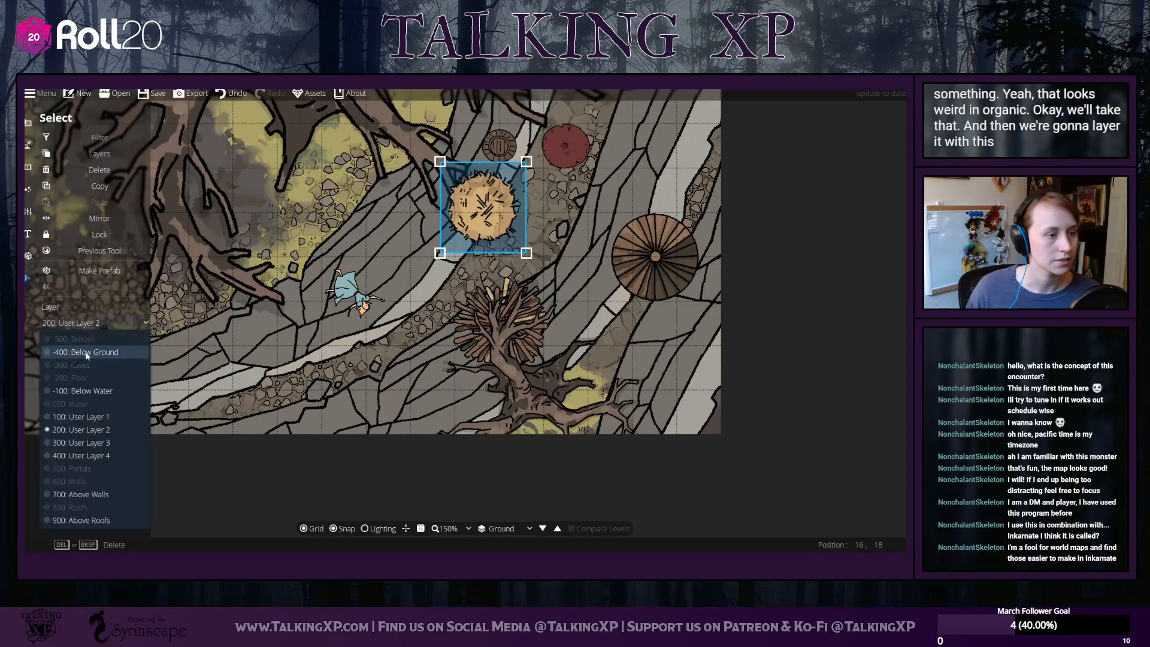
click(100, 417)
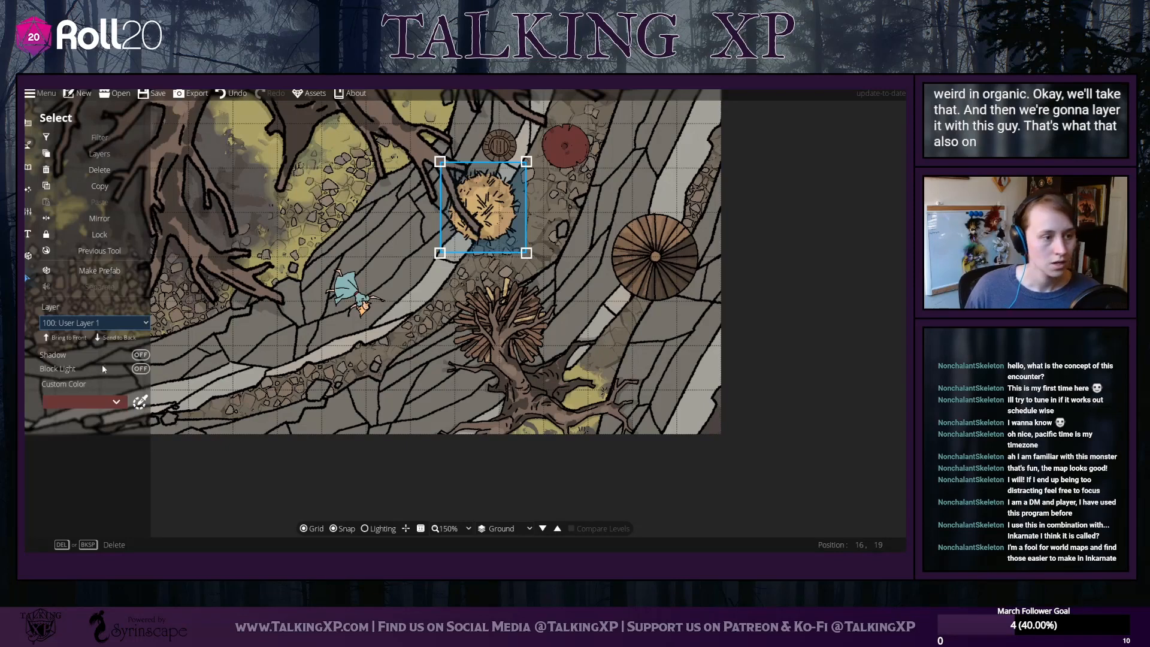
drag(480, 205, 502, 316)
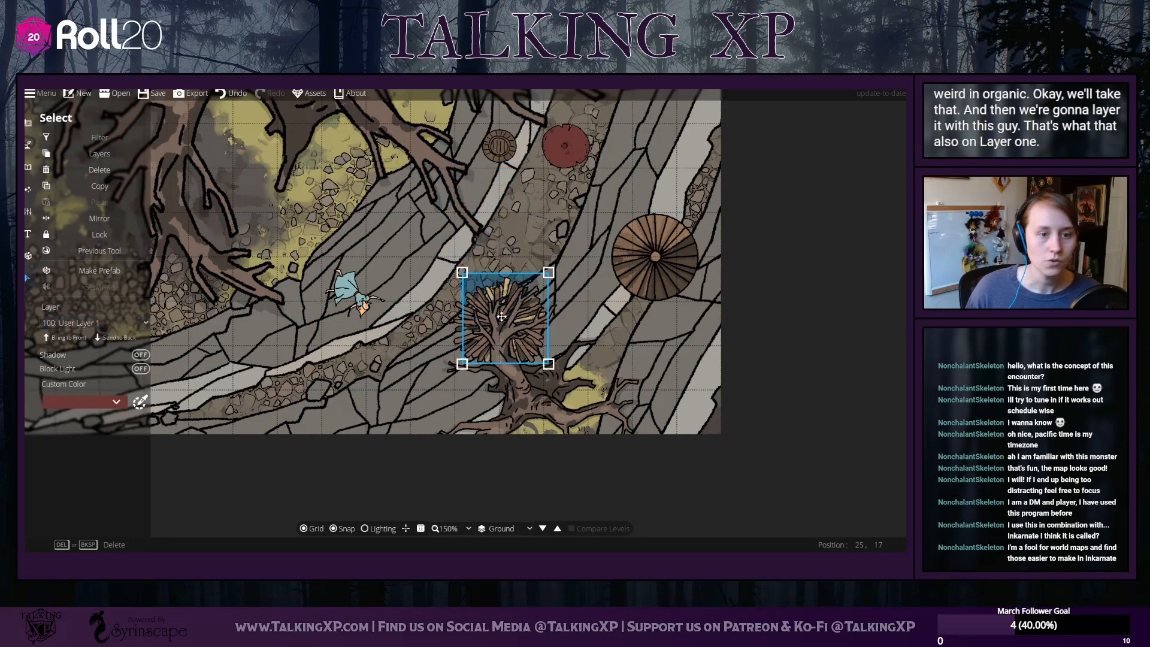
Enlarge the straw pile further and centre it behind the sticks with snapping off
drag(441, 267, 437, 247)
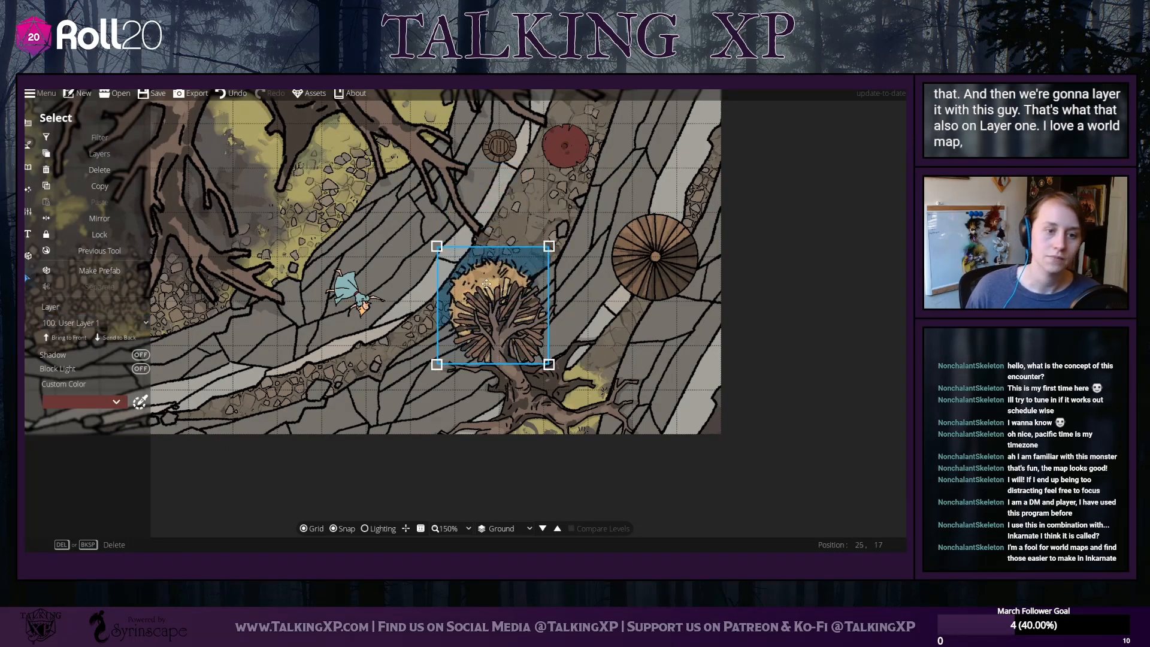
mouse_move(487, 284)
mouse_down()
mouse_move(493, 315)
mouse_move(504, 307)
mouse_move(494, 305)
mouse_up()
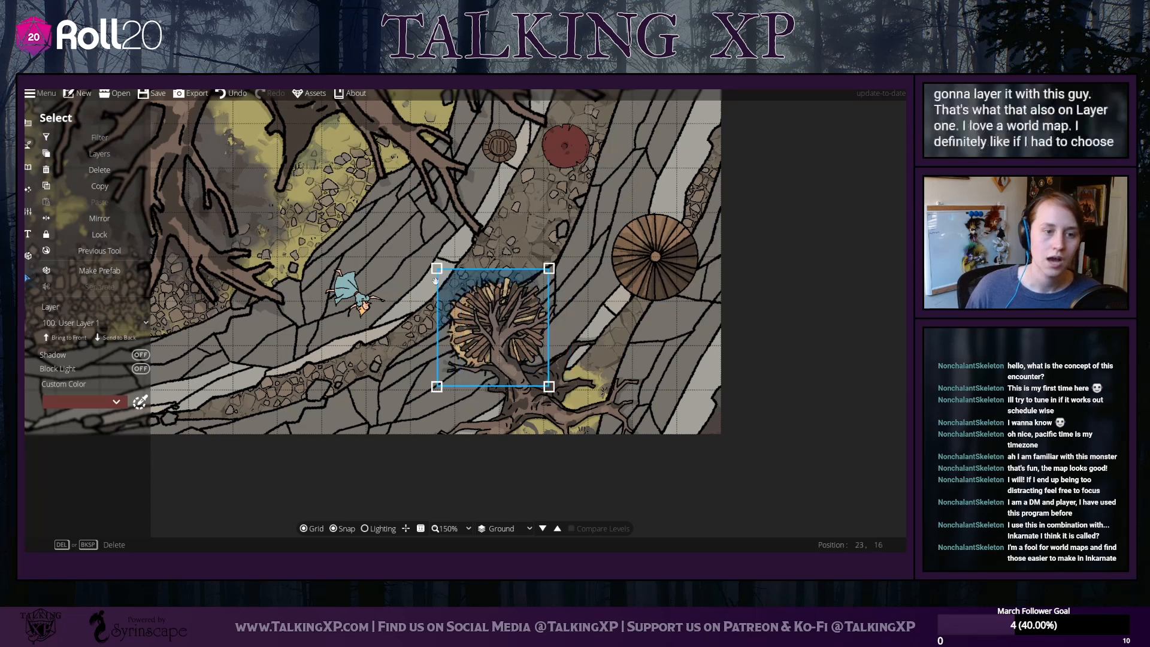
drag(549, 269, 562, 254)
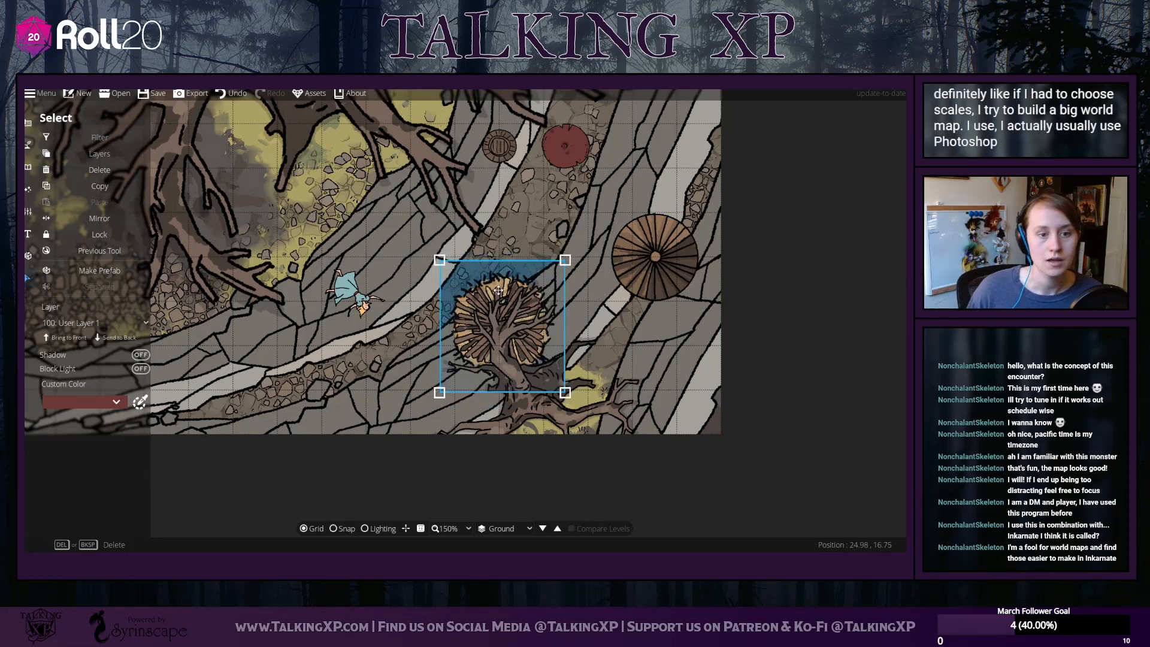
drag(496, 285, 499, 288)
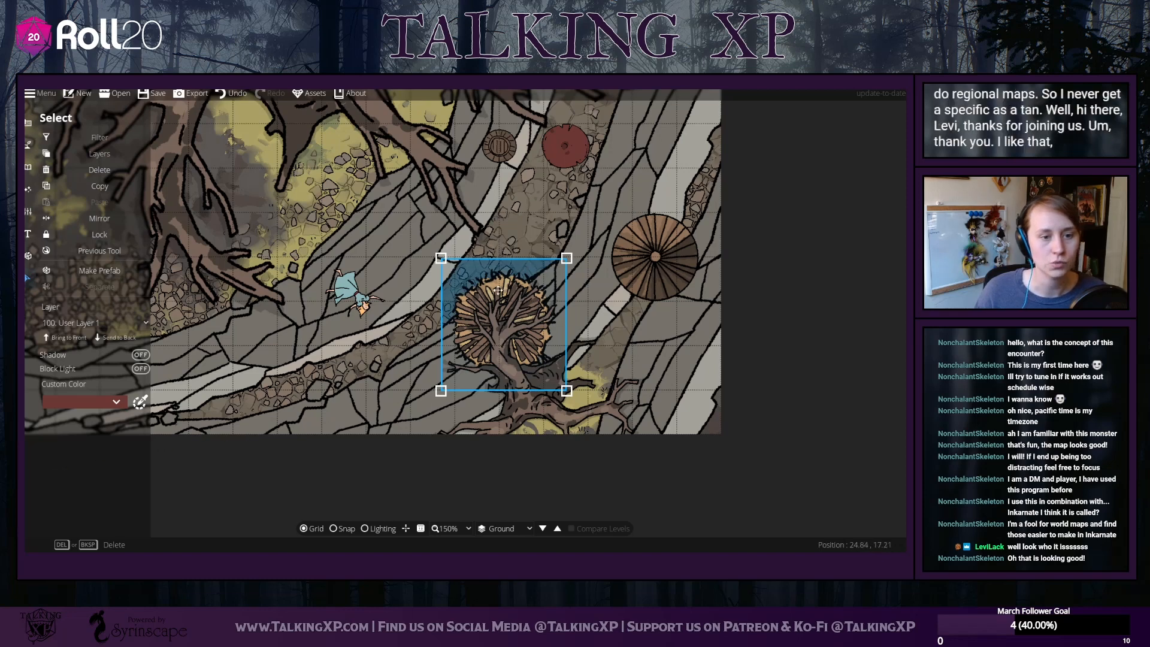
Scale the straw pile up again so it extends well beyond the sticks
click(505, 214)
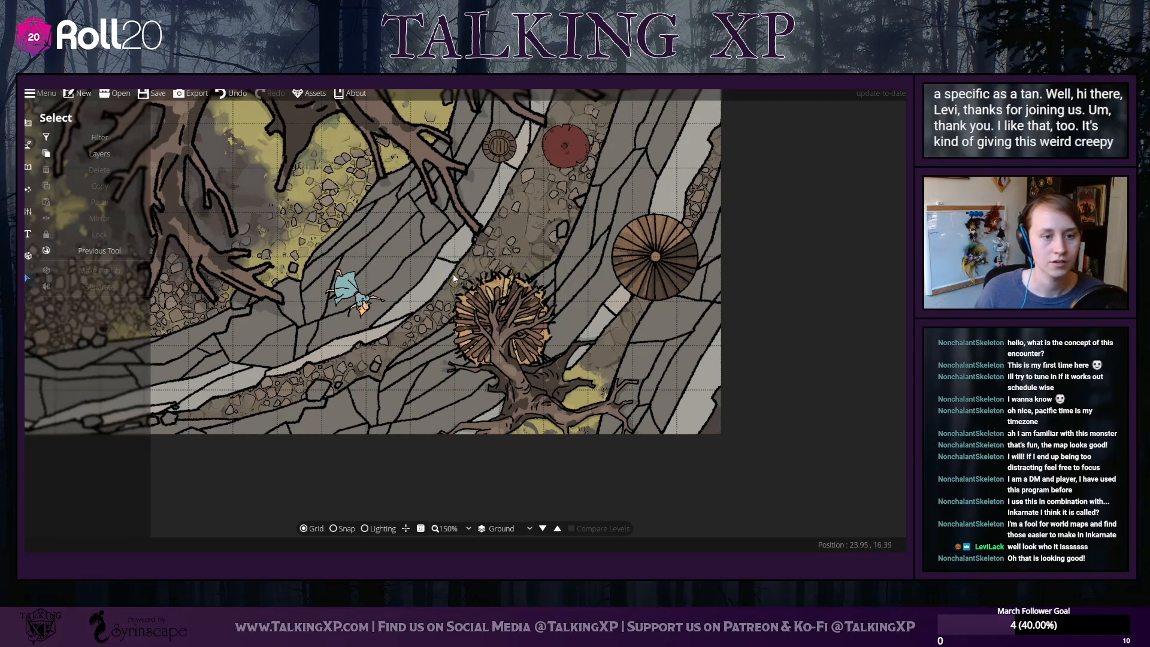
click(447, 298)
drag(441, 258, 418, 233)
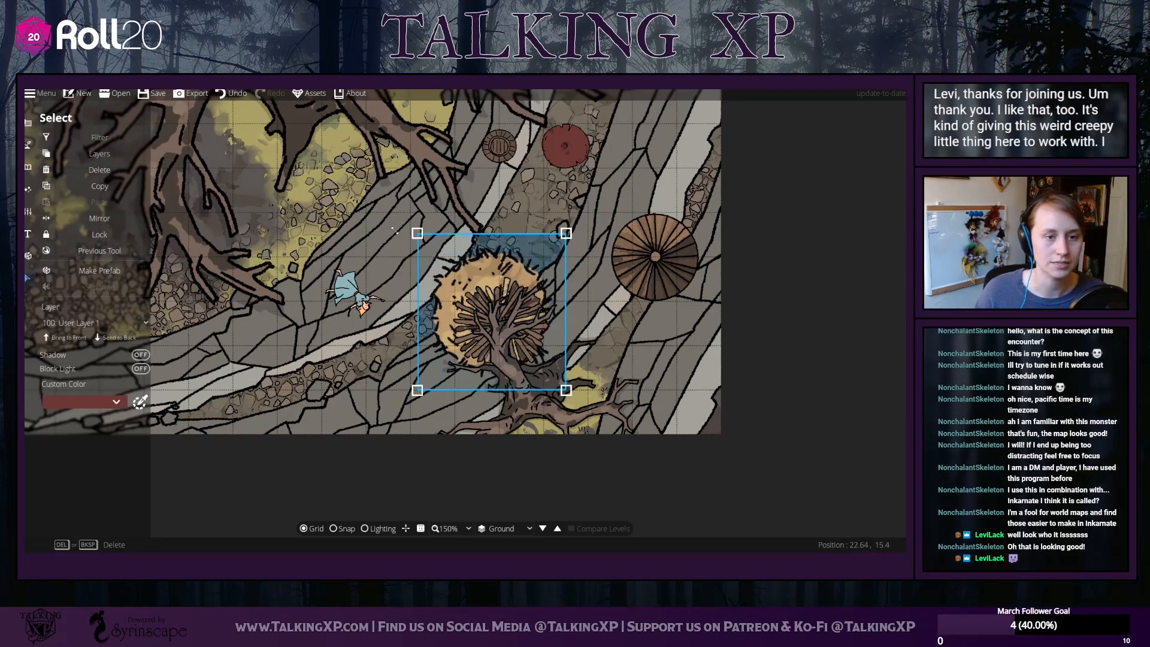
click(369, 252)
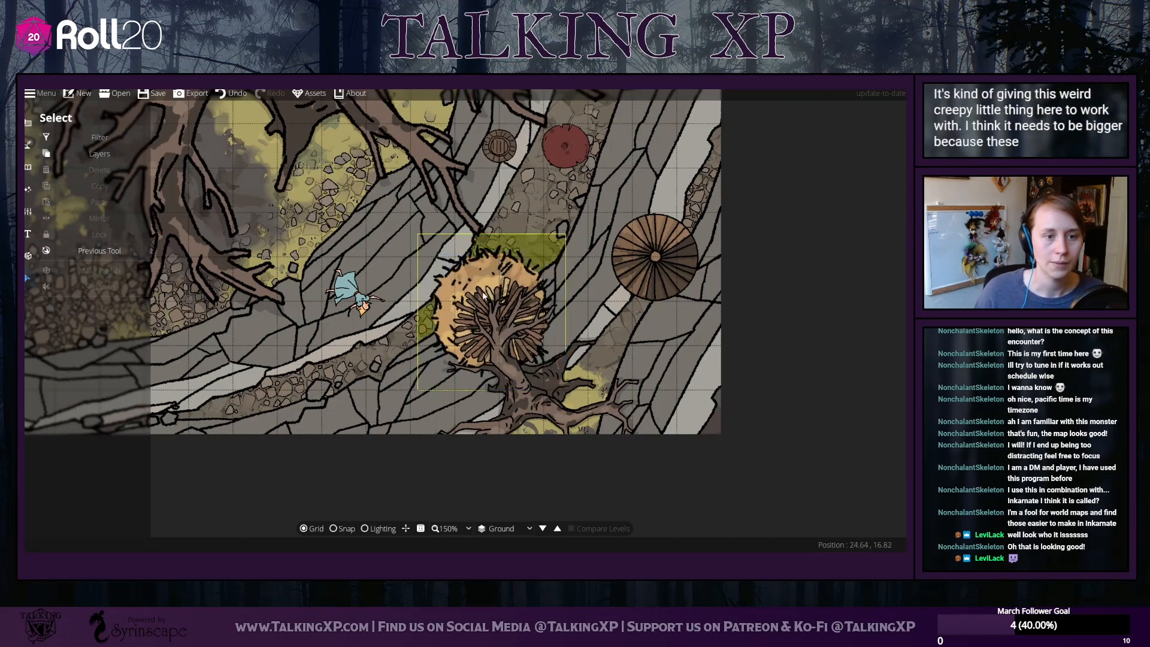
Enlarge the stick pile under the tree's branches and re-centre it with the straw pile beneath it
drag(469, 289, 405, 239)
click(478, 300)
click(586, 381)
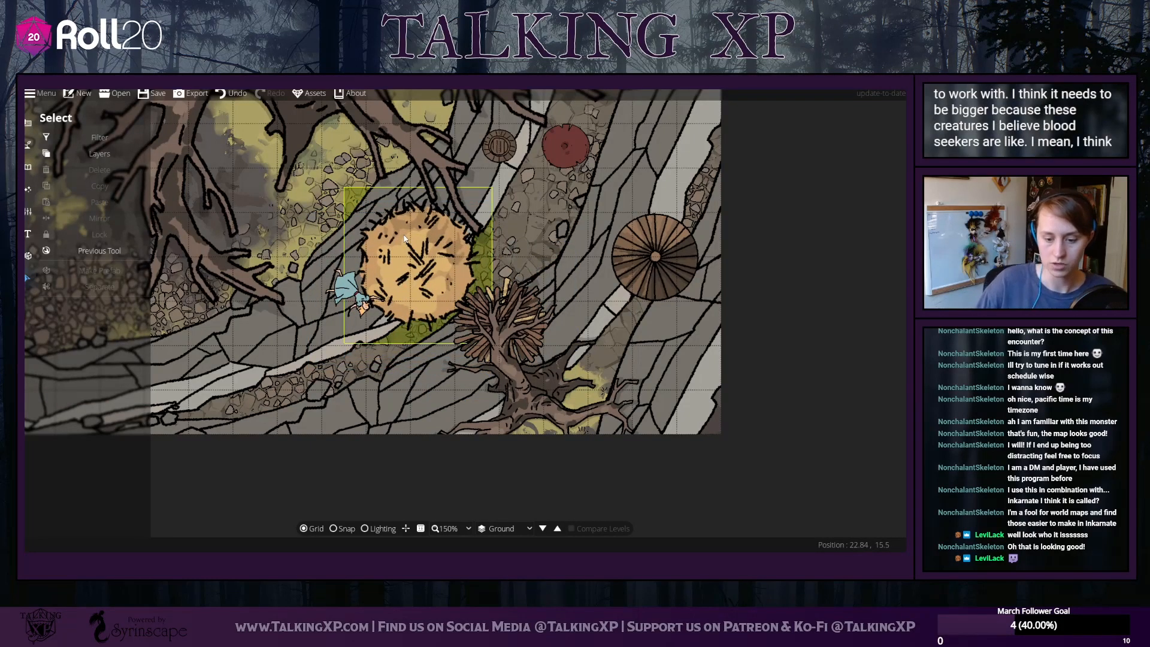
click(490, 289)
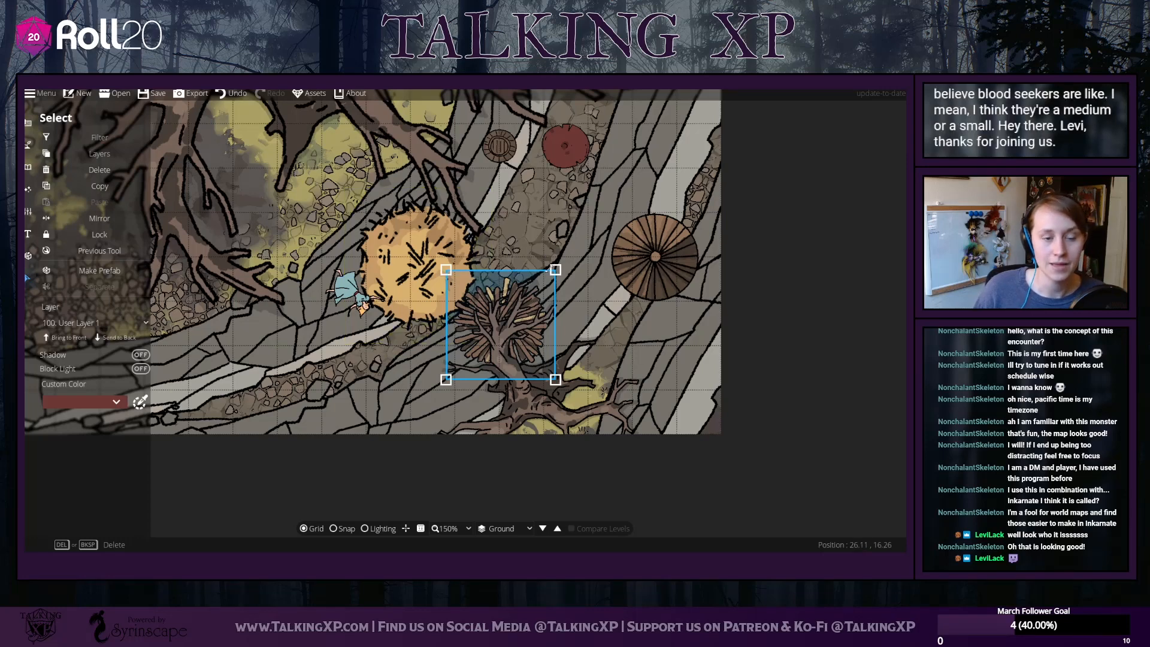
drag(555, 270, 573, 252)
drag(527, 282, 517, 289)
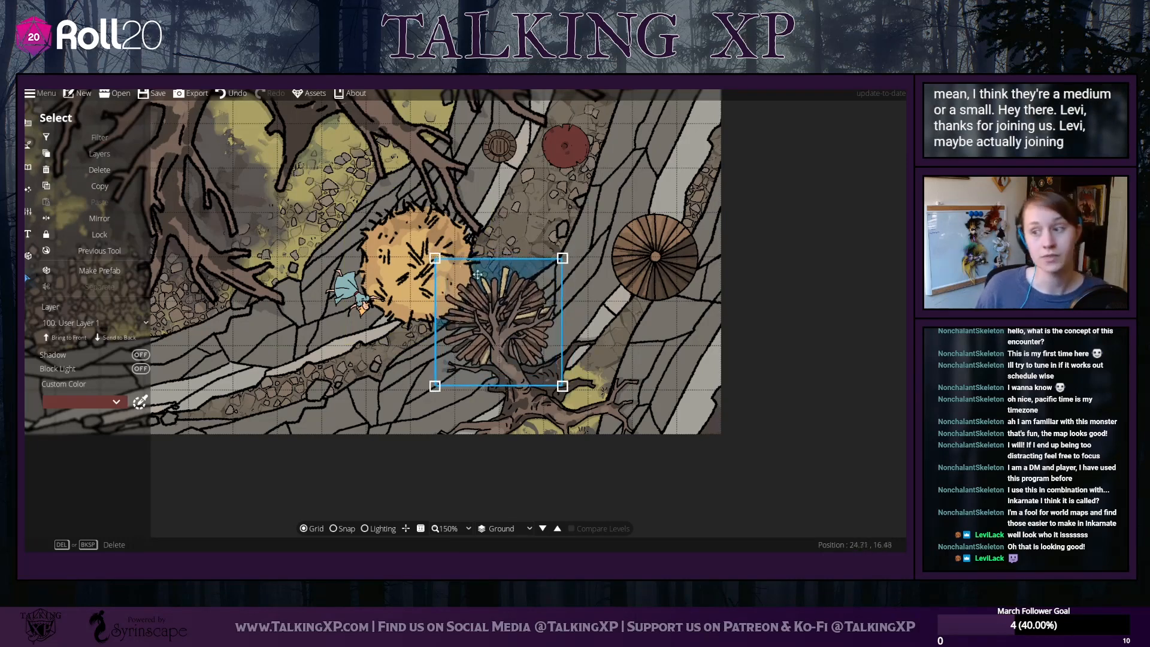
drag(385, 232, 483, 290)
right_click(482, 289)
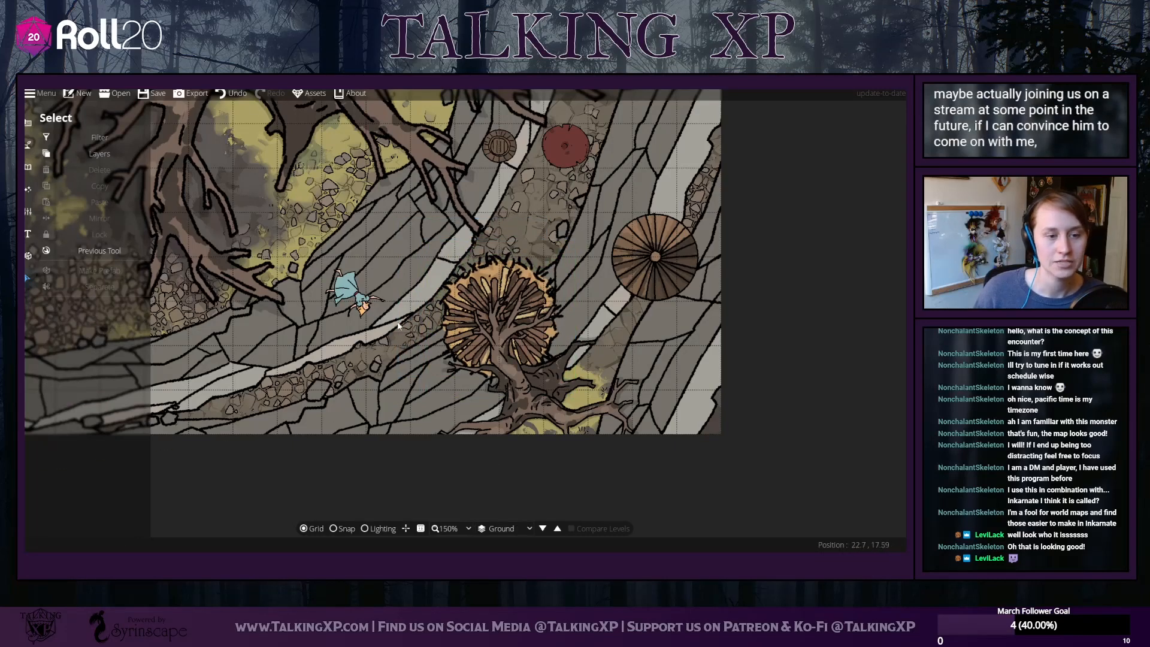
Delete the leftover red round pile, the small round nest and the large conical stick pile around the finished nest
drag(396, 293, 412, 335)
click(580, 186)
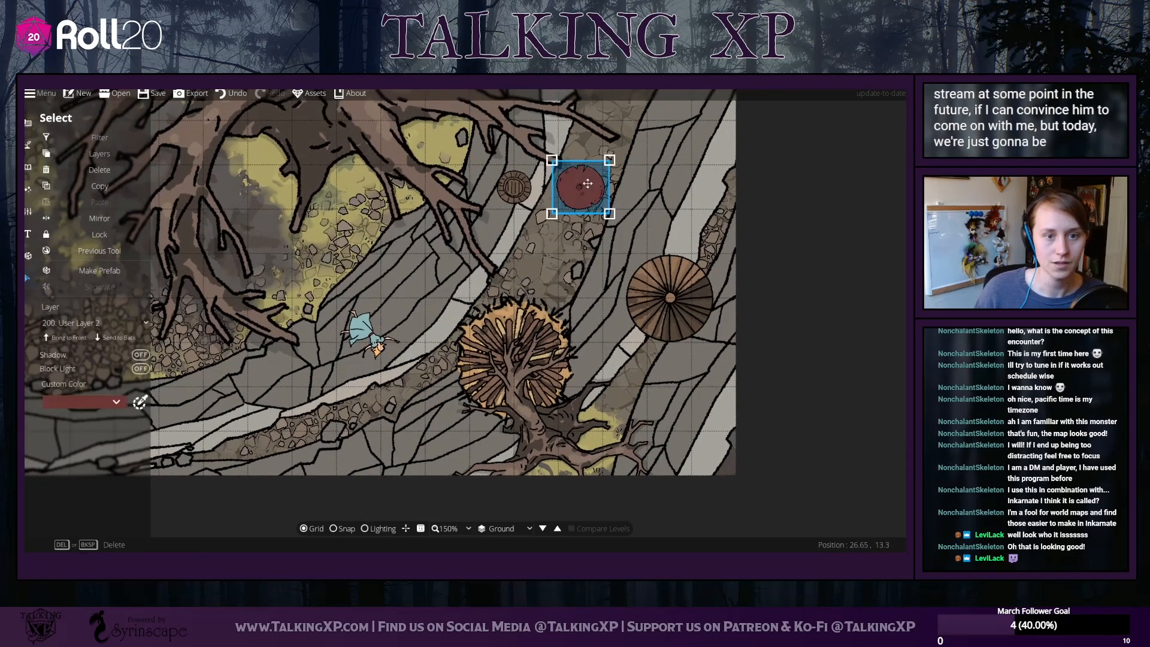
key(Delete)
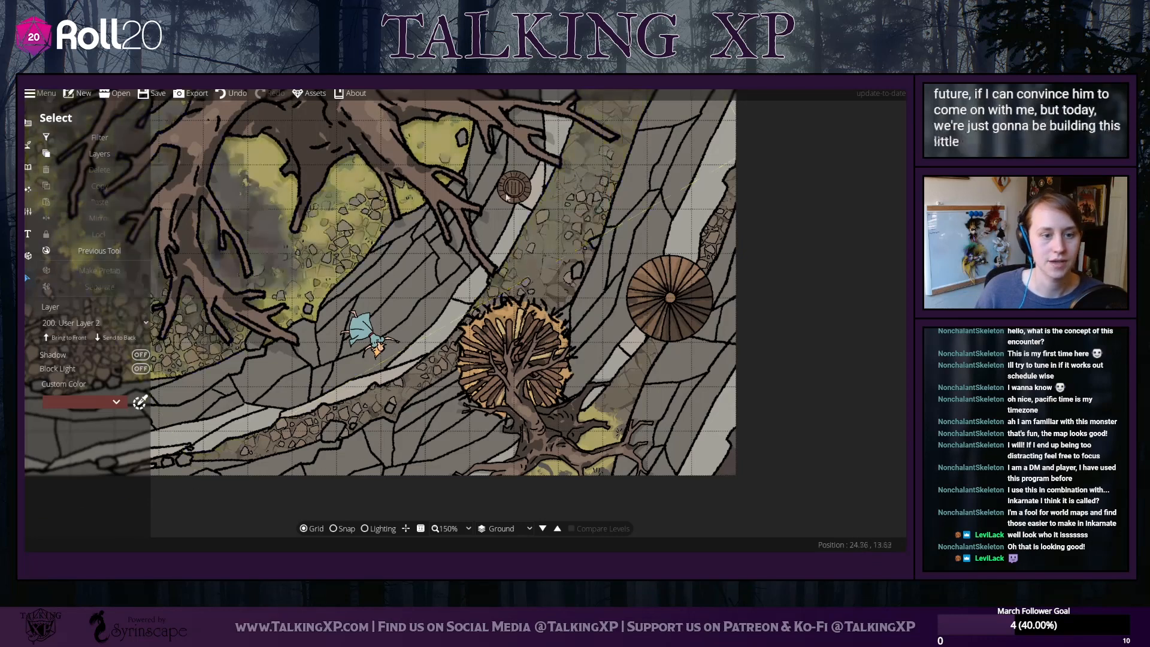
right_click(526, 188)
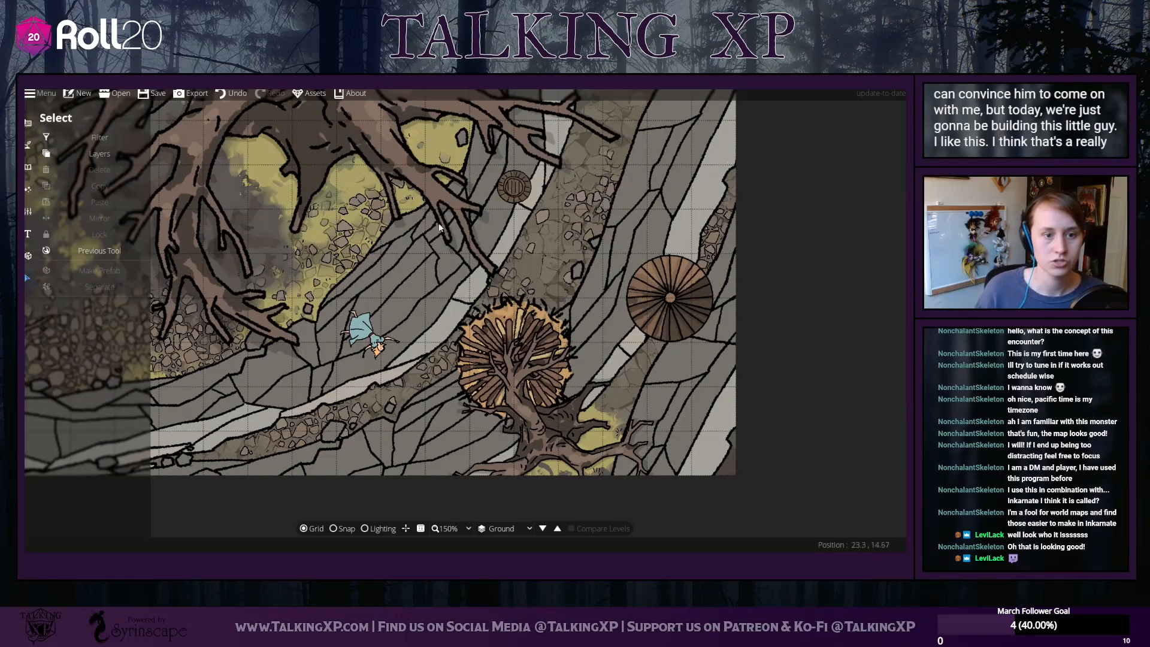
click(514, 188)
click(661, 285)
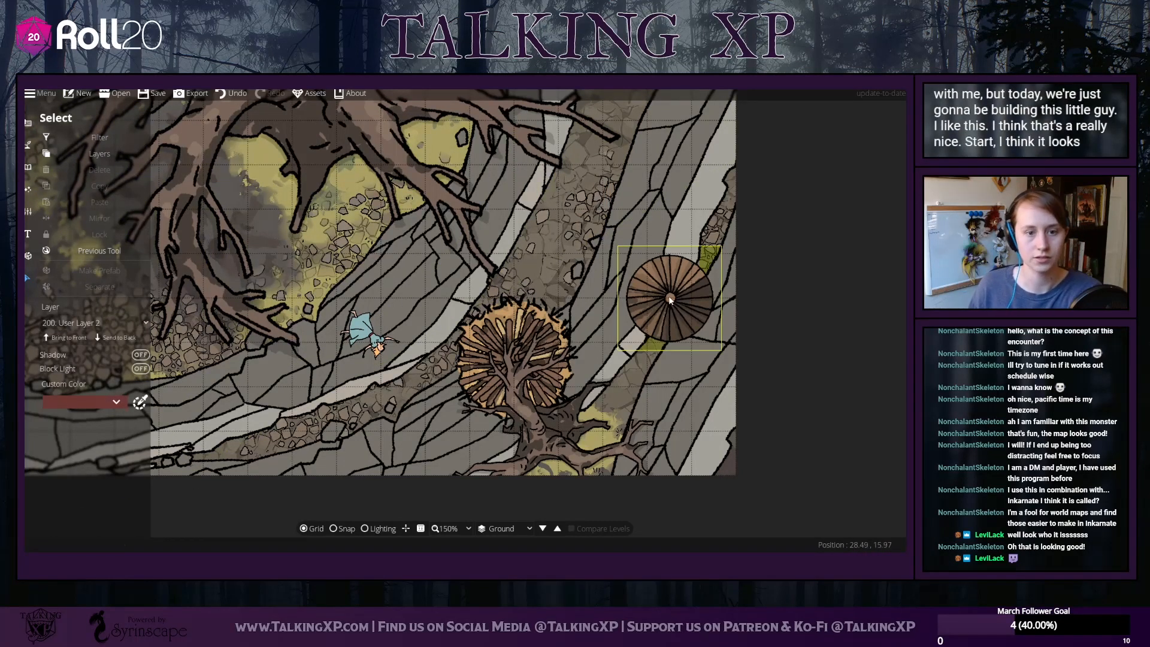
key(Delete)
drag(610, 368, 569, 292)
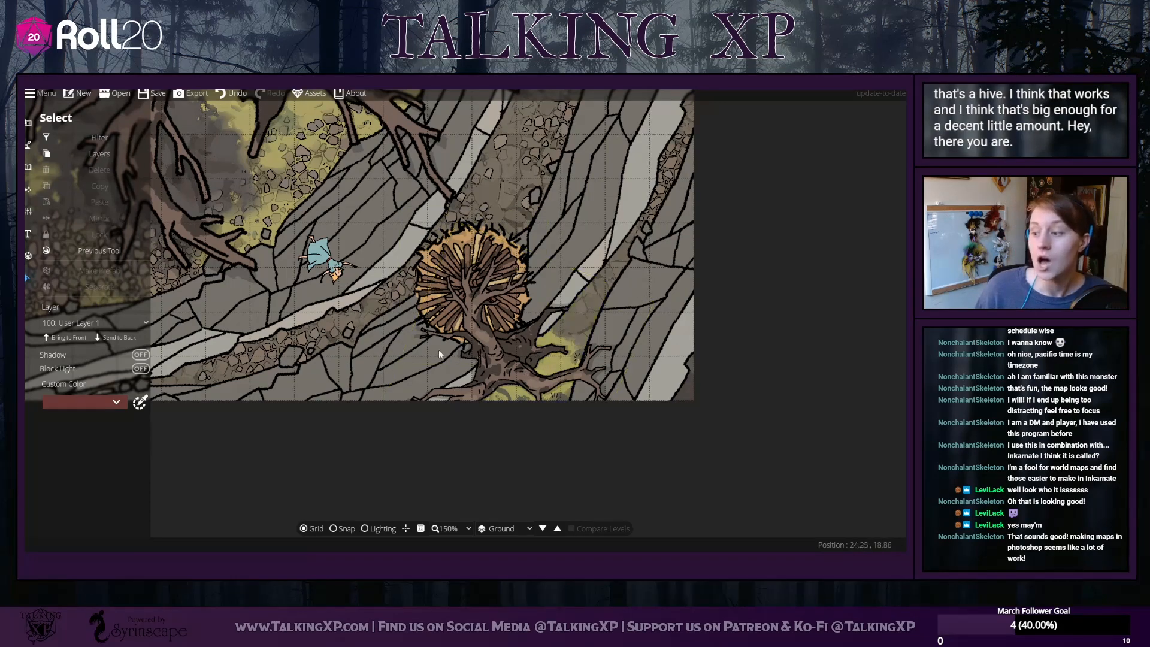
Move the blue-clad corpse against the nest's western edge and rotate it so it lies partly beneath the nest
drag(338, 298, 457, 404)
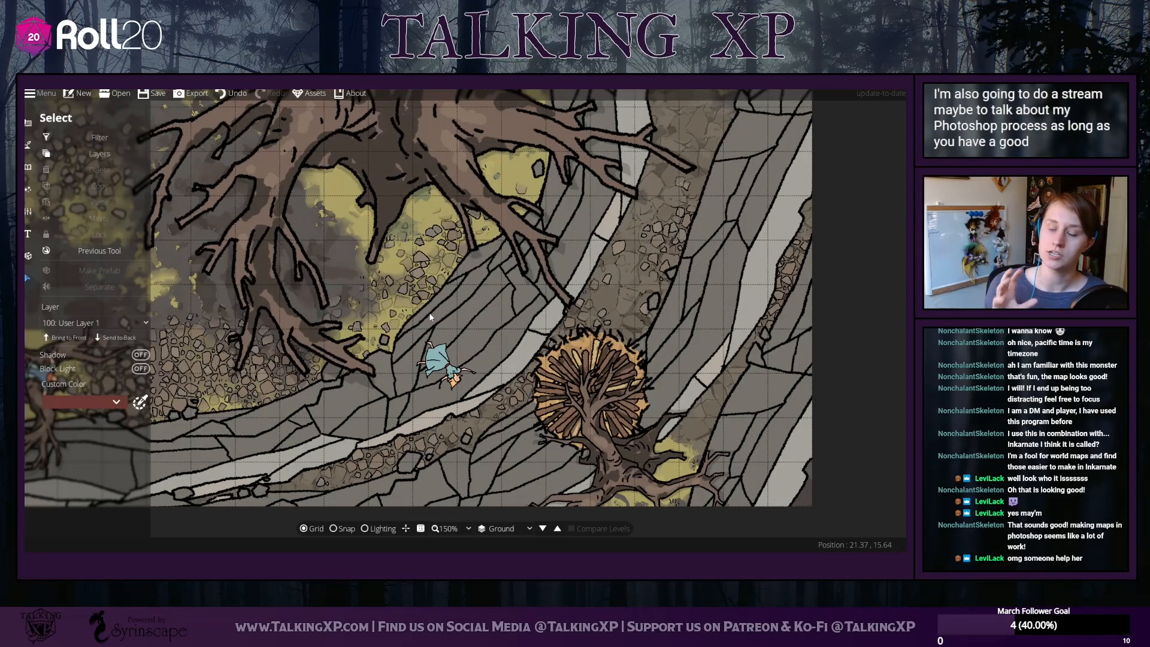
drag(445, 363, 516, 383)
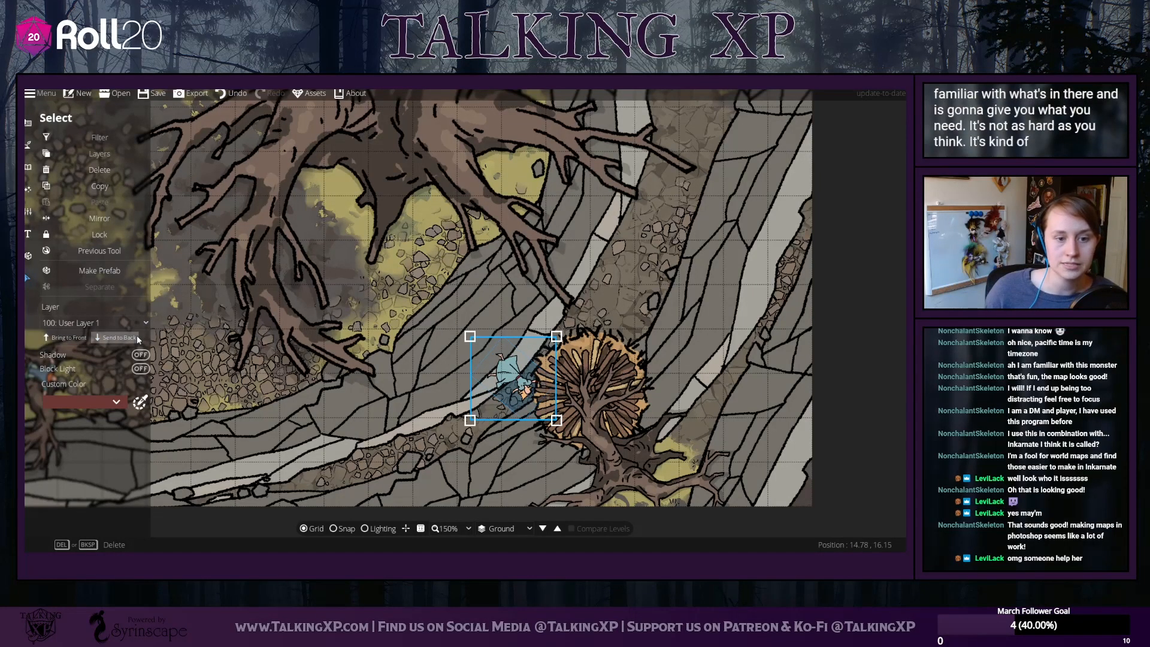
click(572, 298)
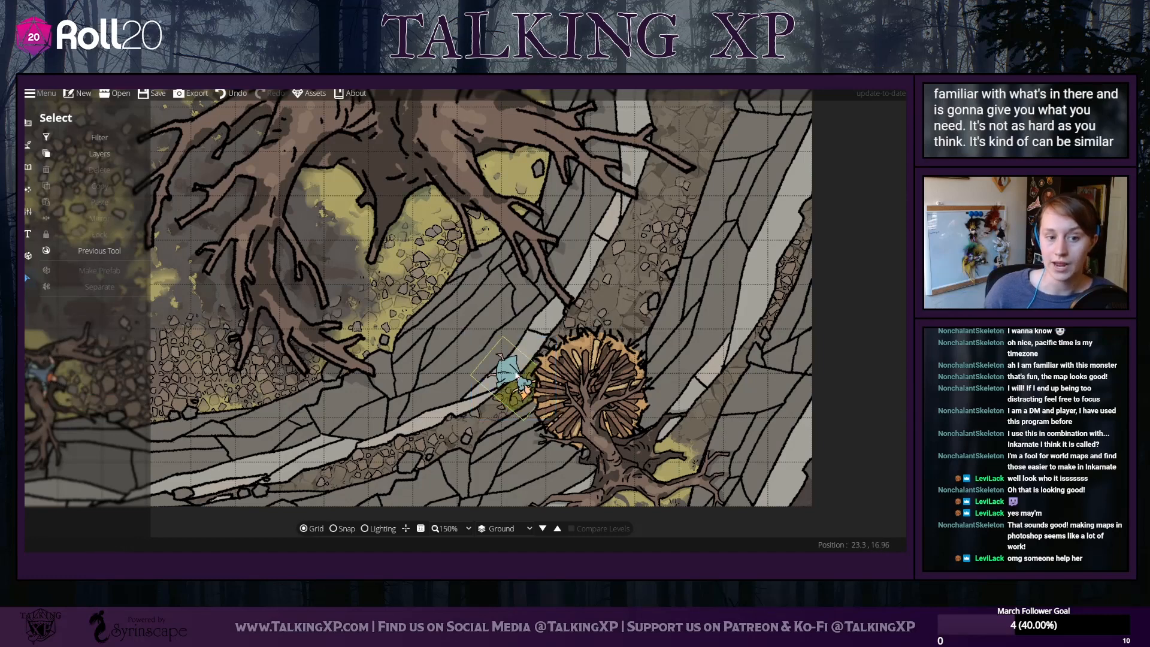
drag(514, 377, 527, 370)
click(527, 369)
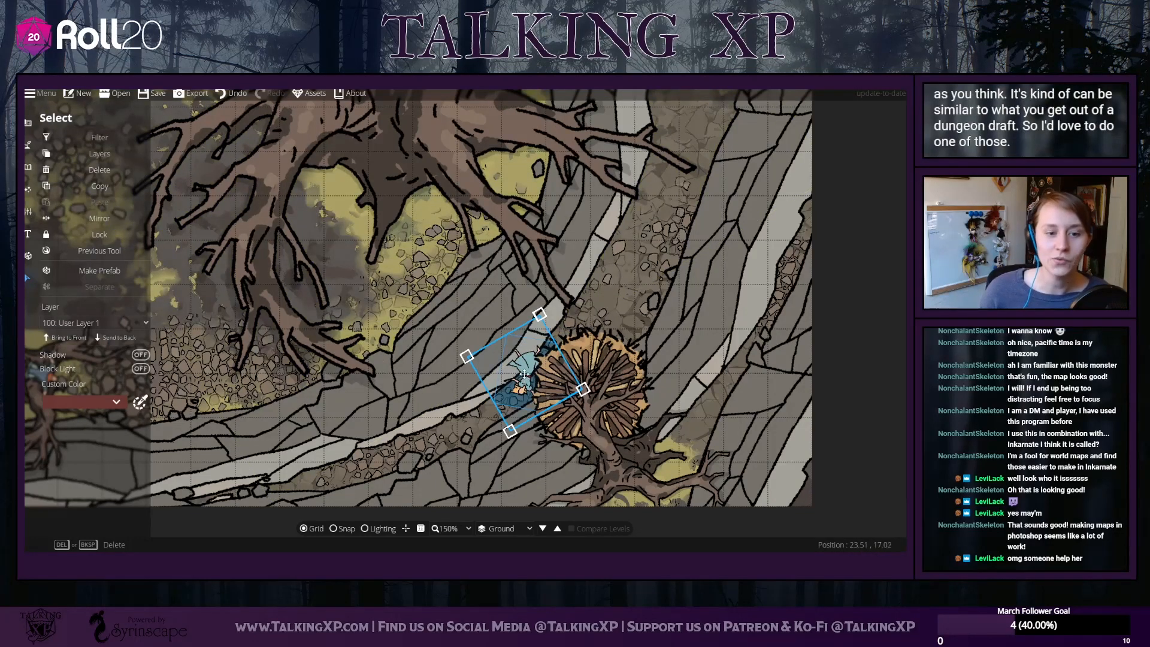
drag(524, 374, 526, 364)
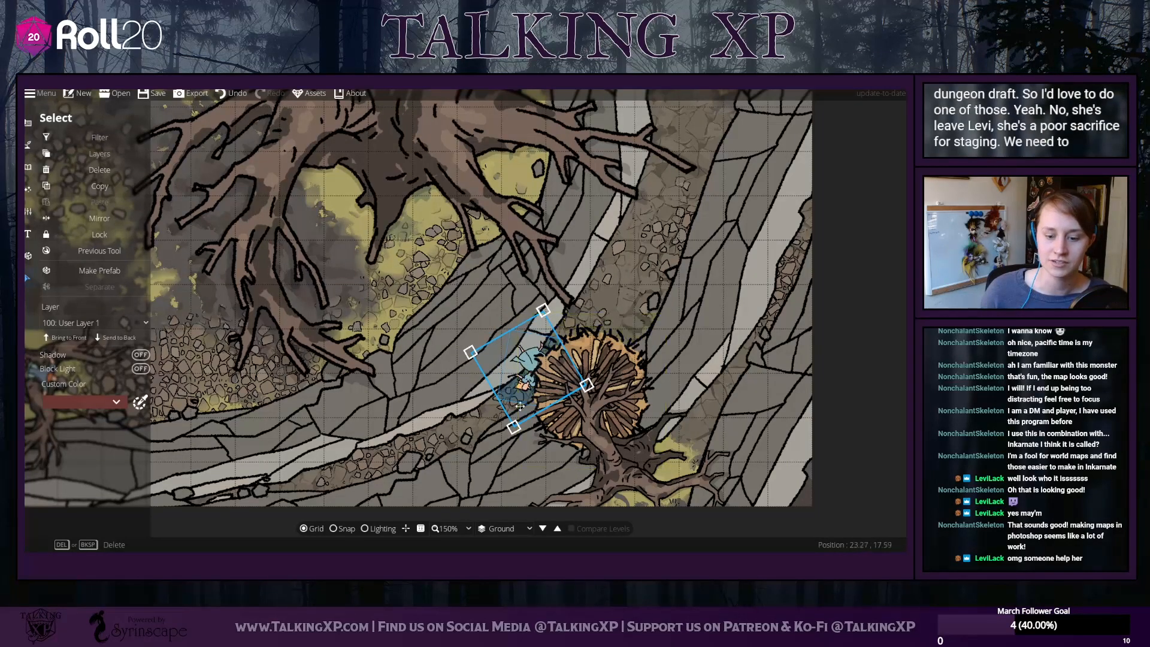
Review the corpses, trees and nest across the whole forest map
drag(332, 336, 563, 309)
scroll(563, 309, down, 3)
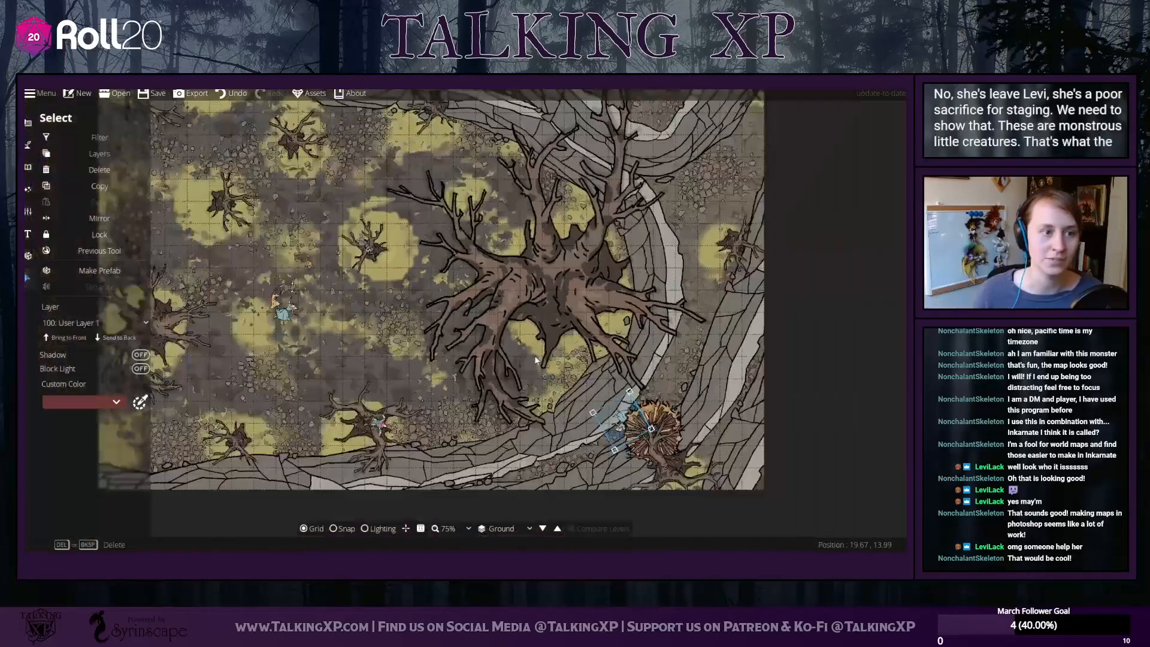
scroll(345, 313, up, 4)
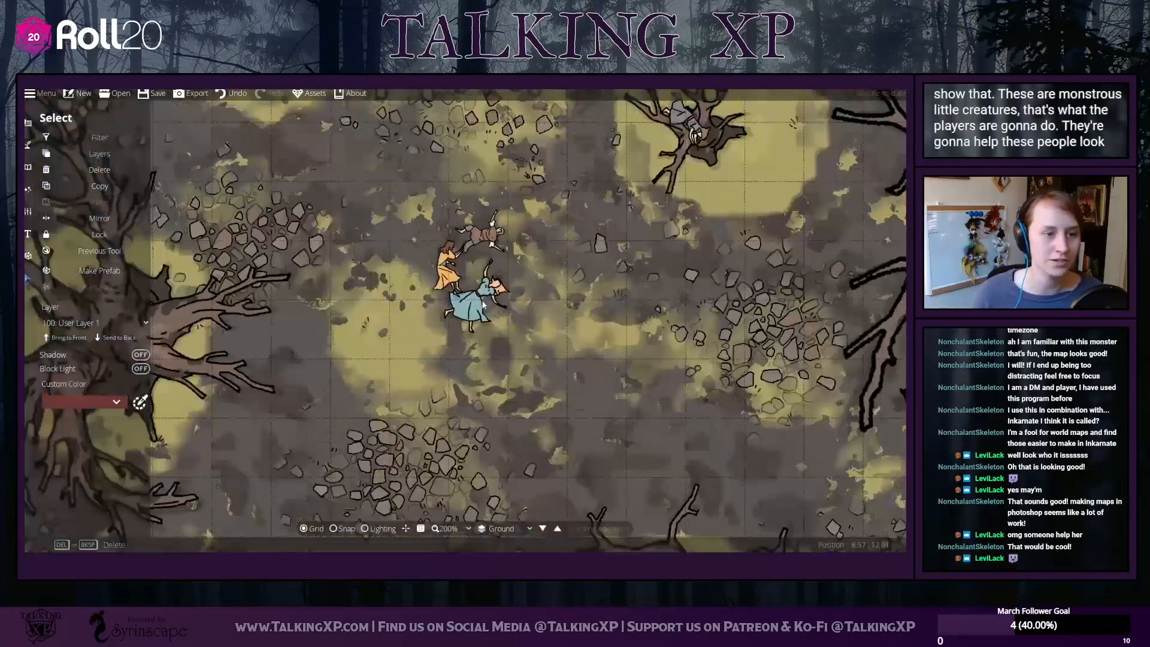
scroll(551, 361, down, 3)
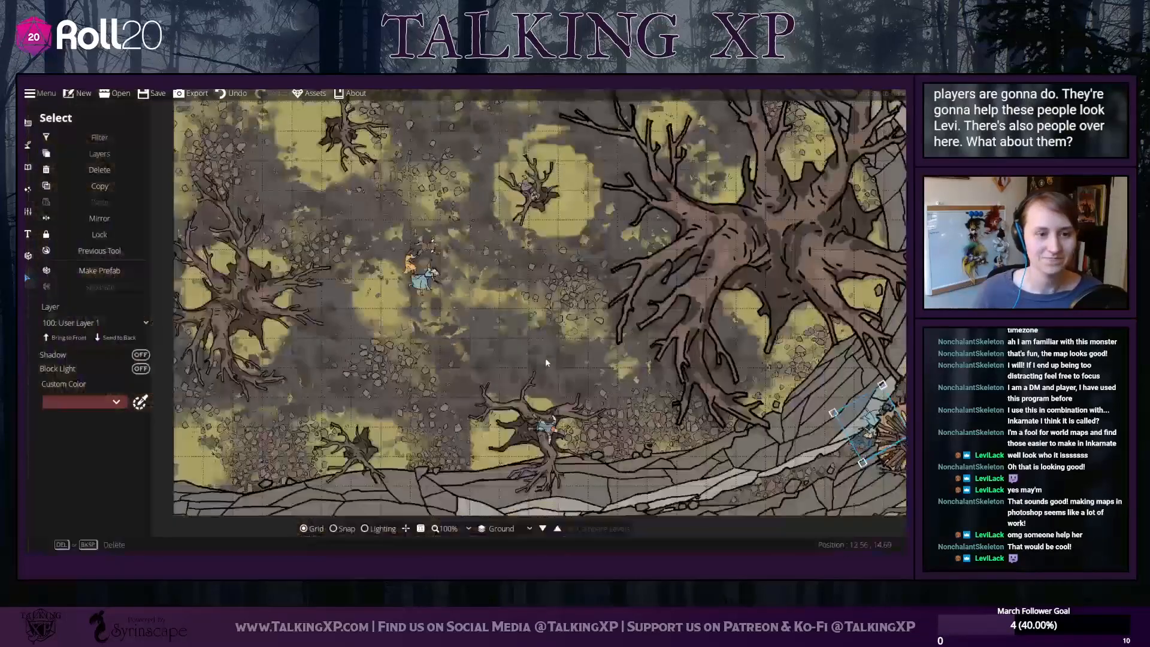
scroll(545, 358, down, 1)
drag(514, 123, 386, 205)
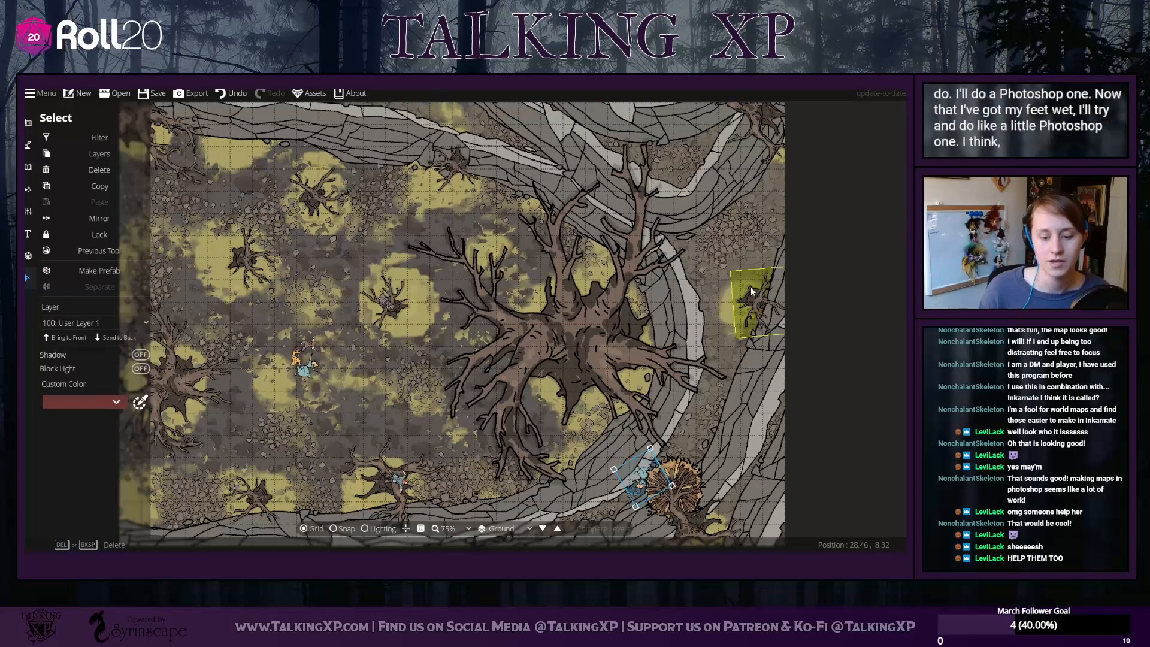
scroll(651, 309, up, 2)
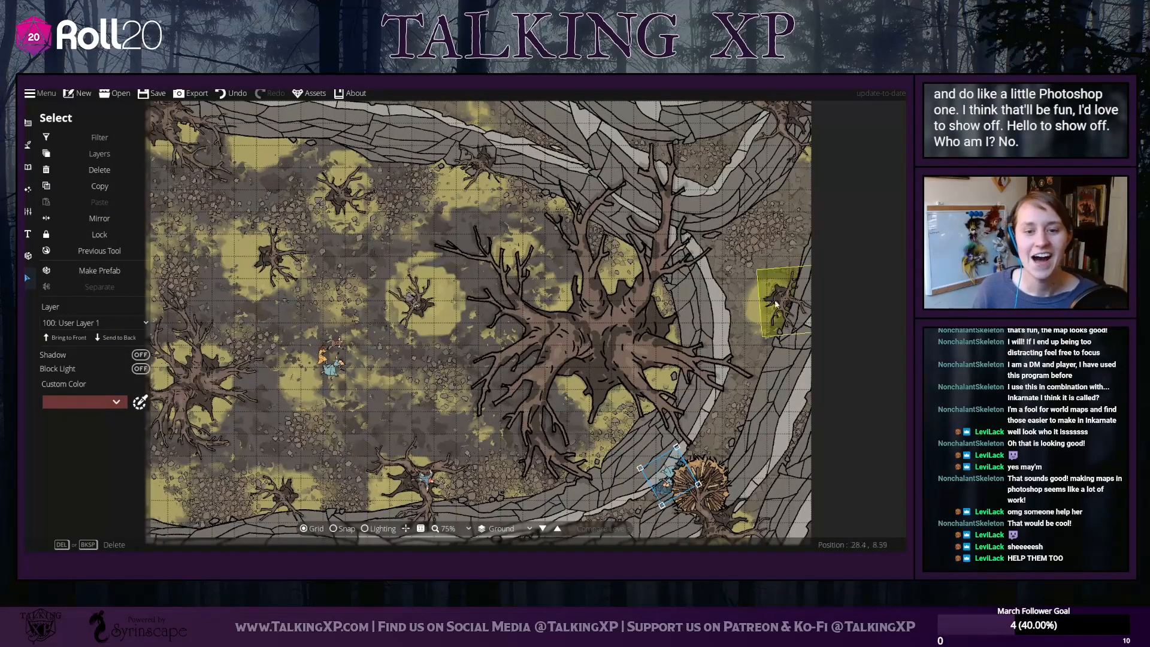
drag(775, 459, 737, 396)
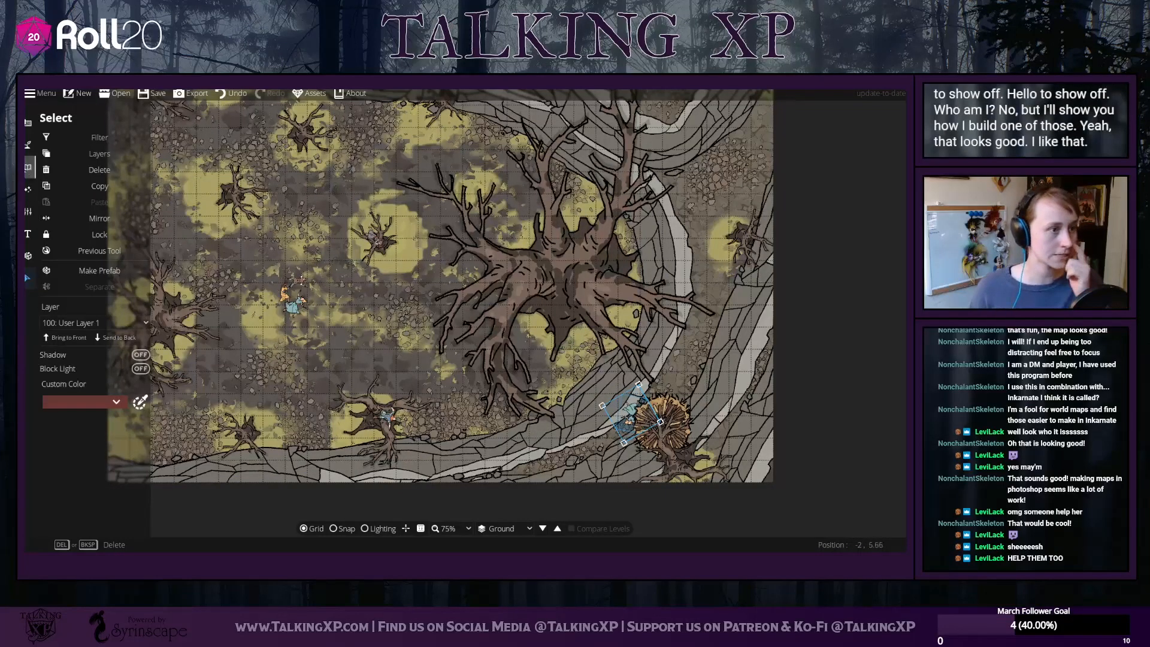
Filter the object library by the Creature tag and browse its animals
click(27, 167)
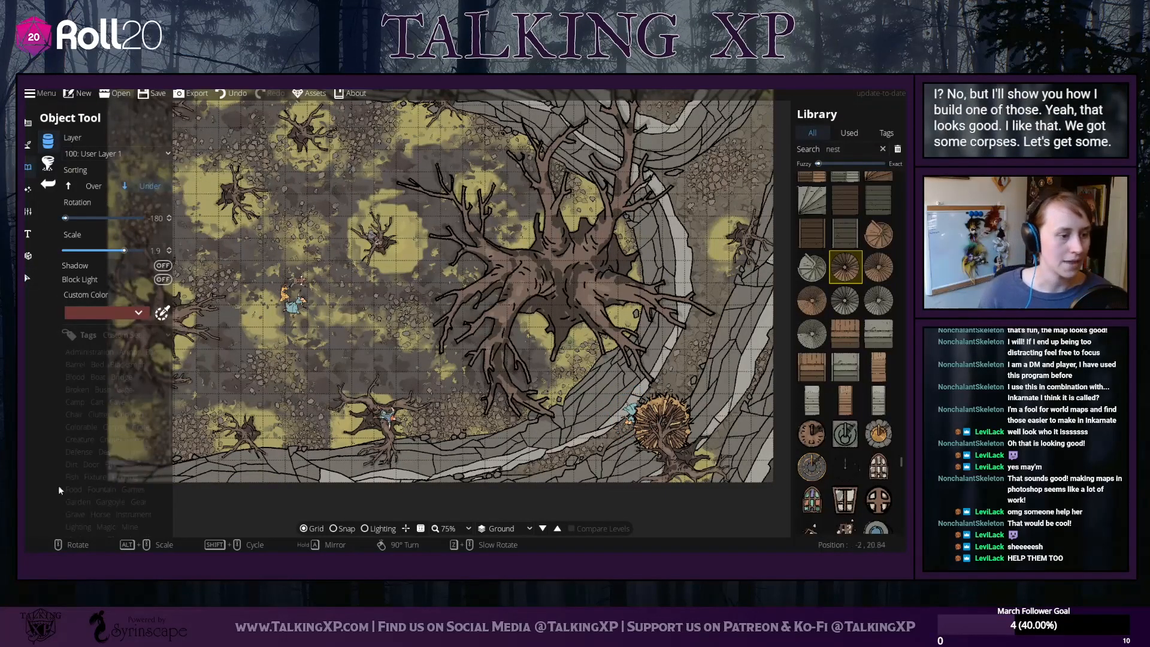
scroll(109, 490, down, 3)
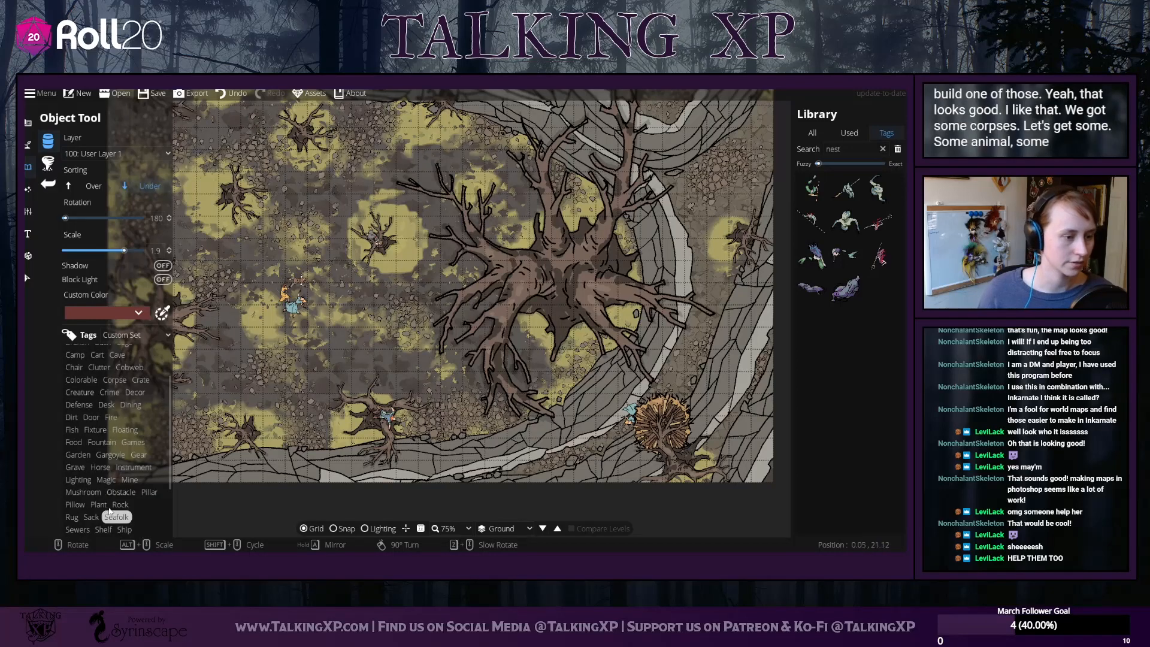
scroll(105, 506, down, 1)
scroll(87, 454, up, 5)
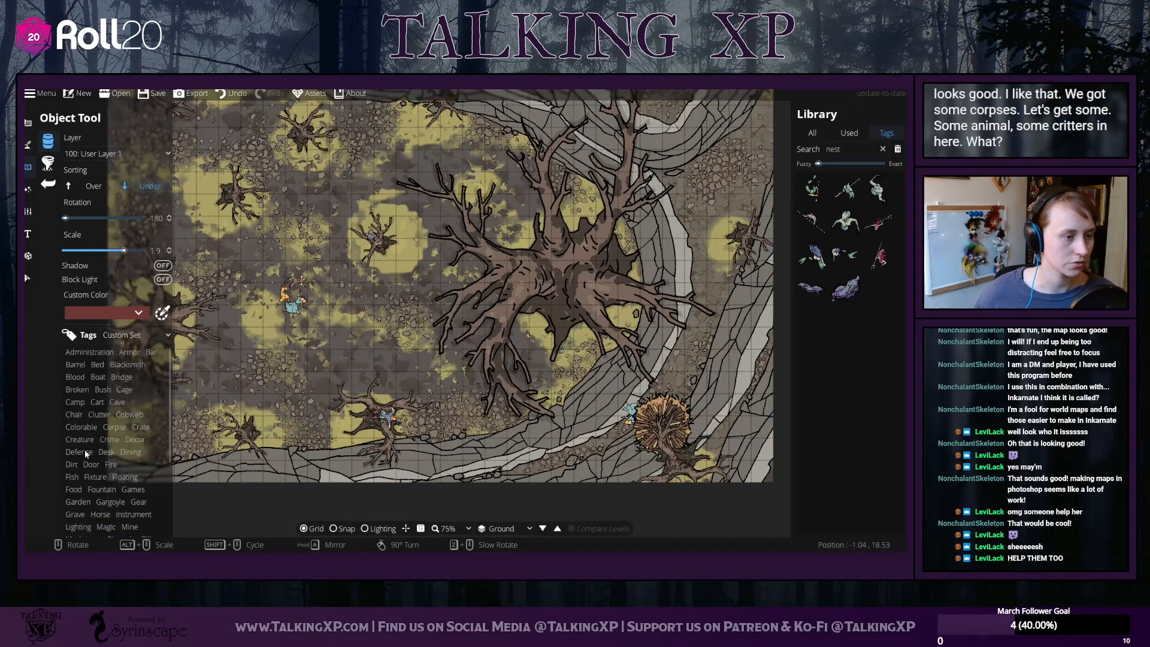
click(78, 440)
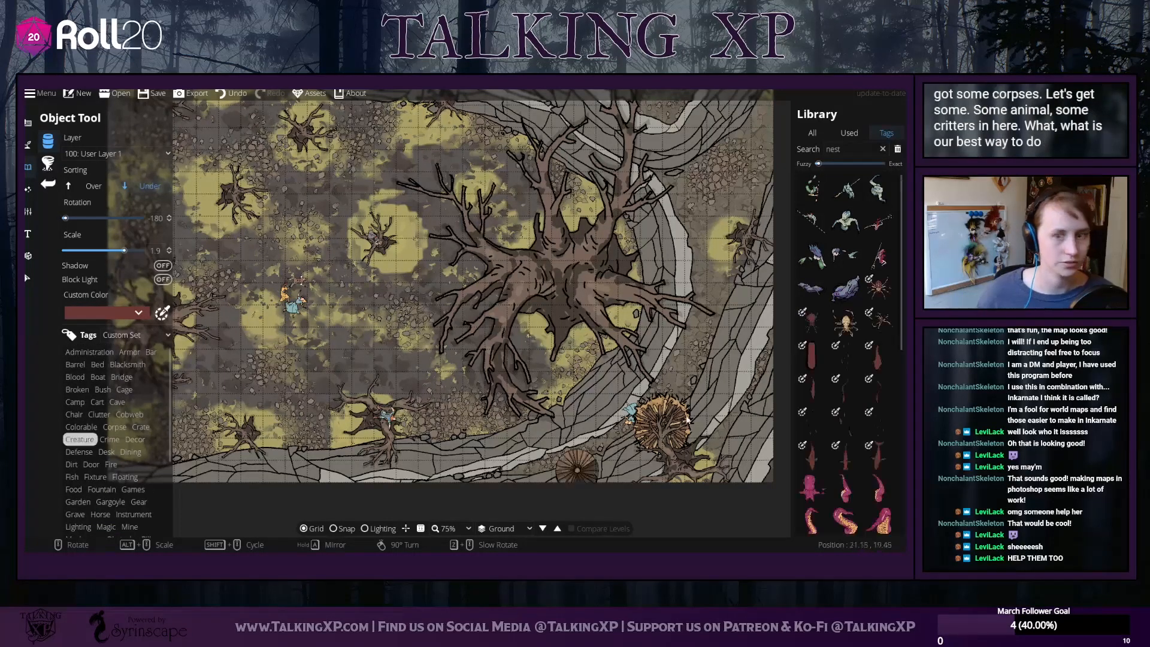
scroll(825, 297, down, 5)
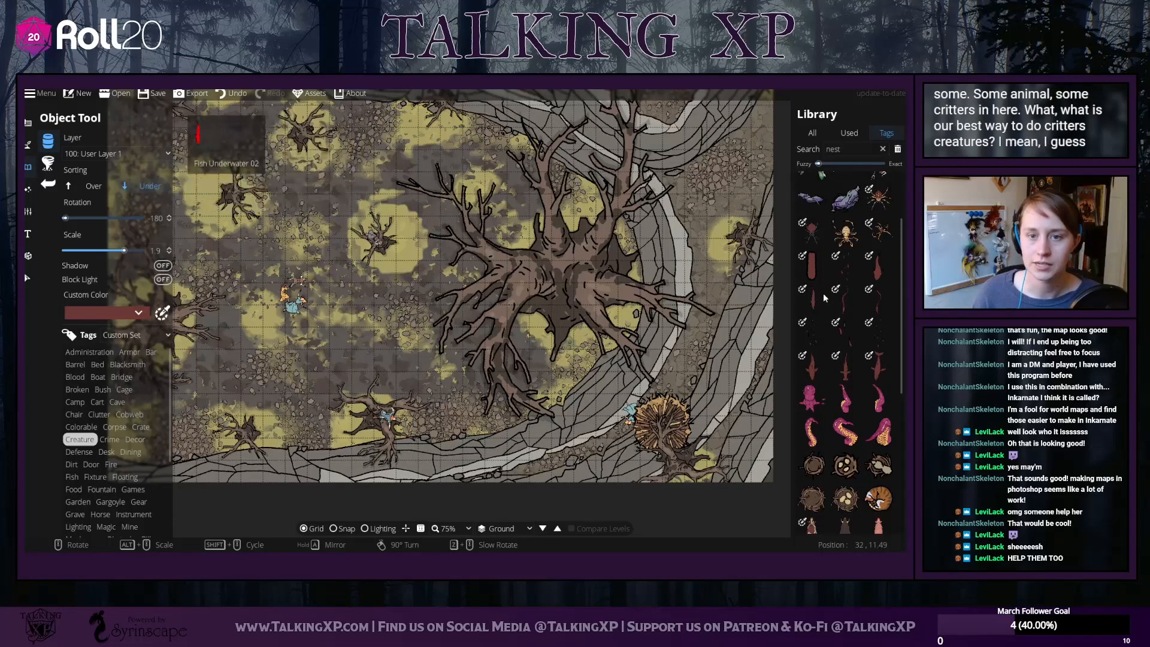
scroll(824, 298, down, 4)
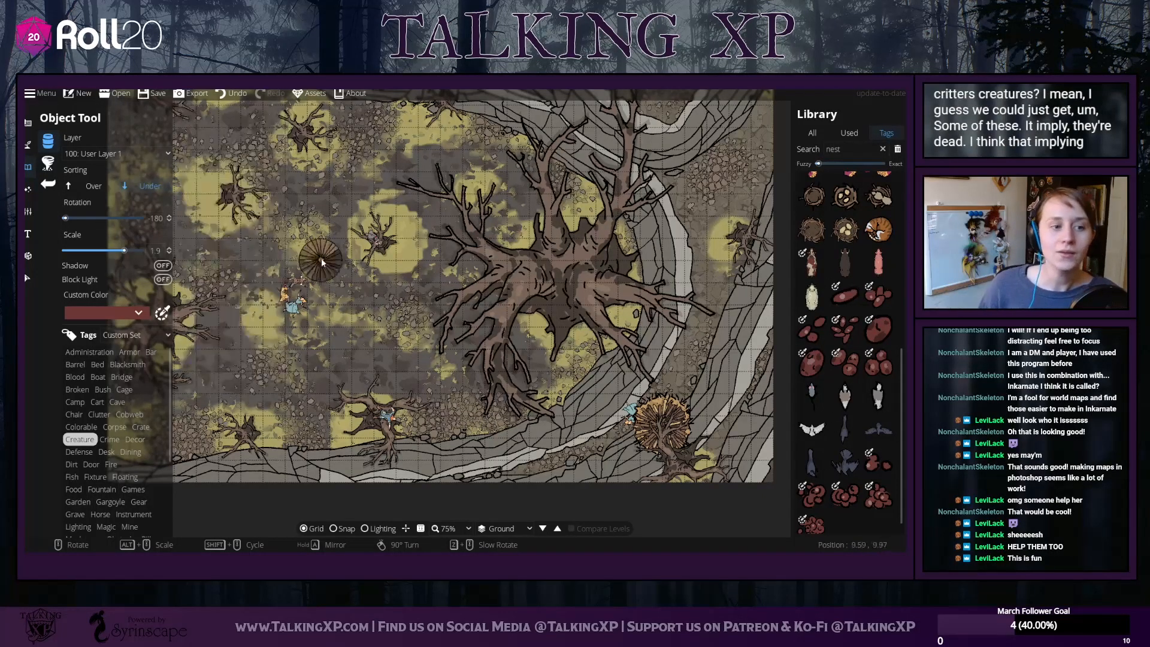
Set the object scale to 1 and choose the pig after trying the ox and the cow
click(857, 264)
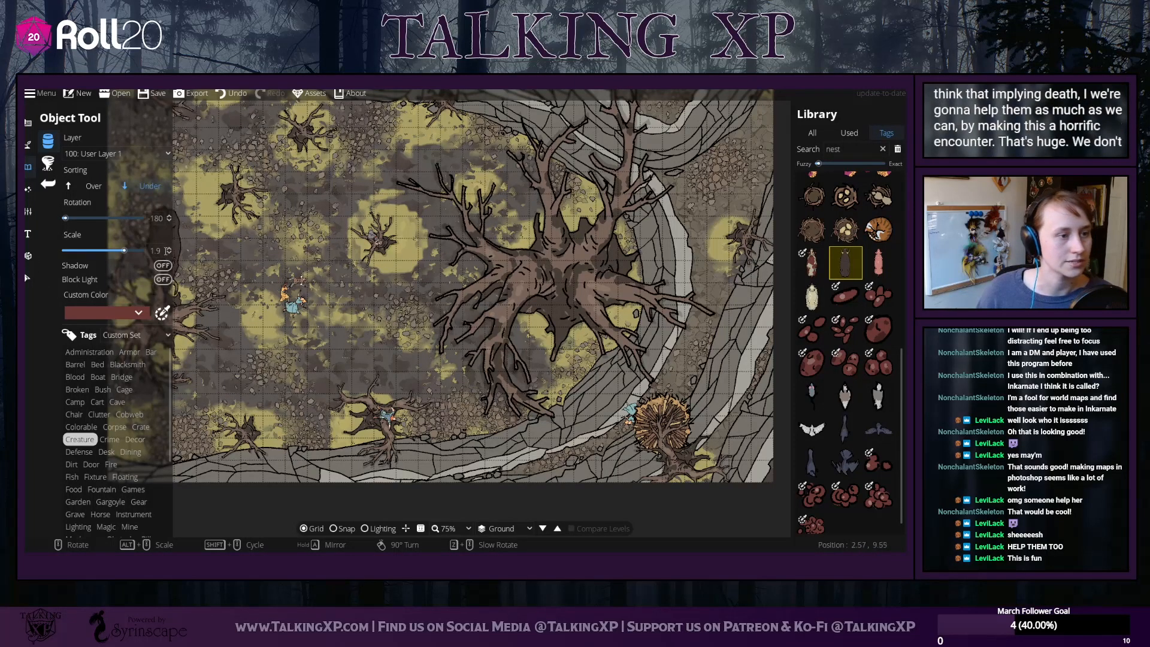
click(155, 250)
key(BackSpace)
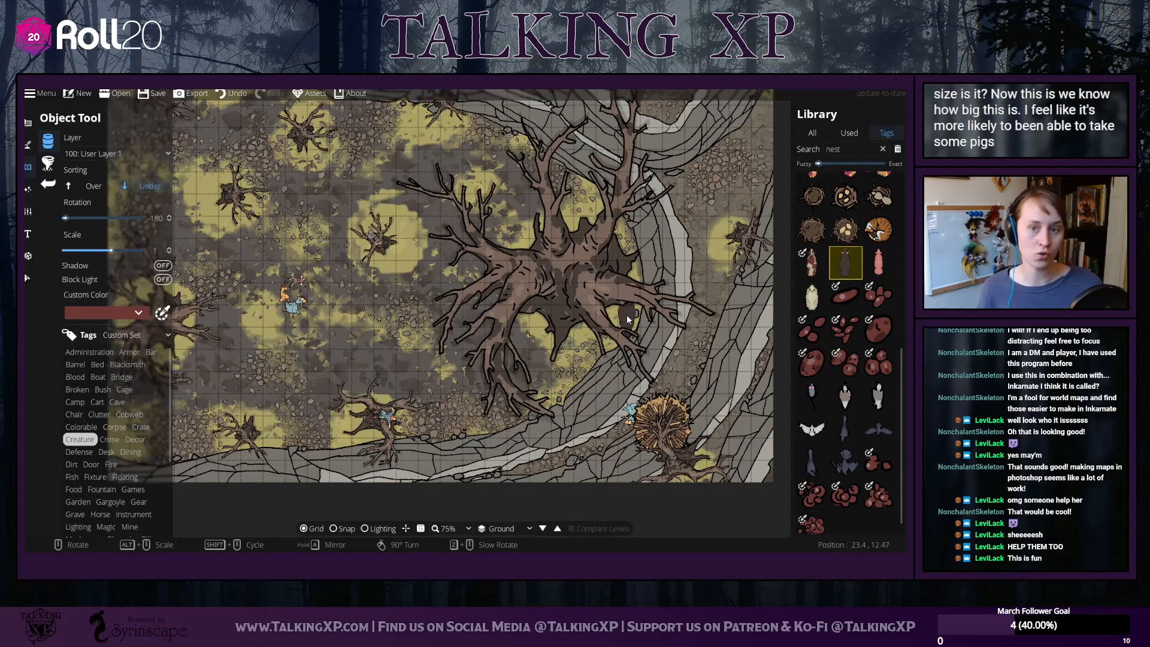
mouse_move(846, 266)
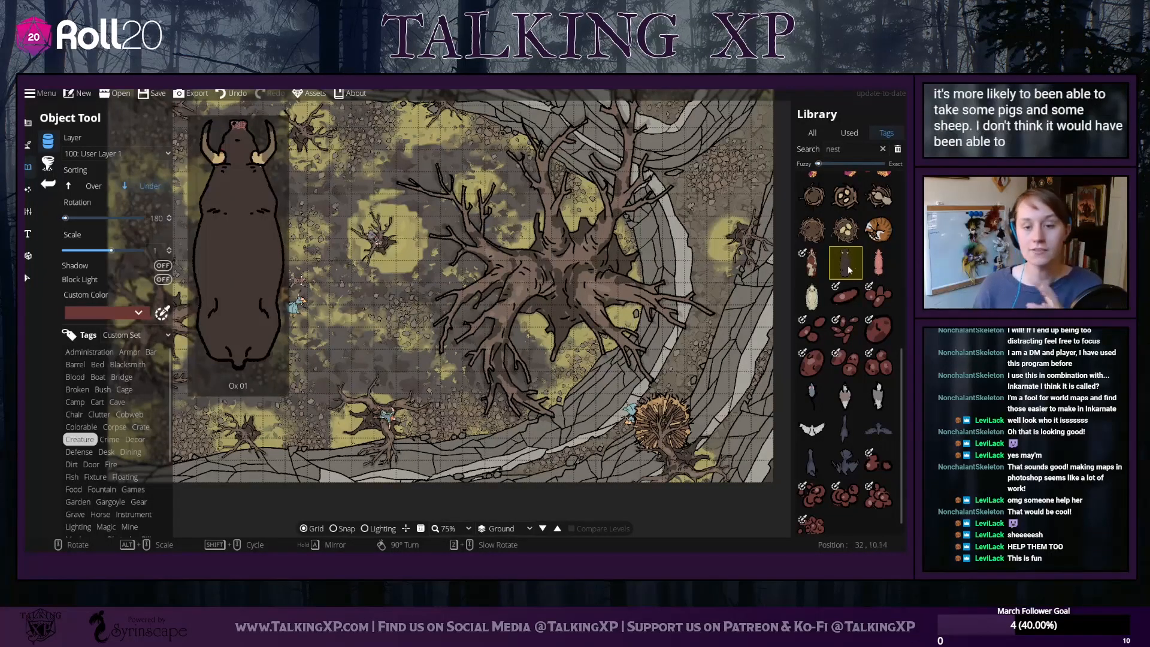
click(812, 264)
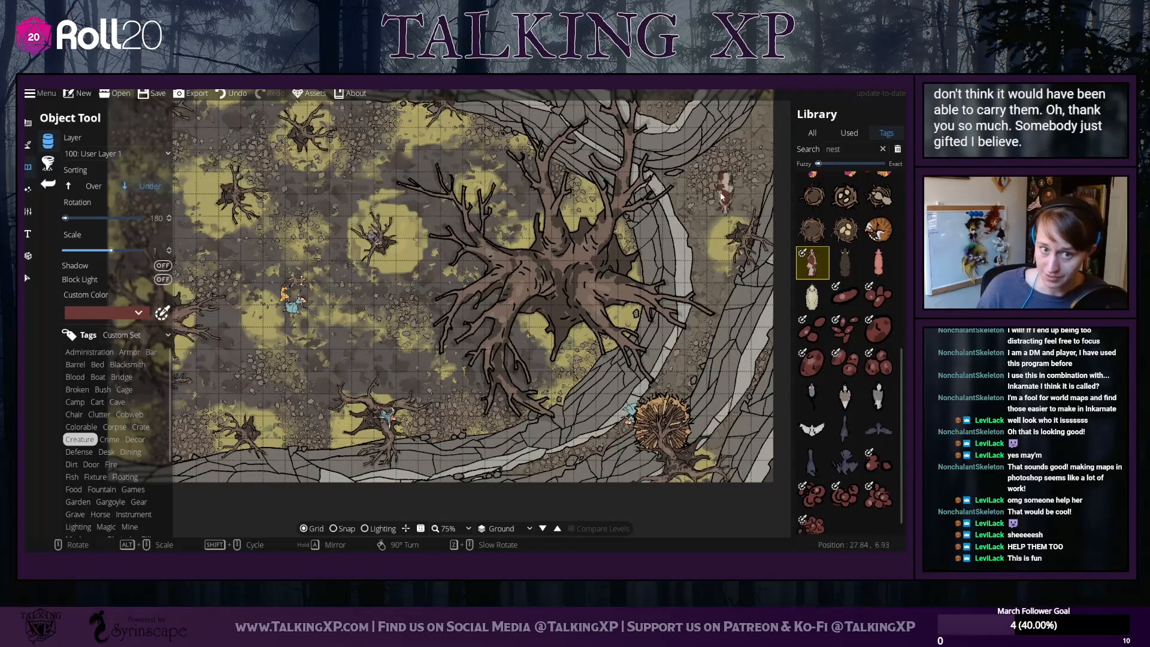
click(878, 262)
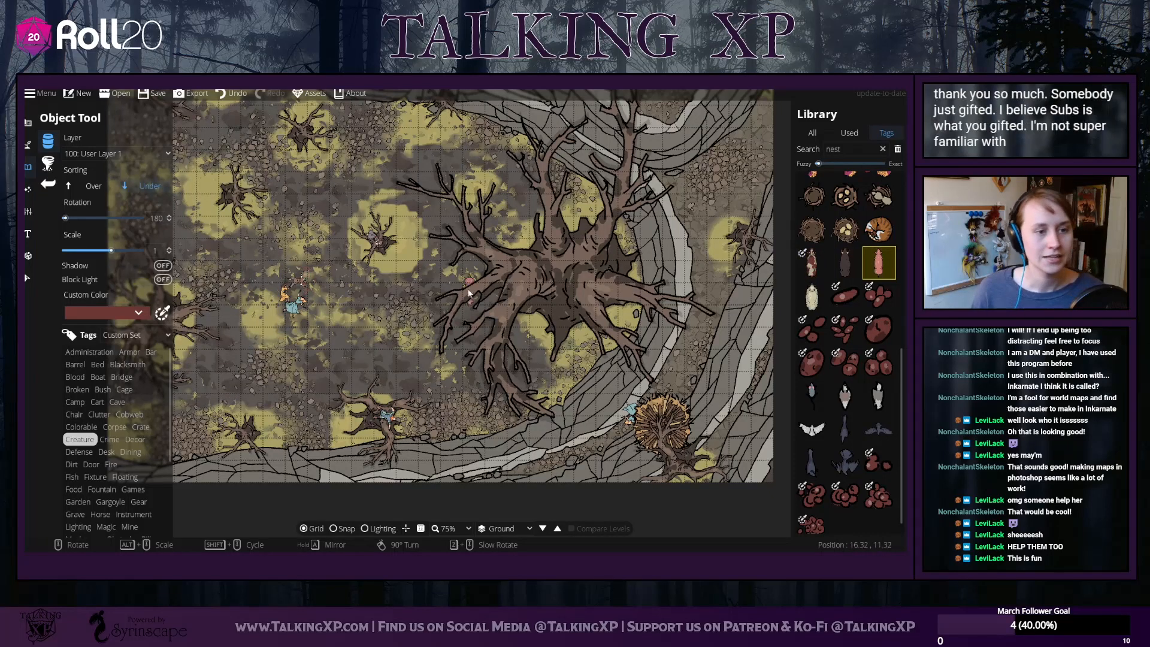
Place a pig rotated to 90 degrees with Under sorting on the open ground west of the giant tree
click(88, 186)
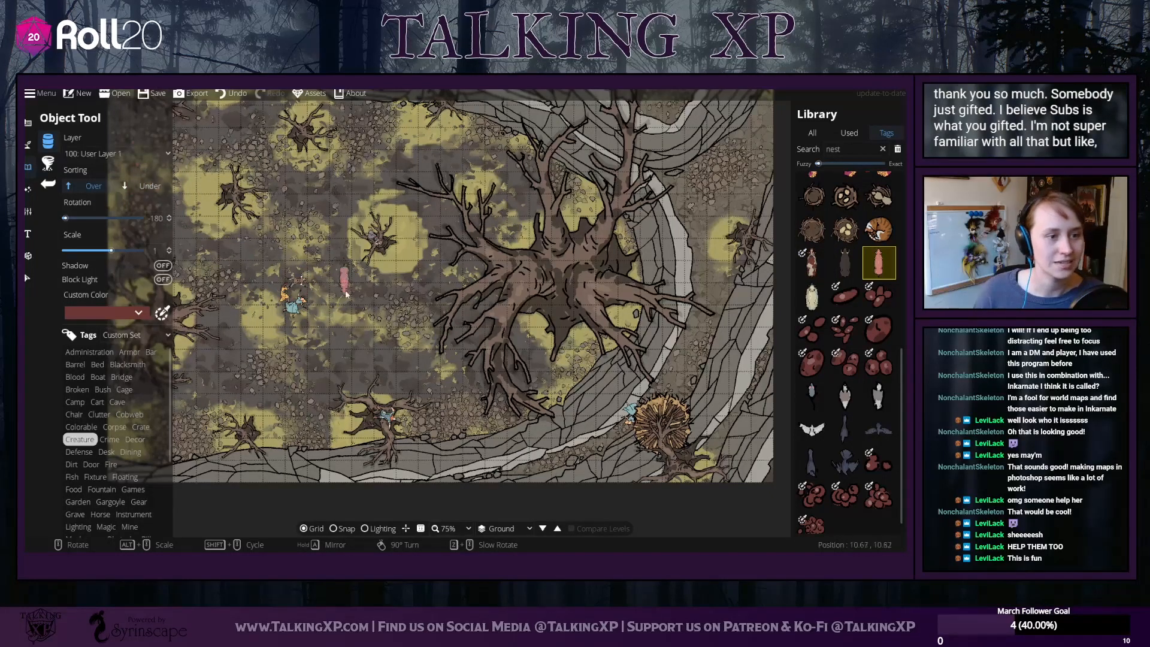
scroll(426, 312, down, 2)
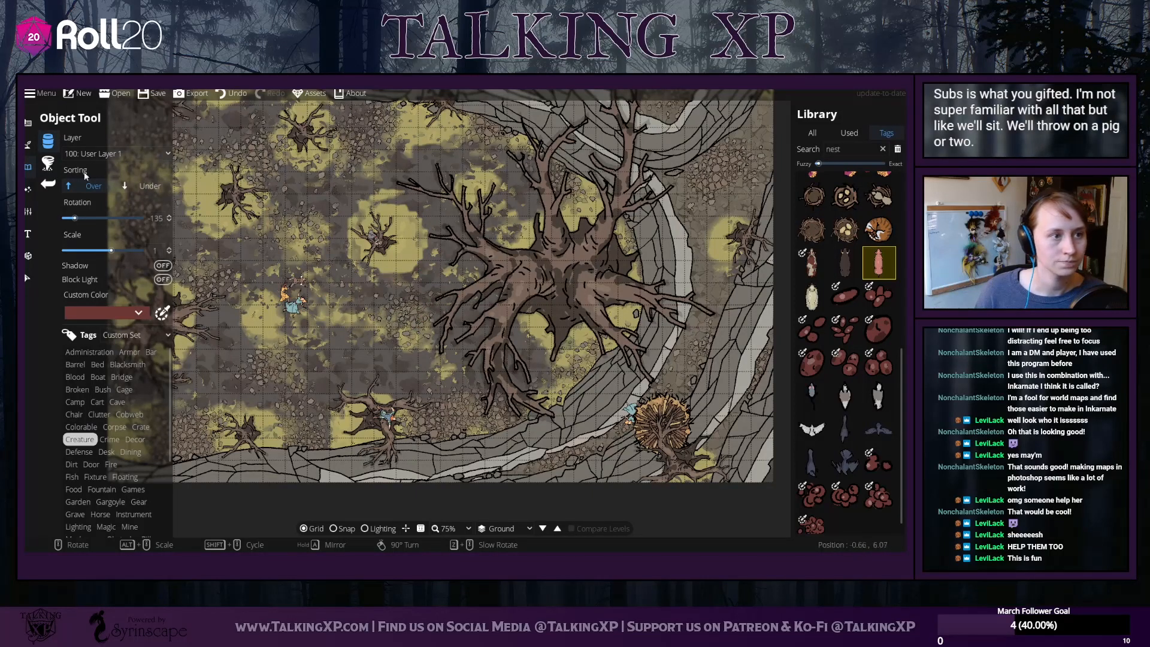
click(147, 186)
scroll(397, 314, up, 2)
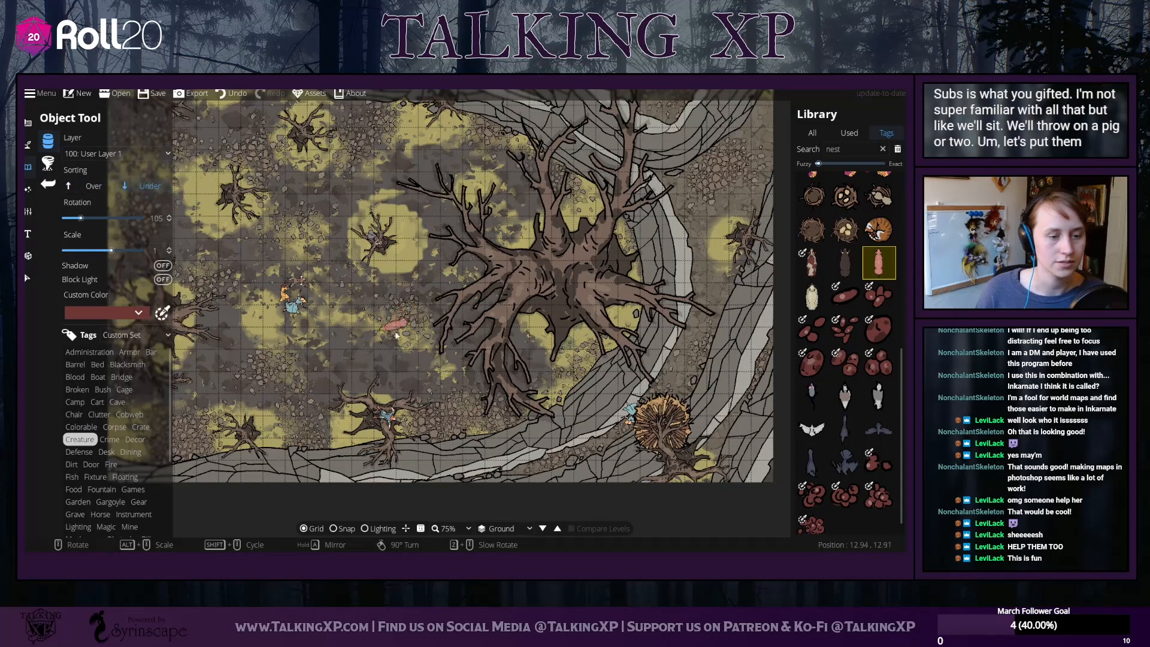
scroll(572, 394, up, 2)
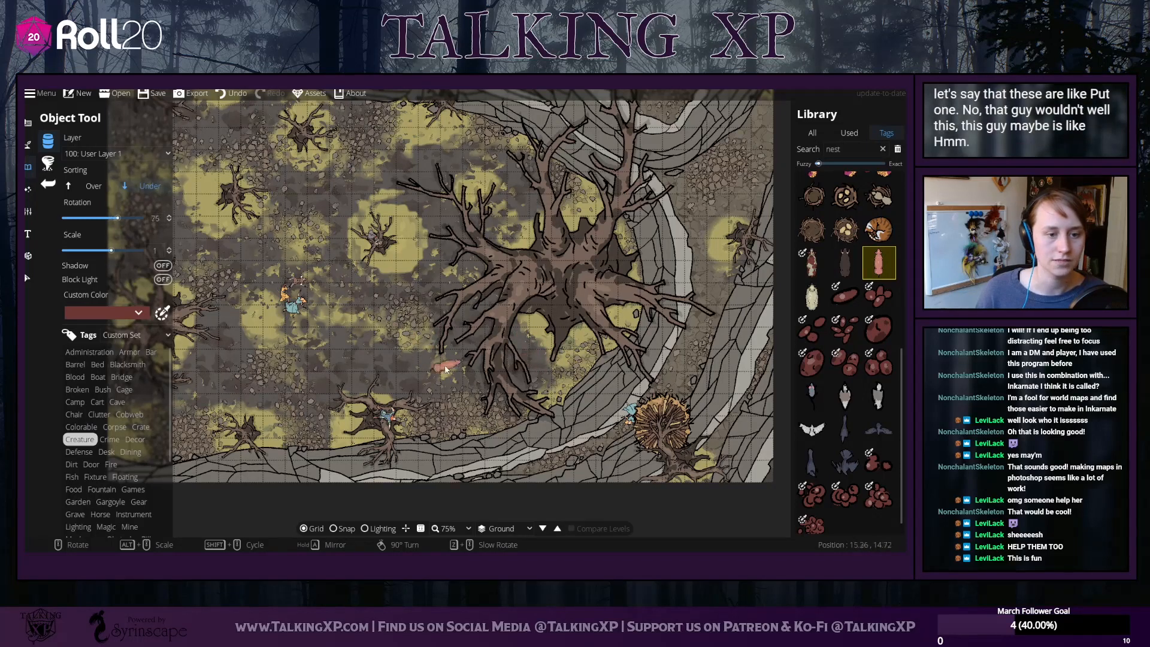
scroll(445, 370, up, 1)
click(407, 357)
Place two sheep, also rotated to 90 degrees, on the open ground north of the pig
click(812, 295)
click(416, 295)
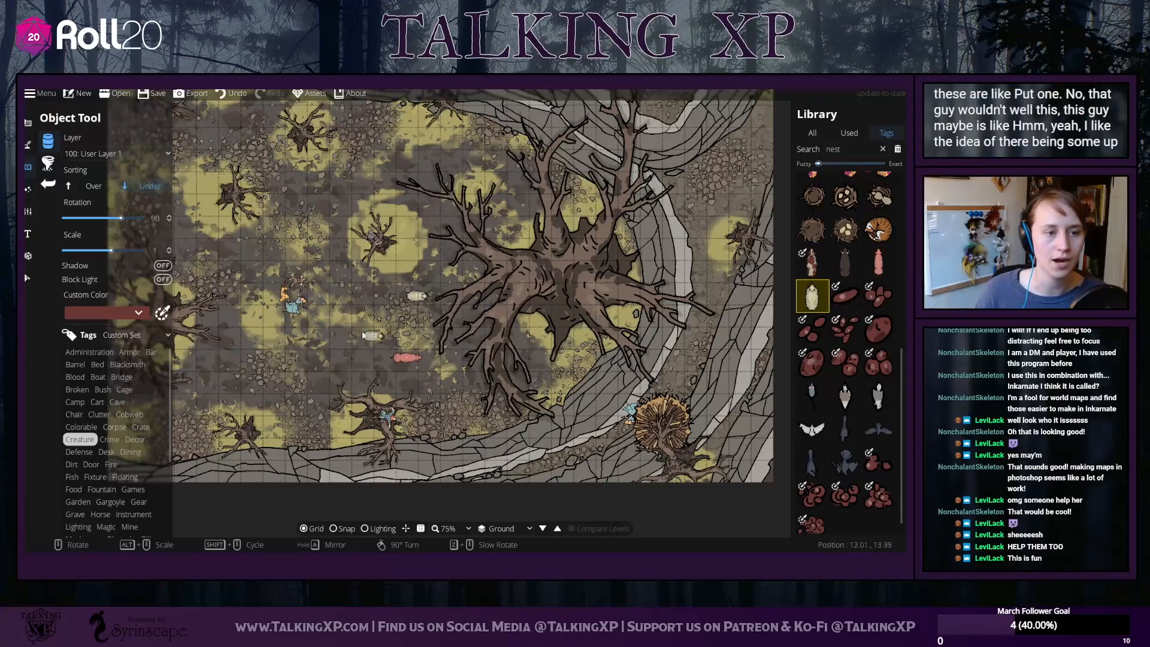
click(359, 327)
Place a raven with Over sorting, rotated to -75 degrees, on a branch of the large tree at the map's western edge
click(845, 461)
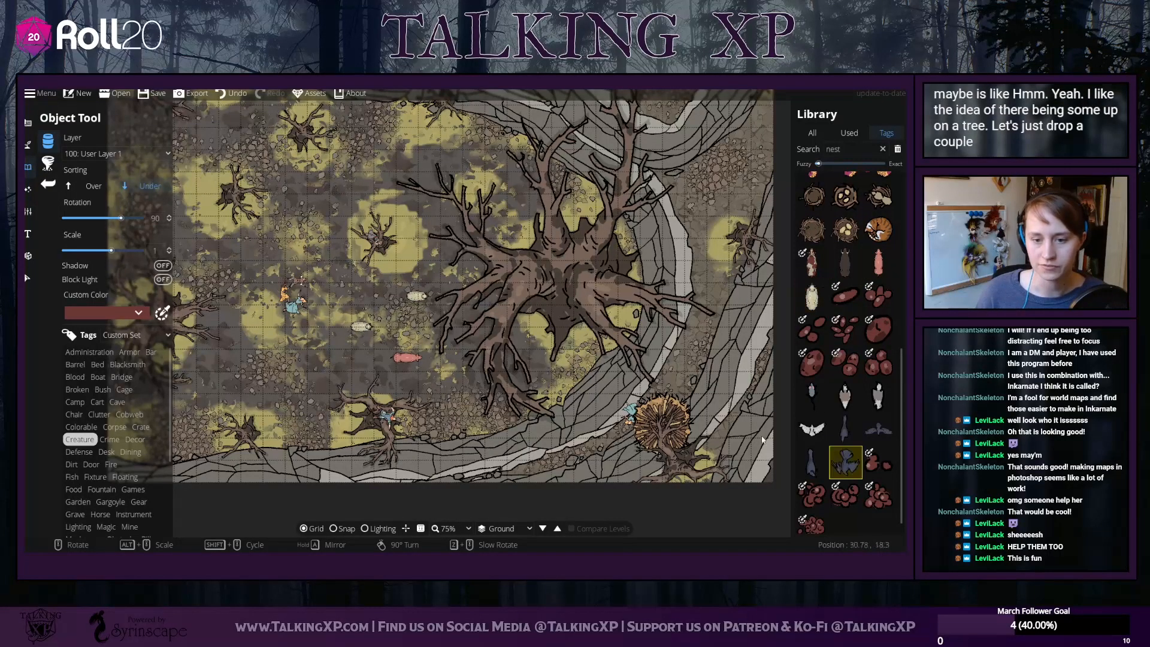
drag(238, 186, 326, 196)
scroll(320, 198, down, 4)
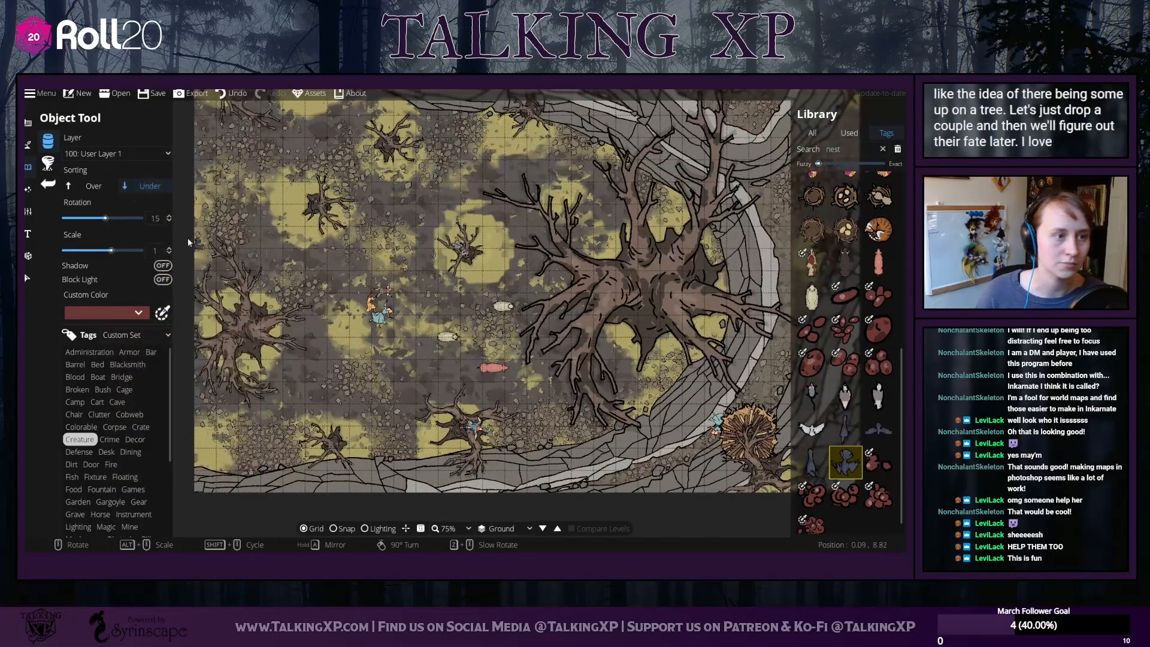
click(105, 188)
scroll(261, 320, down, 3)
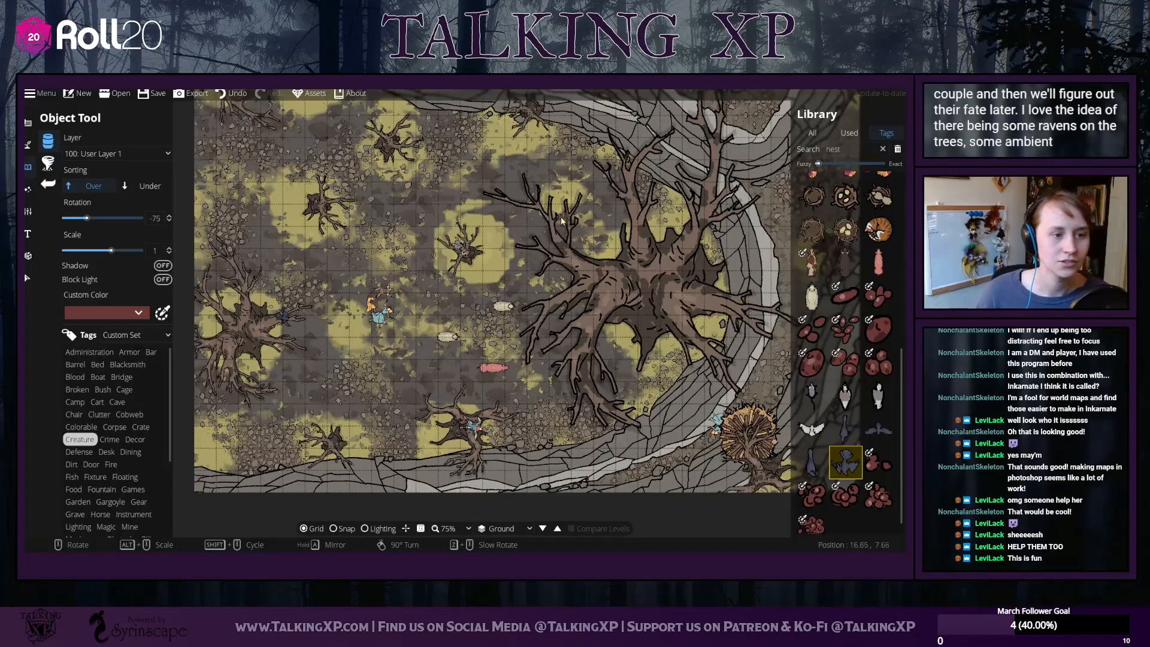
click(879, 429)
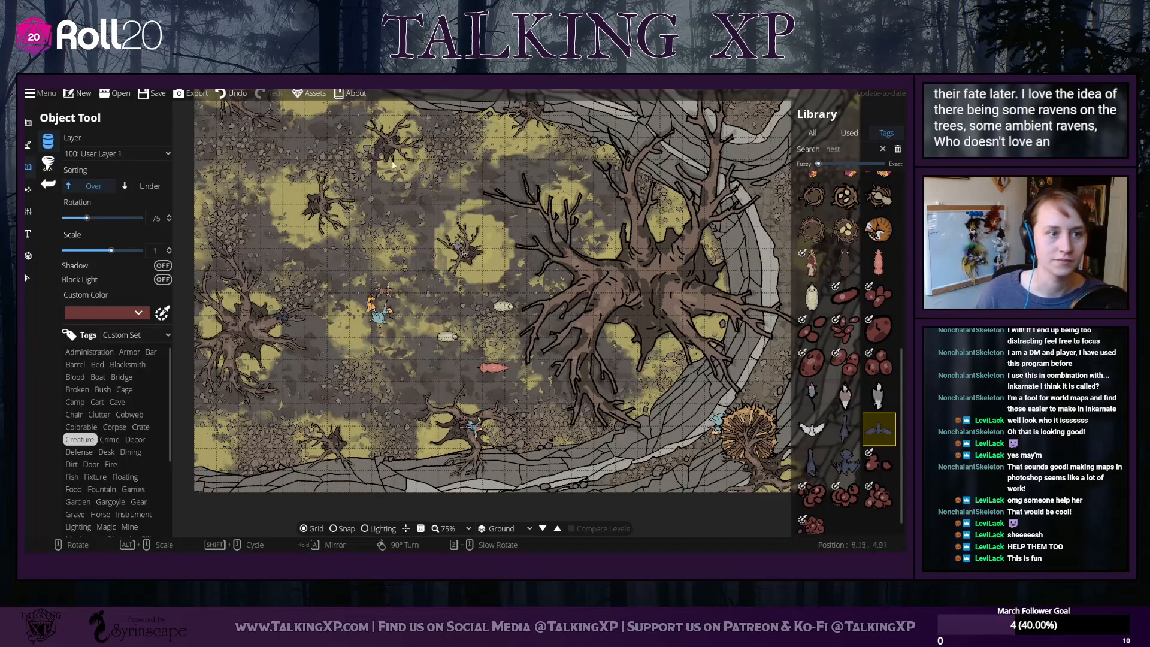
click(812, 462)
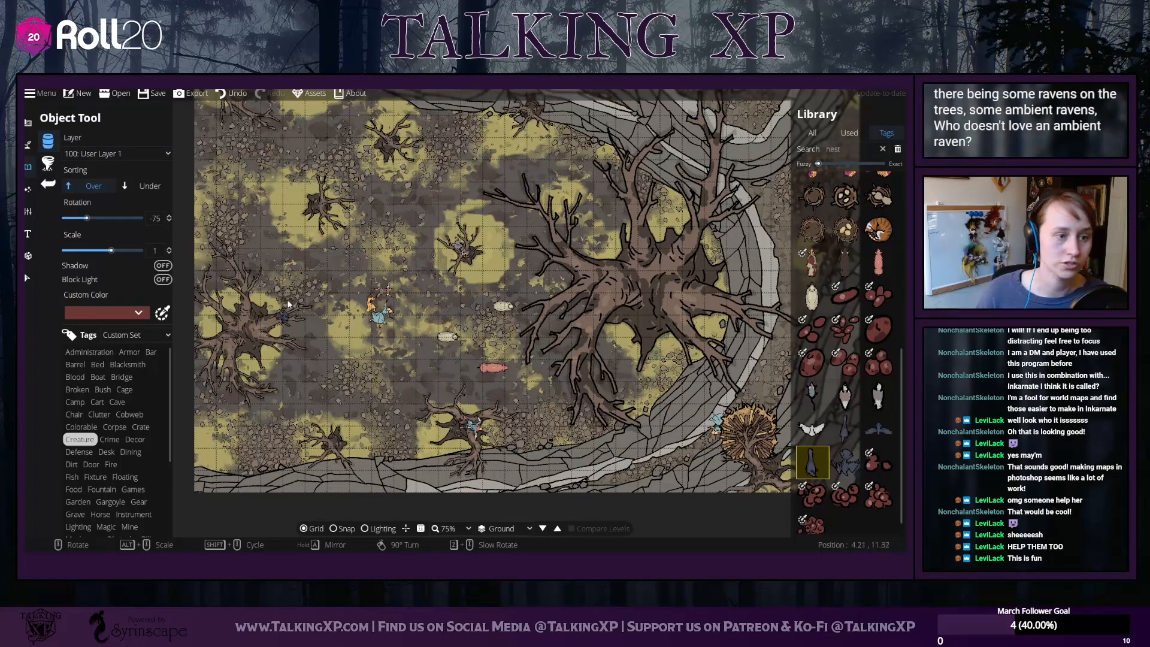
drag(393, 146, 342, 207)
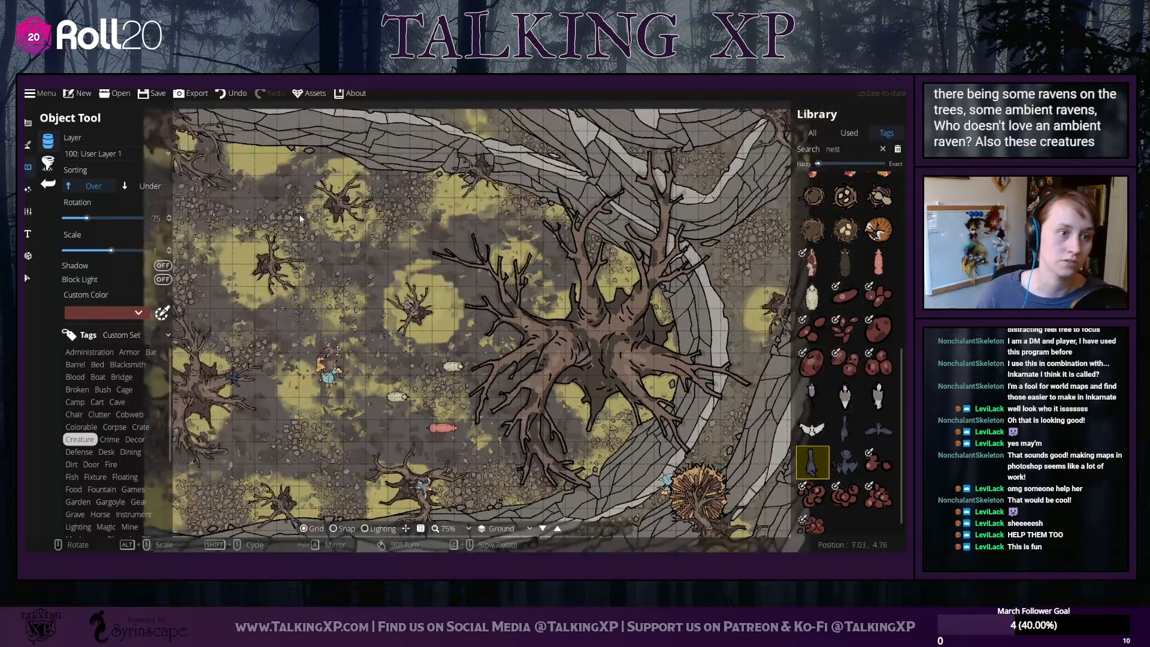
right_click(342, 207)
scroll(330, 195, up, 3)
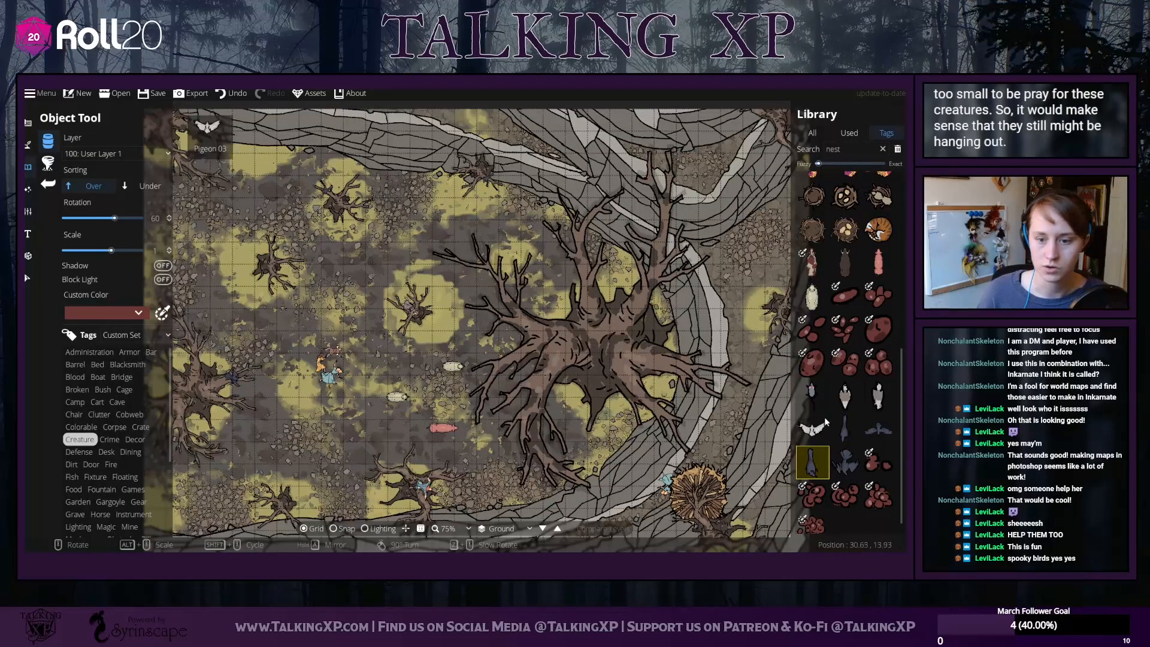
Place the perched raven at 105 degrees on the small eastern tree and at -180 degrees over the corpse in the southern tree
click(845, 462)
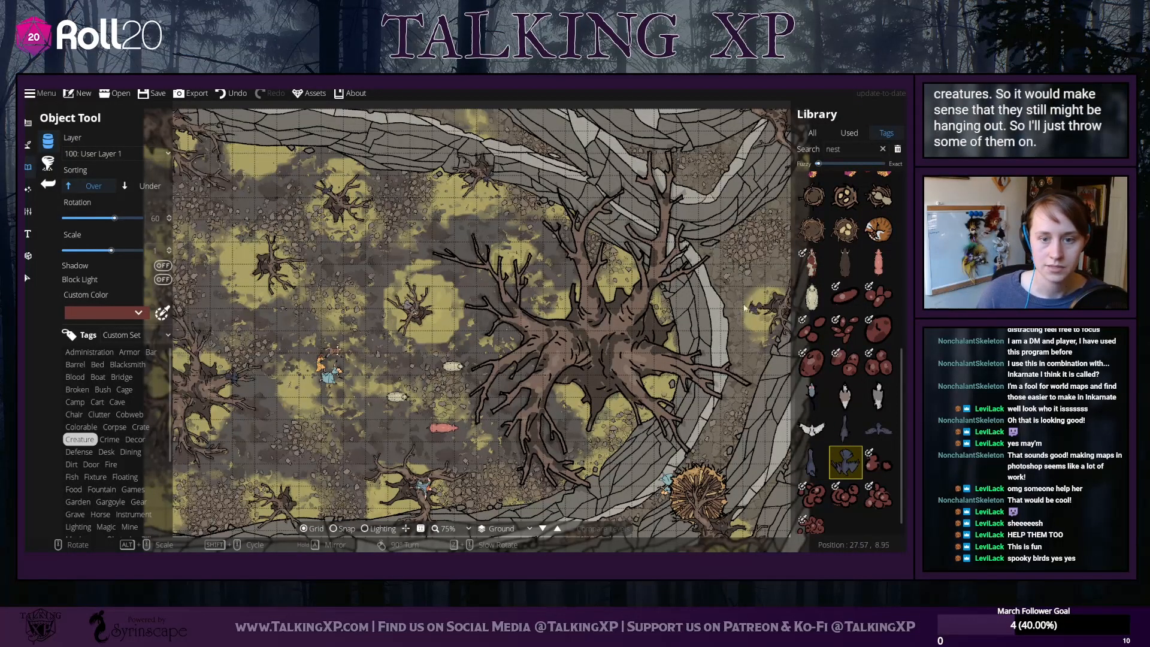
drag(723, 306, 625, 242)
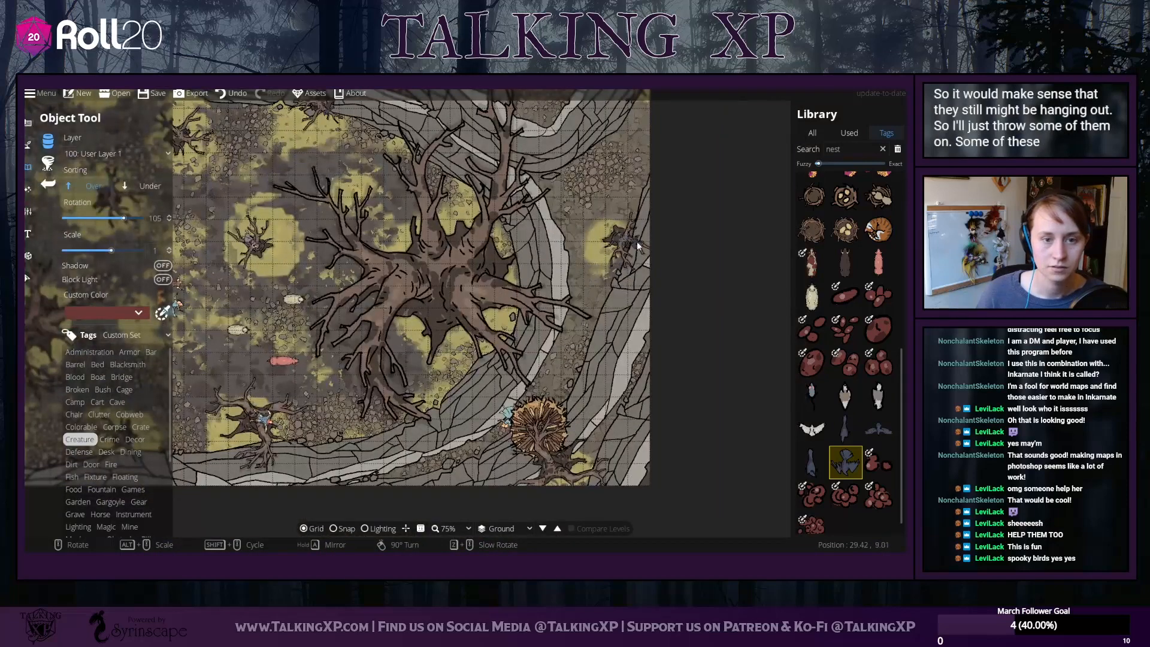
drag(341, 419, 436, 331)
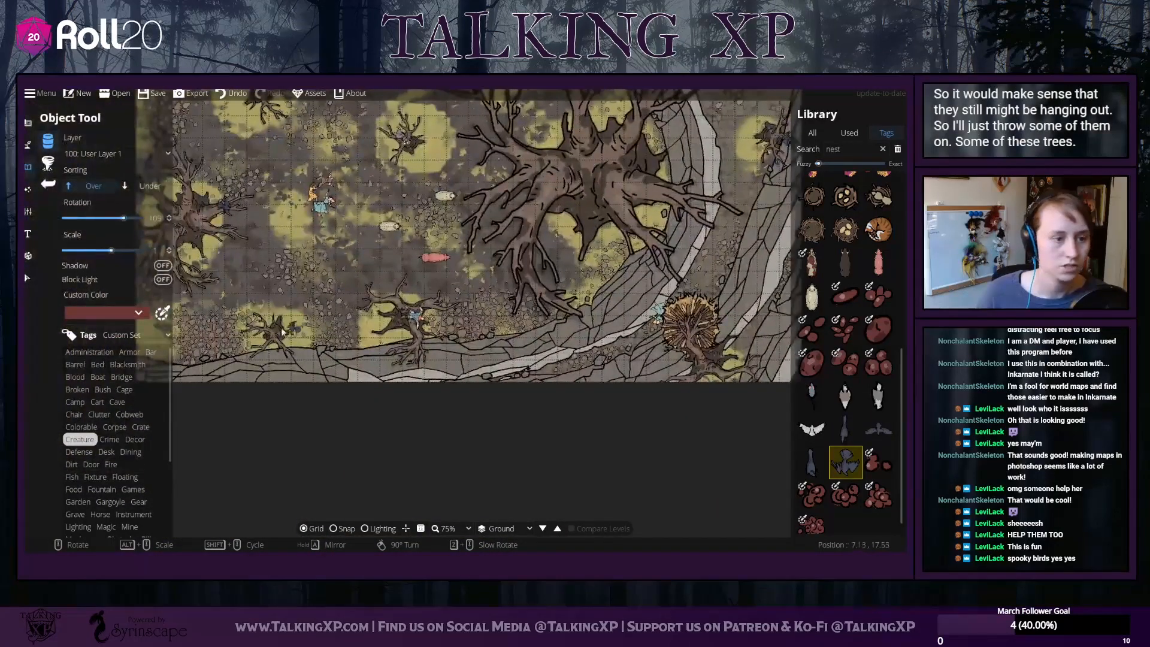
scroll(416, 334, up, 3)
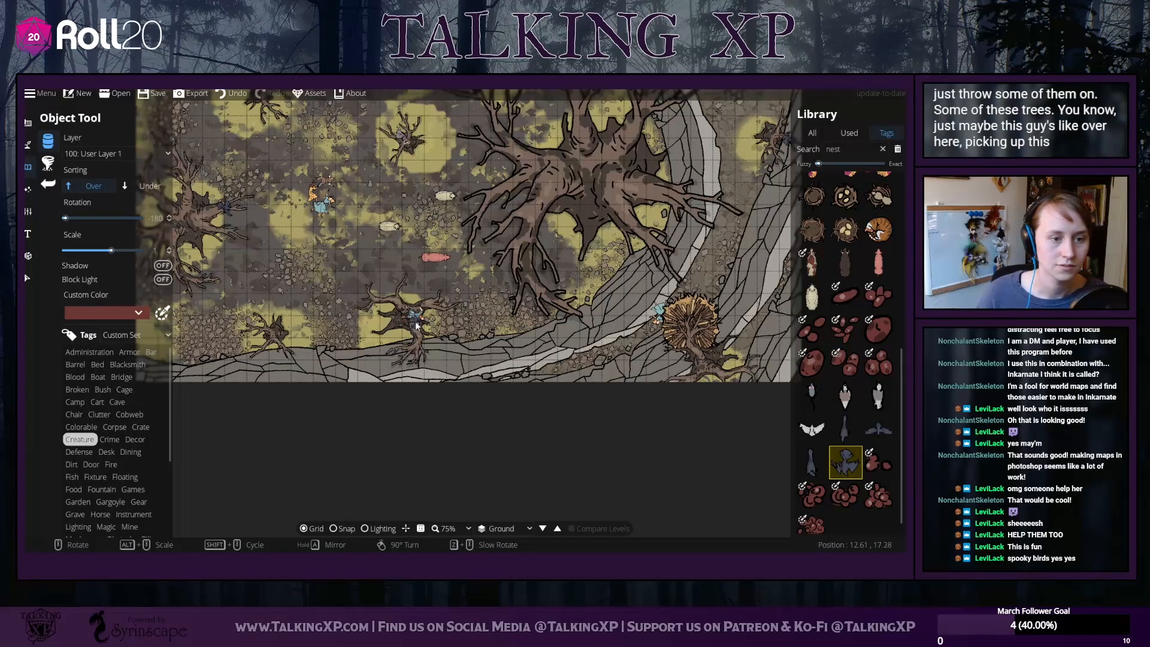
Try the flying pigeon, return to the raven and place a second one at 15 degrees on the southern tree's corpse
drag(294, 267, 339, 366)
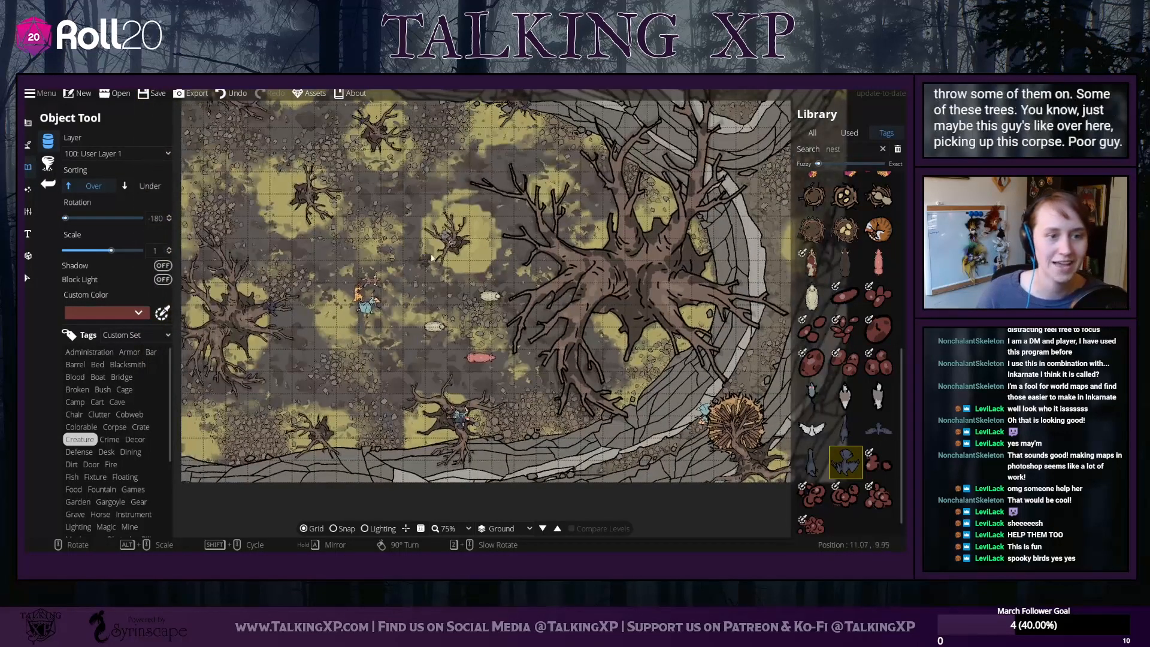
drag(402, 234, 402, 276)
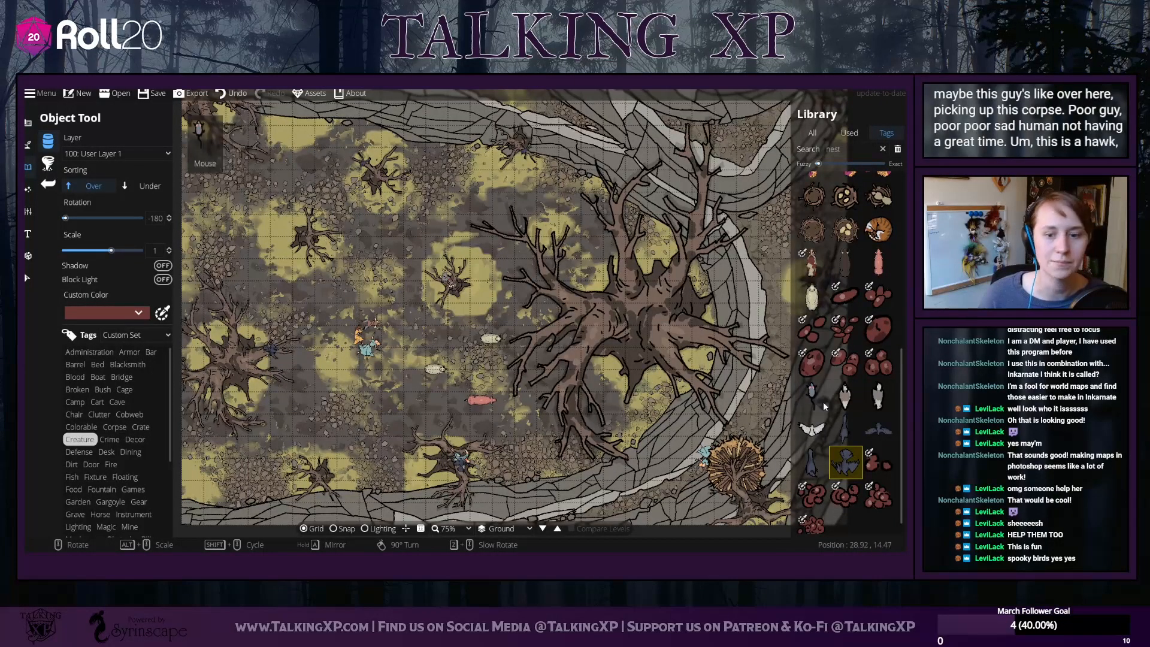
click(812, 429)
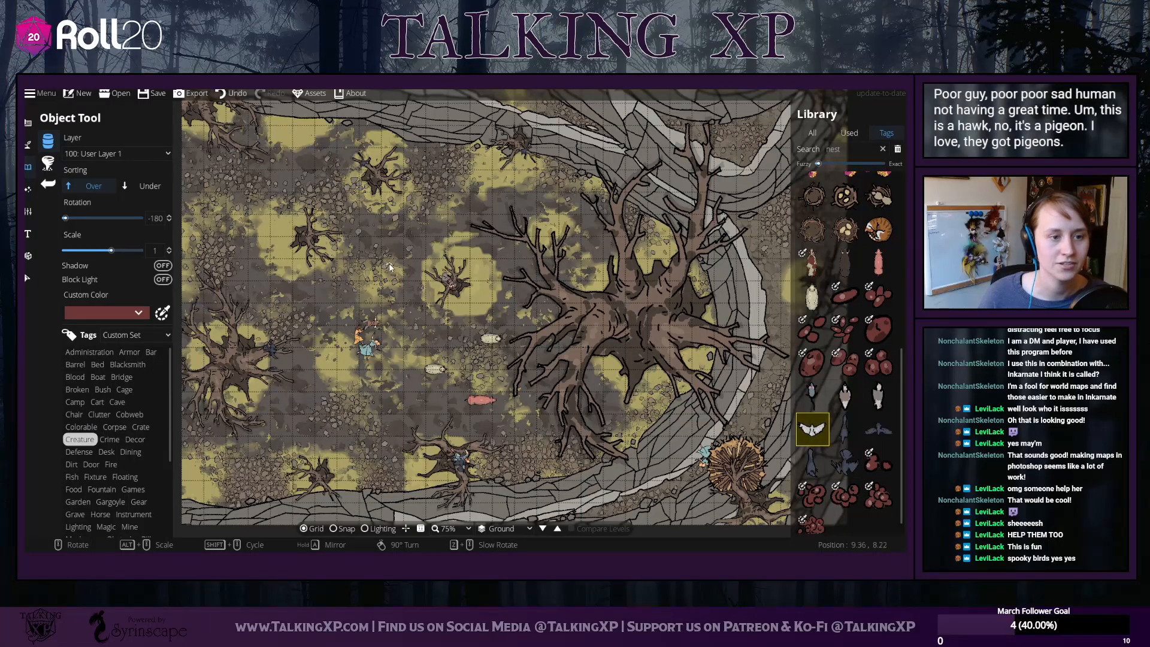
click(843, 465)
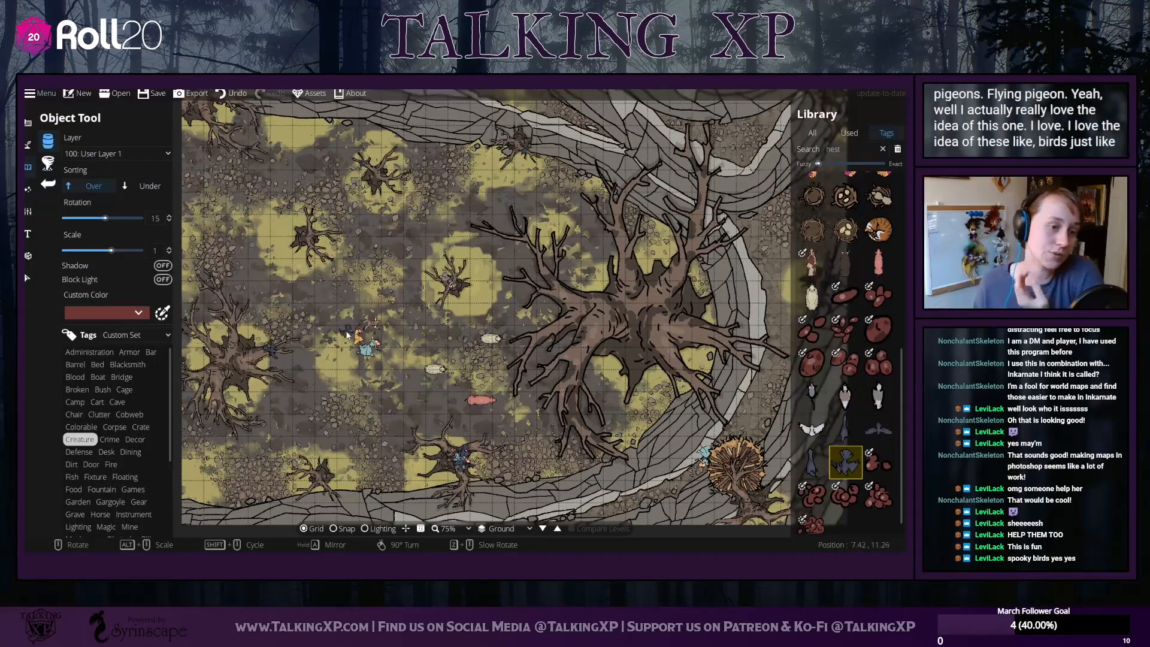
Place another raven, rotated to 45 degrees, on the small tree against the northern cliff
drag(346, 332, 339, 381)
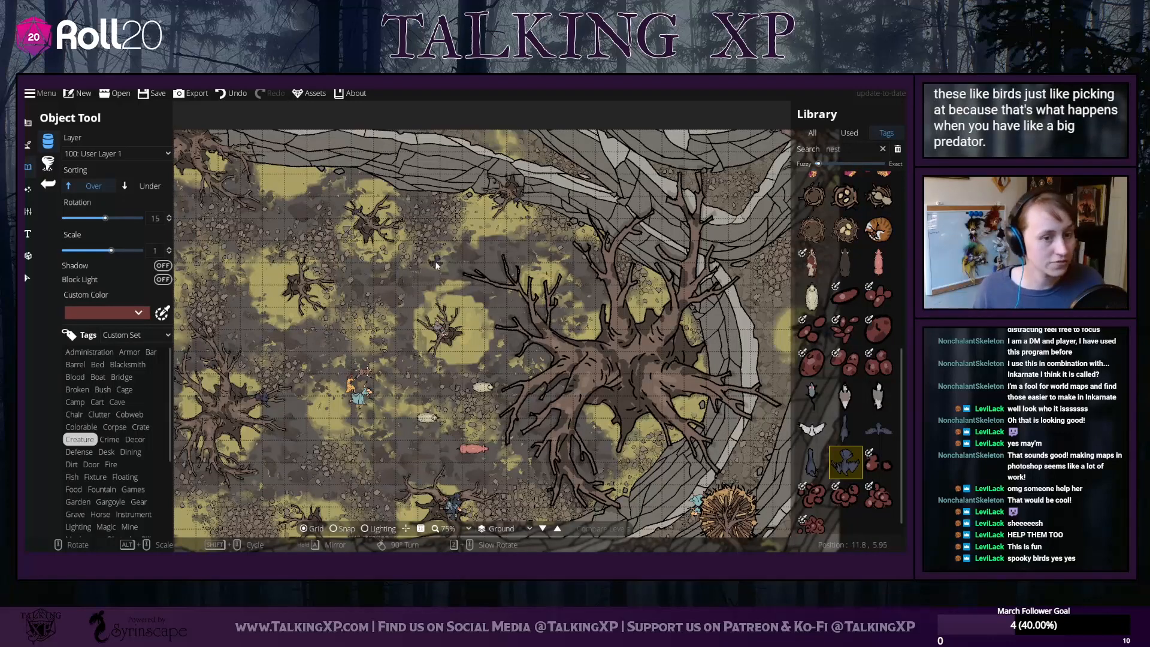
drag(435, 261, 392, 239)
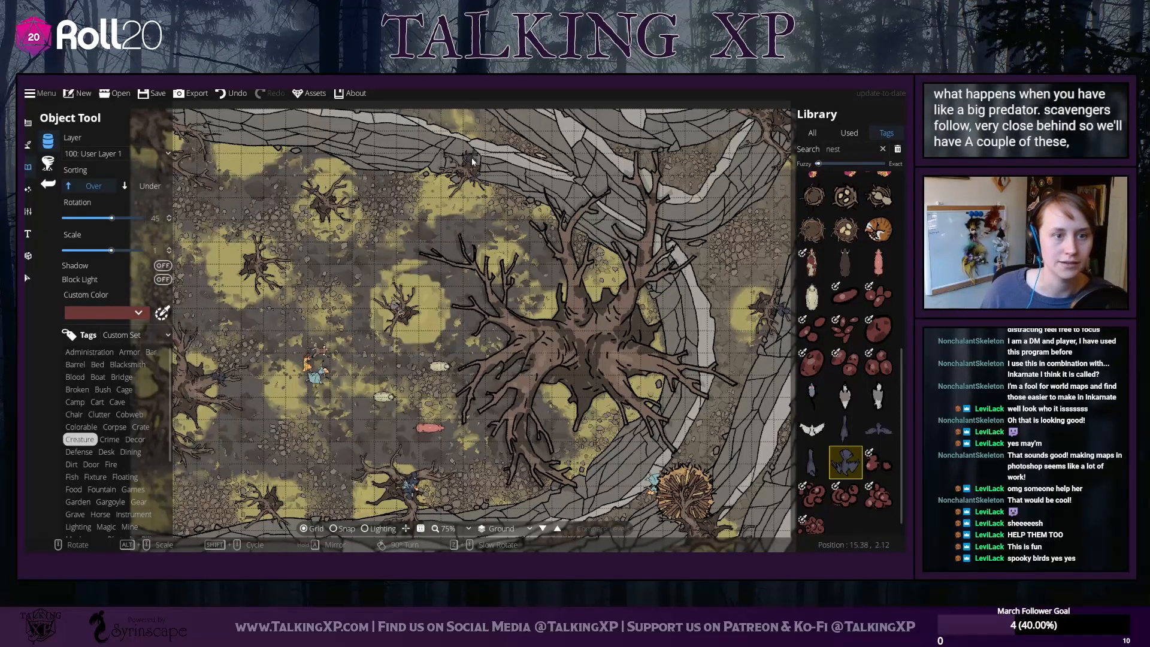
drag(365, 301, 439, 260)
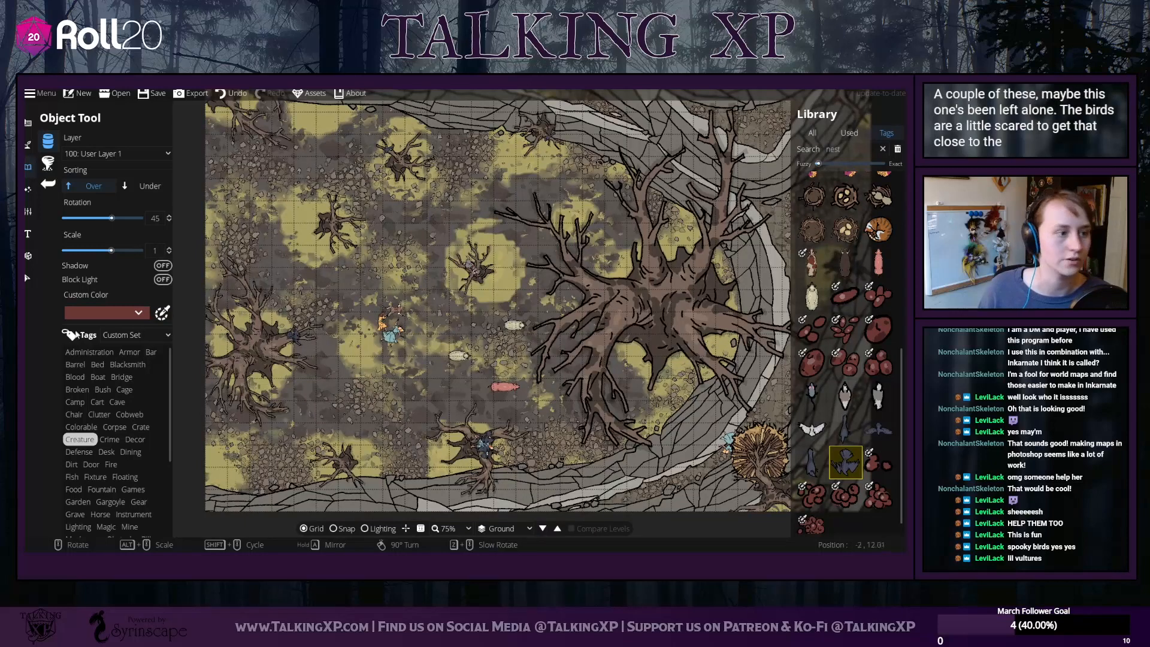
Move the small tree west of the giant tree slightly farther west, keeping the corpse in its branches
click(28, 278)
drag(421, 222, 454, 268)
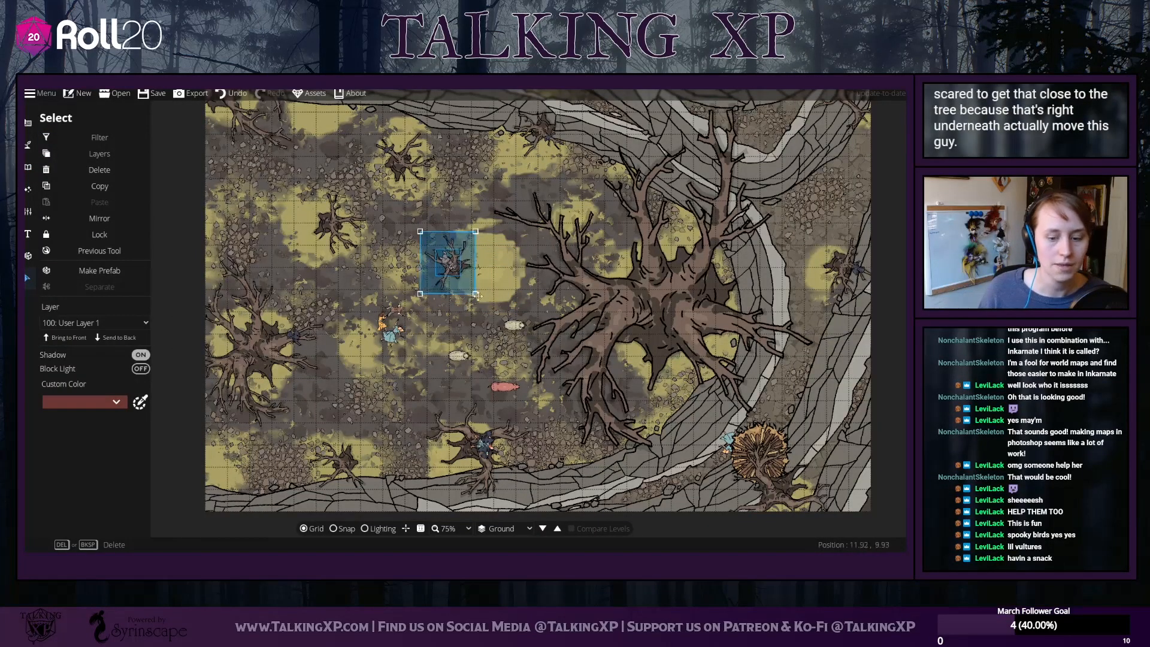
click(516, 269)
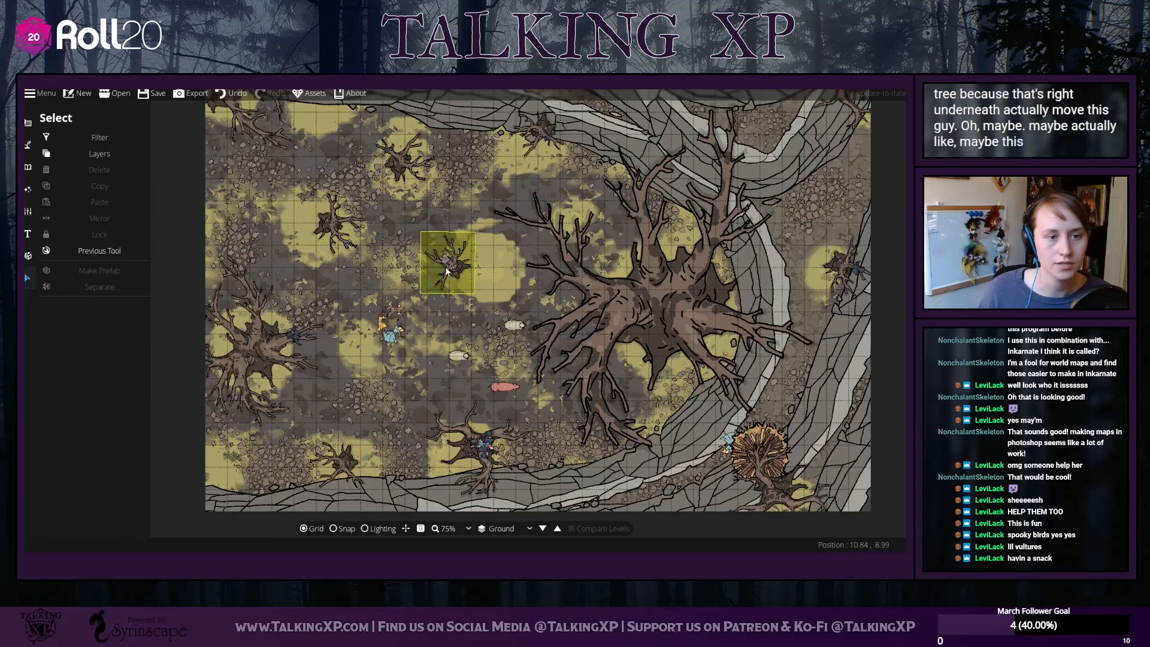
Move the corpse from the small tree onto the giant tree's northwestern branch and nudge the small tree slightly east
drag(448, 268, 551, 234)
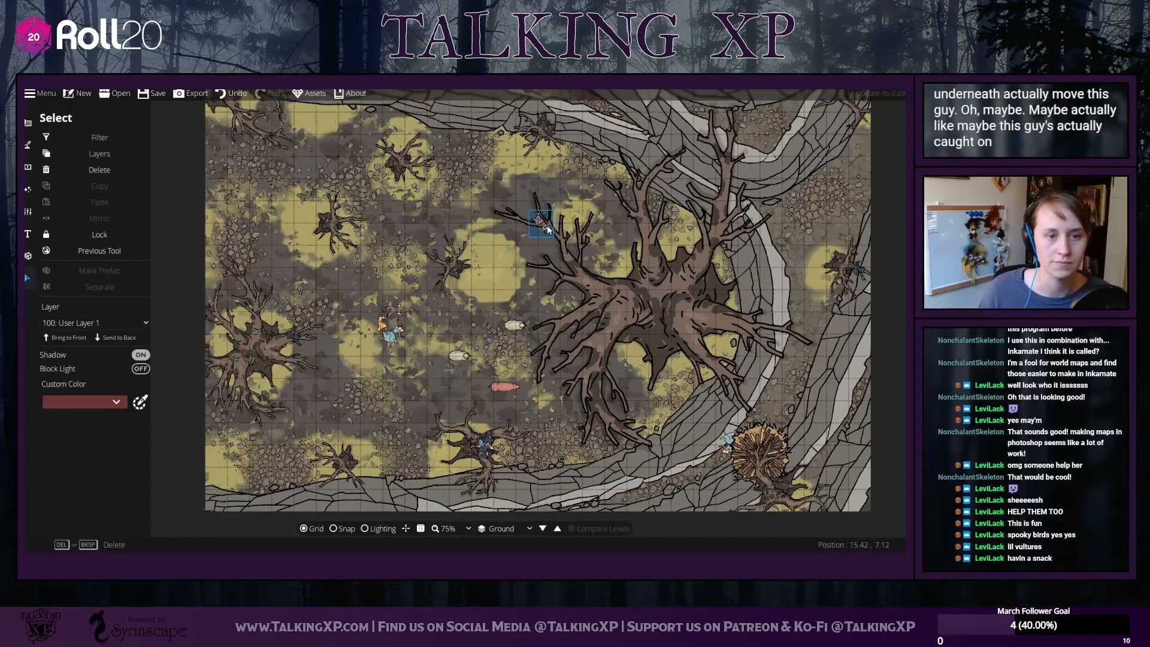
click(454, 271)
drag(455, 264, 461, 266)
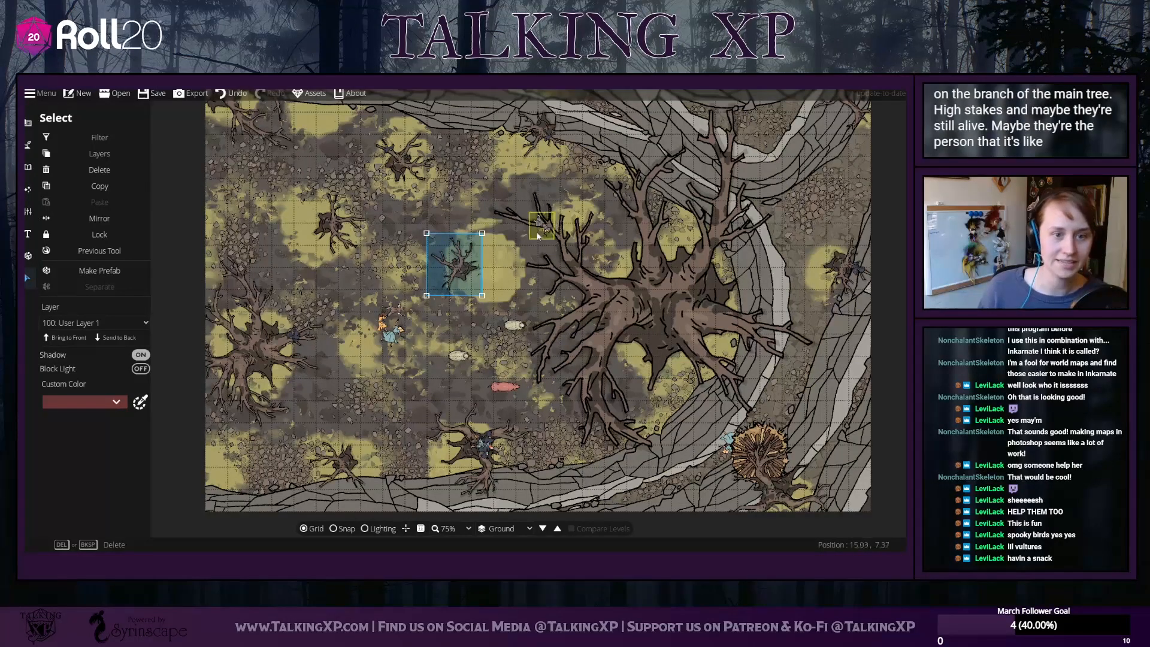
Adjust the corpse's position so it is caught in the fork of the giant tree's northwestern branch
drag(542, 230, 563, 227)
click(442, 188)
click(563, 232)
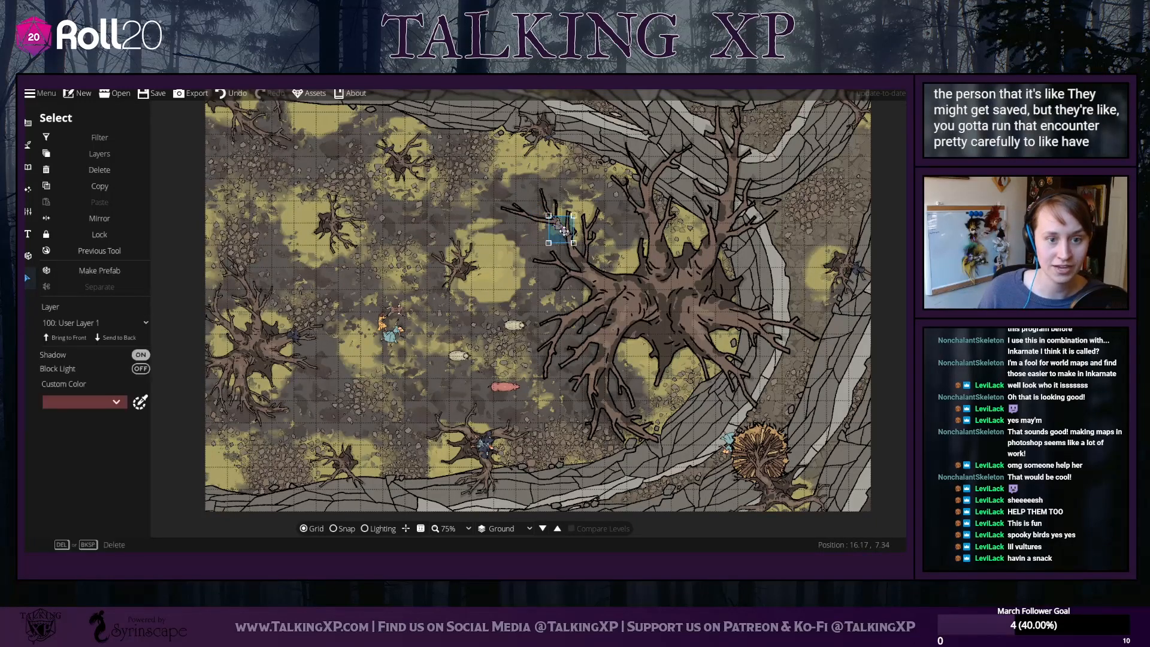
right_click(557, 236)
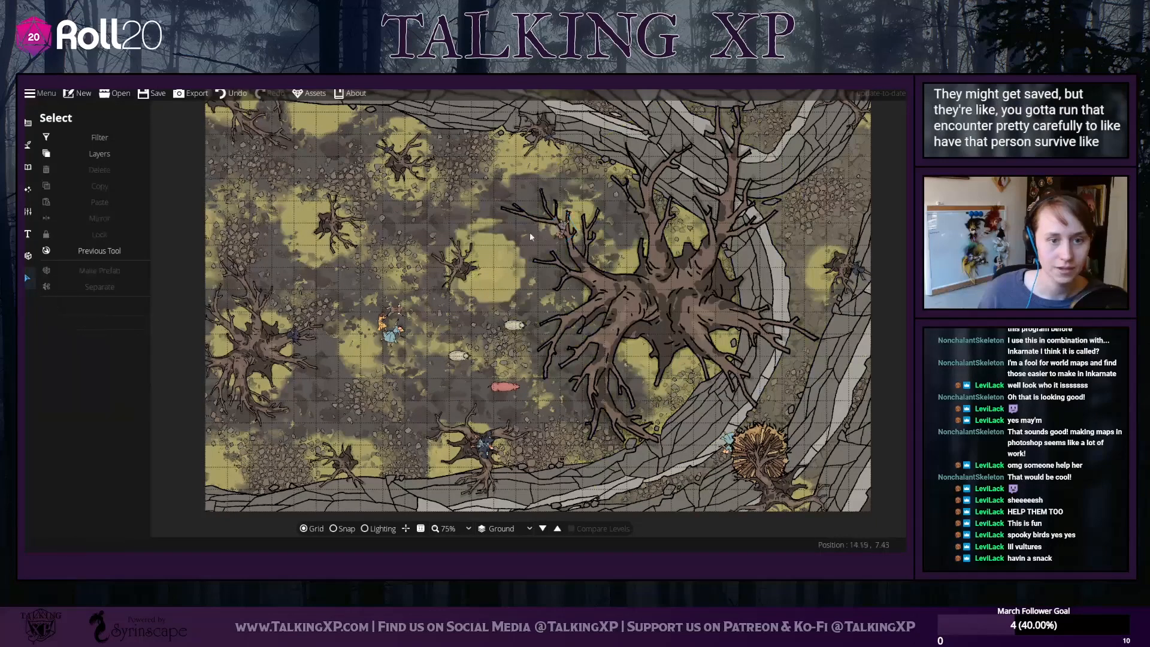
drag(559, 232, 567, 237)
click(540, 393)
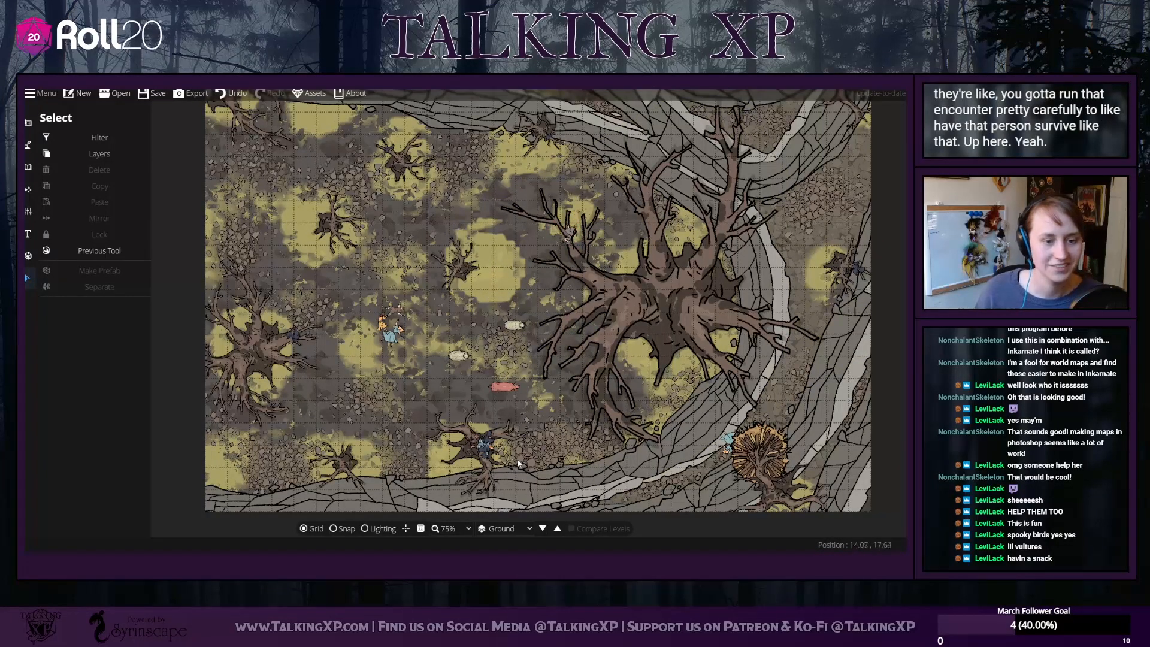
Search the full object library for "nest" and choose the bird nest with eggs
scroll(498, 455, up, 5)
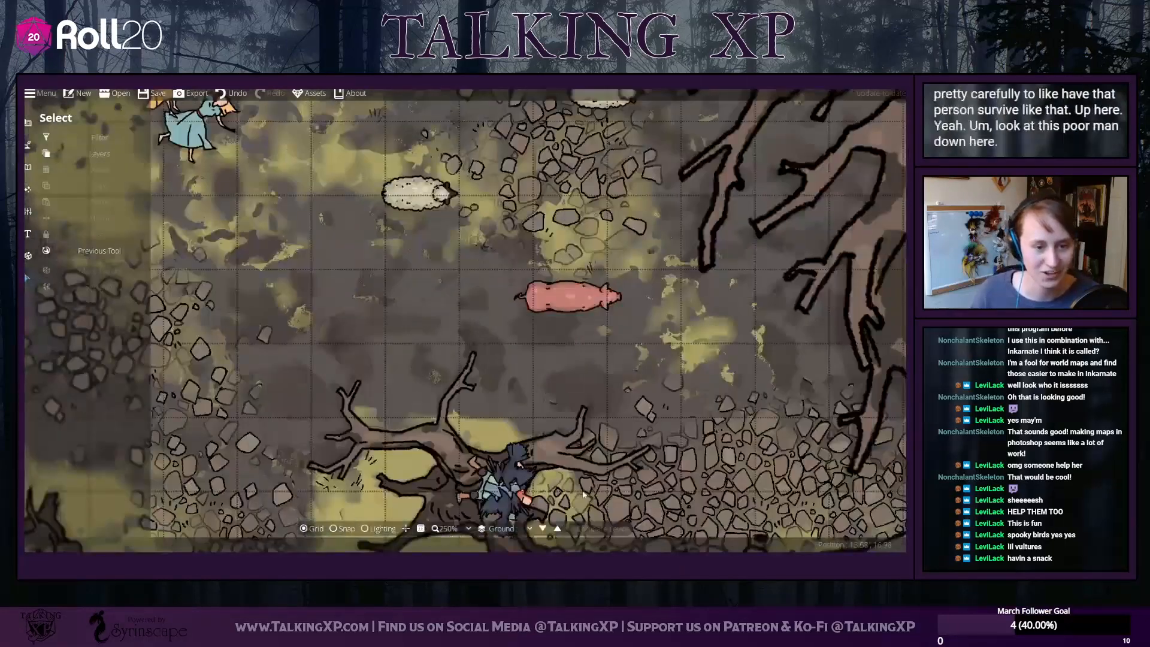
drag(584, 494, 563, 383)
click(508, 398)
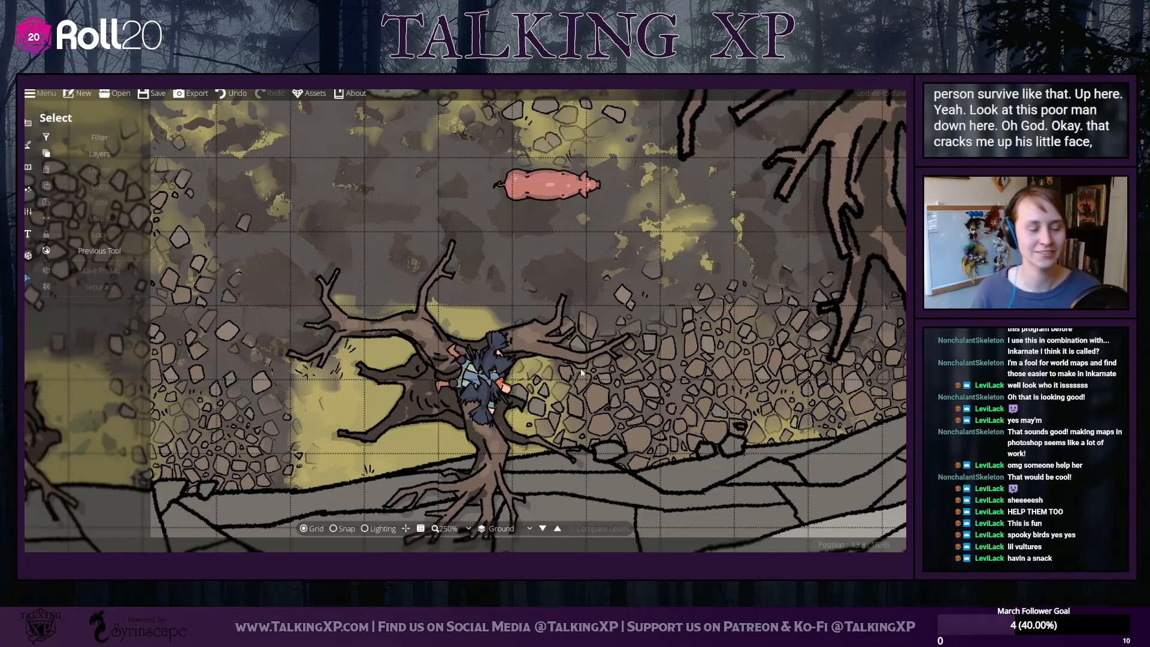
click(30, 168)
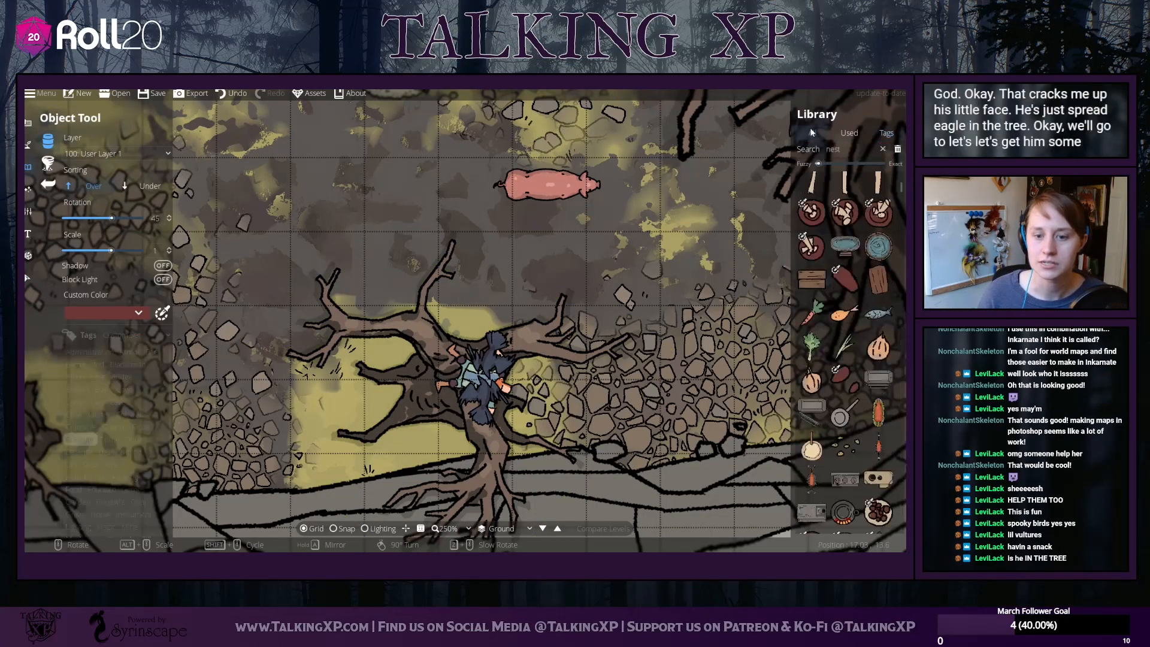
click(848, 150)
text(nest)
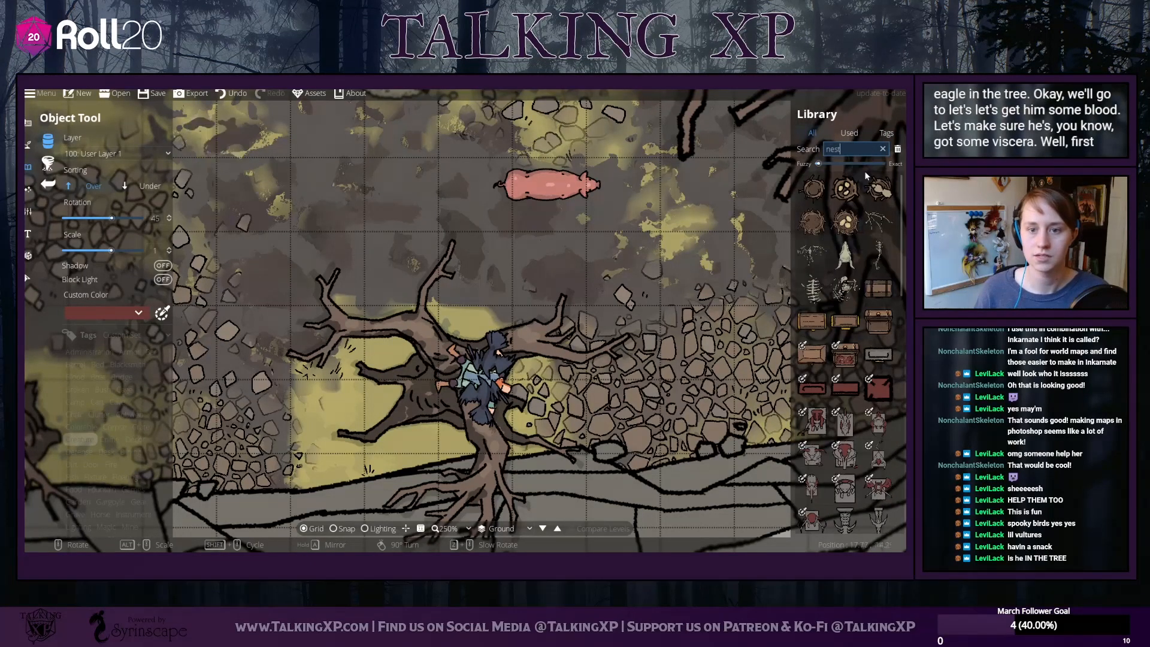
click(845, 189)
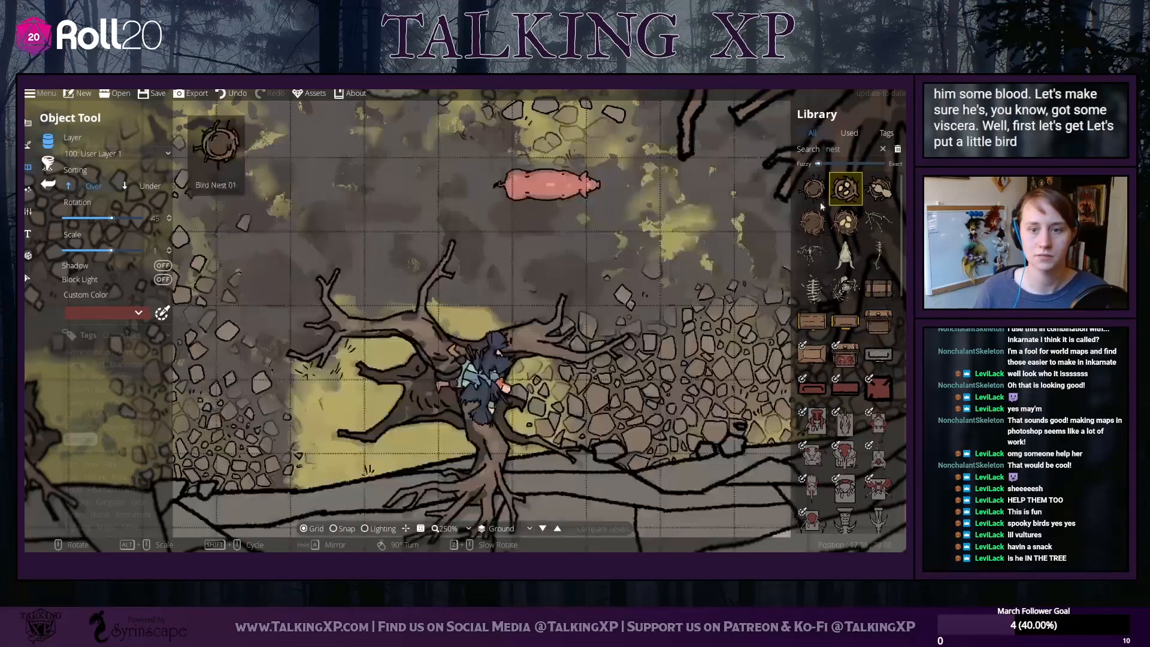
Enlarge the bird nest with eggs to scale 1.4 and place it over the small northern tree, beside the raven
drag(355, 202, 503, 477)
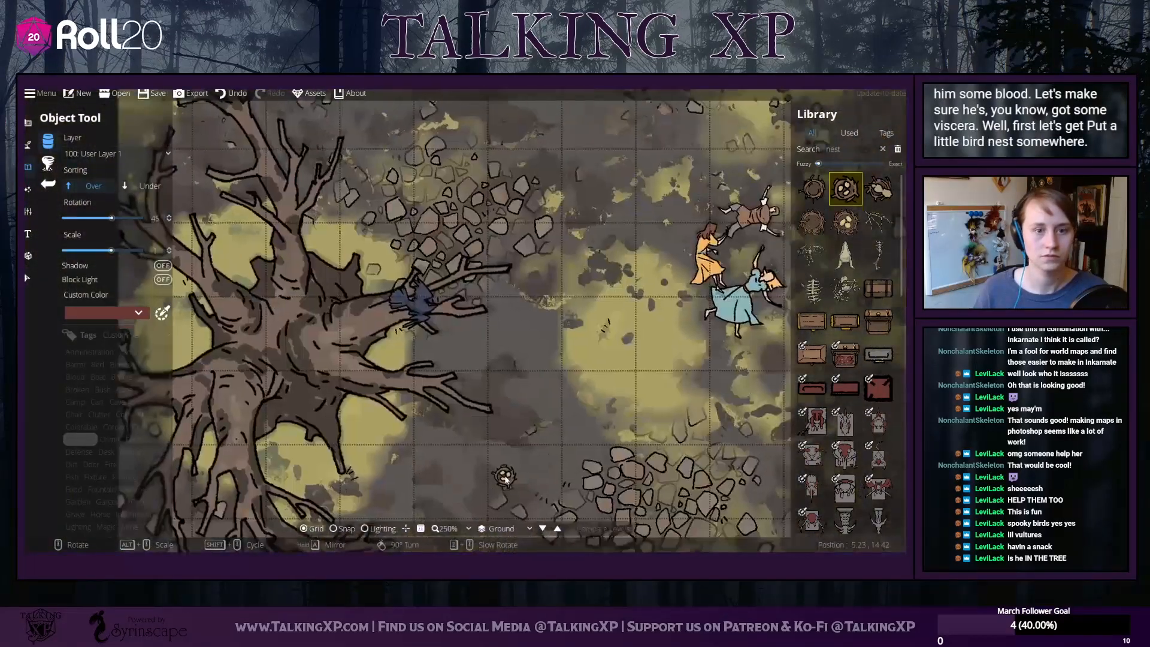
drag(640, 298, 551, 369)
drag(626, 240, 577, 287)
drag(730, 152, 628, 206)
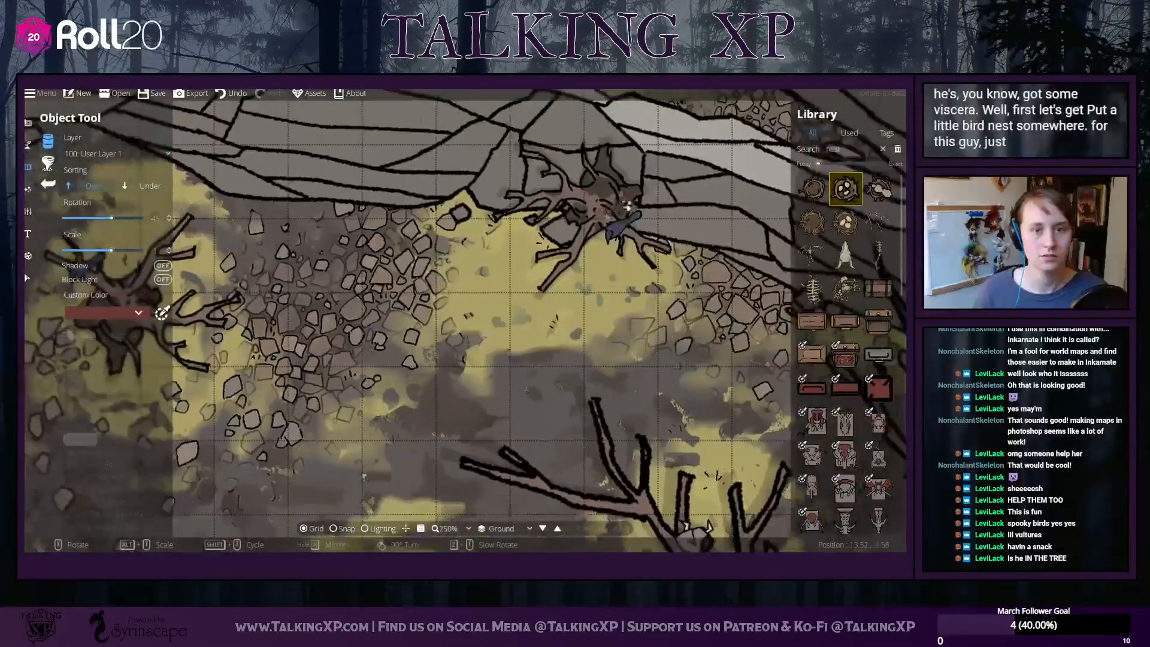
click(141, 186)
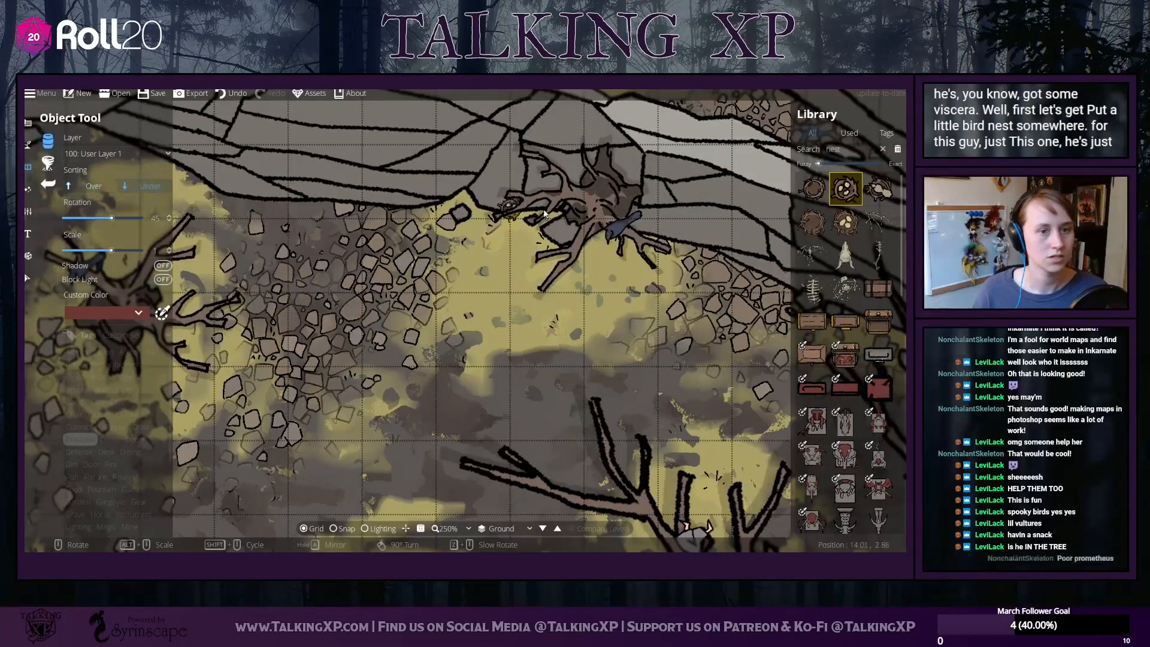
click(91, 187)
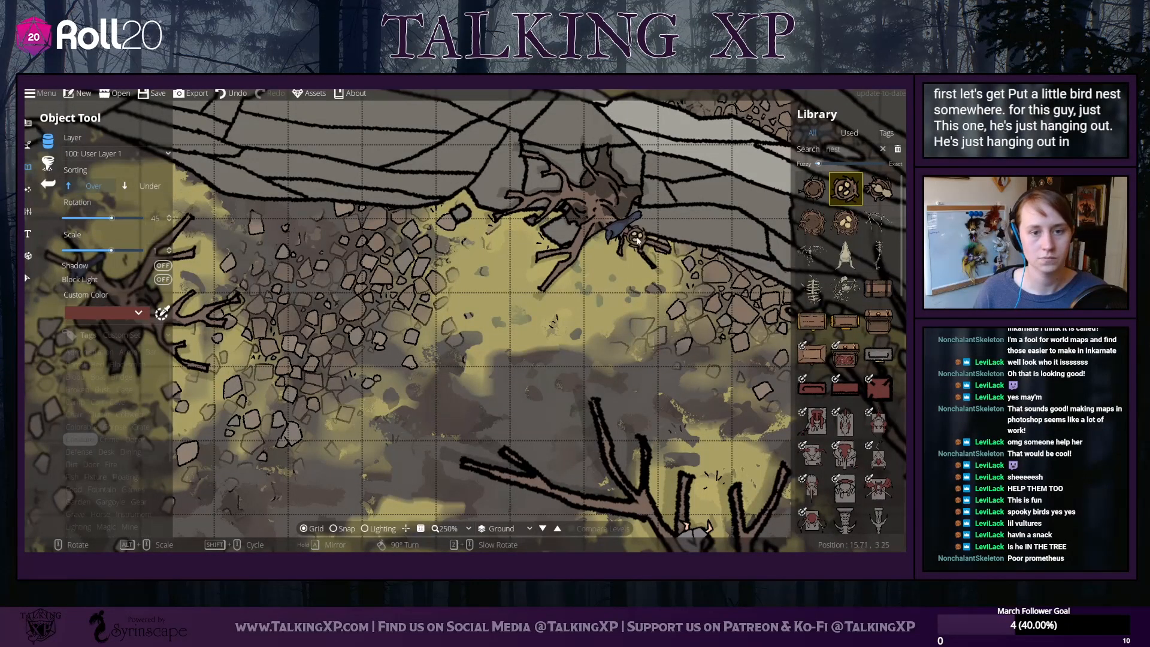
alt+scroll(638, 240, up, 3)
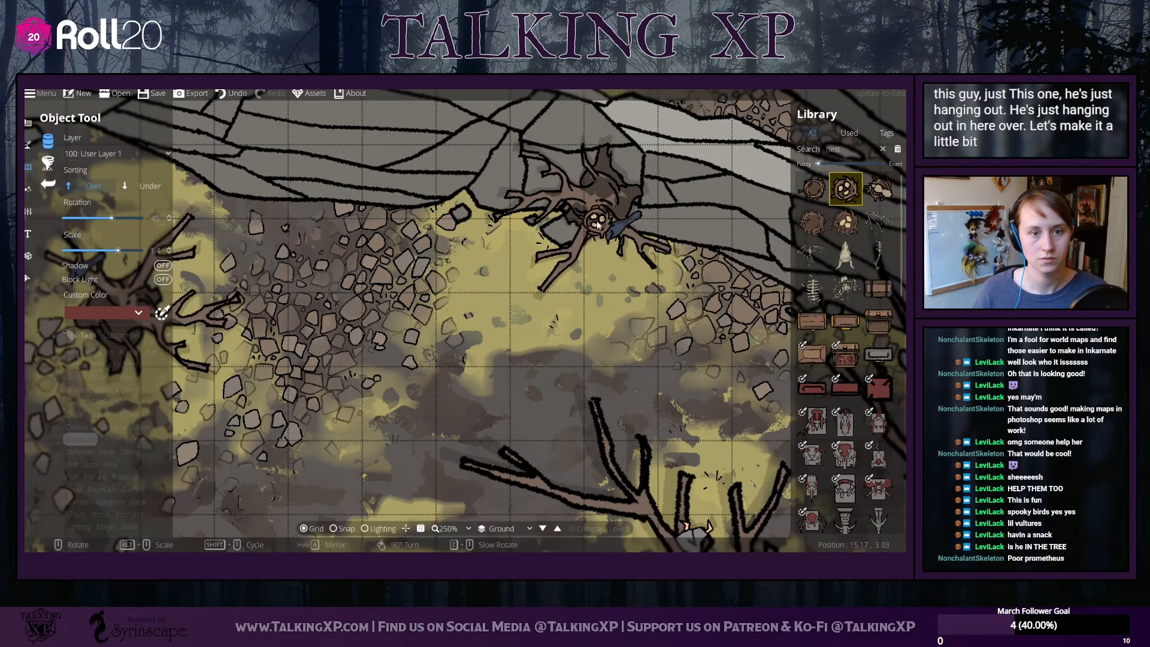
Bring the raven beside the northern tree's nest to the front and nudge it slightly so it overlaps the nest
click(27, 276)
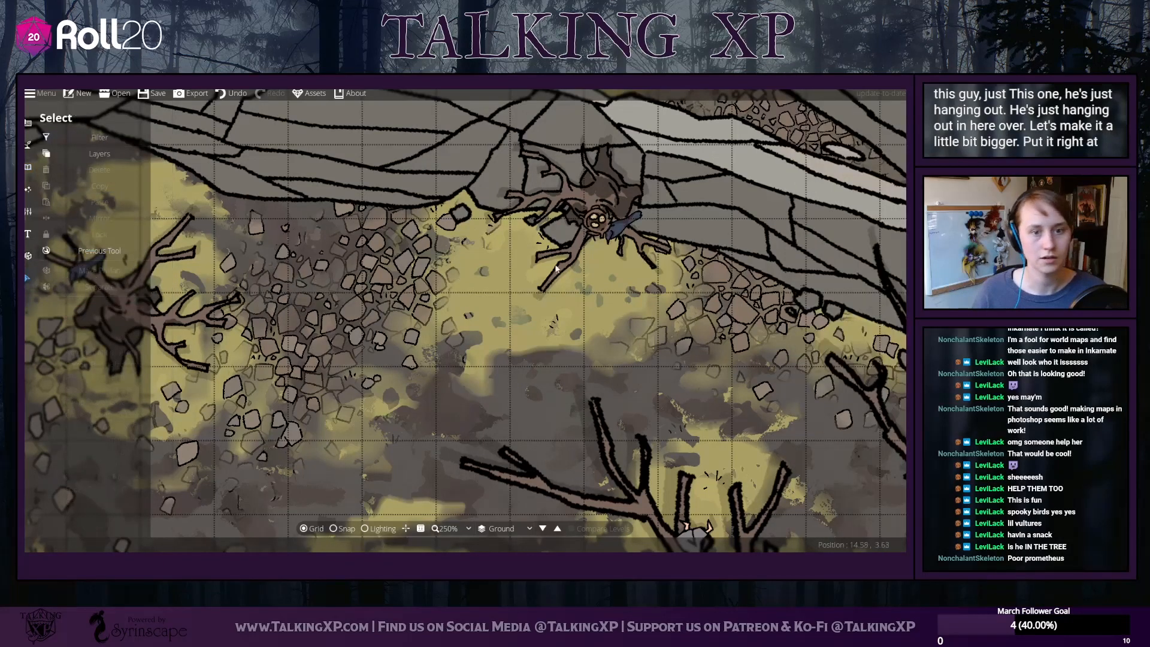
click(621, 221)
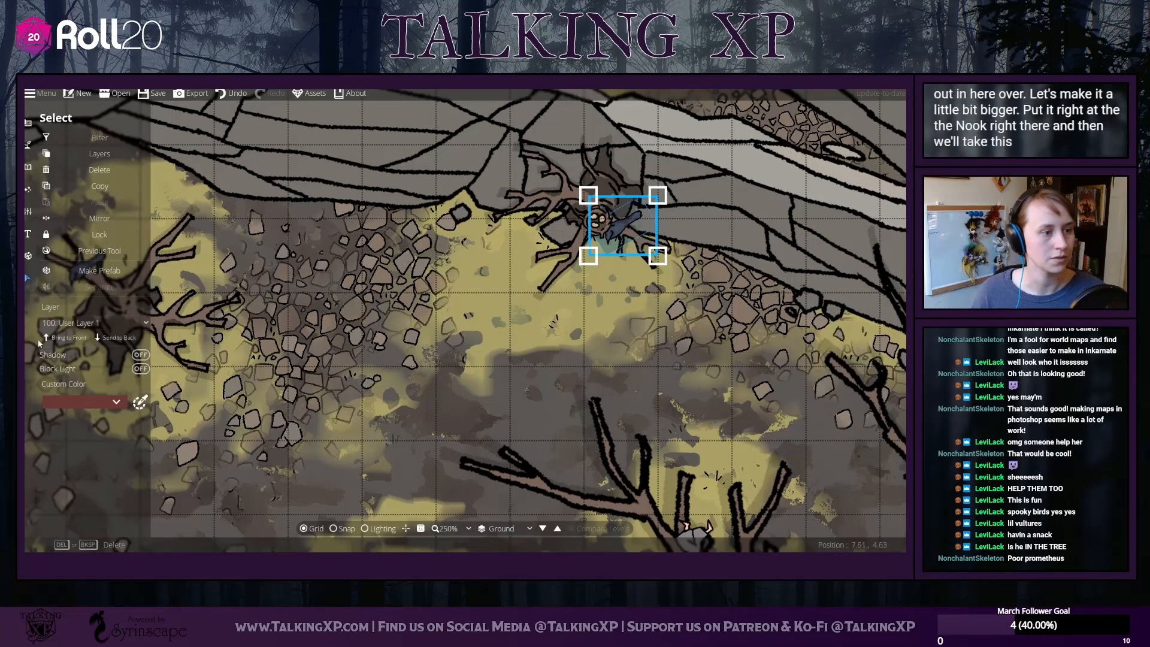
drag(610, 224, 606, 223)
click(694, 383)
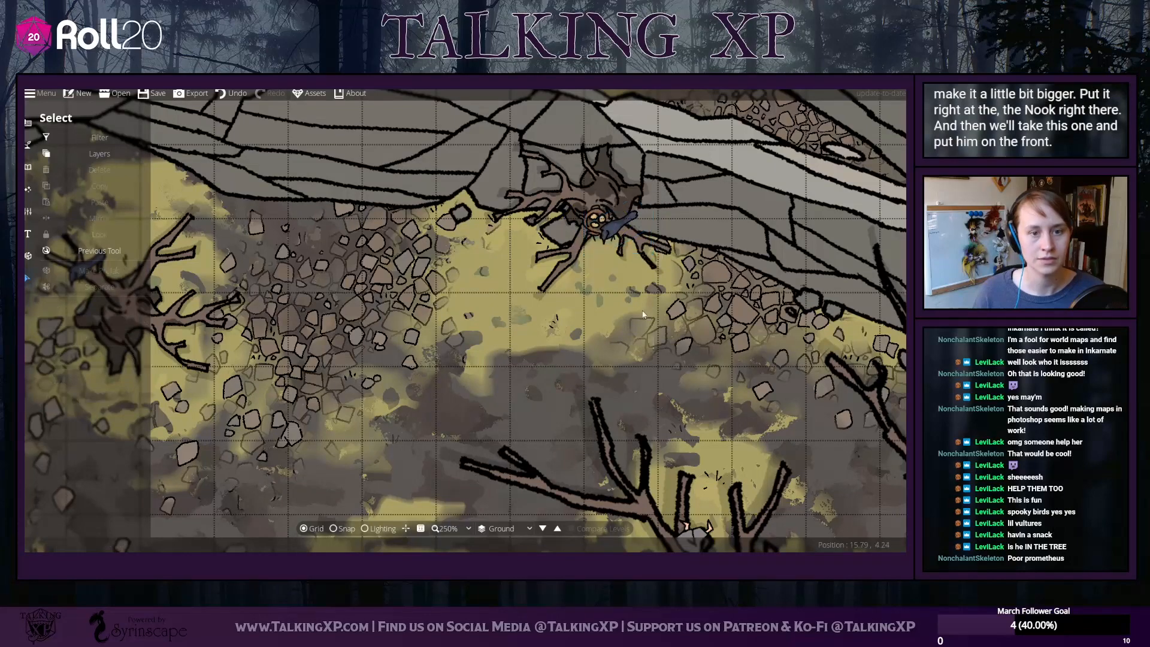
Reselect the bird nest with eggs from the "nest" search and place it in the upper branches of the small tree at the map's eastern edge
drag(691, 385, 370, 232)
drag(576, 315, 243, 183)
drag(533, 383, 359, 183)
drag(689, 260, 420, 325)
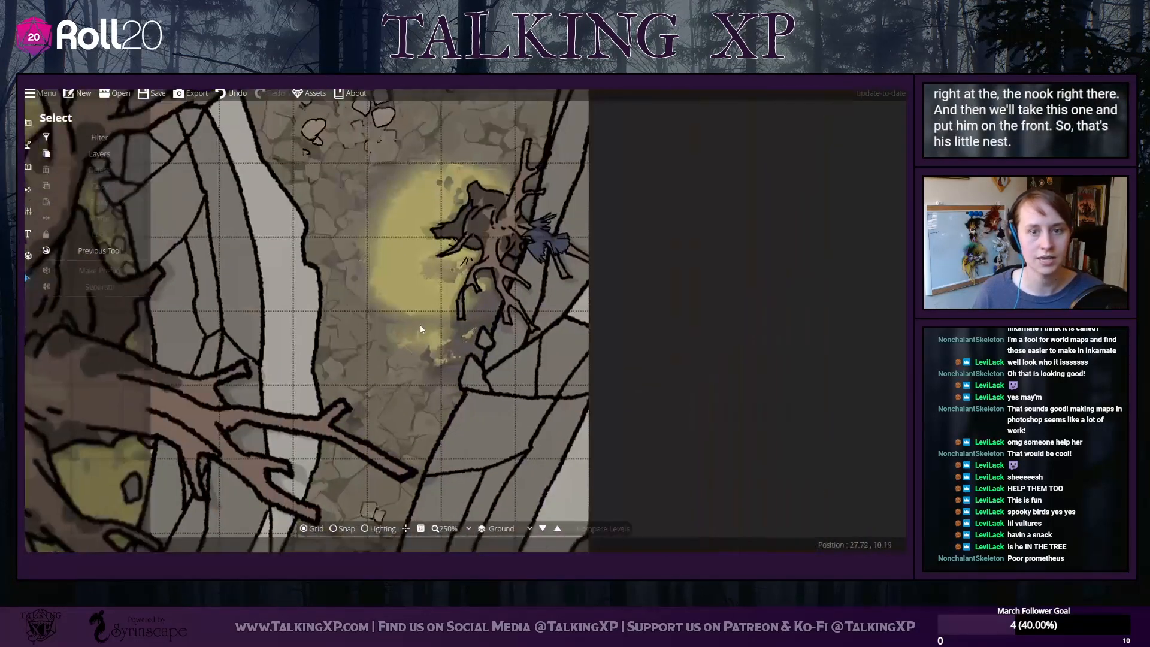
click(28, 167)
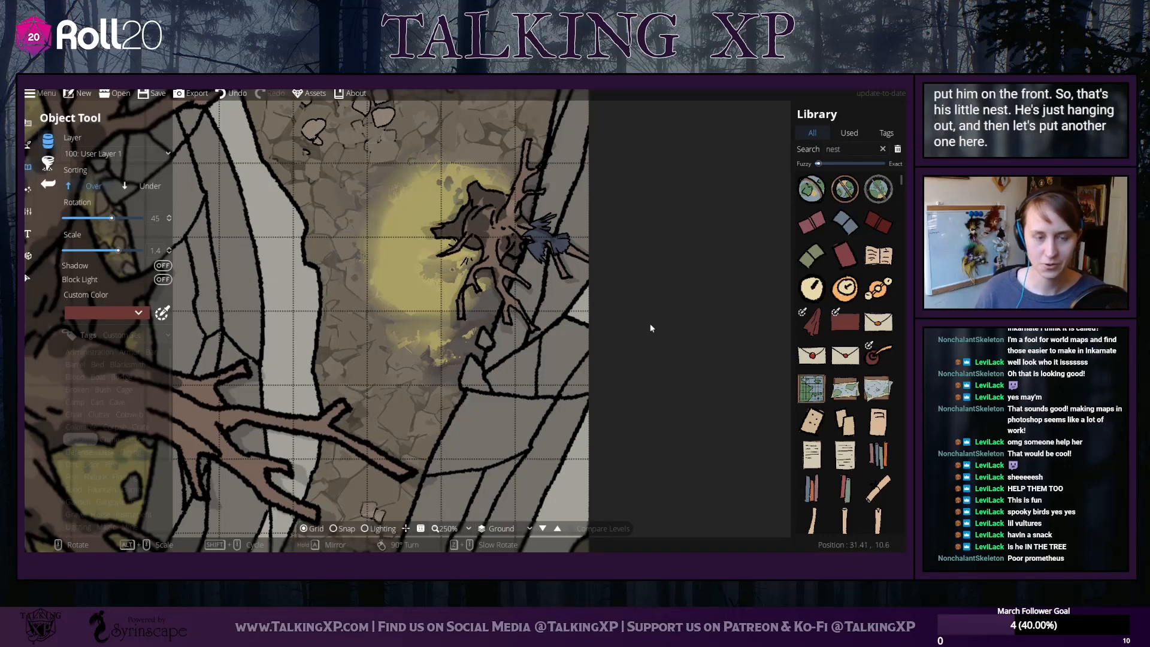
mouse_move(837, 200)
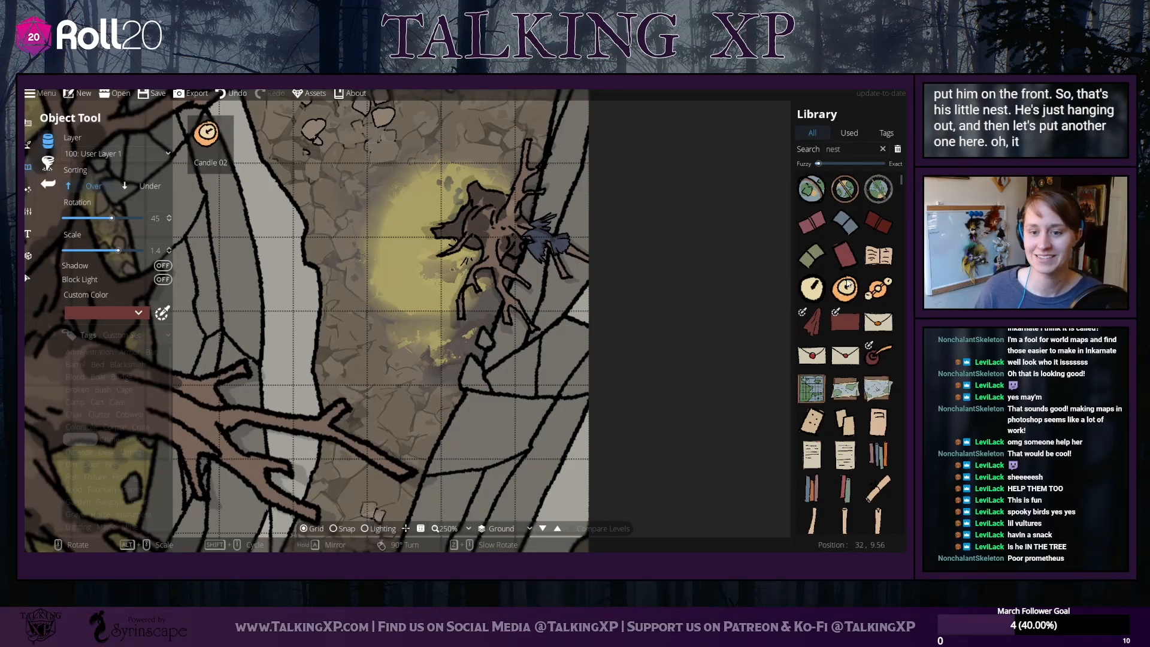
scroll(857, 350, down, 3)
scroll(856, 349, down, 5)
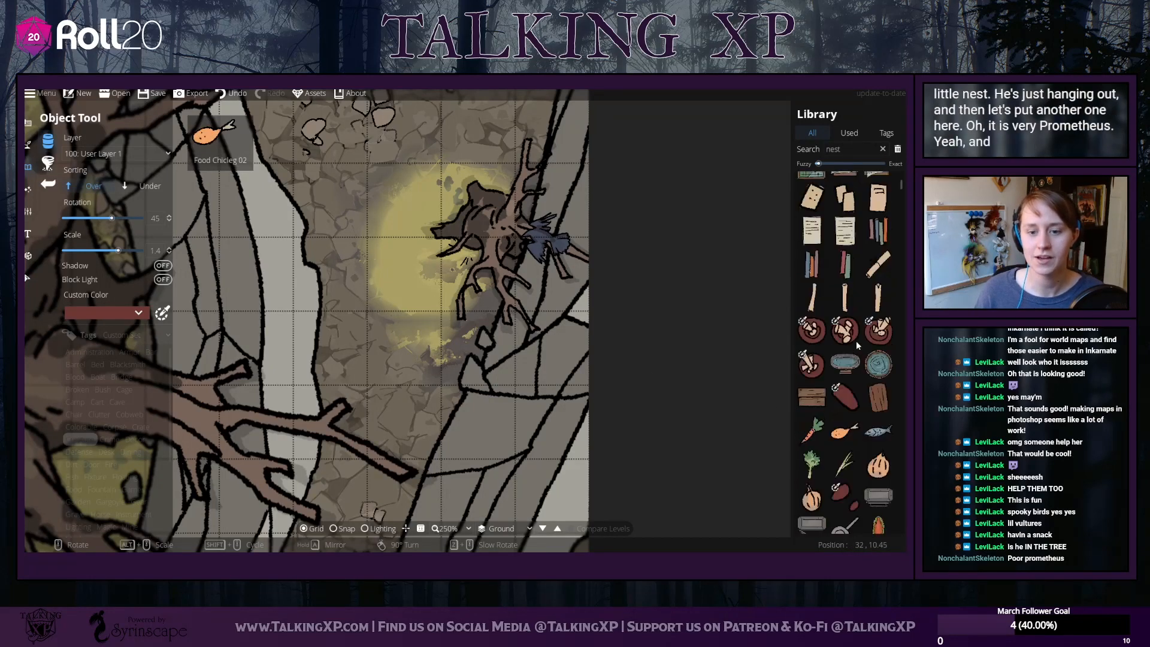
scroll(857, 344, down, 6)
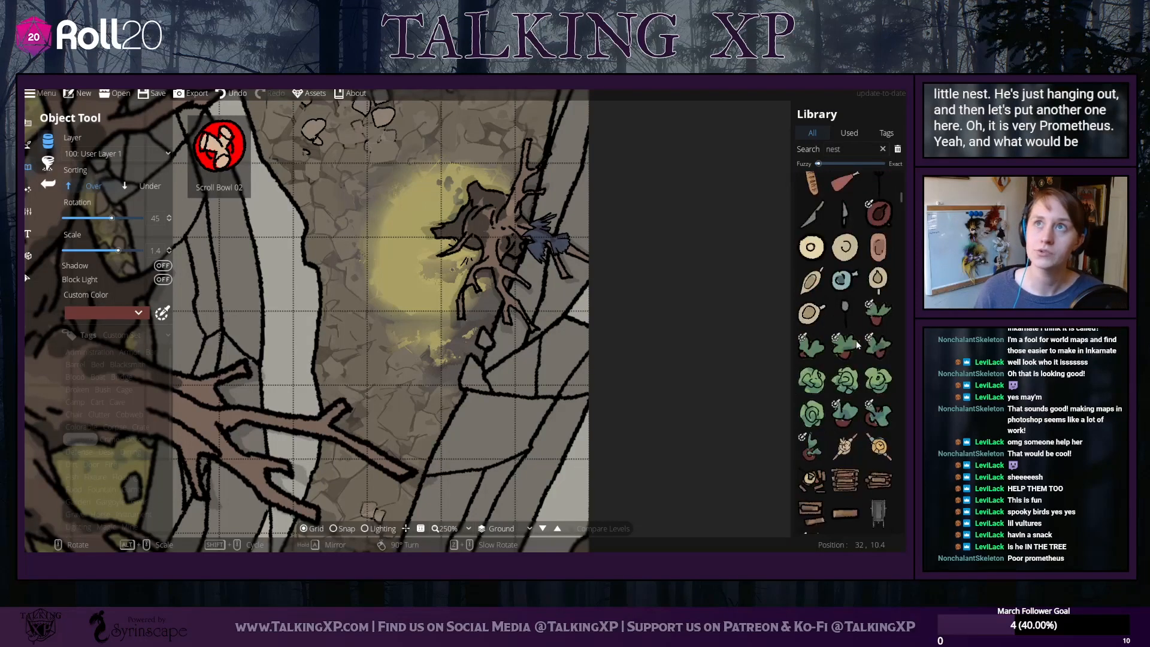
scroll(856, 345, up, 6)
click(843, 150)
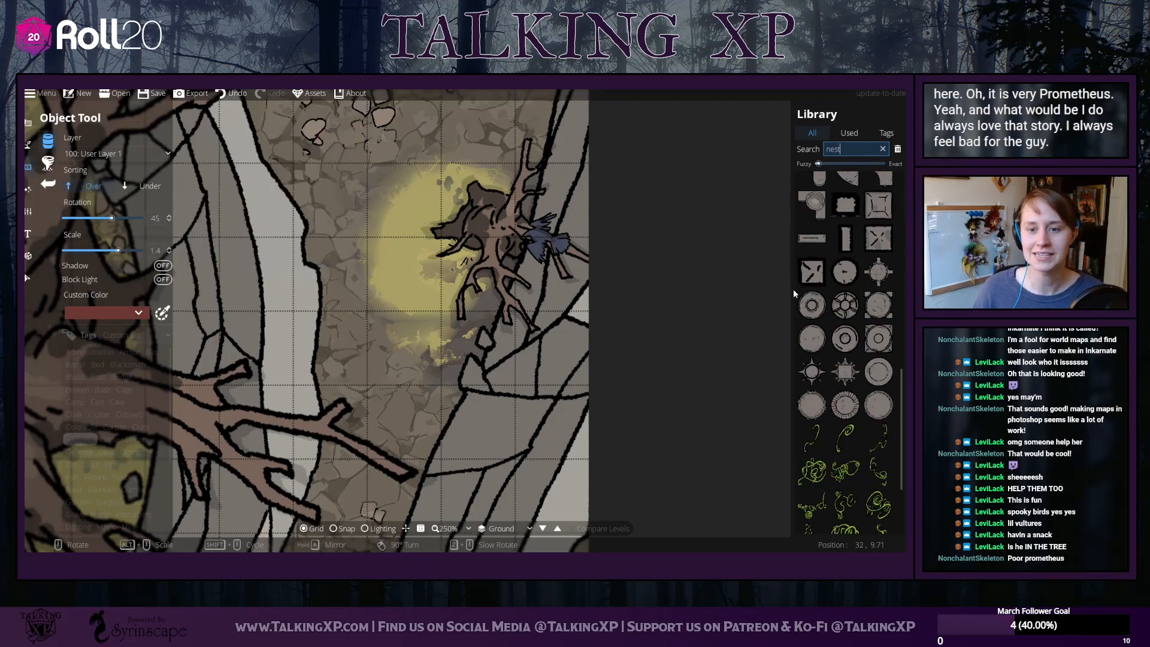
scroll(855, 205, up, 10)
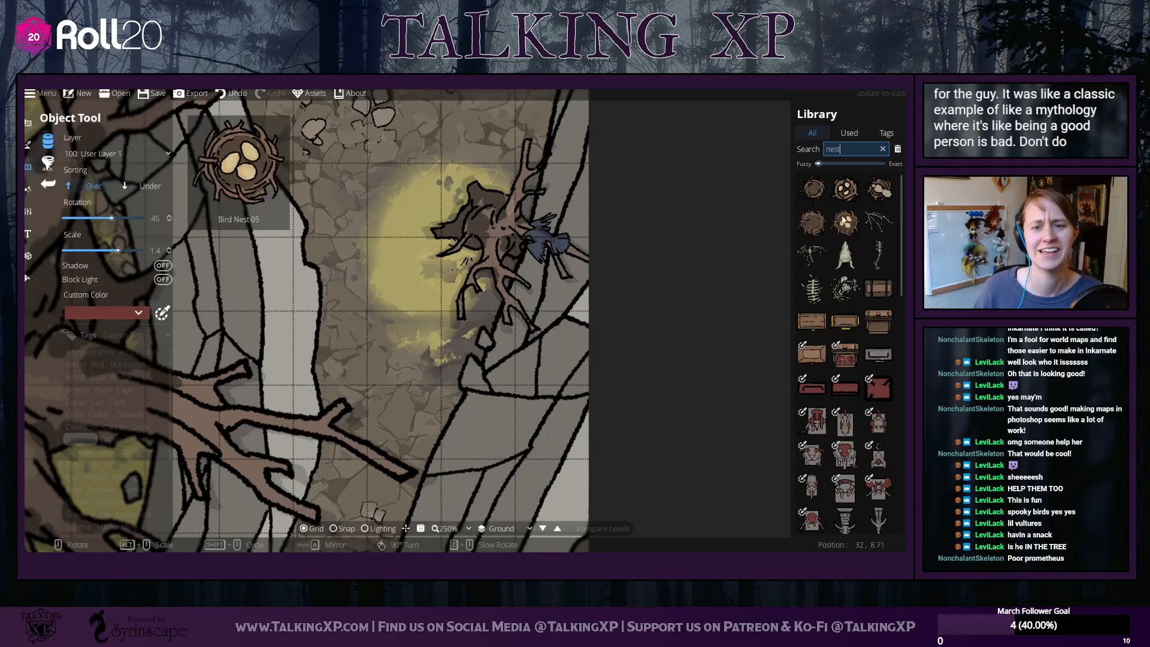
click(845, 222)
click(845, 188)
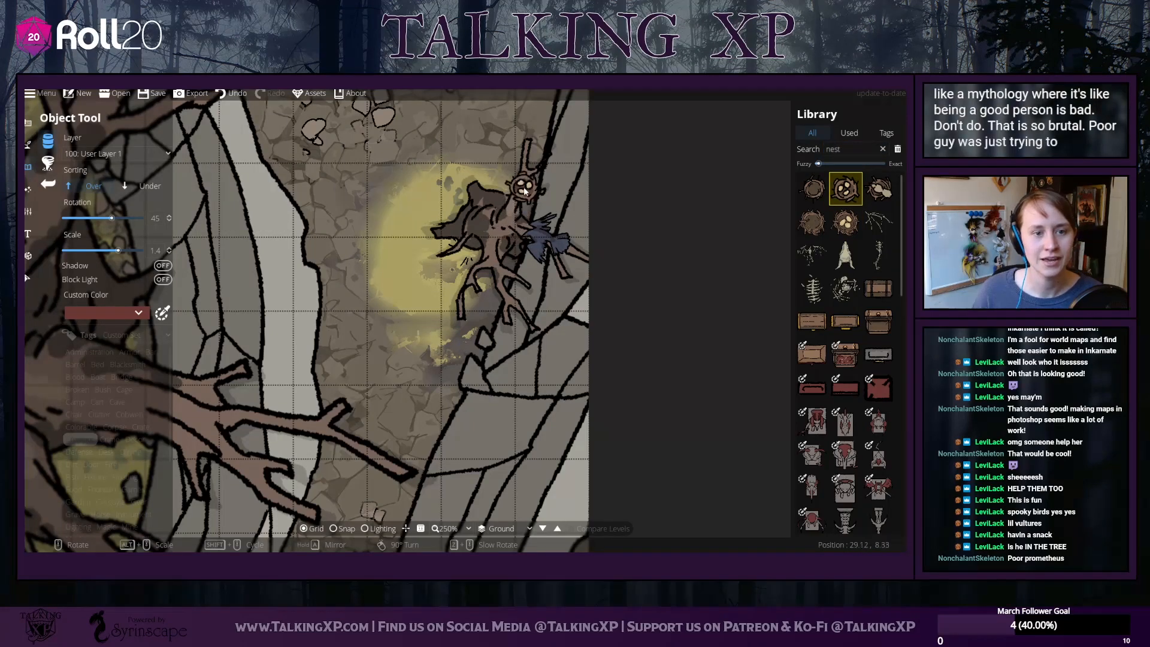
Search the object library for "blood", filter by the Blood tag instead, and choose a blood stain for the corpse in the southern tree
drag(441, 387, 761, 192)
drag(251, 317, 683, 177)
drag(491, 413, 786, 238)
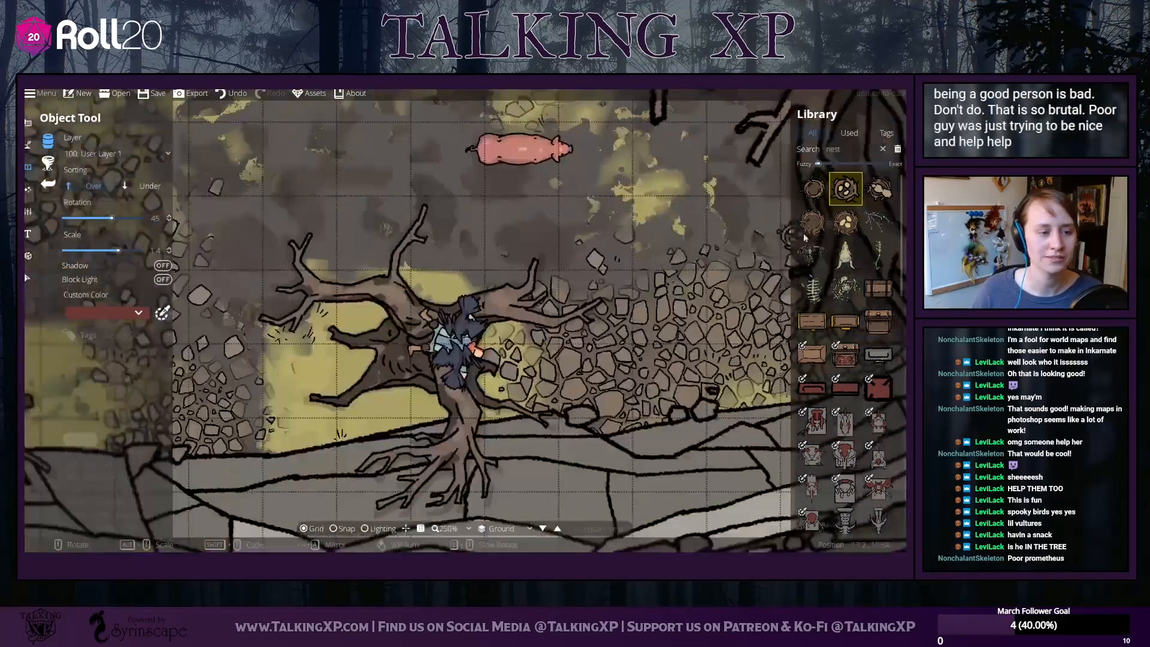
drag(539, 395, 574, 343)
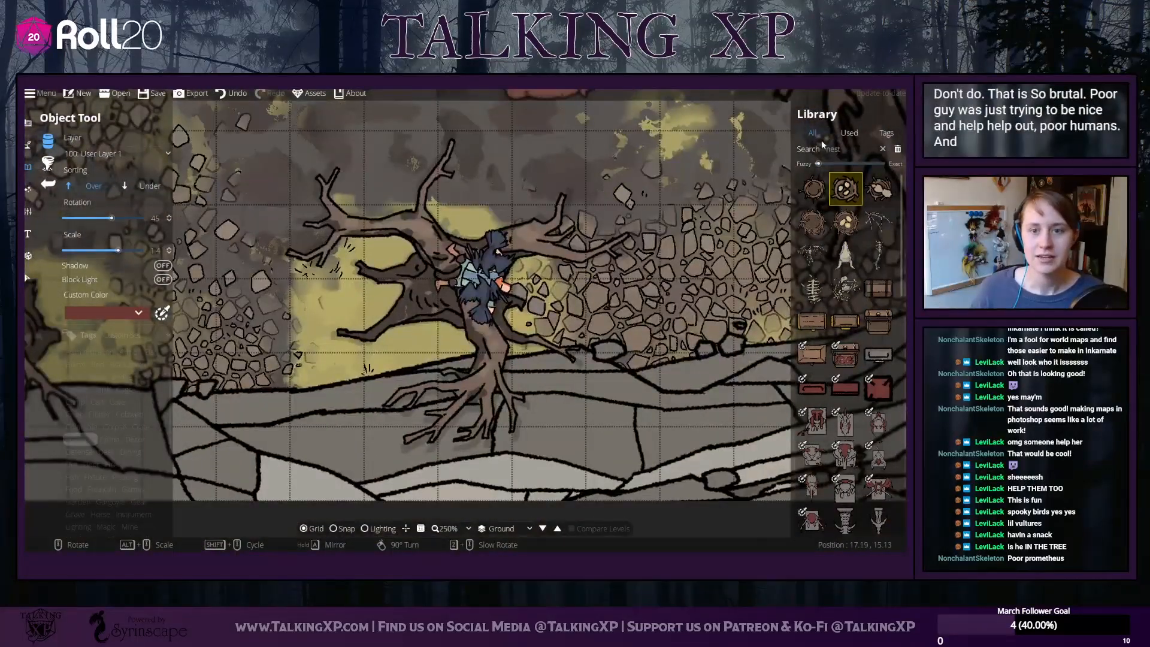
double_click(856, 149)
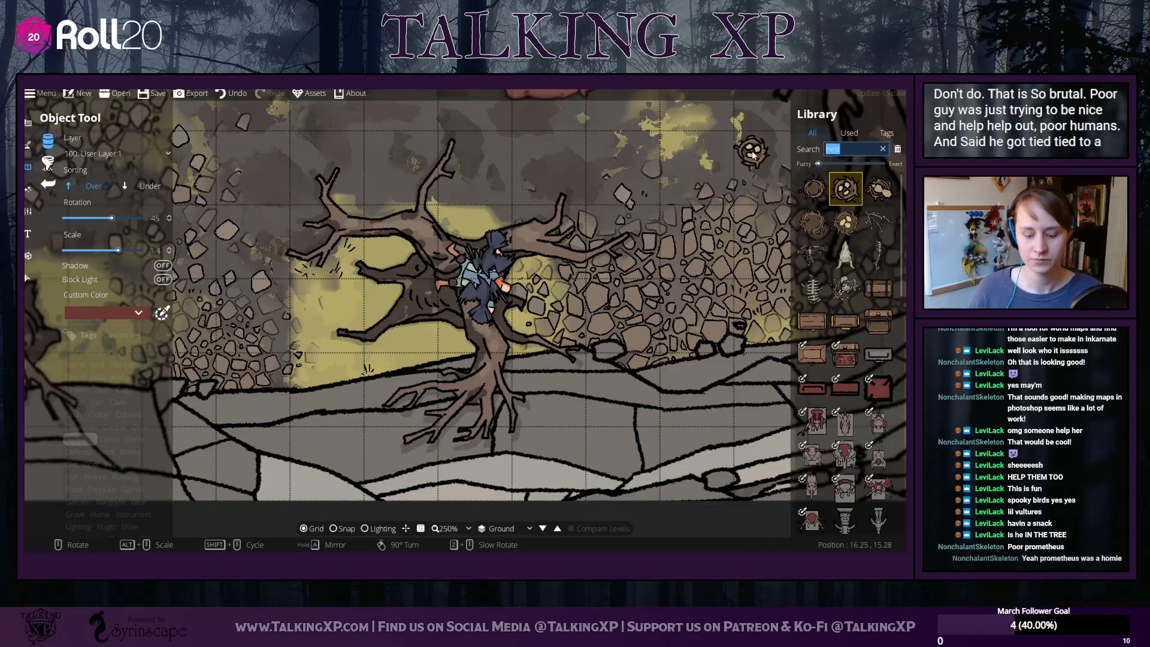
text(blood)
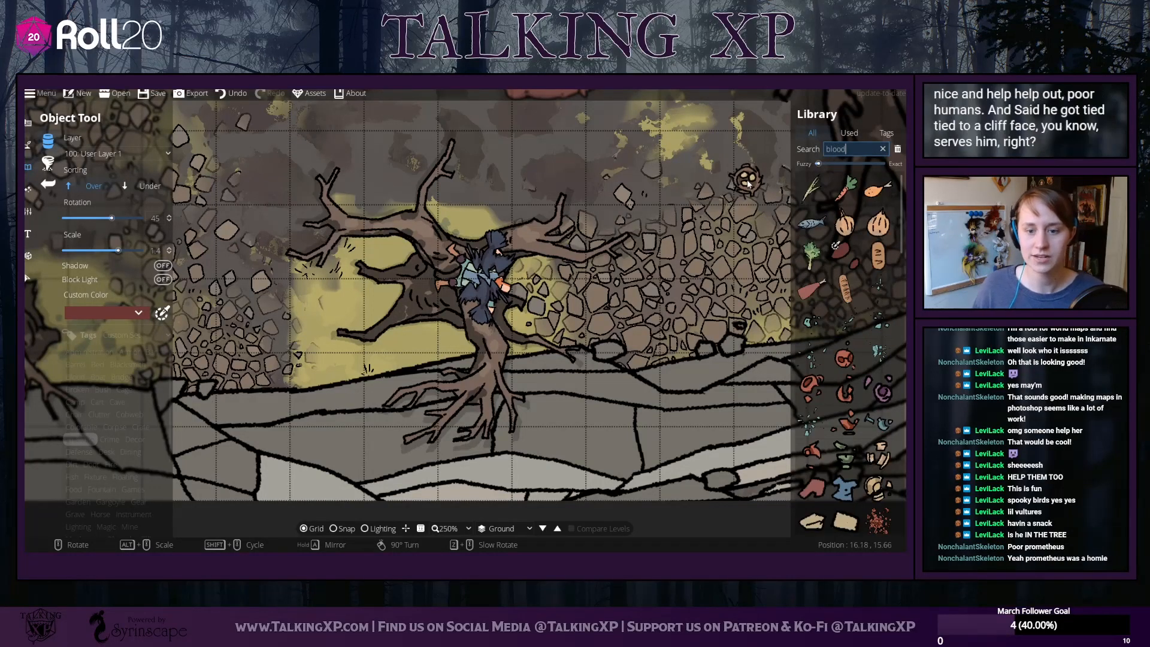
scroll(847, 298, down, 3)
scroll(846, 299, down, 10)
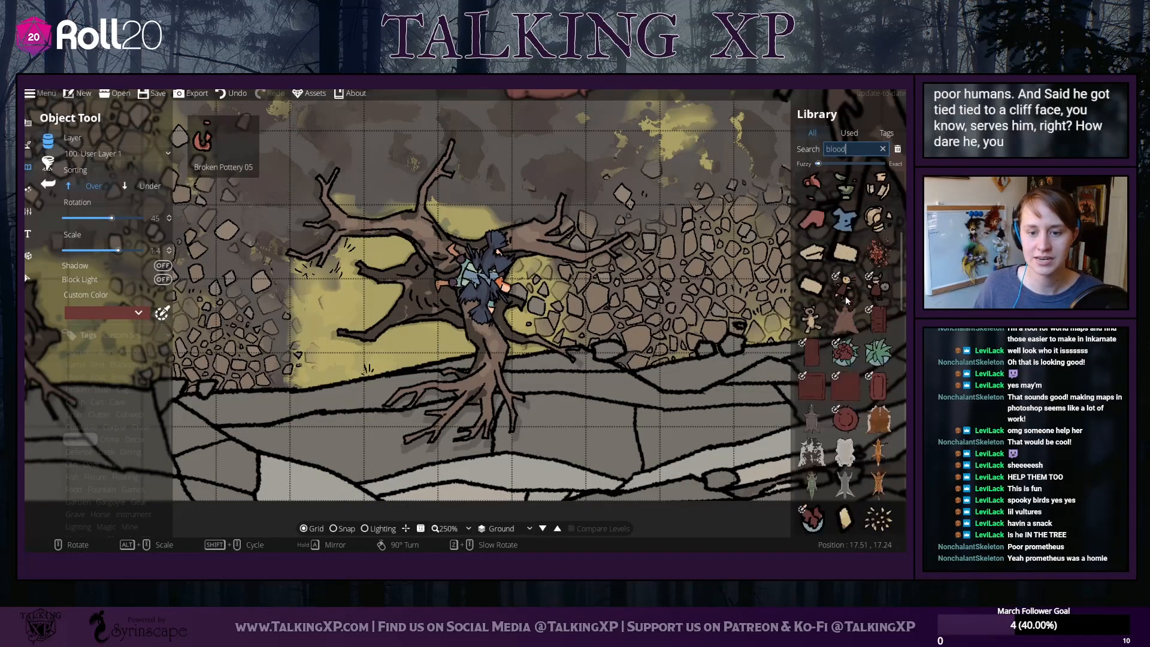
click(75, 376)
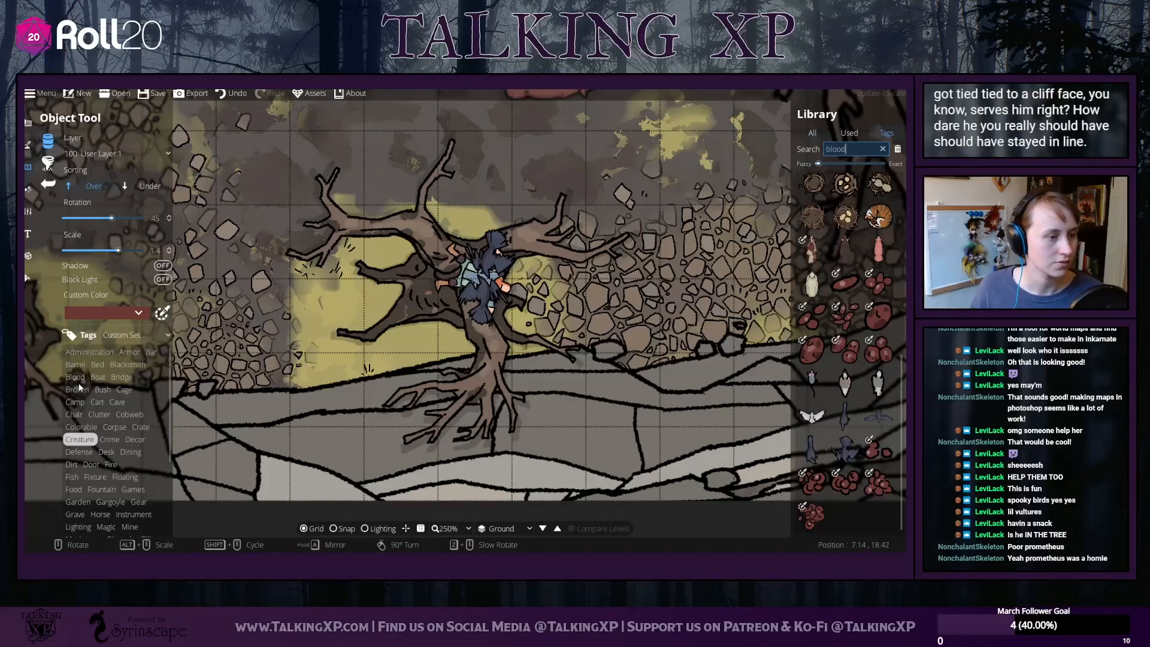
click(826, 192)
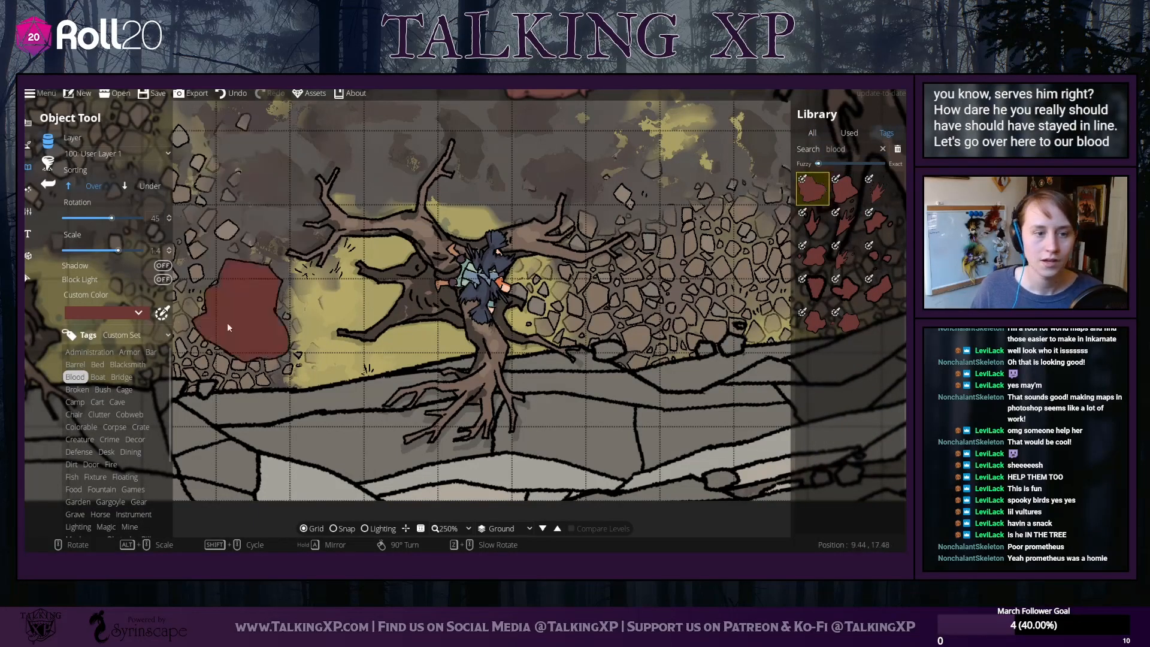
Set the blood stain's custom color to dark red, hex 970b00
click(138, 312)
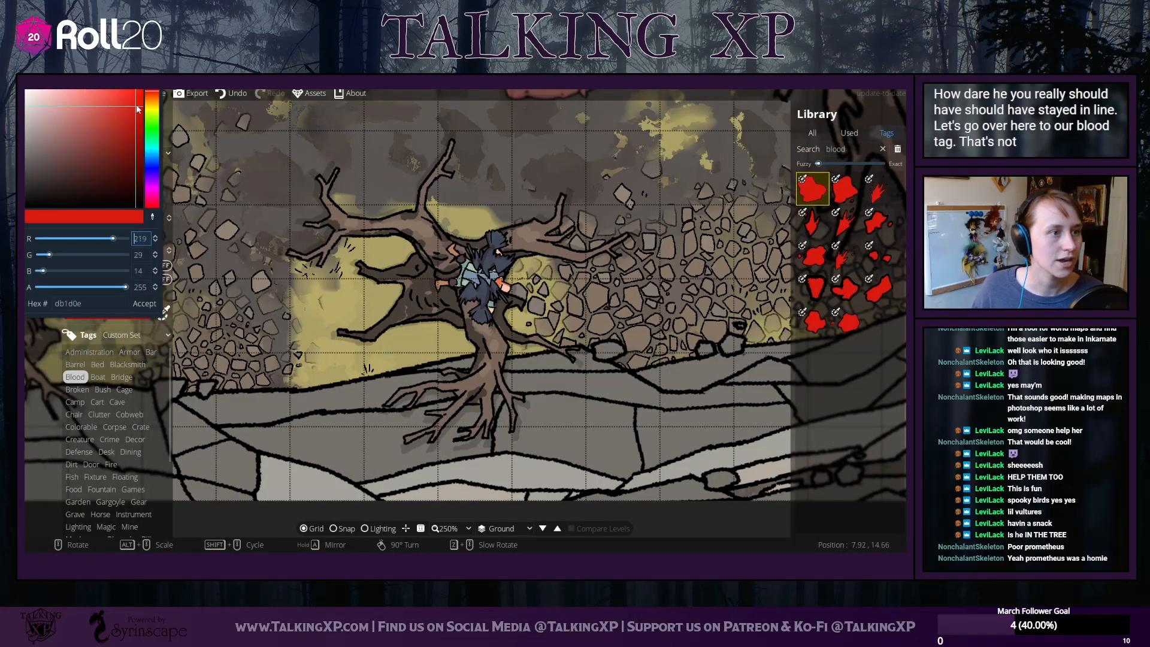
drag(162, 108, 167, 142)
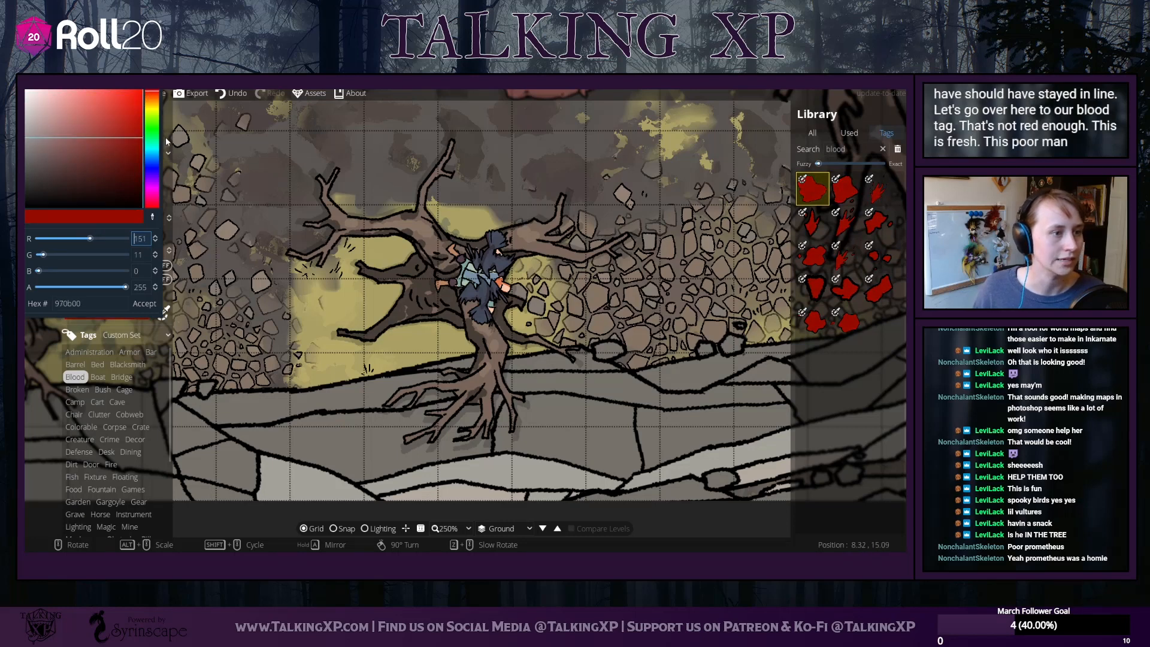
click(144, 304)
Choose Blood Water Stain 07, scale it down, and place it on the torso of the corpse in the southern tree
click(845, 188)
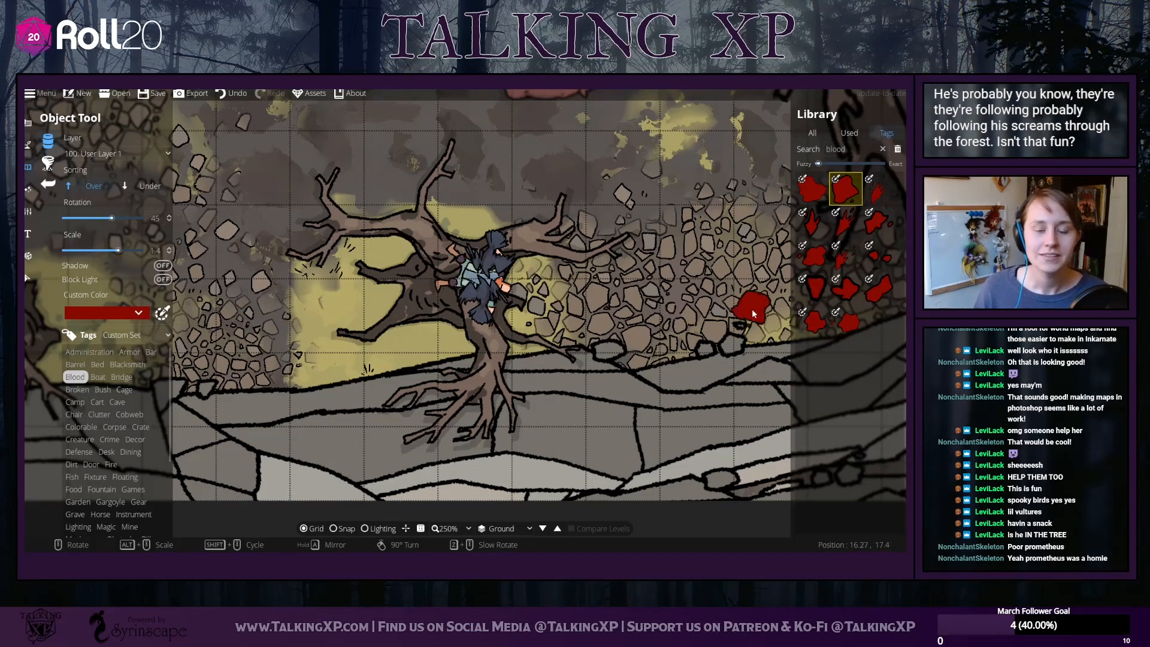
click(871, 193)
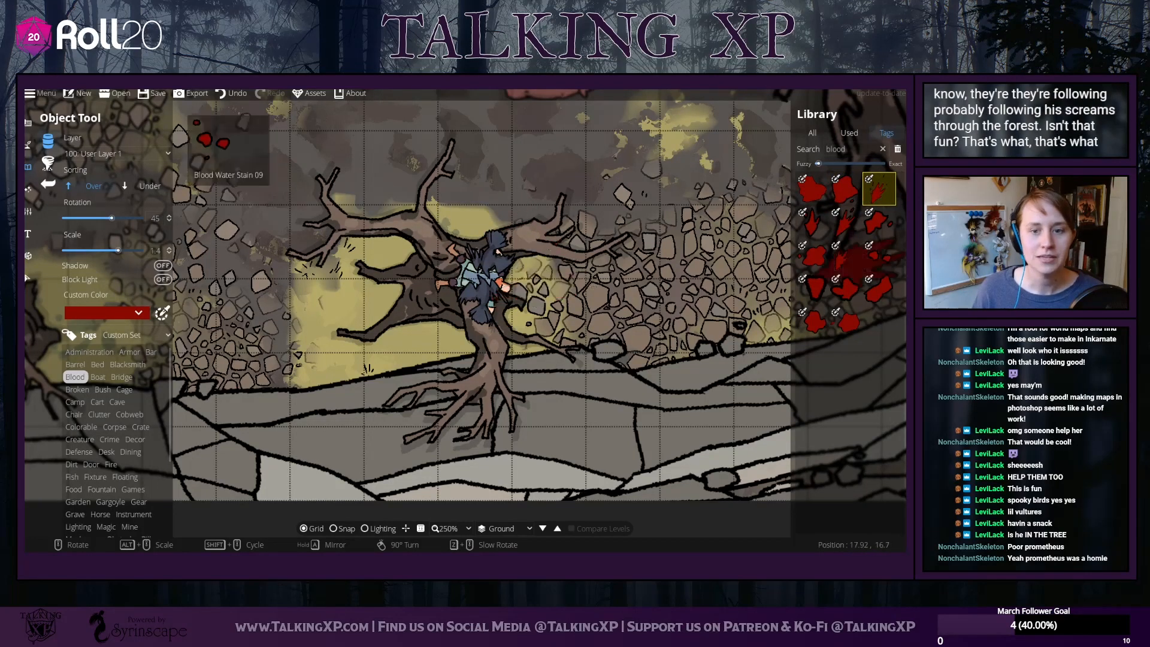
click(814, 256)
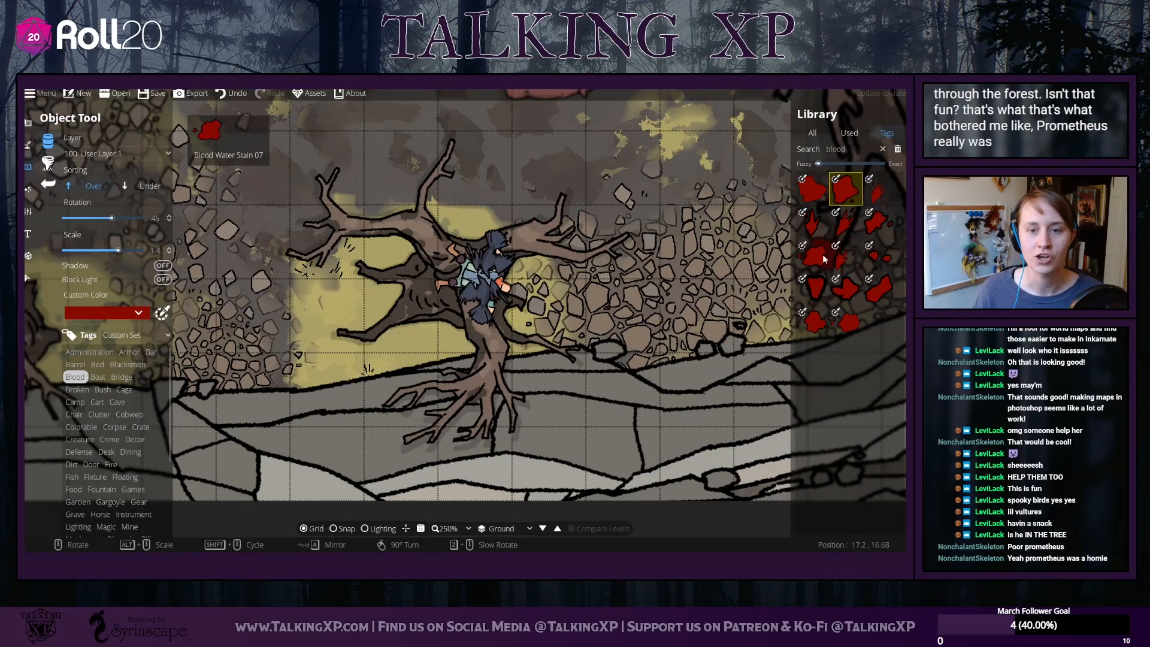
scroll(476, 275, down, 6)
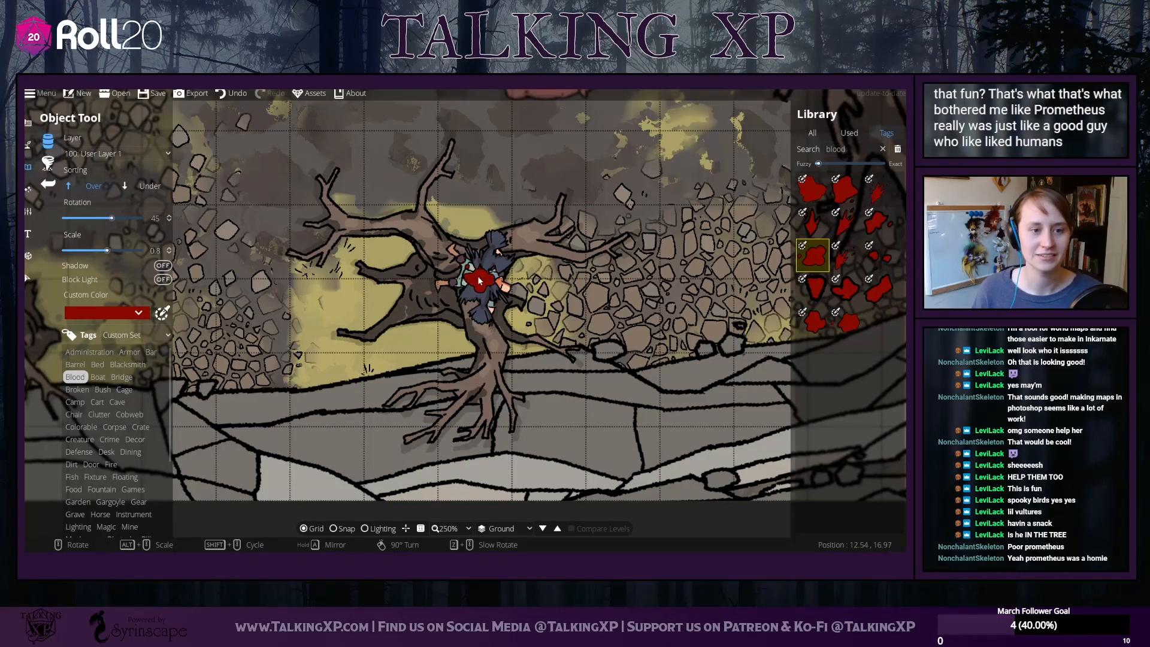
click(477, 277)
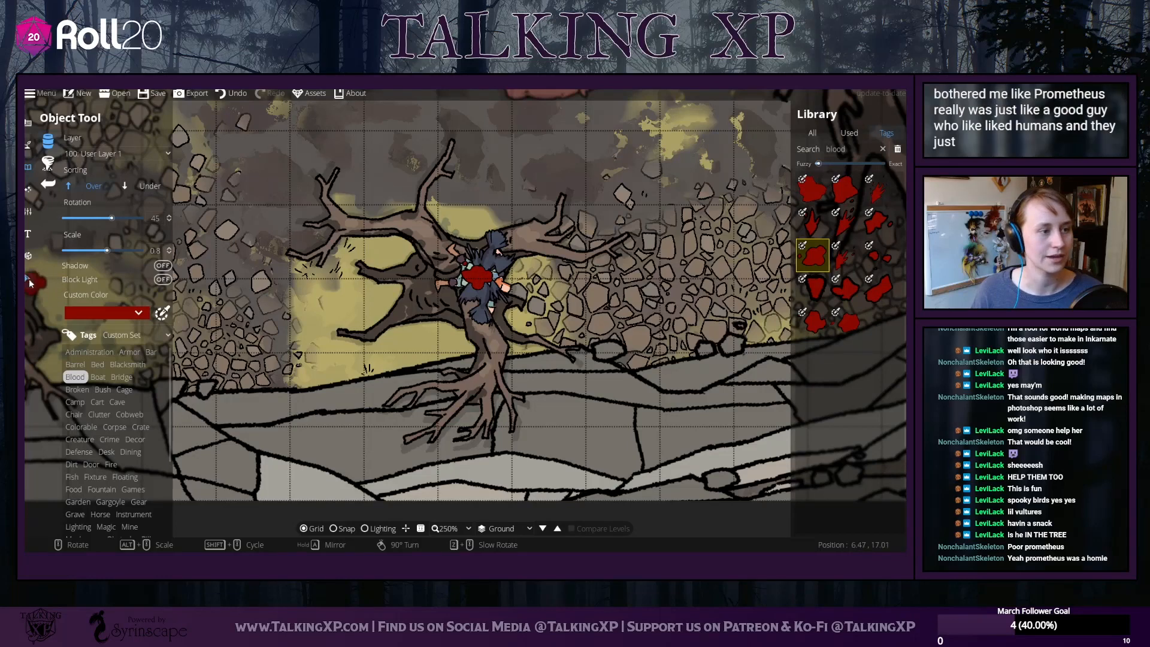
Bring the lower raven on the southern tree's corpse to the front so it overlaps the blood stain
click(28, 277)
click(488, 299)
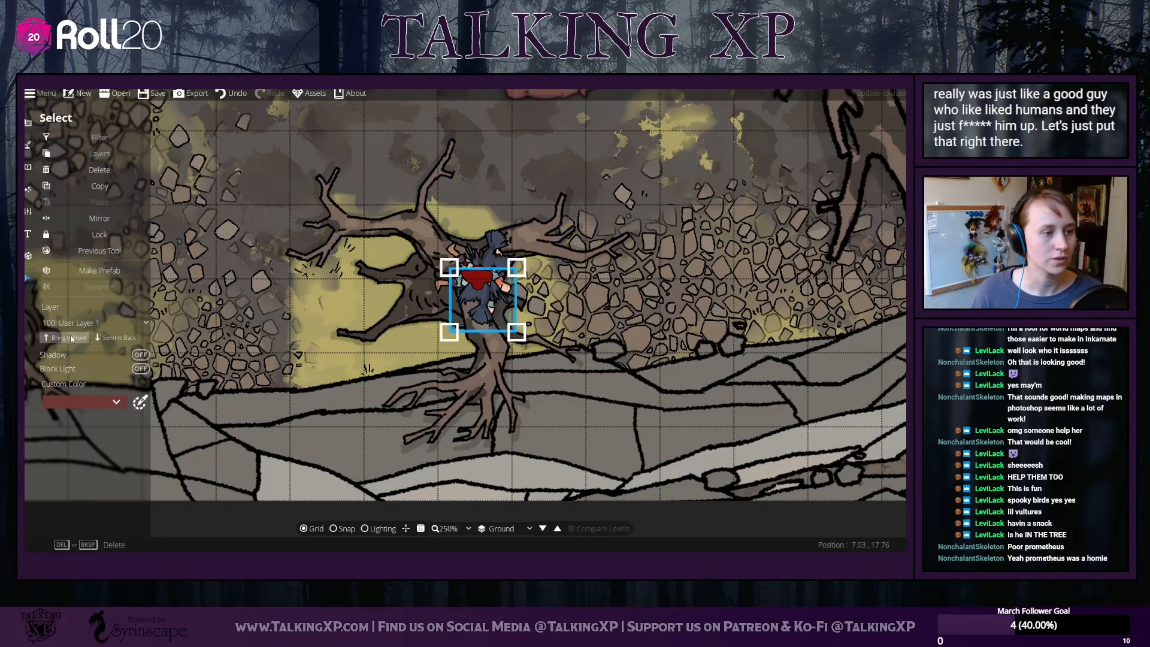
click(498, 235)
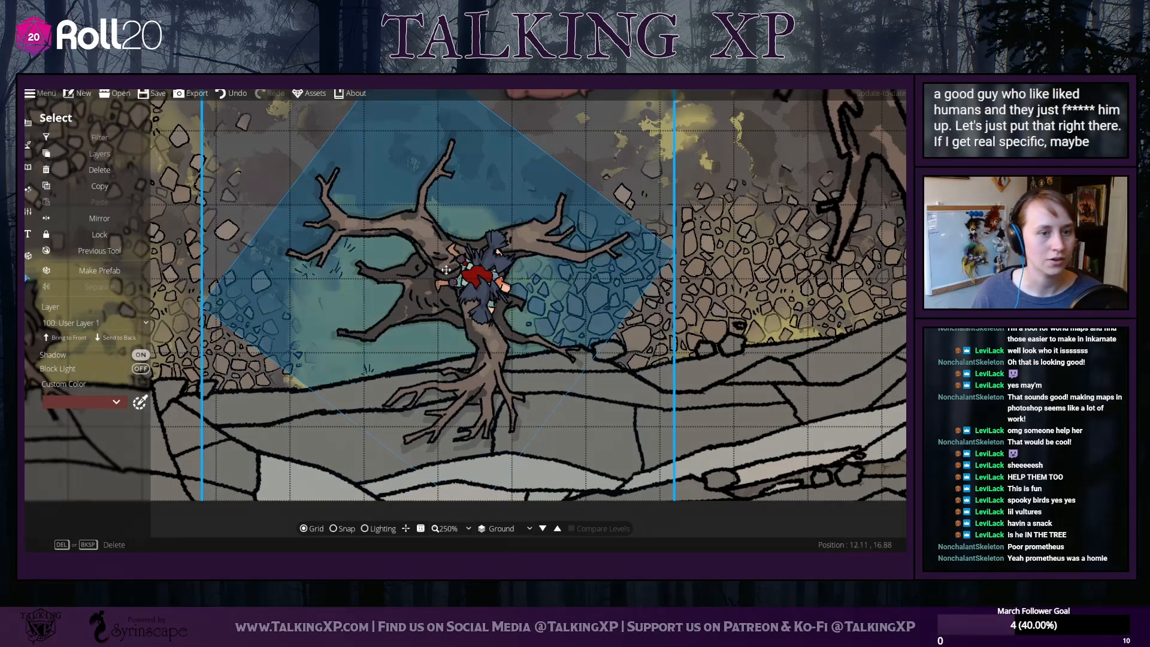
right_click(494, 246)
click(482, 258)
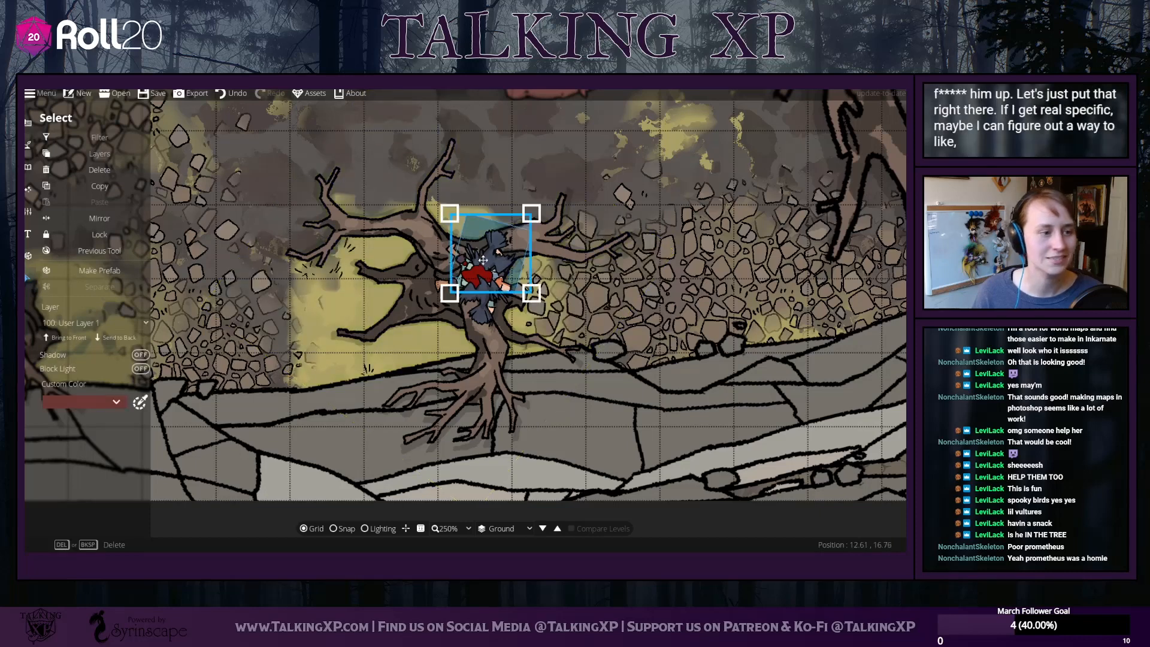
click(562, 305)
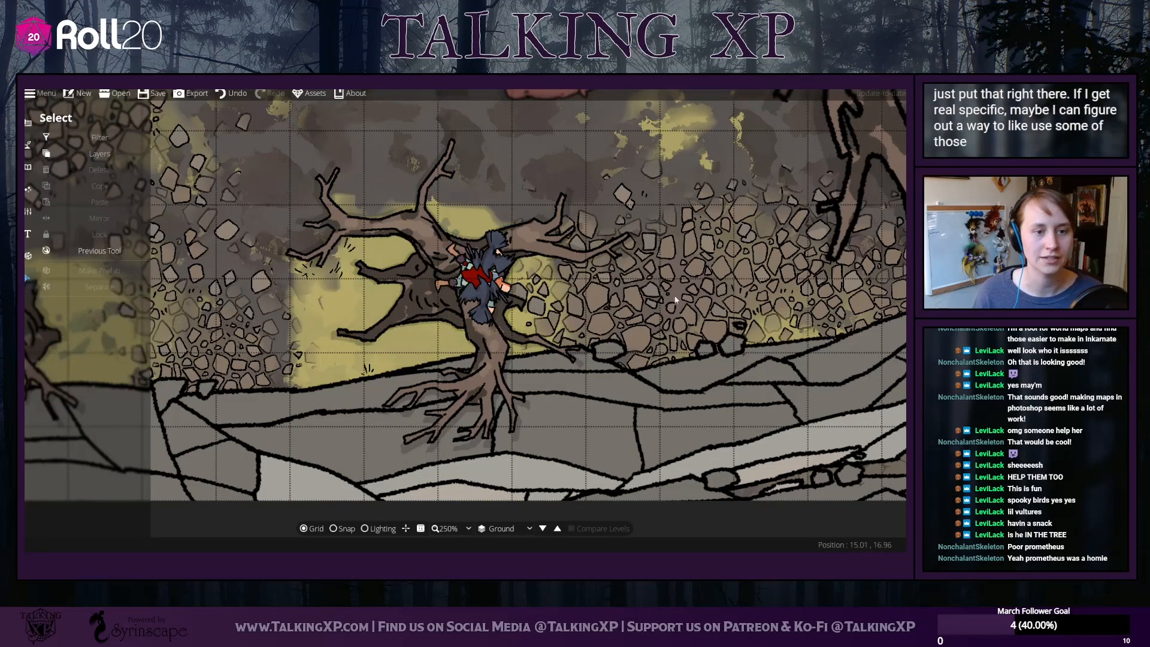
Filter the object library by the Creature tag and choose Kraken Tentacle 01 as viscera for the southern tree's corpse
click(27, 167)
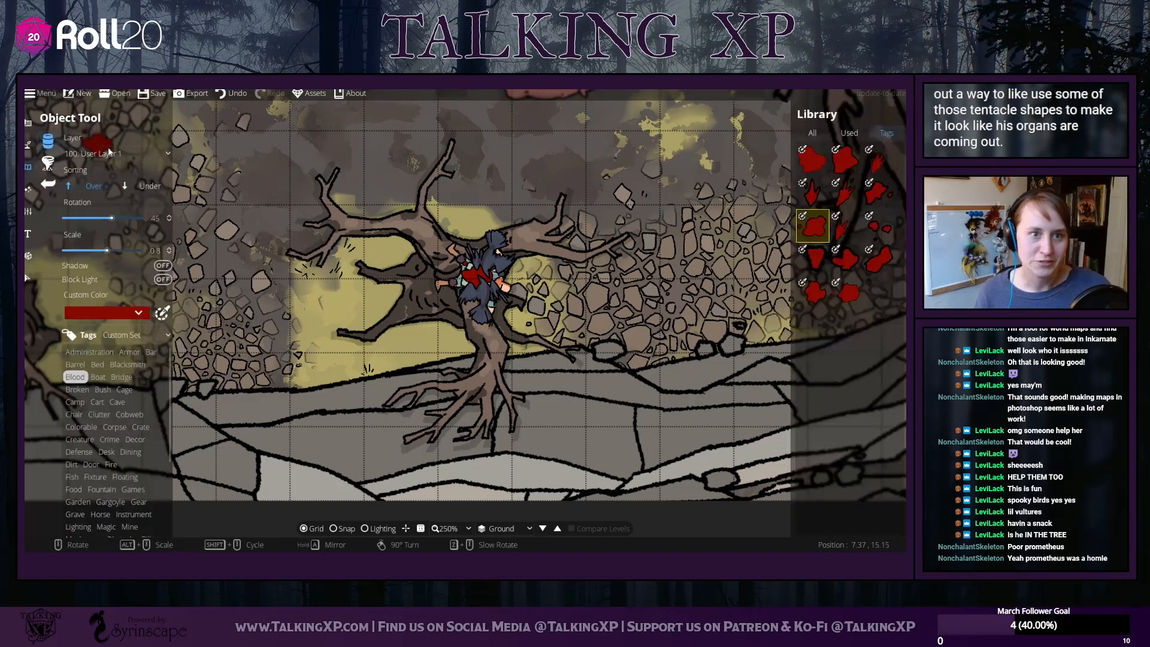
click(808, 134)
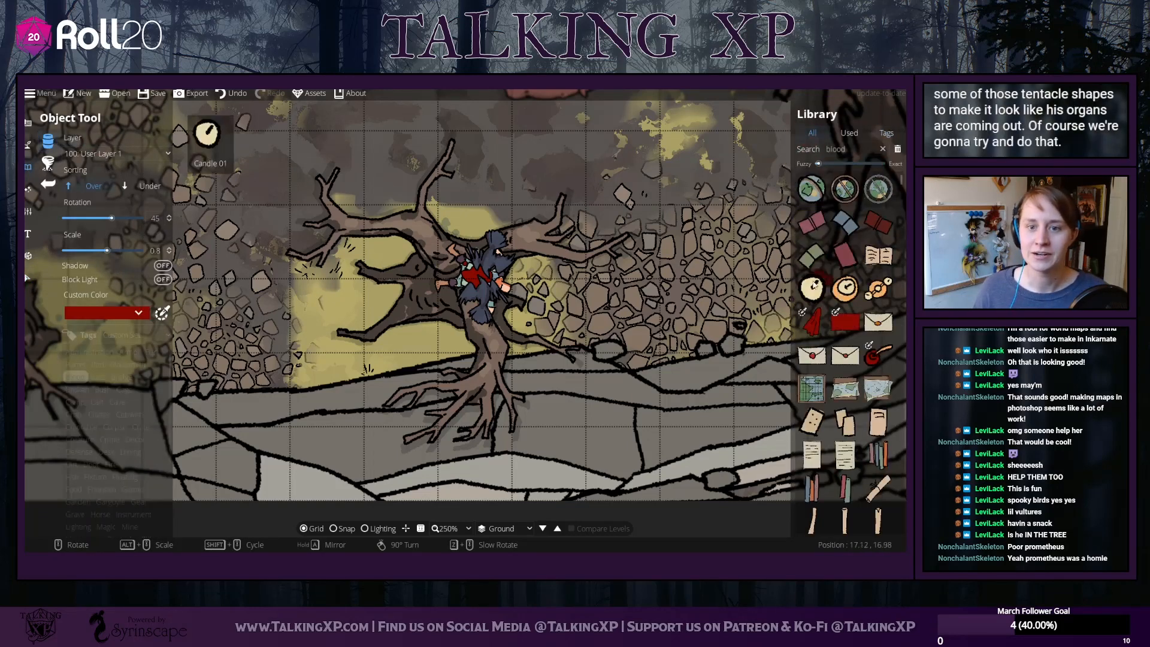
click(99, 423)
click(82, 440)
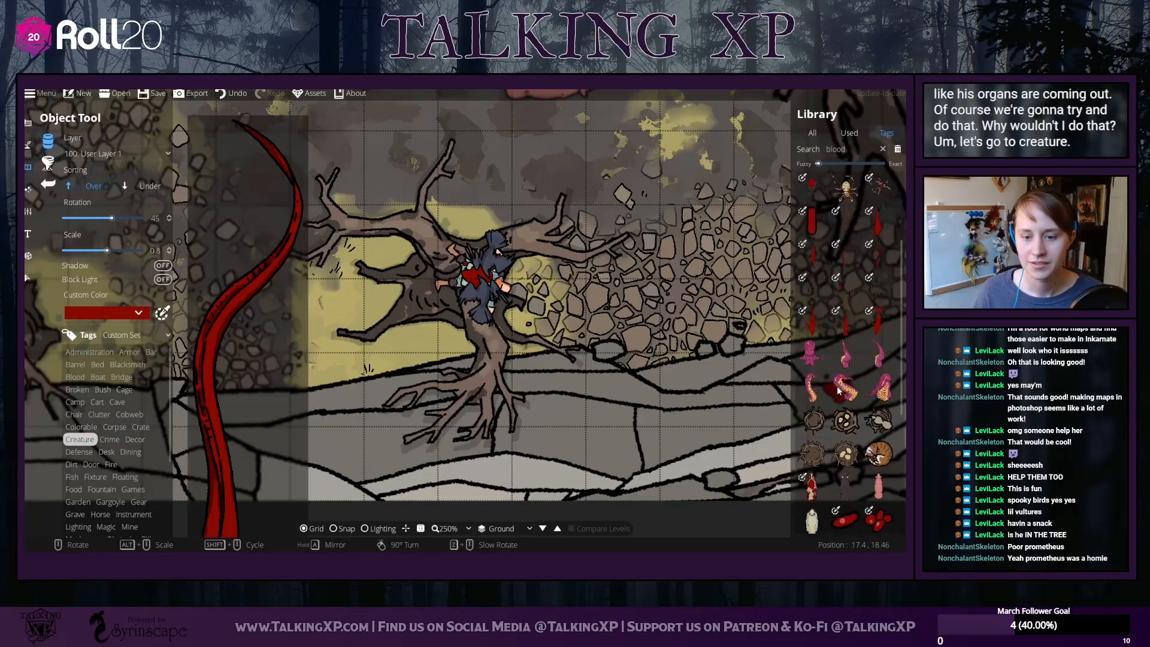
click(845, 354)
Try different kraken tentacles at scale 0.1 and place the smooth curved one on the upper part of the corpse's bloody torso
scroll(432, 300, down, 3)
scroll(440, 294, up, 8)
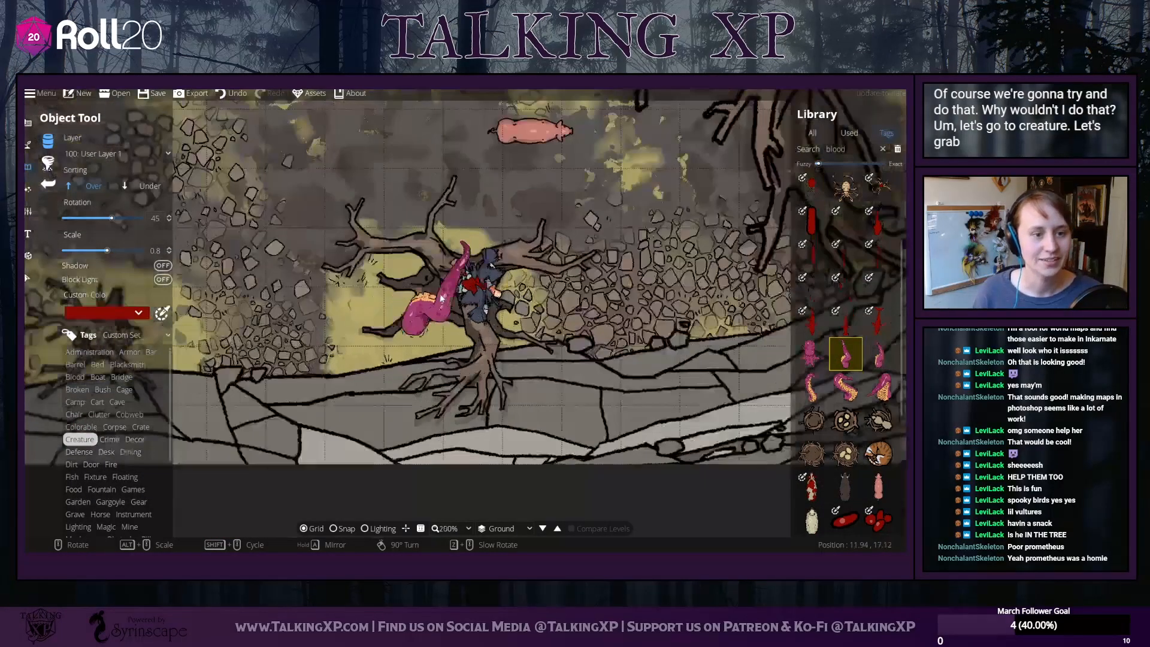
drag(439, 293, 340, 496)
scroll(428, 361, down, 3)
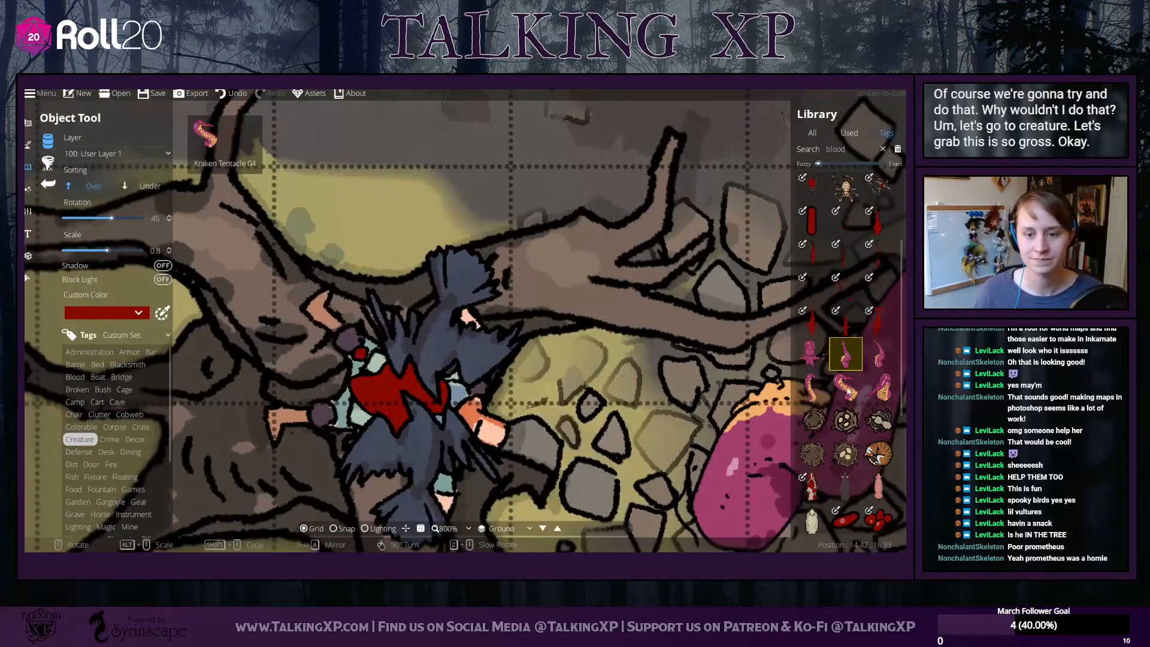
scroll(428, 361, down, 7)
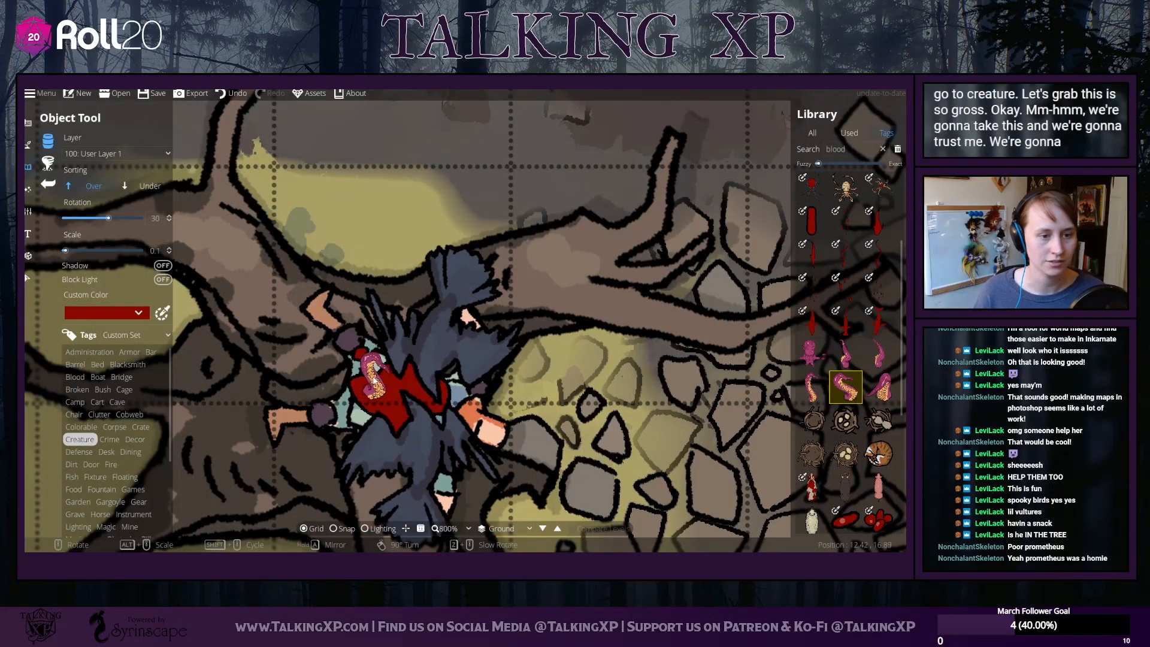
scroll(382, 379, down, 2)
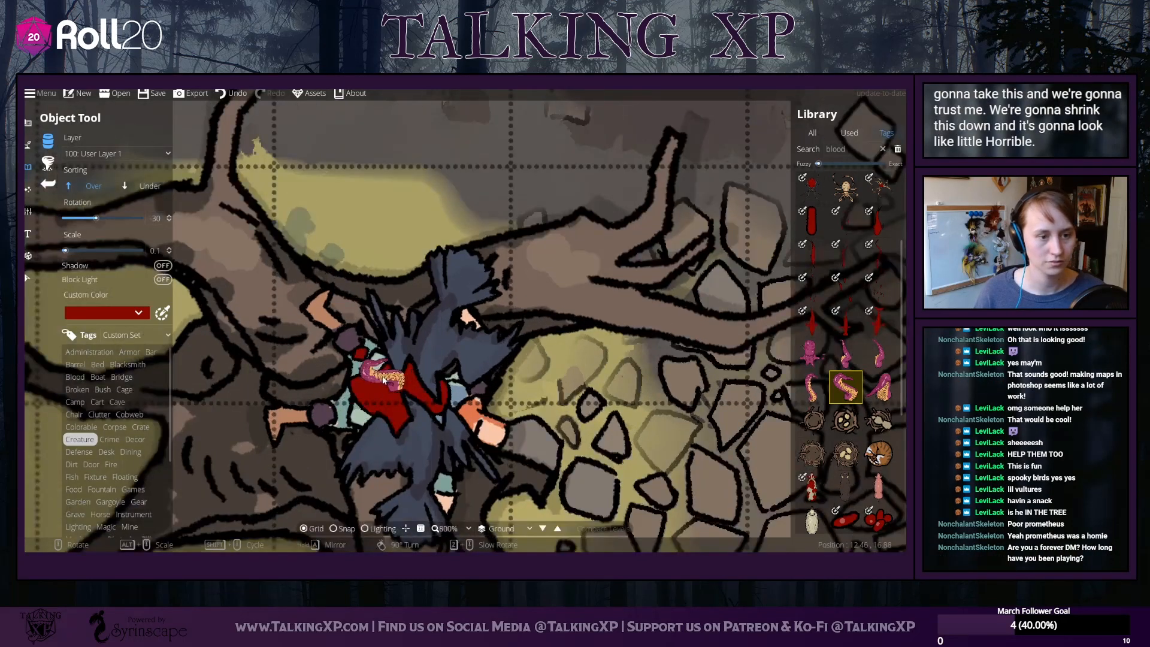
mouse_move(861, 352)
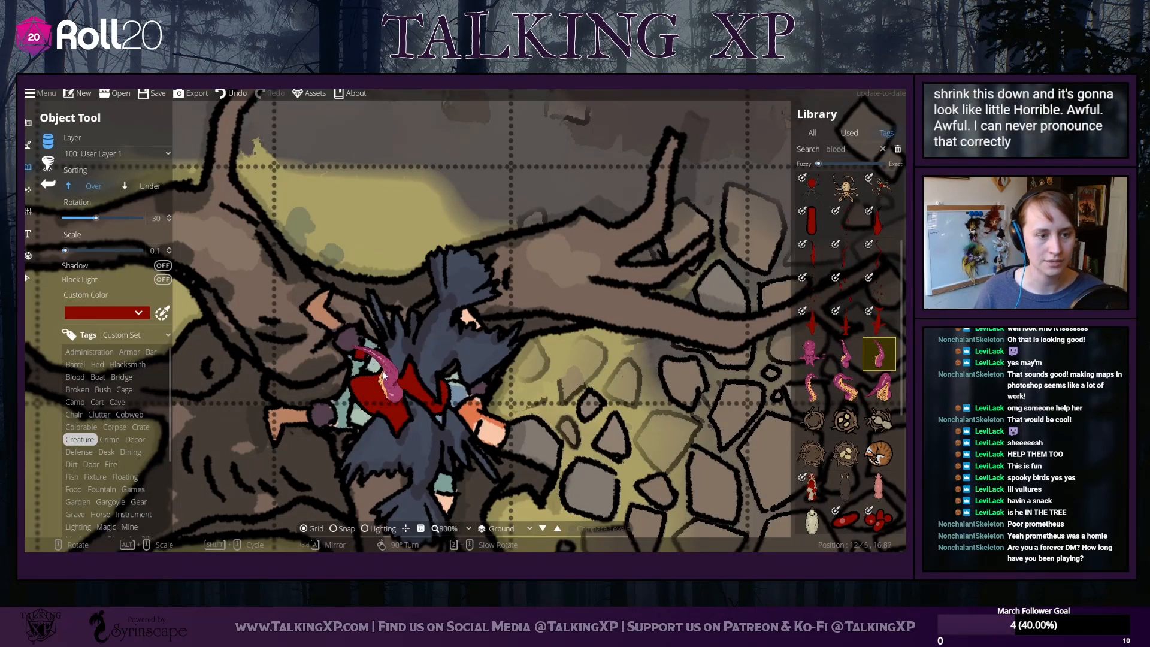
click(380, 373)
Place Kraken Tentacle 01 at scale 0.1, rotated 165 degrees, on the corpse's torso near the blood stain's eastern edge
click(845, 386)
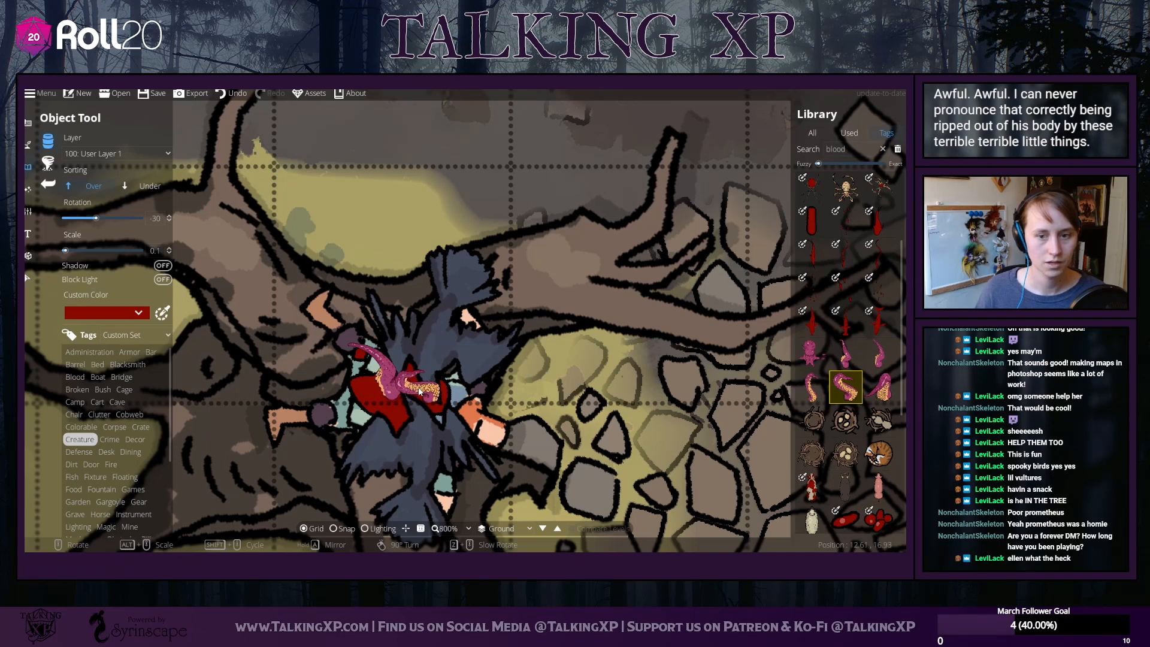
click(847, 365)
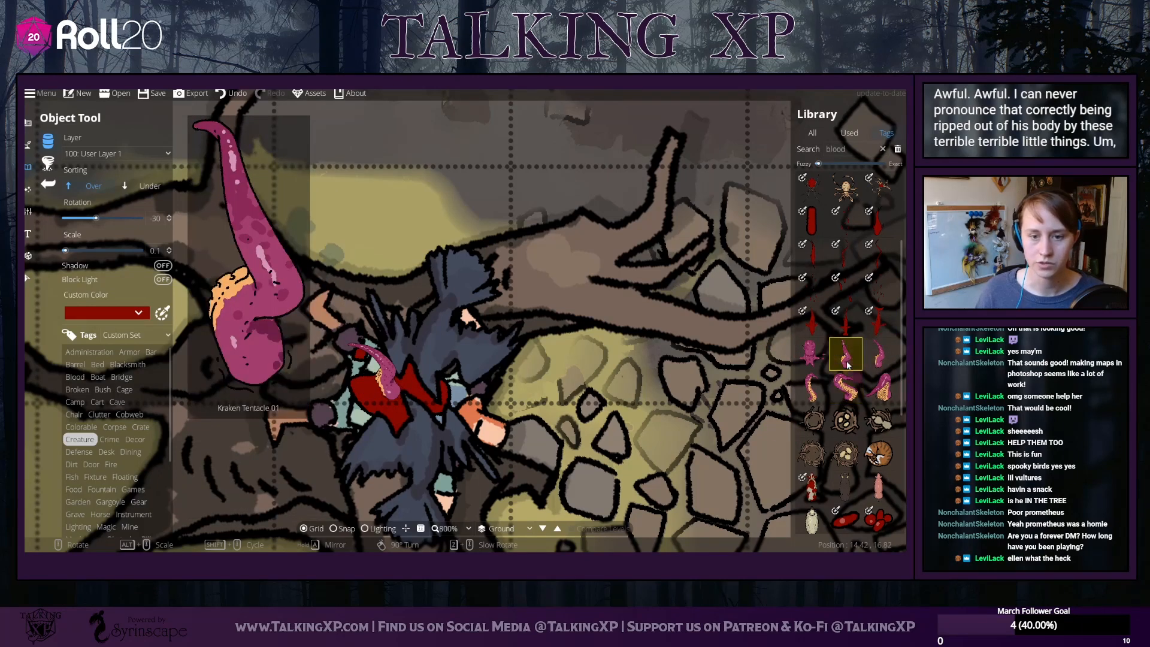
scroll(433, 392, down, 13)
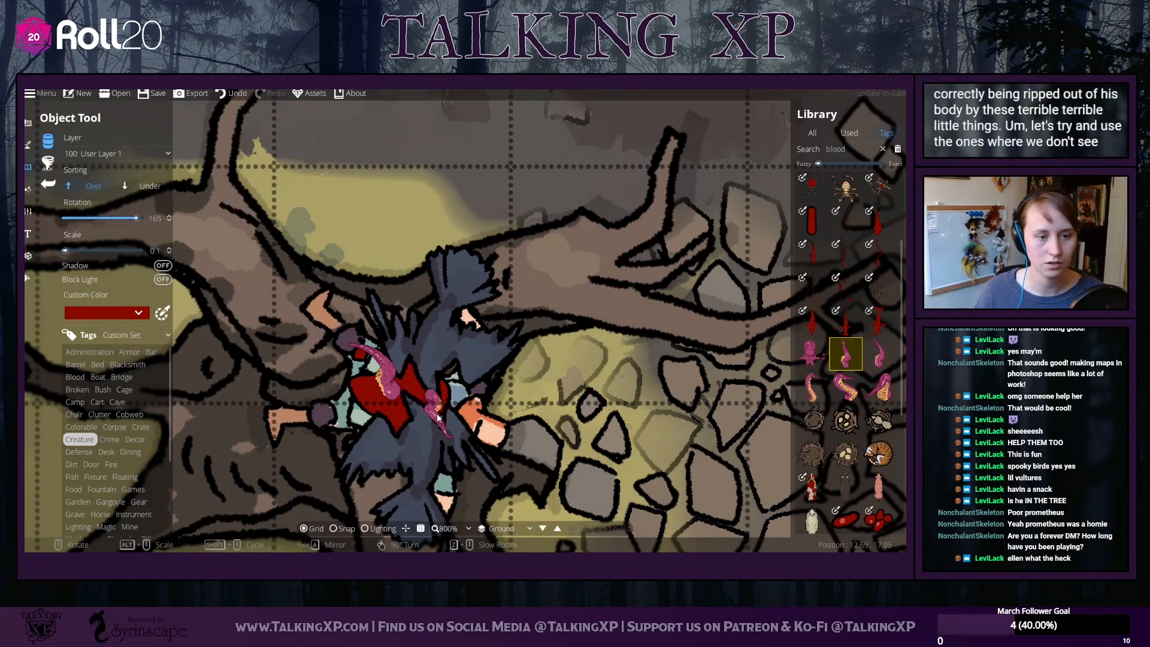
click(432, 413)
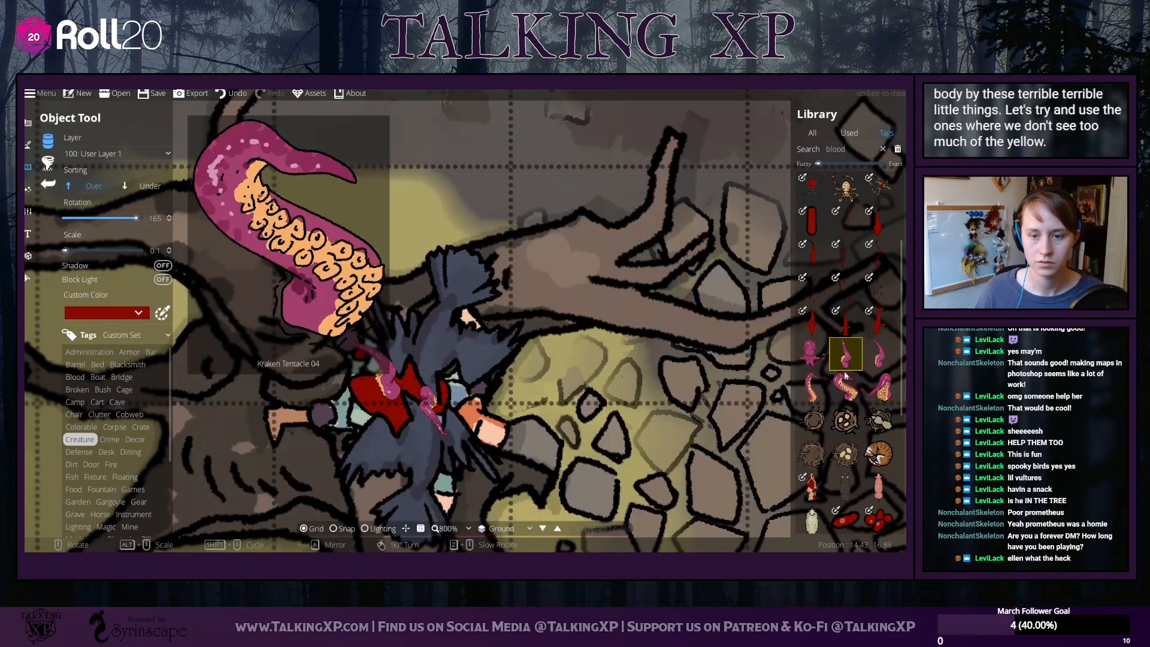
Choose the whole pink kraken and place it at scale 0.1 on the tree trunk just west of the corpse
click(812, 353)
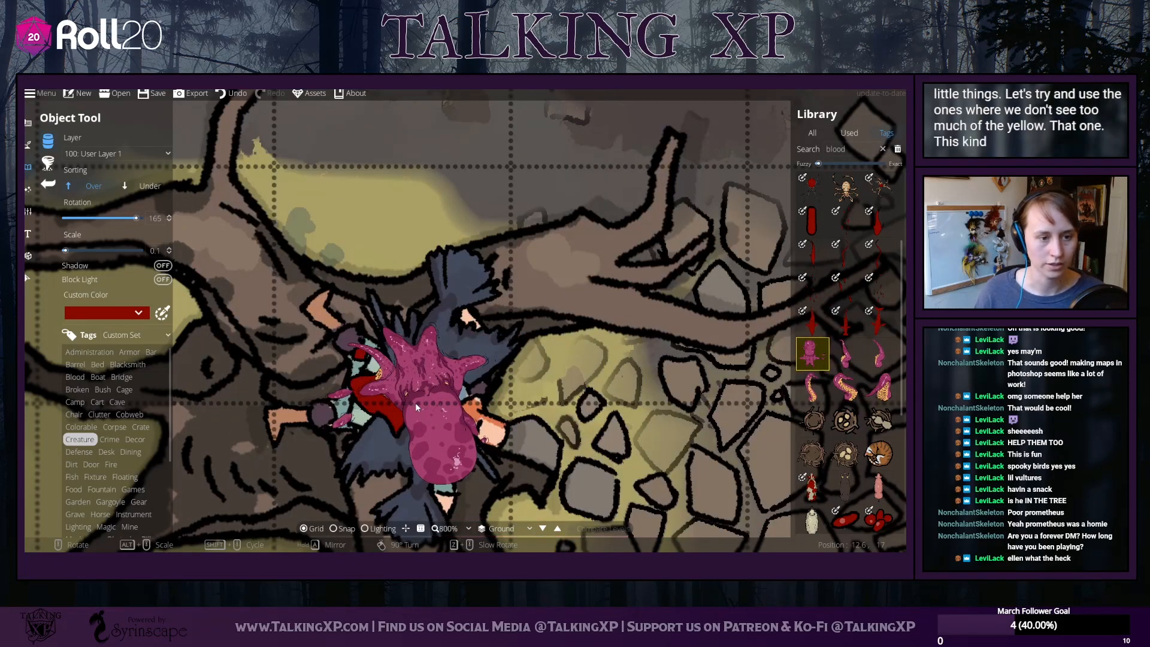
alt+scroll(401, 417, up, 3)
alt+scroll(386, 421, down, 3)
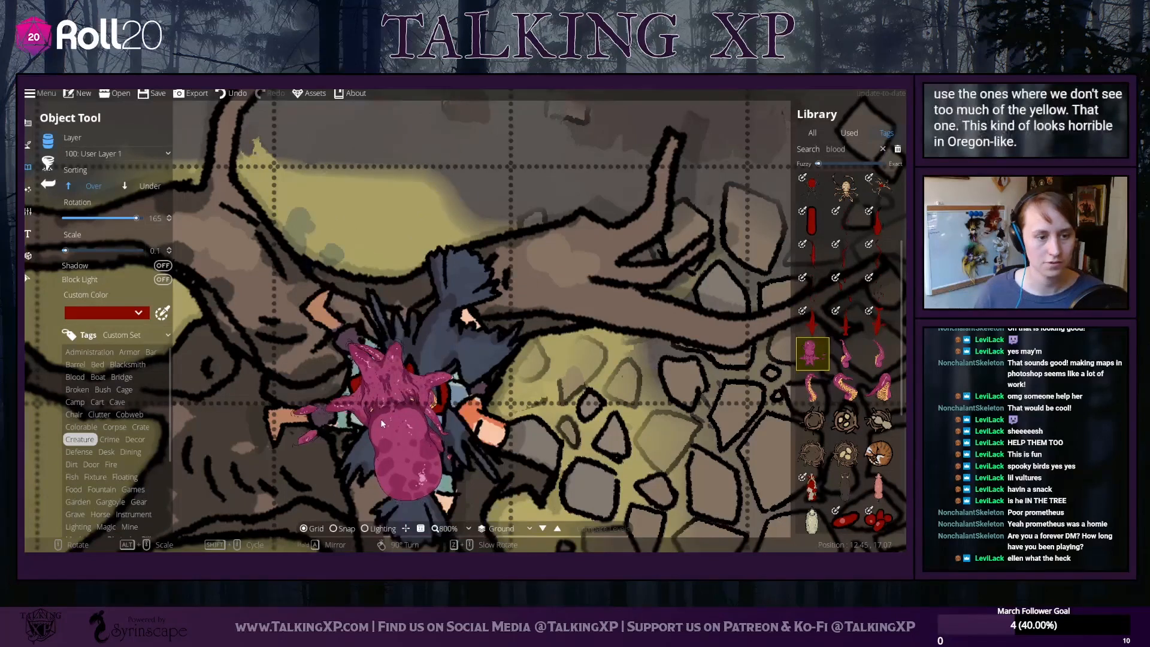
click(261, 414)
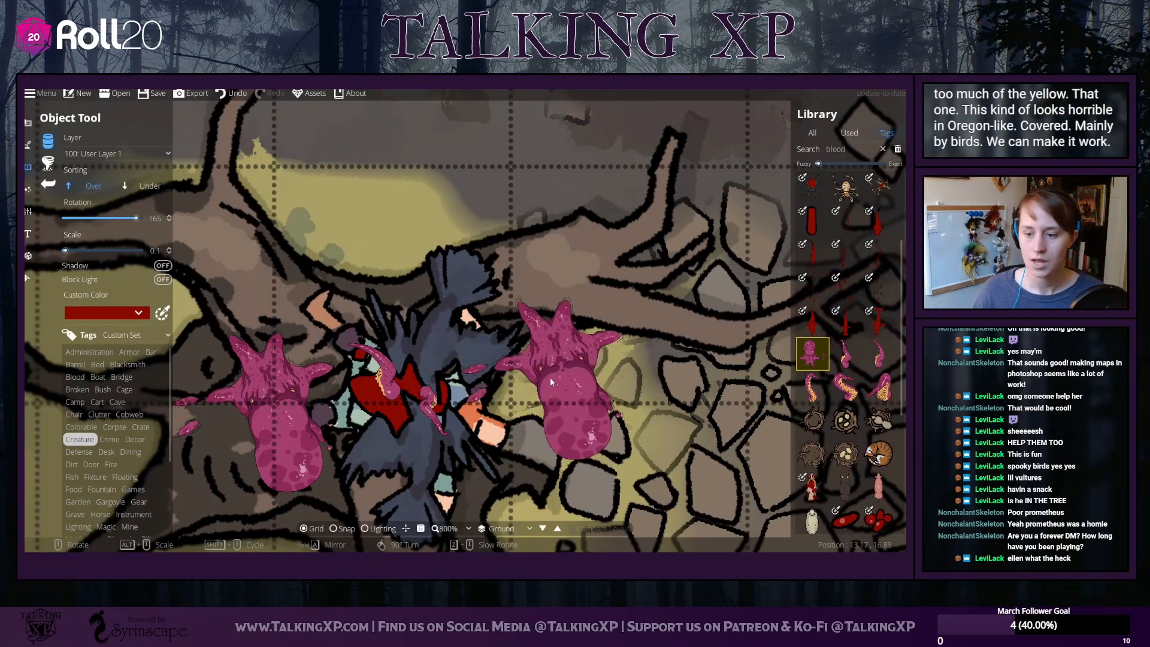
Find the red eggs among the creature objects and place an egg cluster at scale 0.5 on the corpse's torso as organs
scroll(810, 461, up, 2)
scroll(810, 461, down, 1)
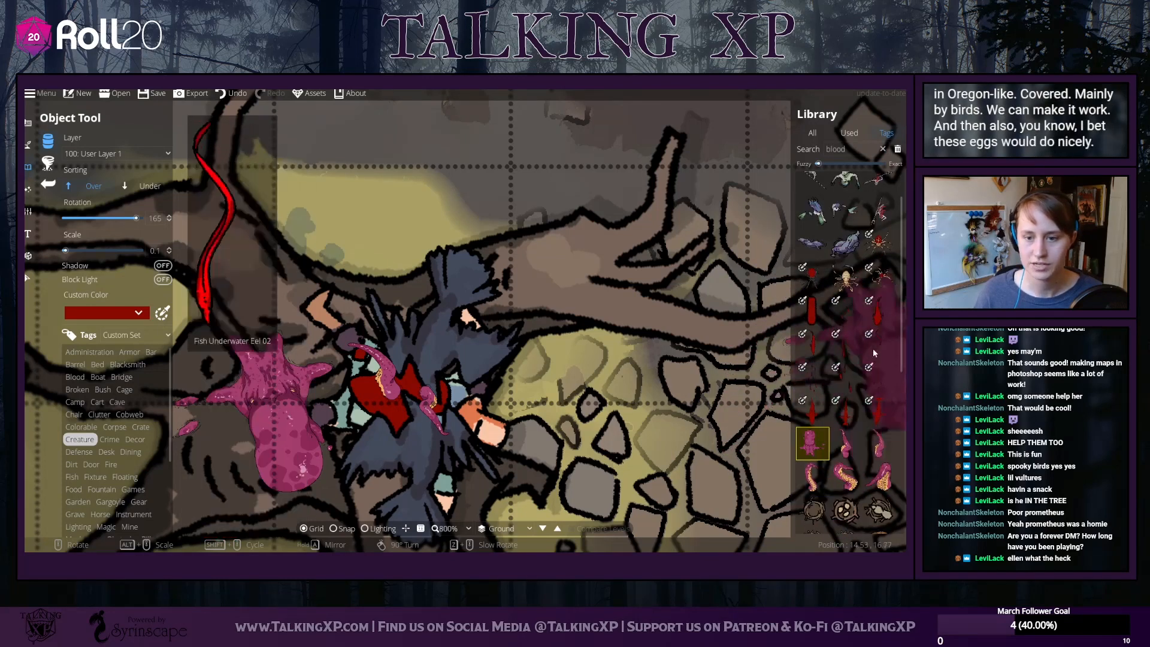
scroll(853, 361, down, 5)
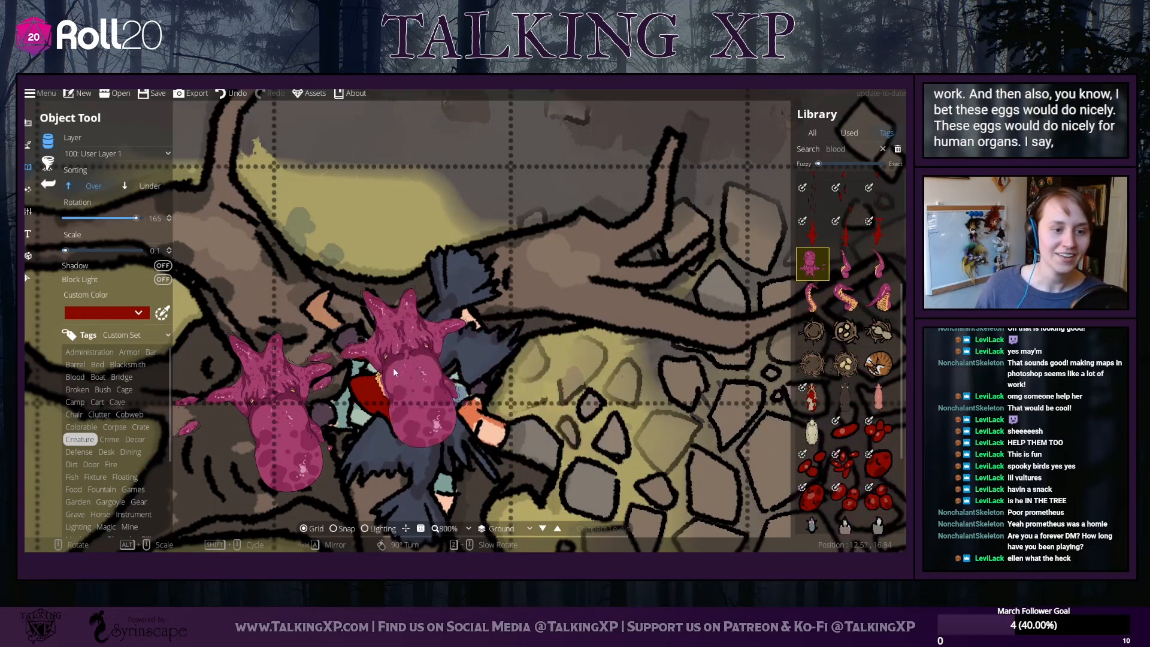
scroll(852, 442, down, 3)
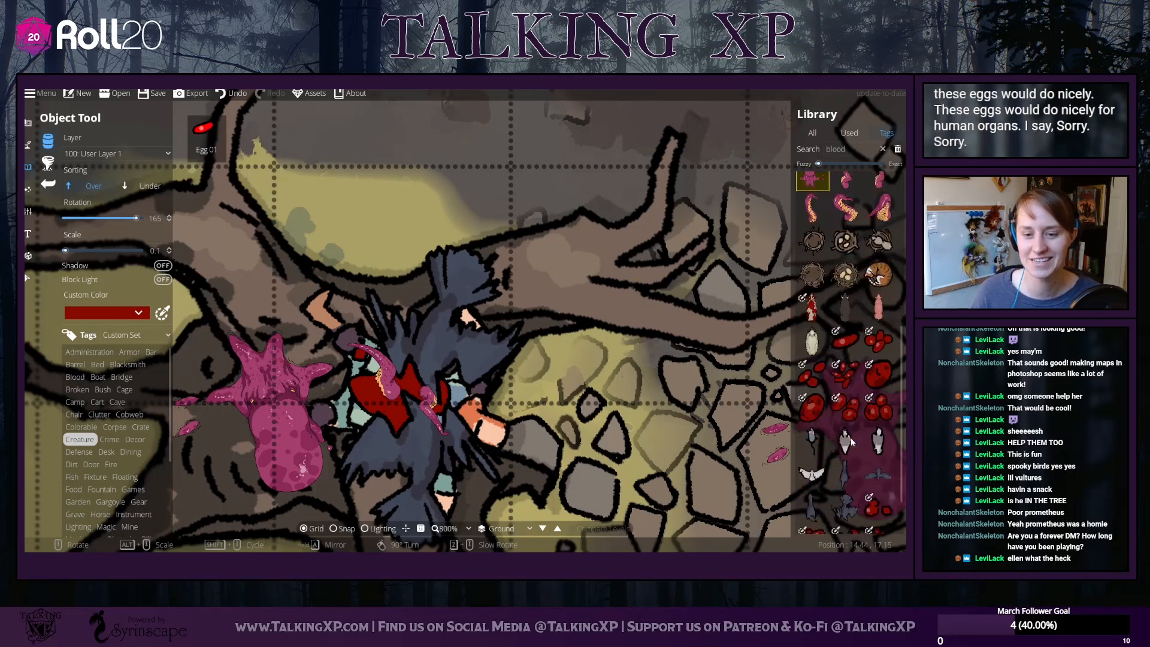
click(880, 333)
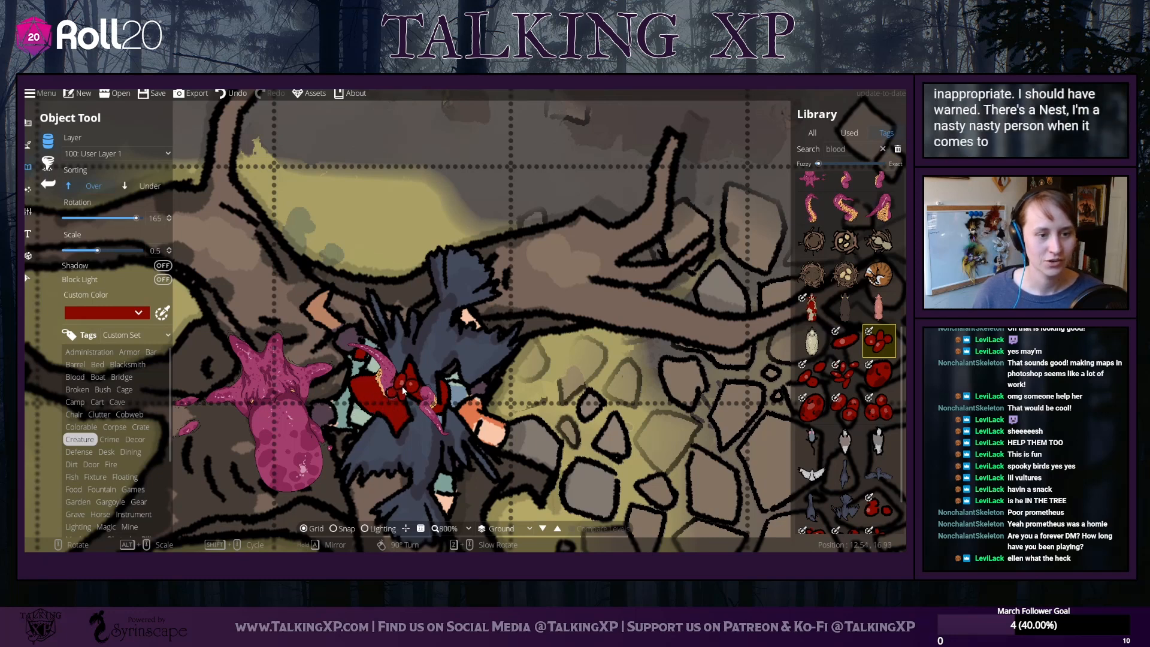
Move the lower raven south, off the corpse's torso, to uncover the blood stain and viscera
click(27, 278)
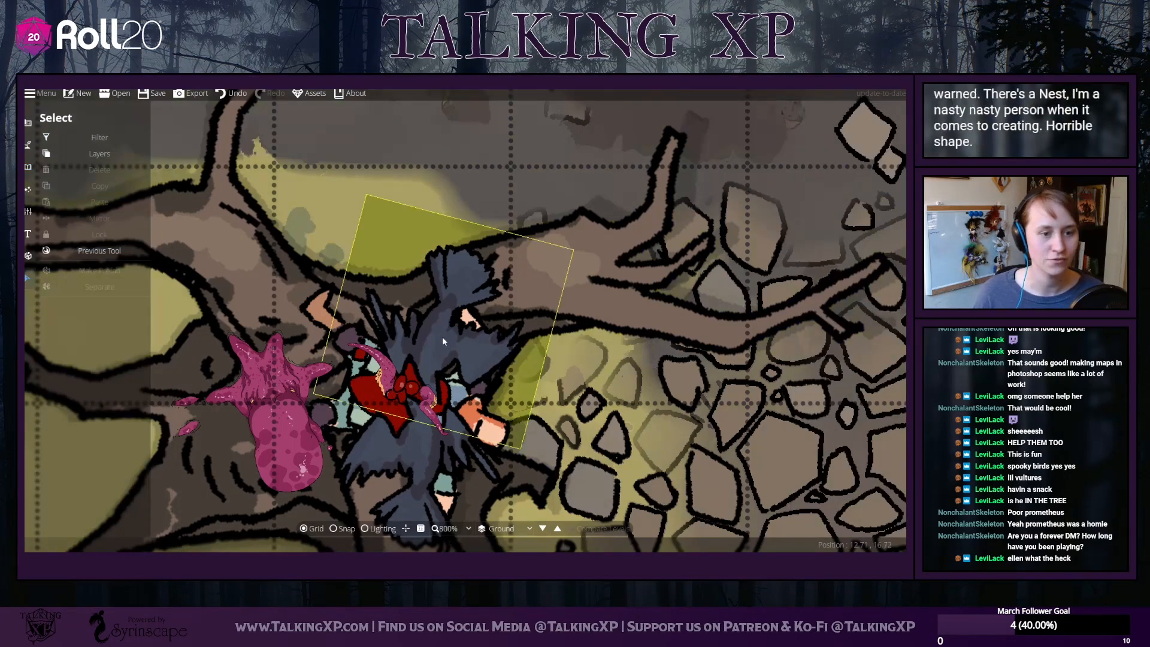
click(442, 337)
click(139, 355)
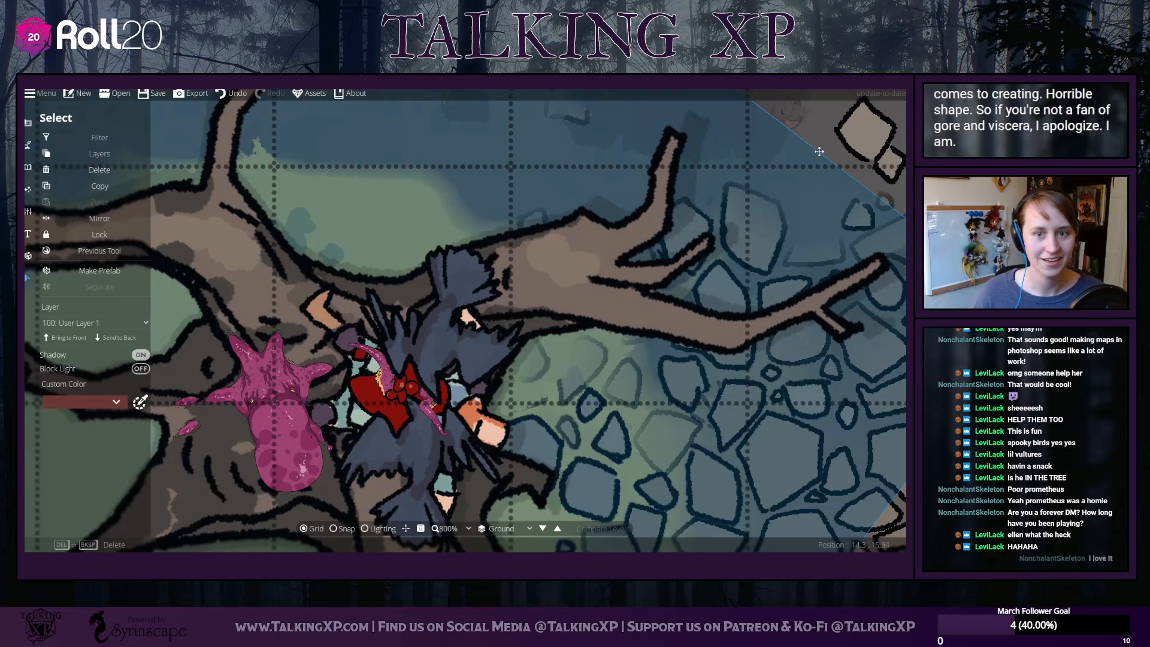
drag(877, 128, 610, 278)
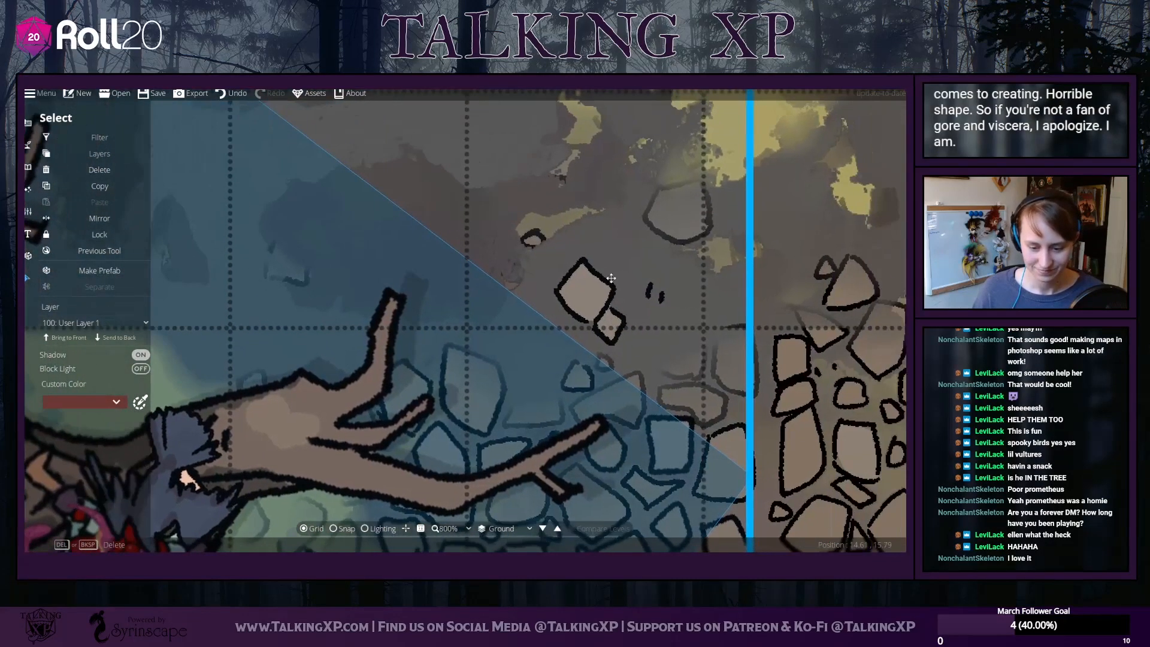
click(798, 341)
drag(438, 391, 754, 216)
drag(365, 339, 453, 272)
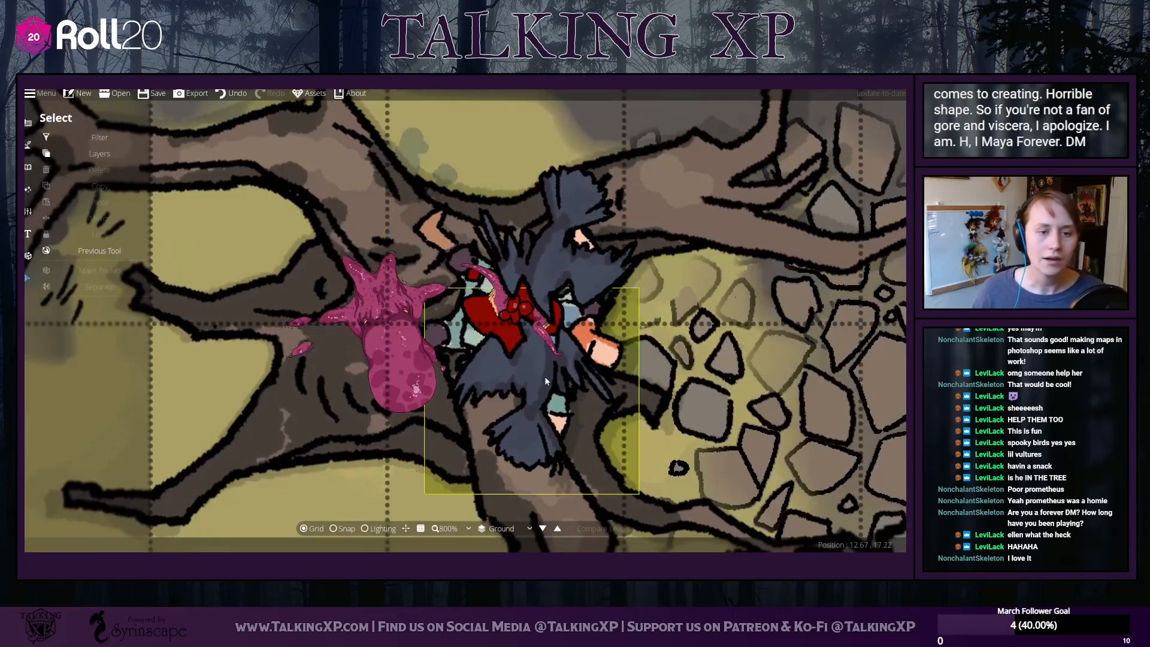
click(544, 376)
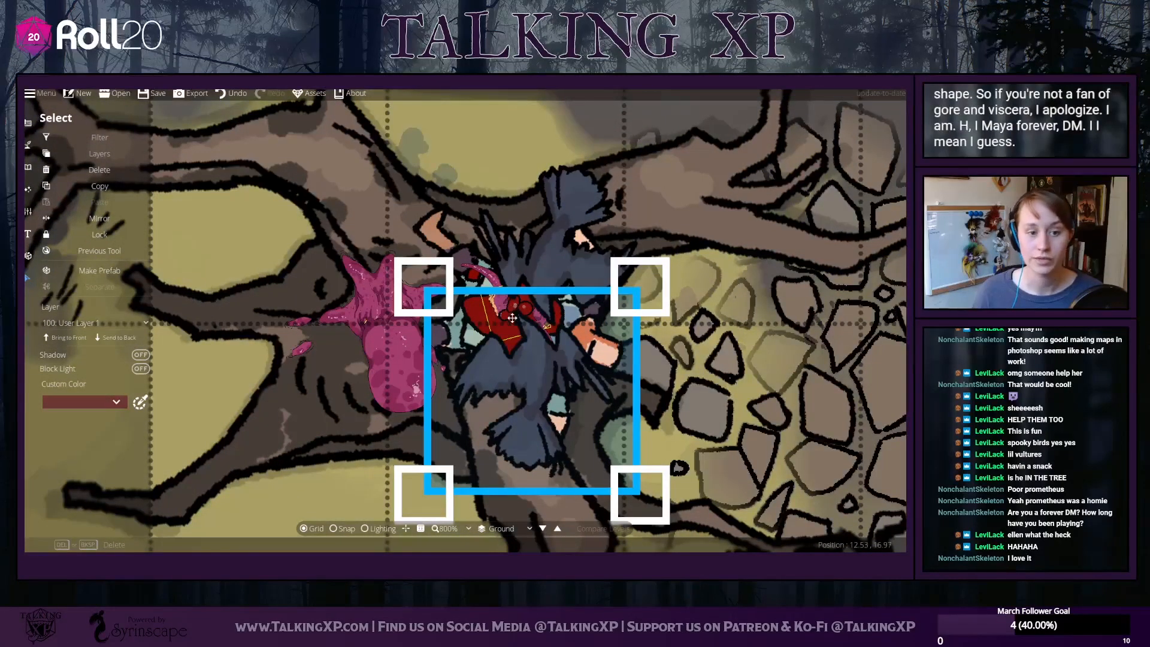
drag(509, 311, 516, 394)
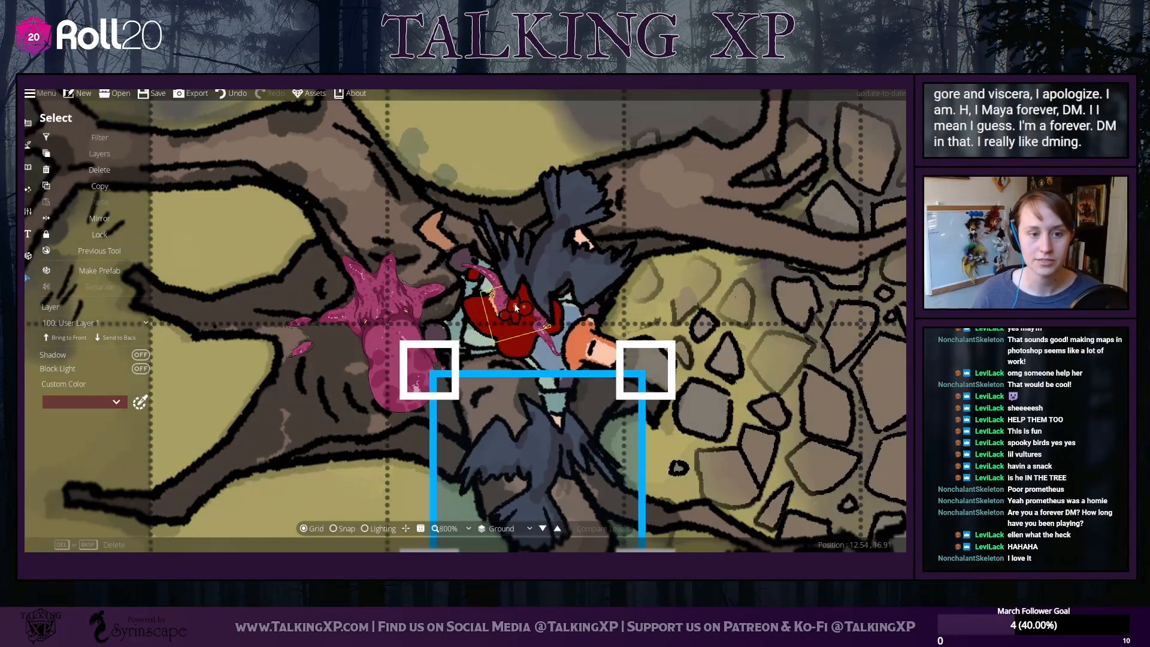
click(514, 328)
drag(512, 334, 510, 325)
click(473, 352)
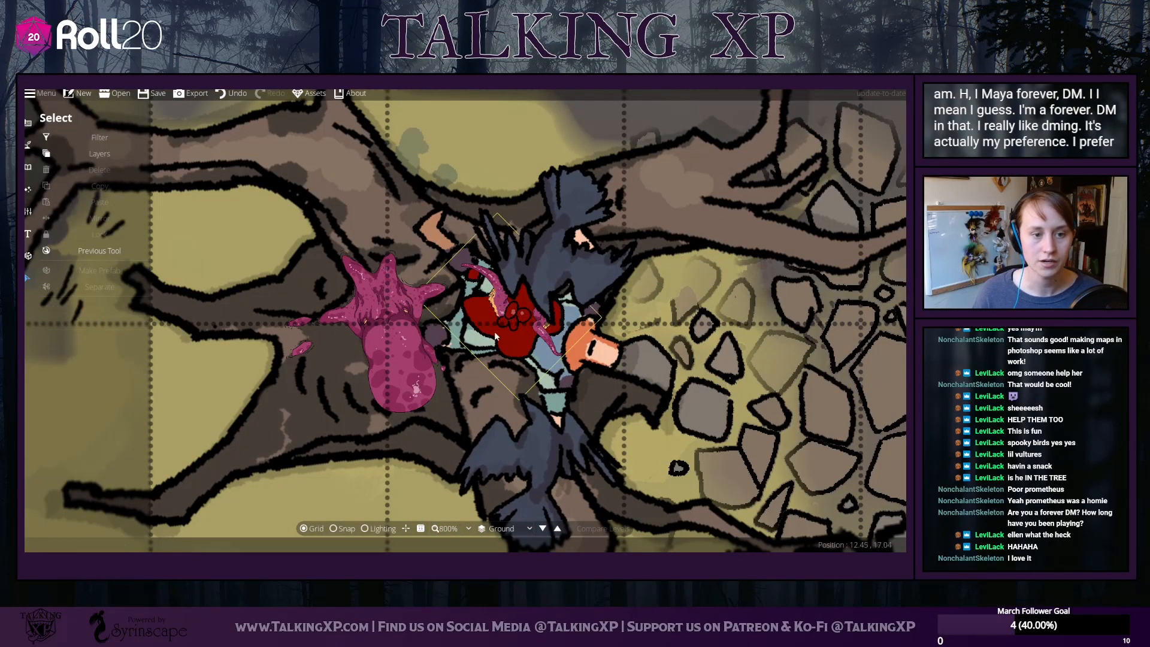
Shrink and rotate the pink kraken beside the corpse and fit it into the bloody torso
click(412, 337)
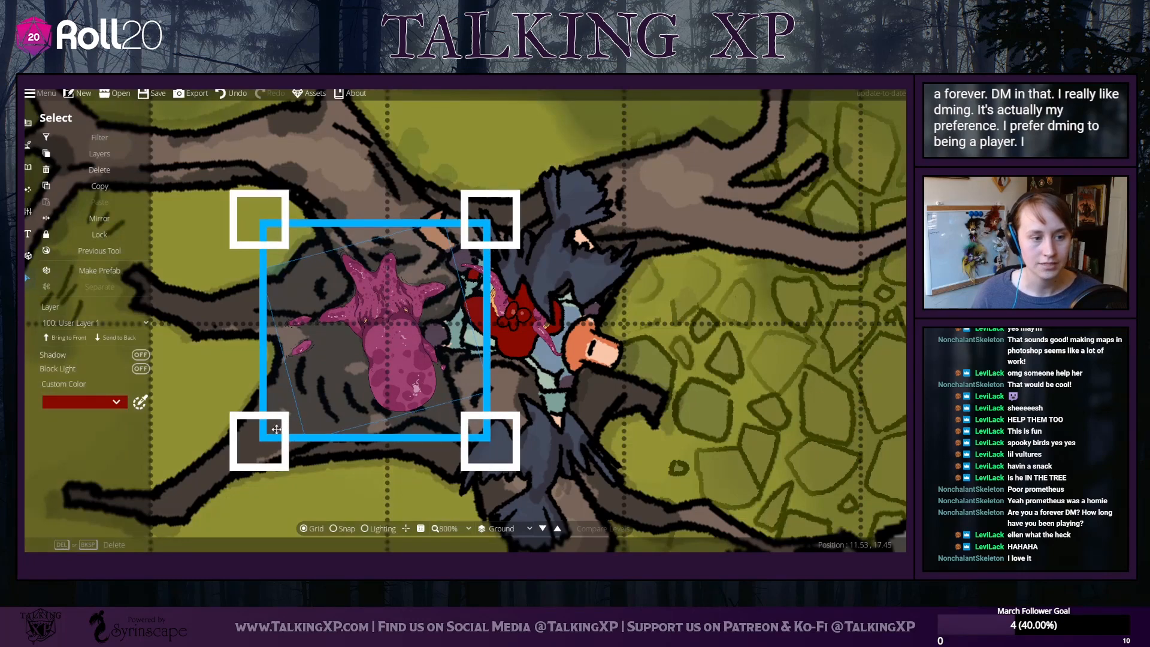
drag(270, 233, 518, 331)
scroll(491, 320, down, 2)
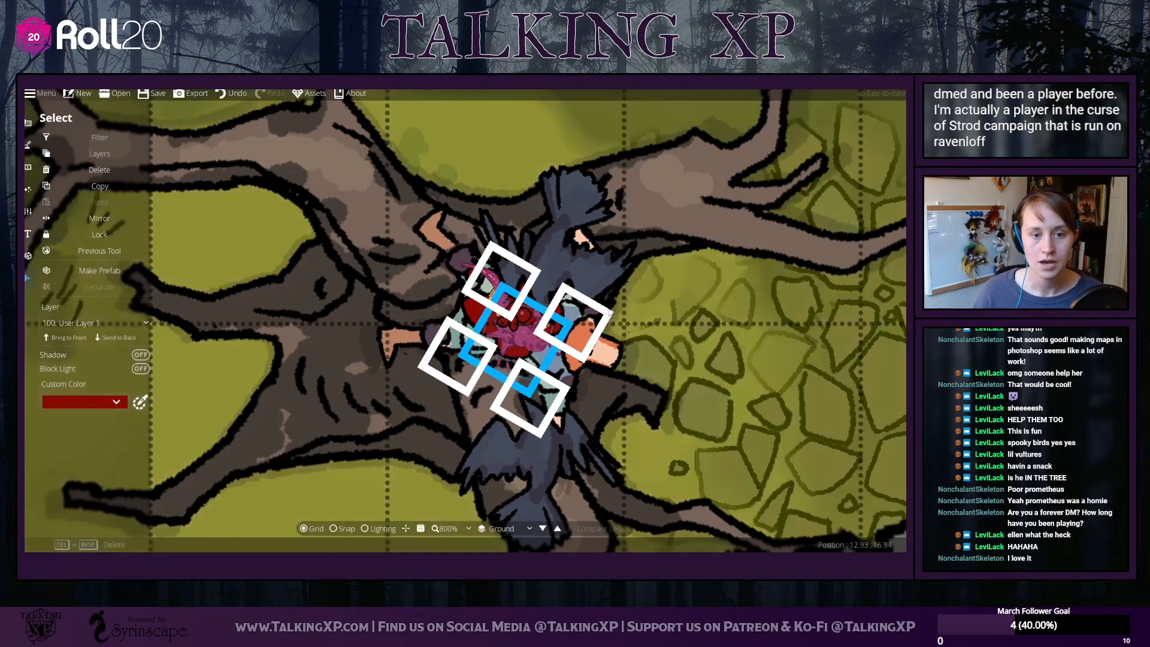
scroll(521, 349, up, 2)
drag(522, 349, 515, 337)
right_click(550, 340)
Move the lower raven back north so it overlaps the lower edge of the corpse's torso and viscera
drag(535, 426, 515, 371)
right_click(515, 369)
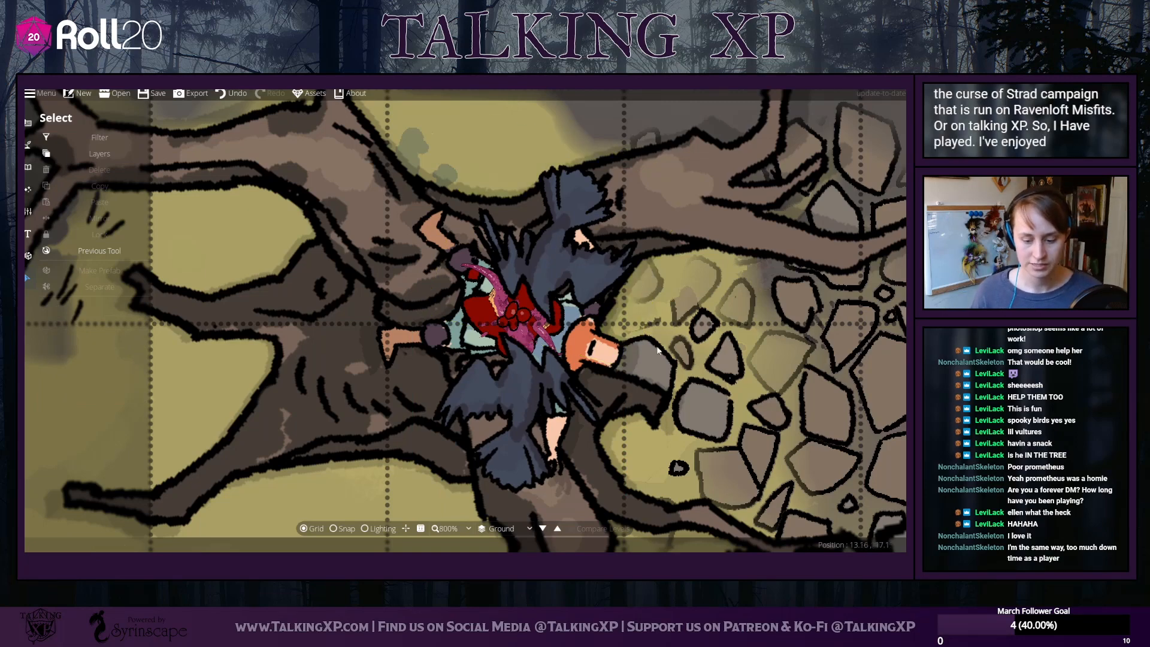
drag(747, 360, 702, 340)
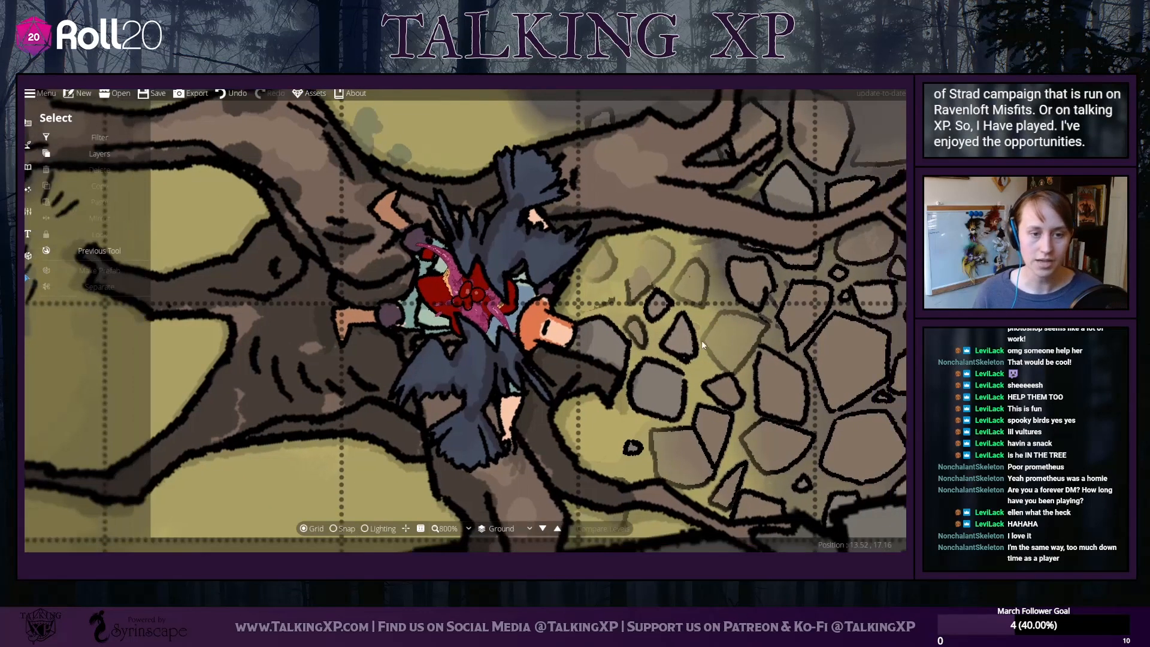
scroll(596, 380, down, 3)
scroll(634, 375, down, 3)
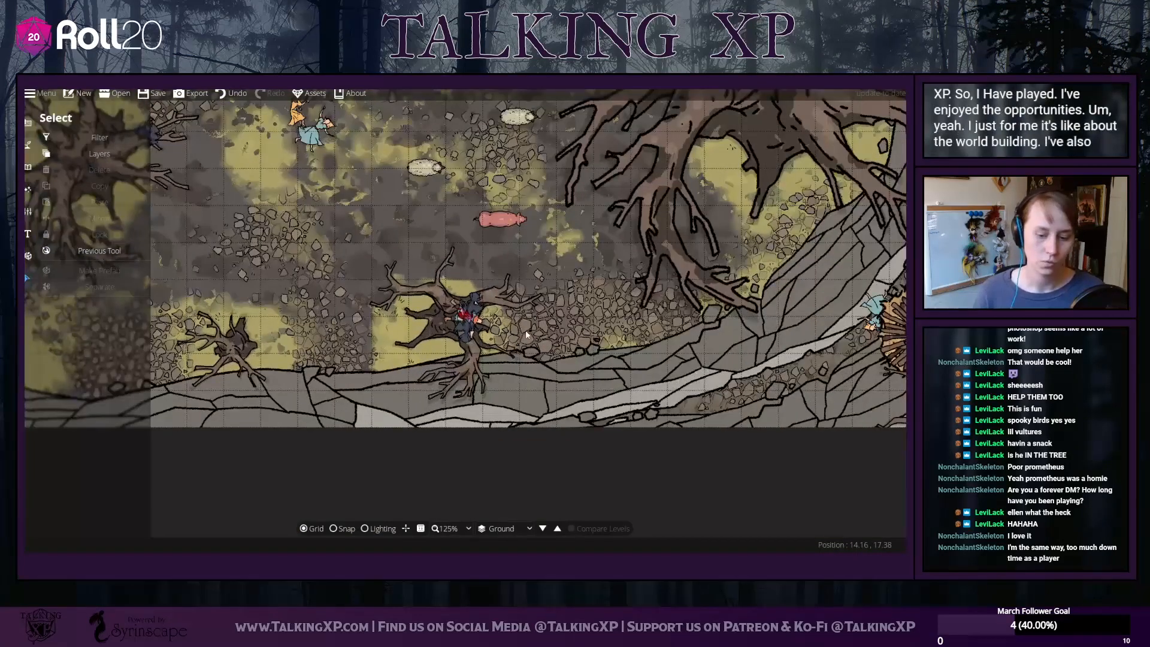
scroll(584, 383, up, 1)
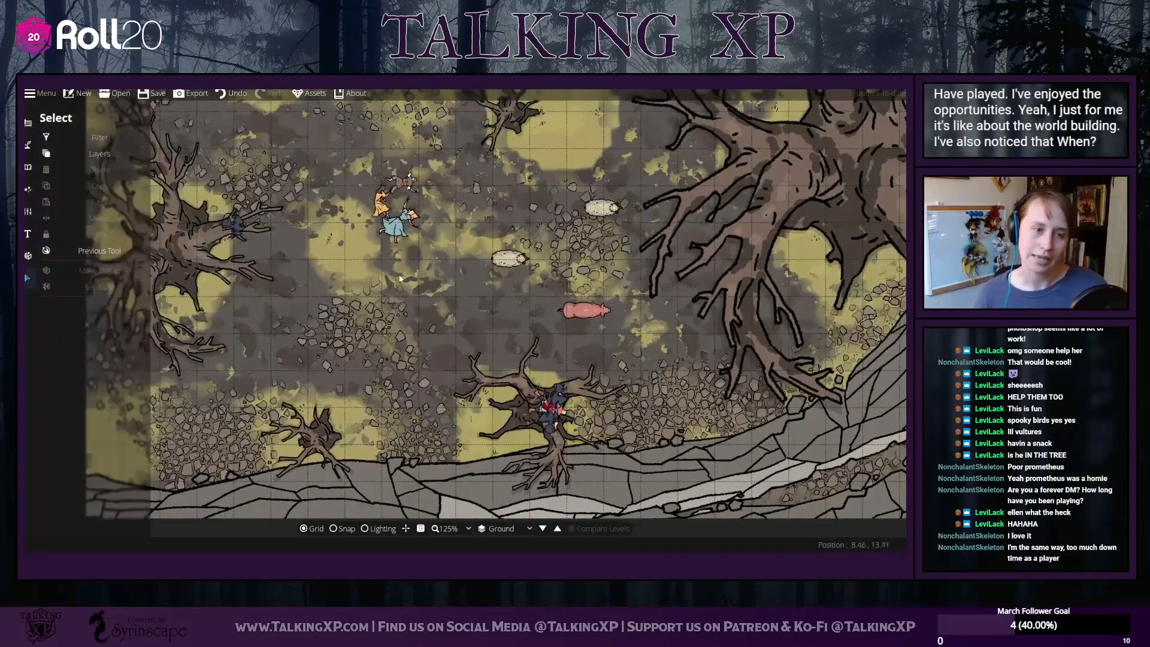
drag(513, 214, 419, 368)
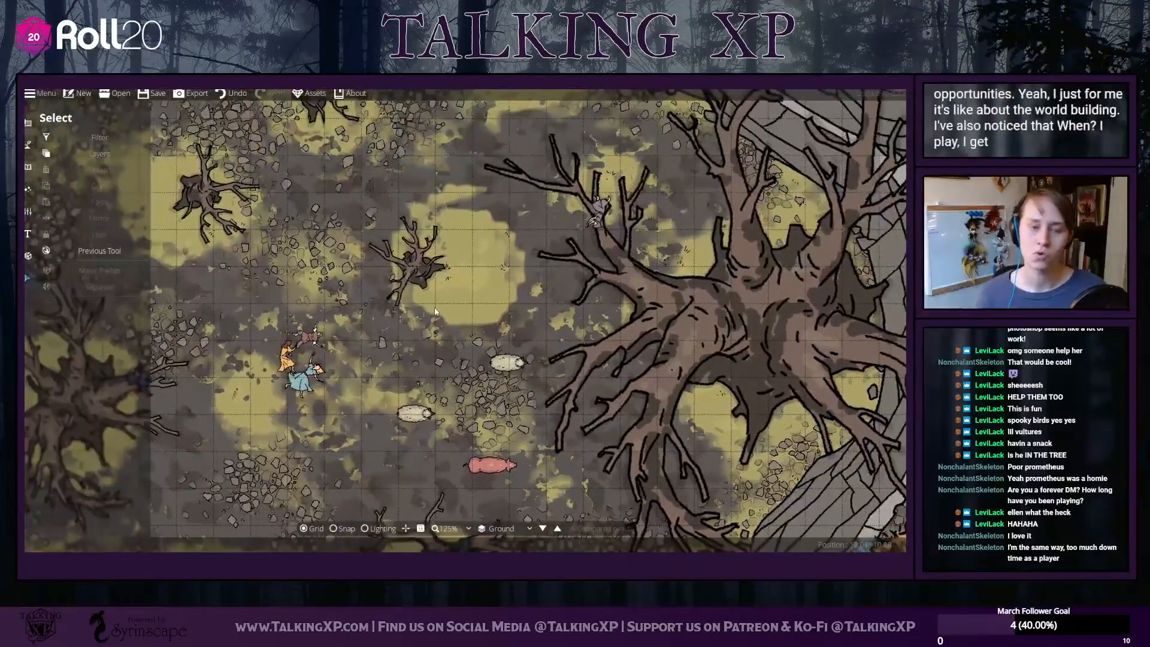
drag(435, 311, 476, 387)
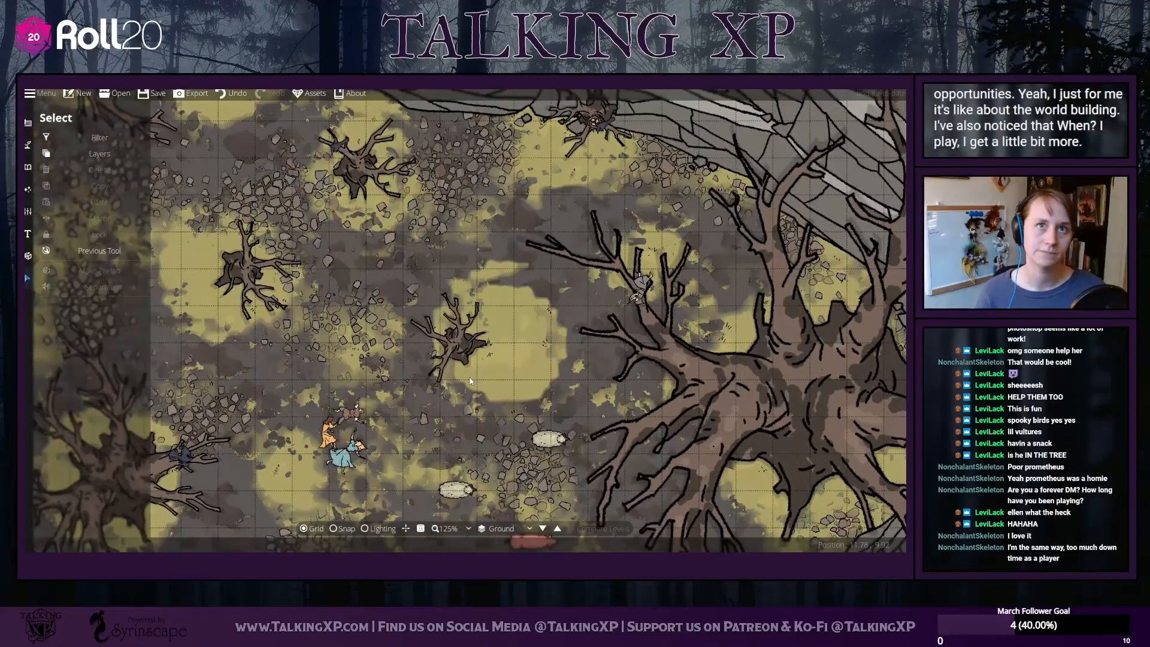
drag(450, 459, 657, 343)
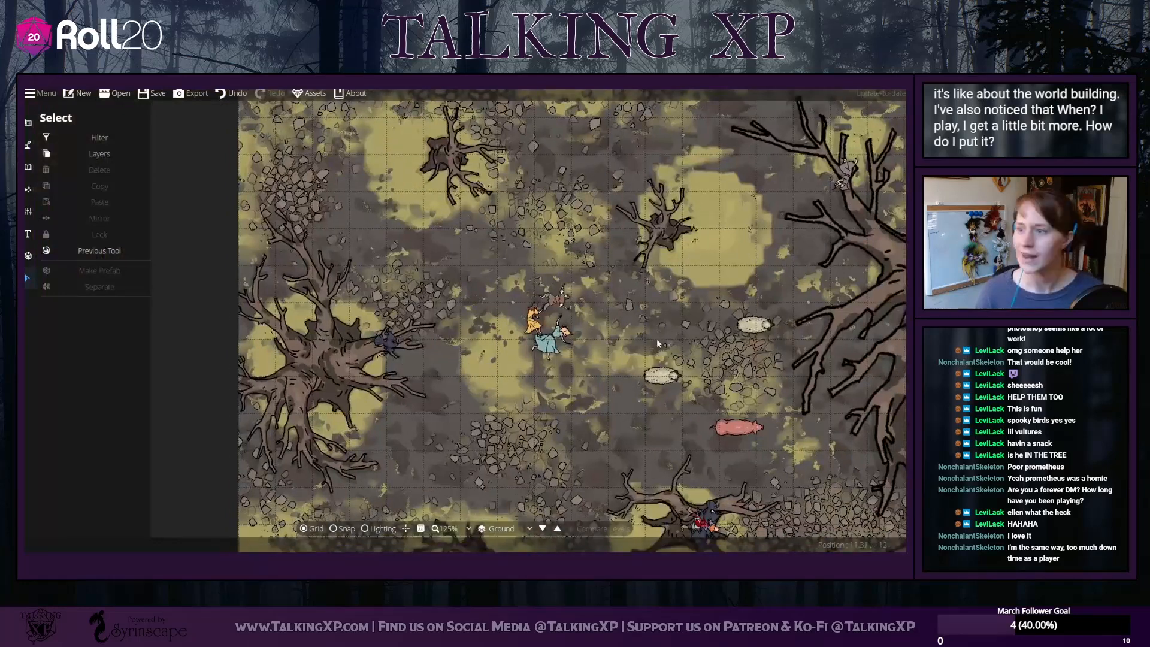
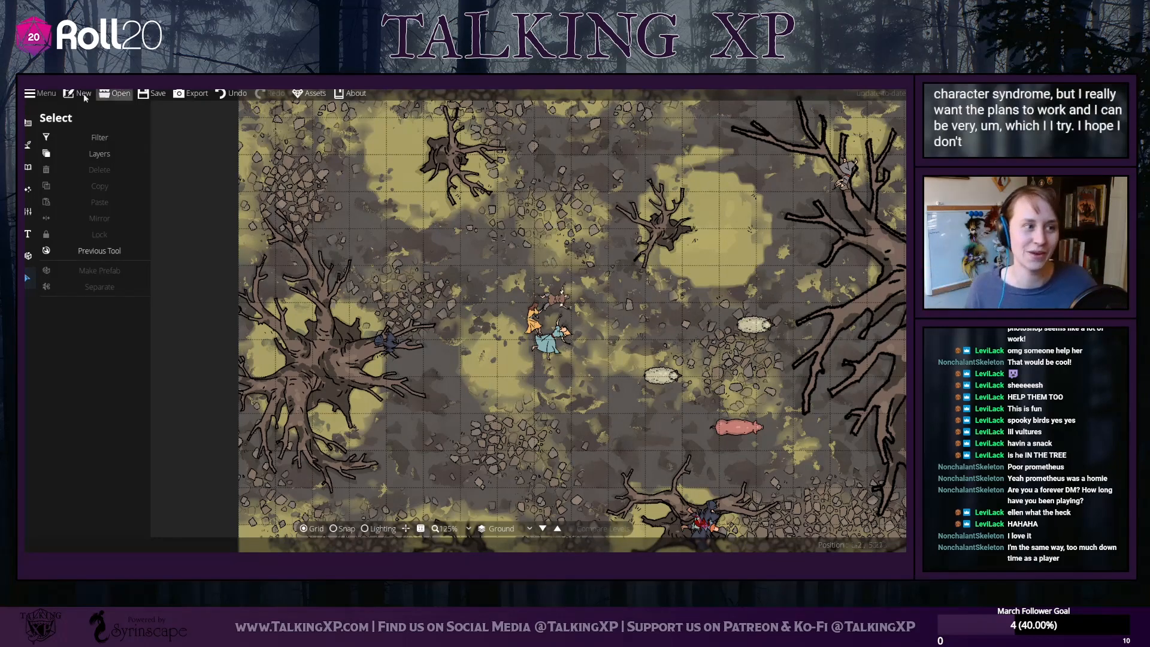
Filter the object library to the Blood tag and choose the first blood water stain
click(27, 167)
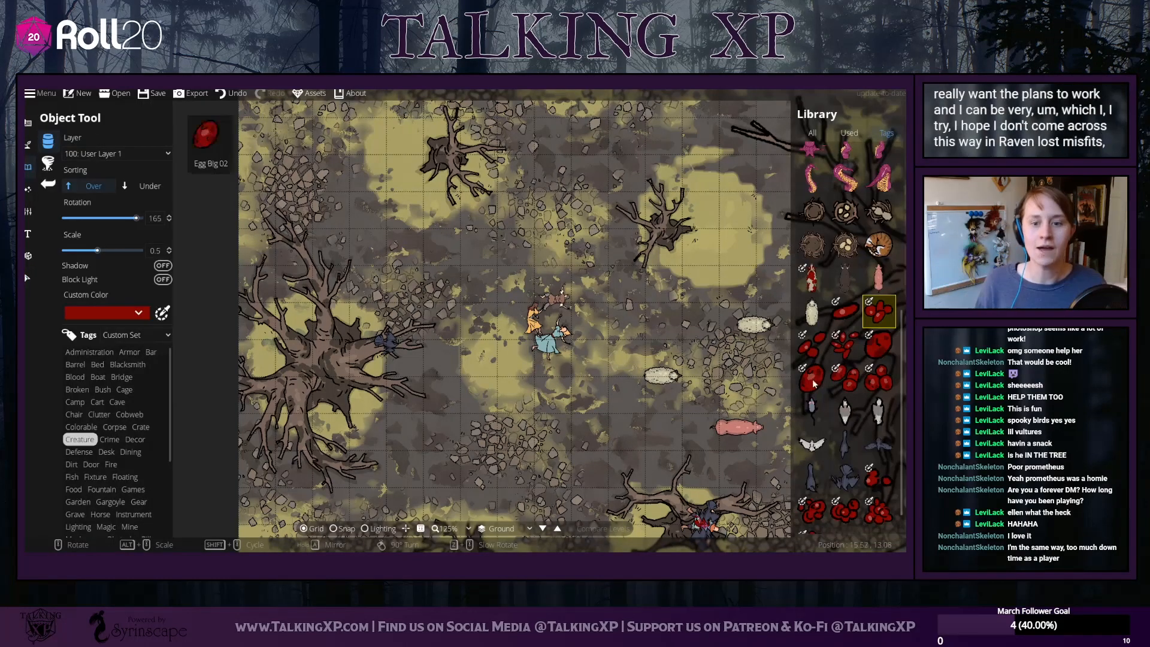
scroll(836, 417, up, 5)
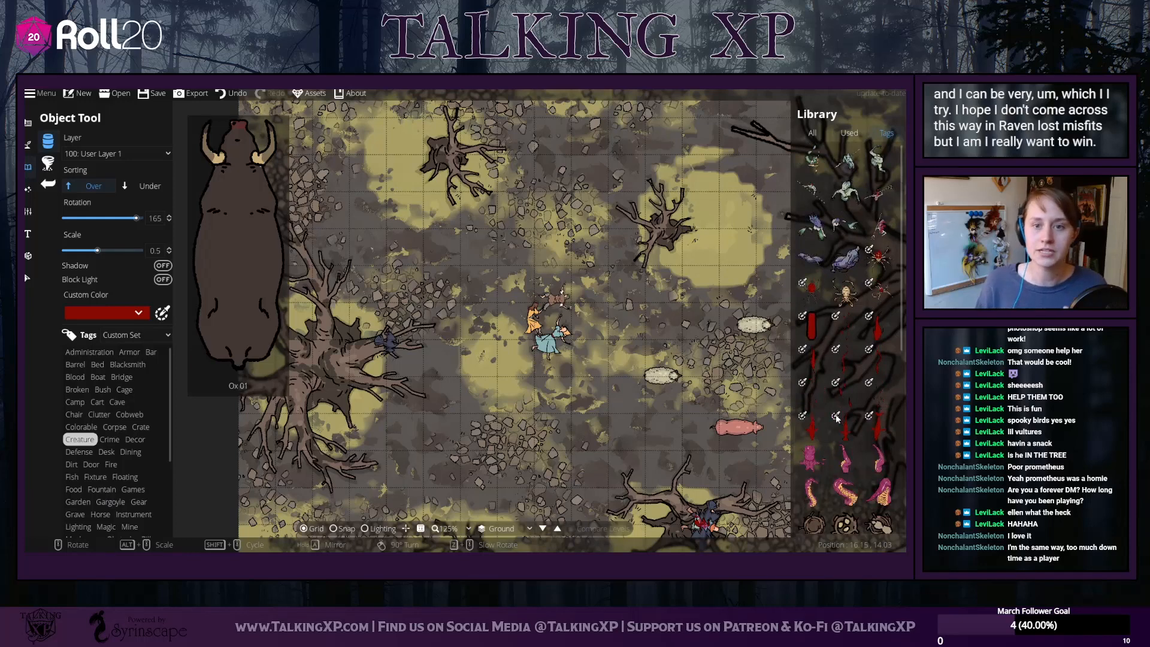
click(812, 133)
click(881, 134)
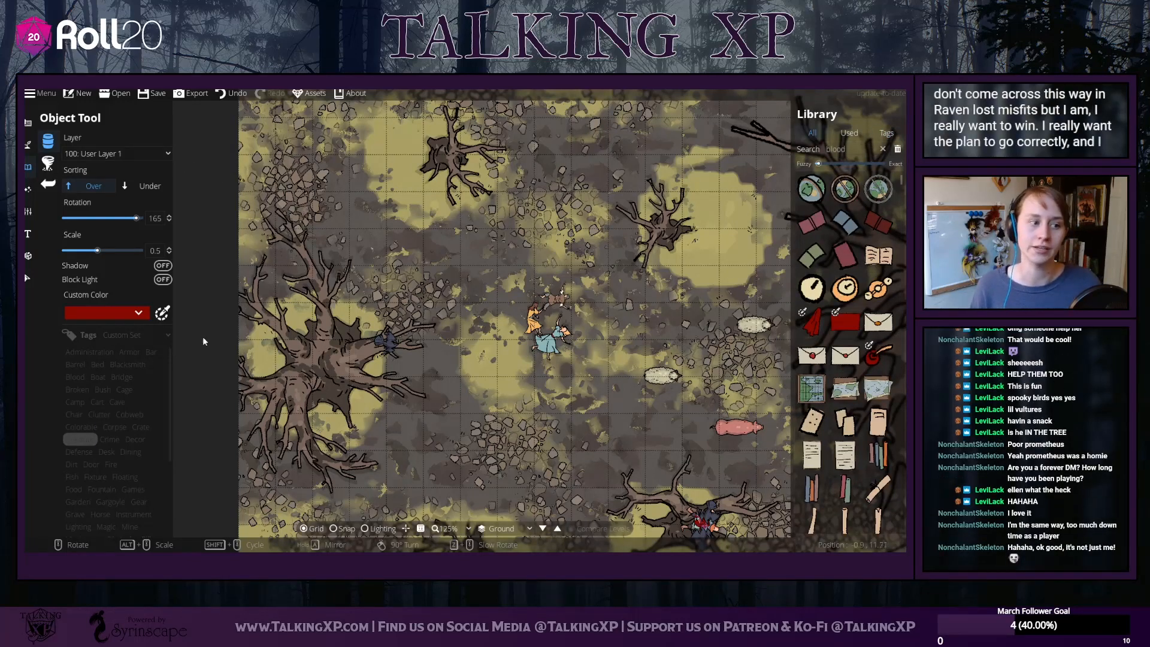
click(75, 376)
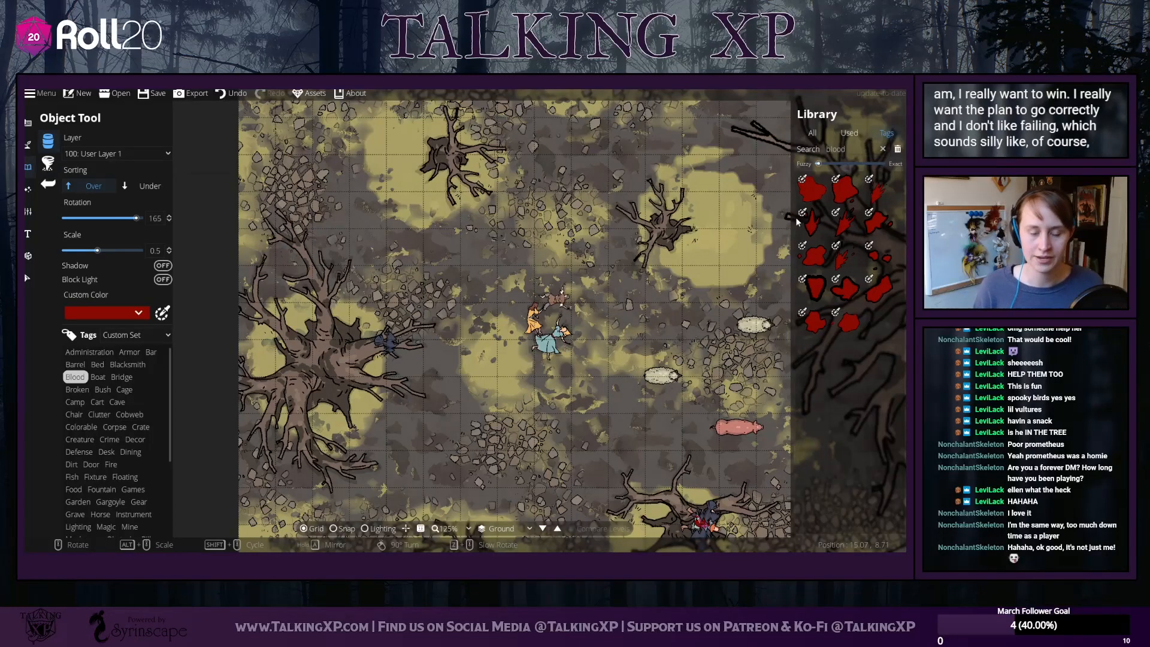
mouse_move(820, 199)
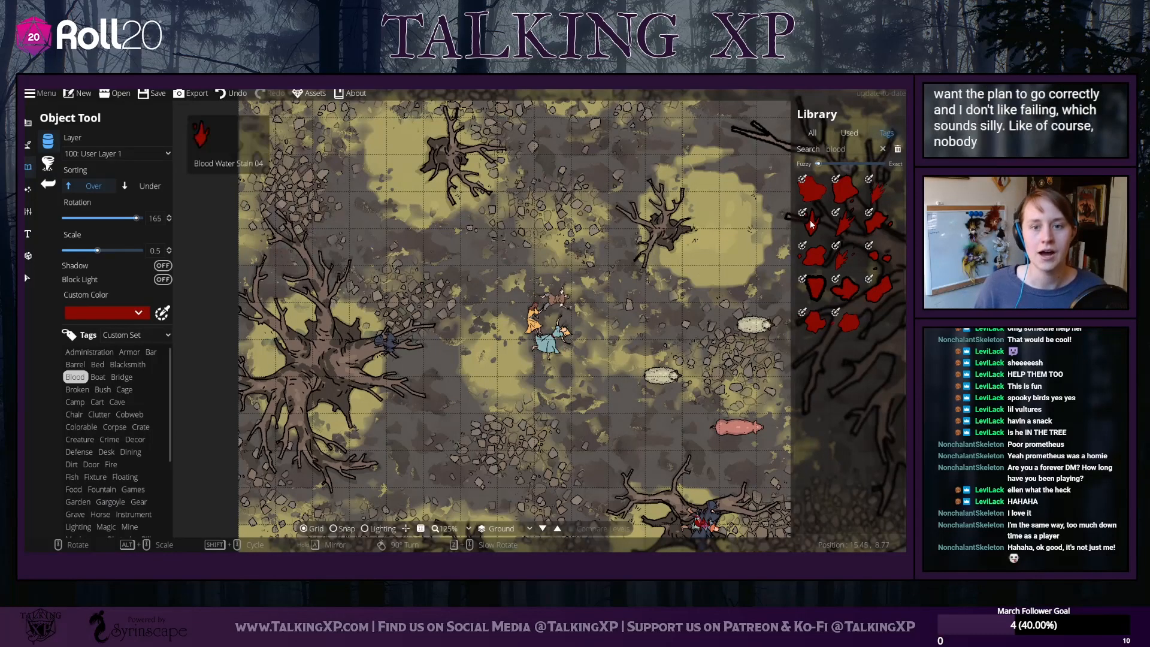
click(812, 188)
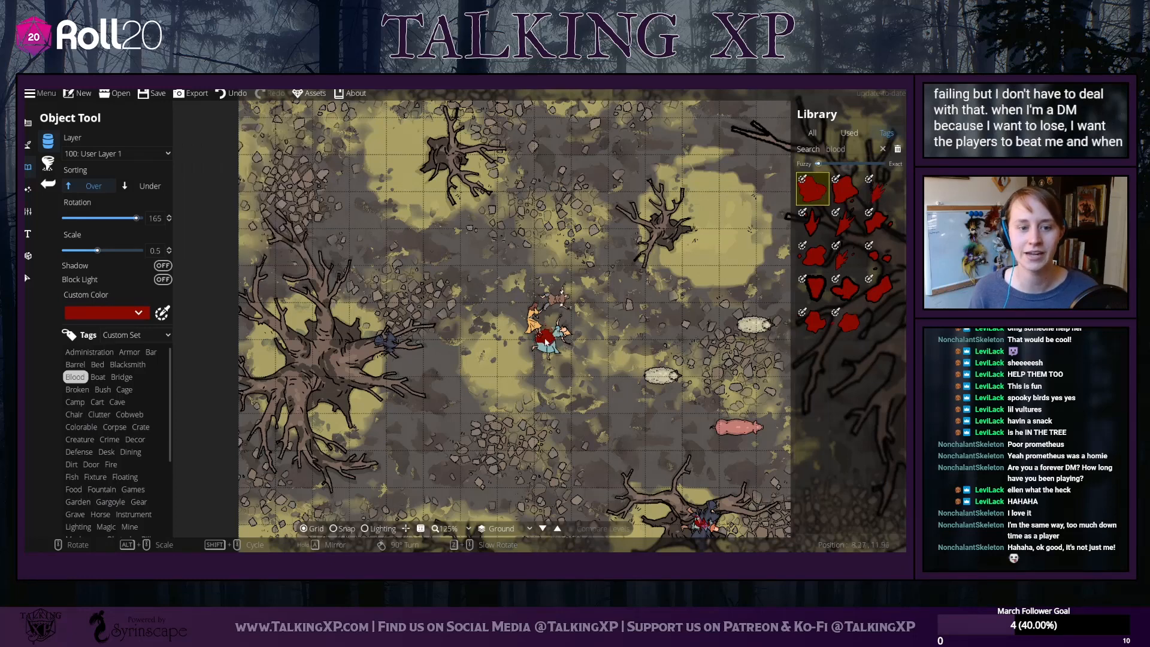
Place the blood stain at scale 1.5, sorted under the objects, beneath the corpses lying on the open ground
click(554, 306)
click(150, 186)
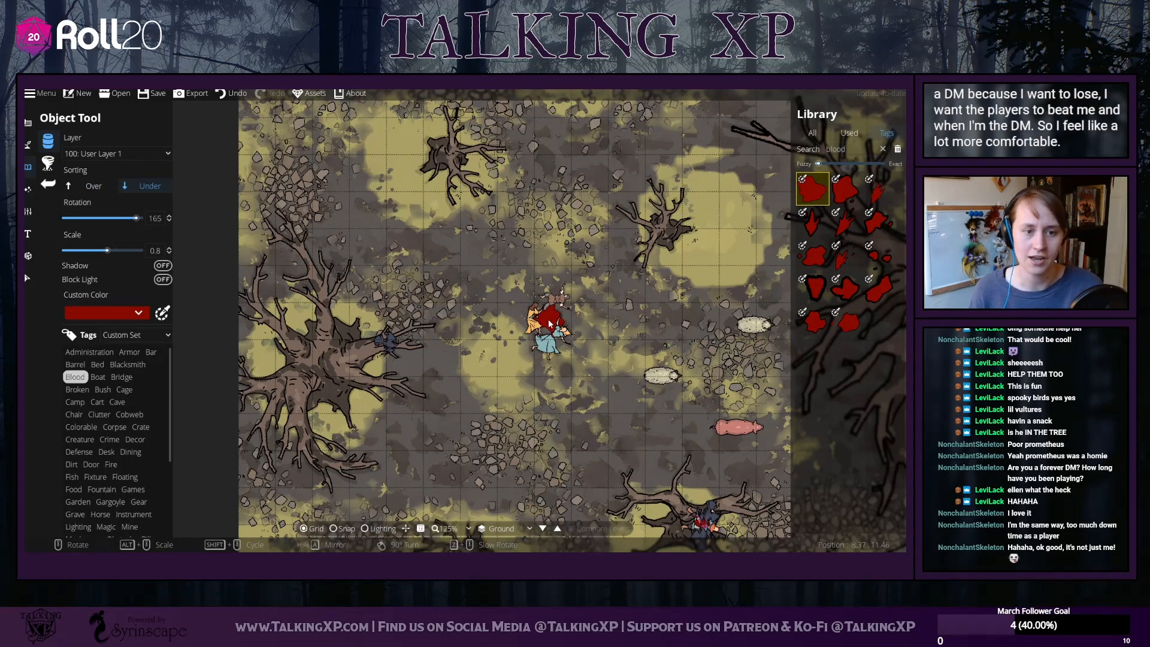
click(552, 318)
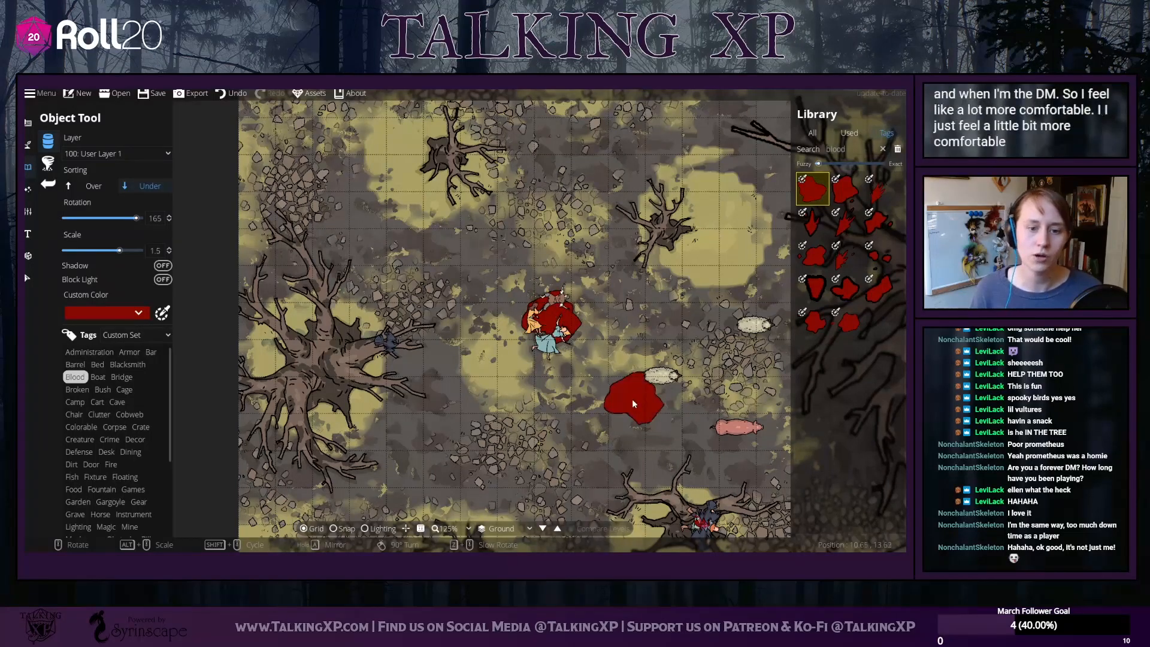
Place a small blood pool under the east side of the corpse in the southern dead tree
drag(633, 400, 465, 389)
drag(574, 408, 504, 304)
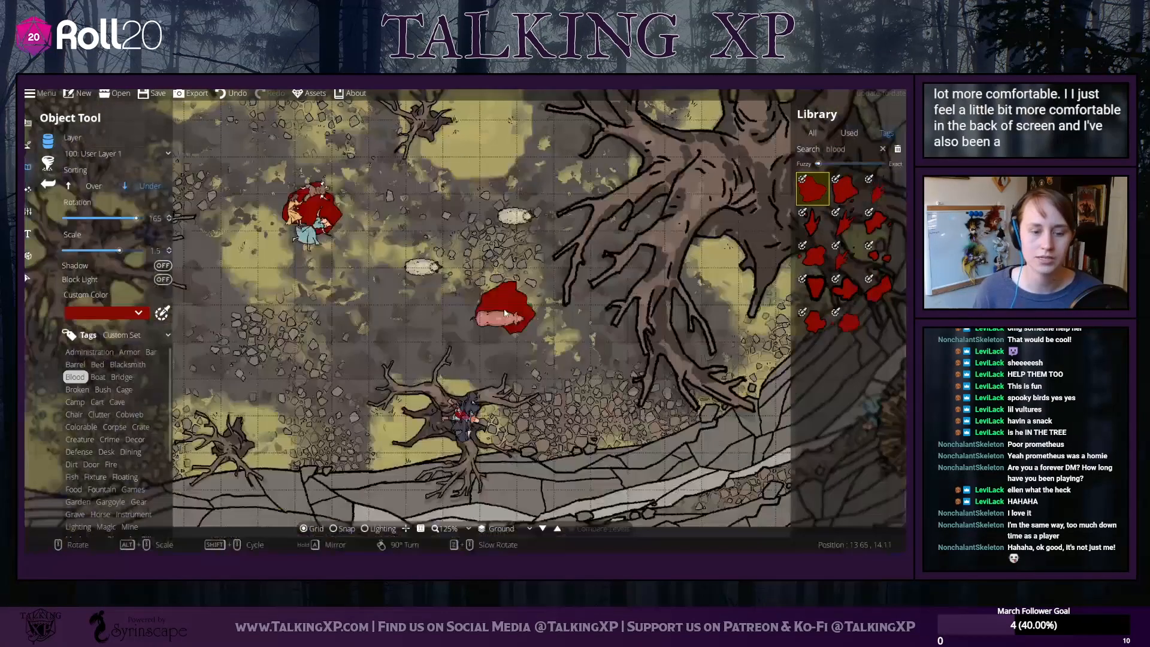
drag(626, 382, 445, 348)
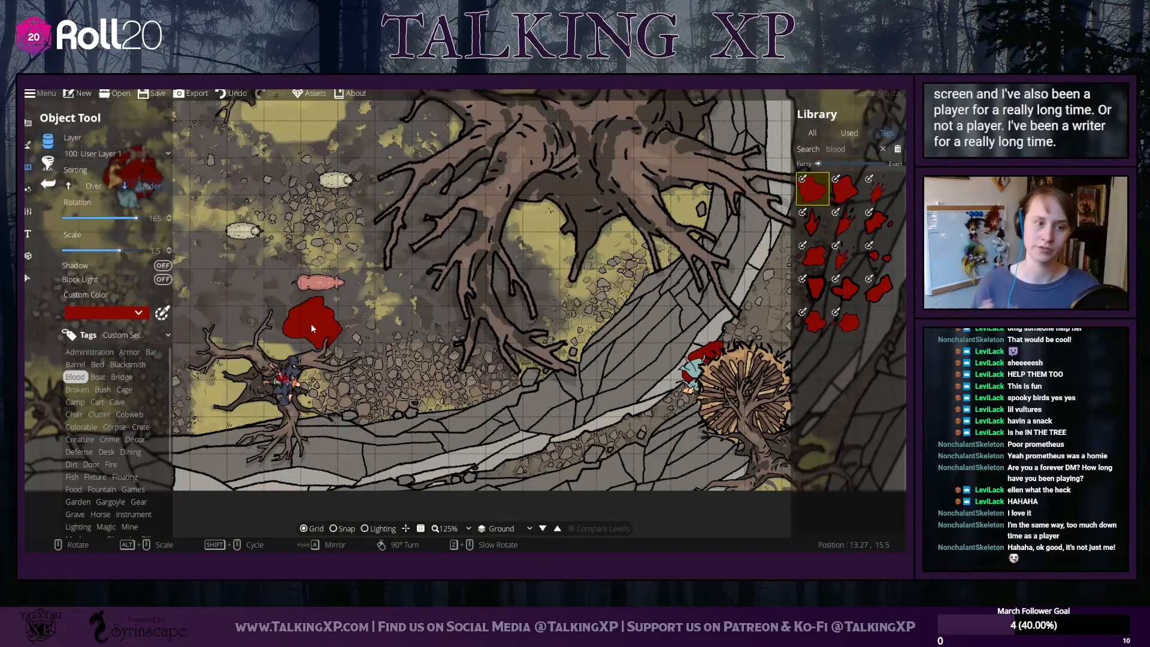
drag(314, 261, 521, 312)
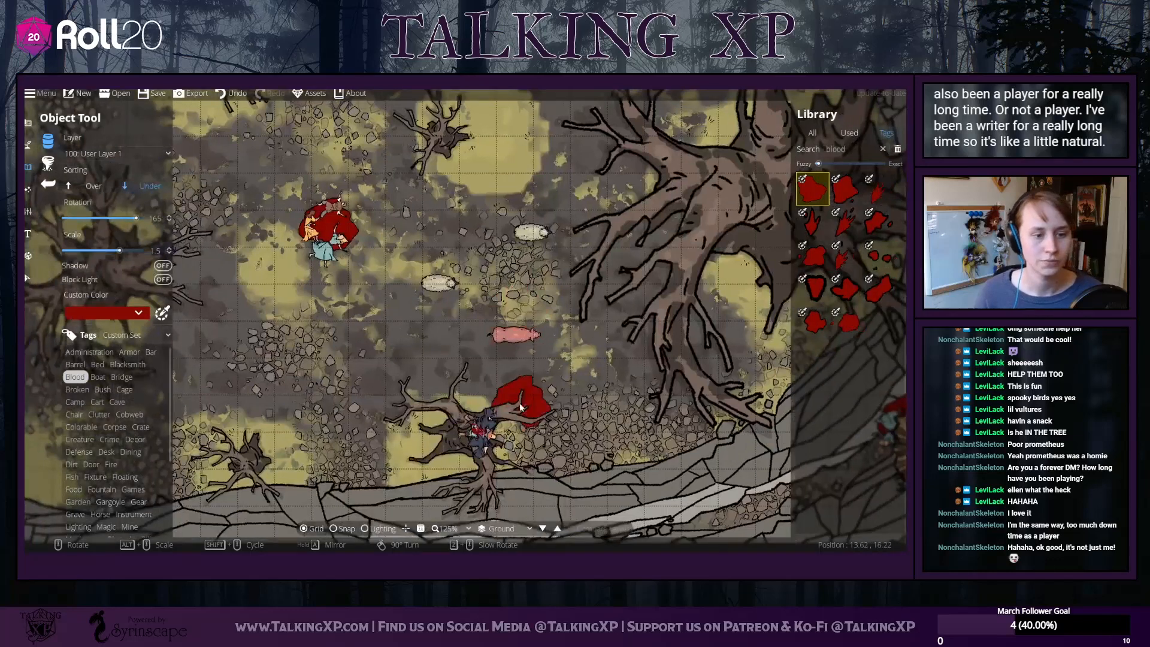
shift+scroll(478, 437, down, 1)
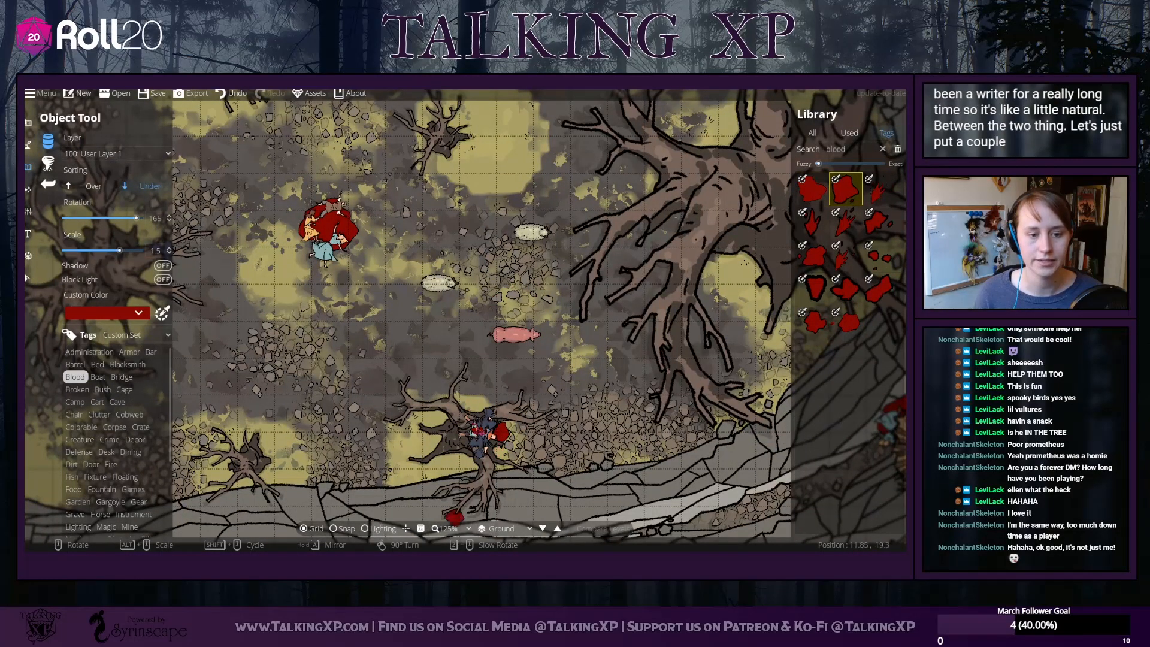
Place a blood spurt over the southern tree's branches west of the corpse, rotated to -75 at scale 0.74
drag(308, 369, 365, 401)
click(845, 255)
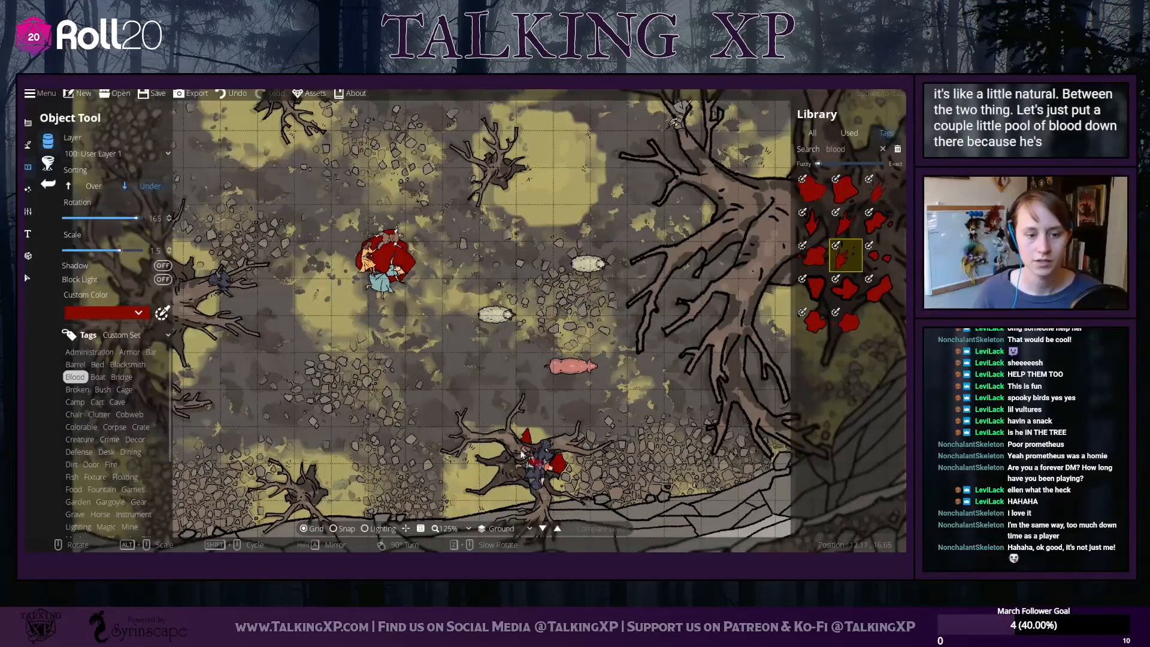
click(99, 187)
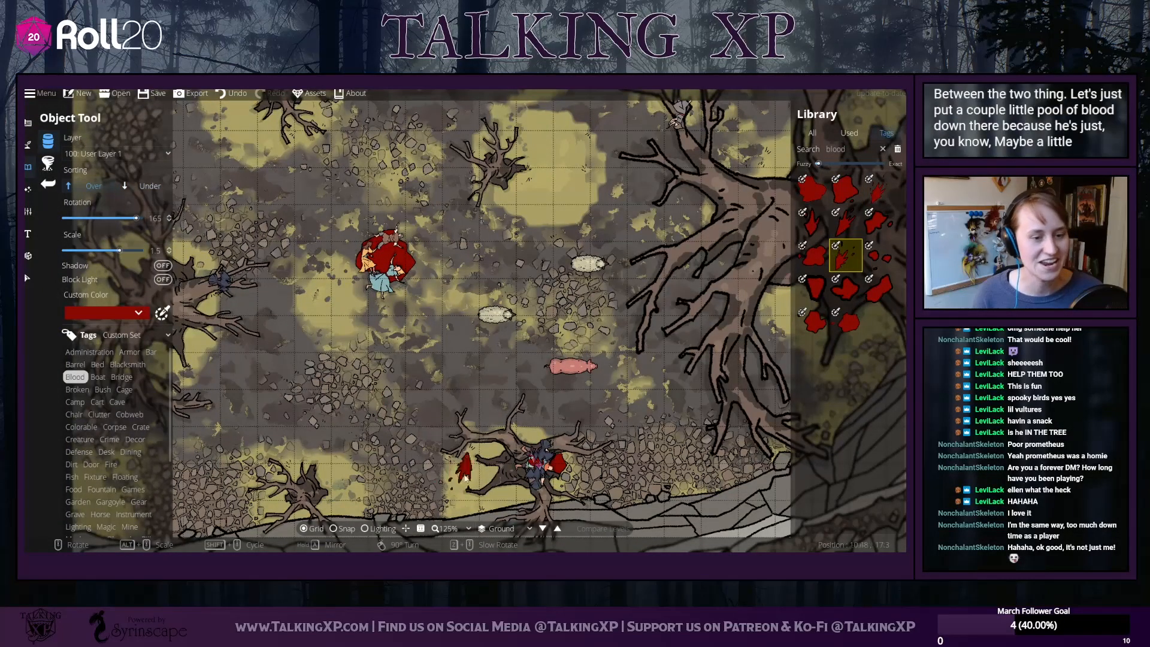
scroll(493, 479, down, 2)
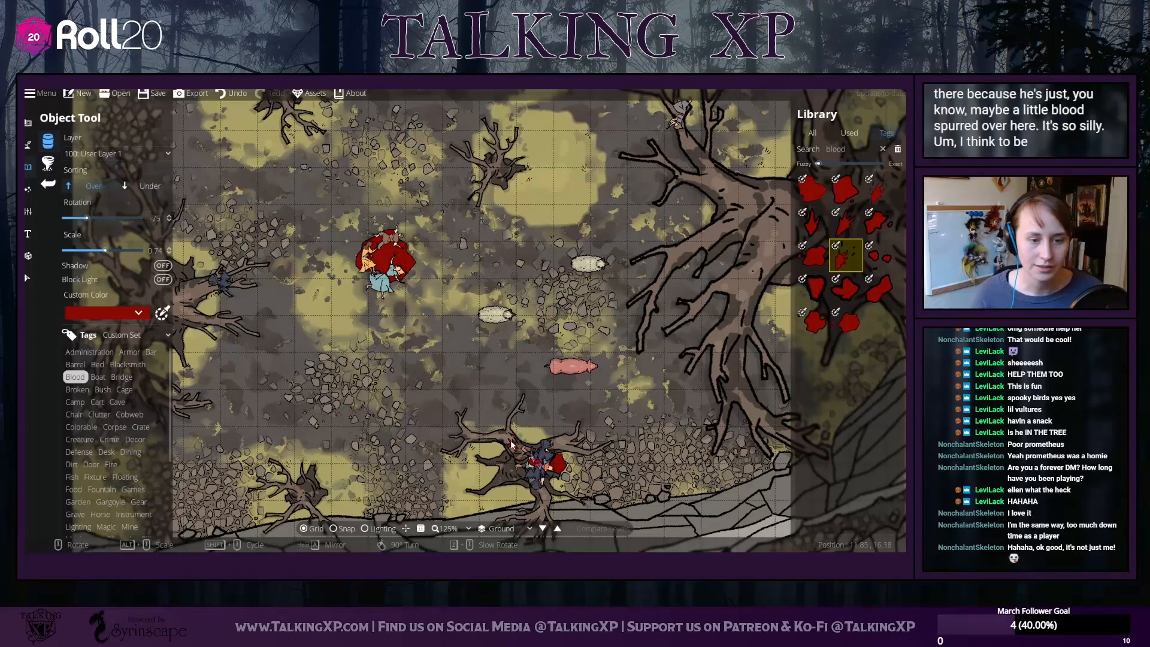
Rotate the blood spurt to -135 and splash it on the corpse beside the nest
drag(638, 396, 333, 413)
drag(632, 482, 393, 415)
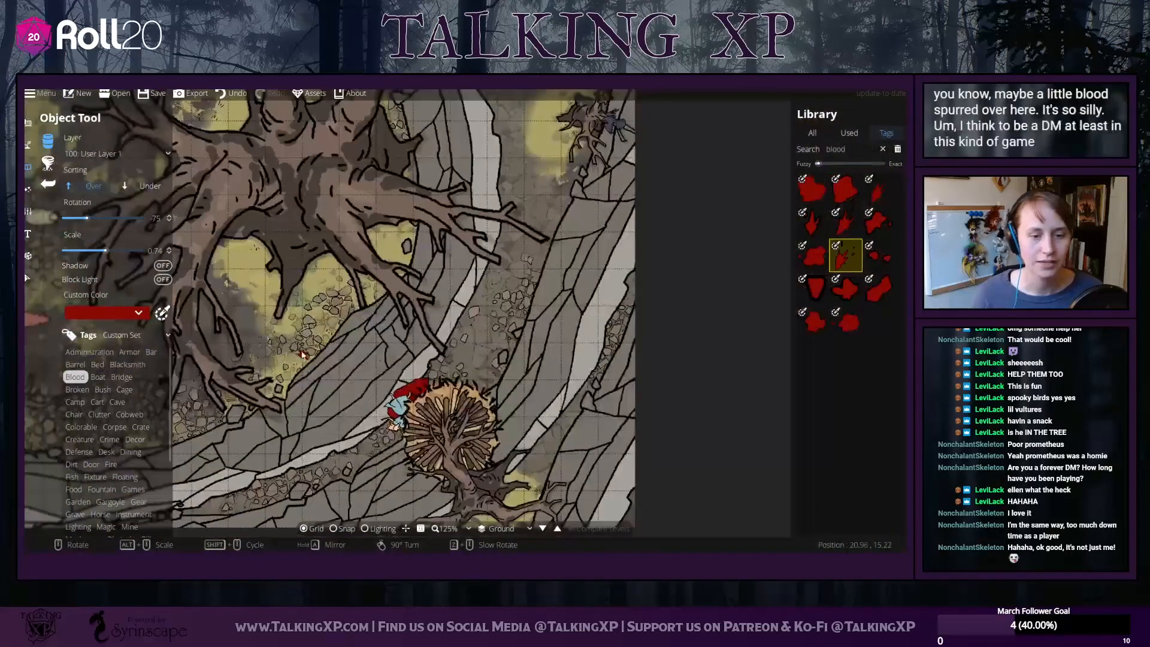
scroll(393, 416, up, 3)
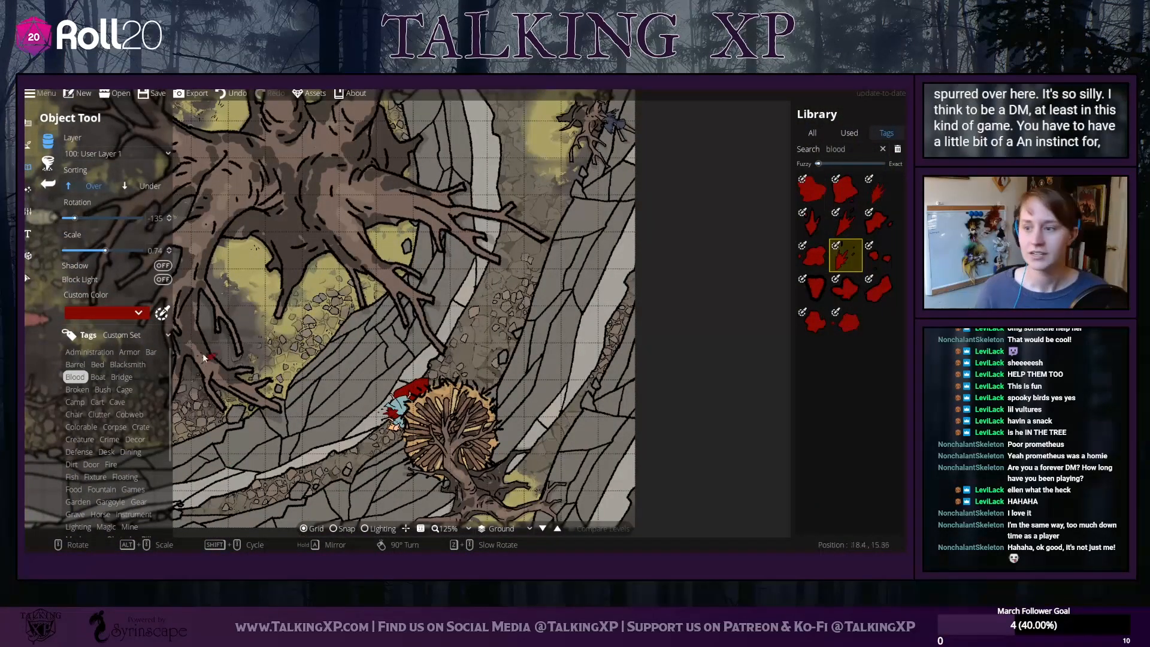
scroll(185, 344, up, 4)
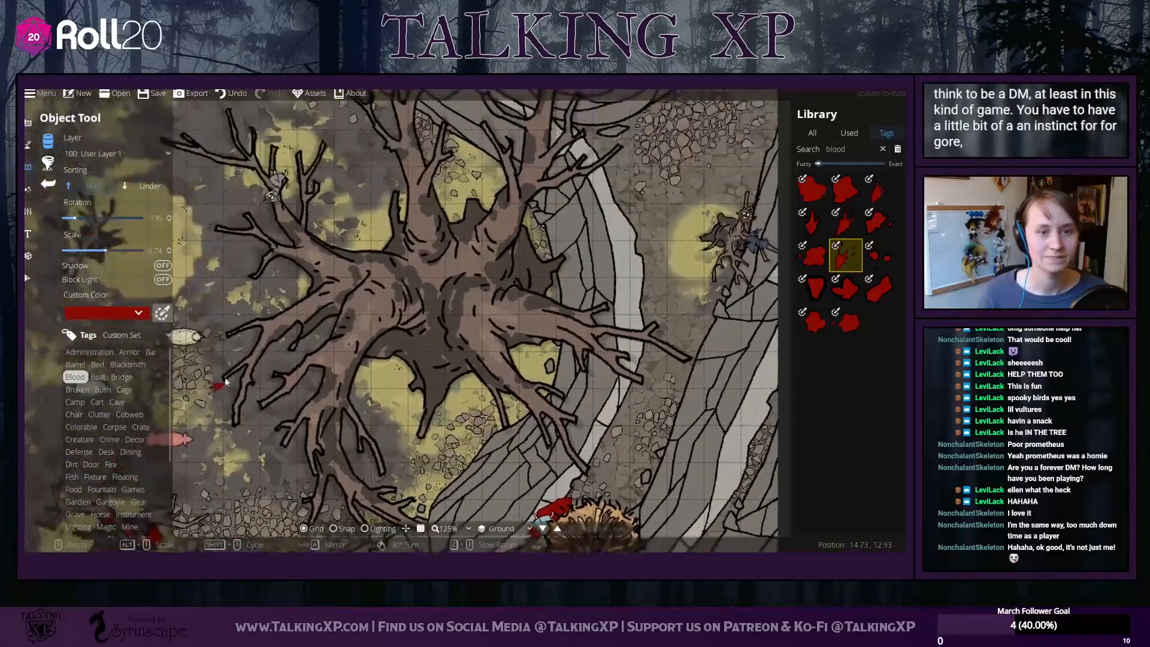
drag(226, 382, 549, 276)
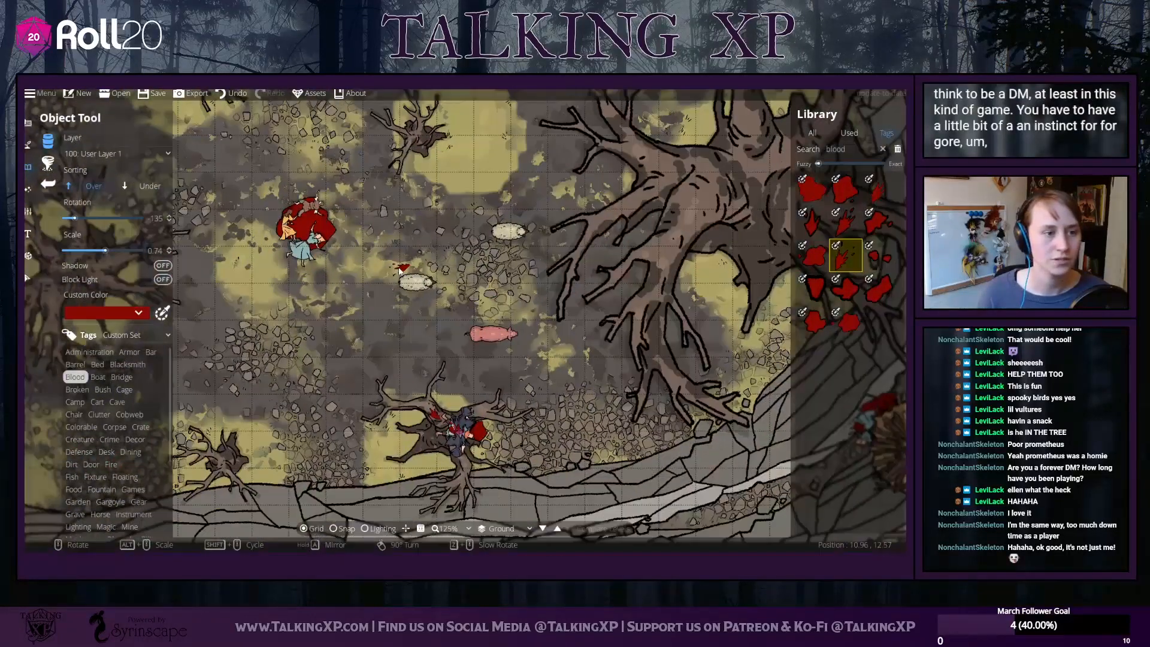
mouse_move(869, 185)
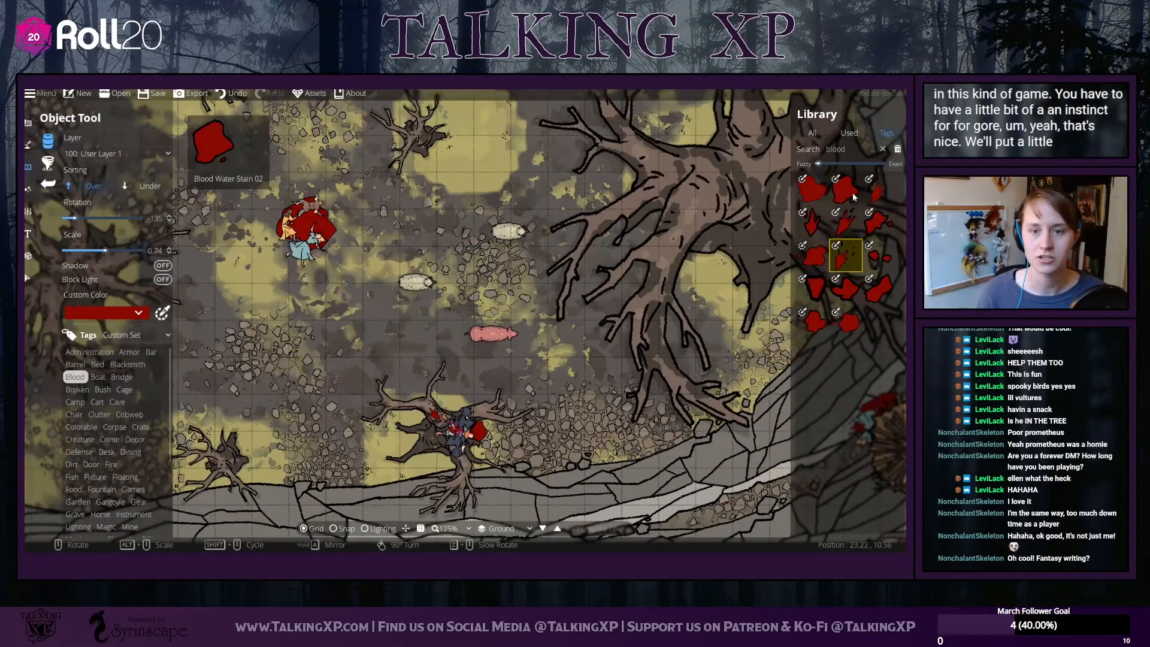
click(850, 196)
click(805, 201)
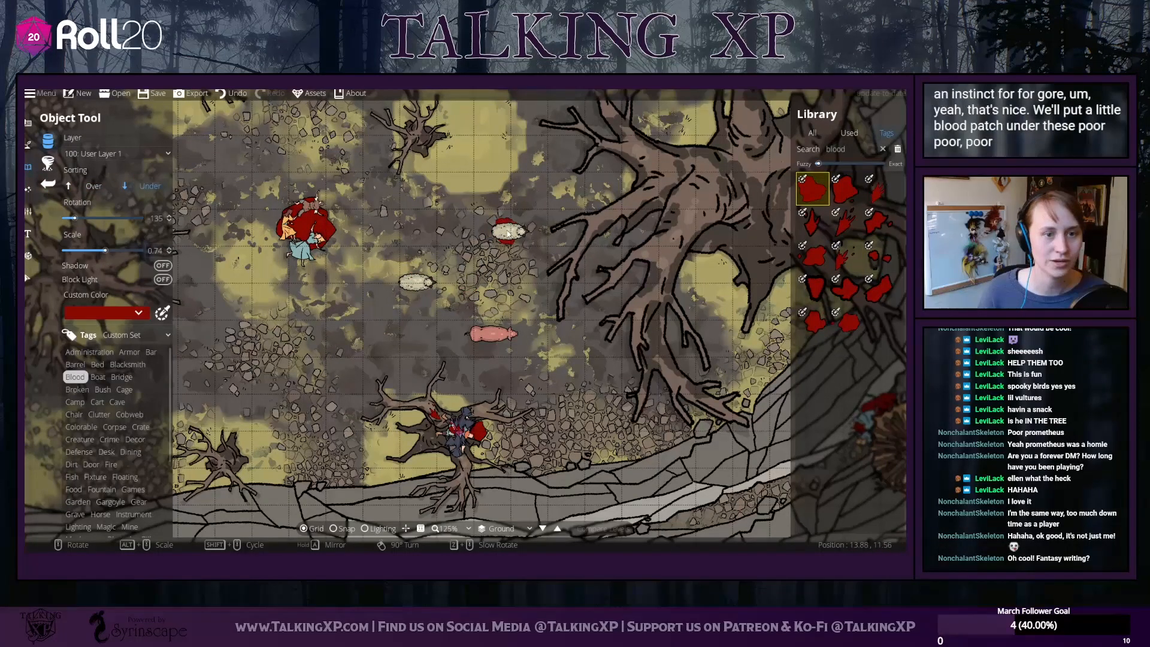
scroll(497, 355, down, 5)
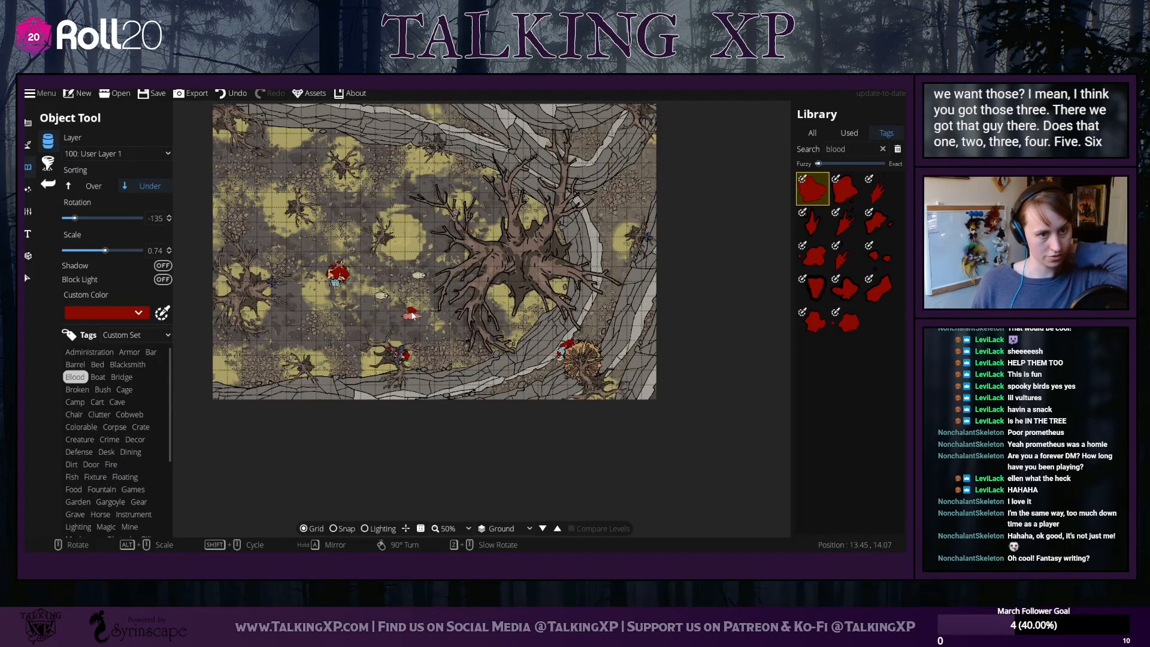
Delete the corpse in the blue dress and put the nearest sheep on its blood stain, turned diagonally
click(27, 278)
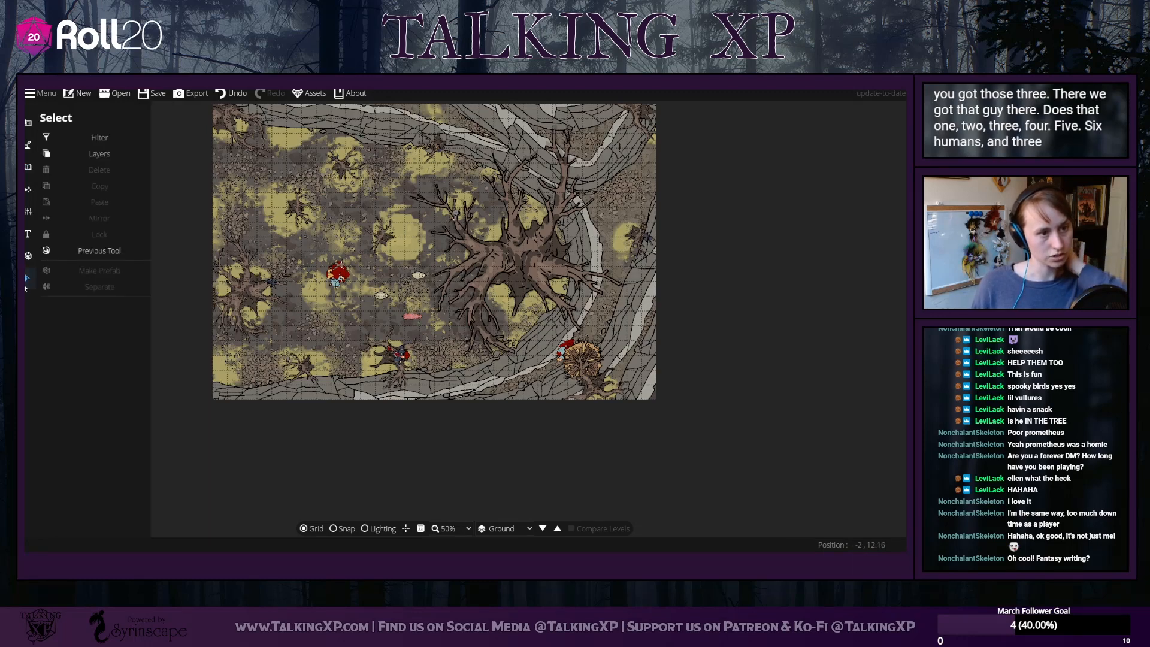
click(337, 271)
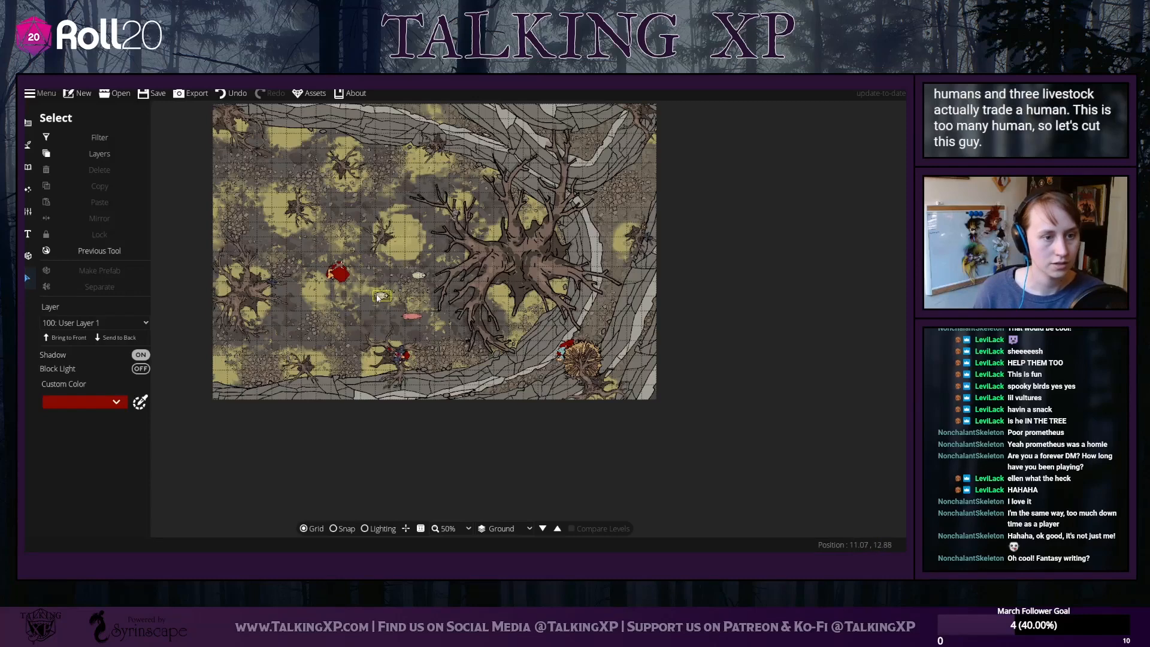
drag(387, 295, 346, 285)
click(339, 278)
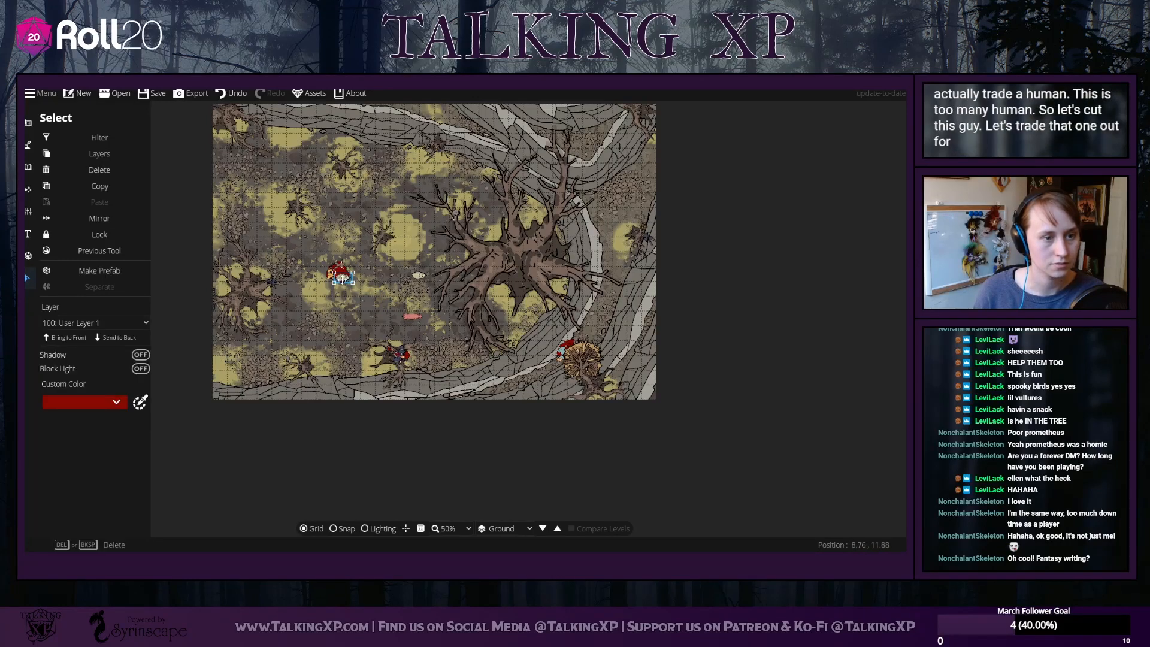
scroll(342, 279, up, 4)
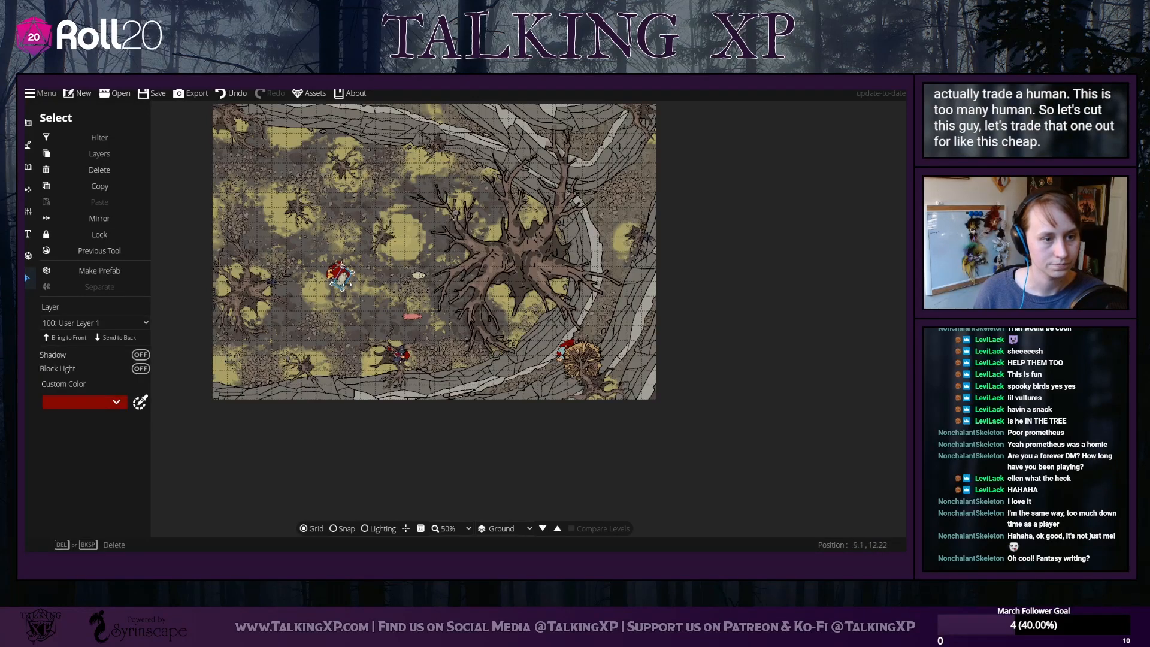
click(342, 280)
key(Delete)
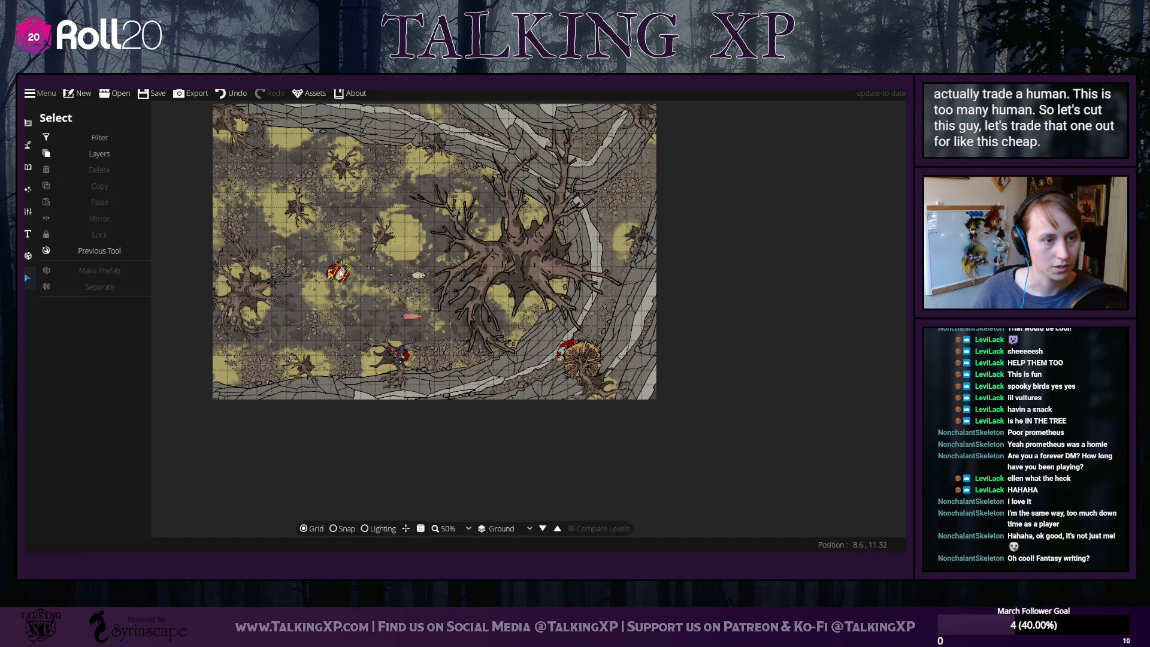
Move the other sheep northwest, next to the small dead tree, and leave the pig where it lies
click(418, 275)
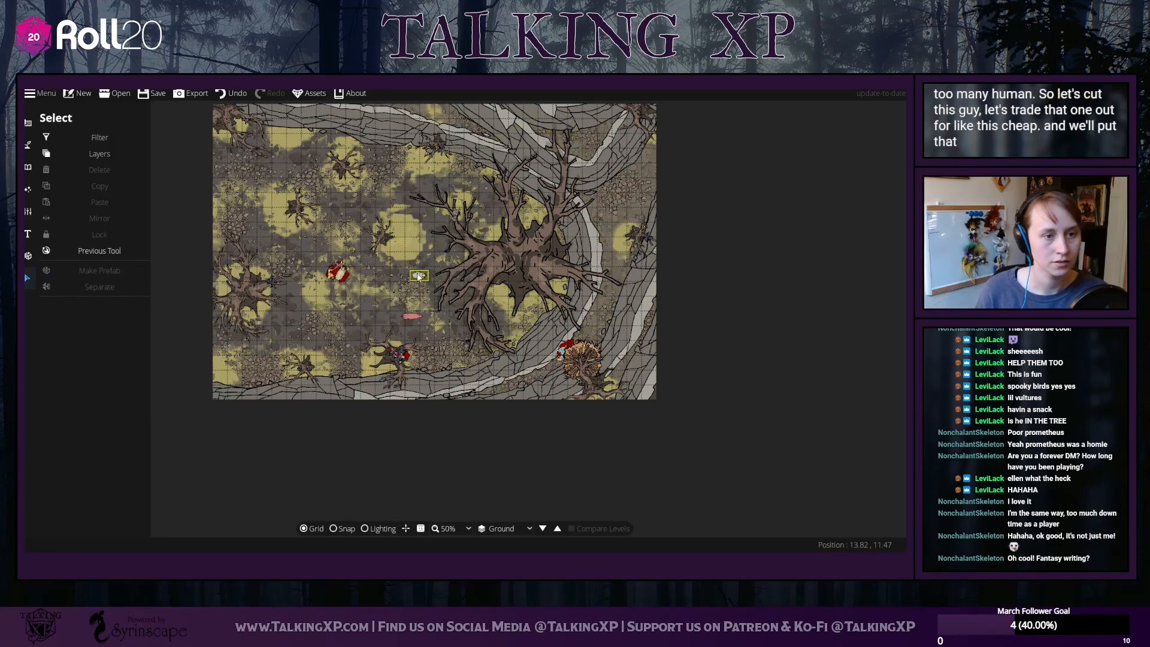
drag(419, 278, 395, 259)
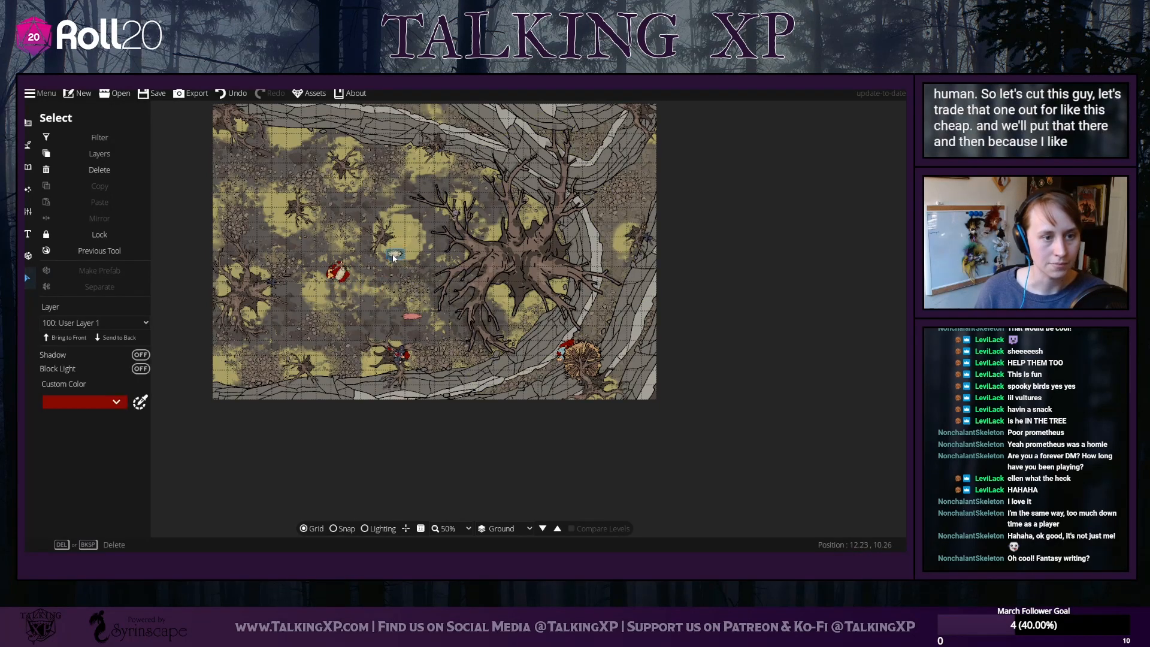
right_click(396, 260)
click(390, 259)
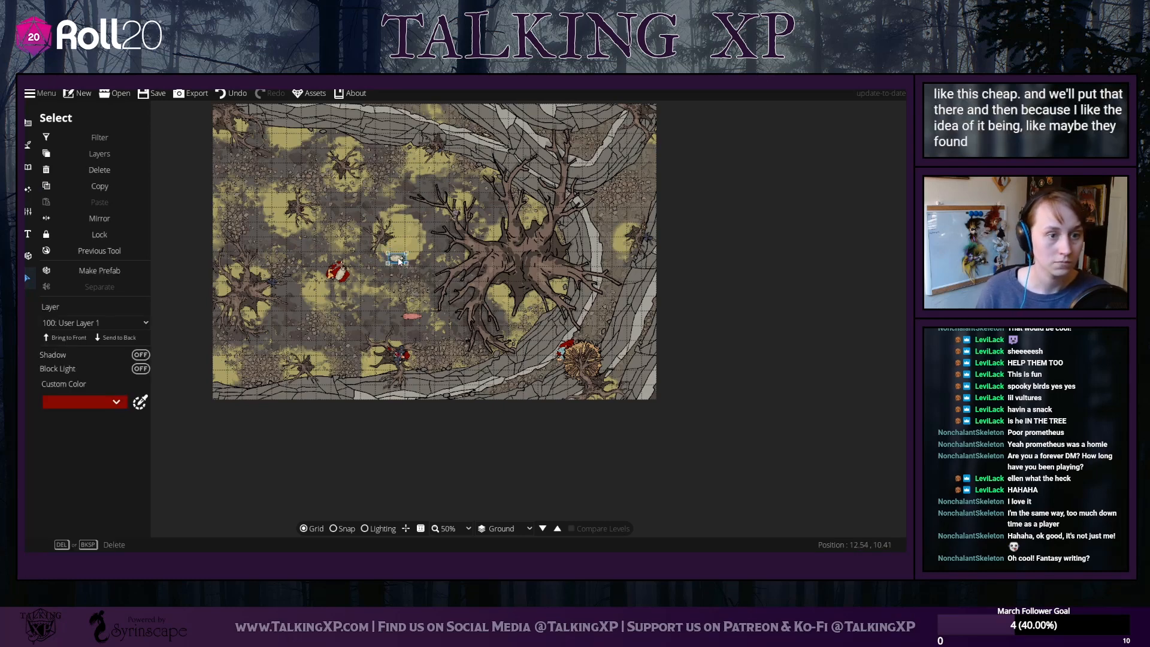
click(410, 316)
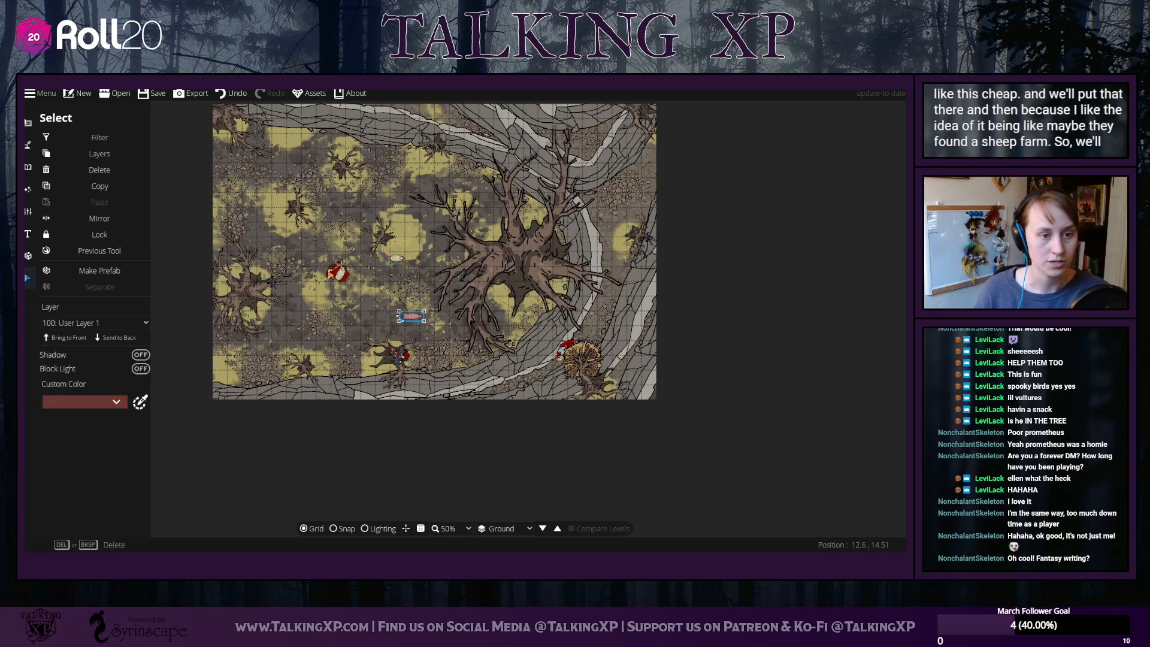
click(455, 357)
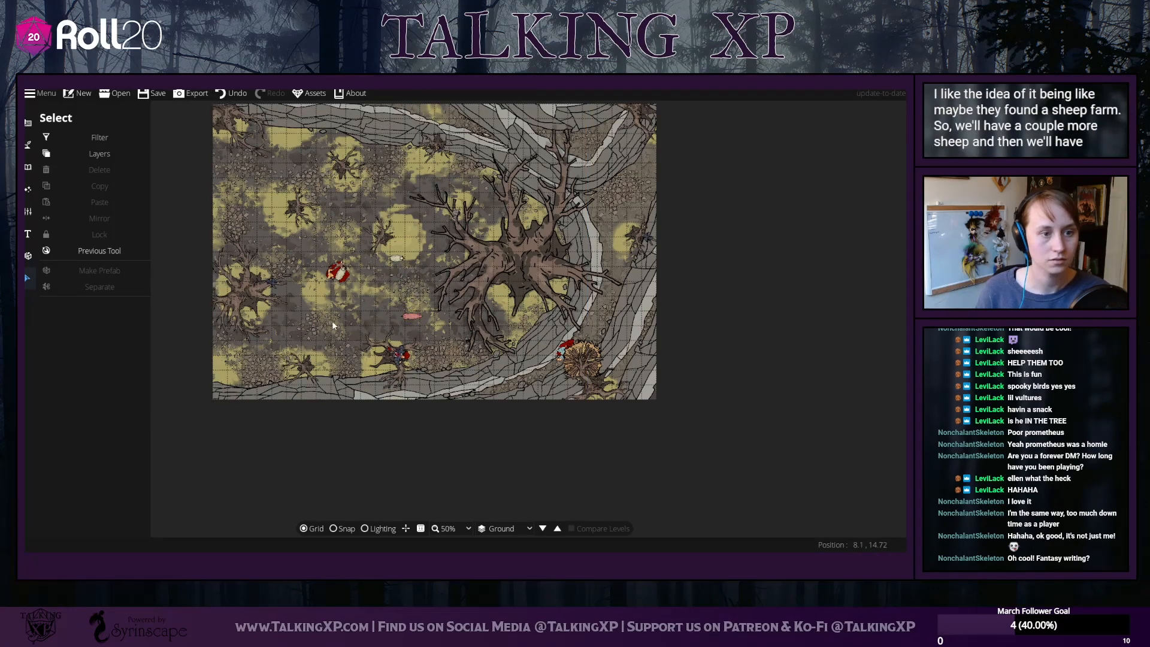
Shift the sheep on the large blood stain slightly south, keeping it beside the corpse in the yellow dress
scroll(398, 303, up, 2)
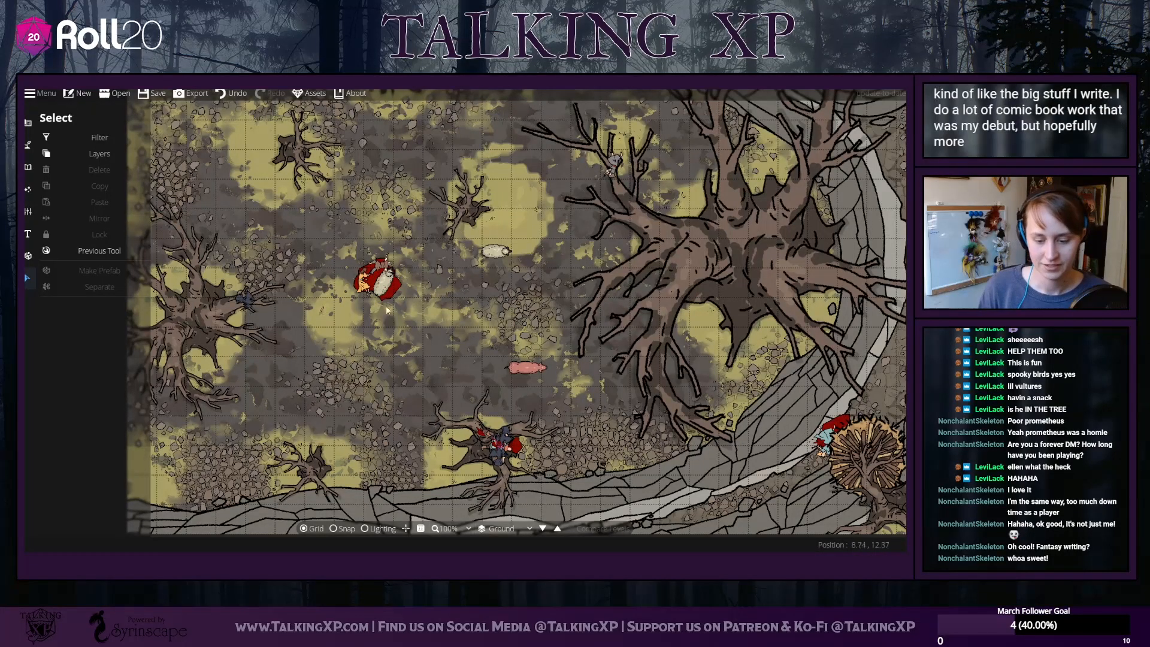
click(379, 283)
click(380, 290)
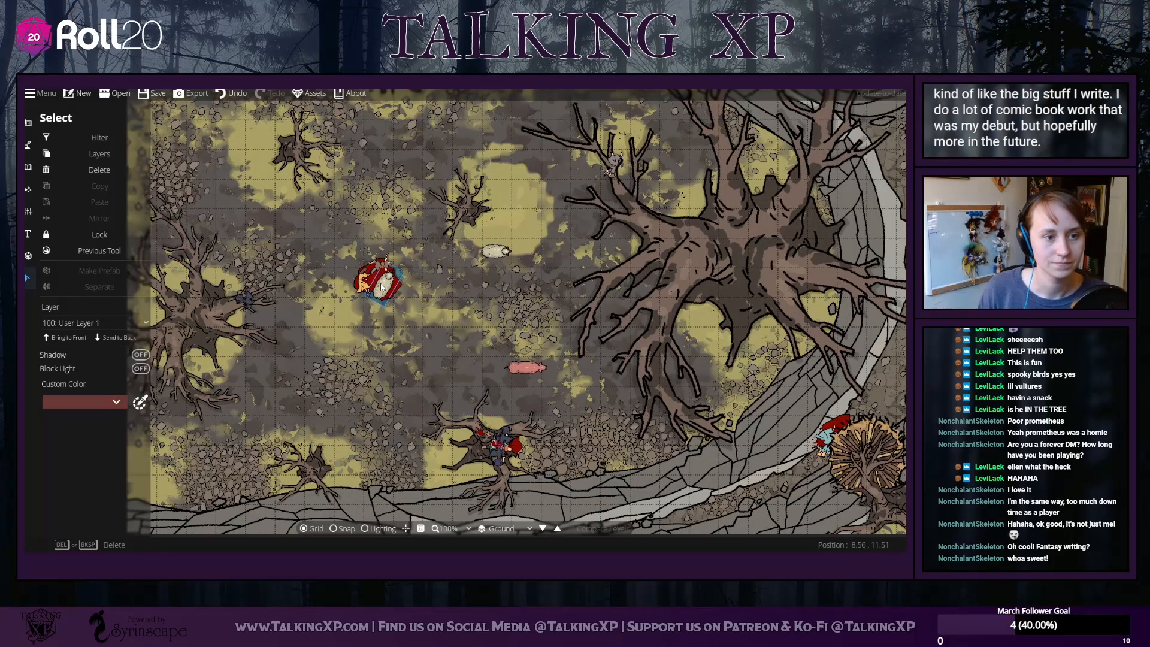
right_click(381, 284)
click(379, 273)
drag(380, 276, 379, 286)
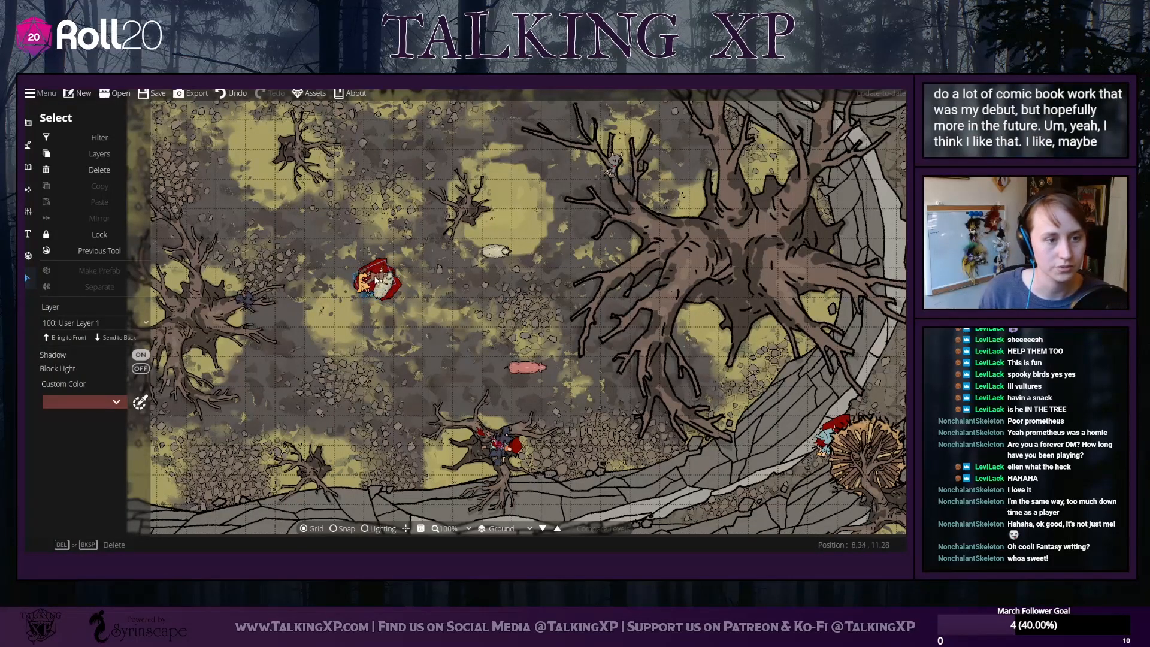
Turn the other sheep diagonally and lay it in front of the small dead tree, against its trunk
click(518, 254)
mouse_move(500, 254)
mouse_down()
mouse_move(542, 318)
mouse_move(536, 239)
mouse_move(545, 274)
mouse_move(489, 217)
mouse_move(495, 245)
mouse_up()
click(532, 265)
click(526, 259)
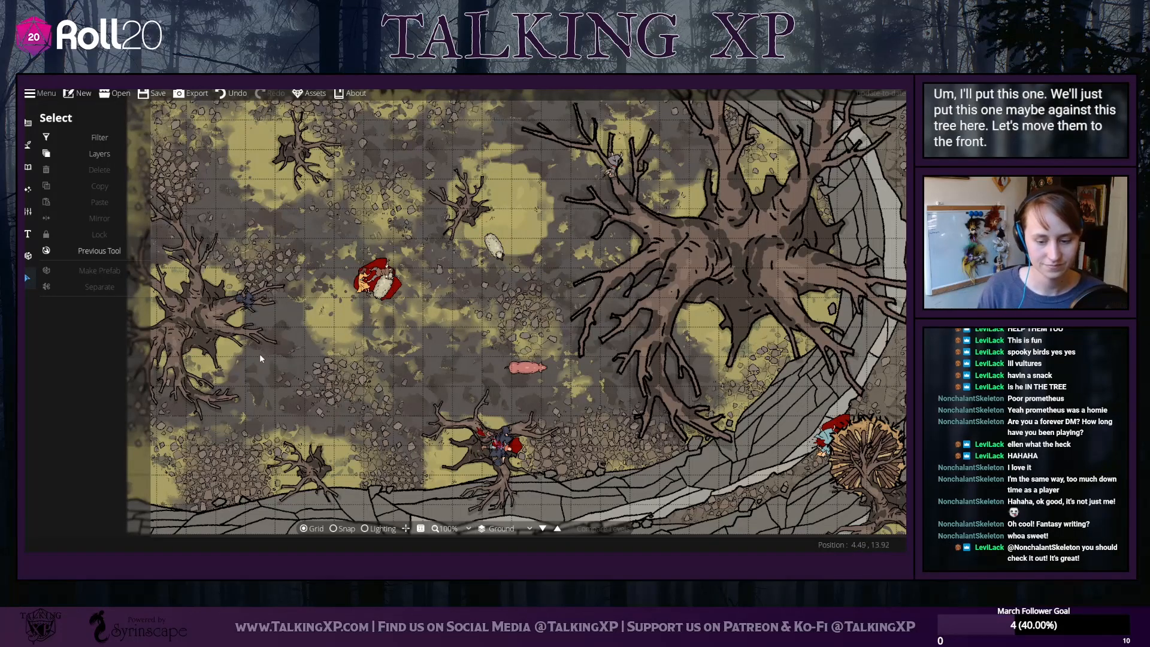
click(508, 251)
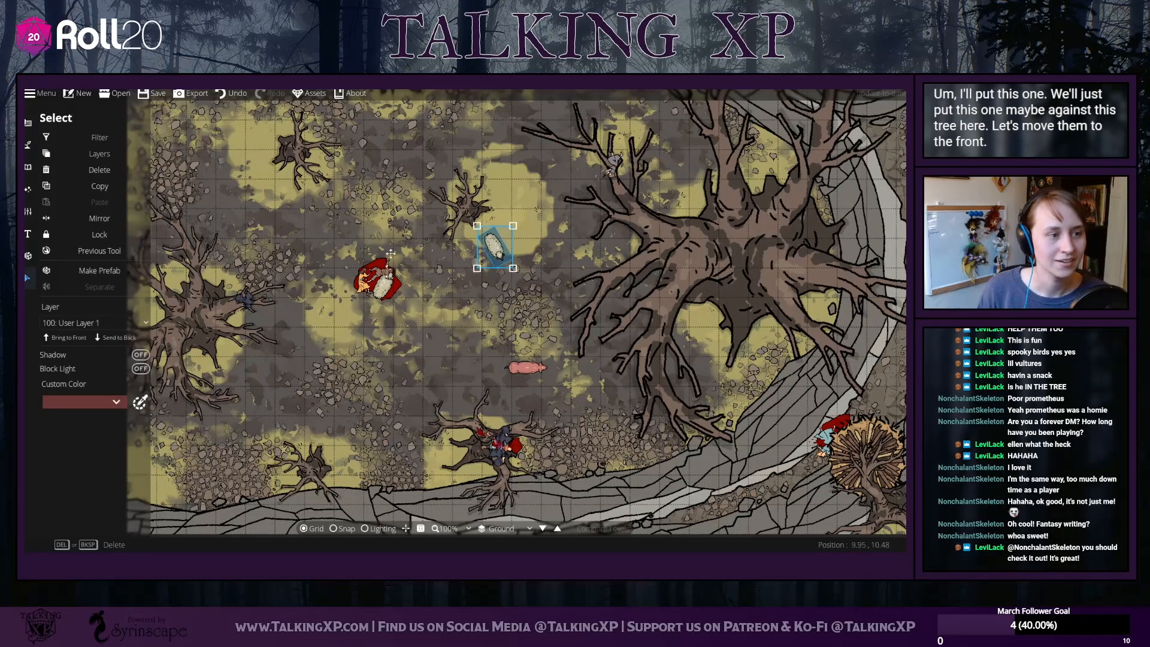
scroll(486, 274, down, 2)
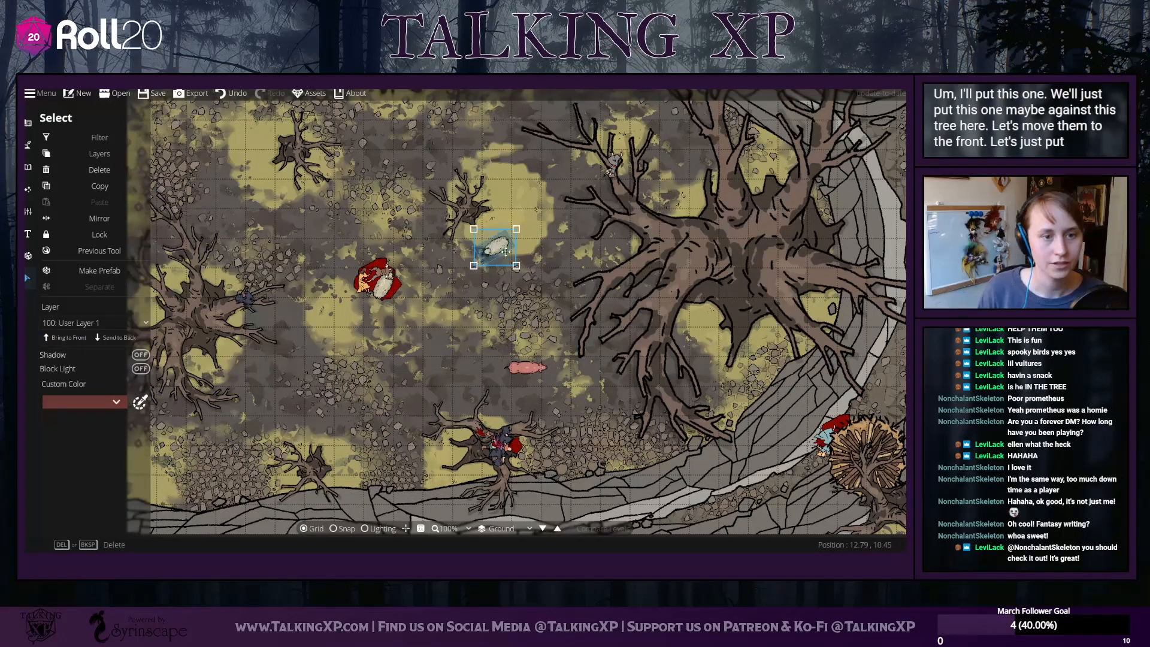
drag(504, 251, 488, 221)
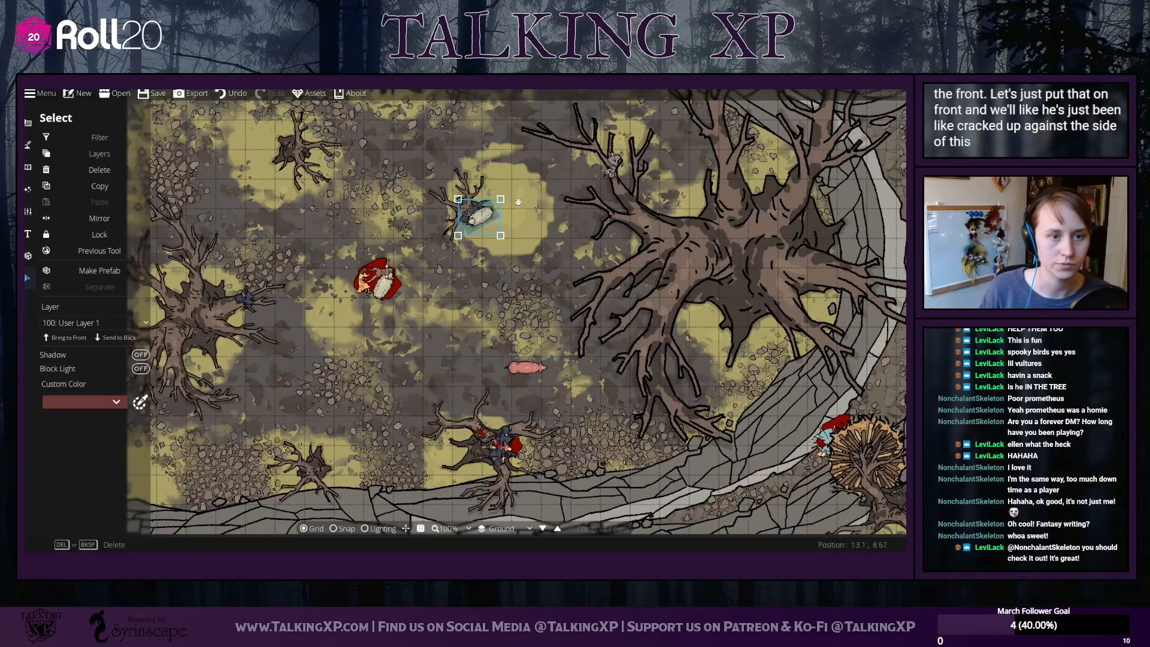
scroll(517, 199, up, 4)
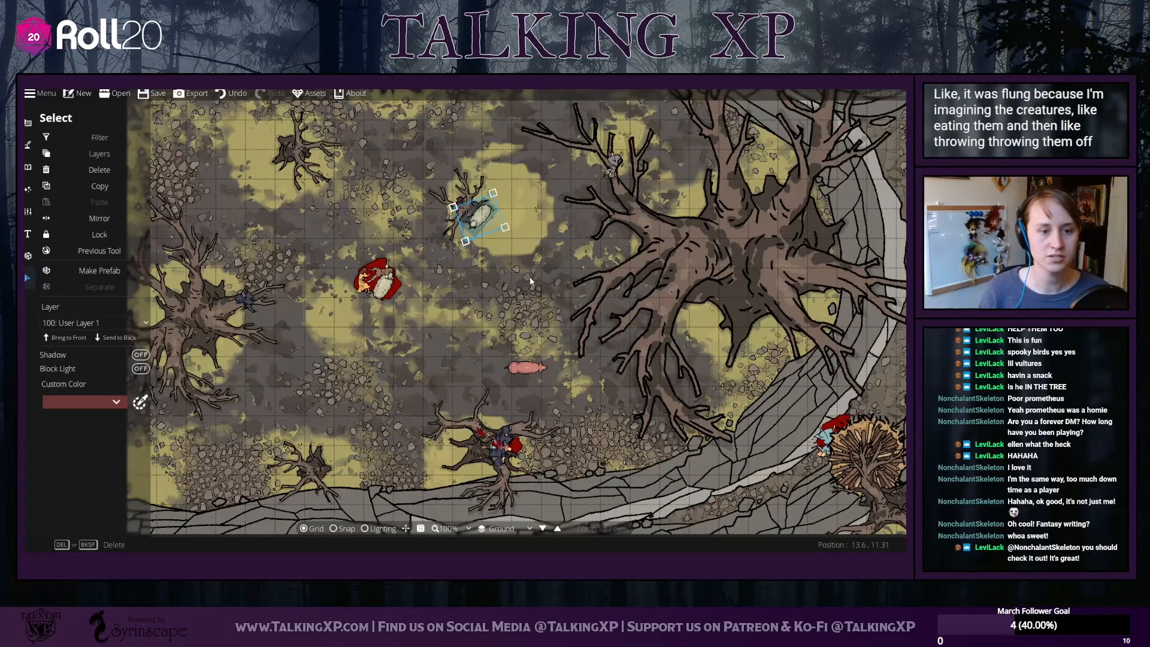
Move the pig northwest into the open ground between the small dead tree and the southern tree, turned diagonally with its head southwest
click(522, 369)
drag(526, 367, 480, 320)
click(478, 316)
scroll(477, 316, up, 12)
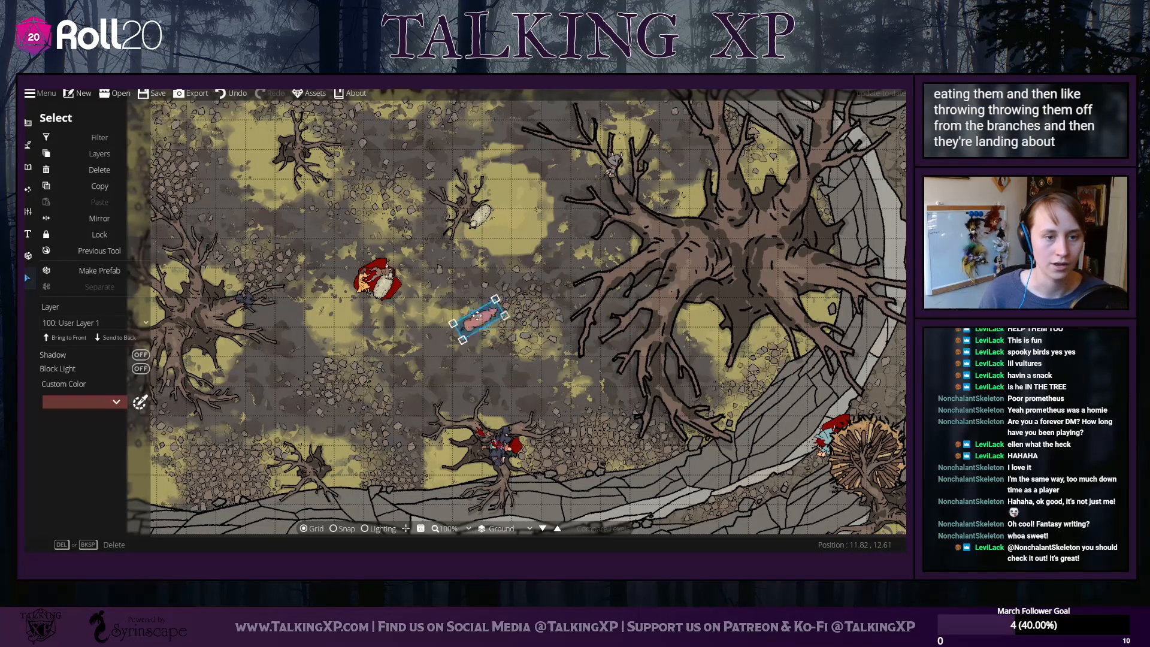
scroll(477, 316, up, 6)
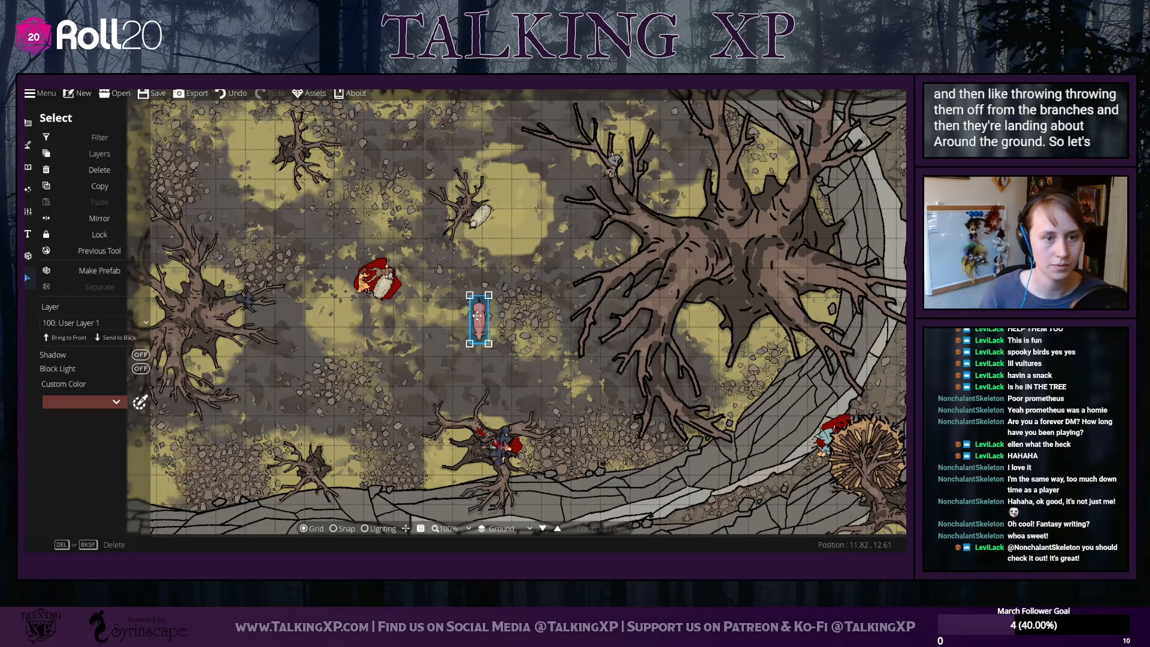
scroll(477, 316, up, 2)
drag(477, 316, 470, 327)
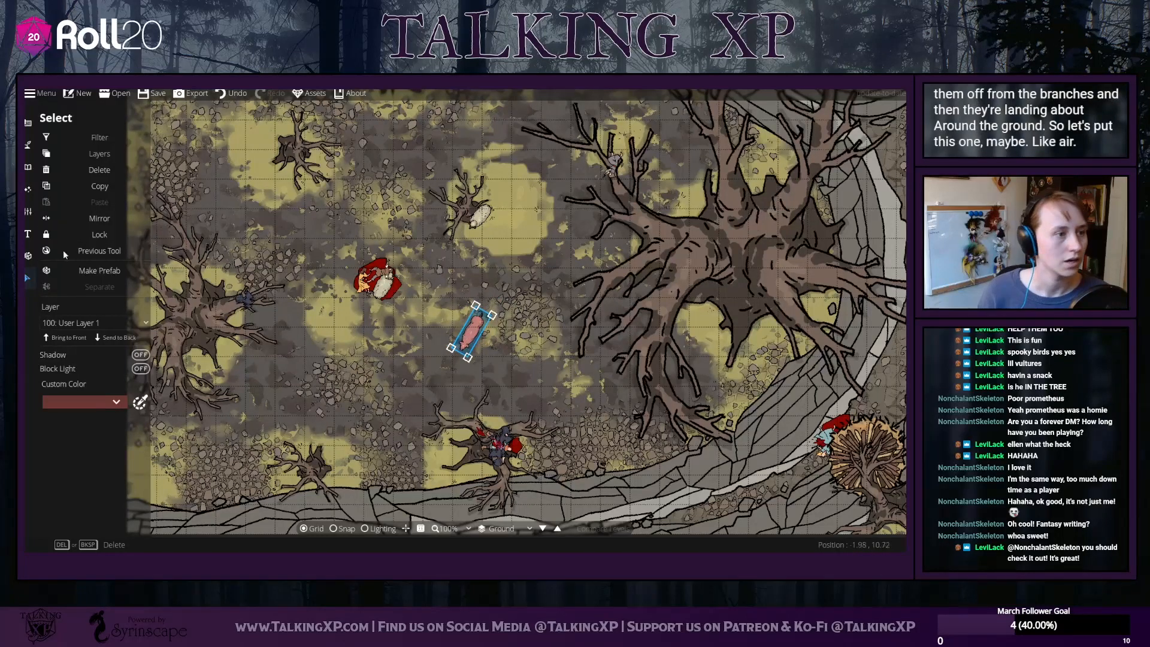
Place a blood stain under the sheep by the small dead tree at scale 0.94, and a blood spurt rotated to -150 at the tree's roots
click(29, 172)
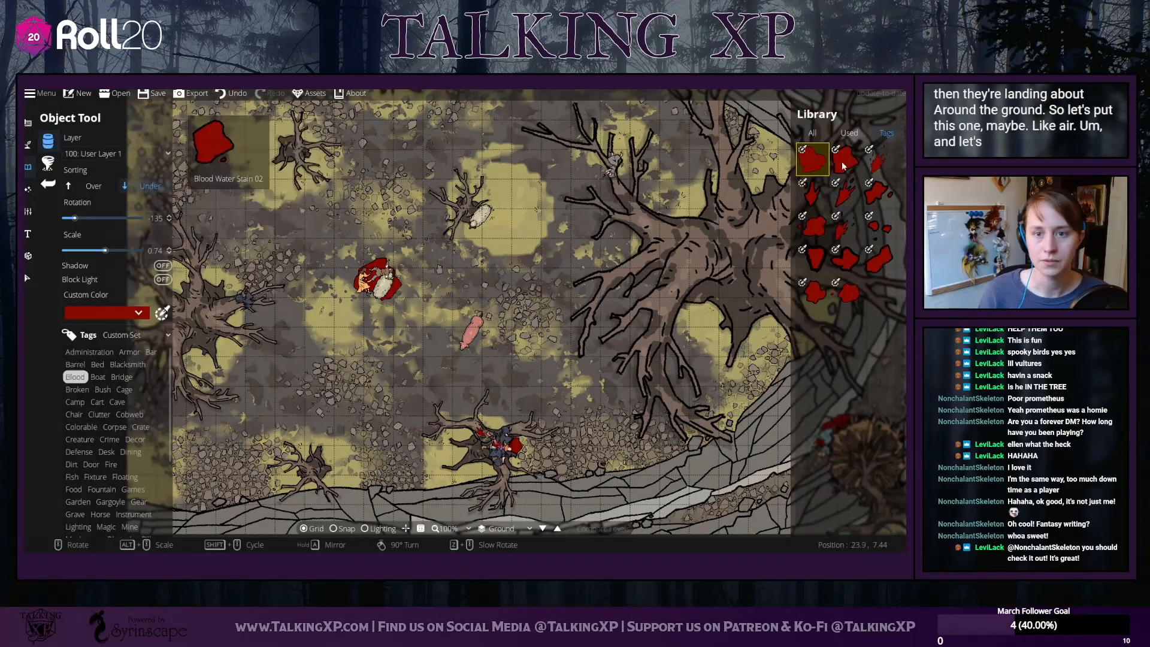
click(486, 190)
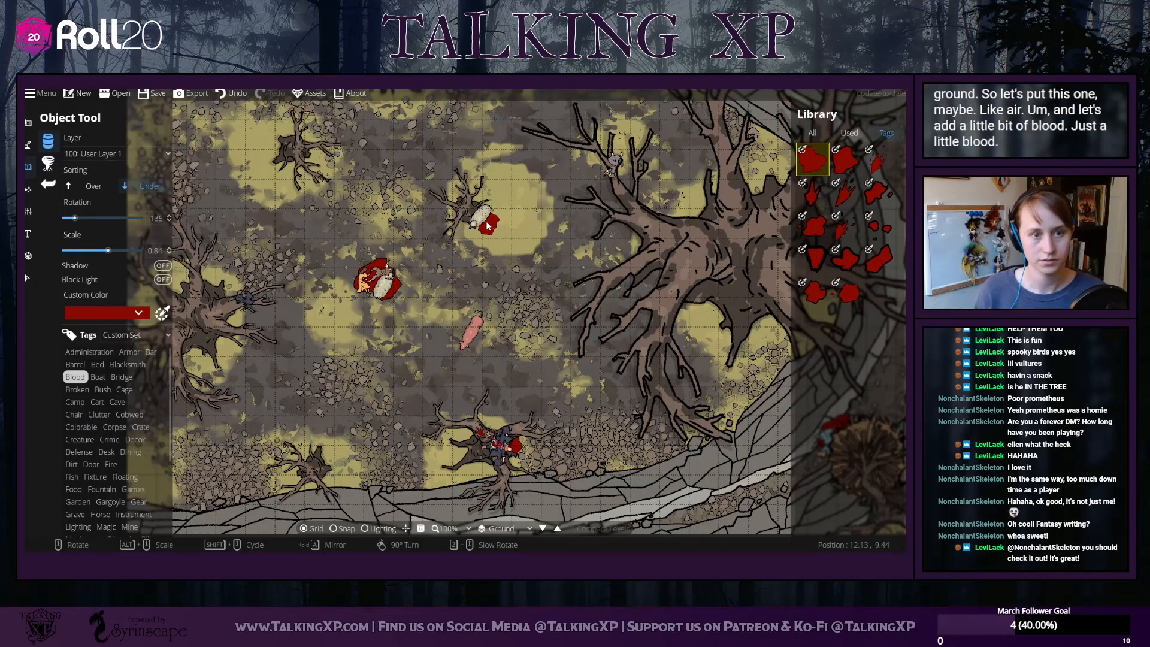
click(845, 192)
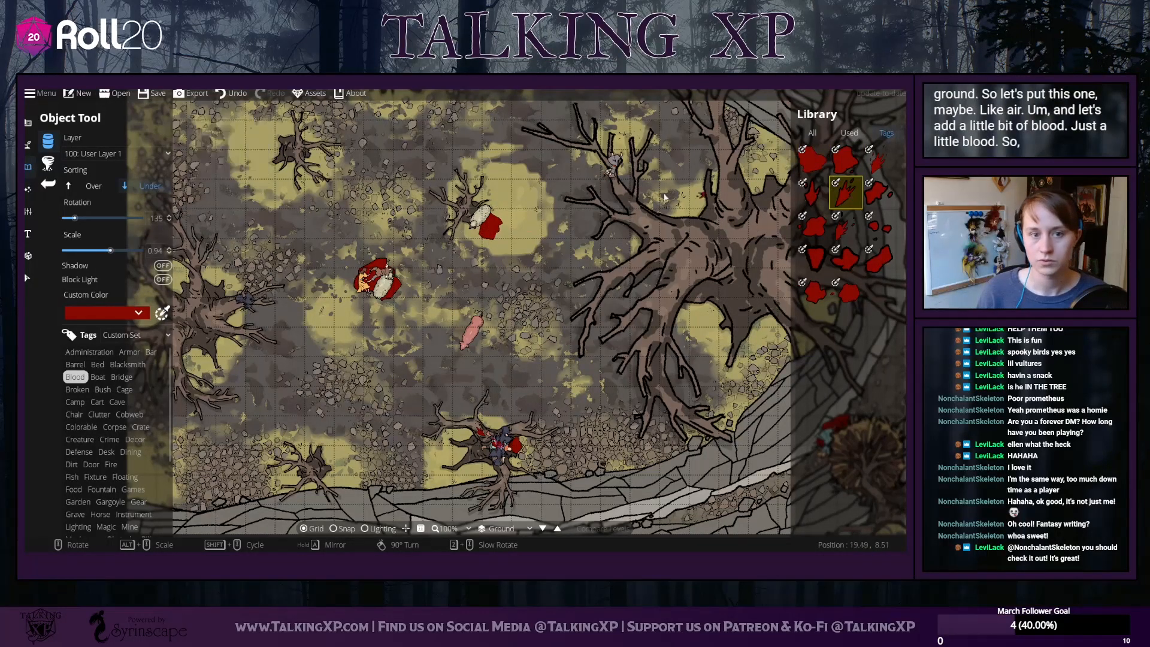
scroll(496, 204, up, 7)
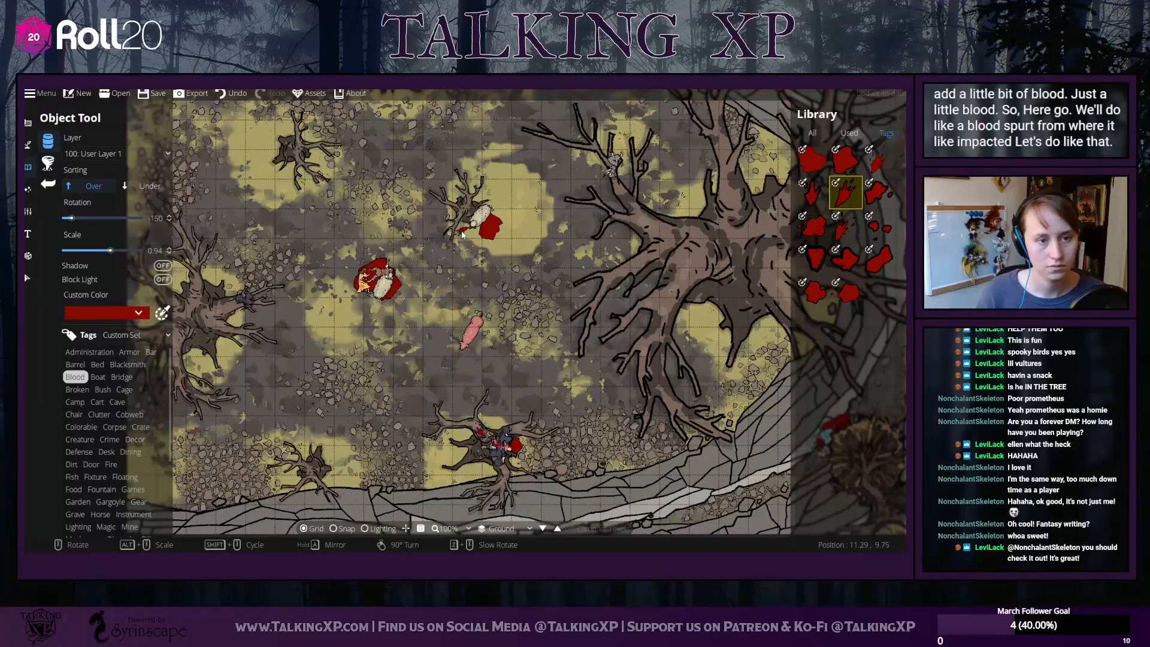
scroll(510, 263, up, 2)
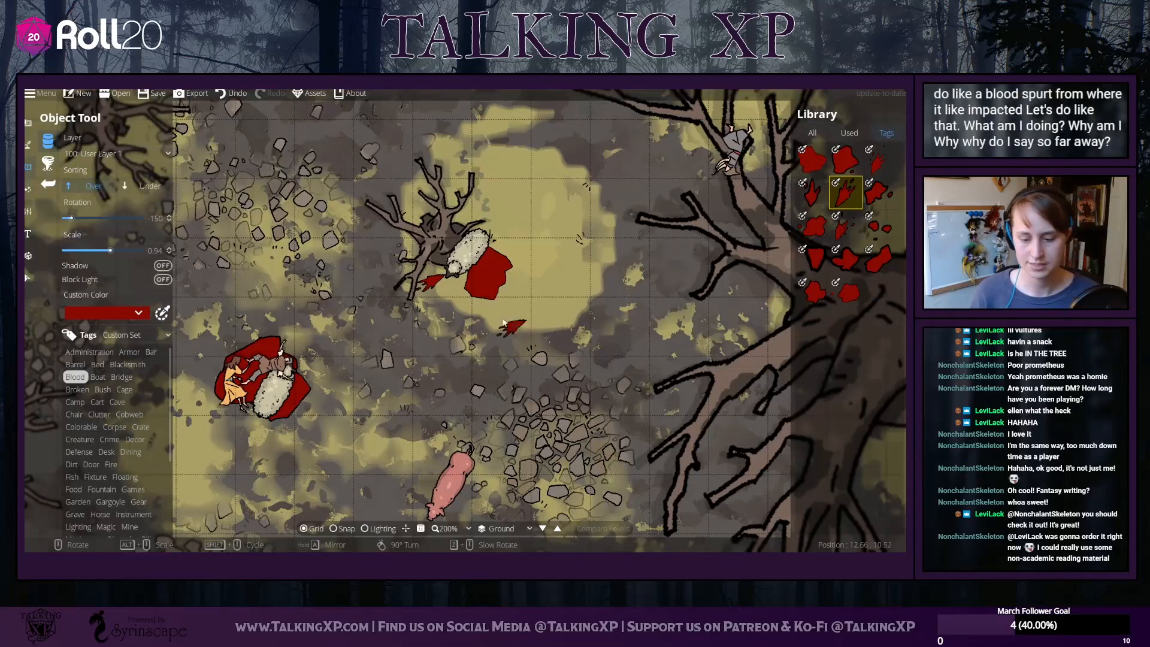
Add a second blood stain over the body of the sheep by the small dead tree
scroll(465, 309, up, 1)
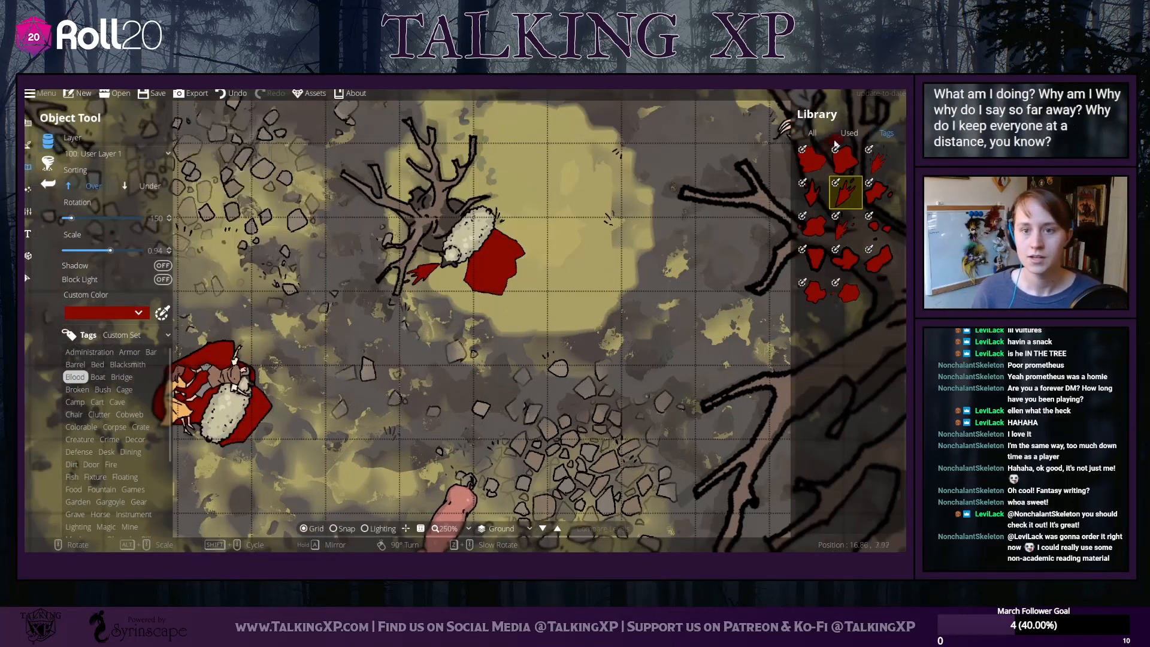
scroll(480, 252, up, 3)
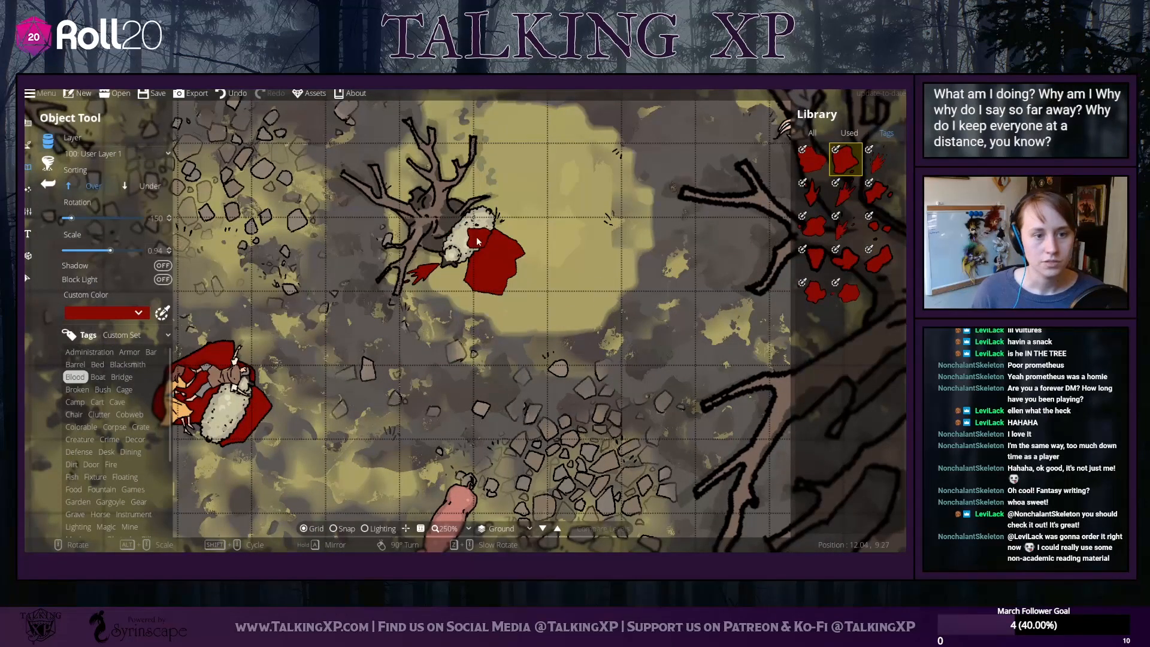
click(478, 242)
Look through the full object library and the Corpse tag for something that can serve as intestines
drag(533, 403, 445, 132)
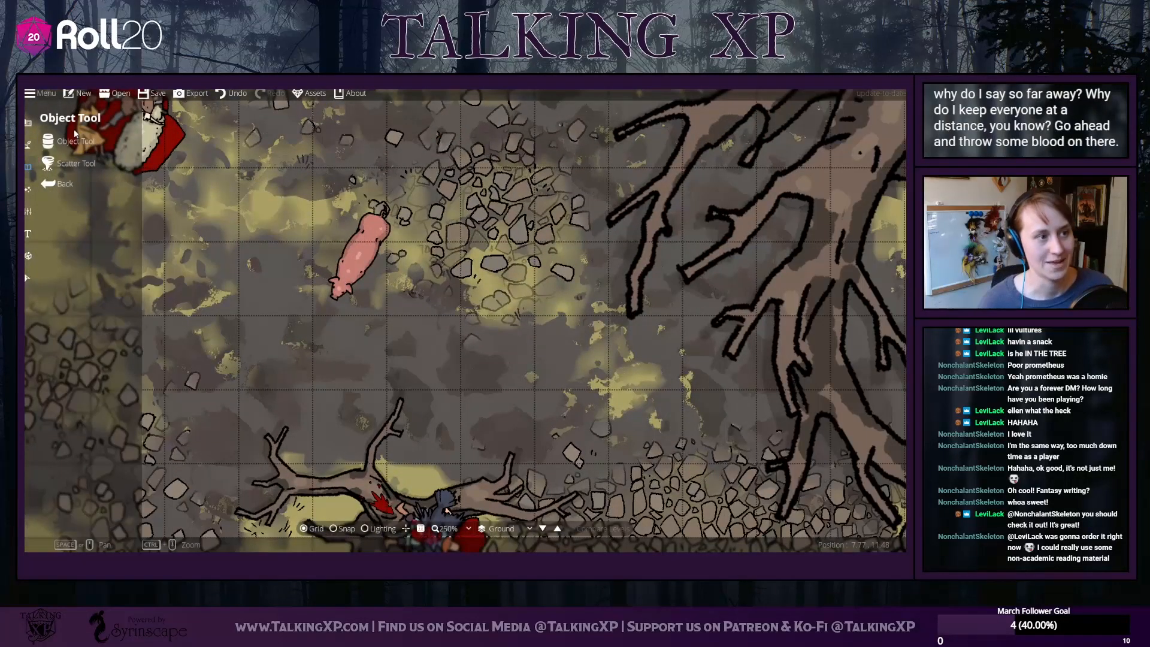
click(805, 134)
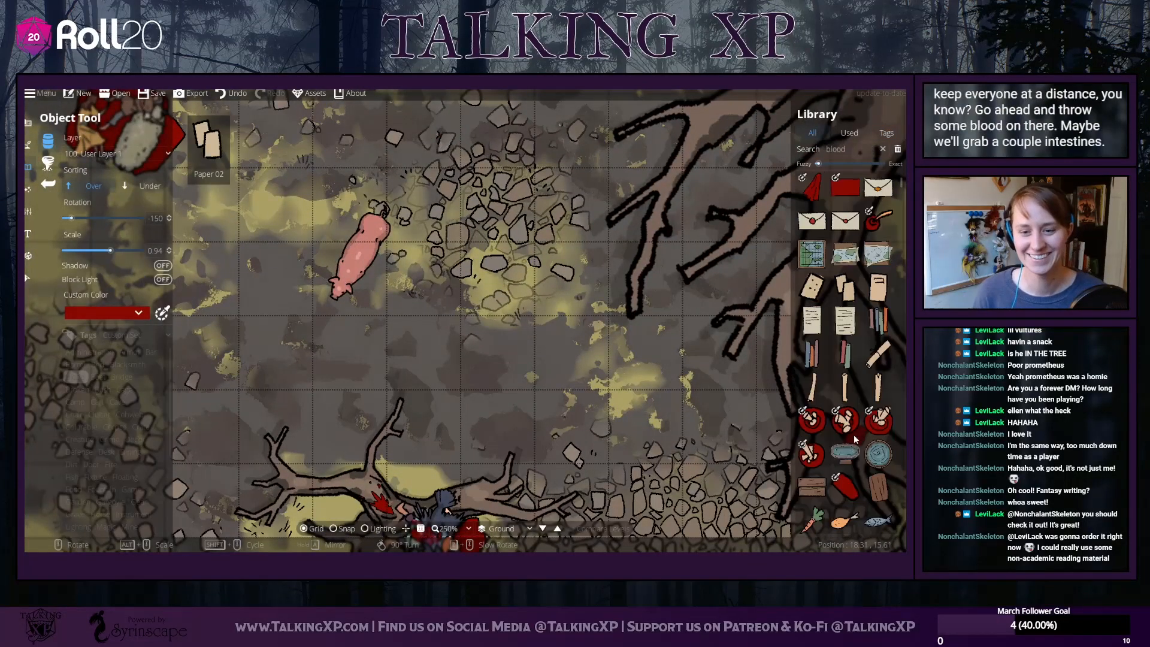
click(845, 149)
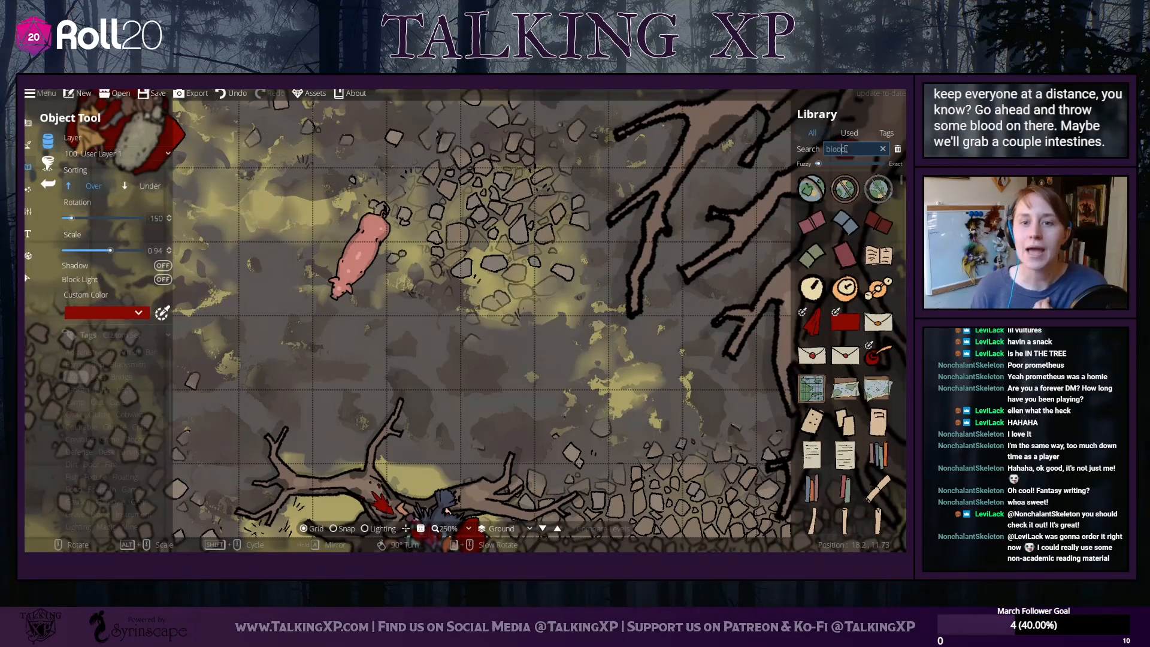
click(125, 438)
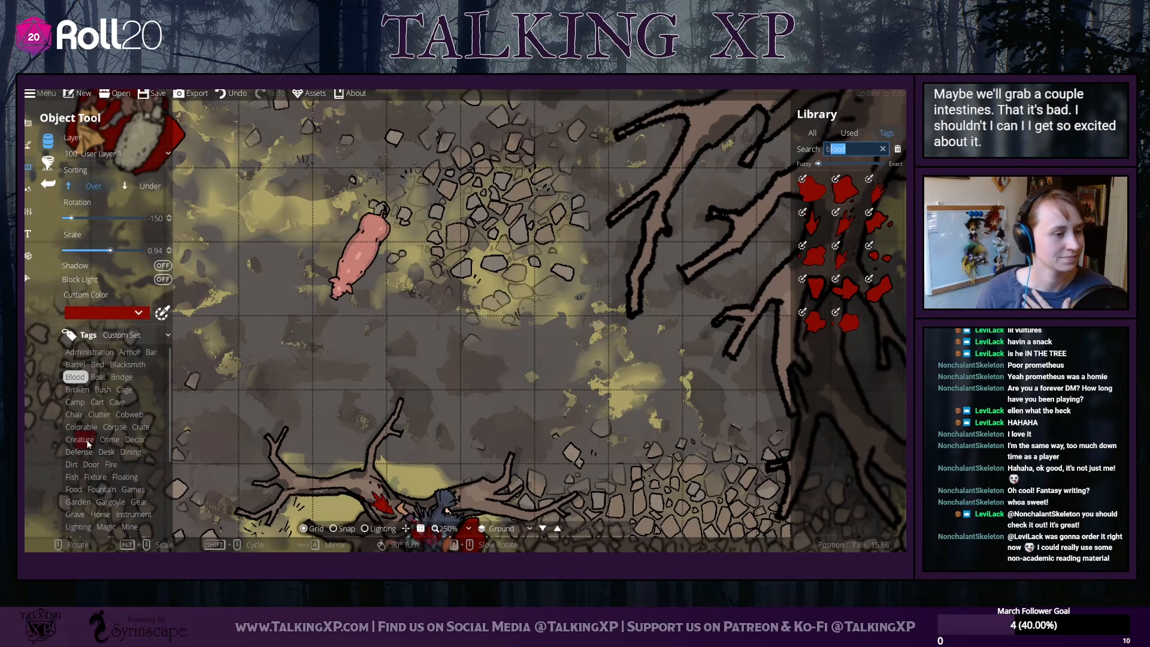
scroll(108, 460, down, 1)
click(112, 407)
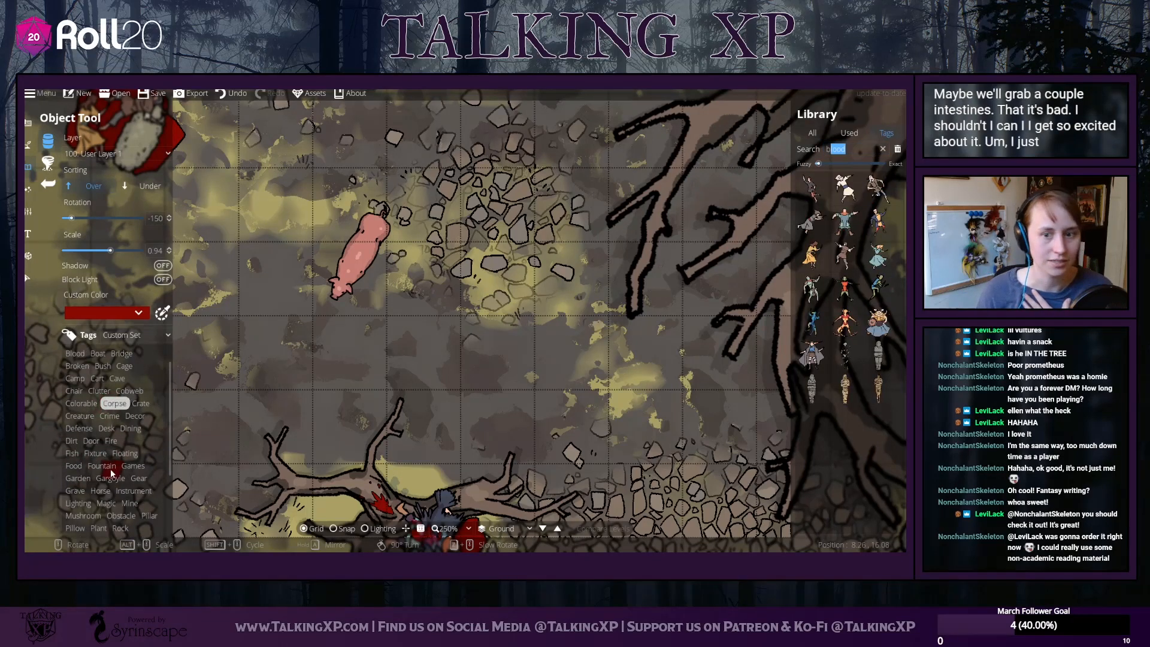
scroll(112, 473, down, 3)
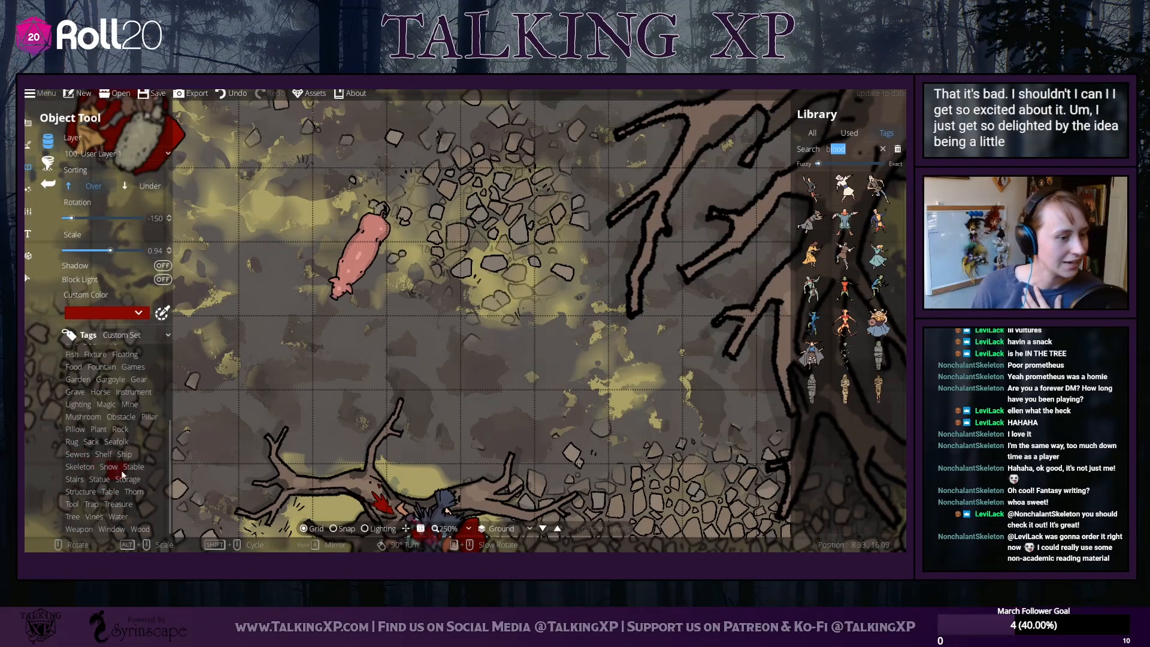
scroll(78, 407, up, 3)
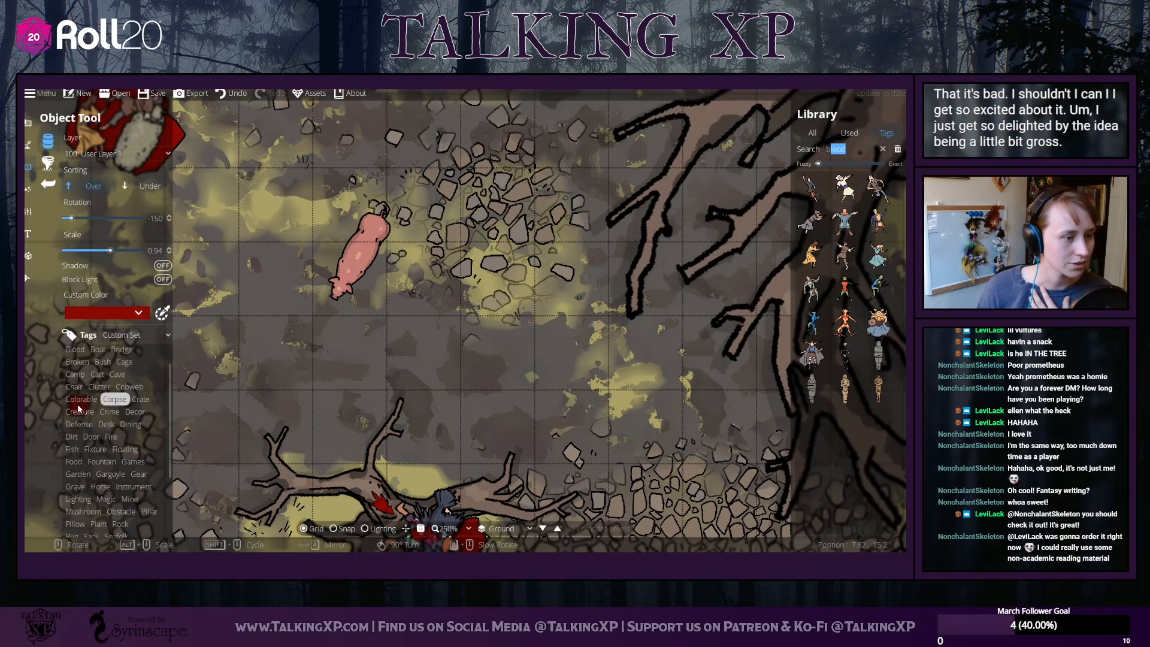
Filter the library to Creature objects and place a small red egg cluster as viscera on the sheep by the small dead tree
click(80, 411)
mouse_move(830, 446)
click(845, 488)
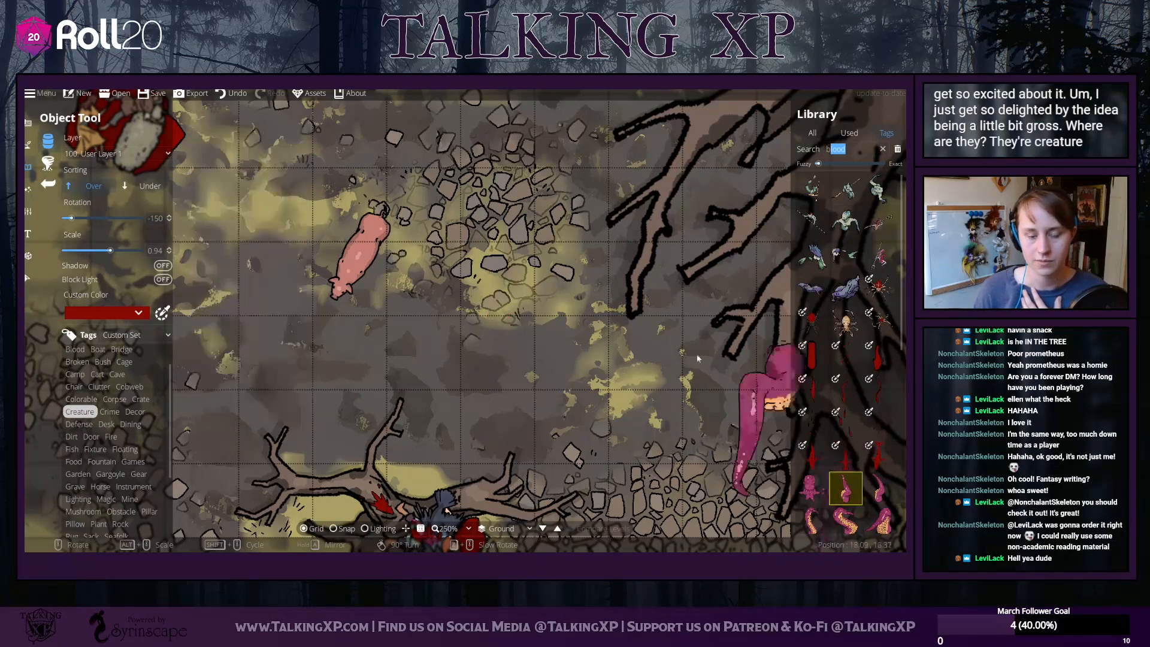
drag(315, 250, 470, 509)
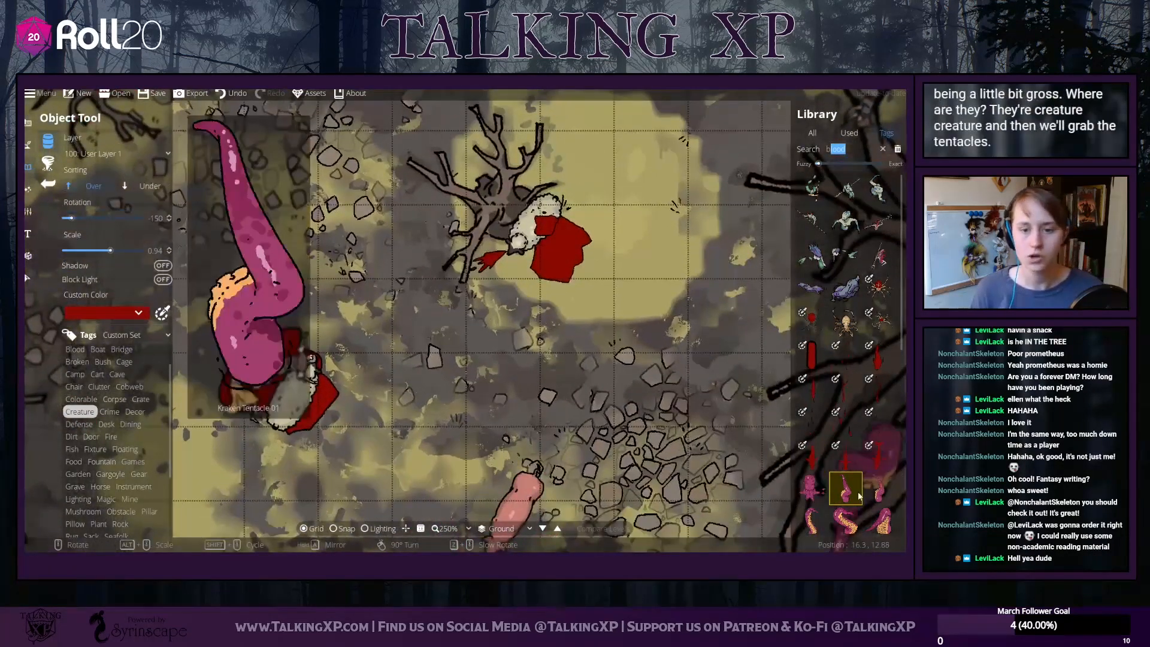
scroll(856, 443, down, 5)
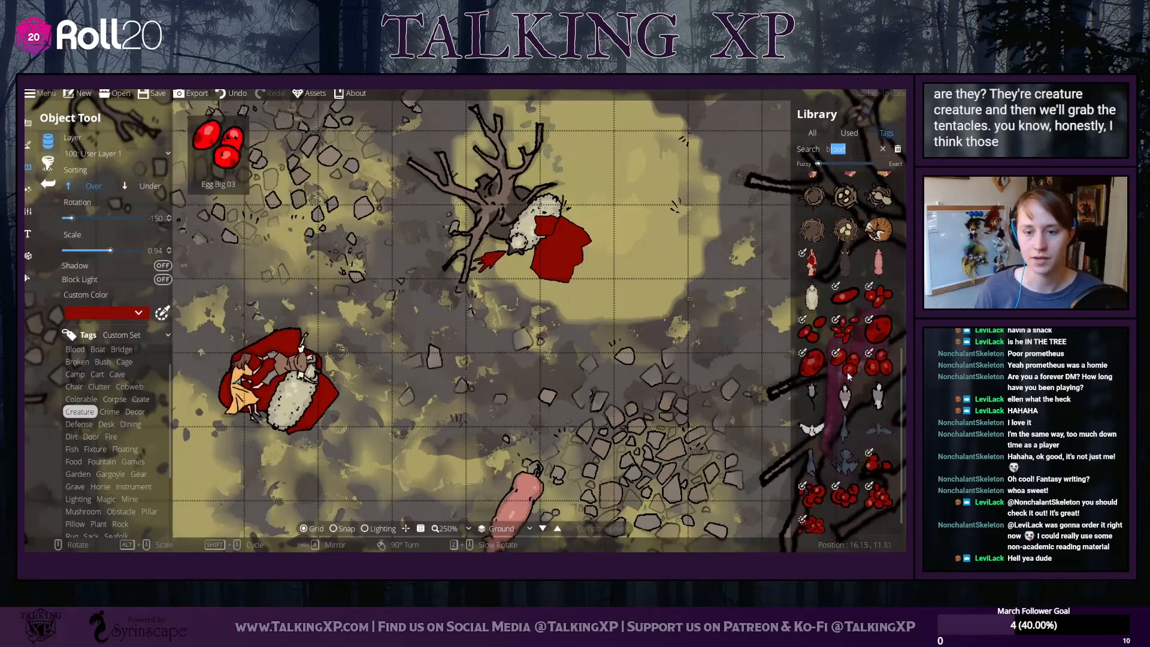
click(878, 495)
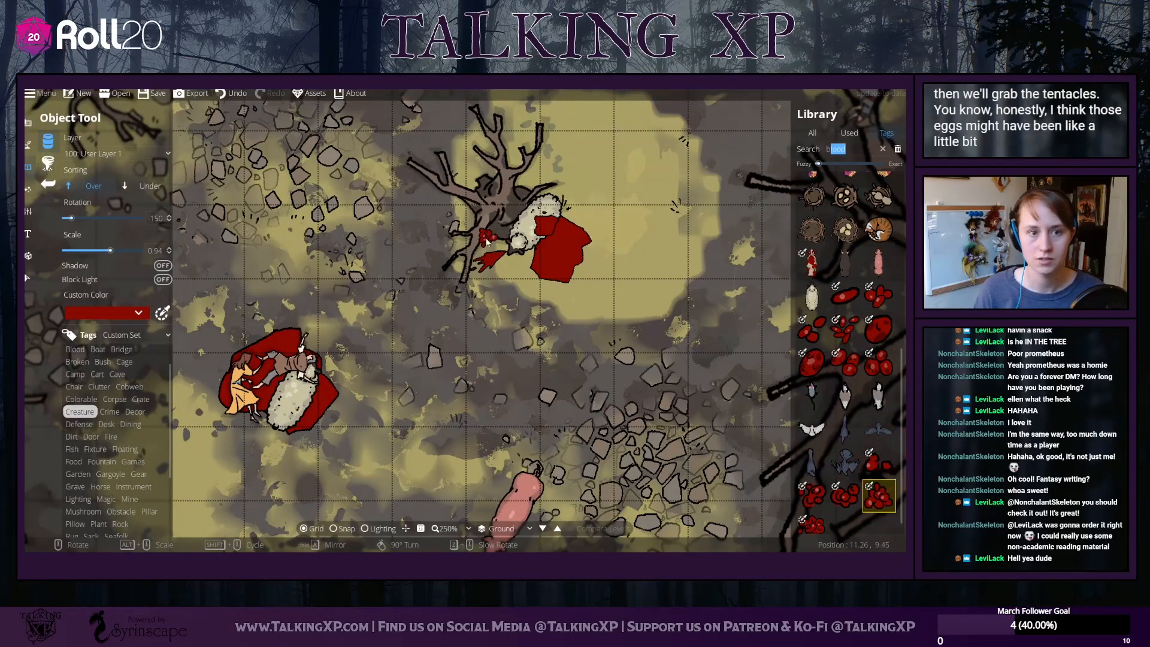
click(550, 232)
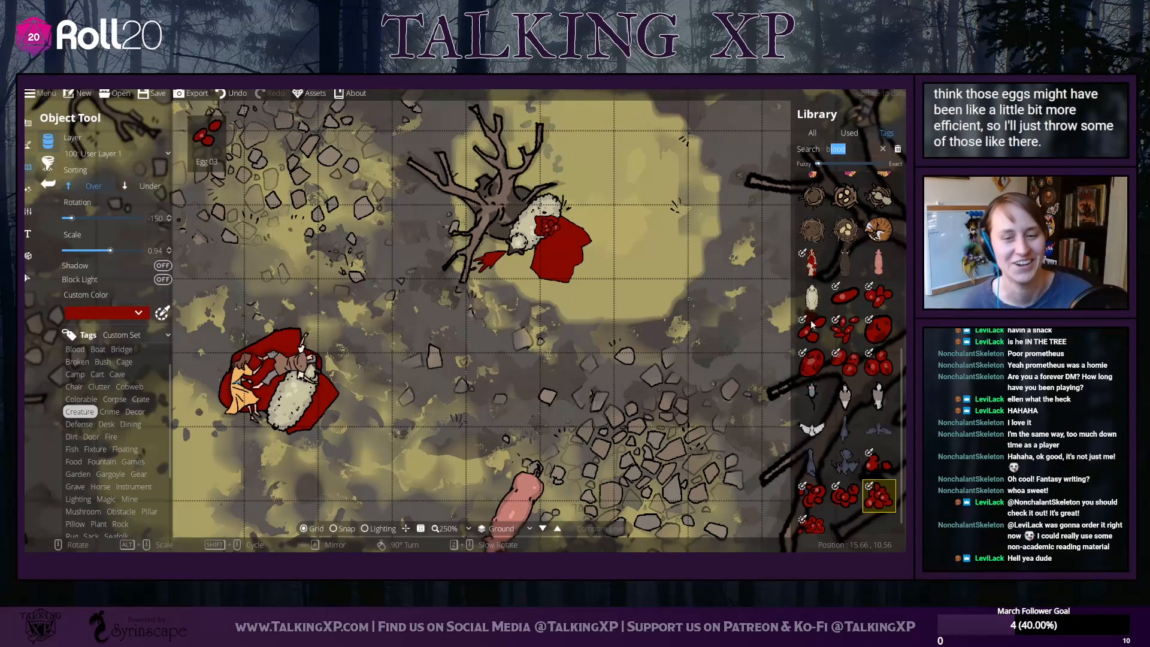
Place red egg clusters as viscera on the corpse pile with the sheep and a larger cluster on the side of the dead pig
drag(751, 403, 389, 508)
drag(361, 430, 457, 201)
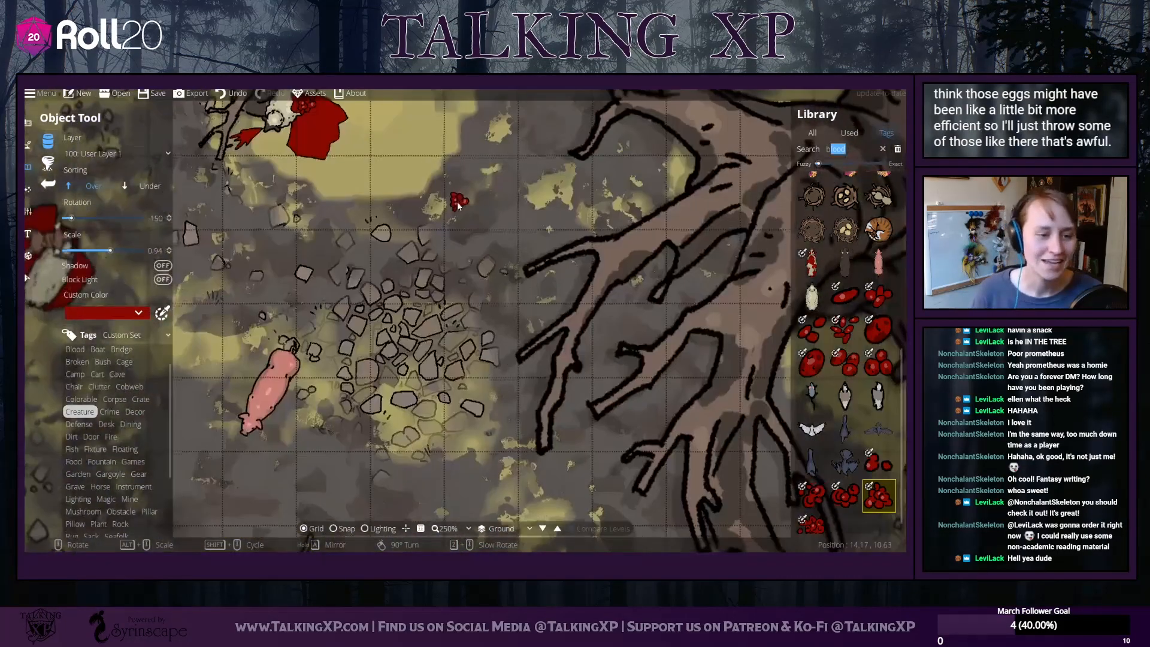
drag(408, 354, 753, 276)
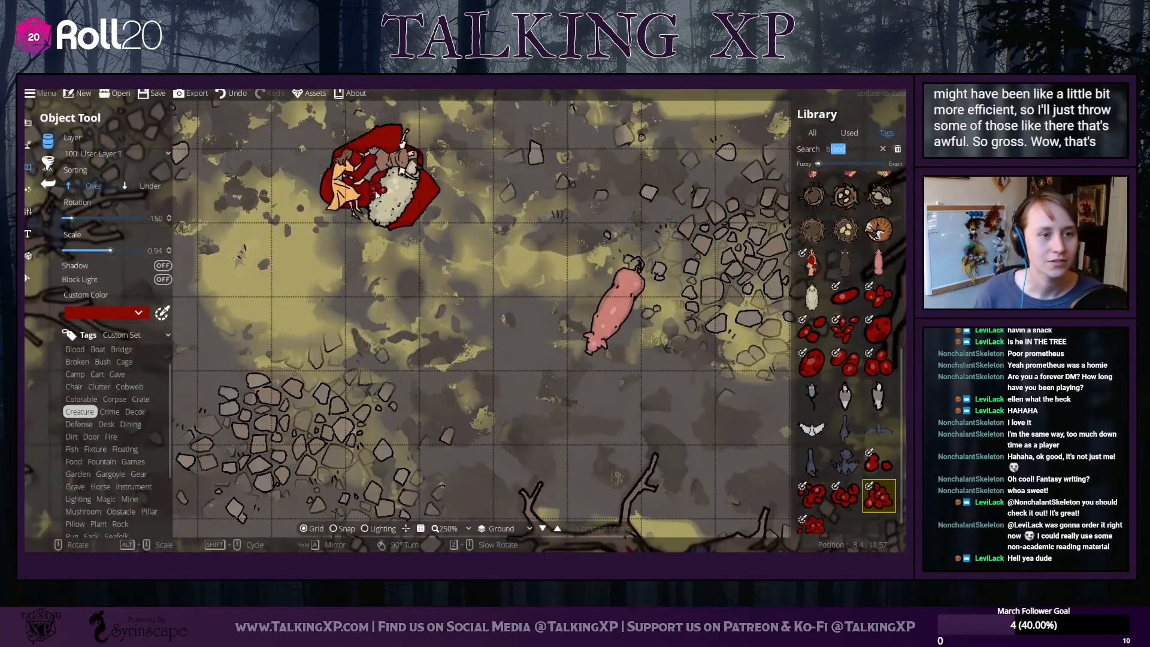
click(845, 495)
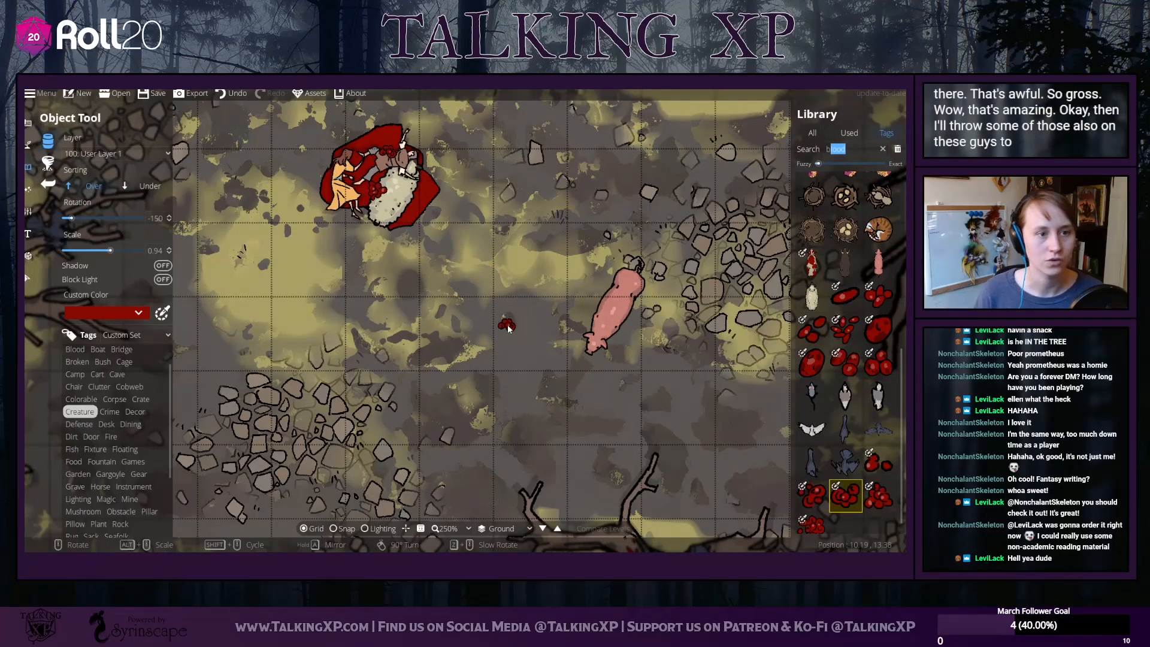
drag(572, 289, 399, 273)
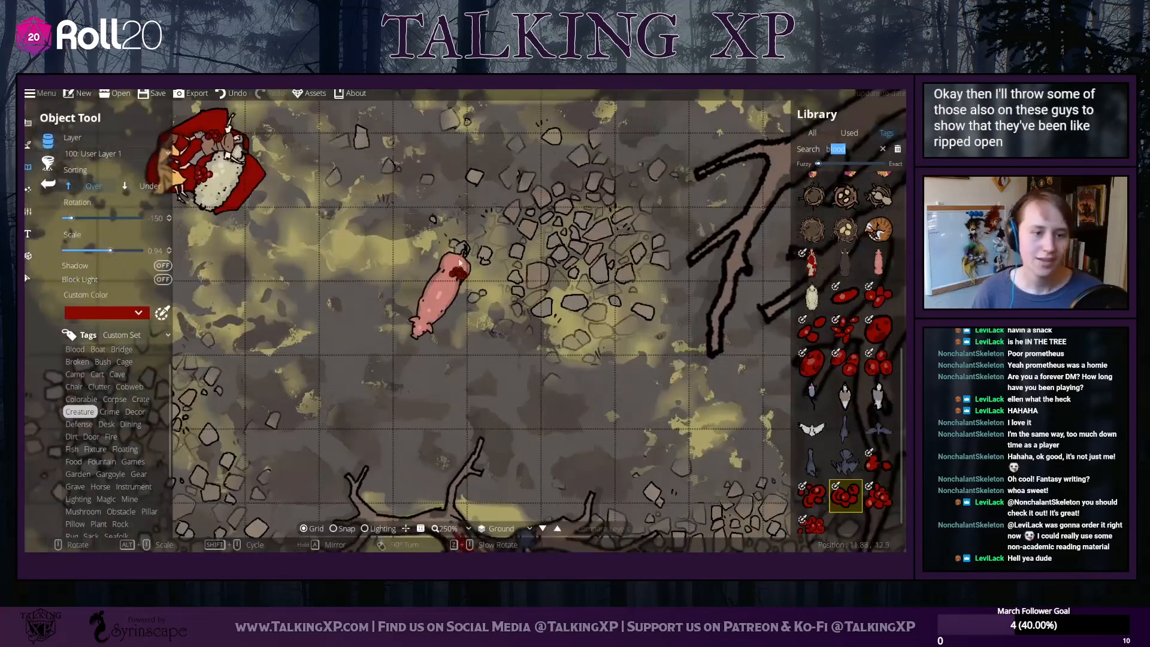
click(811, 524)
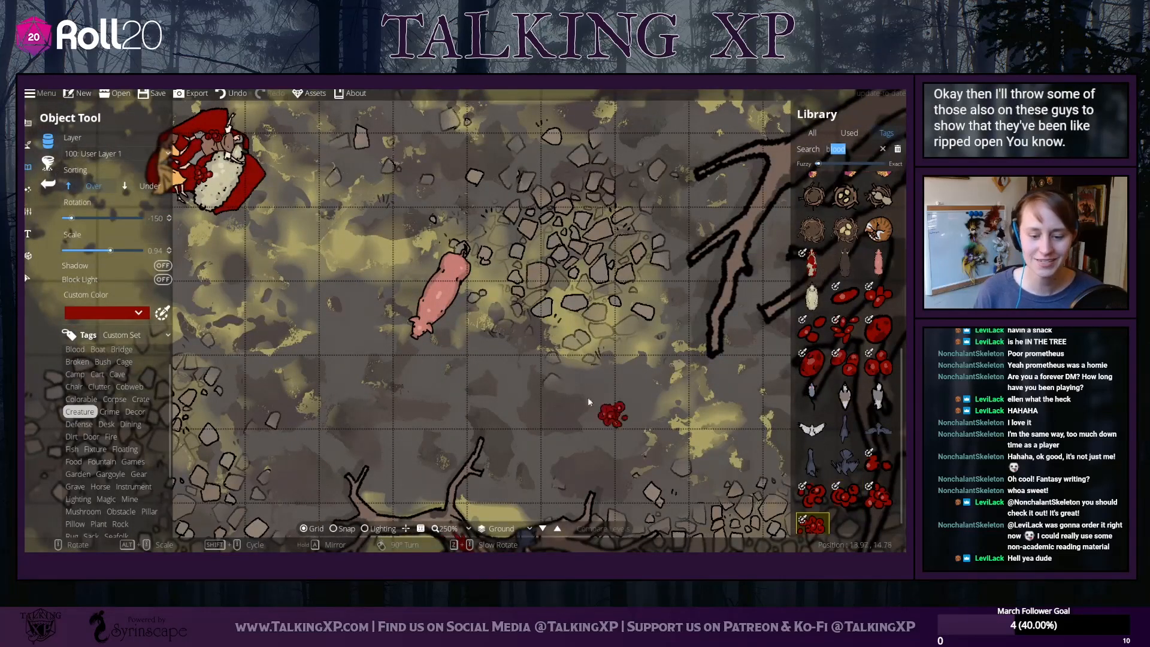
click(450, 293)
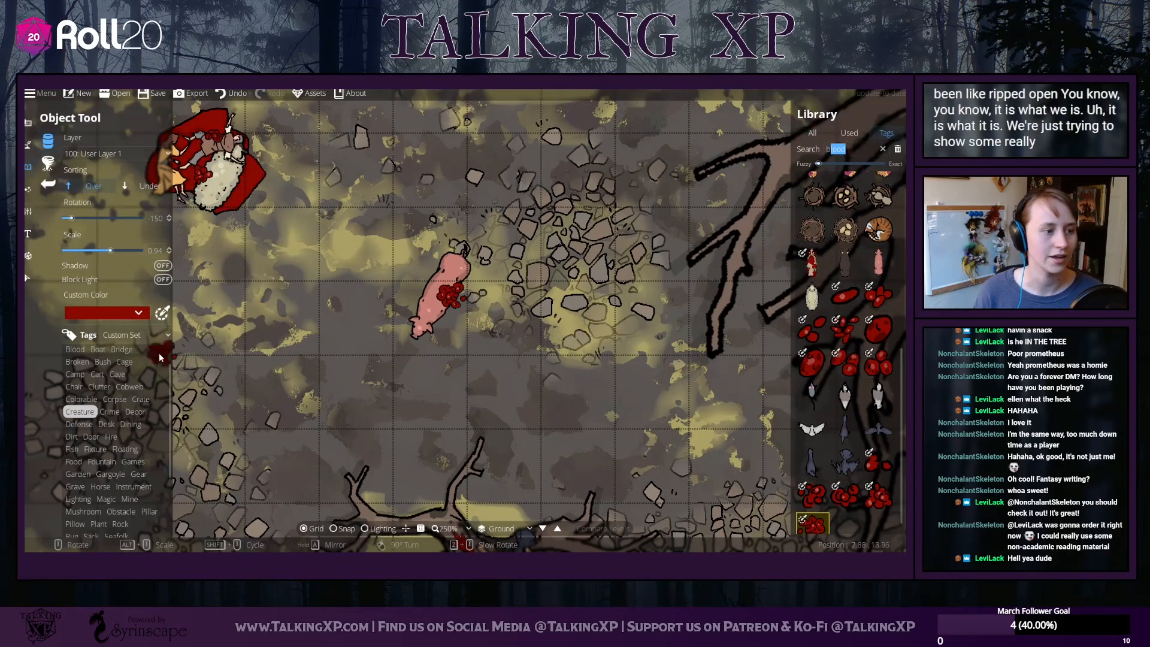
Filter the library to Blood objects and place Blood Water Stain 01 beneath the dead pig, sorted under and rotated to -75
click(75, 349)
click(812, 188)
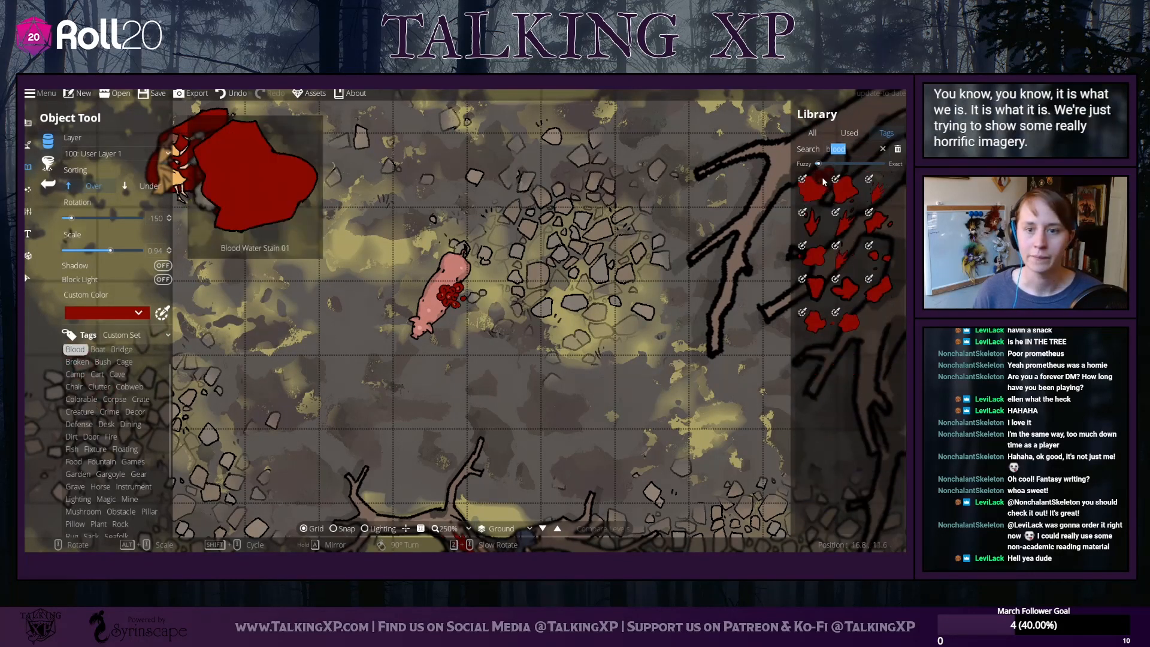
click(143, 185)
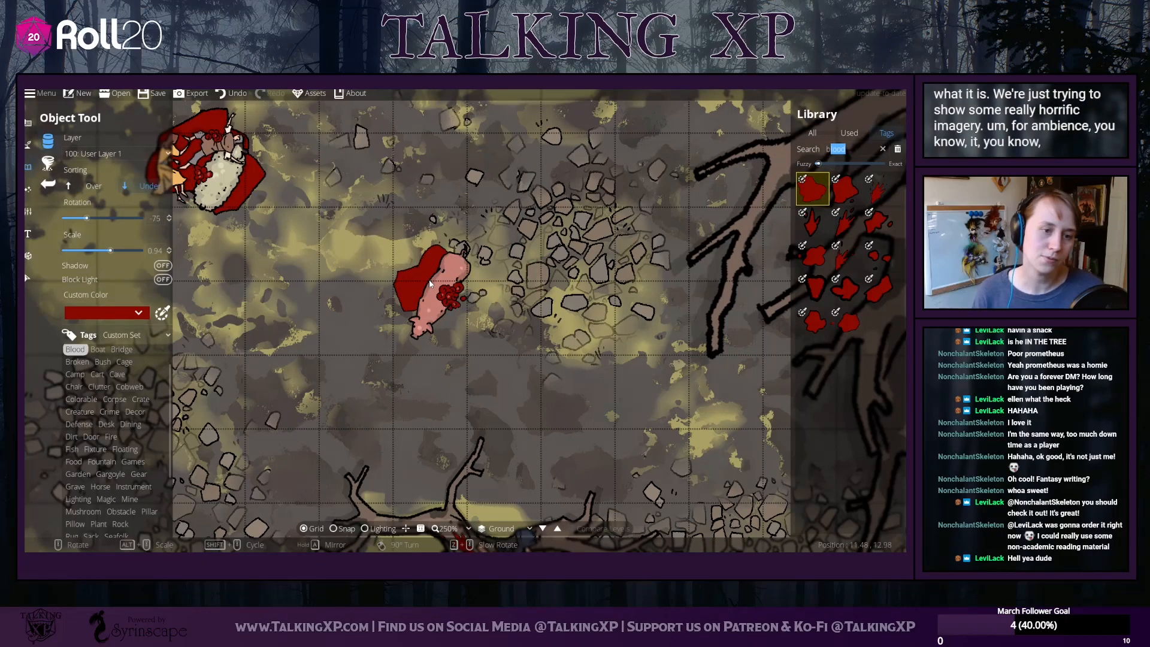
scroll(441, 290, up, 2)
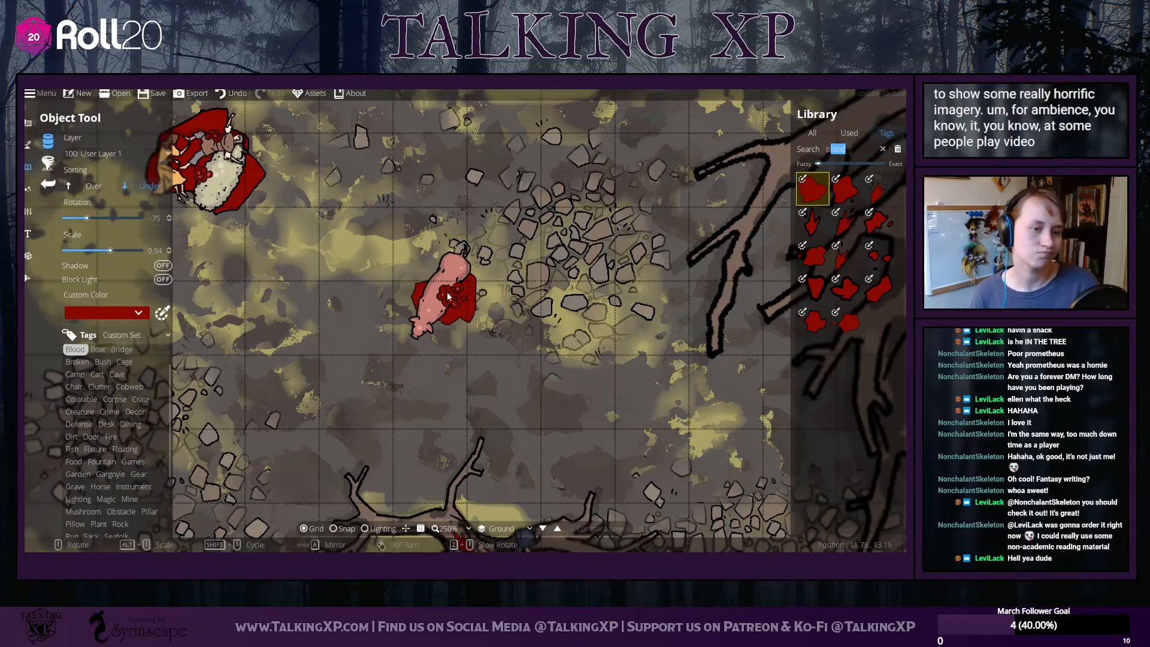
Place a second style of blood stain over the sheep in the corpse pile, sorted over and rotated to 15
drag(301, 258, 409, 352)
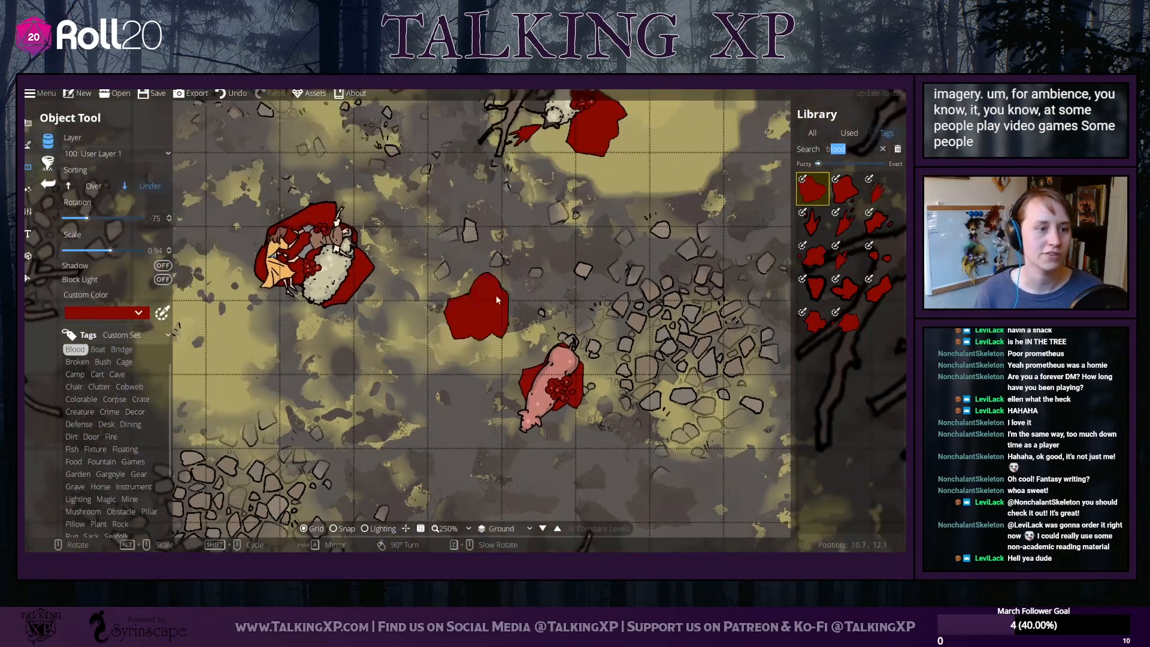
click(845, 188)
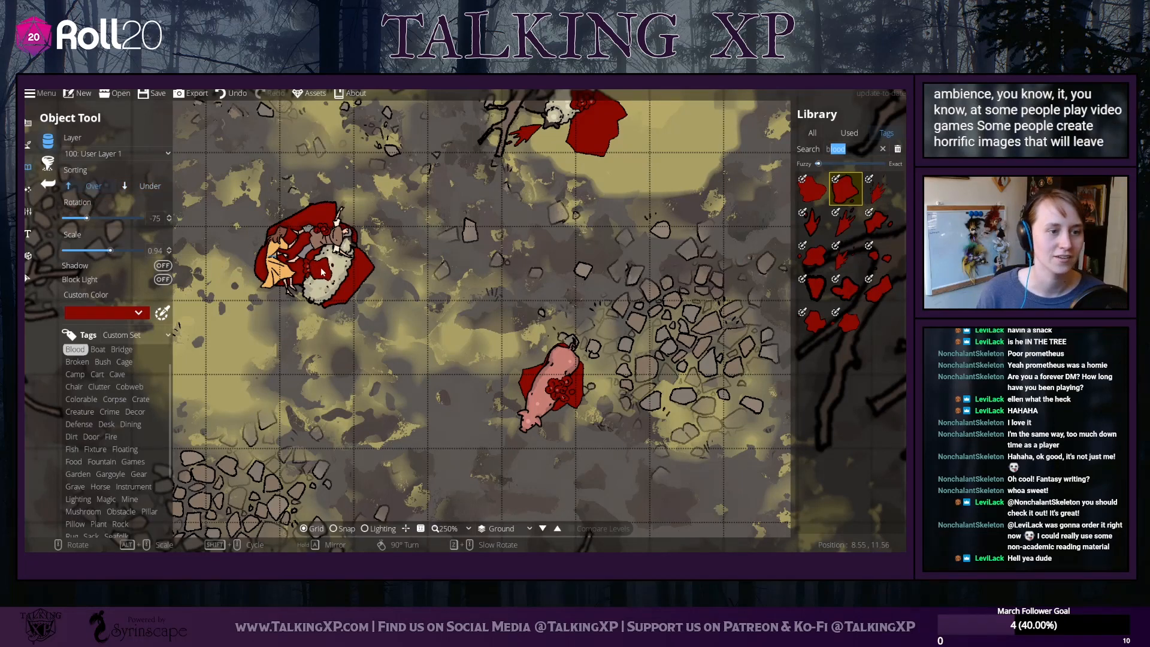
scroll(322, 271, up, 4)
scroll(322, 271, up, 1)
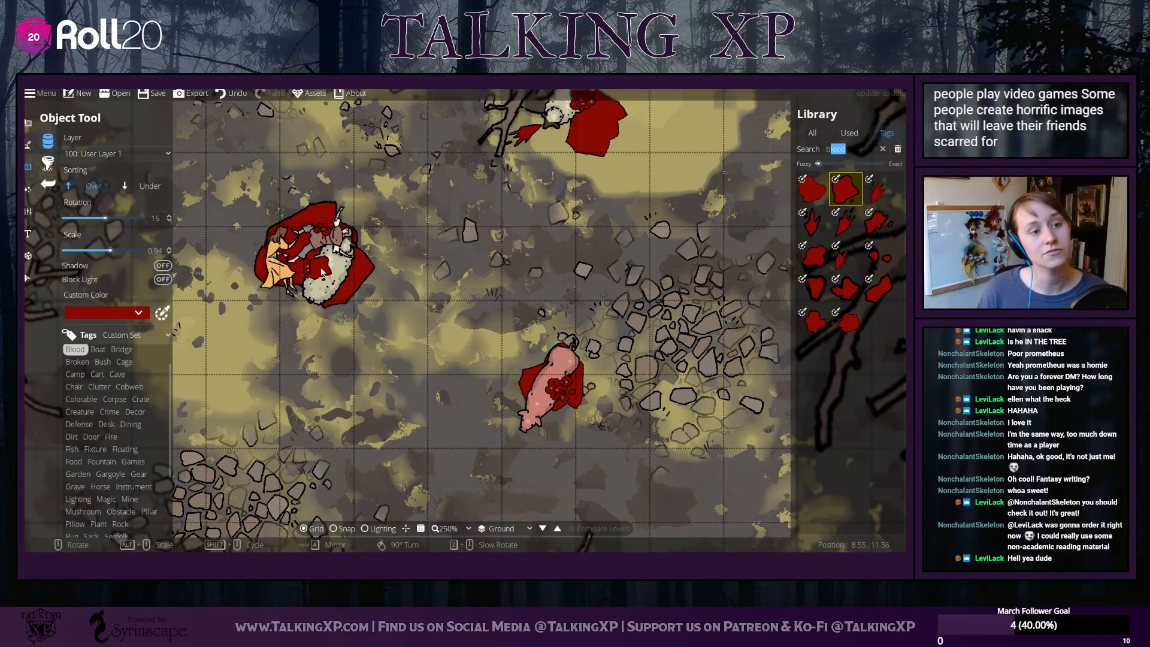
Arrange the egg cluster on the corpse pile's sheep in front of the new blood stain
key(v)
click(303, 269)
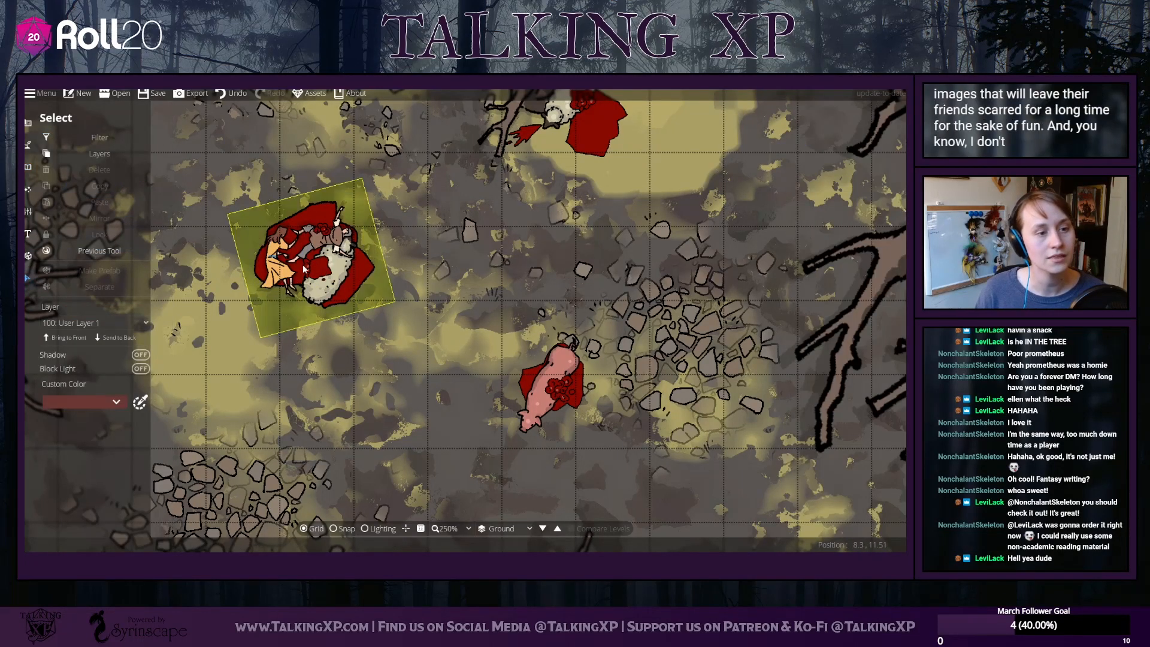
click(303, 270)
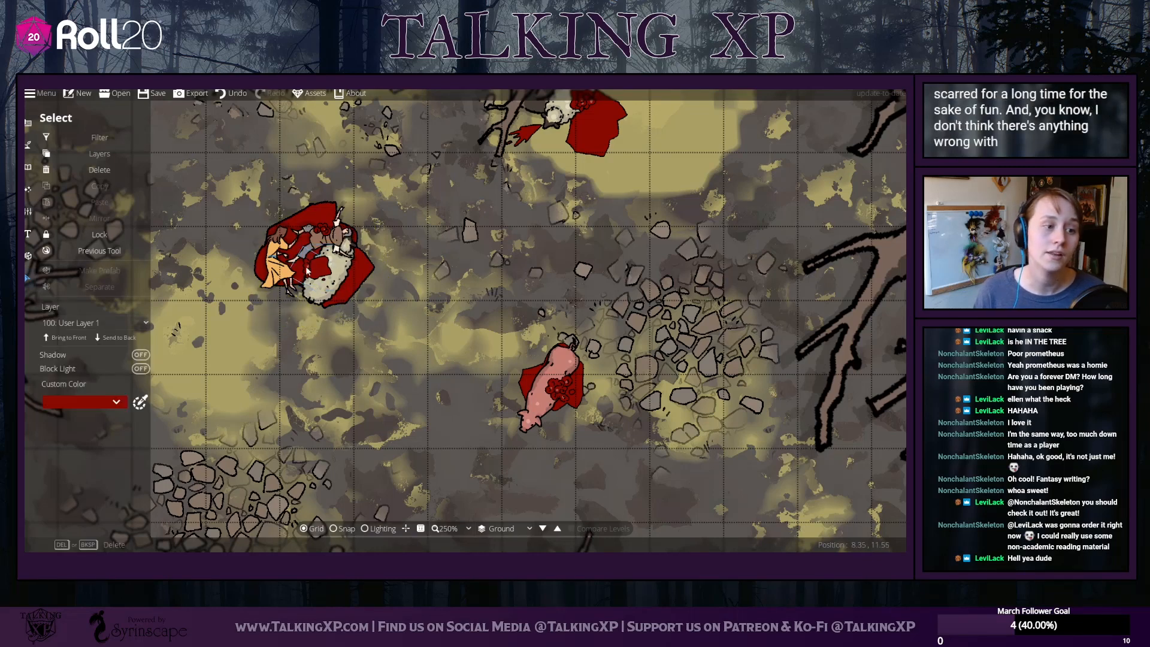
click(454, 408)
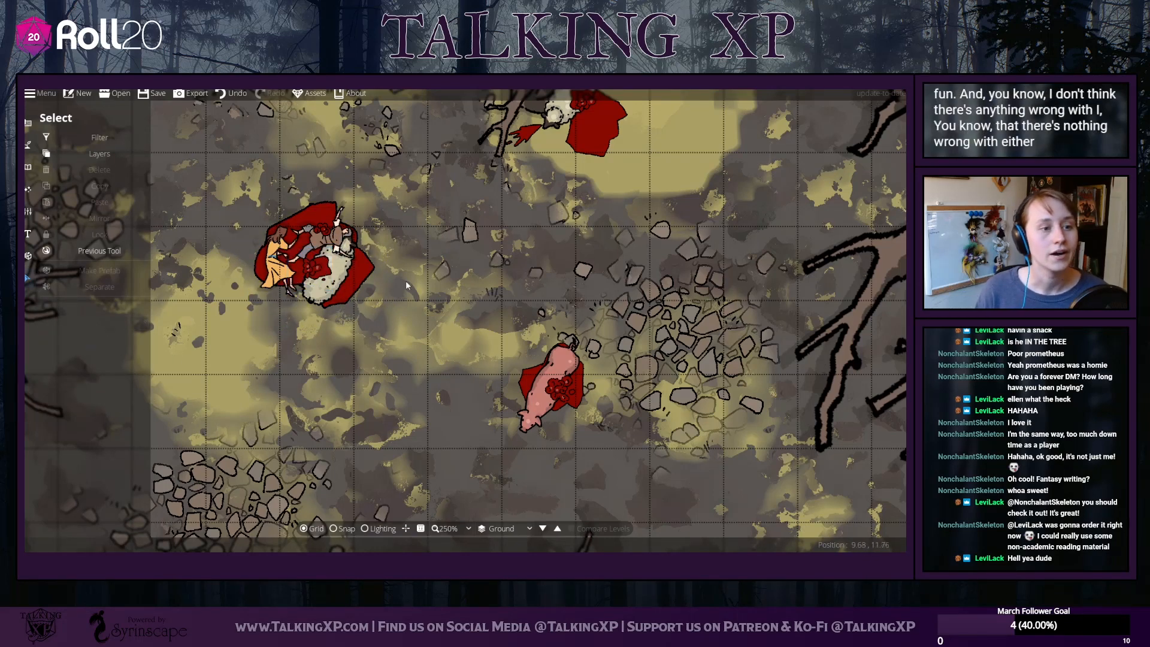
drag(364, 327, 407, 376)
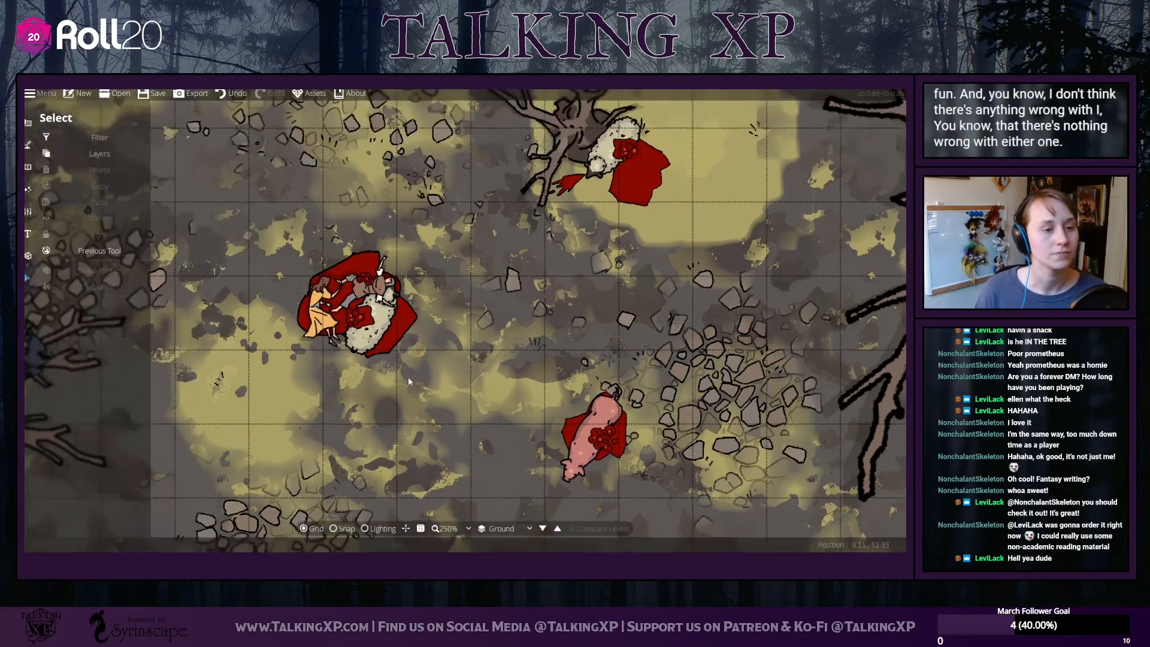
Place another small blood stain on the body above the sheep in the corpse pile and set the object sorting to Under
click(27, 165)
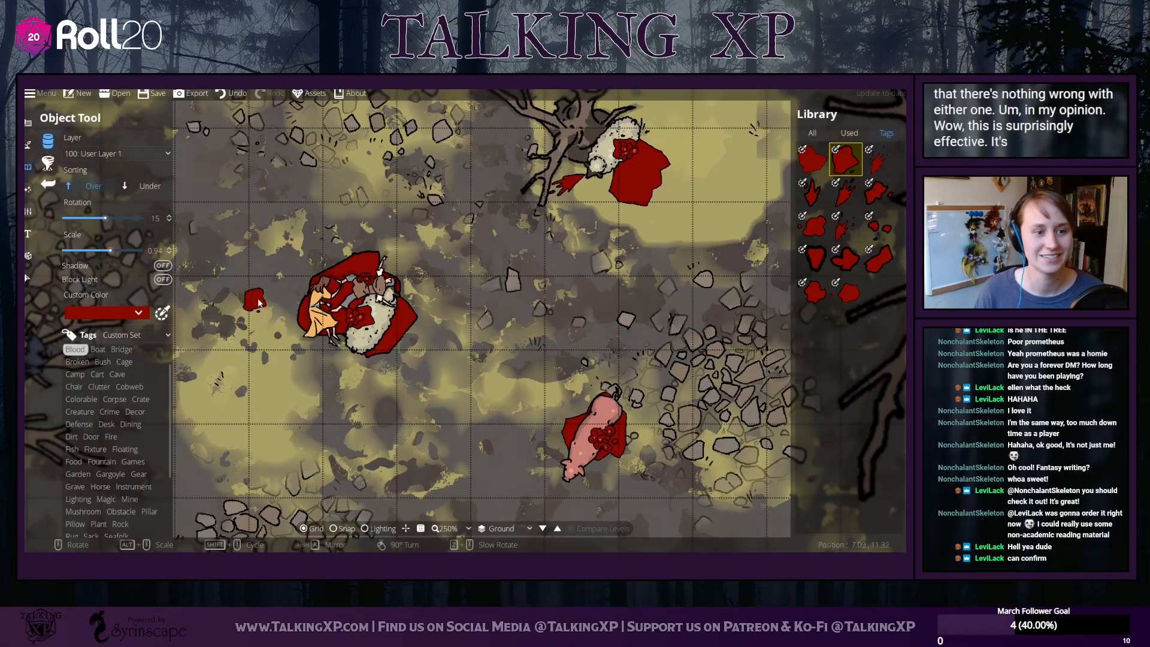
click(814, 219)
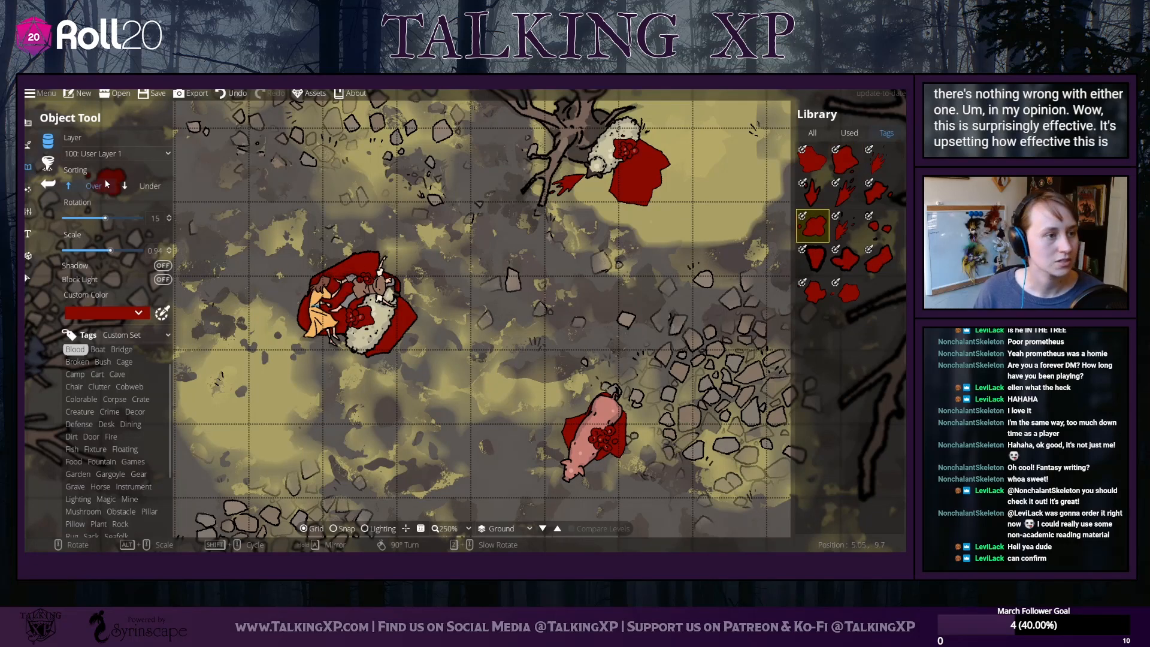
click(147, 186)
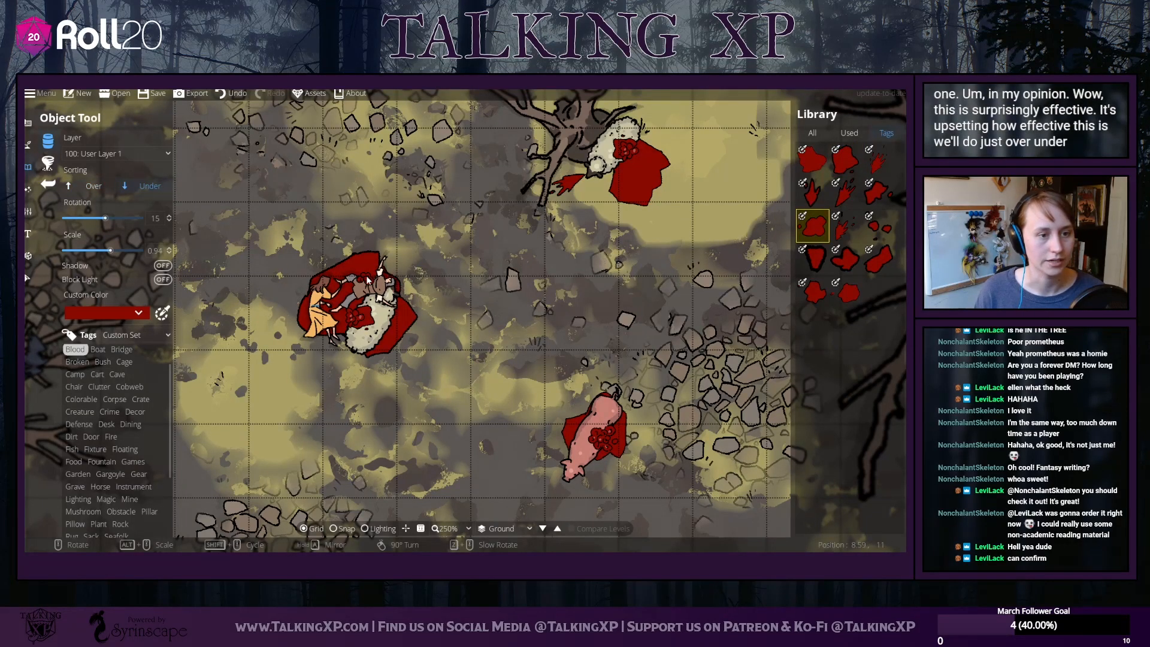
Move the large blood stain off the corpse pile onto open ground, and shift the small egg cluster off the body
click(27, 278)
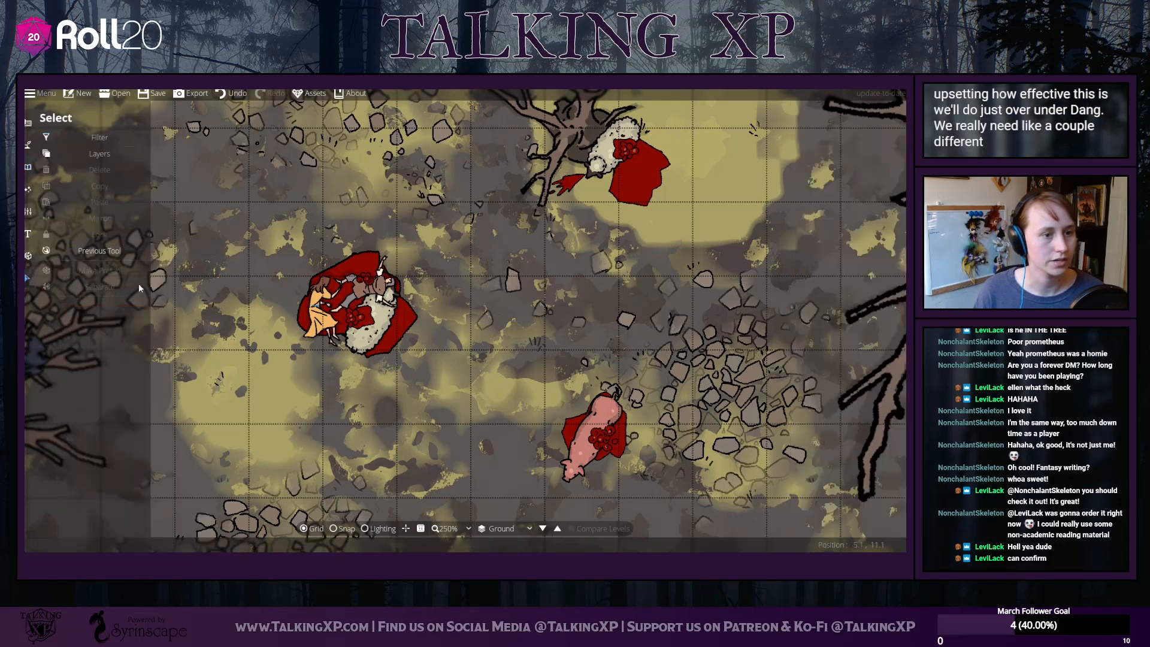
click(366, 267)
drag(367, 267, 211, 164)
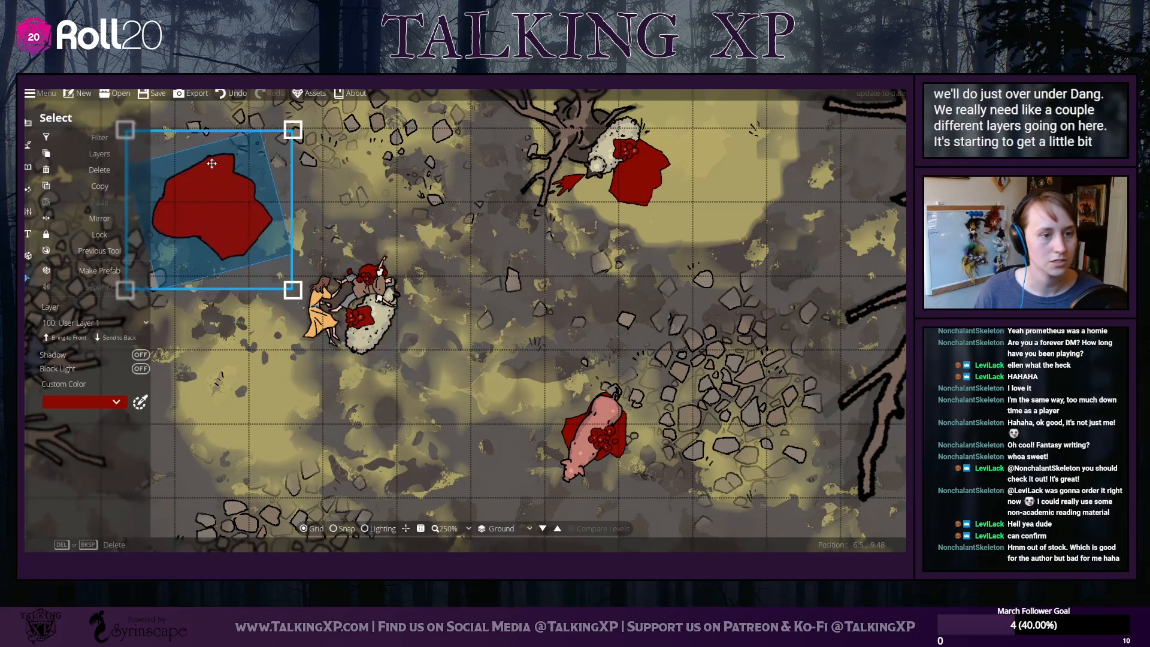
right_click(368, 271)
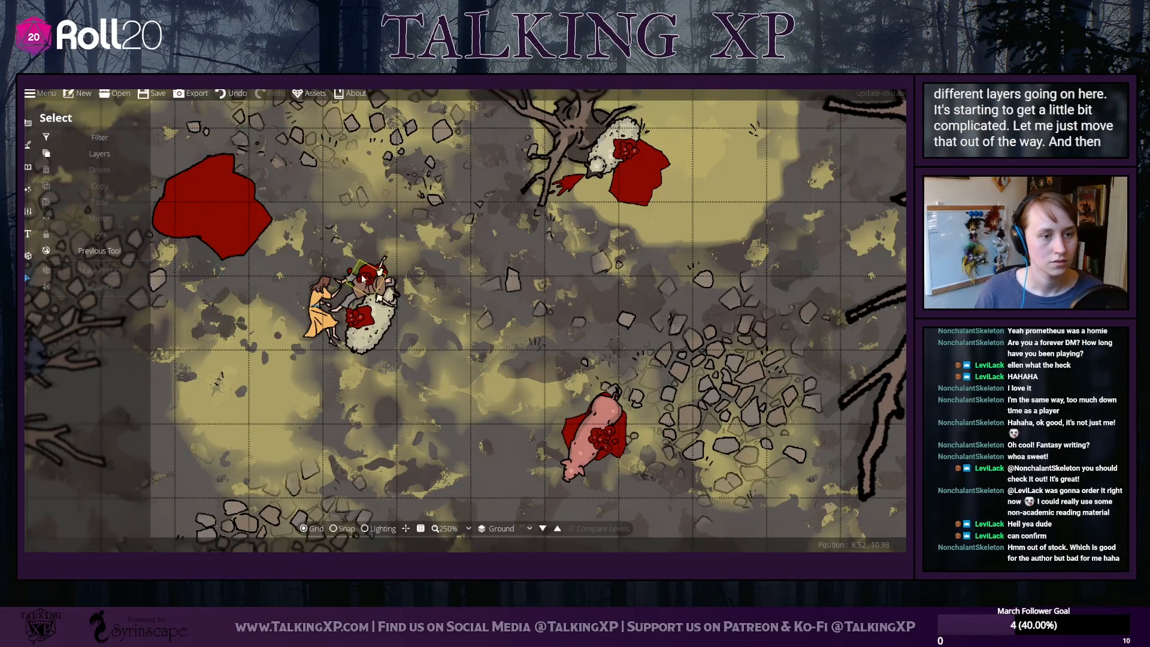
drag(366, 275, 331, 240)
right_click(333, 240)
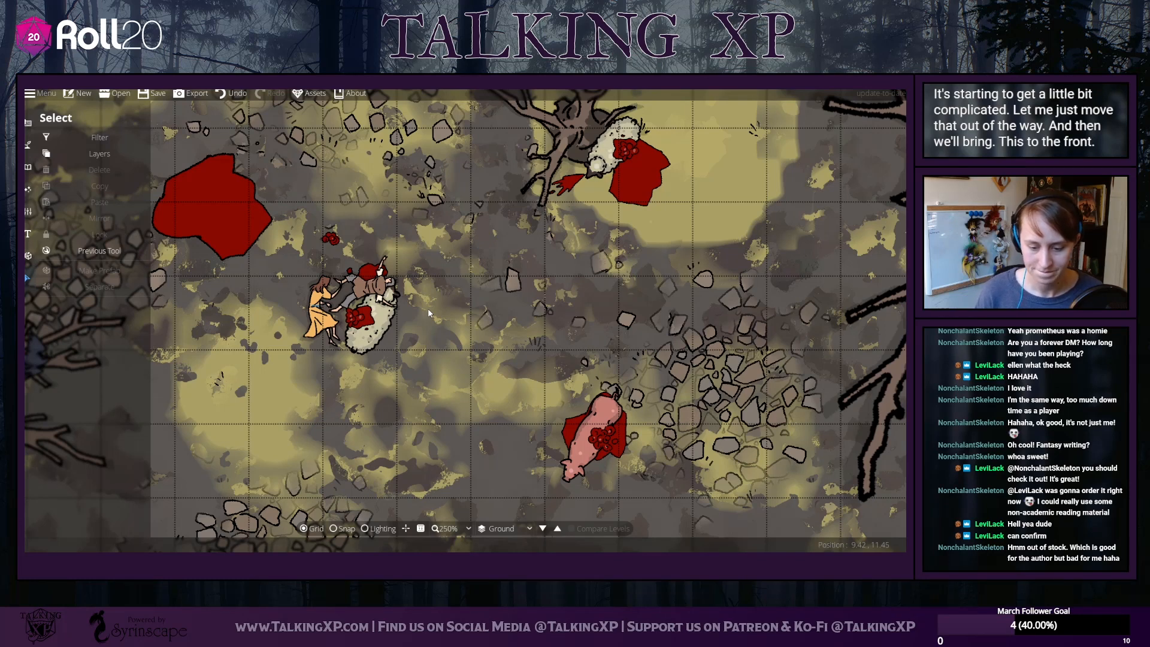
Bring the blood stain on the body to the front, shrink it and position it on the torso
click(367, 272)
click(65, 337)
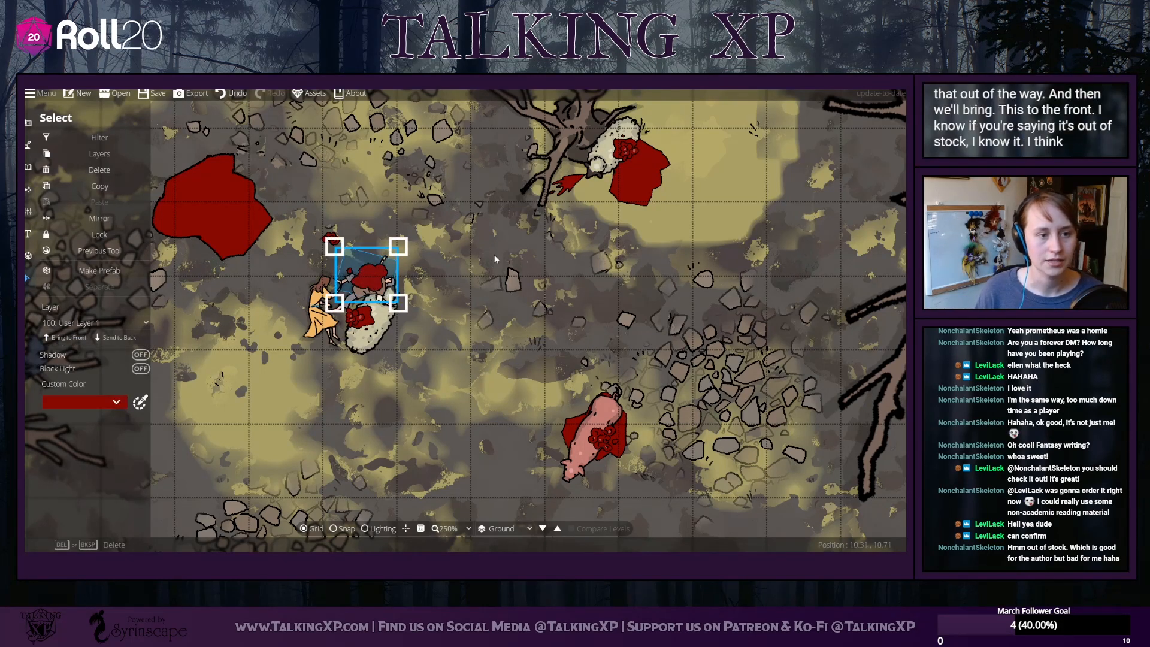
click(360, 290)
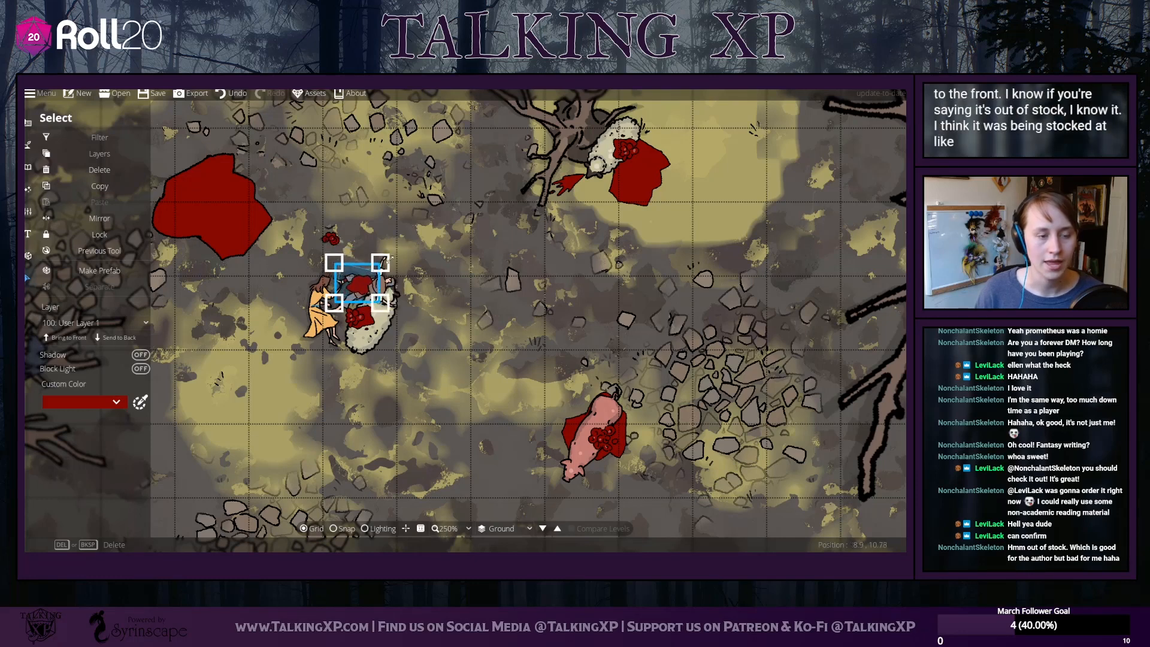
mouse_move(360, 289)
mouse_down()
mouse_move(374, 269)
mouse_move(360, 284)
mouse_move(371, 282)
mouse_up()
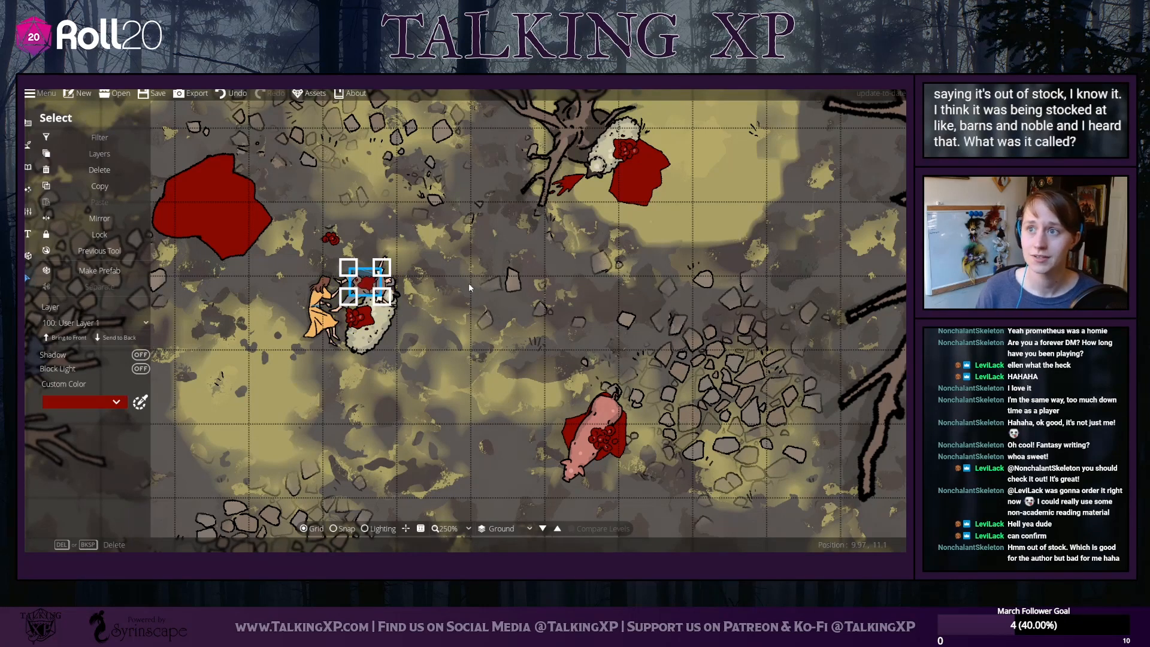
Move the small egg cluster back onto the blood stain on the body's torso
click(503, 261)
drag(330, 239, 355, 253)
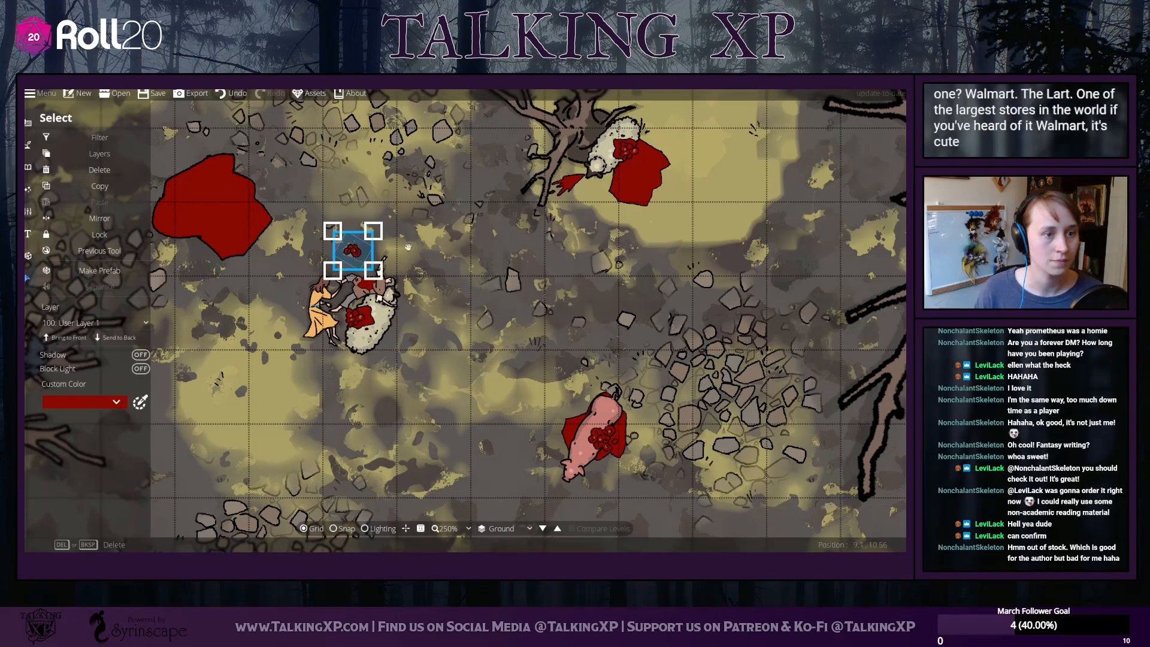
click(345, 266)
drag(352, 251, 369, 284)
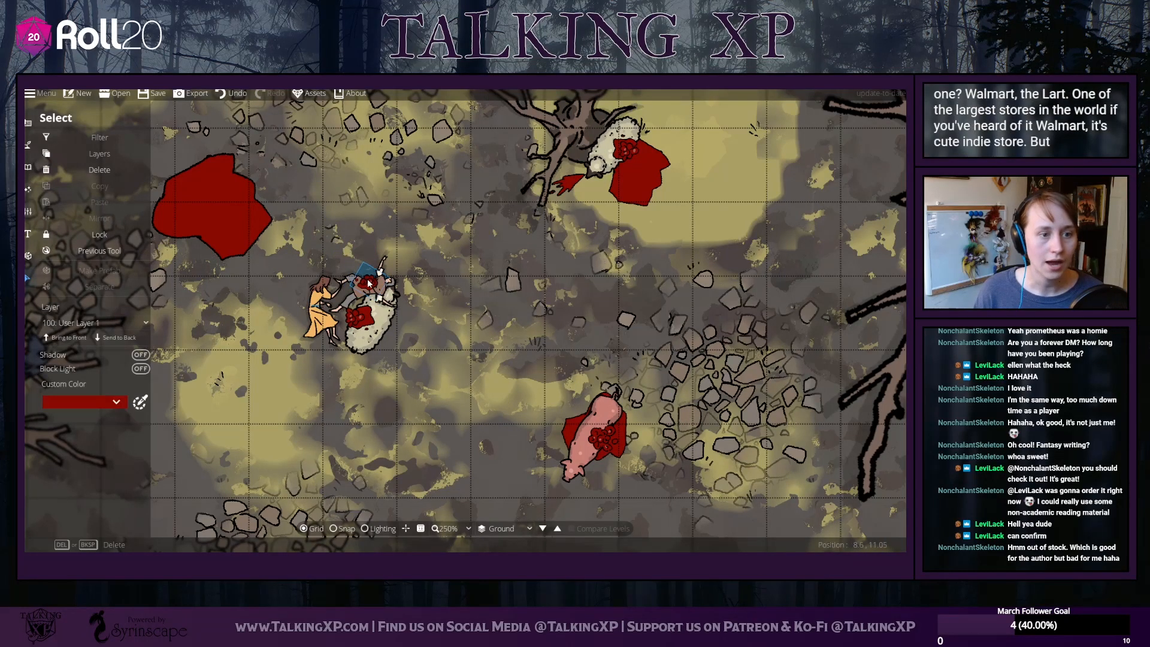
click(432, 370)
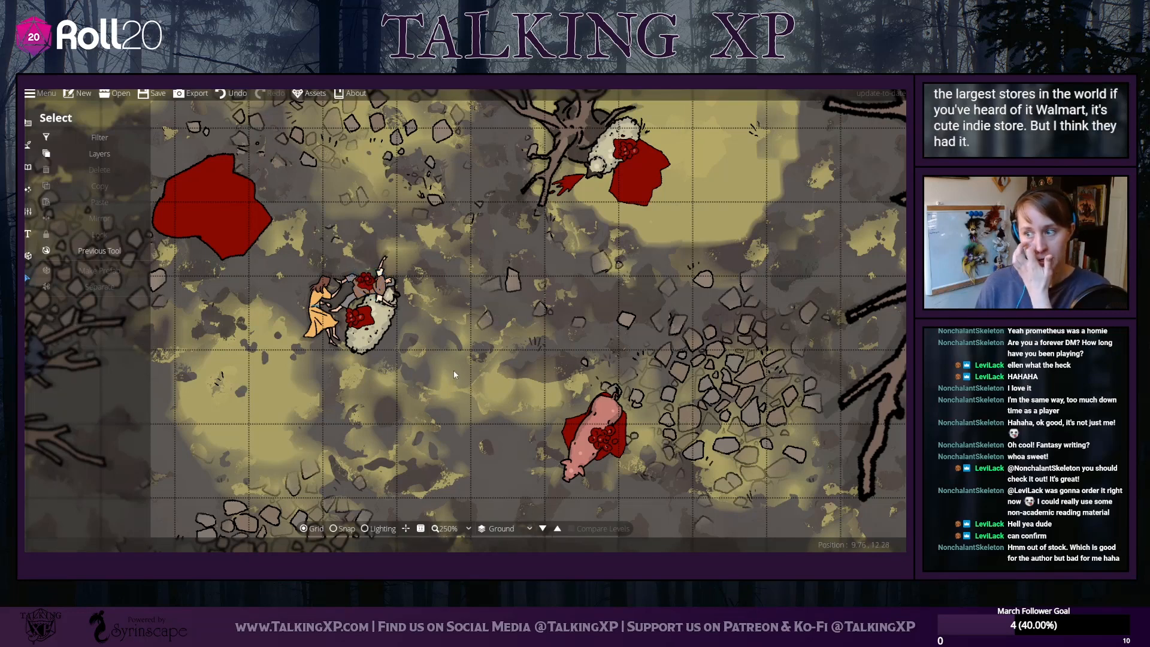
Place an elongated blood stain on the woman in the yellow dress with the sorting set to Over
click(227, 210)
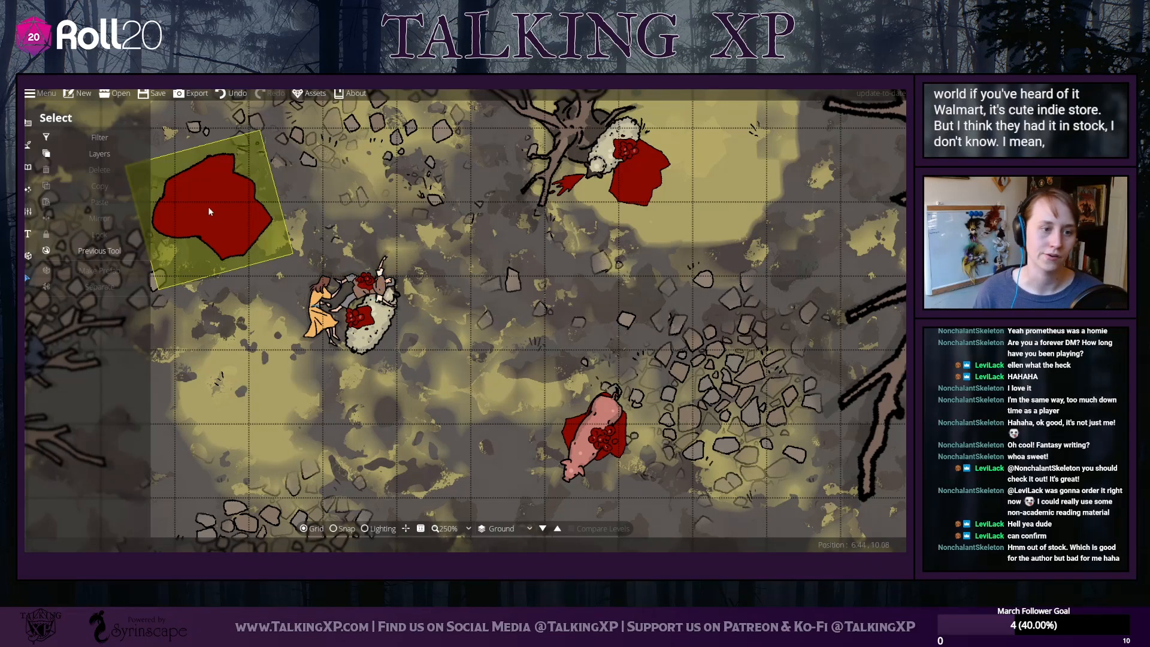
click(27, 166)
click(64, 144)
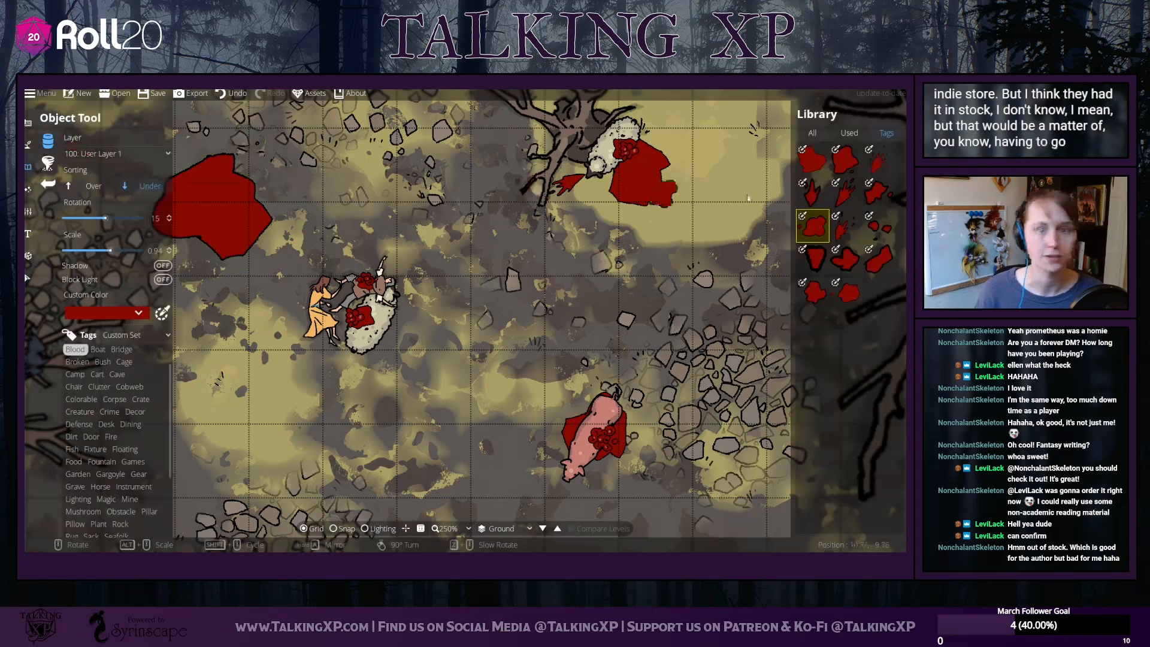
click(876, 261)
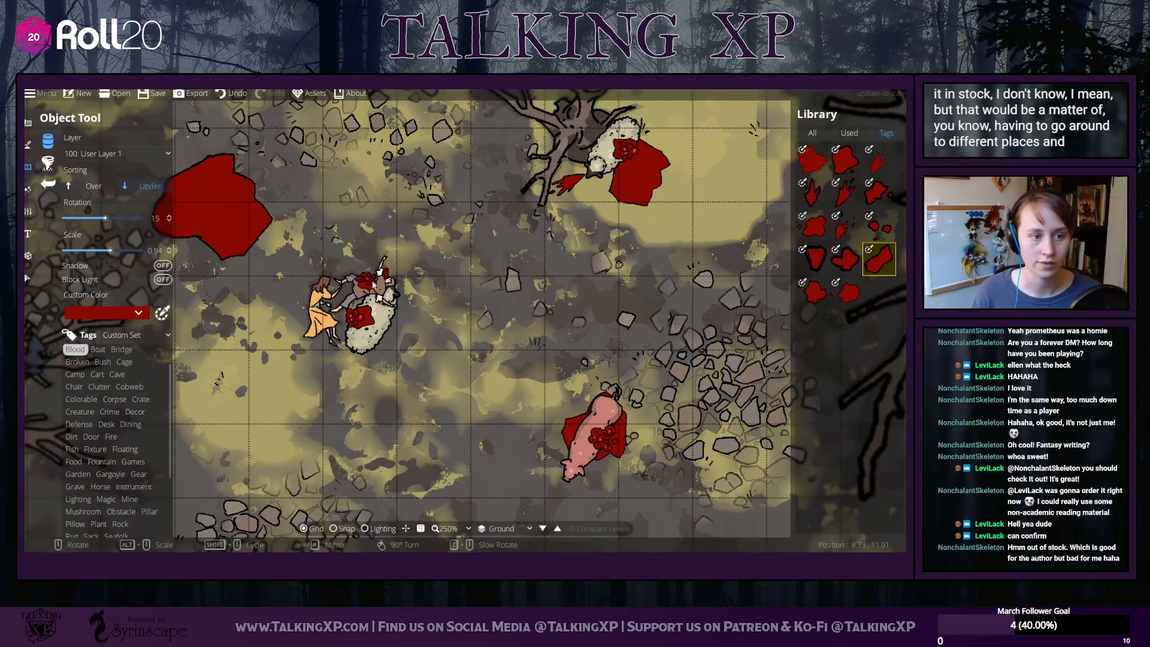
click(94, 185)
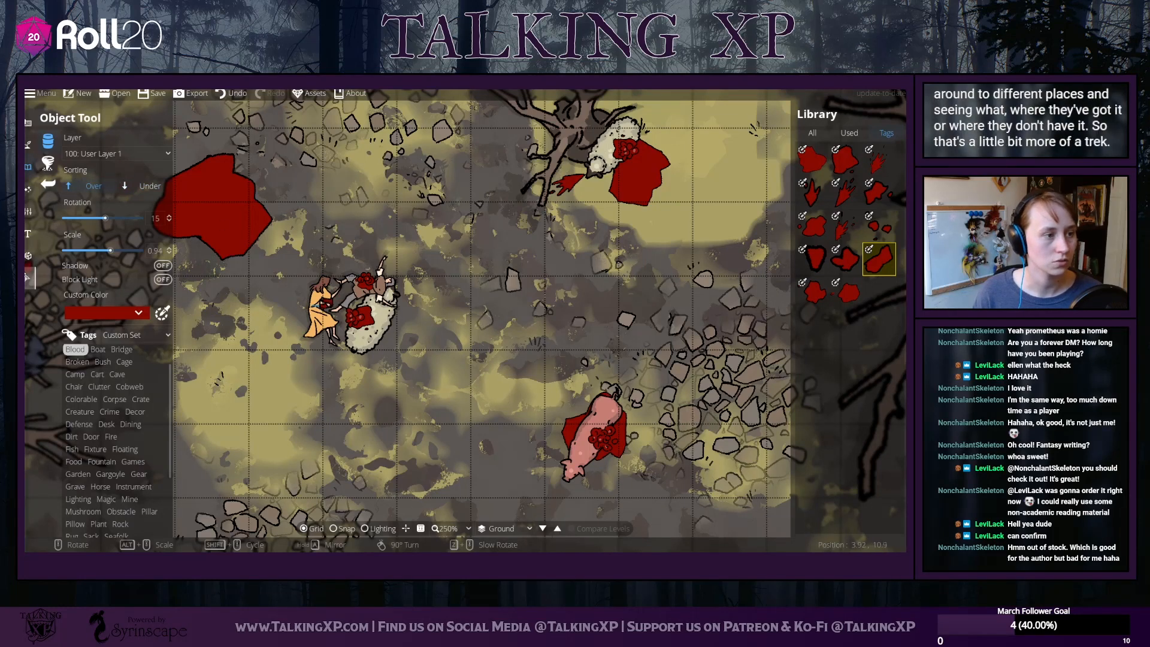
Move the woman in the yellow dress to User Layer 1 and turn off the shadows on her and the neighbouring body
key(Escape)
click(323, 312)
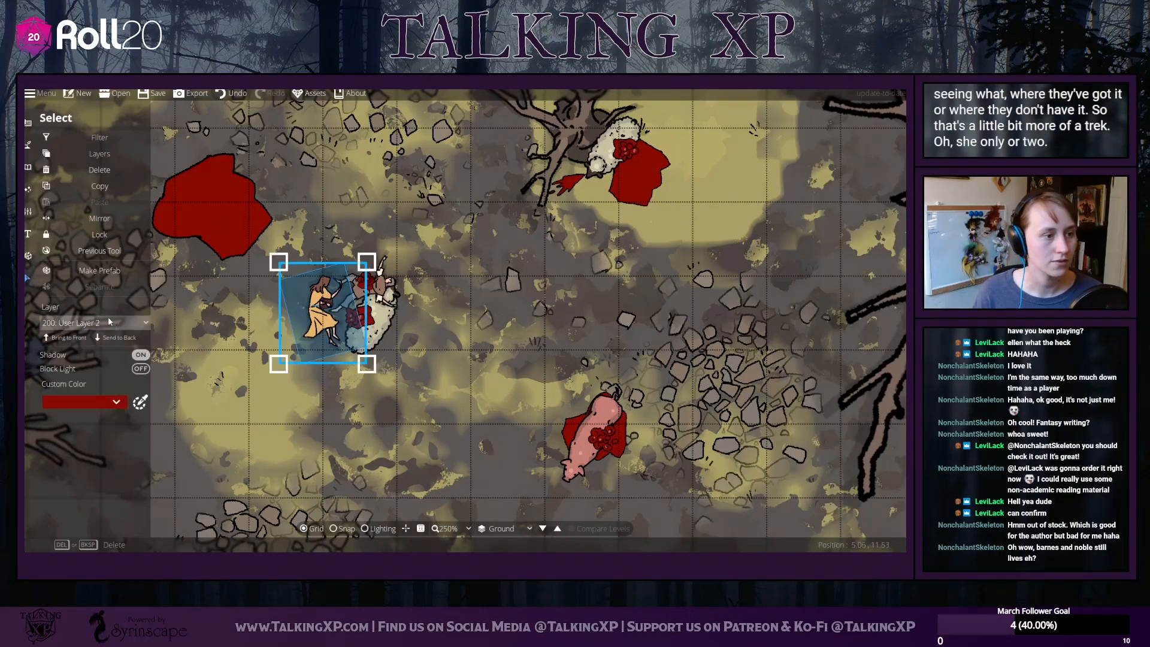
click(122, 324)
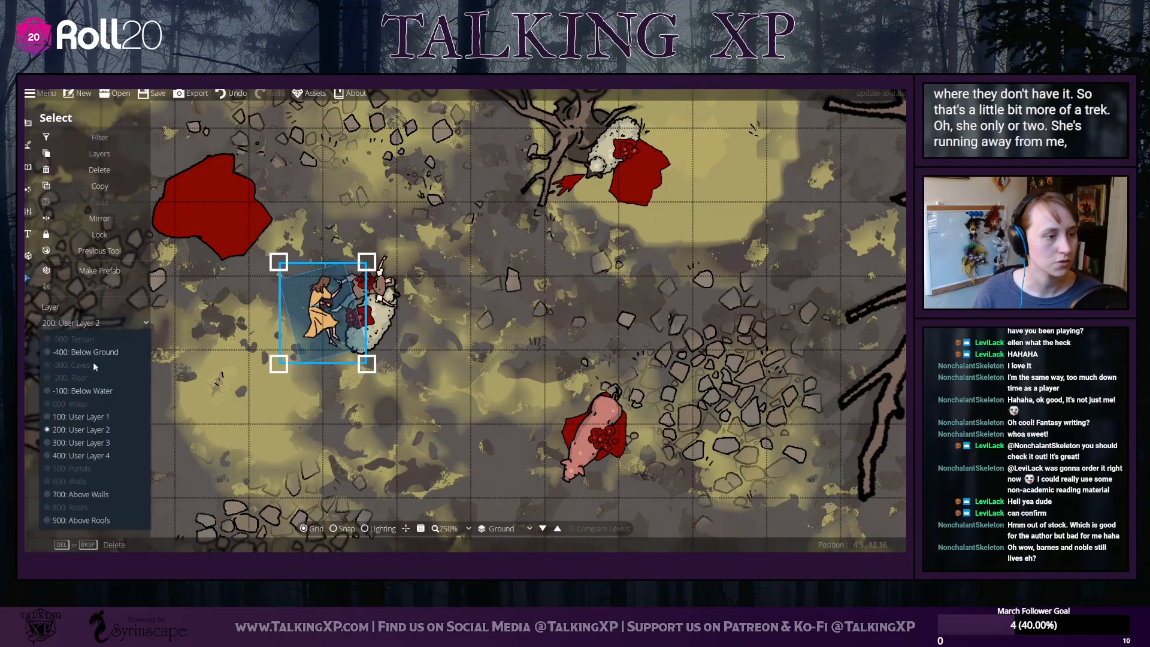
click(91, 416)
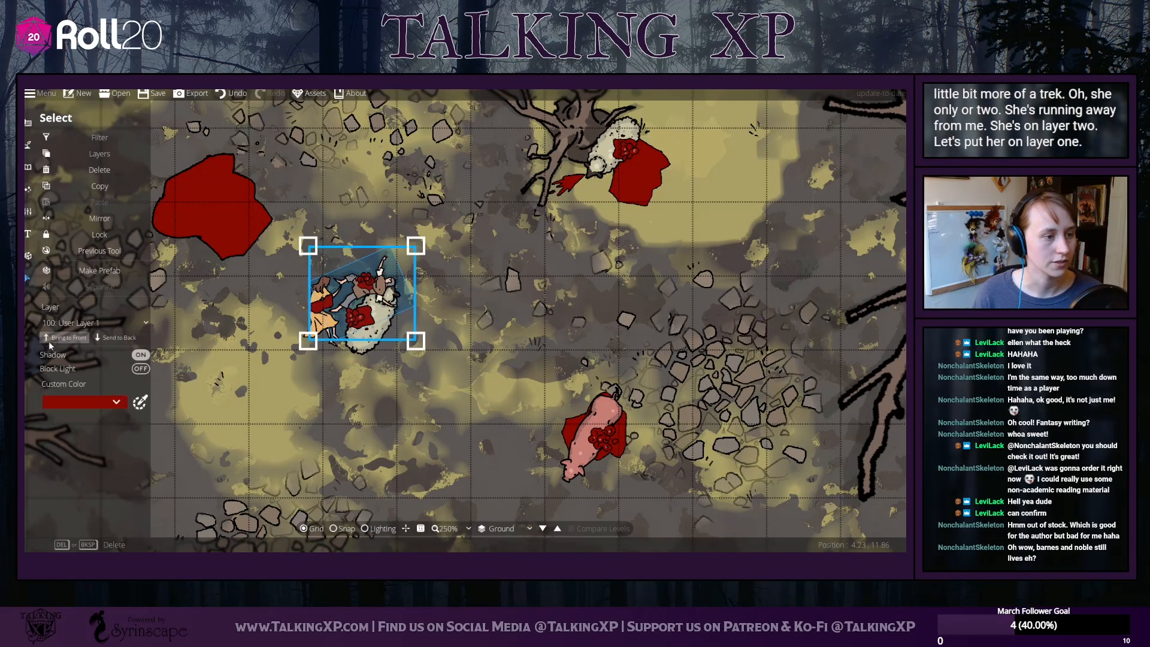
click(140, 355)
click(237, 348)
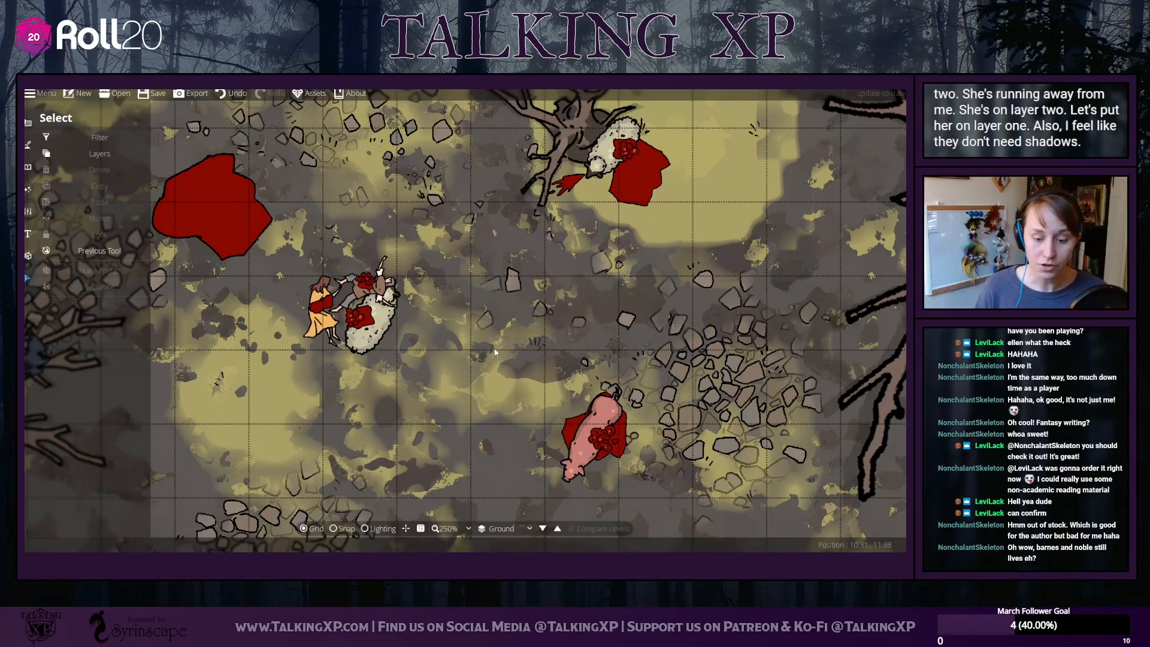
Select the elongated blood stain on the woman in the yellow dress, rotate it upright and move it onto her back
click(326, 311)
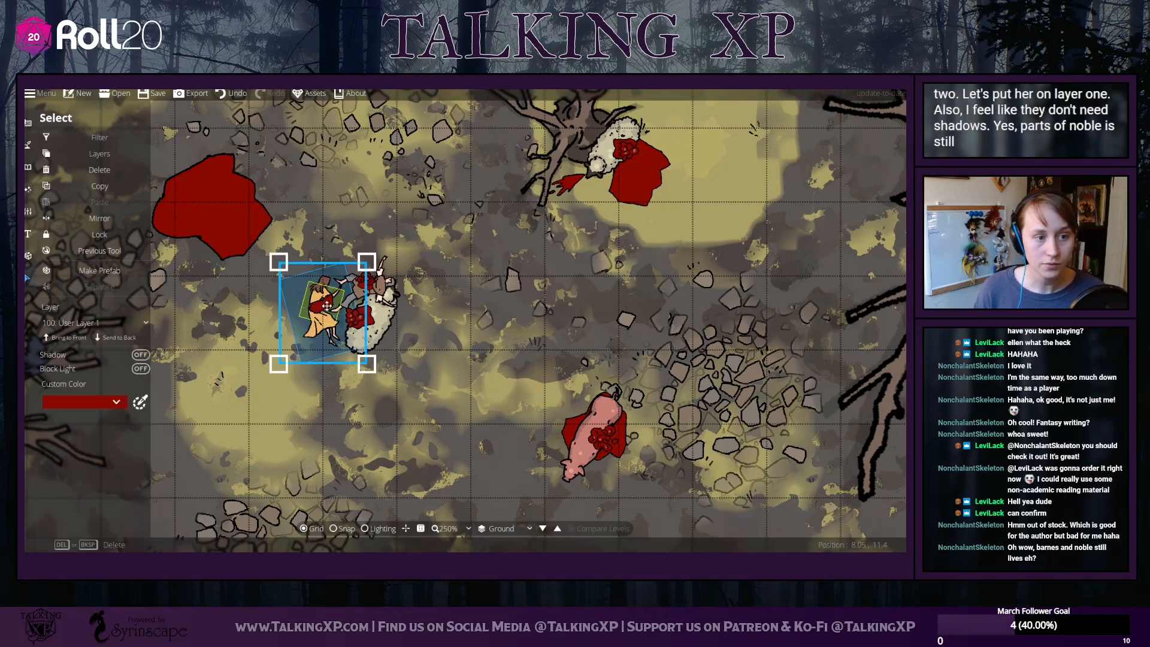
click(243, 328)
click(323, 314)
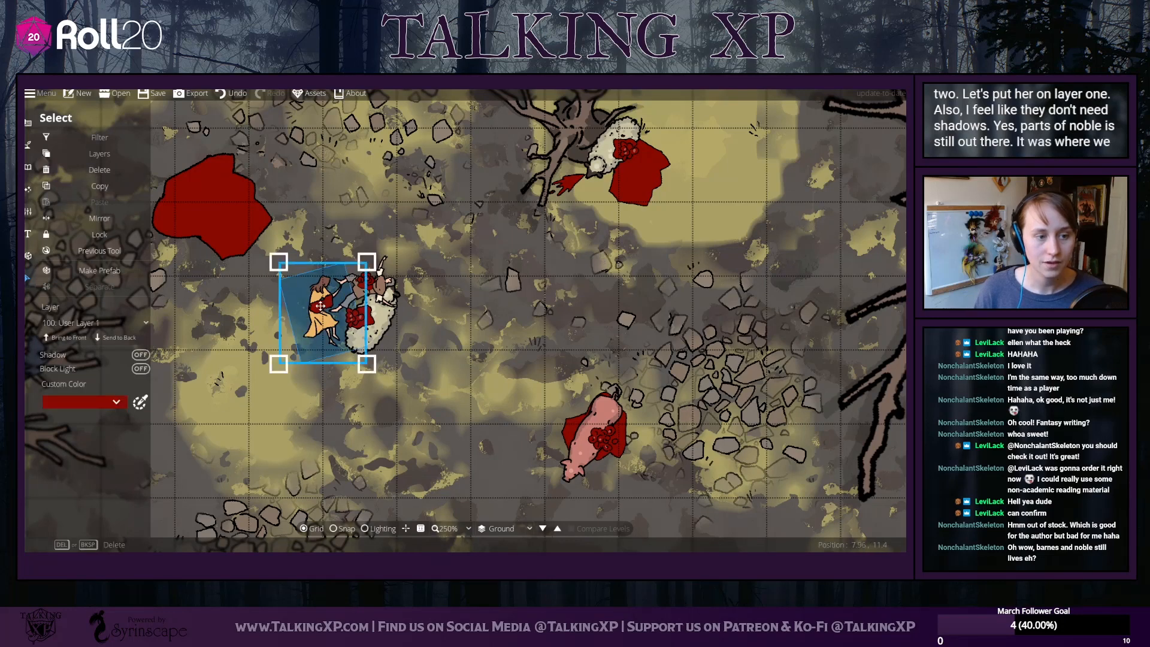
right_click(323, 315)
click(323, 314)
right_click(322, 314)
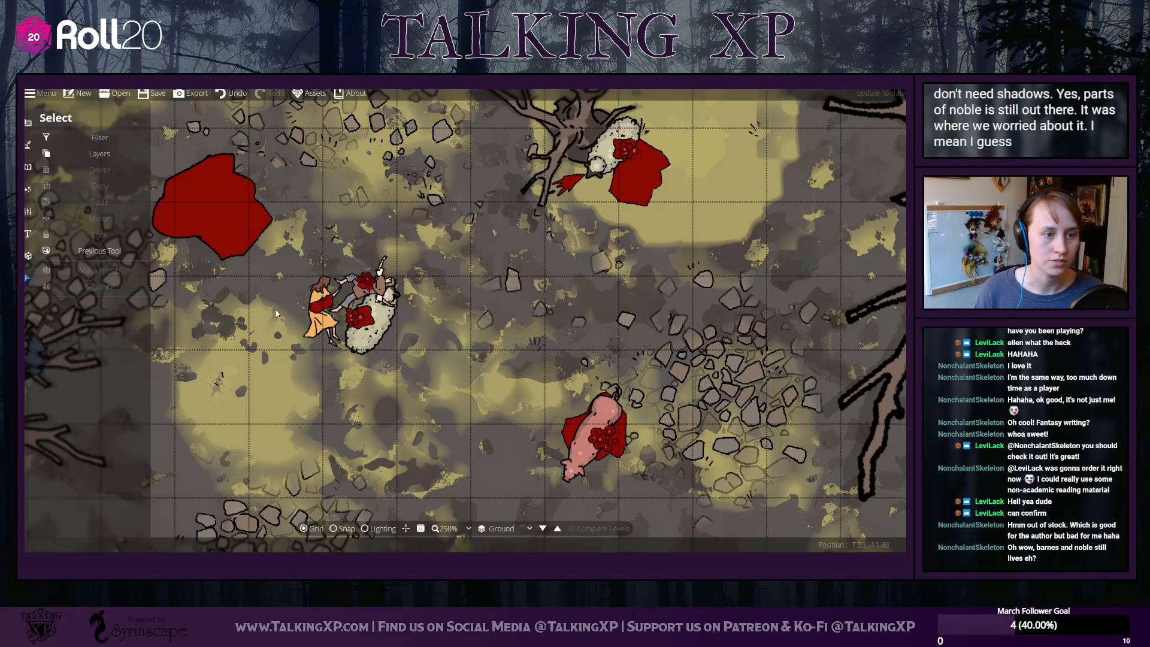
click(326, 309)
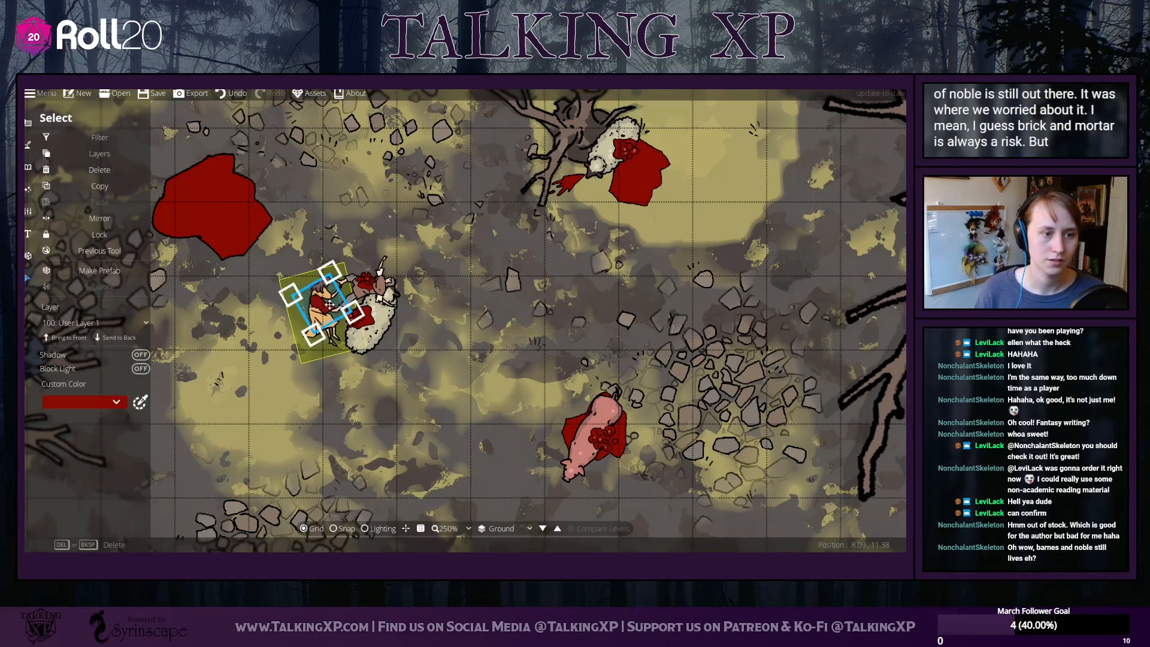
scroll(330, 304, up, 4)
drag(320, 305, 308, 304)
click(249, 242)
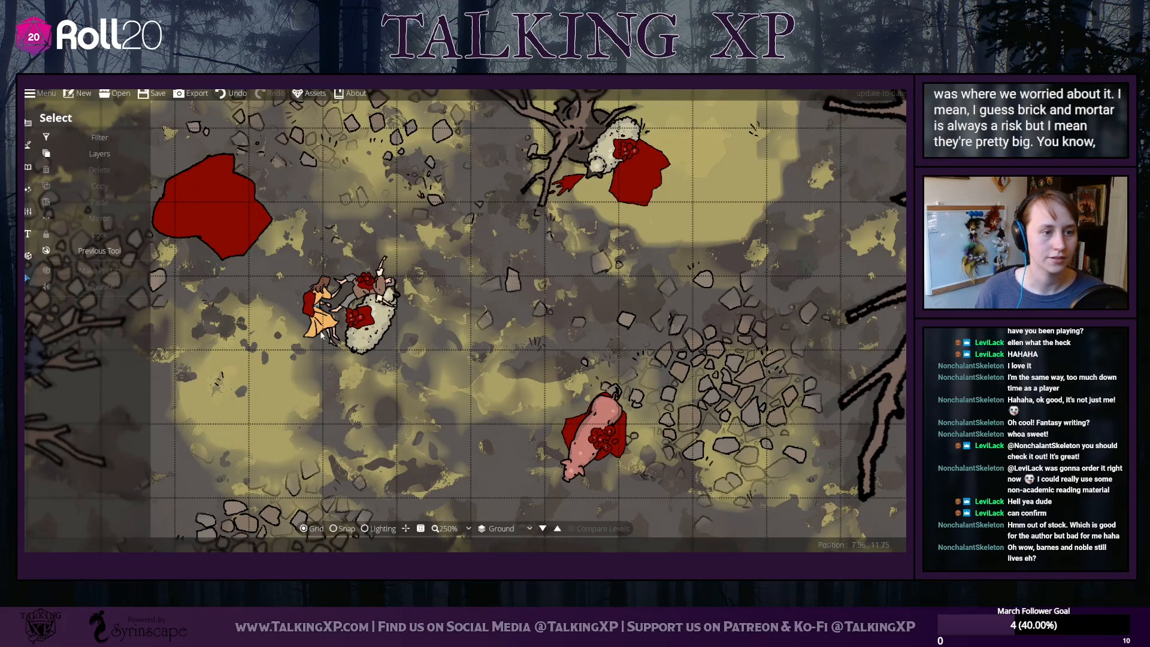
Search the object library for "bones" and place the spine at 0.1 scale on the woman's bloodied back
click(28, 167)
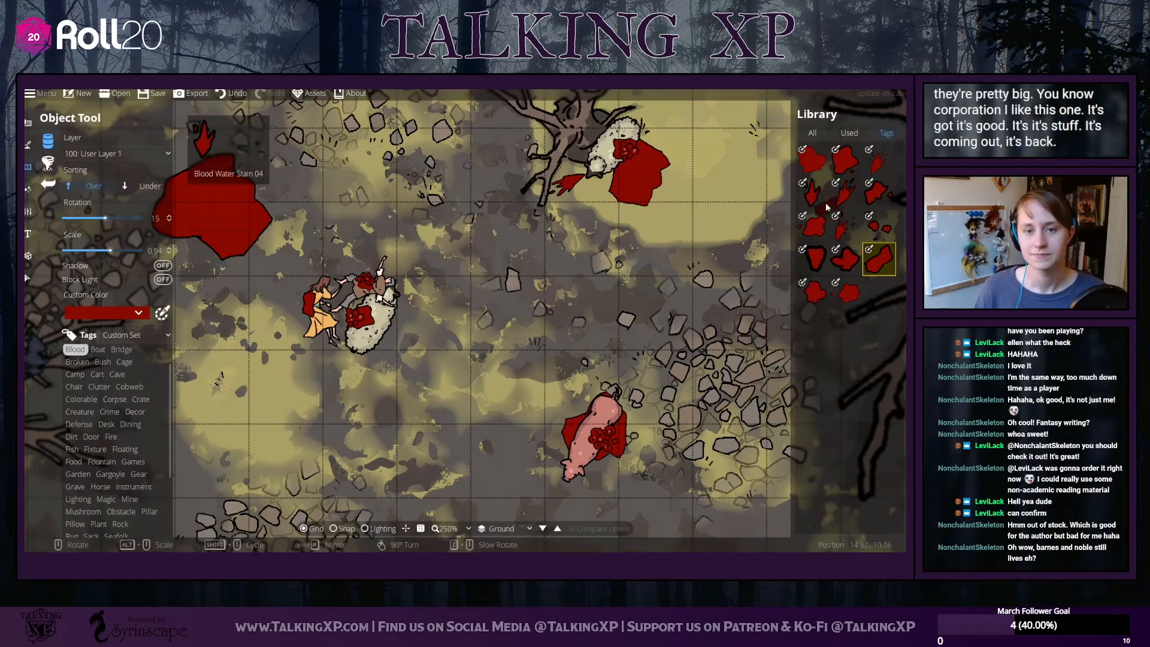
click(813, 133)
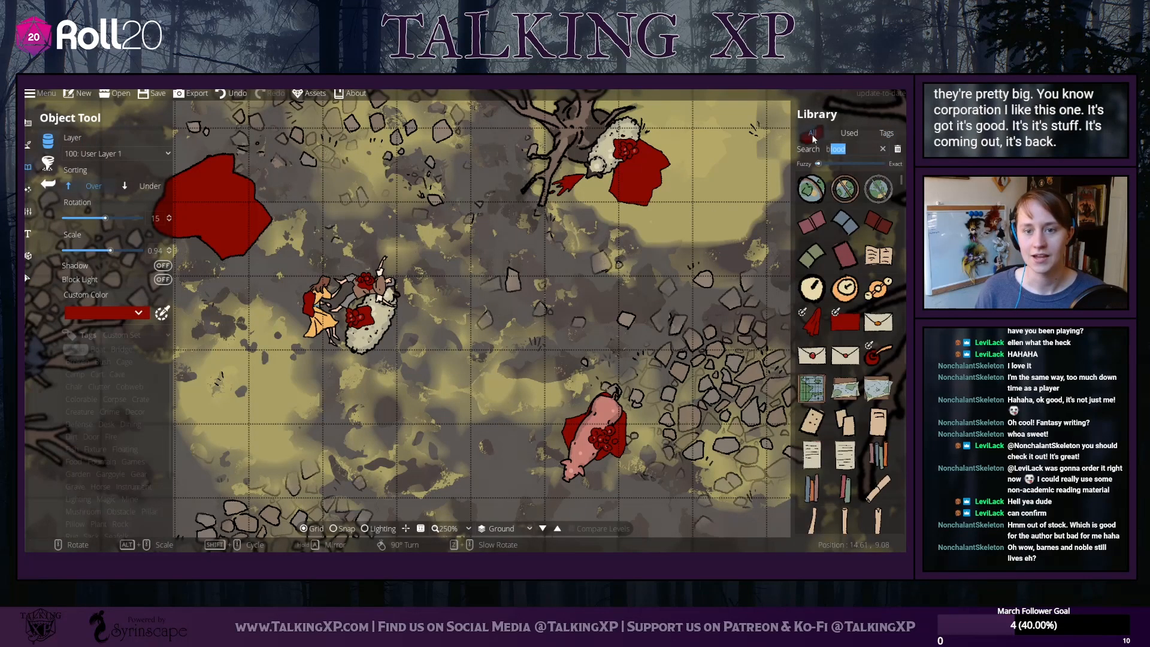
double_click(850, 149)
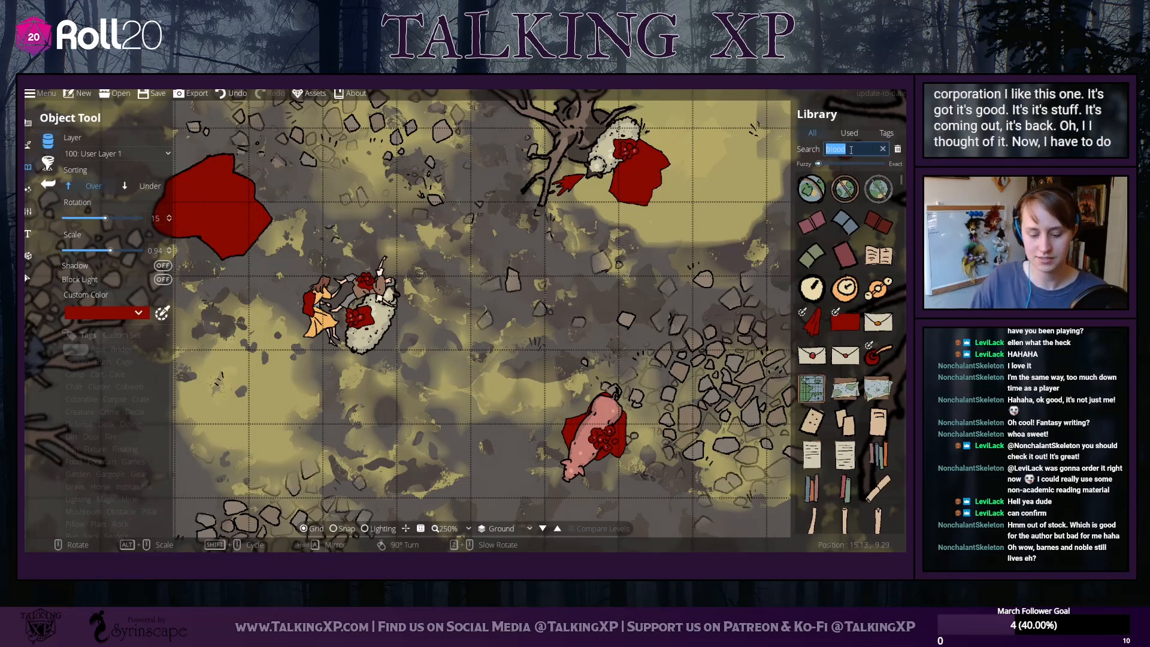
text(bones)
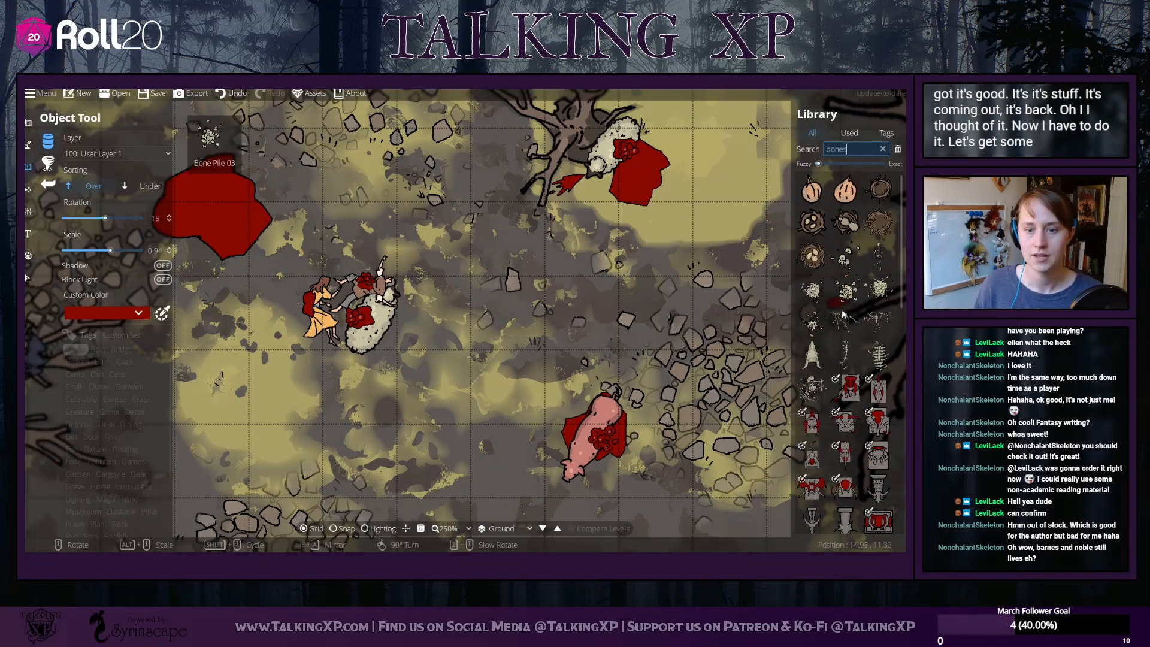
click(845, 354)
alt+scroll(336, 296, down, 8)
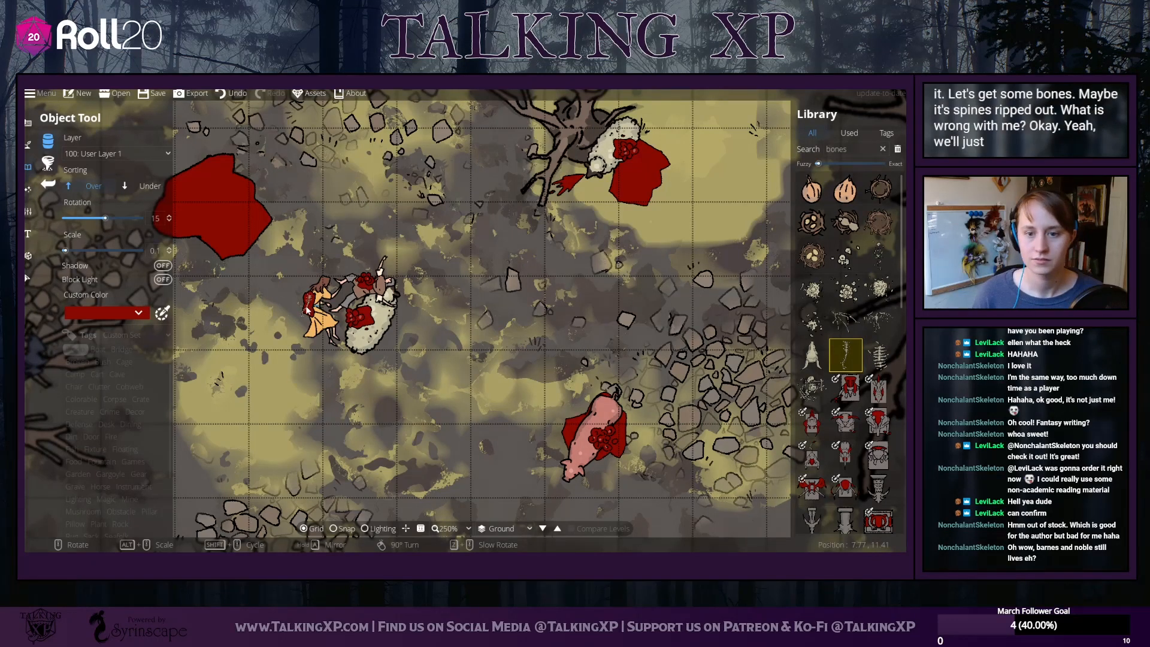
scroll(325, 322, up, 2)
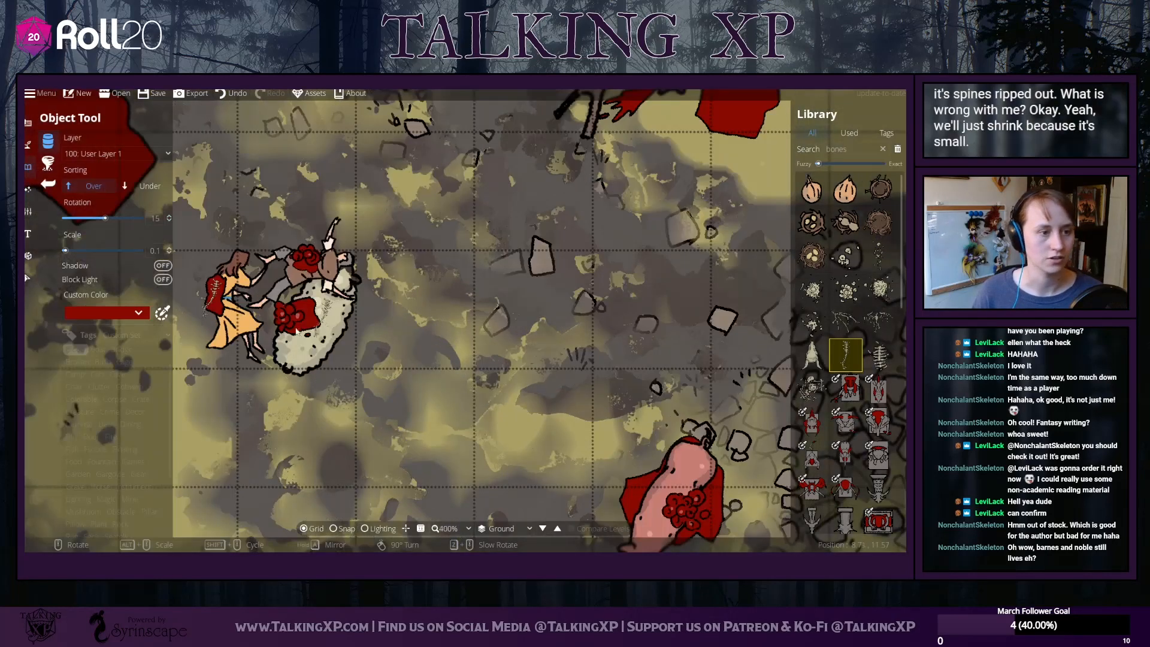
drag(229, 320, 432, 397)
Shrink the spine slightly and align it with the blood stain on the woman's back
key(Escape)
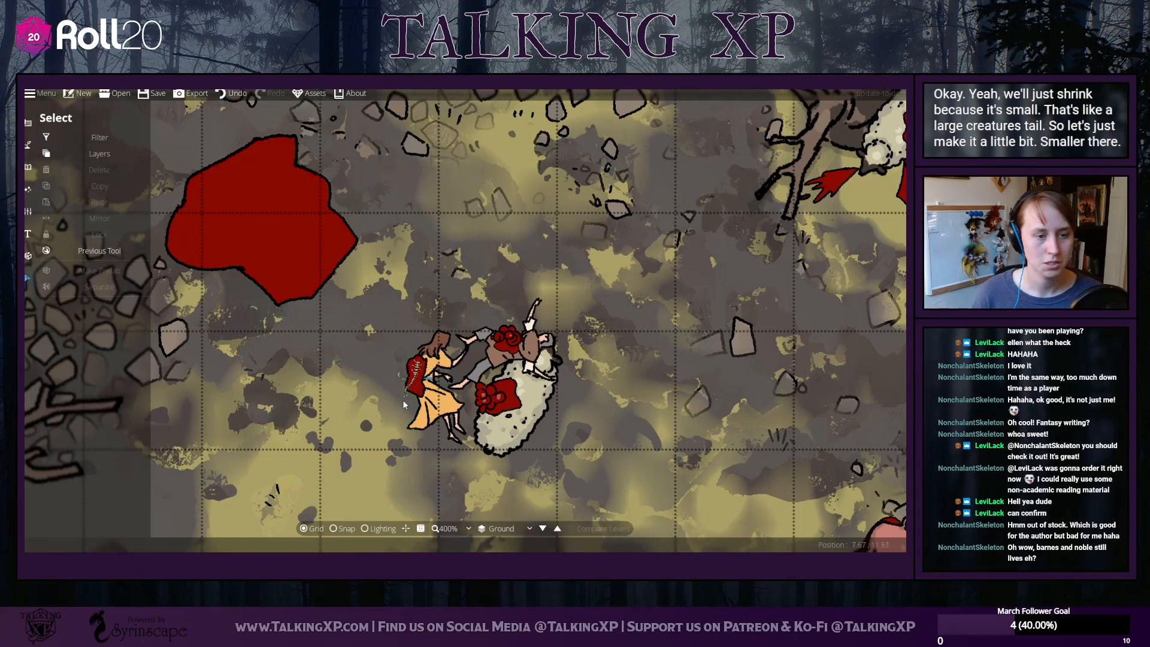
click(405, 396)
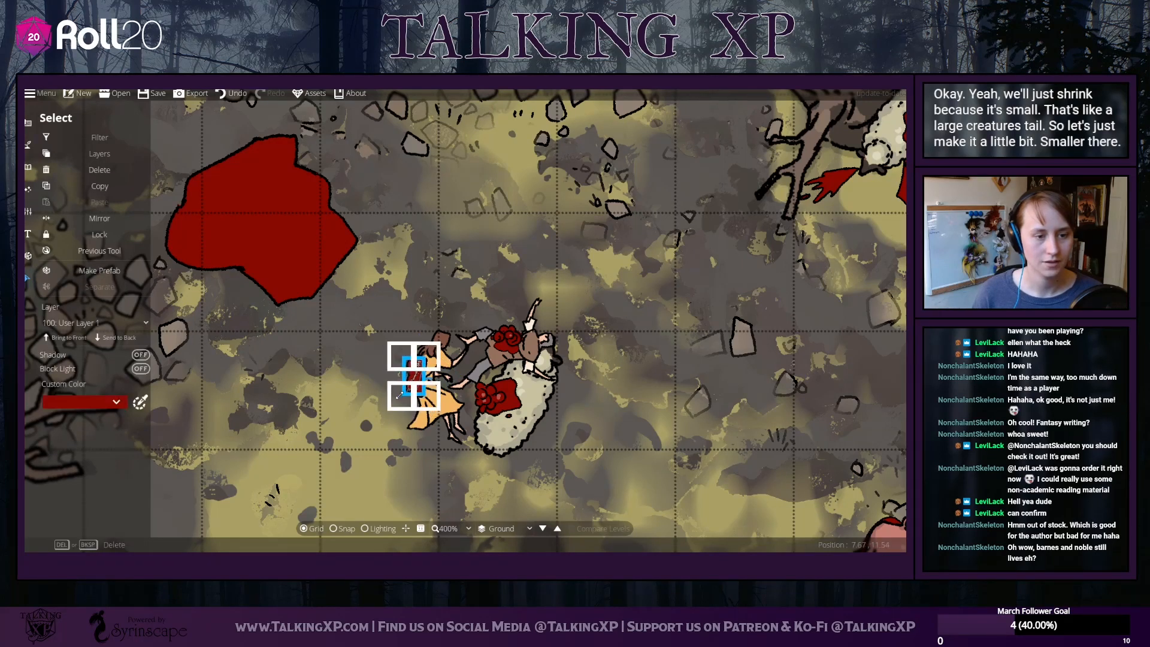
click(396, 375)
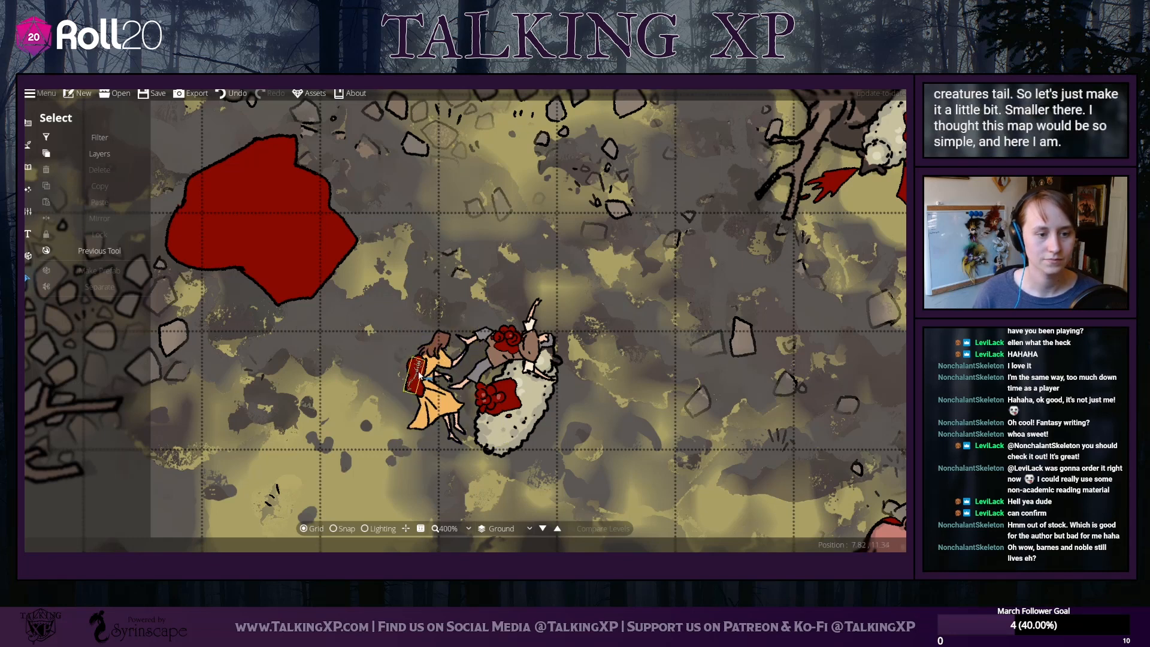
click(418, 381)
click(277, 379)
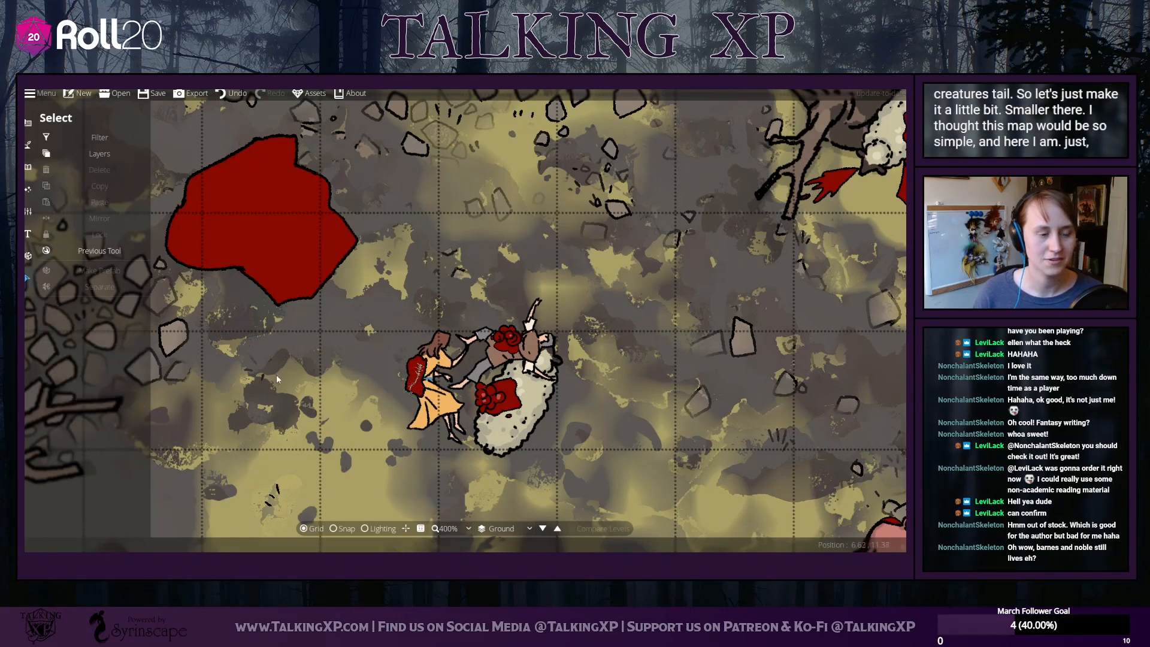
Look through the object library's Corpse and Fire tags
click(26, 170)
click(87, 146)
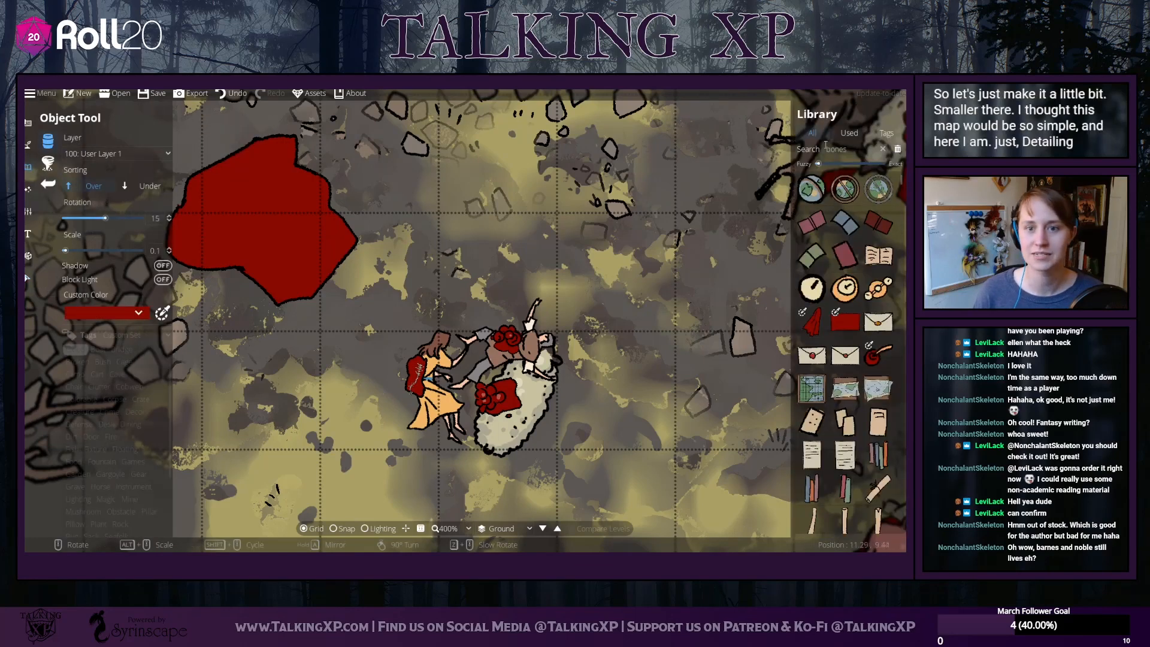
double_click(862, 152)
text(noc)
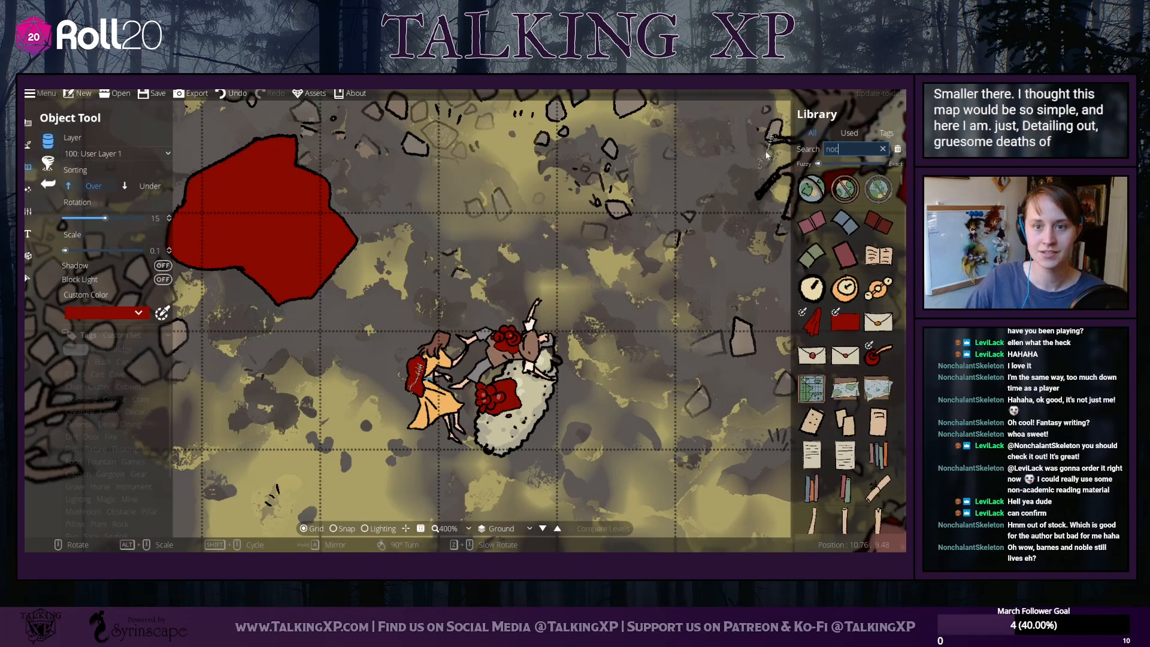
key(BackSpace)
key(BackSpace)
key(BackSpace)
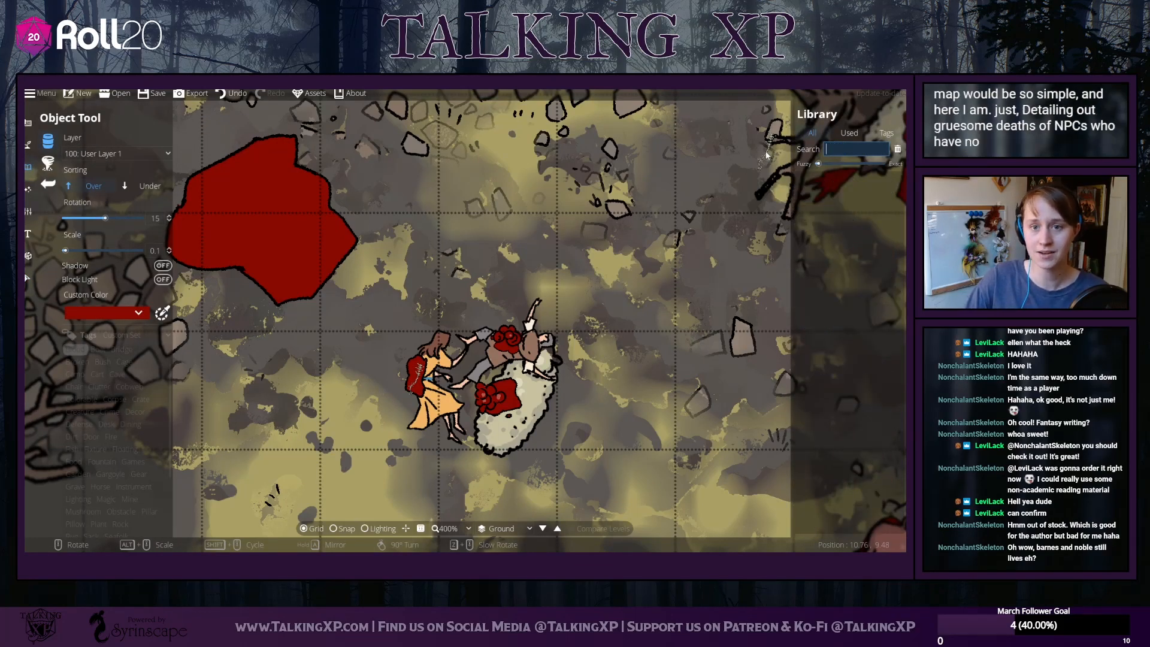
click(102, 424)
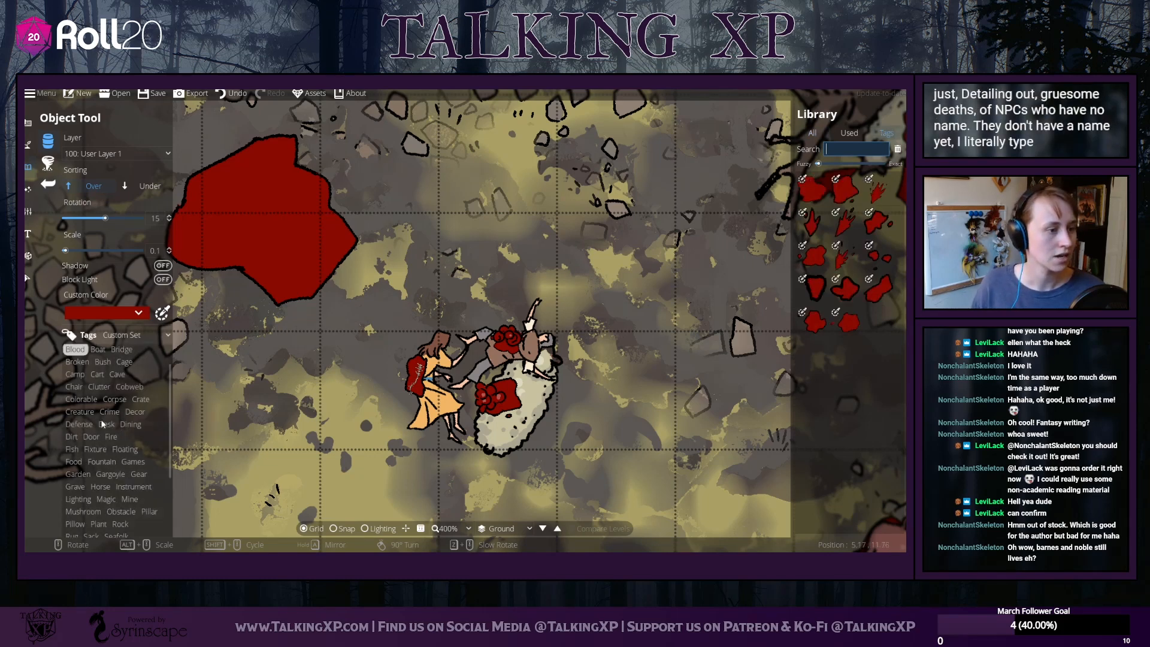
click(123, 400)
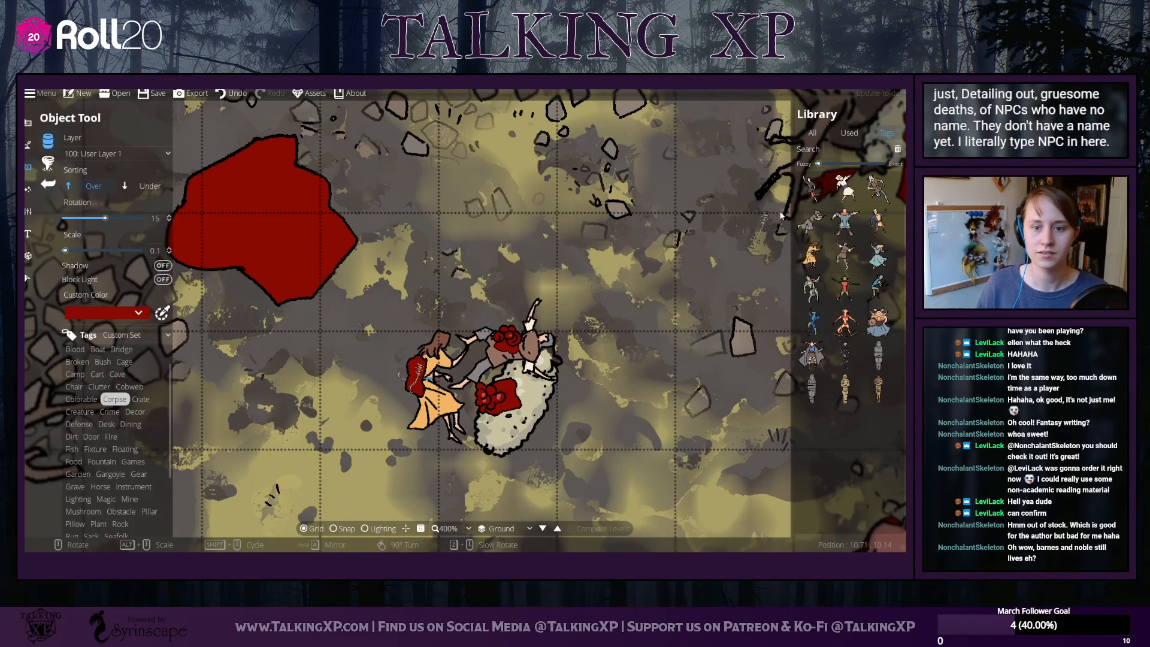
click(111, 436)
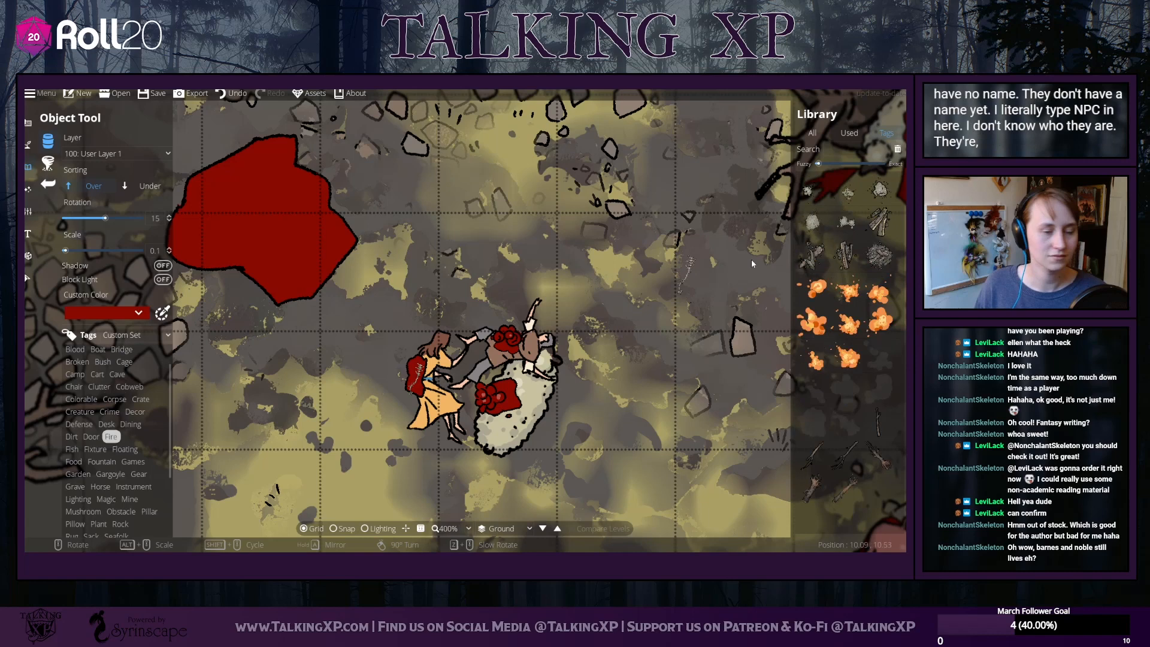
Search the library for "egg" and place an egg cluster at 0.54 scale over the blood stain on the woman's back
click(850, 148)
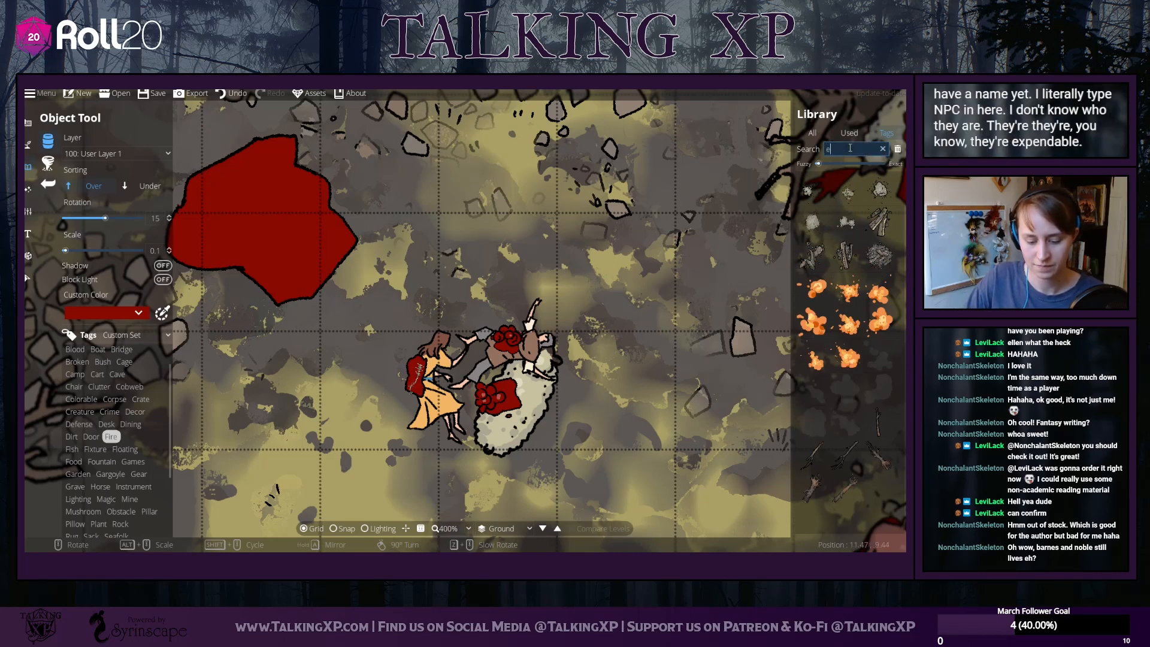
text(egg)
click(845, 222)
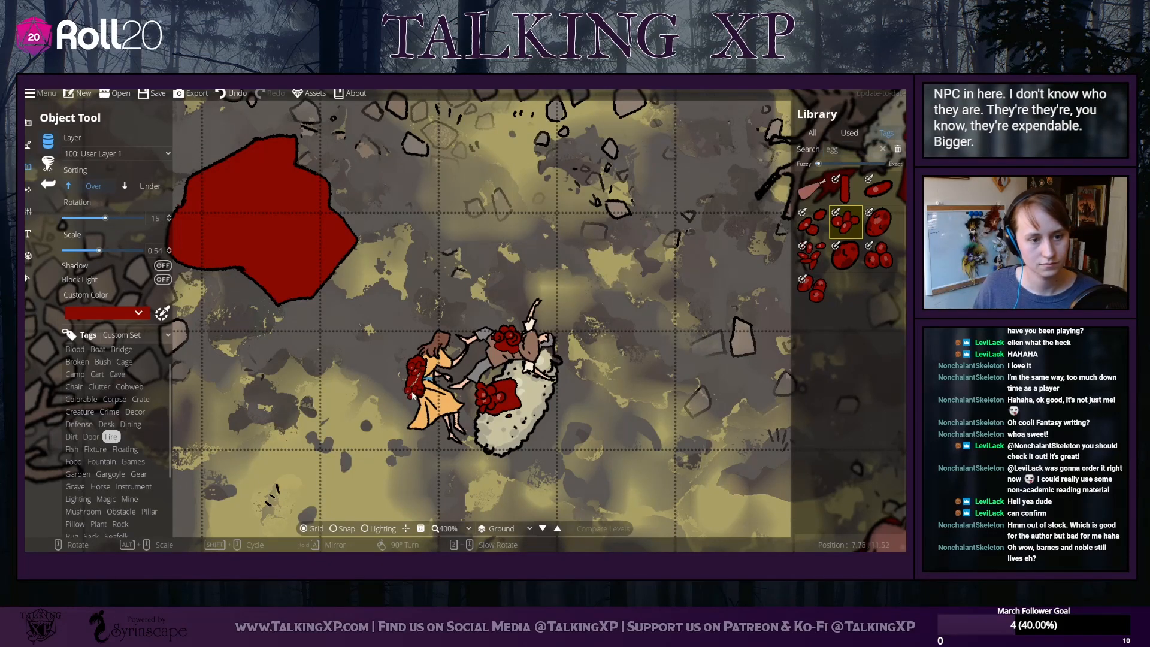
drag(640, 413, 636, 355)
click(876, 262)
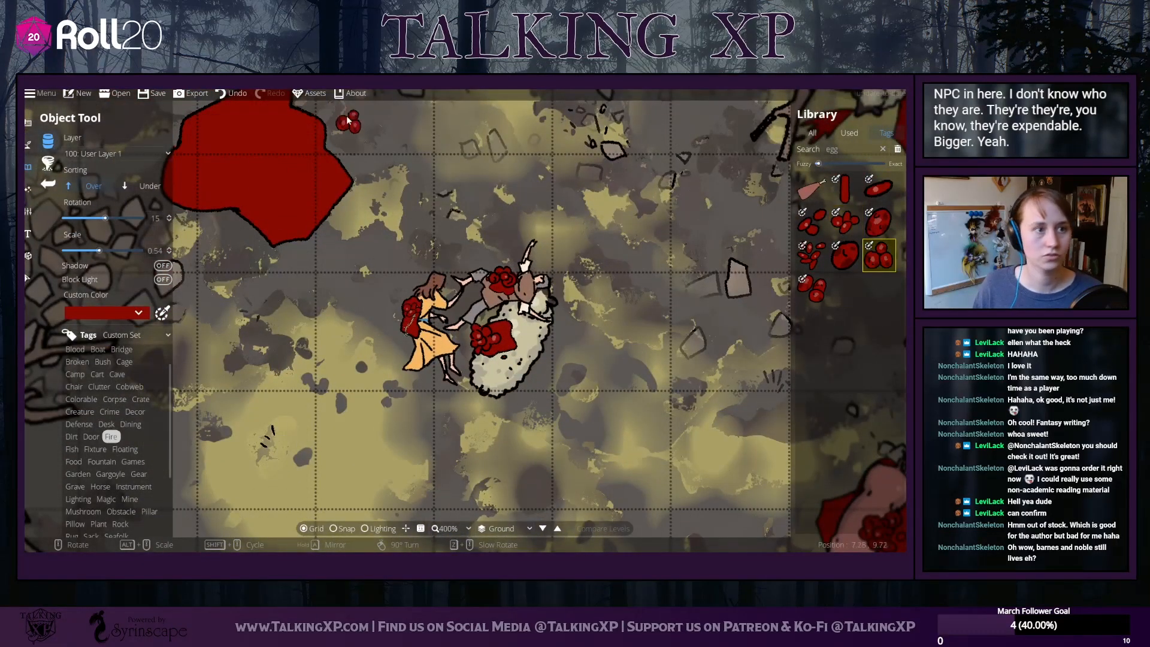
click(232, 94)
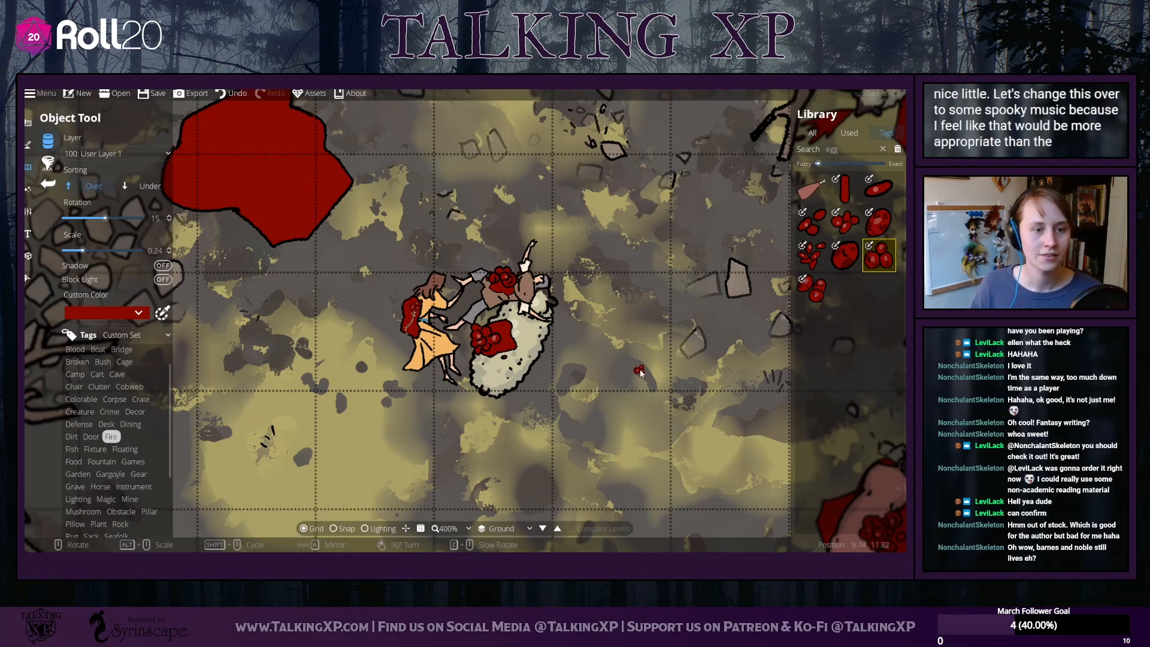
drag(640, 373, 635, 372)
Send the large blood stain to the back and move it underneath the woman, the man and the sheep as a blood pool
click(27, 278)
click(303, 198)
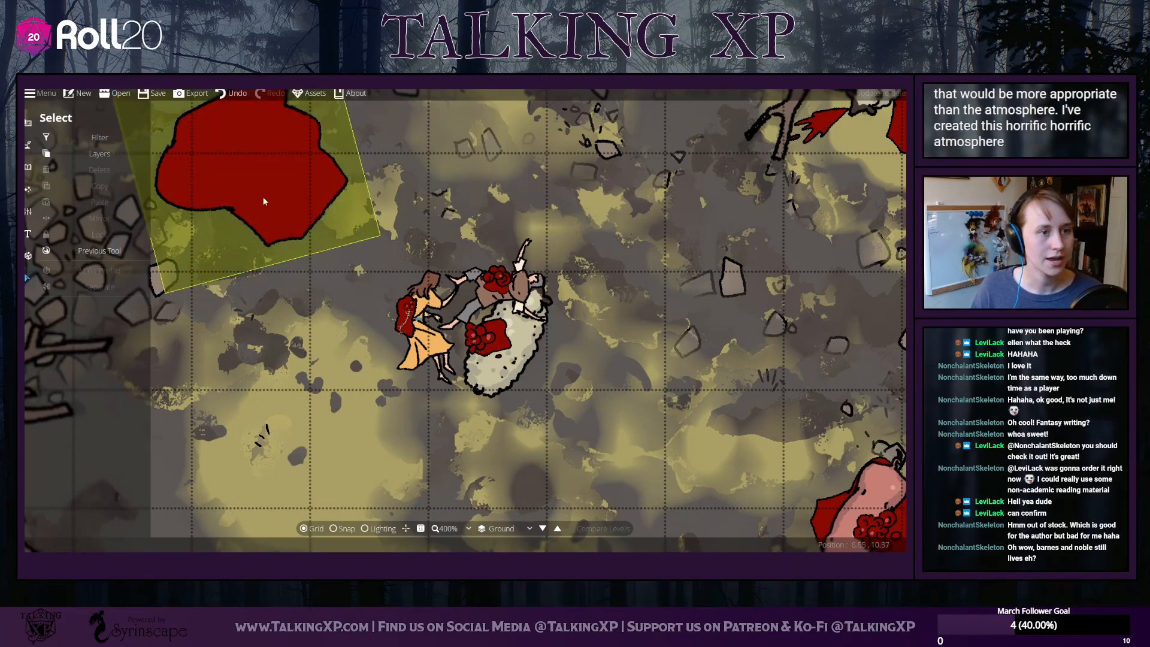
drag(268, 215, 489, 354)
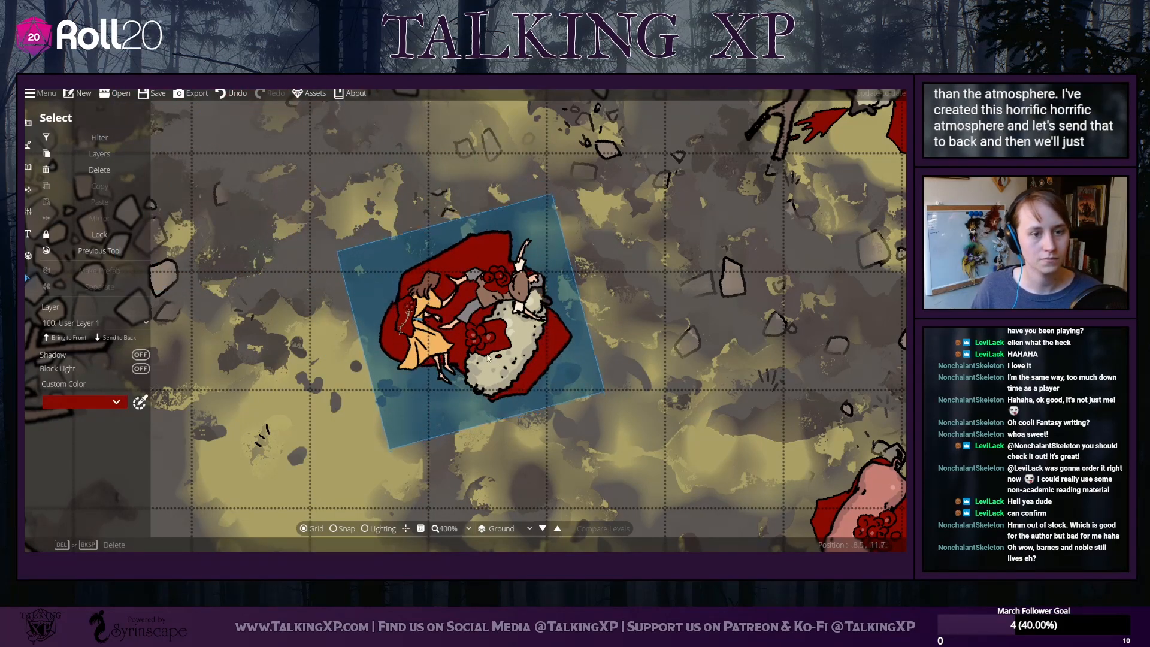
click(741, 310)
scroll(652, 361, down, 6)
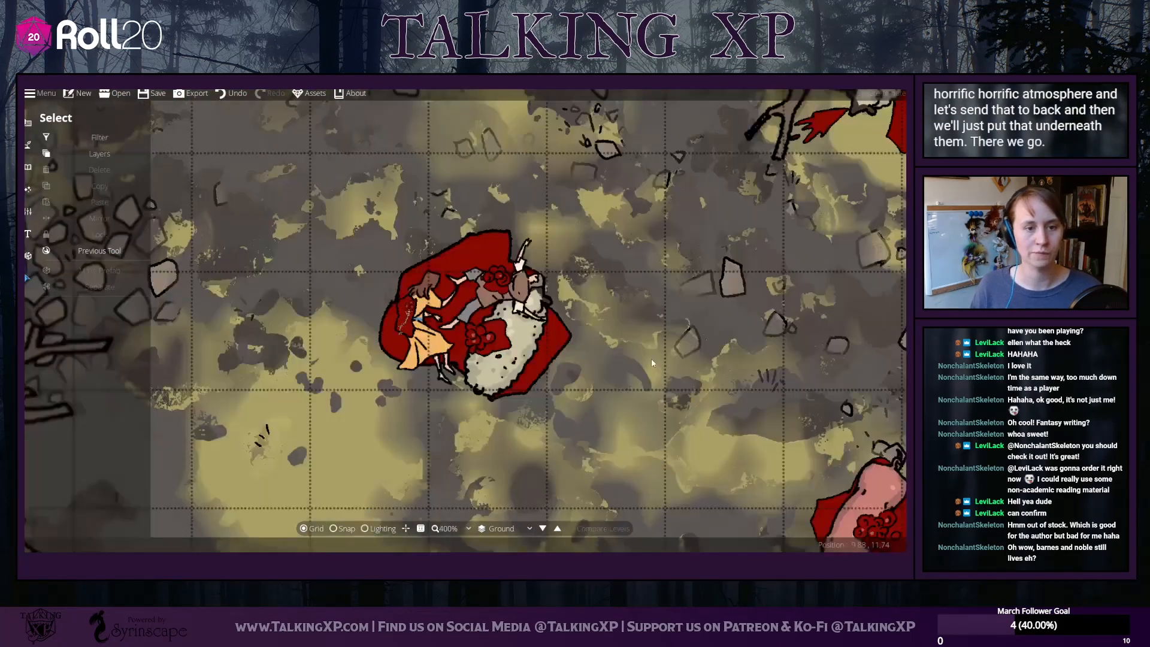
scroll(647, 362, down, 2)
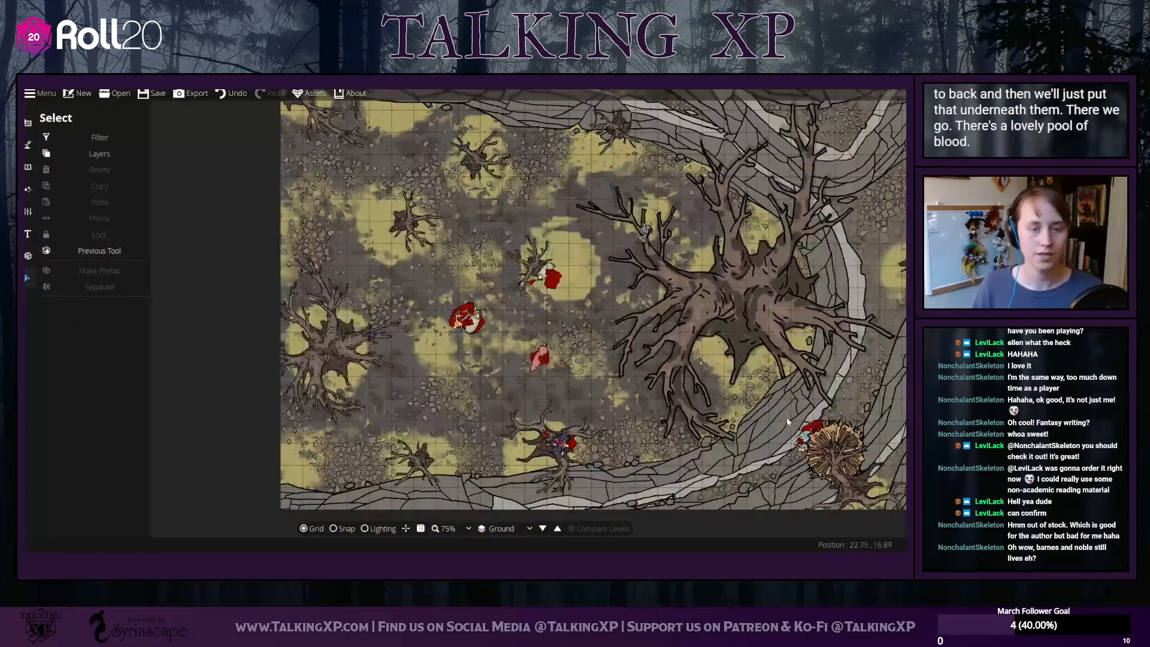
Search the whole object library for "nest" and place an enlarged empty nest over the trunk of the huge dead tree
click(535, 356)
drag(593, 349, 432, 358)
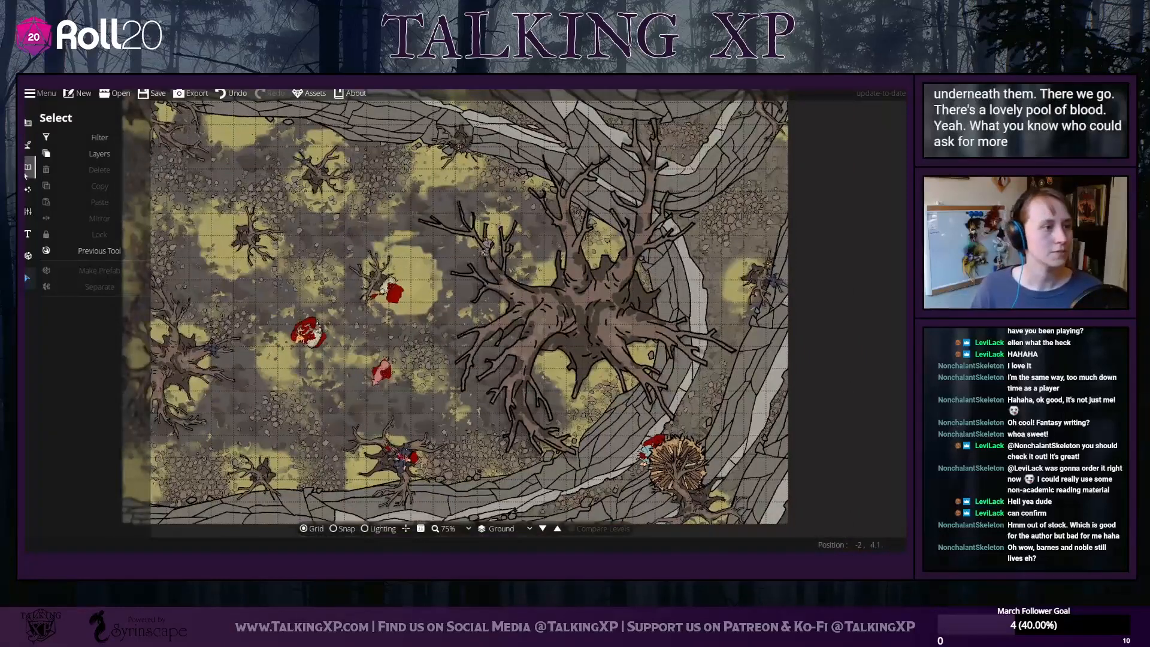
click(28, 167)
click(73, 169)
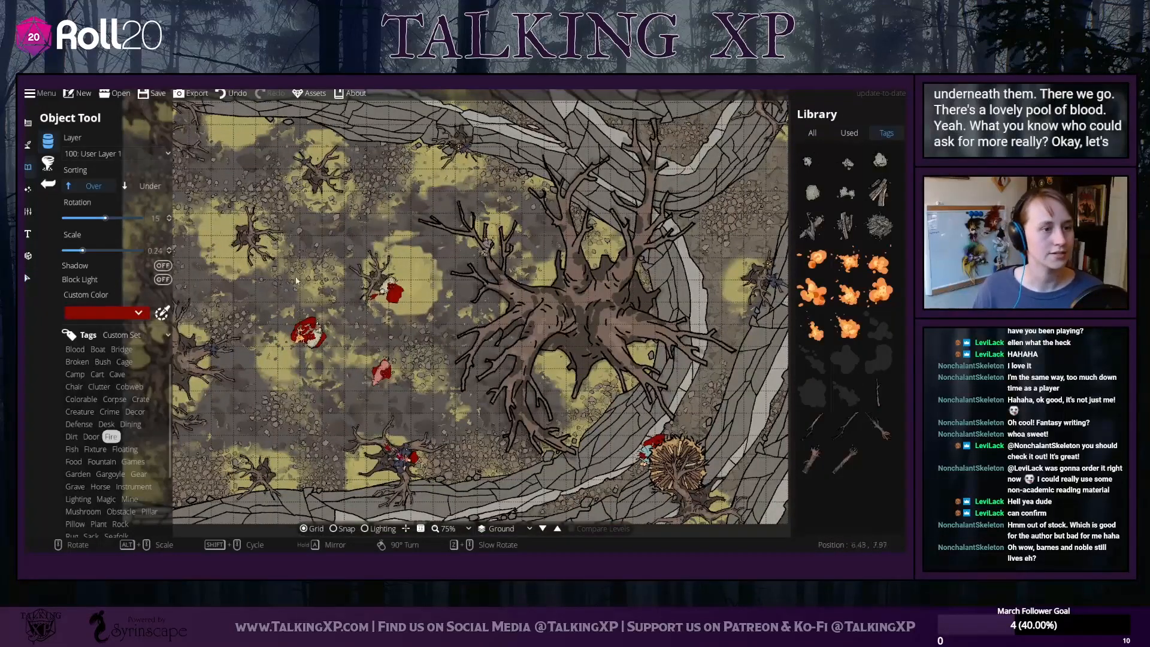
click(813, 134)
double_click(847, 150)
text(ne)
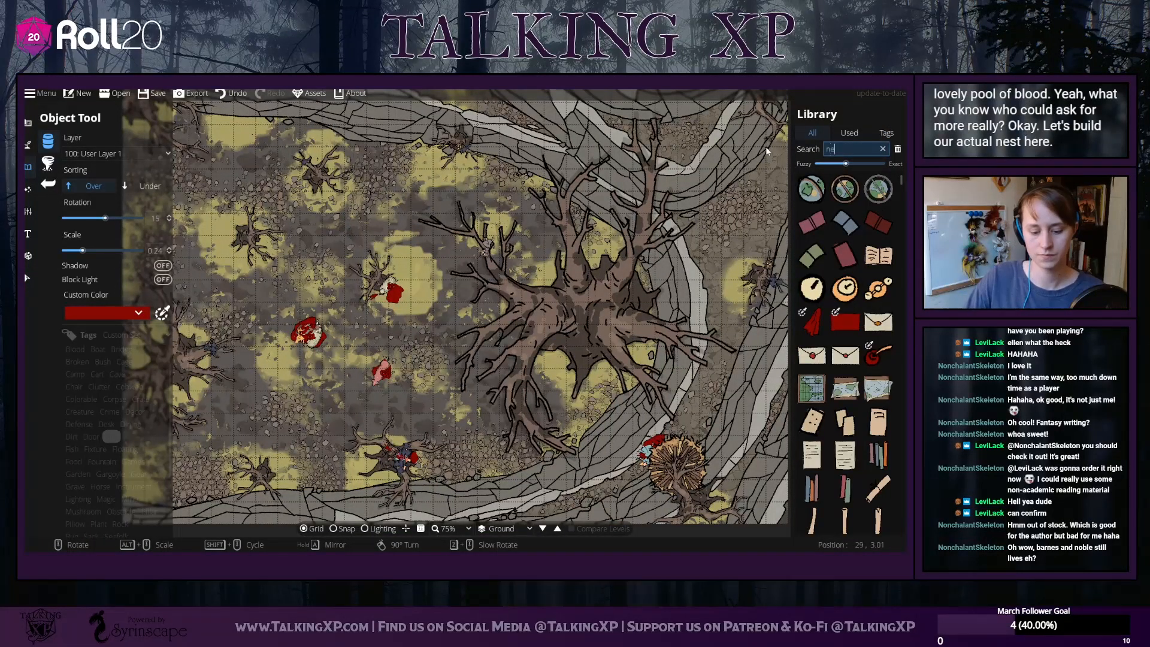
text(st)
click(812, 222)
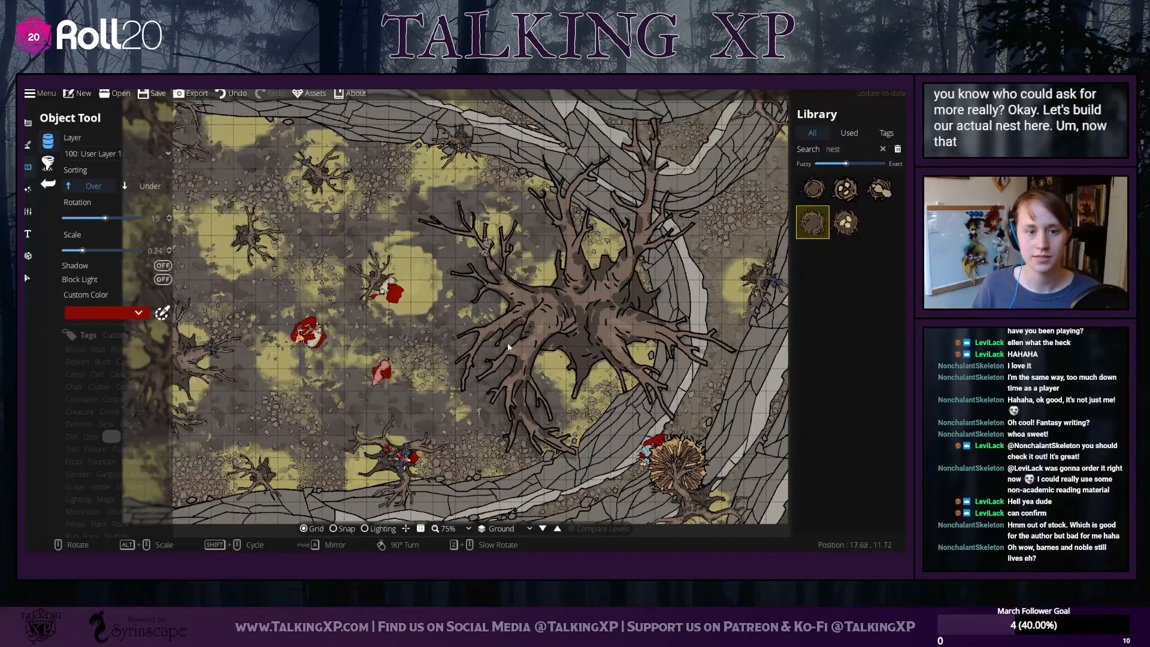
alt+scroll(592, 304, up, 6)
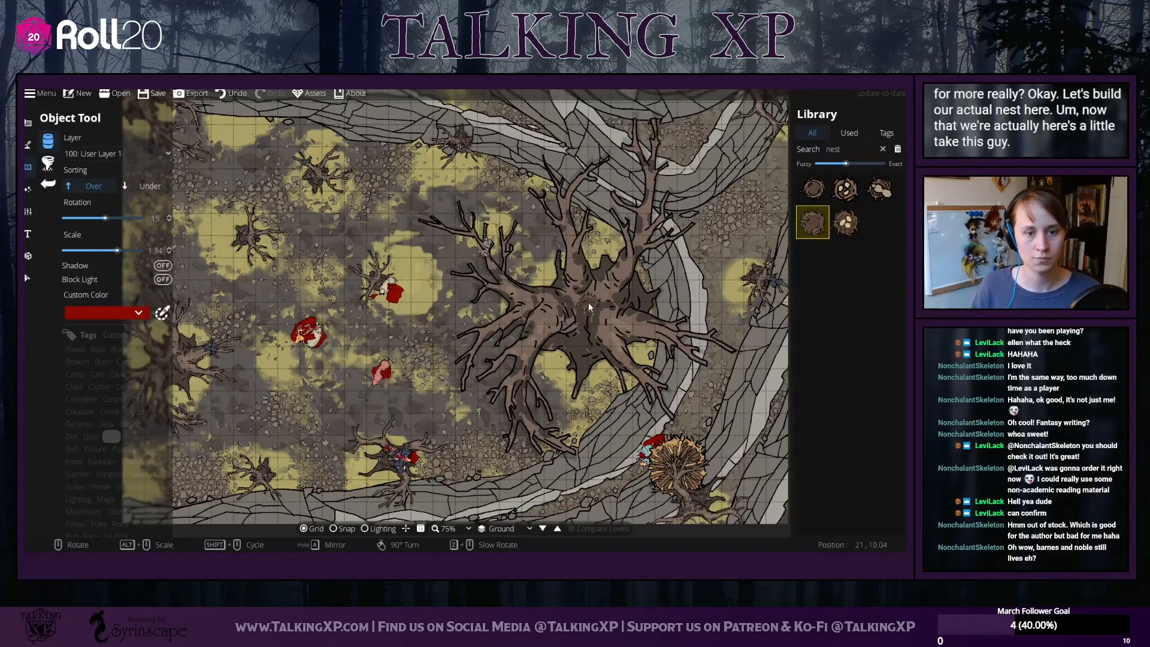
alt+scroll(587, 308, up, 15)
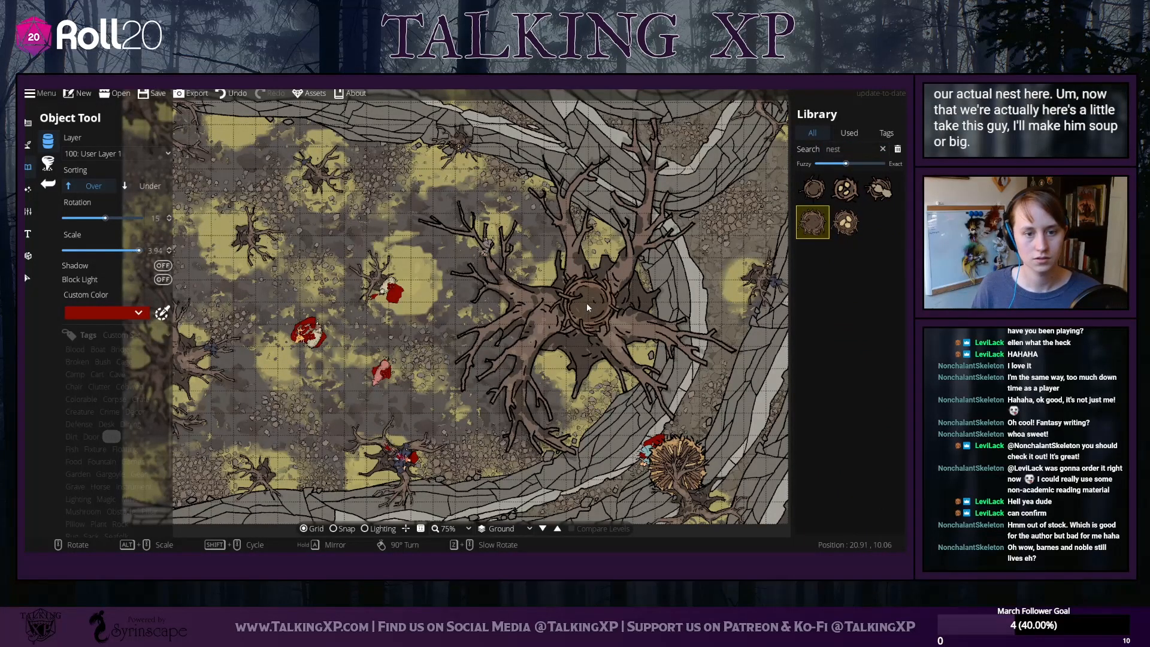
Resize the nest and reposition it until it sits centred on the huge dead tree's trunk
click(27, 278)
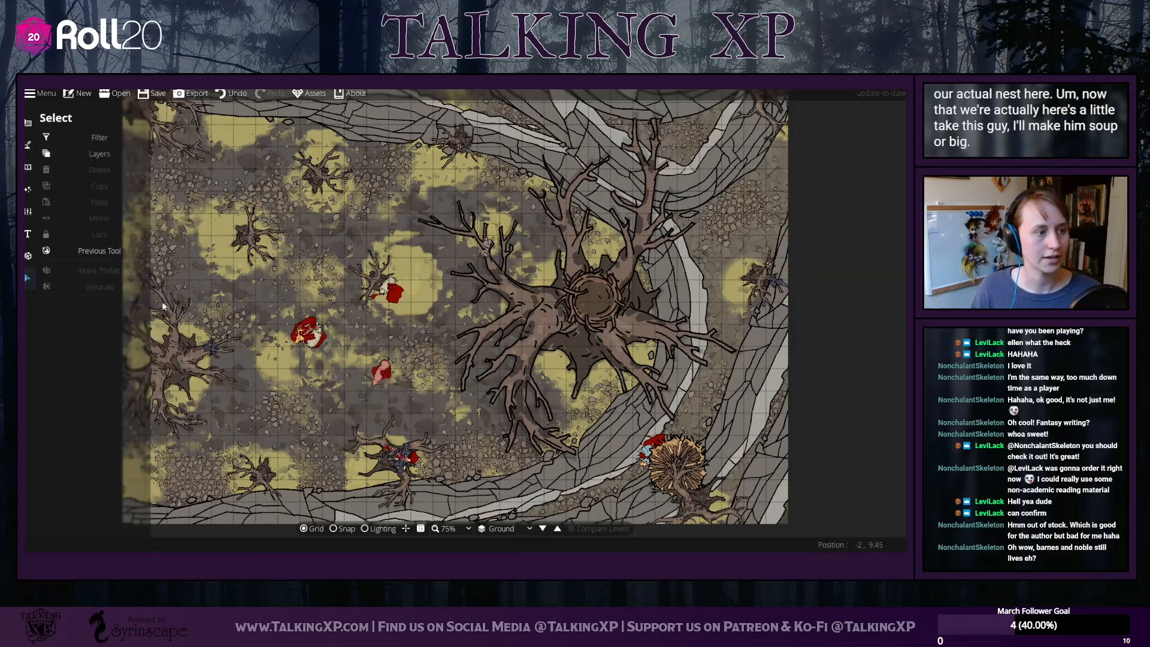
click(590, 306)
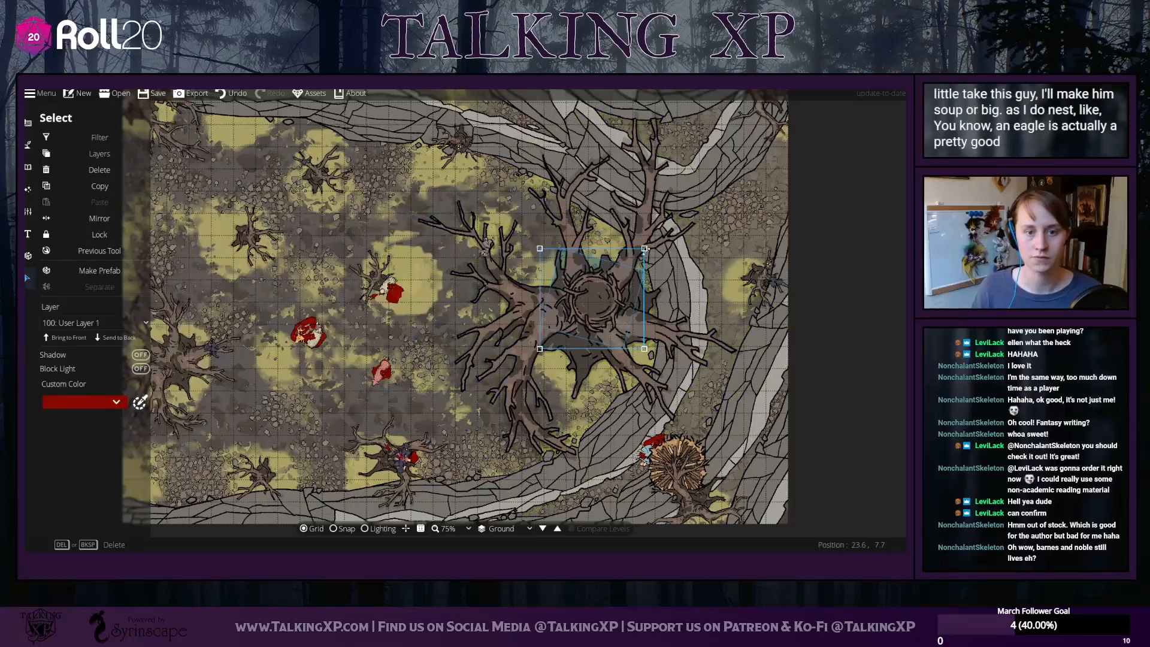
drag(644, 249, 701, 194)
drag(621, 271, 588, 299)
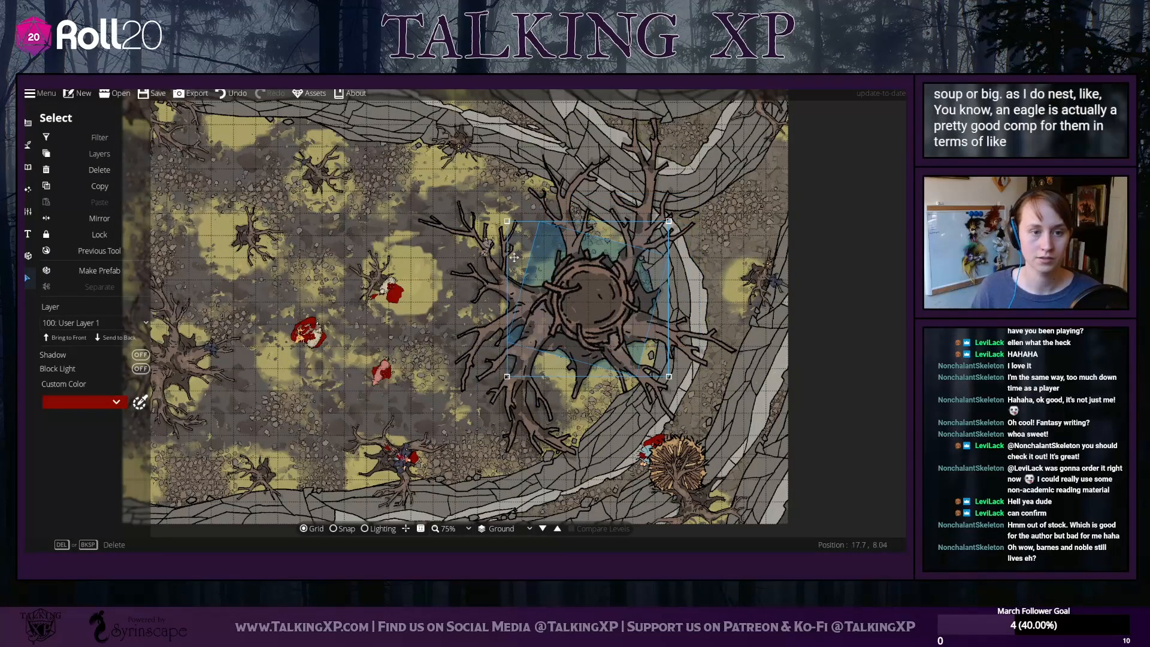
drag(507, 221, 490, 204)
drag(594, 286, 600, 295)
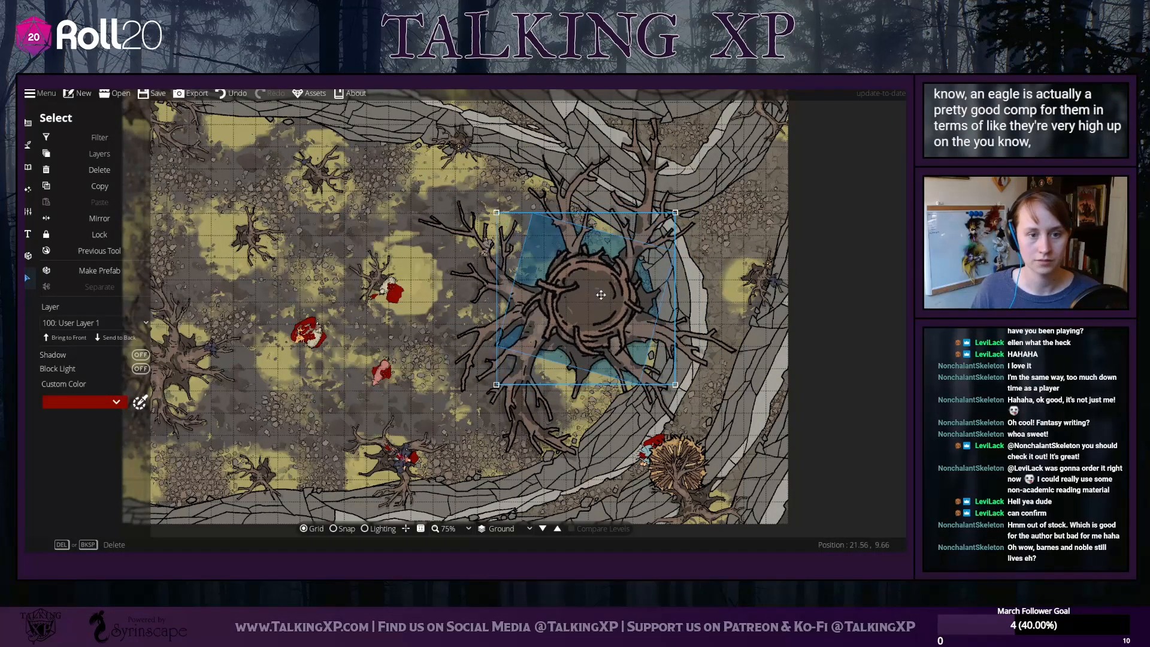
drag(675, 385, 650, 360)
drag(584, 294, 601, 310)
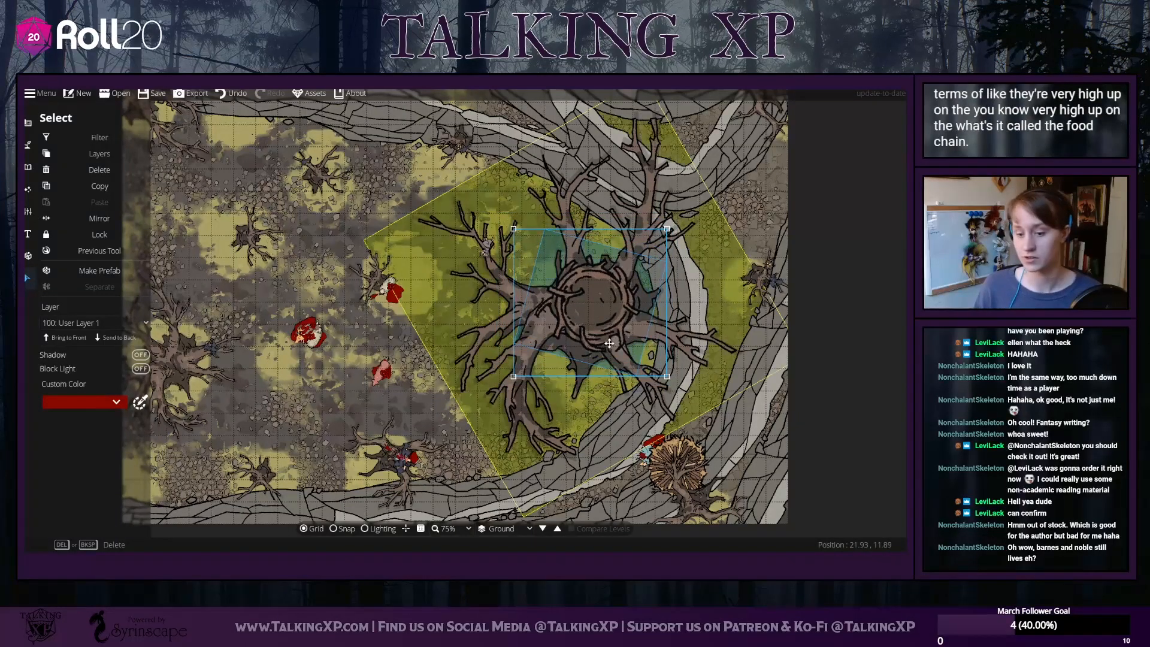
drag(513, 228, 538, 251)
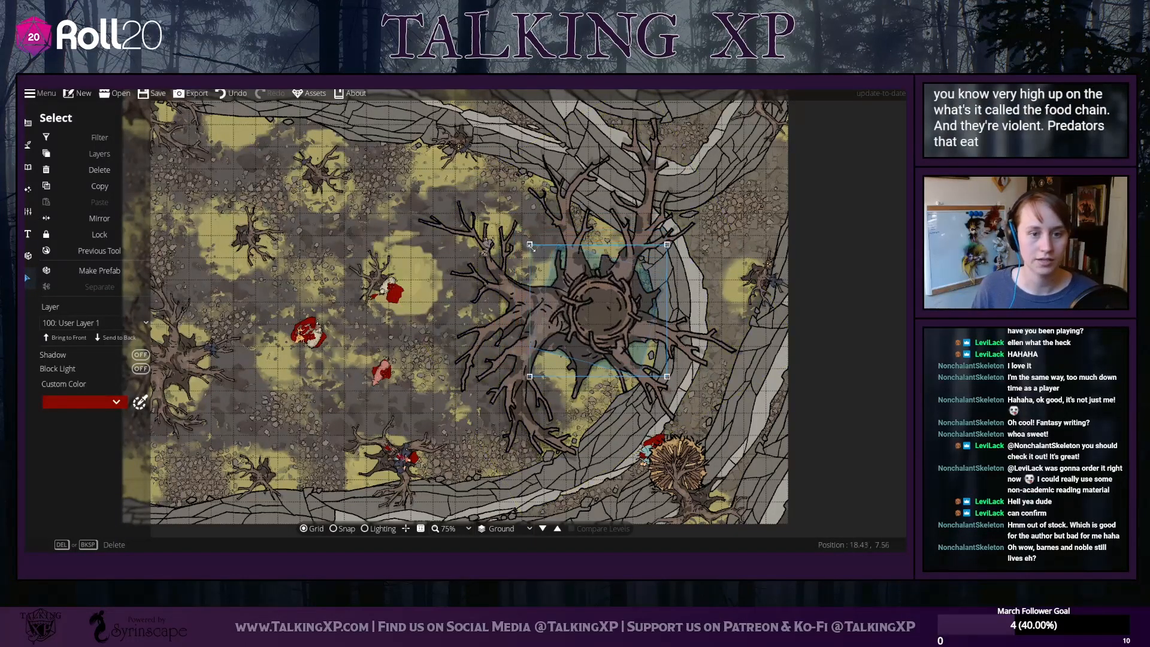
drag(588, 301, 570, 288)
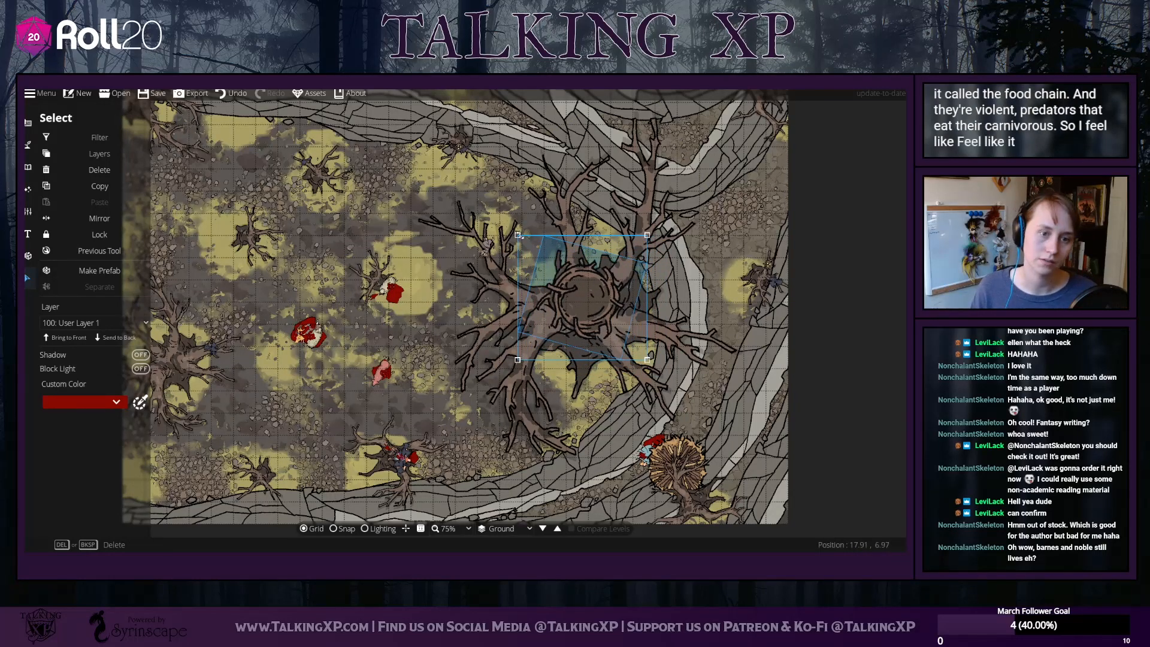
drag(518, 236, 514, 230)
drag(647, 360, 653, 364)
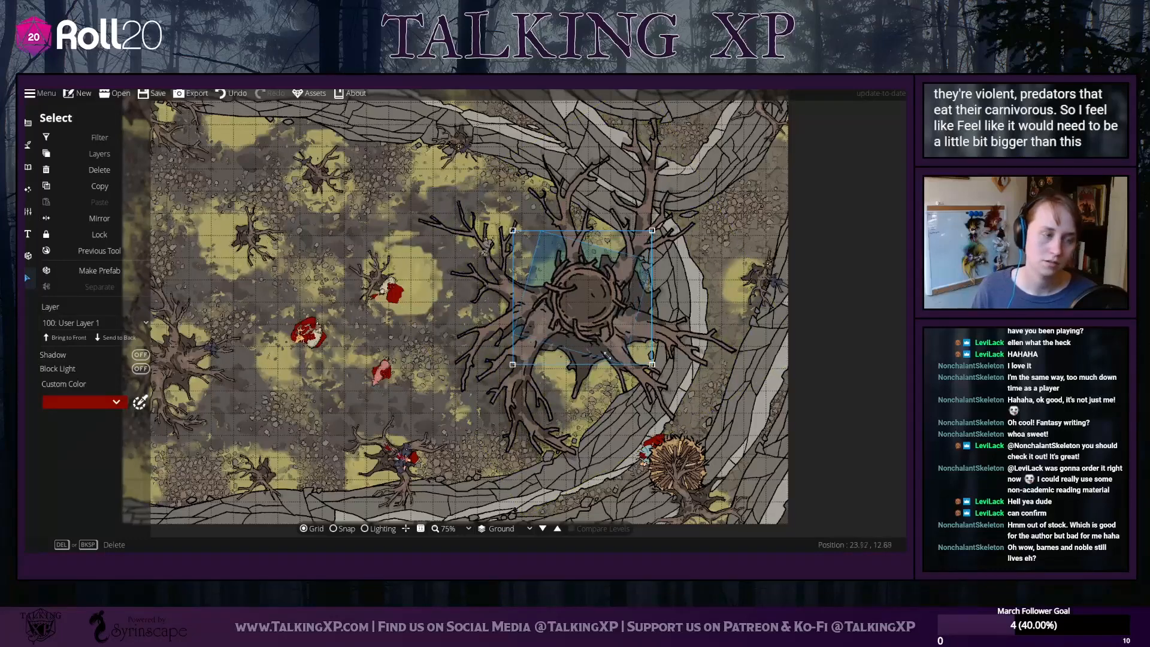
Place a spreading root cluster from the Tree tag beside the nest, with Under sorting on 200: User Layer 2
click(29, 167)
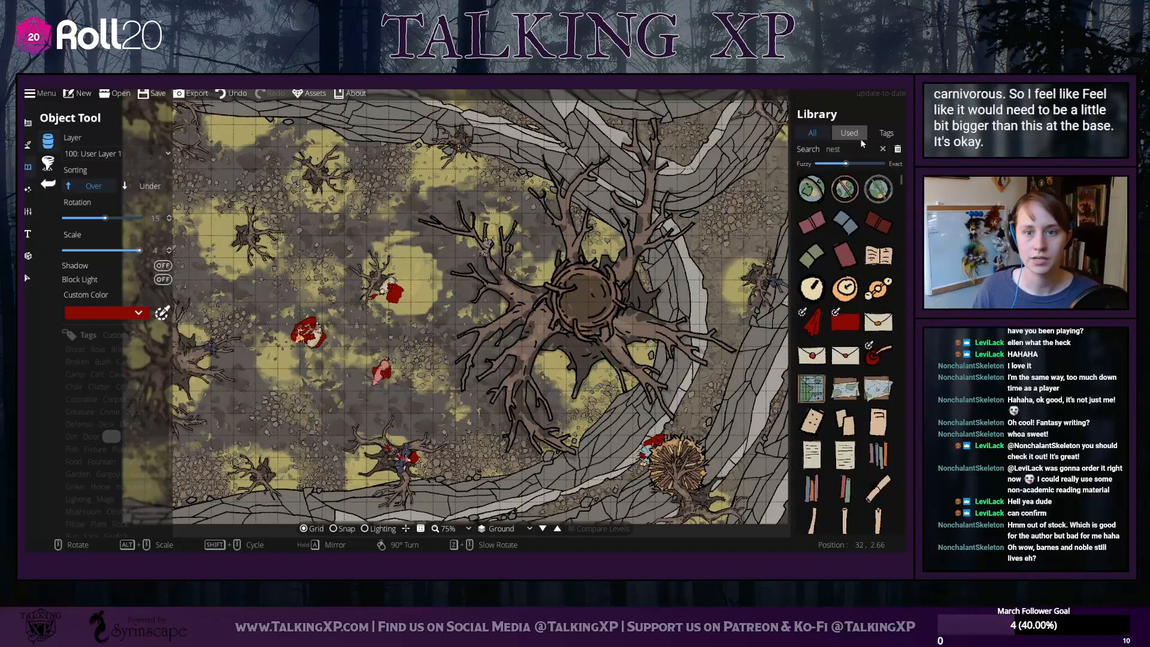
scroll(127, 444, down, 4)
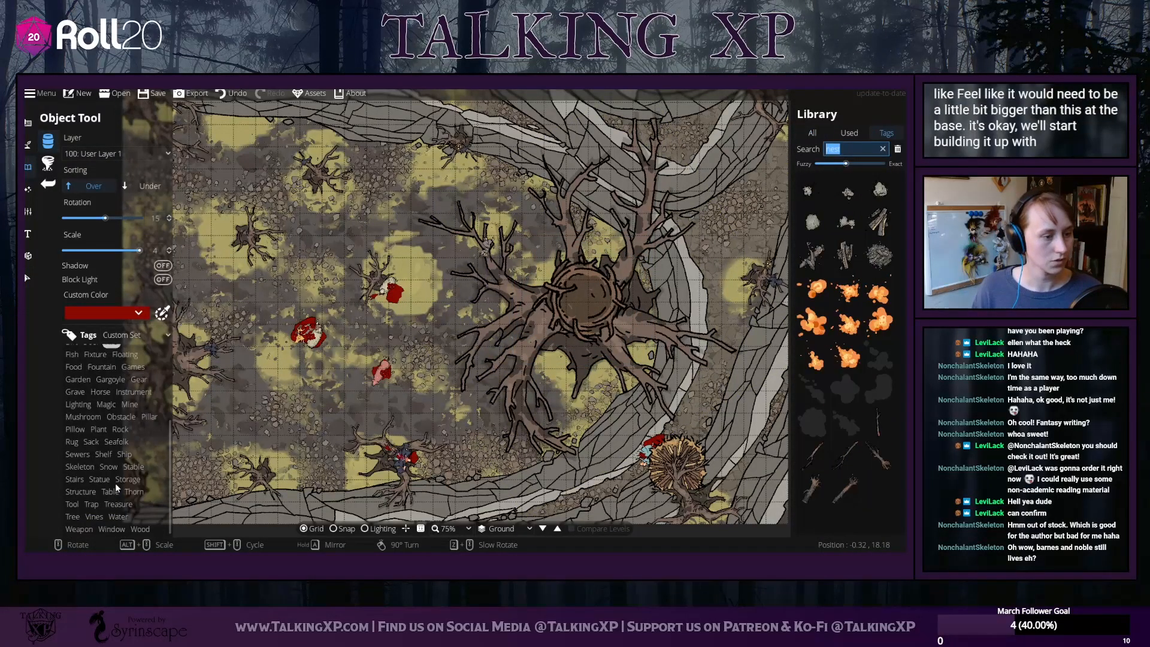
click(72, 516)
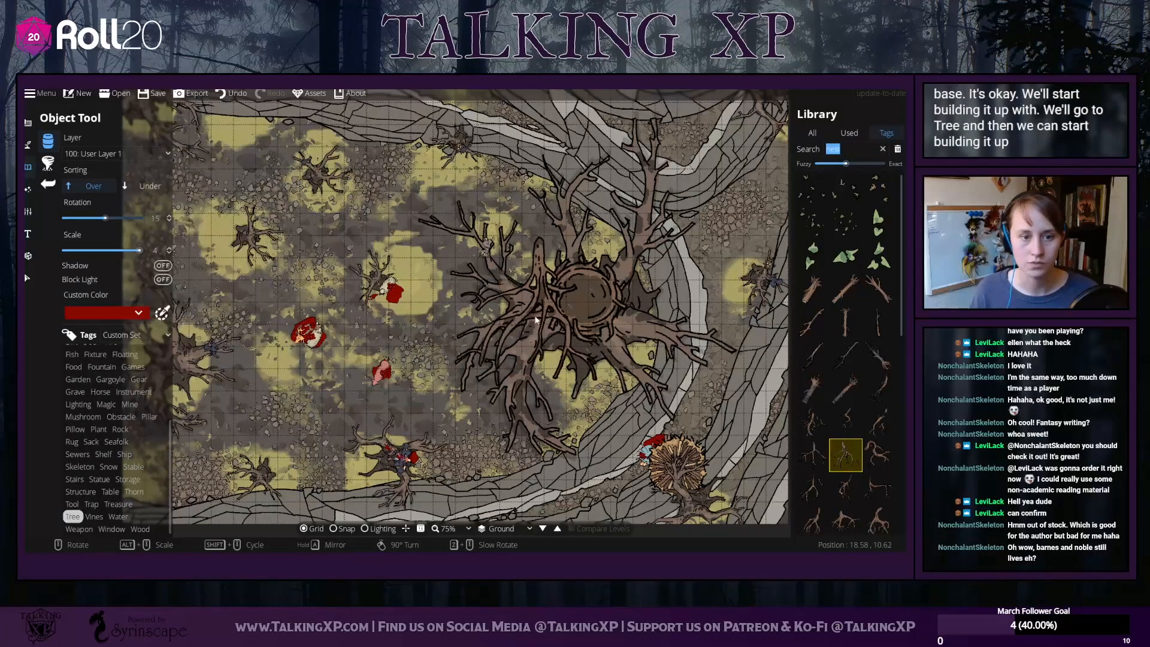
click(145, 190)
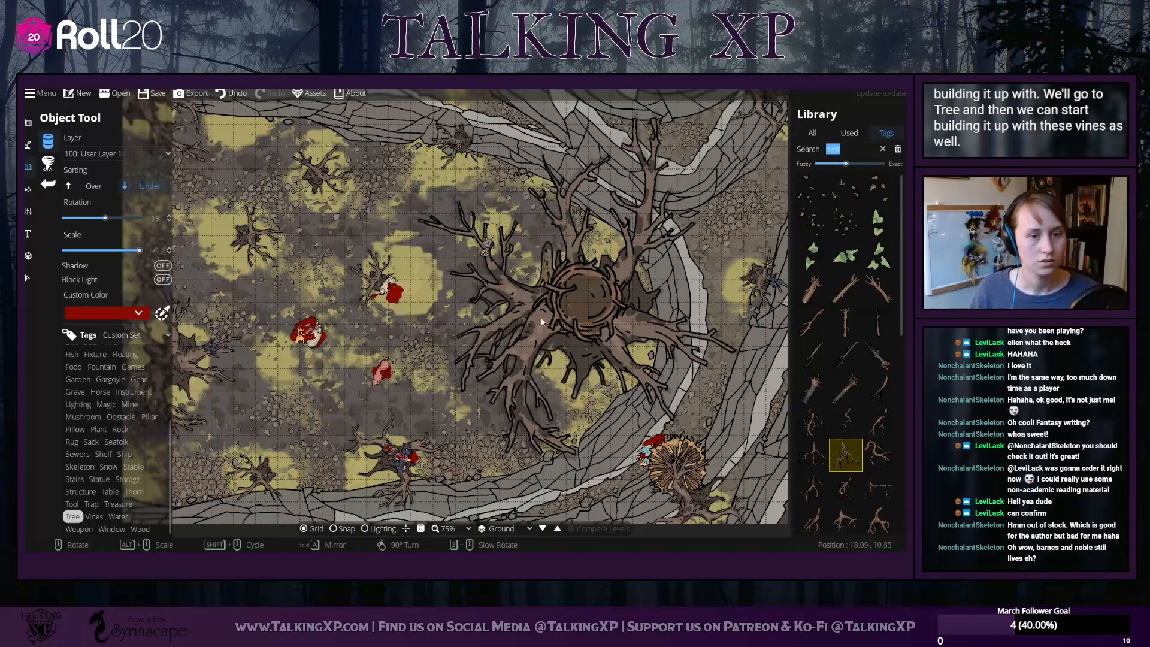
click(114, 154)
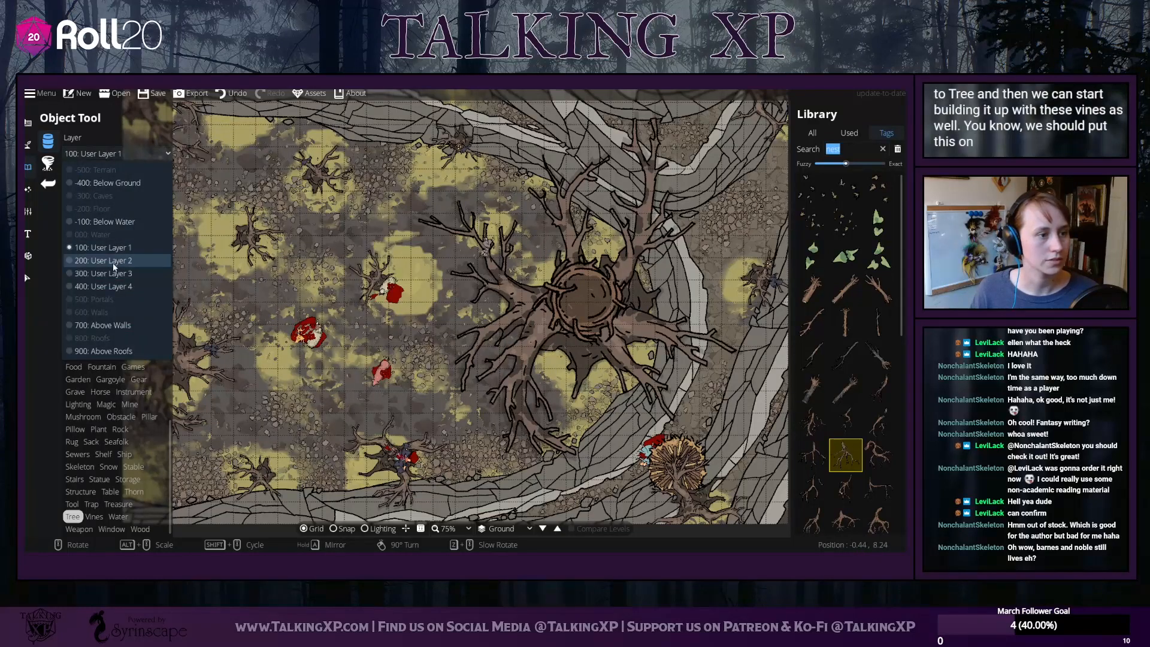
click(101, 258)
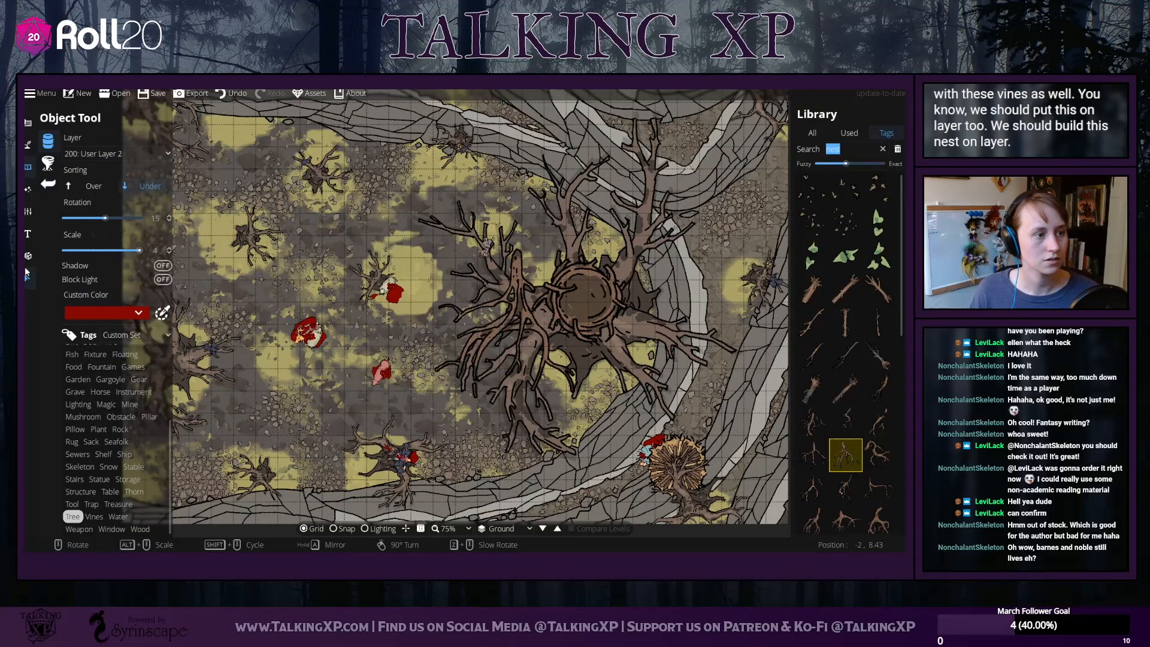
Move the nest to 200: User Layer 2 and shift the spreading root cluster partly beneath it
key(v)
click(592, 303)
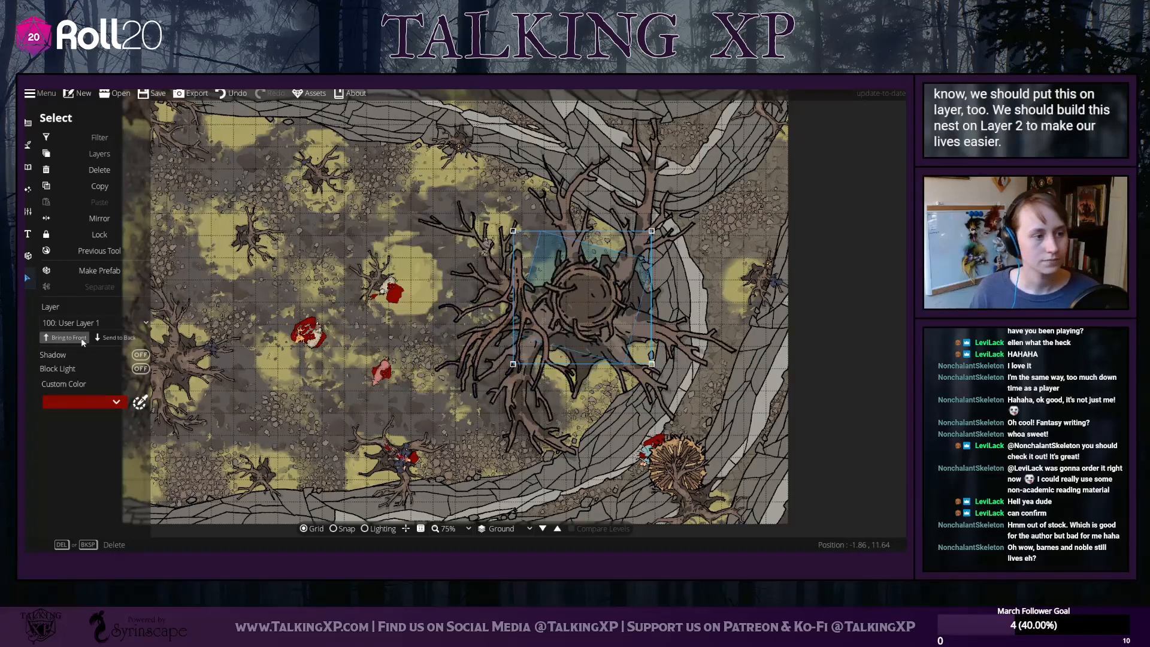
click(120, 323)
click(96, 428)
click(227, 340)
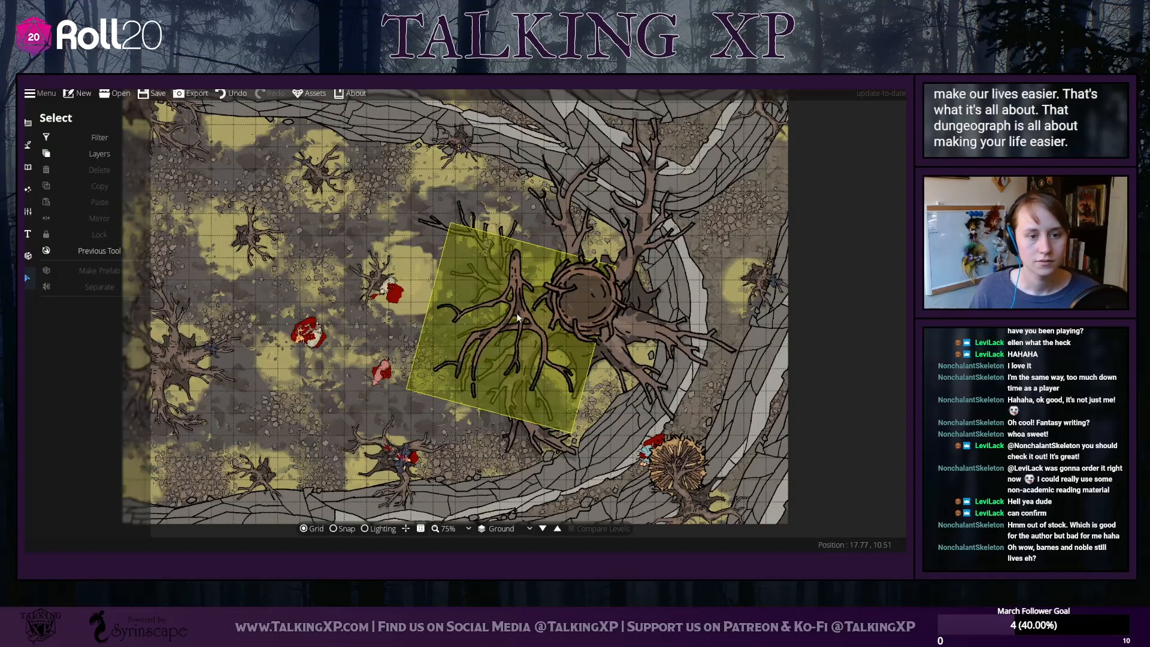
drag(516, 312, 548, 324)
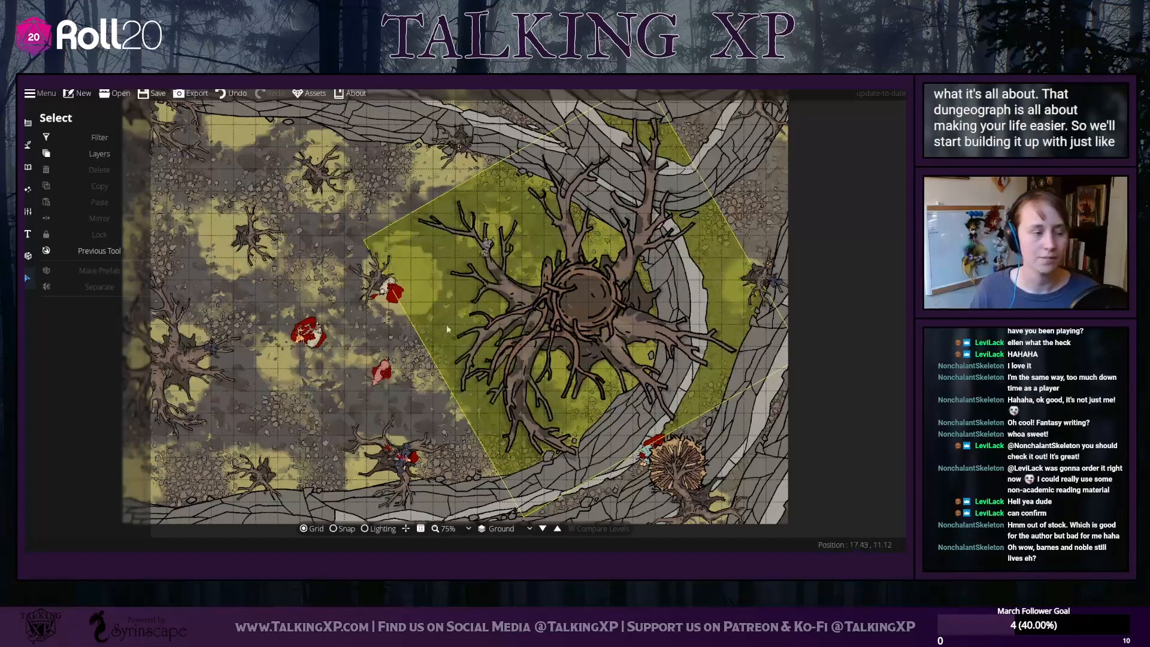
Place a curled exposed root at scale 4 under the nest's edge and delete the awkward spreading root cluster
click(29, 168)
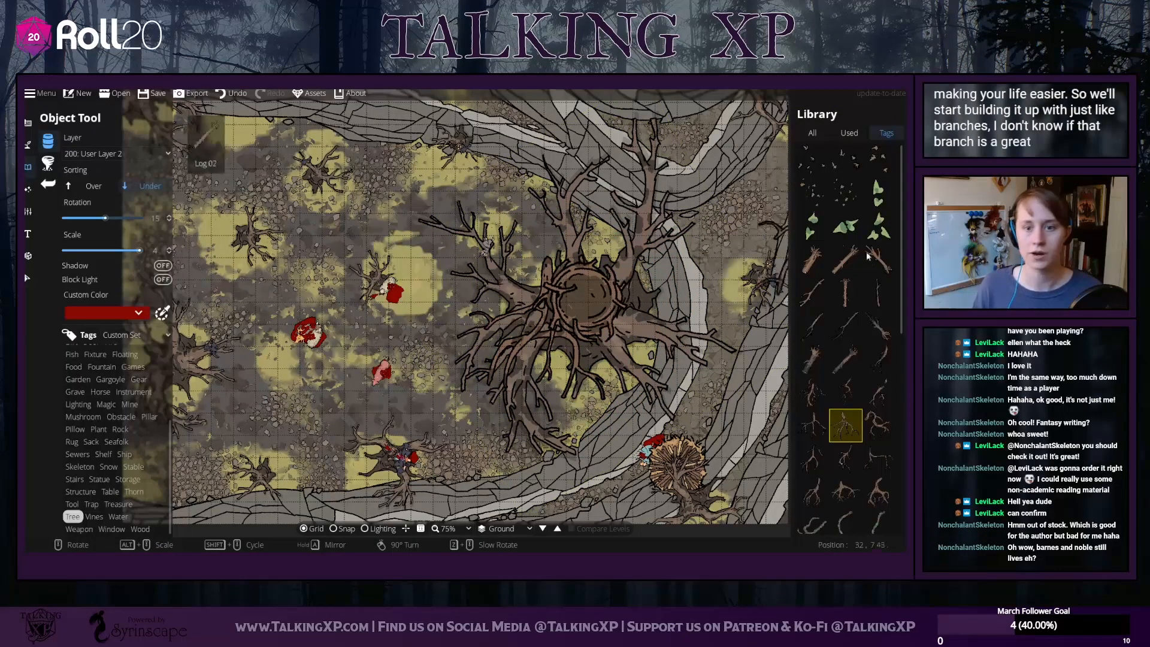
click(877, 428)
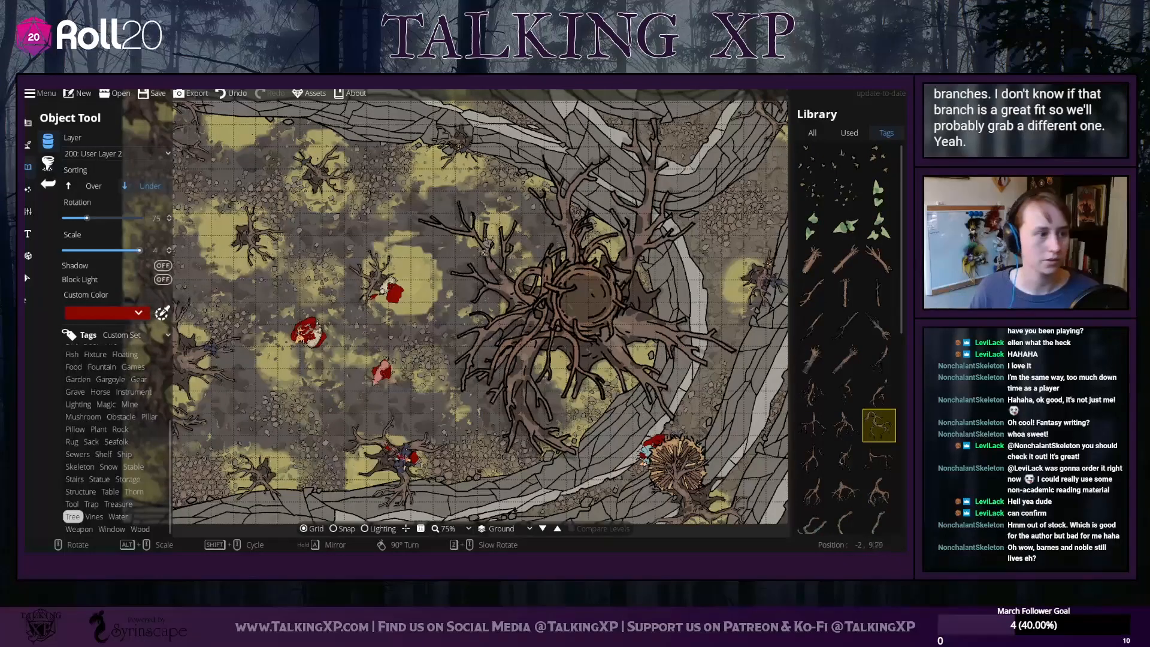
click(27, 278)
click(551, 331)
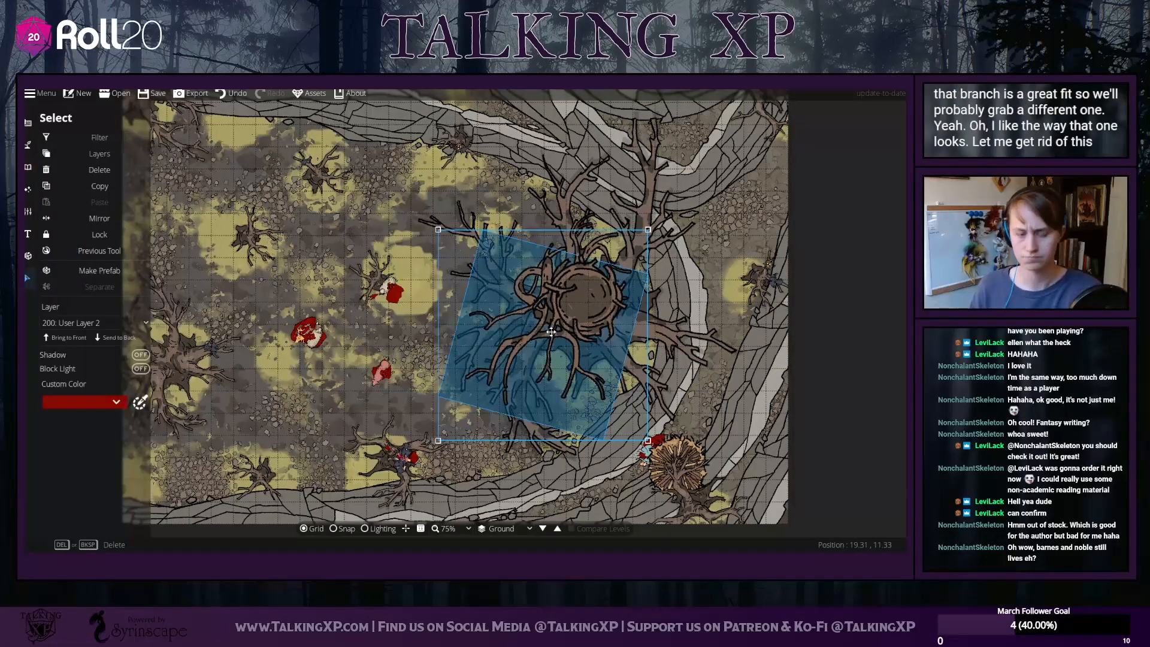
scroll(592, 302, up, 4)
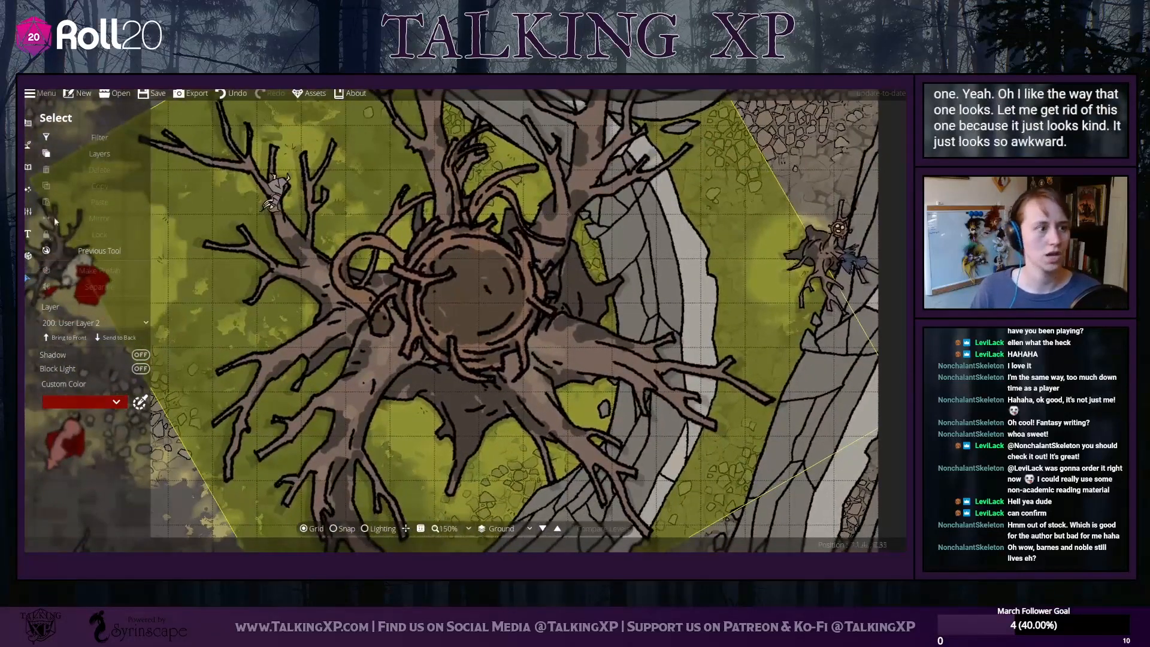
Place a different branching root under the nest at about 1.5 scale and 75° rotation so its ends stick out around the rim
click(28, 168)
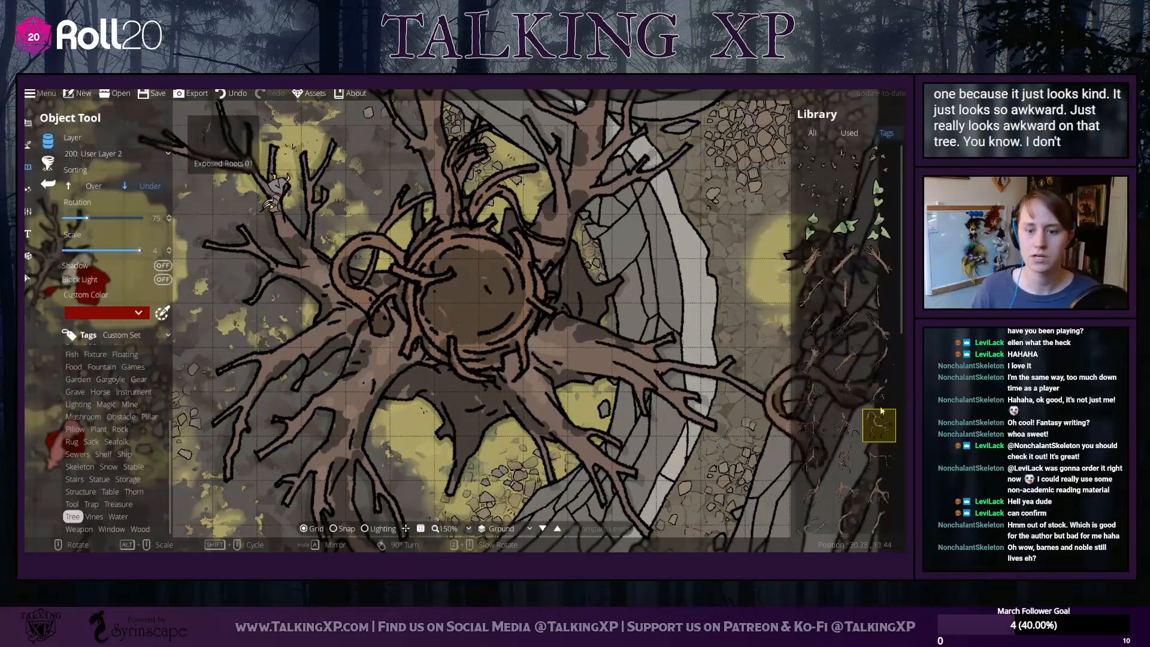
click(879, 490)
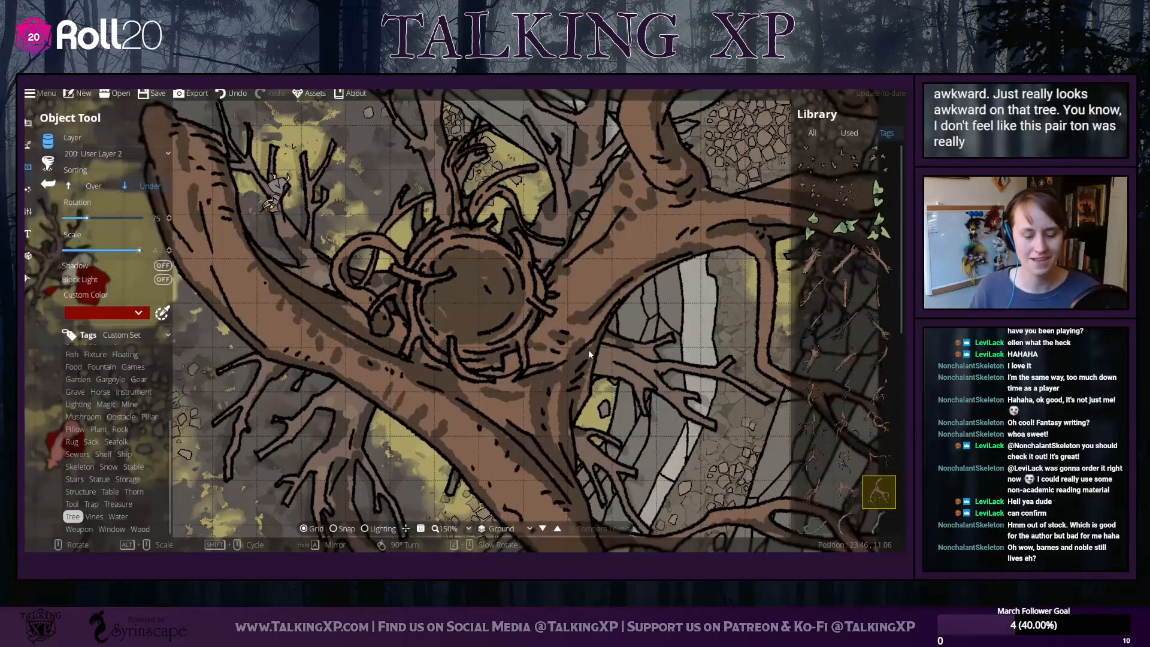
alt+scroll(588, 349, down, 10)
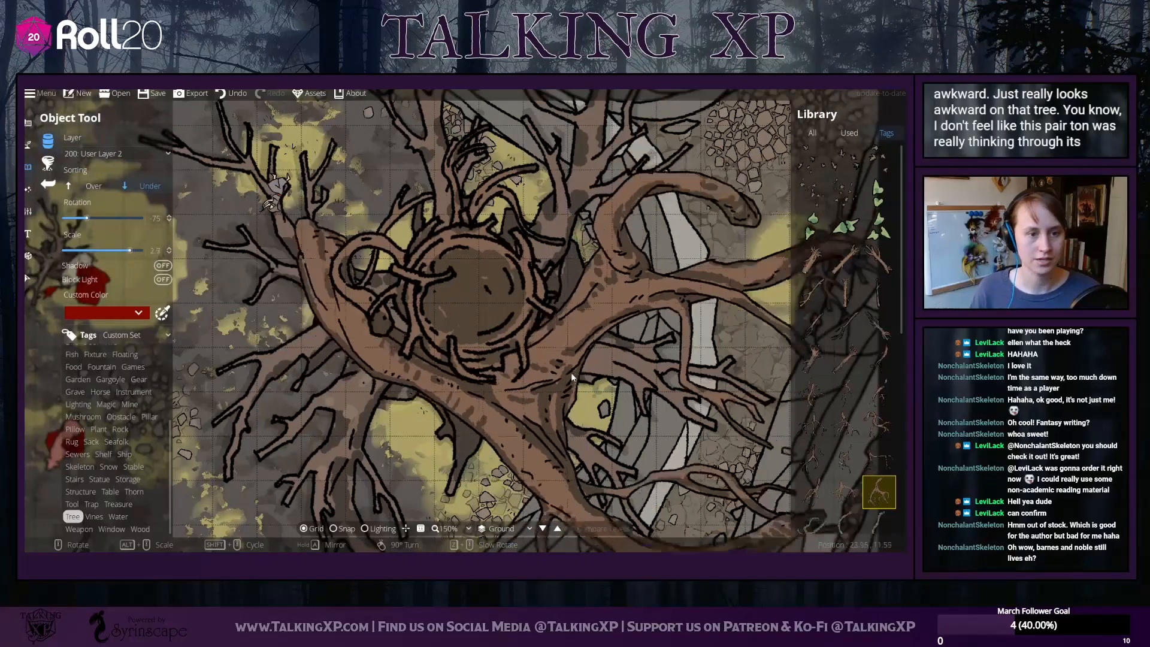
alt+scroll(529, 384, down, 12)
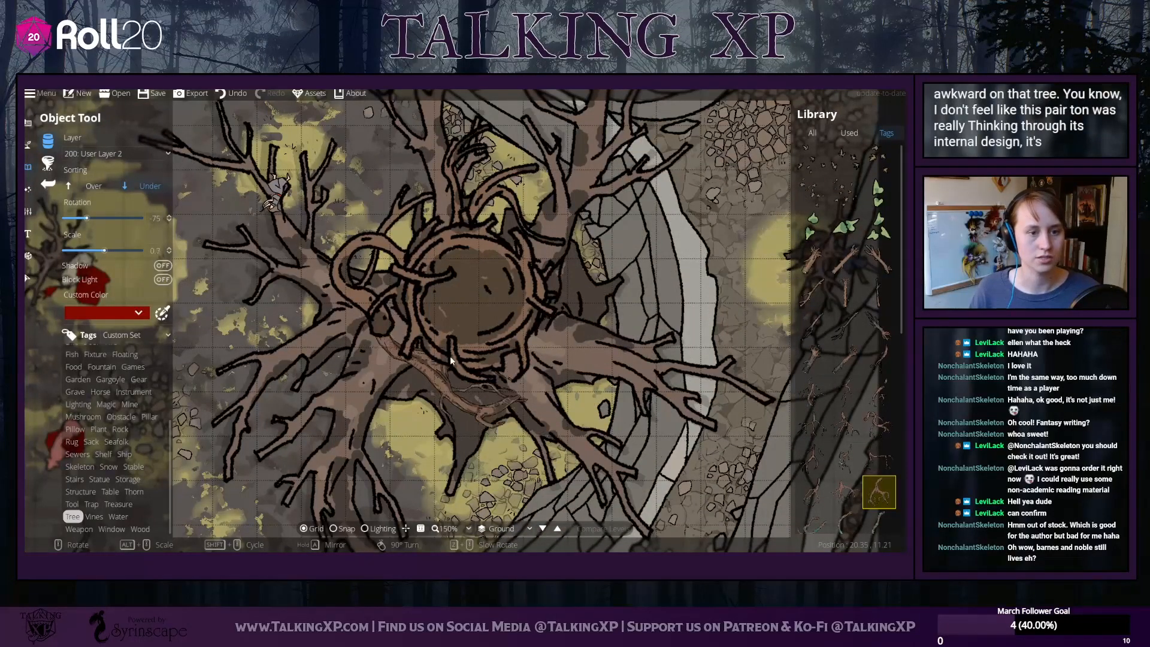
click(845, 492)
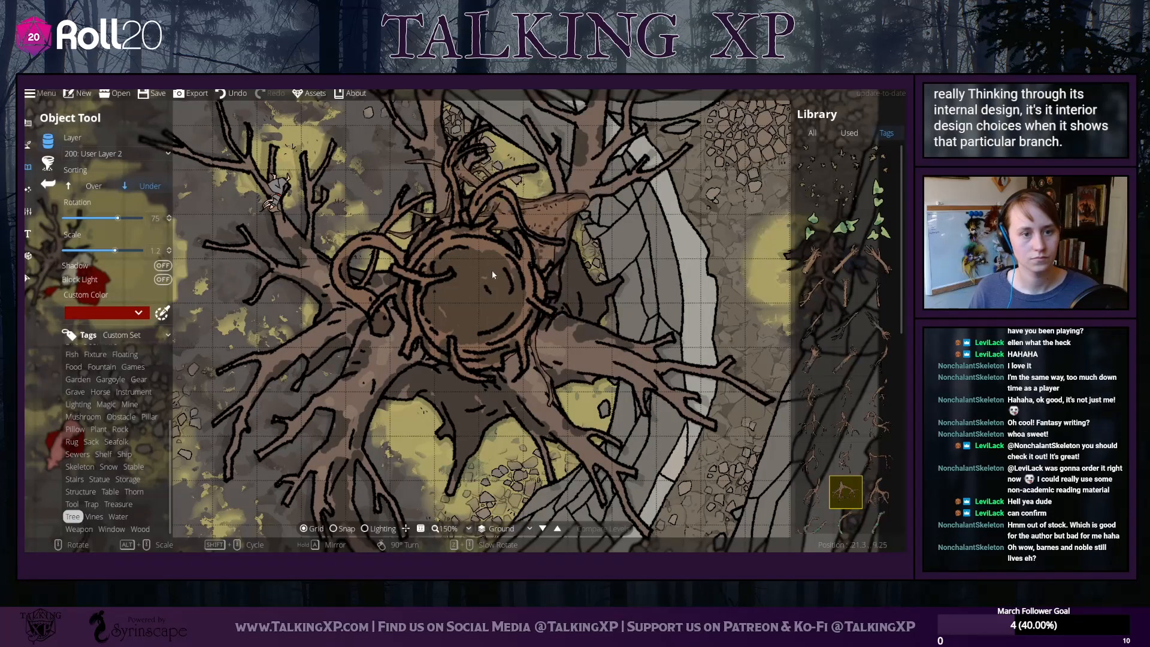
alt+scroll(480, 279, up, 4)
alt+scroll(480, 279, up, 1)
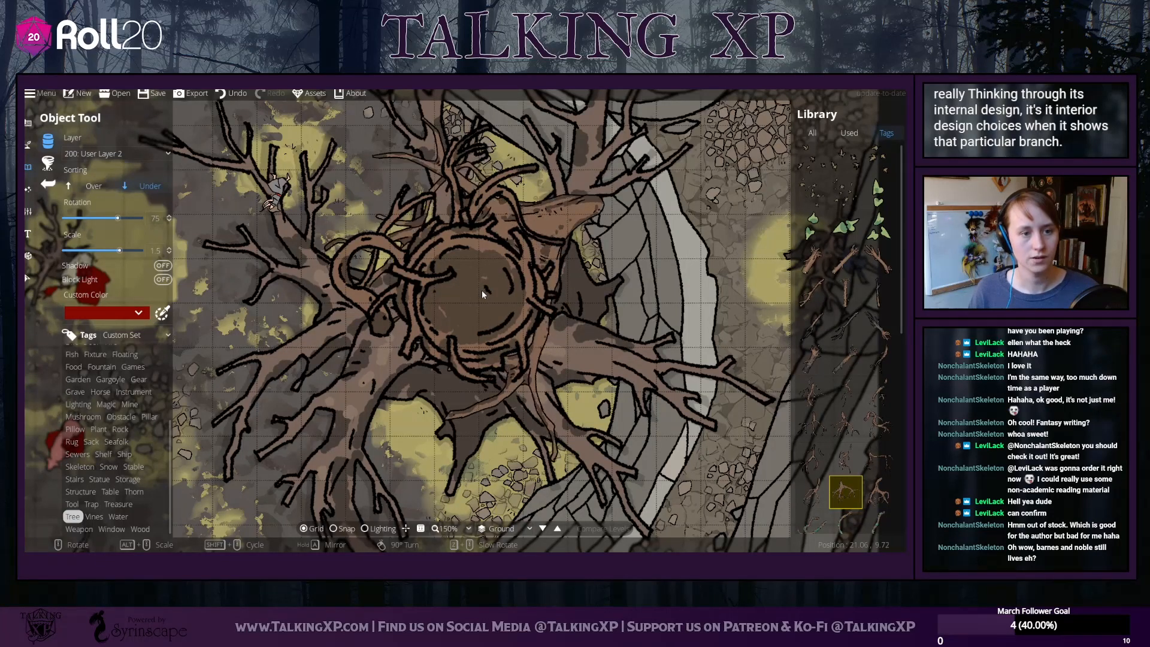
click(478, 295)
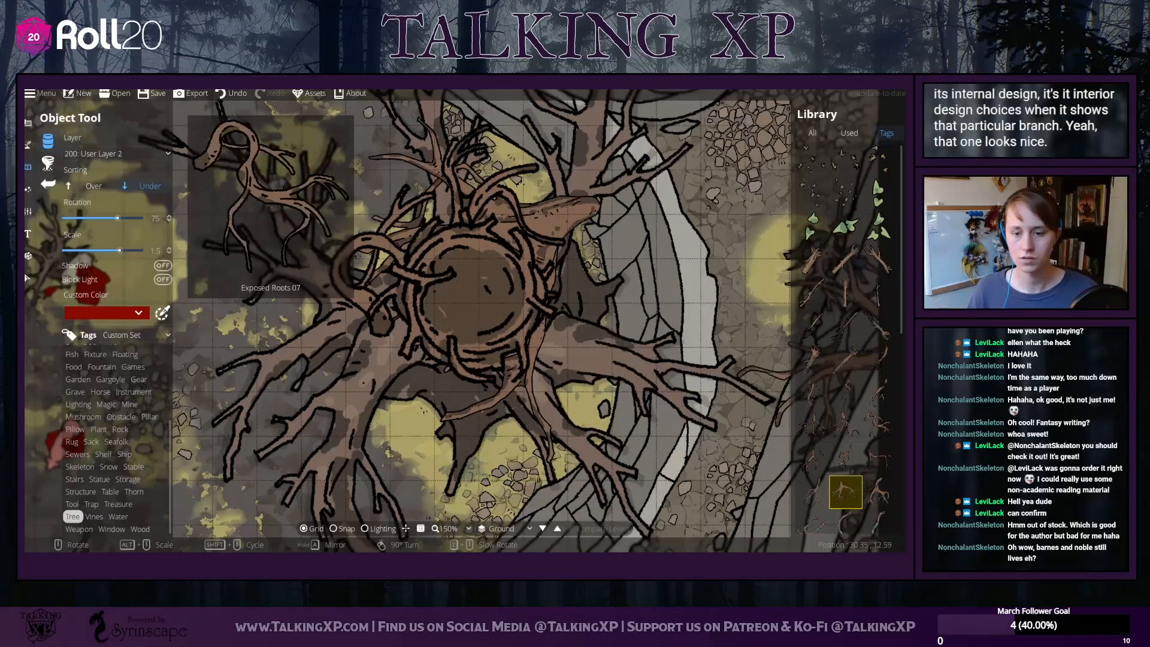
Place several smaller exposed roots at 1.5 scale beneath the nest's rim, rotating each copy differently to build a twiggy texture
click(848, 425)
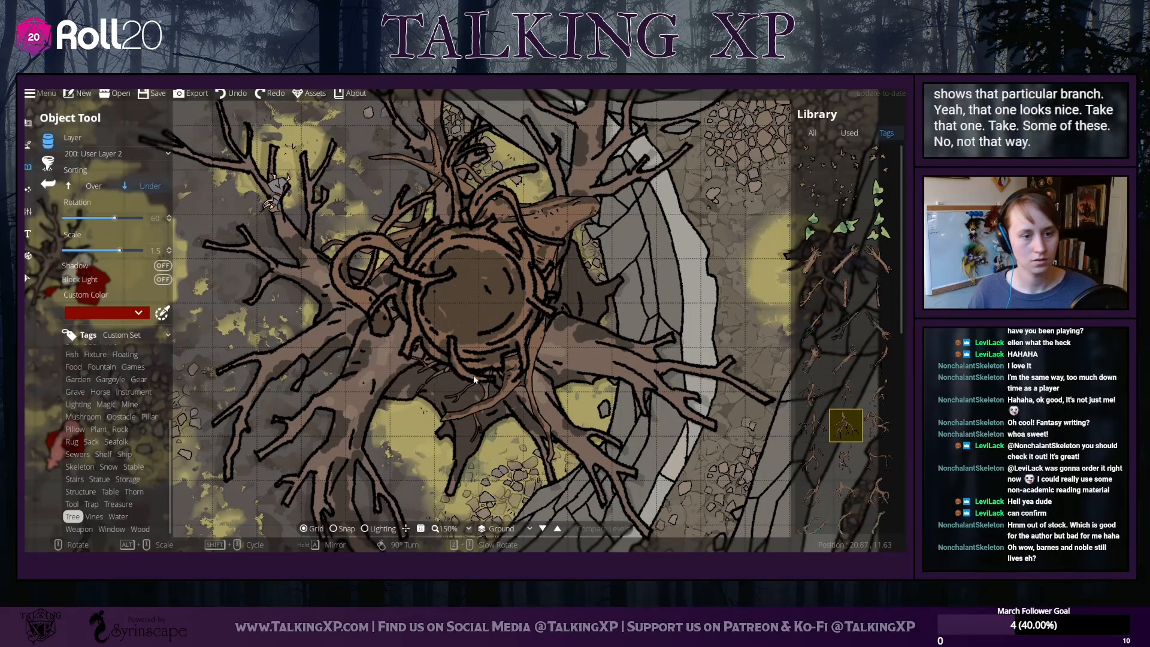
scroll(455, 378, up, 1)
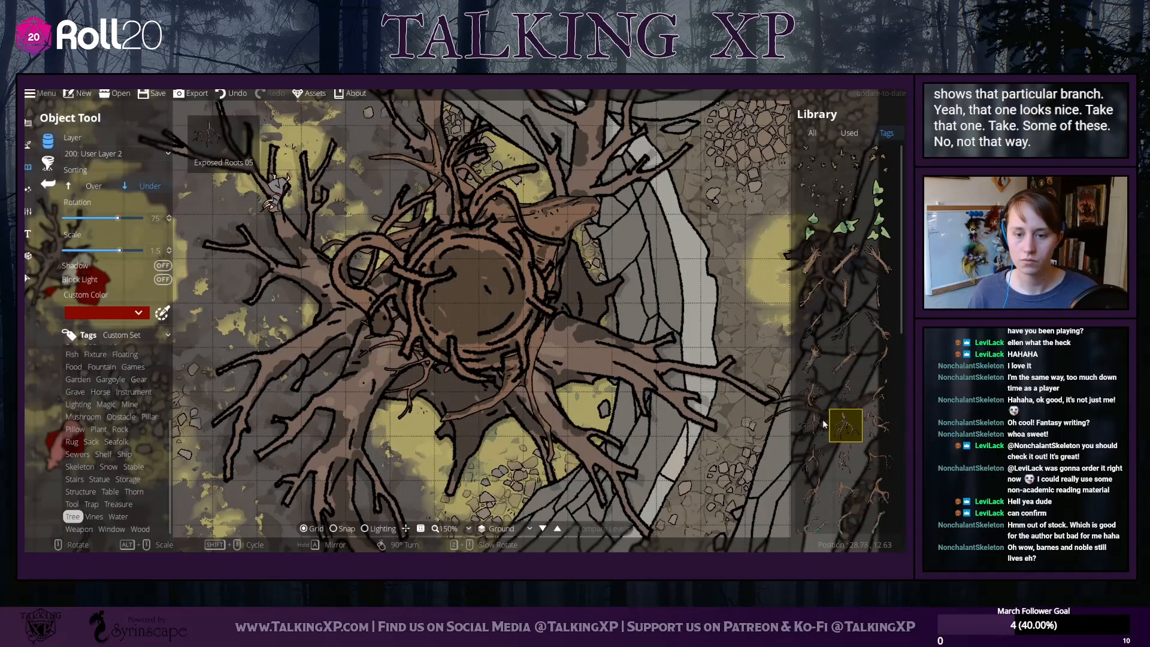
click(812, 392)
scroll(524, 204, up, 3)
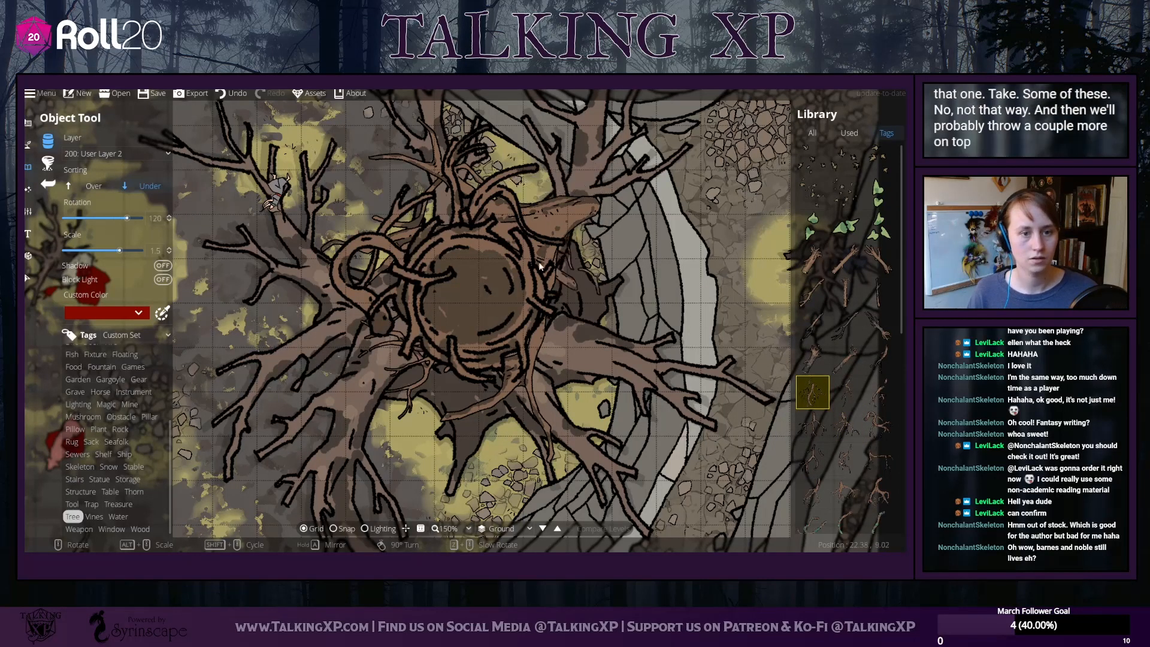
scroll(519, 304, up, 1)
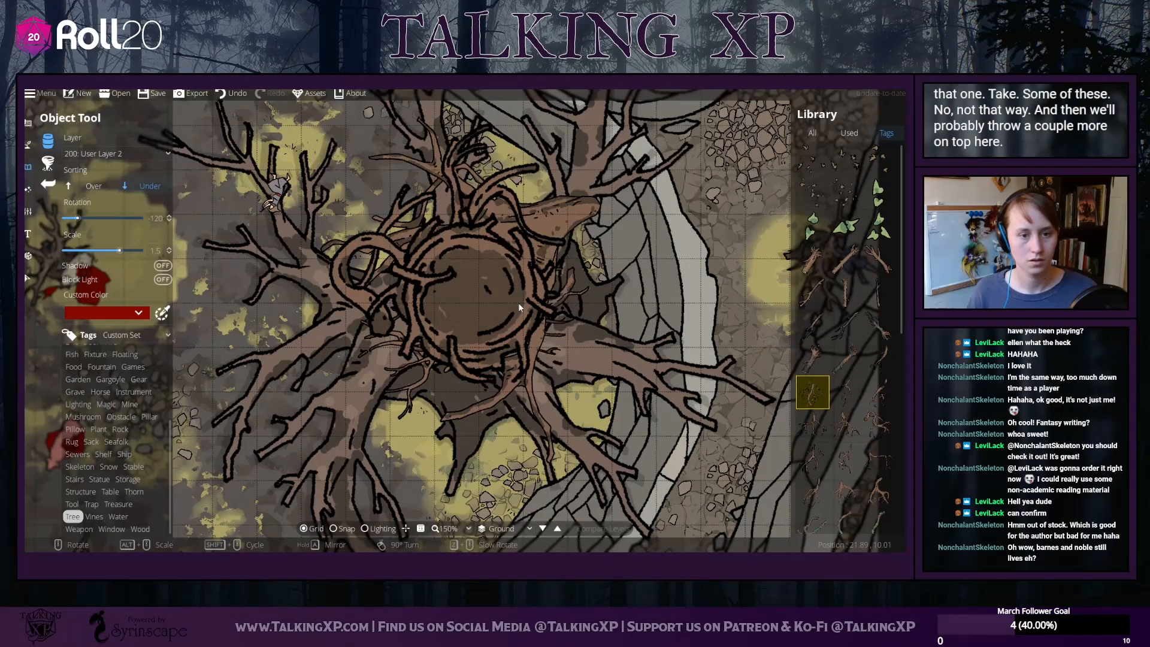
scroll(449, 355, up, 2)
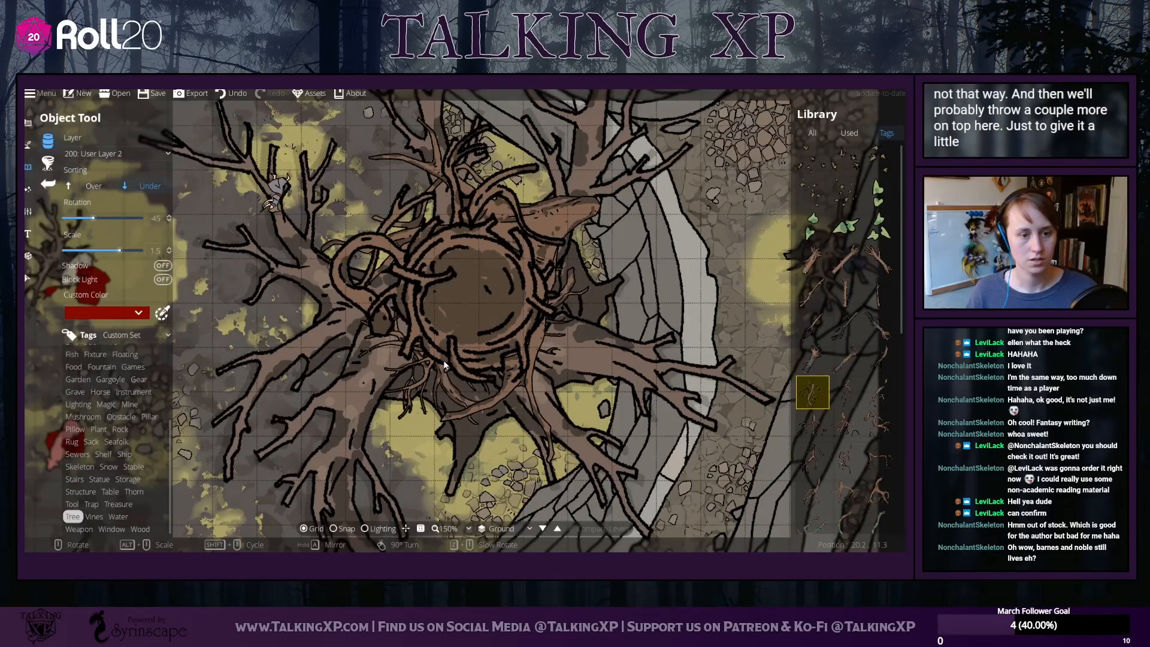
scroll(389, 298, up, 2)
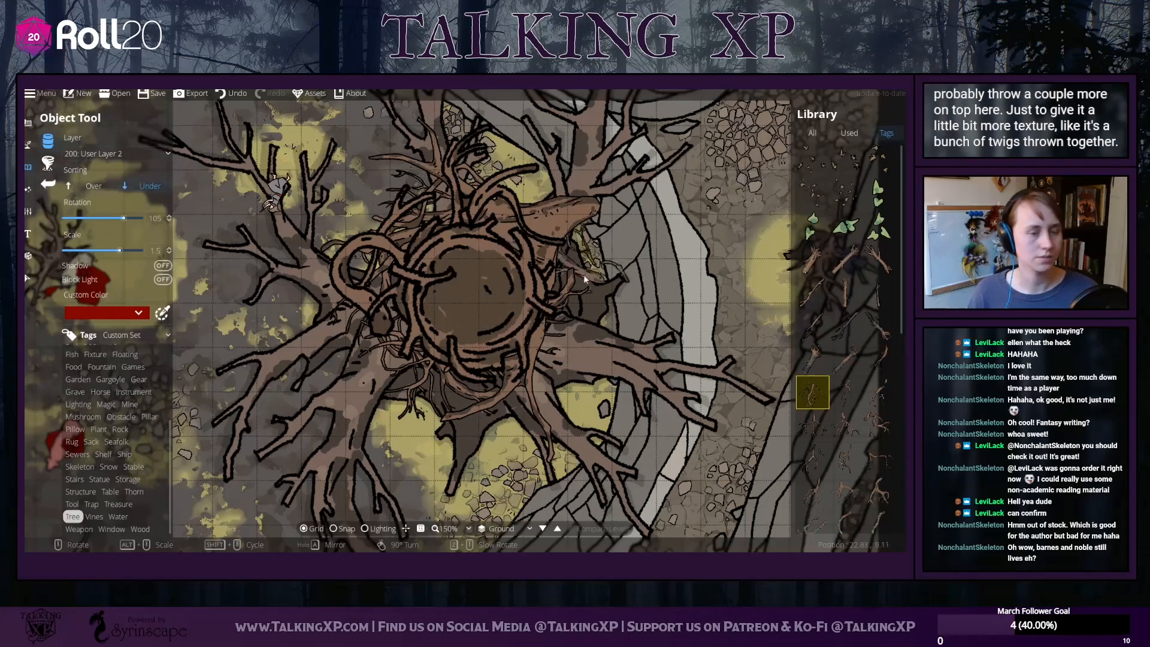
Send the large branching root under the nest to the back and move the round nest aside onto the pale rocks
click(27, 277)
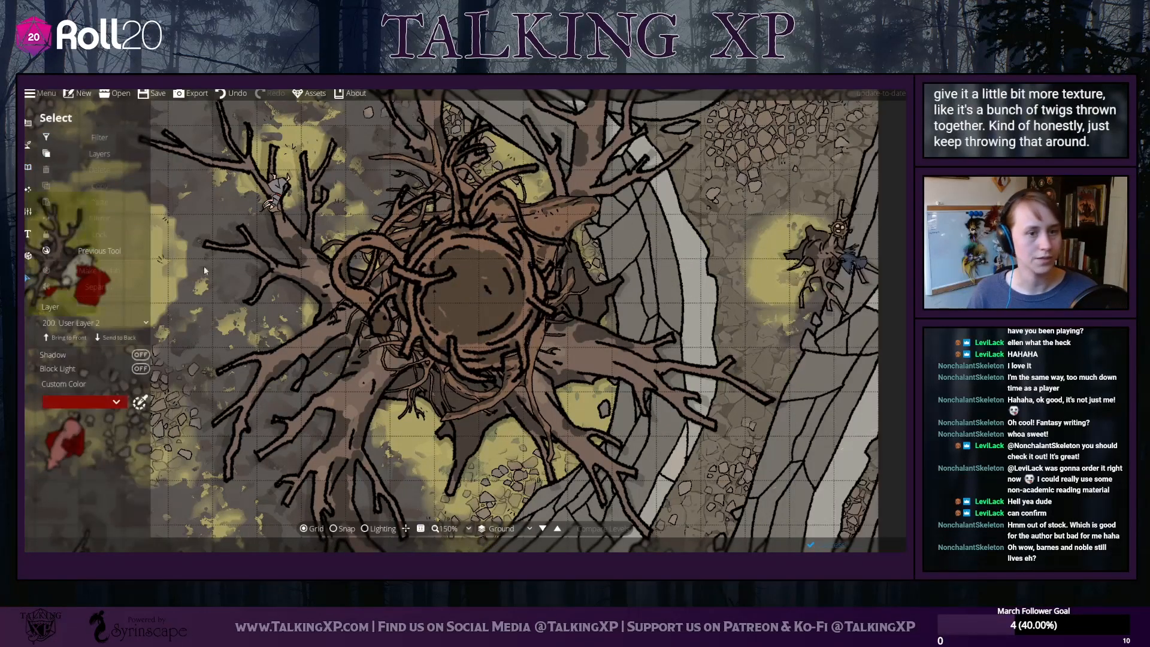
click(336, 289)
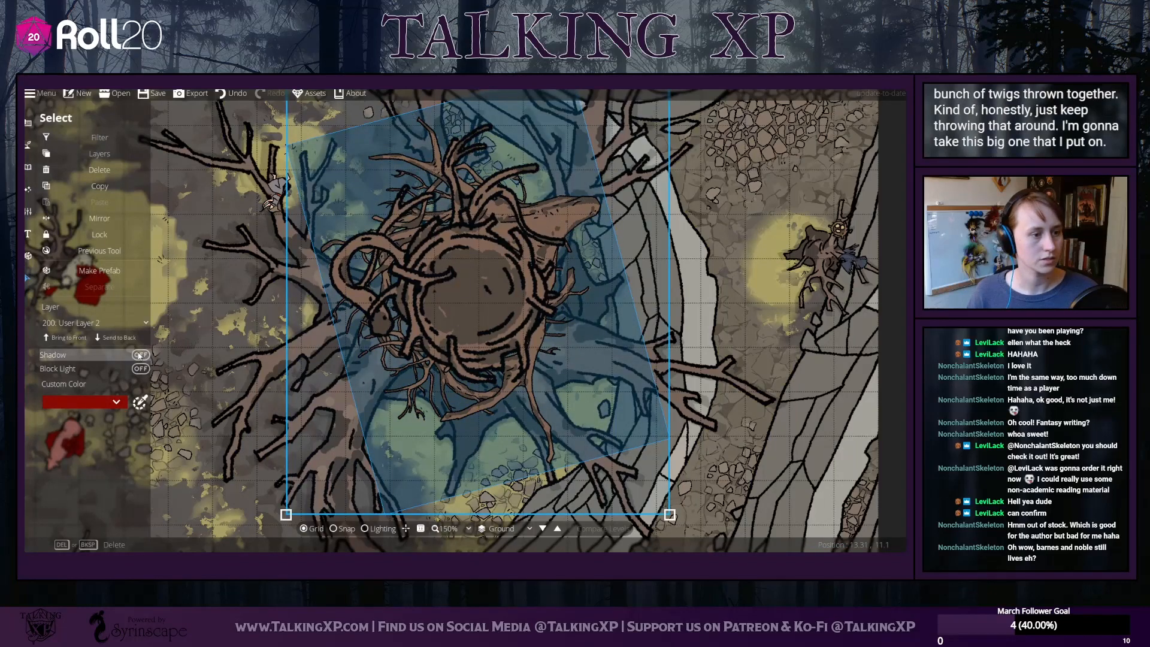
click(114, 342)
click(757, 220)
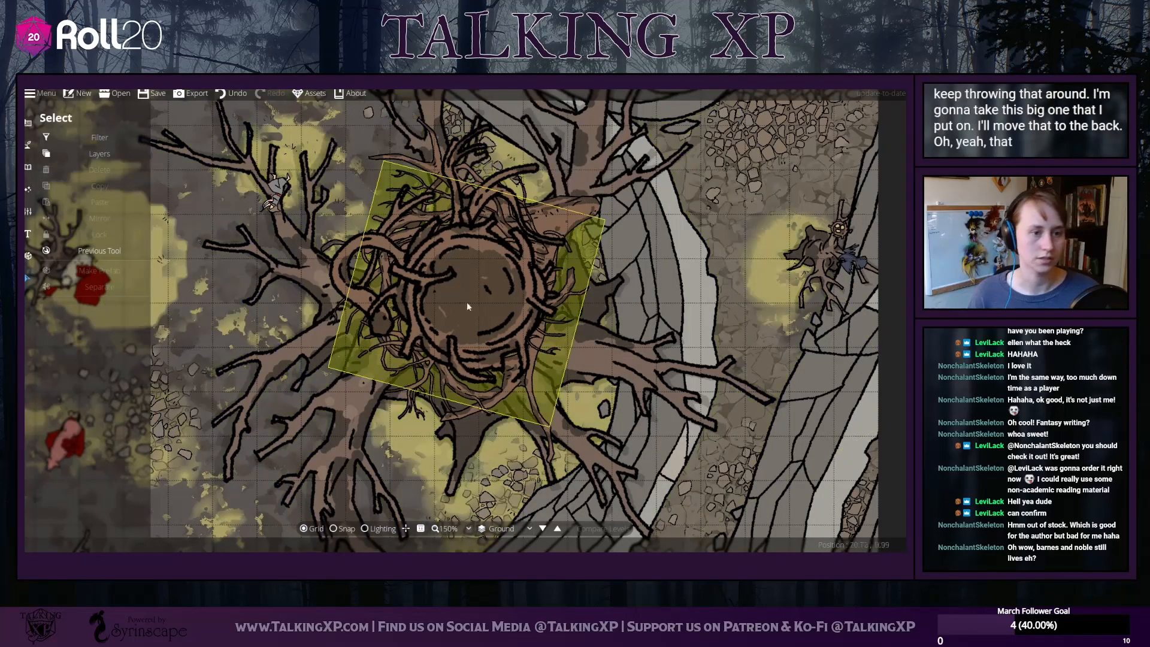
drag(467, 277, 736, 202)
Fill the exposed centre of the tangle with more thin exposed roots at 1.5 scale and varied rotations, switching the sorting to Over
click(28, 167)
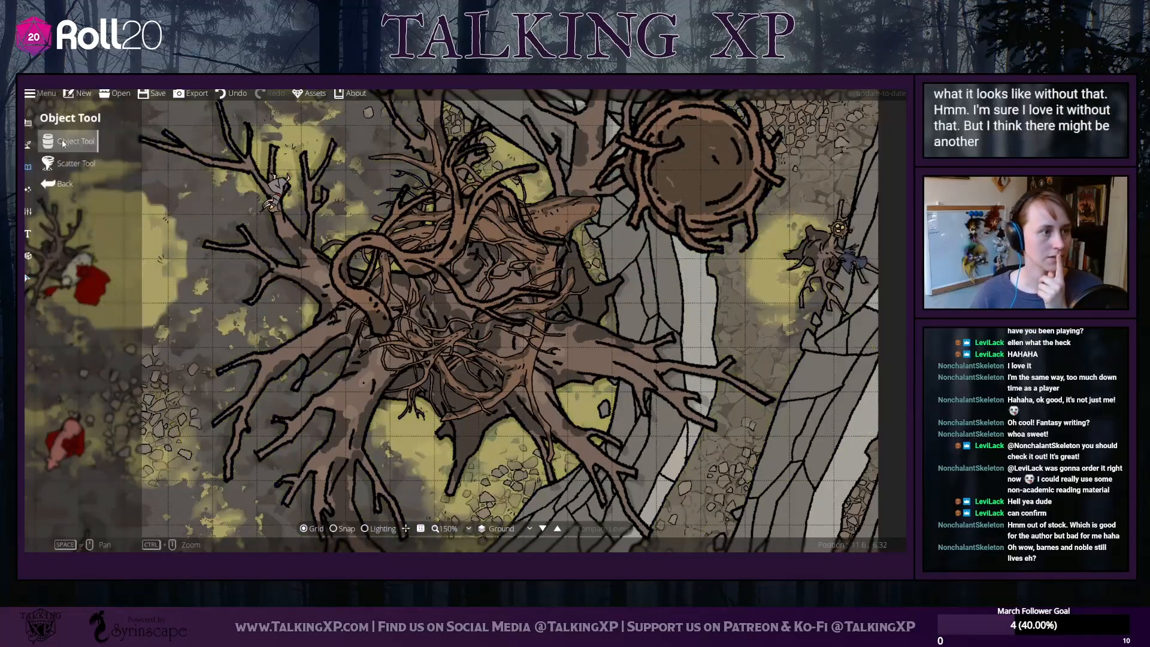
scroll(502, 291, down, 3)
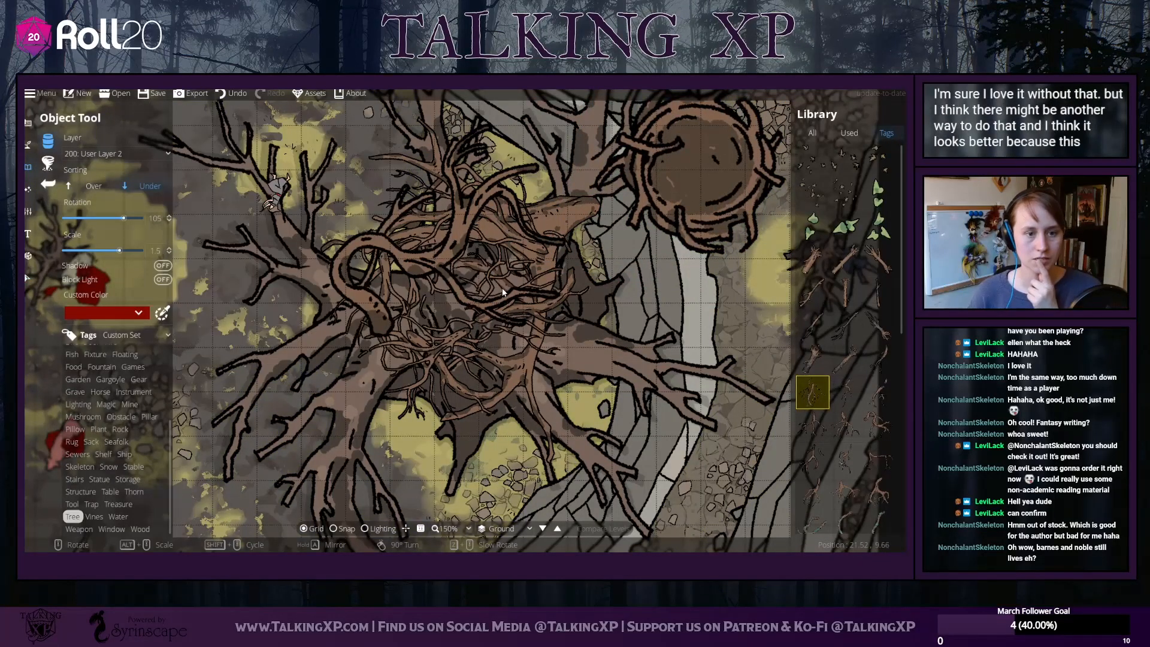
scroll(503, 291, down, 3)
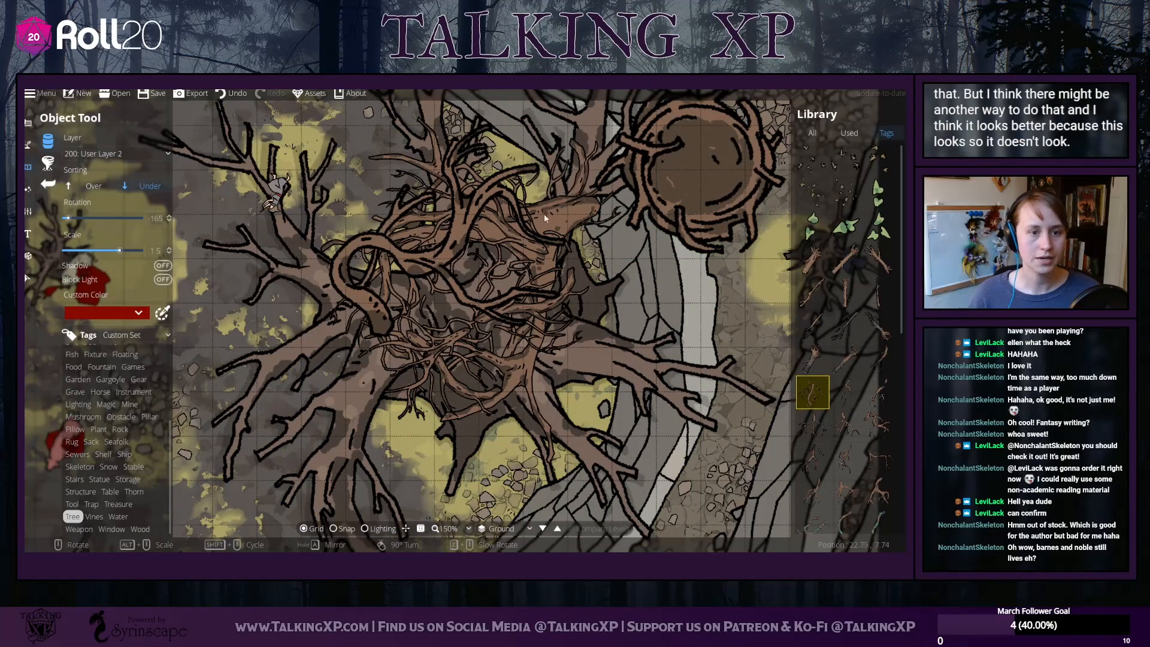
click(99, 186)
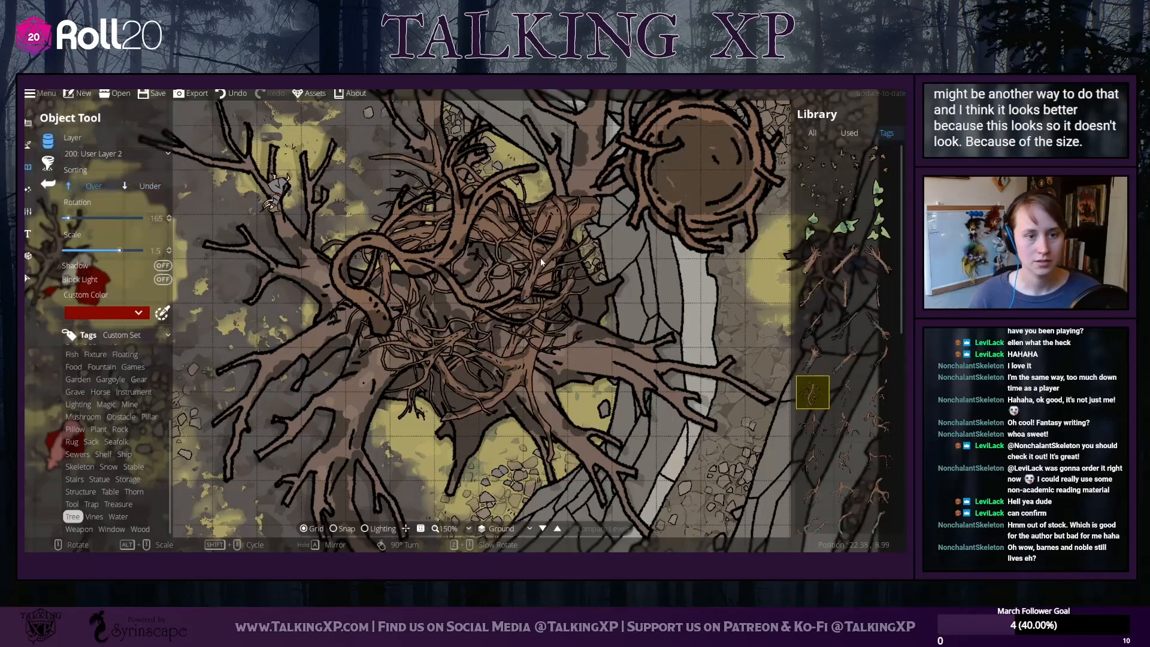
scroll(540, 259, down, 2)
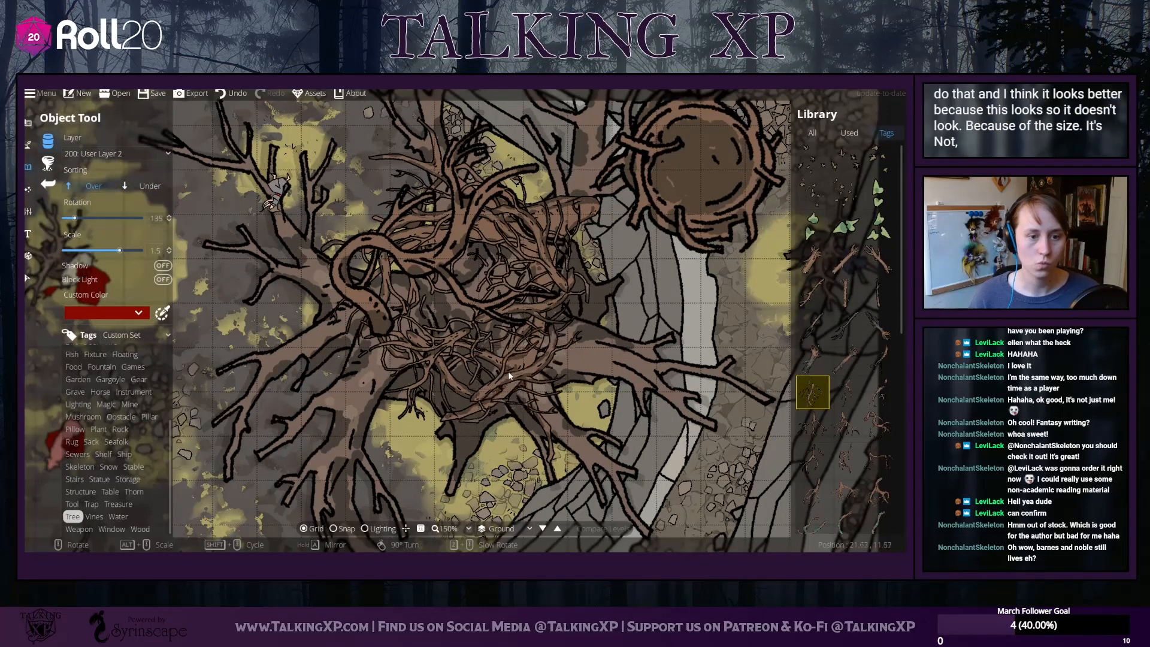
scroll(509, 376, down, 3)
scroll(506, 333, up, 1)
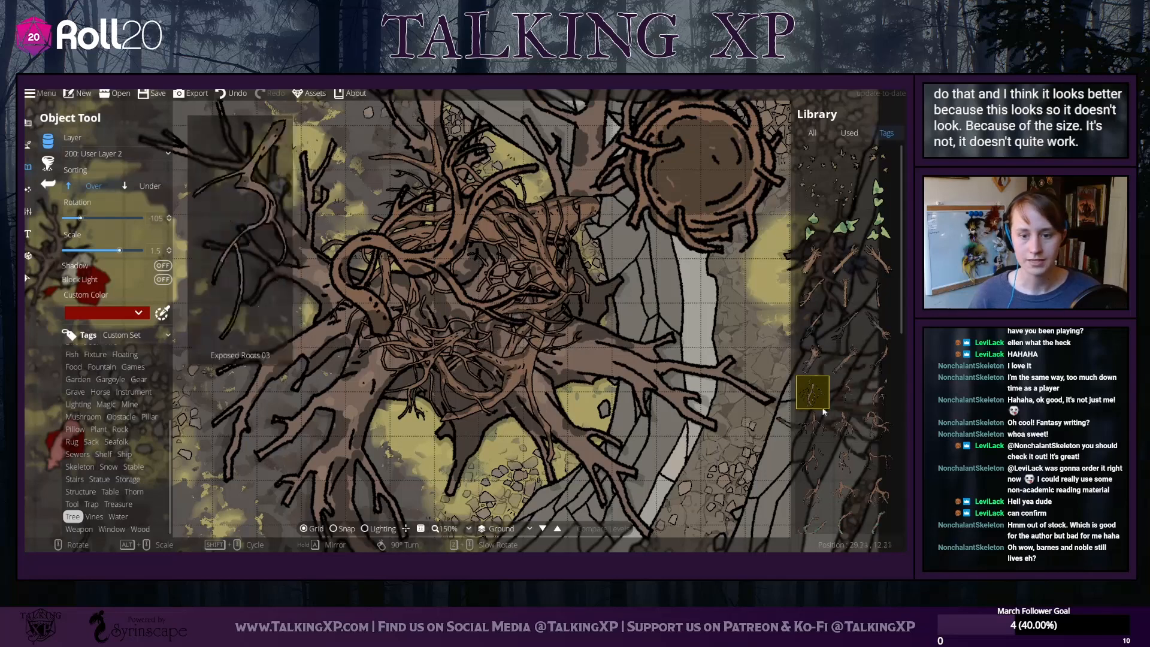
Try a larger branching exposed root over the tangle at 1.5 scale, rotating it between -105° and -45°
click(813, 492)
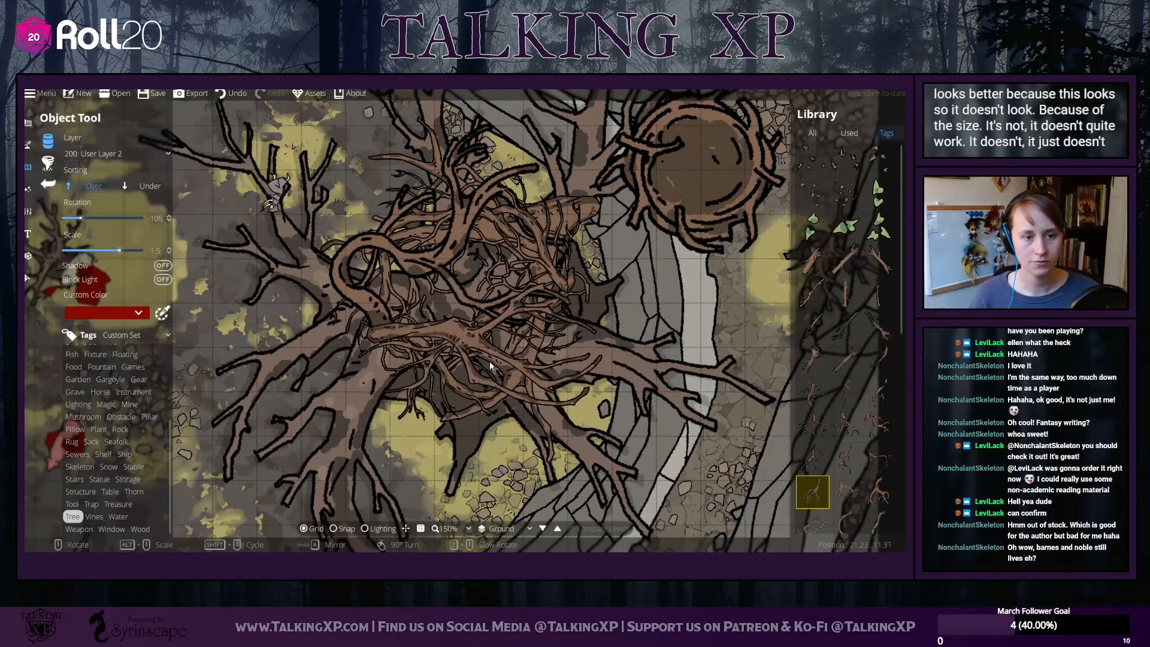
scroll(455, 362, down, 1)
scroll(450, 363, down, 6)
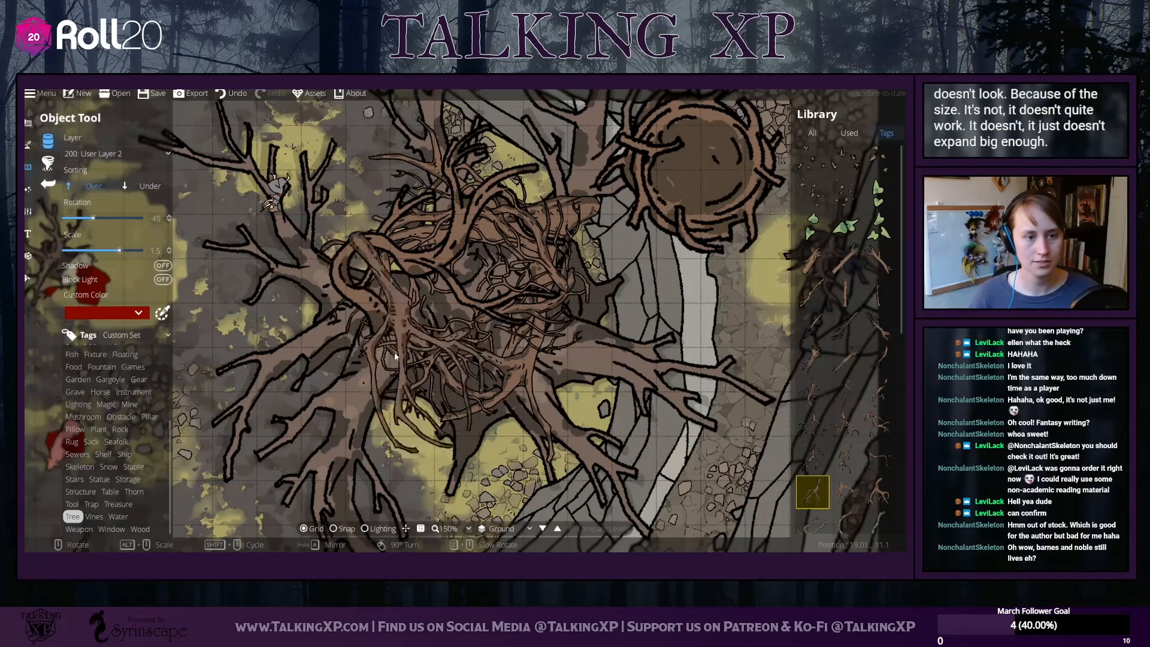
scroll(386, 299, down, 3)
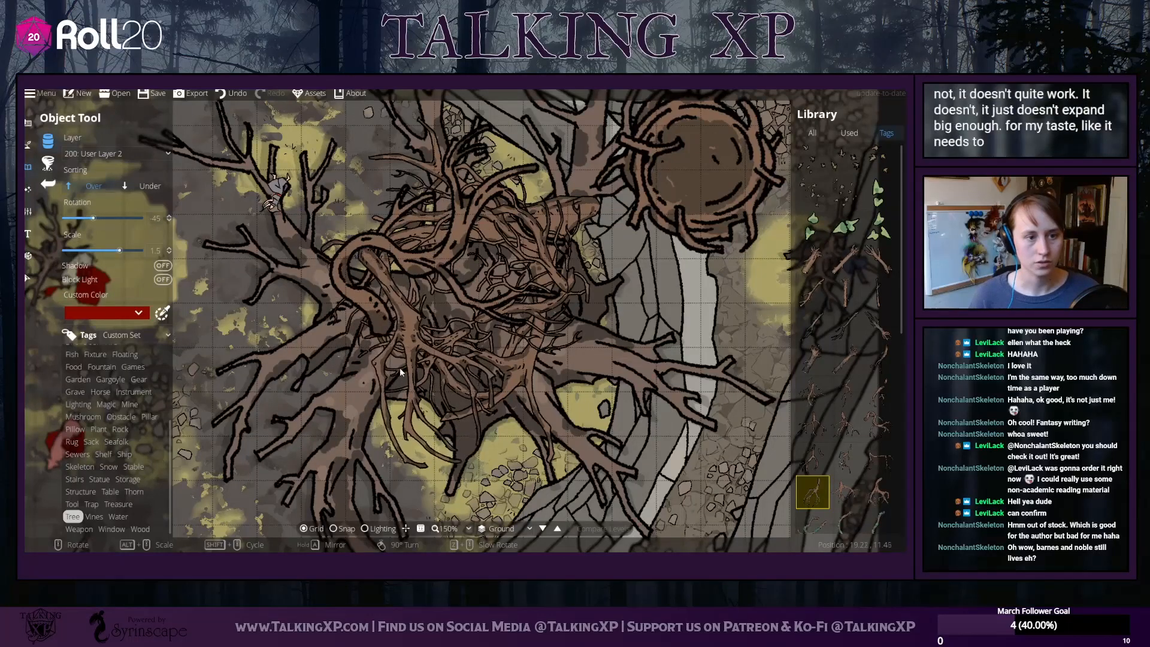
scroll(527, 405, up, 3)
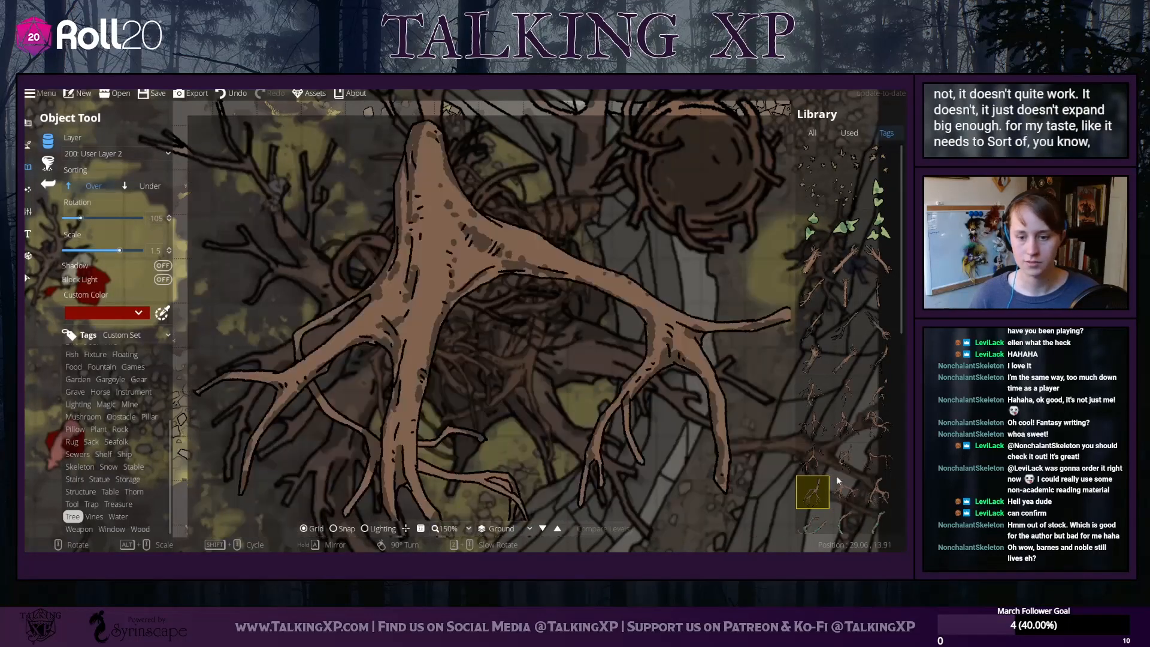
Undo the stray root piece beside the nest and layer another rotated exposed root across the nest's upper part
scroll(471, 385, down, 10)
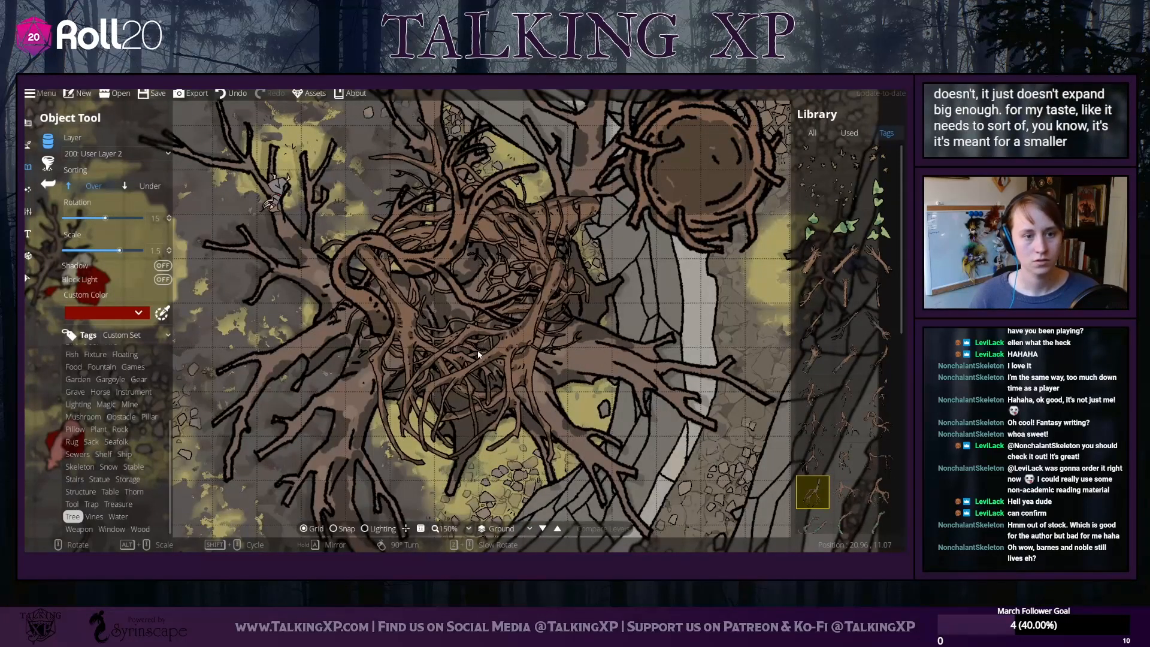
scroll(477, 350, up, 3)
click(233, 93)
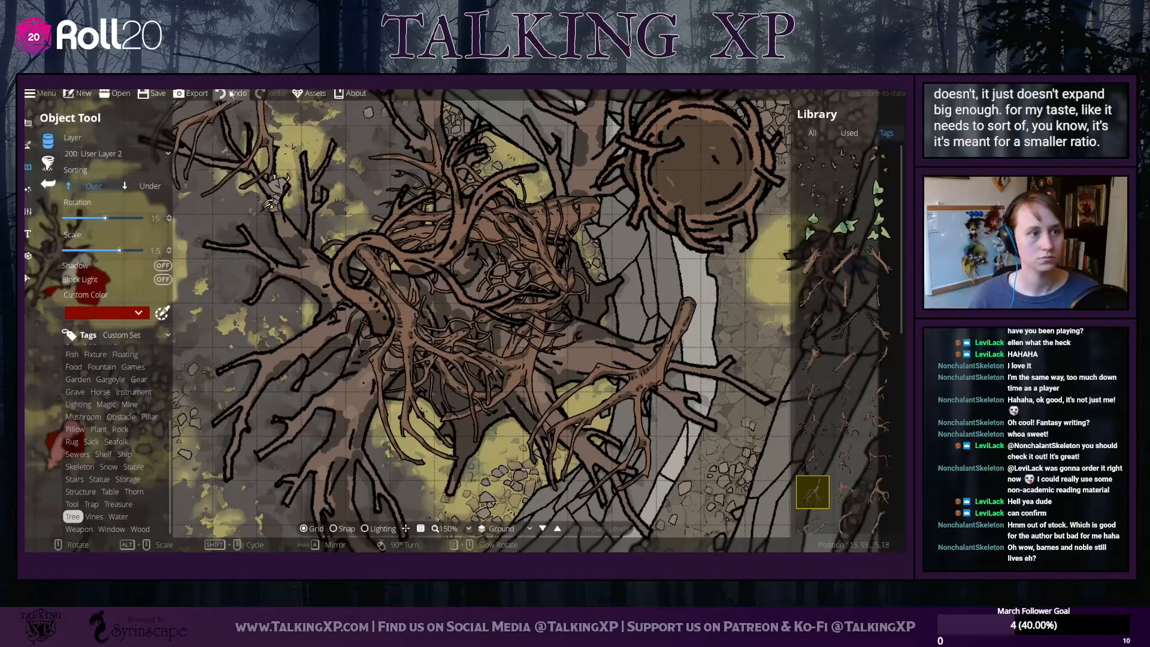
scroll(491, 336, down, 4)
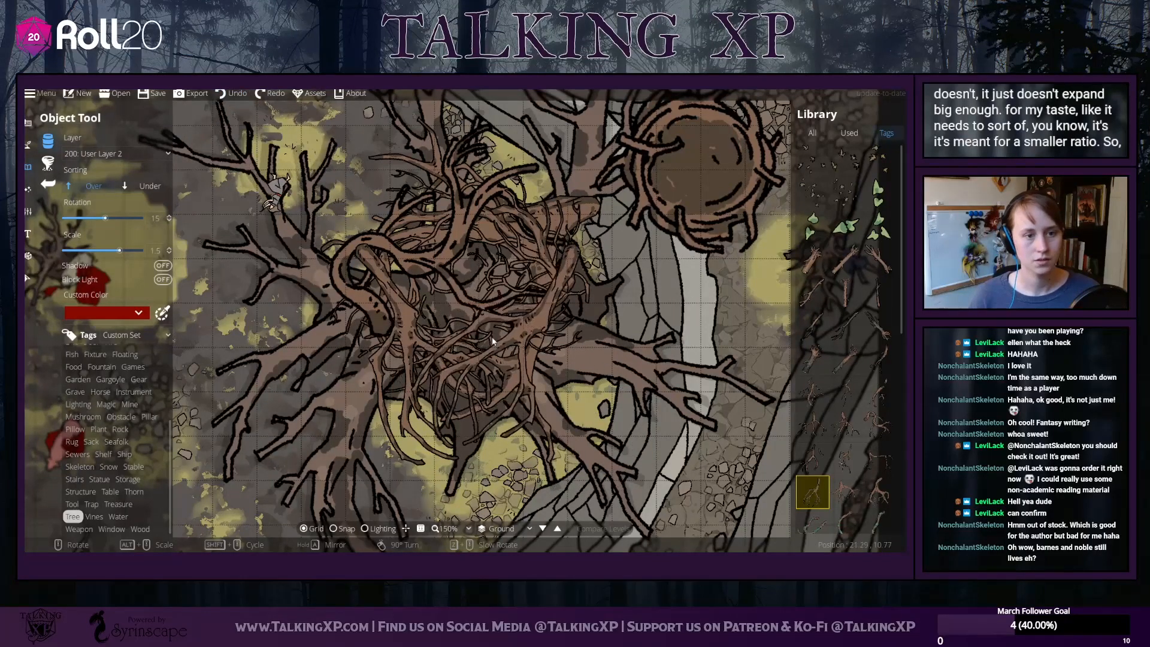
click(439, 208)
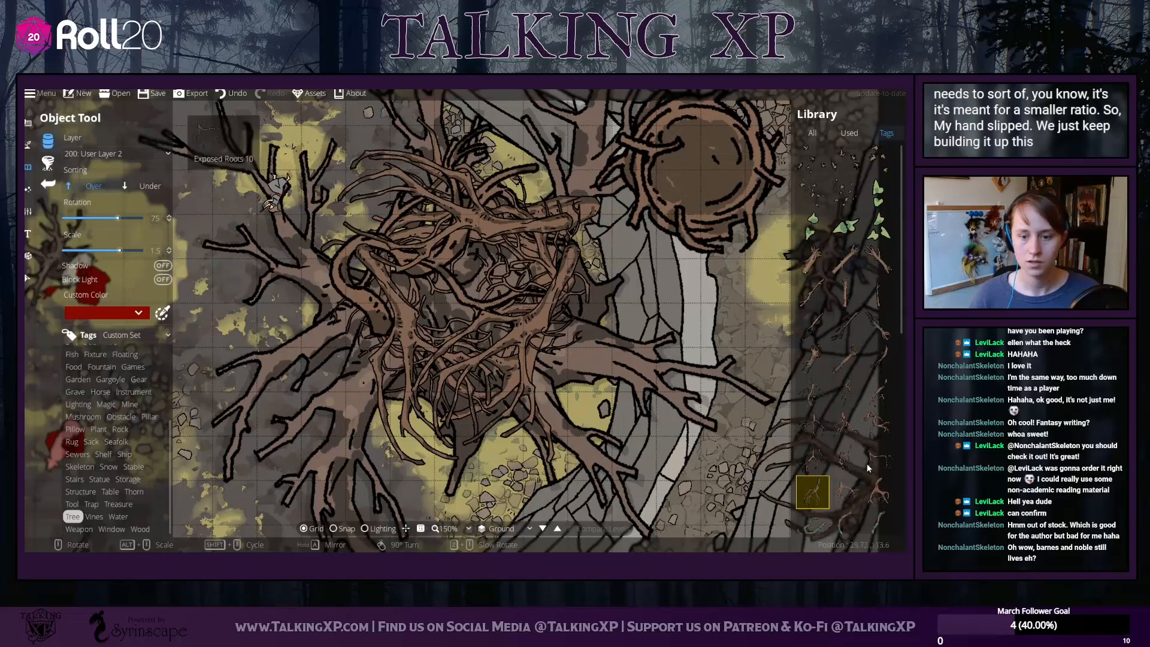
Choose a smaller exposed root object and layer rotated copies along the left edge of the tangled nest
scroll(467, 240, down, 2)
scroll(479, 282, up, 2)
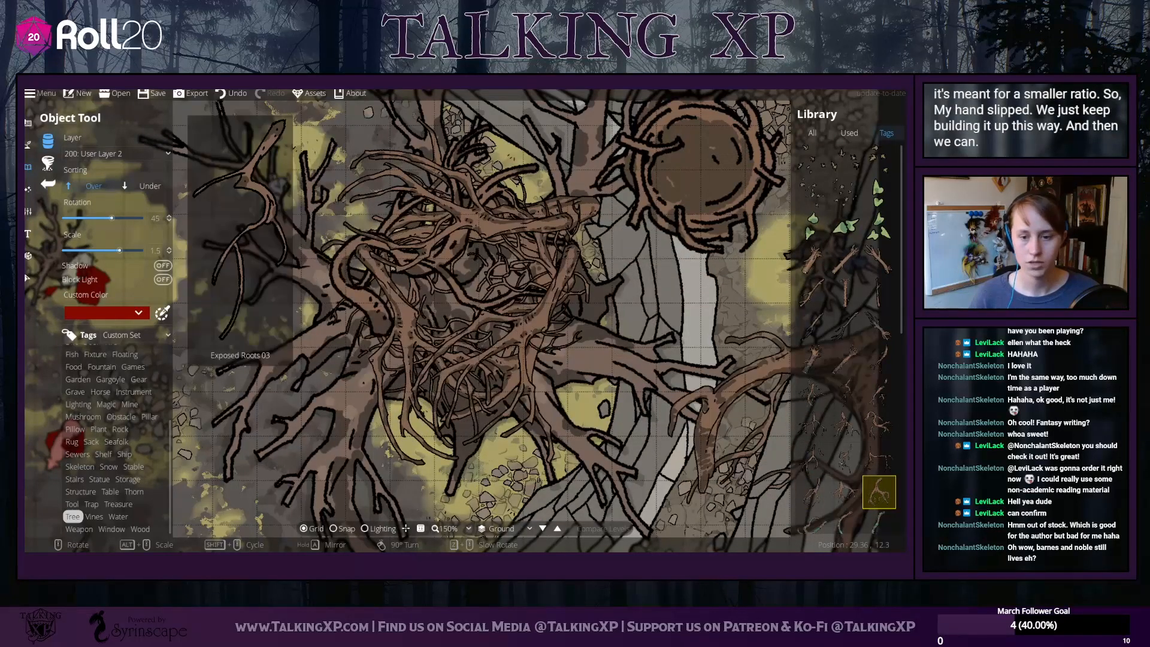
click(878, 358)
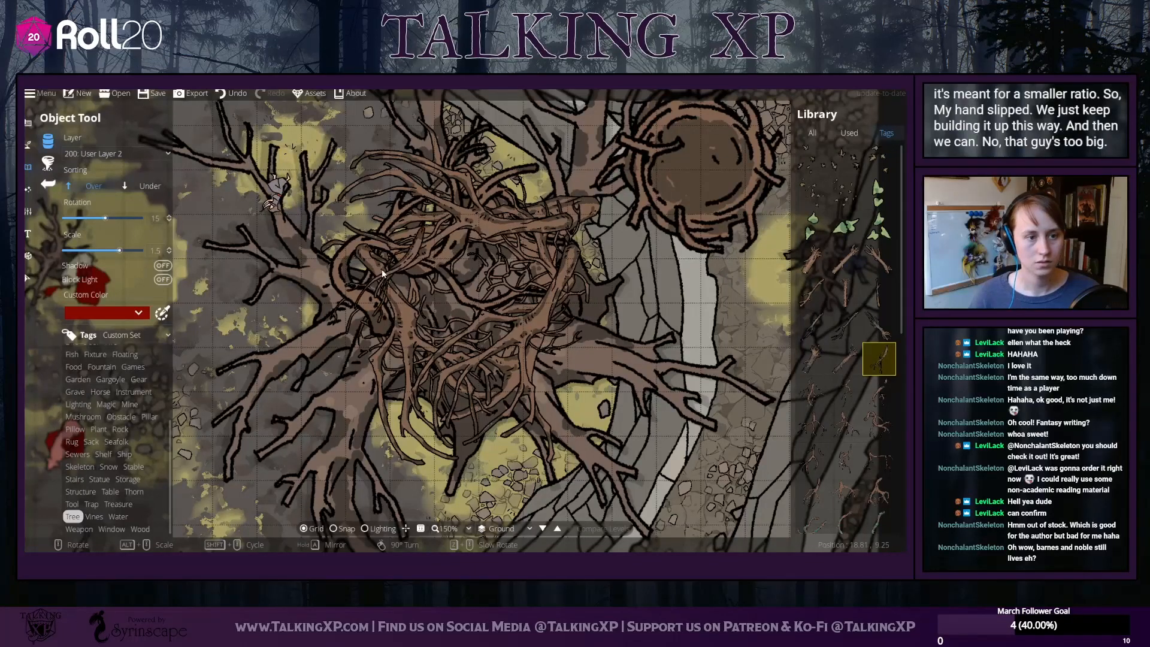
scroll(528, 276, up, 2)
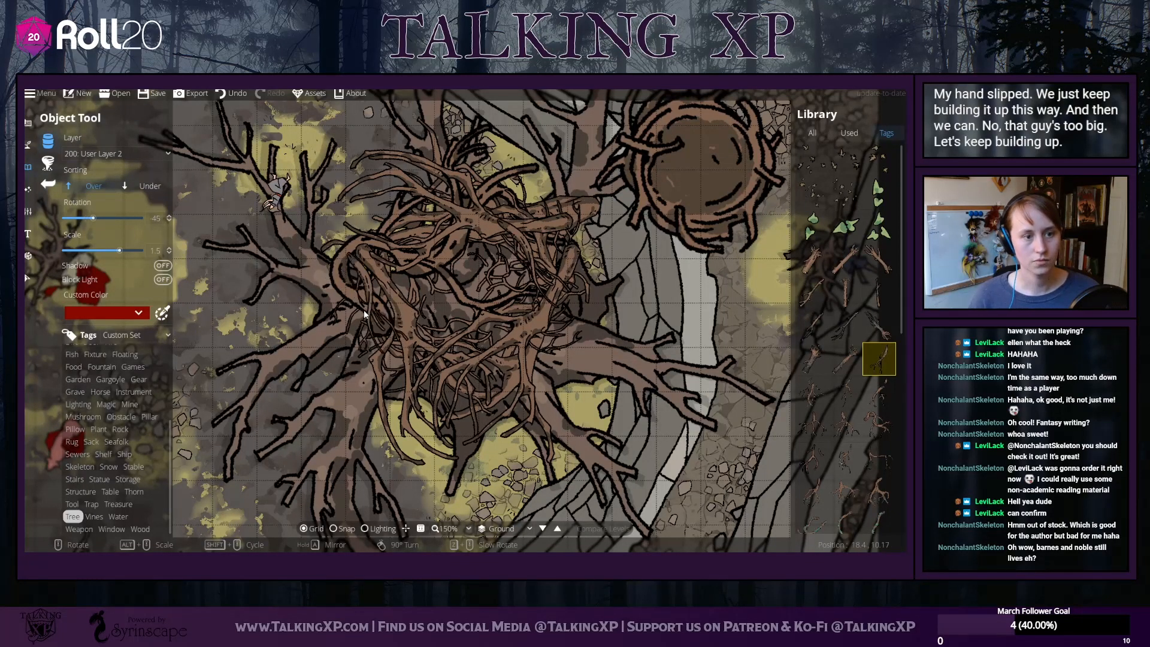
Clear the object search and look through the full library for an object that could fill the nest's base
click(812, 132)
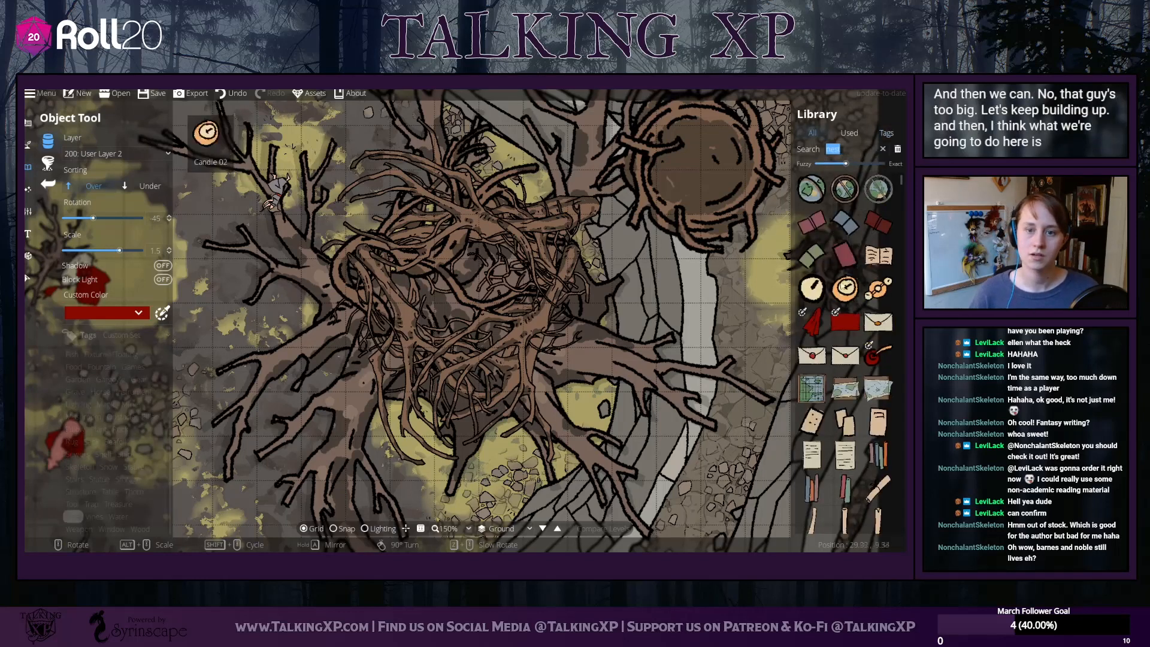
scroll(856, 411, down, 6)
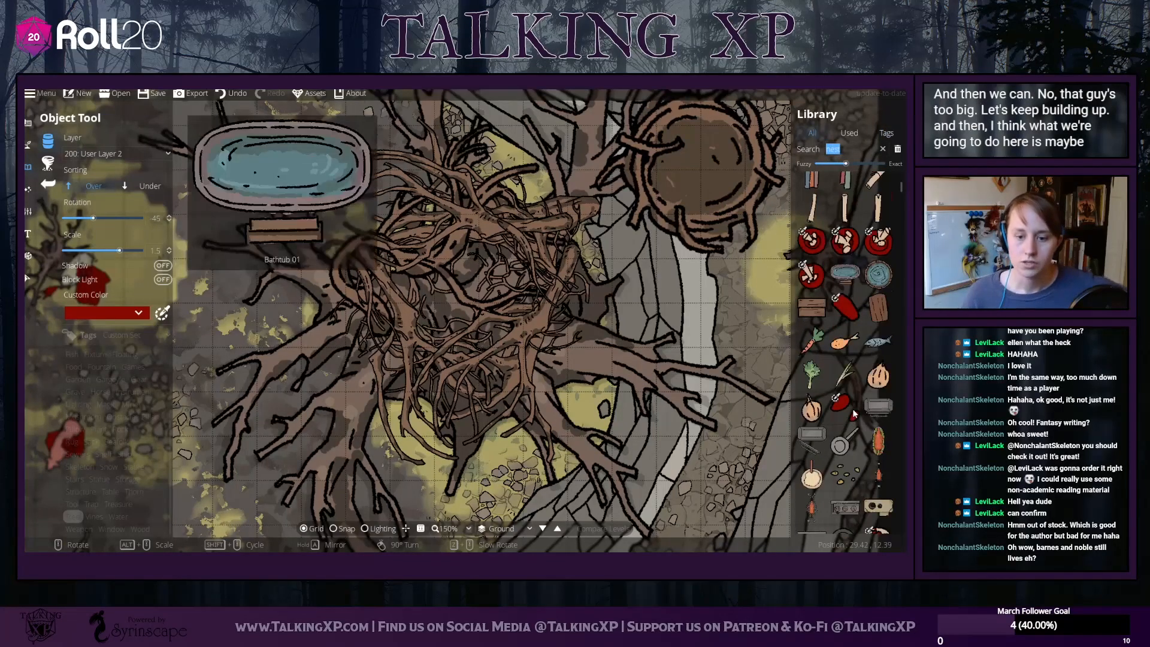
scroll(868, 395, down, 12)
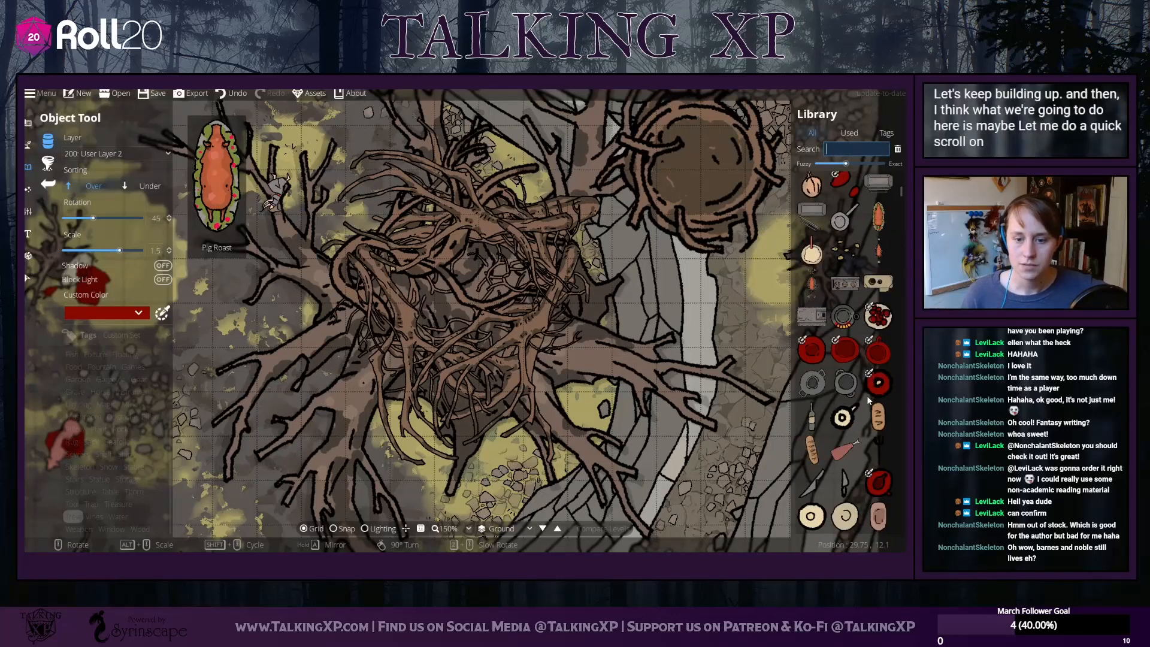
scroll(868, 400, down, 10)
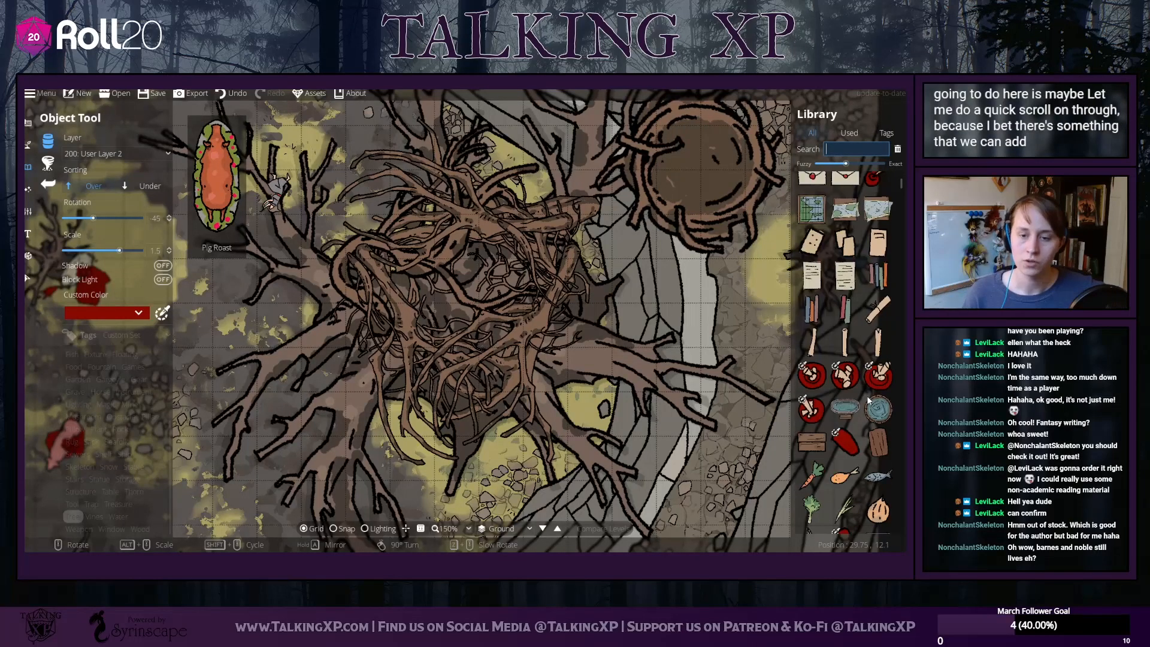
scroll(868, 400, down, 3)
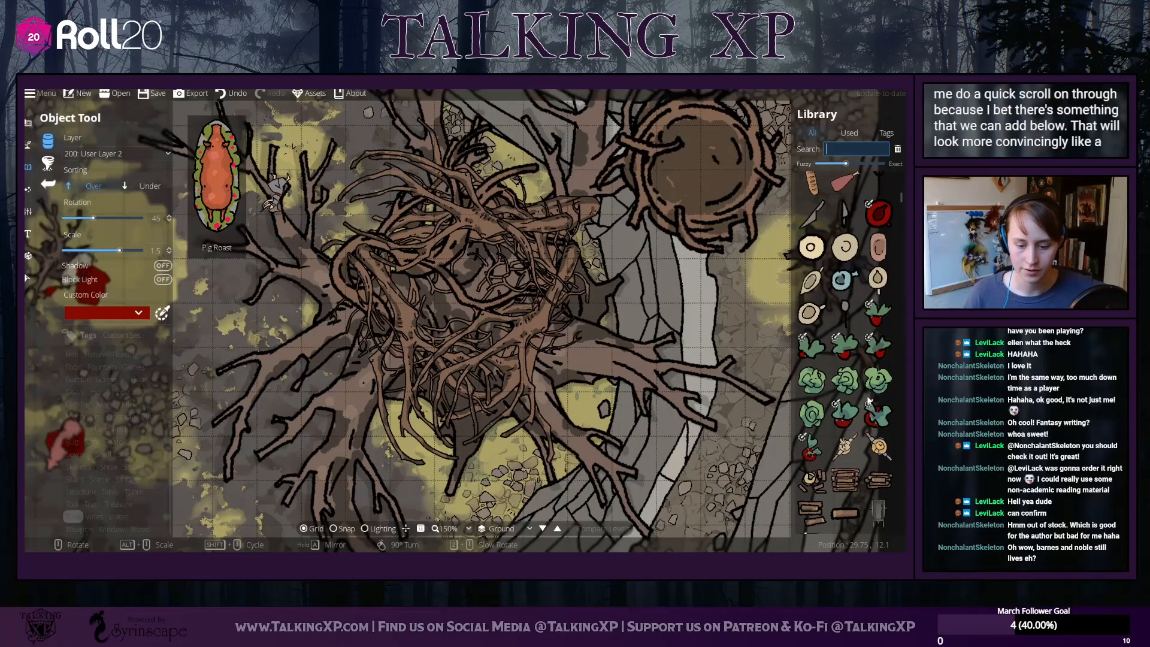
scroll(868, 400, down, 3)
scroll(868, 400, down, 1)
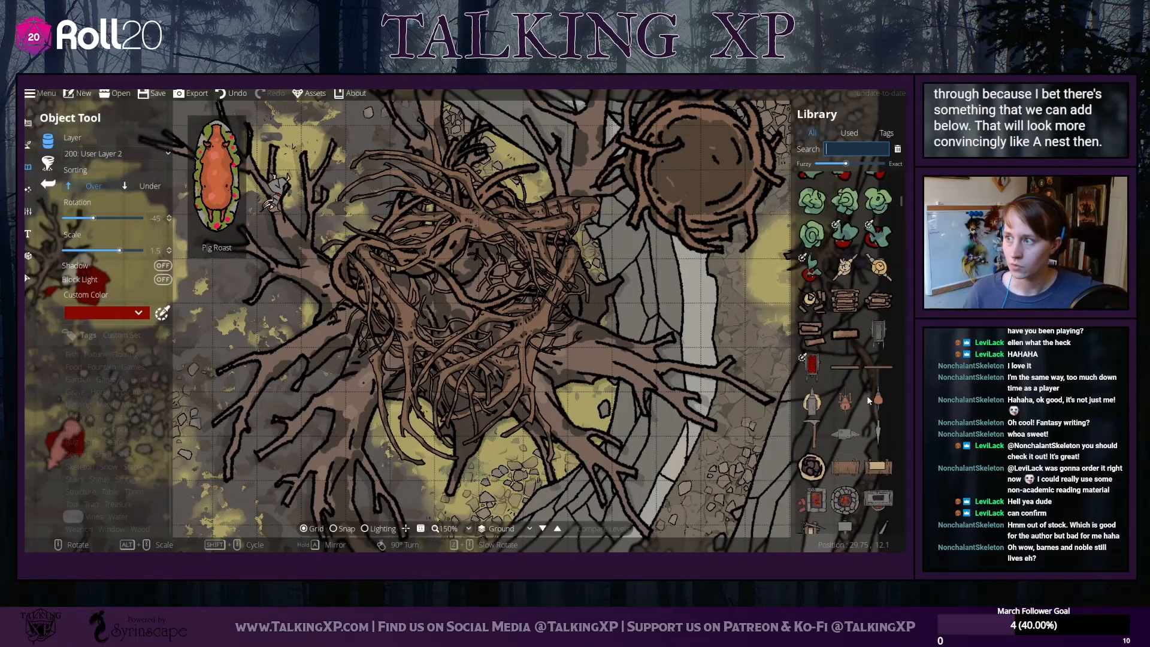
scroll(868, 400, down, 6)
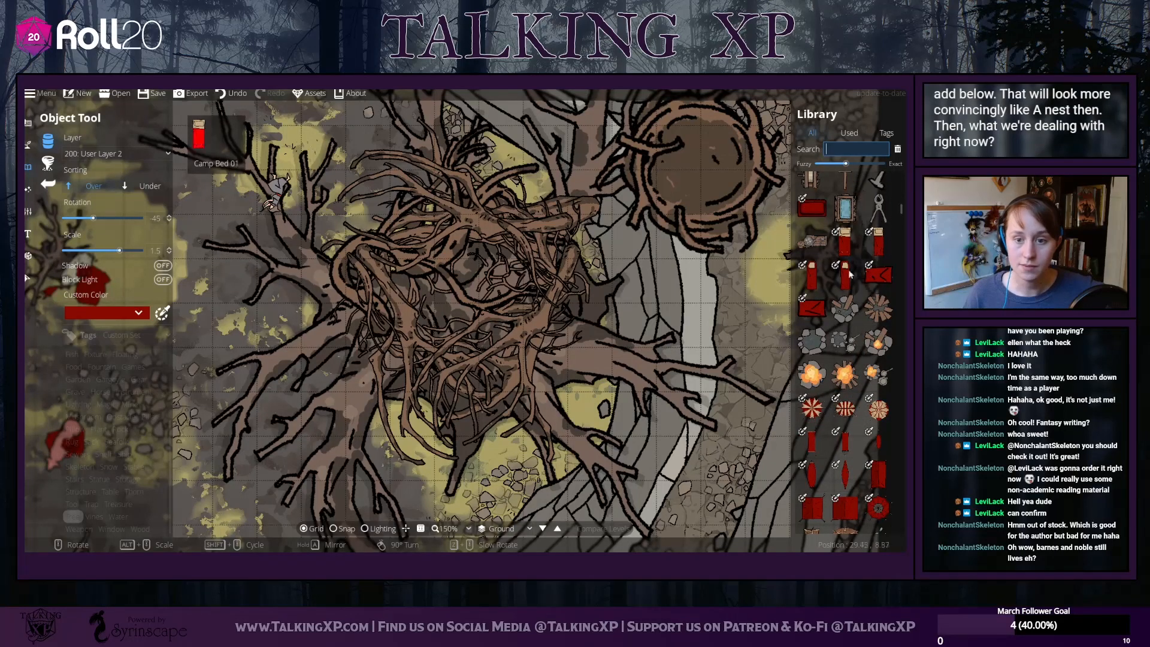
scroll(816, 372, down, 5)
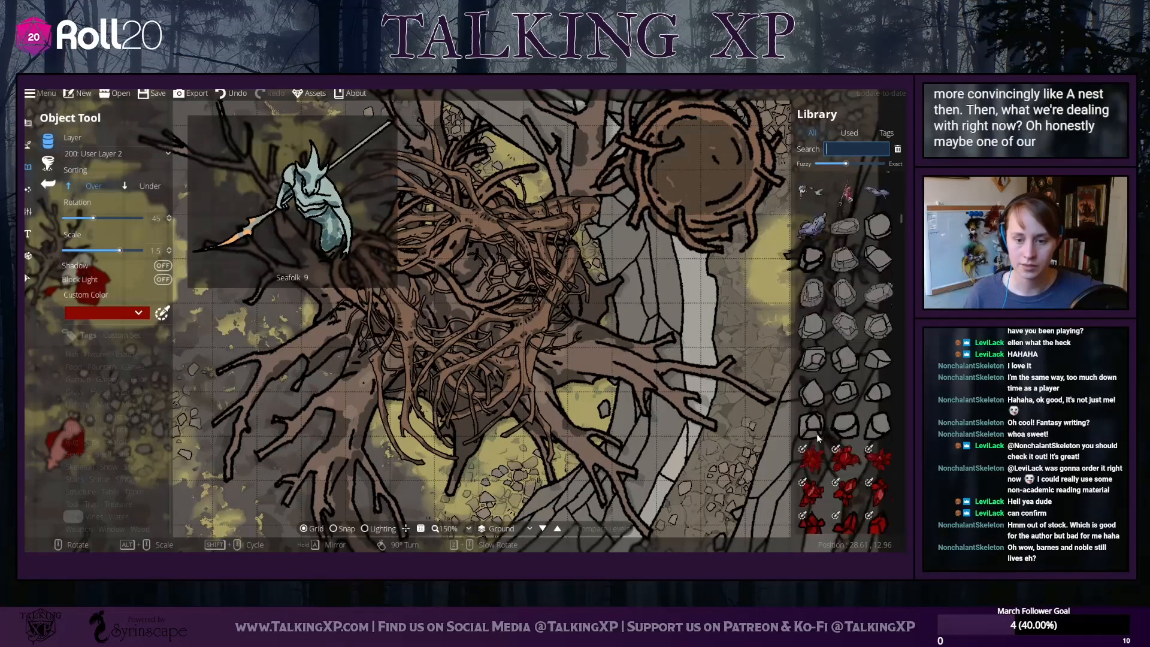
scroll(818, 439, down, 5)
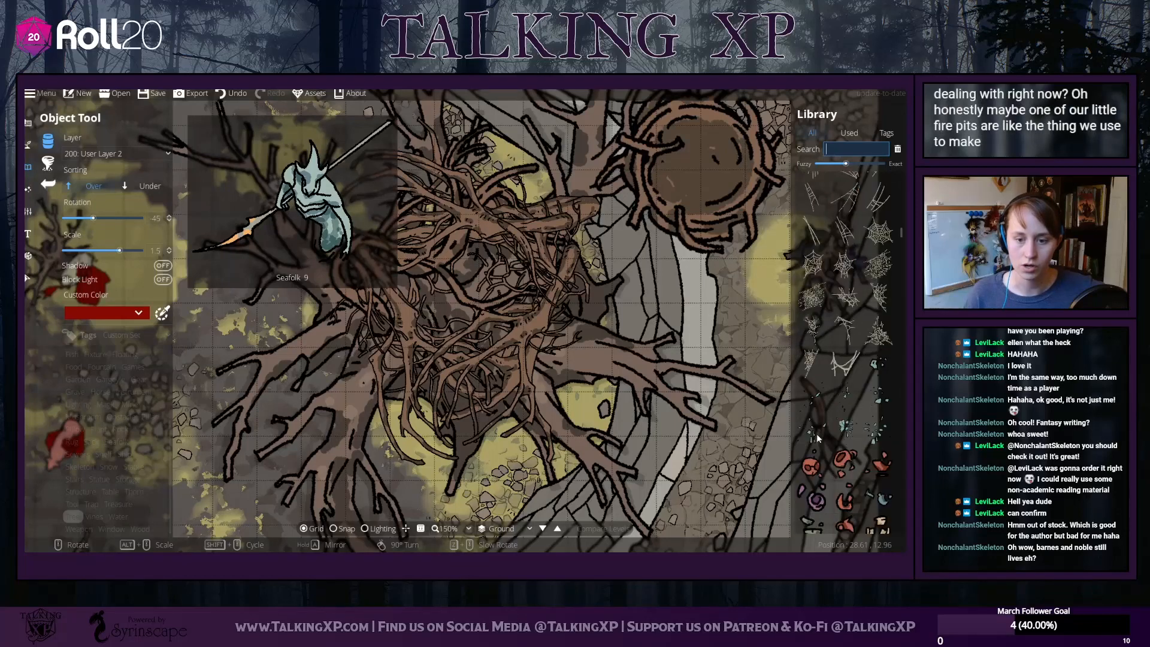
scroll(818, 439, down, 5)
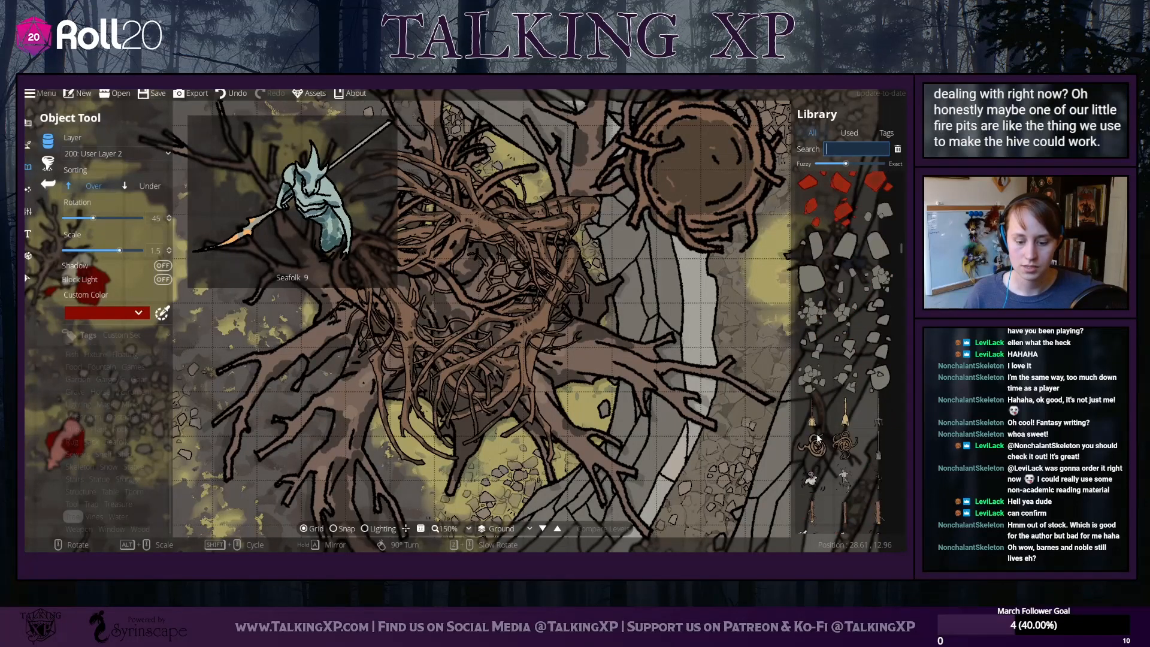
scroll(819, 439, down, 2)
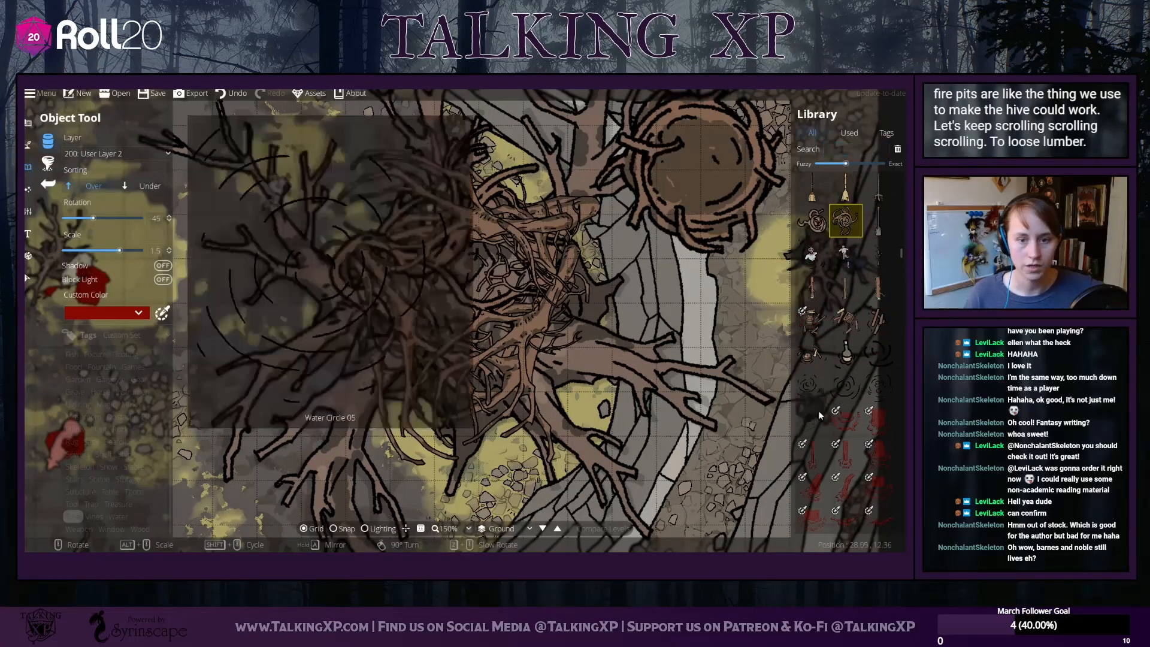
scroll(818, 411, down, 12)
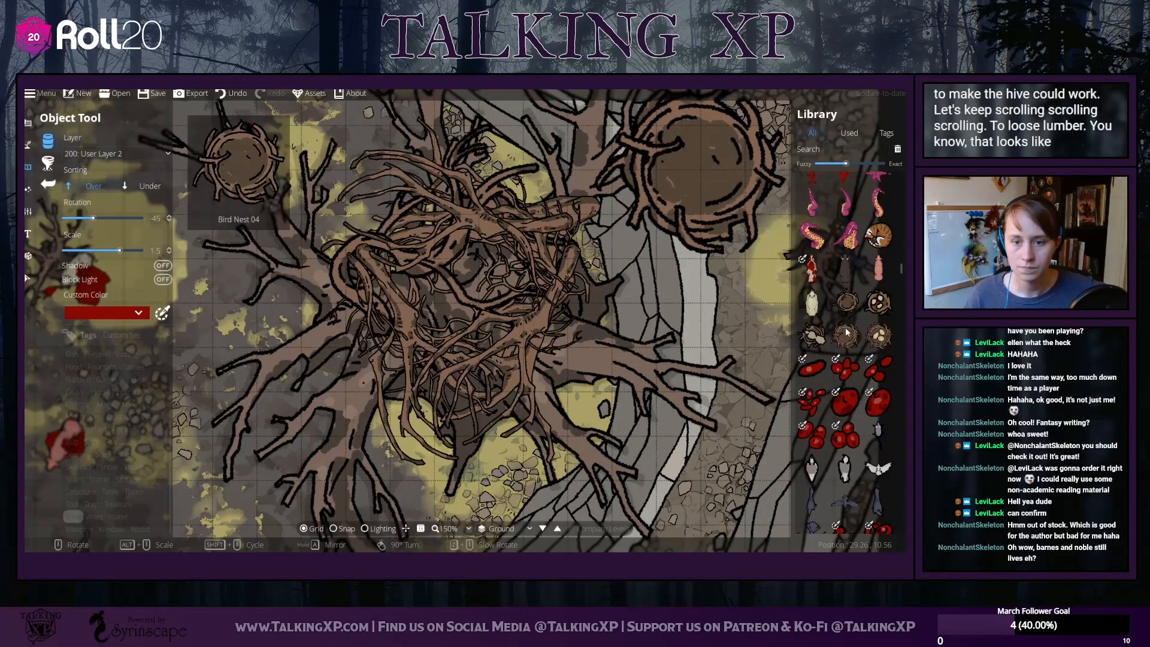
scroll(826, 428, down, 5)
scroll(814, 426, down, 8)
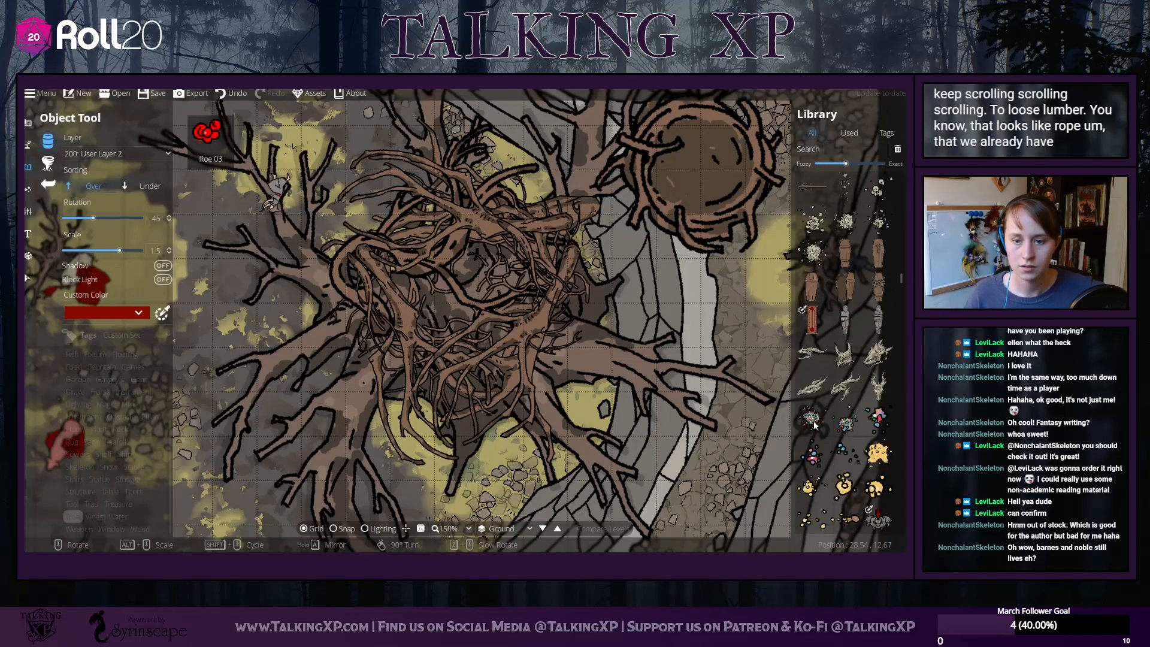
scroll(813, 425, down, 7)
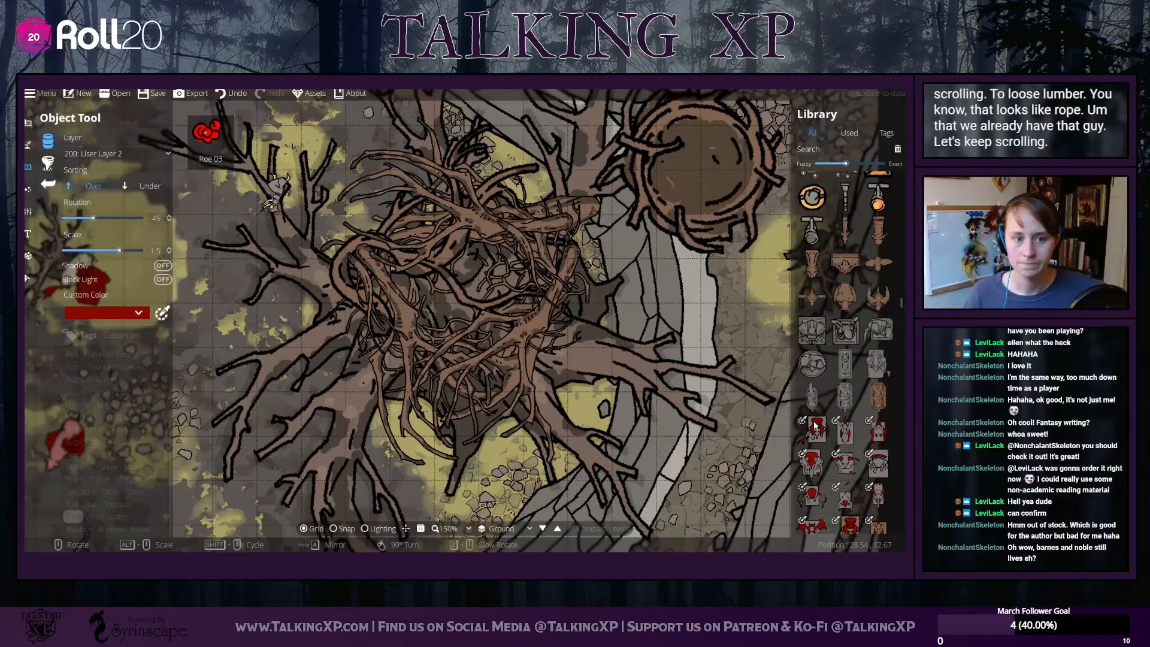
scroll(815, 425, down, 6)
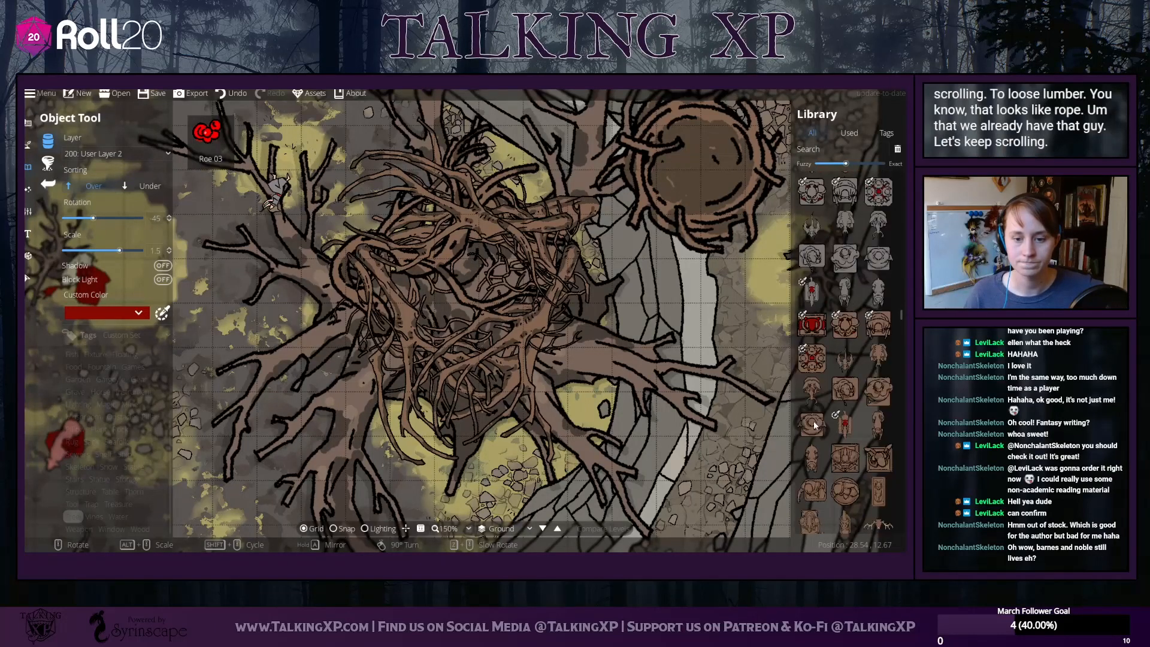
scroll(815, 424, down, 8)
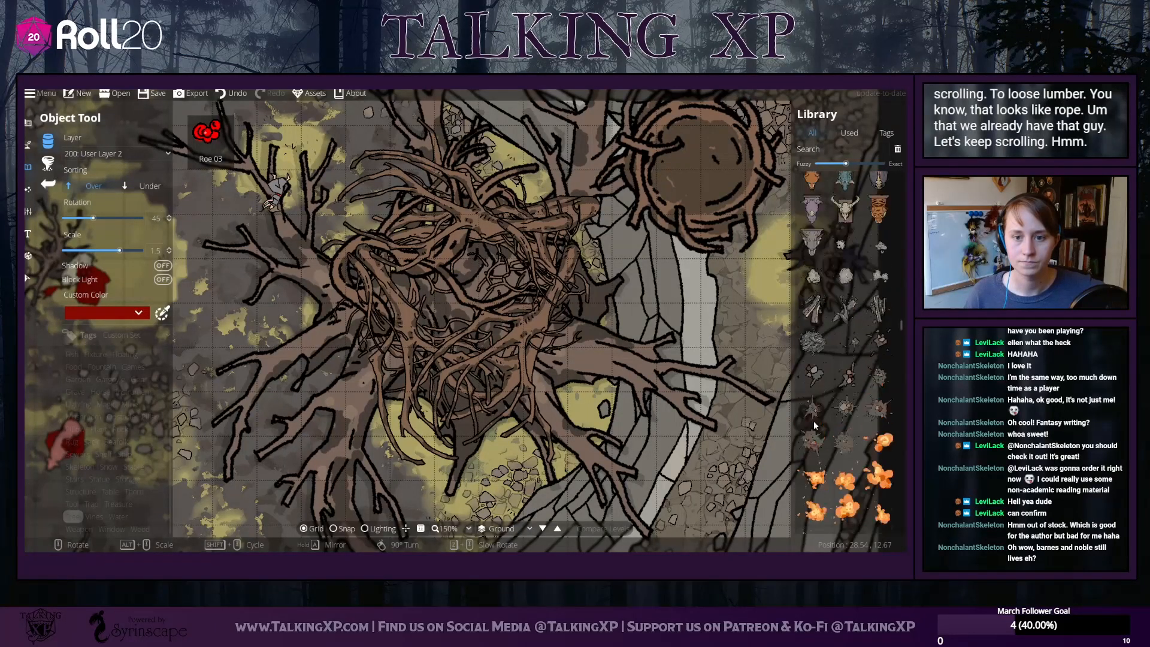
Compare the two debris splat objects over the nest and place the larger one beside it, below the round bird nest
click(845, 441)
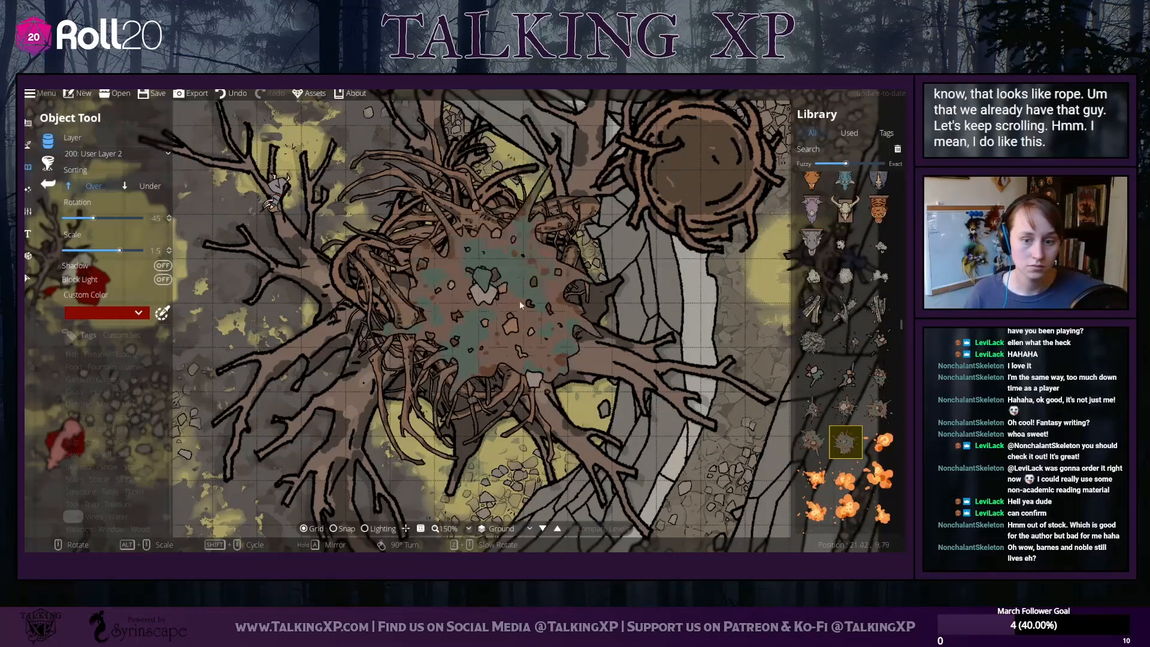
click(812, 442)
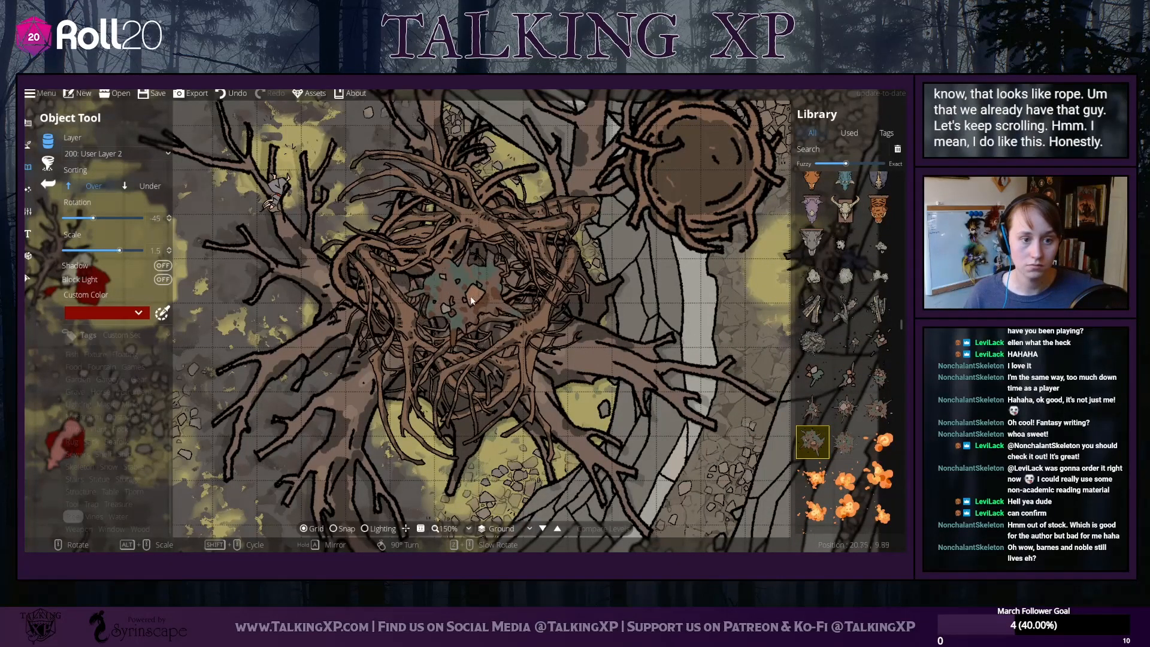
click(846, 443)
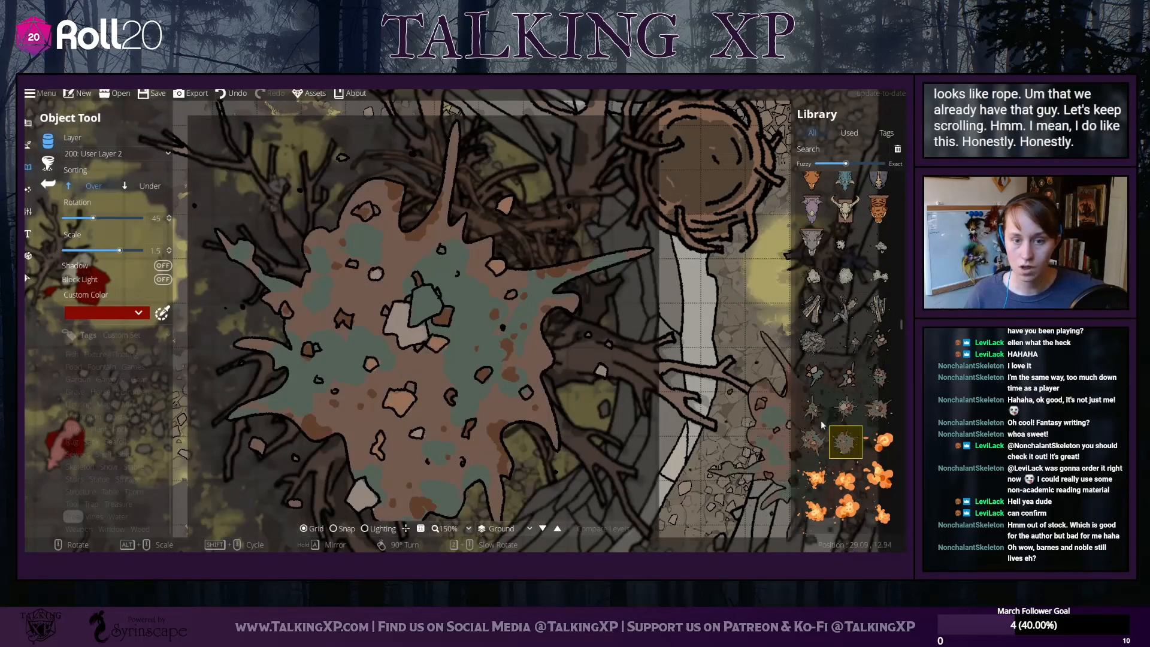
click(685, 300)
Look further through the object library, previewing the round wooden tabletop and Funeral Pyre 01 over the nest's centre
scroll(844, 353, down, 3)
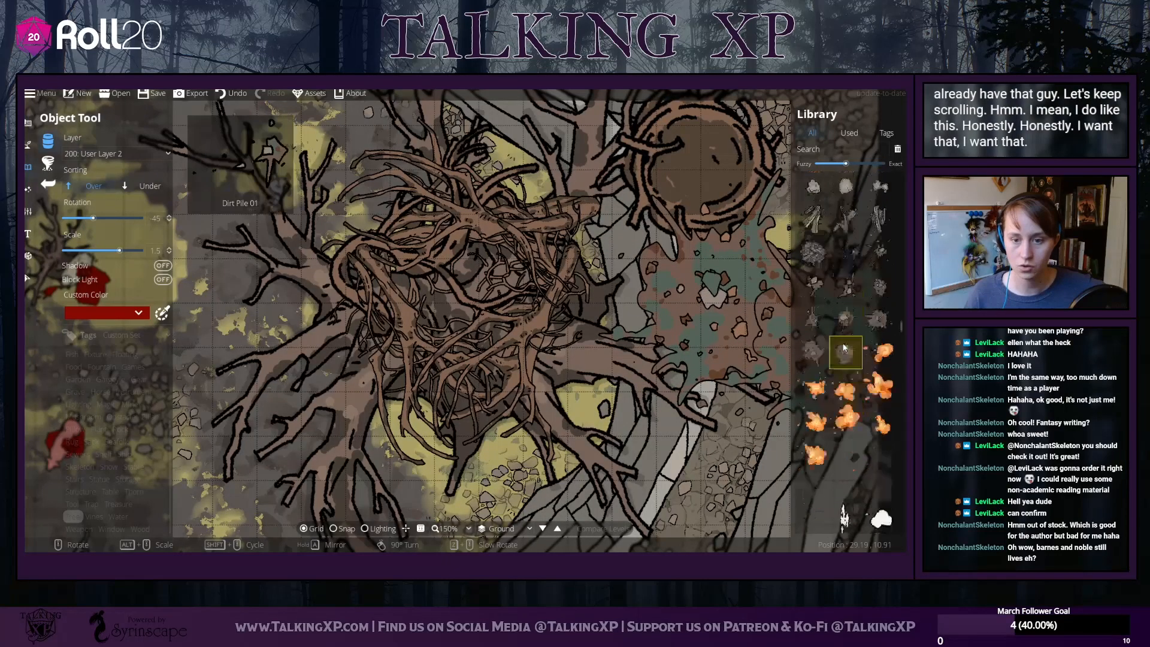
scroll(843, 348, down, 15)
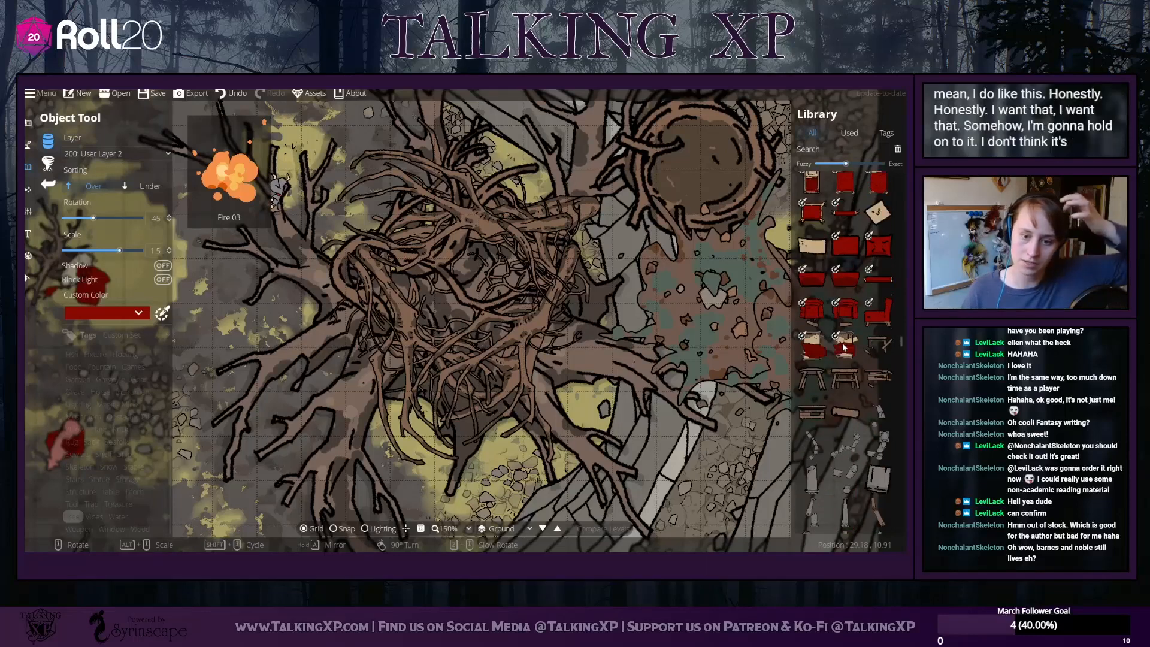
scroll(843, 347, down, 10)
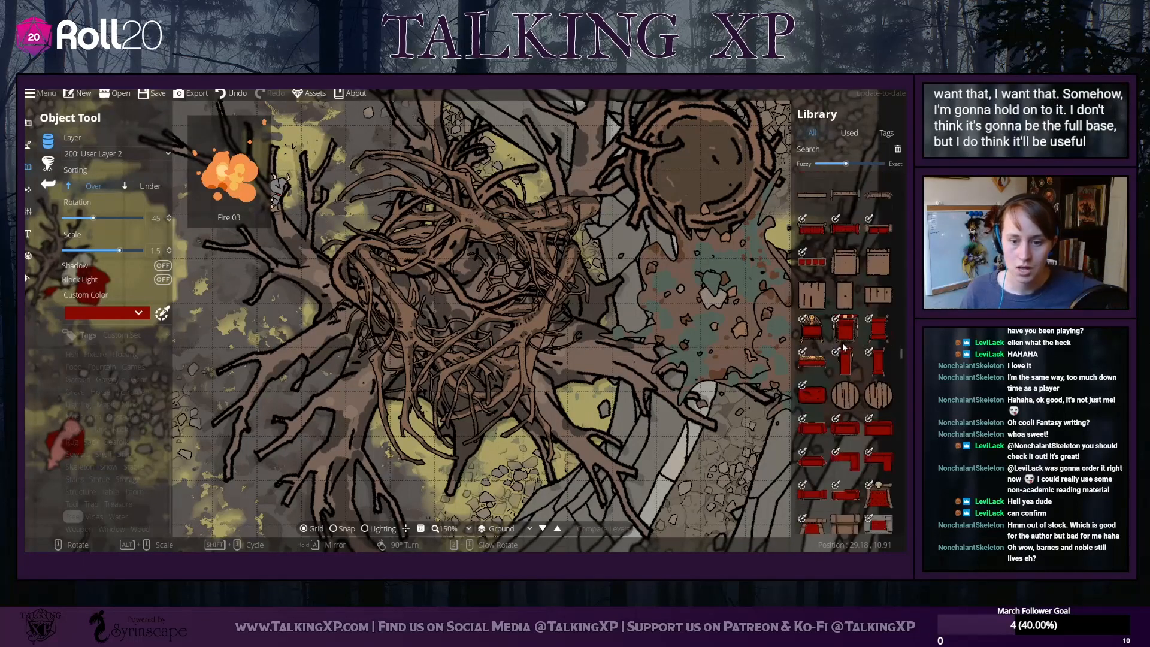
scroll(844, 347, down, 10)
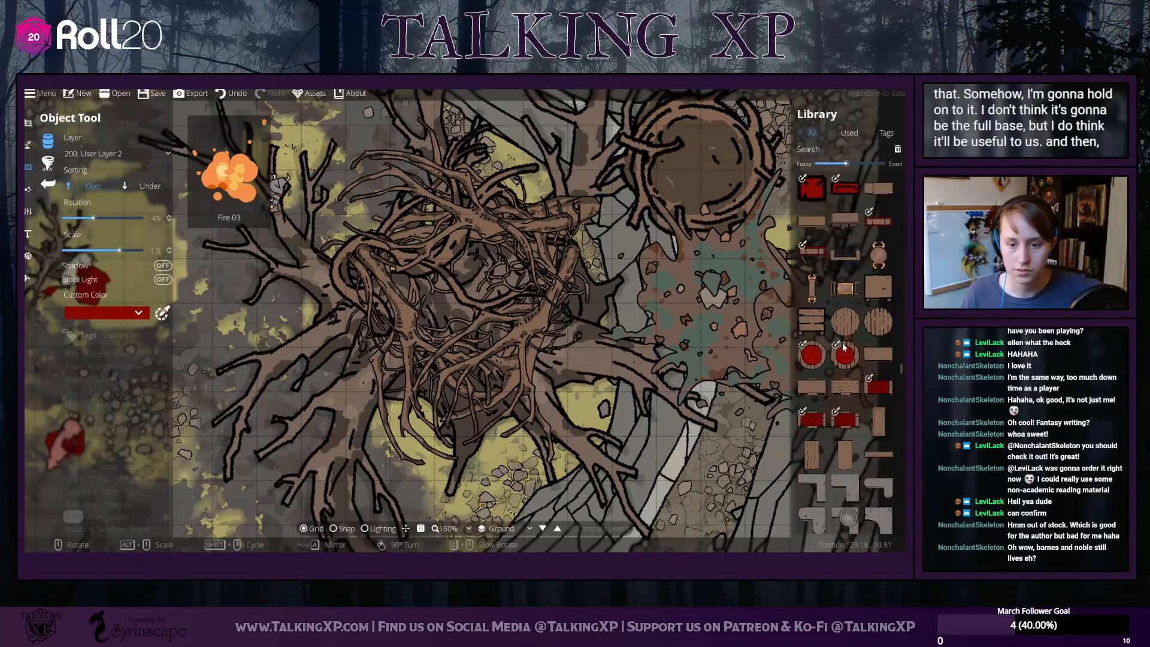
scroll(843, 346, down, 3)
click(878, 232)
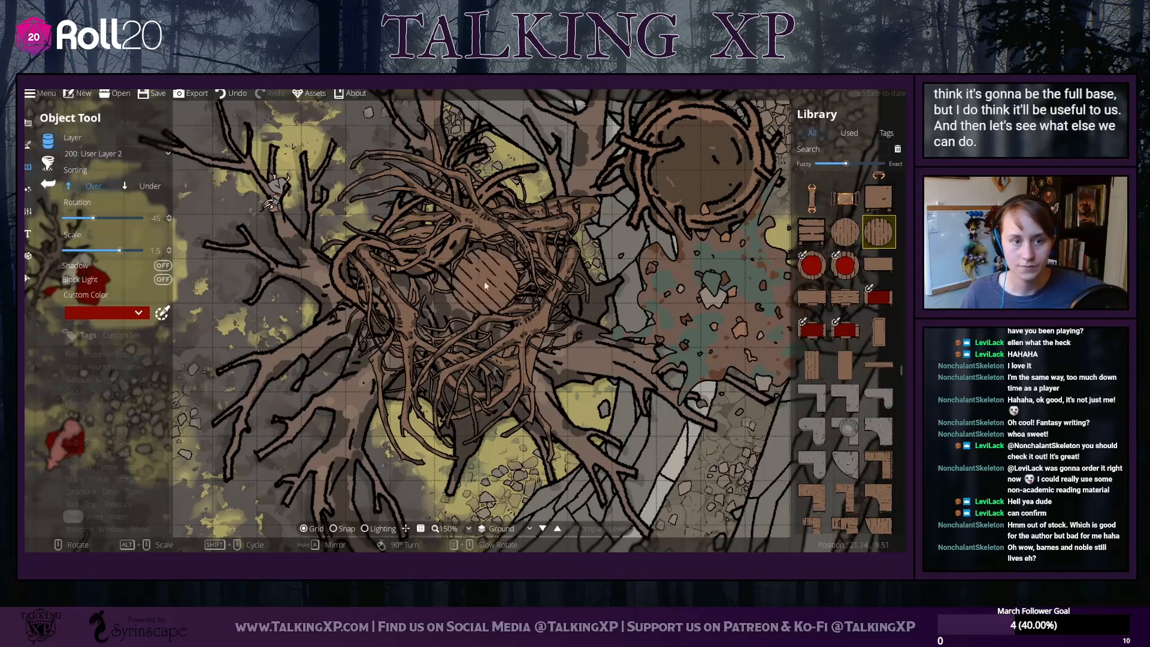
scroll(815, 339, down, 5)
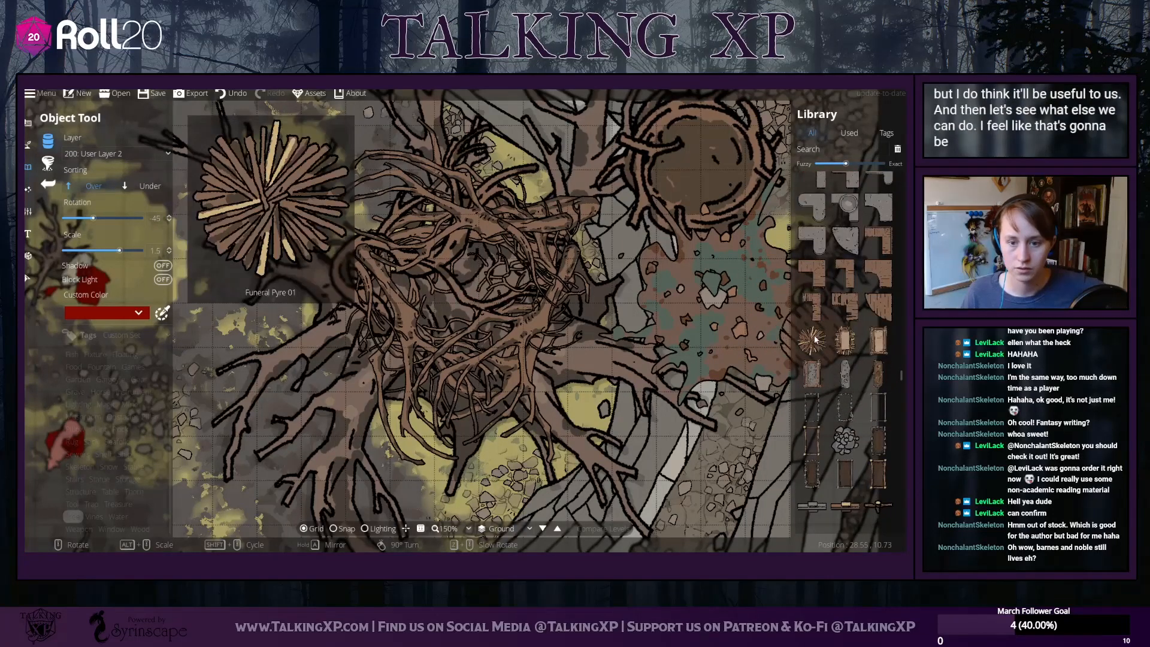
click(813, 340)
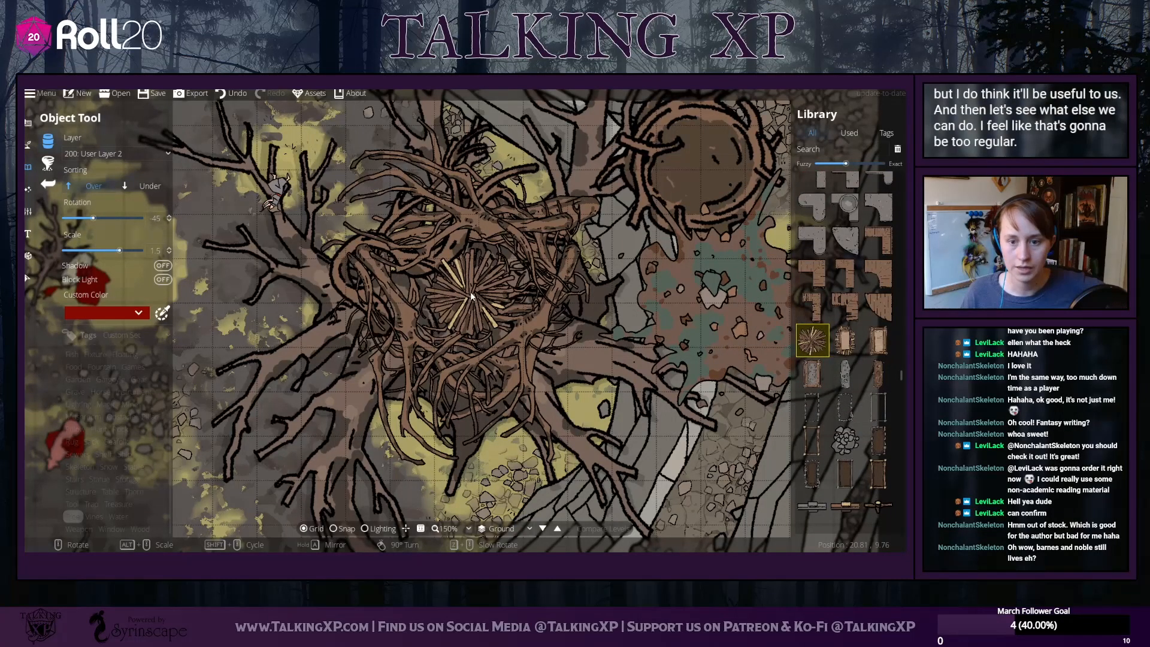
scroll(472, 296, down, 1)
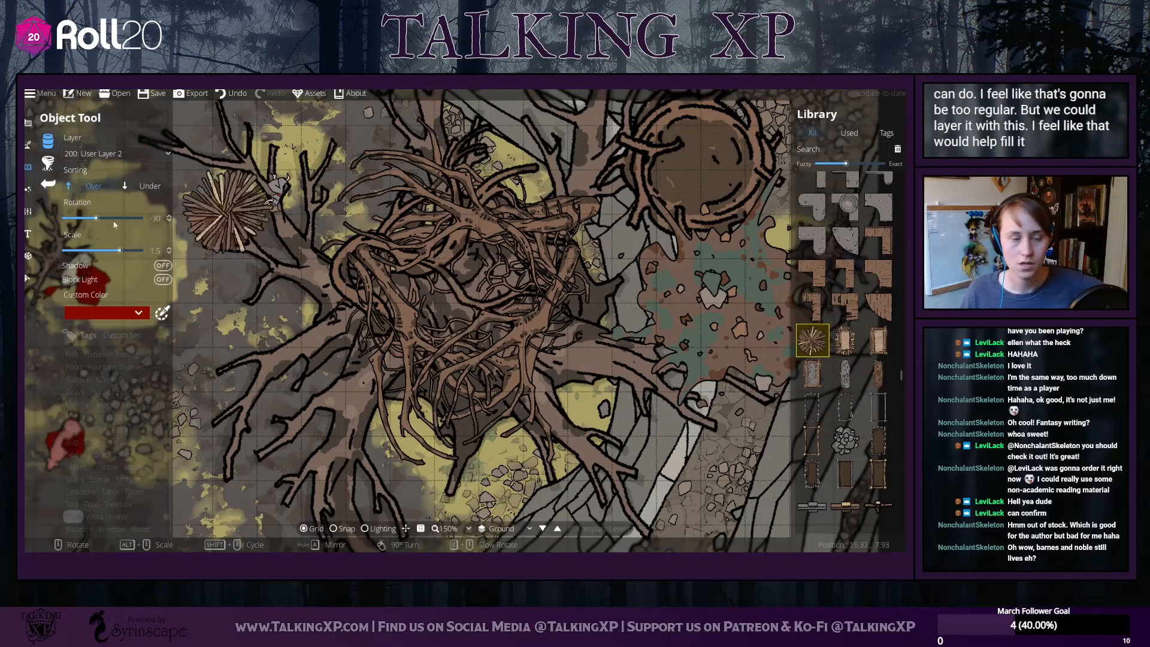
Move the large debris splat beneath the tangled nest, send it to the back and scale it down to fit the nest
click(28, 278)
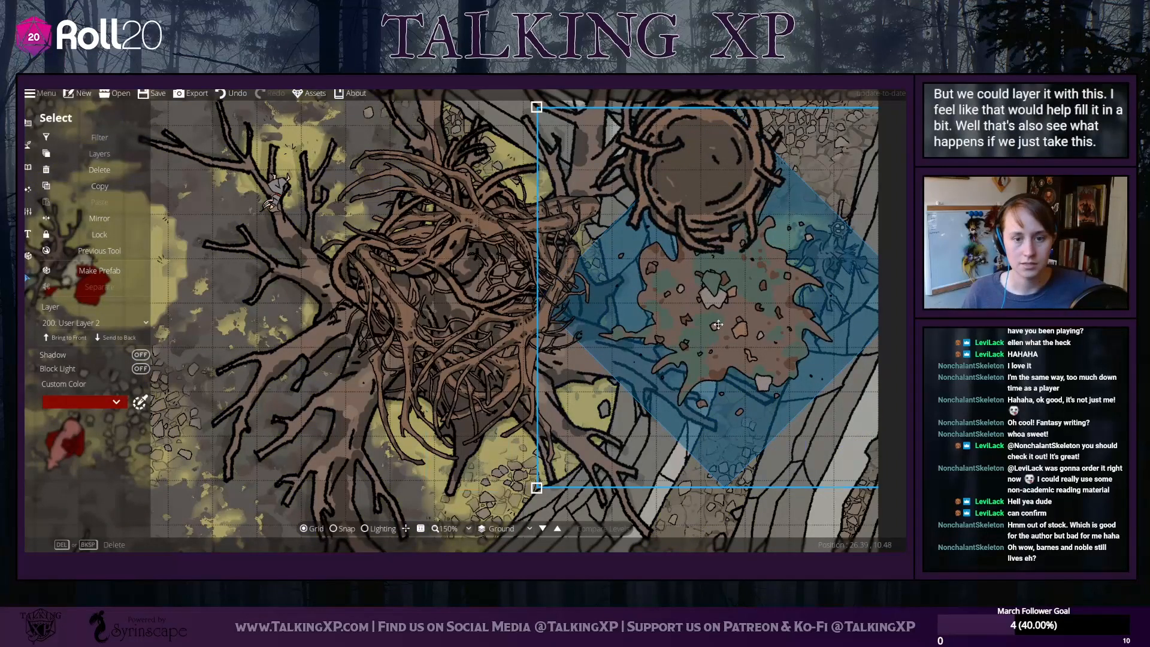
drag(784, 418, 526, 409)
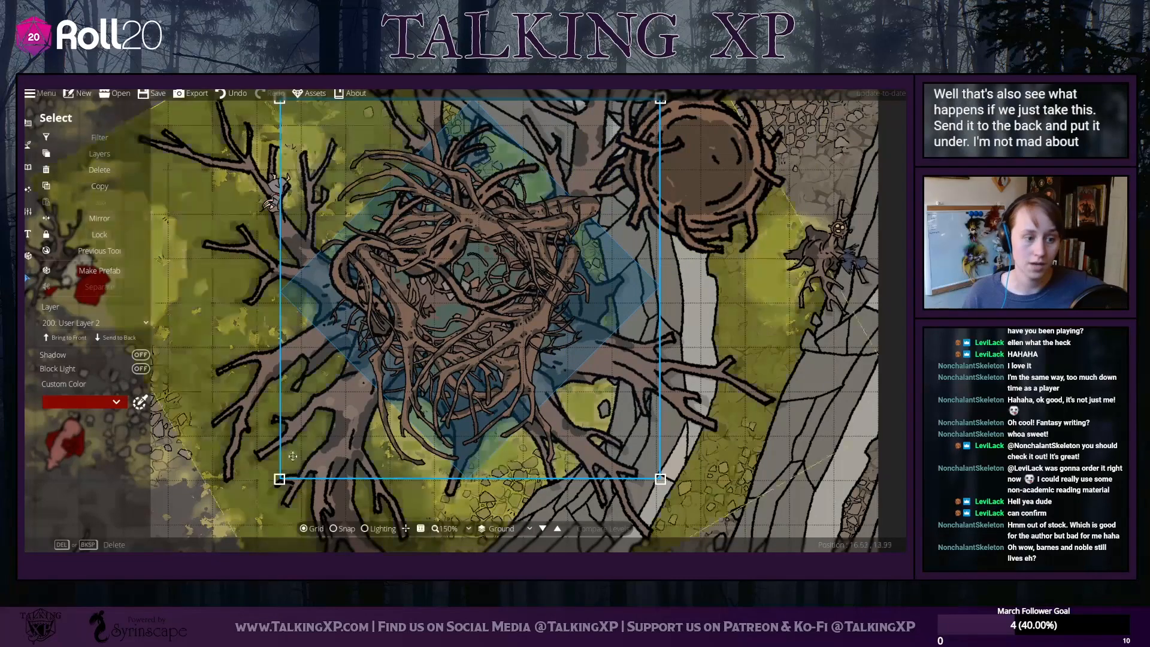
drag(279, 479, 300, 458)
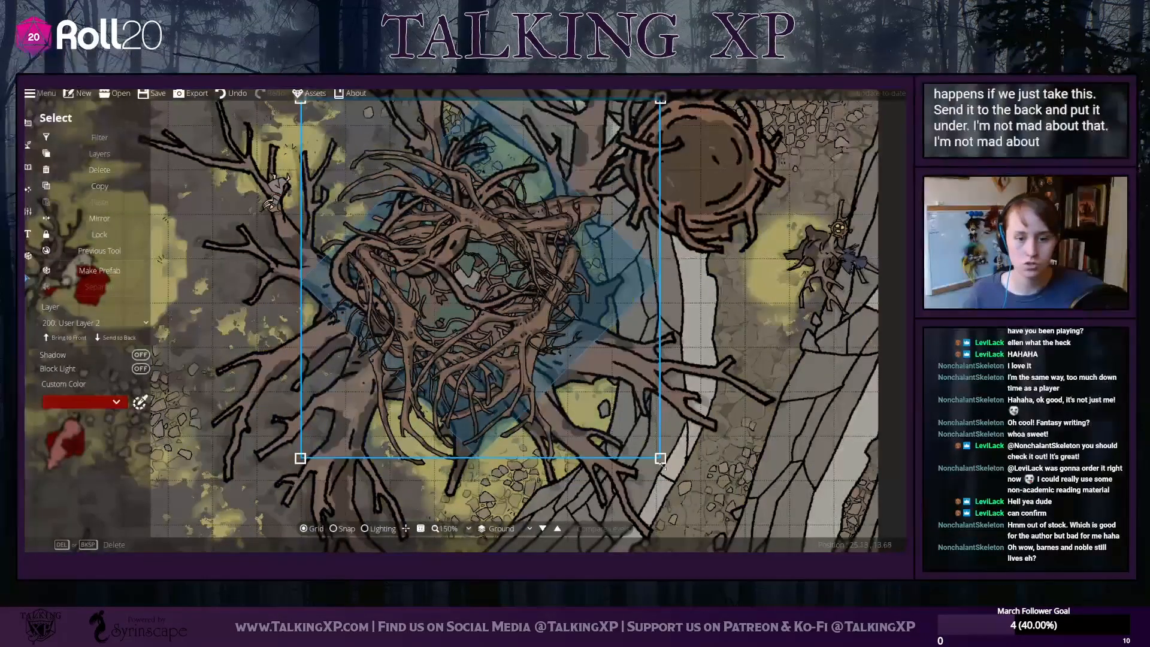
drag(660, 459, 645, 442)
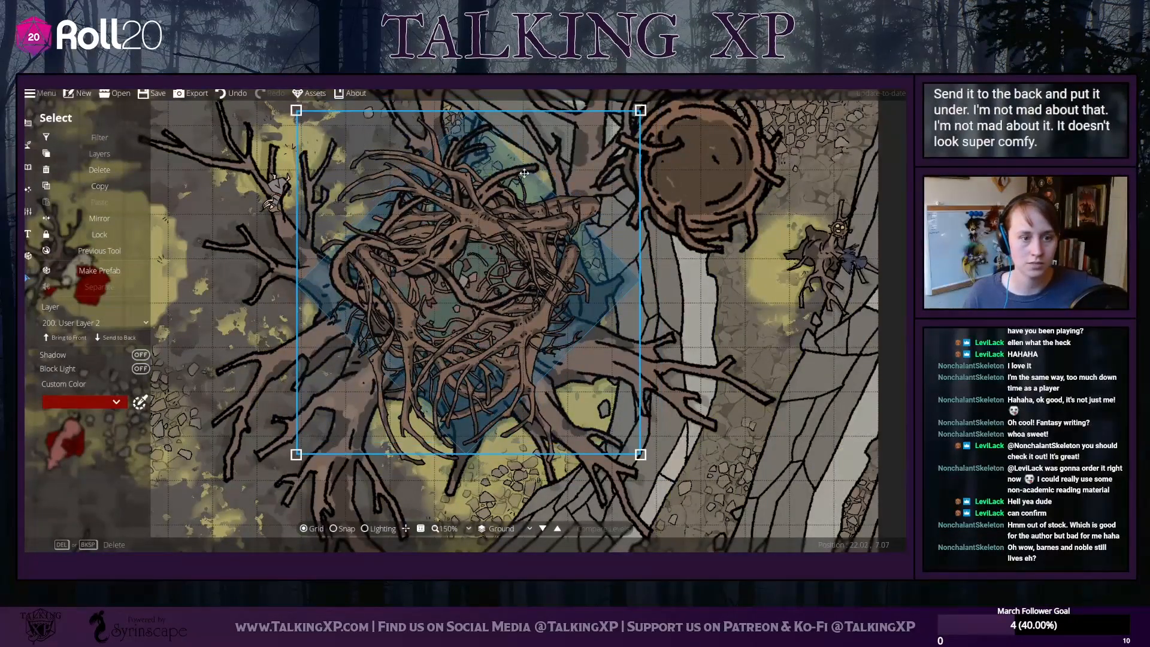
click(789, 392)
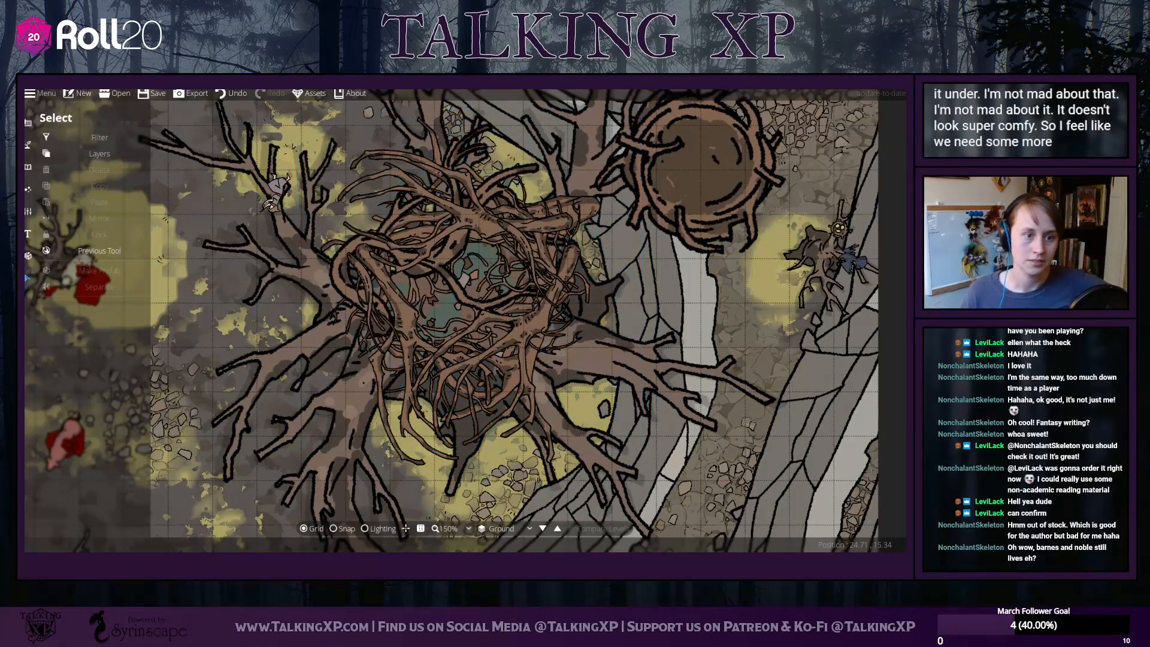
Move the debris splat aside to delete the curling exposed root at the nest's upper left, and return the splat beneath the nest
drag(484, 298, 220, 269)
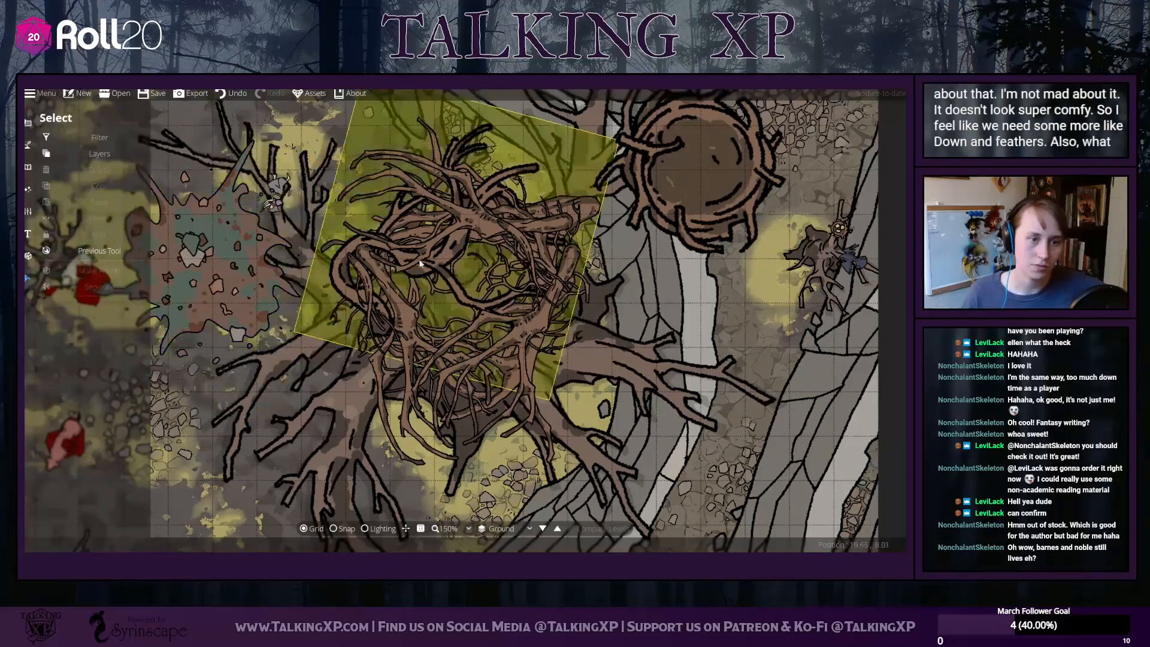
click(550, 302)
drag(550, 302, 753, 383)
key(Delete)
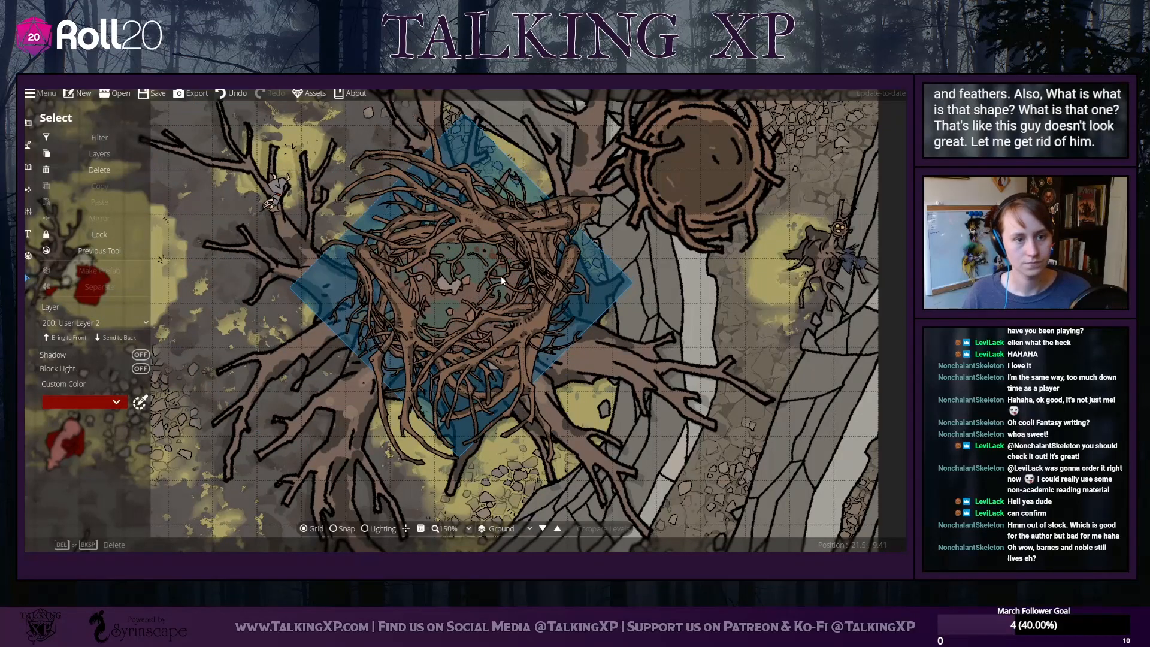
click(776, 476)
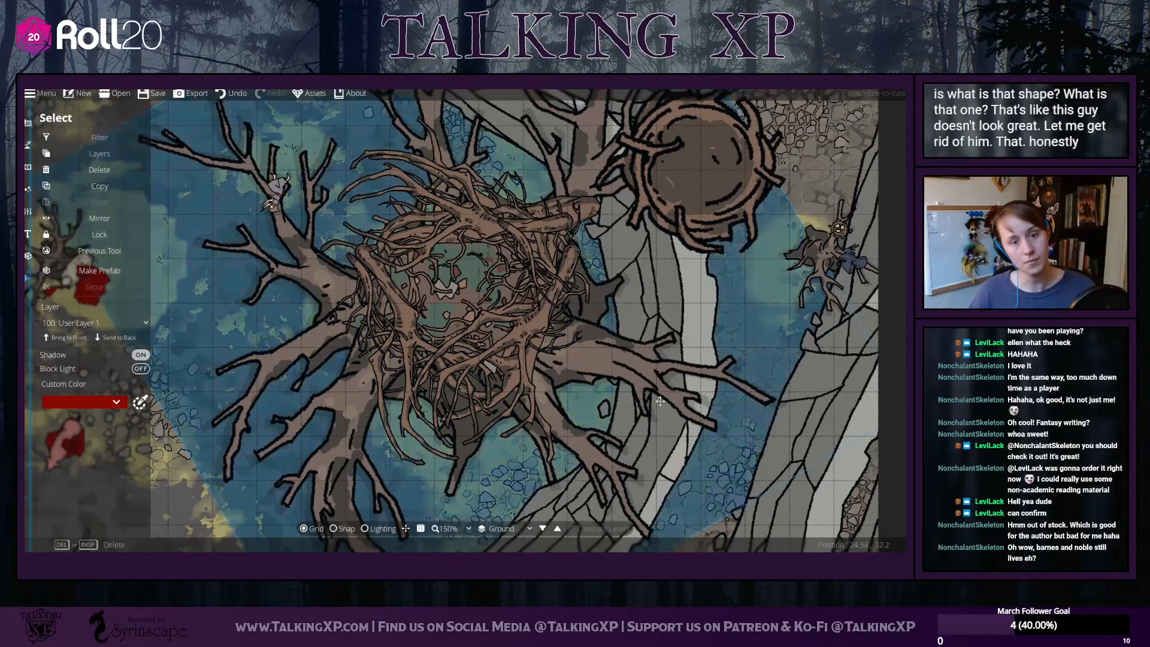
click(54, 156)
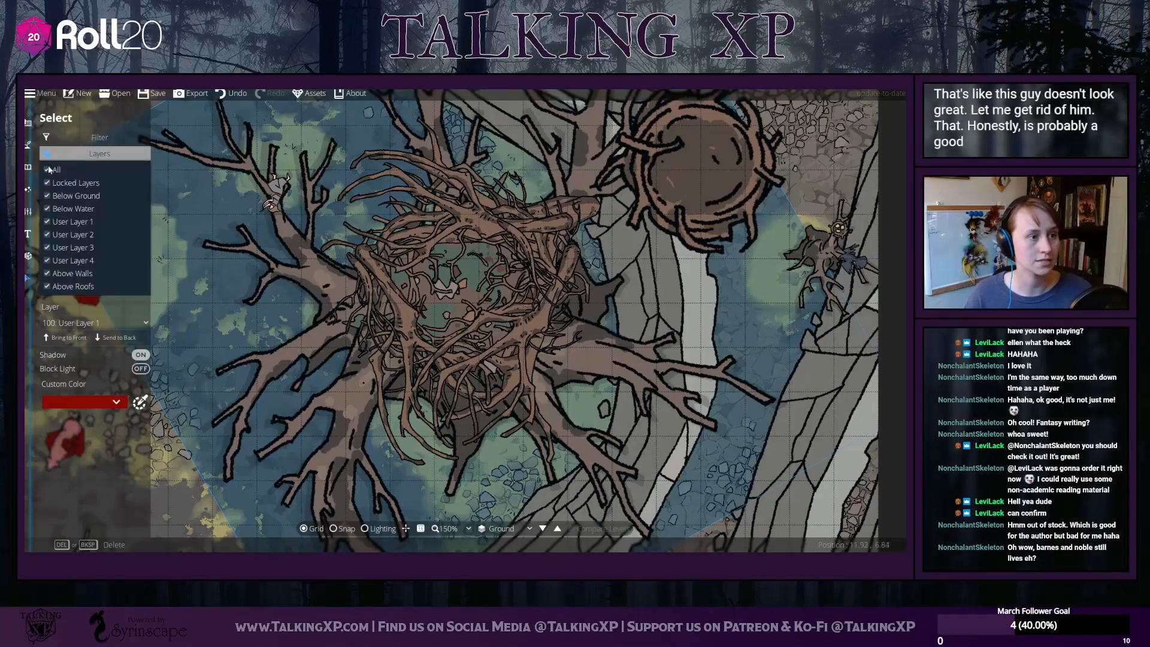
click(120, 117)
Look through the object library for softer nest material, previewing the toothed maw over the nest
click(28, 167)
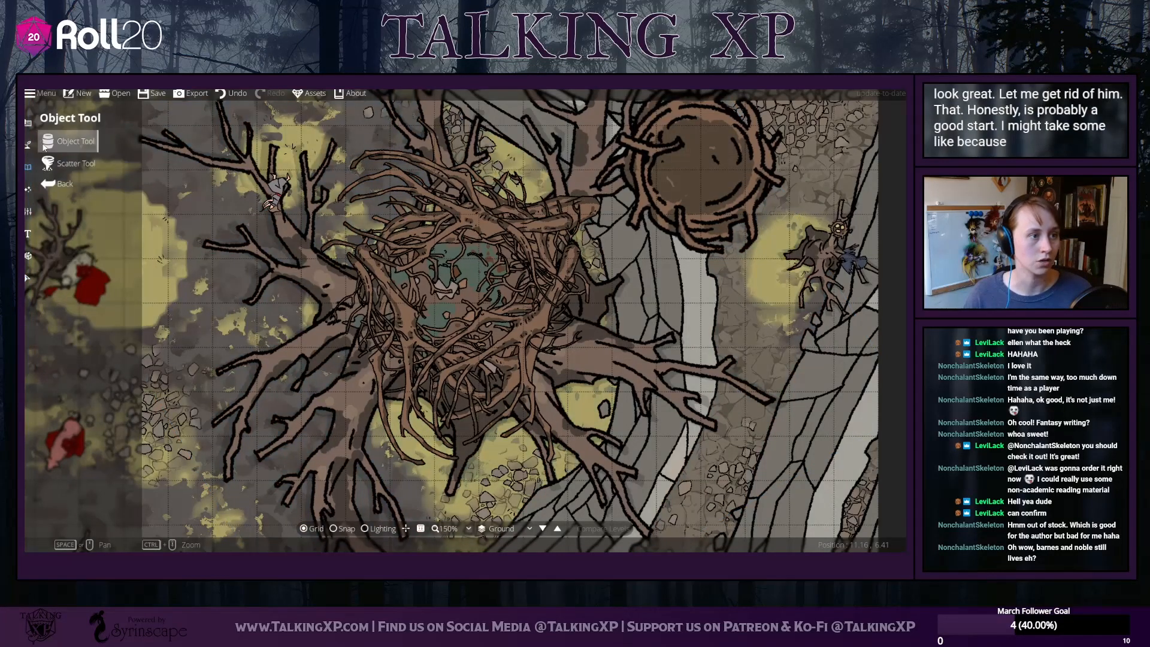
scroll(864, 420, down, 5)
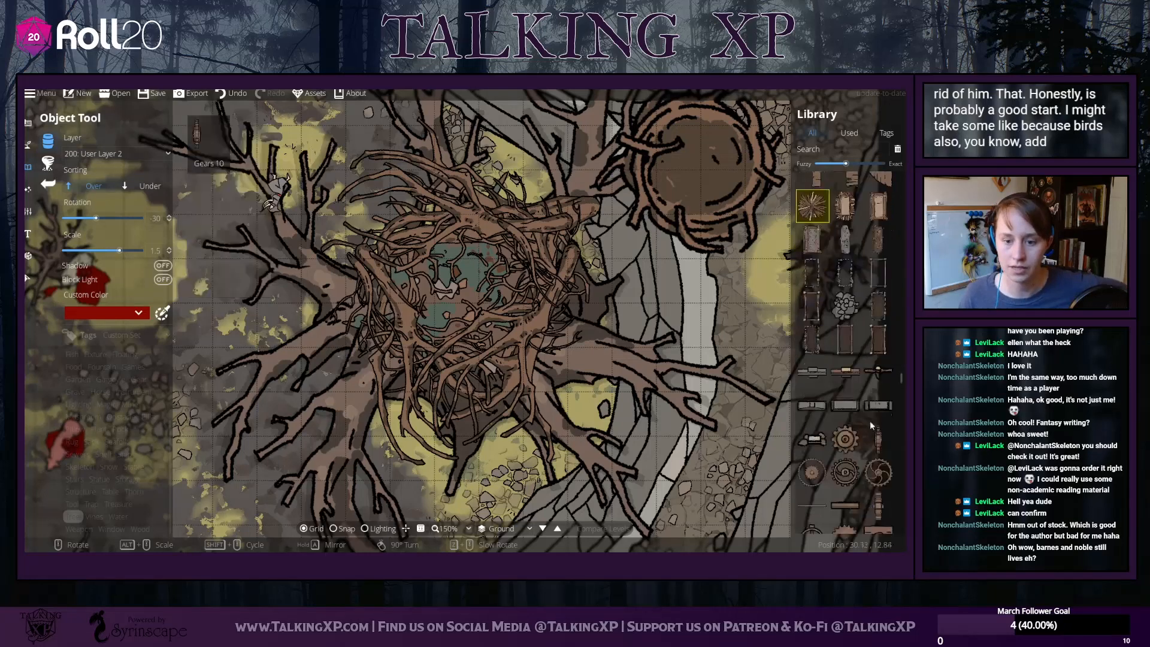
scroll(831, 426, down, 5)
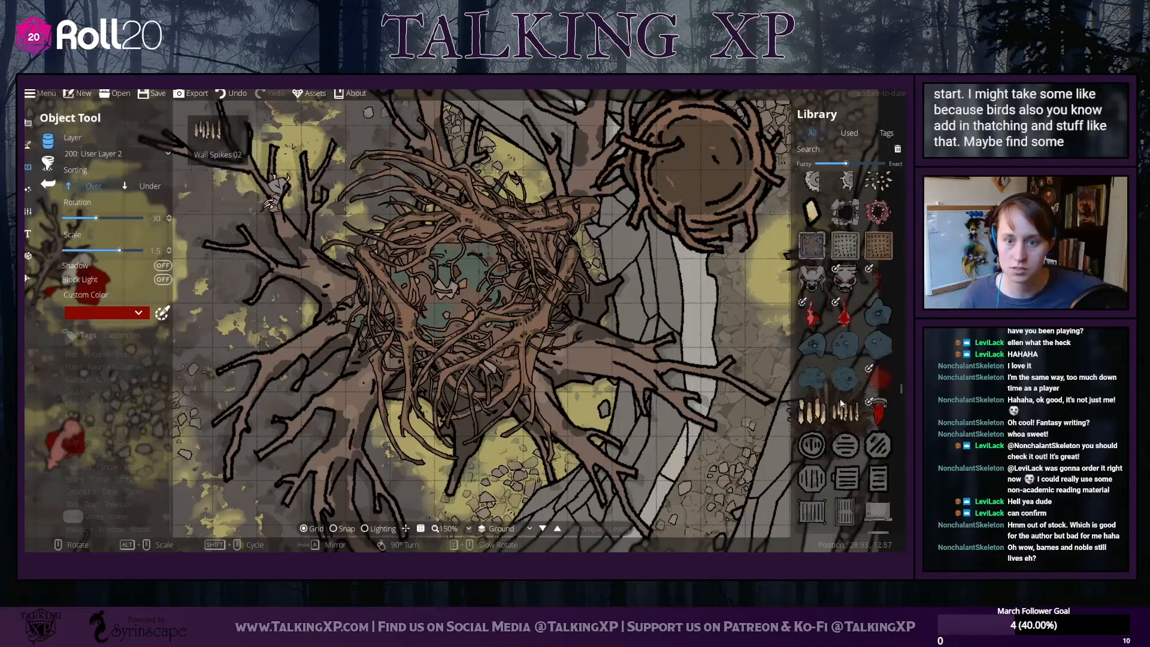
scroll(847, 325, up, 3)
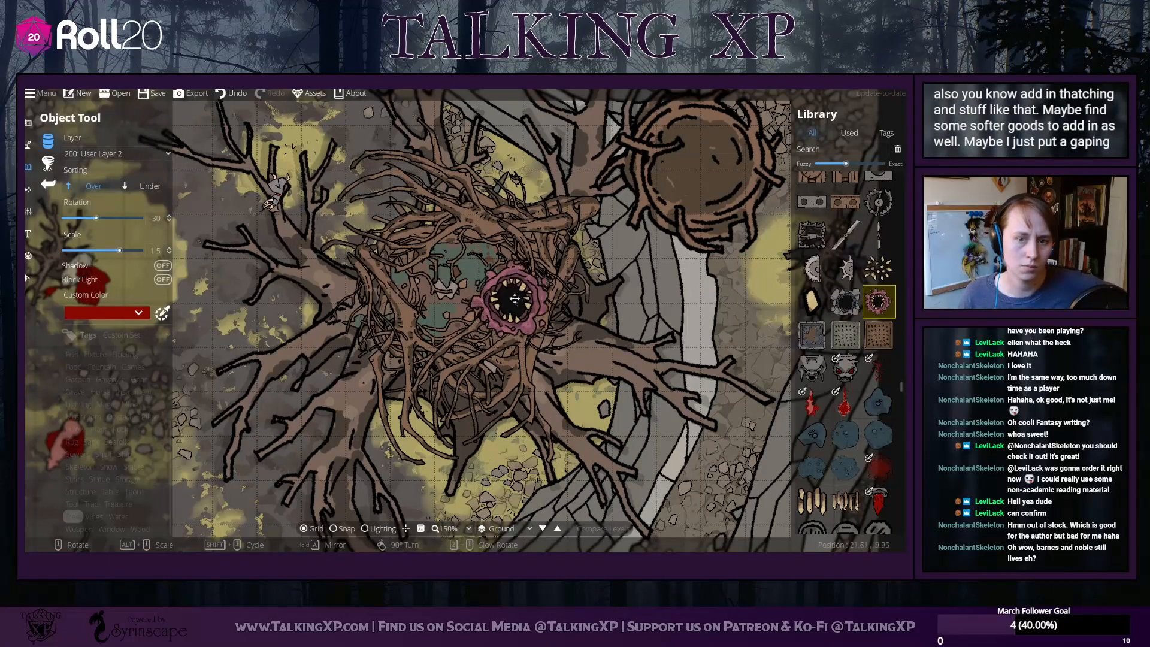
scroll(810, 358, down, 5)
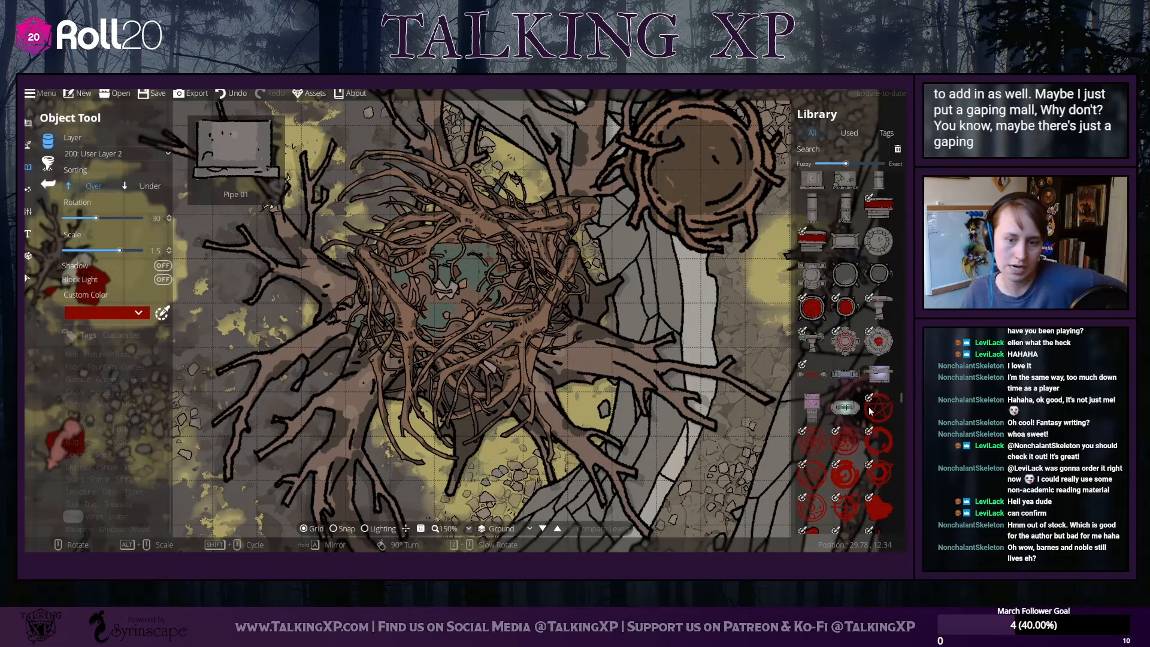
scroll(870, 410, down, 1)
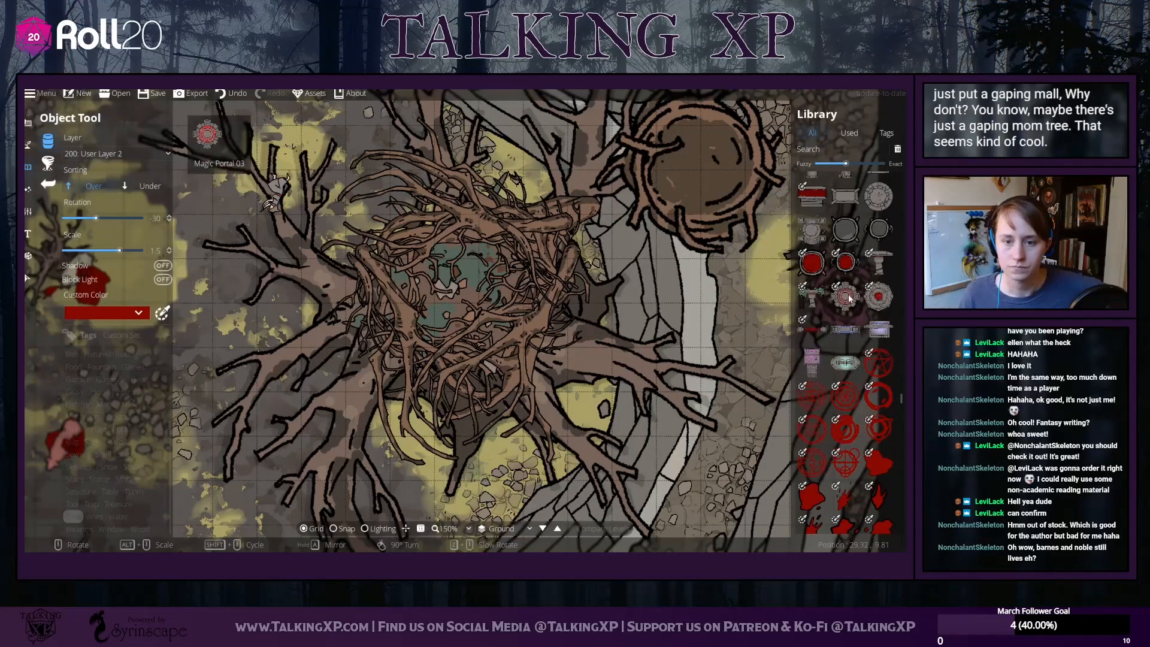
scroll(841, 387, down, 1)
scroll(842, 386, down, 1)
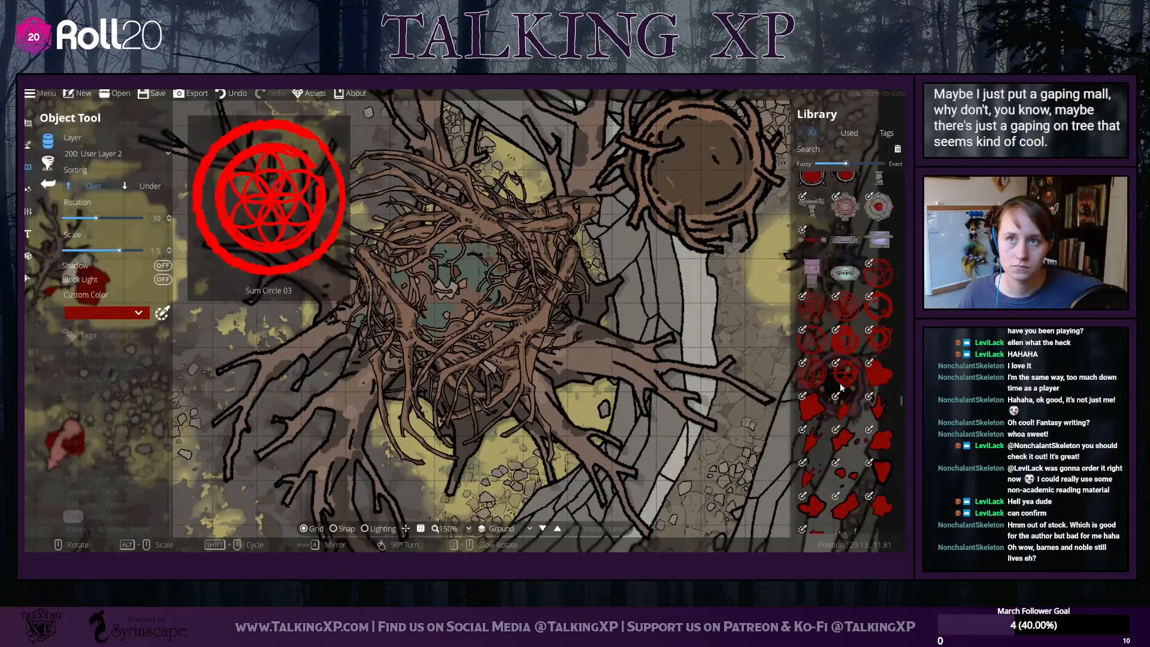
scroll(842, 388, down, 2)
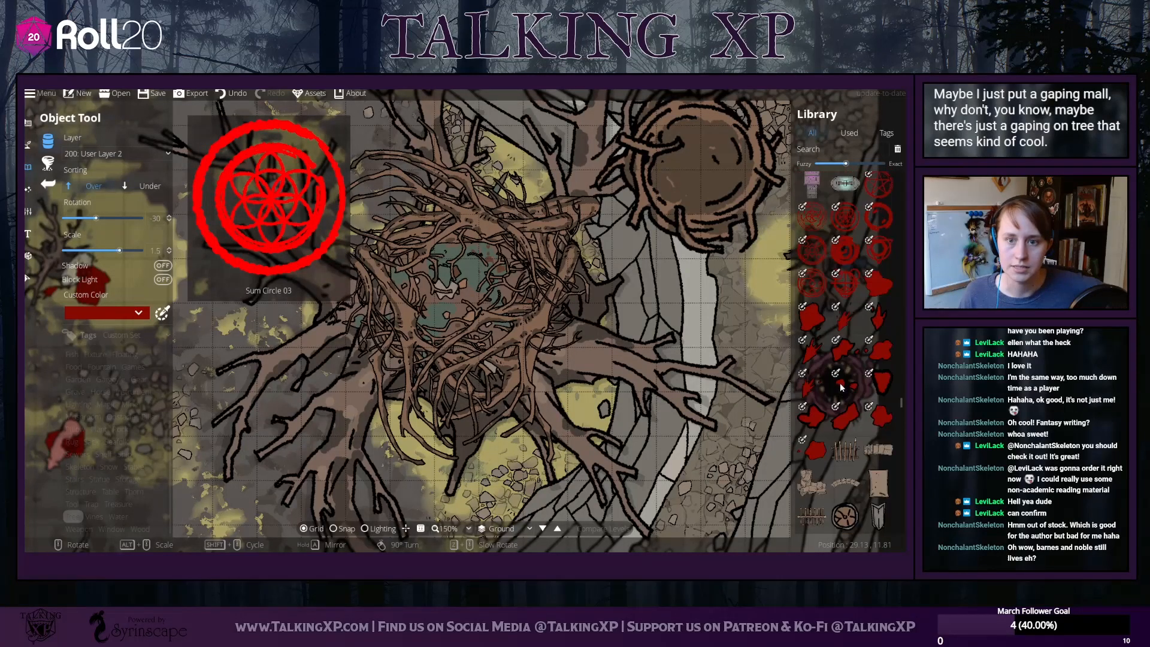
Recheck the library's table and gear objects and look on past the weapons for a possible nest base
scroll(841, 386, up, 5)
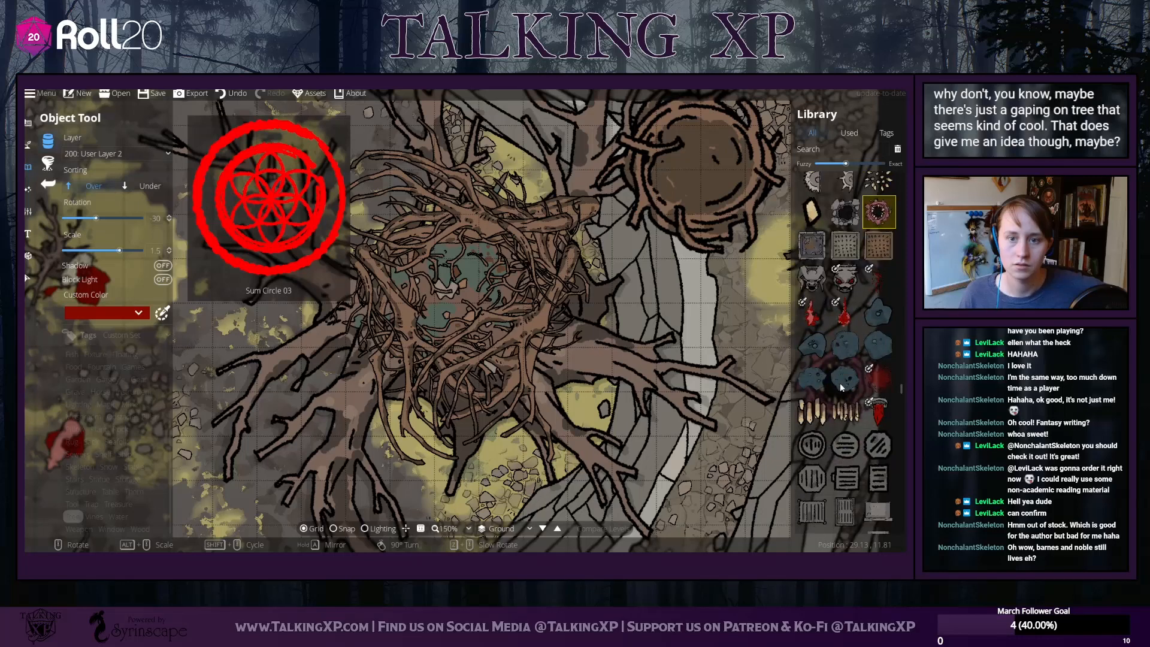
scroll(842, 387, up, 4)
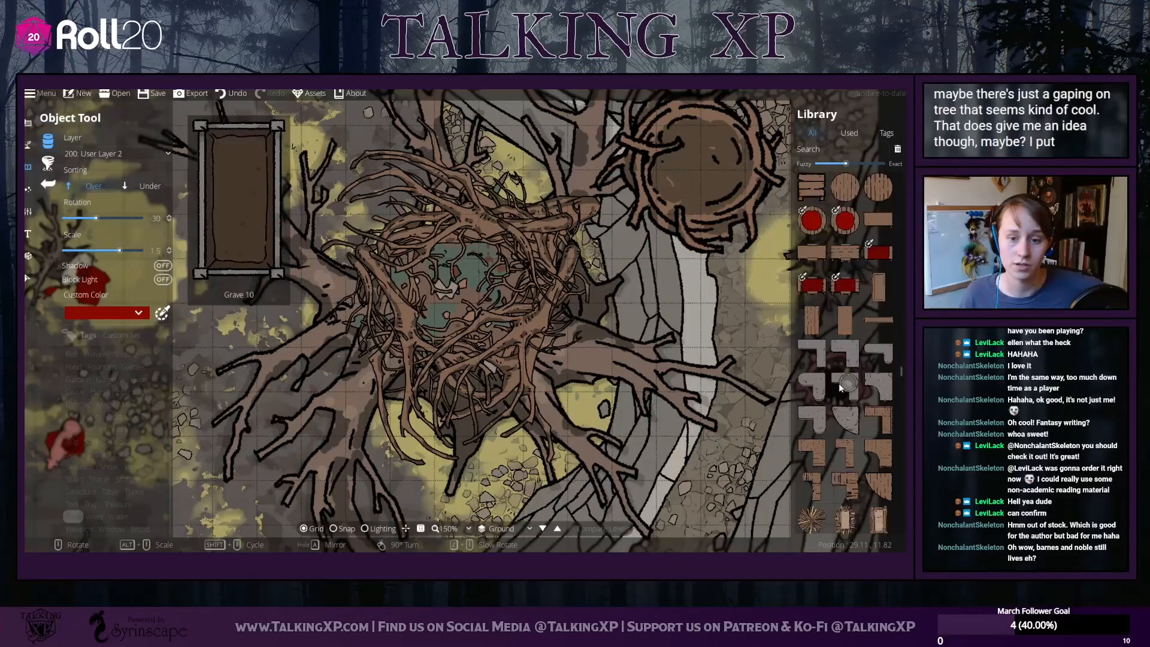
scroll(840, 387, down, 1)
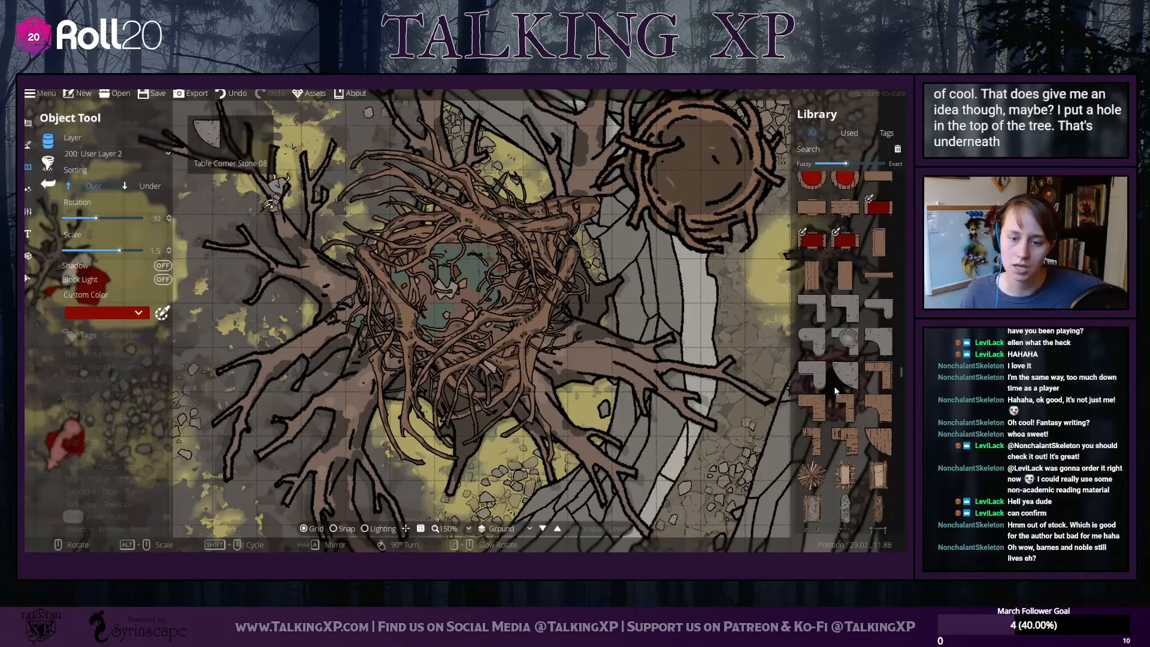
scroll(834, 388, down, 5)
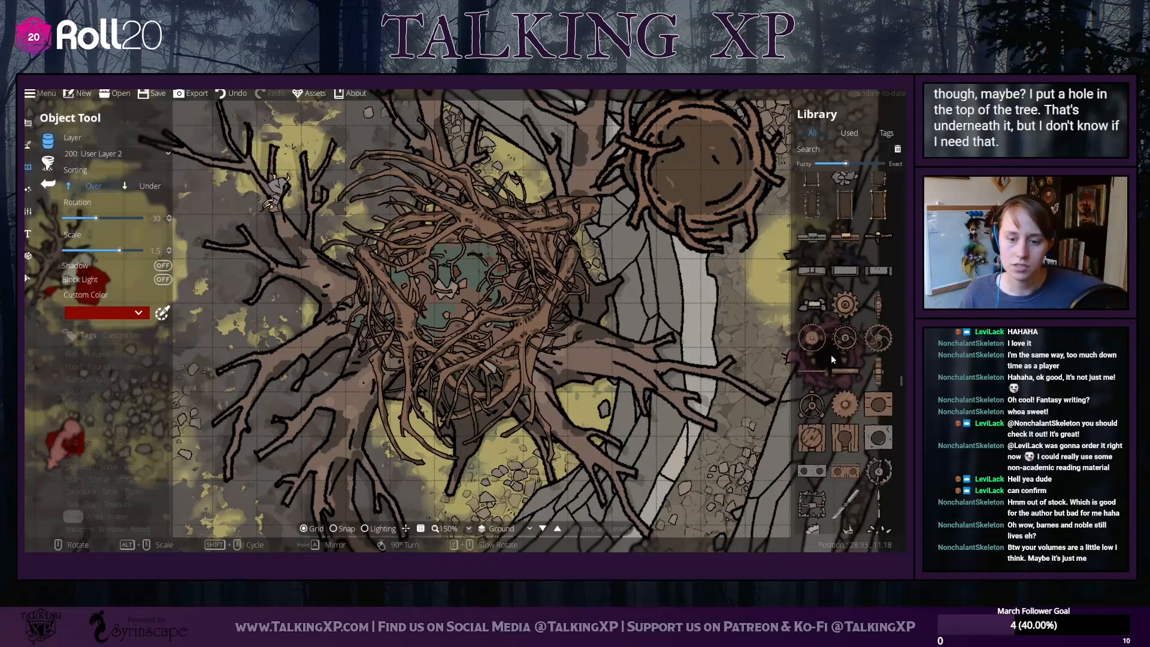
scroll(832, 355, down, 6)
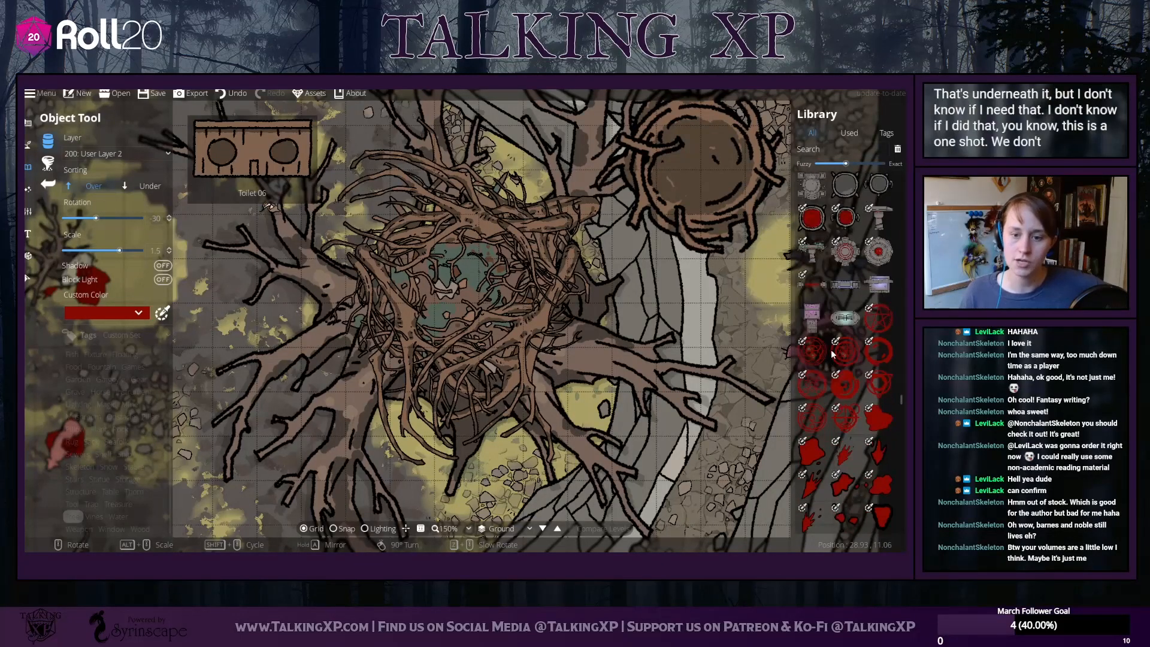
scroll(831, 353, down, 6)
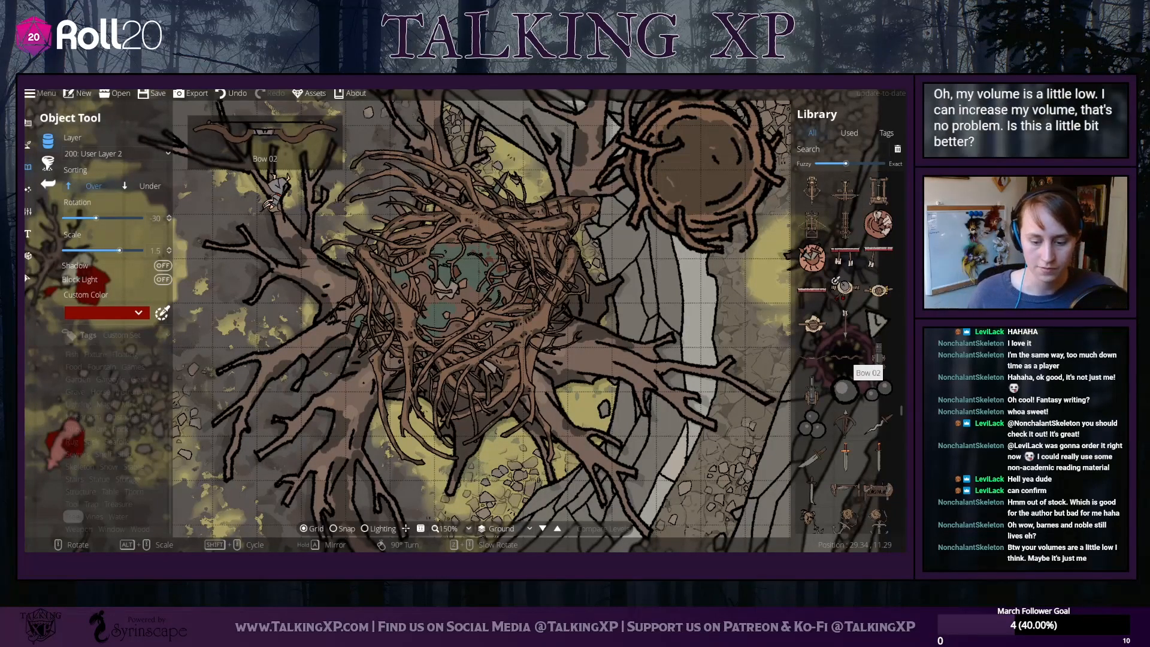
scroll(838, 372, down, 4)
scroll(844, 348, down, 8)
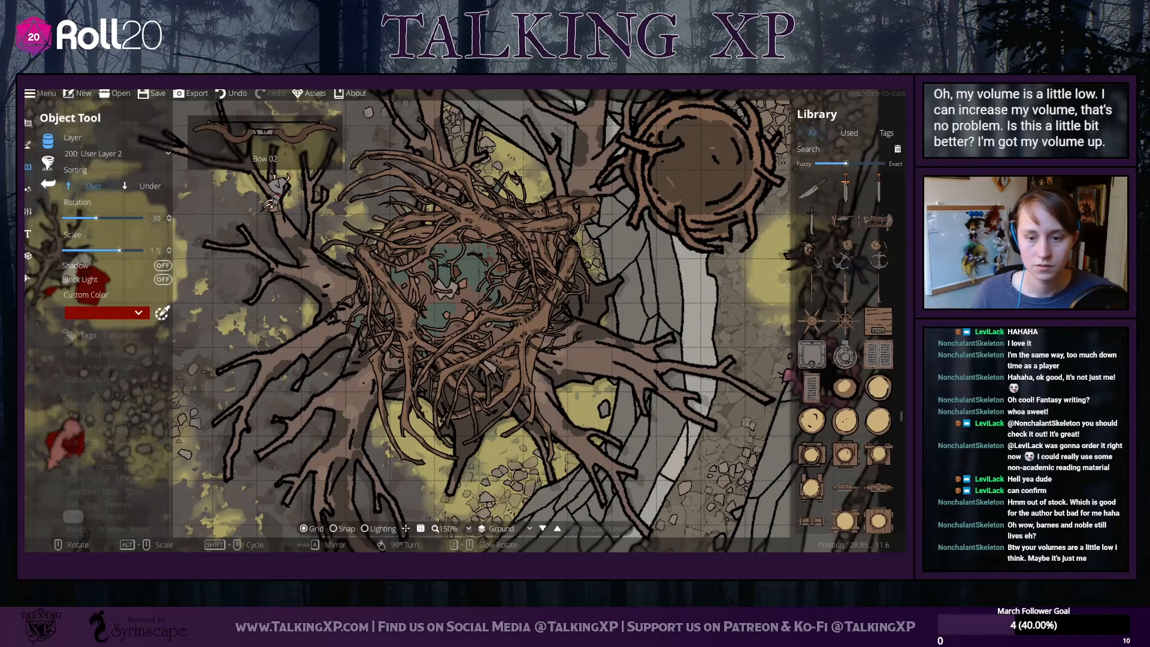
Compare the round pale discs over the nest and place the largest one to its right, below the round bird nest
click(845, 317)
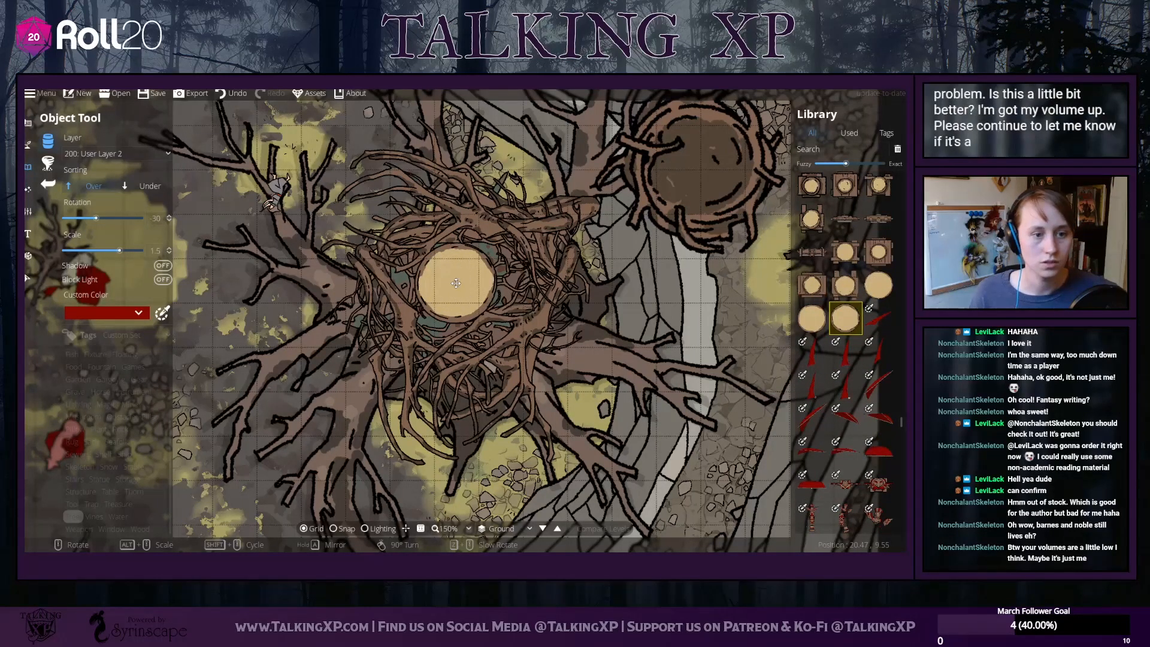
mouse_move(848, 324)
click(812, 318)
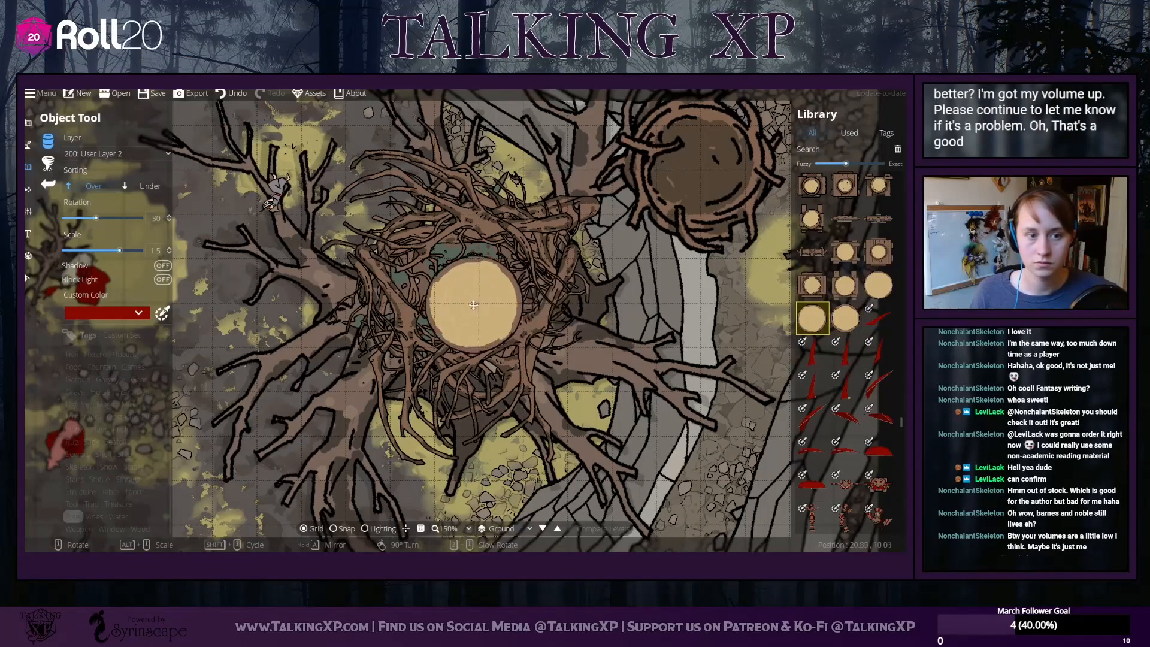
click(874, 288)
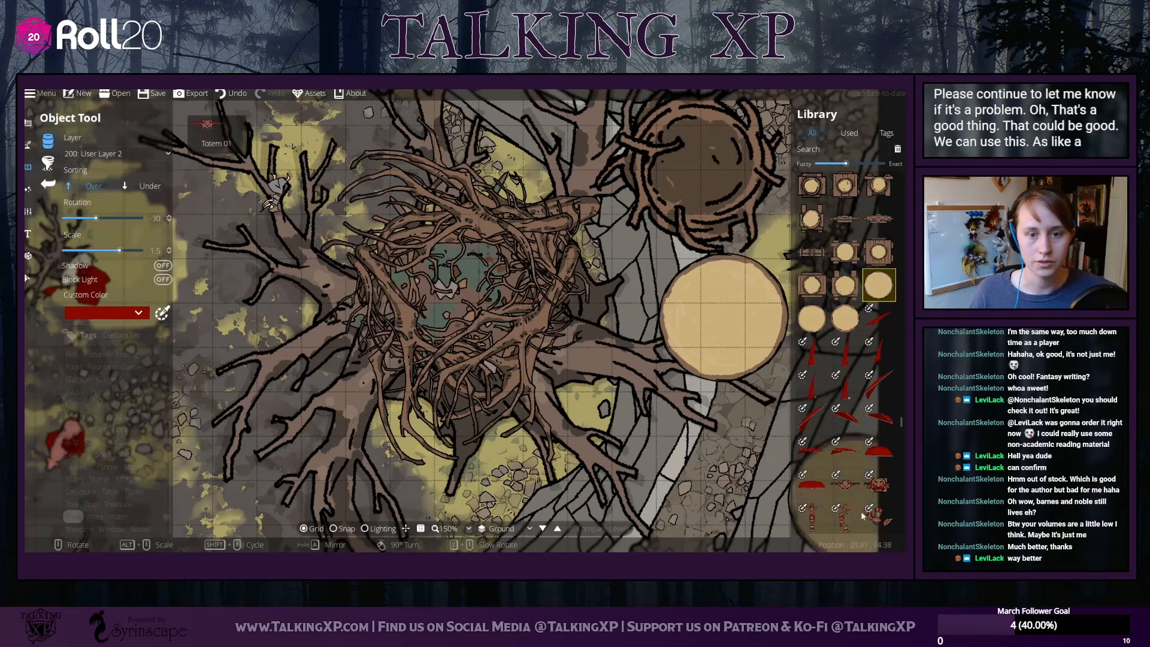
Find the hay objects in the library, choose a small straw tuft, set its sorting to Under and place one left of the nest
mouse_move(854, 464)
scroll(854, 465, down, 1)
scroll(855, 468, down, 1)
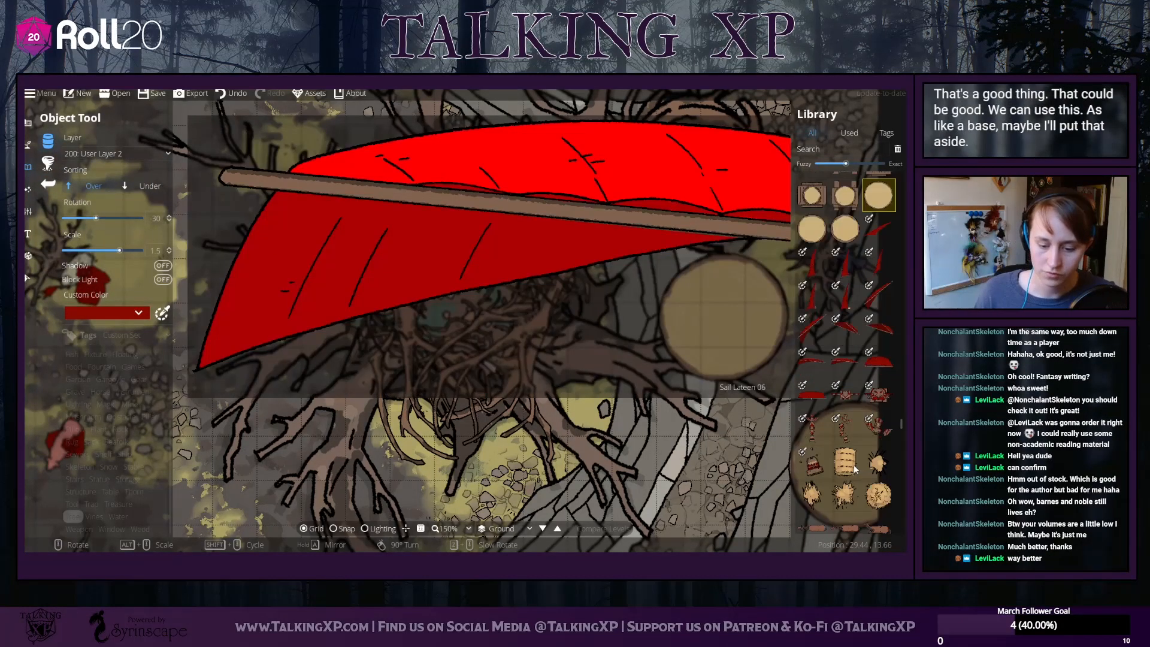
scroll(855, 469, down, 3)
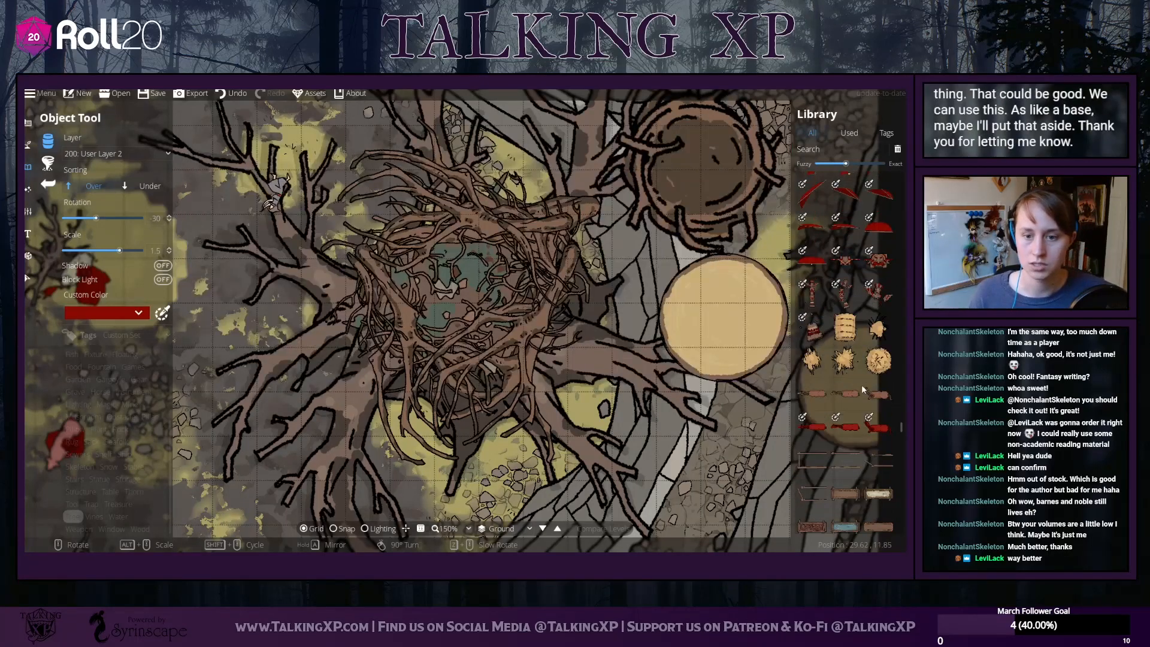
mouse_move(856, 363)
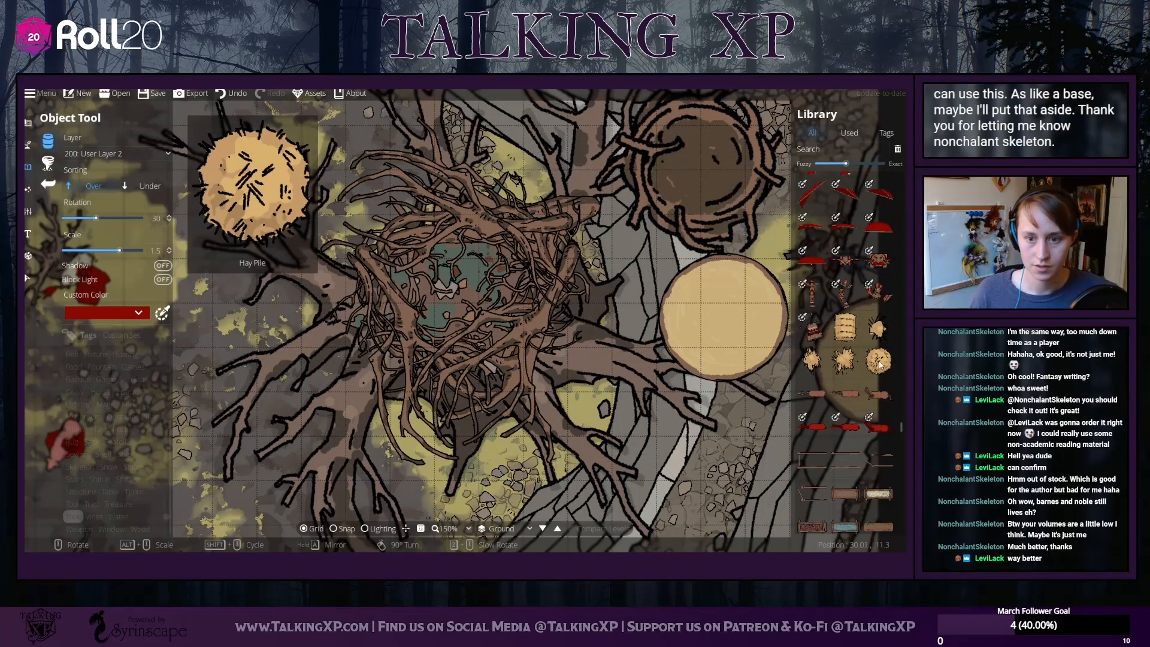
click(878, 360)
click(813, 366)
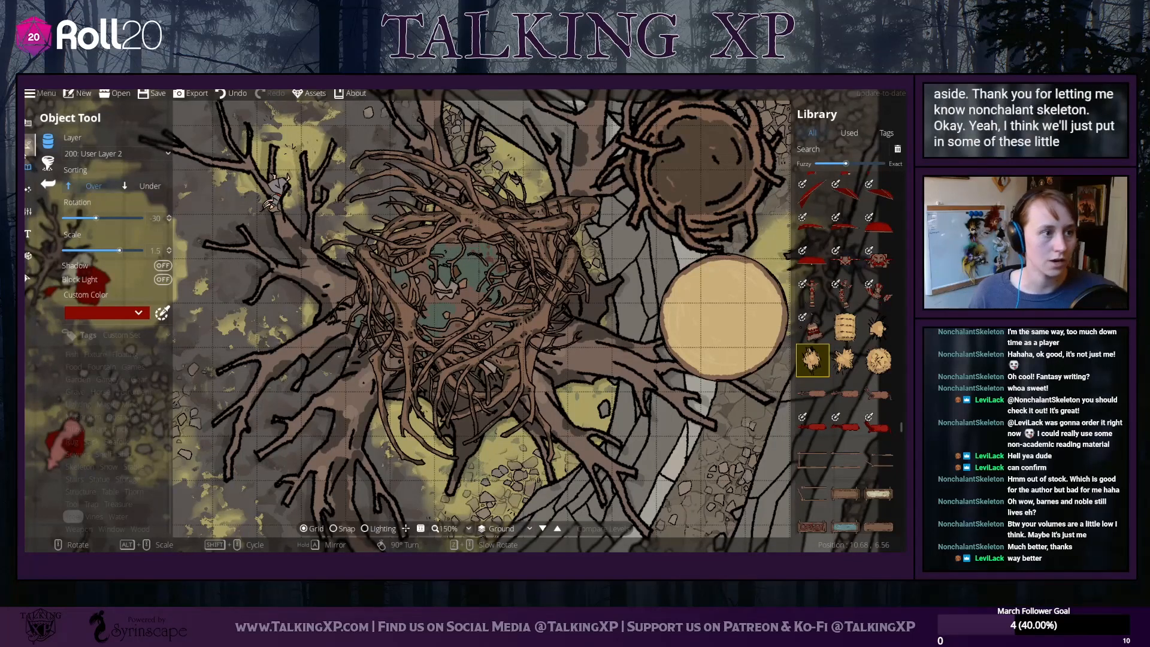
click(133, 190)
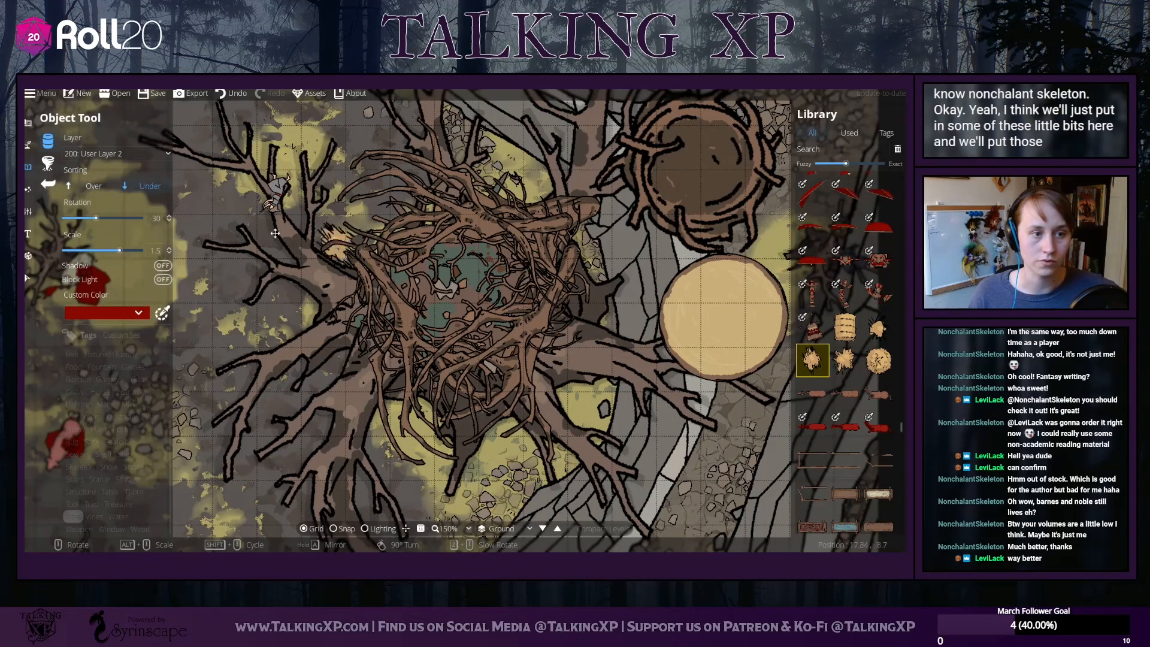
click(202, 205)
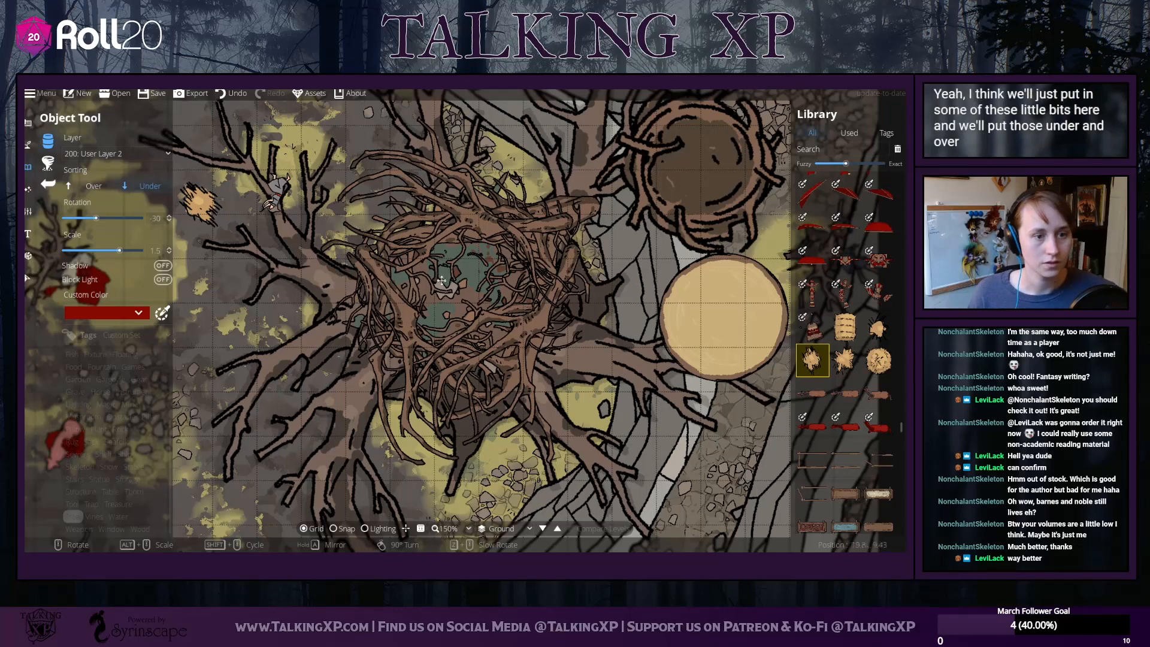
Move the debris splat out of the nest to its lower left and move the straw tuft into the nest's centre
click(27, 278)
drag(365, 266, 196, 354)
drag(200, 205, 461, 256)
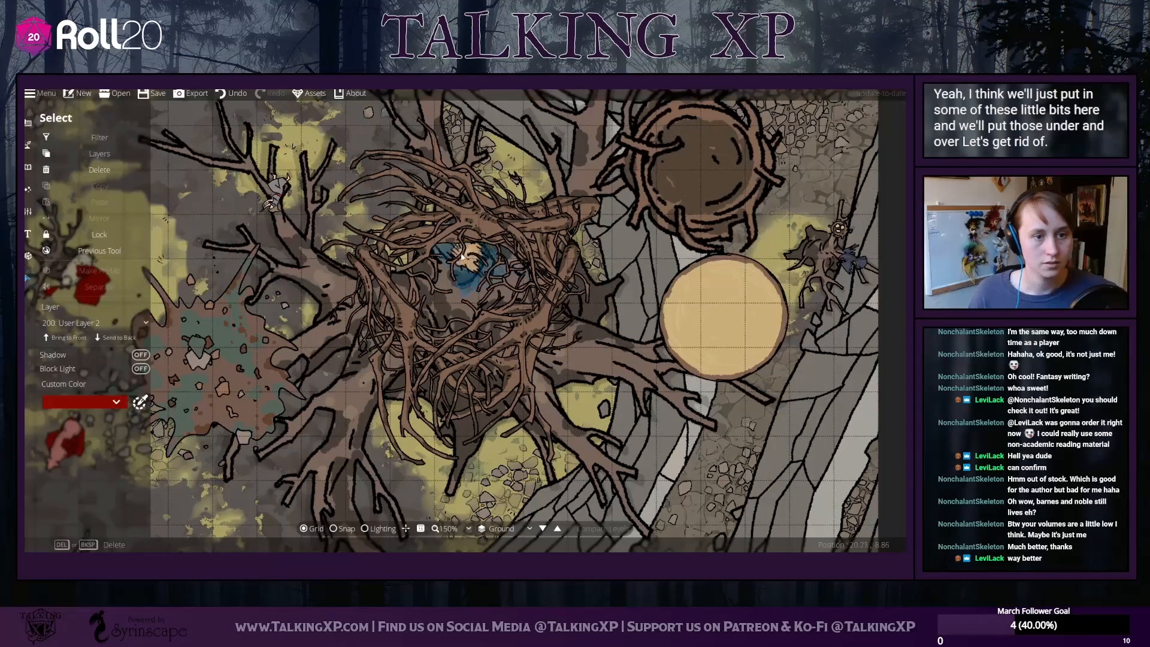
key(Delete)
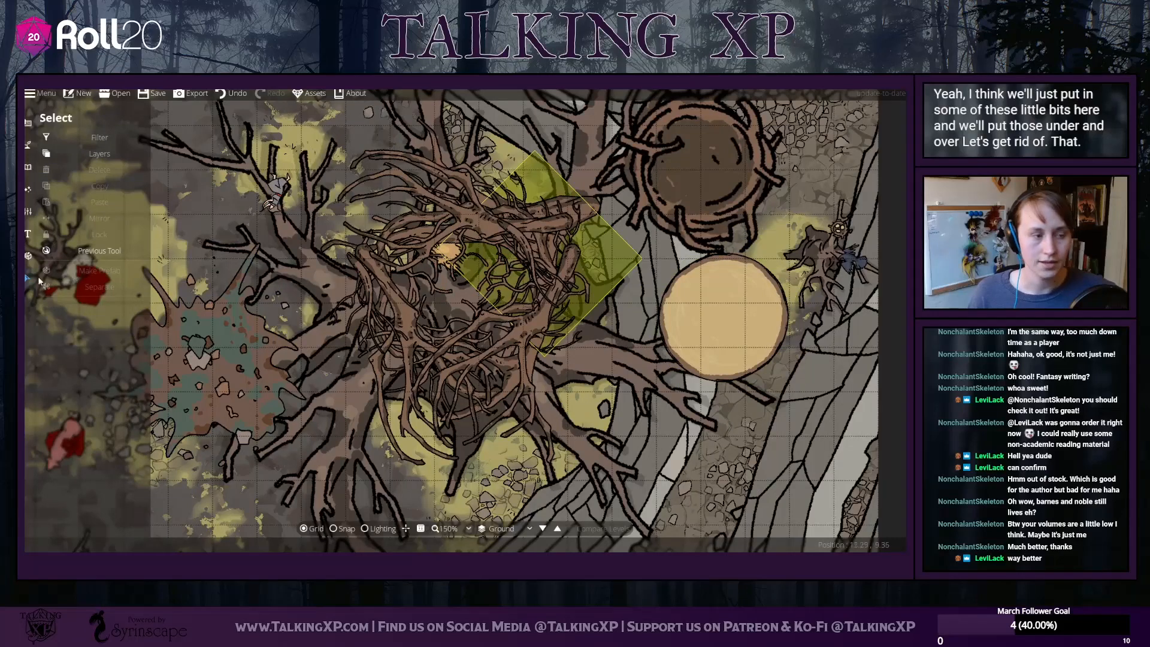
Switch to the Scatter Tool and search its library for "hay"
click(28, 168)
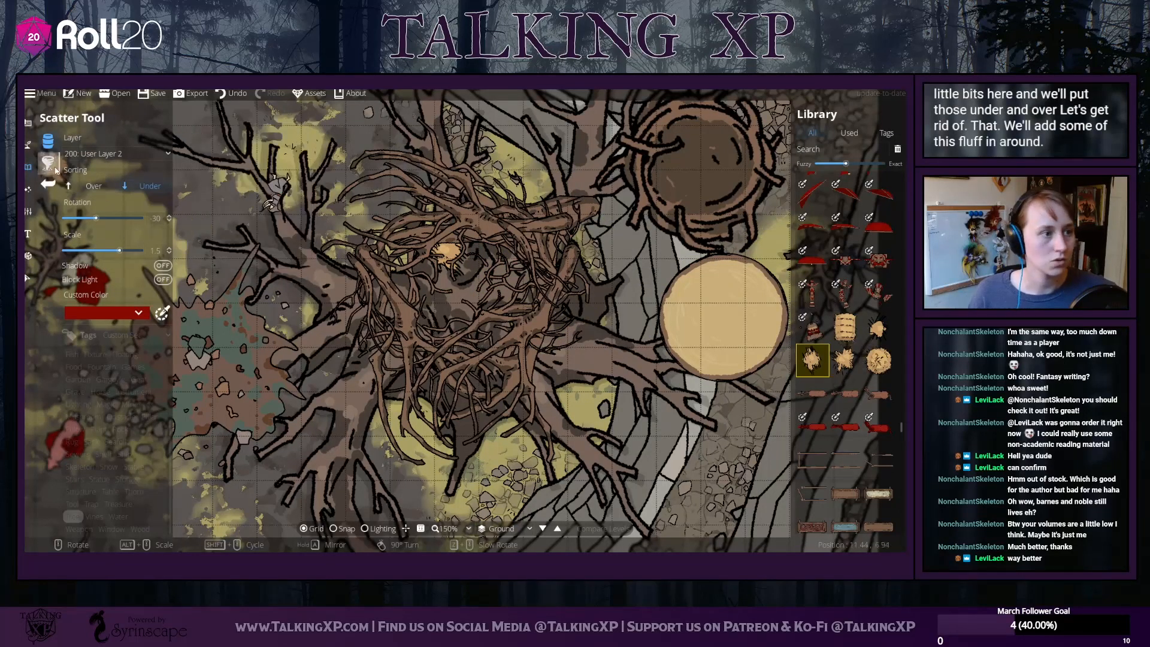
click(820, 132)
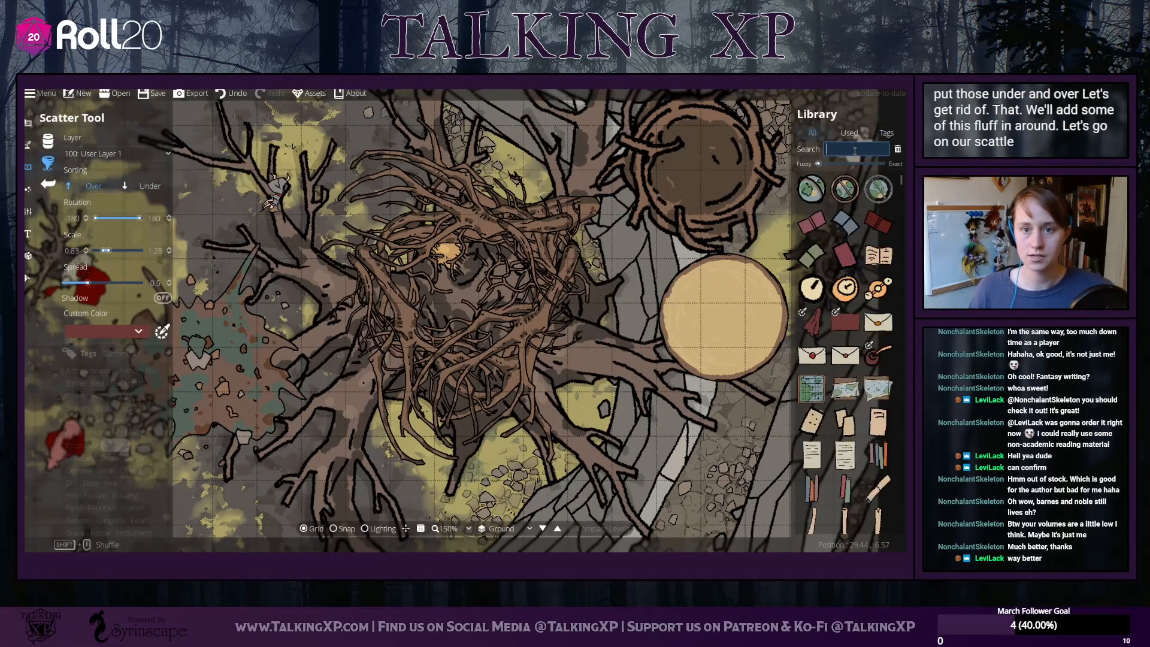
text(hay)
key(Return)
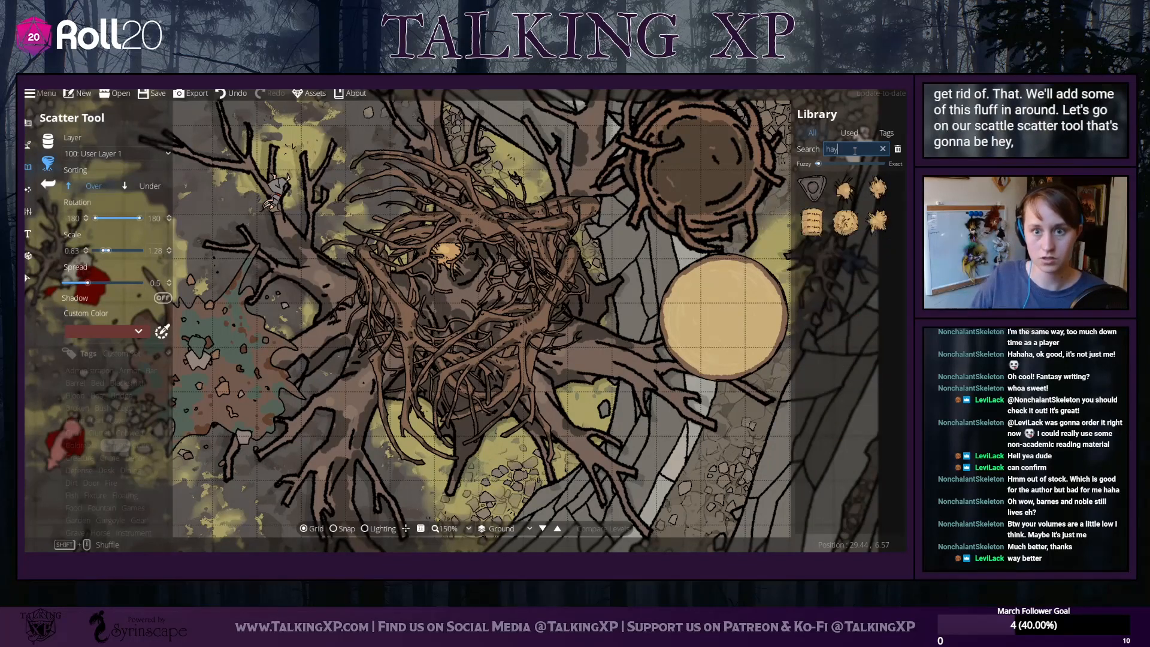
Choose only the three loose hay tufts as the scatter set and scatter a few inside the nest on User Layer 1
click(878, 189)
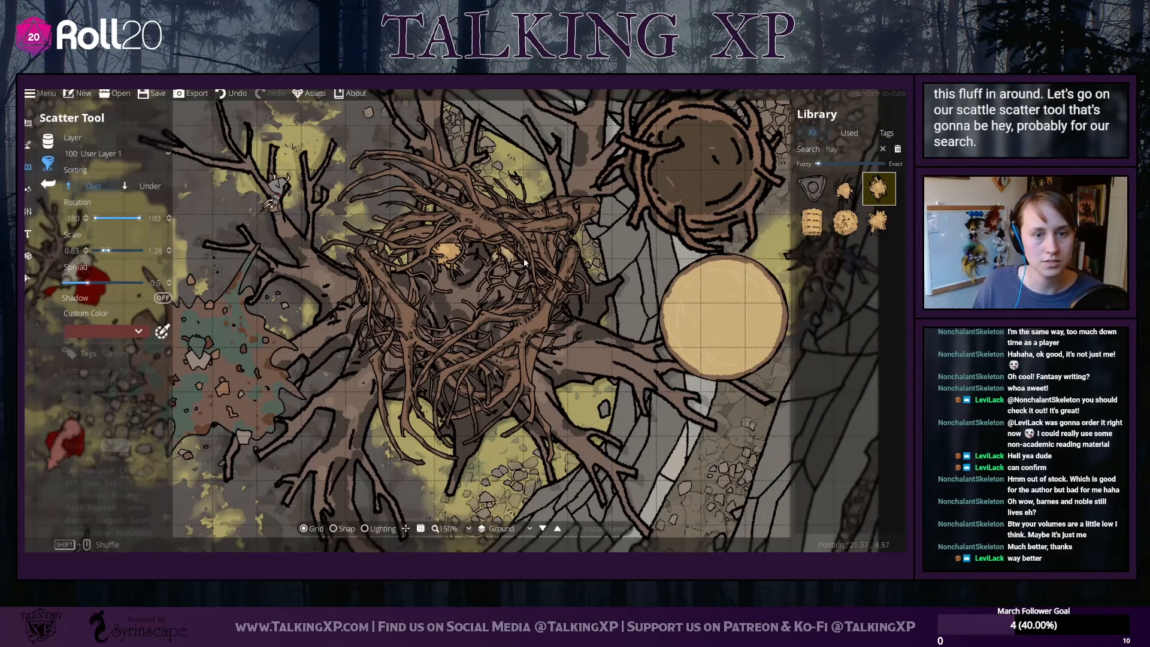
click(846, 193)
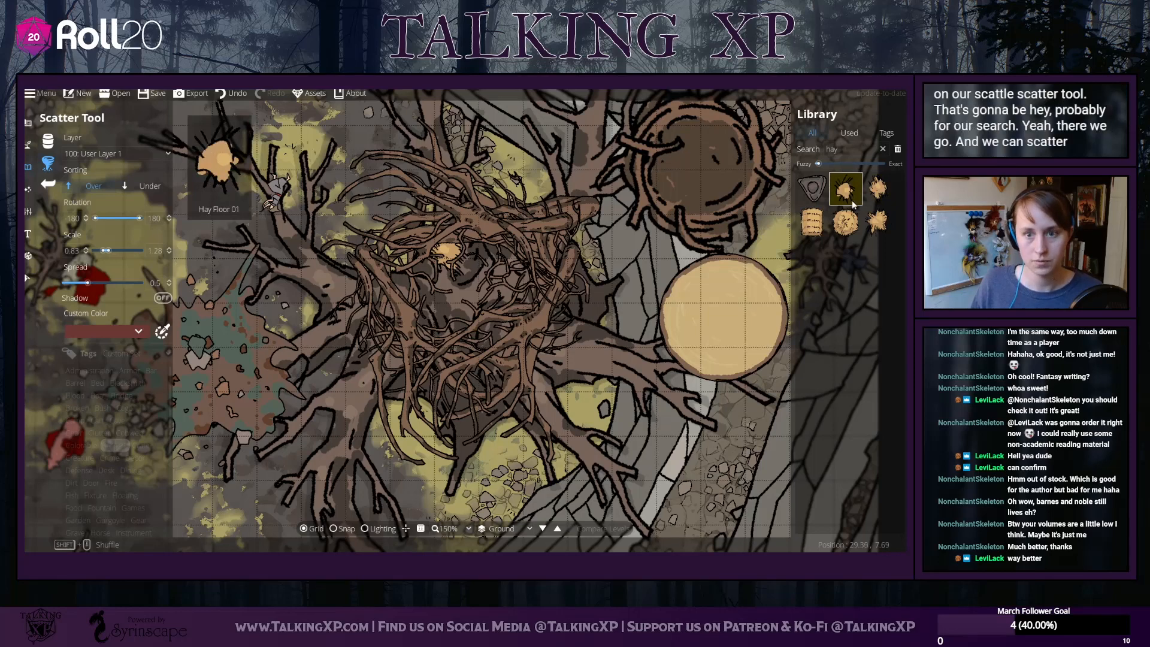
click(875, 196)
click(856, 191)
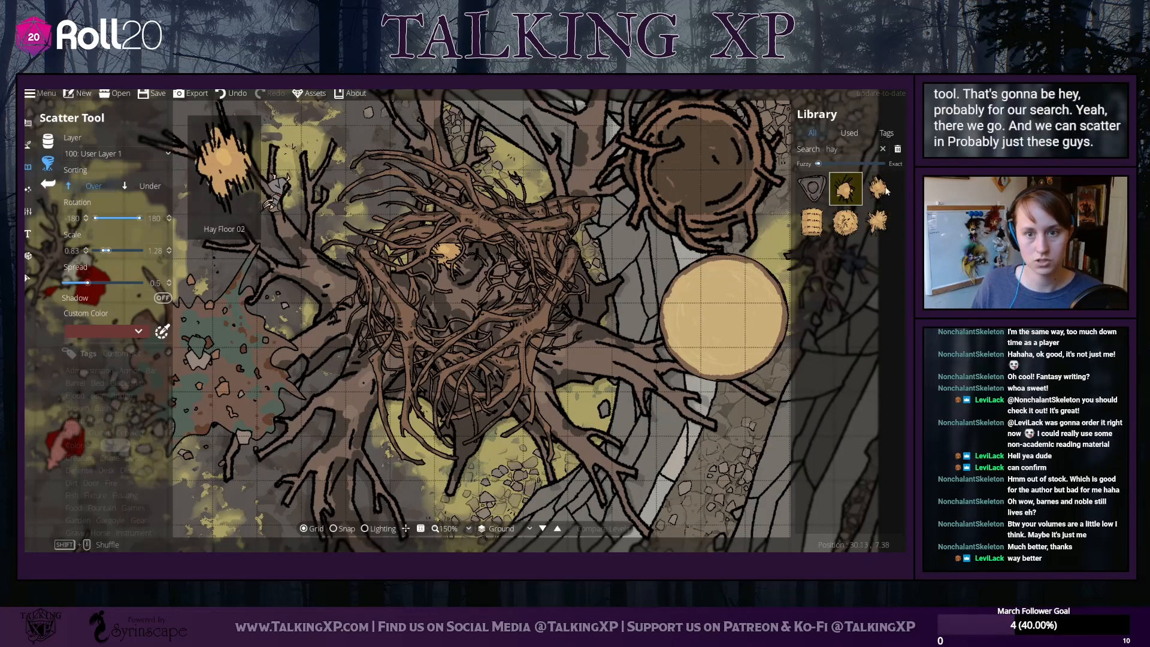
ctrl+click(873, 192)
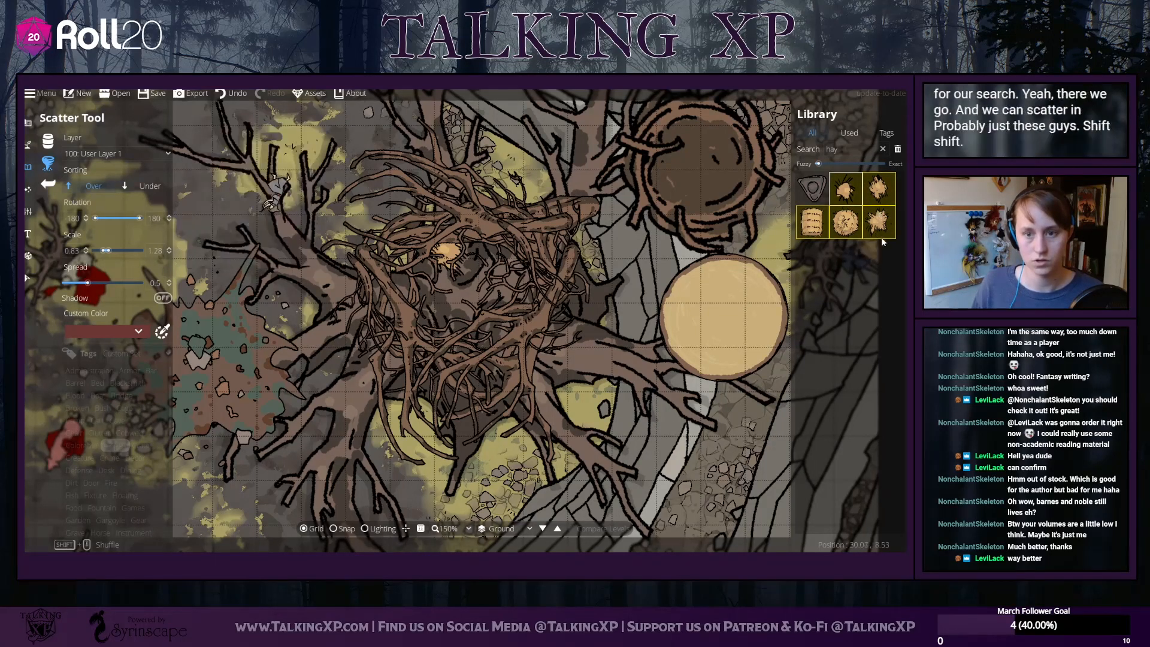
click(879, 223)
ctrl+click(853, 191)
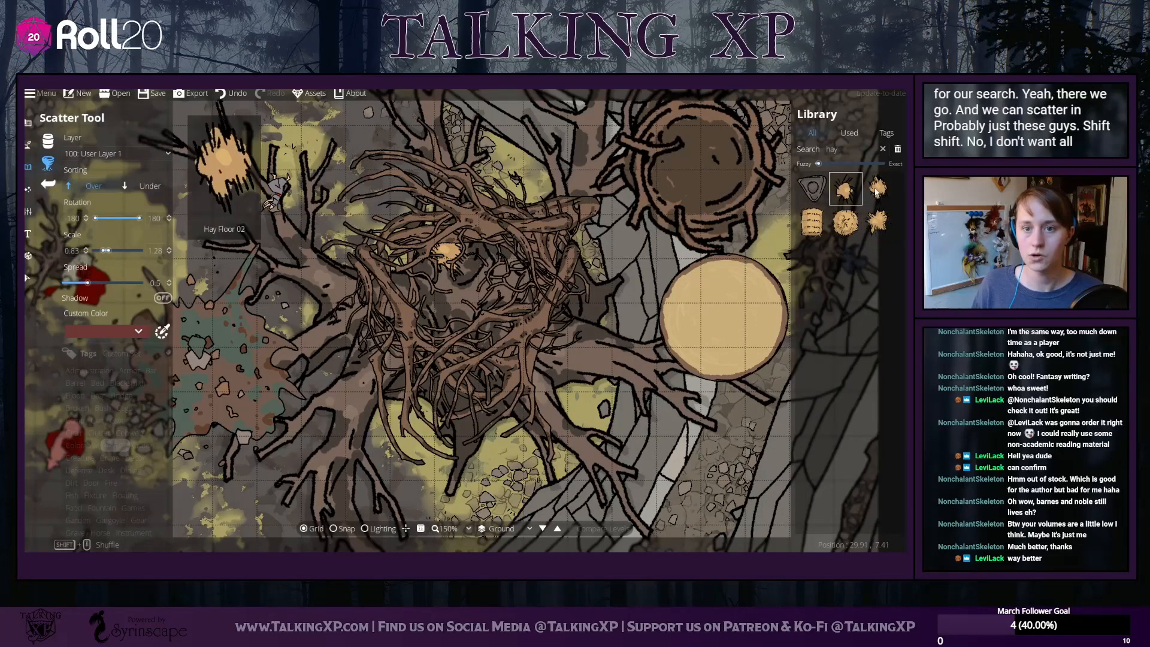
ctrl+click(877, 190)
ctrl+click(877, 221)
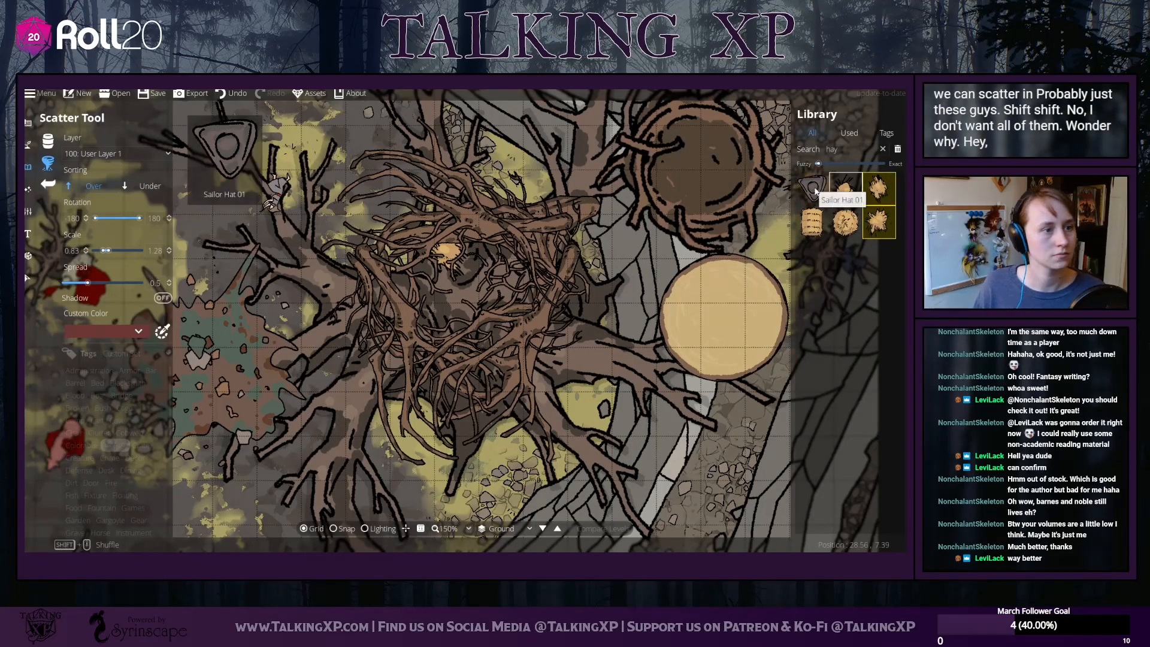
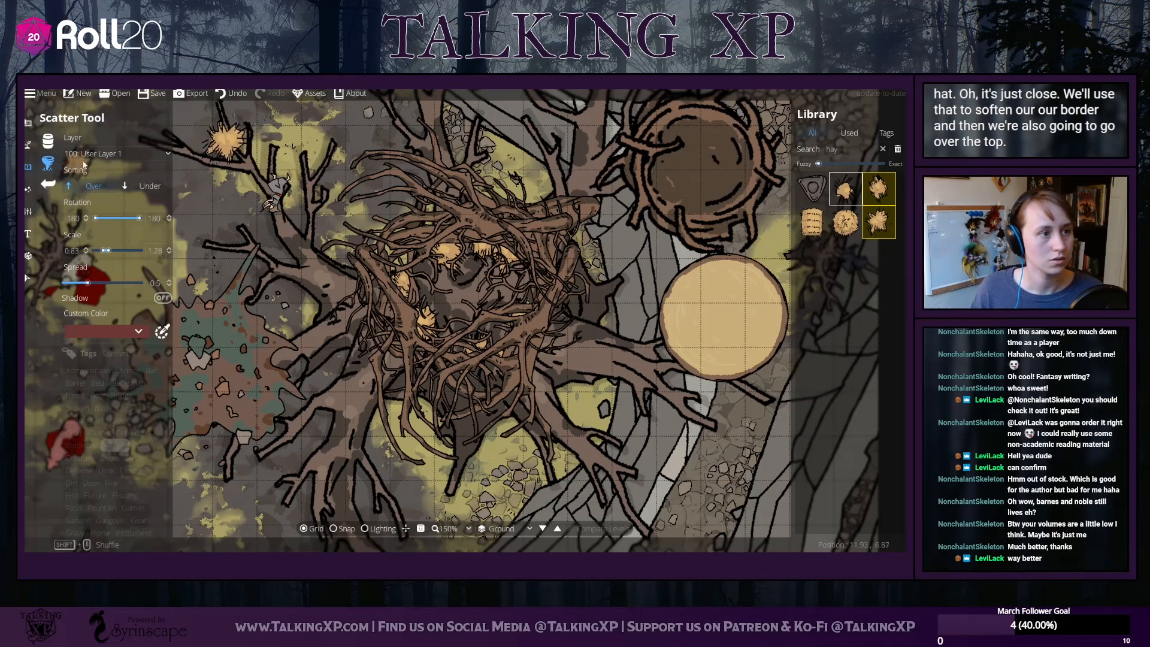
Set the scatter layer to 200: User Layer 2 and scatter more hay tufts around the nest's inner rim
click(119, 153)
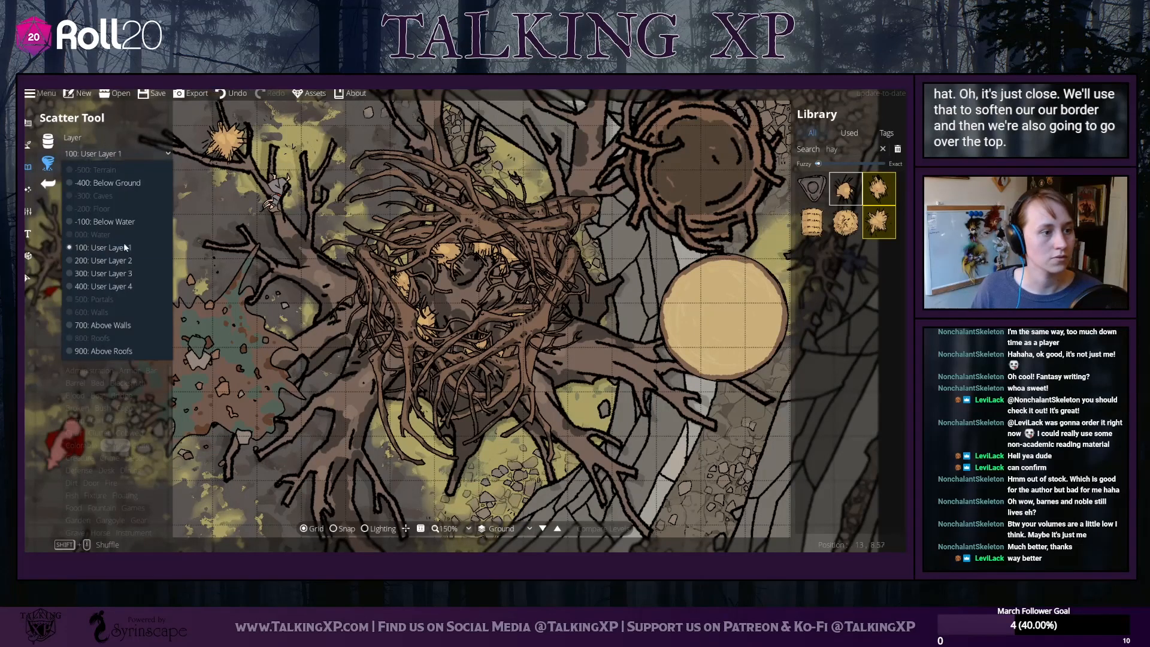
click(124, 254)
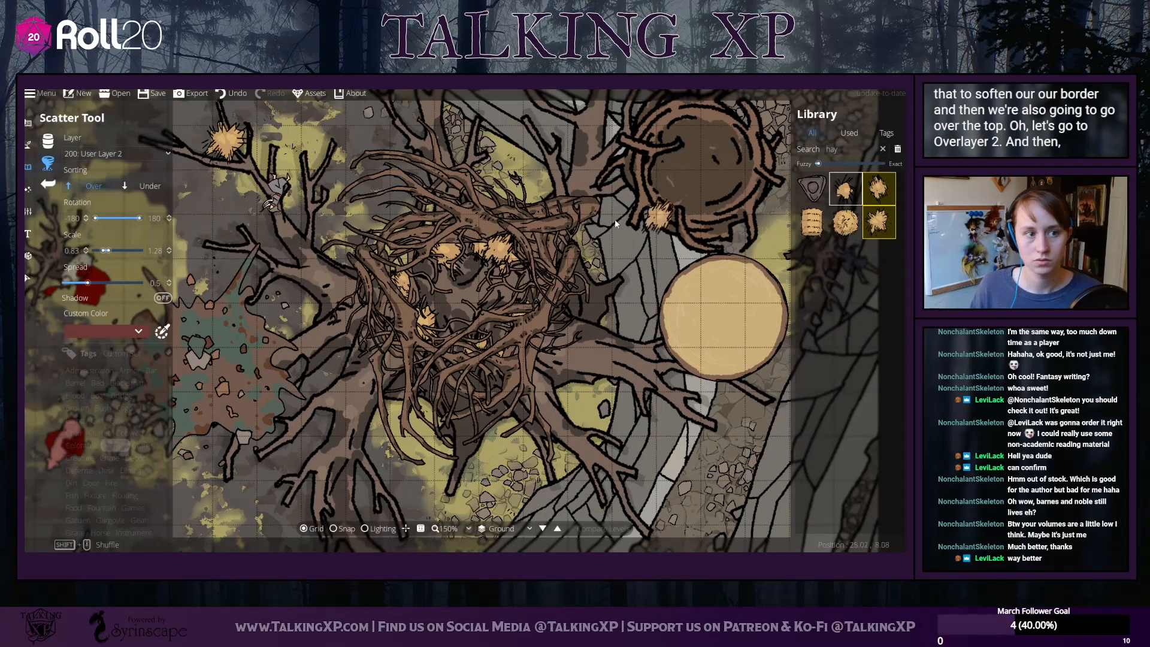
click(220, 204)
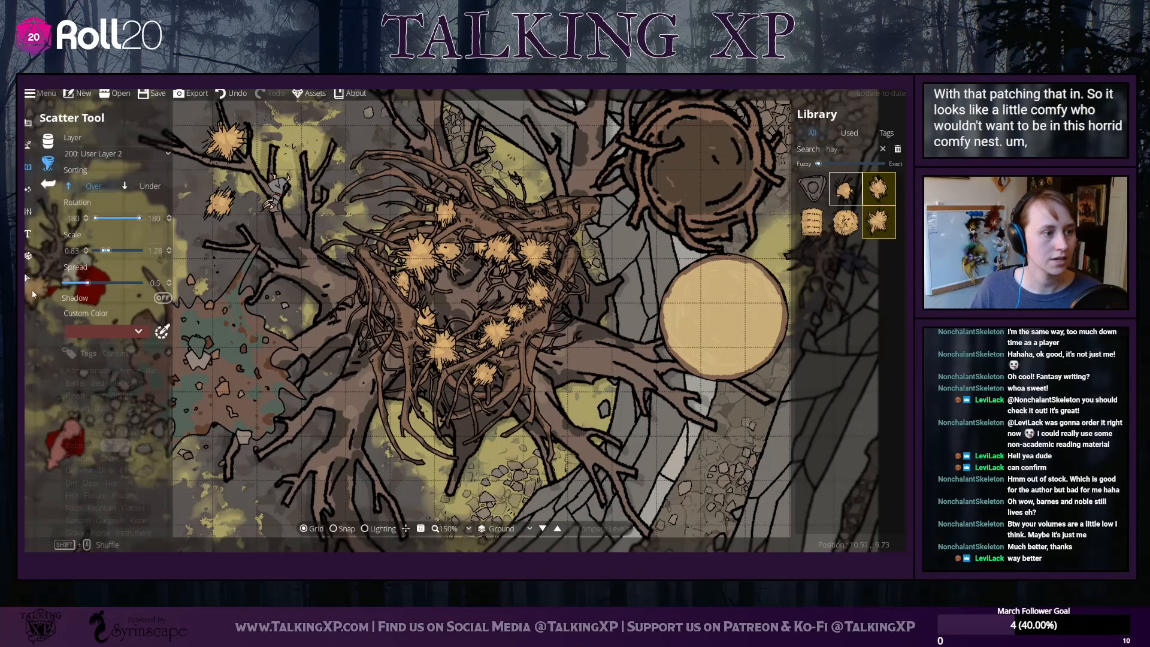
Move the debris splat from the lower left back into the nest's centre and rotate it to fit the opening
click(27, 277)
drag(241, 340, 477, 266)
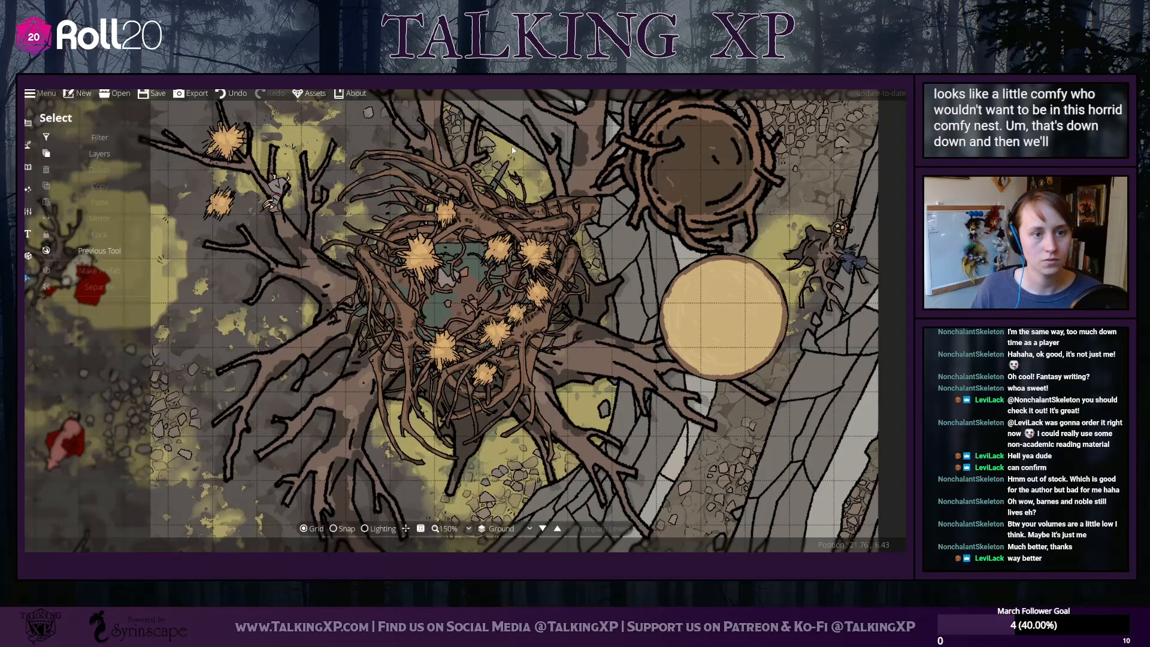
click(456, 285)
scroll(618, 359, up, 2)
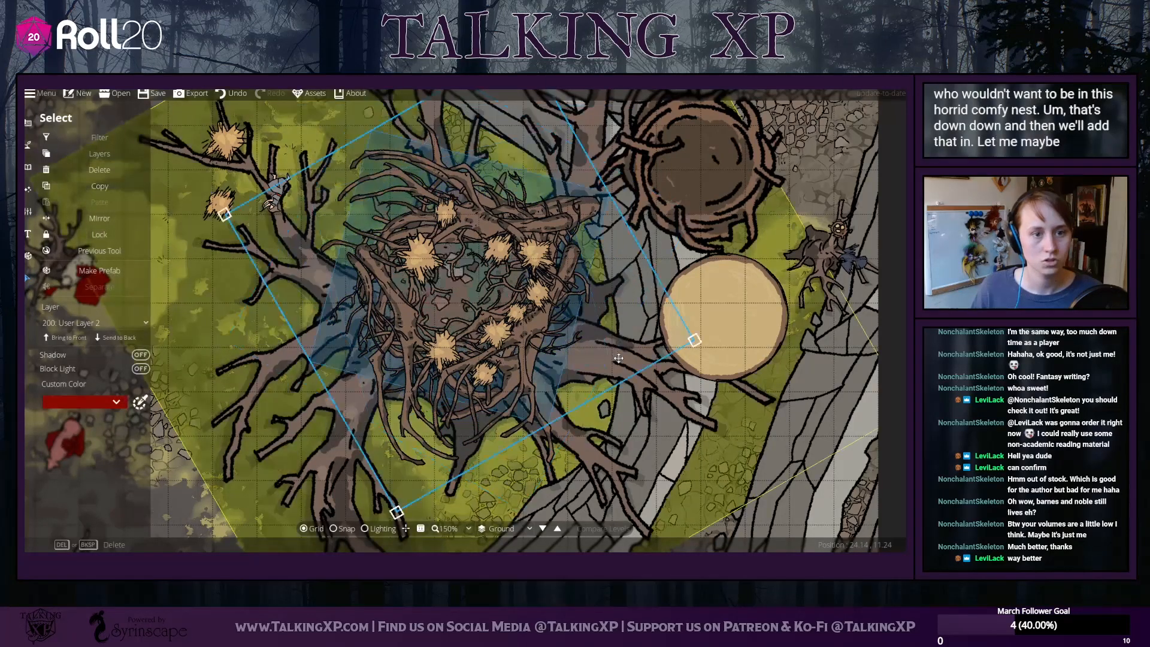
scroll(618, 358, up, 2)
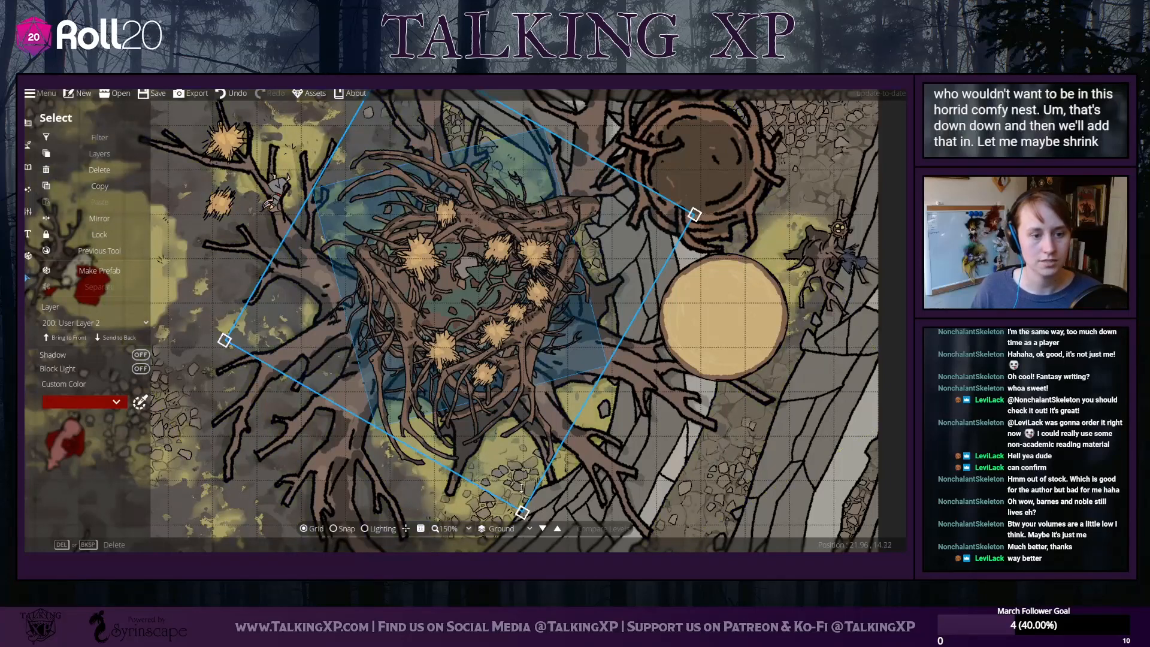
scroll(520, 484, up, 4)
scroll(521, 484, down, 1)
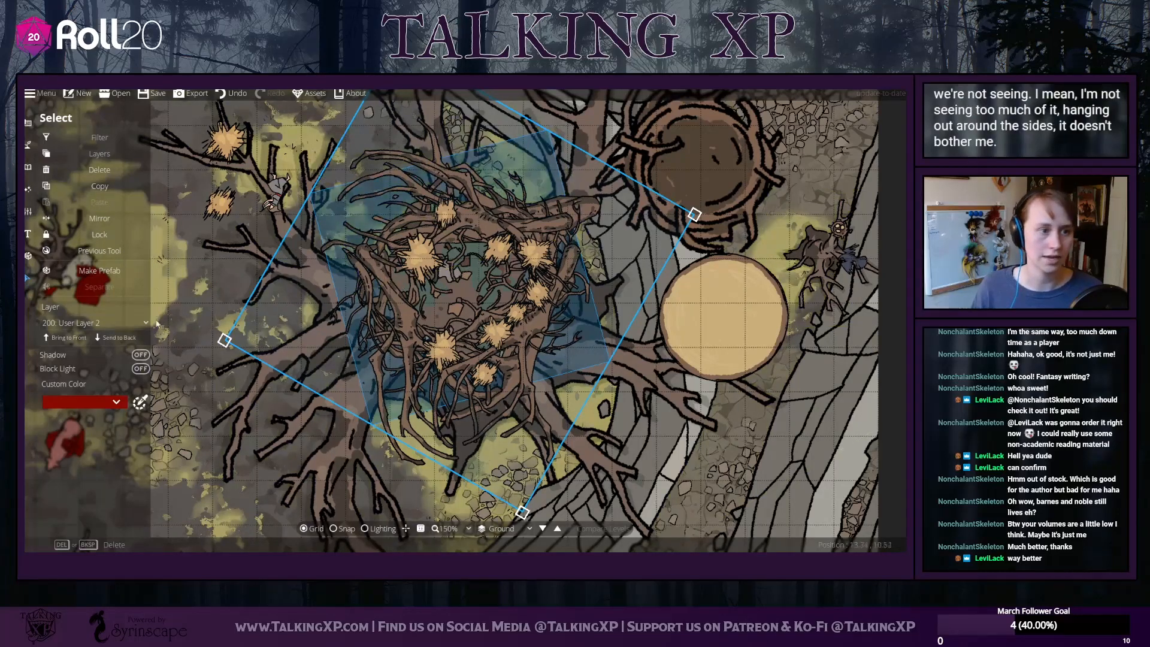
Reposition the hay tufts in the upper part of the nest along its inner rim
key(Escape)
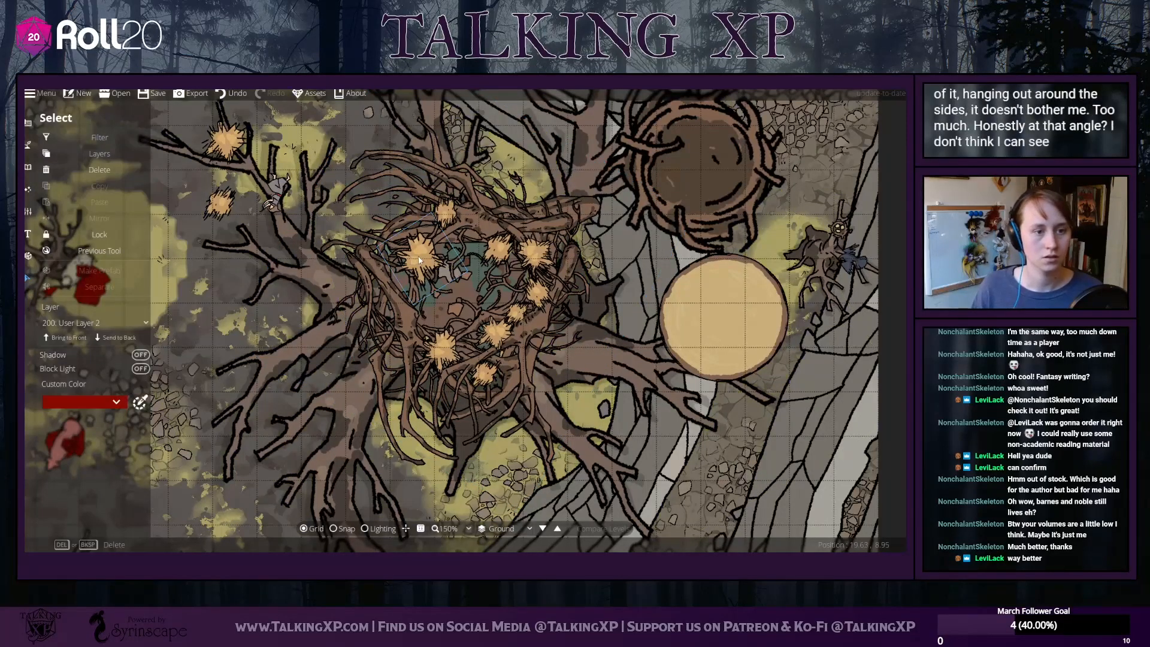
click(498, 248)
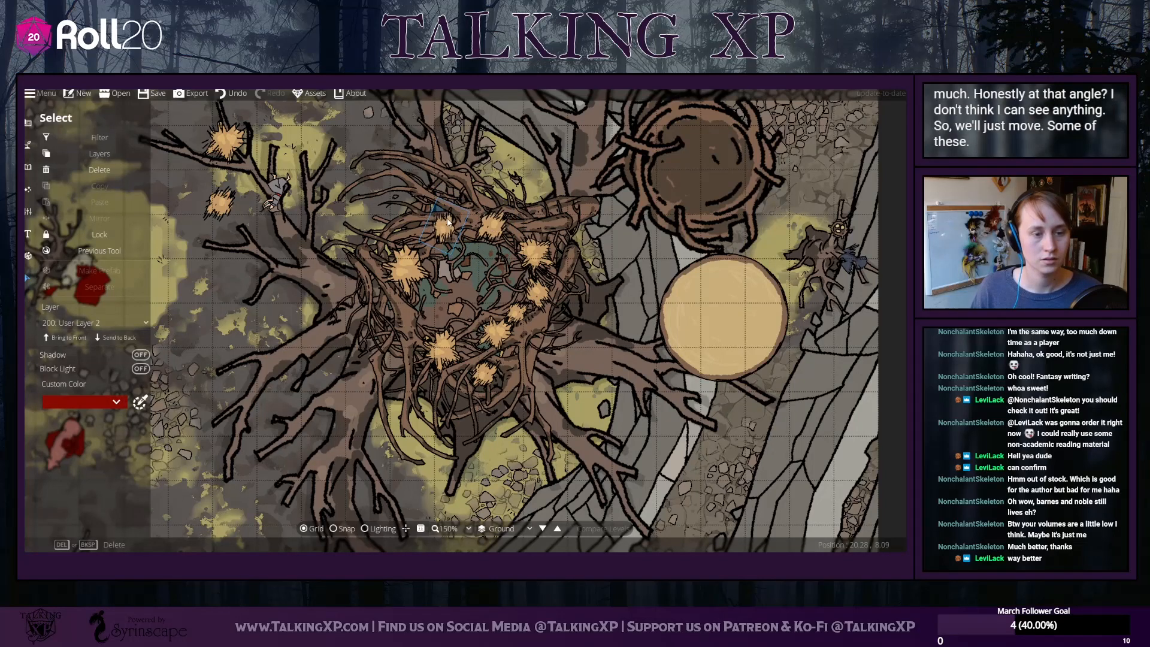
key(Escape)
Send the debris splat to the back and move it out of the nest to the open ground on its left
click(469, 282)
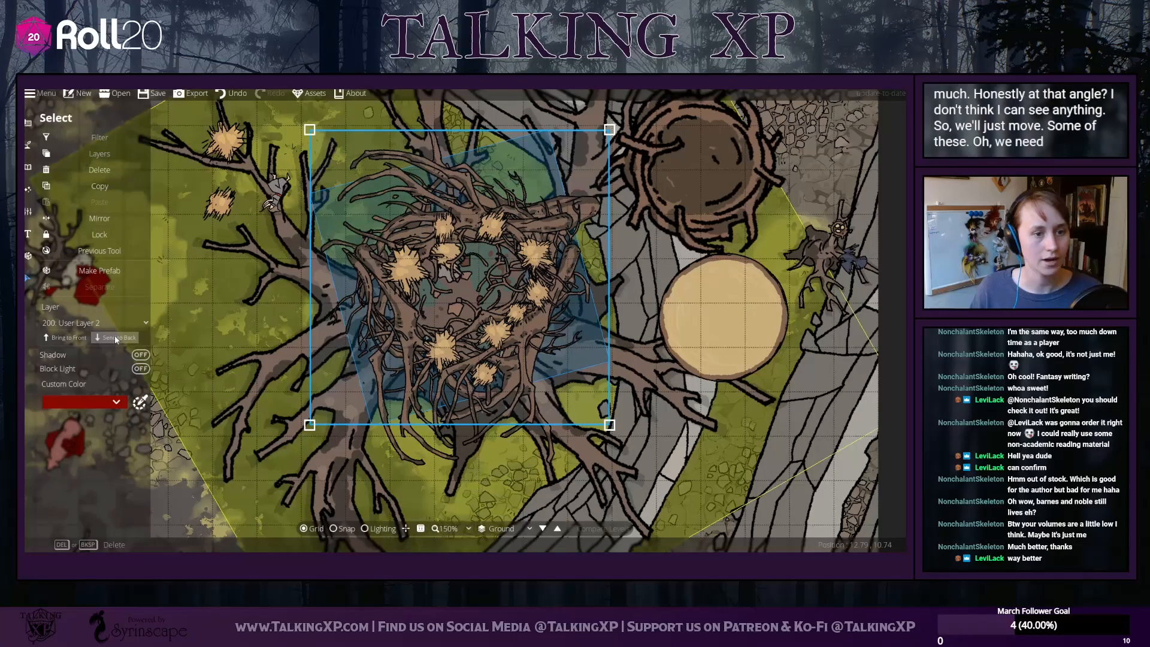
click(115, 338)
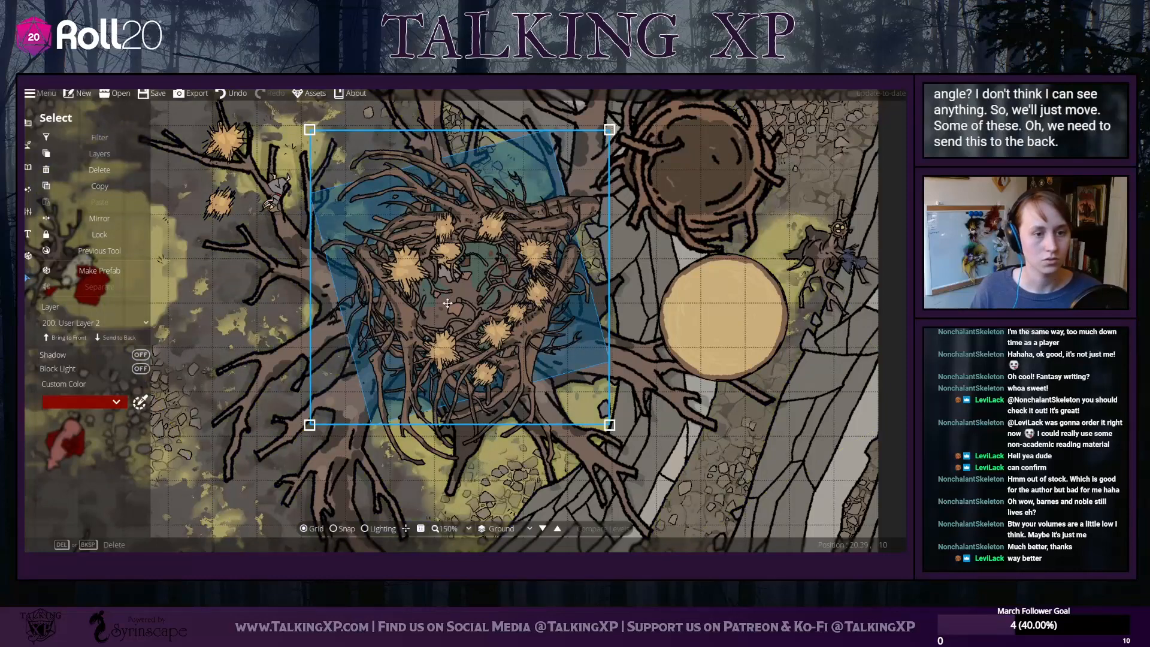
drag(447, 304, 170, 379)
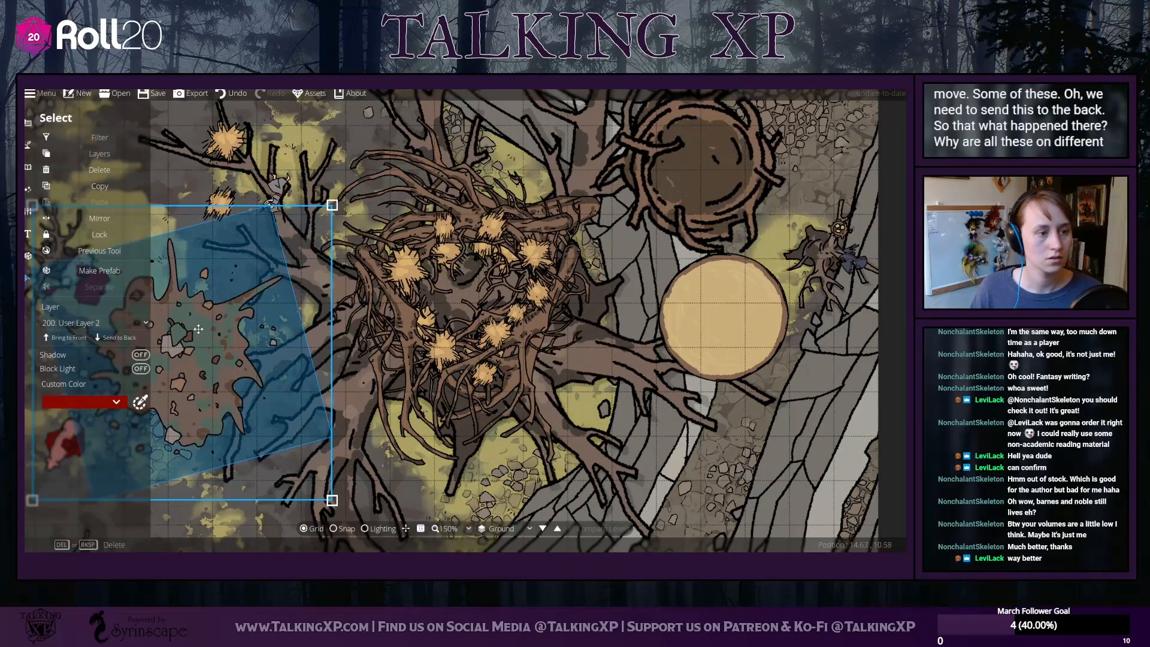
drag(226, 330, 201, 345)
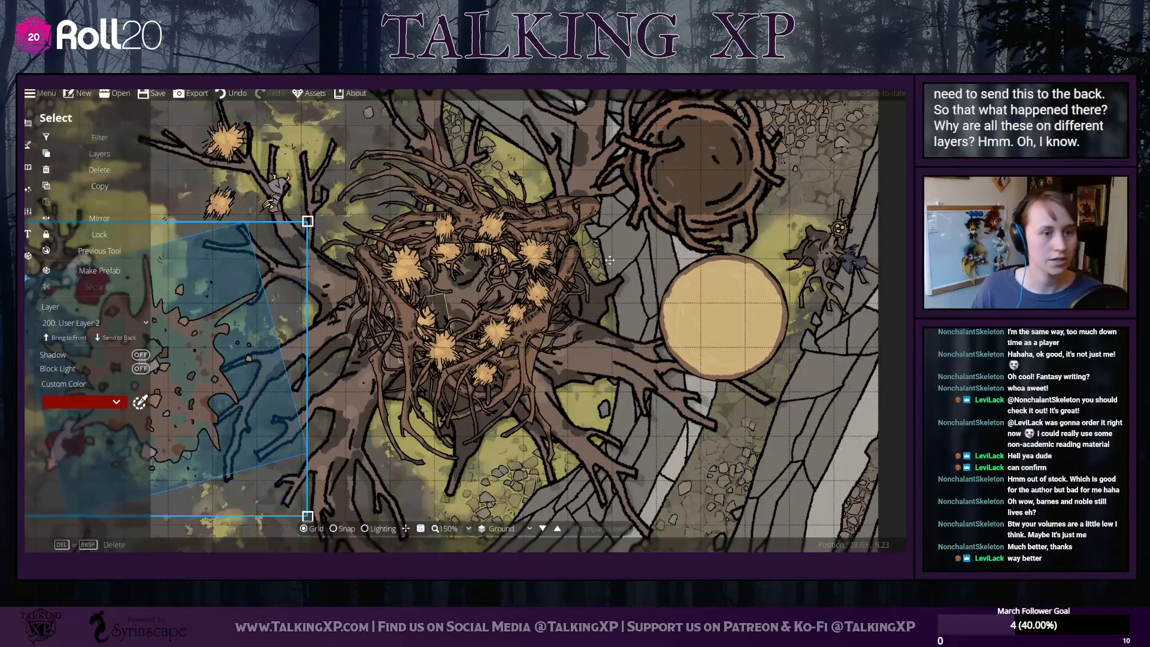
Limit the selectable layers to User Layer 1 and clear the large tree from the selection
click(327, 227)
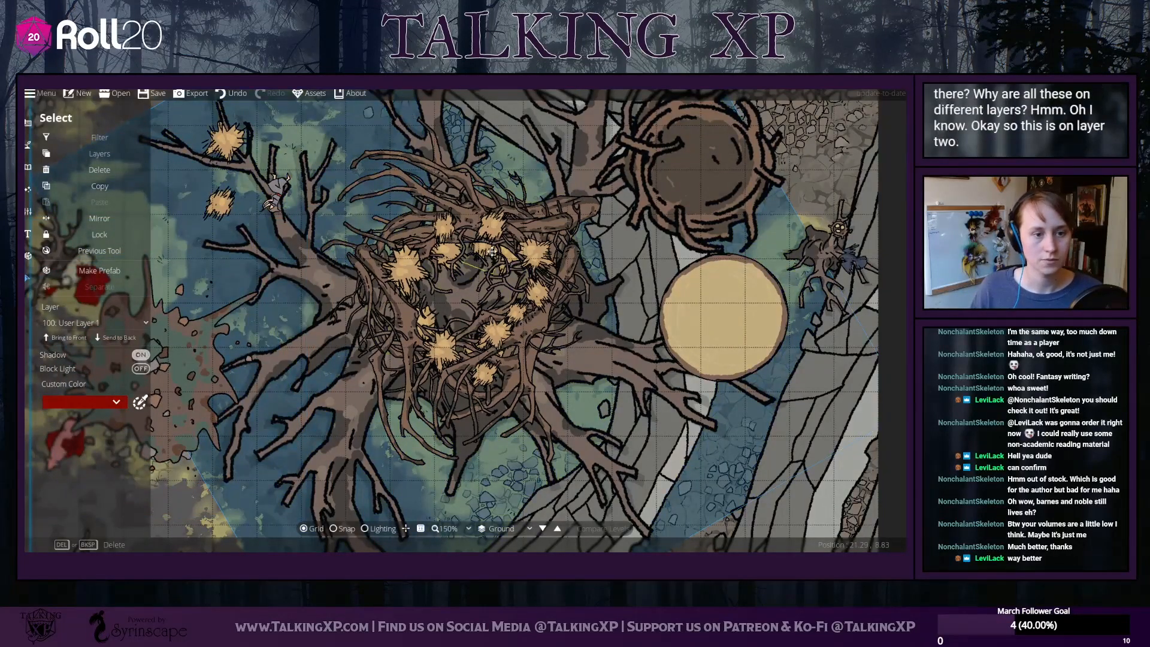
click(102, 153)
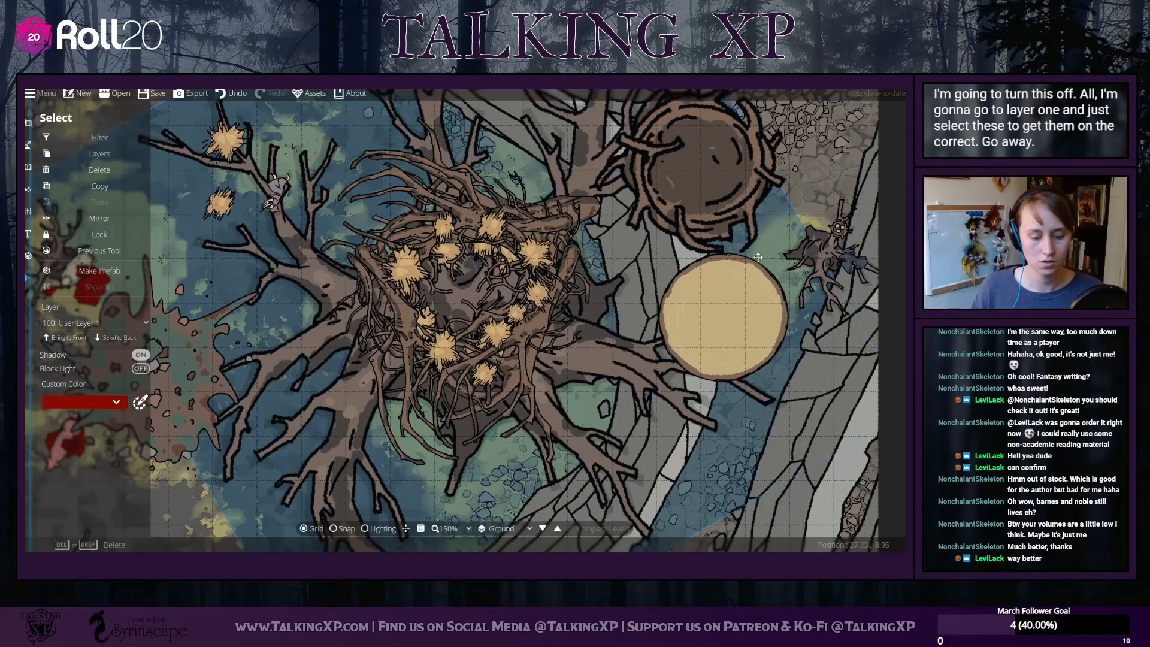
scroll(758, 257, down, 4)
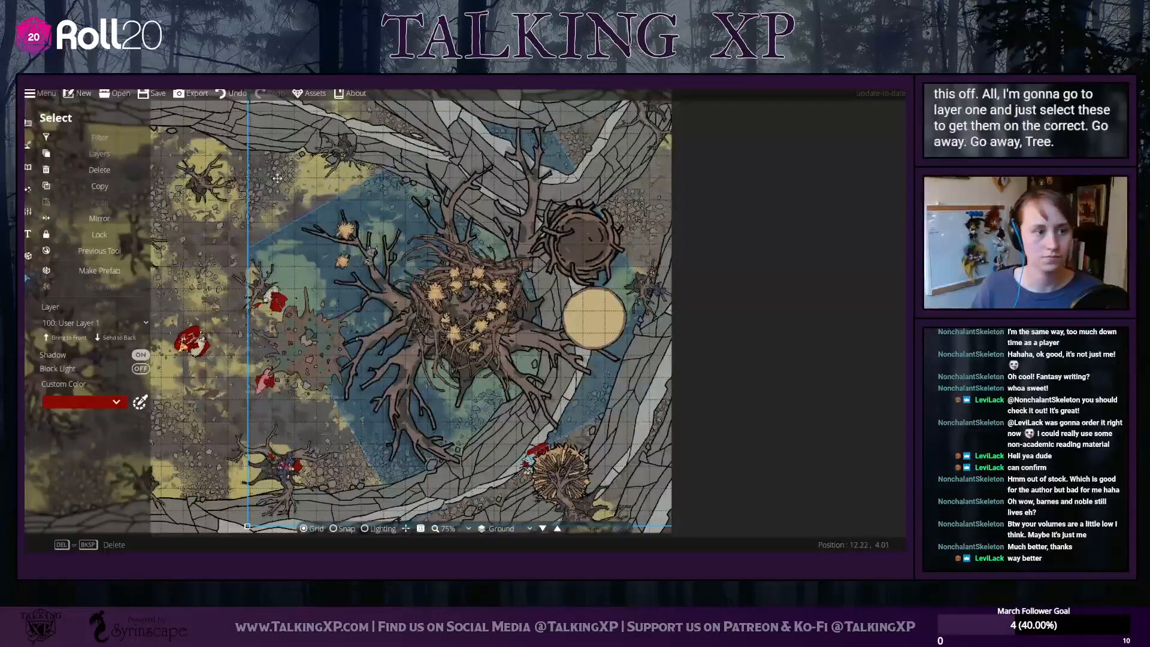
click(201, 268)
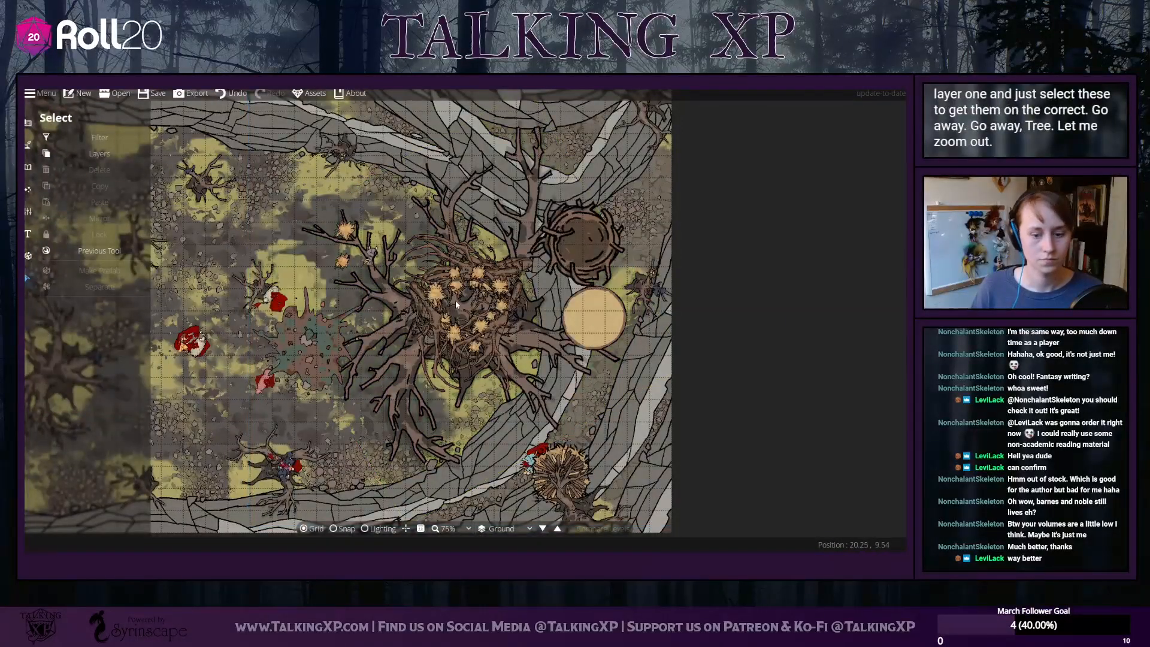
Select the hay tufts in the nest that are on User Layer 1, move them to 200: User Layer 2 and send them to the back
scroll(455, 300, up, 5)
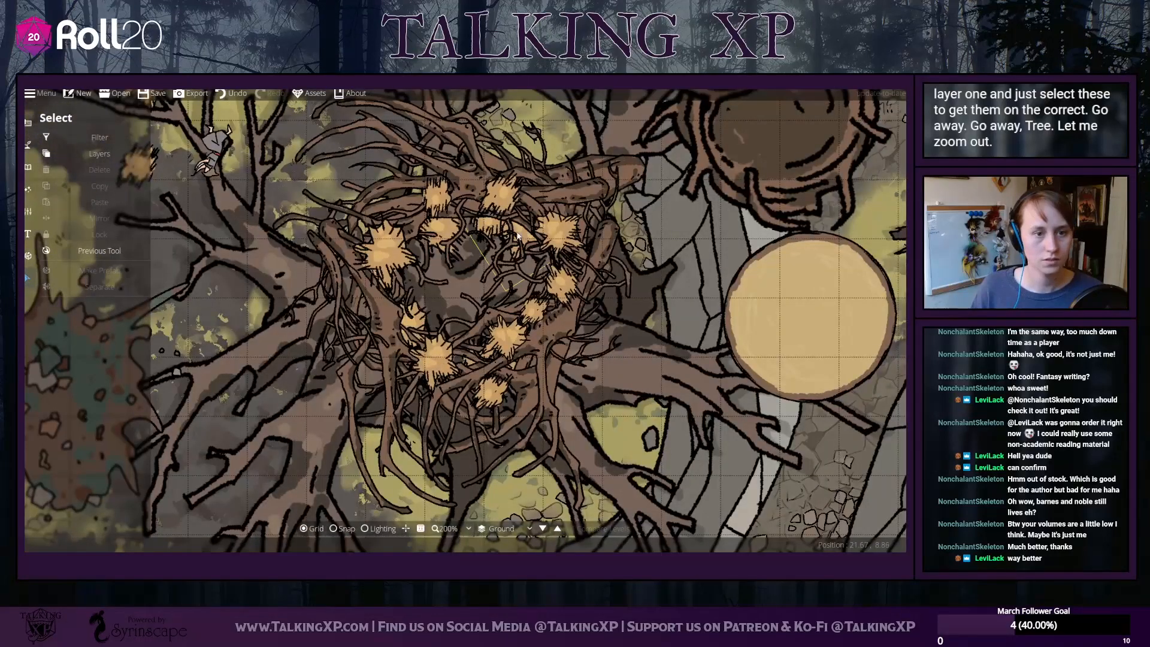
click(516, 235)
shift+click(482, 222)
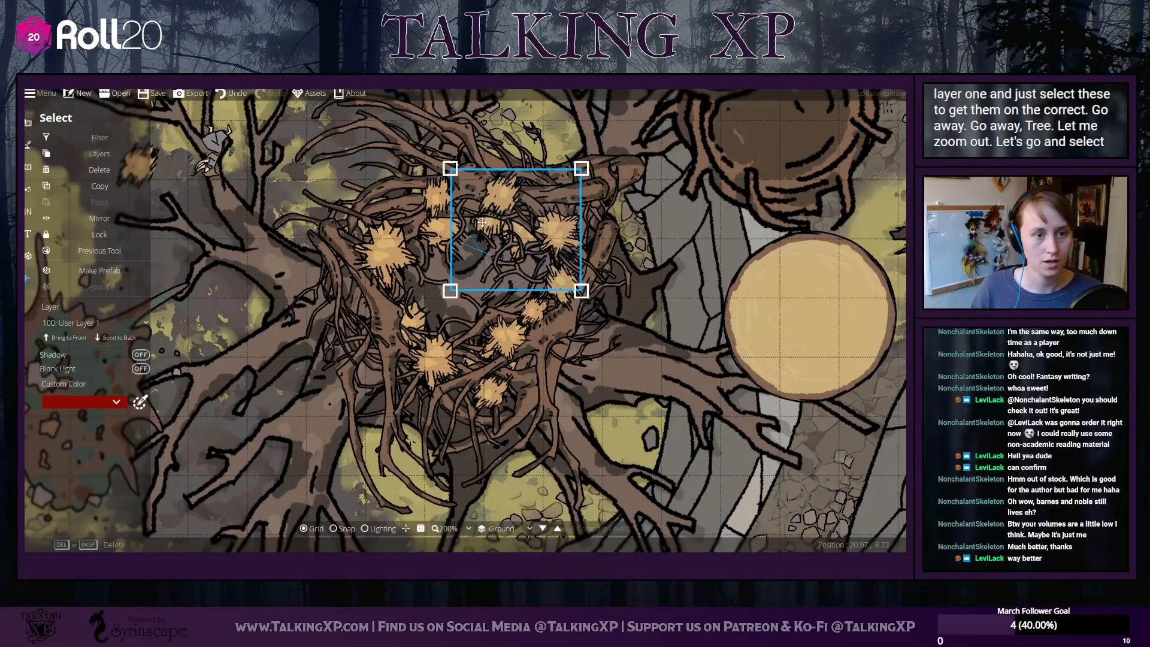
shift+click(472, 365)
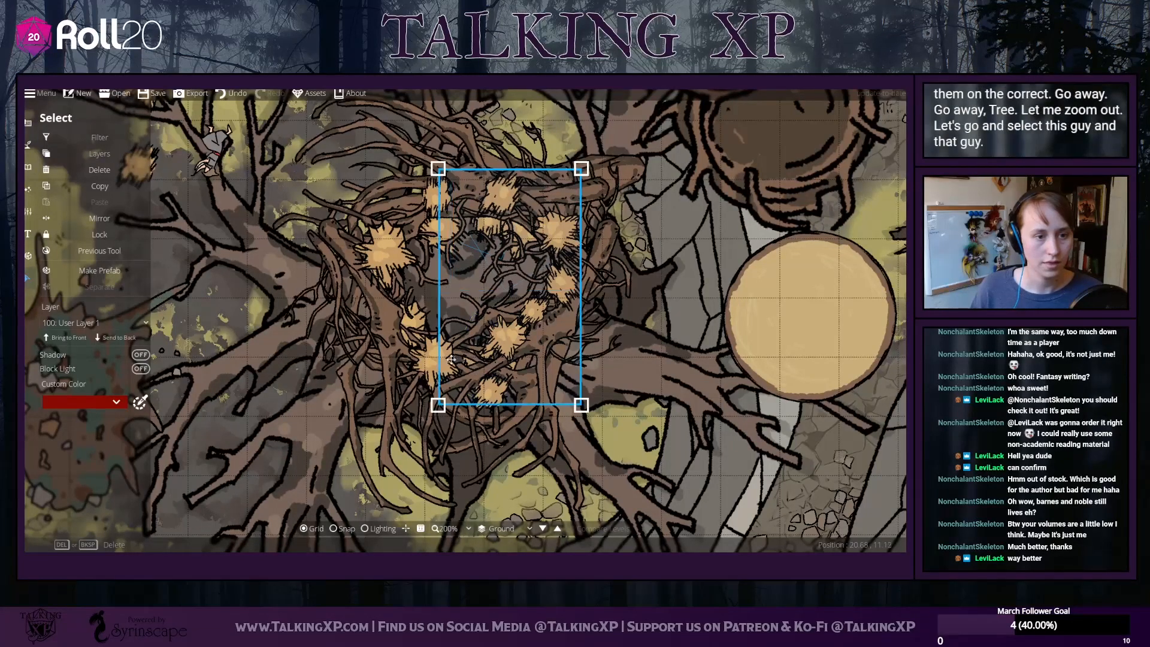
shift+click(414, 314)
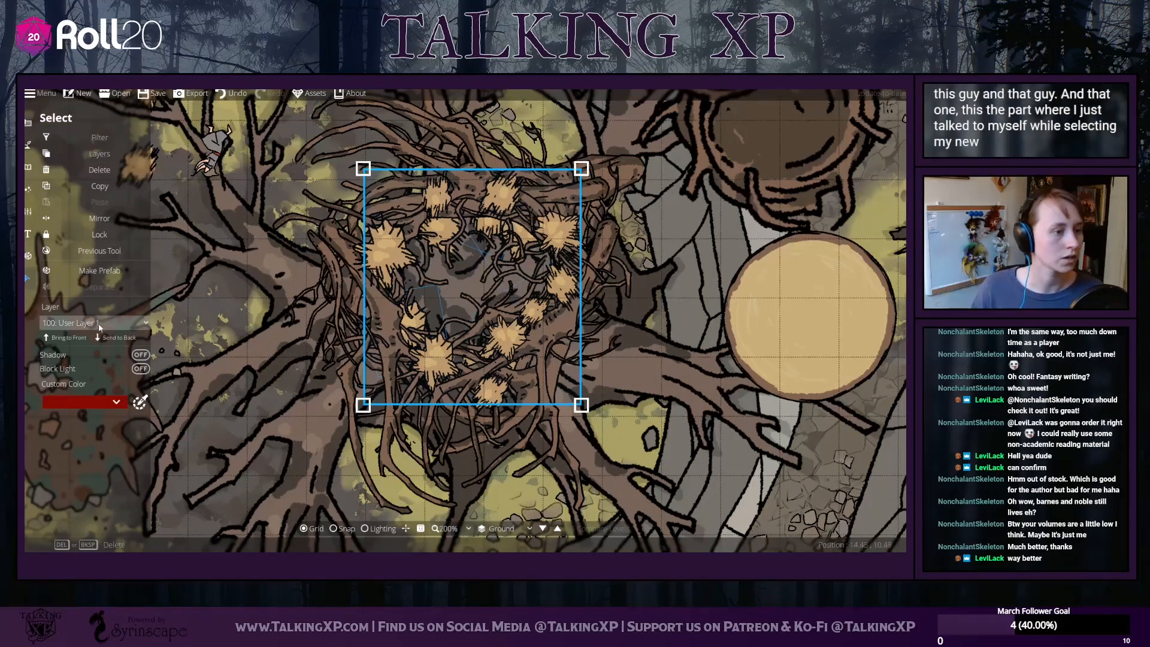
click(102, 323)
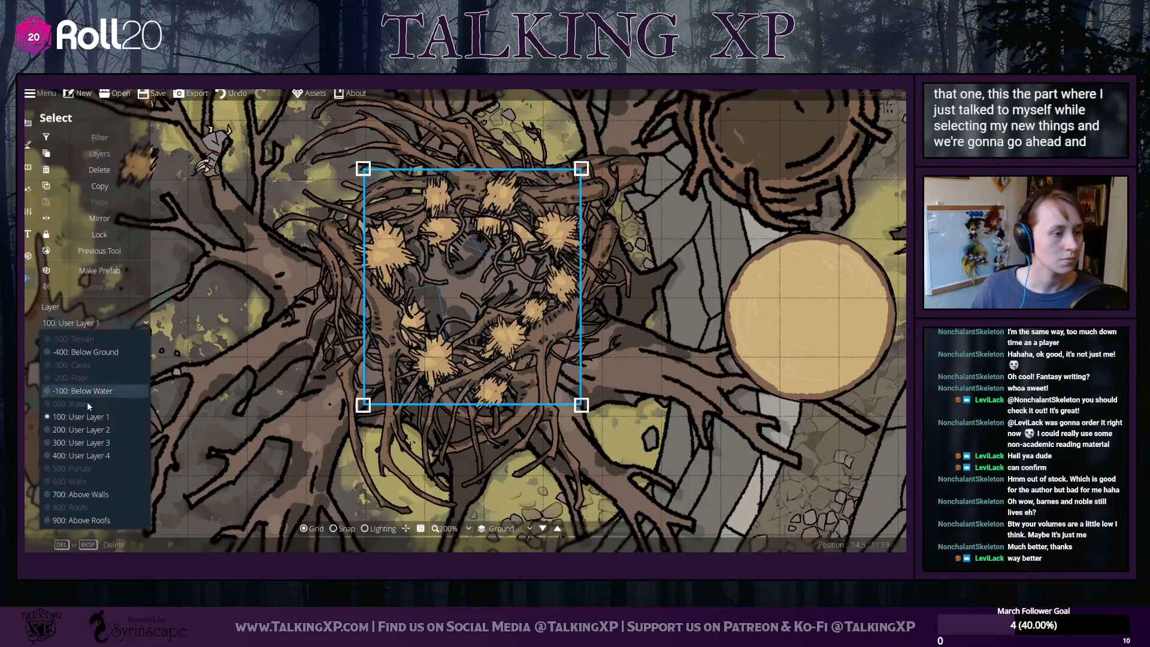
click(95, 428)
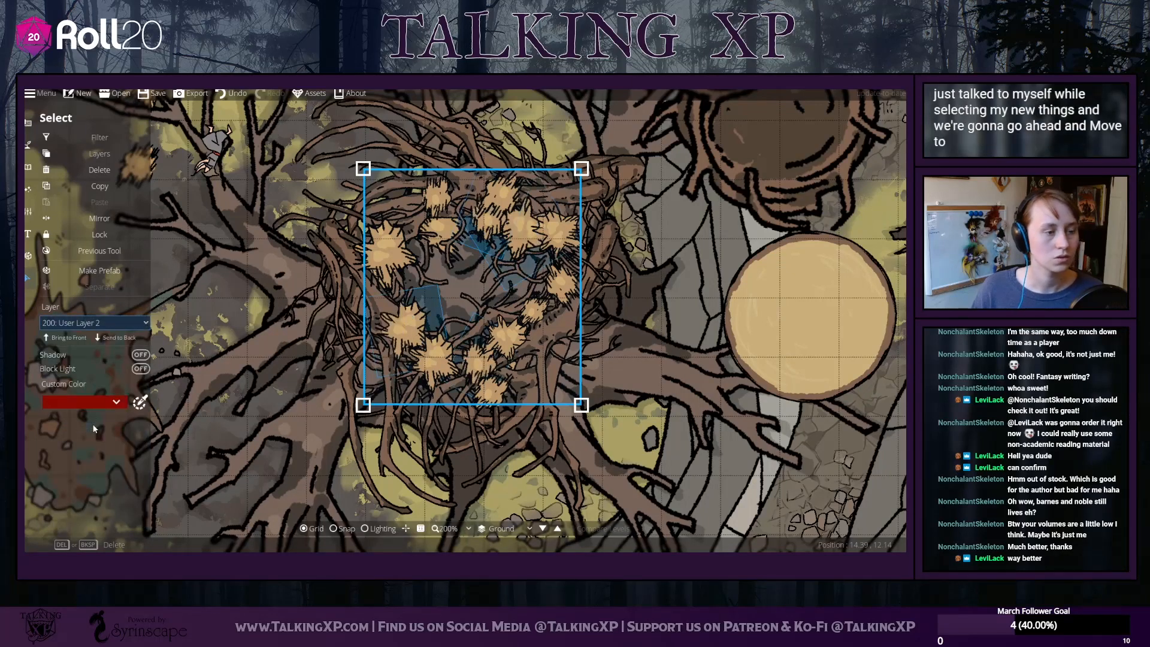
click(111, 338)
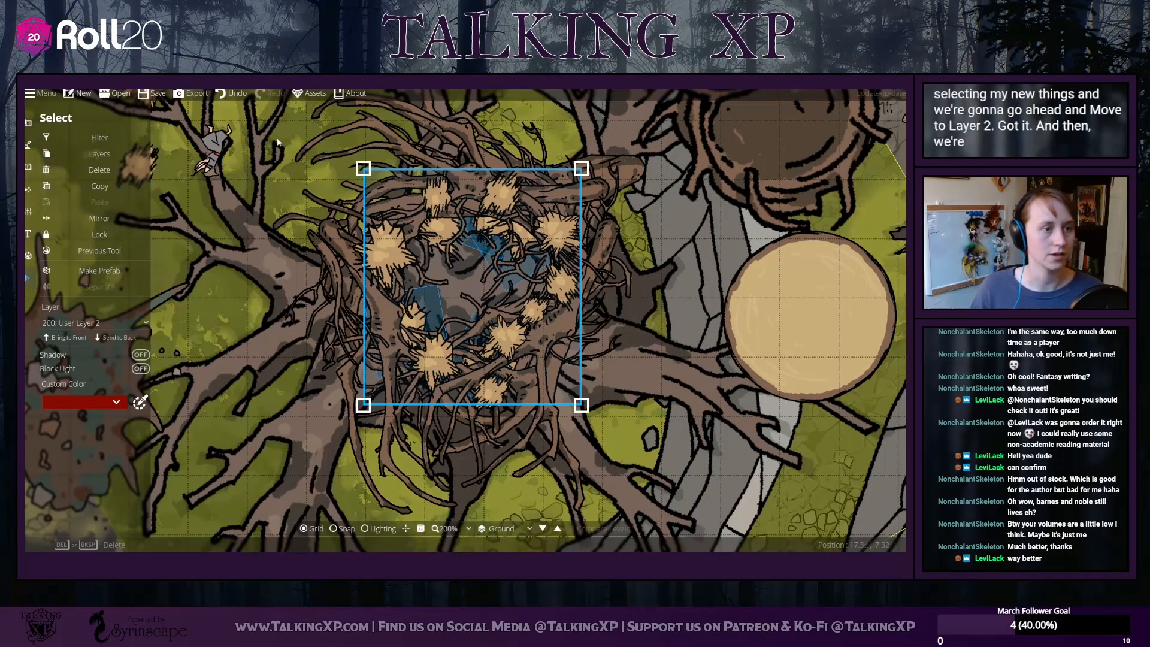
click(682, 263)
drag(683, 263, 863, 158)
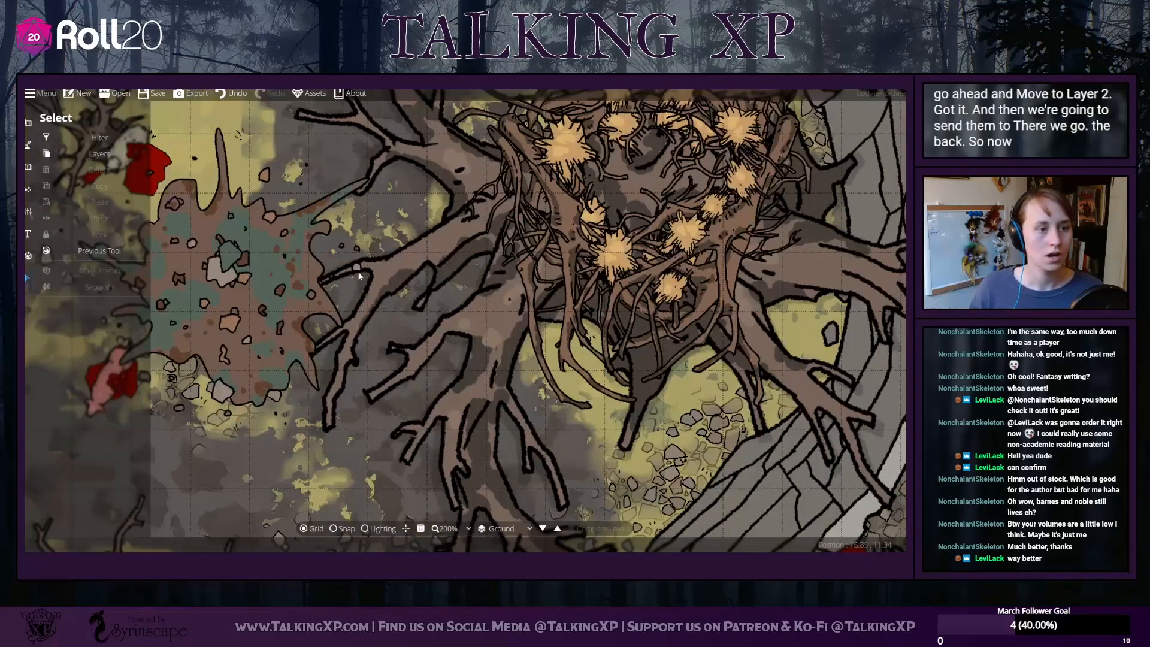
Make all layers selectable again and move the debris splat from the open ground back into the middle of the nest
click(101, 154)
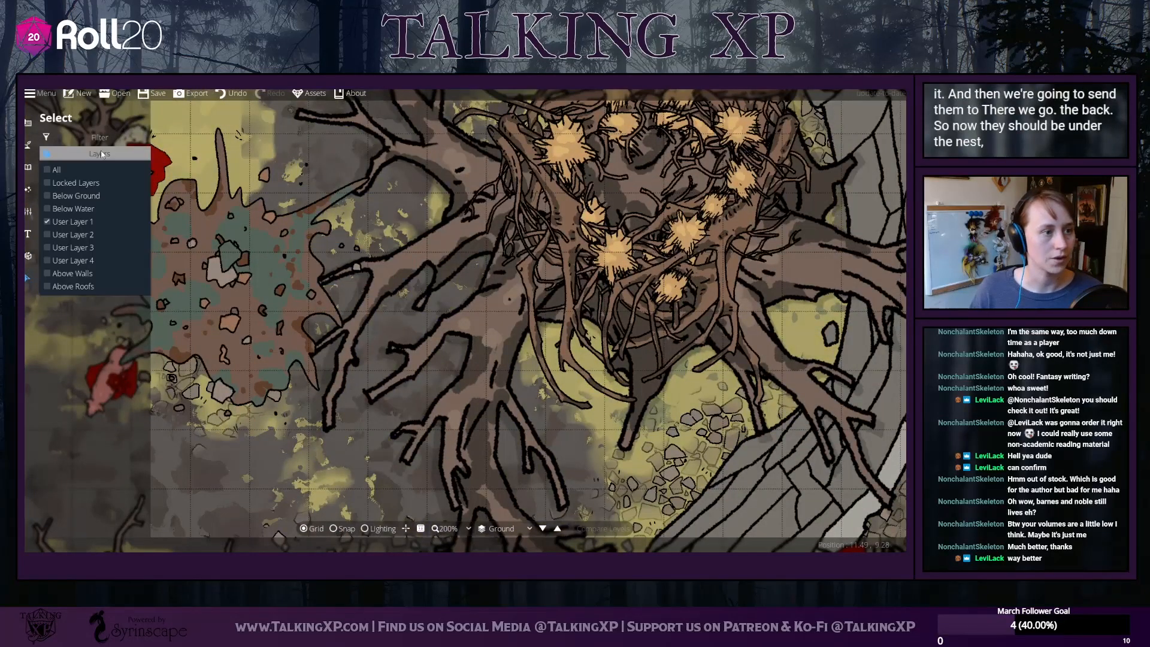
click(49, 171)
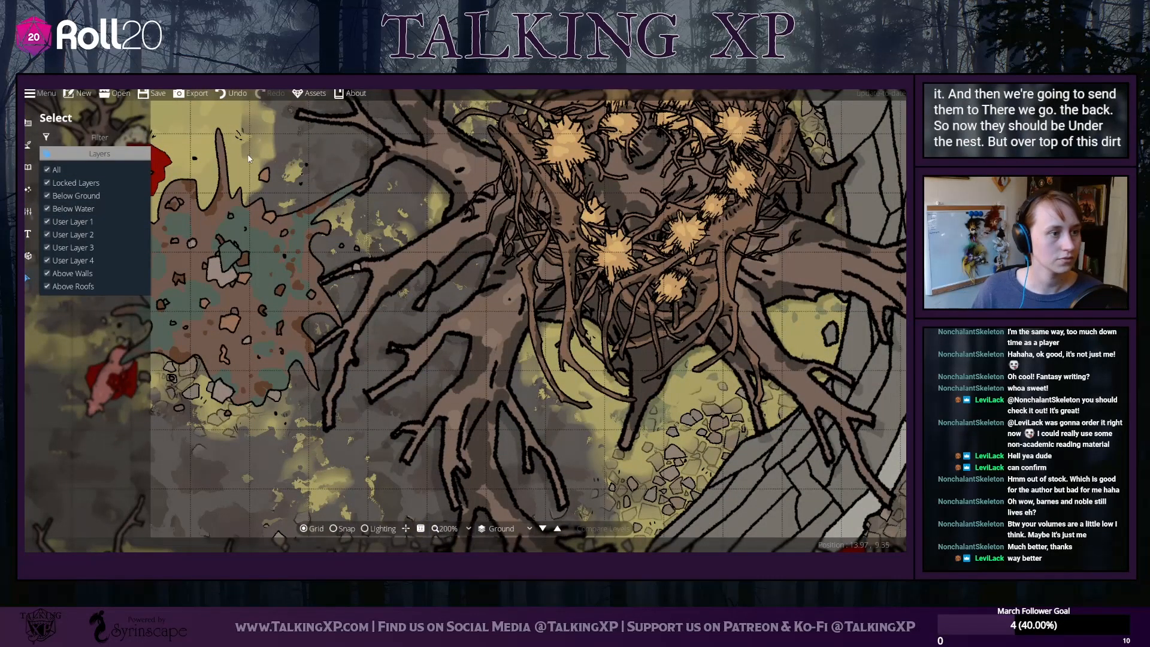
click(224, 282)
drag(223, 284, 638, 183)
right_click(737, 272)
drag(736, 272, 554, 389)
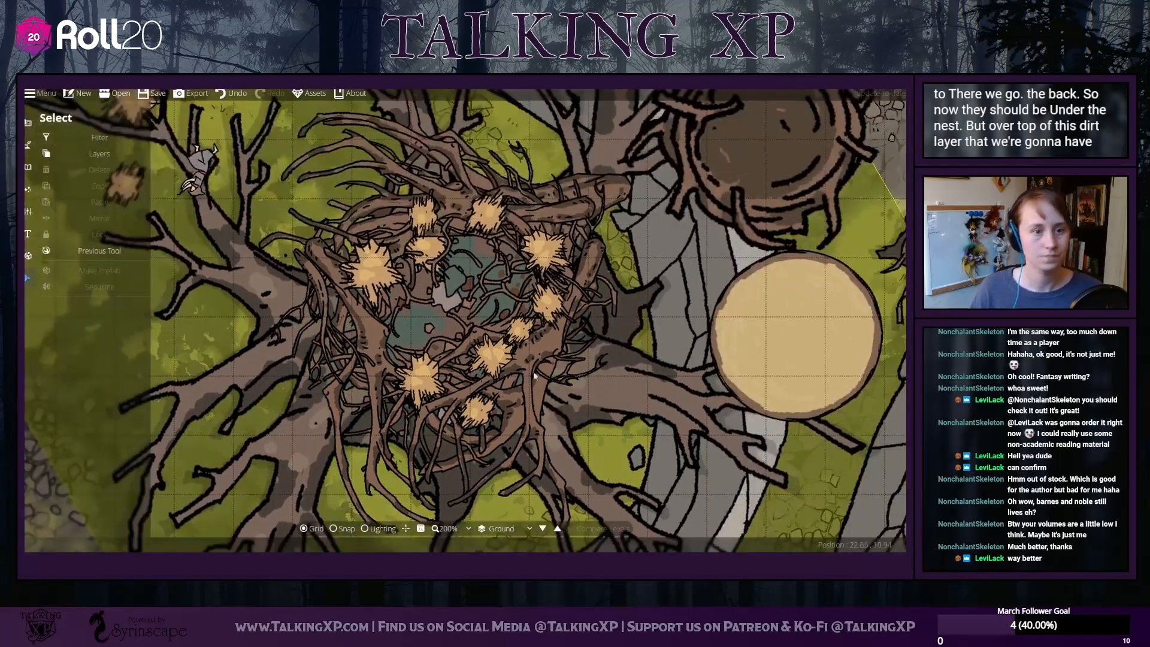
drag(443, 304, 448, 298)
right_click(448, 297)
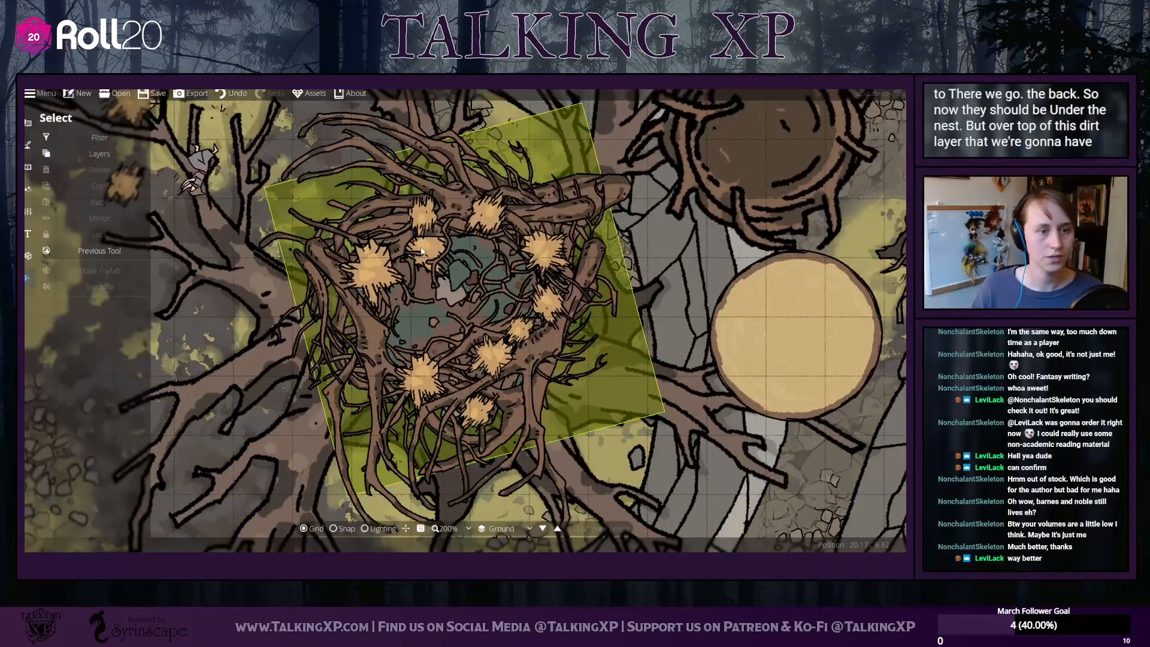
click(563, 455)
right_click(682, 450)
Group the hay tufts into tighter clusters by moving them from the nest's rim toward its centre
scroll(682, 450, up, 1)
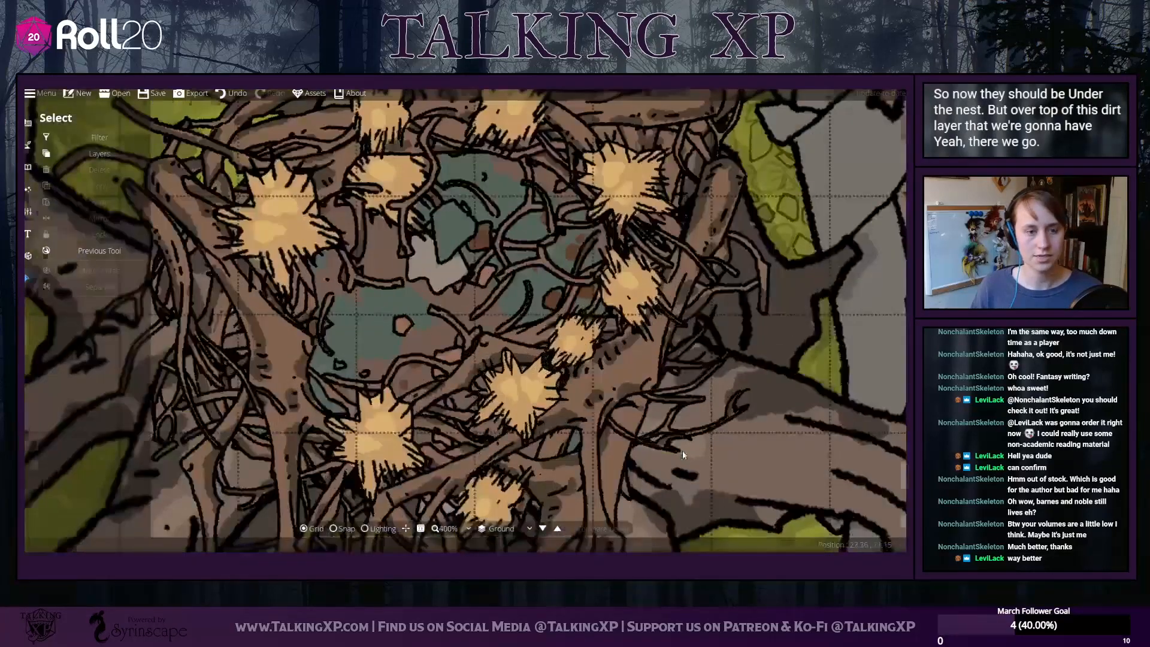
scroll(682, 451, down, 5)
scroll(682, 450, up, 1)
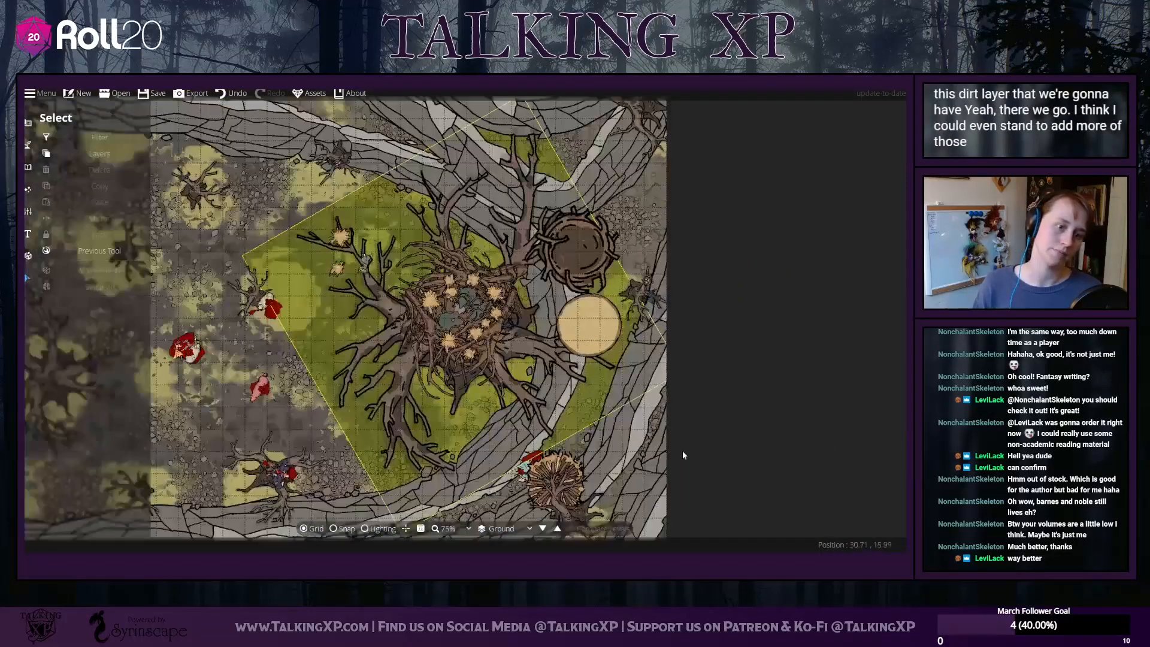
scroll(495, 355, up, 2)
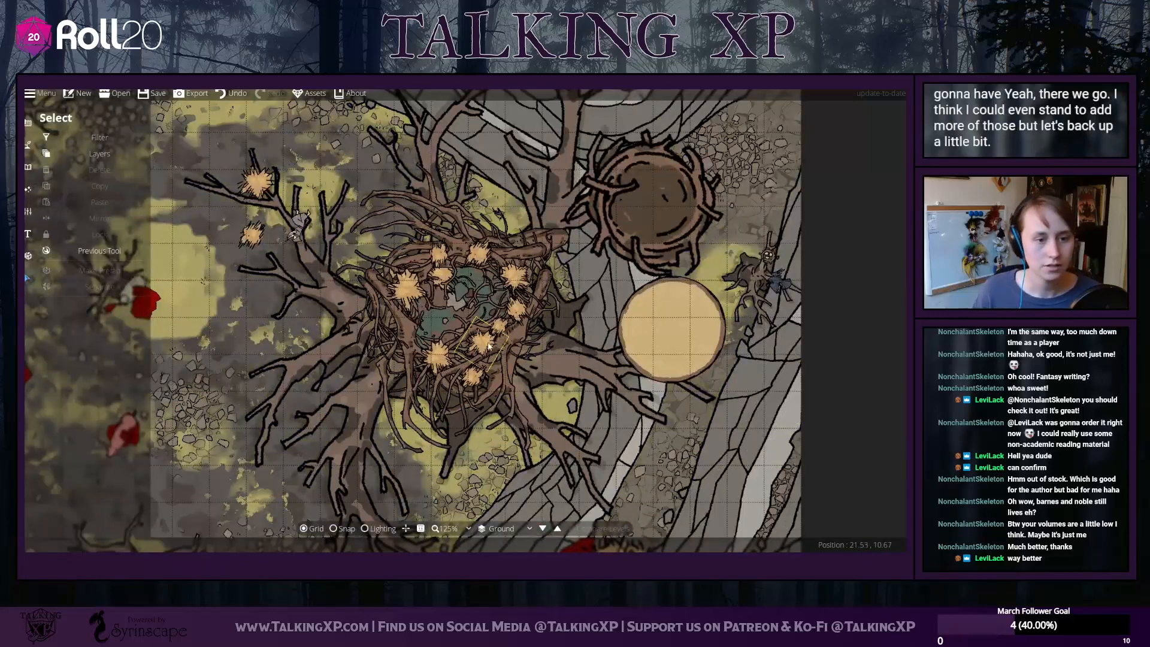
drag(488, 345, 439, 265)
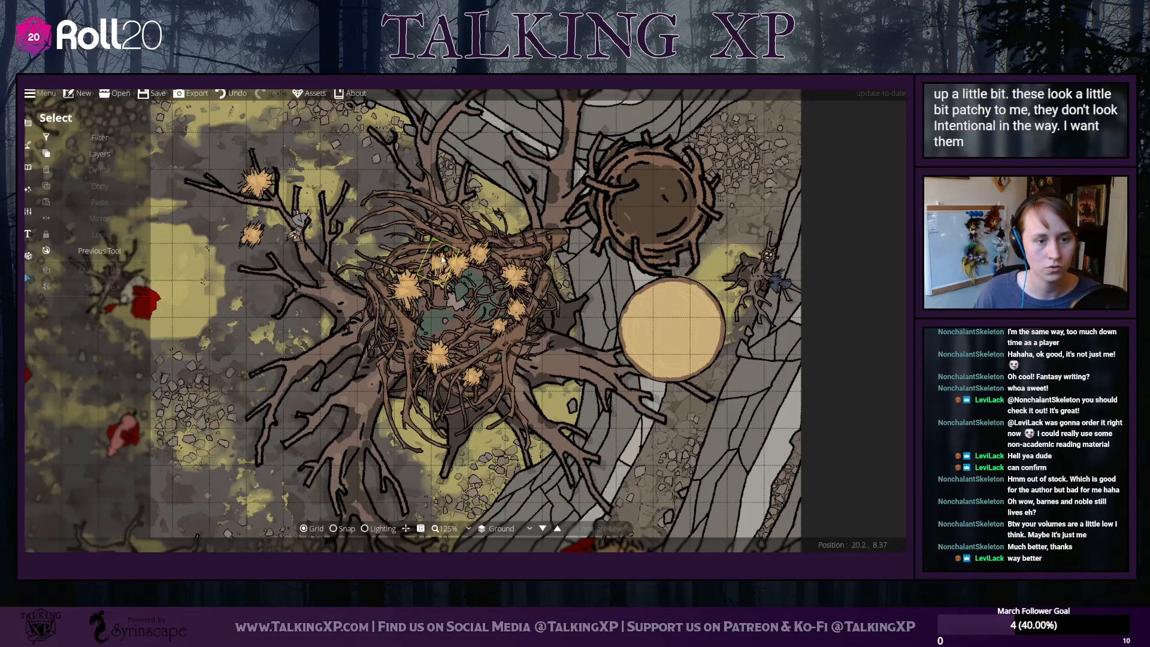
drag(514, 280, 491, 267)
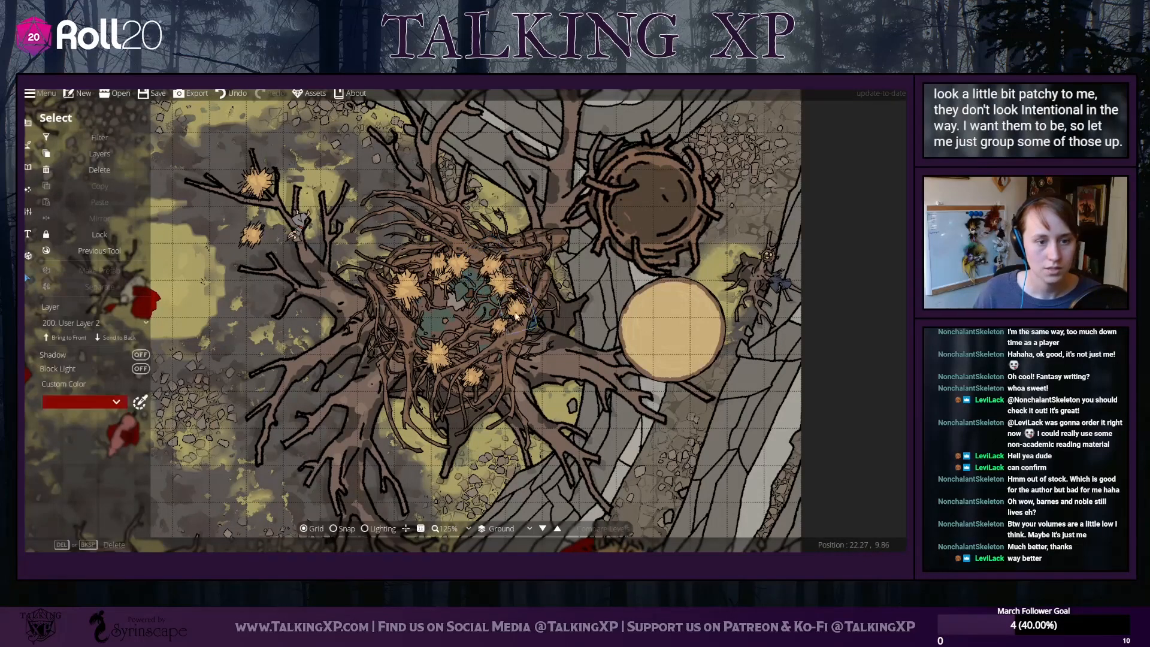
mouse_move(454, 322)
mouse_down()
mouse_move(488, 341)
mouse_move(482, 348)
mouse_move(481, 326)
mouse_move(444, 334)
mouse_up()
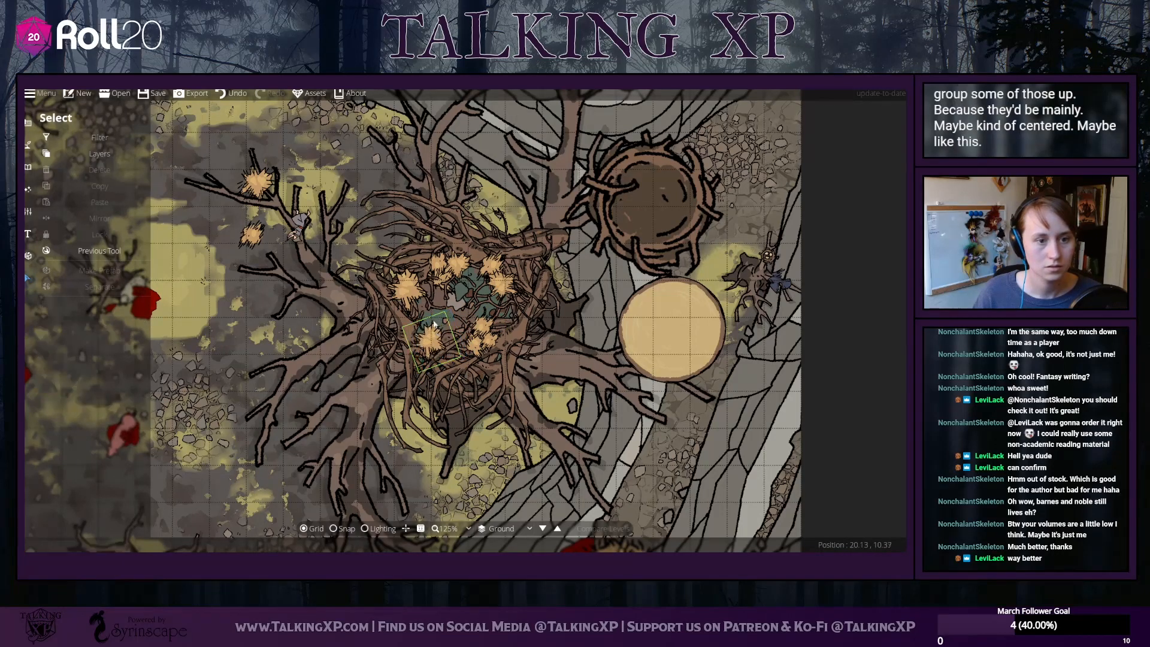
drag(410, 296, 419, 305)
right_click(417, 306)
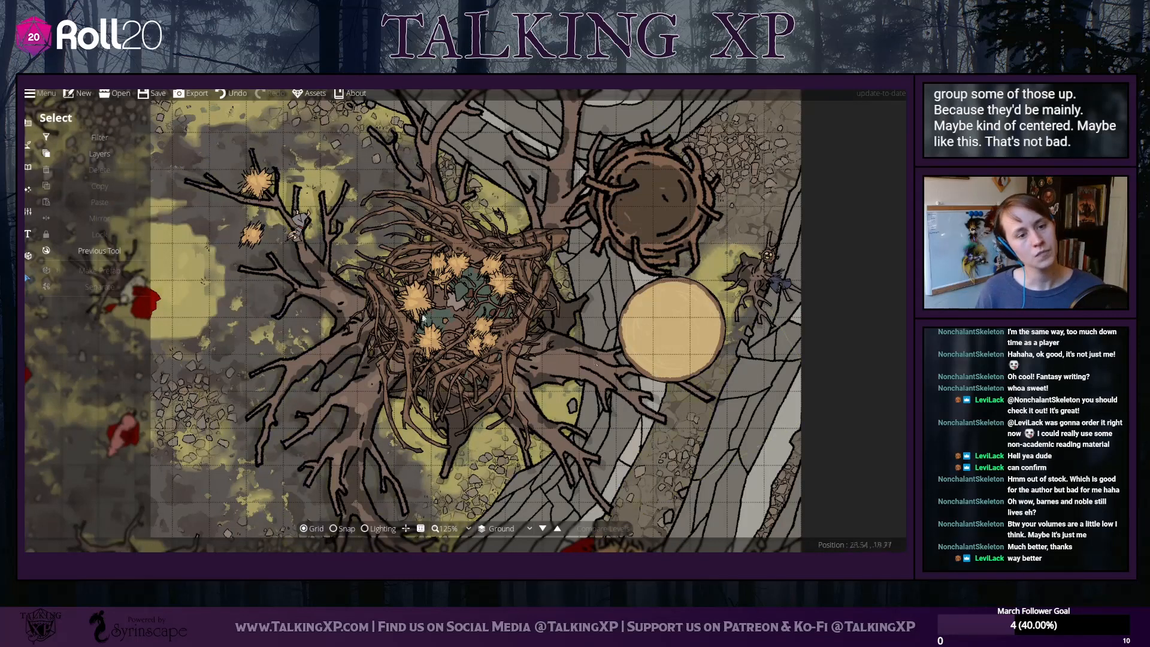
Place the round hay pile with 90 rotation and scale 2.5 on 100: User Layer 1, sorted over, on the ground left of the tree
click(57, 151)
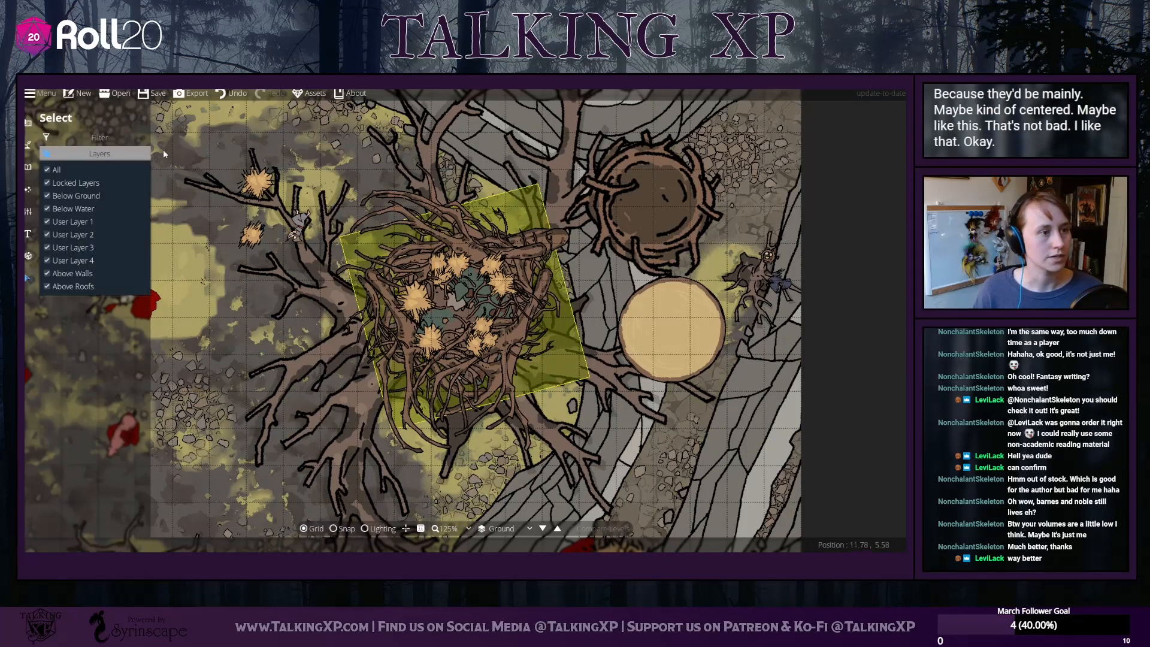
click(27, 165)
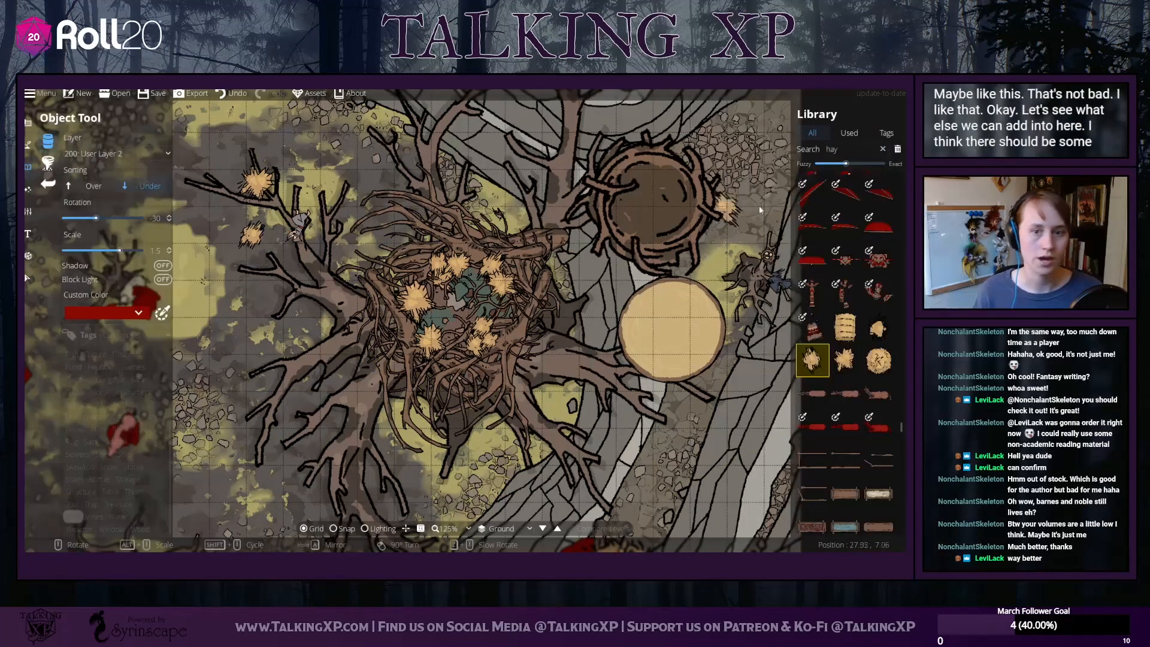
scroll(881, 348, down, 2)
click(878, 270)
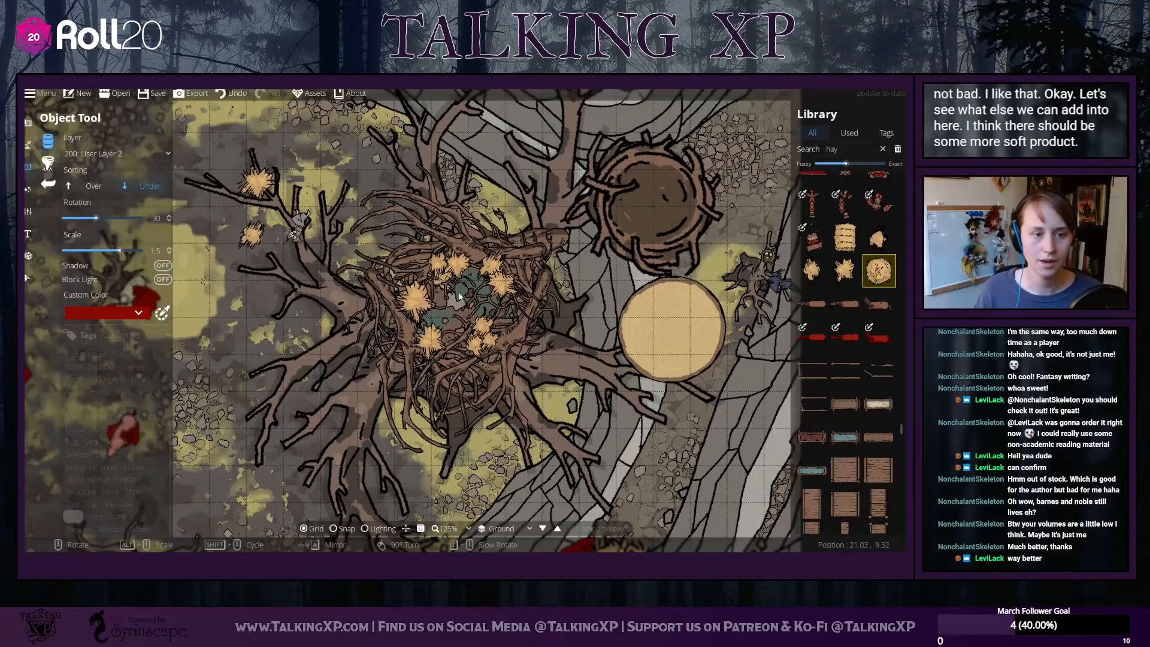
click(92, 185)
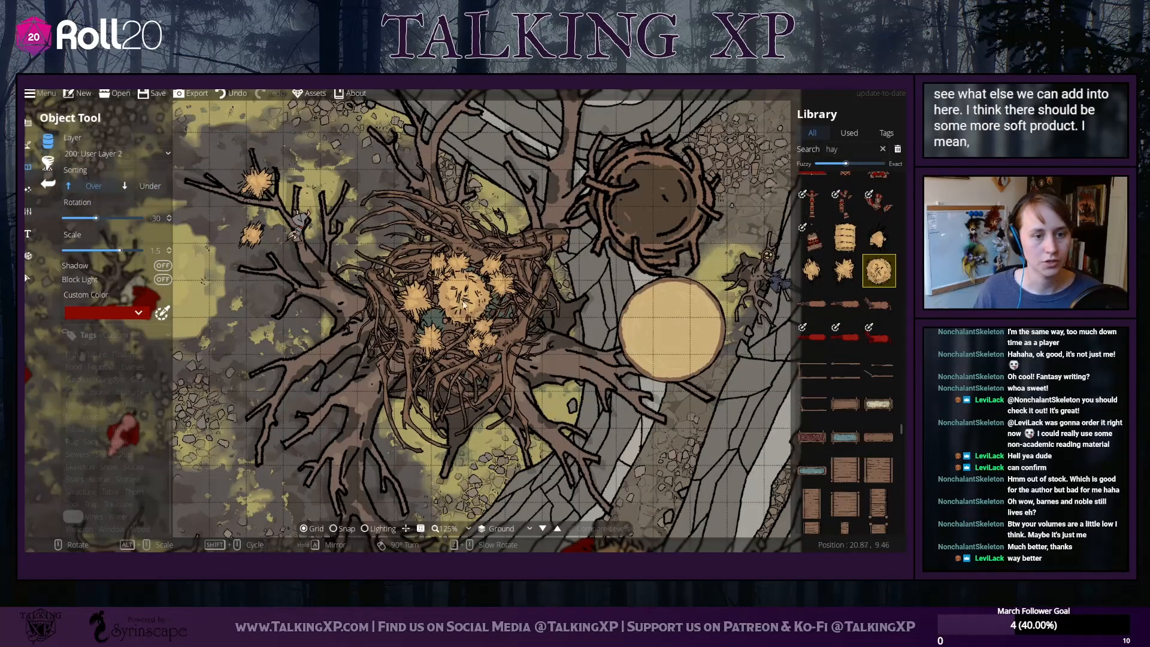
scroll(464, 304, up, 8)
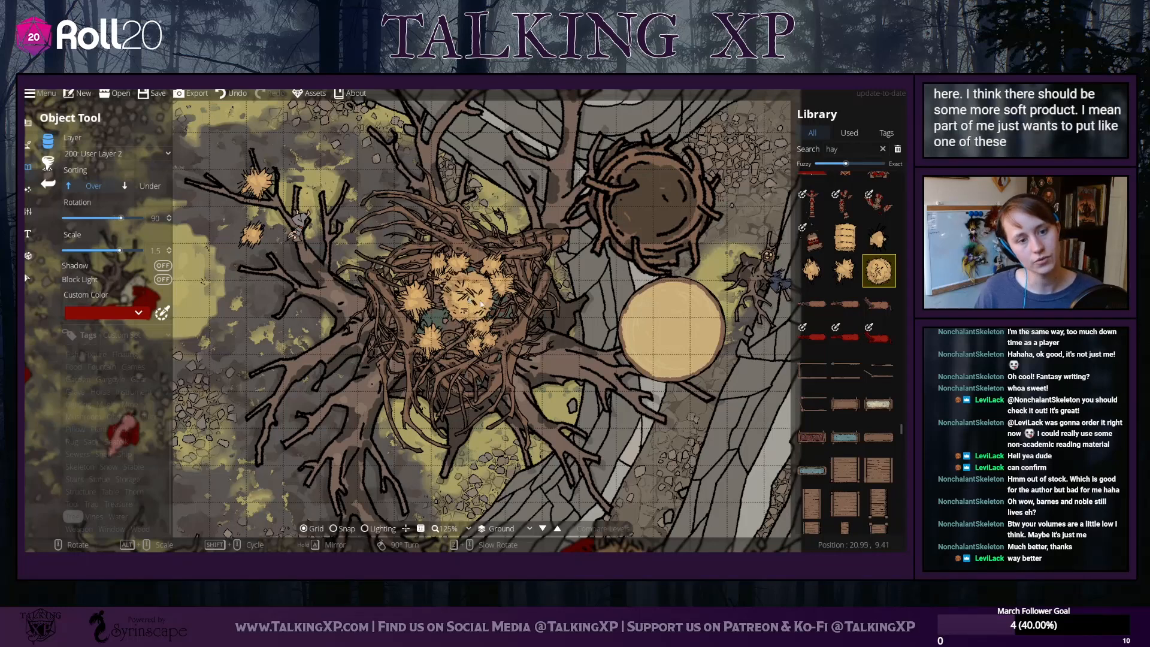
scroll(465, 311, up, 11)
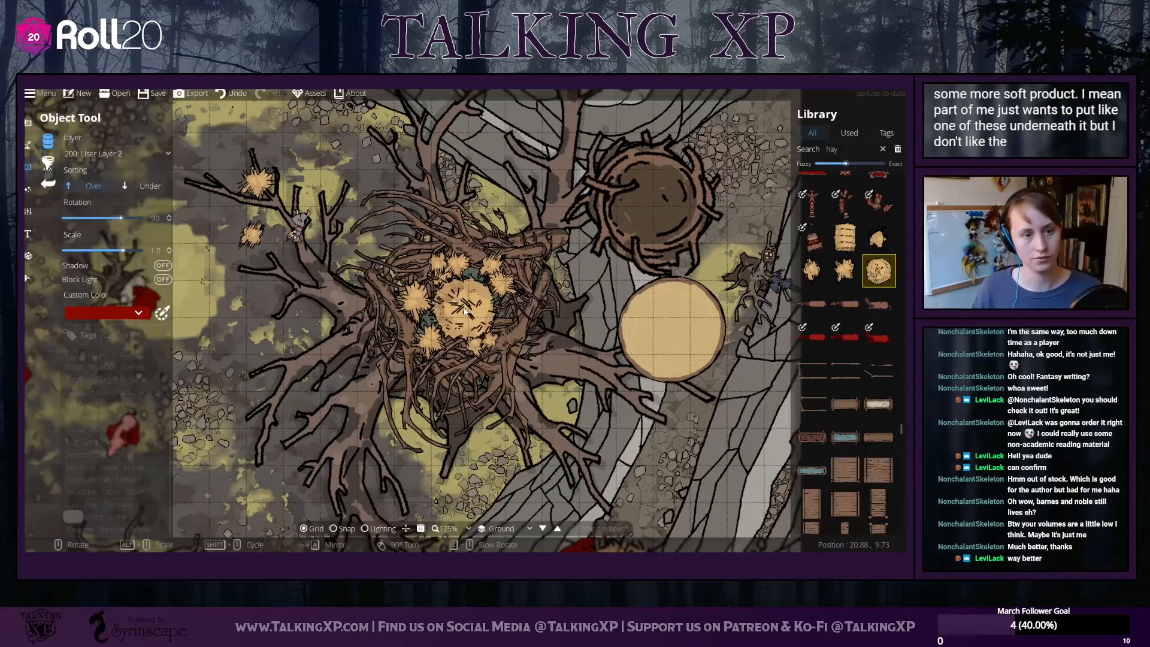
click(146, 157)
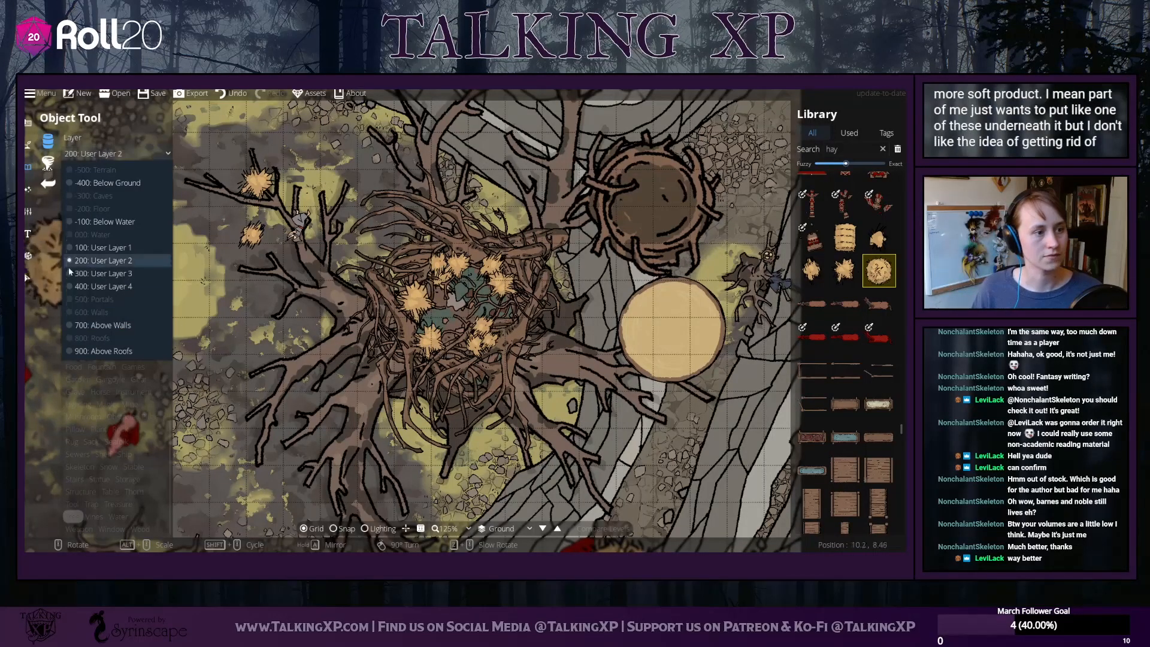
click(102, 246)
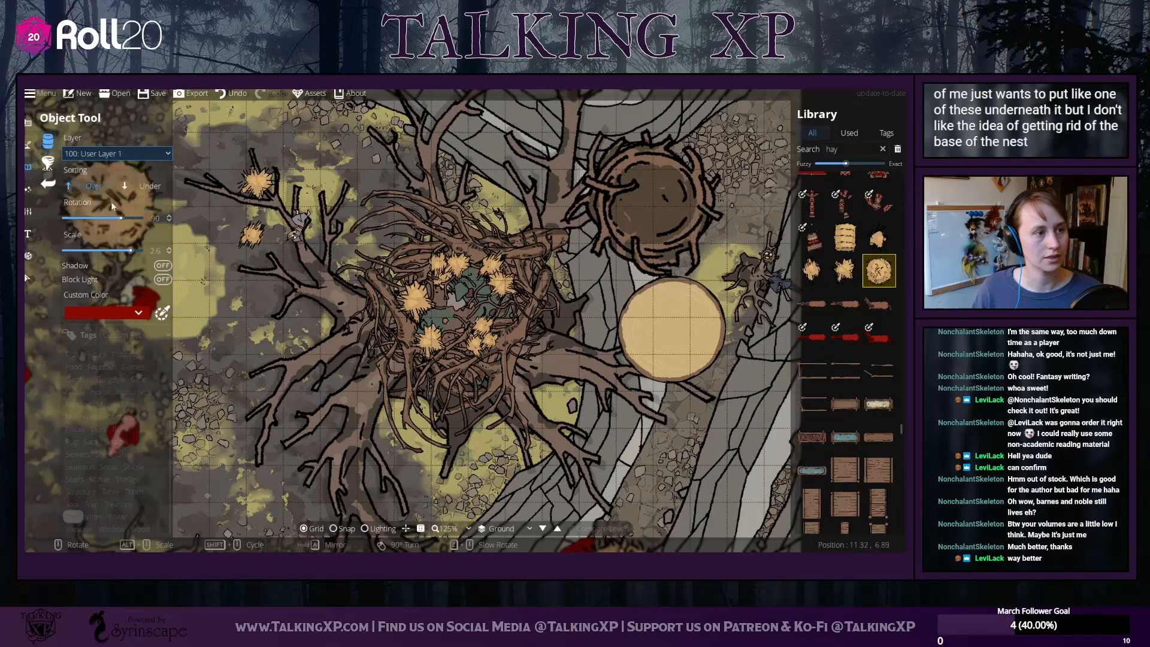
click(99, 185)
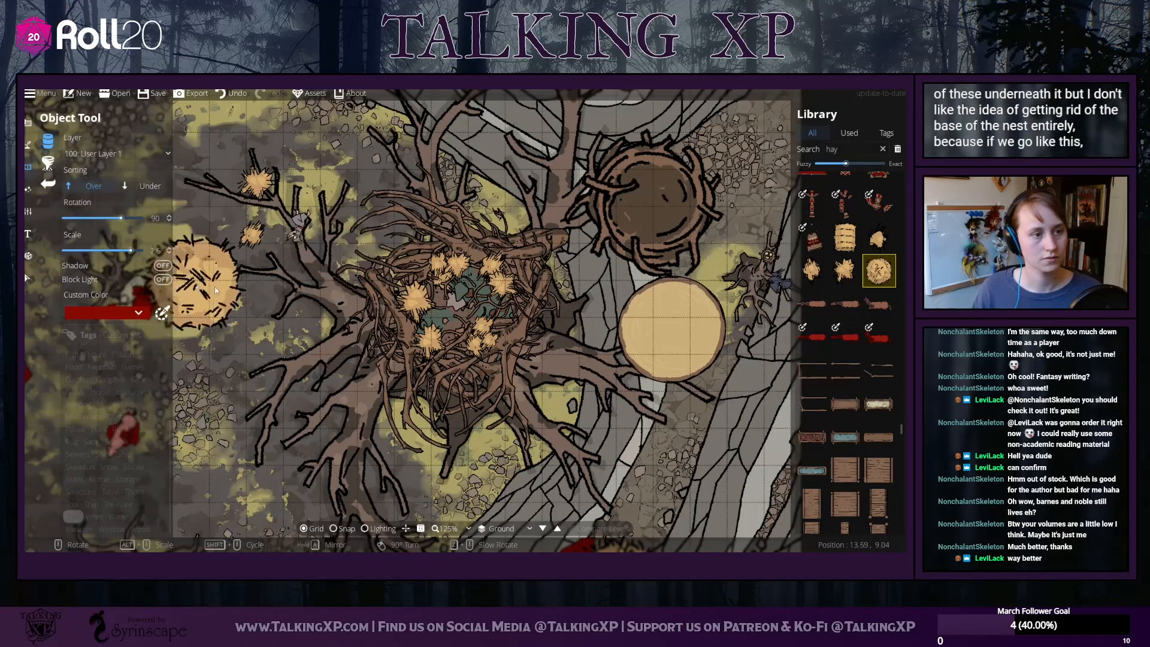
click(225, 307)
Replace the nest's filling by moving the debris splat out to its lower right and the round hay pile into its centre
click(27, 277)
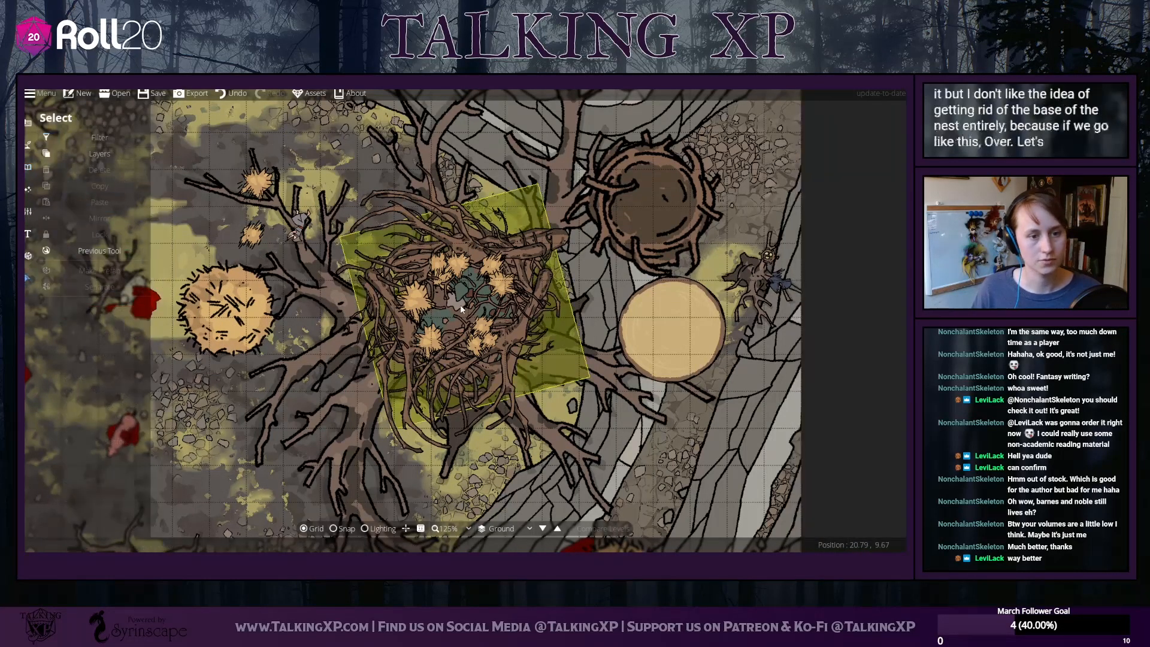
drag(488, 299, 737, 442)
drag(243, 309, 470, 309)
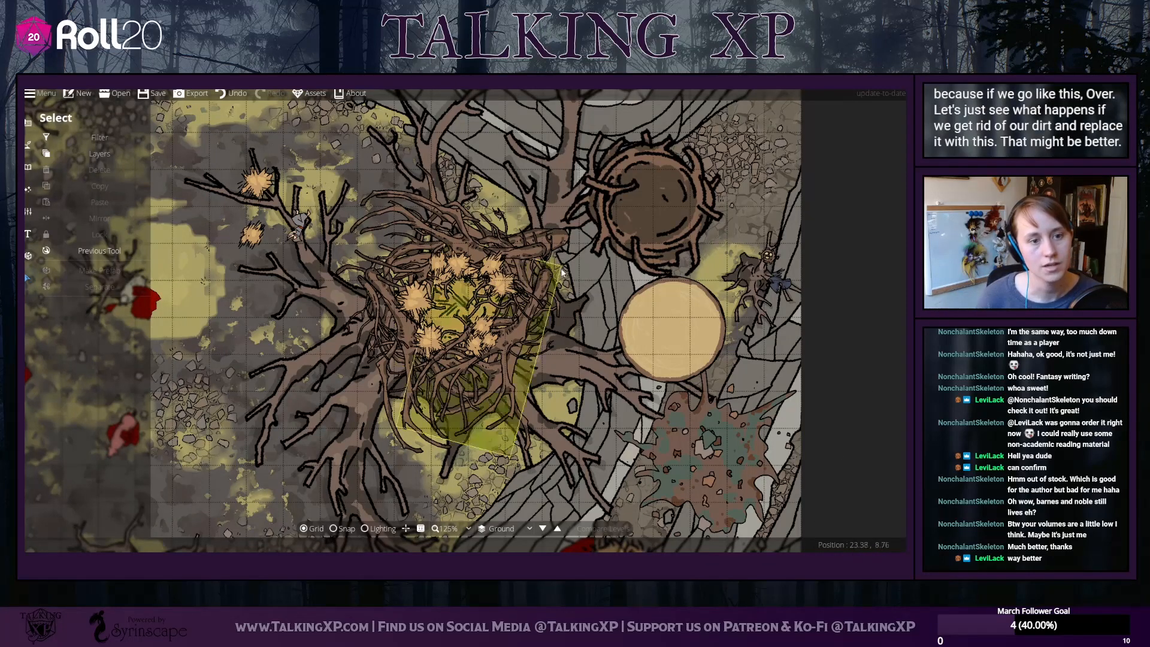
drag(731, 468, 667, 444)
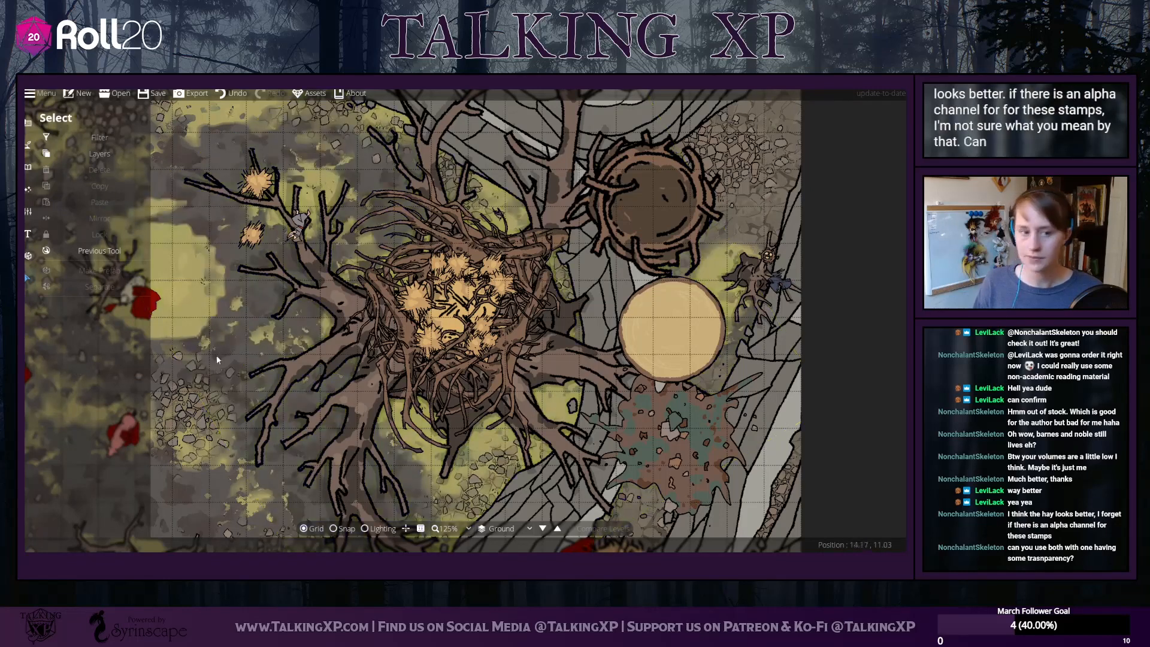
Assign the debris splat to 100: User Layer 1, bring it to the front and place it directly right of the nest
click(700, 439)
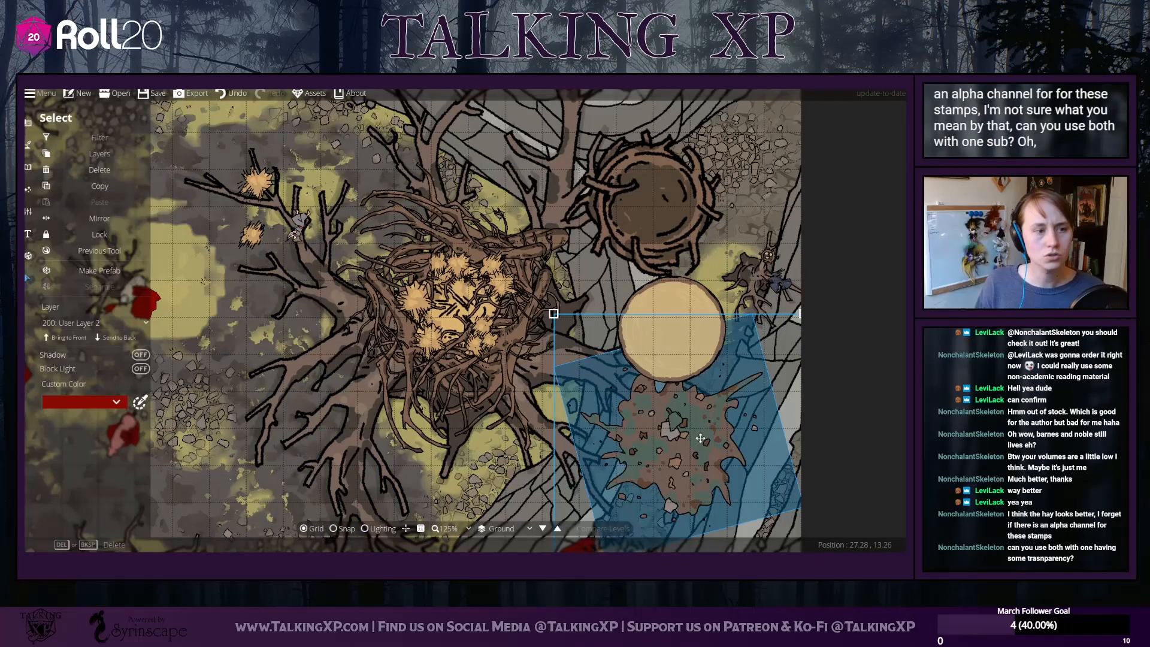
drag(699, 439, 284, 255)
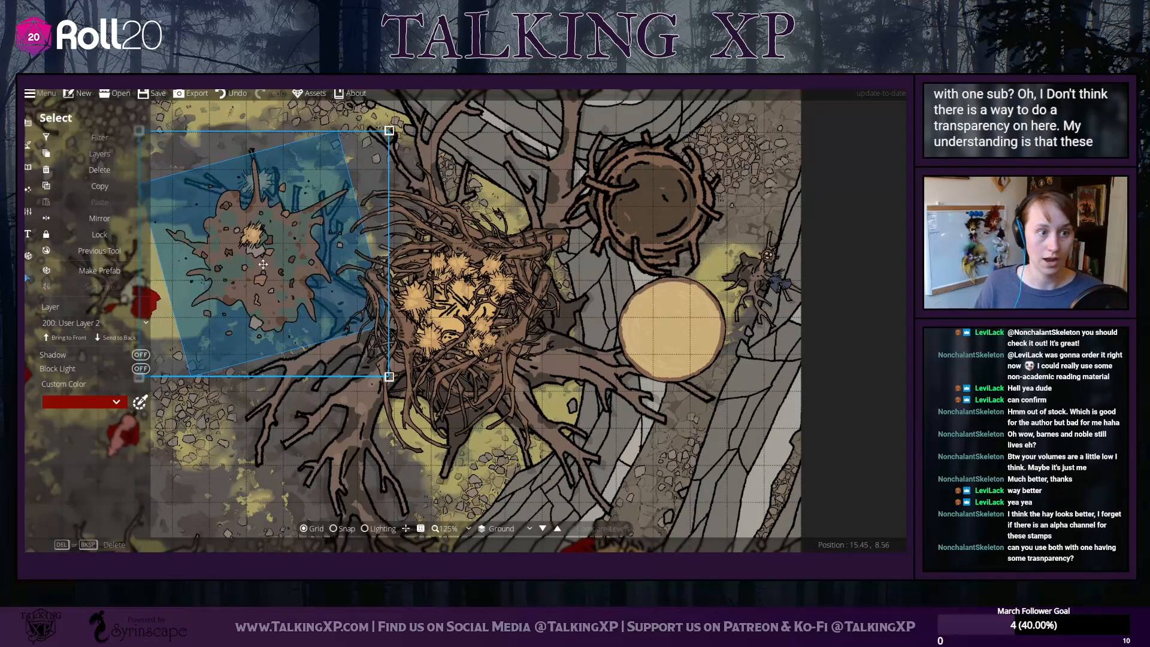
drag(180, 287, 232, 342)
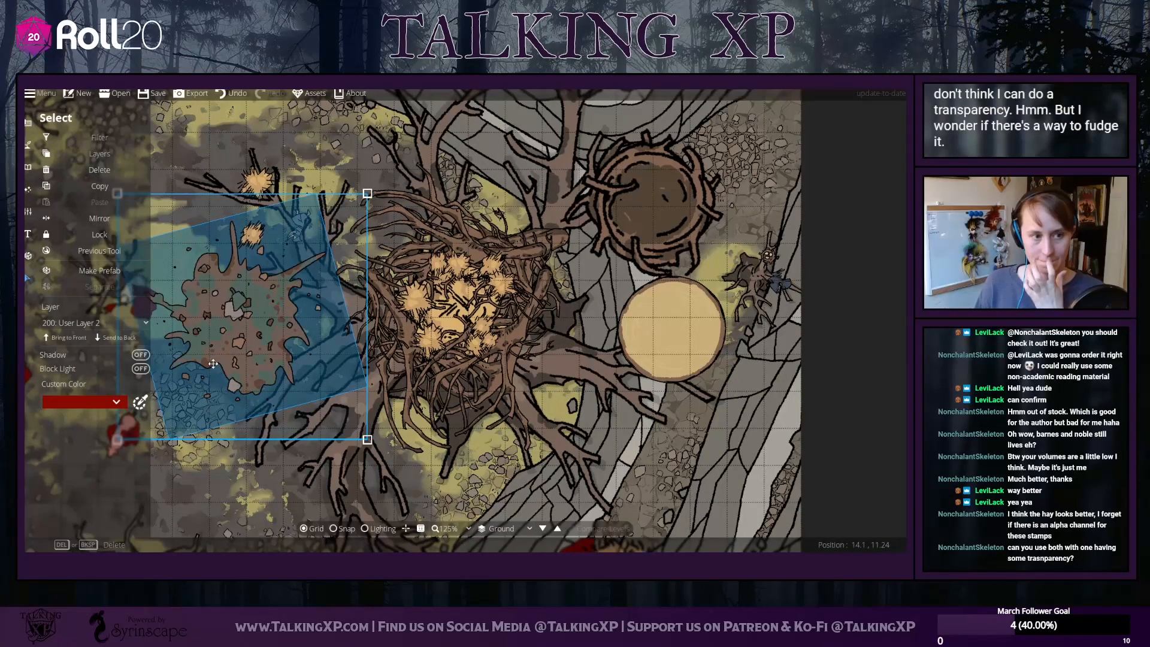
drag(213, 363, 208, 405)
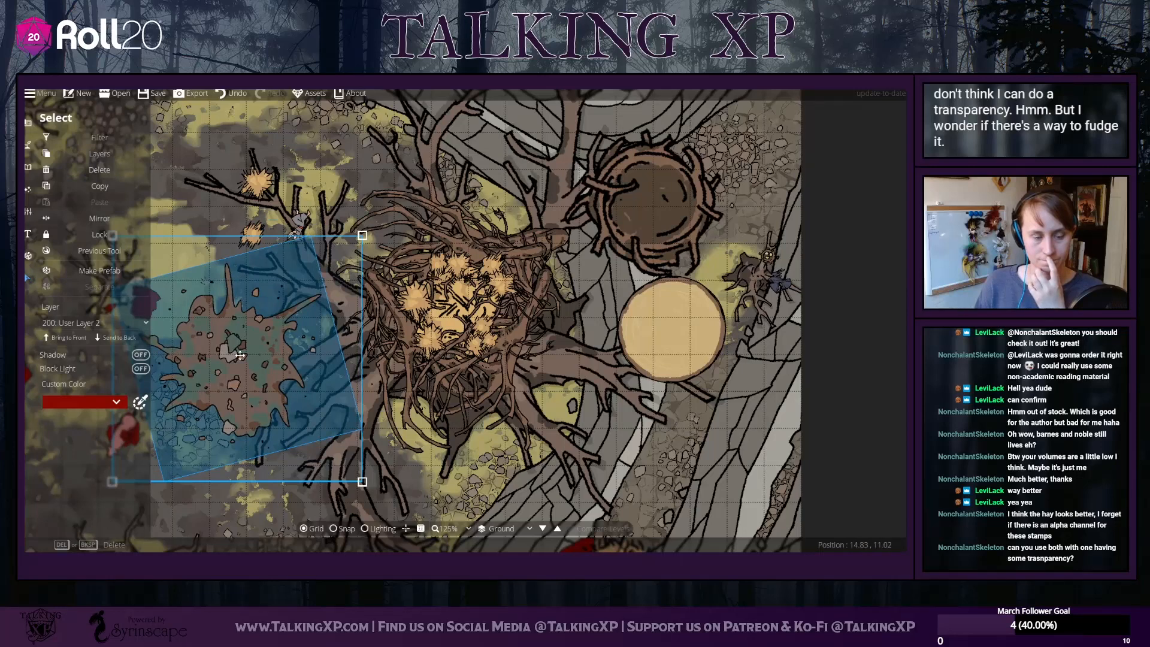
drag(239, 355, 196, 394)
click(90, 322)
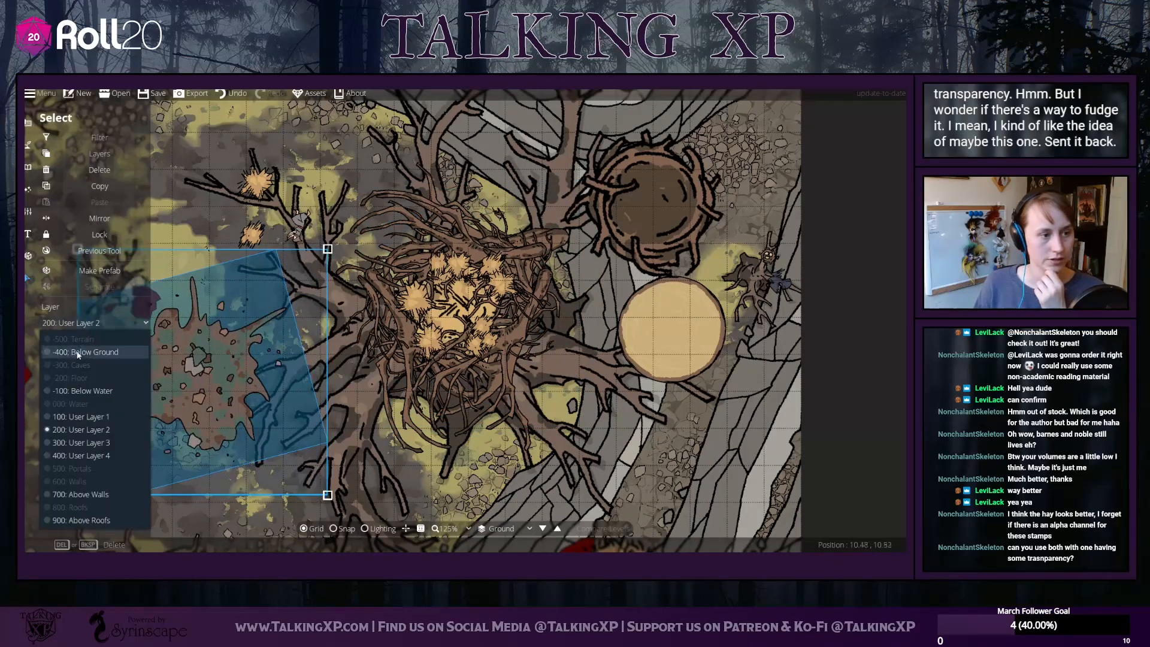
click(84, 417)
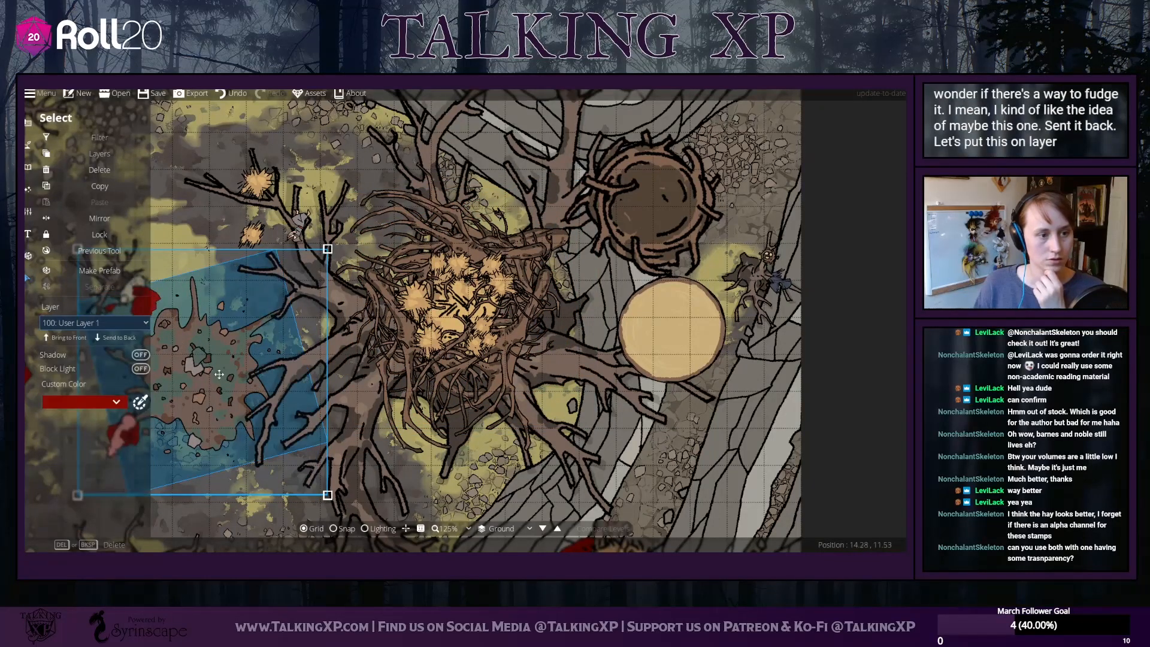
drag(219, 375, 577, 347)
click(74, 336)
Bring the round hay pile to the front and move the debris splat underneath it in the nest
click(387, 311)
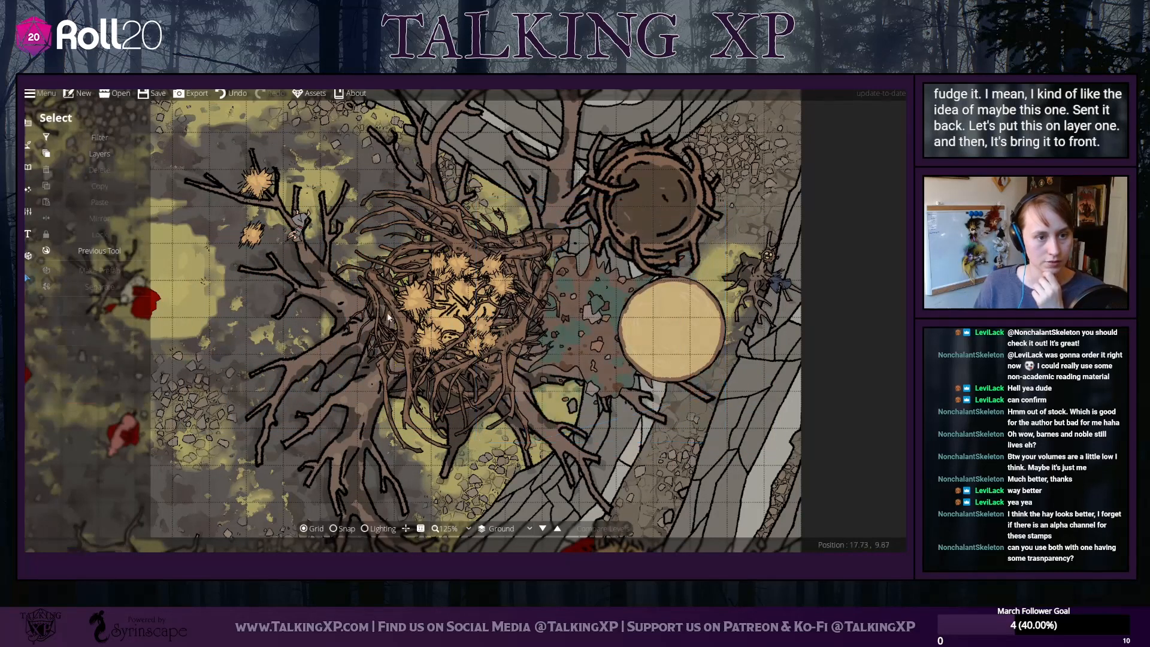
click(440, 302)
click(75, 337)
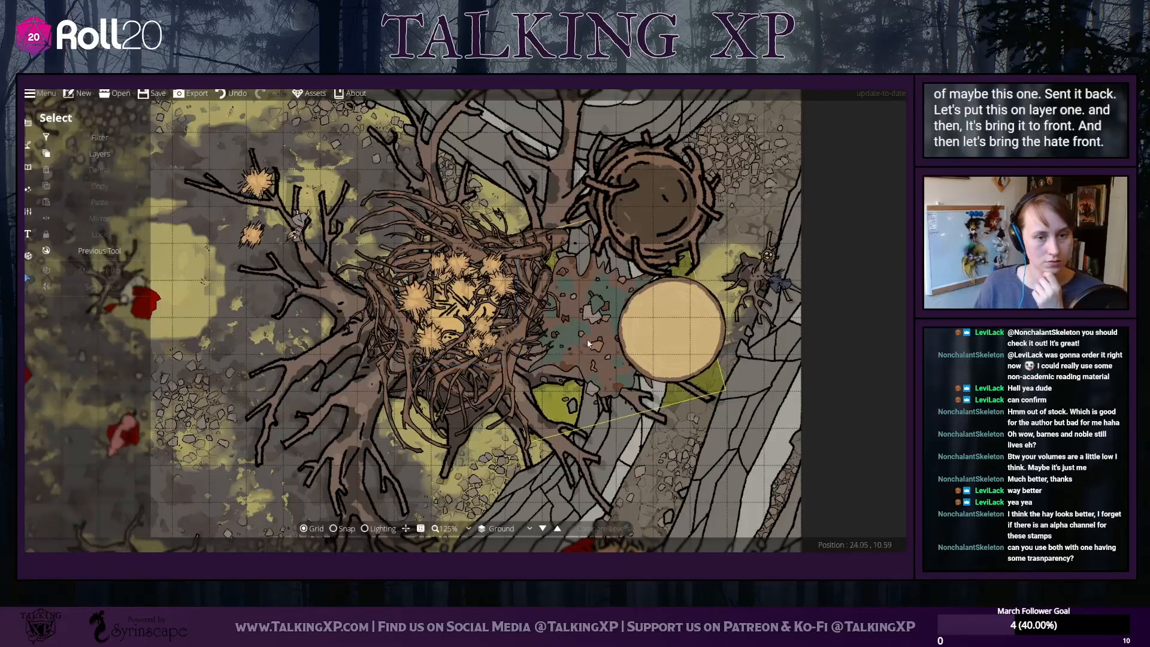
drag(582, 346, 438, 329)
click(213, 329)
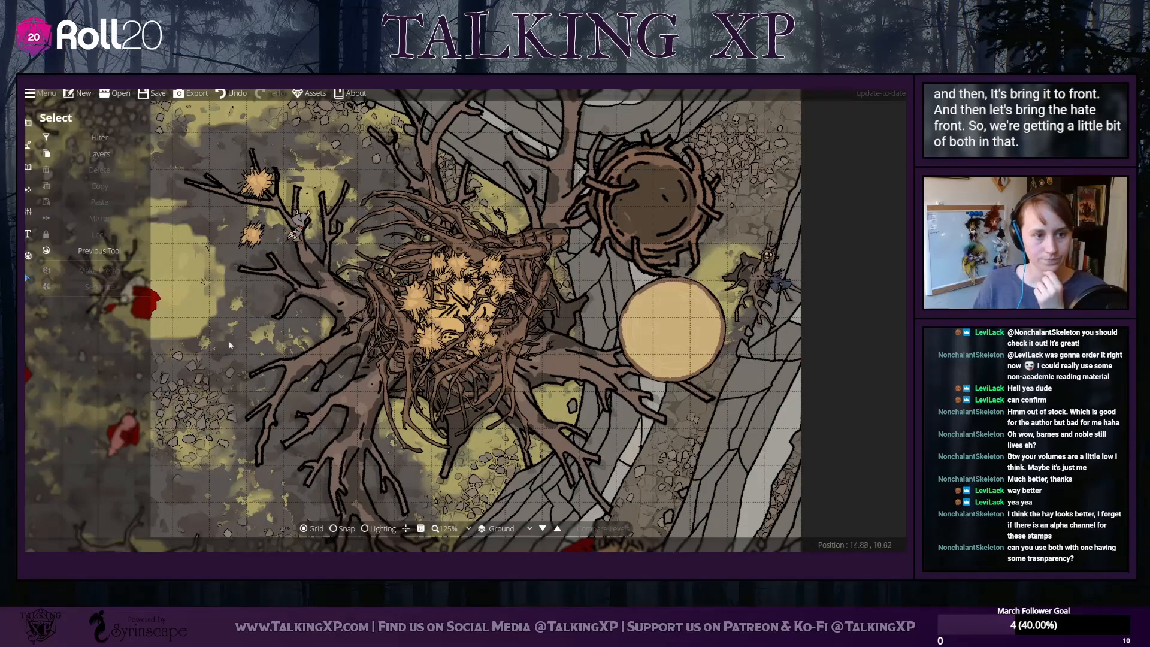
Delete the plain tan disc and the spare ready-made nest to the right of the tree
click(683, 333)
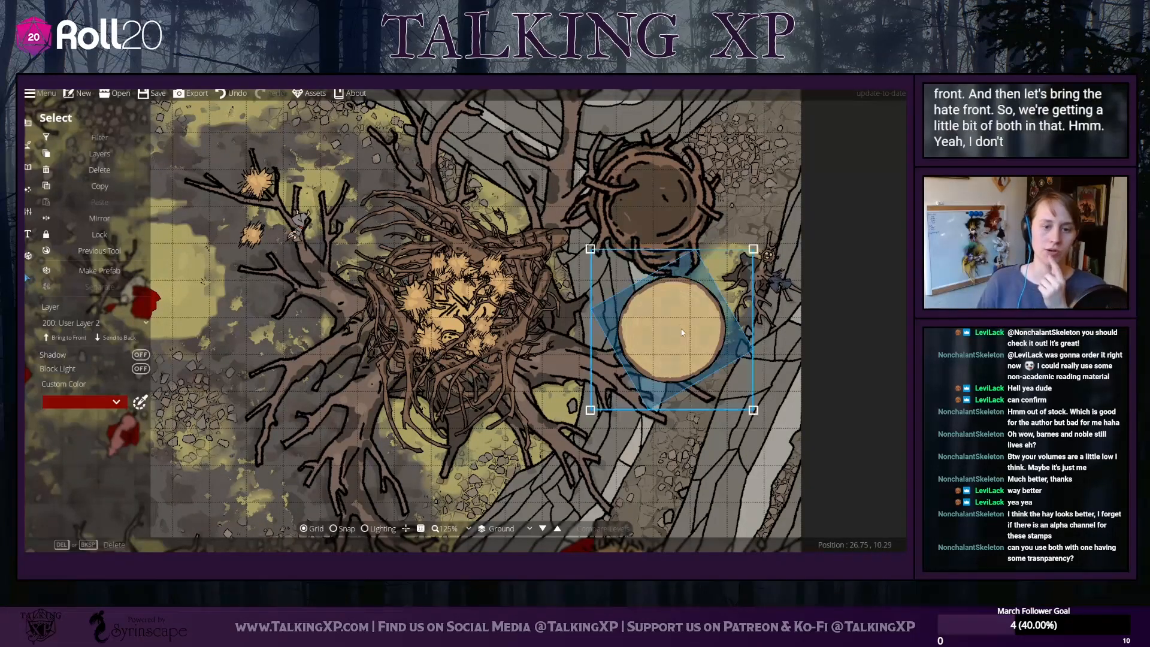
key(Delete)
click(650, 209)
key(Delete)
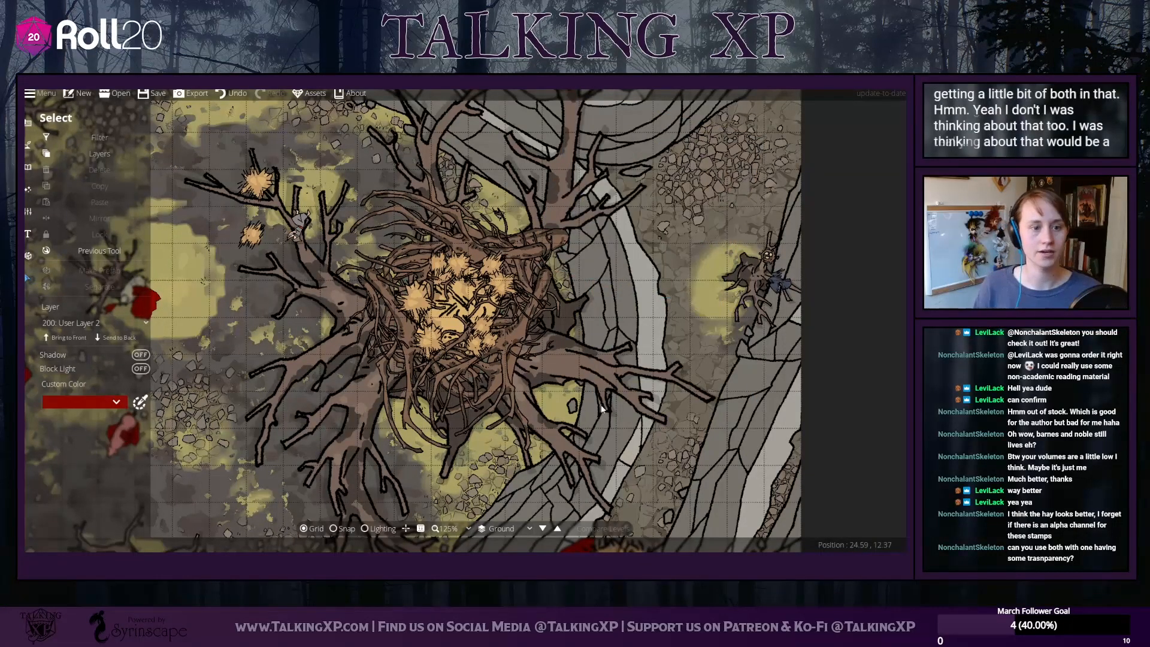
drag(606, 409, 737, 397)
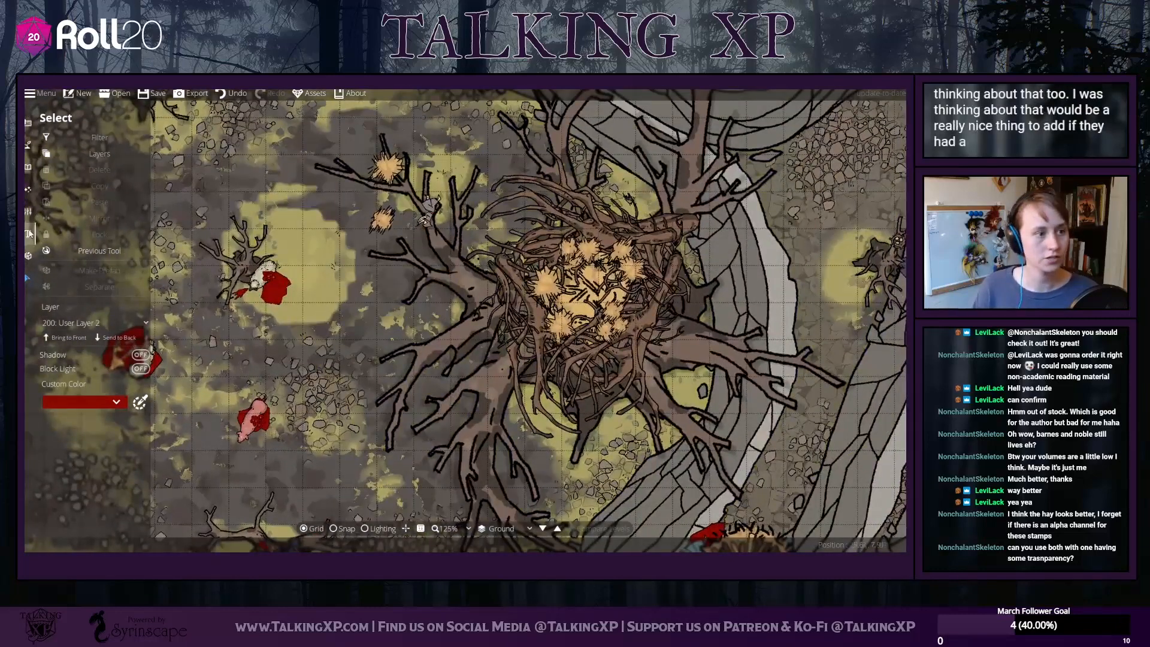
Look through the text, trace image, object and design tools for a transparency setting for stamps
click(28, 255)
click(27, 240)
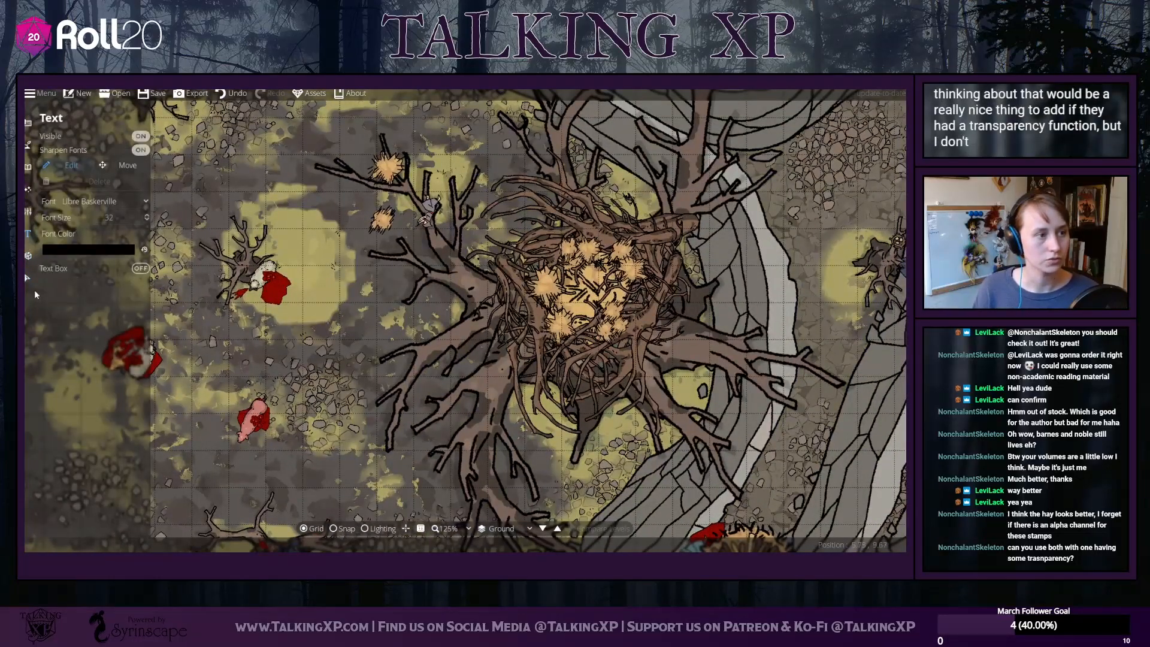
click(28, 212)
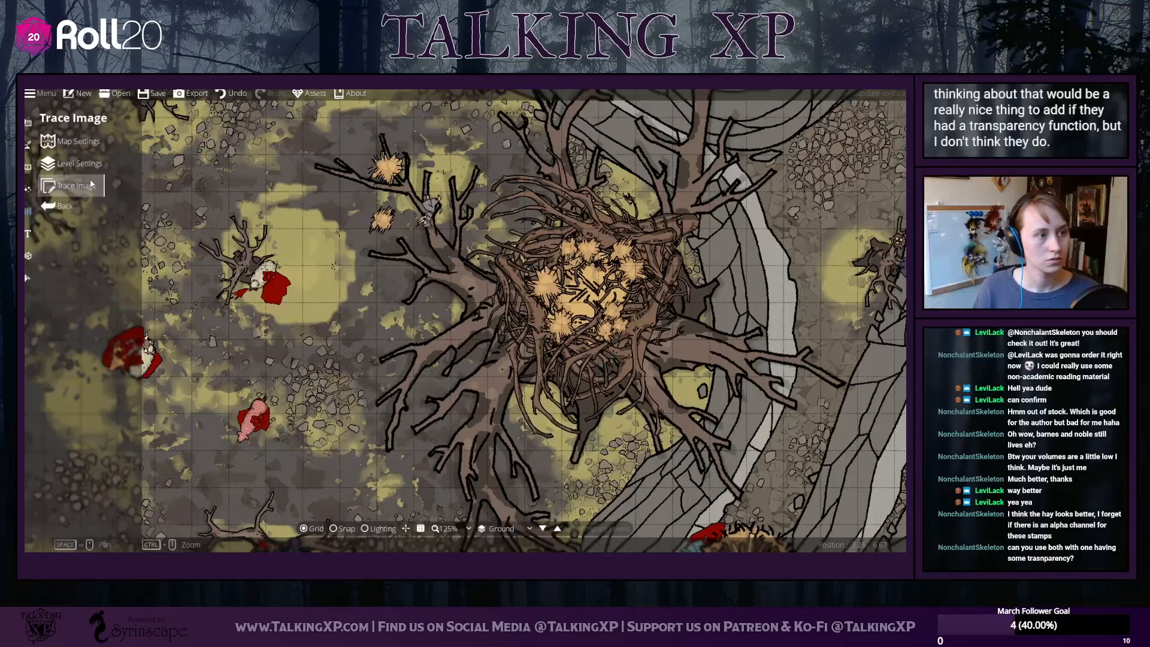
click(28, 189)
click(28, 170)
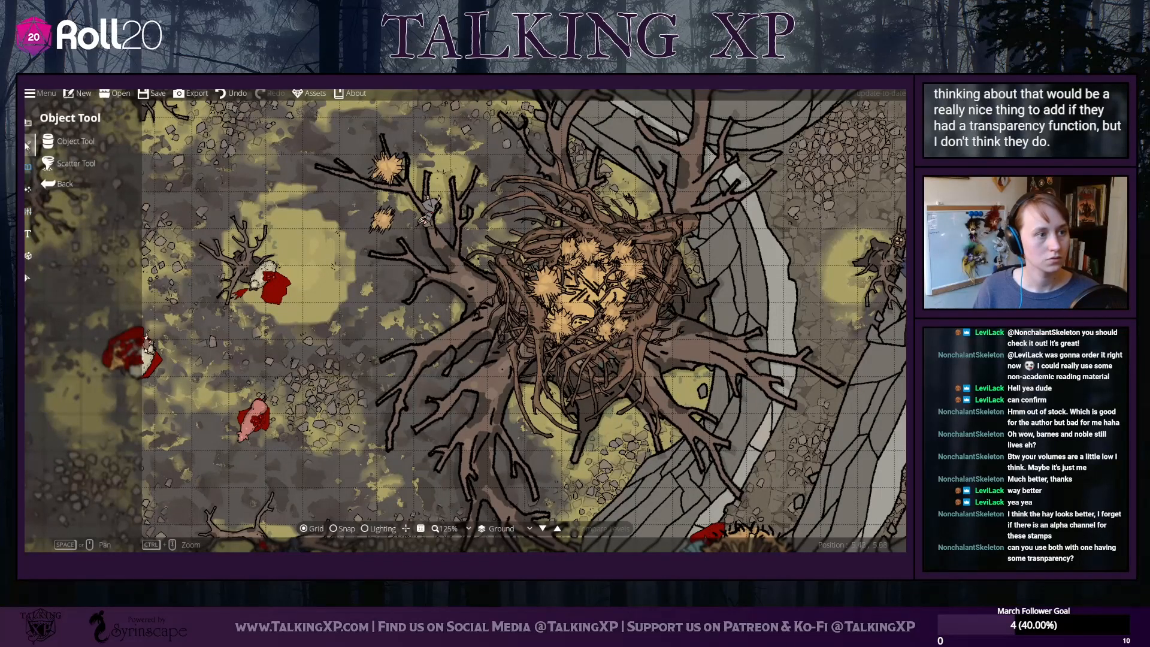
click(28, 145)
click(27, 123)
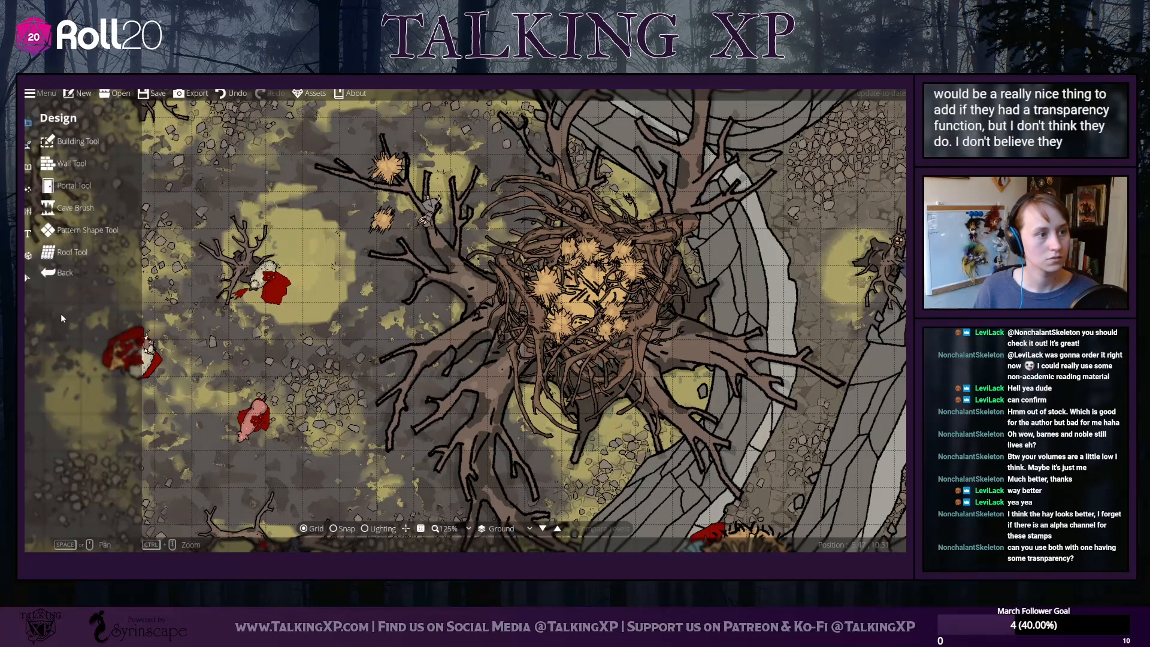
click(25, 173)
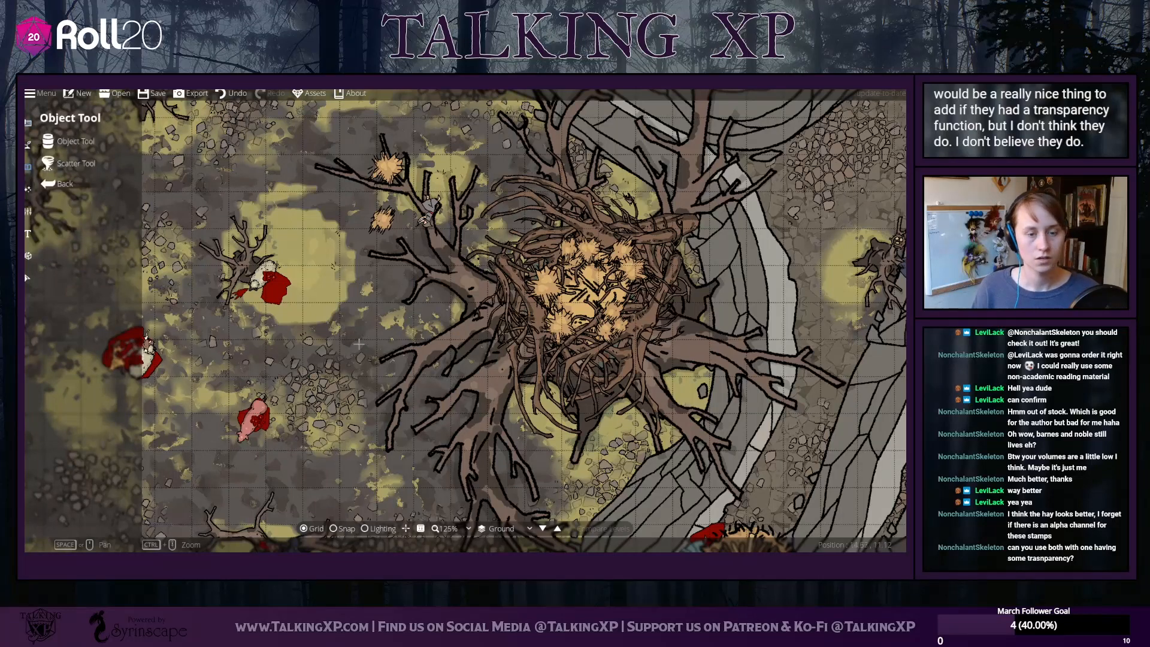
Assign the upper loose hay tuft on the tree's upper-left branches to 200: User Layer 2
drag(359, 344, 221, 402)
click(25, 275)
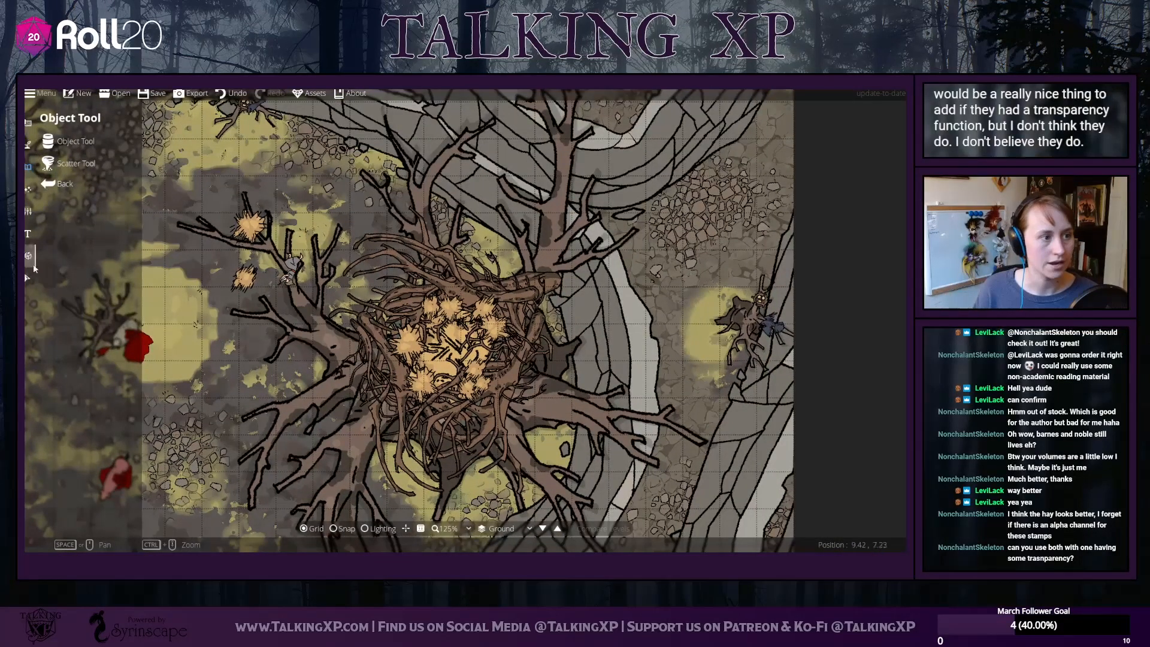
drag(254, 224, 268, 236)
click(111, 322)
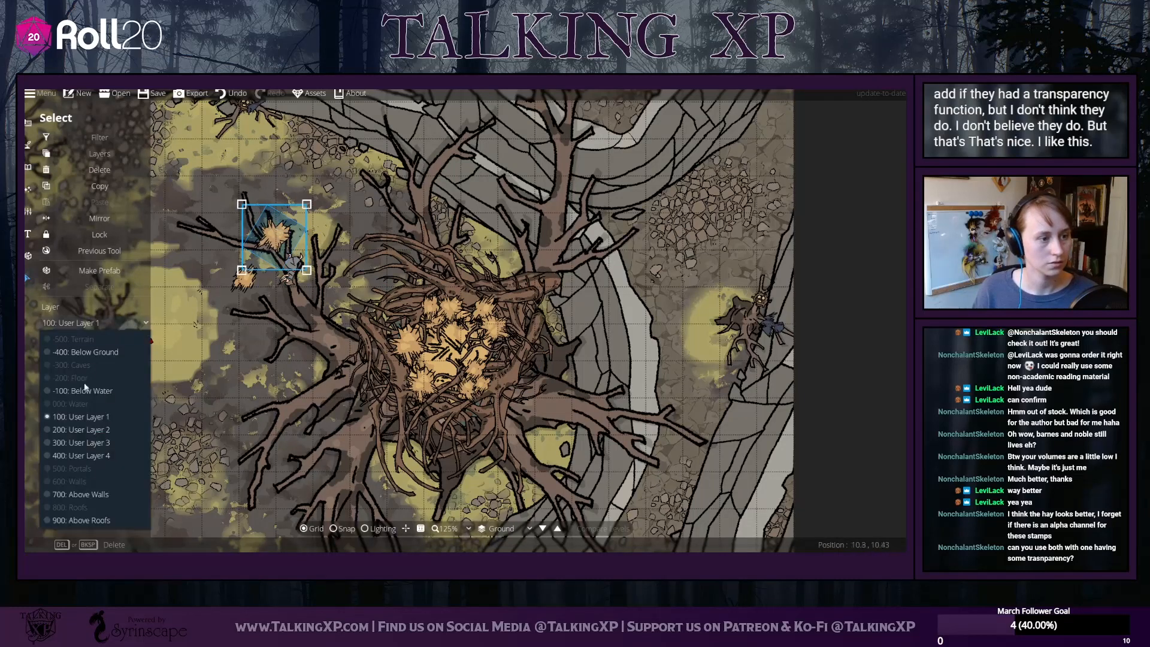
click(94, 430)
Move the loose hay tufts from the tree's upper-left branches into the nest's hay filling
click(217, 205)
drag(275, 238, 505, 357)
drag(504, 351, 425, 358)
click(274, 334)
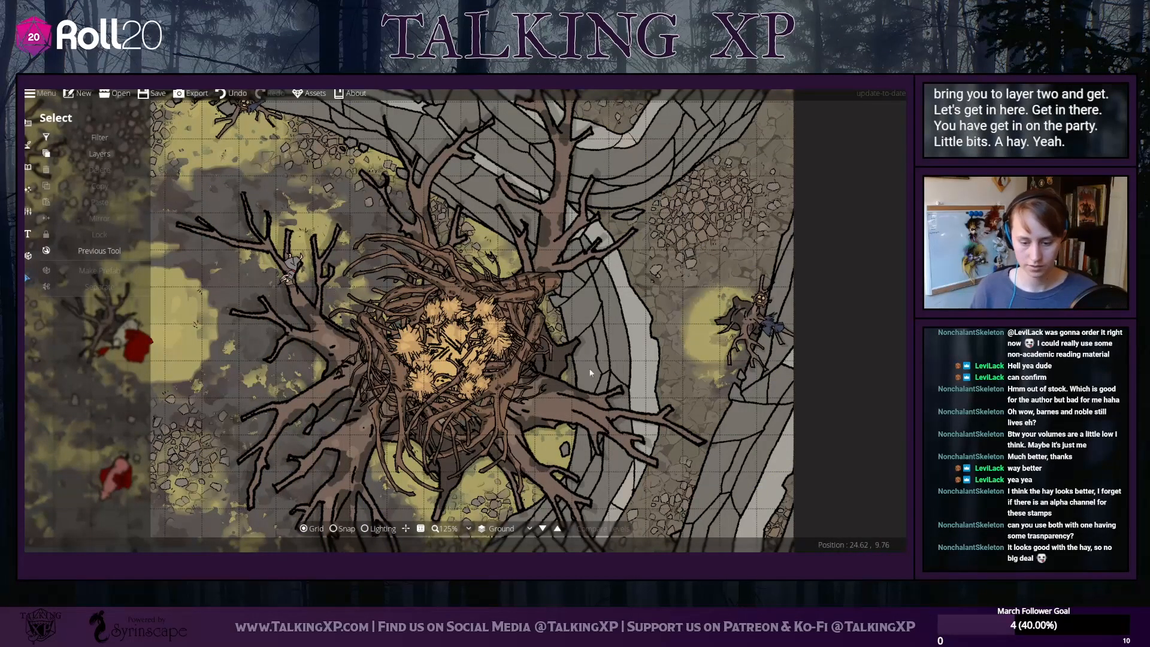
Review how the hay-filled nest looks within the whole forest map
scroll(458, 404, up, 2)
scroll(458, 404, down, 3)
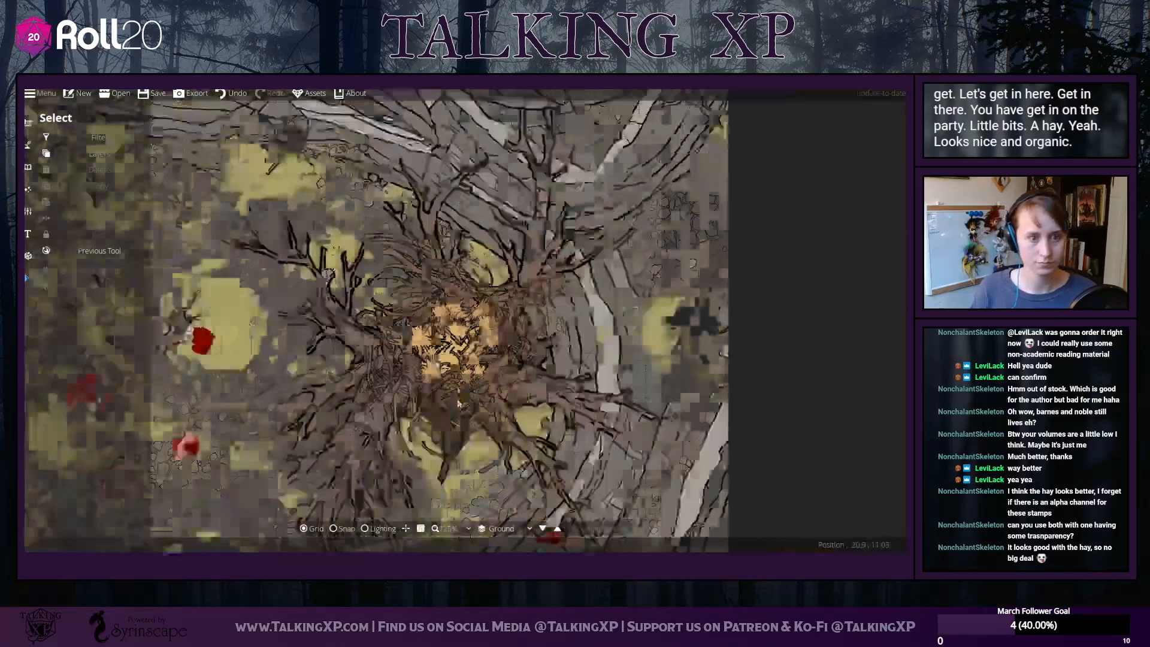
scroll(458, 402, down, 2)
drag(458, 398, 691, 317)
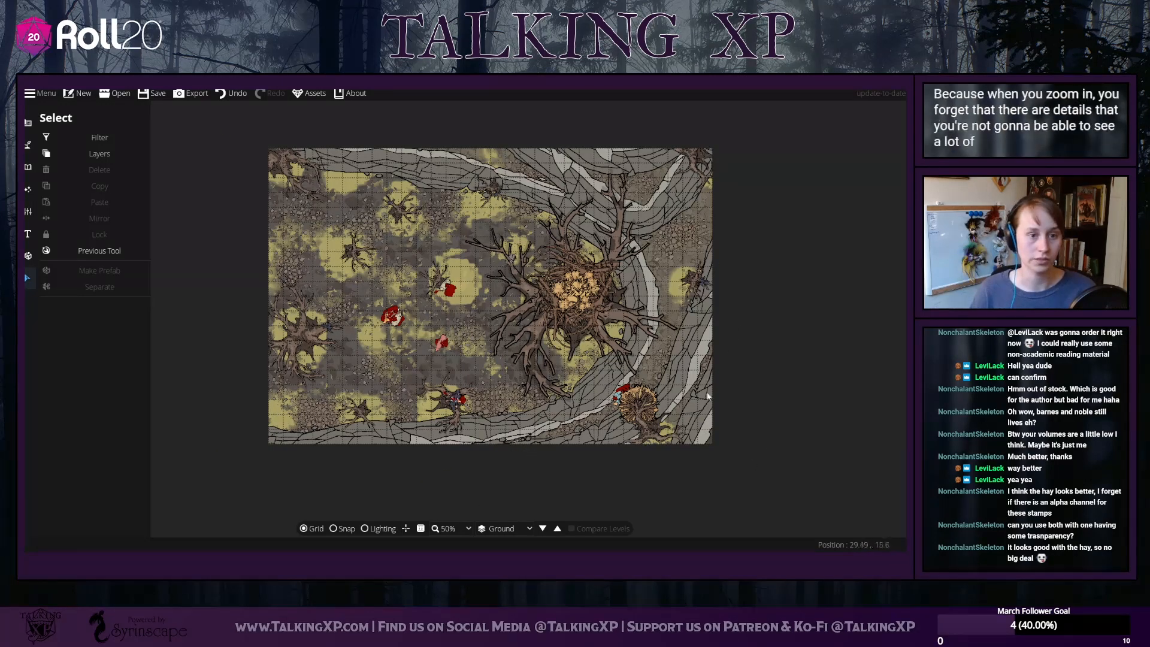
scroll(652, 385, up, 1)
drag(700, 357, 687, 398)
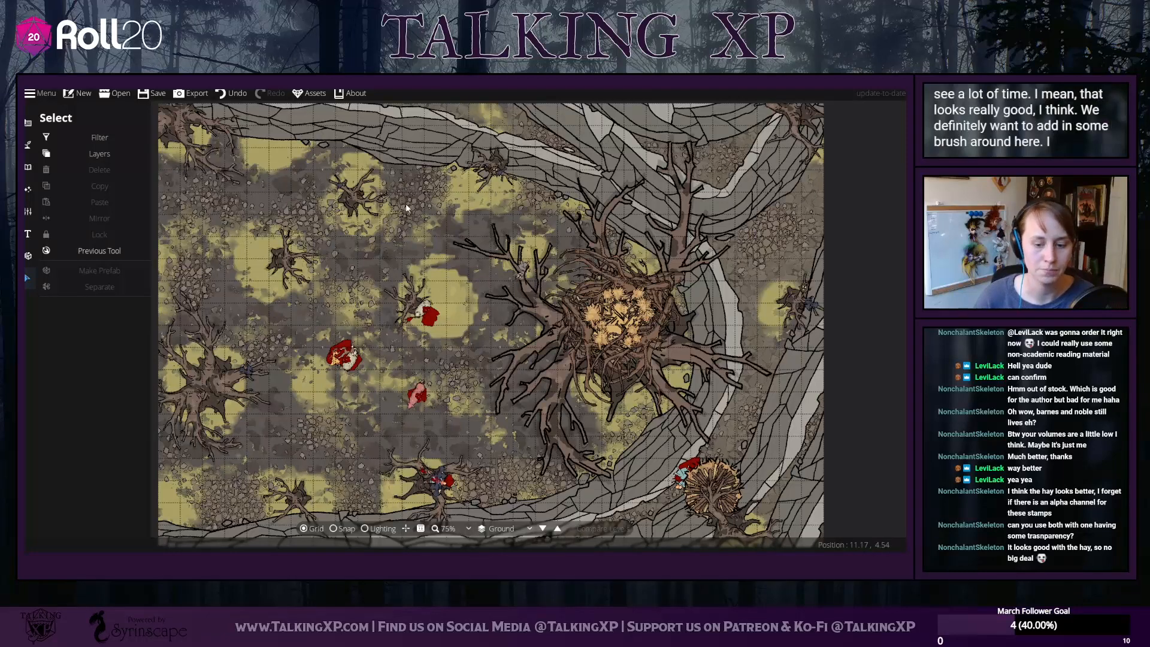
drag(450, 317, 438, 264)
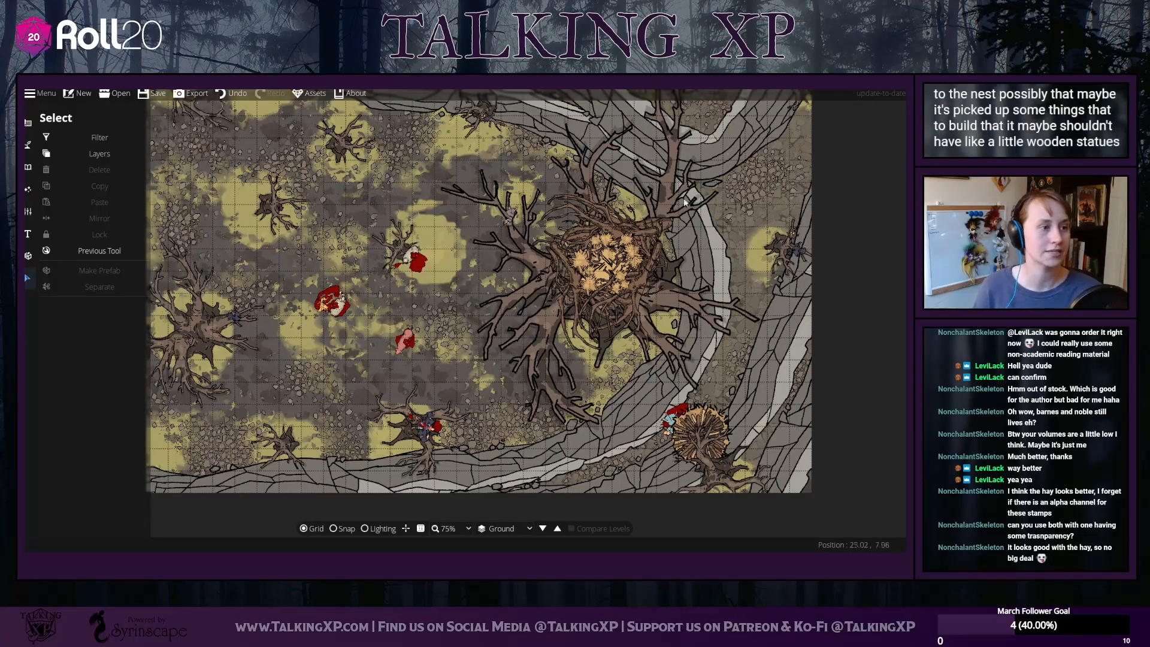
Choose the broken totem object for placement and assign it to 300: User Layer 3
click(28, 169)
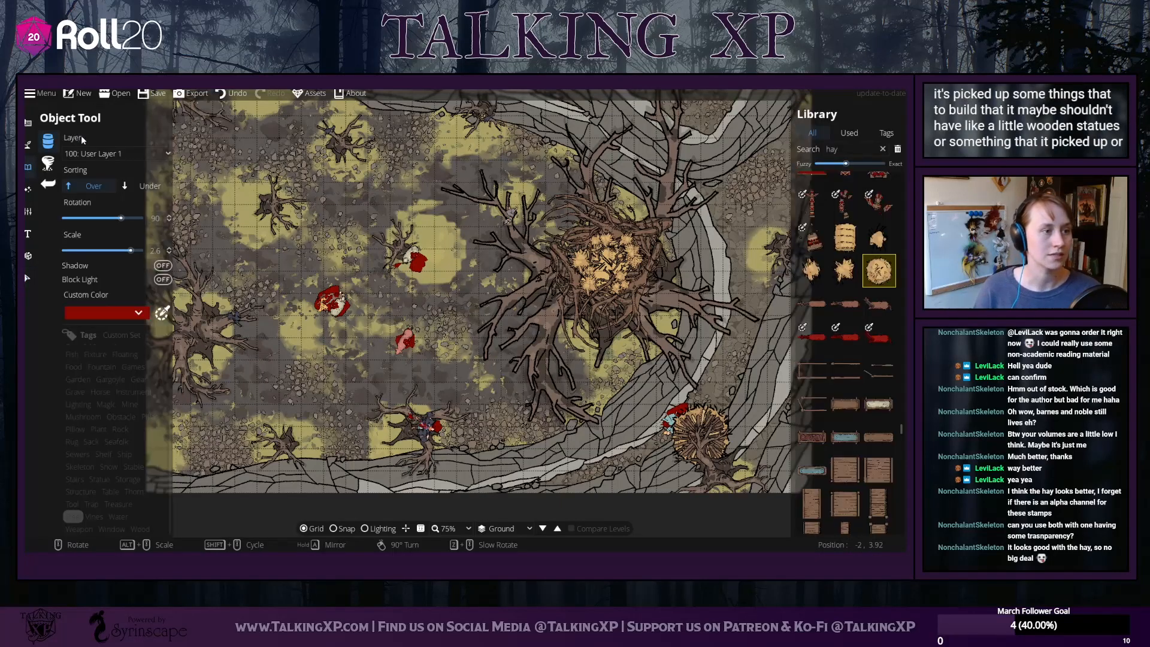
scroll(837, 439, up, 4)
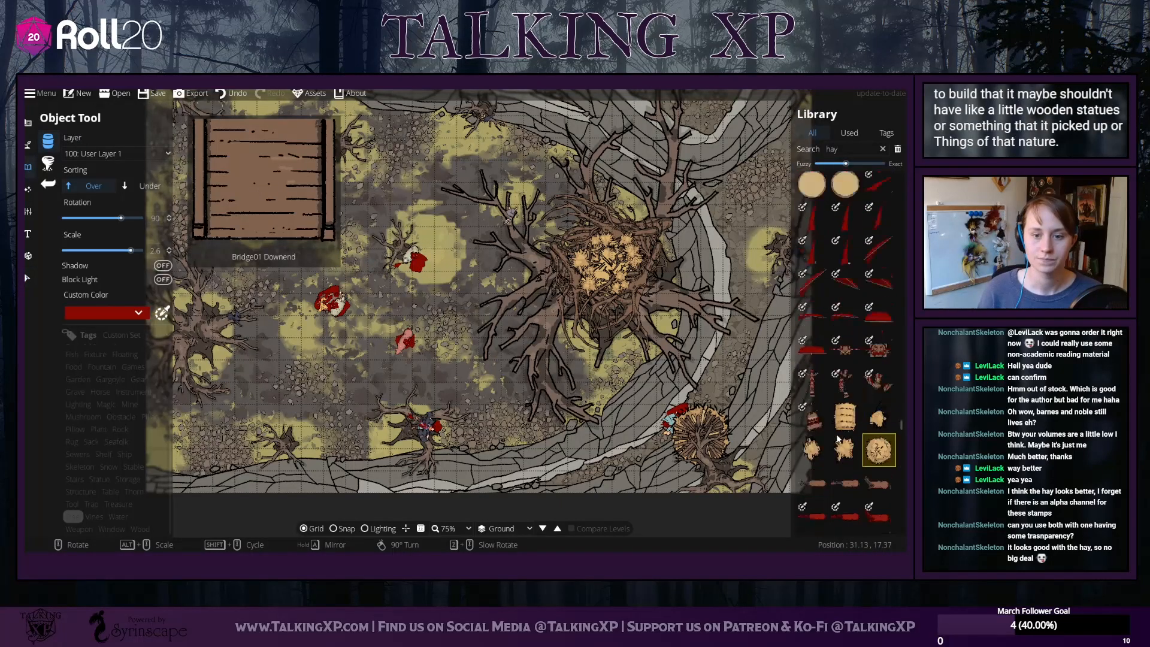
scroll(837, 439, down, 1)
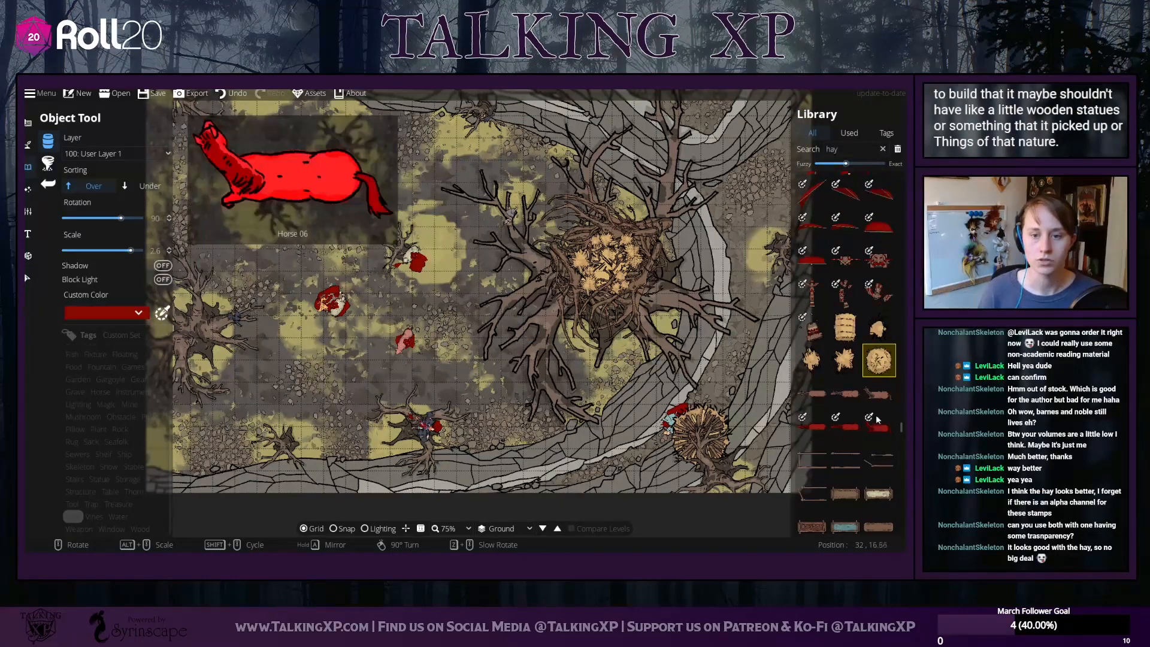
click(845, 293)
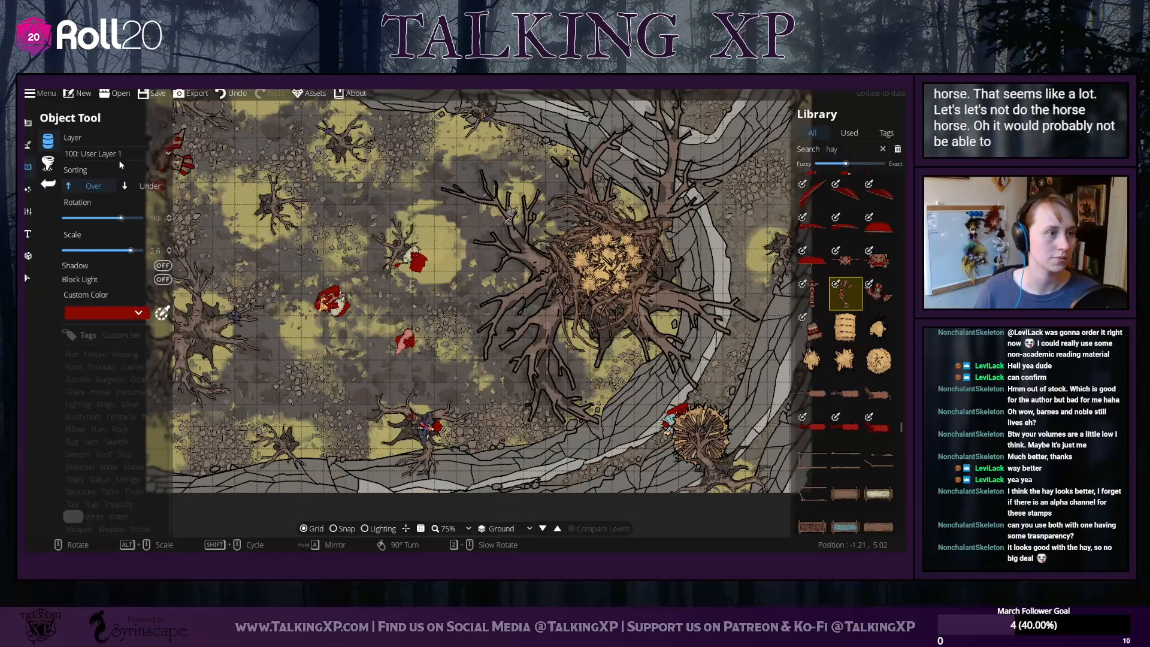
click(105, 154)
click(122, 274)
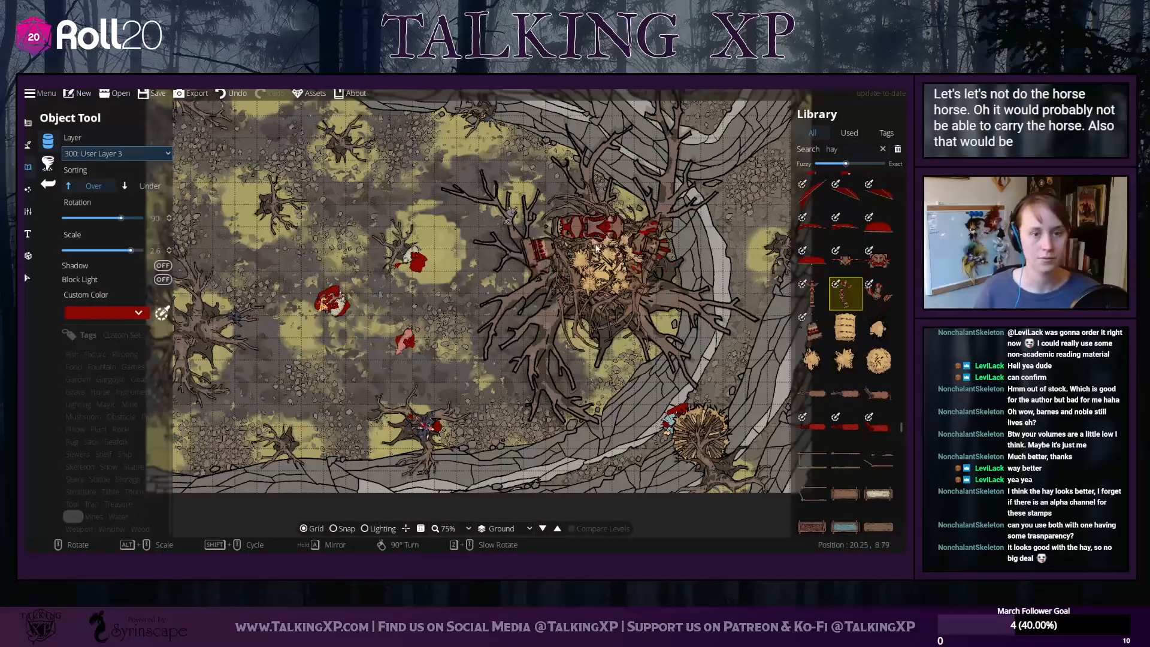
Scale the broken totem down so that it fits inside the nest
scroll(573, 258, up, 3)
scroll(574, 257, down, 2)
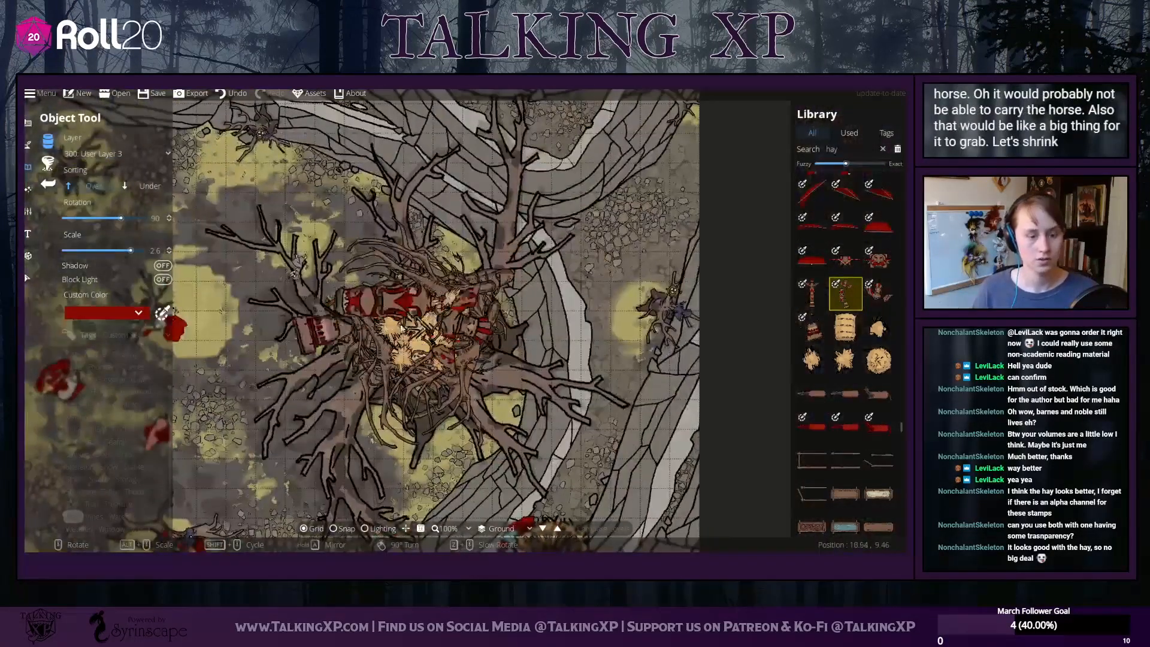
alt+scroll(432, 326, down, 6)
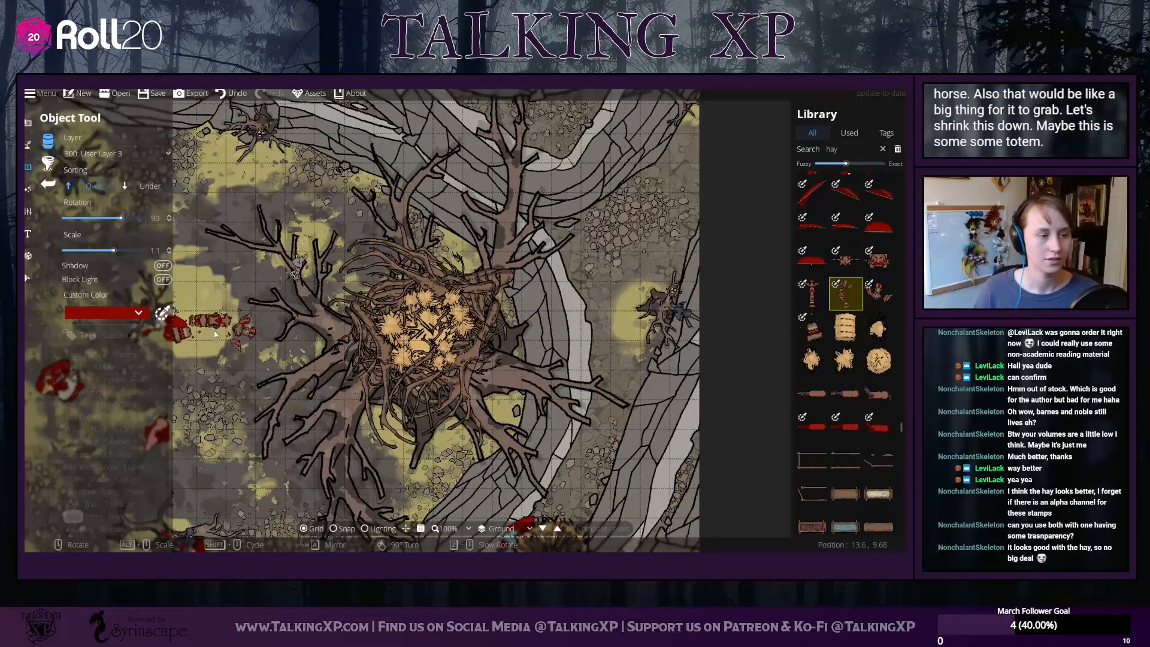
drag(526, 291, 535, 362)
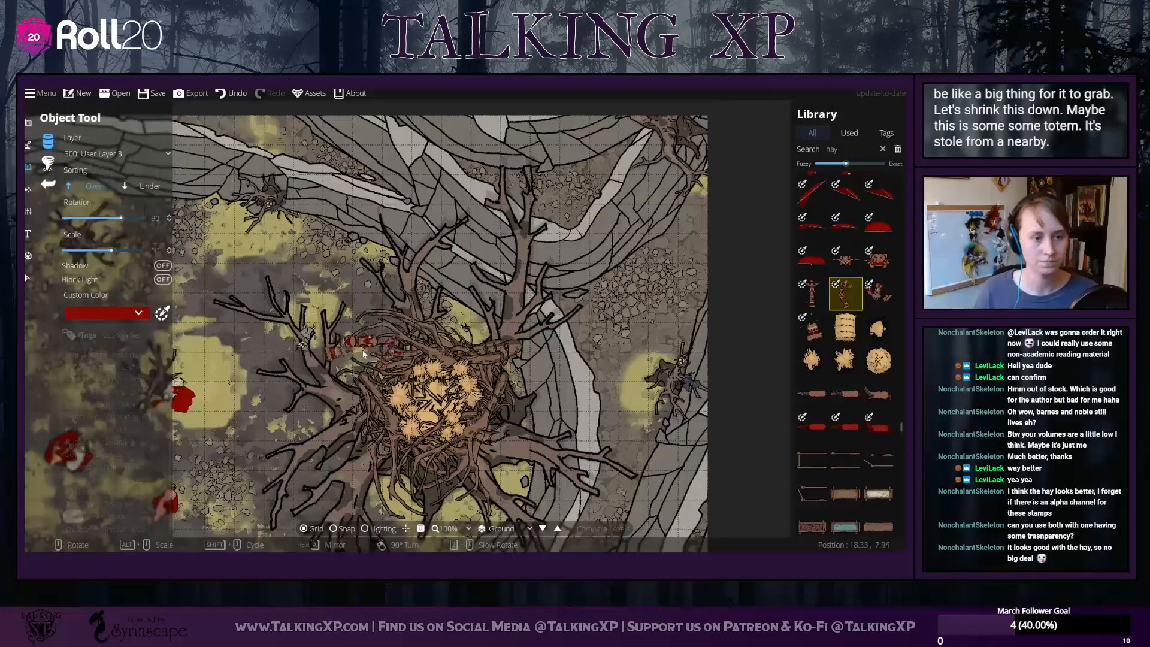
scroll(364, 354, up, 5)
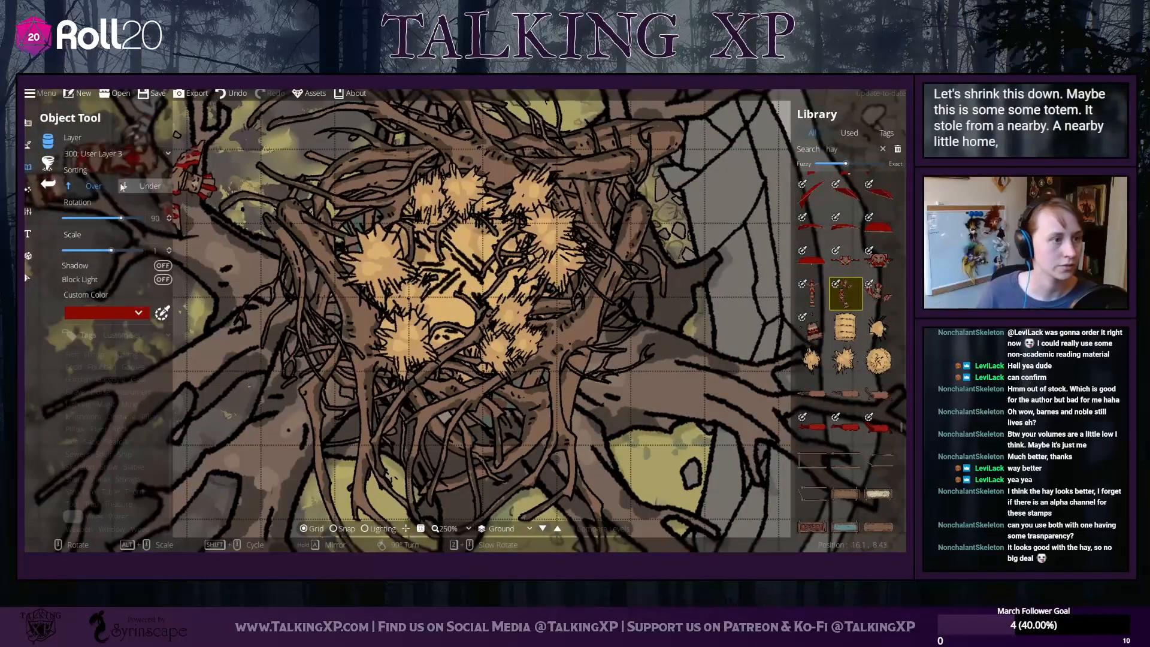
Try a greyish purple and a mauve preset swatch as the totem's custom colour
click(106, 312)
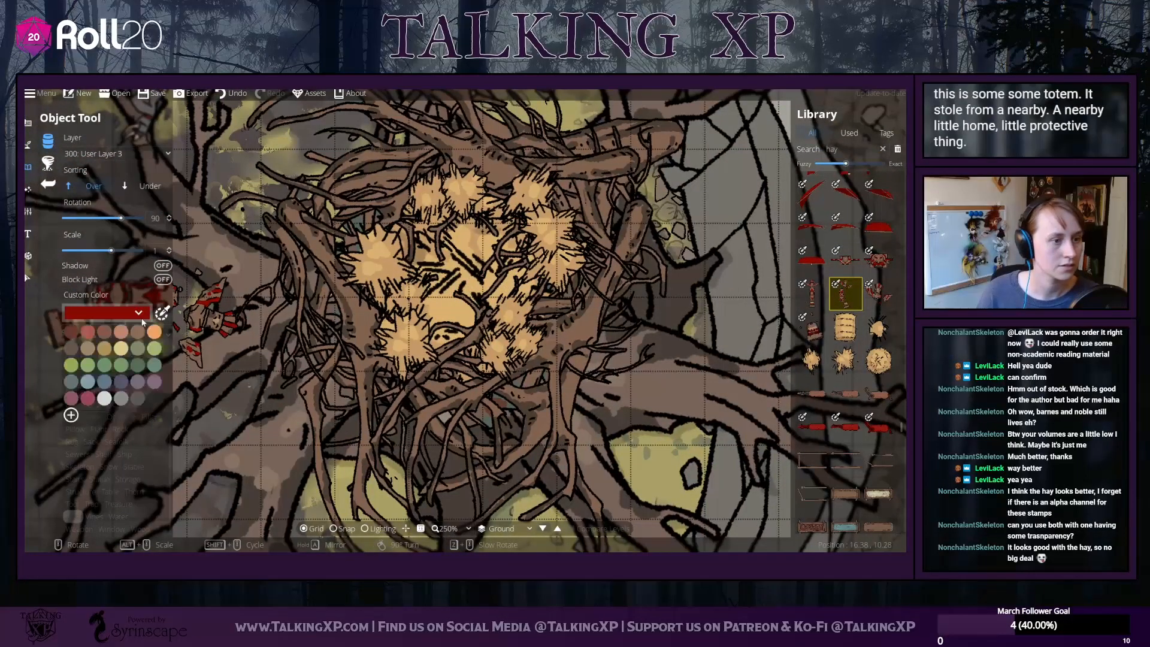
click(137, 383)
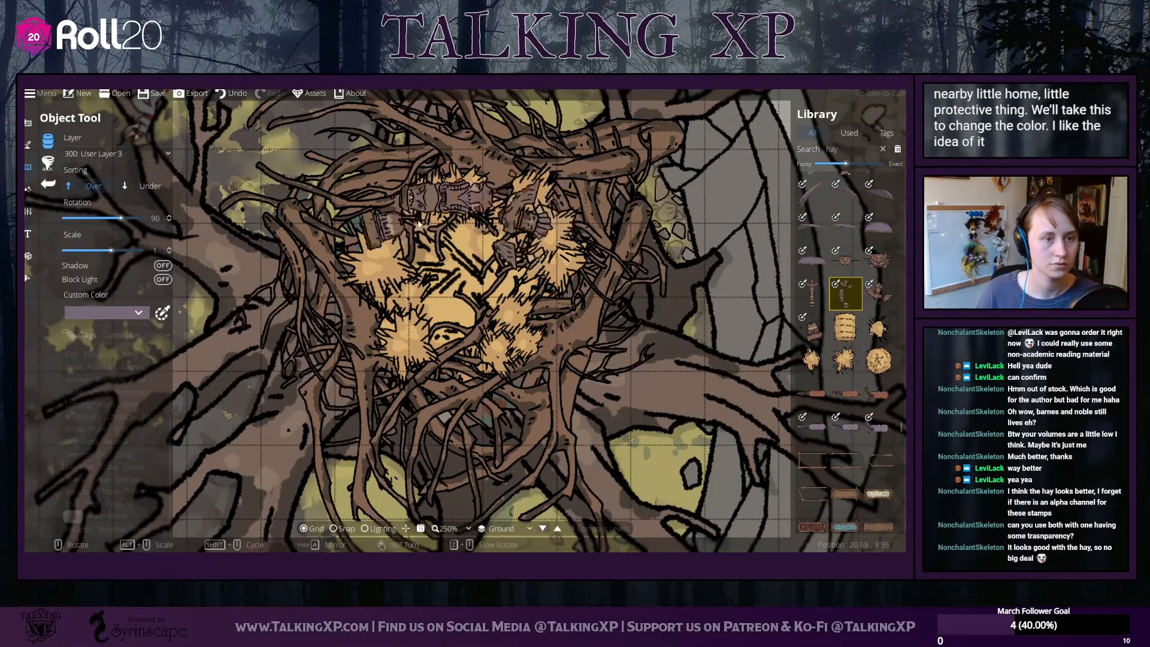
click(106, 312)
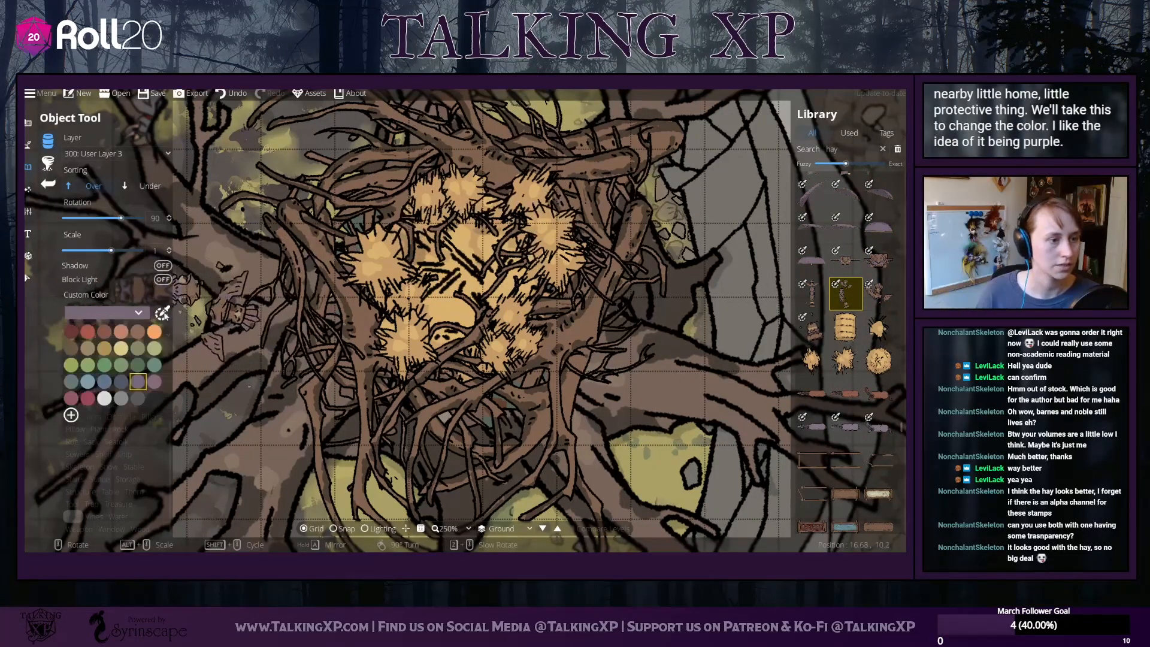
click(155, 382)
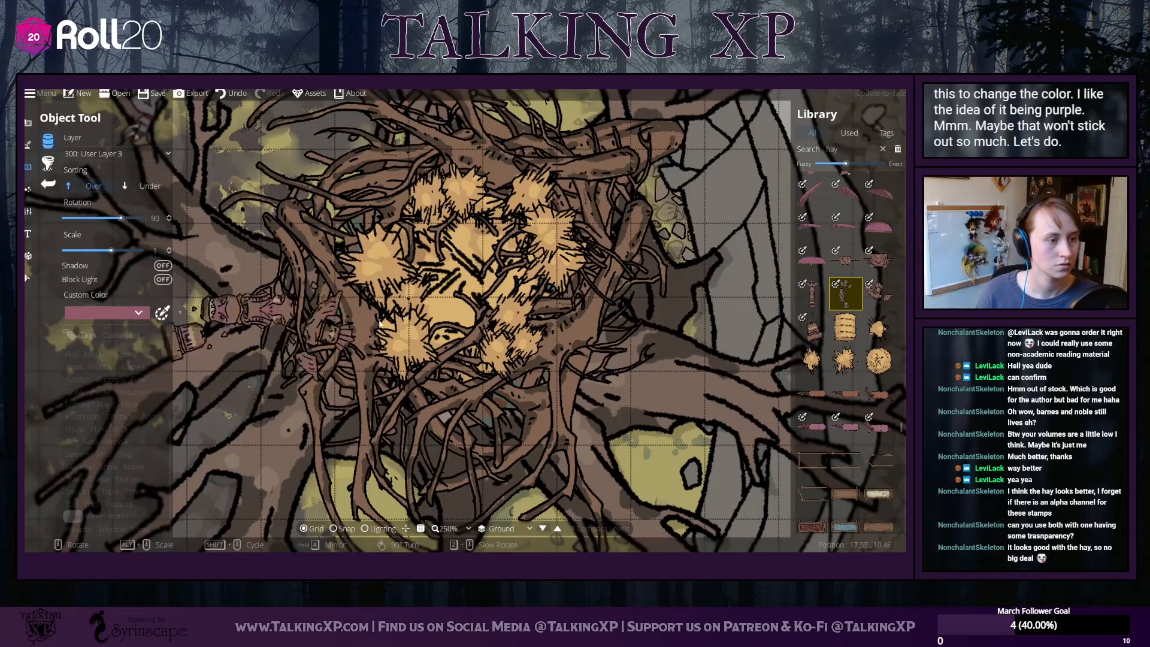
Mix a deep, fully saturated purple as the totem's custom colour and accept it
click(161, 312)
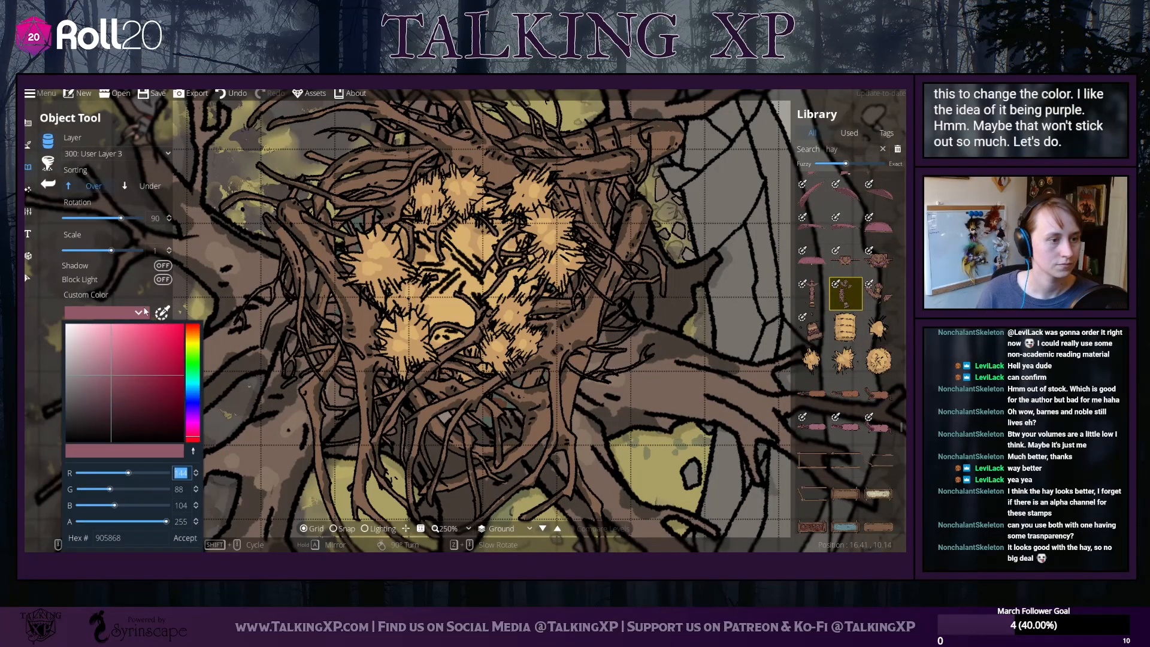
click(194, 423)
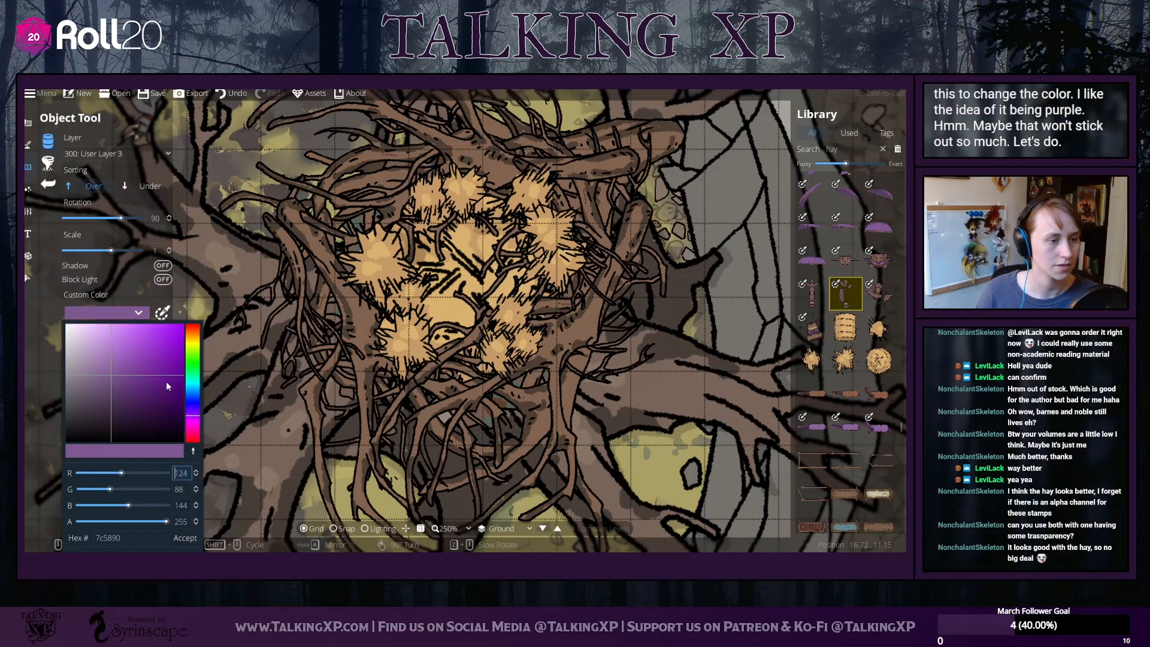
drag(168, 386, 194, 375)
click(174, 540)
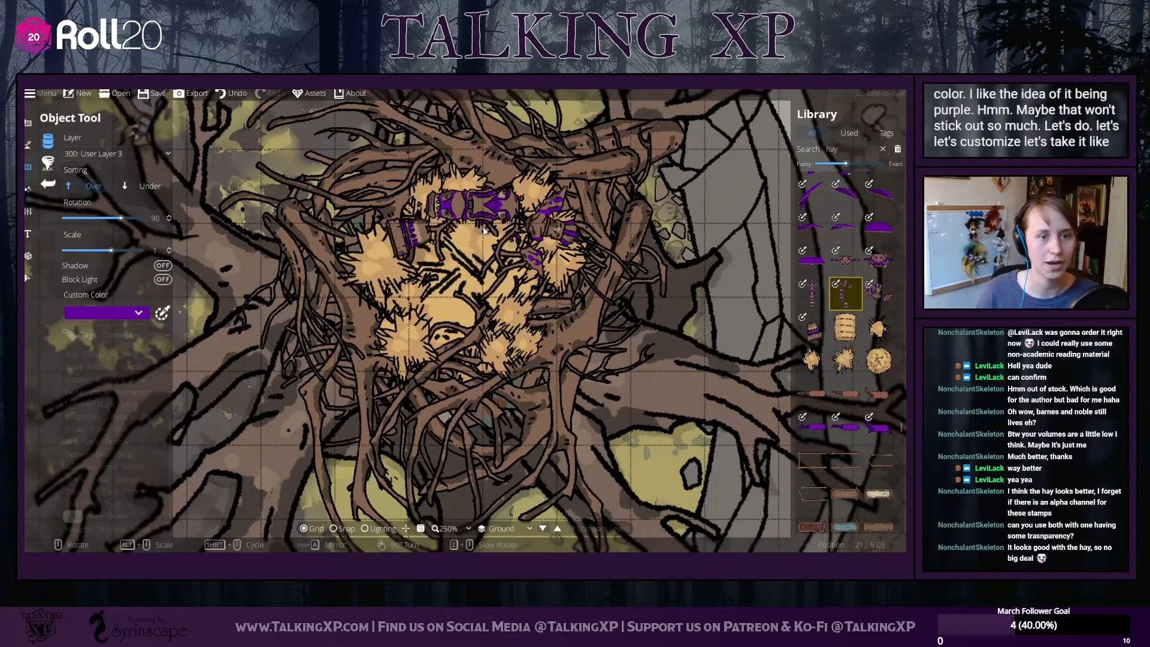
Try the broken purple totem at several rotations and positions over the nest, keeping it on 300: User Layer 3
scroll(518, 210, down, 3)
scroll(518, 210, up, 4)
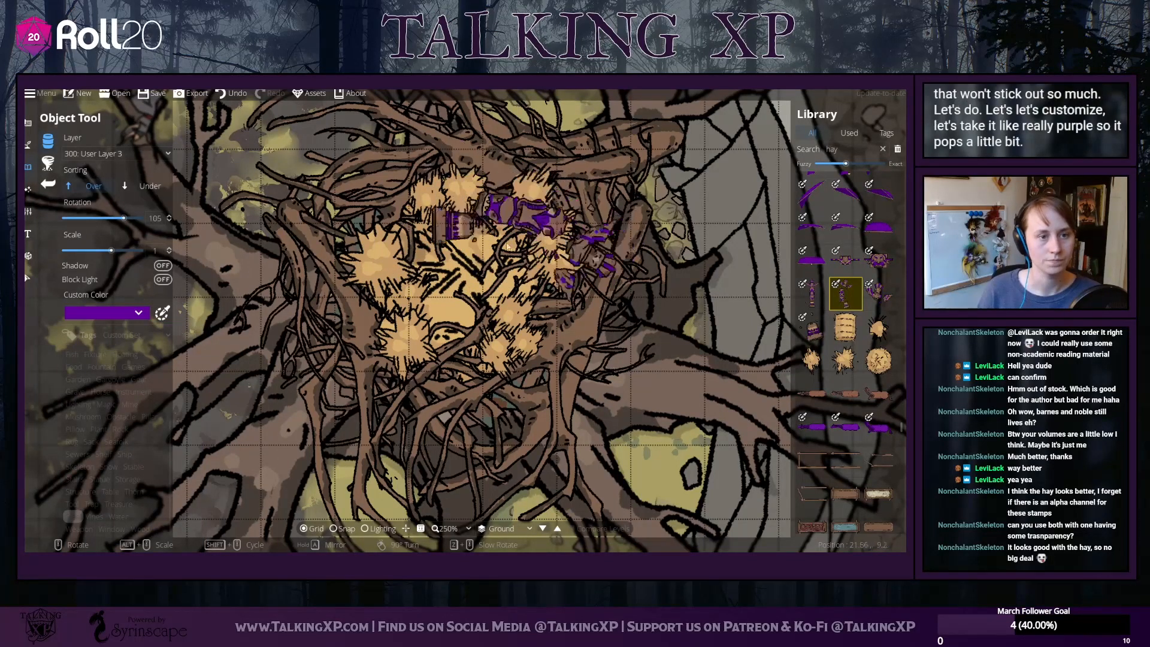
scroll(549, 213, up, 15)
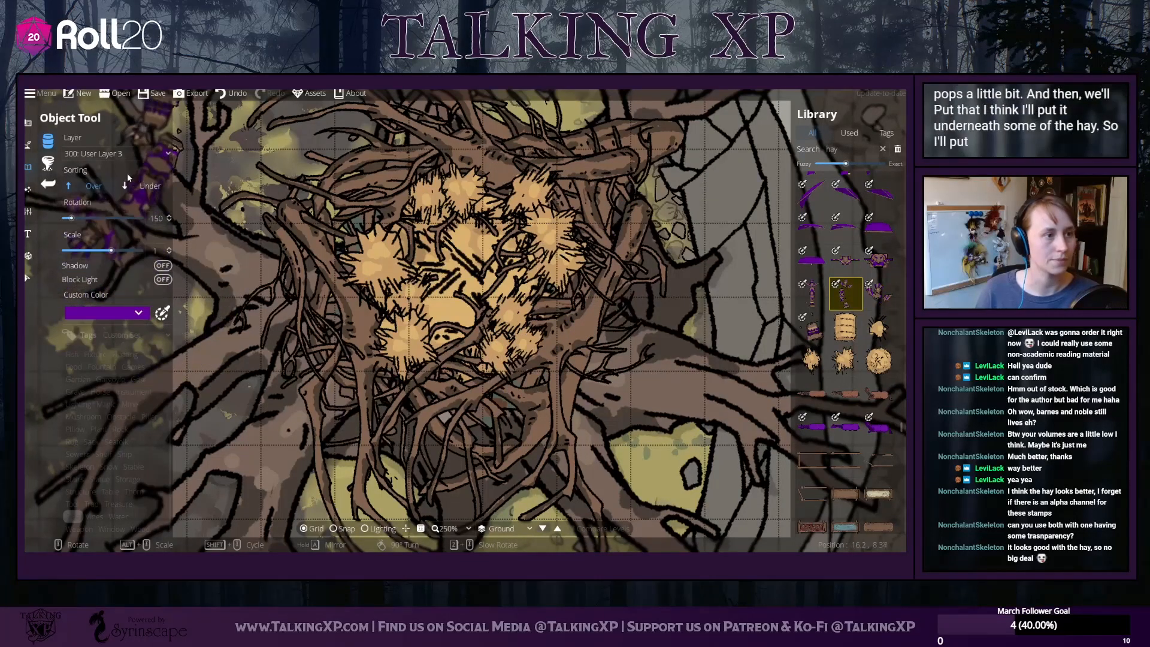
click(117, 154)
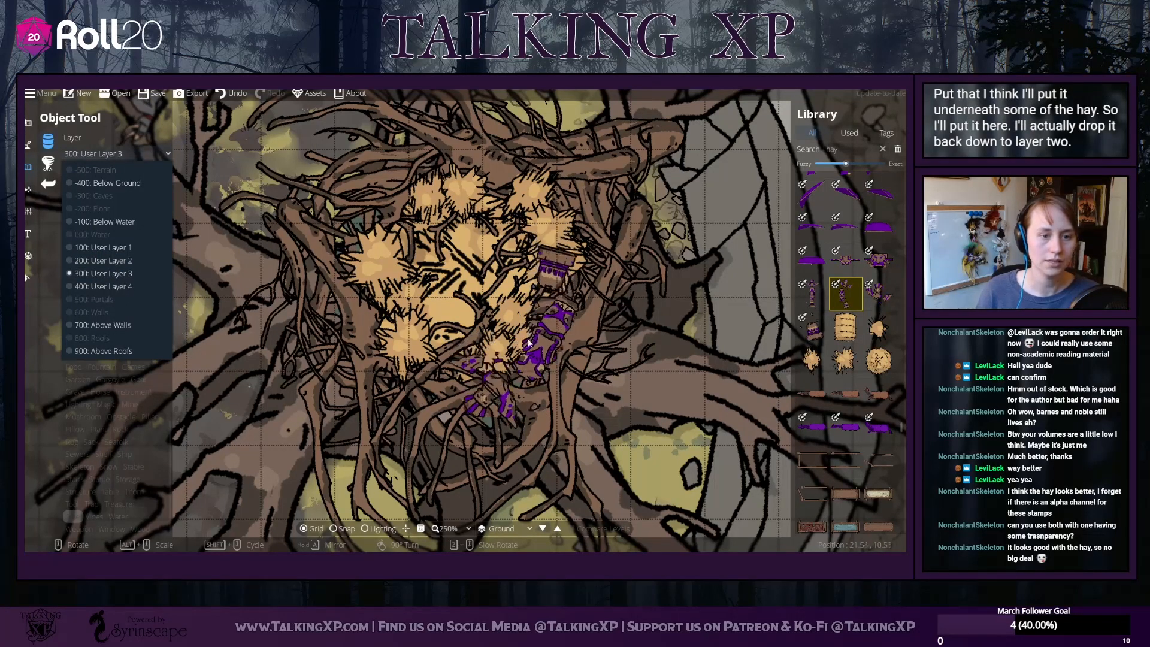
click(160, 143)
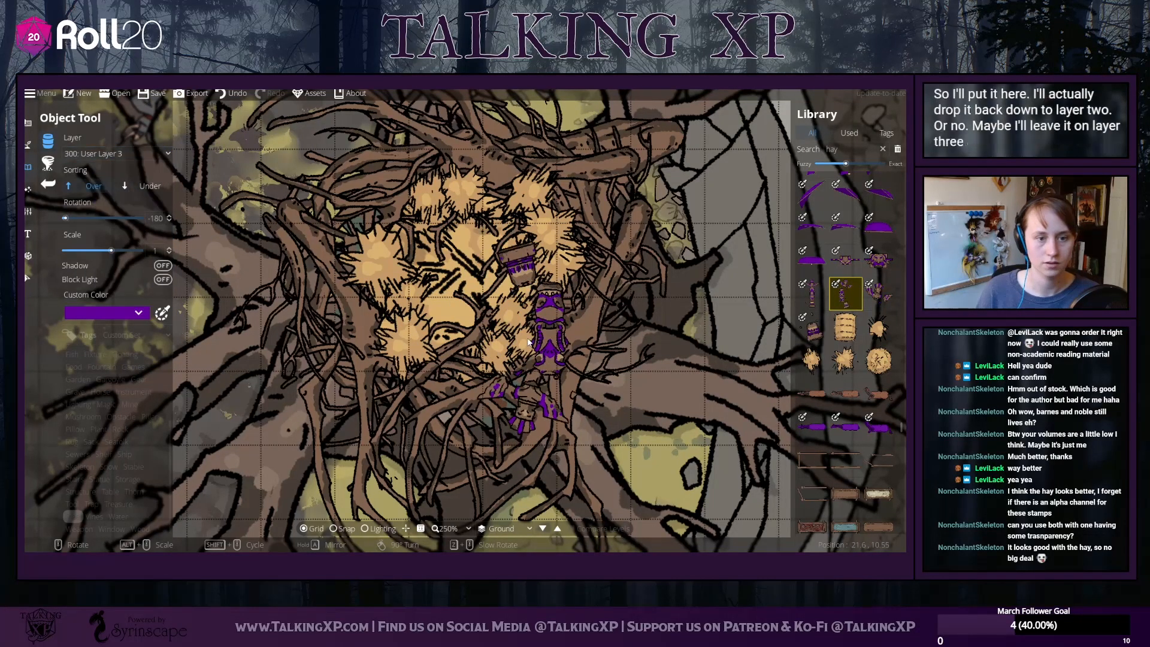
scroll(528, 335, down, 1)
scroll(529, 335, up, 5)
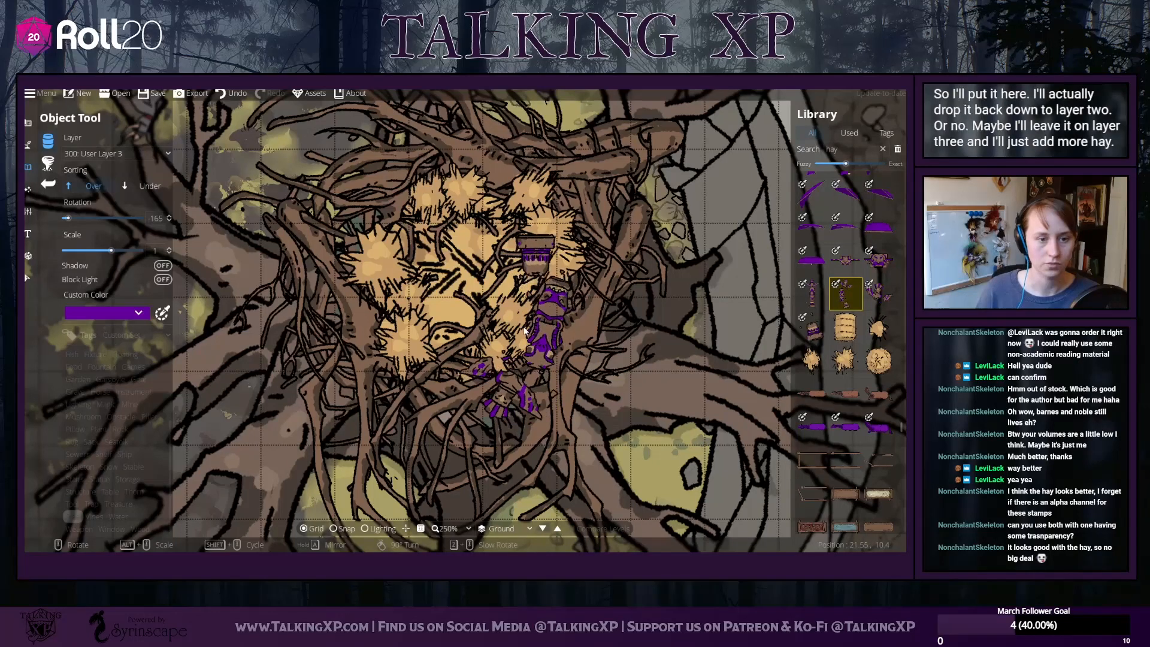
scroll(464, 361, down, 1)
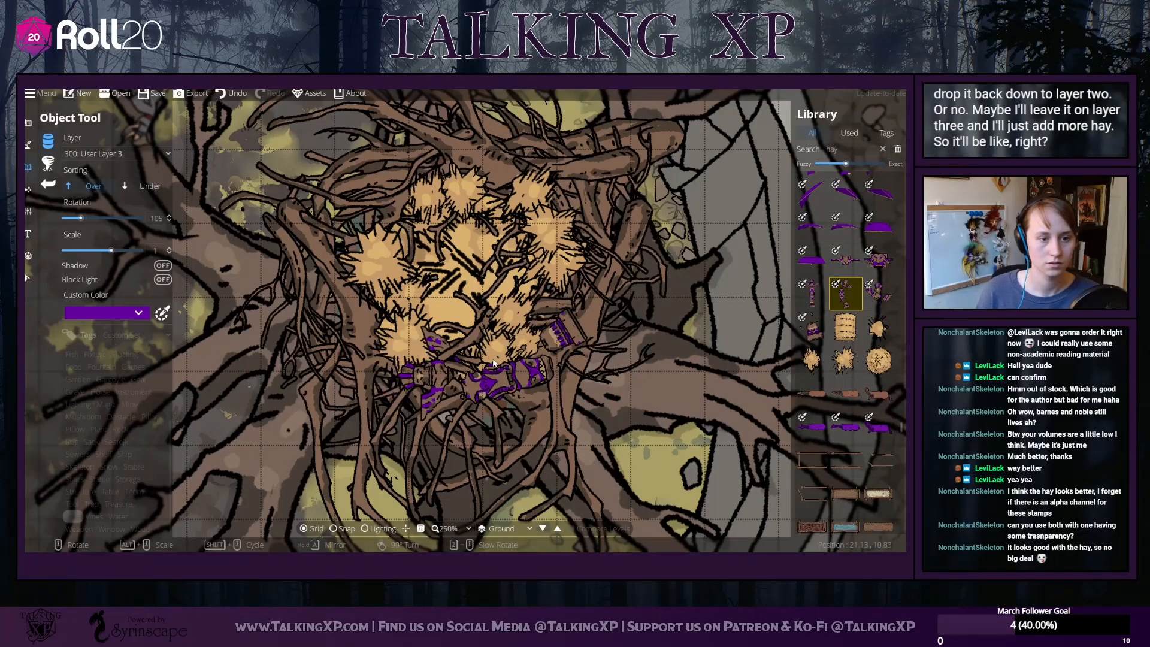
scroll(495, 350, down, 1)
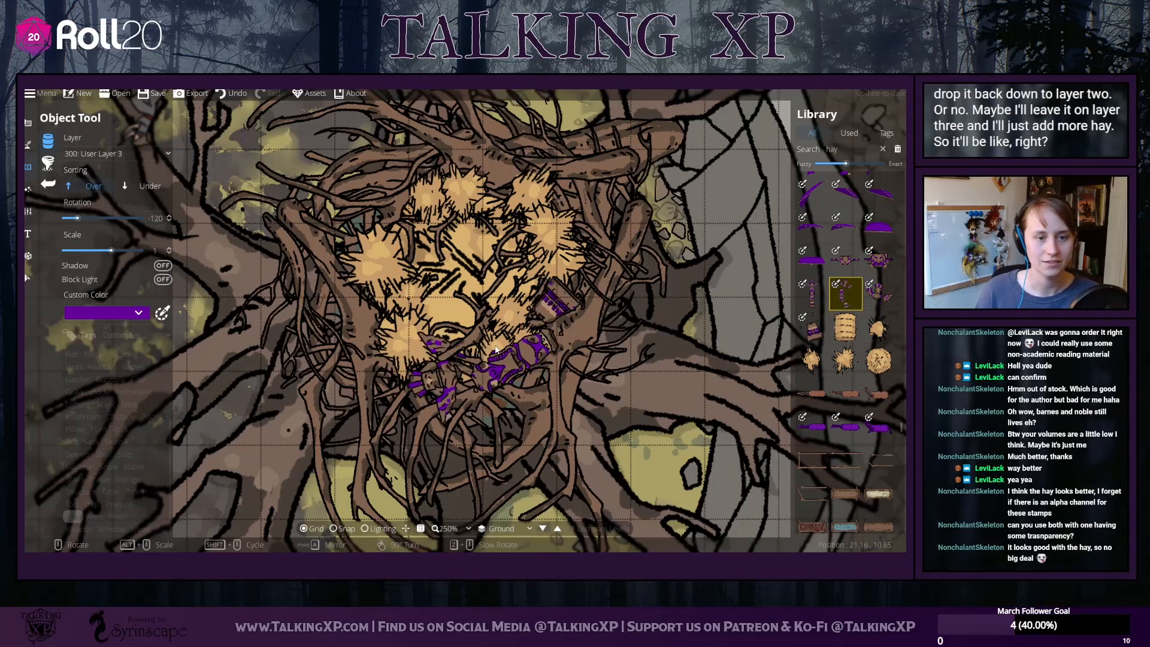
Choose the more intact purple totem, rotate it to -135 and place it across the nest's lower-right edge
click(812, 294)
scroll(500, 356, down, 1)
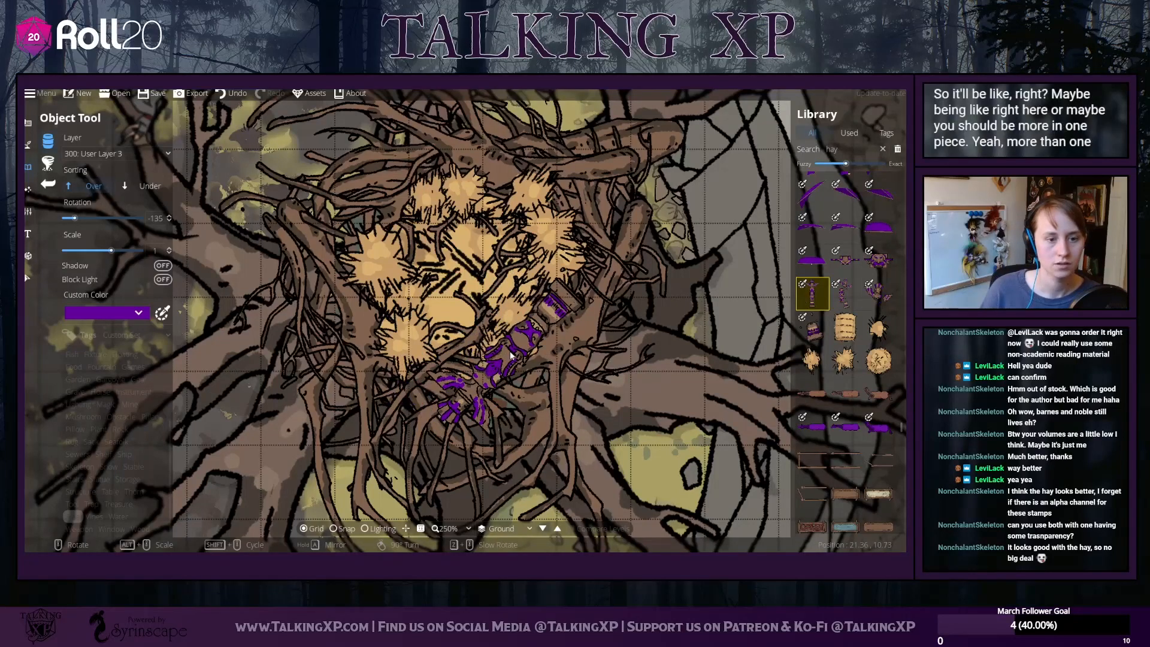
click(512, 356)
Place small hay tufts over and around the ends of the purple totem to blend it into the nest
click(845, 360)
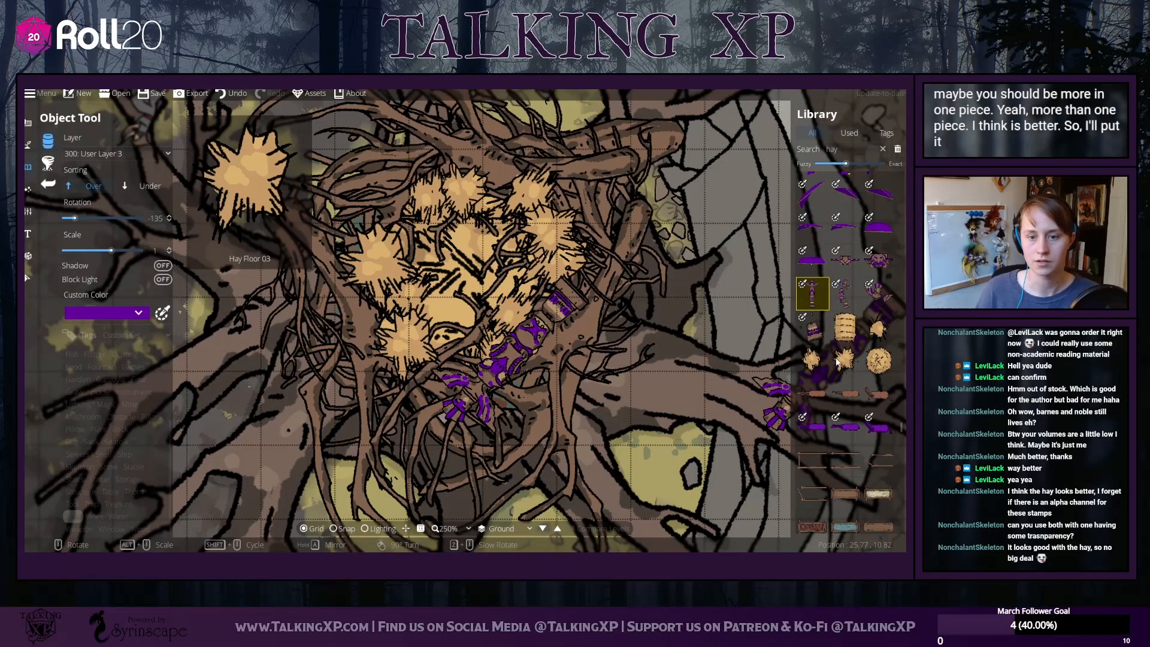
click(879, 327)
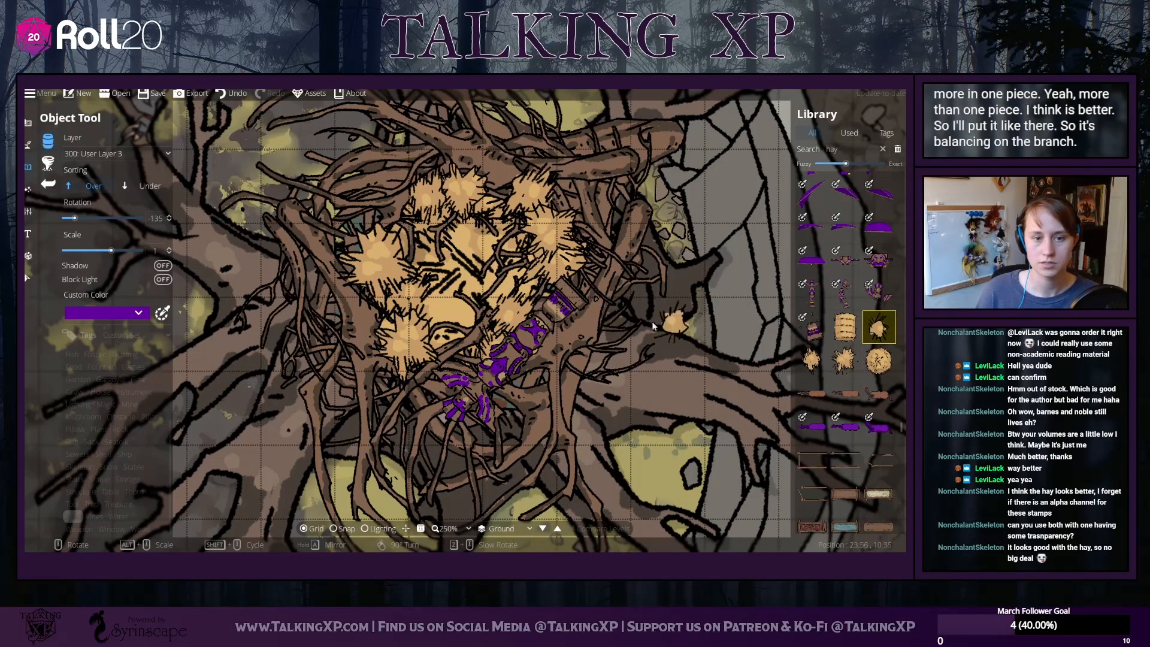
click(571, 324)
click(812, 360)
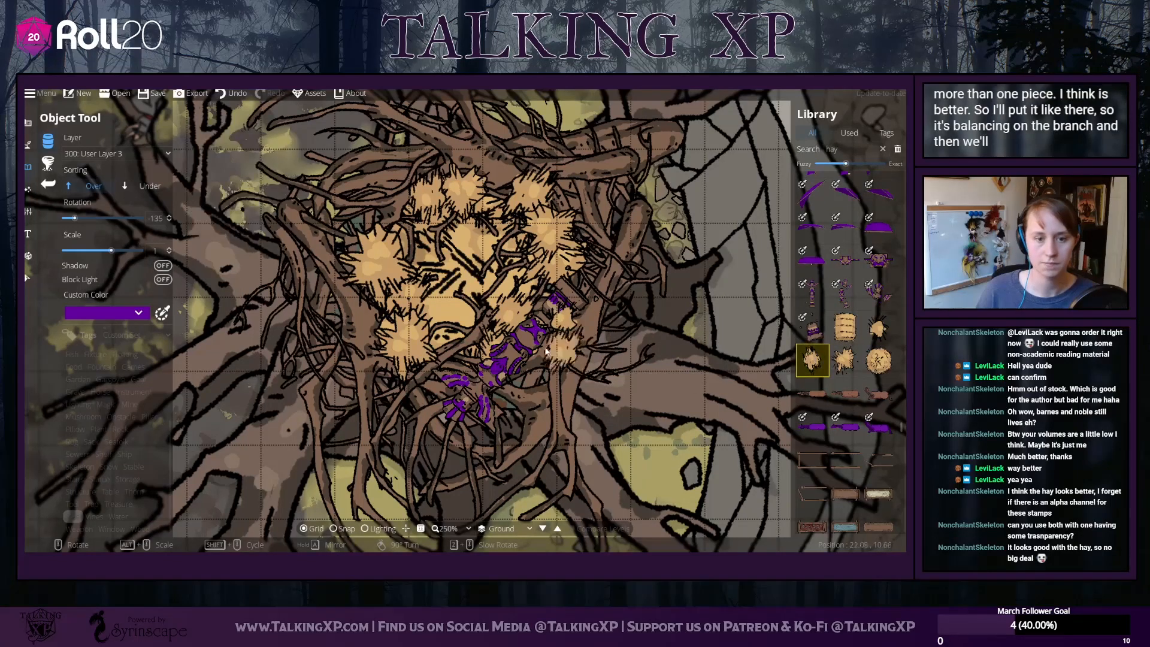
click(466, 364)
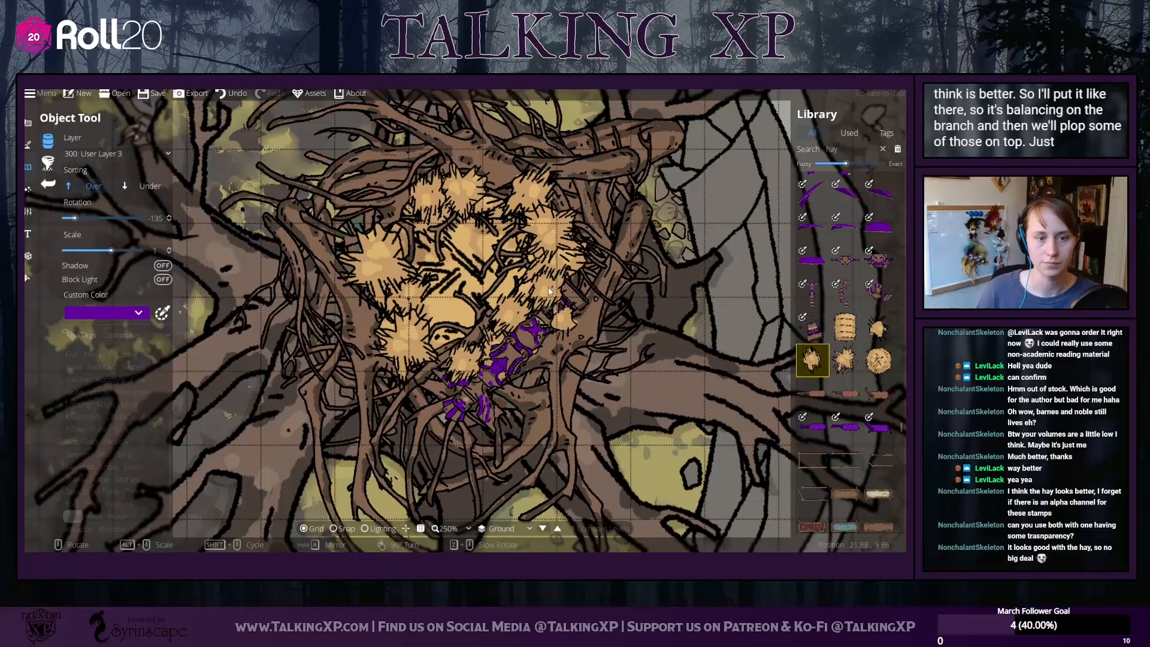
click(586, 288)
Search the object library for "tree" and look through the results for a branch
drag(571, 456, 727, 408)
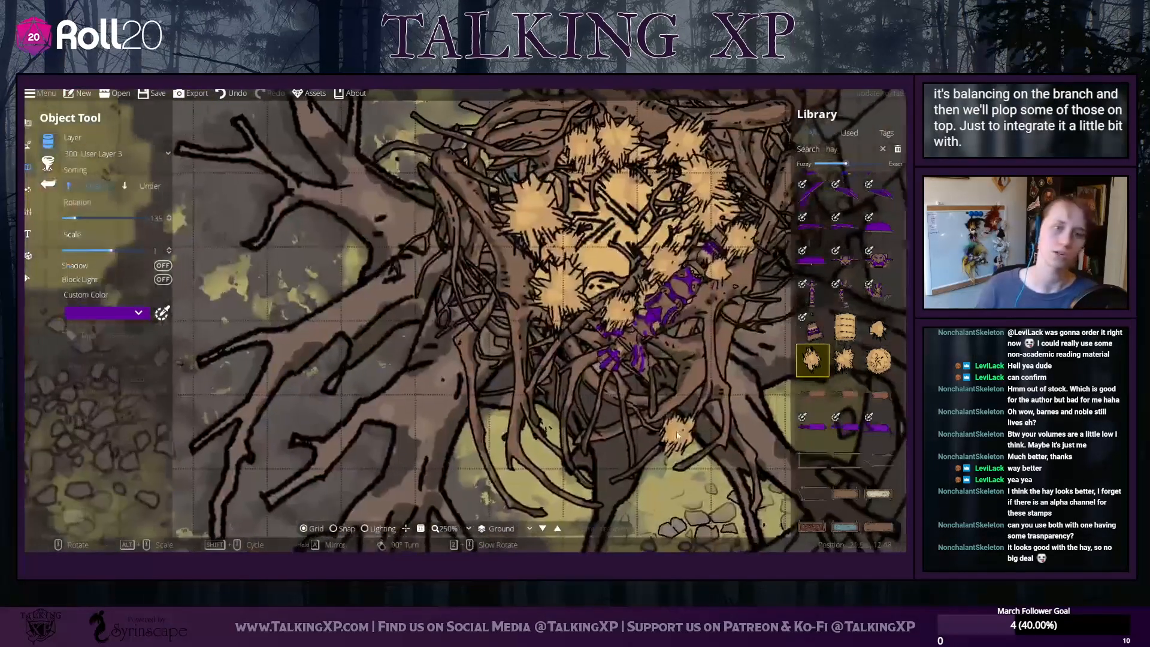
double_click(855, 148)
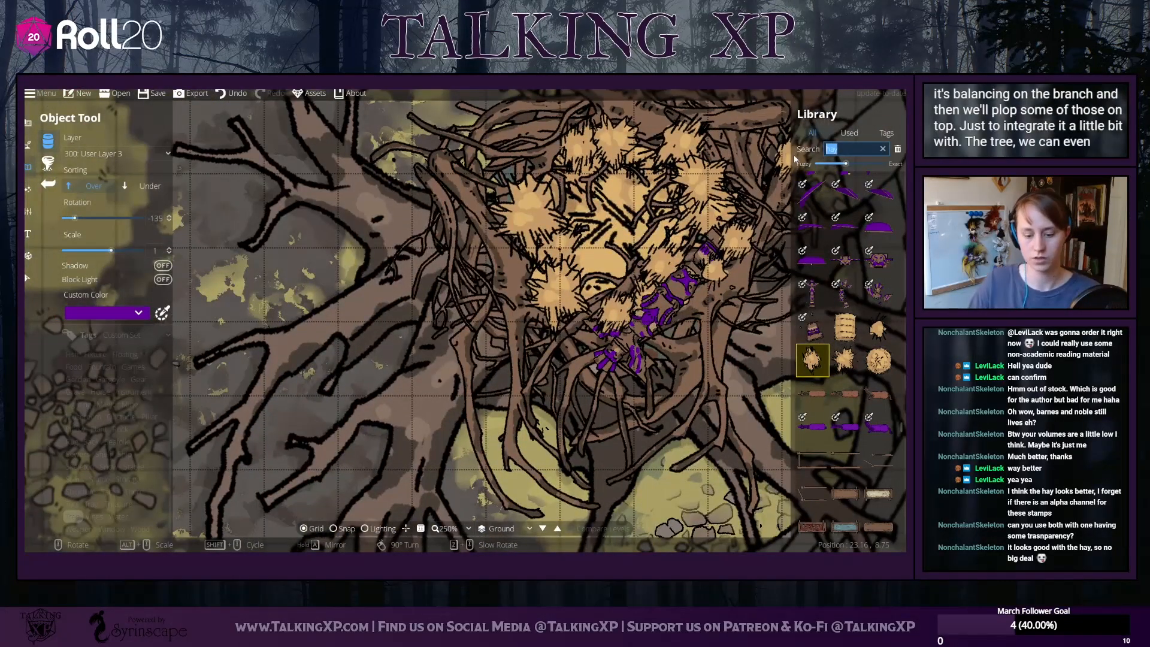
text(tree)
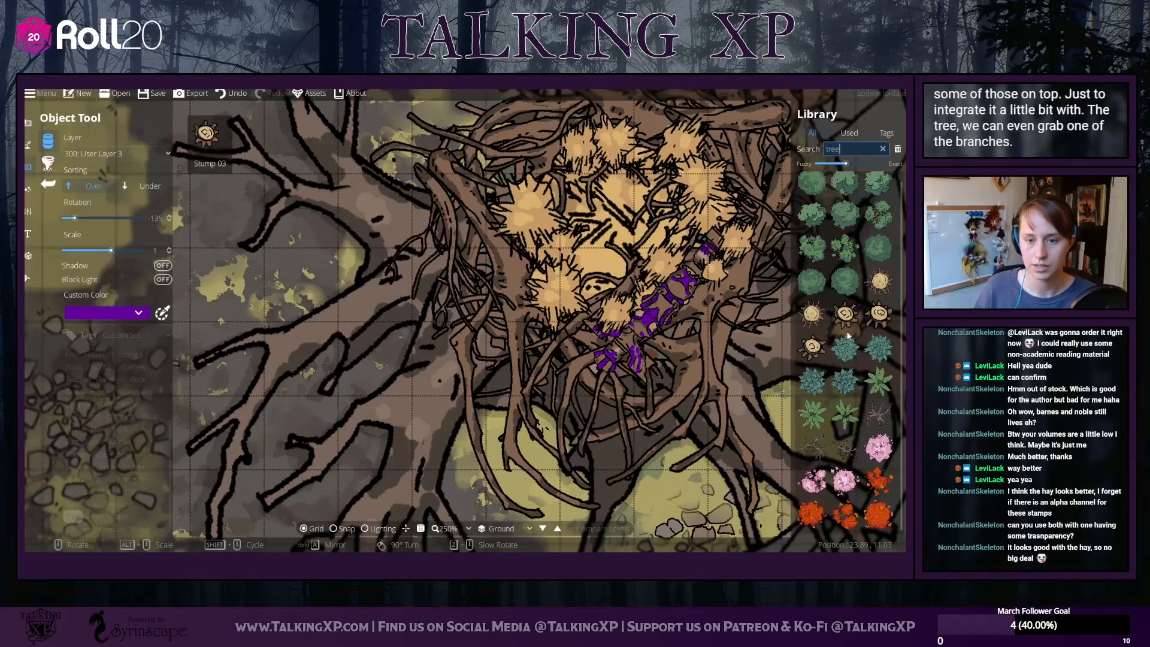
scroll(849, 377, up, 1)
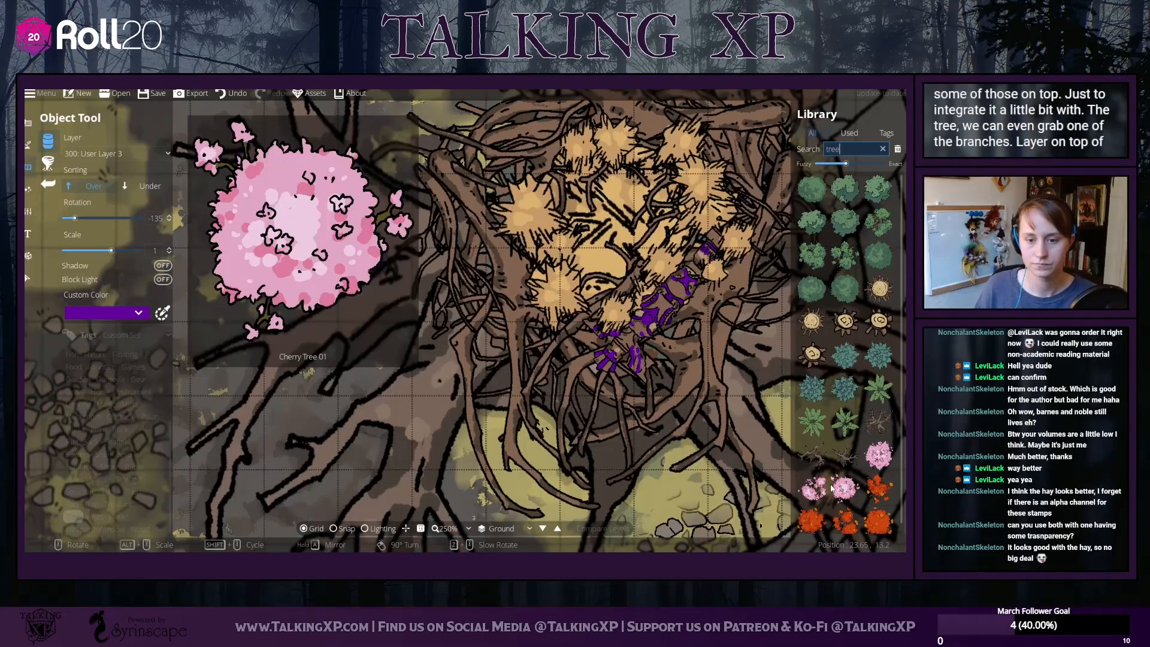
scroll(831, 488, down, 1)
scroll(831, 488, up, 1)
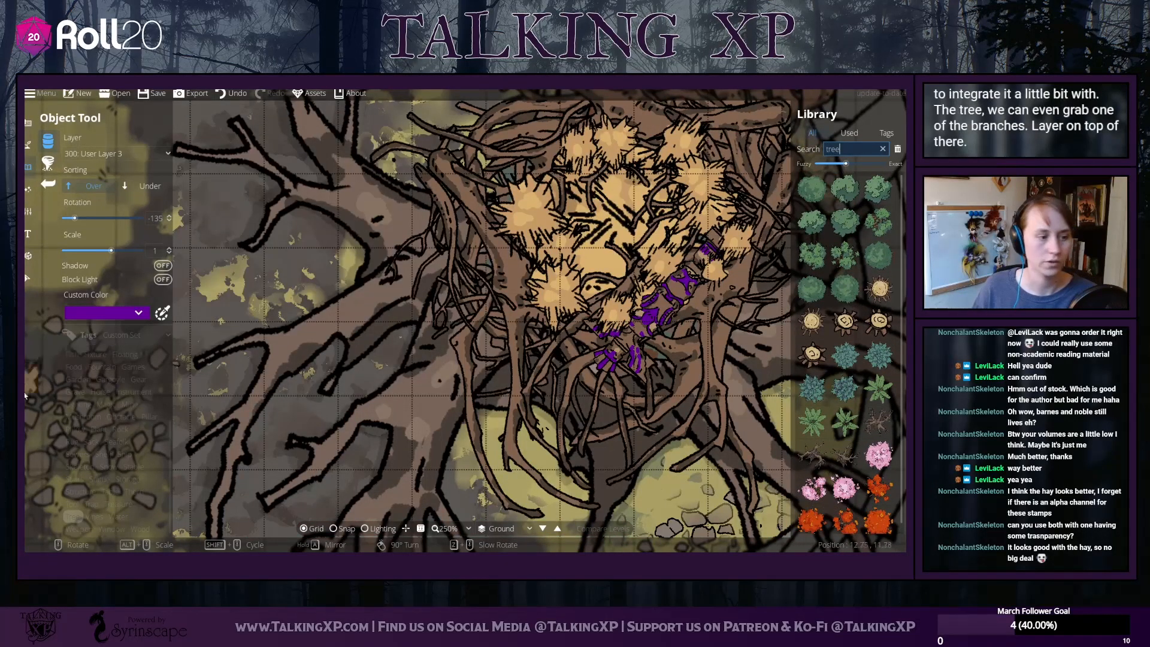
Filter the library by the Tree tag and lay a thin branch, rotated to 30, over the purple totem
click(72, 503)
click(73, 516)
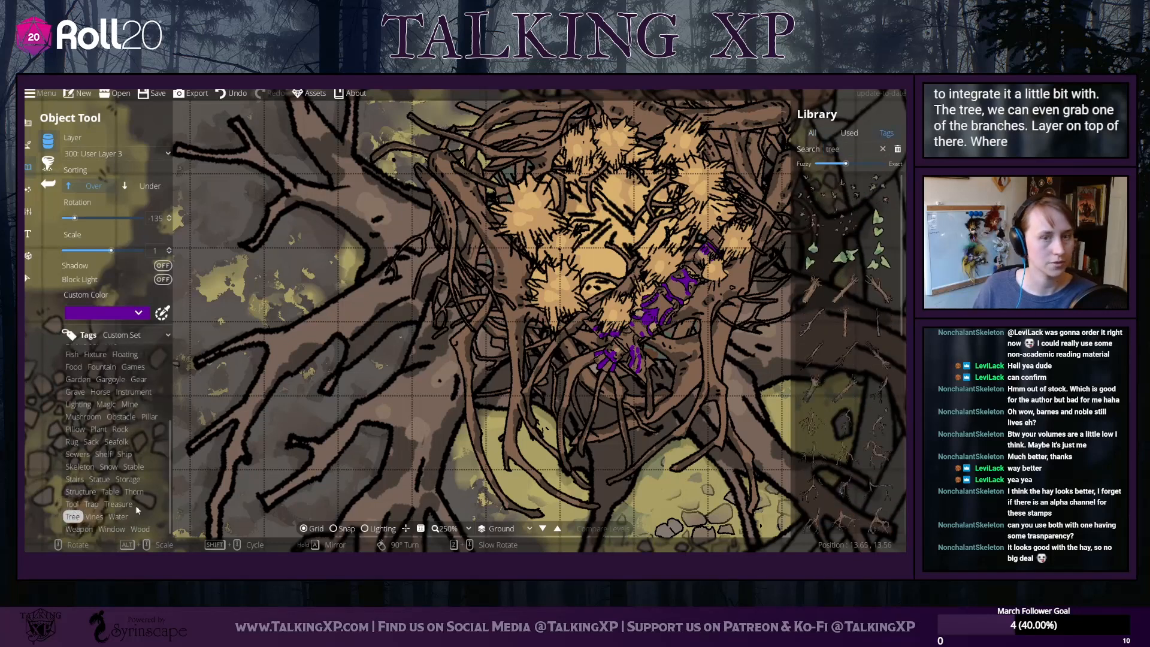
click(846, 423)
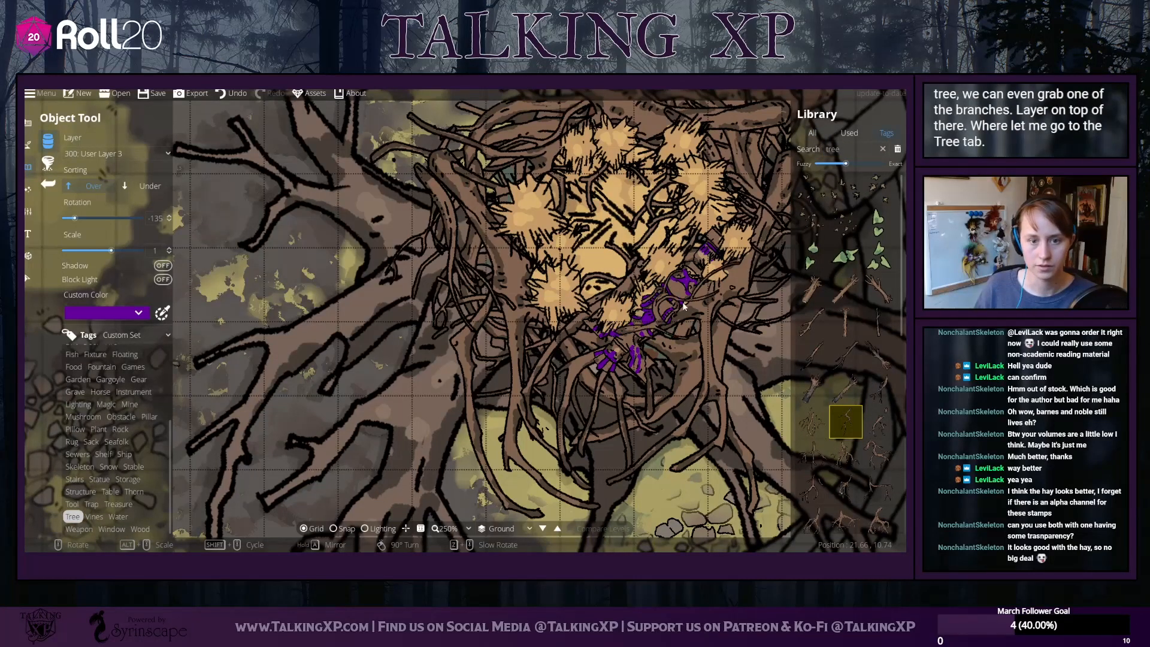
scroll(684, 307, down, 10)
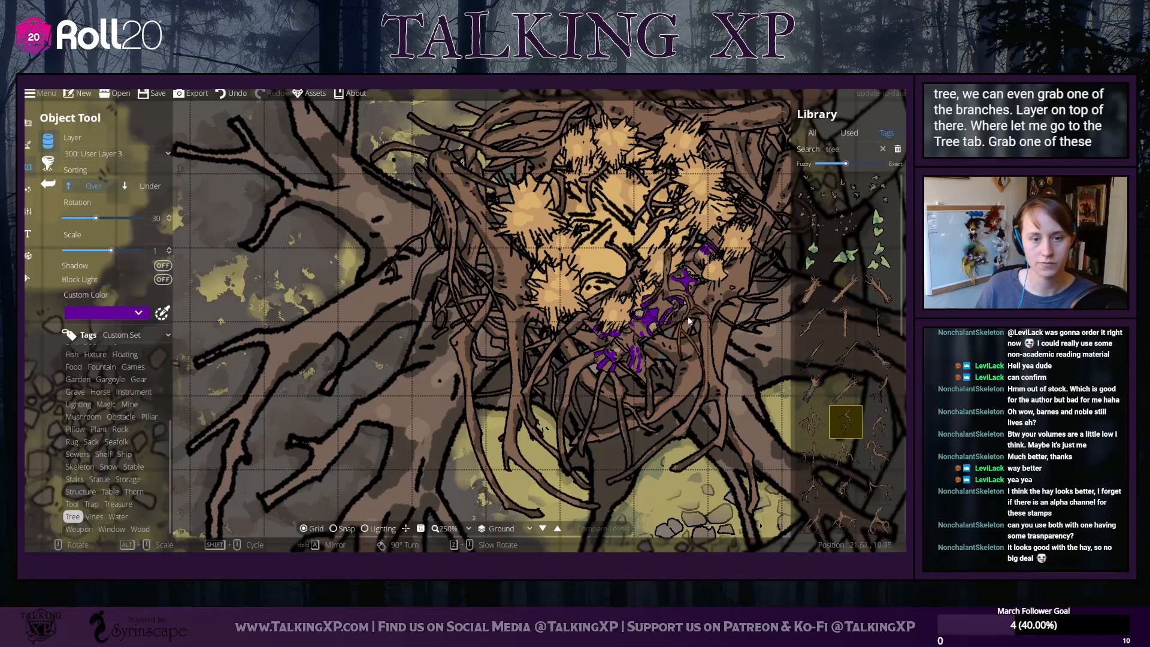
scroll(692, 314, down, 1)
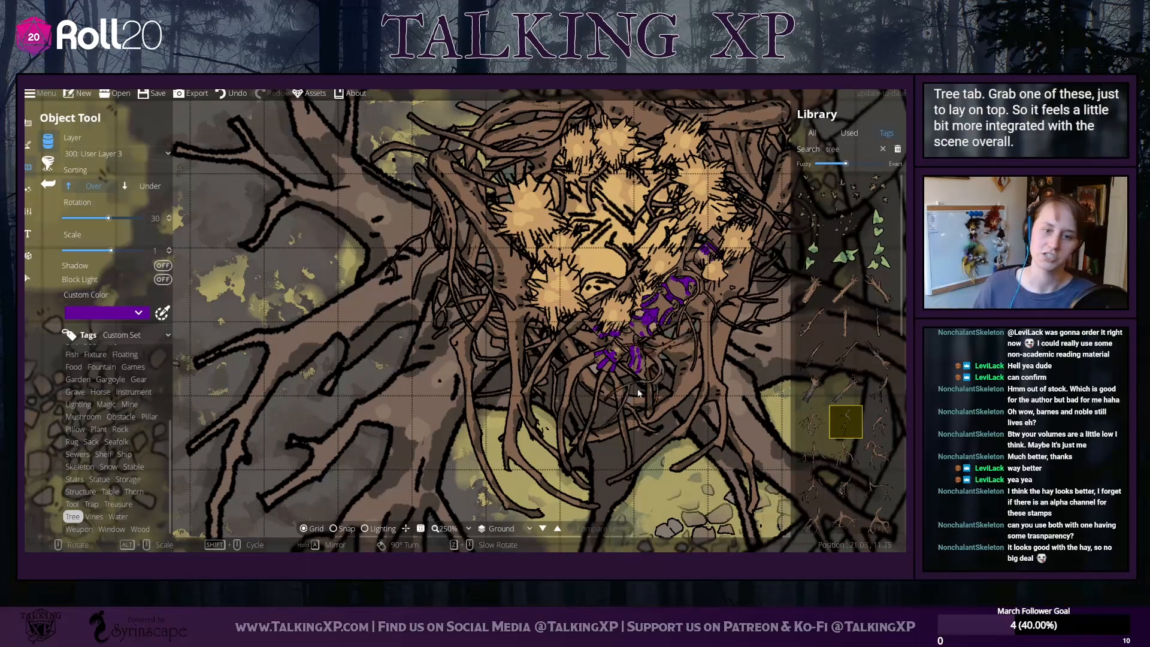
Filter the library by the Statue tag and place the slim wooden post, rotated to 150, among the branches at the nest's upper edge
drag(507, 322, 560, 373)
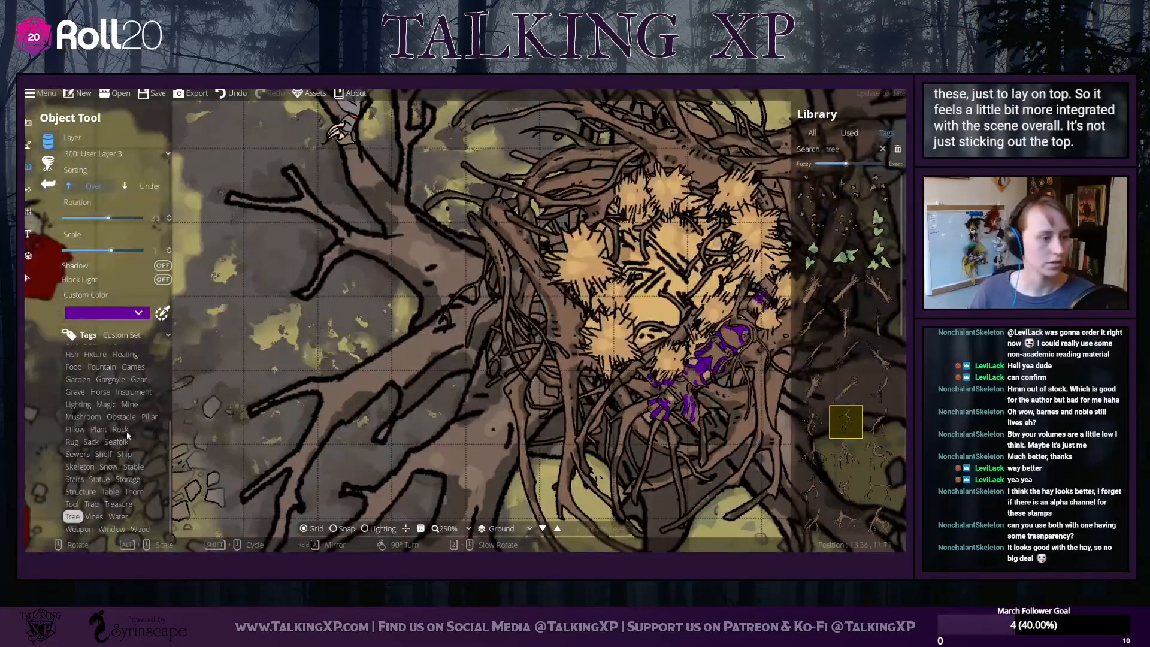
click(120, 428)
click(100, 480)
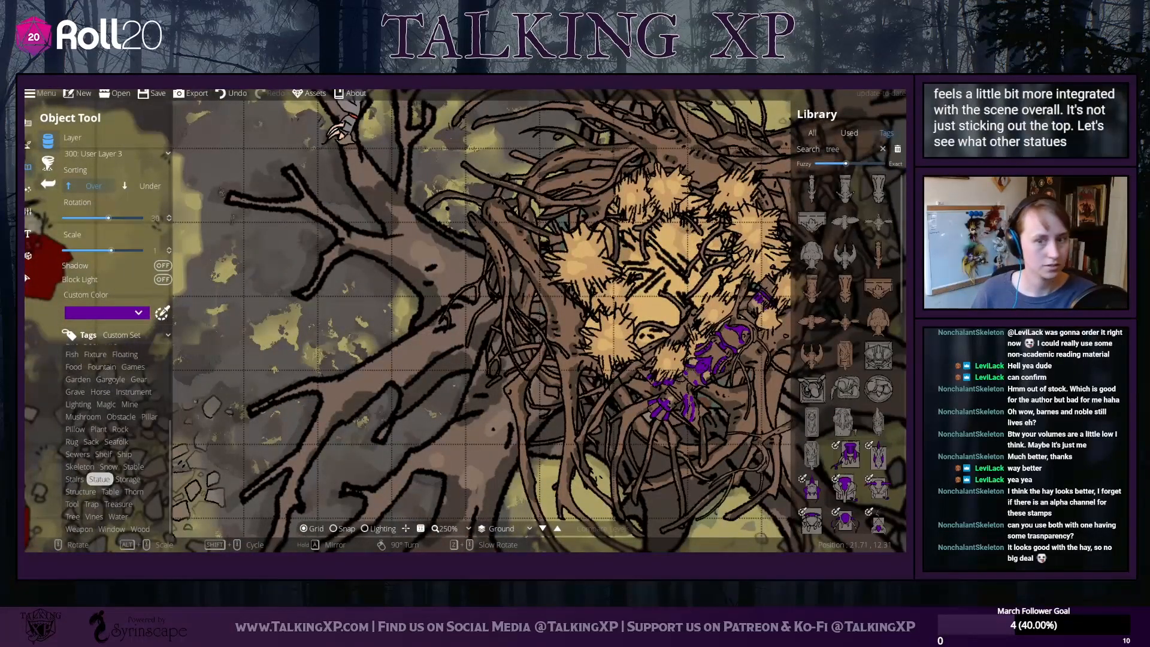
click(812, 321)
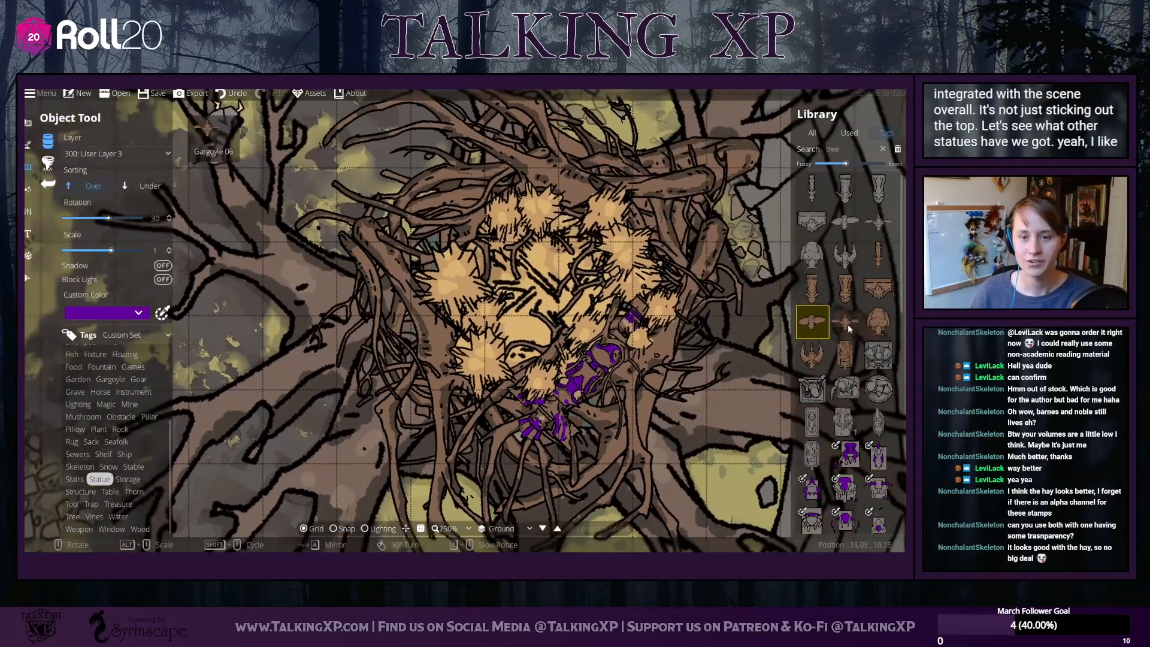
click(846, 325)
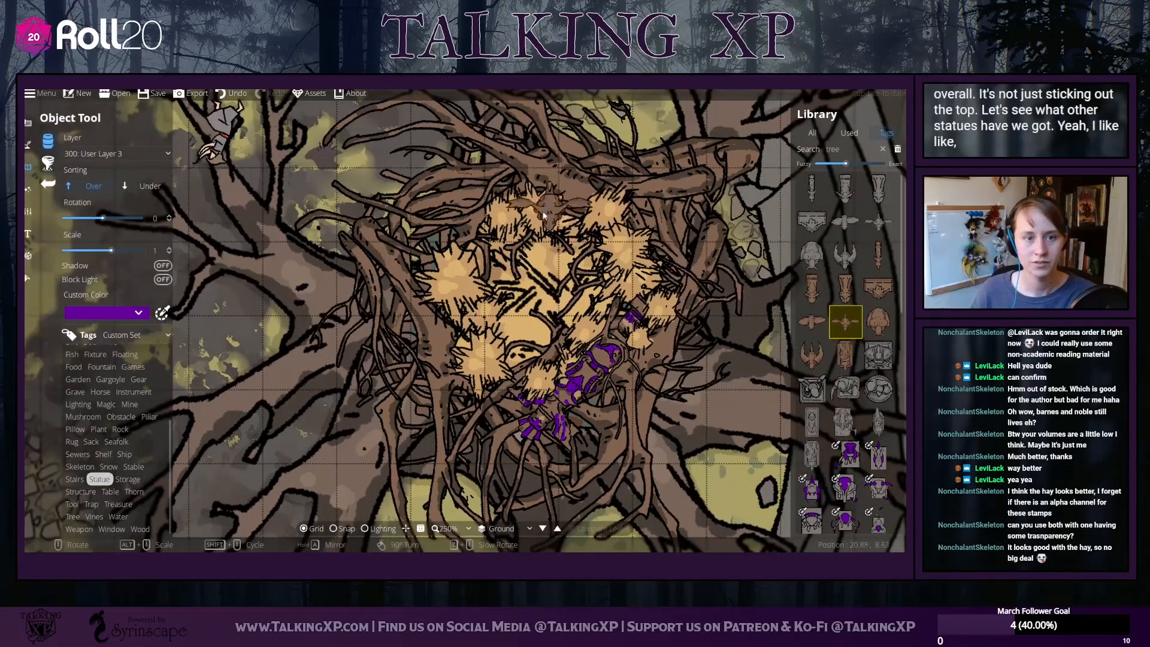
click(880, 256)
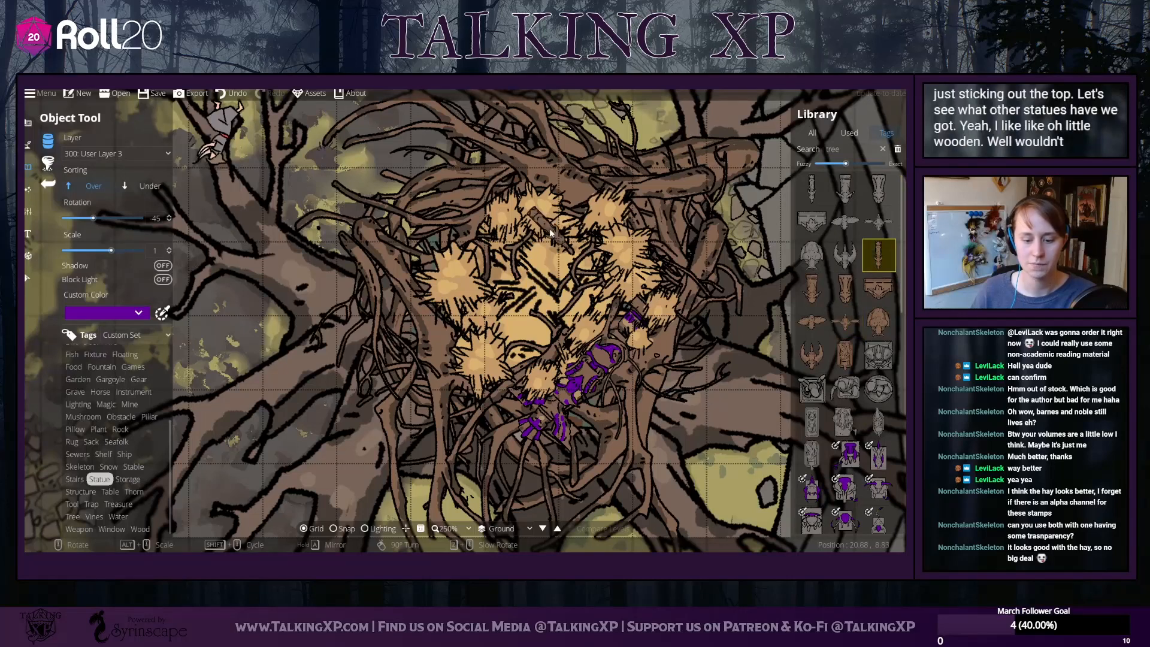
scroll(523, 191, down, 4)
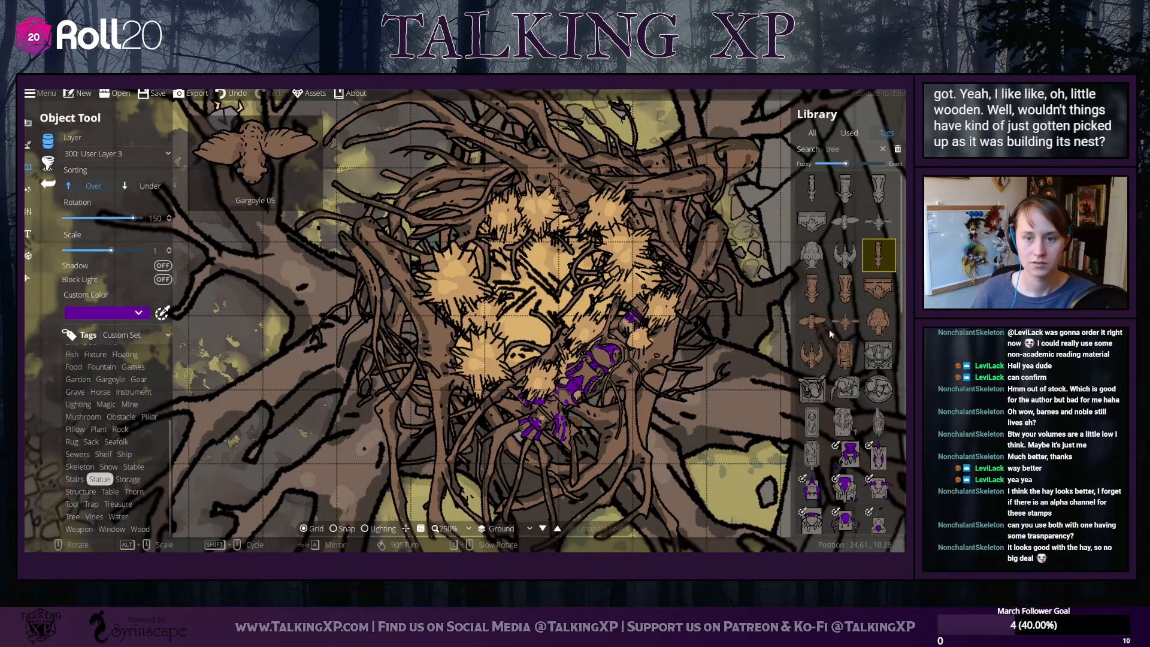
Look through the other statues and place the thicker carved wooden post, rotated to 75, at the nest's upper-left edge
scroll(846, 299, down, 3)
scroll(846, 299, down, 2)
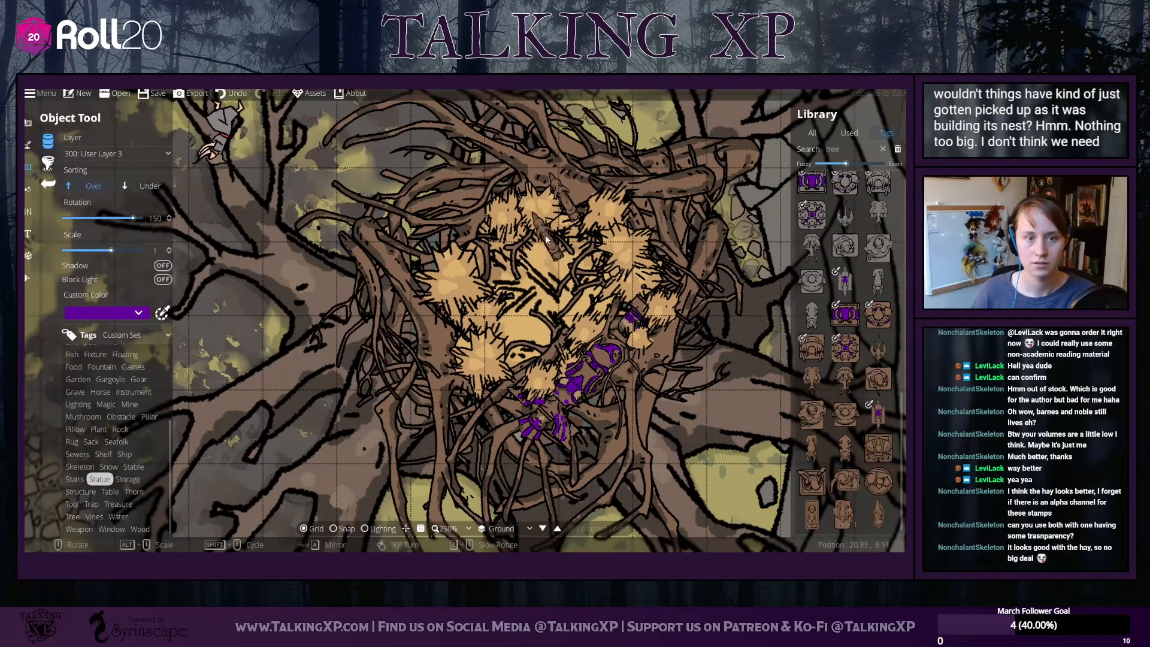
scroll(859, 342, up, 4)
scroll(859, 342, up, 6)
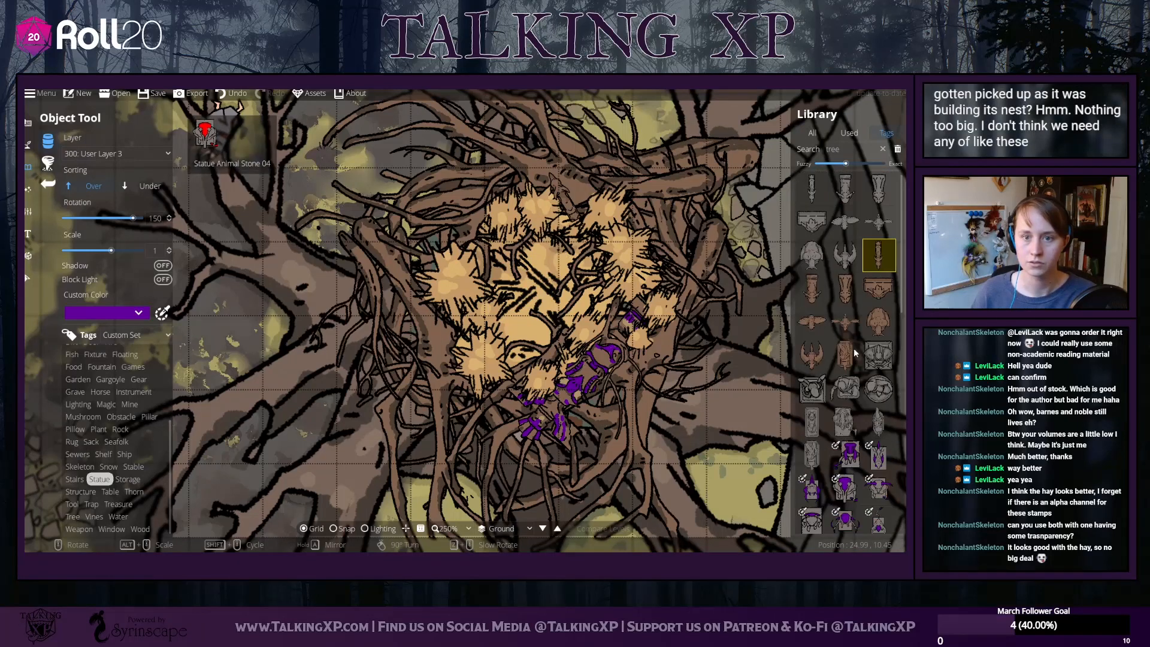
click(812, 289)
scroll(440, 257, down, 5)
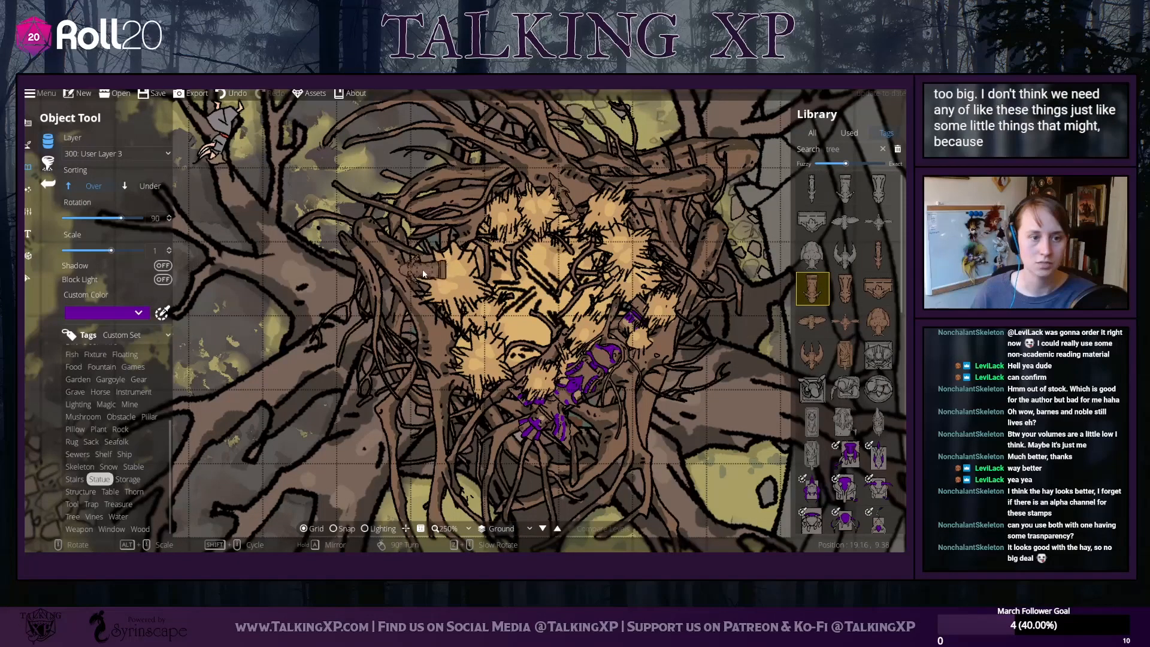
click(448, 240)
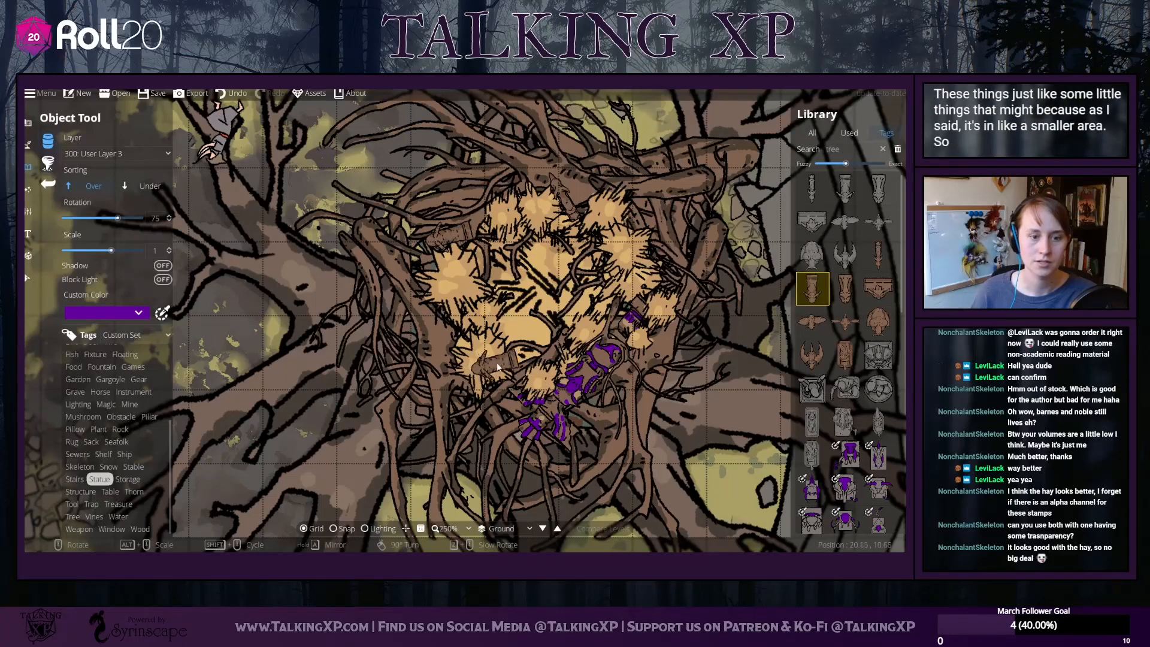
Search the object library for "logs" and lay thin Log 04 branches over the hay, including one rotated to 60
scroll(496, 386, up, 6)
click(845, 322)
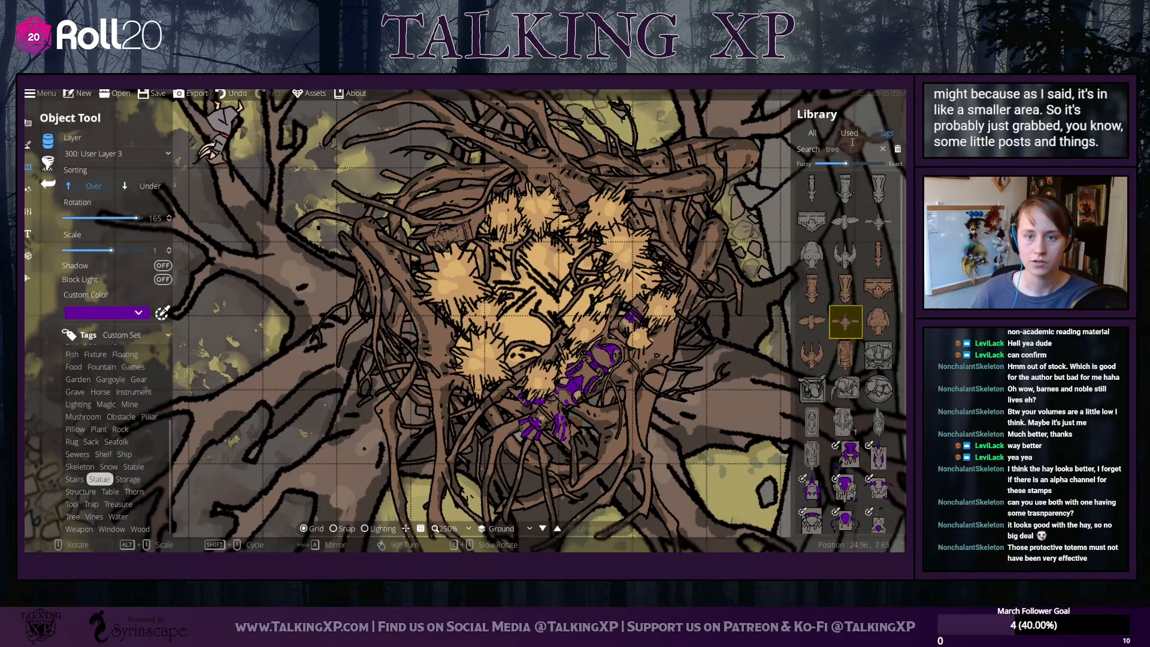
drag(851, 149, 771, 151)
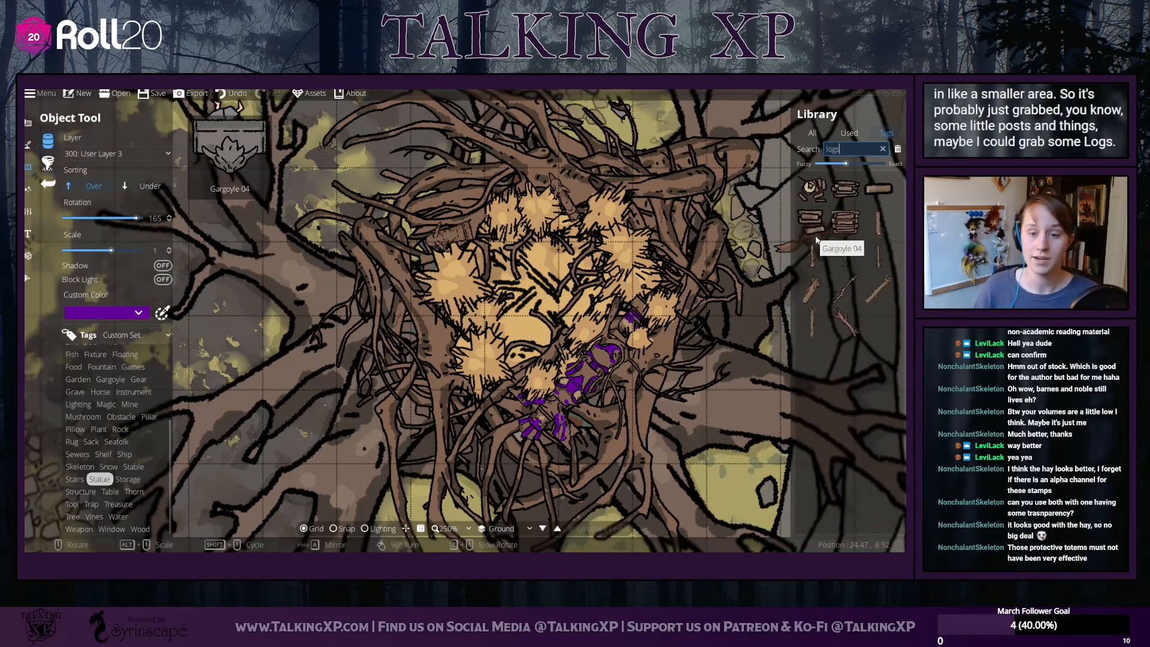
click(836, 282)
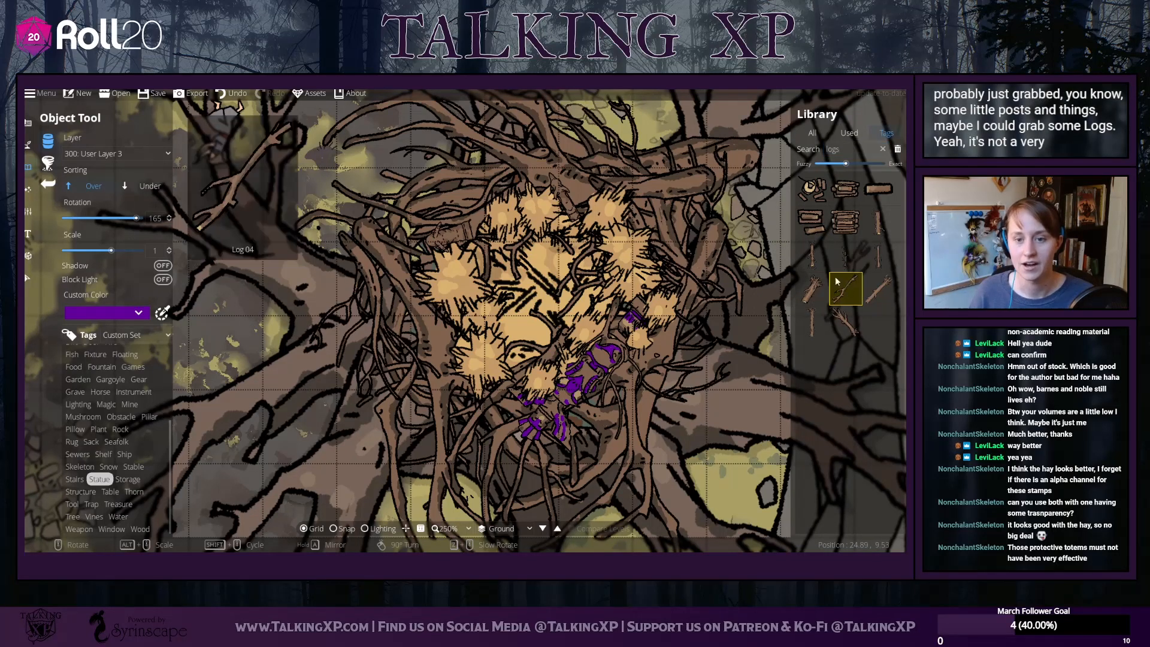
scroll(586, 375, down, 2)
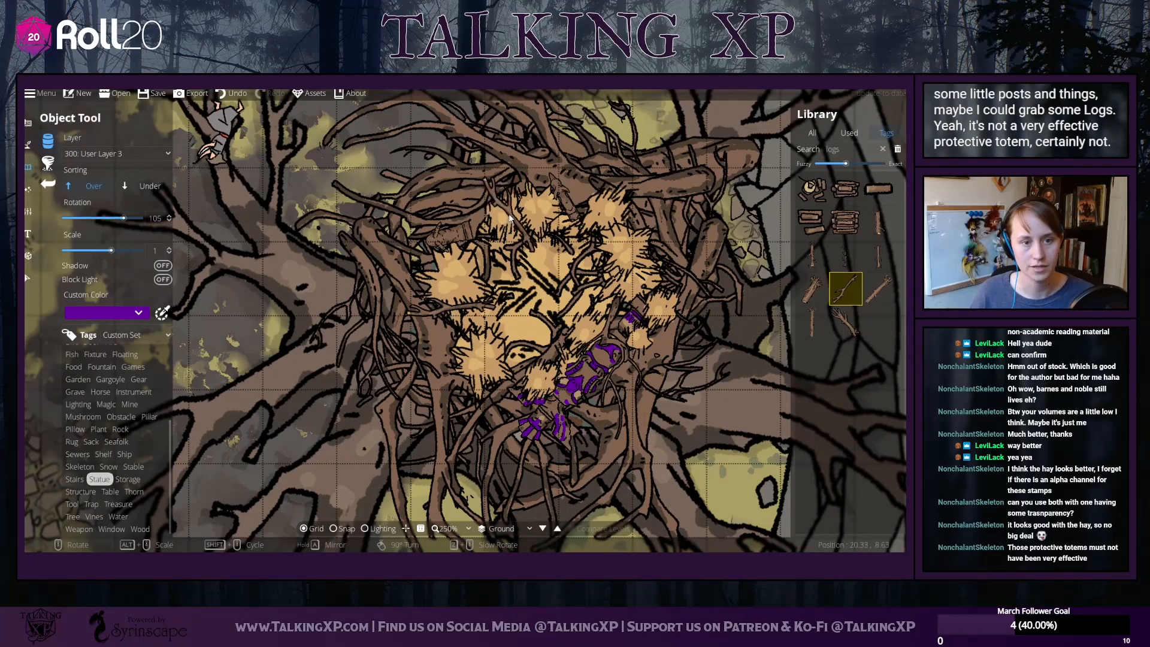
scroll(510, 218, down, 5)
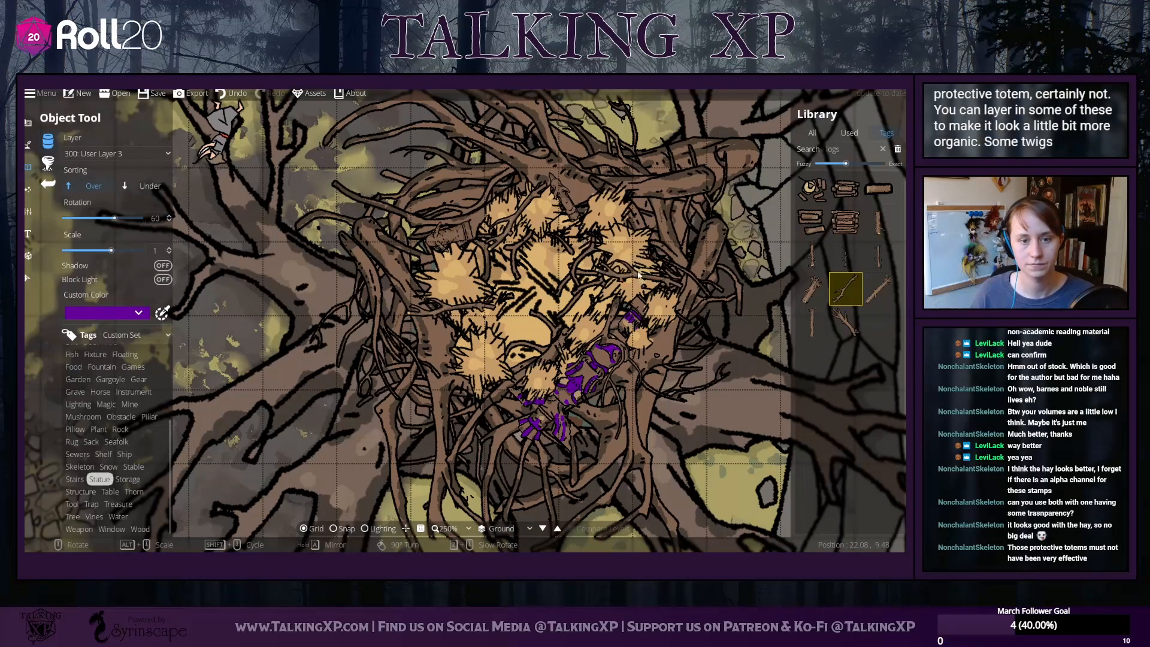
Look over the finished nest and the surrounding forest map to judge which areas still need detail
drag(441, 477, 526, 462)
scroll(506, 390, up, 1)
scroll(506, 390, down, 1)
scroll(506, 389, down, 3)
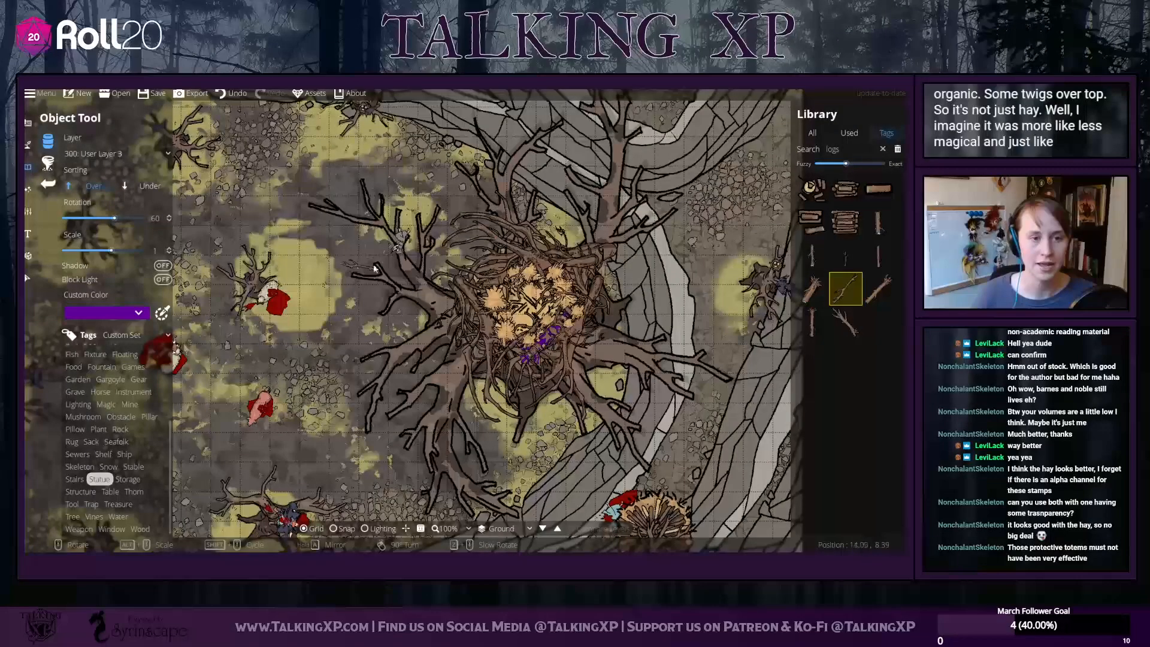
drag(382, 267, 524, 305)
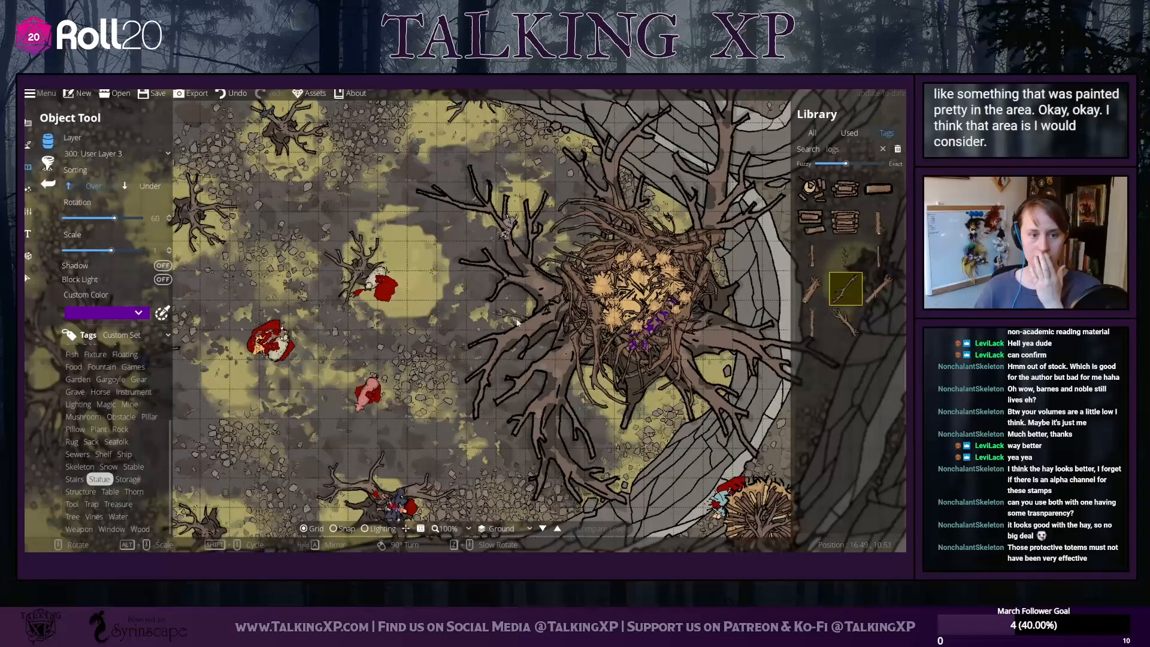
drag(623, 440, 459, 449)
drag(236, 309, 489, 260)
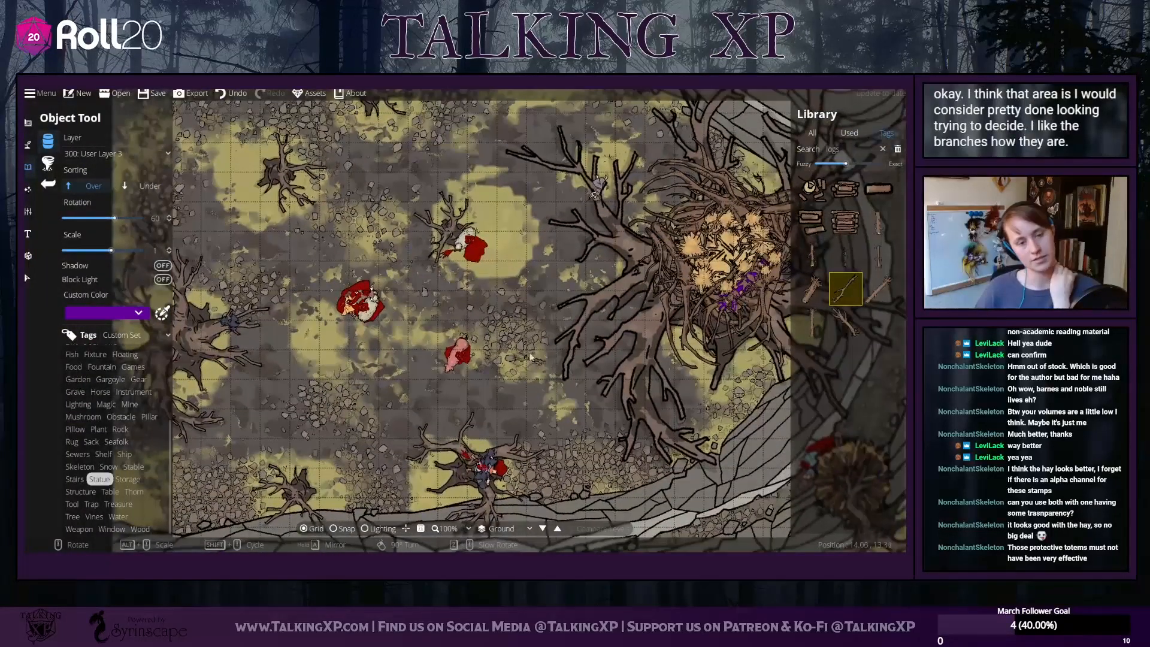
drag(531, 357, 507, 386)
Switch to the Scatter Tool and filter the object library by the Plant tag
click(28, 145)
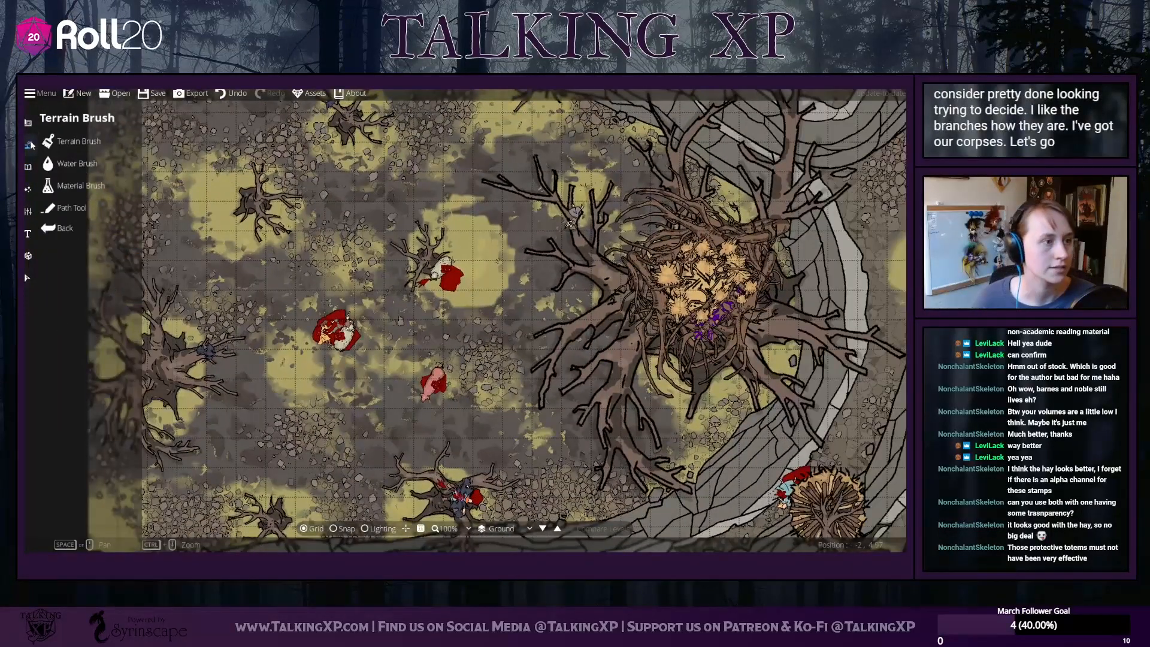
click(49, 141)
click(28, 168)
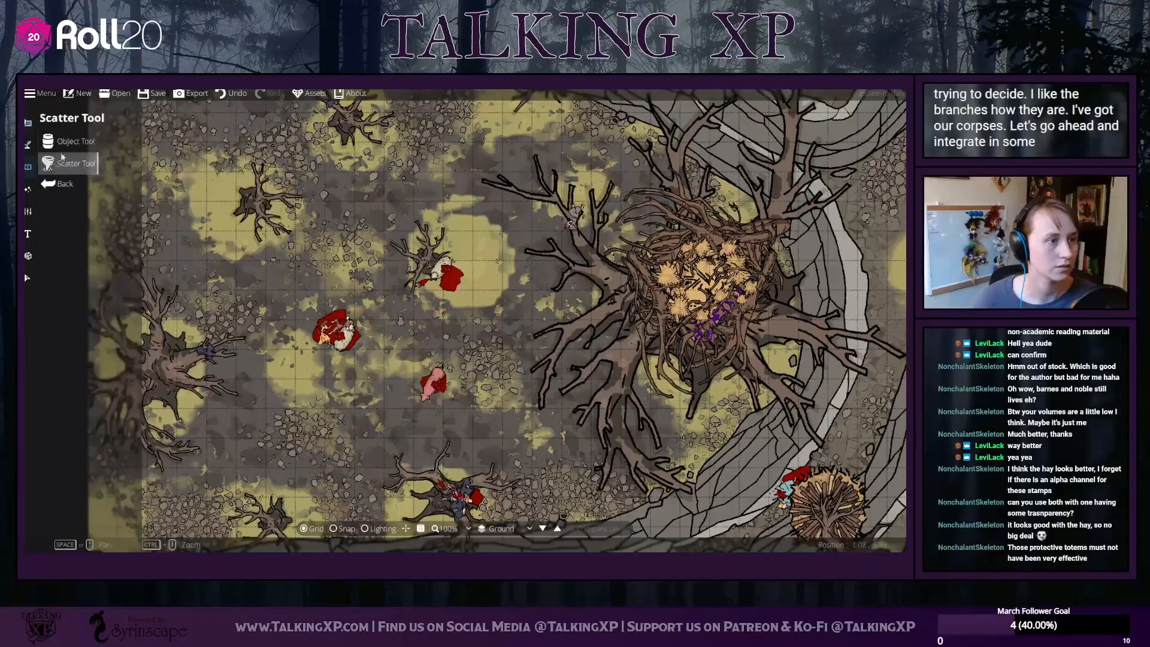
click(49, 141)
click(48, 164)
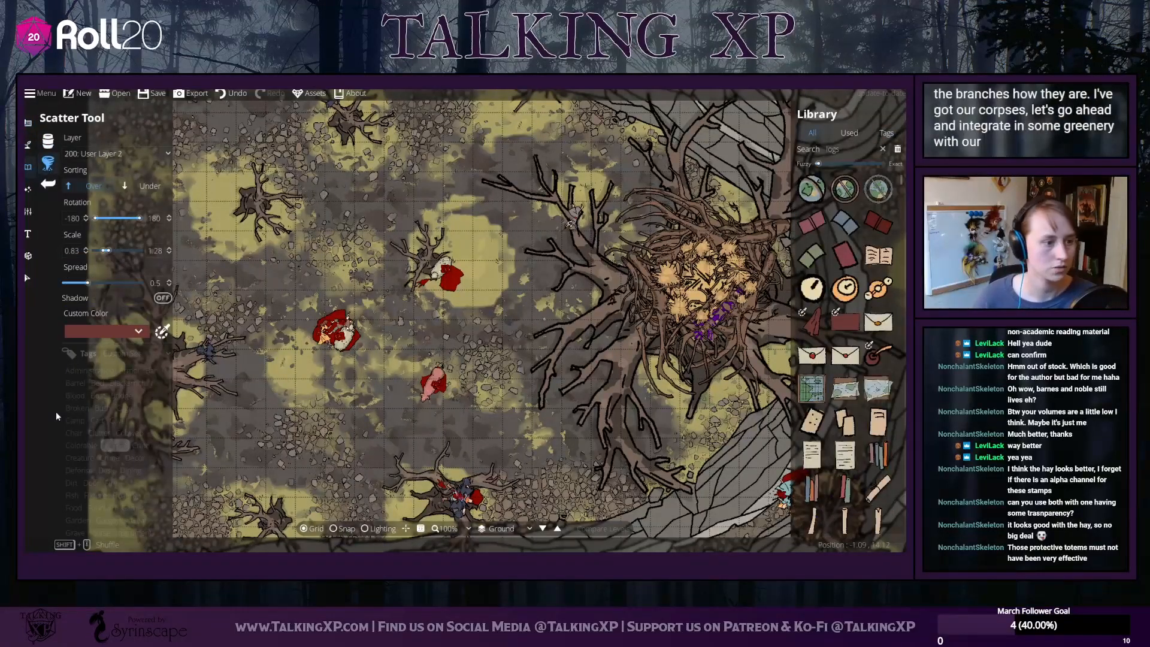
click(117, 456)
scroll(110, 513, down, 5)
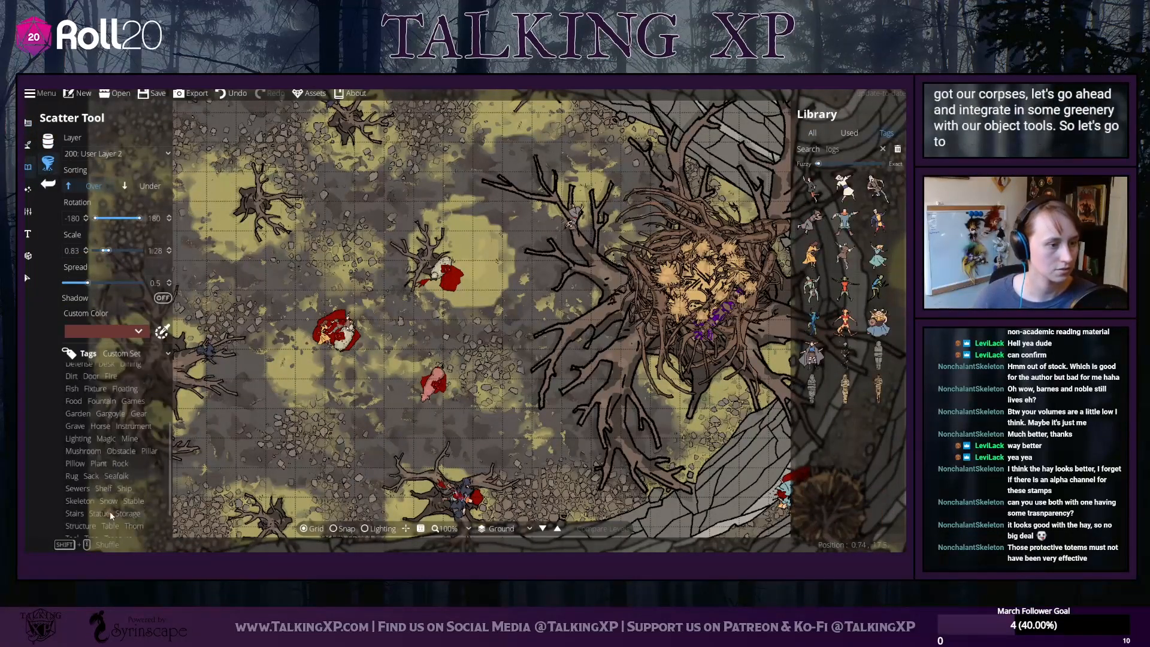
scroll(102, 429, down, 2)
click(99, 429)
mouse_move(859, 322)
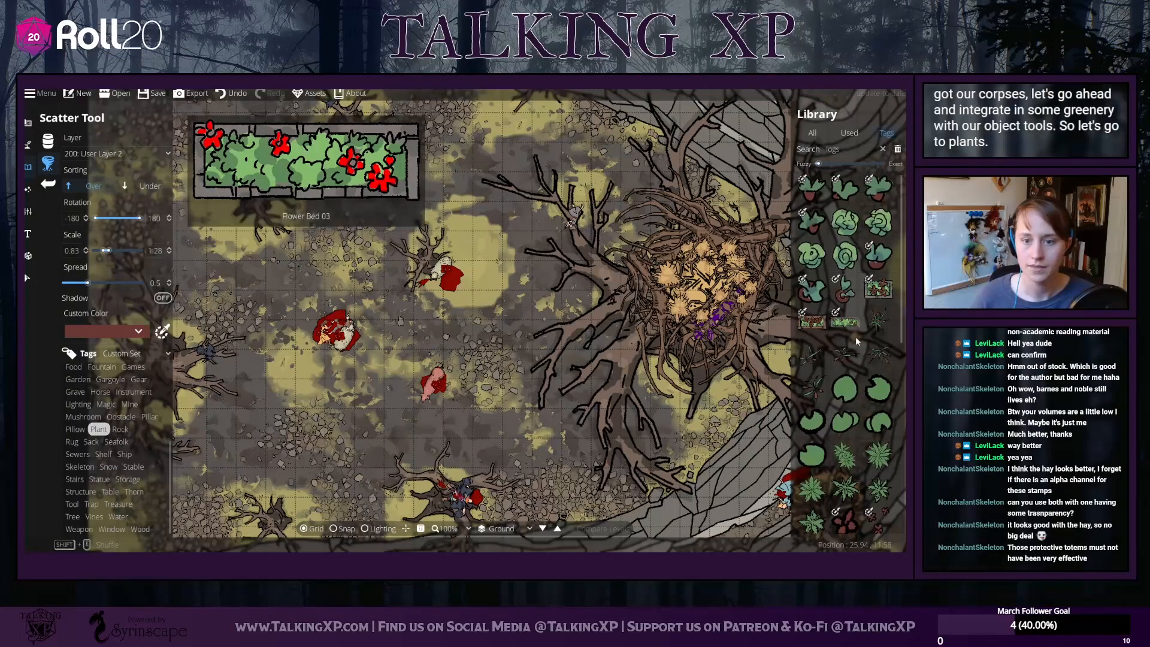
Look through the plants and select the seven consecutive reddish-brown grass objects for scattering
scroll(857, 344, down, 5)
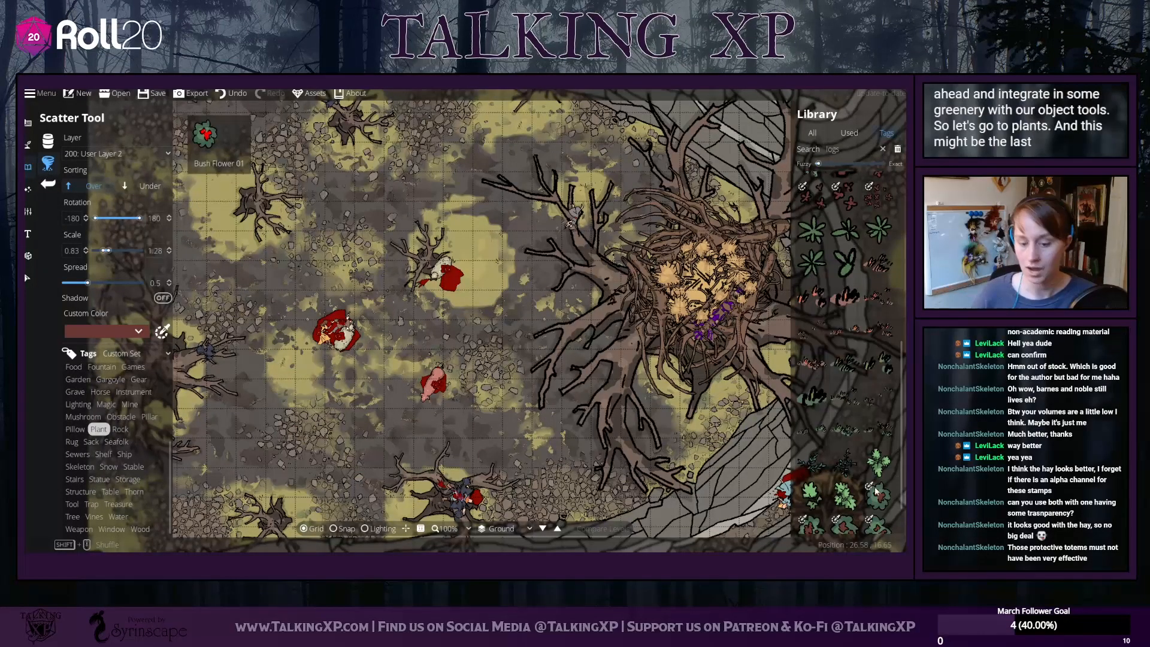
scroll(588, 352, up, 5)
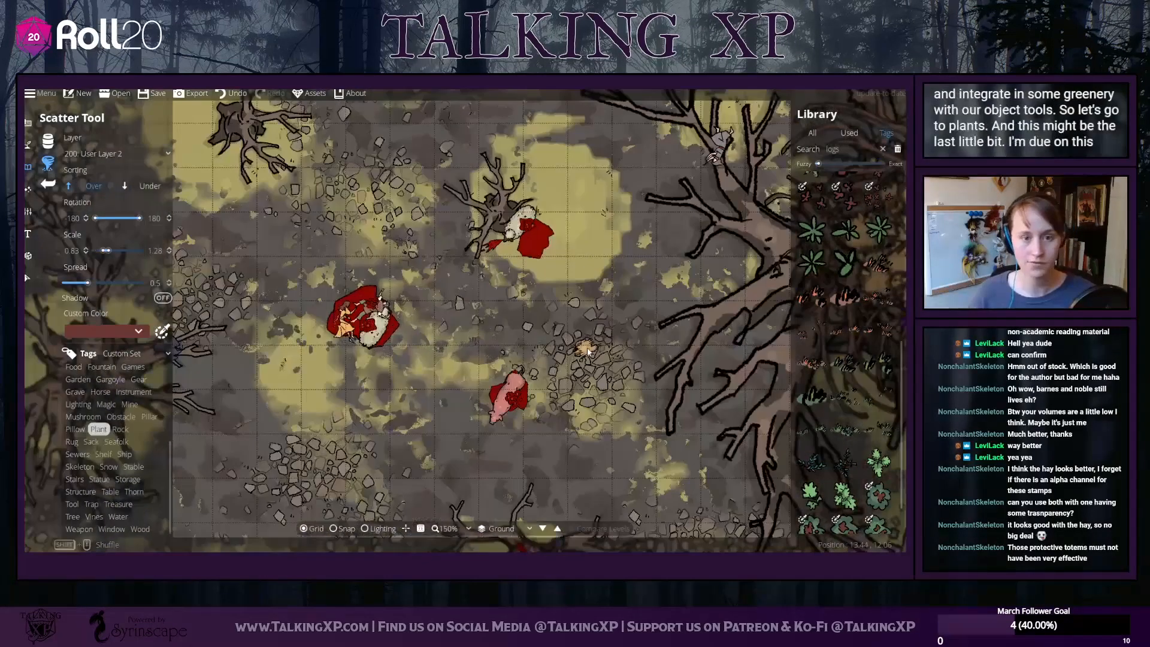
scroll(589, 350, down, 5)
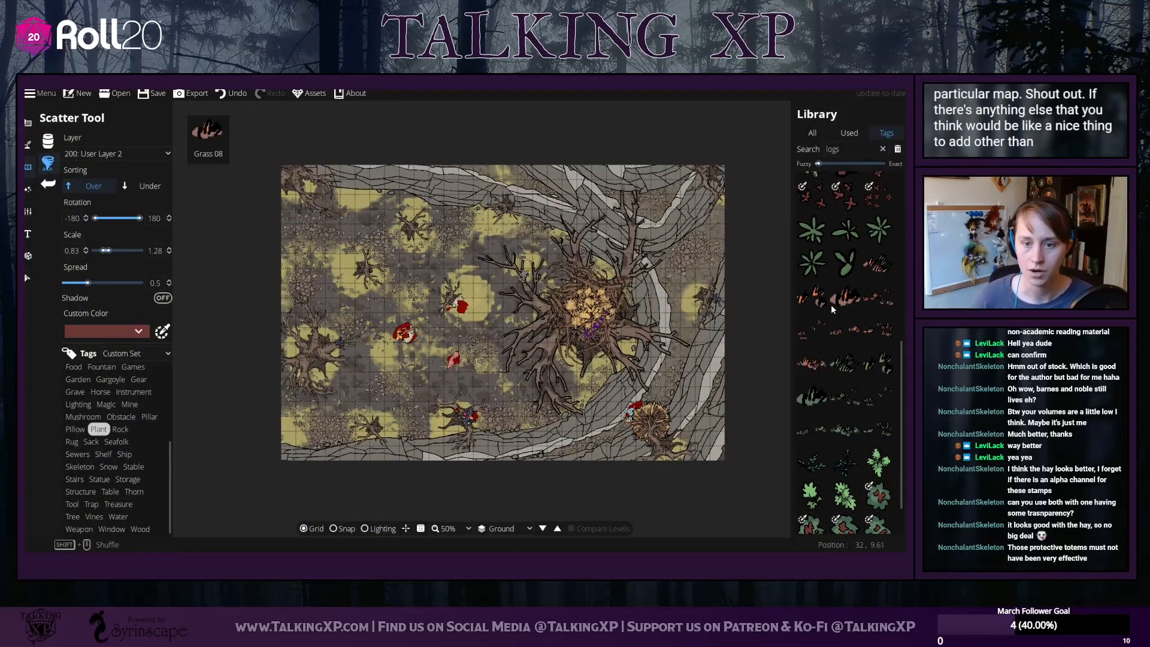
shift+click(814, 360)
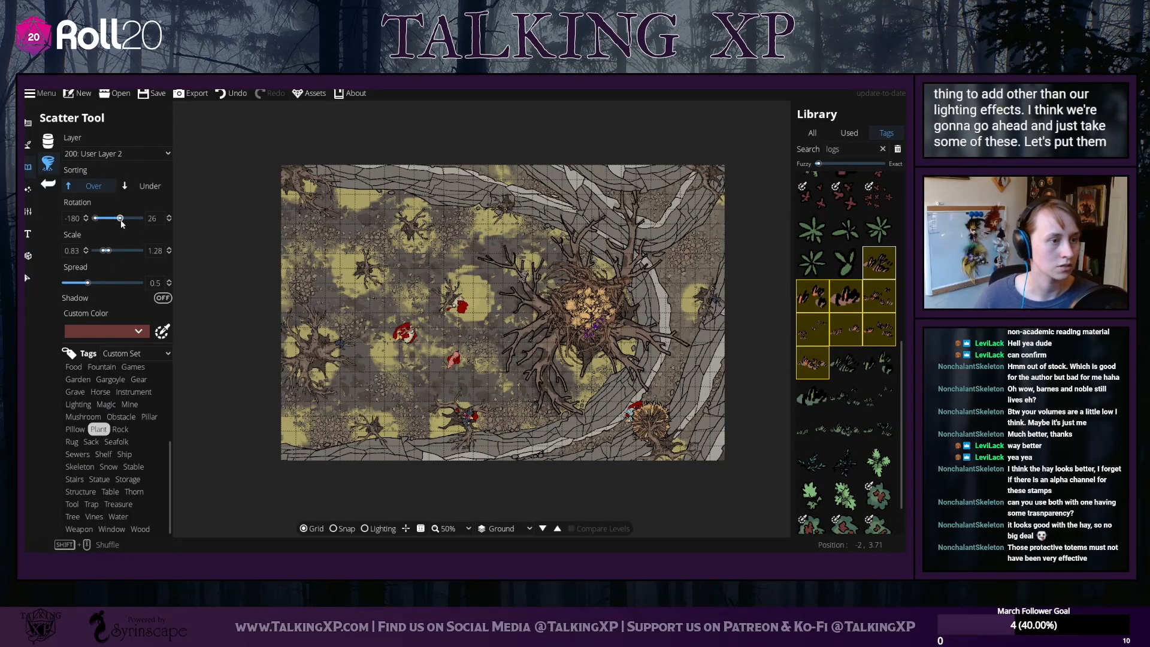
Set both ends of the scatter rotation range to 0 so all the grass faces the same way
drag(129, 220, 103, 221)
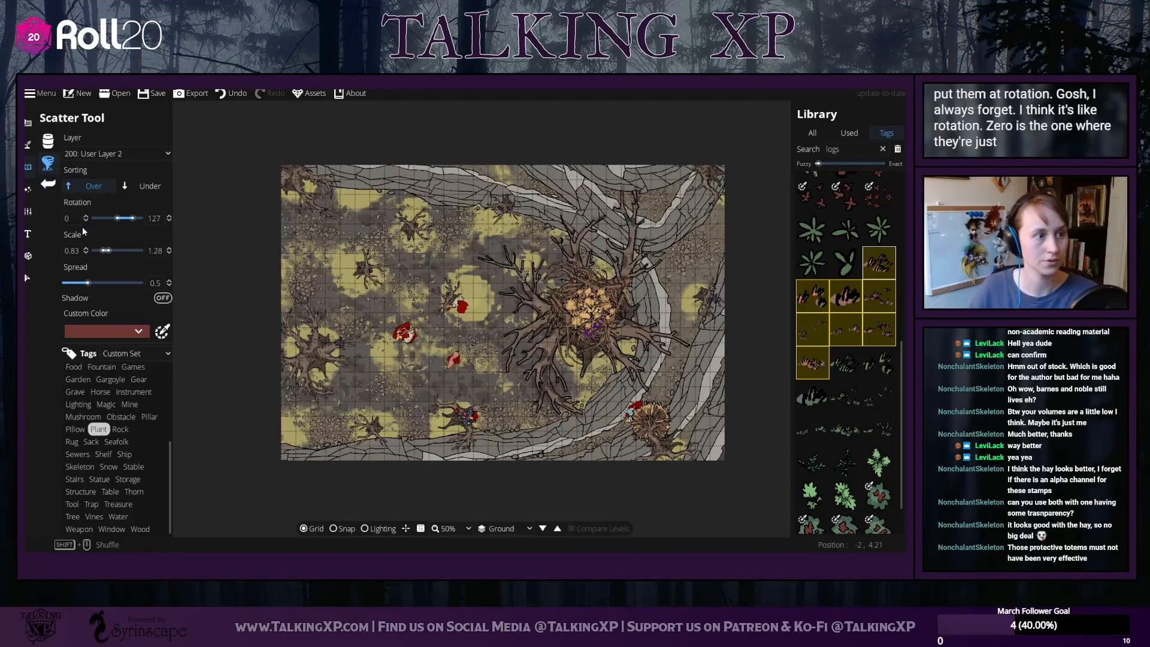
key(Return)
drag(157, 218, 138, 221)
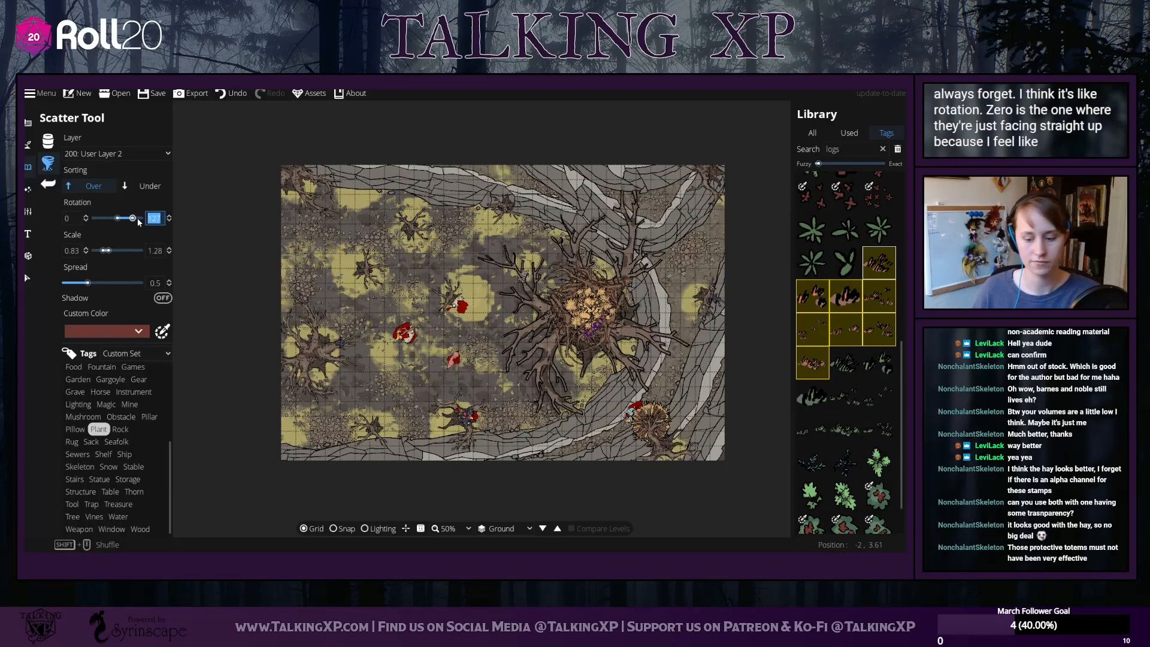
key(Return)
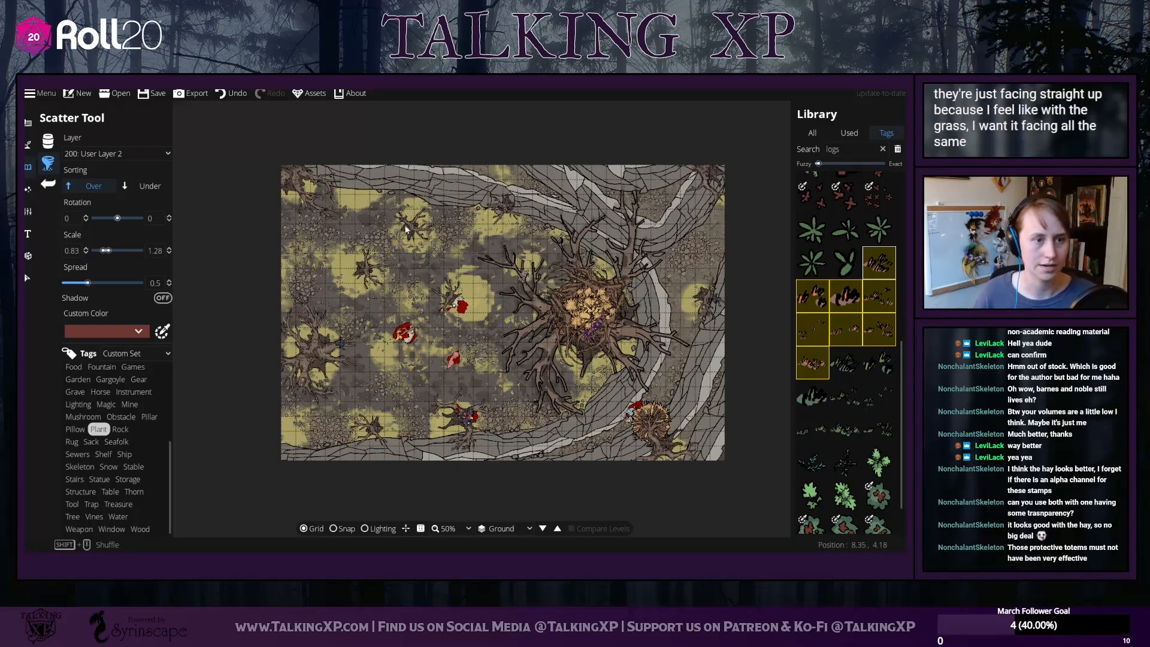
Try out larger grass on the upper cliff and set the scatter scale range to 2.3 to 2.82
scroll(451, 326, up, 5)
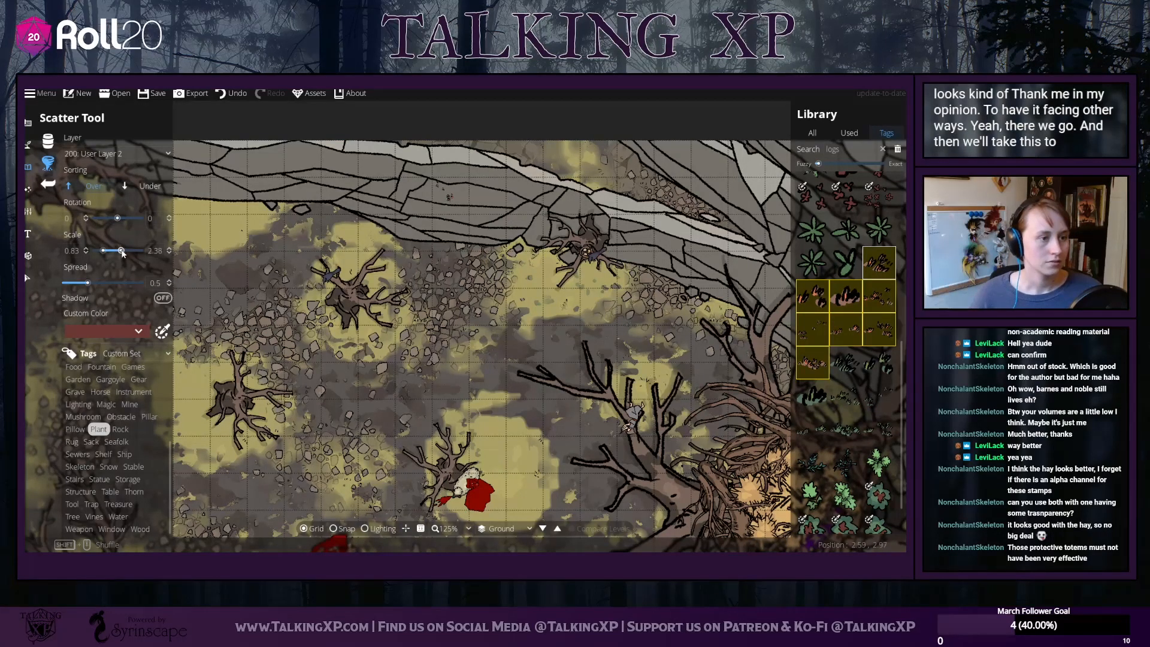
drag(130, 251, 109, 255)
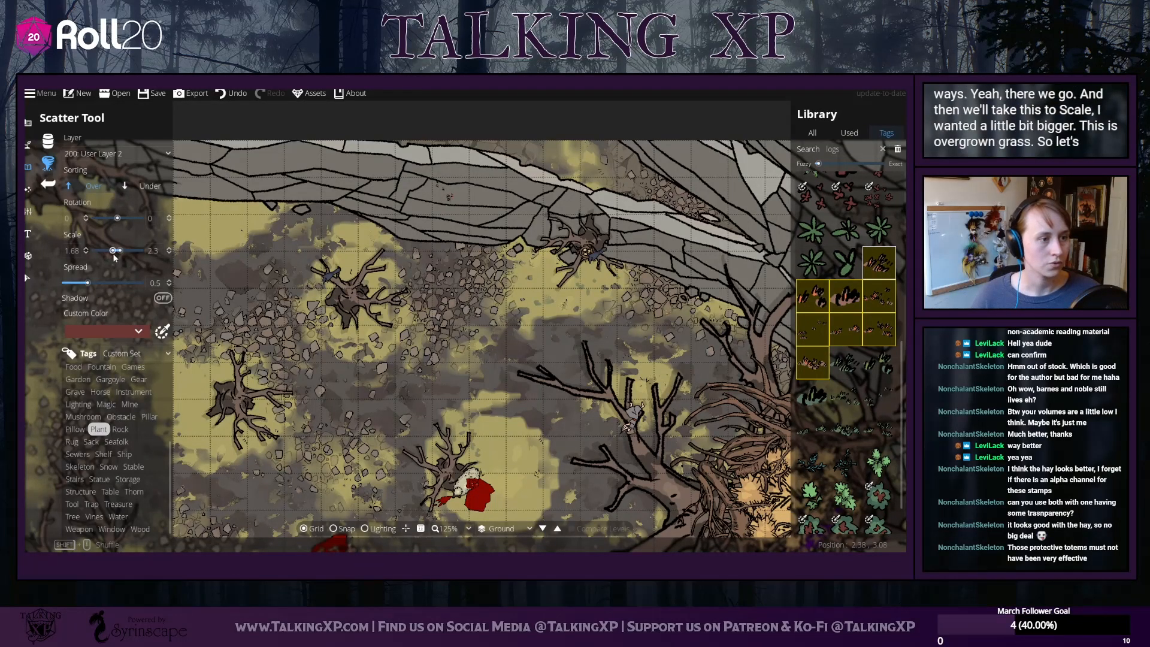
click(394, 178)
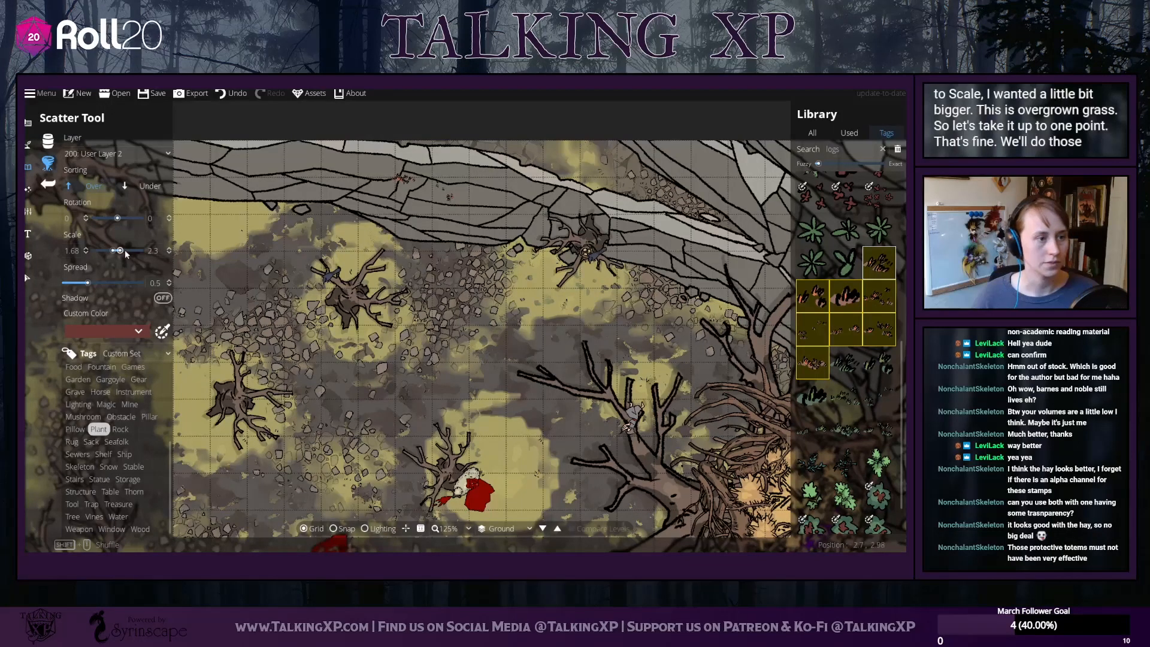
drag(126, 254, 115, 253)
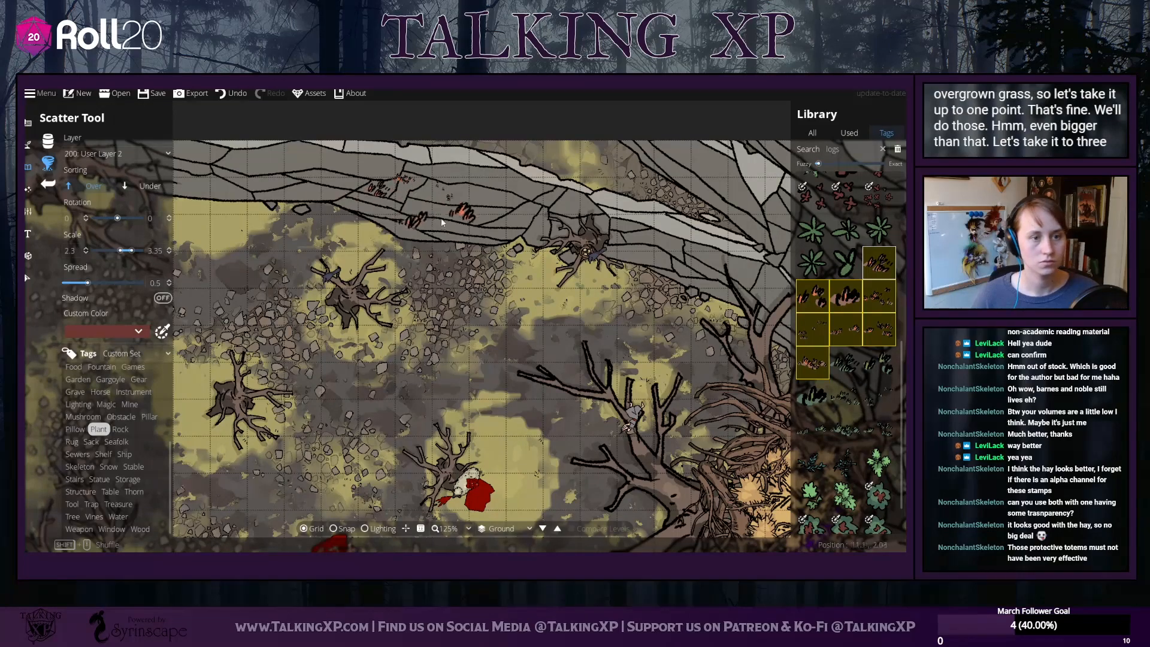
scroll(417, 301, down, 6)
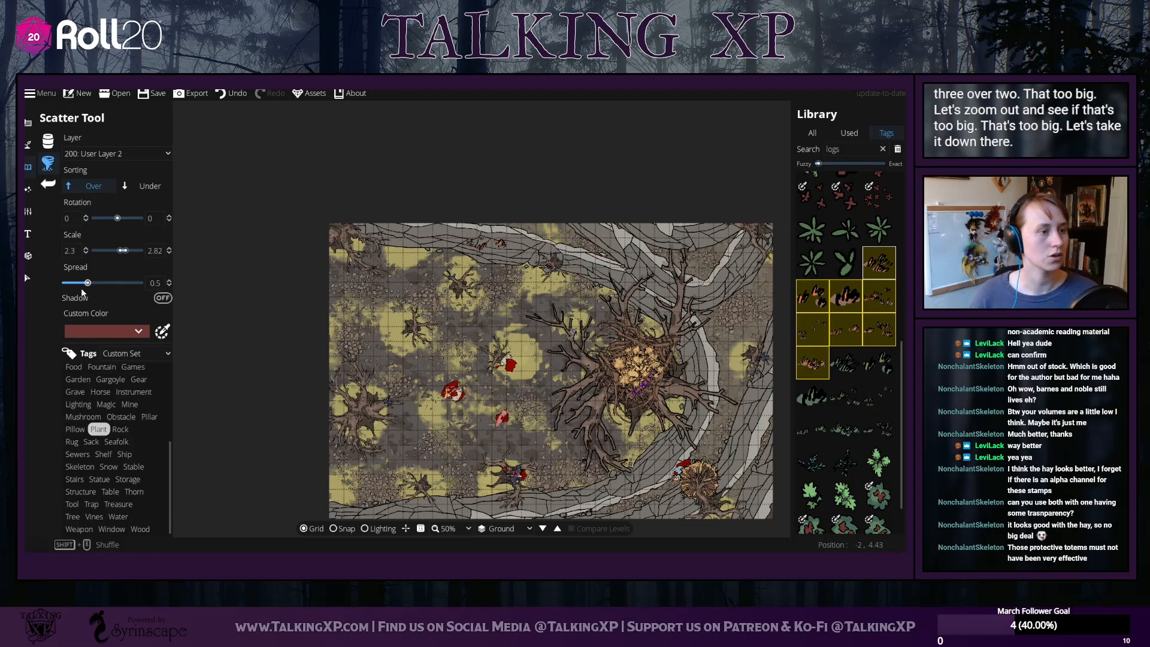
Set scattering to 100: User Layer 1 with Under sorting and scatter grass around the two small trees near the map's upper-left corner
click(150, 156)
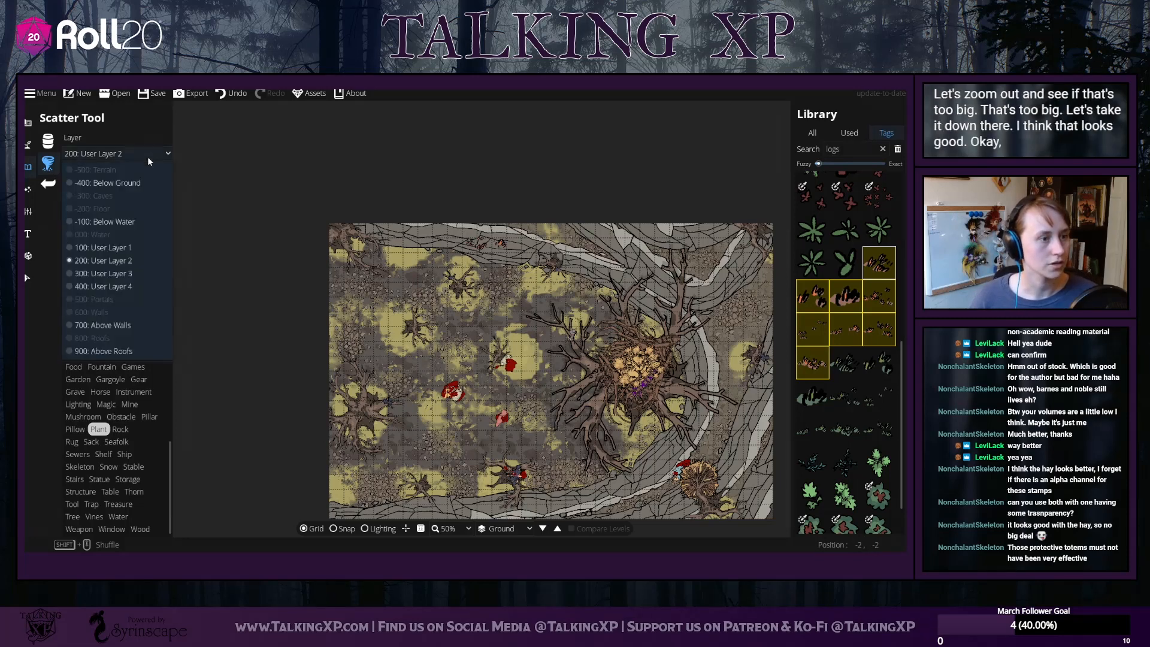
click(108, 248)
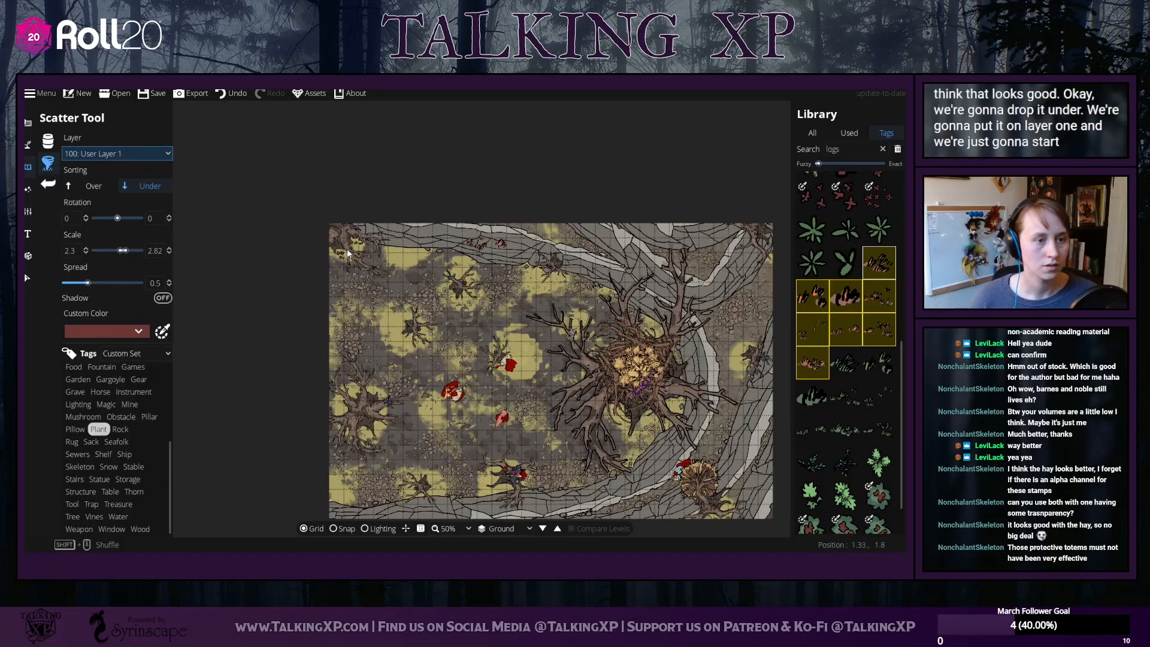
click(383, 312)
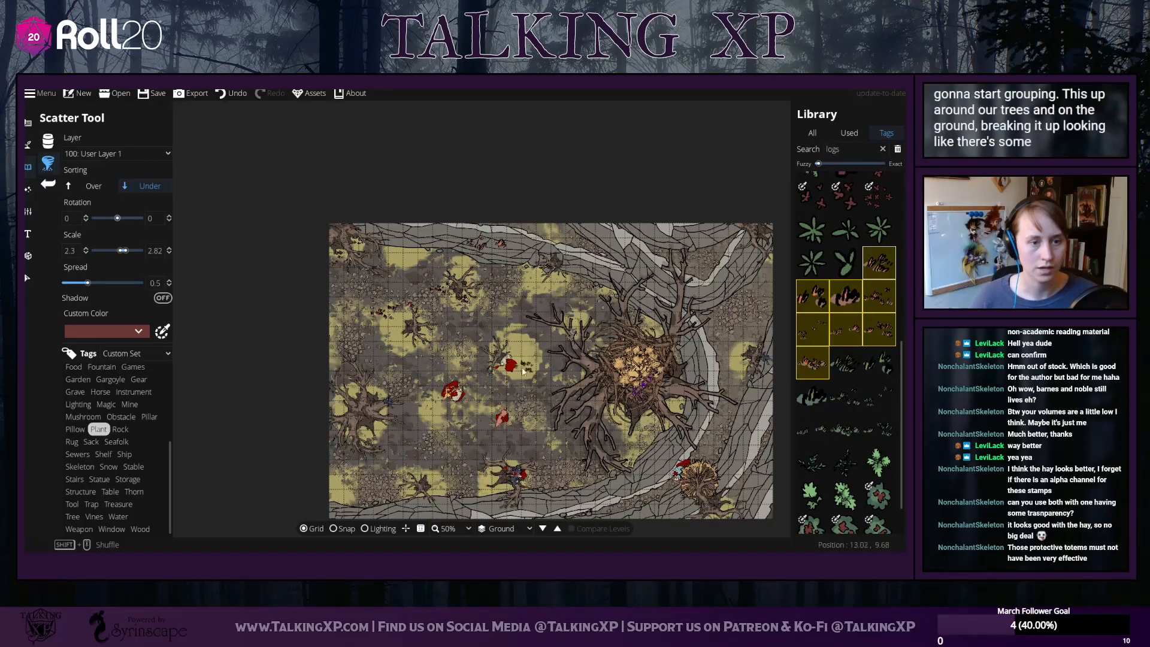
scroll(462, 334, up, 5)
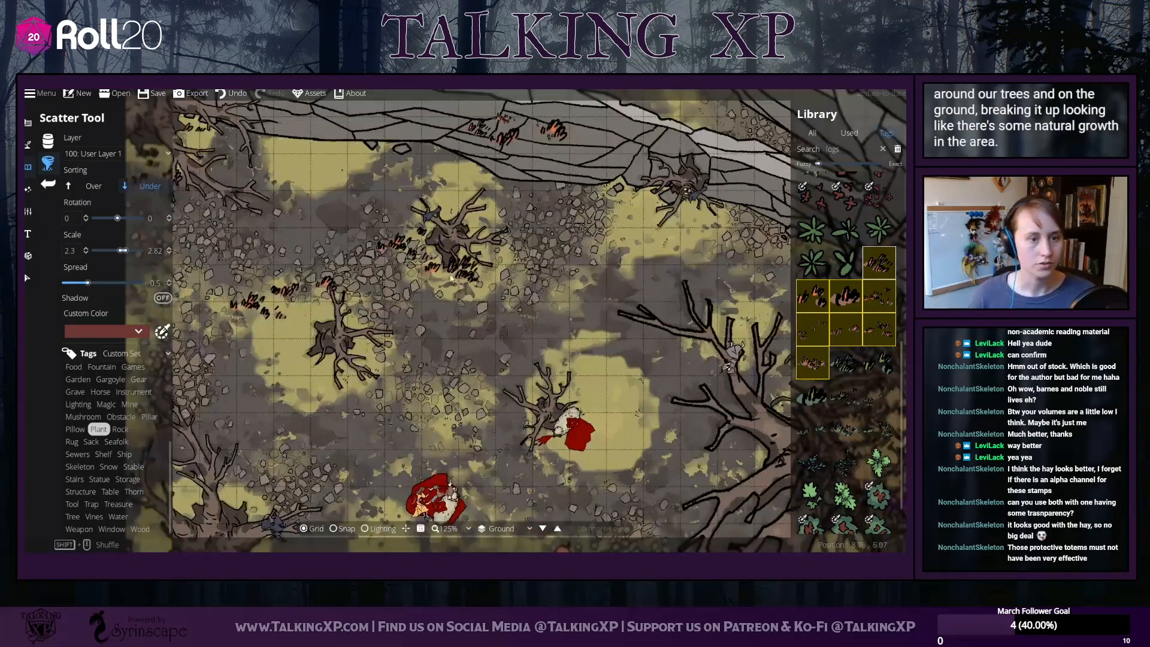
click(341, 315)
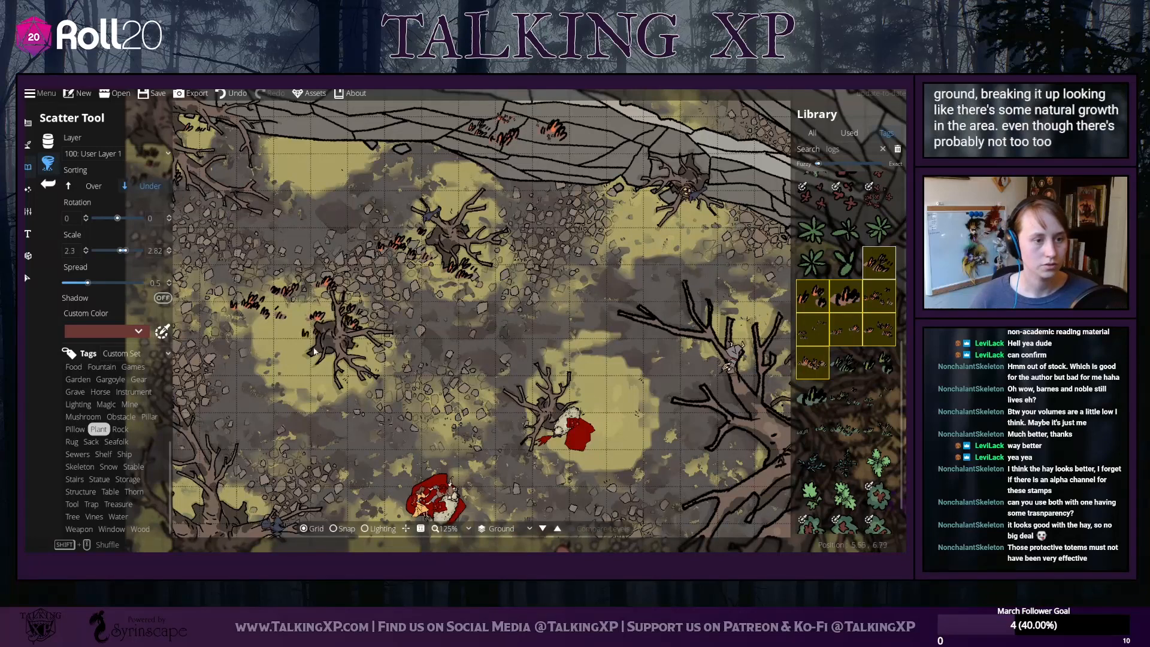
Scatter grass around the large tree at the map's left edge and chain it toward the small tree's green patch
drag(256, 373, 409, 324)
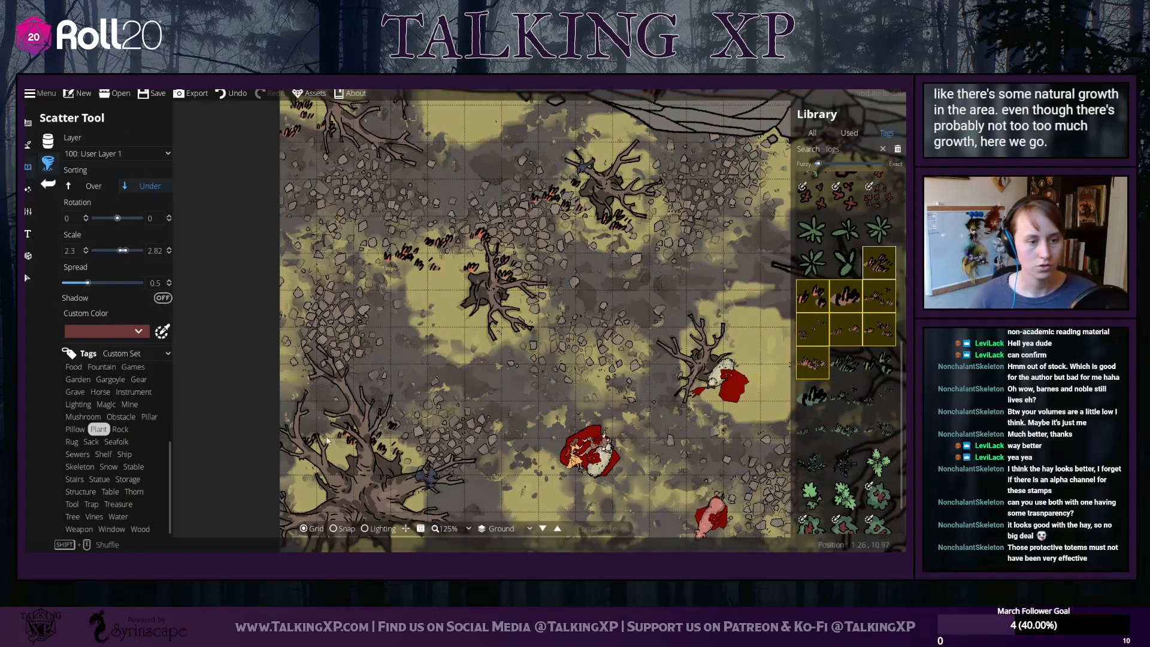
click(317, 366)
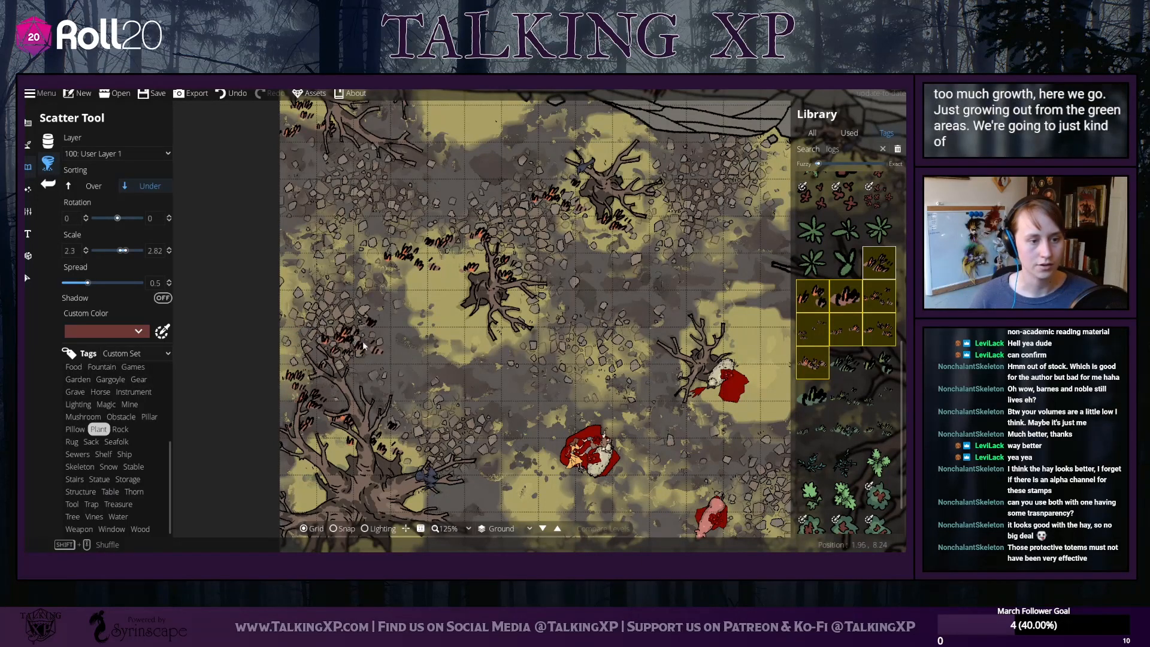
click(403, 367)
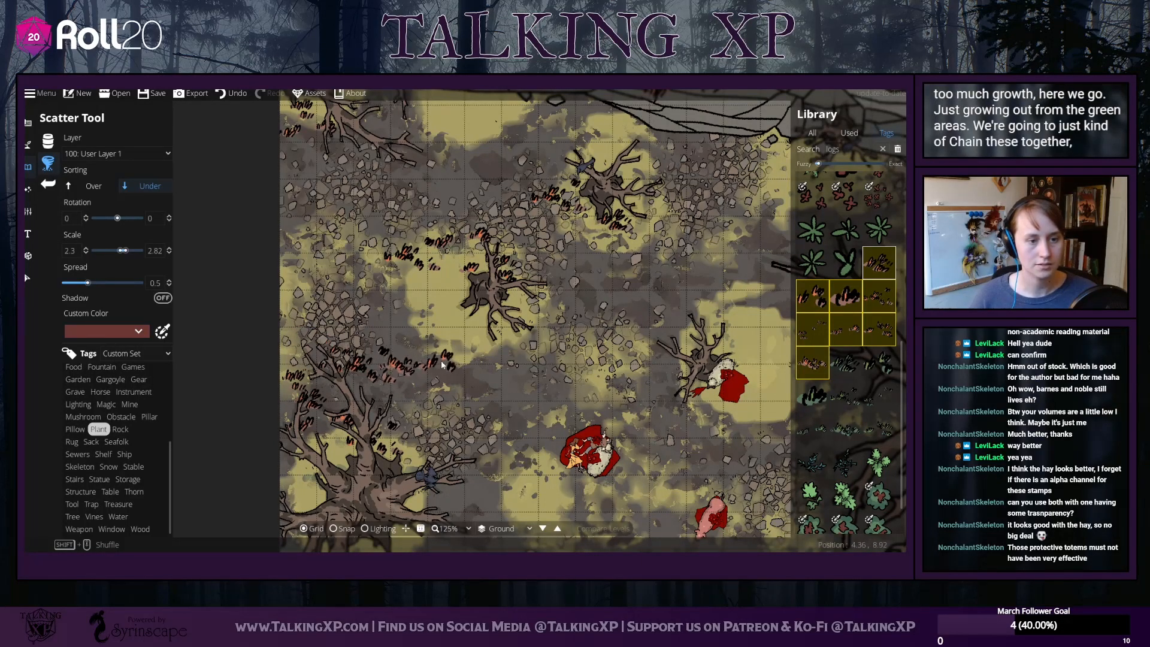
click(430, 354)
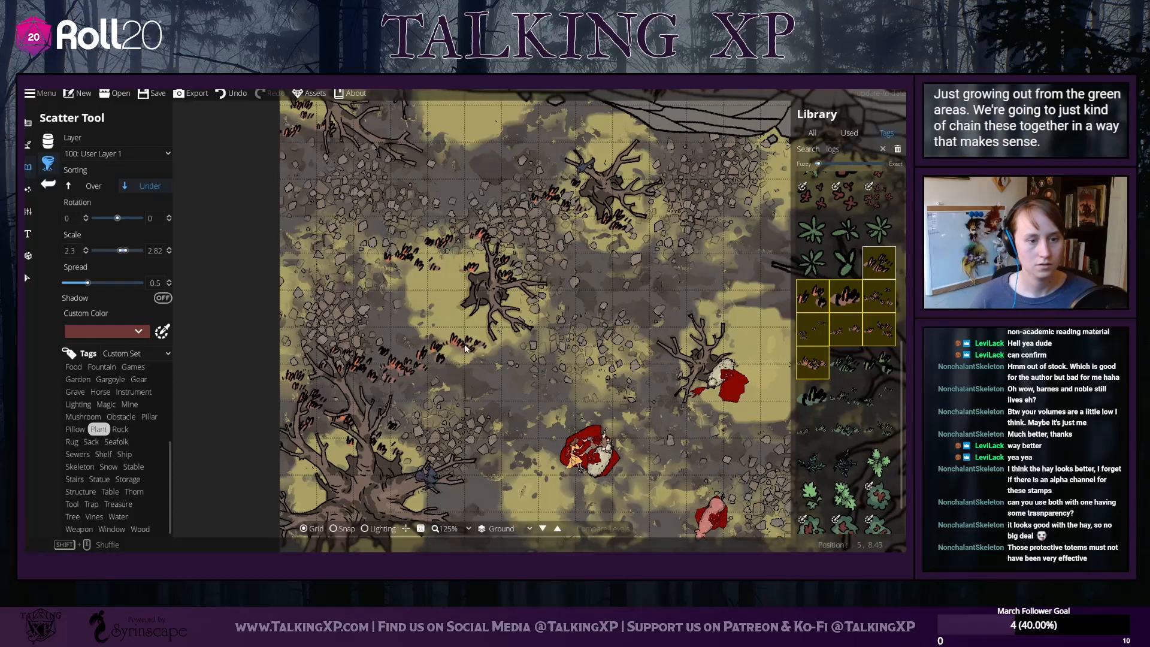
click(408, 342)
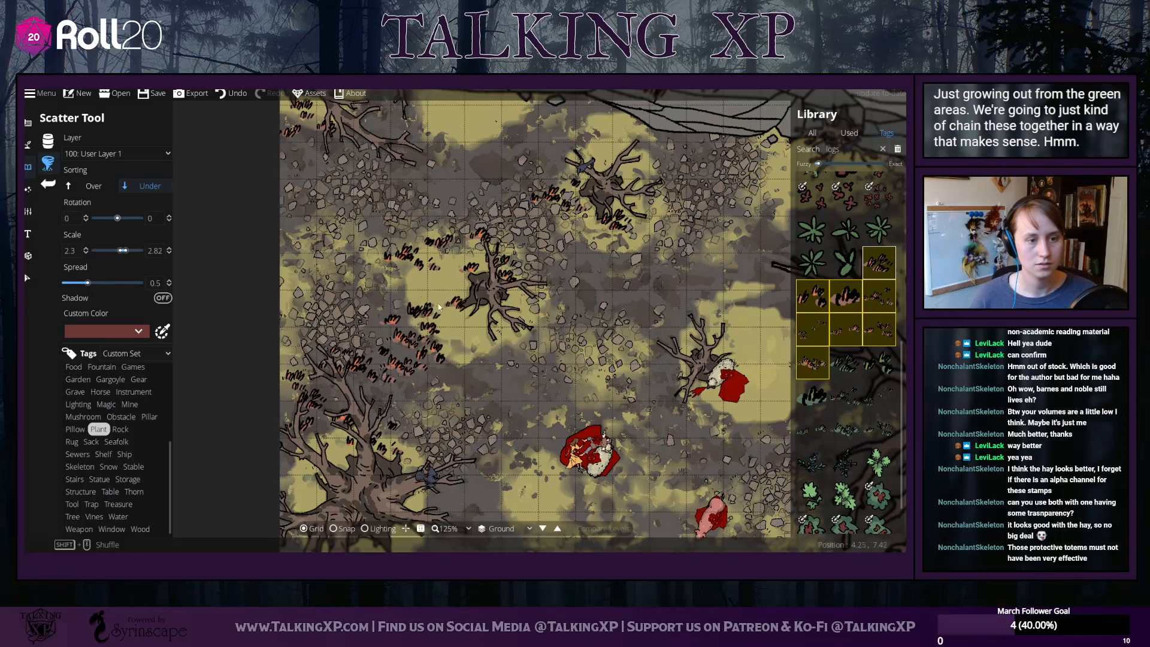
Scatter more grass over the green patches west of the small trees in the map's upper-left area
click(421, 299)
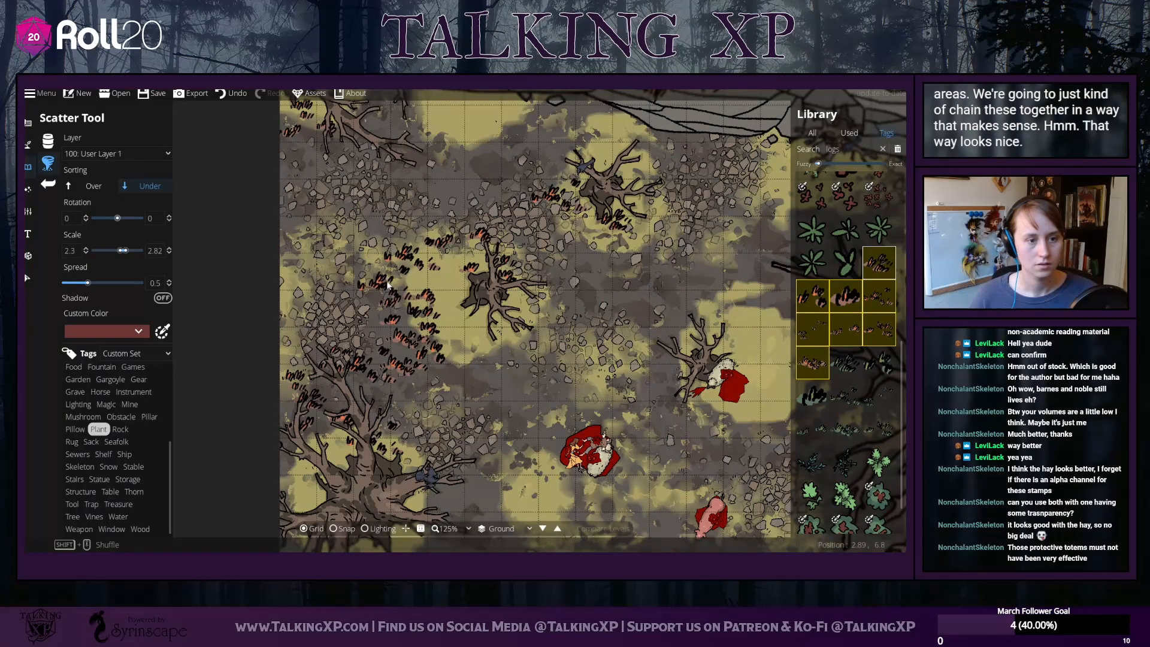
click(387, 285)
drag(610, 383, 527, 530)
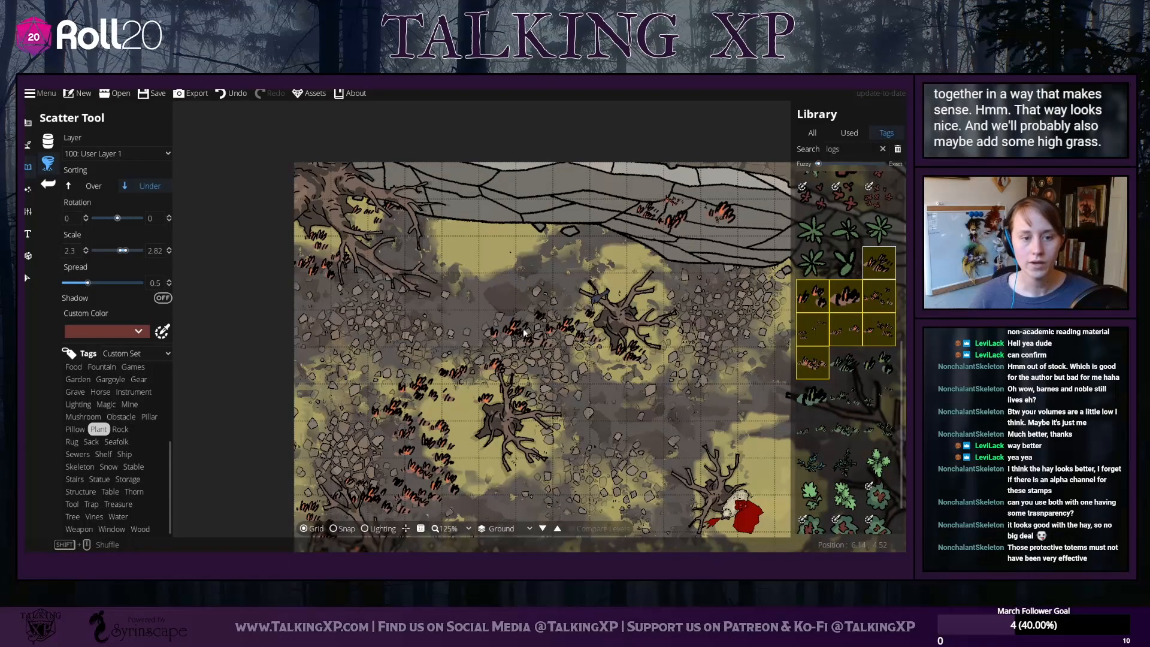
Scatter grass above and to the right of the small tree beside the map's lower cliff
drag(595, 413, 383, 304)
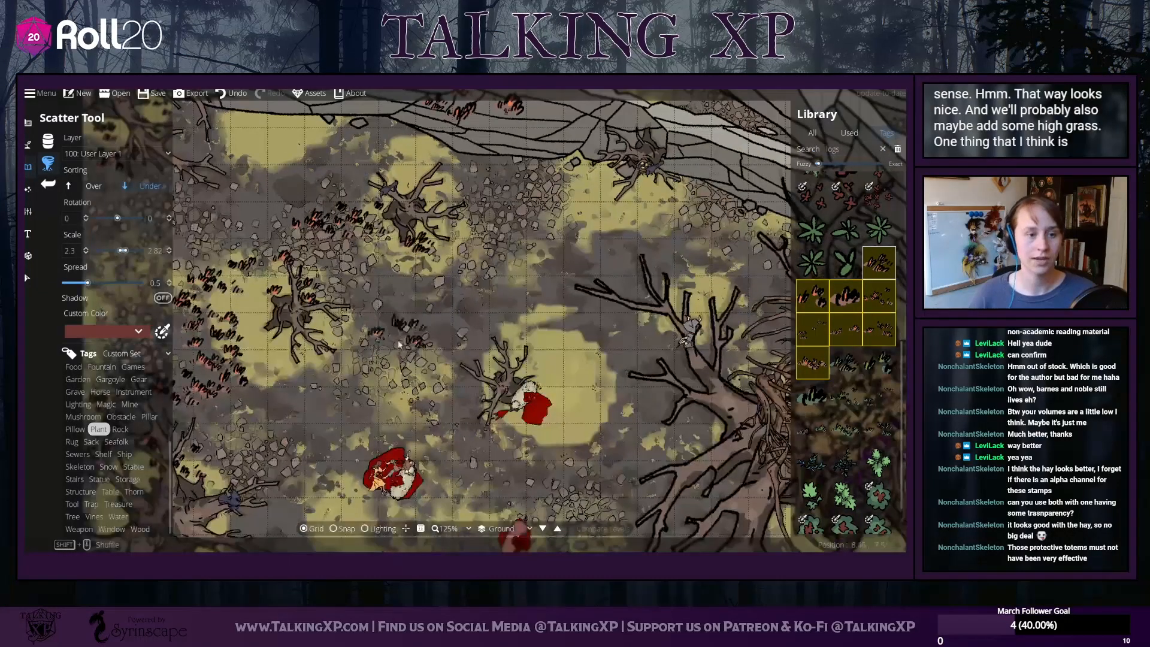
drag(435, 506, 532, 184)
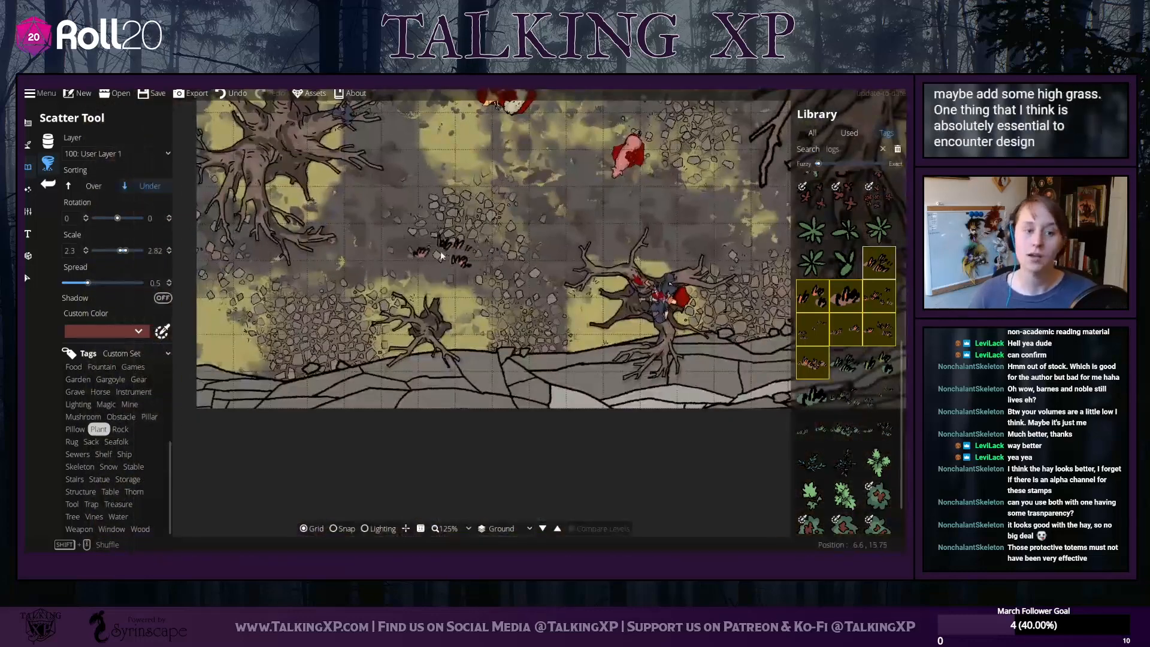
click(438, 297)
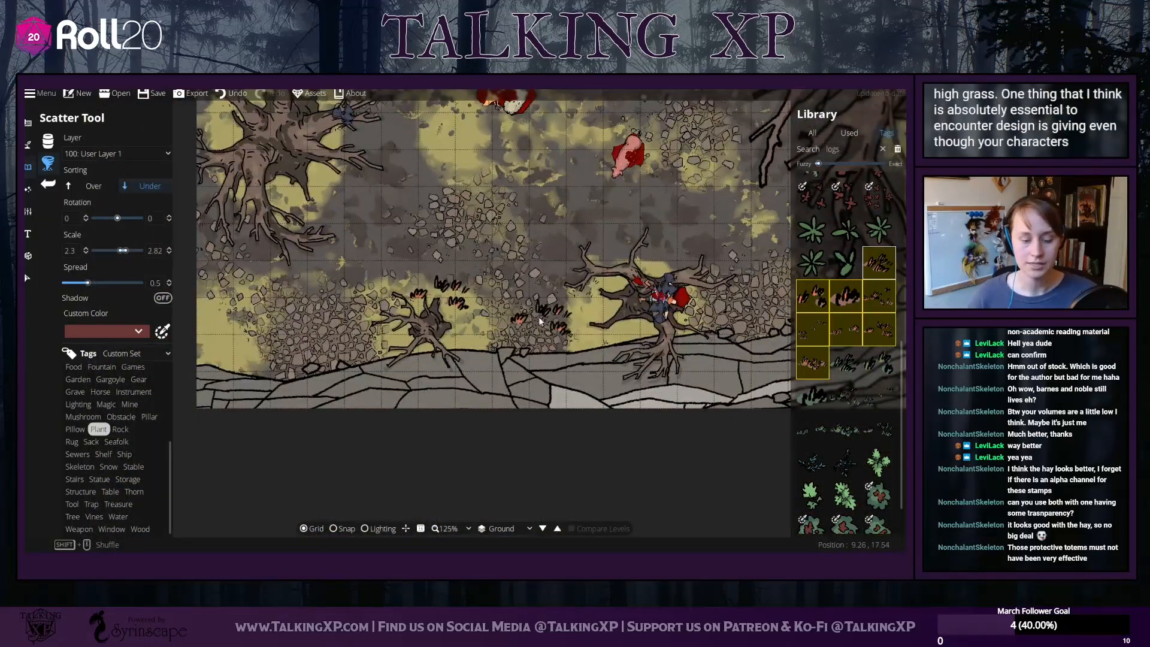
click(484, 318)
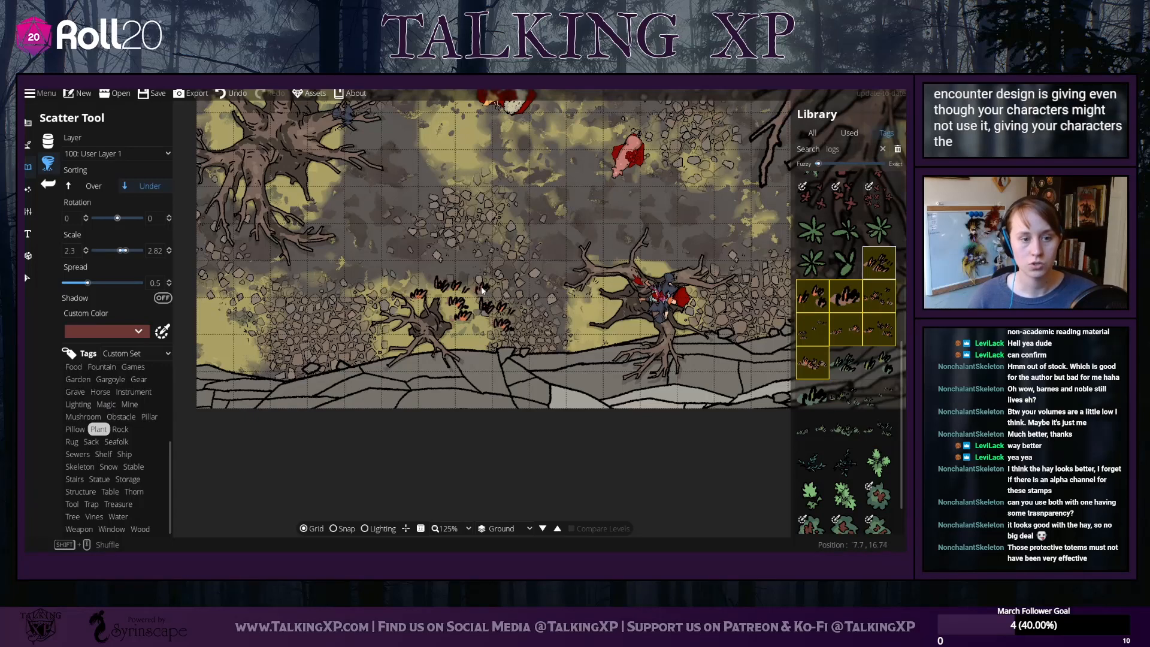
click(483, 290)
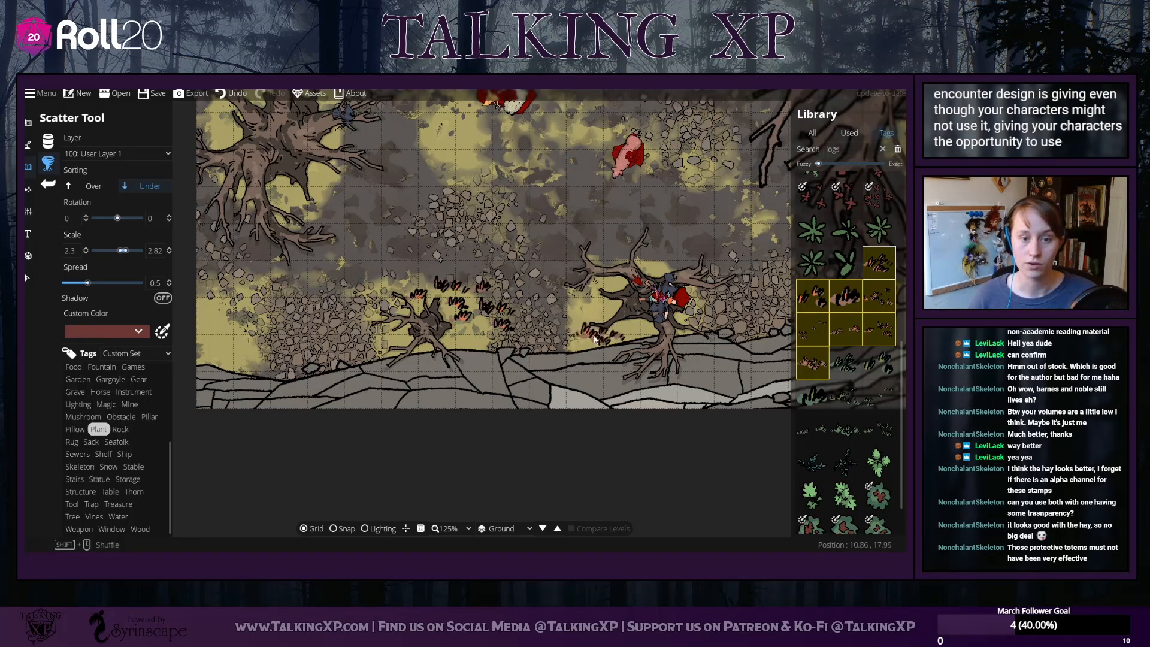
Scatter grass on both sides of the bloodied tree at the lower cliff, filling the green patch between its branches
click(588, 310)
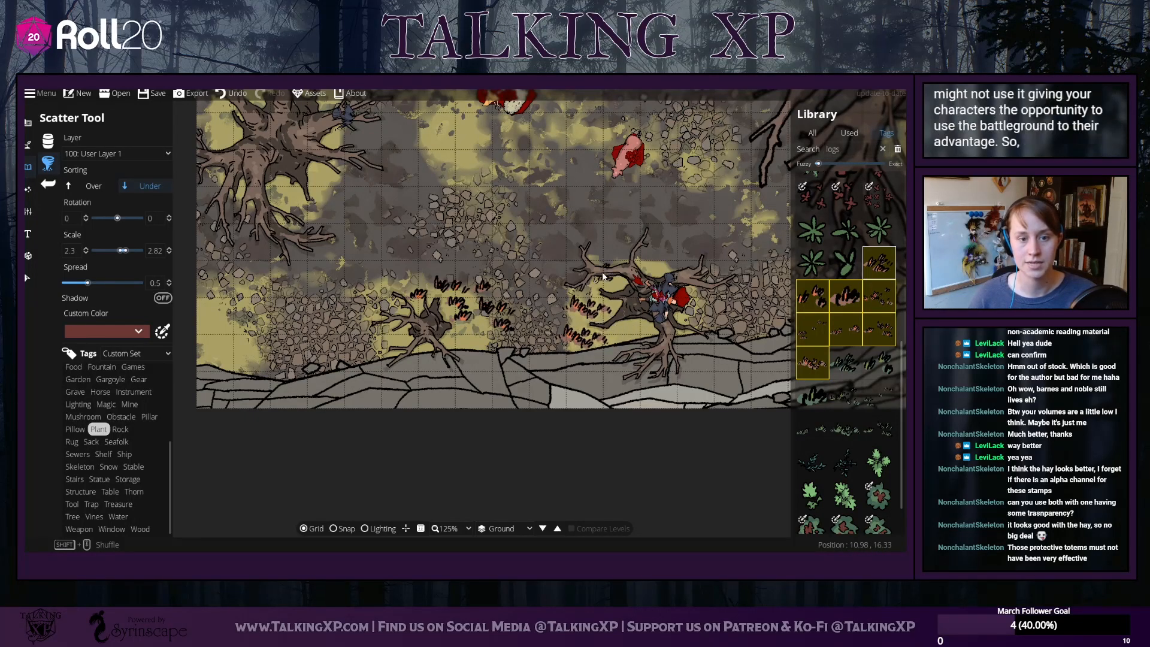
click(630, 333)
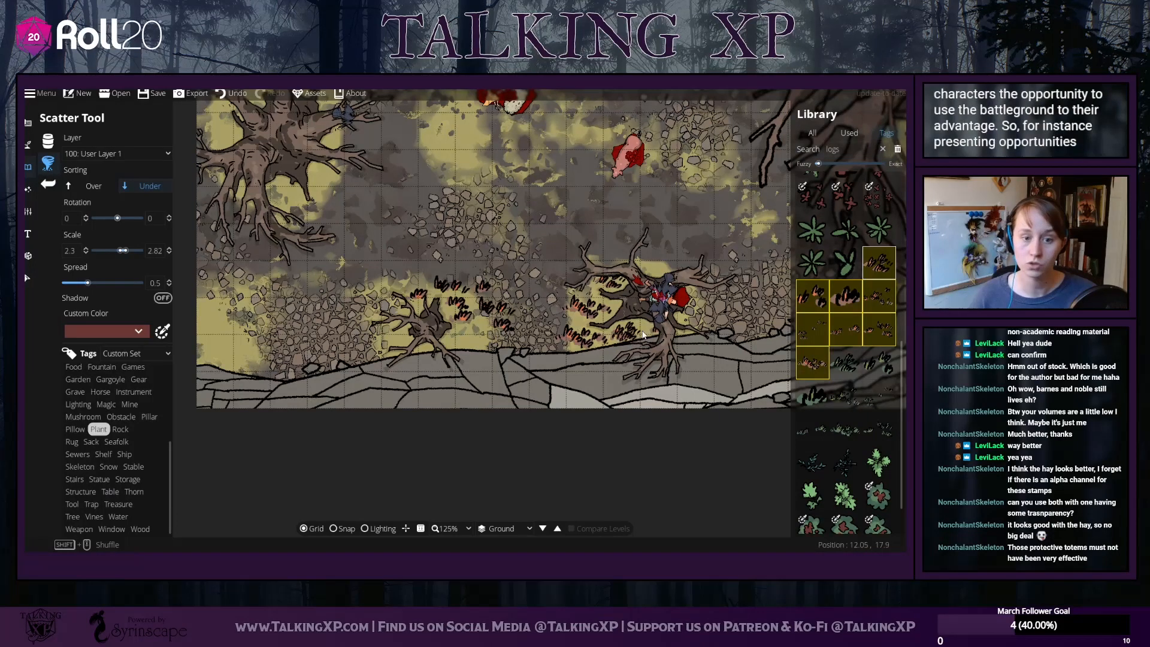
click(624, 343)
drag(712, 313, 634, 330)
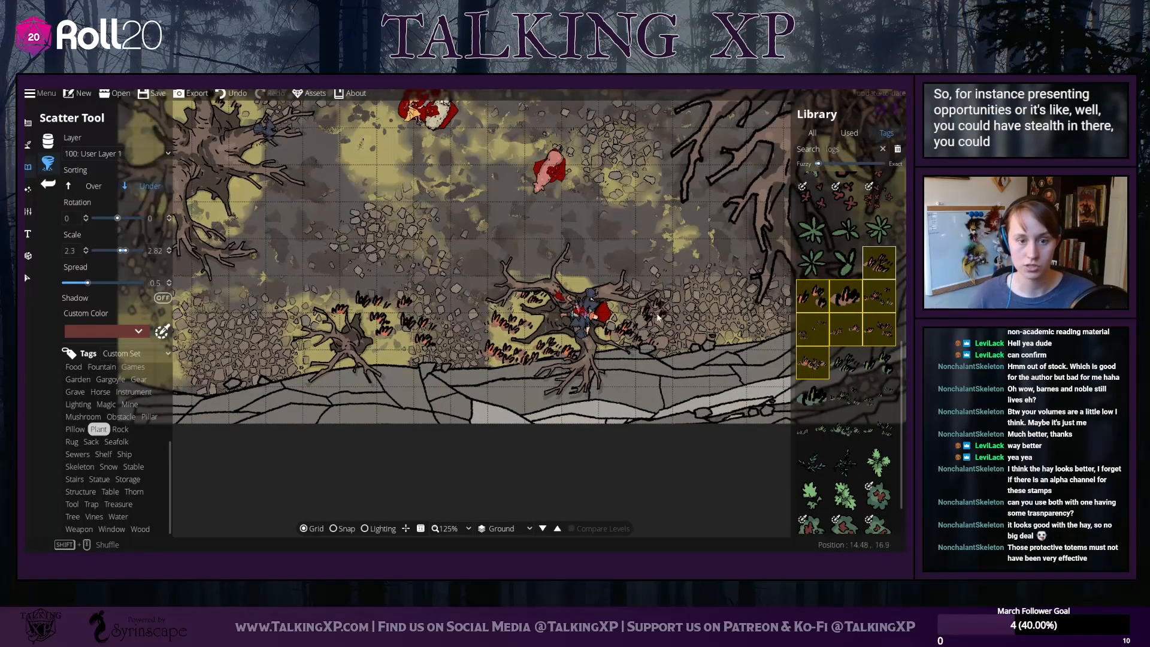
Scatter grass on the round green patch around the small tree with the skull in the map's centre
drag(531, 235, 413, 374)
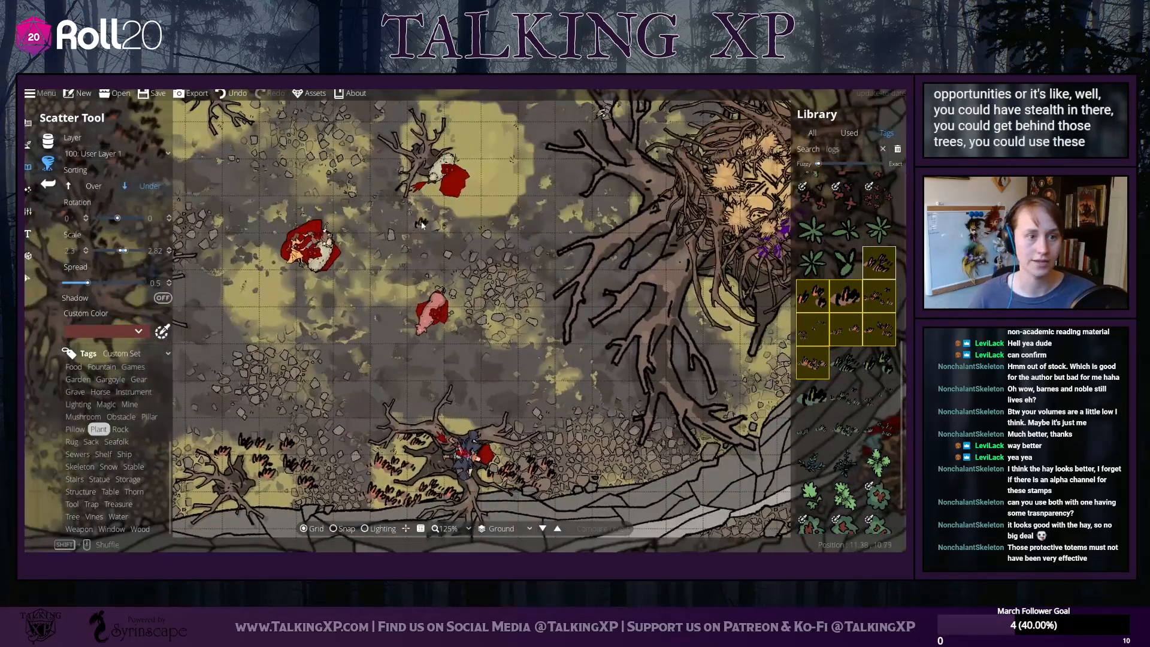
drag(423, 227, 421, 359)
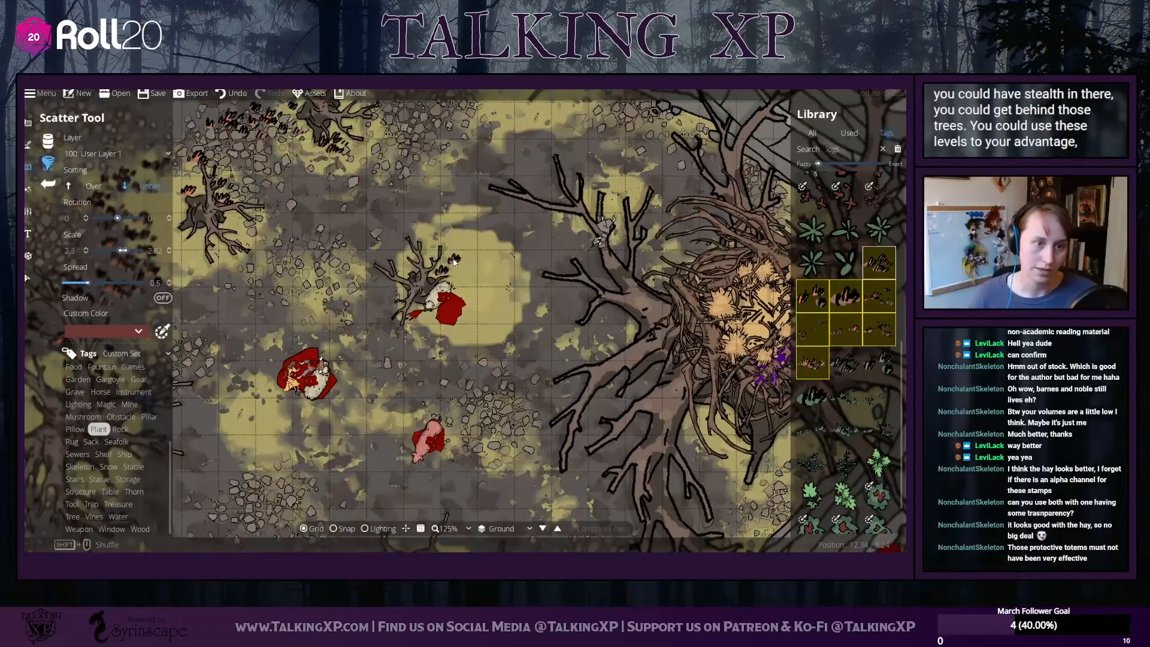
mouse_move(454, 262)
mouse_down()
mouse_move(480, 276)
mouse_move(472, 243)
mouse_up()
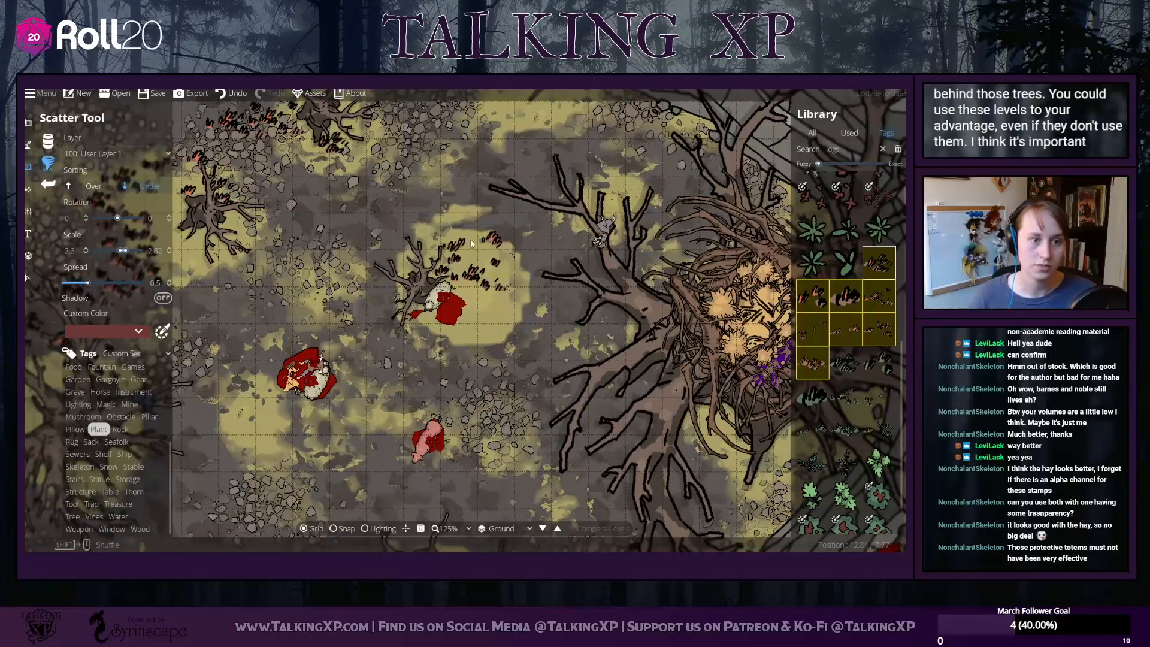
Scatter grass on the green patches below the small tree at the upper cliff and beside the small tree west of it
drag(548, 262, 404, 288)
drag(420, 171, 452, 278)
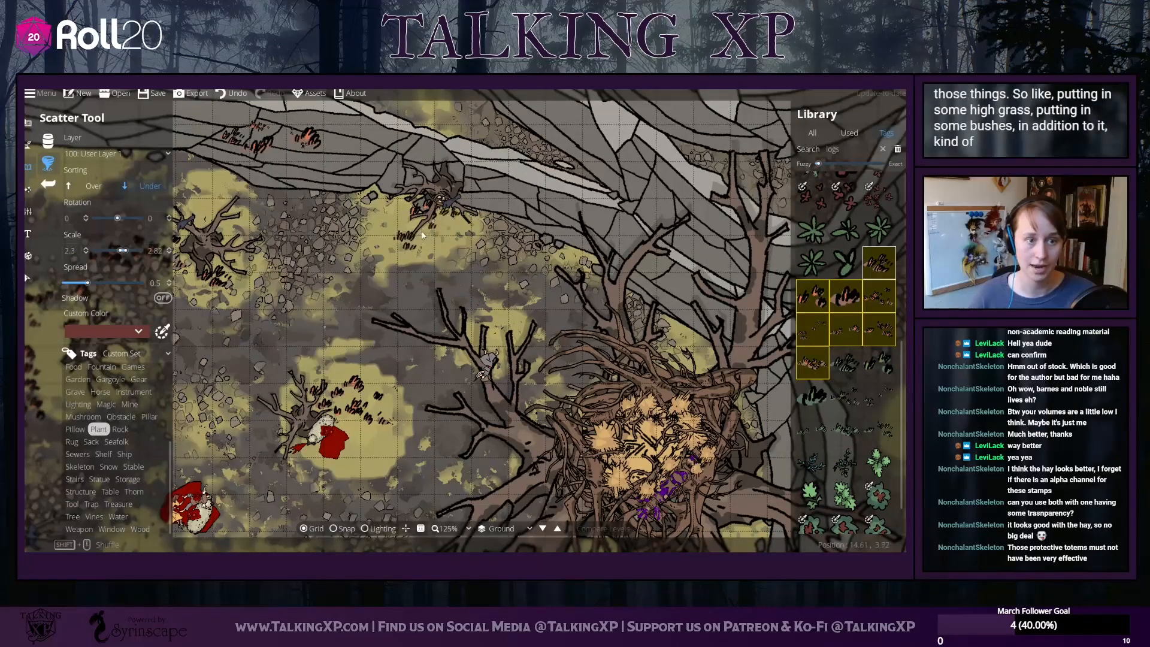
click(448, 226)
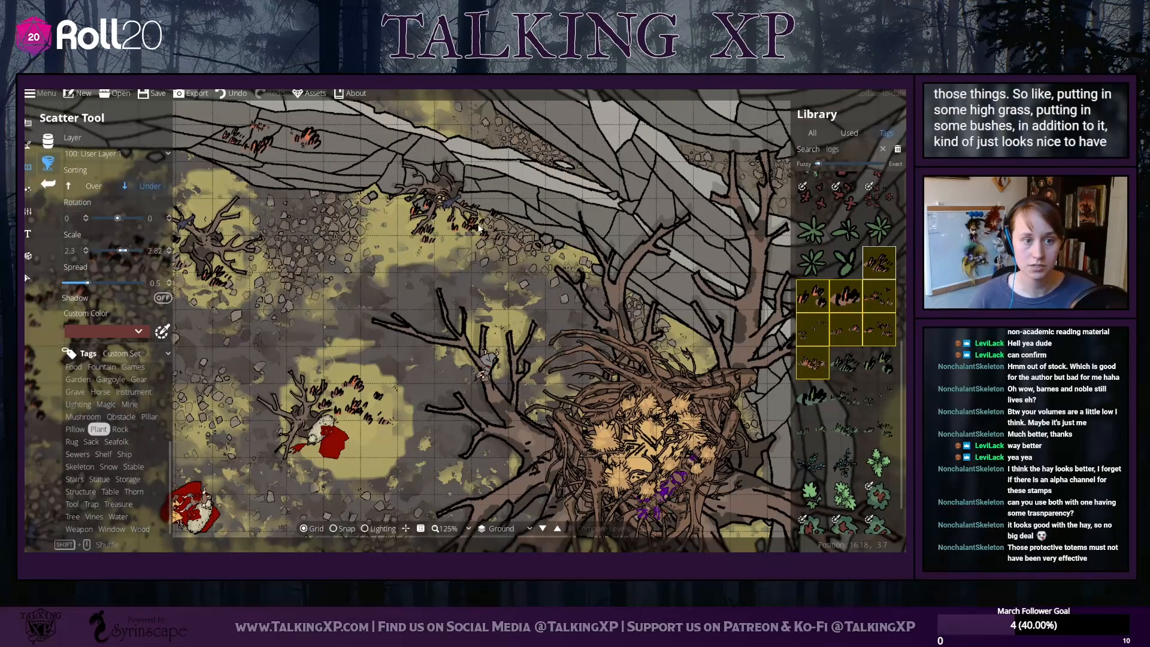
click(472, 227)
drag(317, 260, 420, 221)
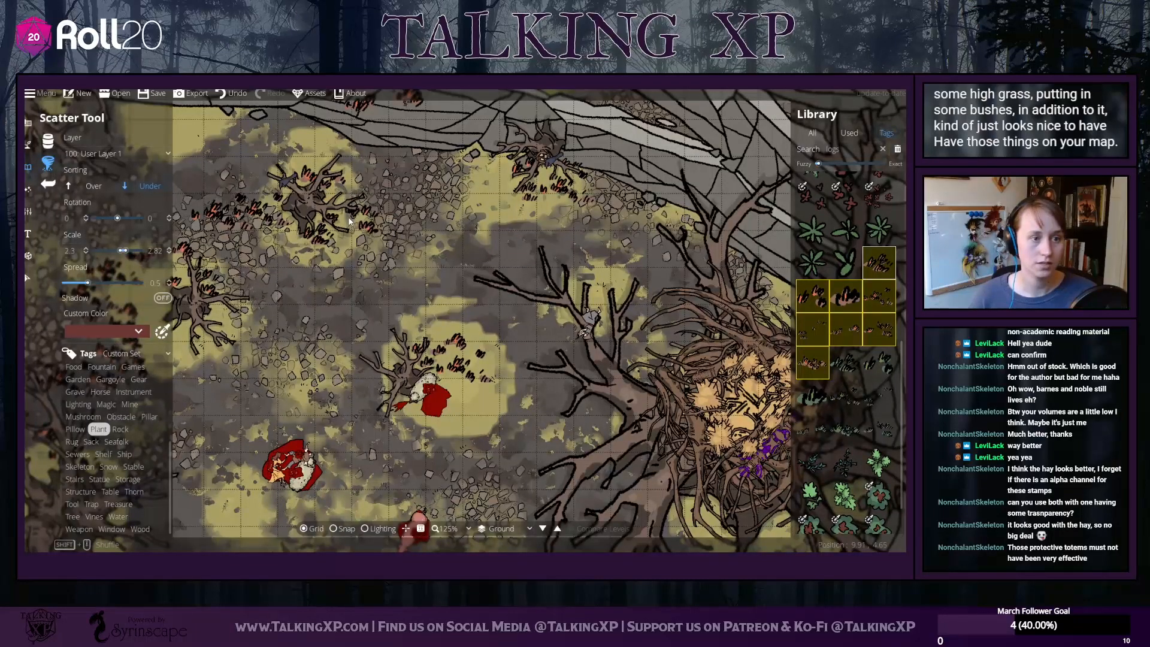
Scatter grass around the nest tree, covering the green patches above, east of and below the nest between its roots
drag(659, 249, 436, 231)
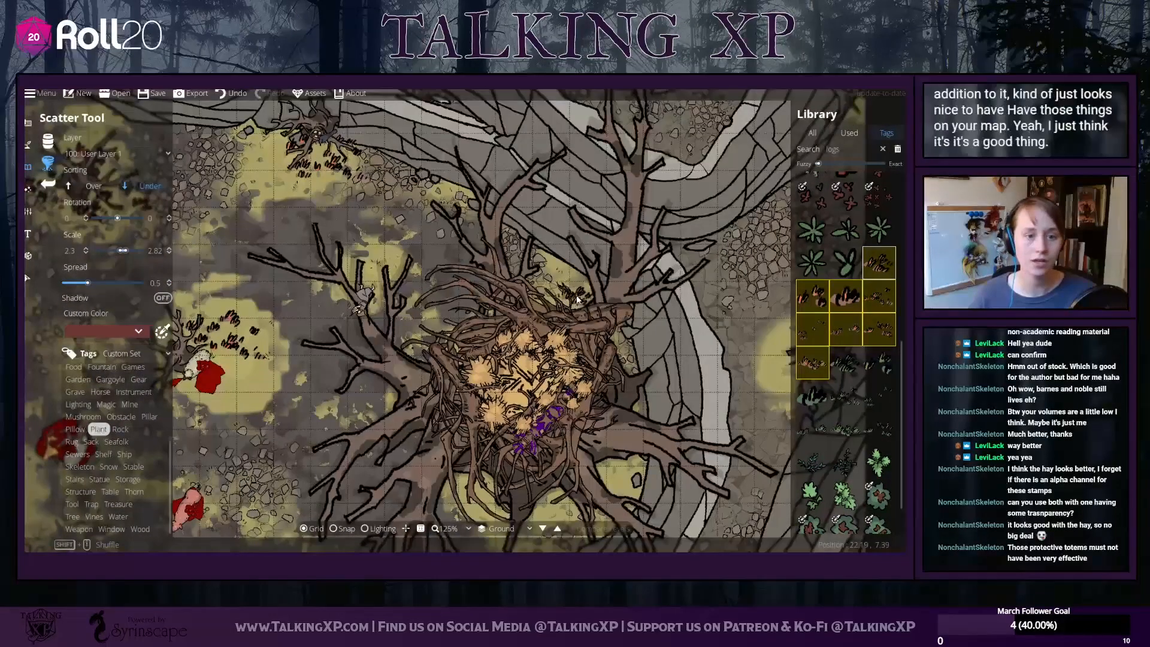
drag(586, 304, 498, 172)
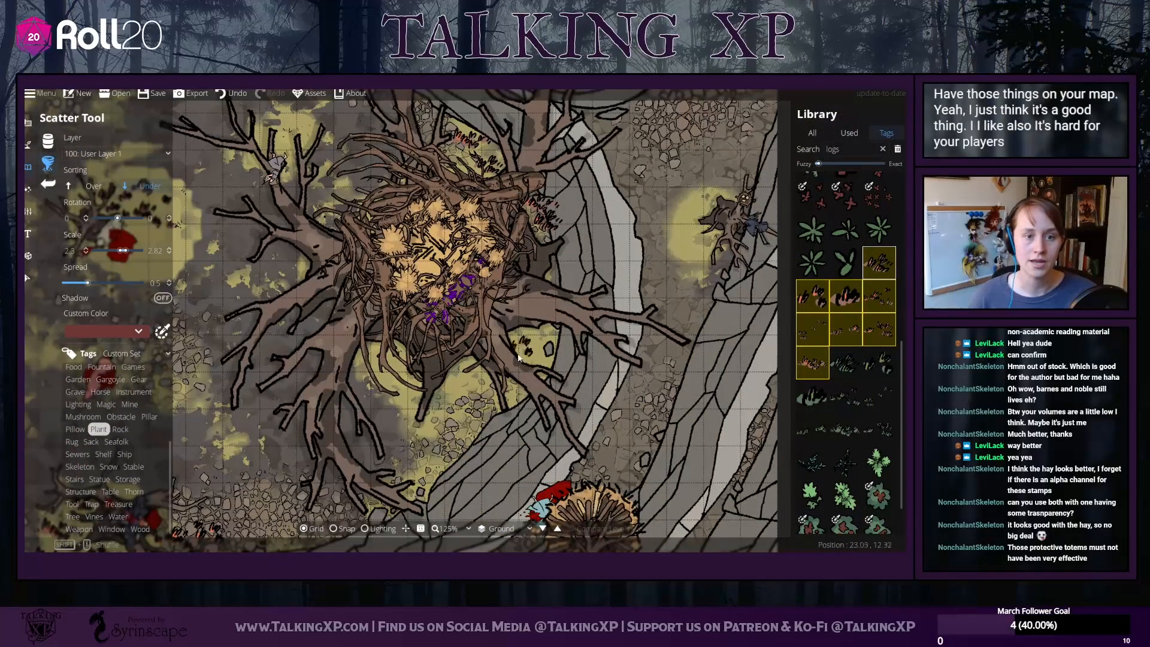
drag(534, 329, 571, 279)
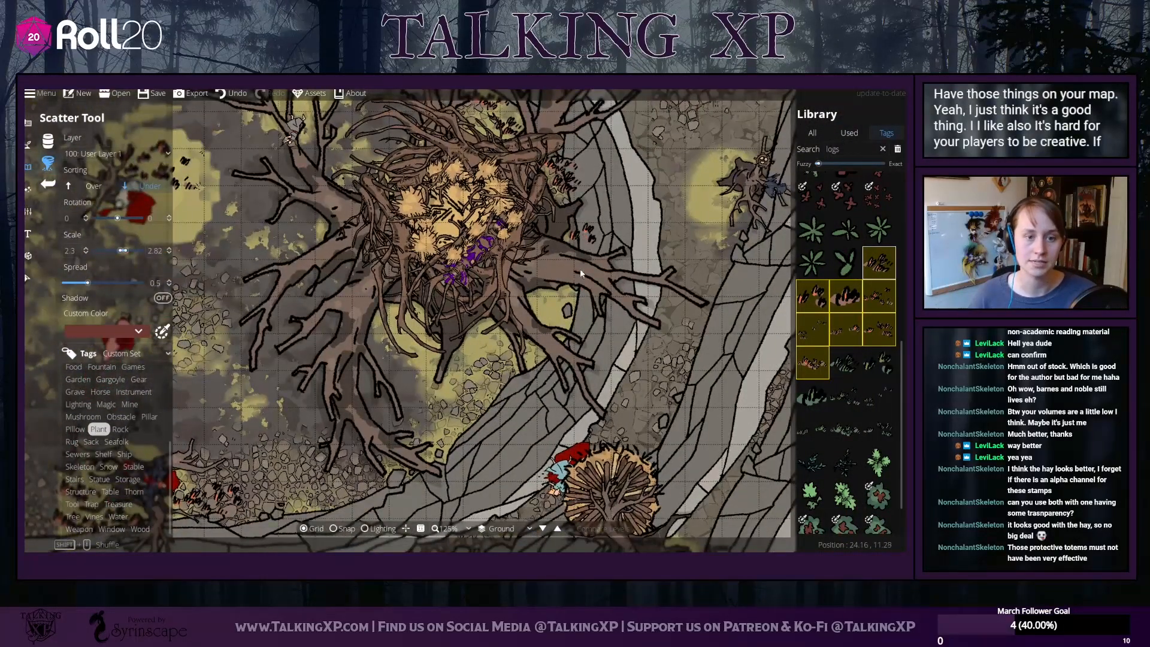
click(580, 302)
click(555, 317)
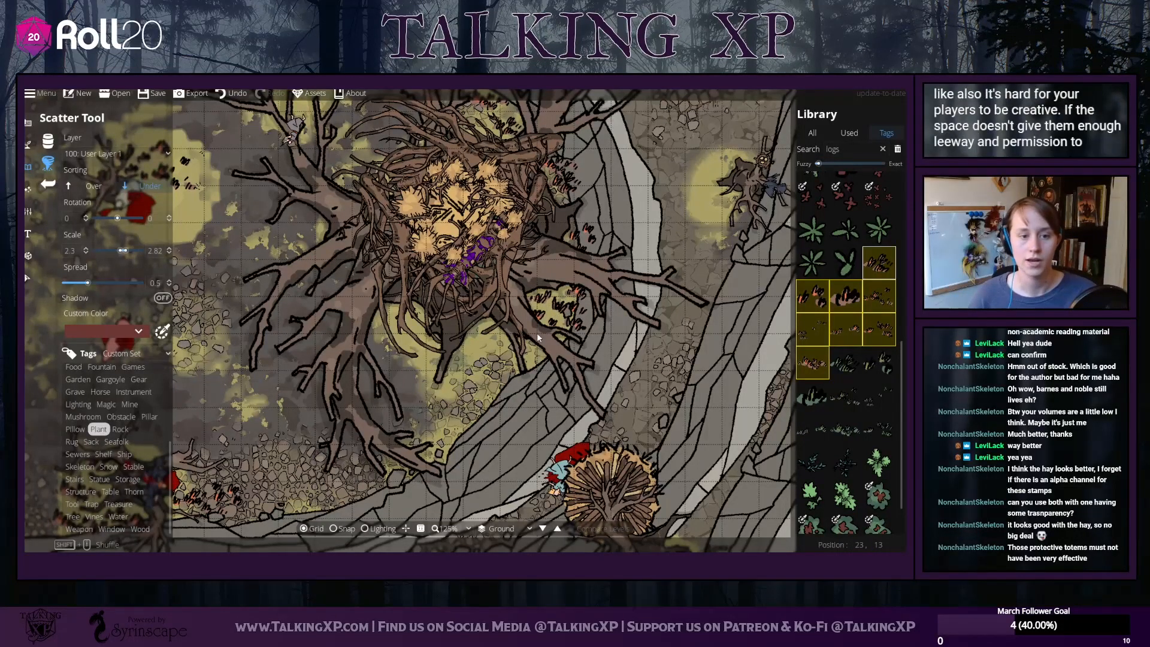
click(485, 335)
click(485, 350)
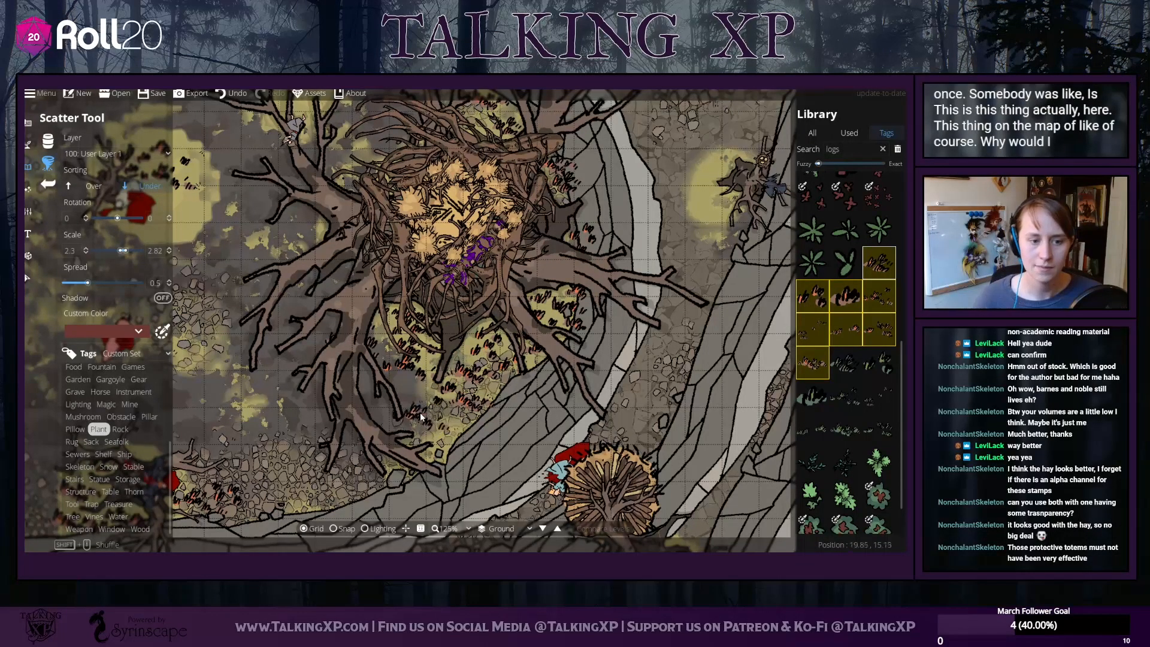
Scatter grass among the nest tree's western roots and around the small tree and stump near the map's right edge
drag(333, 384, 441, 530)
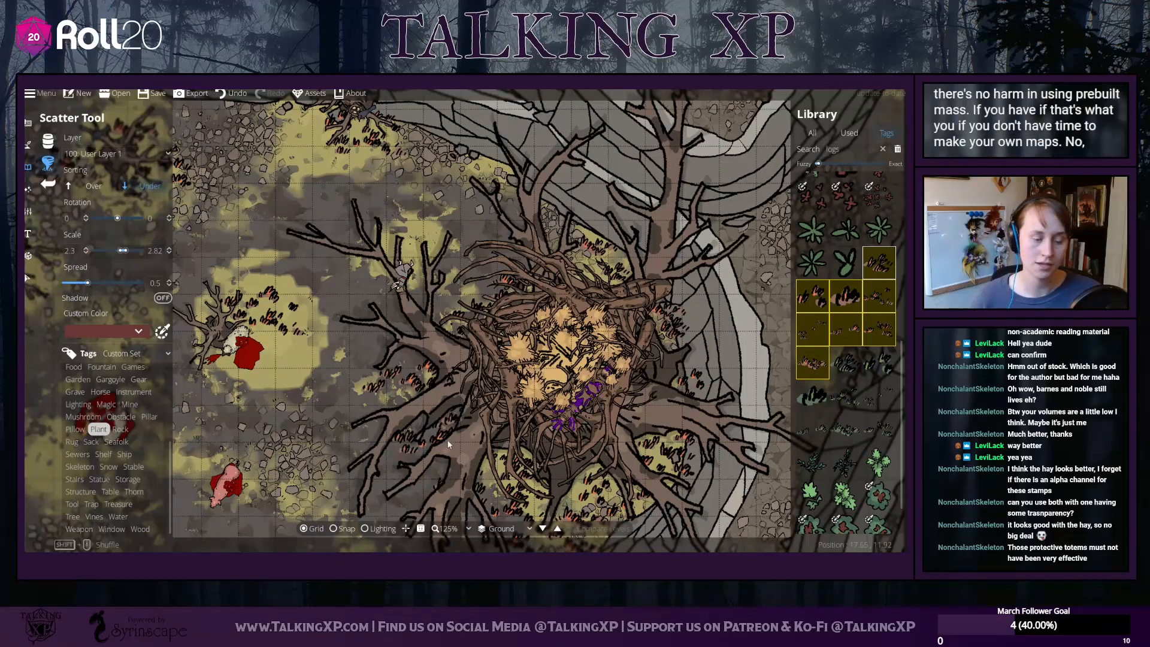
drag(448, 444, 426, 495)
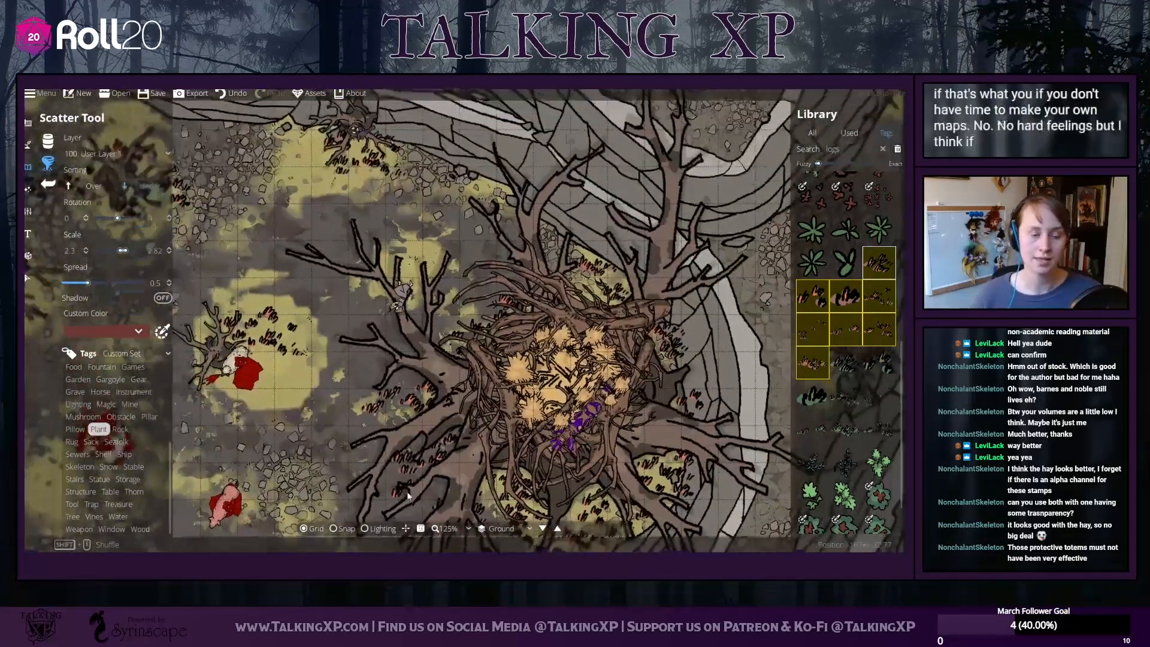
scroll(714, 348, down, 3)
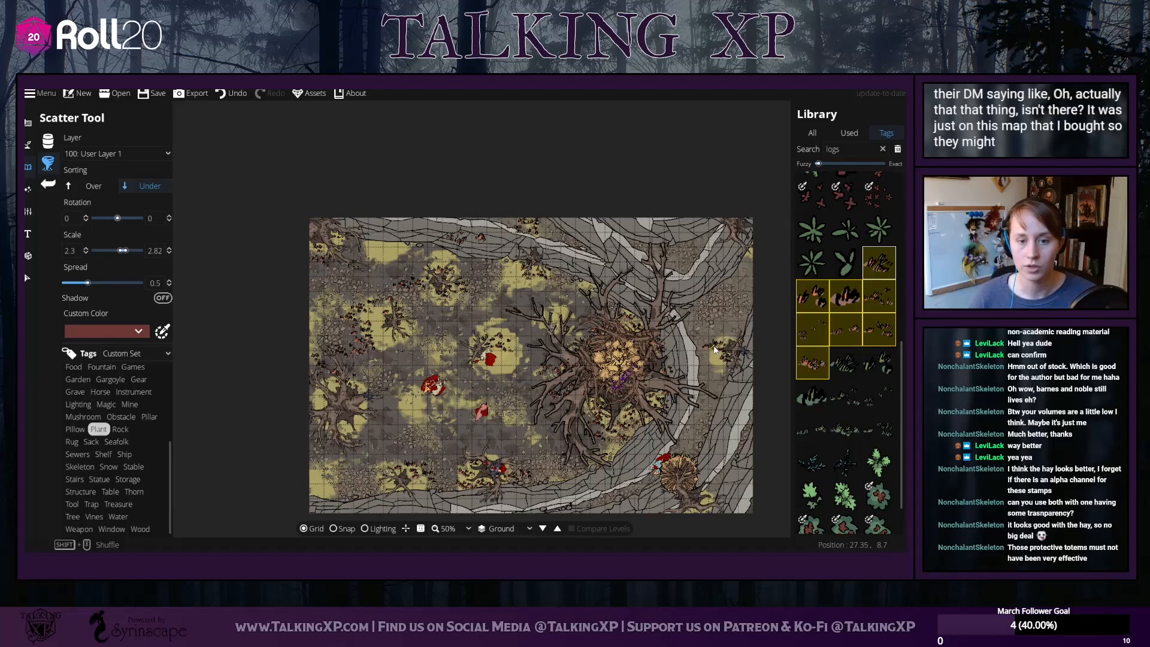
drag(695, 426, 691, 385)
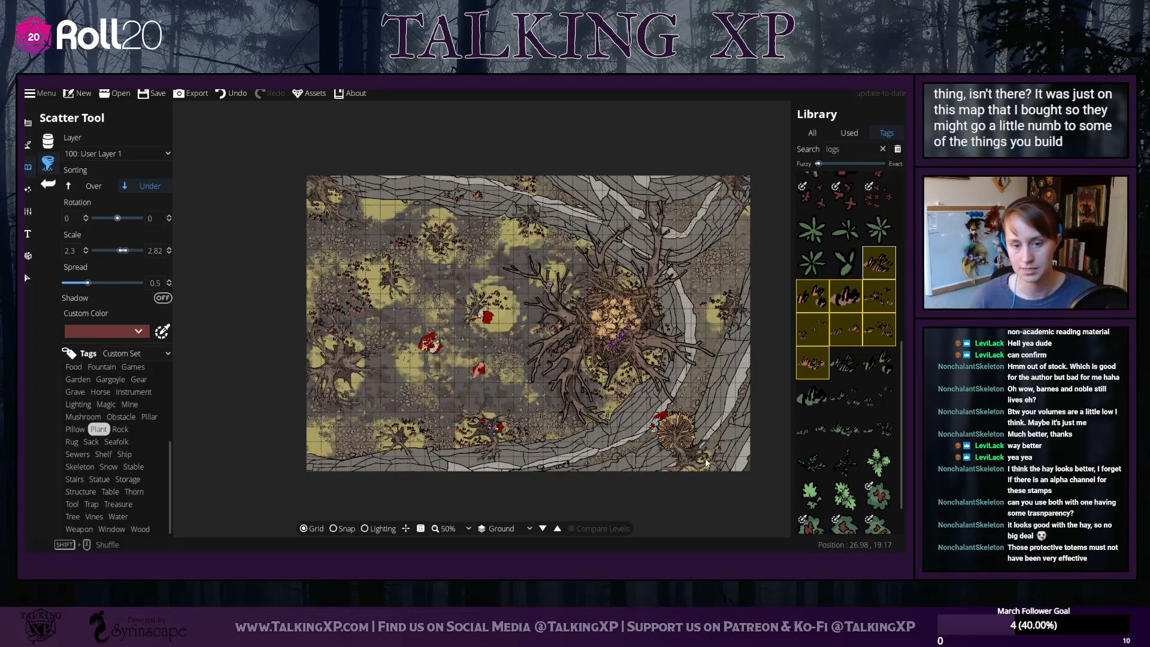
Pick a single berry bush from the Plant stamps as the object to scatter, replacing the grass set
scroll(839, 477, up, 5)
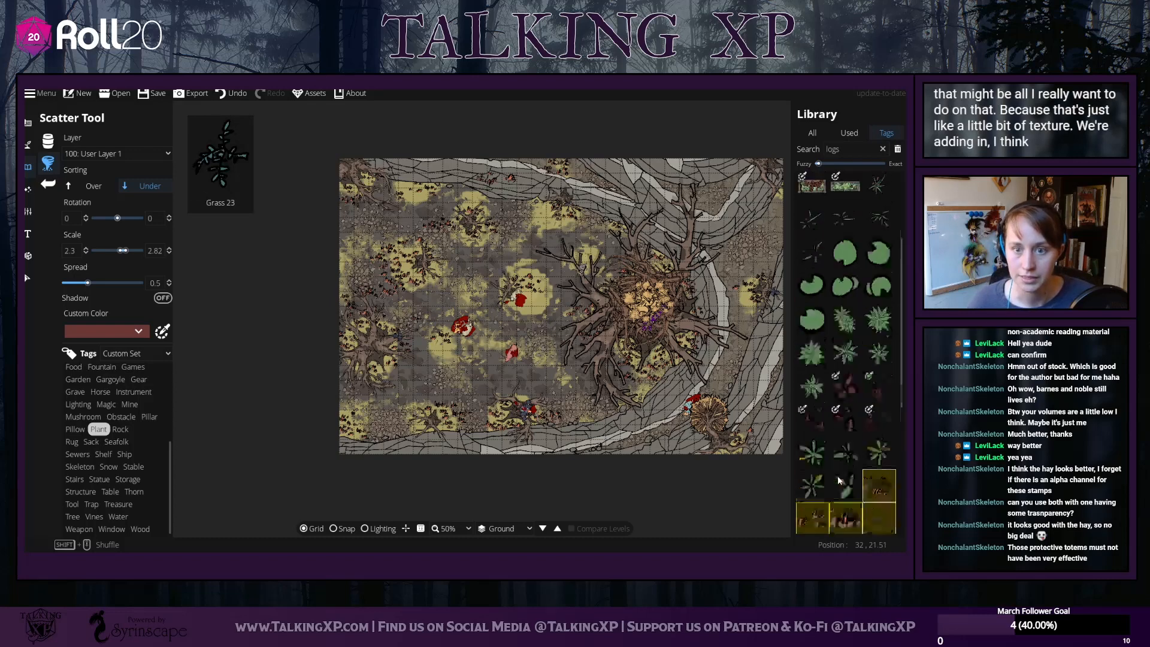
scroll(838, 479, down, 8)
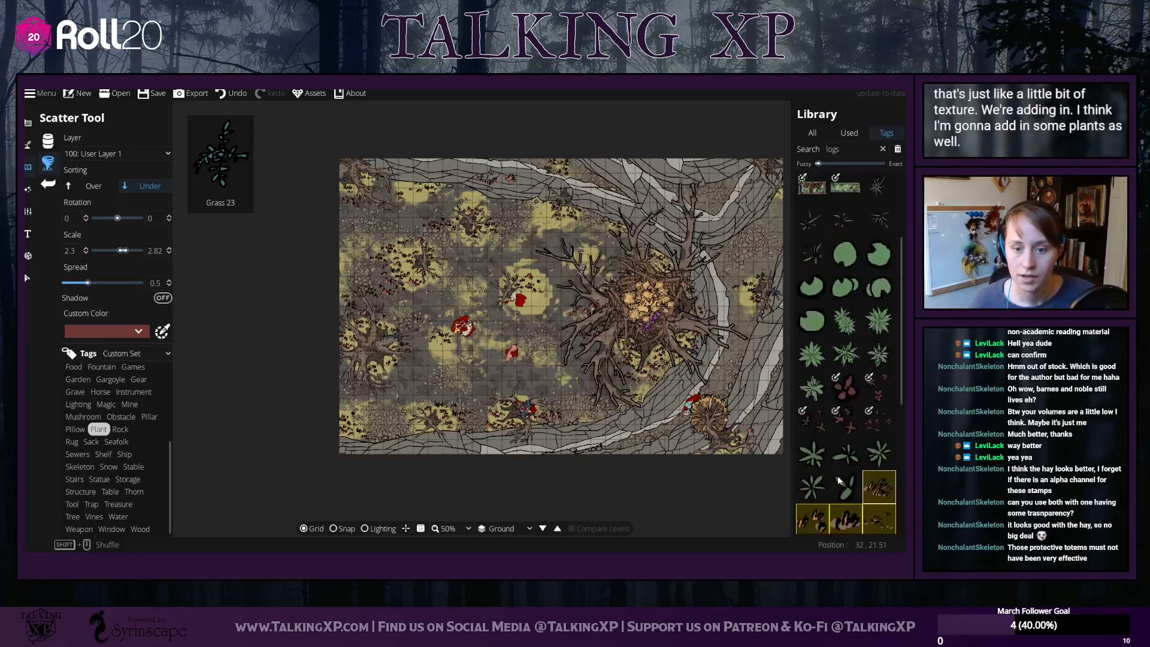
scroll(825, 433, up, 5)
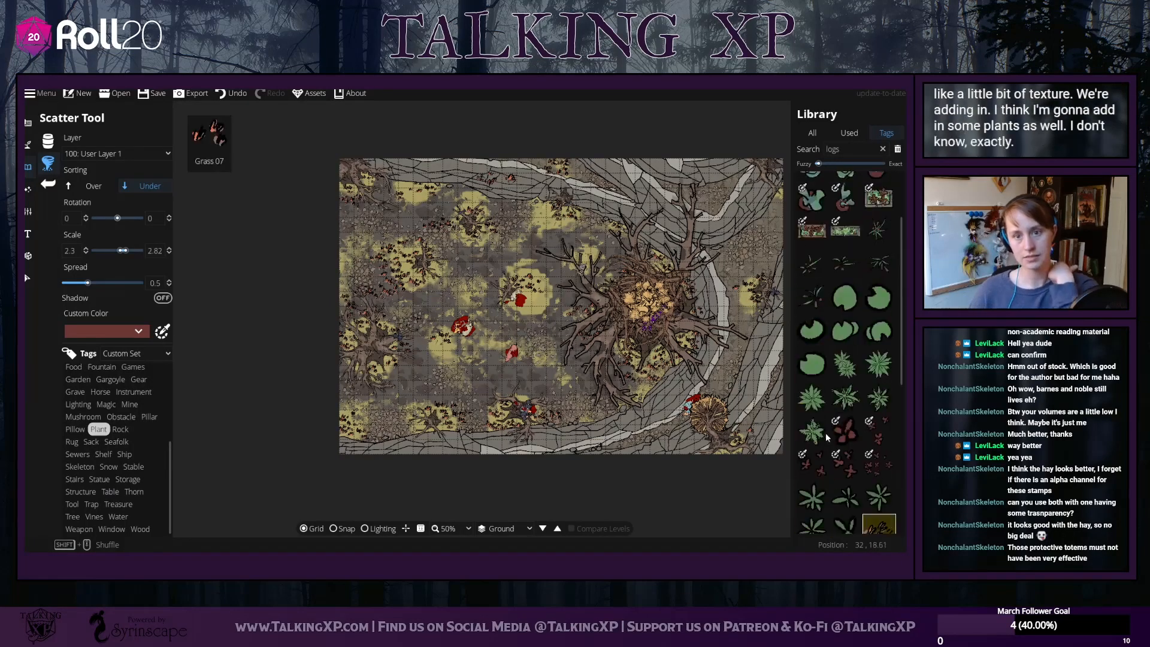
scroll(825, 432, down, 5)
click(844, 482)
Set the custom colour for the bush's berries to a dark, muted olive
click(107, 331)
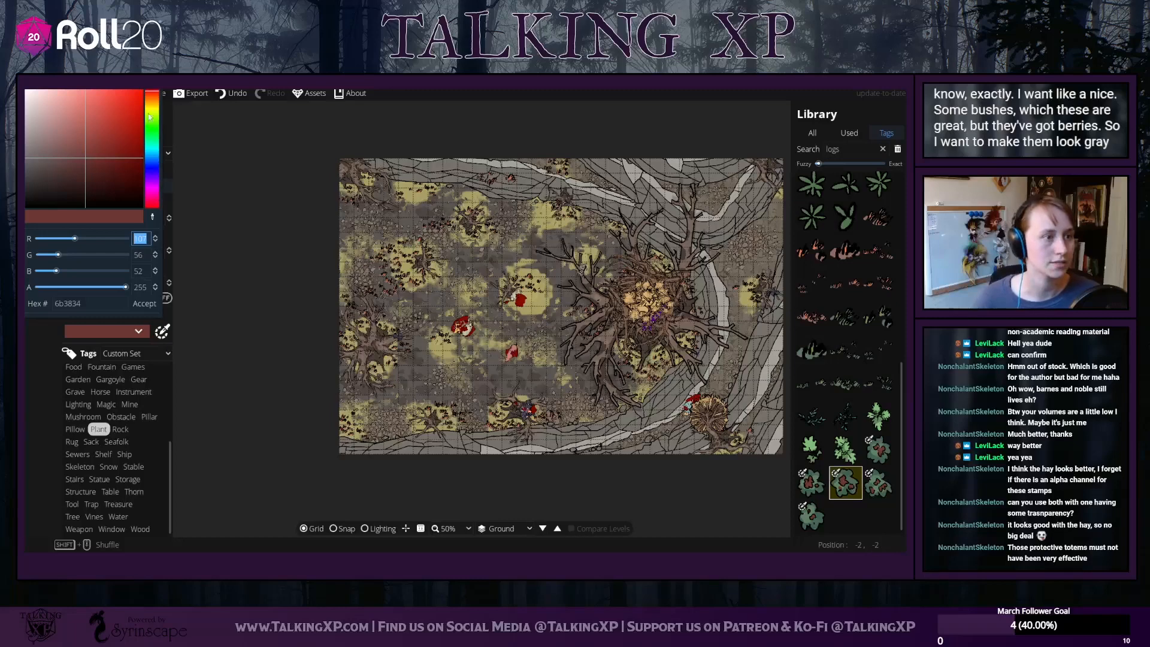
drag(102, 145, 56, 176)
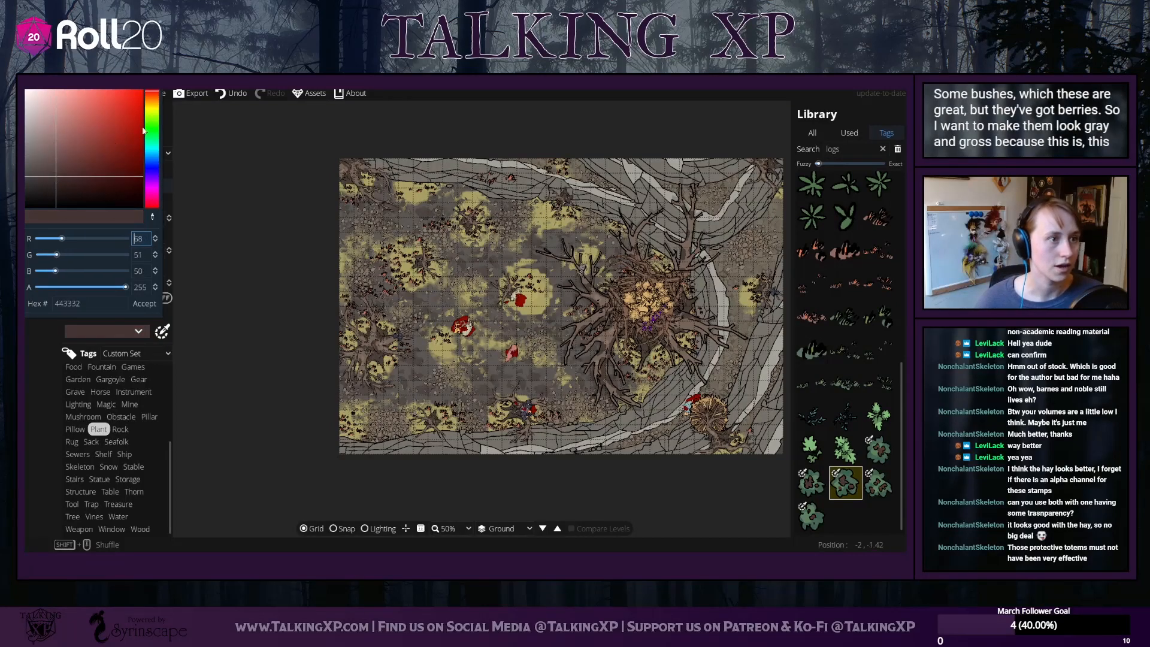
click(155, 110)
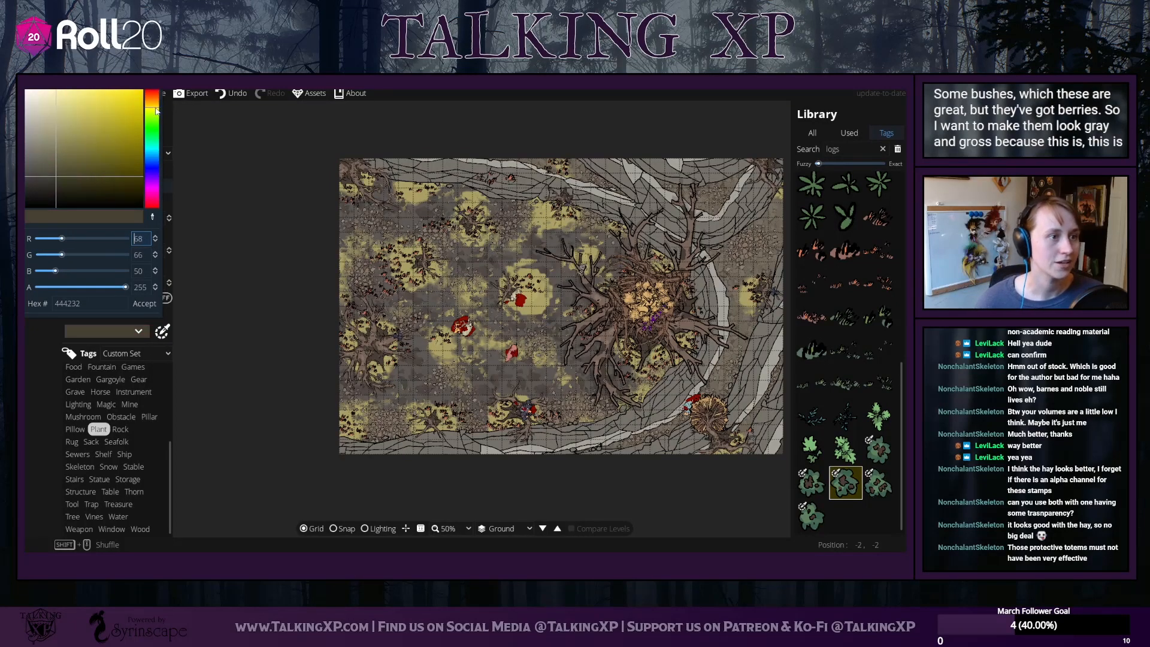
click(93, 172)
click(144, 303)
Scatter berry bushes in the northwest corner, beside the northern and western trees, by the southern cliff wall trees and below the nest
click(347, 187)
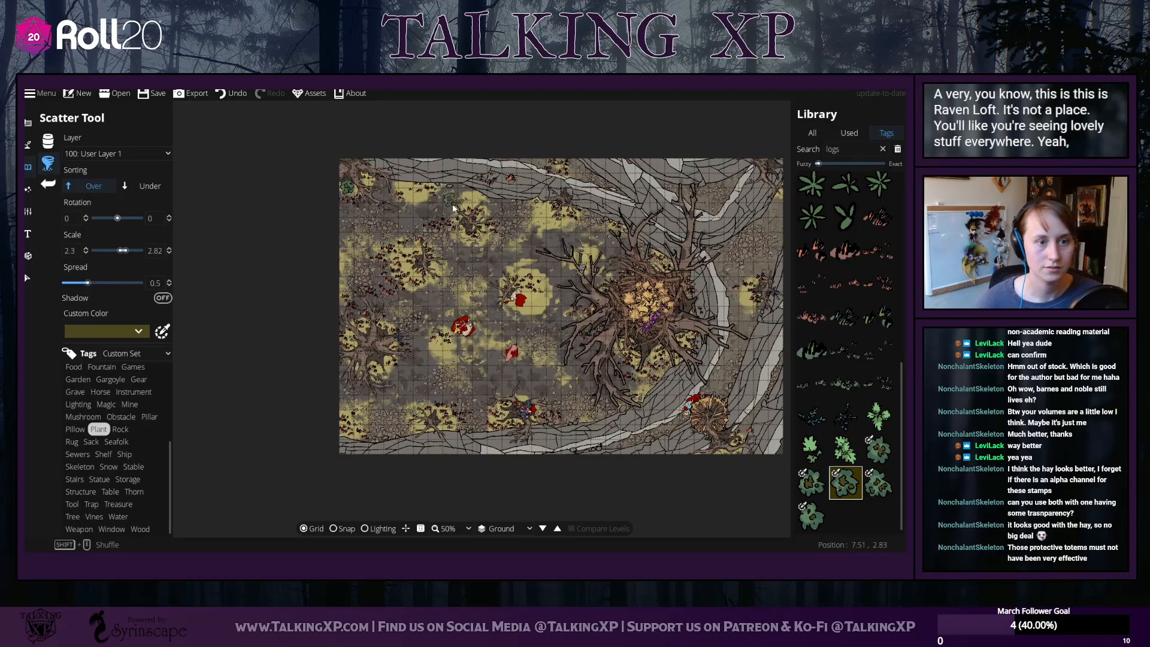
click(456, 231)
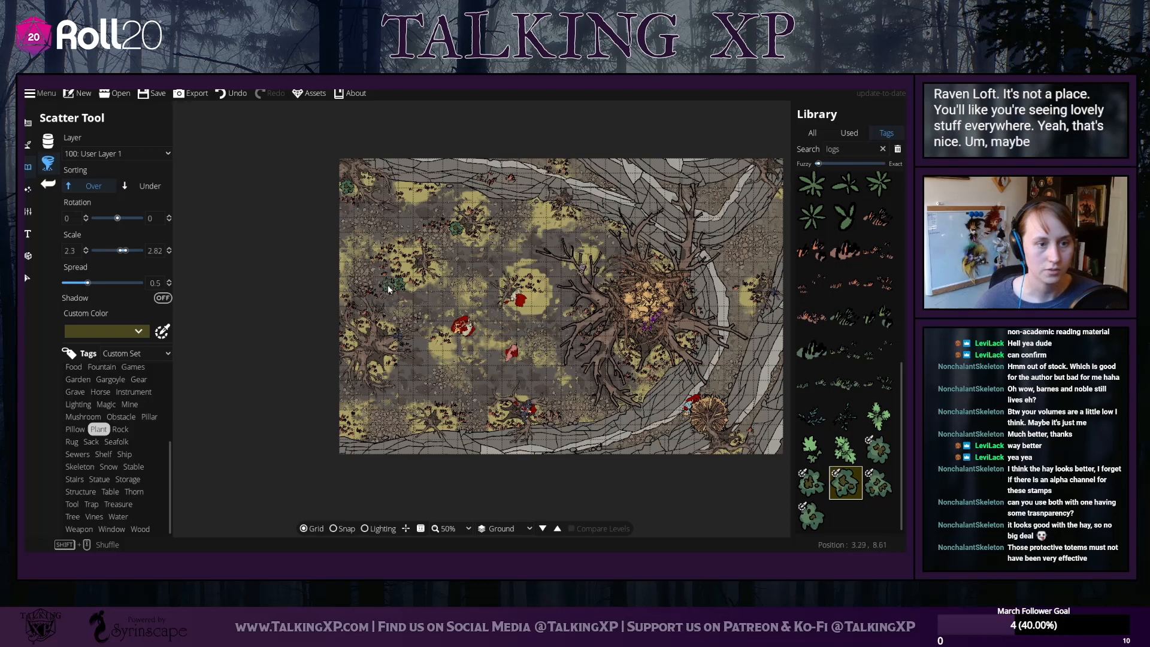
click(391, 277)
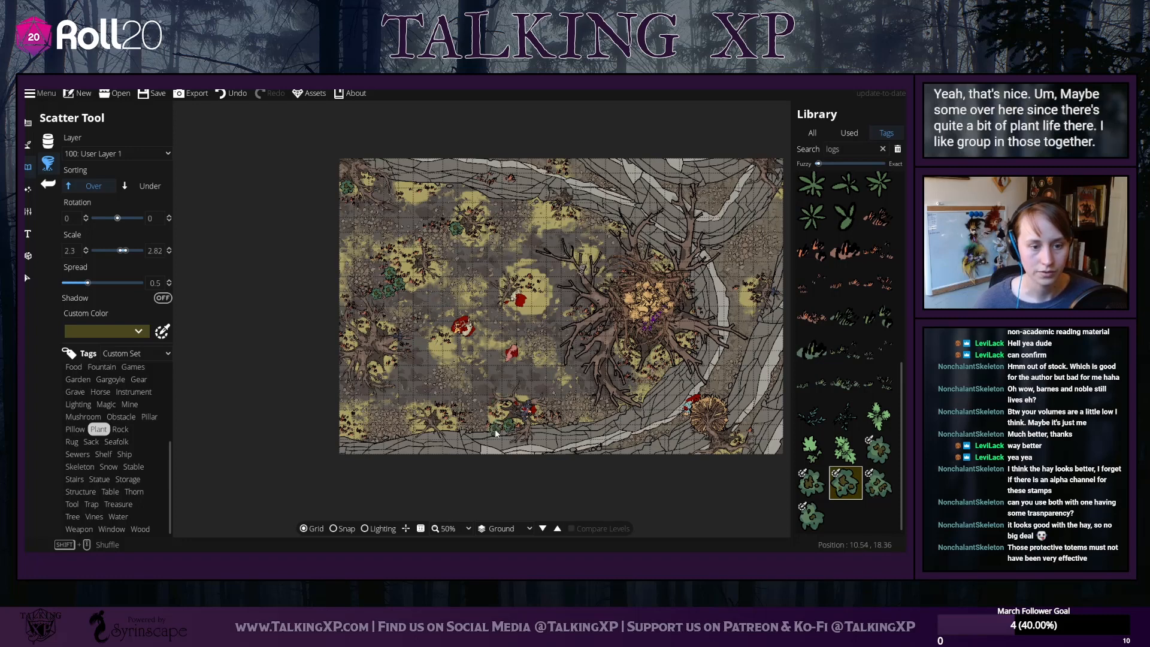
click(443, 426)
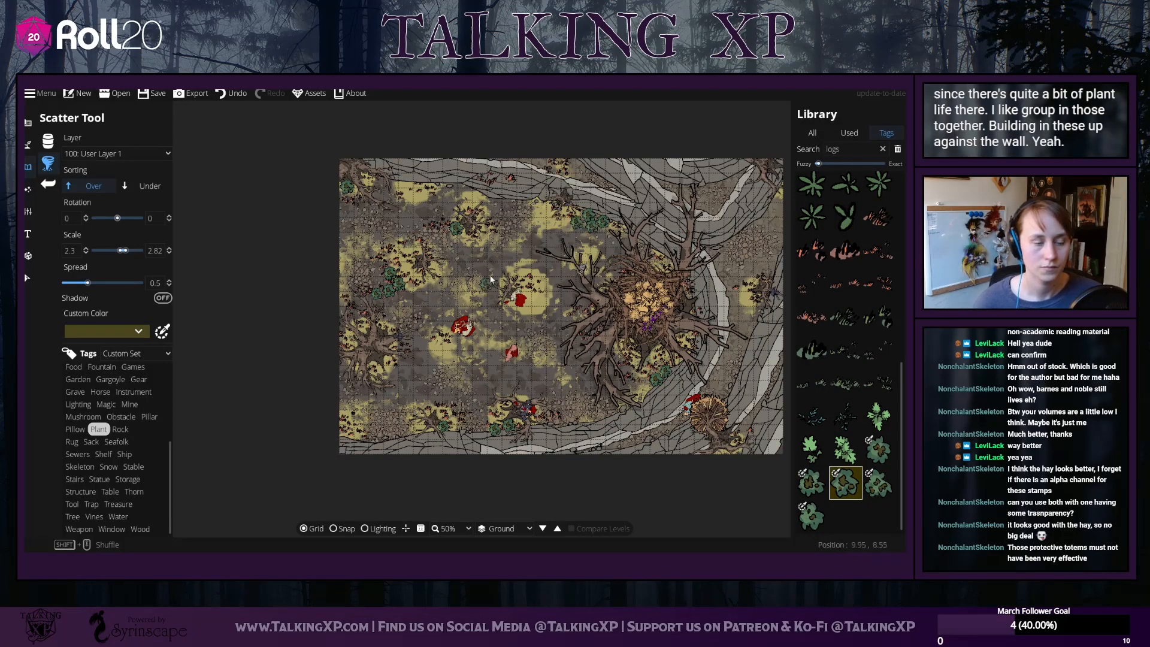
Replace the bush with Grass 22 and the similar dark leafy plant beside it, and set the scatter sorting to Under
scroll(824, 503, up, 5)
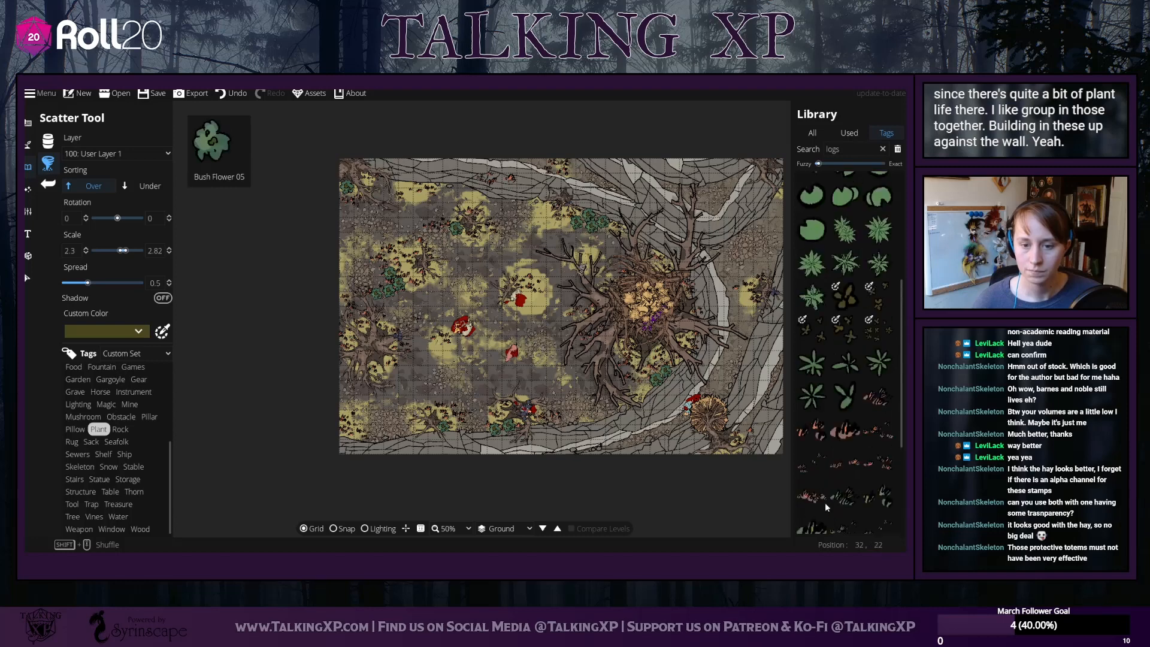
scroll(825, 502, down, 5)
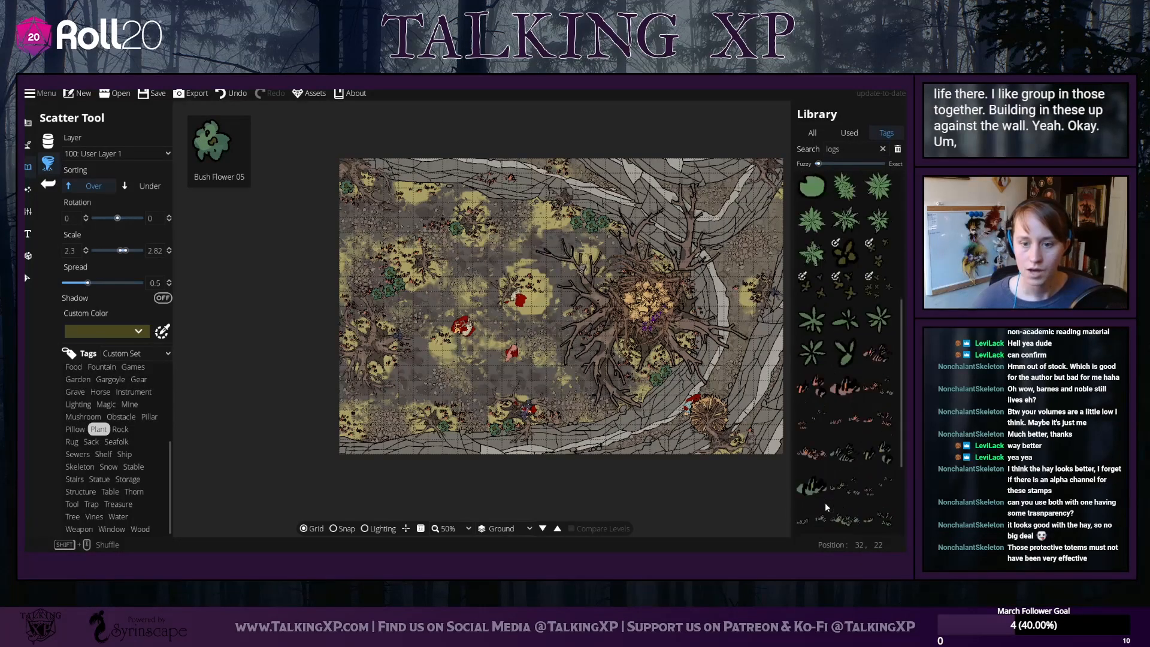
click(812, 461)
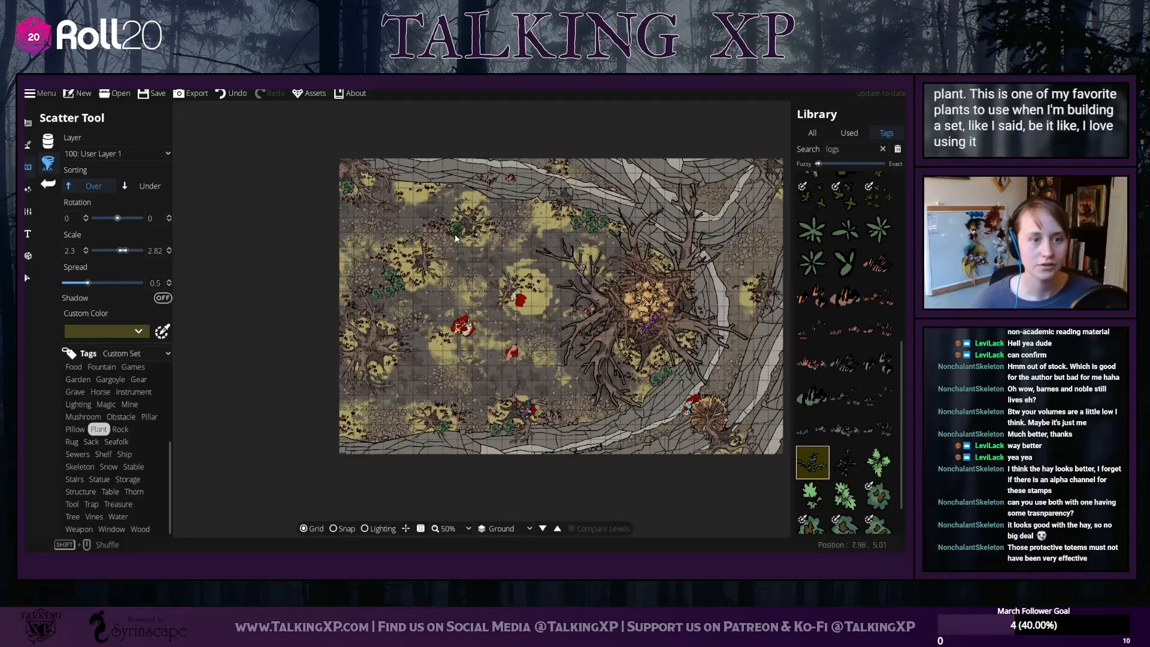
scroll(454, 273, up, 2)
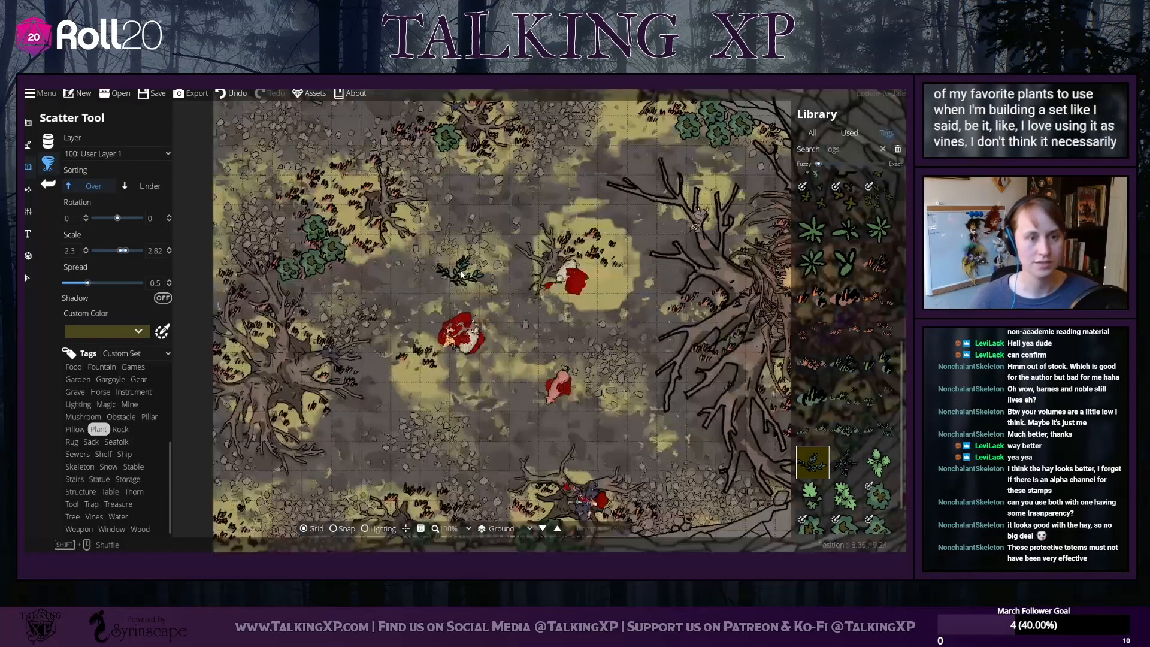
click(154, 189)
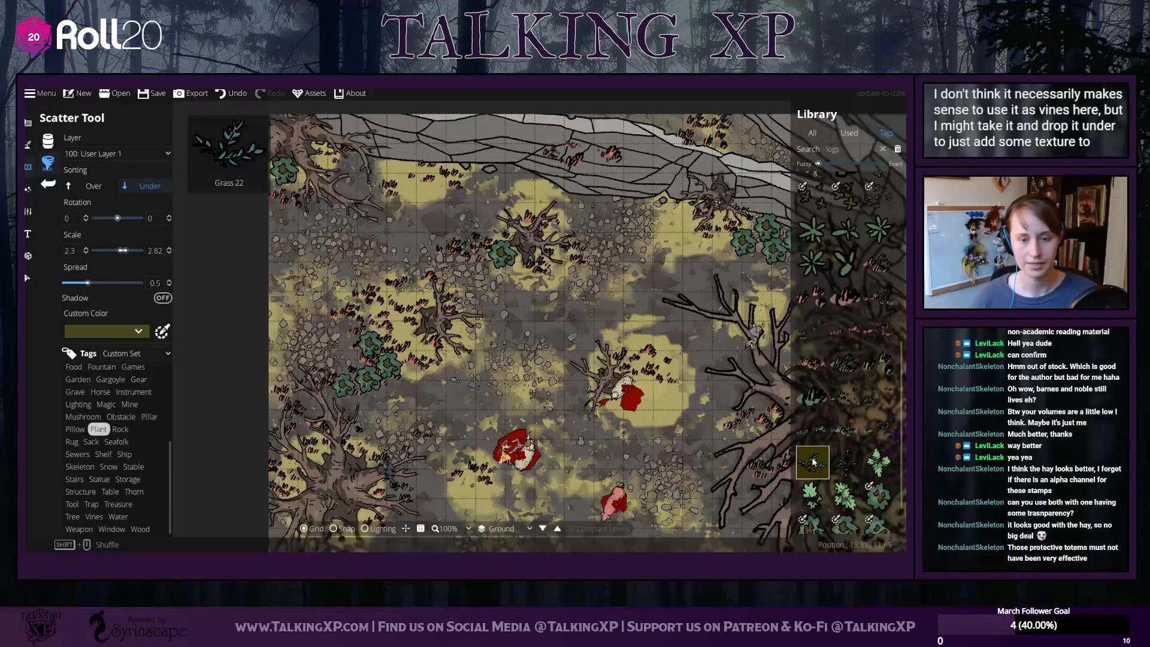
click(845, 461)
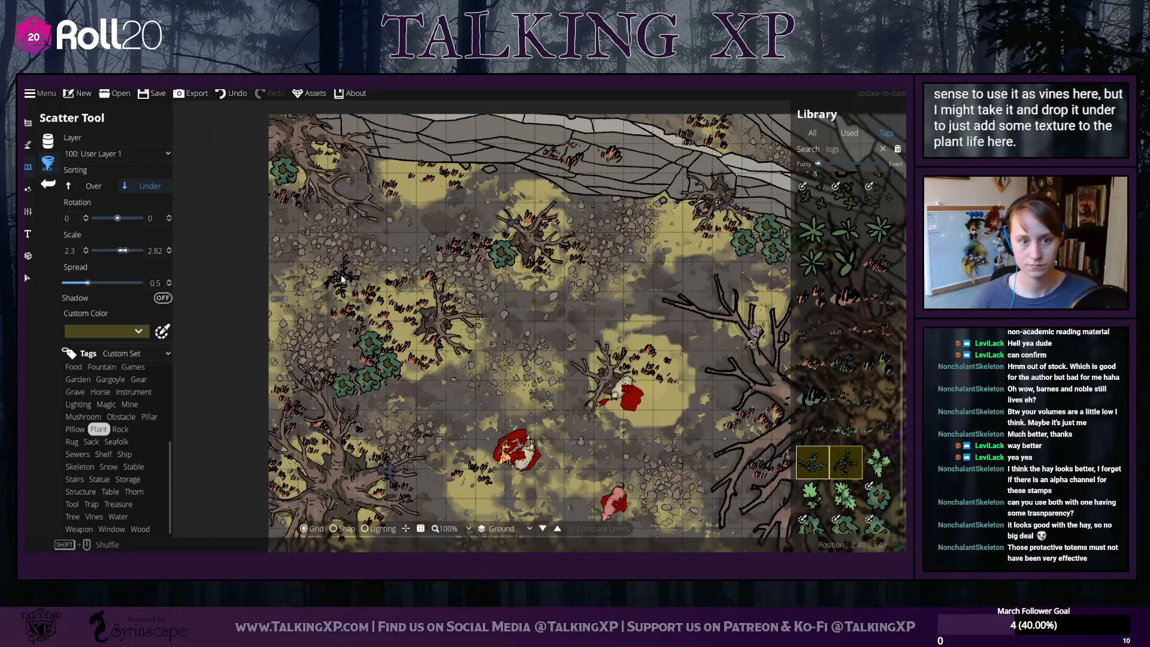
Scatter the dark leafy plants beneath the bushes and grass around the two northwestern trees and on the patch below the northern cliff
drag(495, 258, 514, 270)
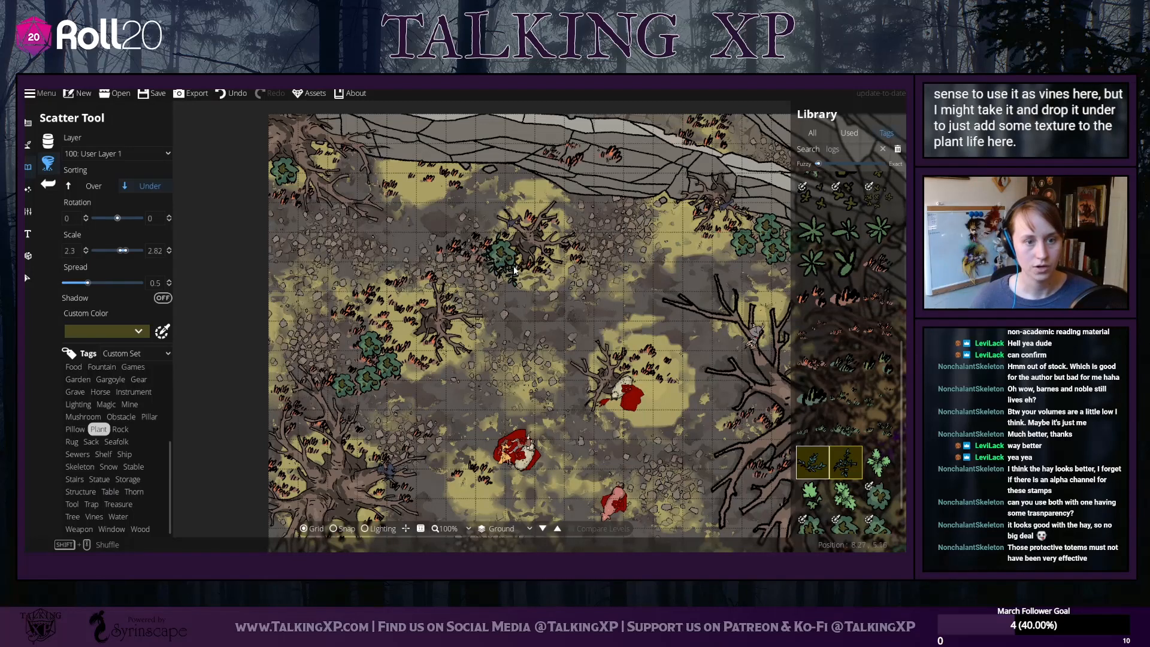
click(465, 250)
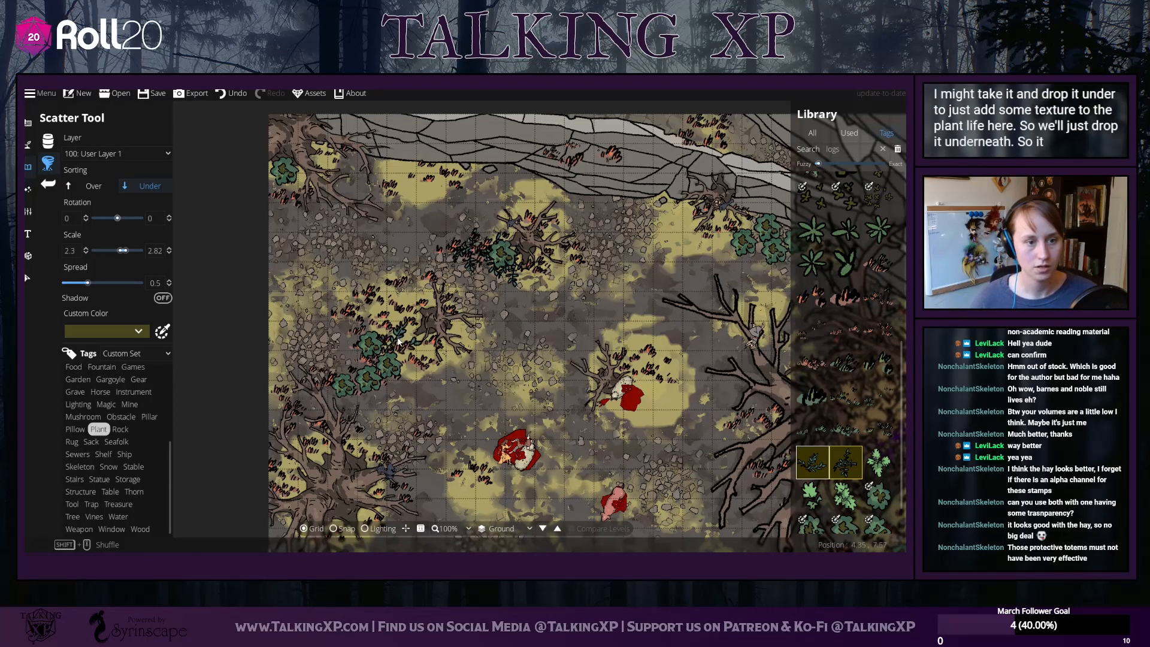
mouse_move(366, 317)
mouse_down()
mouse_move(357, 311)
mouse_move(390, 299)
mouse_up()
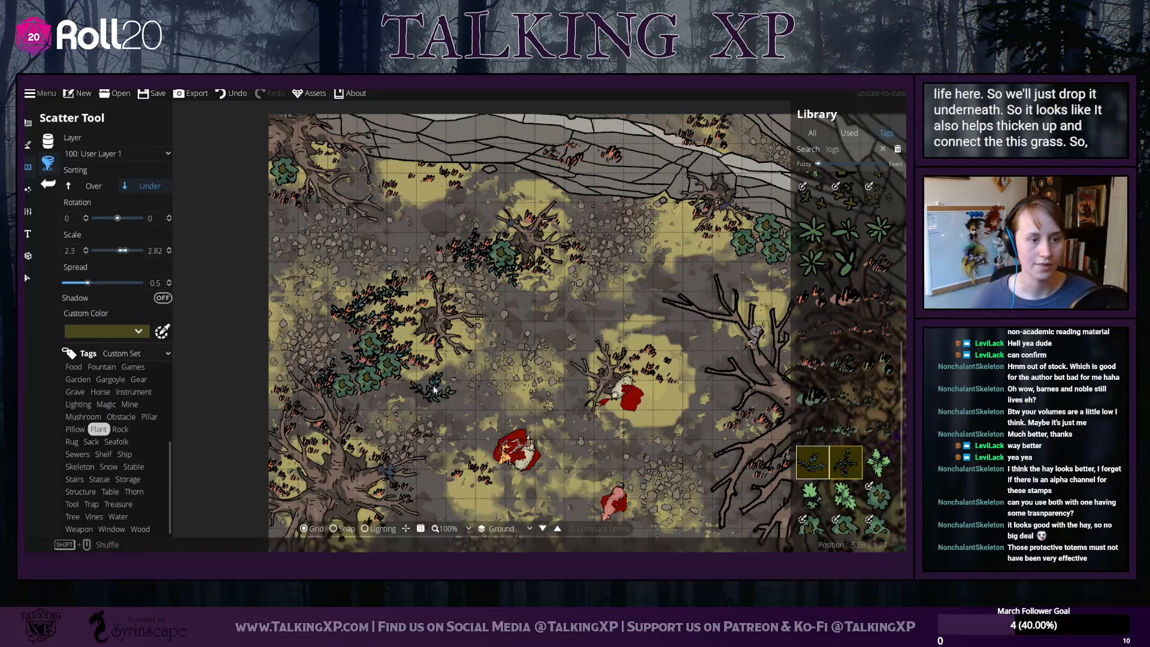
drag(289, 190, 322, 269)
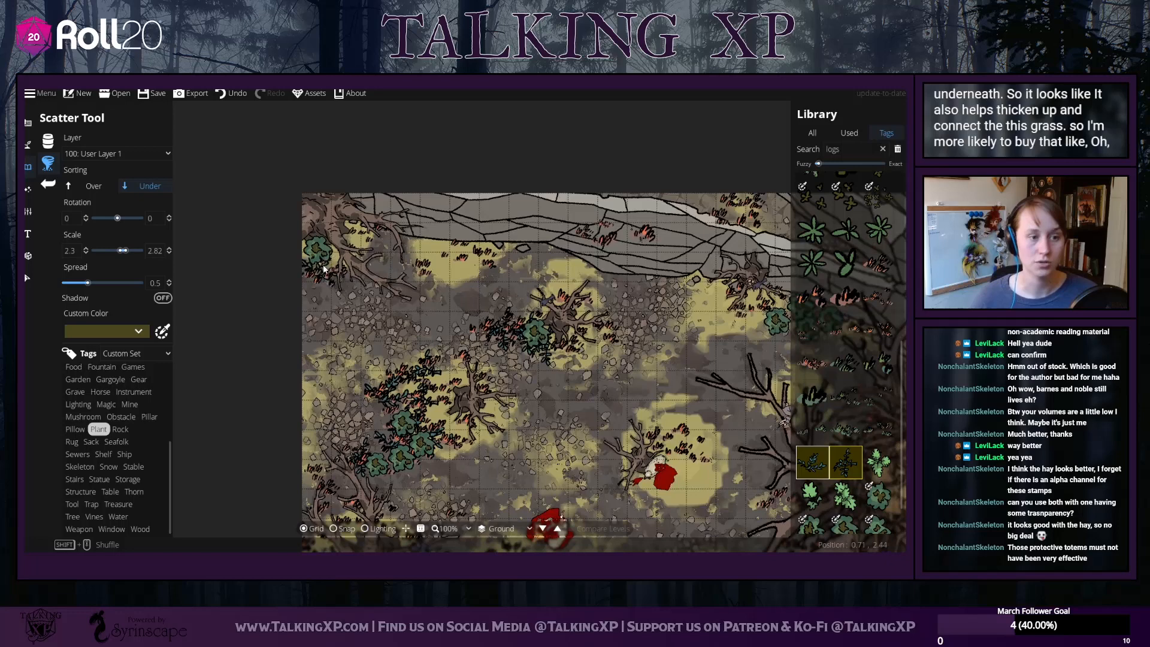
click(459, 258)
click(538, 318)
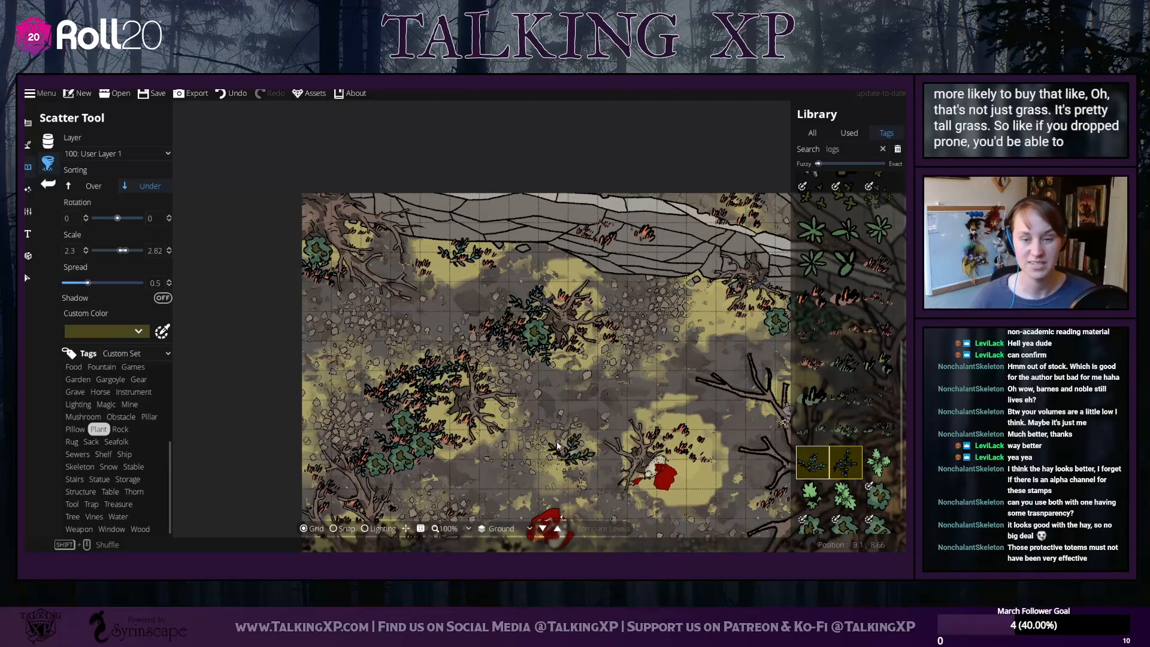
Scatter the leafy plants along the large western tree and around the two small trees by the southern cliff wall
drag(551, 431, 560, 377)
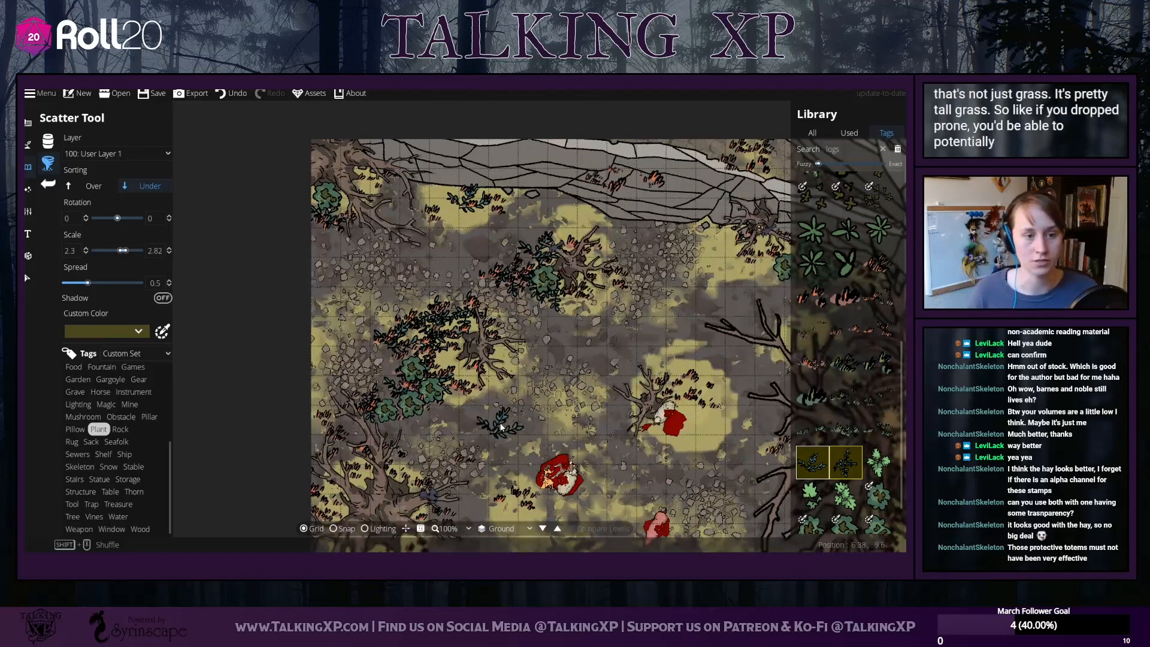
drag(501, 422, 614, 291)
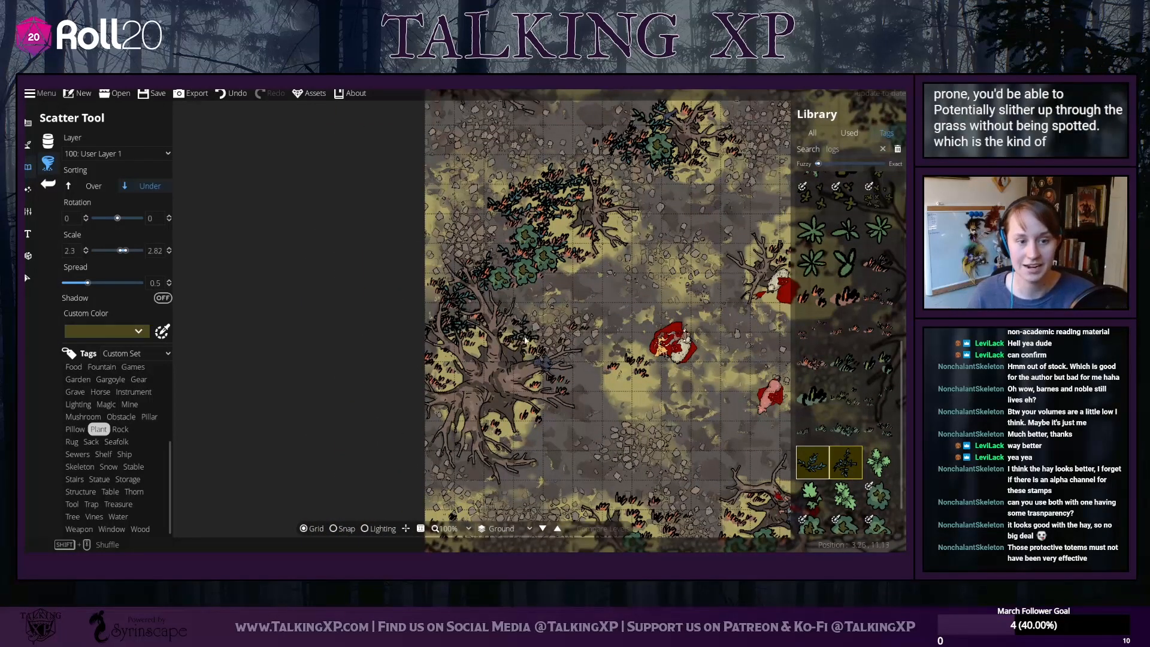
drag(550, 329, 426, 286)
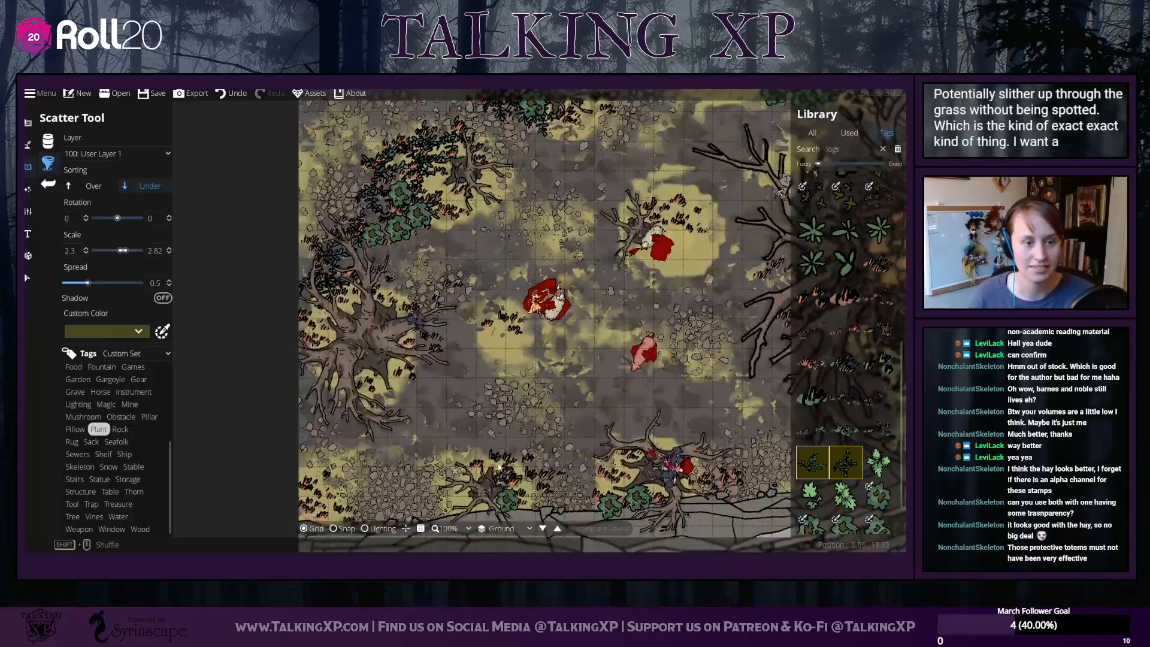
drag(508, 473, 445, 419)
click(462, 423)
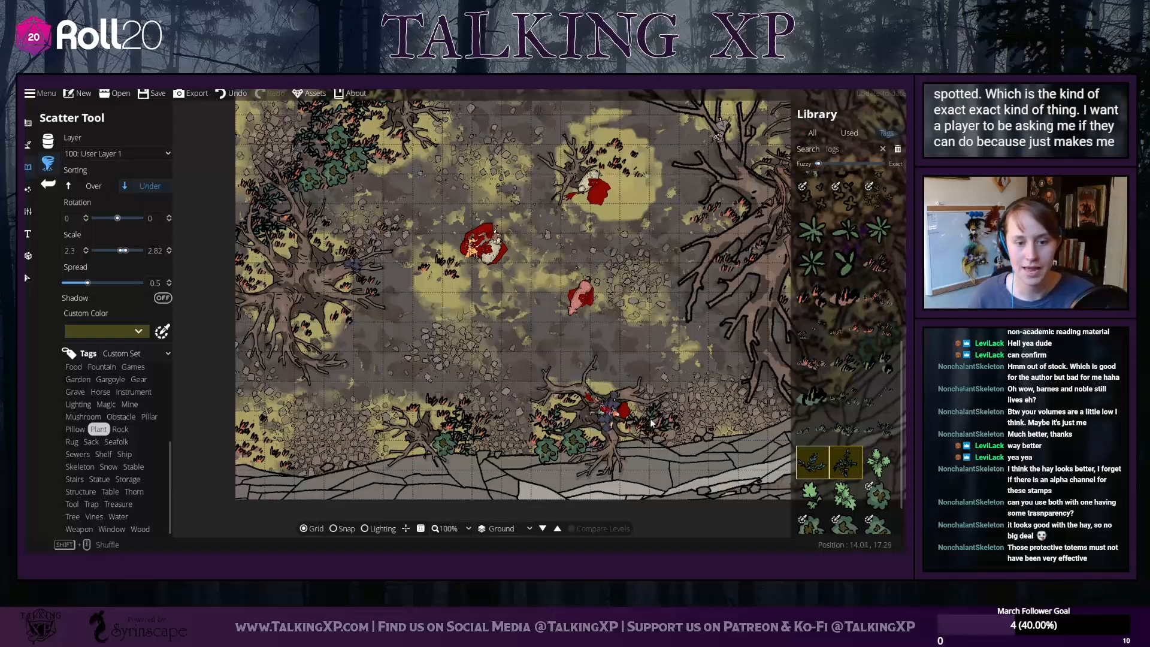
drag(692, 365, 506, 479)
Scatter the leafy plants between the nest tree's roots and around the small tree near the map's eastern edge
drag(507, 178, 462, 262)
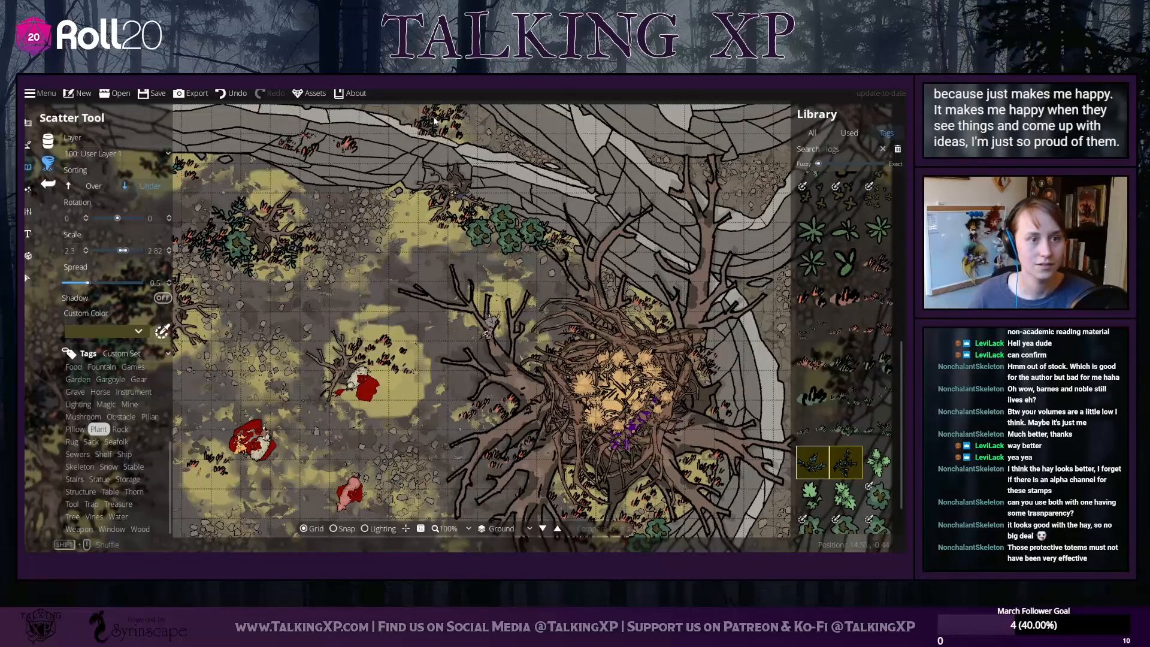
drag(682, 521, 619, 425)
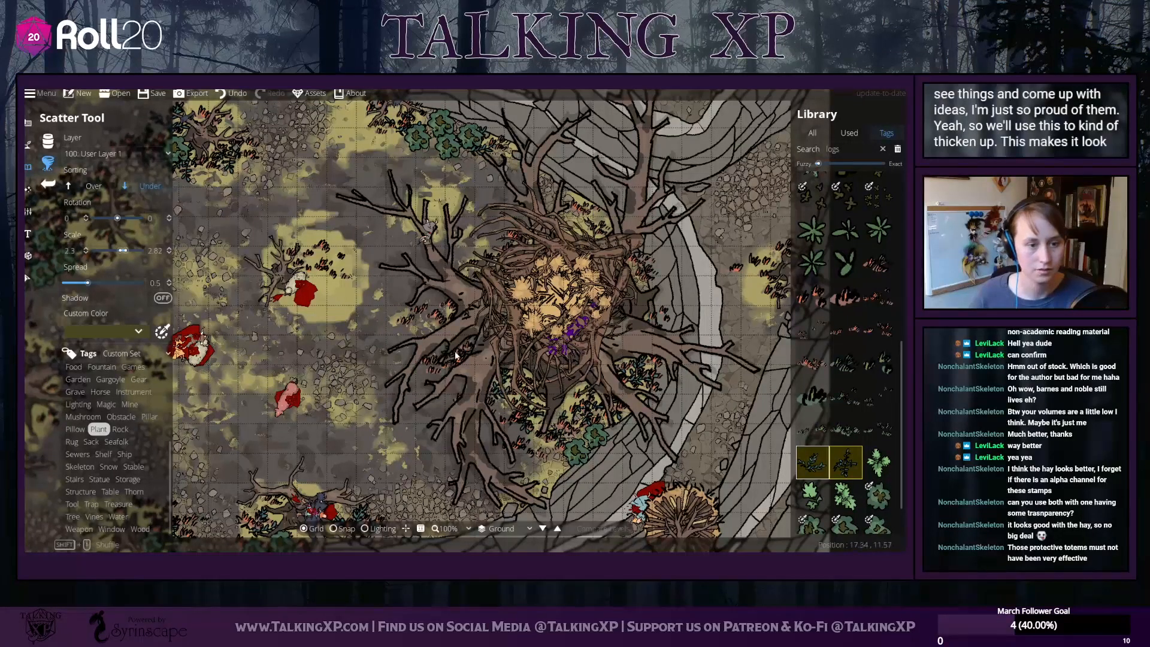
key(w)
key(d)
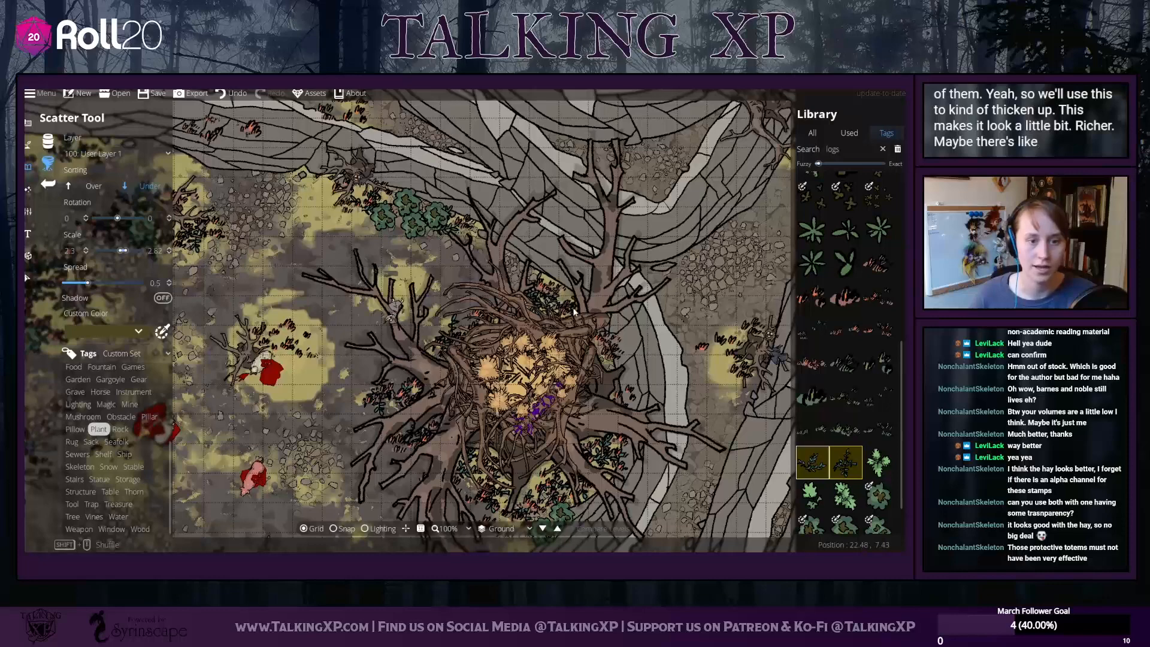
key(s)
key(a)
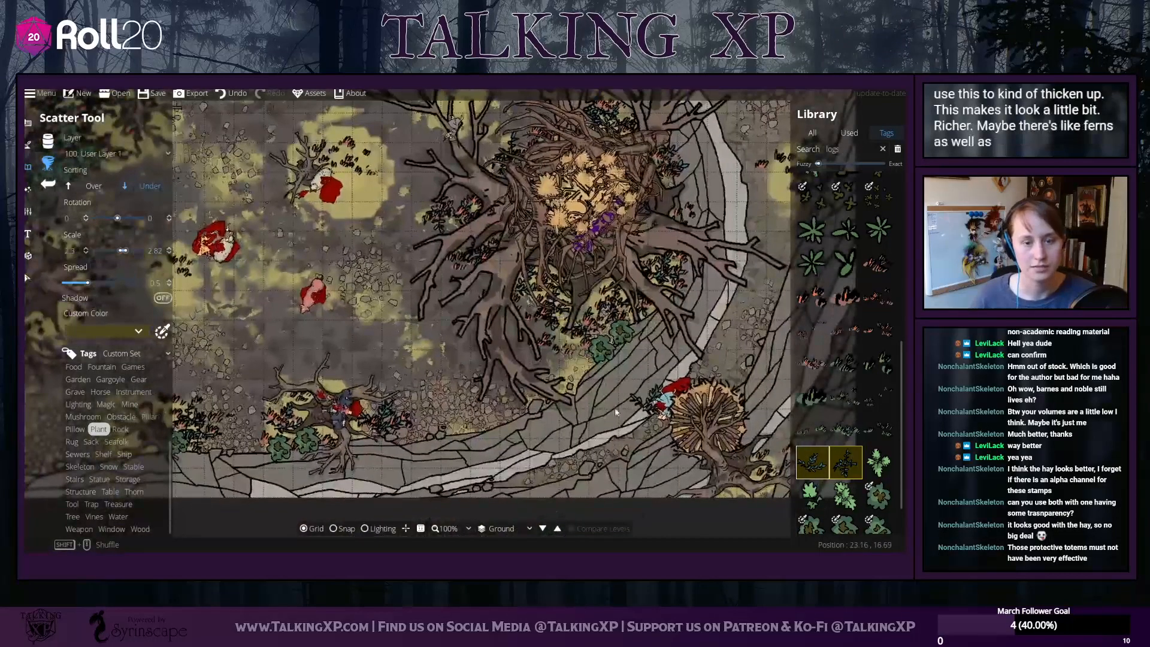
key(d)
key(w)
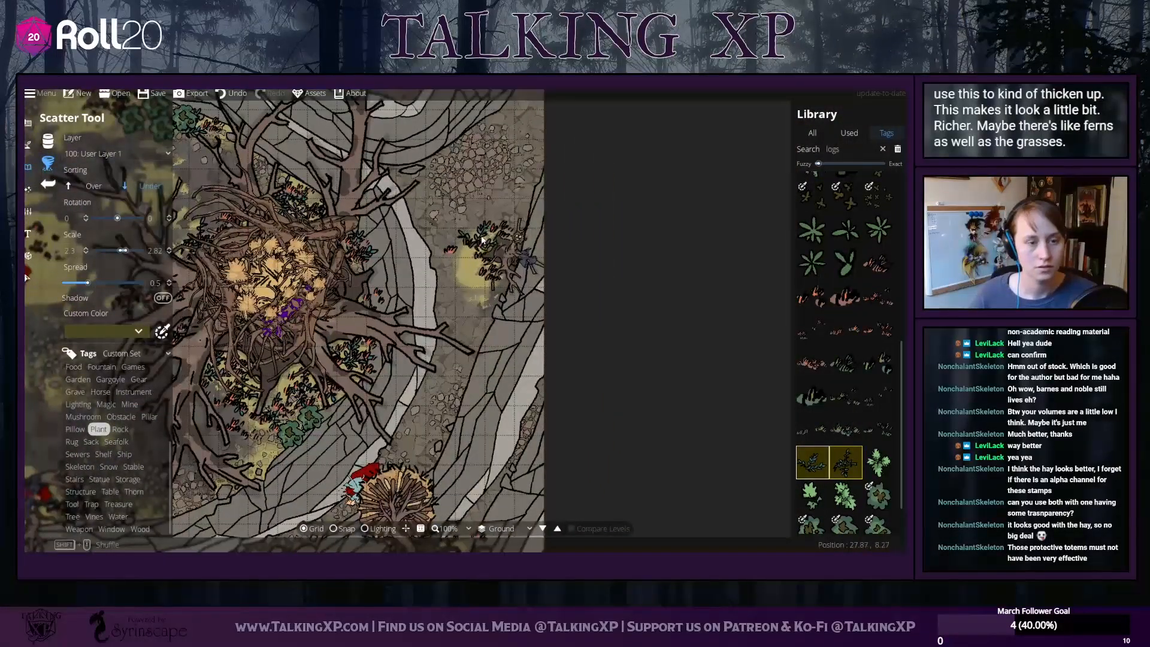
key(a)
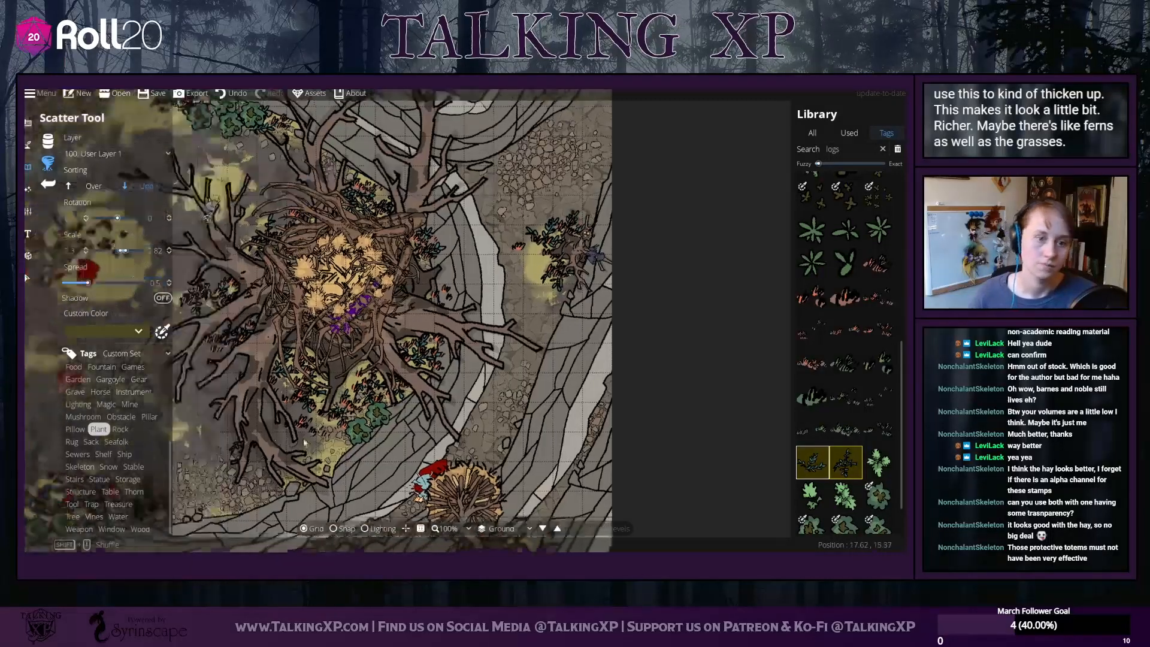
key(s)
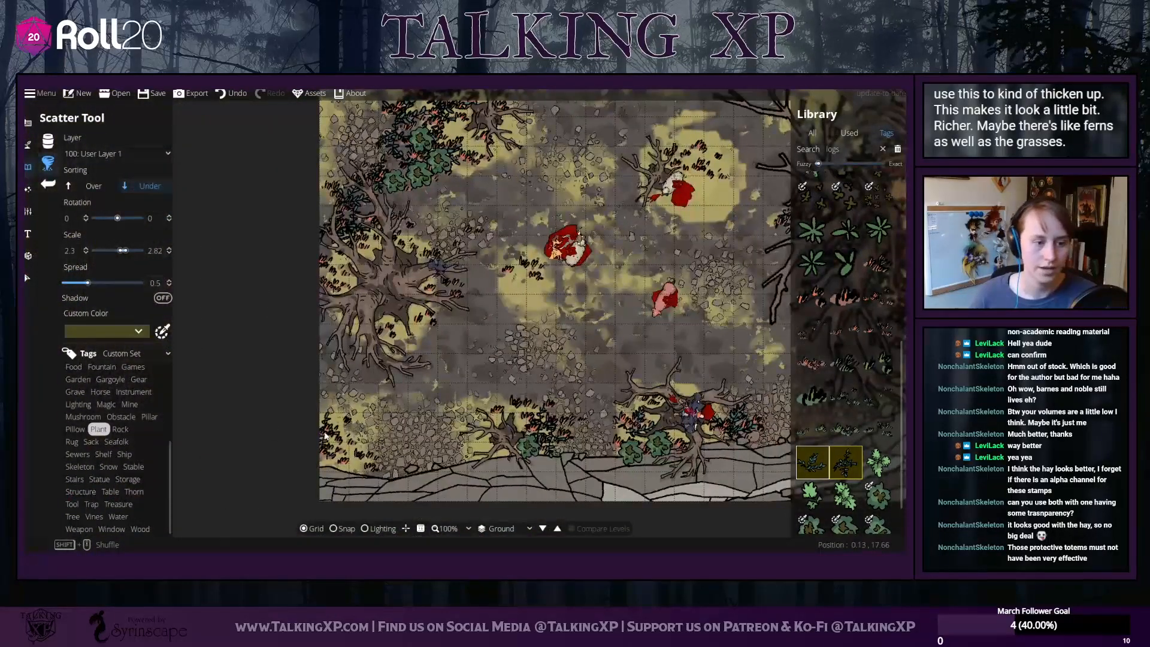
Scatter the leafy plants in the southwest corner, among the large western tree's roots and on the patch west of the central red remains
mouse_move(325, 436)
mouse_down()
mouse_move(341, 459)
mouse_move(357, 459)
mouse_move(352, 425)
mouse_move(381, 403)
mouse_up()
drag(380, 403, 405, 485)
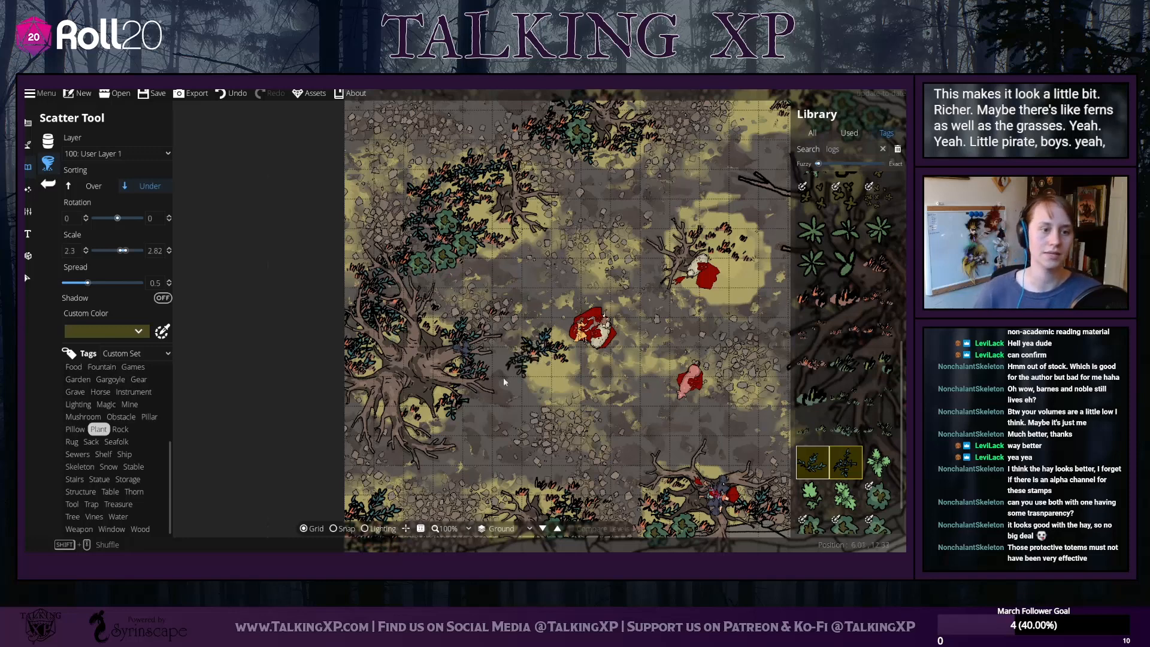
drag(525, 354, 427, 569)
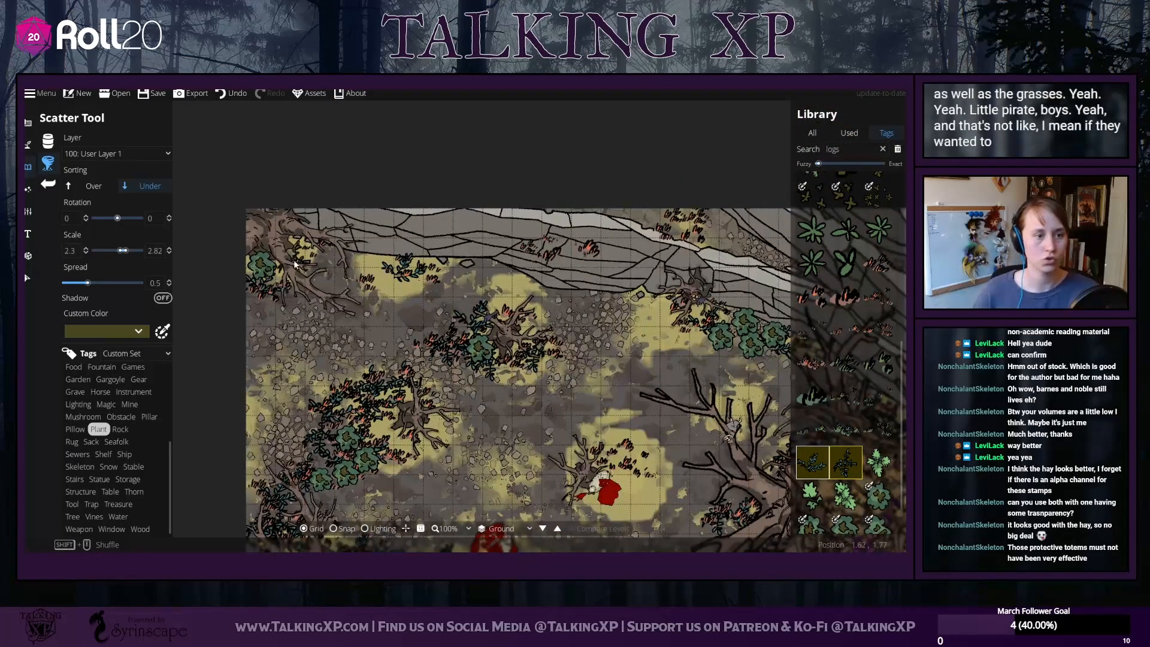
Scatter the leafy plants west of the bush cluster northwest of the nest and around the small tree beside the red remains
drag(386, 410, 483, 331)
drag(552, 449, 336, 310)
drag(504, 411, 601, 480)
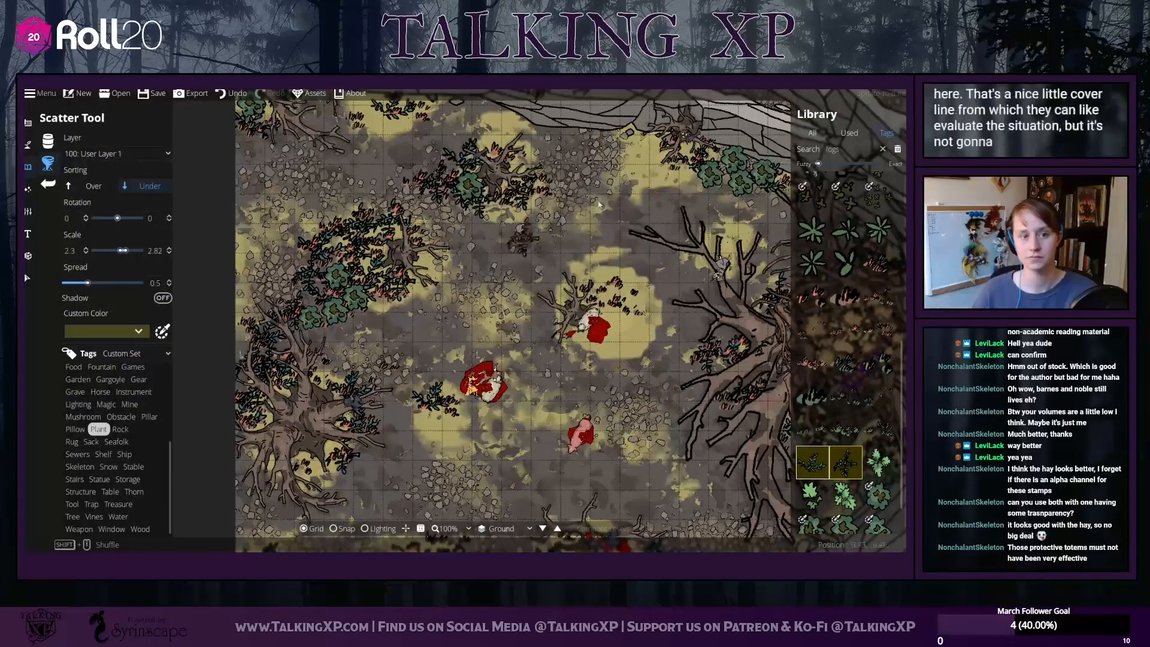
drag(617, 198, 311, 200)
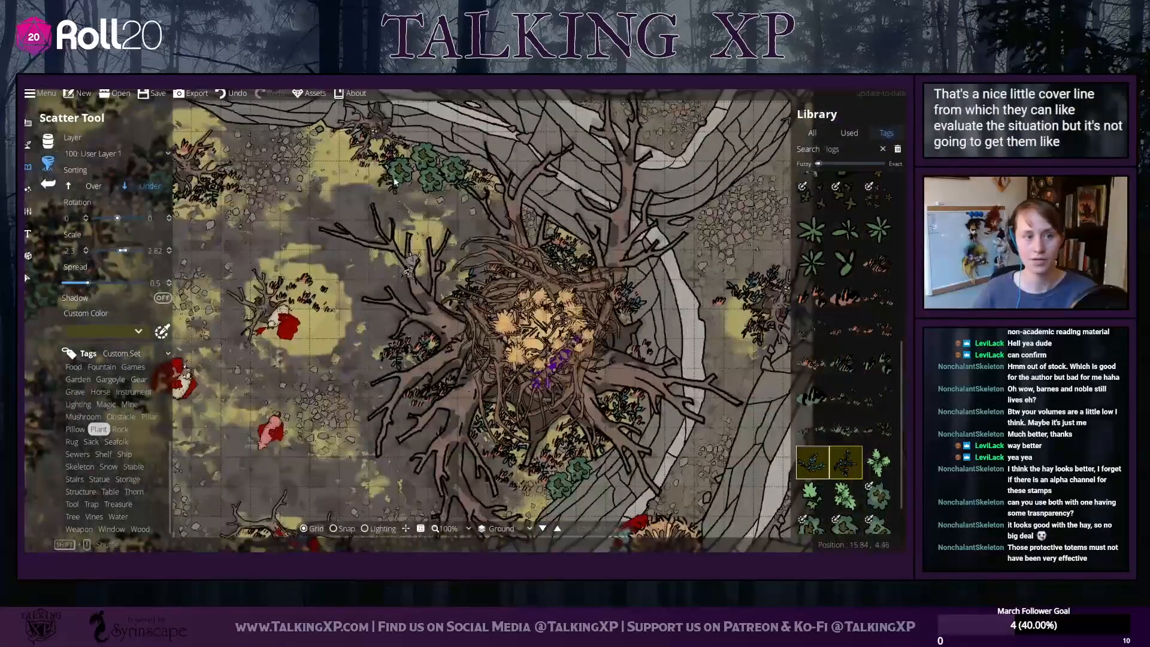
drag(262, 262, 419, 345)
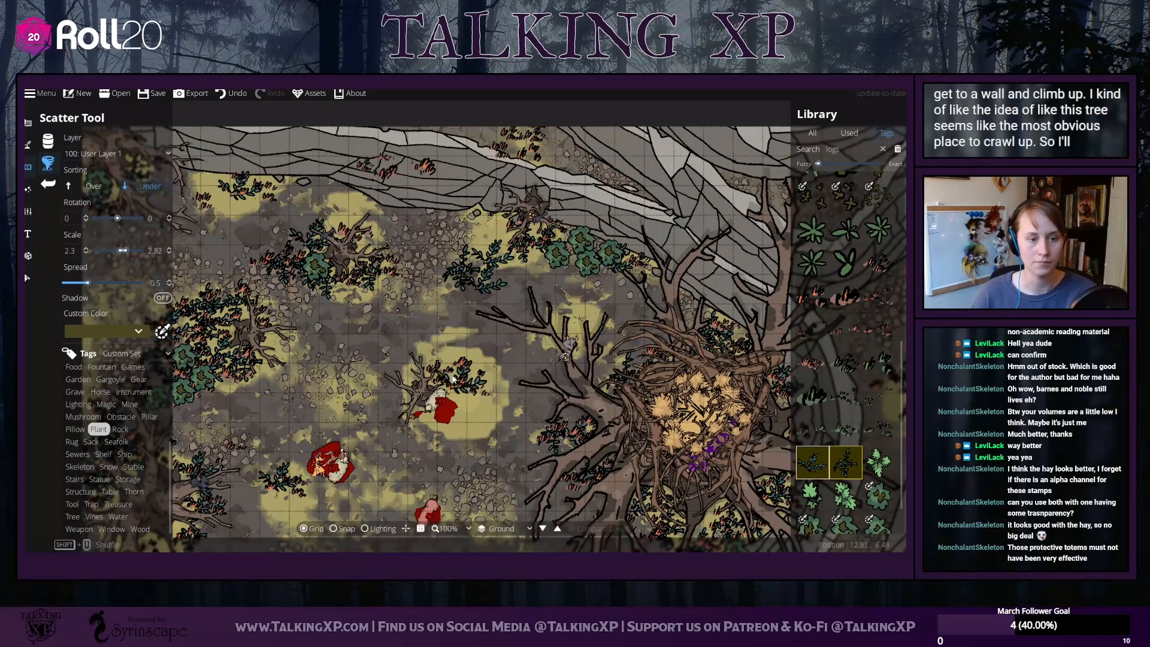
Select the set of grass stamps, set the sorting to Over, and scatter grass across the leafy patch northwest of the nest
click(884, 261)
shift+click(812, 367)
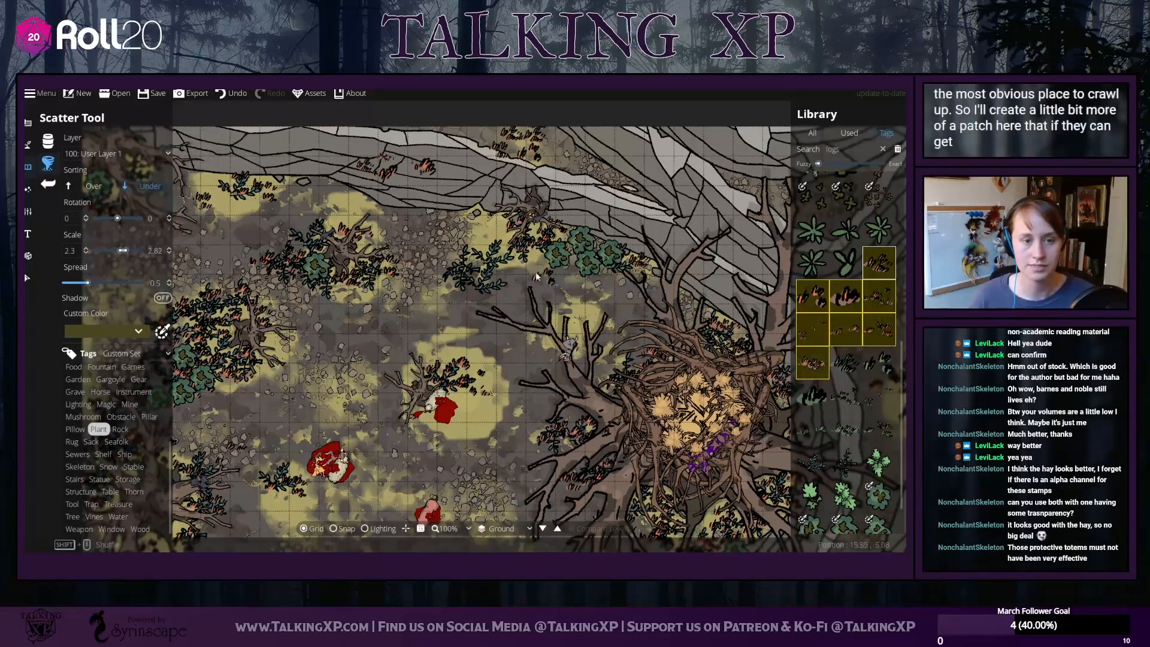
click(86, 187)
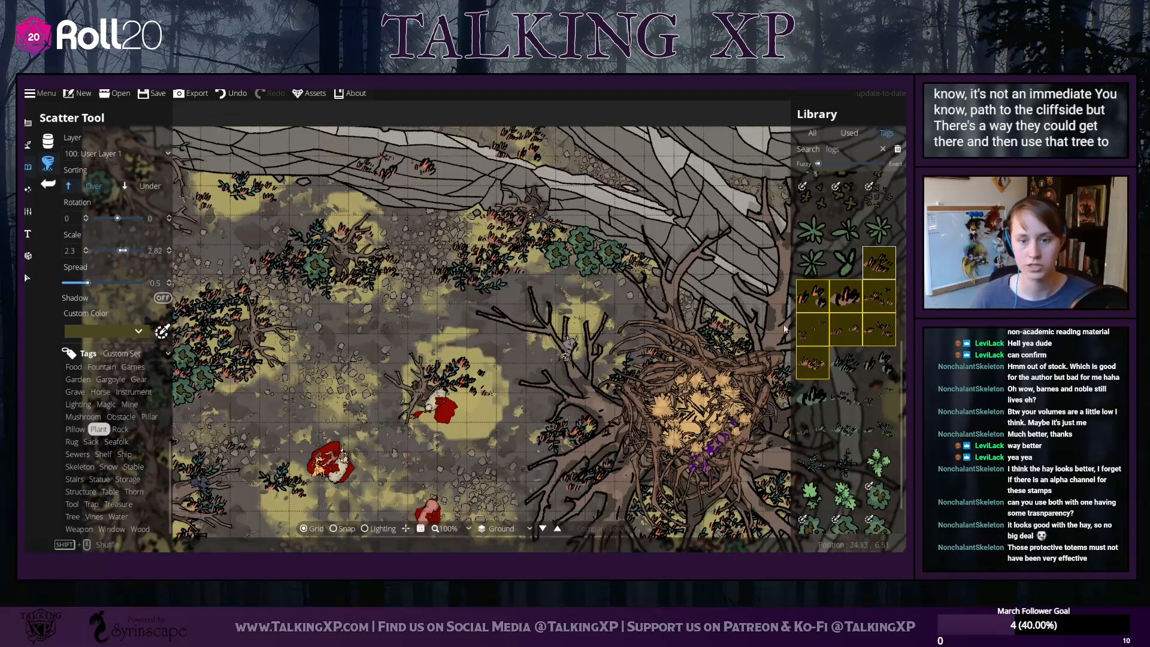
Switch the stamp to Grass 22 alone and undo the last grass strip between the northern tree and the leafy patch
click(813, 462)
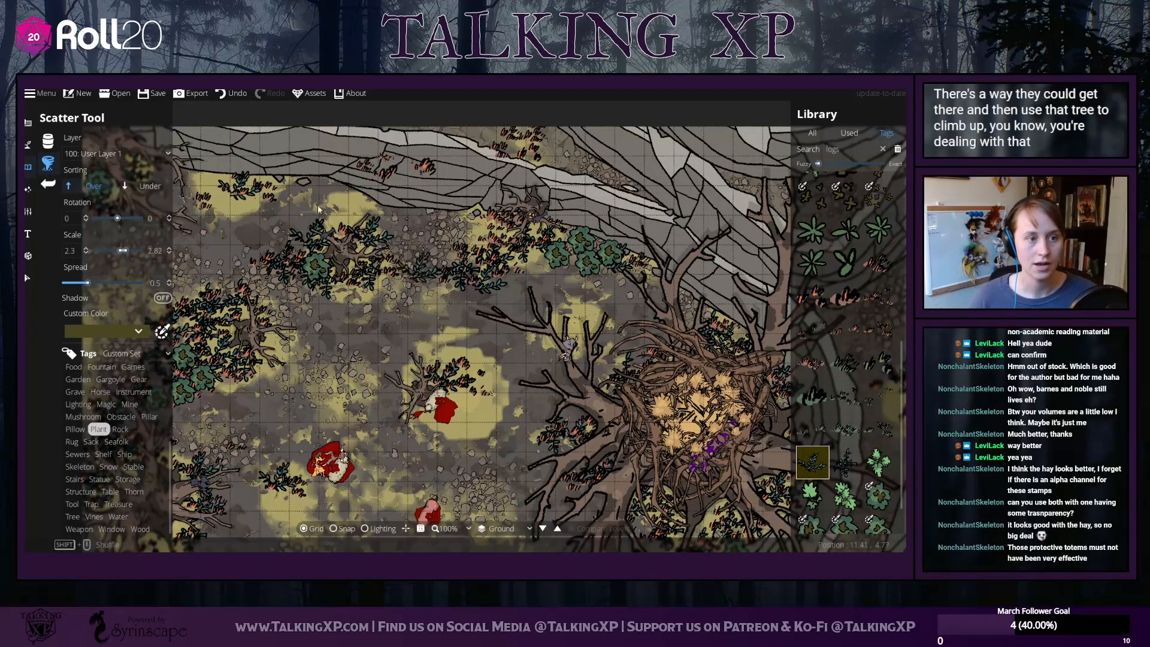
key(ctrl+z)
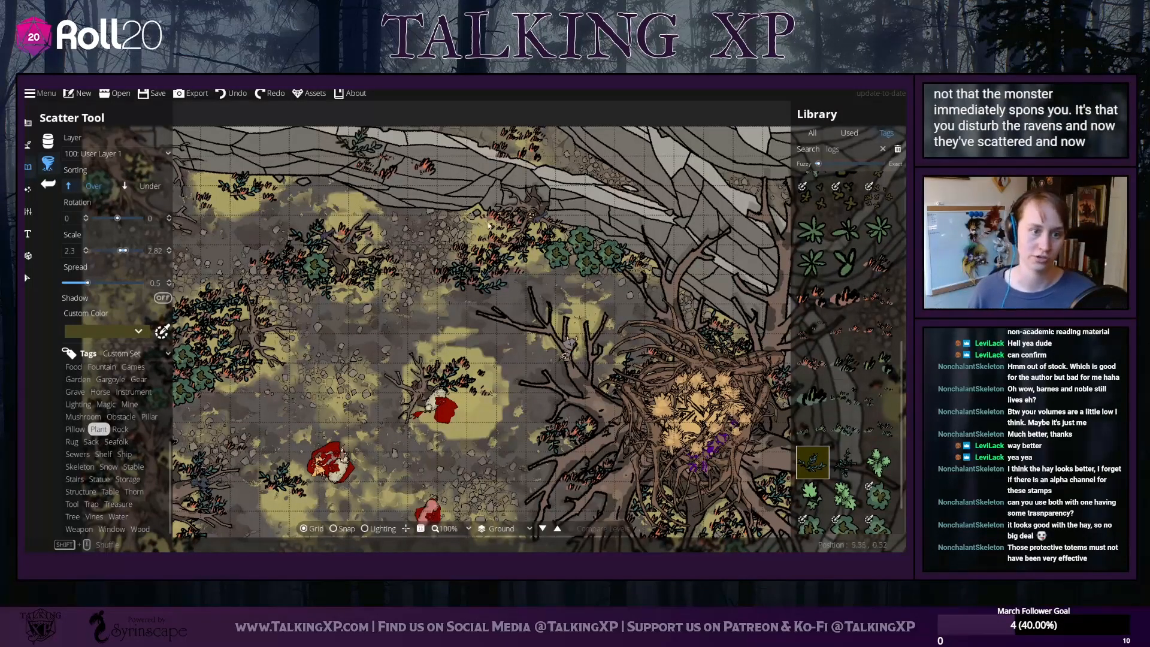
Select the five Bush Flower stamps and place a bush in the leafy patch northwest of the nest
scroll(868, 486, up, 3)
scroll(870, 487, down, 3)
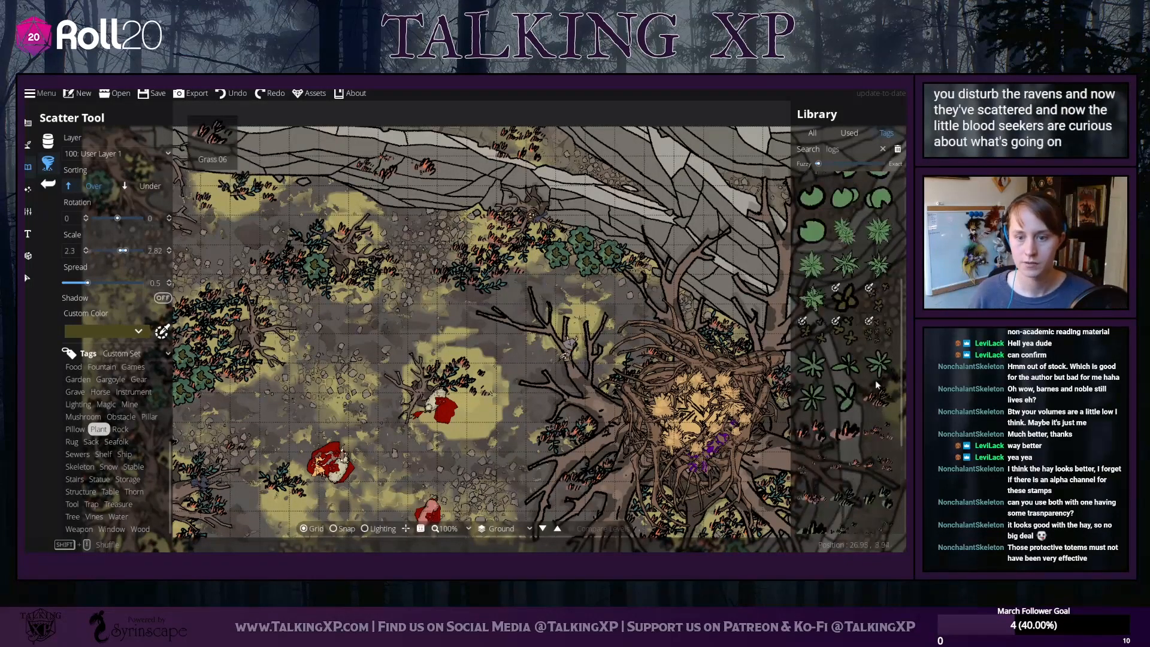
click(880, 452)
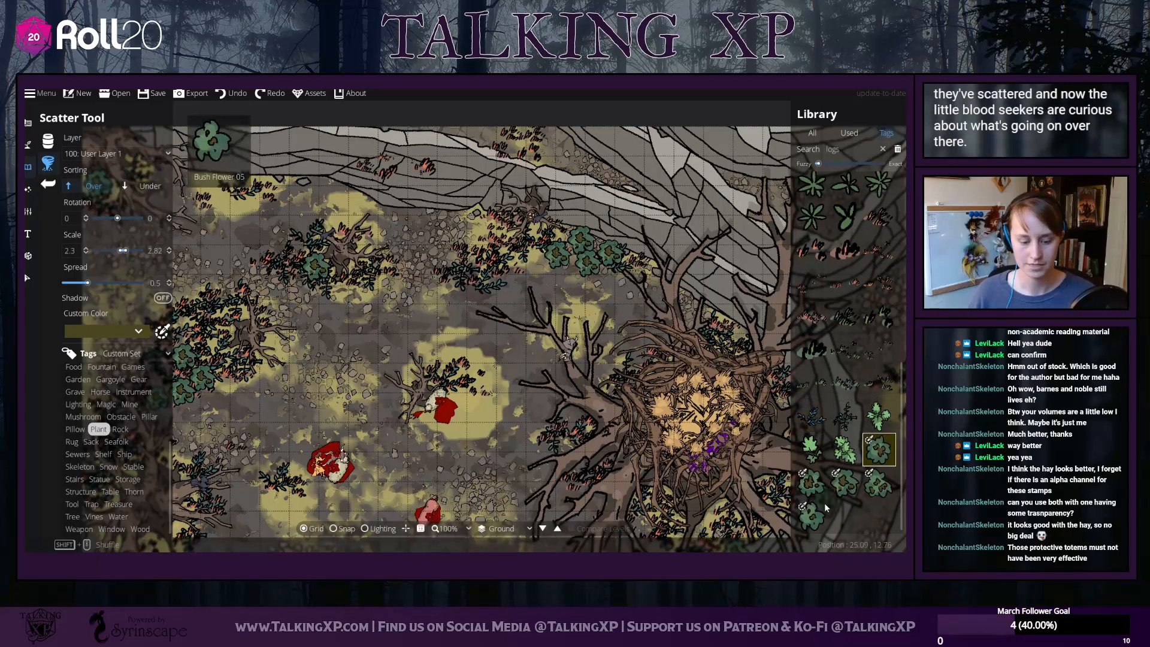
shift+click(812, 506)
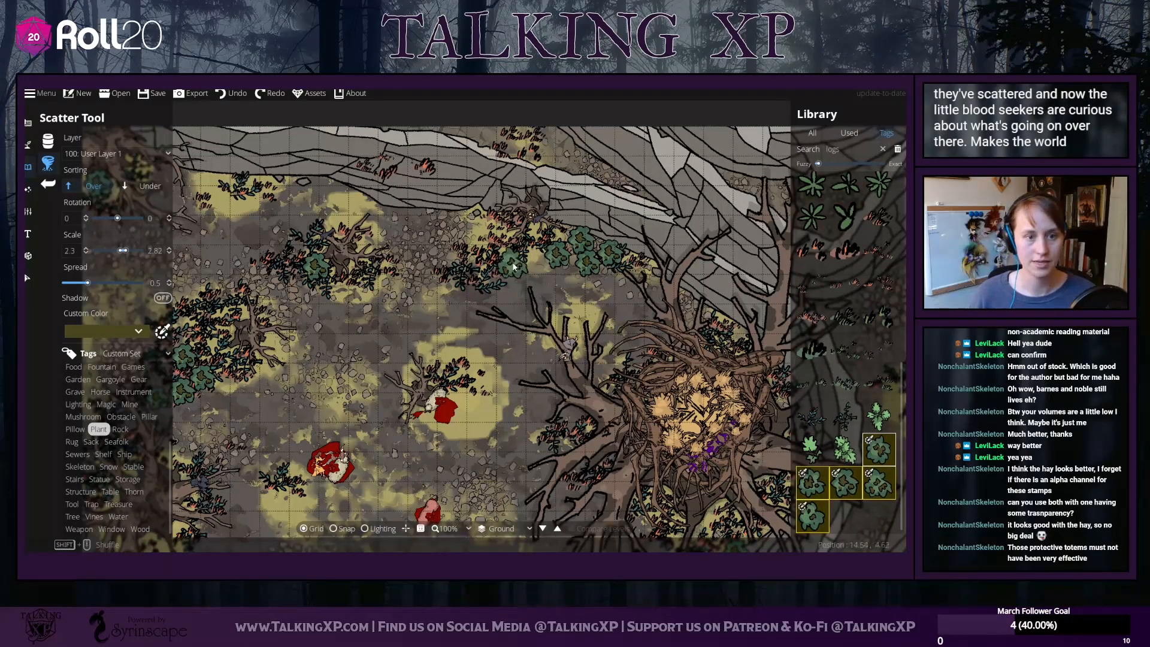
click(489, 272)
Place a bush at the small northern tree with Under sorting, and with Over sorting add bushes around the northwest corner tree and the large western tree
drag(544, 419, 733, 464)
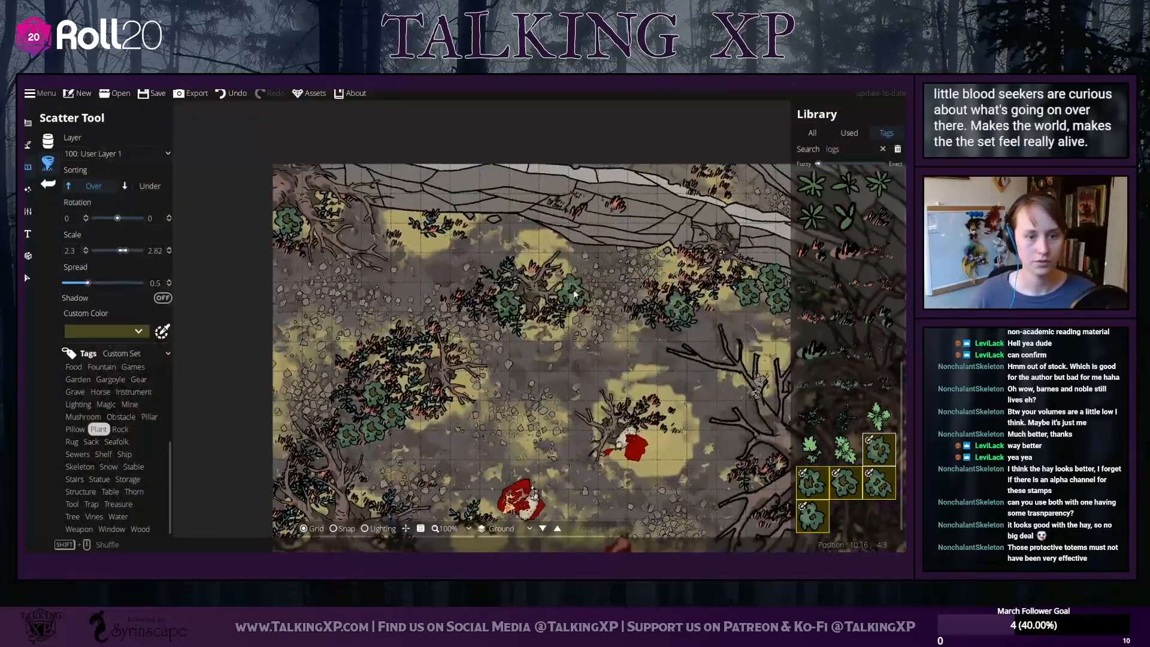
click(163, 186)
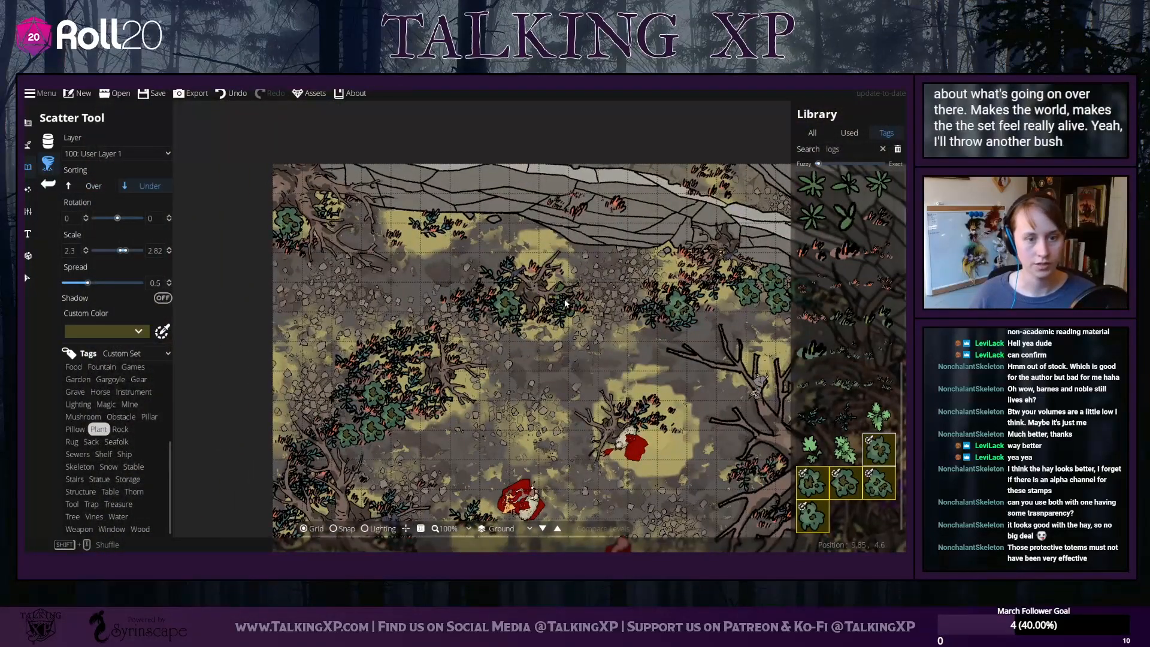
click(94, 187)
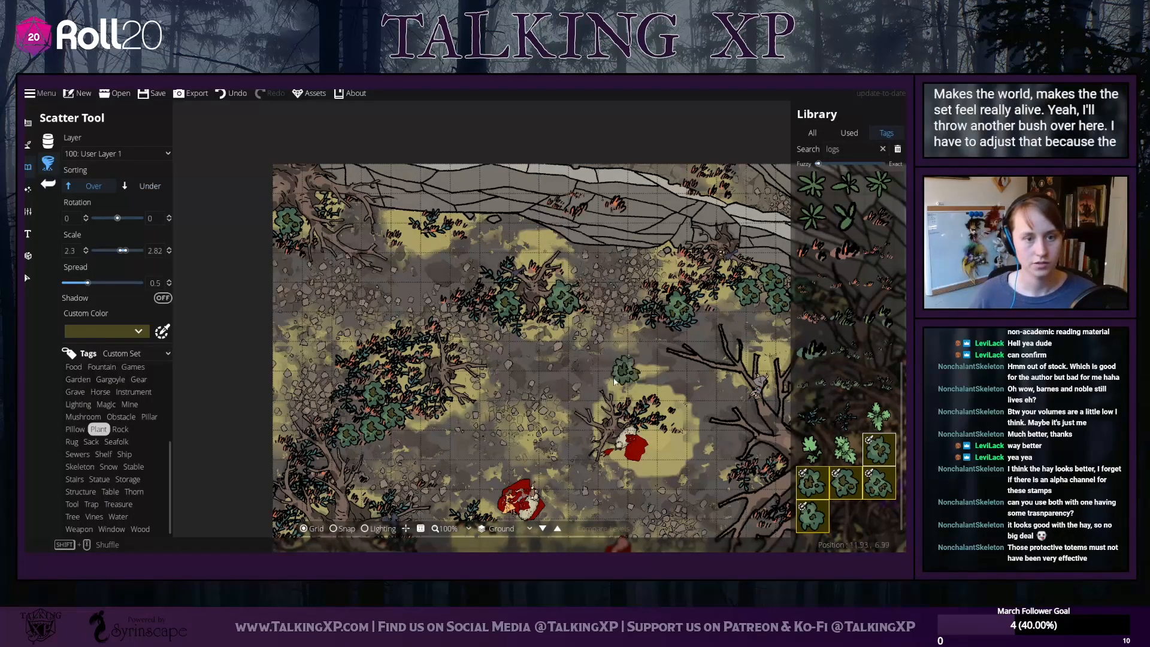
click(328, 204)
drag(400, 382, 453, 322)
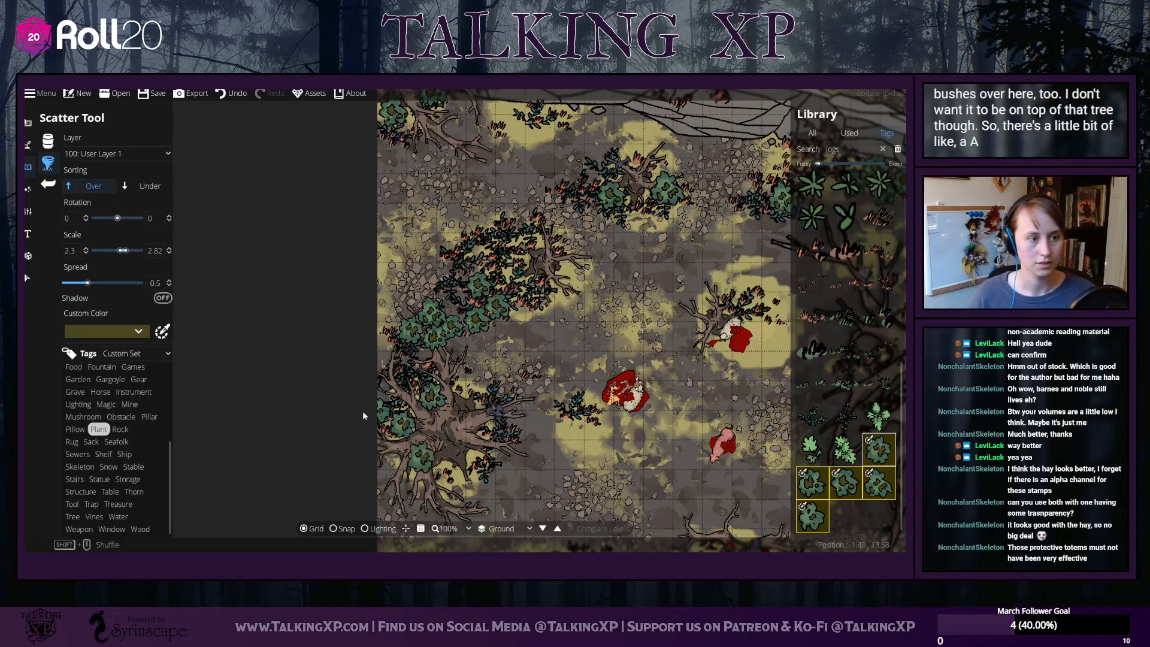
Bring the large western tree to the front so it overlaps the bushes among its roots
click(27, 279)
click(471, 445)
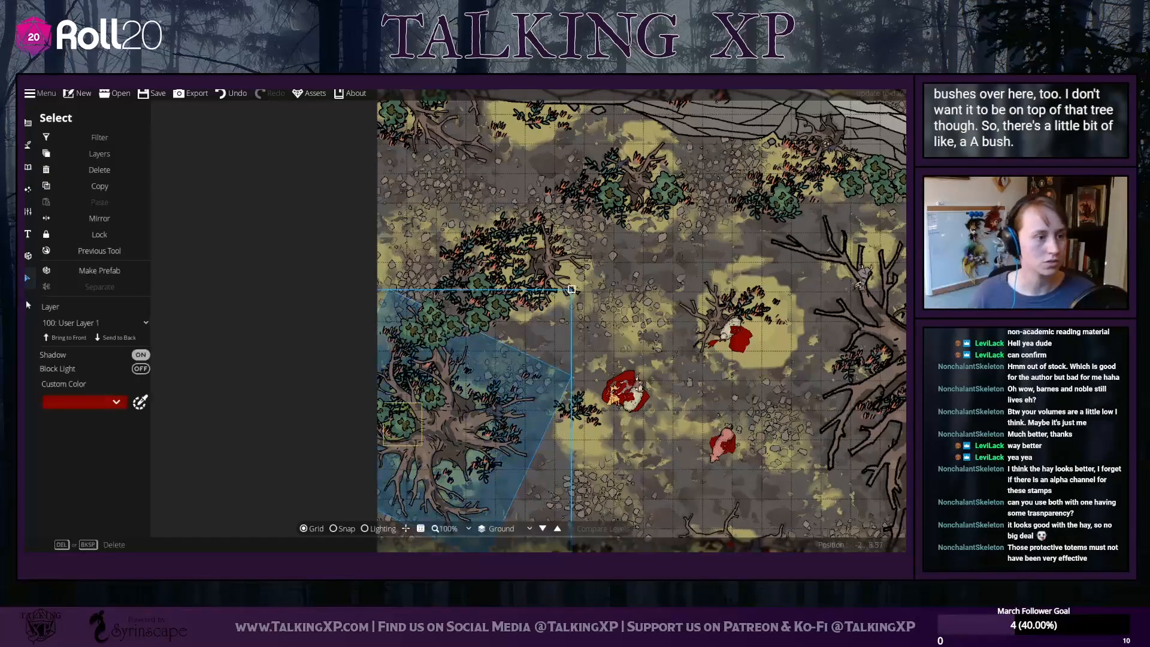
click(79, 339)
click(427, 174)
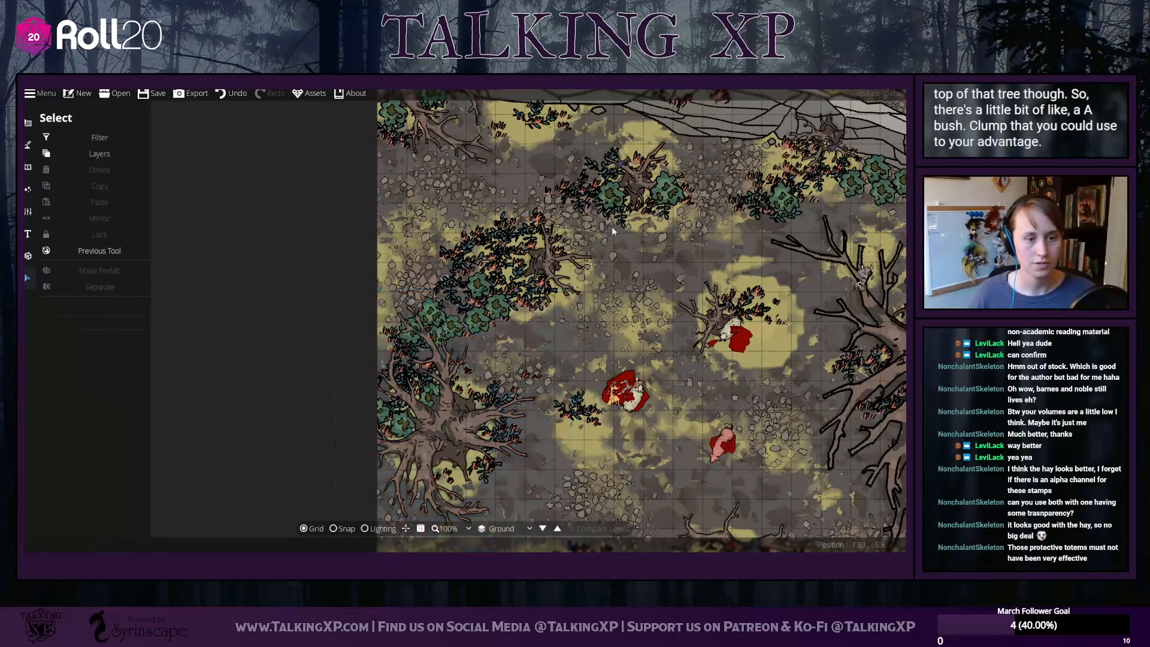
Bring the small northern tree and the little bird perched on it to the front
drag(612, 226, 446, 295)
click(497, 244)
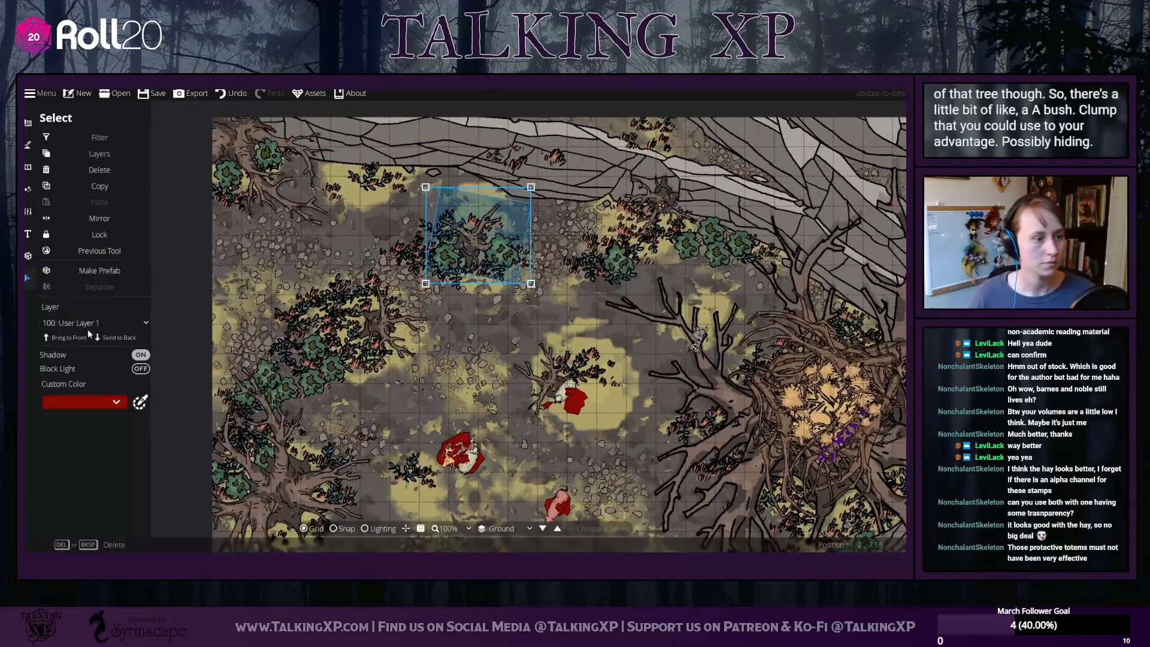
click(294, 251)
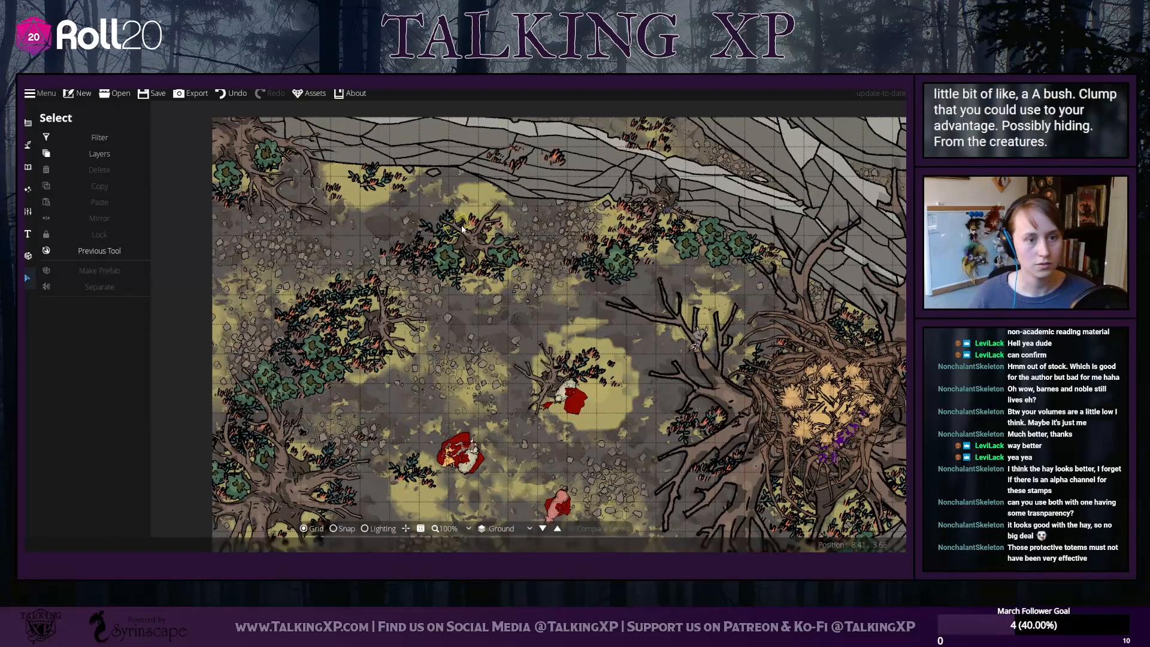
click(461, 229)
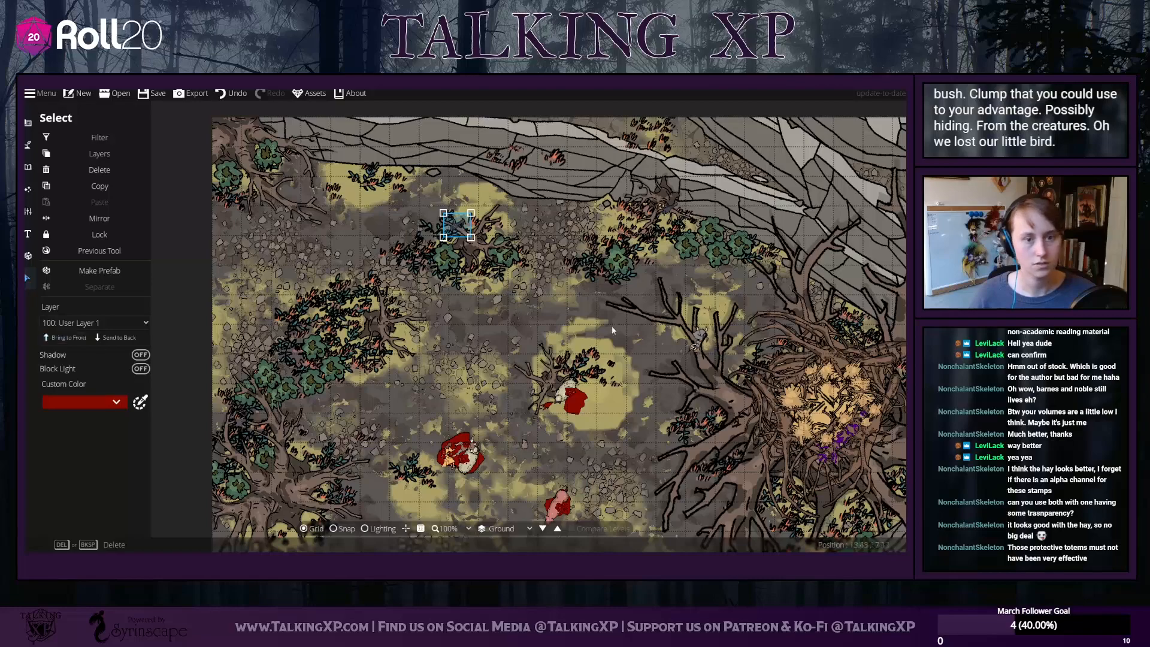
Examine the whole map for spots that still need plants or other ambience elements
drag(525, 324, 429, 247)
scroll(429, 246, down, 5)
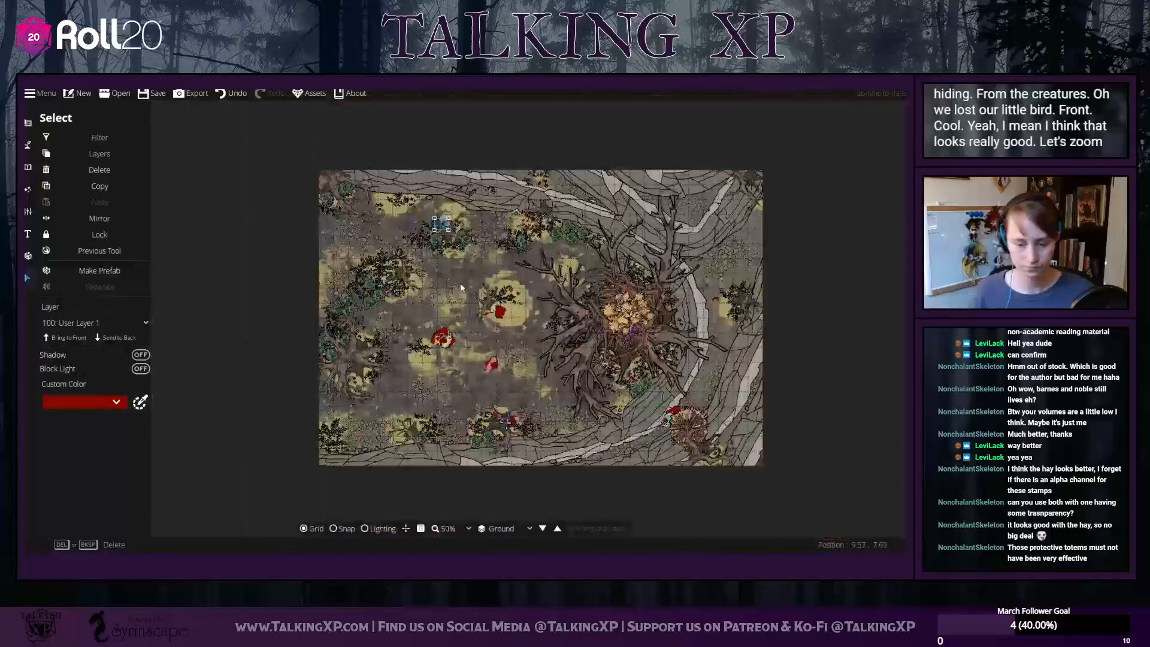
scroll(460, 284, up, 1)
drag(565, 269, 418, 258)
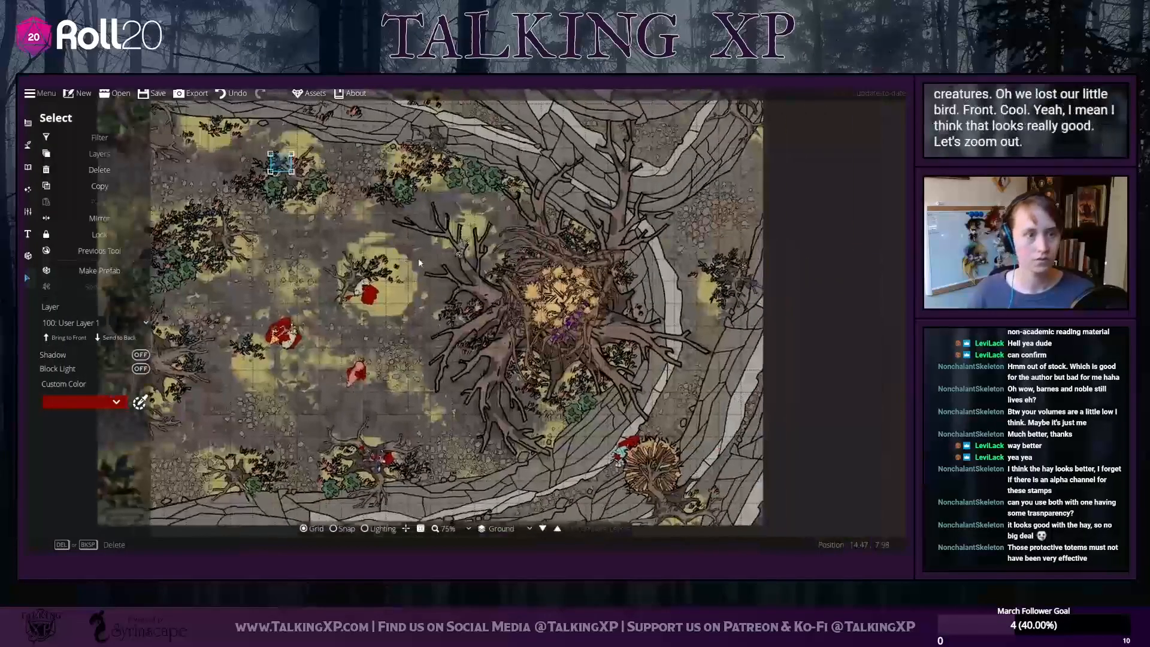
click(700, 328)
drag(699, 328, 755, 352)
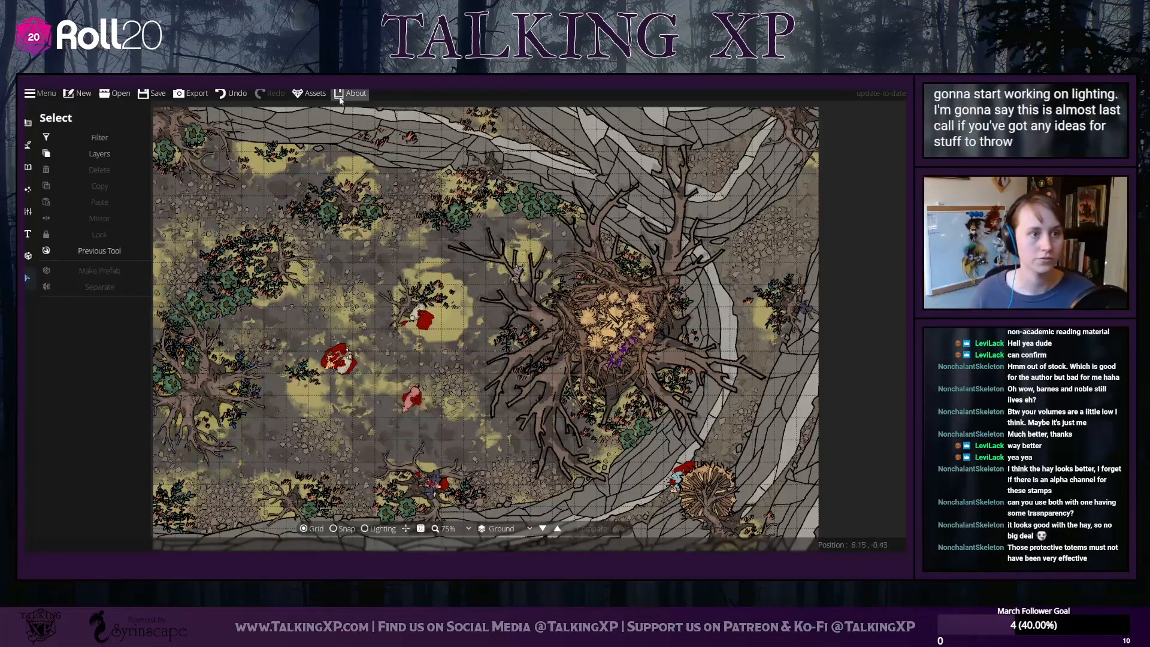
drag(345, 111, 408, 161)
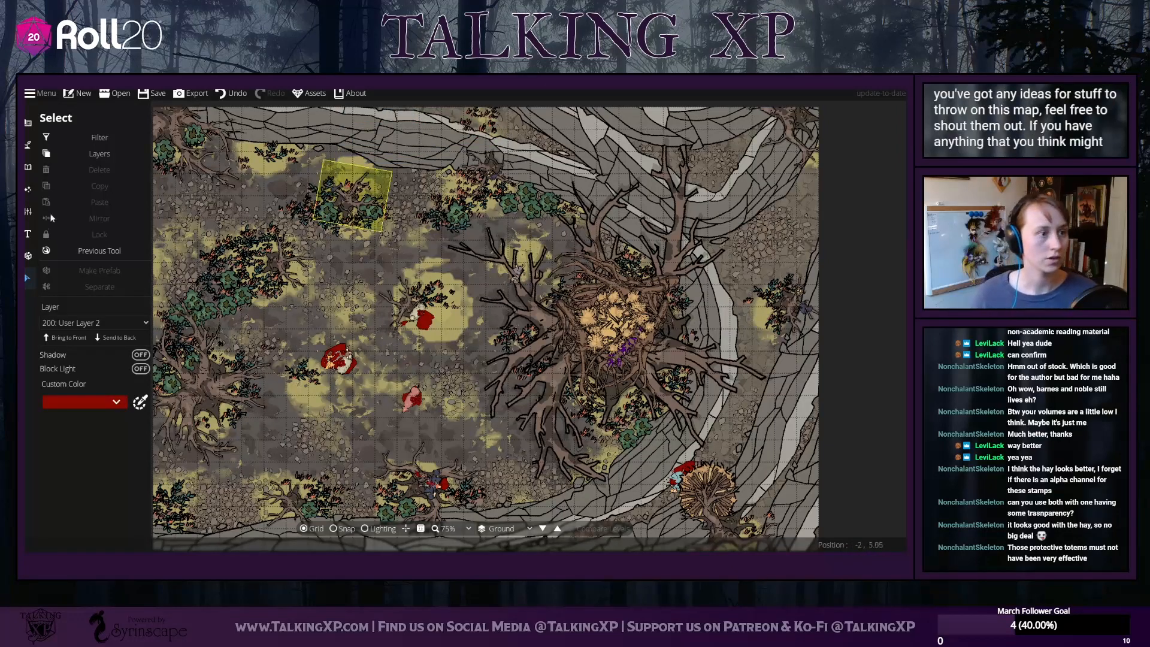
Scatter the Grass 22 and Grass 23 leafy plants with Under sorting on the green patch at the map's northern edge, undoing a misplaced attempt
click(28, 189)
click(28, 167)
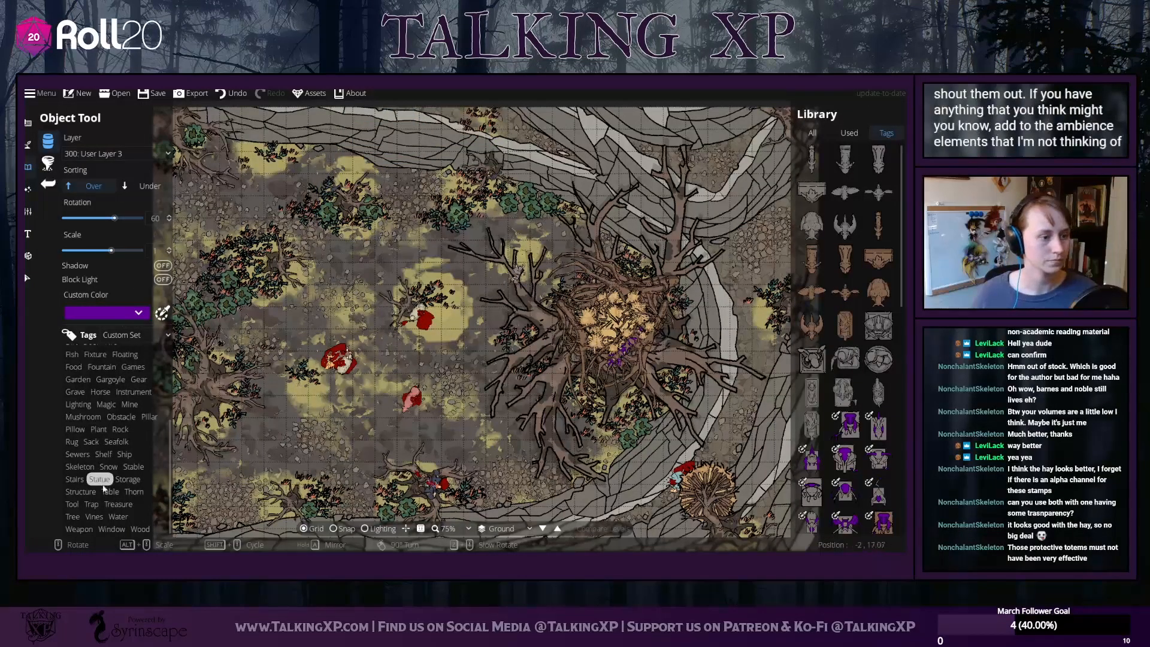
click(48, 163)
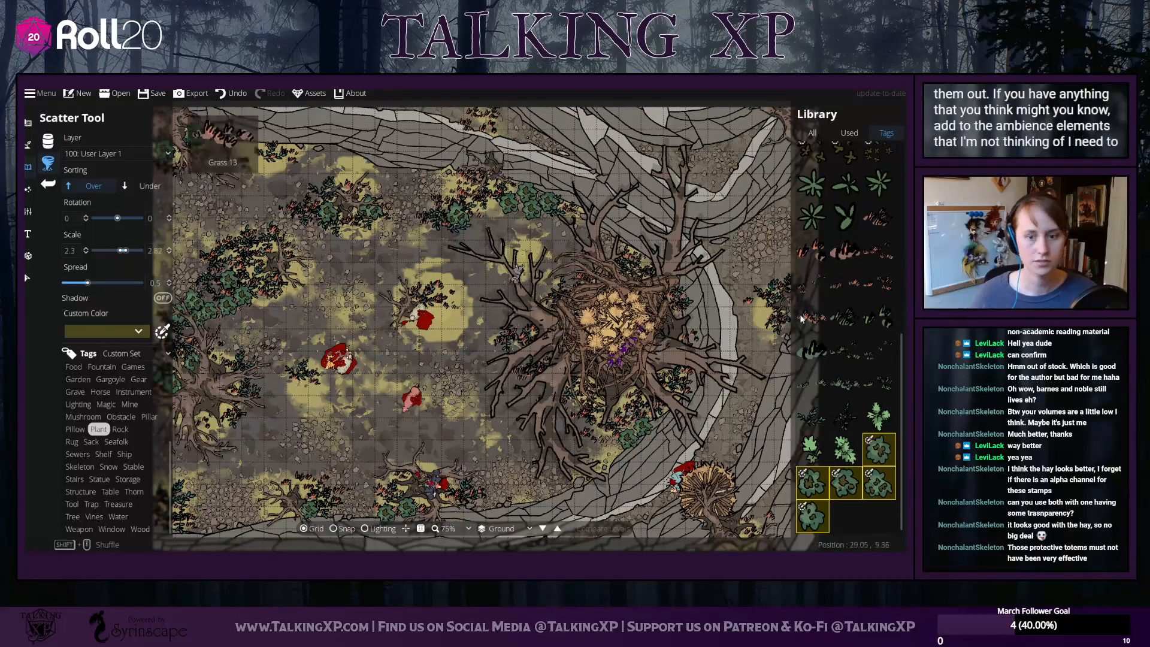
click(845, 416)
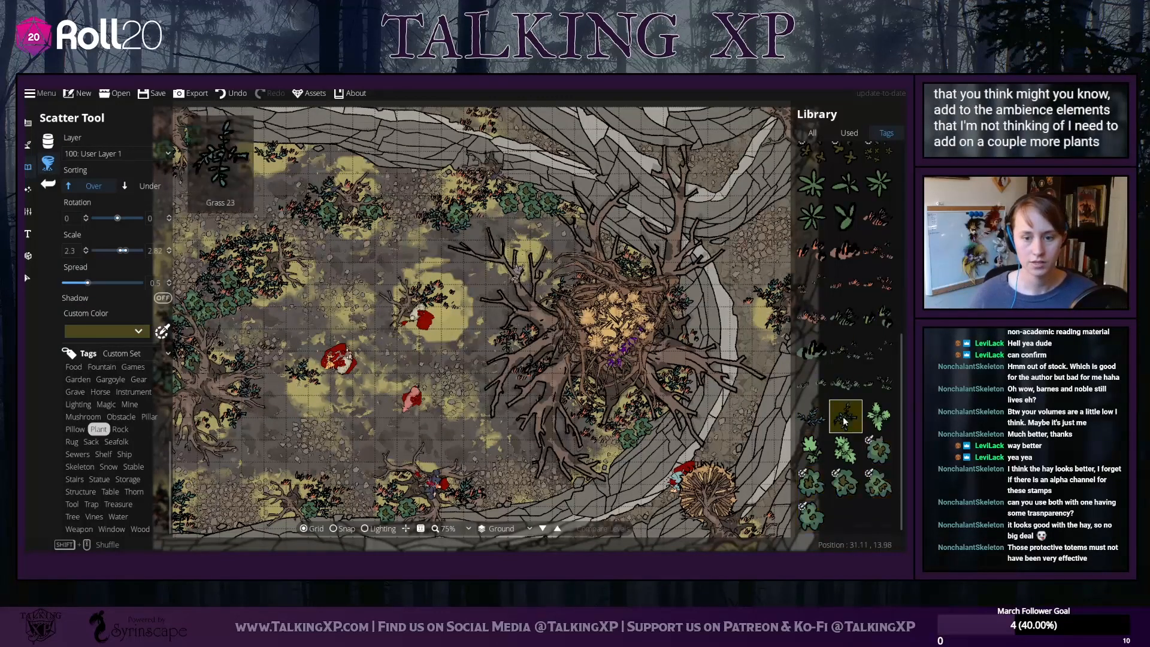
ctrl+click(809, 417)
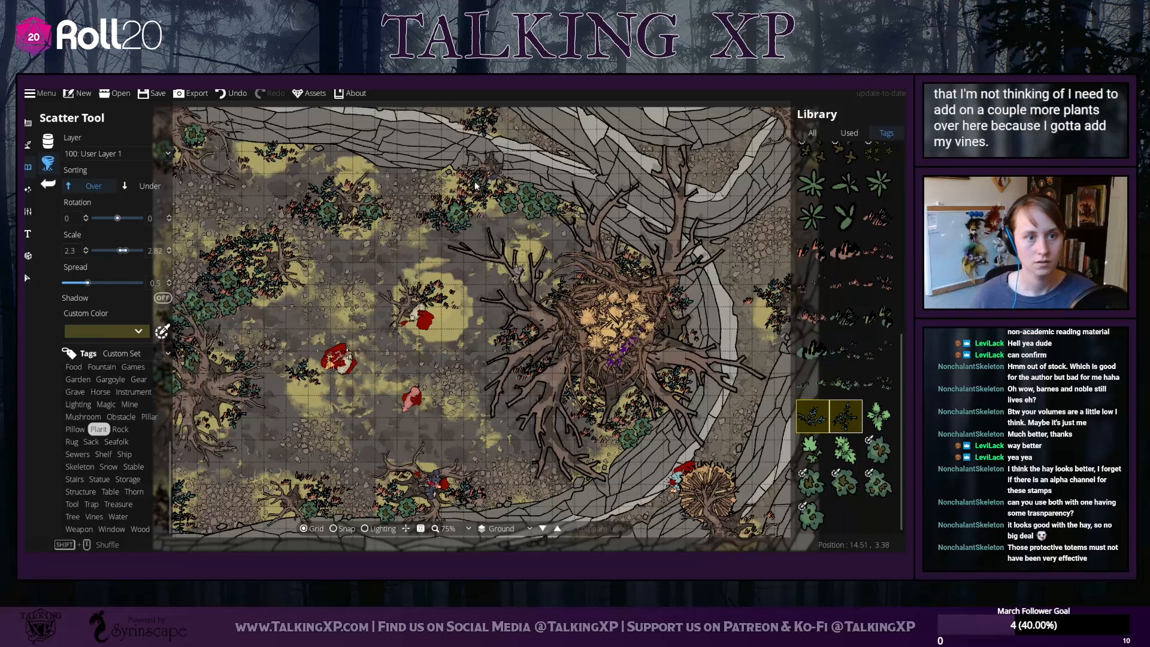
click(148, 185)
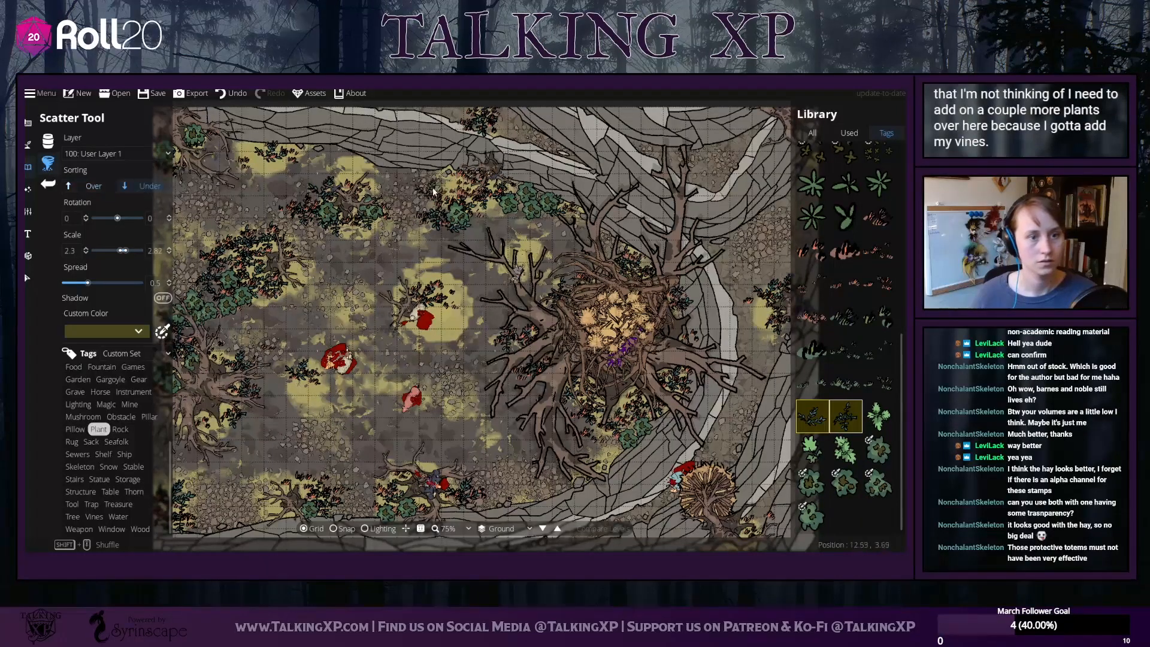
click(231, 94)
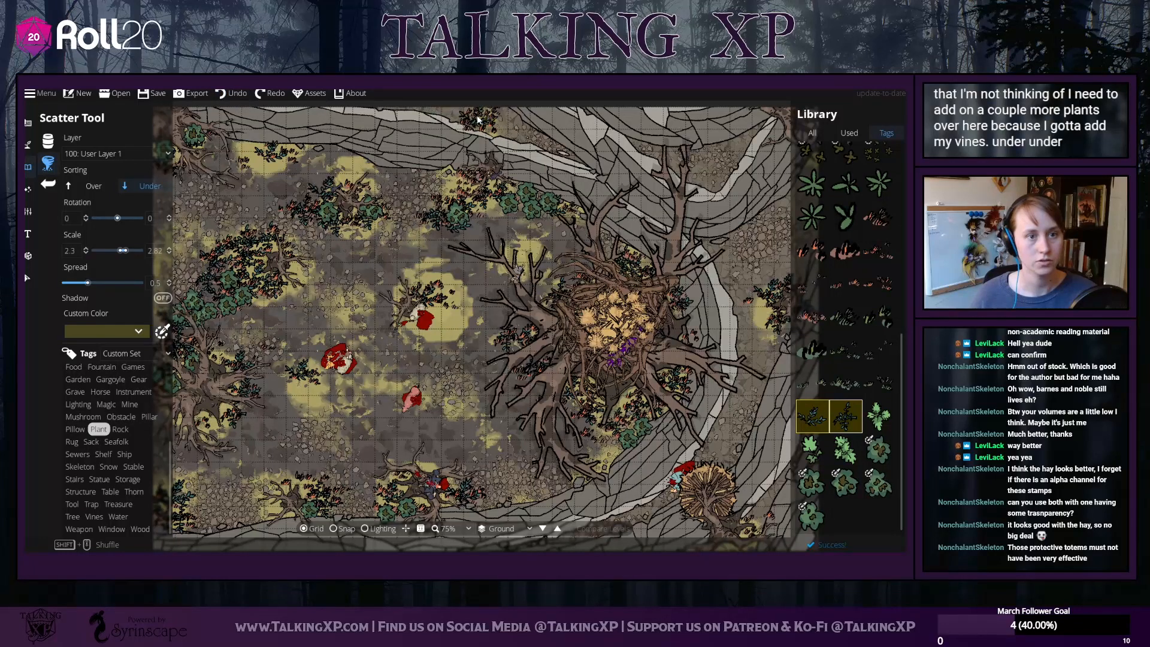
click(473, 174)
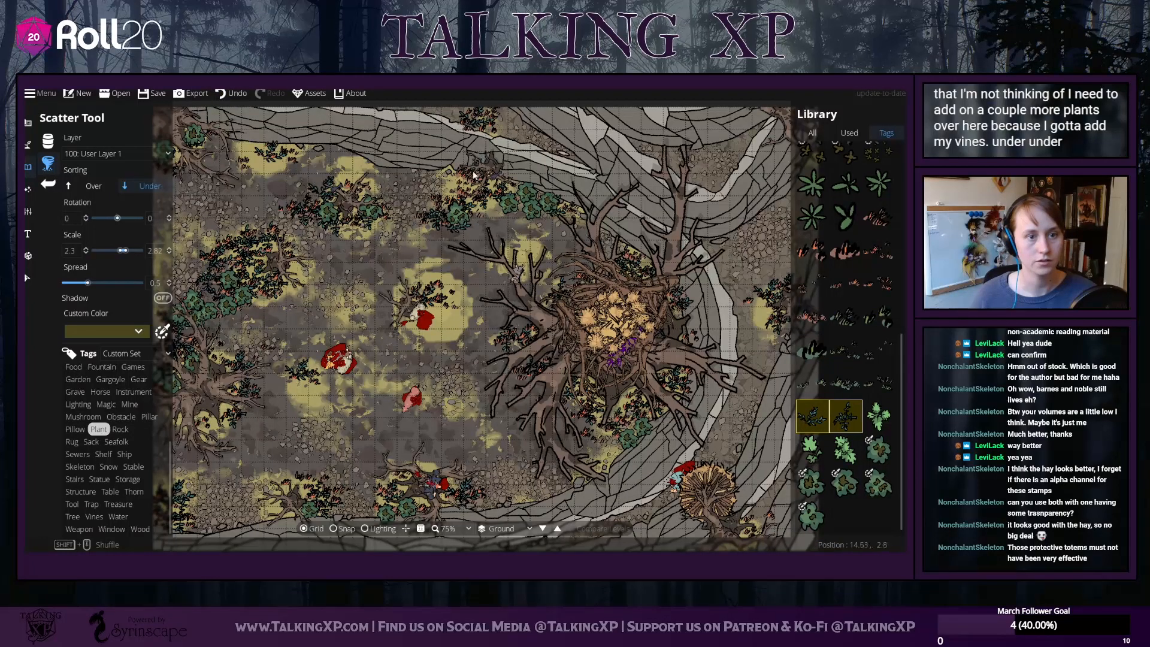
Place one Bush Flower 04 with Over sorting on the patch at the northern edge, undoing the first placement
click(879, 487)
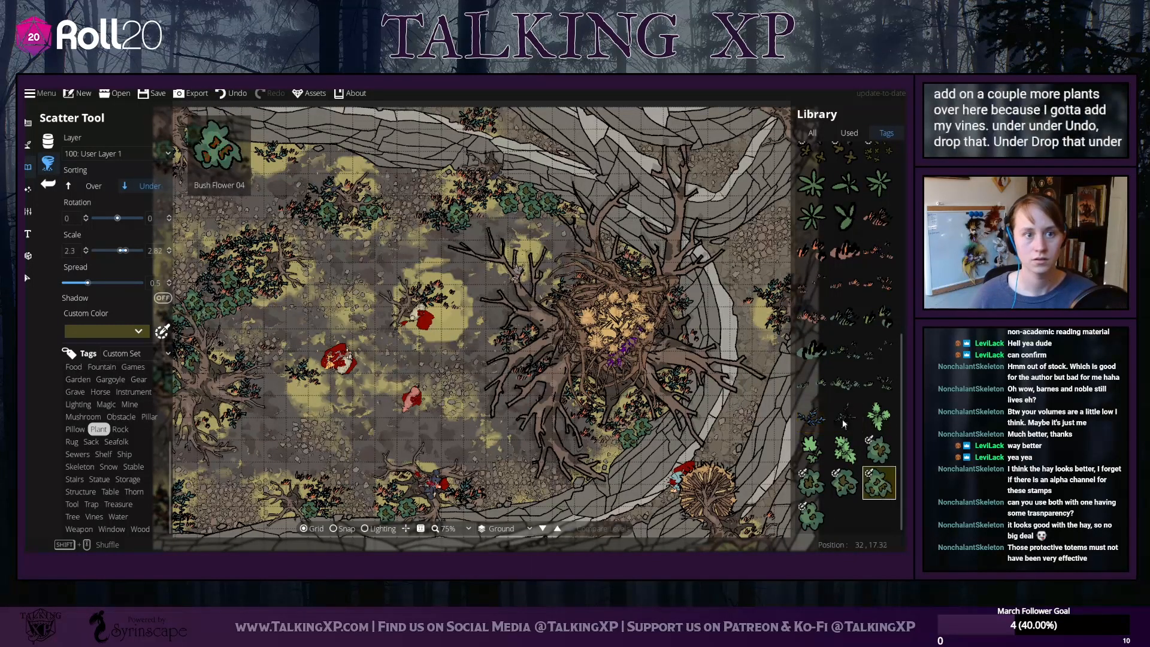
click(124, 187)
click(412, 133)
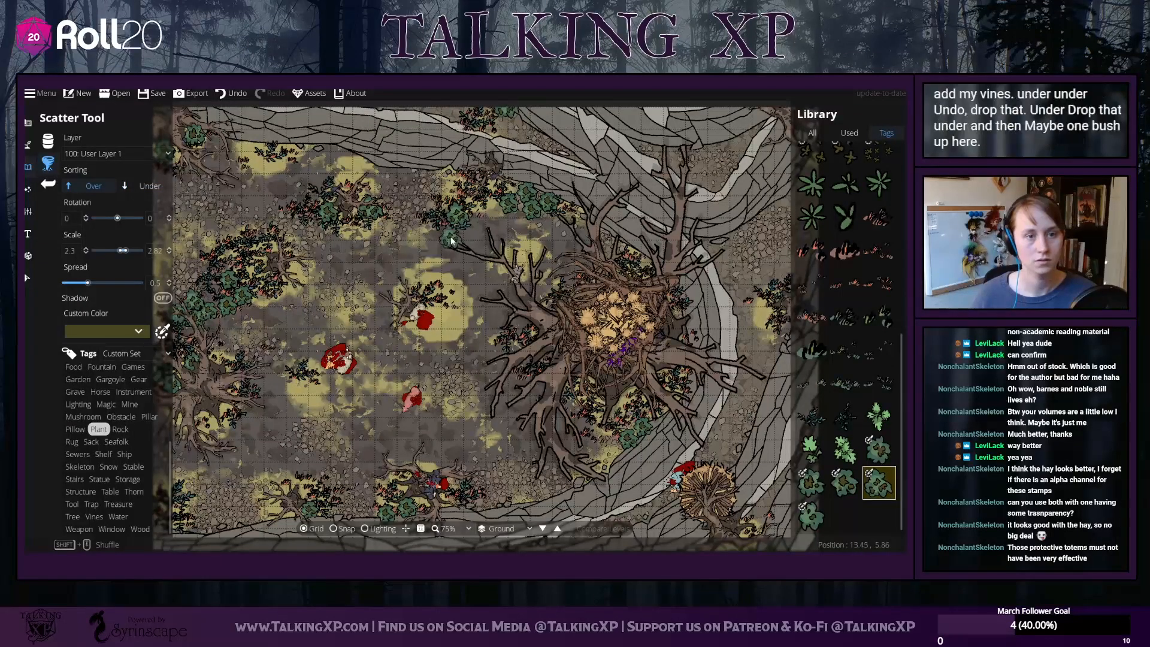
drag(418, 298, 371, 363)
click(231, 93)
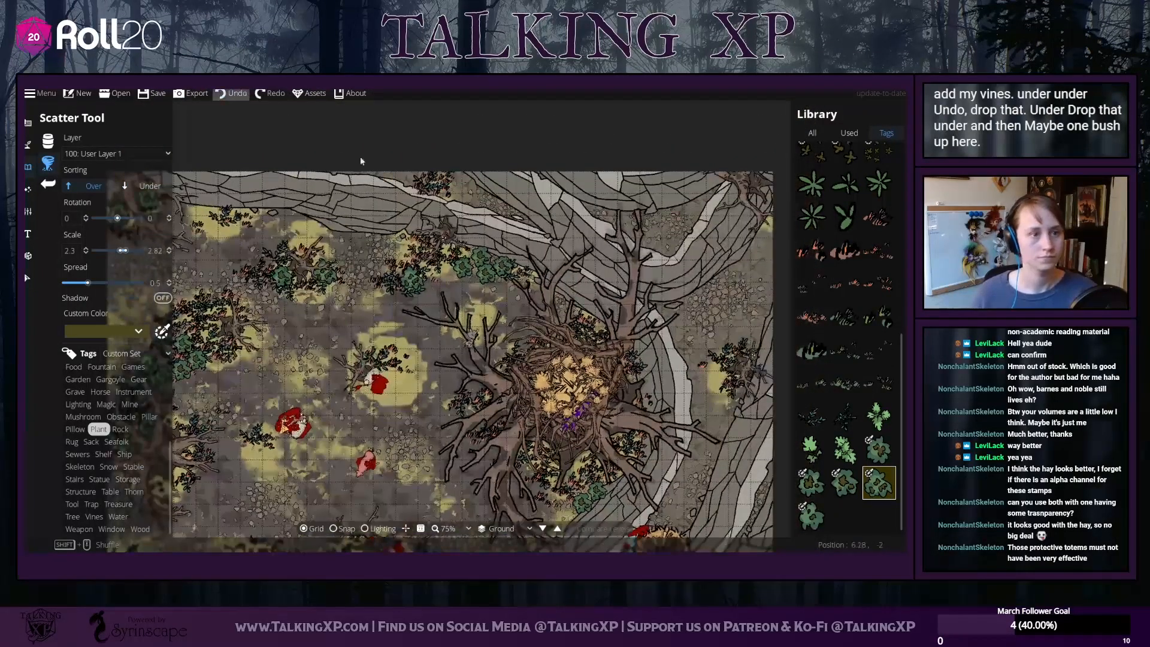
click(444, 195)
drag(276, 333, 319, 276)
drag(408, 368, 409, 390)
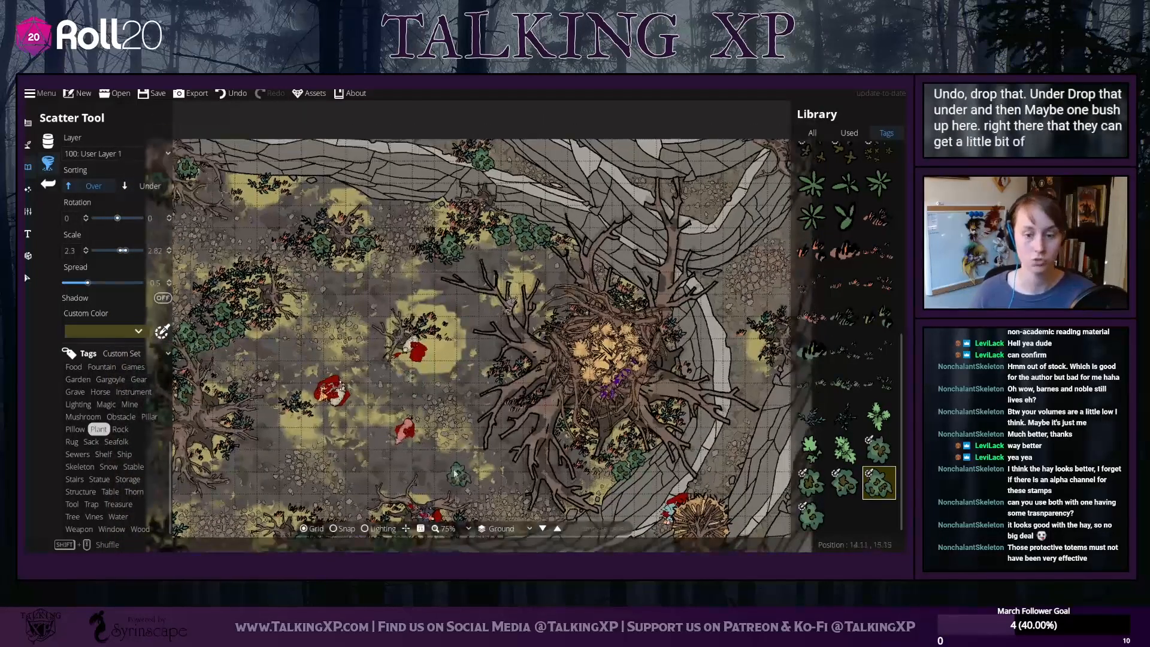
drag(381, 451, 359, 456)
Check the balance of the plant cover over the whole map, at overview scale and closer up
scroll(452, 436, down, 3)
scroll(451, 436, up, 3)
scroll(405, 427, up, 1)
scroll(405, 427, down, 3)
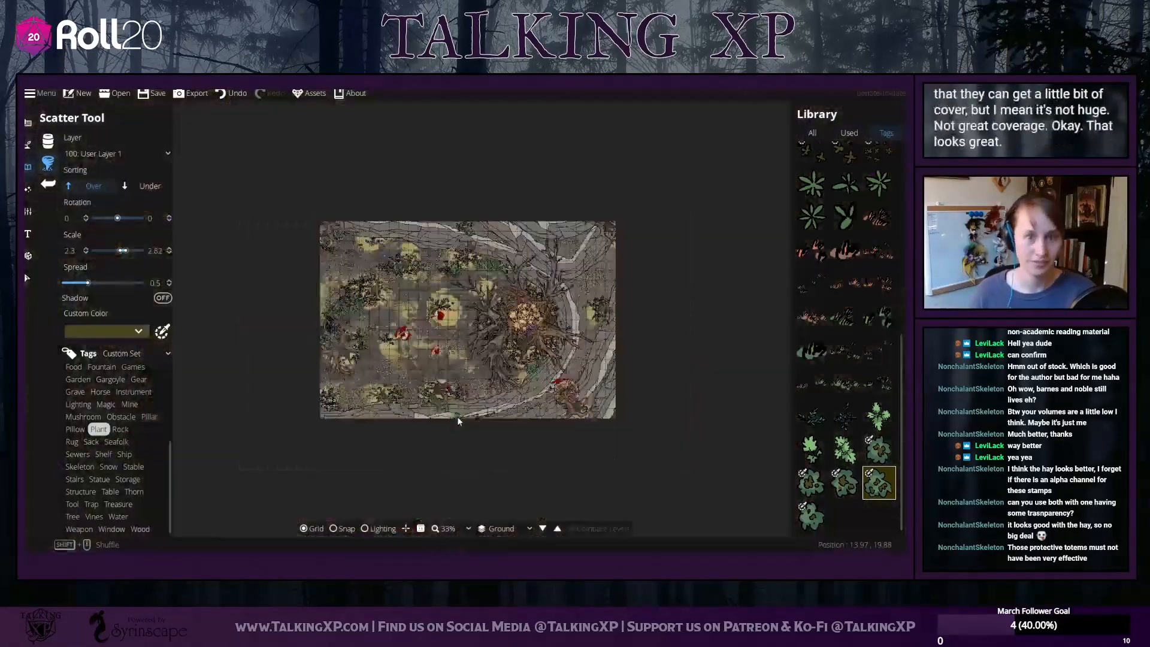
scroll(457, 415, up, 1)
scroll(477, 380, up, 1)
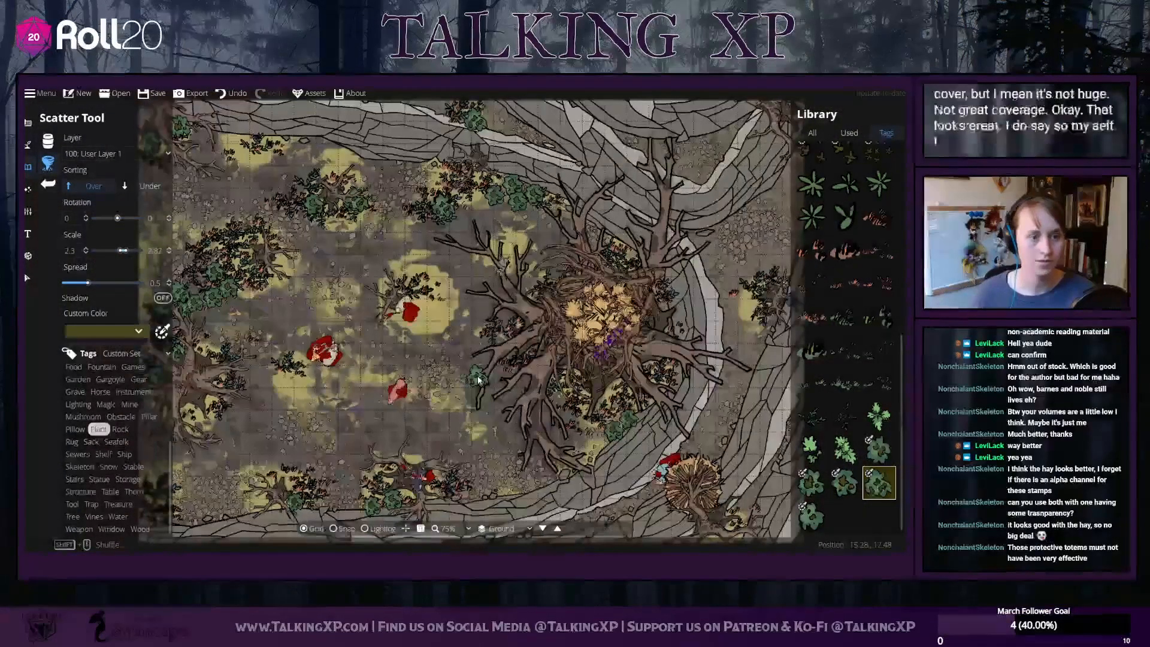
scroll(478, 380, down, 1)
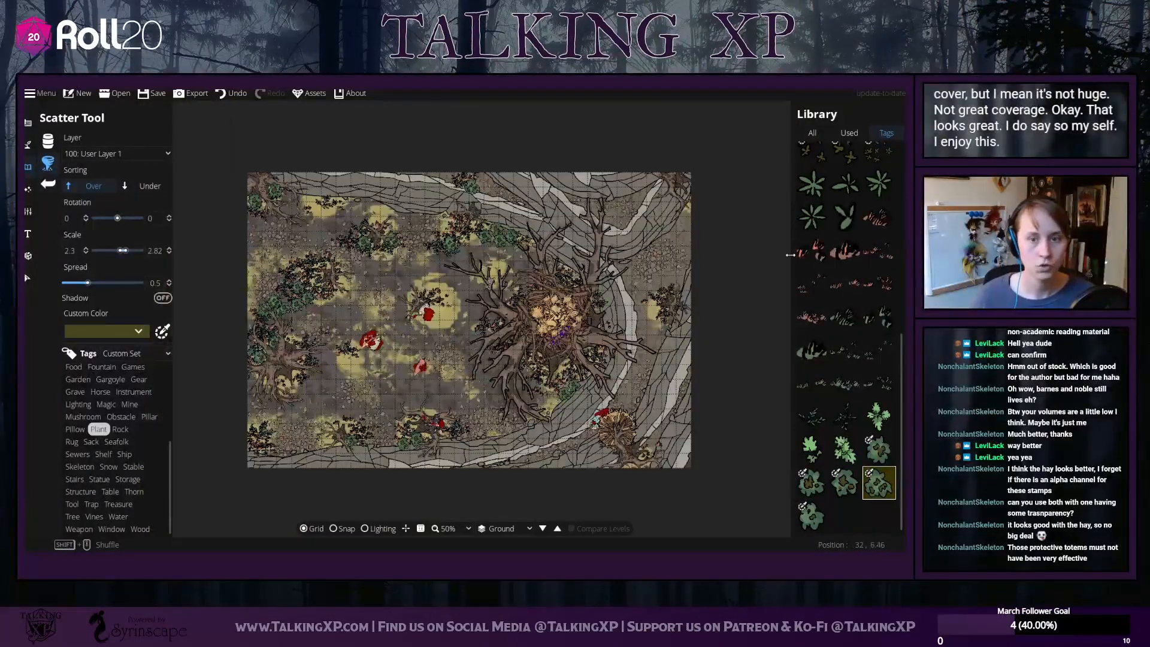
Look through the plant stamps for anything else to add and switch the library to the vine stamps
scroll(839, 380, up, 4)
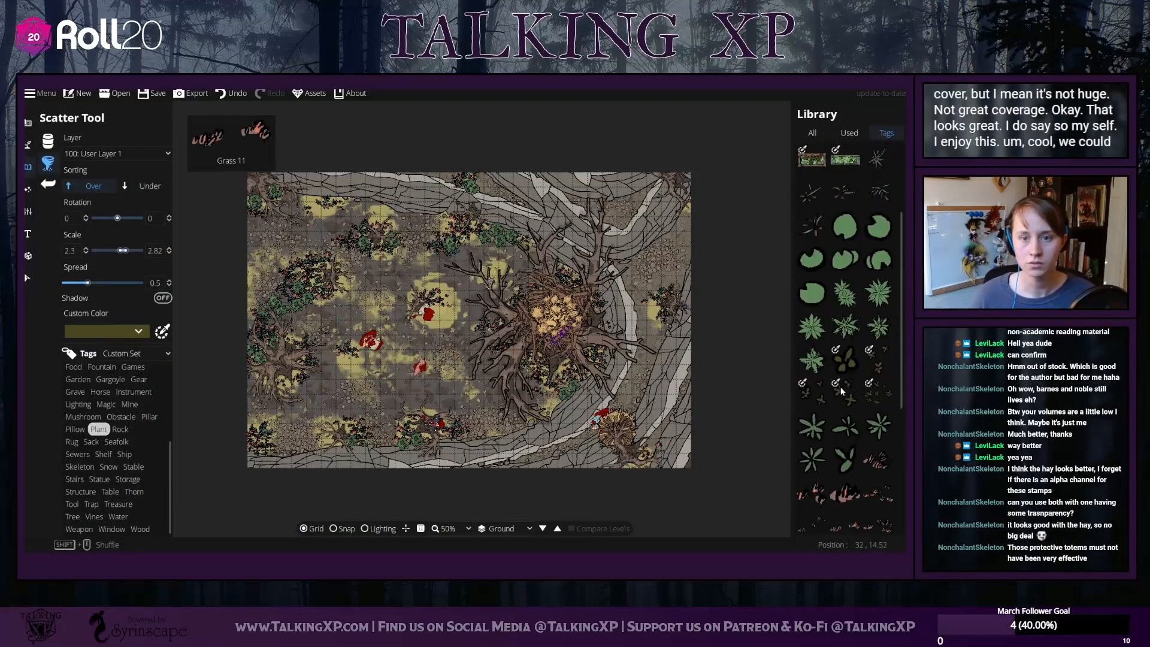
scroll(841, 391, up, 2)
scroll(841, 391, down, 8)
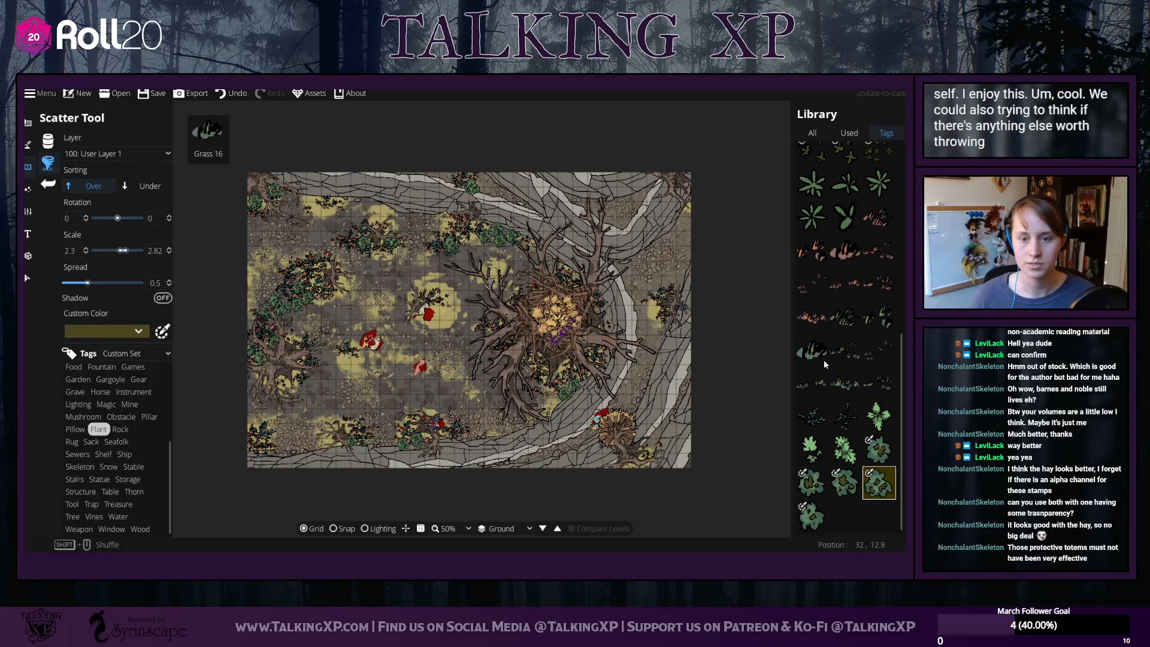
scroll(828, 359, up, 2)
scroll(828, 358, up, 4)
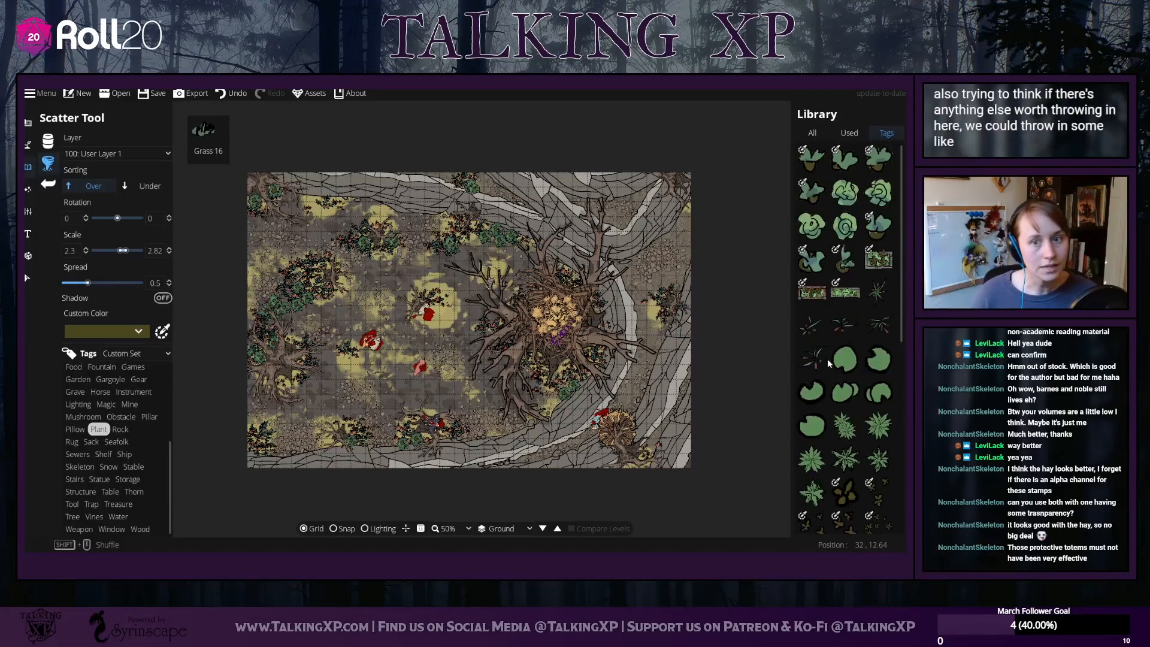
click(78, 430)
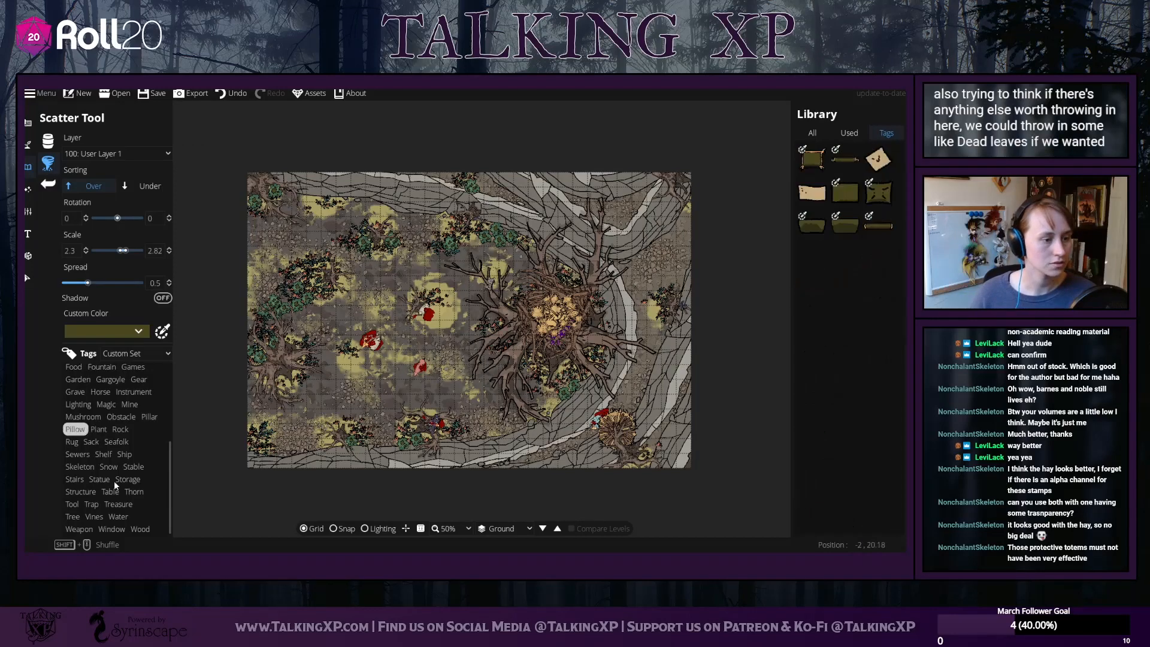
click(99, 519)
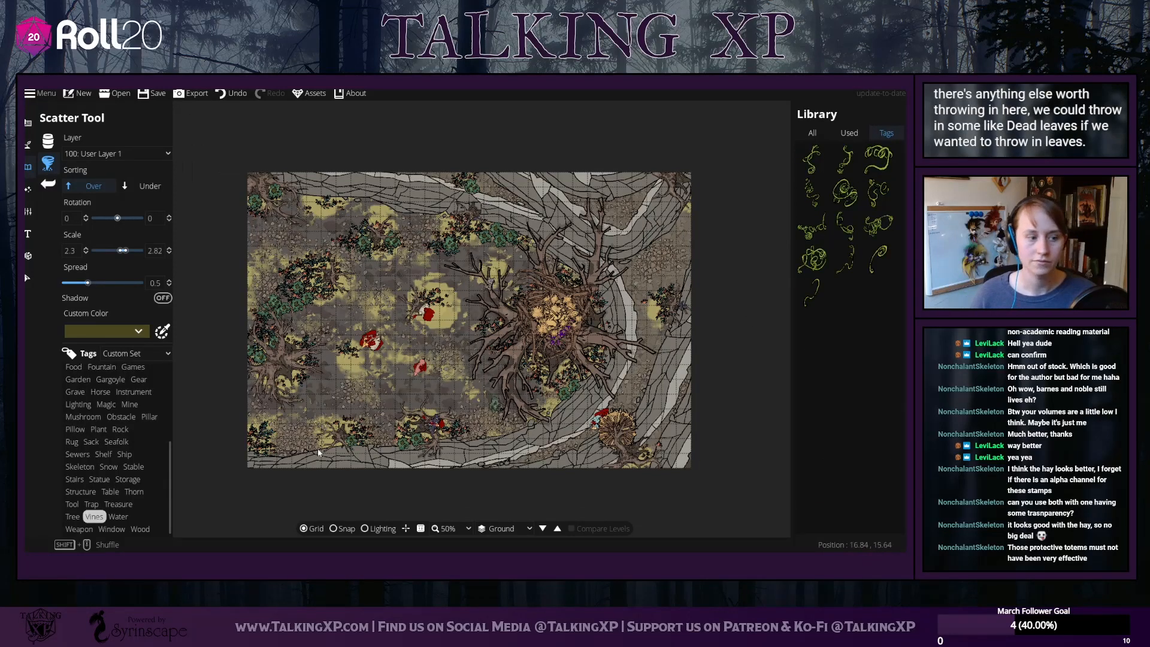
Scatter the five dead-leaf stamps from the tree set across the forest floor with Under sorting
click(73, 517)
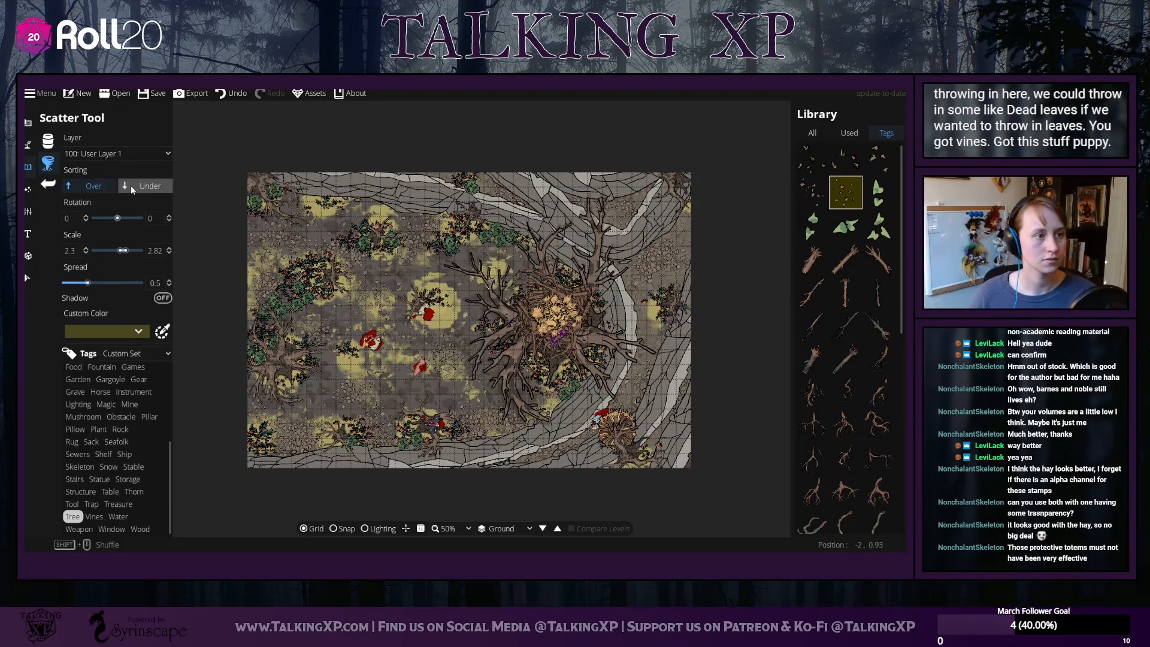
click(148, 186)
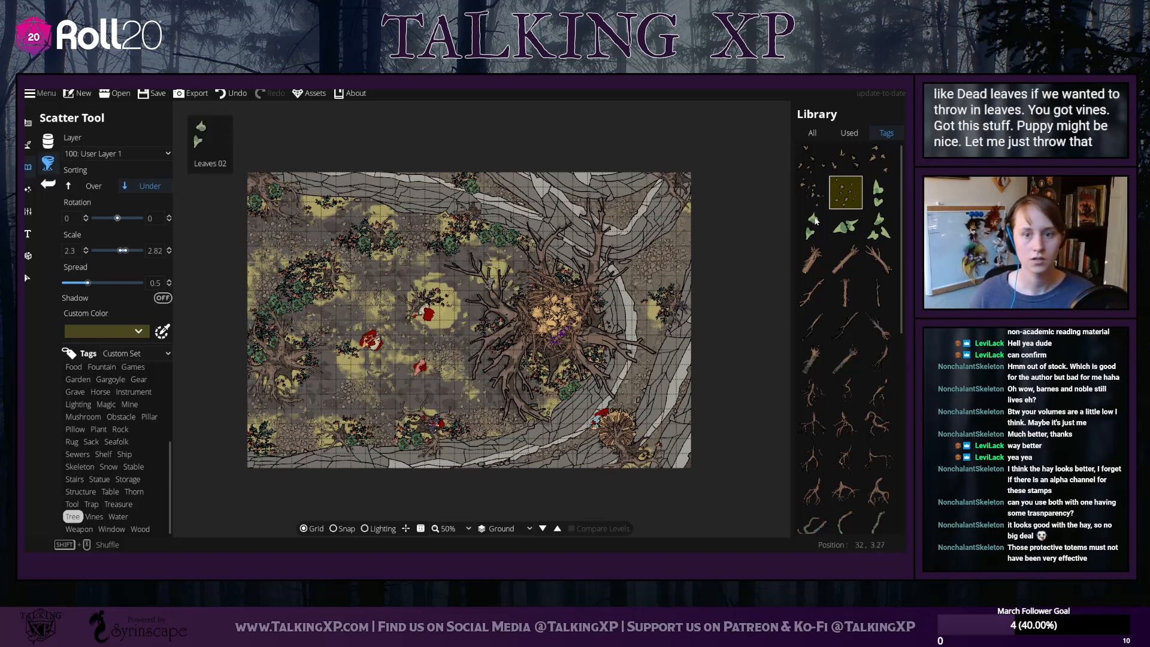
shift+click(811, 160)
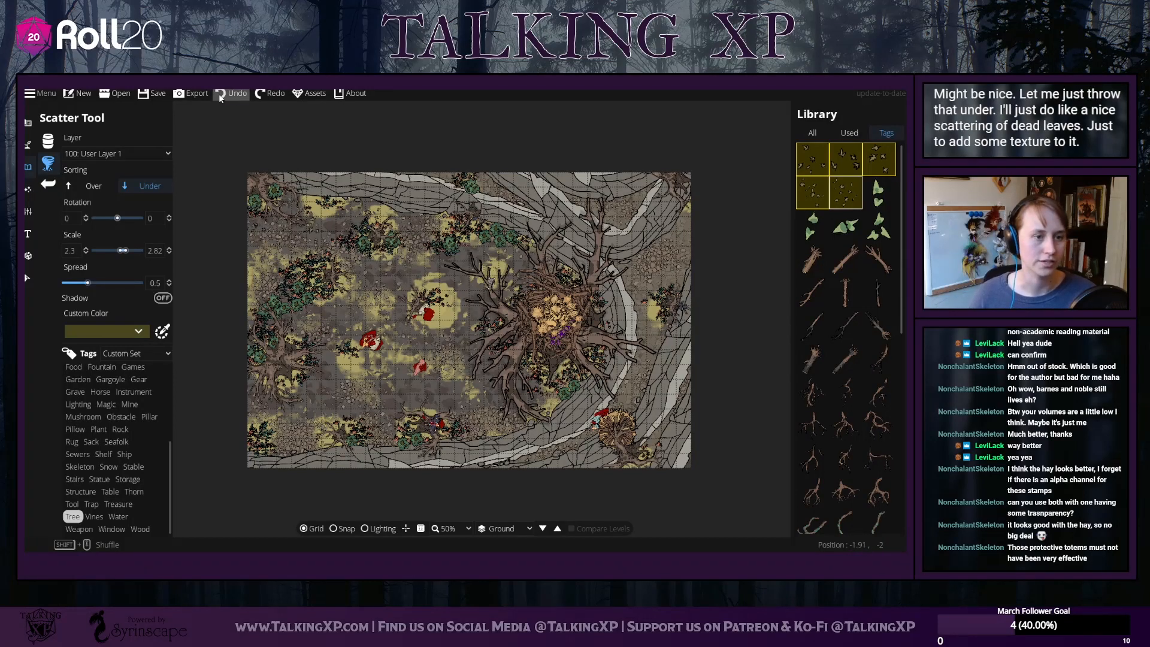
click(285, 233)
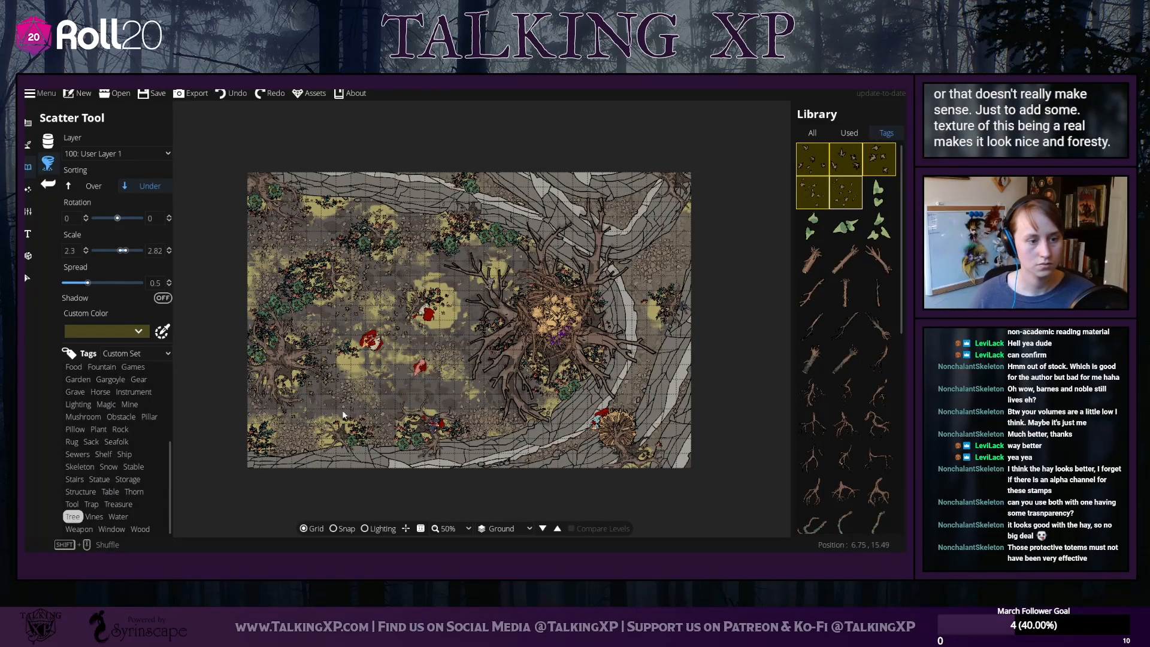
click(329, 431)
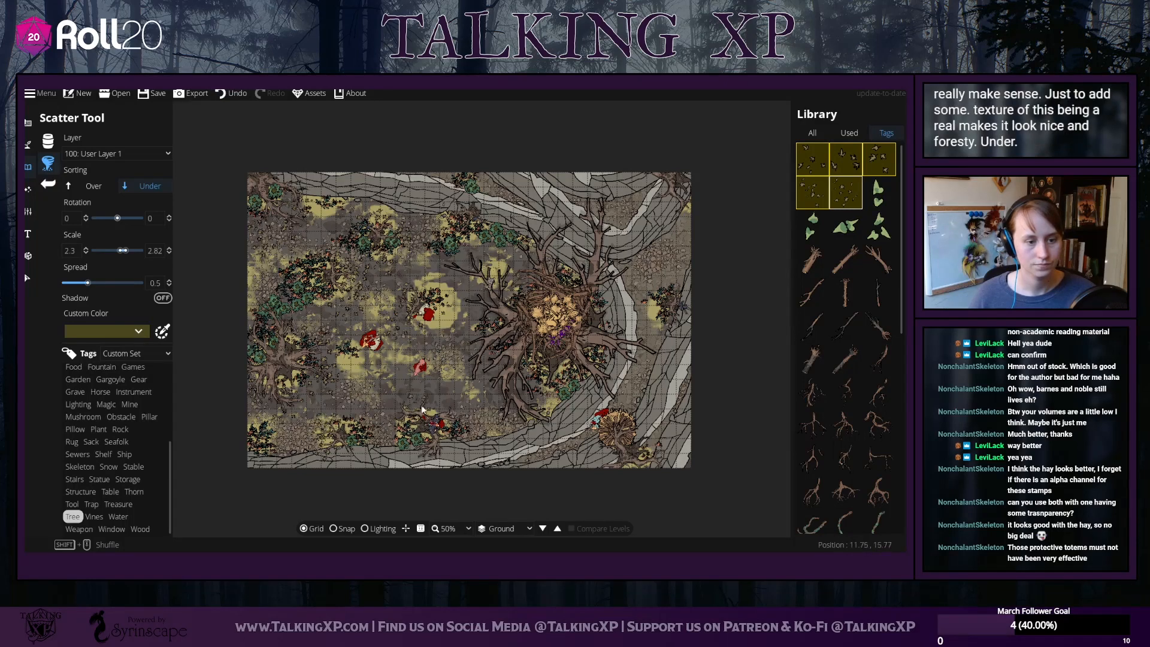
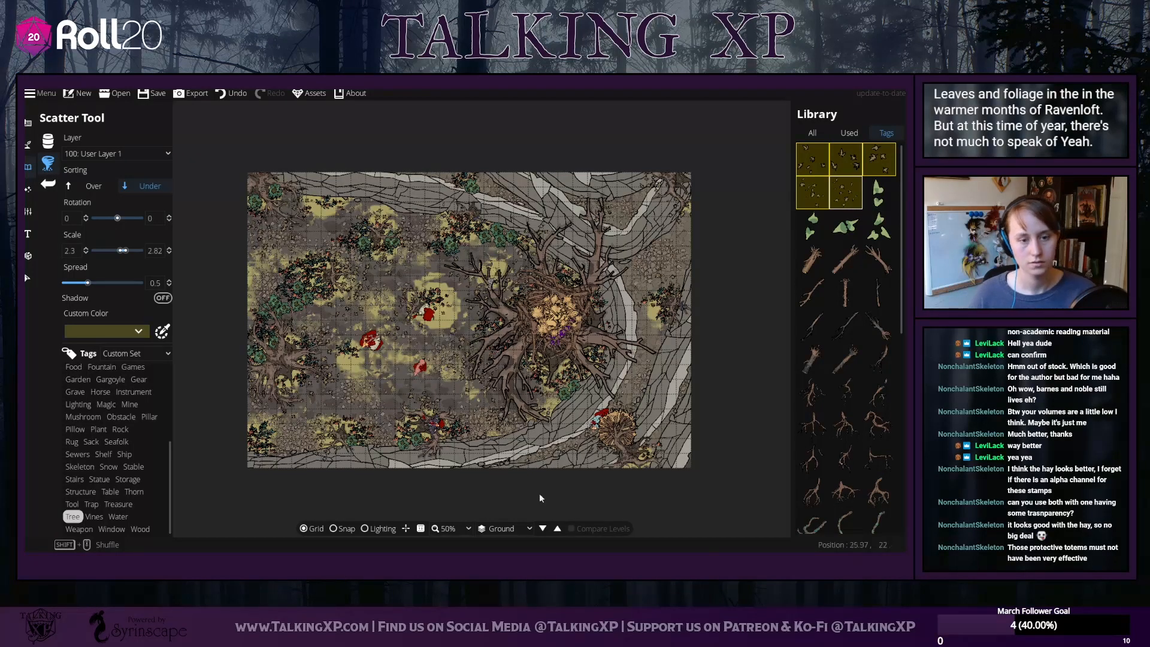
Turn on the map's lighting and activate the Light Tool
drag(394, 391, 437, 370)
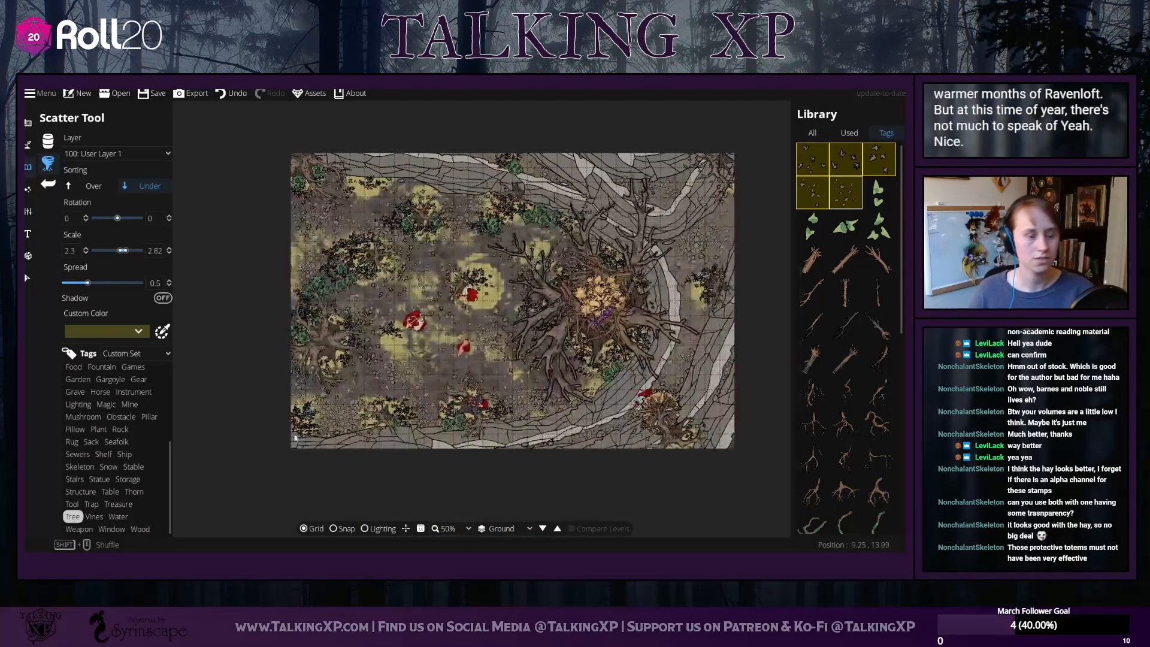
click(383, 529)
click(49, 142)
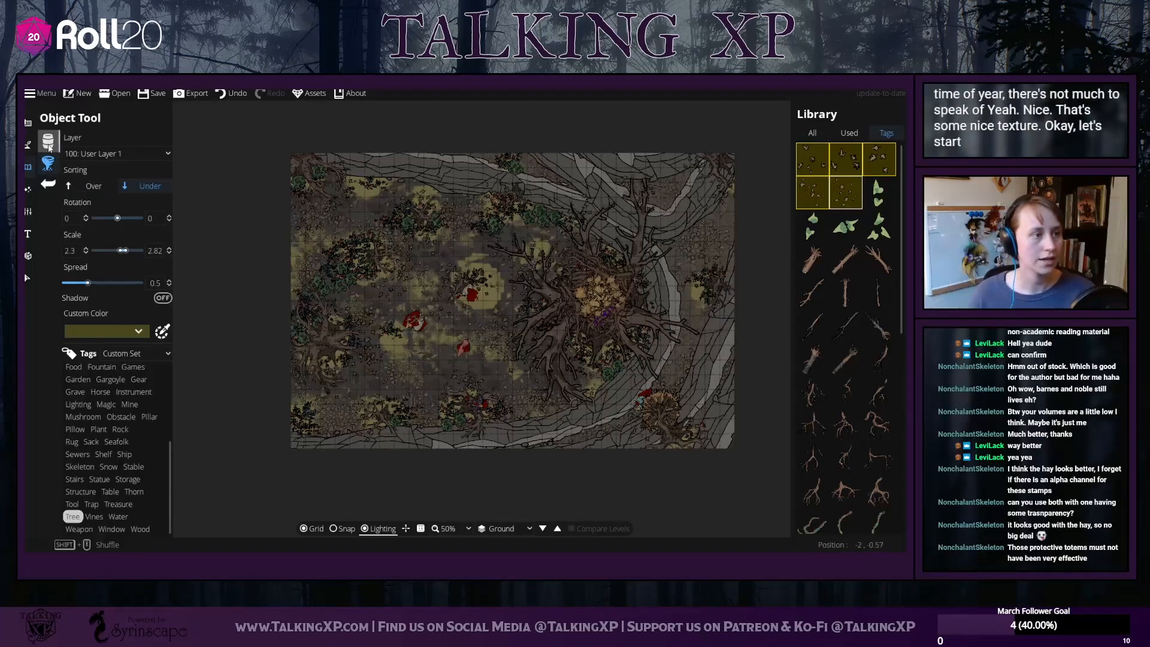
click(28, 190)
click(49, 163)
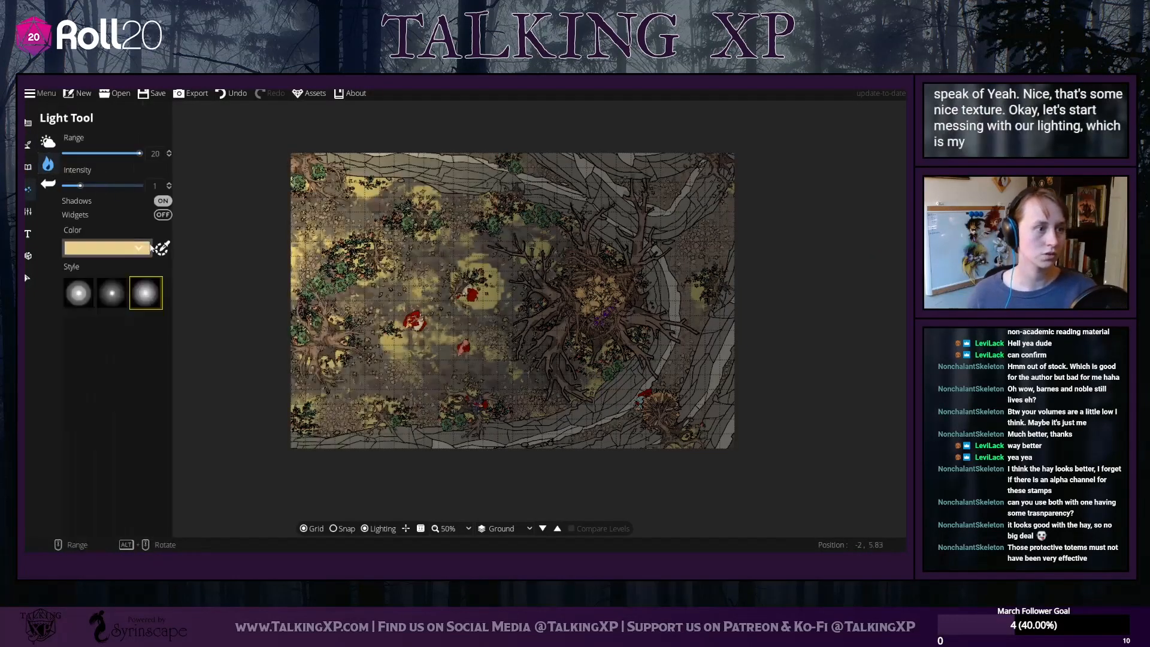
Preview the light from different sides of the map and set its intensity to 0.5
drag(800, 319, 645, 332)
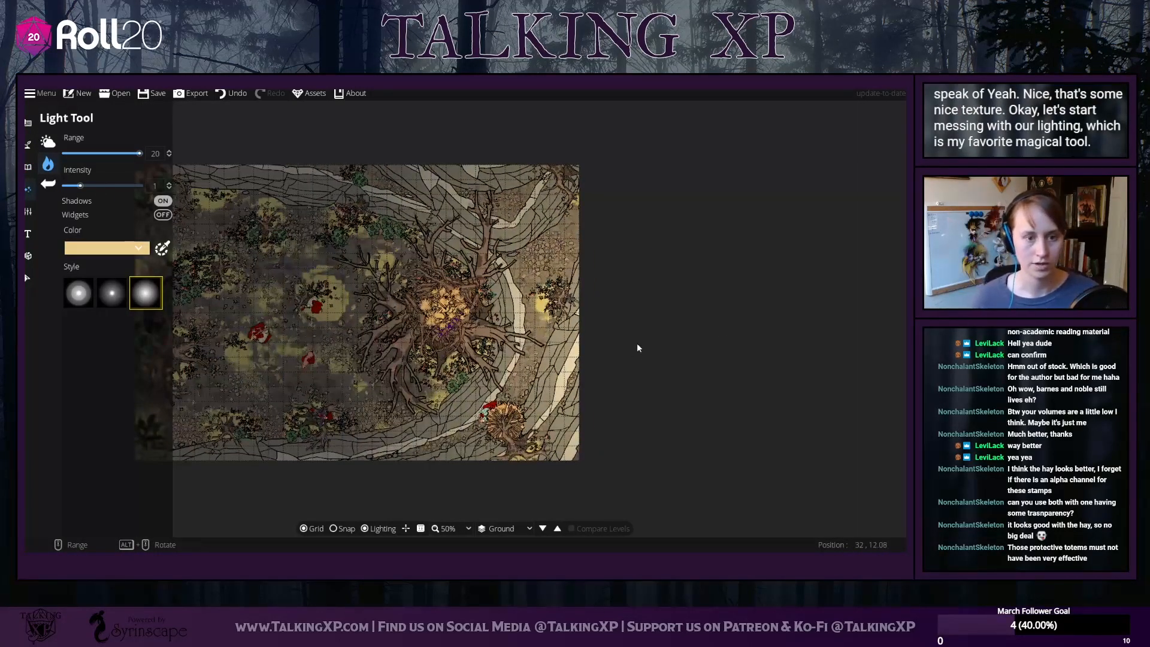
drag(711, 349, 829, 350)
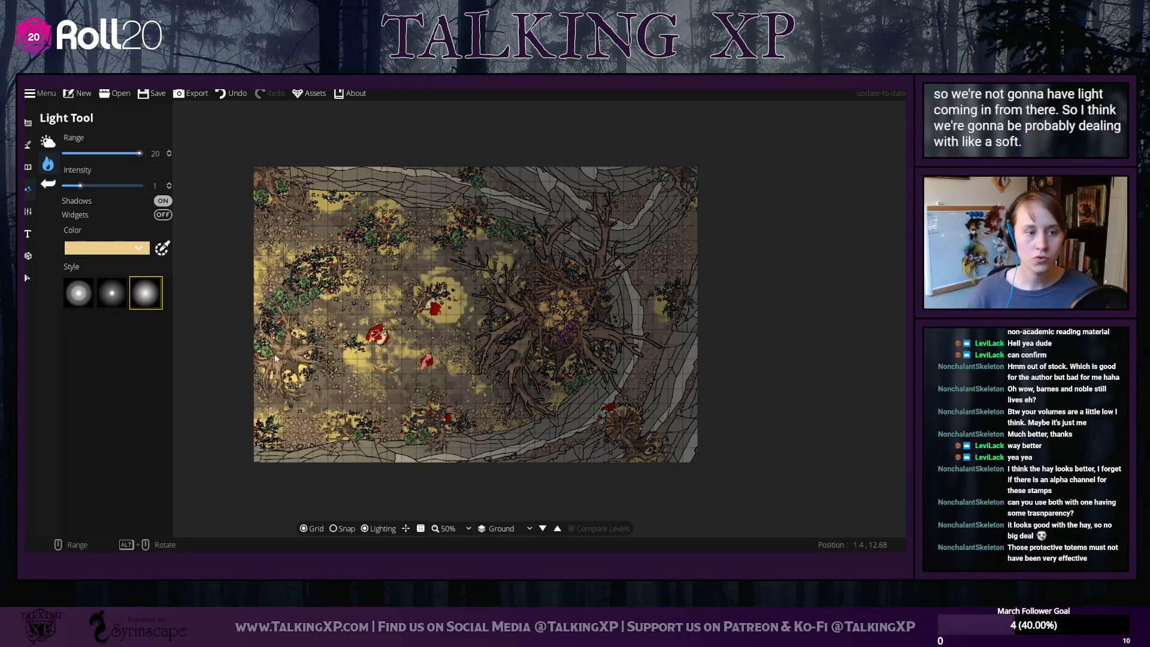
drag(360, 353, 415, 250)
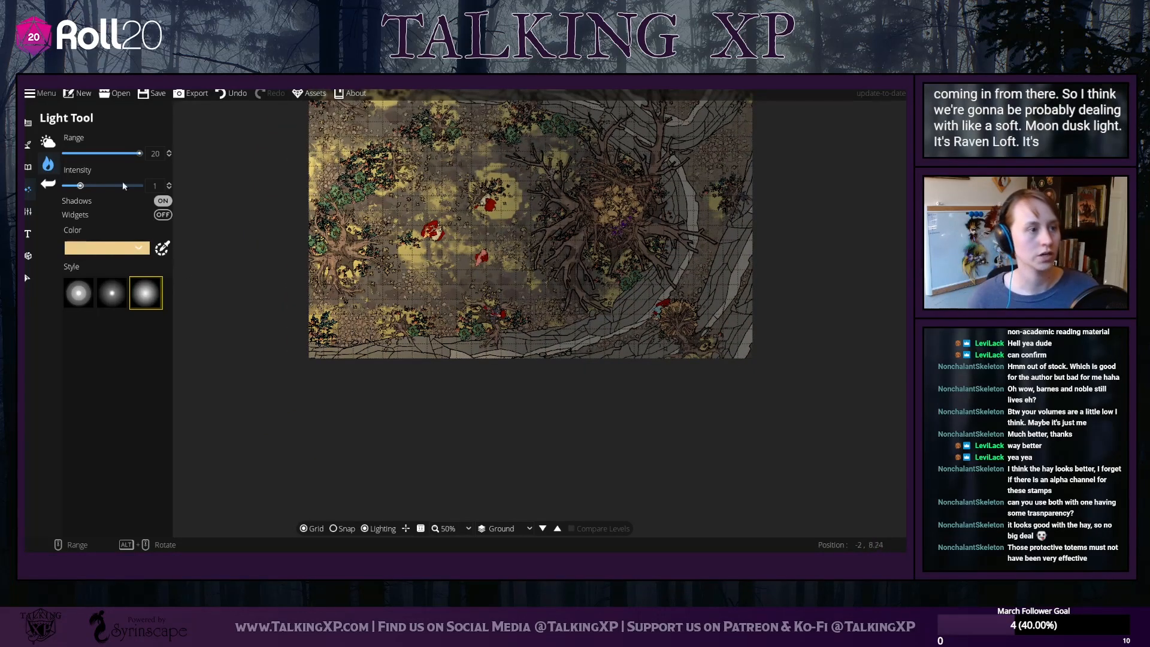
drag(80, 185, 76, 186)
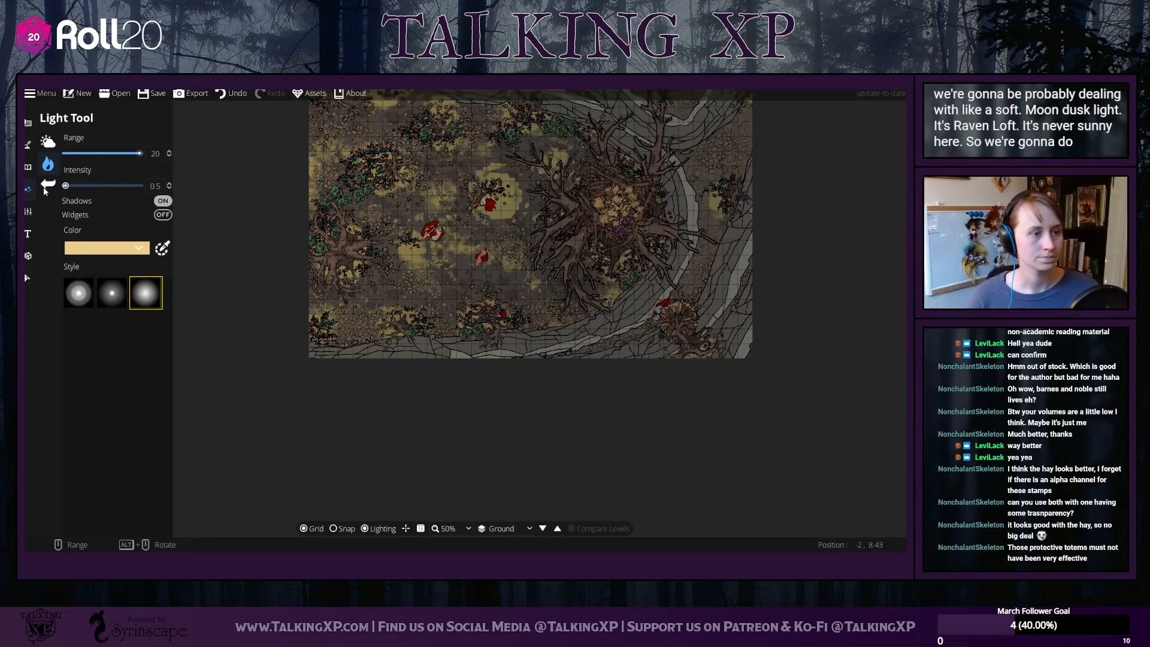
Change the light colour to pale blue a6b0ff and preview it around the map's upper-left area
click(139, 247)
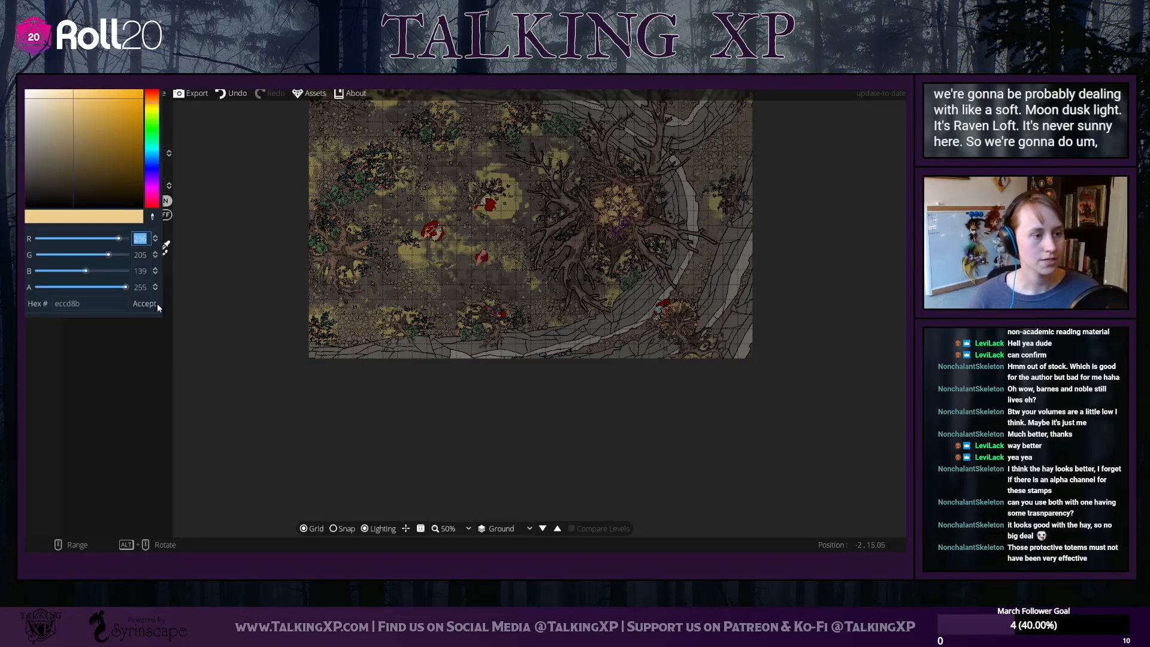
click(149, 165)
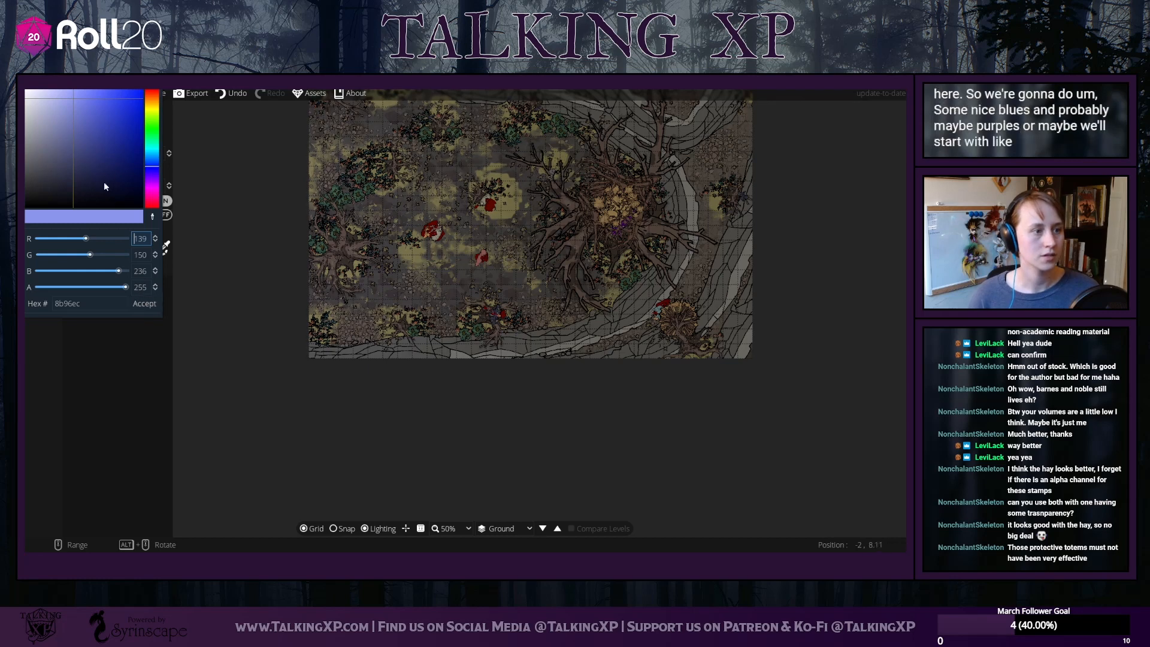
drag(91, 99, 66, 91)
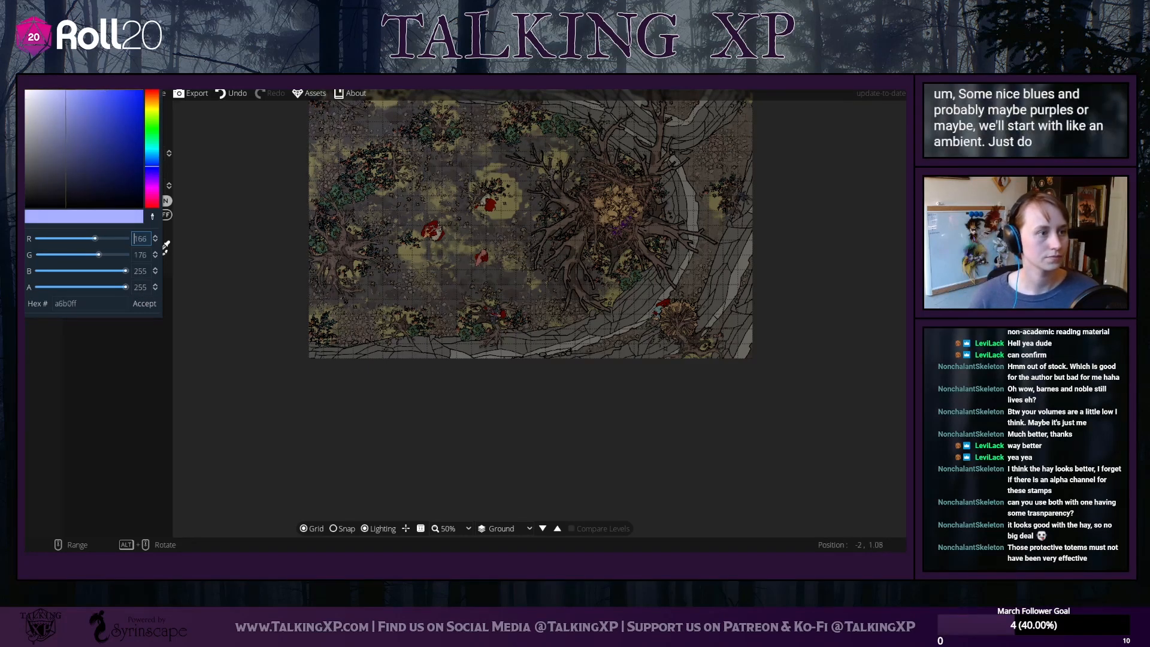
click(149, 304)
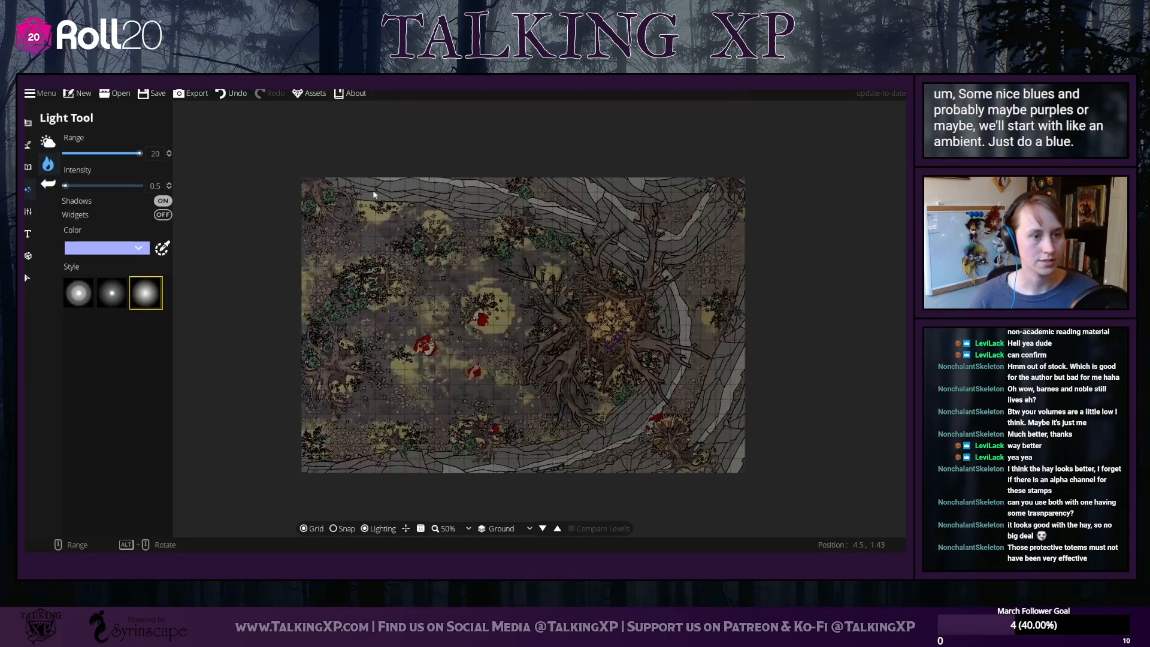
drag(273, 177, 261, 260)
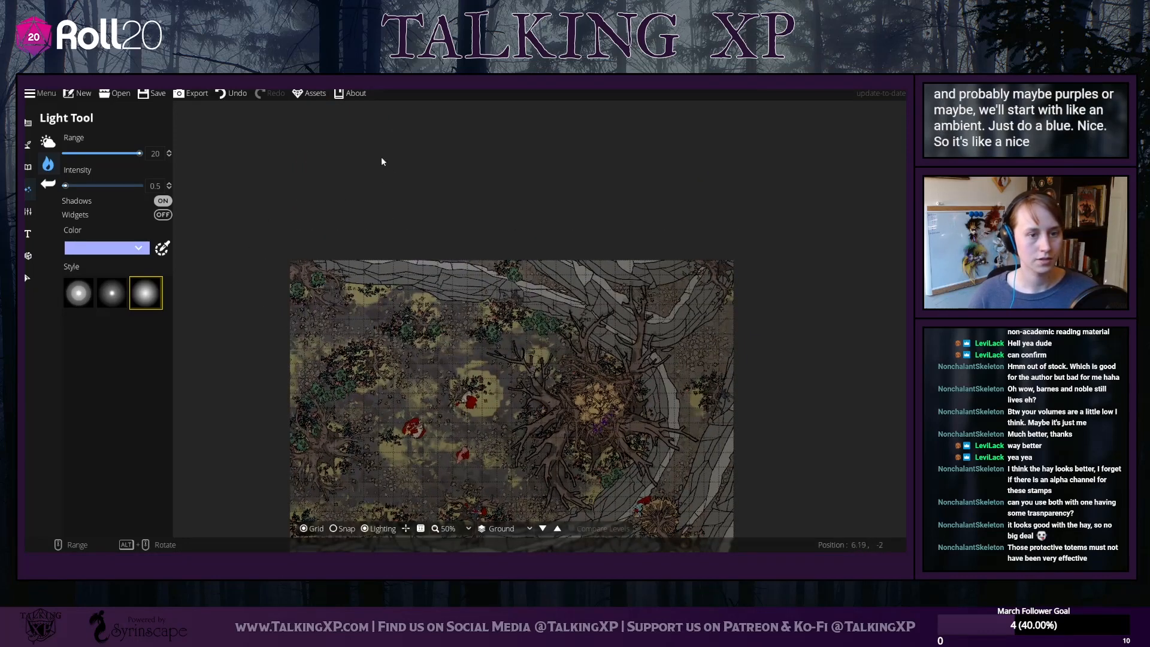
Change the light colour to saturated blue 394eff and place a light just above the map's upper-left corner
click(106, 247)
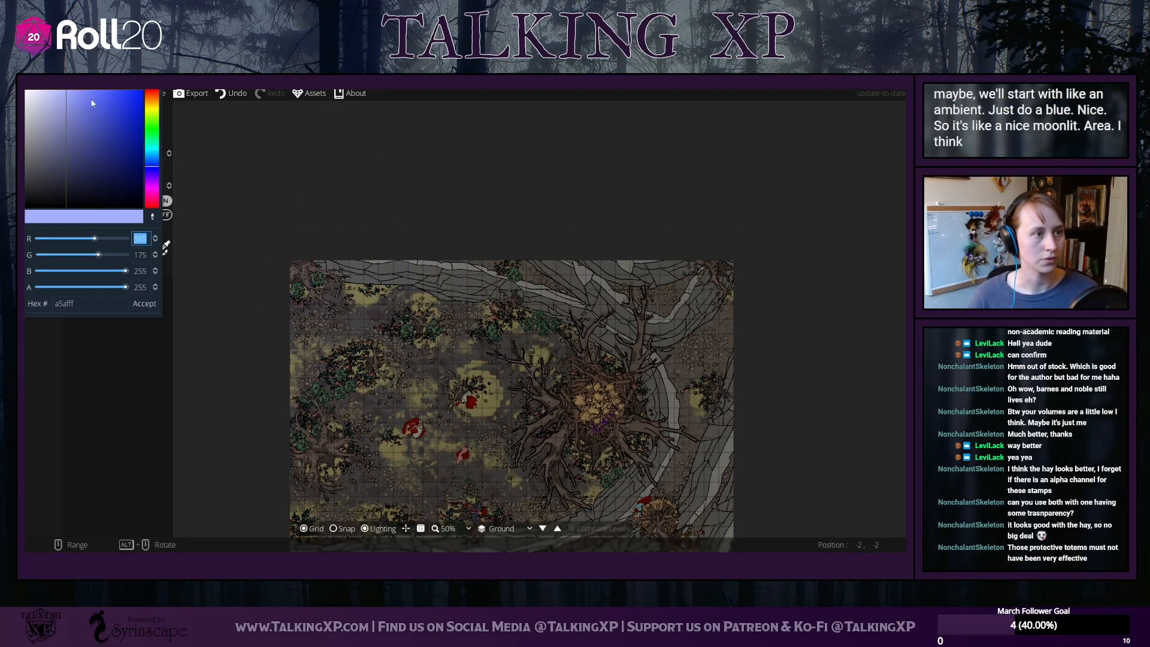
drag(92, 103, 117, 90)
click(146, 303)
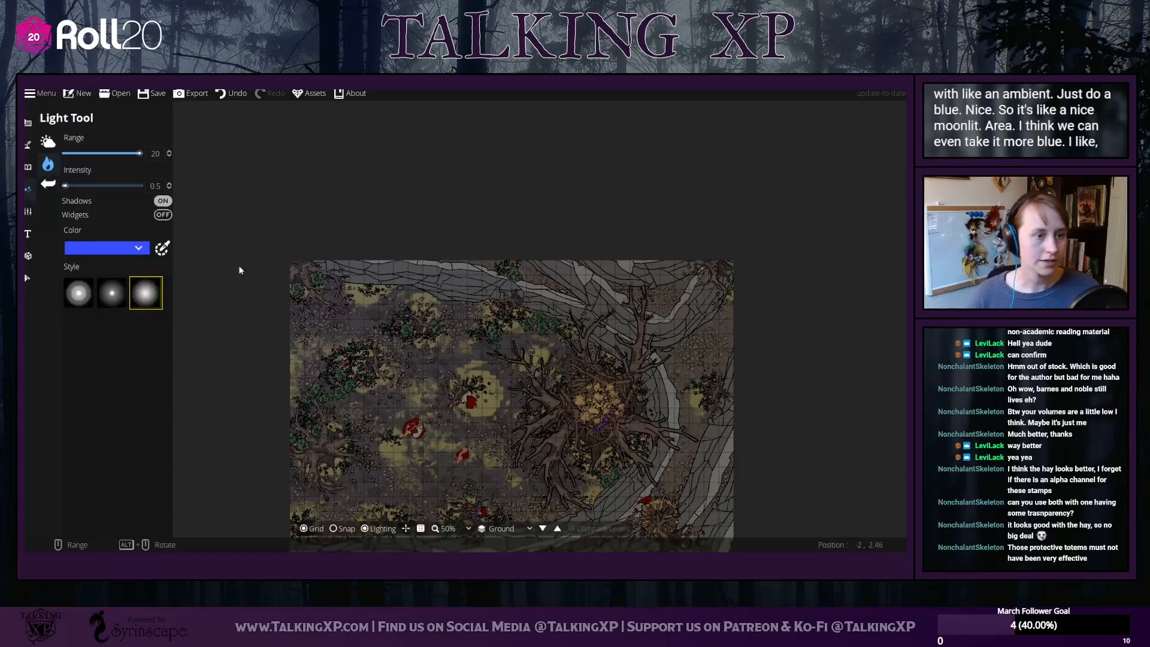
drag(331, 207, 438, 169)
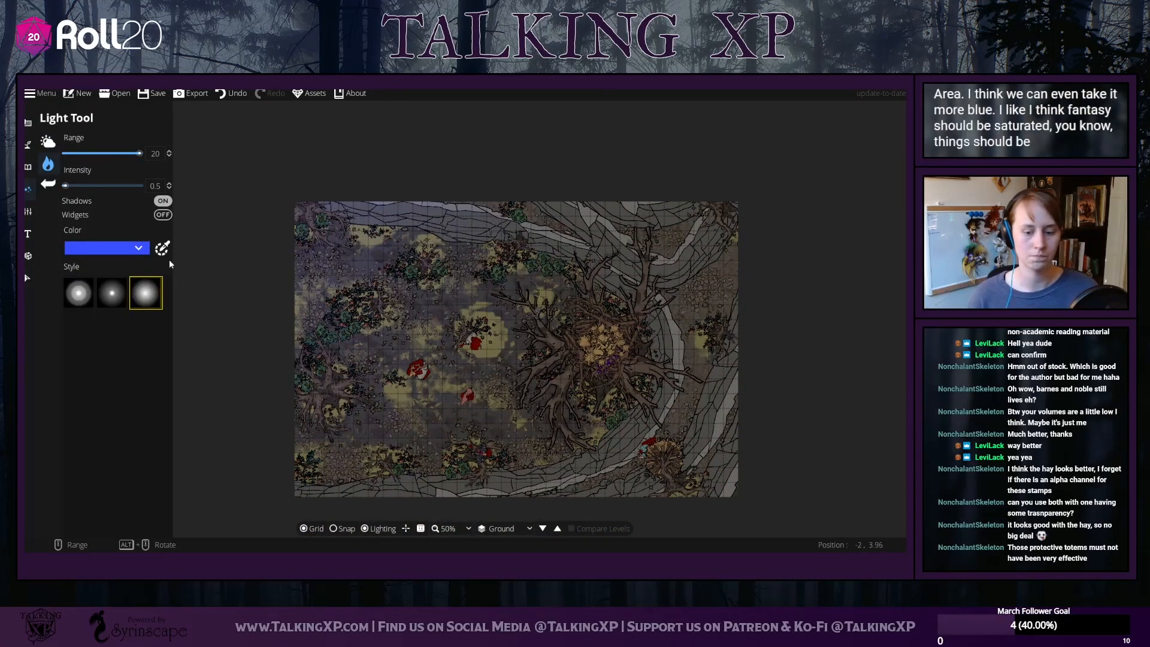
Change the light colour to purple a139ff and place a light below the left part of the map's lower edge
click(138, 247)
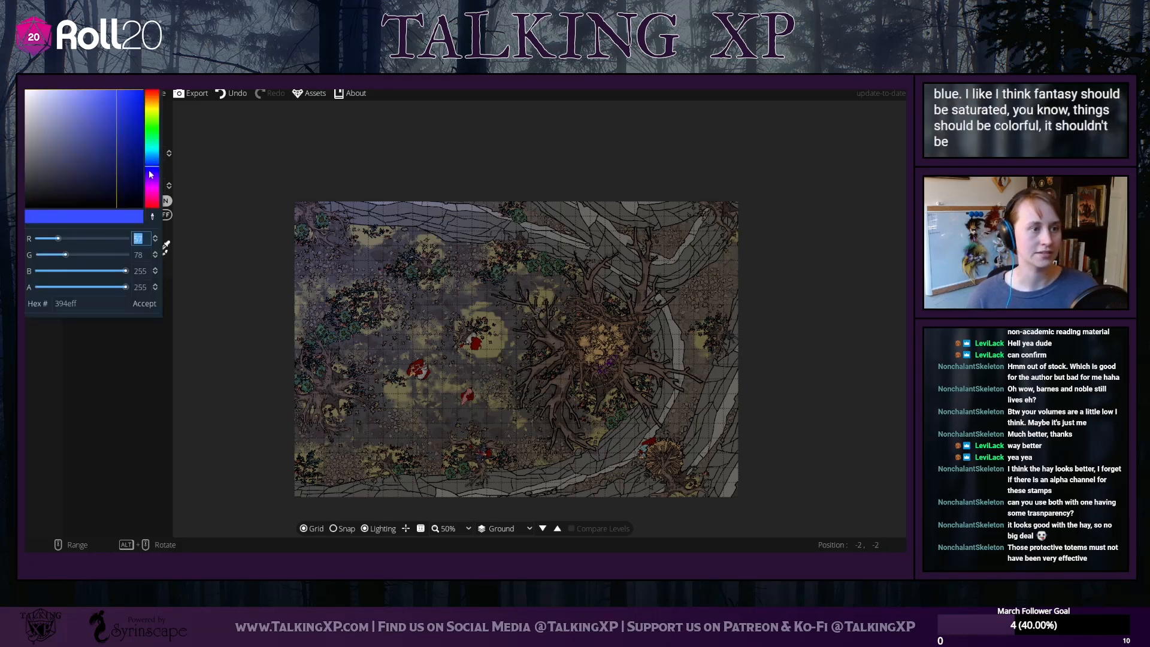
drag(150, 170, 158, 179)
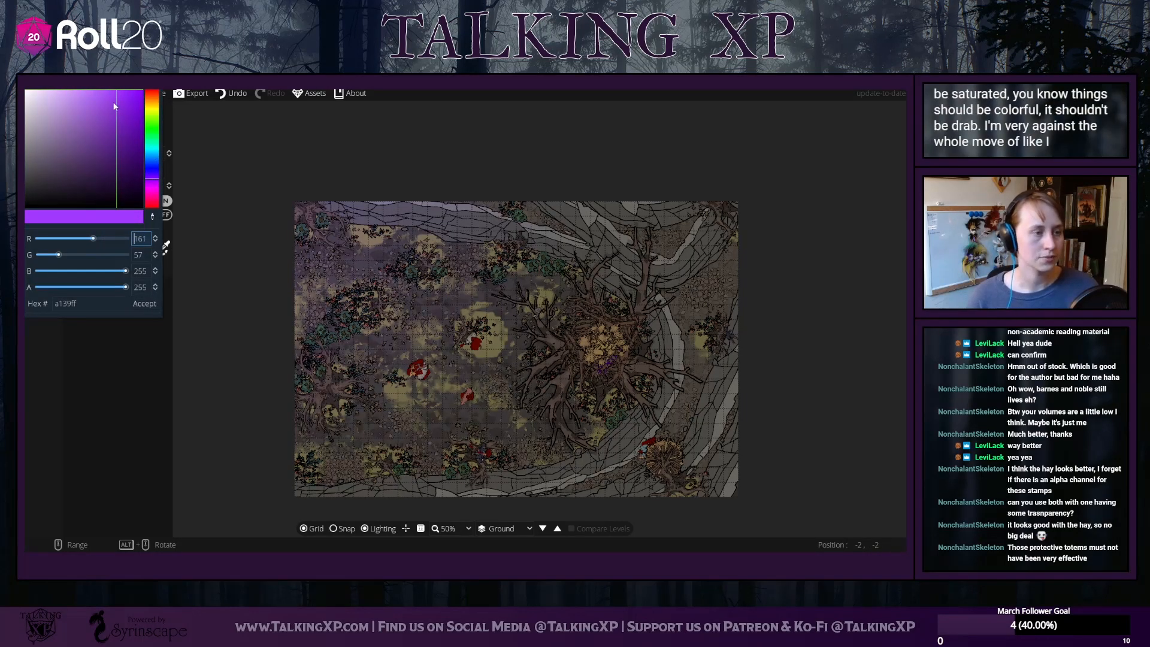
click(152, 305)
drag(295, 346, 246, 191)
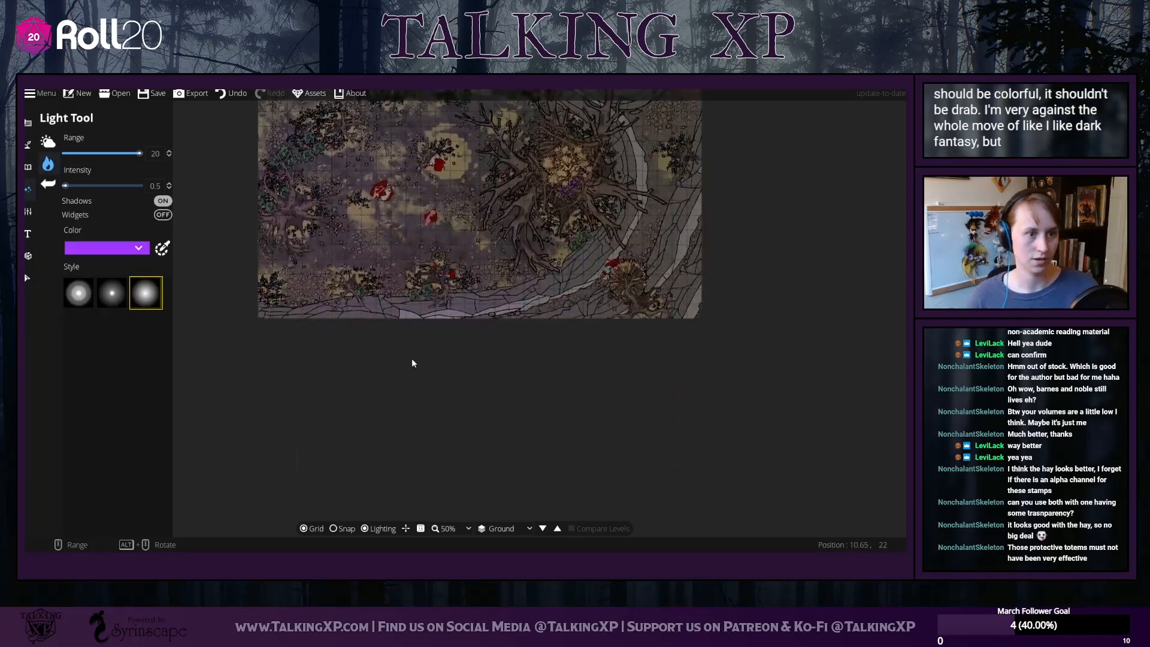
drag(378, 454, 436, 496)
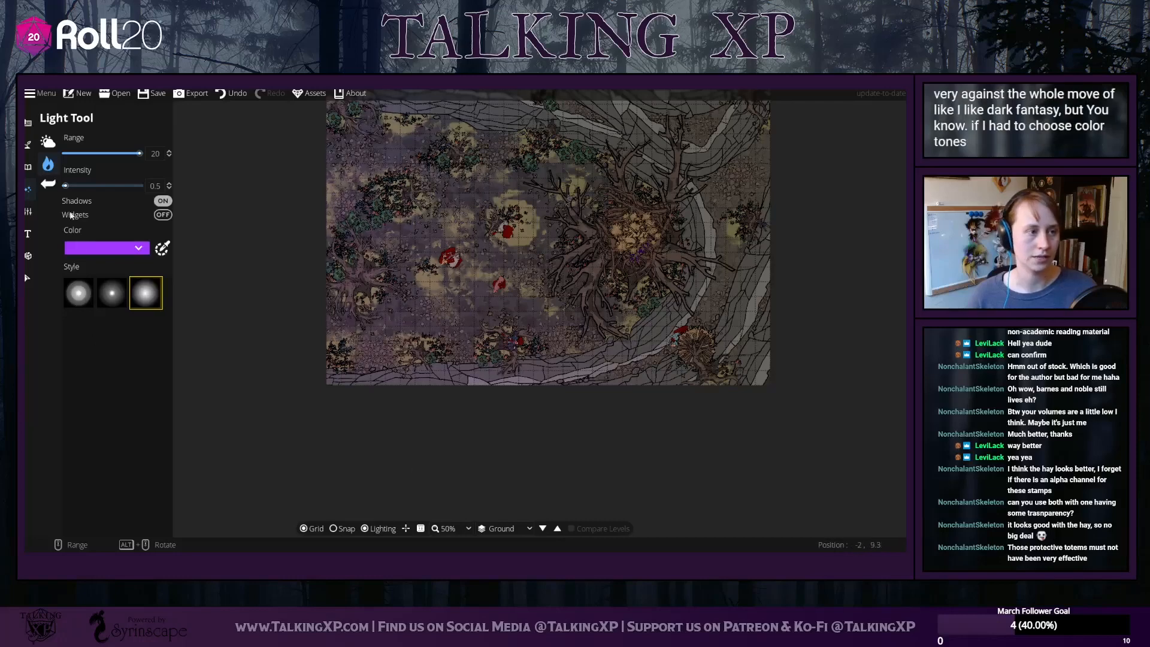
Darken the environment's ambient light to the neutral grey 505050
click(48, 141)
click(121, 153)
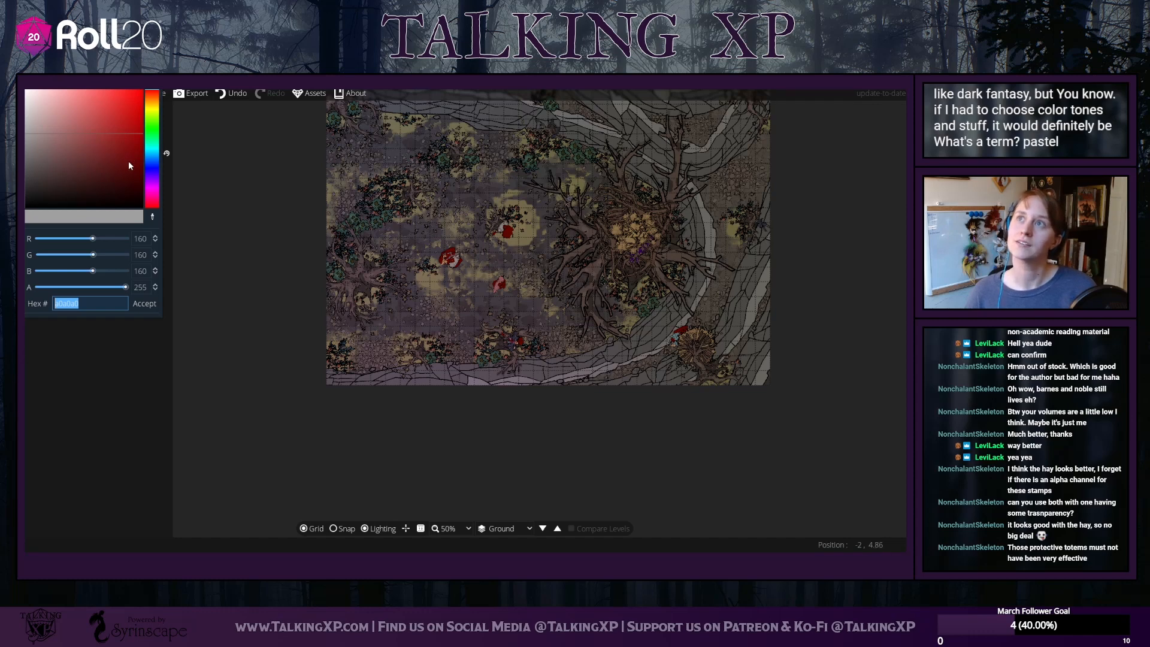
click(83, 133)
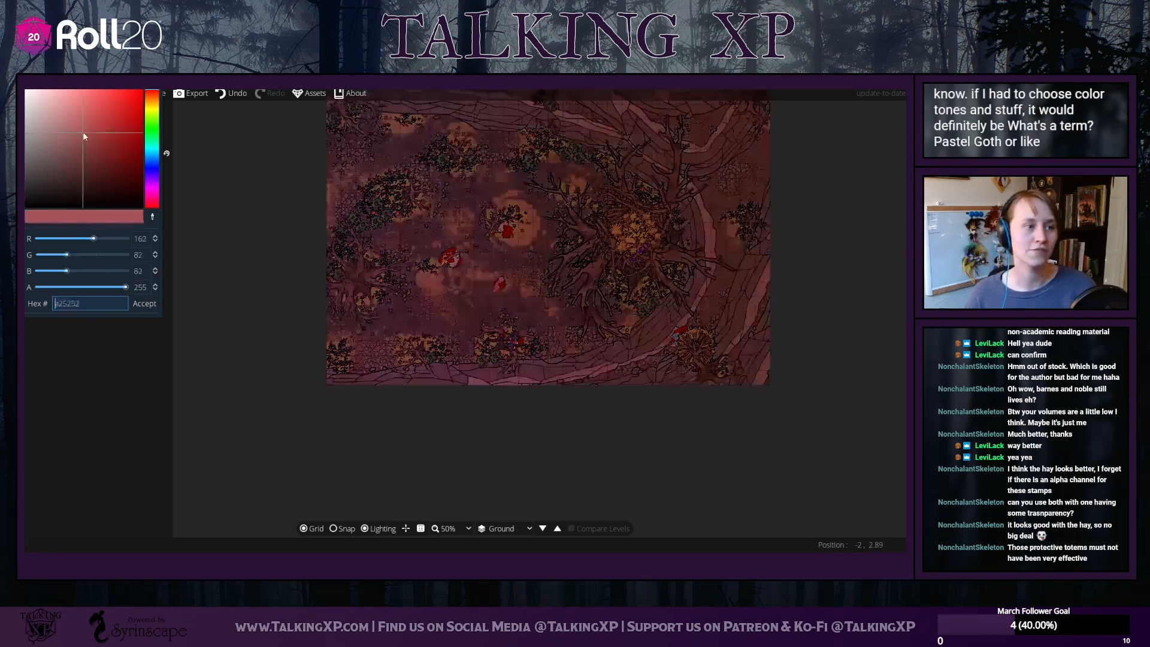
drag(83, 133, 24, 170)
click(152, 167)
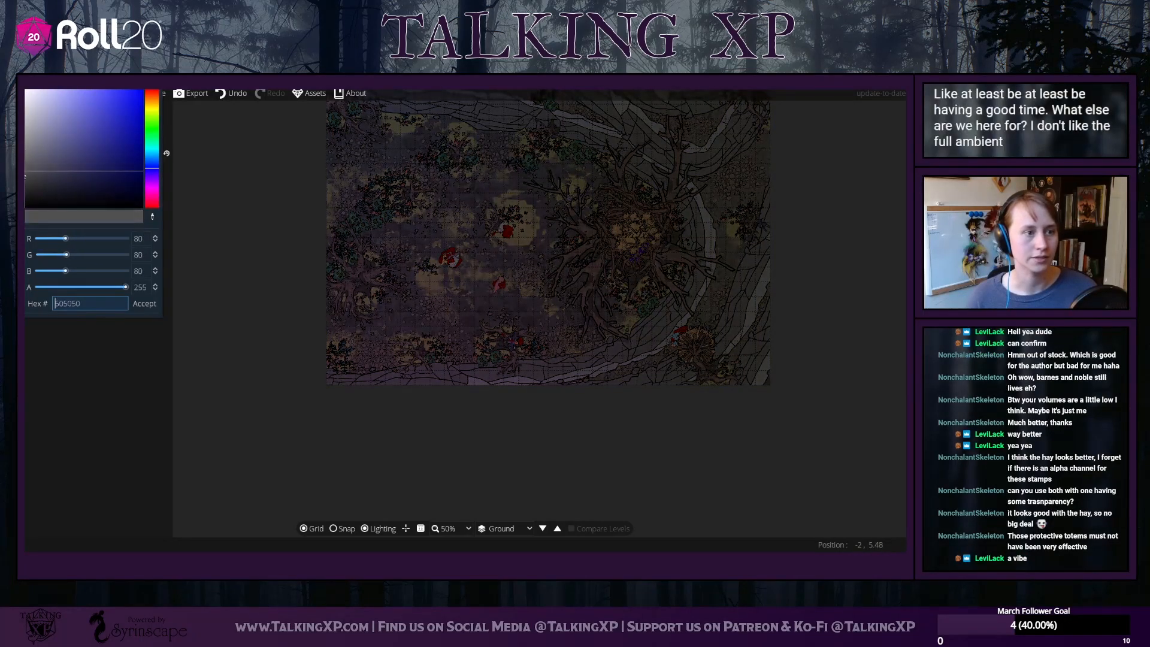
click(143, 304)
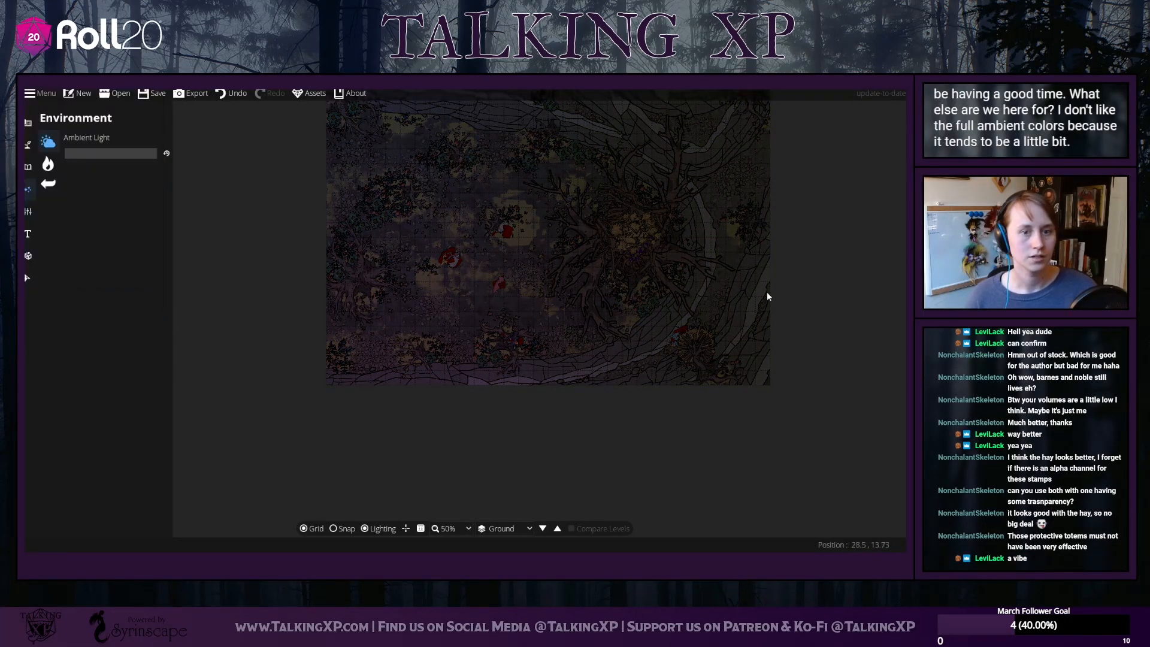
Return to the Light Tool and place another purple light just outside the map's left edge
drag(767, 296, 731, 384)
click(49, 166)
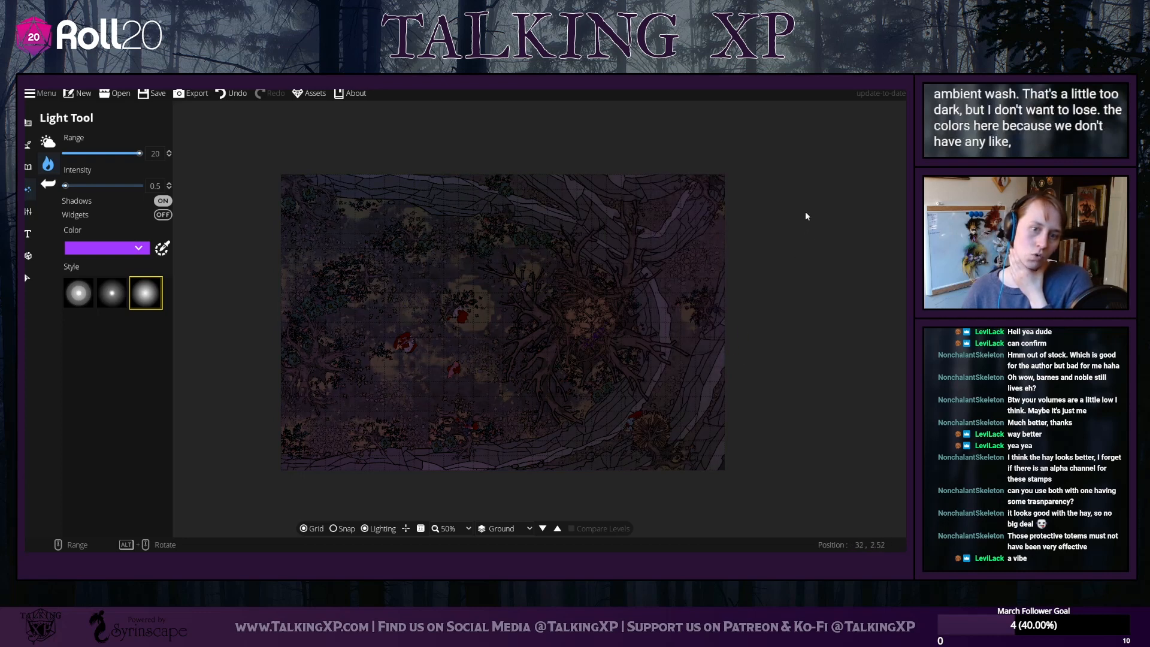
drag(806, 212, 741, 198)
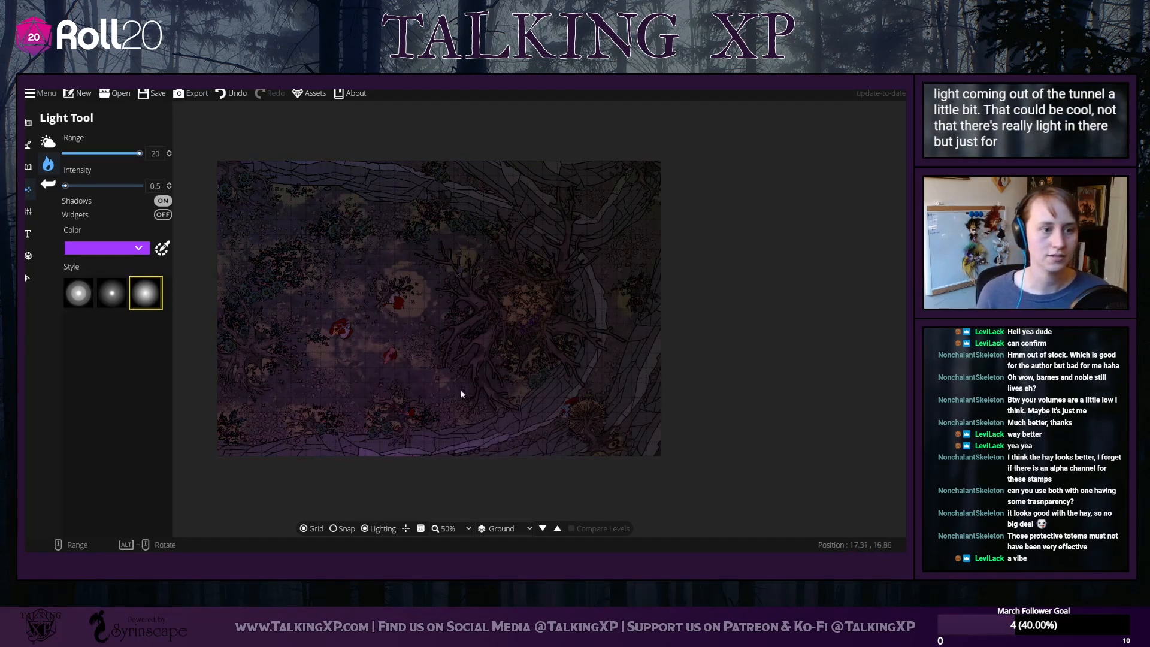
drag(244, 342, 372, 320)
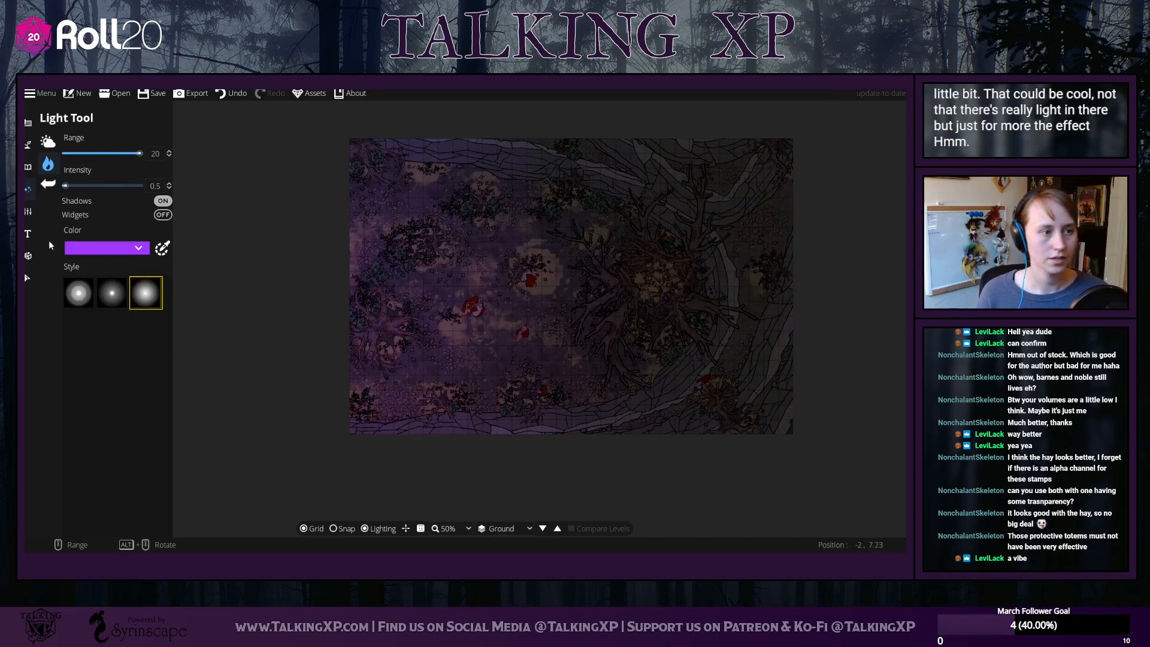
Move the blue light along the map's upper edge toward the middle and set its intensity to 1
click(26, 278)
drag(503, 119, 452, 161)
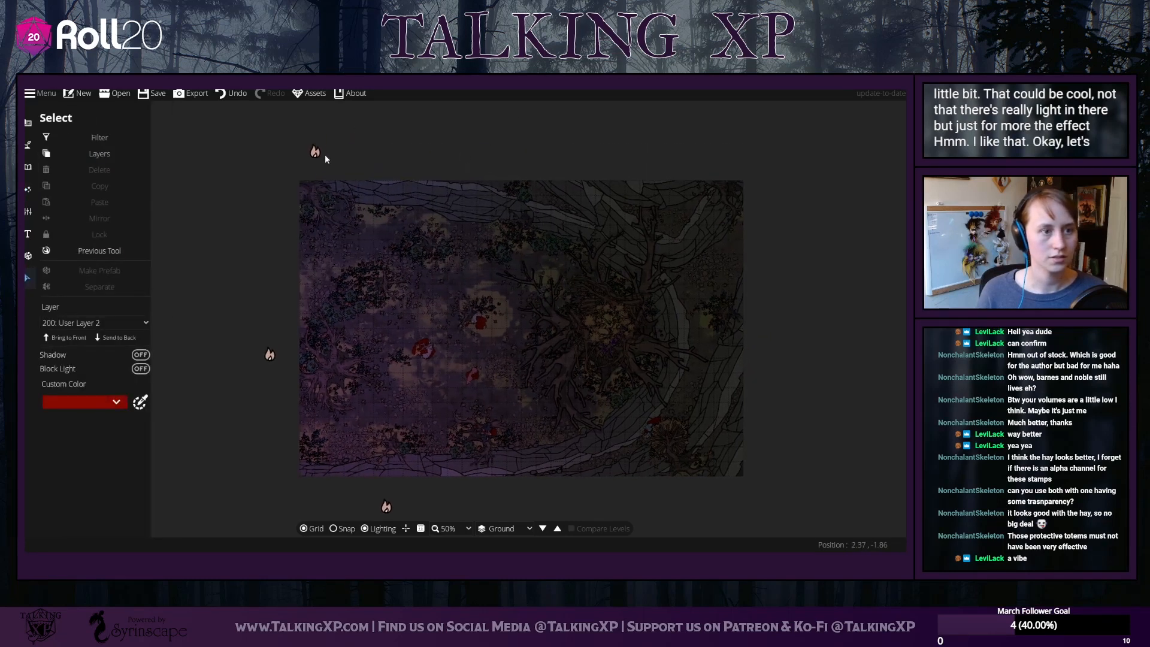
drag(318, 153, 442, 144)
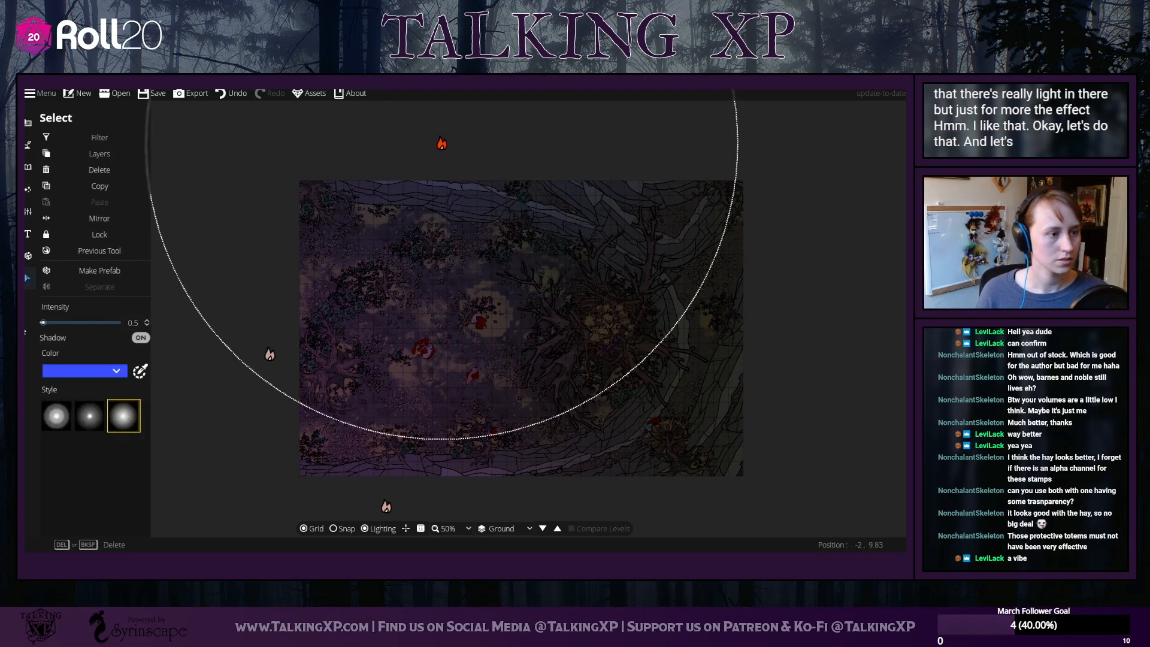
drag(49, 323, 52, 322)
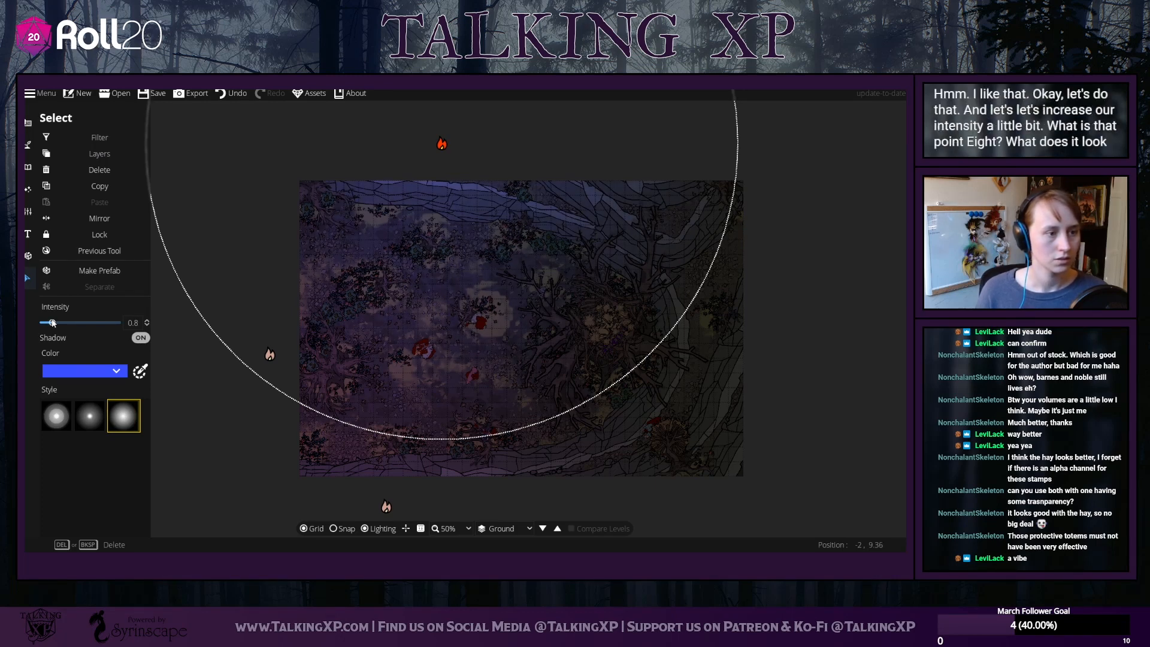
click(133, 322)
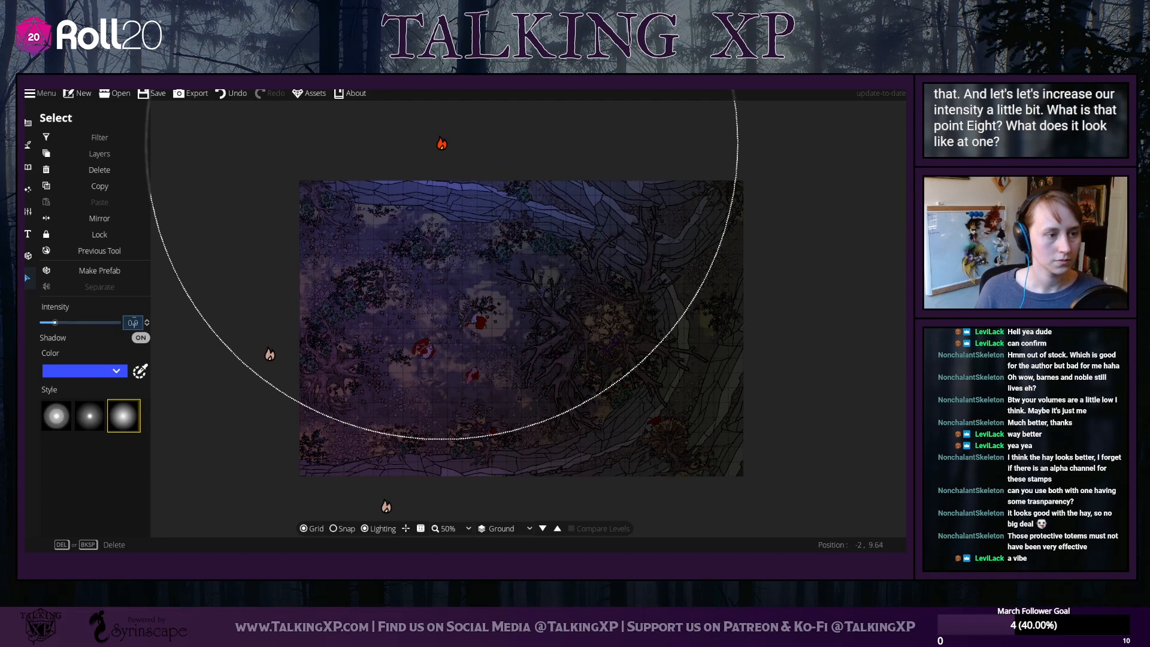
text(1)
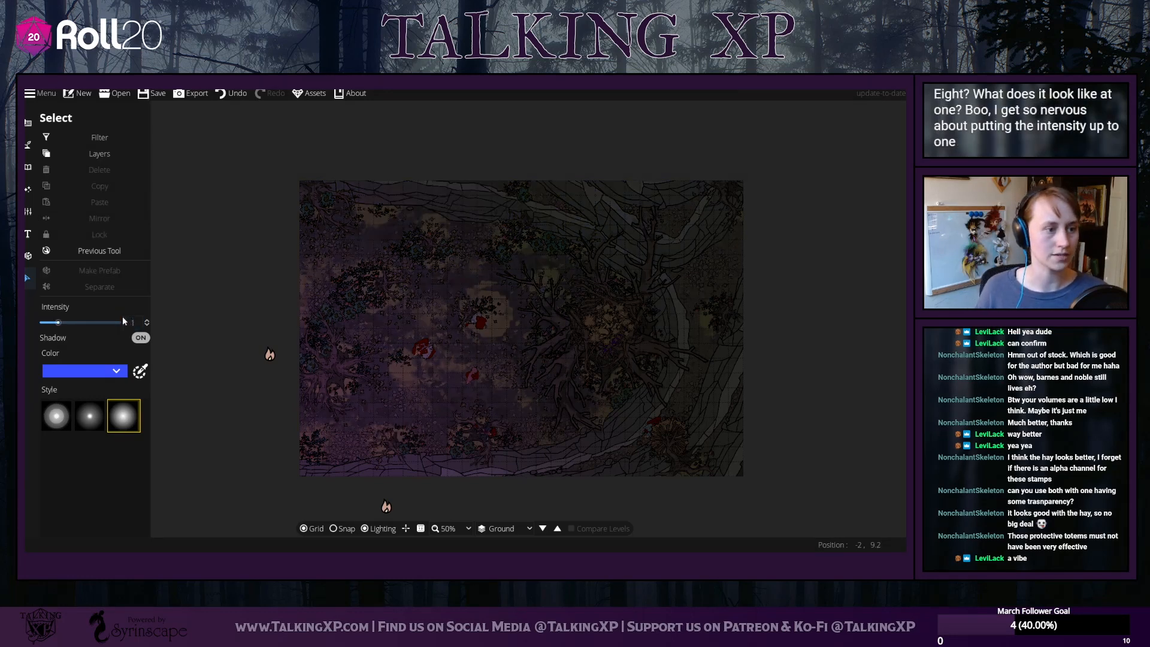
key(Return)
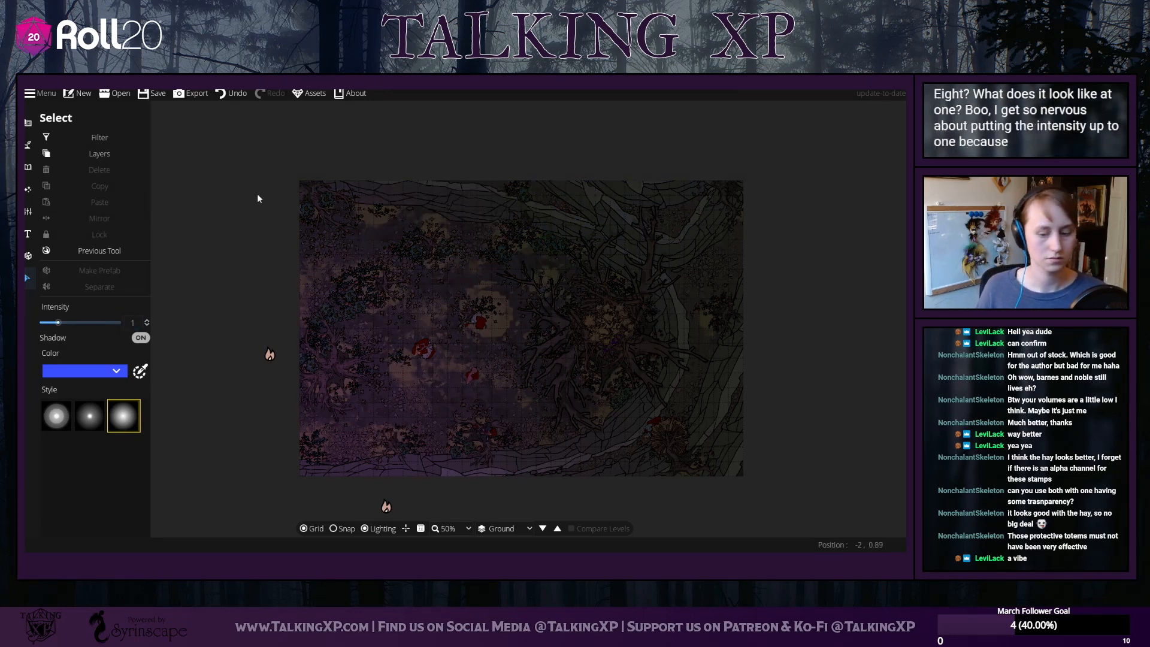
Undo the deletion of the blue light and move it back above the map's upper-left corner
click(232, 95)
click(224, 97)
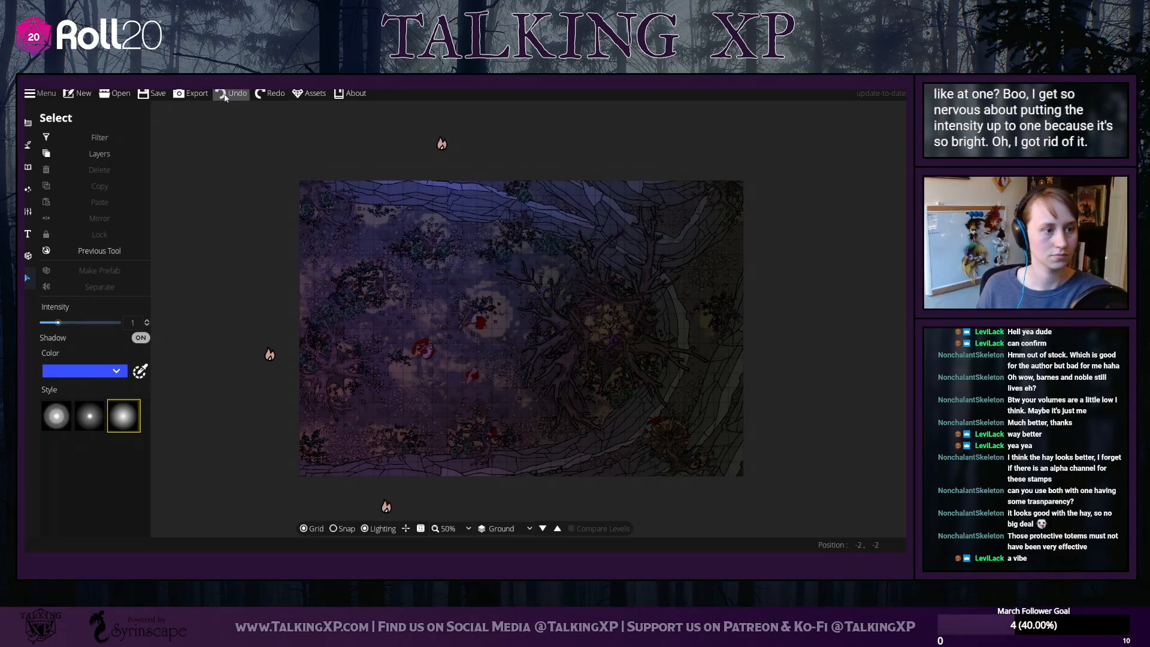
drag(444, 145, 328, 121)
Set the intensity of the purple light outside the map's left edge to 1
drag(209, 288, 239, 152)
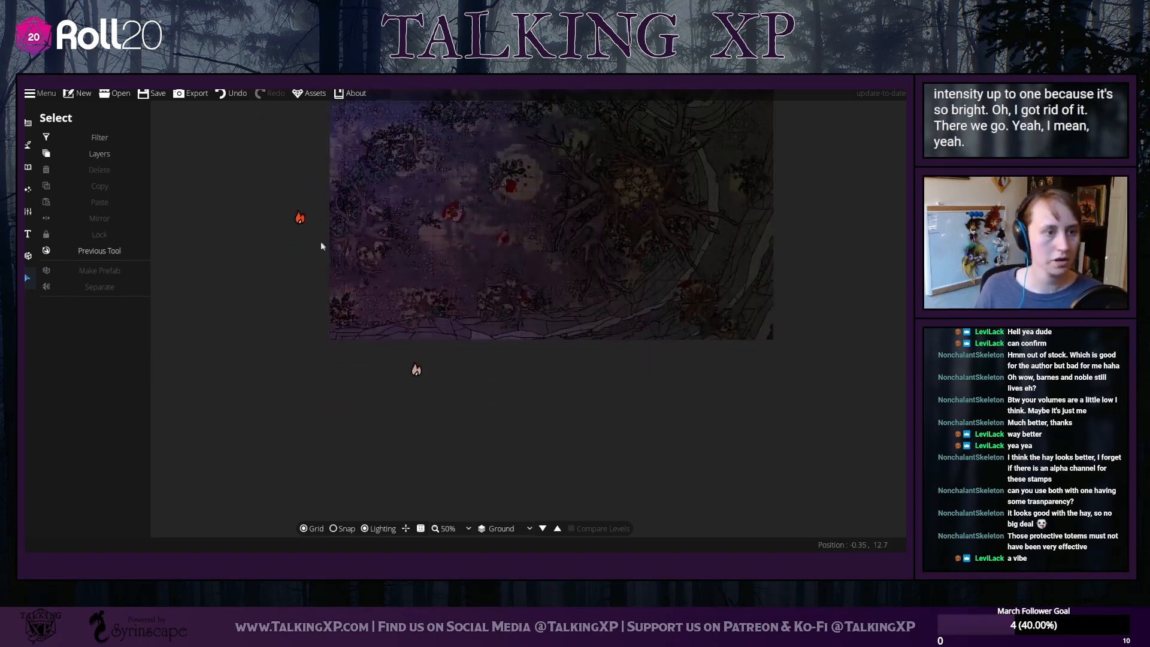
click(298, 223)
click(298, 224)
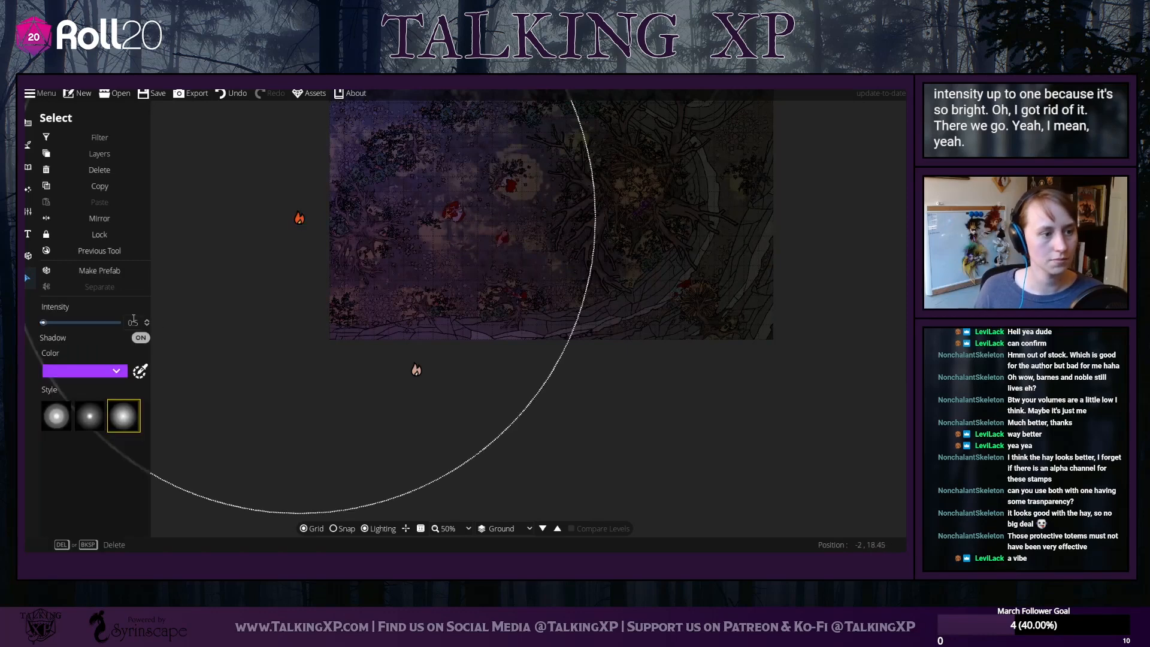
drag(139, 322, 108, 322)
text(1)
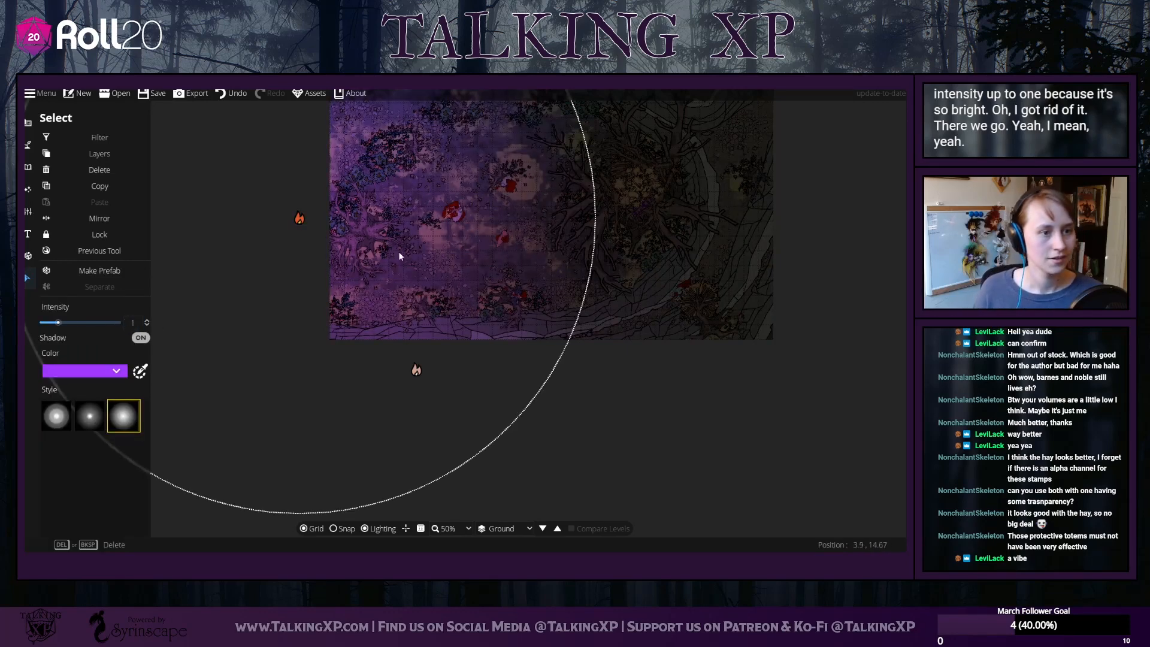
click(642, 421)
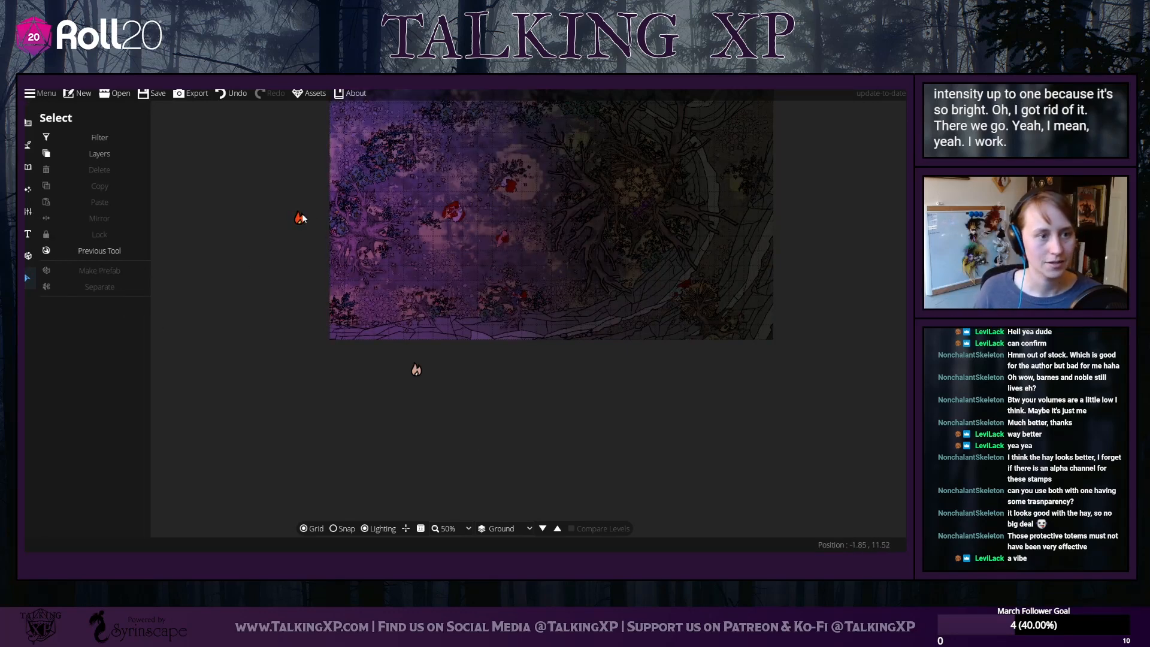
Move the brighter purple light below the map's lower-left edge and shift the dimmer one further right beneath the map
drag(299, 219, 252, 305)
drag(416, 370, 638, 395)
drag(783, 361, 761, 416)
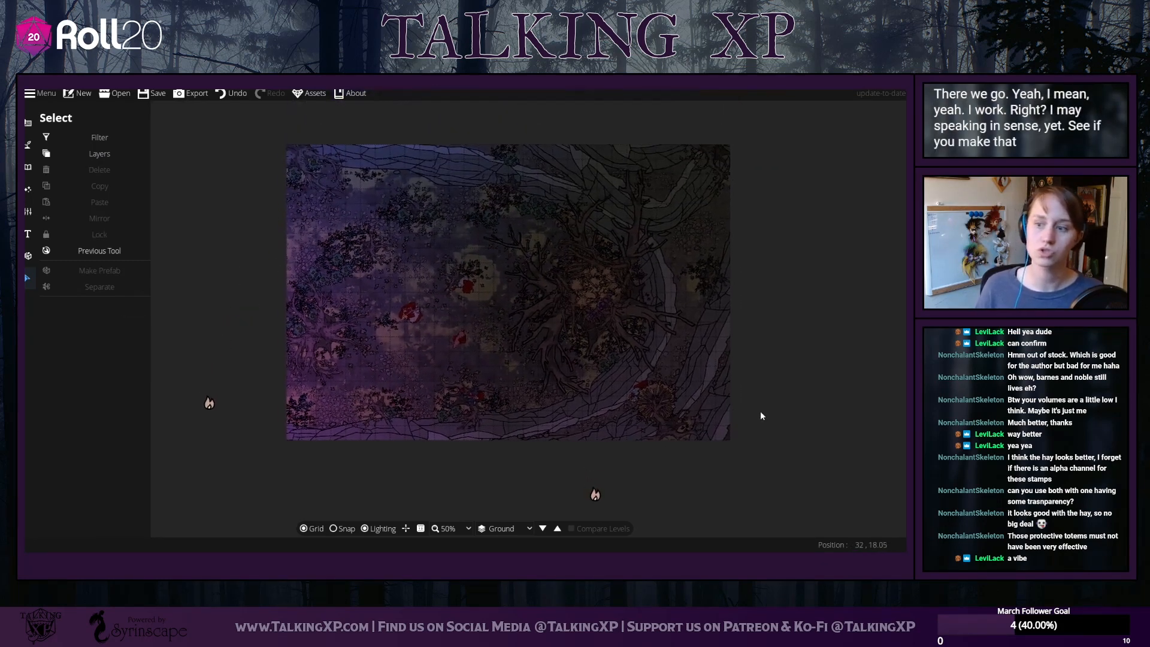
drag(205, 414, 372, 532)
click(803, 347)
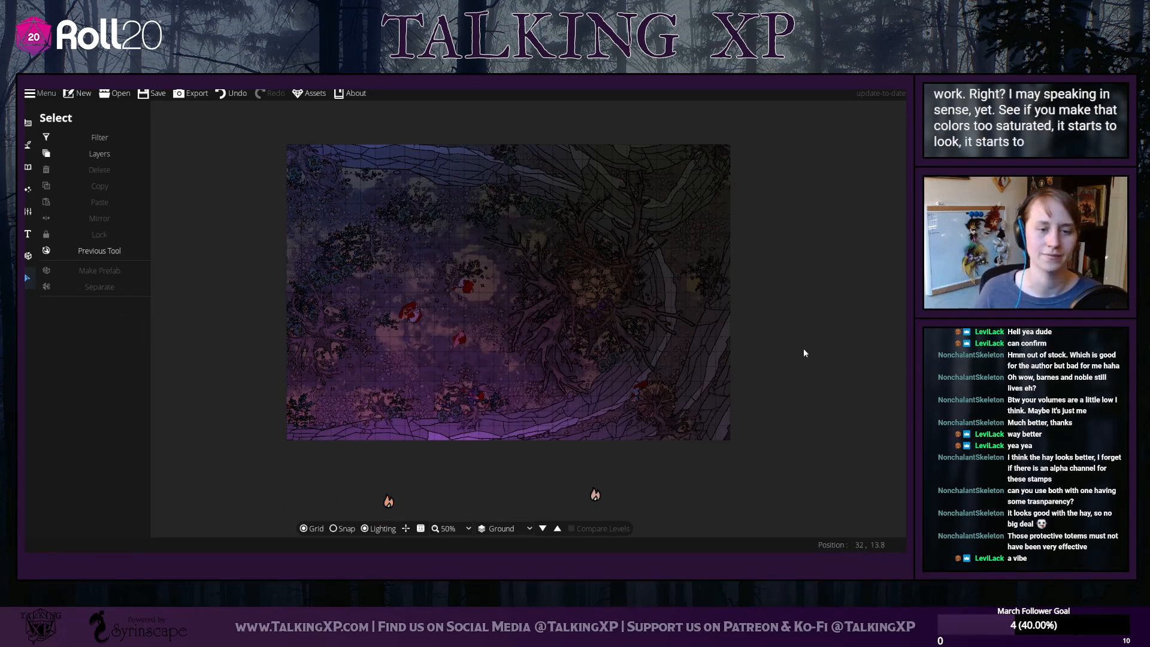
Move the dimmer purple light from below the map to just inside its upper-right corner
drag(803, 347, 736, 344)
click(529, 490)
drag(529, 490, 649, 209)
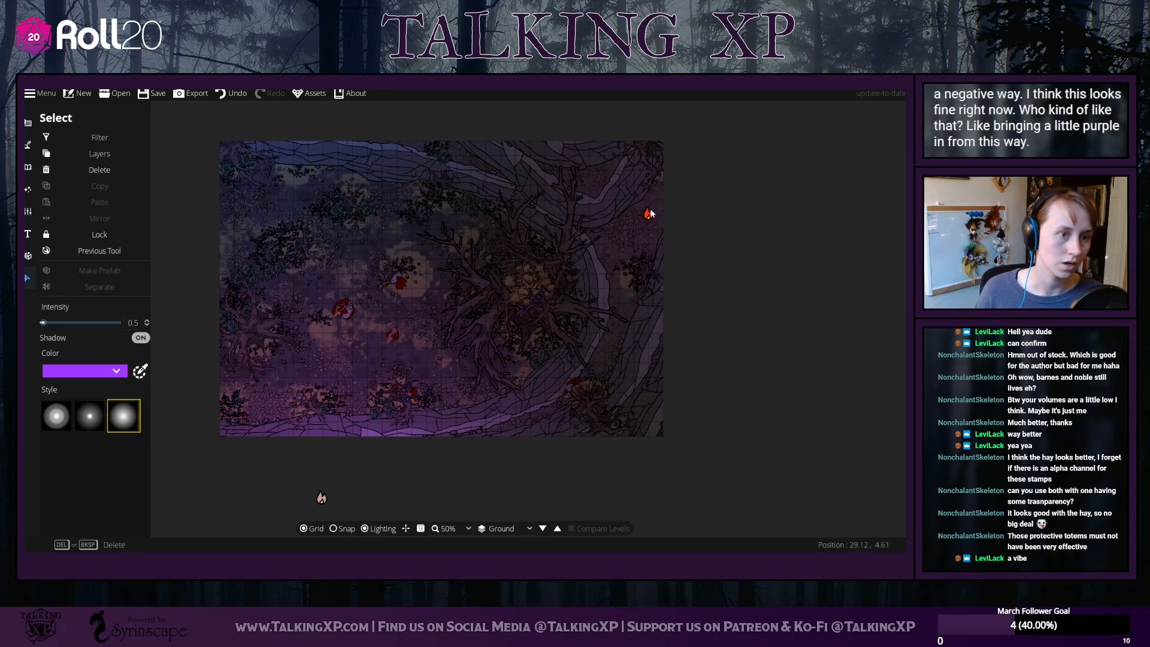
click(857, 206)
drag(569, 198, 534, 247)
Set up the Wall Tool with the second stone wall style, wall shadow off and grid snapping on
click(28, 145)
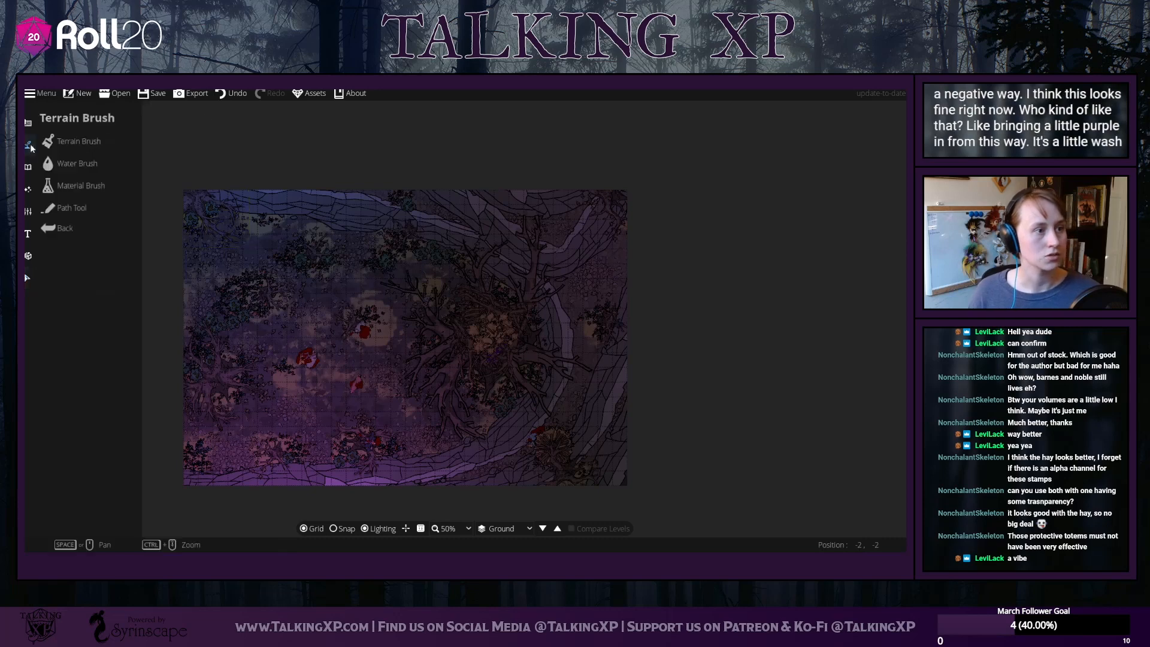
click(28, 122)
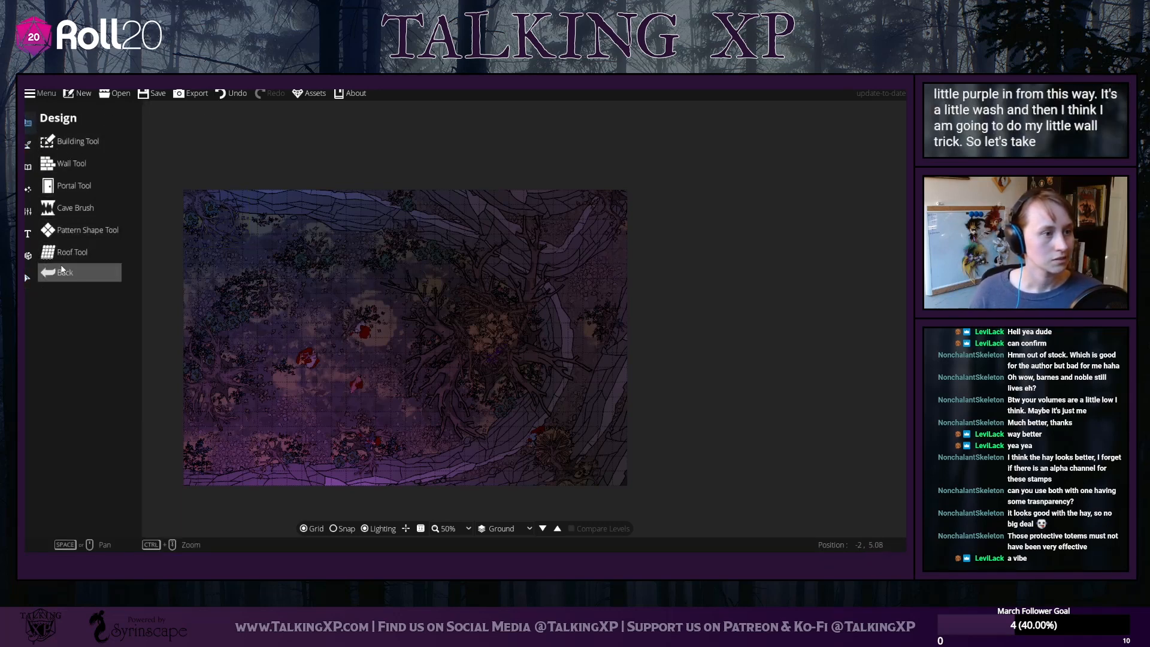
click(88, 160)
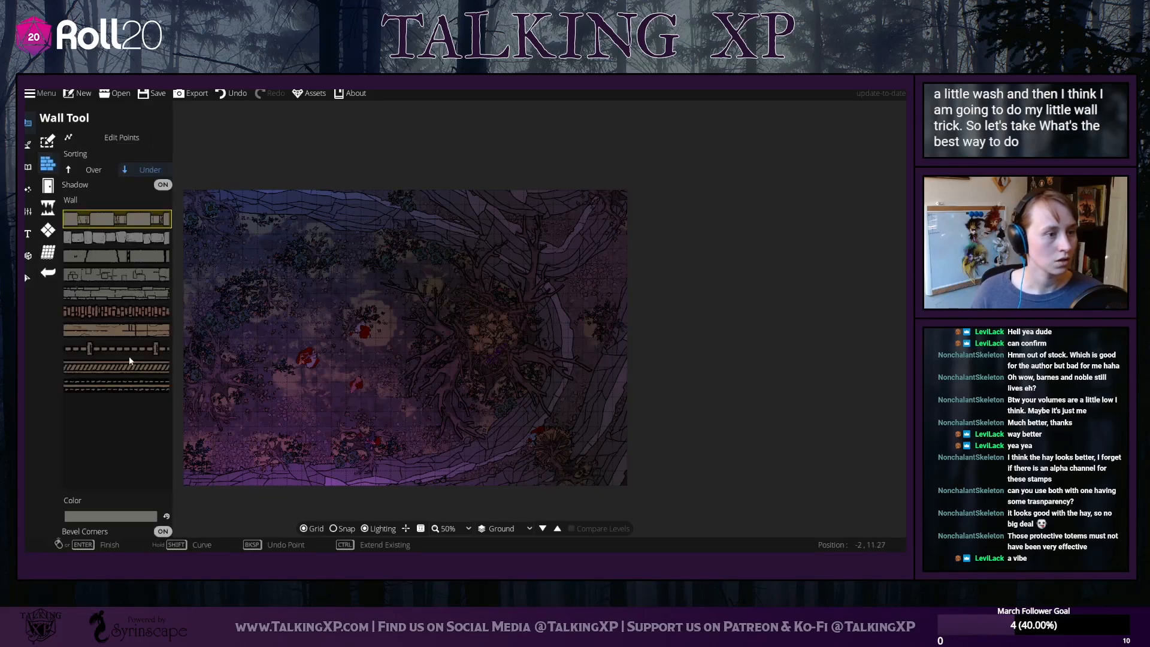
click(128, 240)
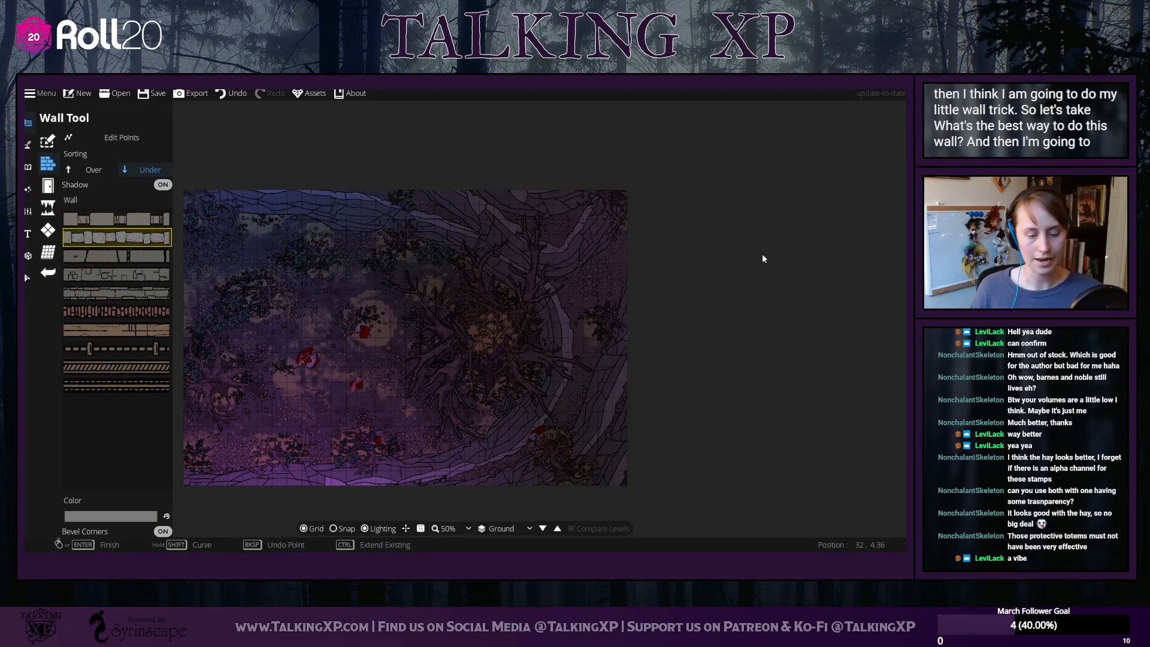
scroll(762, 258, up, 3)
drag(806, 187, 410, 371)
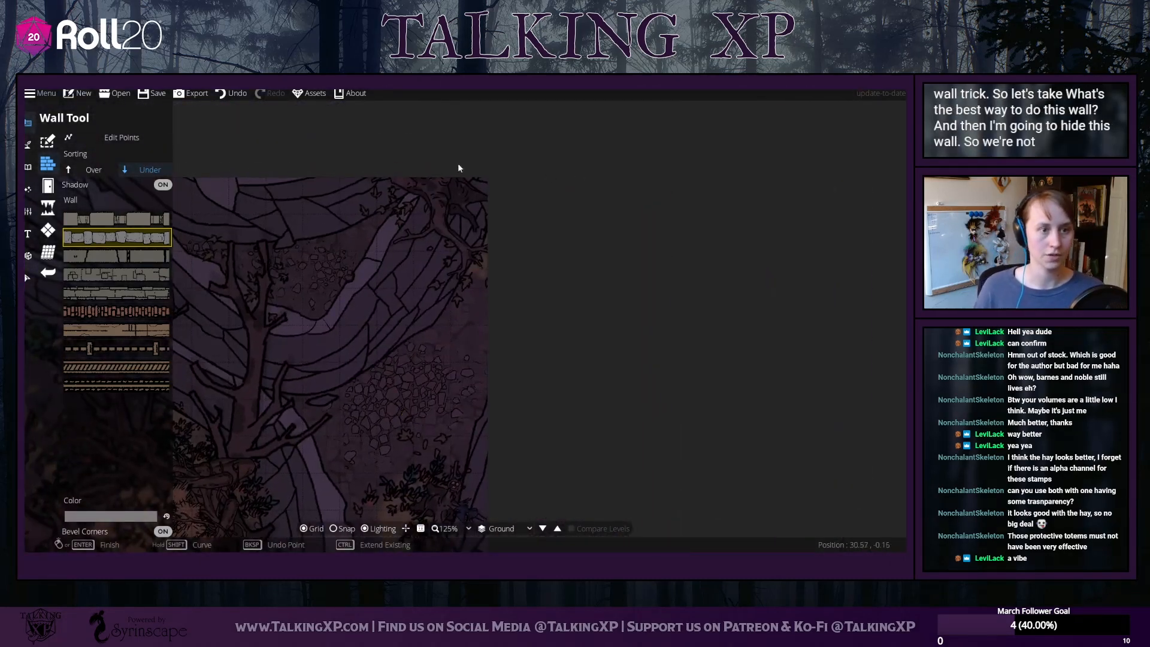
click(361, 190)
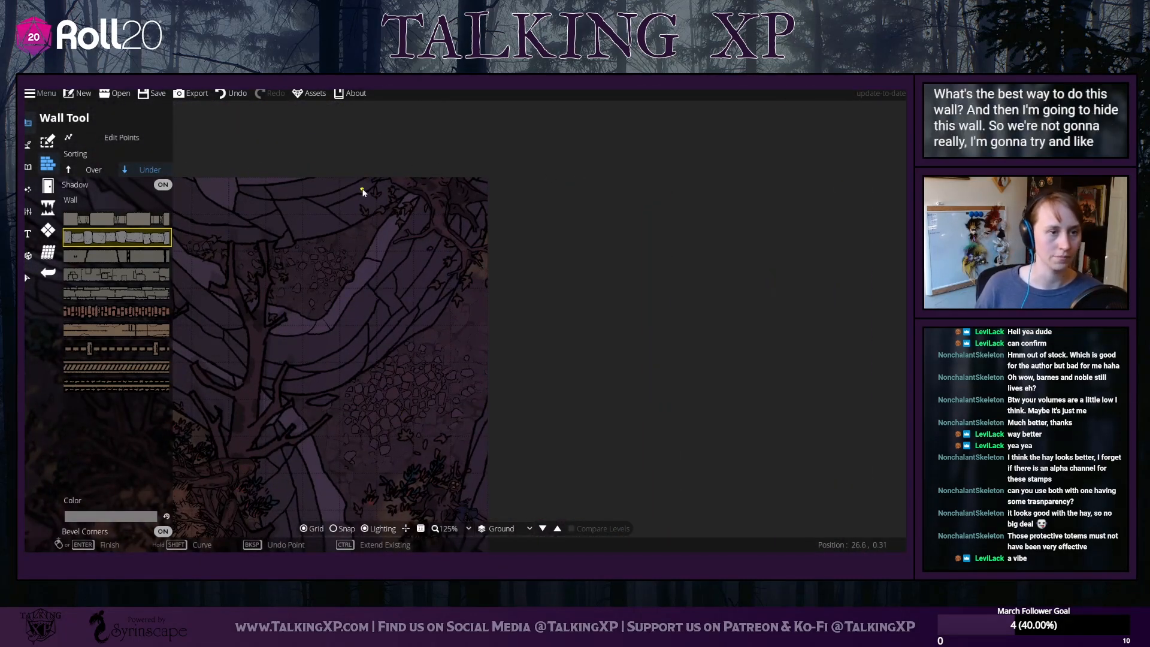
click(163, 184)
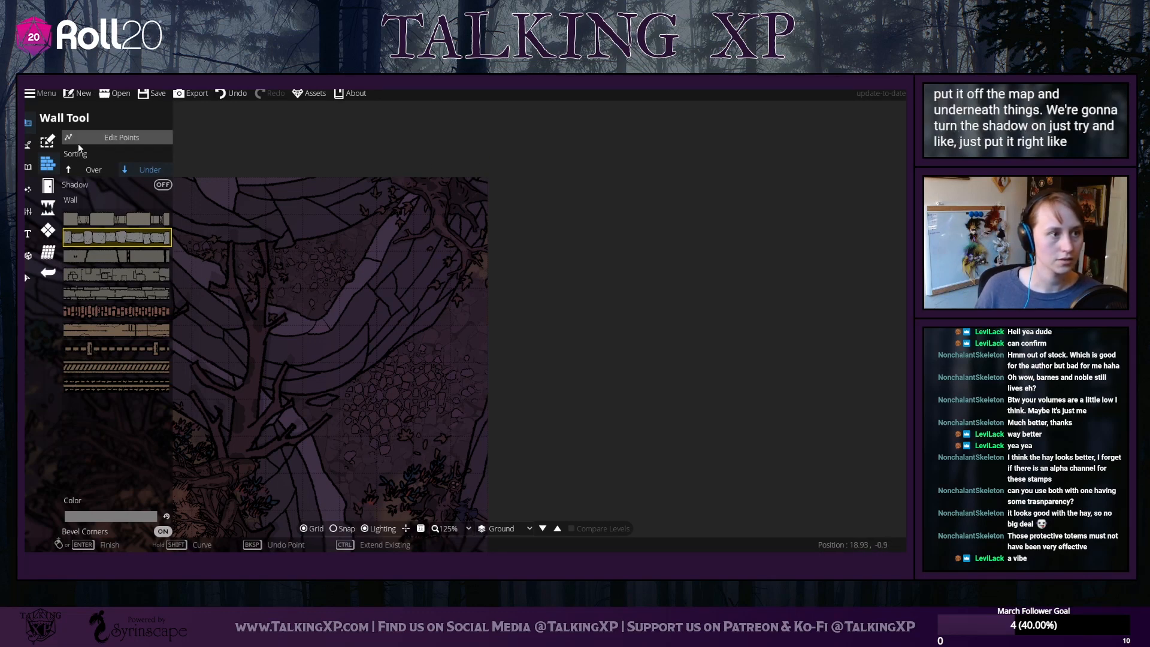
click(346, 530)
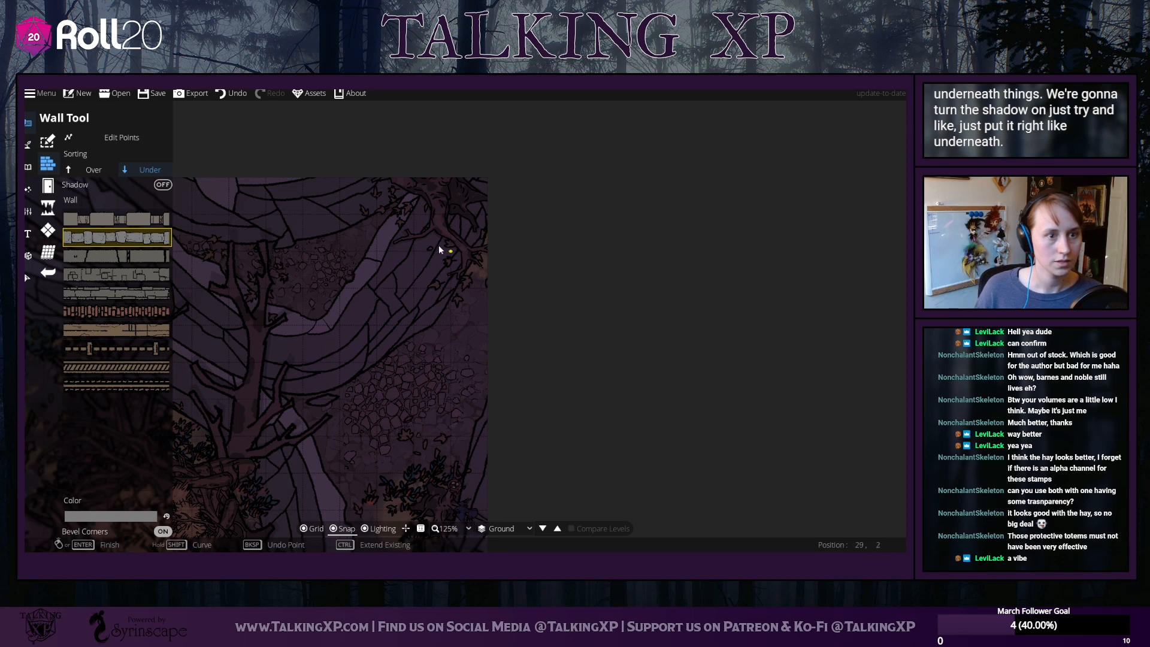
Draw a short diagonal wall across the map's upper-right corner and a straight wall about 5 squares long down the right edge
click(412, 174)
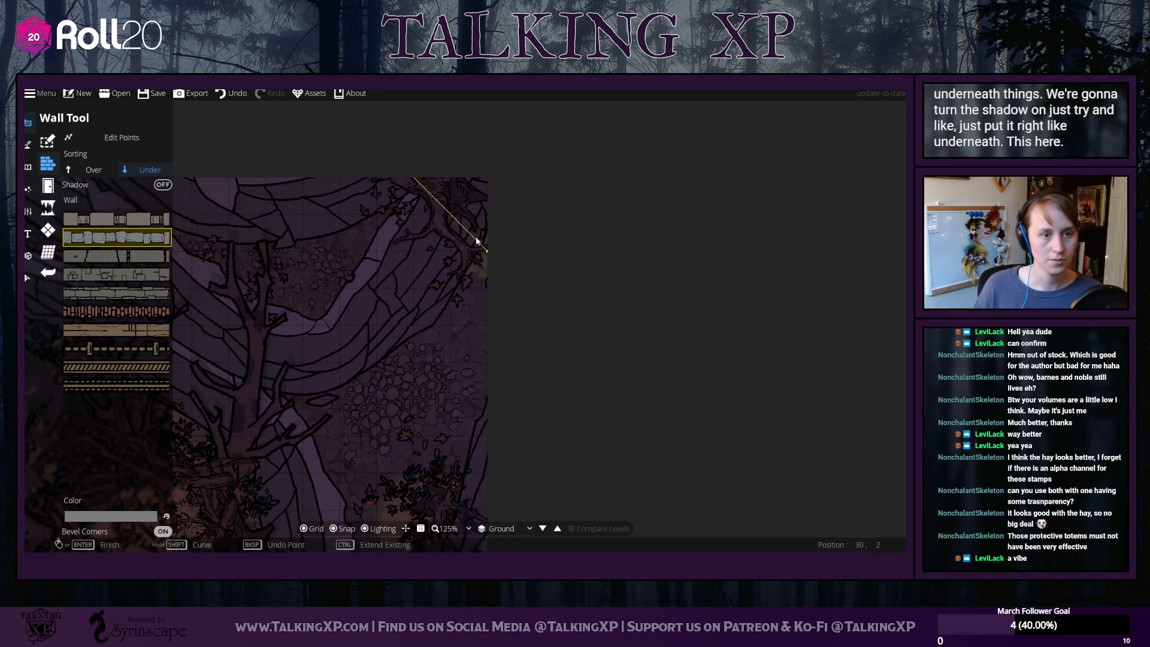
click(453, 215)
click(476, 205)
right_click(475, 205)
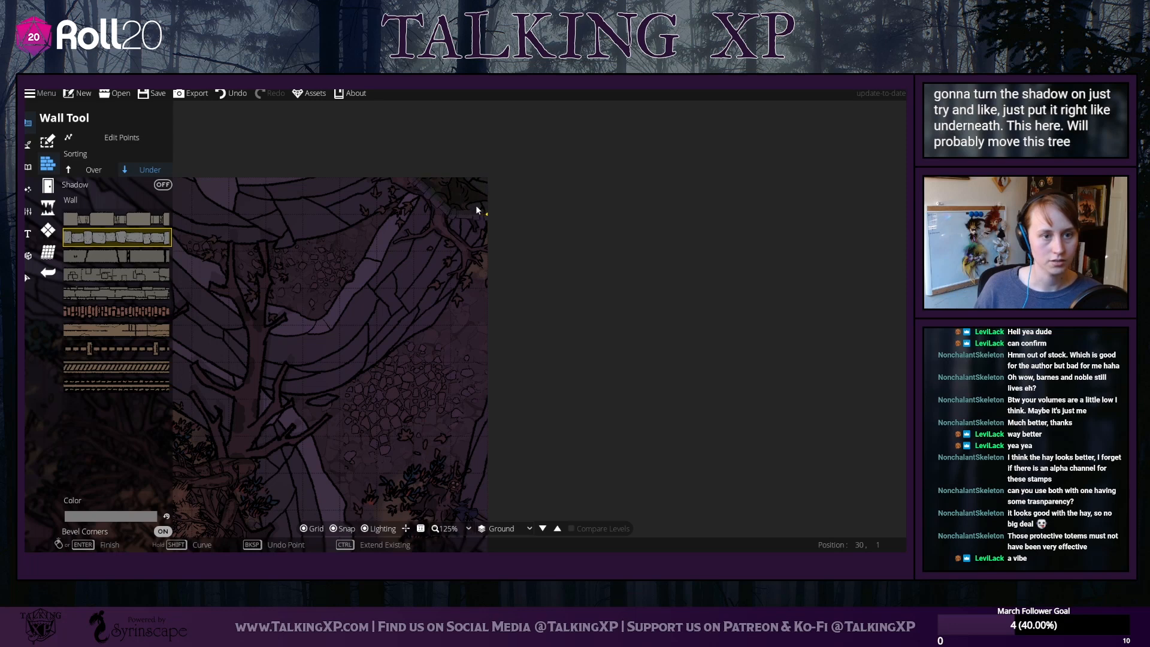
drag(535, 301, 513, 192)
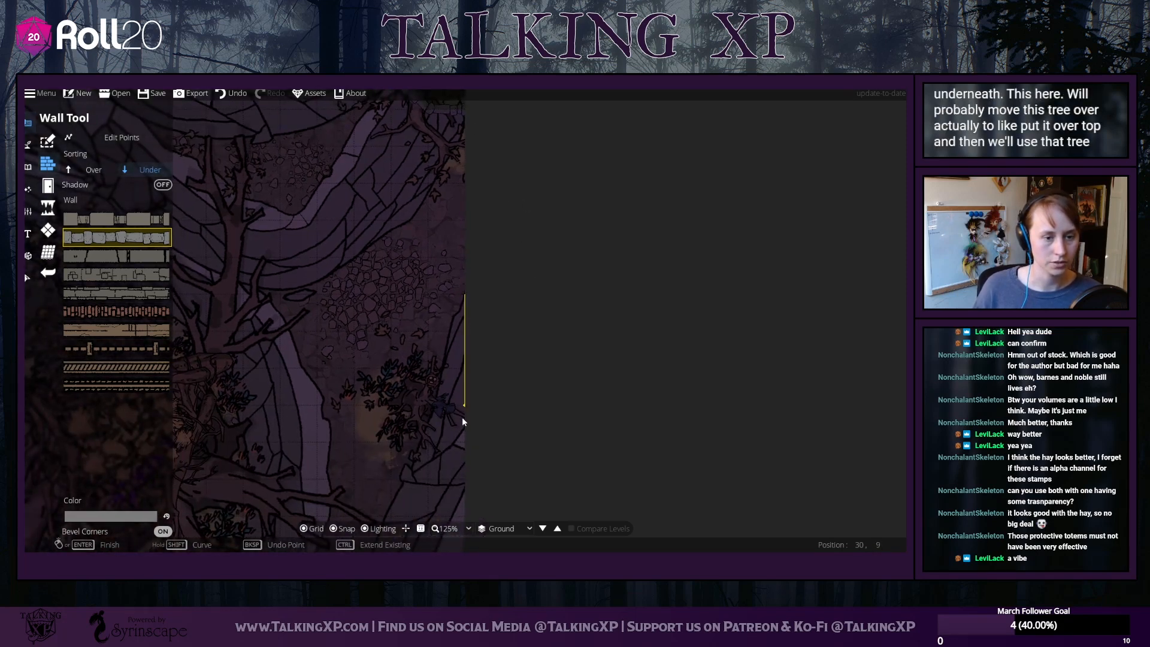
right_click(463, 463)
Try to move the stone cliff path crossing the map's lower right edge to a different layer
click(27, 277)
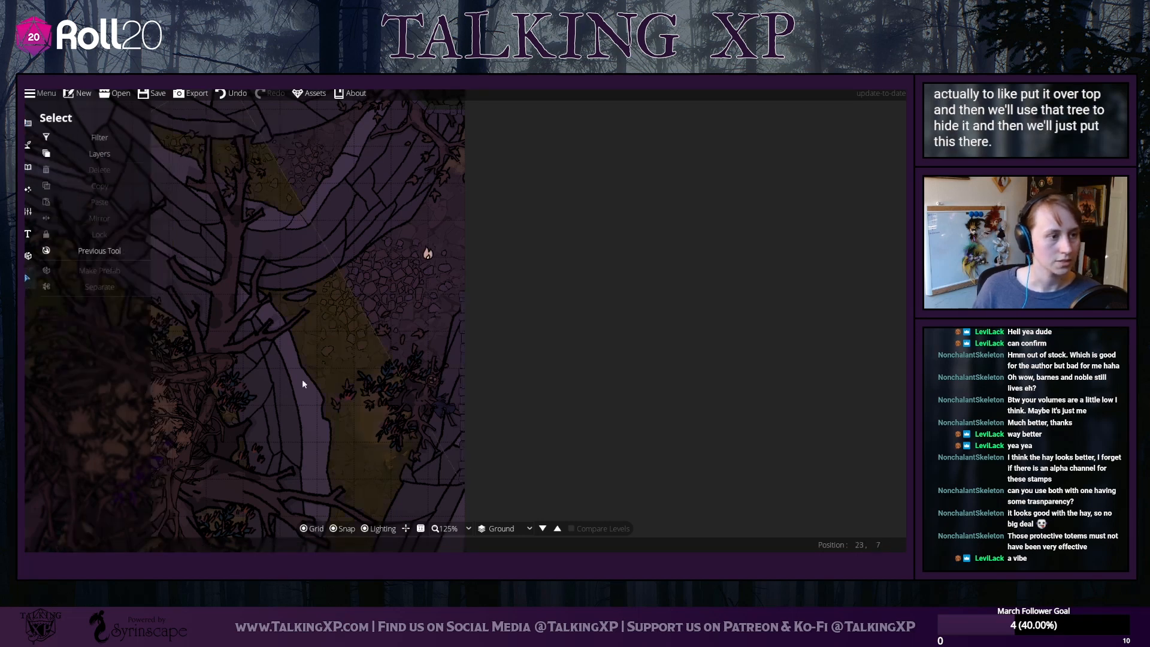
scroll(515, 383, down, 3)
click(447, 423)
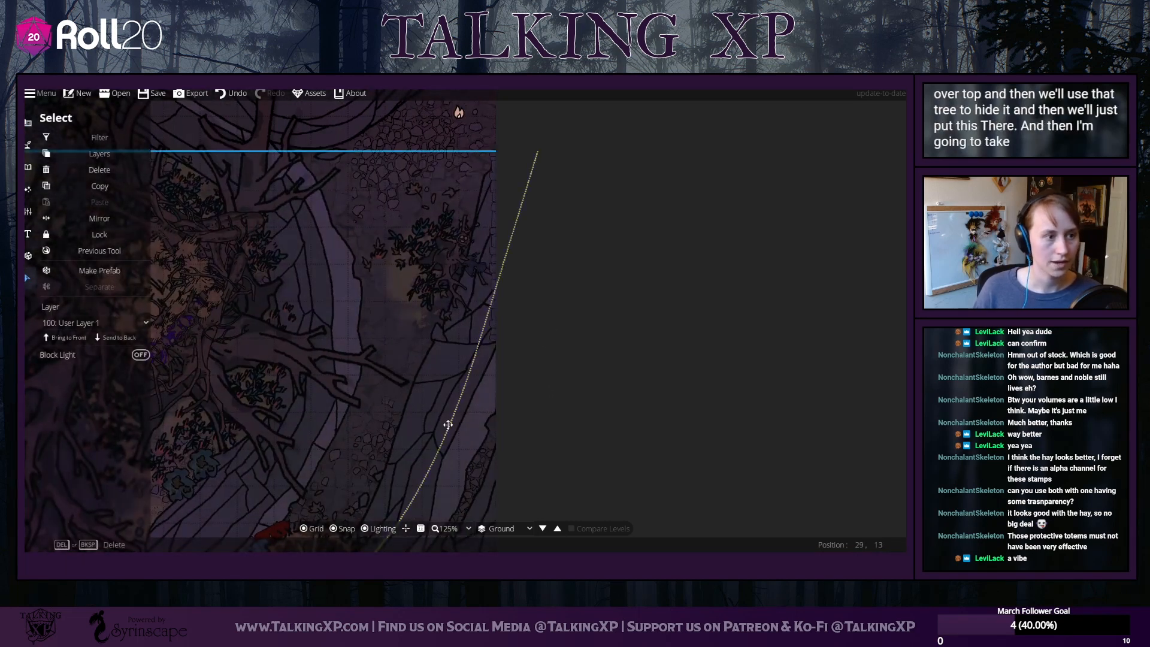
click(117, 323)
click(105, 456)
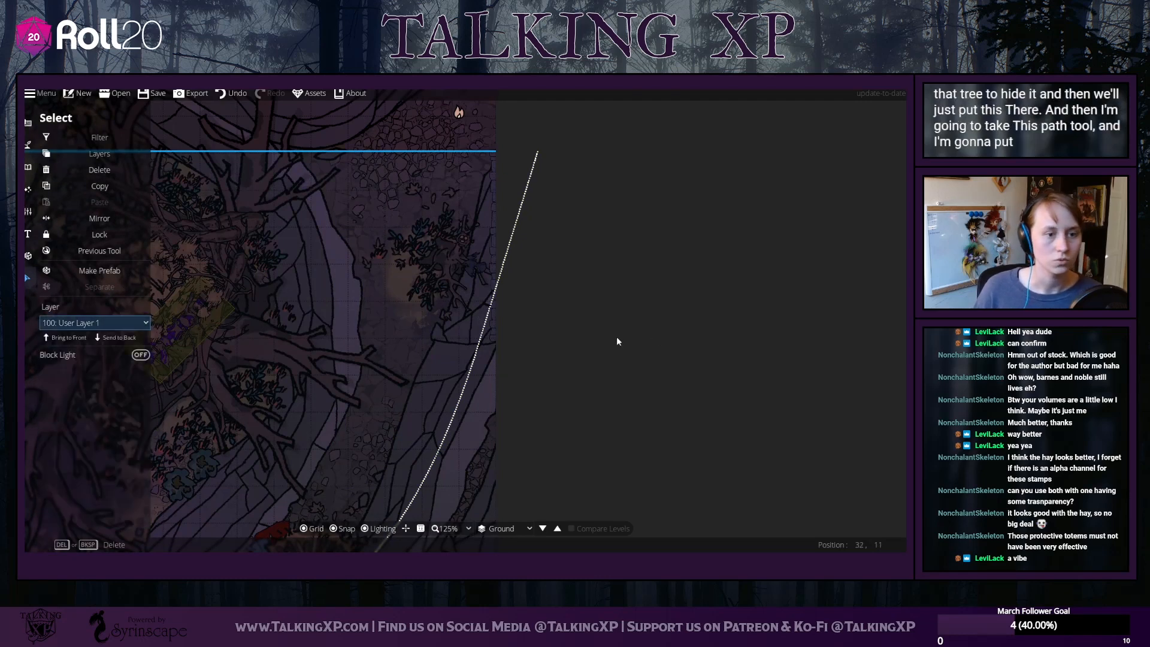
click(620, 354)
scroll(652, 395, down, 5)
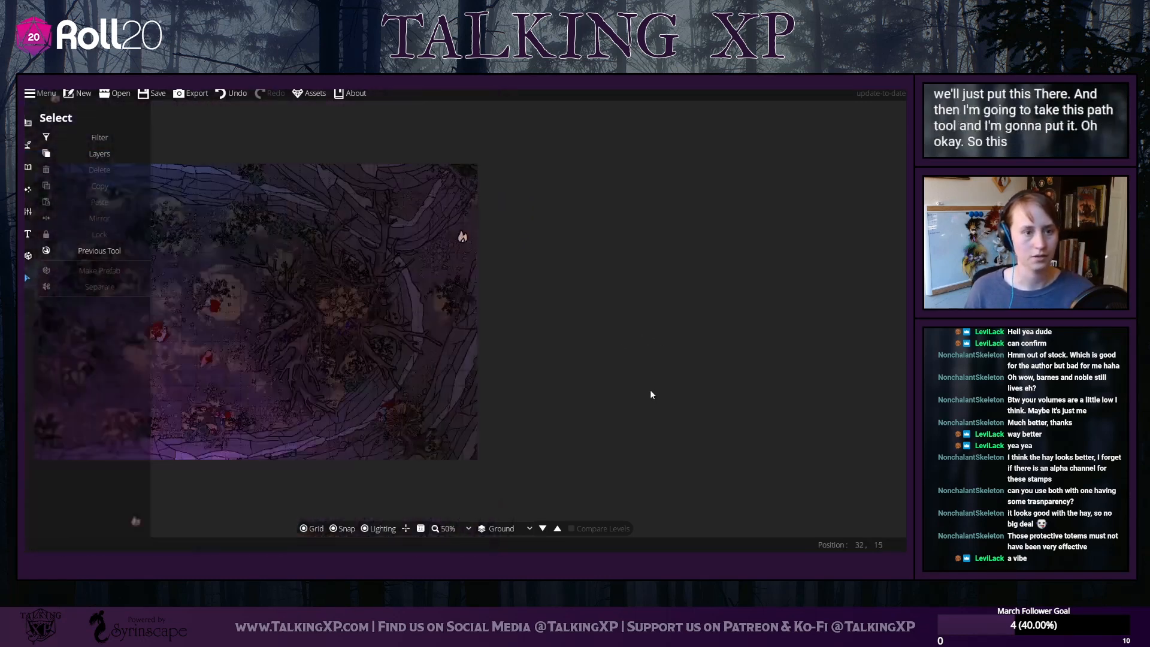
scroll(487, 214, down, 2)
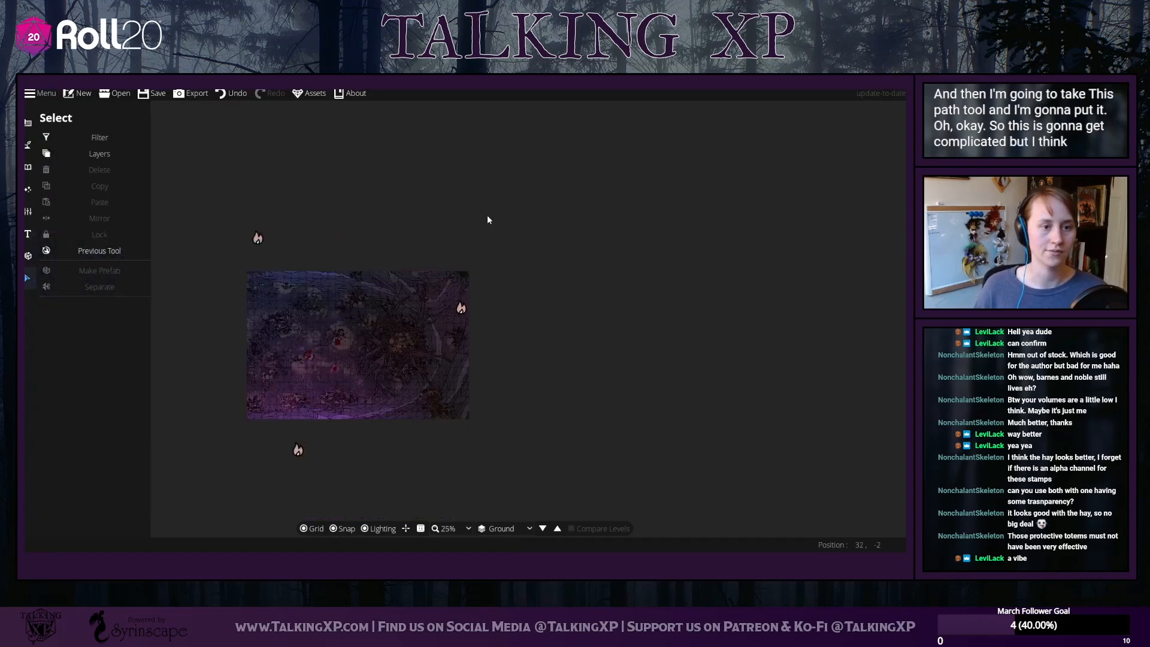
Assign the bare tree in the map's upper-right corner to layer 700: Above Walls
scroll(487, 214, up, 8)
click(429, 214)
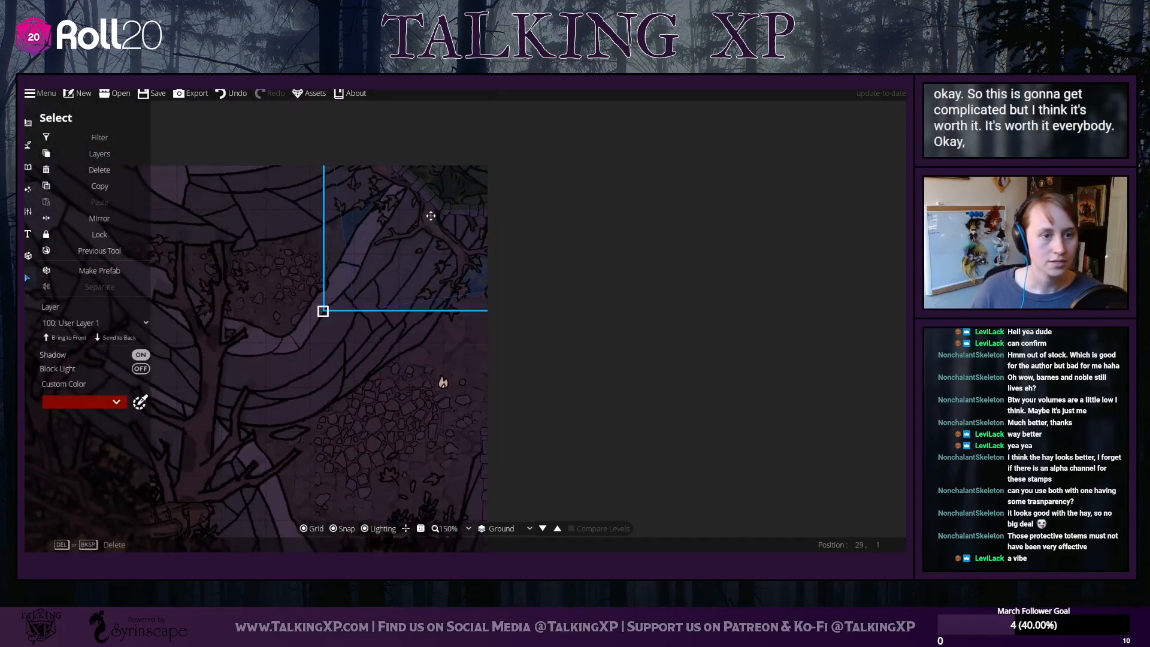
click(74, 321)
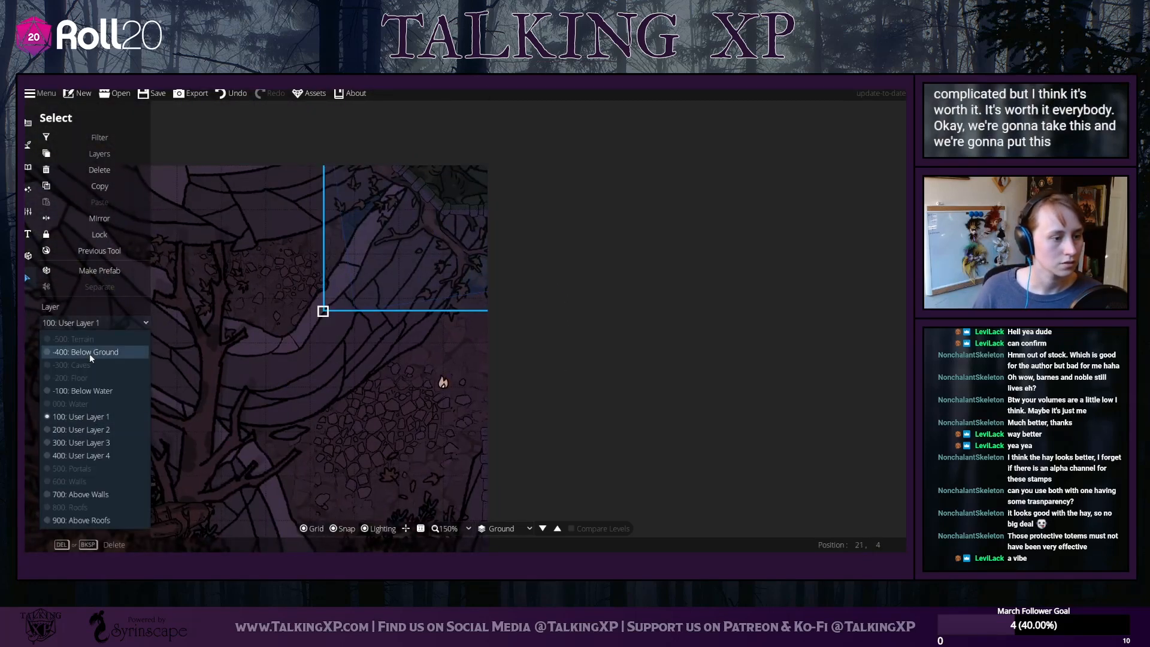
click(90, 495)
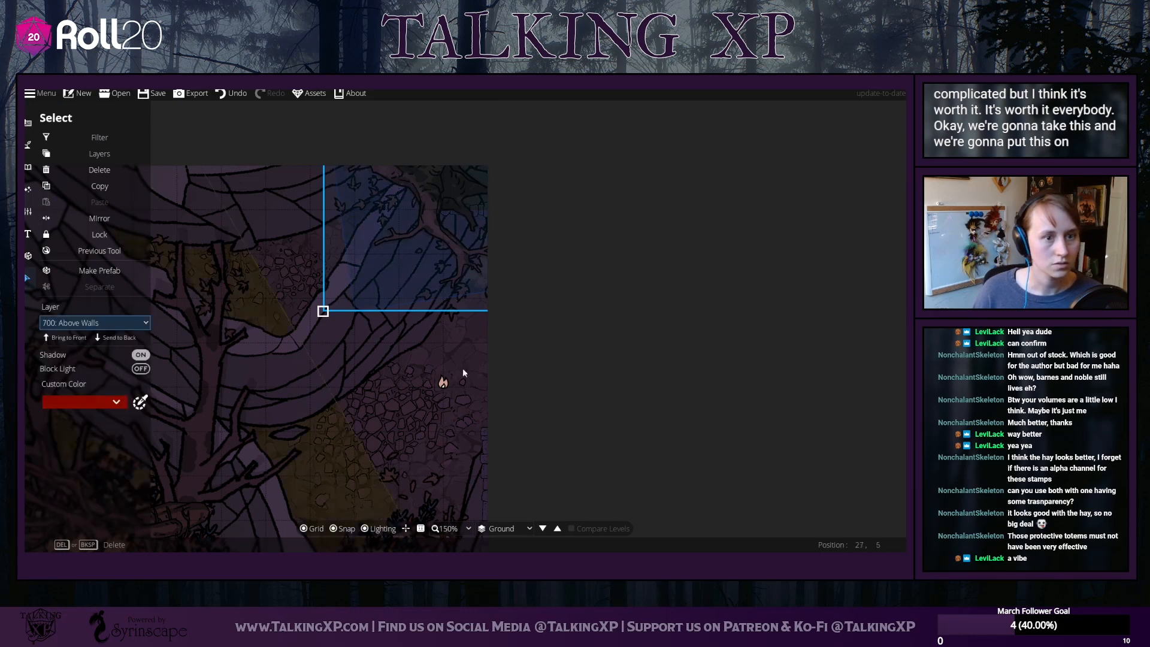
Shift and slightly rotate the upper-right tree so it covers the corner wall, and turn grid snapping off
drag(440, 202, 443, 189)
right_click(444, 190)
click(333, 529)
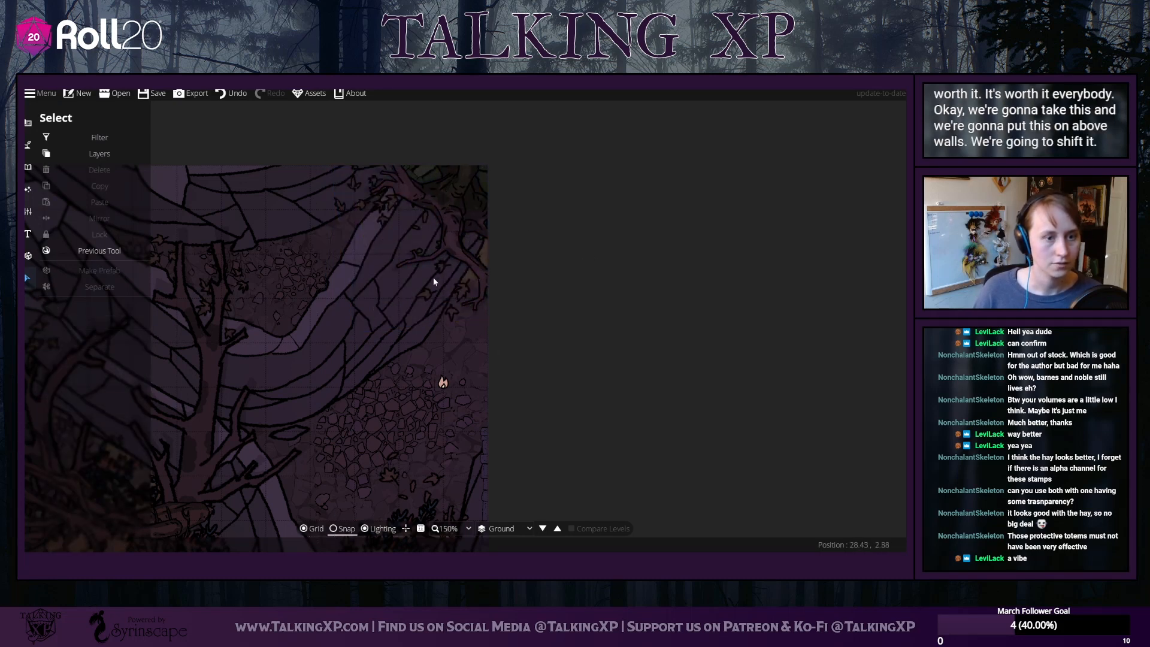
click(456, 201)
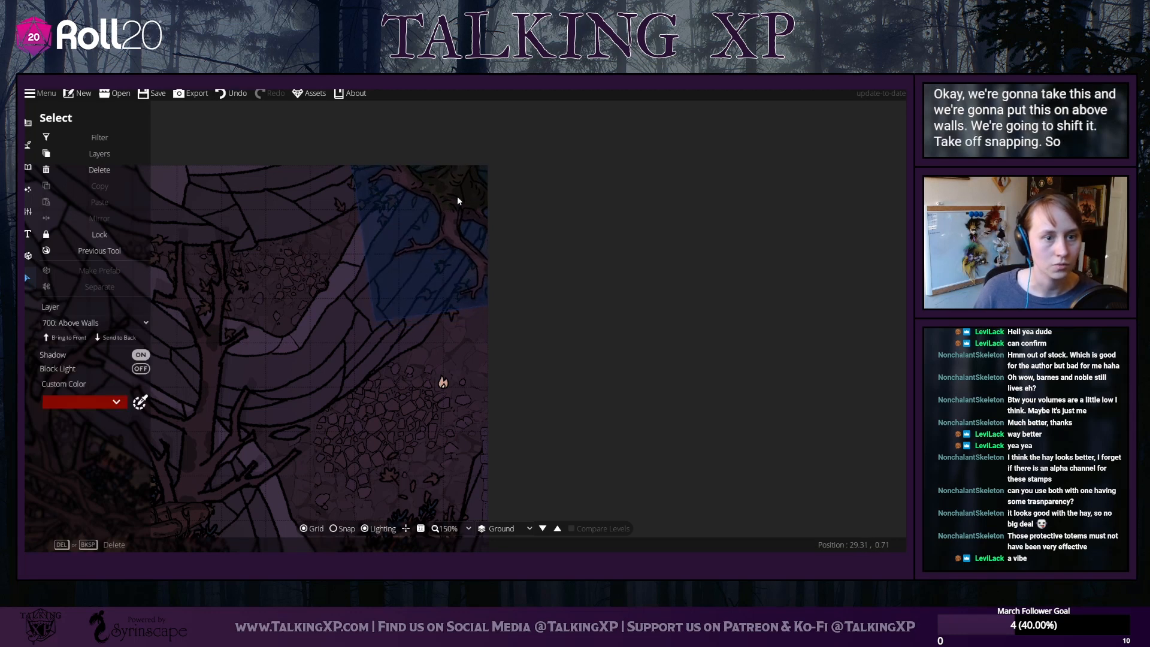
click(601, 242)
drag(545, 468, 512, 295)
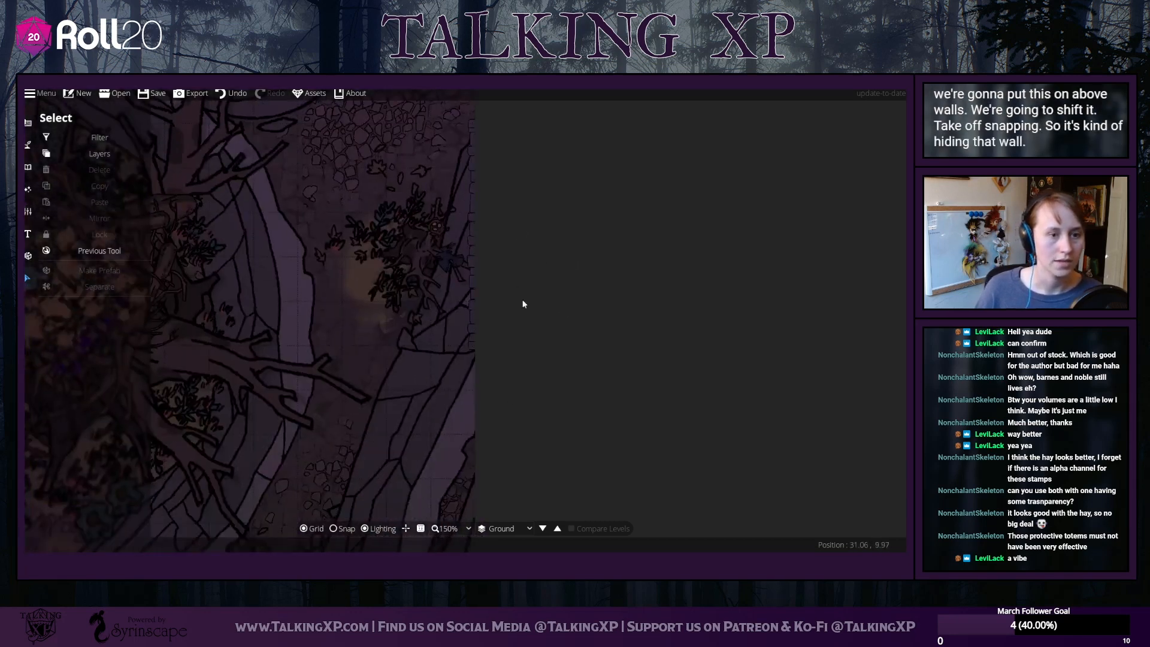
click(430, 403)
click(121, 318)
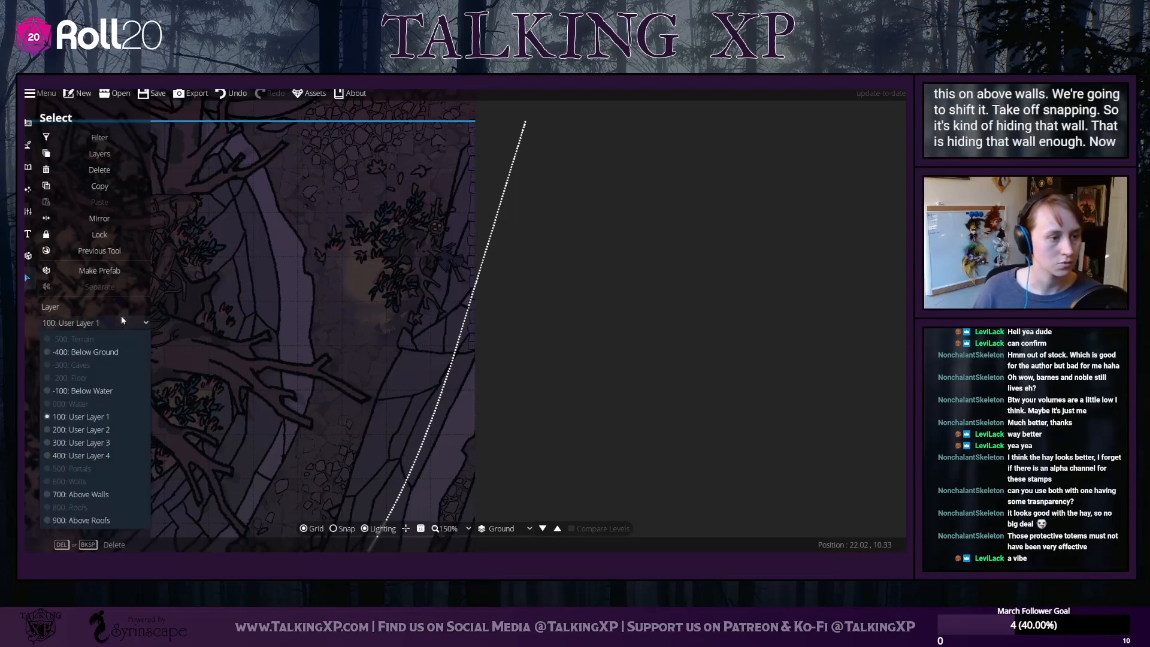
click(450, 462)
drag(450, 462, 458, 265)
click(643, 347)
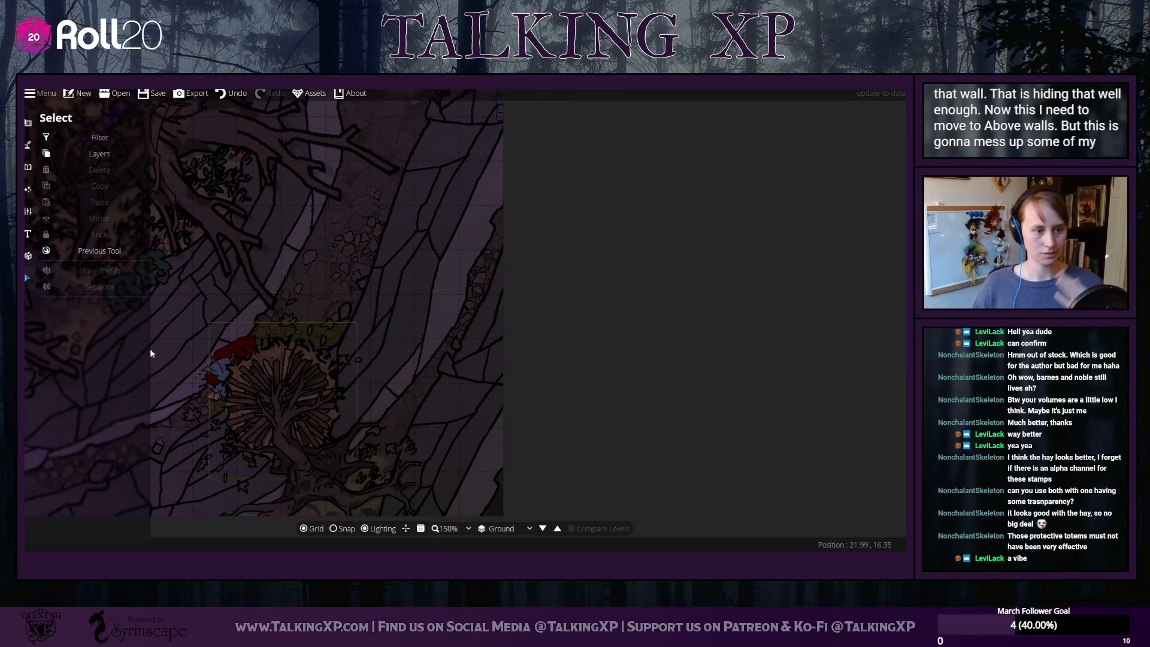
Examine the straight wall on the map's right edge and the cliff path beside it for a way to hide the wall
drag(614, 400, 597, 578)
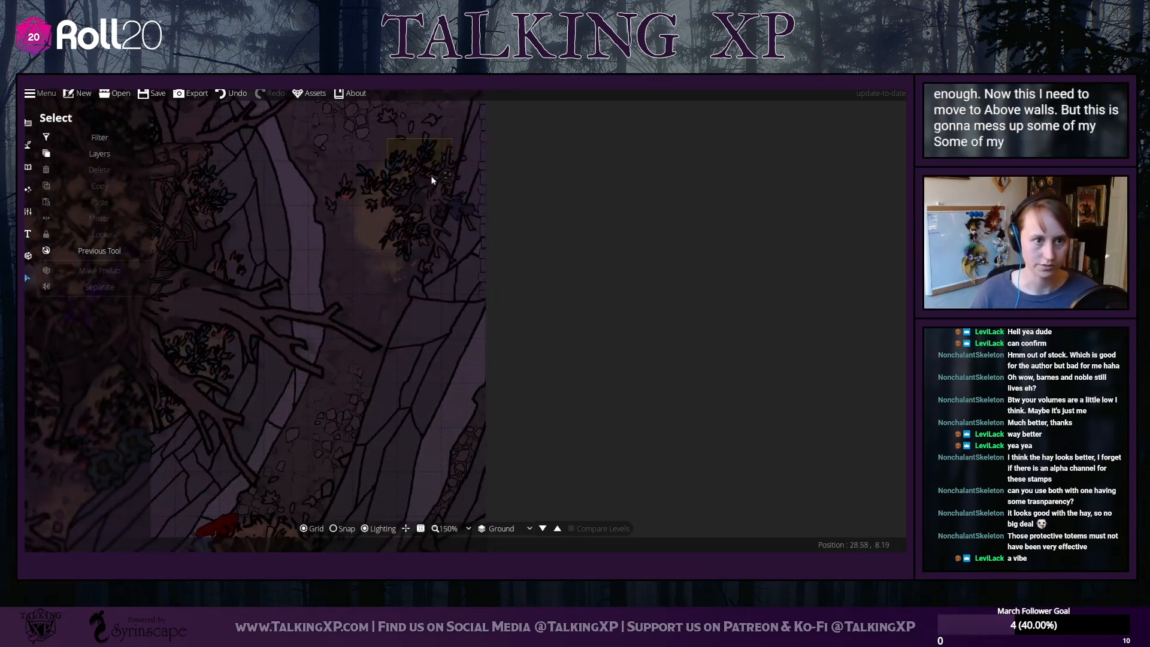
click(466, 312)
click(654, 224)
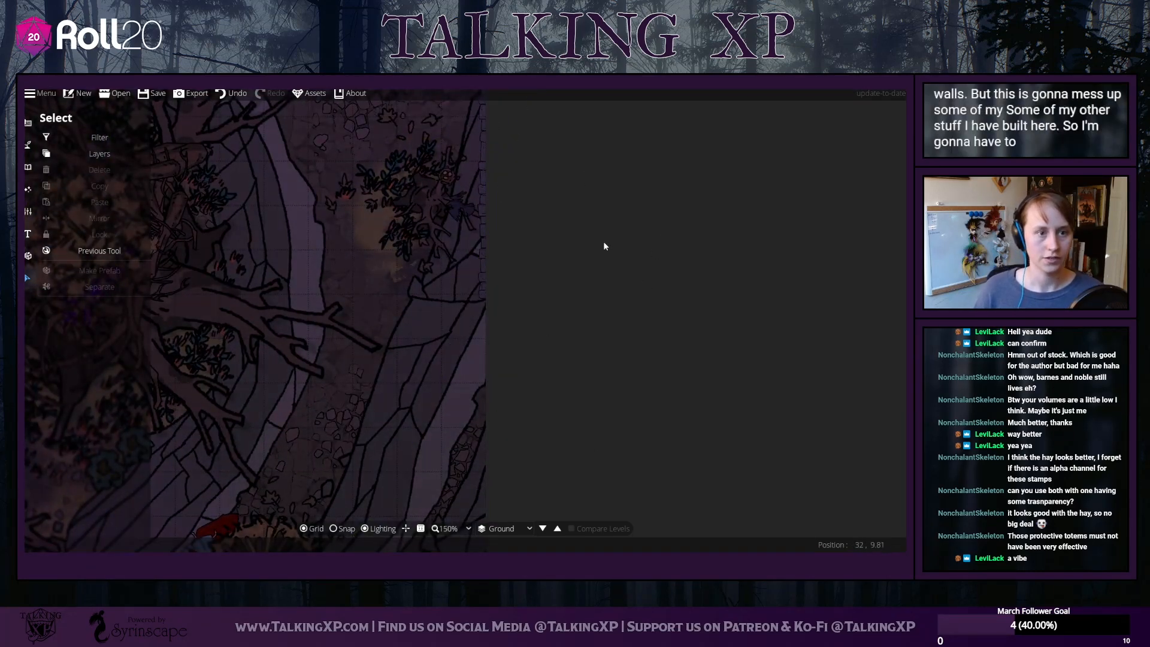
drag(603, 242, 600, 311)
click(483, 198)
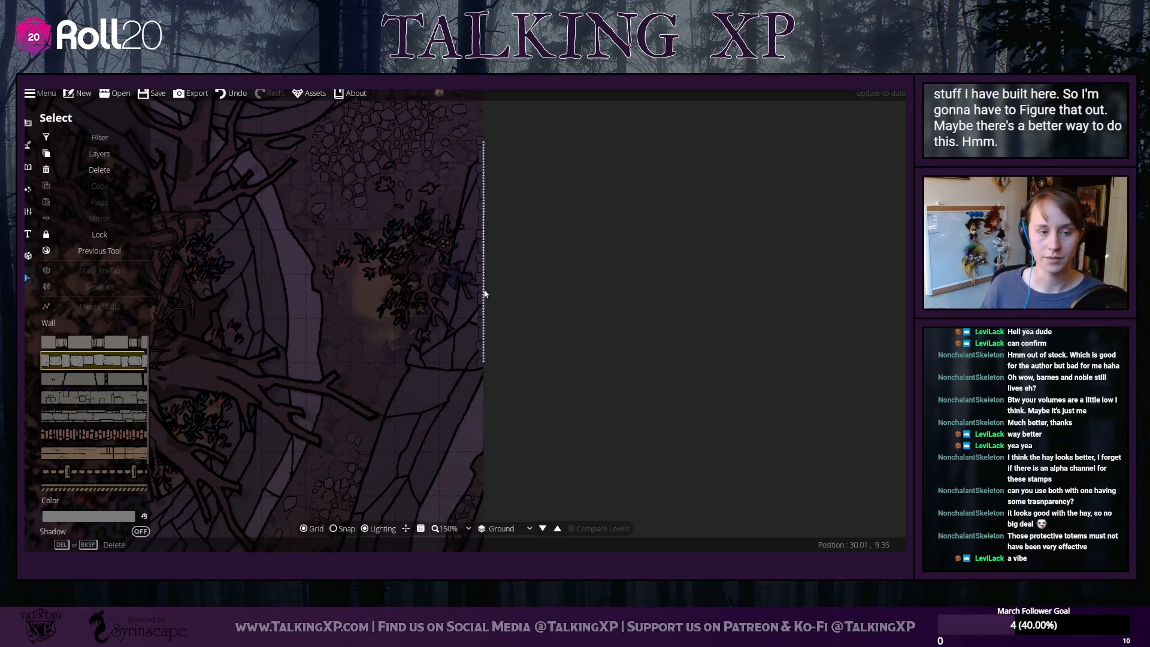
click(455, 404)
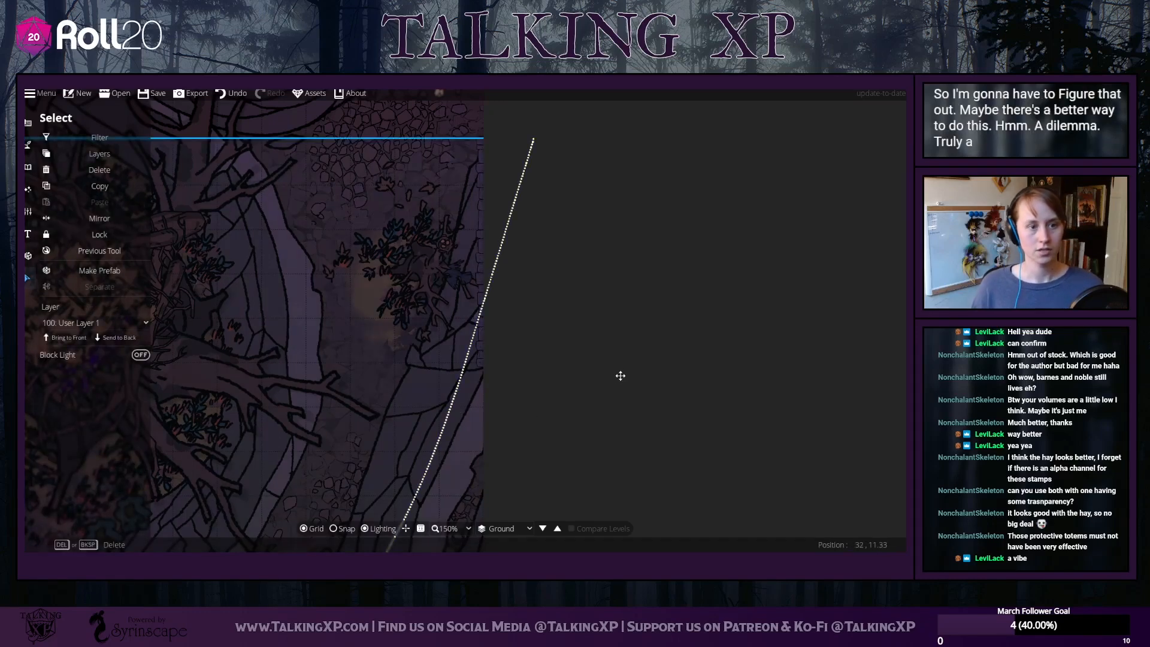
mouse_move(620, 376)
mouse_down()
mouse_move(621, 347)
mouse_move(612, 393)
mouse_up()
click(609, 371)
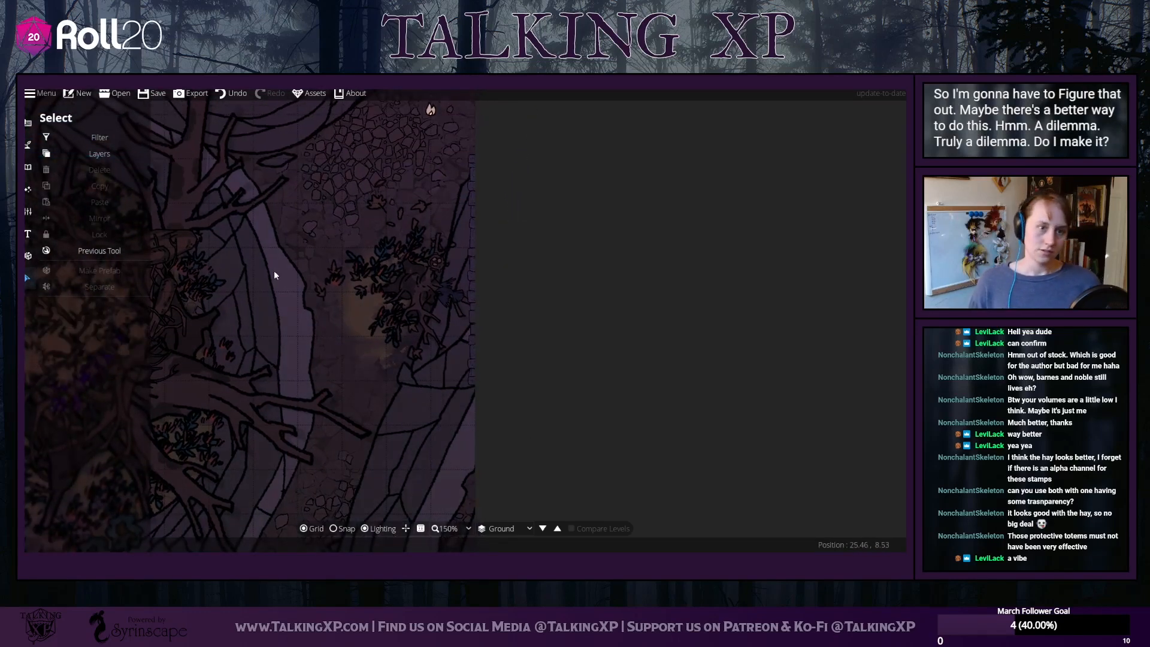
Draw another stone cliff path on layer 700: Above Walls along the map's right edge, covering the straight wall
click(28, 144)
click(83, 188)
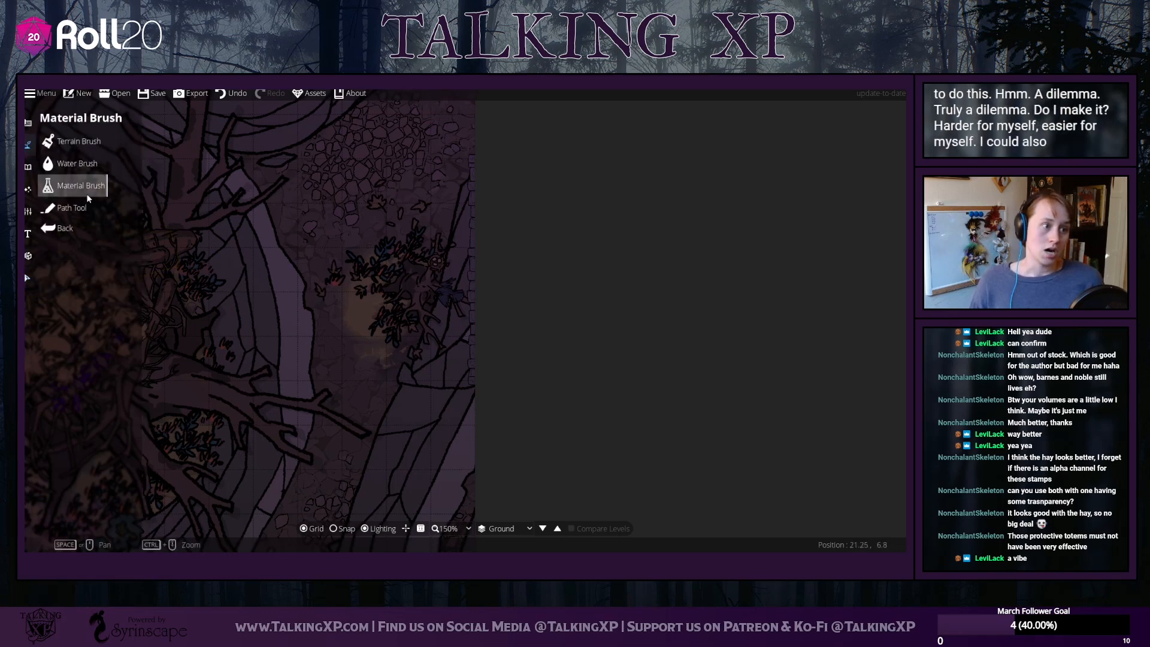
click(82, 208)
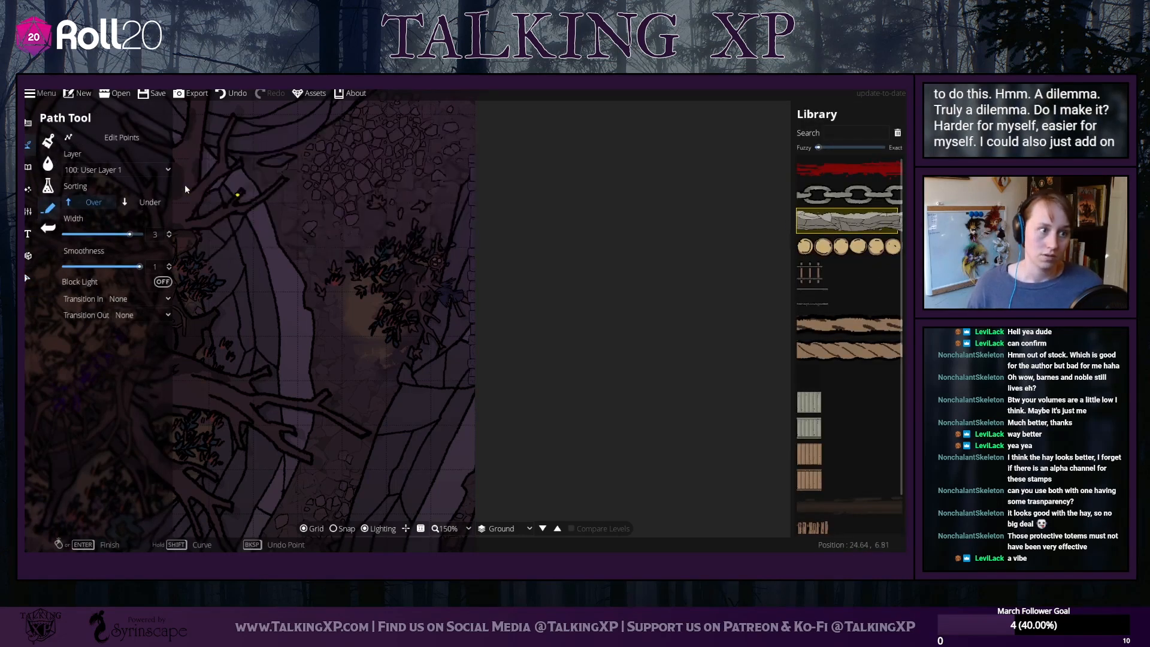
click(138, 169)
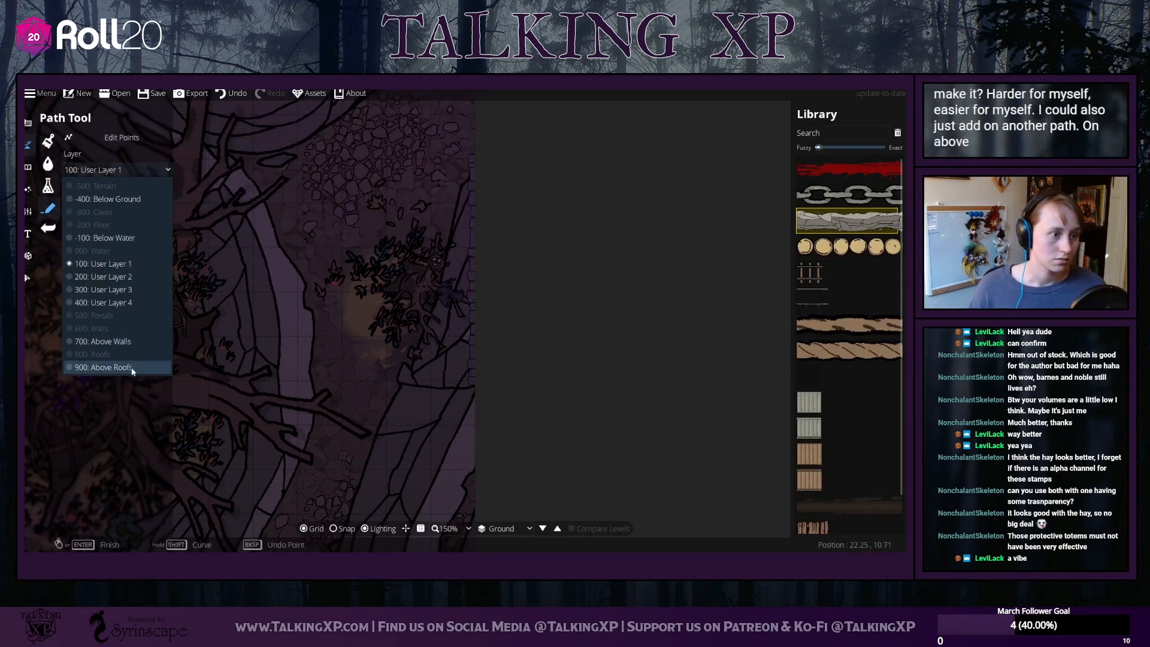
click(128, 342)
drag(519, 145, 484, 321)
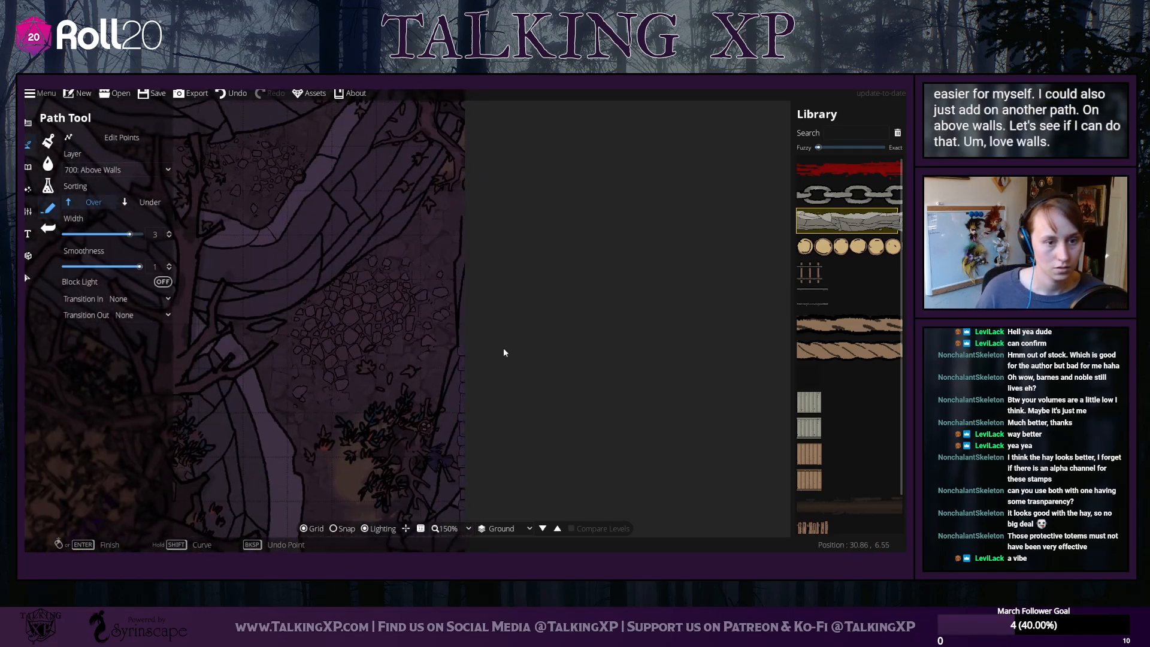
drag(502, 473, 515, 340)
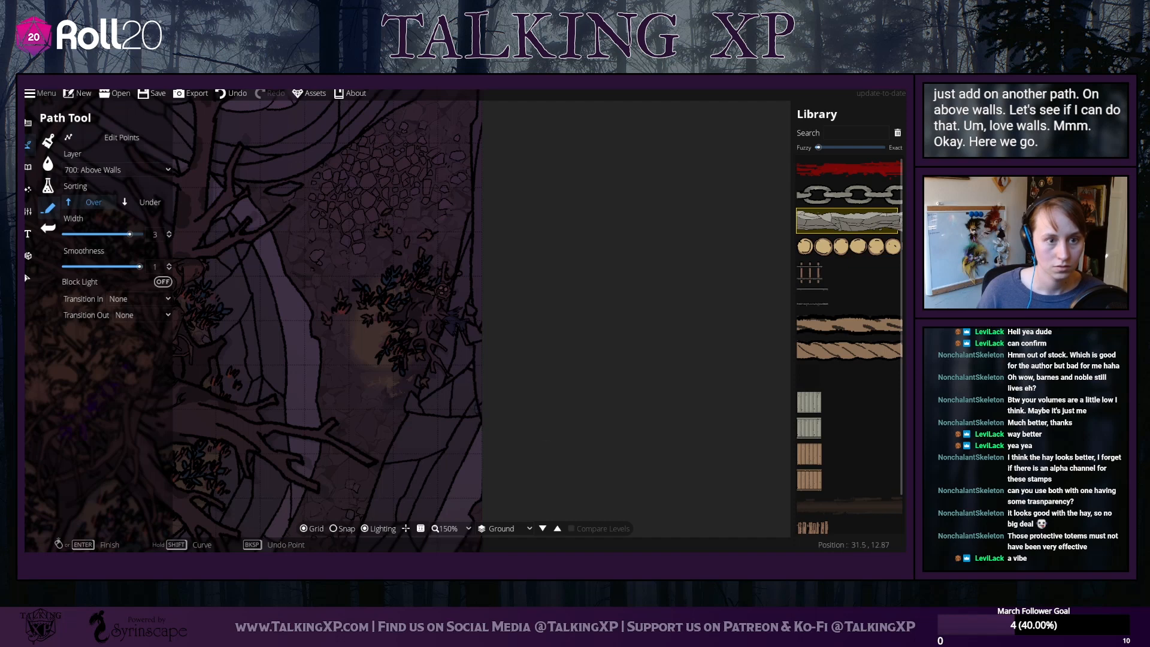
drag(551, 318, 584, 378)
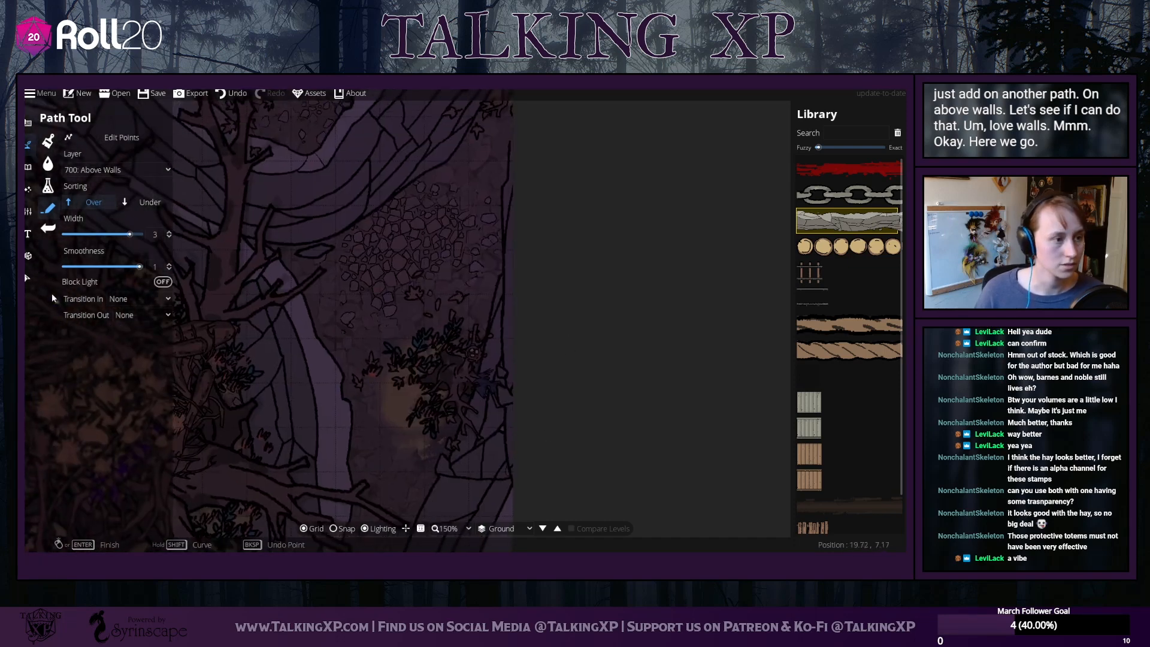
Assign the leafy tree at the middle of the map's right edge to layer 700: Above Walls
click(27, 277)
click(449, 379)
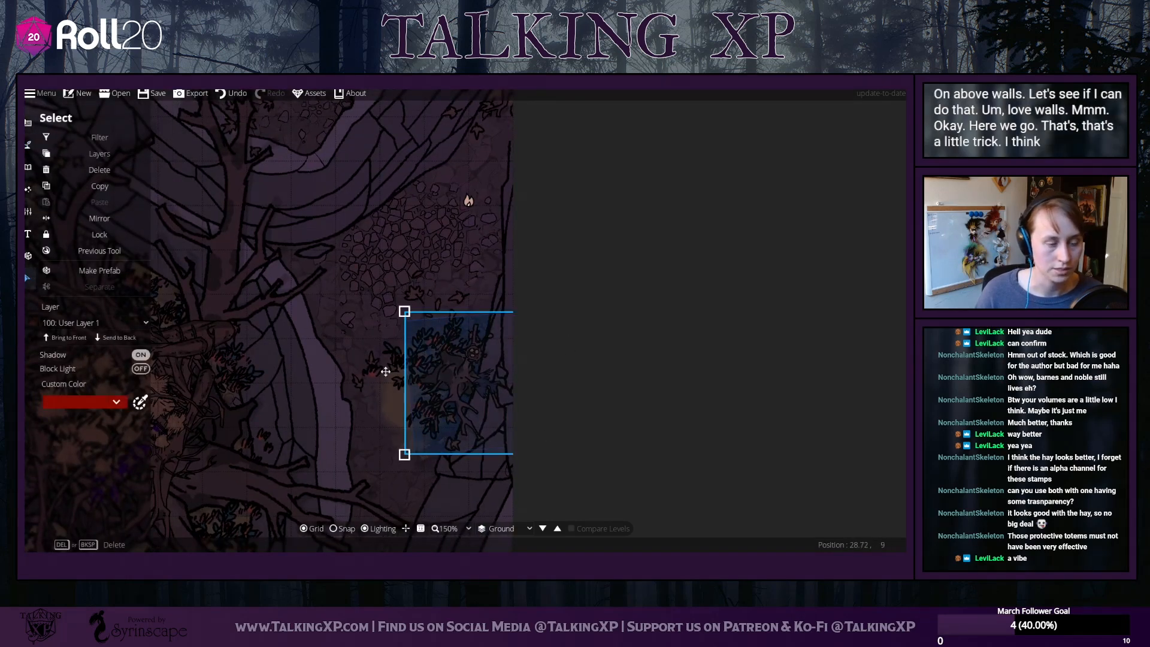
click(103, 321)
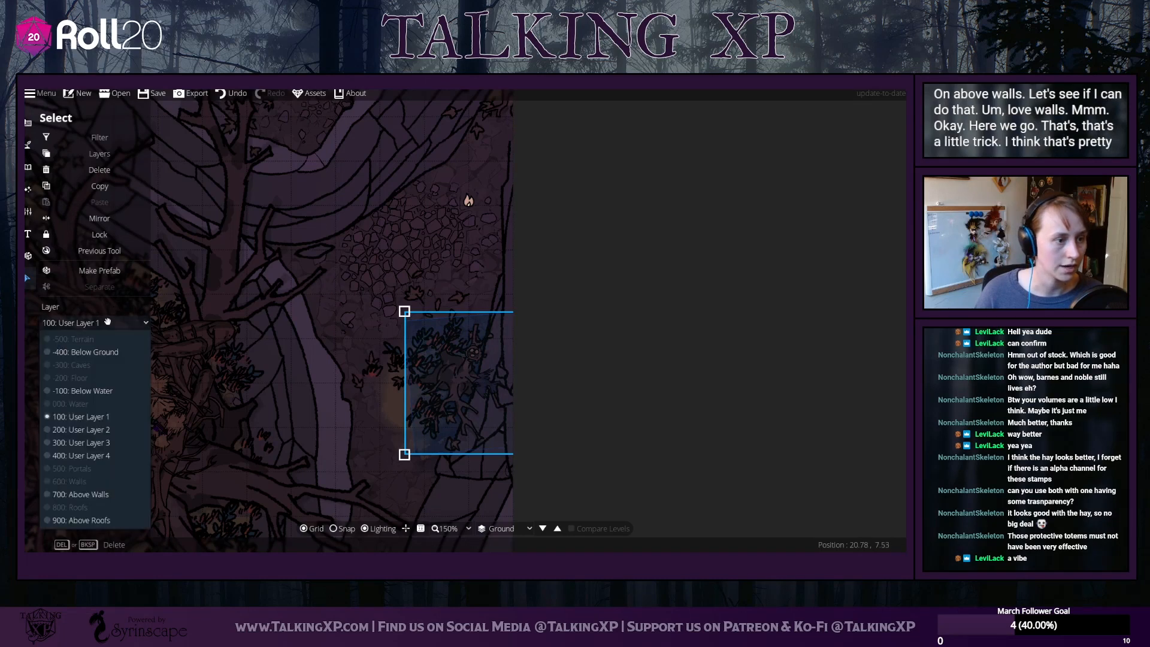
click(99, 494)
click(605, 341)
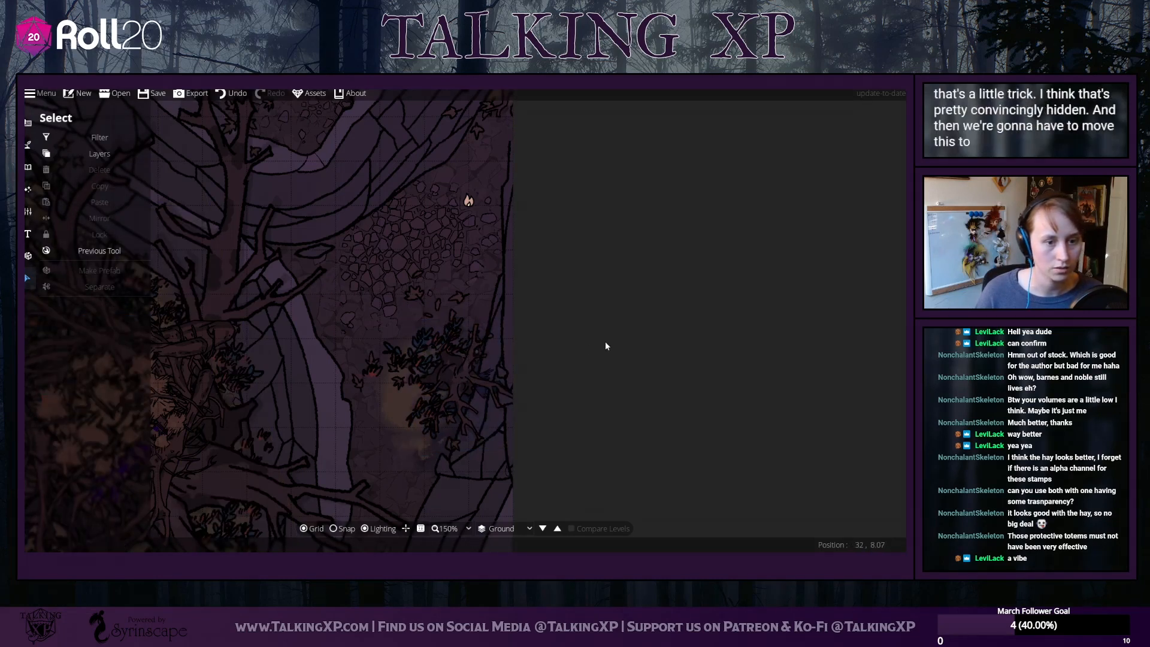
Assign the two small objects on the right-edge tree, including the raven, to layer 700: Above Walls
click(483, 398)
click(96, 322)
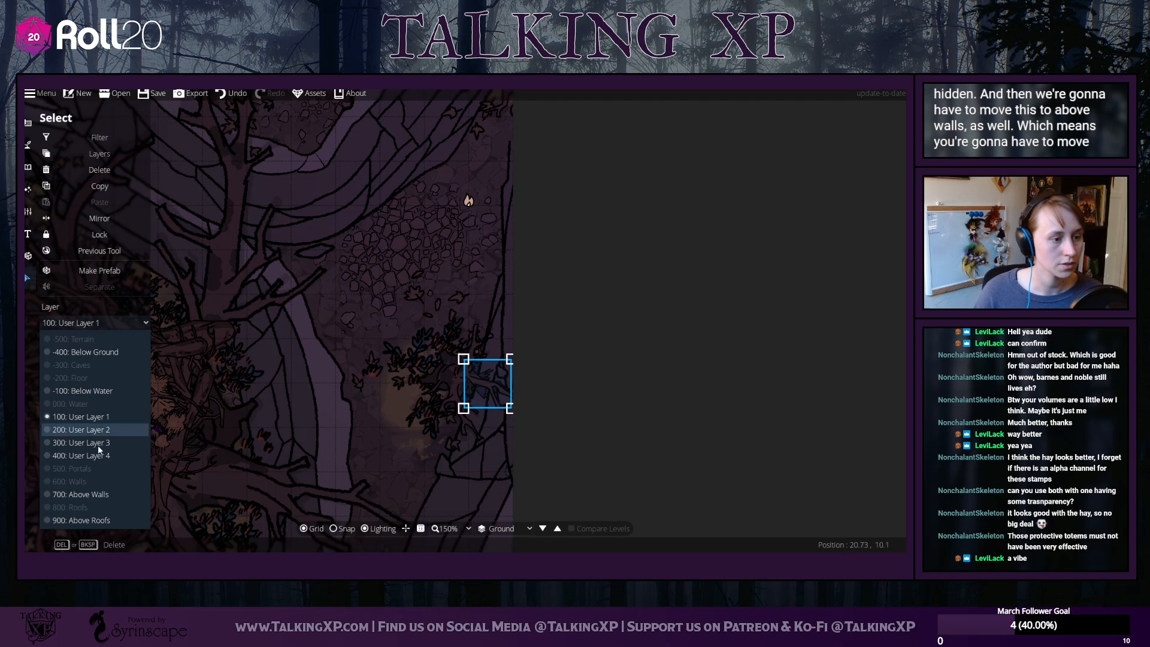
click(99, 494)
click(541, 311)
click(477, 348)
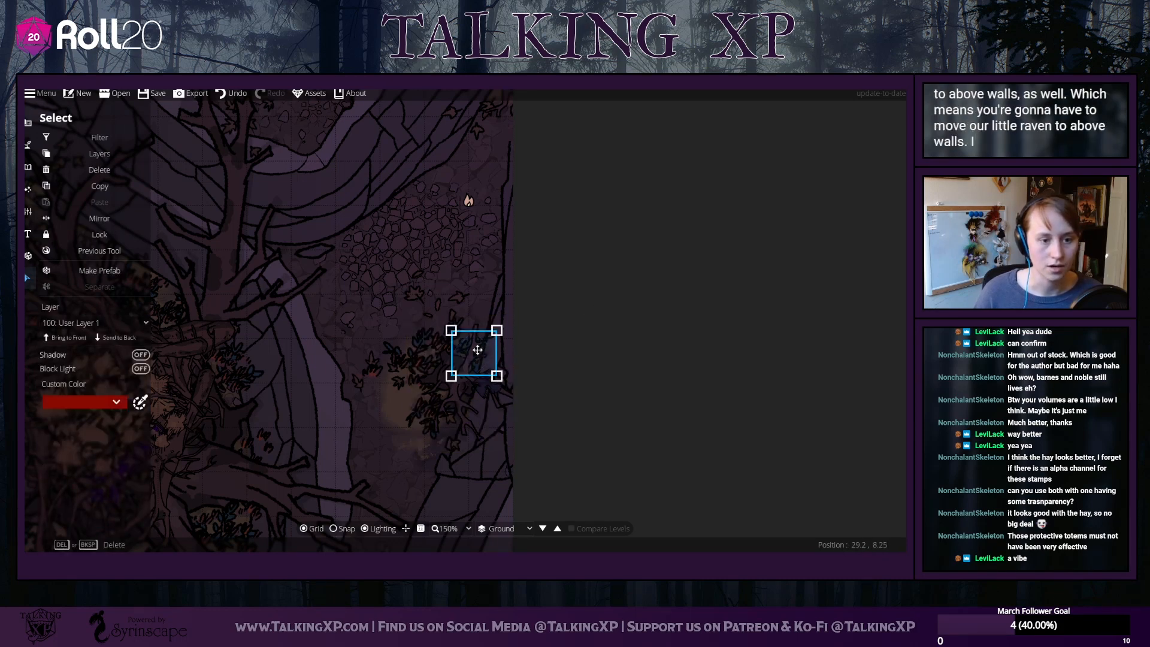
click(92, 323)
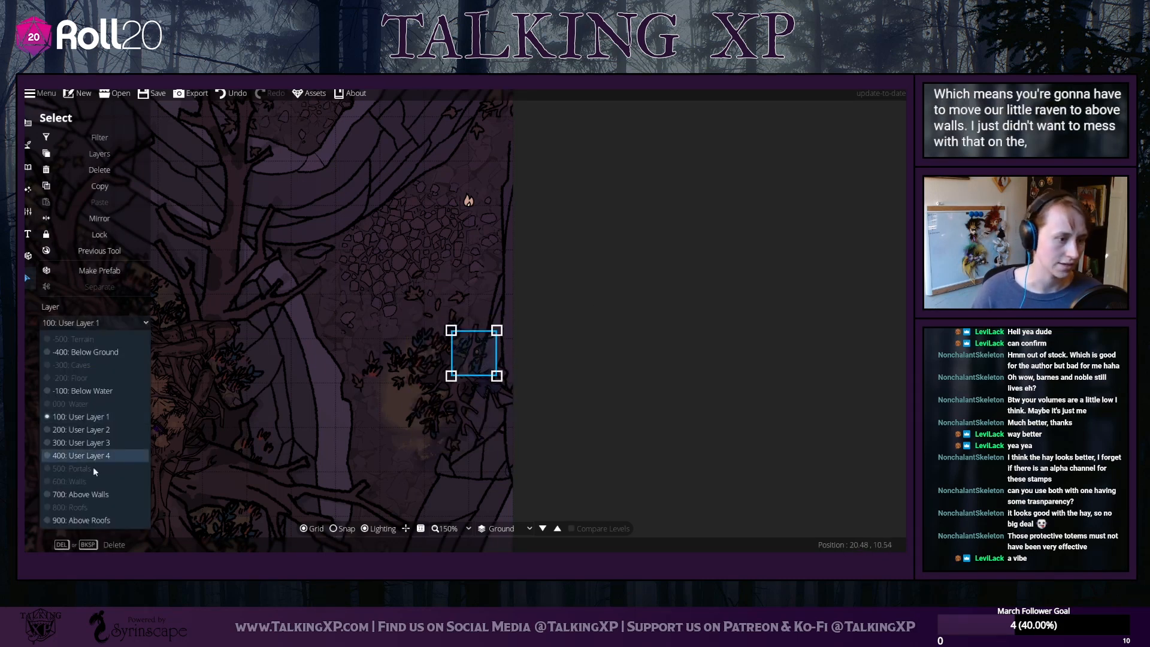
click(101, 494)
click(606, 386)
Configure a new shadow-casting light with range 9.9, intensity 0.9 and the yellow color ffee39
drag(599, 407, 662, 353)
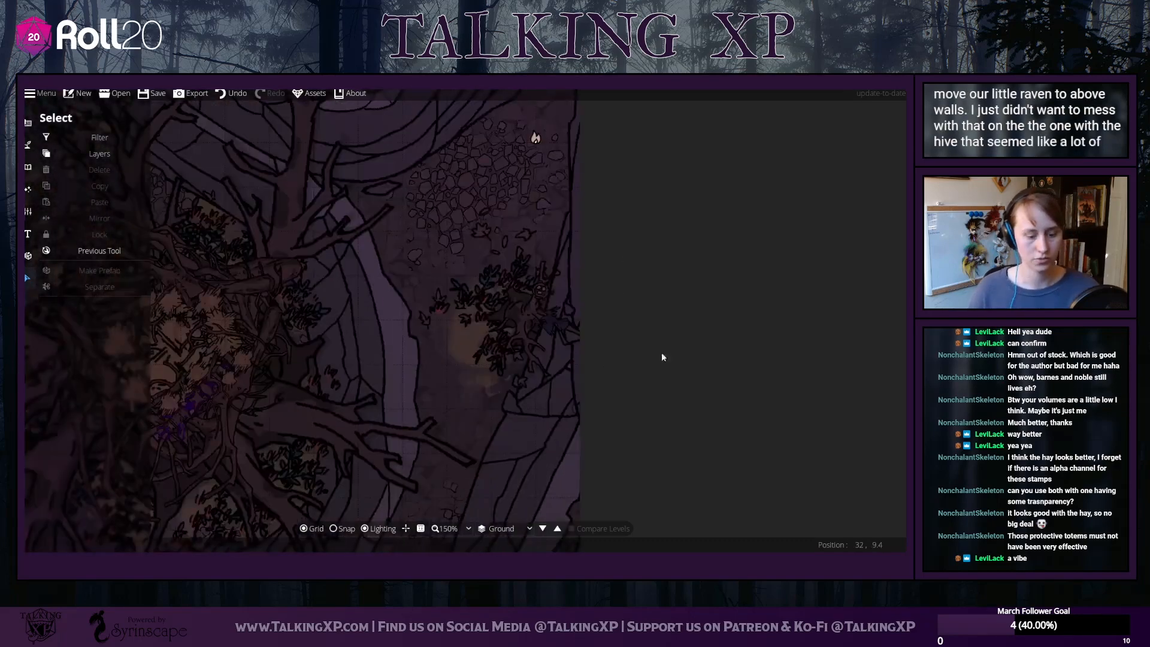
scroll(626, 357, down, 5)
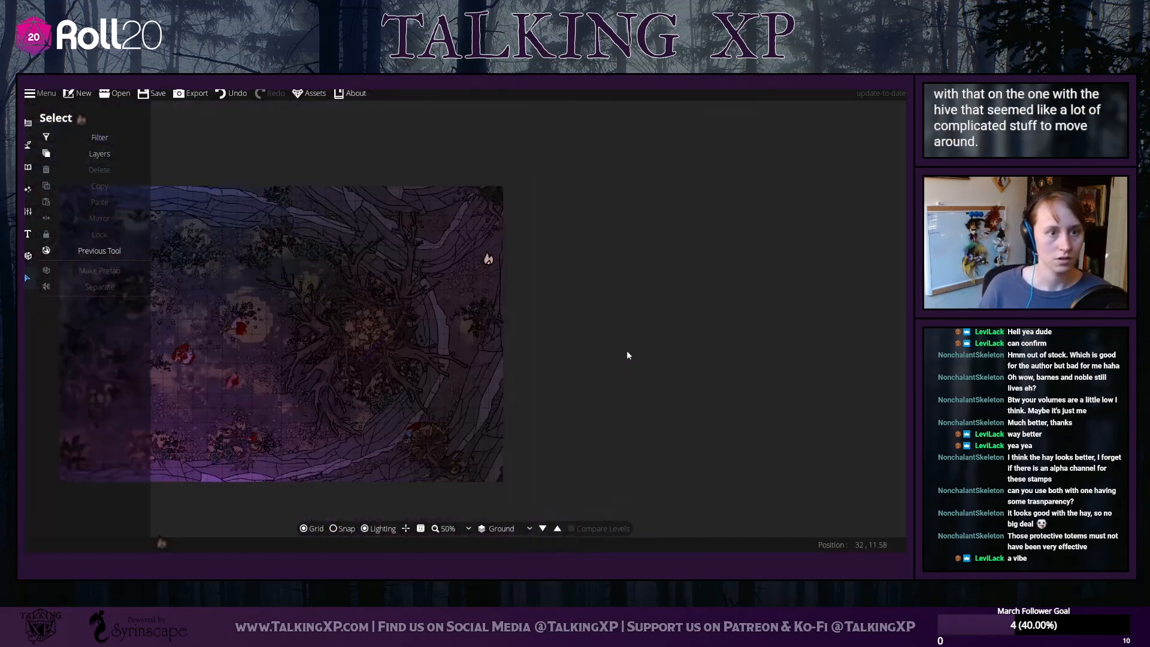
scroll(625, 187, up, 3)
drag(625, 187, 546, 318)
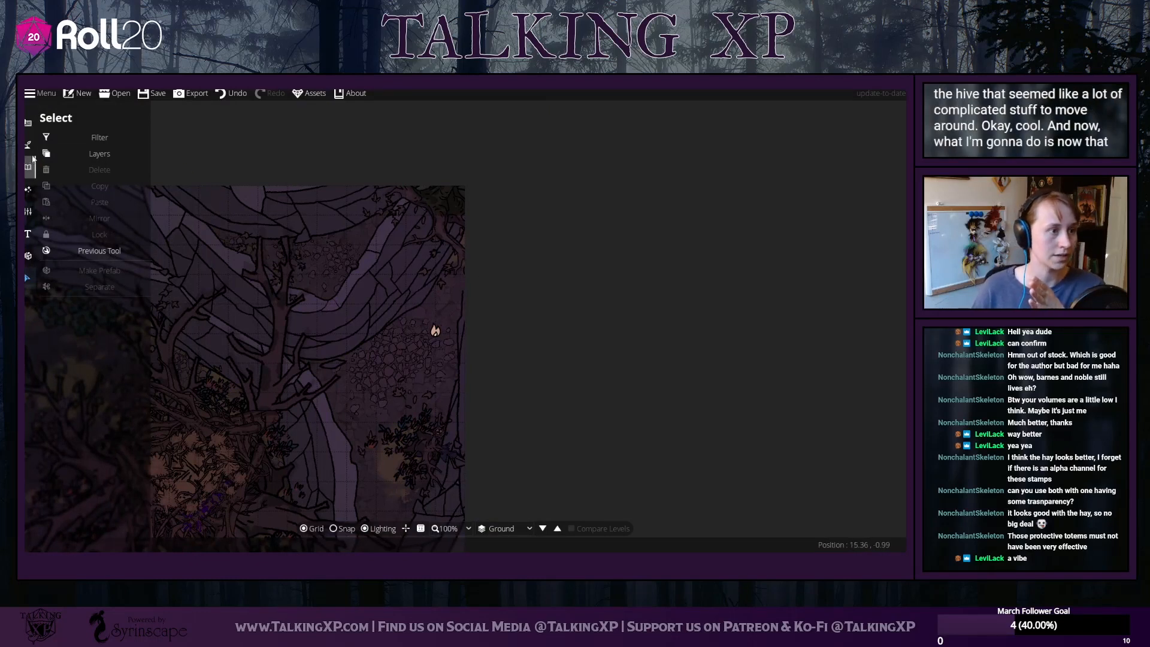
click(27, 189)
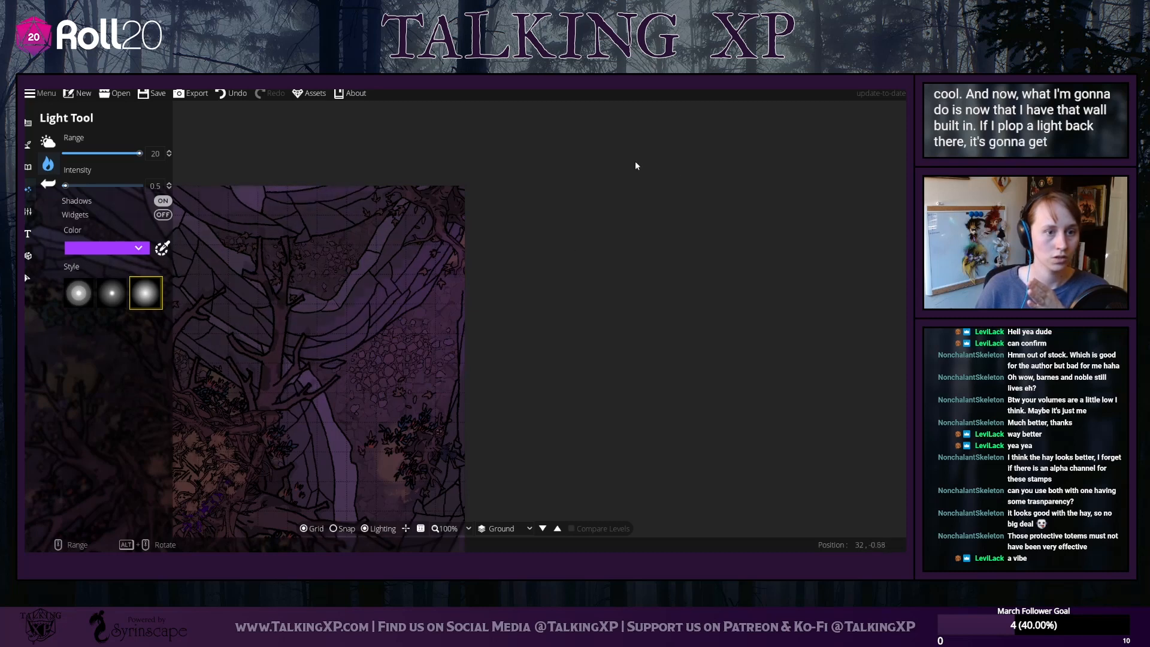
drag(558, 232, 693, 176)
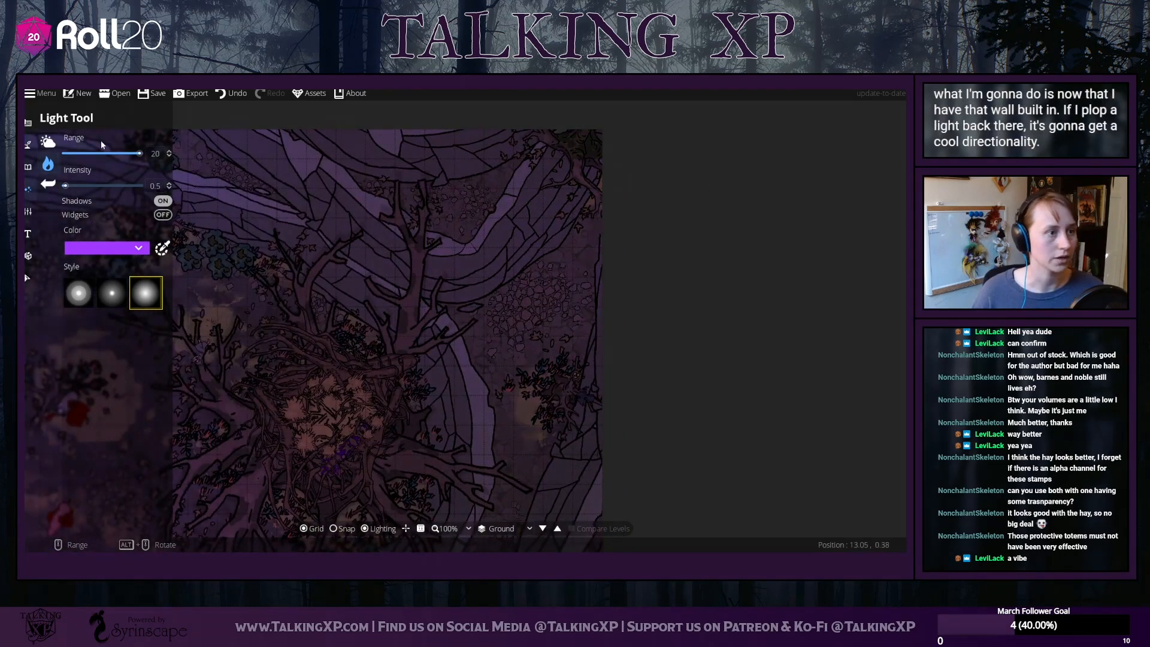
drag(90, 153, 76, 186)
click(146, 244)
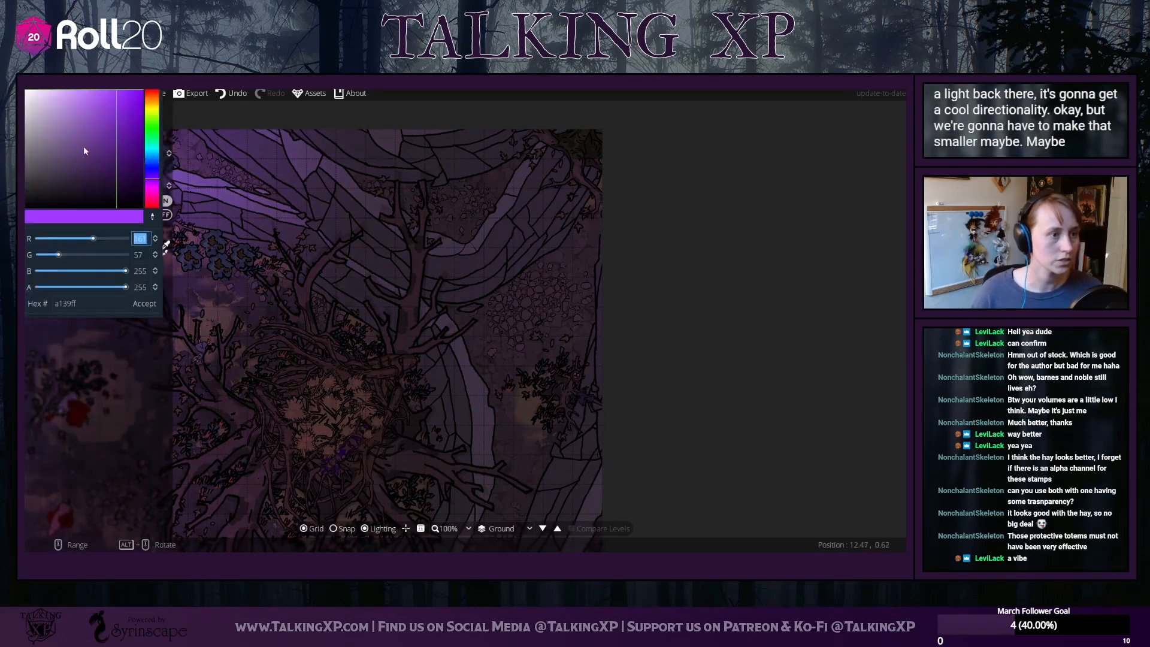
click(154, 153)
mouse_move(155, 153)
mouse_down()
mouse_move(153, 165)
mouse_move(157, 111)
mouse_up()
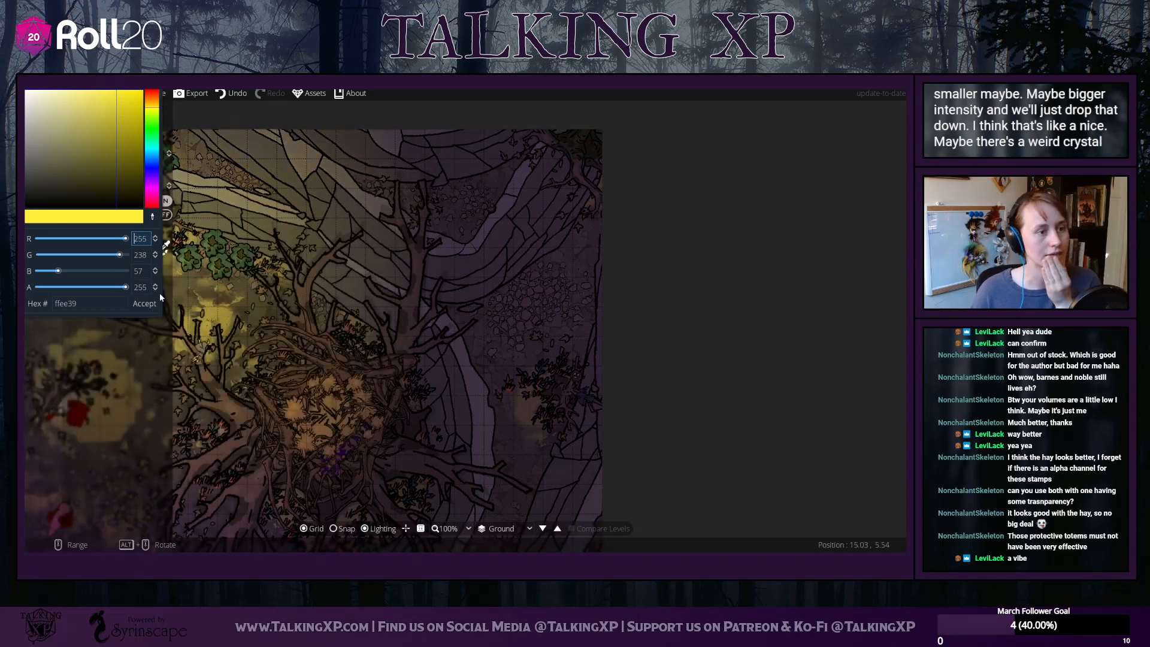
click(145, 304)
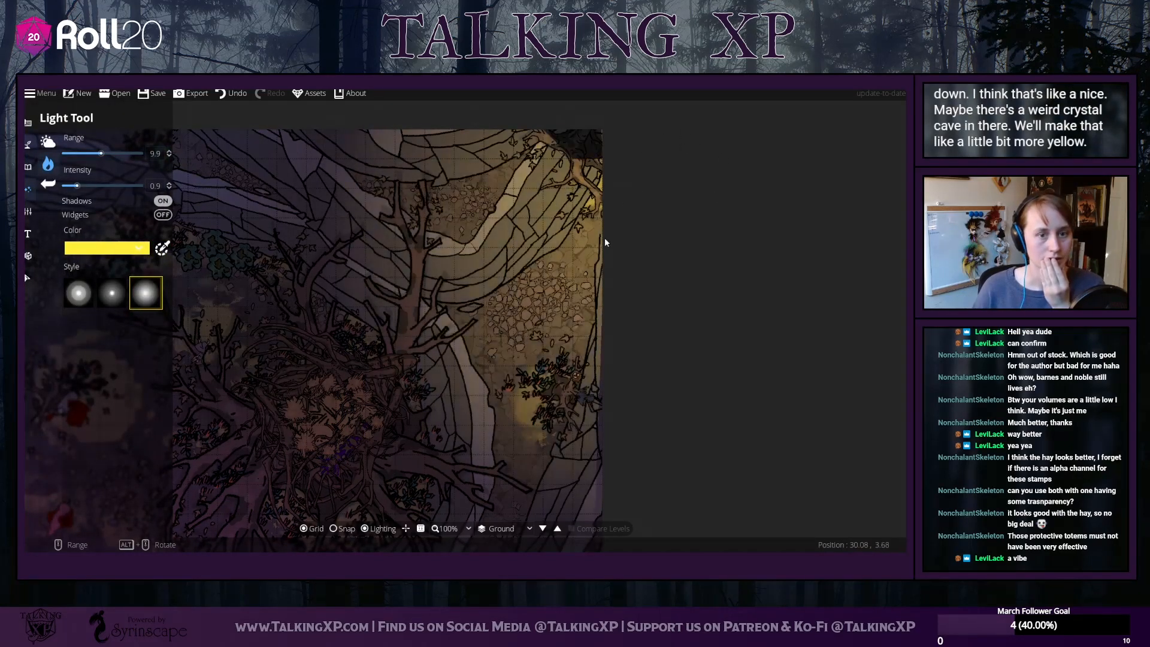
Place the yellow light just outside the map's upper-right corner so it shines past the corner wall onto the cliffs
drag(708, 131, 594, 183)
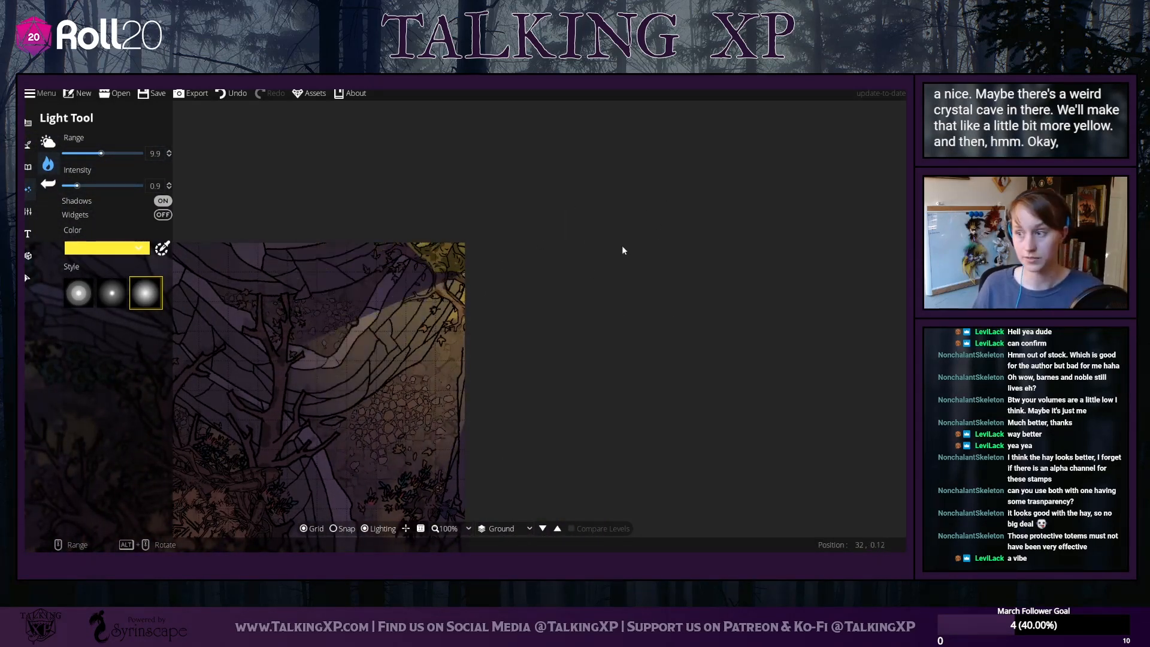
scroll(584, 270, up, 1)
drag(587, 277, 797, 186)
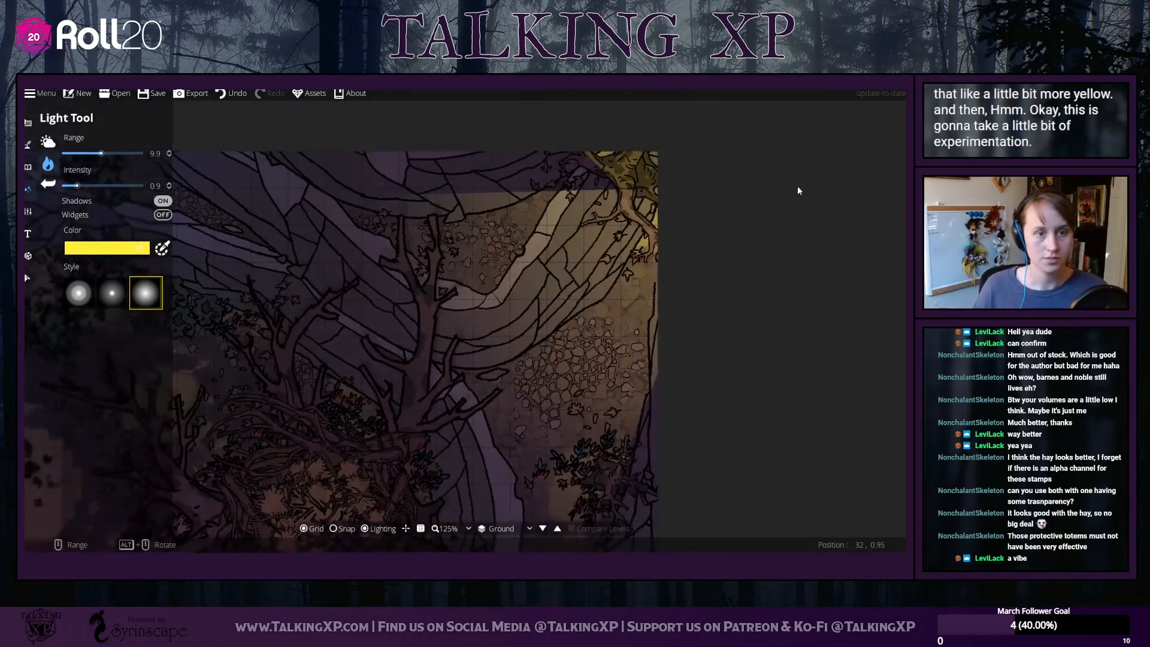
scroll(753, 240, up, 2)
scroll(753, 240, down, 6)
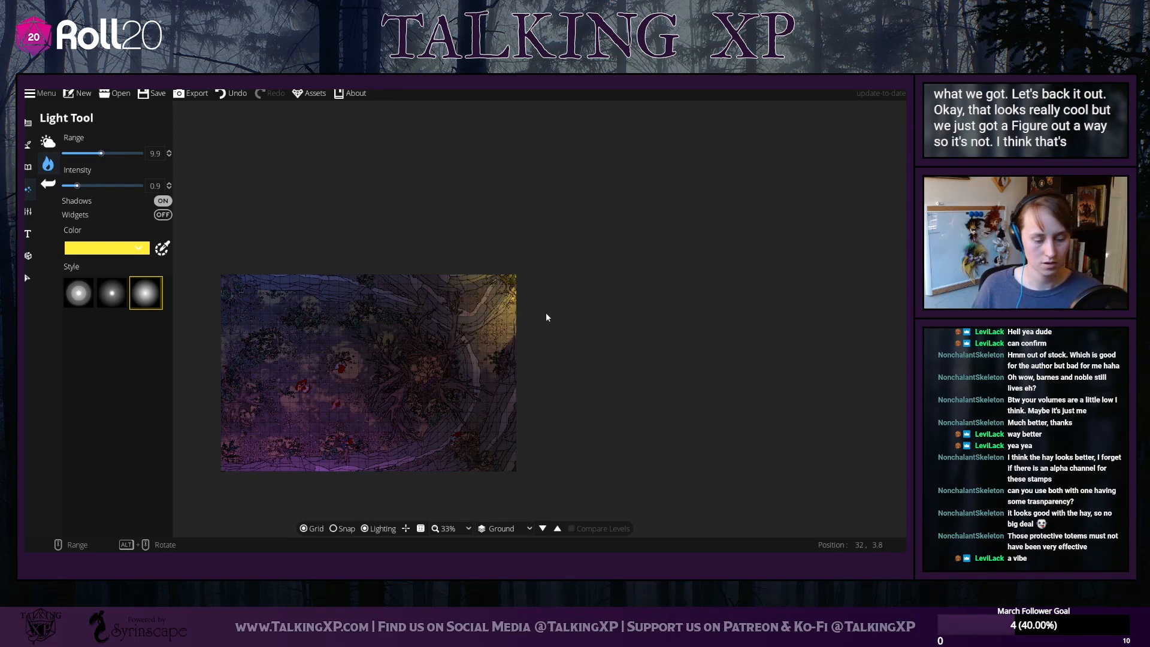
scroll(542, 312, up, 4)
scroll(523, 308, down, 2)
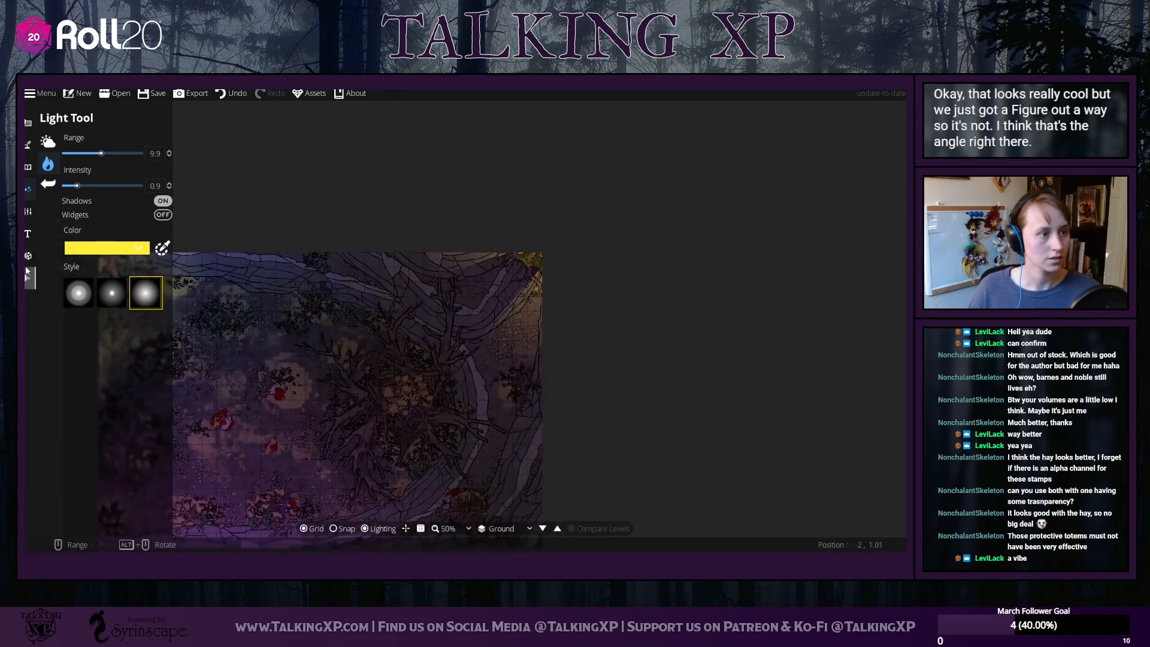
Reposition the wall points around the map's upper-right corner and right edge to narrow the yellow light to a directional beam
click(30, 126)
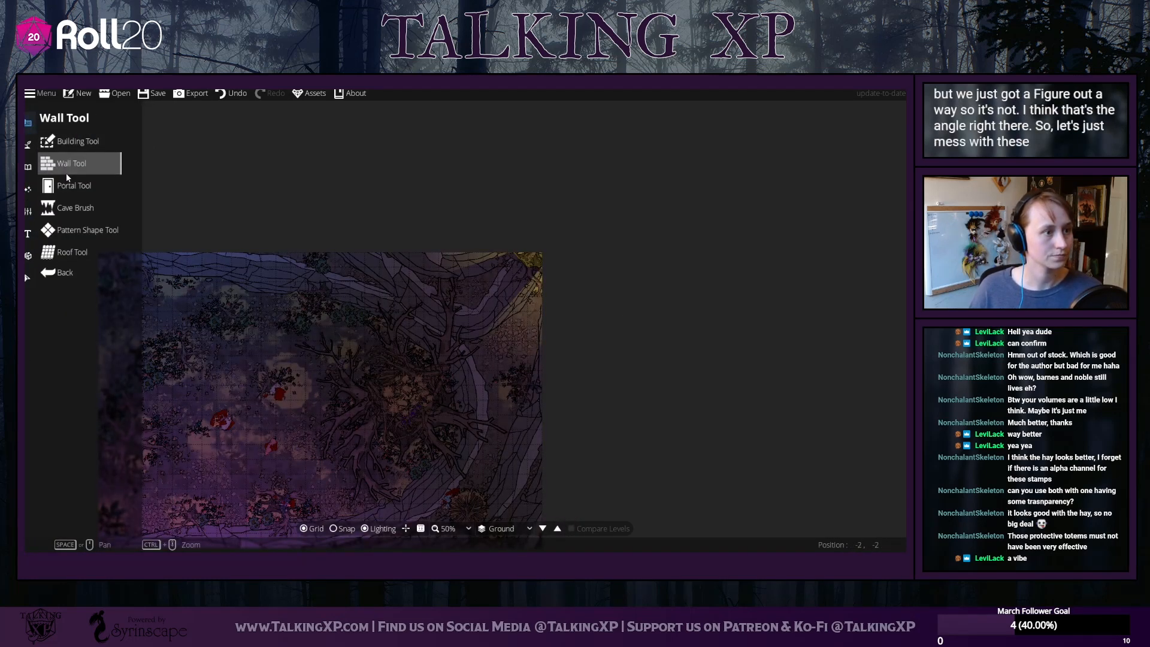
click(65, 173)
scroll(494, 294, up, 3)
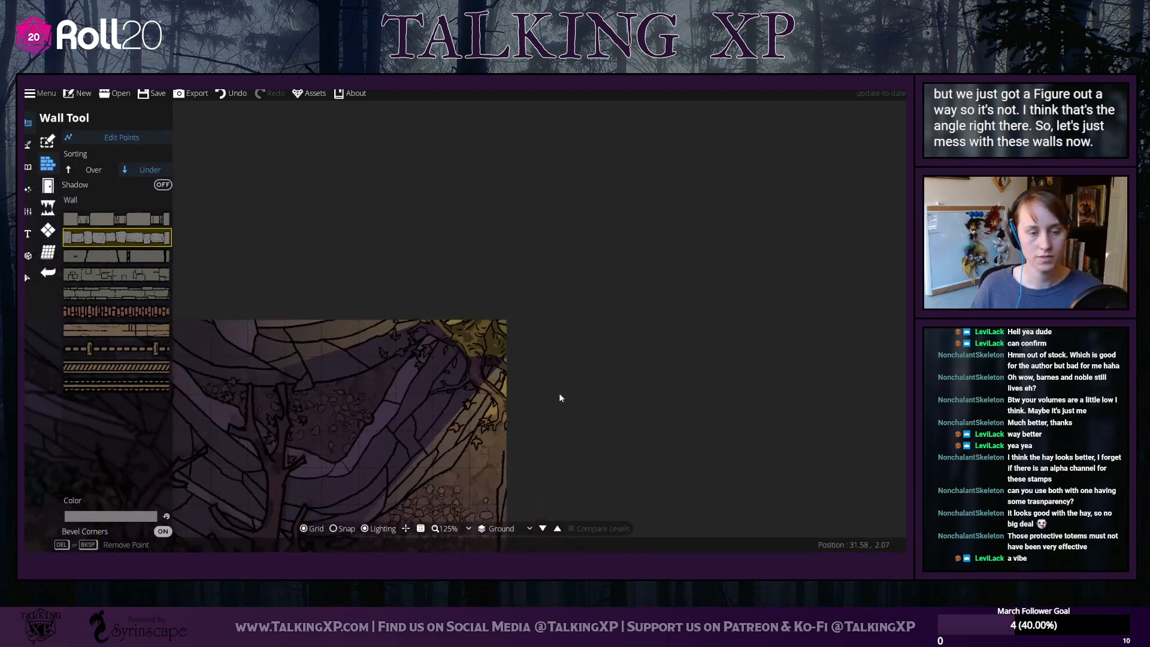
click(124, 137)
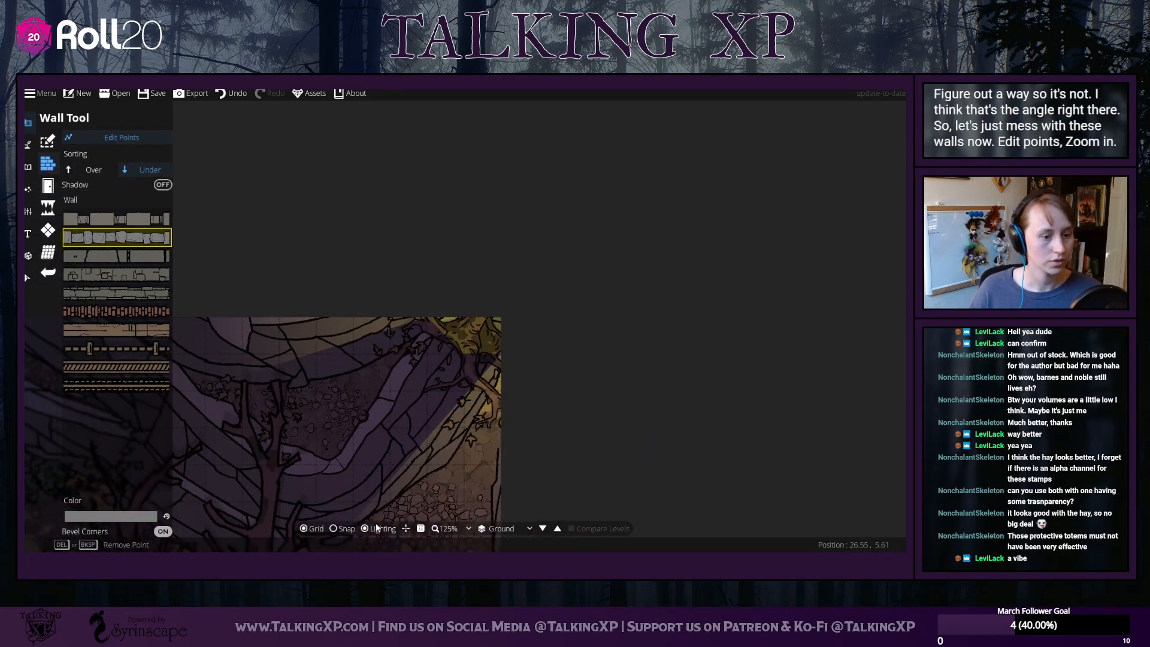
drag(461, 354, 504, 314)
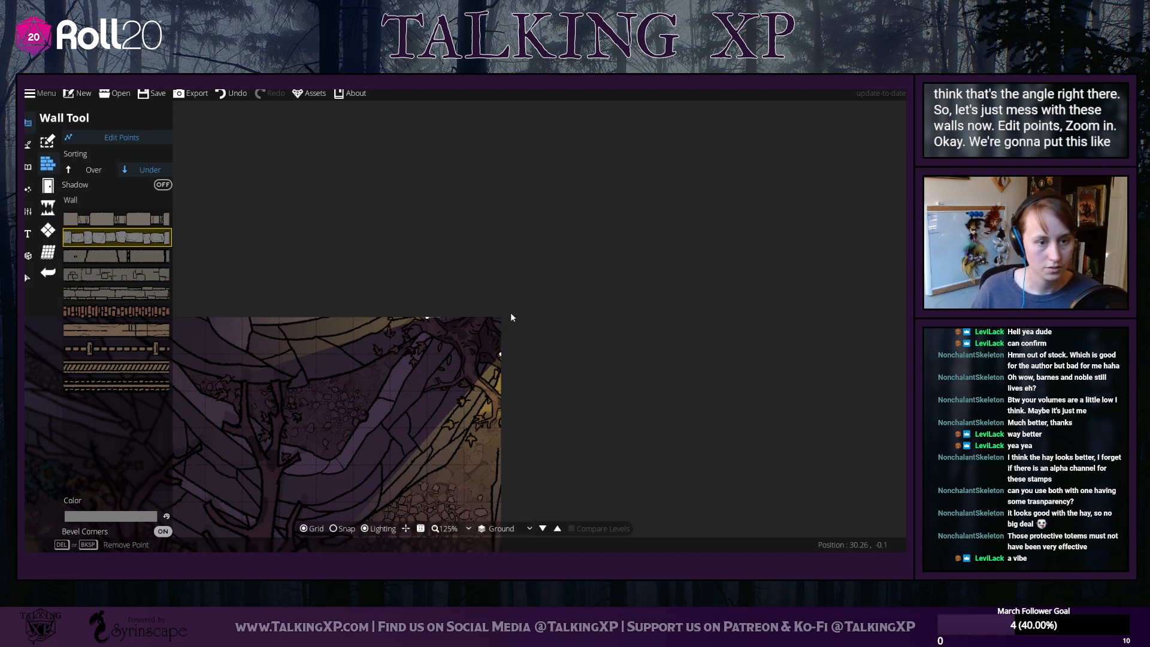
click(427, 315)
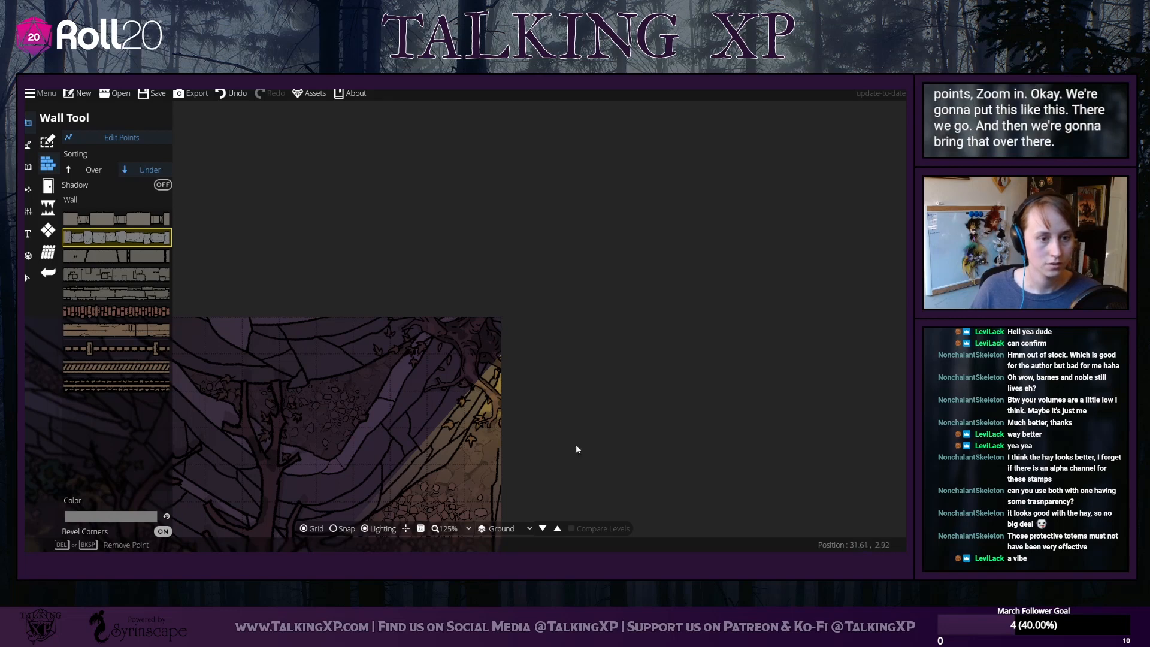
drag(577, 443, 679, 203)
drag(673, 396, 705, 286)
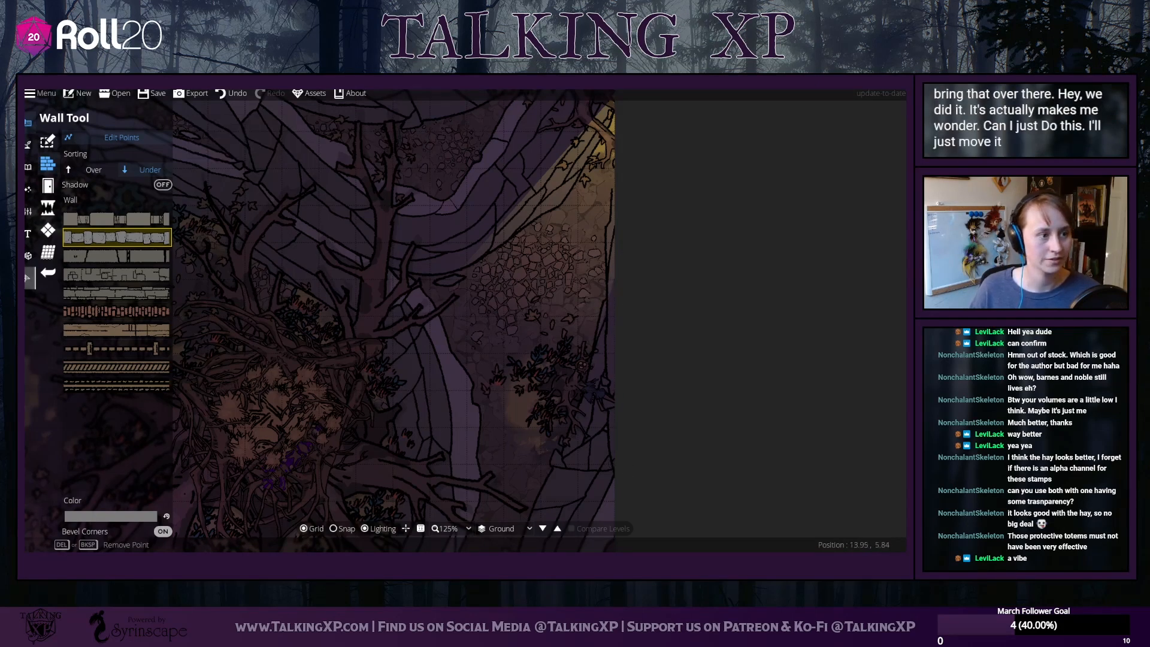
Limit selection to paths only and delete the extra cliff path along the map's right edge
click(27, 277)
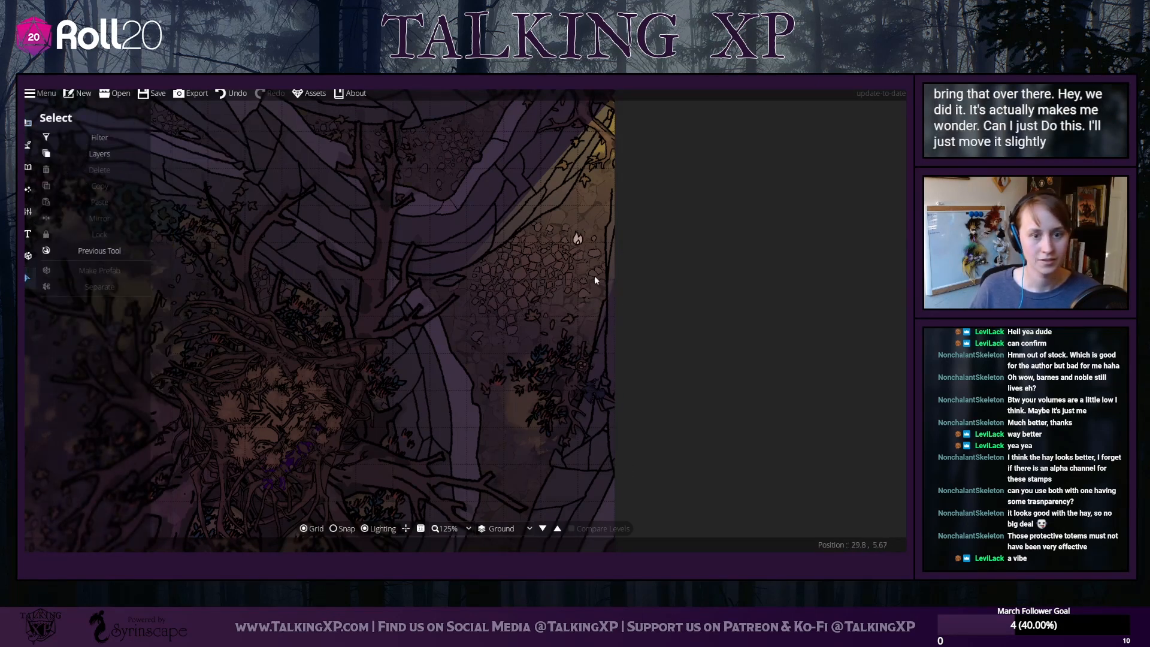
click(61, 140)
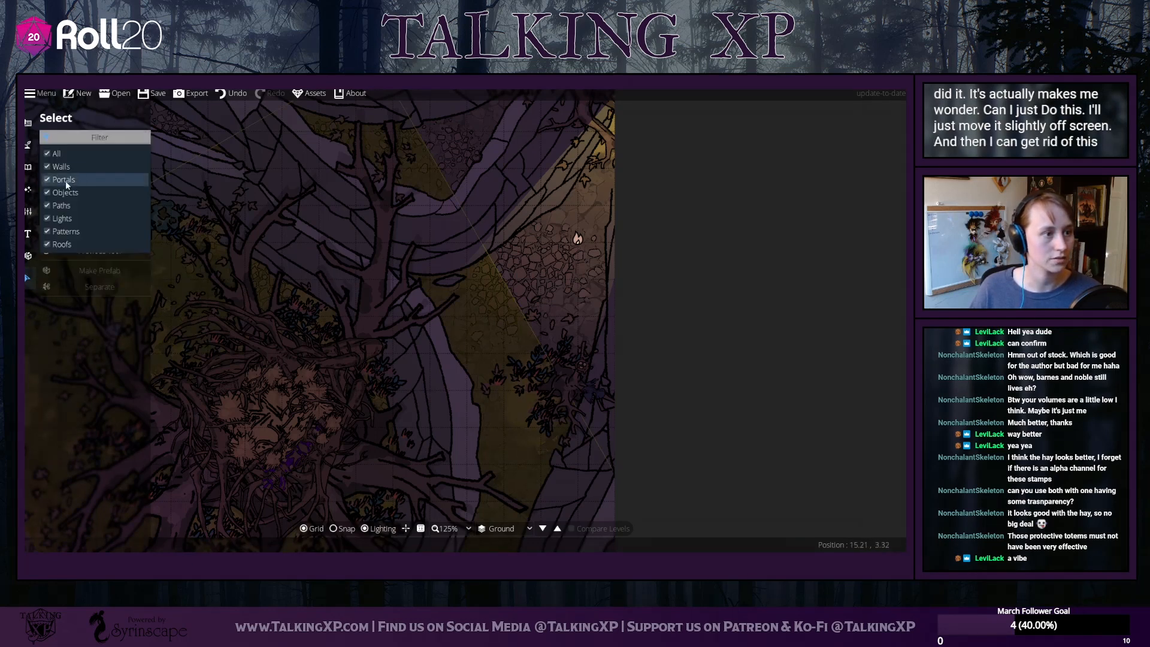
click(48, 153)
click(48, 206)
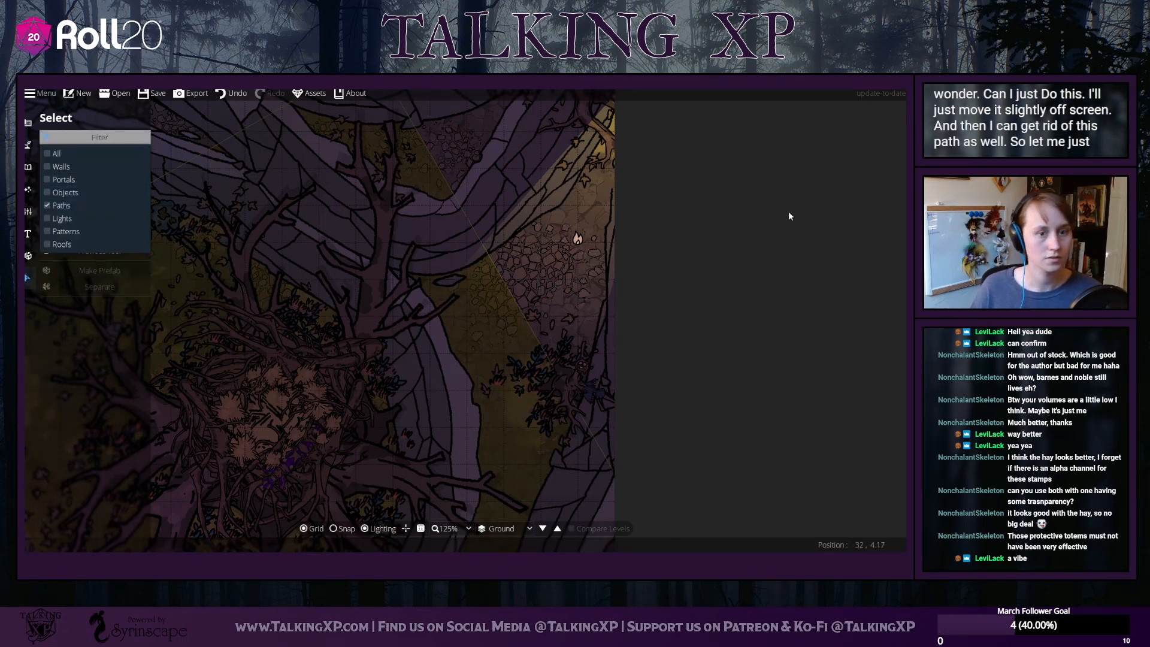
click(628, 315)
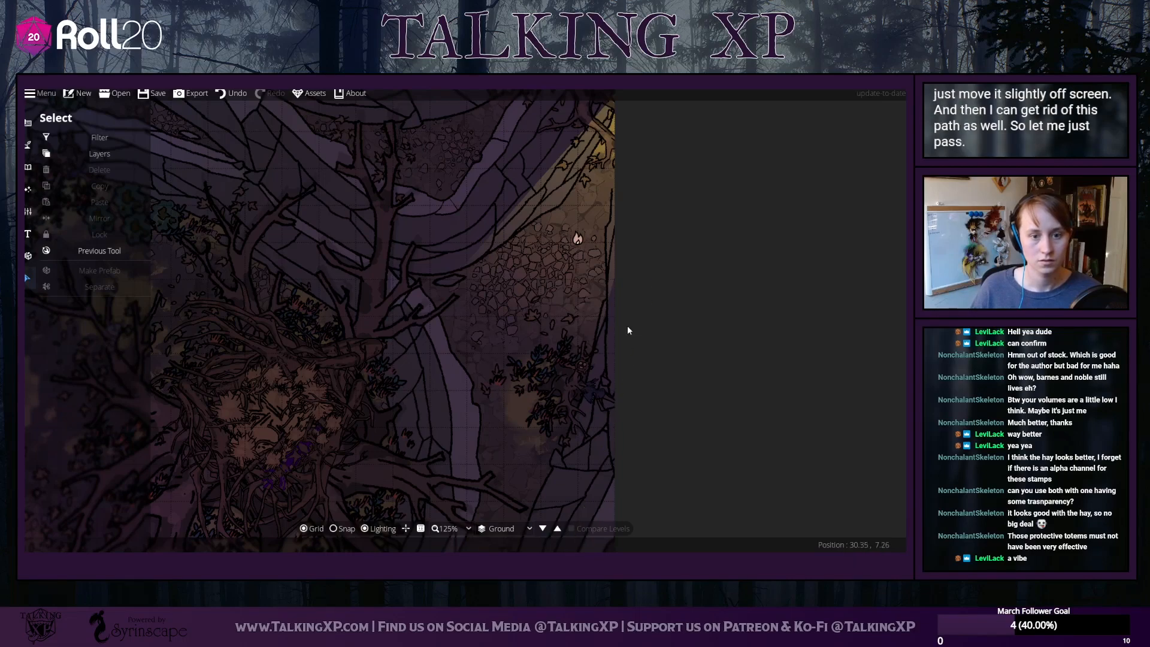
click(649, 330)
key(Delete)
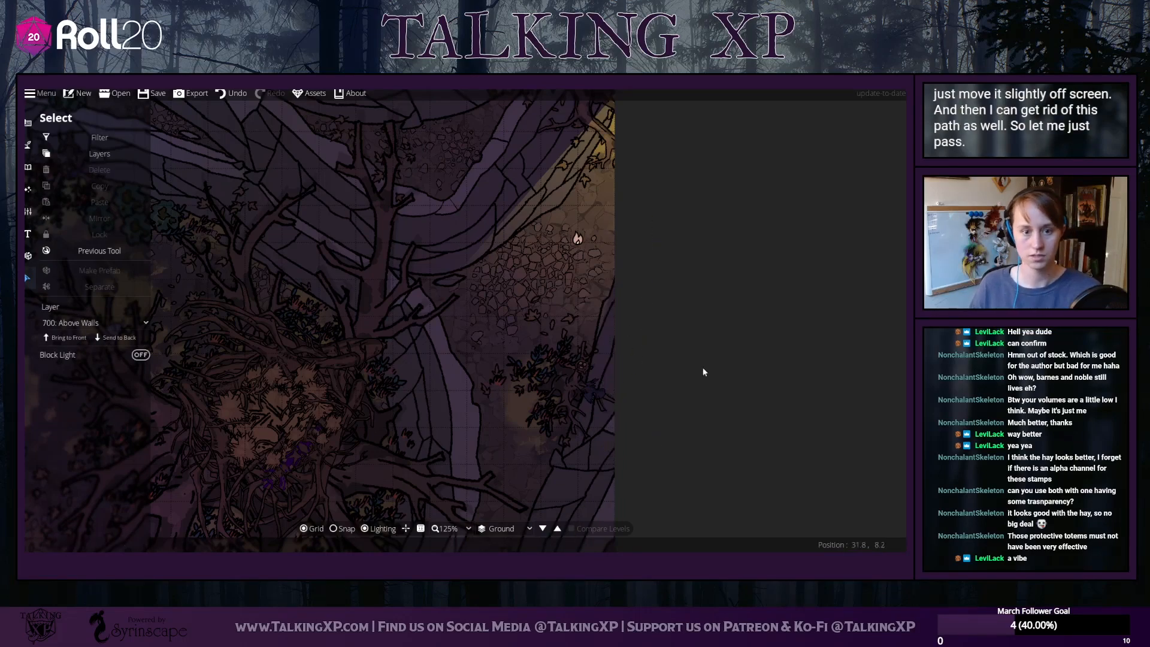
Examine the whole map's lighting without the light markers, including the yellow corner glow and the nest's brightness
scroll(703, 375, down, 5)
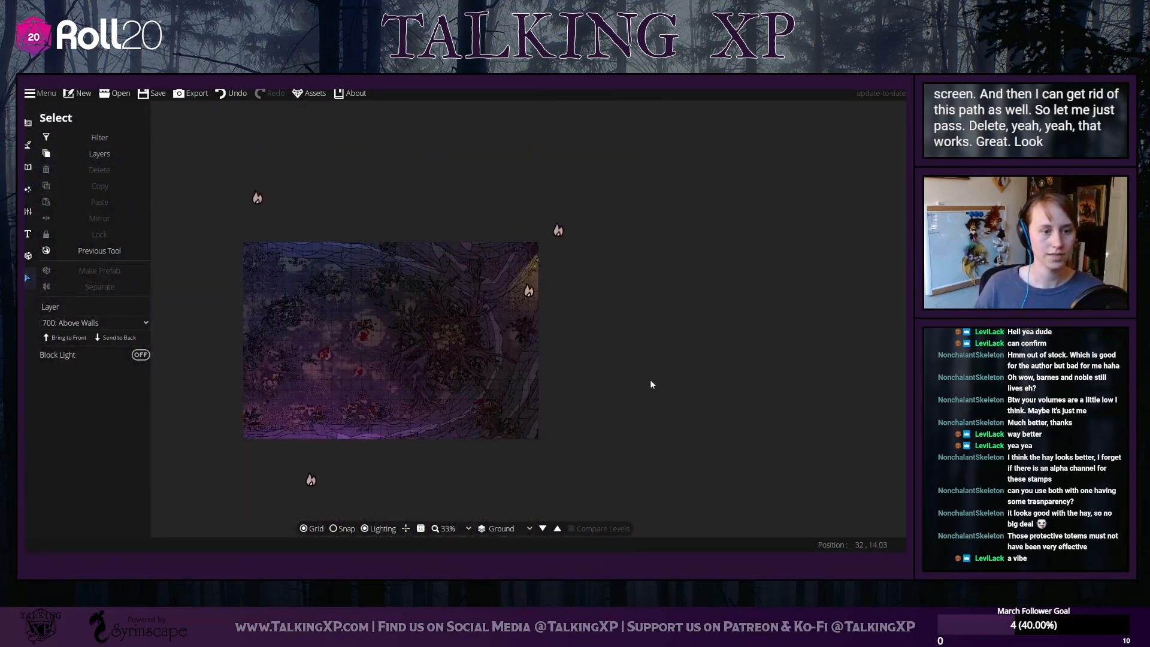
drag(649, 379, 775, 367)
click(28, 256)
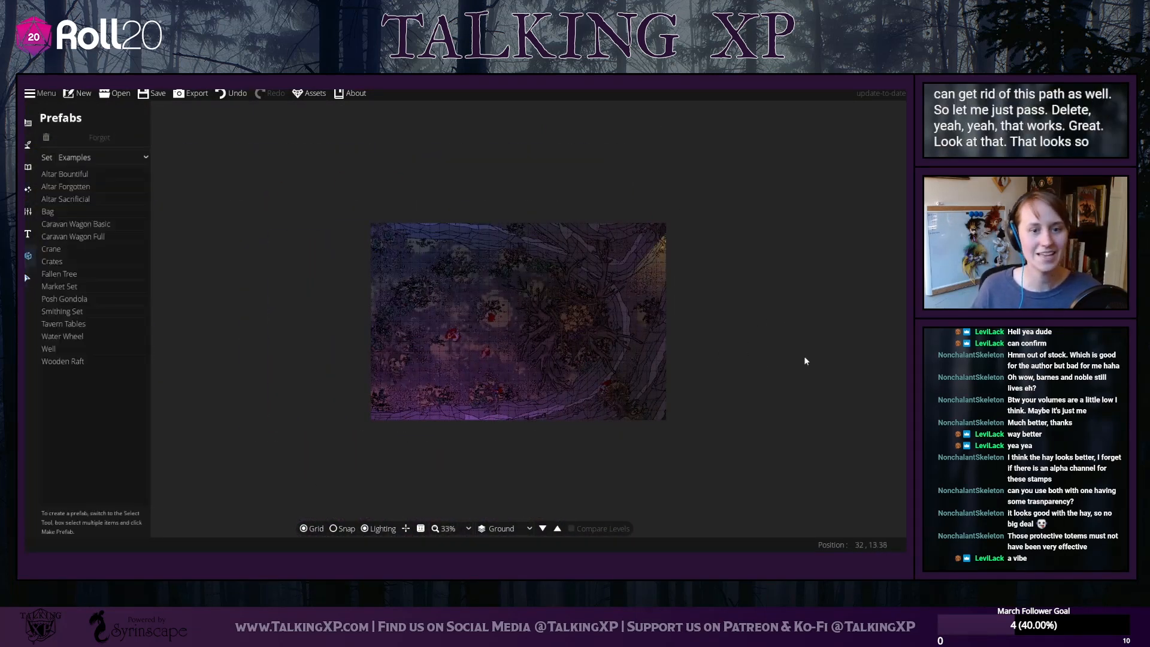
scroll(800, 344, up, 4)
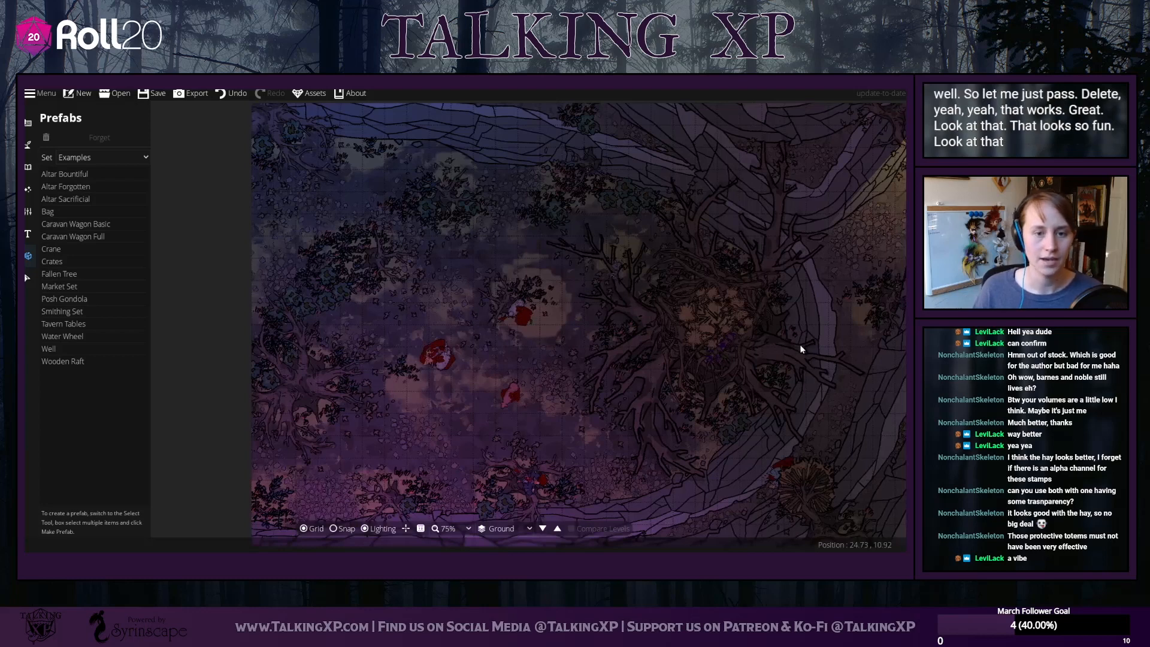
scroll(800, 344, down, 2)
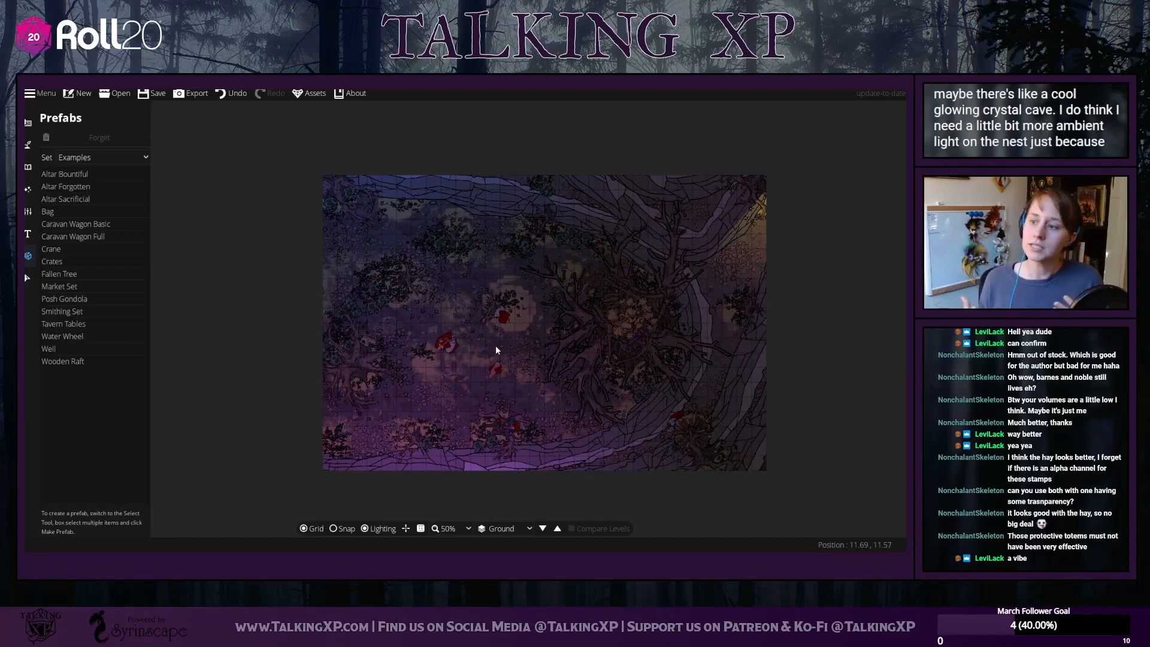
scroll(459, 354, up, 2)
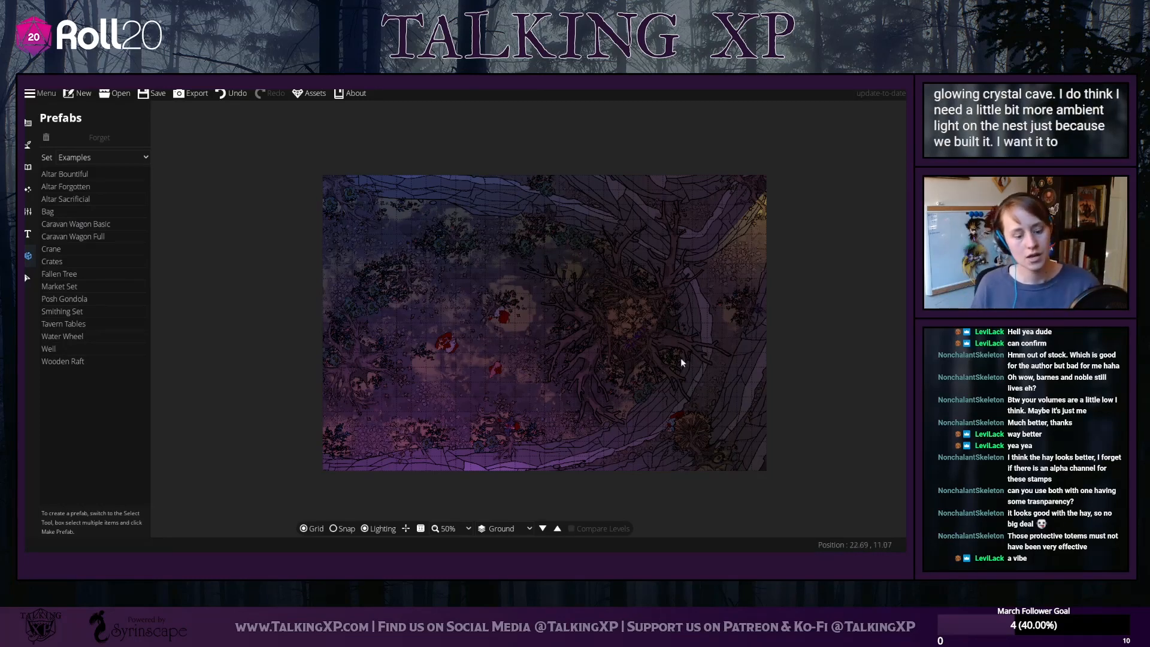
scroll(673, 363, up, 1)
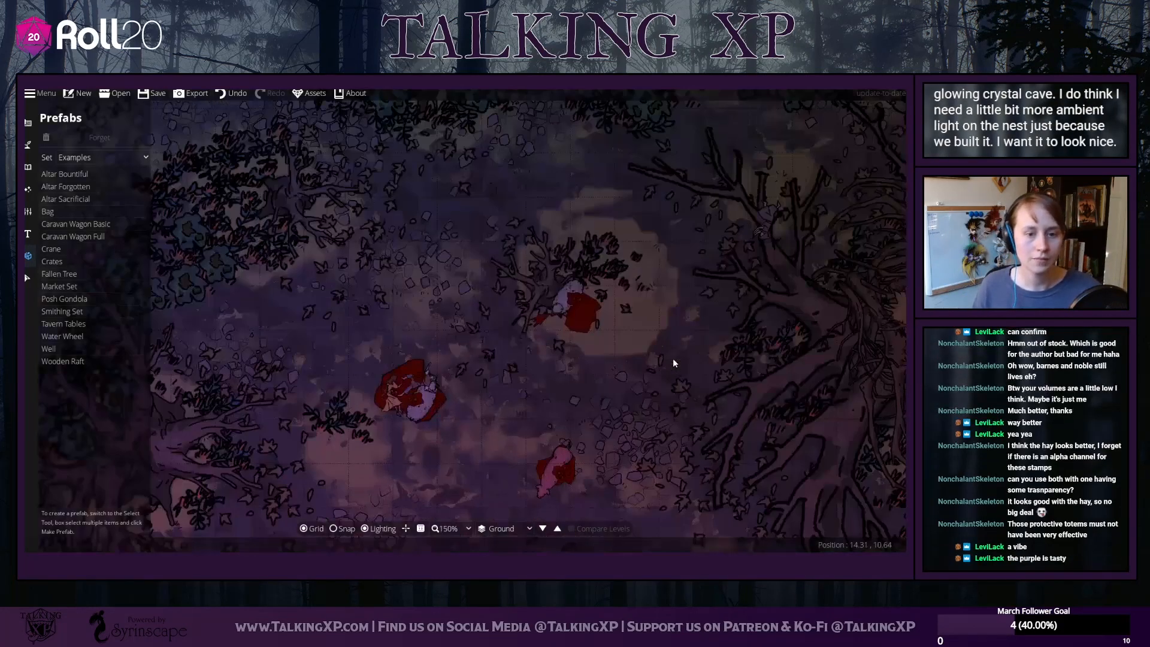
Configure a faint purple light (c000ee) with the soft style, range 0.5 and intensity 0.6 for the nest's runic glow
drag(673, 363, 211, 300)
drag(358, 318, 233, 264)
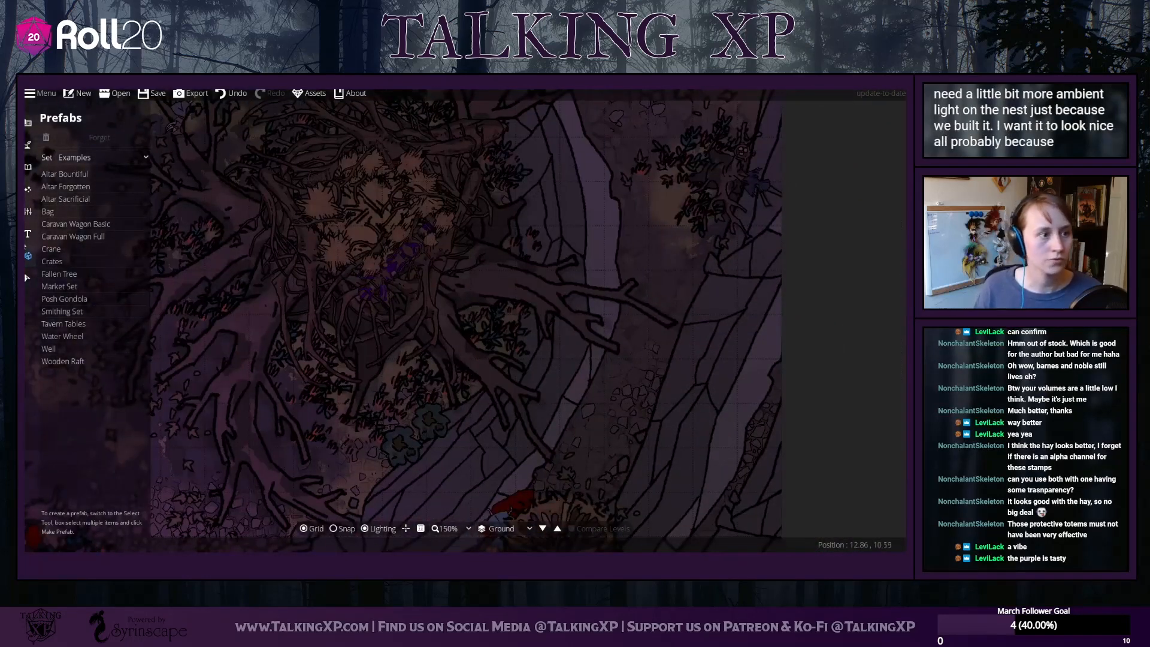
click(27, 189)
click(46, 160)
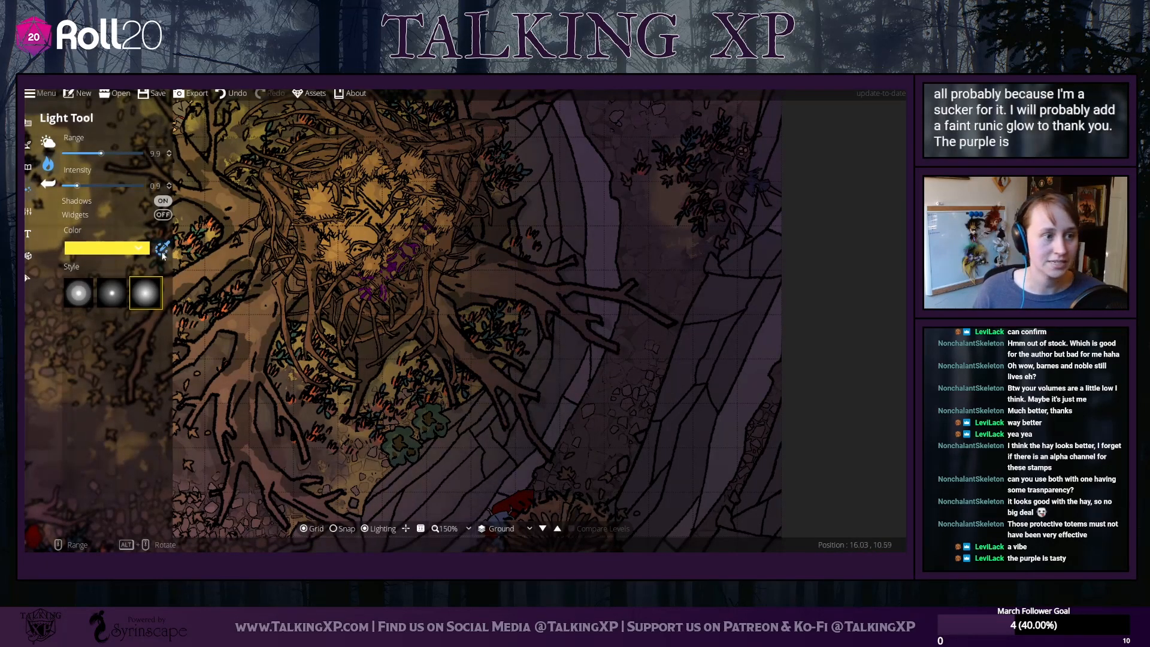
click(129, 247)
click(152, 187)
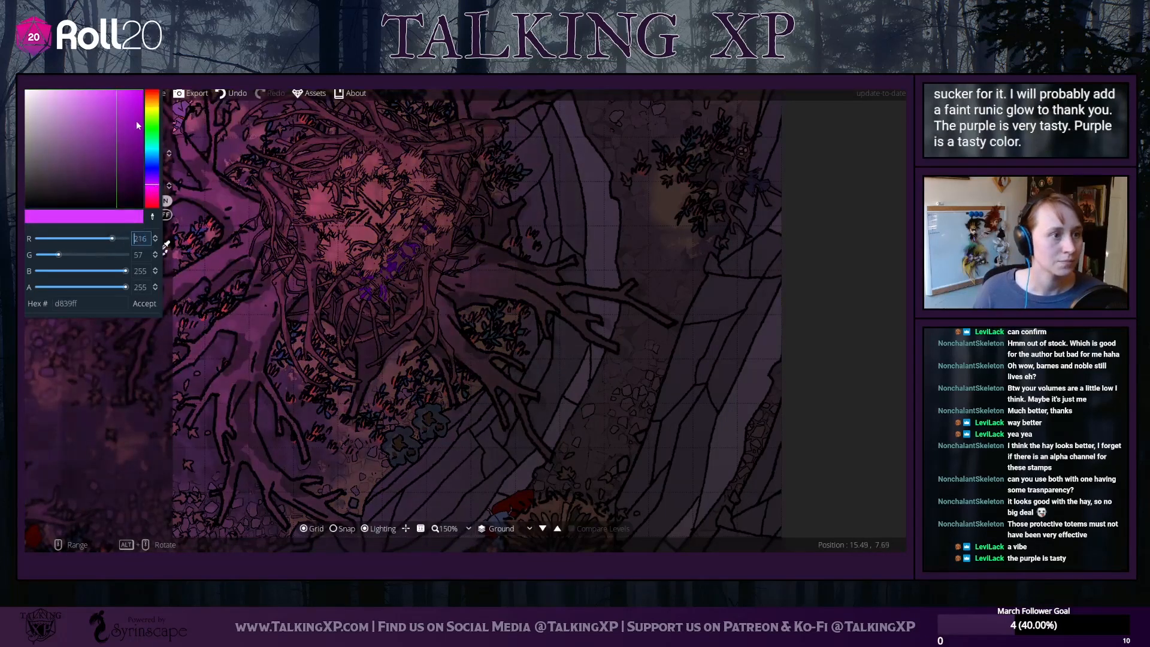
mouse_move(135, 120)
mouse_down()
mouse_move(136, 130)
mouse_move(138, 102)
mouse_up()
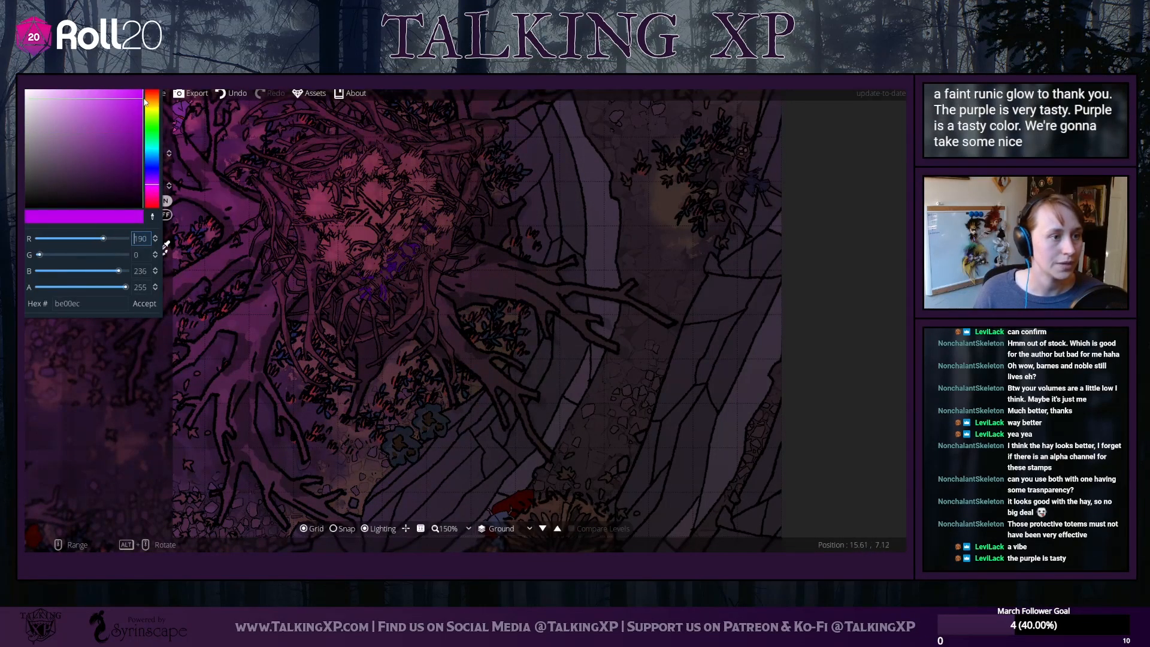
click(144, 304)
drag(101, 153, 67, 185)
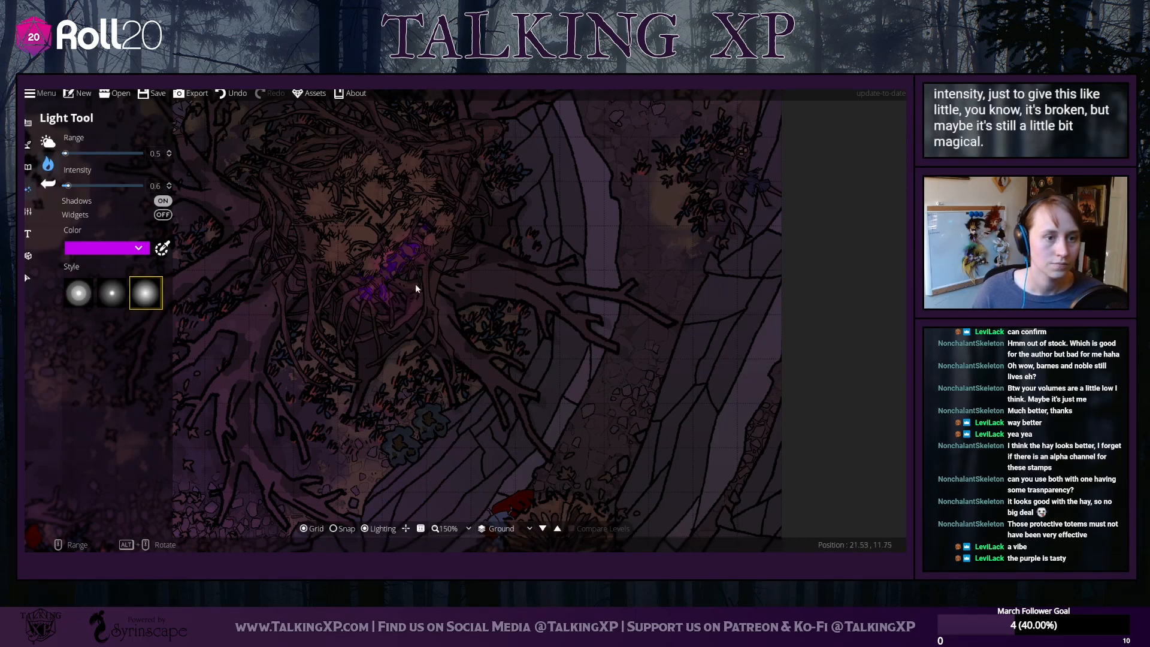
Try soft-style purple lights along the purple item in the nest, and undo their placement
click(429, 225)
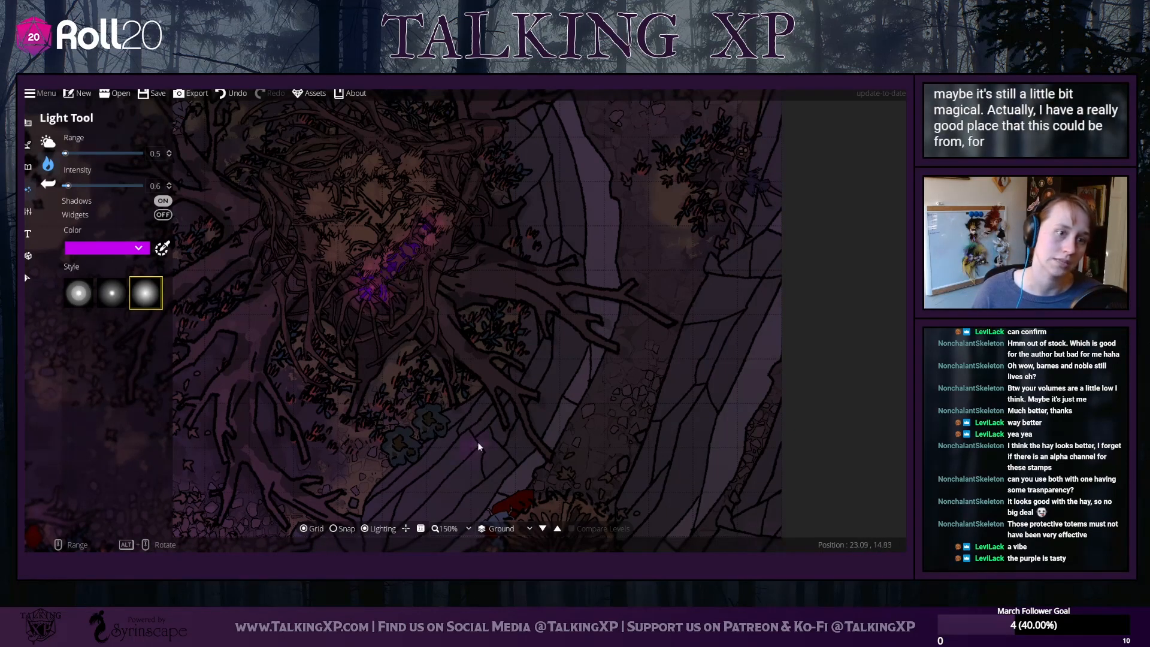
drag(476, 441, 556, 411)
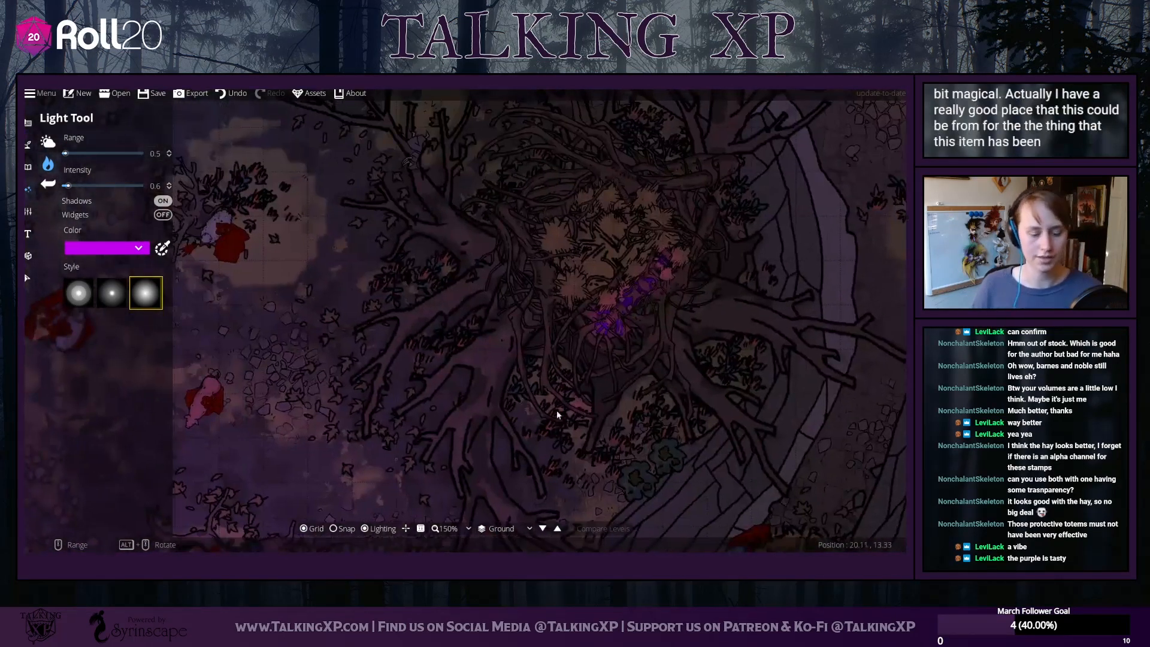
scroll(529, 400, up, 3)
scroll(529, 400, down, 5)
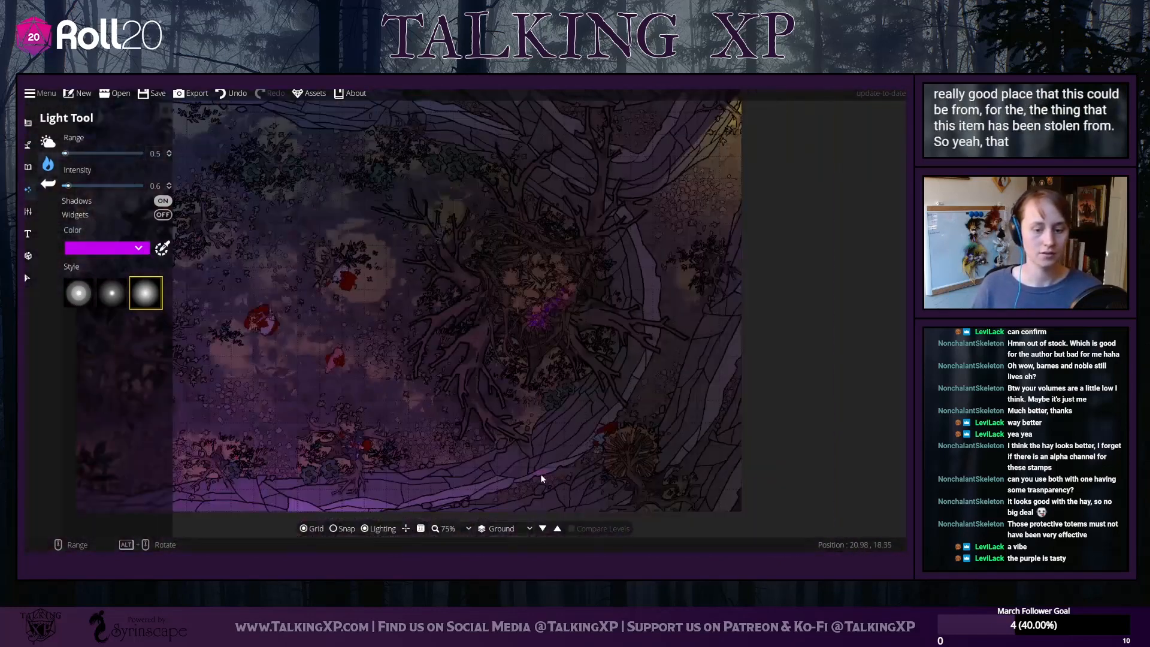
drag(588, 395, 494, 438)
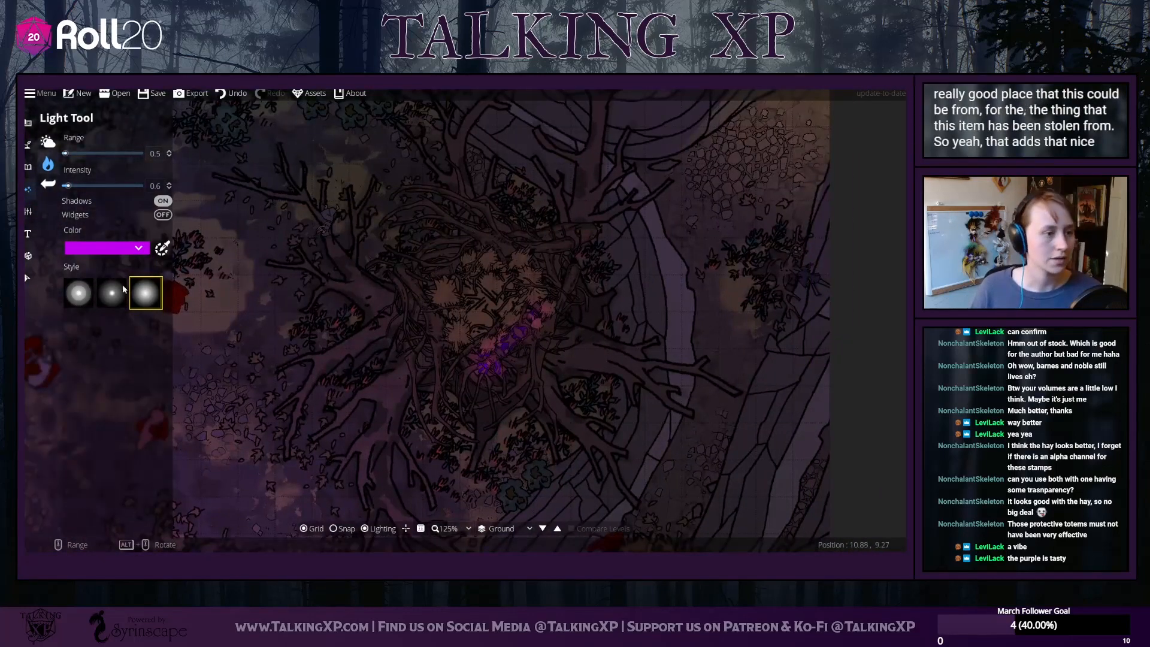
click(232, 94)
click(232, 94)
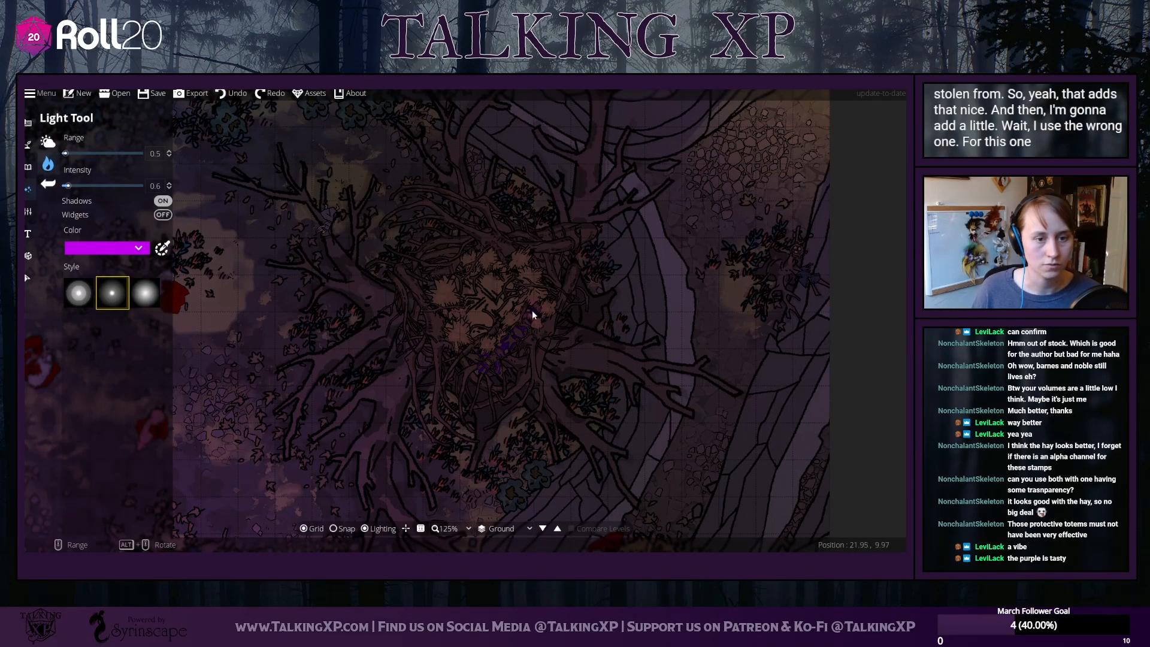
Place small purple lights along the purple item in the nest, using the style with a bright point at its center
mouse_move(532, 311)
mouse_down()
mouse_move(519, 353)
mouse_move(503, 344)
mouse_move(514, 351)
mouse_move(519, 338)
mouse_move(498, 370)
mouse_move(484, 368)
mouse_move(524, 352)
mouse_move(531, 329)
mouse_move(484, 361)
mouse_up()
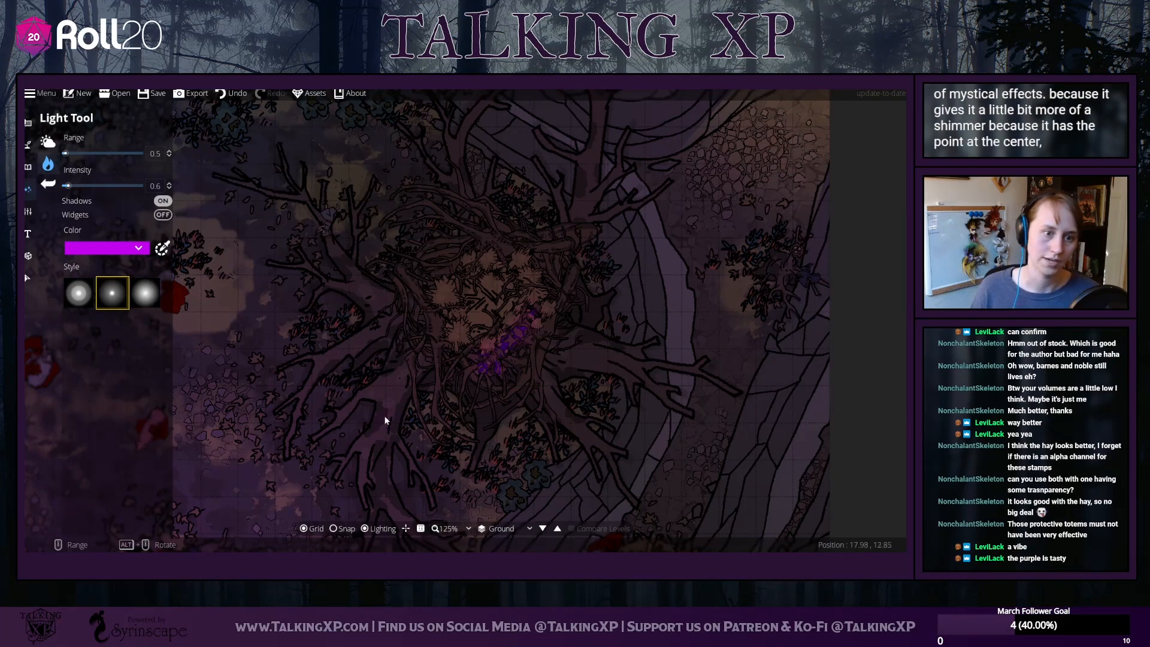
drag(385, 418, 589, 358)
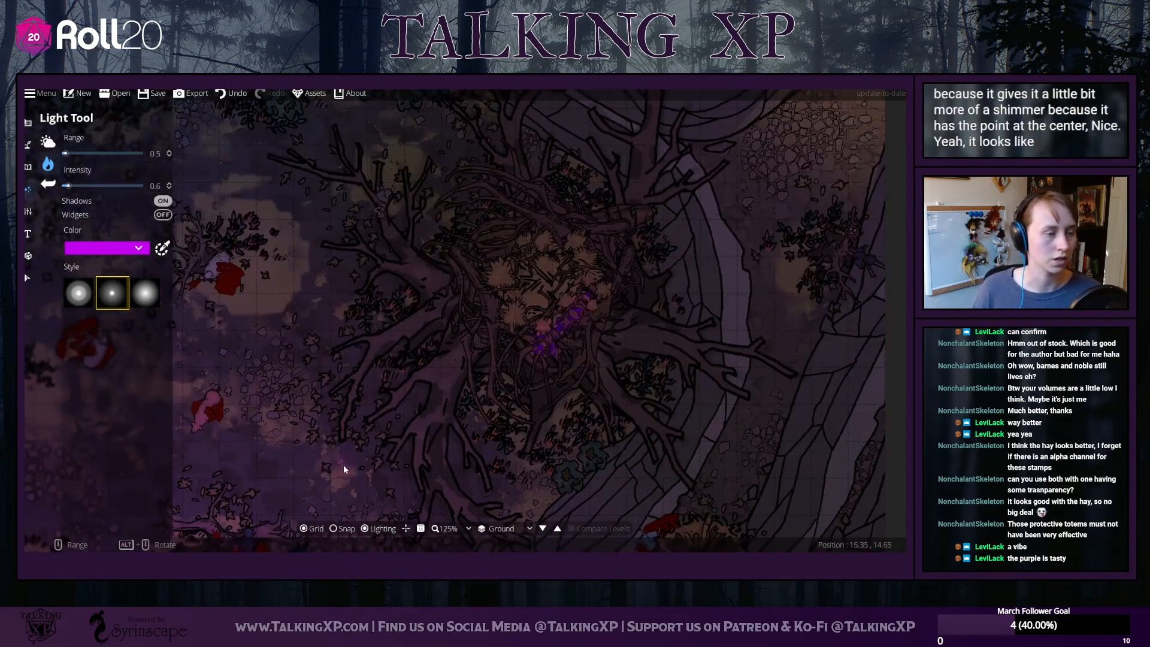
Configure a soft-style near-white light (fcfcfc) with range 5.3 and intensity 0.5, and preview it over the nest
click(106, 247)
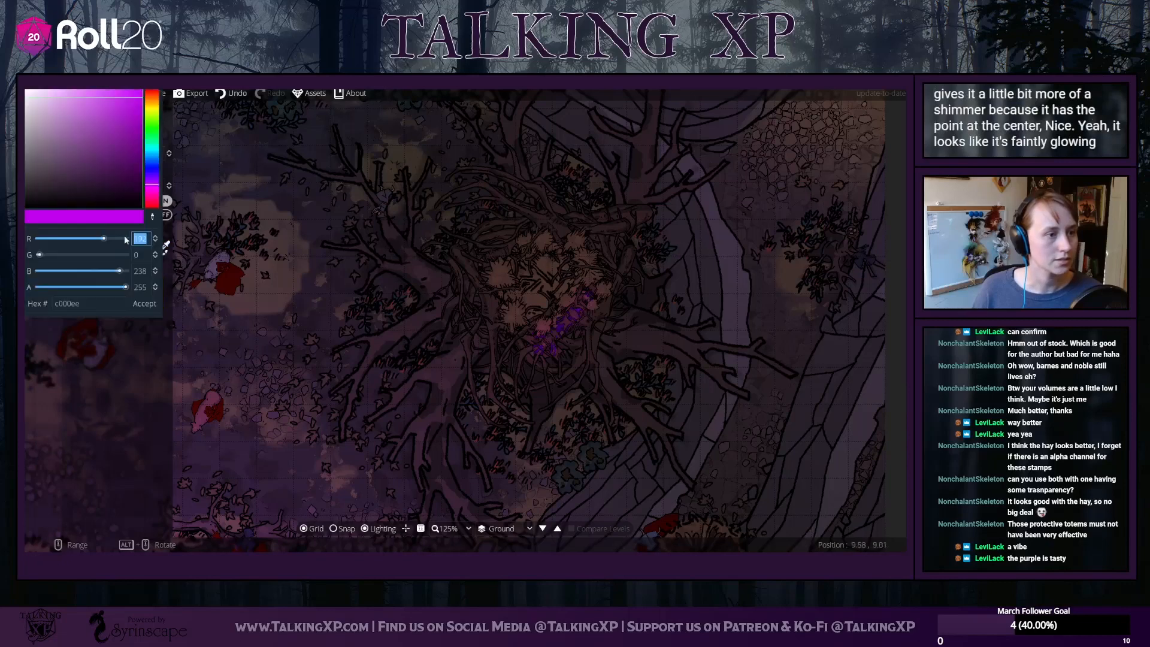
drag(55, 126, 25, 89)
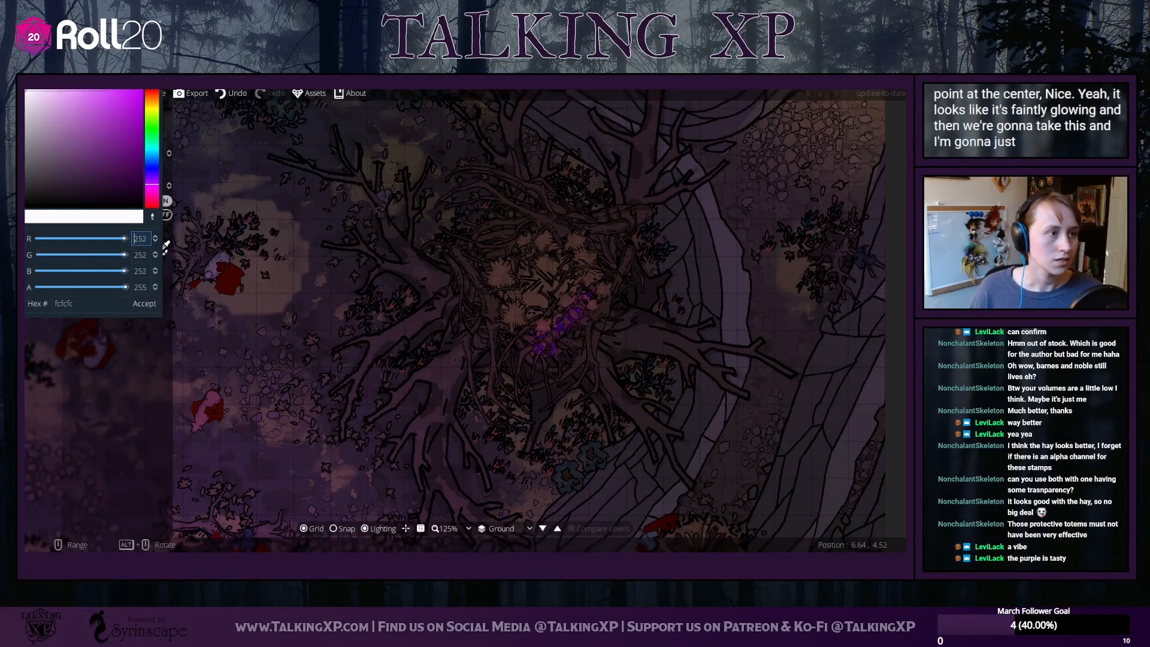
click(144, 304)
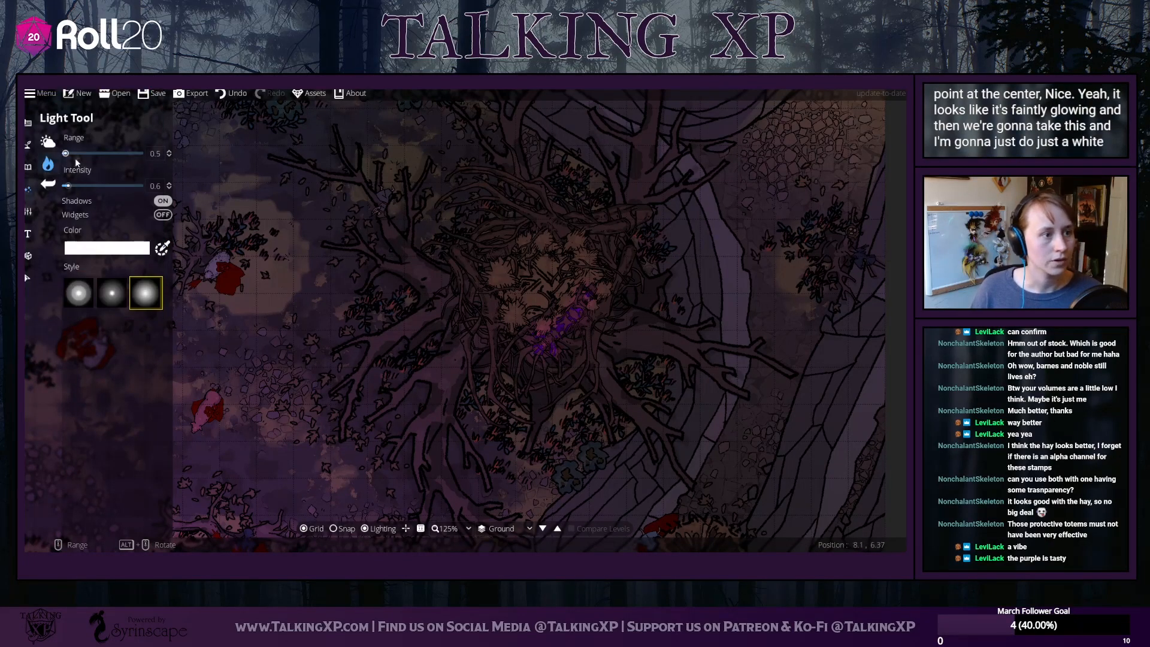
drag(68, 186, 65, 186)
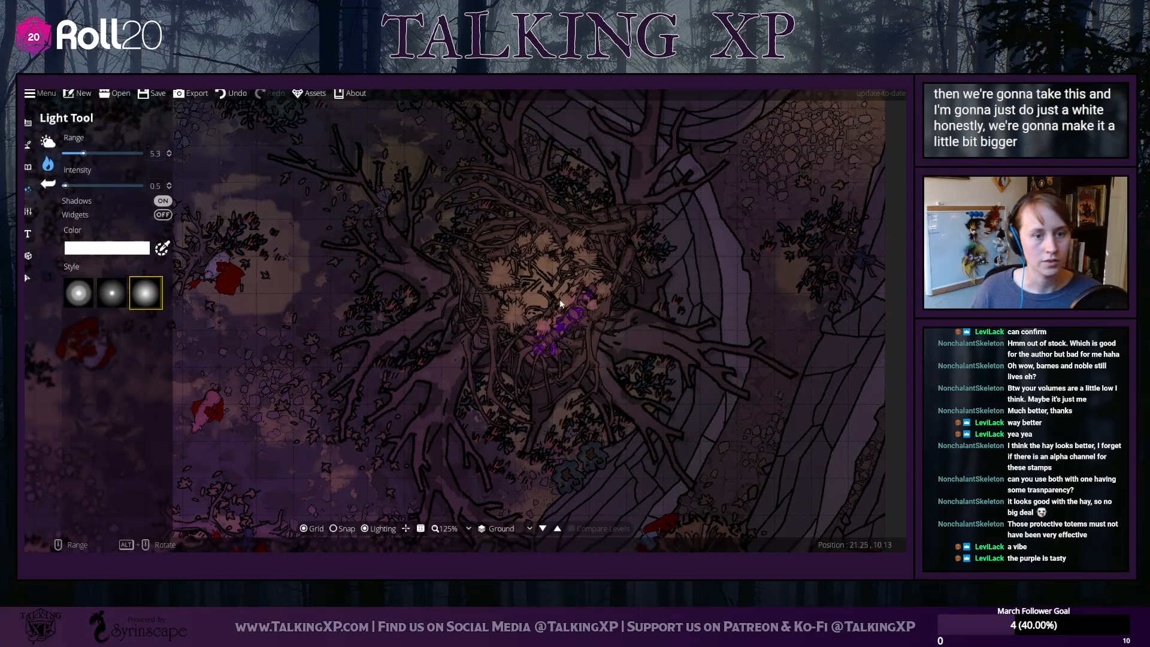
scroll(548, 309, up, 3)
scroll(547, 304, down, 8)
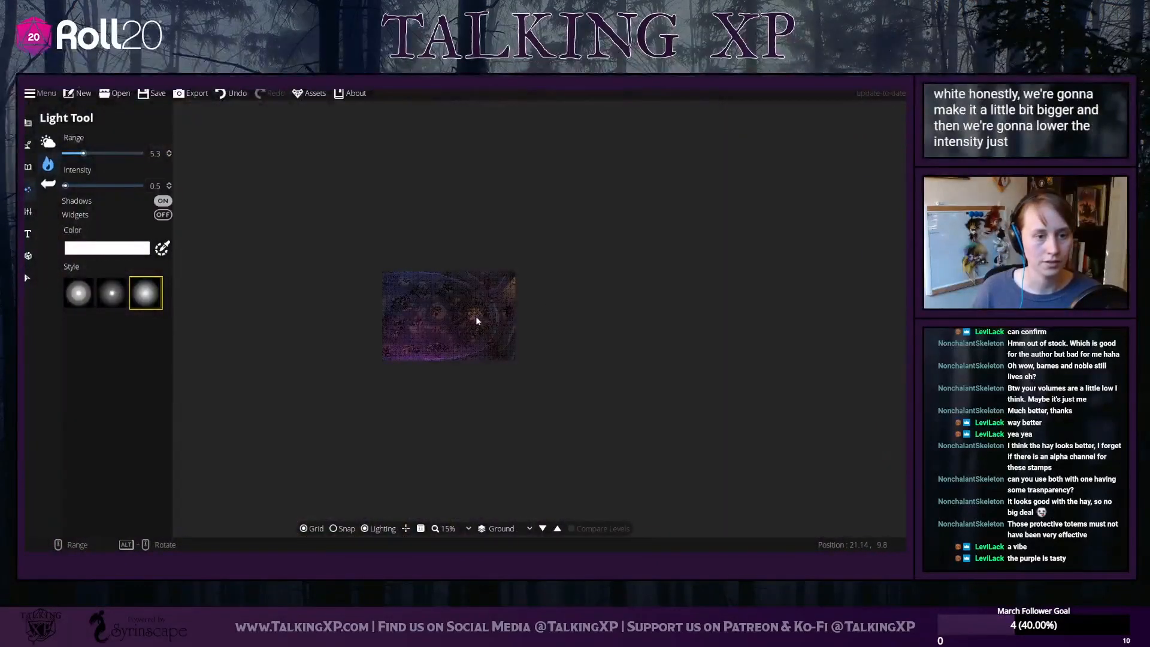
scroll(475, 316, up, 3)
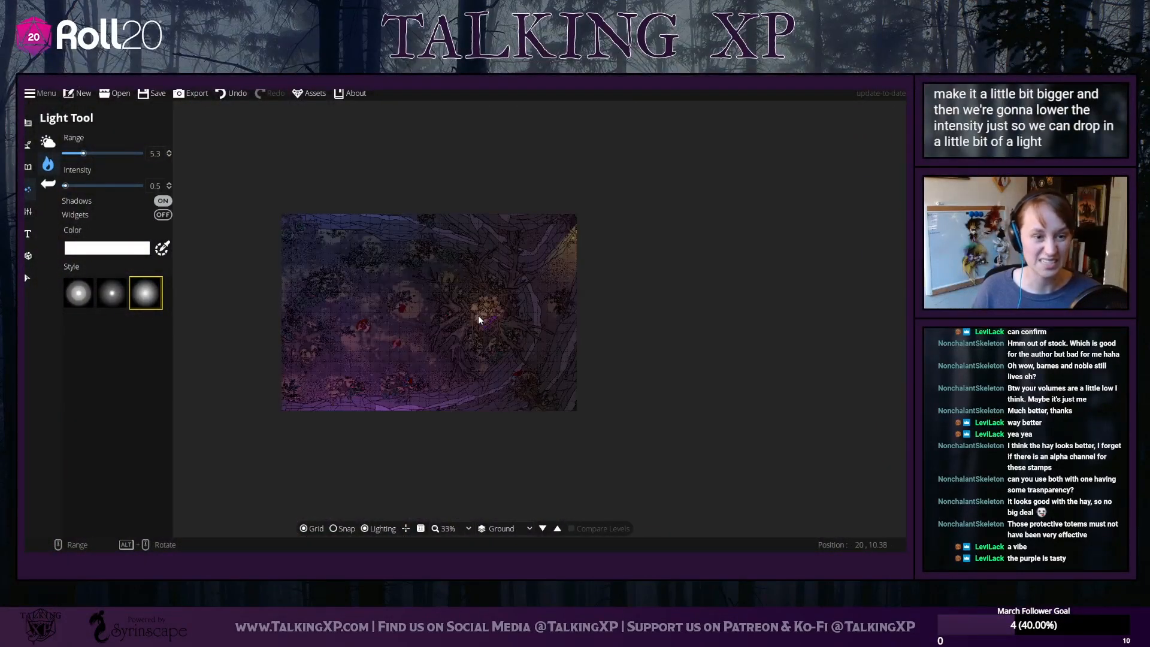
Darken the light's color to grey (868686), set its range to 6.6, and place it on the nest
click(81, 155)
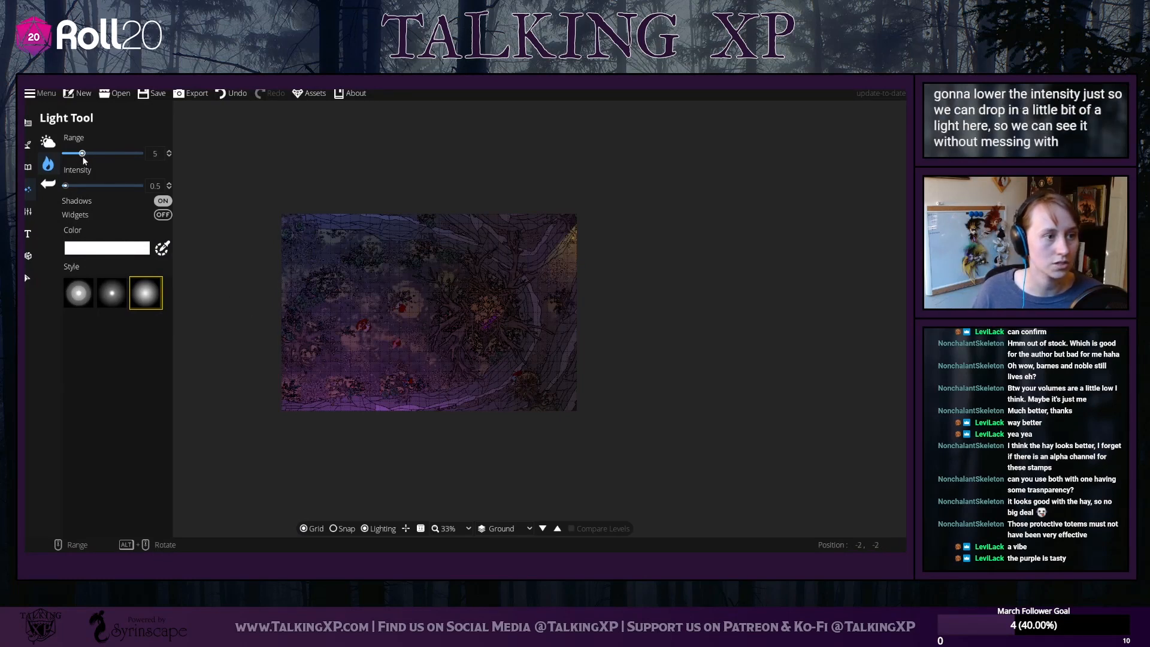
drag(83, 153, 103, 153)
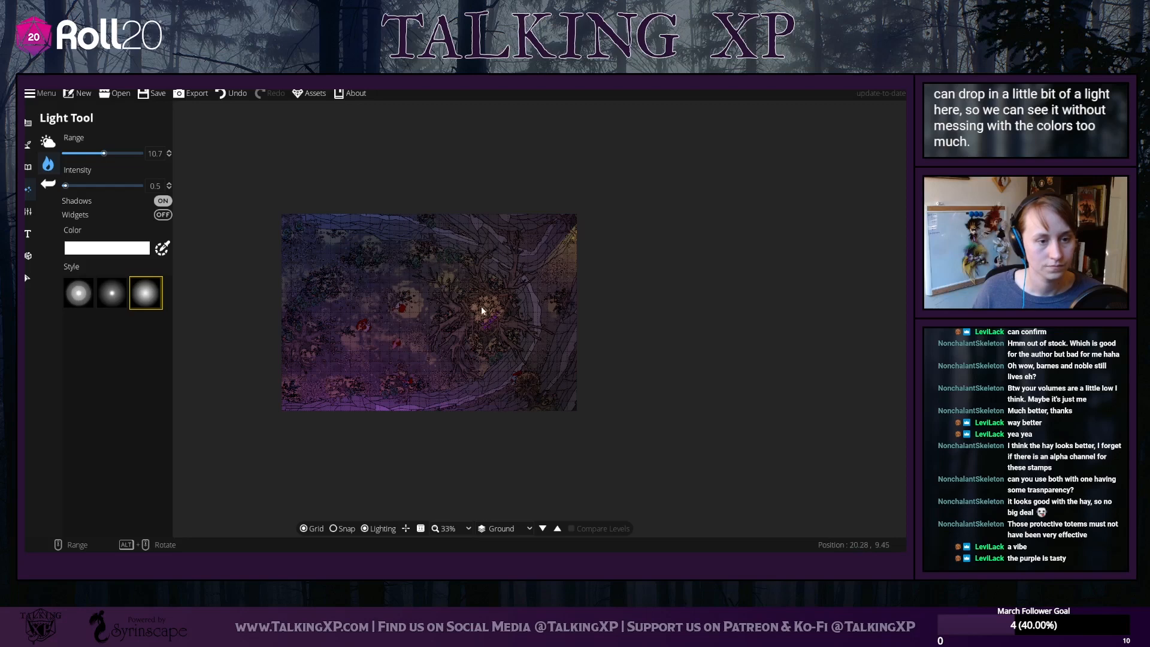
drag(100, 154, 90, 154)
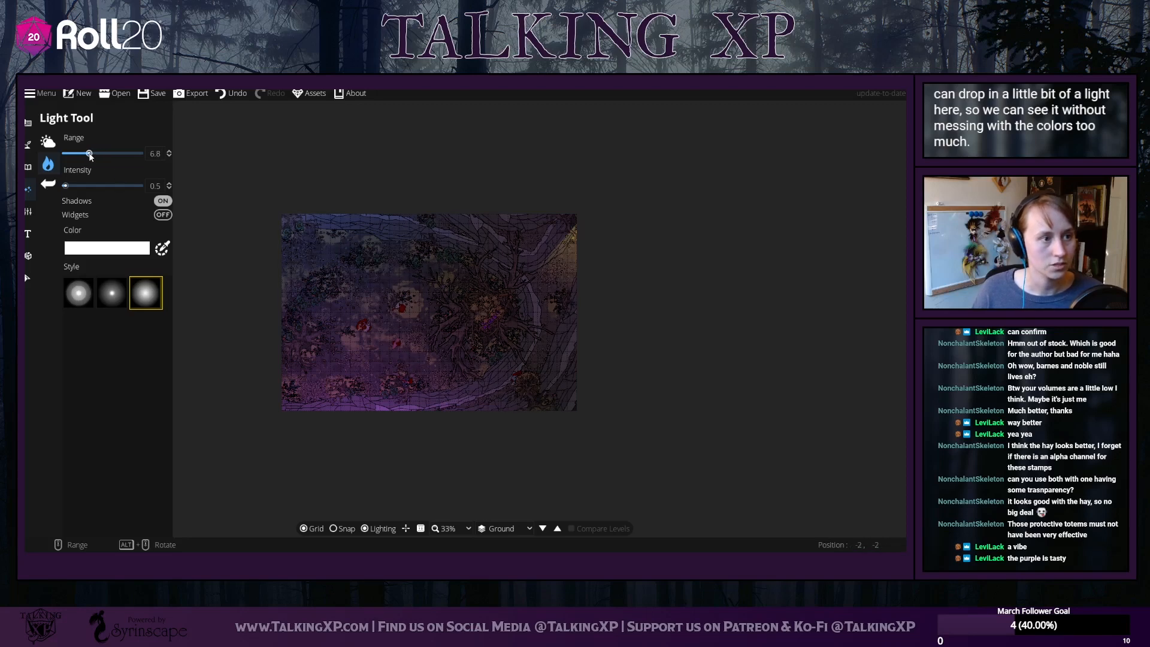
click(142, 249)
click(25, 136)
drag(25, 136, 25, 145)
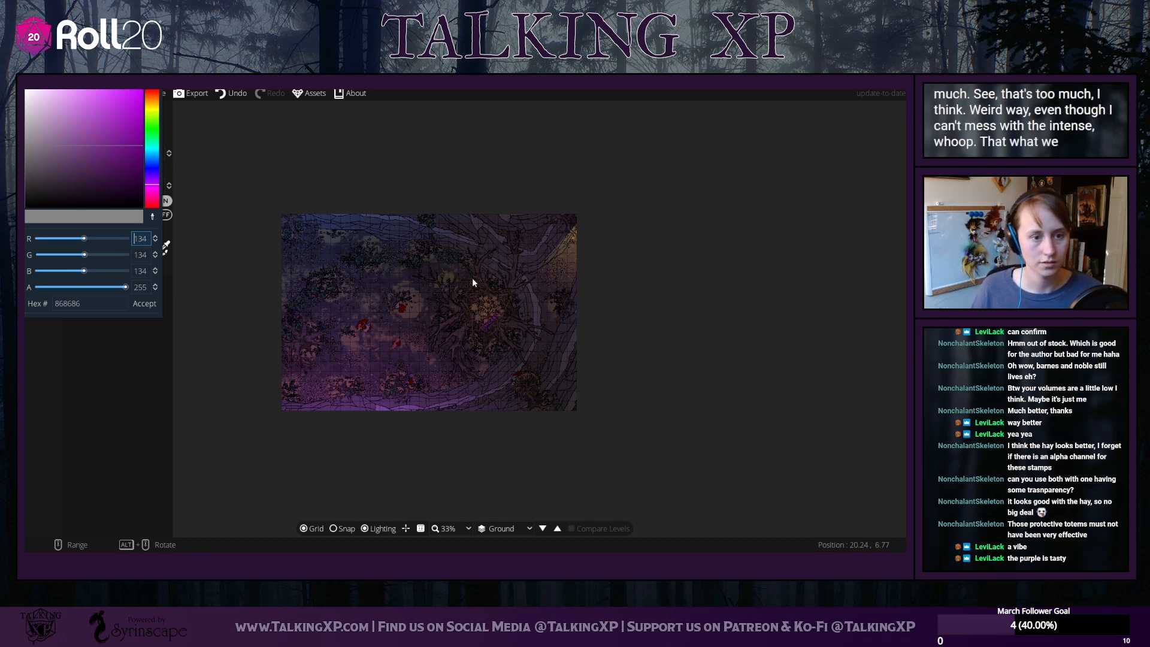
click(483, 308)
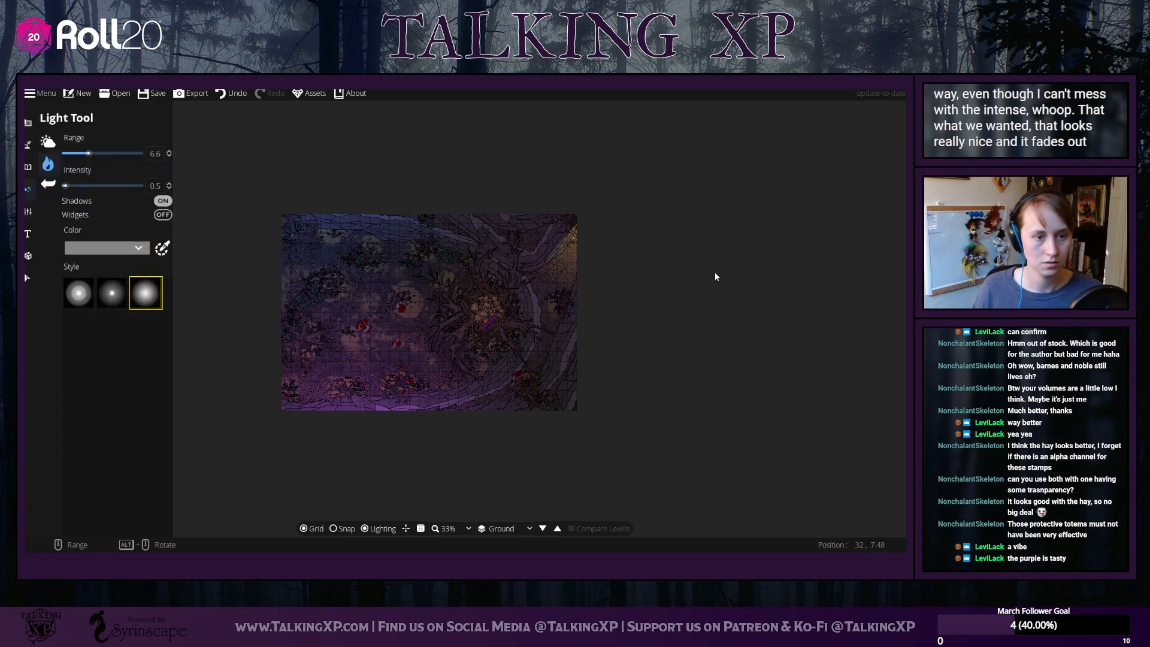
Examine the lighting across the map with the markers hidden, especially the strength of the purple glow along the lower cliffs
click(33, 277)
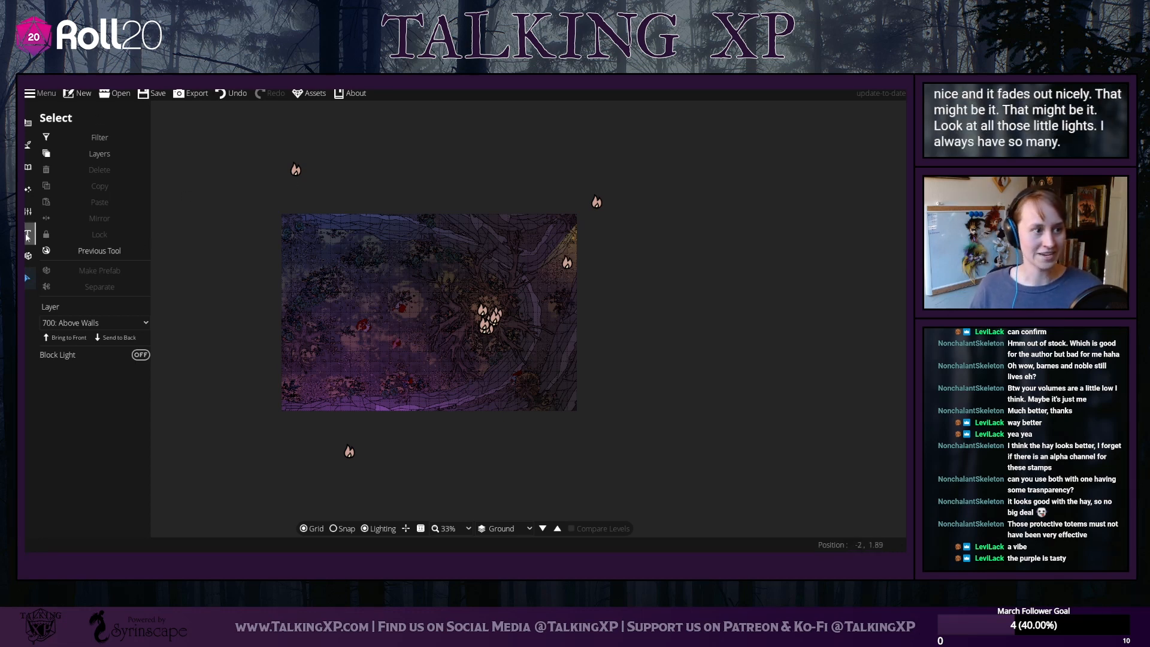
click(27, 256)
scroll(593, 302, up, 5)
scroll(593, 304, down, 3)
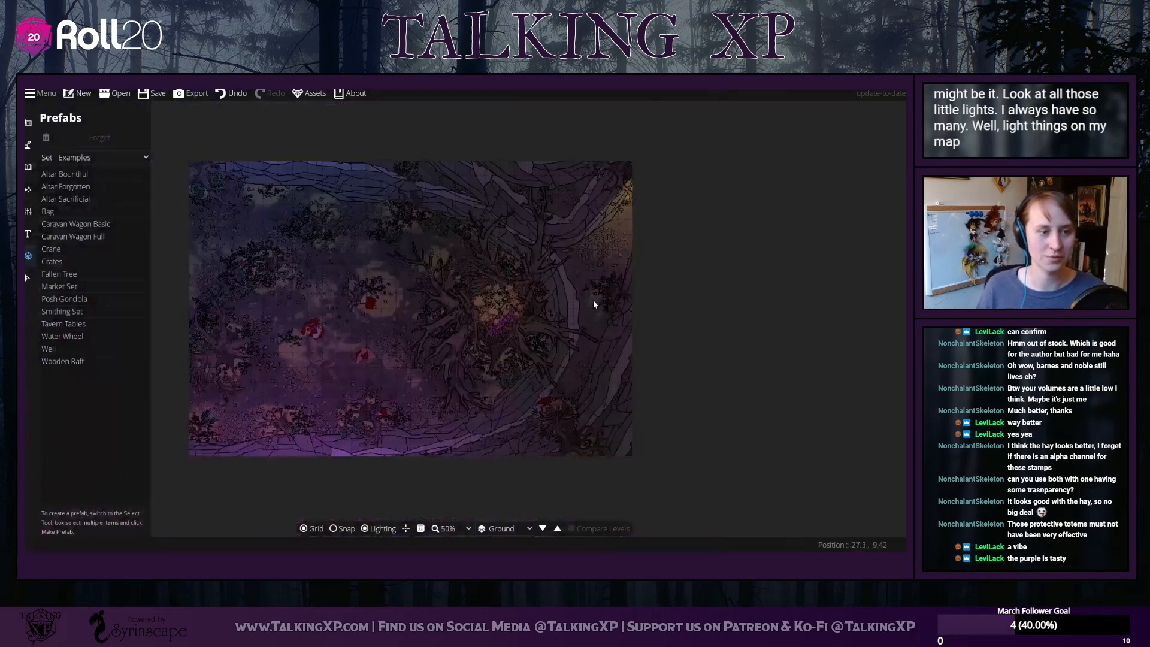
drag(634, 326, 688, 318)
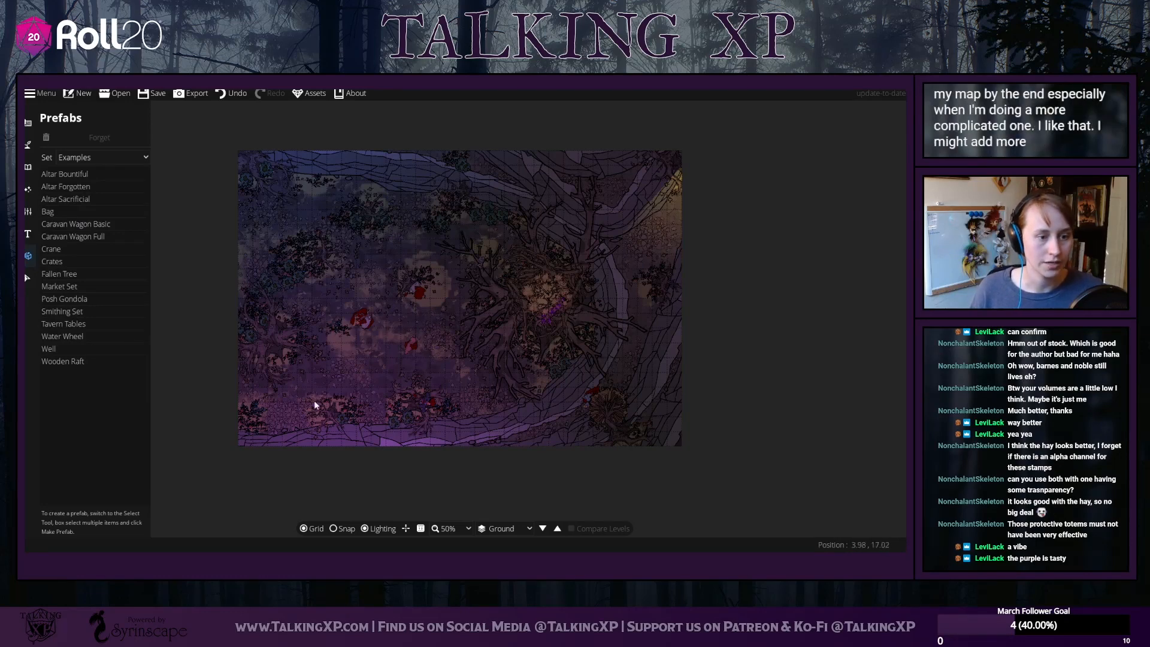
drag(208, 338, 200, 341)
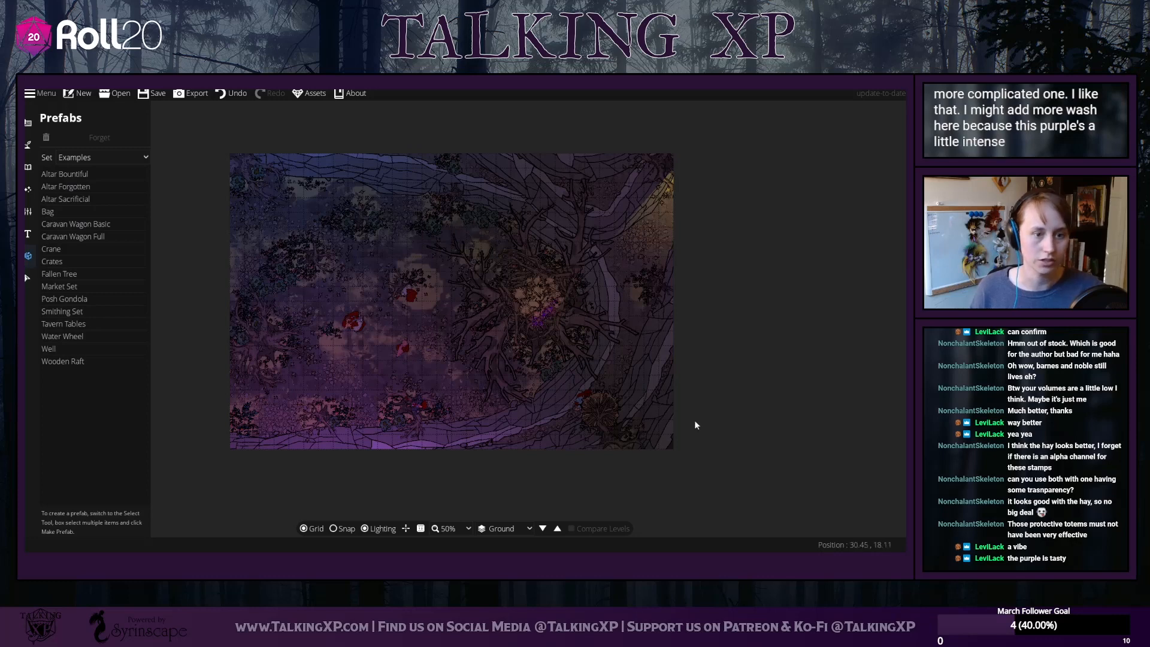
scroll(467, 325, up, 2)
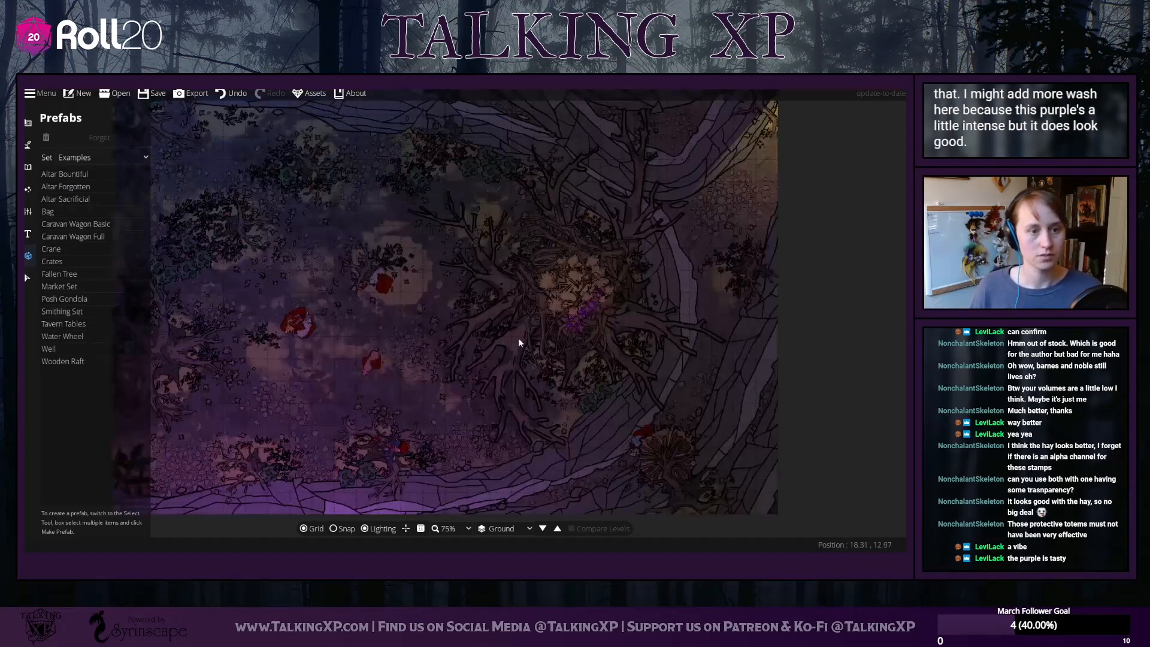
scroll(539, 341, down, 1)
drag(620, 362, 704, 219)
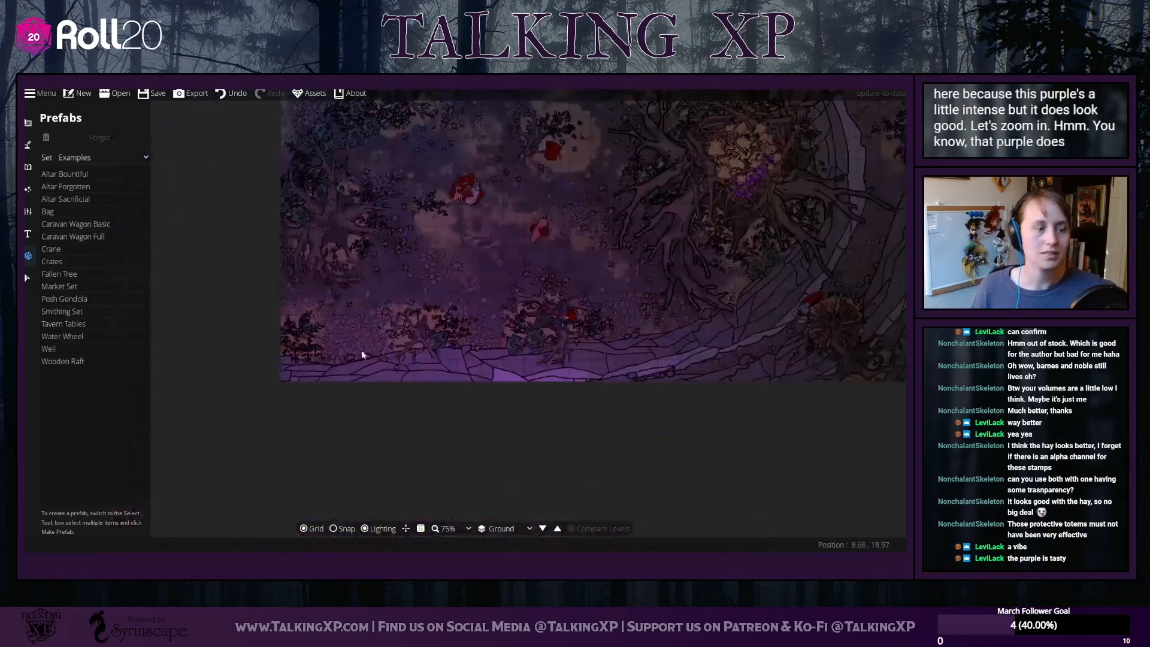
scroll(347, 337, down, 5)
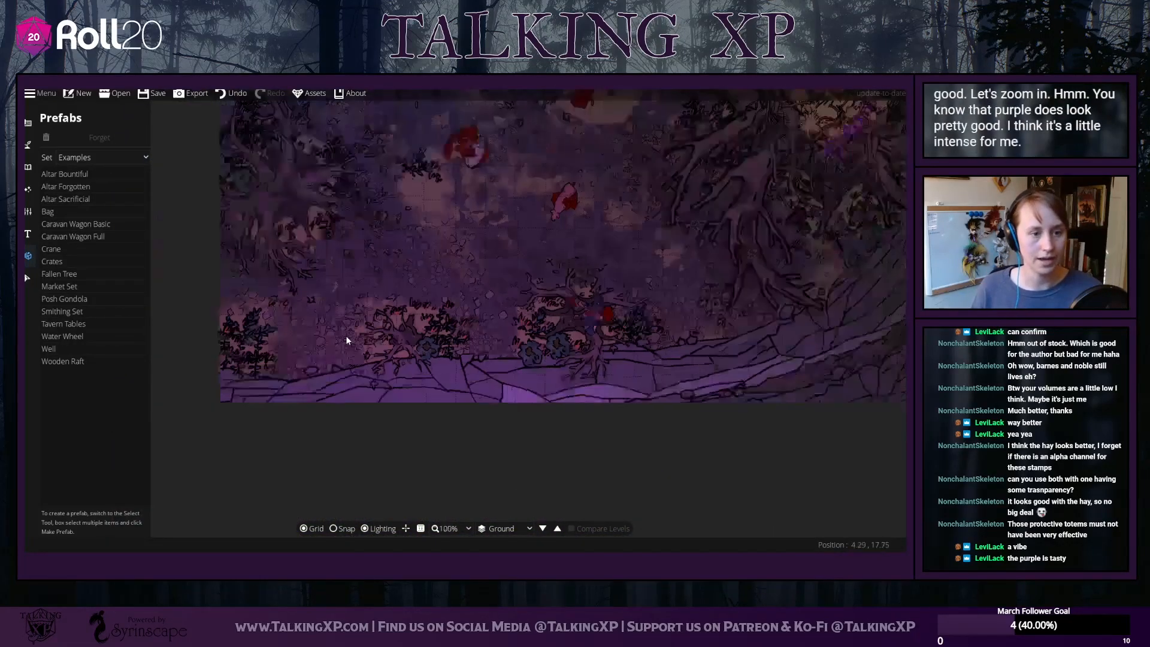
Limit selection to lights only and move the purple light farther away from the map's lower edge to soften its glow
click(27, 277)
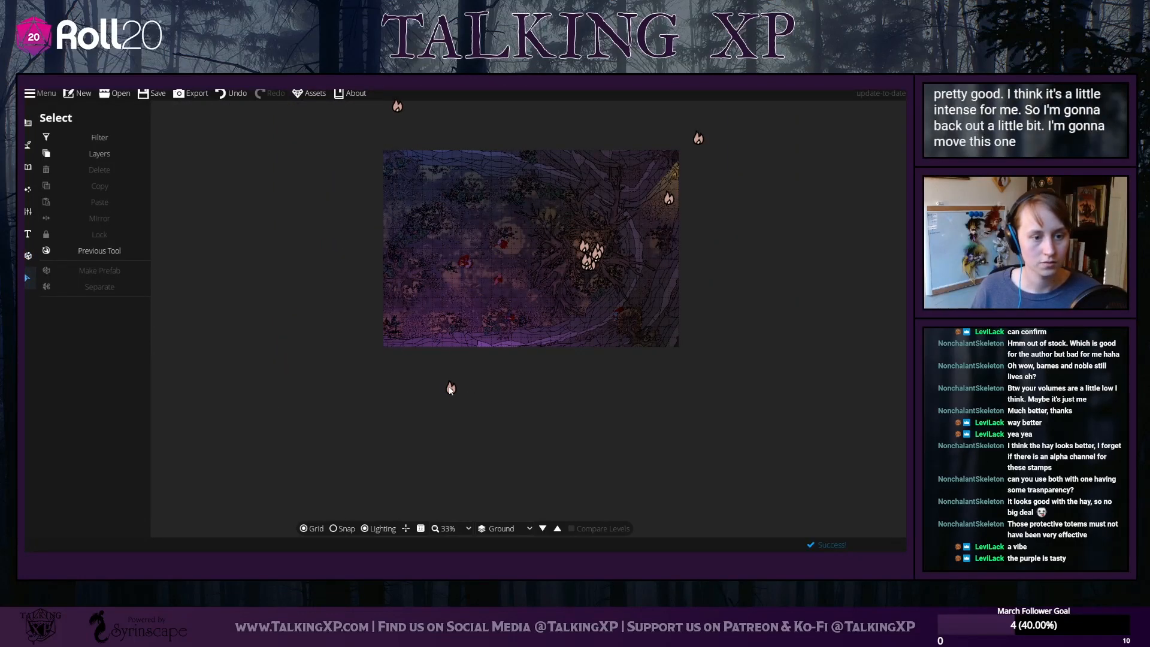
click(92, 139)
click(71, 133)
click(94, 138)
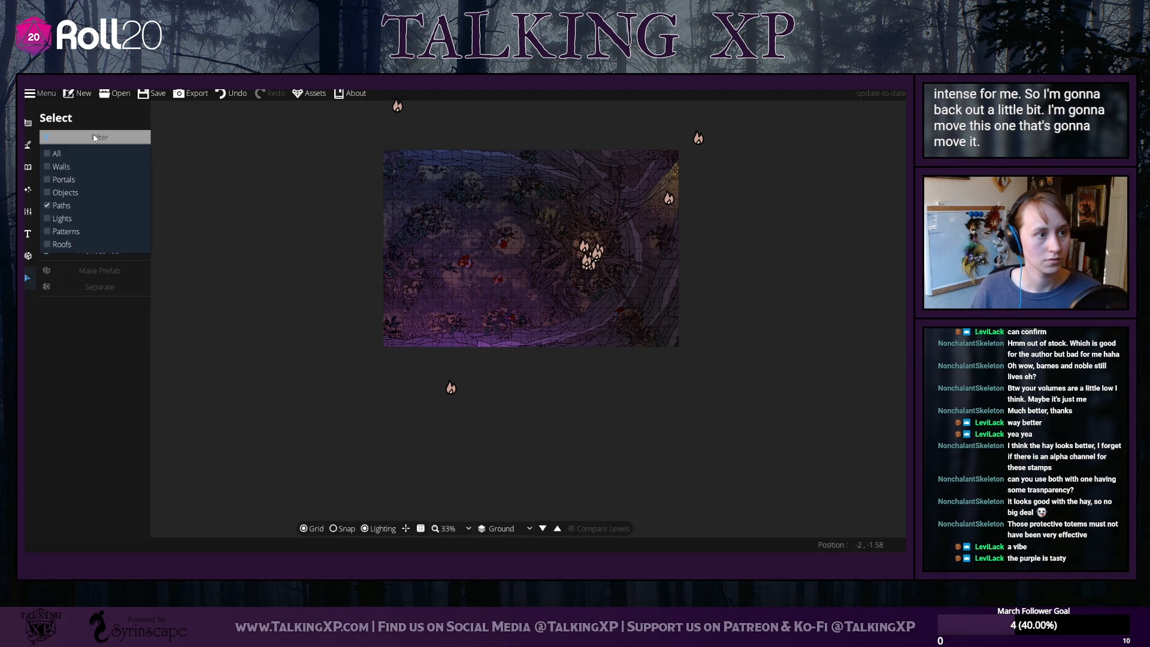
click(59, 218)
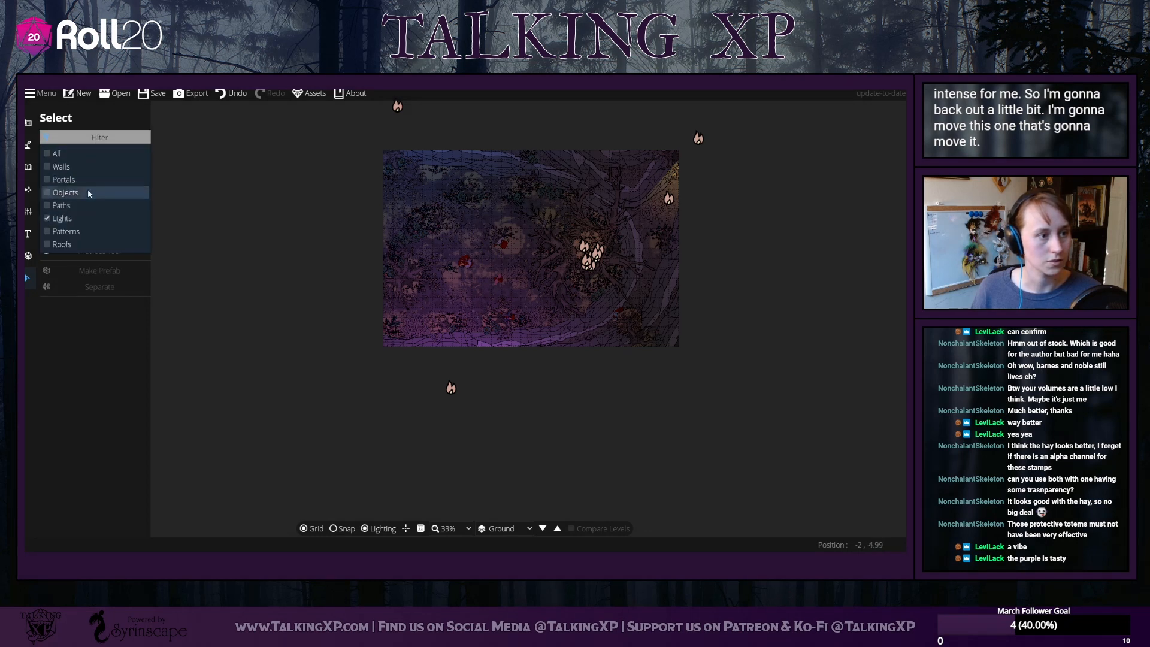
click(84, 144)
drag(453, 392, 476, 454)
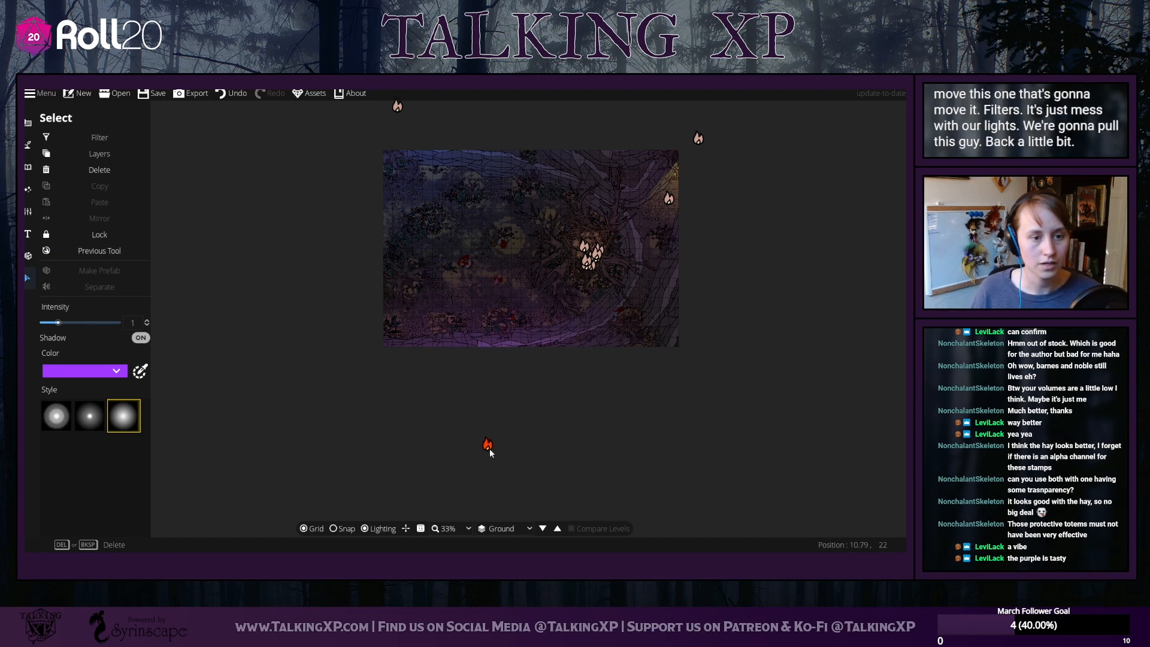
click(814, 314)
drag(554, 145, 546, 216)
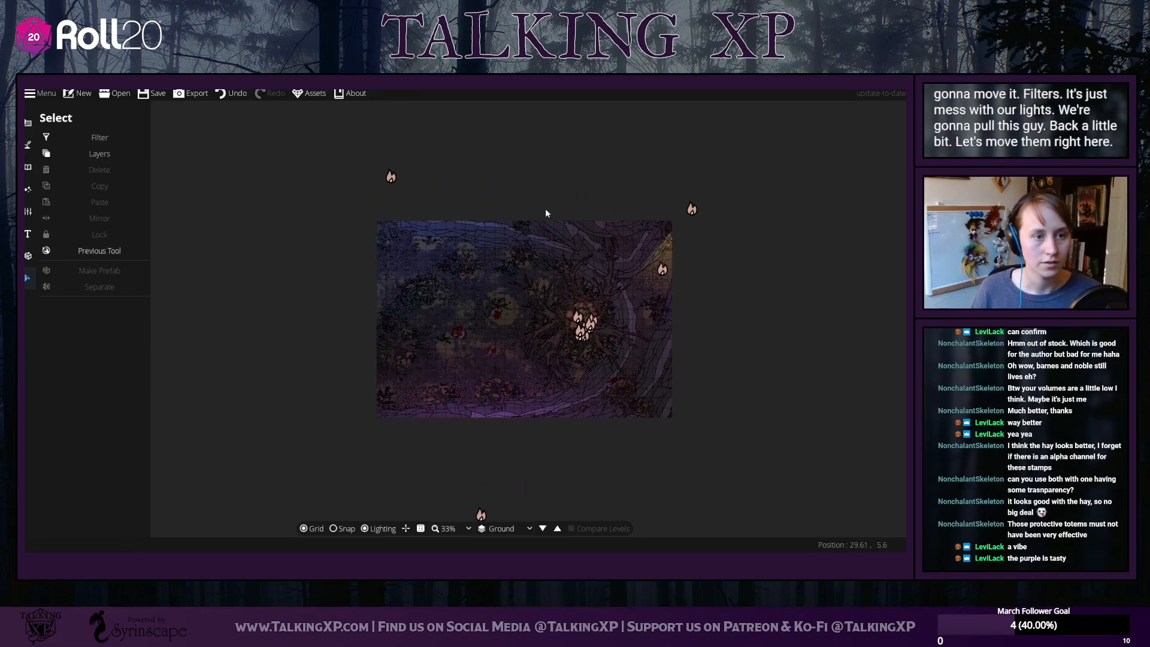
Move the blue light farther beyond the map's upper edge and look at the ambient light color without changing it
drag(400, 183, 416, 158)
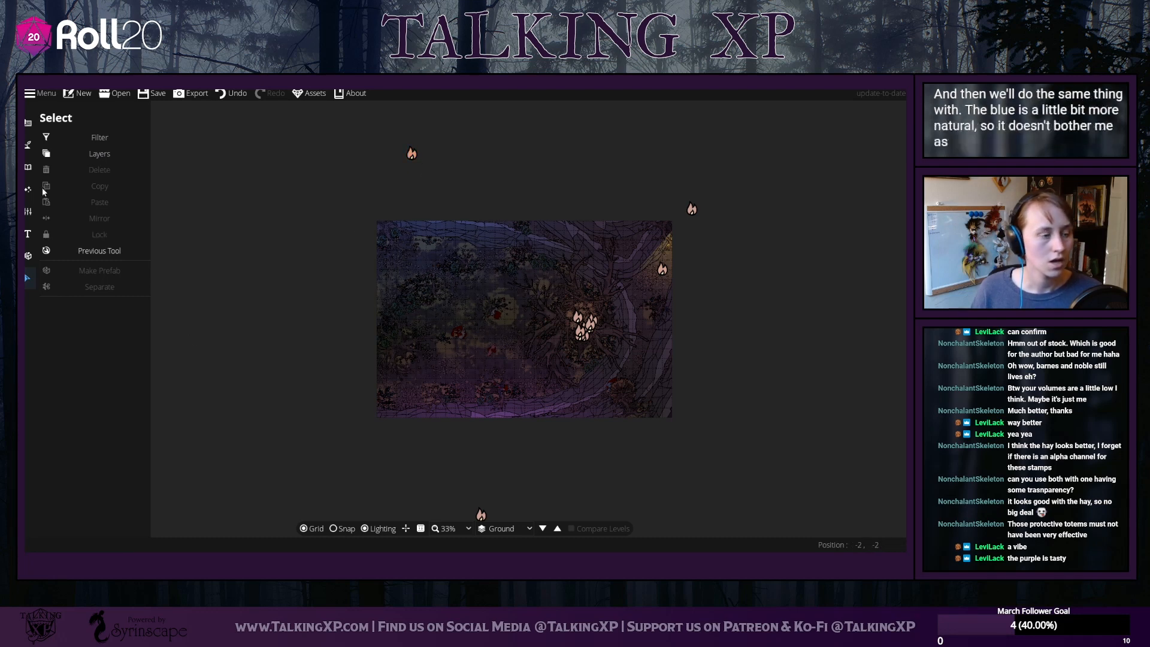
click(27, 166)
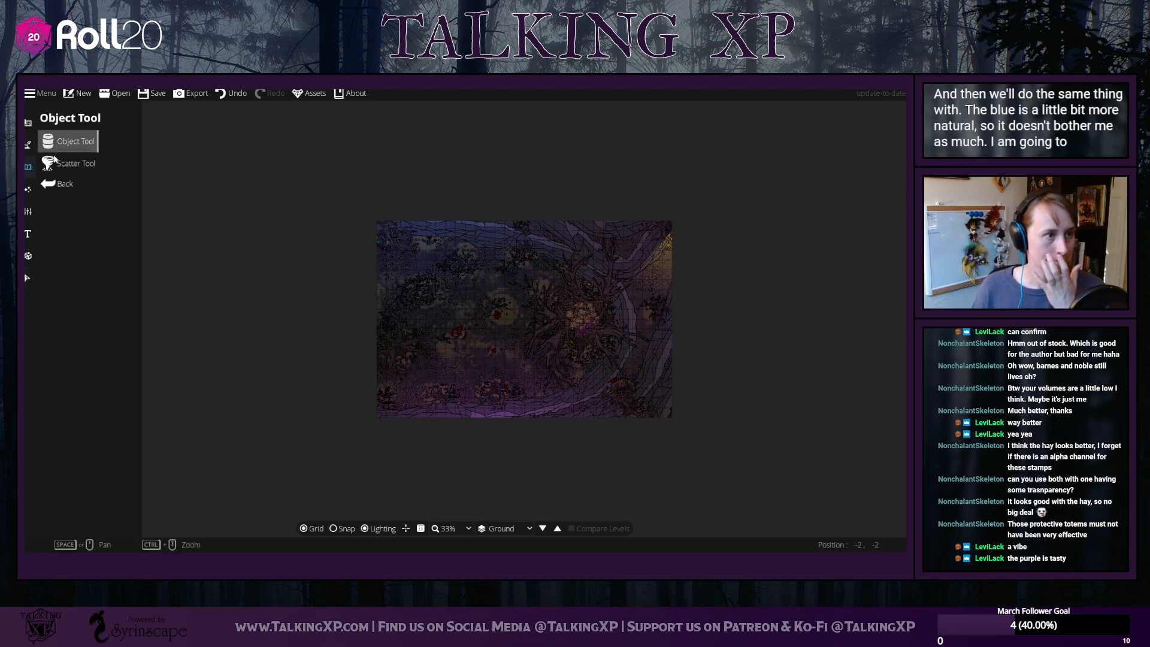
click(28, 189)
click(70, 139)
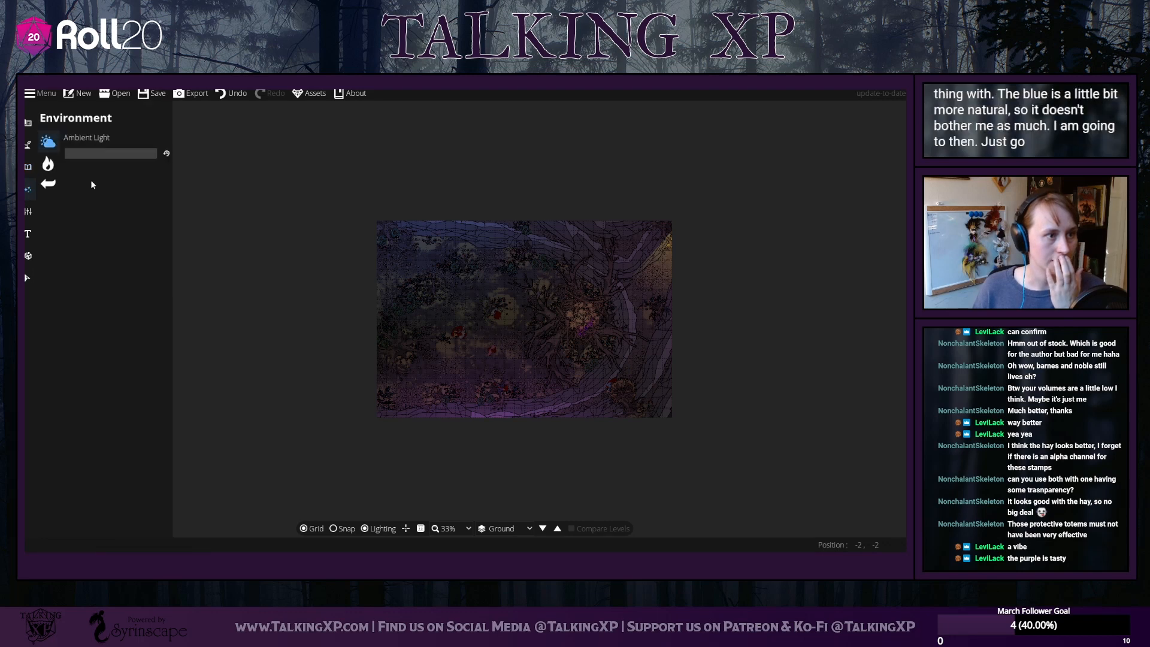
click(117, 152)
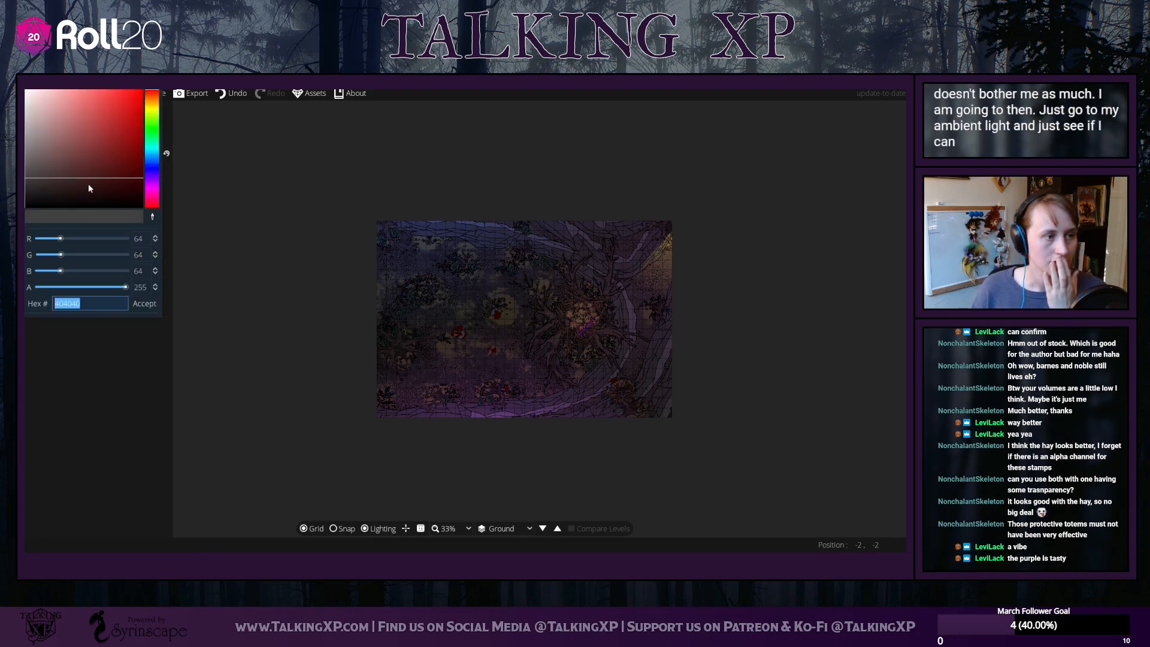
click(266, 174)
Add wide grey lights at 0.5 intensity over the map's left clearing and just outside its left edge, using ranges 15 and 16.2
click(48, 163)
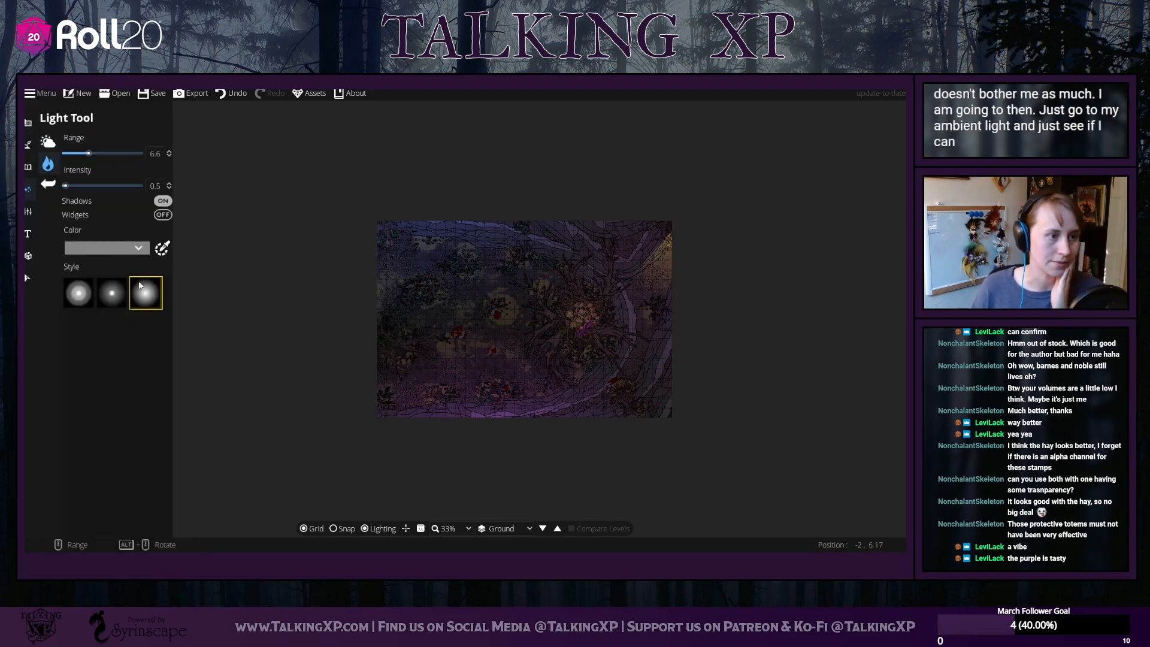
drag(89, 153, 121, 154)
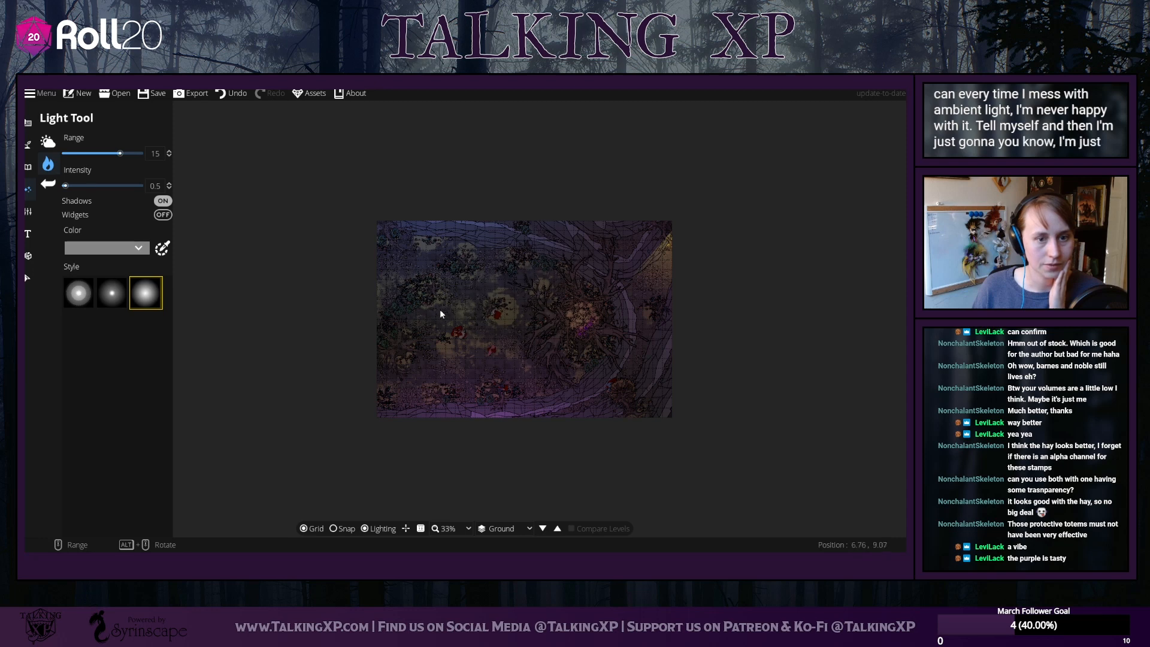
drag(120, 154, 125, 153)
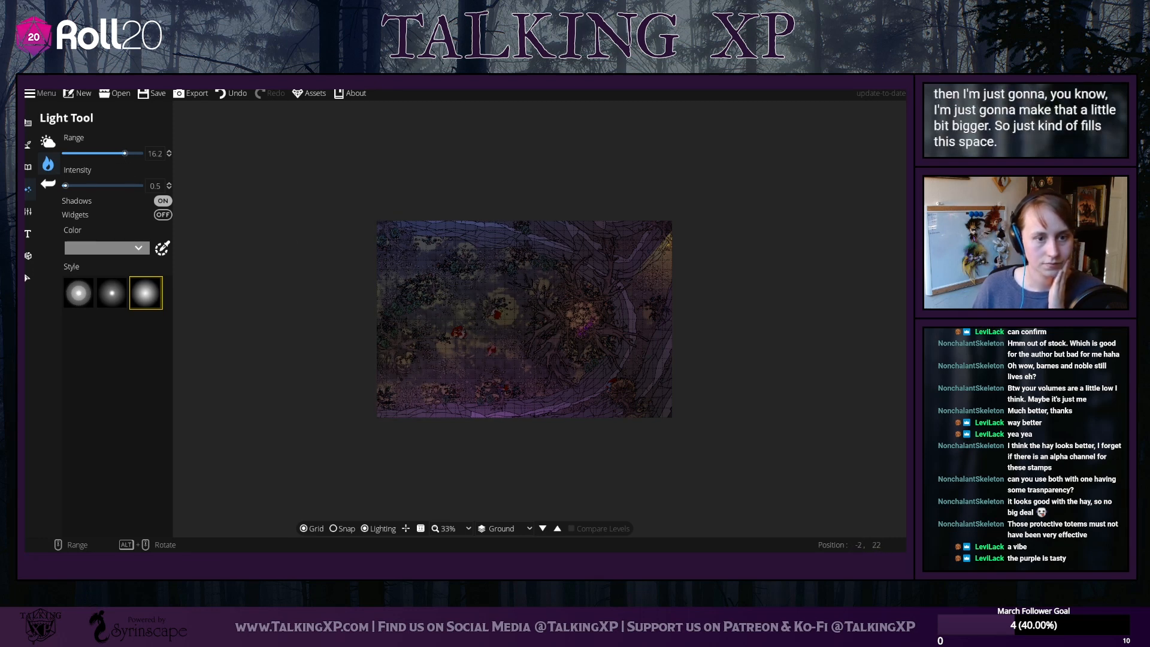
Reduce the light range to 6.3 and place another grey light on the map's lower edge near the right corner
click(28, 256)
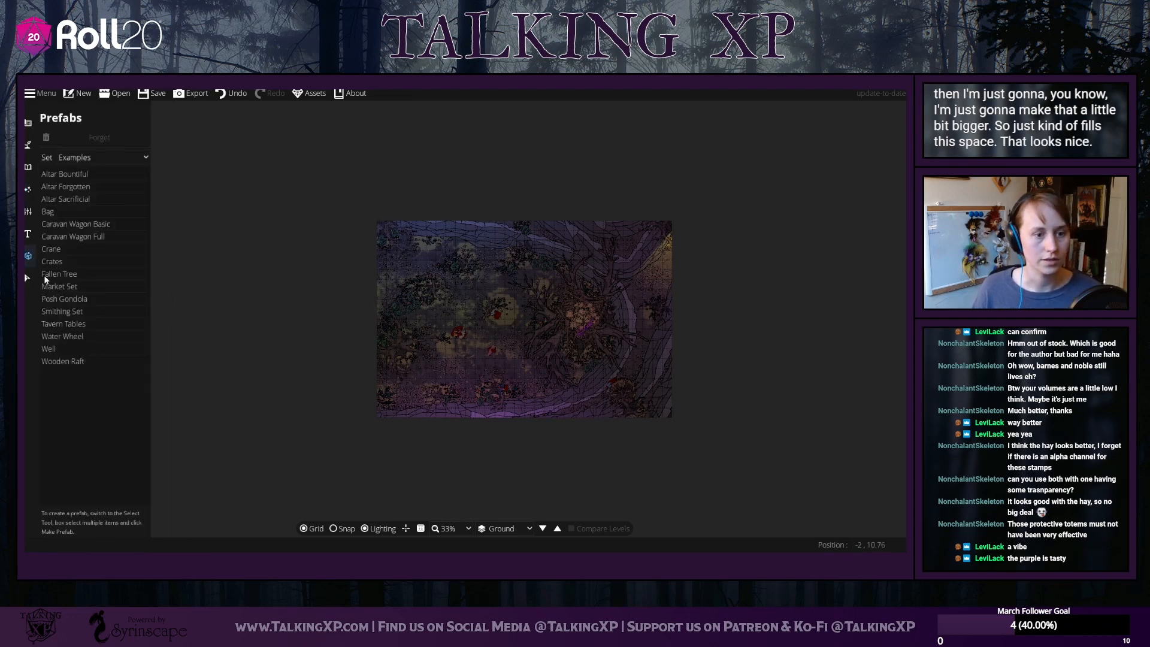
click(27, 190)
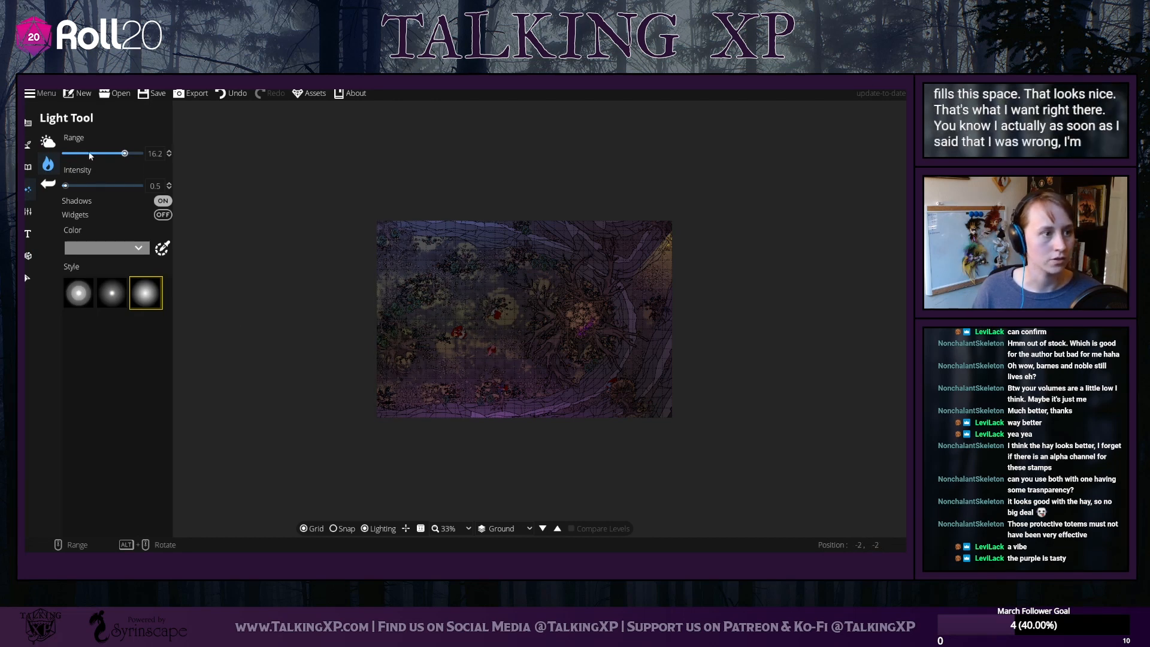
drag(124, 153, 88, 154)
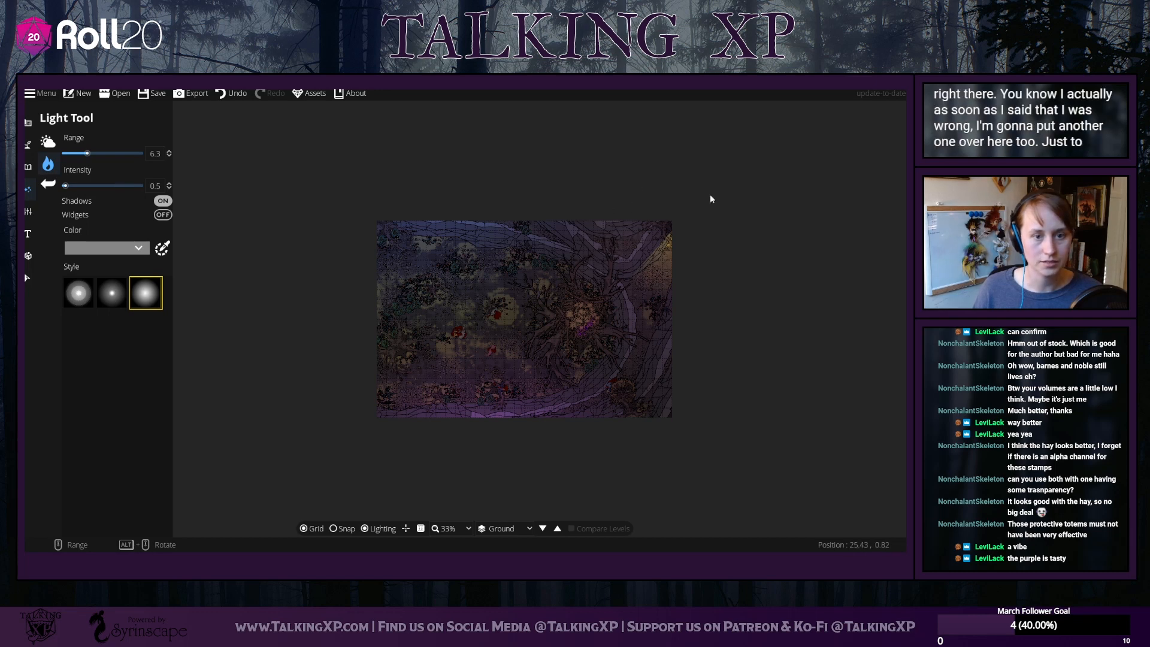
drag(782, 276, 741, 228)
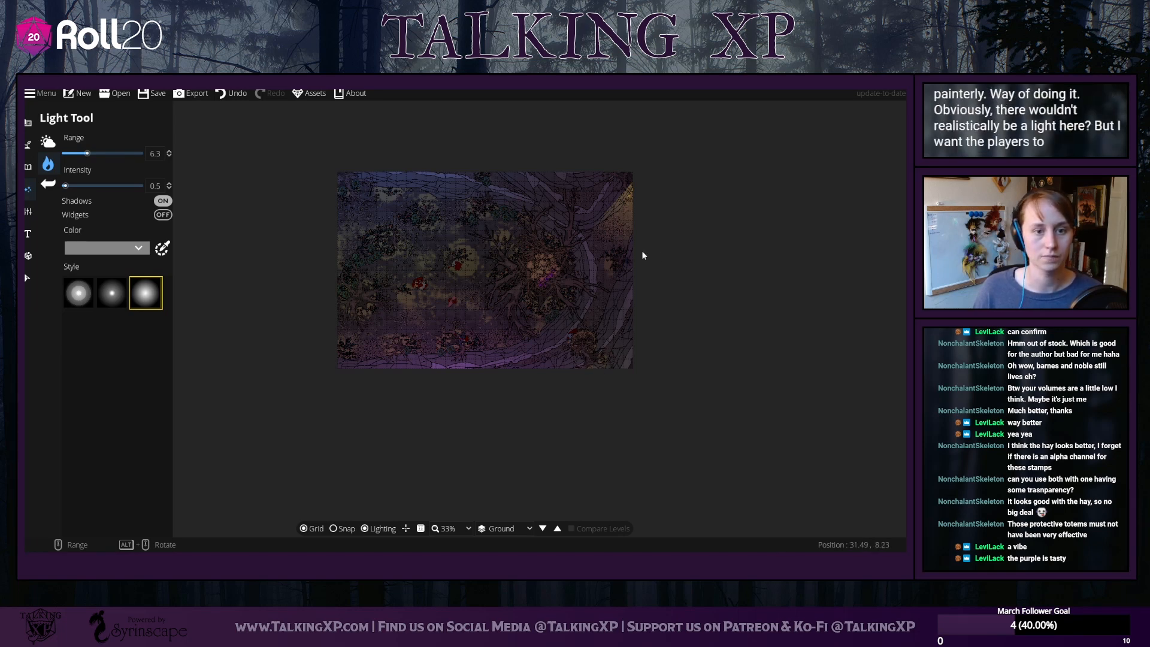
Examine the light placement, then review the lit map up close with markers hidden, covering the clearing, cliffs, nest and lower-right tree
click(27, 277)
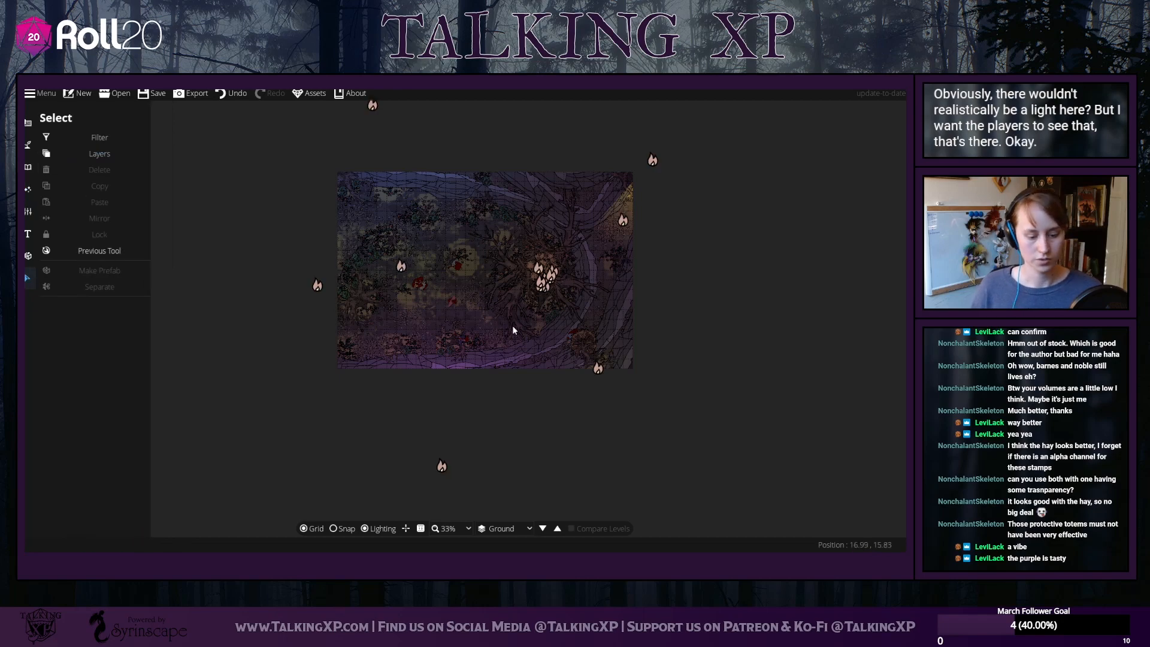
scroll(513, 325, up, 1)
click(28, 255)
scroll(426, 277, up, 2)
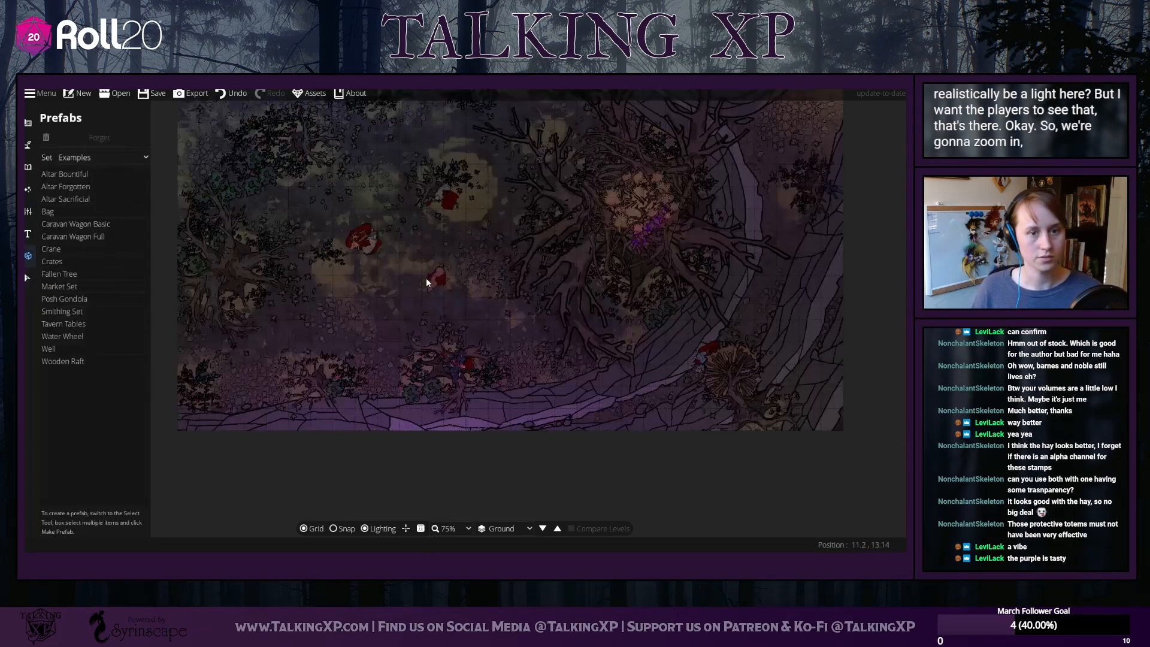
scroll(467, 357, down, 2)
scroll(465, 350, up, 1)
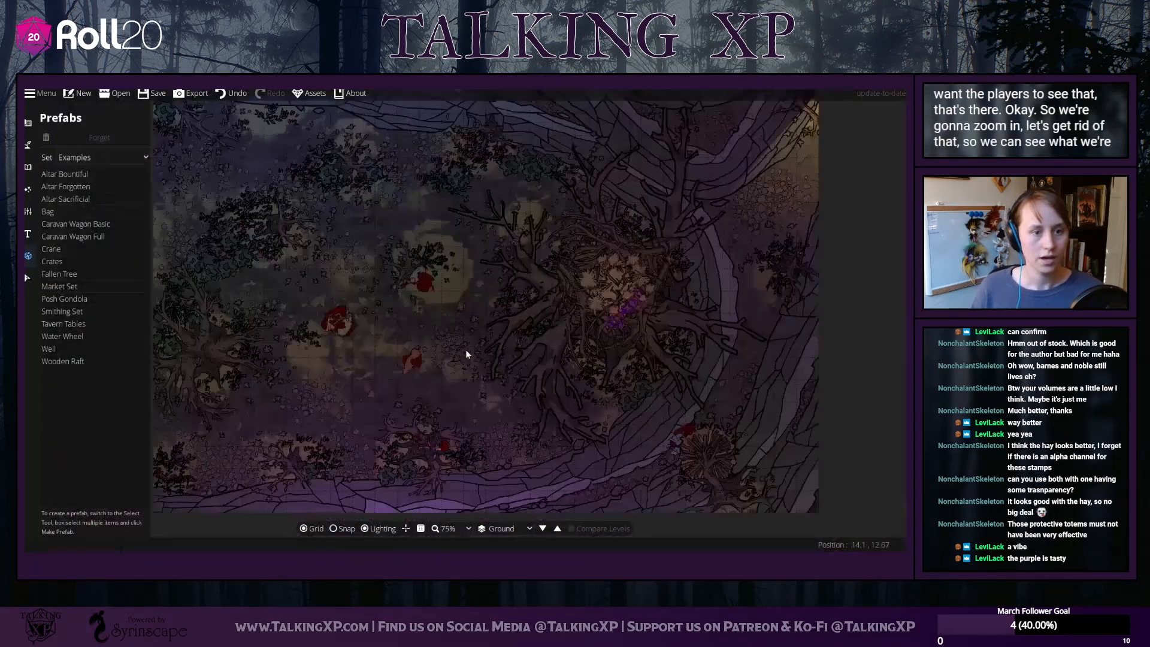
drag(511, 280, 530, 303)
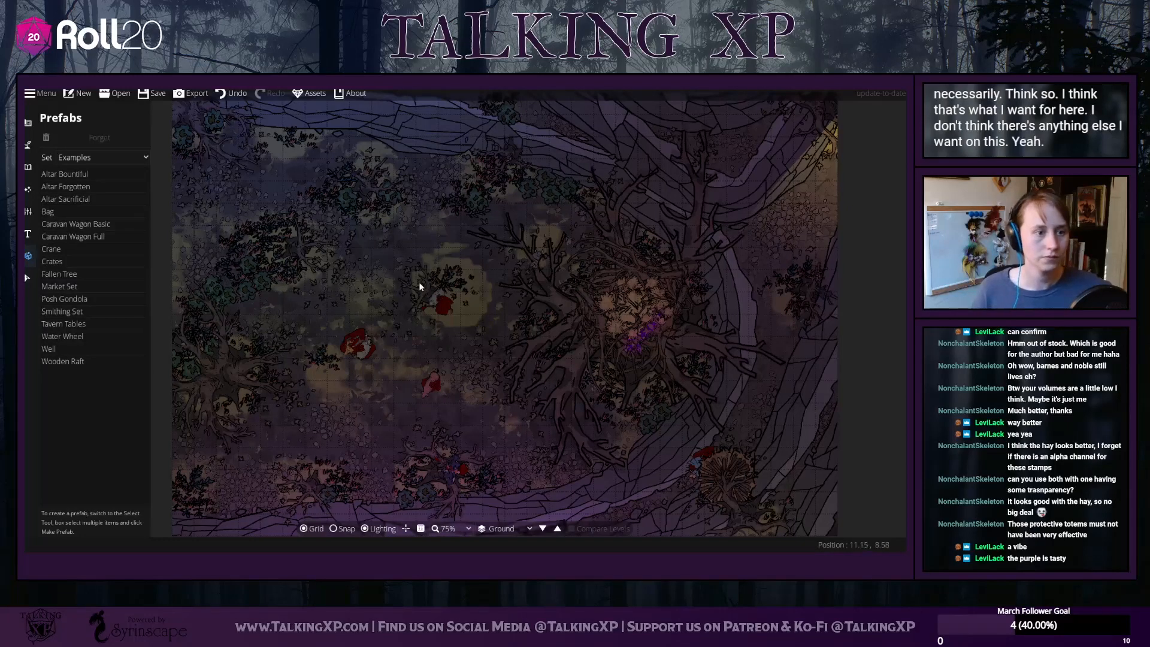
mouse_move(419, 281)
mouse_down()
mouse_move(410, 239)
mouse_move(423, 279)
mouse_up()
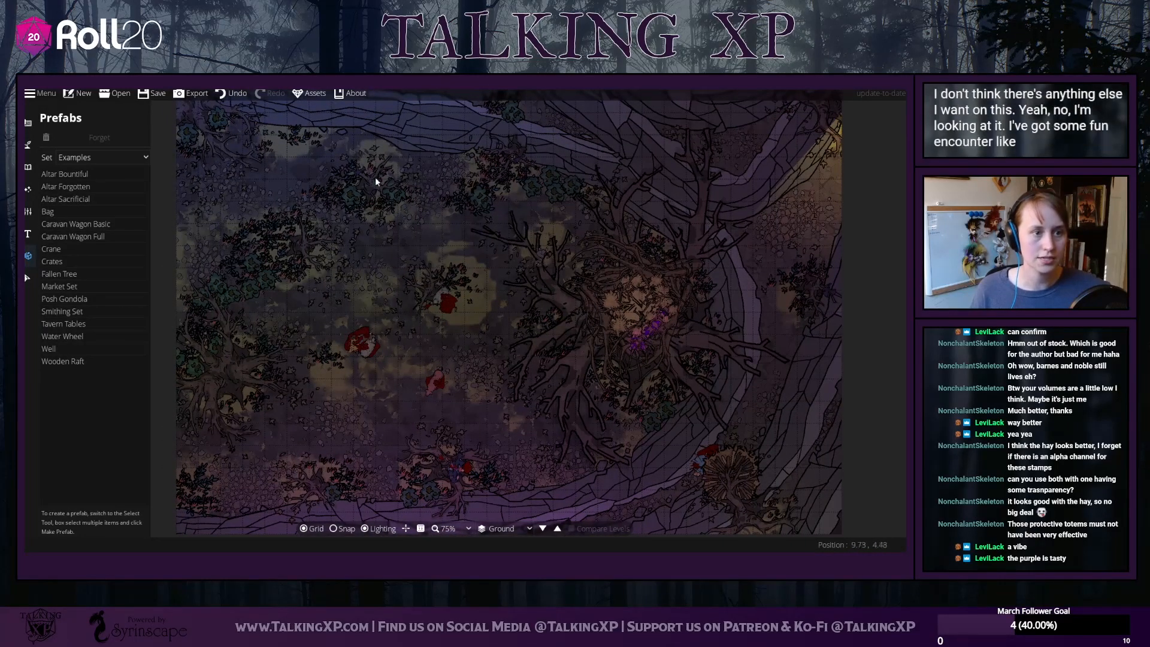
drag(531, 155, 488, 200)
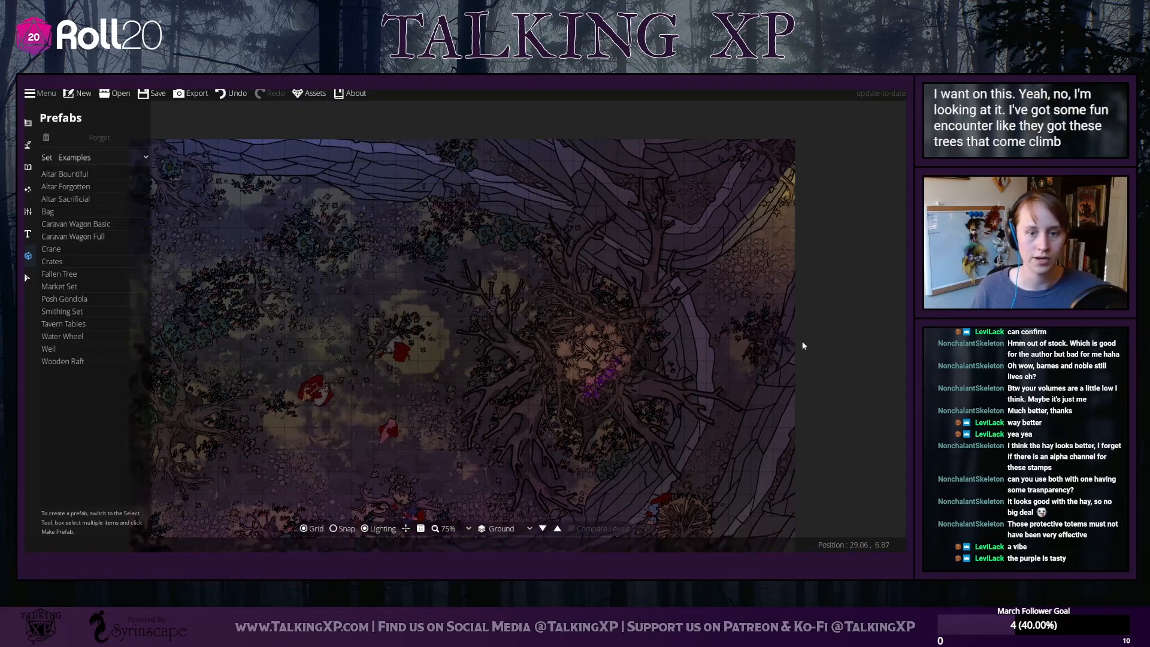
drag(789, 322, 782, 245)
drag(721, 383, 710, 269)
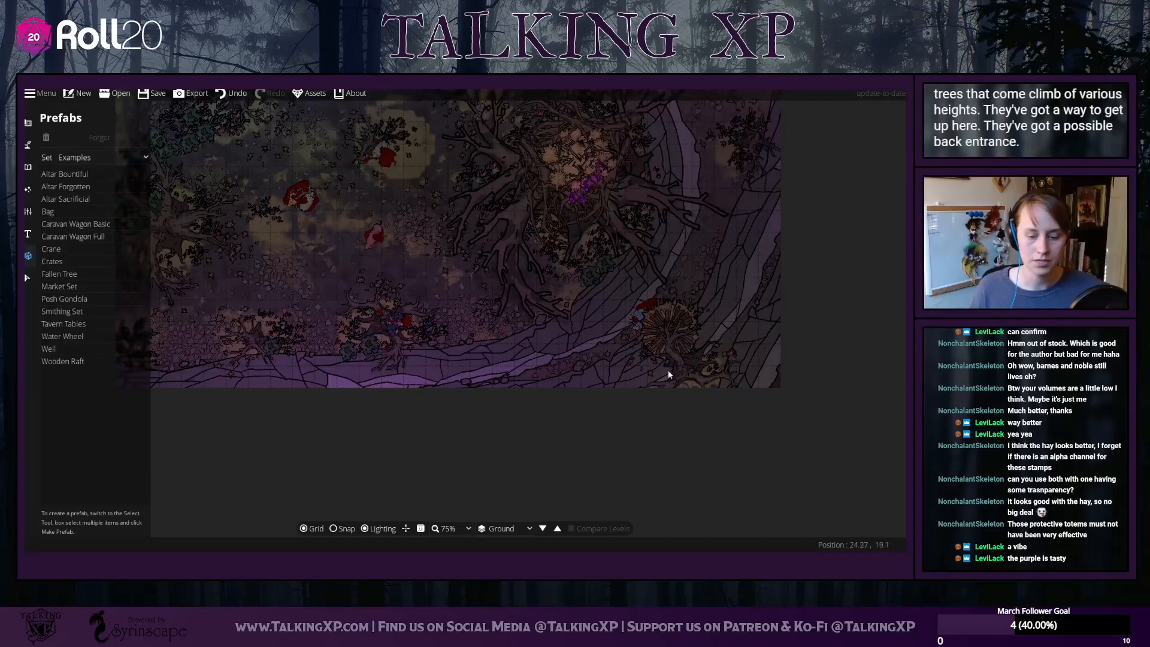
drag(454, 255, 475, 319)
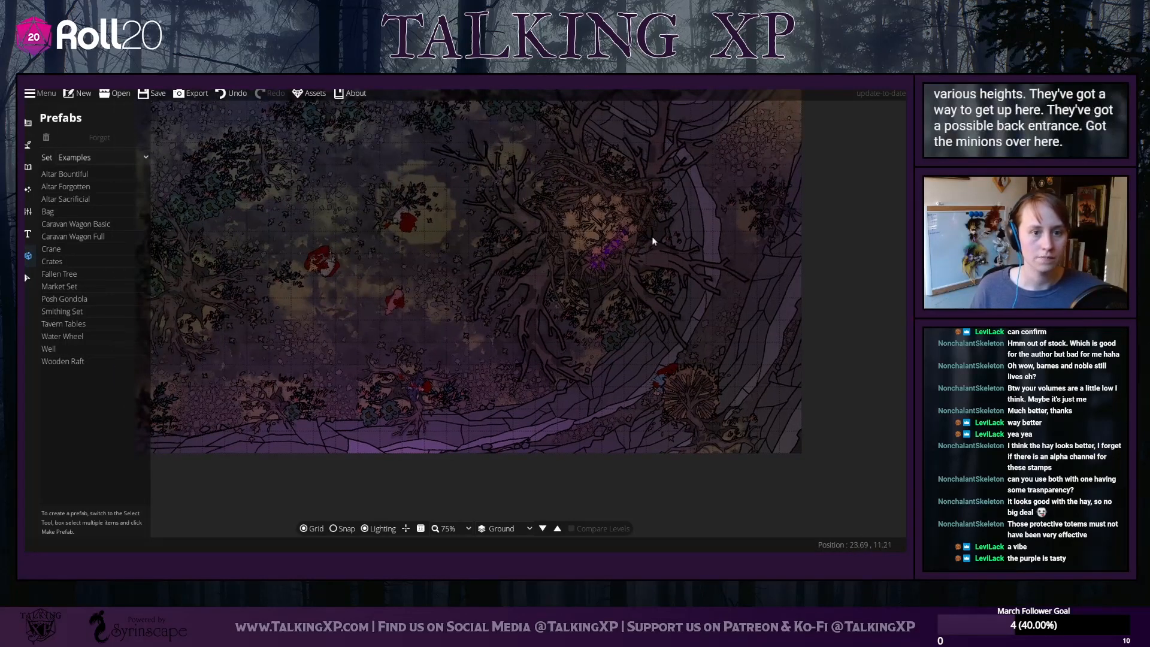
Measure the distance in squares between the nest and the clearing to check how far creatures must move
click(405, 528)
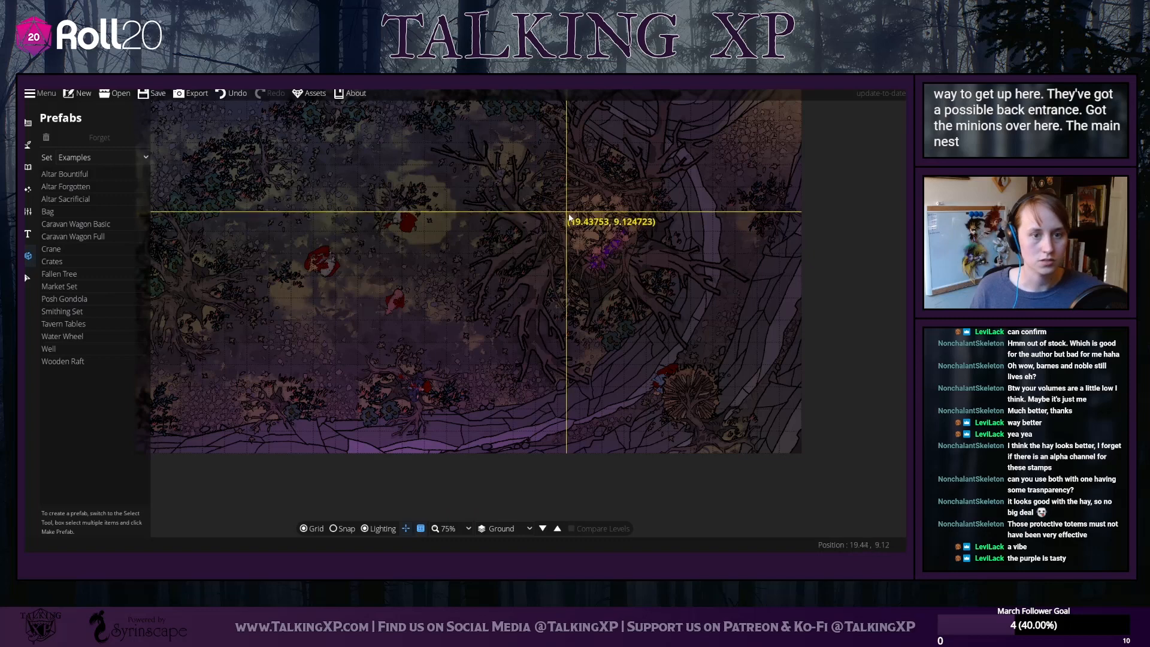
click(405, 528)
drag(378, 261, 523, 248)
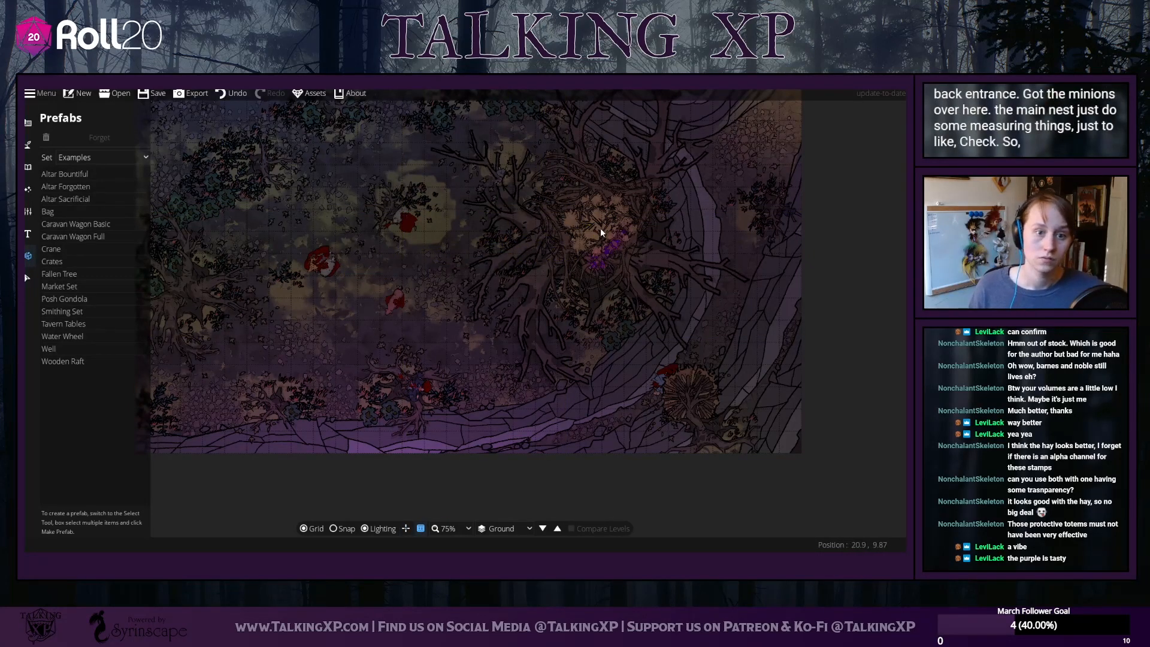
drag(602, 227, 360, 231)
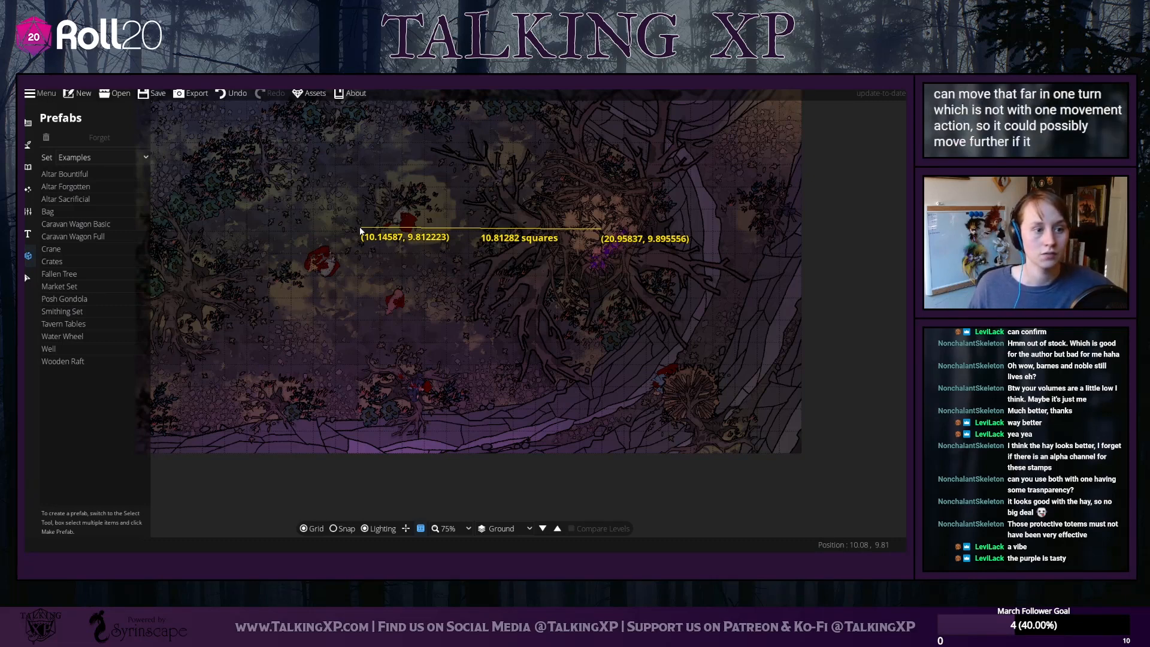
drag(360, 227, 361, 229)
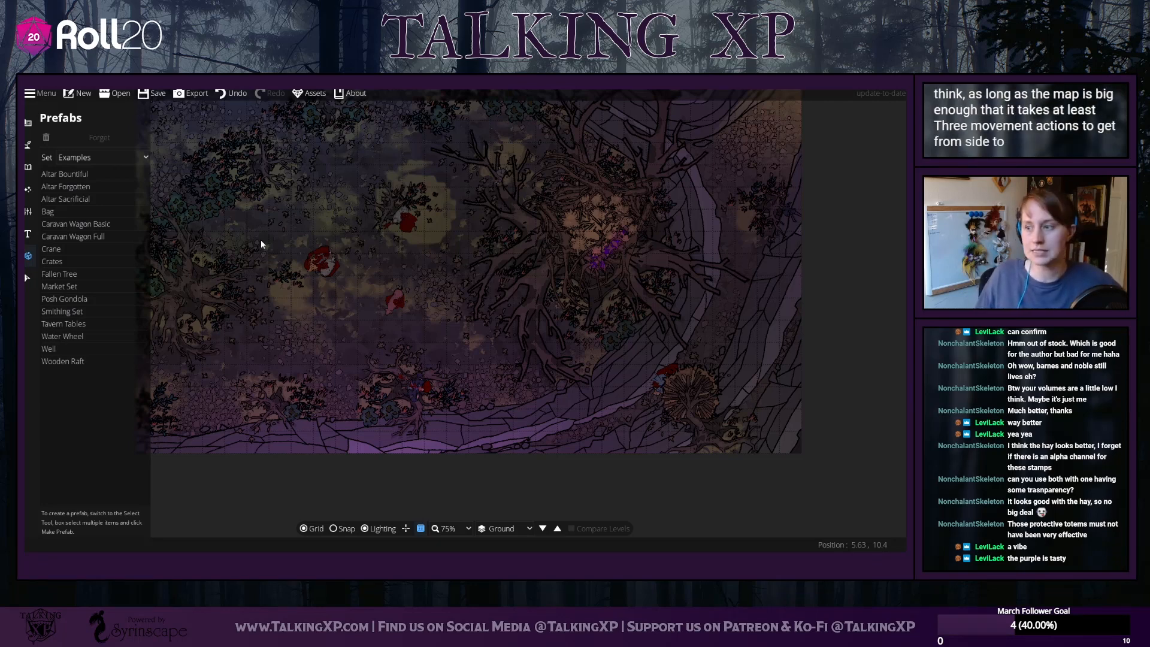
drag(261, 244, 350, 299)
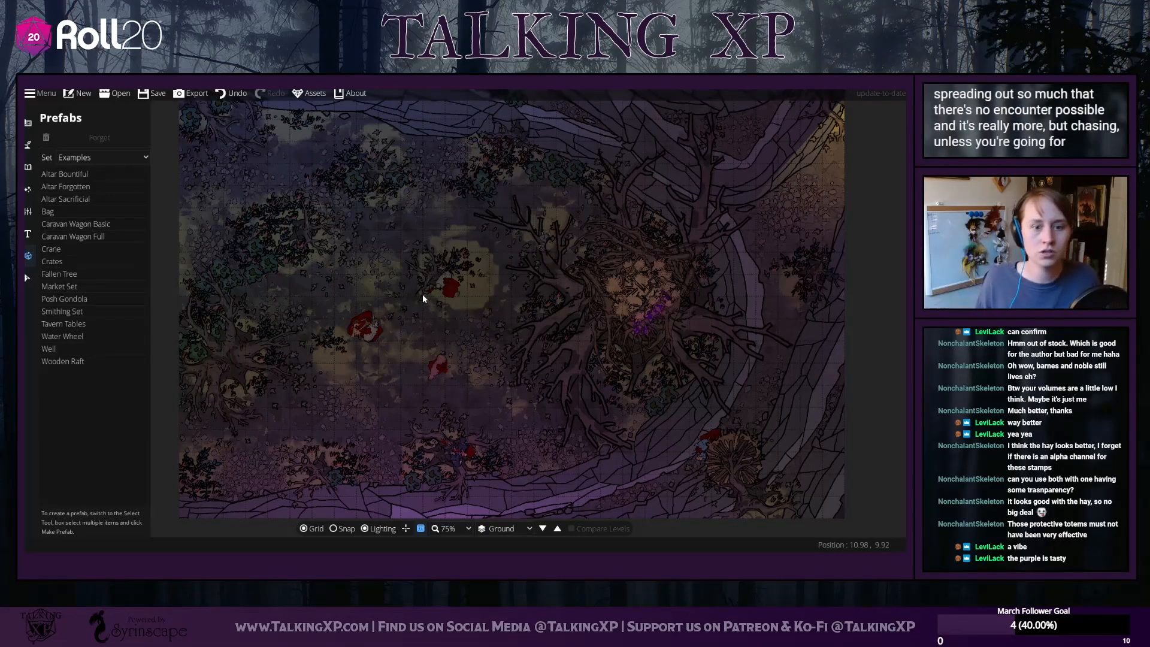
drag(587, 248, 608, 279)
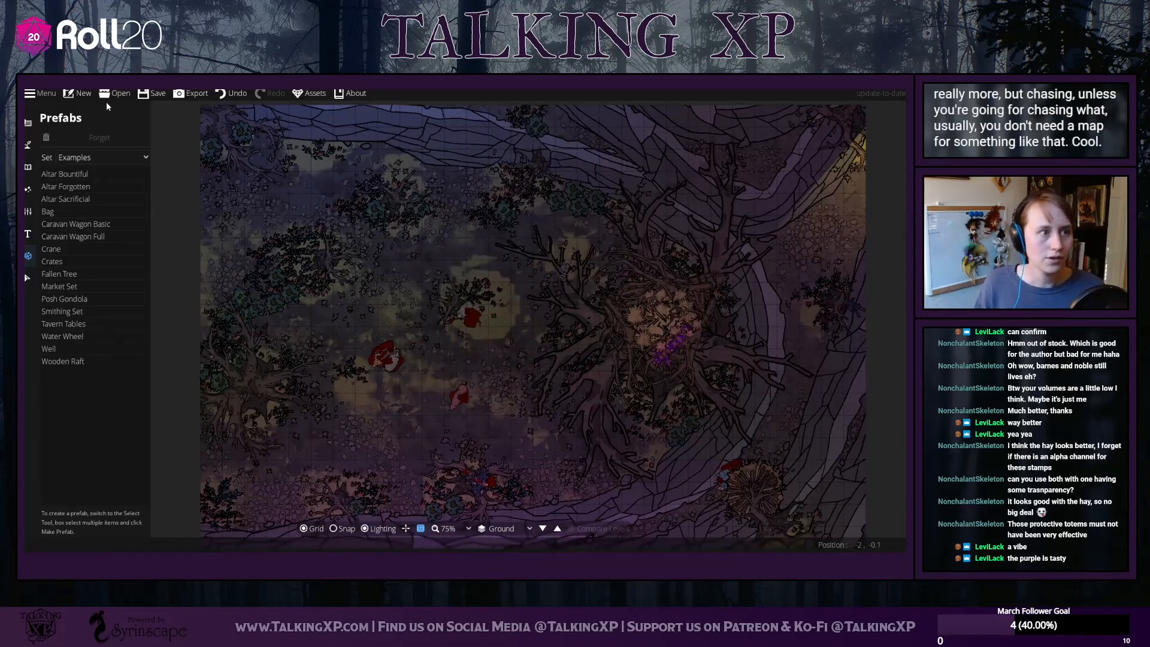
Save the finished forest map and create a new map 40 tiles wide and 30 tiles high
click(149, 100)
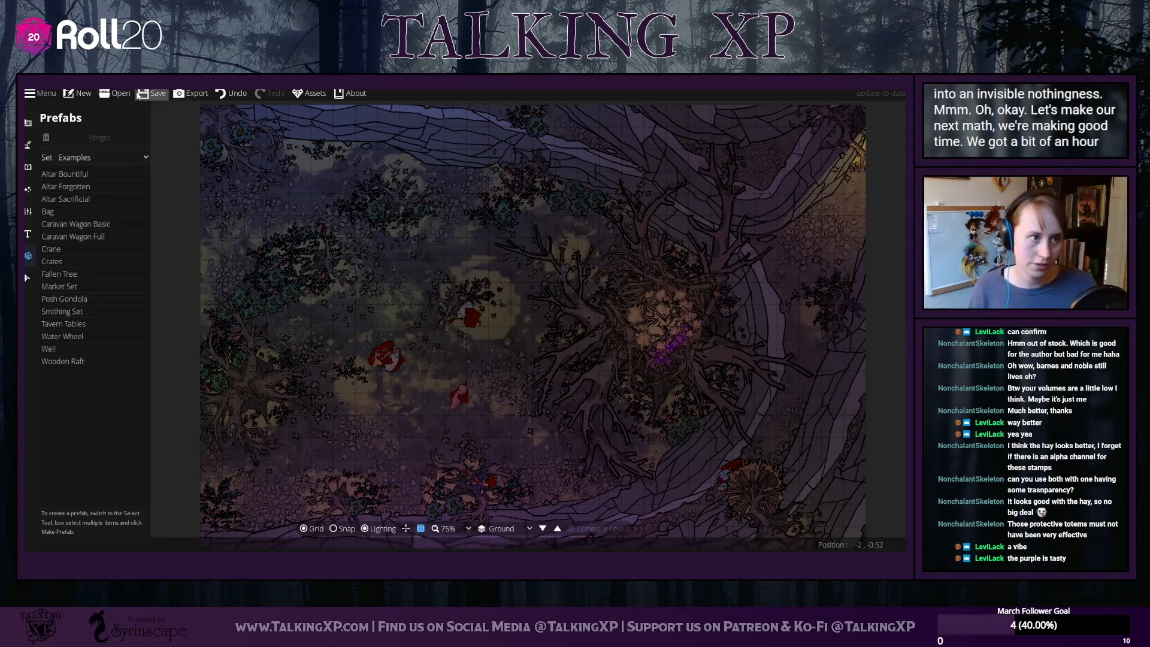
click(78, 94)
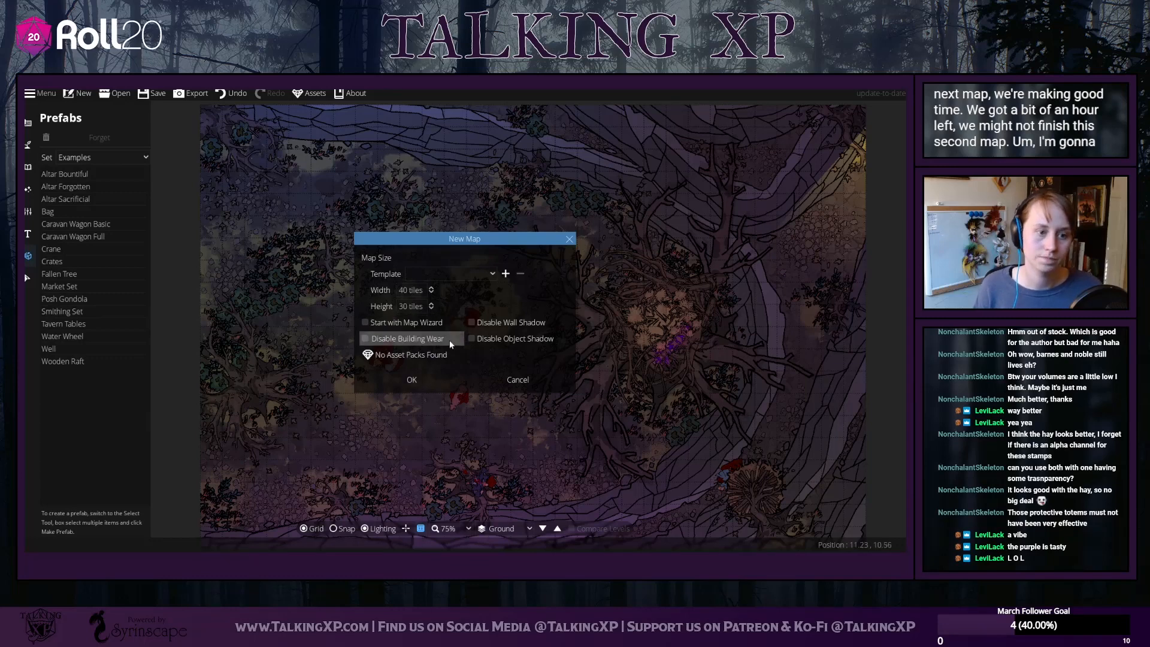
click(417, 378)
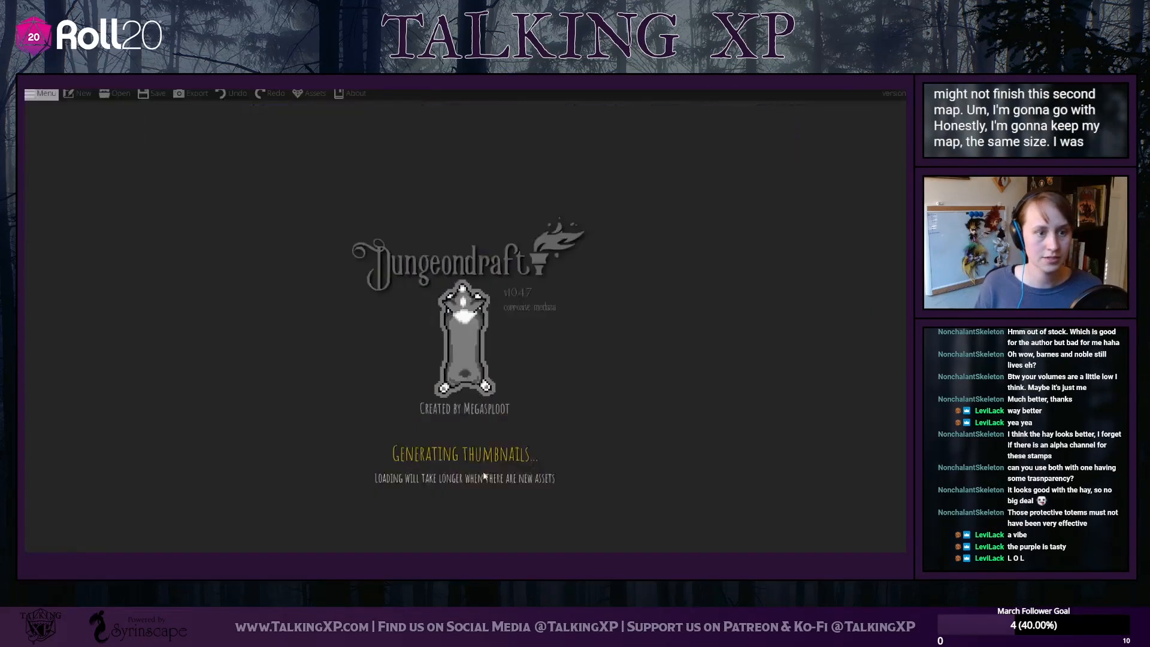
Crop the new map by 10 tiles on its left side and 10 tiles on its bottom side
click(468, 526)
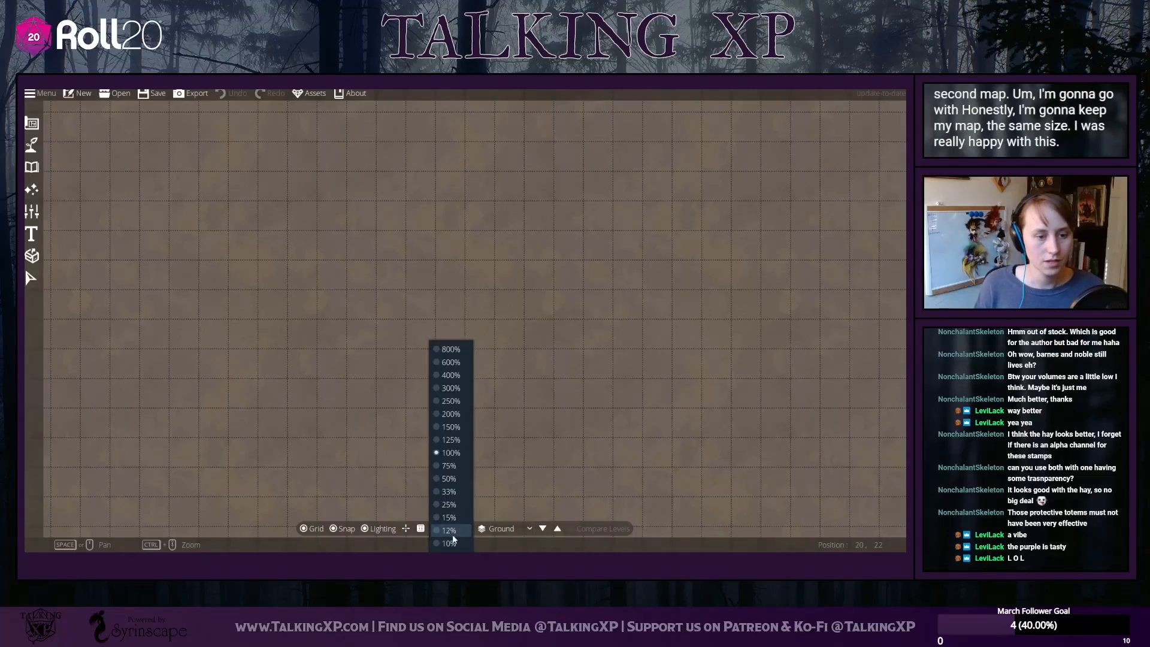
click(454, 473)
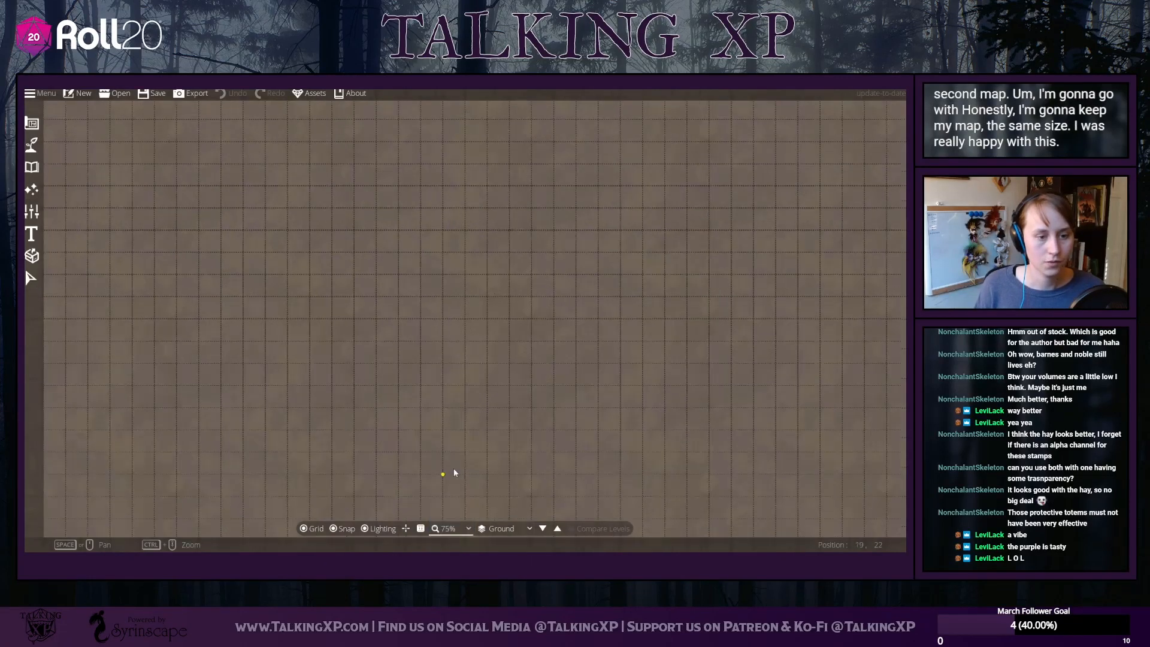
click(448, 528)
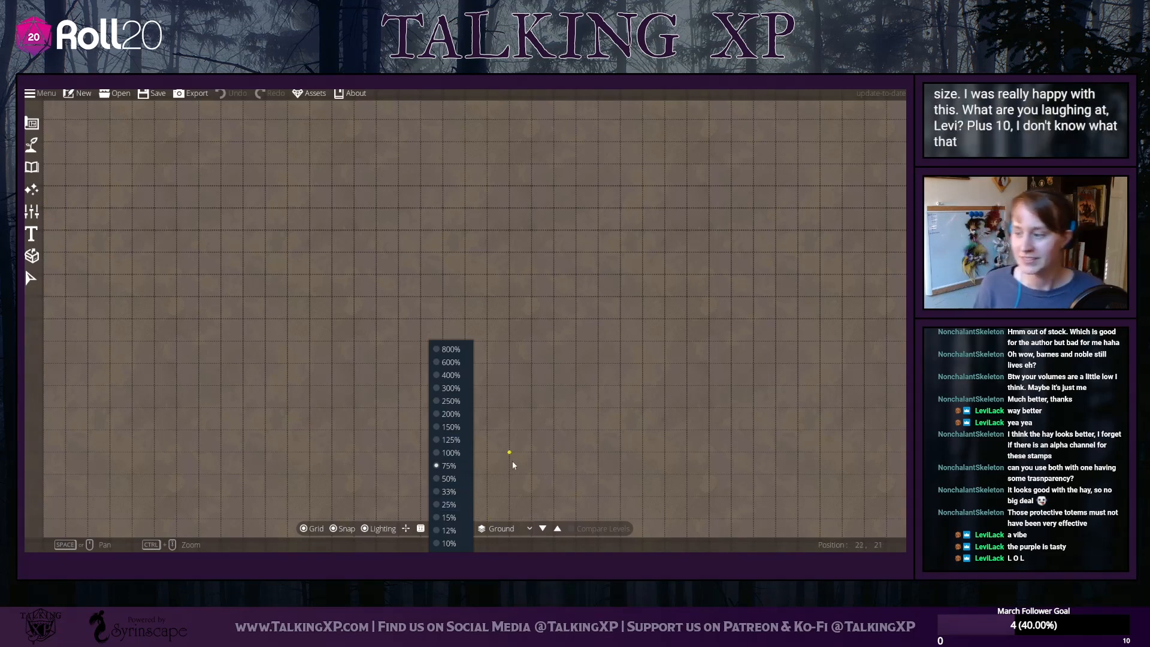
click(450, 479)
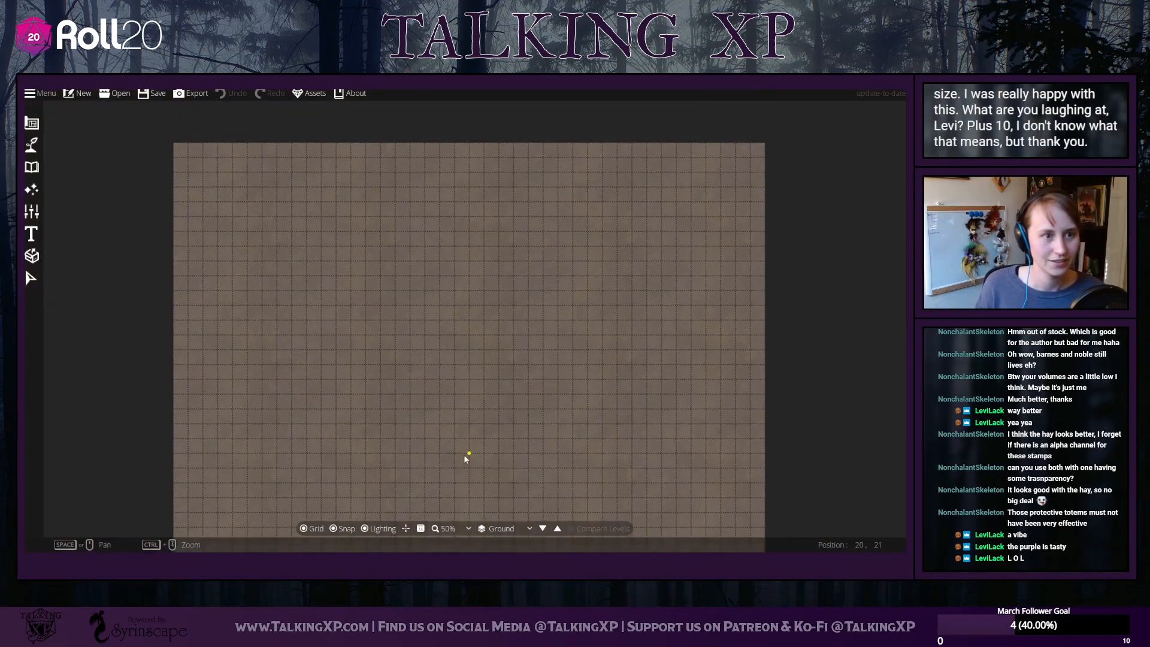
click(40, 93)
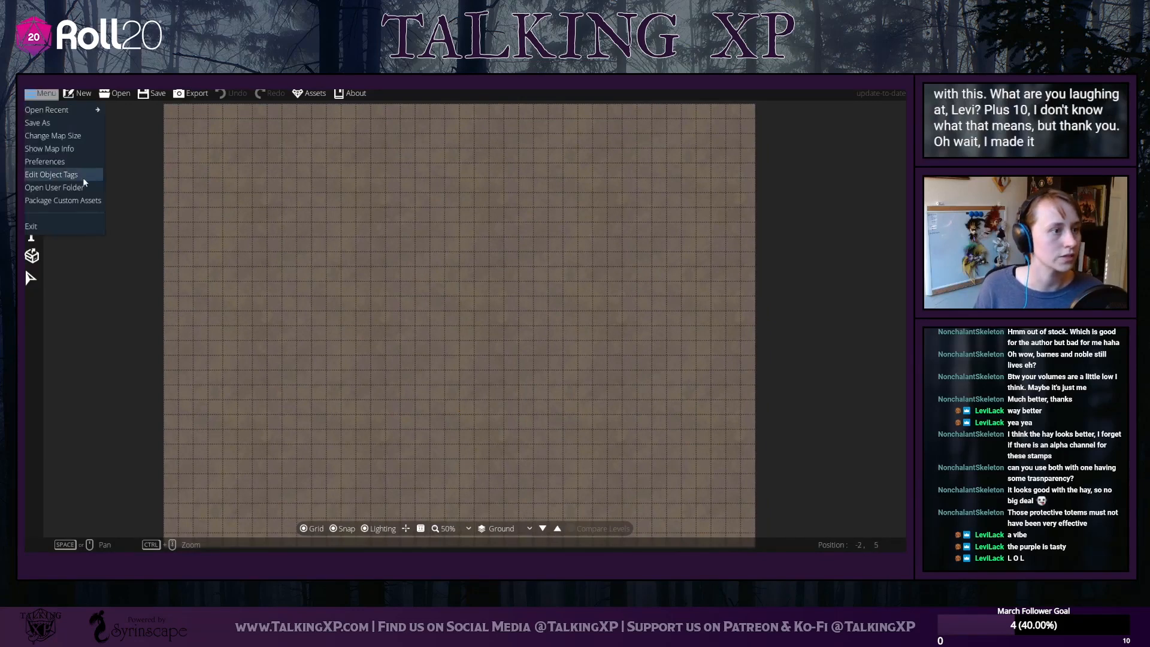
click(44, 137)
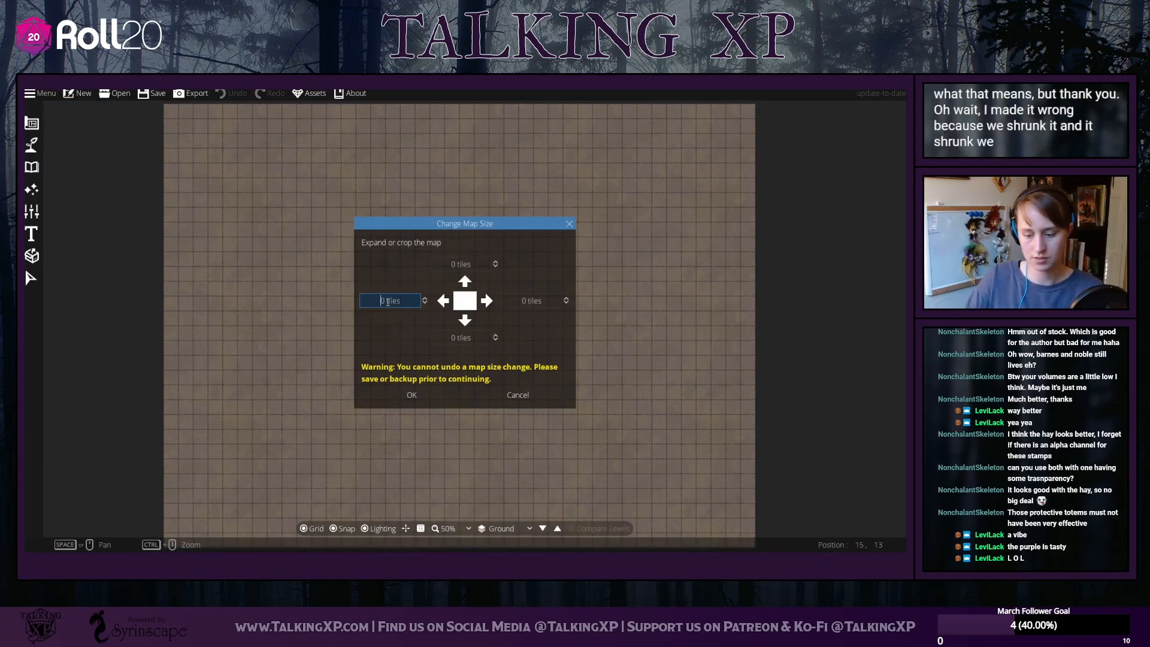
text(-10)
click(453, 336)
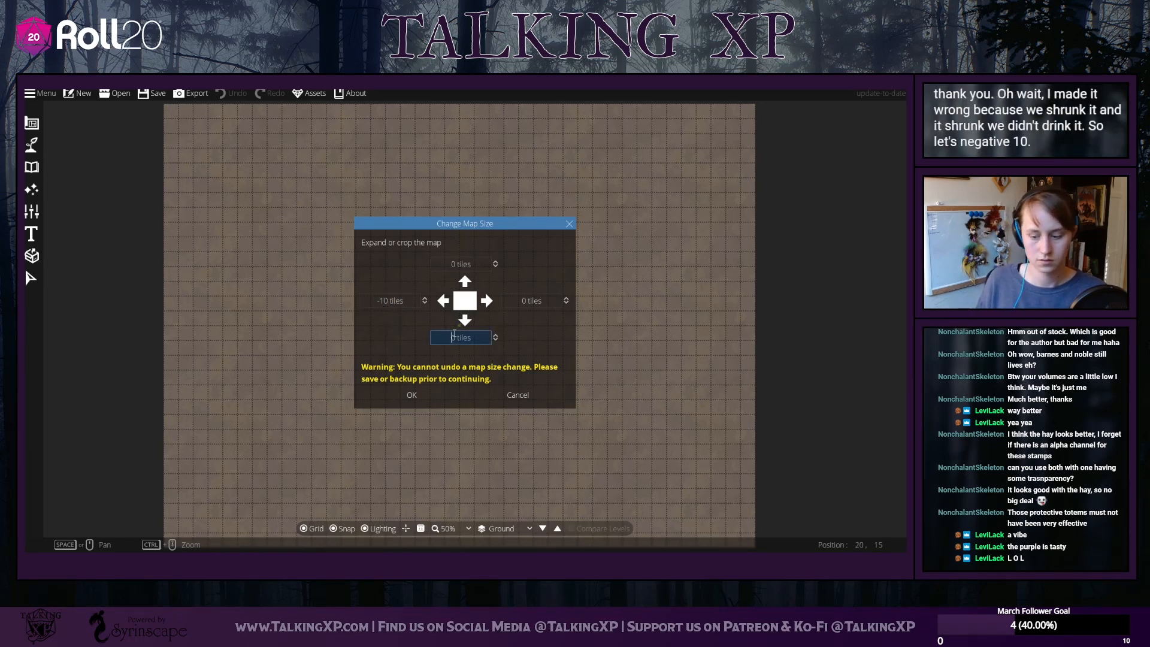
click(417, 392)
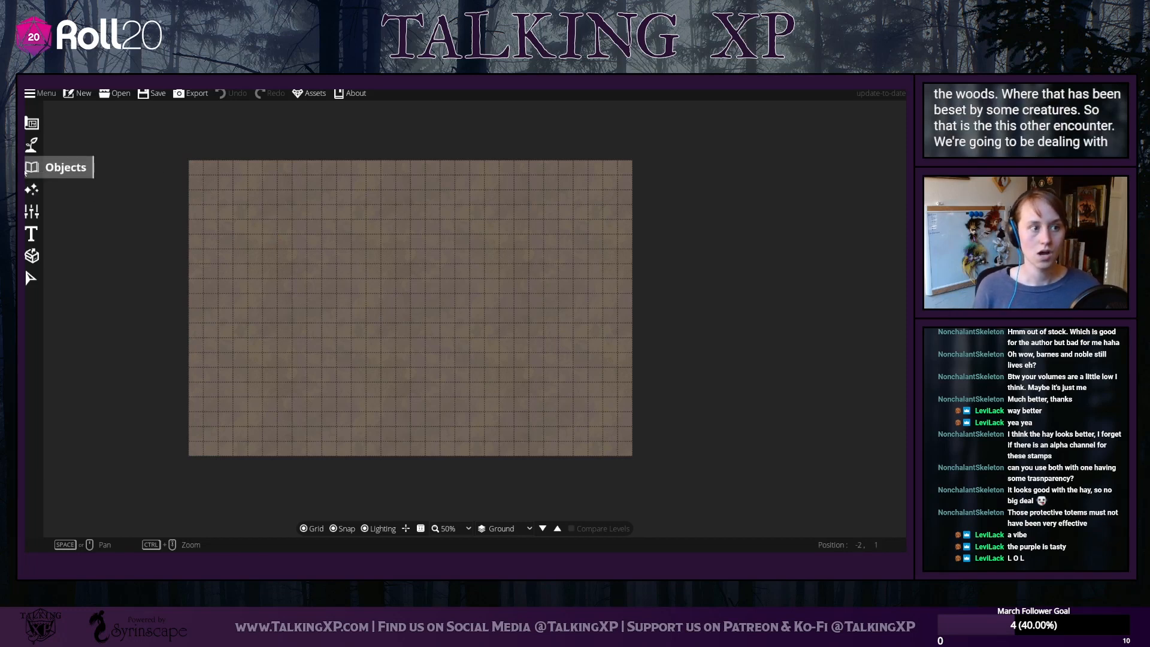
Start the Building Tool and choose the Wood wall style for a cottage
click(32, 124)
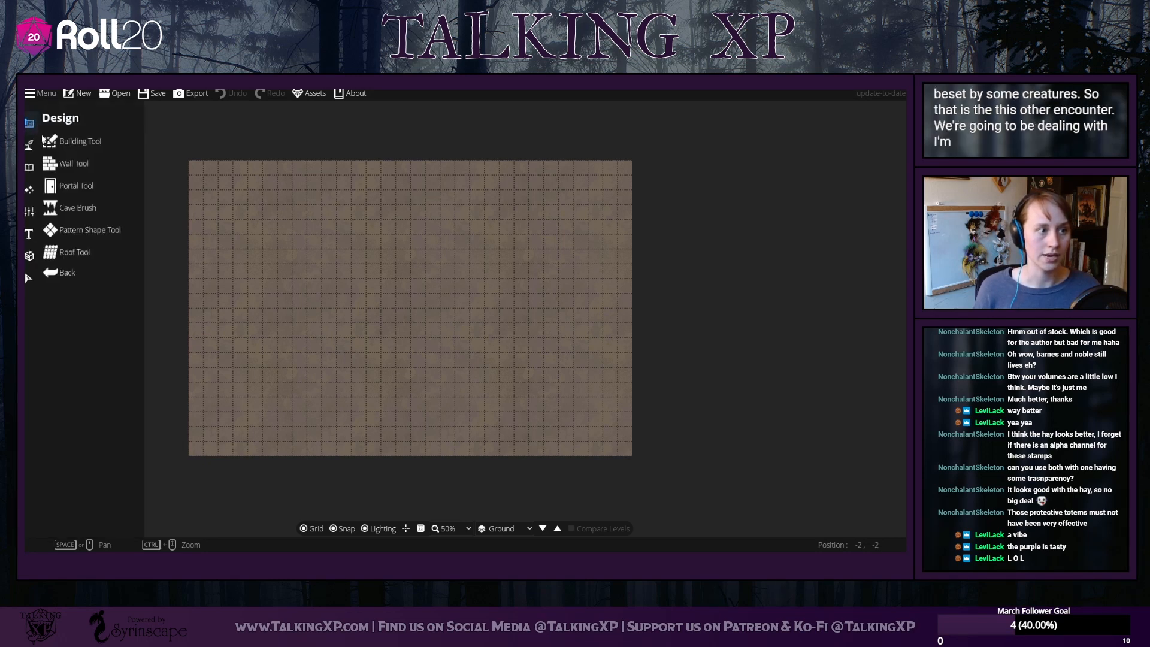
click(78, 141)
scroll(114, 432, down, 3)
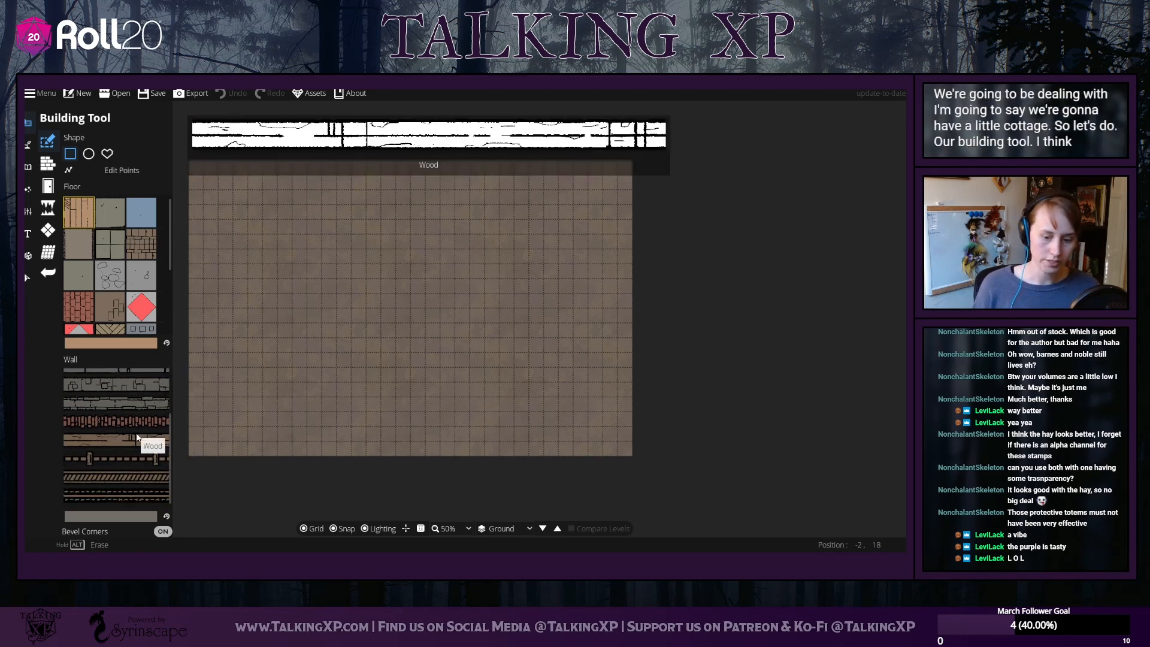
click(131, 438)
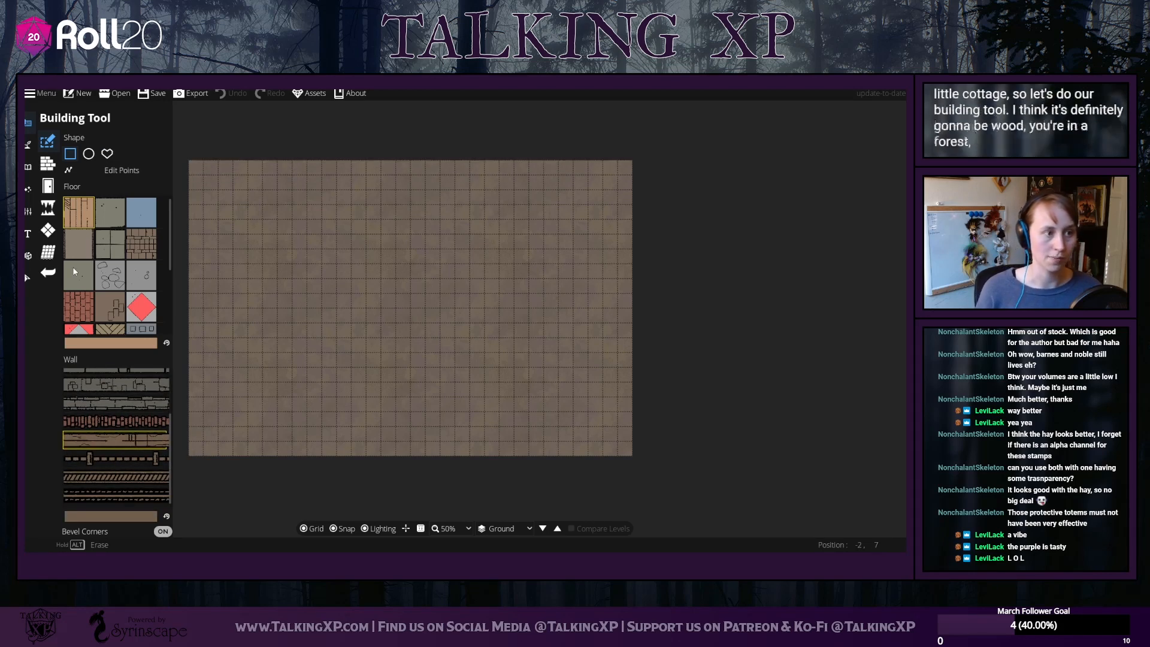
Look through the building floor patterns and choose the brown vertical wood planks at the end of the list
scroll(96, 317, down, 4)
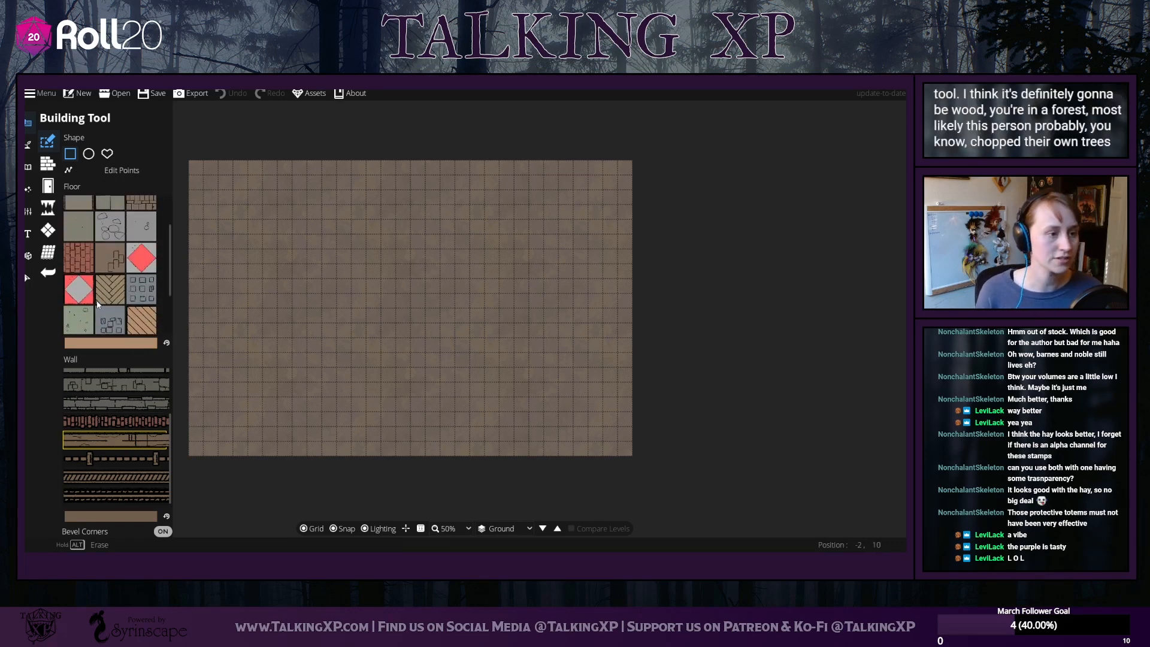
scroll(148, 322, up, 4)
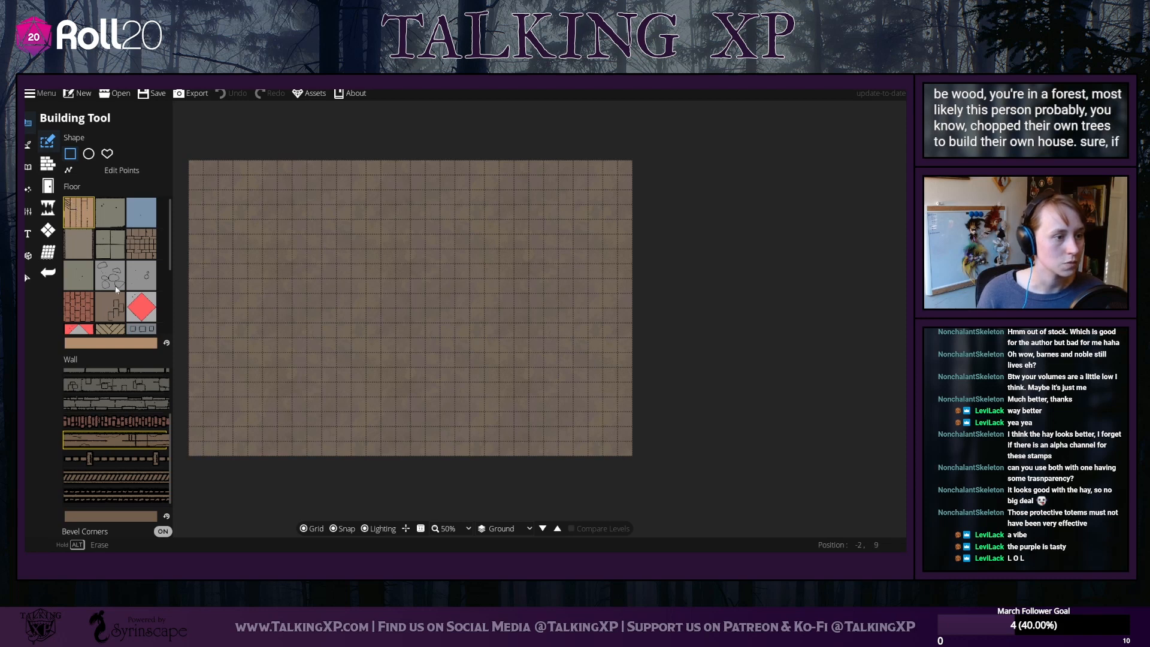
scroll(84, 228, down, 4)
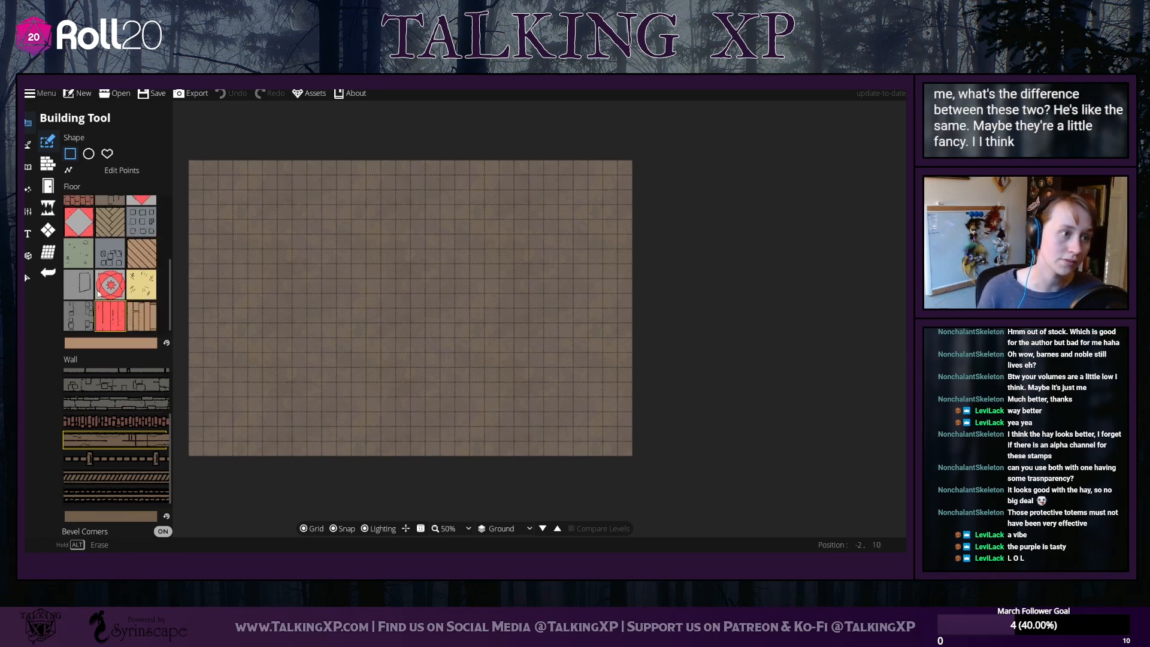
scroll(107, 284, up, 2)
scroll(91, 275, down, 2)
click(140, 345)
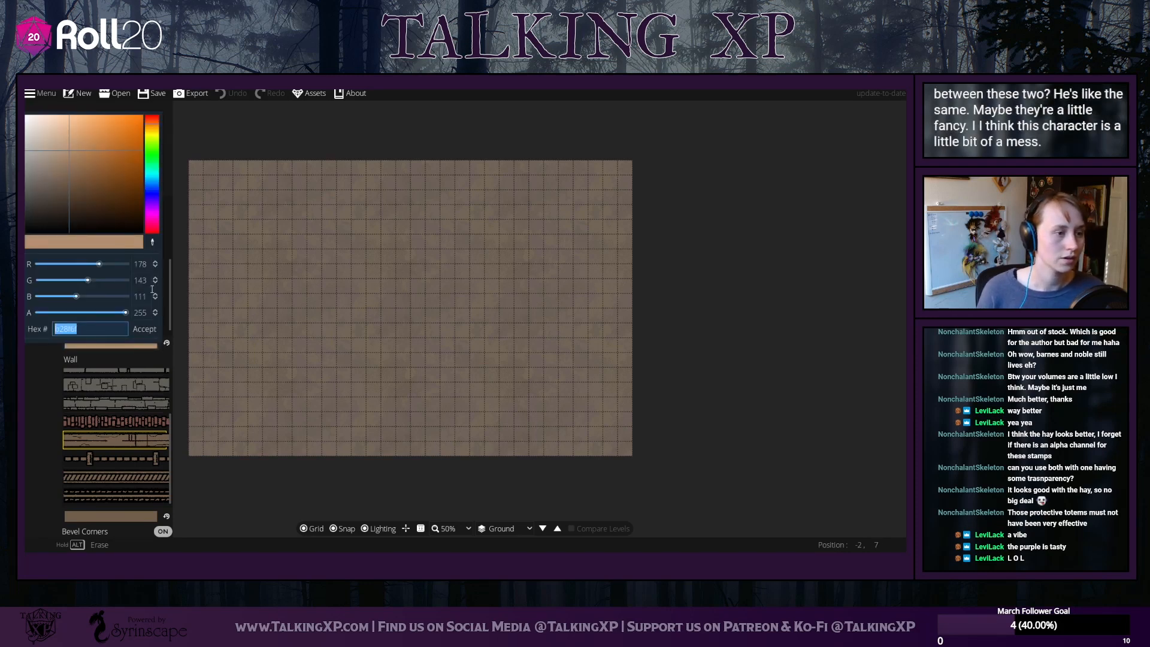
click(152, 346)
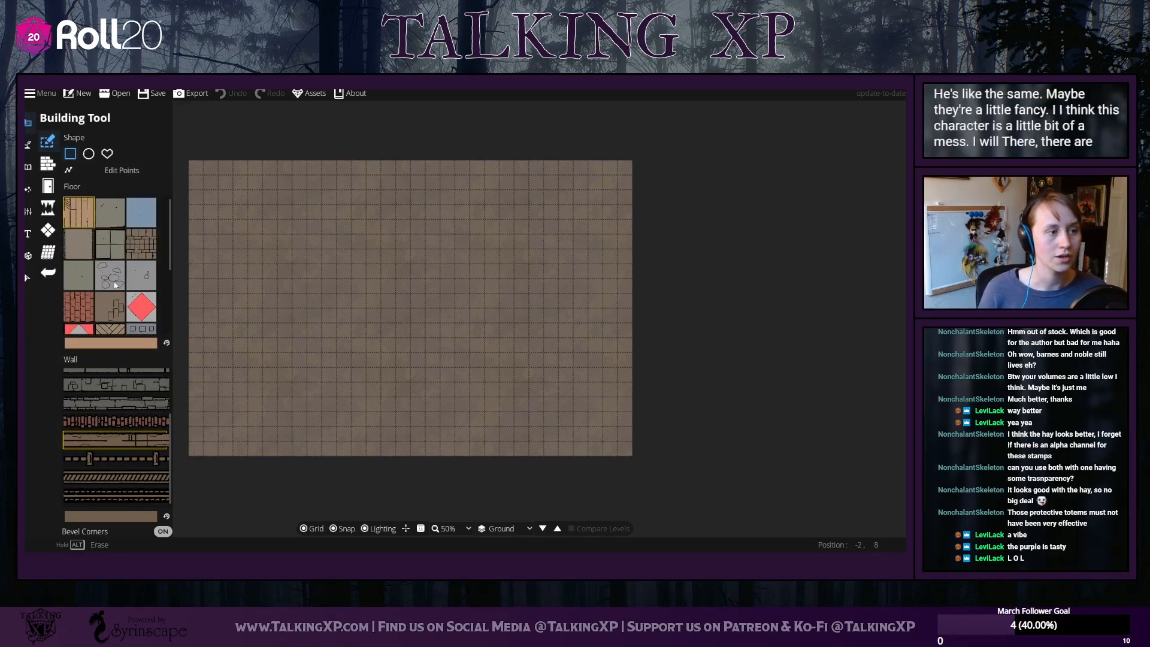
scroll(114, 300, down, 2)
scroll(121, 309, down, 2)
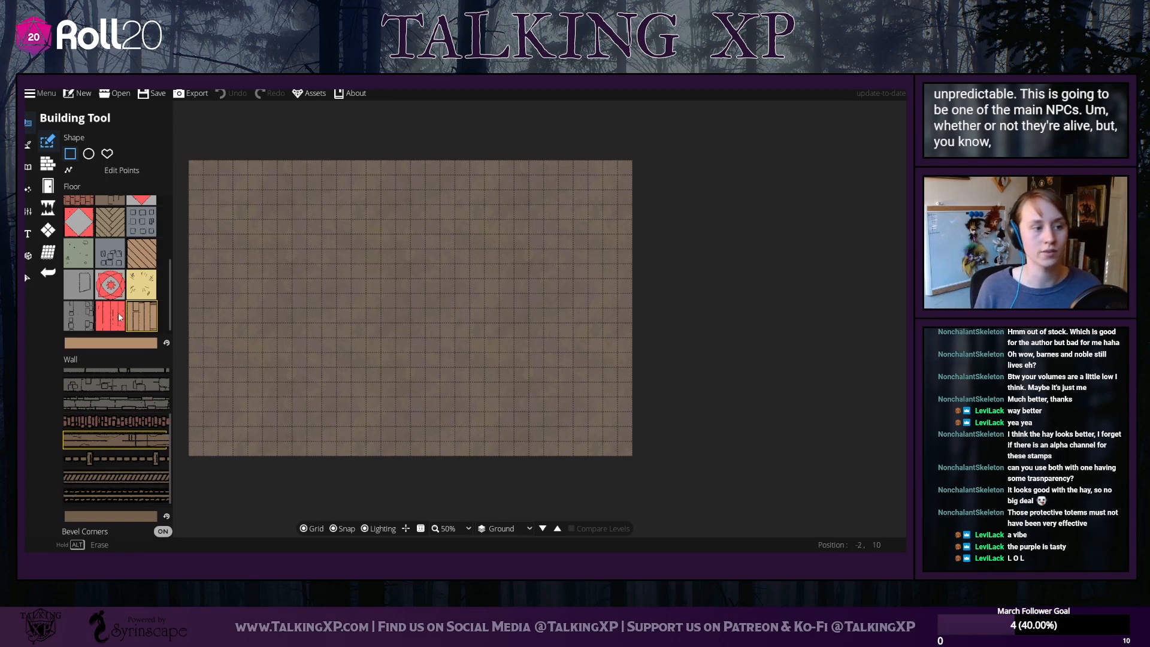
Color the building's plank floor a dark reddish brown, 432625
click(156, 347)
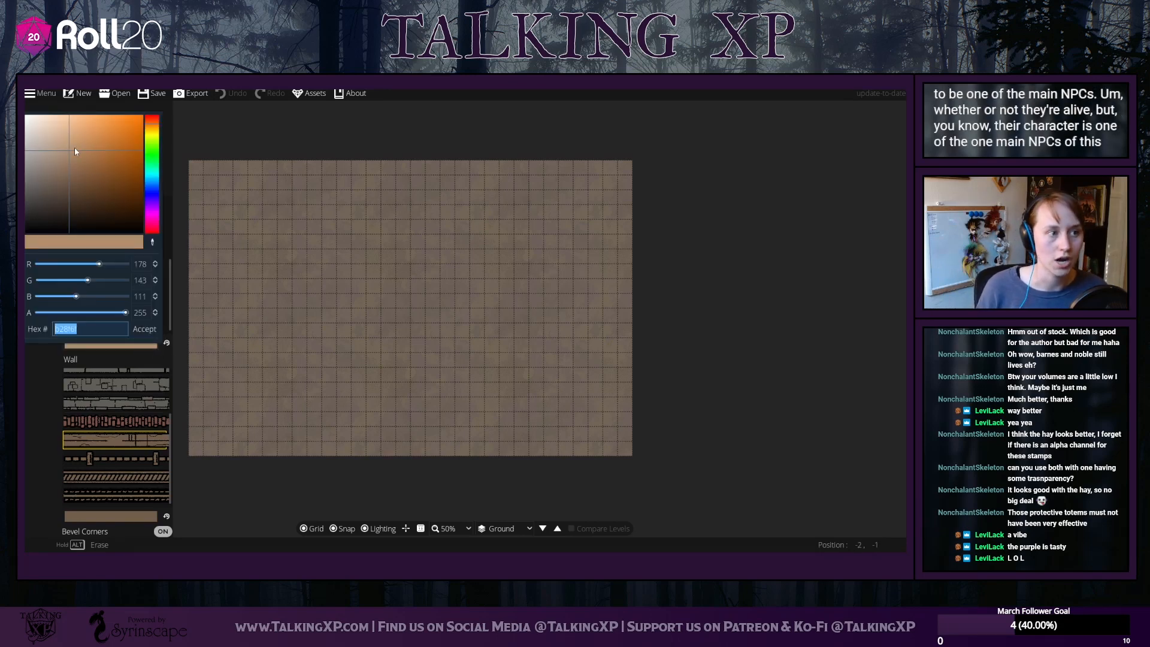
drag(62, 160, 64, 191)
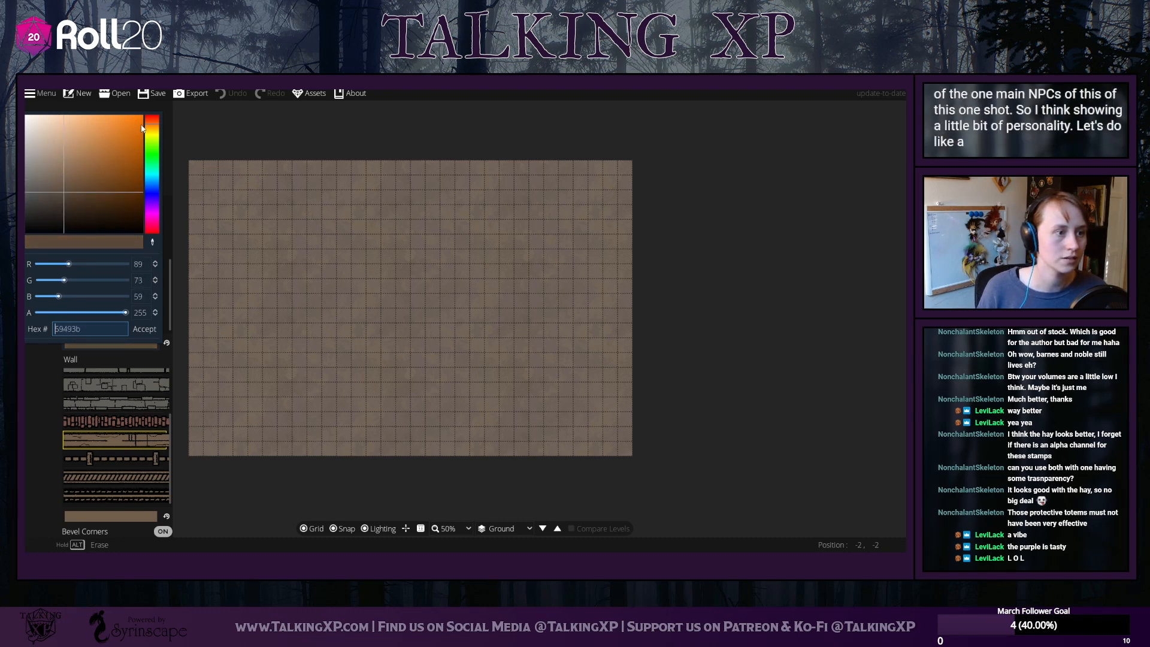
drag(152, 127, 152, 119)
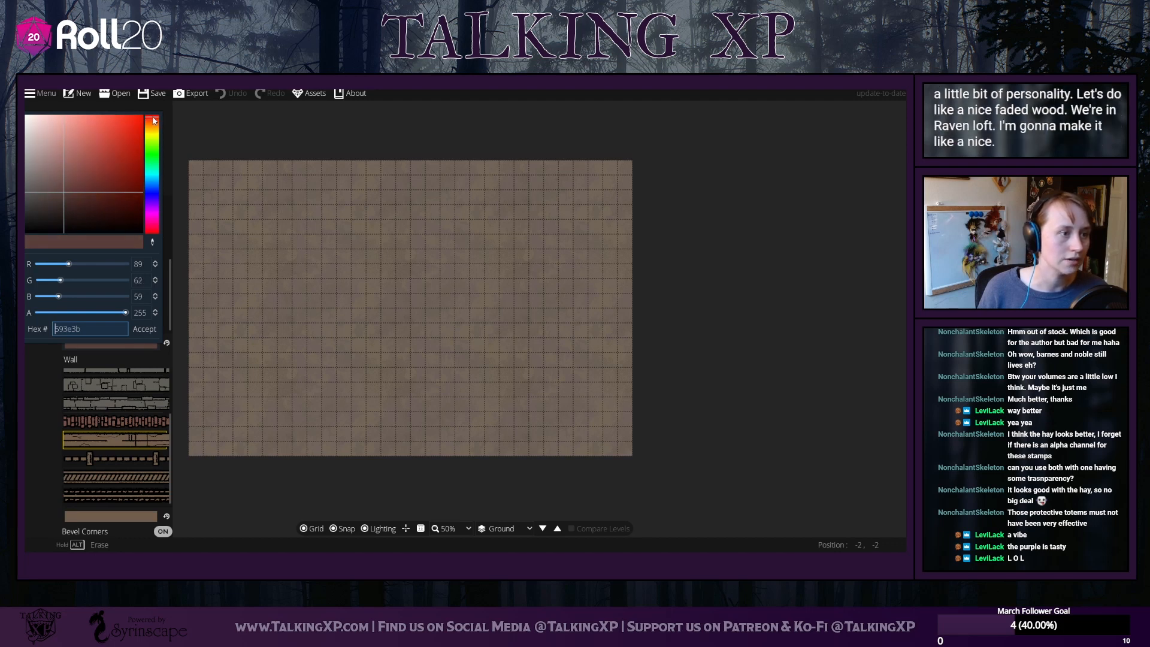
drag(74, 199, 78, 201)
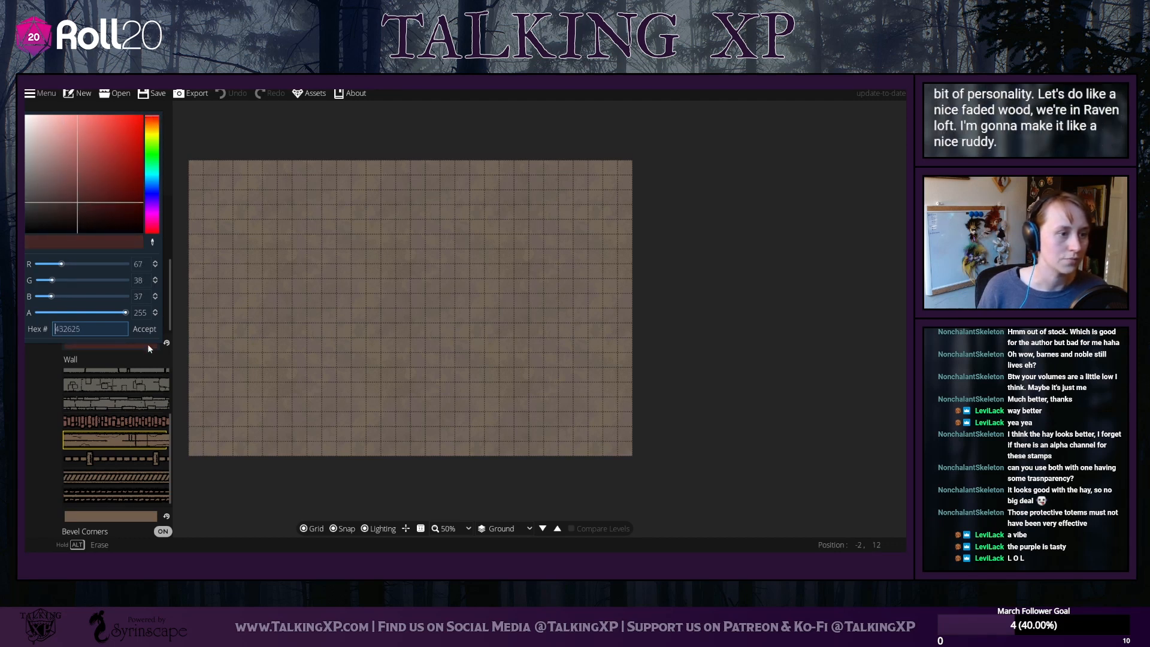
click(145, 327)
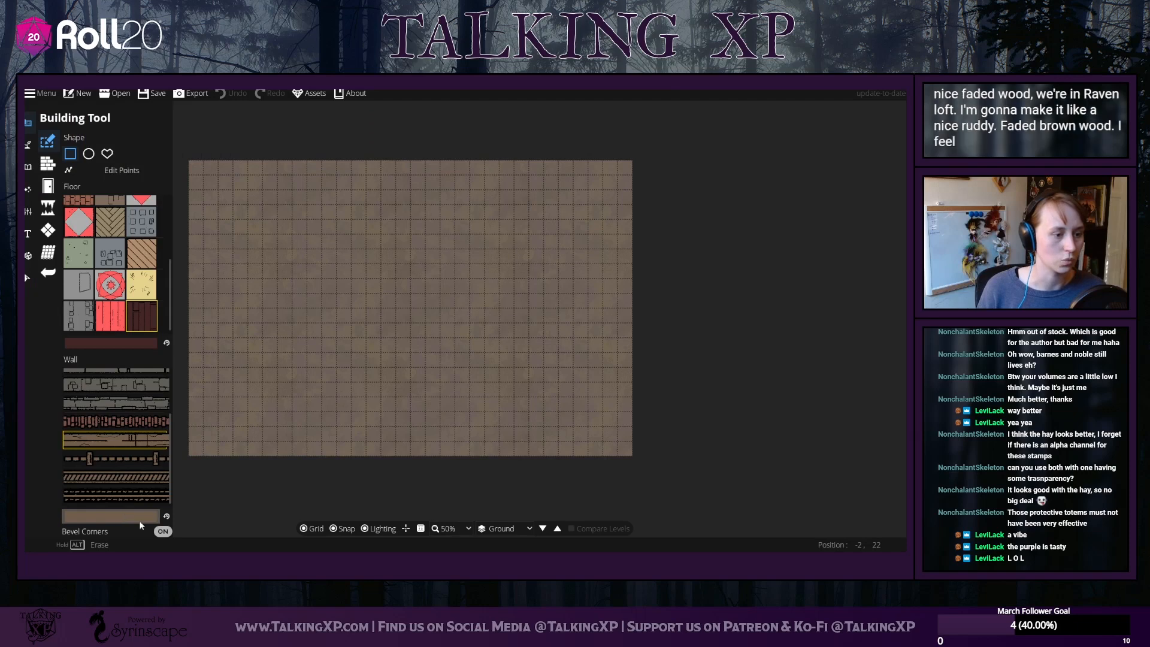
Color the building's wood walls a dark reddish brown
click(120, 516)
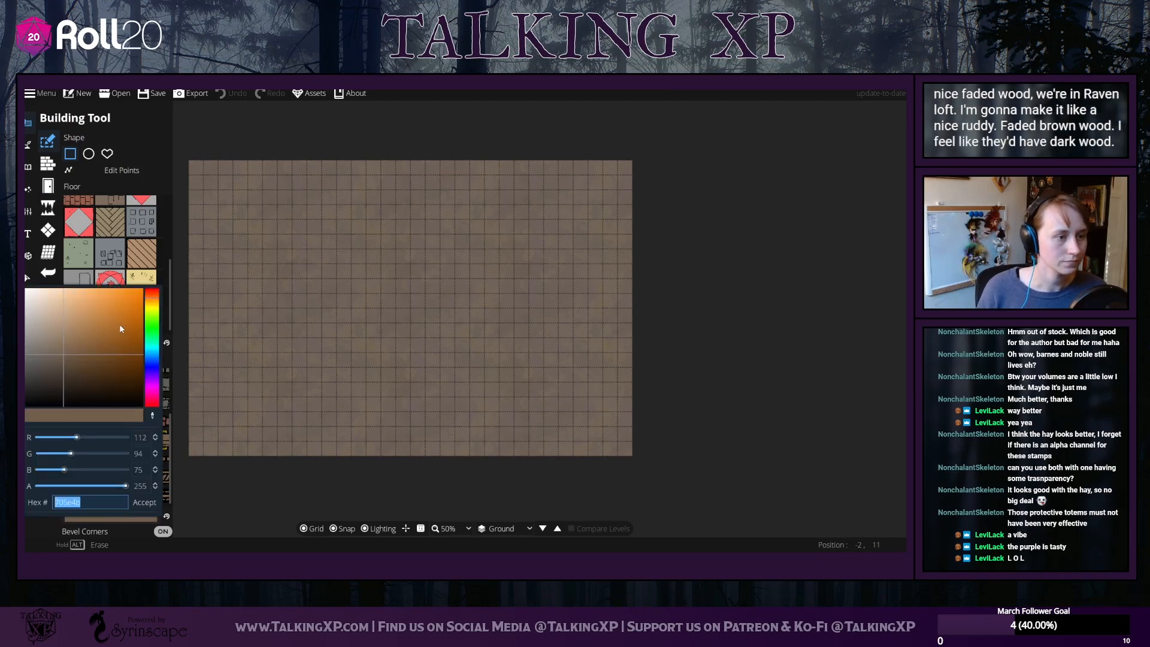
drag(149, 298, 150, 295)
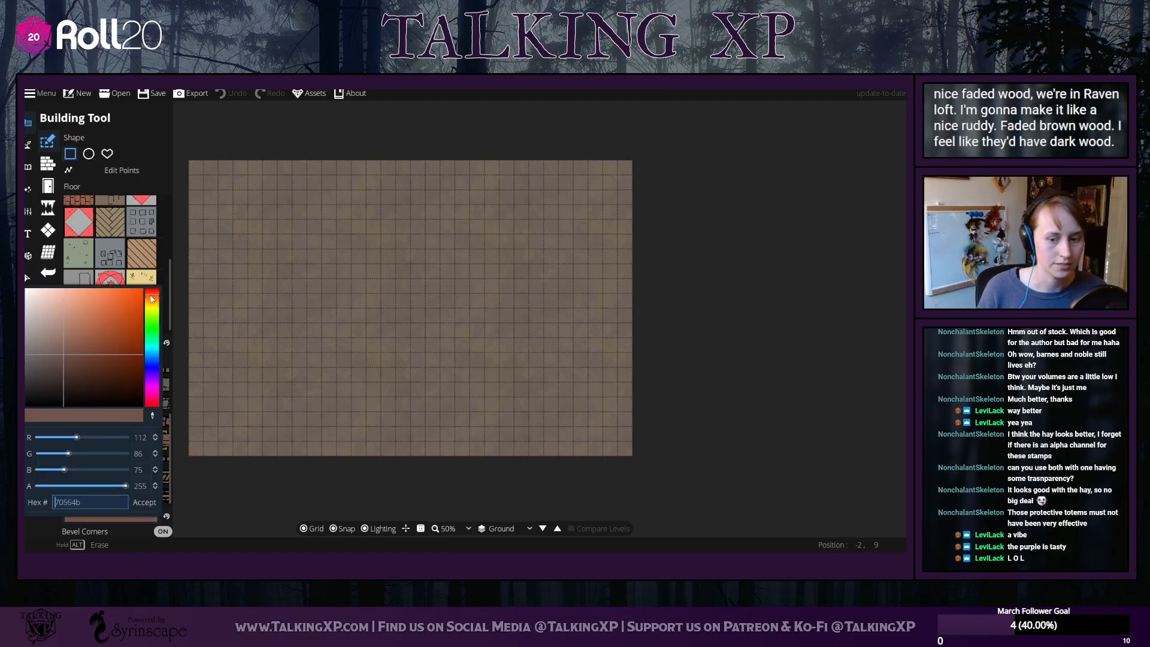
drag(94, 350, 92, 374)
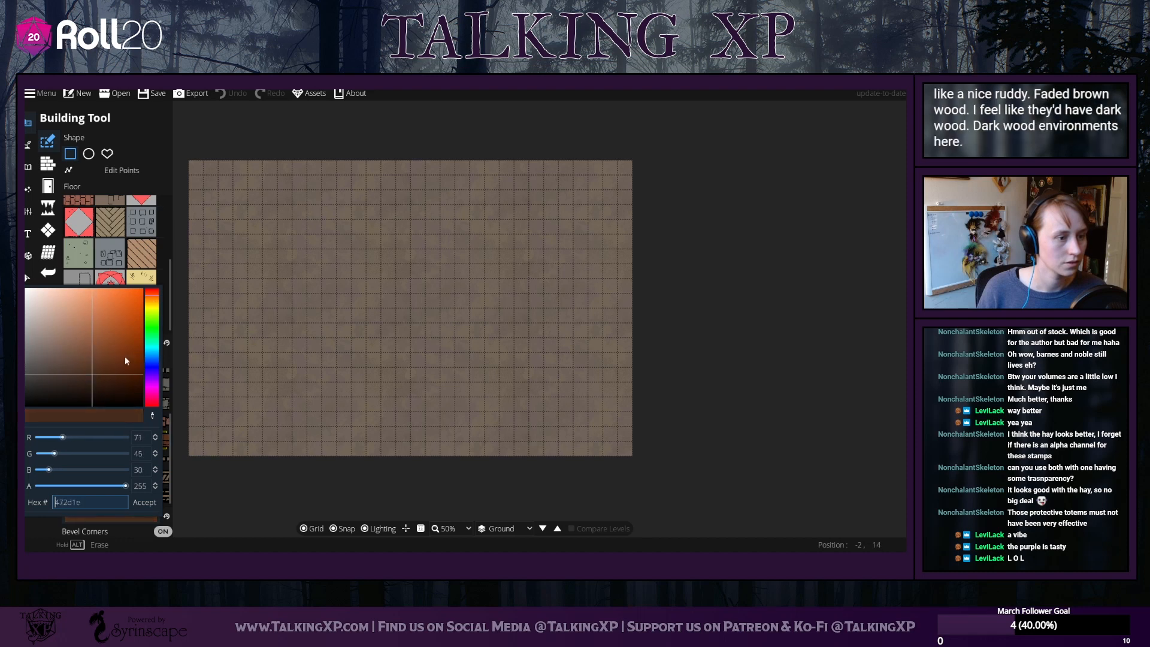
click(87, 375)
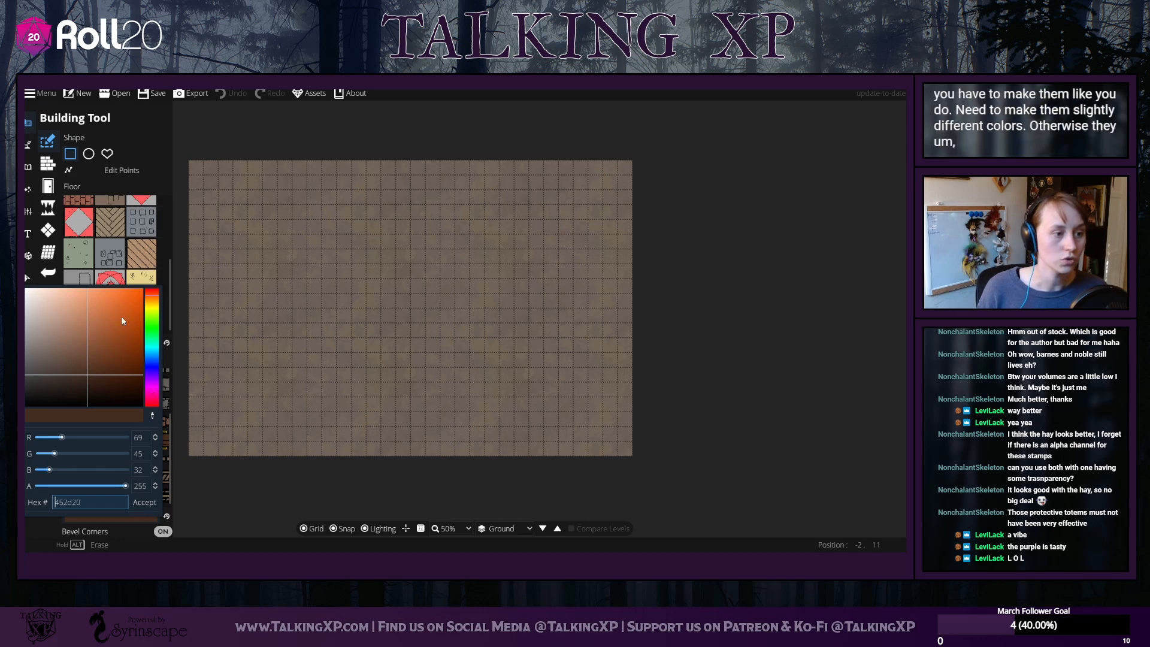
drag(152, 300, 152, 292)
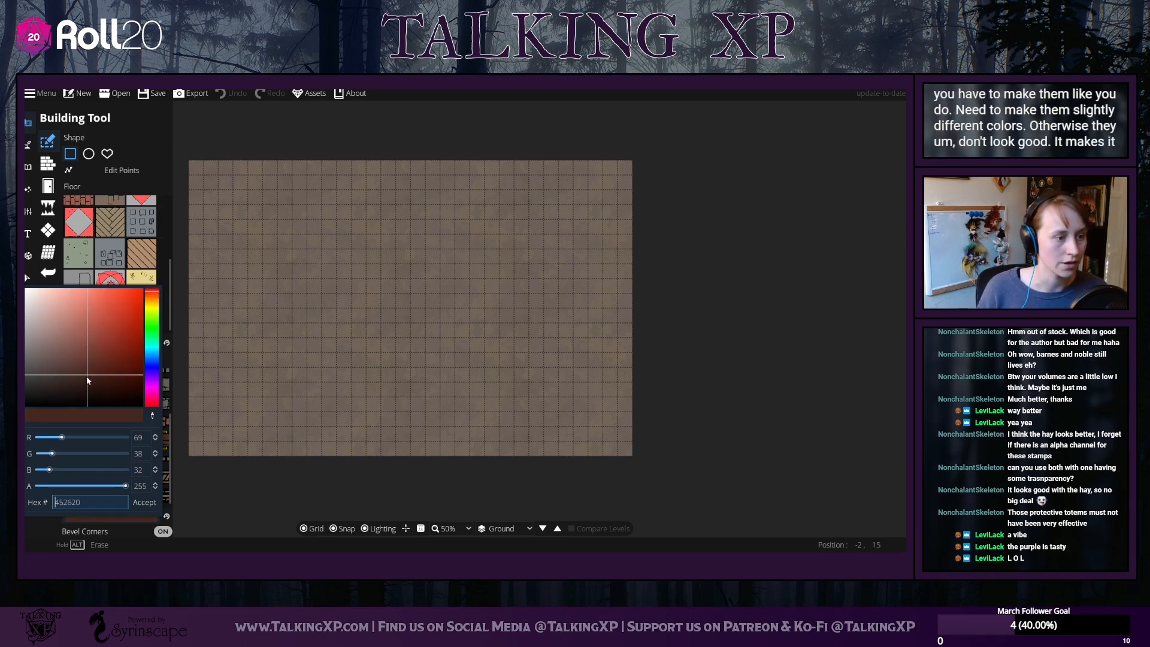
click(91, 378)
click(144, 502)
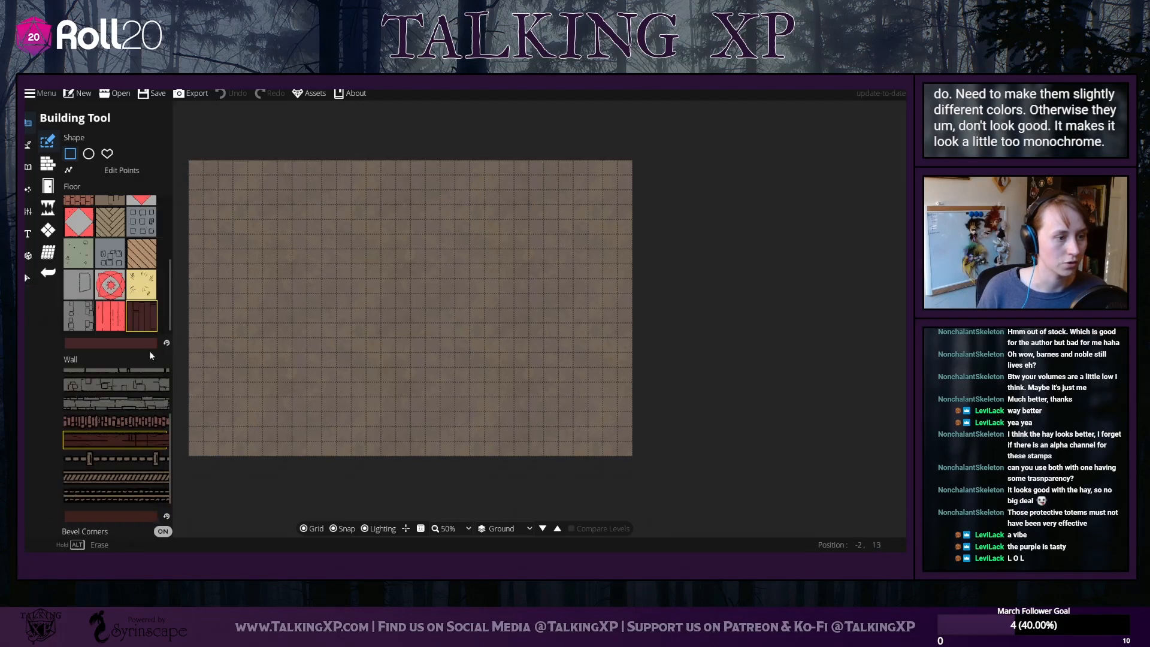
Recolor the building's plank floor to a lighter reddish brown, 64443a, to set it apart from the walls
click(127, 341)
drag(72, 198, 40, 205)
drag(152, 123, 152, 122)
drag(49, 206, 73, 191)
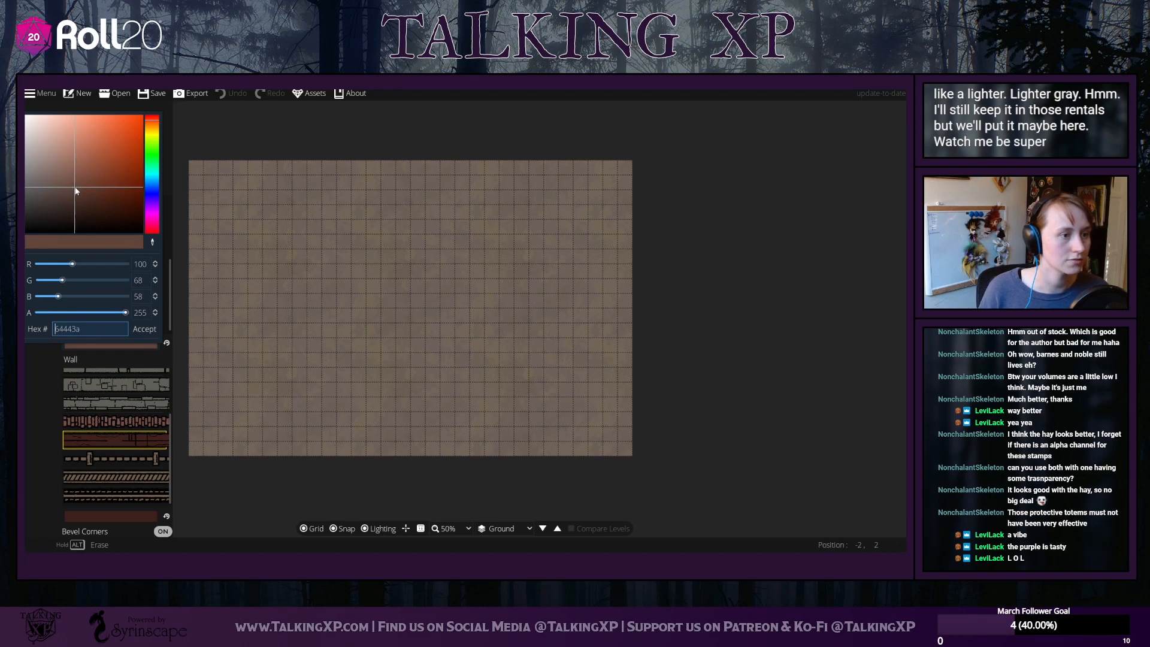
click(145, 329)
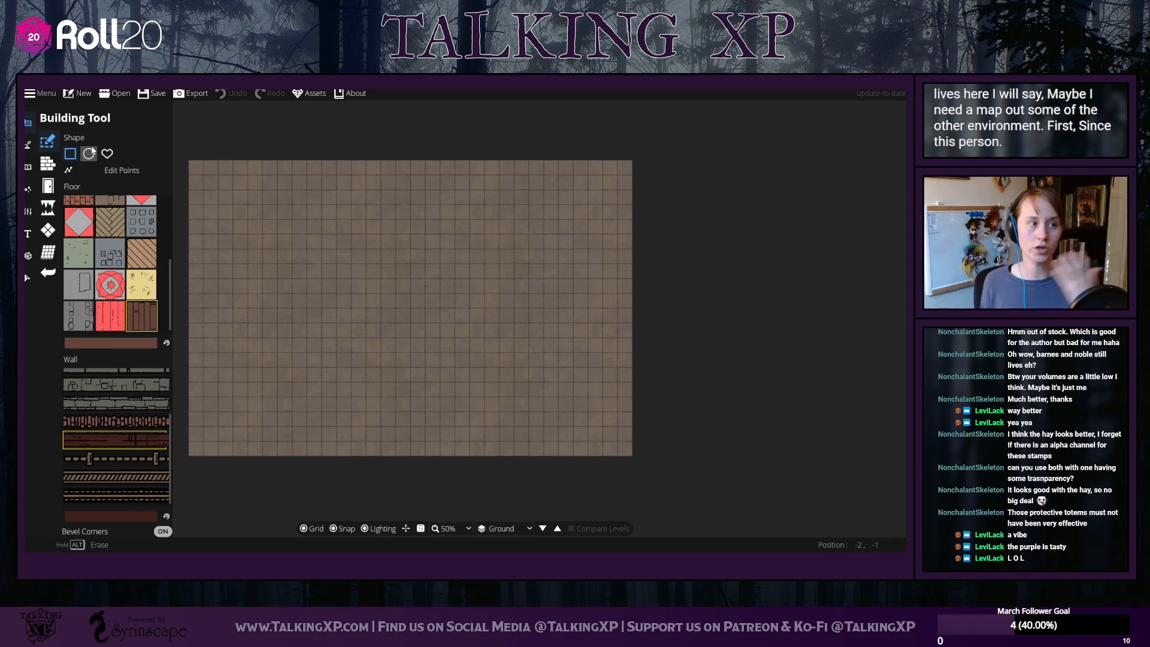
Set up the Roof tool with the brown wood plank style in Quickbox mode
click(48, 252)
click(74, 325)
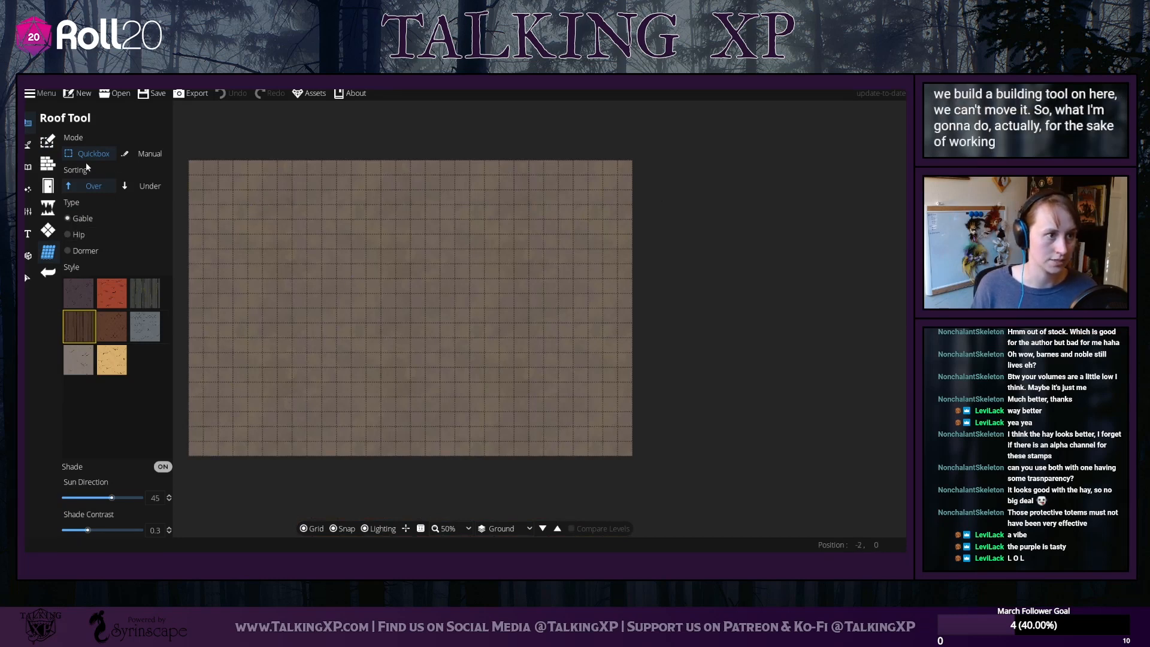
click(128, 154)
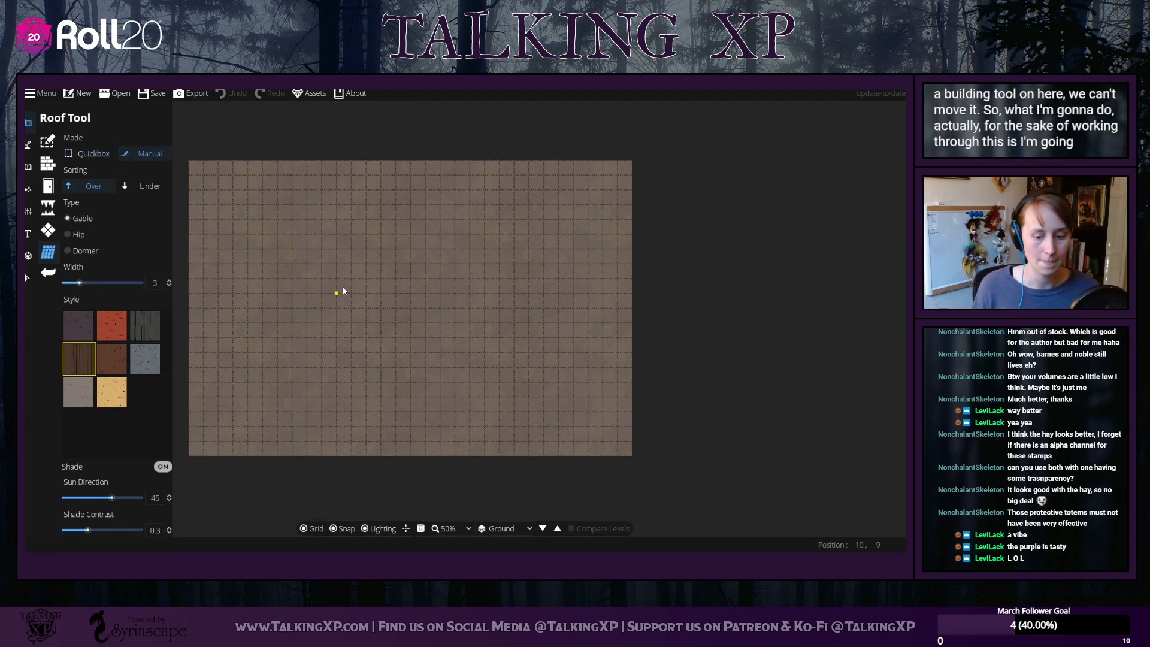
click(90, 154)
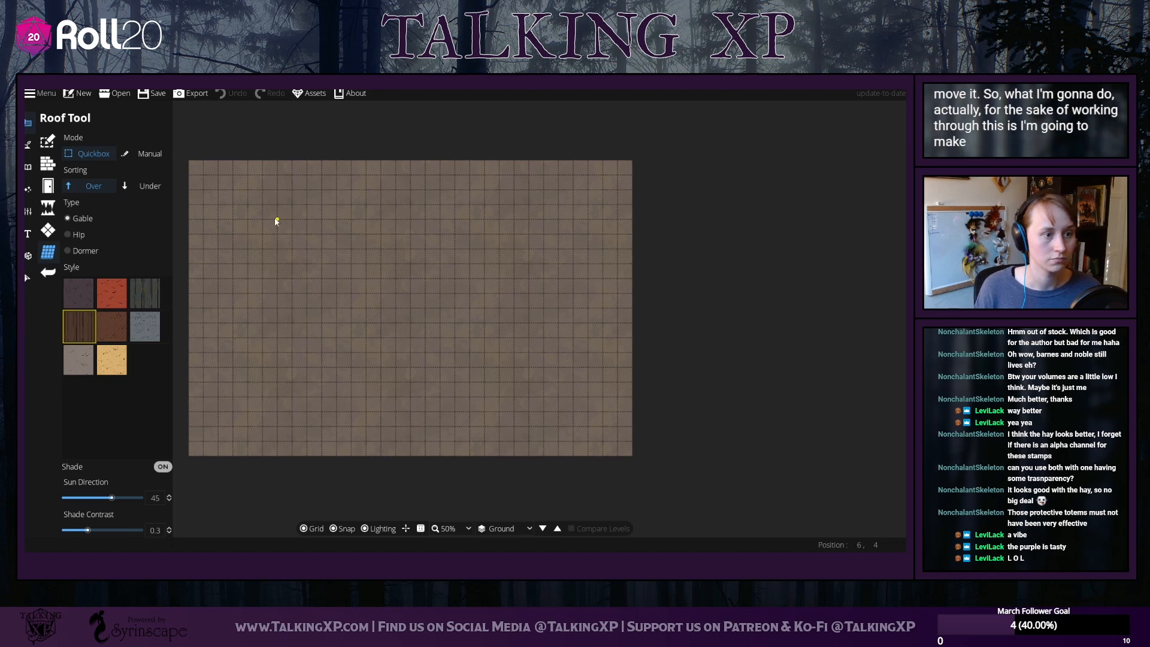
Try a dormer roof and a hip roof, each 6 by 6 squares, on the map and undo both
click(81, 251)
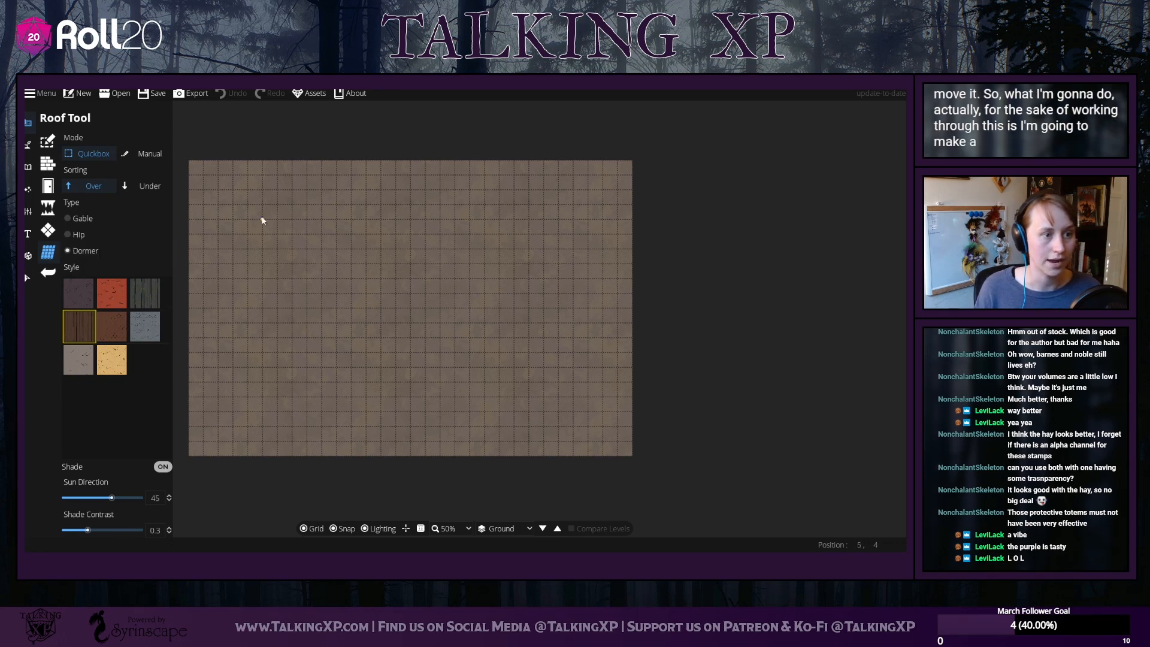
drag(261, 212, 346, 298)
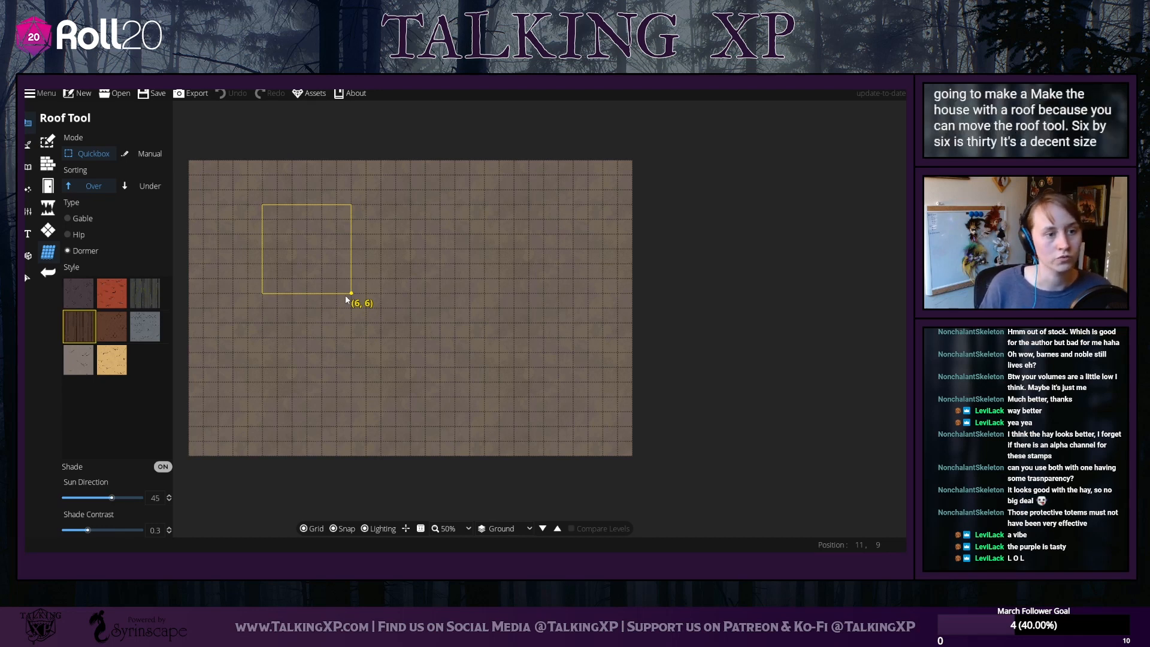
drag(346, 296, 351, 293)
click(235, 96)
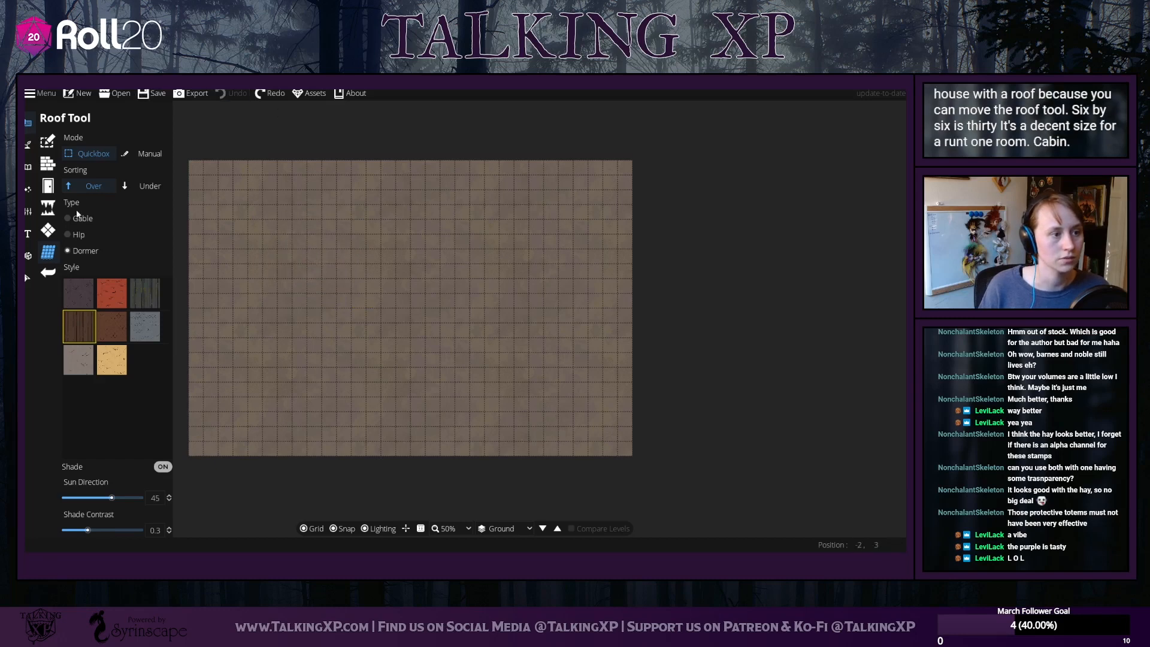
click(76, 234)
drag(277, 205, 369, 301)
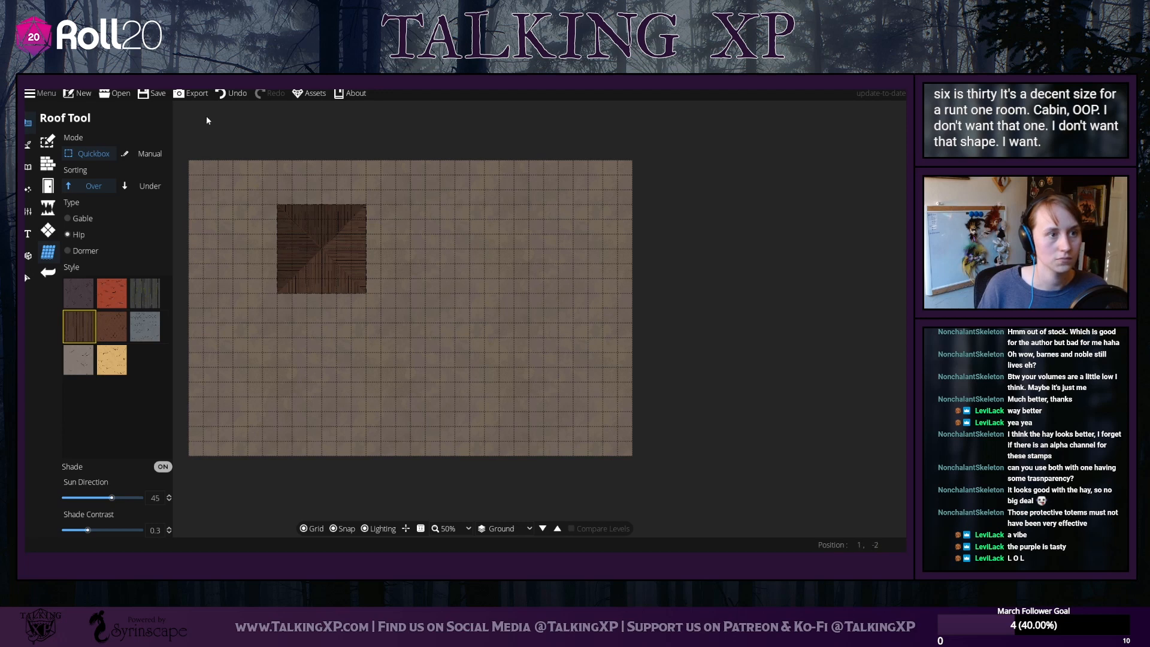
click(242, 91)
Draw a 6 by 6 square gable roof on the upper-left part of the map and shift it two squares right and three down
click(90, 218)
drag(261, 192, 353, 284)
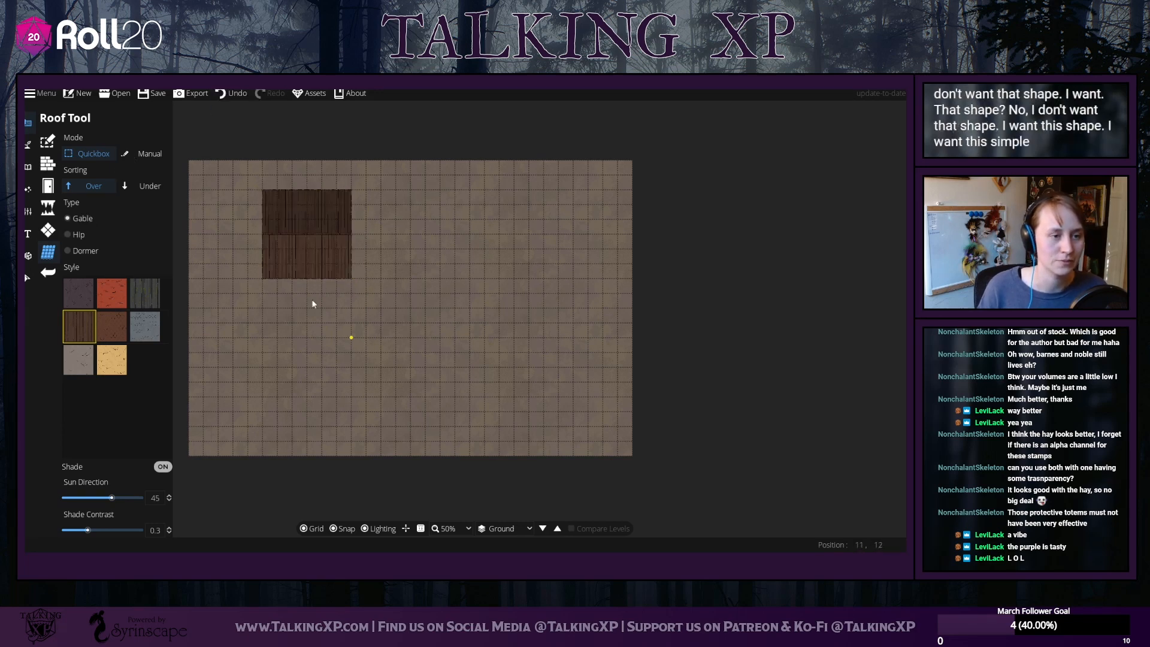
key(Escape)
click(320, 236)
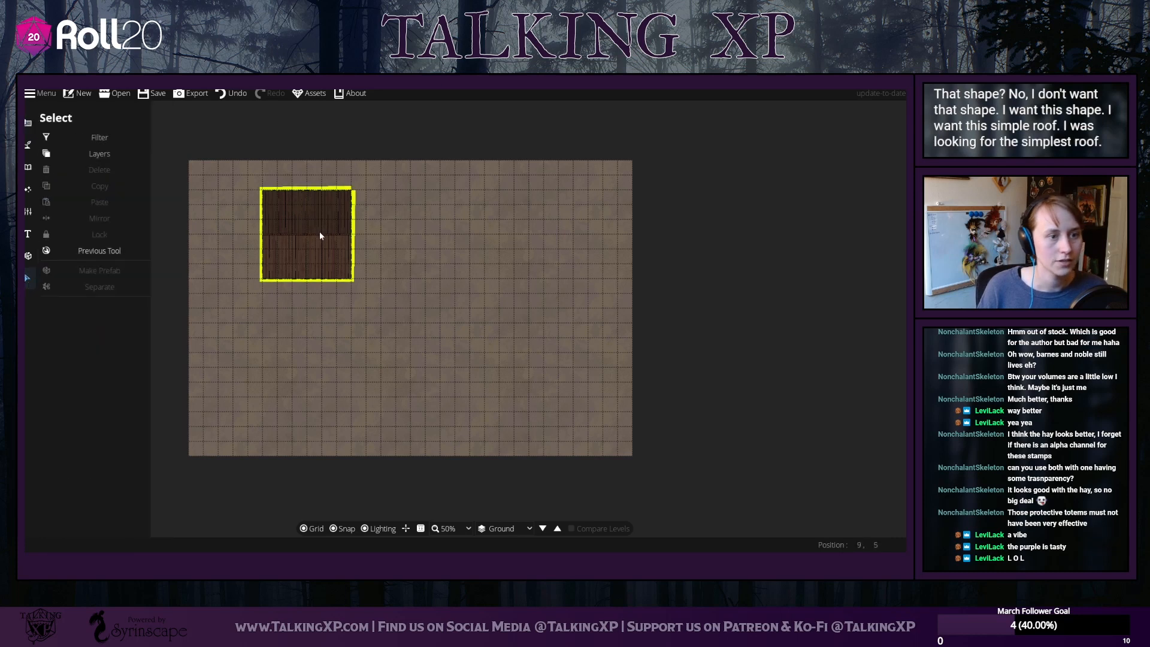
drag(320, 236, 348, 287)
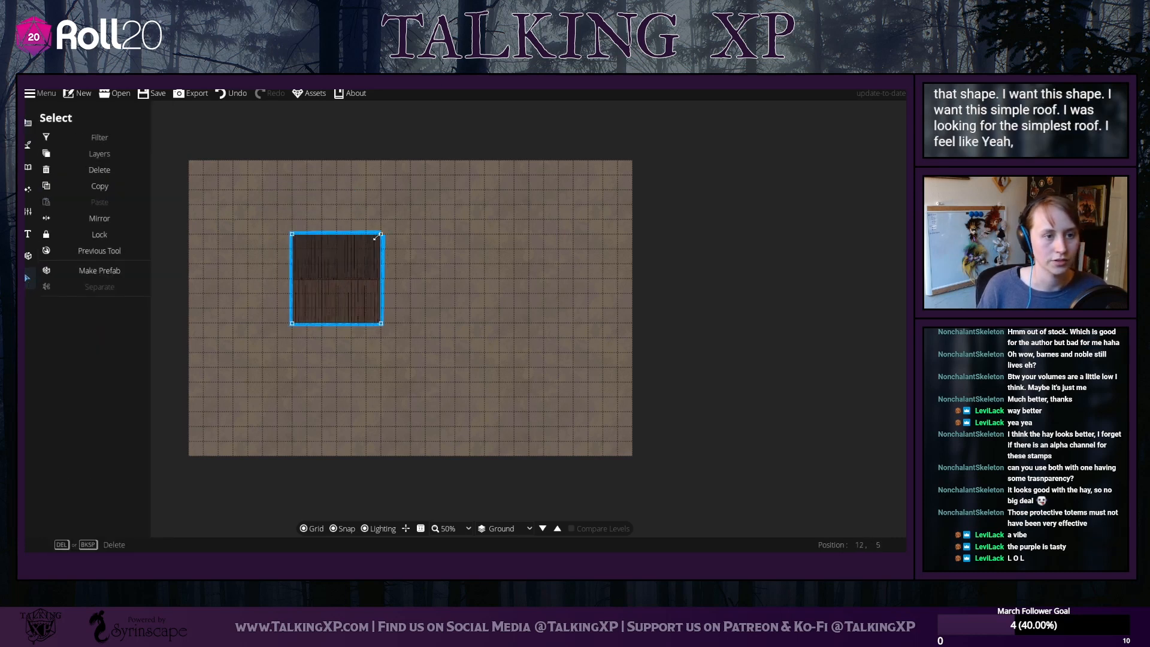
click(422, 252)
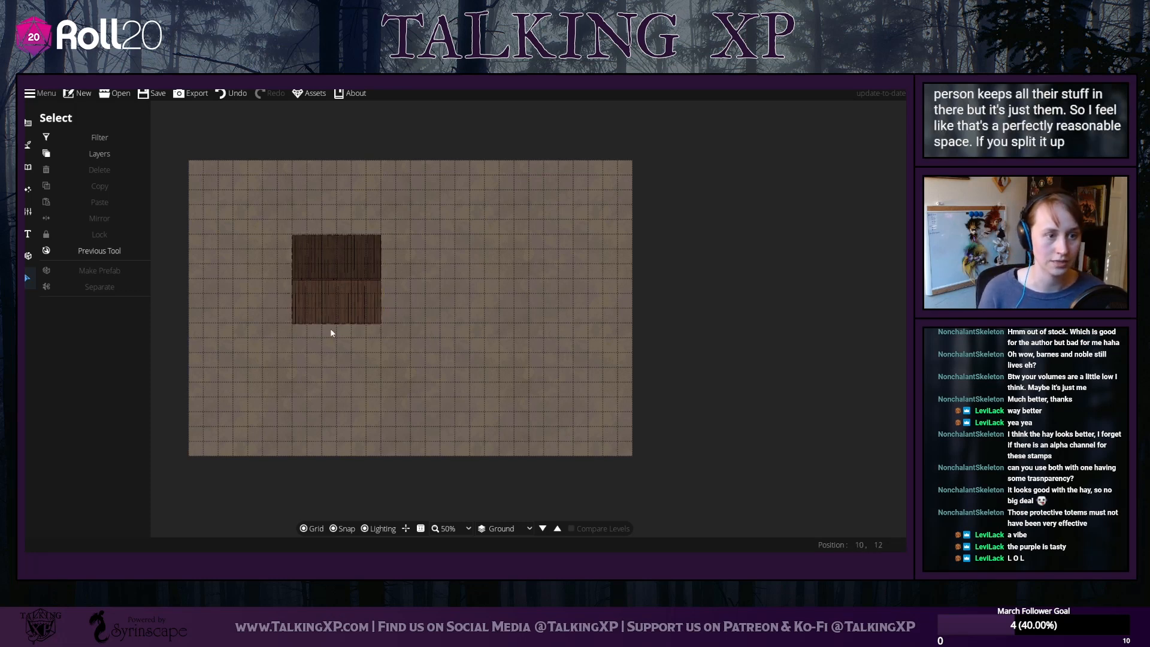
Rotate the cottage roof 90 degrees so its ridge runs vertically, and move it two squares left and one up
click(328, 272)
scroll(328, 271, down, 6)
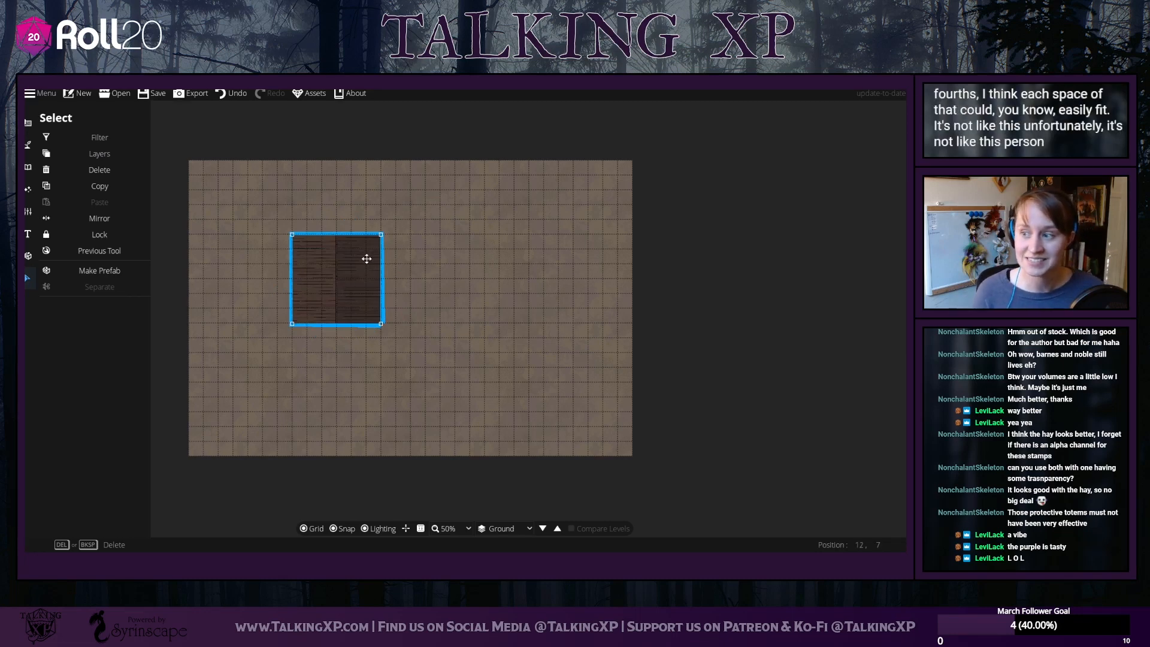
drag(336, 288, 306, 273)
click(489, 307)
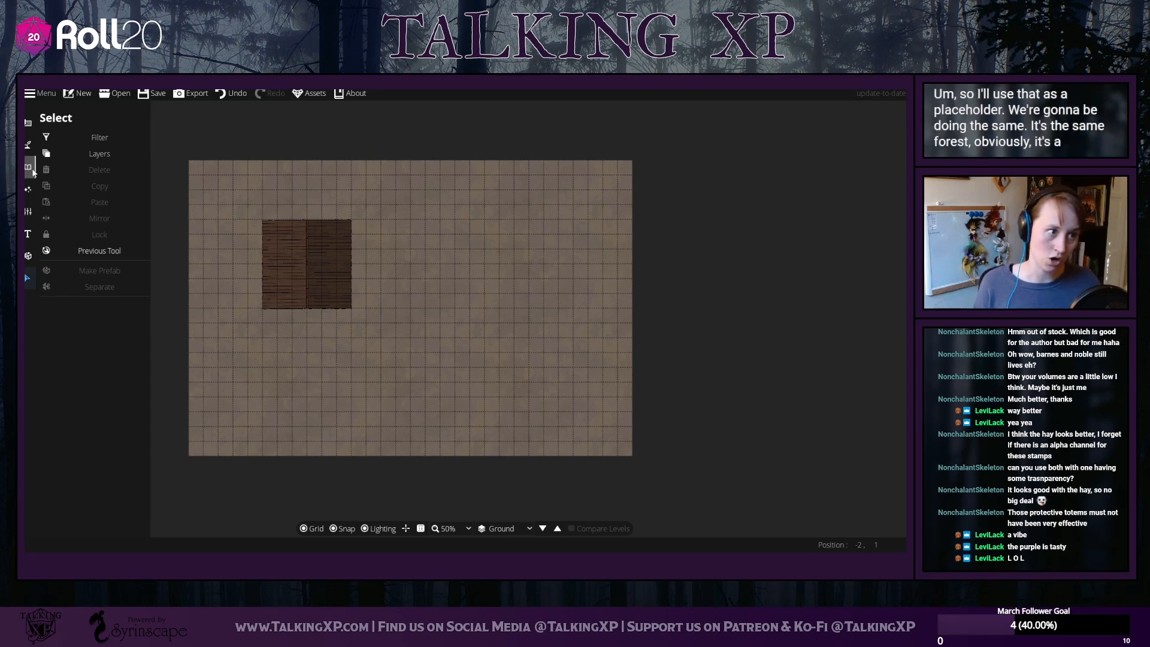
click(31, 148)
click(28, 122)
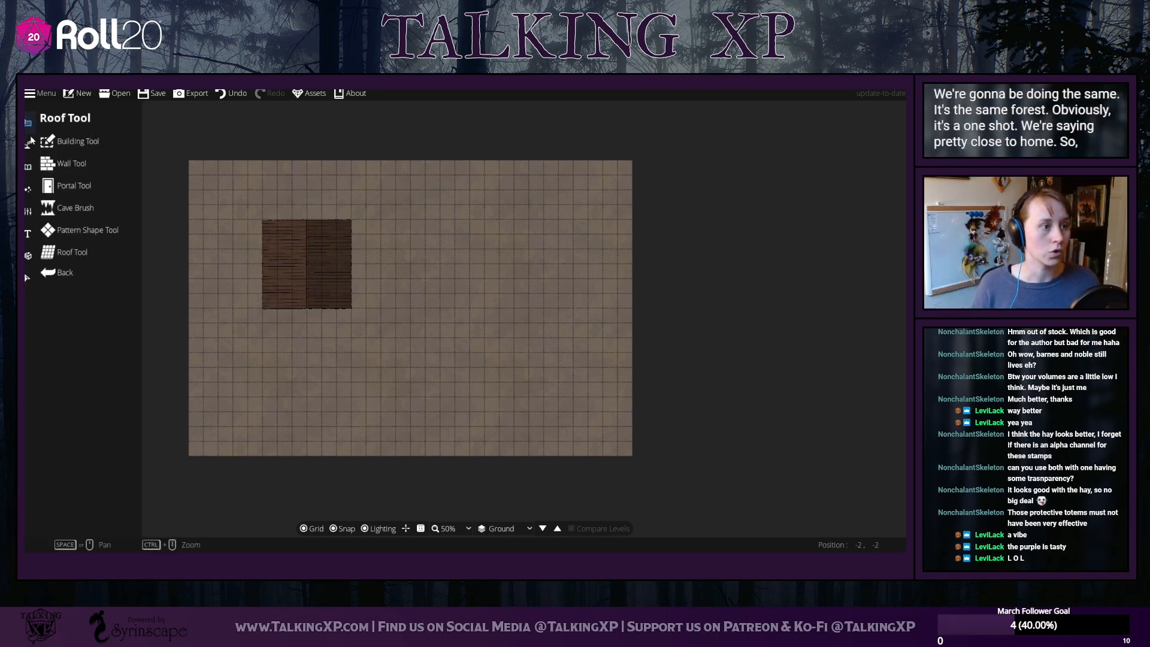
click(28, 144)
click(62, 165)
click(55, 180)
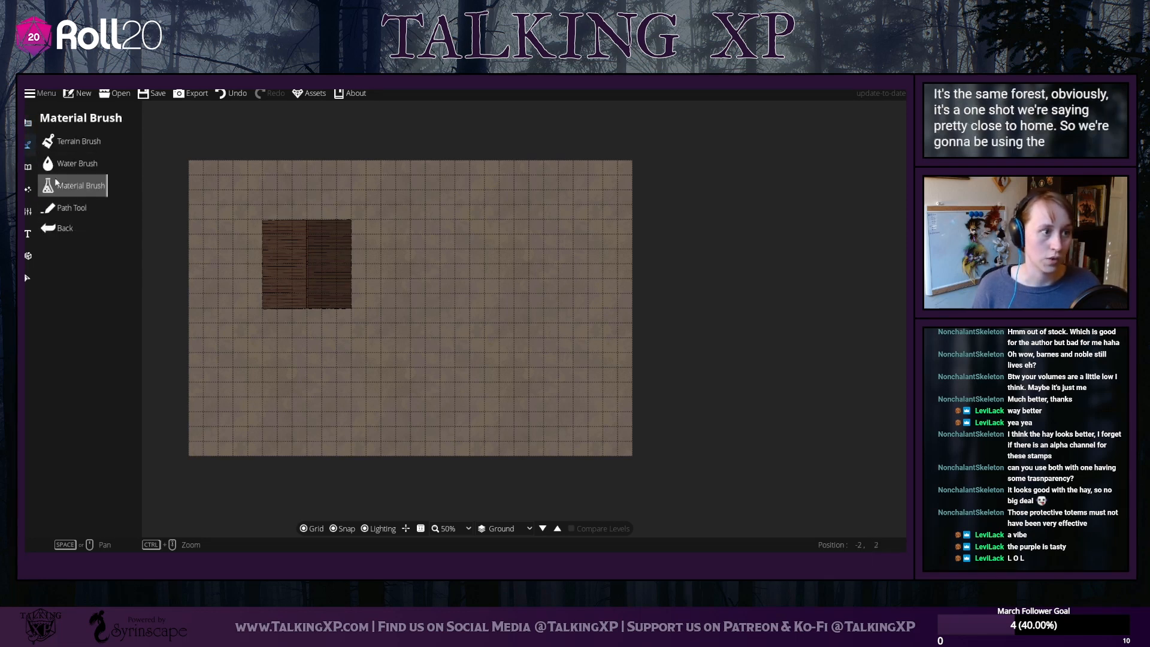
click(28, 122)
click(75, 231)
click(67, 147)
click(67, 252)
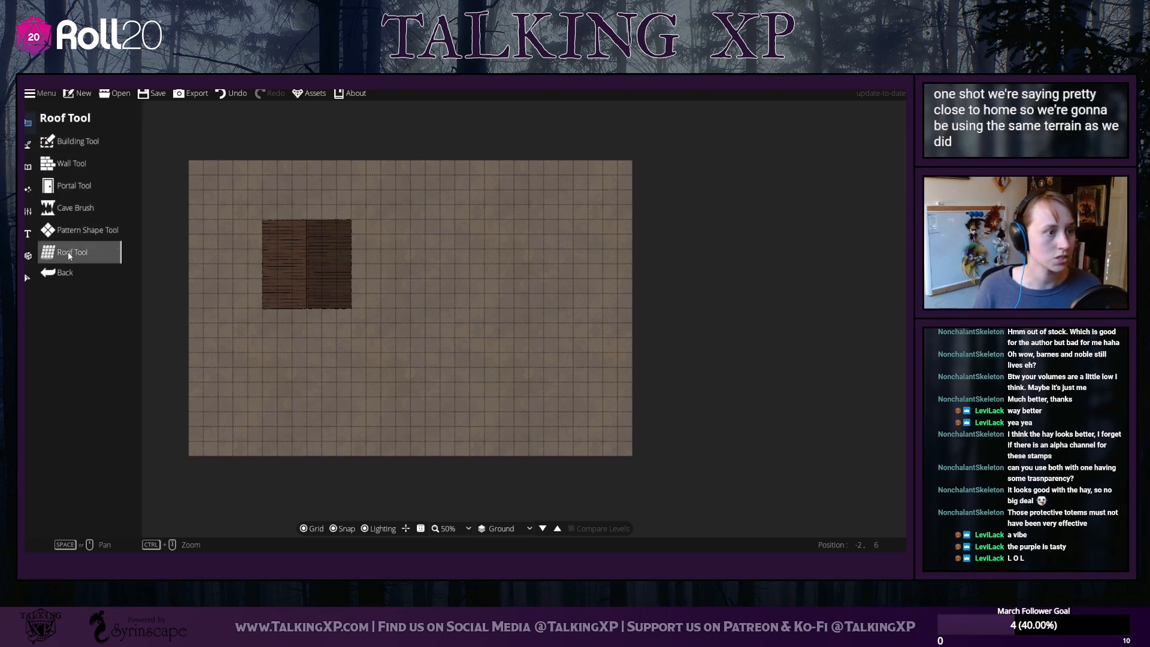
With the Terrain Brush, replace the base Terrain Dirt with Terrain Swamp across the map
click(27, 144)
click(66, 208)
click(71, 160)
click(77, 141)
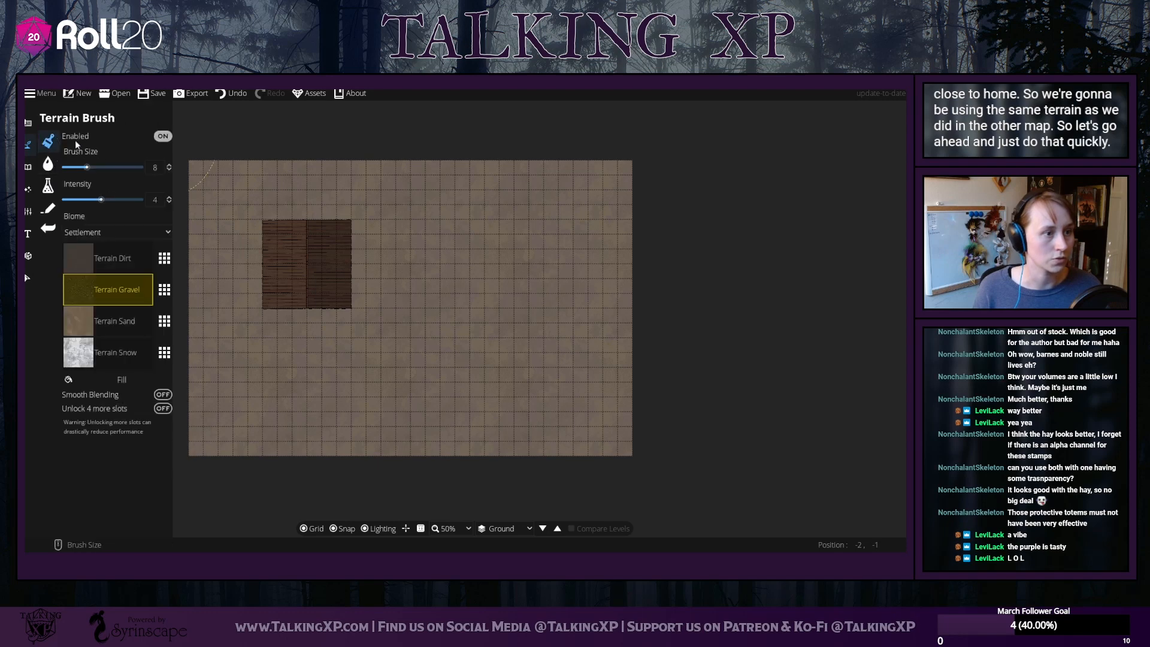
click(108, 258)
click(167, 258)
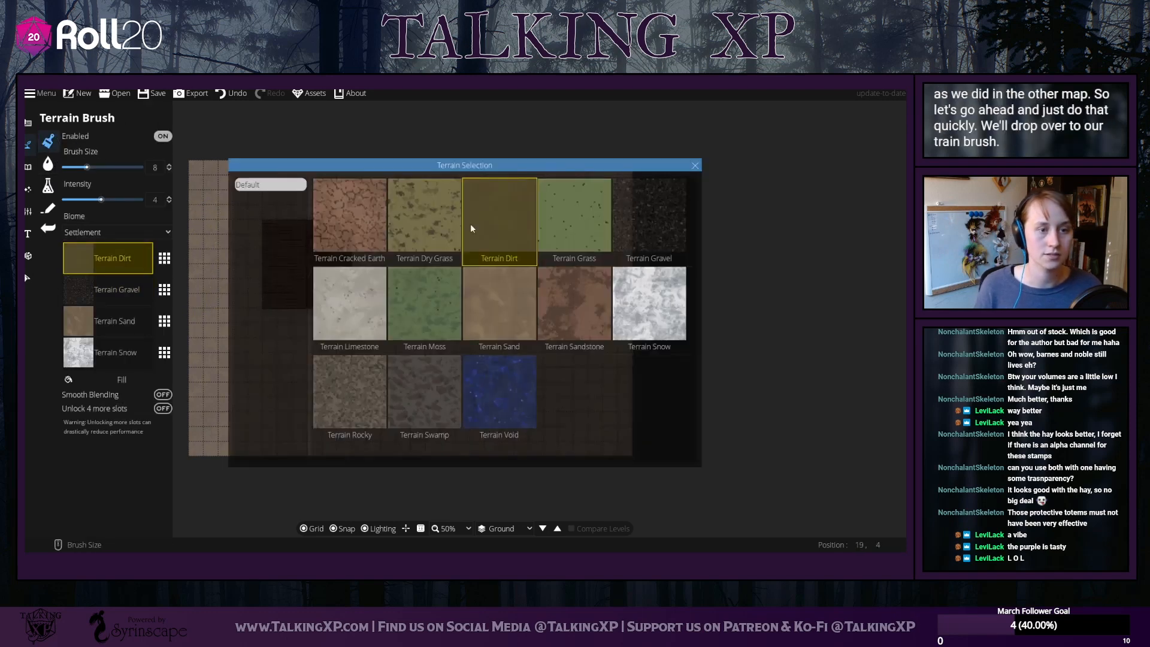
click(408, 424)
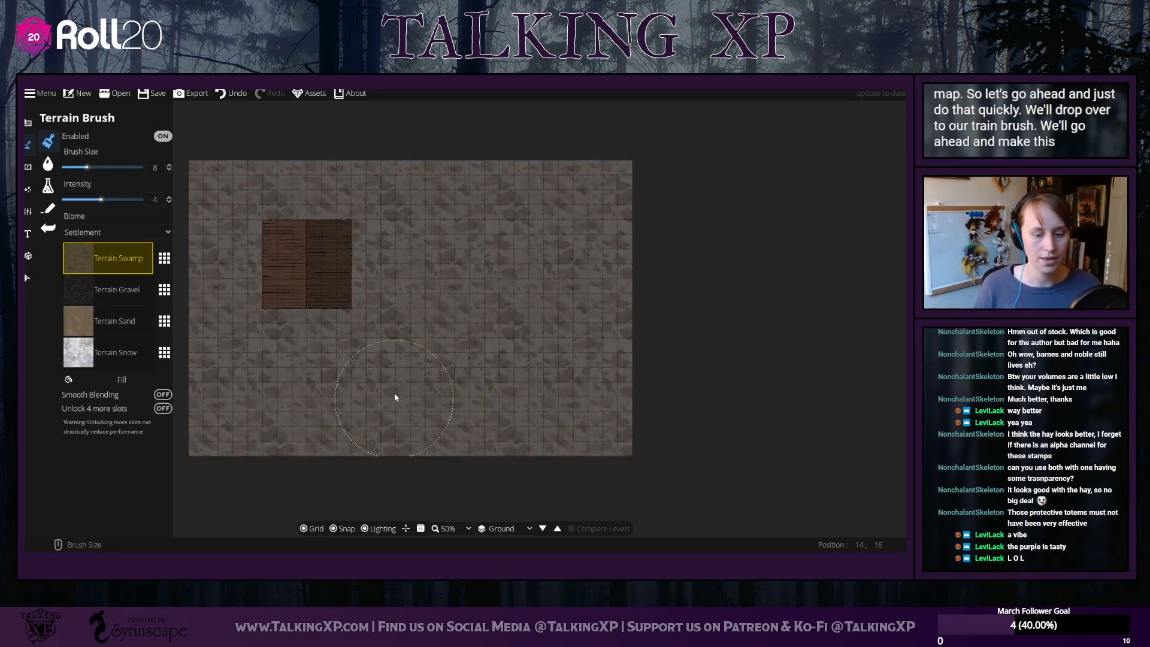
Replace the Terrain Gravel in the second terrain slot with Terrain Dry Grass
click(138, 295)
click(163, 290)
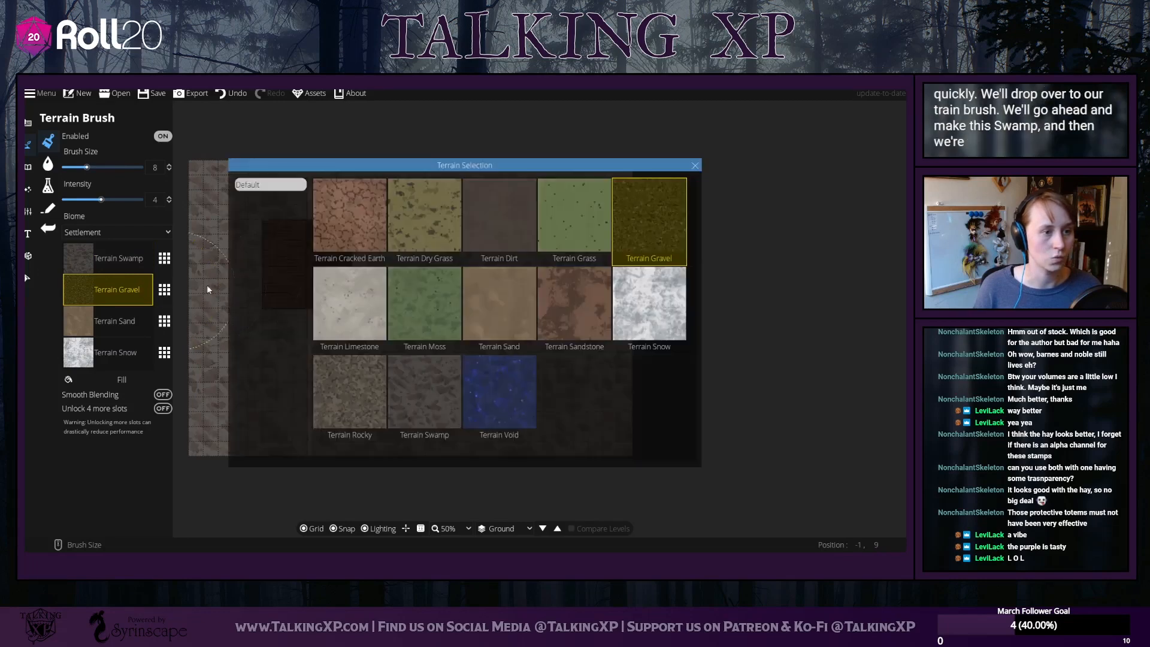
click(407, 232)
Try Terrain Rocky in the third terrain slot with a test dab below the cottage, and undo the dab
click(88, 326)
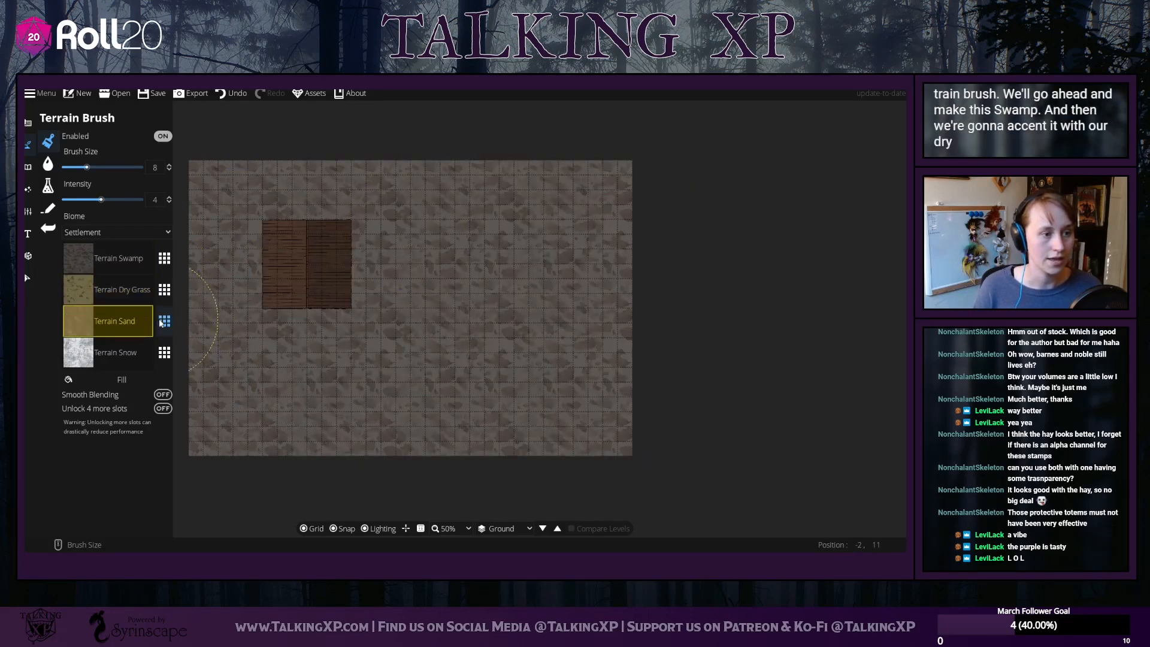
click(164, 322)
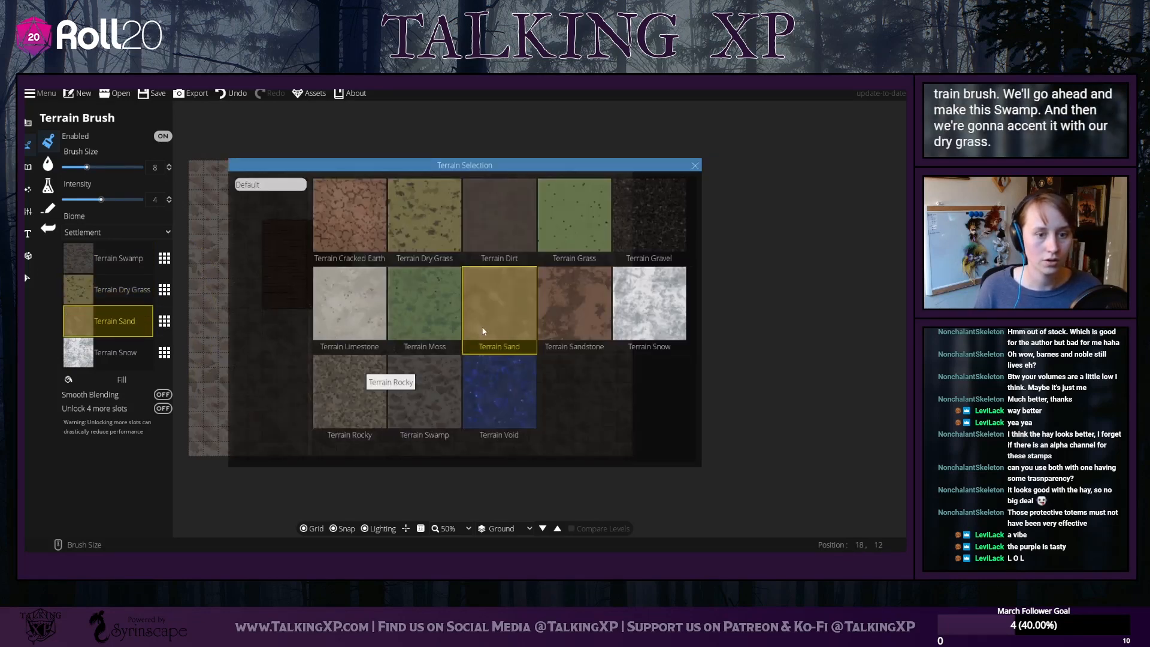
click(349, 396)
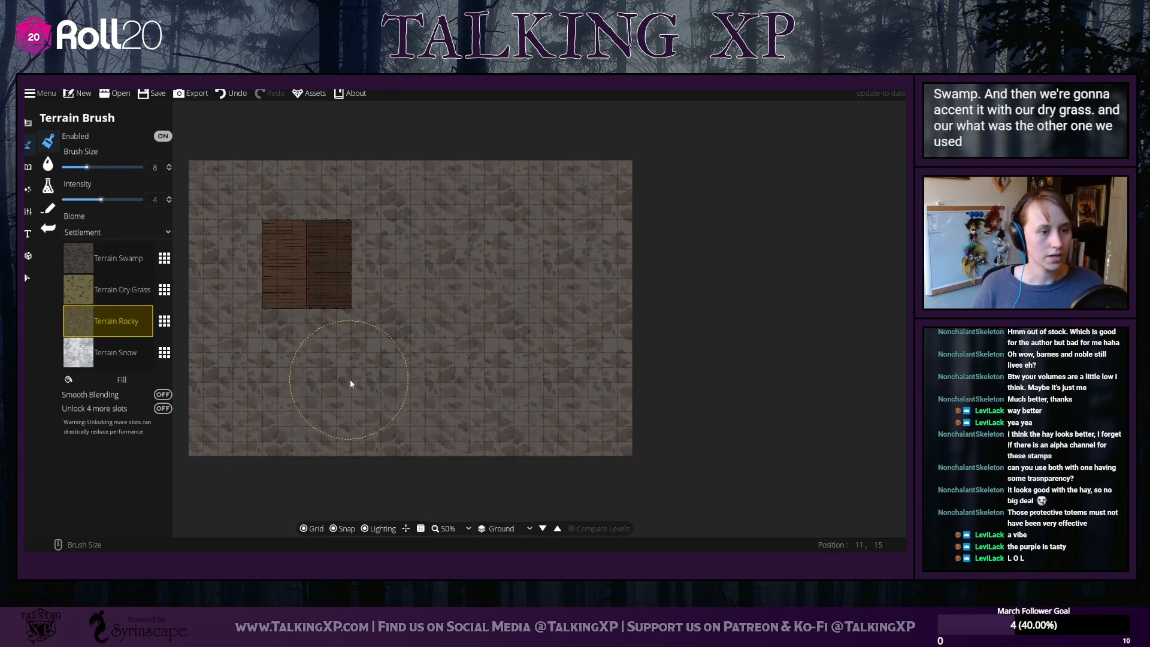
click(351, 384)
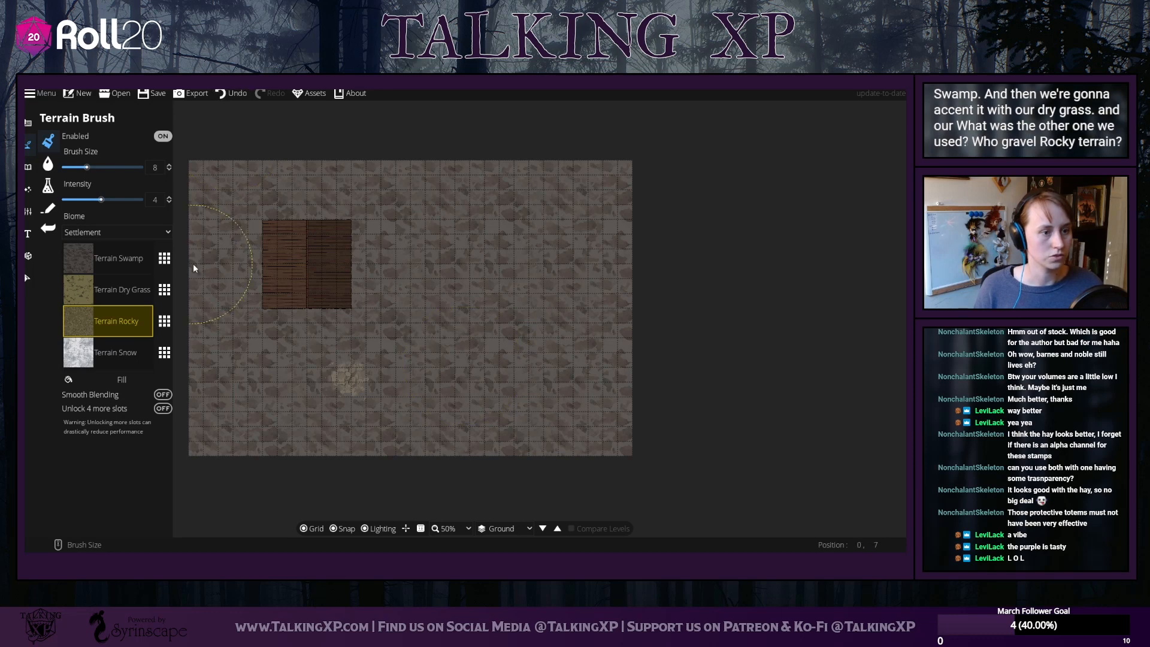
click(230, 94)
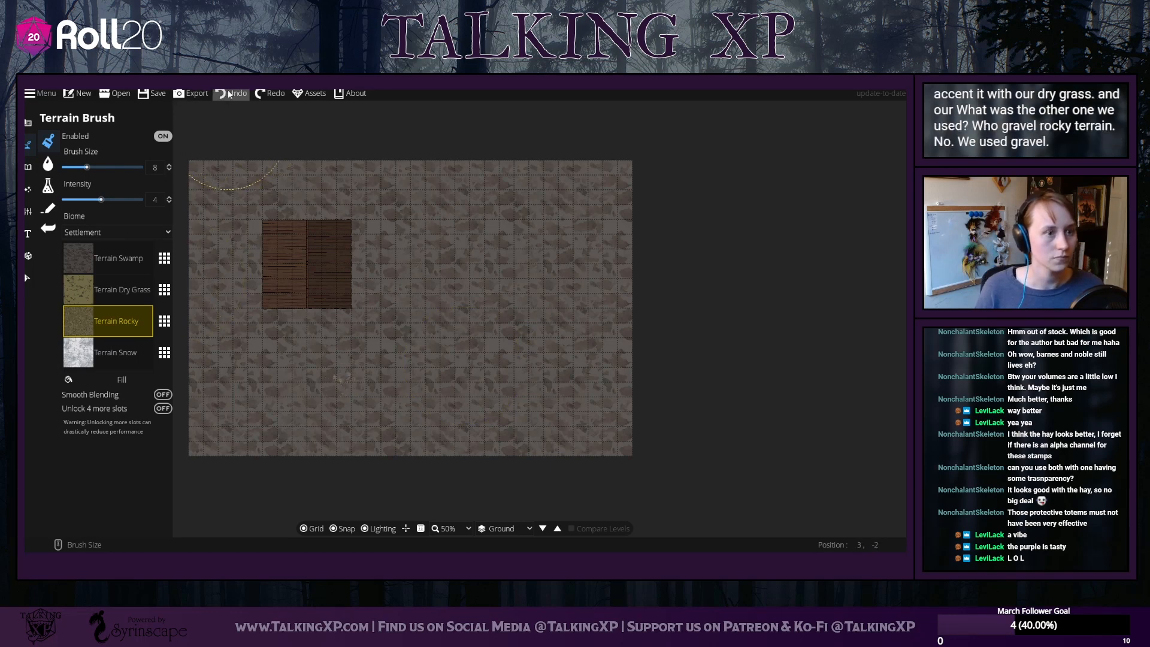
Set the third terrain slot to Terrain Gravel, test it with one dab below the cottage, and undo the dab
click(164, 321)
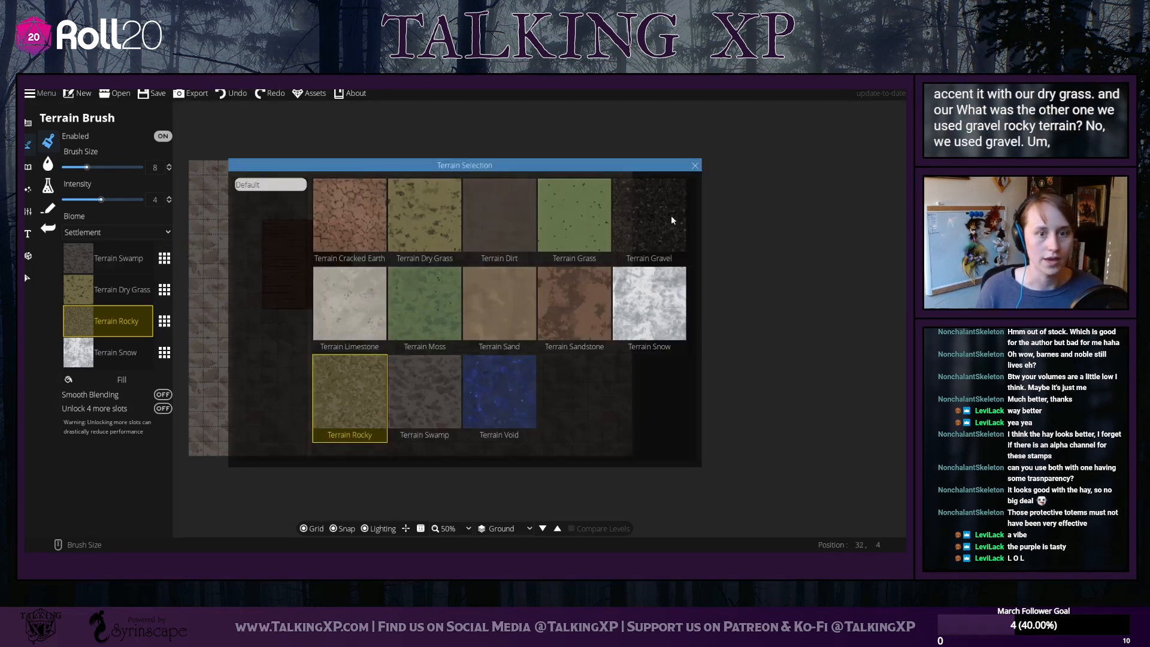
click(648, 217)
click(399, 395)
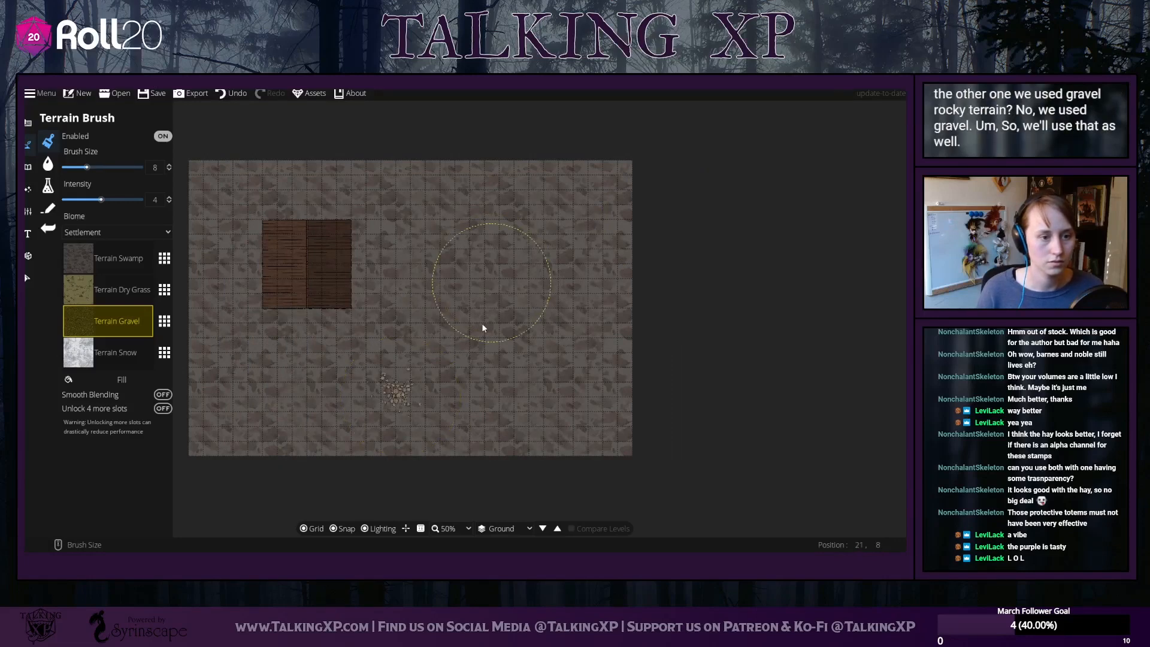
click(230, 94)
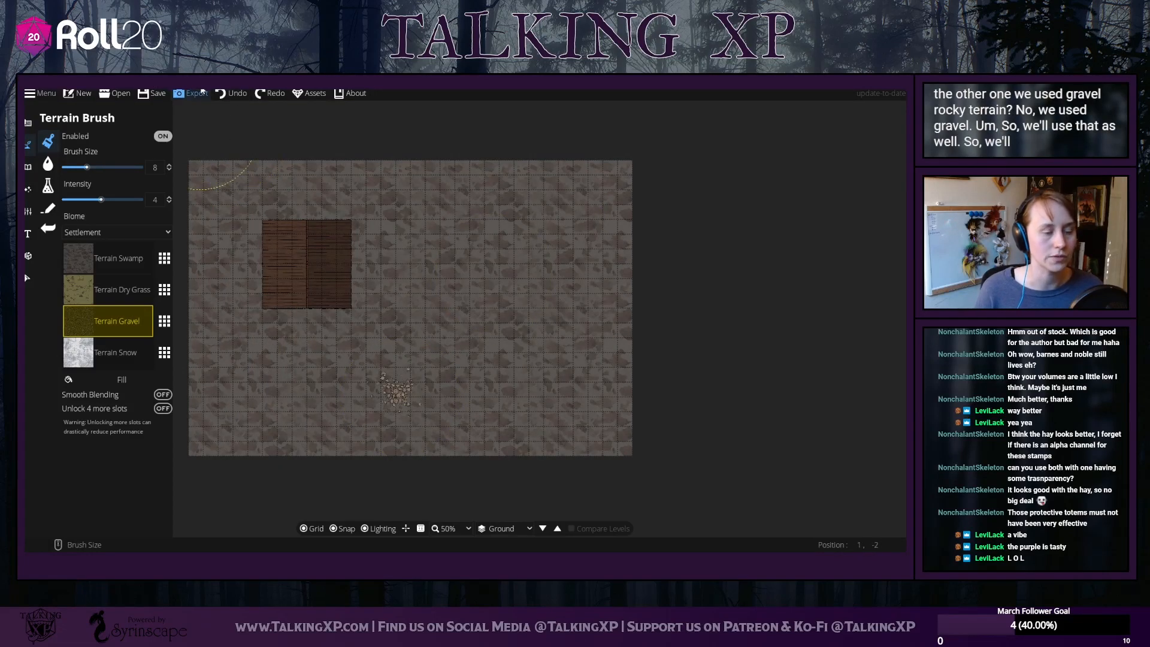
click(201, 91)
click(556, 179)
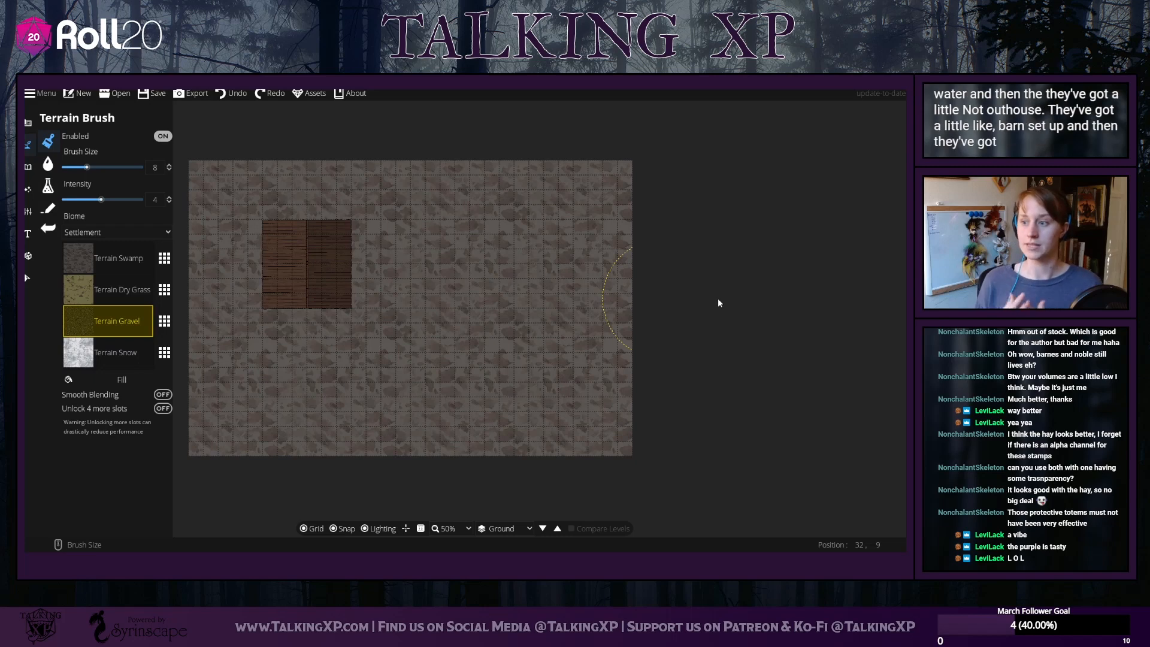
Draw a red placeholder river path of width 5, curving from the lower-left corner over the cottage to the map's right edge
click(54, 191)
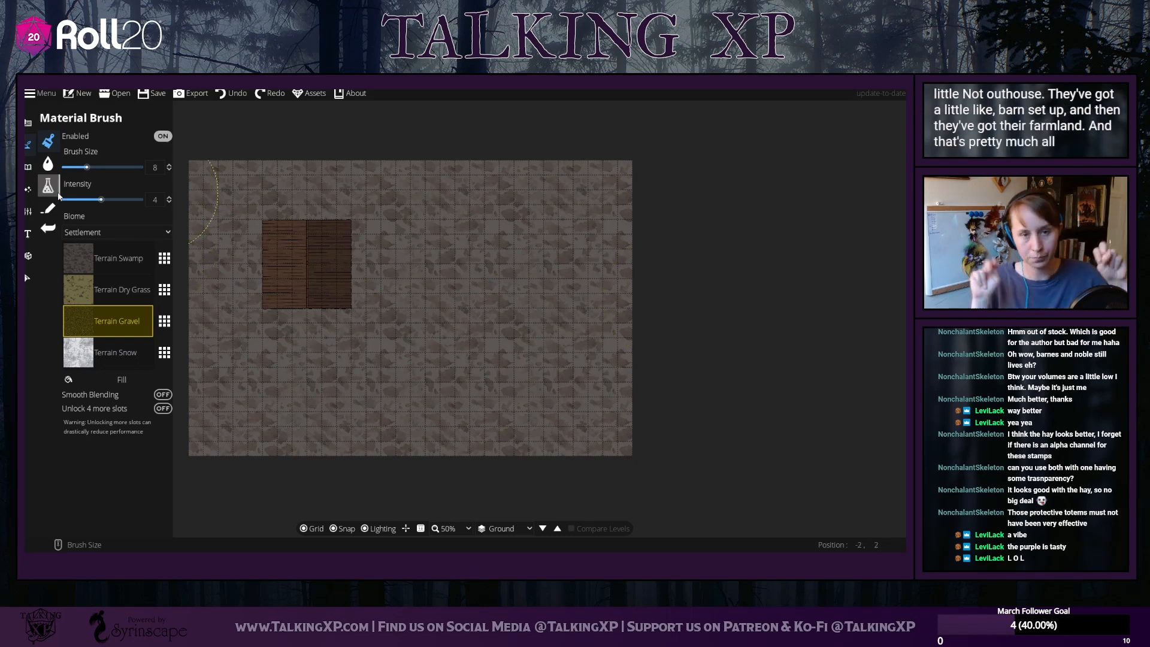
click(48, 208)
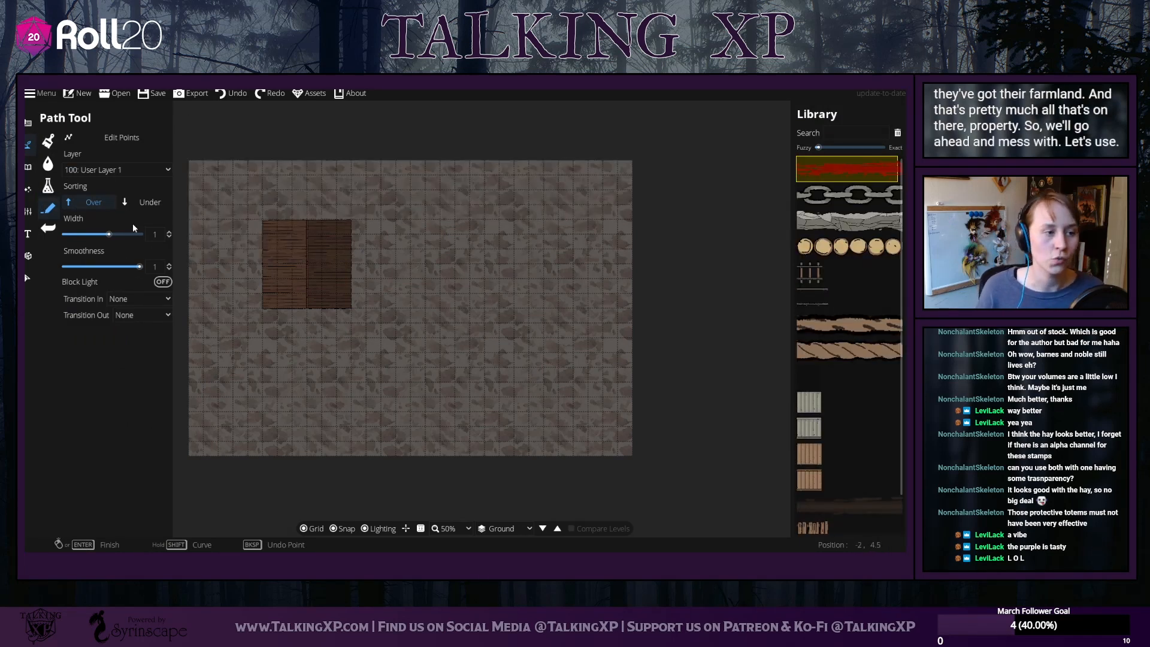
drag(133, 232, 144, 234)
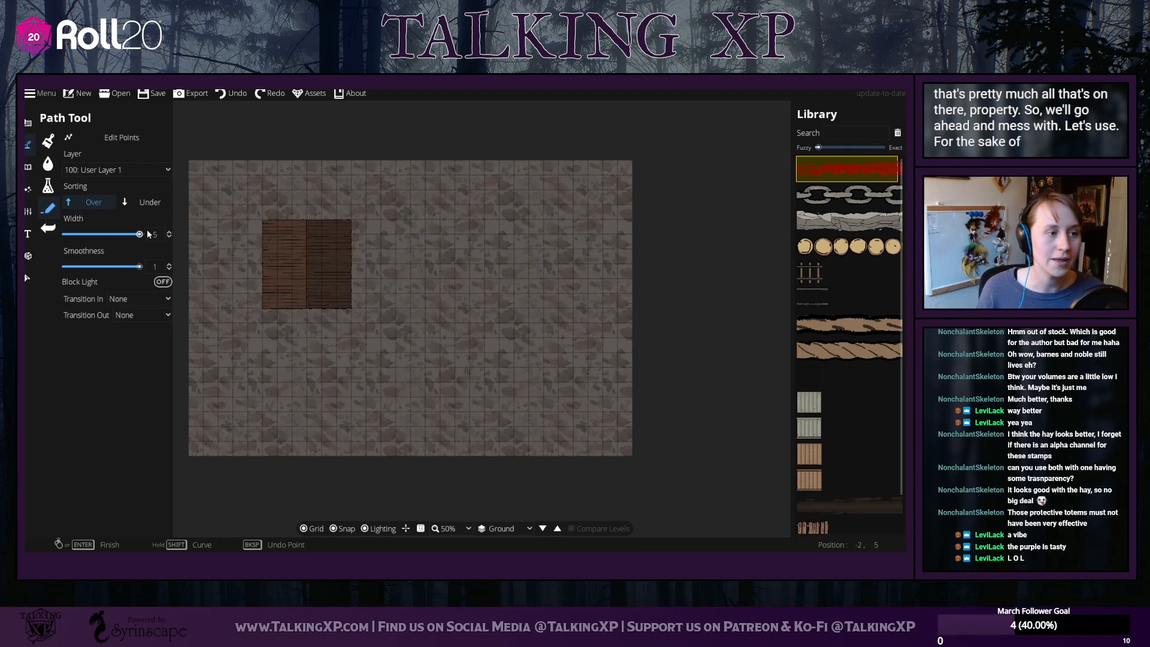
click(205, 443)
mouse_move(220, 211)
mouse_down()
mouse_move(282, 175)
mouse_move(424, 174)
mouse_move(547, 199)
mouse_move(589, 236)
mouse_move(637, 329)
mouse_move(657, 330)
mouse_up()
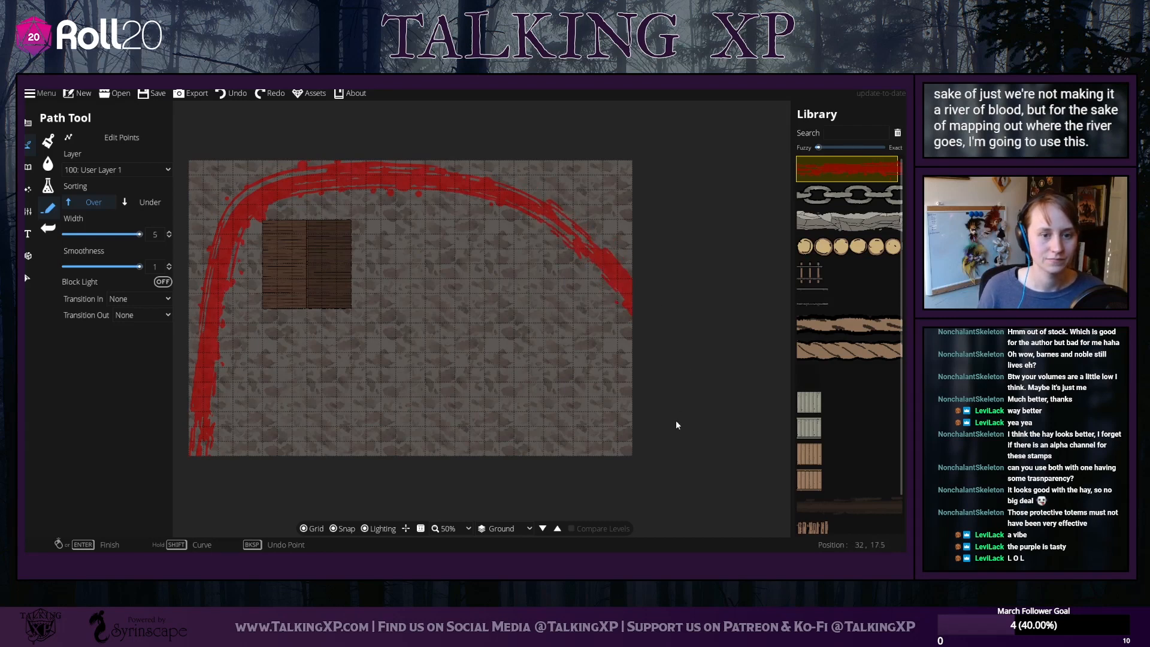
Try different rotations of the red placeholder river path around the cottage, and delete the path
click(27, 279)
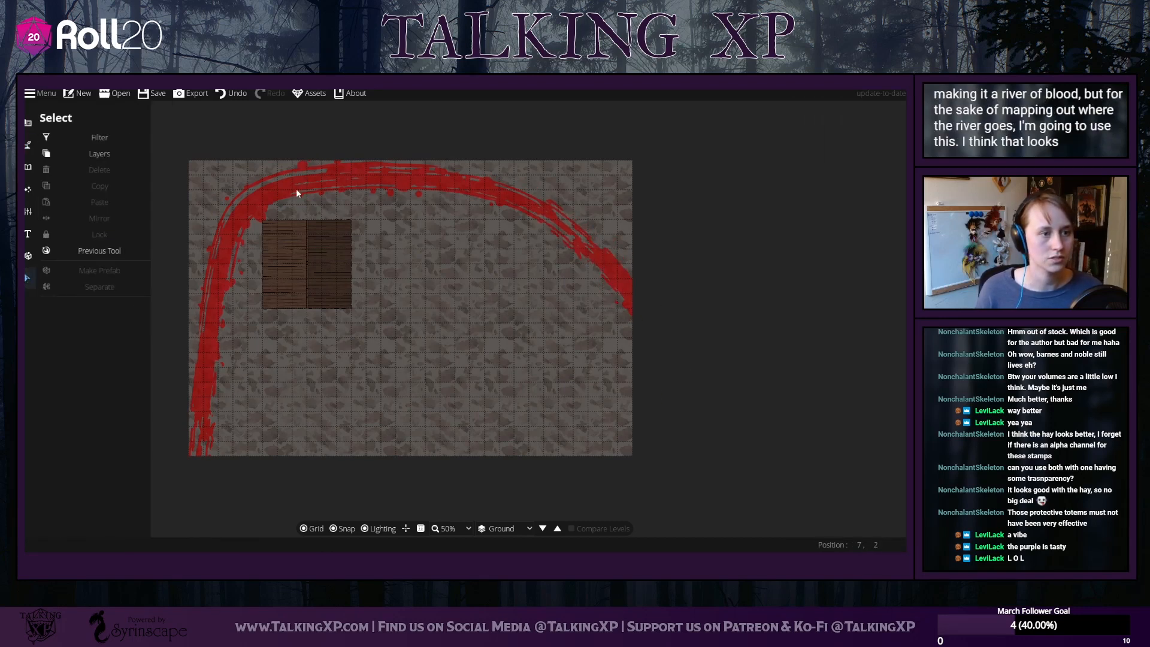
click(296, 184)
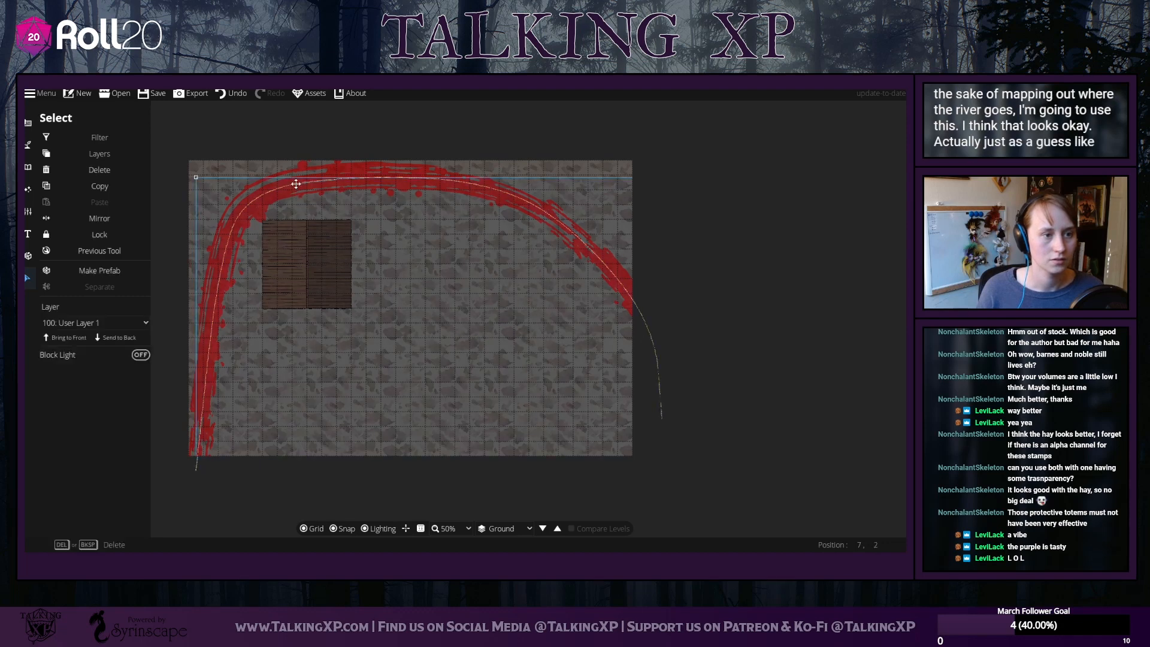
scroll(296, 184, down, 2)
scroll(296, 184, up, 6)
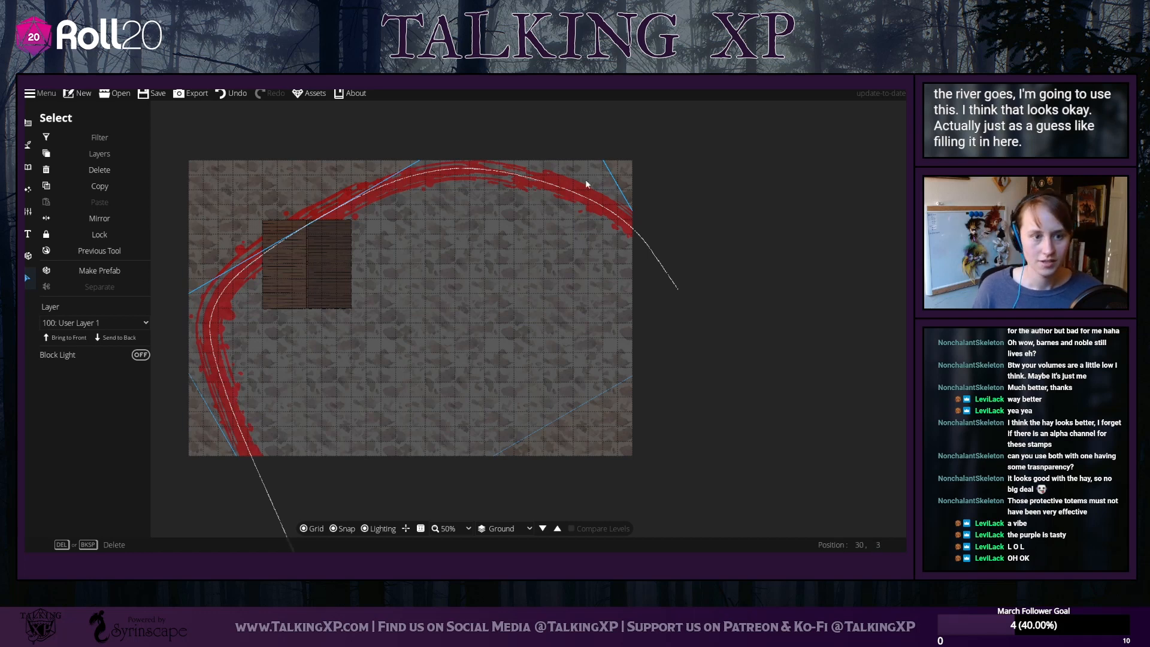
scroll(491, 191, down, 4)
scroll(490, 192, up, 2)
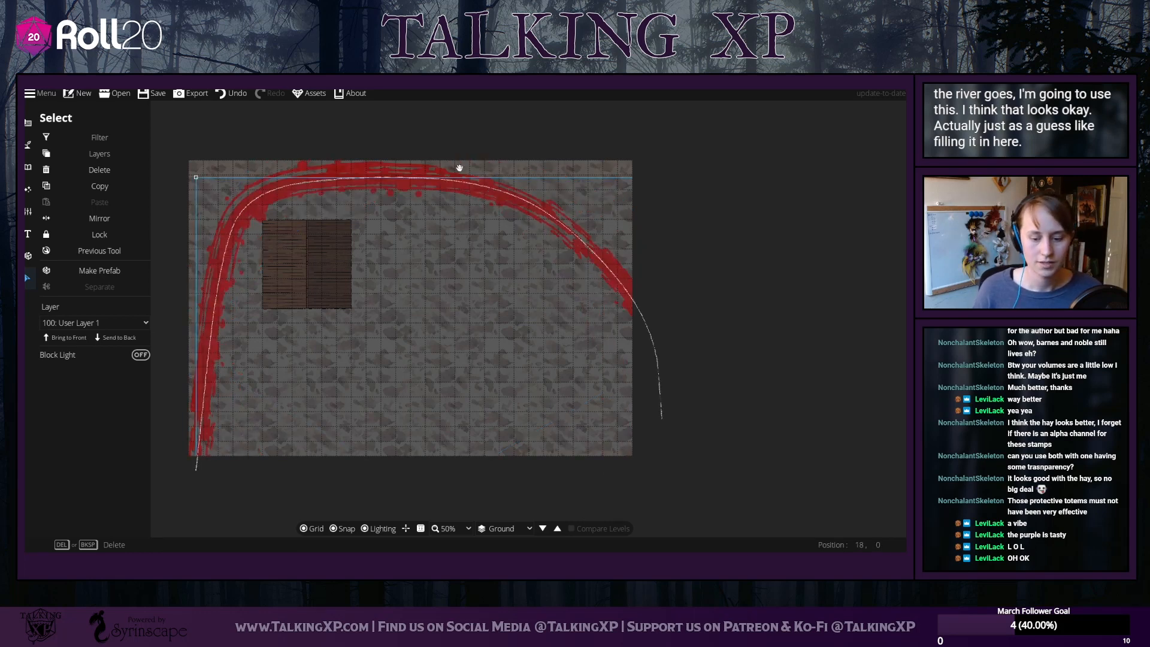
scroll(444, 172, up, 3)
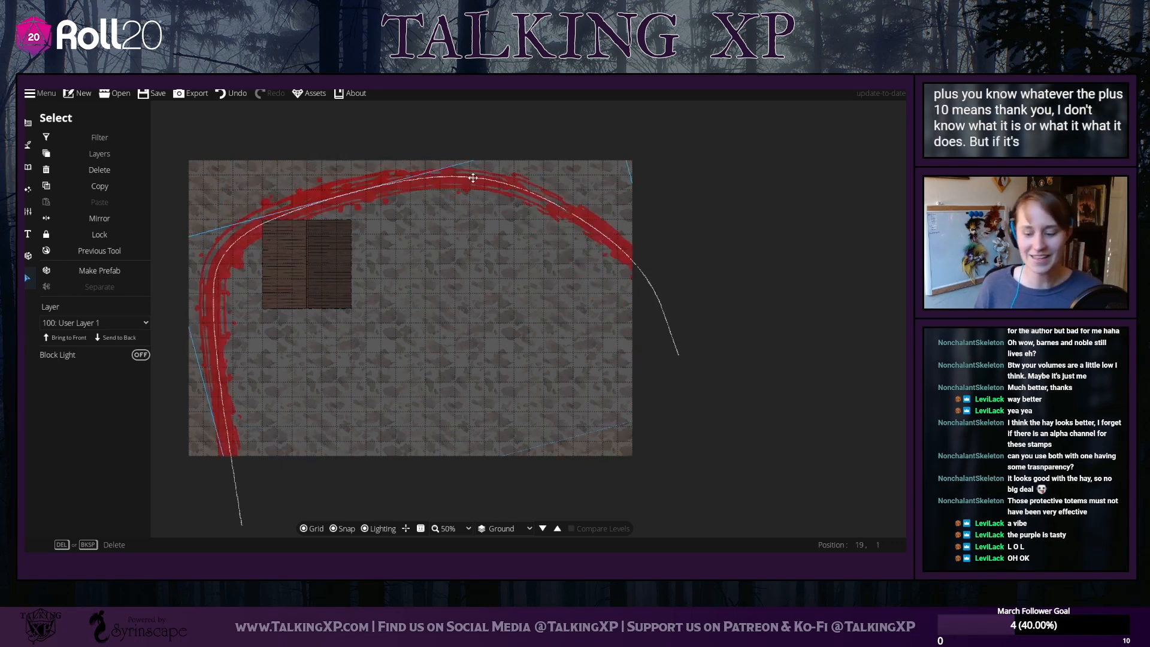
key(Delete)
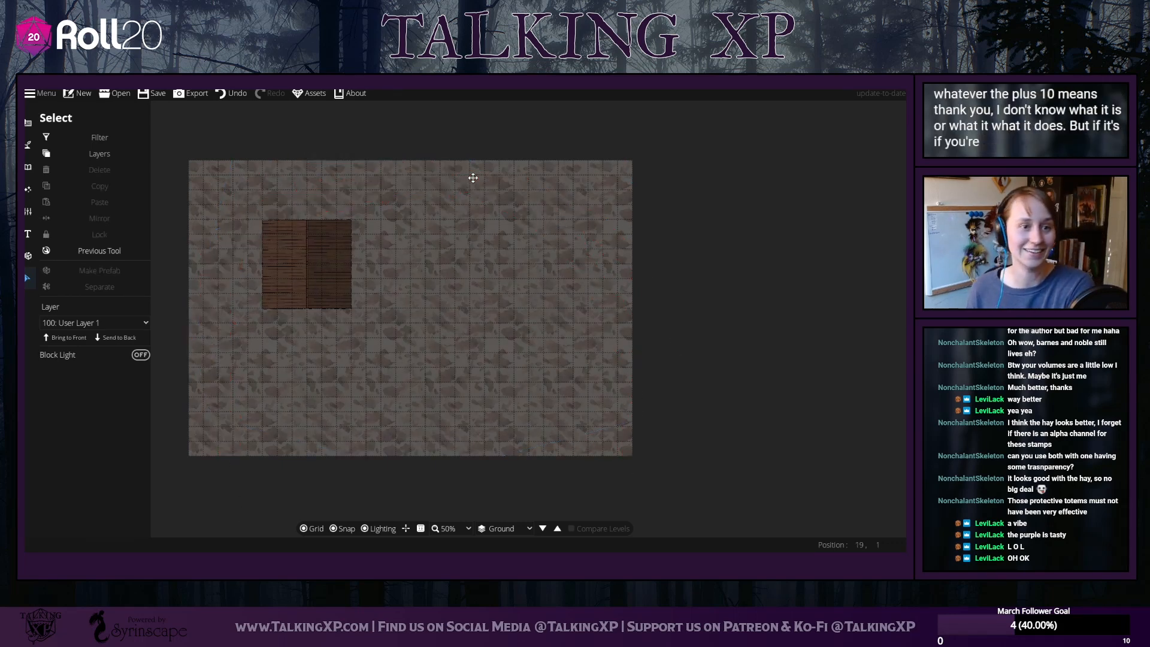
Redraw the red placeholder river with the Path Tool, curving from the map's lower-left edge above the cottage to the right edge
click(28, 145)
click(68, 211)
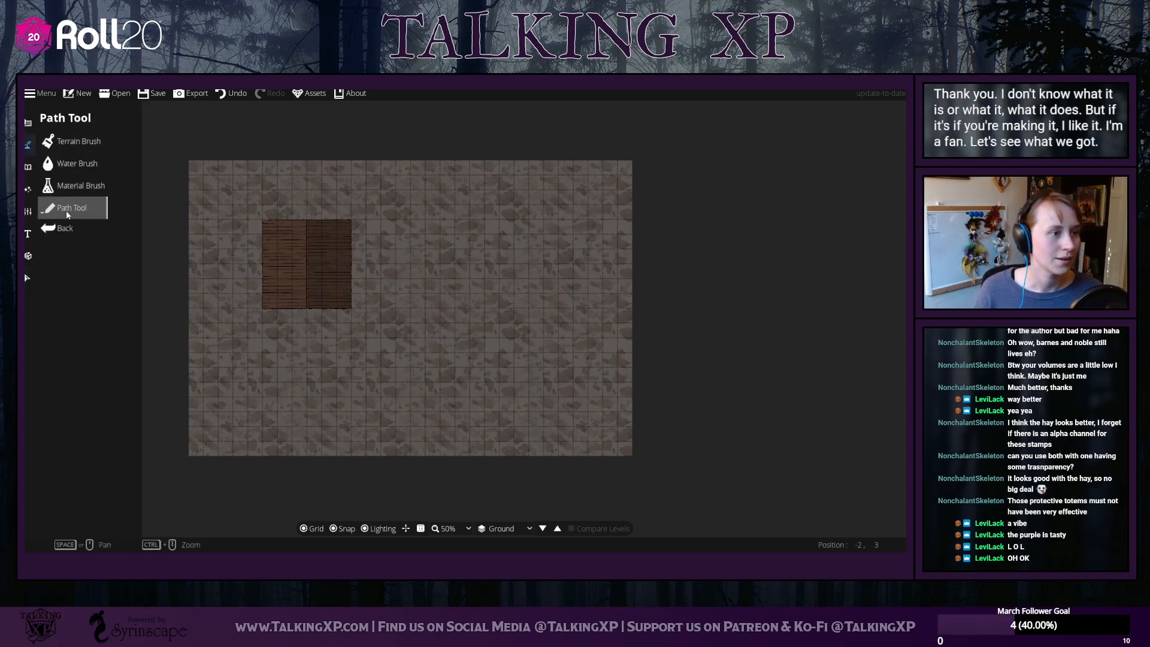
click(68, 214)
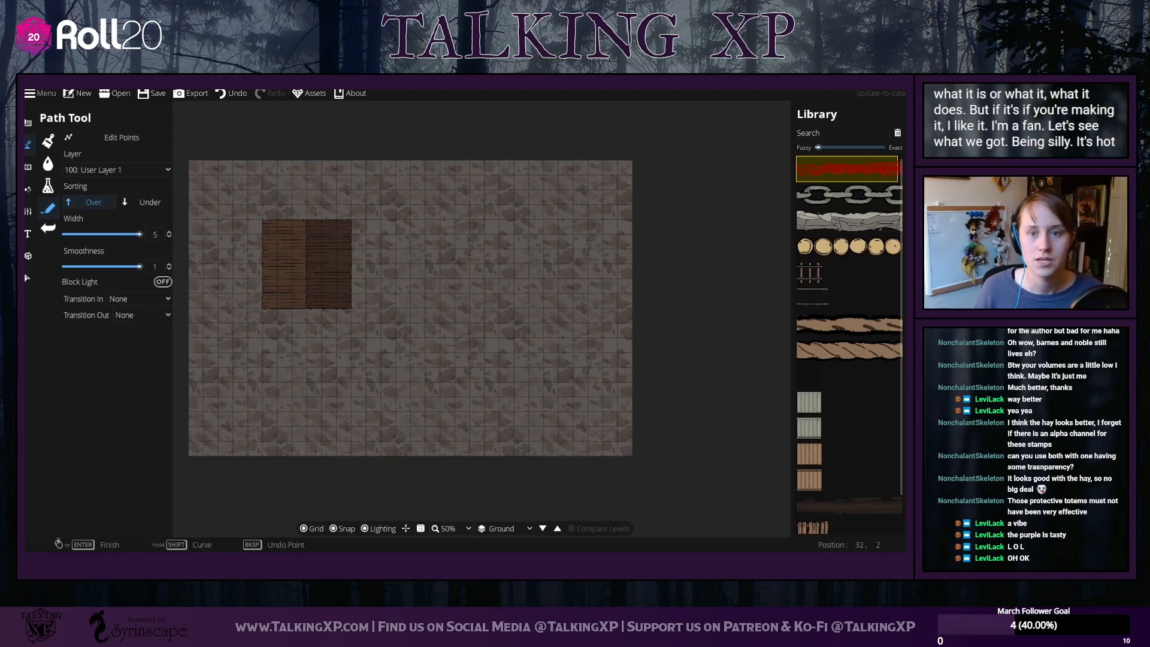
click(248, 278)
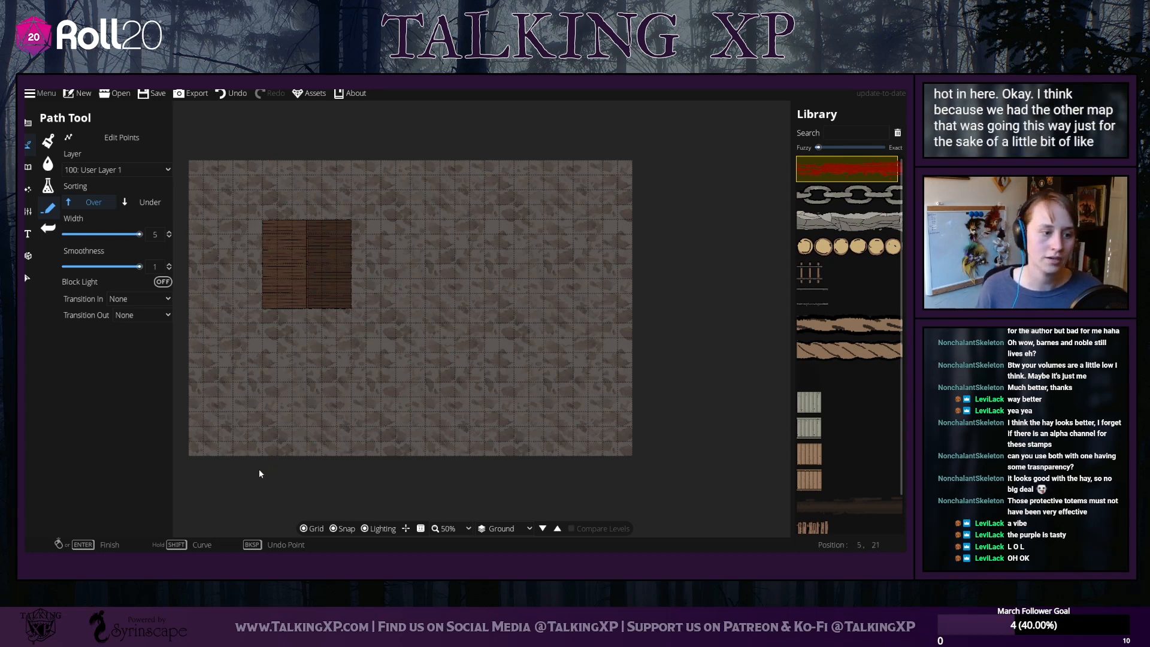
mouse_move(260, 474)
mouse_down()
mouse_move(207, 429)
mouse_move(199, 406)
mouse_move(197, 346)
mouse_move(218, 334)
mouse_up()
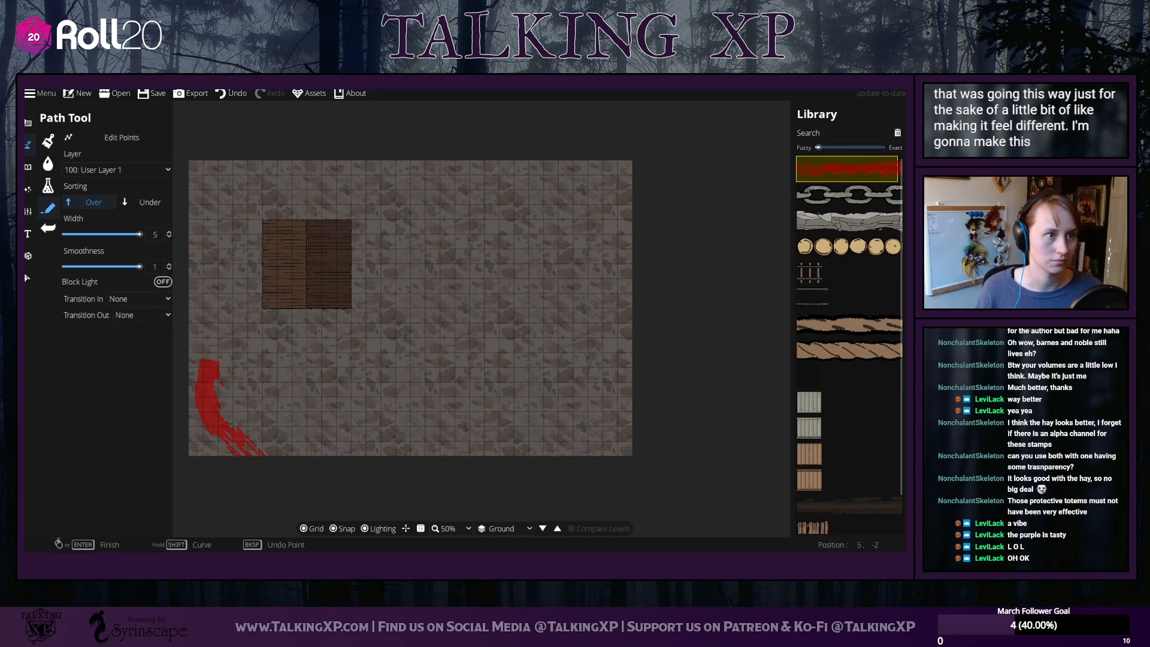
click(232, 93)
mouse_move(275, 487)
mouse_down()
mouse_move(215, 389)
mouse_move(201, 278)
mouse_move(245, 211)
mouse_move(286, 184)
mouse_move(366, 169)
mouse_move(389, 182)
mouse_move(482, 179)
mouse_move(536, 200)
mouse_move(624, 263)
mouse_move(657, 356)
mouse_up()
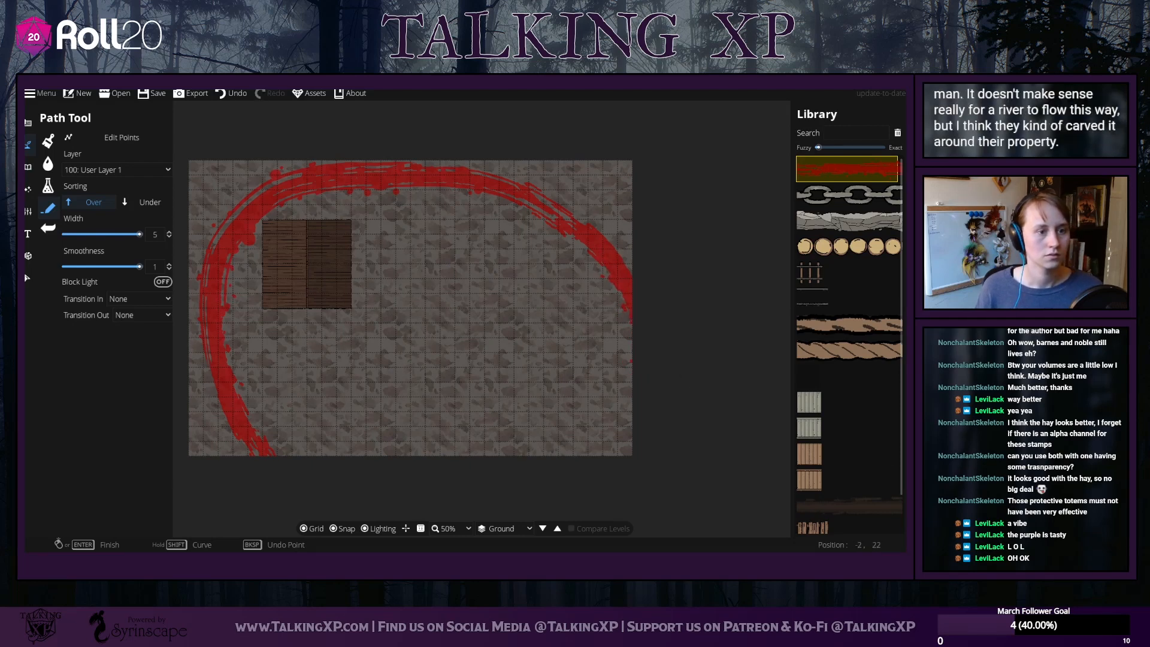
Draw a dark wooden gable roof for a small barn, about 3 by 6 squares, east of the cottage
click(28, 122)
click(66, 231)
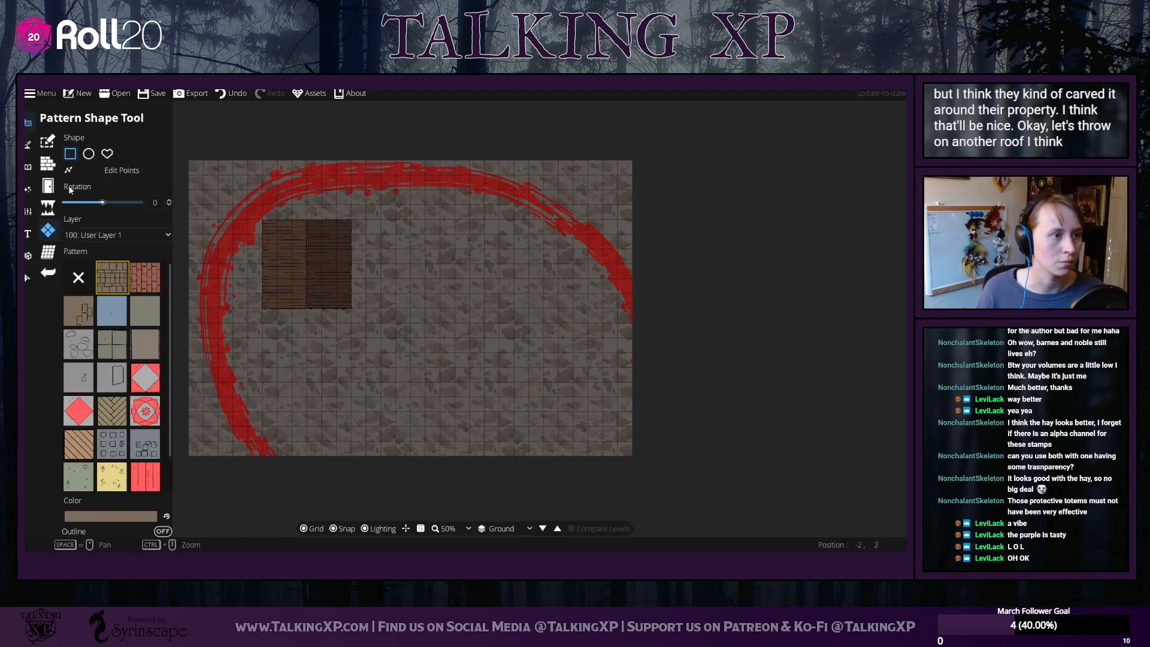
click(48, 254)
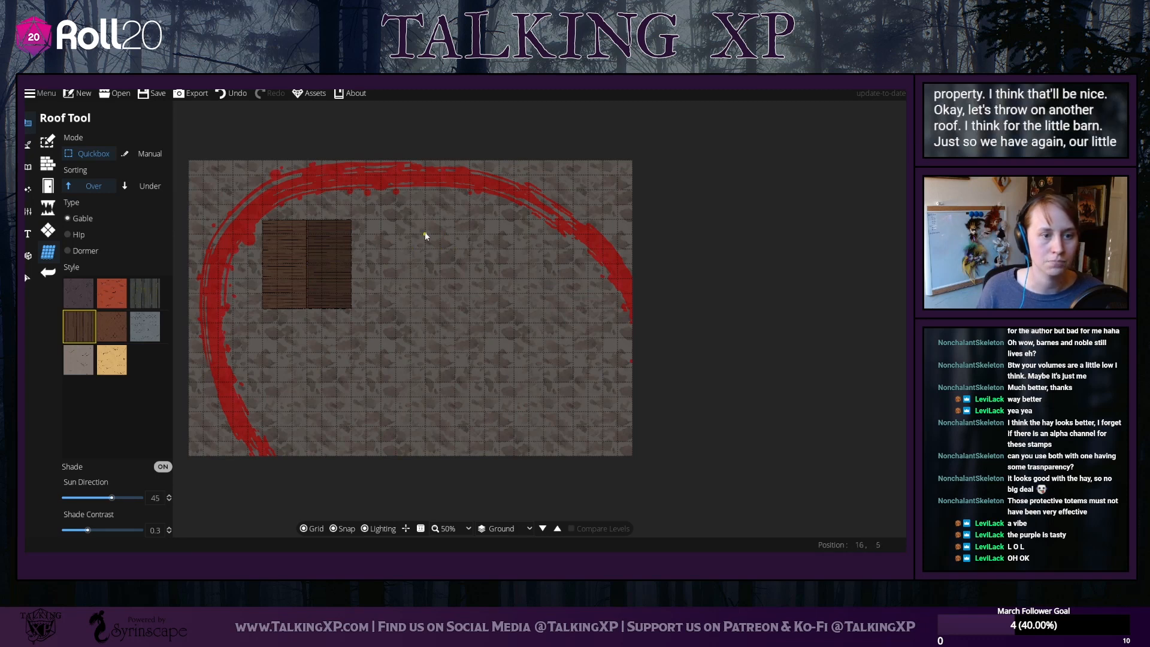
drag(425, 235, 471, 325)
Rotate the barn roof to a diagonal and move it inside the river's bend near the map's right edge
click(27, 278)
click(441, 289)
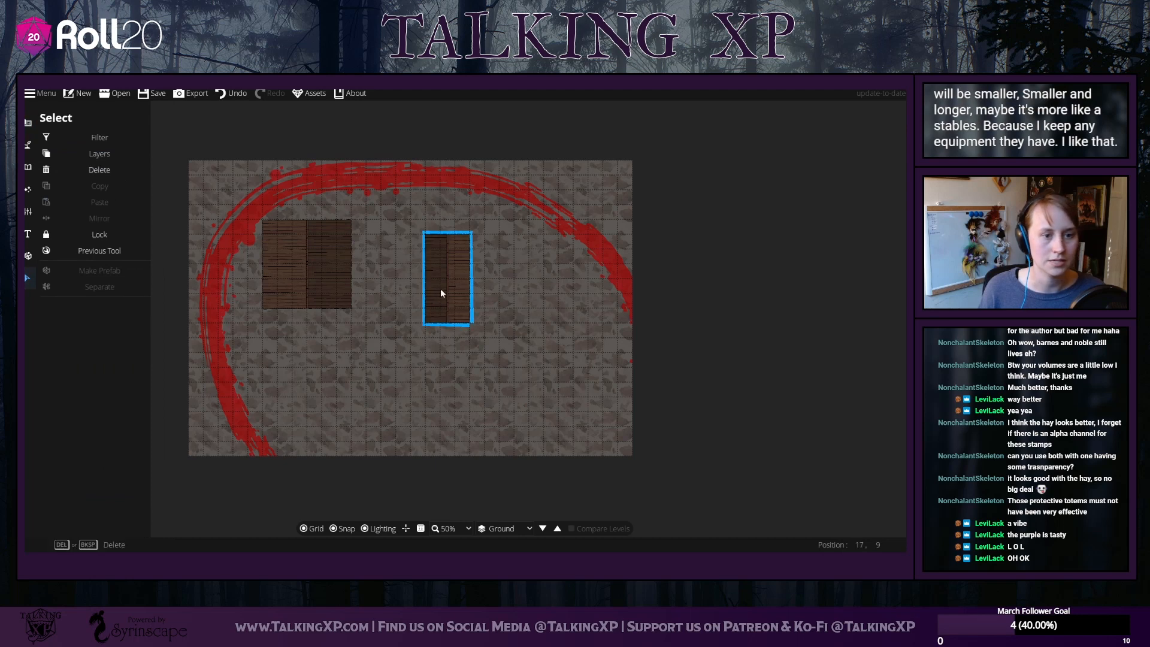
scroll(441, 289, down, 8)
drag(441, 289, 549, 292)
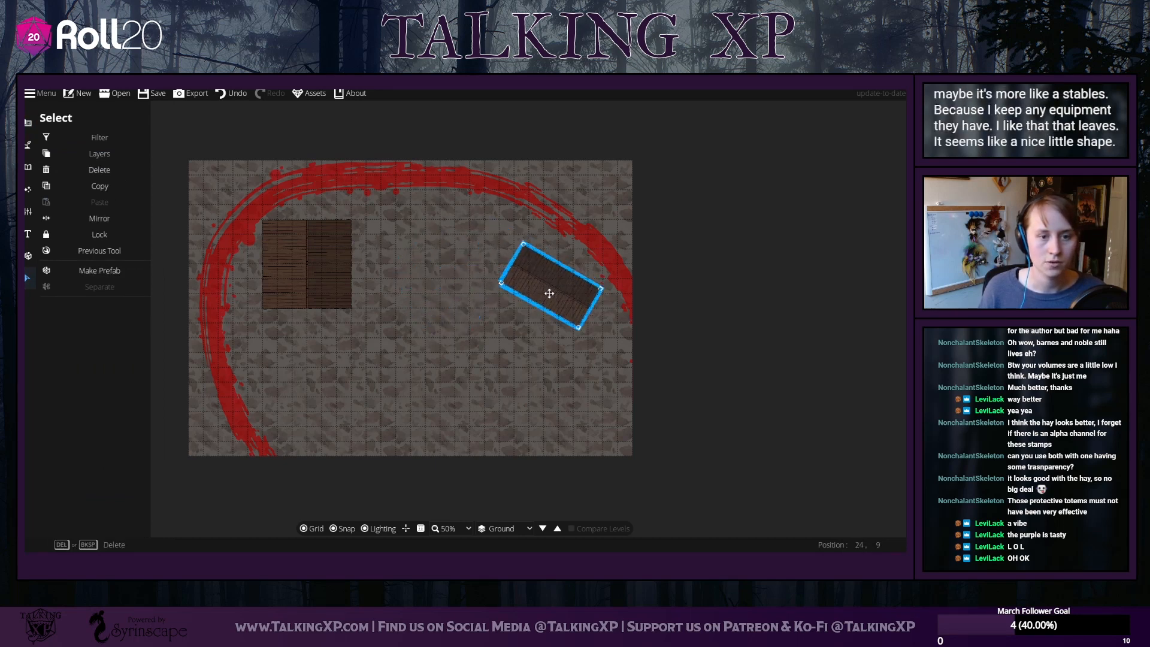
scroll(552, 289, up, 4)
scroll(551, 290, down, 4)
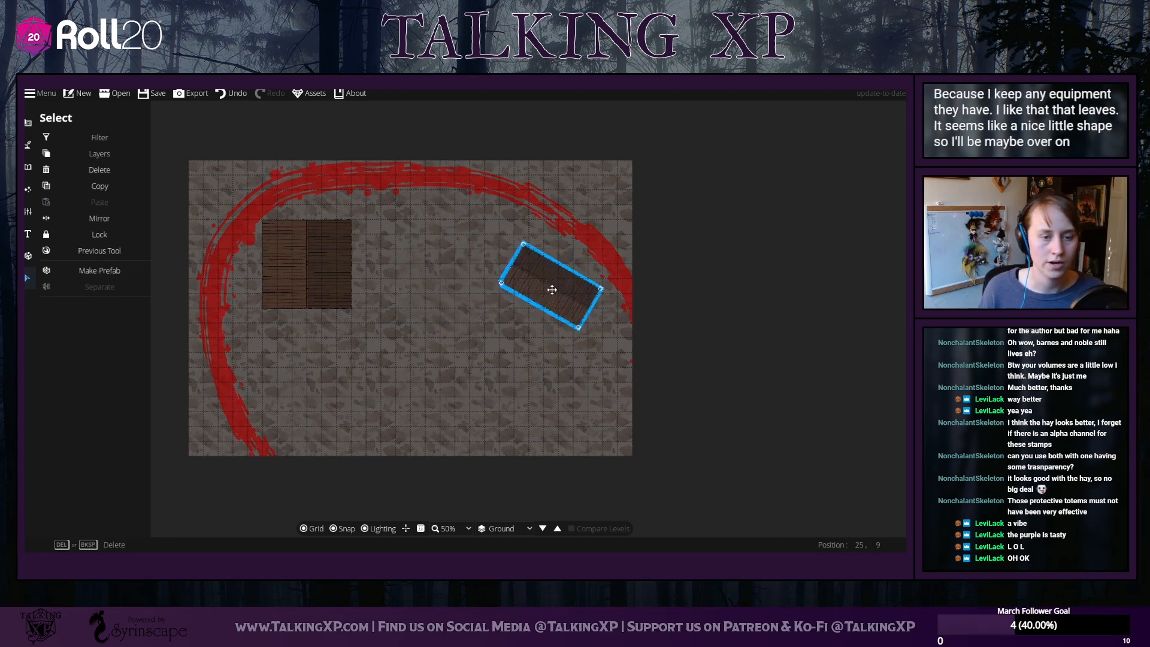
click(653, 284)
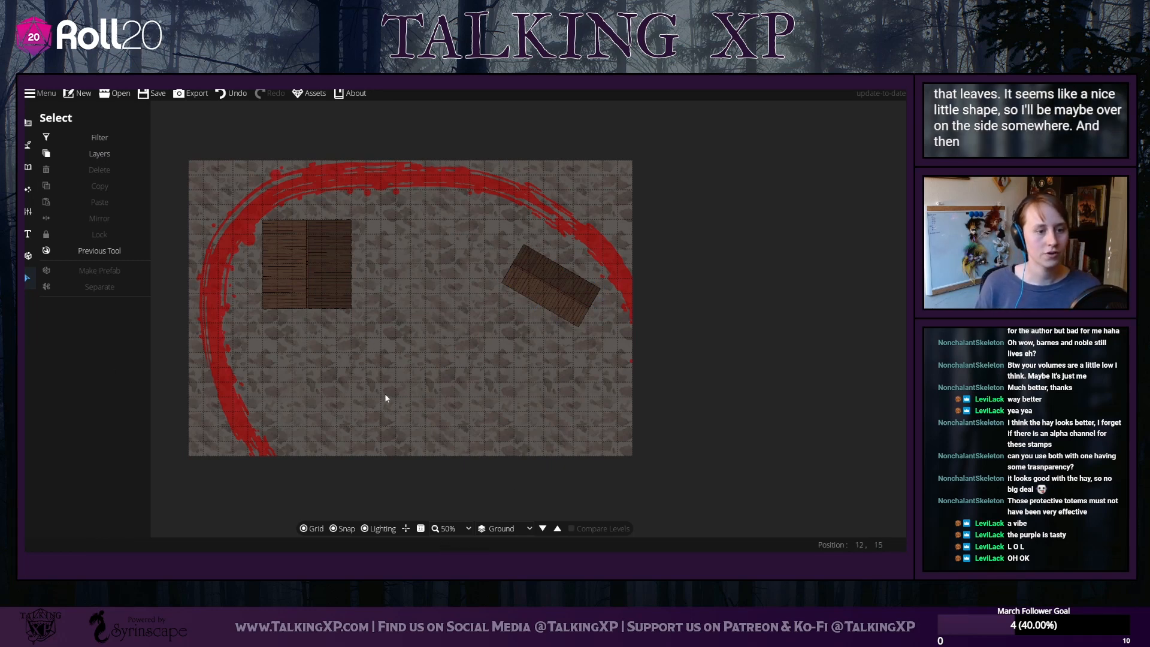
Choose the wooden plank path in the Path Tool's library as the placeholder road
click(28, 167)
click(28, 145)
click(28, 122)
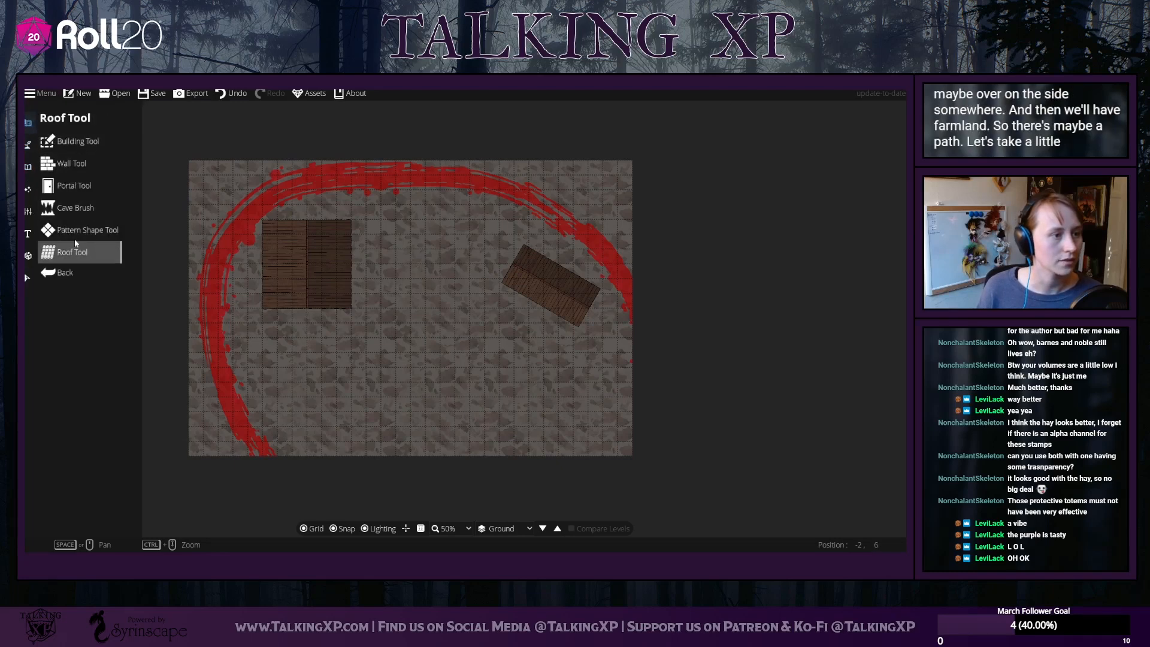
click(28, 145)
click(76, 209)
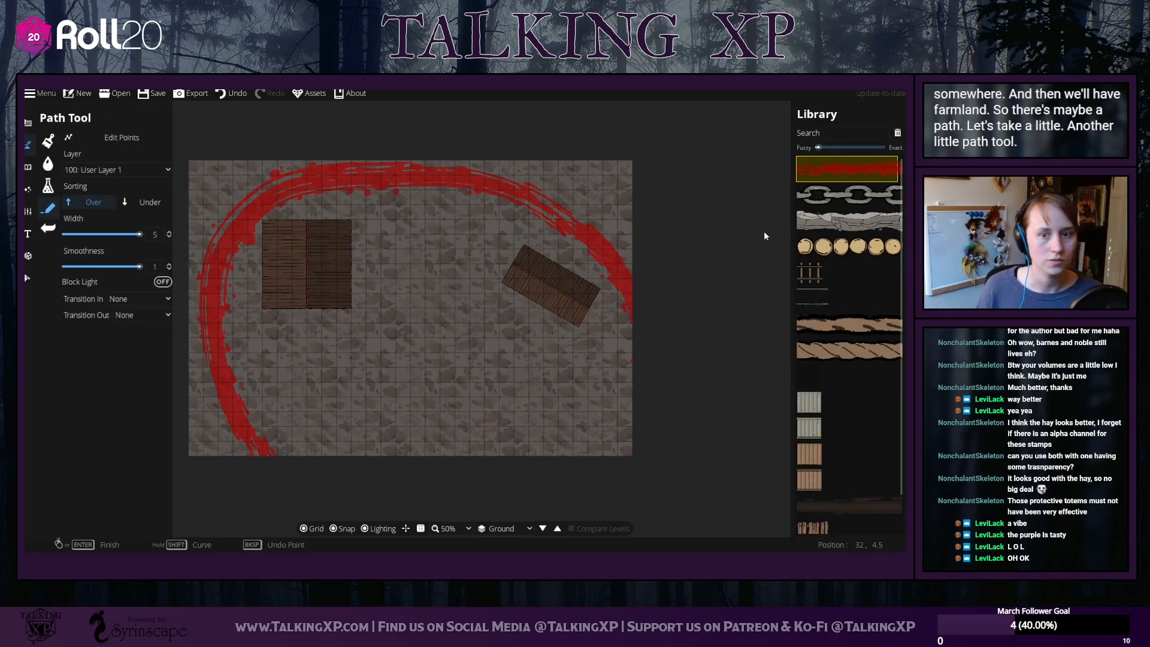
scroll(841, 419, down, 1)
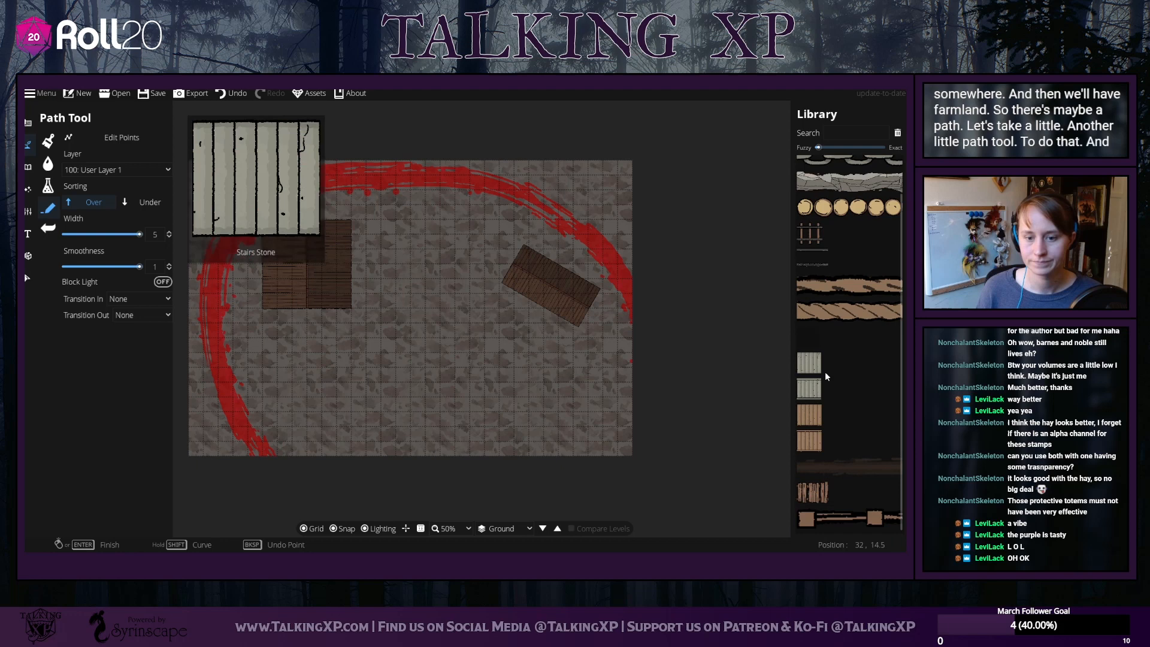
click(822, 485)
Try two plank road shapes starting from the map's lower-right edge, undoing each one
click(617, 472)
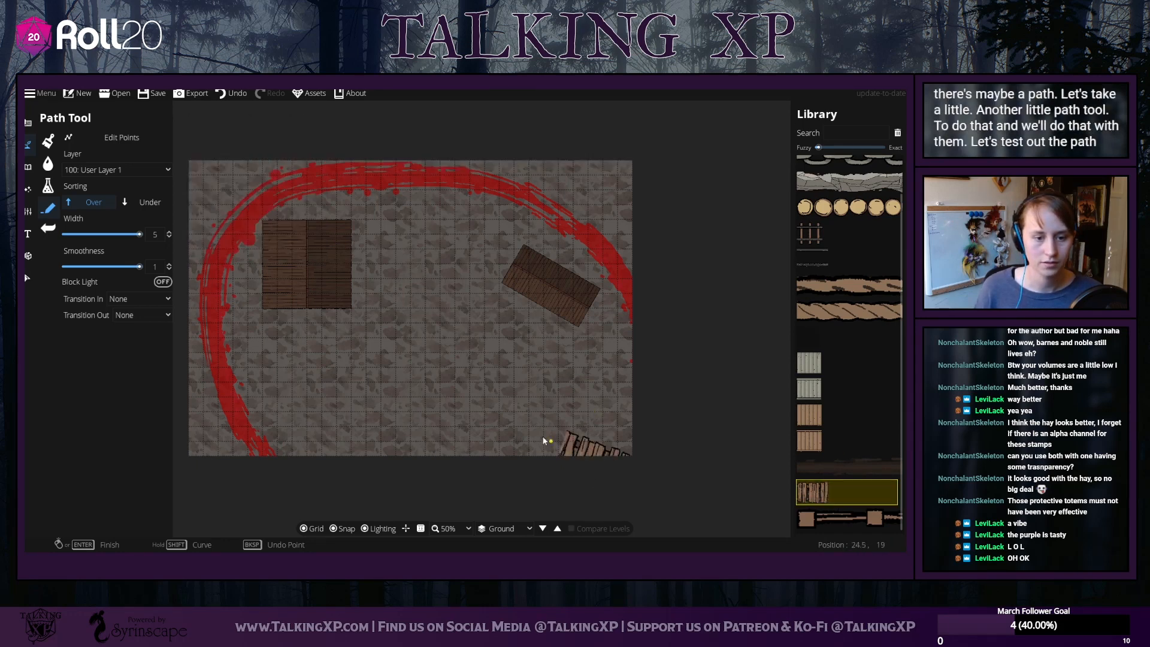
key(ctrl+z)
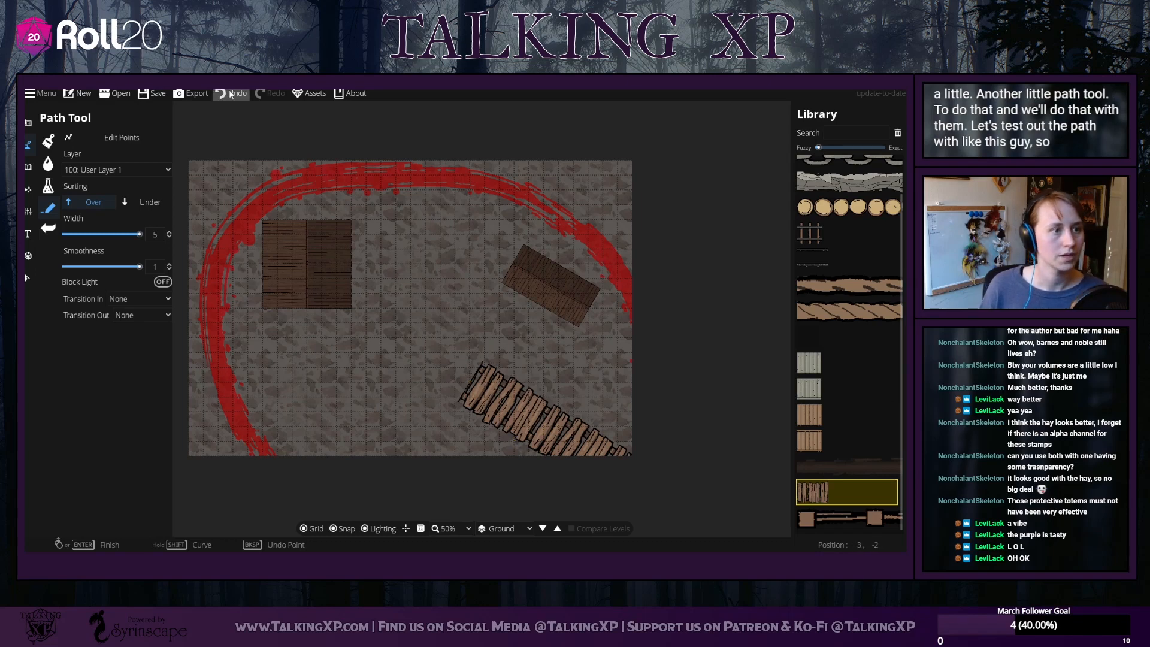
mouse_move(602, 479)
mouse_down()
mouse_move(517, 438)
mouse_move(518, 392)
mouse_move(543, 332)
mouse_move(411, 299)
mouse_move(326, 313)
mouse_move(341, 393)
mouse_move(362, 410)
mouse_move(448, 444)
mouse_up()
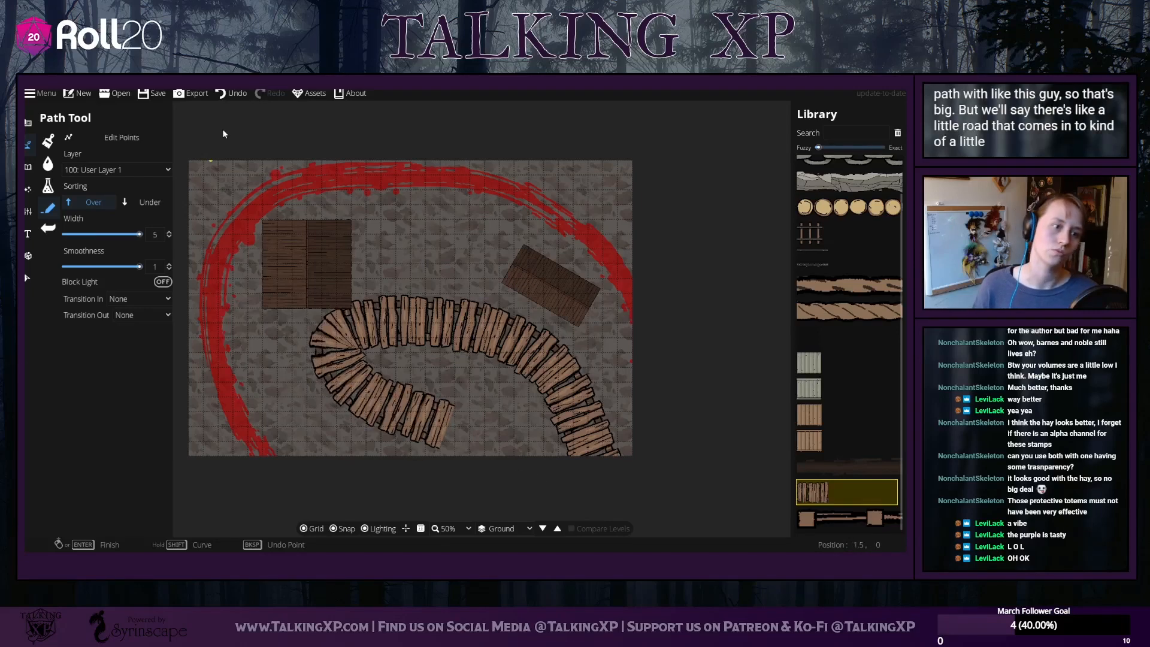
click(239, 96)
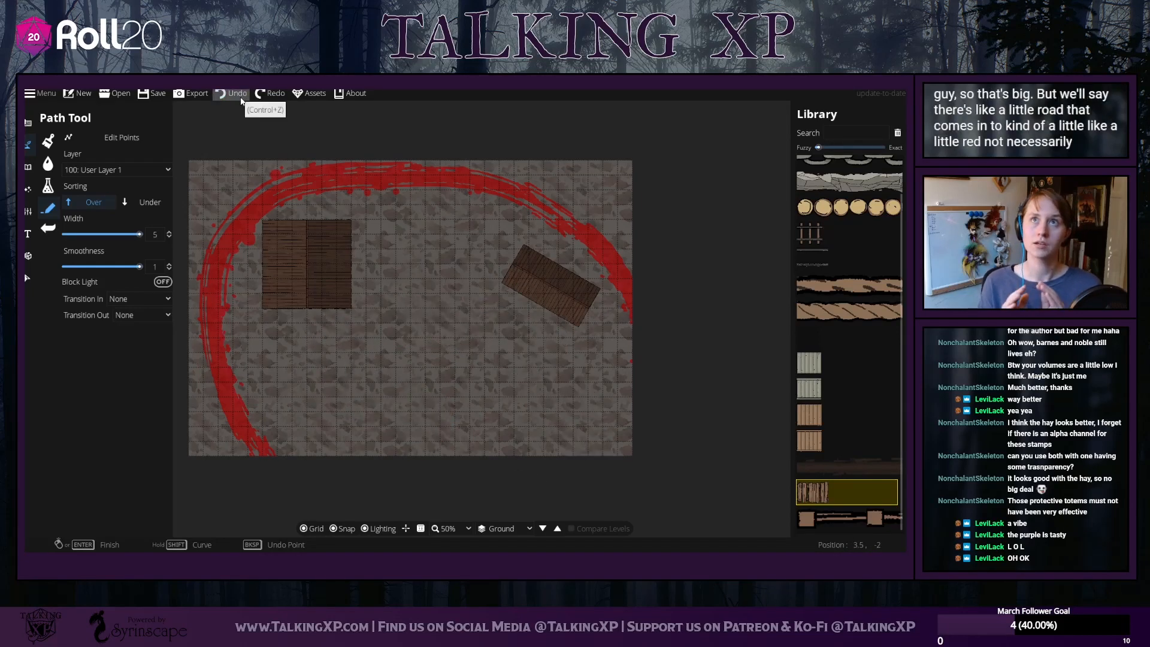
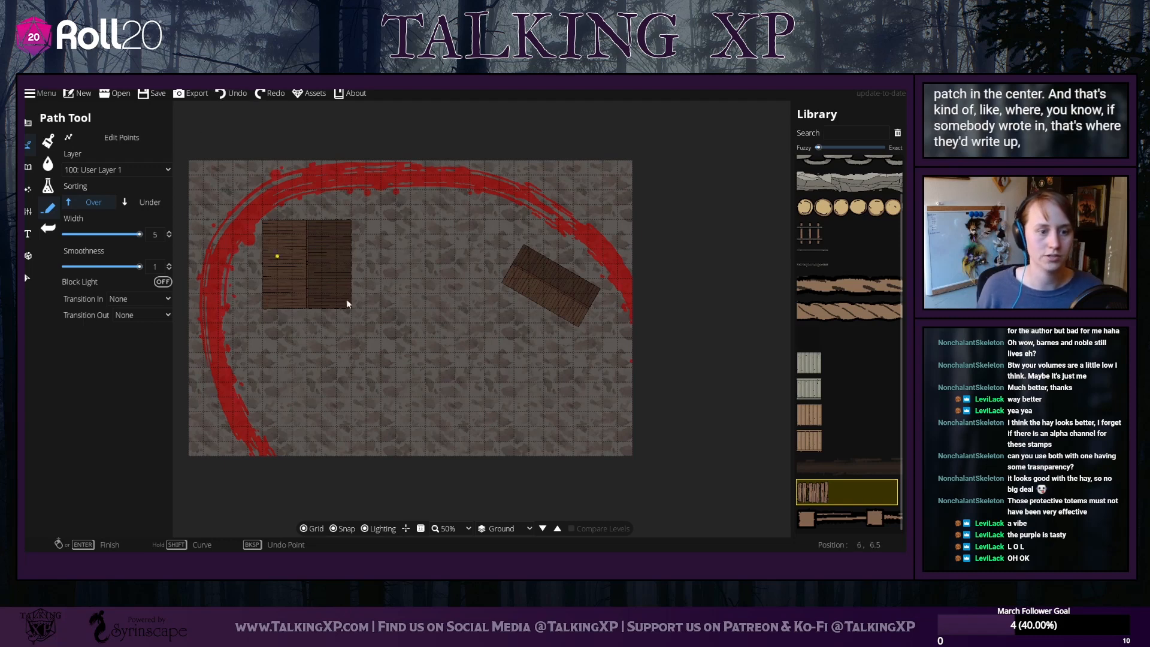
Draw a plank road from the map's lower-right edge to the centre, ending in a turnaround loop that rejoins the road
click(599, 480)
click(432, 325)
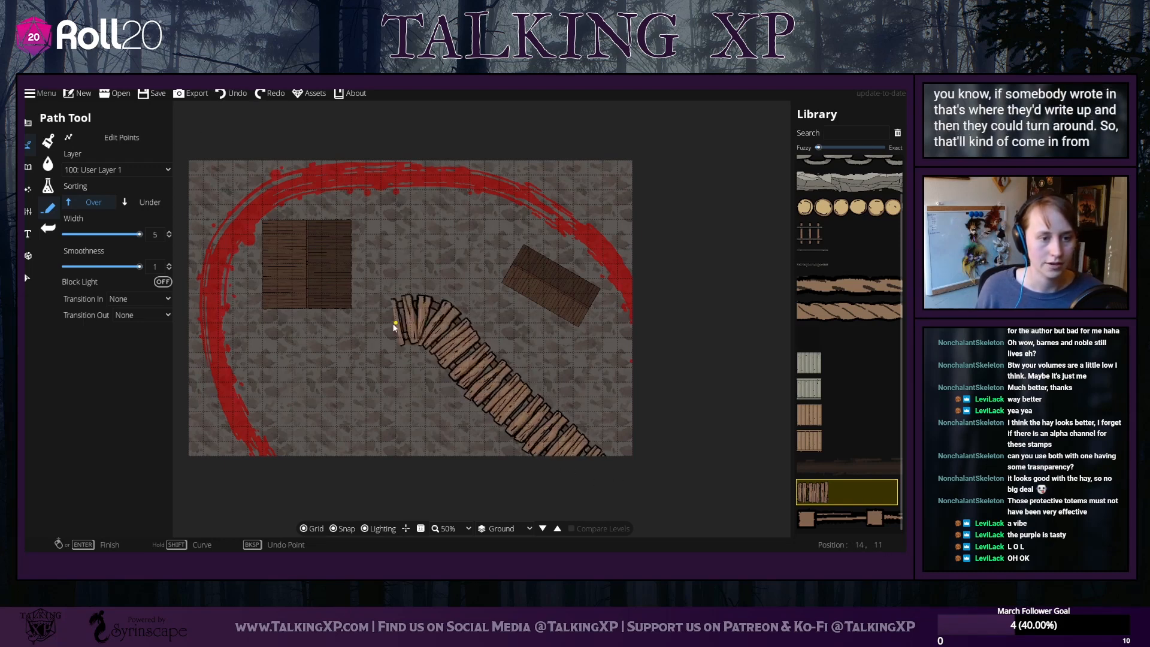
click(383, 359)
click(418, 397)
right_click(501, 405)
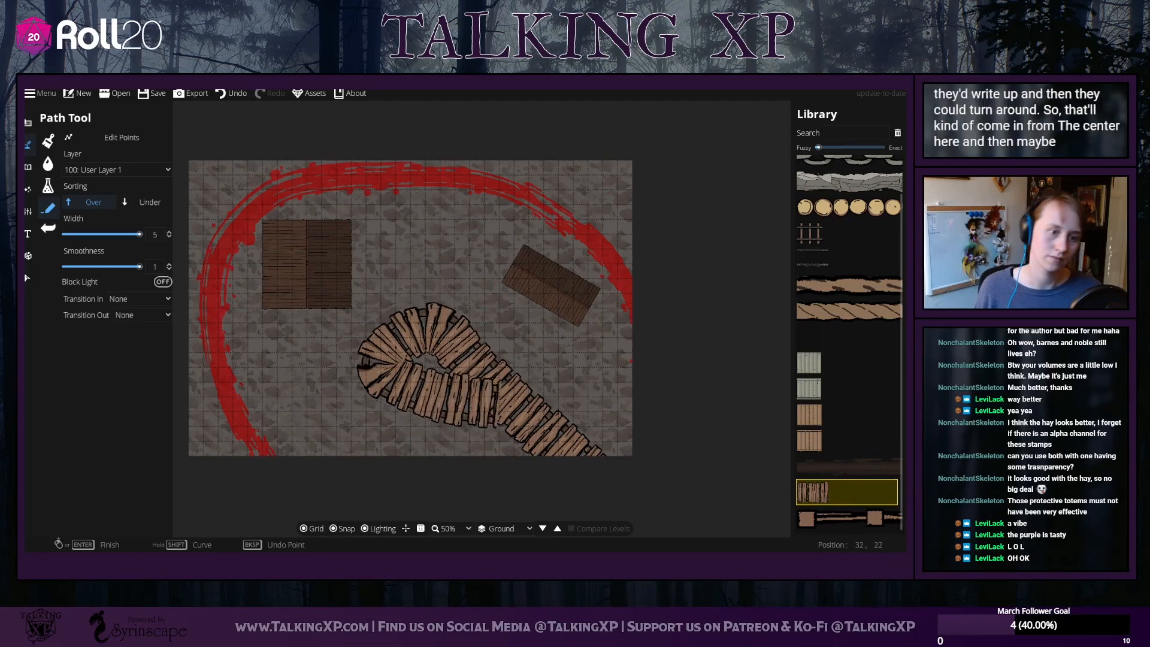
Rotate the cottage roof to a diagonal and move it slightly up and right, between the river and the road loop
click(27, 278)
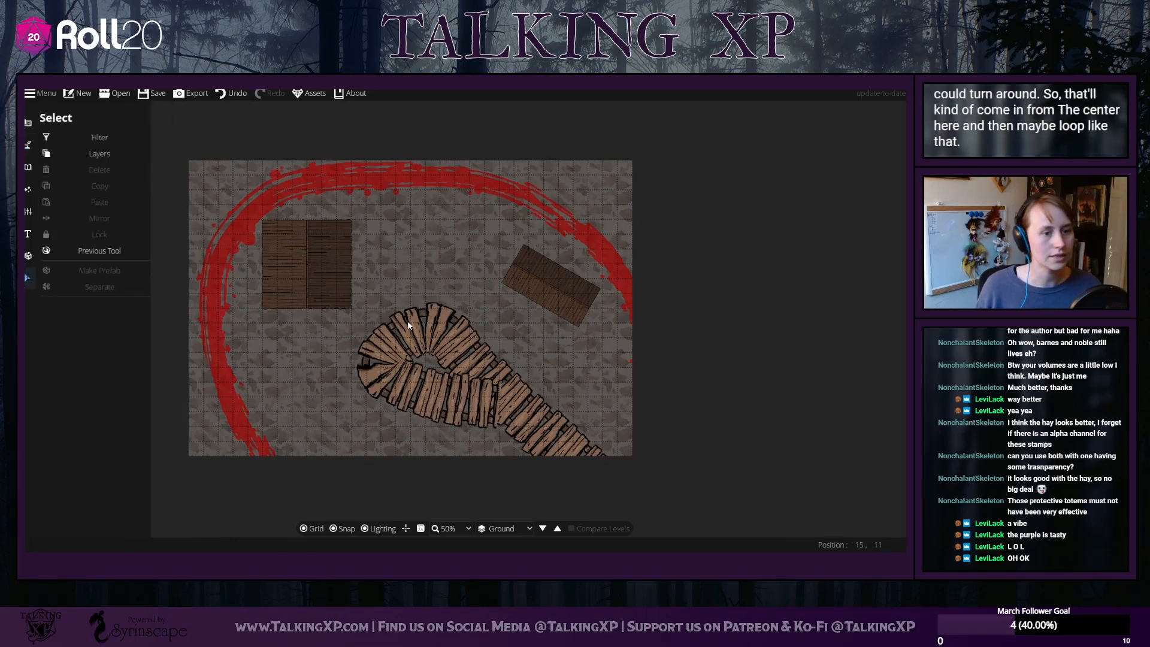
click(311, 261)
scroll(311, 275, down, 2)
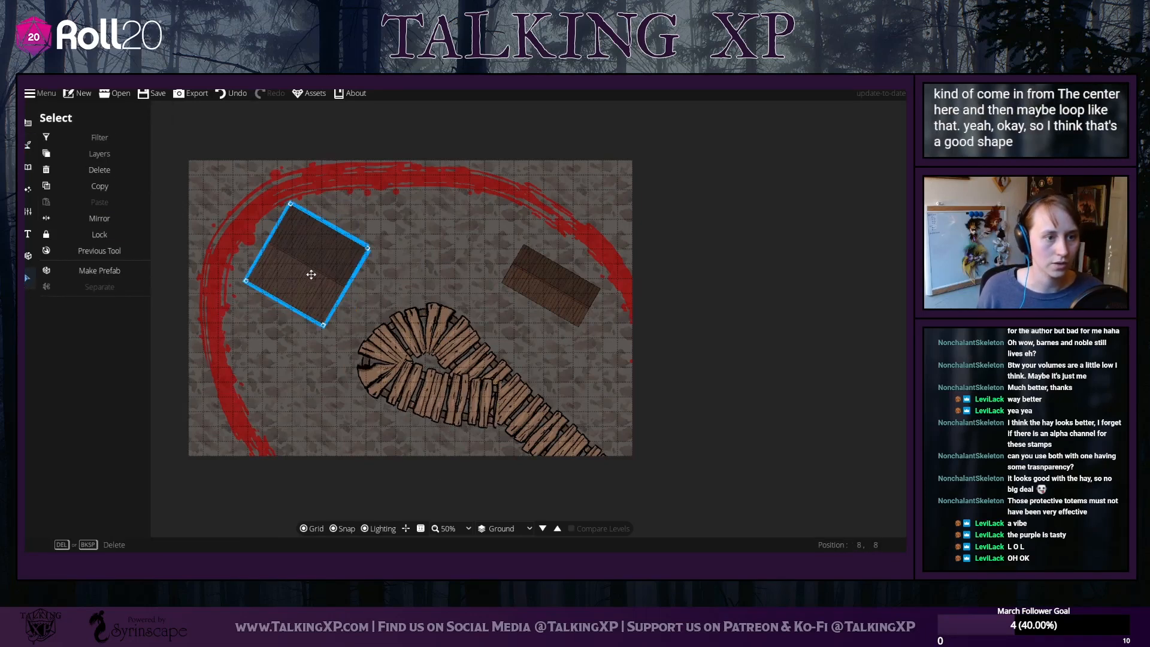
scroll(311, 275, up, 4)
mouse_move(311, 269)
mouse_down()
mouse_move(367, 288)
mouse_move(305, 252)
mouse_move(372, 258)
mouse_move(316, 298)
mouse_move(311, 330)
mouse_move(324, 251)
mouse_move(318, 259)
mouse_up()
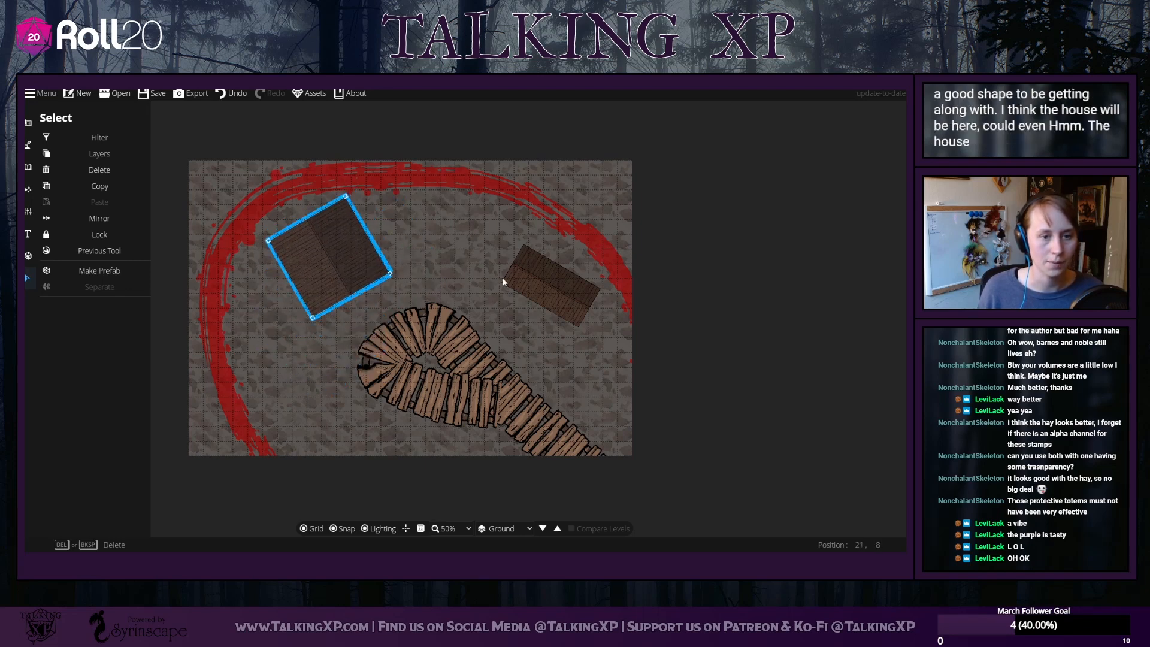
Turn the barn roof to a steeper diagonal and reposition it between the plank road and the river
click(563, 282)
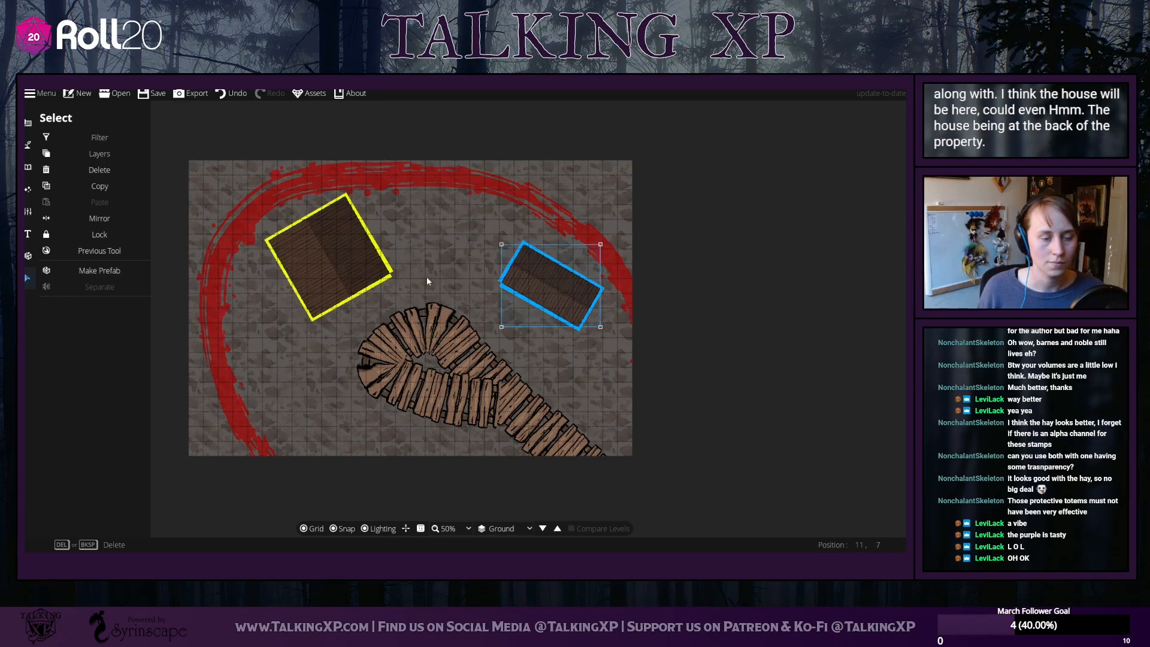
mouse_move(570, 284)
mouse_down()
mouse_move(532, 335)
mouse_move(537, 346)
mouse_move(541, 268)
mouse_move(576, 291)
mouse_up()
scroll(541, 268, up, 2)
scroll(576, 291, down, 2)
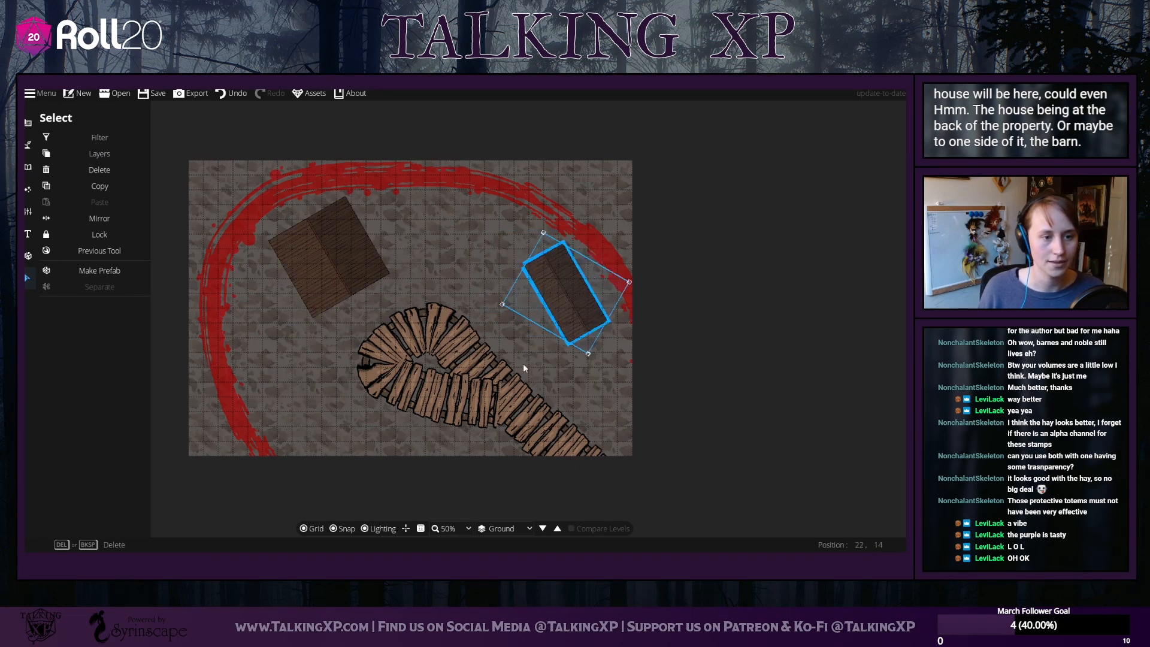
drag(564, 304, 571, 312)
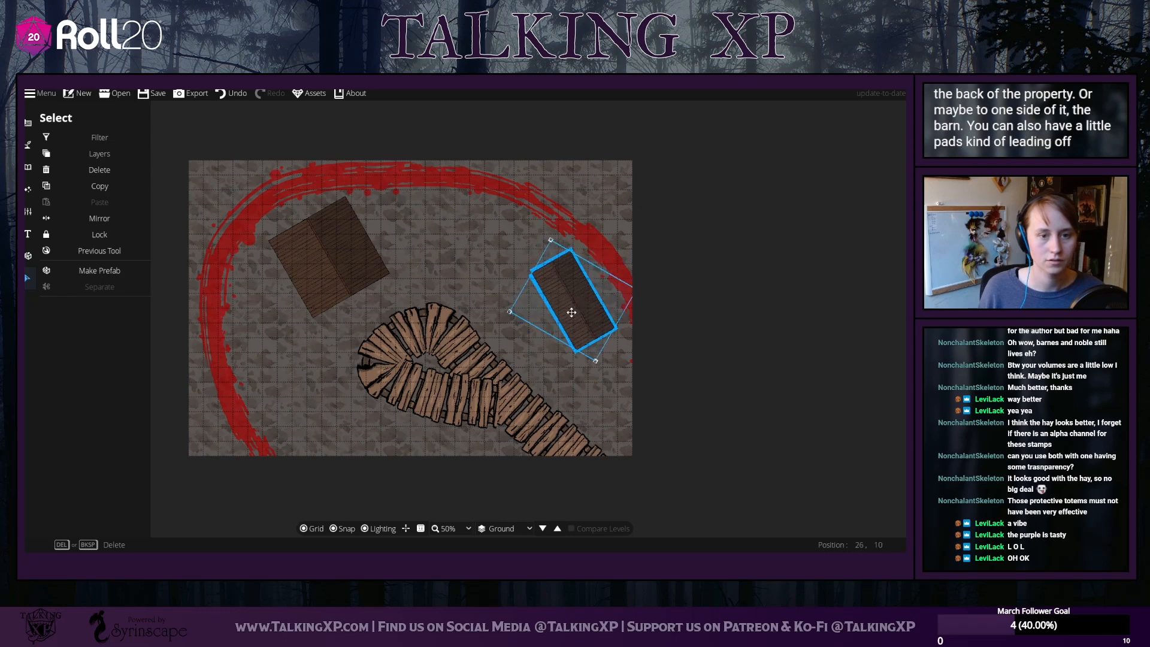
scroll(651, 320, up, 1)
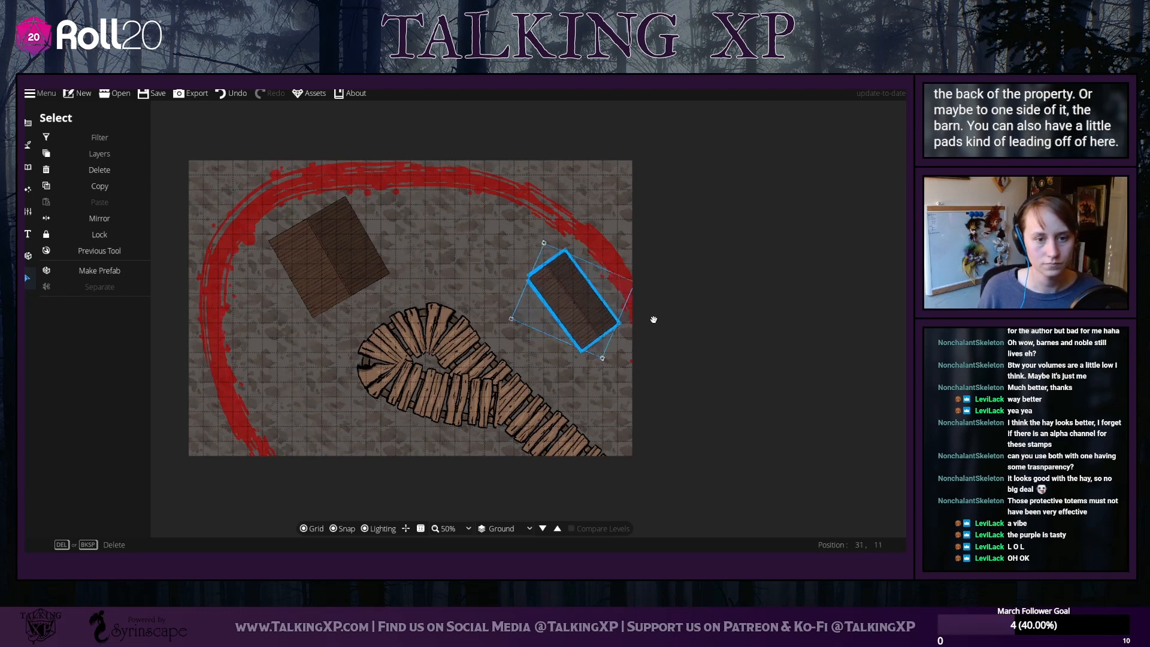
mouse_move(558, 298)
mouse_down()
mouse_move(549, 278)
mouse_move(549, 288)
mouse_up()
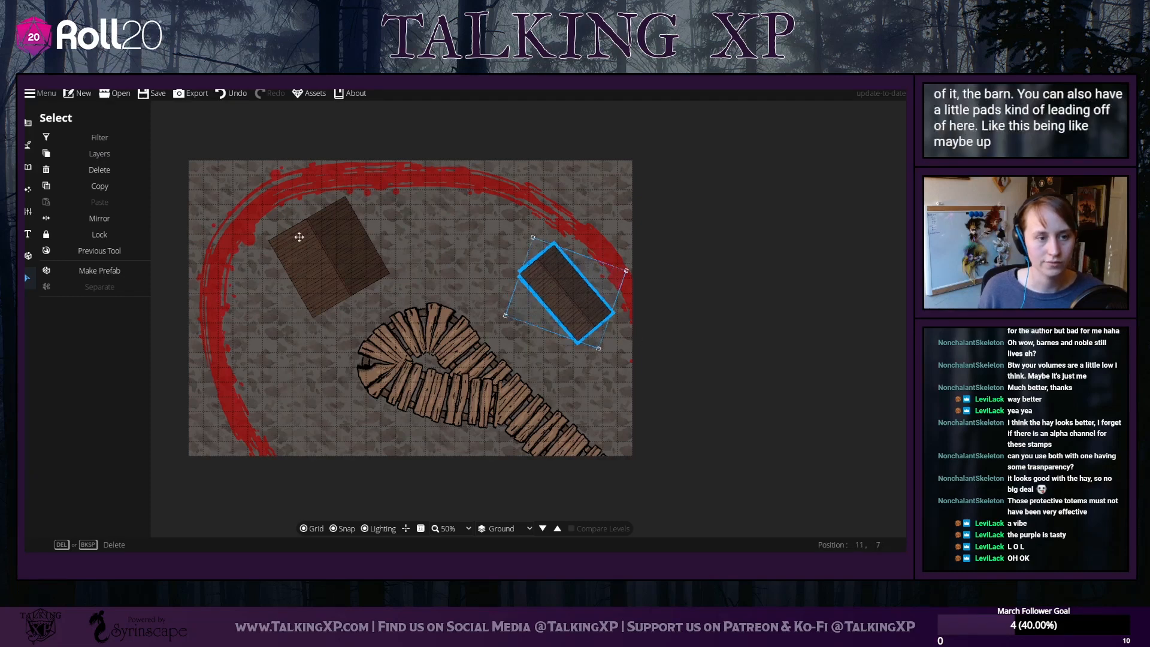
Move the cottage roof slightly left and up, closer to the river guide
drag(348, 247, 336, 244)
click(397, 276)
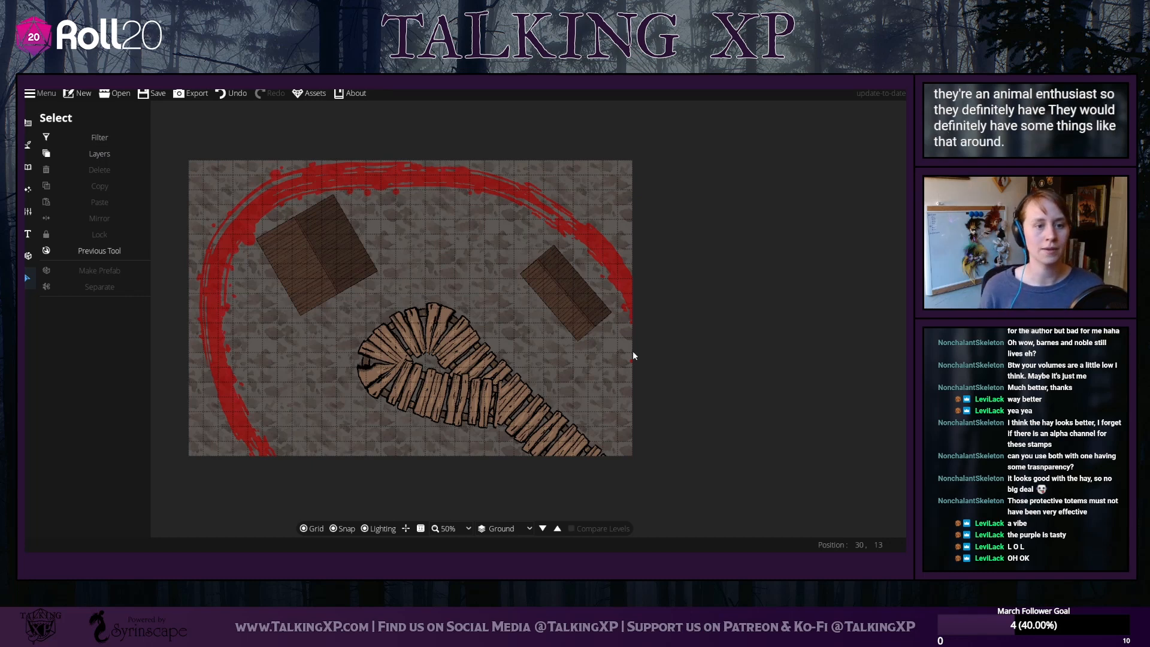
Draw a small gable roof of 2 by 1 squares for a chicken coop above the barn and rotate it to a steep diagonal
click(28, 122)
click(61, 252)
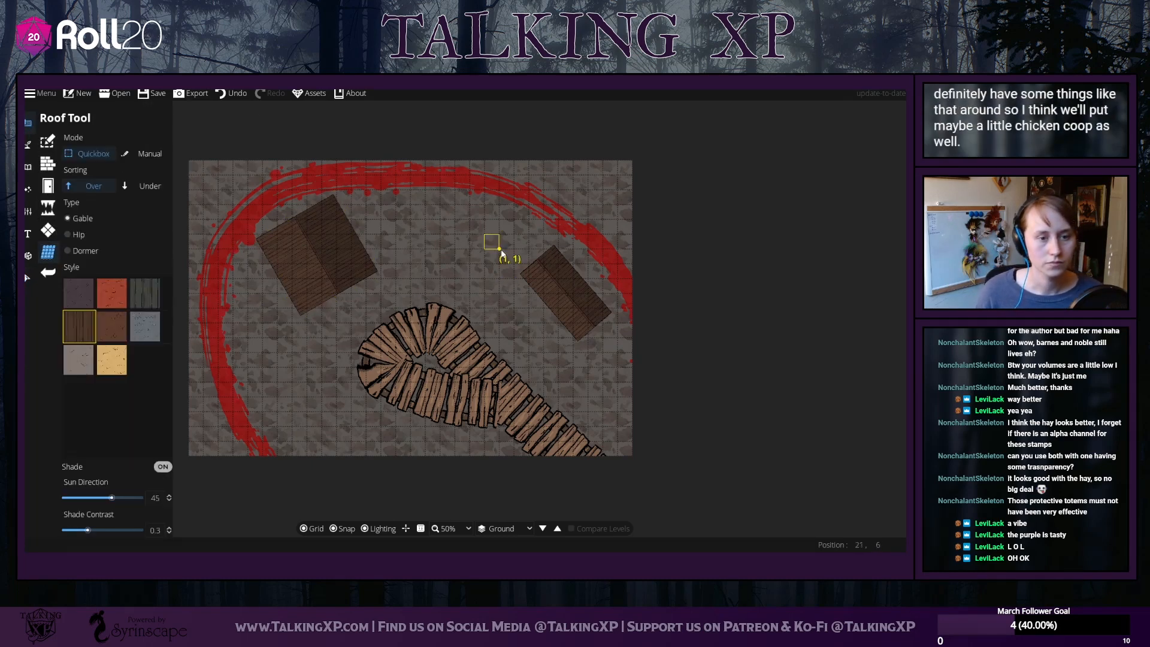
drag(500, 251, 513, 249)
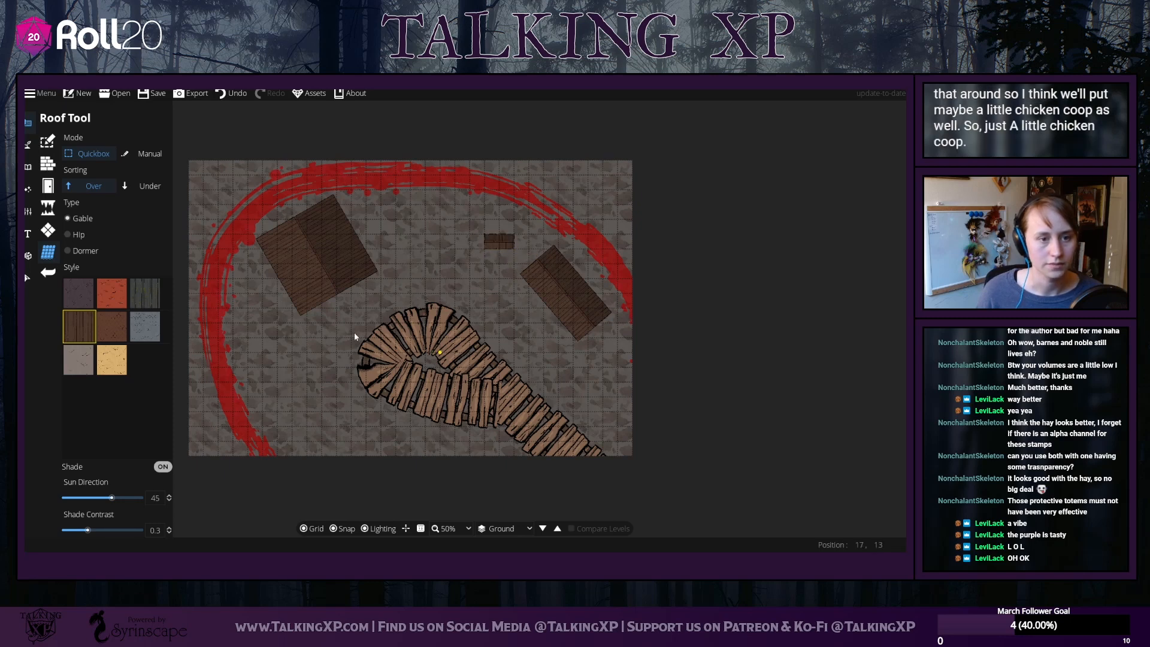
click(28, 278)
click(498, 241)
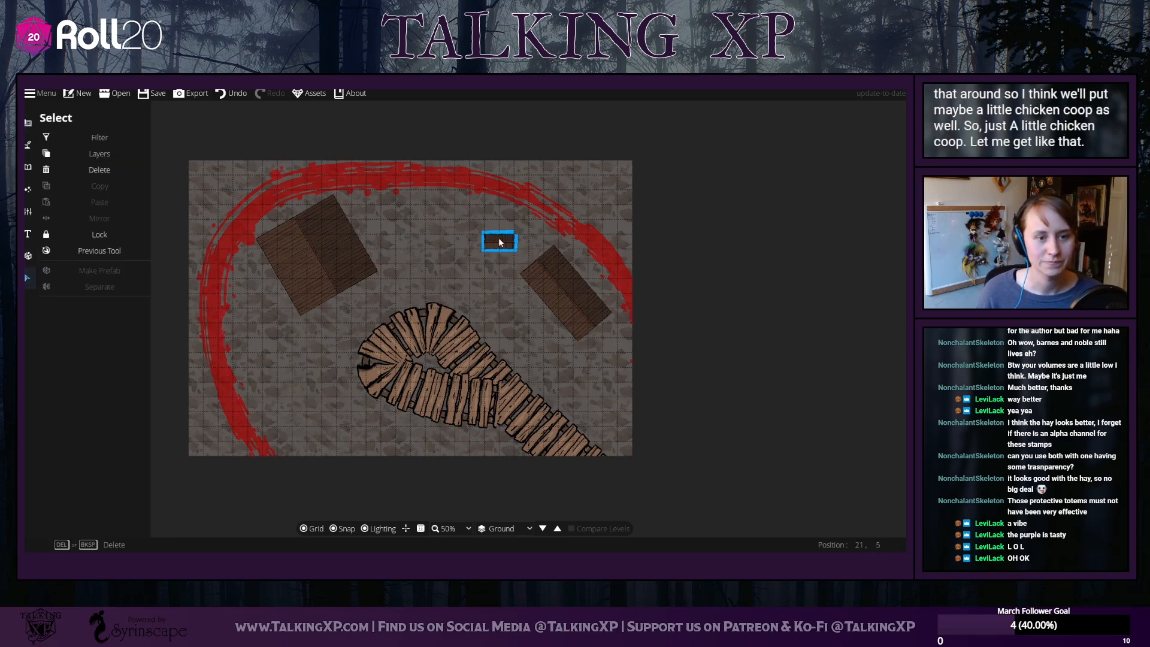
scroll(498, 240, down, 8)
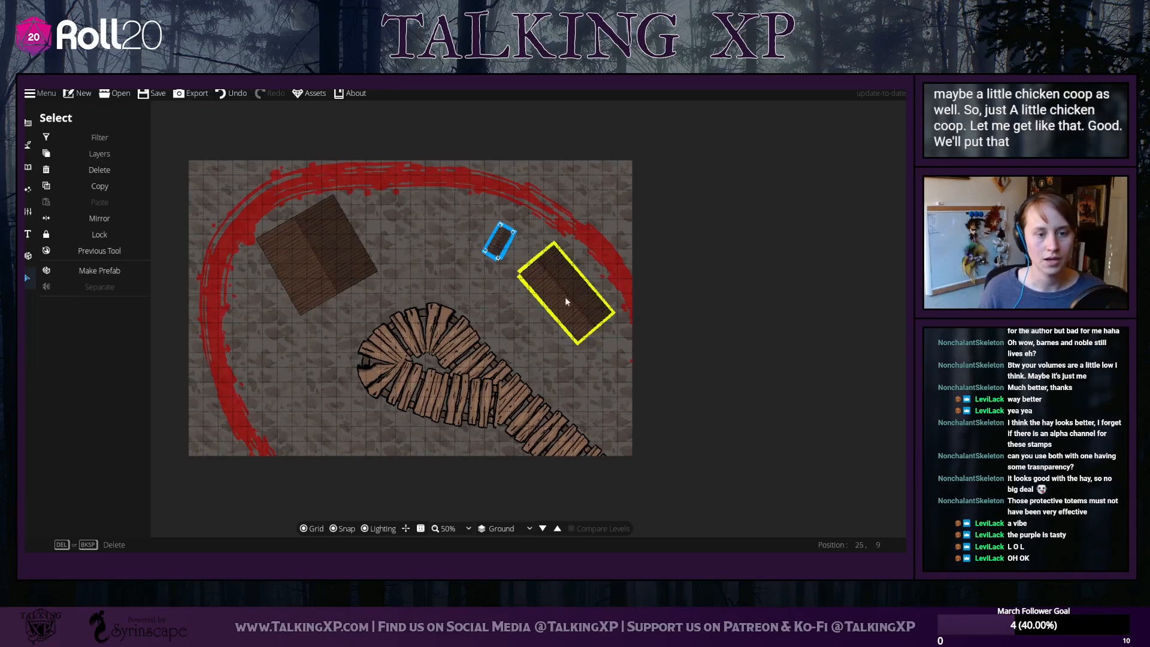
Nudge the barn and cottage roofs slightly upward, and move the coop roof up and left at a flatter diagonal
mouse_move(566, 296)
mouse_down()
mouse_move(581, 307)
mouse_move(569, 291)
mouse_up()
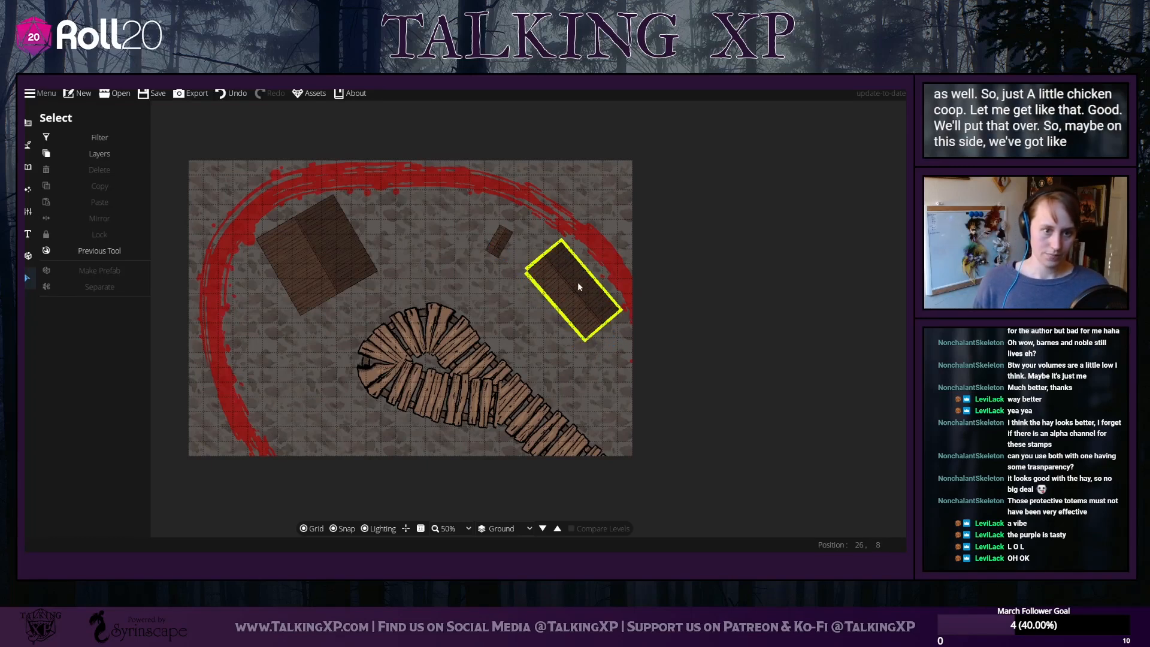
mouse_move(577, 292)
mouse_down()
mouse_move(561, 278)
mouse_move(589, 287)
mouse_up()
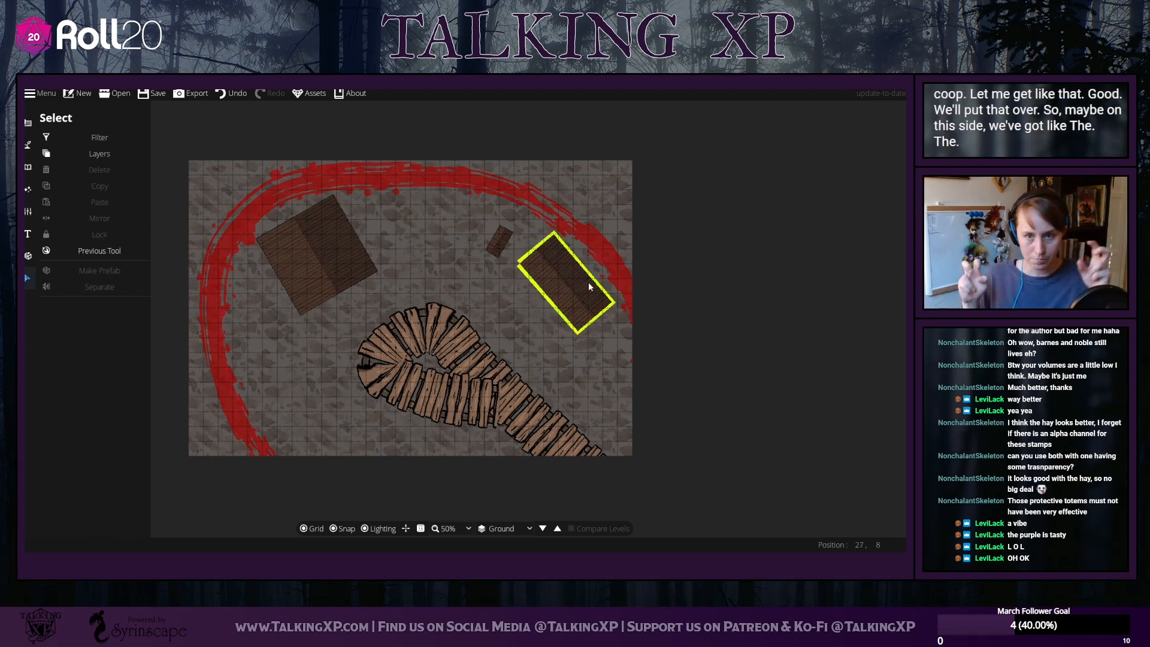
drag(498, 254, 475, 216)
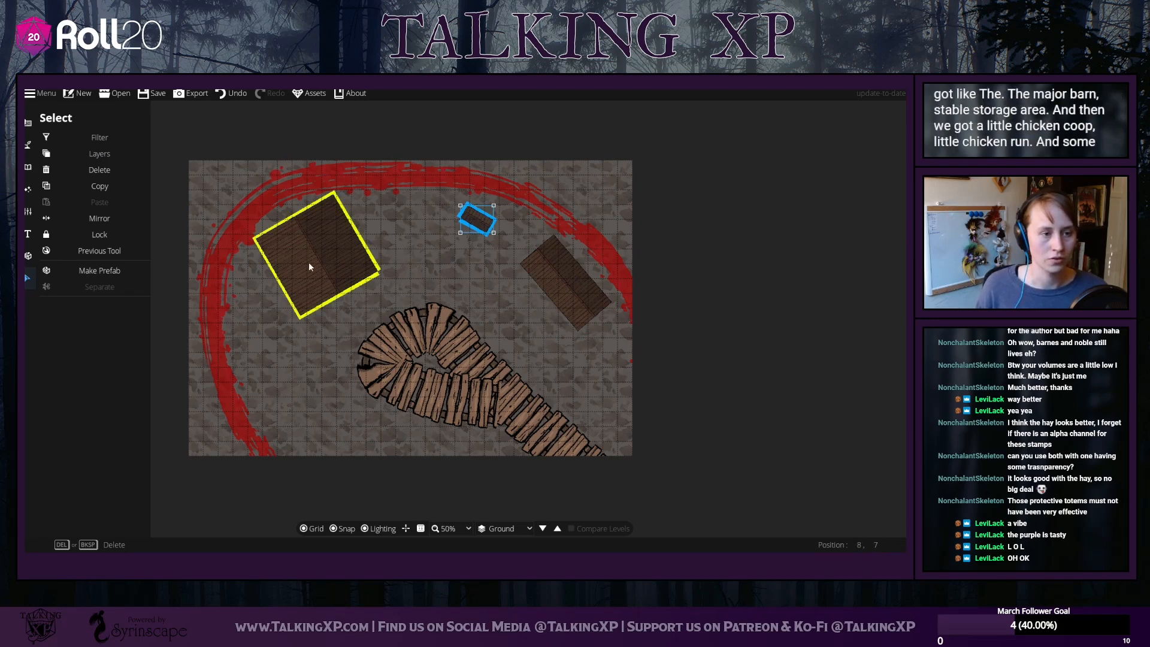
mouse_move(308, 261)
mouse_down()
mouse_move(339, 260)
mouse_move(307, 252)
mouse_up()
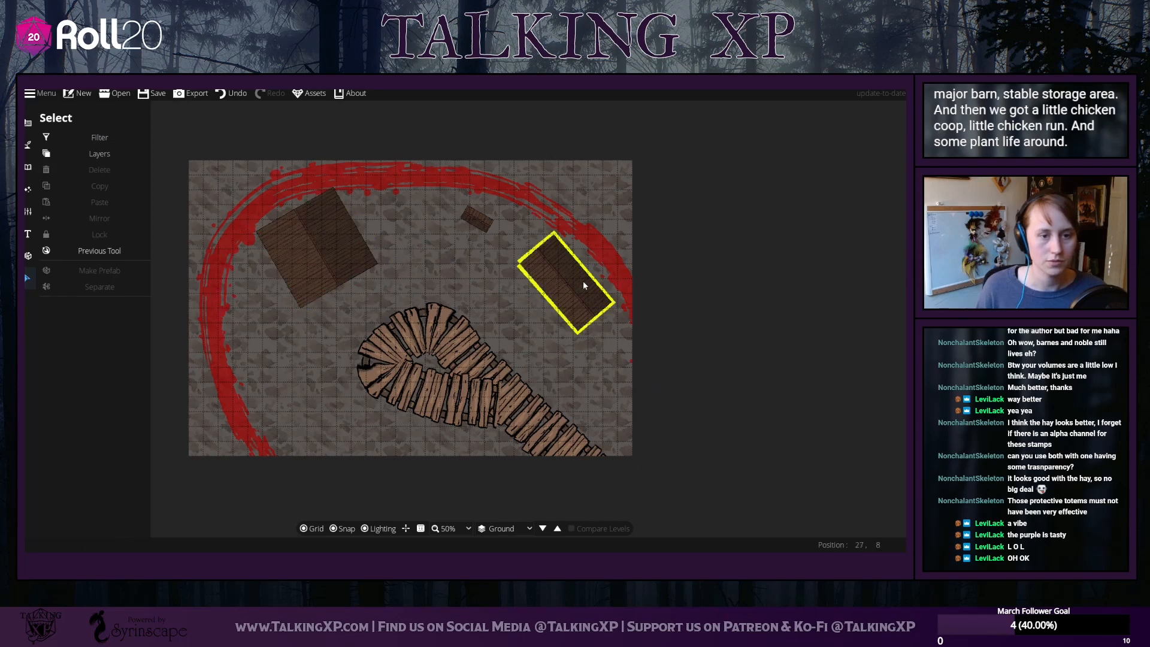
Try the barn roof closer to the plank road at a flatter diagonal, then return it to its steeper diagonal beside the river
drag(584, 280, 568, 310)
click(568, 311)
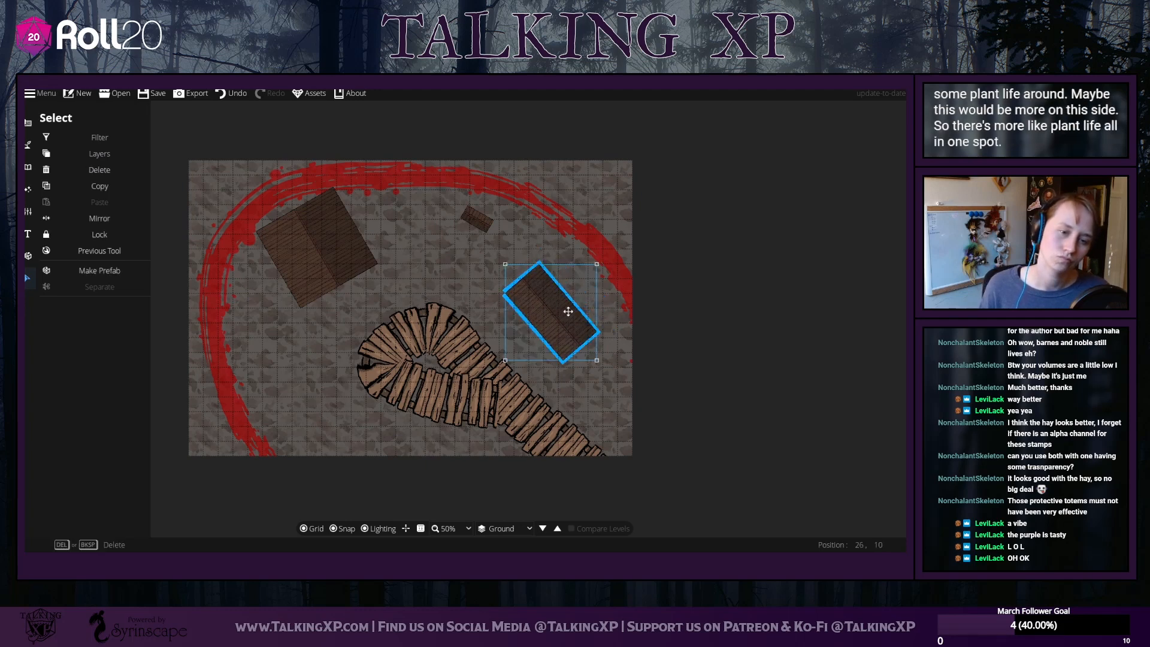
scroll(567, 311, down, 2)
scroll(567, 311, down, 4)
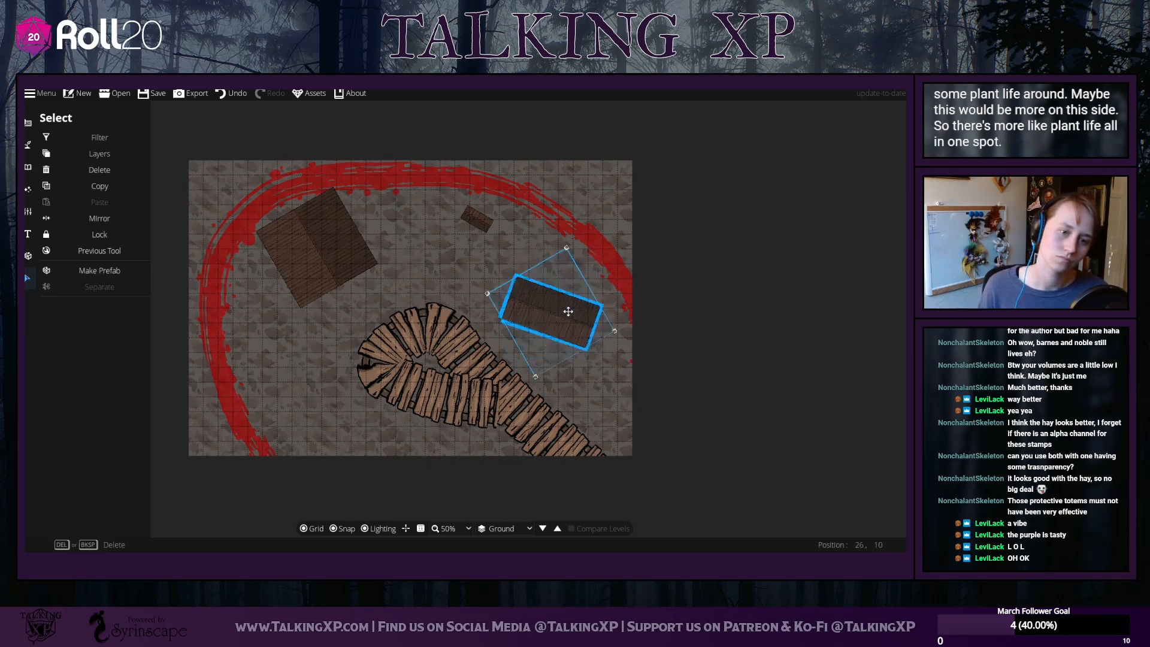
drag(568, 311, 576, 279)
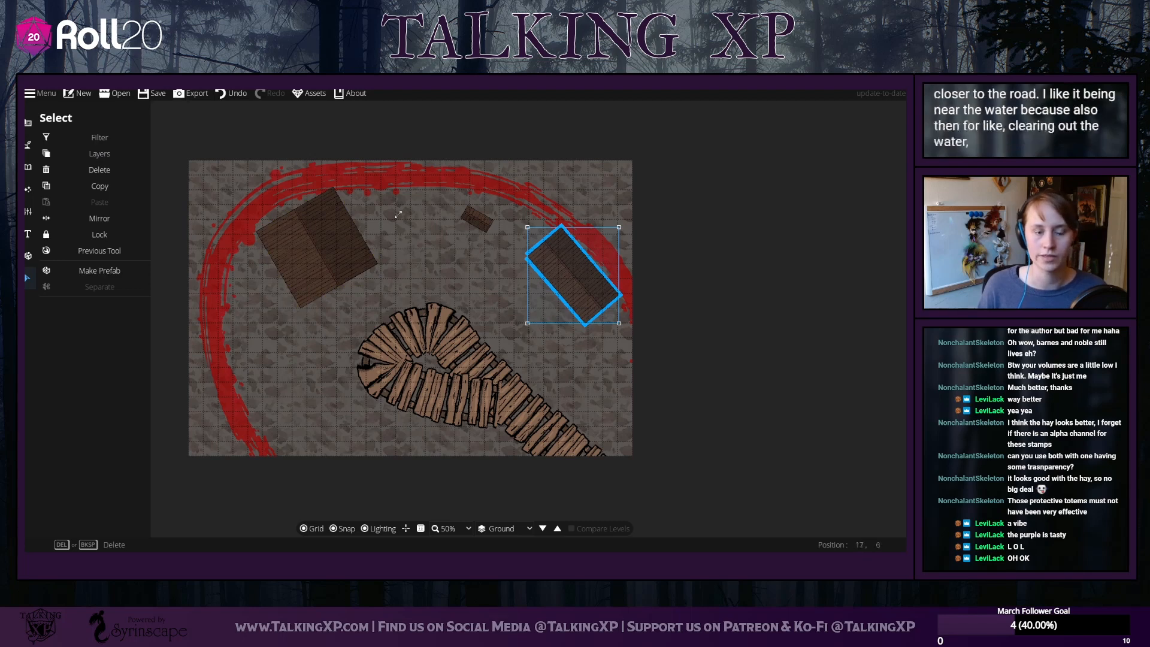
drag(559, 260, 552, 267)
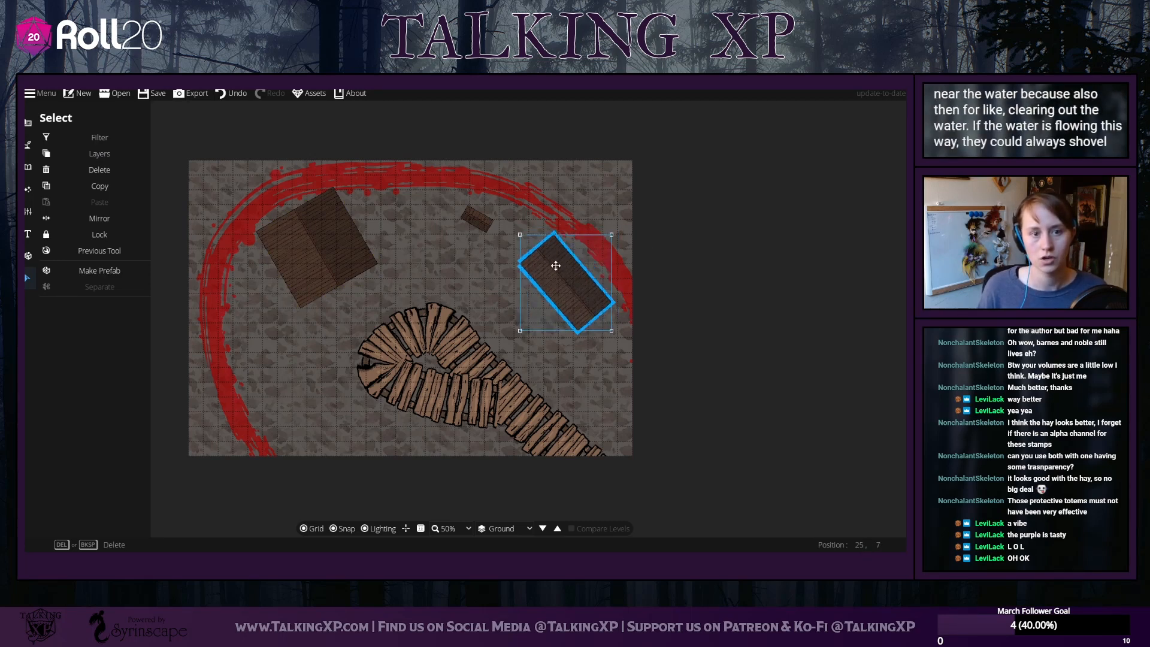
Move the chicken coop roof right and slightly down, nearer the barn
drag(482, 218, 503, 230)
key(Escape)
click(558, 352)
click(572, 303)
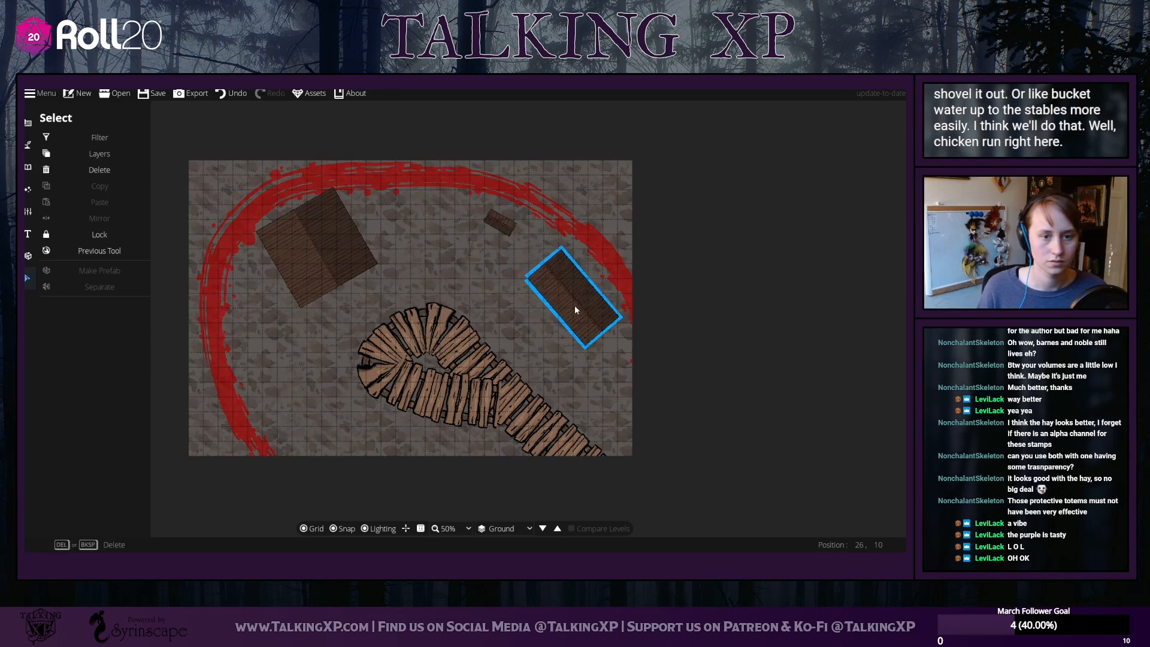
click(498, 221)
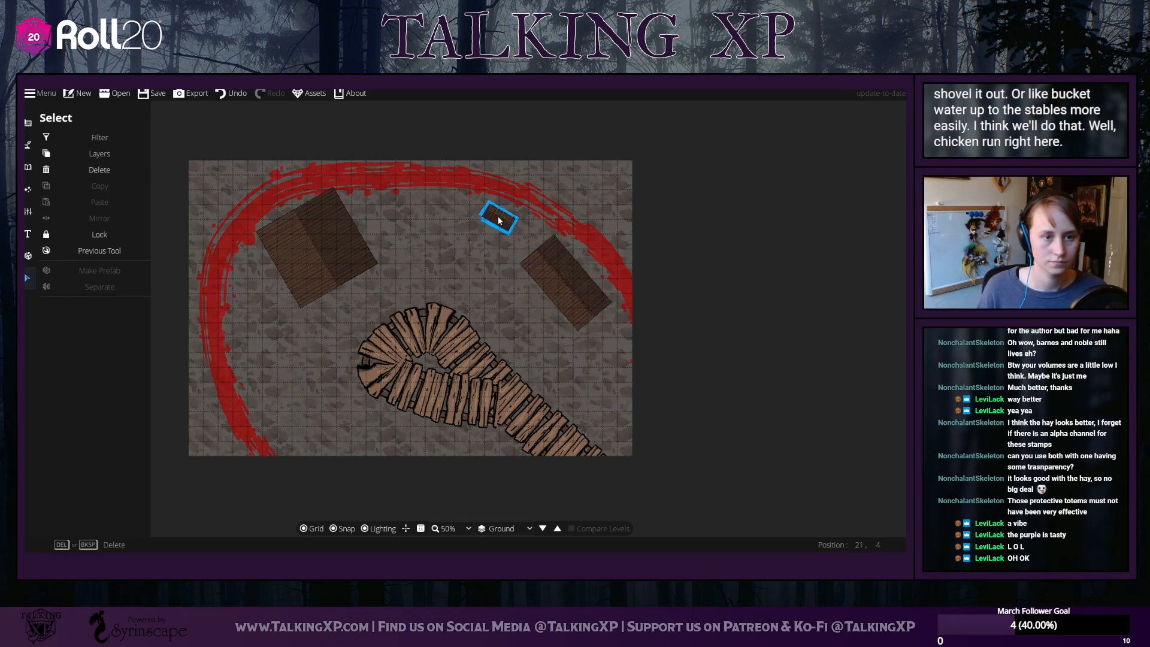
click(361, 436)
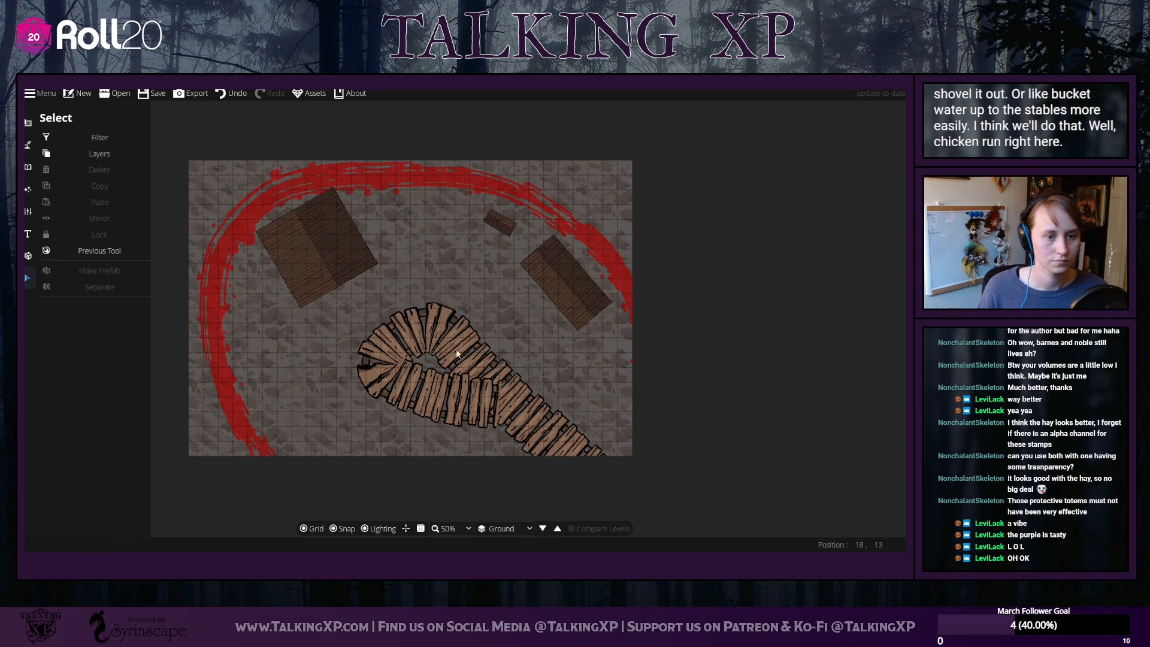
Move the looping plank road right and slightly up, just below the barn roof
drag(474, 361, 514, 344)
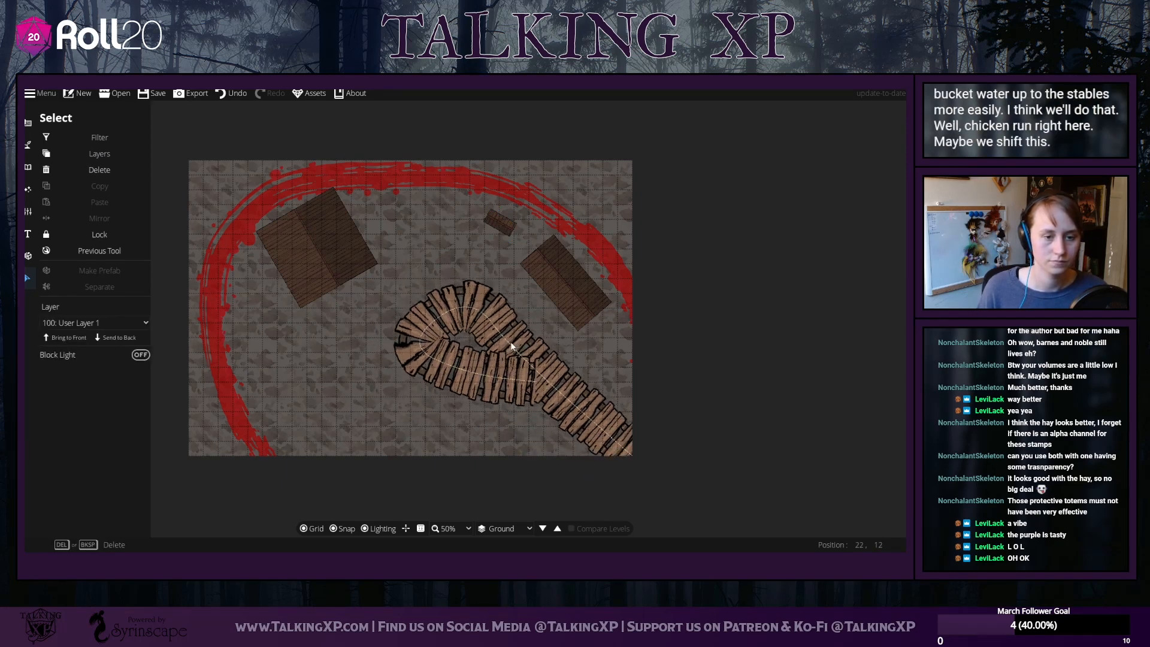
click(580, 295)
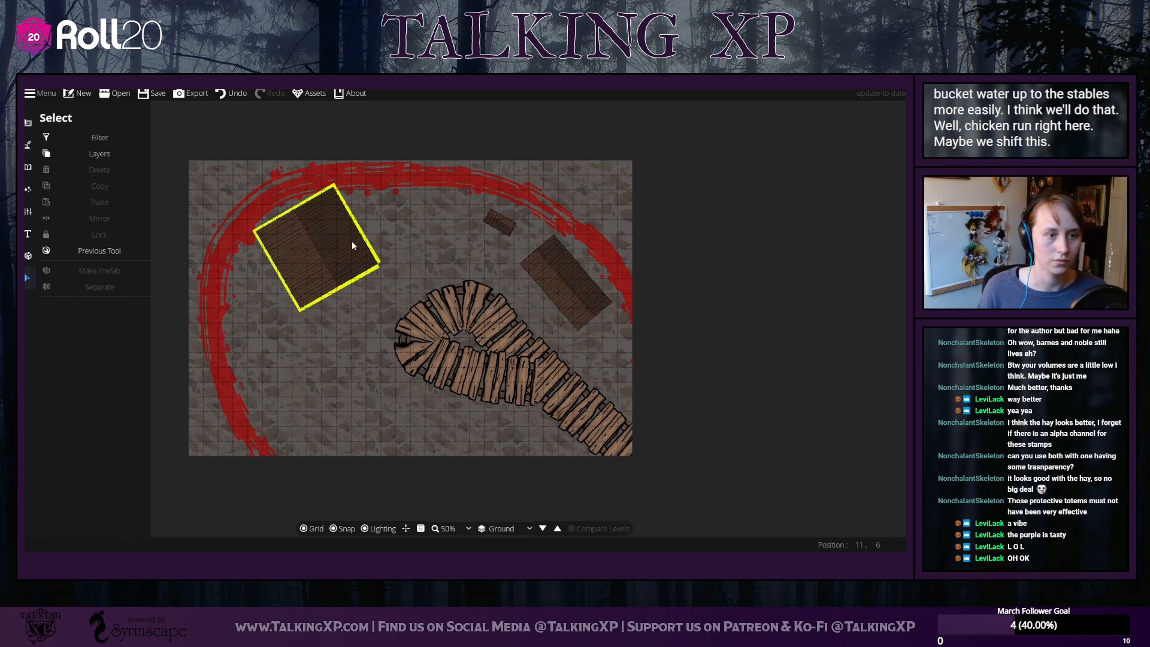
Move the cottage roof right, between the river guide and the road loop, keeping it at a diagonal angle
drag(352, 244, 377, 233)
click(391, 234)
scroll(390, 233, down, 2)
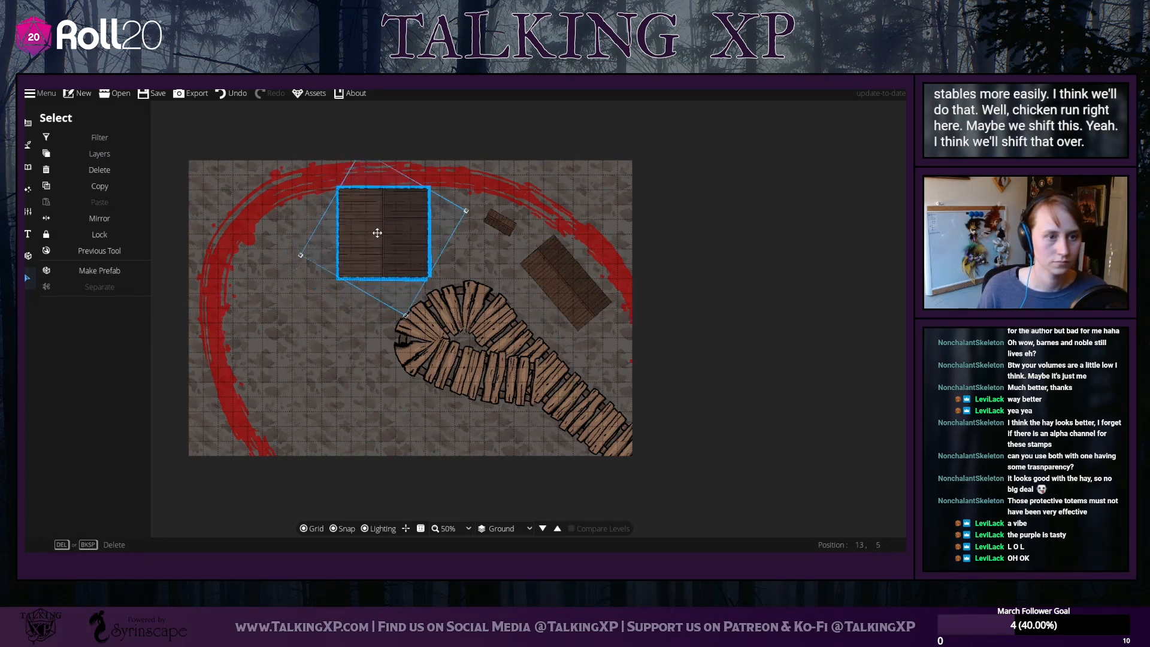
scroll(456, 261, up, 2)
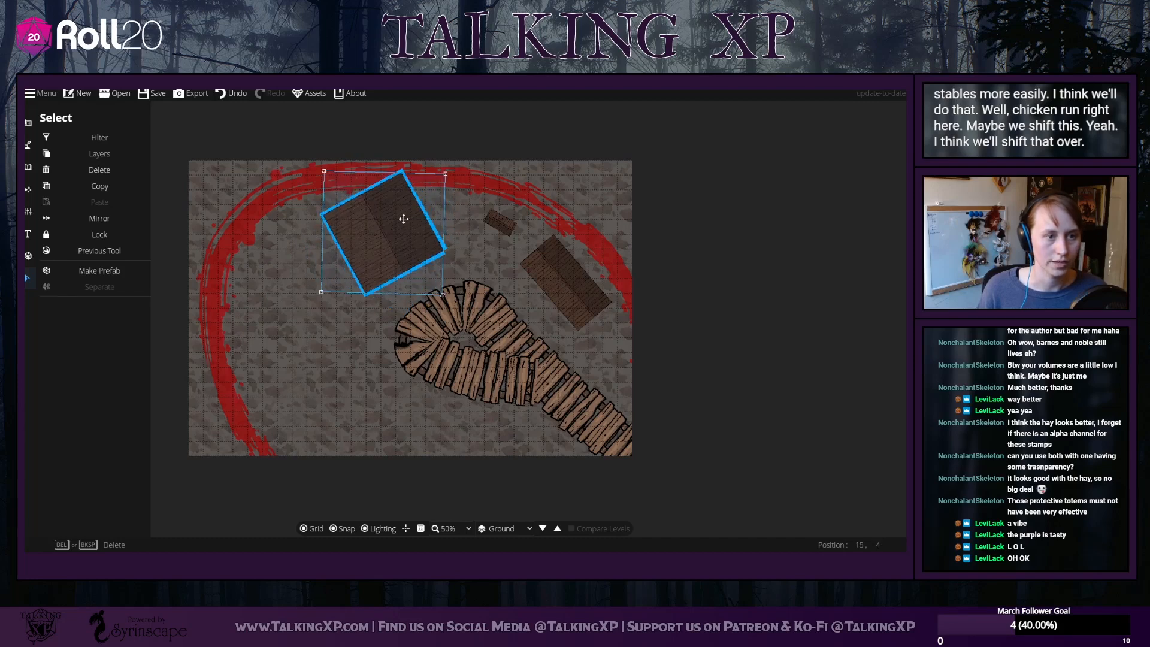
click(378, 235)
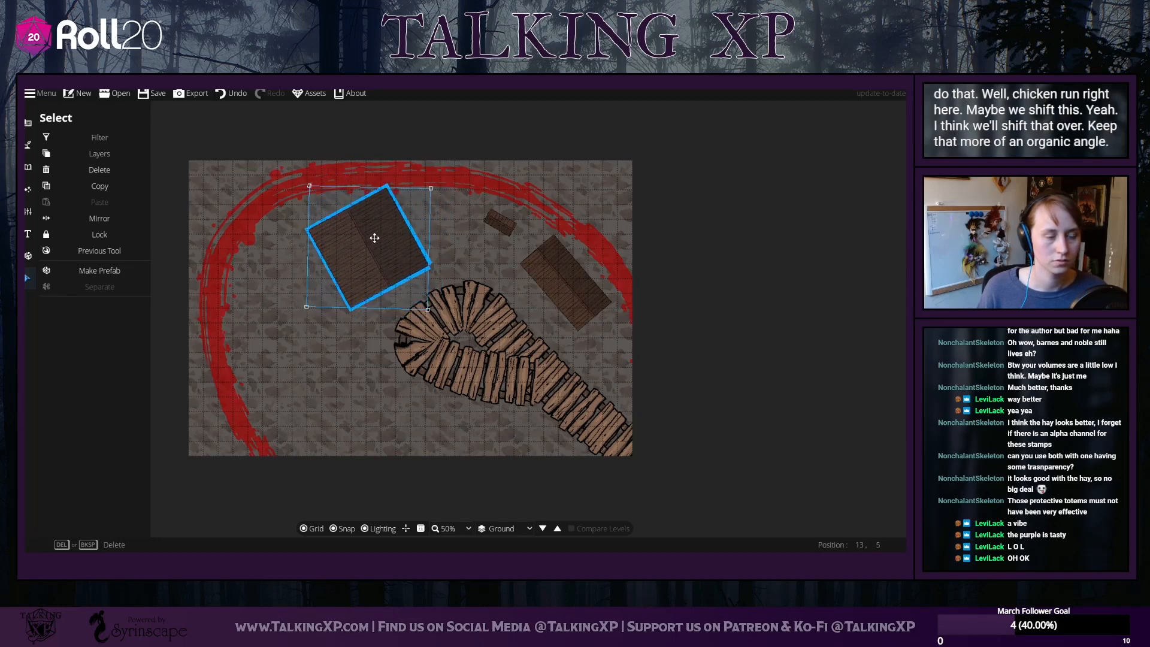
drag(374, 234, 371, 230)
click(693, 305)
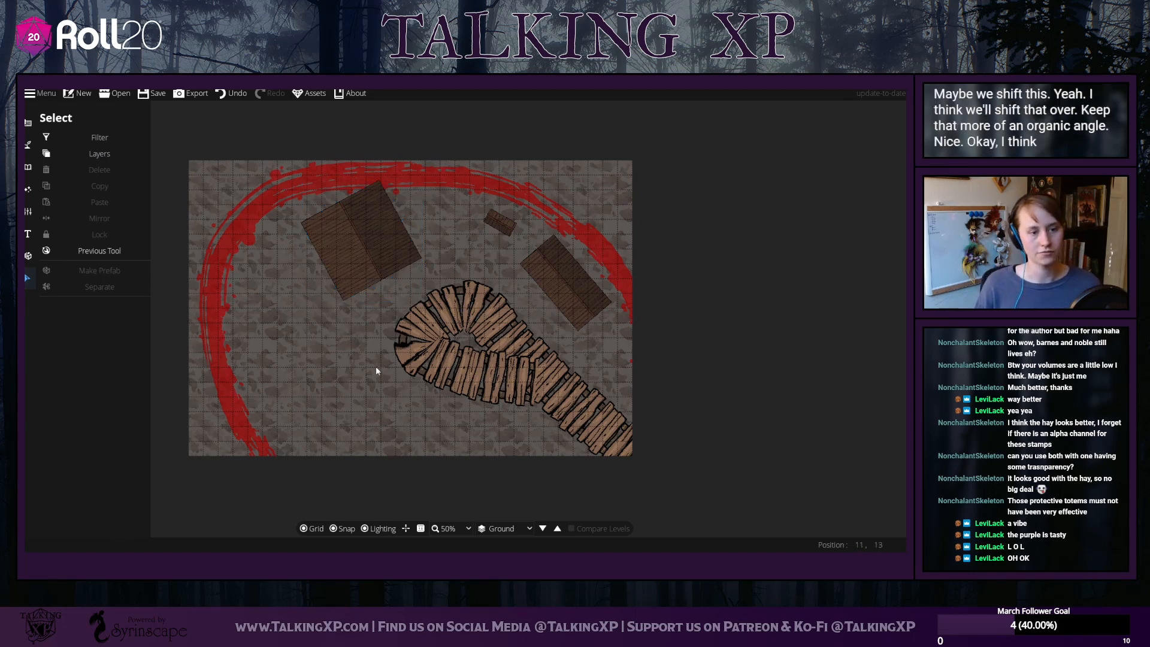
Lower the plank road slightly to leave more space between it and the barn and cottage roofs
drag(512, 351, 516, 364)
click(566, 299)
drag(565, 295, 563, 286)
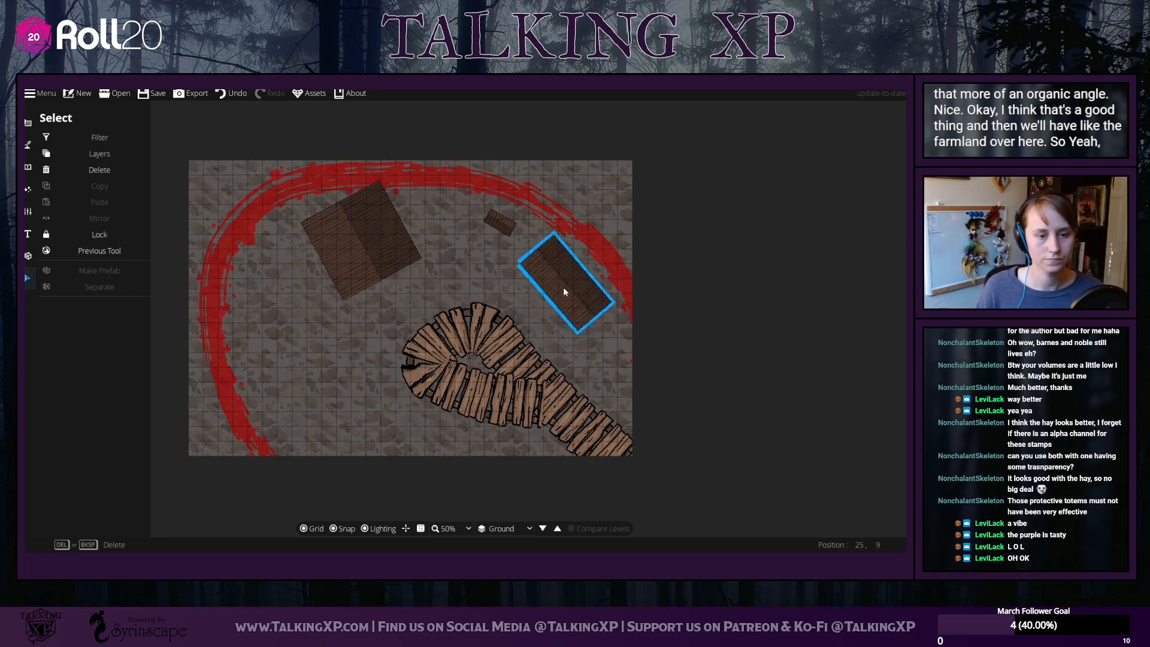
click(527, 426)
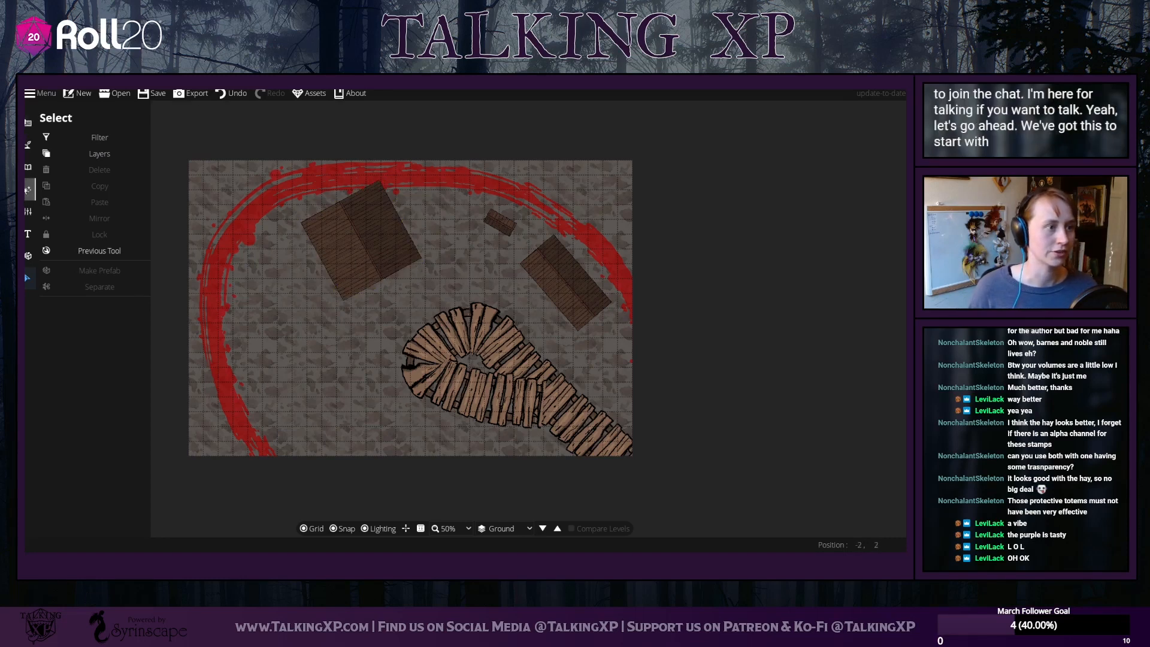
Set up the Water Brush with the largest brush size and dark blue 125177 as the deep color
click(27, 167)
click(27, 145)
click(93, 210)
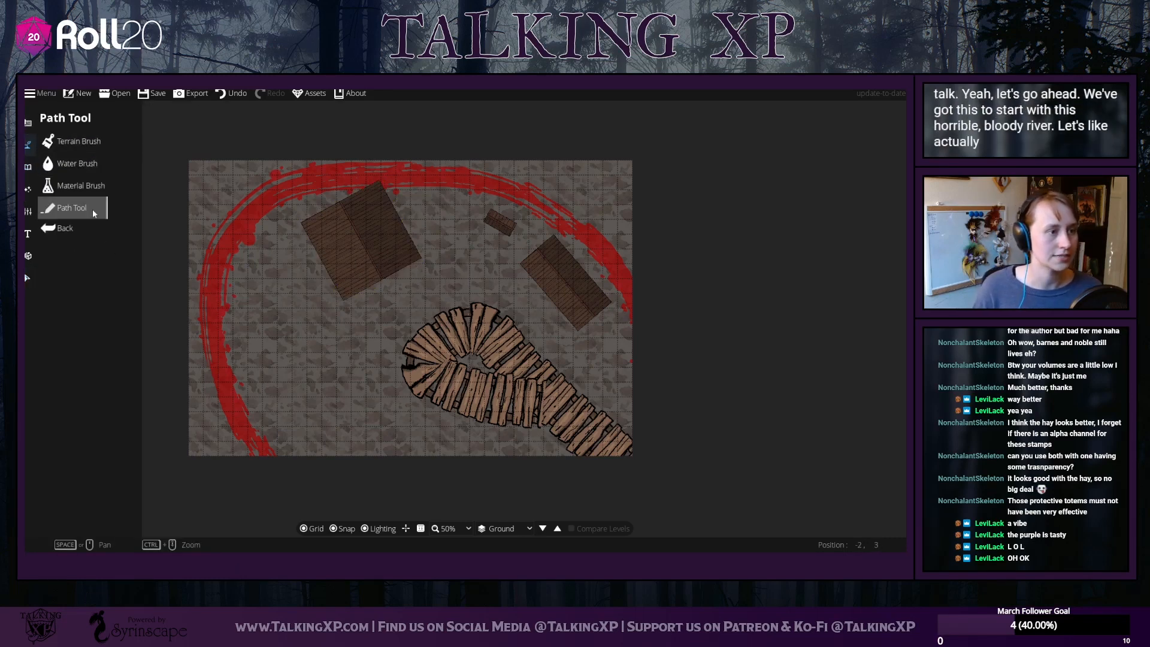
click(89, 189)
click(49, 208)
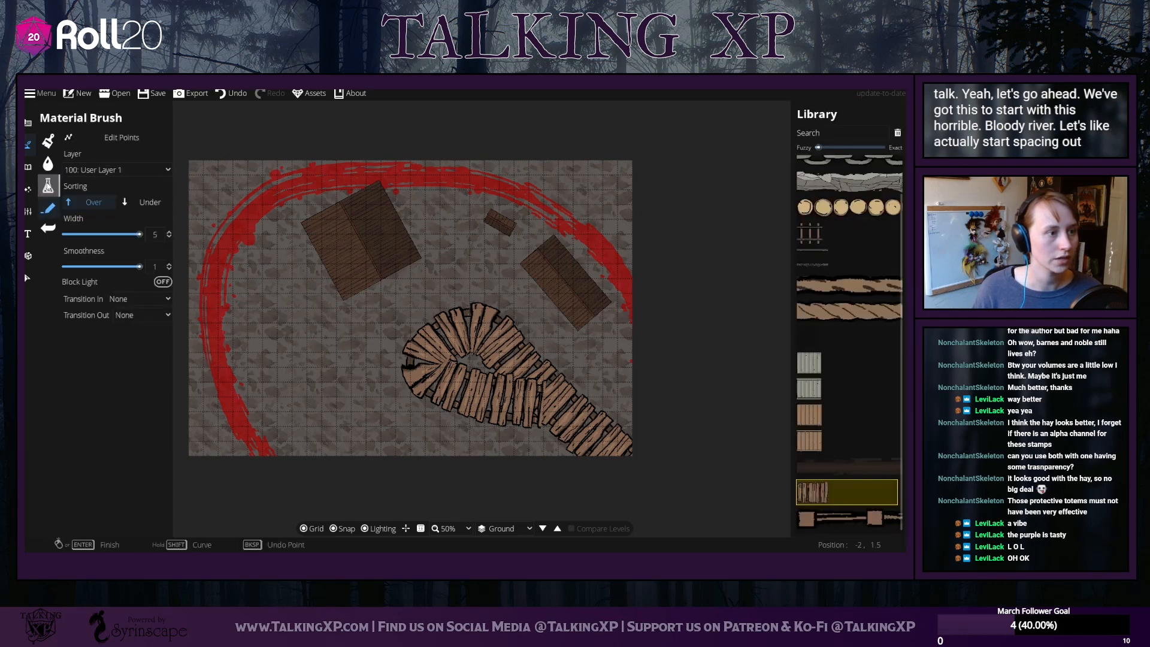
click(48, 166)
click(163, 157)
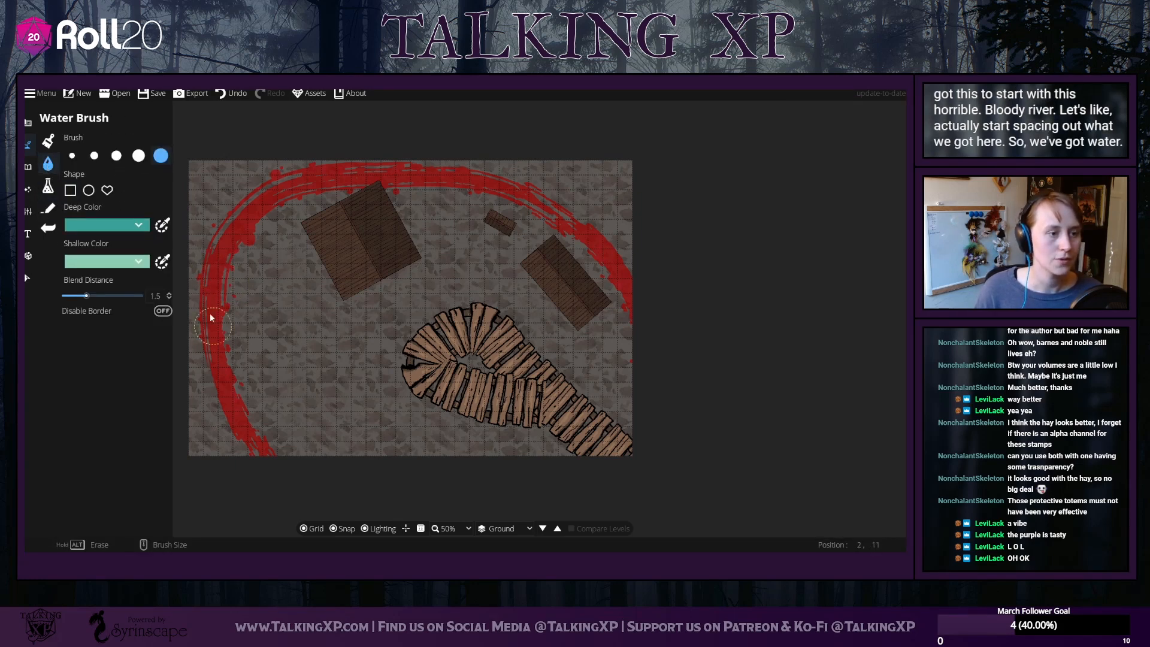
click(162, 227)
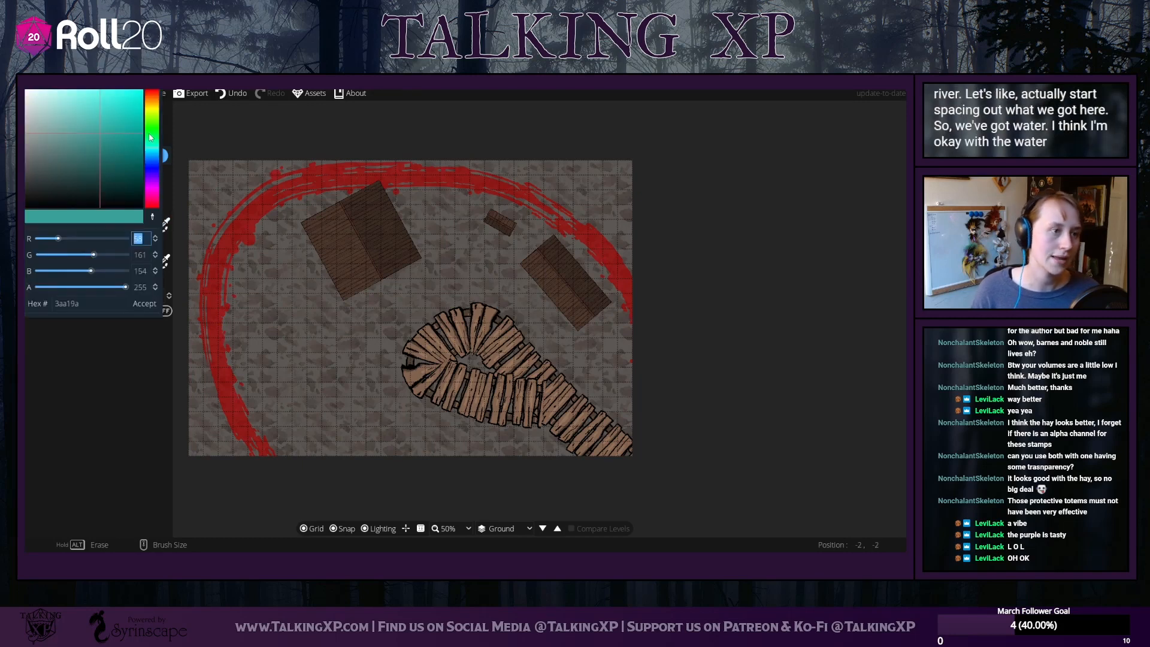
drag(155, 148, 125, 153)
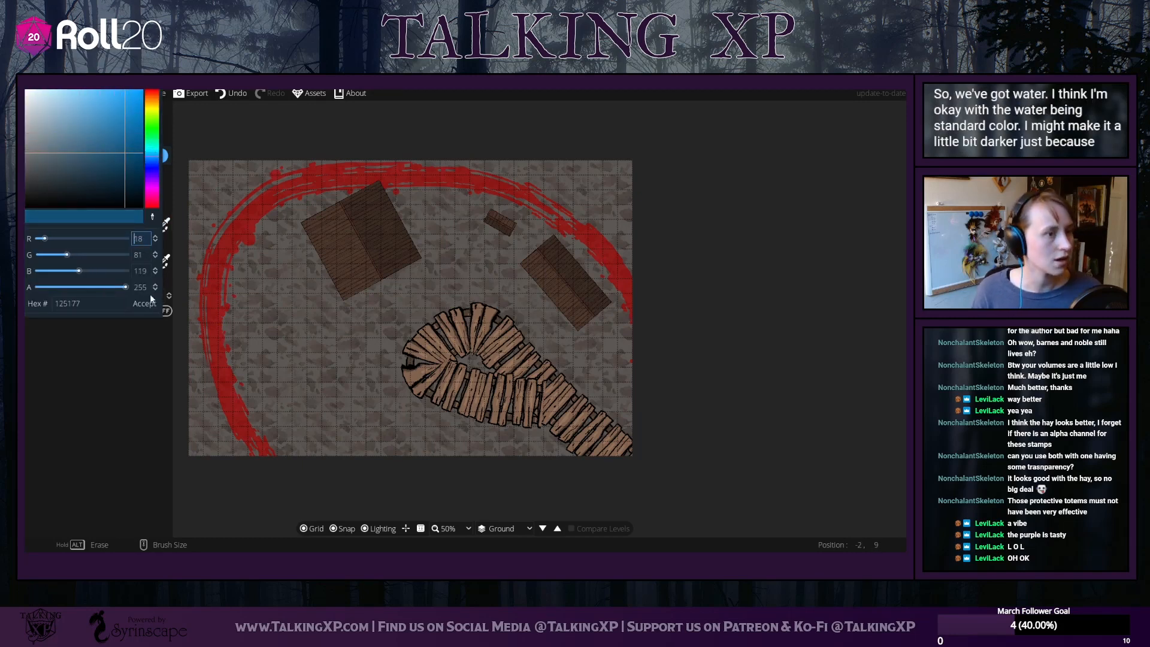
click(147, 303)
Set the water's shallow color to pale blue-green 79b9b6
click(160, 265)
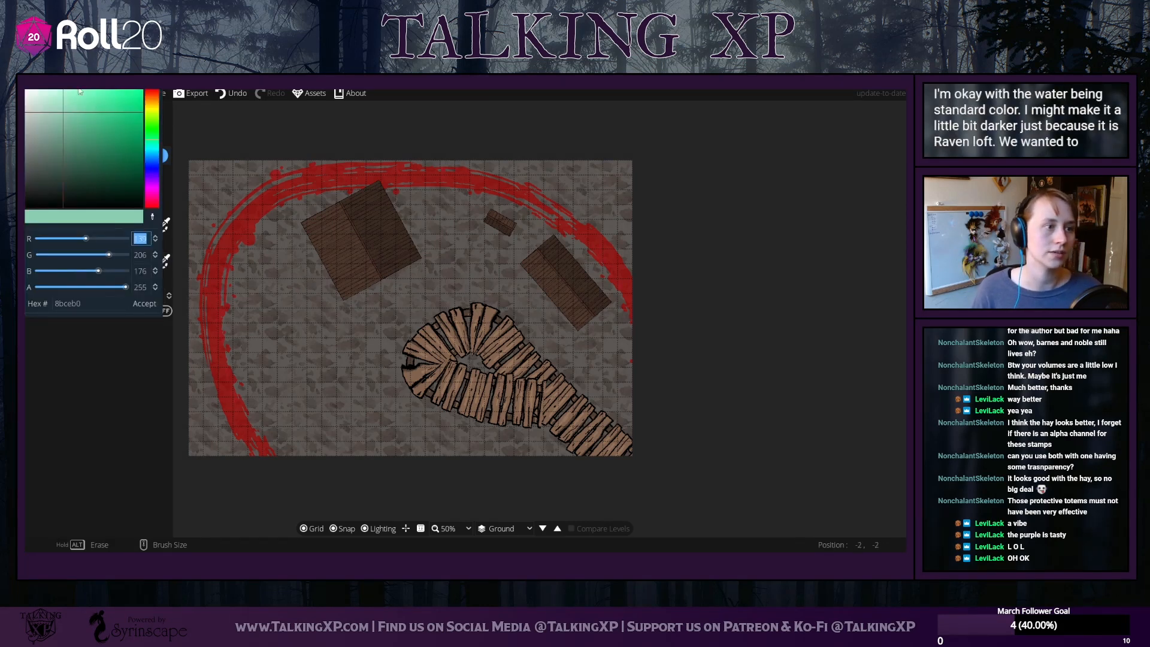
drag(154, 140, 67, 123)
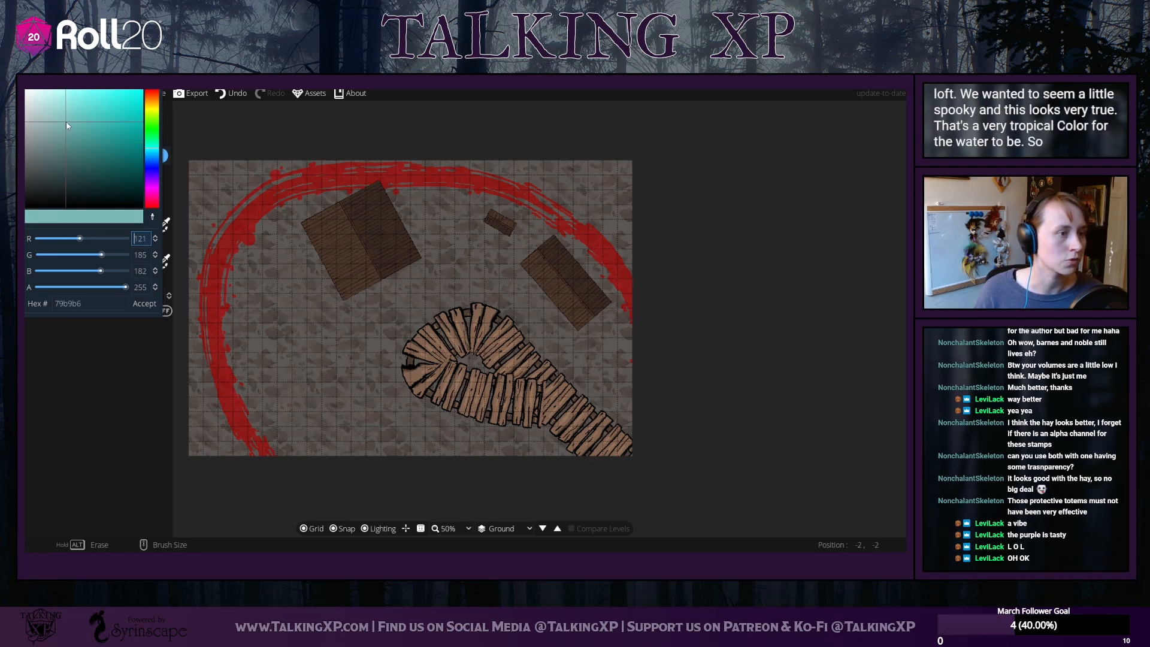
click(146, 303)
Try painting the river along the red guide from the map's lower edge around to its right edge, then undo the stroke
mouse_move(306, 470)
mouse_down()
mouse_move(248, 415)
mouse_move(213, 312)
mouse_move(217, 276)
mouse_move(263, 196)
mouse_move(305, 183)
mouse_move(456, 178)
mouse_move(564, 212)
mouse_move(715, 396)
mouse_up()
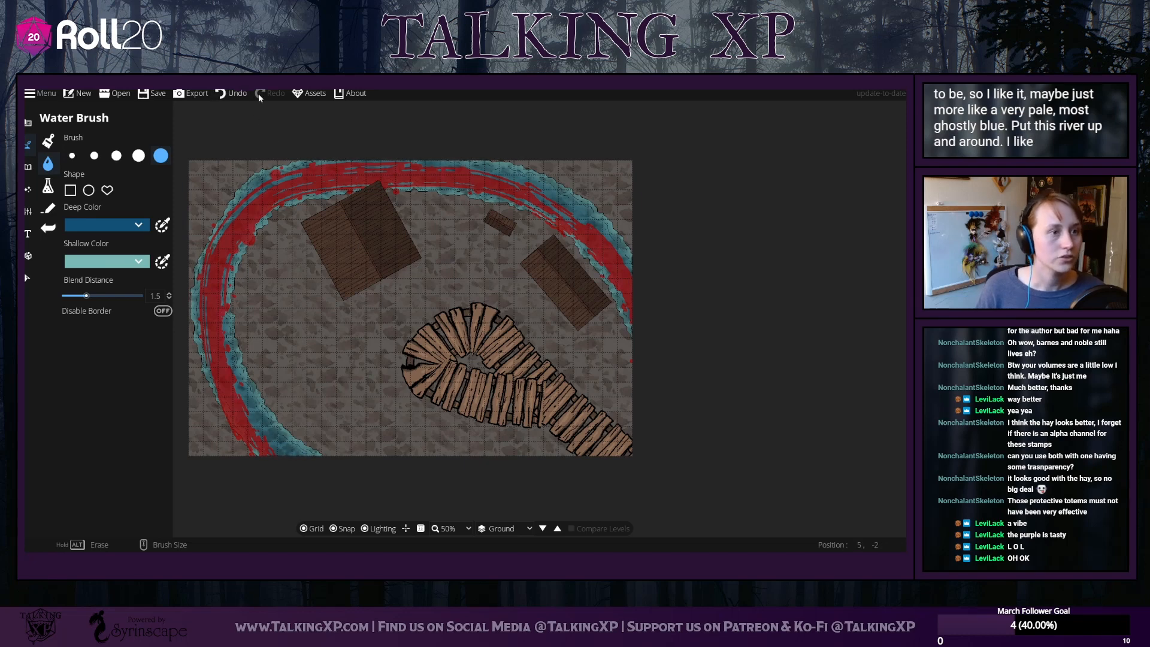
click(192, 94)
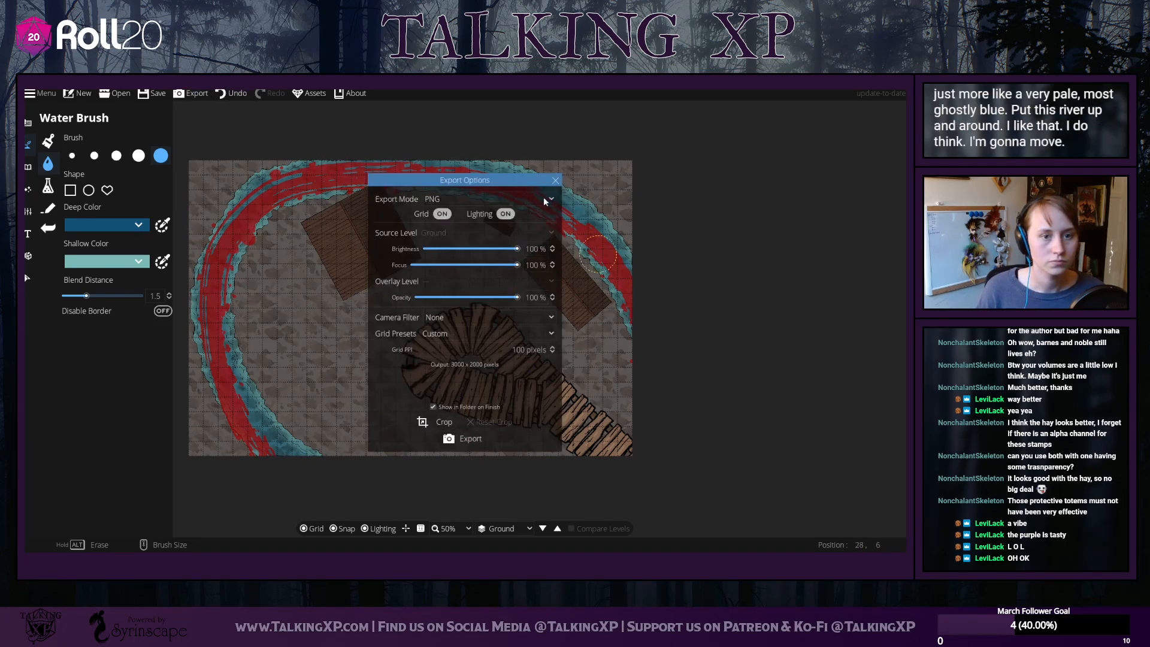
click(556, 180)
click(231, 94)
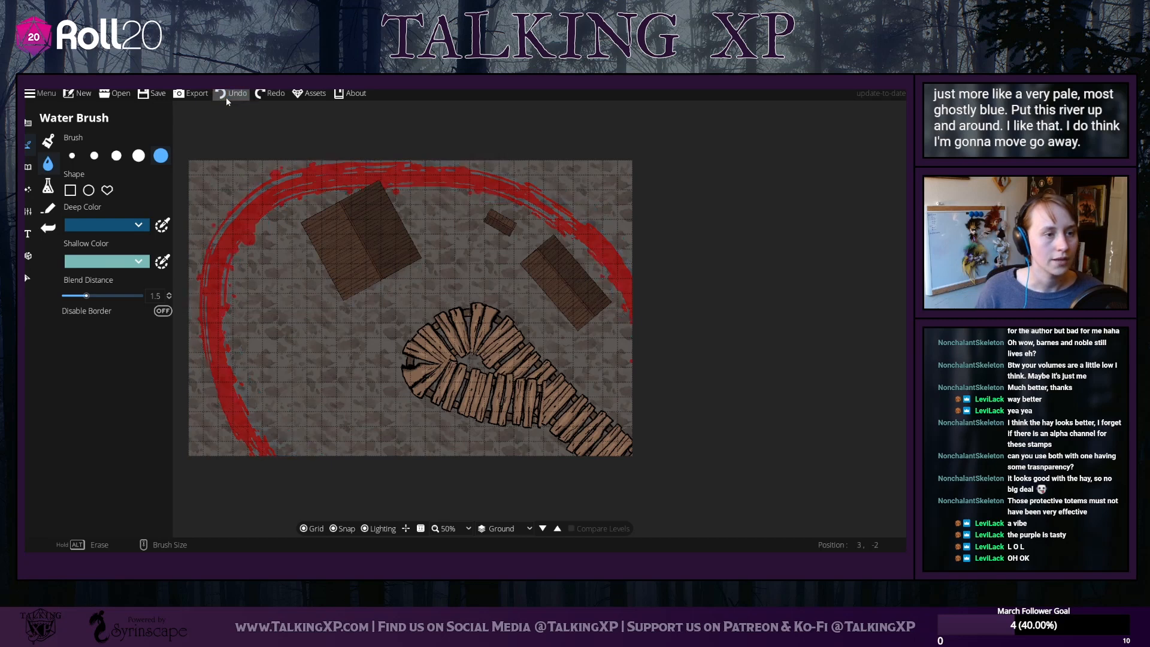
Paint the river along the guide from the lower edge to the right edge, slightly inward so both banks stay on the map
mouse_move(295, 462)
mouse_down()
mouse_move(219, 353)
mouse_move(213, 299)
mouse_move(220, 251)
mouse_move(282, 195)
mouse_move(502, 194)
mouse_move(548, 210)
mouse_move(590, 237)
mouse_move(639, 336)
mouse_up()
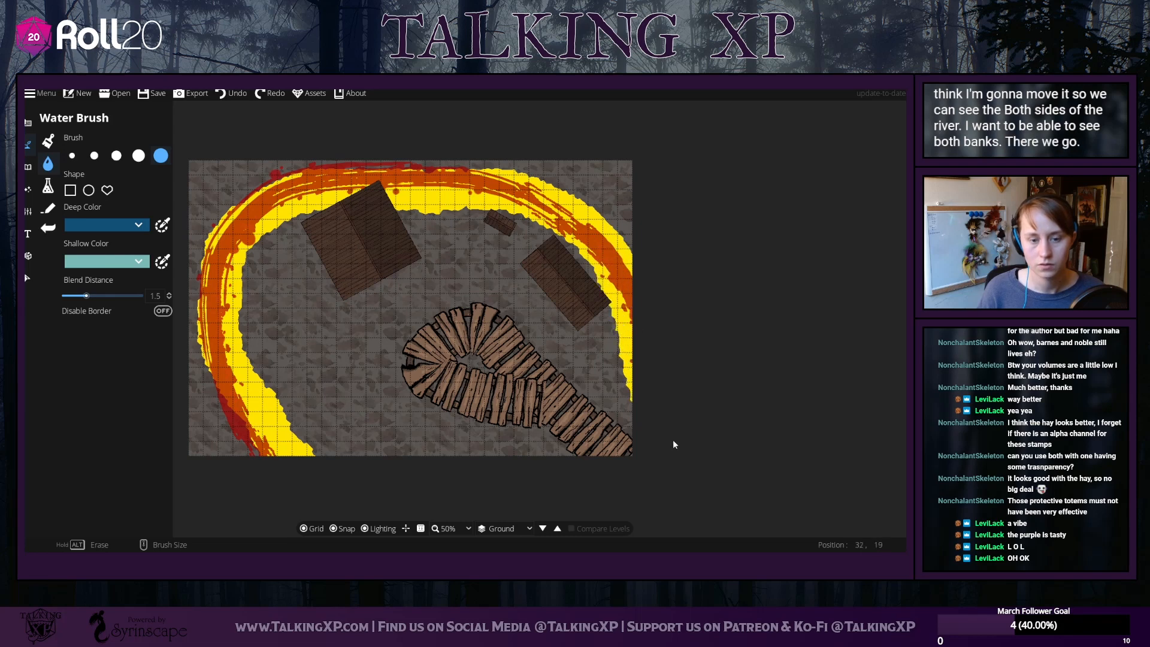
Finish the river's end along the map's right edge with the Water Brush and delete the red guide strokes
drag(674, 445, 647, 403)
drag(639, 357, 638, 368)
mouse_move(652, 427)
mouse_down()
mouse_move(634, 336)
mouse_move(634, 400)
mouse_up()
drag(687, 462, 658, 419)
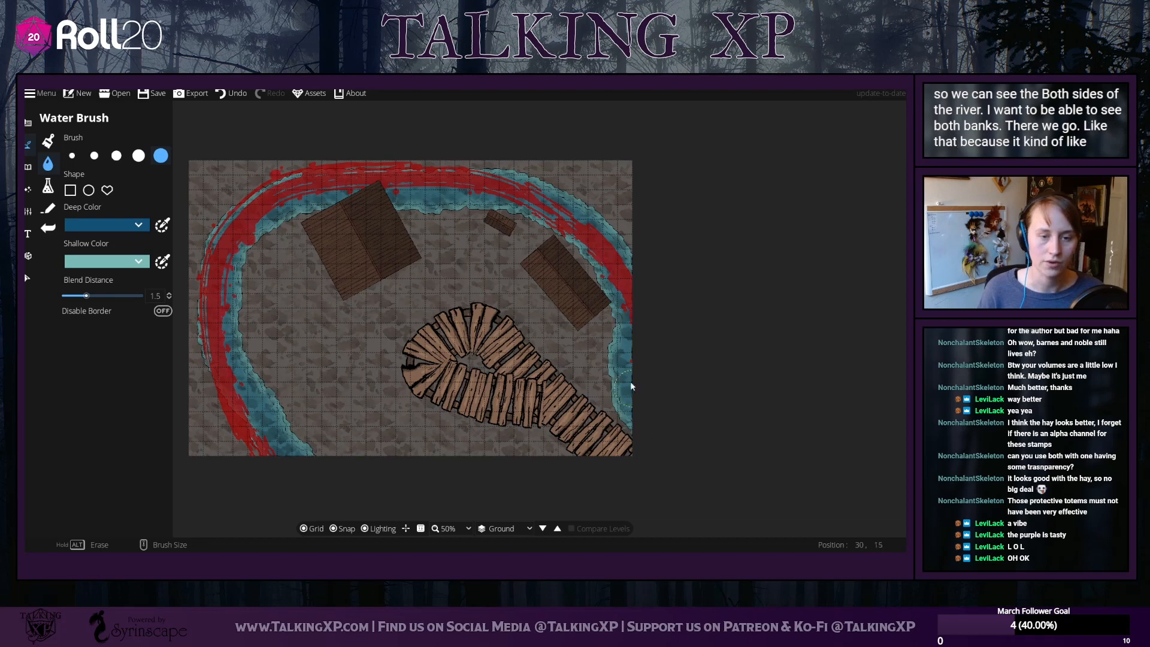
click(29, 278)
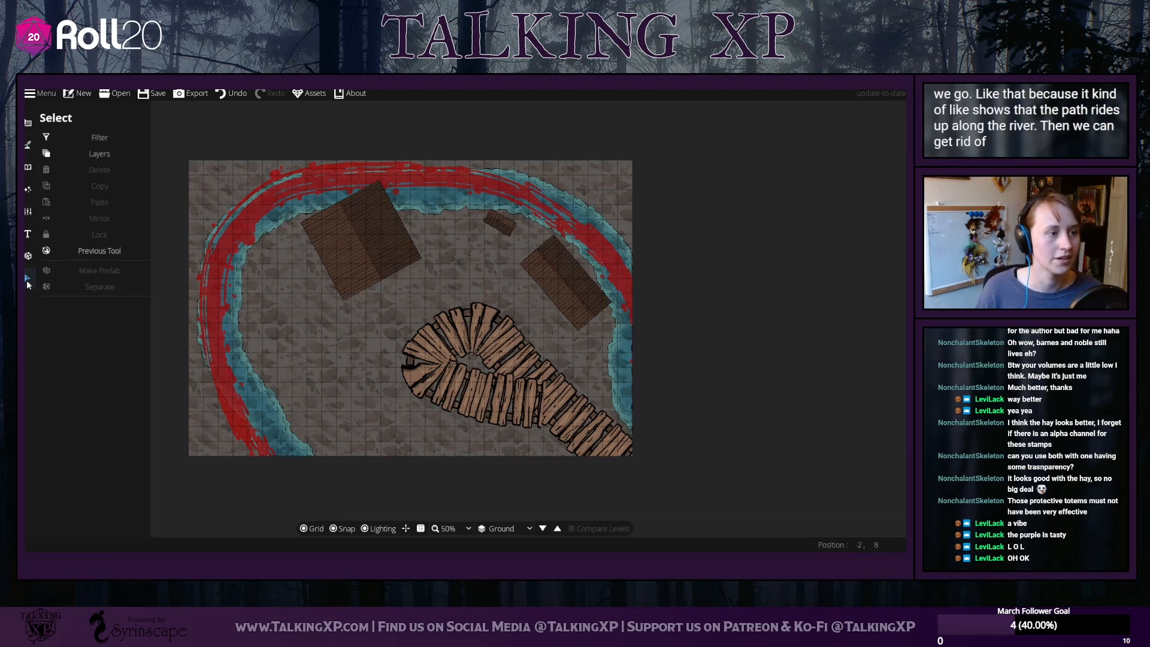
click(343, 175)
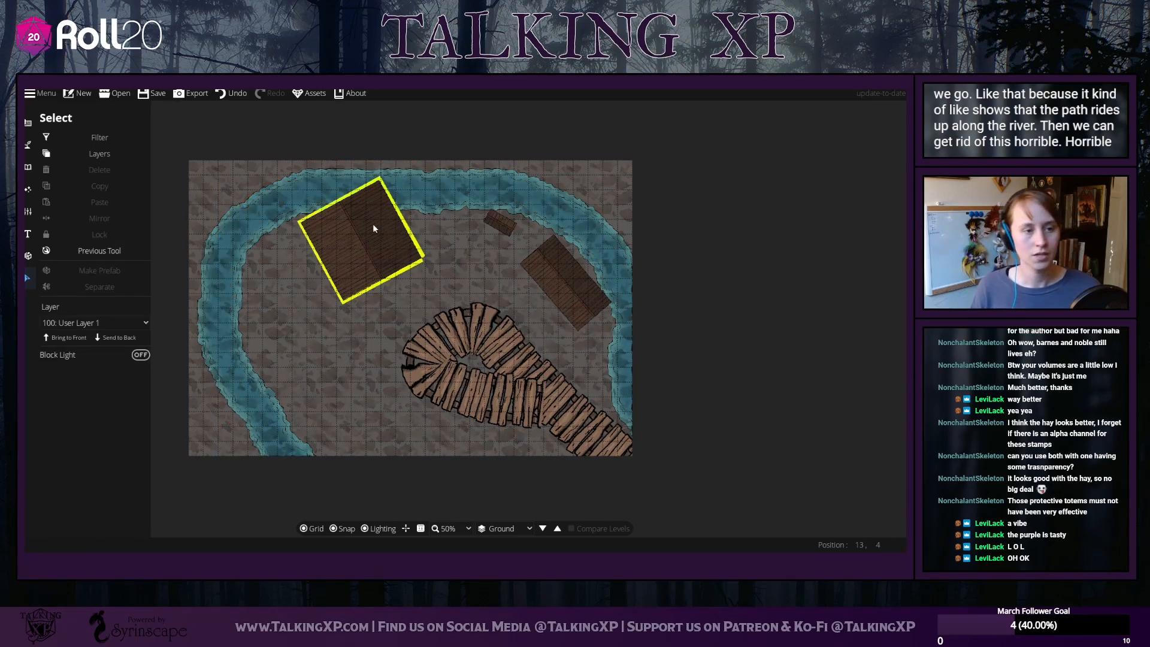
Rotate the large square building until it is aligned with the grid and place it against the upper river's inner bank
mouse_move(372, 224)
mouse_down()
mouse_move(311, 246)
mouse_move(375, 226)
mouse_move(368, 232)
mouse_up()
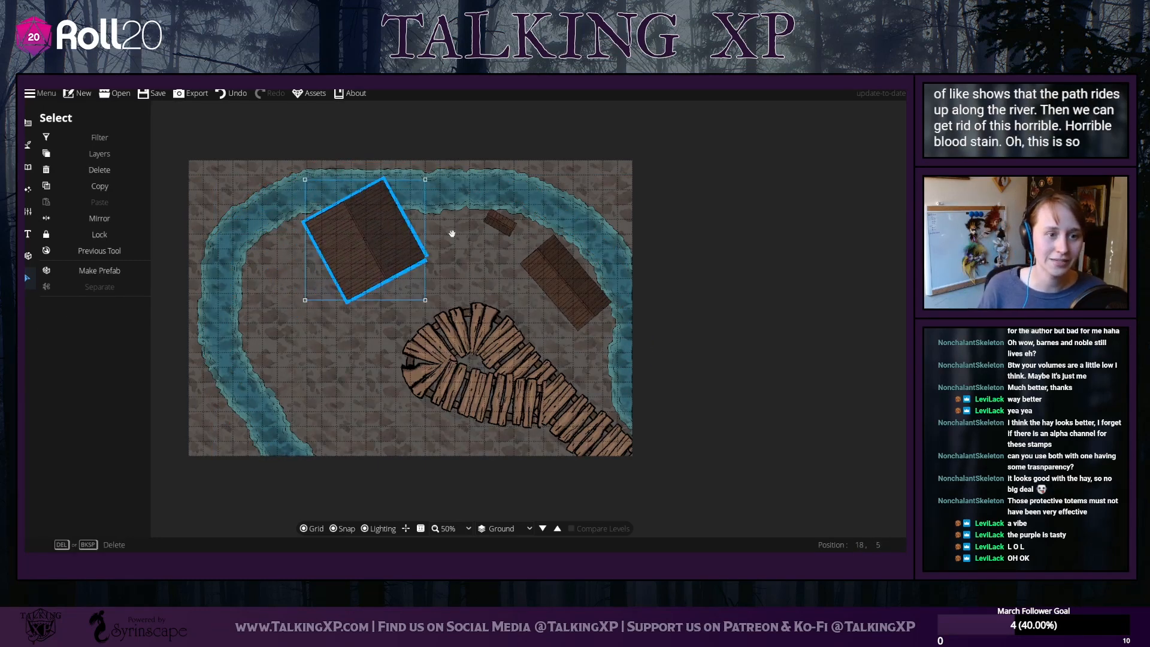
mouse_move(450, 232)
mouse_down()
mouse_move(452, 259)
mouse_move(447, 229)
mouse_up()
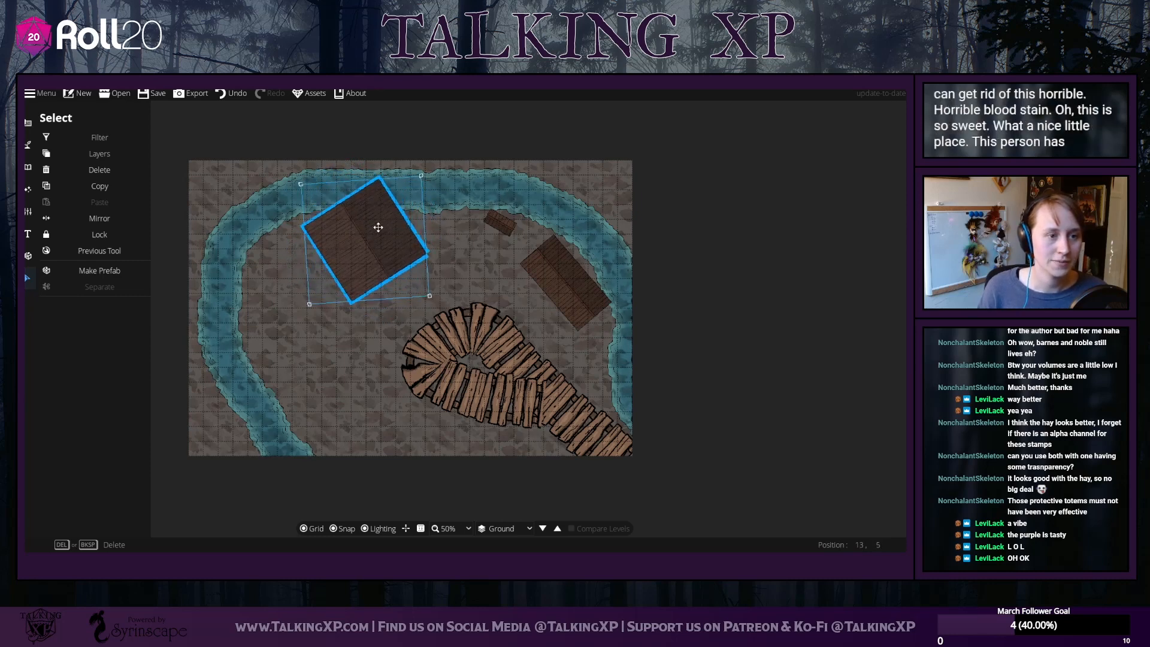
mouse_move(377, 225)
mouse_down()
mouse_move(303, 236)
mouse_move(386, 236)
mouse_up()
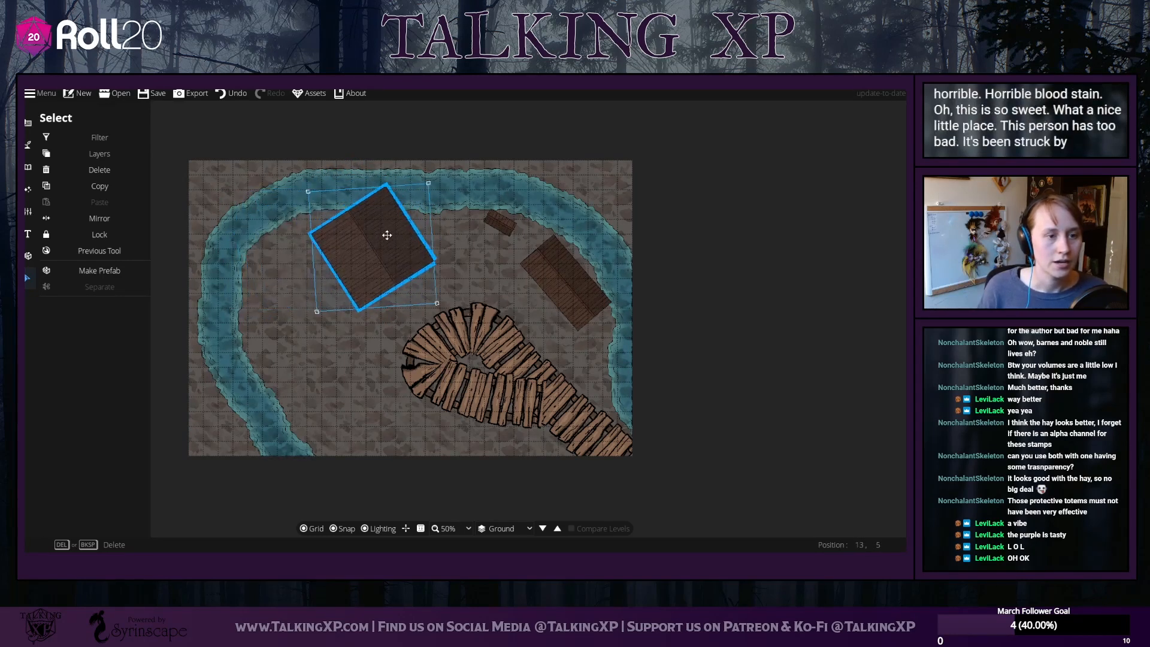
mouse_move(458, 245)
mouse_down()
mouse_move(453, 220)
mouse_move(459, 245)
mouse_move(447, 257)
mouse_move(455, 240)
mouse_up()
drag(371, 219, 393, 220)
click(483, 276)
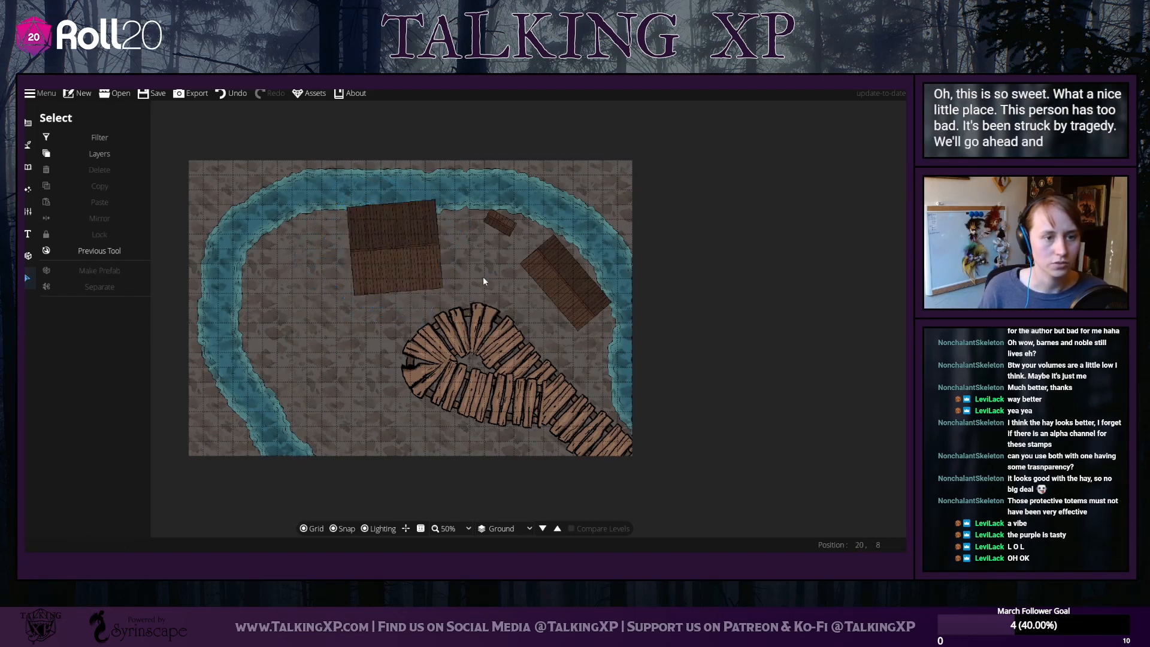
click(412, 248)
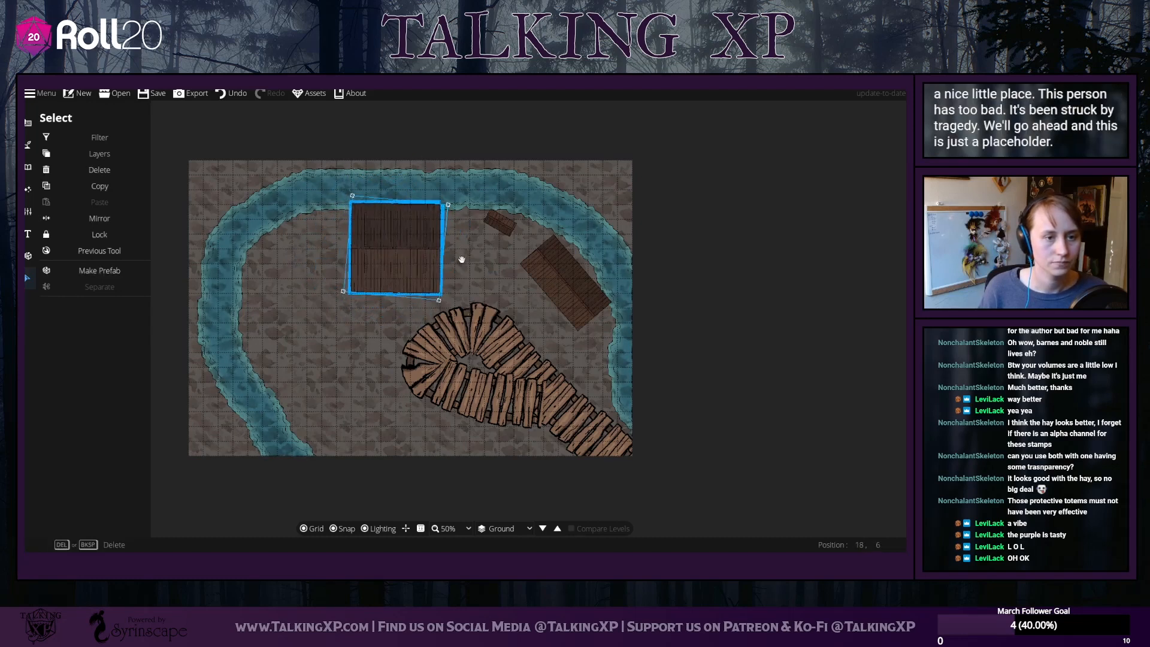
drag(385, 251, 368, 246)
Move the small chicken coop down away from the river and shift the barn slightly toward the right bank
click(514, 227)
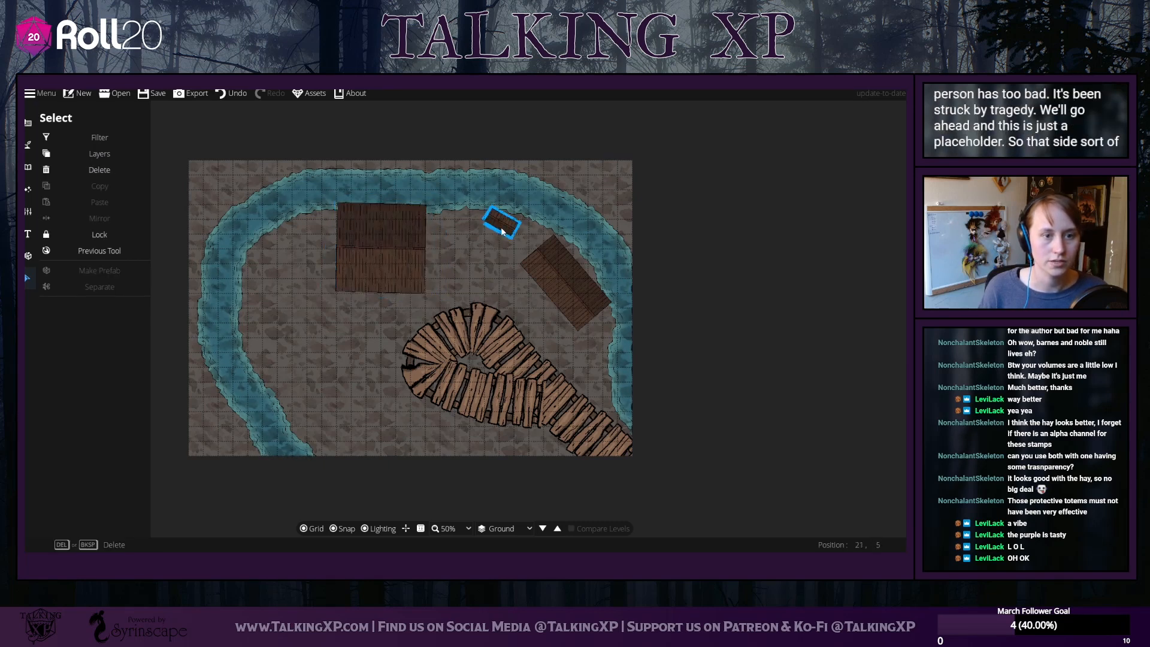
drag(502, 224, 509, 222)
click(569, 281)
drag(569, 279, 576, 276)
mouse_move(502, 224)
mouse_down()
mouse_move(510, 217)
mouse_move(502, 247)
mouse_up()
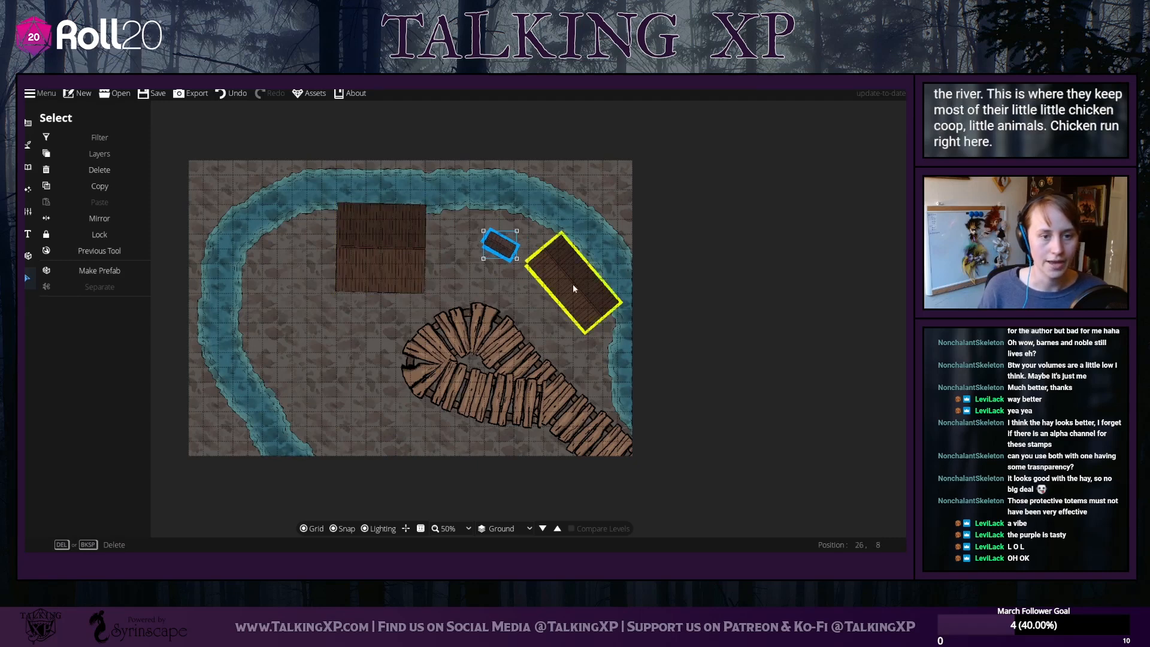
Rotate the barn slightly steeper and position it along the river's inner bank near the map's right edge
drag(574, 287, 571, 297)
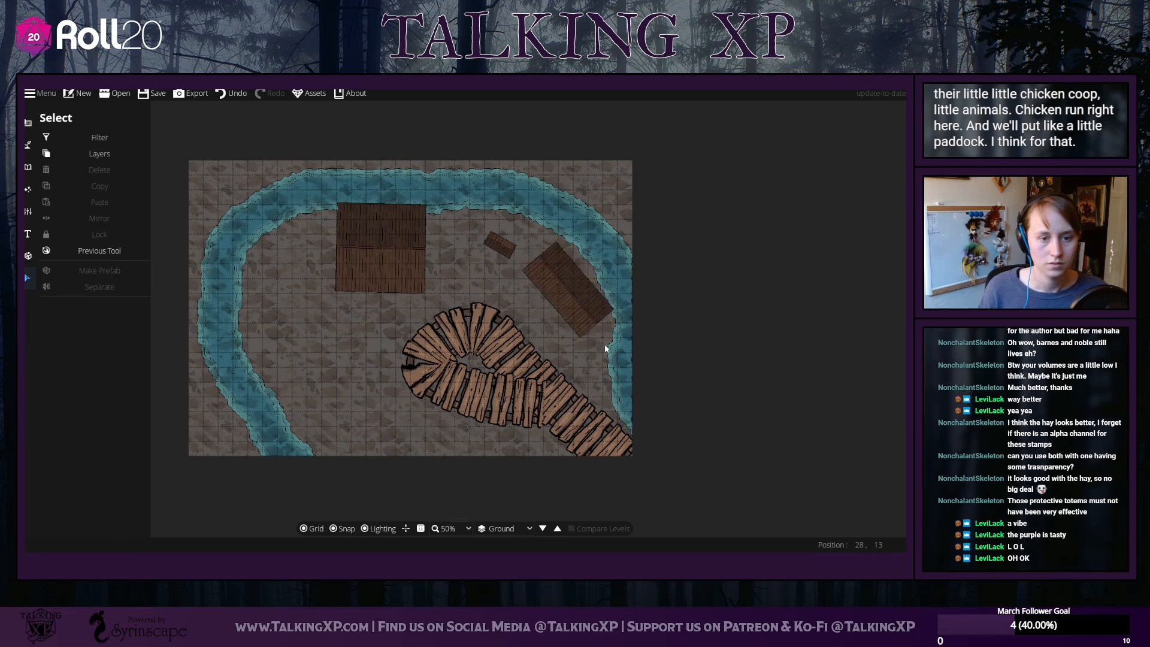
click(584, 289)
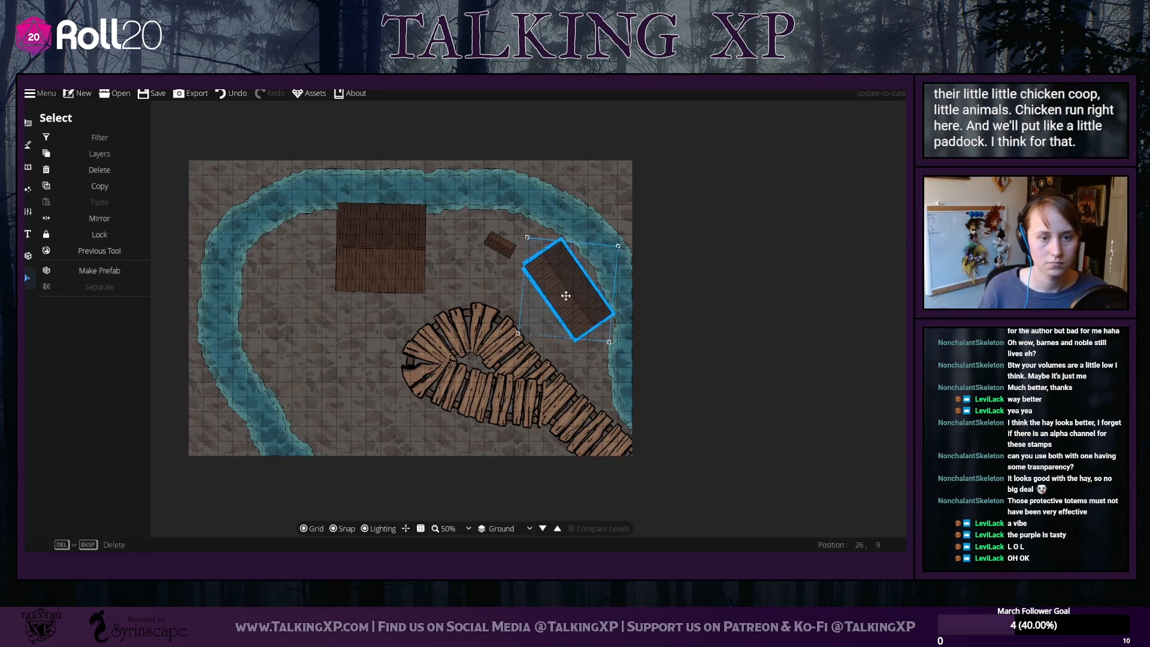
mouse_move(566, 295)
mouse_down()
mouse_move(588, 281)
mouse_move(566, 297)
mouse_up()
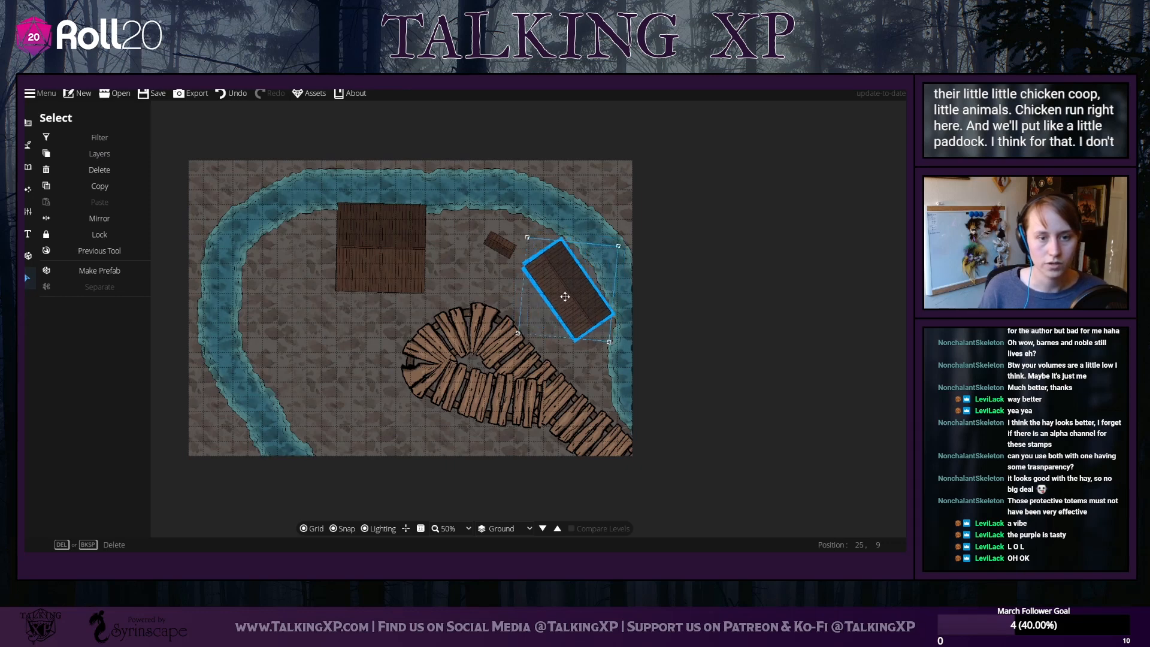
click(593, 484)
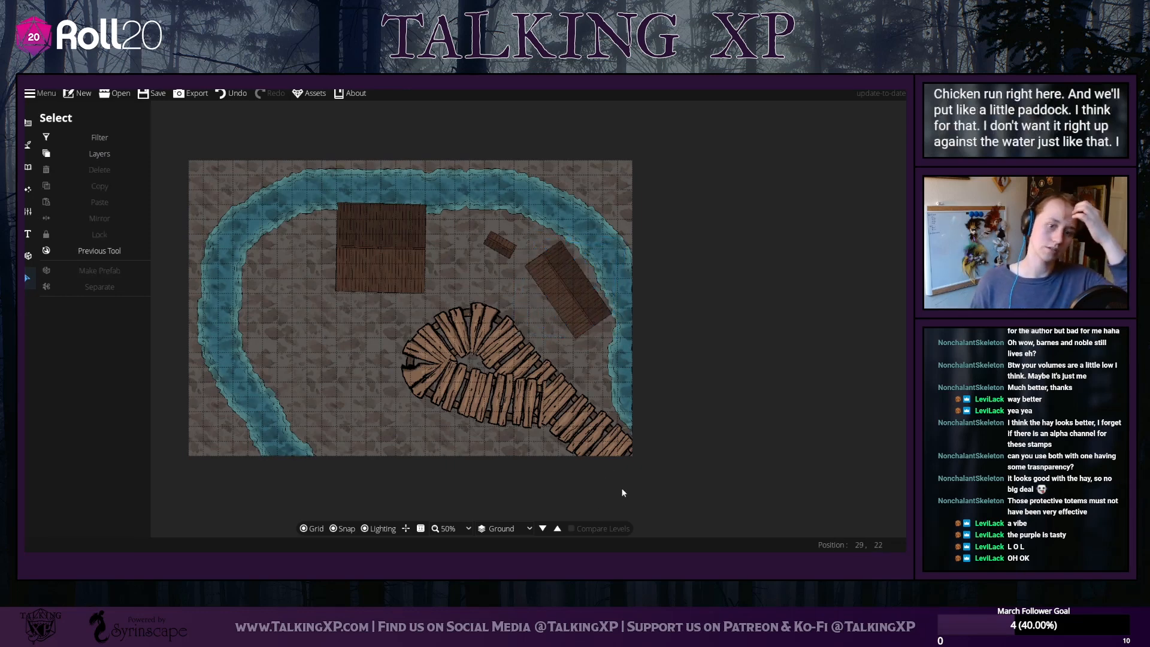
click(563, 275)
drag(563, 274, 577, 294)
Turn off snapping and nudge the chicken coop slightly up toward the river
click(342, 516)
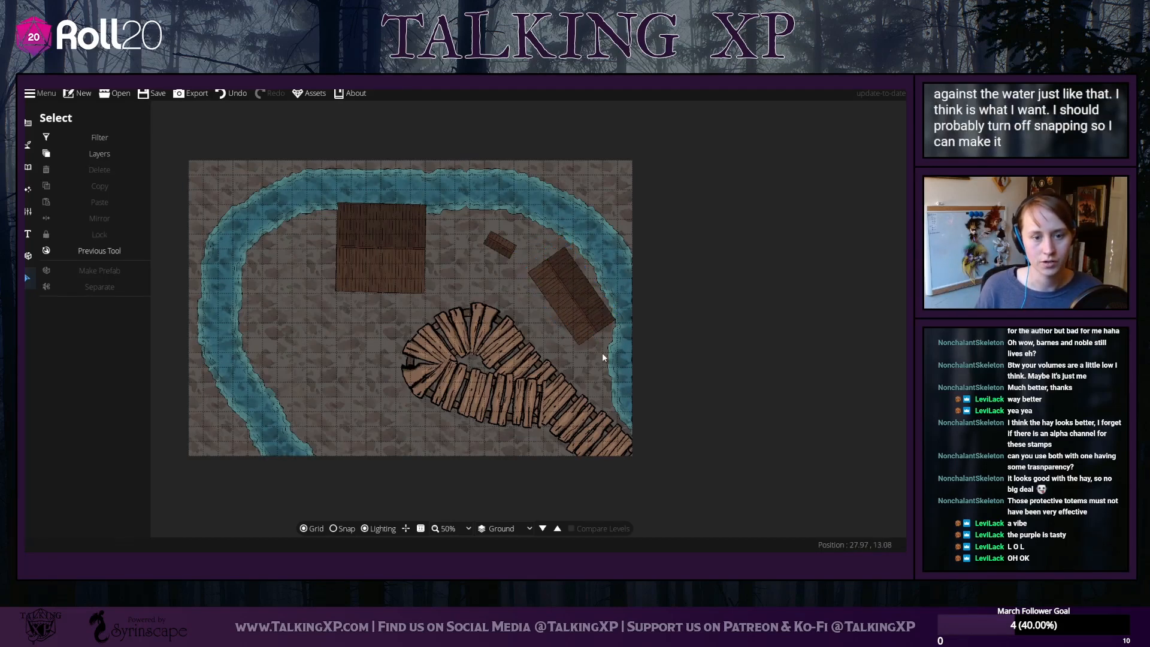
click(496, 240)
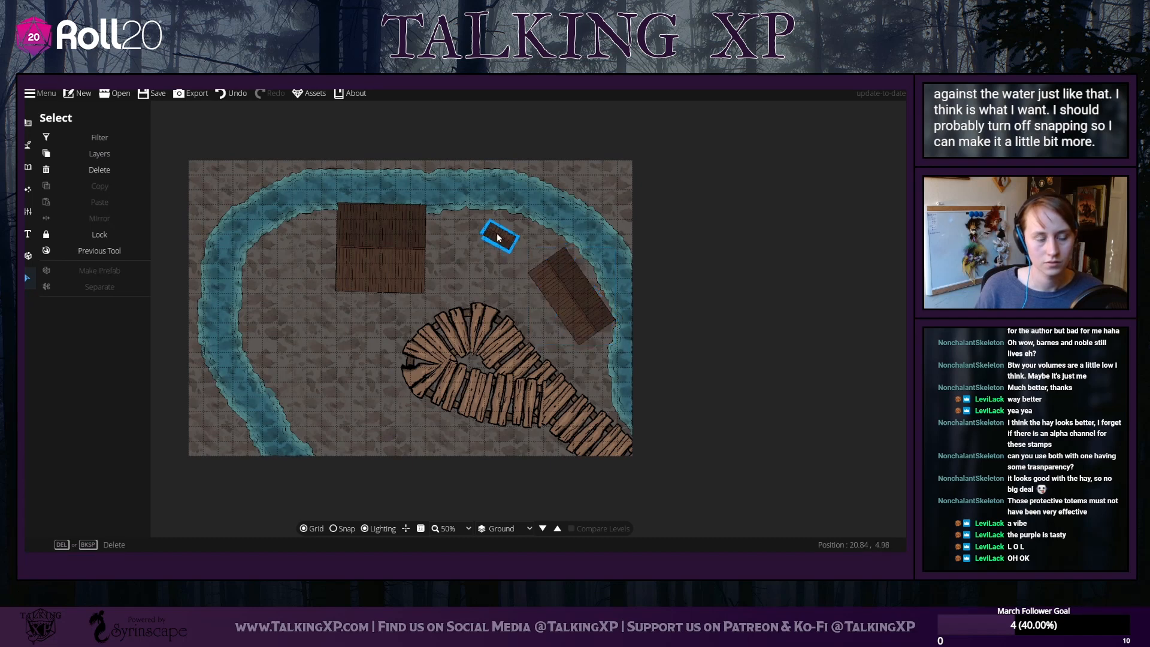
click(620, 456)
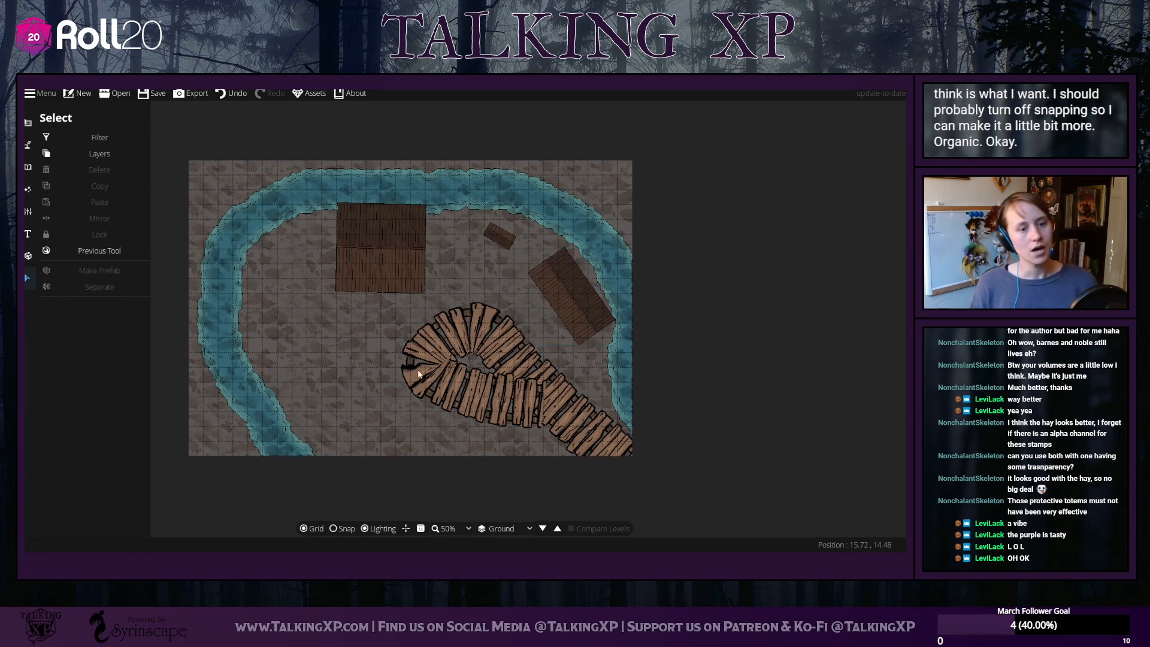
click(484, 308)
click(840, 495)
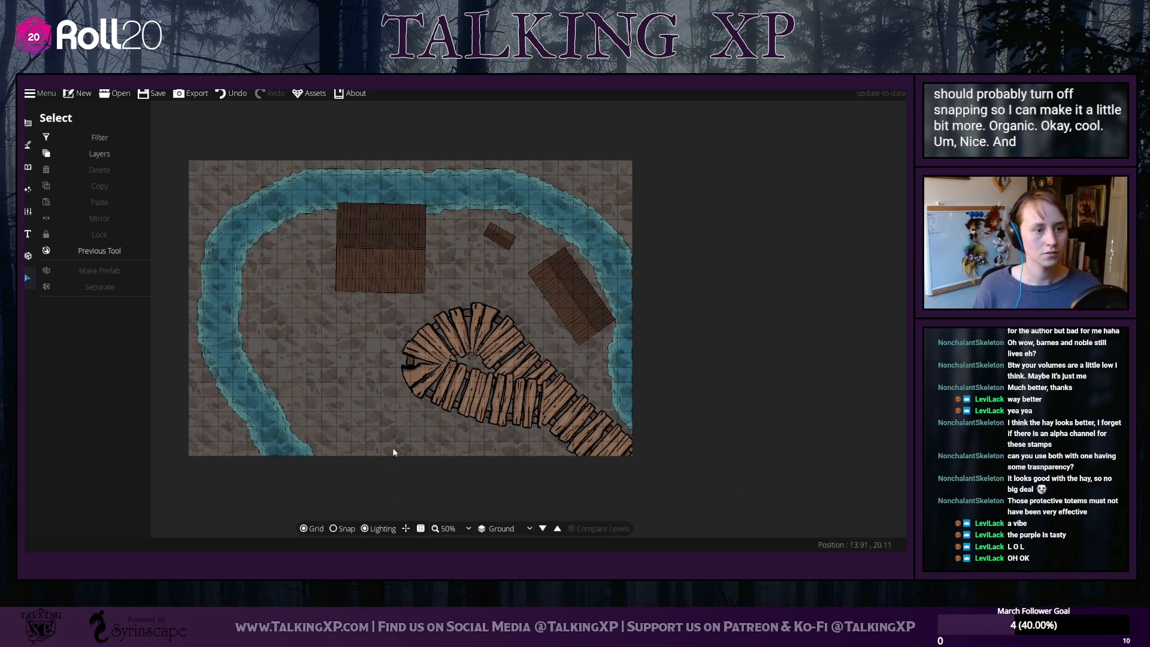
click(530, 375)
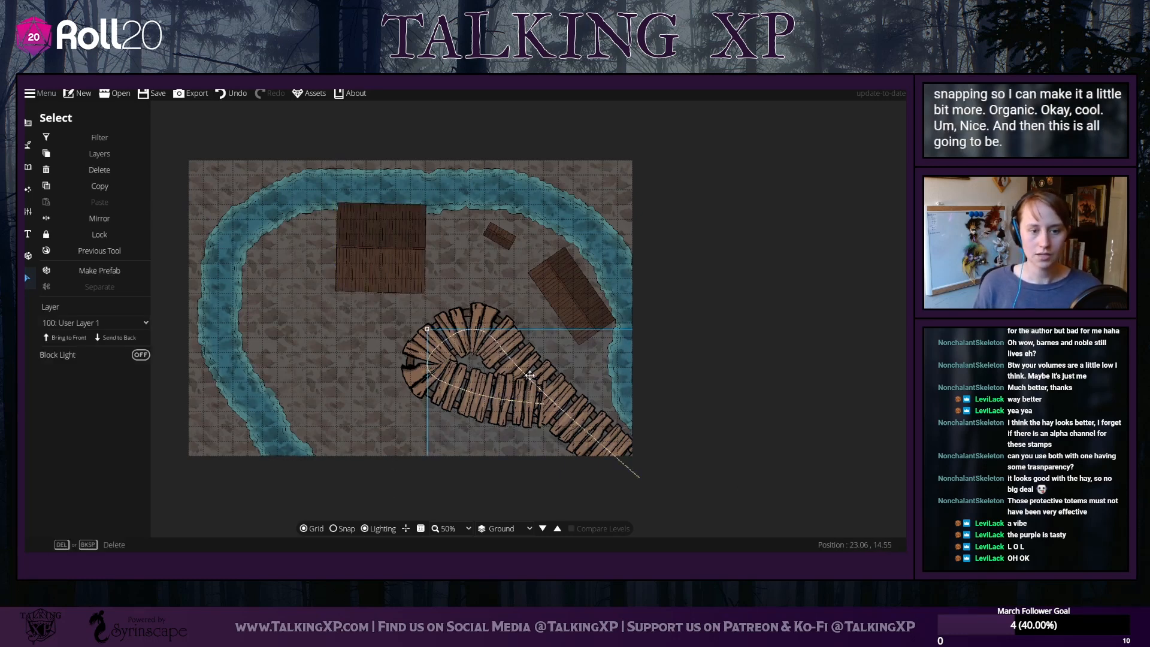
click(756, 445)
Replace the snow terrain slot with Terrain Gravel, set brush size 3 and intensity 7.7, and paint gravel along the looping plank path
click(101, 252)
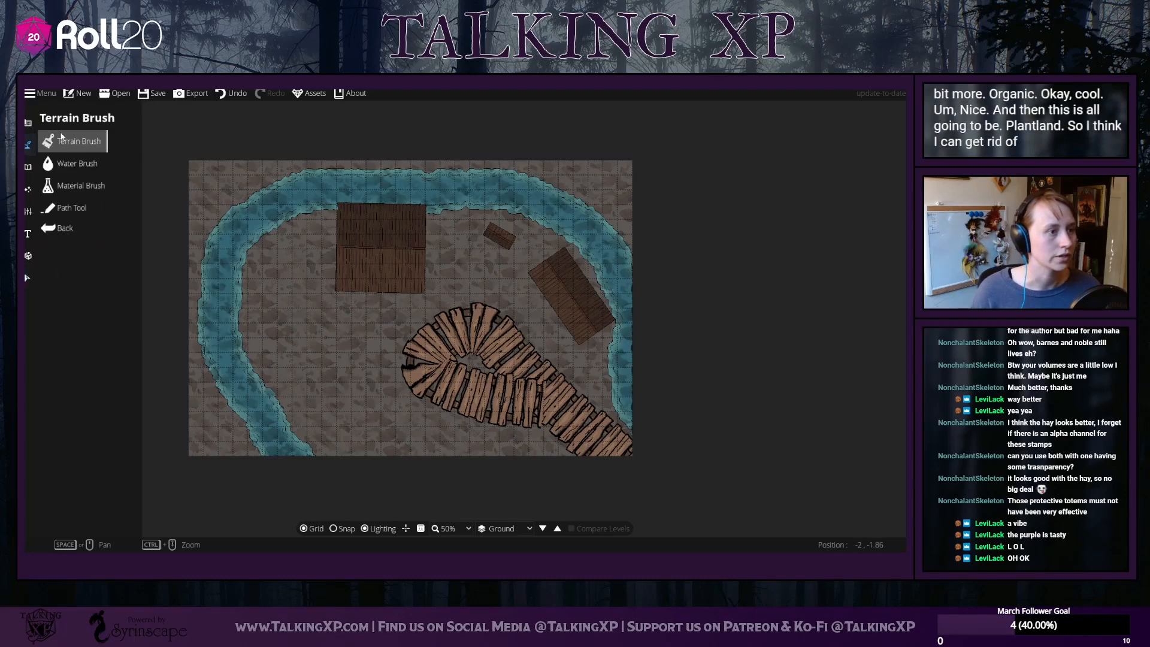
click(59, 144)
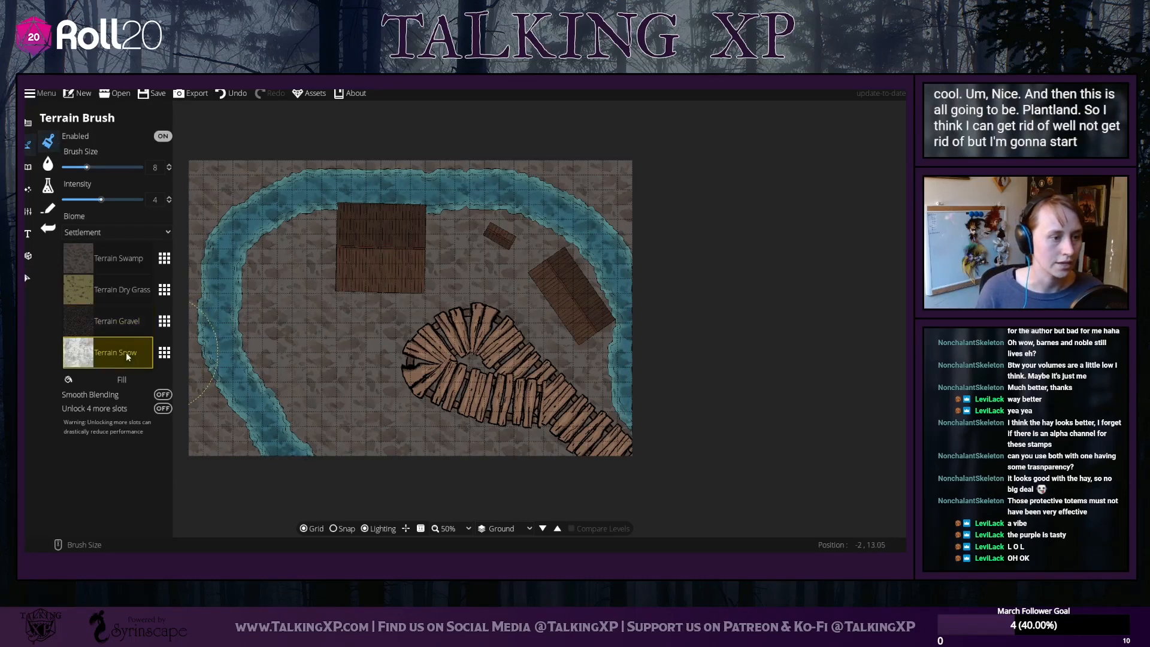
click(164, 353)
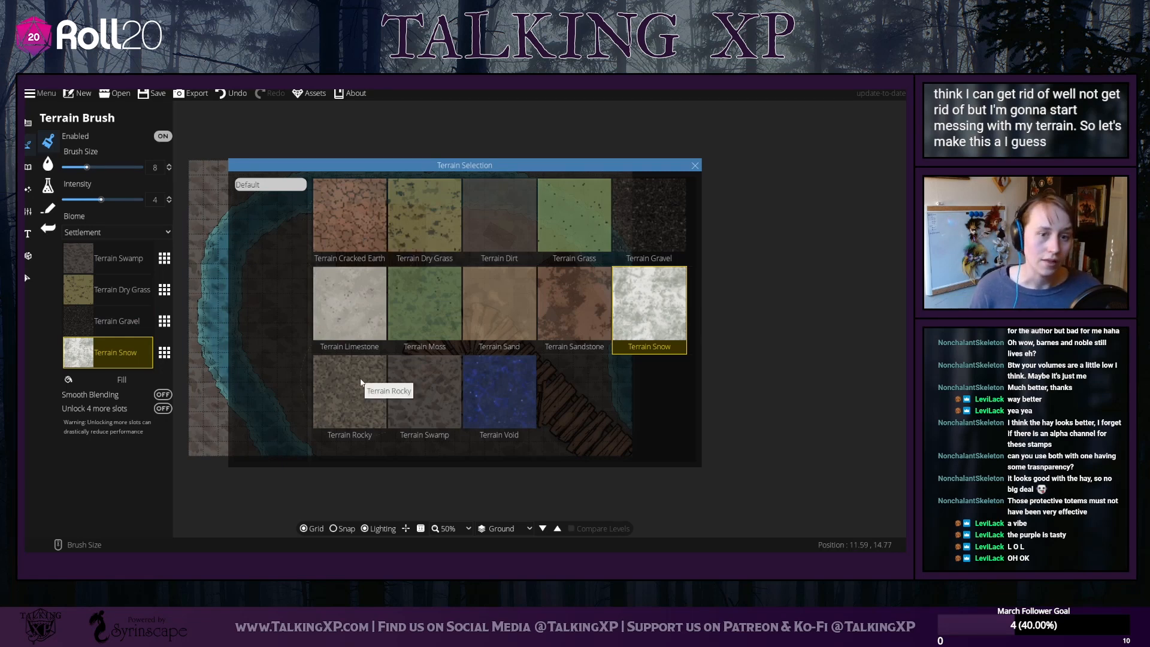
click(618, 218)
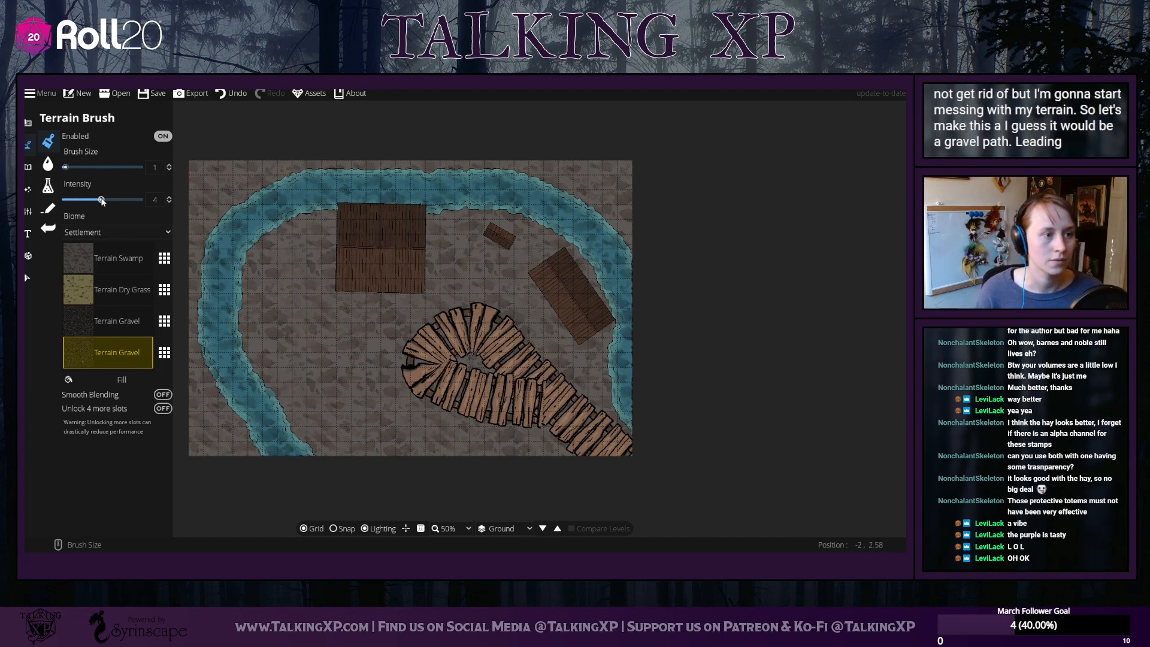
click(82, 168)
click(71, 168)
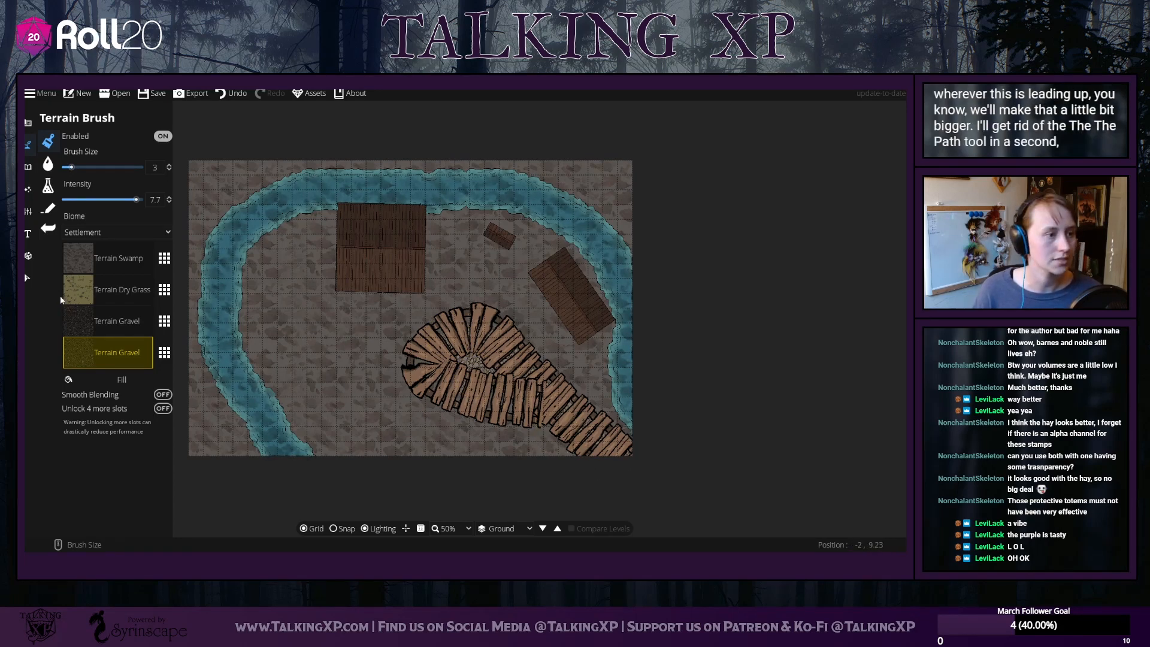
Delete the looping wooden plank path covering the gravel
click(27, 278)
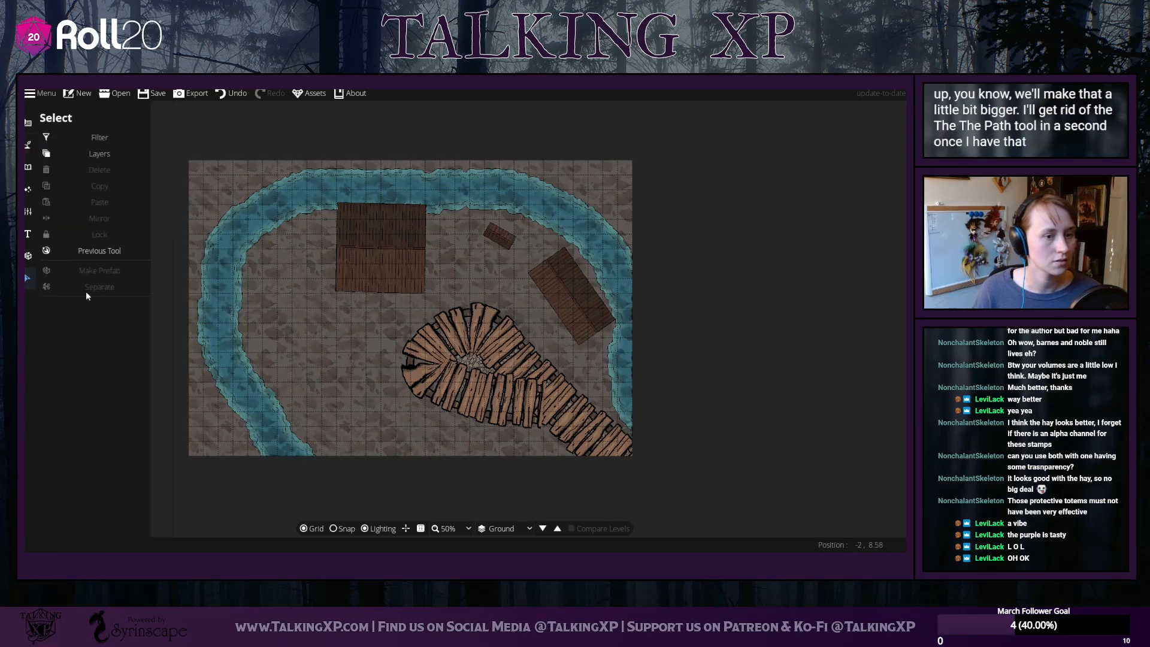
click(488, 337)
key(Delete)
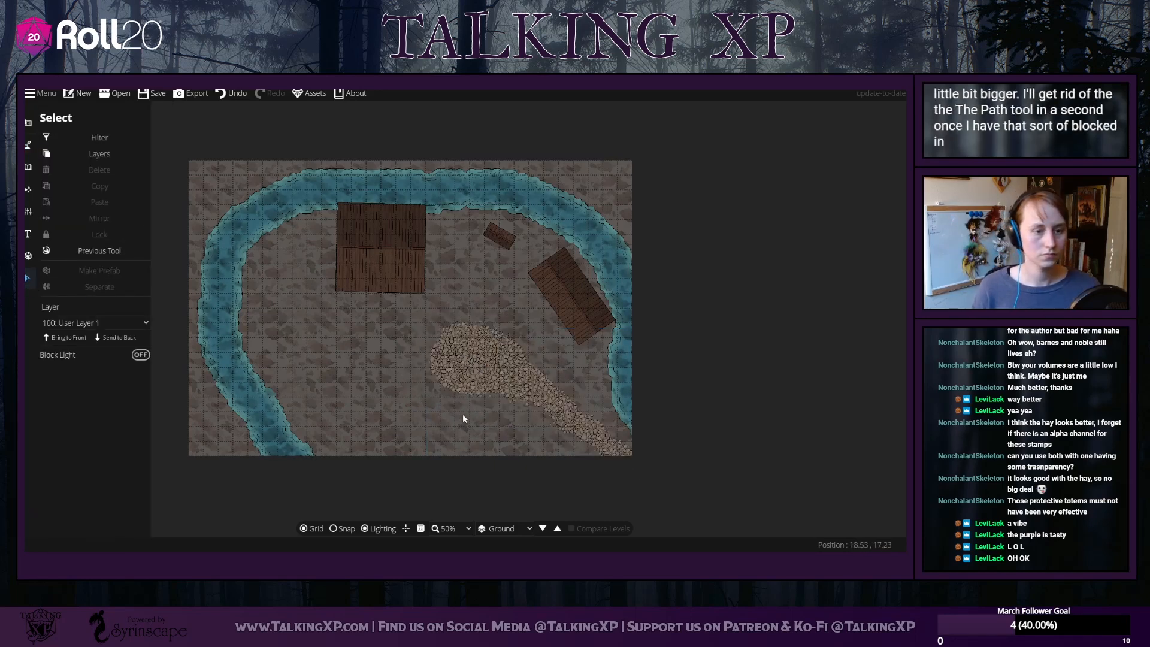
Widen the gravel road with the Terrain Brush, filling out the roundabout and the stretch to the lower-right corner
click(28, 167)
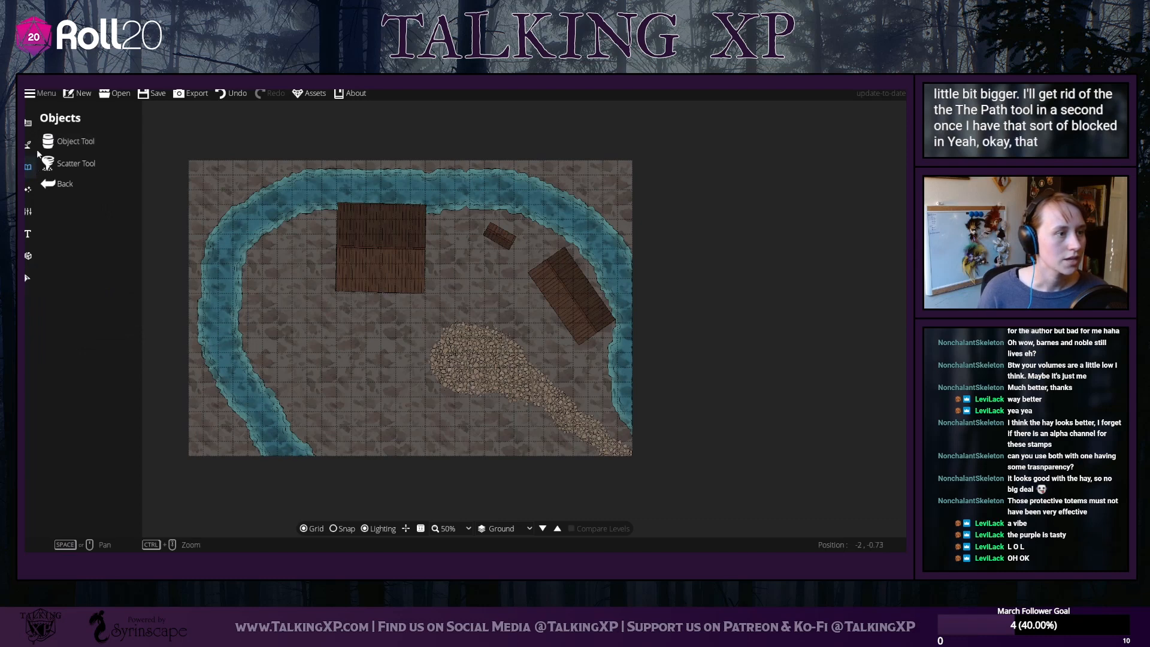
click(28, 144)
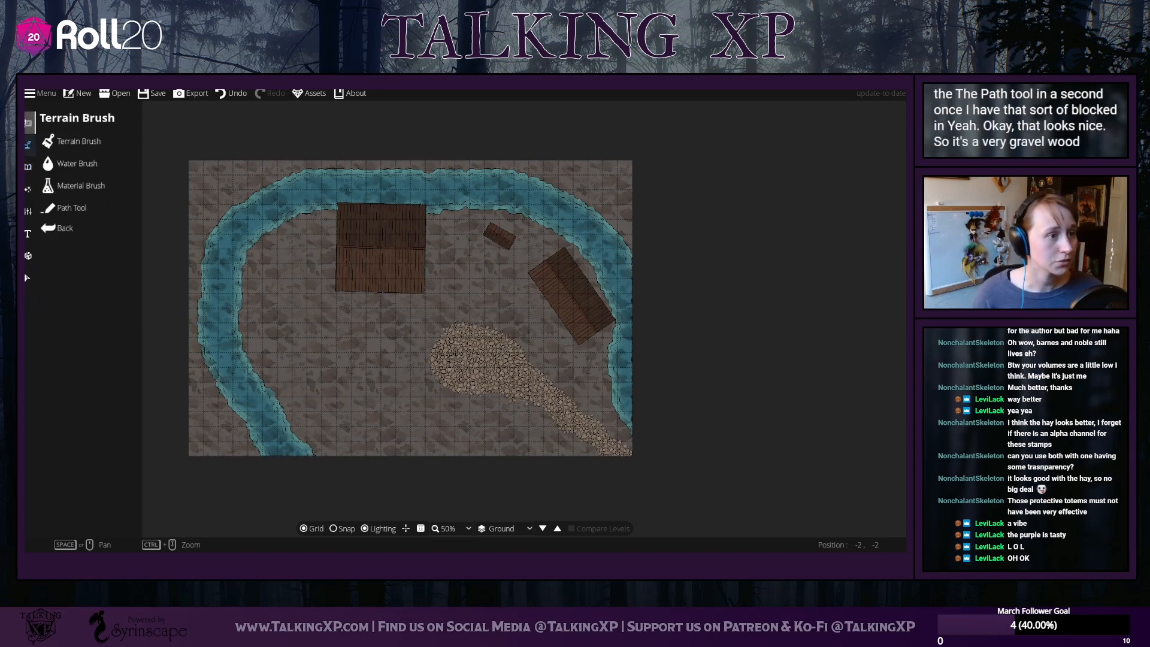
click(71, 206)
click(79, 141)
click(78, 141)
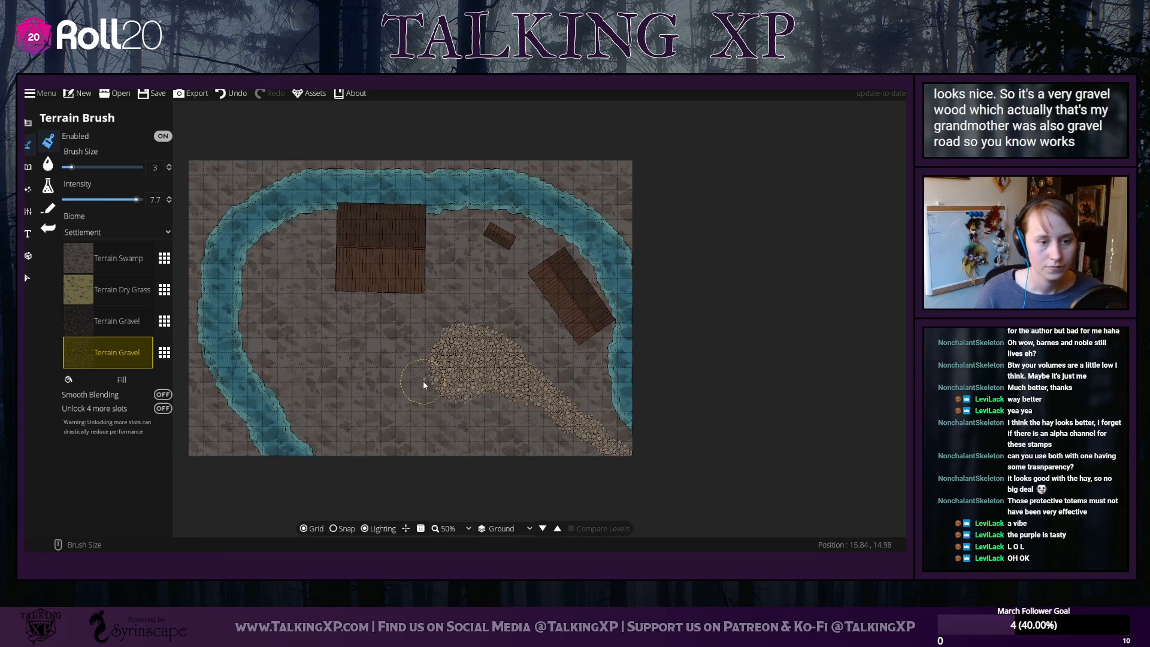
mouse_move(459, 337)
mouse_down()
mouse_move(432, 374)
mouse_move(440, 350)
mouse_move(430, 351)
mouse_move(433, 365)
mouse_move(474, 333)
mouse_move(516, 360)
mouse_move(490, 336)
mouse_move(438, 329)
mouse_move(426, 392)
mouse_move(477, 372)
mouse_move(434, 376)
mouse_move(468, 398)
mouse_move(515, 400)
mouse_move(500, 397)
mouse_move(541, 426)
mouse_up()
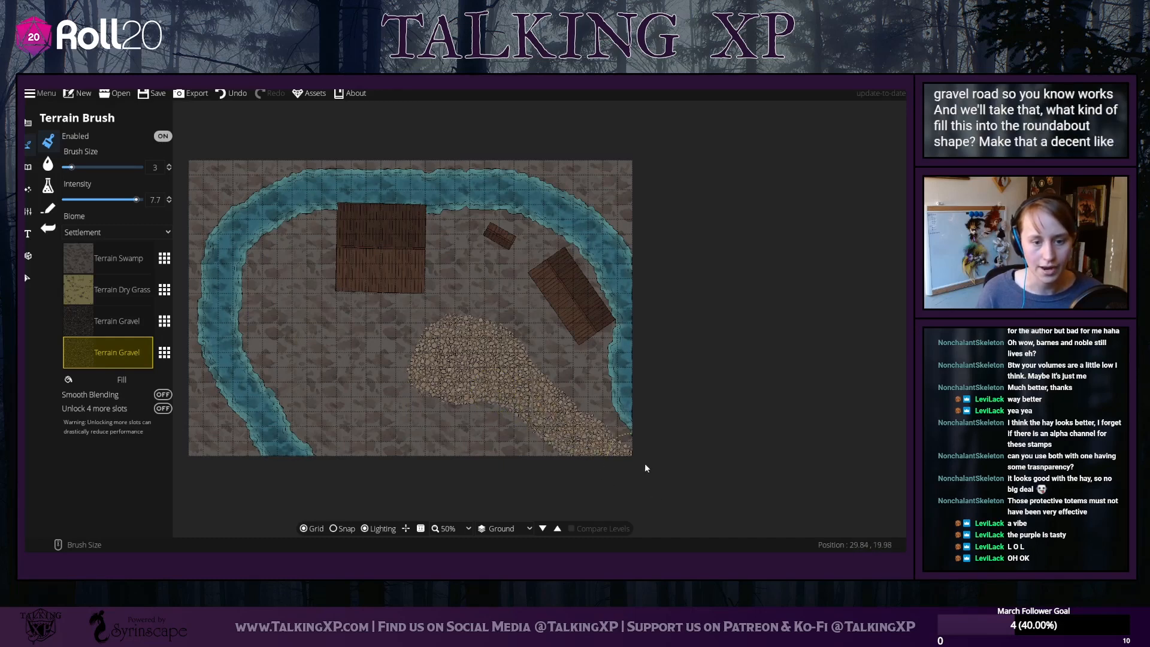
mouse_move(443, 318)
mouse_down()
mouse_move(390, 356)
mouse_move(411, 346)
mouse_up()
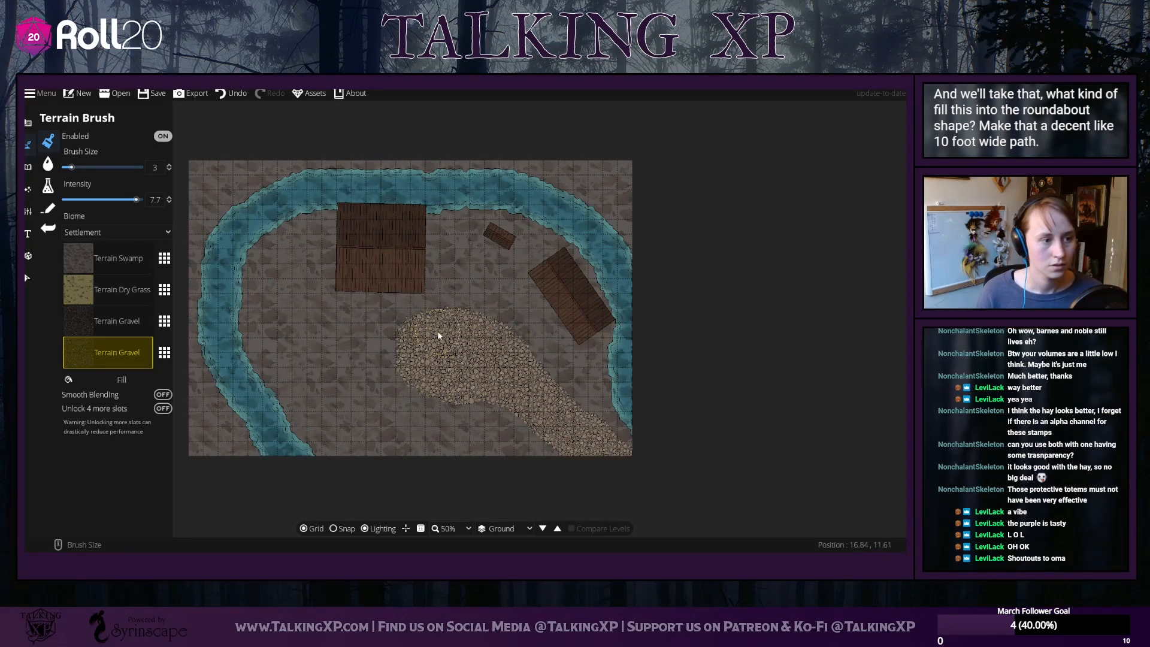
Paint gravel branches from the roundabout up to the large square building and across to the barn, using the third terrain slot
click(142, 318)
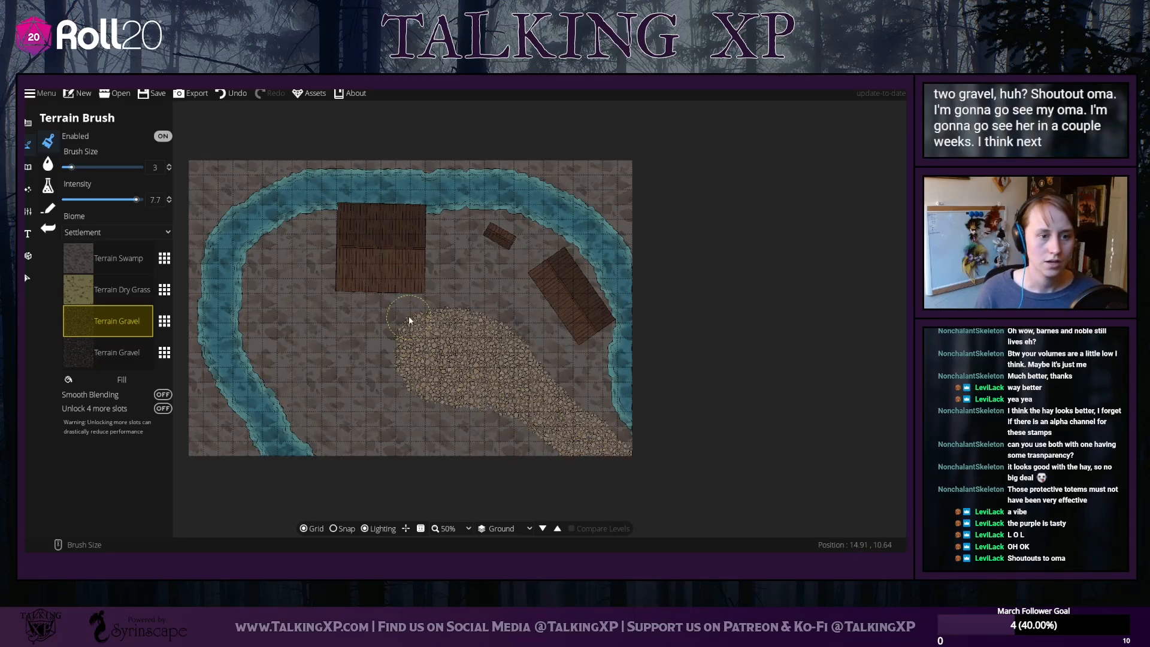
drag(400, 331, 395, 279)
mouse_move(506, 342)
mouse_down()
mouse_move(549, 313)
mouse_move(515, 335)
mouse_move(564, 307)
mouse_move(519, 329)
mouse_up()
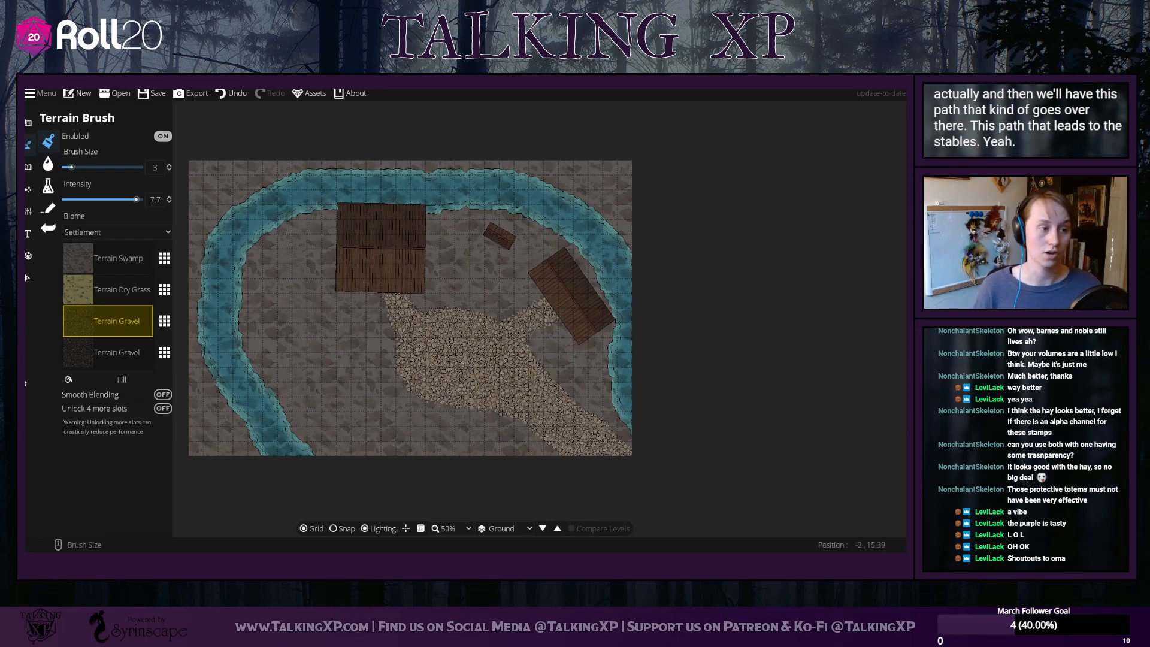
Change the fourth terrain slot from gravel to Terrain Dirt and make the remaining Terrain Gravel slot active
click(122, 355)
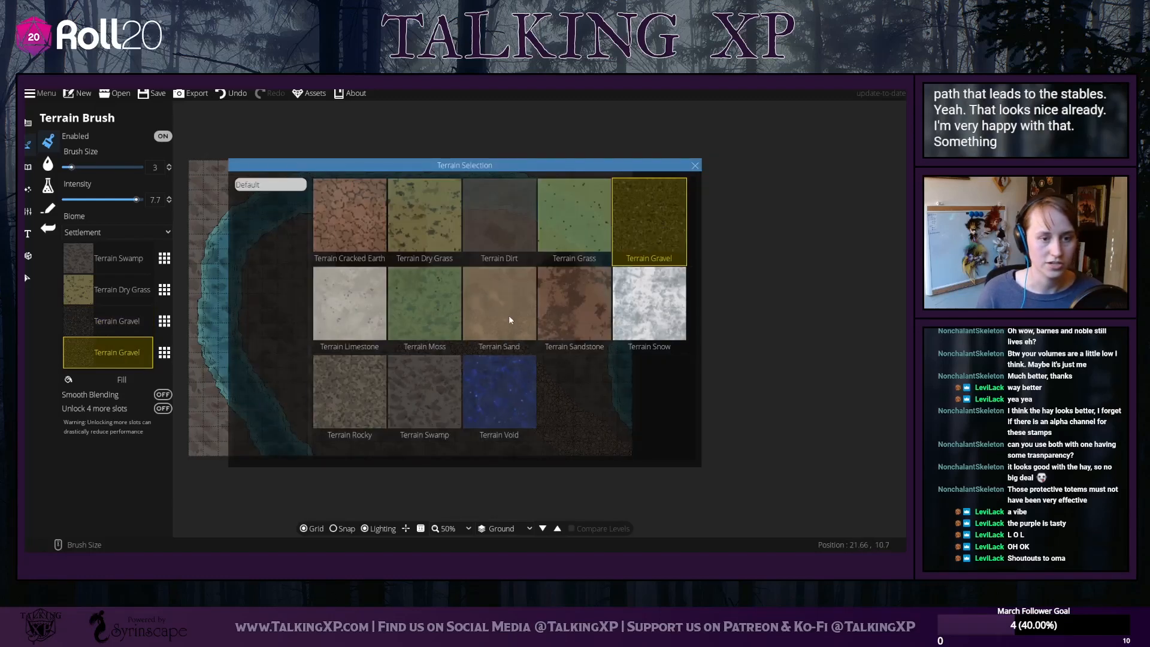
click(475, 225)
click(143, 320)
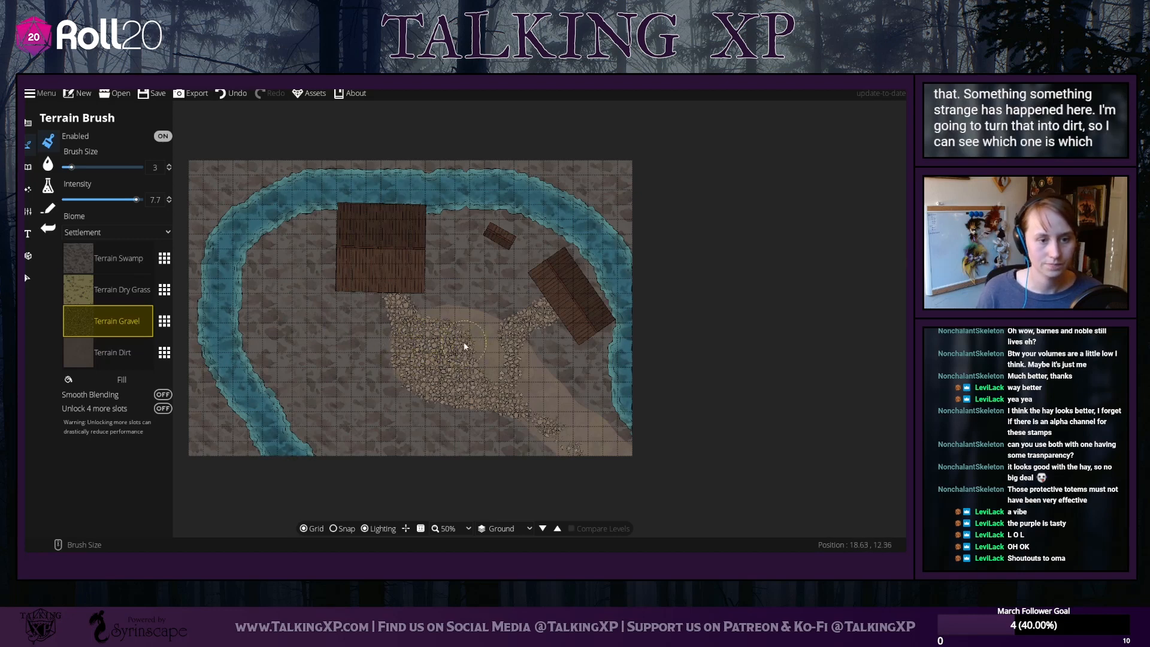
Fill the roundabout and its road with Terrain Gravel and cover the riverbed along the whole river with the same texture
mouse_move(475, 329)
mouse_down()
mouse_move(427, 324)
mouse_move(456, 318)
mouse_move(513, 347)
mouse_up()
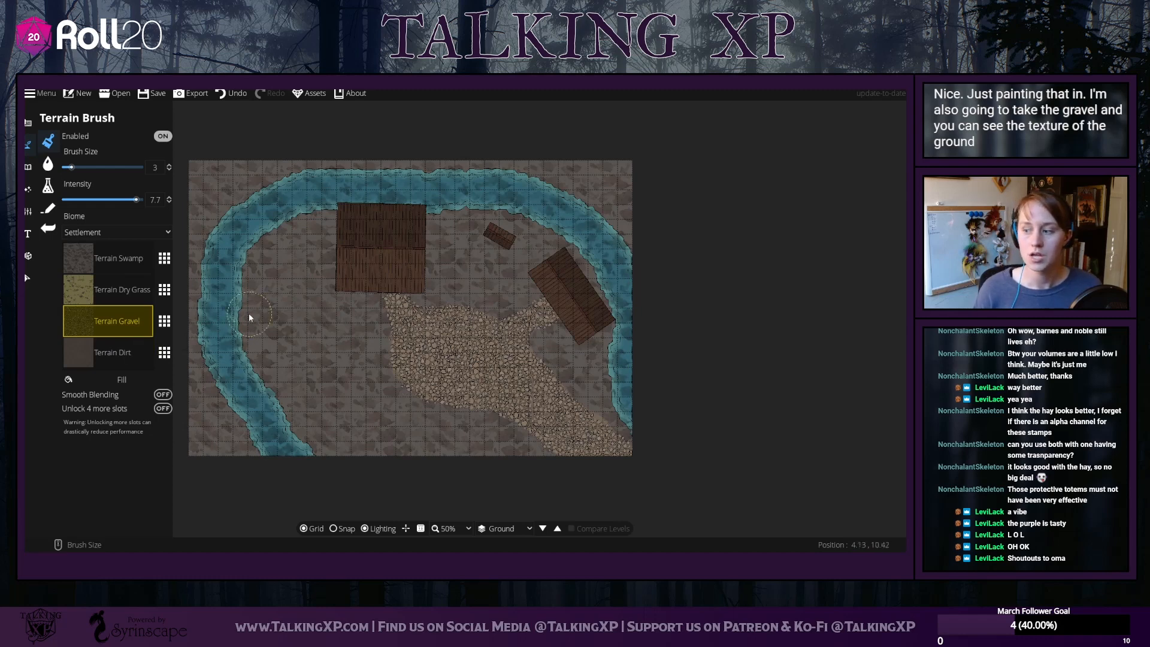
mouse_move(219, 307)
mouse_down()
mouse_move(244, 400)
mouse_move(300, 472)
mouse_move(287, 451)
mouse_up()
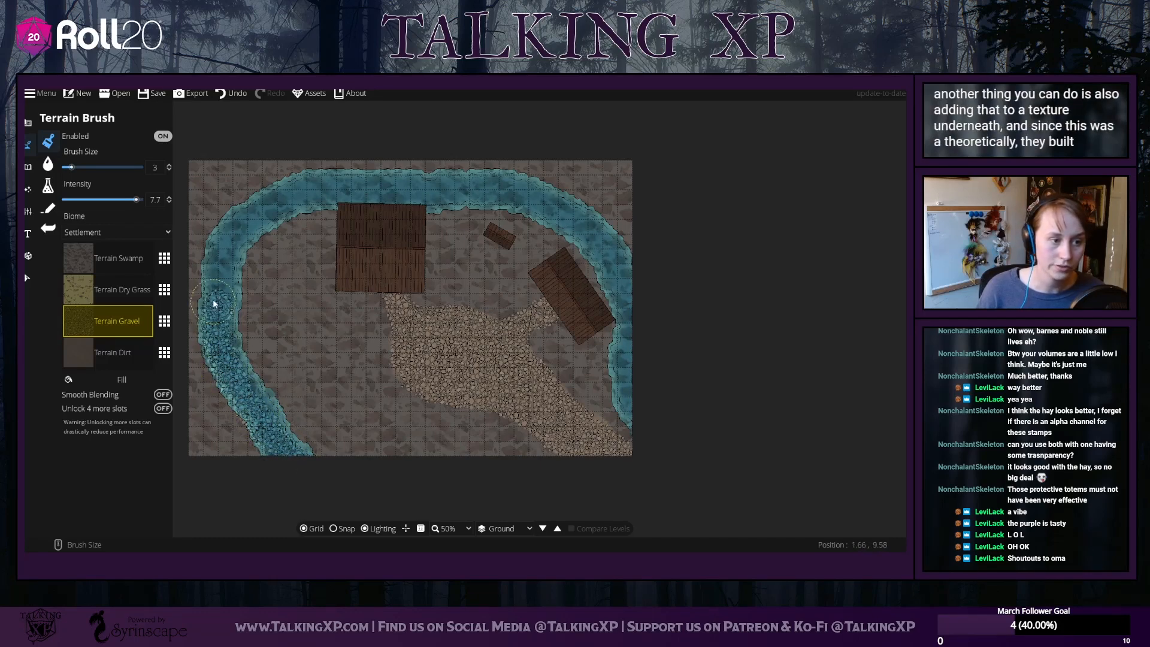
mouse_move(213, 271)
mouse_down()
mouse_move(217, 239)
mouse_move(246, 208)
mouse_move(317, 179)
mouse_move(482, 176)
mouse_move(589, 234)
mouse_move(524, 208)
mouse_up()
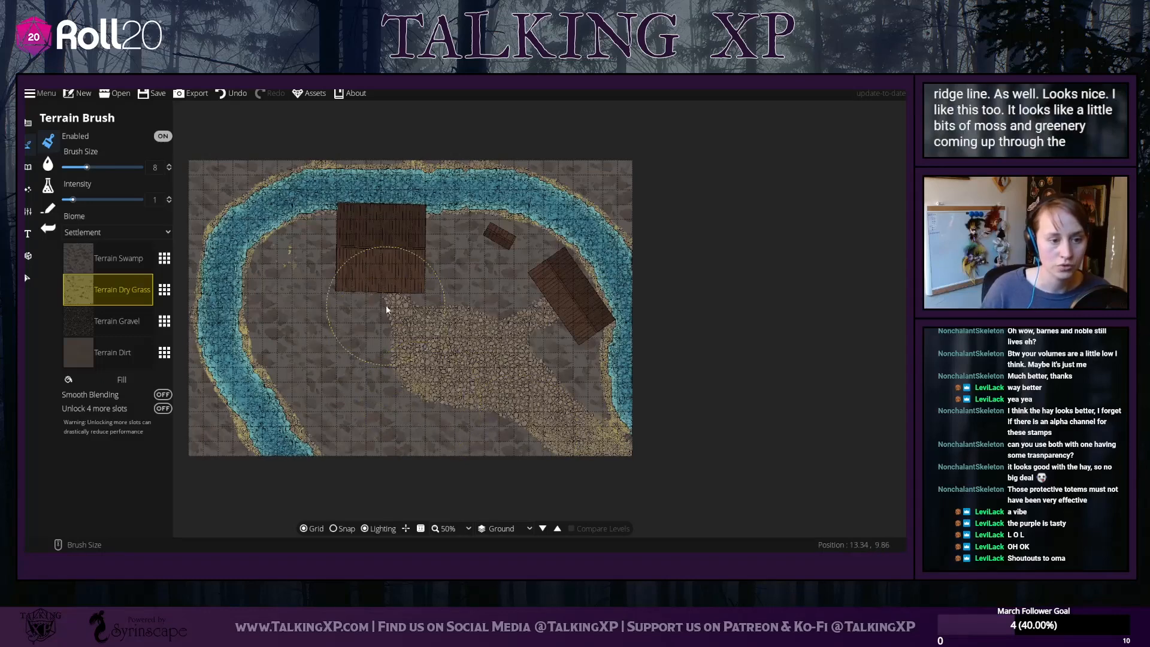
Paint Terrain Dry Grass at brush size 8 and intensity 1 along the gravel's upper edge and across the lower-left land inside the river
click(466, 301)
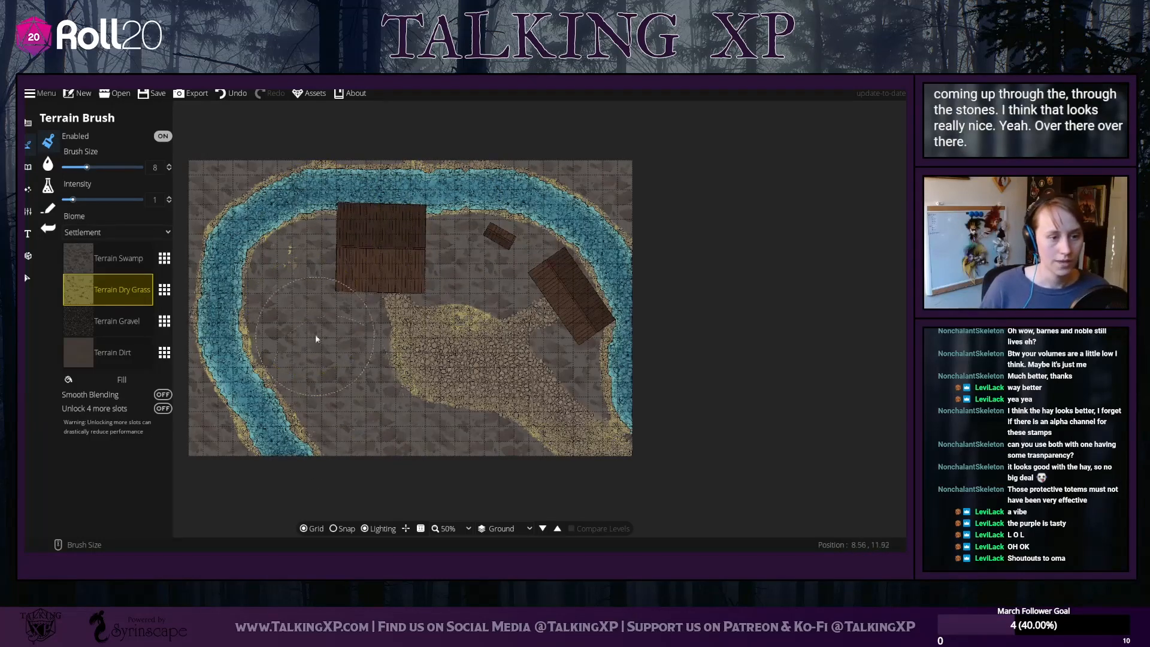
mouse_move(314, 367)
mouse_down()
mouse_move(357, 431)
mouse_move(320, 325)
mouse_move(311, 333)
mouse_move(306, 274)
mouse_move(281, 284)
mouse_move(277, 331)
mouse_move(294, 378)
mouse_move(390, 481)
mouse_move(406, 467)
mouse_move(384, 450)
mouse_move(419, 480)
mouse_move(392, 445)
mouse_move(448, 473)
mouse_move(406, 445)
mouse_move(466, 465)
mouse_move(450, 467)
mouse_move(513, 469)
mouse_move(369, 413)
mouse_move(328, 346)
mouse_move(349, 300)
mouse_move(339, 342)
mouse_move(353, 323)
mouse_move(328, 315)
mouse_move(301, 270)
mouse_move(280, 269)
mouse_move(254, 300)
mouse_move(250, 284)
mouse_move(266, 358)
mouse_move(328, 454)
mouse_up()
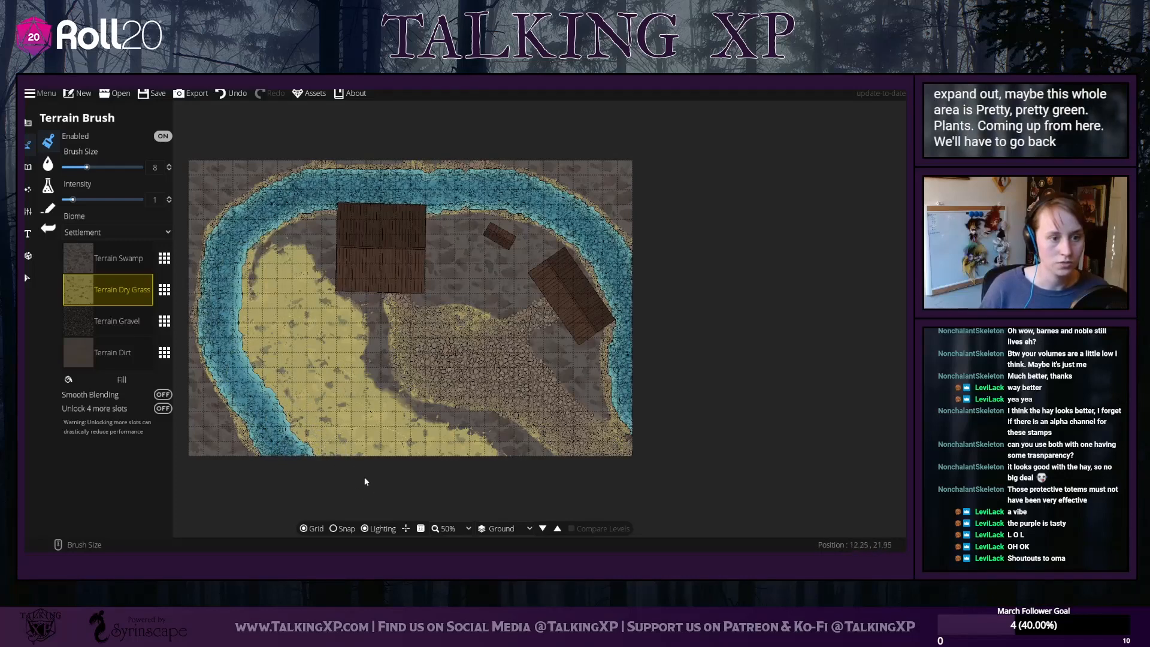
mouse_move(339, 381)
mouse_down()
mouse_move(336, 357)
mouse_move(361, 364)
mouse_move(353, 331)
mouse_move(371, 306)
mouse_move(412, 439)
mouse_up()
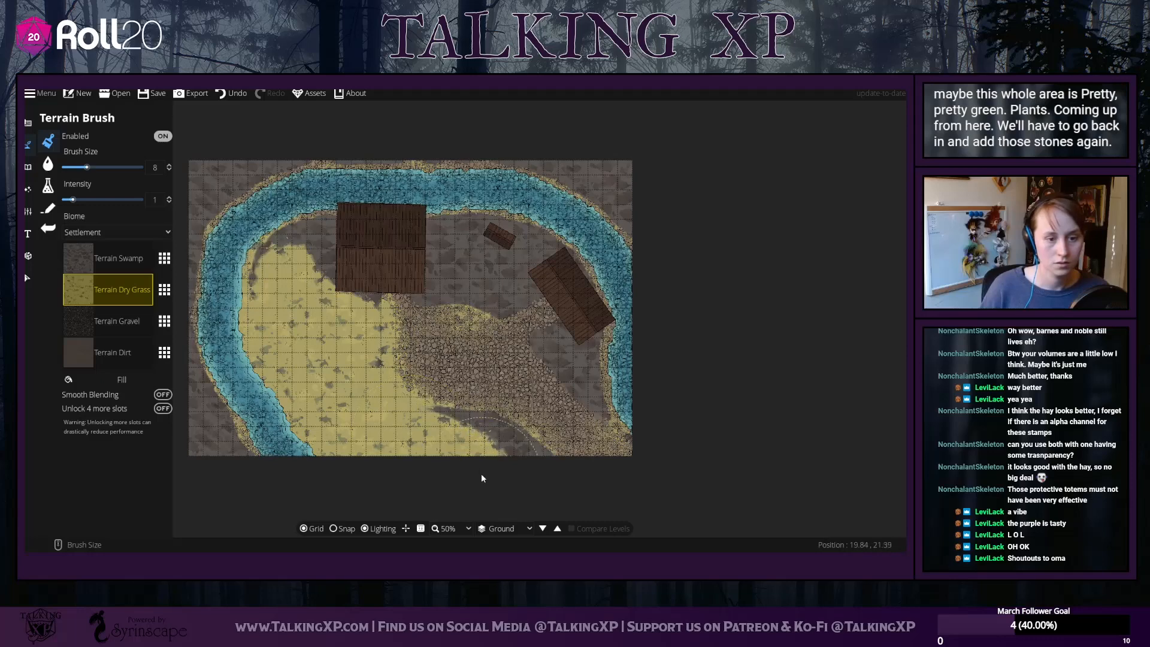
mouse_move(284, 247)
mouse_down()
mouse_move(317, 264)
mouse_move(300, 239)
mouse_move(324, 263)
mouse_up()
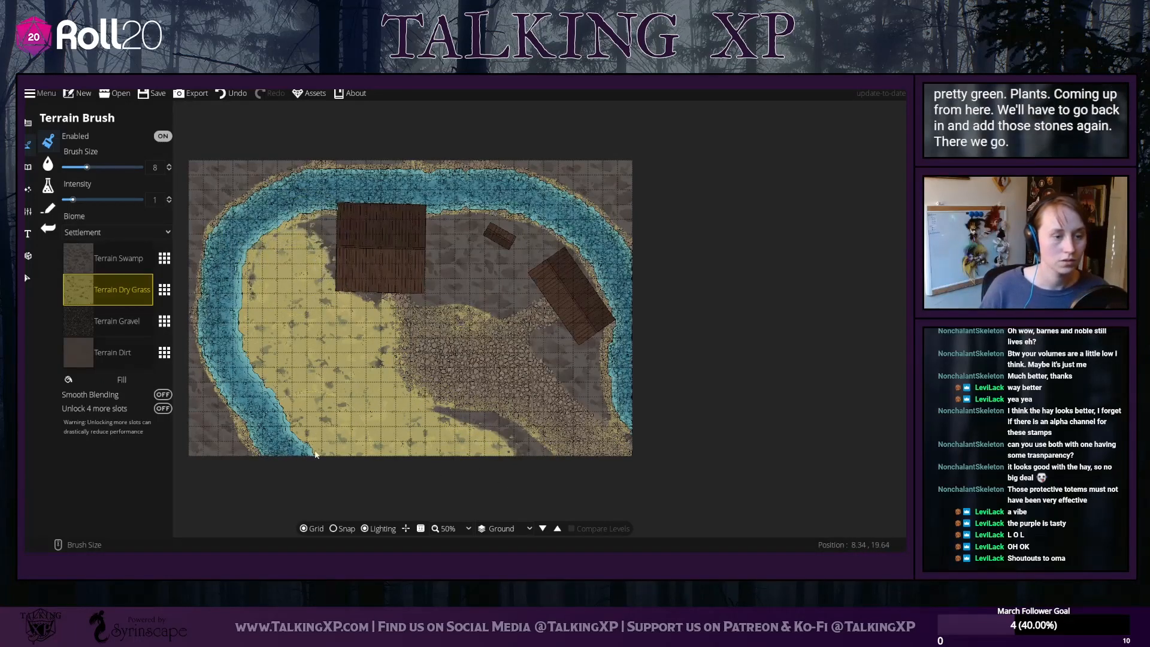
Brush Terrain Gravel along the western riverbanks, and at intensity 1.6 scatter stones over the forest ground outside the river
click(111, 319)
drag(233, 353, 240, 326)
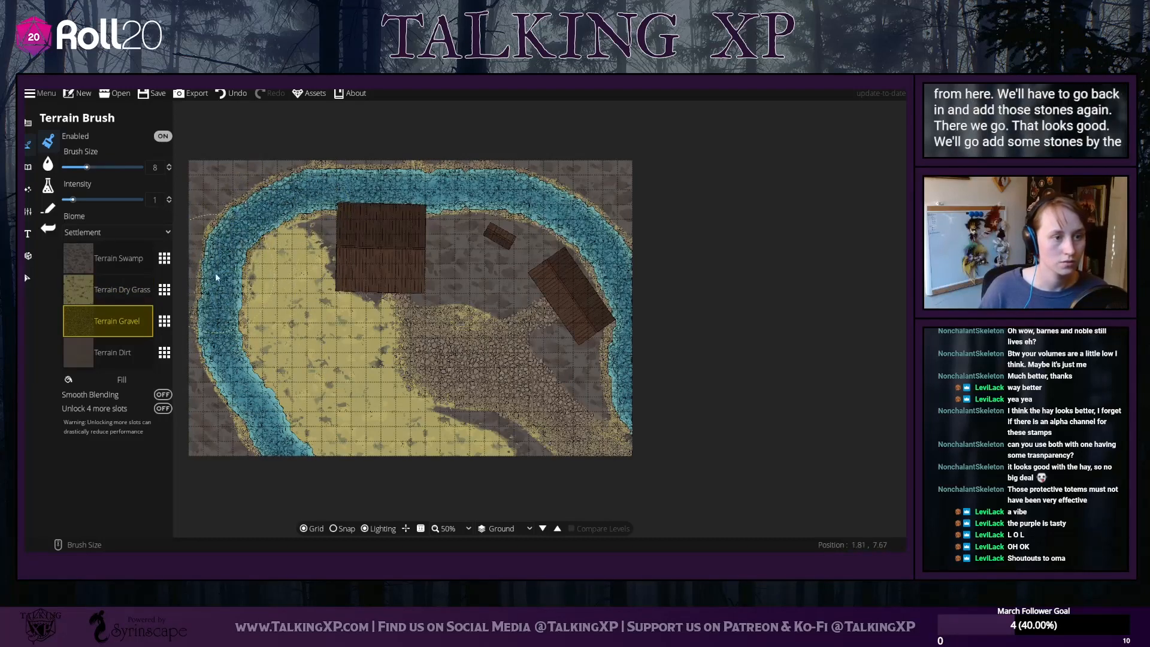
mouse_move(231, 363)
mouse_down()
mouse_move(278, 418)
mouse_move(274, 409)
mouse_move(279, 450)
mouse_up()
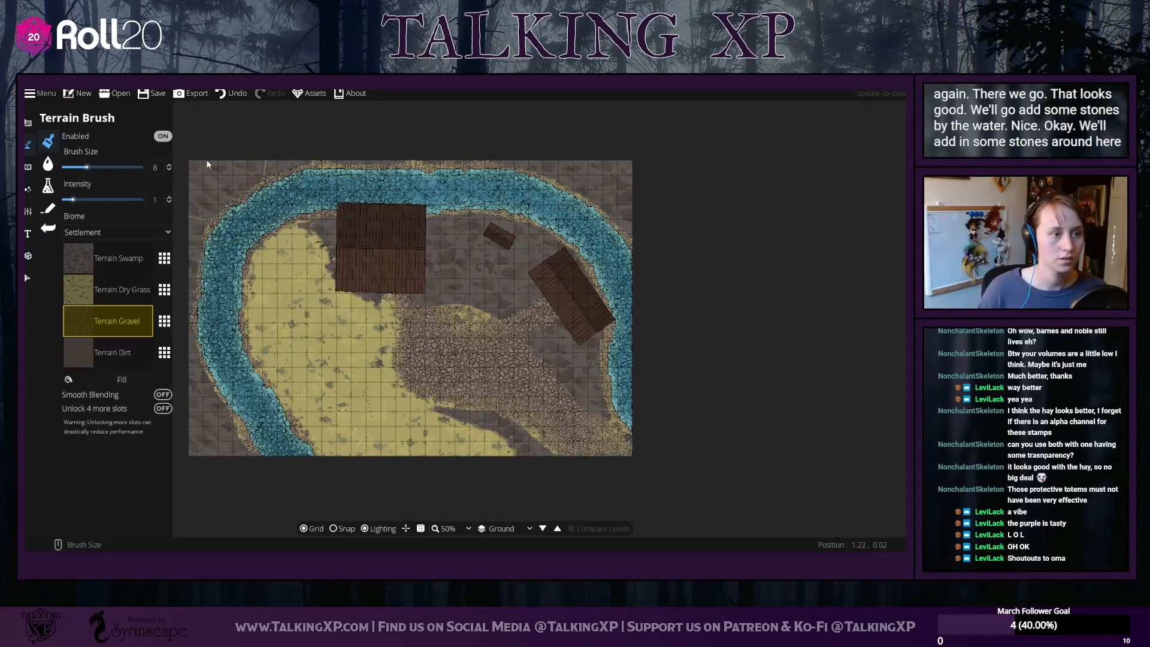
click(79, 200)
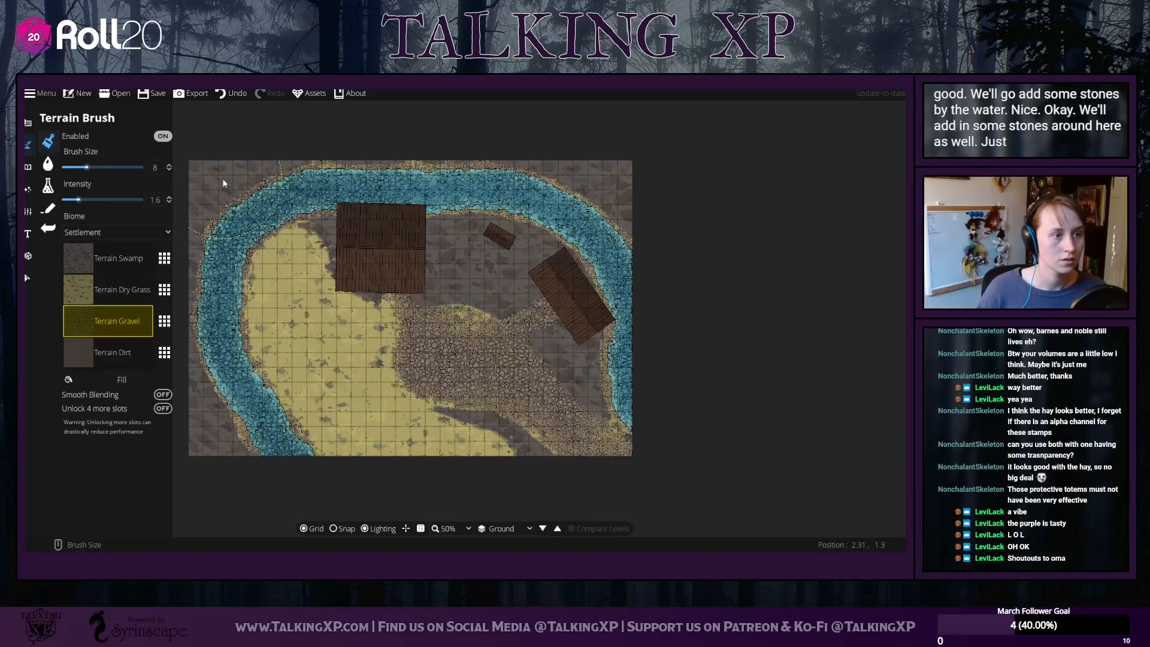
drag(195, 171, 624, 173)
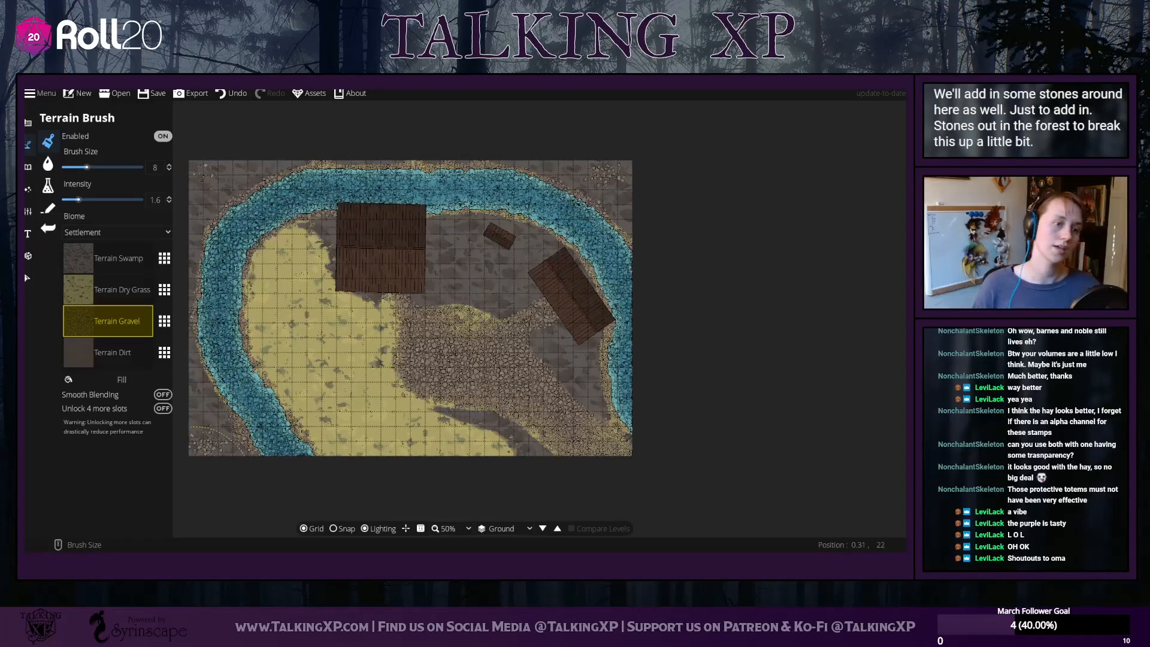
Add light Terrain Dry Grass patches to the map's upper-right forest corner with brush size 5 and intensity 0.6
click(127, 288)
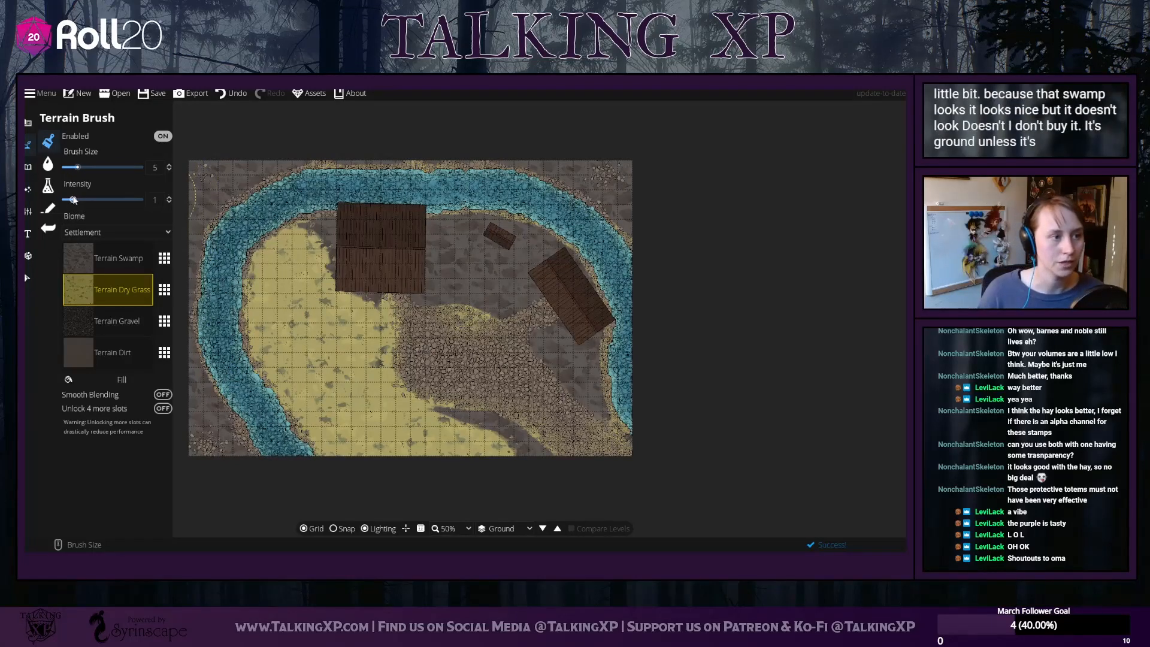
drag(78, 199, 69, 199)
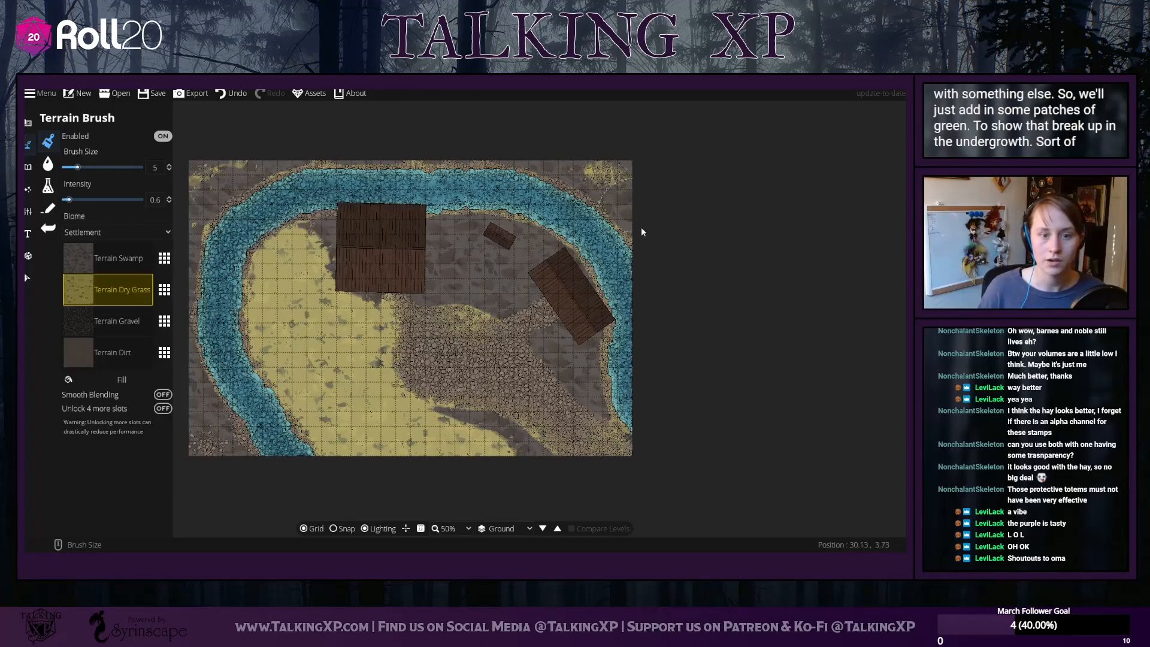
Paint dry grass patches at the map's upper-right edge and on the bare ground just below the angled building
drag(641, 228, 638, 203)
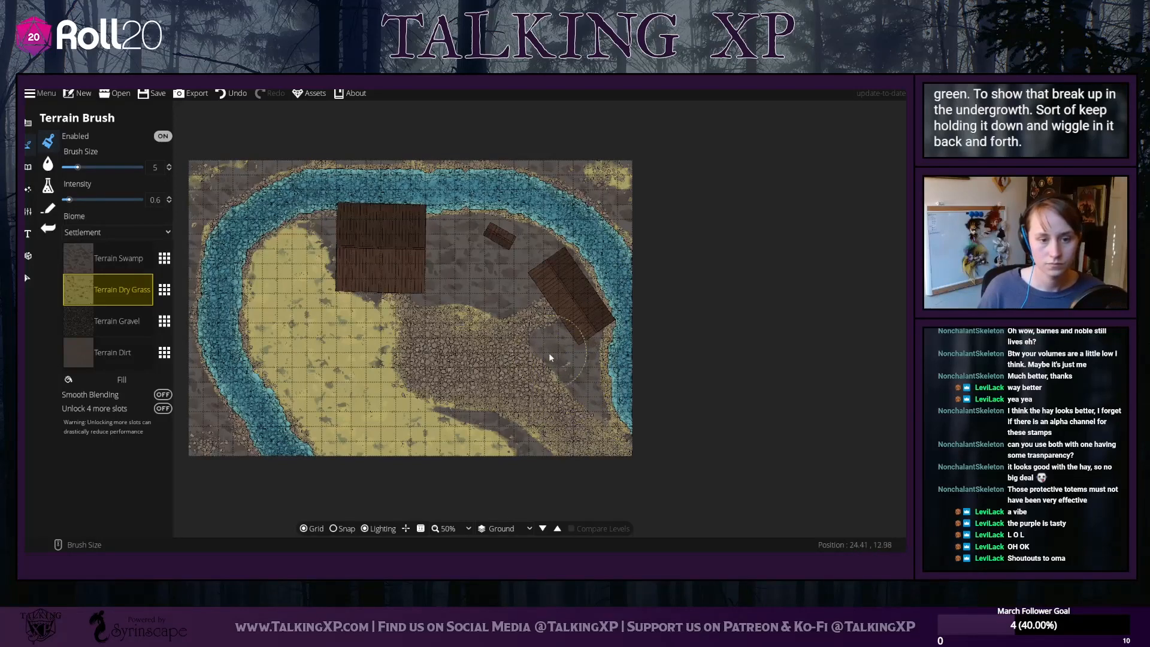
drag(550, 352, 574, 364)
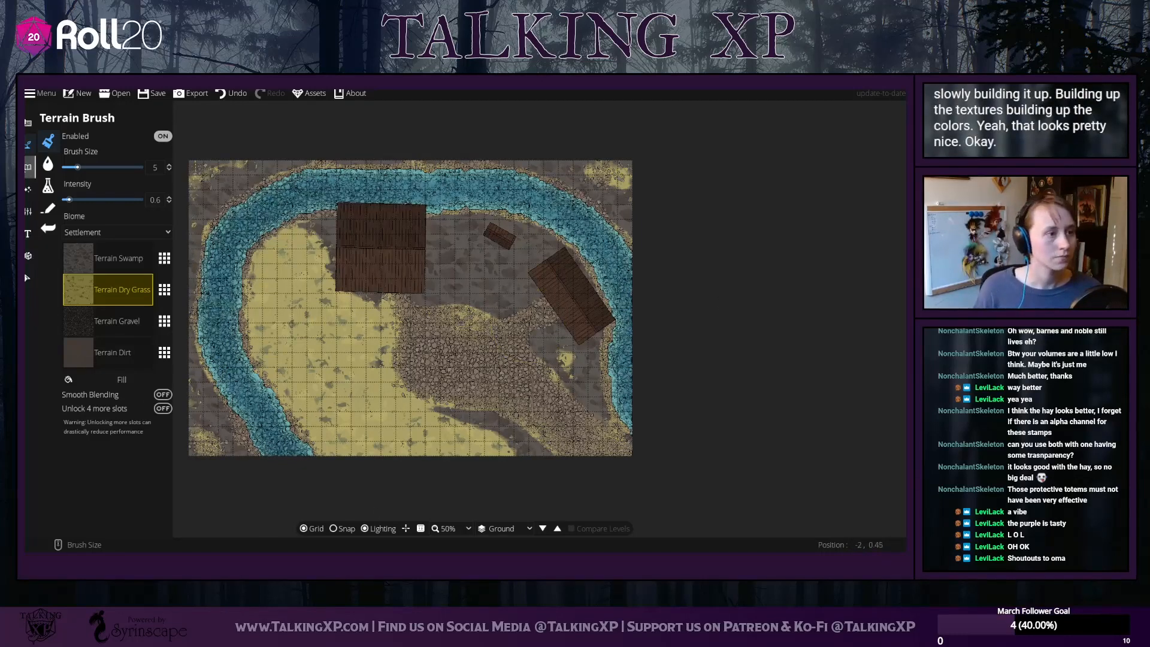
click(28, 167)
click(28, 145)
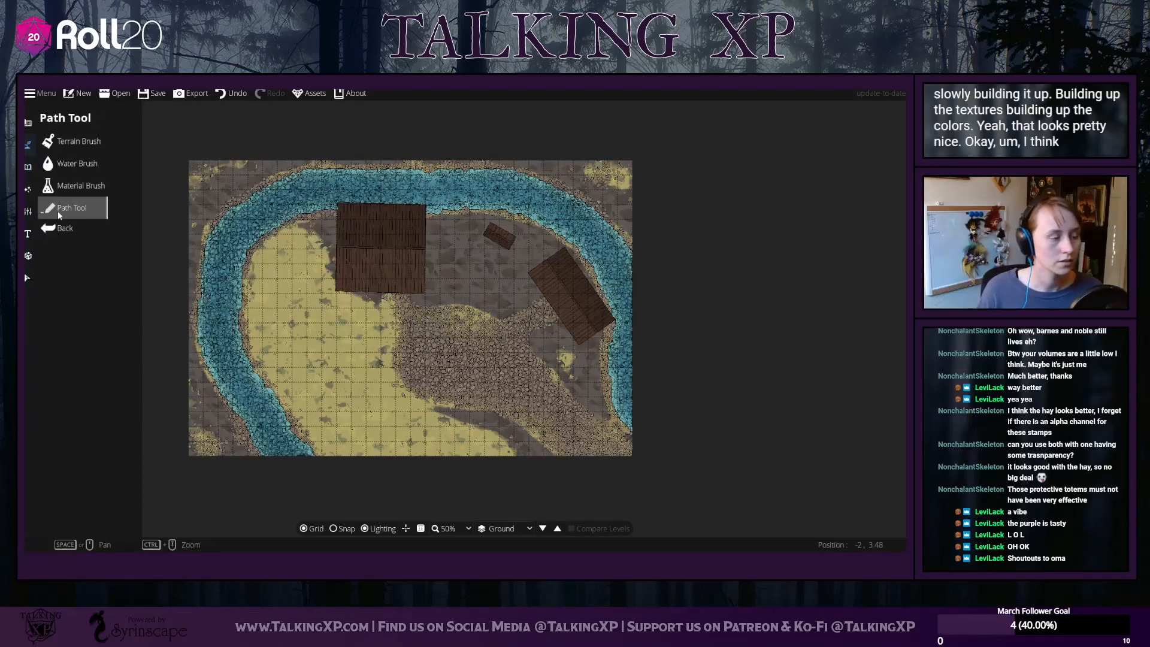
click(29, 165)
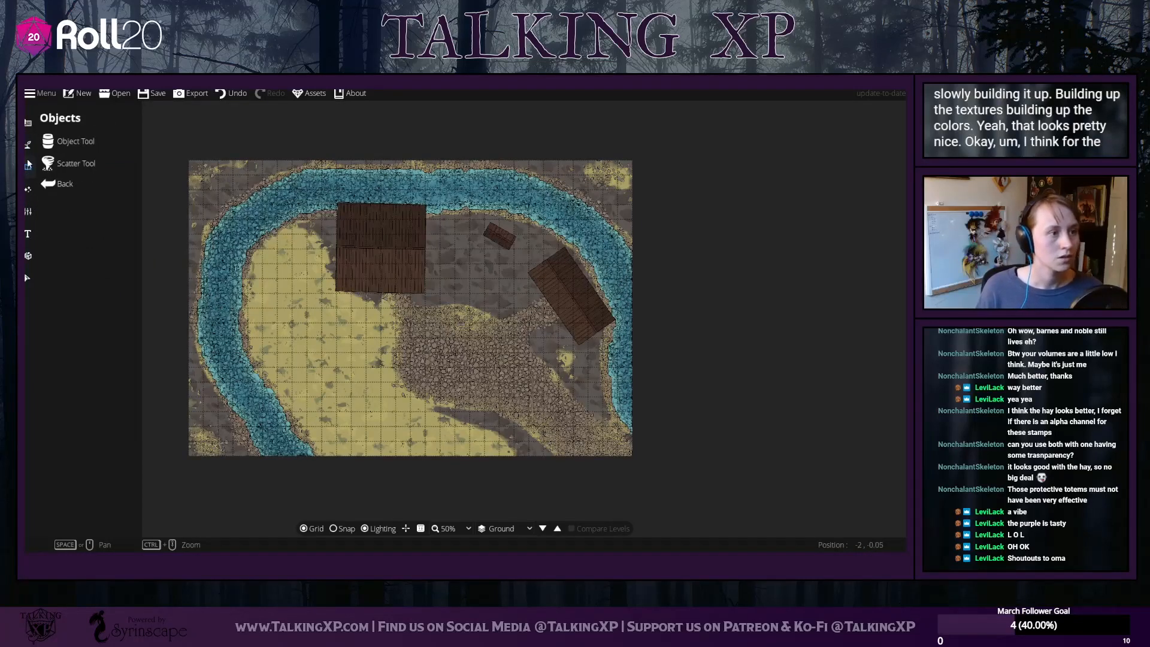
click(27, 190)
click(28, 212)
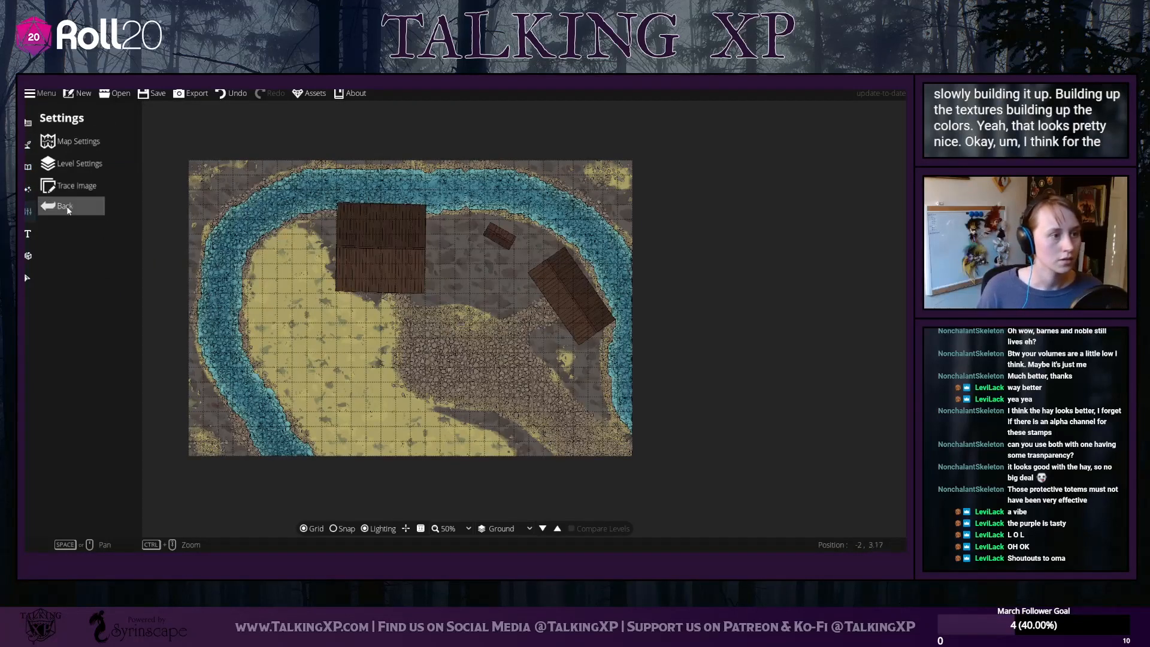
click(28, 189)
click(28, 166)
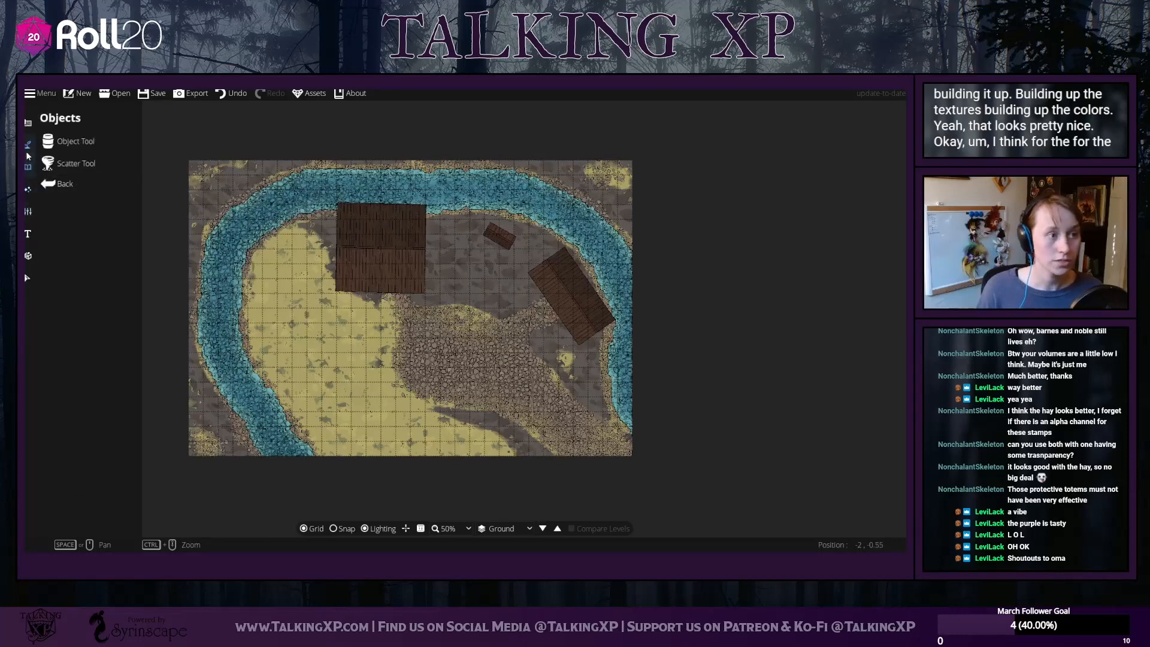
Activate the Path tool to draw a fence in the yard between the two large buildings
click(28, 145)
click(72, 208)
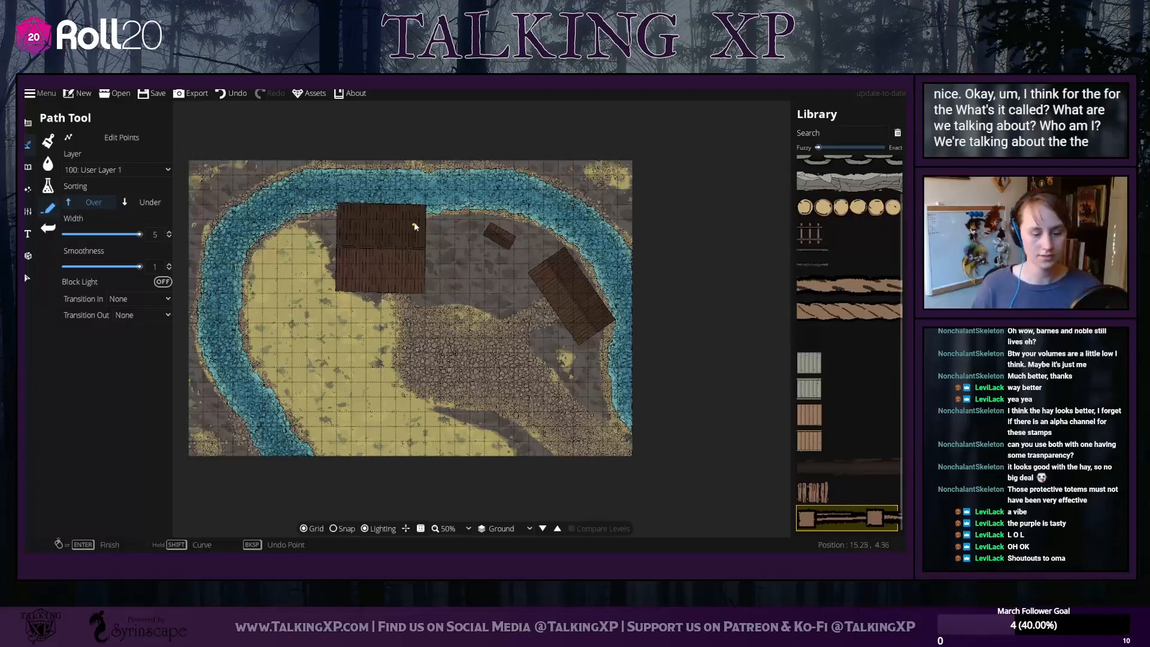
scroll(415, 222, up, 2)
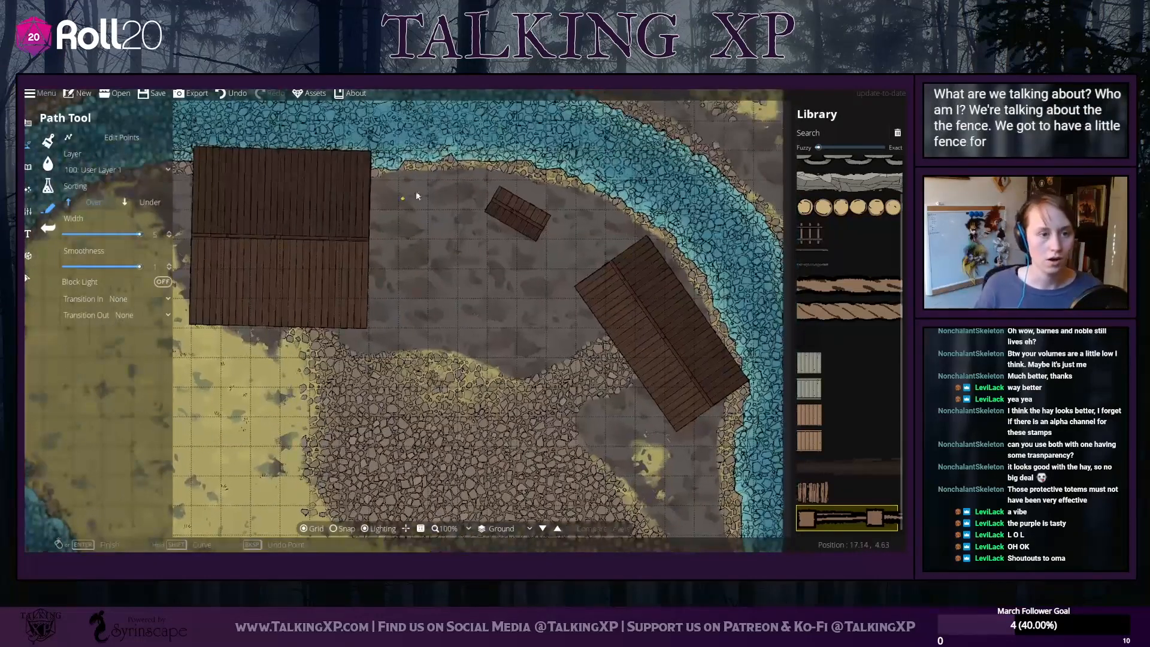
click(26, 278)
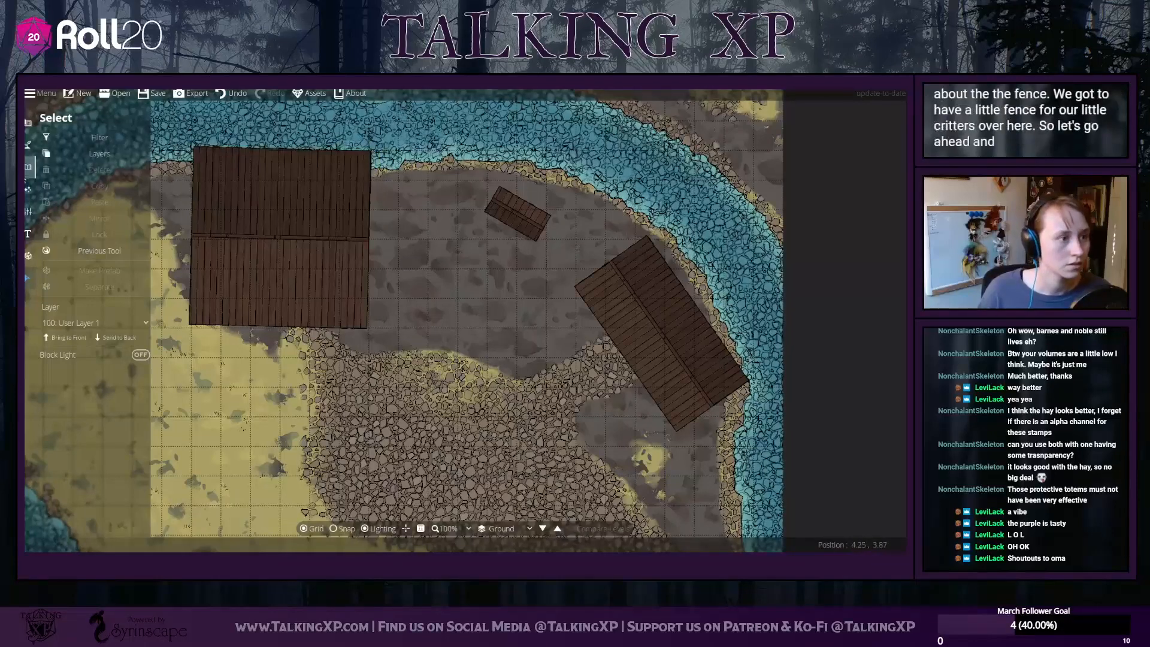
click(28, 144)
click(49, 208)
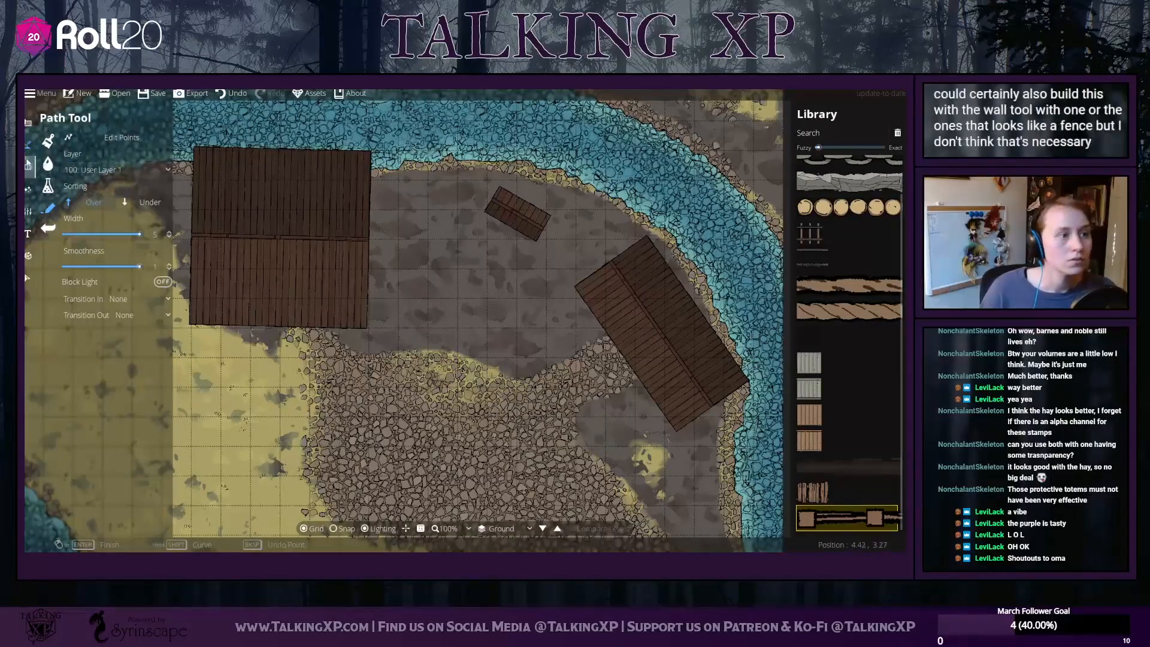
Try short test segments of the fence path beside the large square building, first at width 5 and again at a much smaller width
click(399, 179)
click(472, 181)
right_click(472, 181)
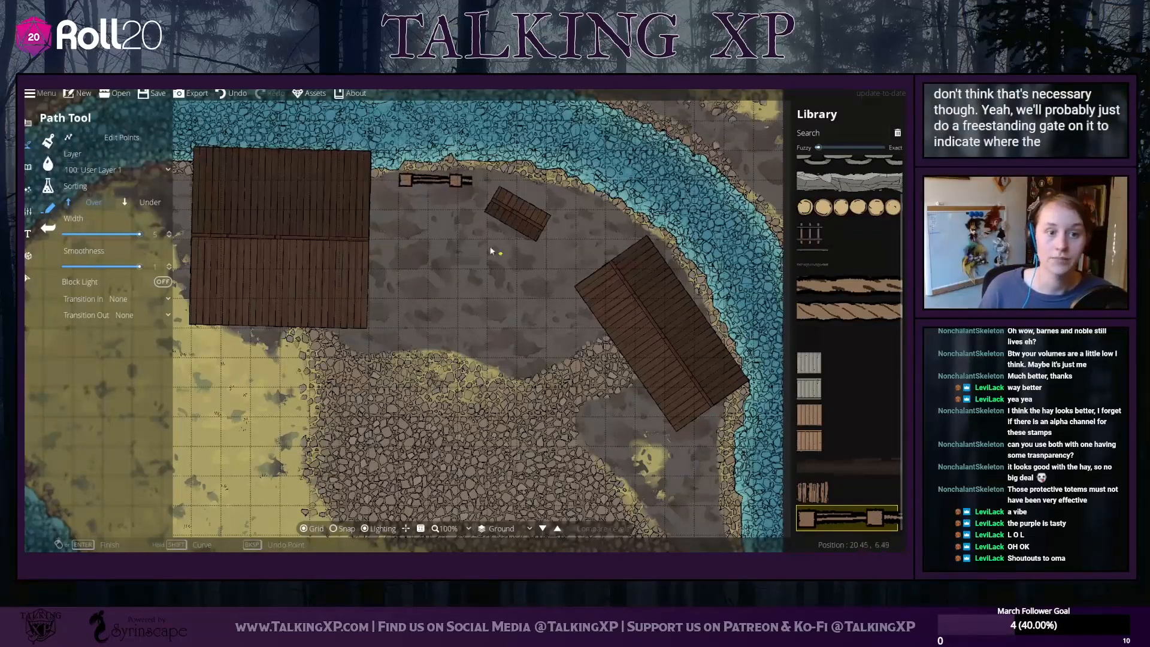
click(231, 93)
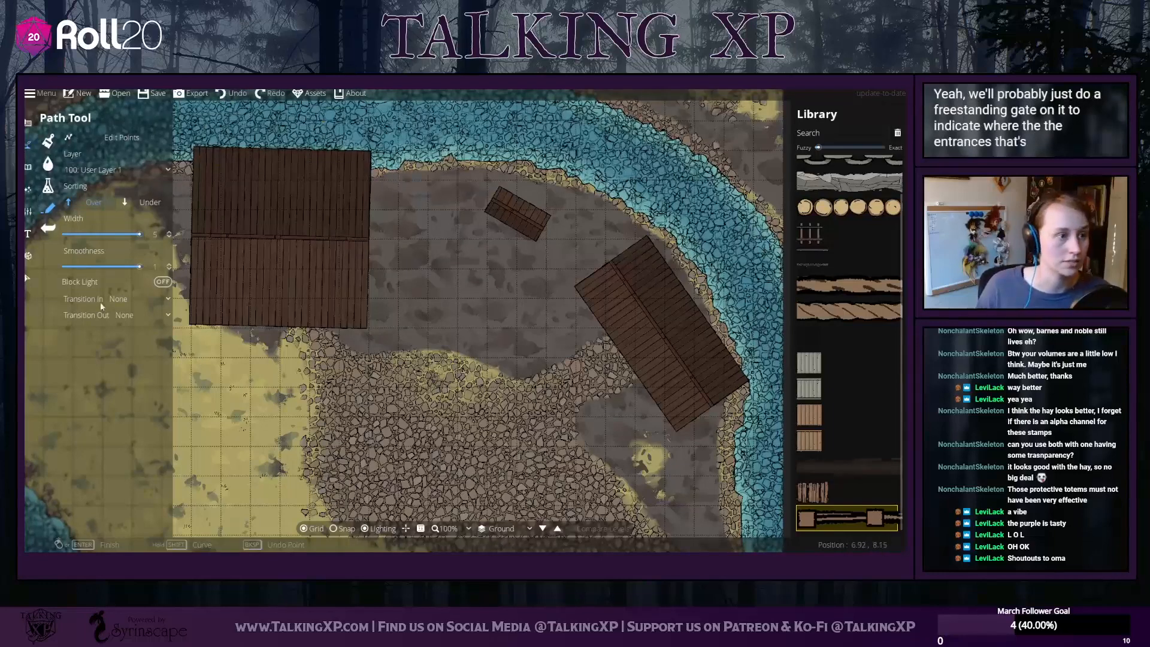
drag(139, 234, 87, 236)
click(398, 178)
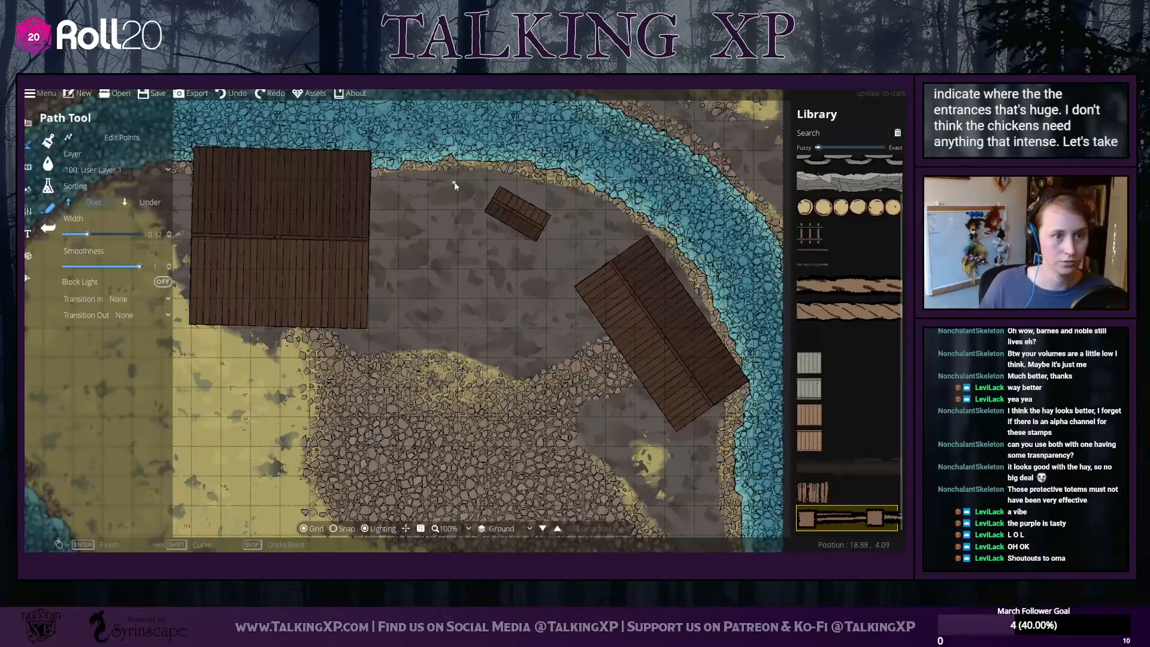
click(454, 181)
right_click(454, 183)
click(236, 94)
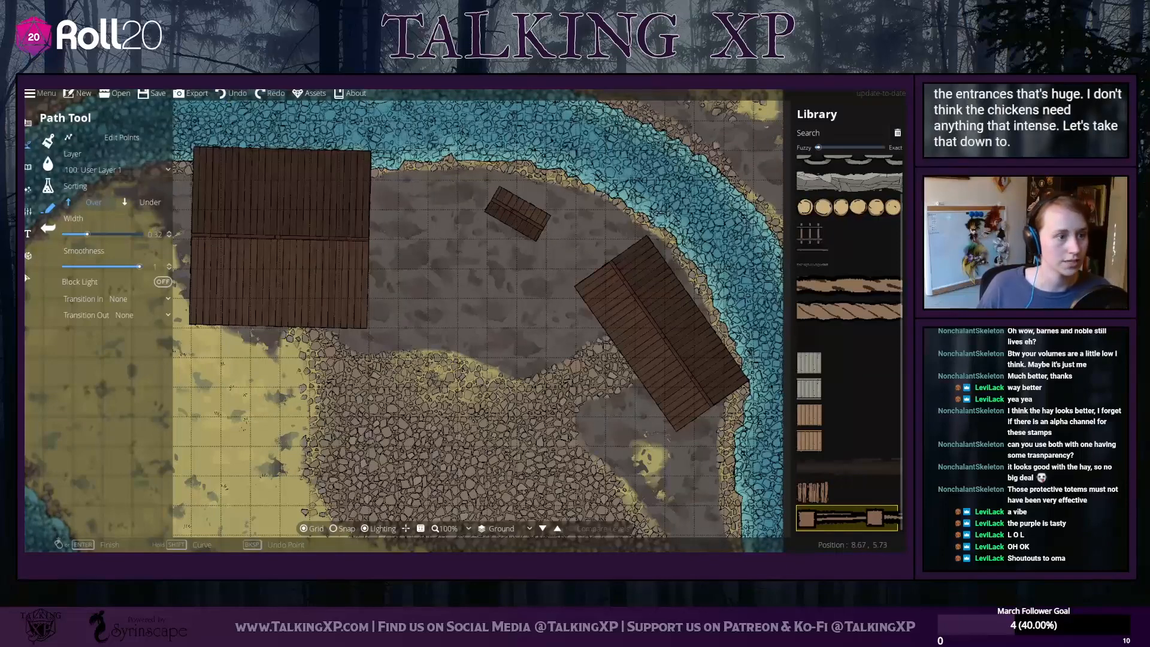
Set the fence path's width to 1 and its smoothness to 0.5
click(156, 235)
text(1)
key(Return)
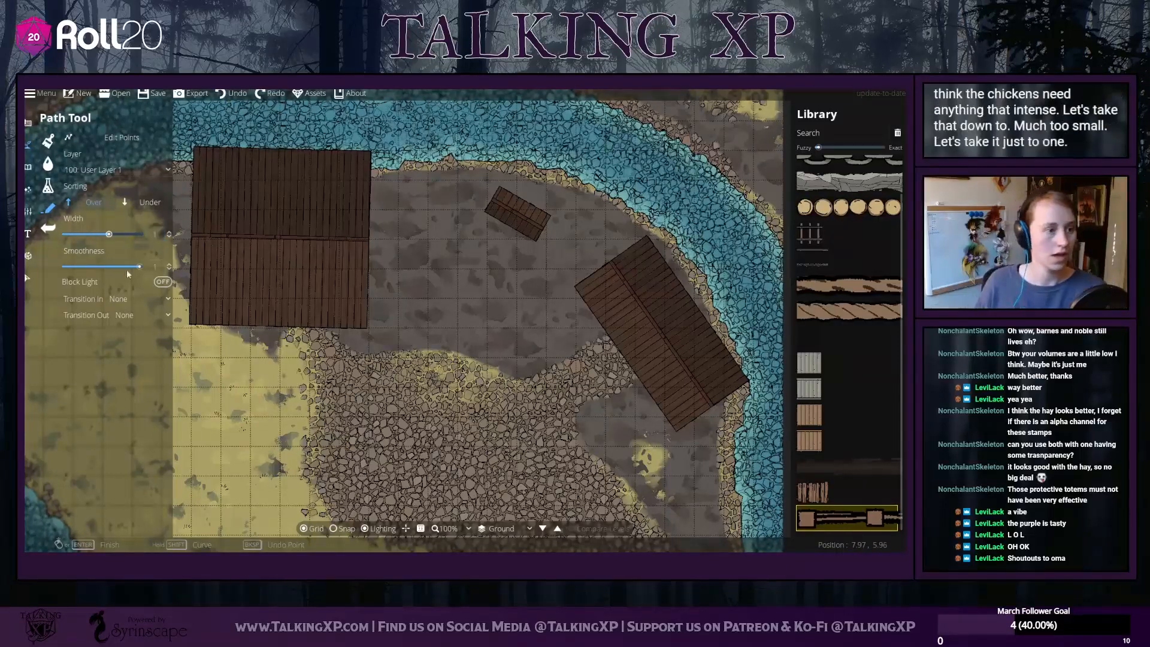
click(155, 267)
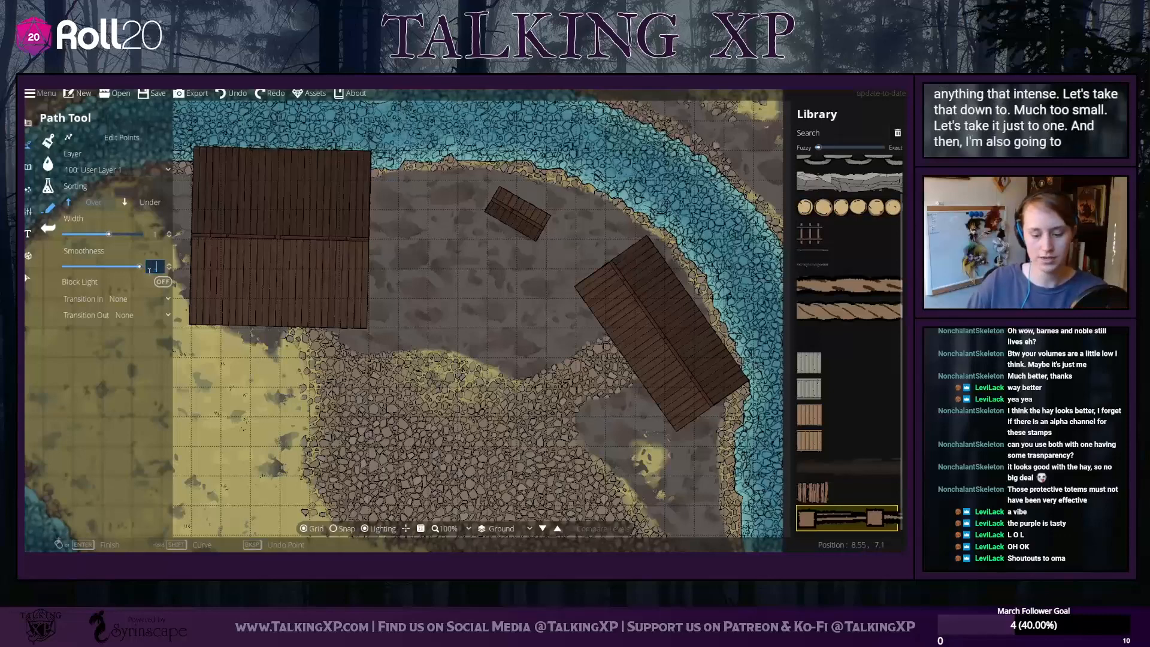
text(0.5)
key(Return)
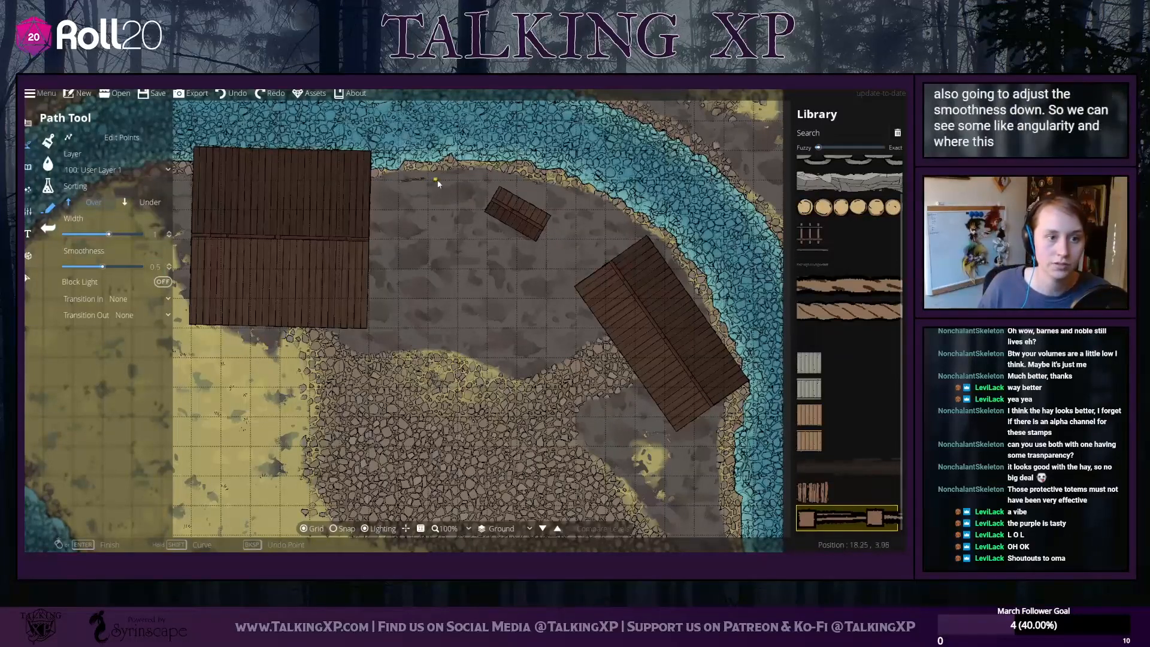
Draw a fence path around the small coop, following the riverbank, skirting the angled building and closing beside the large square building
click(400, 179)
click(488, 179)
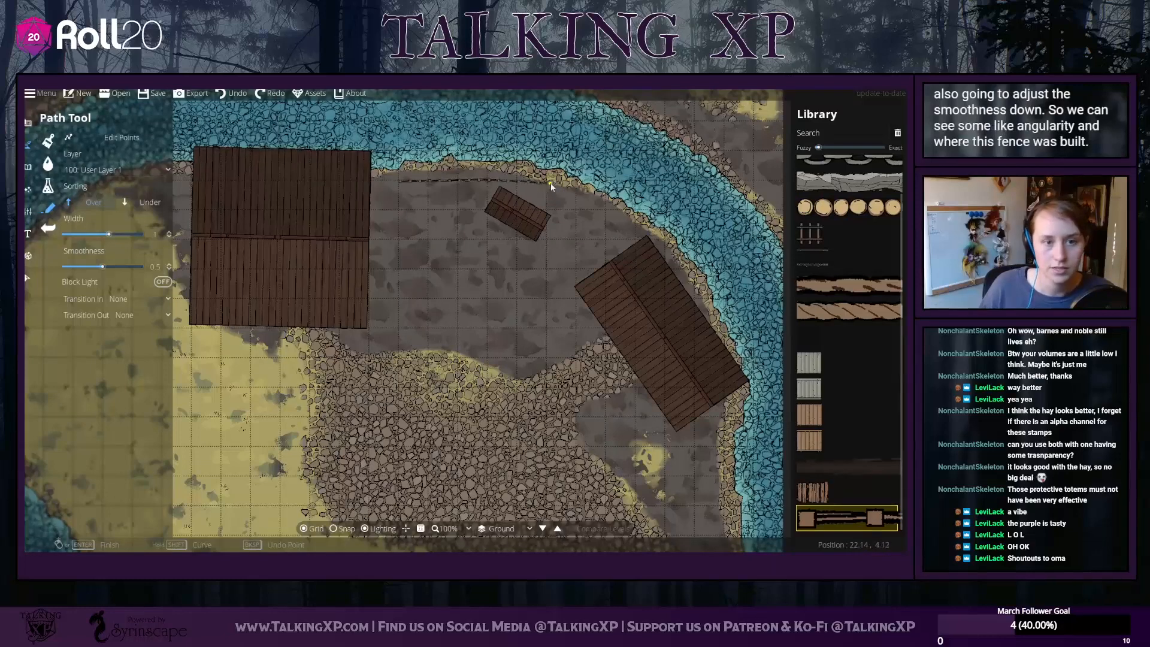
click(585, 197)
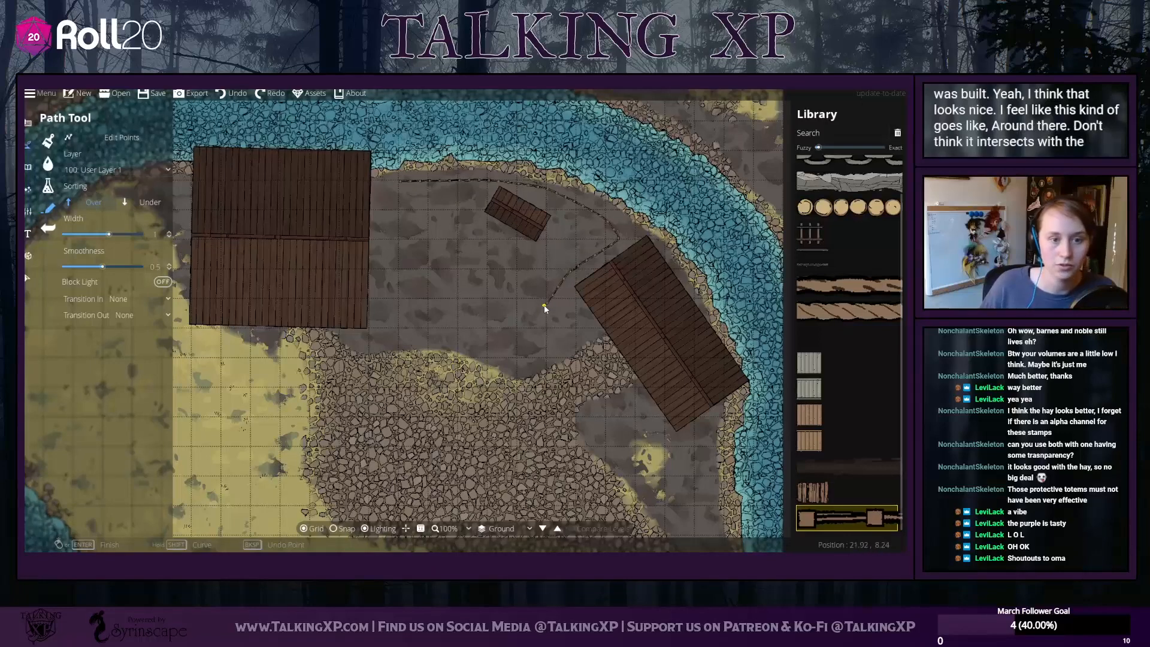
click(524, 329)
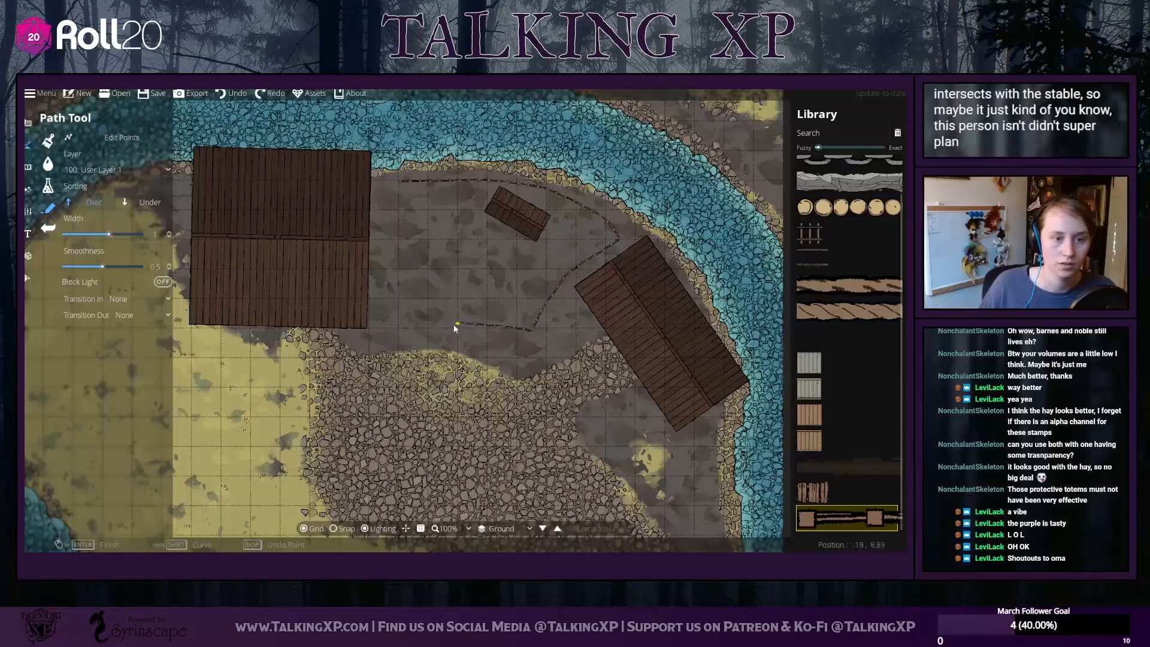
click(394, 328)
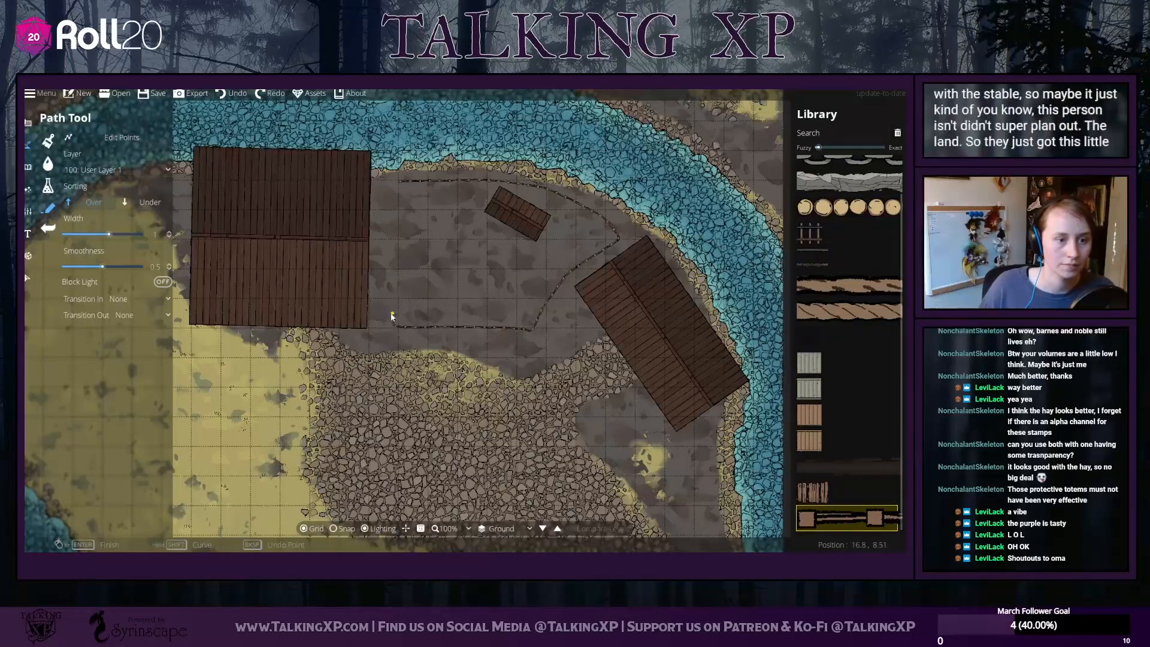
click(398, 182)
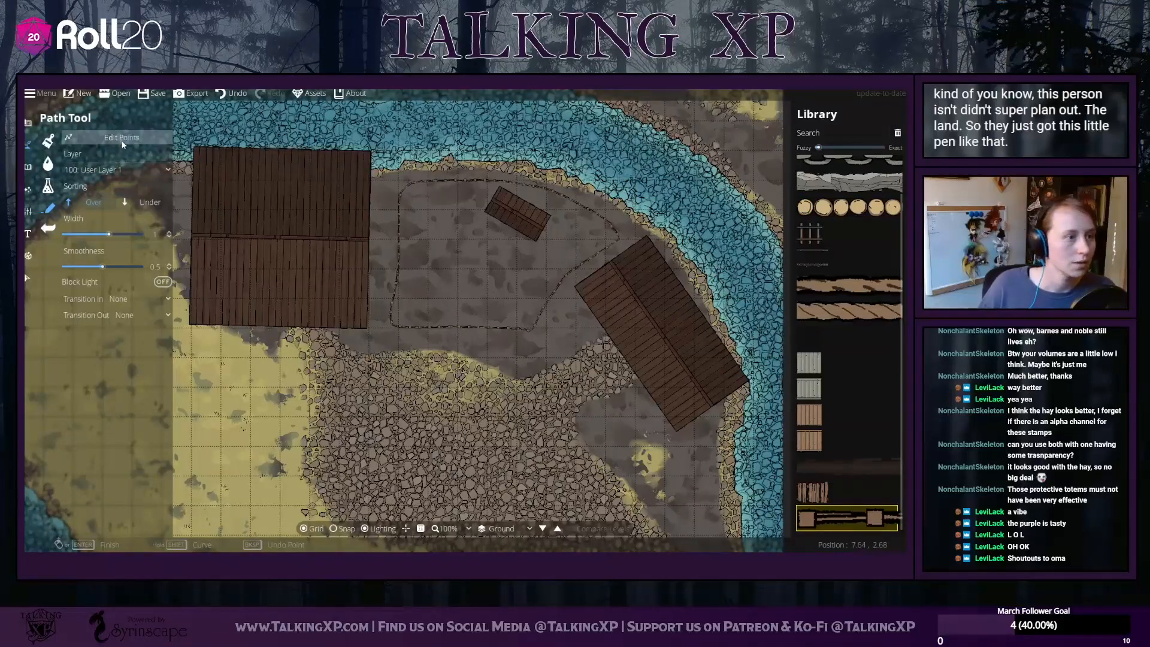
Edit the fence path's points to sharpen the two pen corners nearest the large square building
click(102, 138)
mouse_move(404, 194)
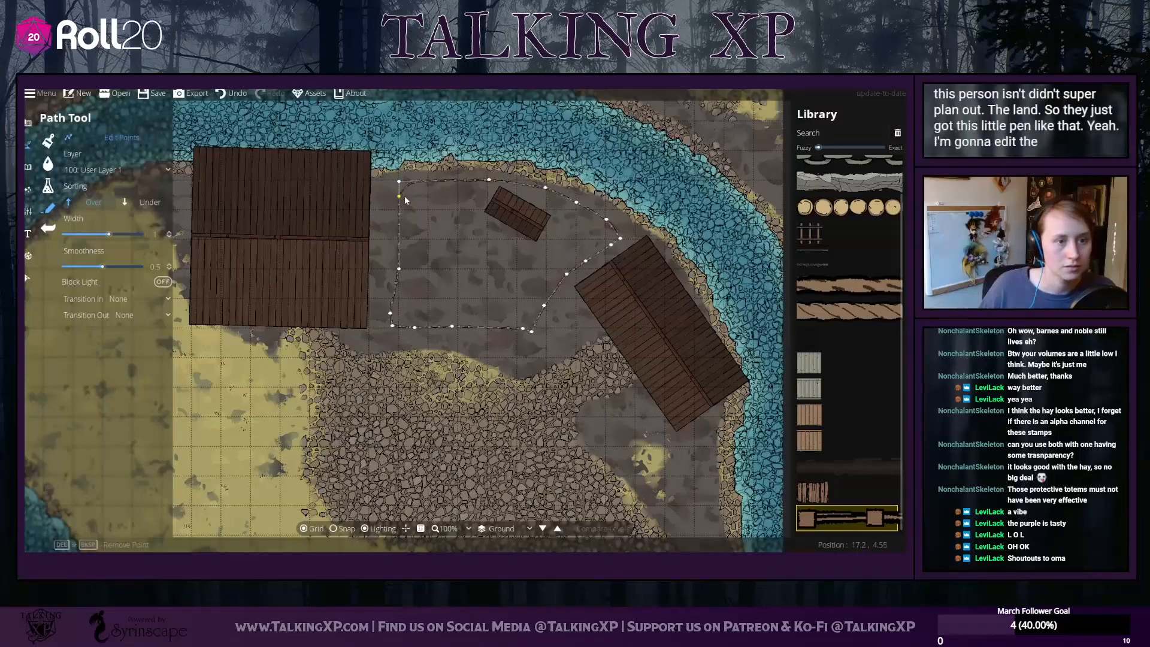
drag(428, 180, 413, 179)
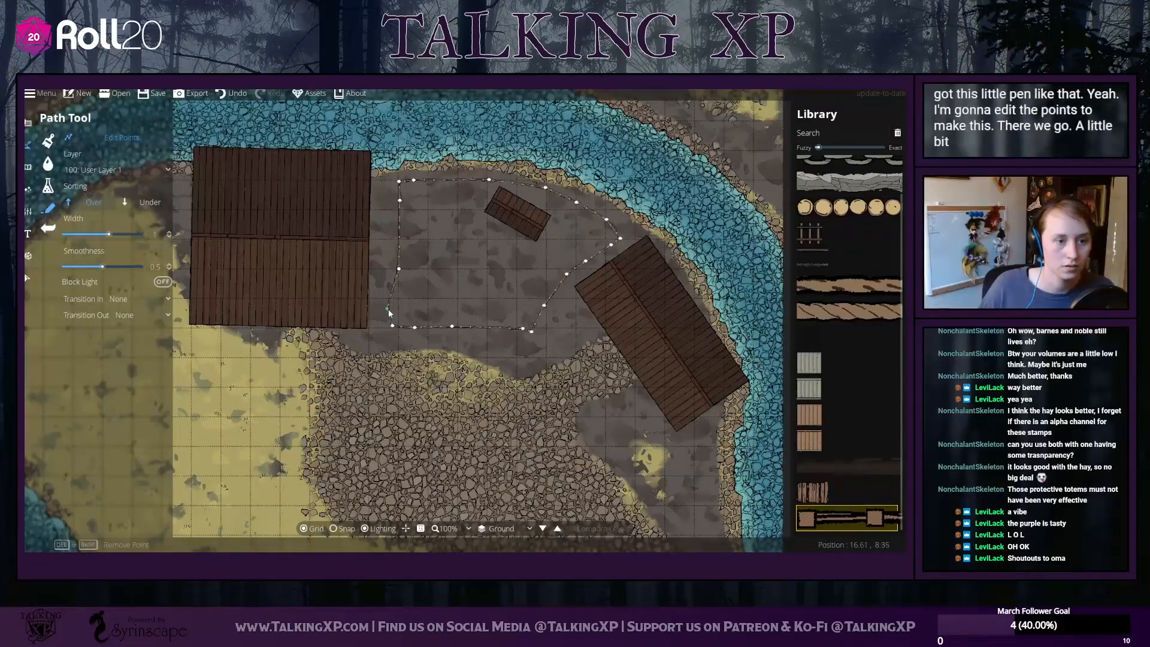
drag(387, 309, 393, 305)
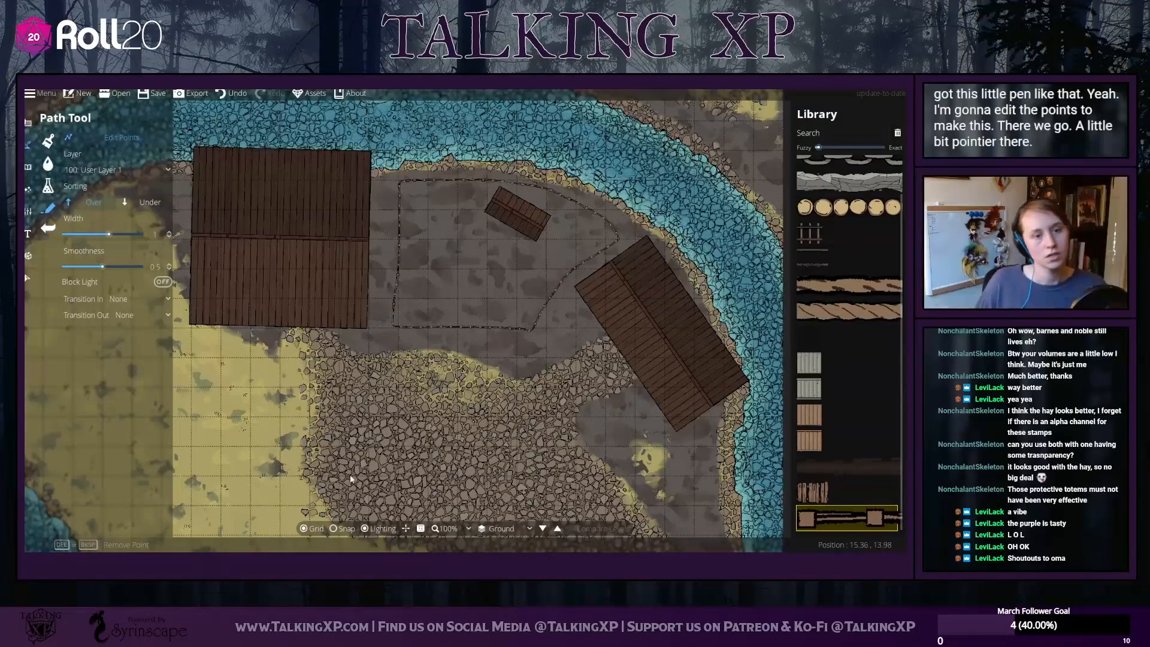
Place a freestanding gate with the Portal tool on the pen's lower fence line as the chicken coop entrance
click(28, 145)
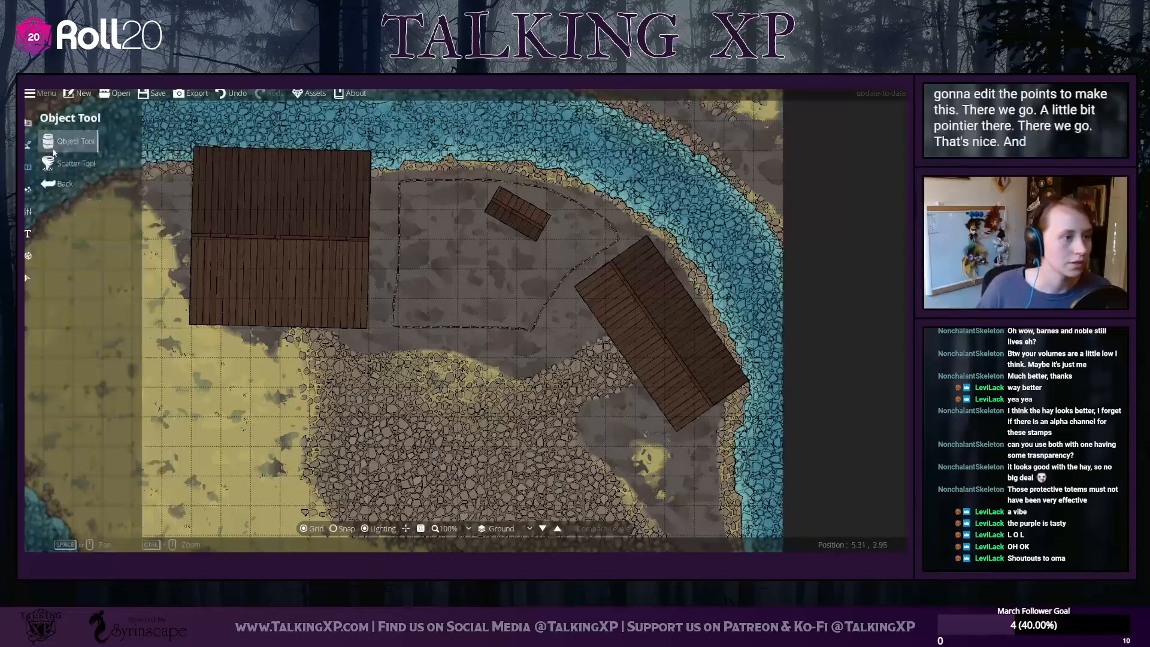
click(28, 145)
click(28, 123)
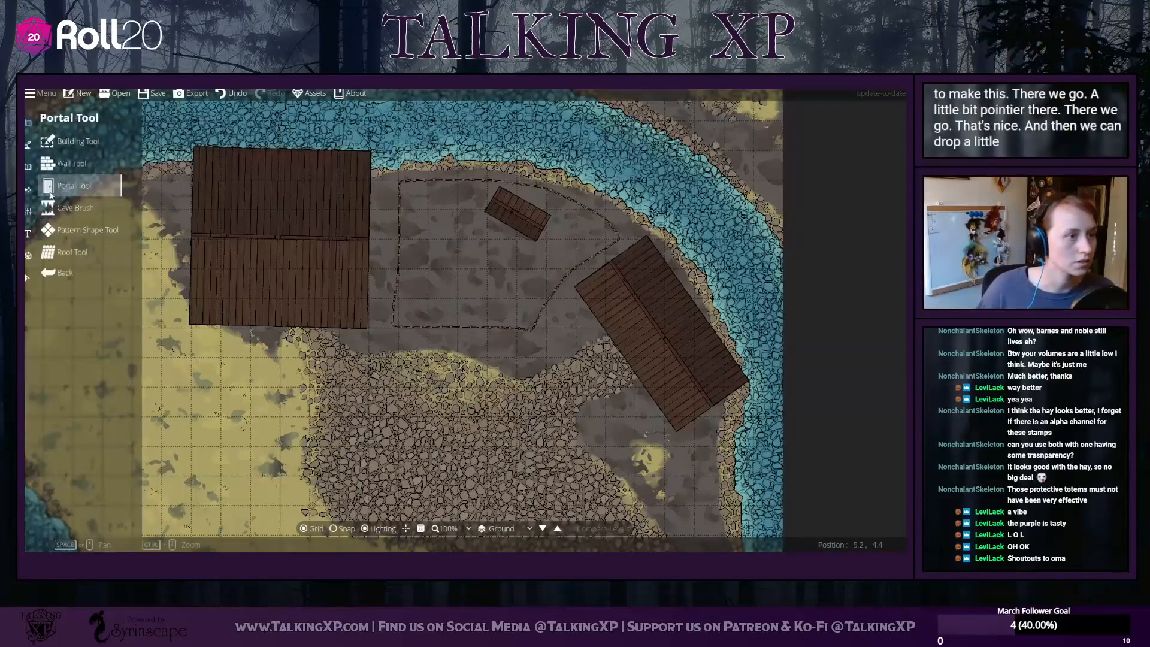
click(50, 193)
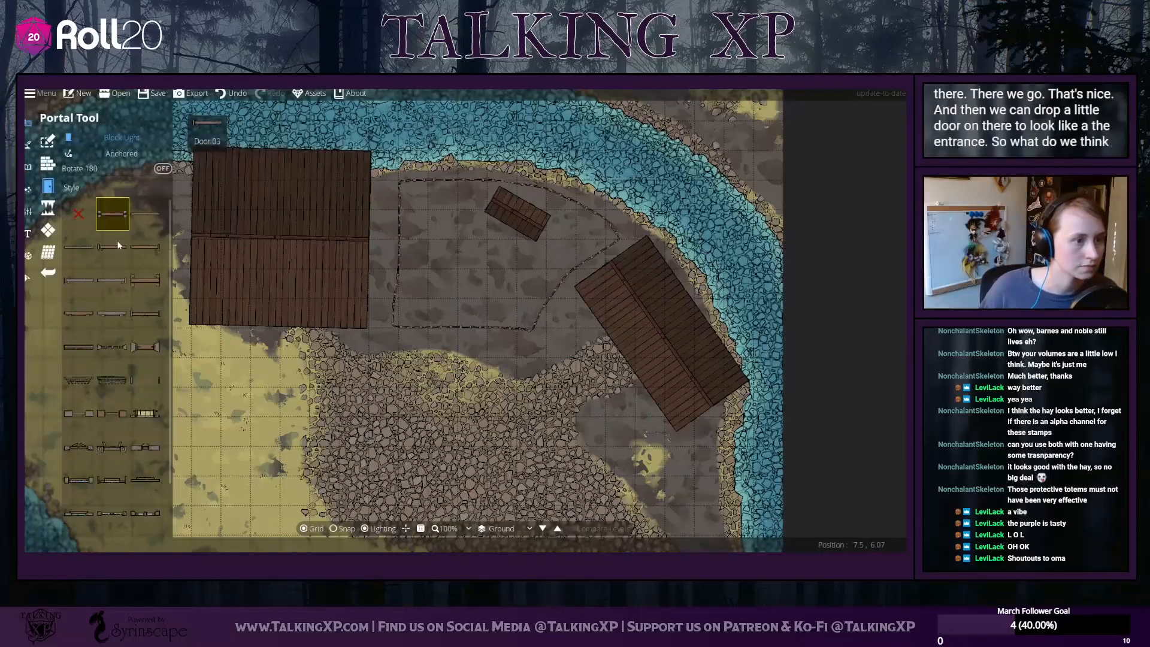
click(79, 388)
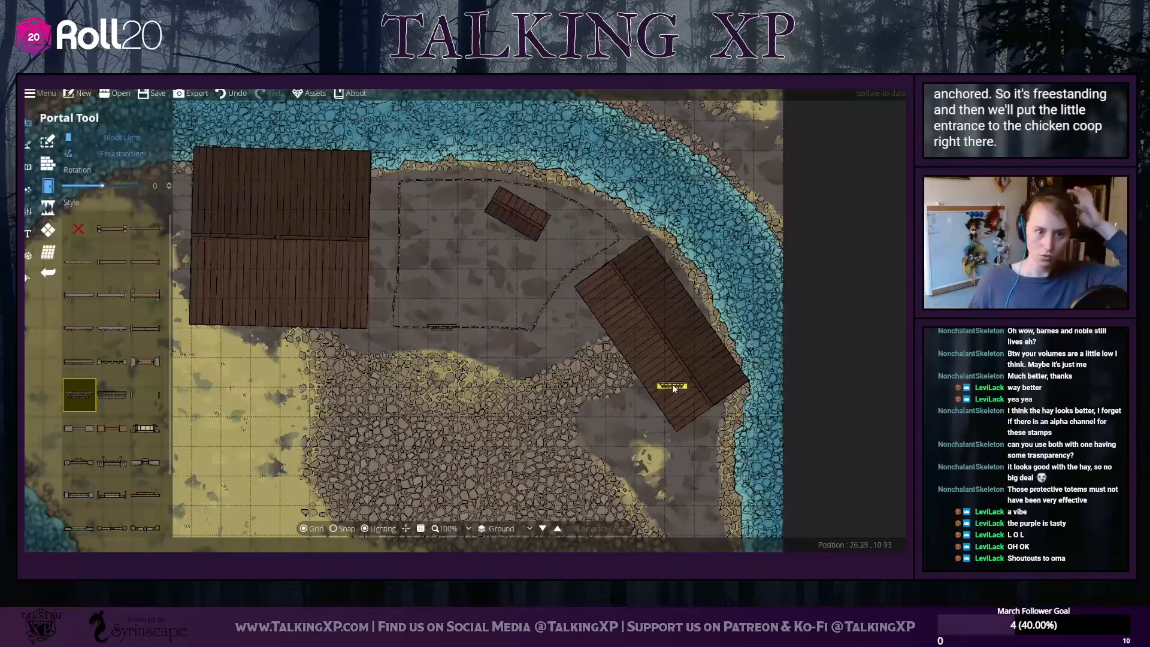
Paint dry grass with the Terrain Brush at size 3 and intensity 1.3 along the pen's river side and around the coop
drag(540, 385, 498, 314)
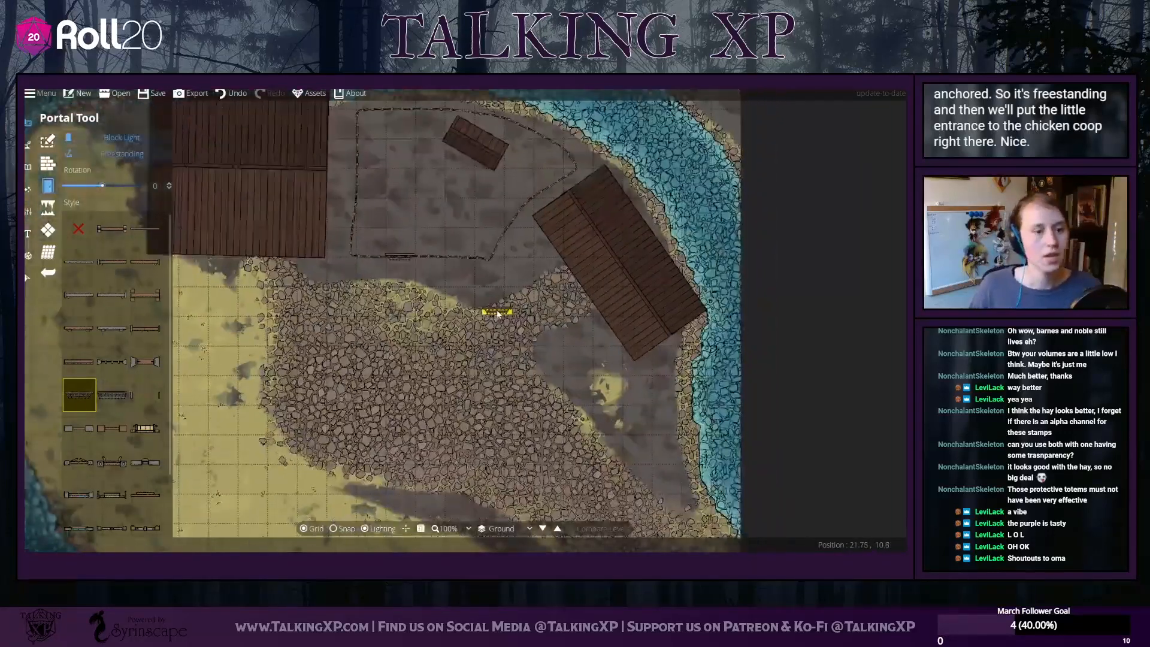
click(27, 167)
click(28, 145)
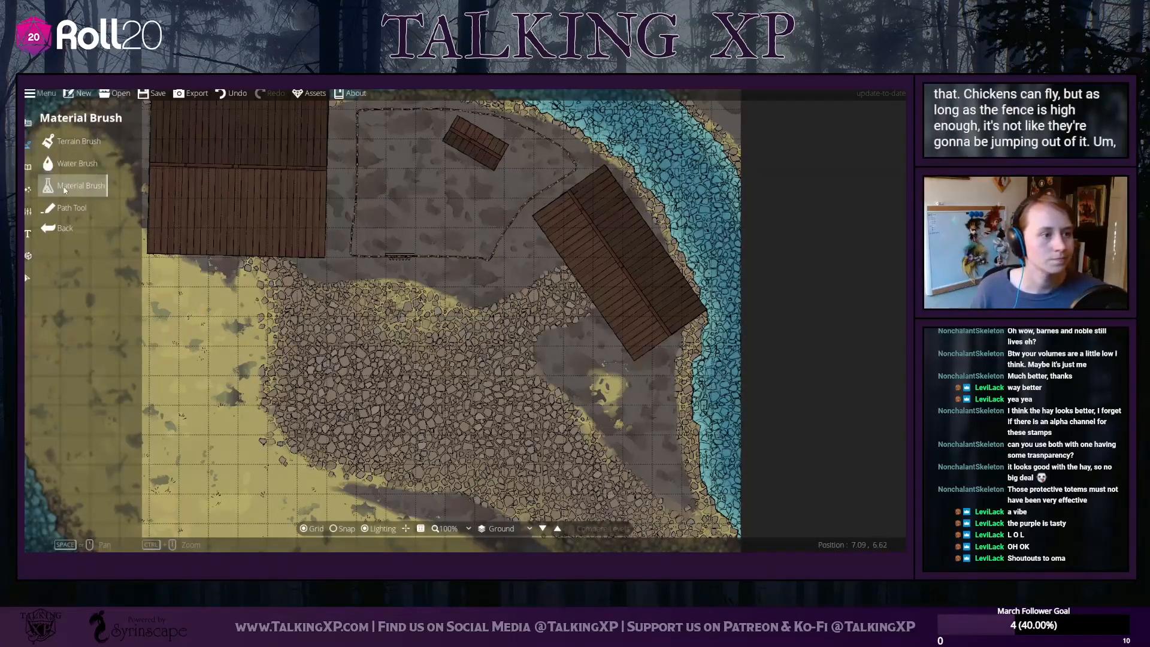
click(72, 142)
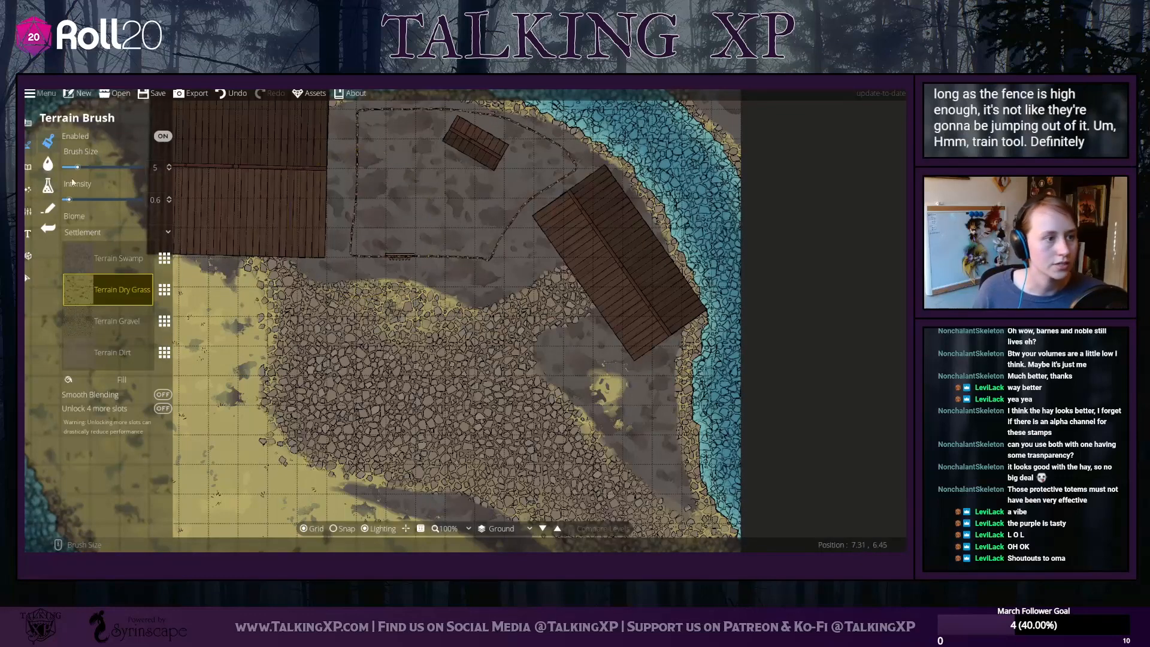
drag(77, 167, 69, 168)
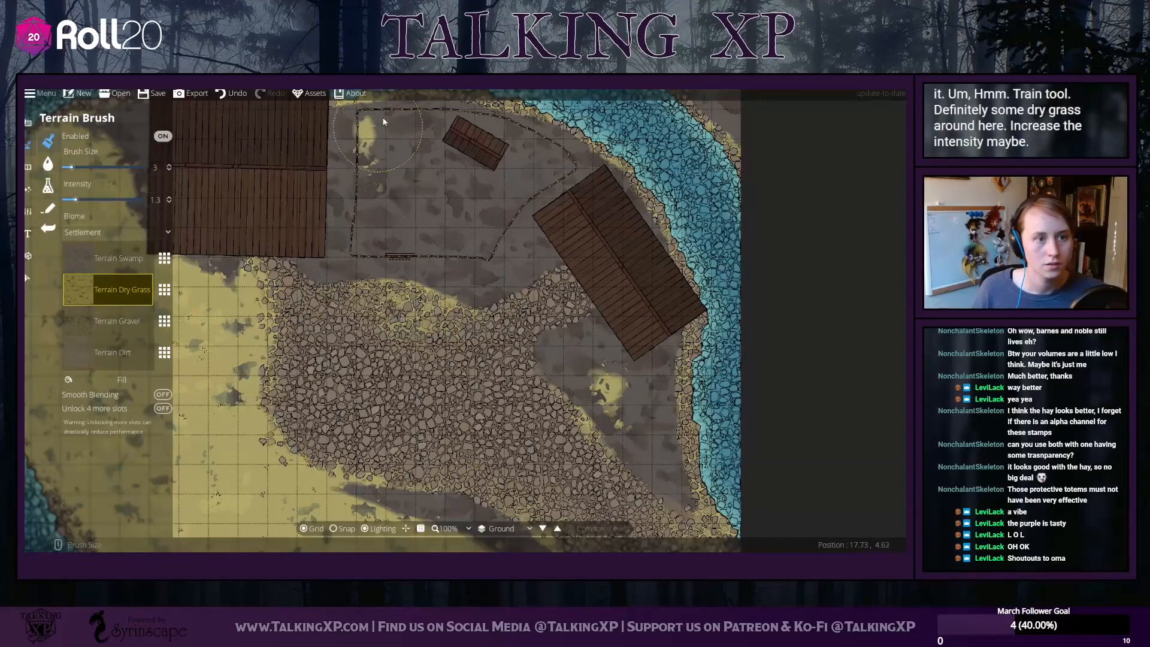
drag(476, 127, 489, 187)
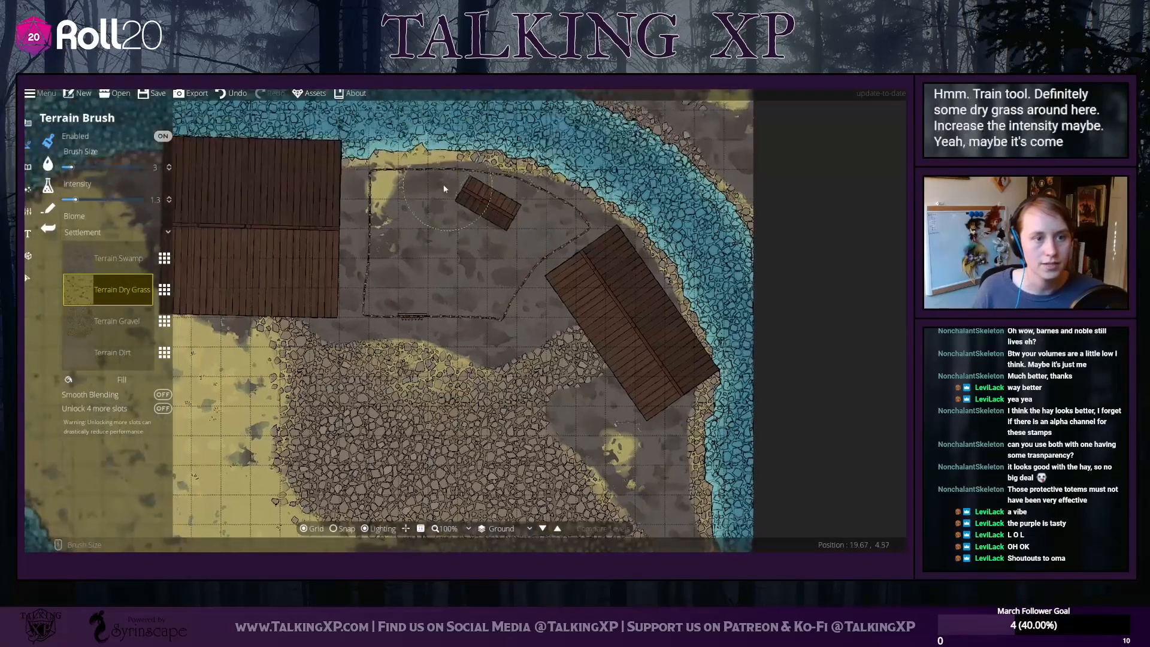
click(443, 187)
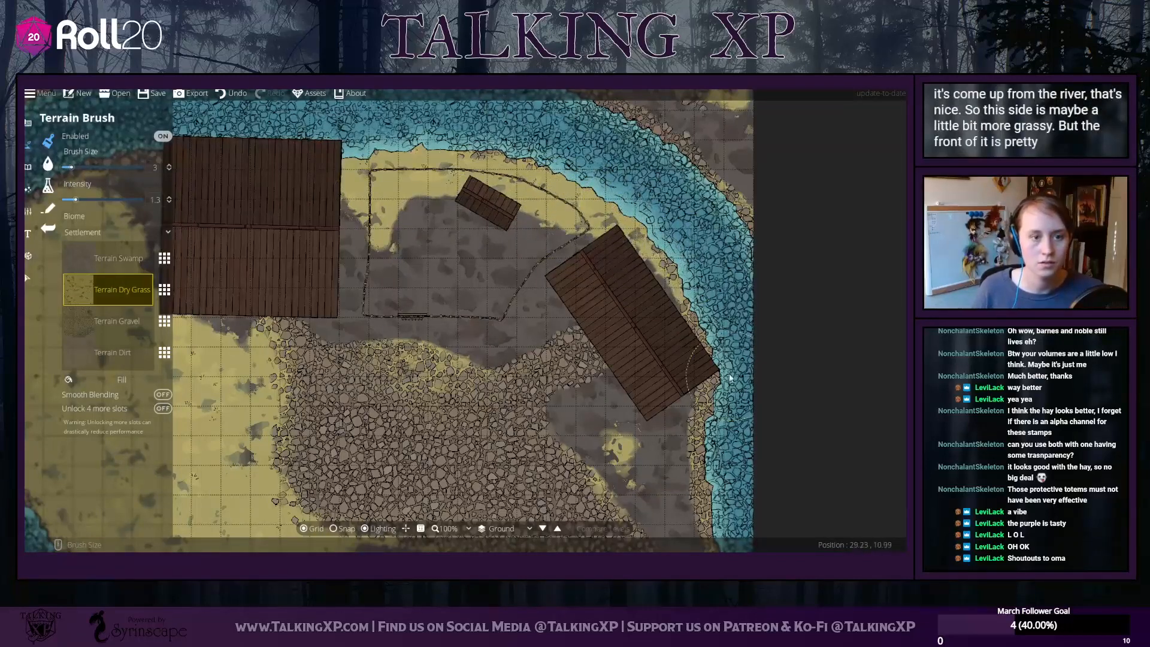
Paint a dry grass patch inside the pen near the angled building, and gravel around the gate and in small patches inside the pen
click(122, 321)
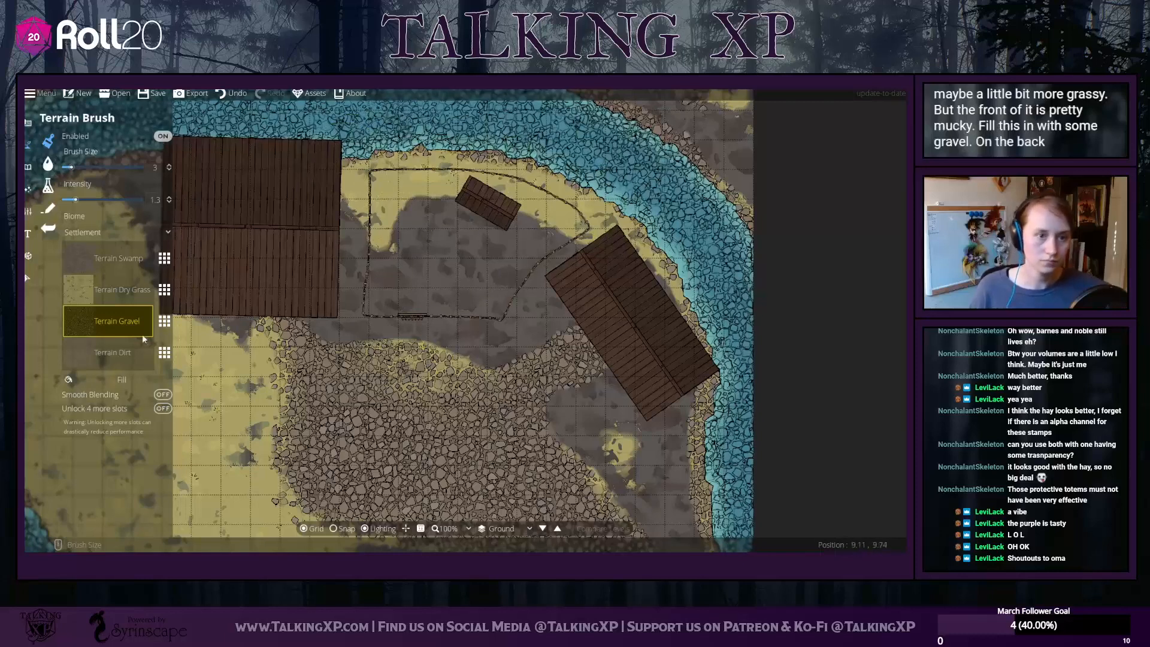
click(127, 290)
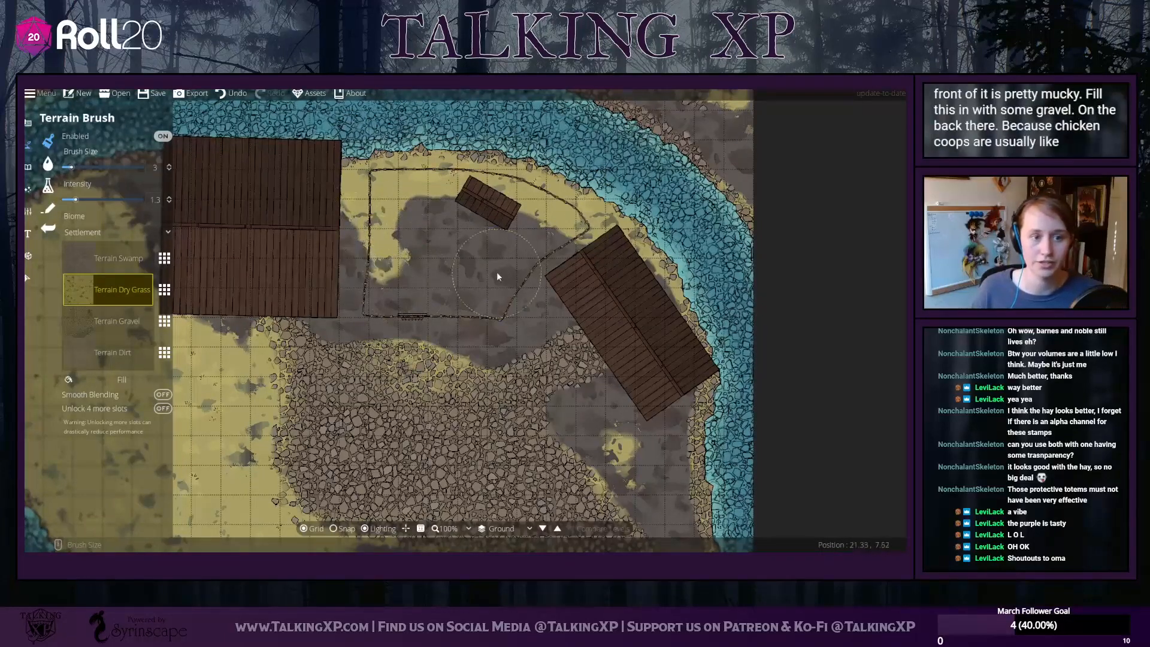
mouse_move(500, 271)
mouse_down()
mouse_move(508, 304)
mouse_move(501, 278)
mouse_move(488, 299)
mouse_move(525, 291)
mouse_up()
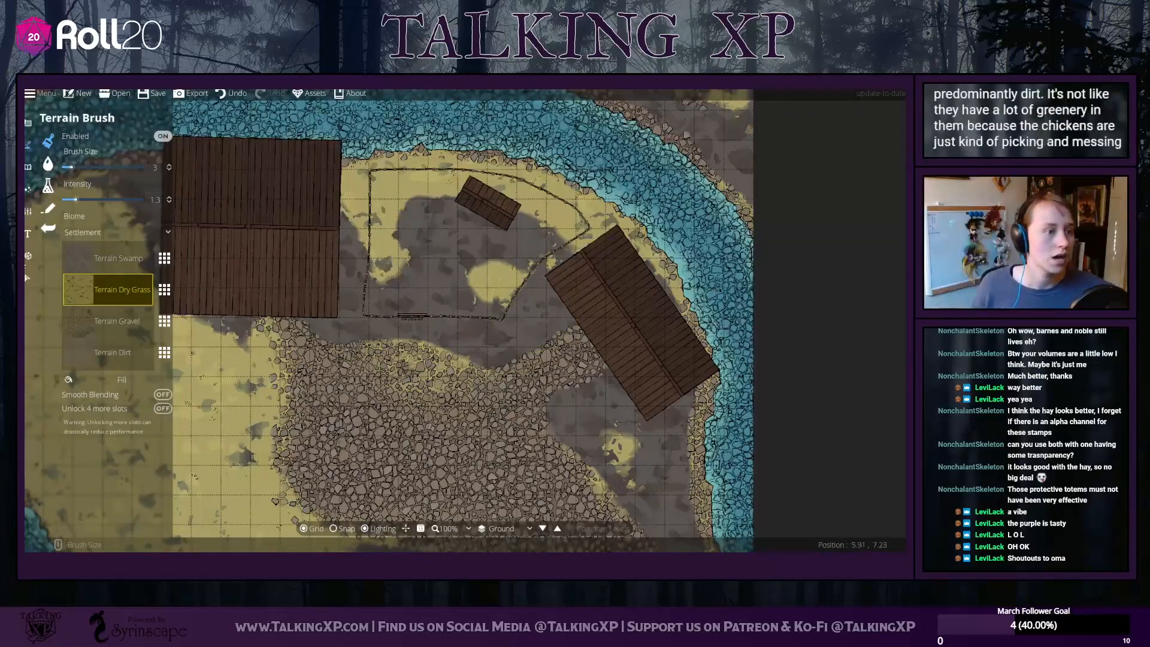
click(110, 320)
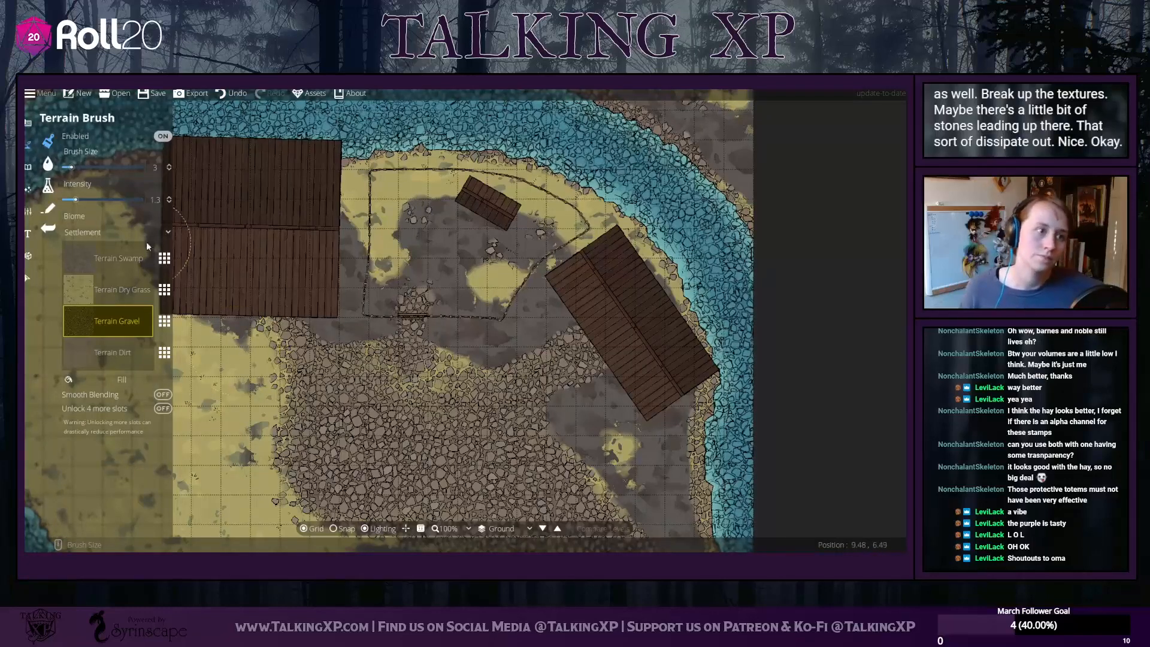
Search the object library for a ladder, rotate it to 30 degrees and place it against the small coop's end facing the large square building
click(51, 207)
click(27, 167)
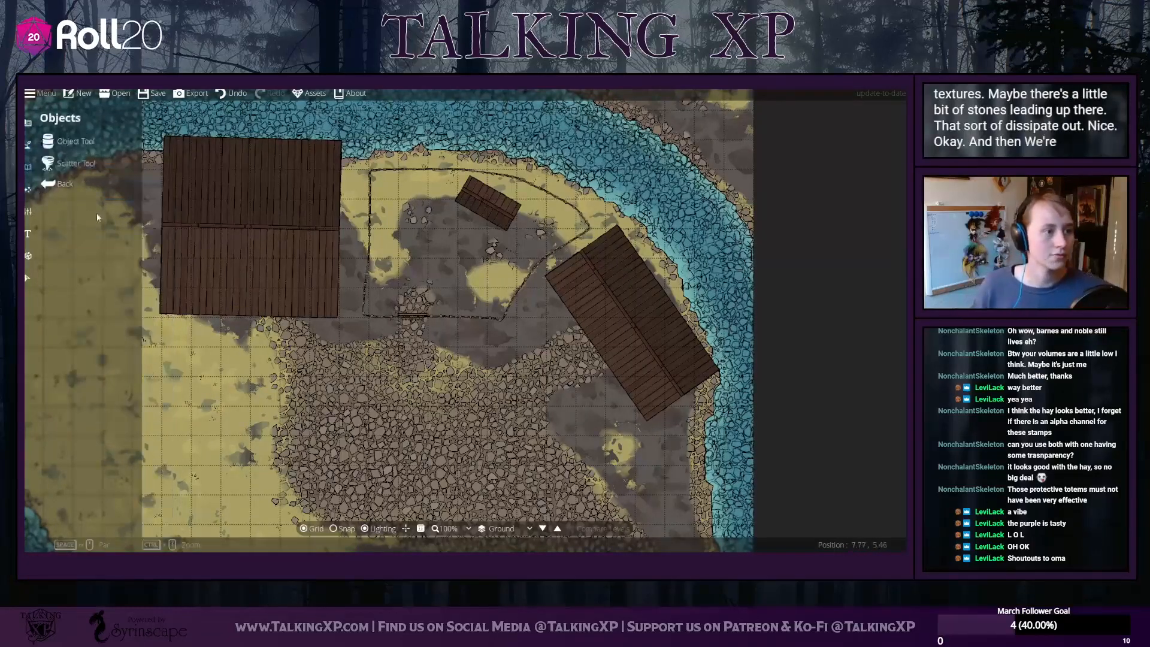
click(71, 141)
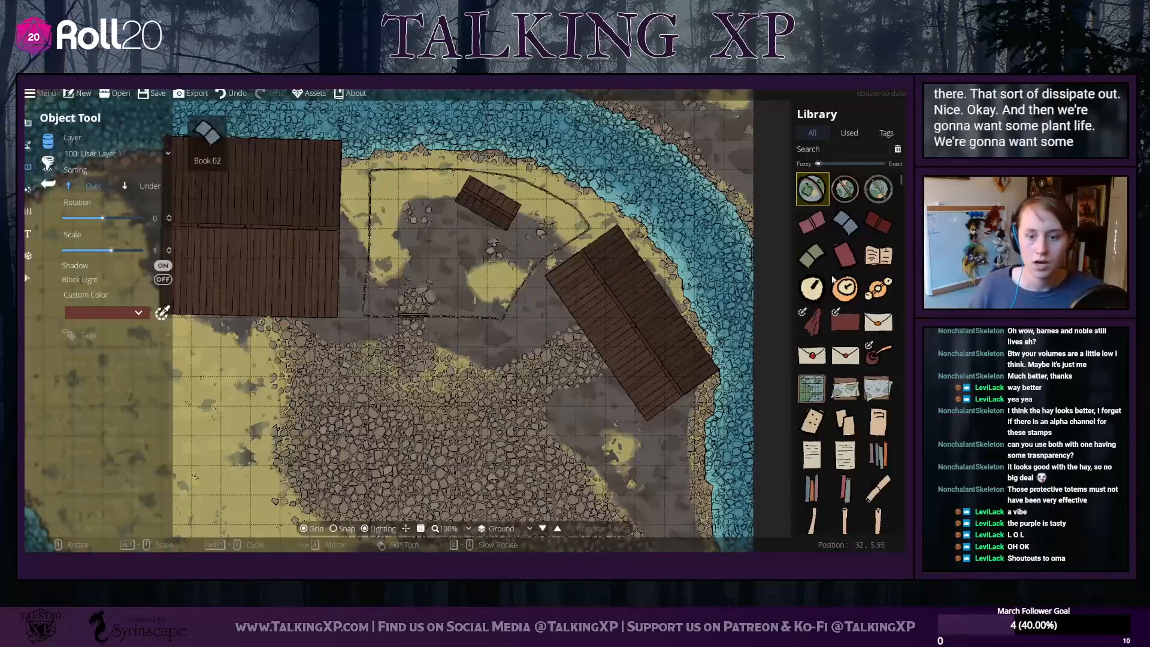
click(854, 148)
text(ladder)
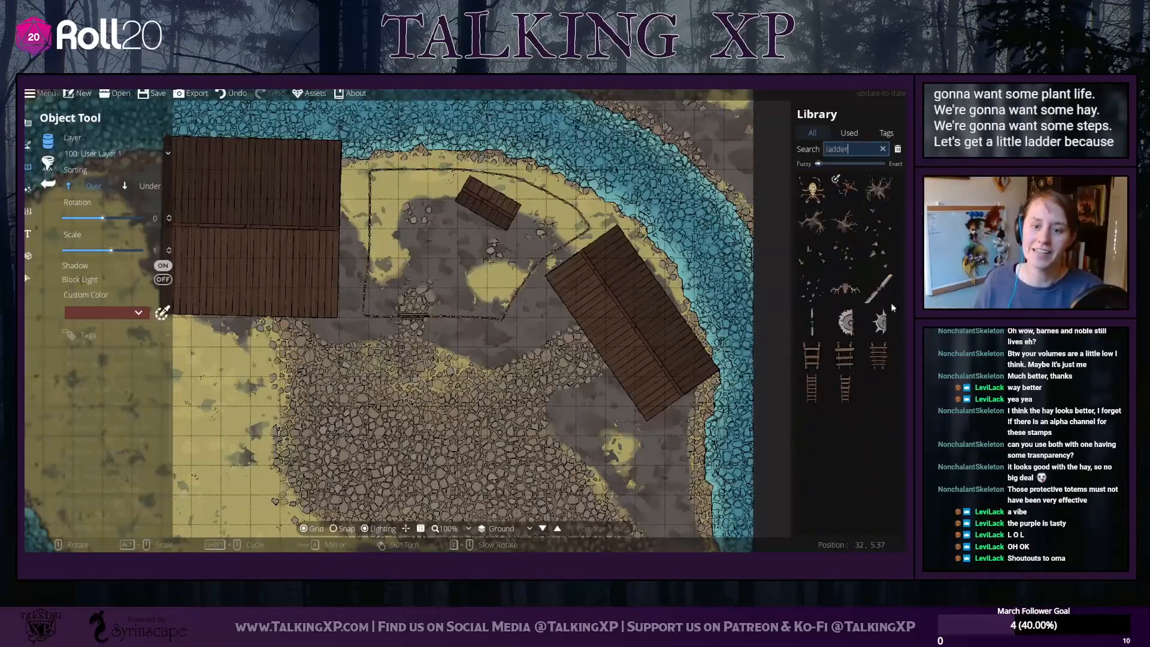
click(841, 354)
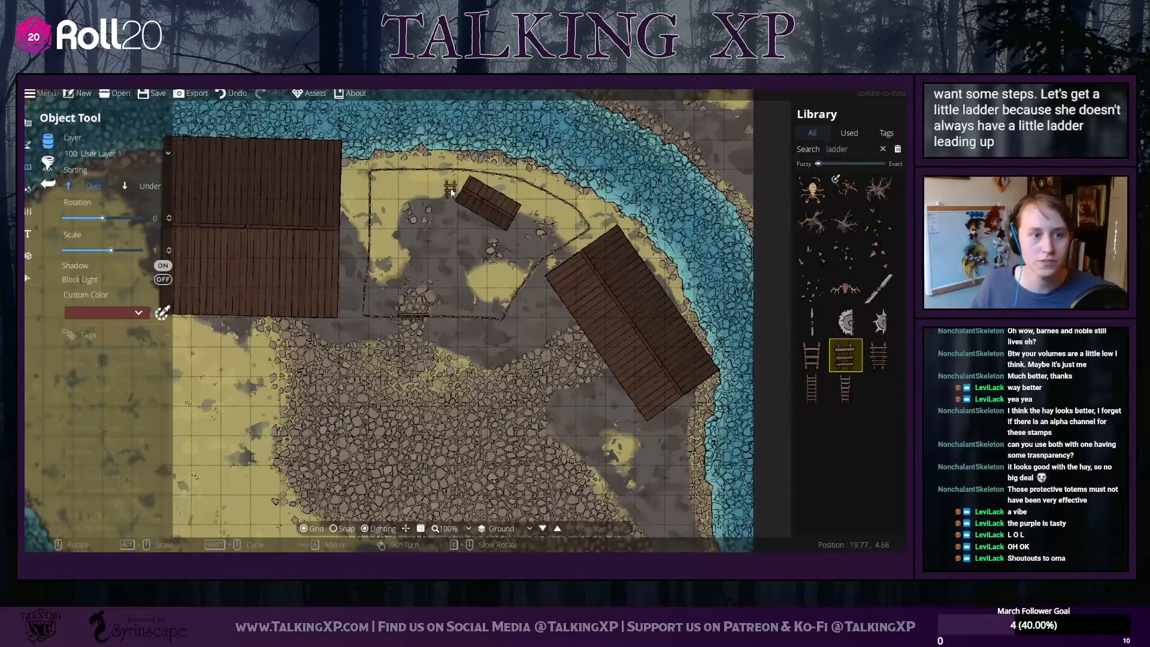
scroll(451, 192, up, 4)
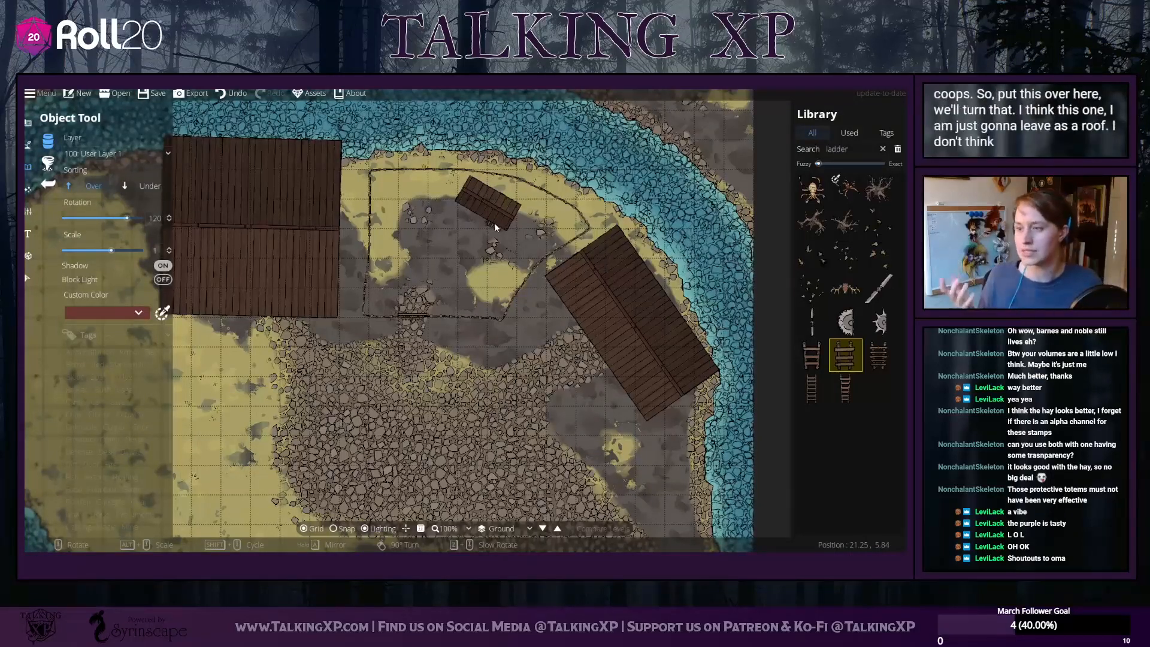
scroll(443, 211, down, 3)
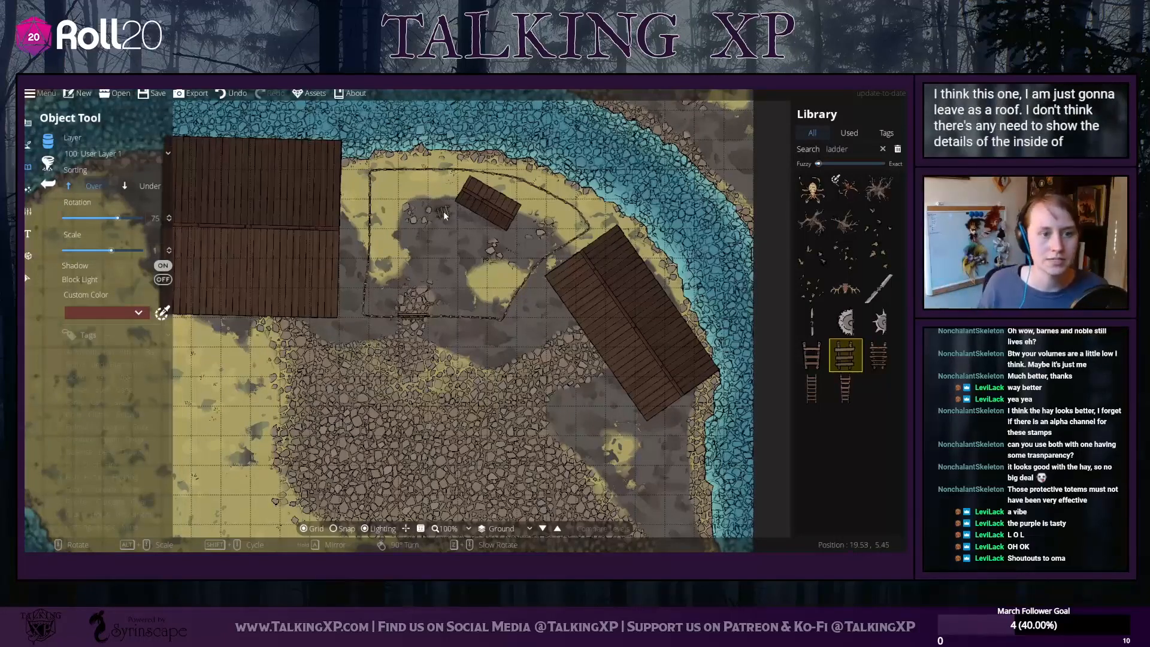
scroll(462, 207, down, 3)
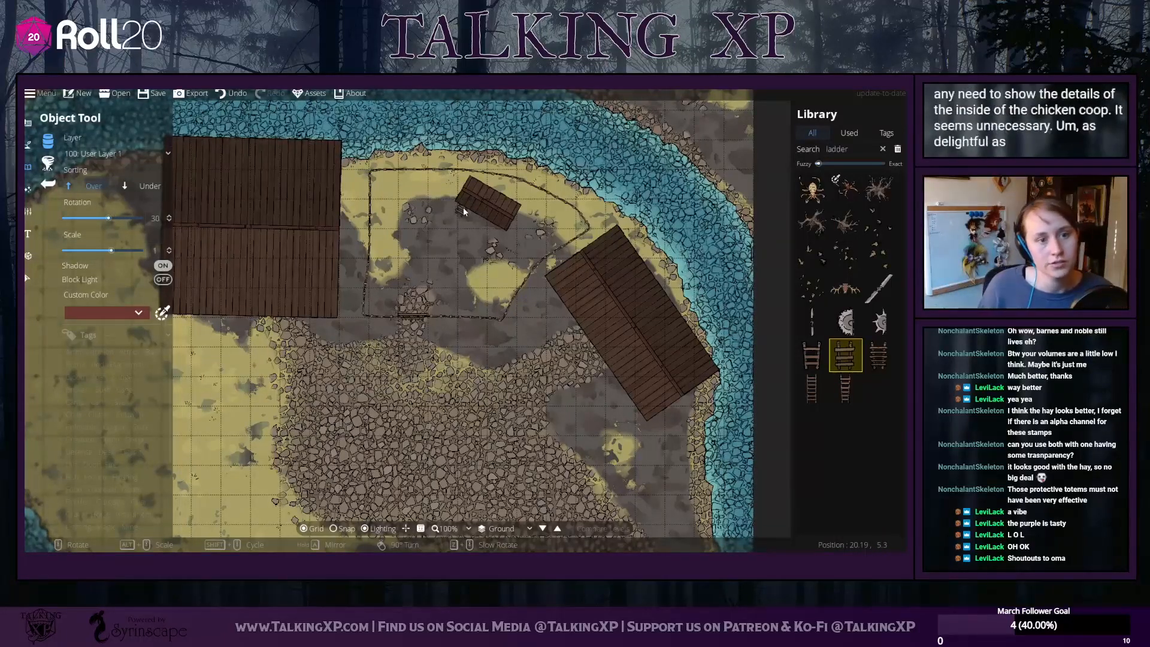
key(v)
click(496, 217)
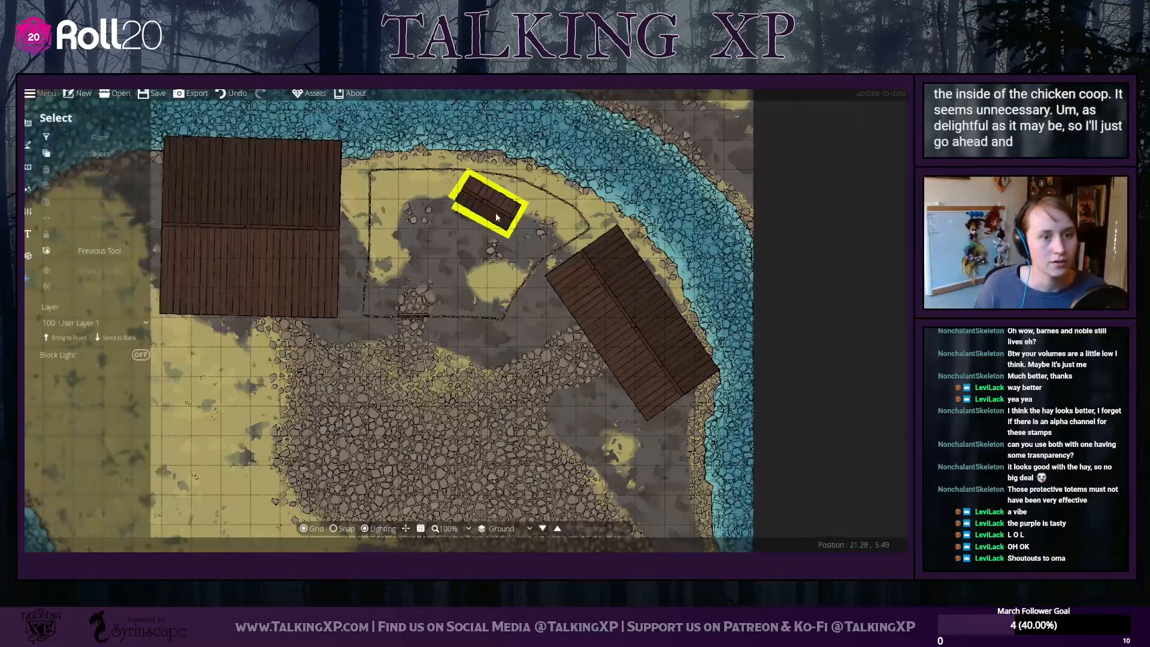
click(496, 214)
click(498, 225)
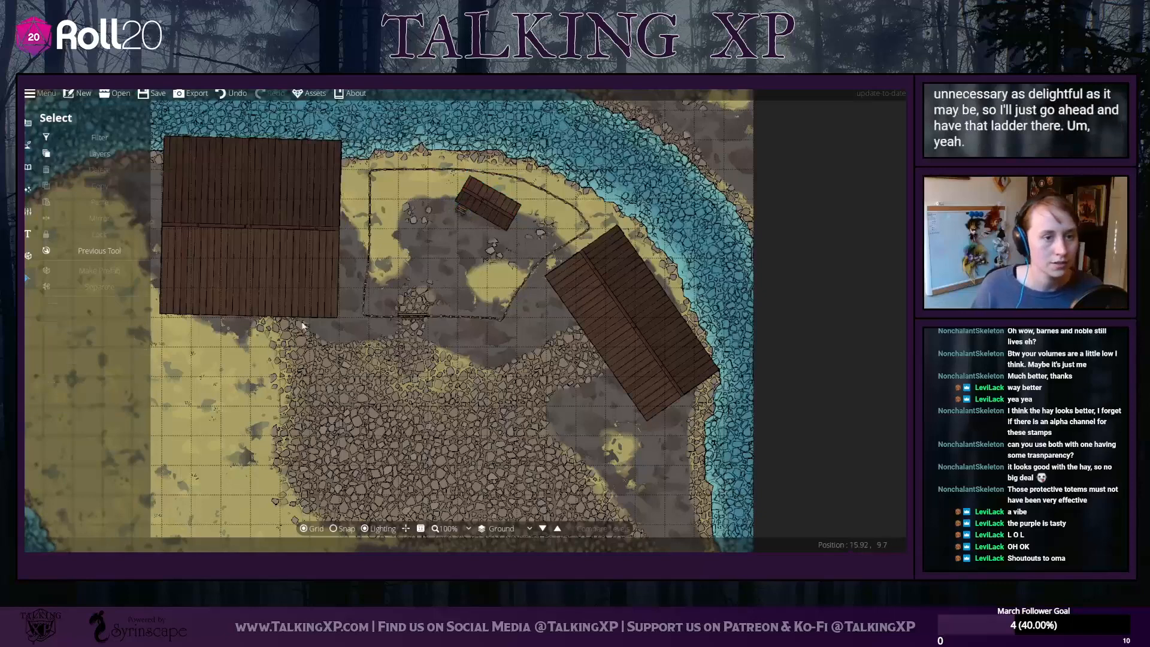
Place a wood-chopping block object on the grass just outside the large square building, beside the gravel yard
click(28, 167)
click(49, 142)
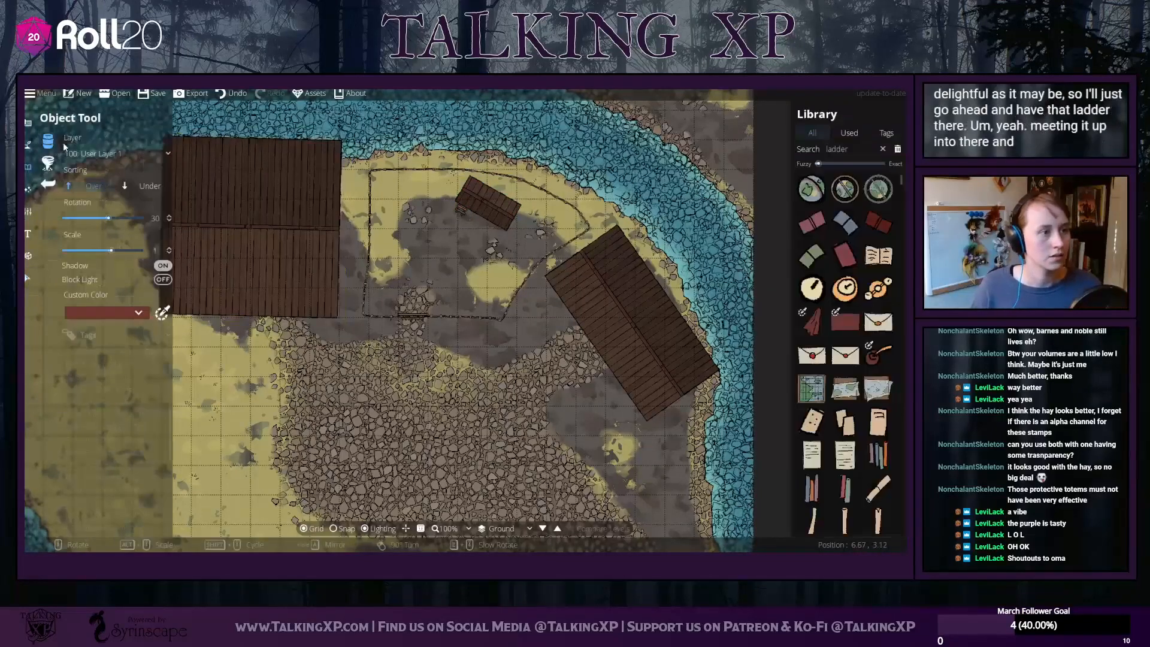
scroll(845, 457, down, 4)
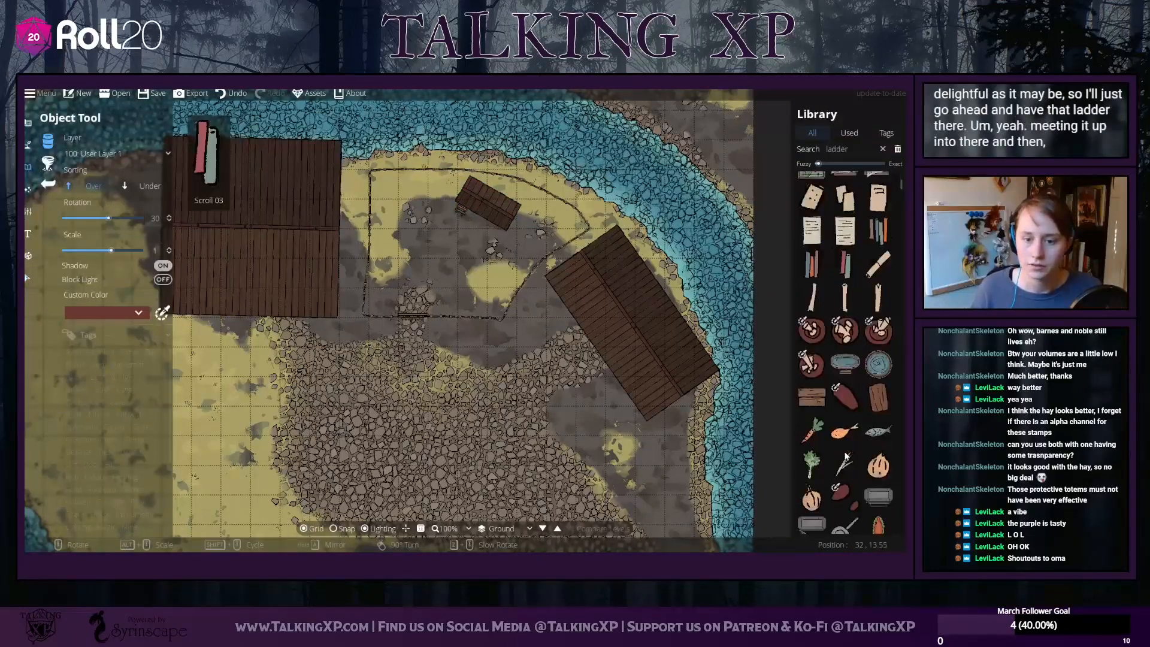
scroll(845, 456, down, 8)
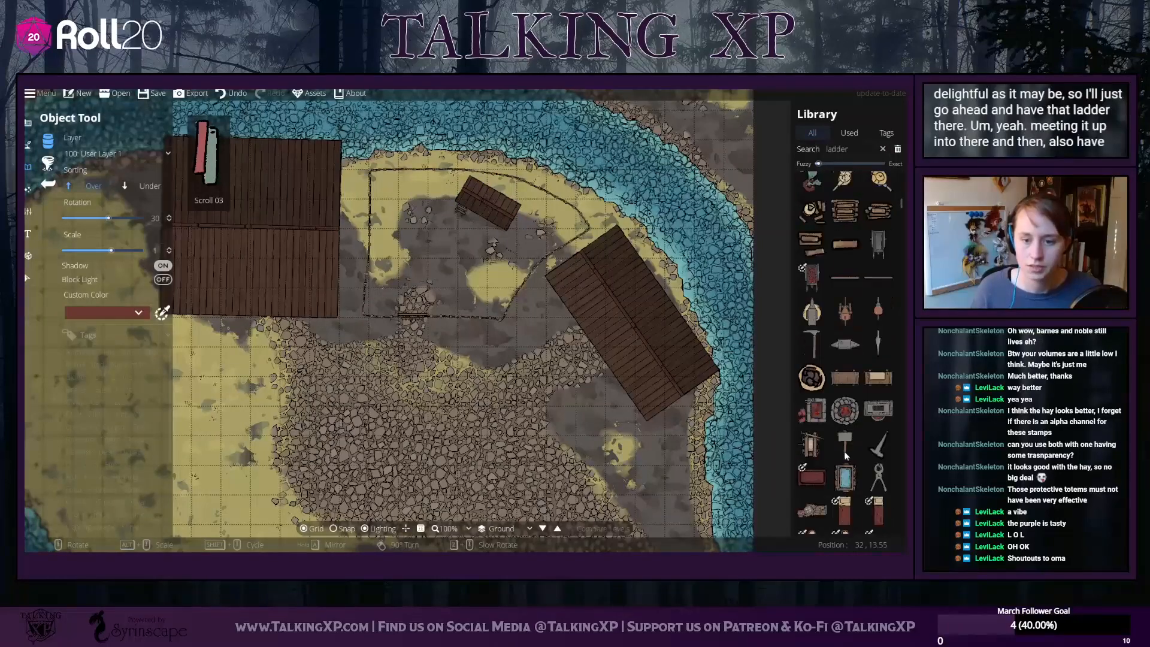
scroll(815, 262, up, 1)
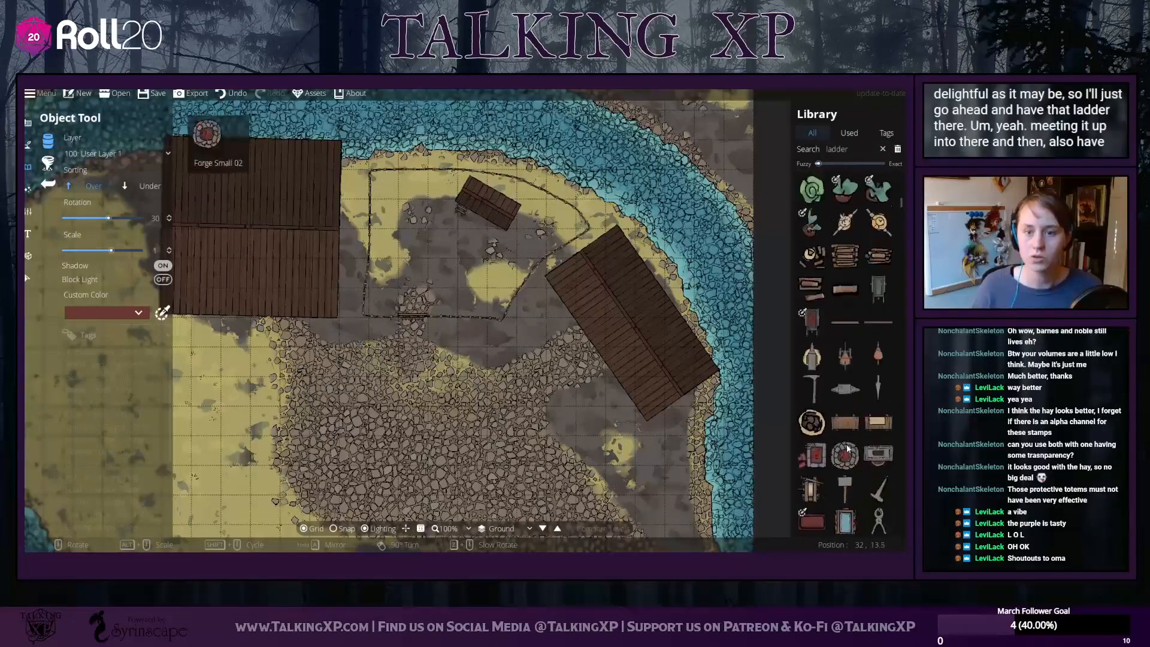
click(816, 262)
drag(372, 349, 705, 277)
drag(513, 333, 330, 229)
drag(647, 406, 593, 396)
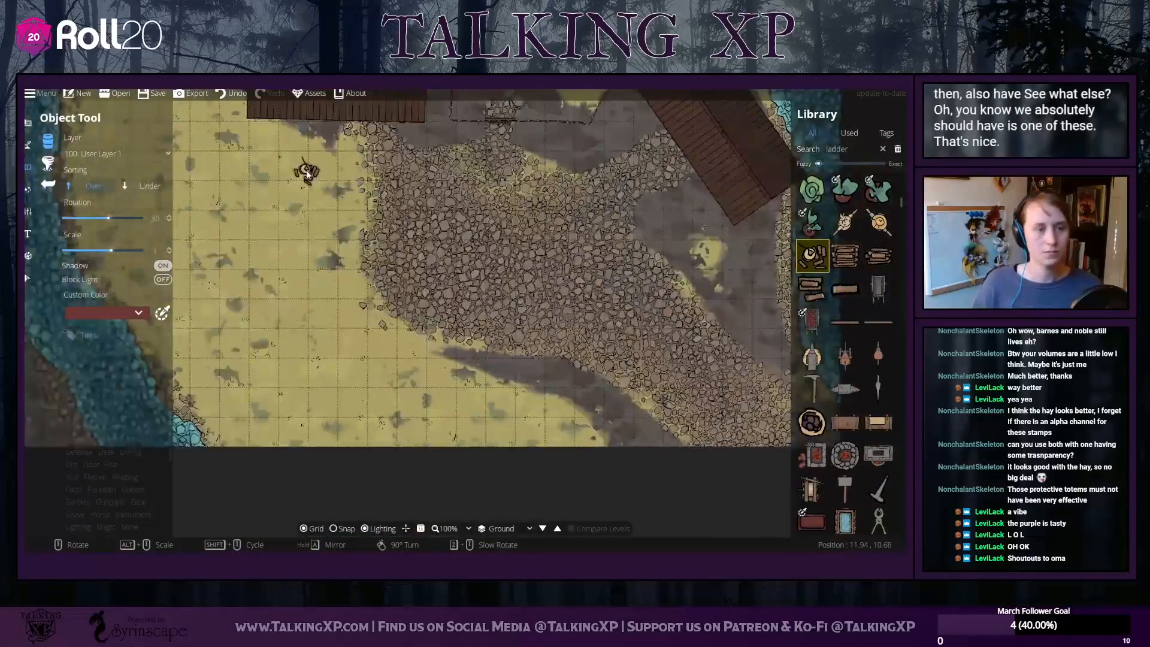
drag(307, 173, 359, 236)
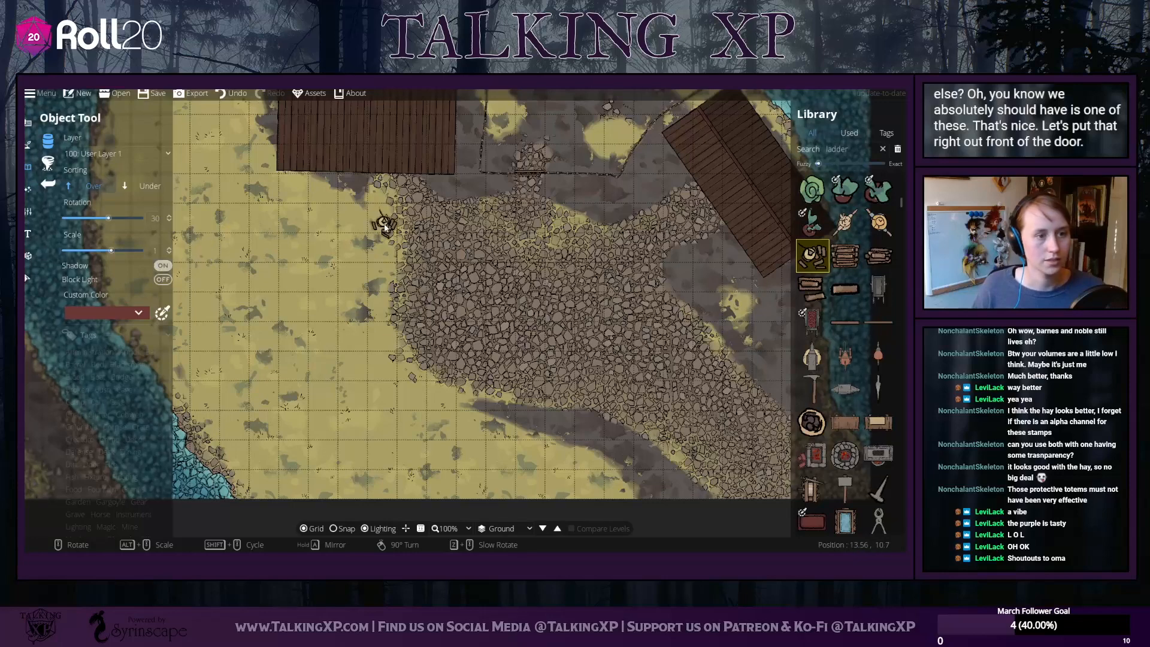
click(371, 225)
Try Log Pile 01 beside the chopping block, undo it, and place smaller log piles rotated to 90 degrees there instead
click(845, 256)
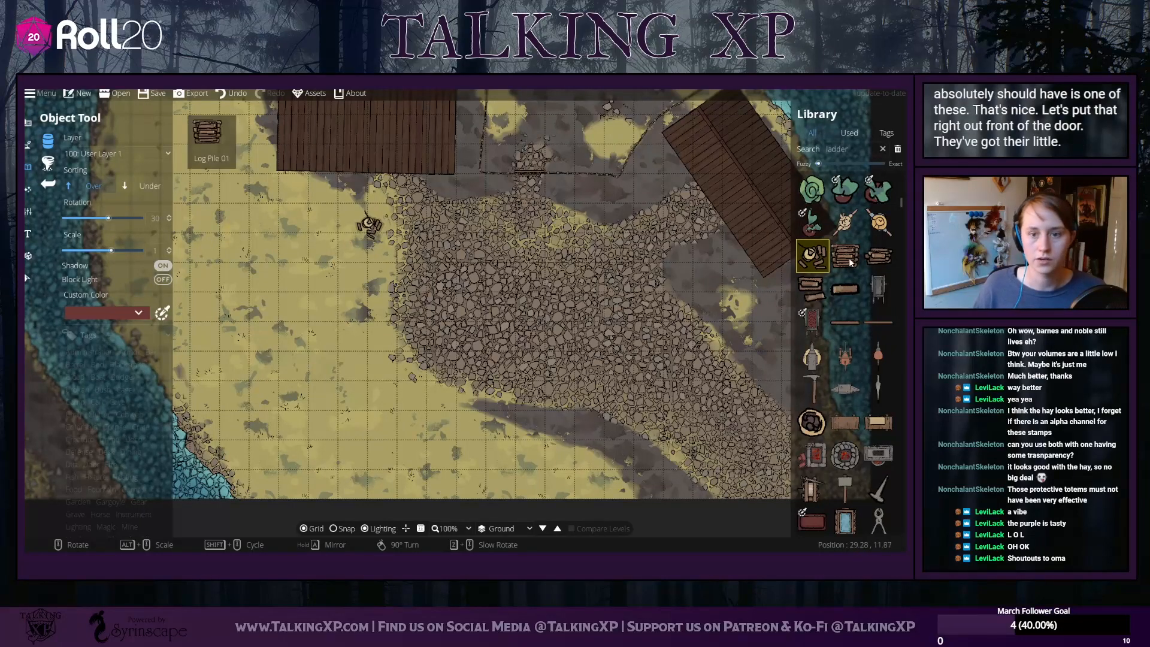
scroll(340, 183, up, 2)
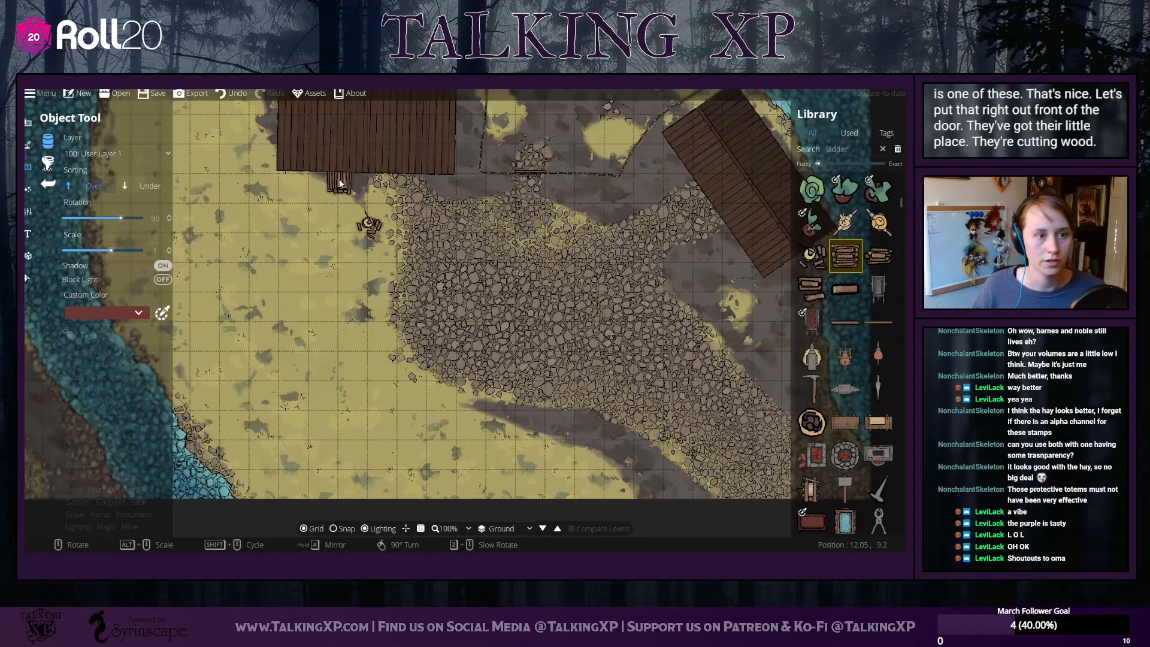
click(346, 193)
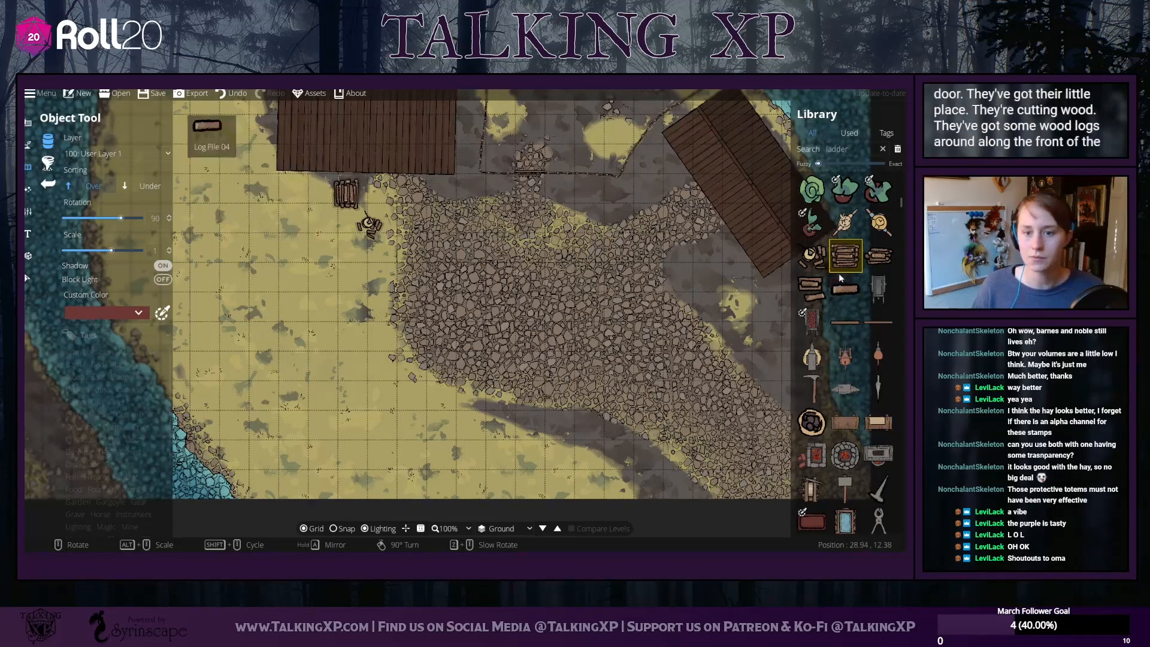
click(879, 256)
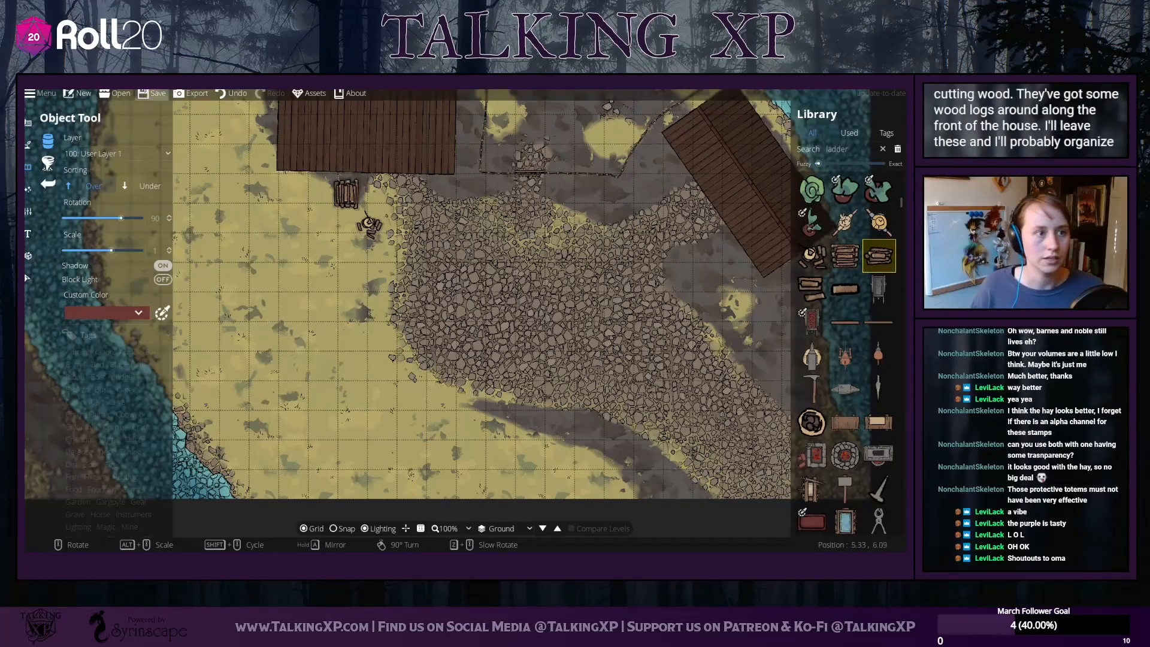
click(230, 94)
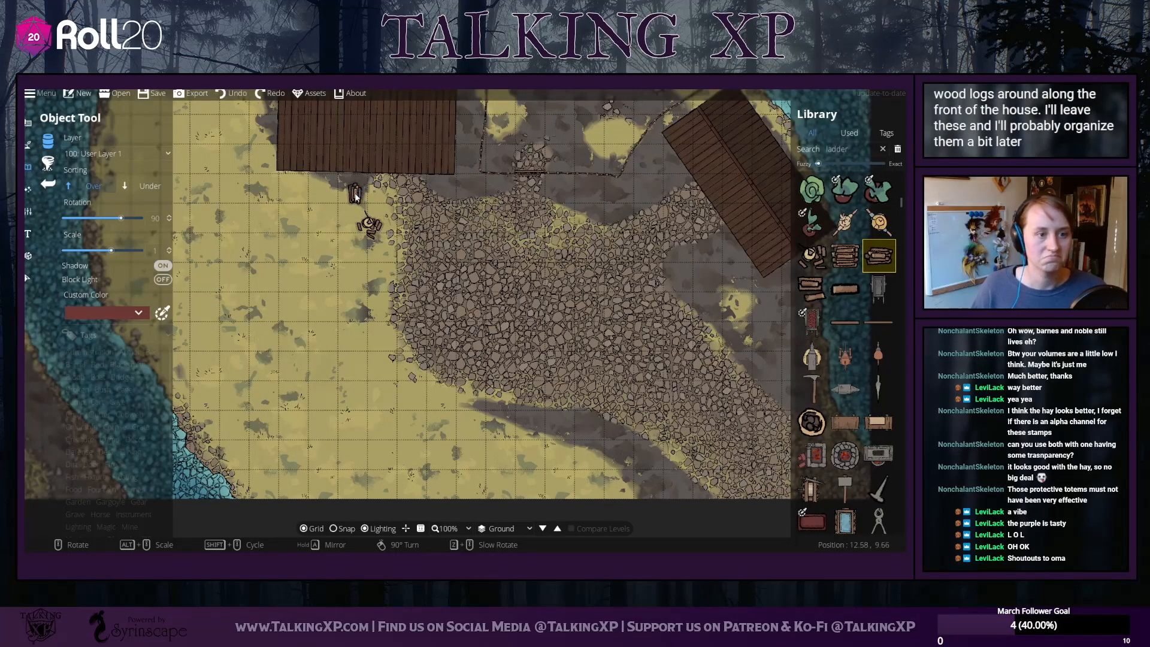
click(365, 198)
click(812, 289)
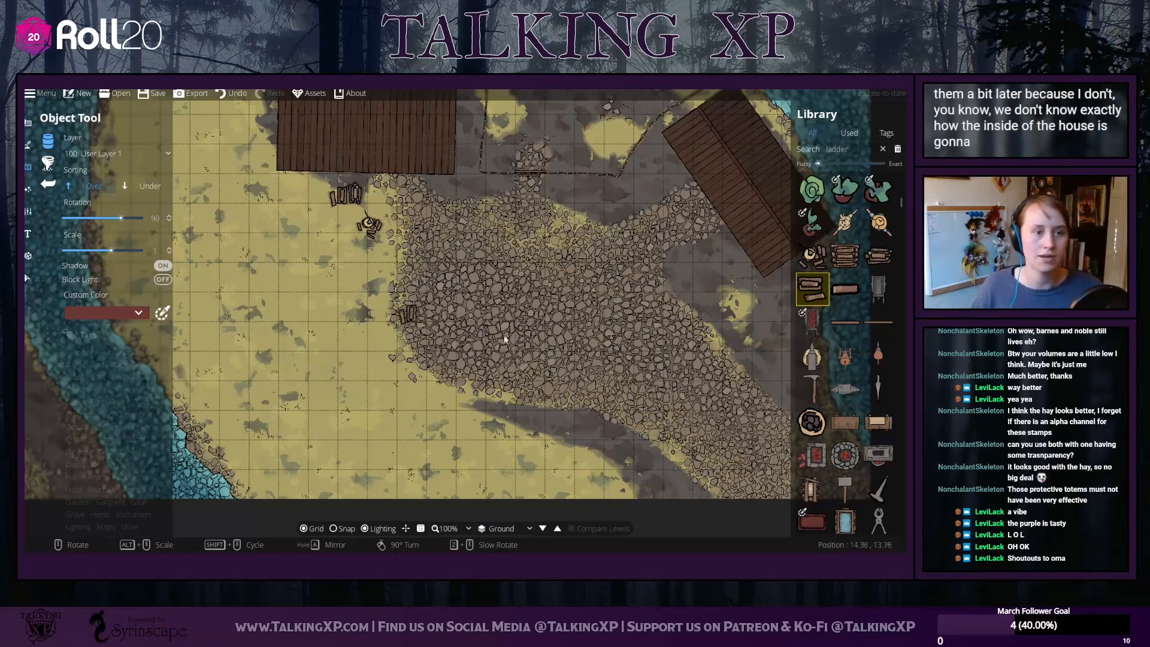
Filter the object library by the Stable tag and place a feed trough and a 0.51-scale water trough inside the chicken pen
drag(547, 340, 385, 446)
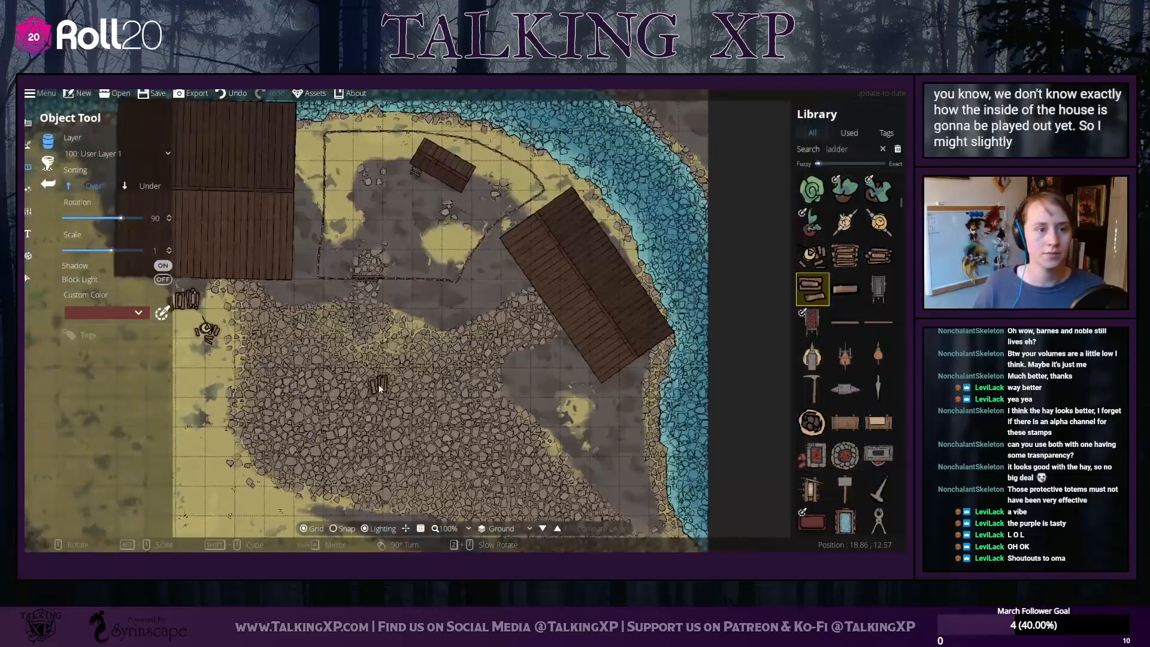
scroll(846, 404, up, 5)
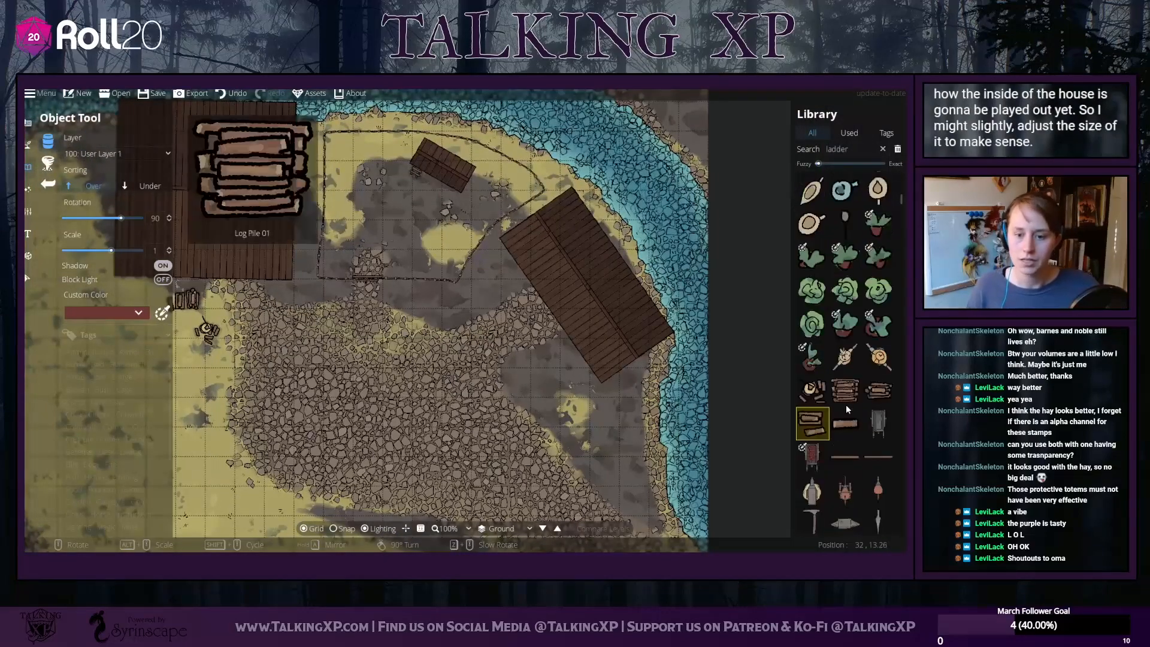
scroll(846, 413, down, 15)
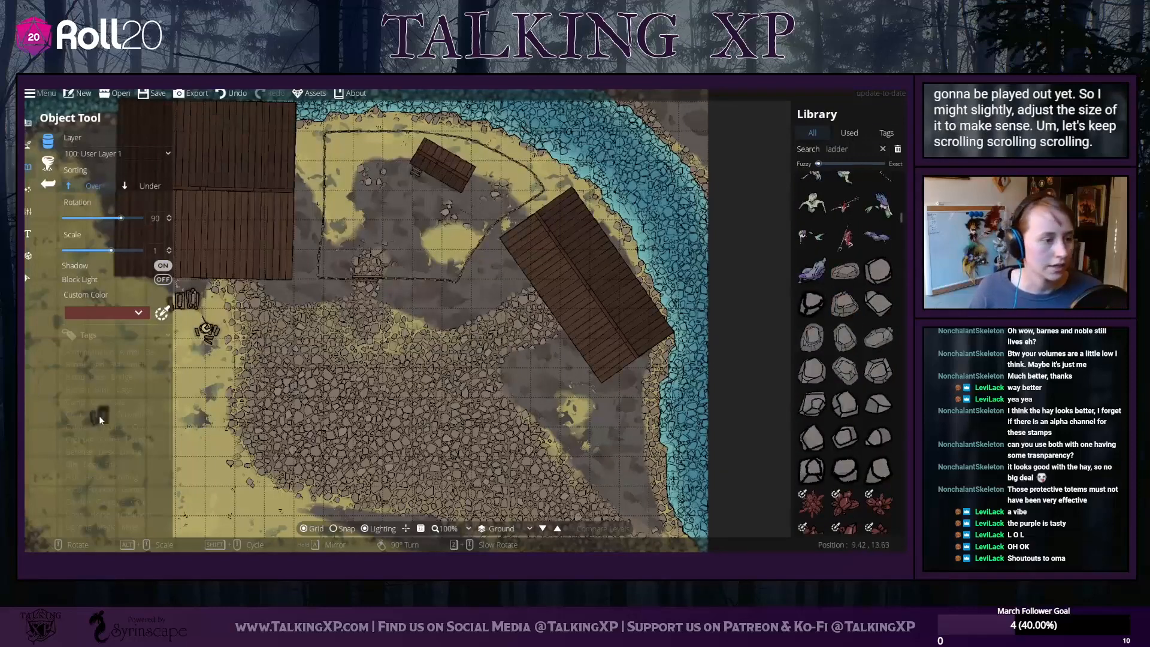
click(102, 417)
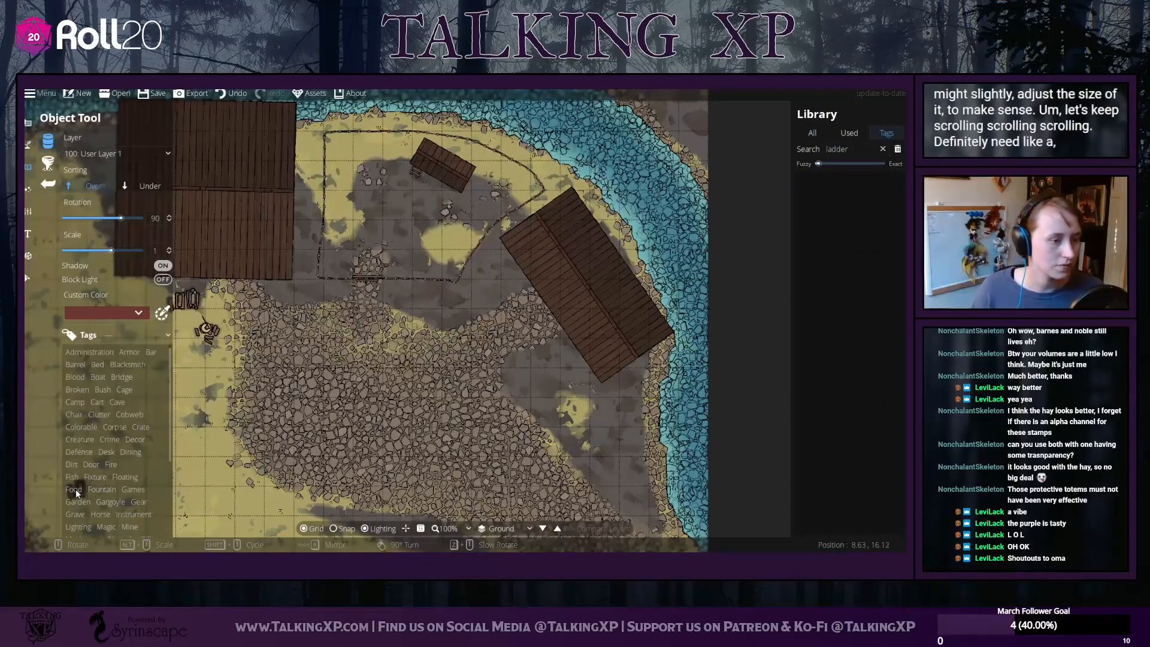
scroll(92, 487, down, 4)
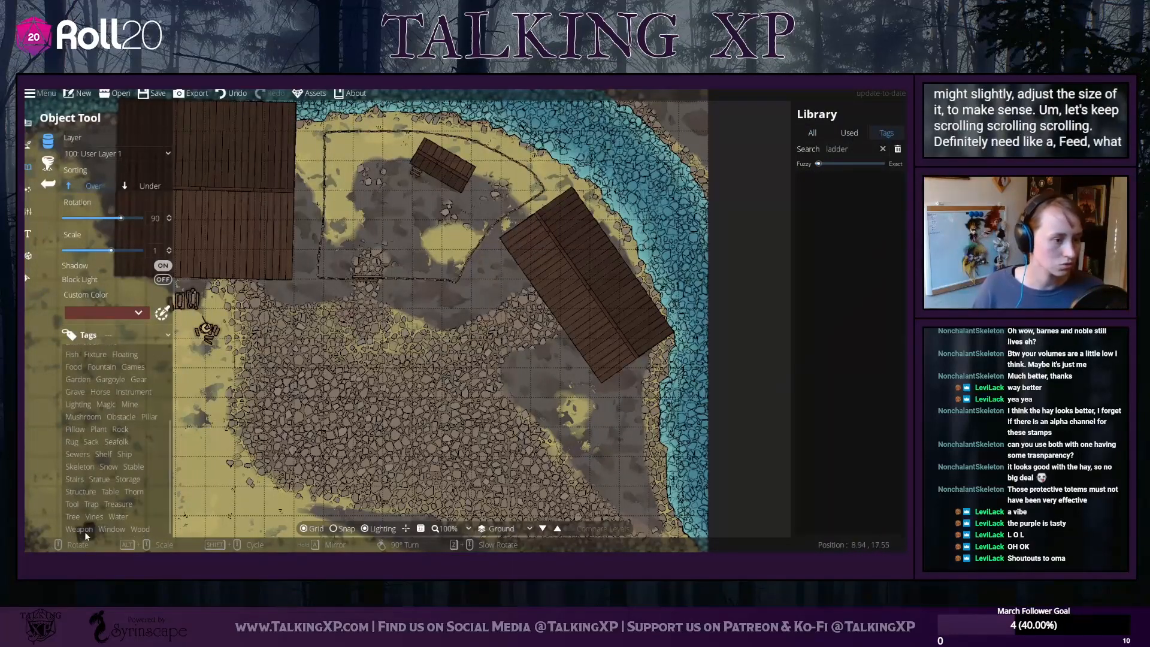
click(133, 466)
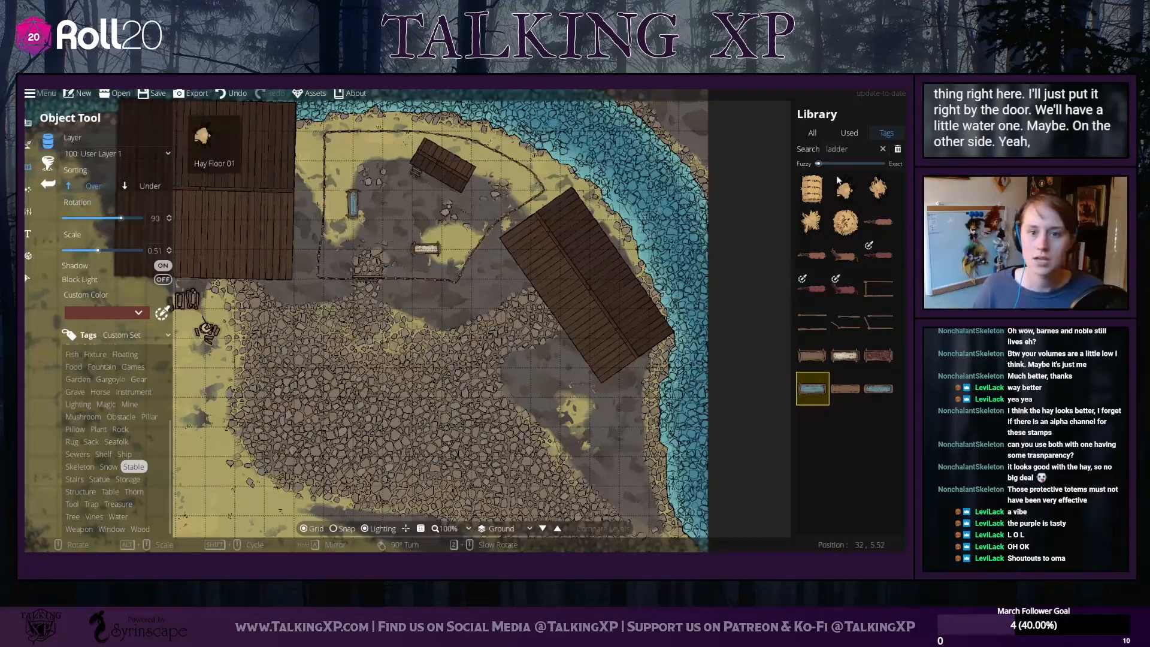
Place a hay bale at scale 1, rotated to 60 degrees, between the pen's lower corner and the angled building
click(816, 191)
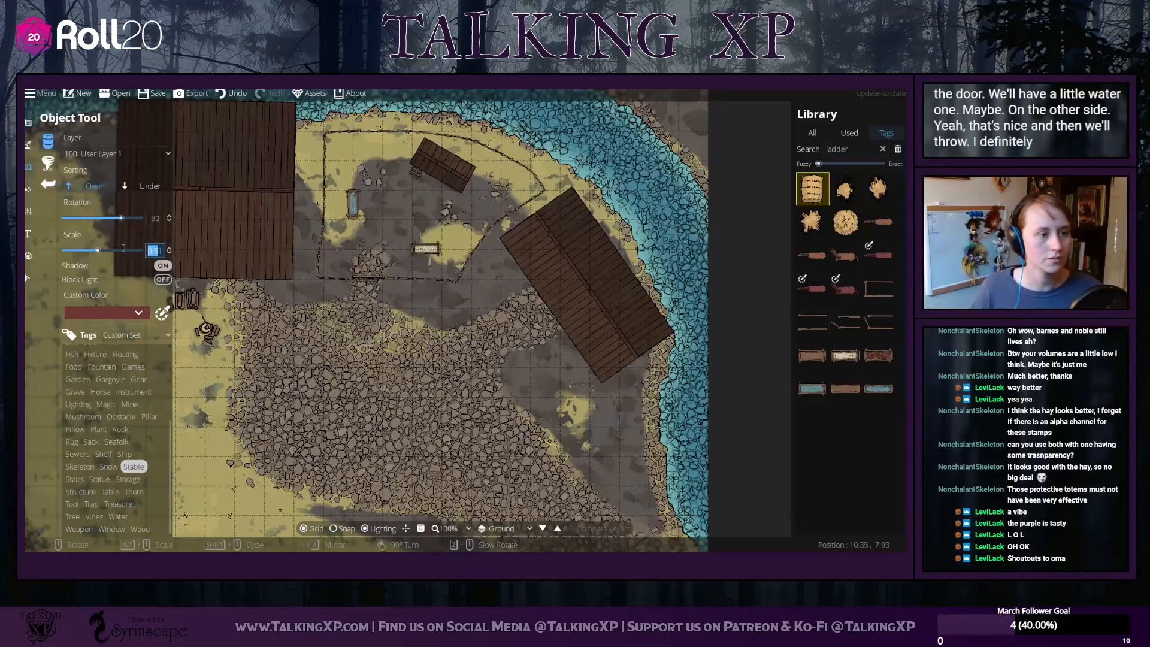
key(BackSpace)
key(Return)
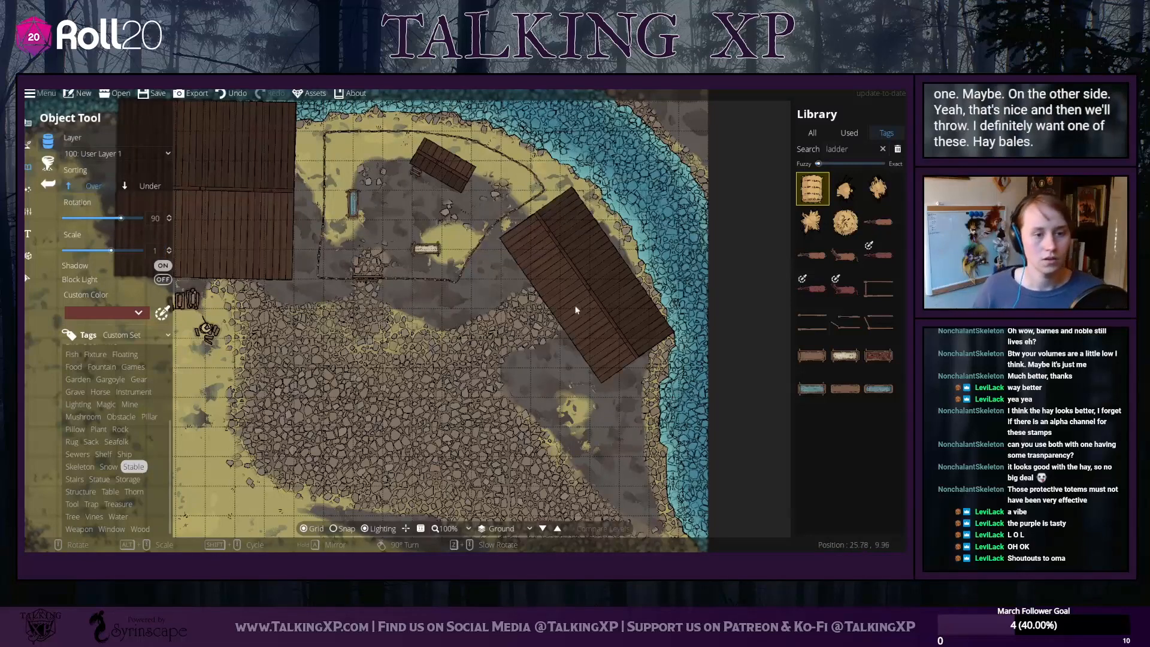
scroll(499, 280, down, 2)
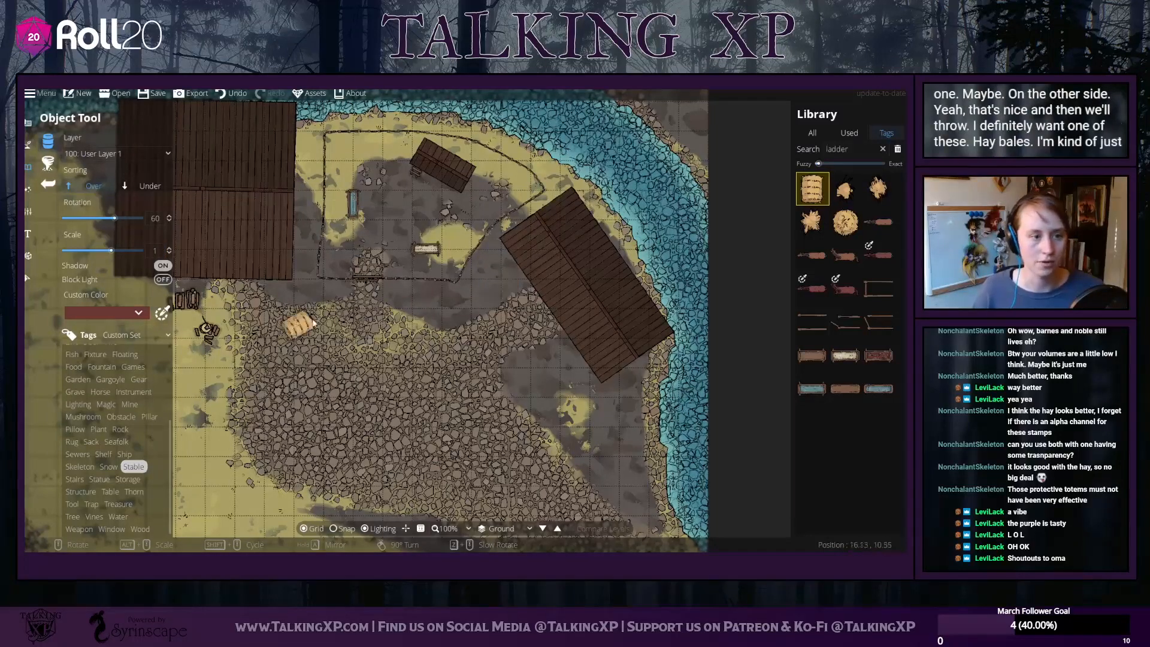
click(503, 285)
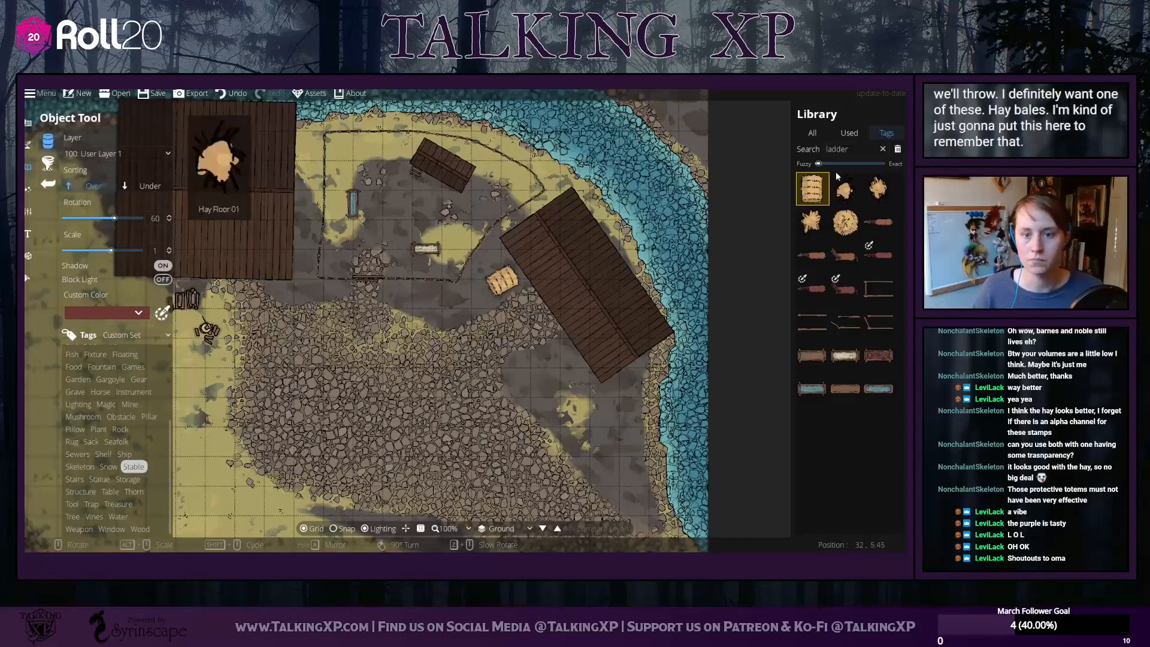
Place loose hay floor pieces at two opposite corners of the small coop roof inside the chicken pen
click(846, 223)
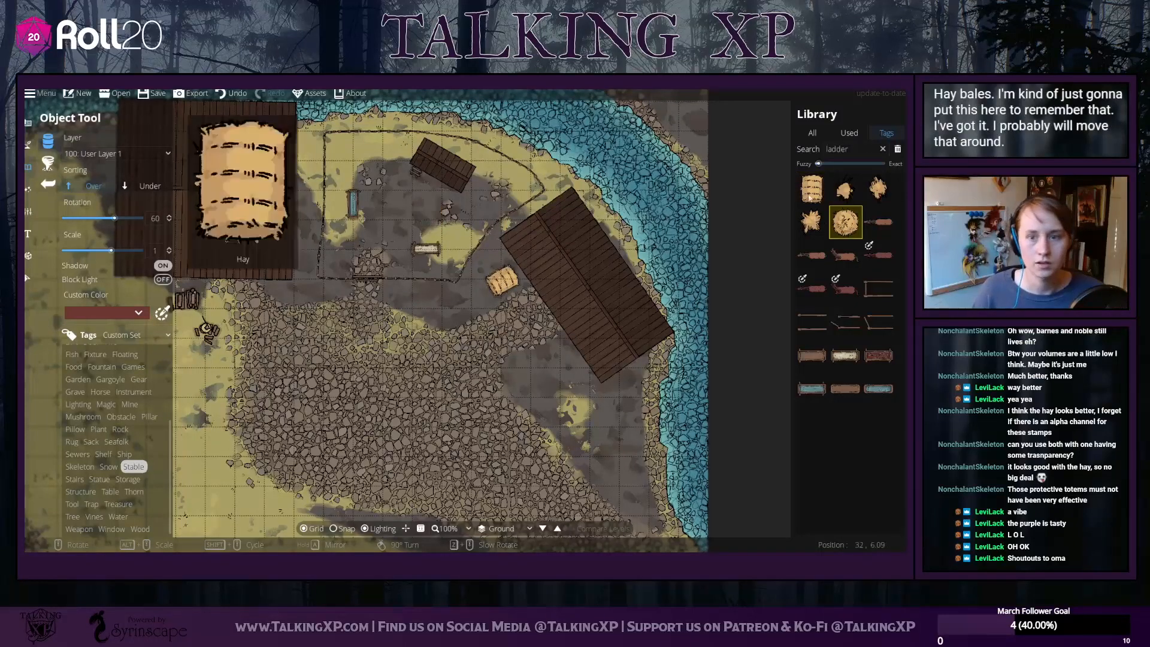
click(878, 189)
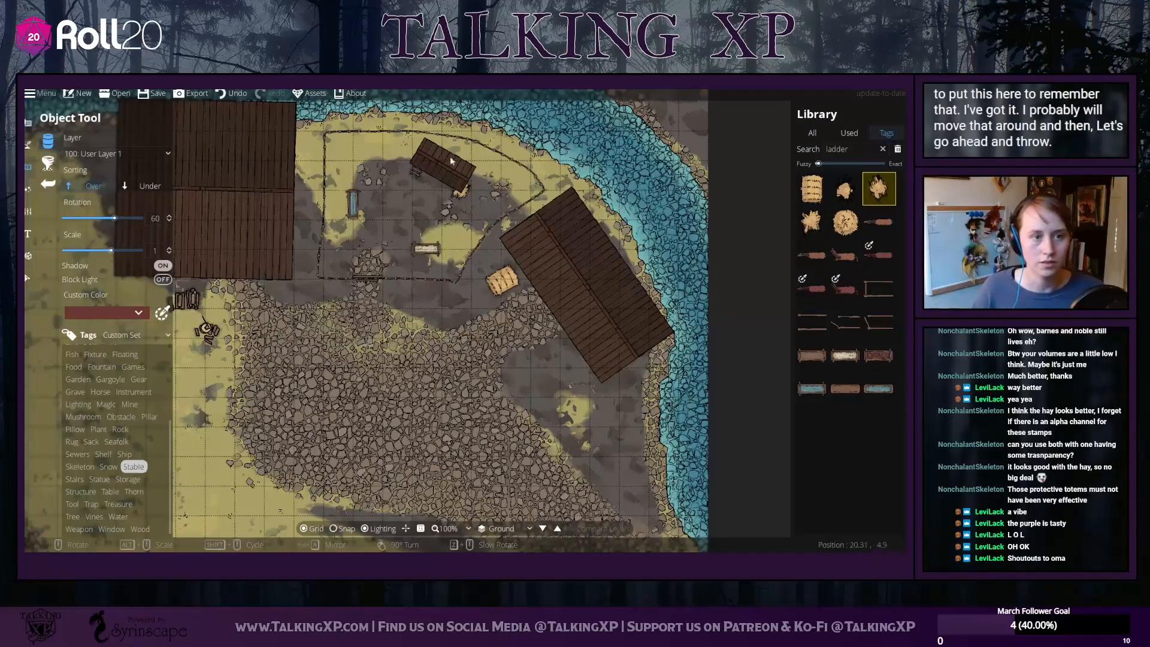
click(812, 222)
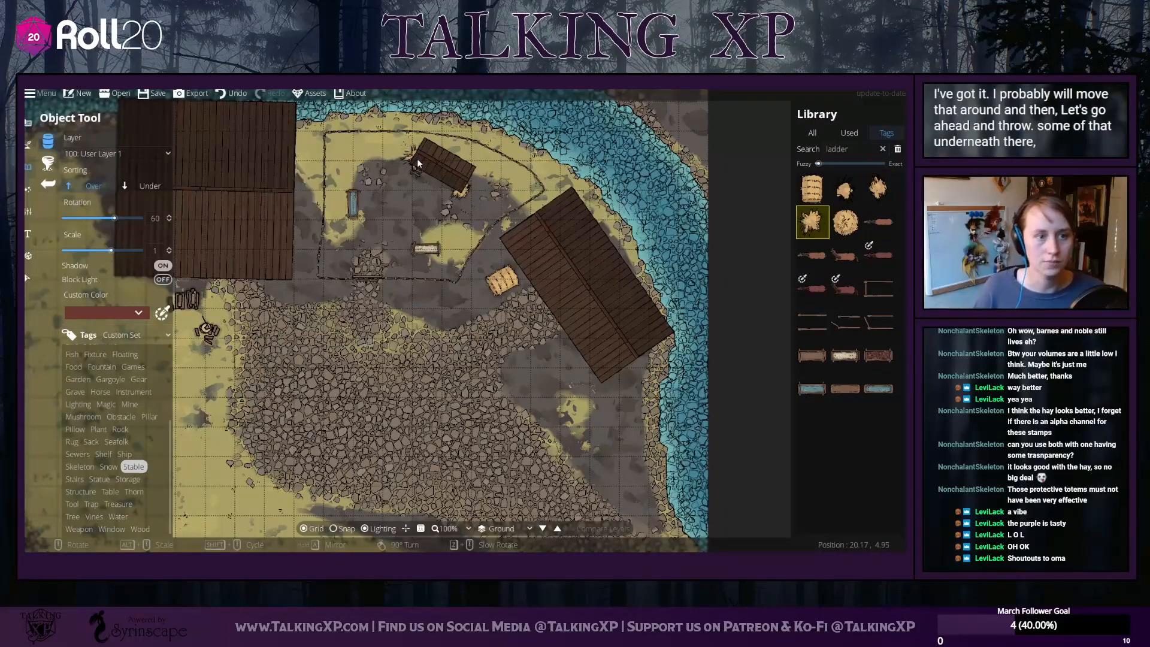
mouse_move(838, 193)
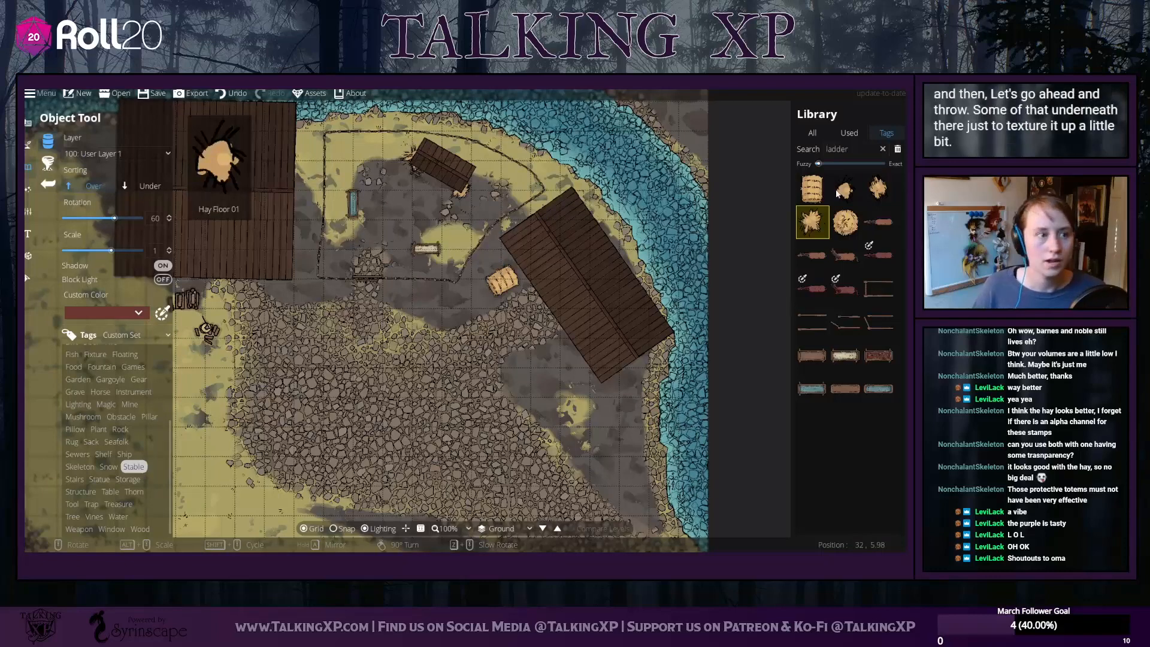
click(845, 222)
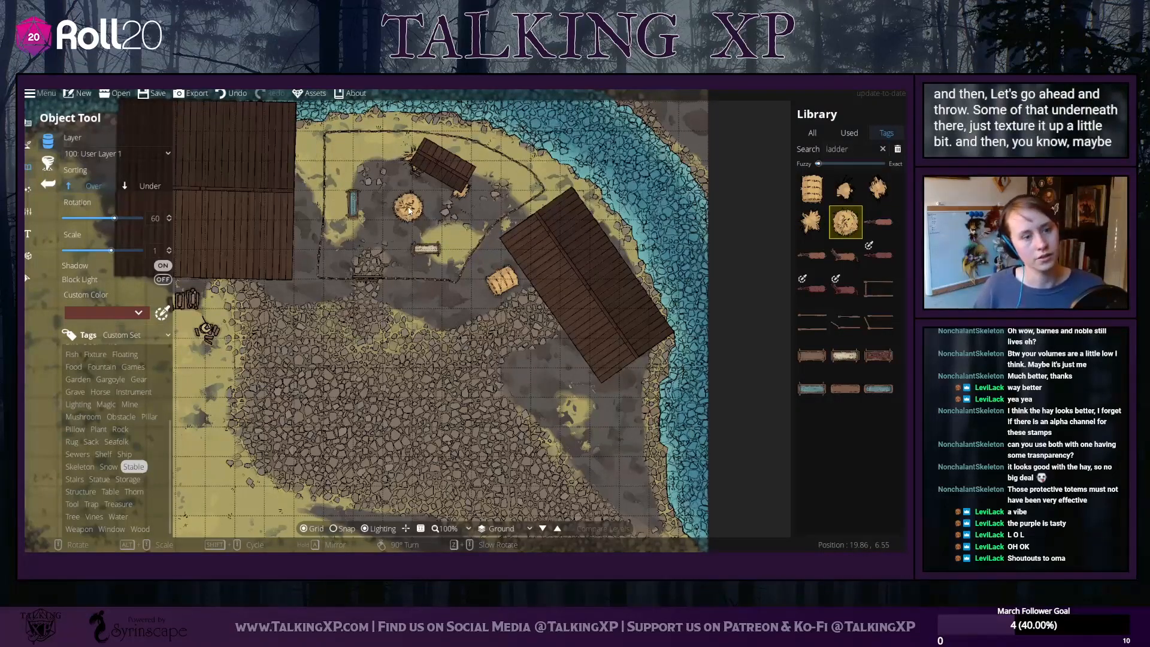
click(812, 222)
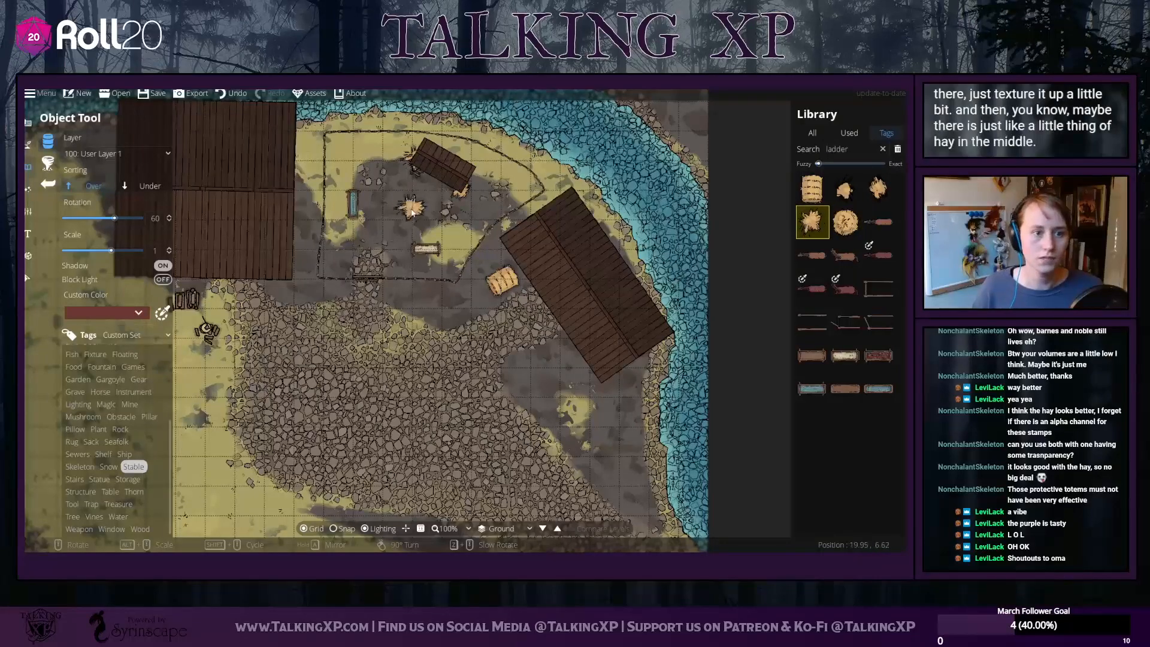
Scatter hay floor pieces at 0.21 scale, rotated to 67 degrees, inside the feed trough in the chicken pen
scroll(430, 270, up, 3)
scroll(430, 271, up, 3)
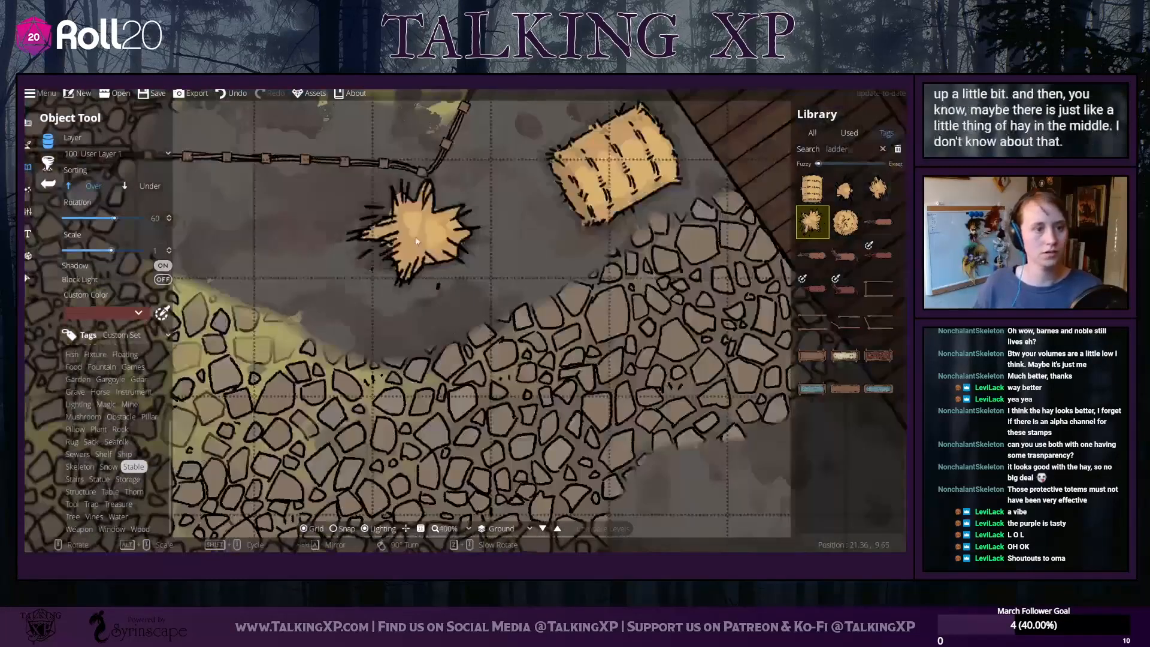
drag(424, 247, 467, 519)
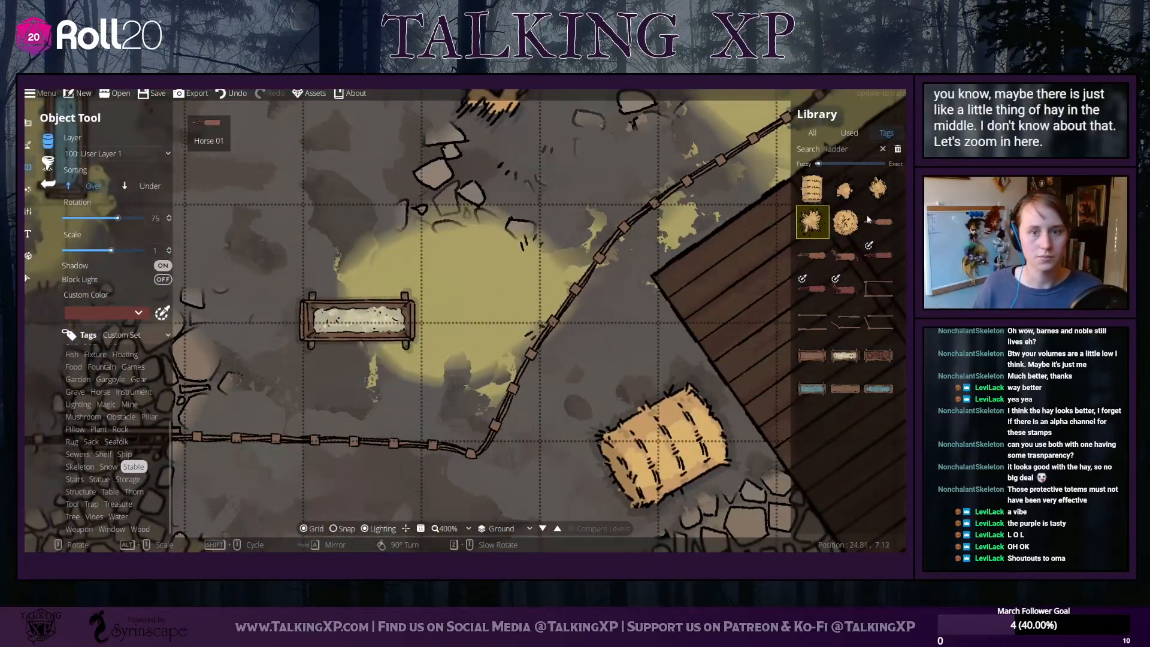
click(878, 189)
drag(117, 218, 81, 250)
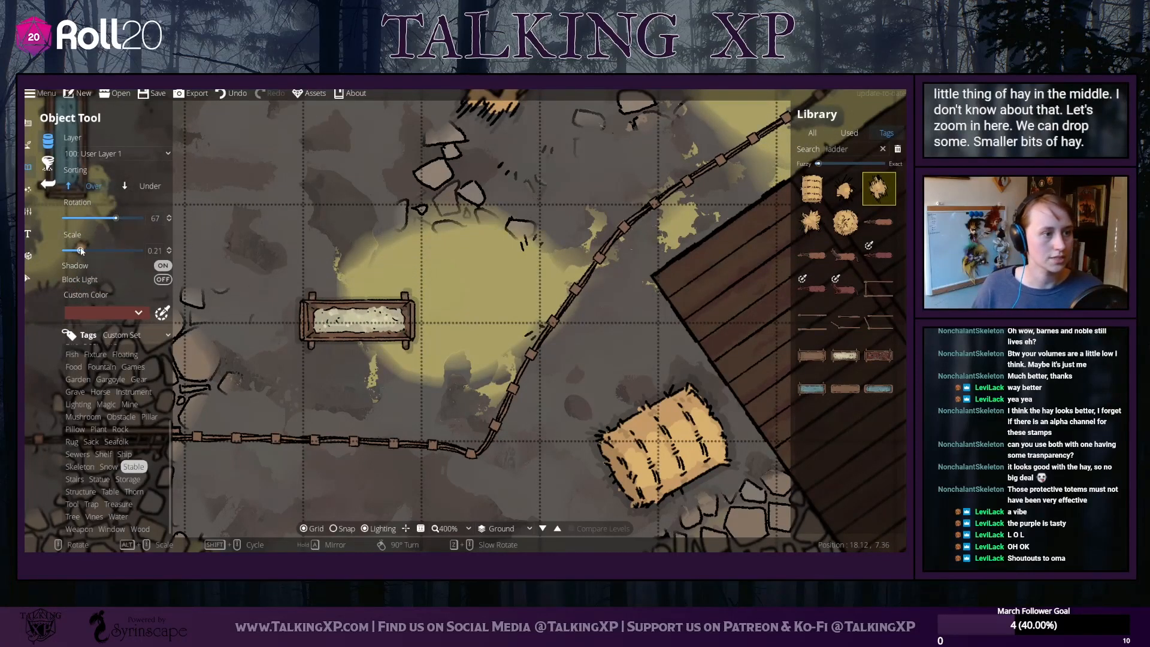
click(320, 316)
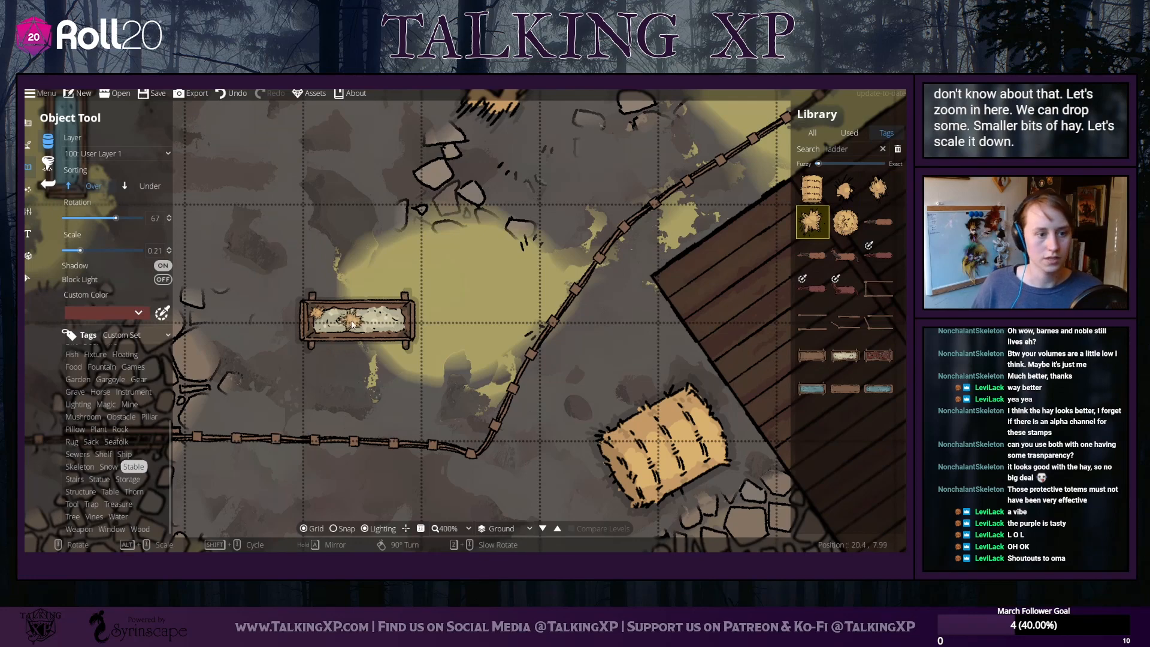
click(845, 188)
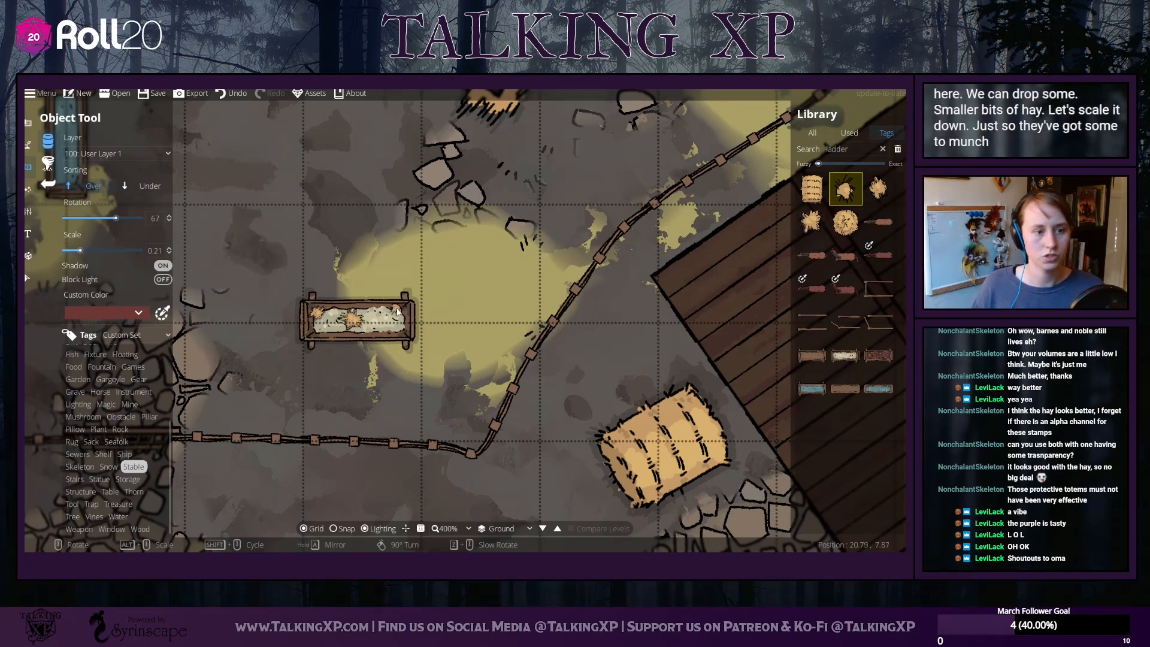
scroll(476, 326, down, 5)
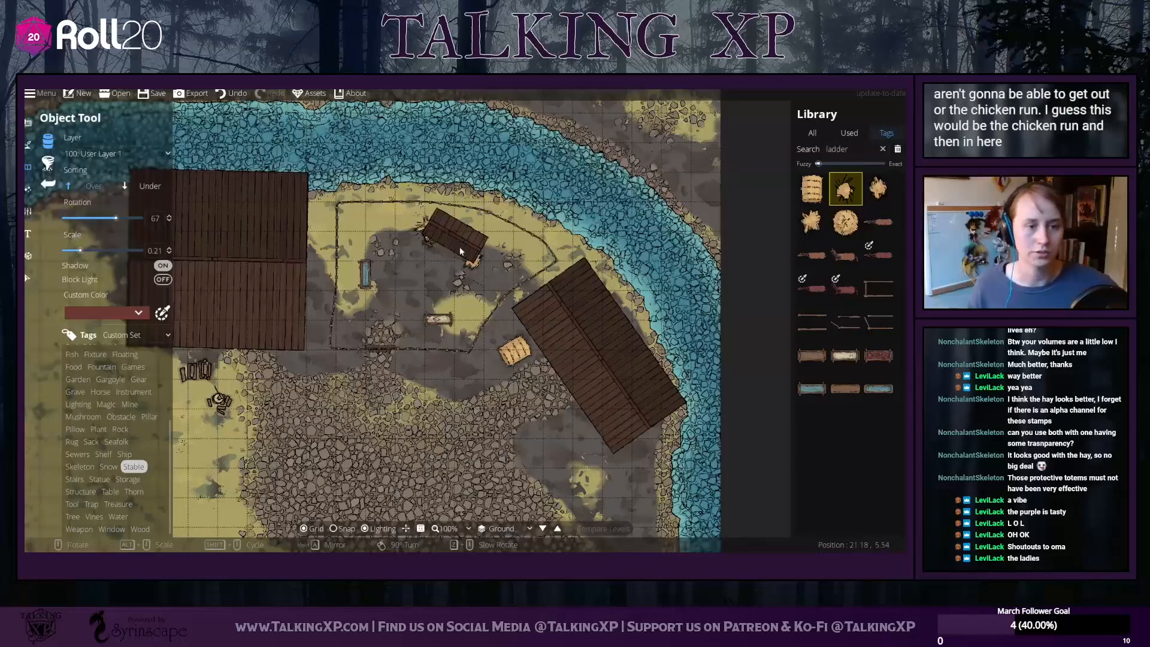
click(878, 188)
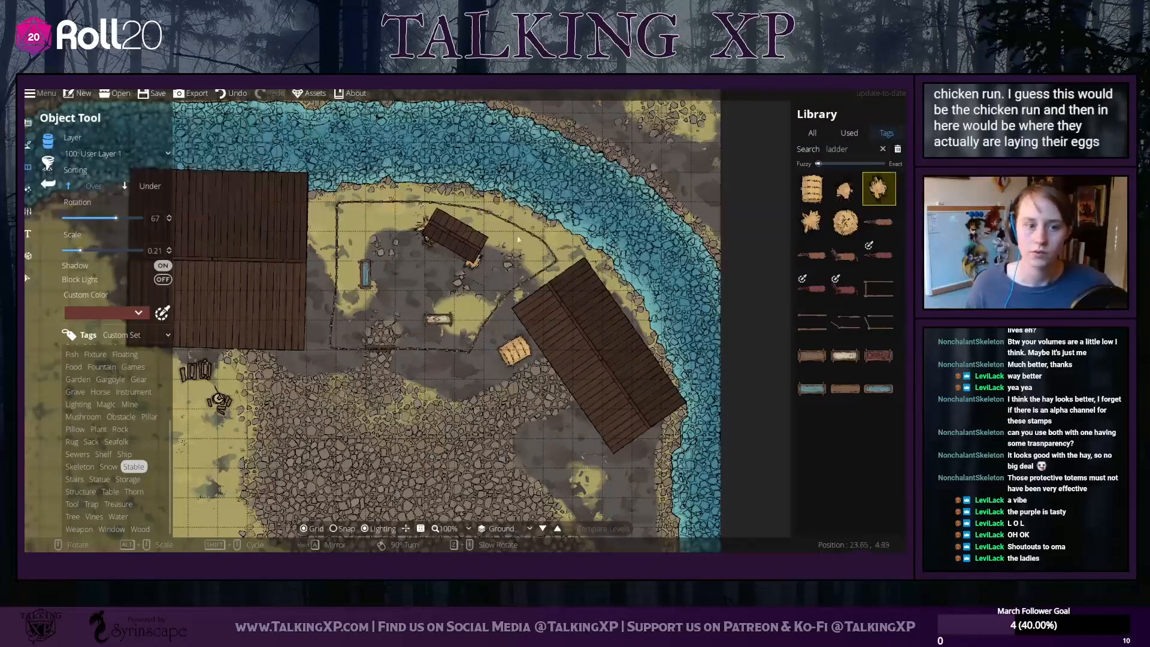
click(845, 222)
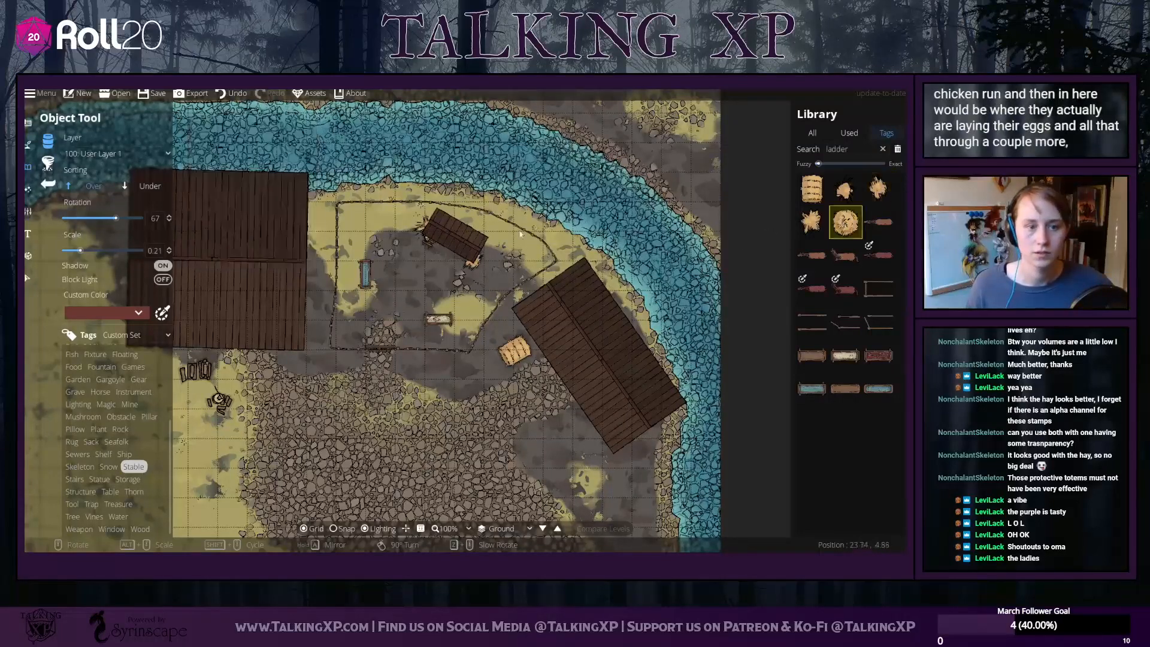
click(845, 195)
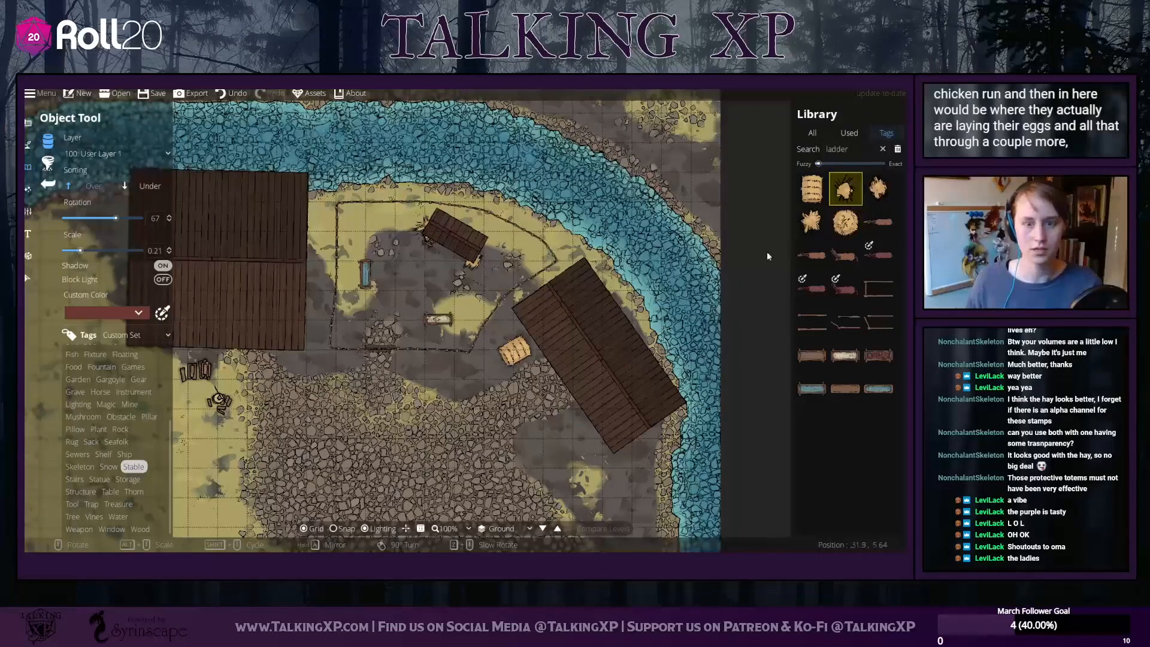
drag(368, 415, 396, 385)
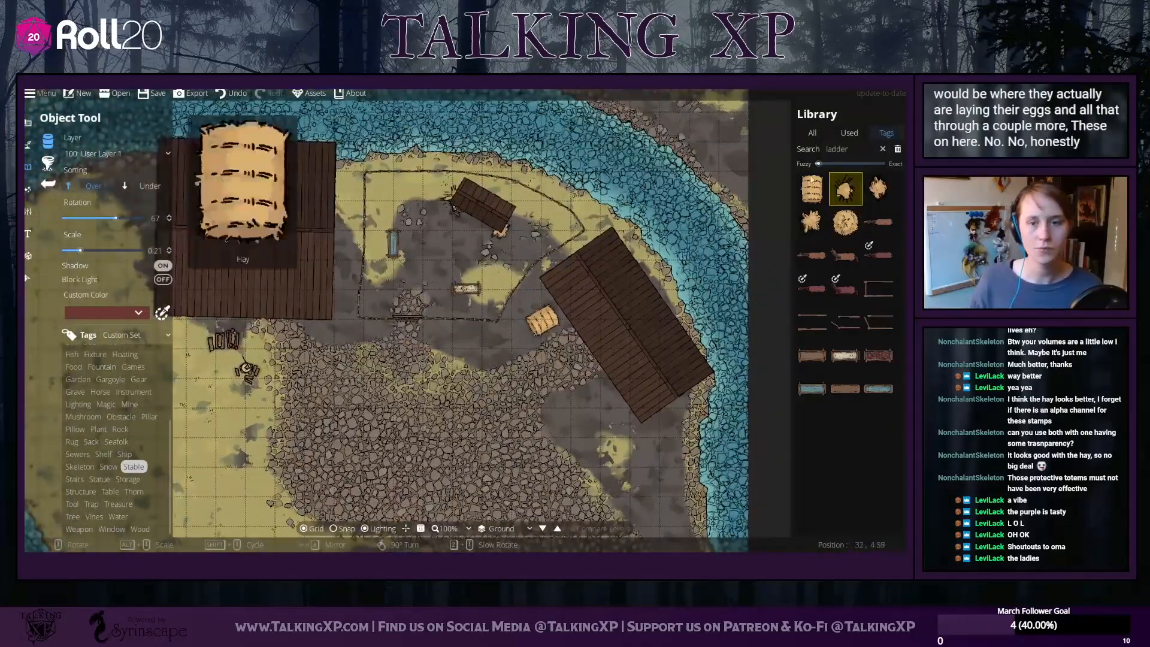
Filter the object library by the Plant tag and clear the "ladder" search text
click(857, 149)
double_click(858, 149)
click(98, 429)
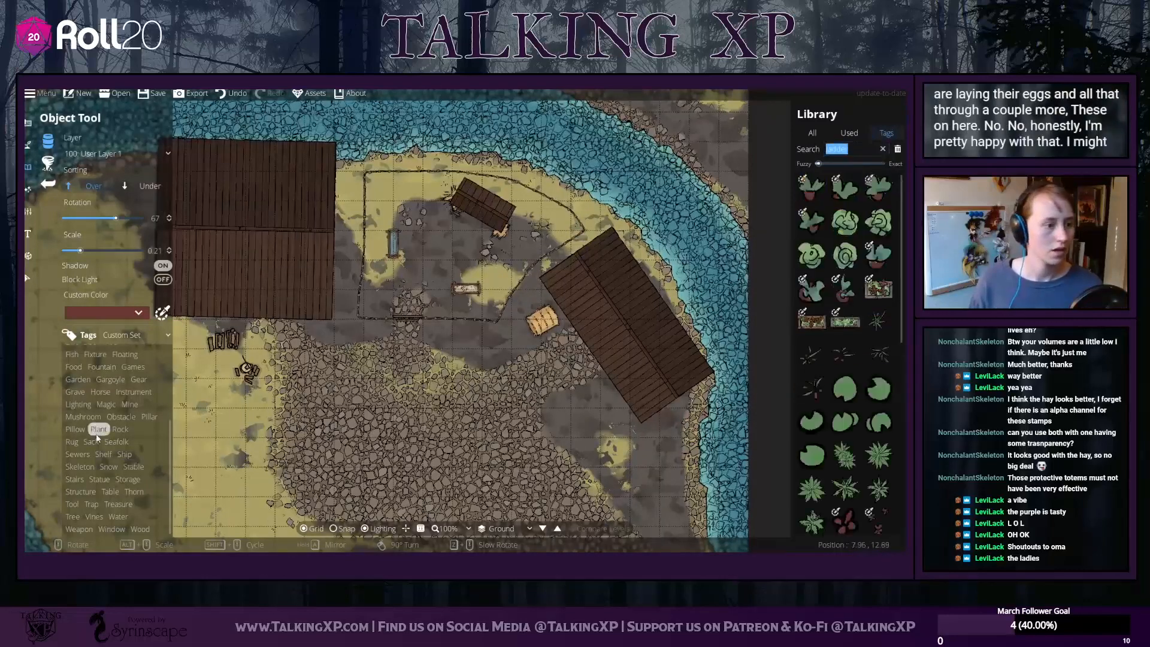
scroll(98, 429, up, 4)
click(882, 148)
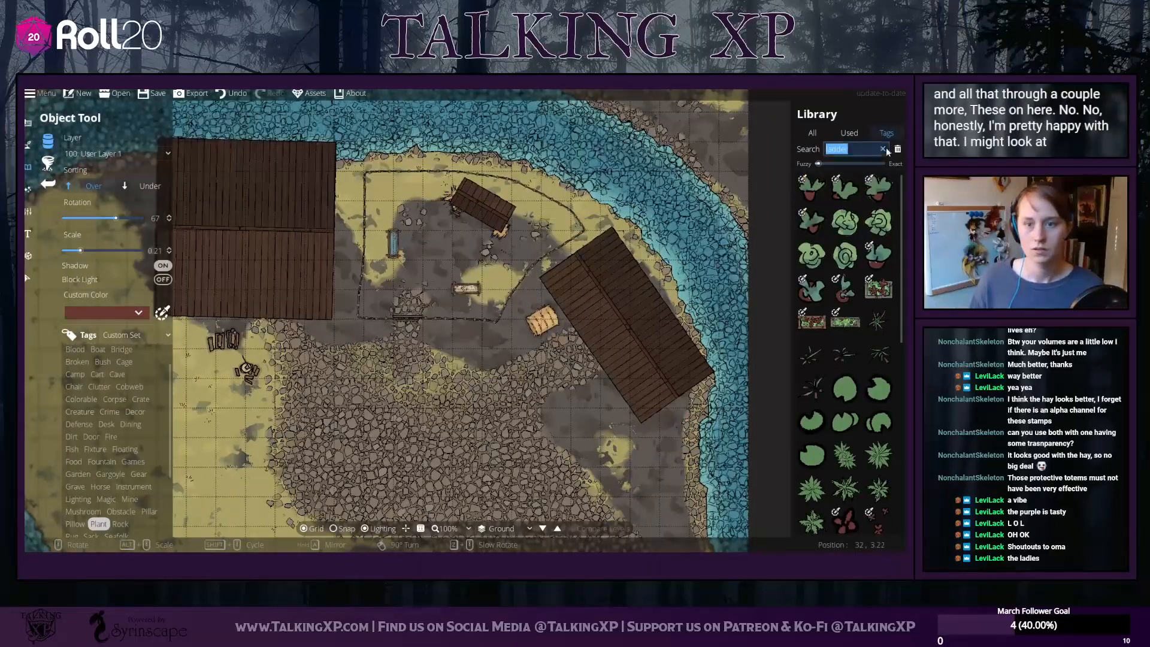
scroll(819, 407, down, 3)
scroll(818, 415, down, 3)
Browse the full, unfiltered object library for dirt pieces to use on the pen's ground
click(812, 132)
scroll(867, 344, down, 3)
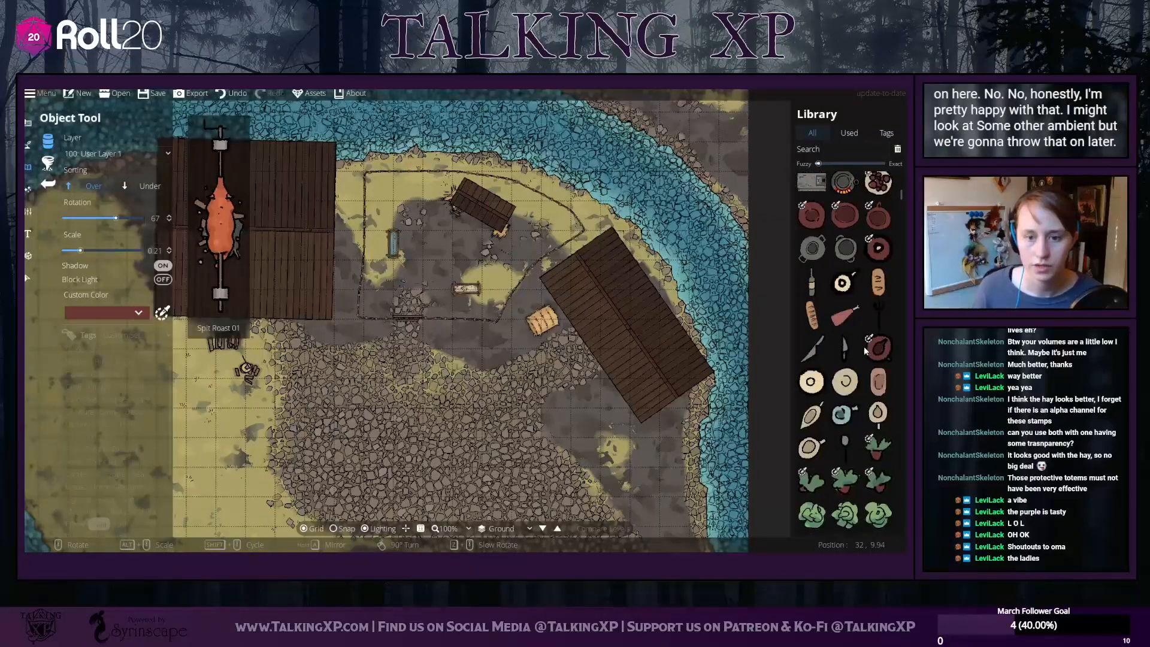
scroll(863, 353, down, 5)
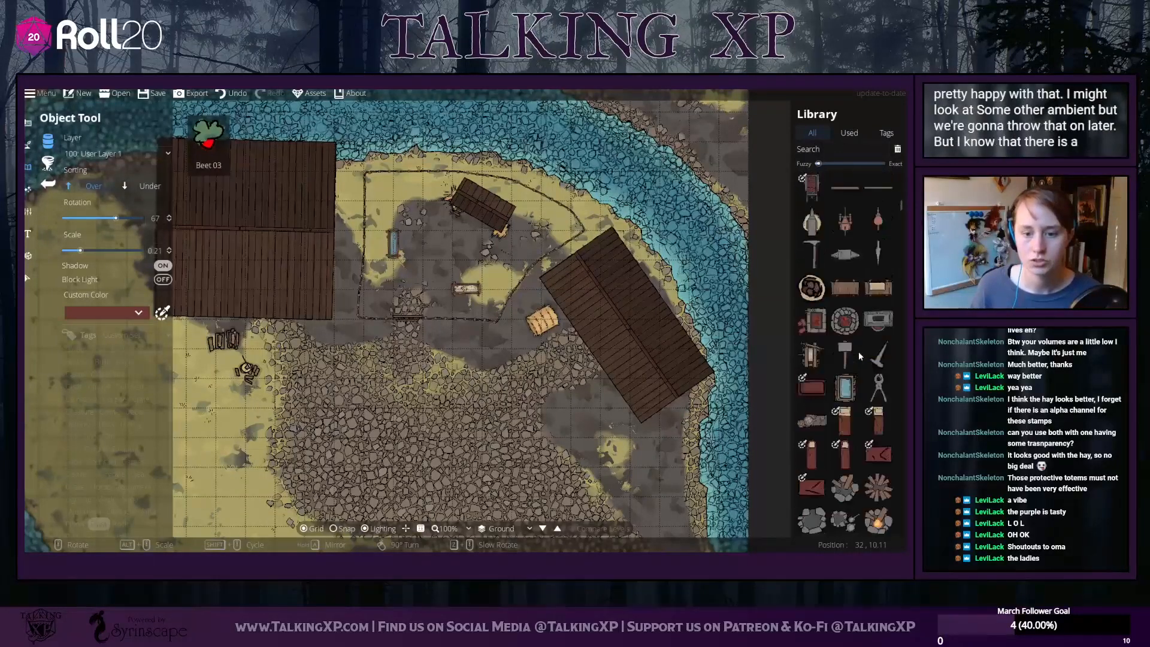
scroll(857, 351, down, 5)
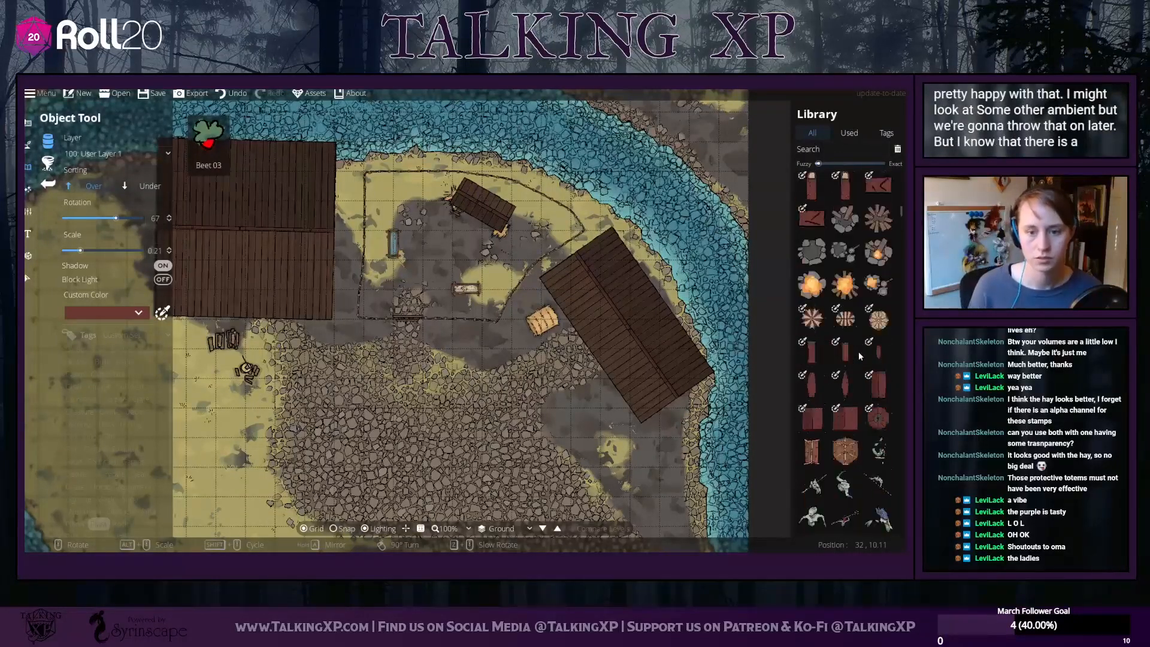
scroll(850, 384, down, 5)
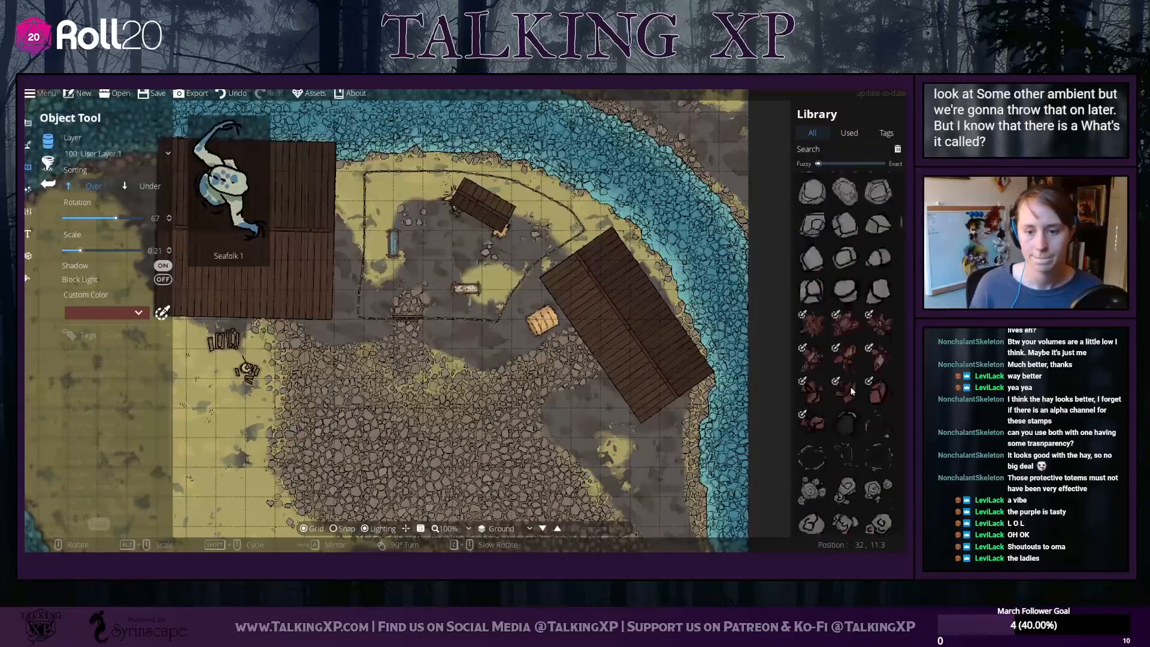
scroll(852, 391, down, 5)
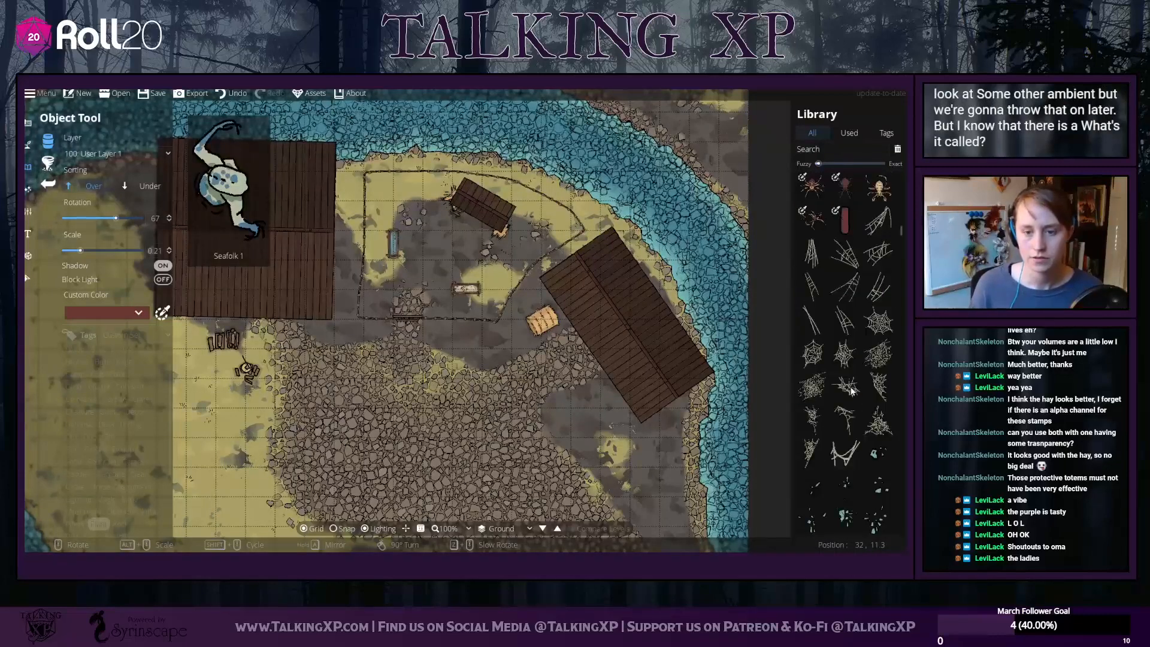
scroll(850, 391, down, 5)
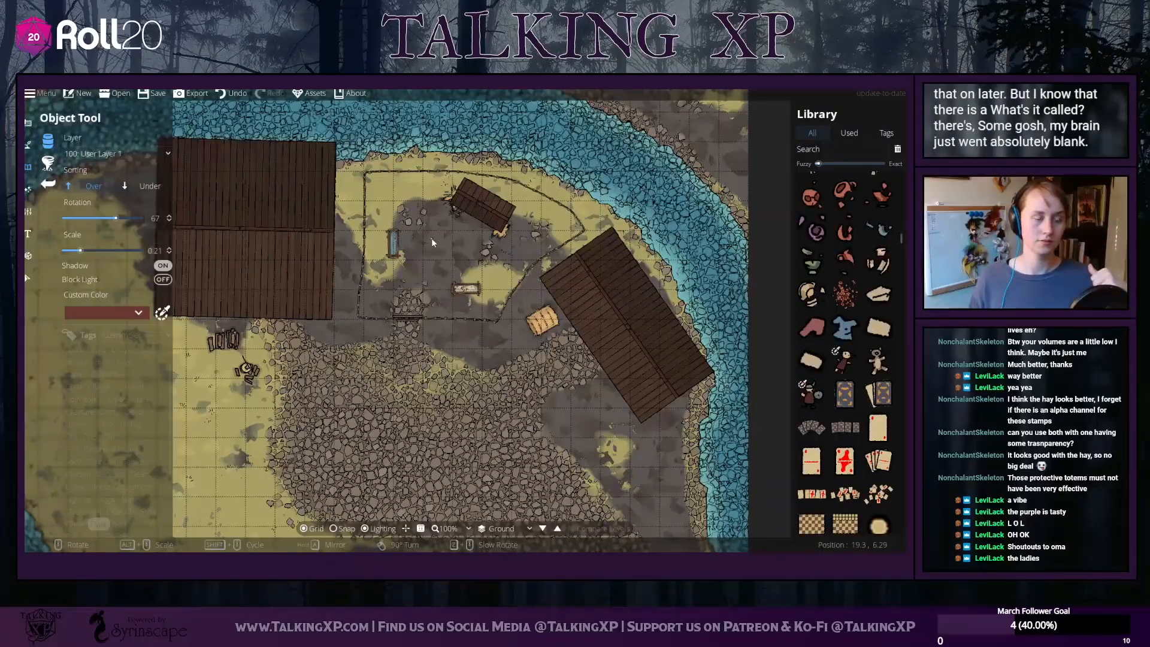
scroll(881, 392, down, 5)
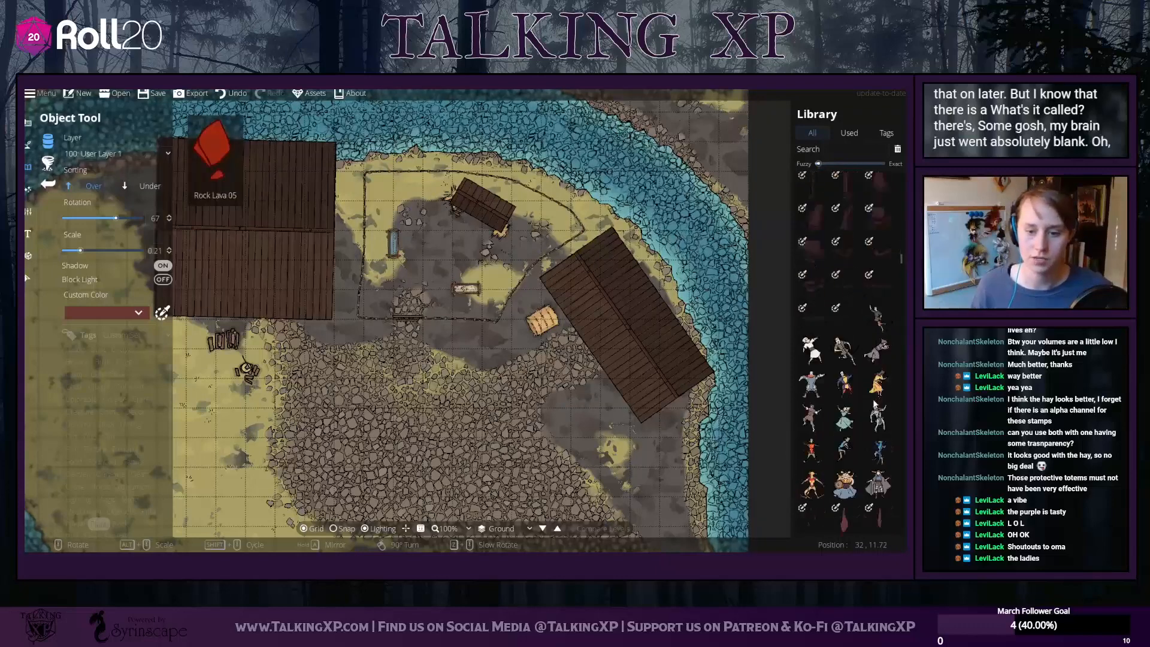
scroll(874, 403, down, 10)
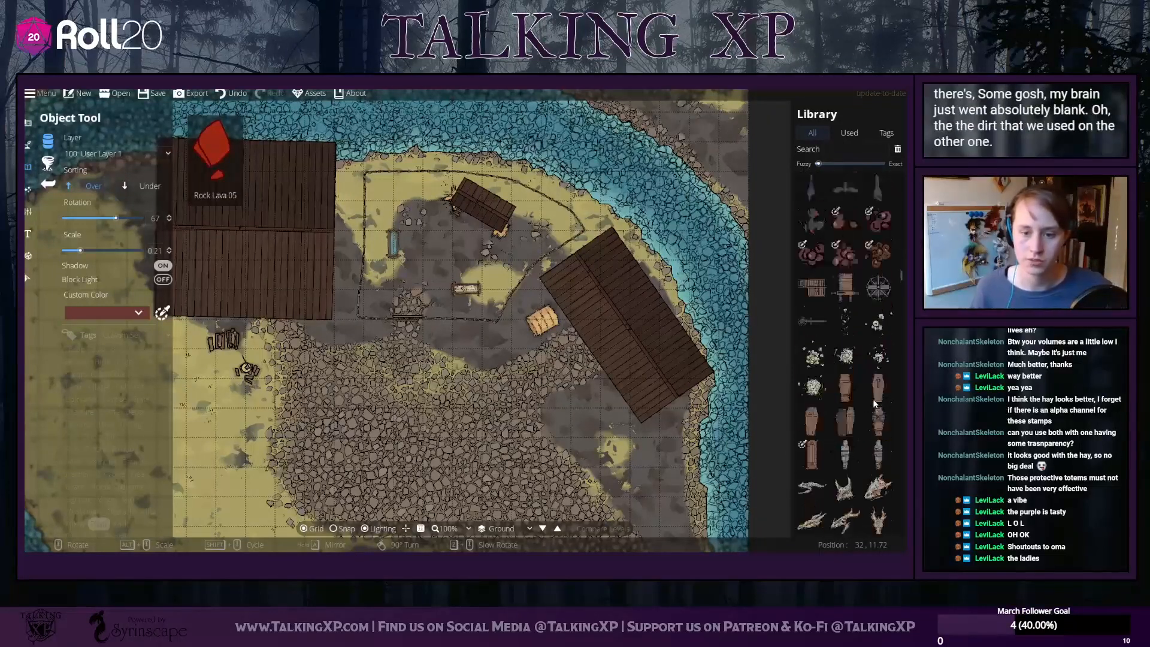
scroll(873, 401, up, 5)
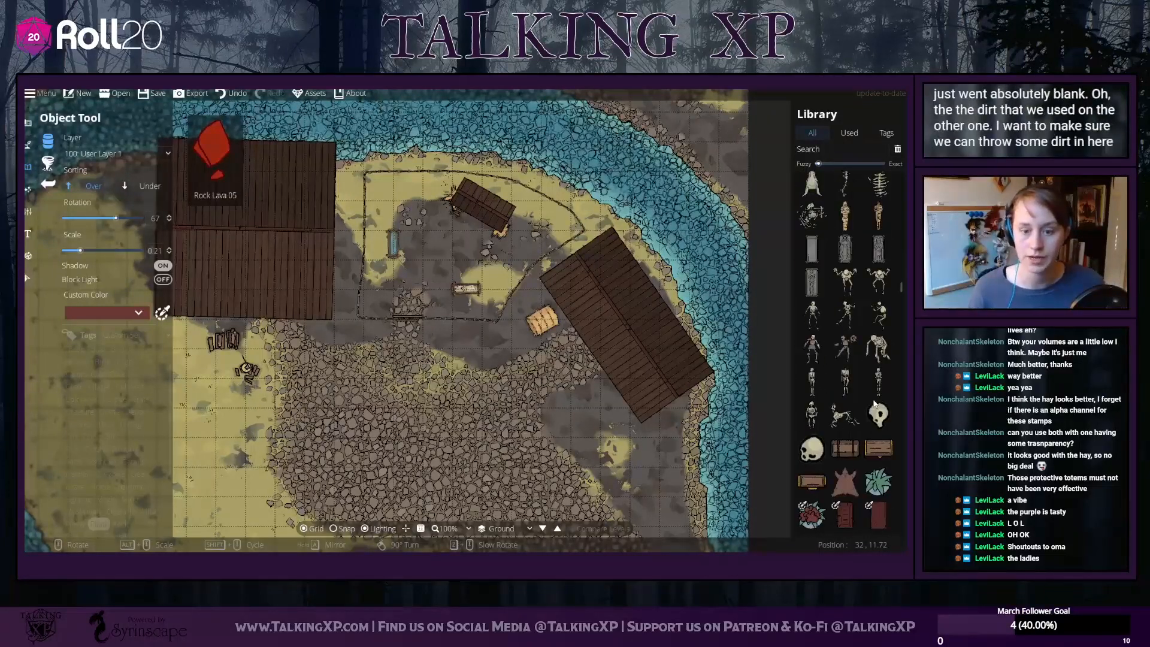
scroll(875, 404, down, 5)
scroll(874, 405, down, 10)
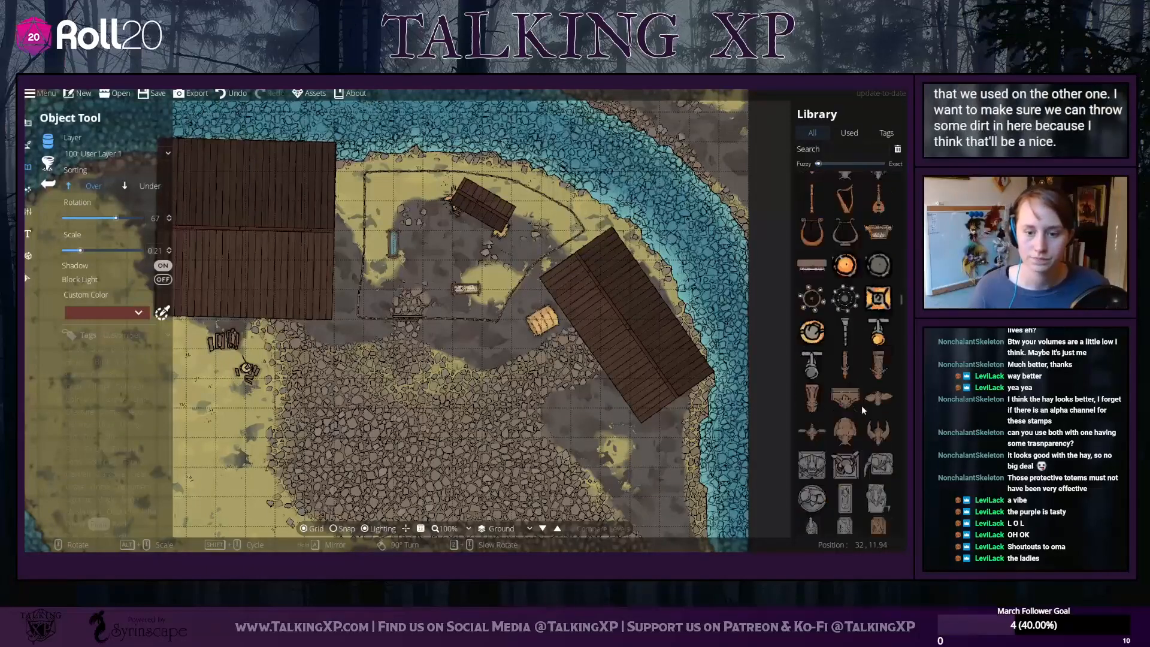
Filter the object library by the Dirt tag, choose a scattered dirt piece, and set its scale to 1
mouse_move(81, 395)
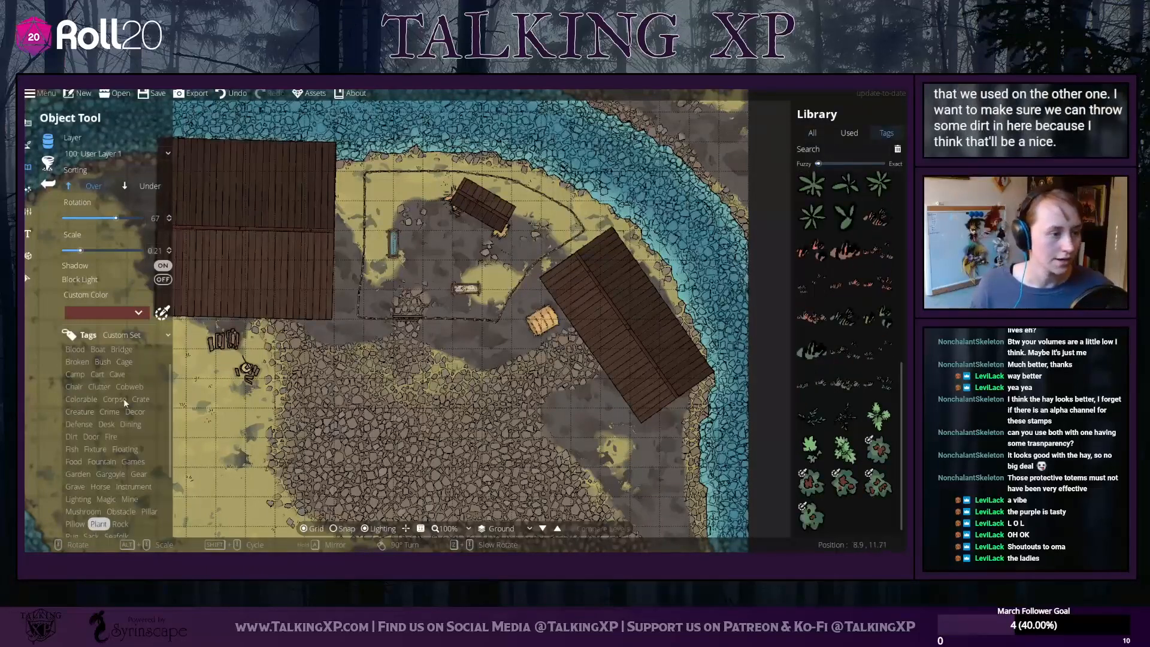
click(73, 437)
click(845, 288)
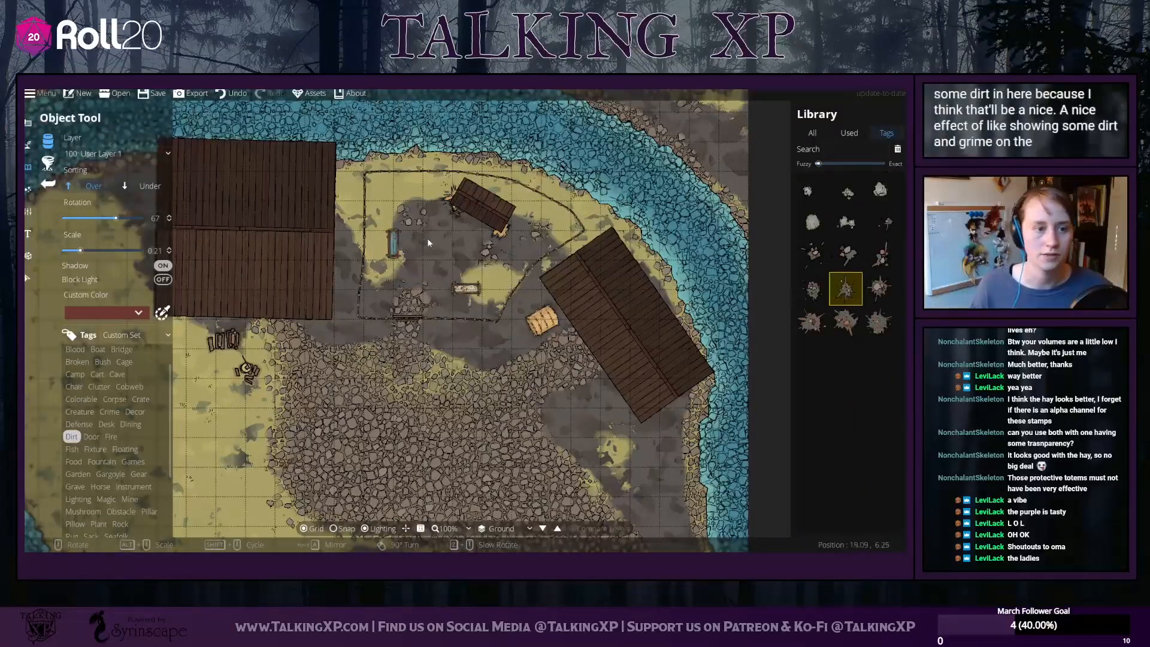
drag(163, 250, 118, 242)
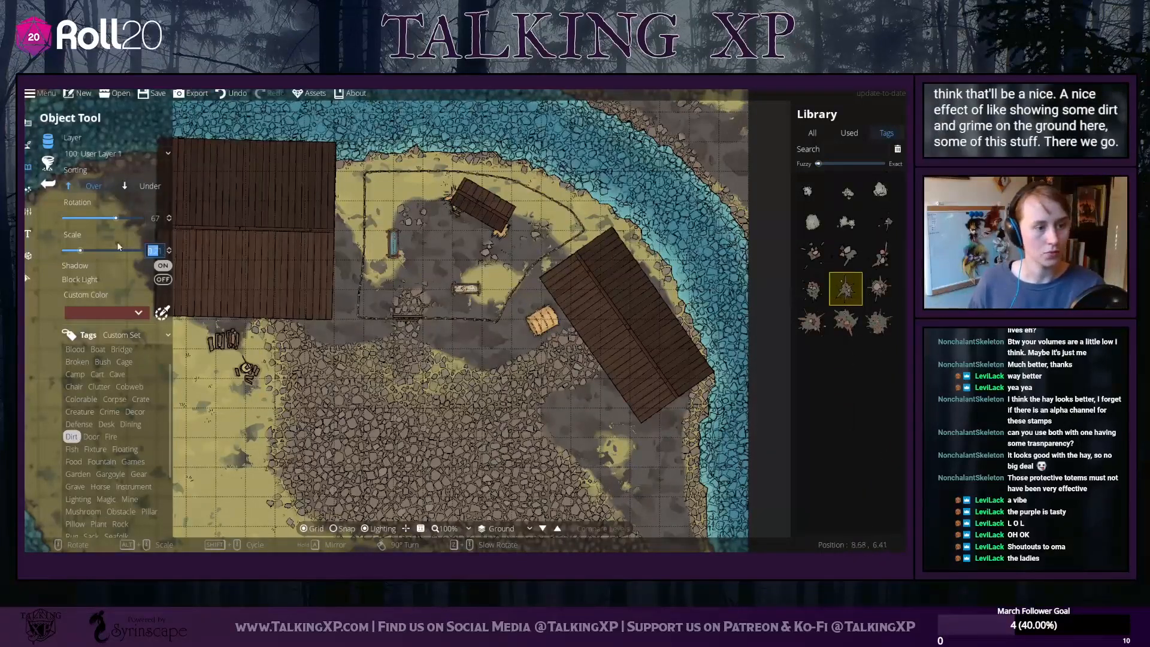
text(1)
key(Return)
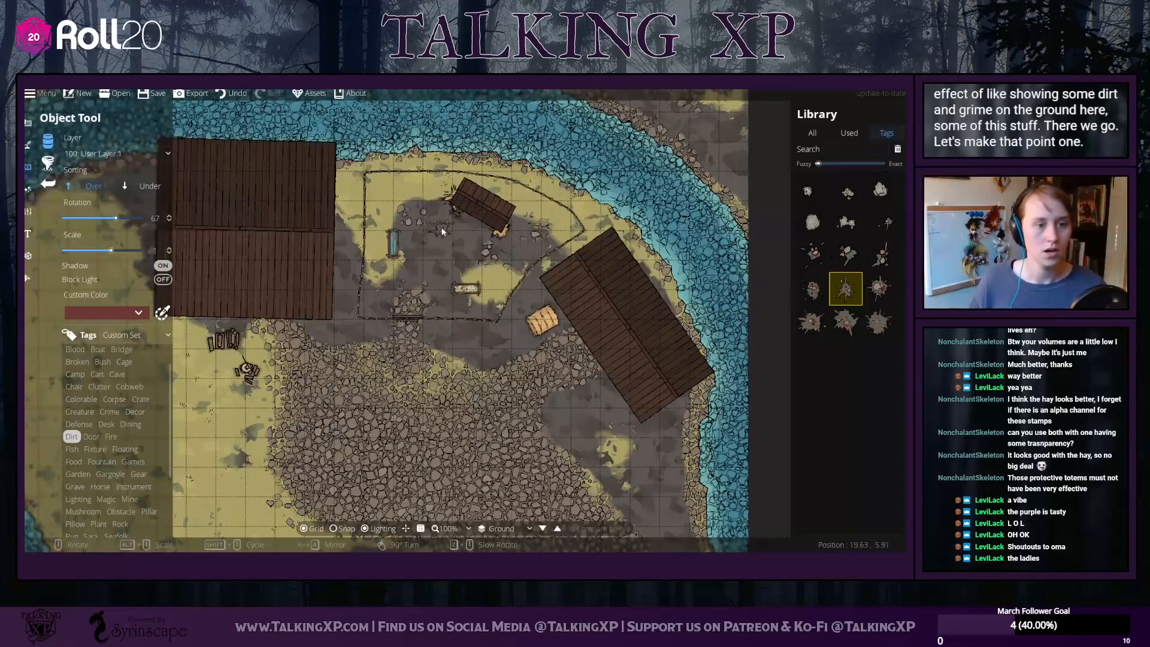
Place the dirt piece beside the coop in the chicken pen, with shadow off, Under sorting and 52 degrees rotation
click(163, 266)
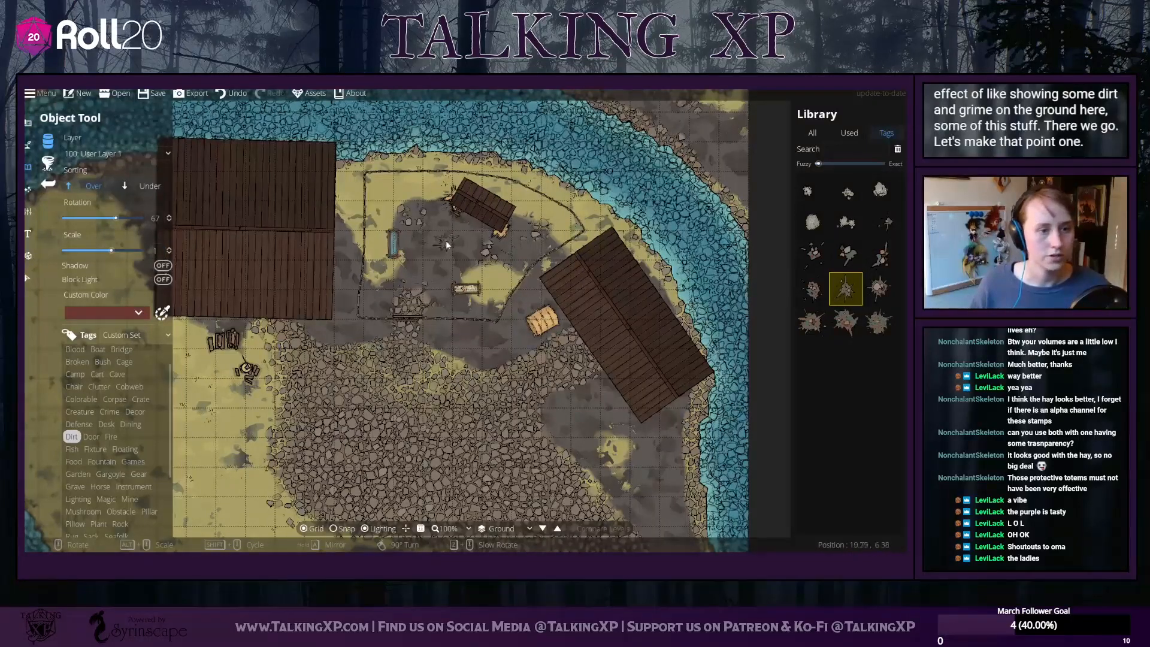
scroll(441, 223, down, 1)
click(148, 188)
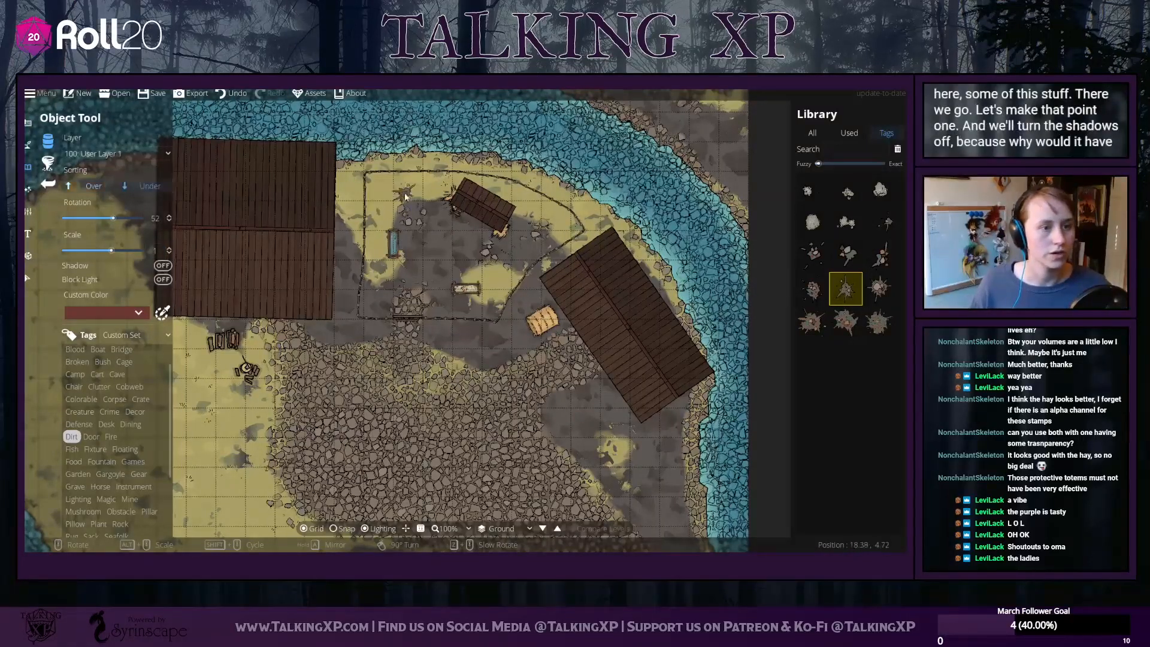
click(447, 213)
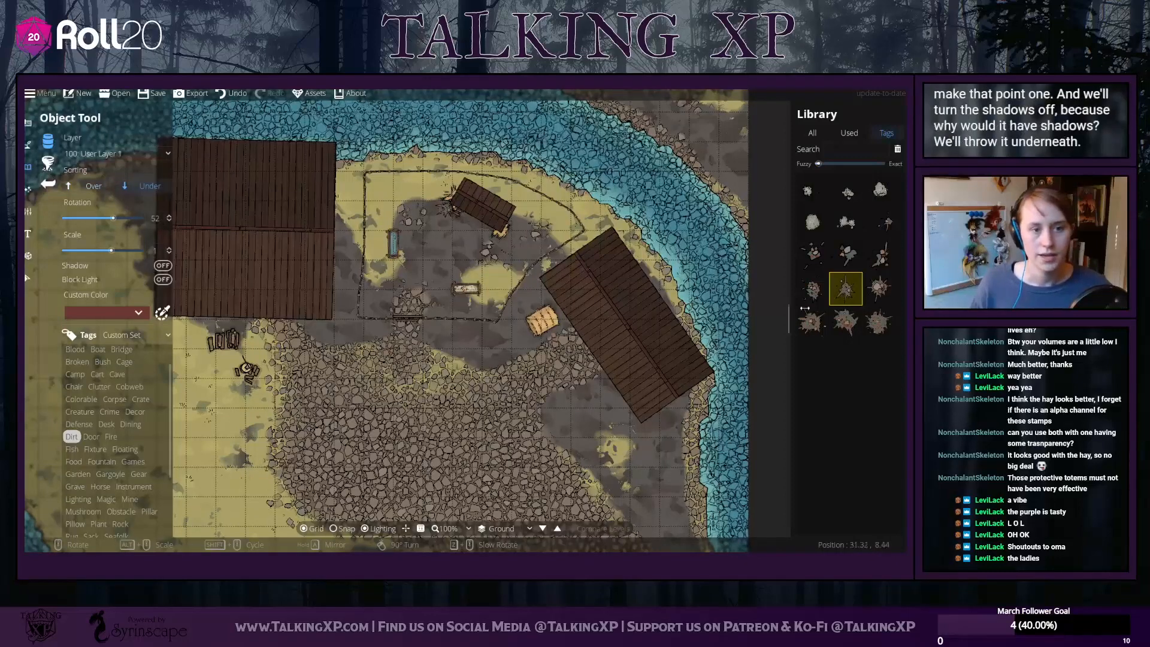
Place a dirt piece beside the small trough in the chicken pen, rotated to 112 degrees, and choose Dirt Pile 09
click(851, 323)
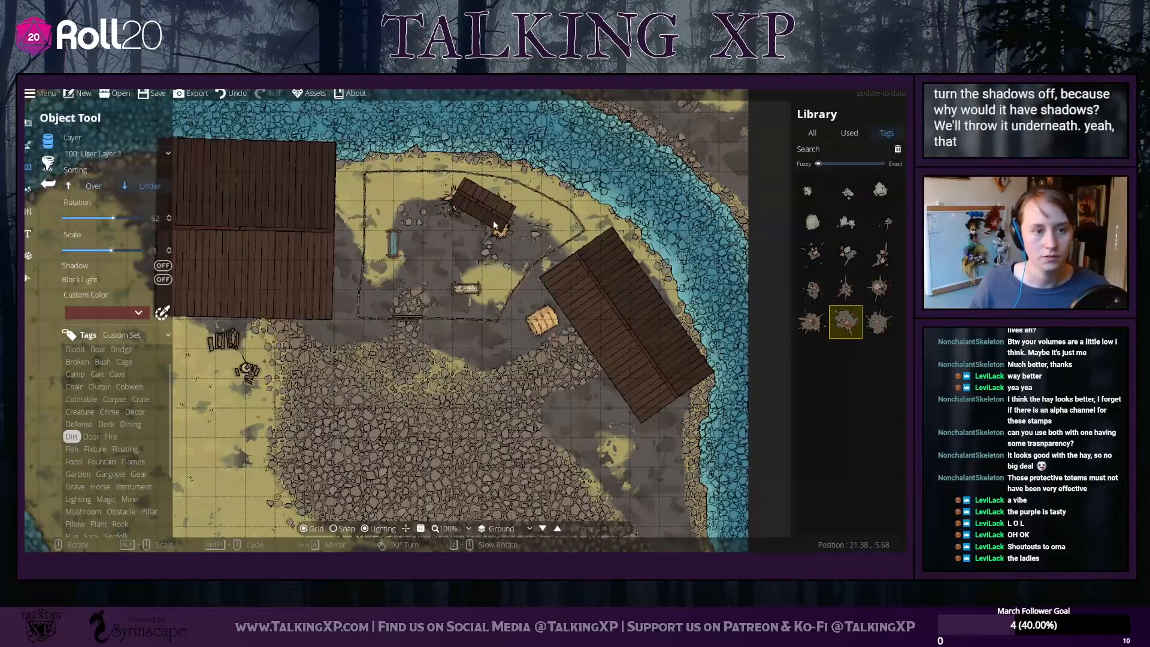
scroll(459, 291, up, 5)
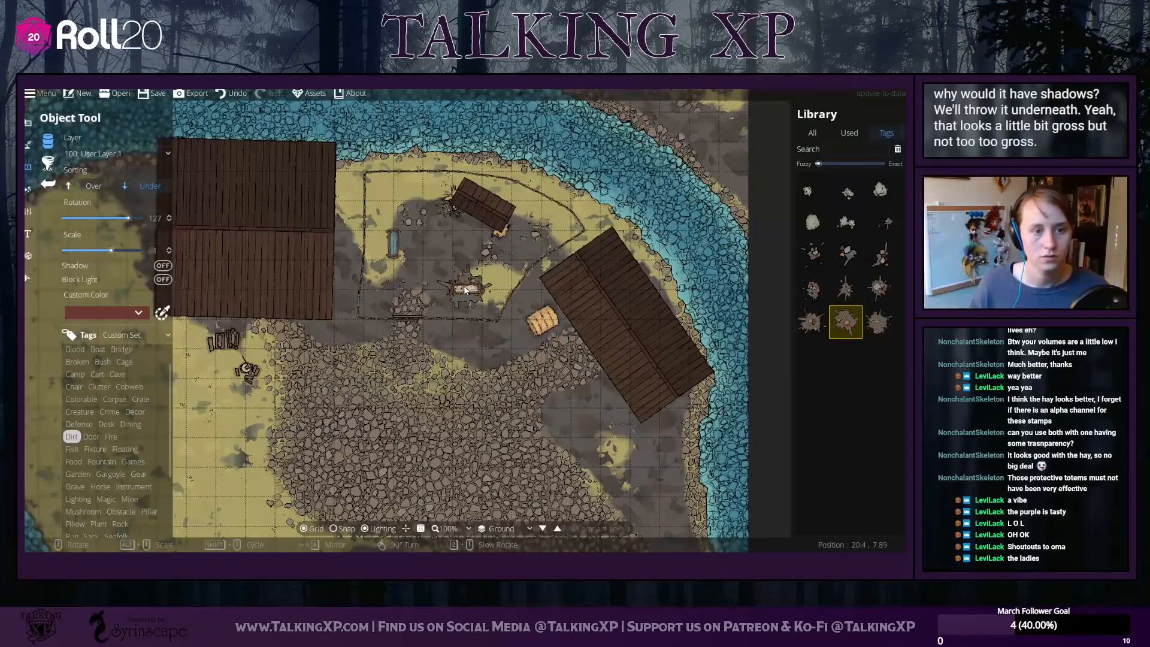
click(812, 289)
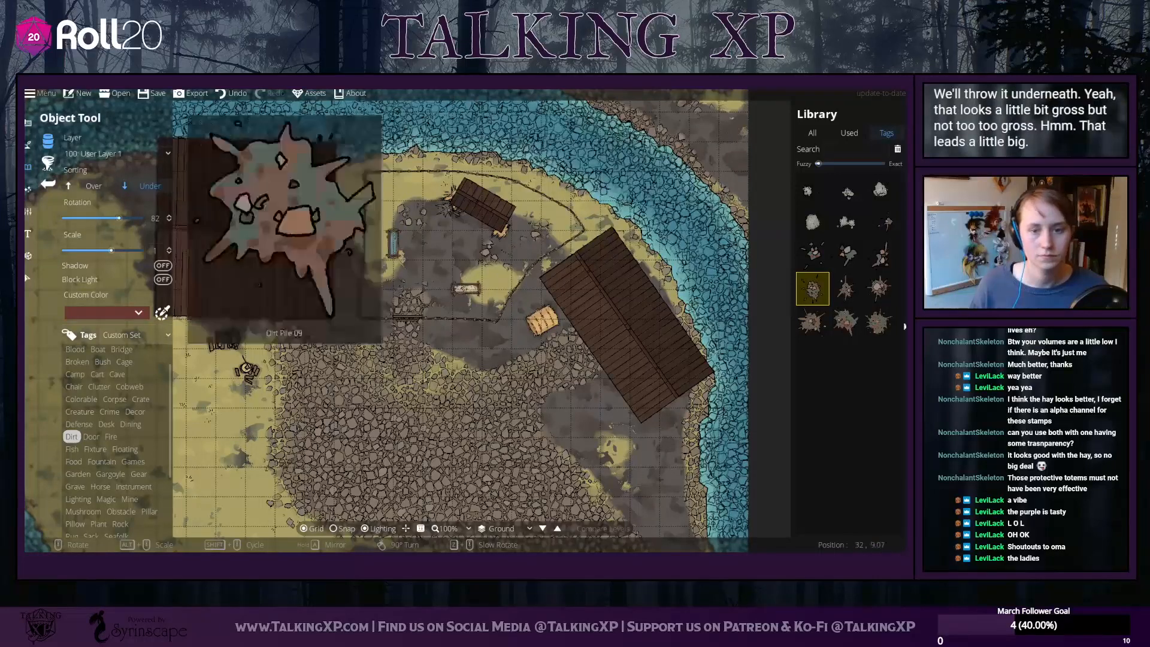
click(879, 289)
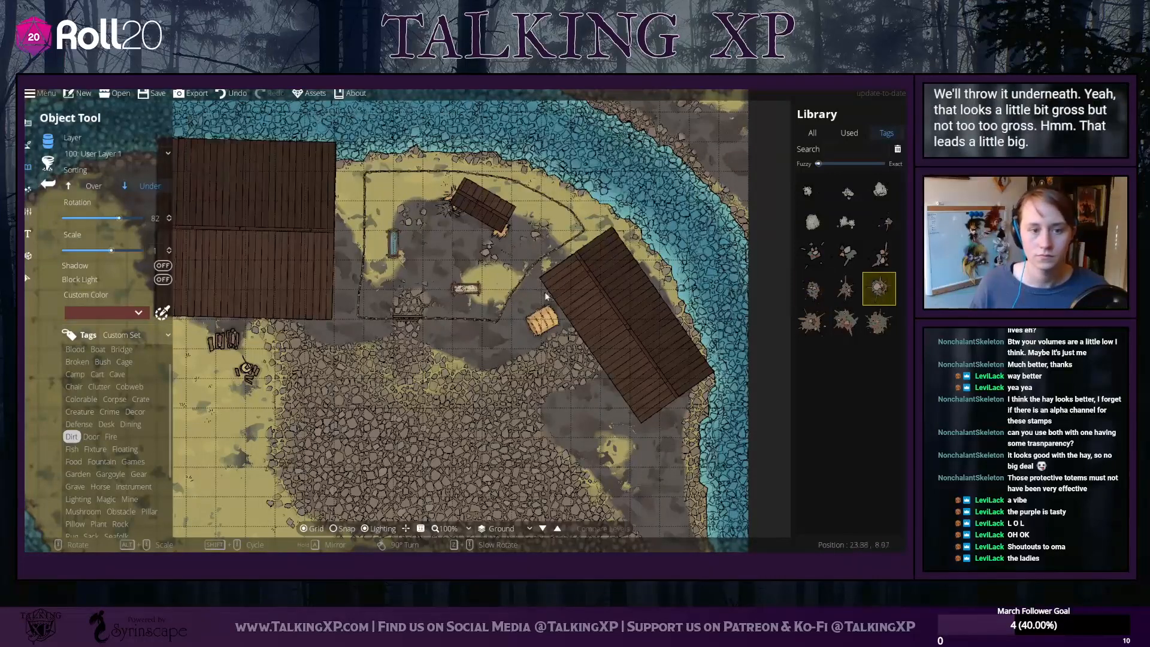
scroll(450, 289, up, 2)
click(451, 289)
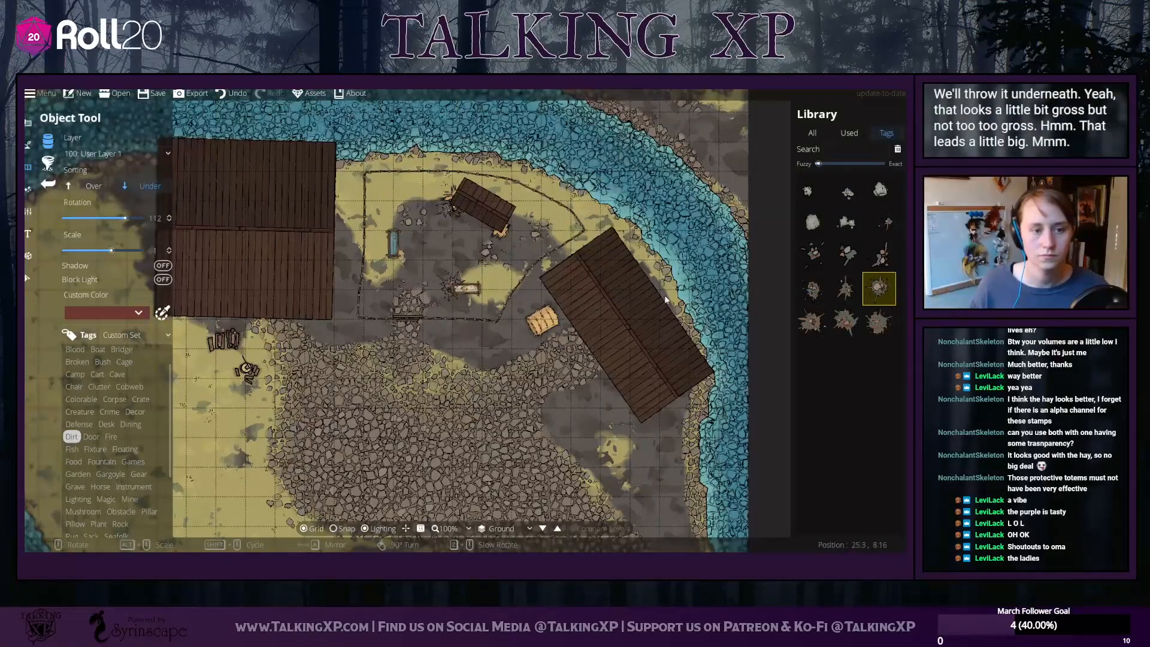
click(812, 289)
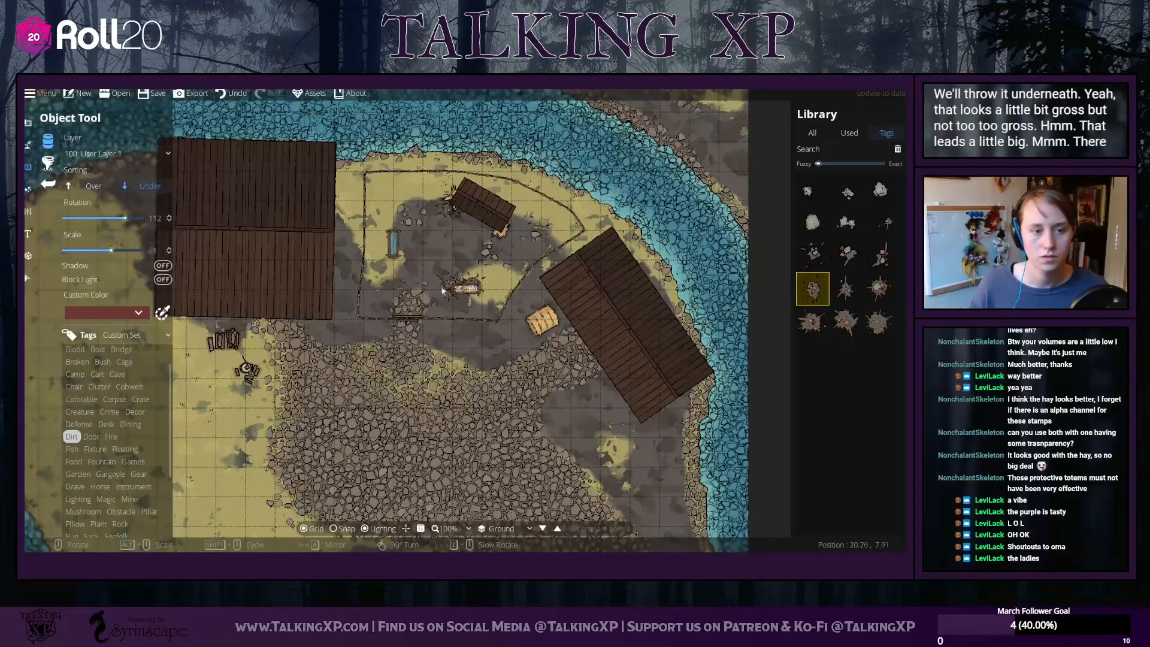
Scatter several different small dirt pieces around the chicken pen, varying their rotation
click(853, 253)
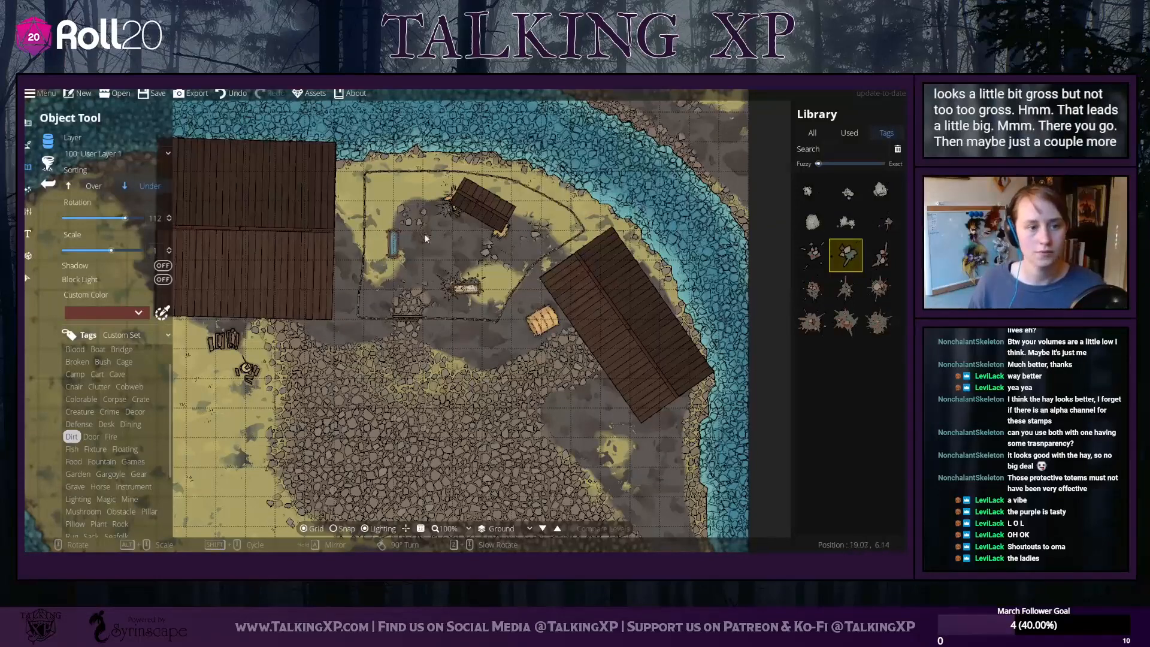
click(879, 254)
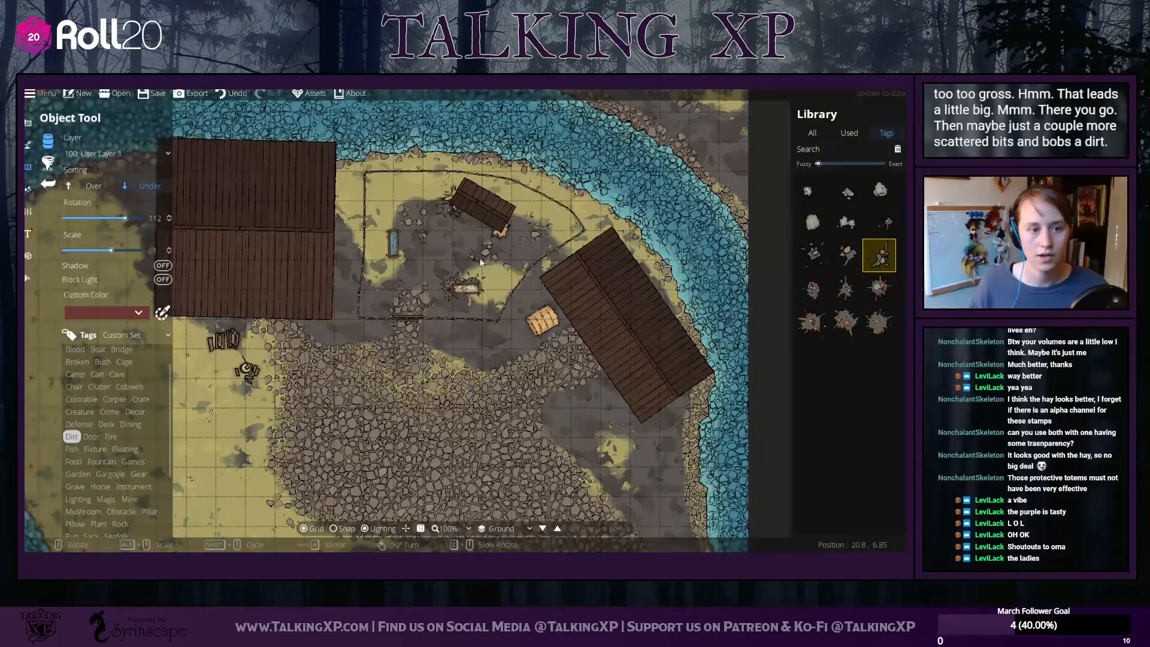
click(804, 256)
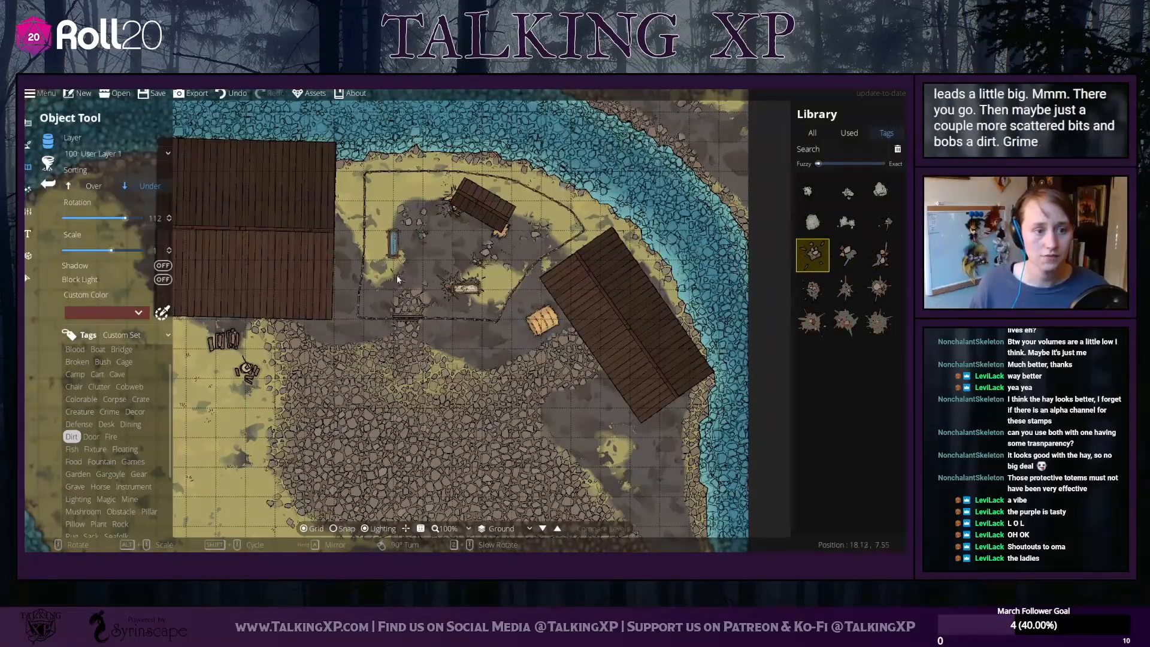
click(886, 225)
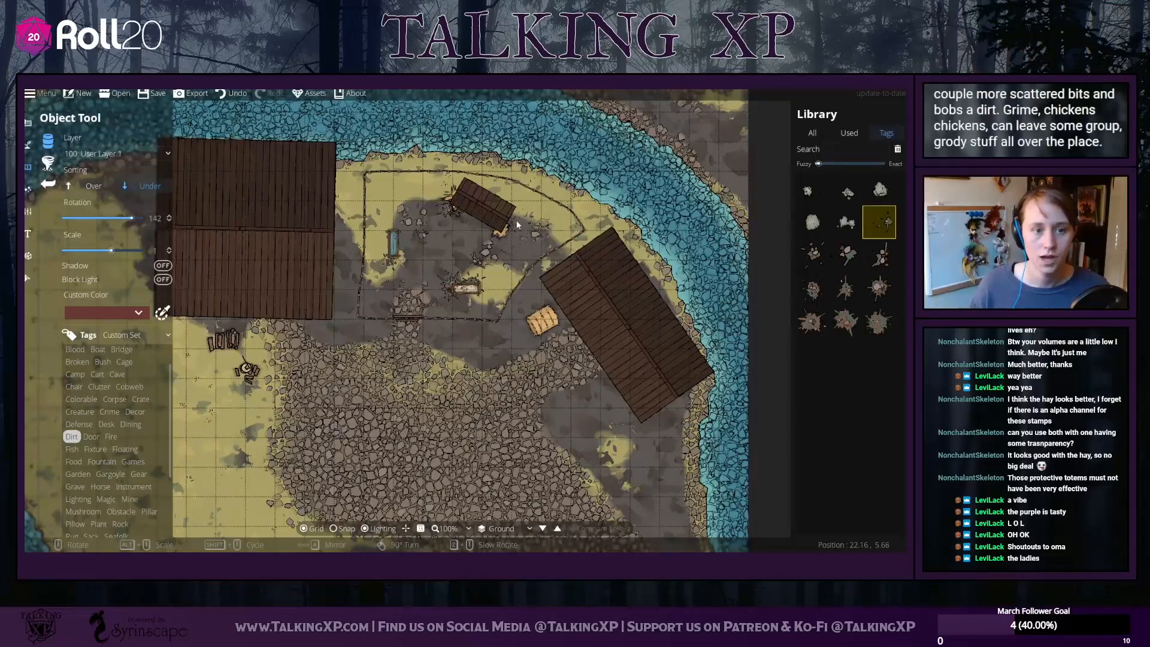
scroll(520, 220, up, 2)
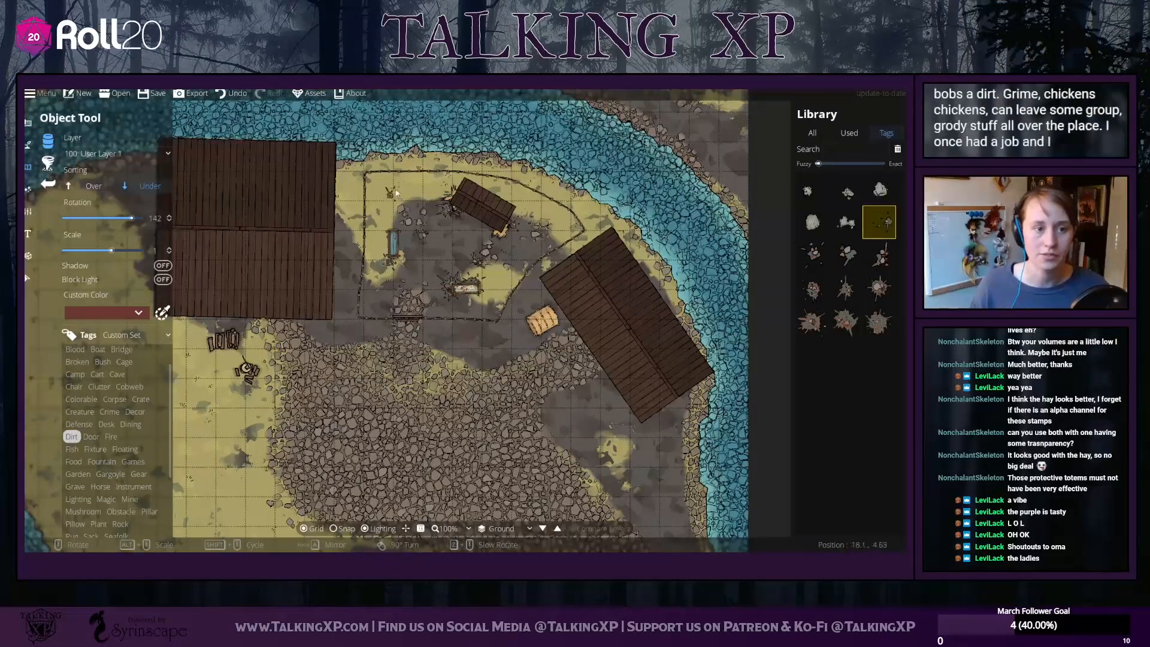
scroll(386, 210, up, 2)
scroll(386, 210, up, 3)
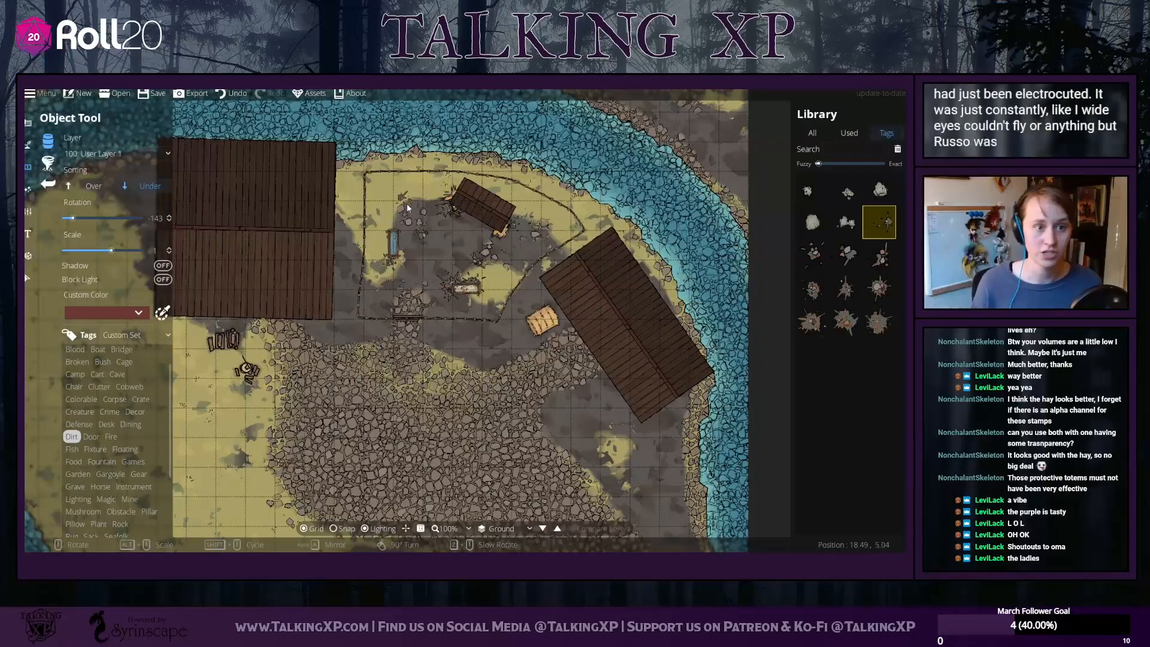
Filter the object library by the Plant tag and choose a cabbage for the grassy area west of the barn
drag(225, 318, 318, 257)
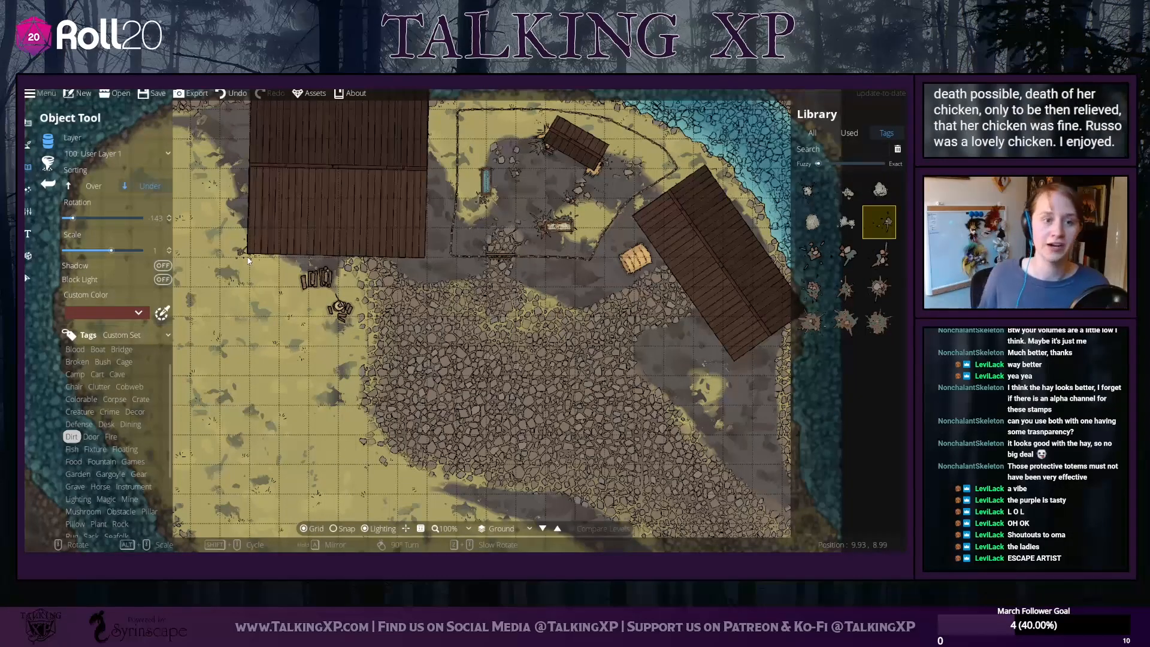
drag(500, 337, 403, 335)
drag(343, 408, 585, 343)
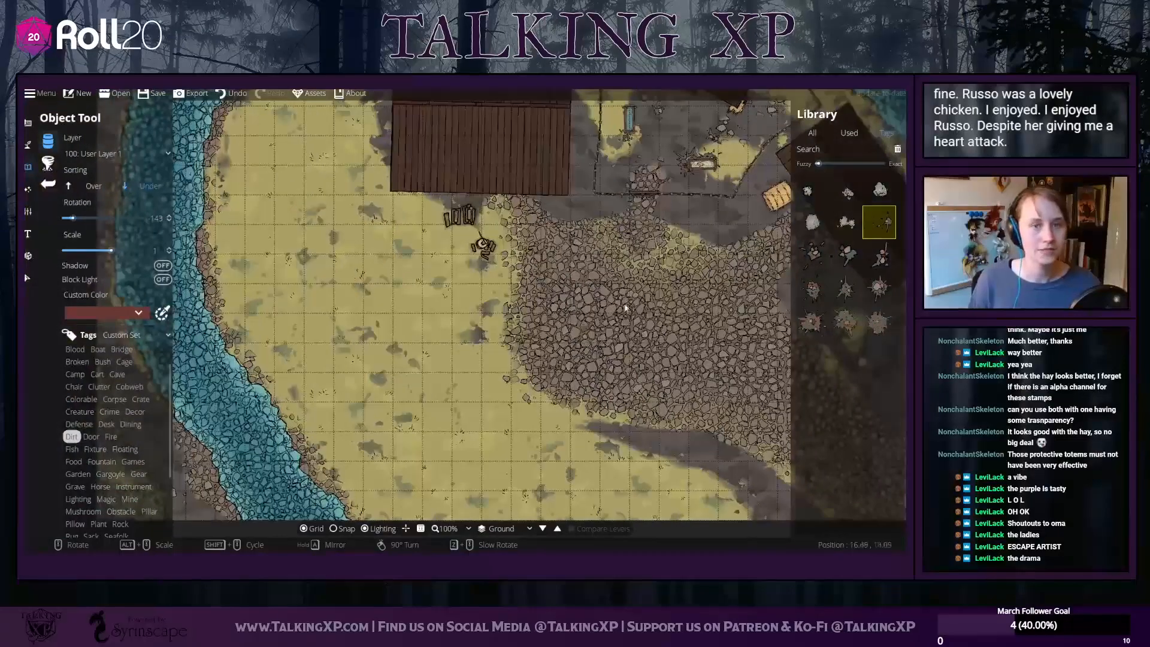
drag(509, 339, 569, 331)
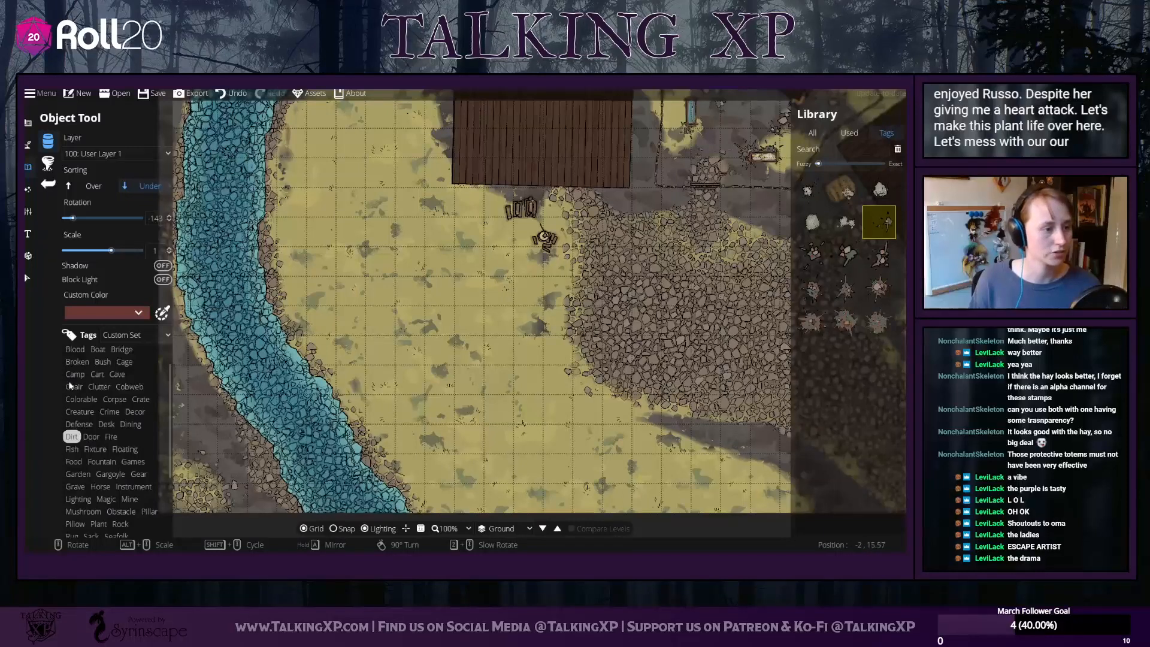
scroll(69, 383, up, 1)
scroll(84, 446, down, 3)
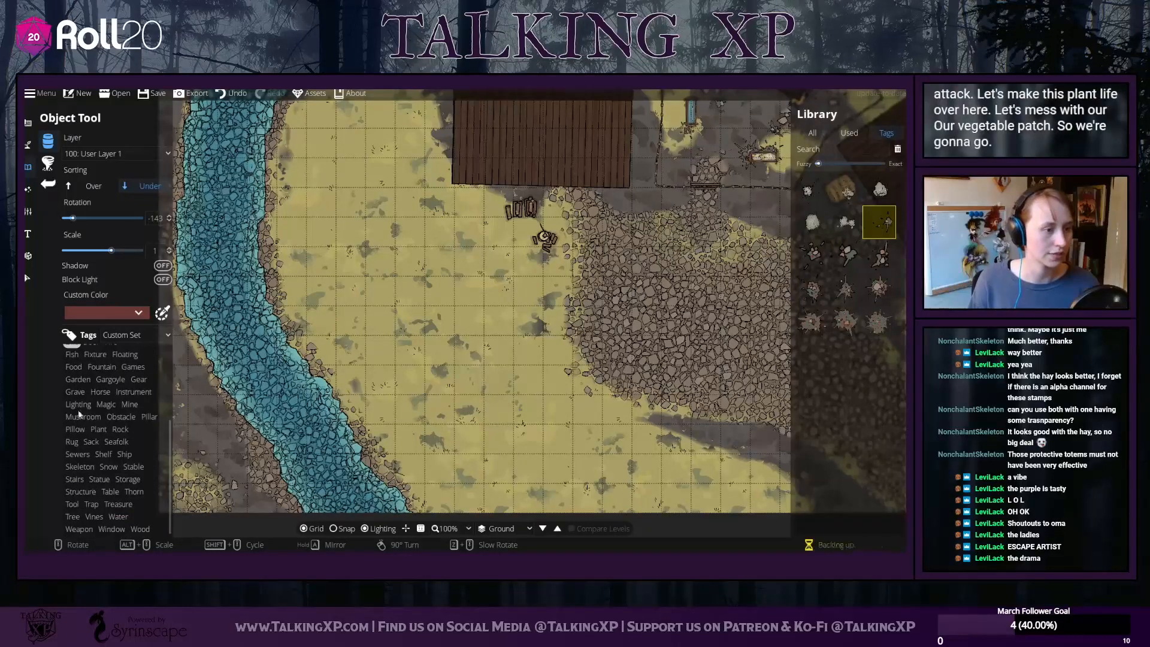
click(97, 429)
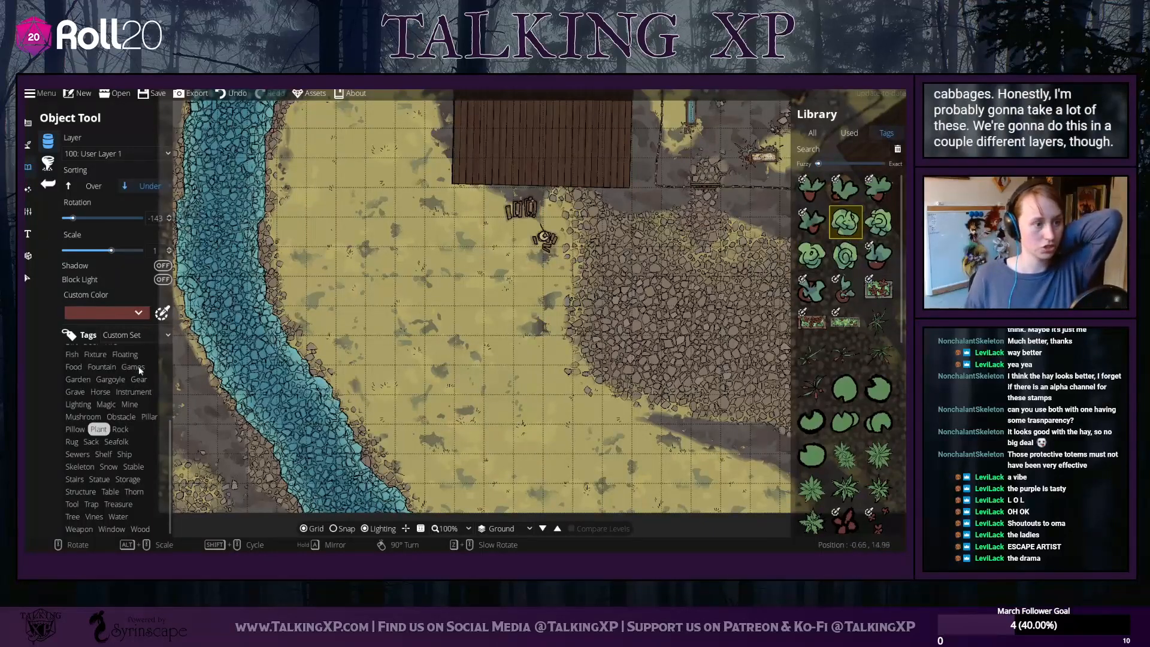
Paint a Terrain Dirt patch on the grass between the river and the barn with brush intensity 1.8
click(27, 141)
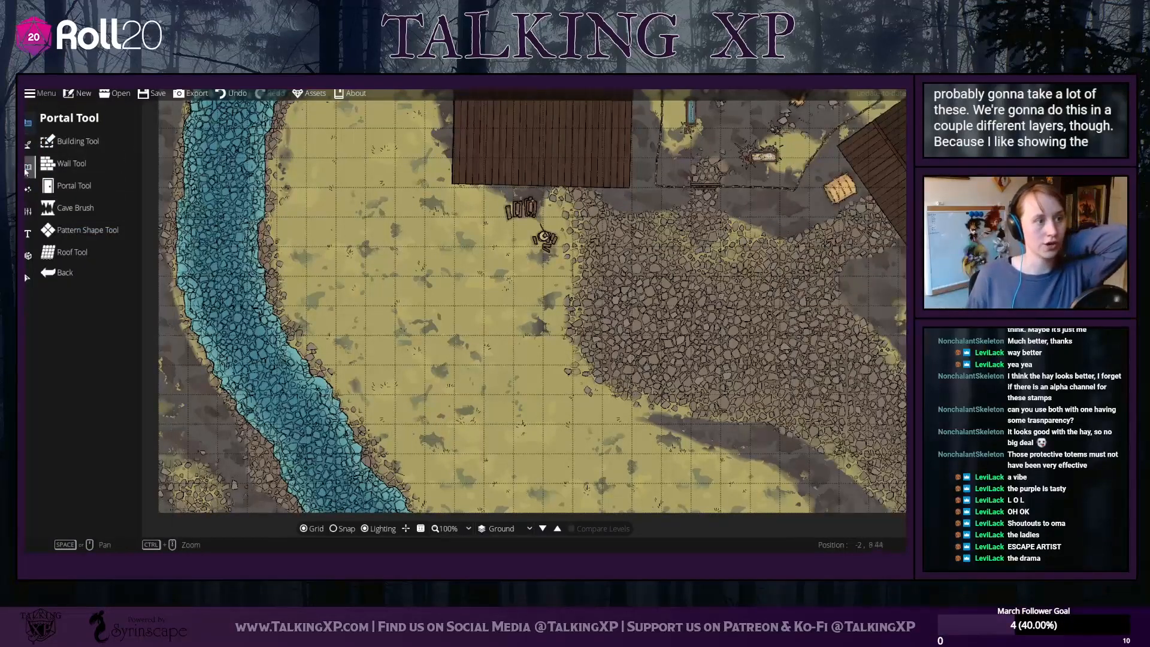
click(48, 185)
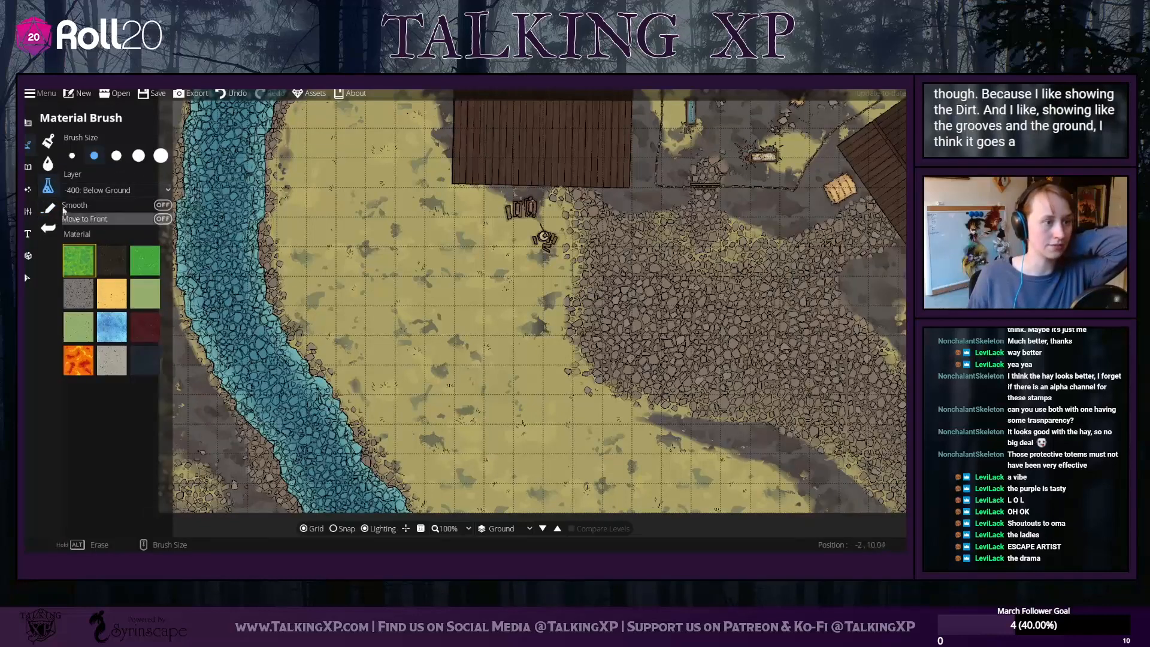
click(48, 140)
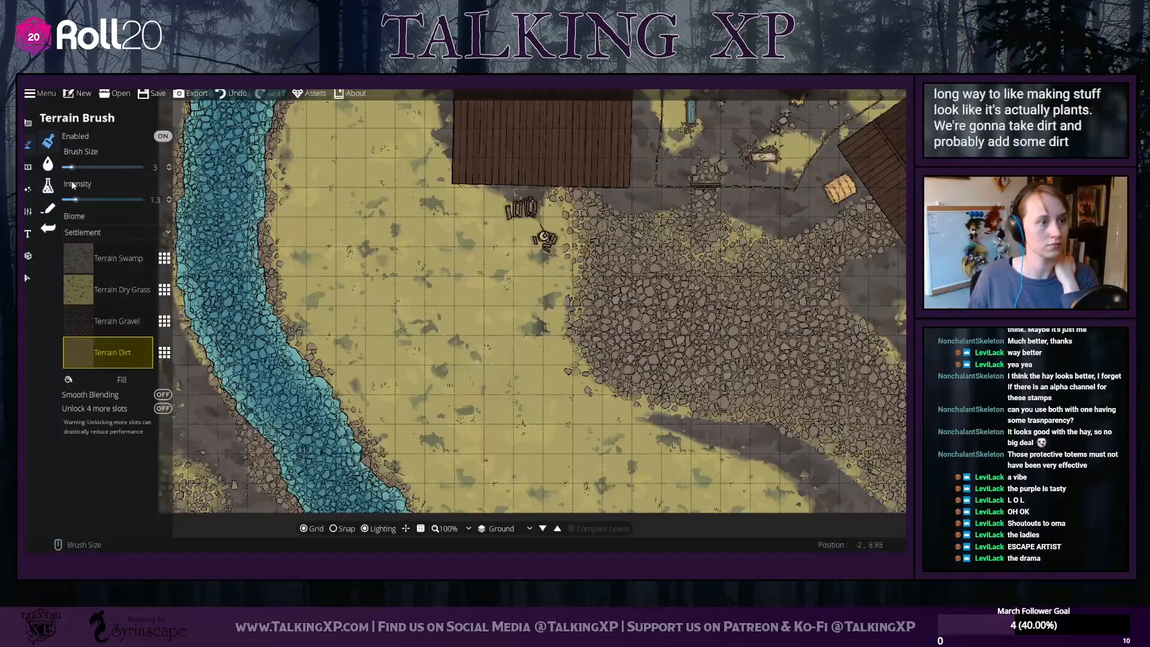
drag(76, 199, 80, 199)
mouse_move(385, 255)
mouse_down()
mouse_move(355, 242)
mouse_move(410, 249)
mouse_move(345, 248)
mouse_move(357, 254)
mouse_move(347, 260)
mouse_move(418, 263)
mouse_move(411, 239)
mouse_move(368, 218)
mouse_move(365, 188)
mouse_move(376, 190)
mouse_move(369, 289)
mouse_move(355, 229)
mouse_move(350, 302)
mouse_move(330, 315)
mouse_move(320, 300)
mouse_move(330, 235)
mouse_move(351, 200)
mouse_move(377, 218)
mouse_move(390, 283)
mouse_up()
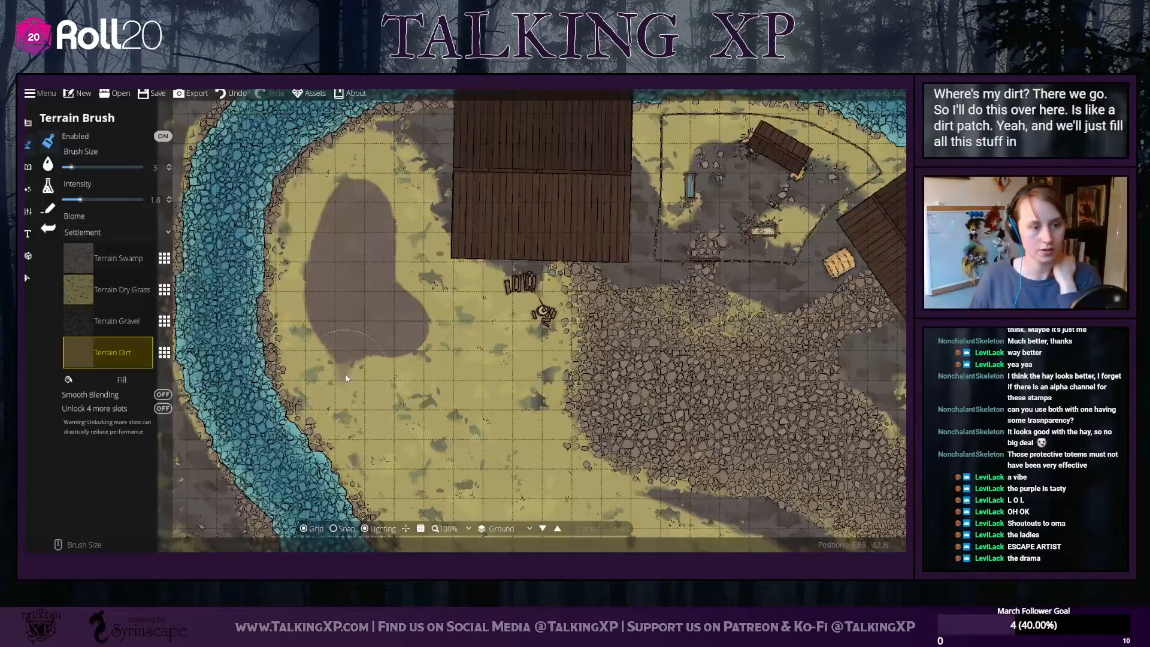
Raise the terrain brush intensity to 3.8 and extend the dirt patch southeast, off the map's southern edge
drag(80, 199, 99, 200)
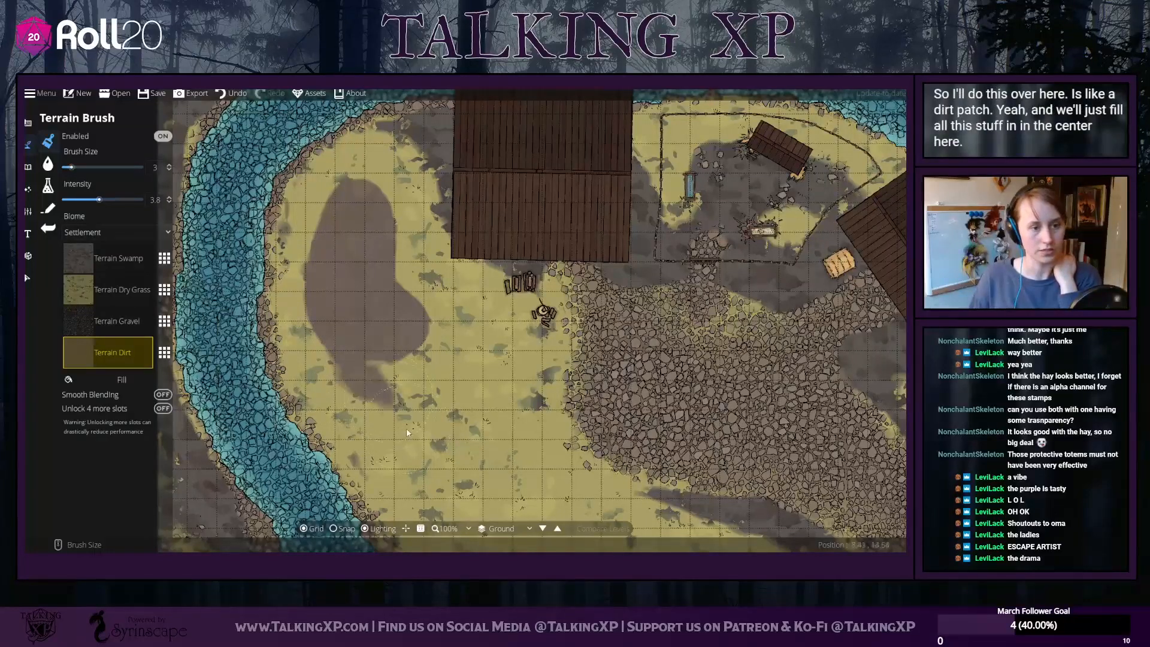
mouse_move(424, 433)
mouse_down()
mouse_move(423, 402)
mouse_move(455, 368)
mouse_move(437, 334)
mouse_up()
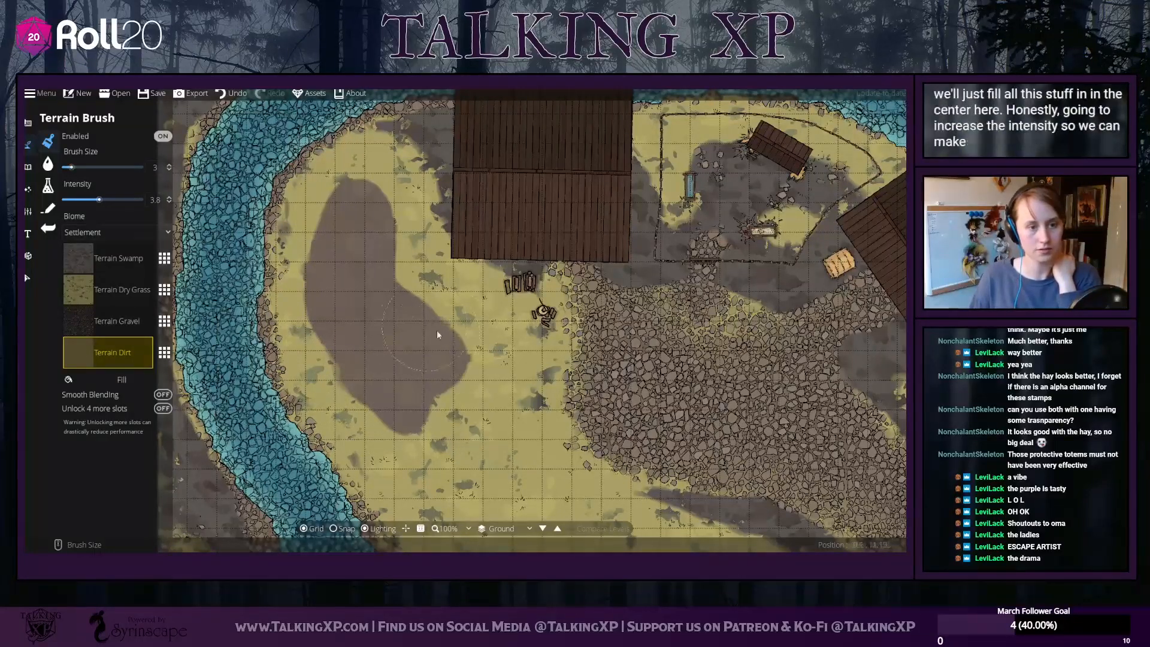
mouse_move(473, 433)
mouse_down()
mouse_move(453, 450)
mouse_move(377, 424)
mouse_move(339, 337)
mouse_move(340, 306)
mouse_move(347, 371)
mouse_move(399, 429)
mouse_move(403, 406)
mouse_move(351, 307)
mouse_up()
drag(351, 307, 381, 374)
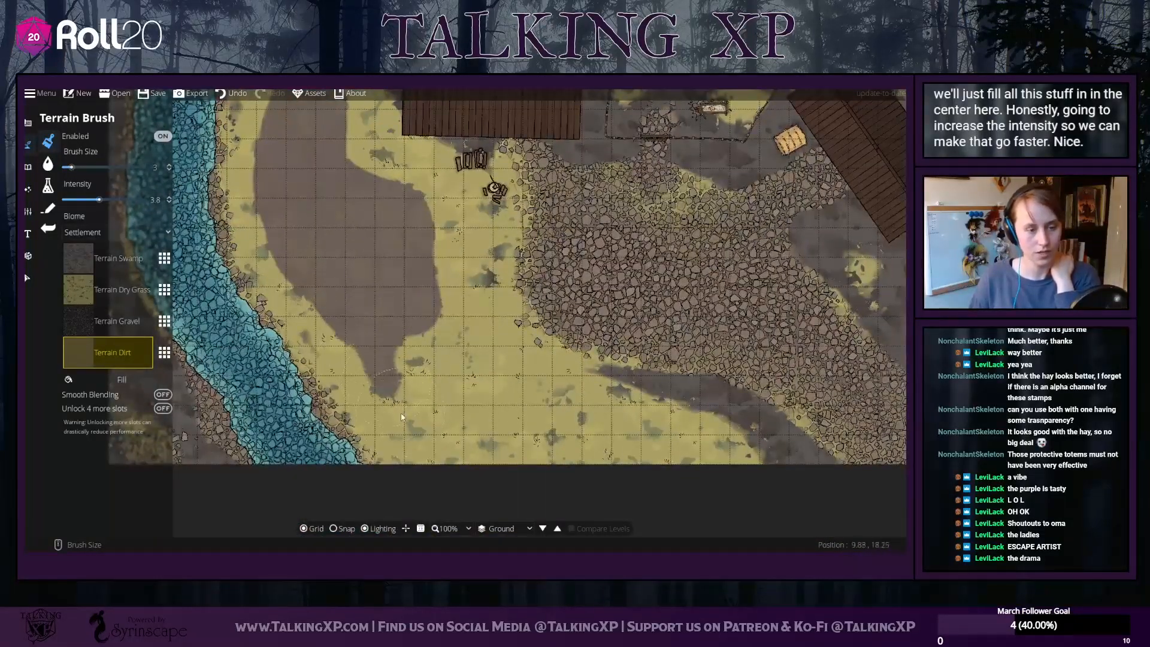
drag(401, 416, 339, 329)
mouse_move(441, 447)
mouse_down()
mouse_move(467, 447)
mouse_move(429, 455)
mouse_up()
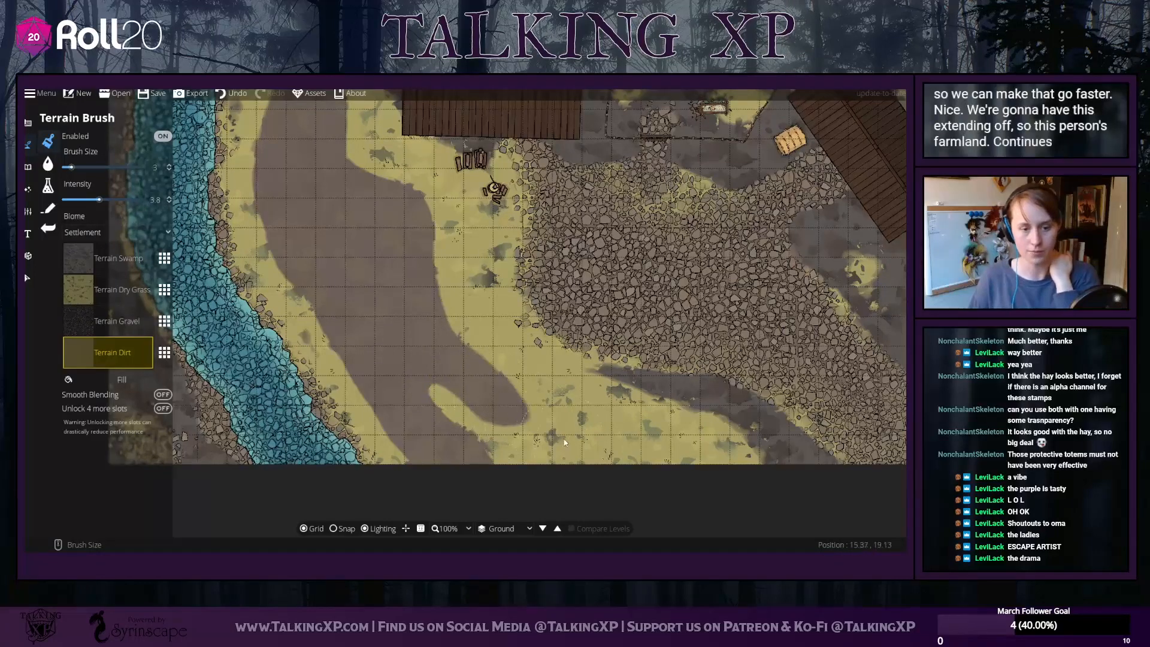
mouse_move(564, 442)
mouse_down()
mouse_move(528, 462)
mouse_move(439, 395)
mouse_up()
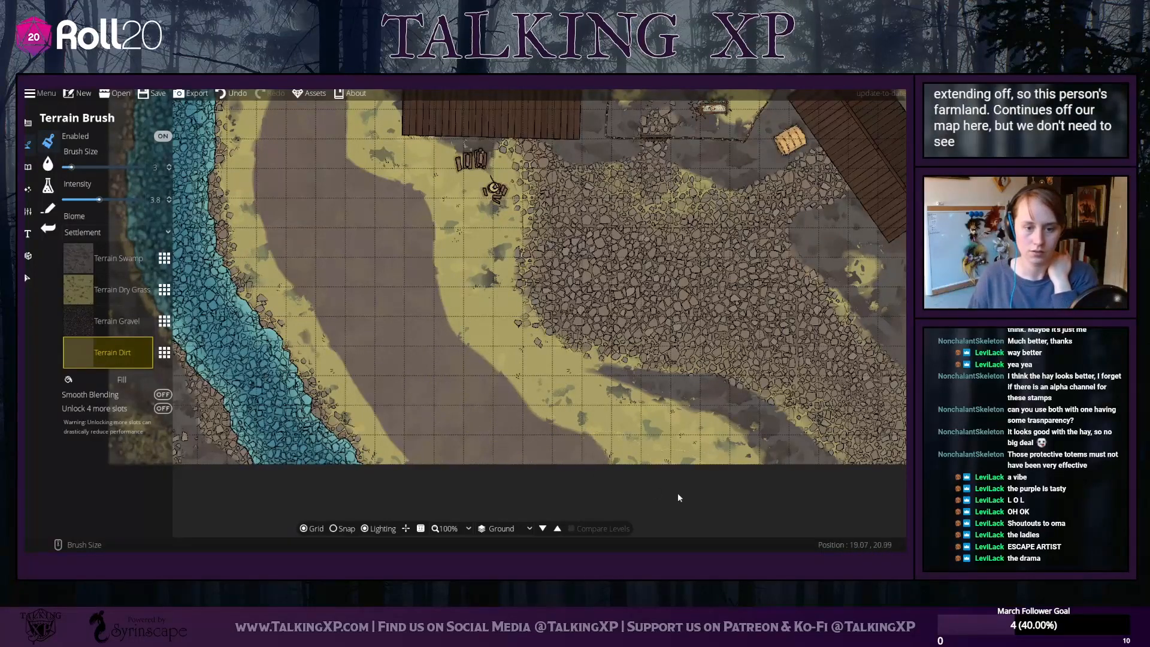
drag(564, 435, 683, 471)
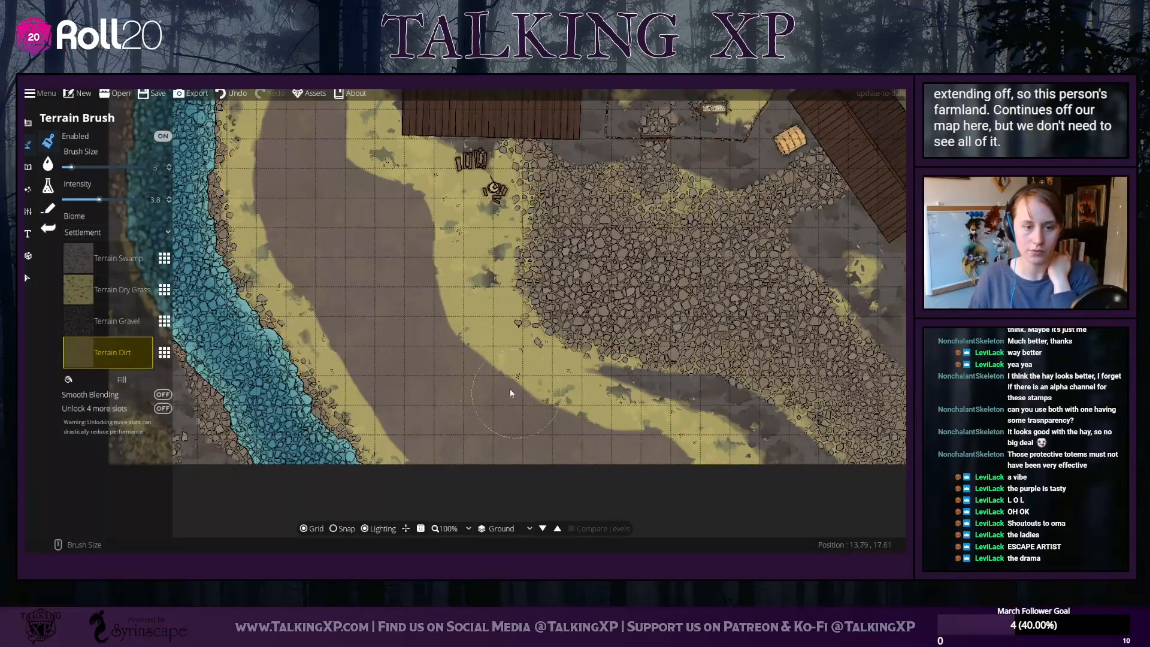
Widen the dirt patch toward the cobbled yard and fill in its northern part
drag(443, 278, 451, 222)
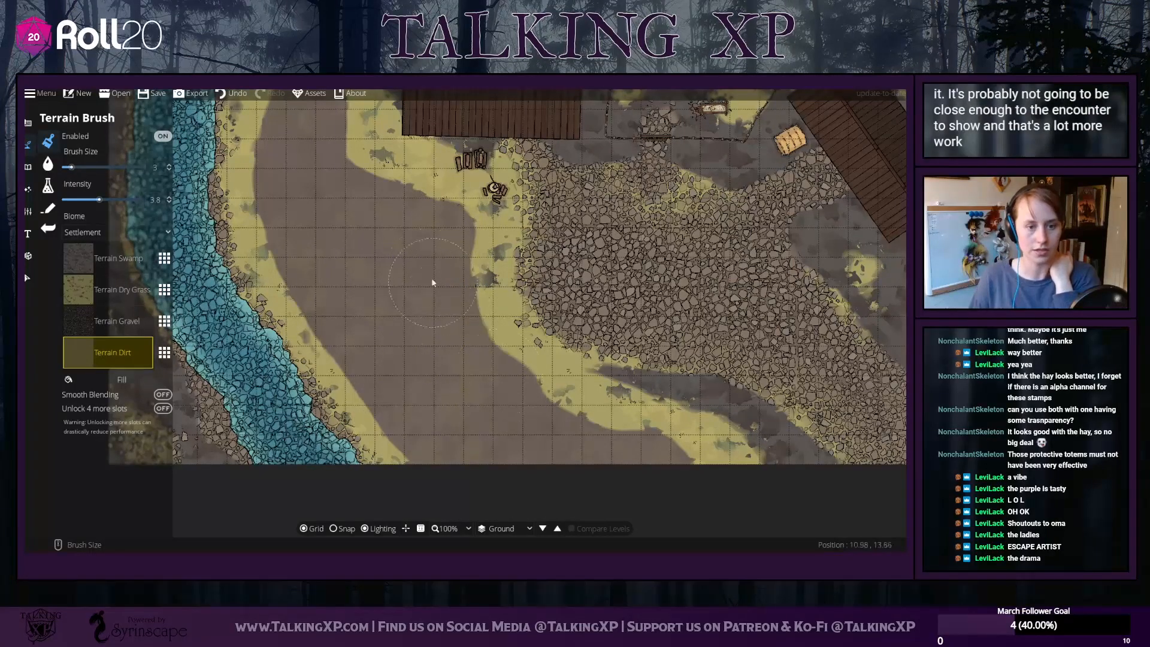
drag(491, 353, 601, 449)
mouse_move(304, 222)
mouse_down()
mouse_move(363, 325)
mouse_move(426, 264)
mouse_move(411, 189)
mouse_move(389, 153)
mouse_move(324, 220)
mouse_move(342, 343)
mouse_up()
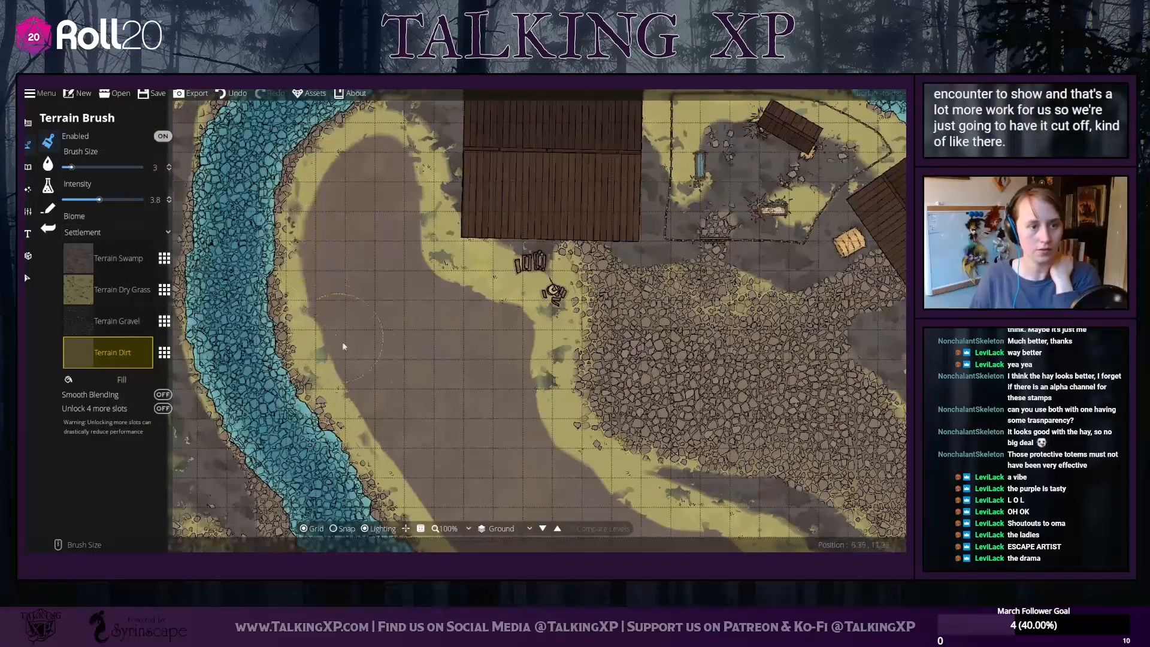
mouse_move(436, 368)
mouse_down()
mouse_move(301, 296)
mouse_move(305, 194)
mouse_move(359, 395)
mouse_up()
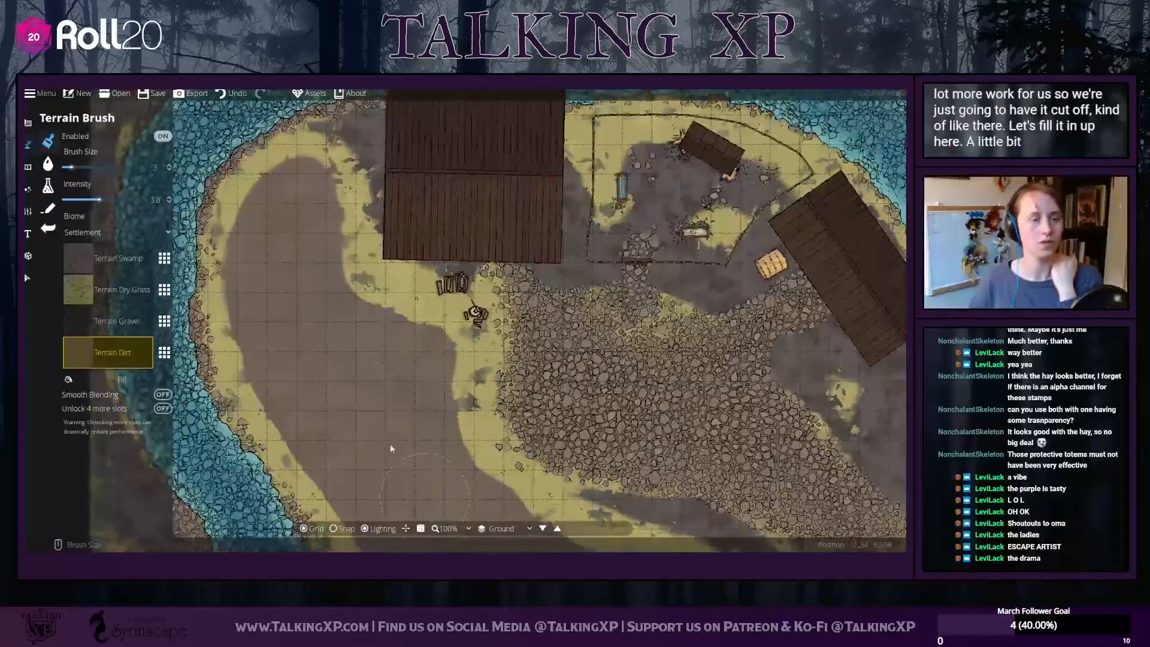
click(118, 318)
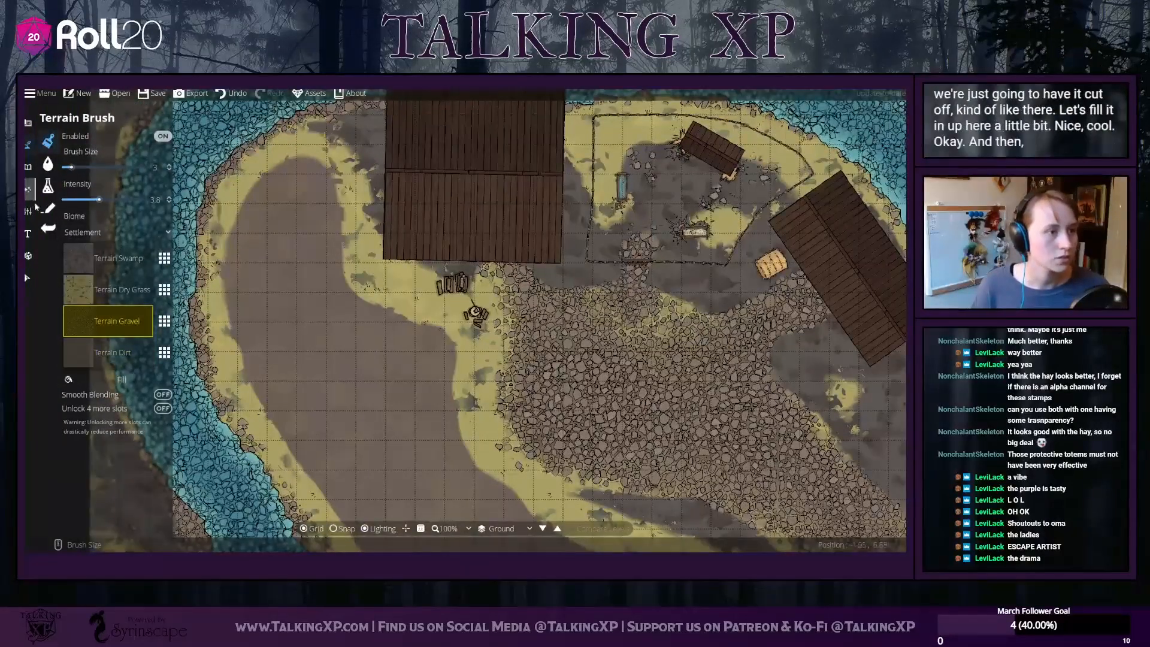
Choose the faint dirt-groove path for the Path tool and set its width to 1.83
click(50, 209)
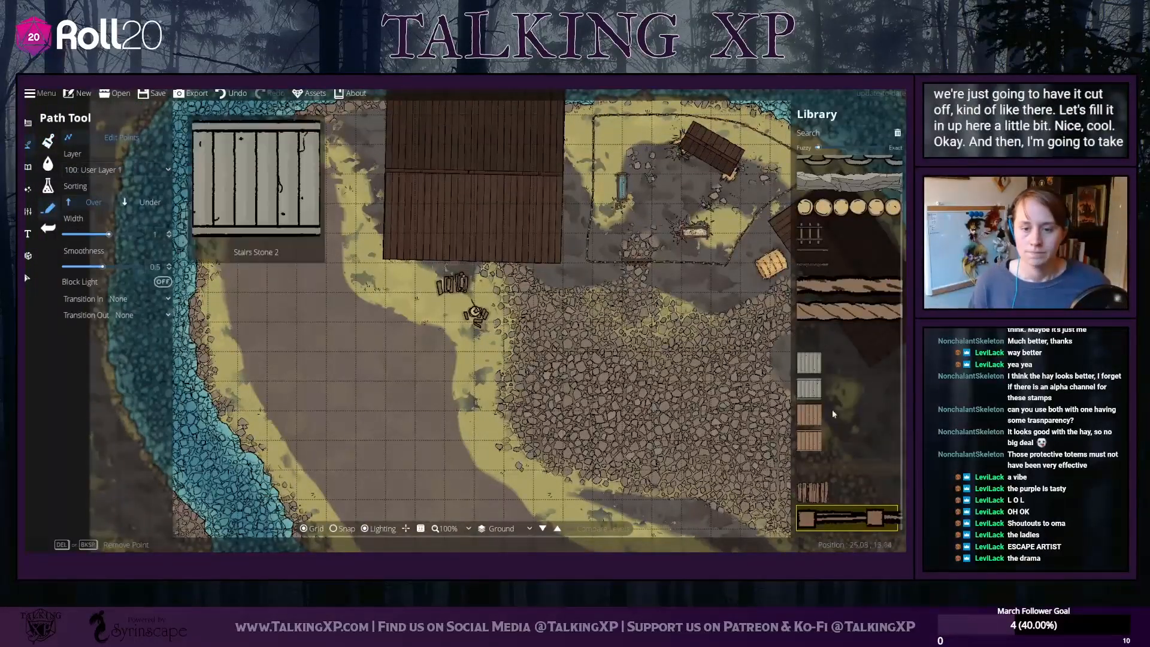
click(854, 464)
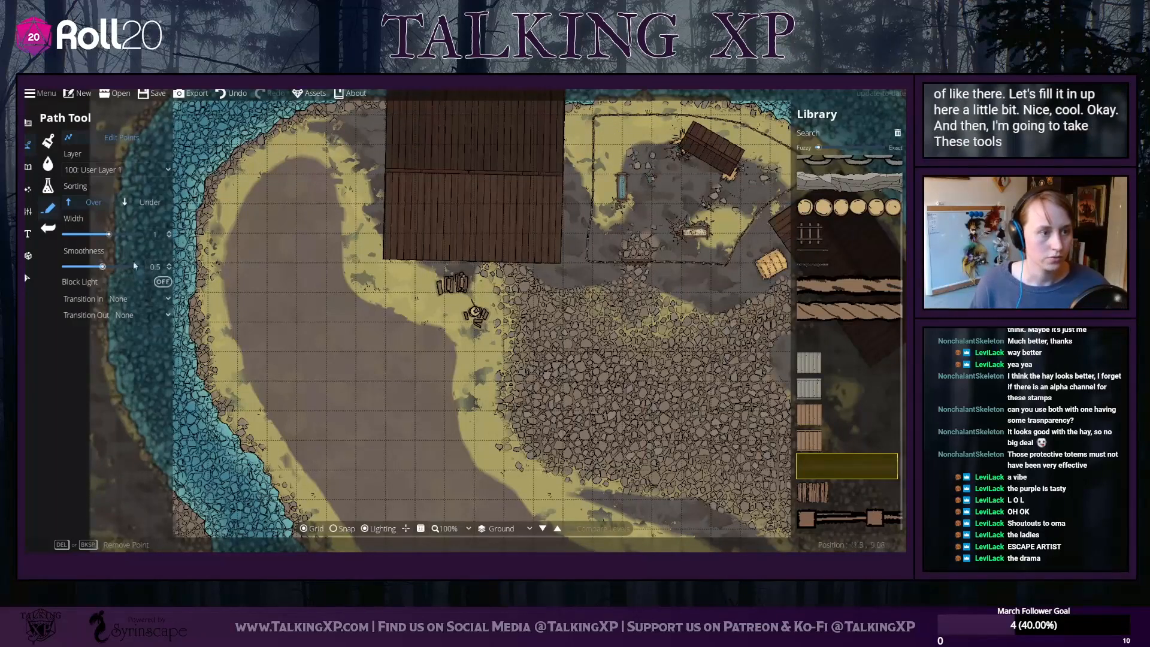
click(119, 234)
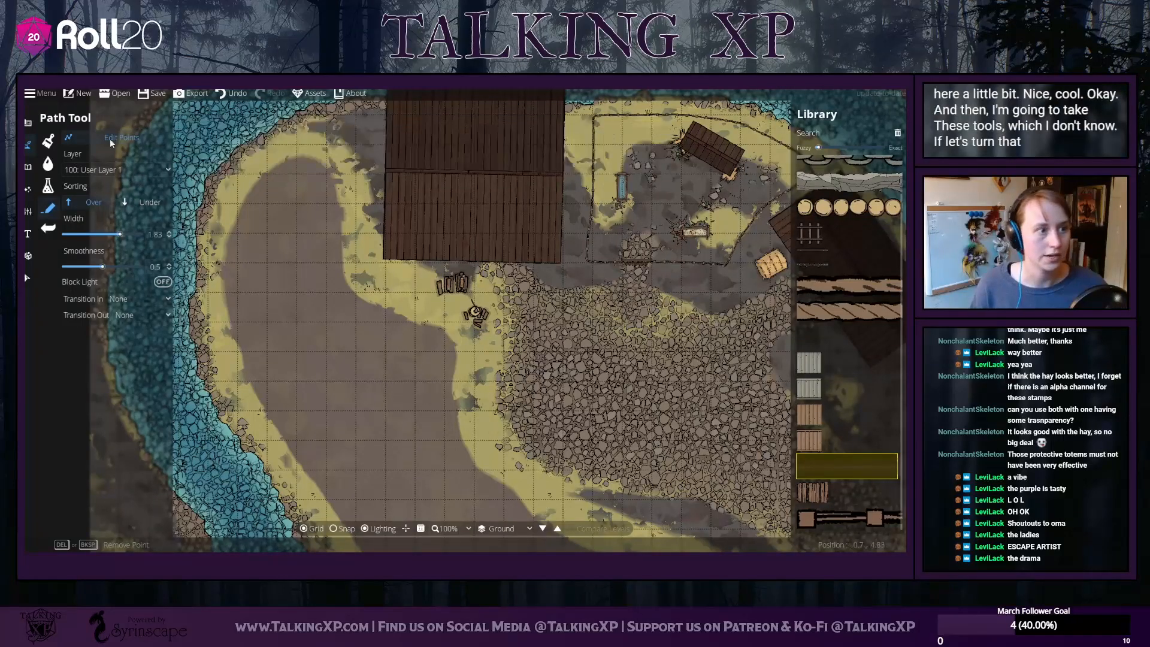
Try a short slanted dirt groove across the dirt patch west of the barn and undo it
click(317, 306)
click(354, 323)
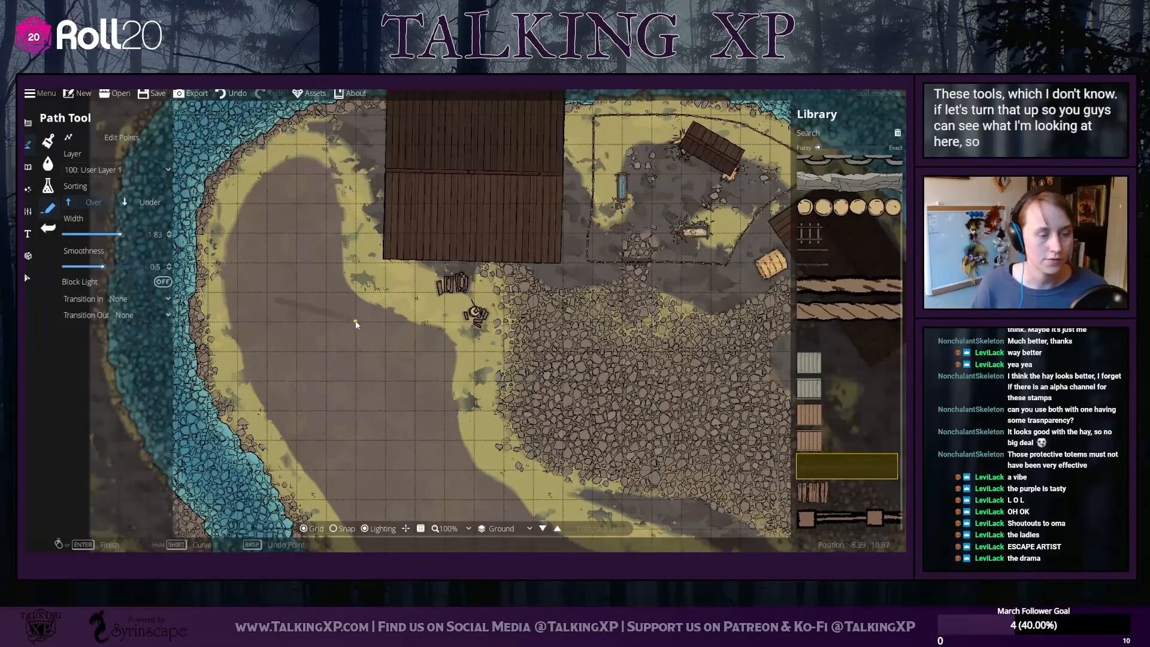
scroll(276, 312, up, 2)
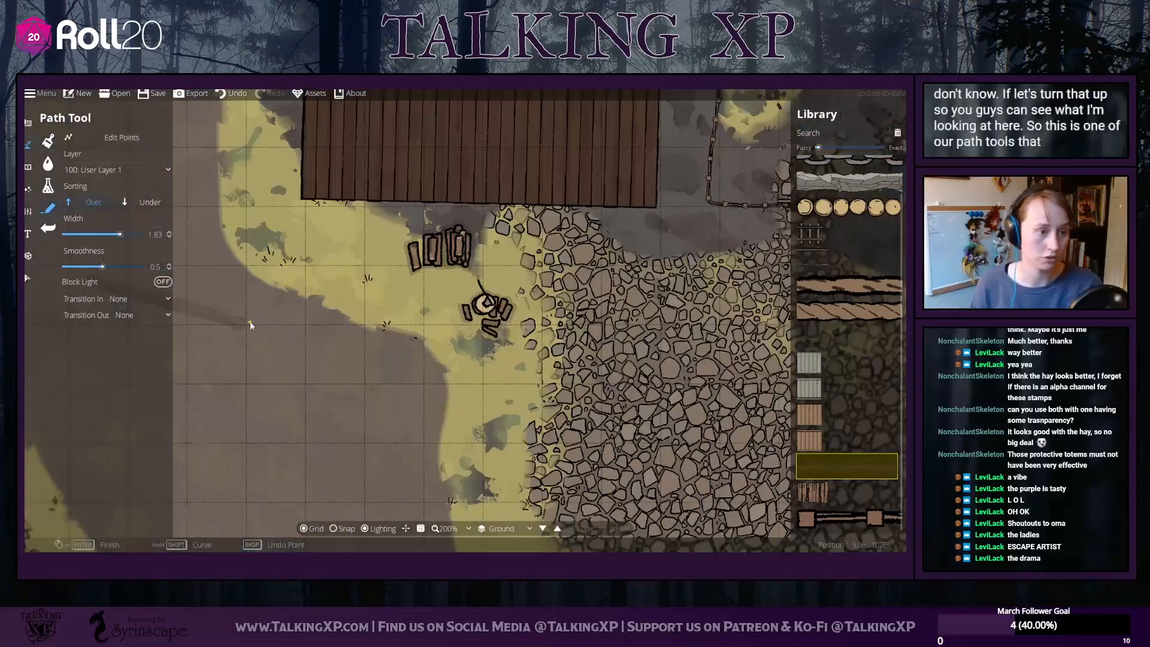
drag(253, 324, 545, 279)
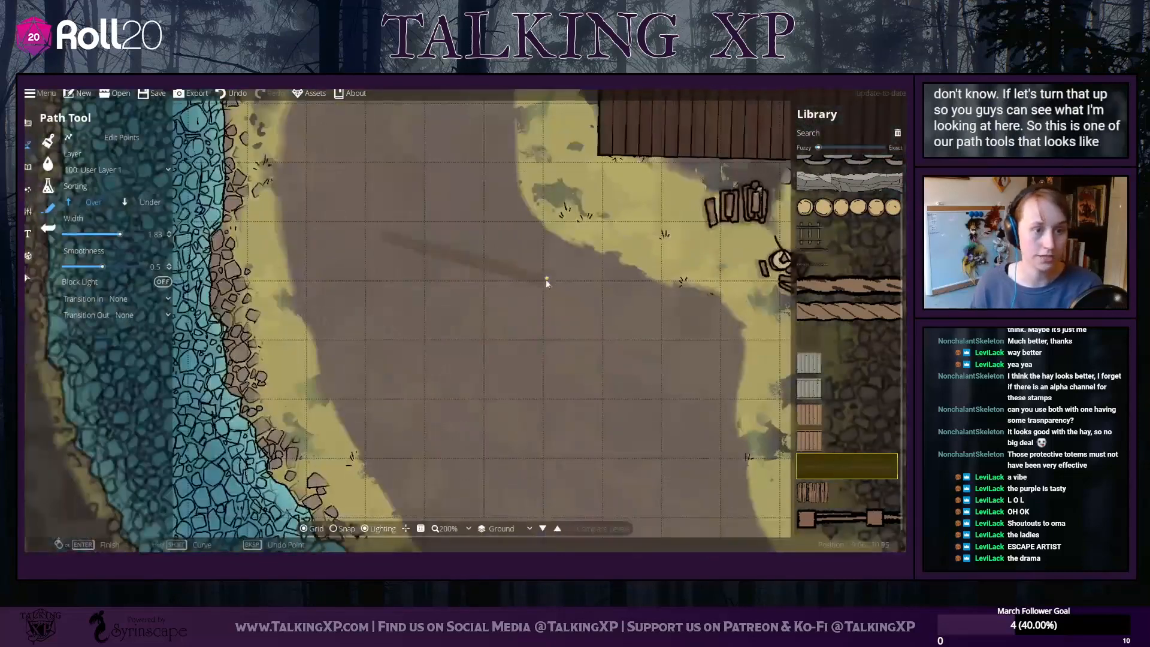
click(229, 93)
drag(431, 267, 397, 346)
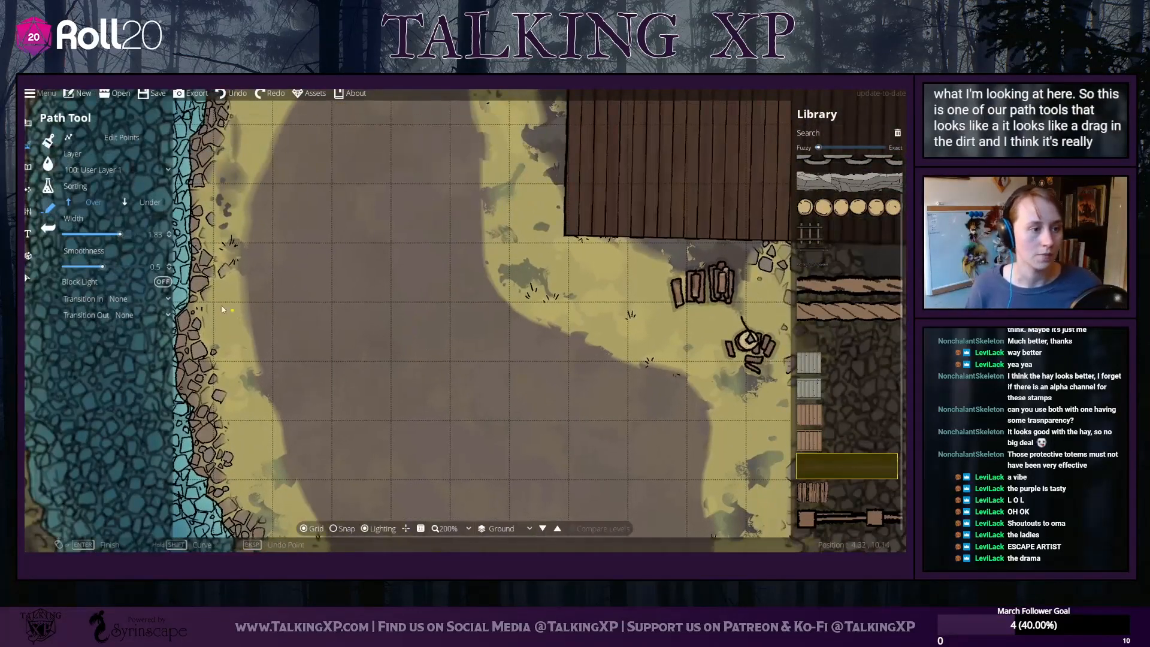
Set the path's Transition In to Grow and its Transition Out to Shrink
click(165, 299)
click(127, 329)
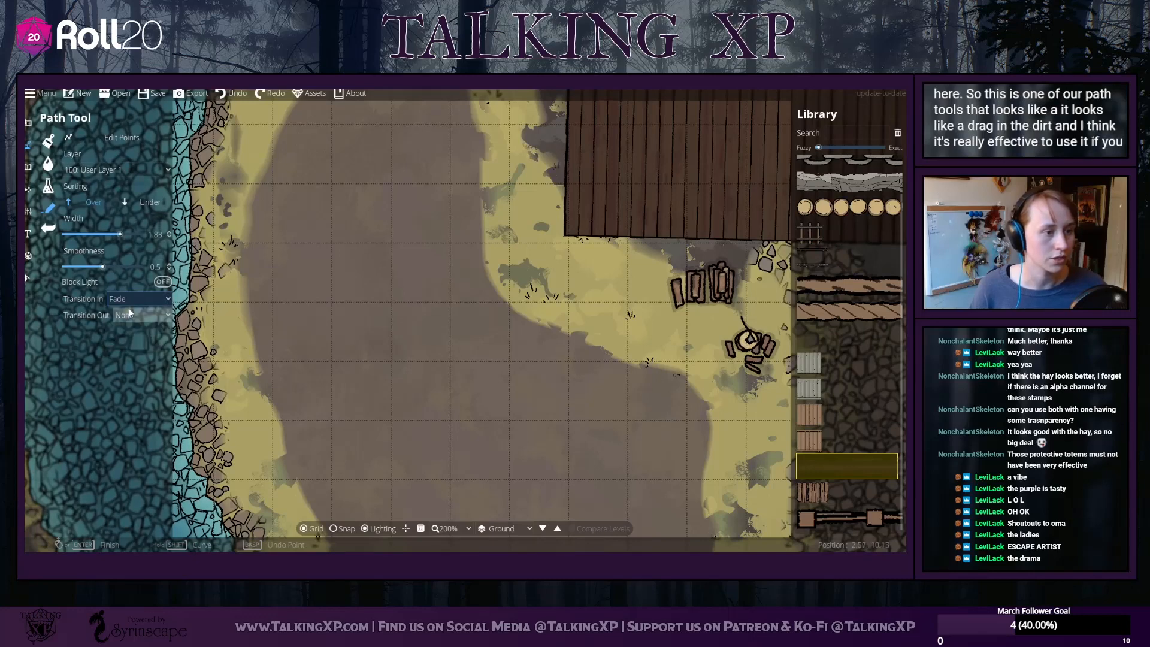
click(135, 342)
click(144, 315)
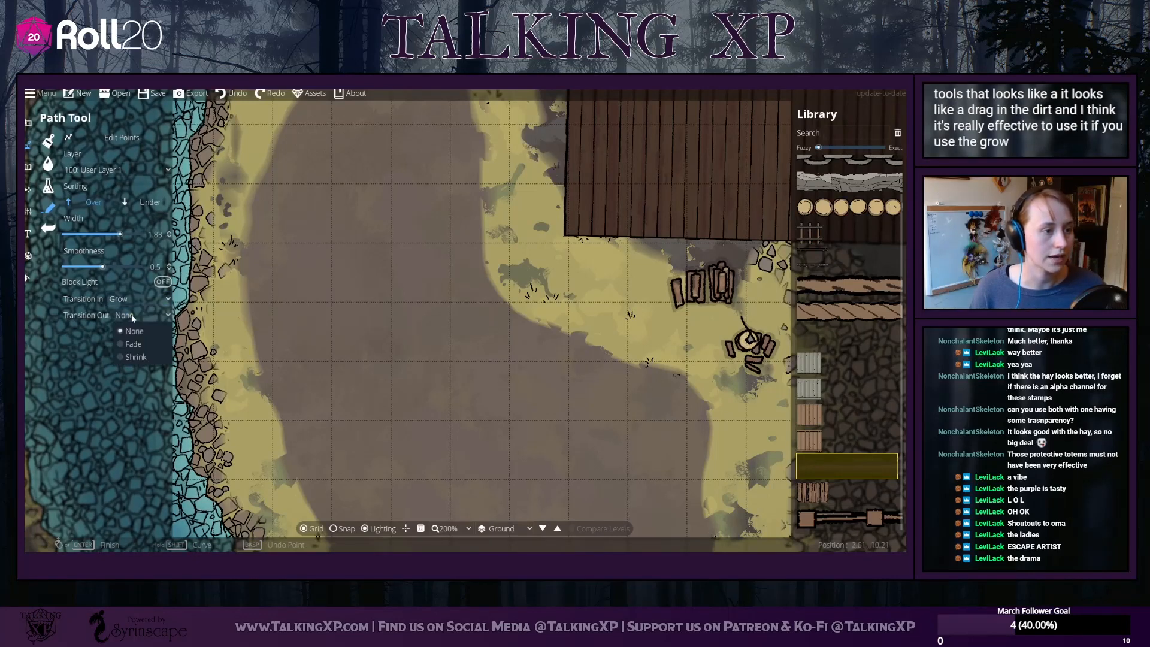
click(127, 358)
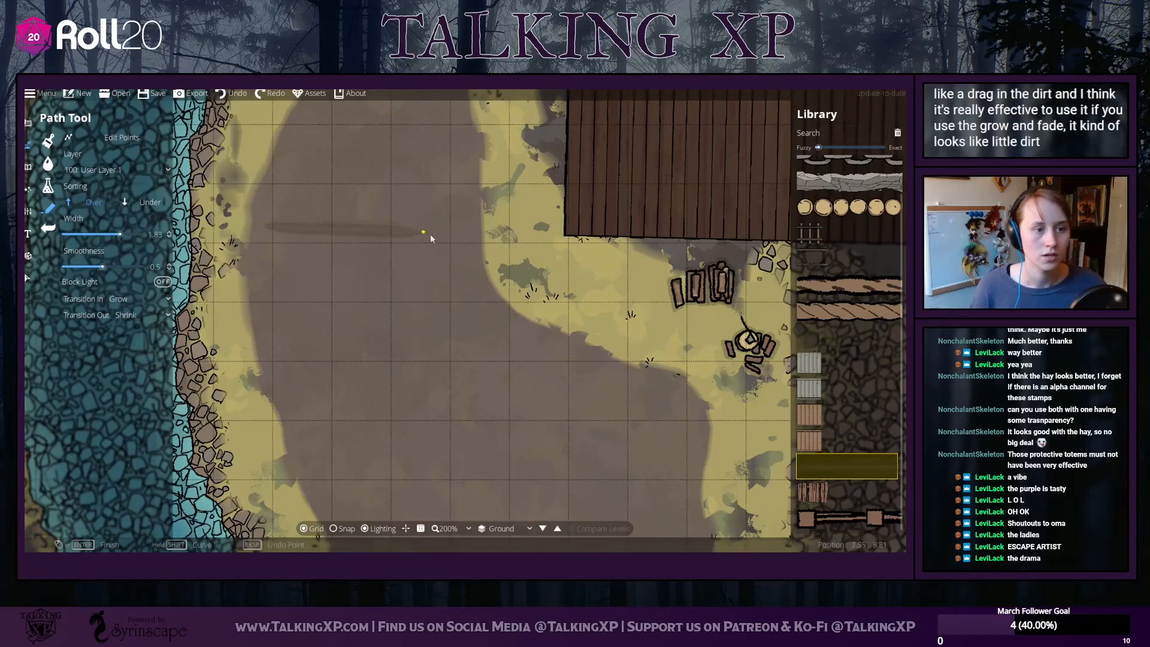
Try a short horizontal ridge and a long ridge running down the dirt patch, undoing each one
right_click(463, 228)
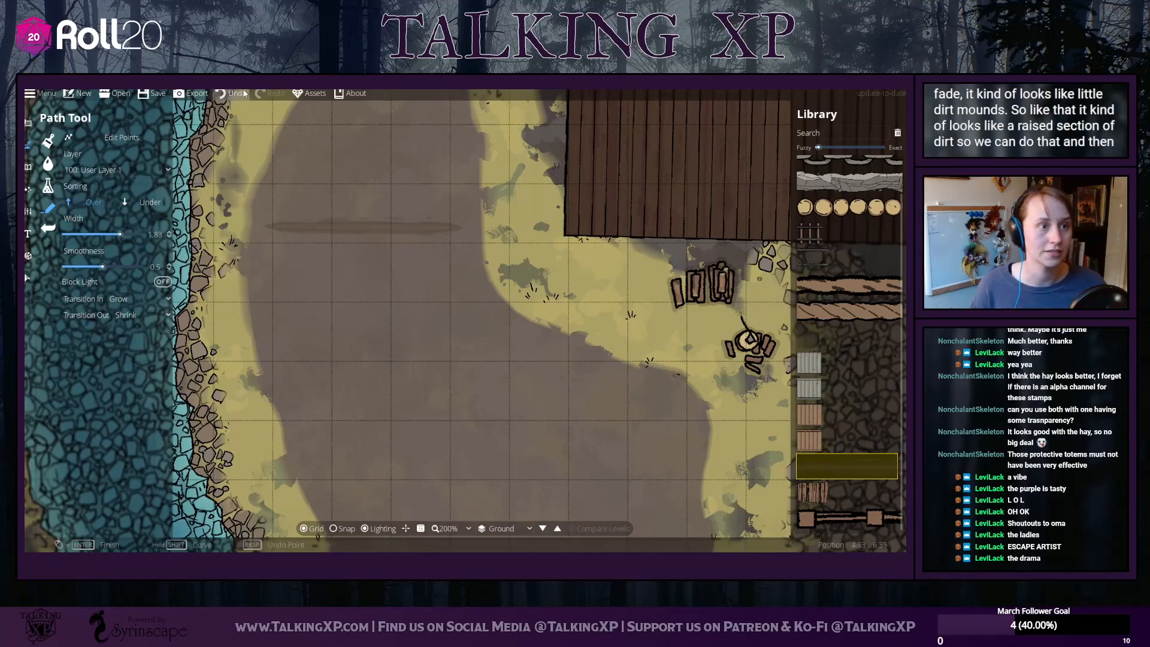
key(ctrl+z)
drag(377, 308, 363, 407)
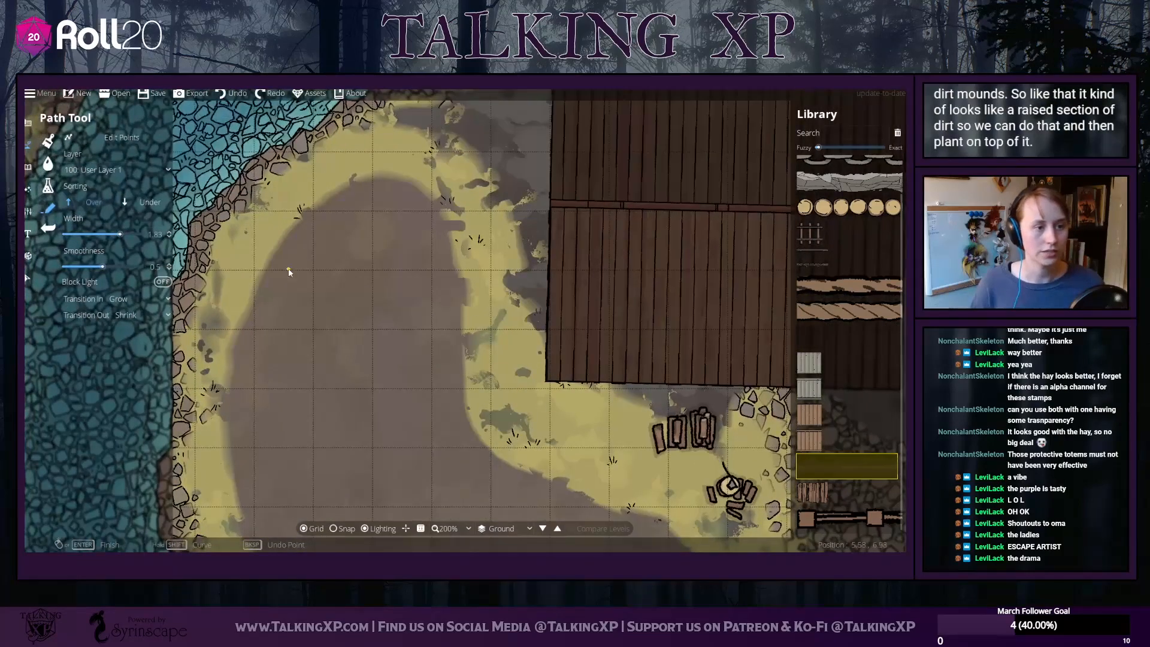
scroll(378, 321, down, 3)
scroll(379, 321, down, 2)
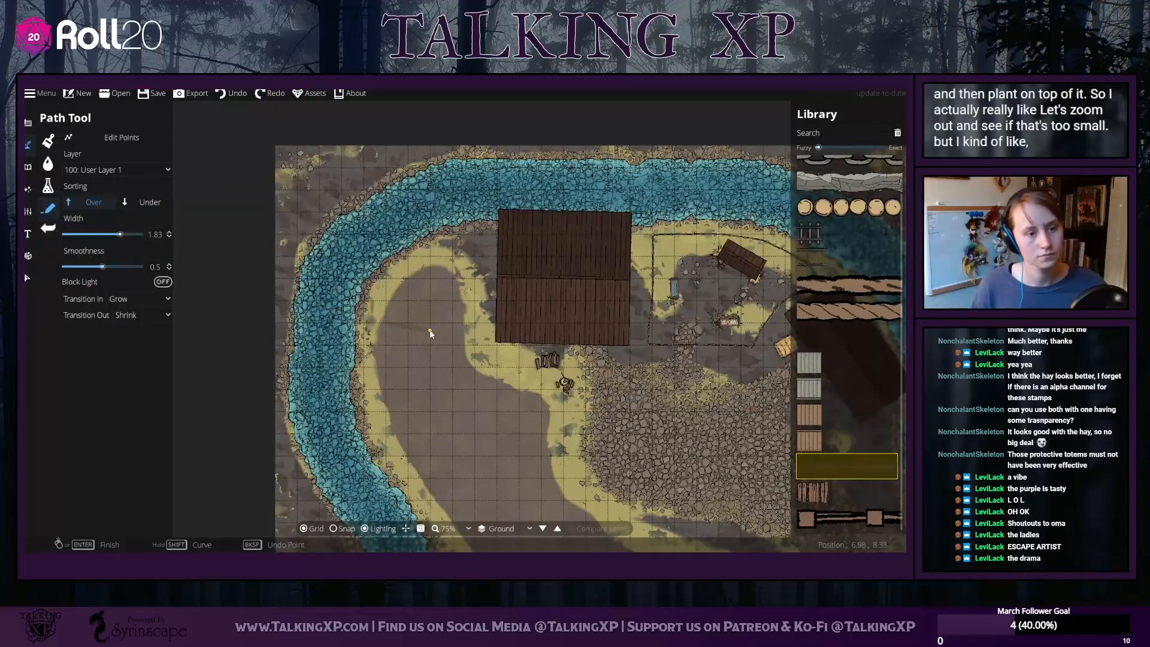
right_click(496, 506)
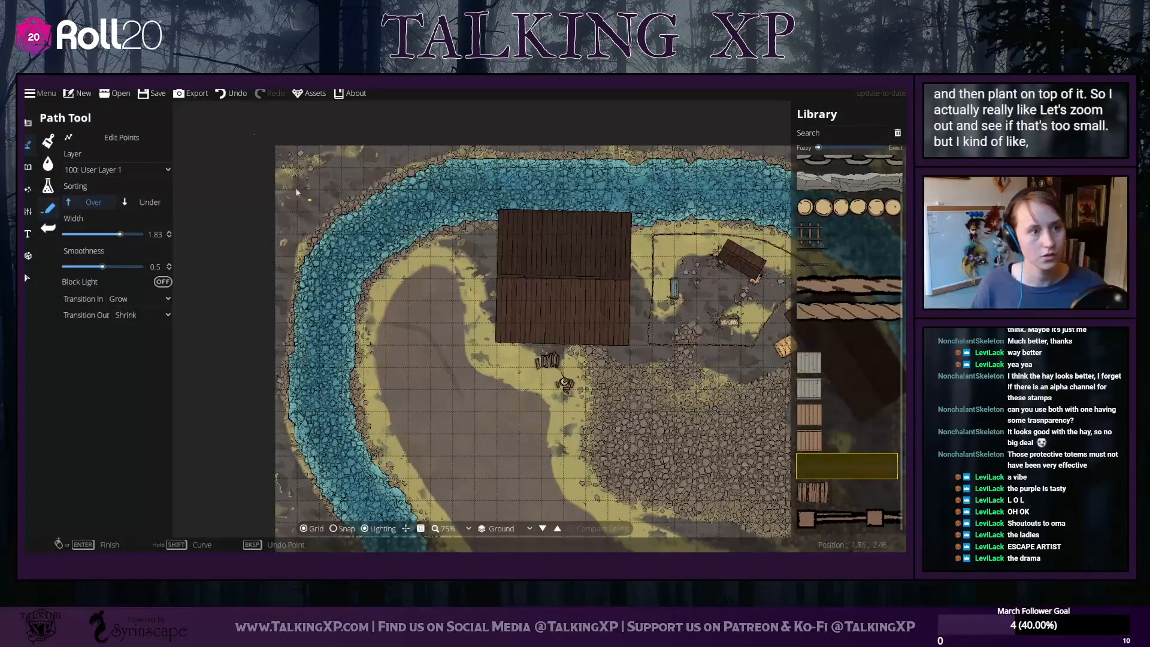
click(231, 93)
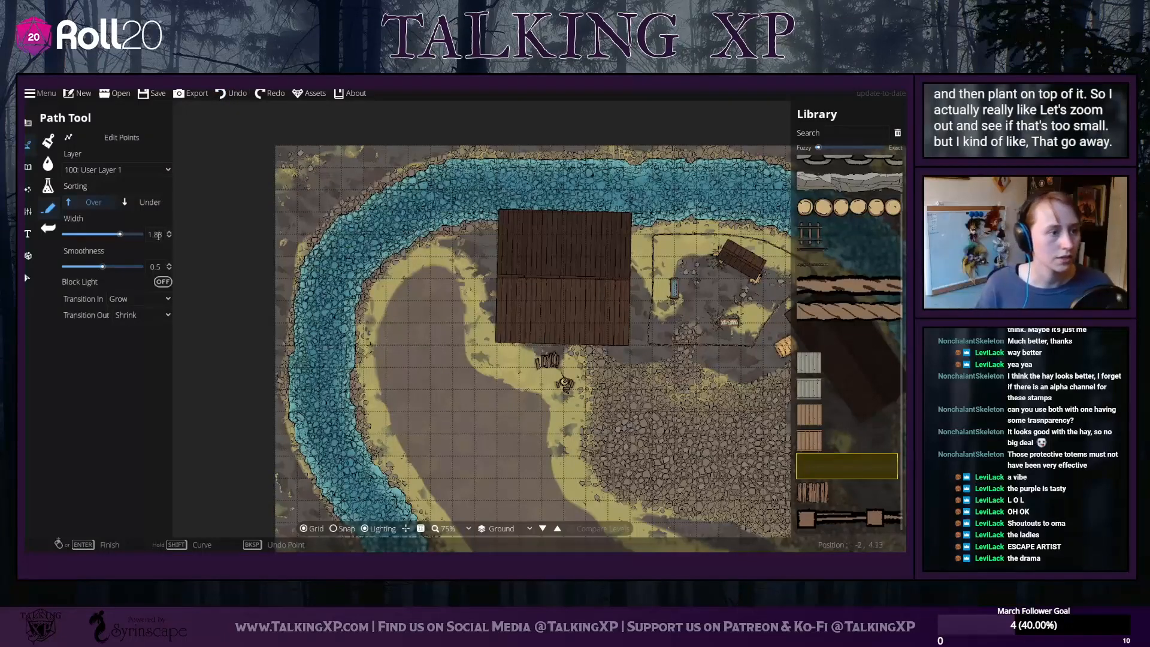
Set the path width to 2 and try horizontal ridges across the northern part of the dirt patch
drag(164, 232, 143, 236)
text(3)
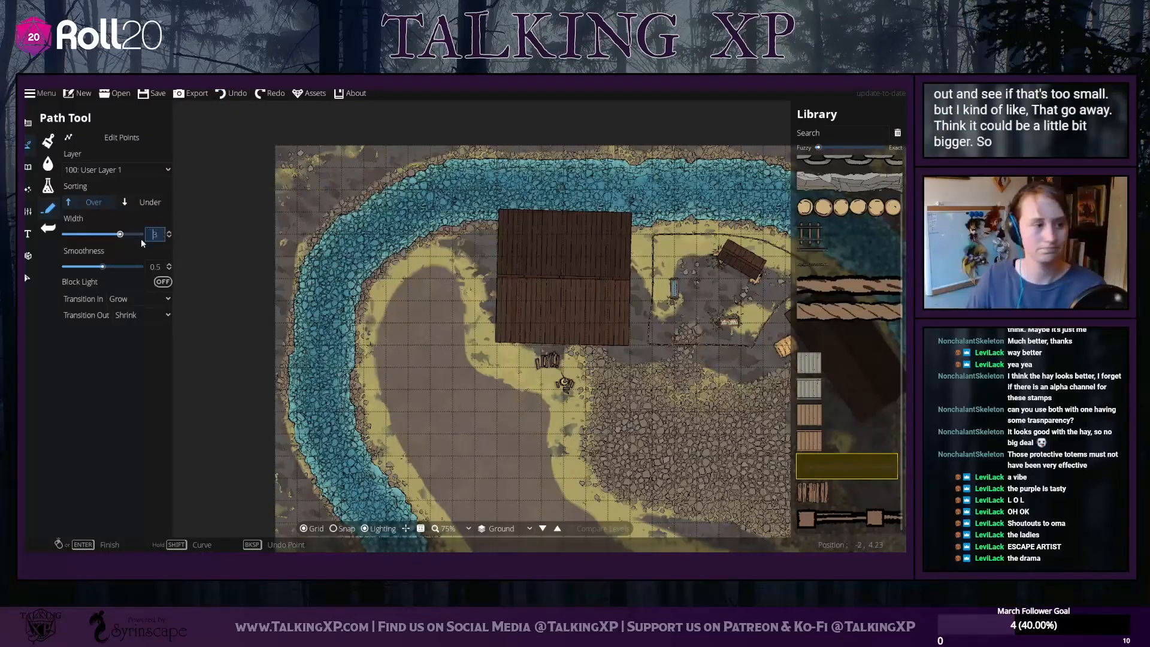
key(BackSpace)
text(2)
key(Return)
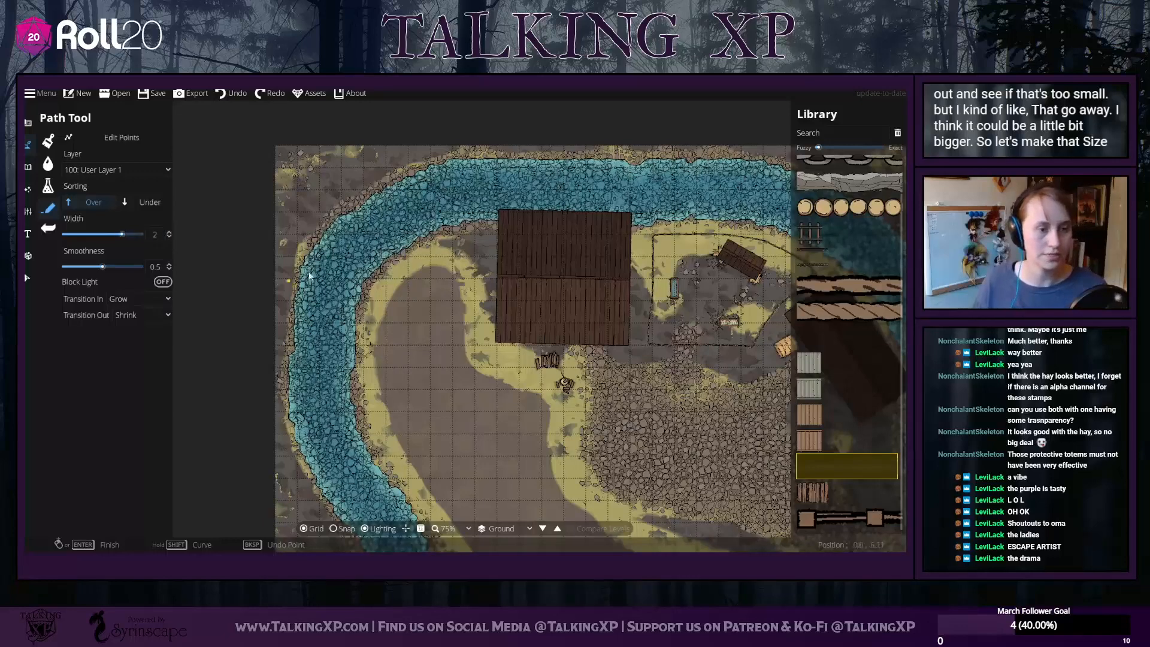
drag(431, 369, 399, 314)
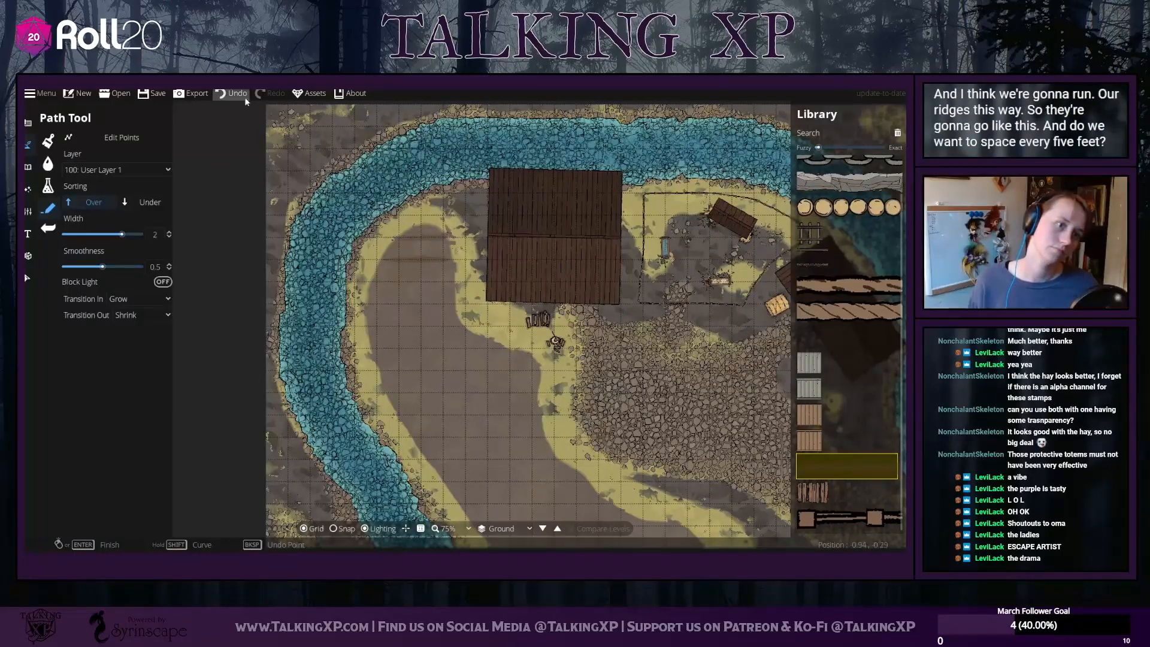
Turn on grid snapping and undo the last trial ridge on the dirt patch
click(342, 528)
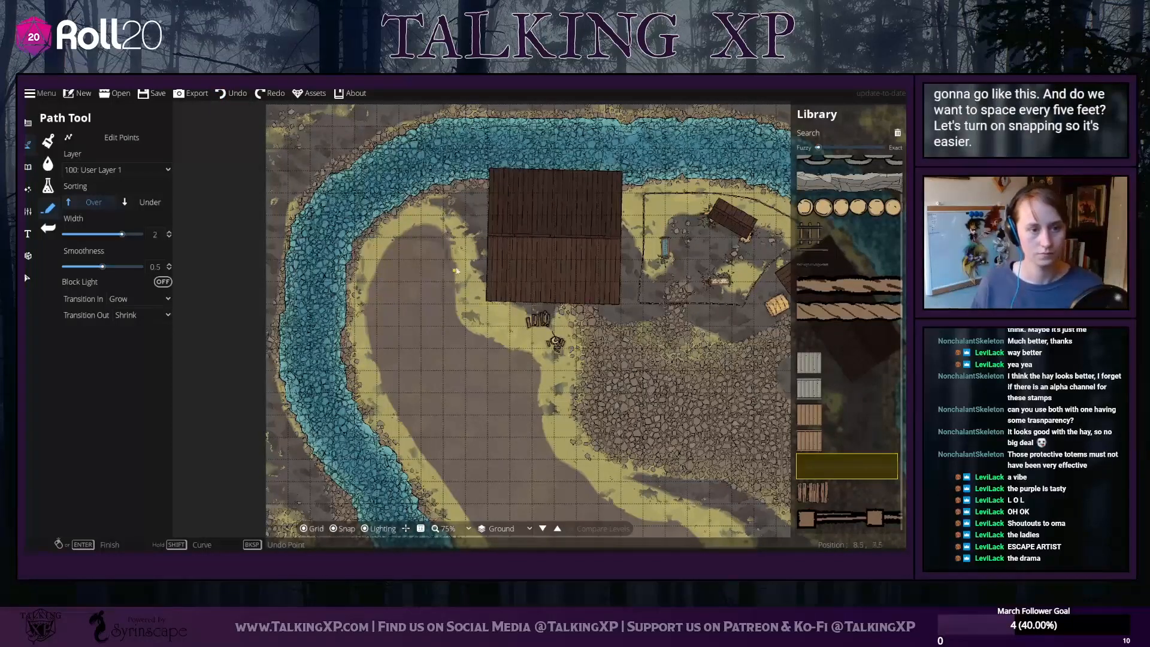
scroll(436, 274, up, 2)
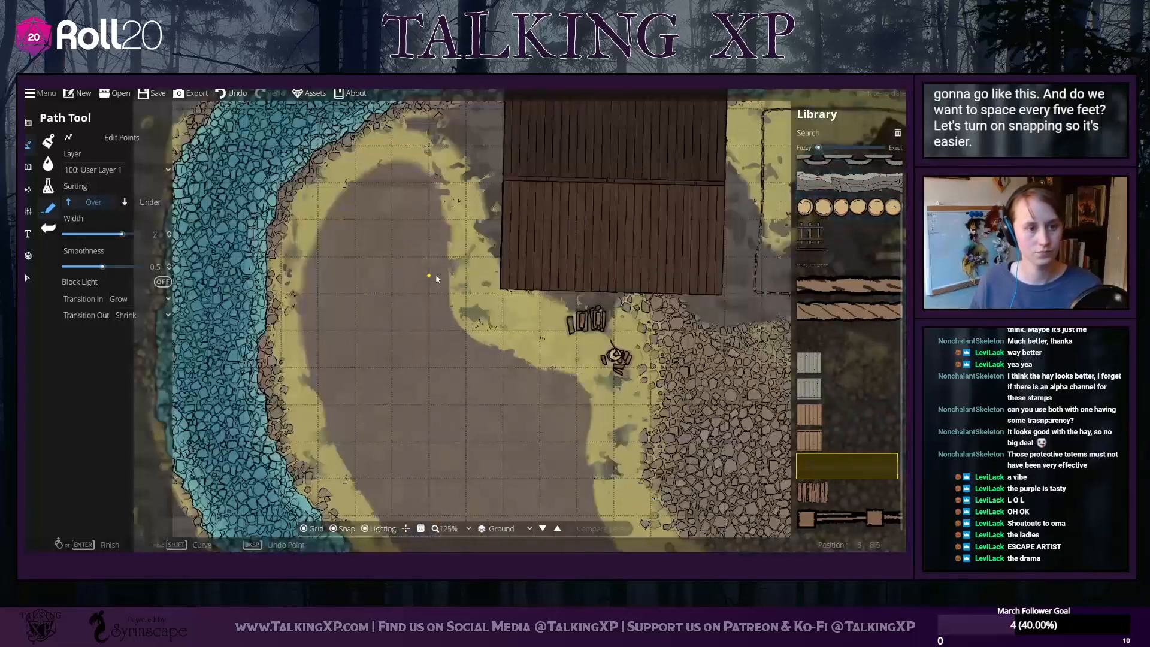
drag(425, 284, 439, 316)
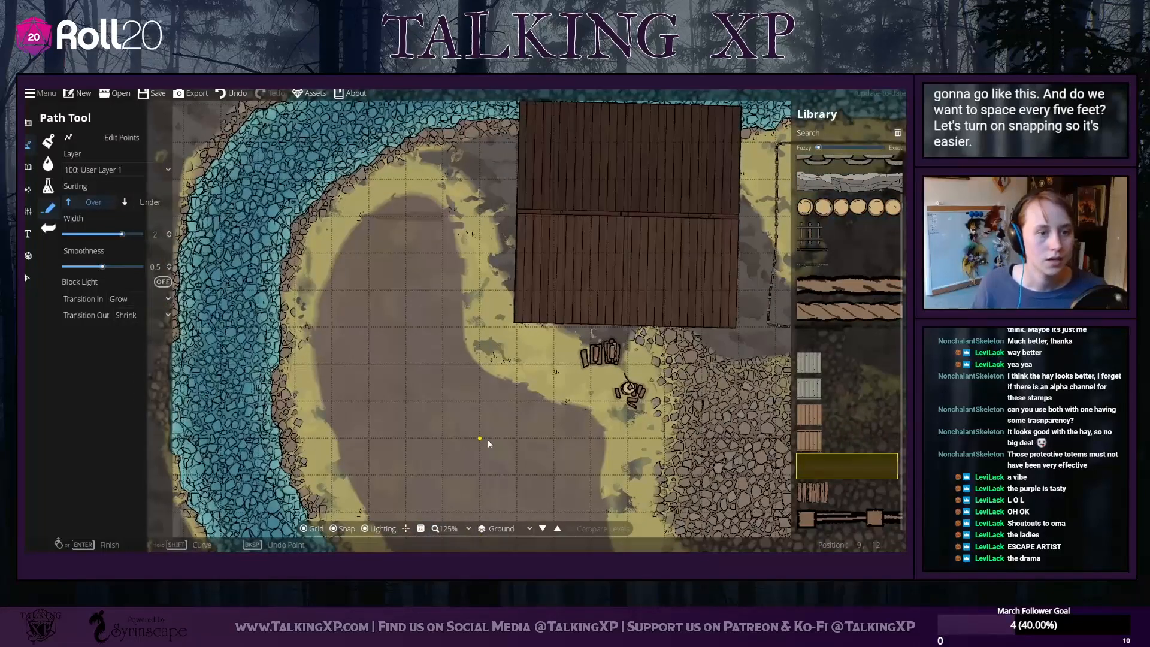
click(231, 93)
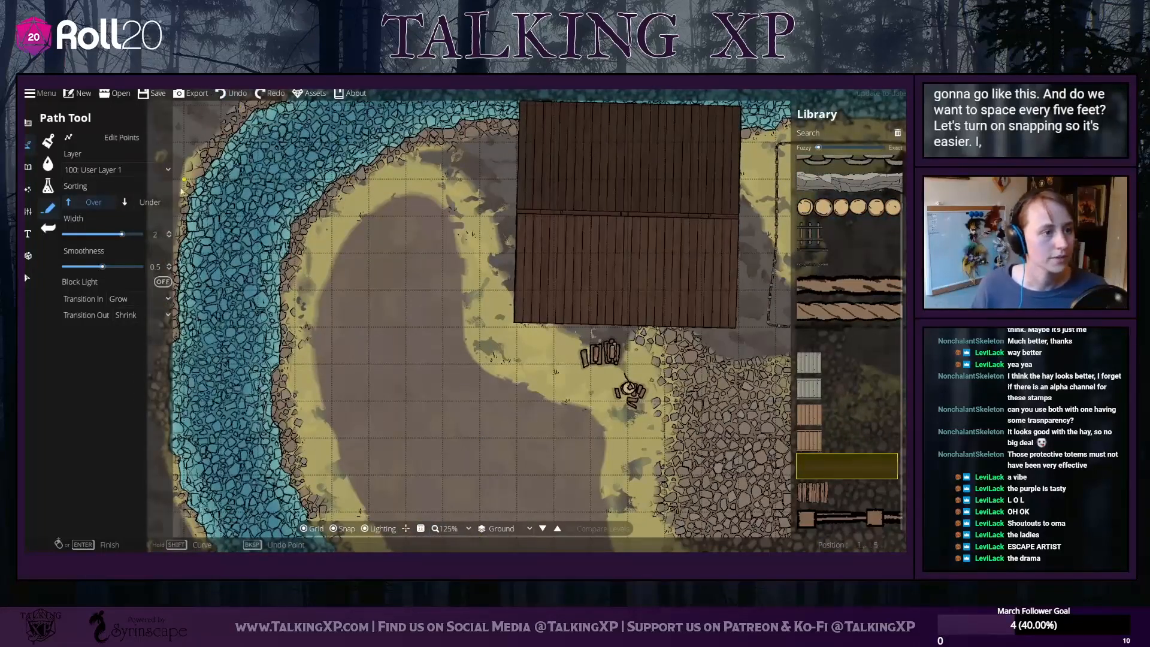
Try parallel horizontal ridges of width 3, one grid square apart, across the northern dirt patch and undo them
drag(161, 234, 132, 233)
text(3)
key(Return)
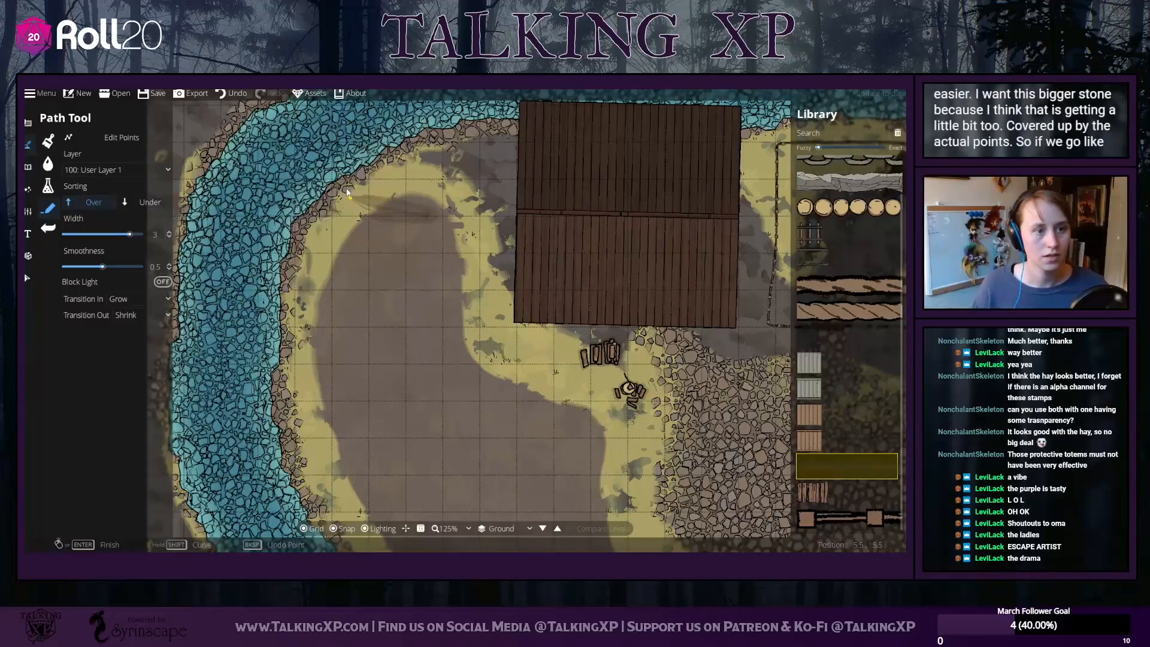
click(367, 219)
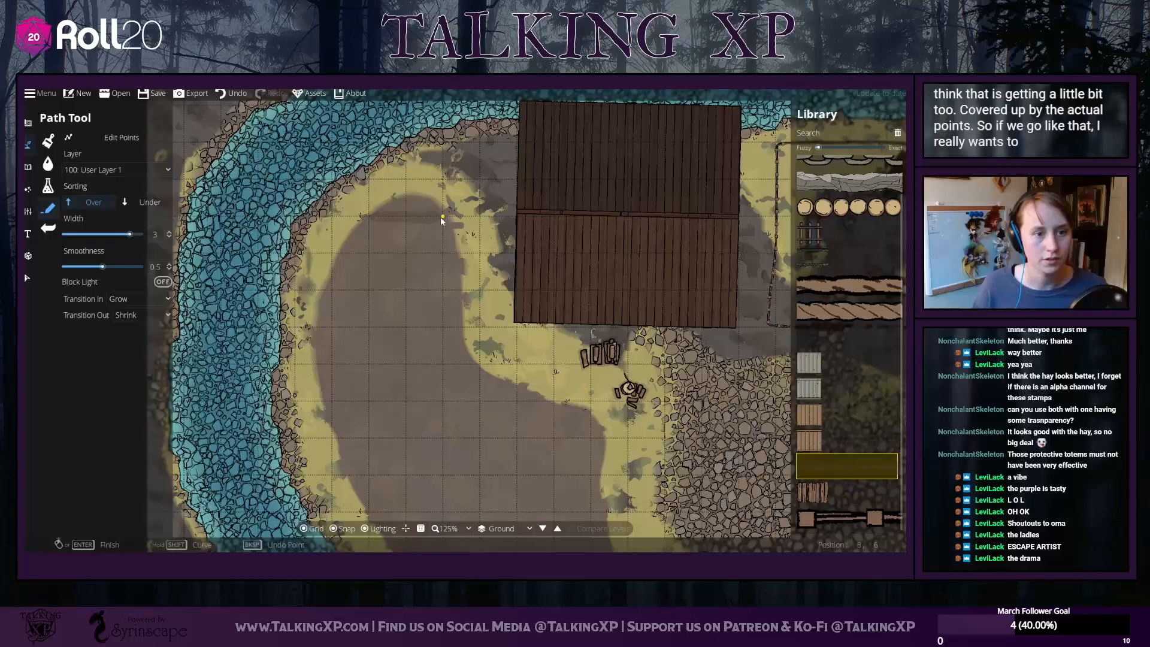
click(344, 257)
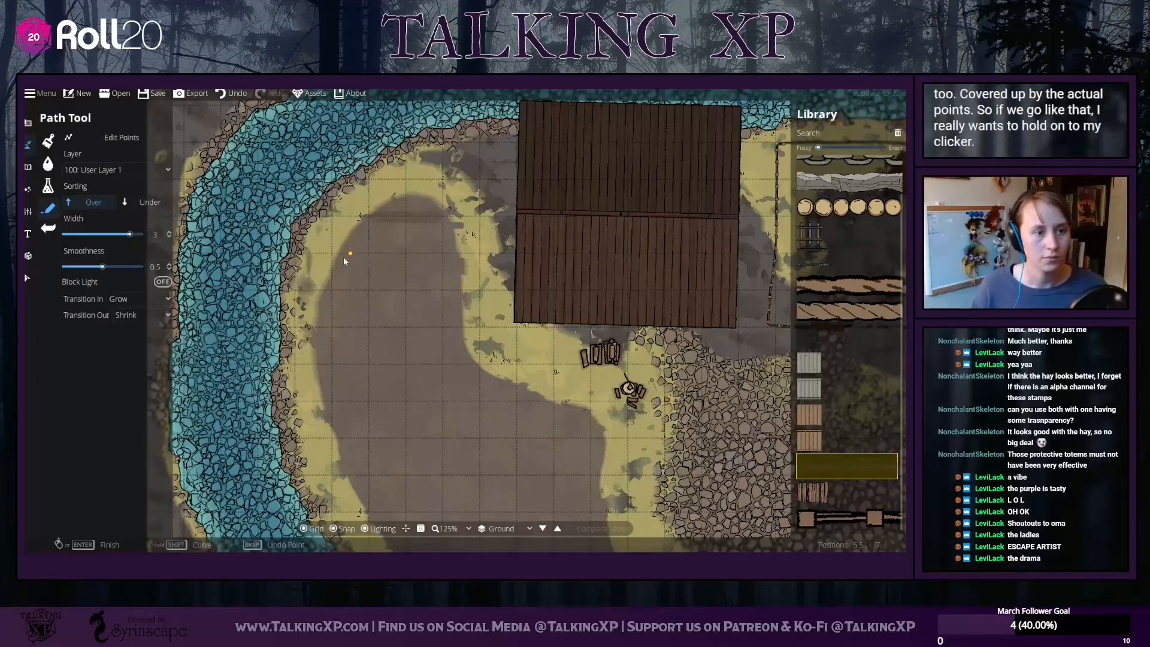
click(444, 254)
click(332, 292)
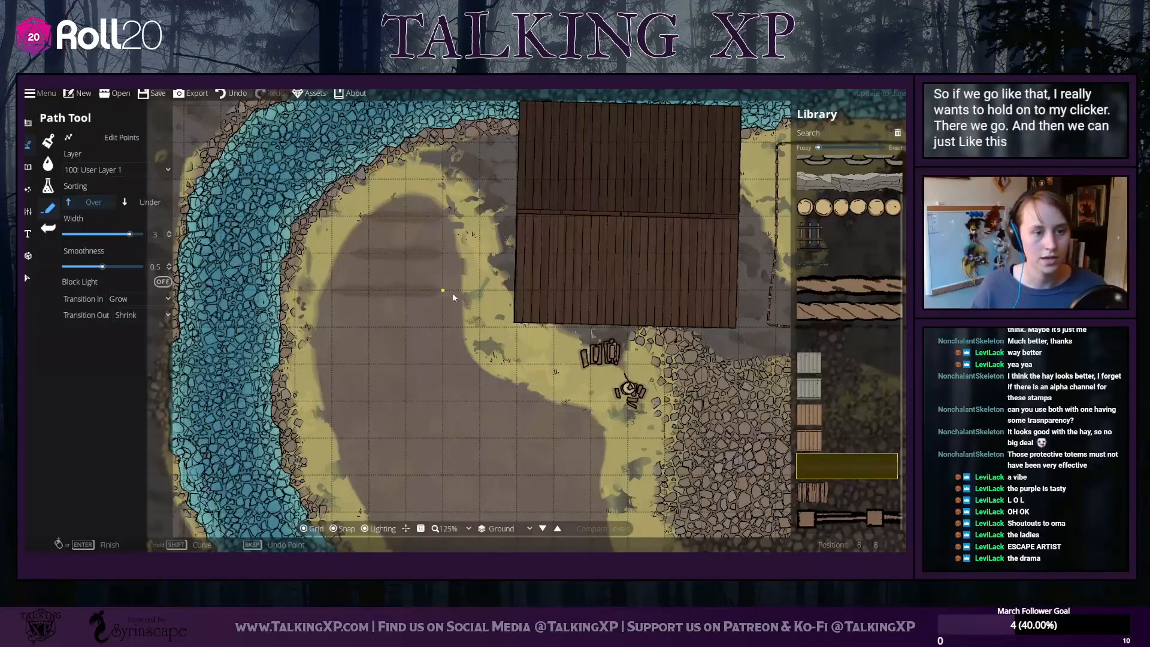
click(443, 292)
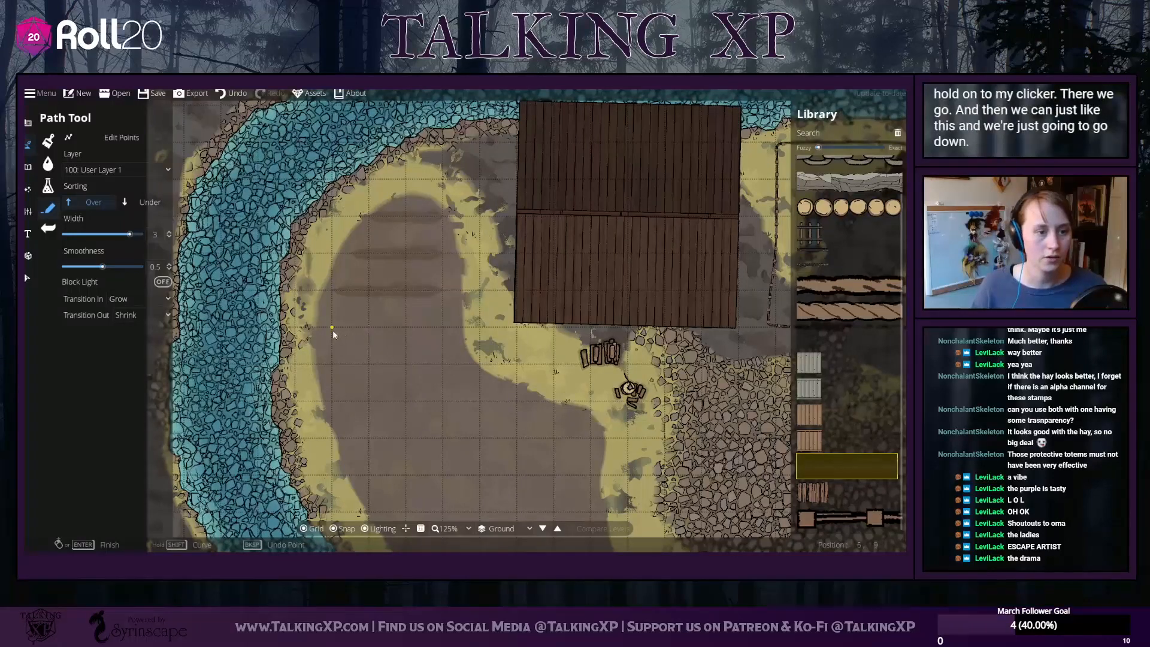
click(332, 329)
right_click(443, 328)
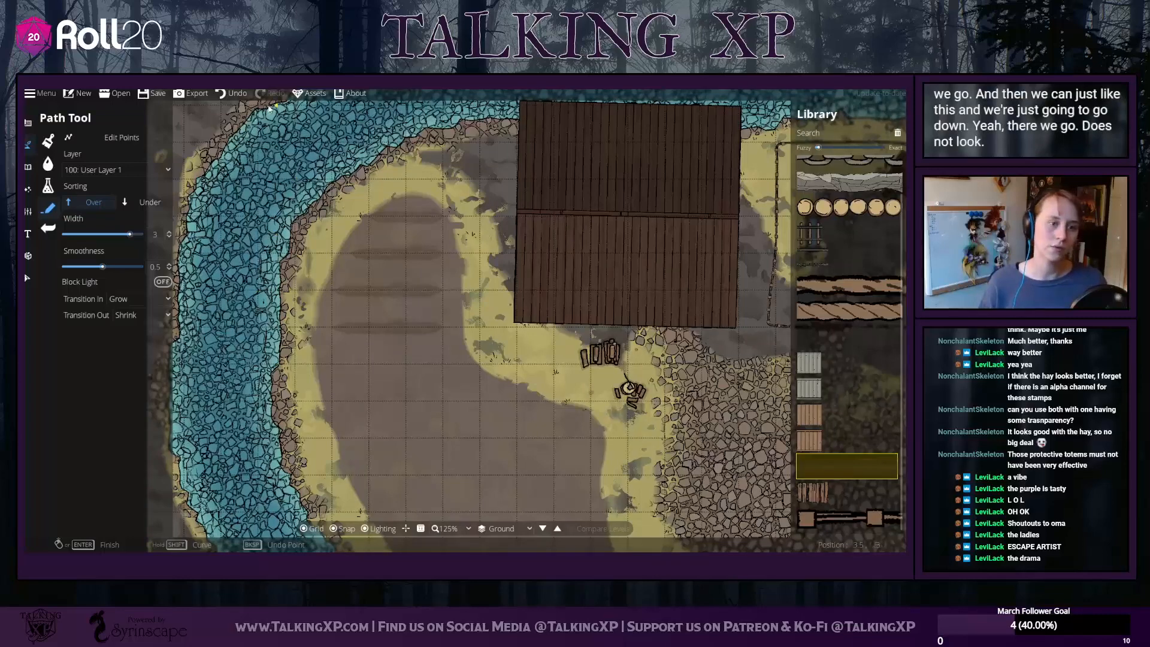
click(228, 94)
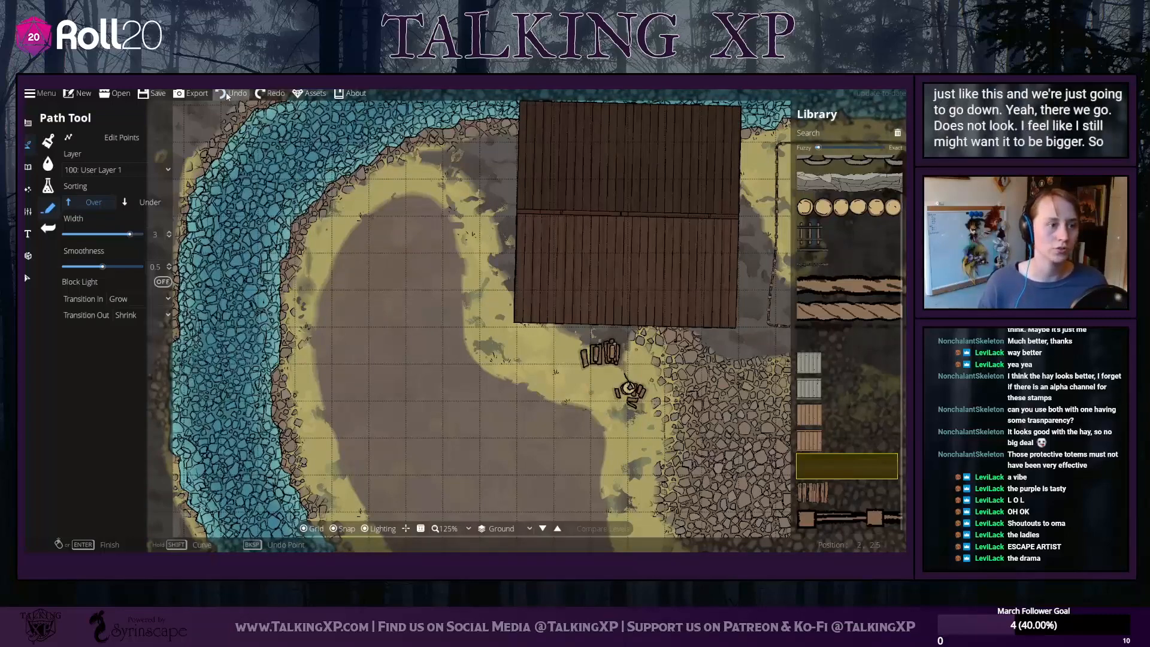
Set the path width to 4.5 and draw parallel horizontal ridges, one grid square apart, across the northern part of the dirt patch
double_click(155, 234)
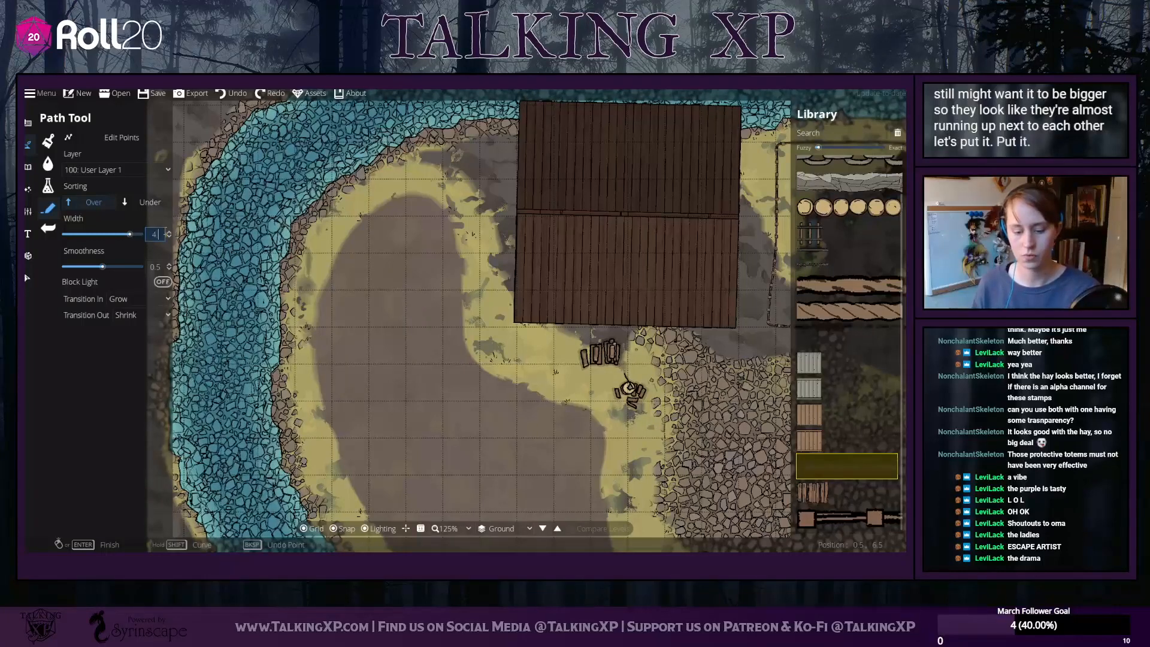
text(4.5)
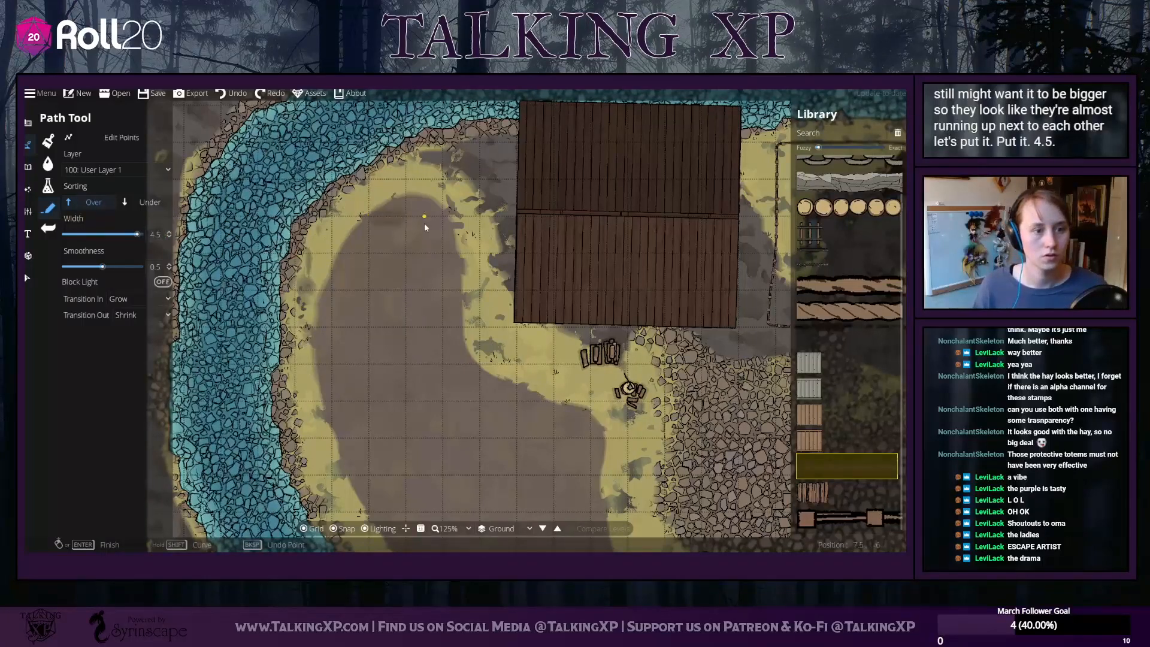
right_click(441, 224)
click(345, 255)
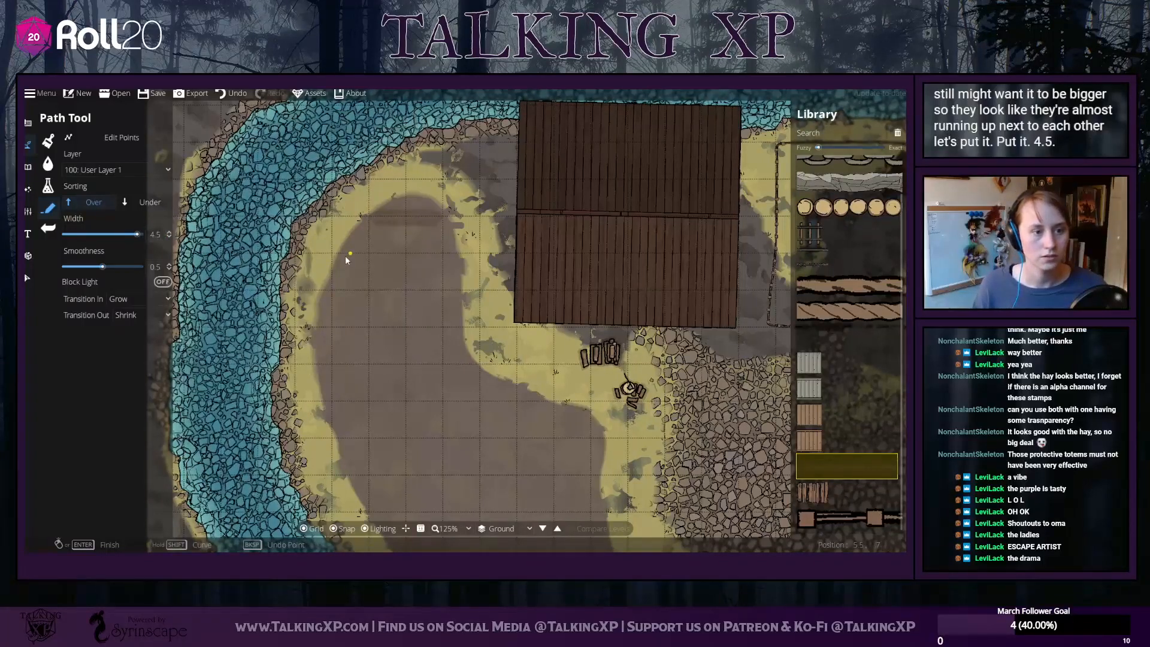
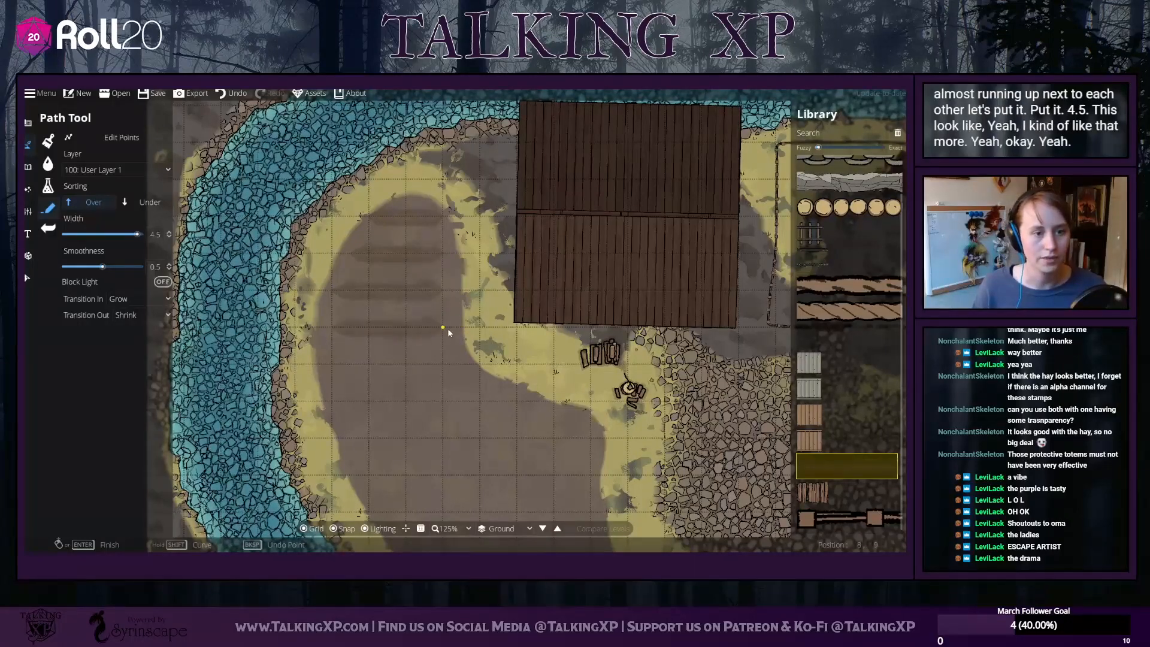
drag(439, 403, 451, 342)
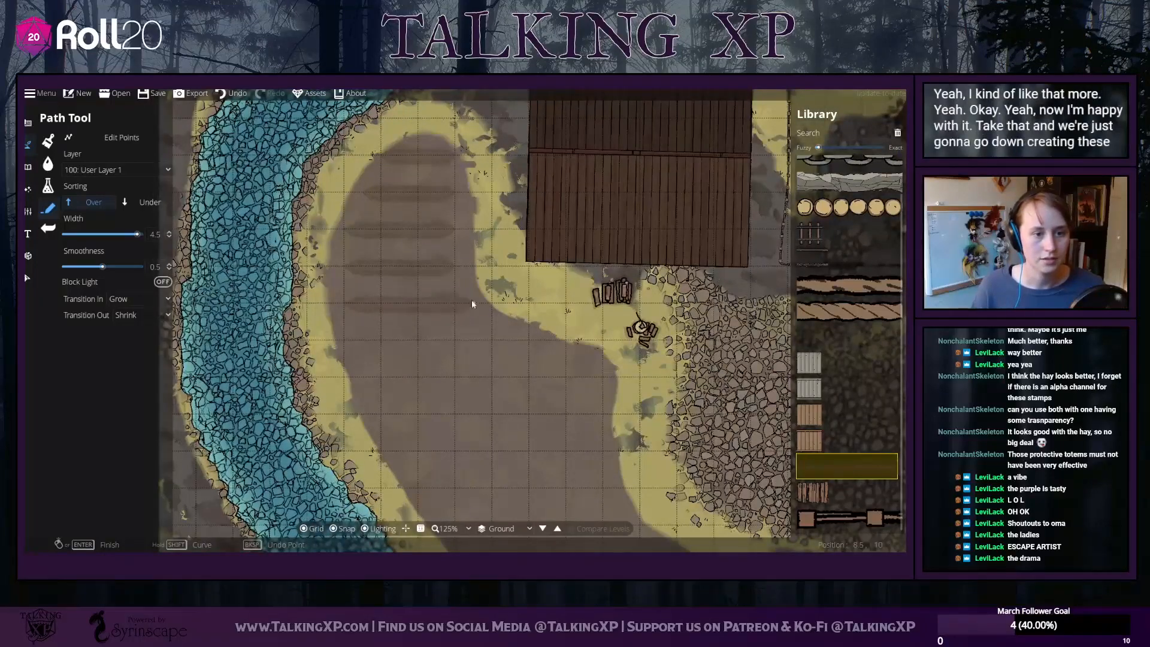
click(345, 340)
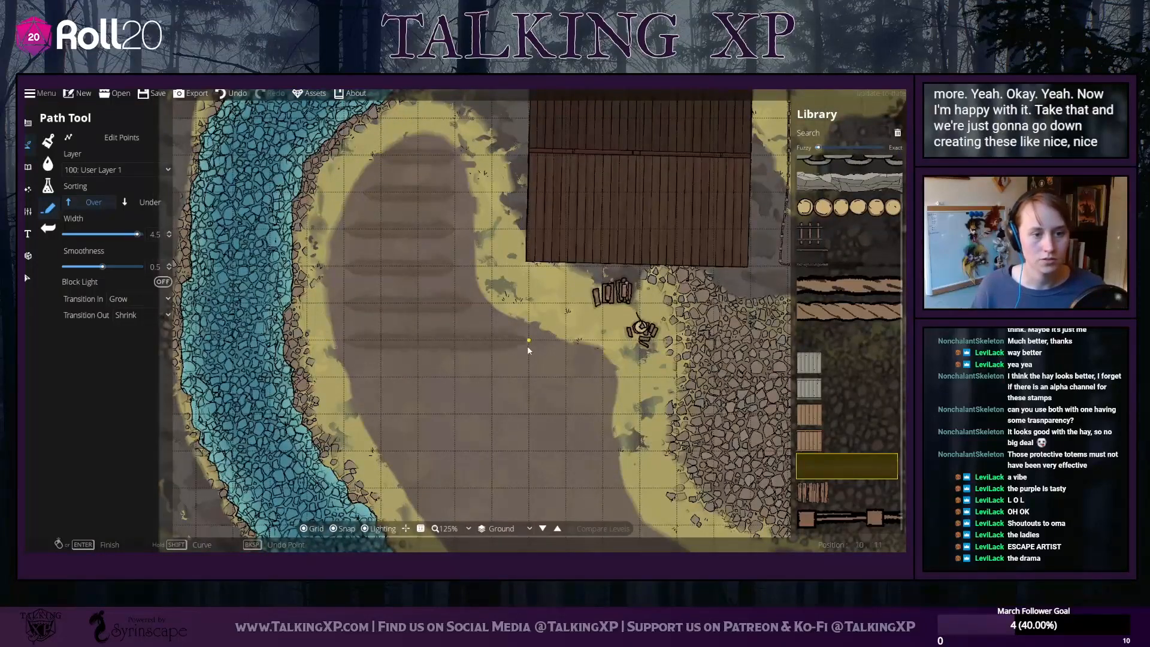
Draw a longer horizontal ridge where the dirt patch widens to the east, undo it and redraw it to the patch's eastern edge
click(363, 378)
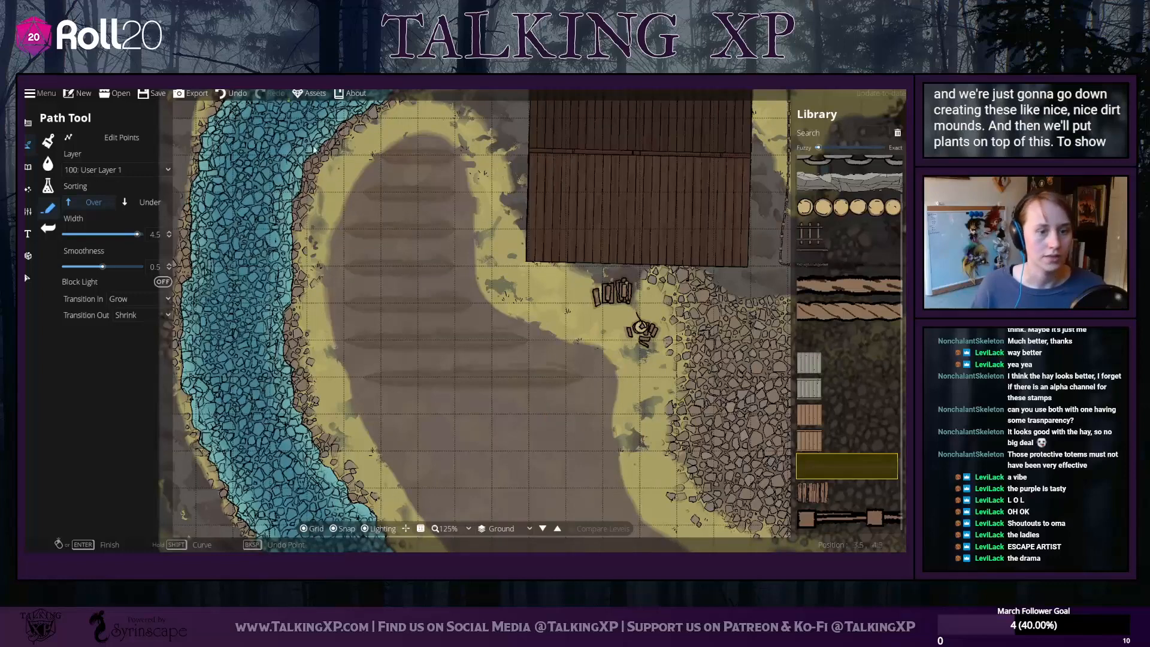
click(234, 93)
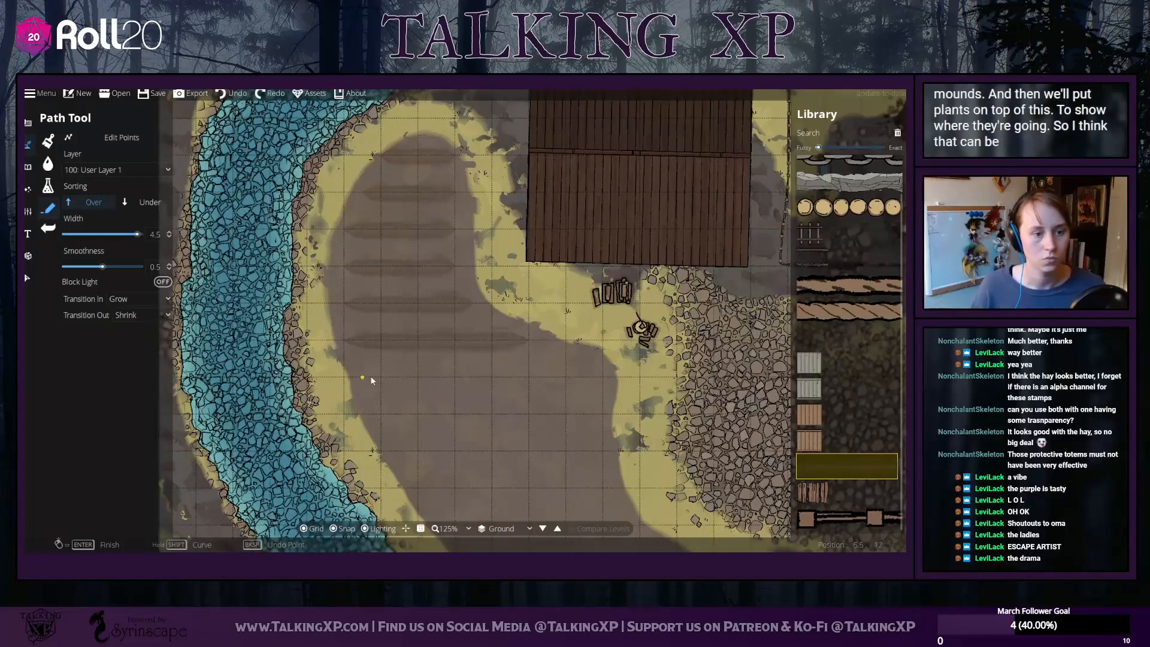
click(376, 378)
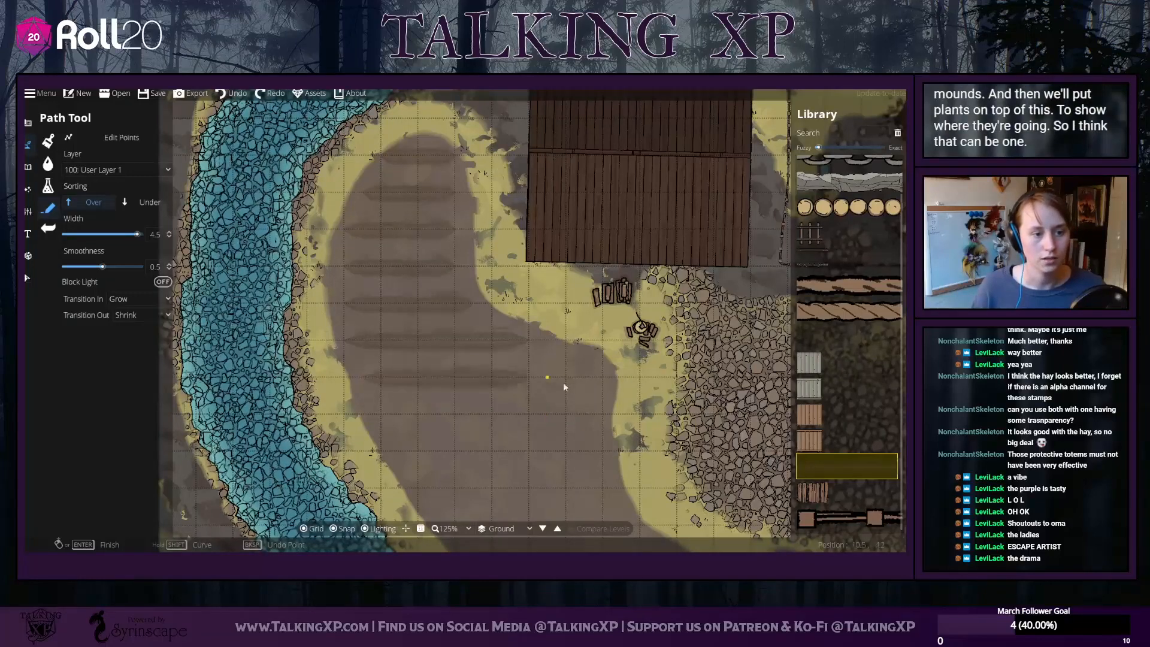
click(599, 384)
right_click(598, 383)
Add two more horizontal ridges below the long one, one grid square apart, each spanning the middle of the dirt patch
drag(522, 444, 500, 351)
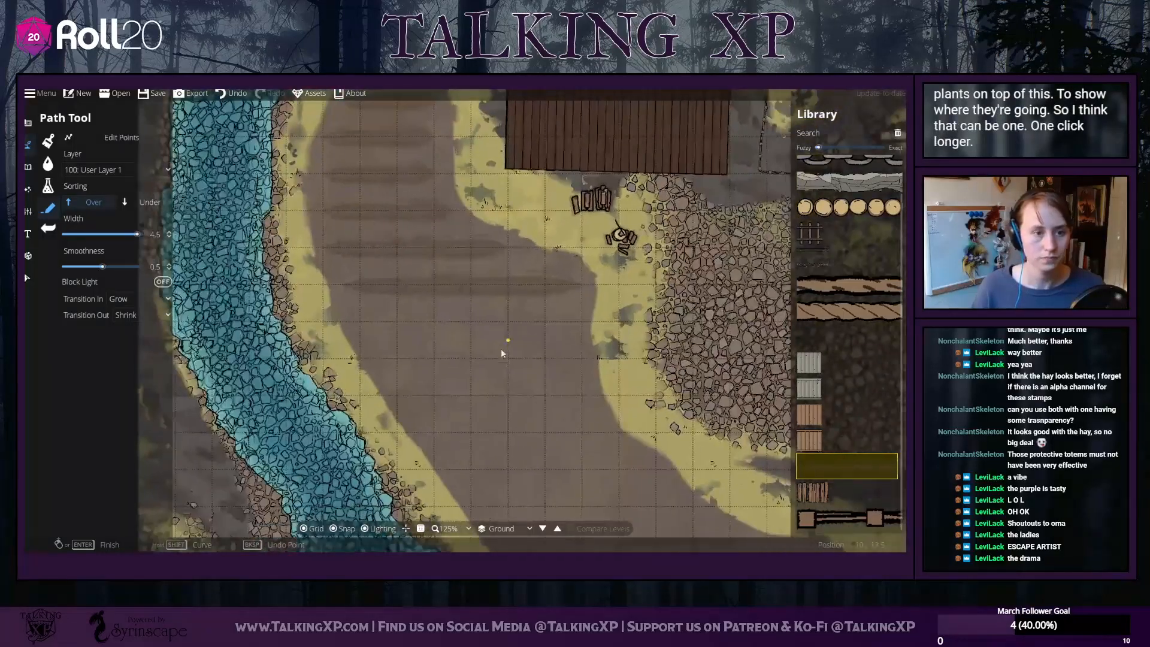
click(361, 326)
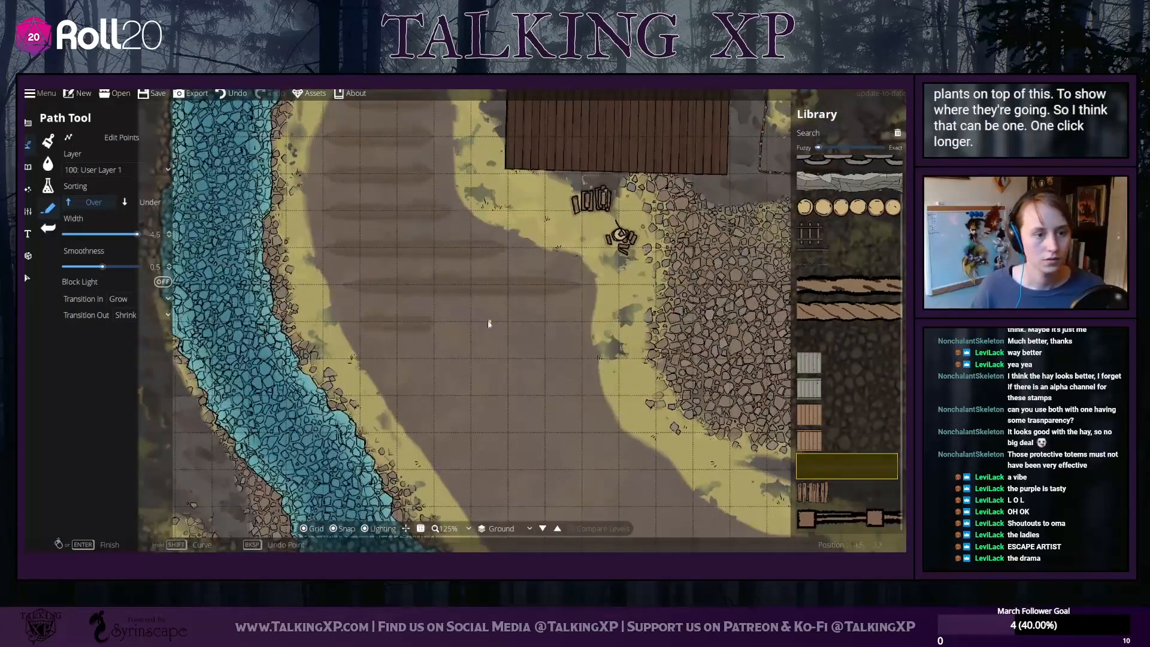
click(577, 329)
right_click(577, 329)
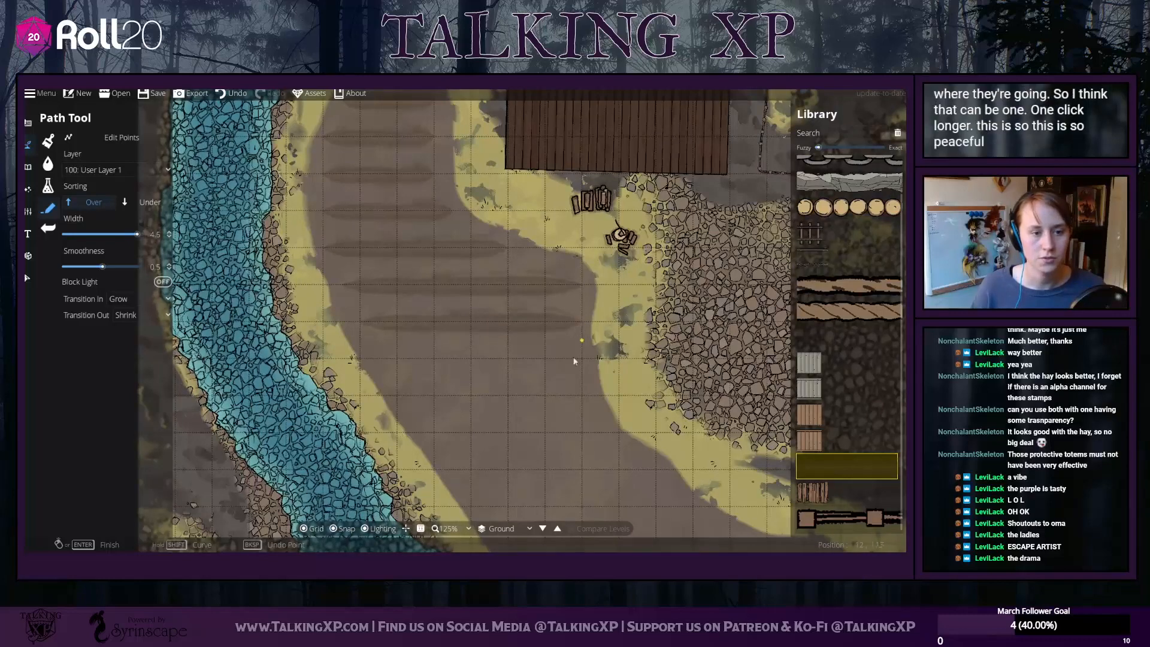
click(387, 368)
click(585, 362)
right_click(584, 361)
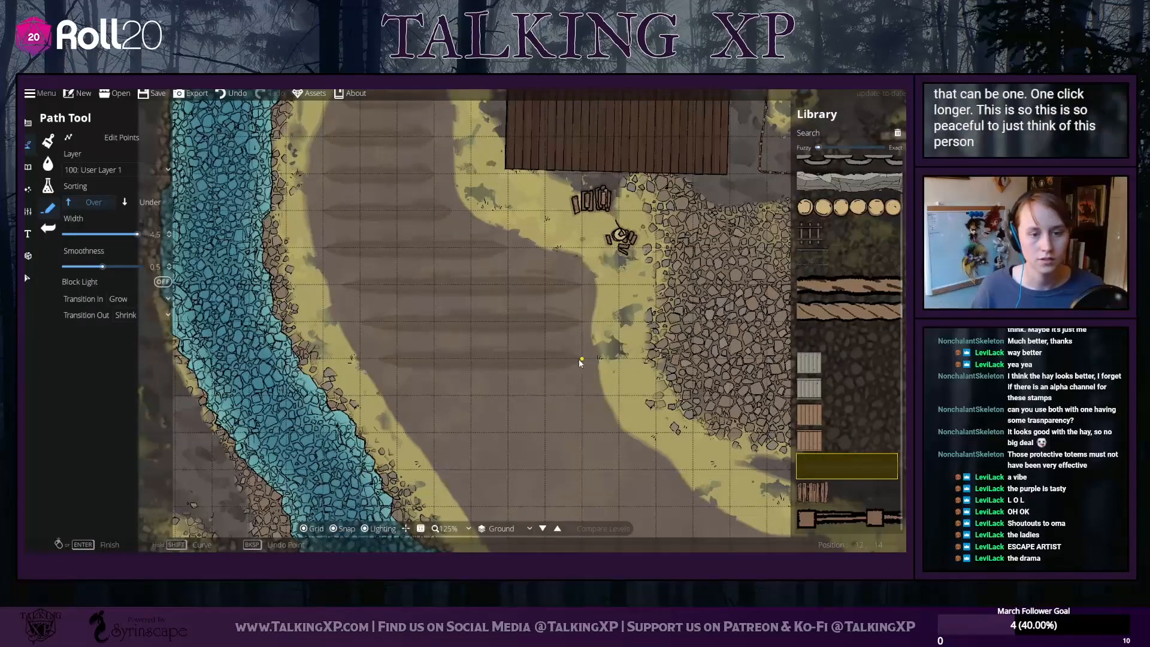
Continue southward with three more horizontal ridges, shifting their ends east to follow the slanting outline of the dirt patch
drag(415, 392, 388, 326)
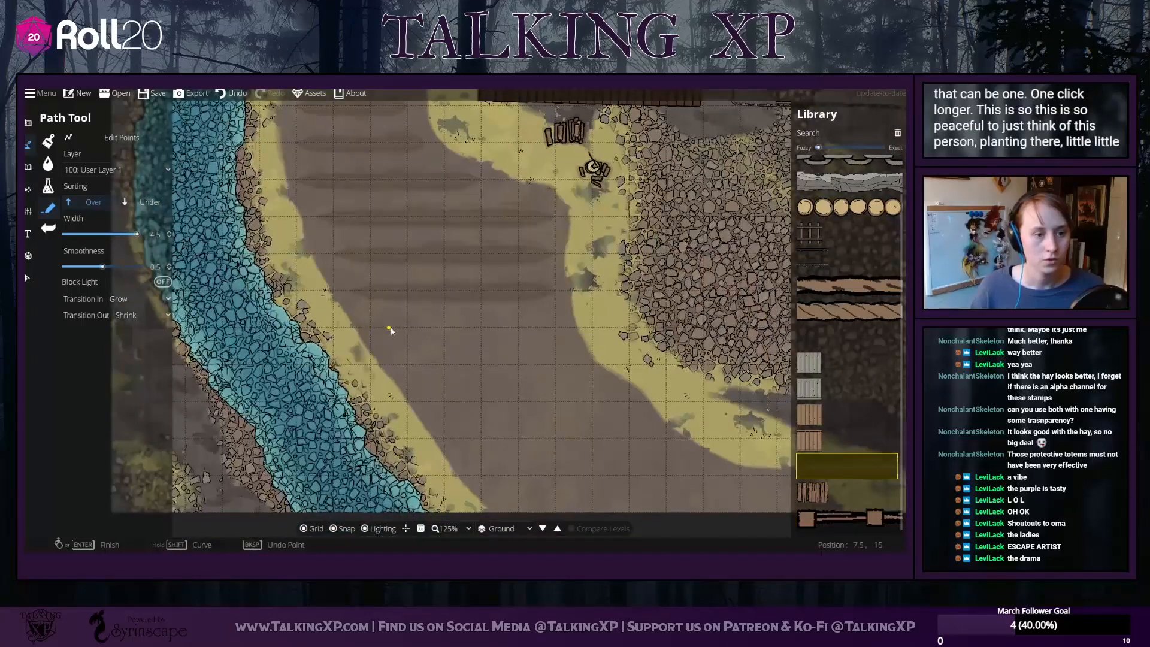
click(378, 328)
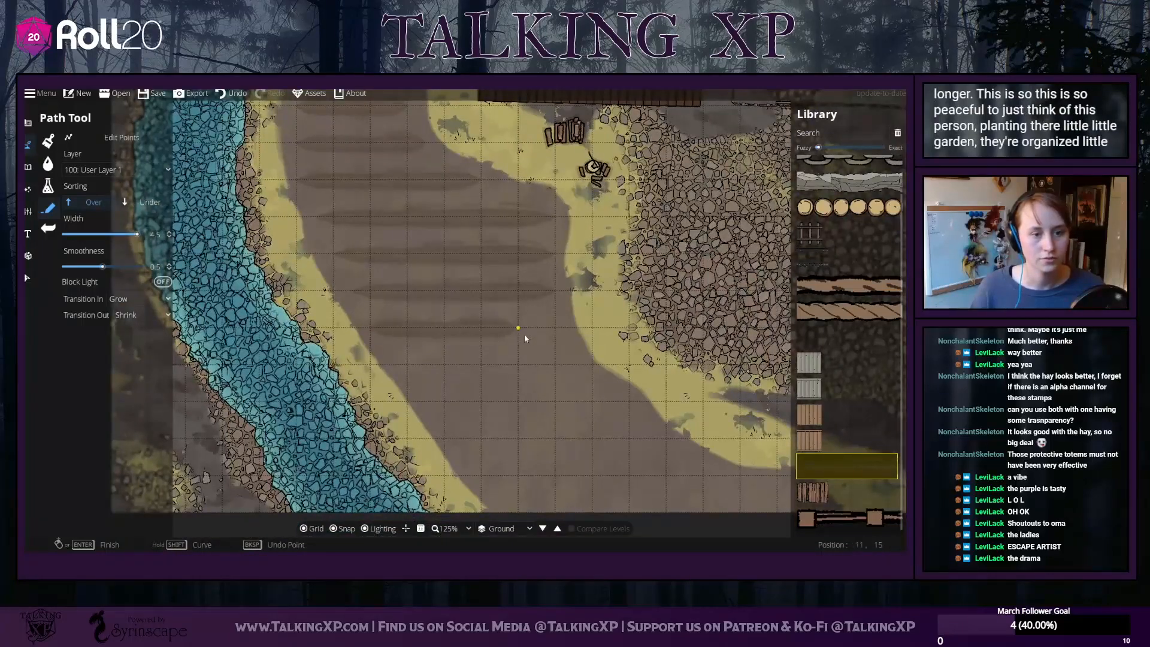
click(405, 366)
click(575, 365)
right_click(577, 365)
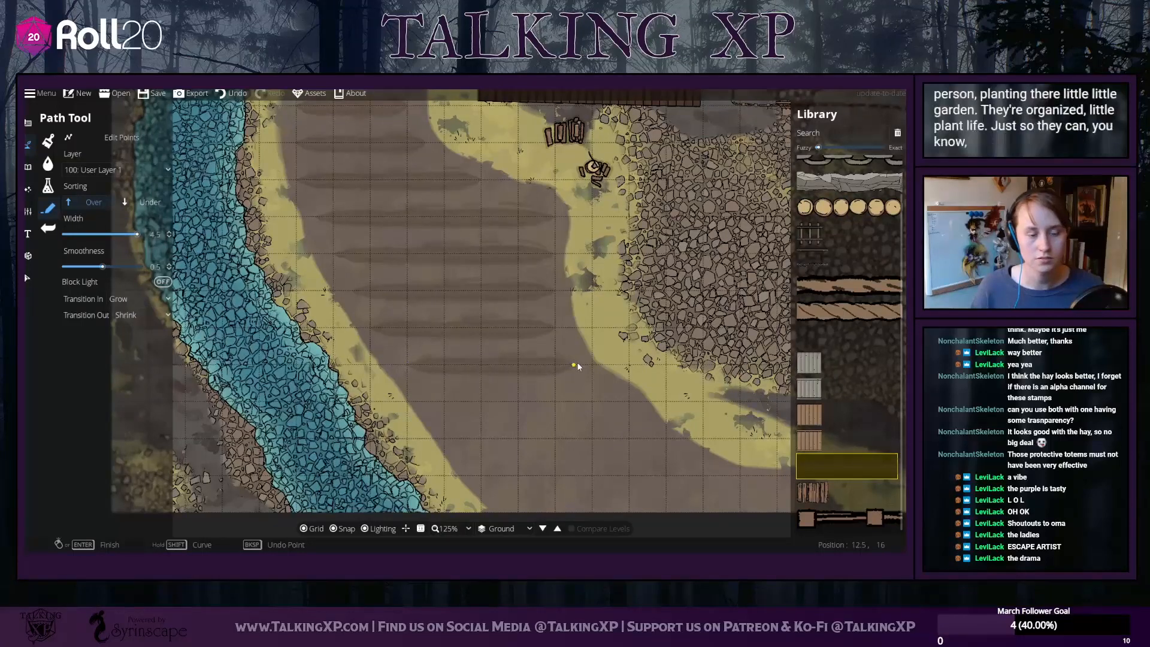
click(429, 402)
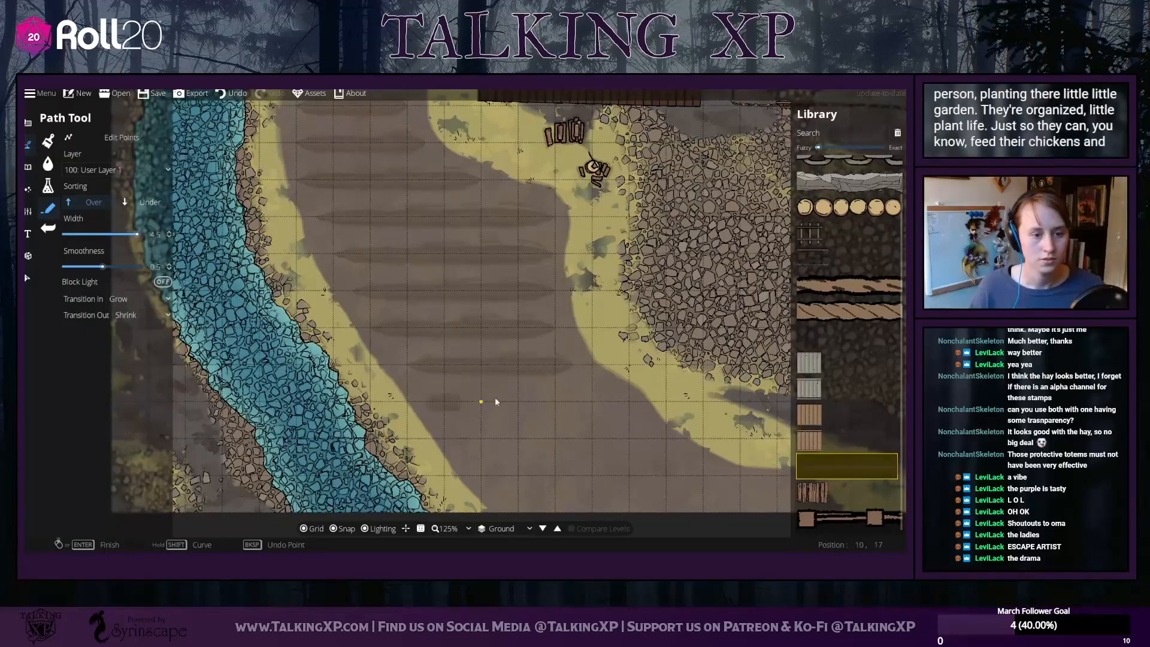
click(628, 402)
right_click(628, 402)
Fill the southern end of the dirt patch with horizontal ridges down to the map's lower edge and inspect the whole field
drag(627, 442, 535, 383)
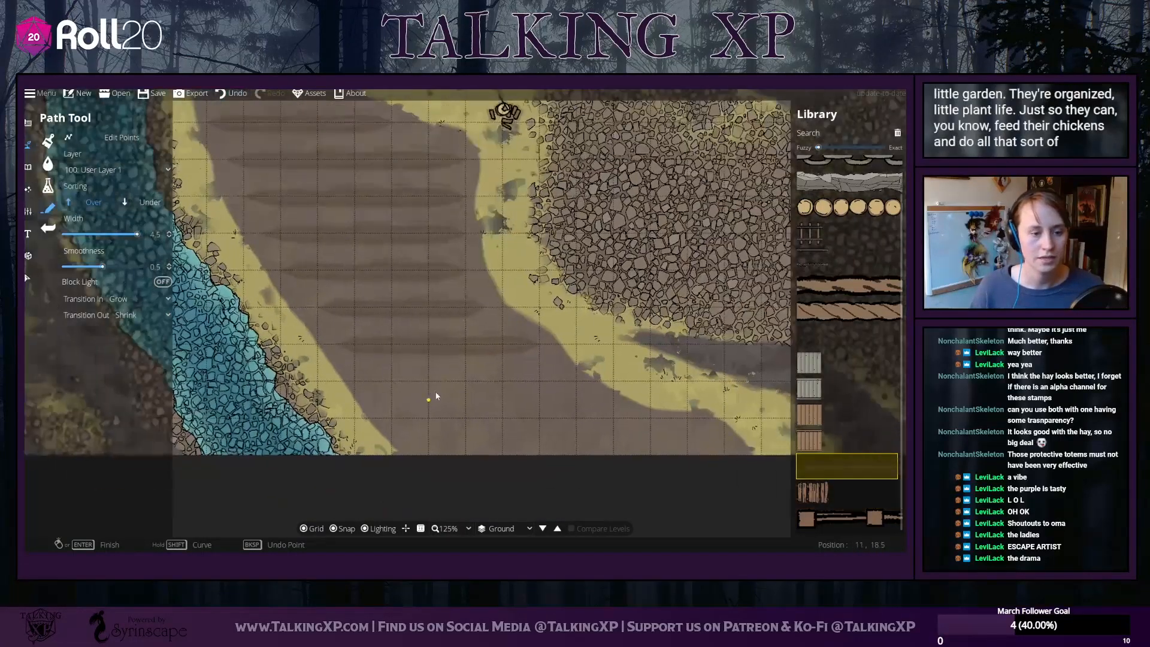
click(364, 385)
click(570, 384)
right_click(569, 384)
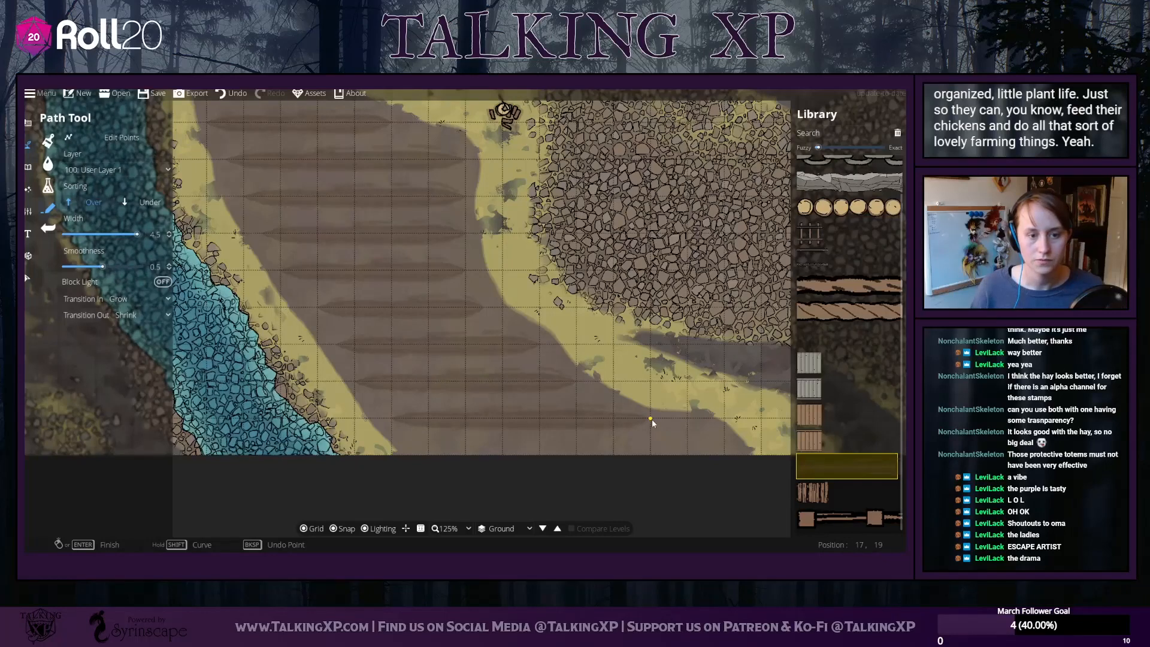
click(426, 455)
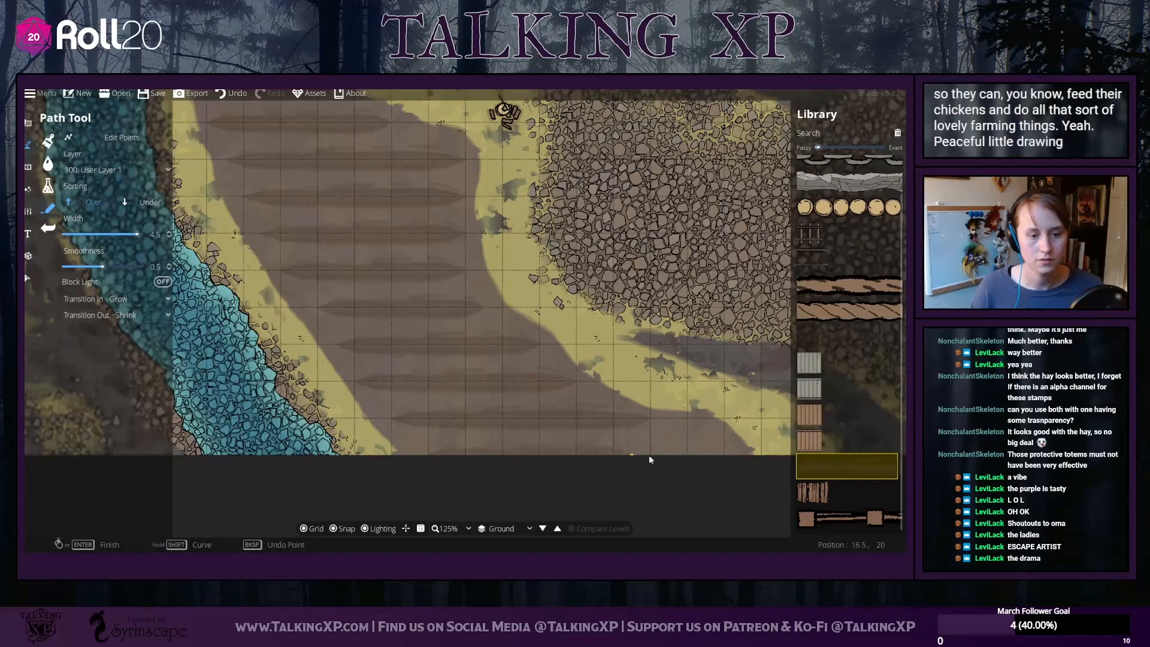
click(726, 456)
right_click(726, 457)
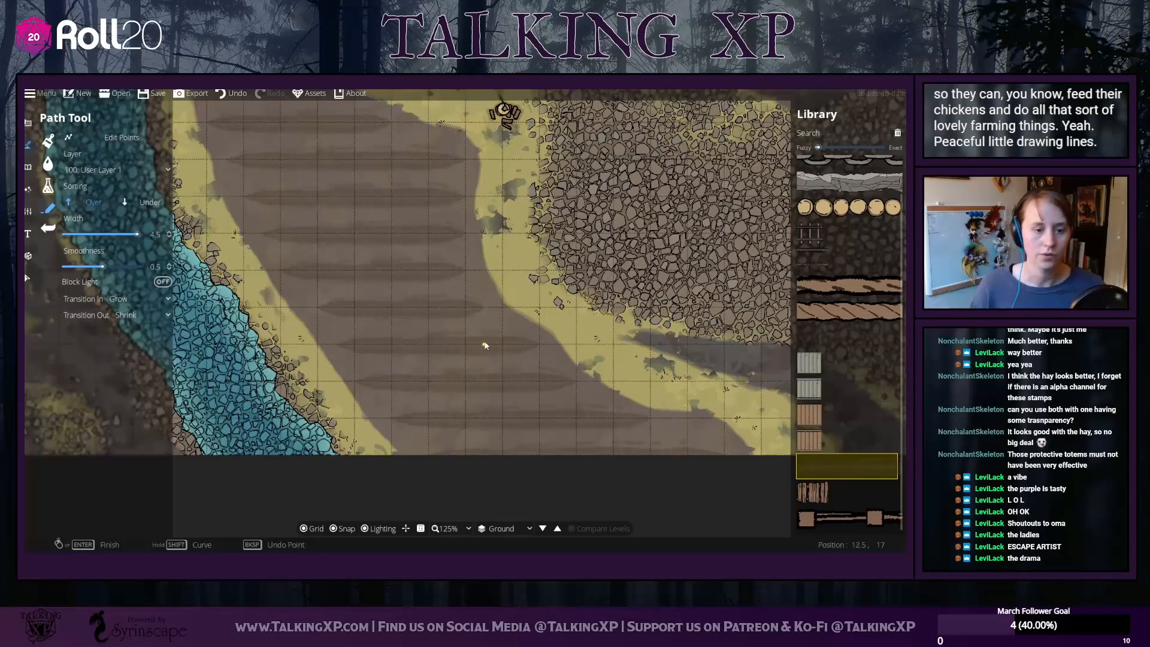
drag(490, 372, 448, 409)
scroll(412, 404, up, 2)
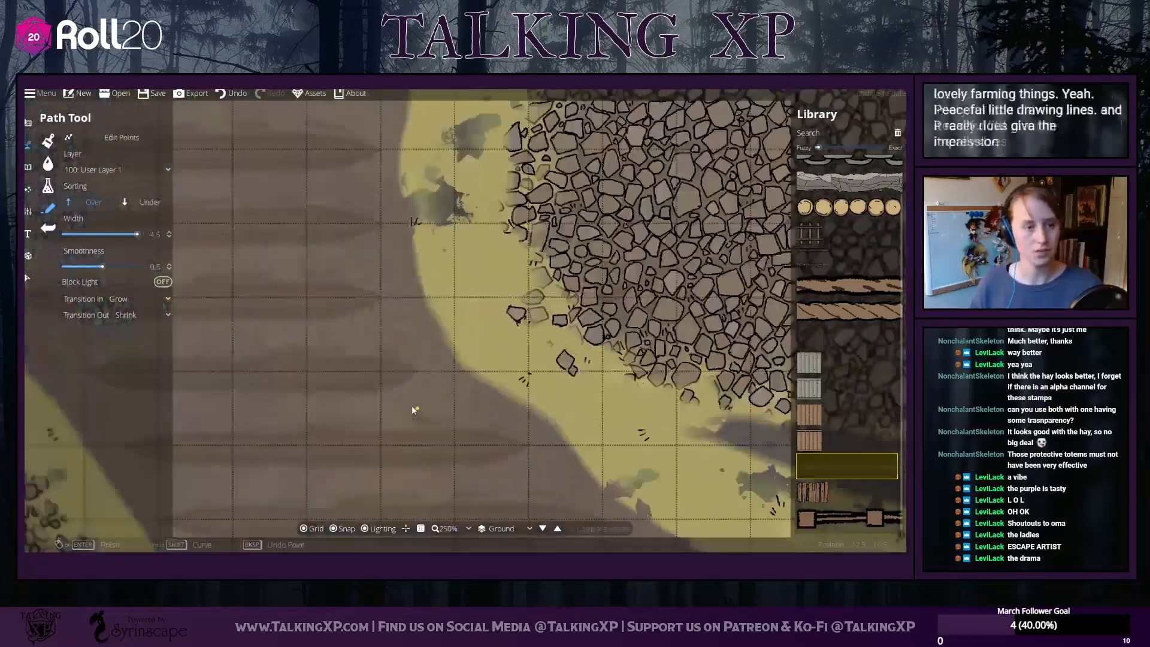
scroll(411, 404, down, 5)
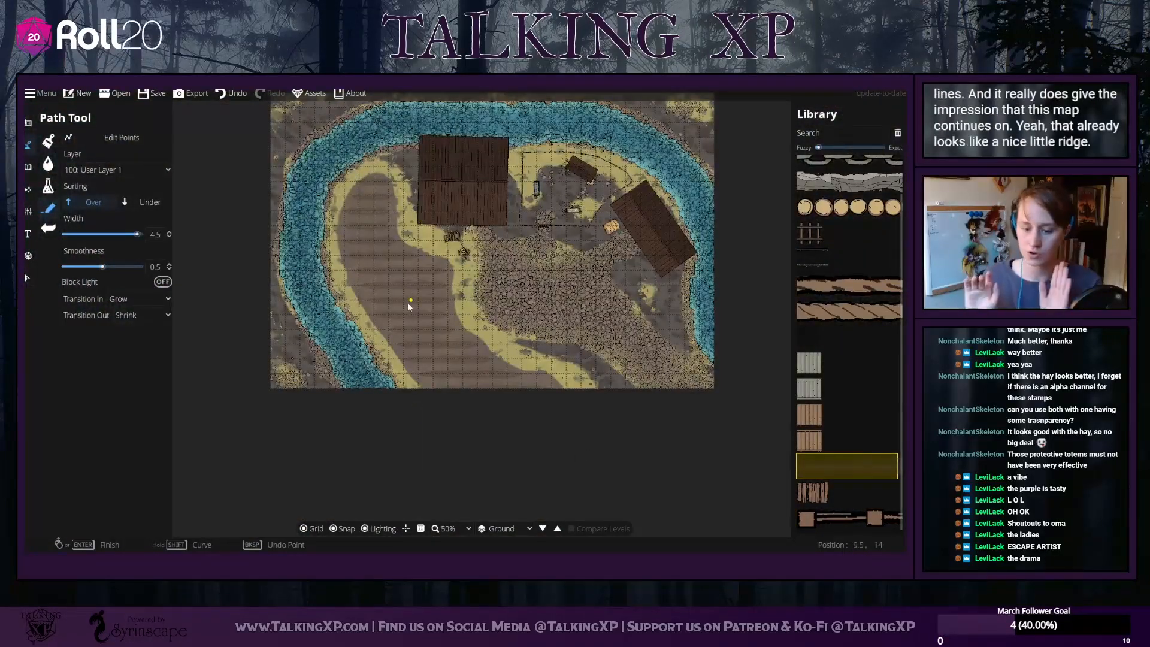
scroll(408, 299, up, 2)
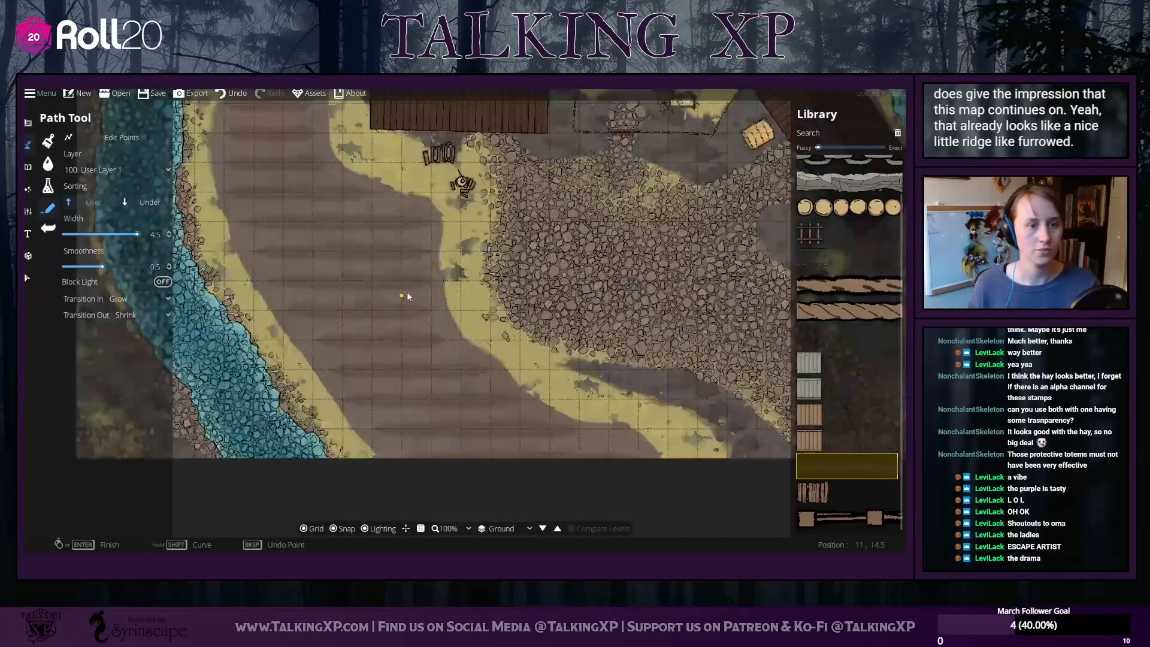
drag(376, 268, 358, 334)
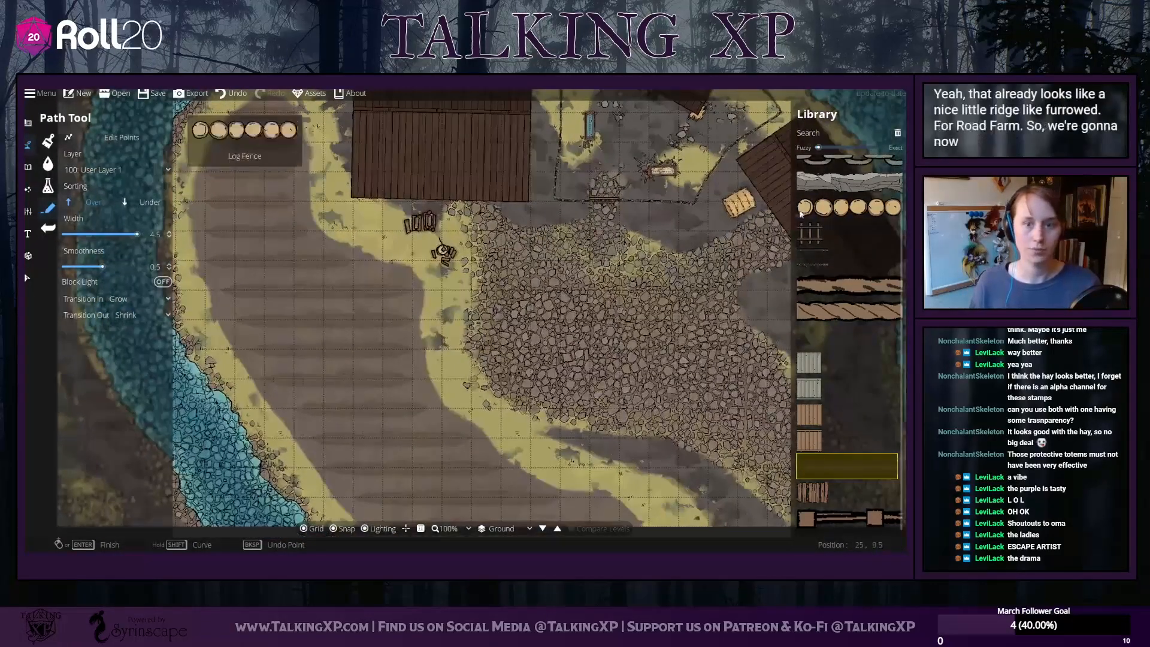
Switch to placing objects, browse the Plant objects in the library and pick a beet
click(27, 167)
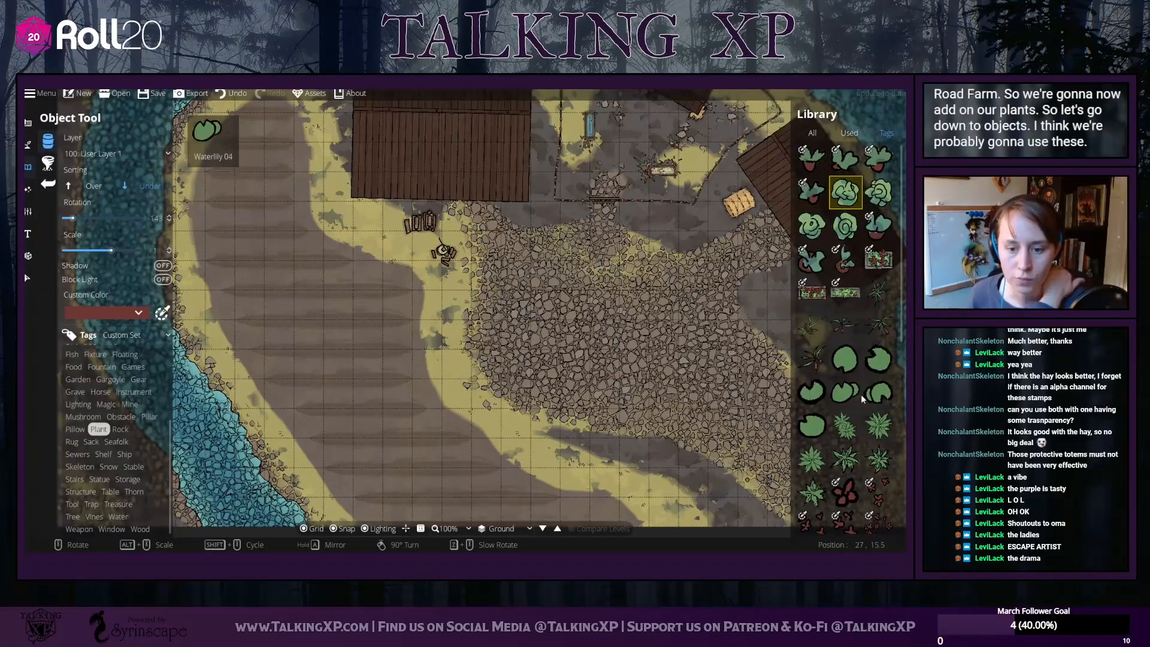
scroll(860, 394, down, 4)
scroll(857, 390, down, 4)
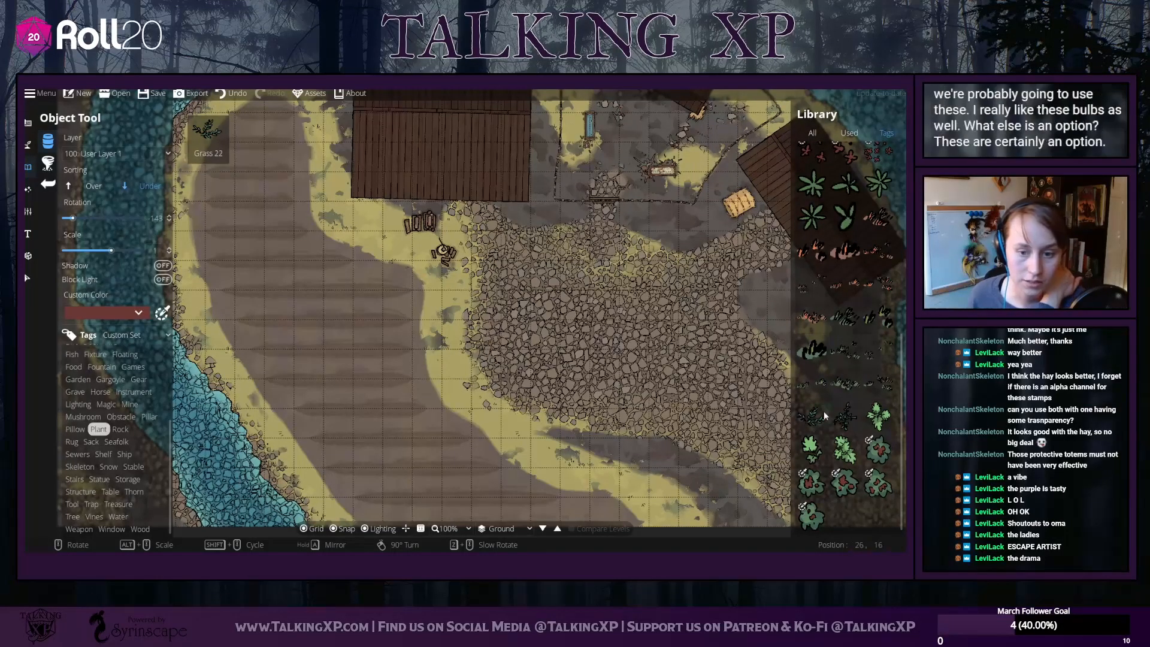
scroll(839, 400, up, 4)
scroll(839, 401, up, 4)
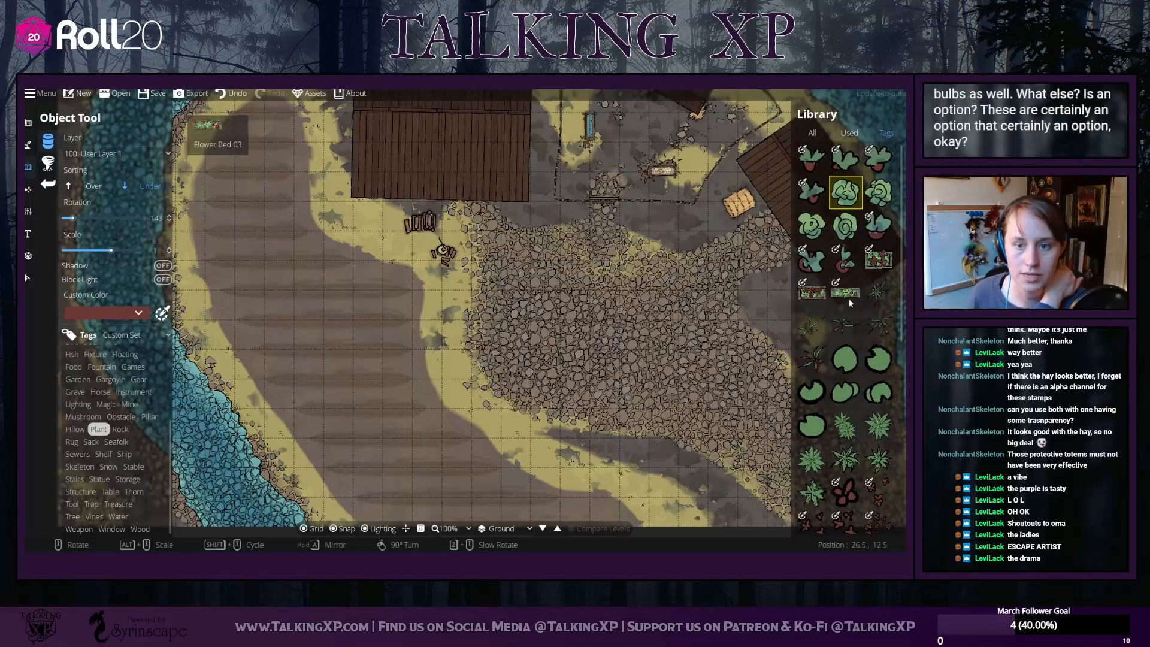
click(812, 159)
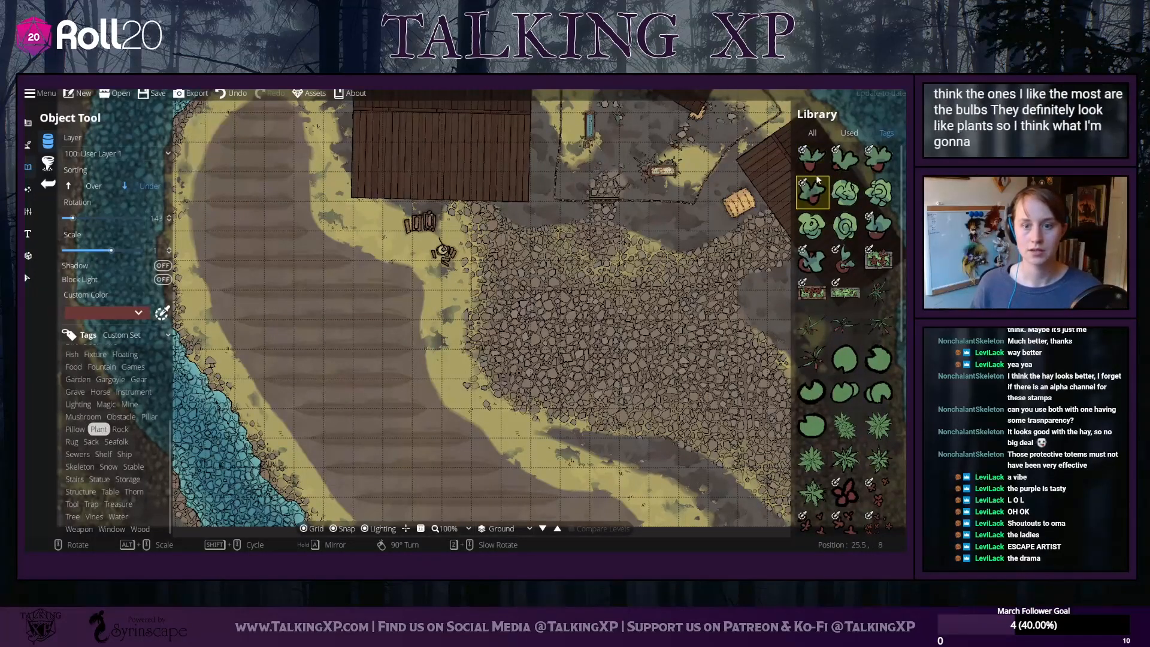
click(845, 158)
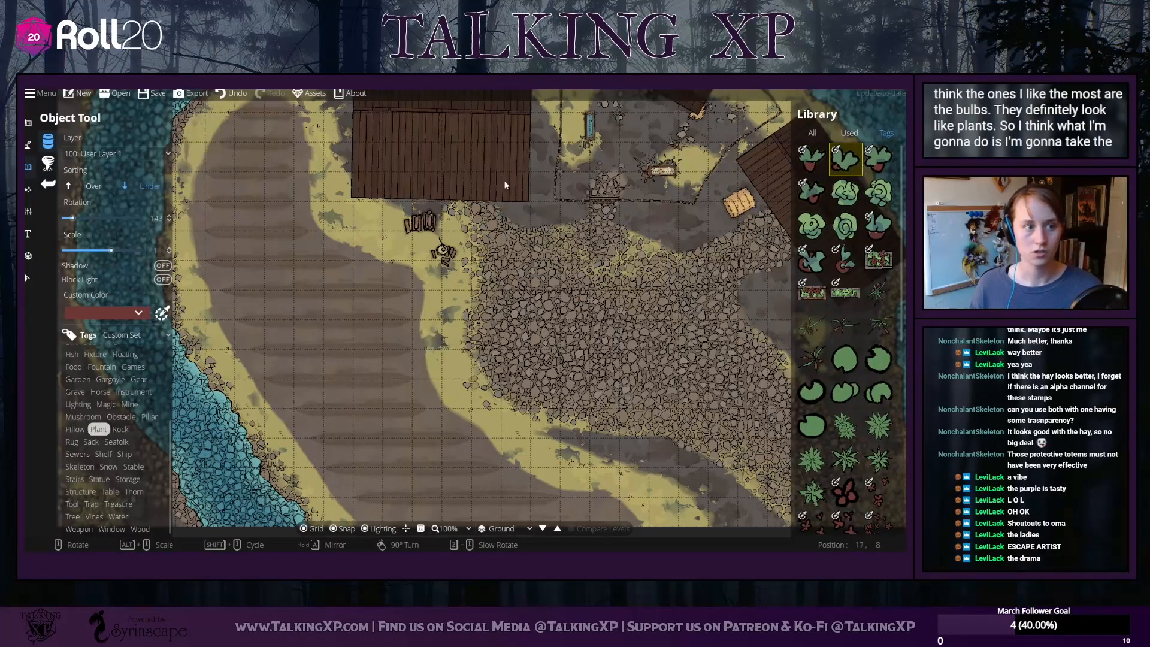
Activate the Scatter tool and select the first nine plants together, from the beets through the cabbages to Root 01
click(48, 163)
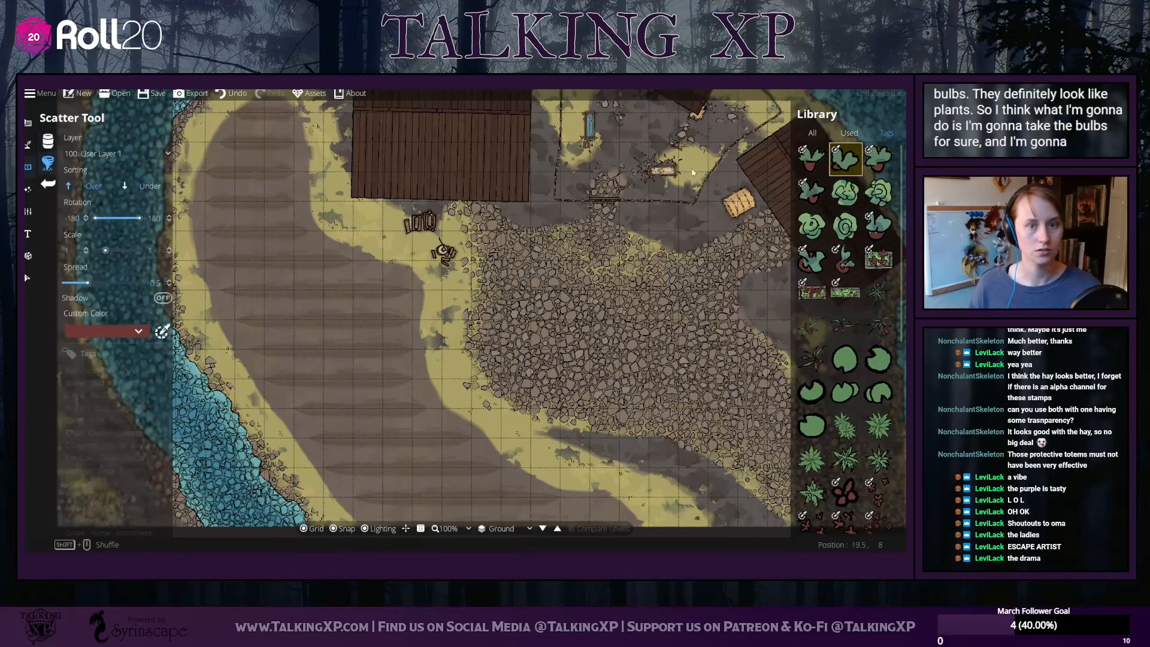
shift+click(816, 193)
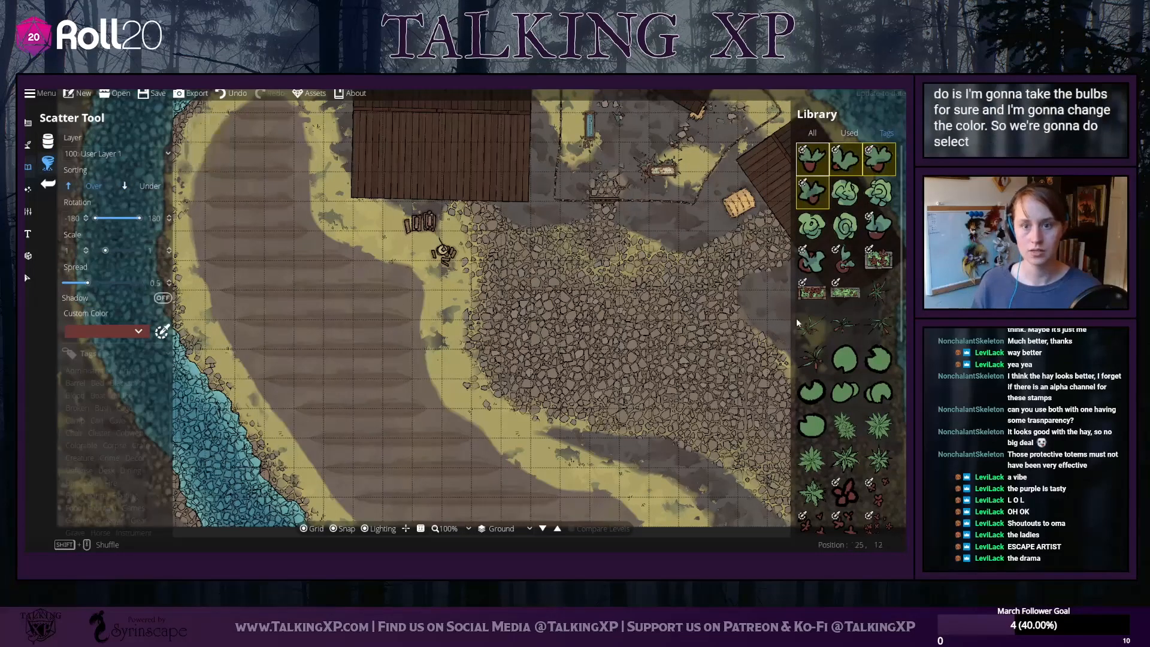
click(876, 233)
click(812, 158)
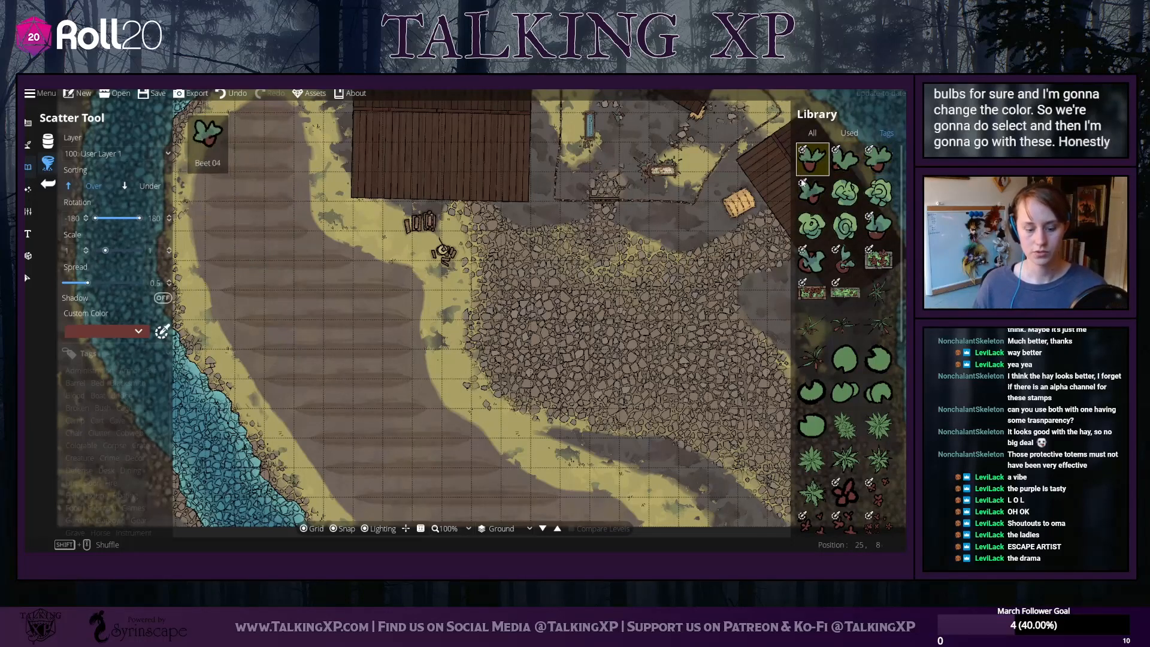
shift+click(845, 159)
shift+click(866, 169)
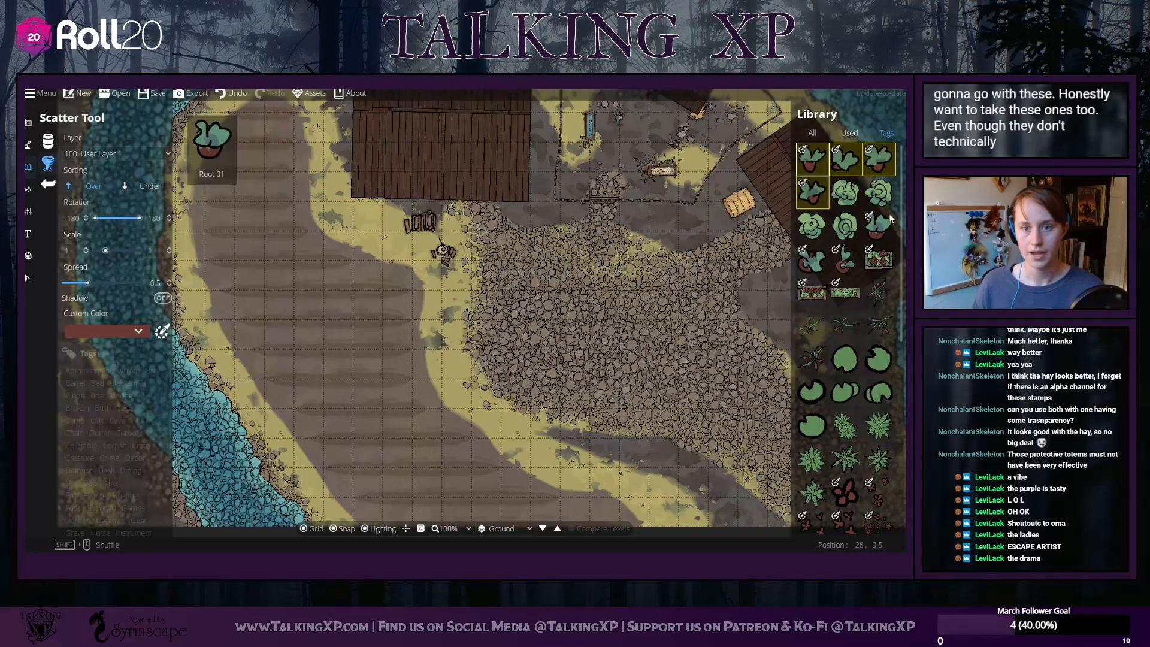
shift+click(869, 228)
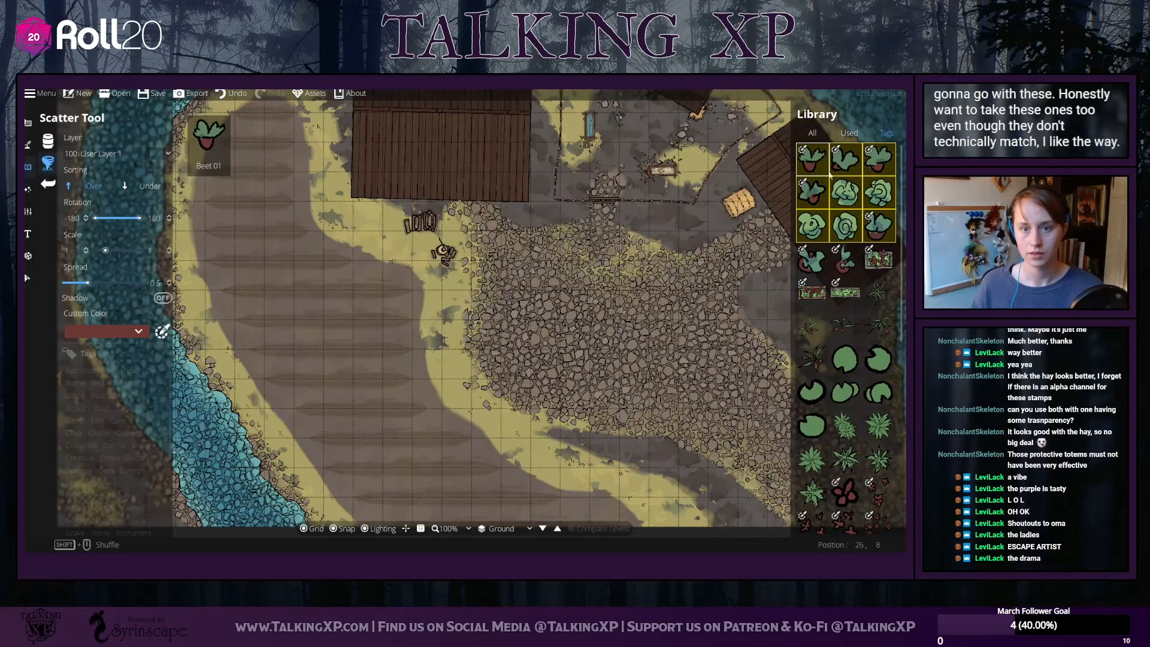
Narrow the scatter selection to the four beets and the three root plants, leaving out the cabbages
click(807, 173)
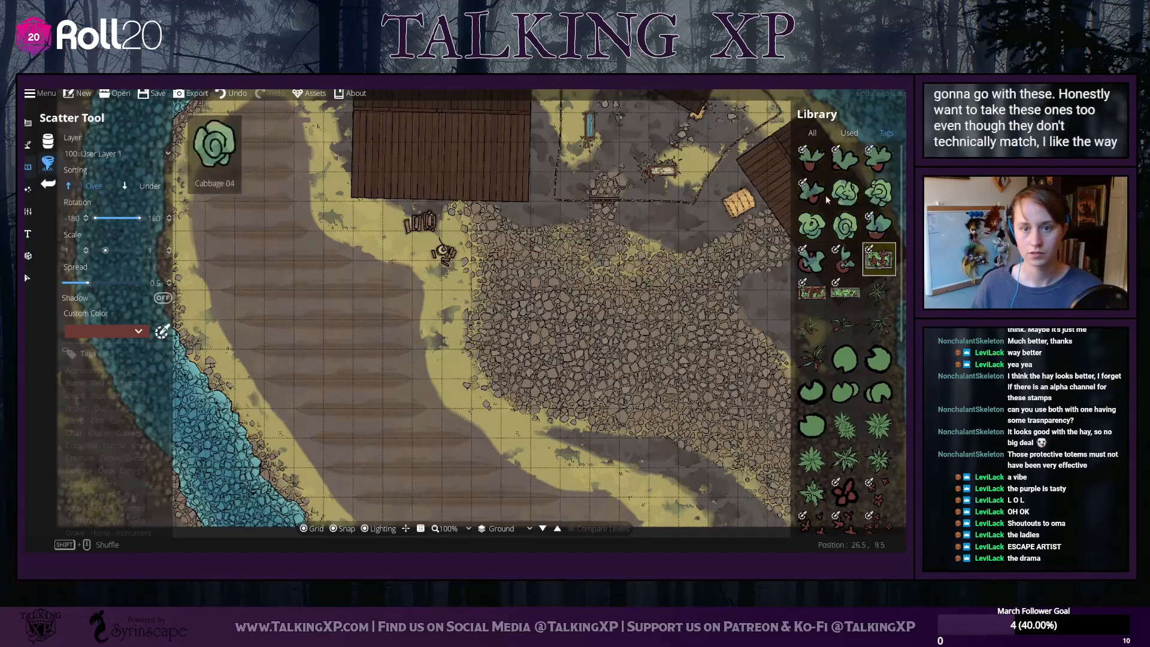
shift+click(841, 161)
shift+click(876, 160)
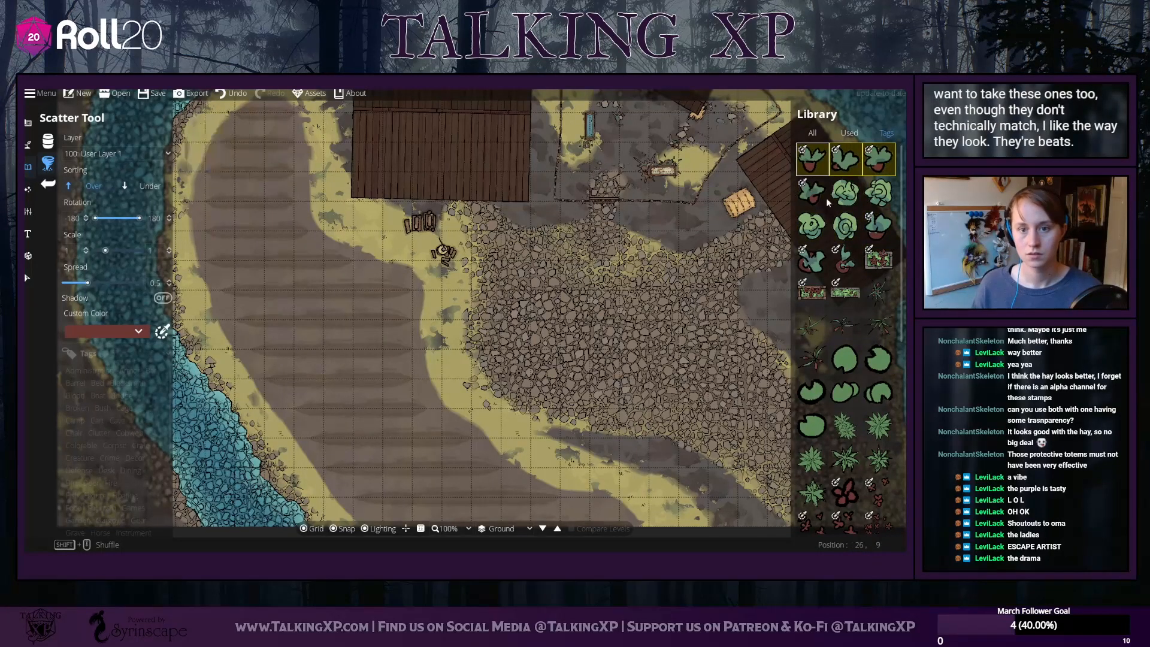
shift+click(812, 192)
shift+click(882, 231)
shift+click(845, 259)
shift+click(813, 258)
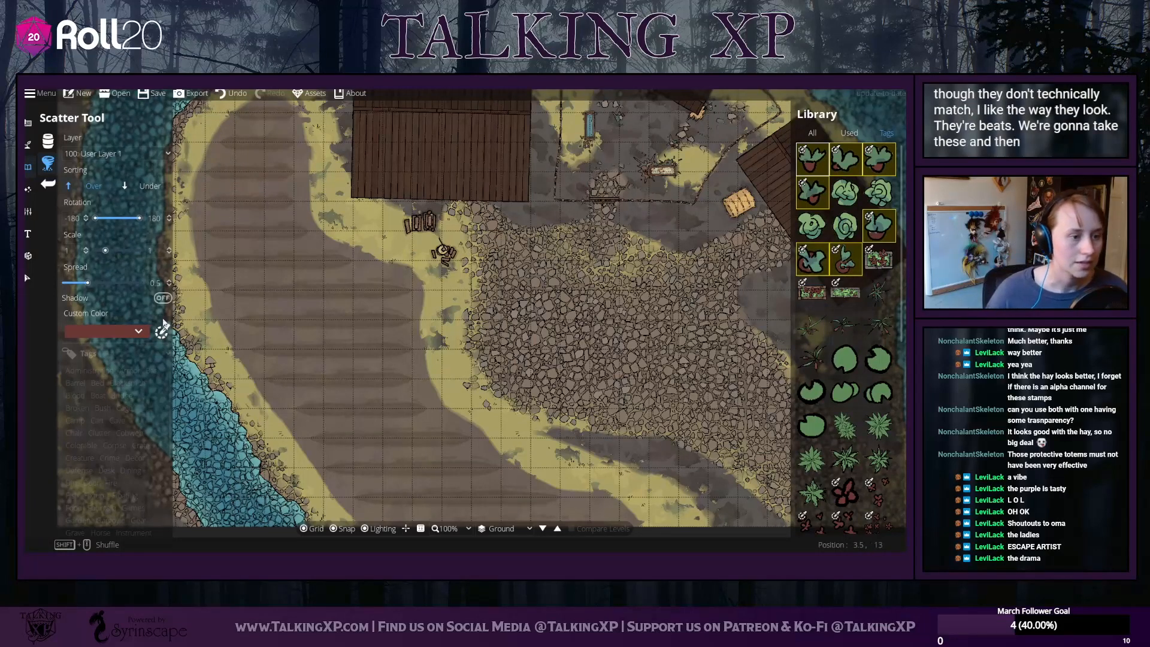
Set the scatter plants' custom color to a bright yellow, hex e1d853, and accept it
click(139, 331)
mouse_move(152, 102)
mouse_down()
mouse_move(140, 103)
mouse_move(142, 119)
mouse_move(142, 110)
mouse_up()
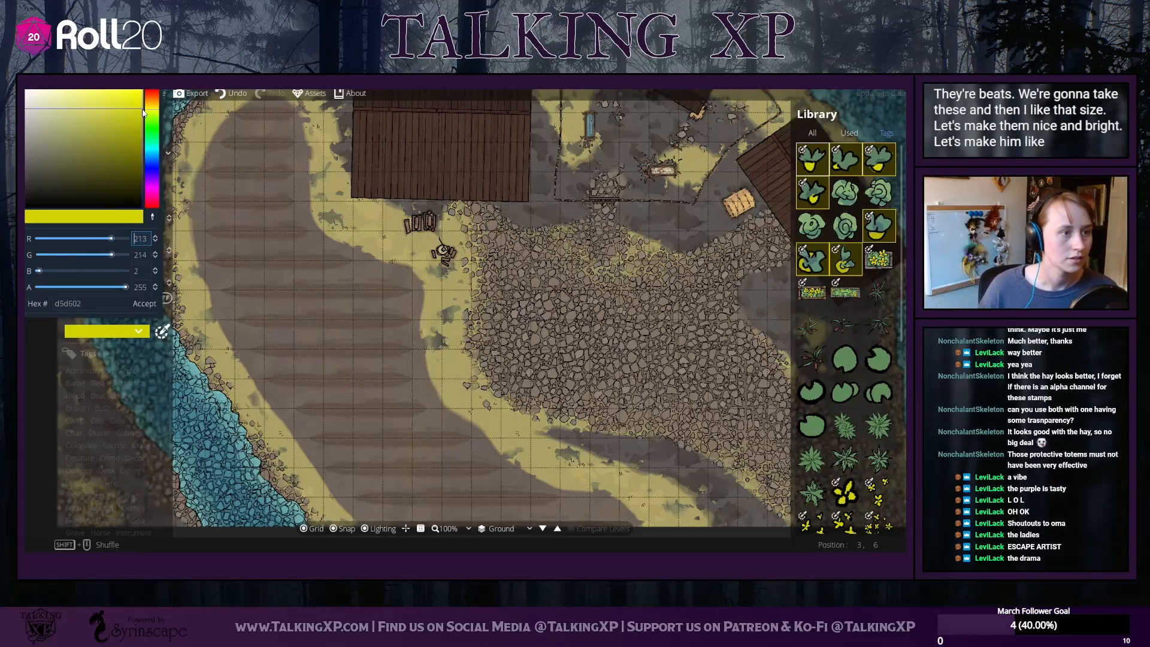
click(150, 109)
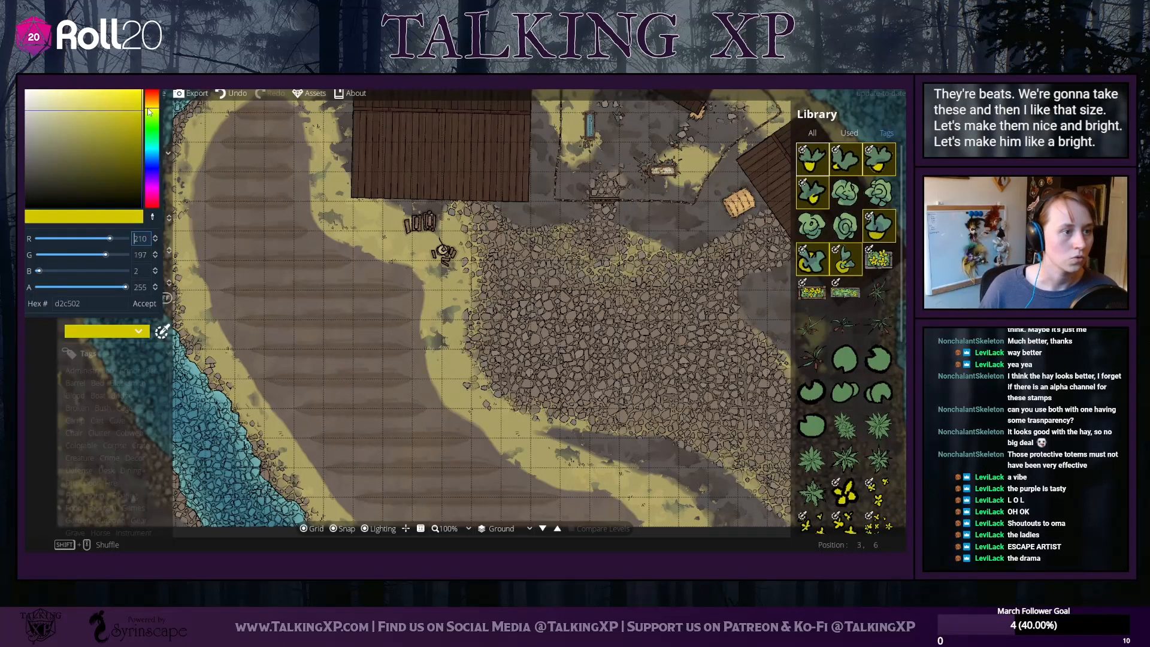
click(100, 106)
drag(101, 109, 111, 127)
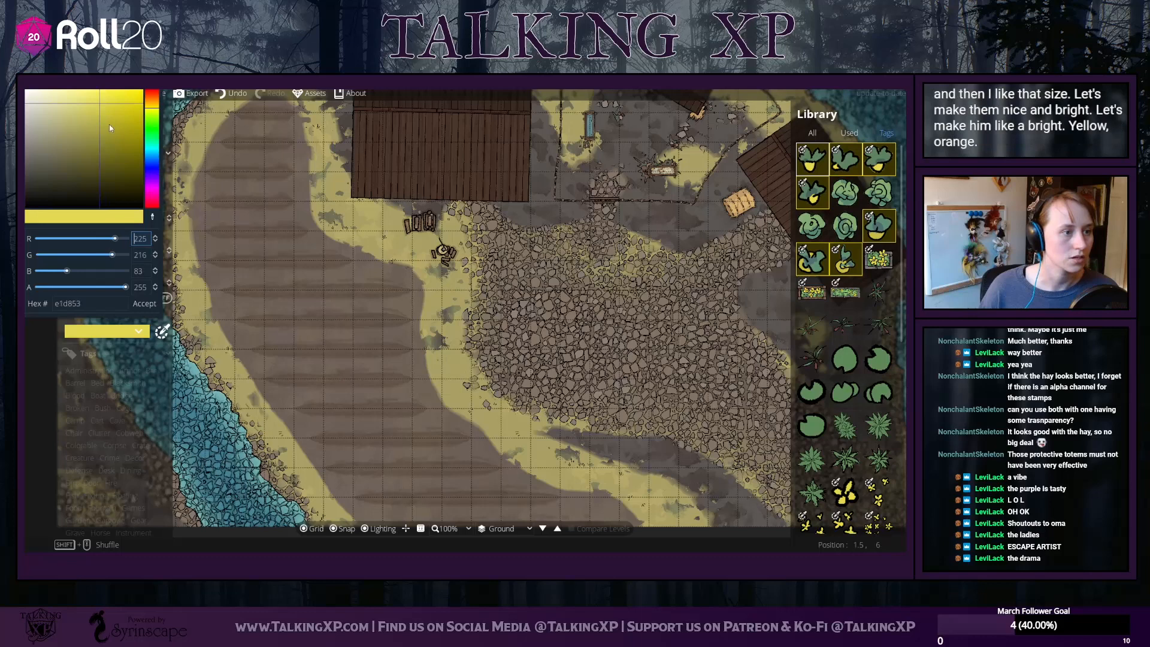
click(150, 307)
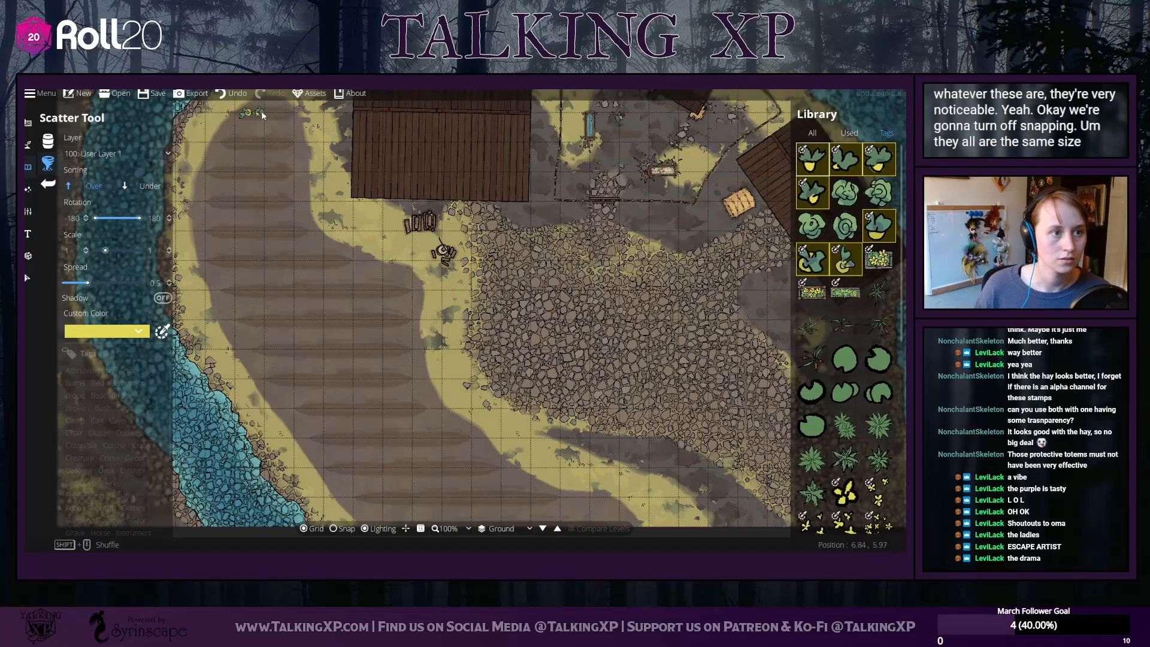
Without grid snapping, scatter the yellow beets and roots along the four northernmost ridges of the dirt patch
drag(261, 111, 288, 118)
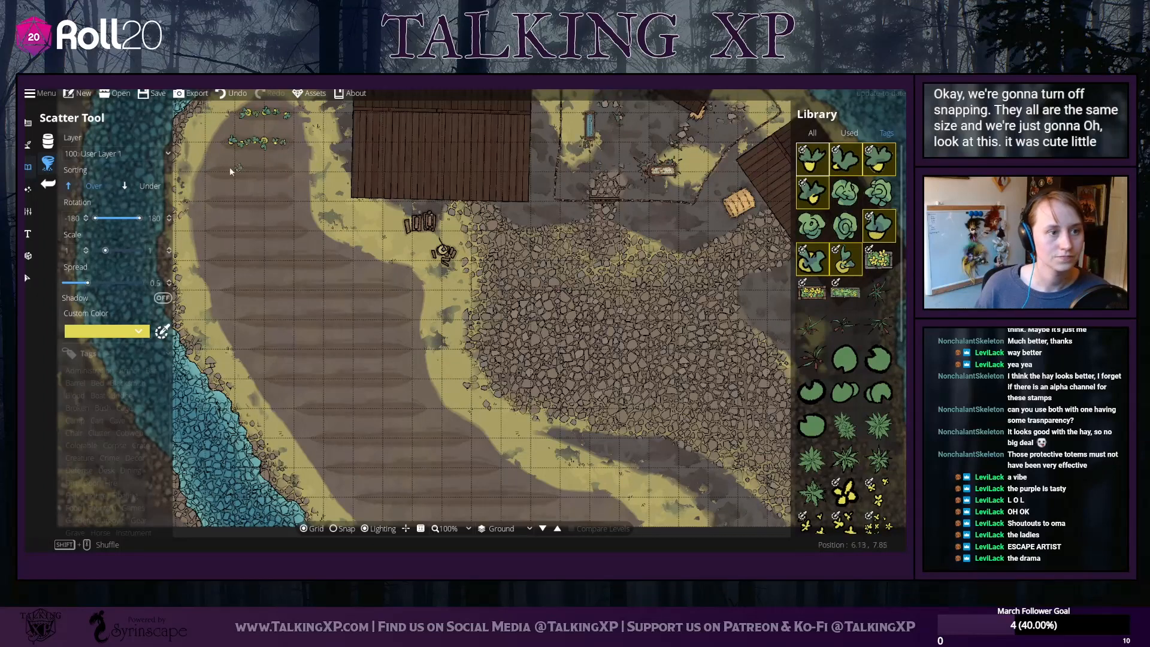
drag(227, 170, 285, 175)
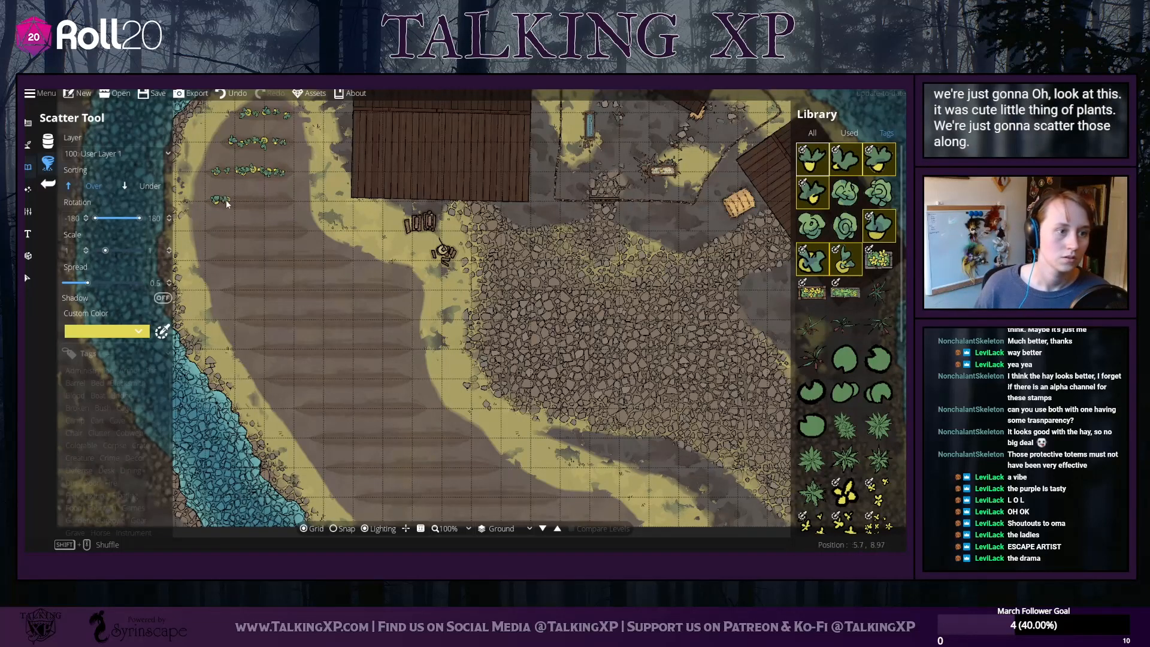
drag(225, 202, 277, 201)
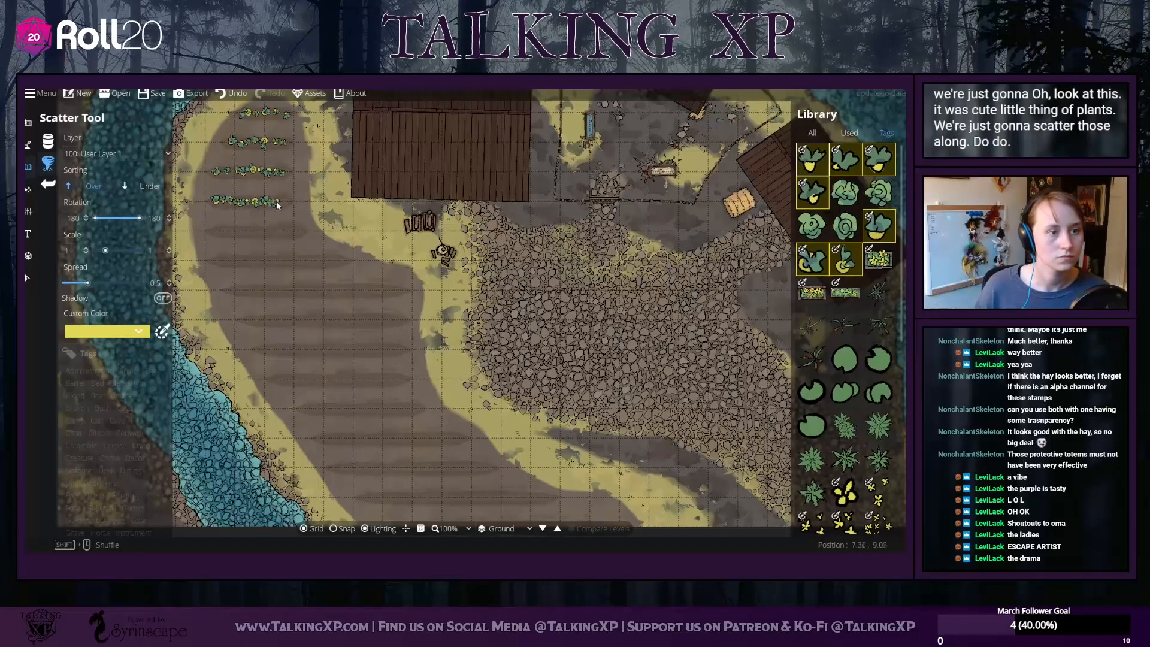
Look through the rest of the Plant objects in the library for other crops suited to the field
drag(325, 262, 293, 264)
scroll(848, 407, down, 1)
scroll(848, 407, down, 3)
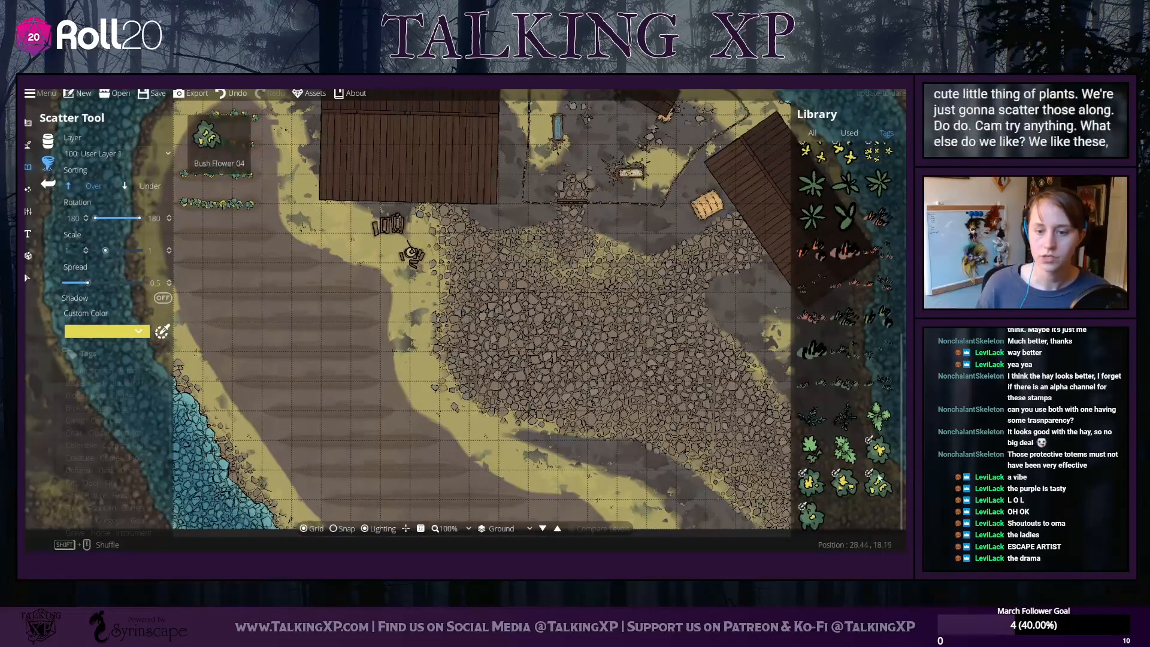
scroll(851, 452, up, 1)
scroll(851, 452, up, 5)
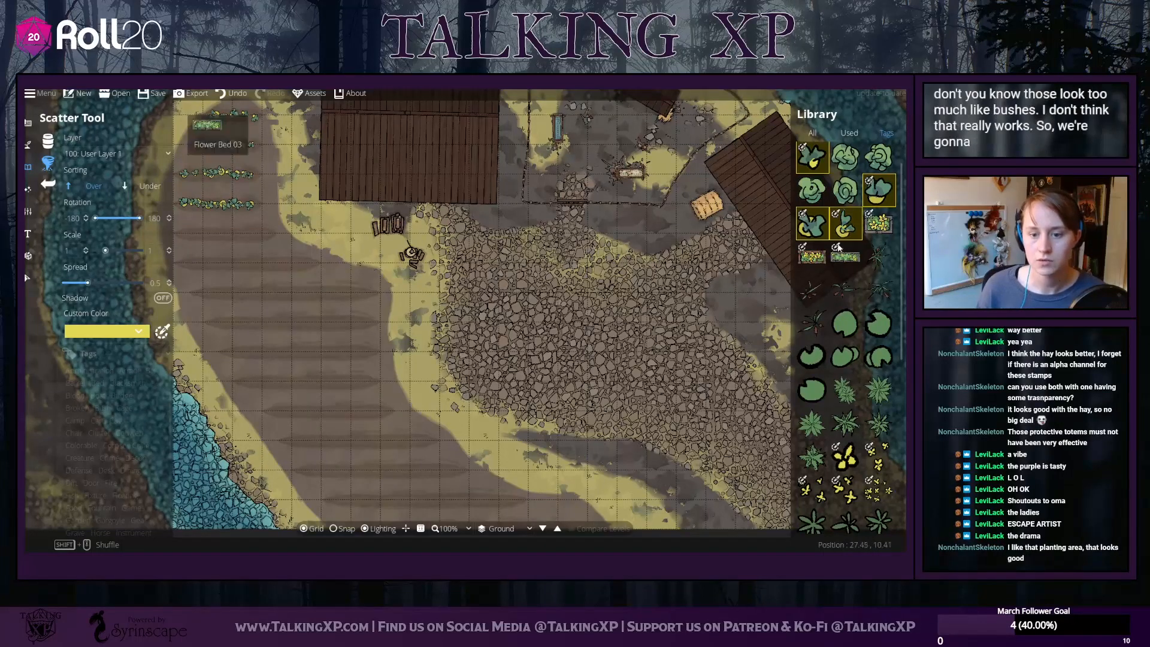
scroll(848, 295, down, 1)
scroll(848, 295, down, 6)
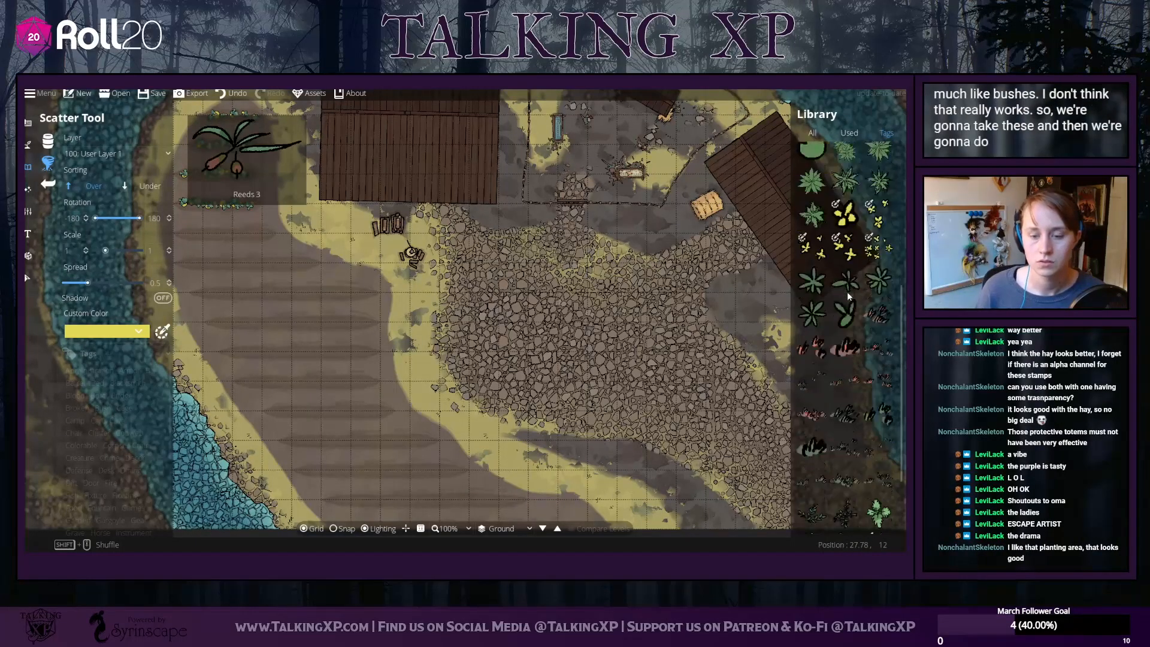
Scatter the yellow beets and roots along the fifth and sixth ridges from the north
drag(183, 251, 241, 290)
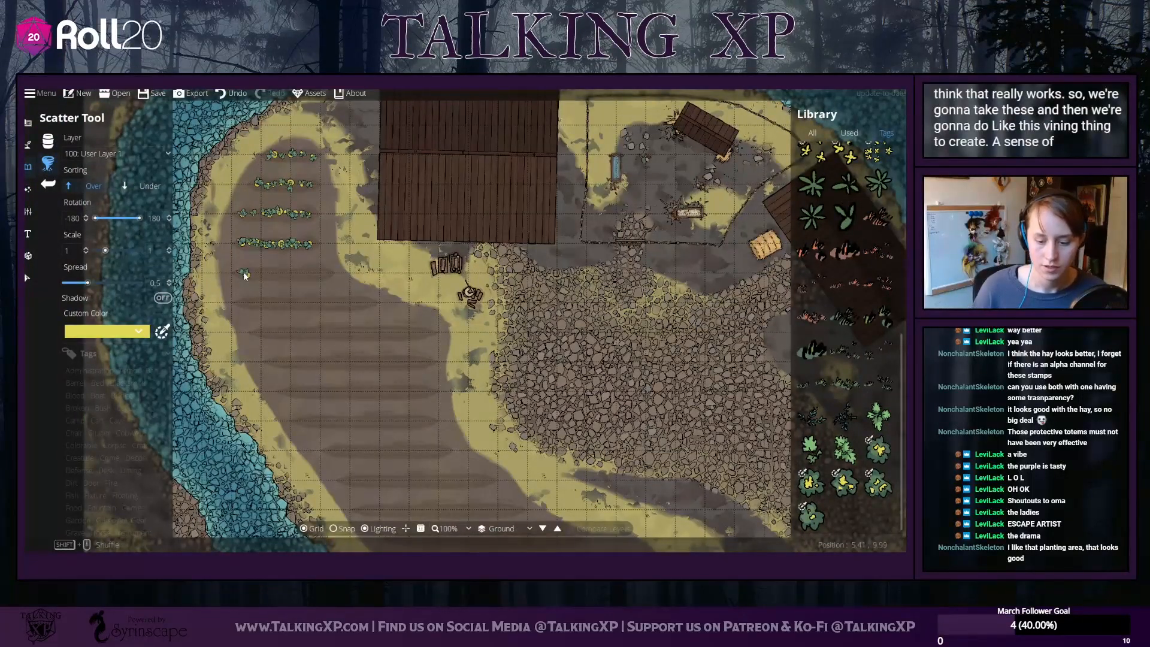
click(242, 272)
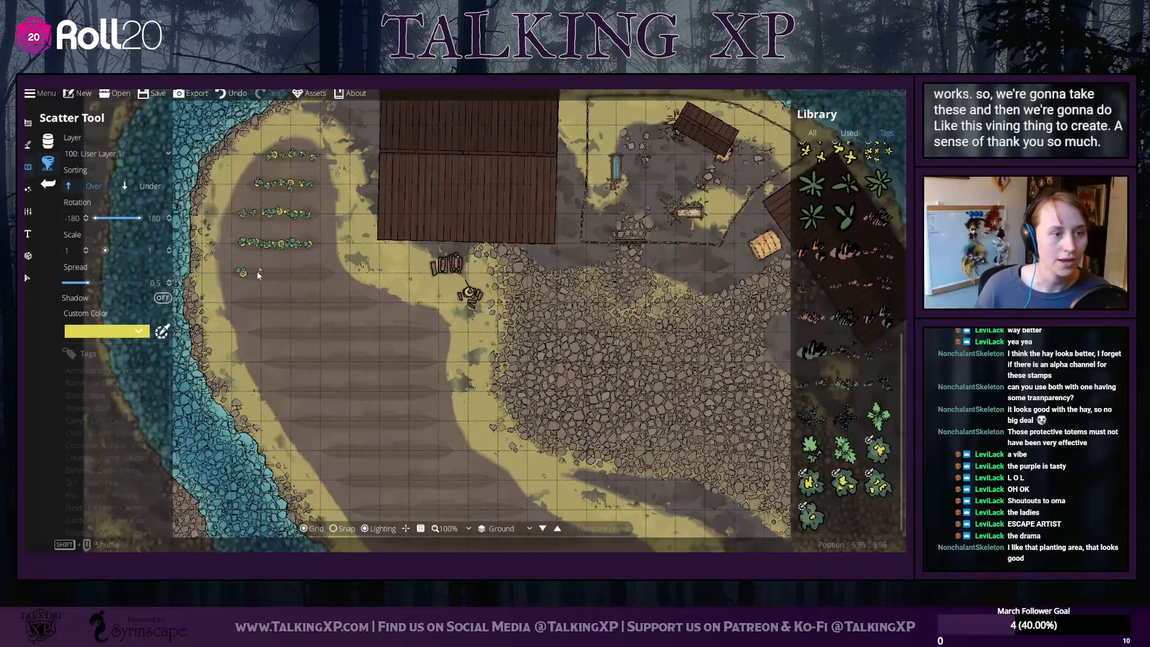
drag(258, 273, 325, 272)
click(282, 295)
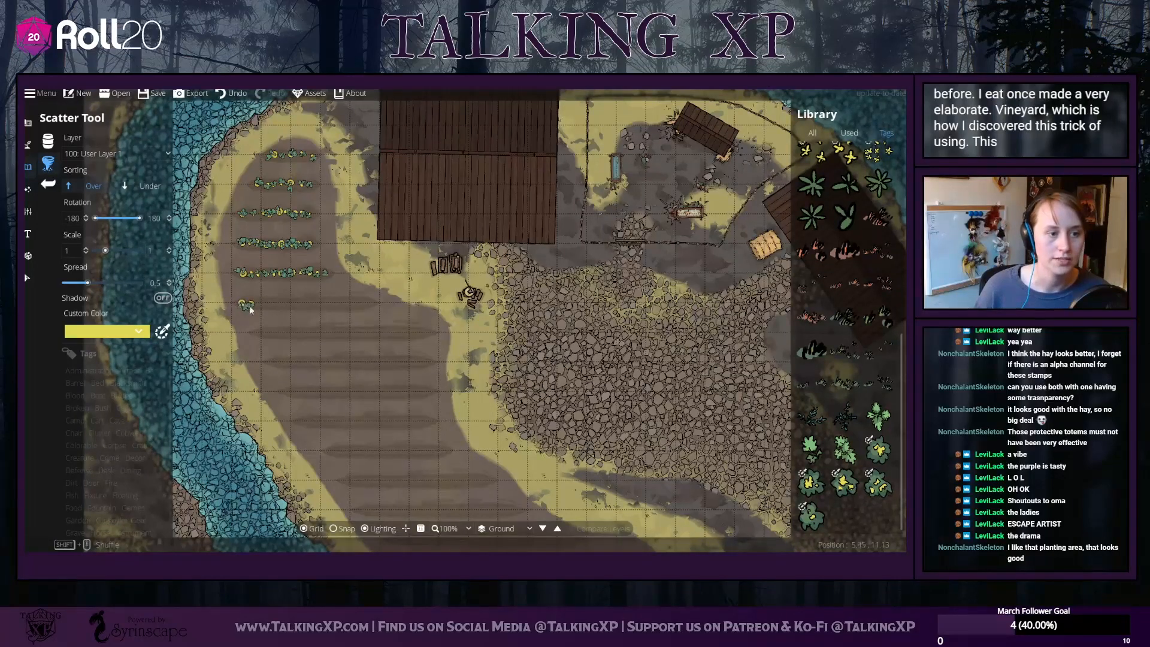
mouse_move(249, 306)
mouse_down()
mouse_move(293, 304)
mouse_move(418, 368)
mouse_move(336, 347)
mouse_move(281, 302)
mouse_move(370, 304)
mouse_up()
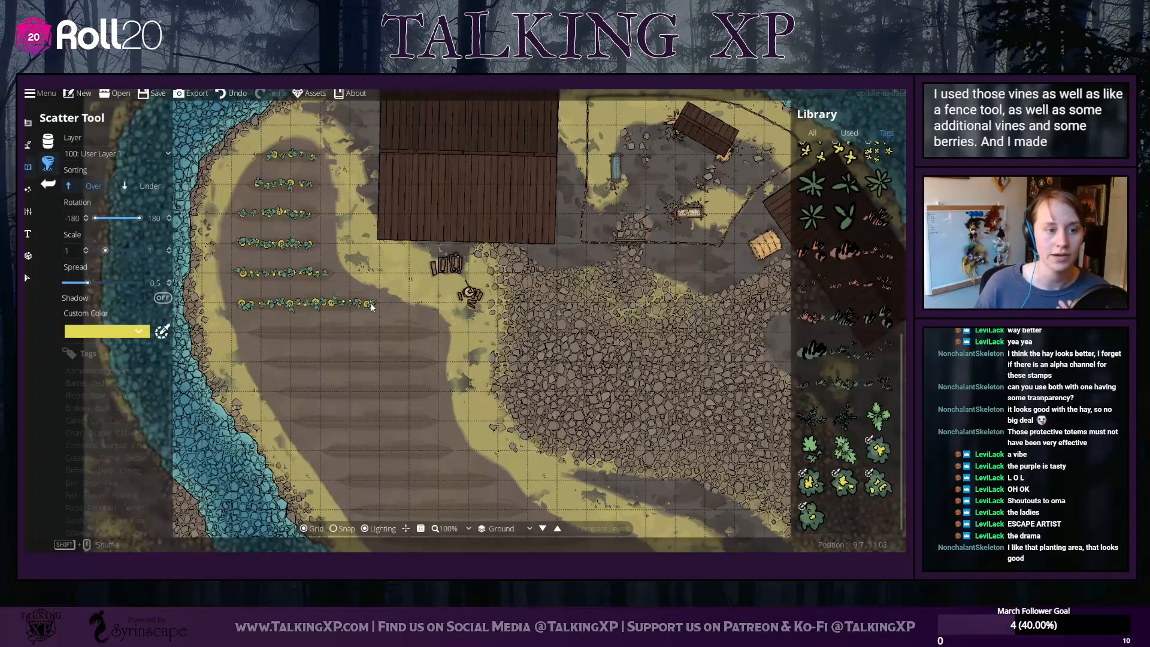
Select the four cabbages for scattering and fill the next three ridges to the south with dense rows of them
drag(470, 402, 467, 380)
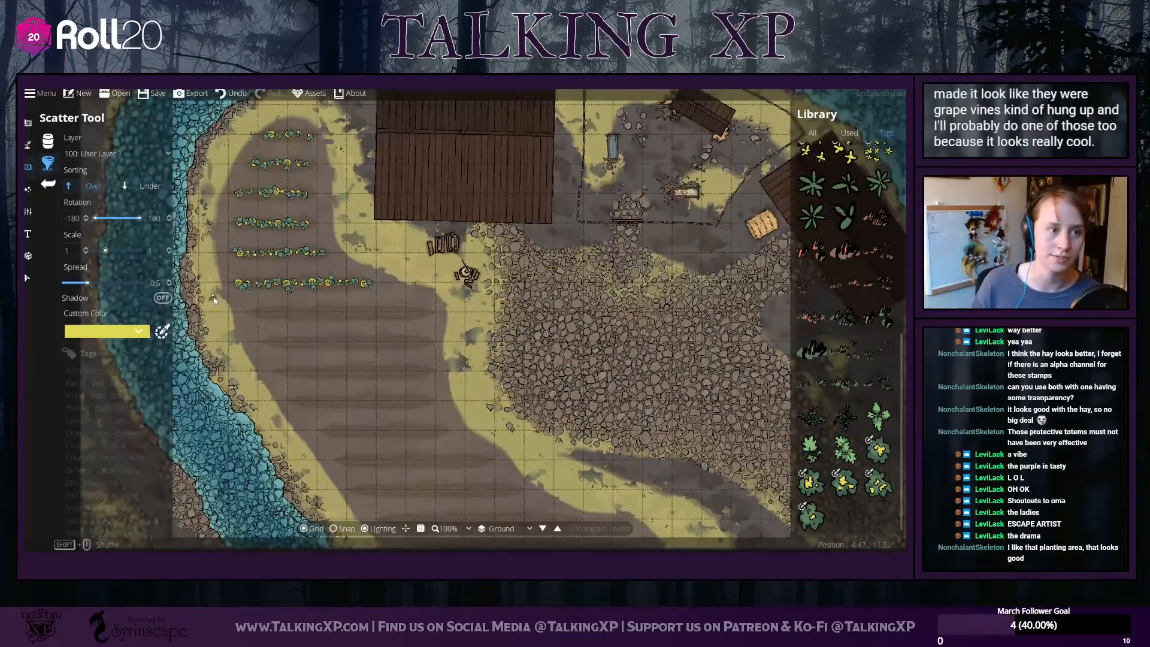
scroll(871, 356, up, 3)
scroll(870, 356, up, 5)
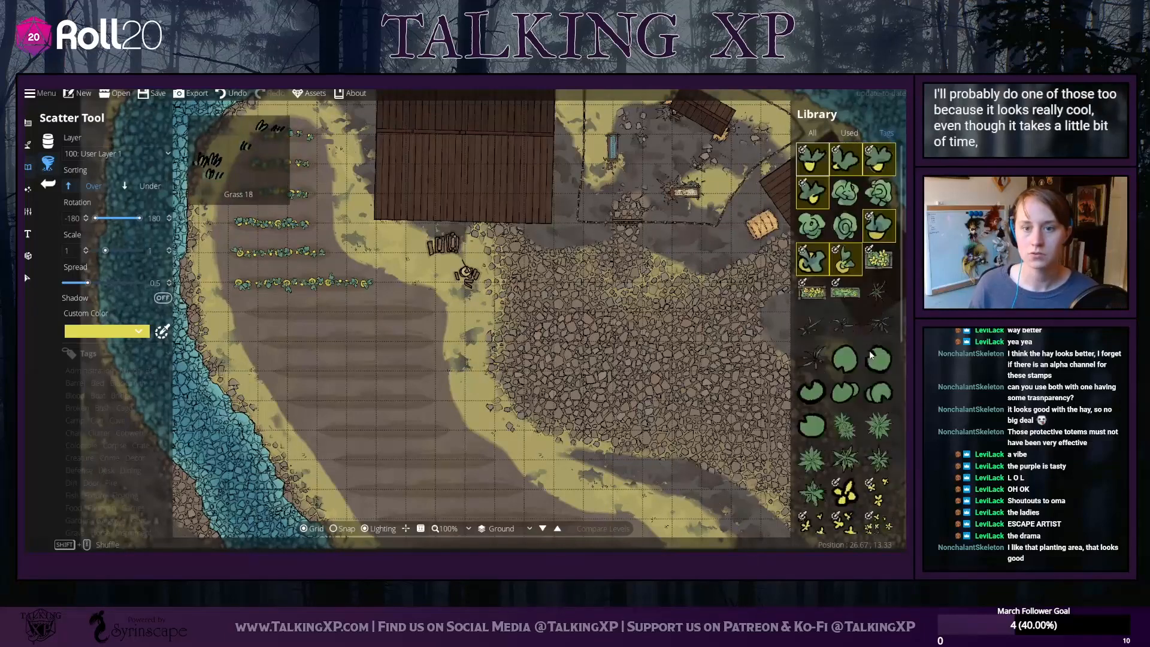
shift+click(841, 231)
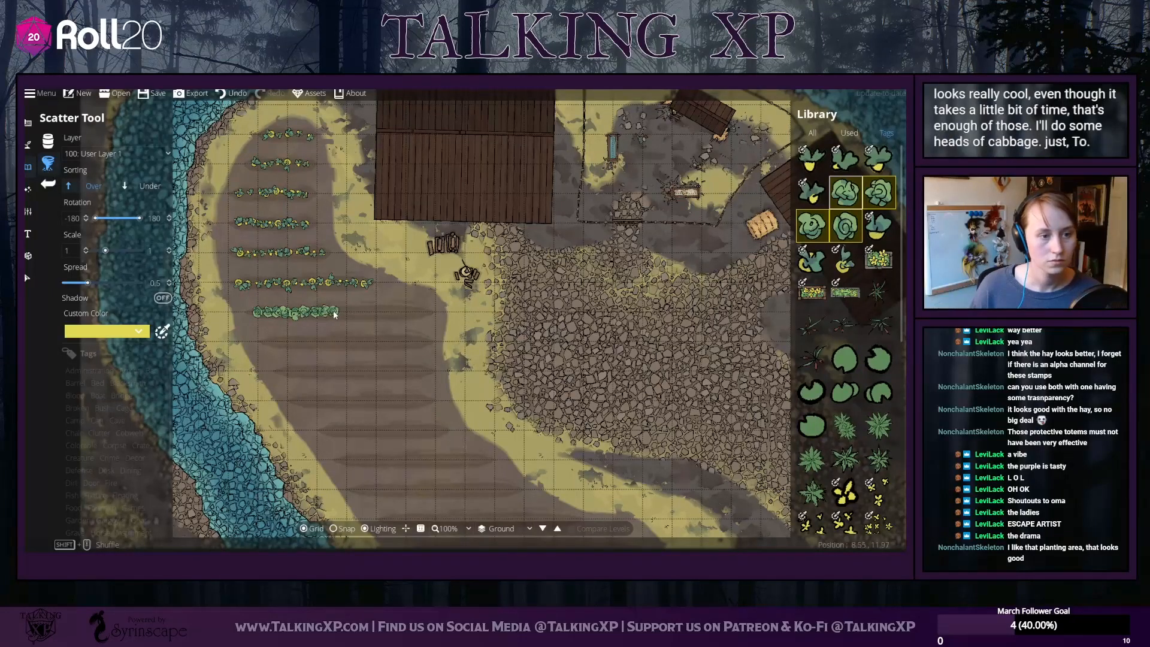
drag(334, 314, 346, 315)
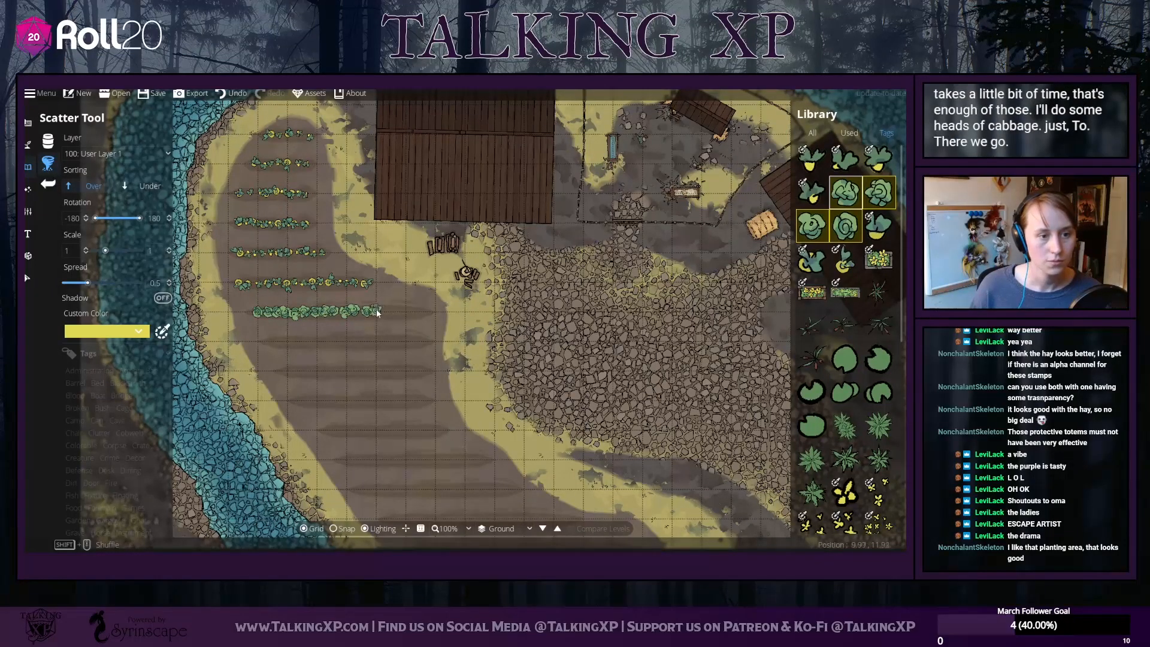
drag(403, 312, 422, 310)
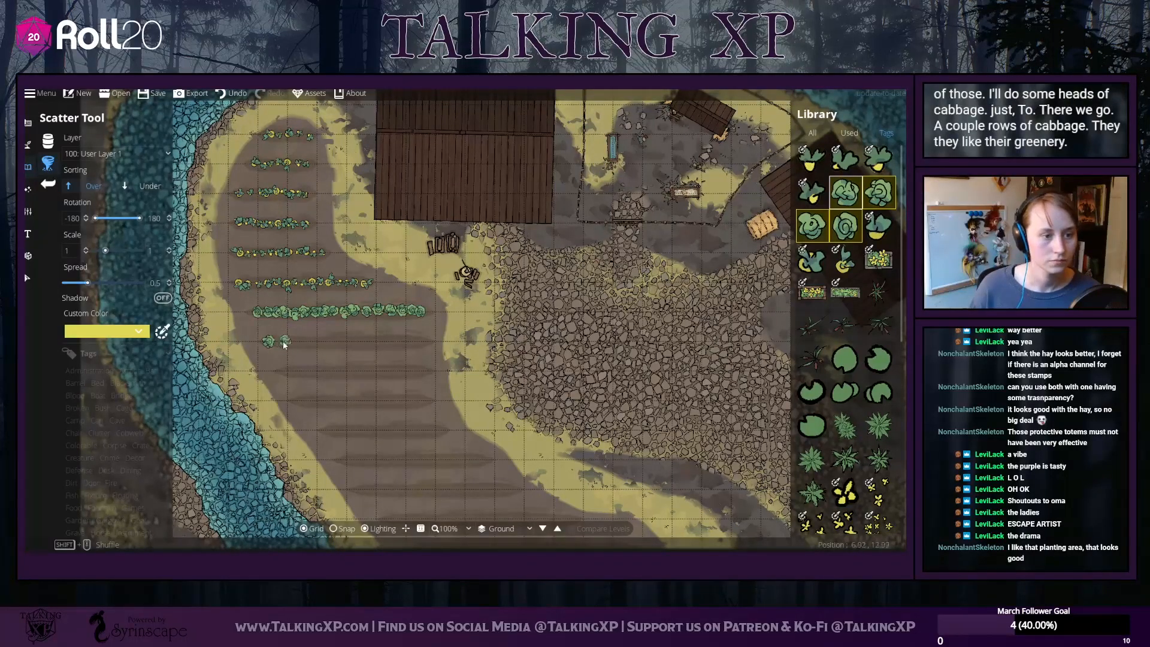
drag(295, 339, 338, 344)
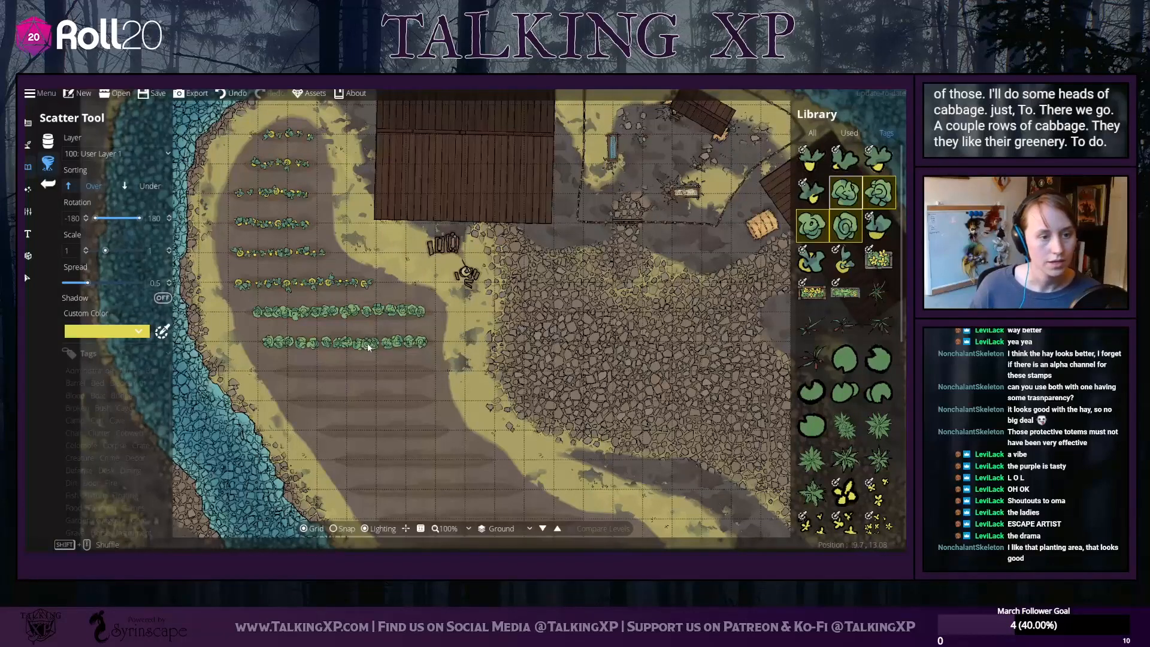
drag(332, 429, 328, 402)
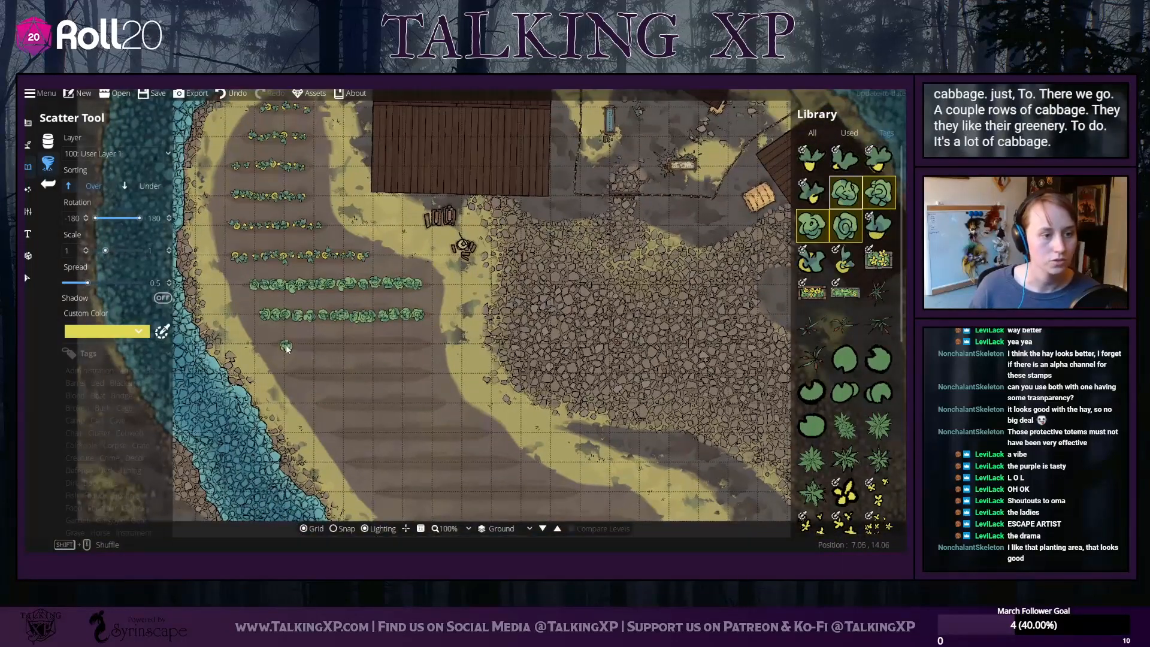
drag(287, 349, 418, 346)
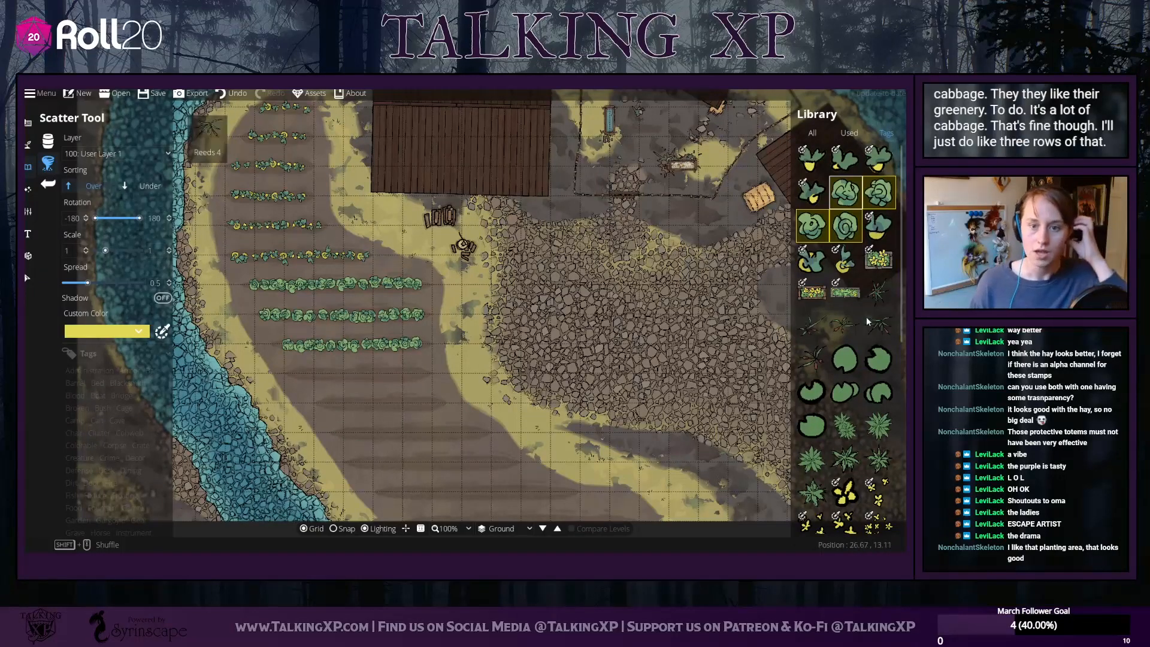
Select Grass 23 and the dark plant beside it for scattering, and set the sorting to Under
scroll(868, 335, down, 5)
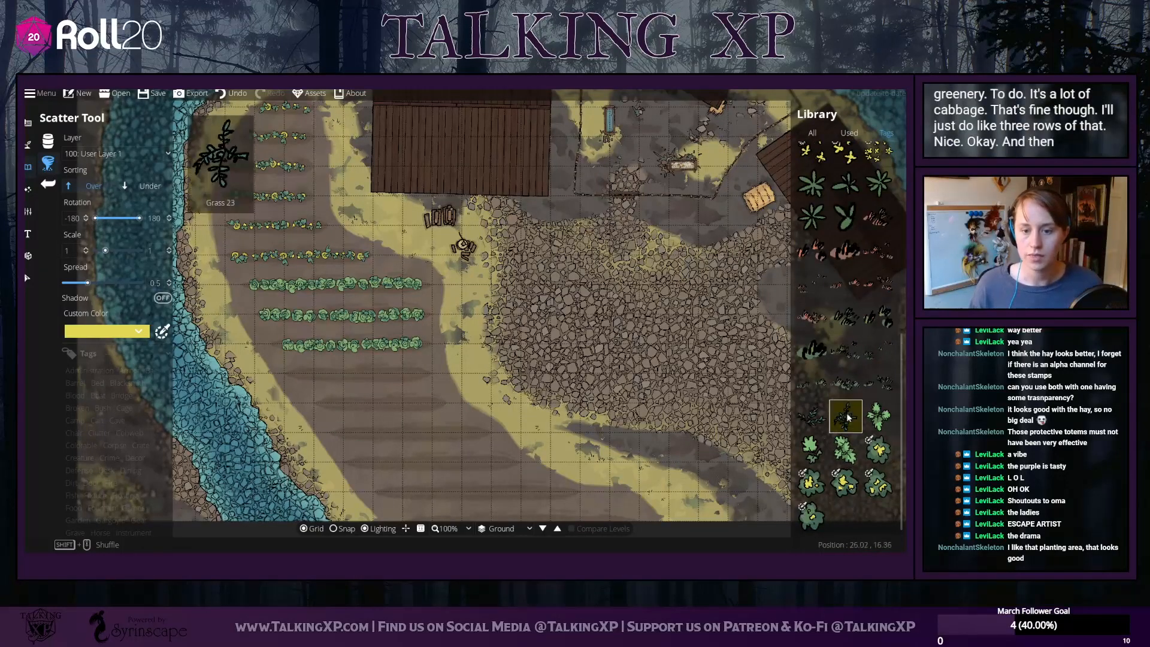
ctrl+click(812, 416)
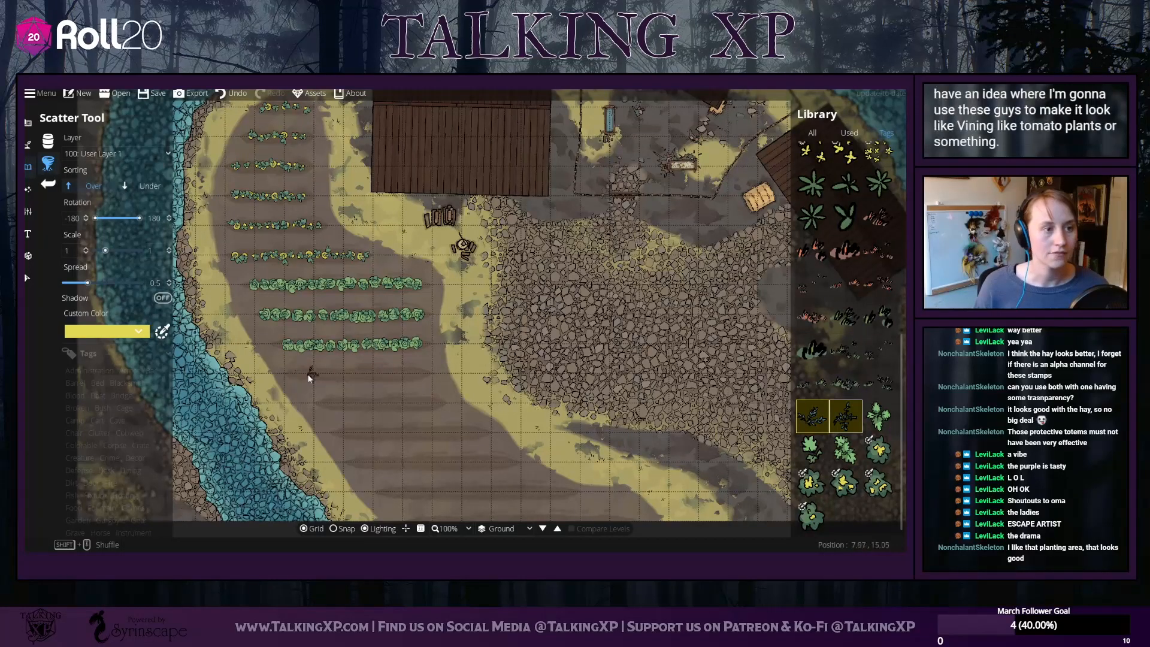
click(145, 187)
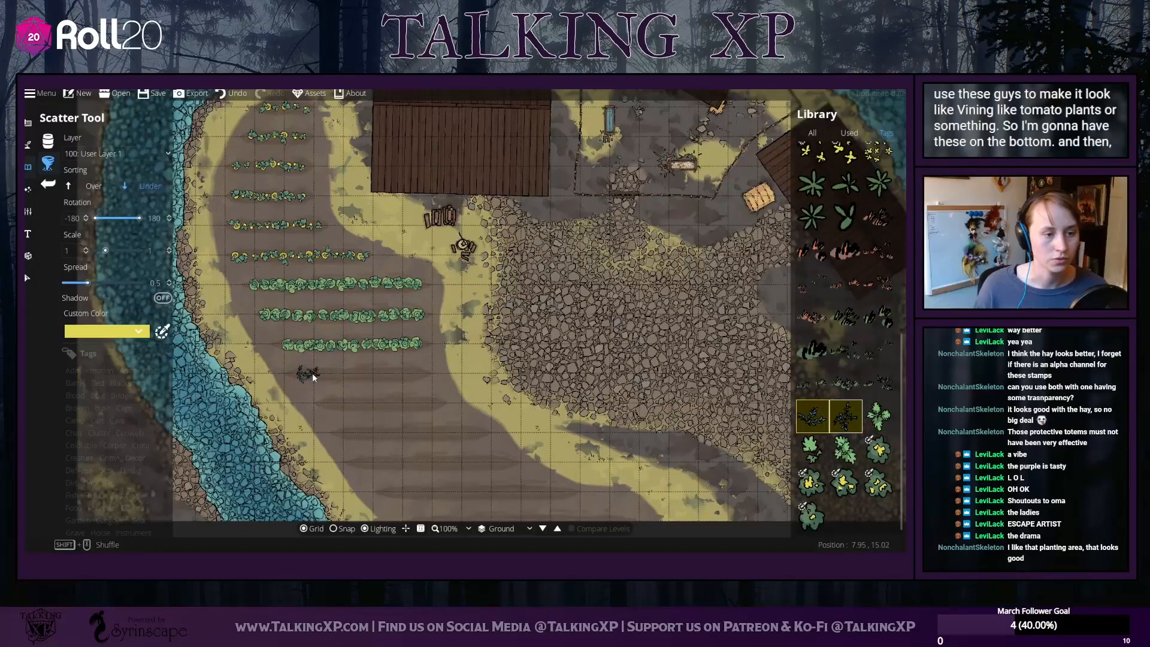
Scatter the dark grass plants along the three ridges south of the cabbages, redoing the eastern end of the third row
drag(312, 372, 422, 373)
drag(318, 400, 434, 401)
click(345, 441)
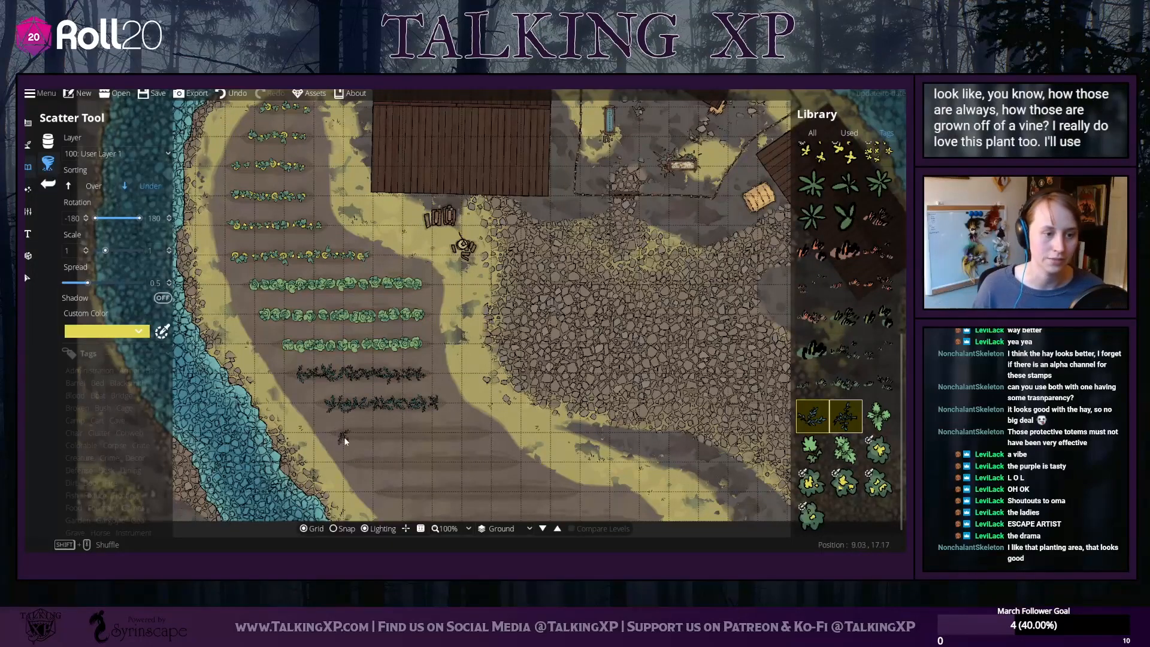
drag(348, 439, 486, 436)
key(ctrl+z)
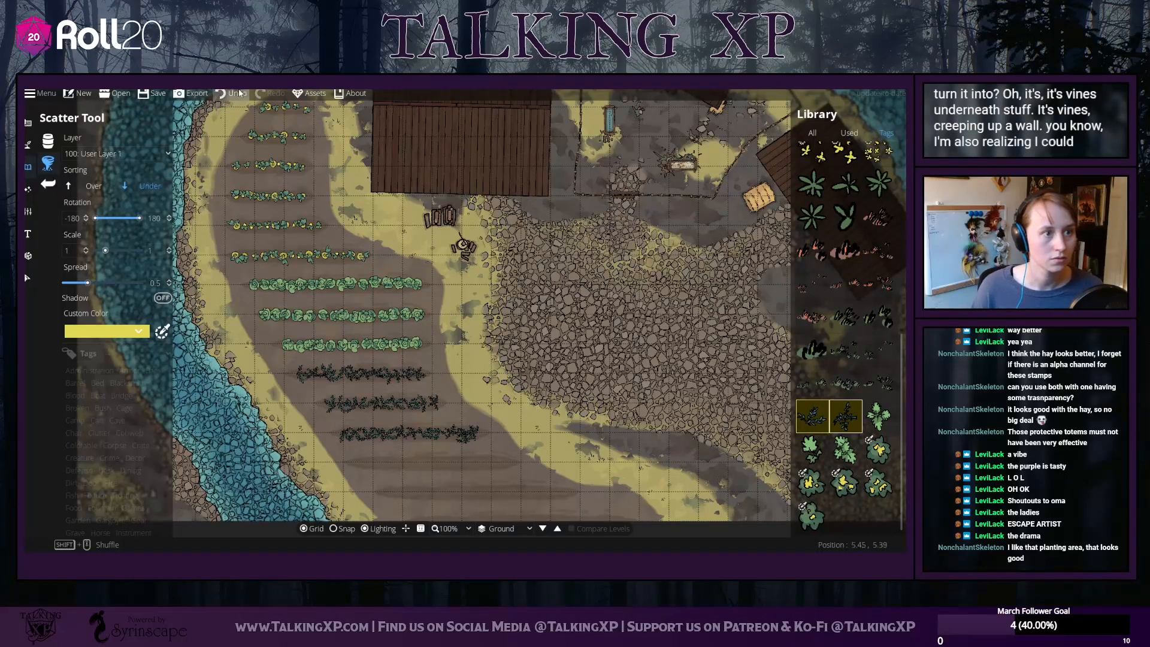
click(484, 433)
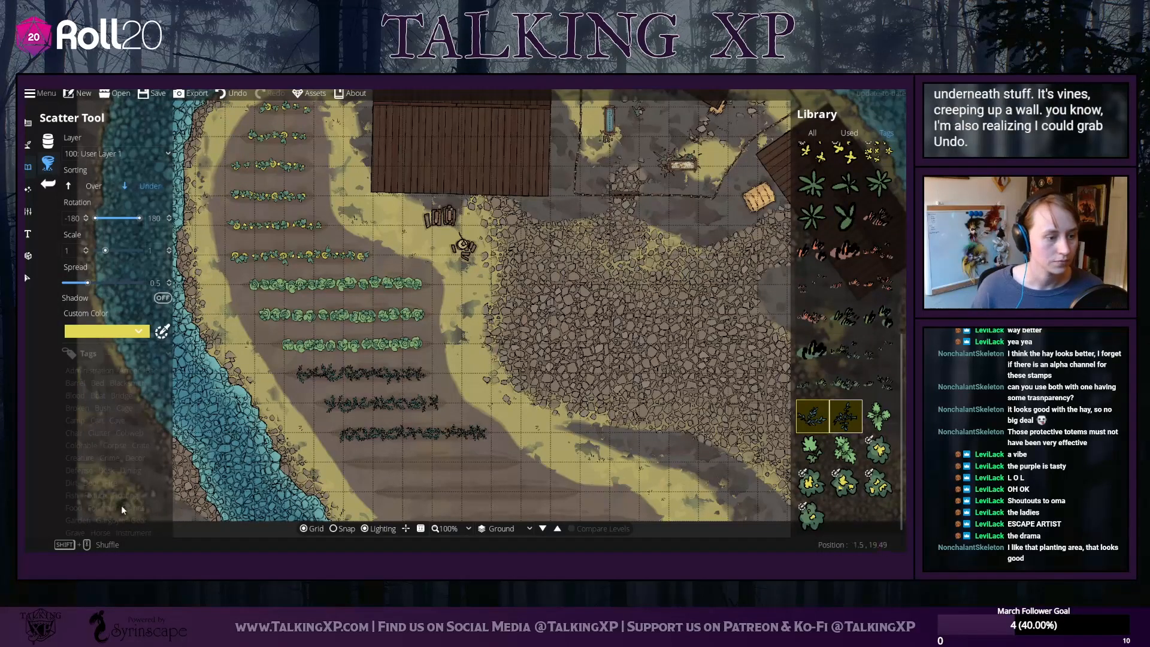
Filter the library by the Vines tag, try the first tendril for scattering, and switch to the Object Tool with the same tag
scroll(105, 509, down, 5)
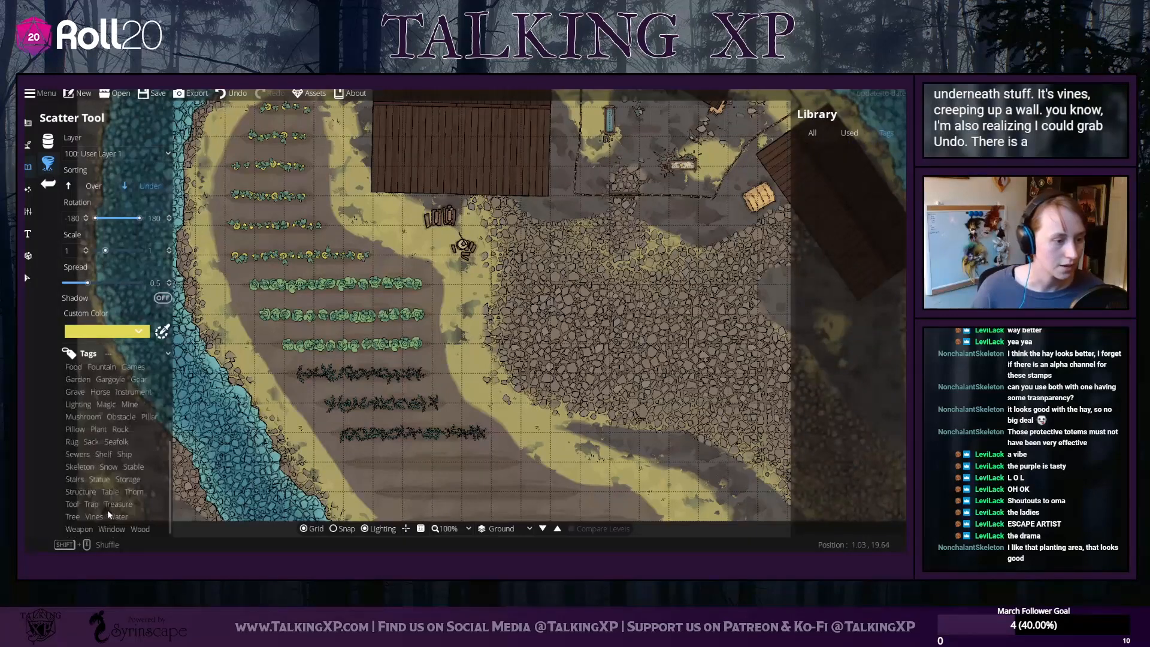
click(105, 516)
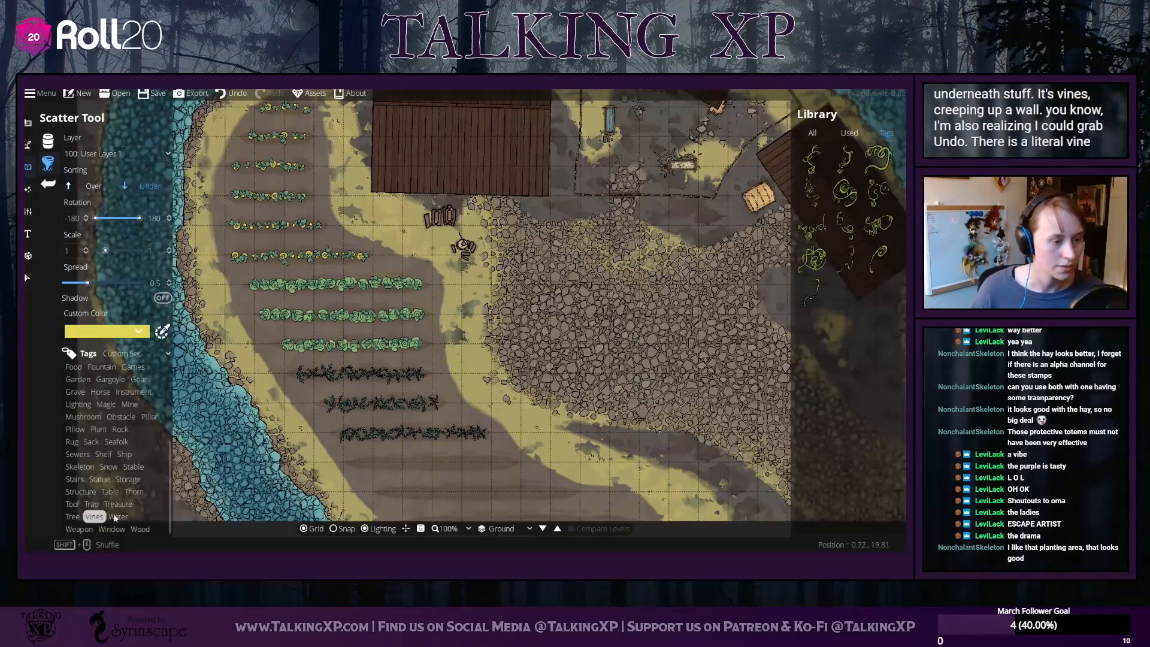
click(812, 159)
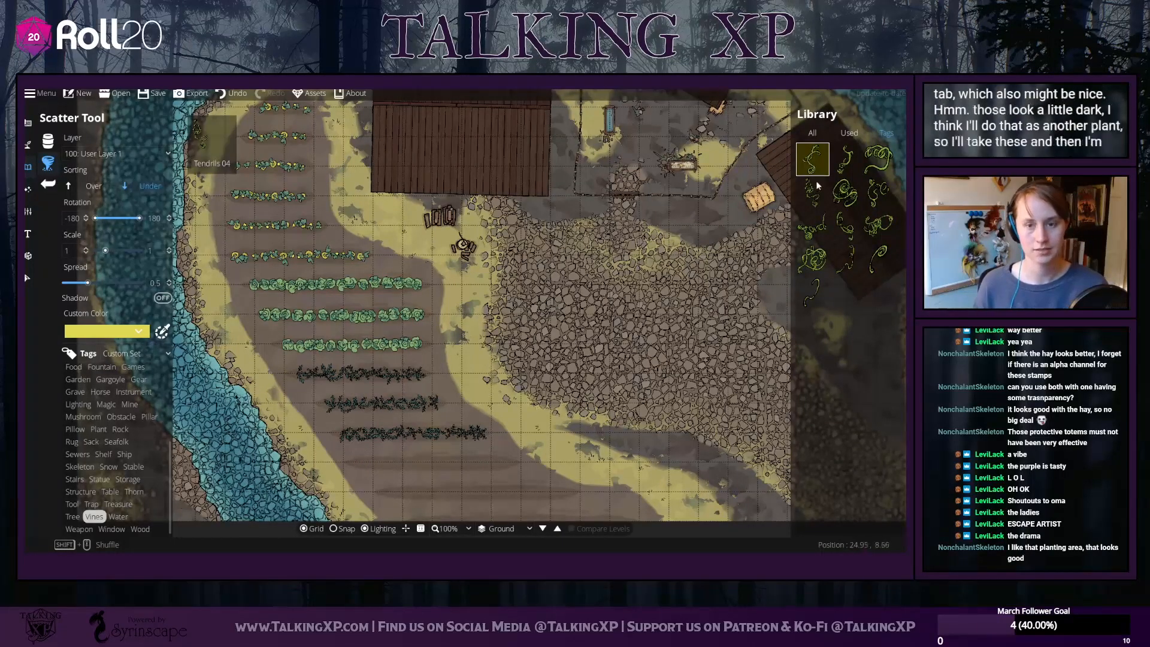
click(56, 142)
click(134, 491)
click(101, 516)
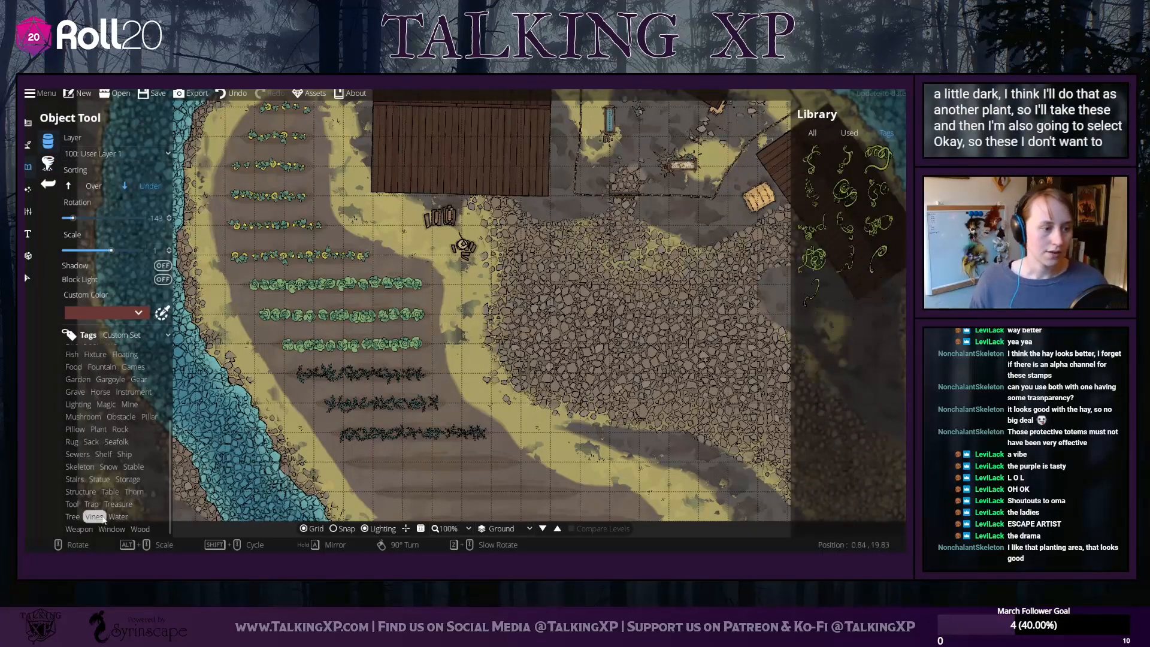
Place the second-row small tendril, turned to lie lengthwise, near the western ends of the three empty ridges south of the dark grass
click(813, 192)
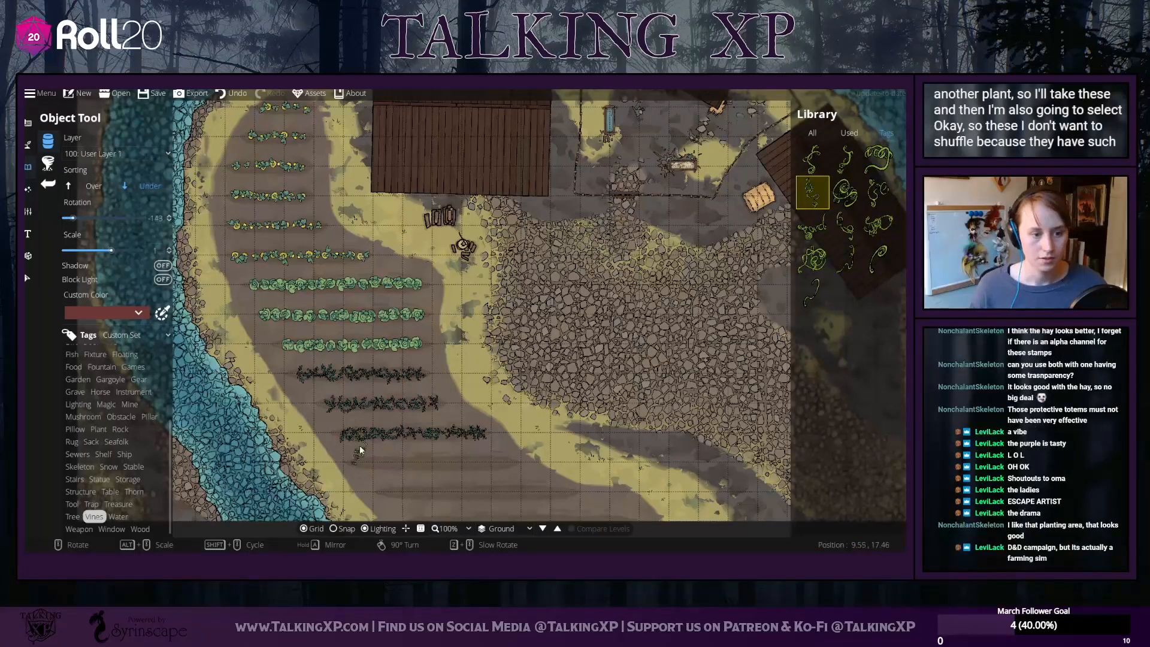
scroll(363, 455, up, 5)
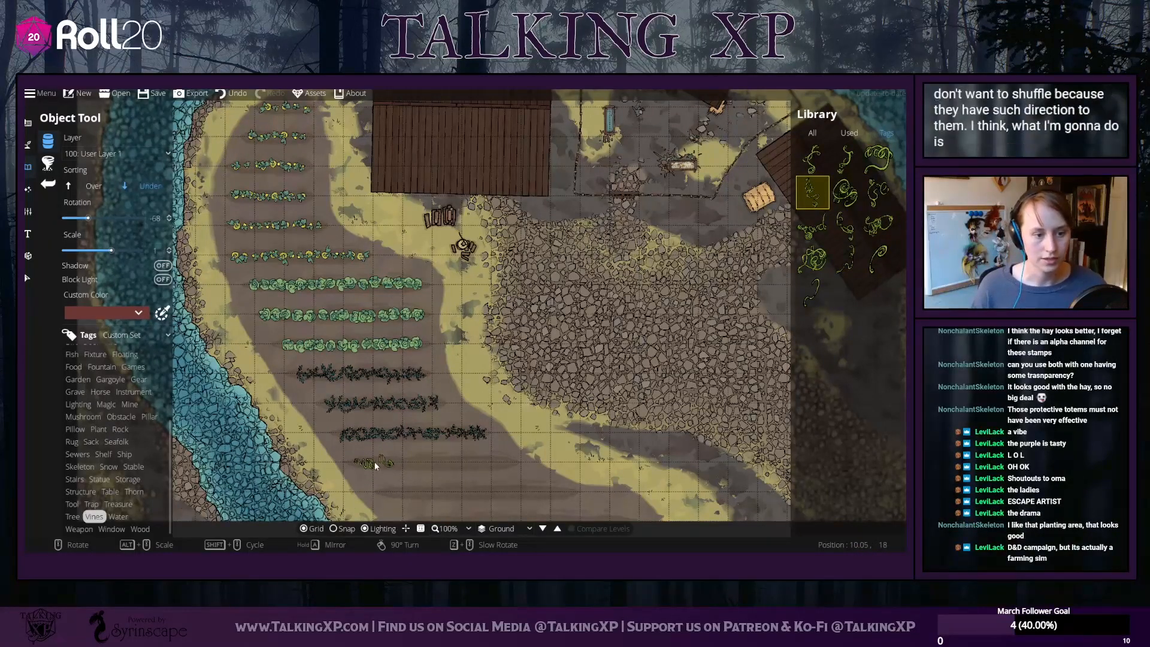
click(375, 462)
click(426, 492)
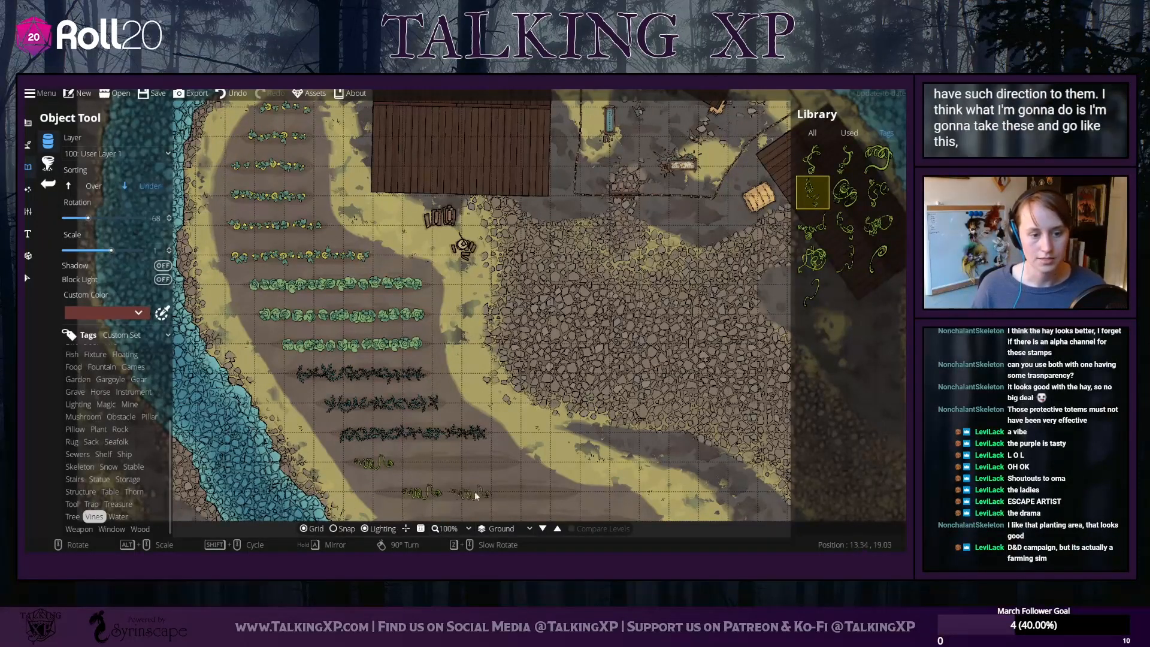
click(589, 520)
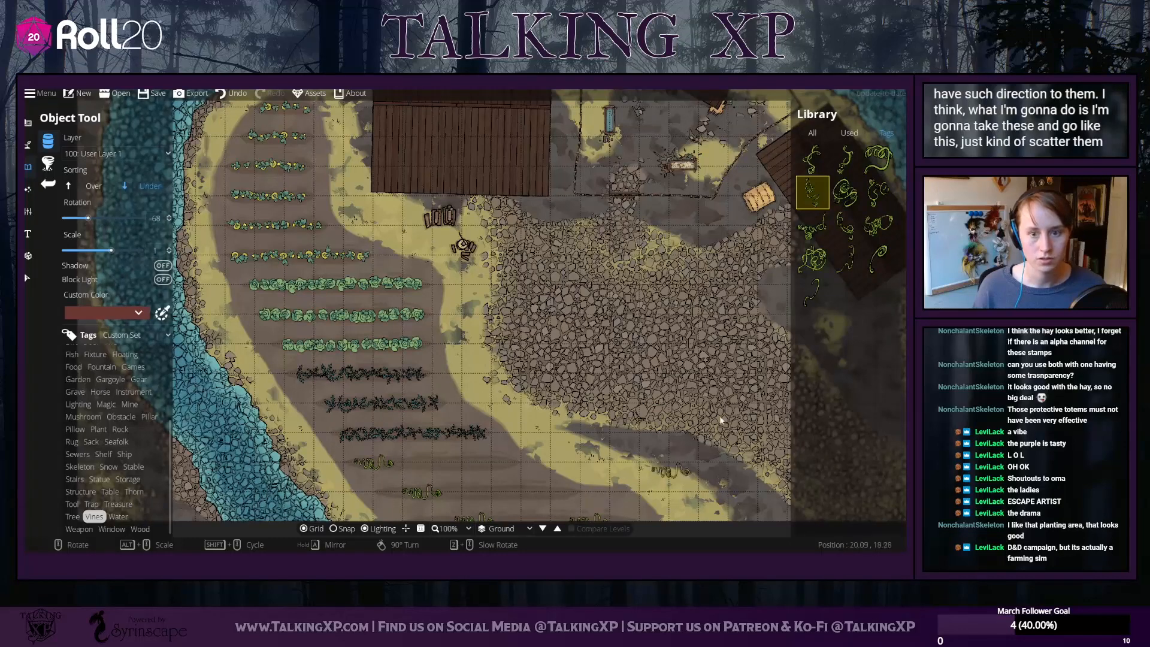
Layer the leafy third-row tendril and the curled top-row tendril over the first vines on the three southern ridges to thicken them
click(812, 225)
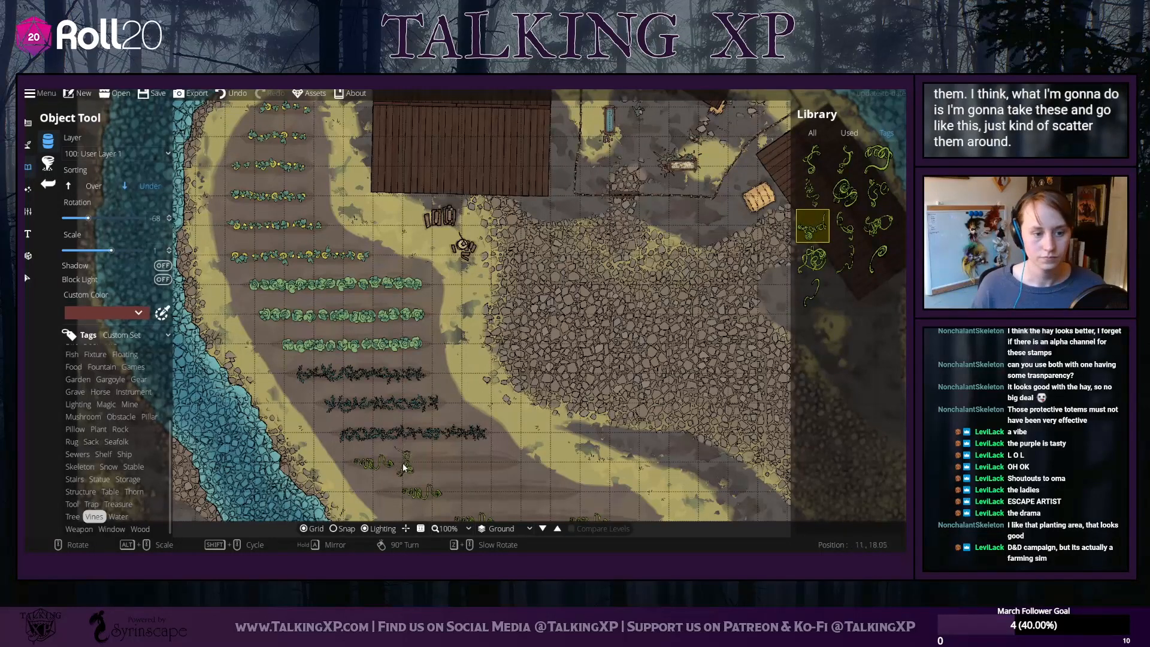
click(371, 462)
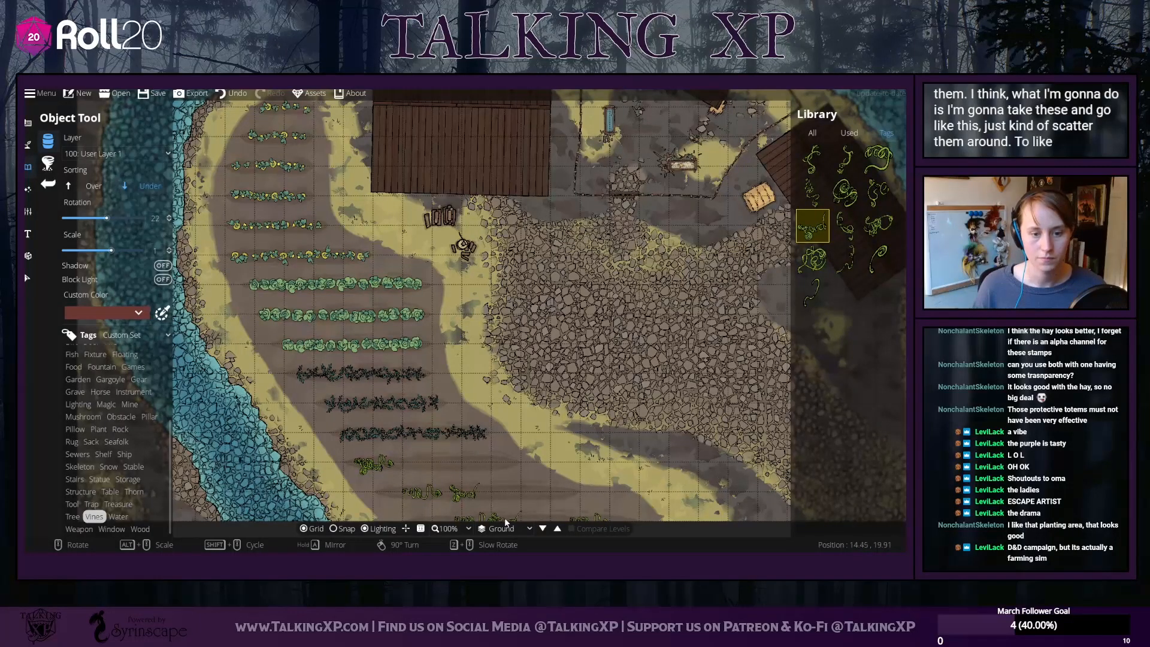
click(885, 159)
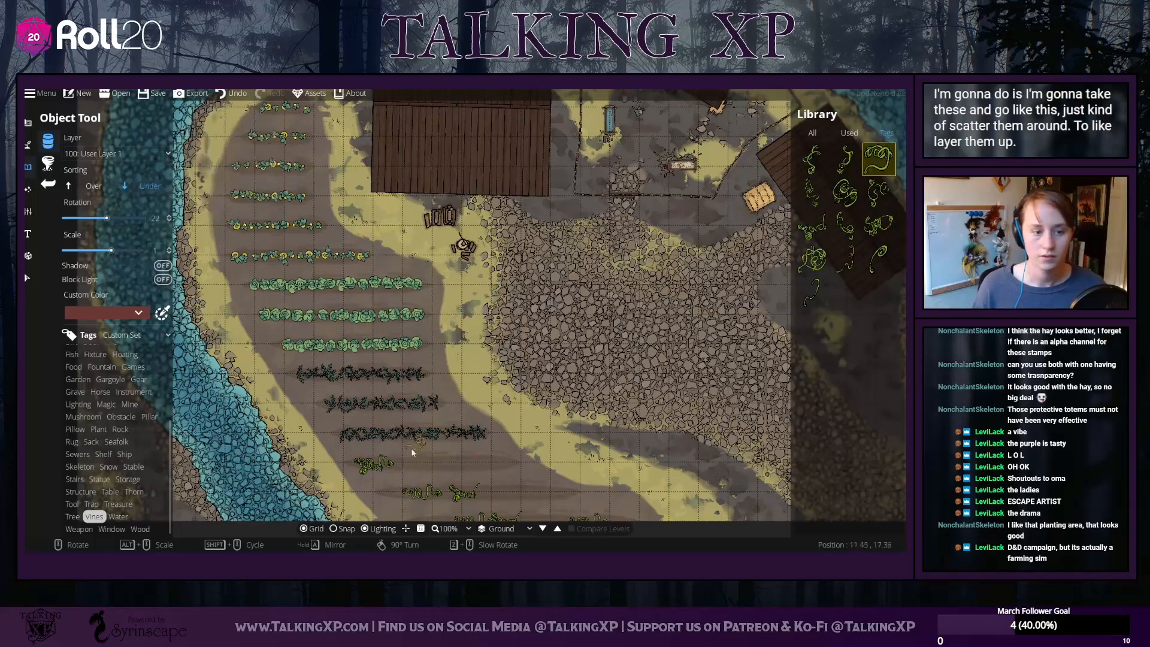
click(441, 494)
click(812, 225)
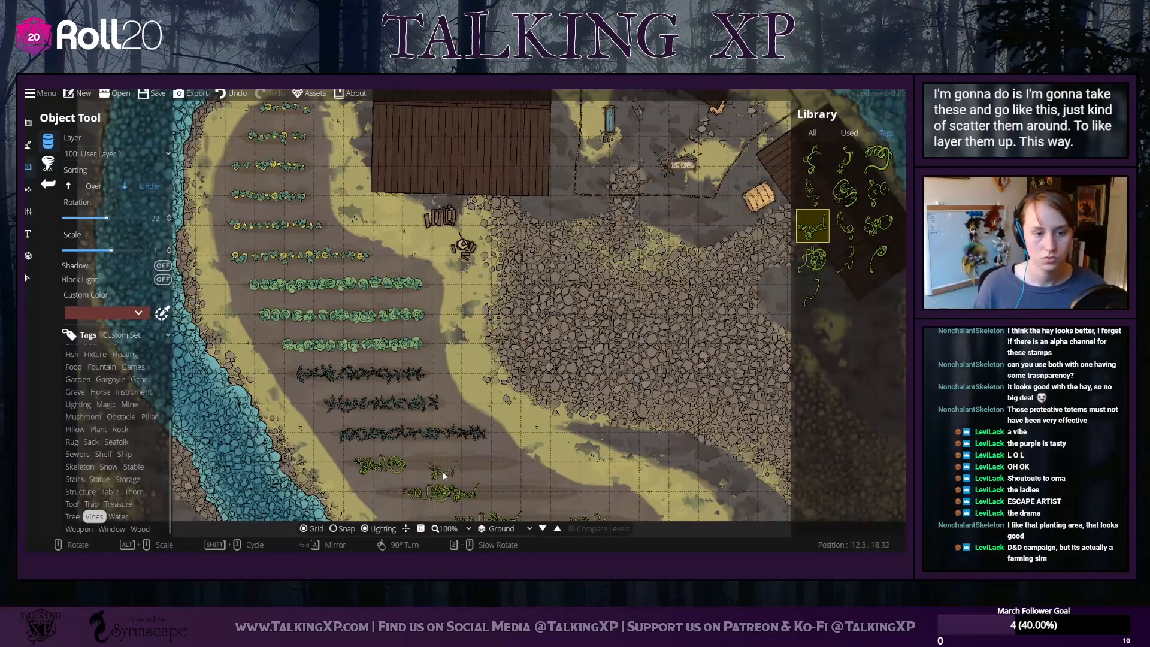
Extend the vine rows eastward with the first two tendrils, rotating each along its ridge, and fill the western start of the middle row
click(813, 159)
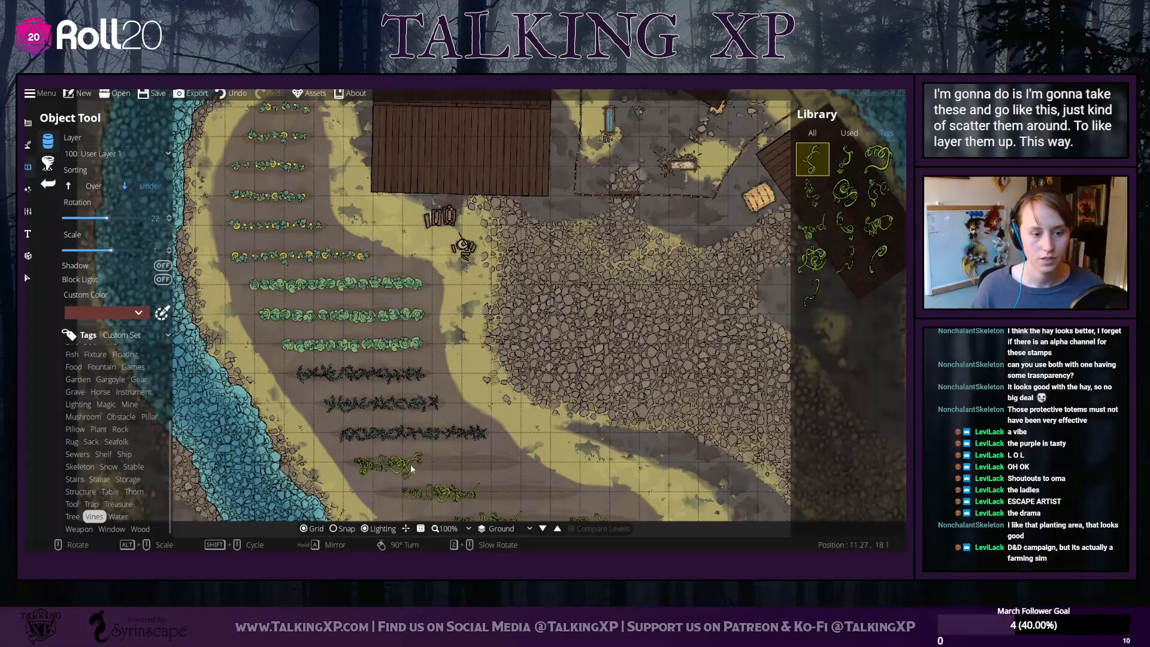
click(416, 462)
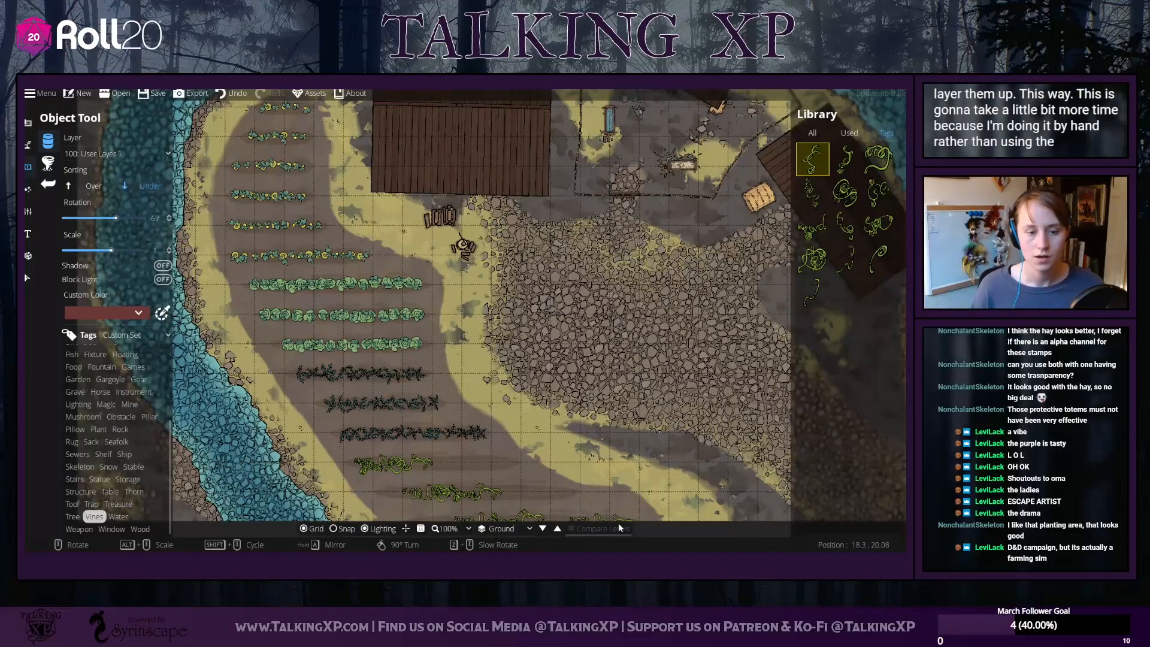
click(845, 159)
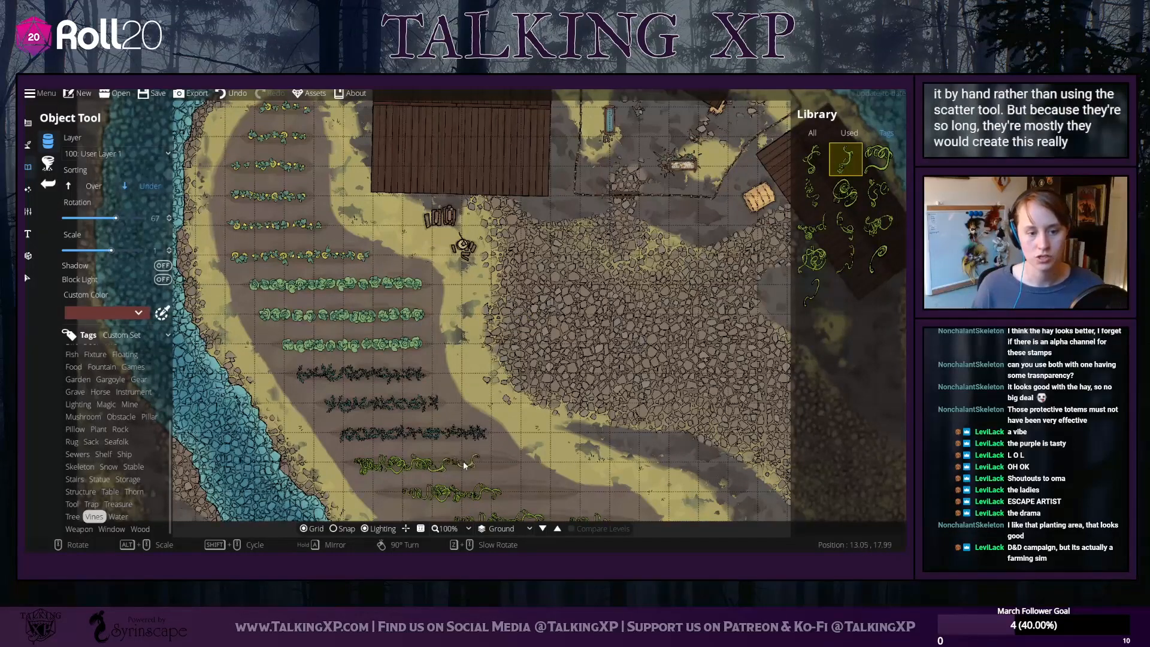
scroll(464, 465, down, 10)
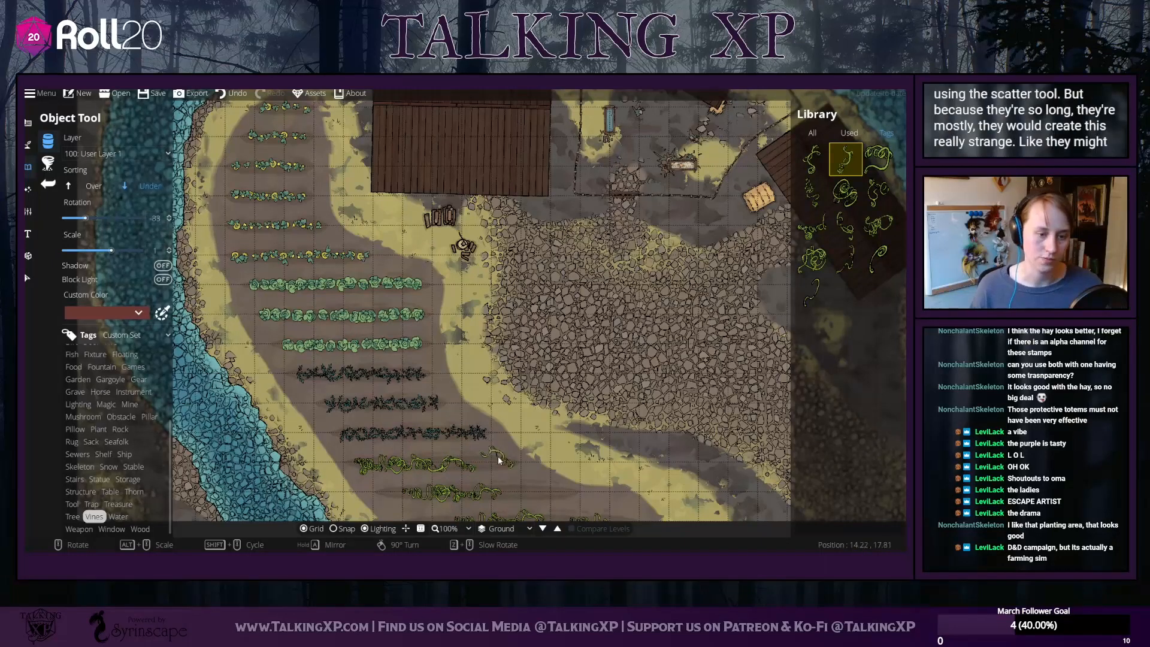
scroll(500, 479, down, 2)
scroll(511, 491, up, 2)
click(511, 491)
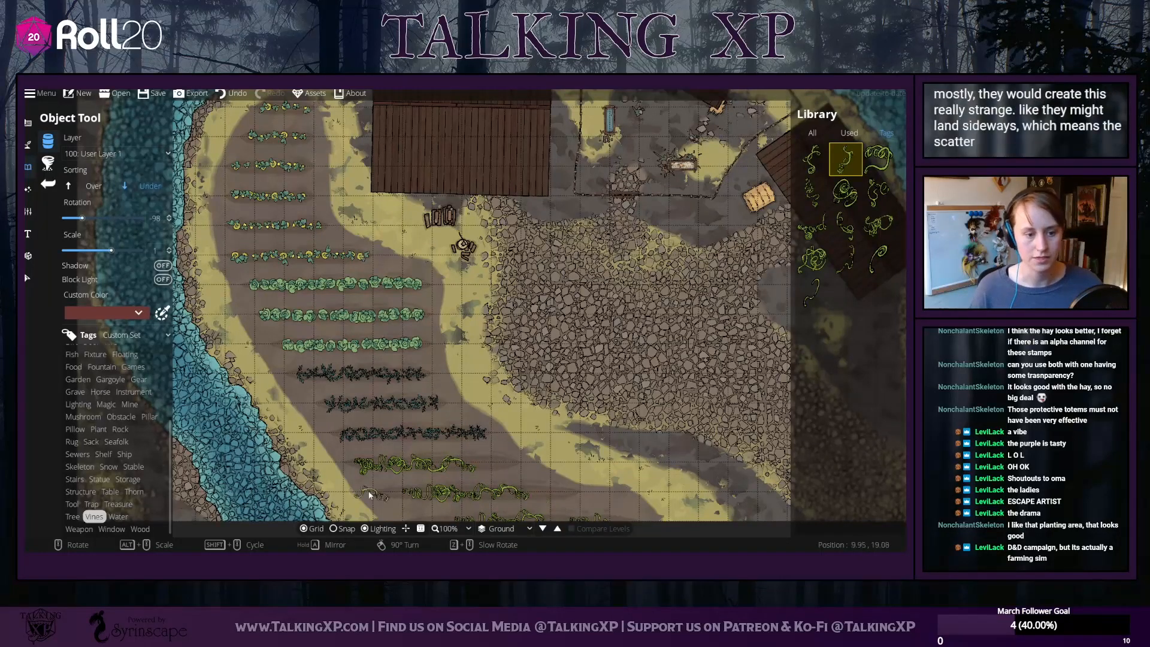
scroll(399, 497, up, 4)
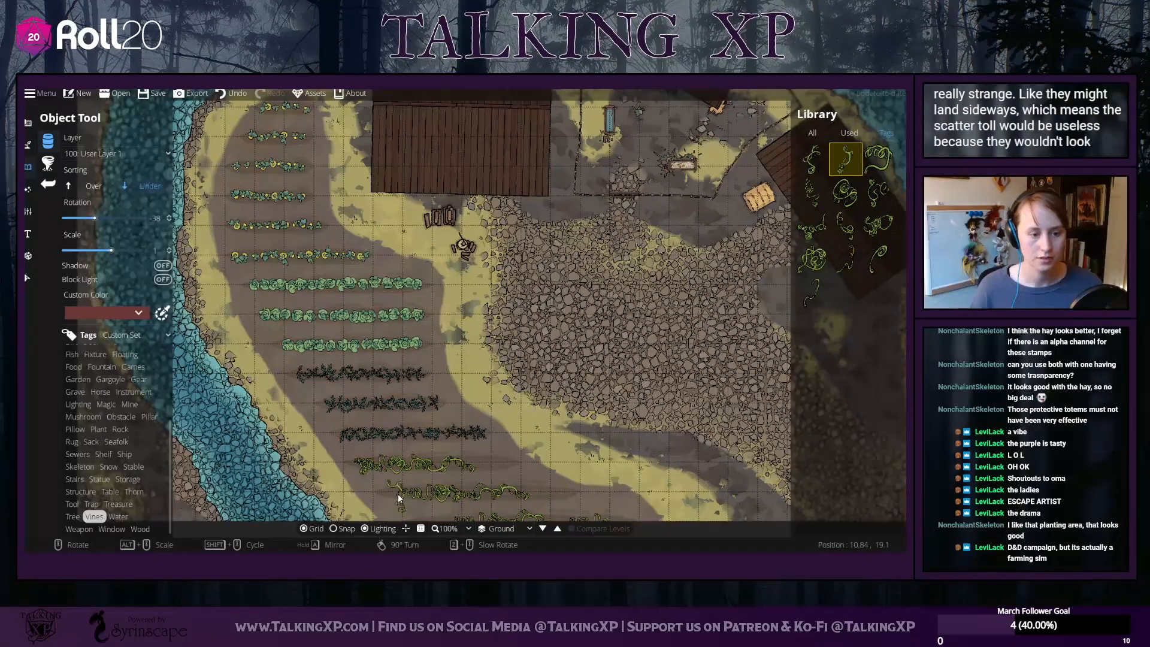
scroll(399, 497, down, 1)
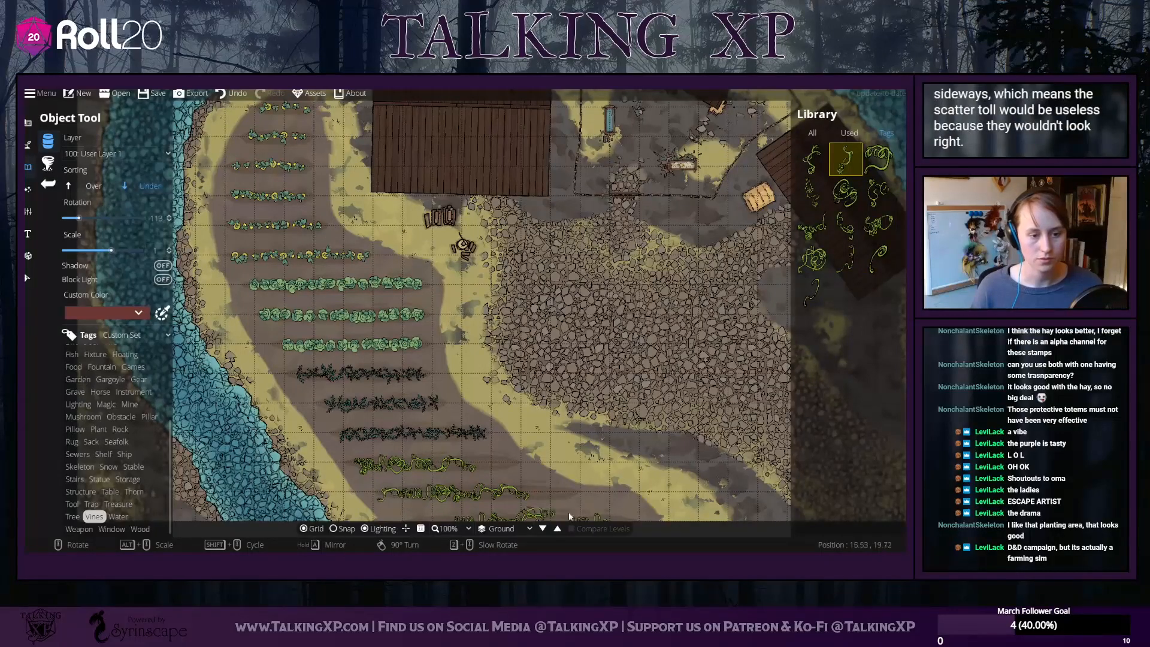
Lengthen the eastern ends of the vine rows with Tendrils 06 and the first tendril, rotated to follow the ridges
drag(535, 492, 467, 408)
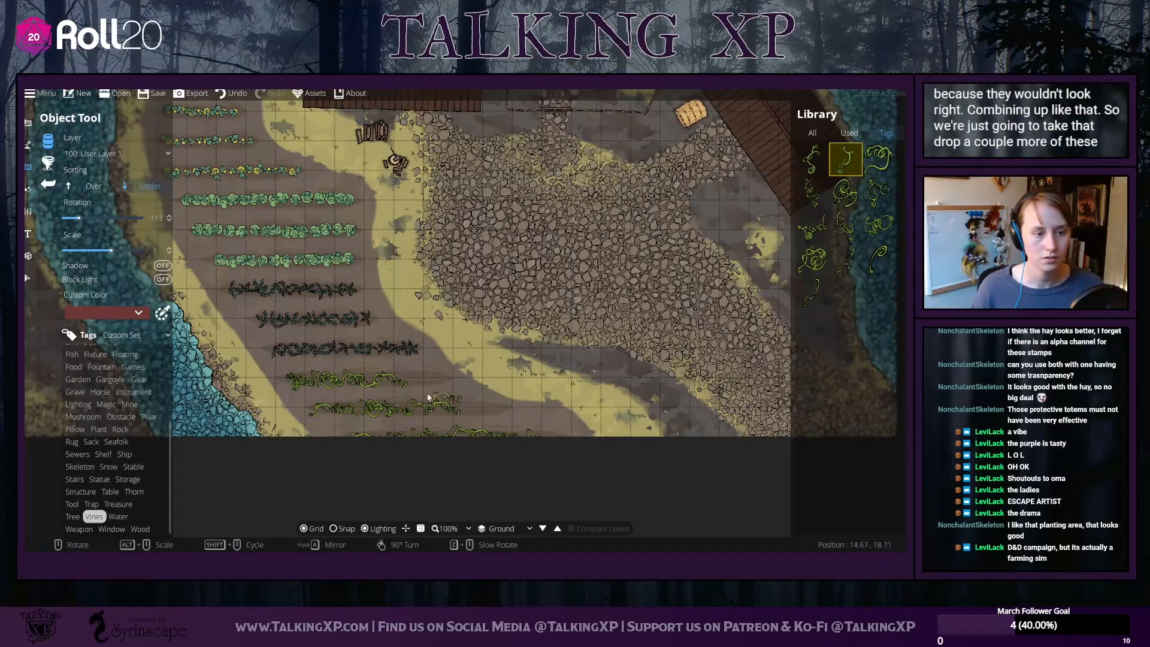
click(878, 197)
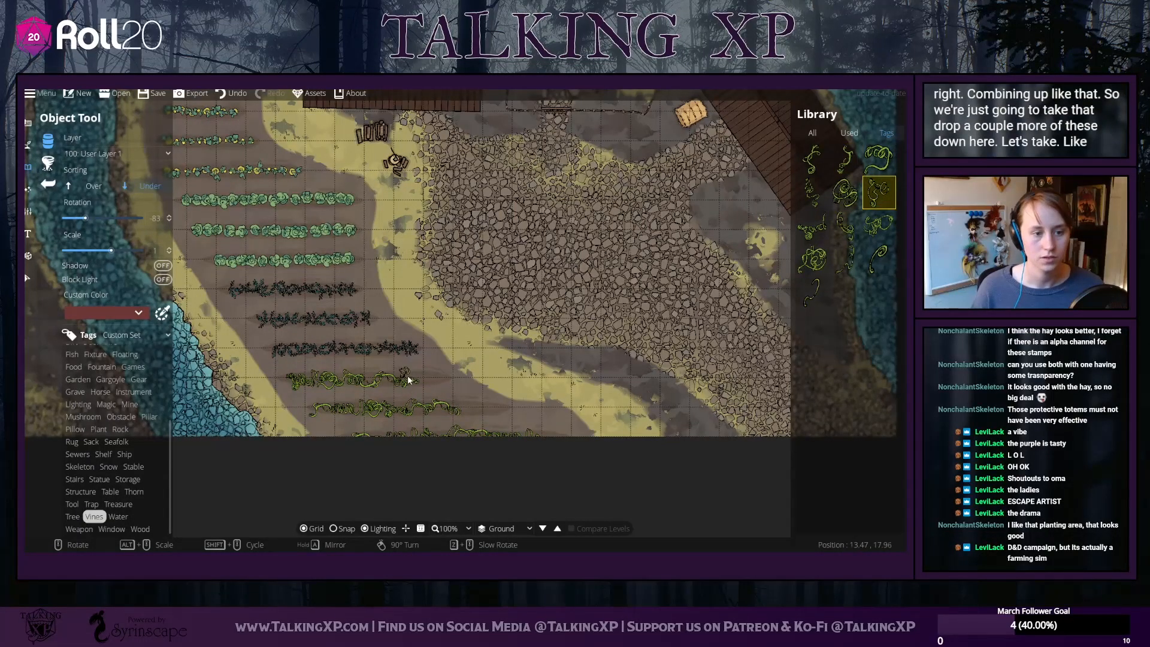
scroll(409, 381, down, 1)
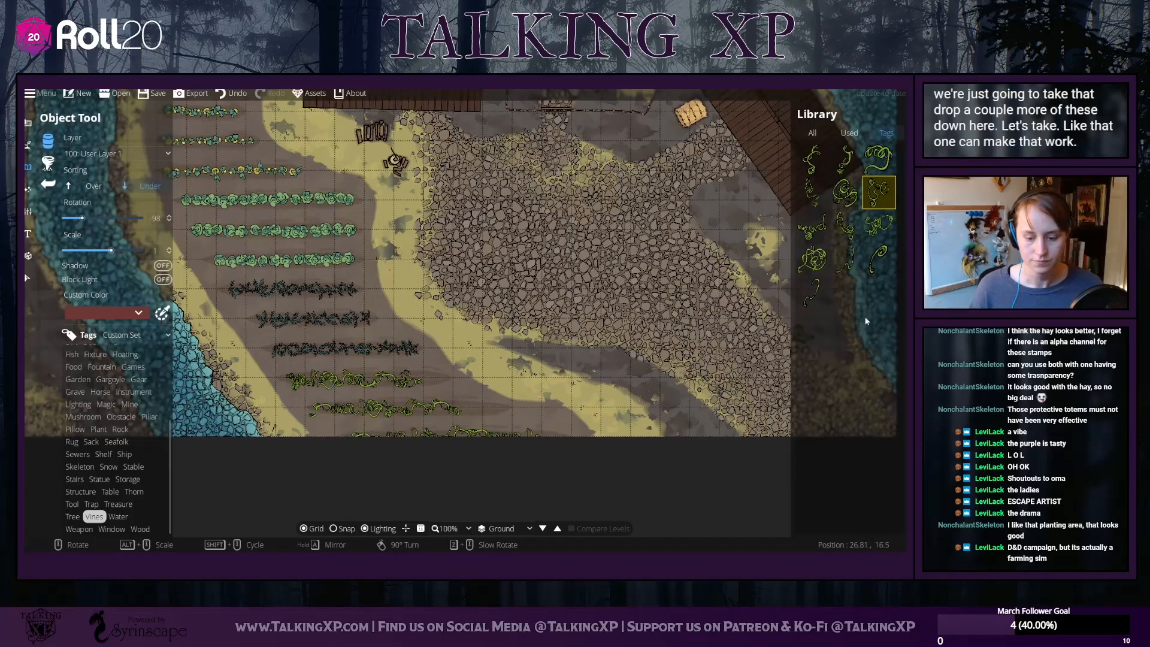
click(844, 159)
click(812, 158)
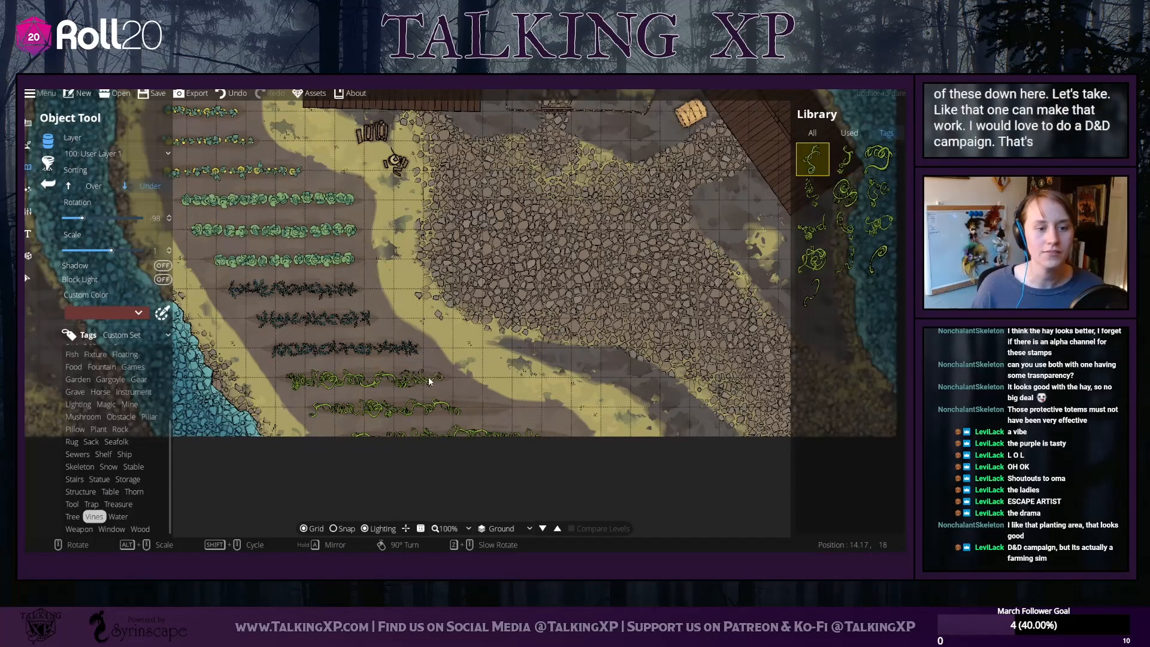
click(813, 259)
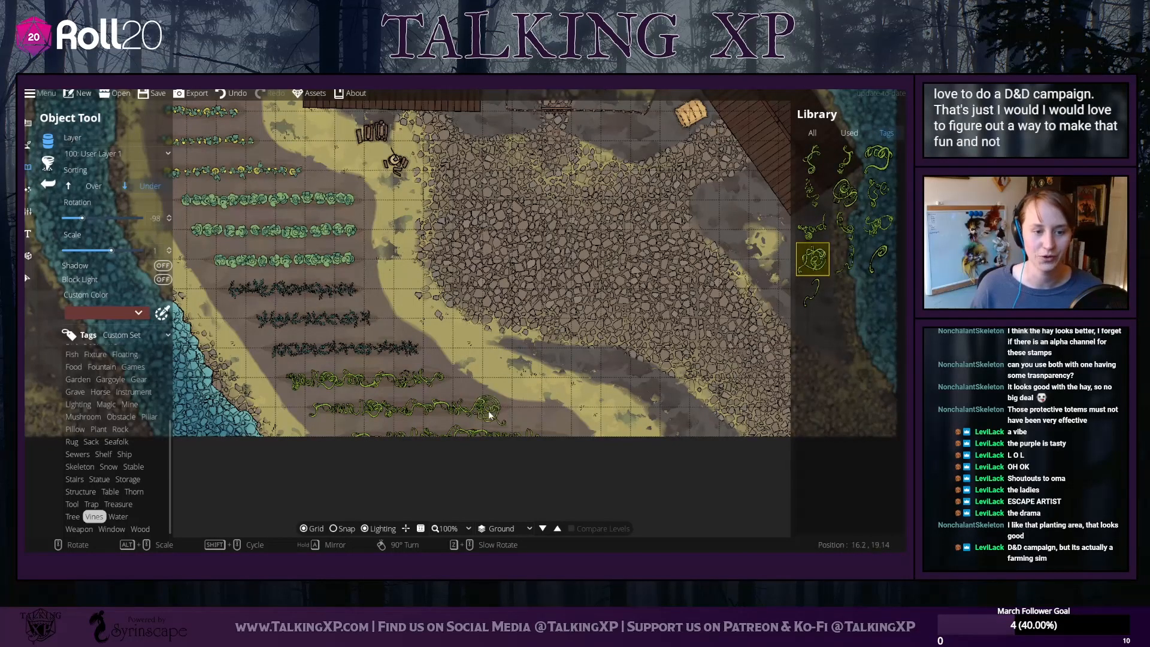
click(878, 188)
click(485, 409)
Filter the library by the Food tag and examine the produce, selecting the first onion as a possible crop
drag(539, 330, 534, 419)
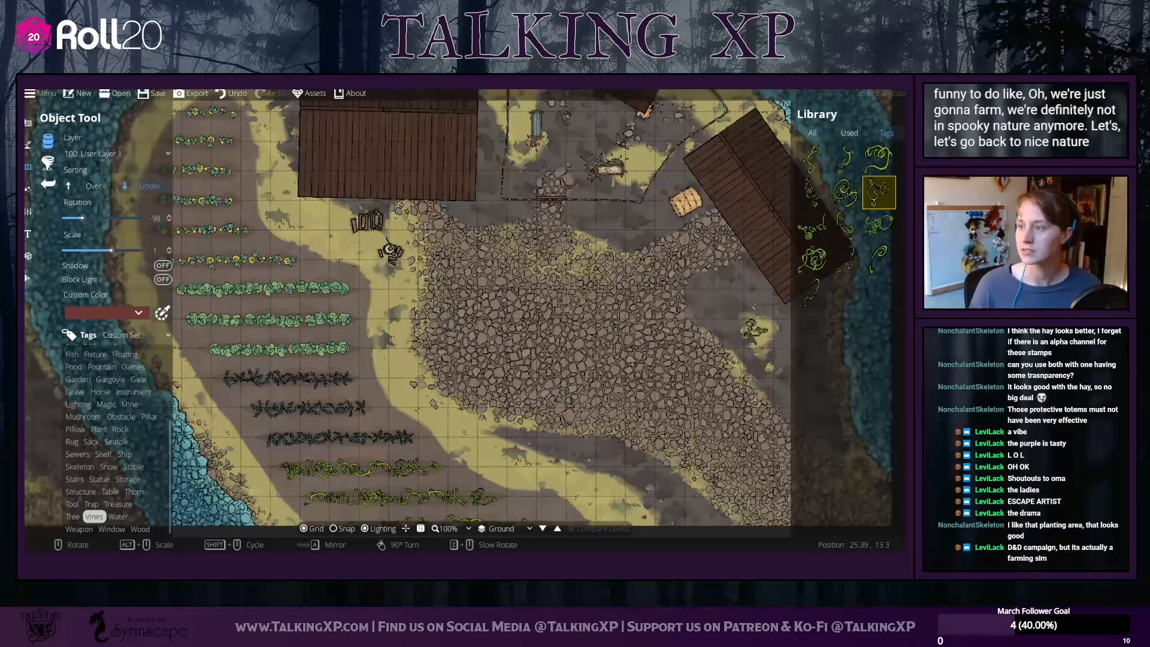
drag(474, 326, 556, 304)
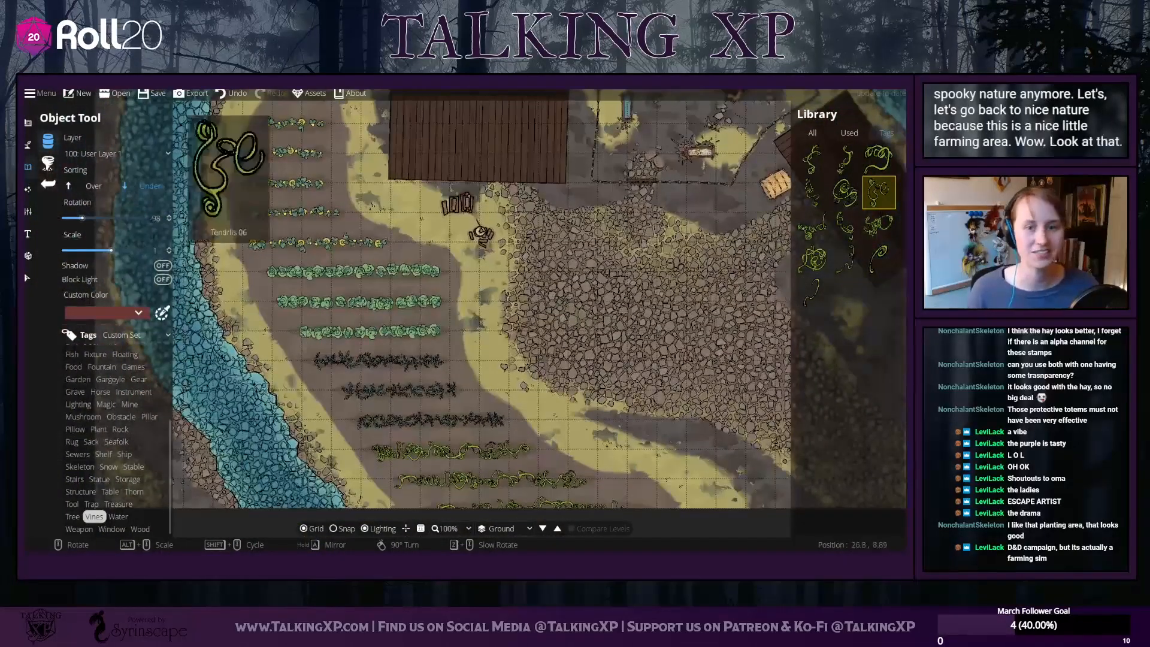
click(121, 416)
scroll(99, 401, up, 3)
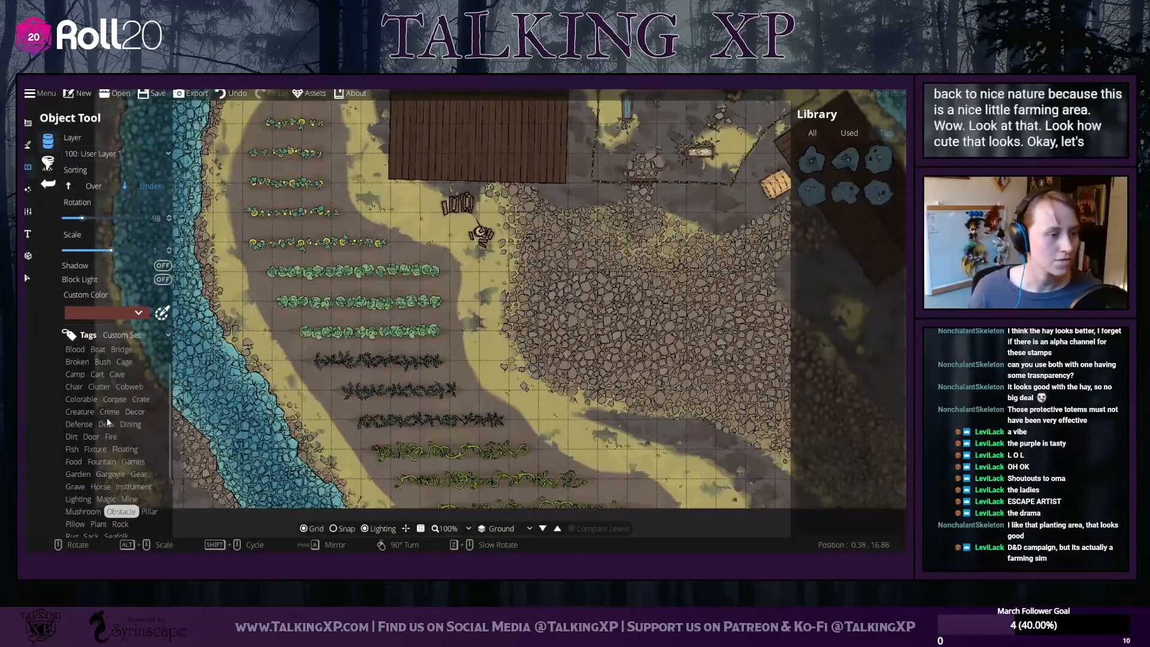
click(73, 461)
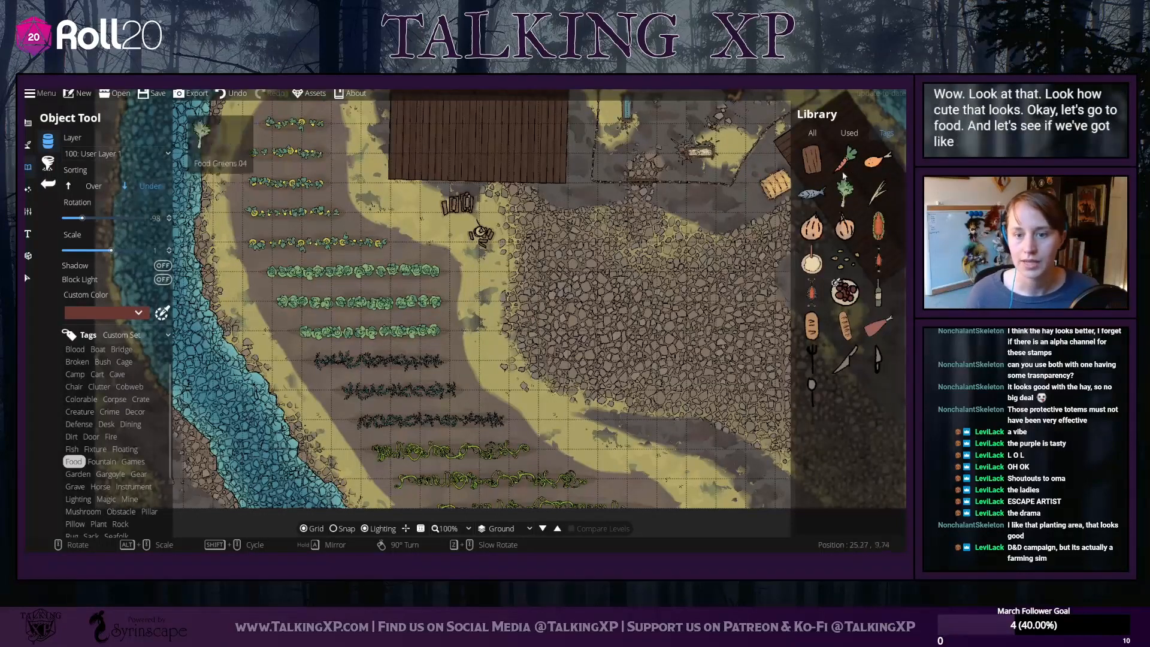
click(809, 233)
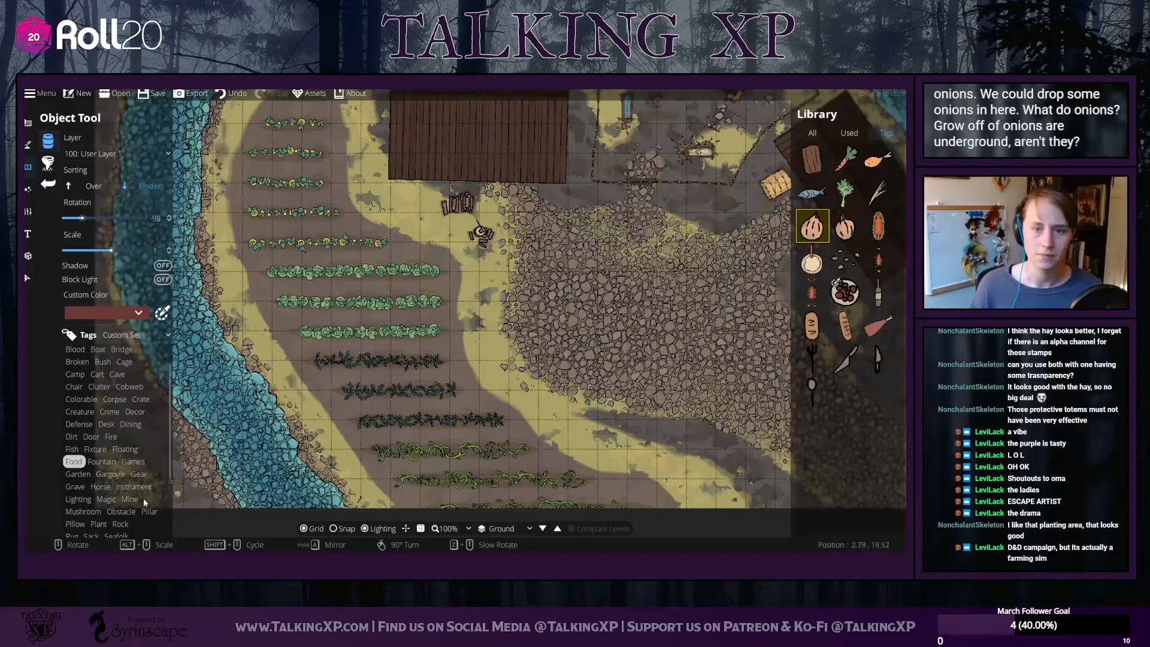
scroll(92, 472, down, 2)
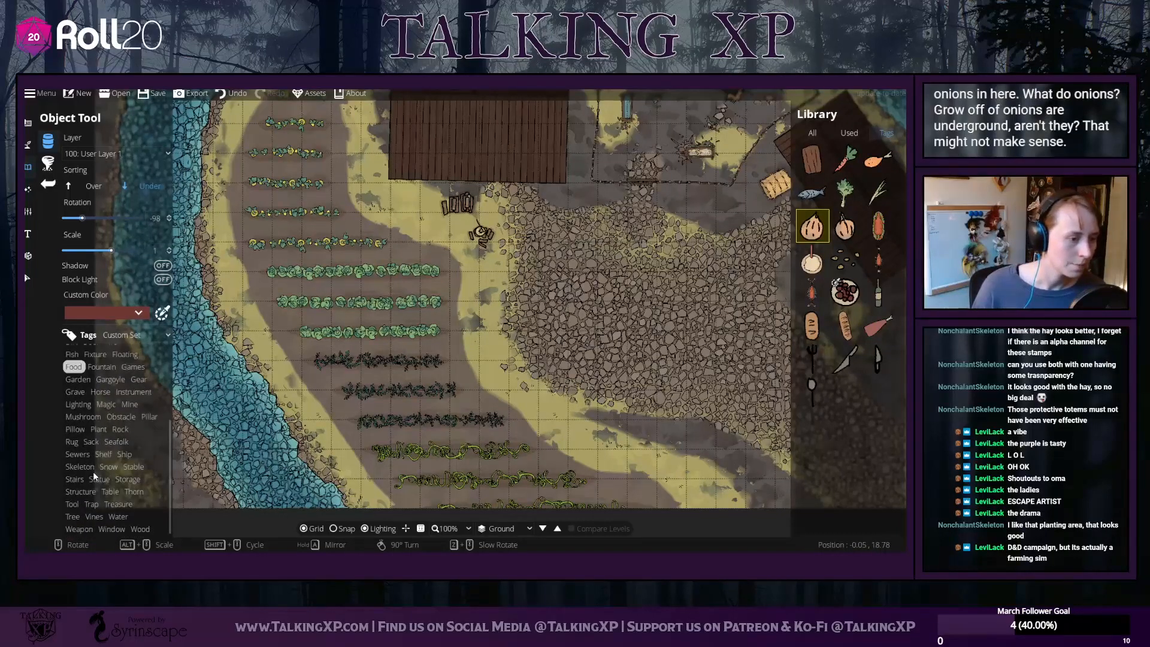
Show all library objects and look through them for more crops and farm or river details
click(813, 132)
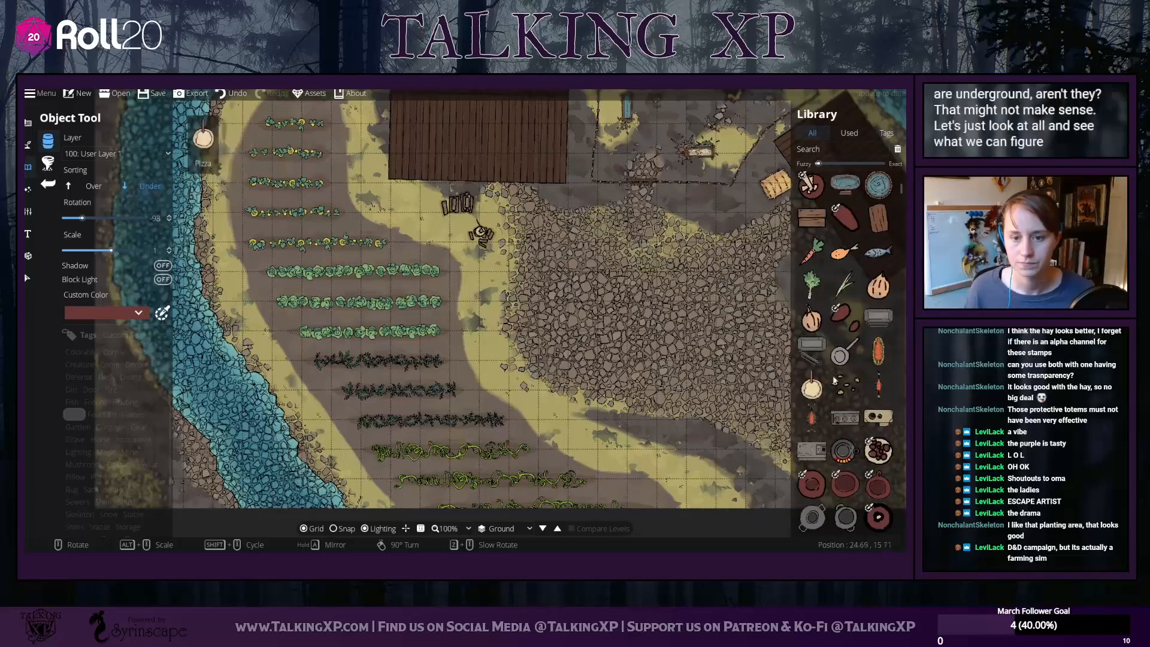
scroll(832, 381, down, 5)
scroll(840, 376, down, 10)
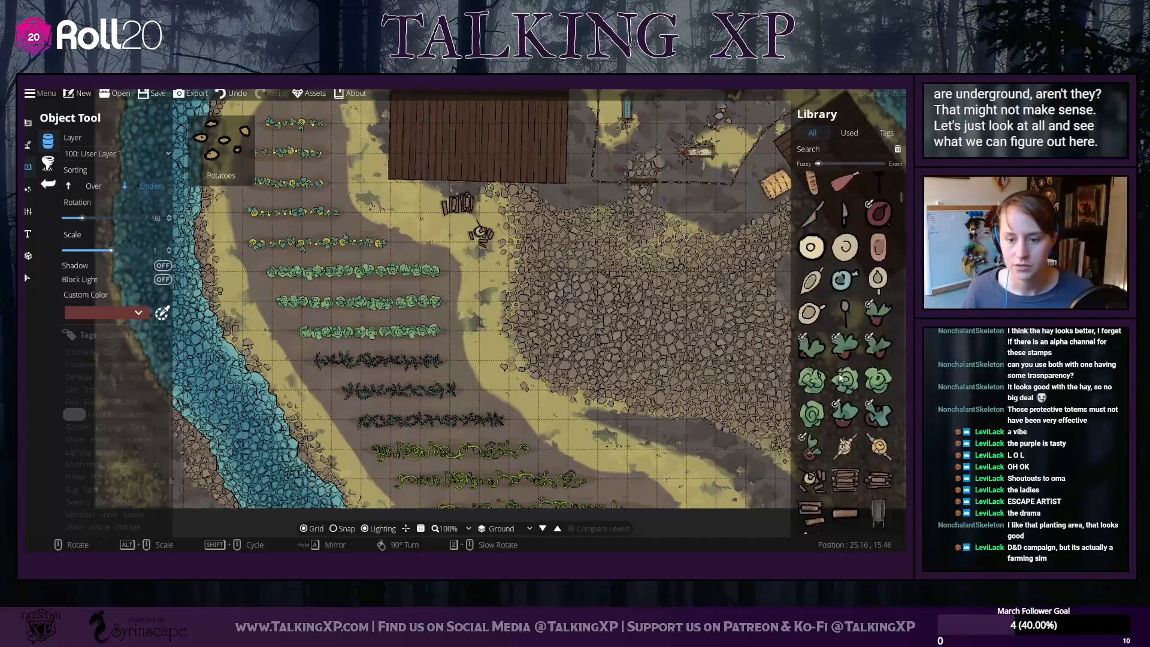
scroll(840, 376, down, 10)
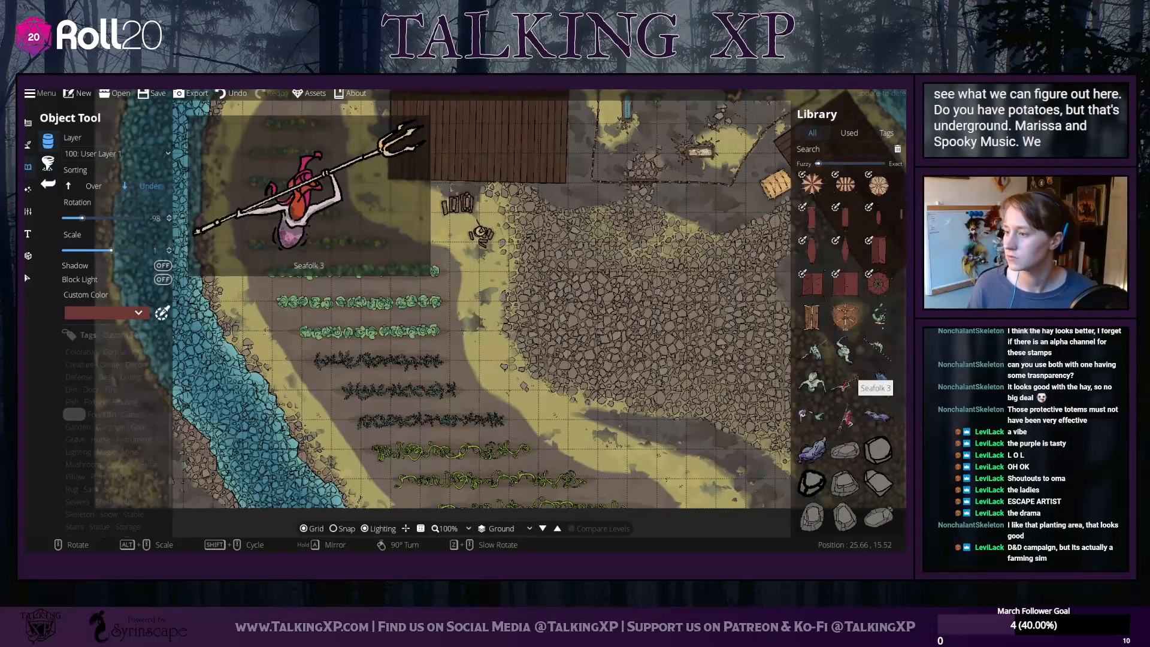
scroll(857, 432, down, 8)
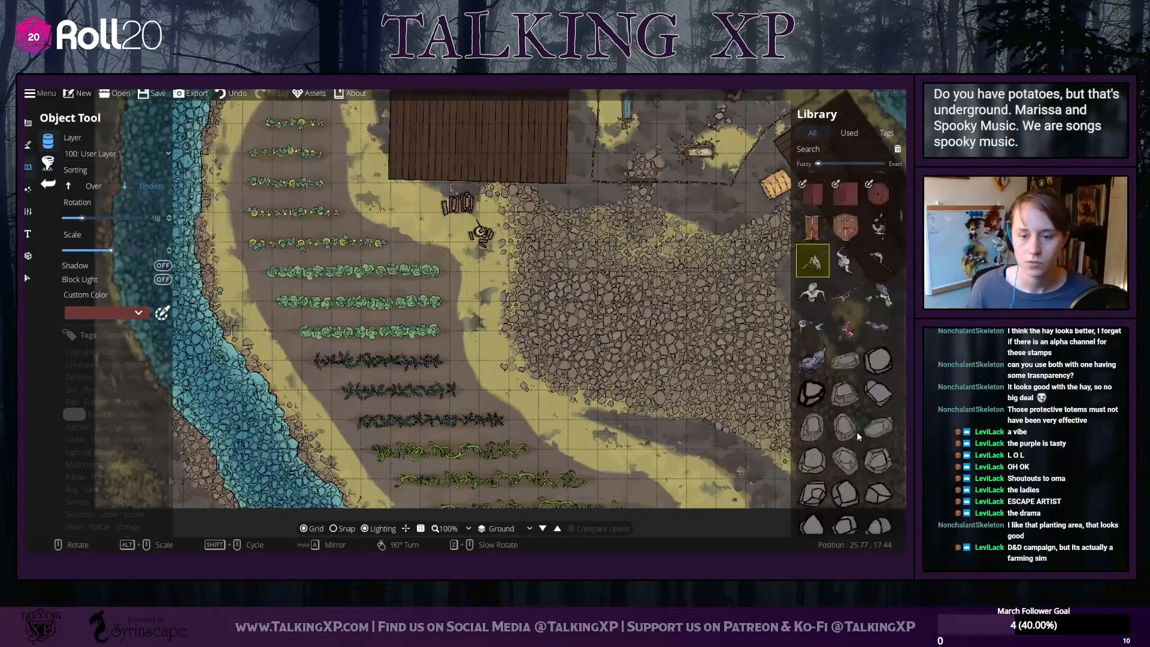
scroll(856, 436, down, 10)
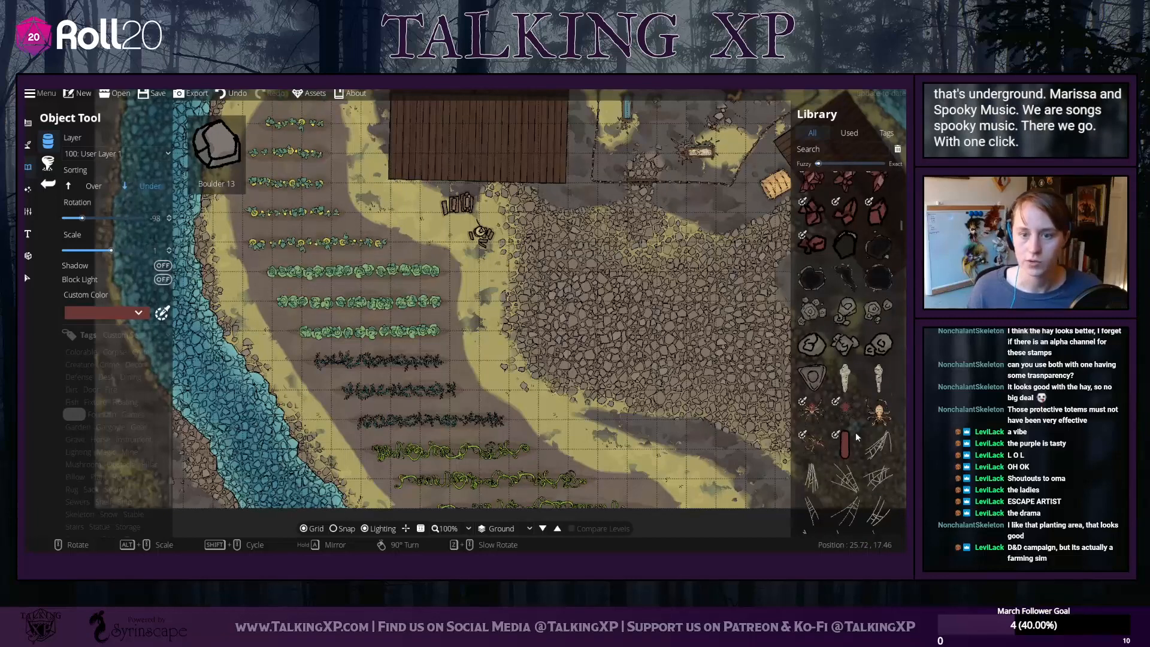
scroll(850, 436, down, 8)
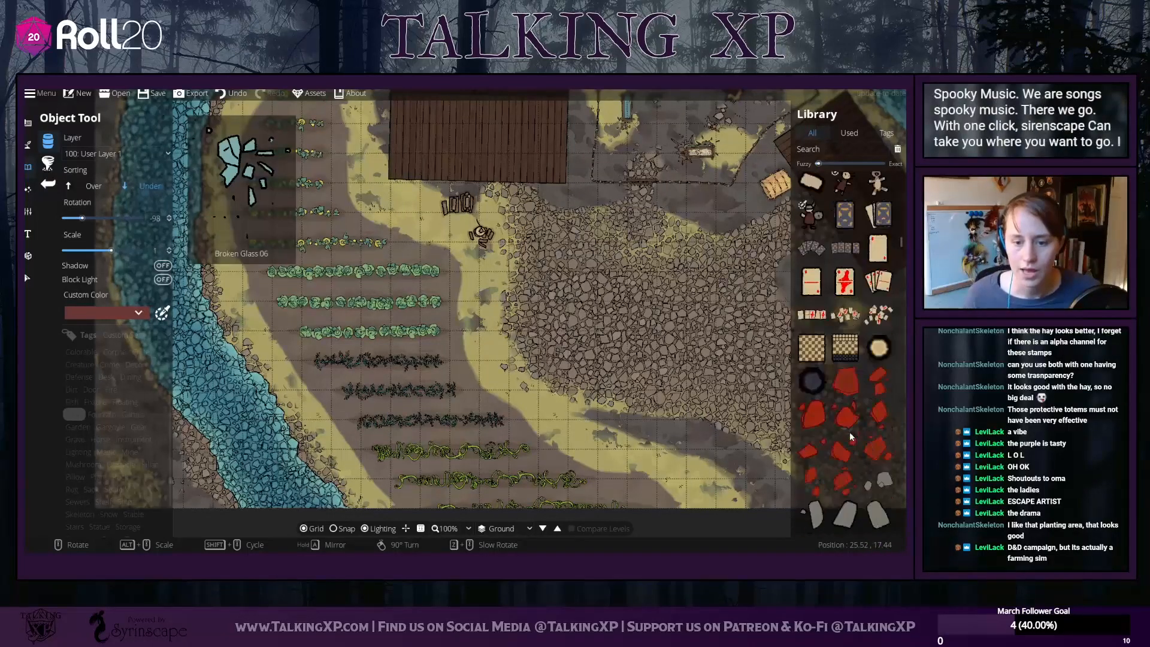
scroll(854, 422, down, 4)
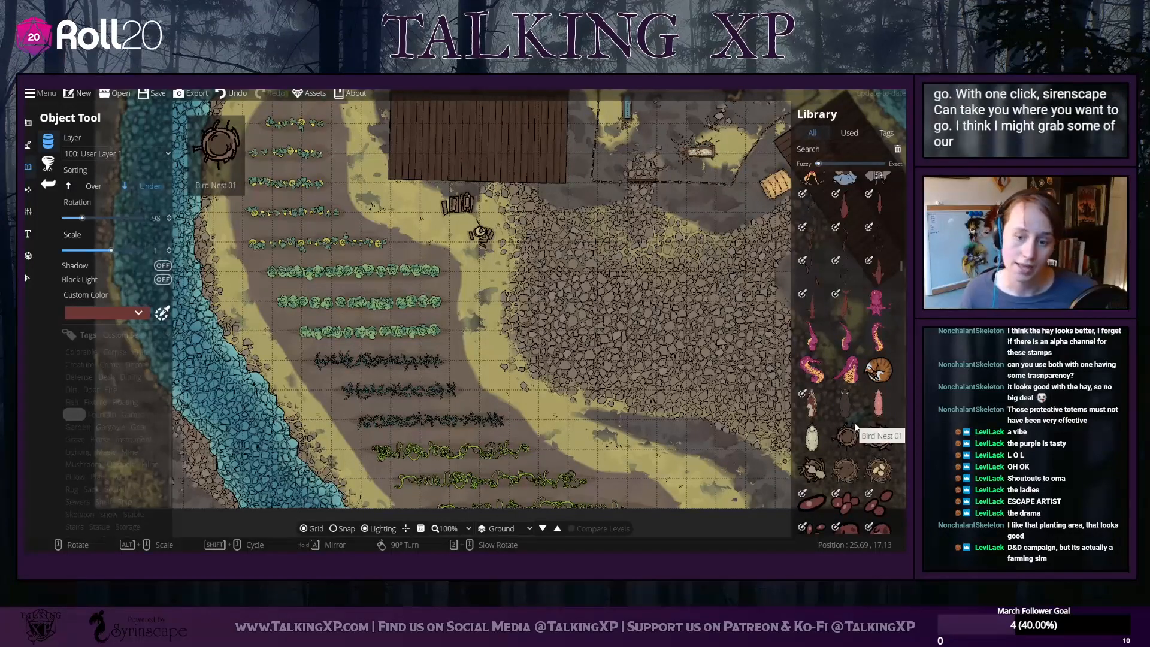
Place an underwater fish school in the river beside the upper crop rows, on layer -100: Below Water, scaled to 2.41 and rotated to -8
click(879, 236)
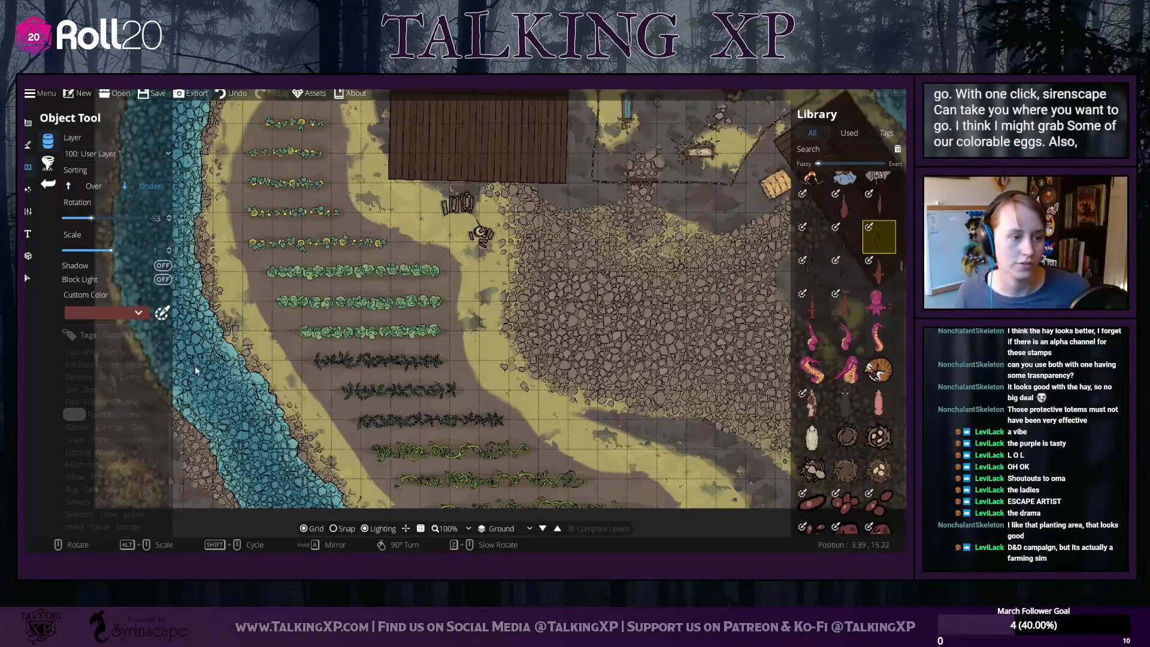
drag(199, 365, 344, 368)
click(150, 153)
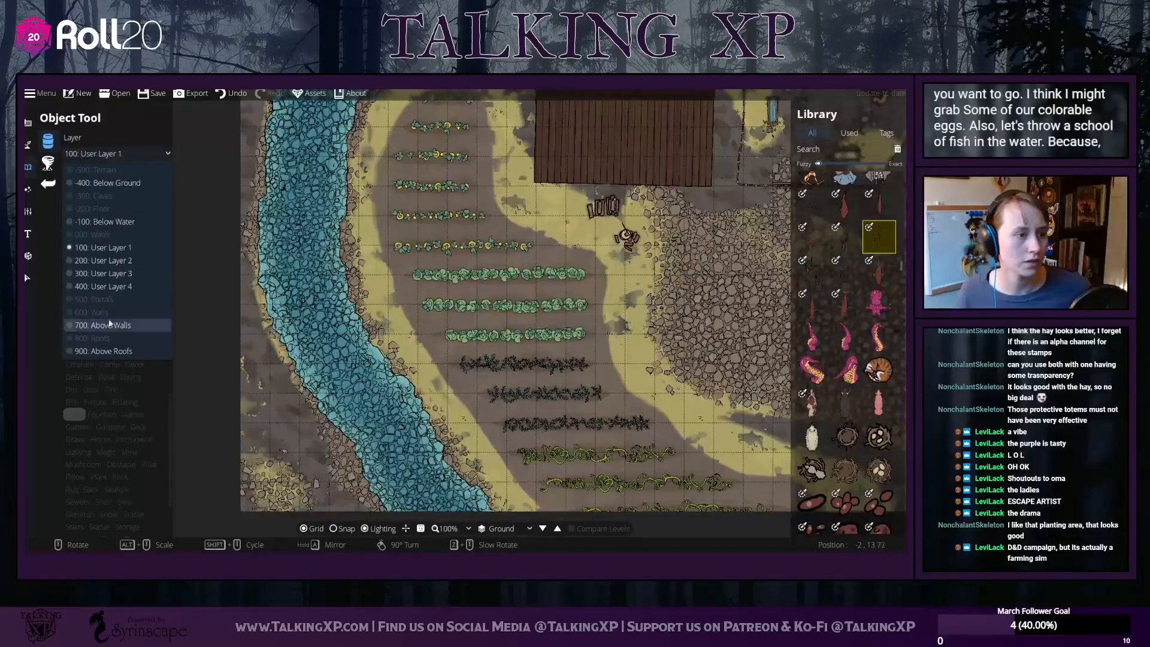
click(138, 221)
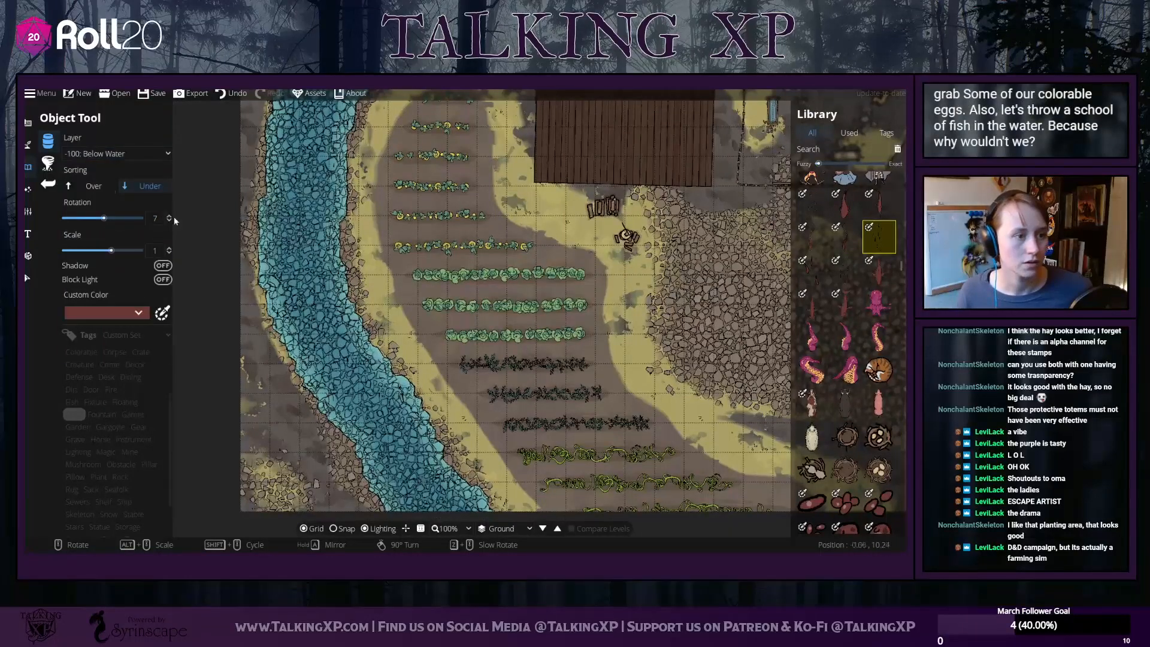
click(810, 269)
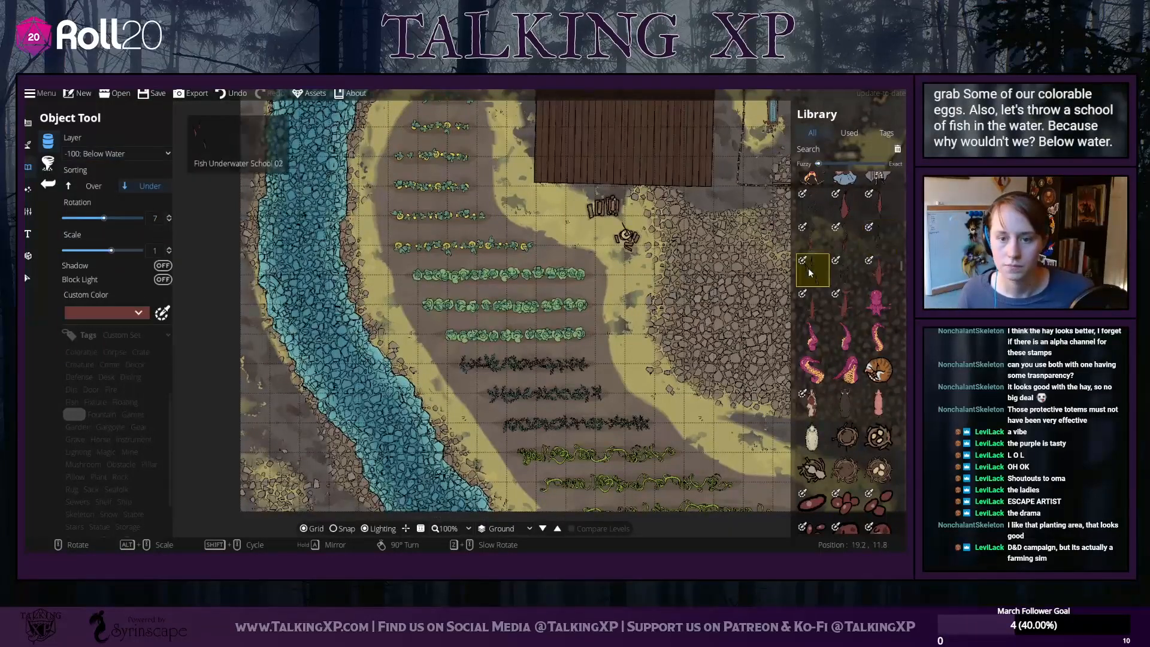
click(841, 277)
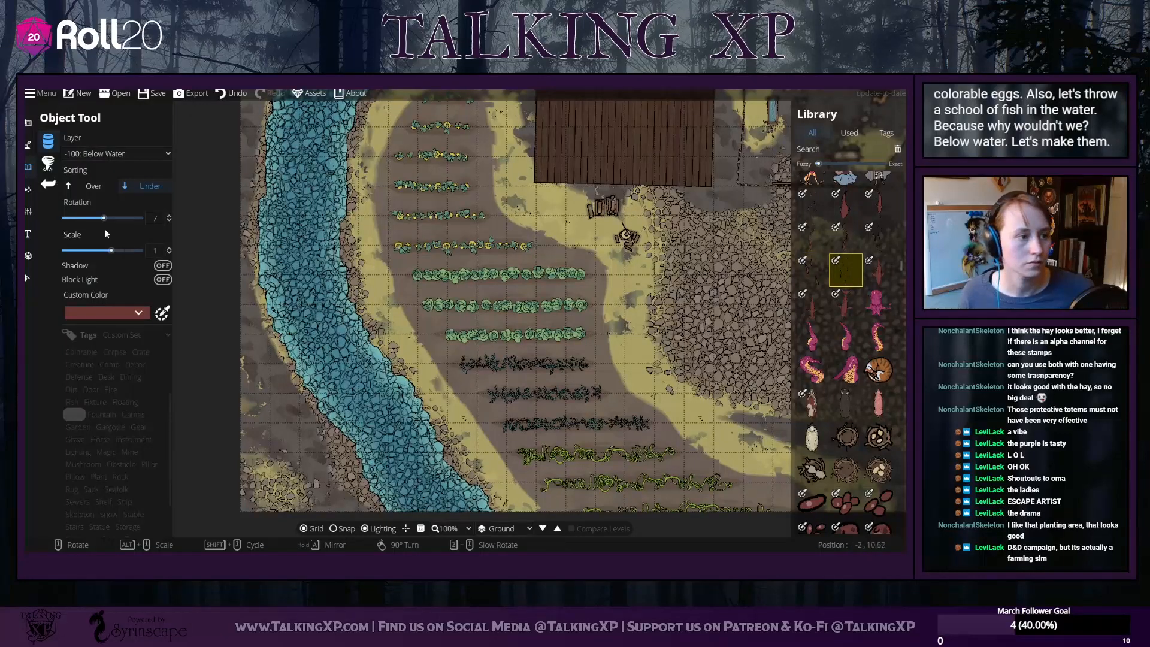
drag(111, 250, 129, 251)
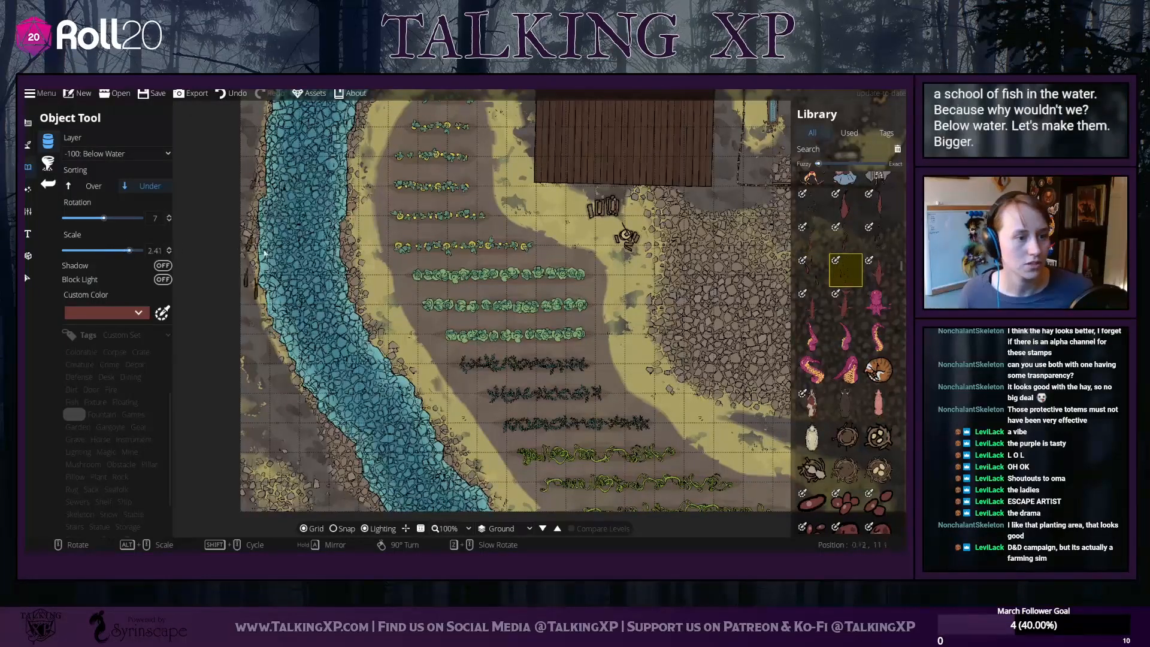
scroll(300, 232, down, 1)
click(299, 236)
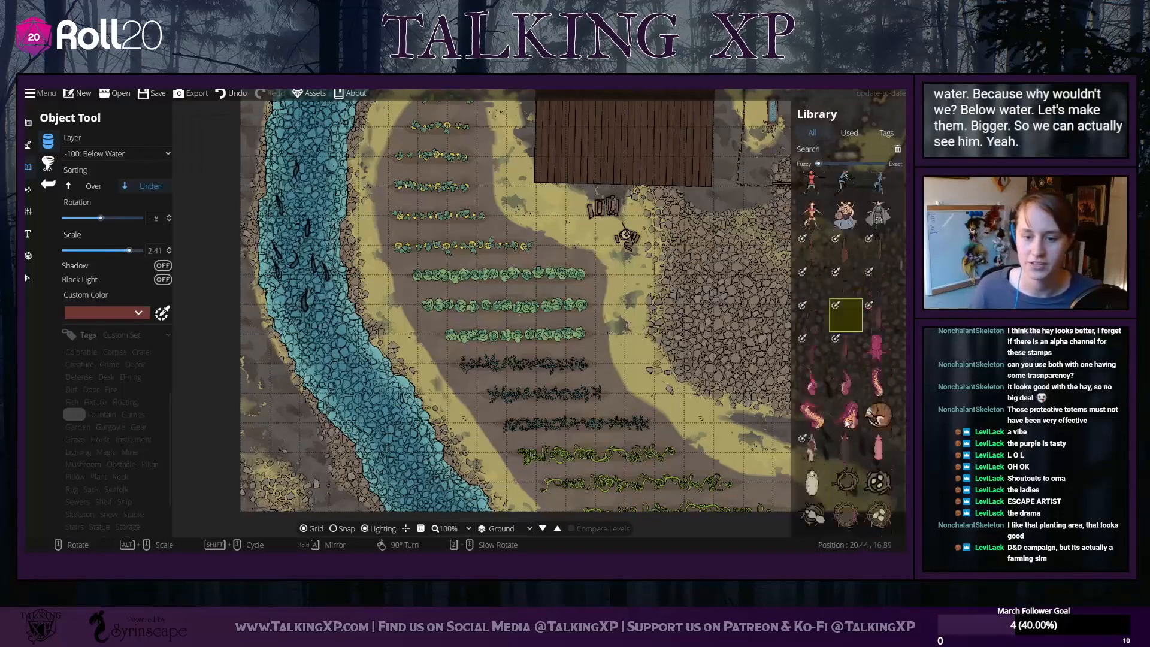
Look through the object library for colourable eggs or similar objects that could pass as pumpkins or tomatoes
scroll(841, 396, down, 3)
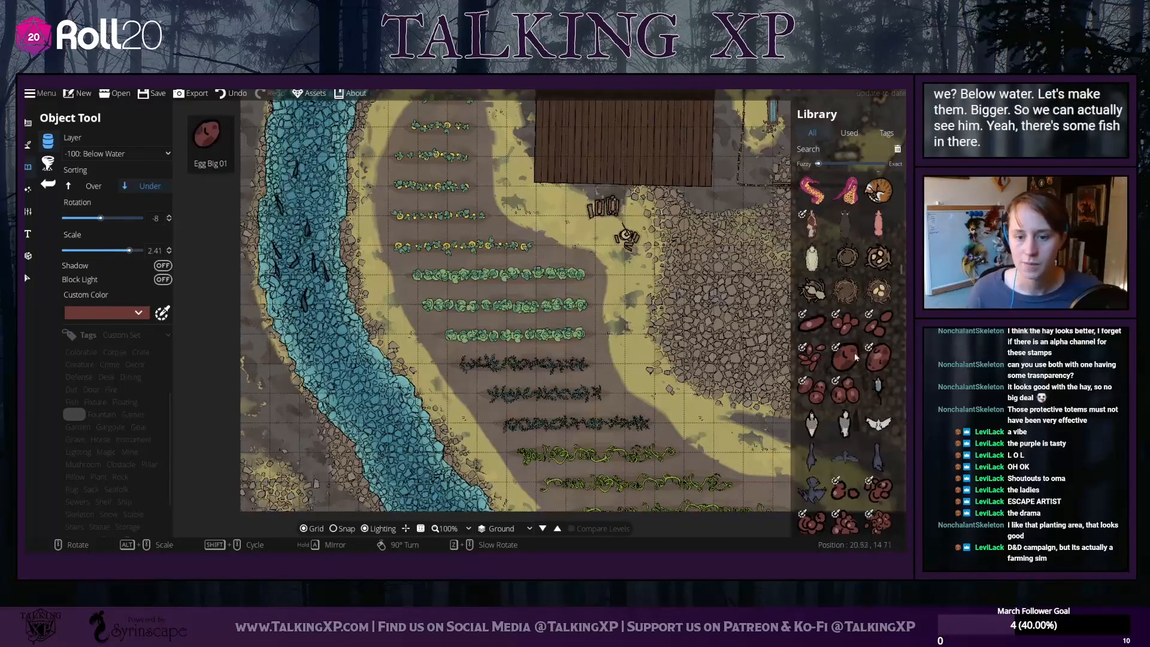
scroll(846, 390, down, 2)
scroll(847, 389, up, 1)
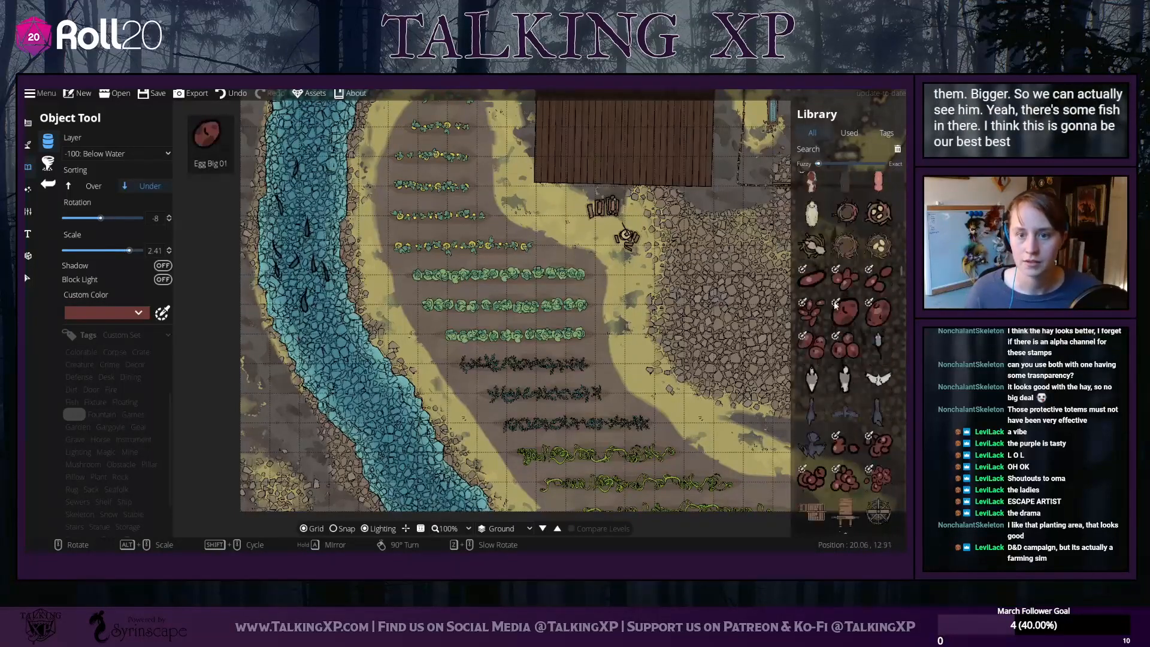
scroll(849, 360, down, 10)
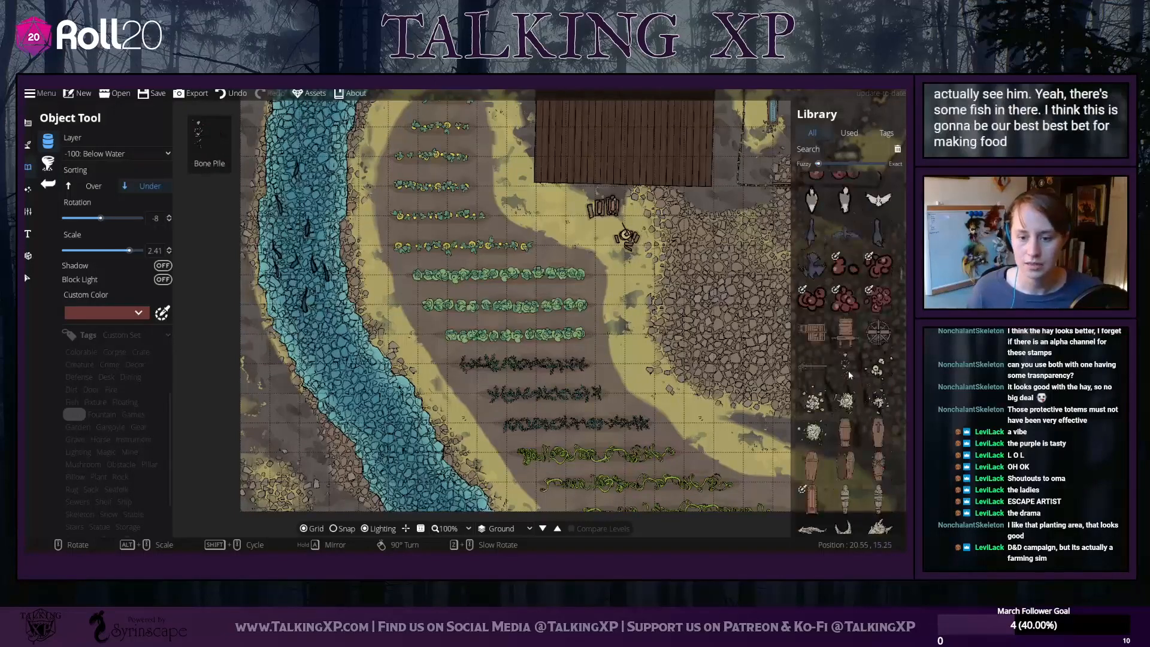
scroll(849, 379, down, 10)
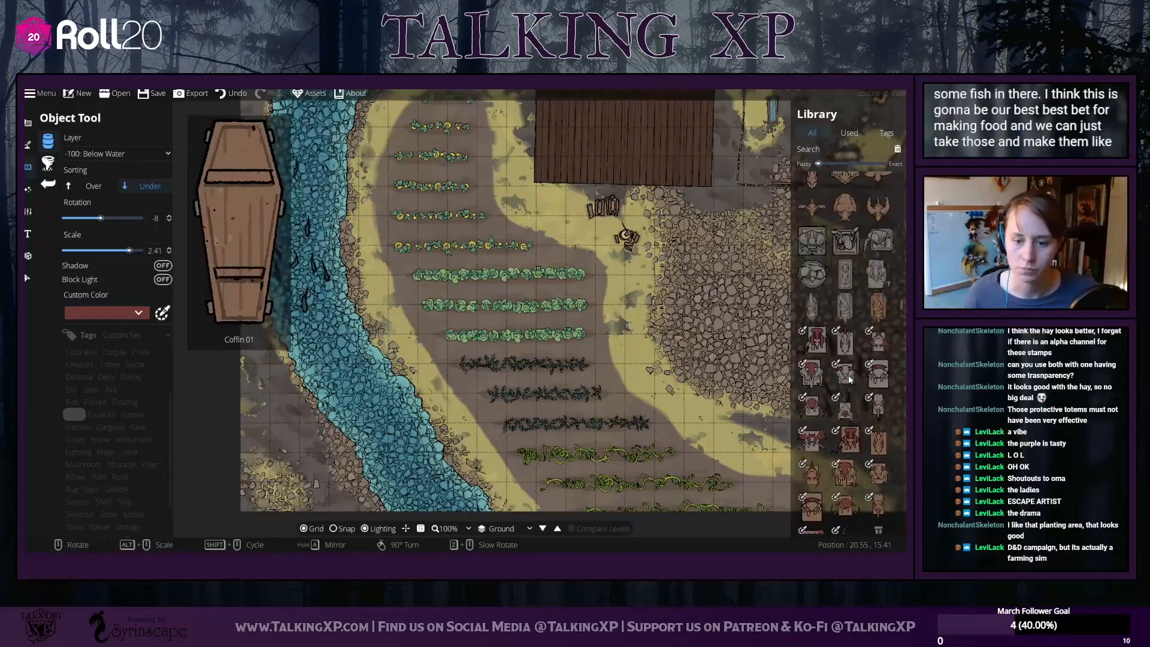
scroll(844, 376, up, 10)
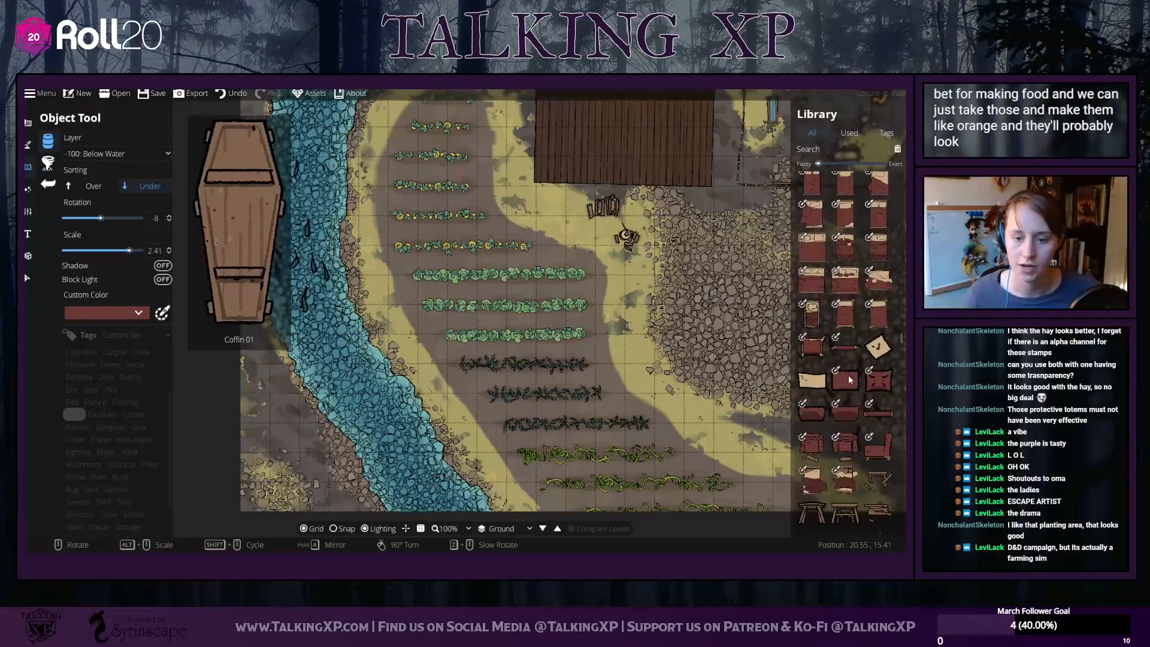
scroll(843, 372, down, 10)
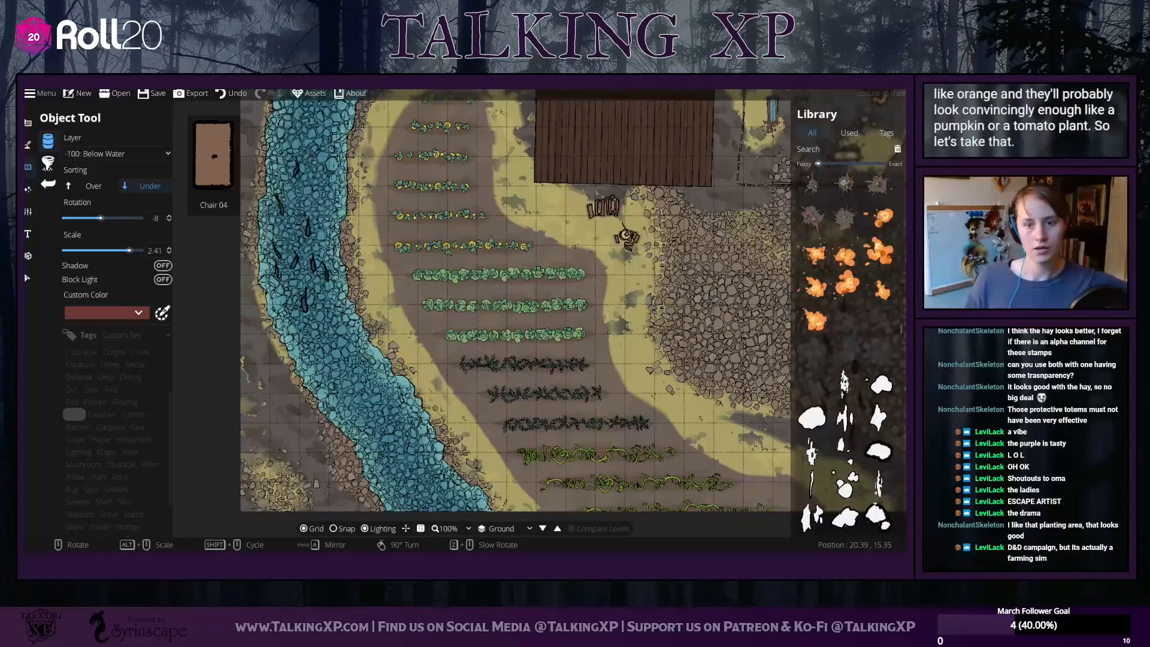
scroll(843, 372, up, 10)
scroll(844, 372, down, 5)
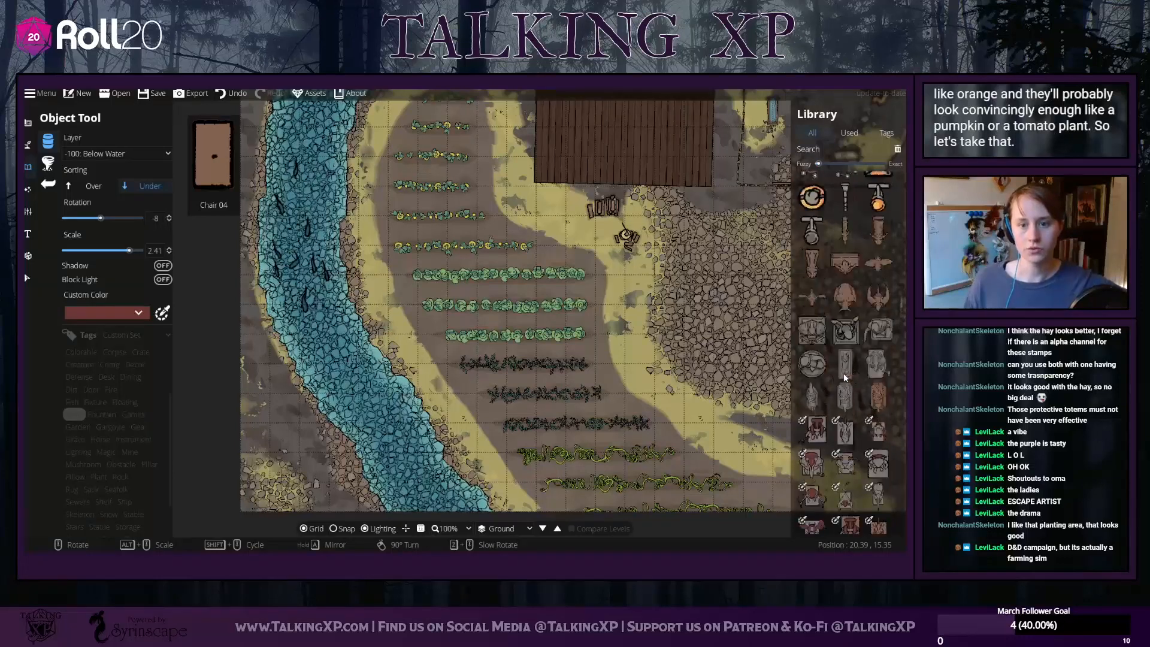
scroll(844, 373, down, 6)
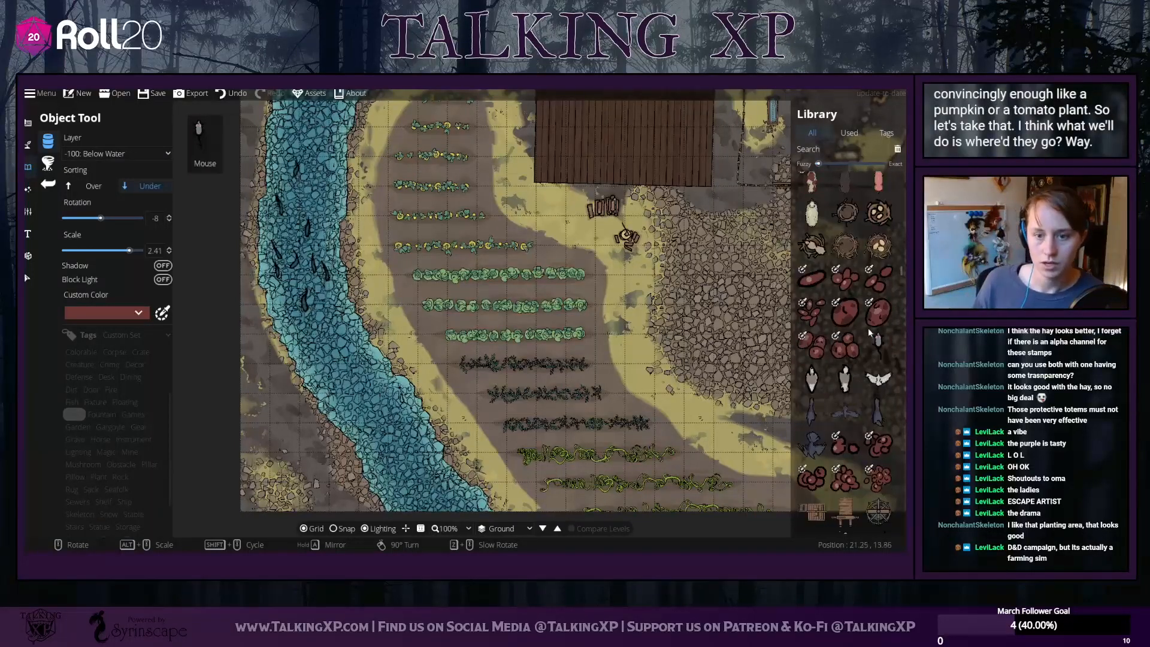
Try the Egg Big 04 cluster as tomatoes on the leafy rows, coloured red c20e00, sorted over other objects and scaled to 0.45
click(845, 345)
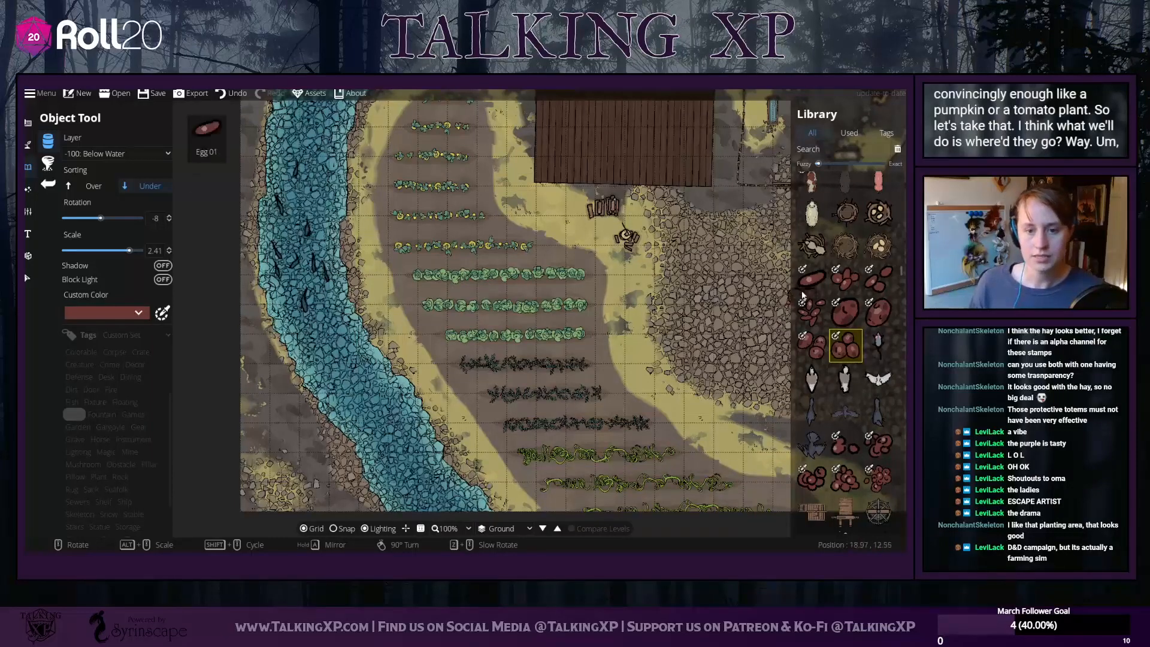
click(109, 313)
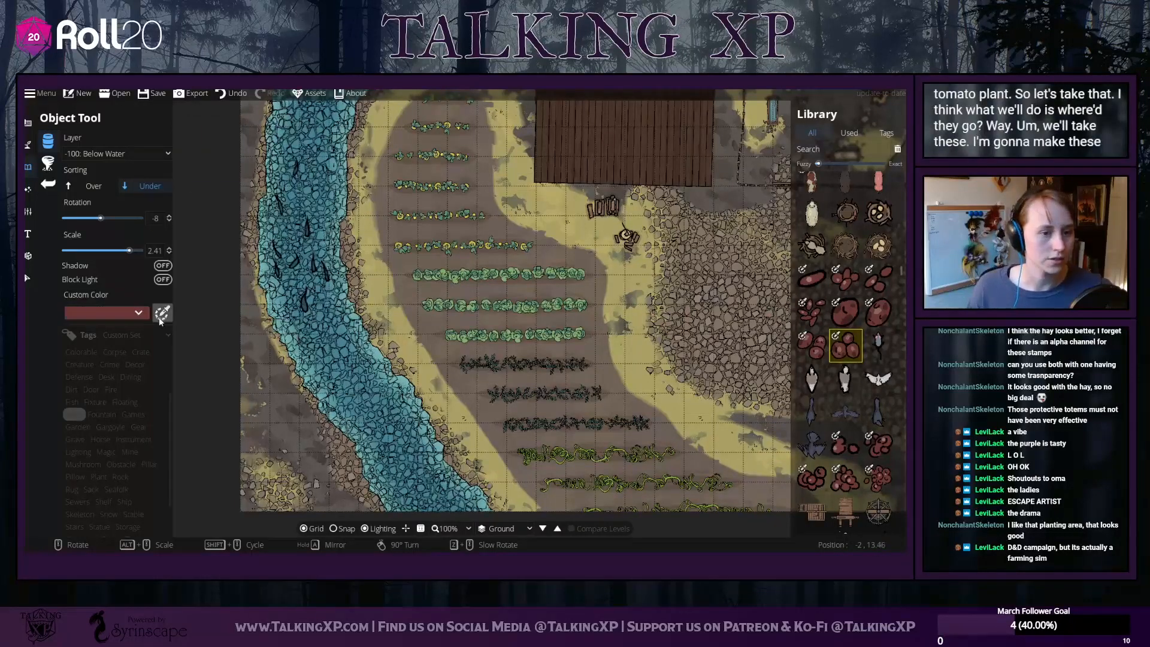
click(131, 124)
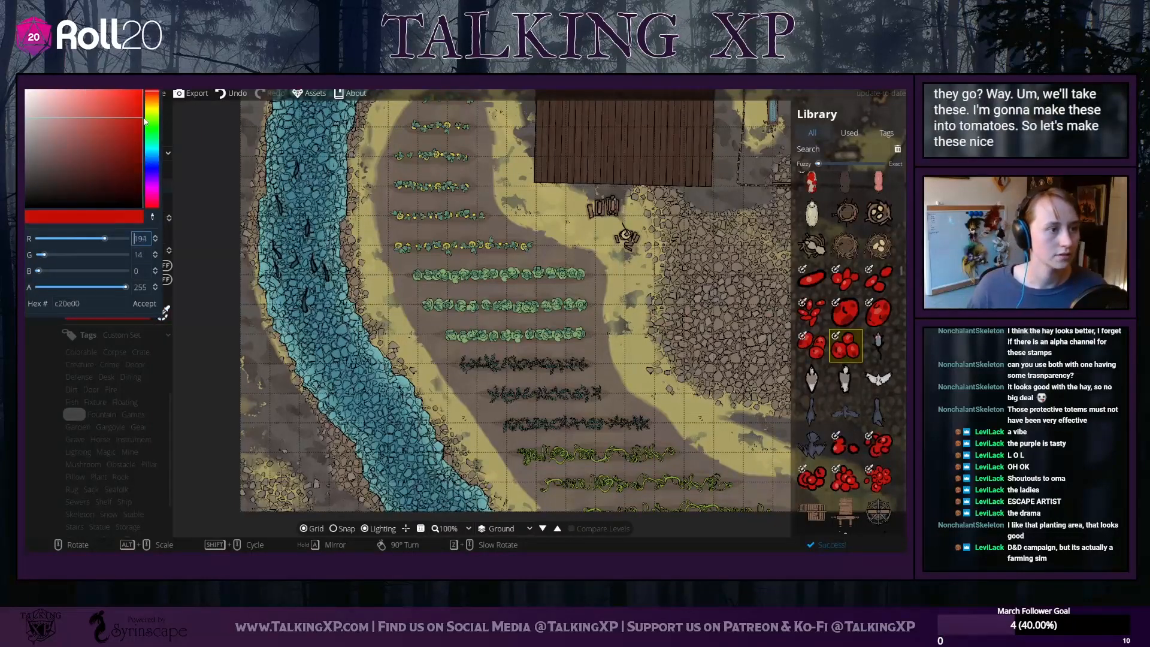
click(144, 304)
click(490, 363)
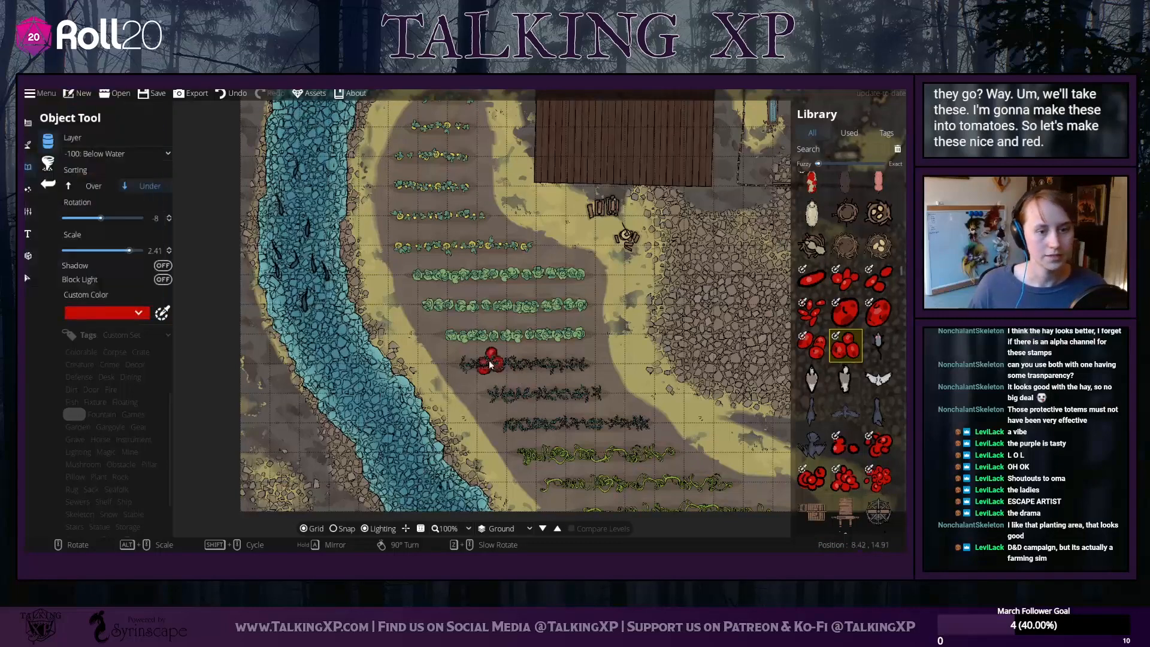
click(94, 185)
drag(130, 250, 95, 251)
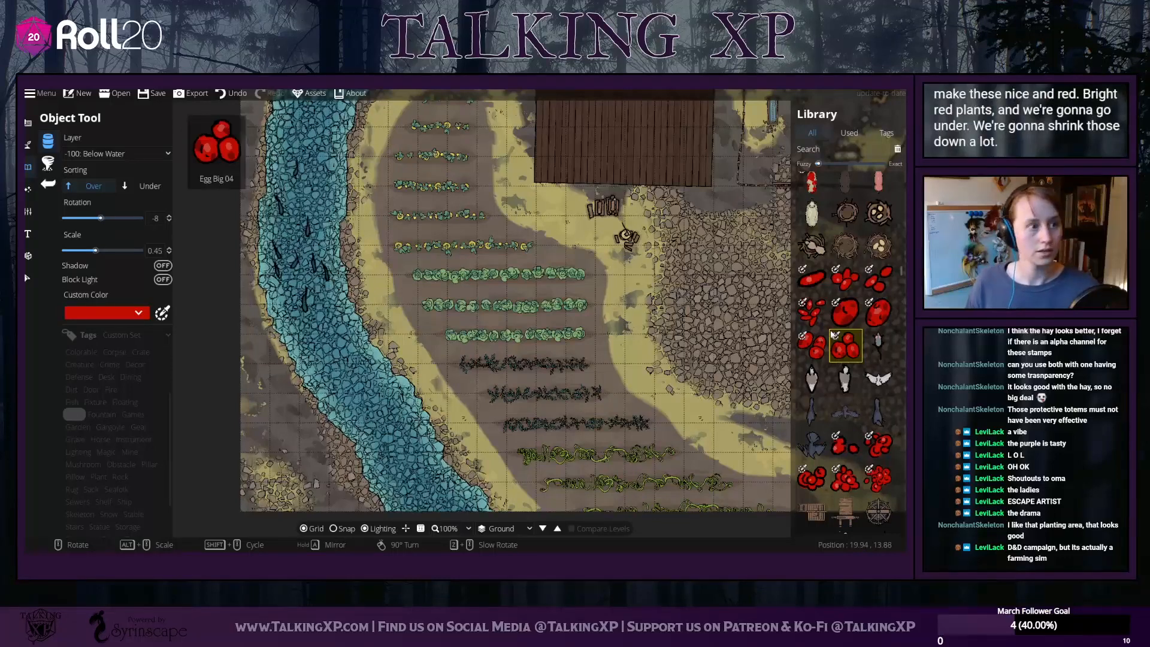
Switch to the Scatter Tool and search its object library for "egg"
click(48, 163)
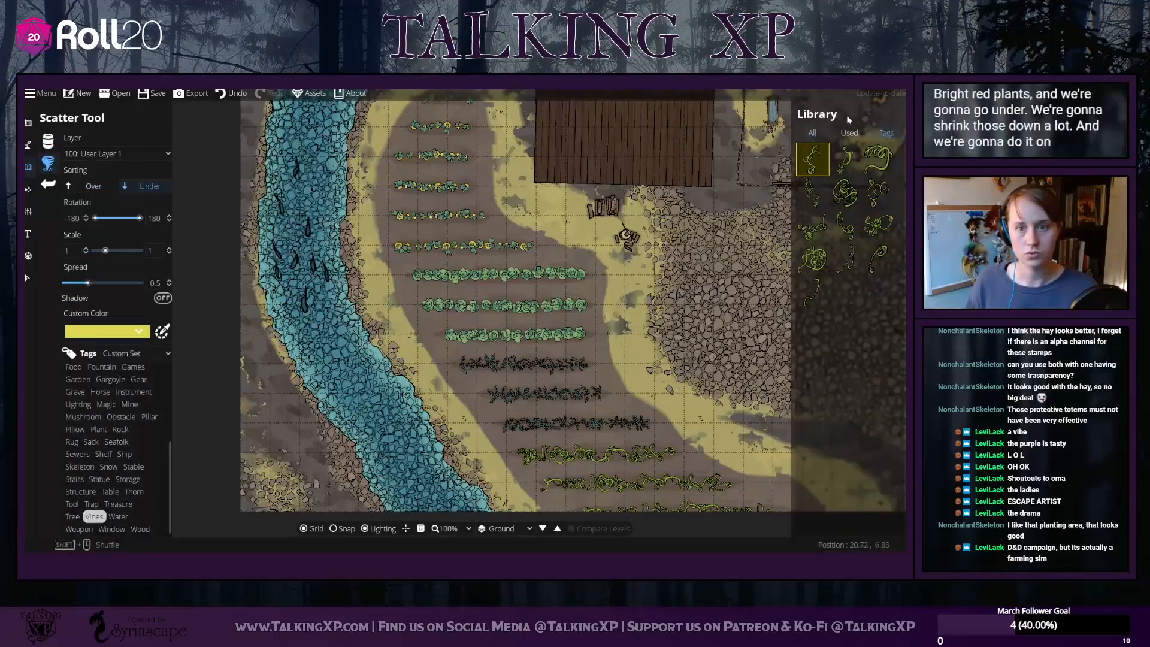
click(812, 133)
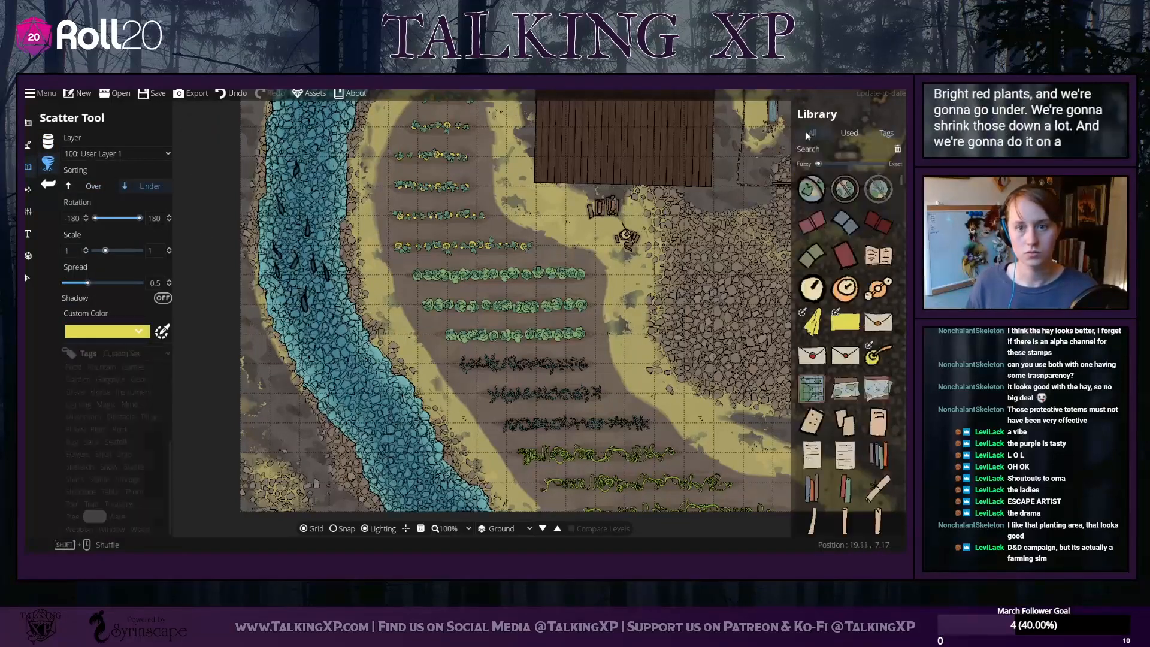
click(90, 478)
click(844, 149)
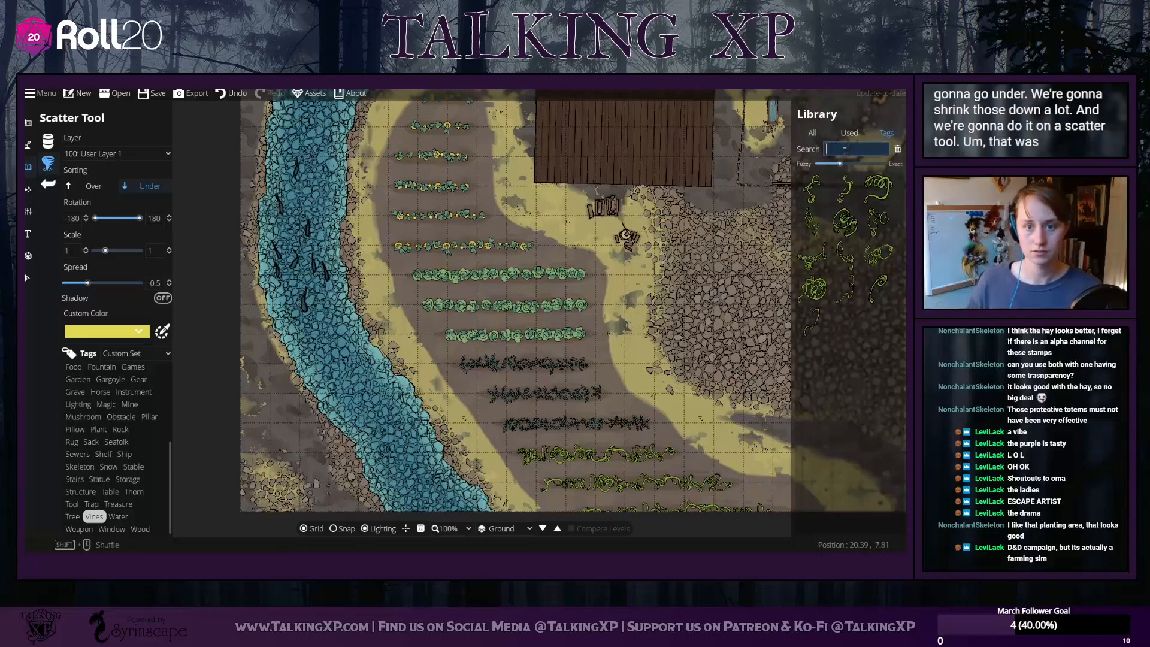
text(egg)
Select the four large egg variants, both single eggs and both clusters, as the set to scatter
click(845, 255)
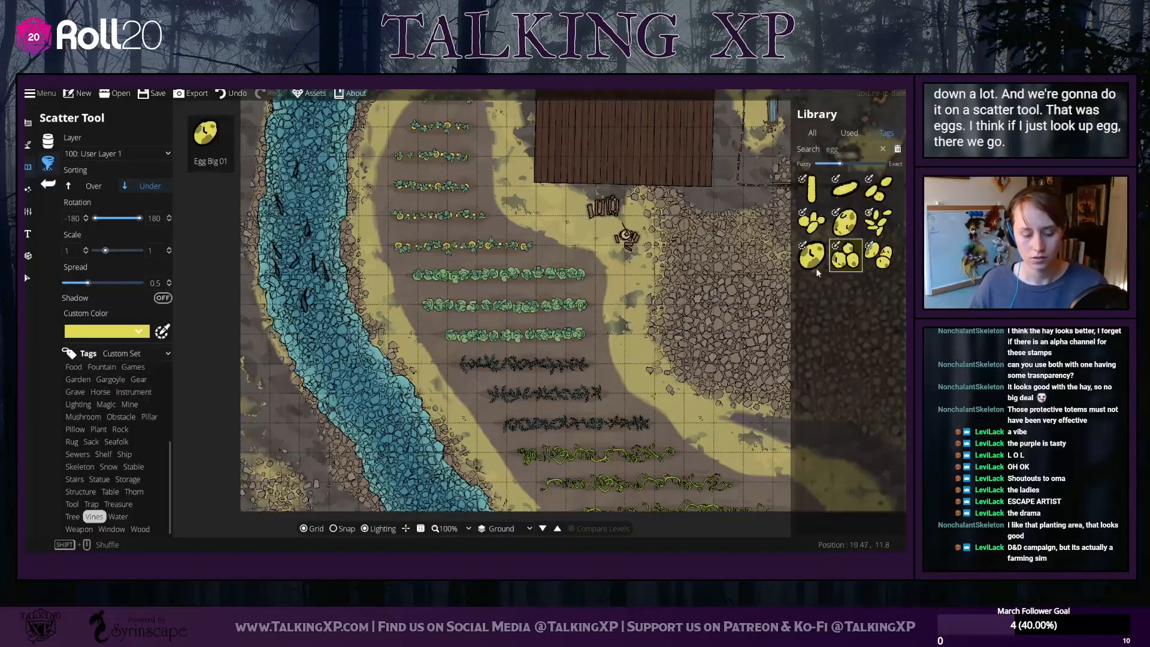
click(879, 233)
click(875, 254)
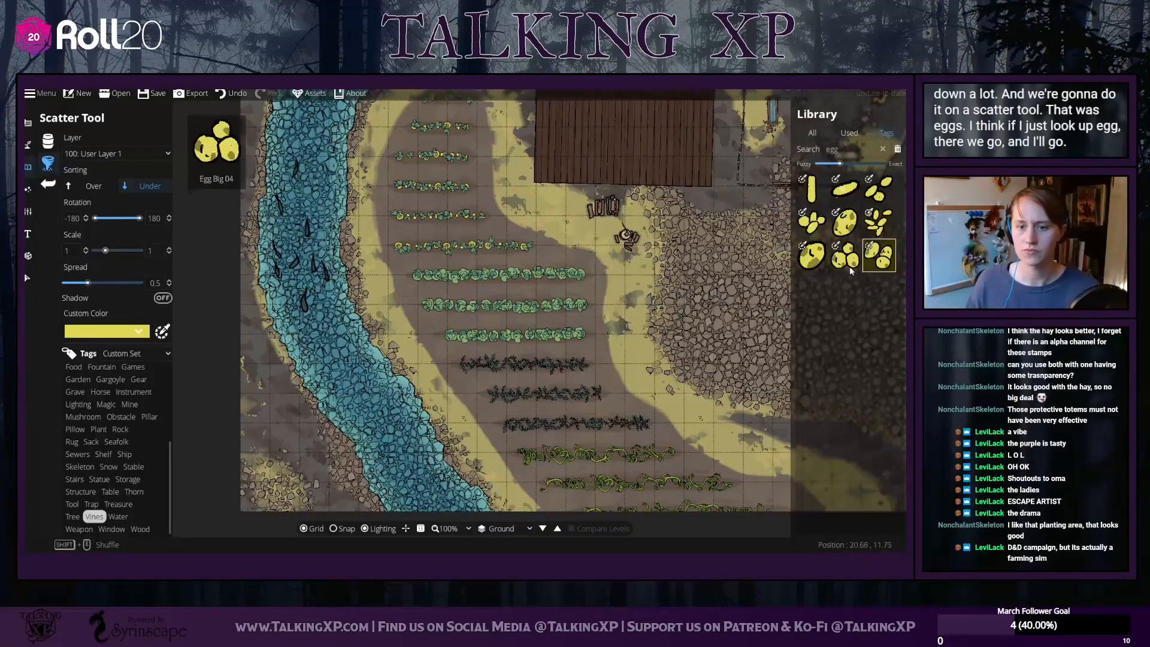
ctrl+click(847, 264)
ctrl+click(845, 221)
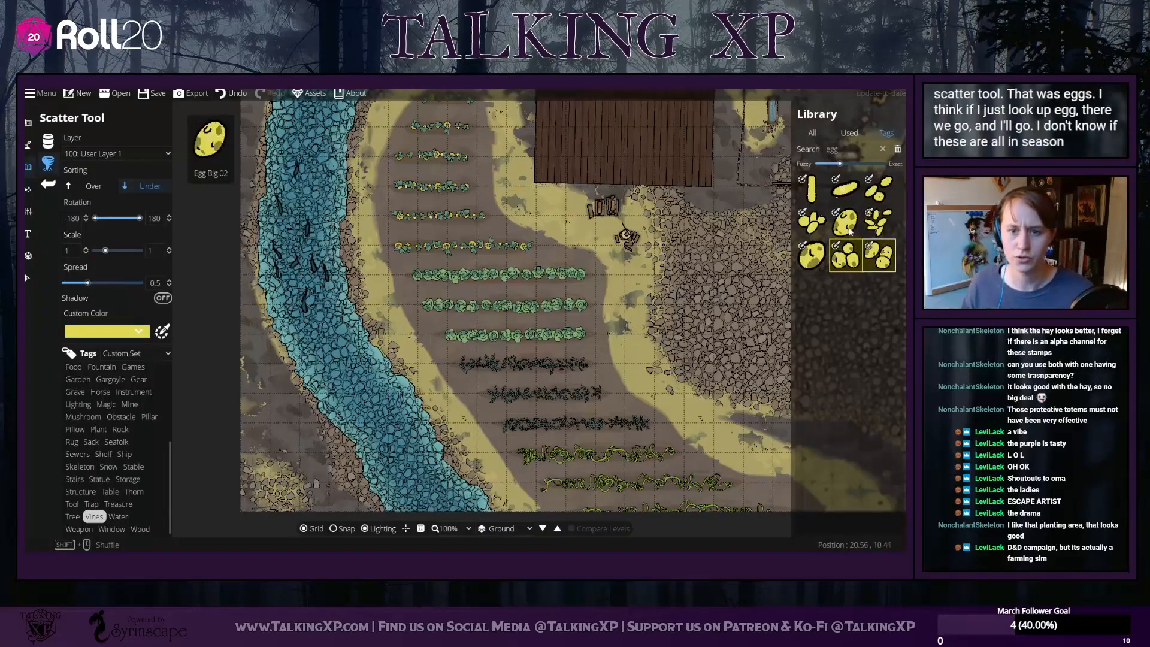
ctrl+click(812, 255)
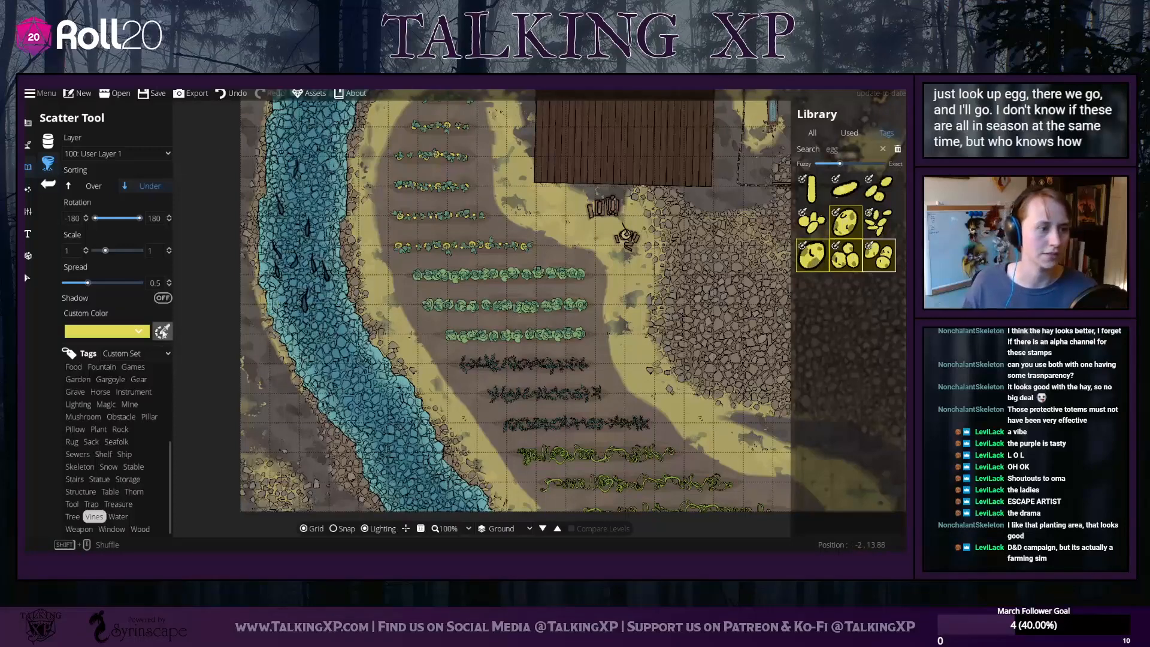
Set the scatter objects' custom color to deep red 9f0909
click(162, 332)
click(154, 94)
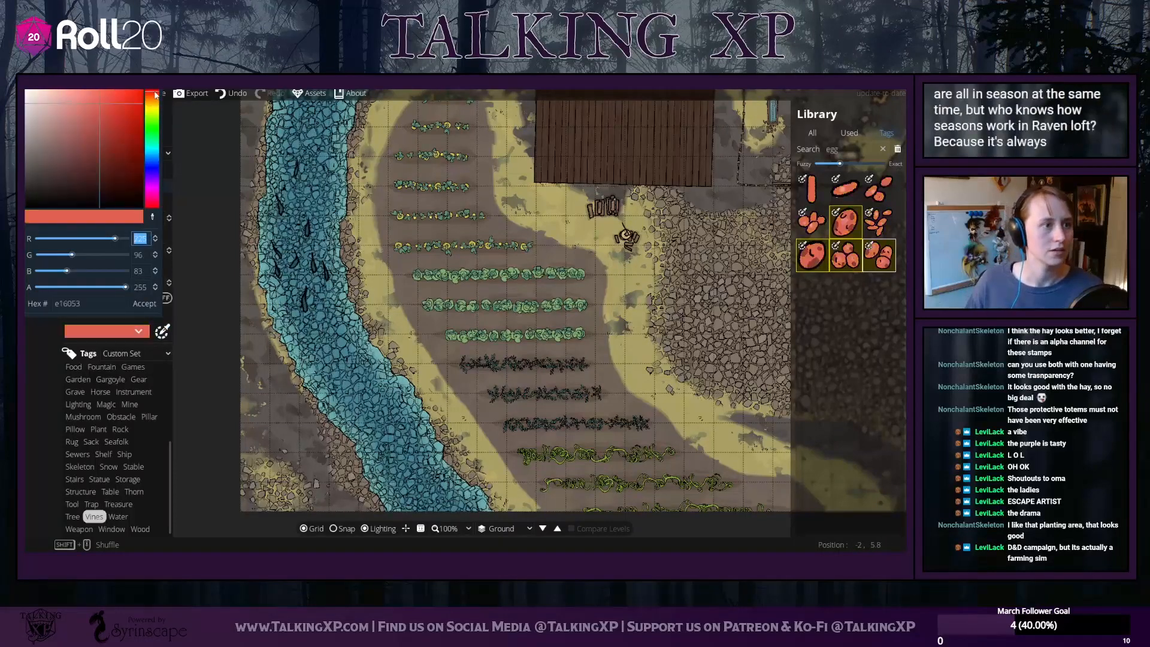
click(130, 105)
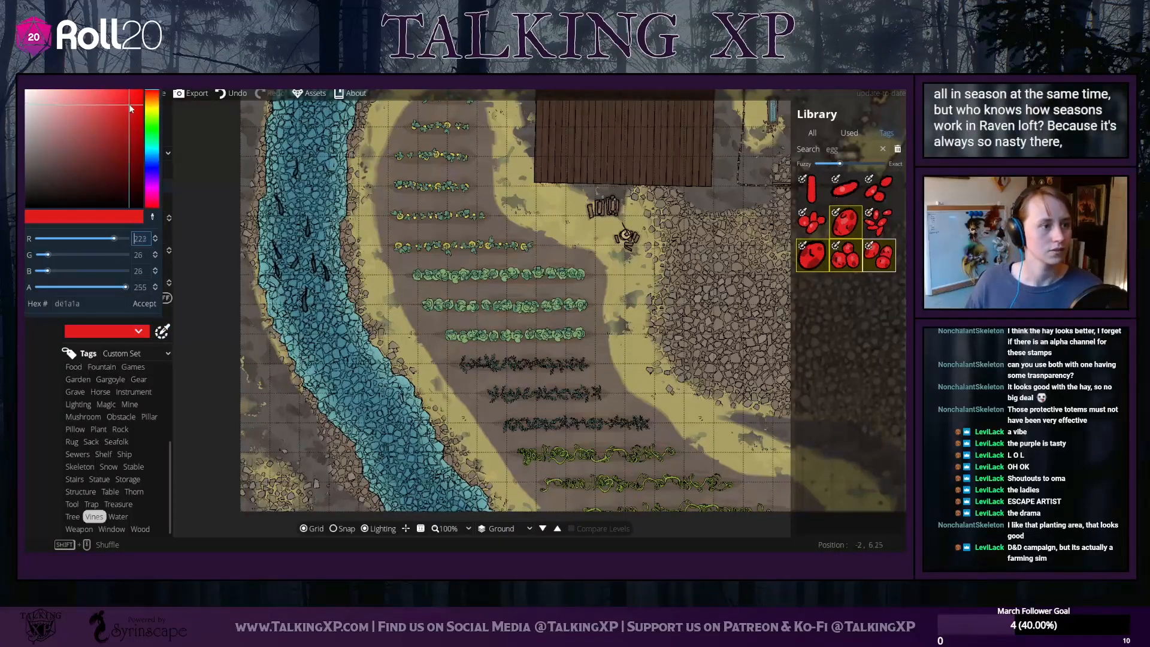
drag(133, 130, 136, 134)
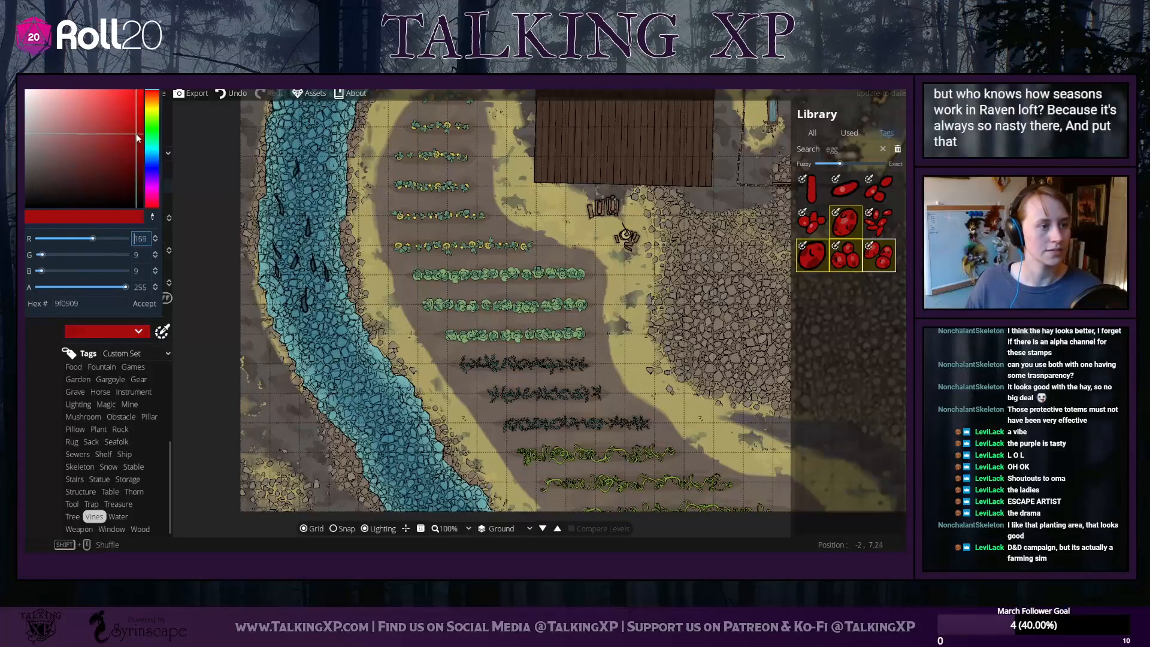
click(155, 307)
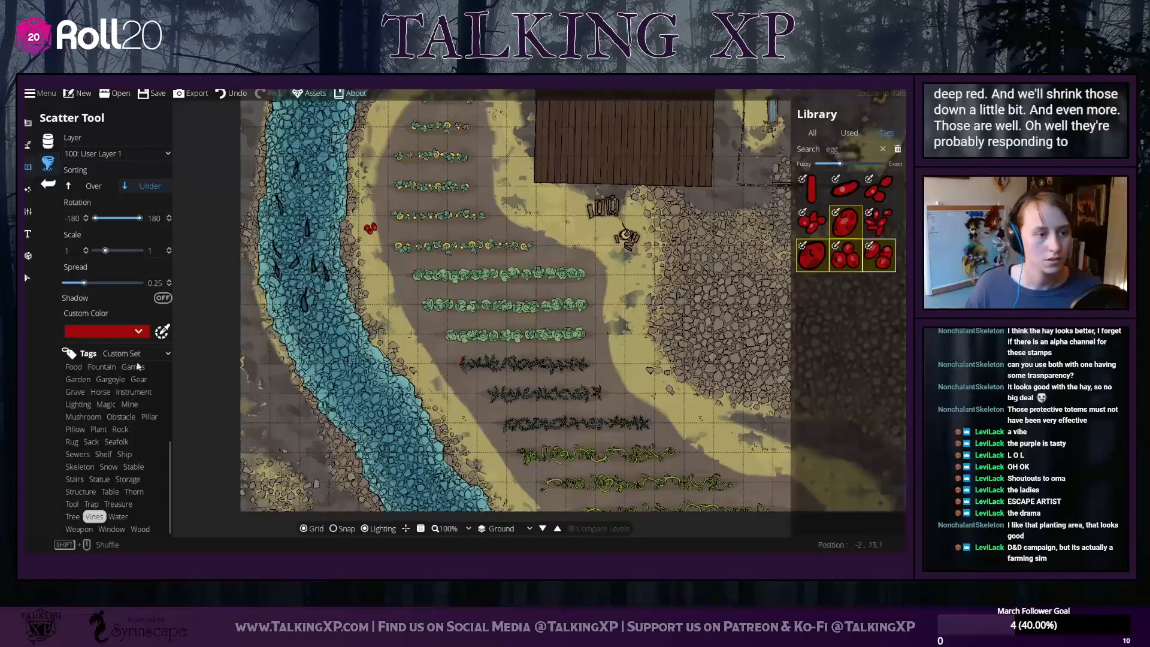
Reduce the scatter set to the two single large eggs, including Egg Big 01
scroll(480, 354, up, 5)
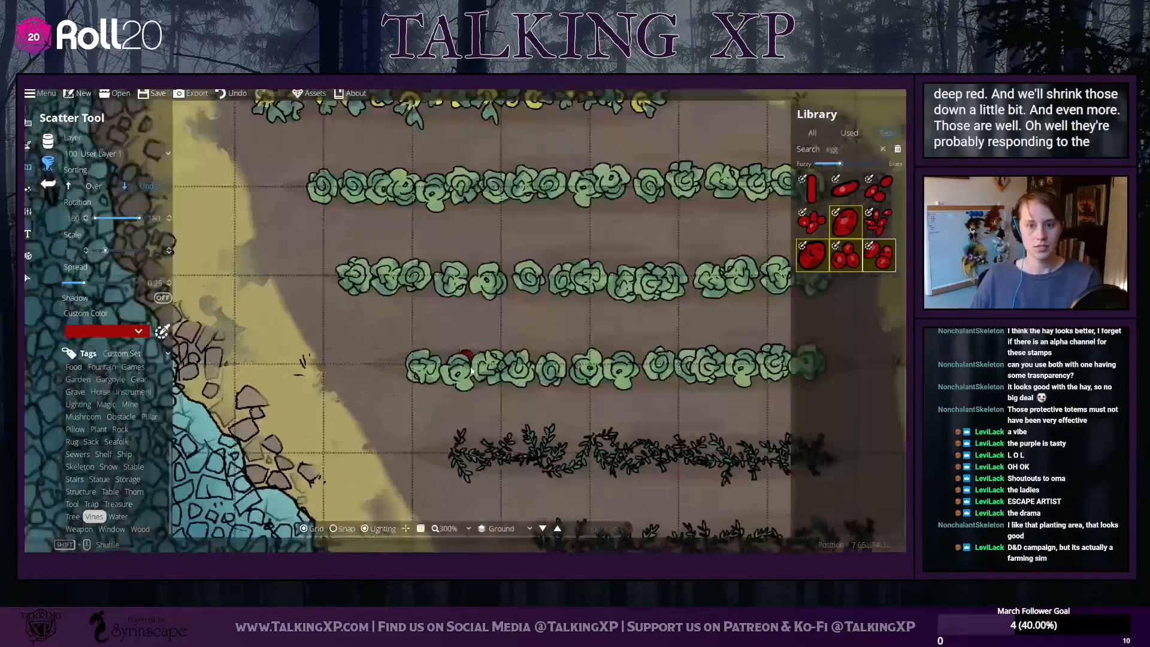
drag(479, 354, 420, 251)
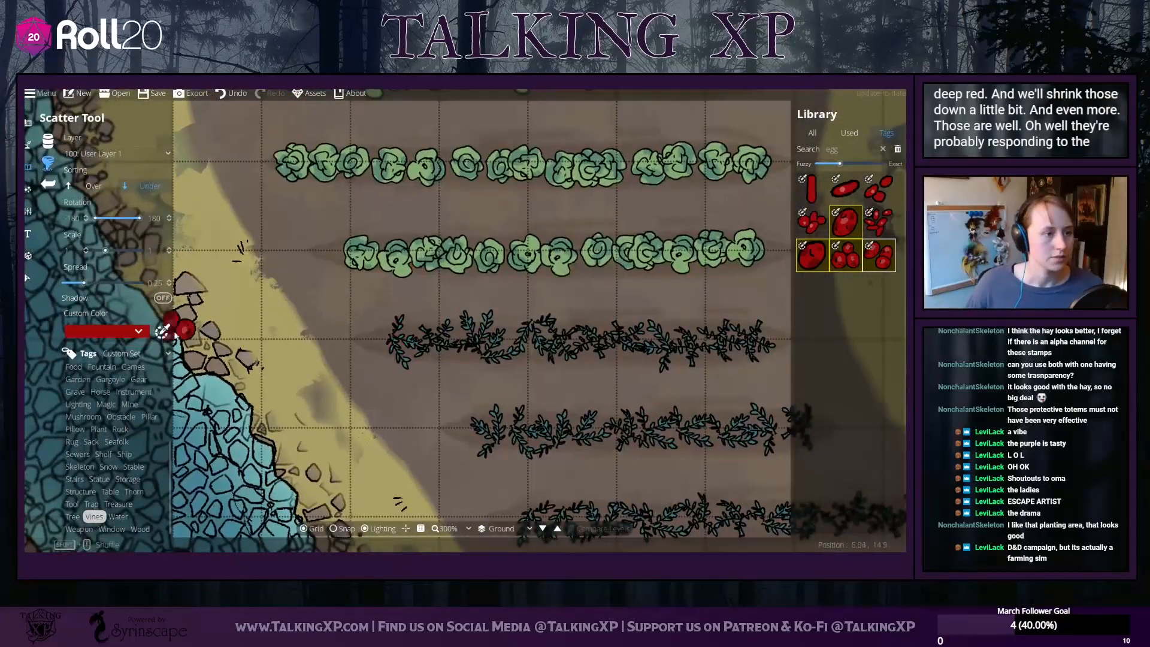
mouse_move(868, 254)
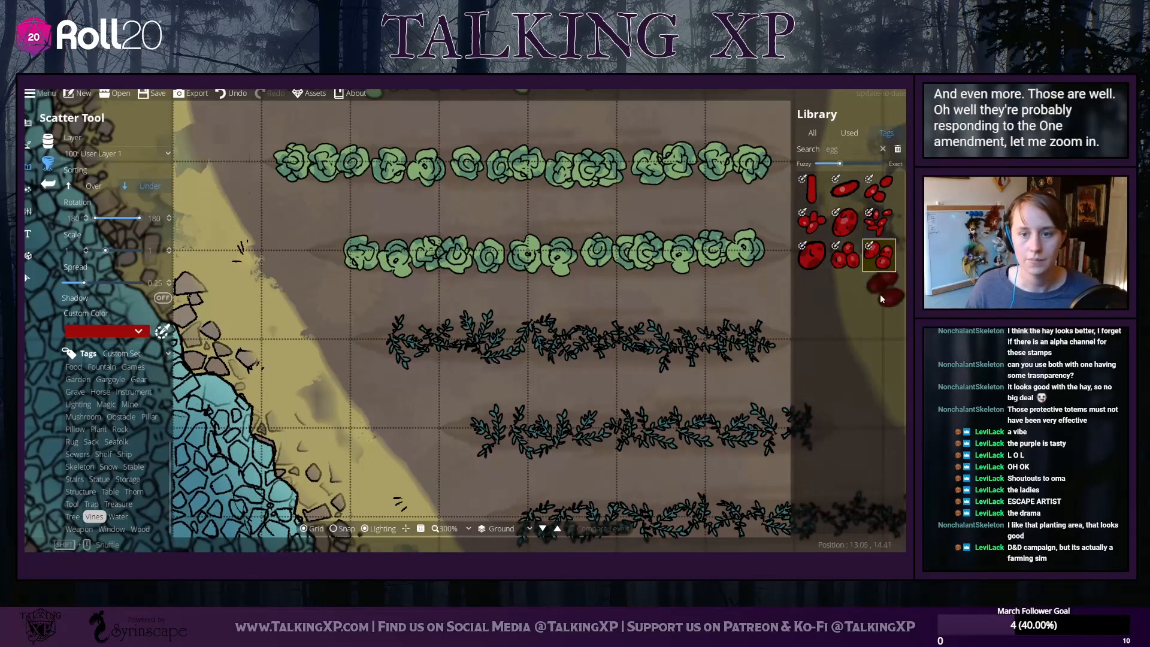
click(843, 220)
ctrl+click(811, 255)
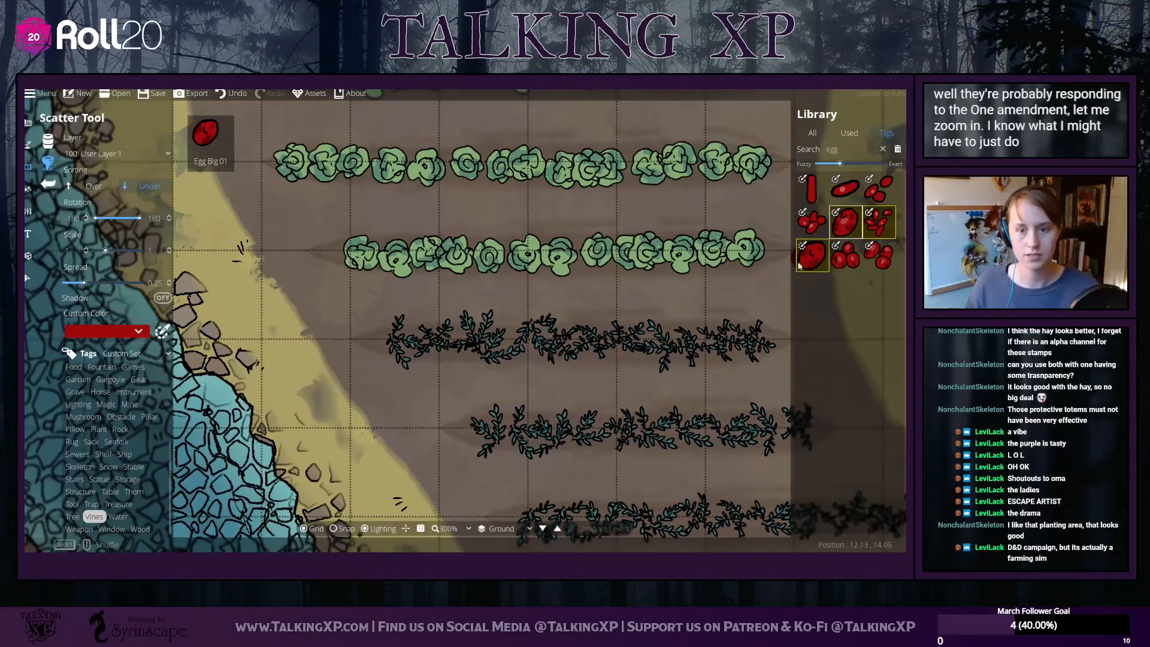
ctrl+click(878, 221)
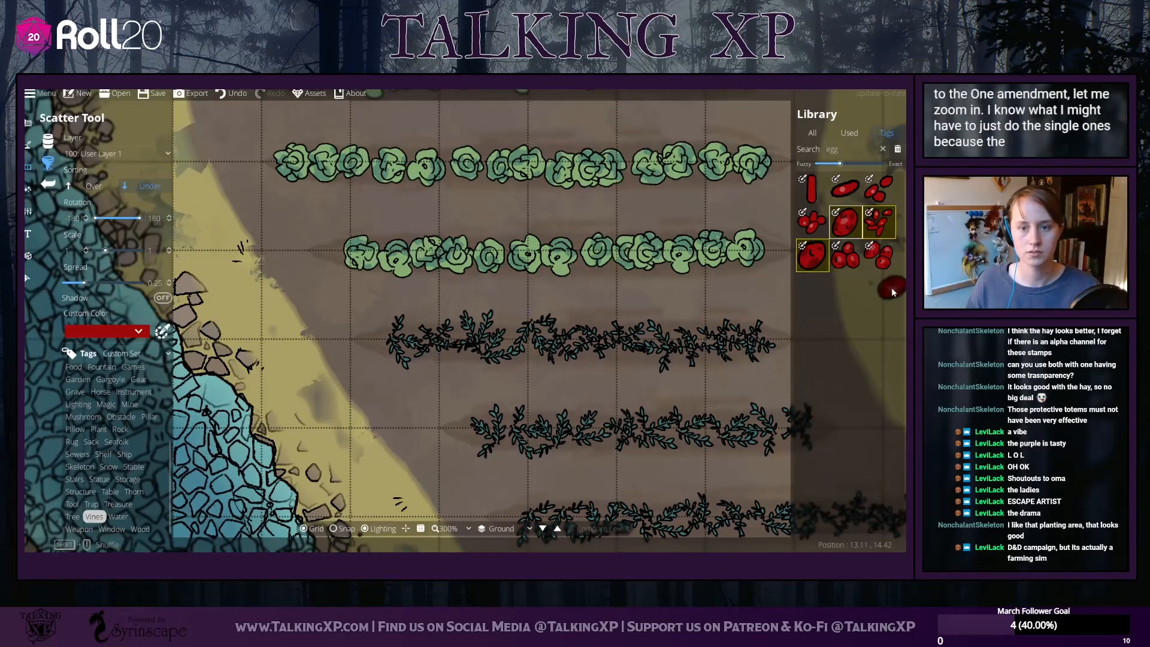
click(881, 254)
click(846, 225)
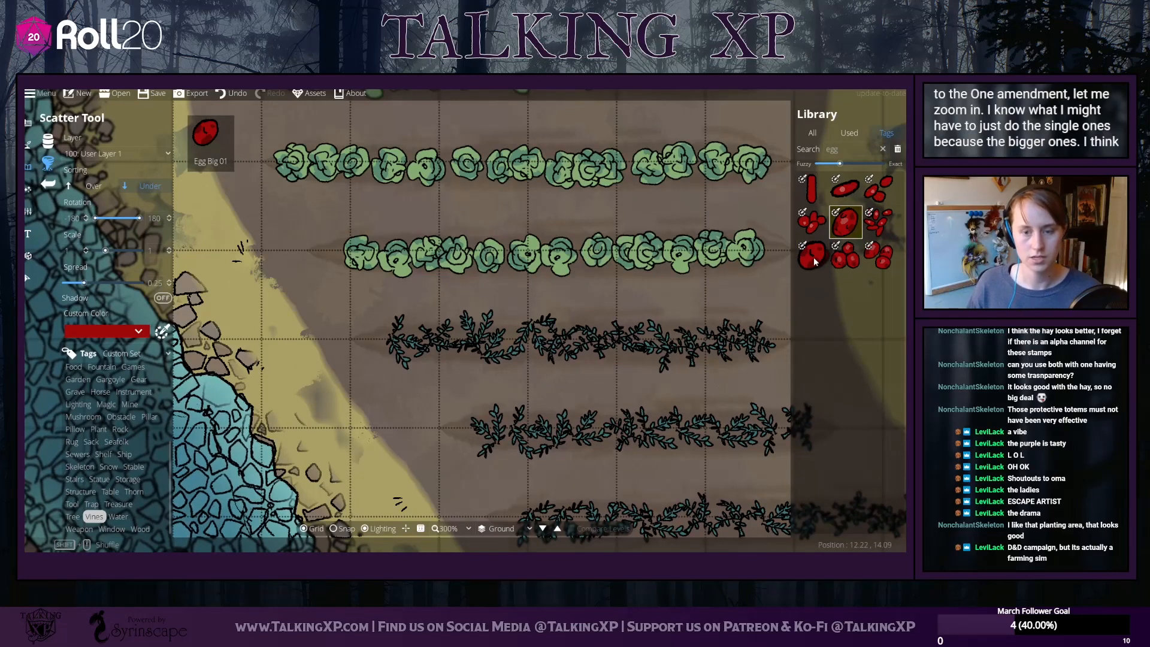
ctrl+click(813, 257)
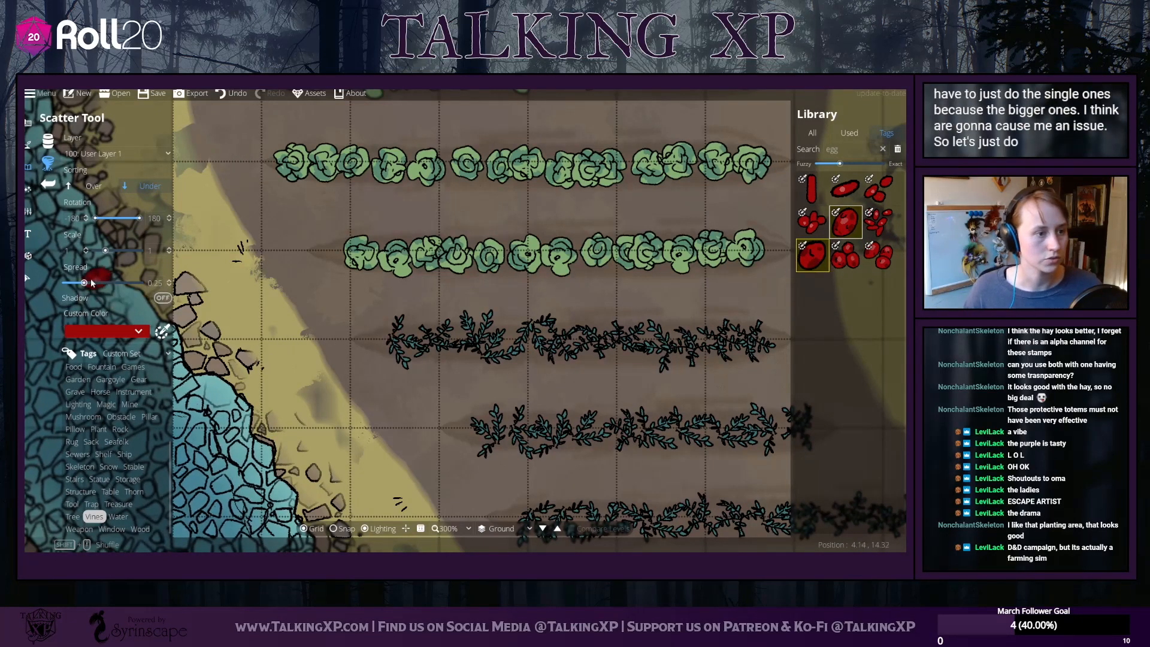
Scatter red tomatoes along the upper leafy row at scale 0.67 with a spread of 0.07
drag(73, 285, 75, 286)
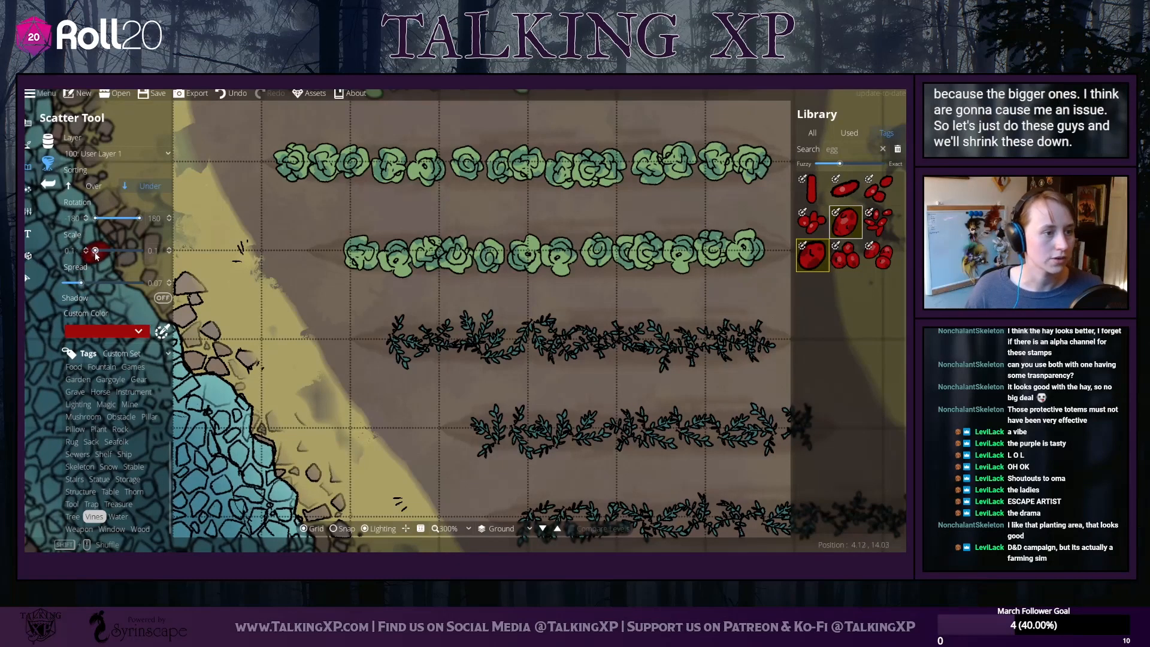
click(285, 258)
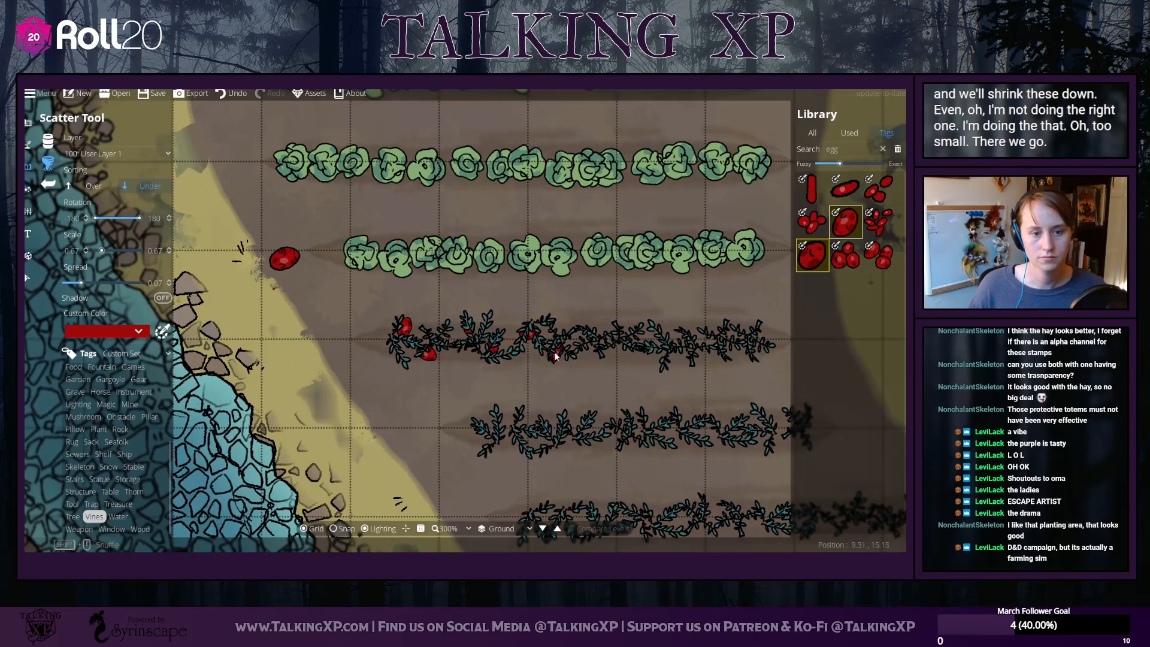
click(570, 357)
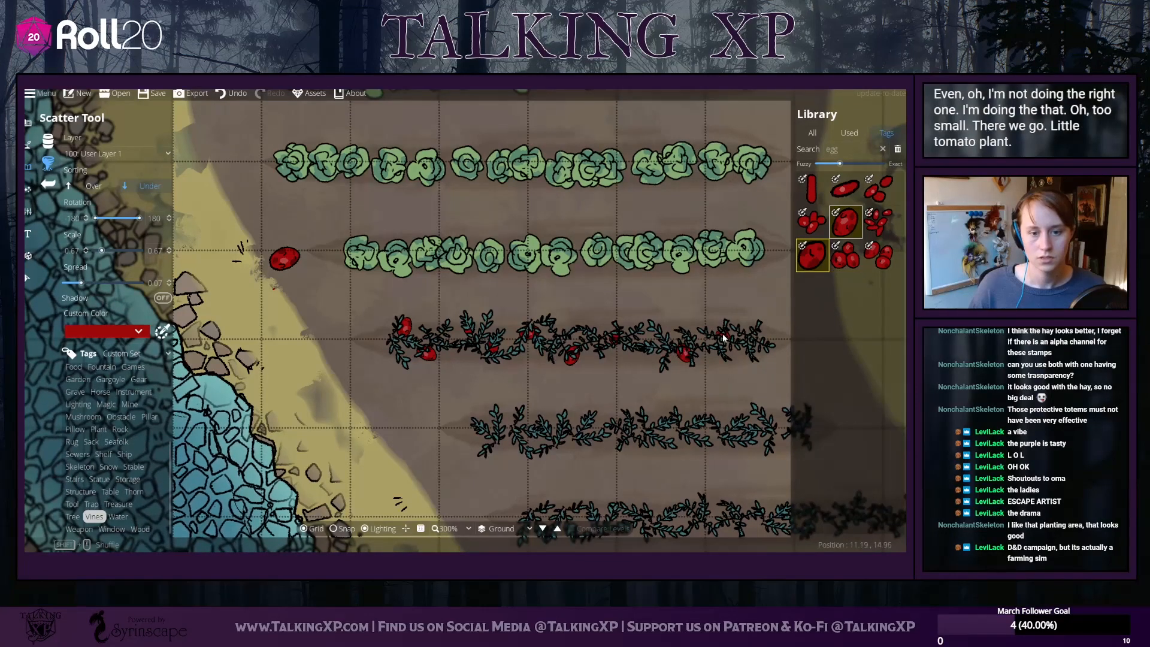
Scatter red tomatoes along the middle leafy row with the same egg set
drag(651, 356, 478, 280)
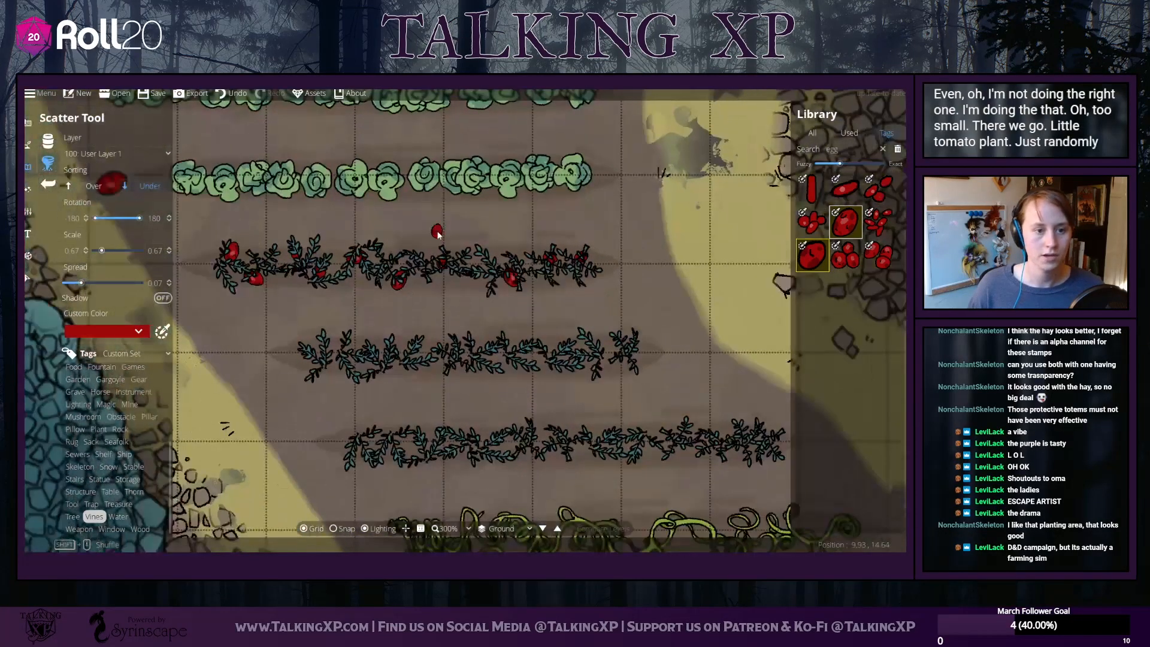
click(308, 358)
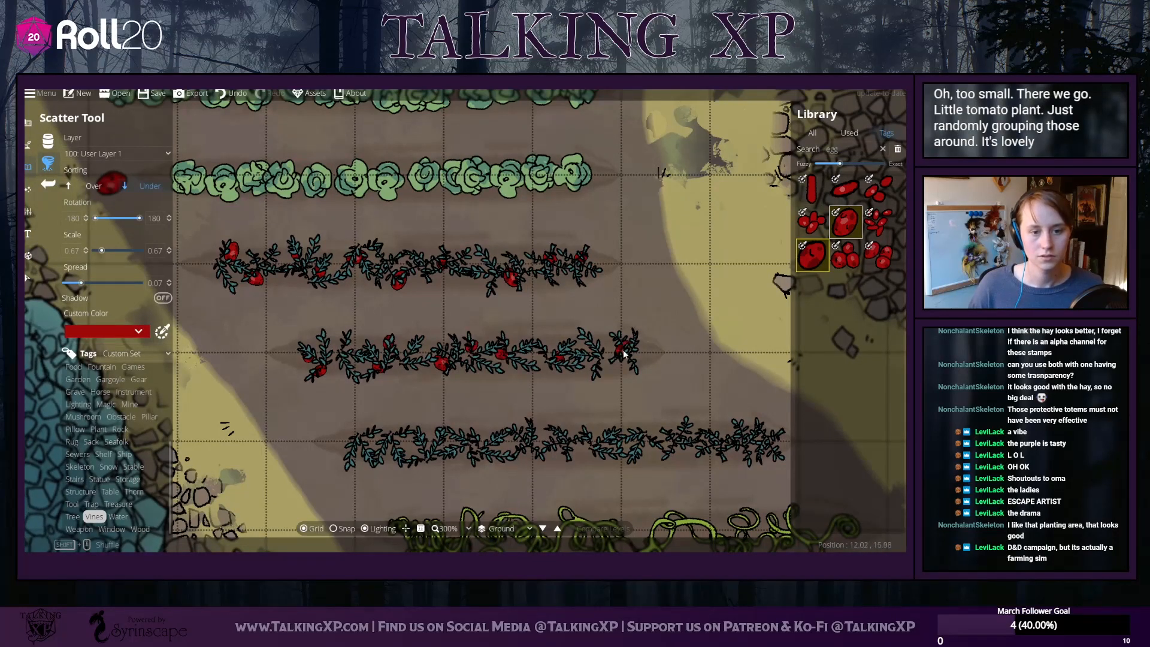
click(542, 365)
Scatter red tomatoes from end to end of the lowest leafy row, just above the green vines
drag(566, 406, 529, 250)
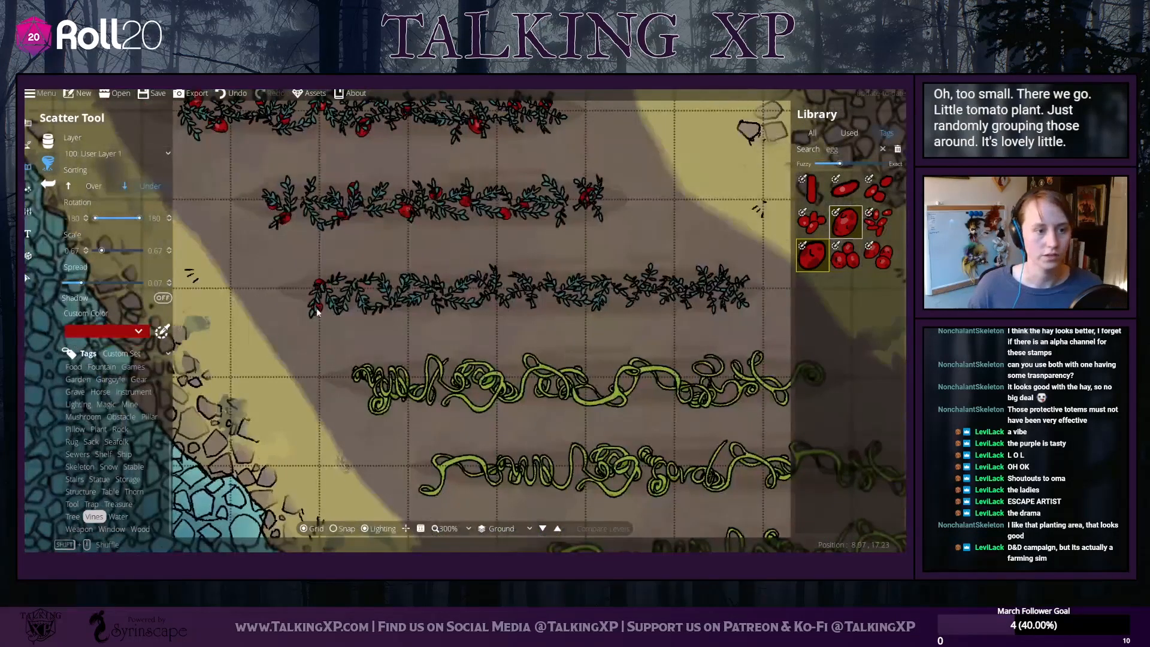
click(367, 278)
click(444, 288)
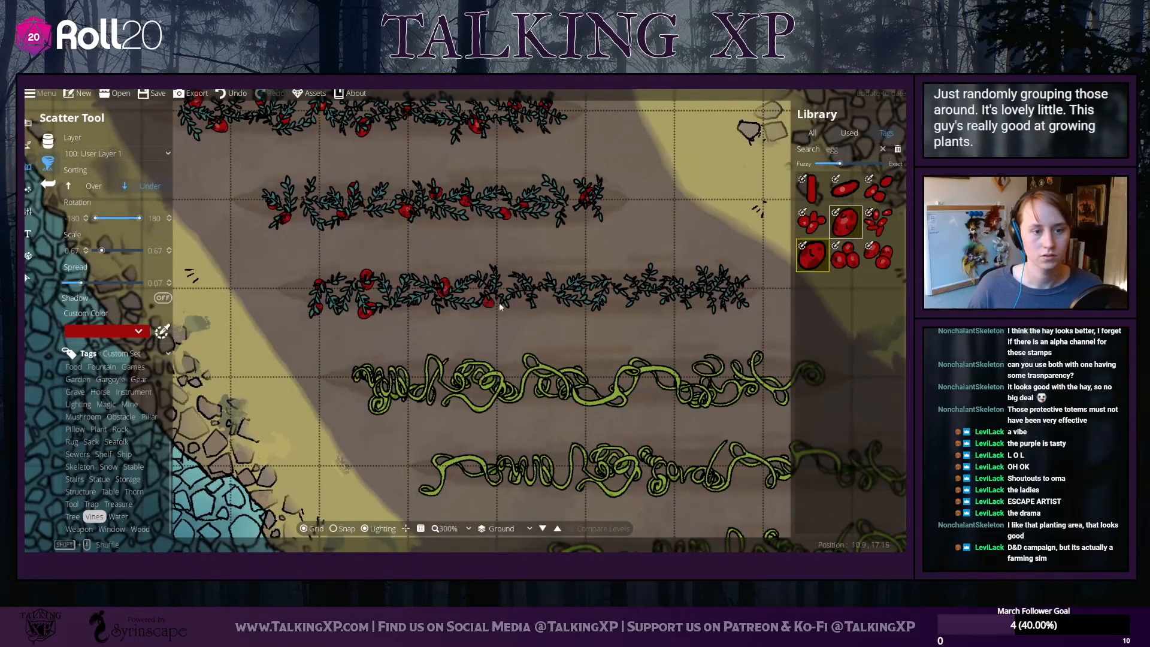
click(503, 295)
click(558, 291)
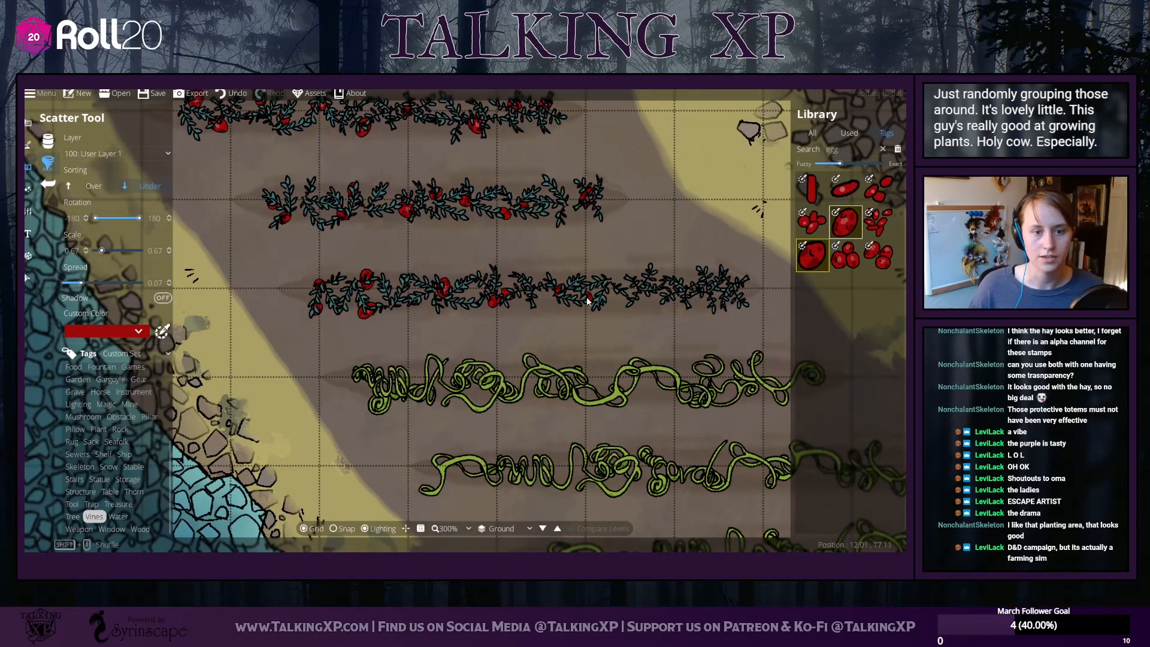
click(636, 289)
click(673, 303)
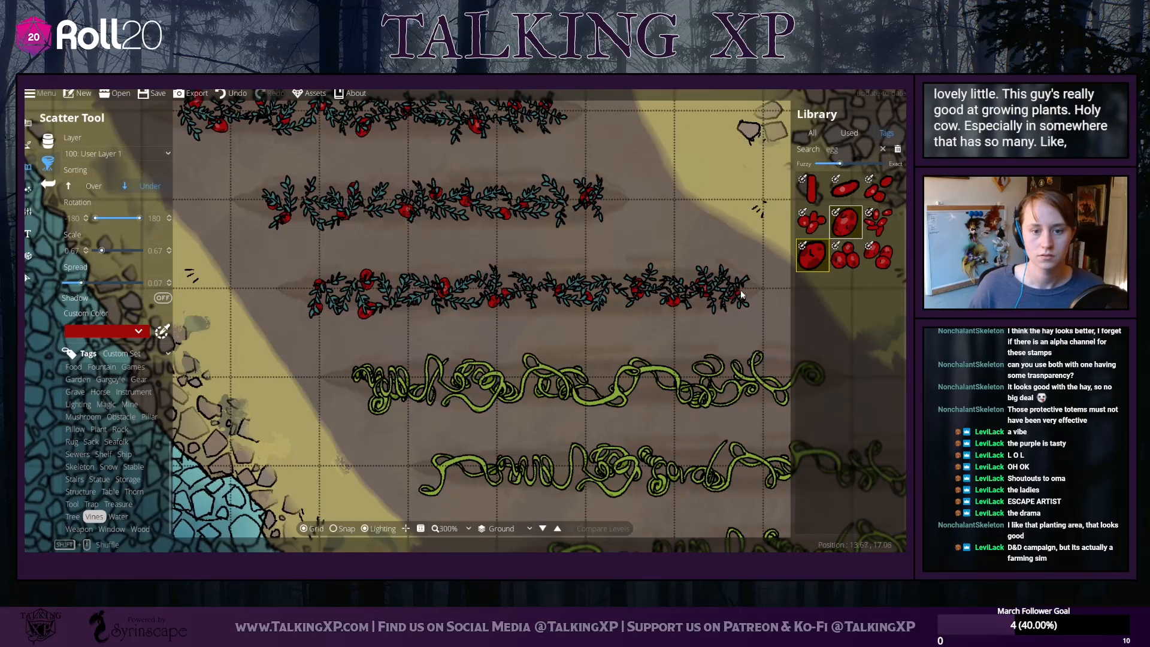
Browse the Plant and Dining objects for a pumpkin stand-in and select the round ring-shaped dining object for scattering
drag(565, 396, 464, 276)
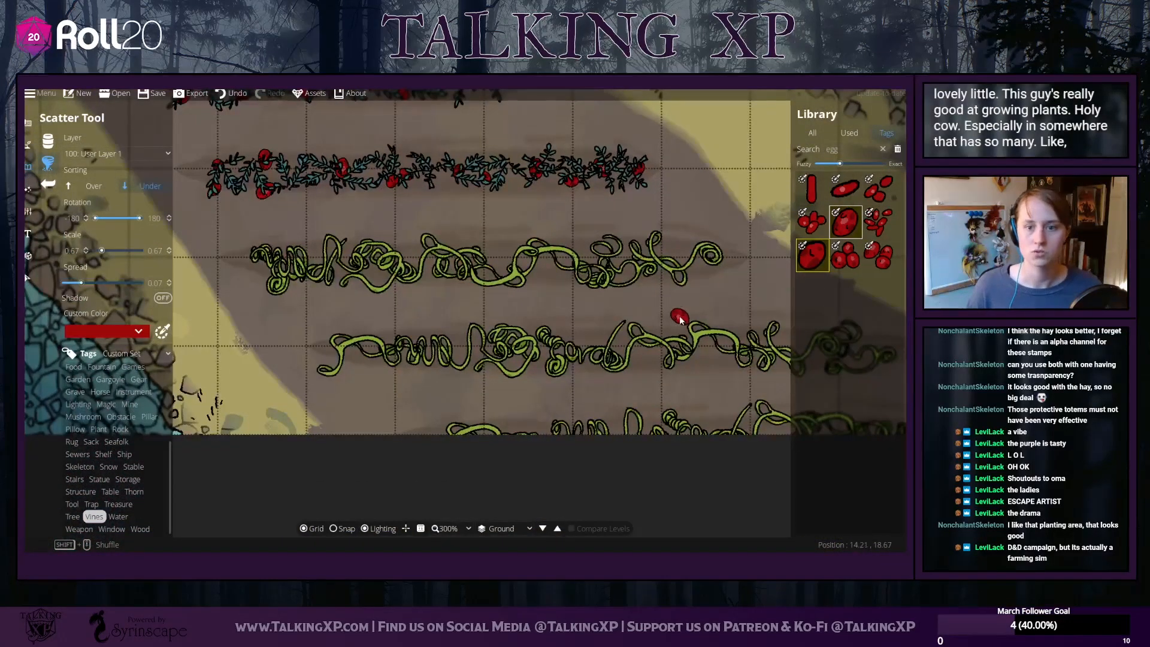
click(97, 430)
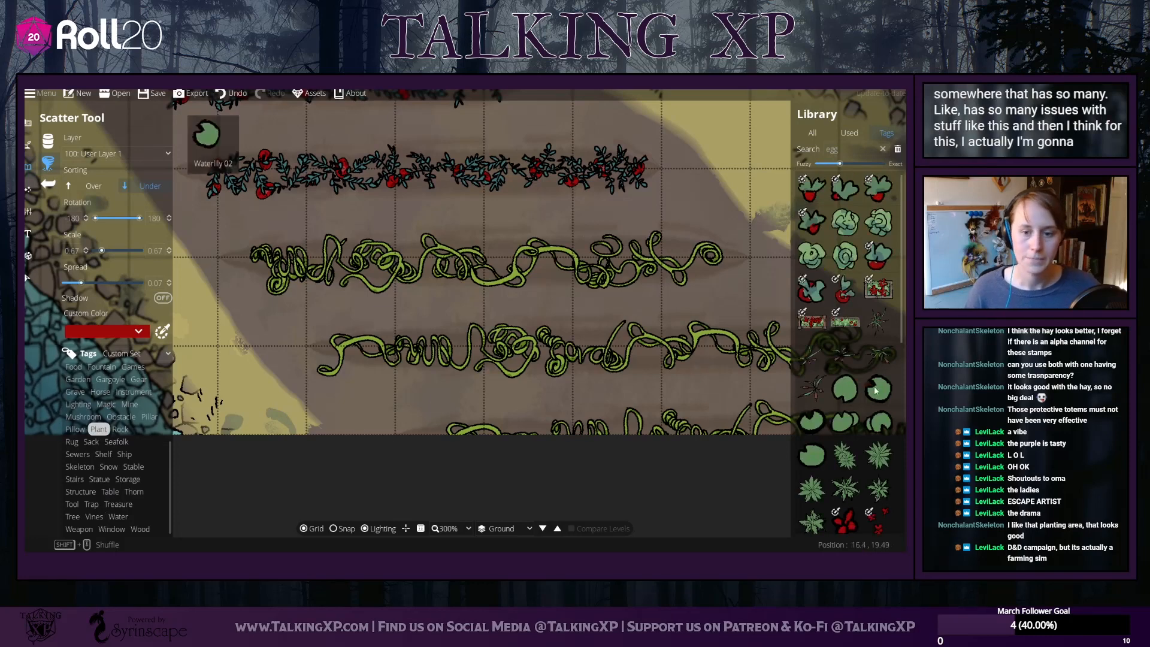
scroll(864, 394, down, 2)
scroll(864, 394, down, 3)
scroll(82, 446, up, 3)
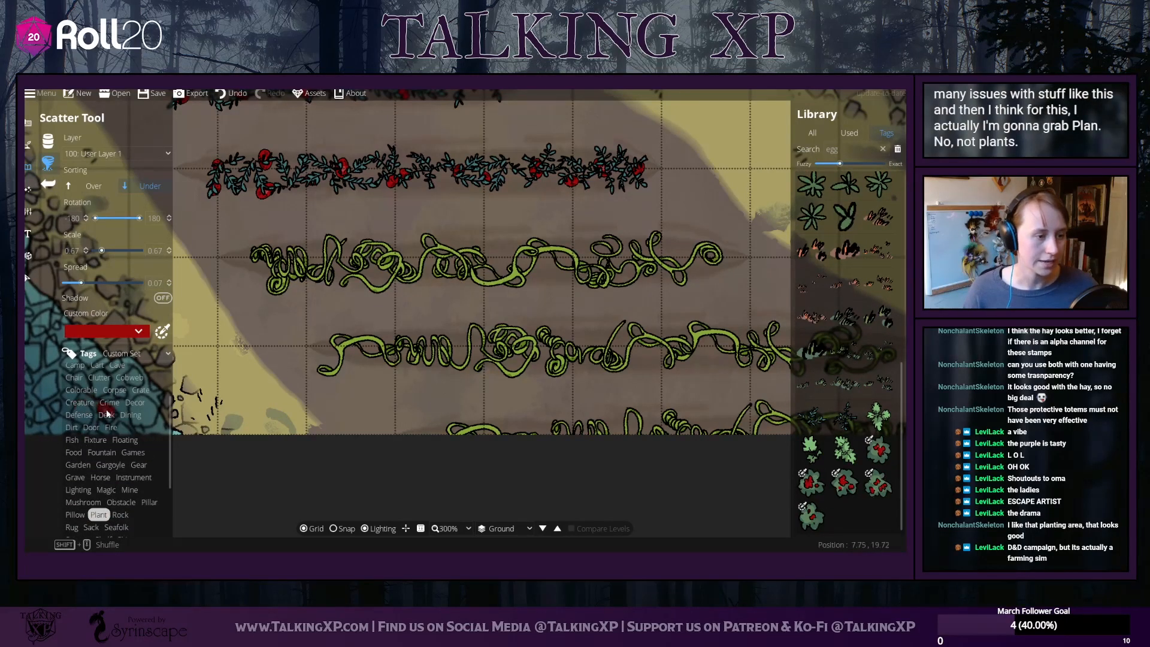
click(130, 415)
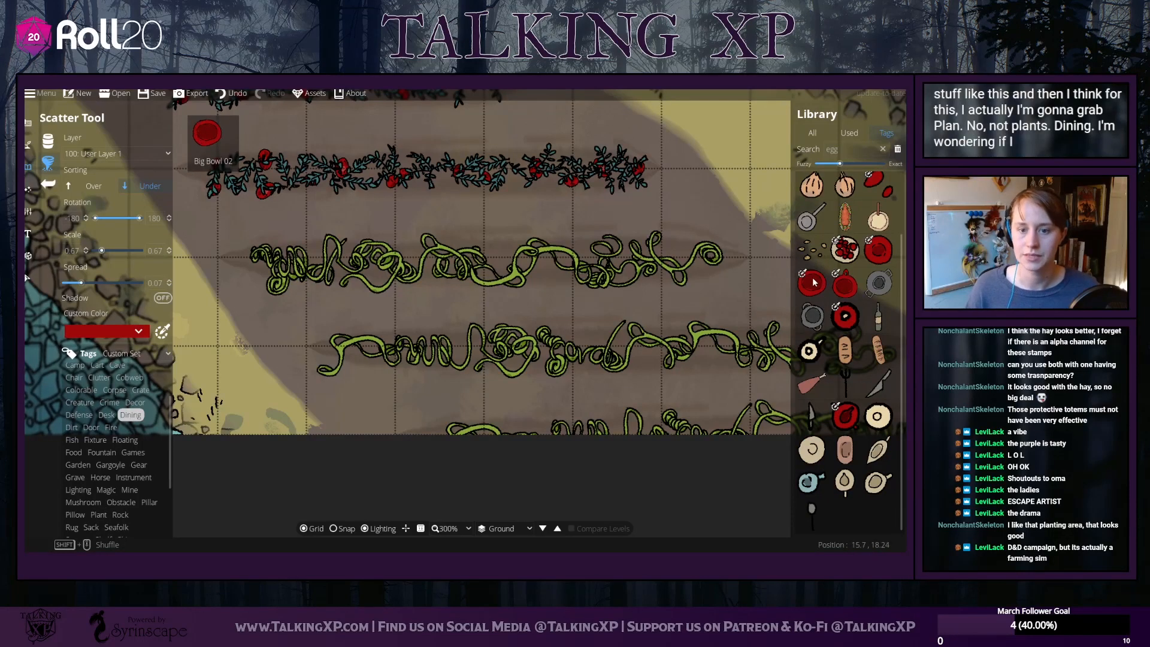
click(845, 315)
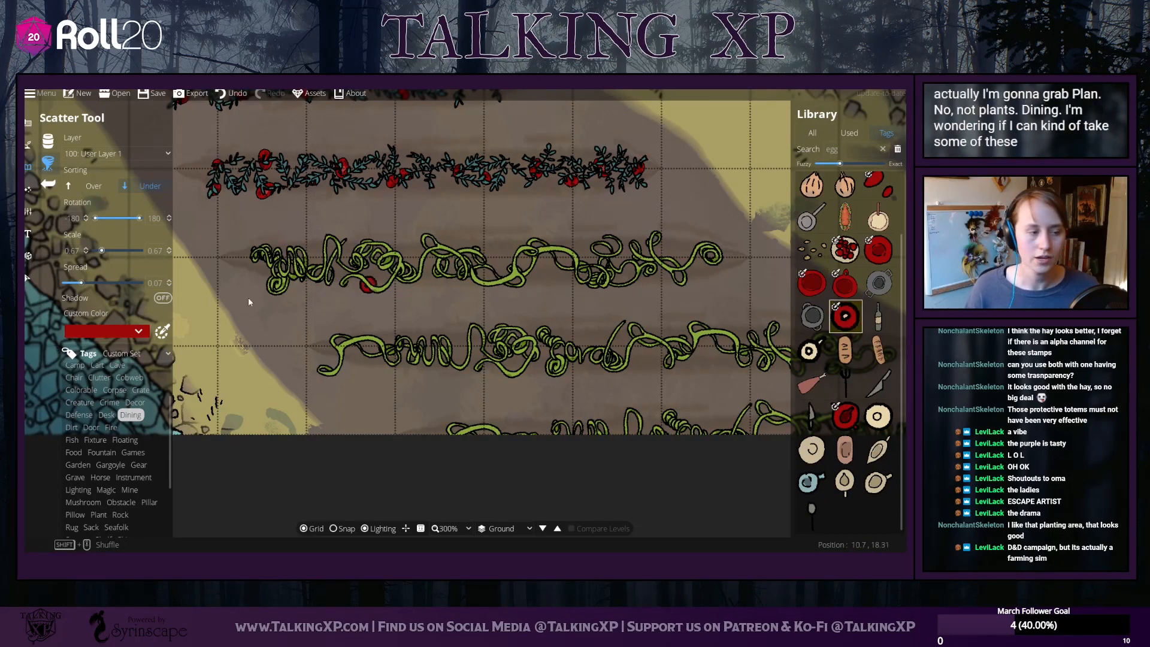
Set the scatter objects' custom color to orange a74e00
click(139, 330)
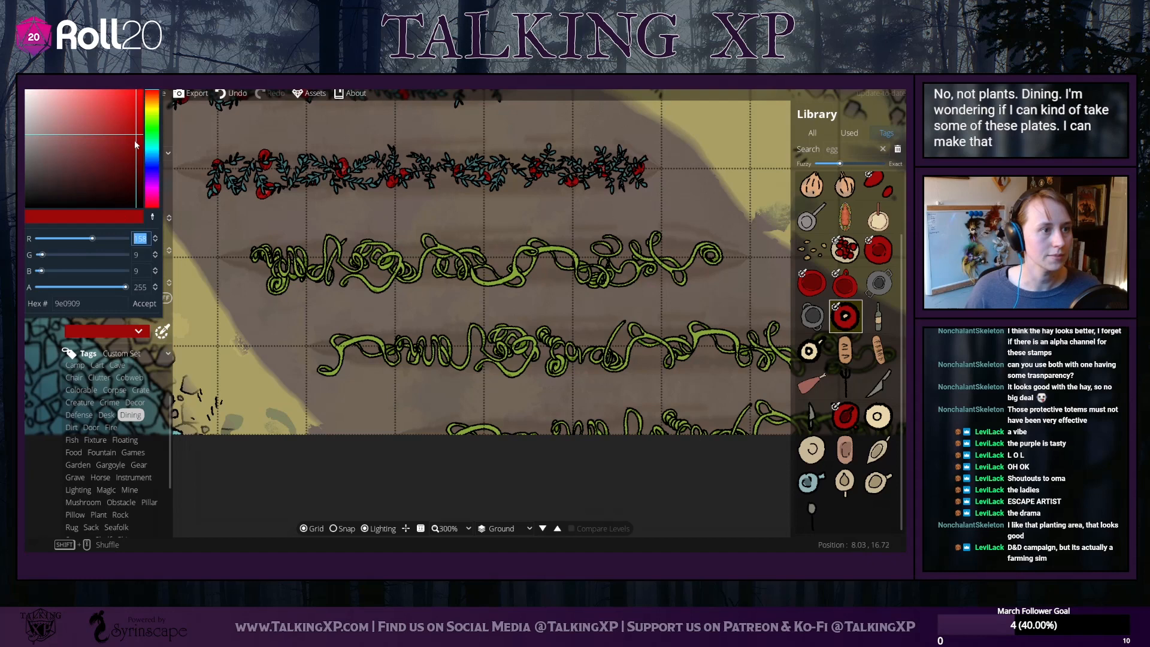
click(149, 99)
drag(136, 126, 149, 123)
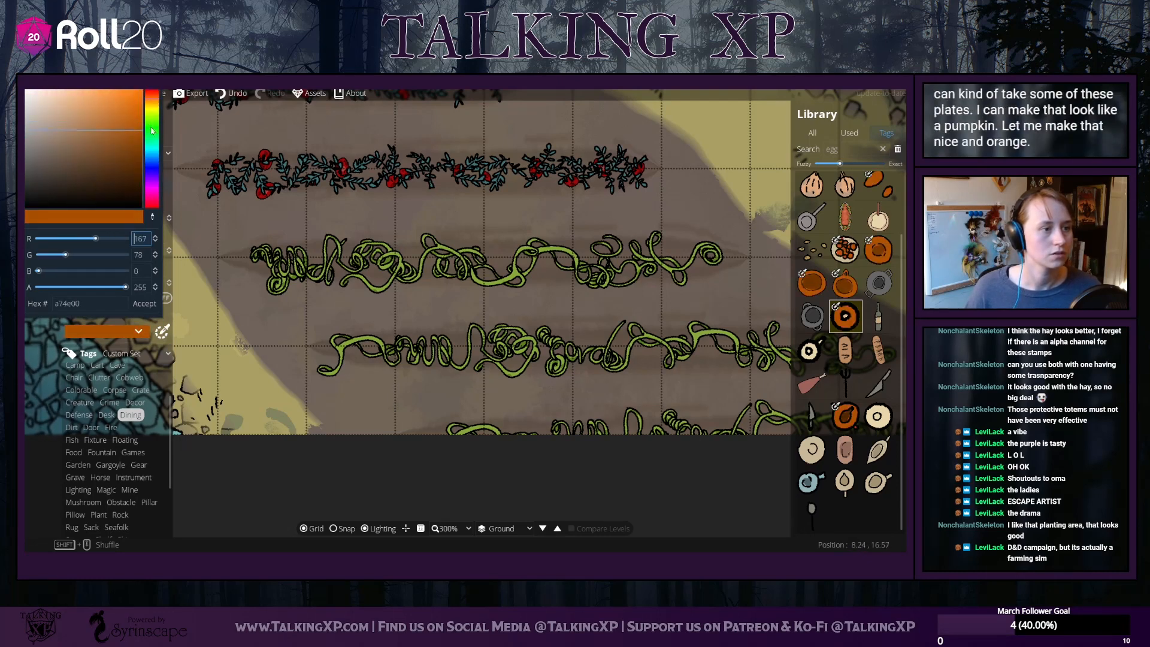
click(144, 303)
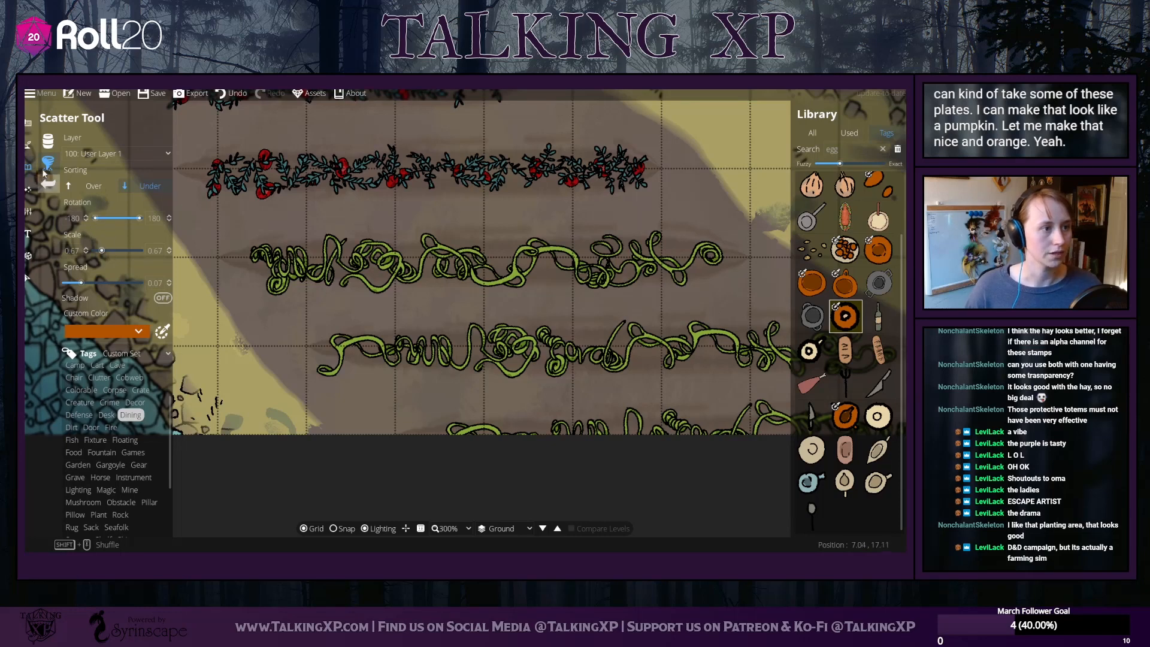
Switch to the Object Tool, search the library for "bottle" and select the round ring-shaped object
click(48, 142)
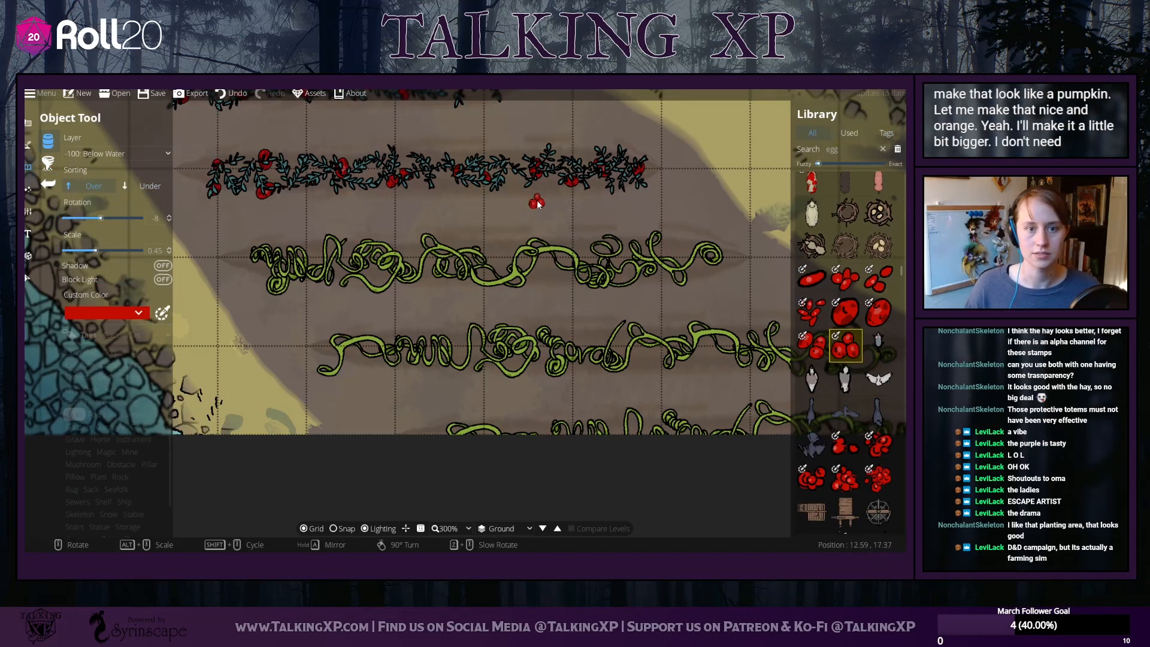
text(bottle)
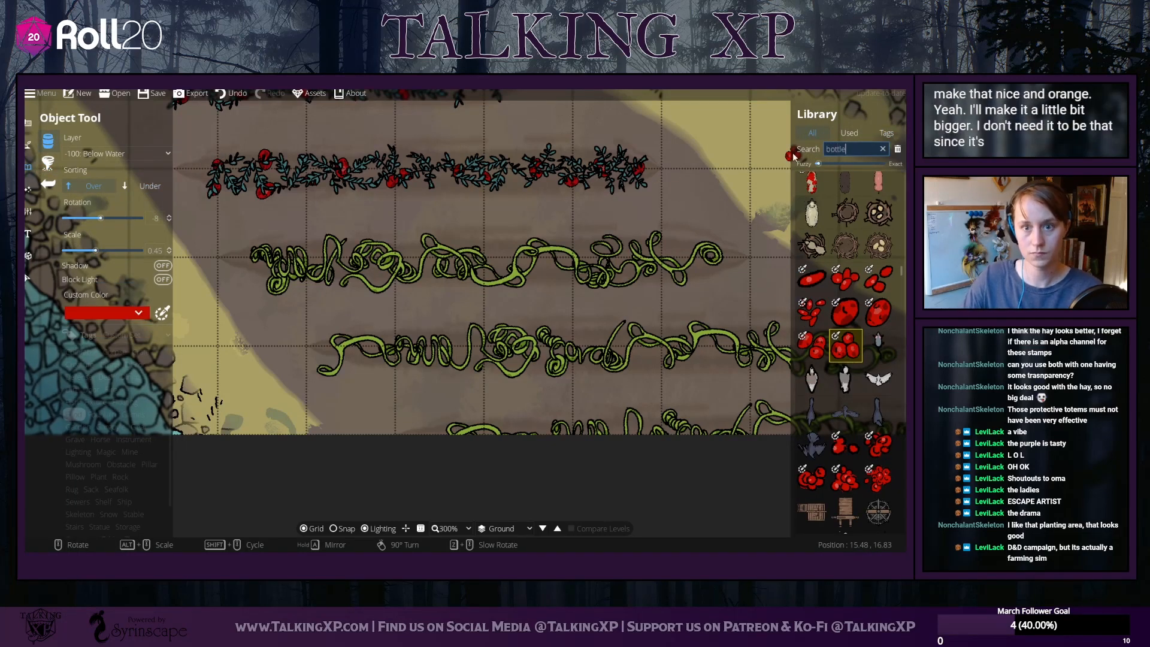
click(812, 189)
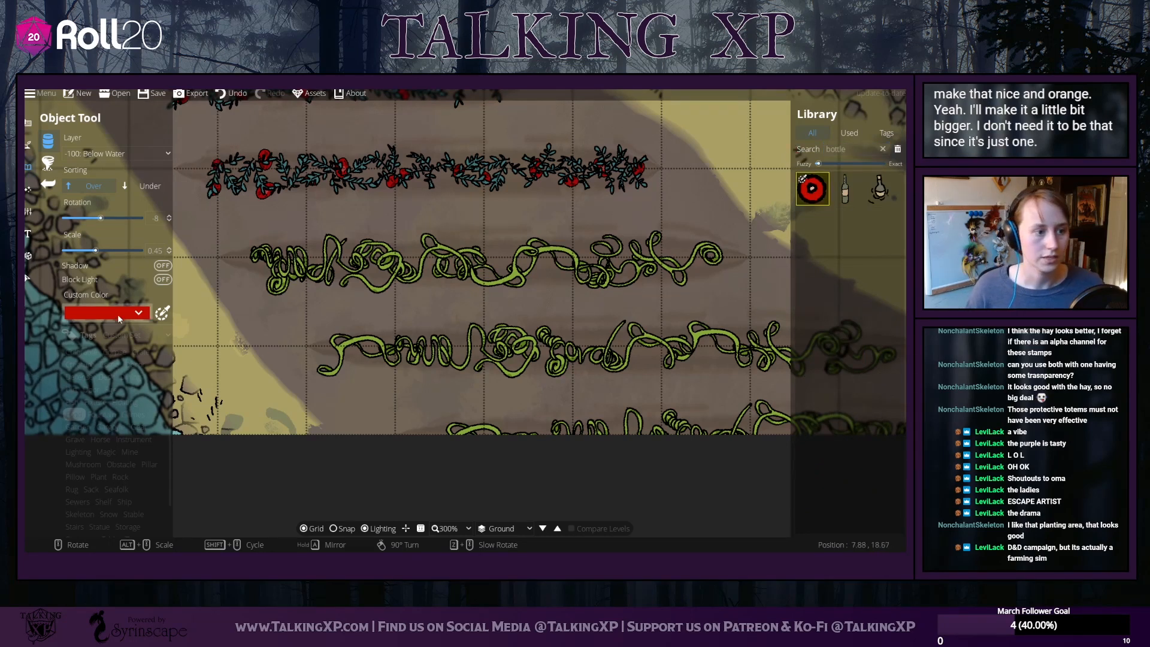
Place pumpkins along the upper green vine row using the round object coloured orange c36900 and scaled to 1.05
click(137, 312)
click(153, 106)
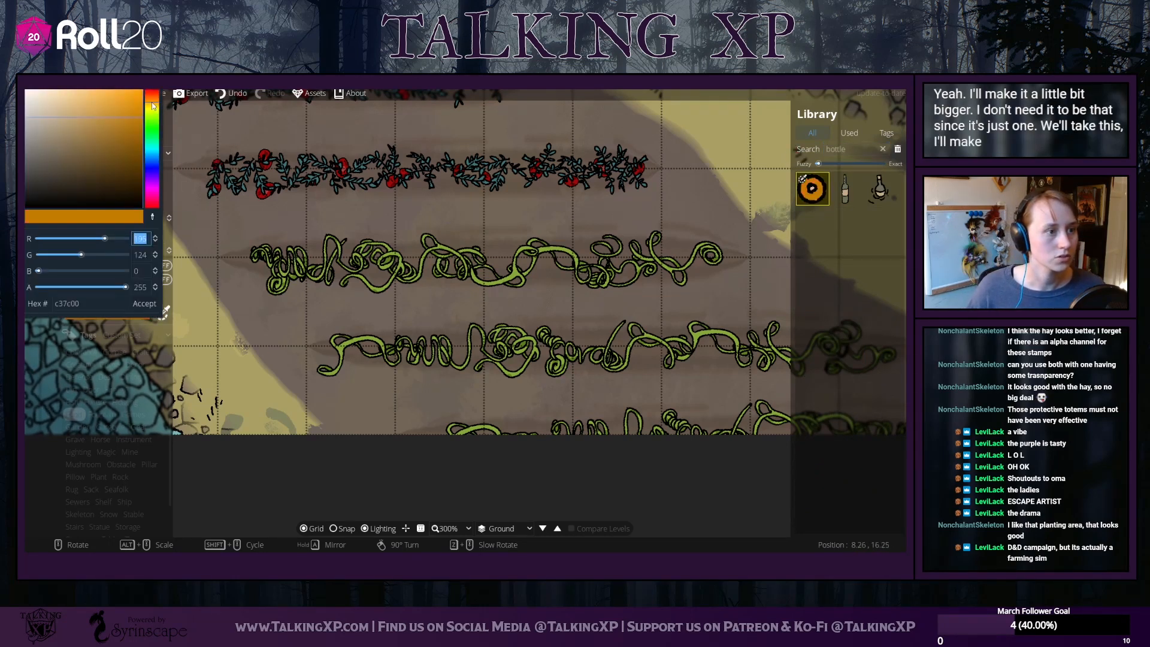
mouse_move(142, 129)
mouse_down()
mouse_move(142, 147)
mouse_move(153, 98)
mouse_move(142, 132)
mouse_move(146, 119)
mouse_up()
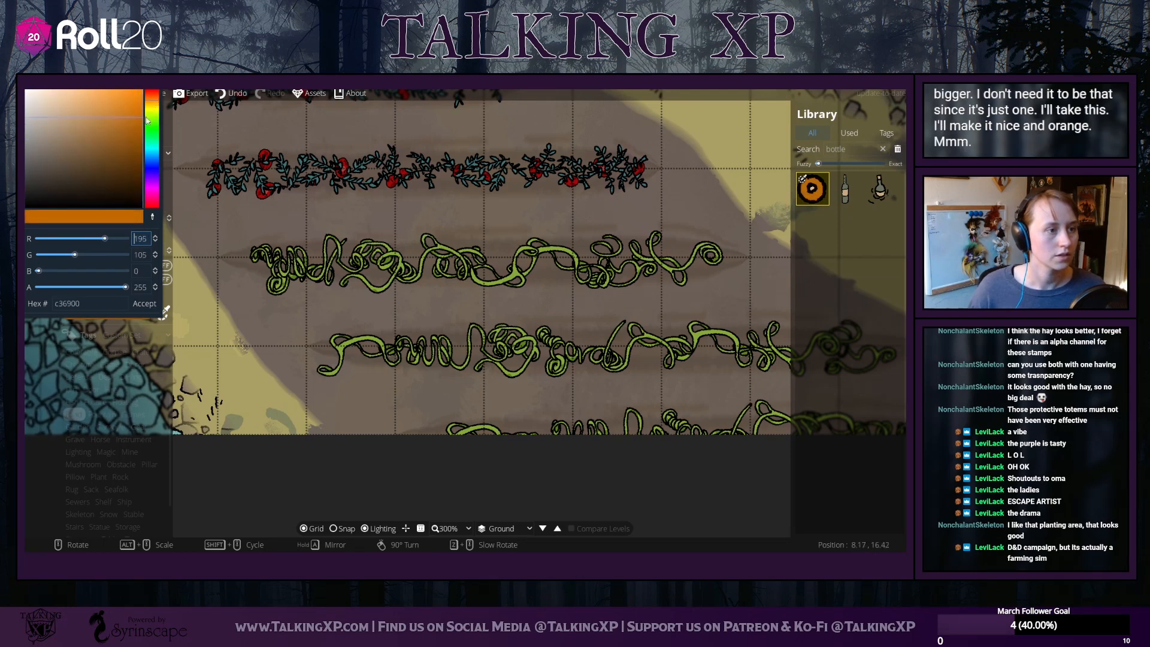
click(151, 305)
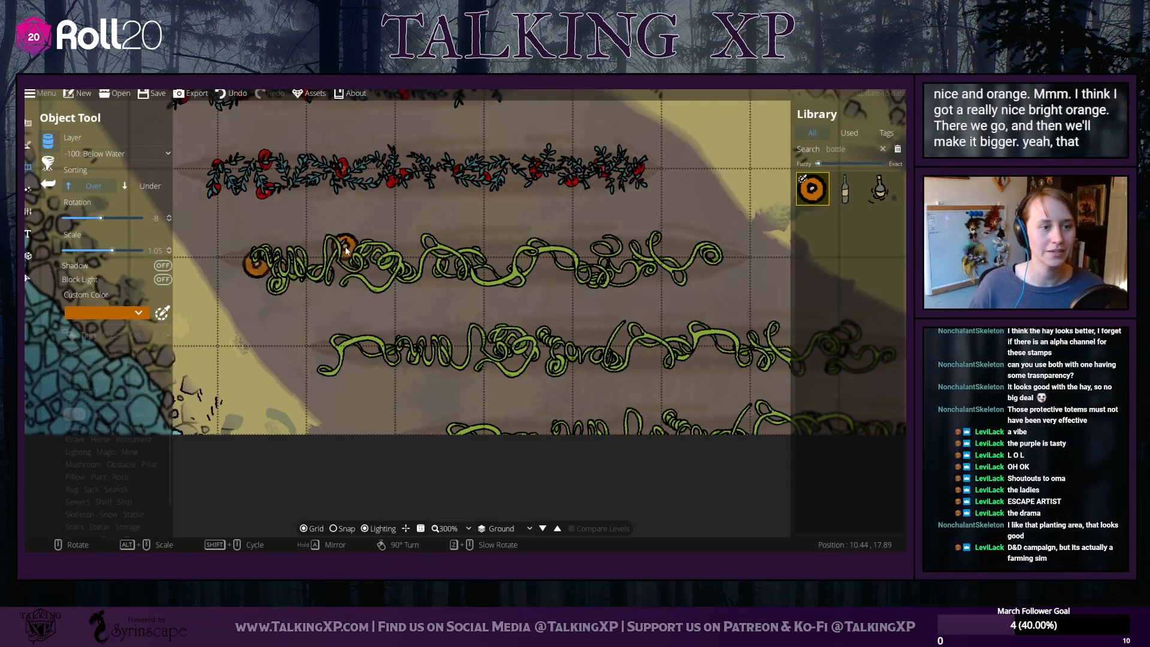
click(346, 251)
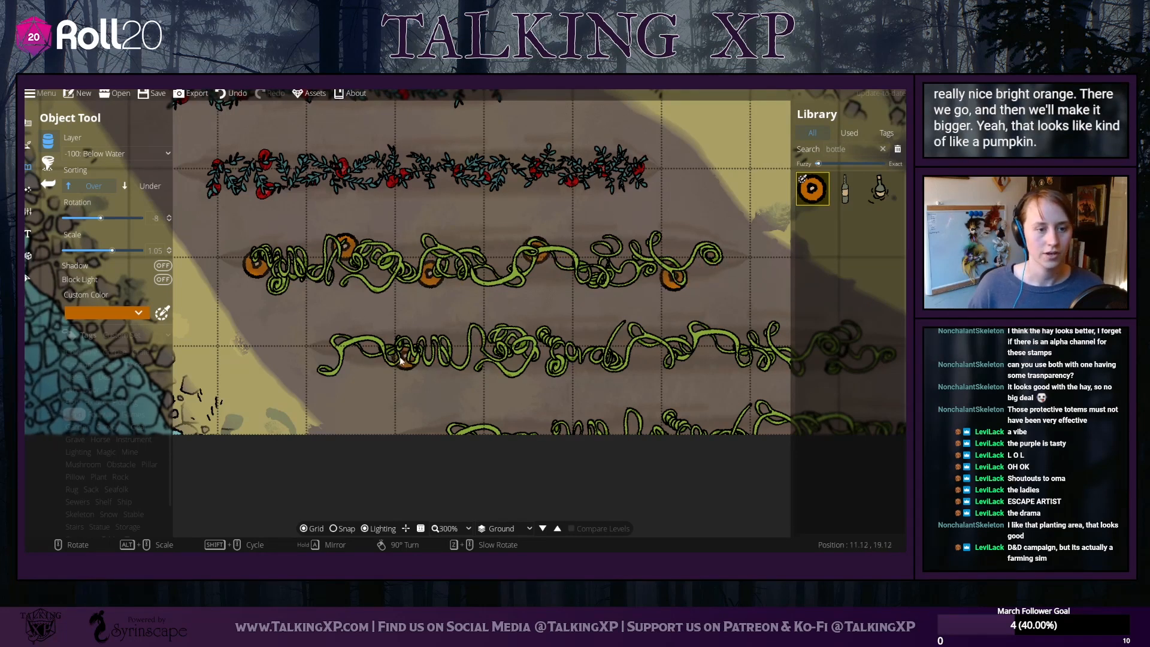
Place several orange pumpkins above and below the second green vine row
click(343, 363)
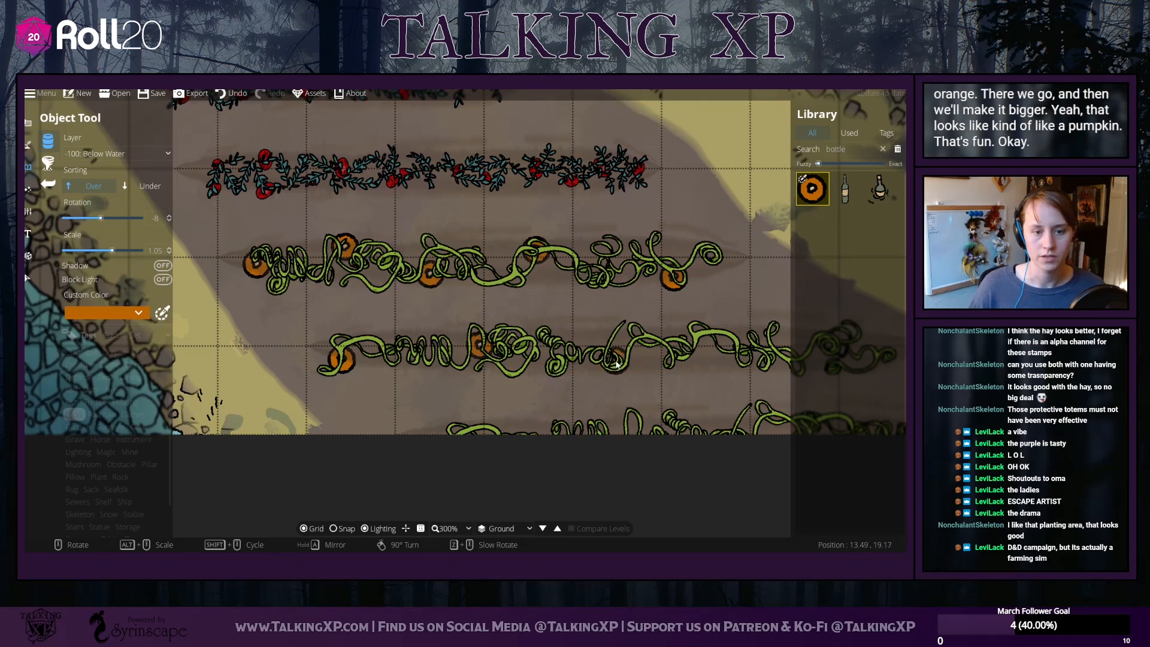
click(618, 331)
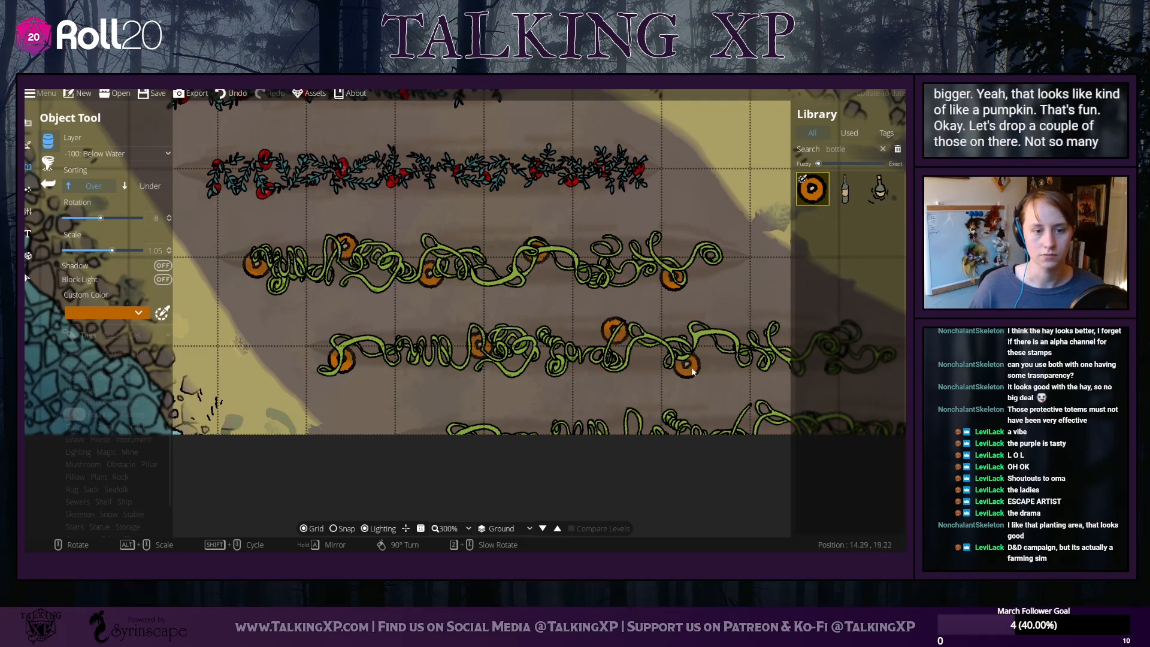
drag(695, 365, 447, 374)
click(481, 370)
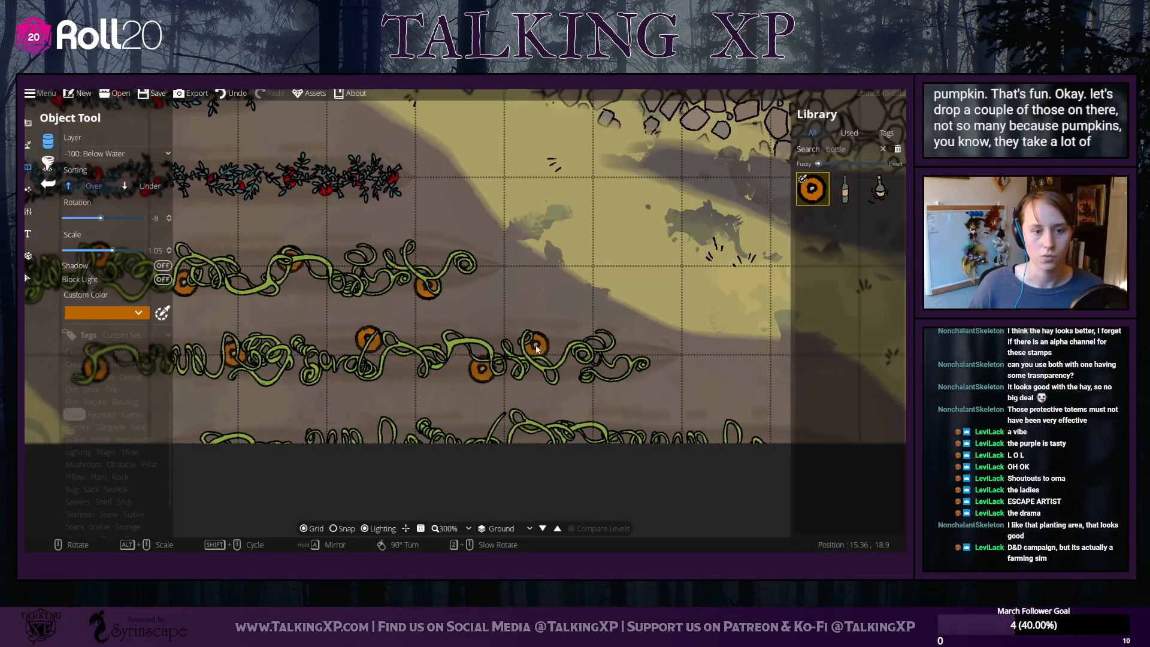
Add a few more orange pumpkins along the remaining lower vines
mouse_move(420, 429)
mouse_down()
mouse_move(628, 350)
mouse_move(590, 384)
mouse_move(403, 377)
mouse_move(439, 422)
mouse_up()
click(587, 366)
click(713, 366)
scroll(444, 352, up, 4)
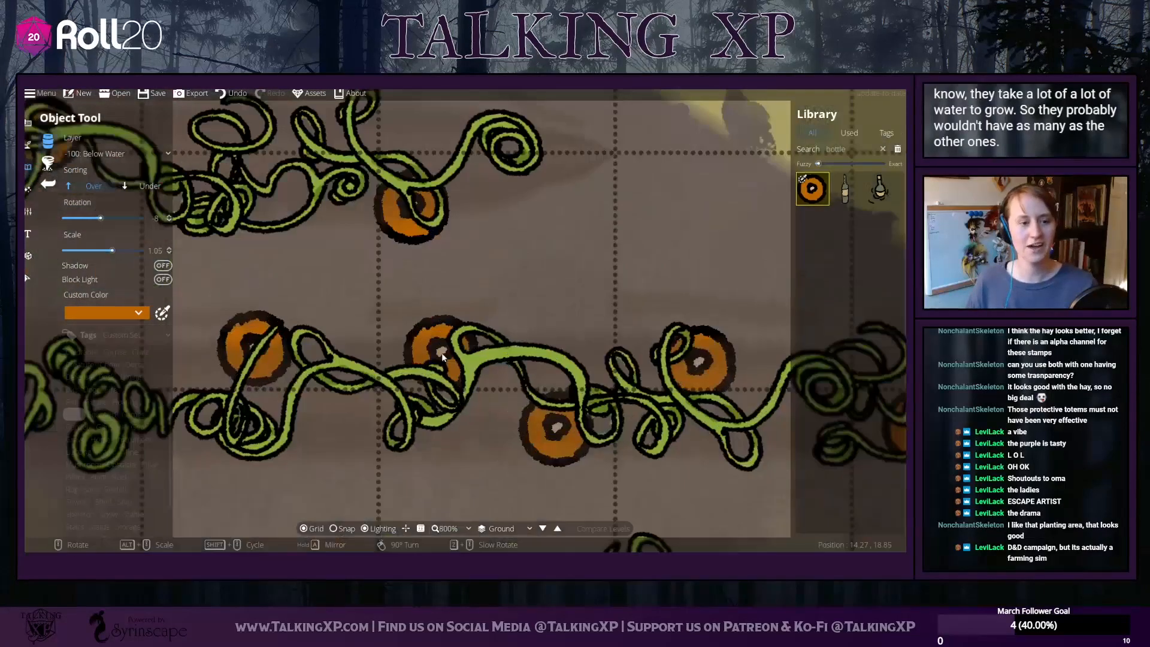
Delete the two stray red objects lying west of the vegetable rows
scroll(442, 353, down, 5)
scroll(442, 358, down, 6)
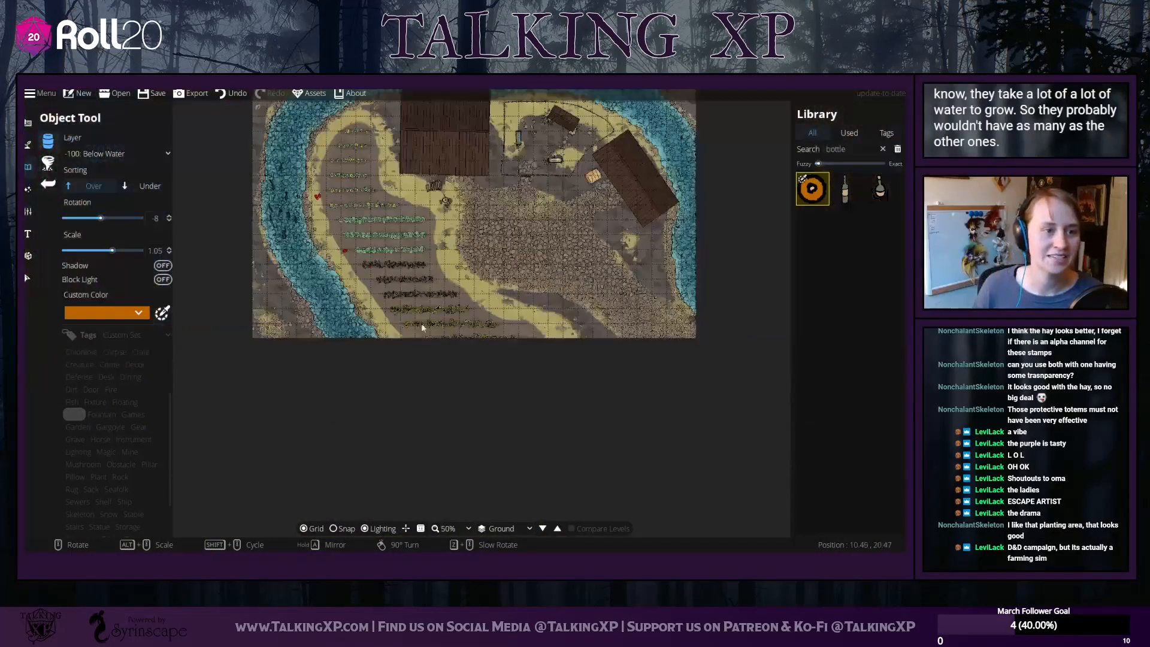
scroll(343, 381, down, 1)
scroll(343, 381, up, 2)
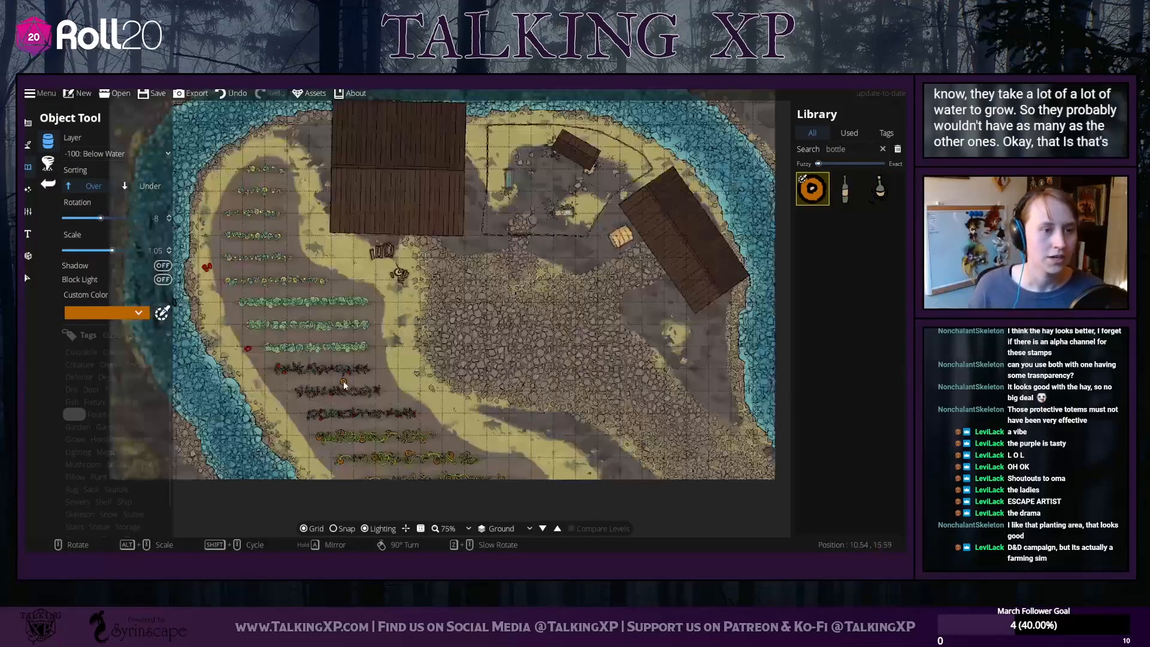
click(27, 277)
click(206, 268)
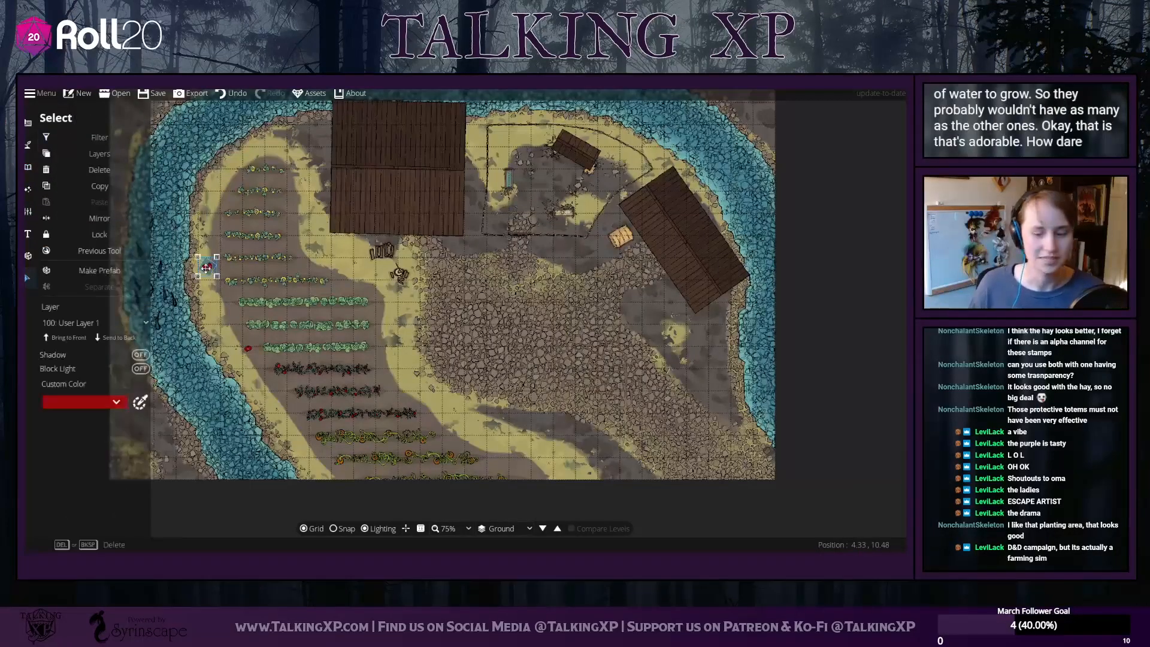
click(249, 351)
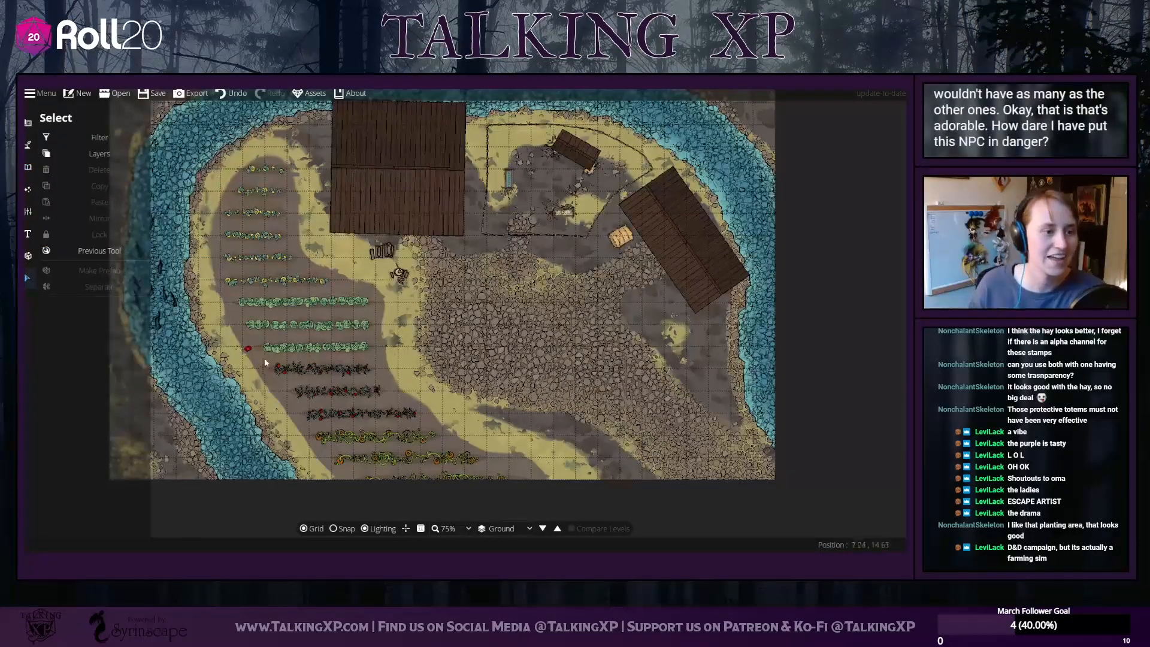
click(248, 351)
key(Delete)
Filter the object library with the Encampment tag set and look through its objects for farming tools
drag(540, 356, 585, 351)
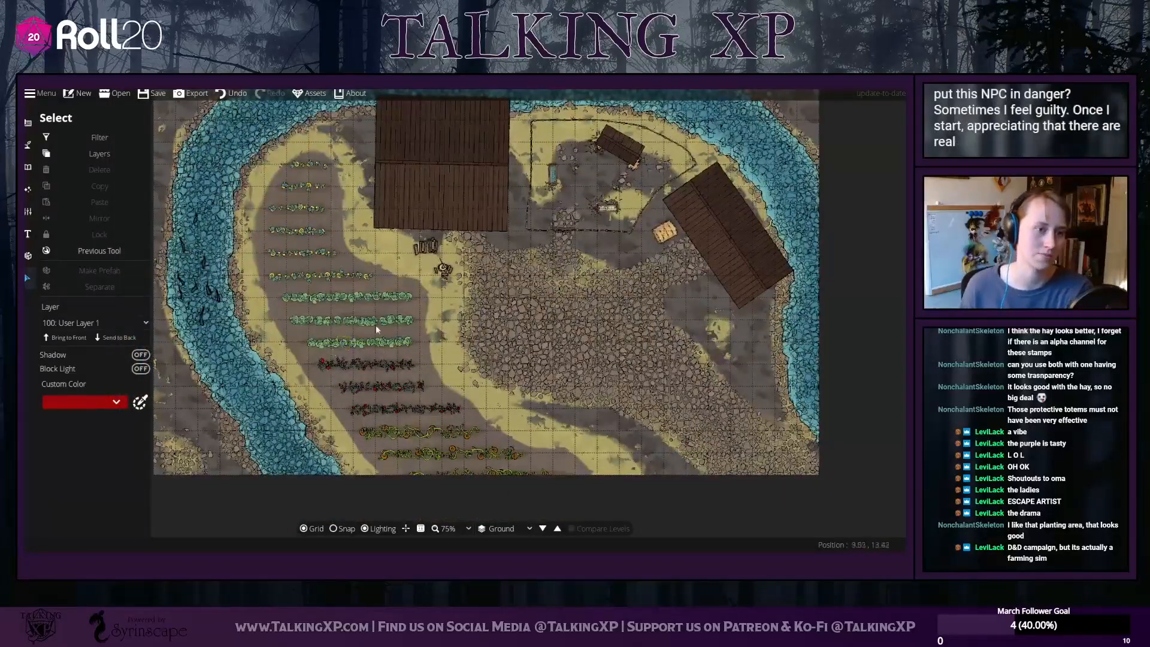
click(27, 167)
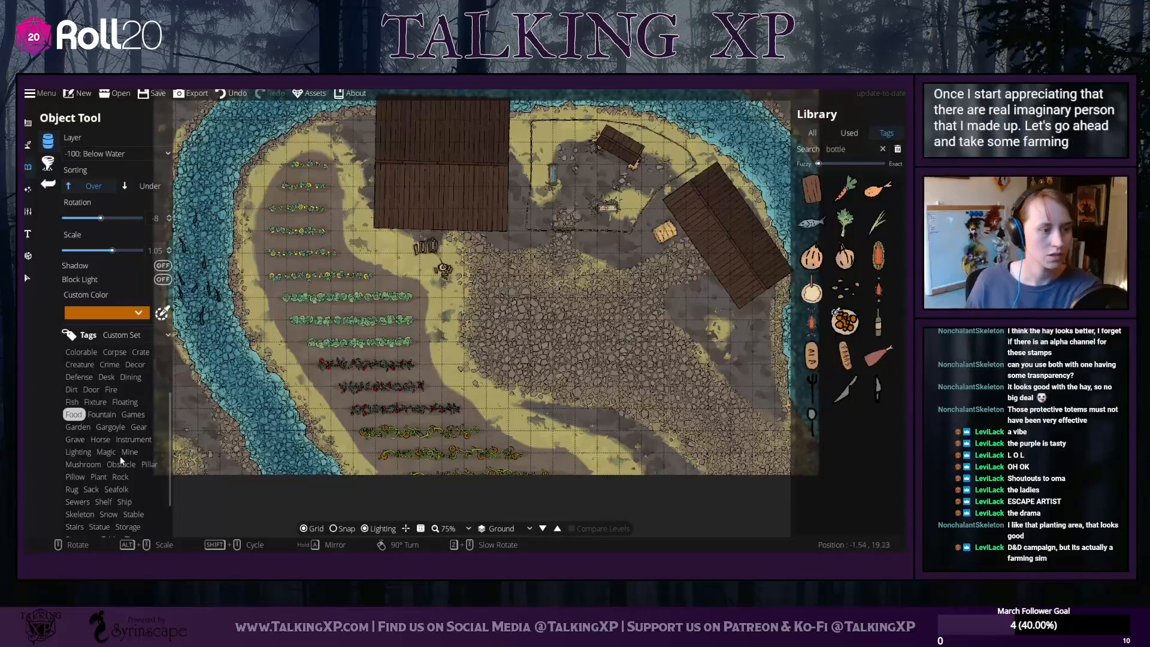
double_click(825, 149)
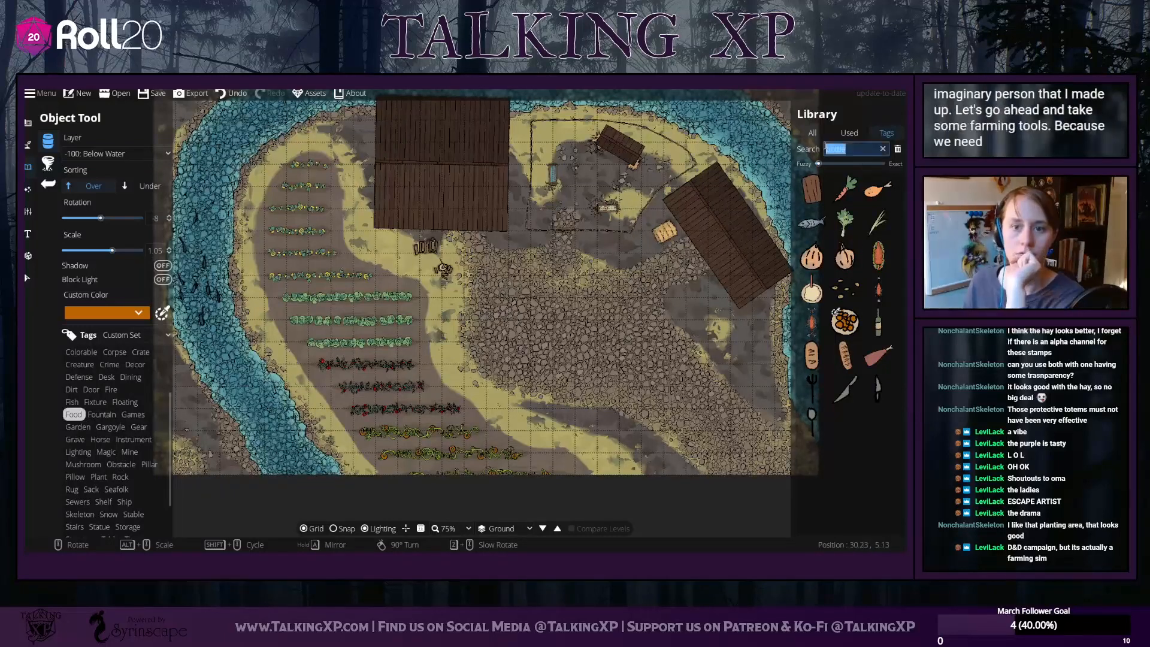
click(814, 134)
click(128, 337)
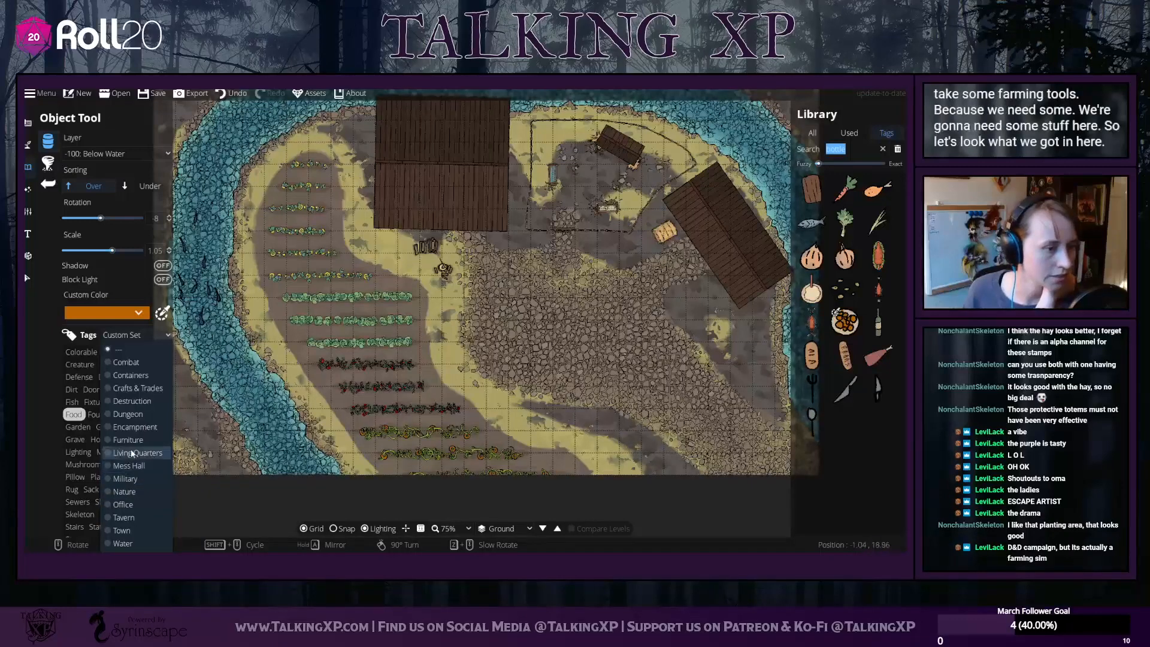
click(127, 426)
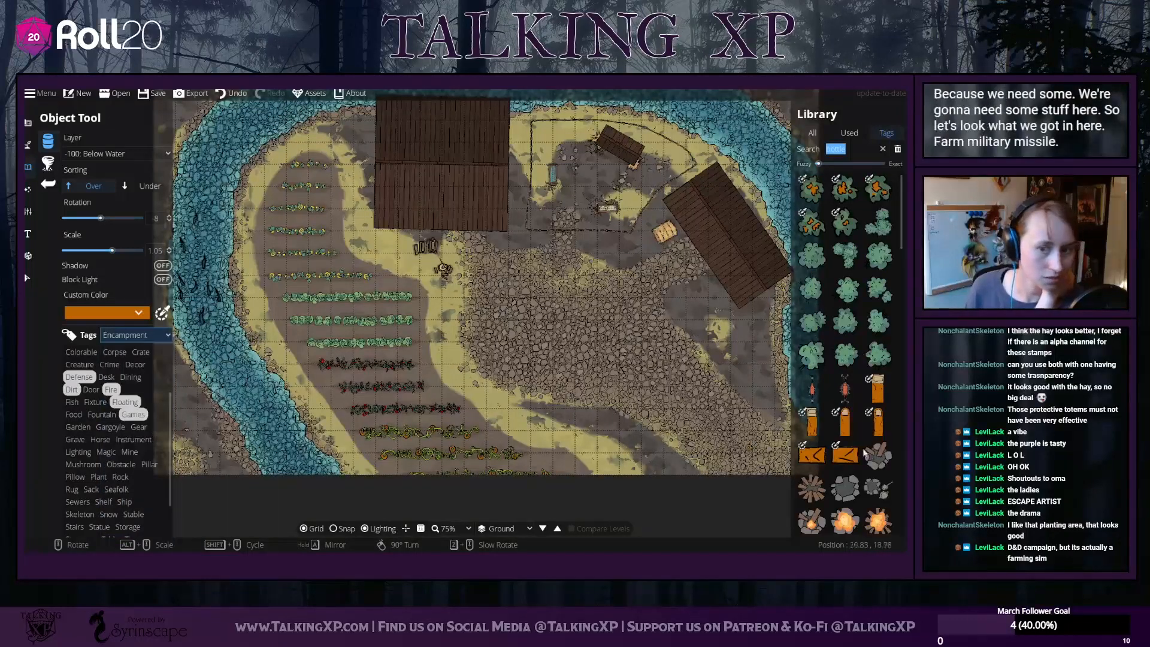
scroll(873, 438, down, 5)
scroll(874, 437, down, 5)
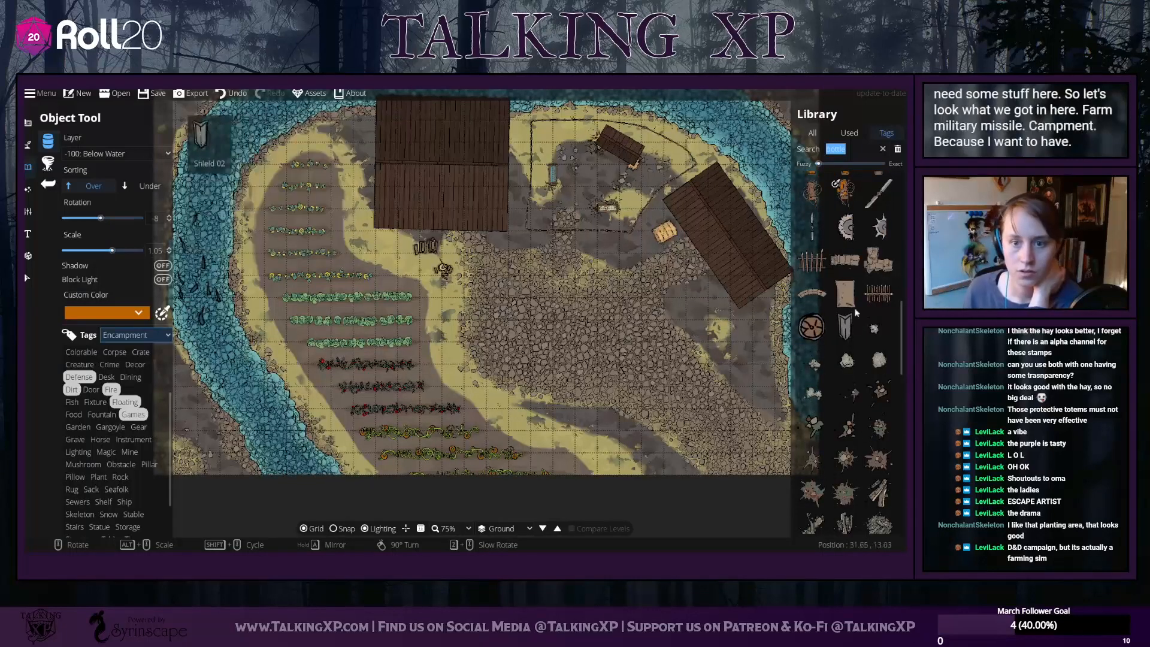
Try out cart objects from the library near the large barn and rotate the chosen one to 37 just south of the building
scroll(826, 256, up, 2)
click(845, 254)
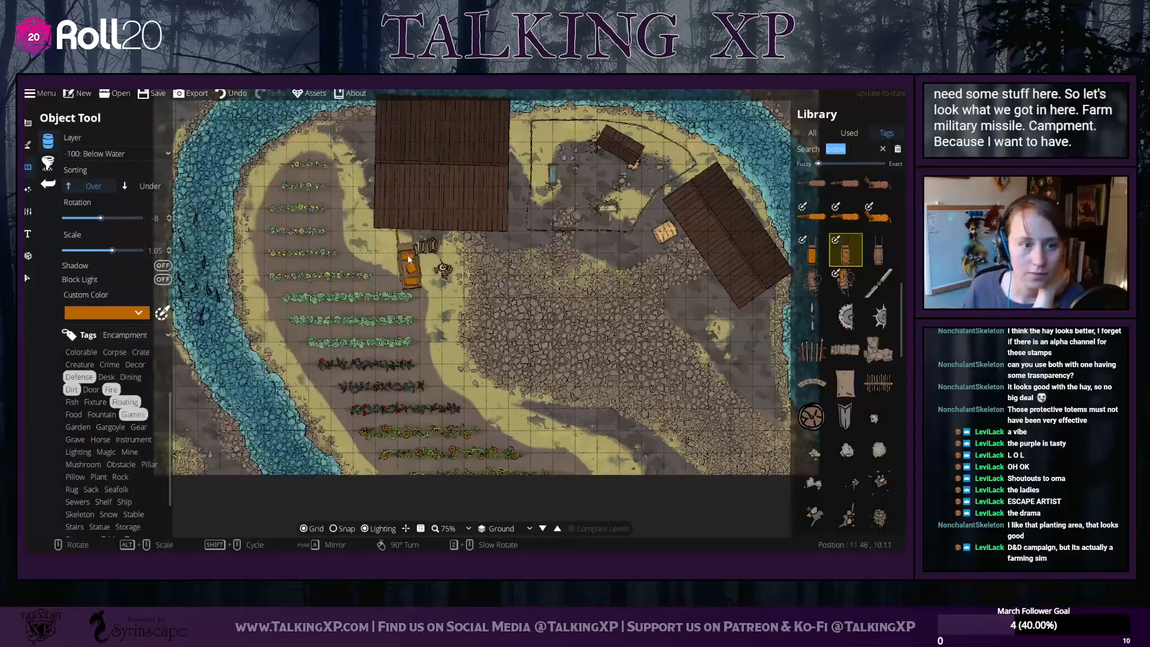
scroll(403, 277, down, 1)
scroll(403, 277, down, 13)
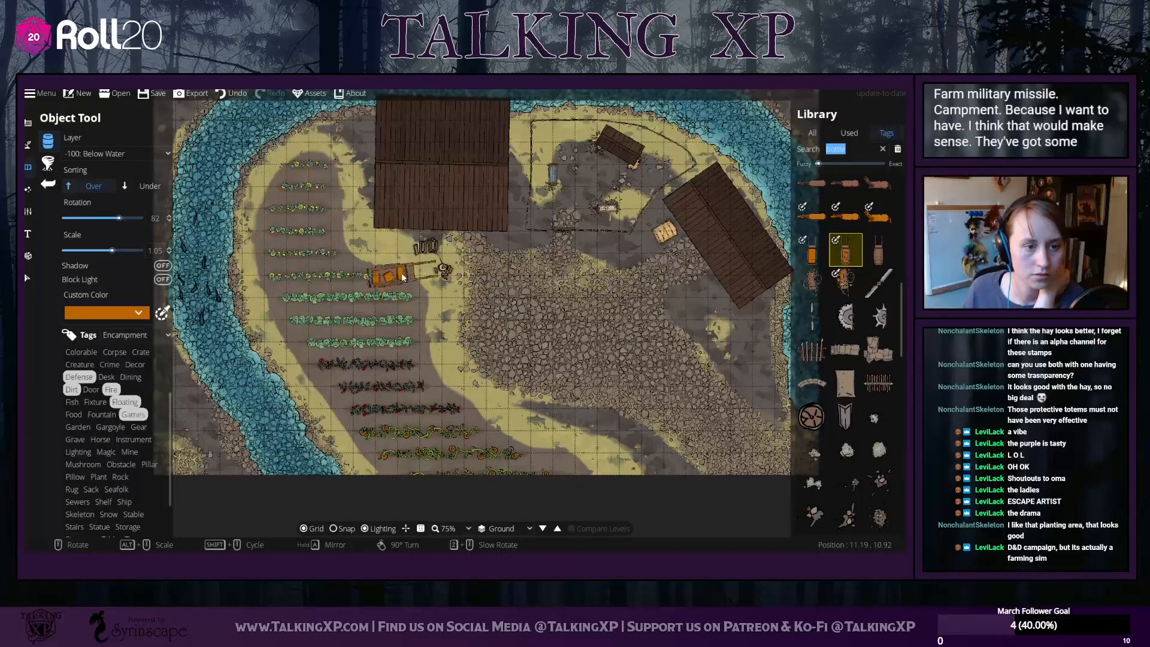
scroll(403, 277, down, 1)
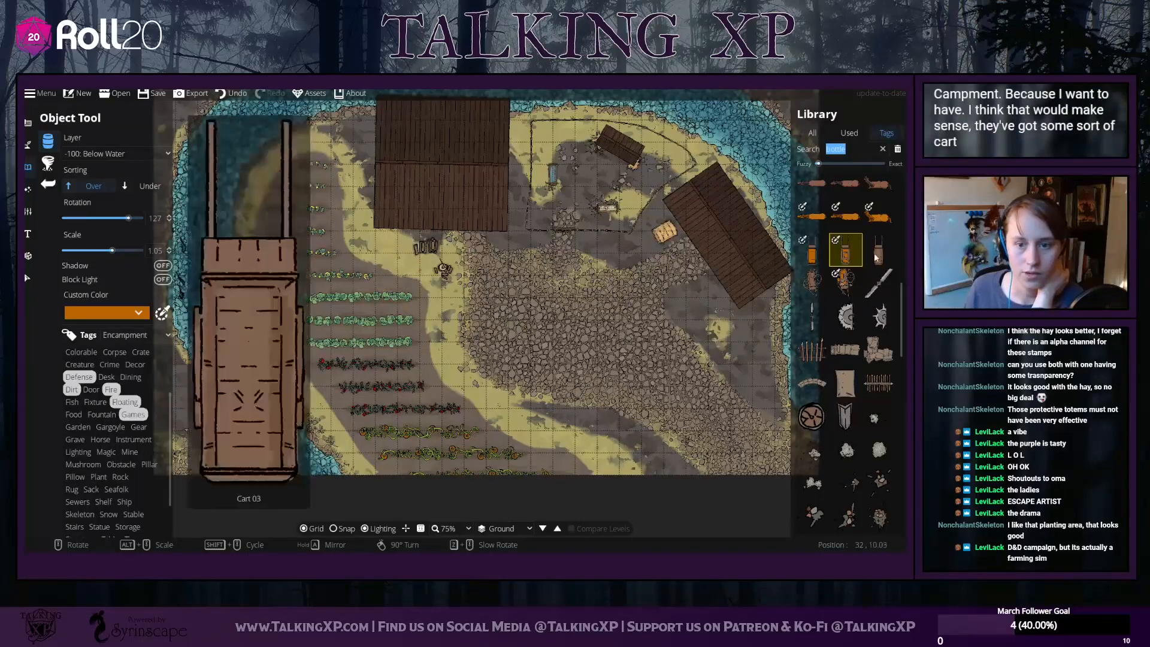
click(845, 284)
scroll(506, 263, down, 8)
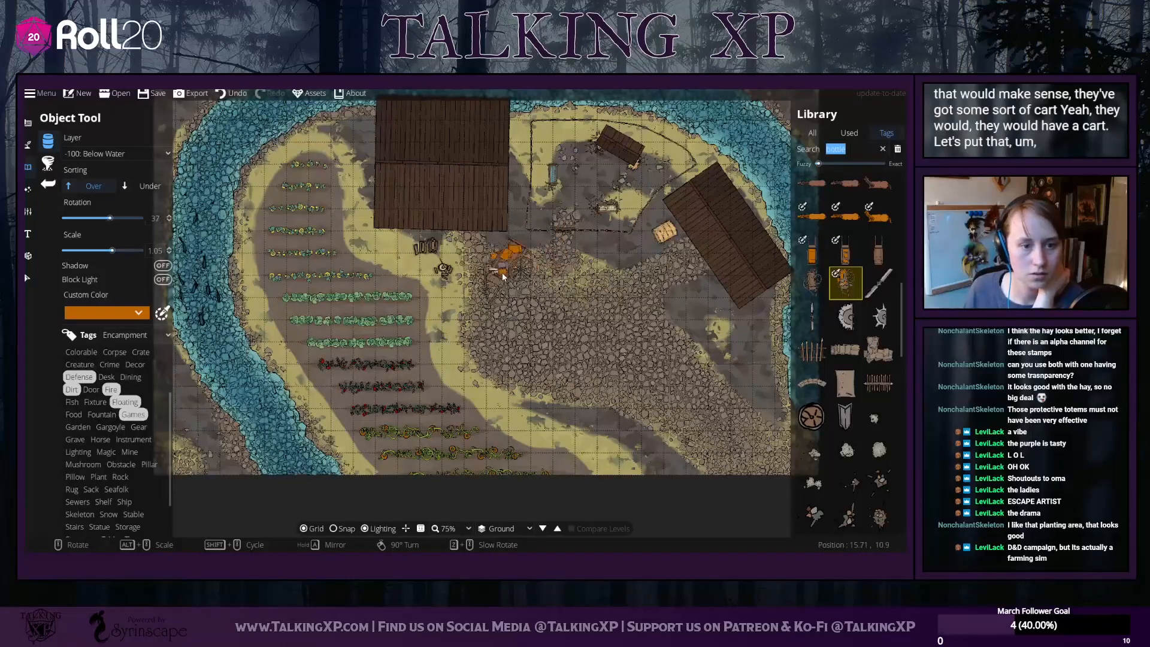
Set the custom colour of the wrecked cart to the brick-red swatch from the palette
scroll(467, 348, down, 2)
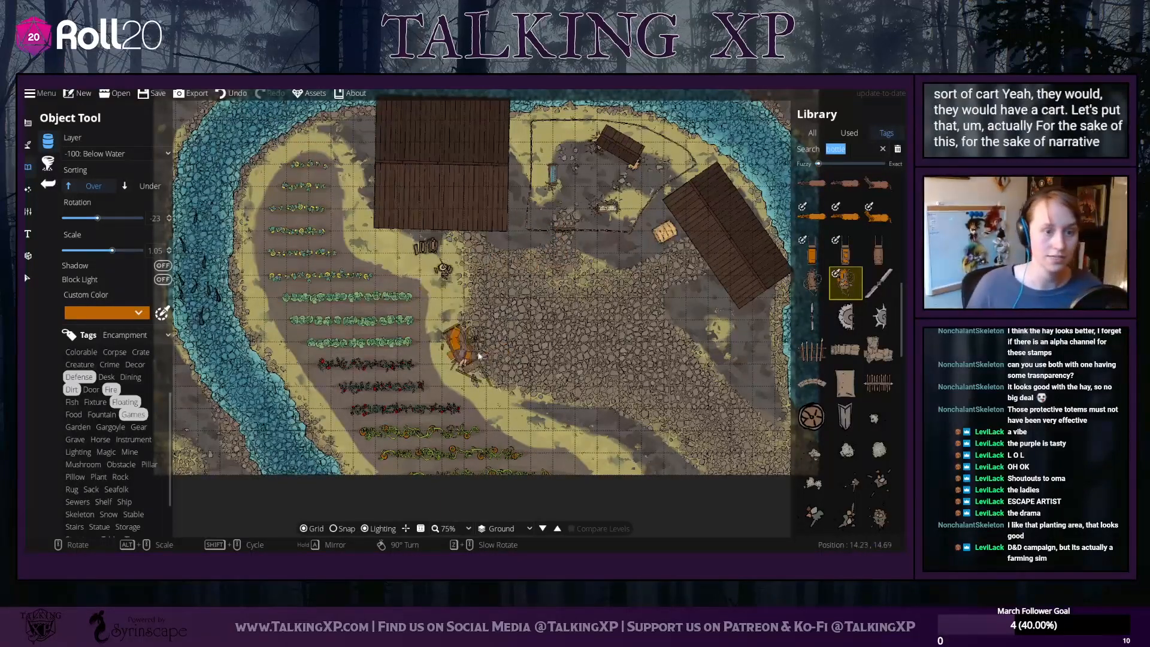
scroll(490, 350, down, 2)
scroll(490, 350, up, 2)
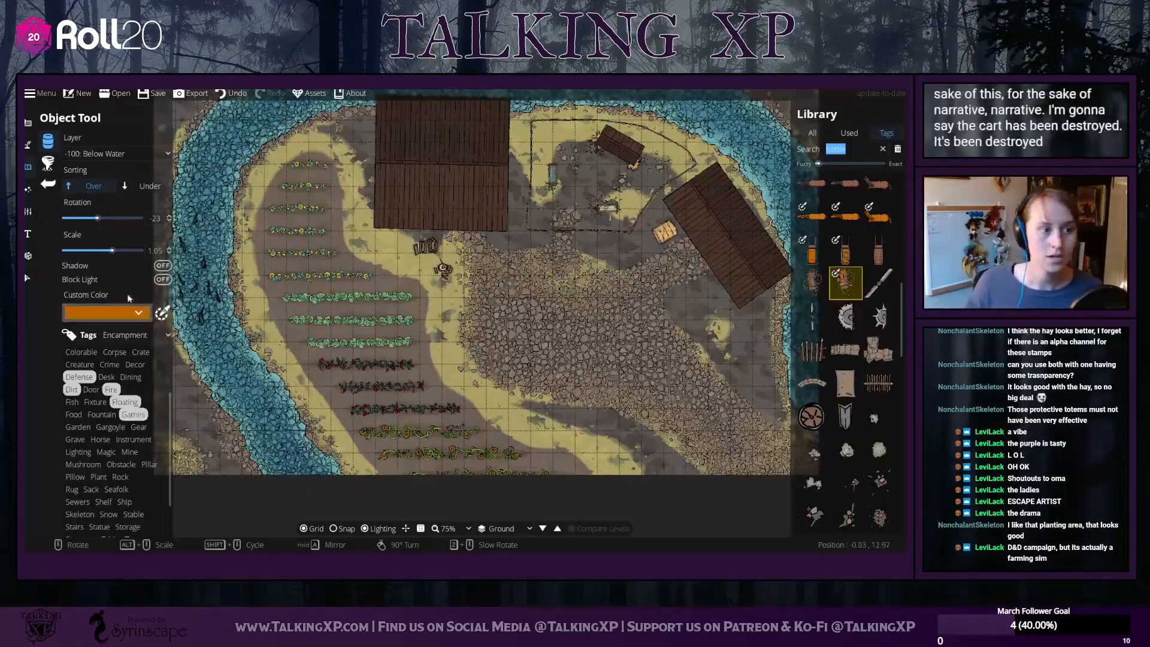
click(158, 315)
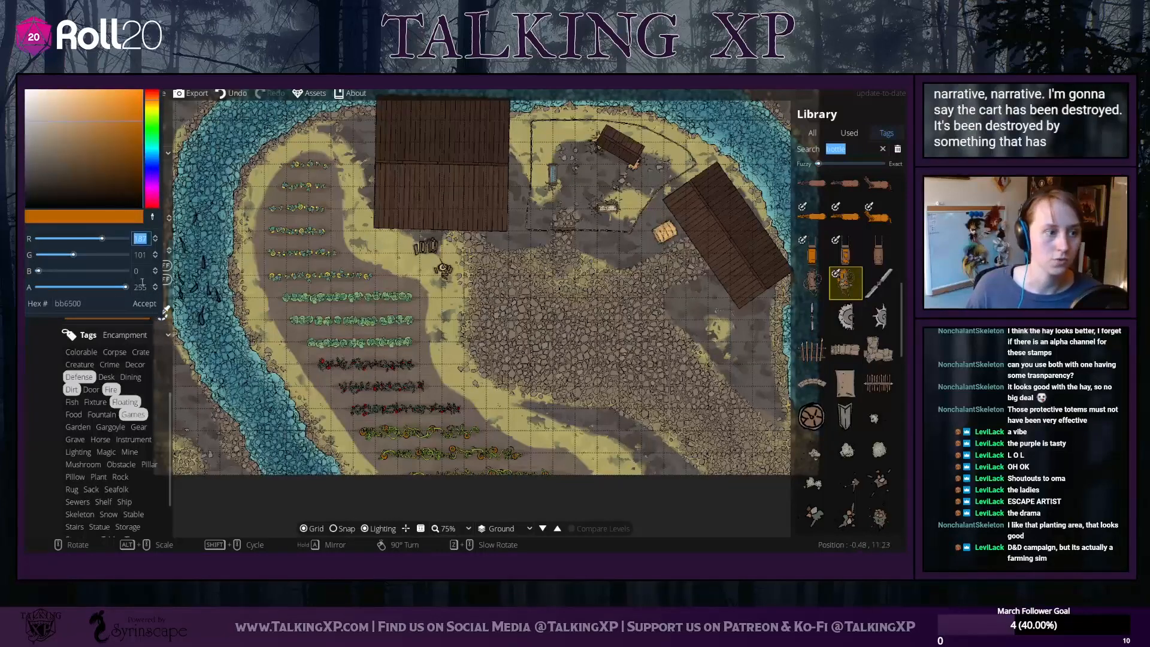
click(145, 305)
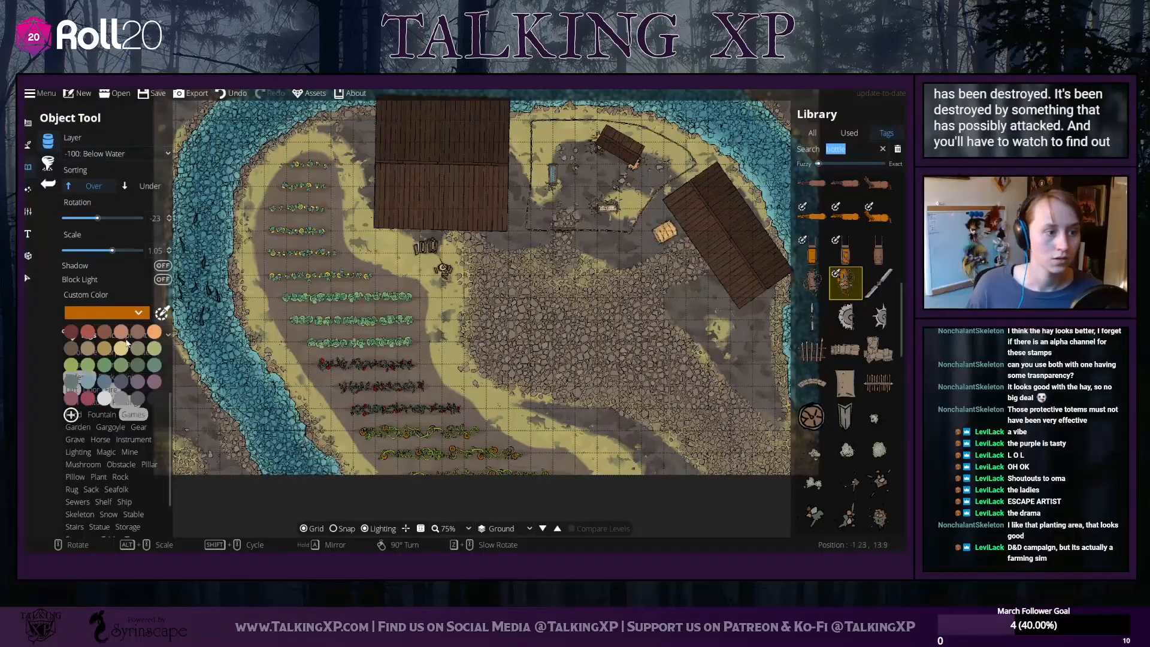
click(91, 335)
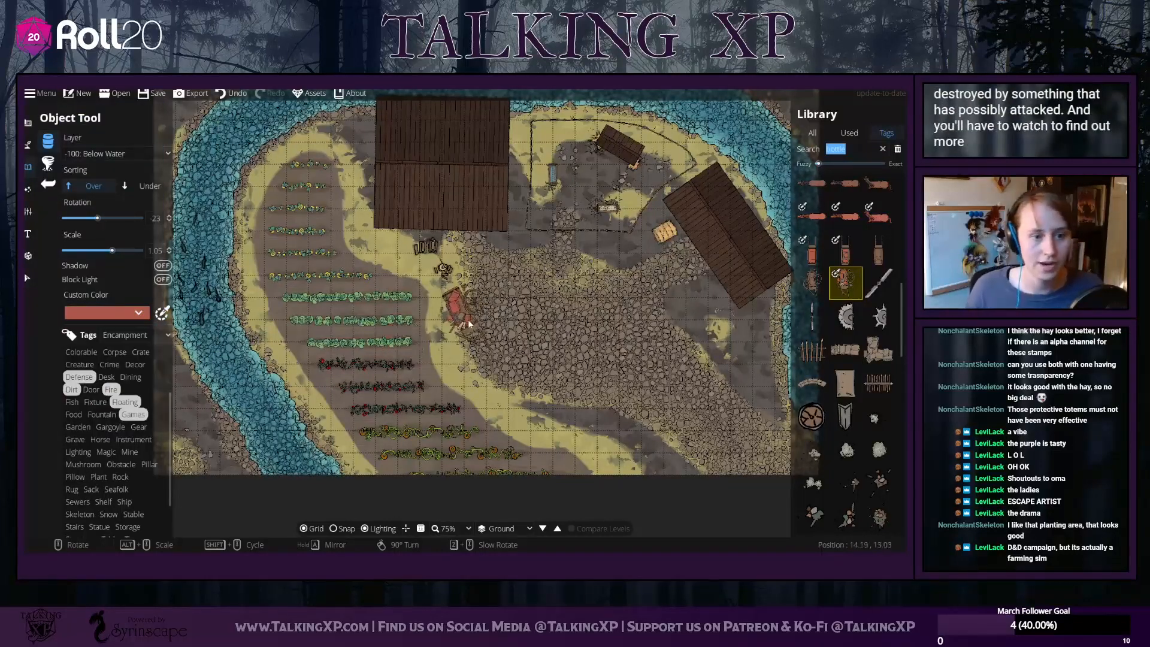
Place the red wrecked cart, rotated to 7, on the cobbled yard's edge beside the crop rows
scroll(488, 327, down, 3)
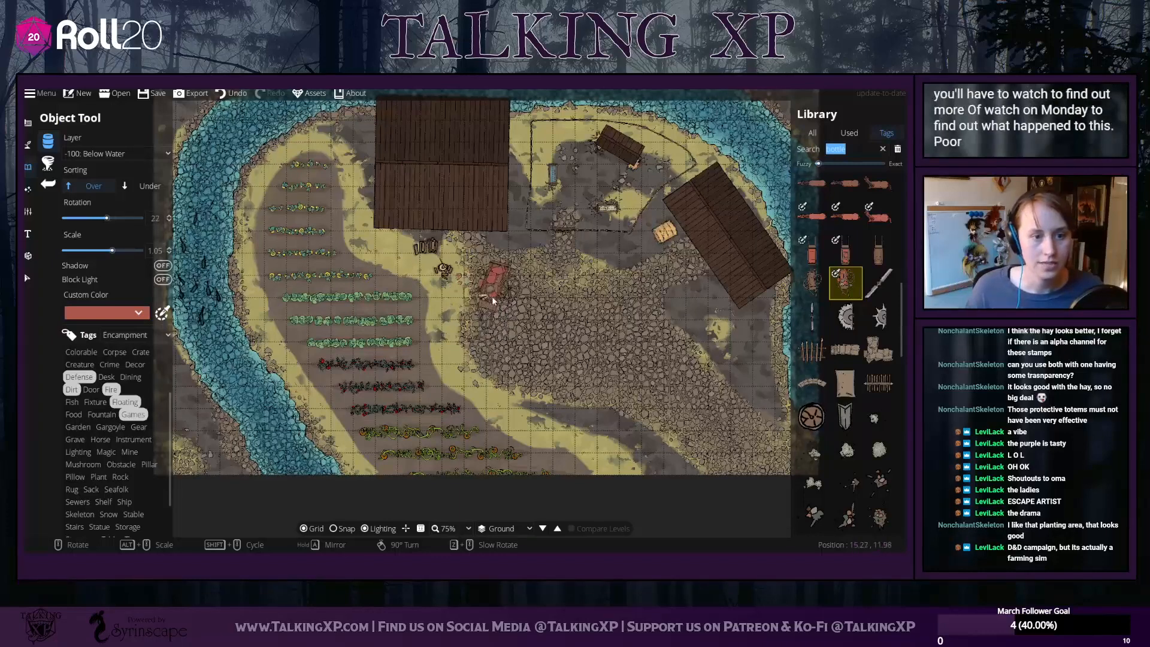
scroll(467, 323, up, 1)
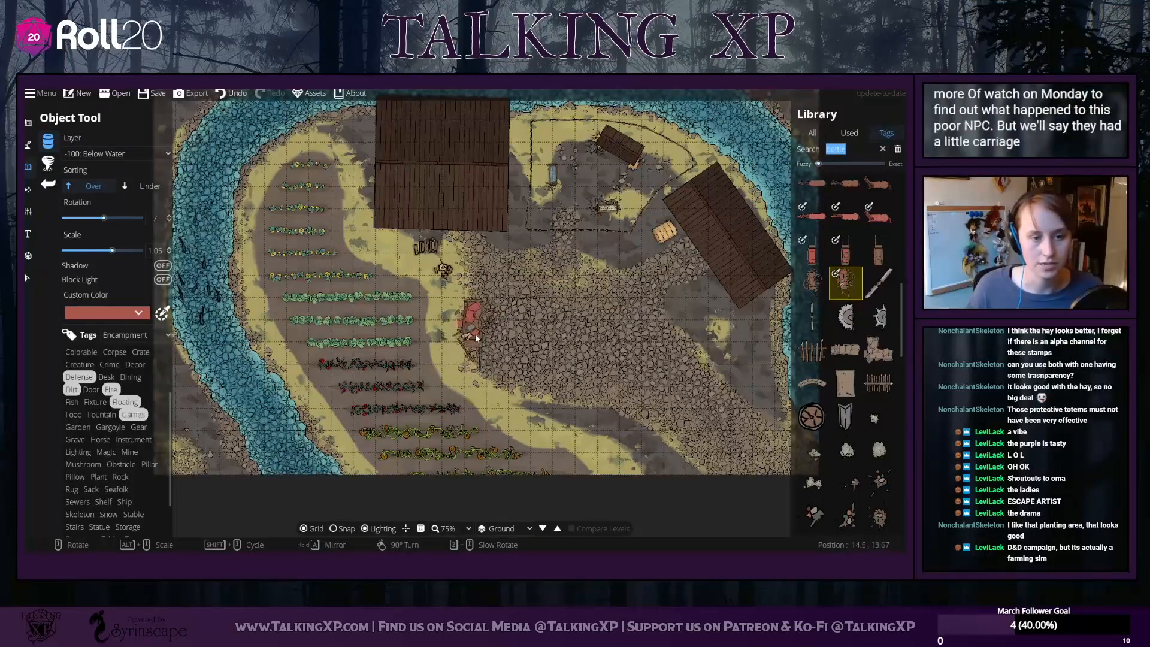
click(476, 343)
Browse the object library for farming gear and filter it by the Tool tag
scroll(850, 371, down, 10)
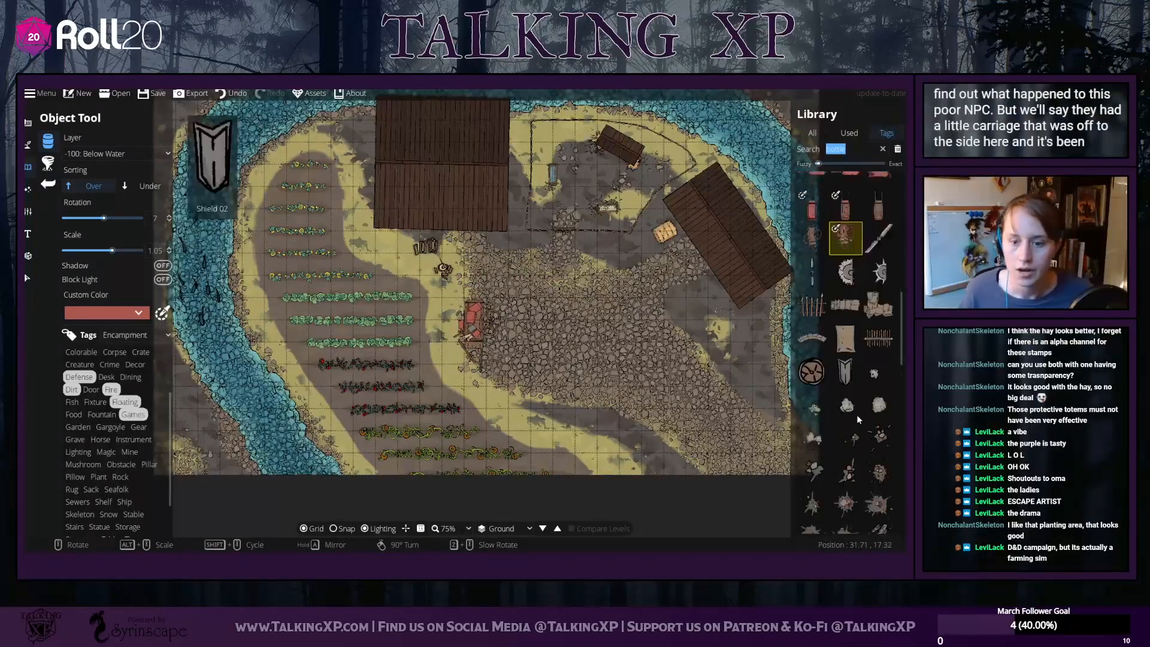
scroll(856, 414, down, 5)
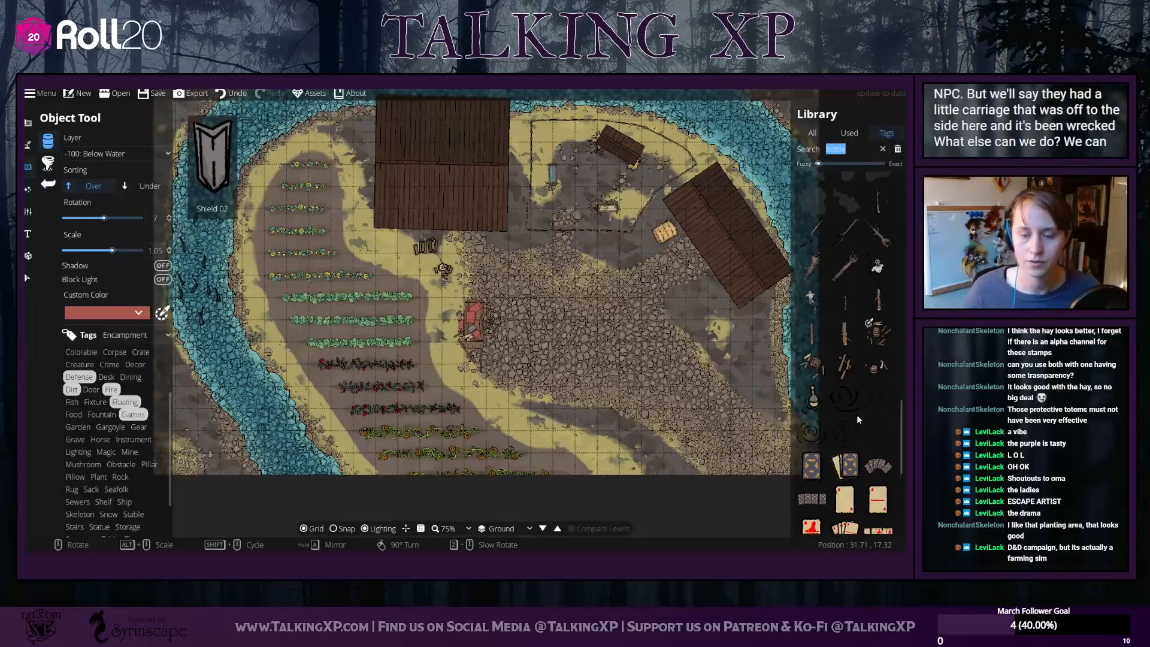
scroll(857, 414, down, 5)
scroll(859, 420, down, 2)
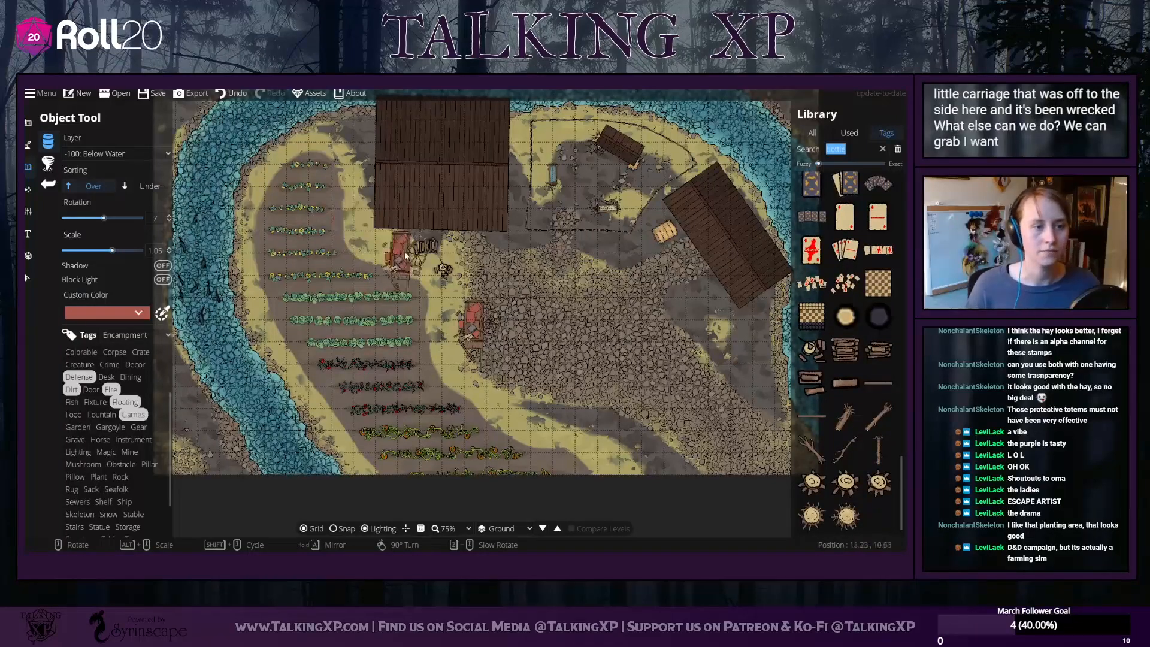
click(91, 489)
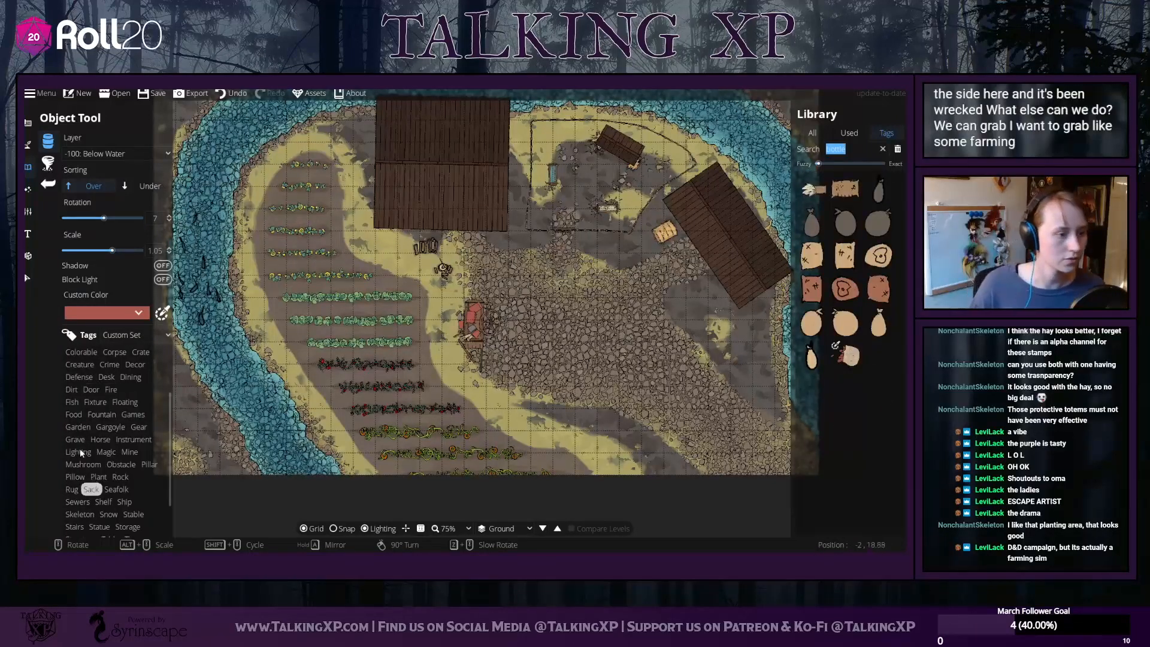
click(133, 439)
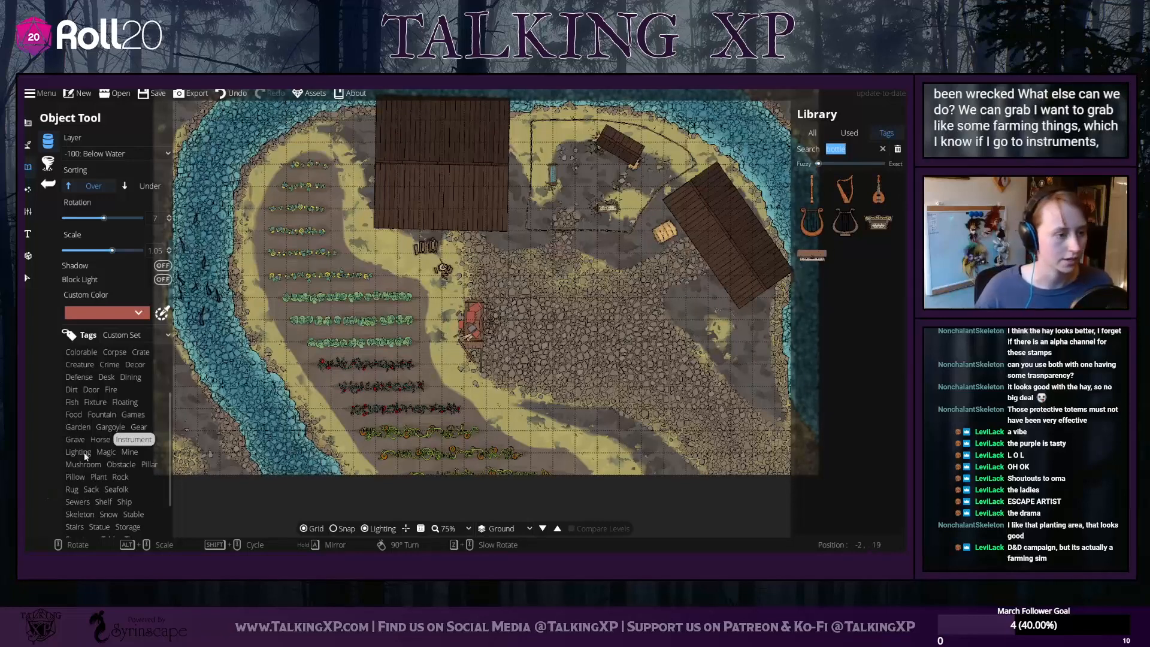
scroll(92, 505, down, 2)
click(72, 504)
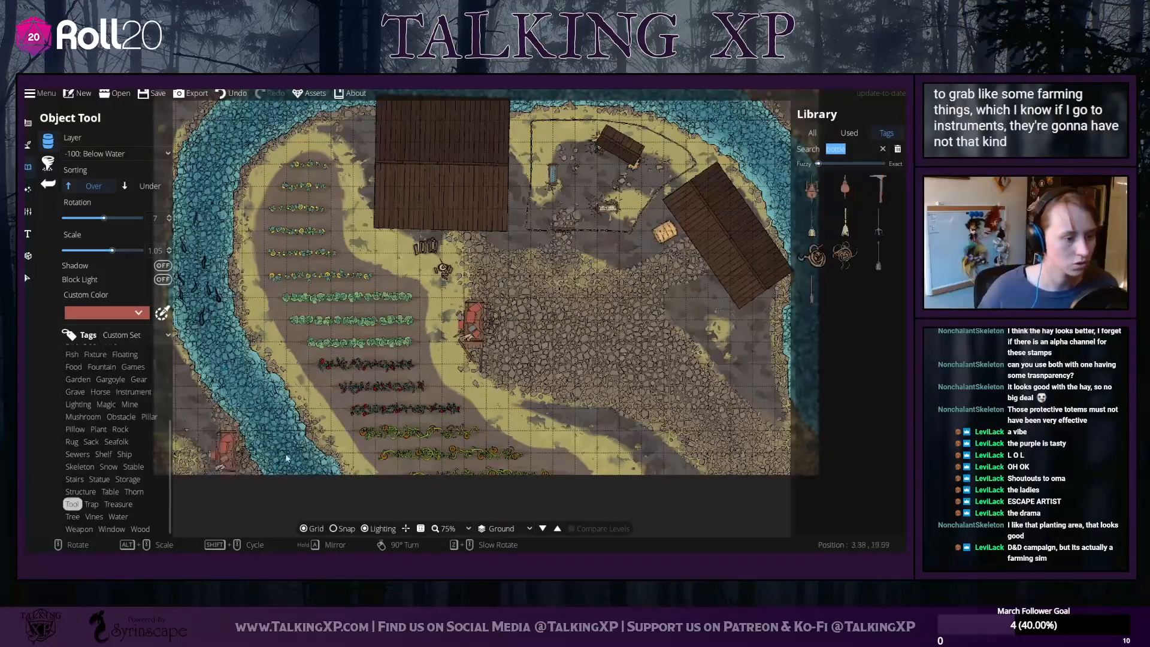
Place the pitchfork on layer 100: User Layer 1, rotated to 37, beside the hay bale near the slanted barn
click(879, 222)
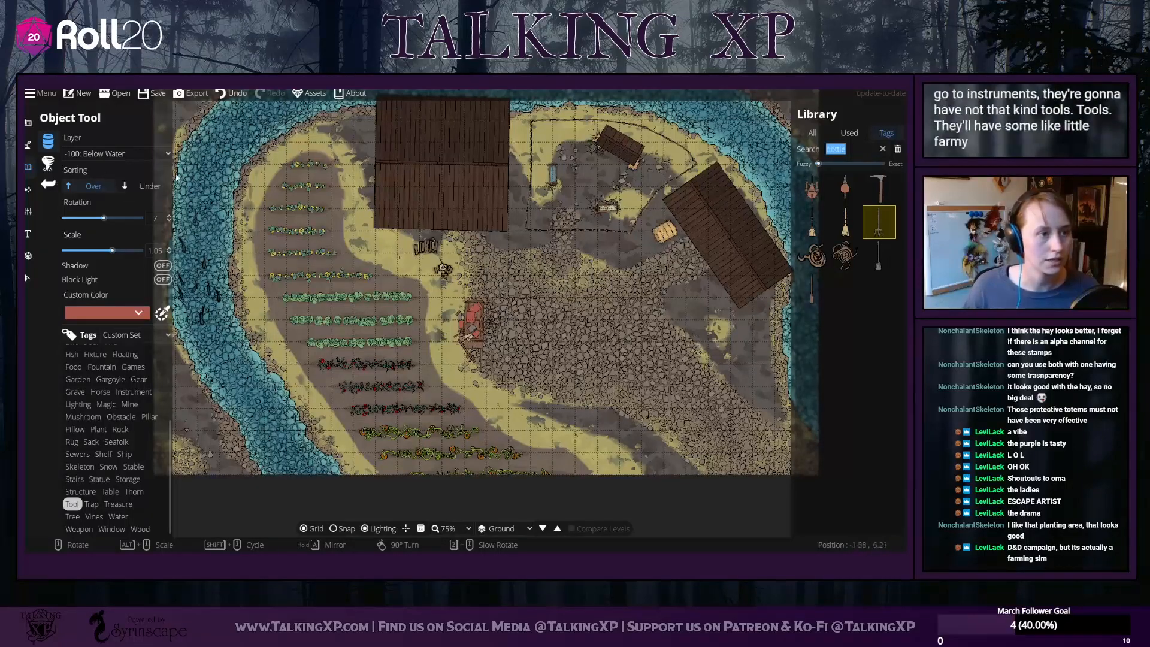
click(85, 158)
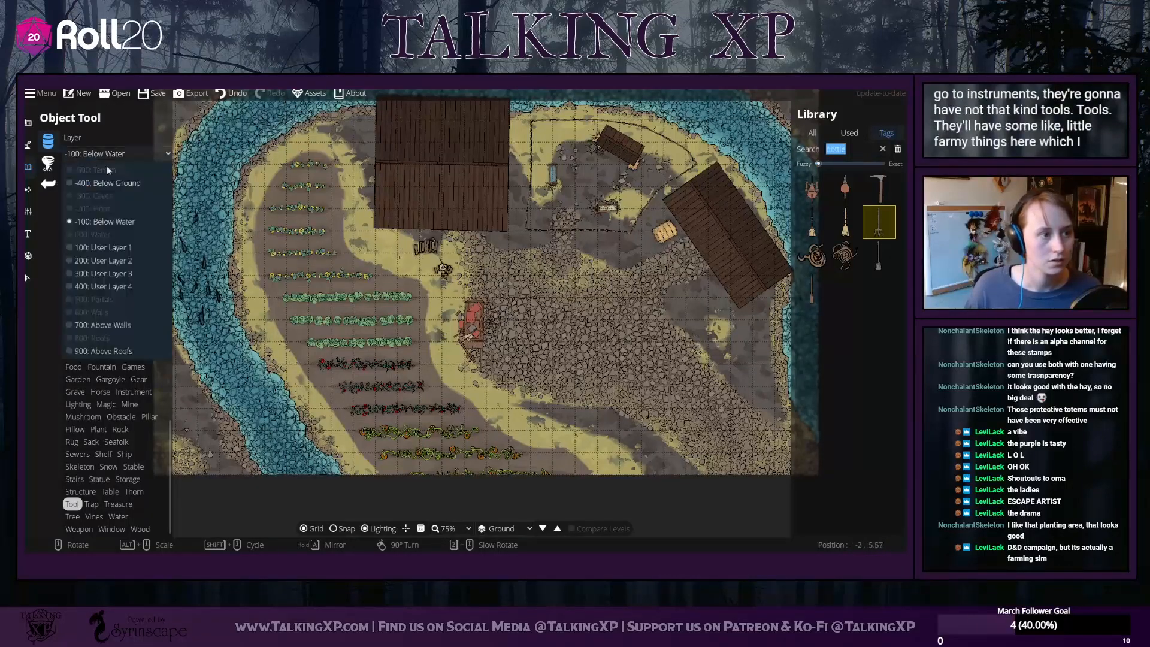
click(101, 248)
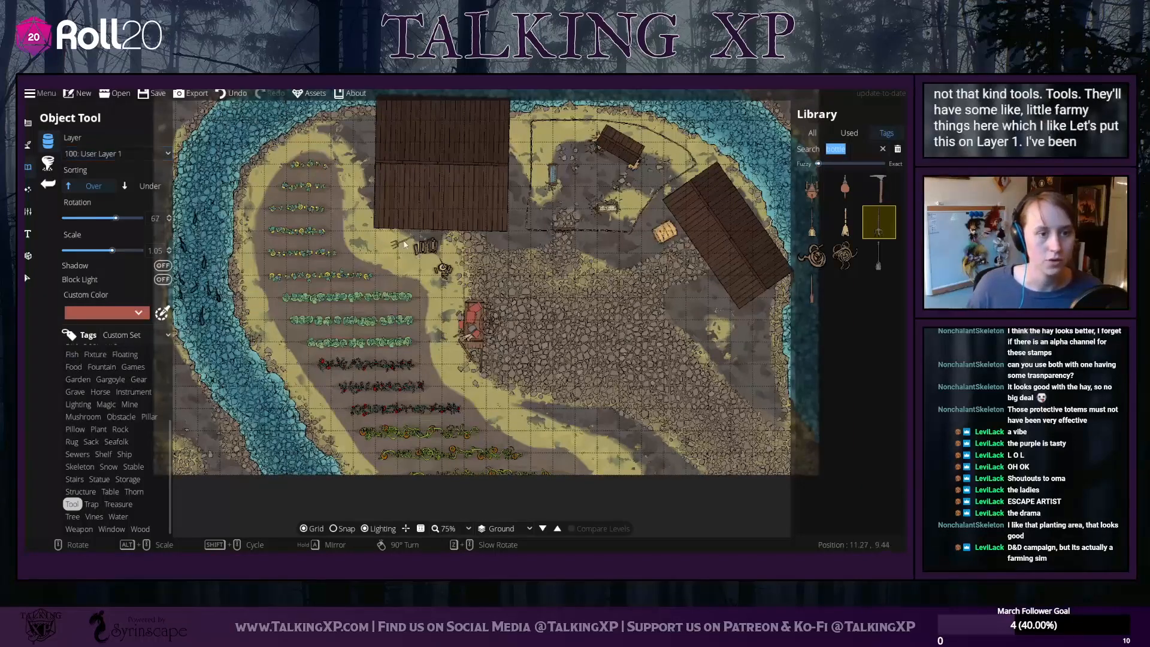
scroll(405, 244, down, 4)
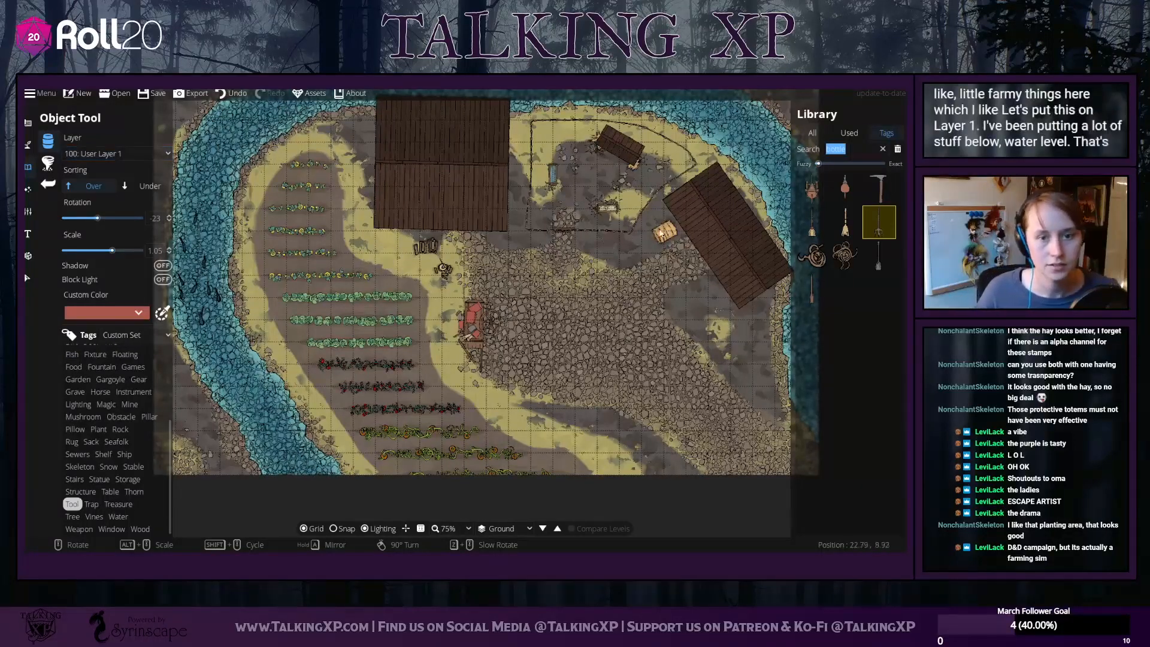
scroll(660, 233, up, 4)
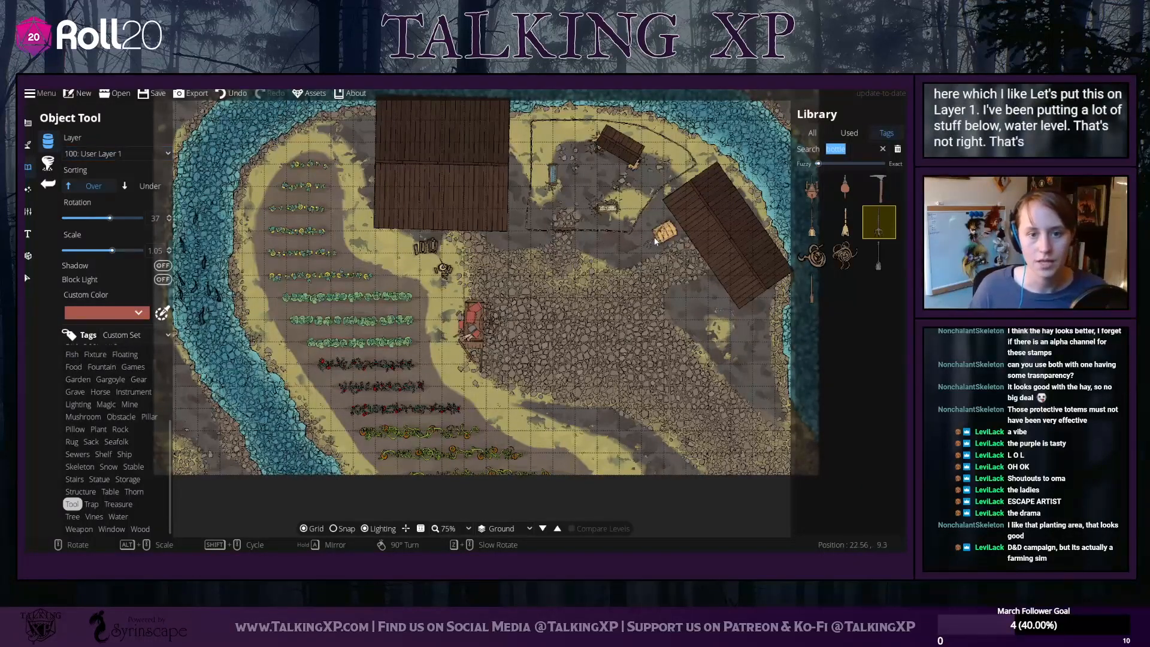
click(655, 242)
Place the shovel and the other long-handled tool side by side below the large barn, near the top of the crop field
click(882, 264)
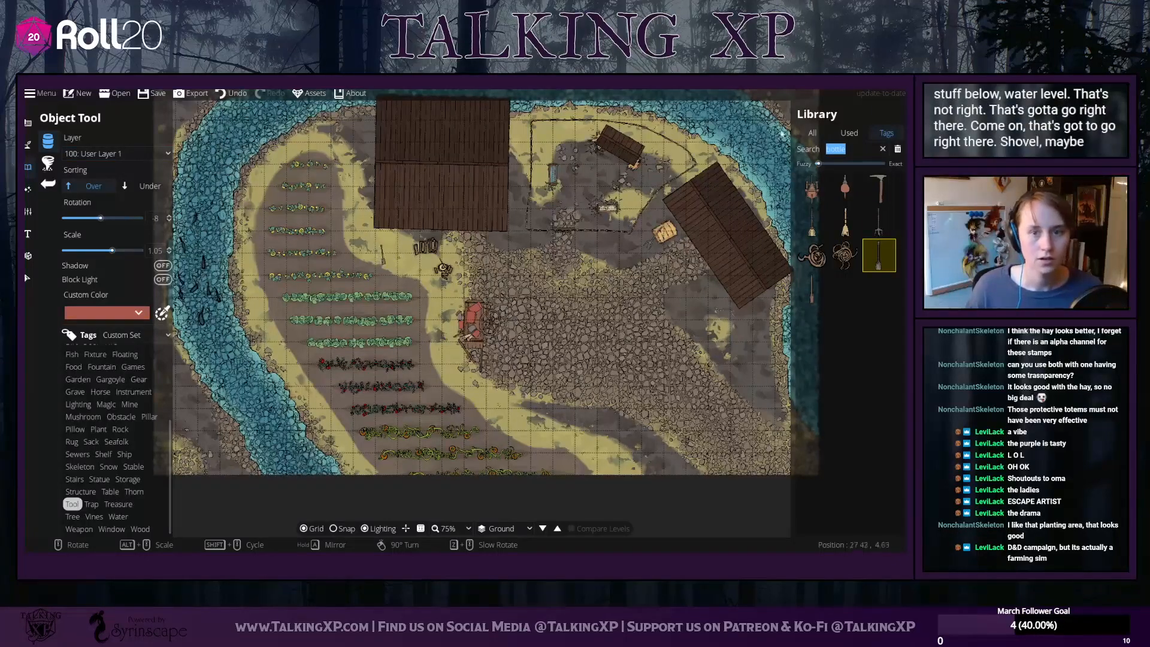
click(810, 293)
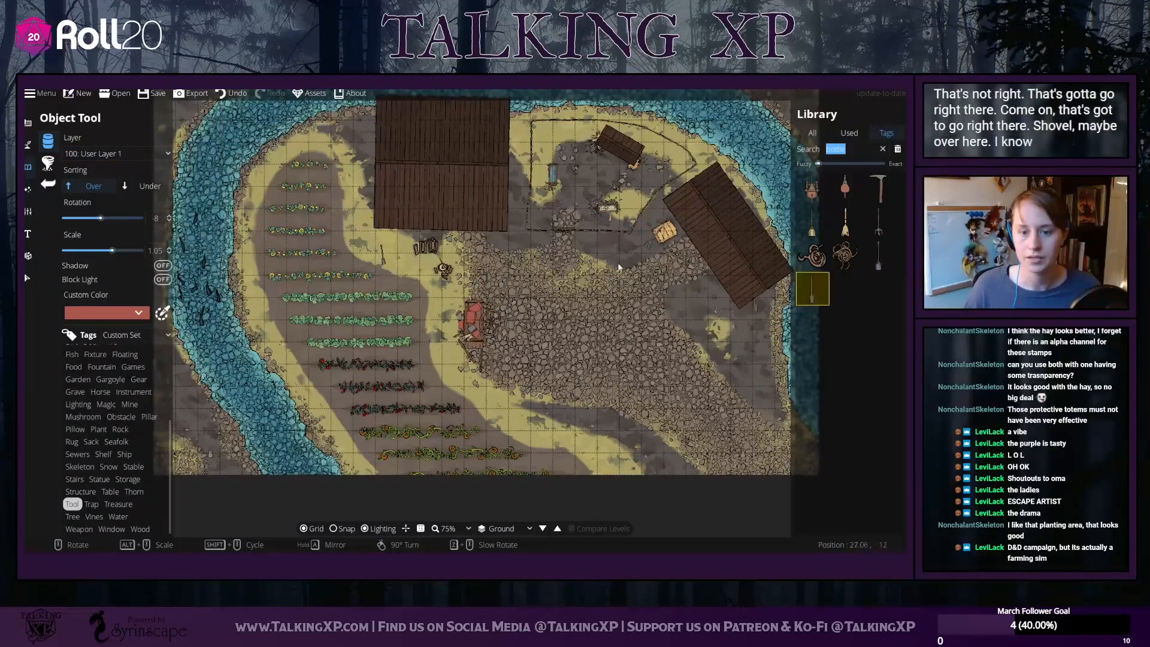
click(397, 251)
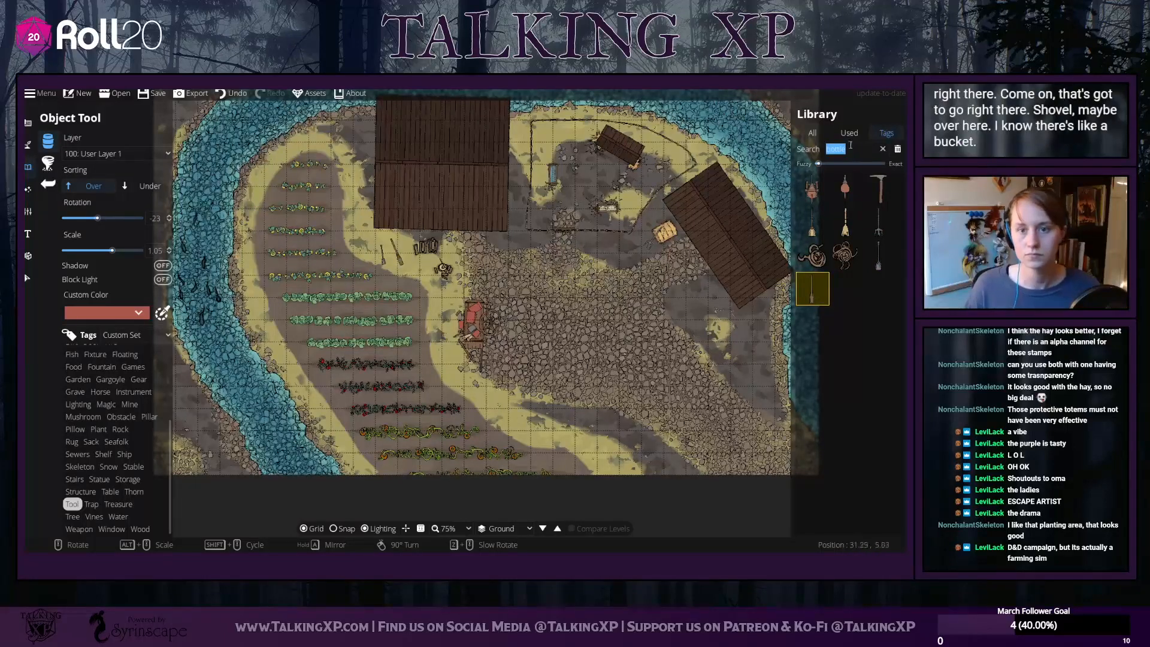
Add the pickaxe between the two garden tools and place a bucket, found by searching "bucket", next to them
click(880, 187)
click(388, 256)
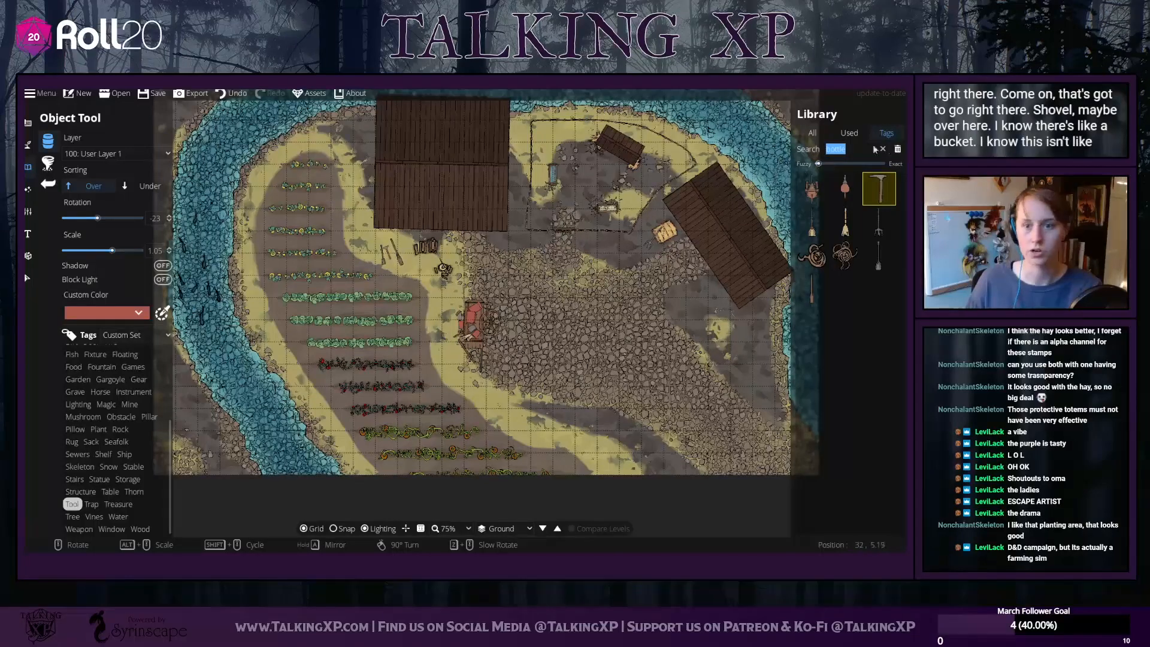
text(bucket)
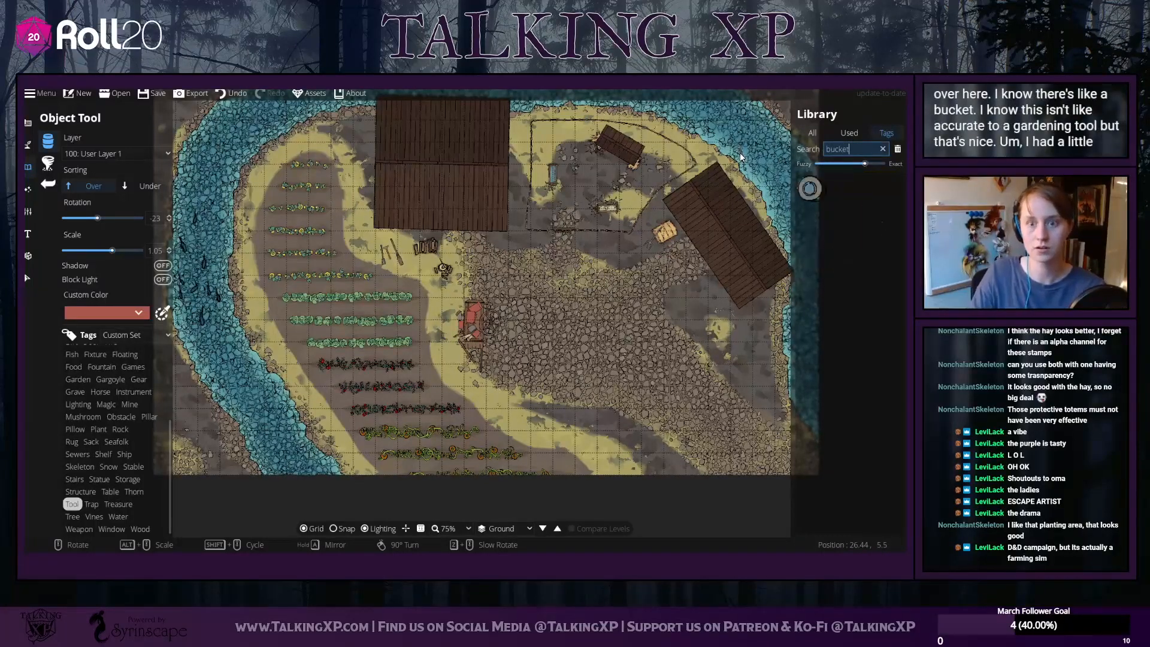
click(810, 189)
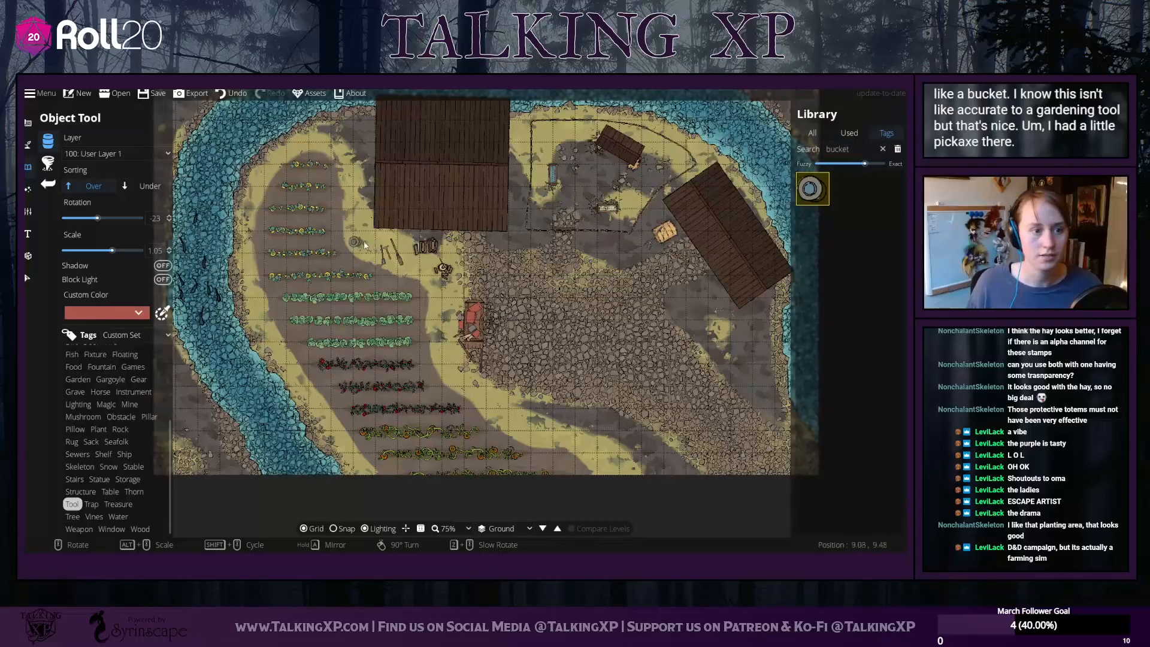
Search the library for "sack" and pick the colourable open sack for placement
click(836, 149)
text(sack)
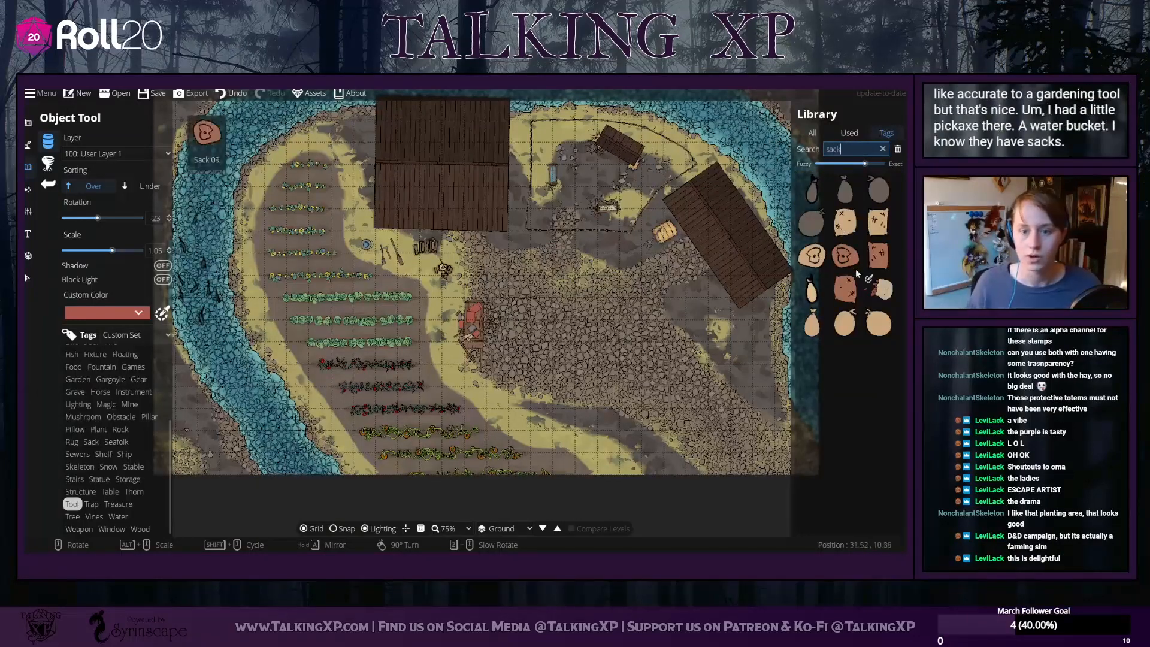
scroll(395, 252, down, 4)
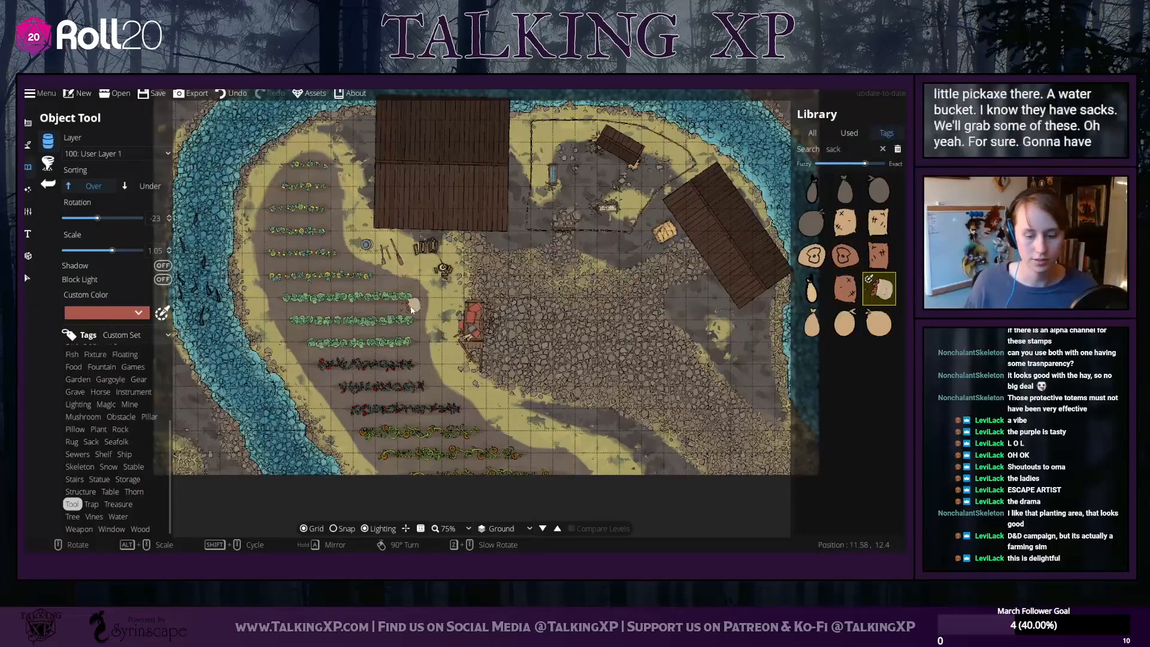
scroll(306, 261, down, 2)
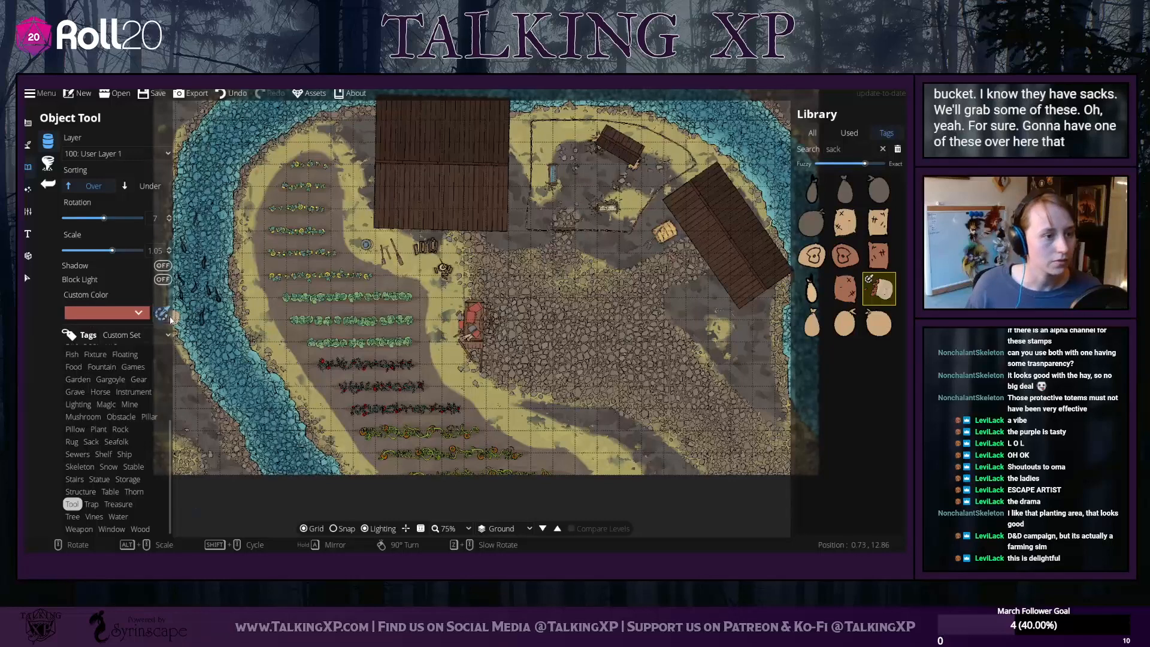
Set the sack's custom colour to golden yellow and place it, rotated to 22, between the crop rows and the yard
click(139, 312)
mouse_move(189, 330)
mouse_down()
mouse_move(191, 347)
mouse_move(157, 358)
mouse_up()
click(156, 350)
click(185, 538)
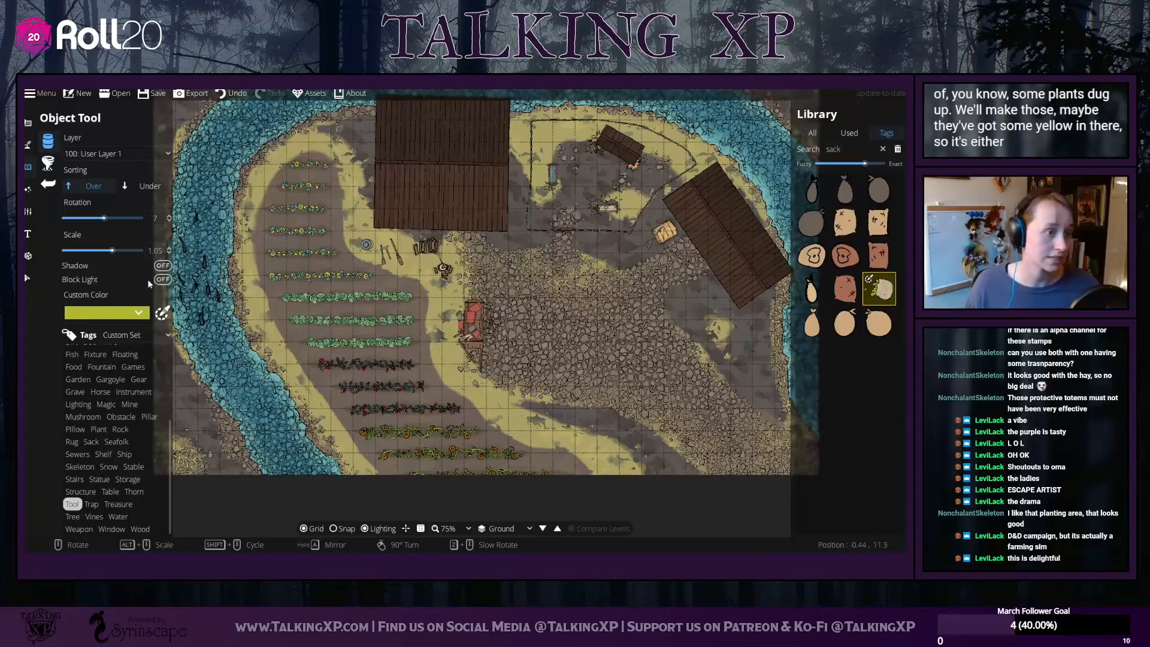
click(138, 312)
click(168, 339)
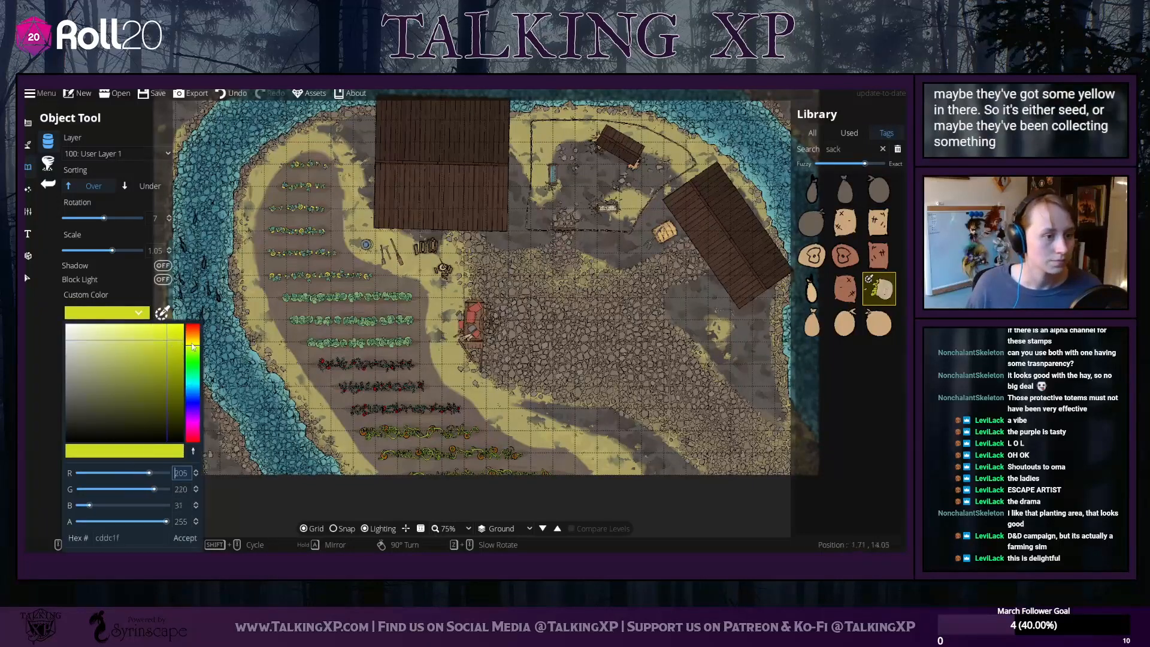
click(190, 341)
click(185, 538)
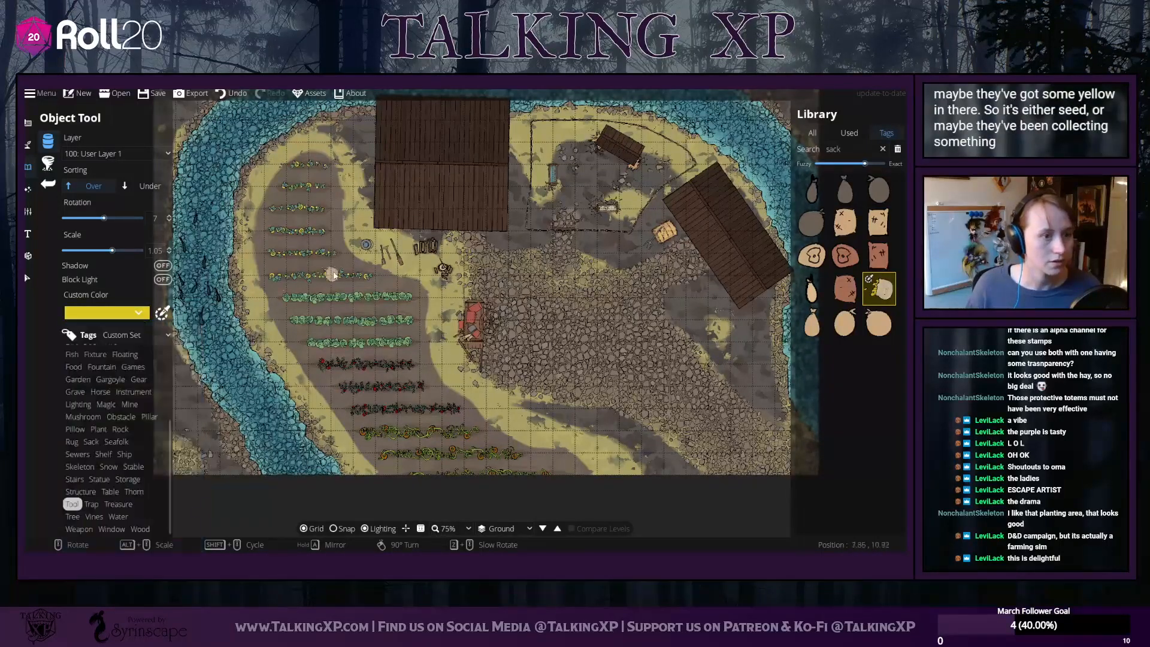
scroll(419, 275, down, 1)
click(419, 276)
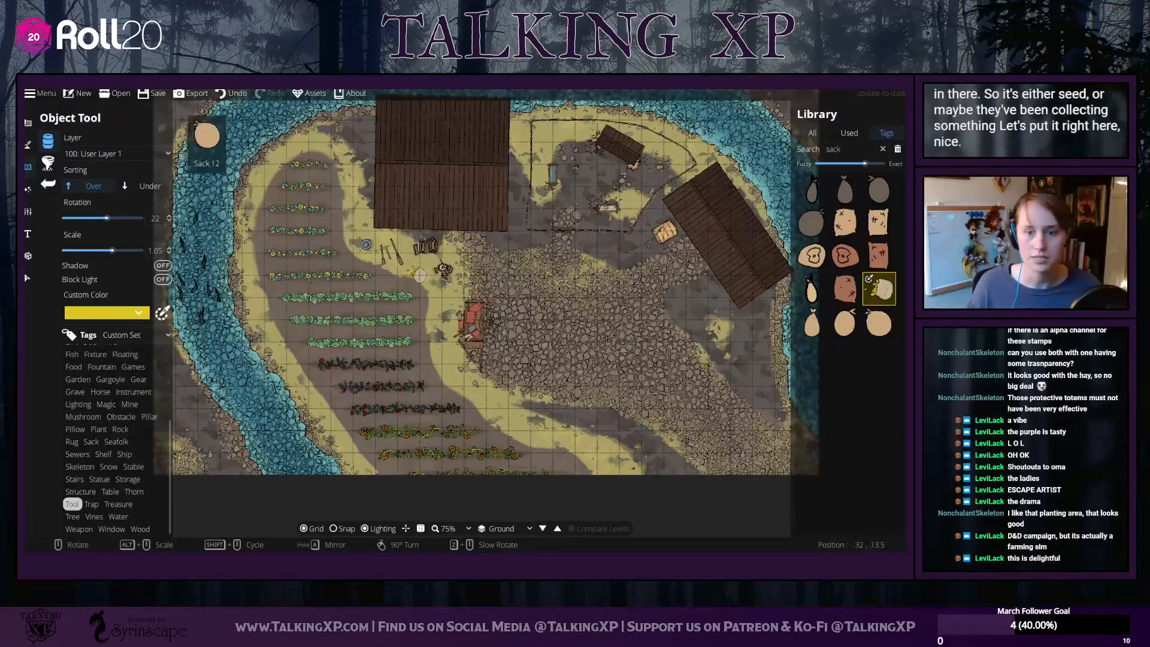
Place brown Sack 09 and two closed brown sacks in a cluster above the bucket, beside the large barn
click(841, 259)
click(359, 230)
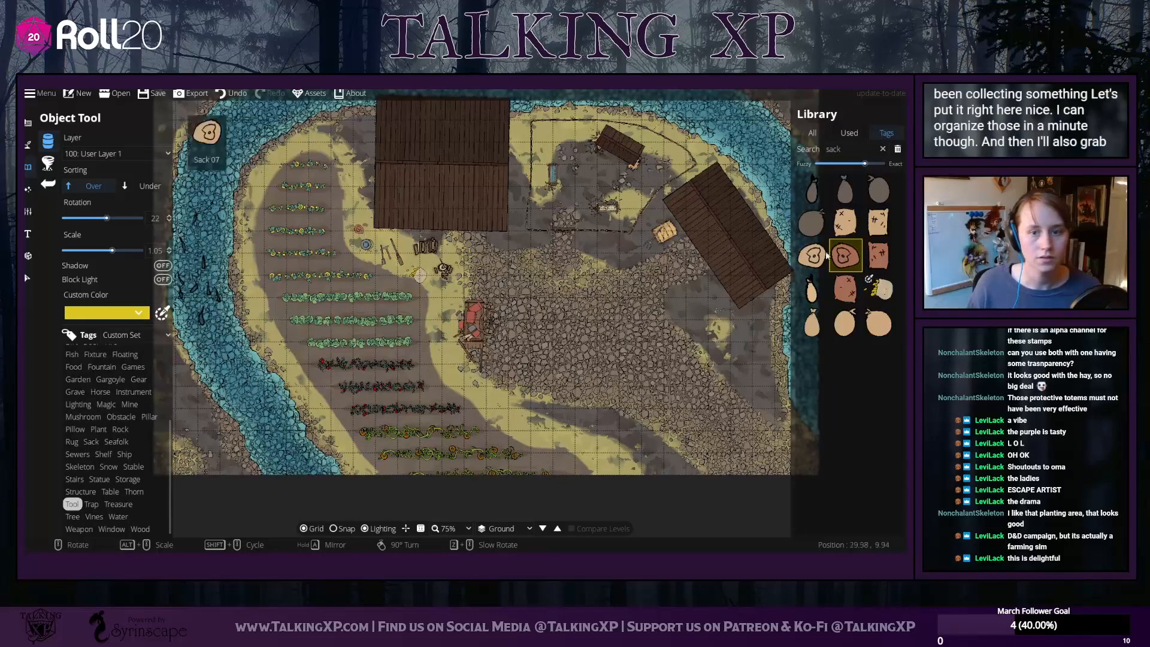
click(876, 257)
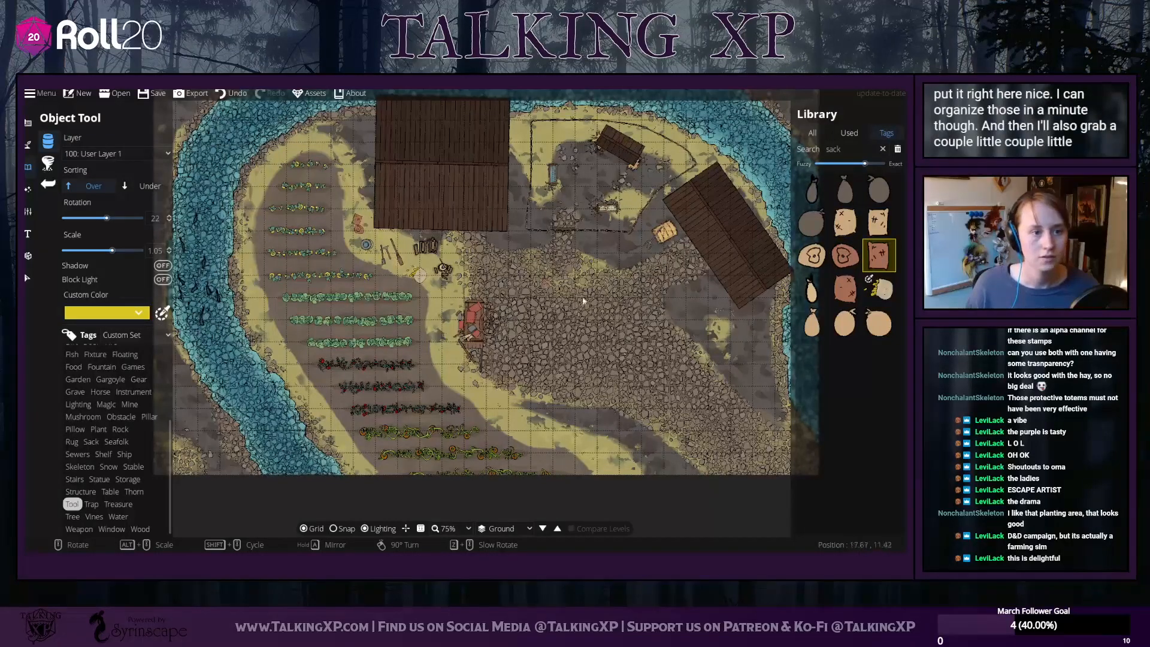
click(843, 288)
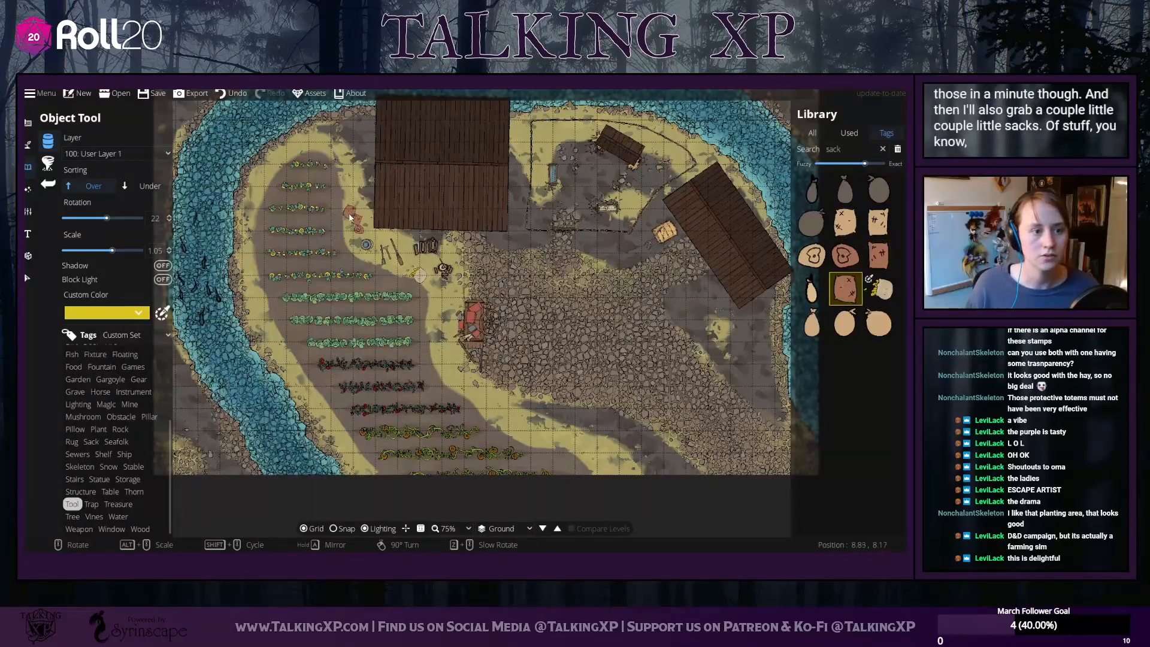
drag(642, 351, 418, 306)
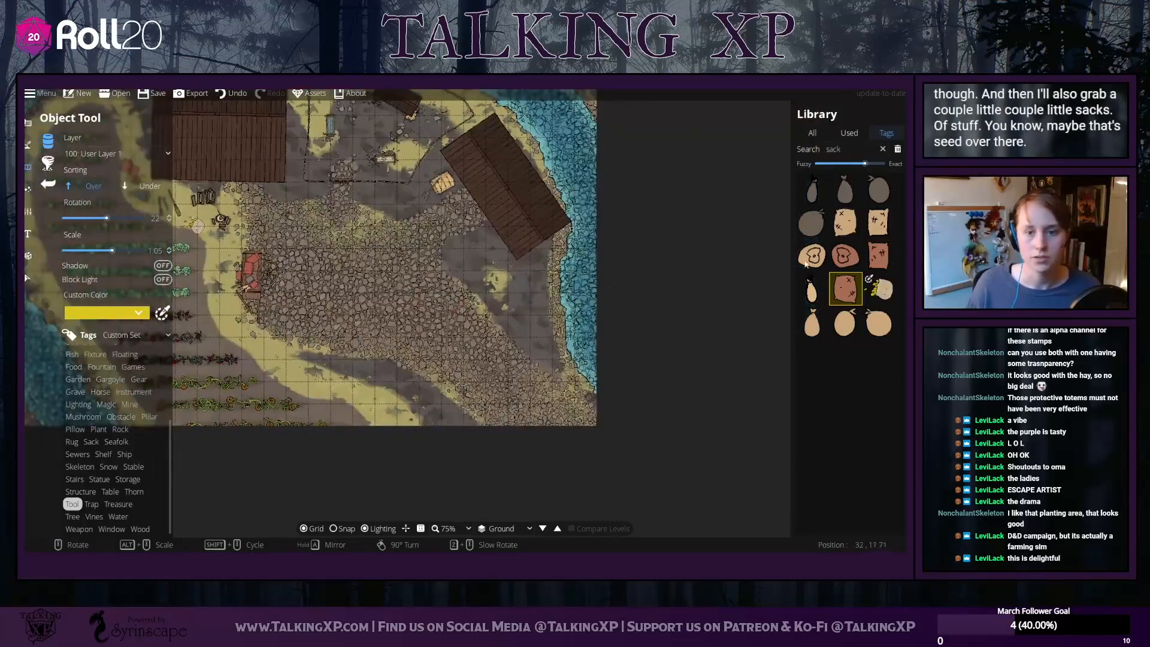
Place three pale sacks of different shapes in a tight cluster on the yard beside the tilted barn
click(808, 259)
click(472, 238)
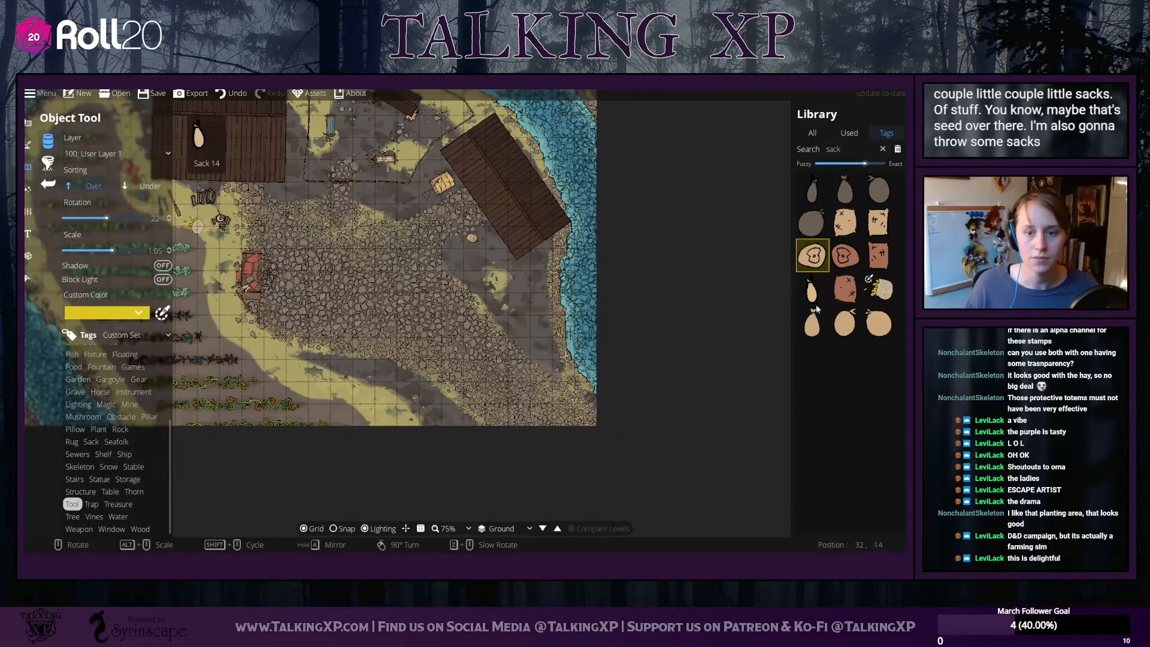
click(845, 323)
click(461, 241)
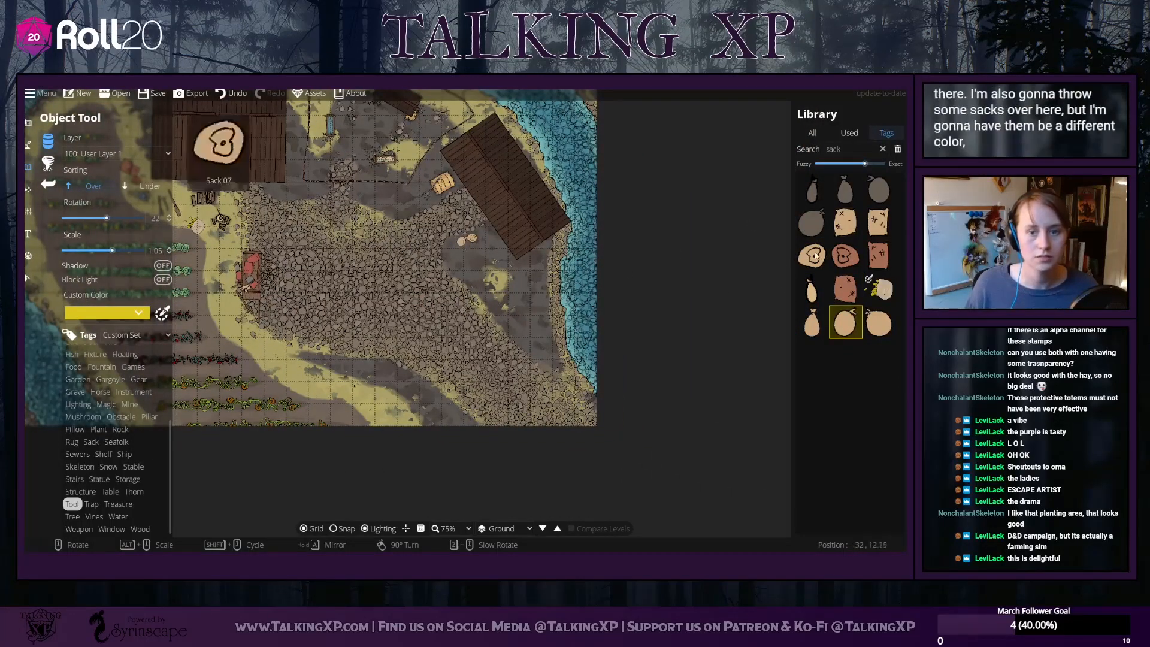
click(878, 322)
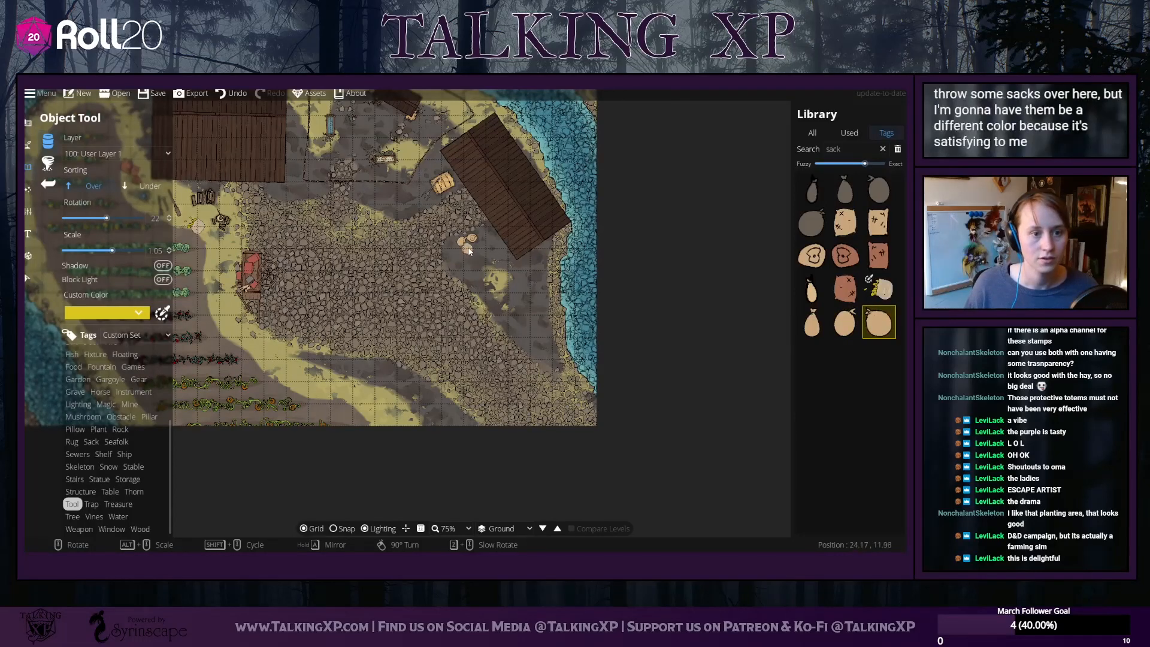
click(878, 222)
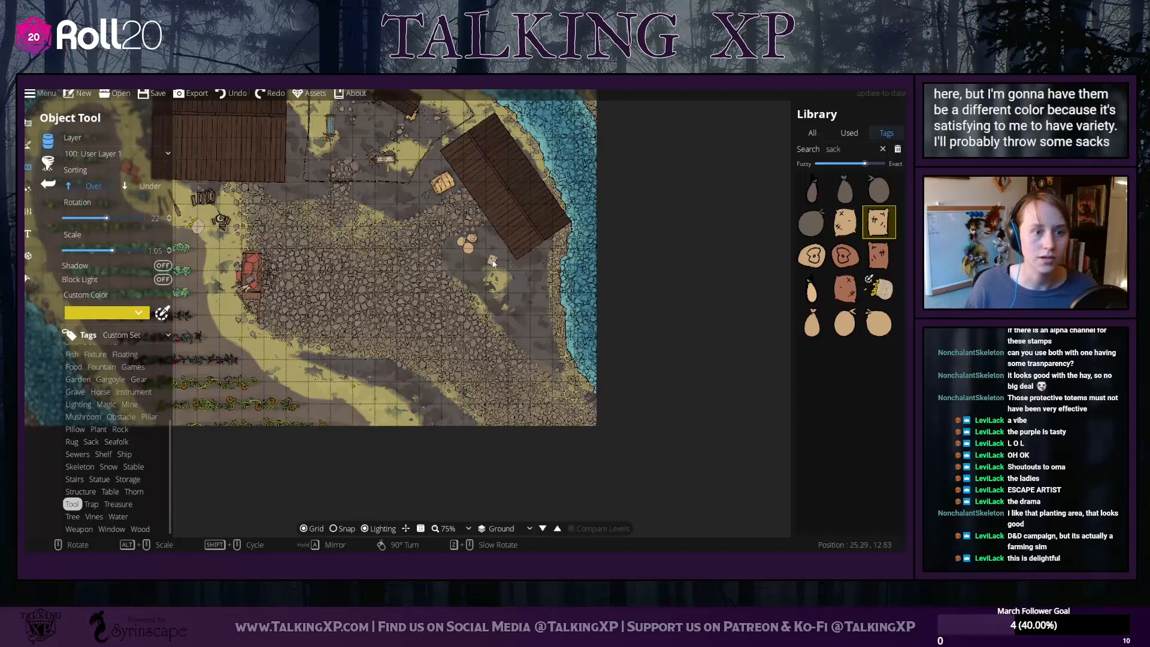
drag(425, 332, 654, 381)
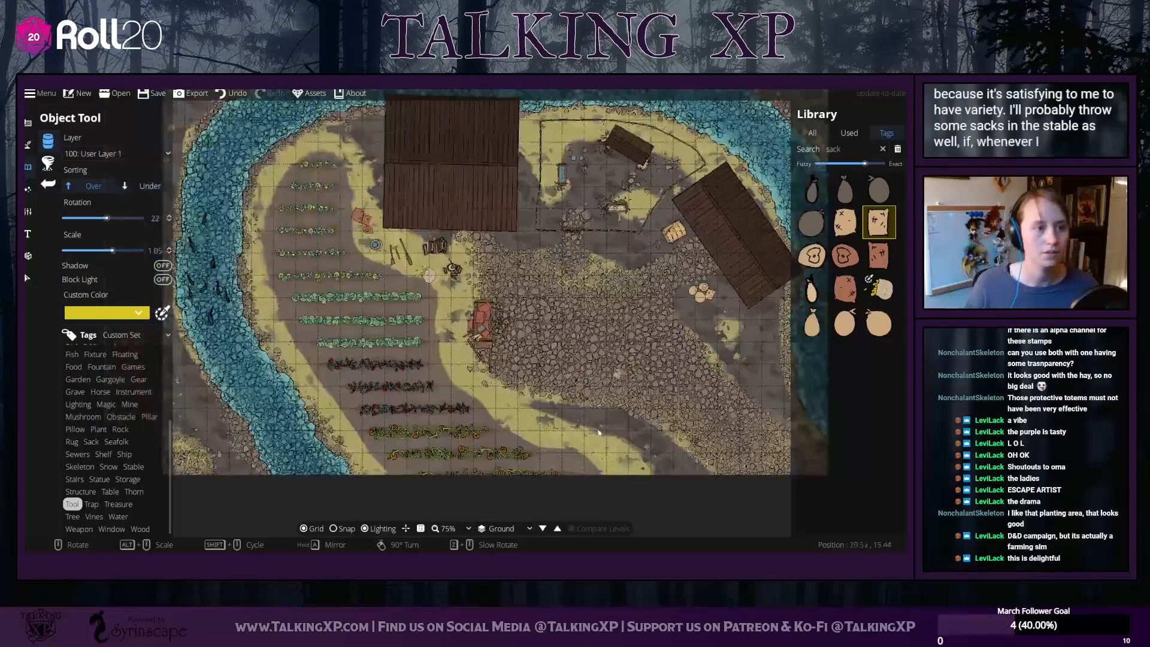
Search the library for "log" and then "chair", and pick a plain wooden bench from the seats
double_click(847, 147)
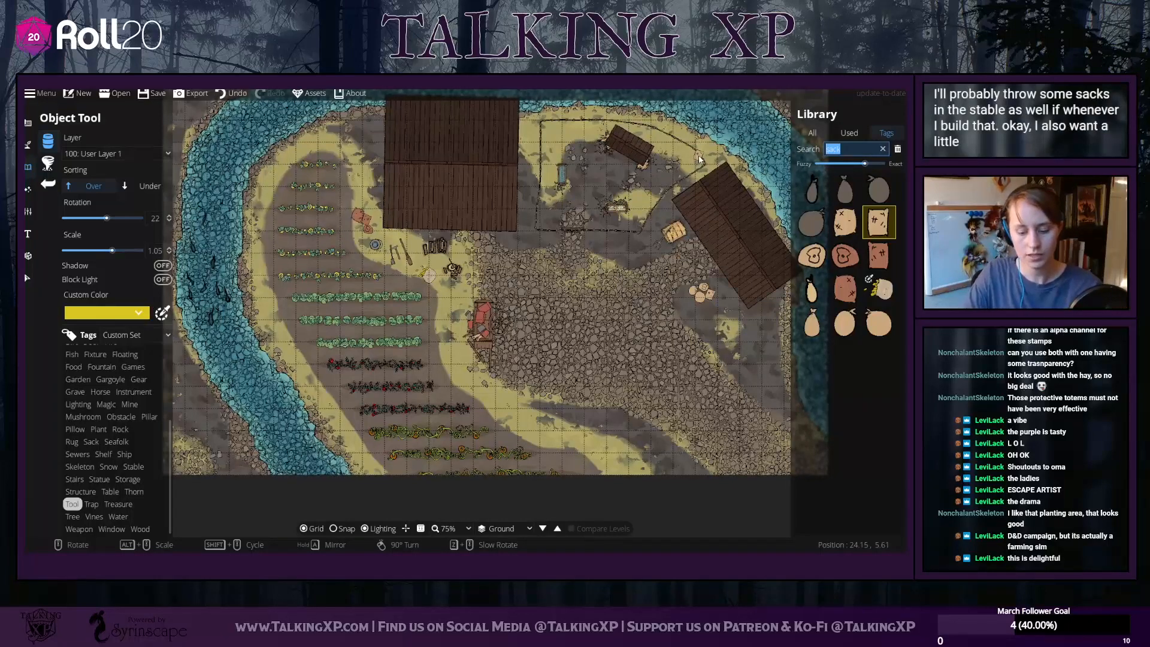
key(BackSpace)
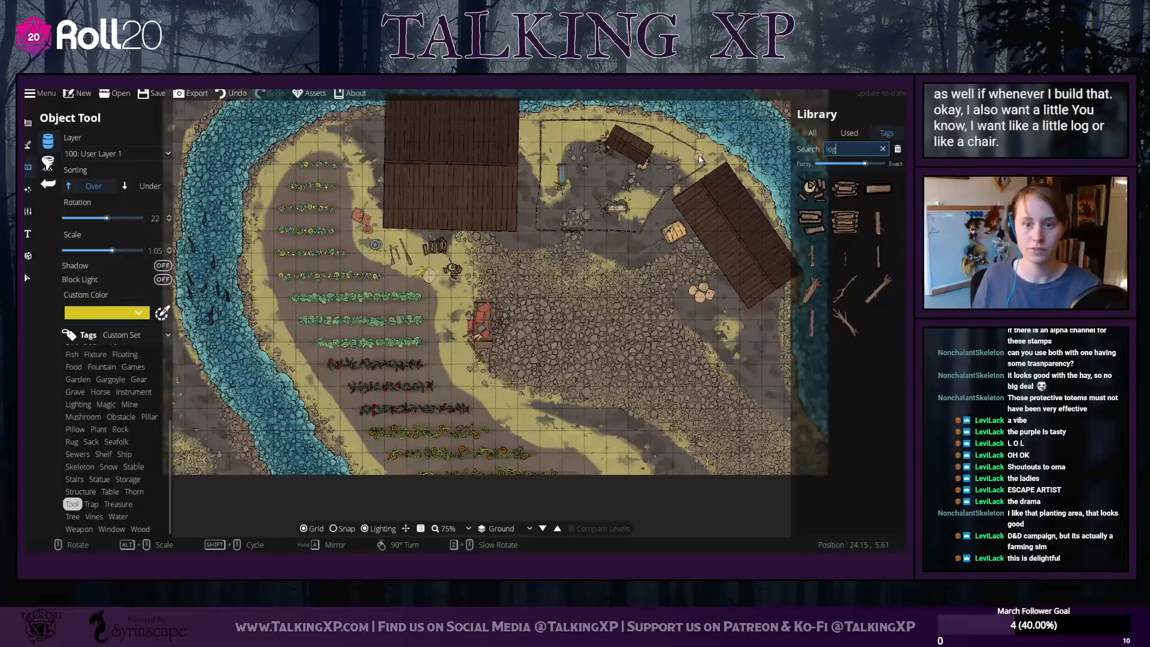
text(cha)
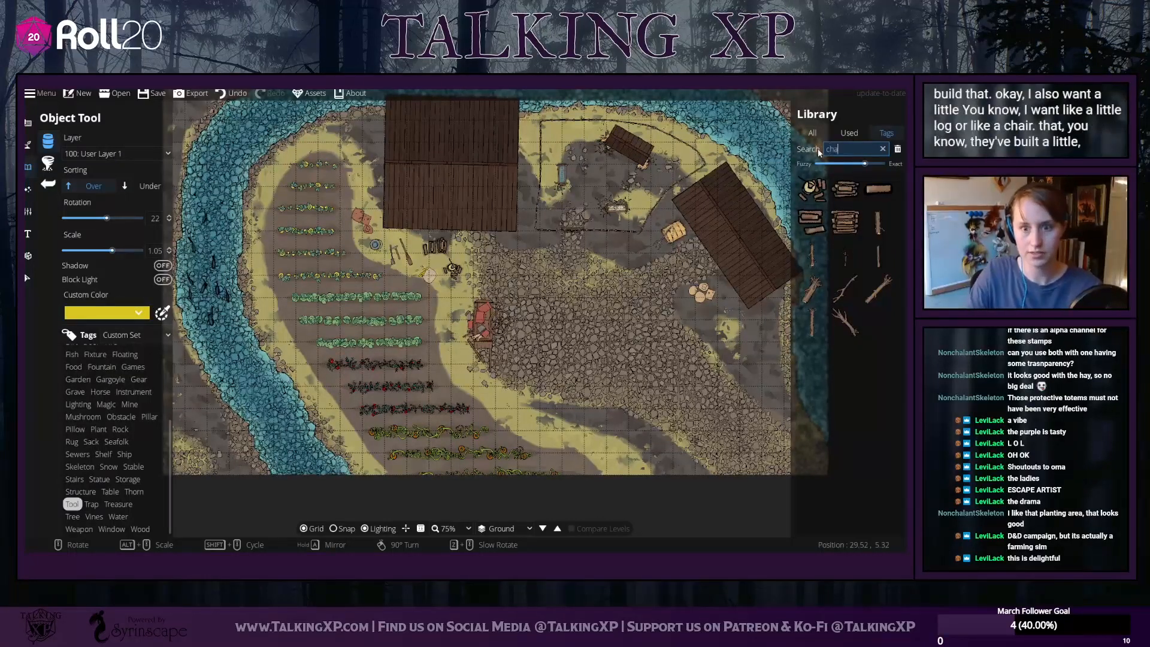
text(ir)
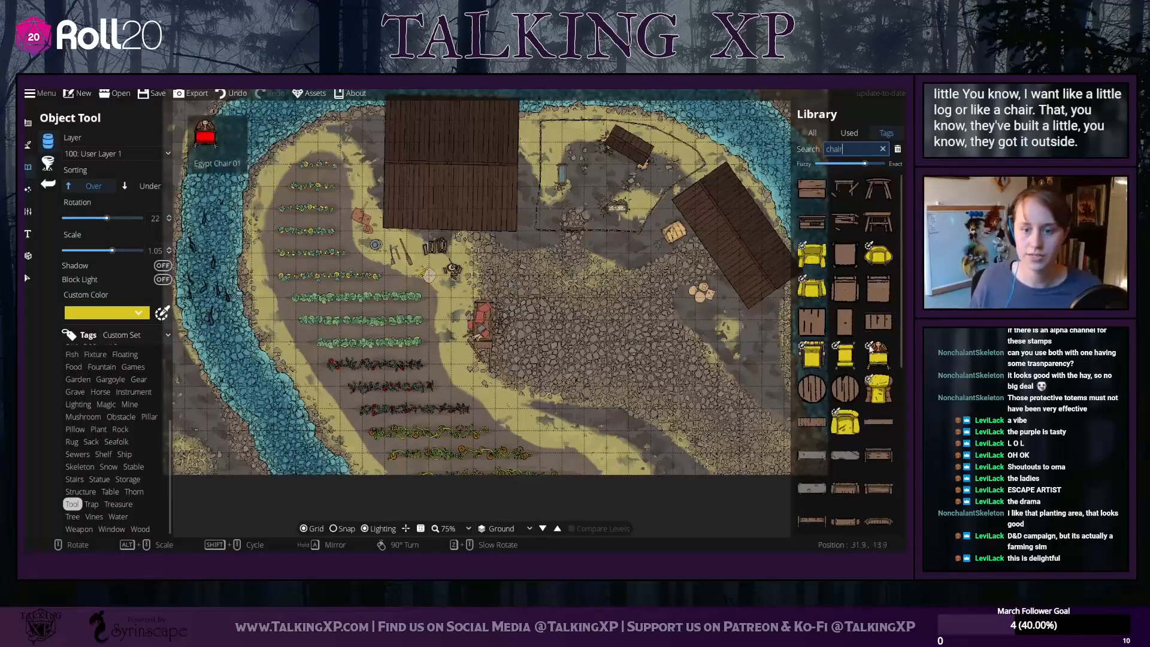
scroll(845, 353, down, 5)
scroll(845, 353, up, 5)
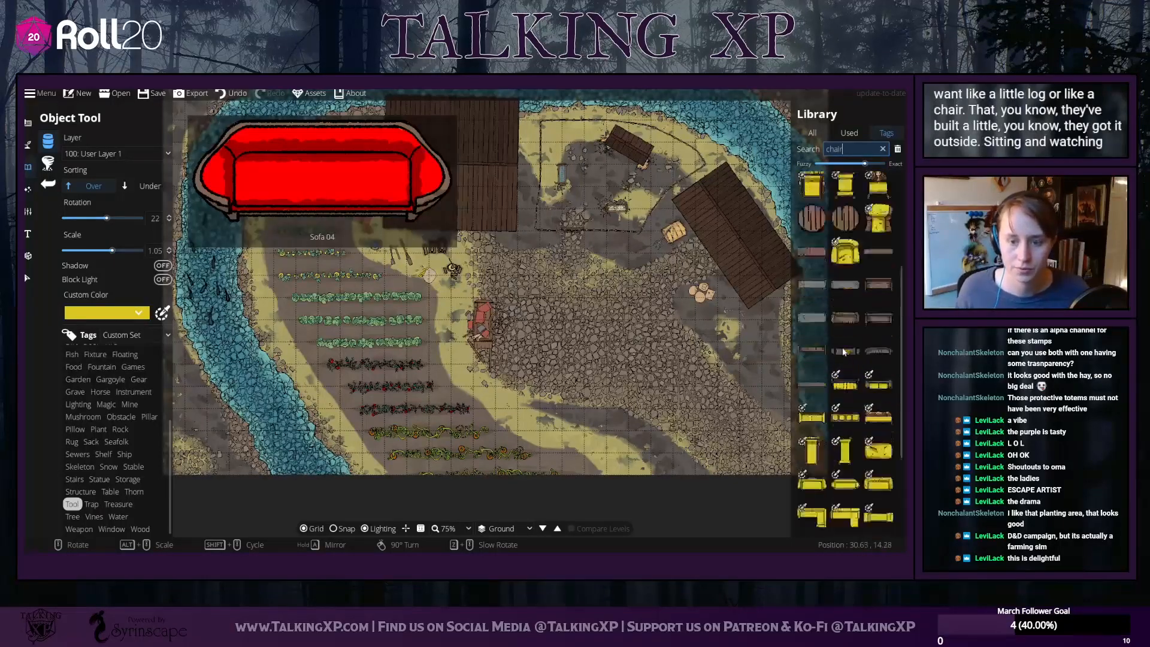
scroll(845, 352, up, 1)
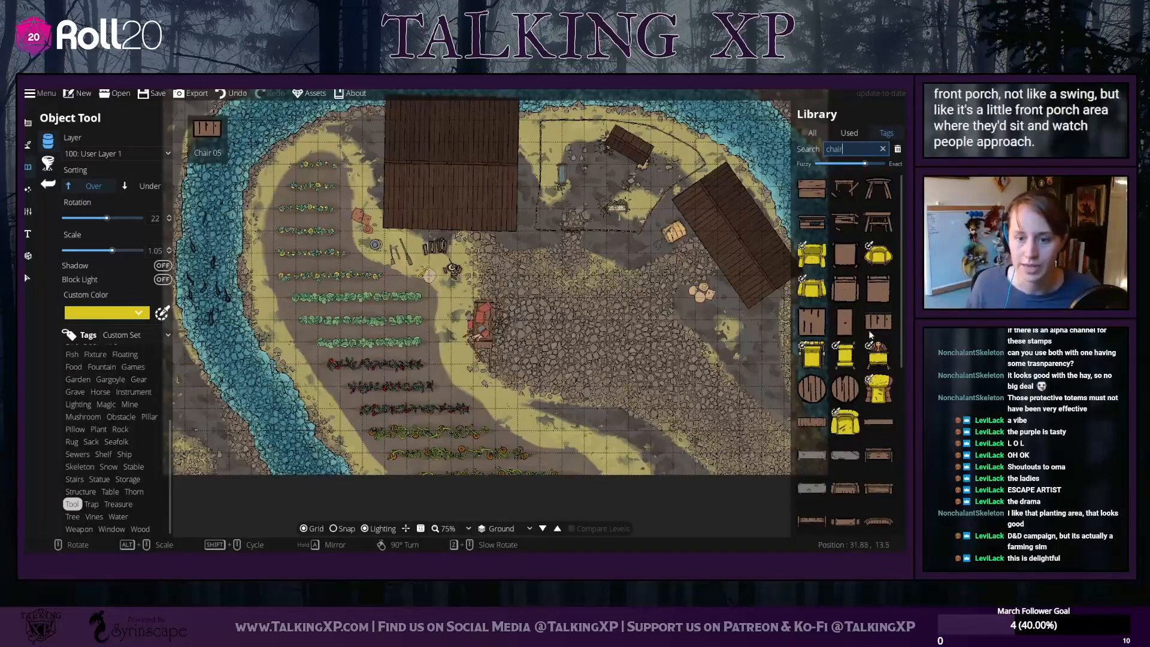
scroll(870, 335, down, 5)
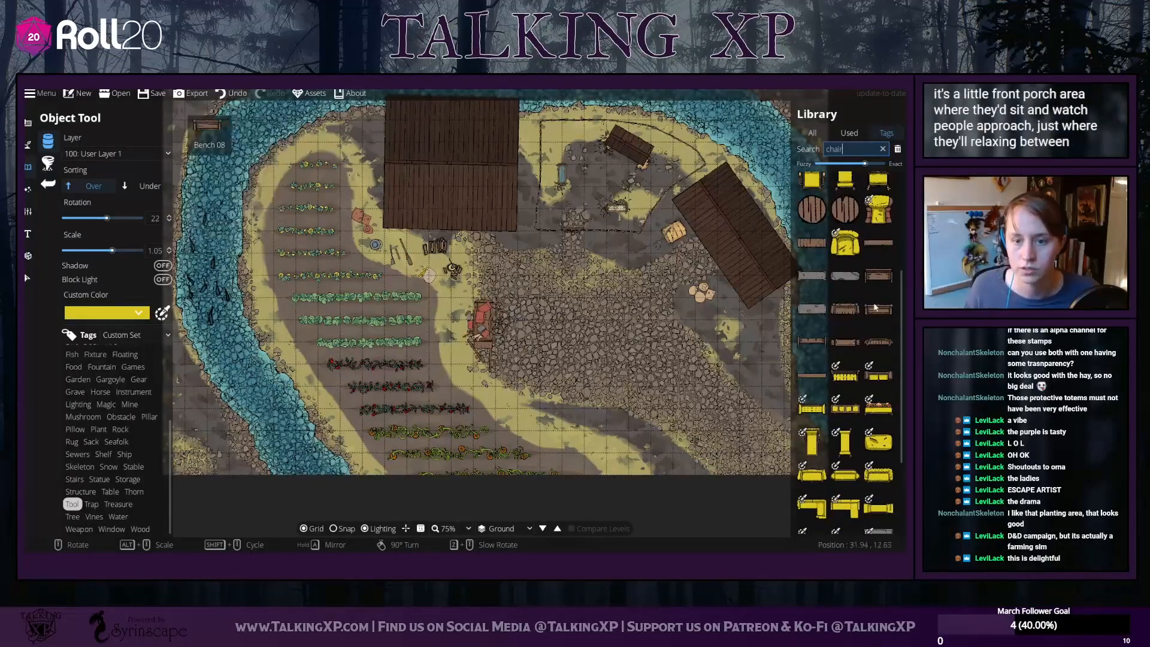
click(875, 277)
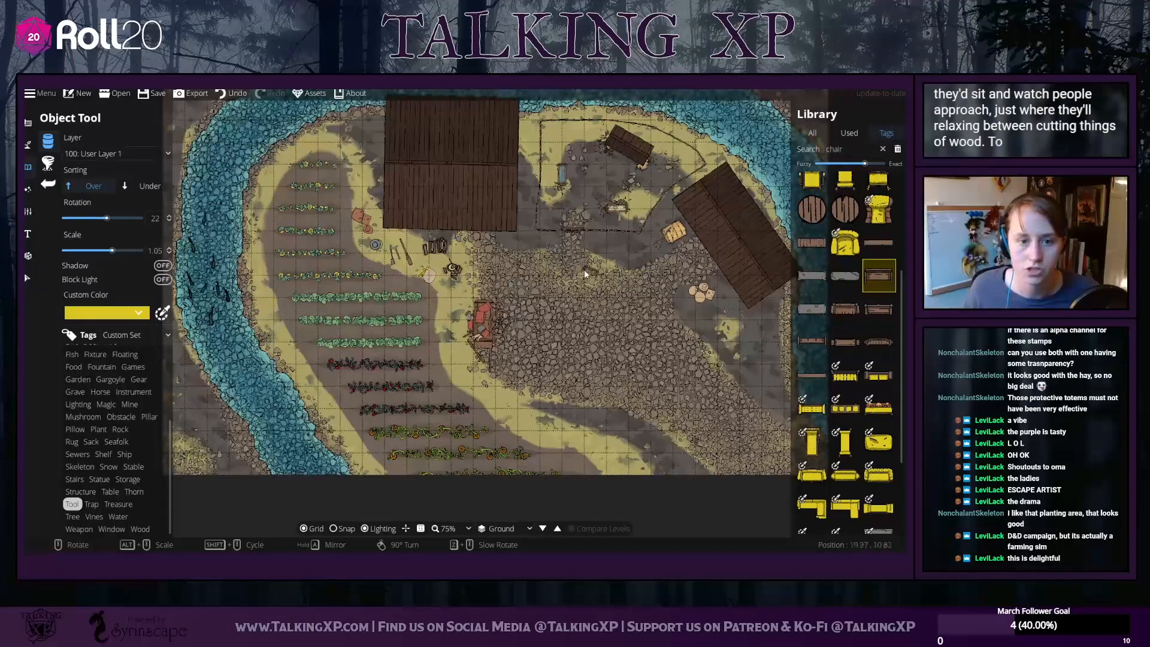
Adjust the object scale and try different wooden benches on the map, choosing Bench 07 with a backrest
scroll(395, 281, down, 3)
scroll(393, 282, up, 5)
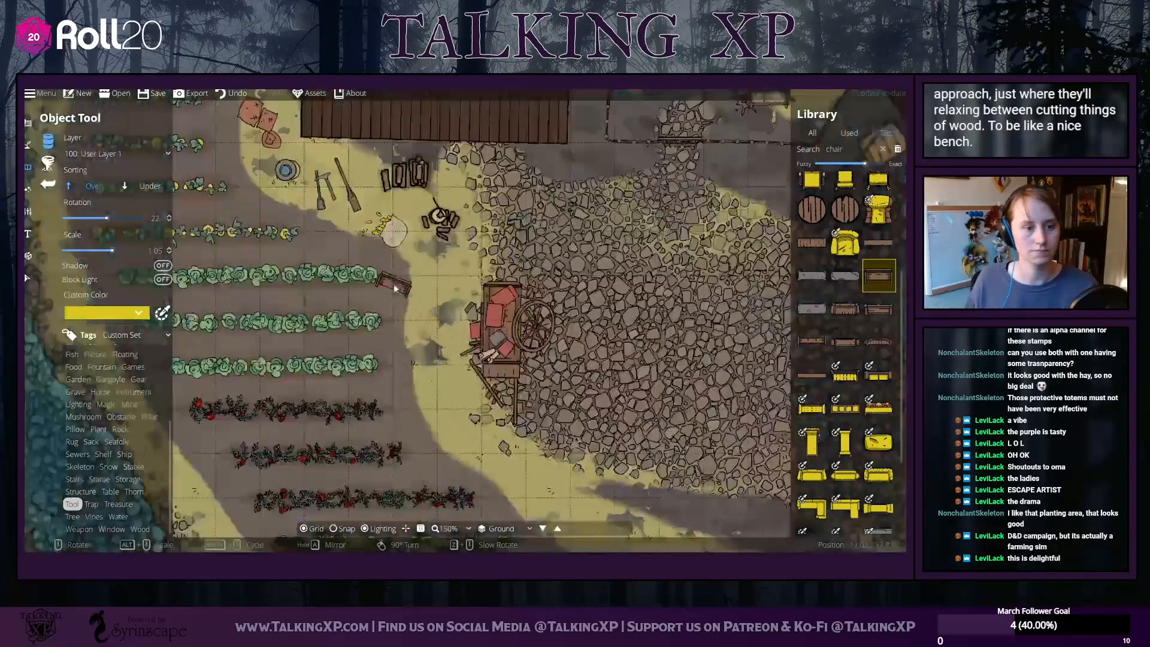
scroll(396, 291, up, 2)
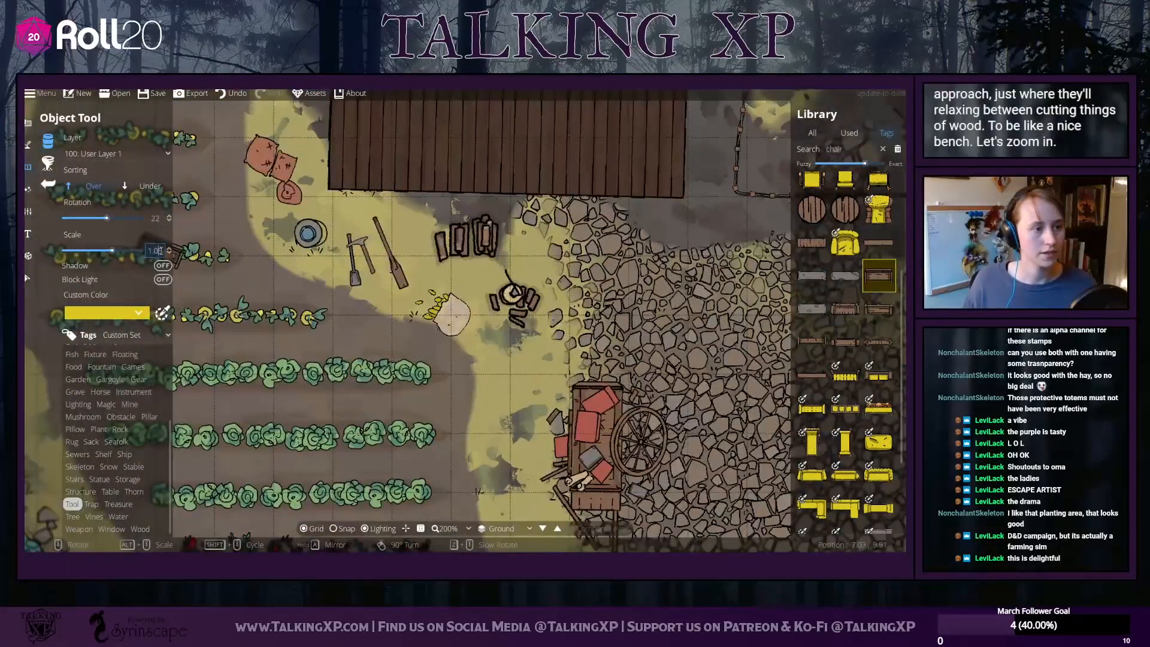
key(BackSpace)
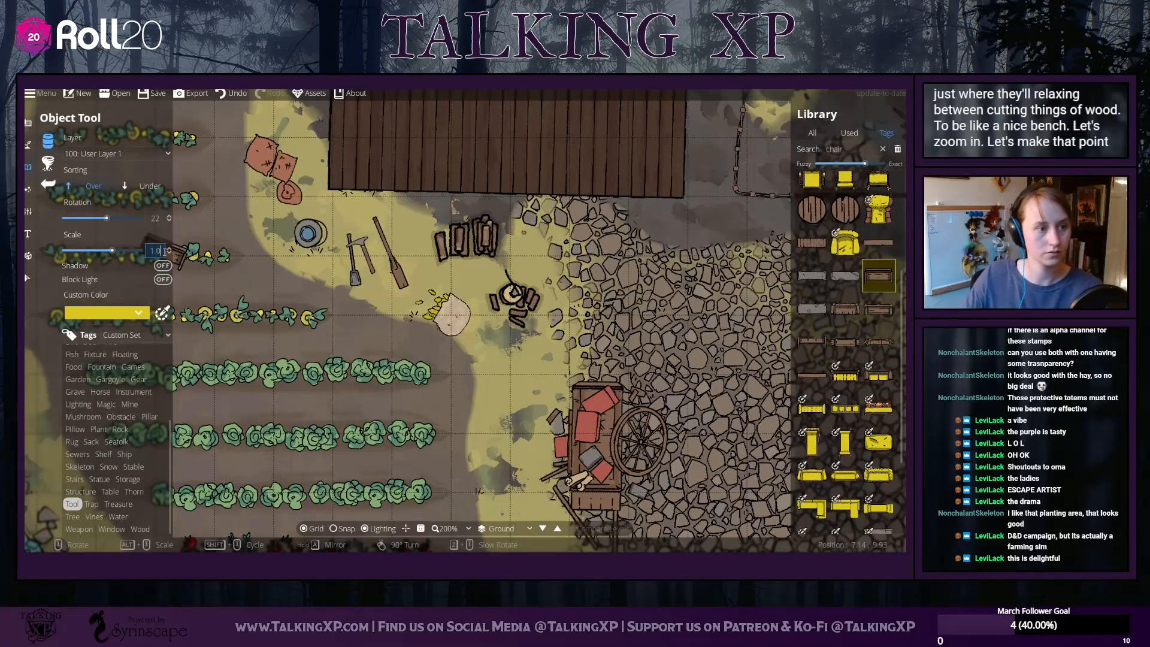
click(845, 309)
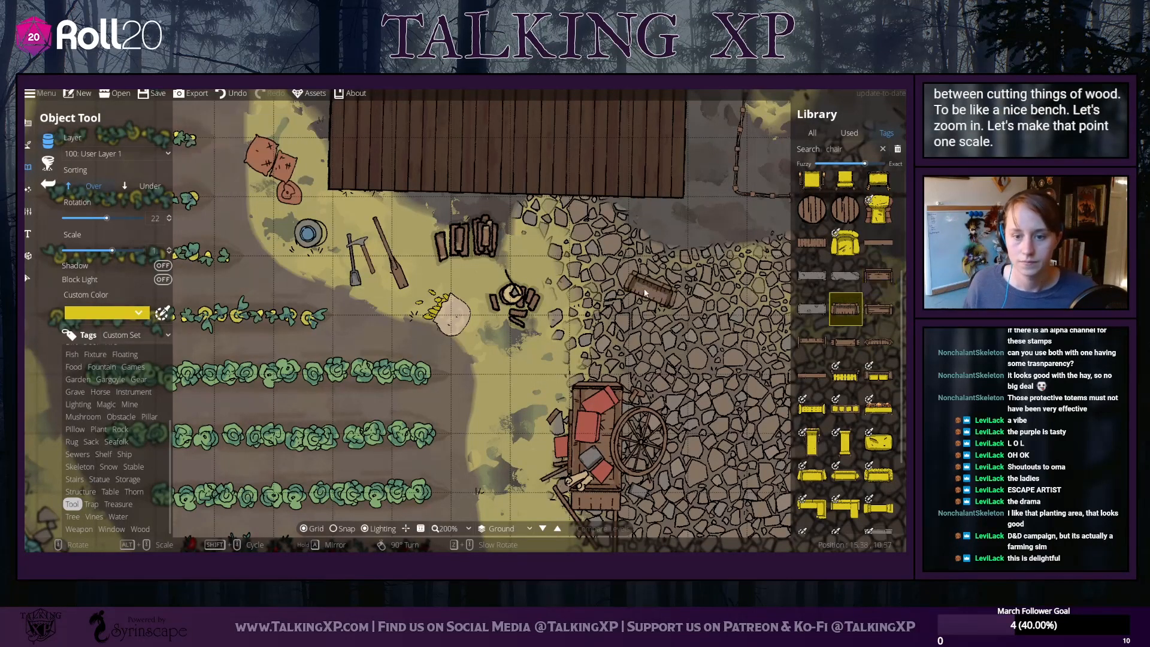
scroll(614, 281, down, 4)
click(845, 341)
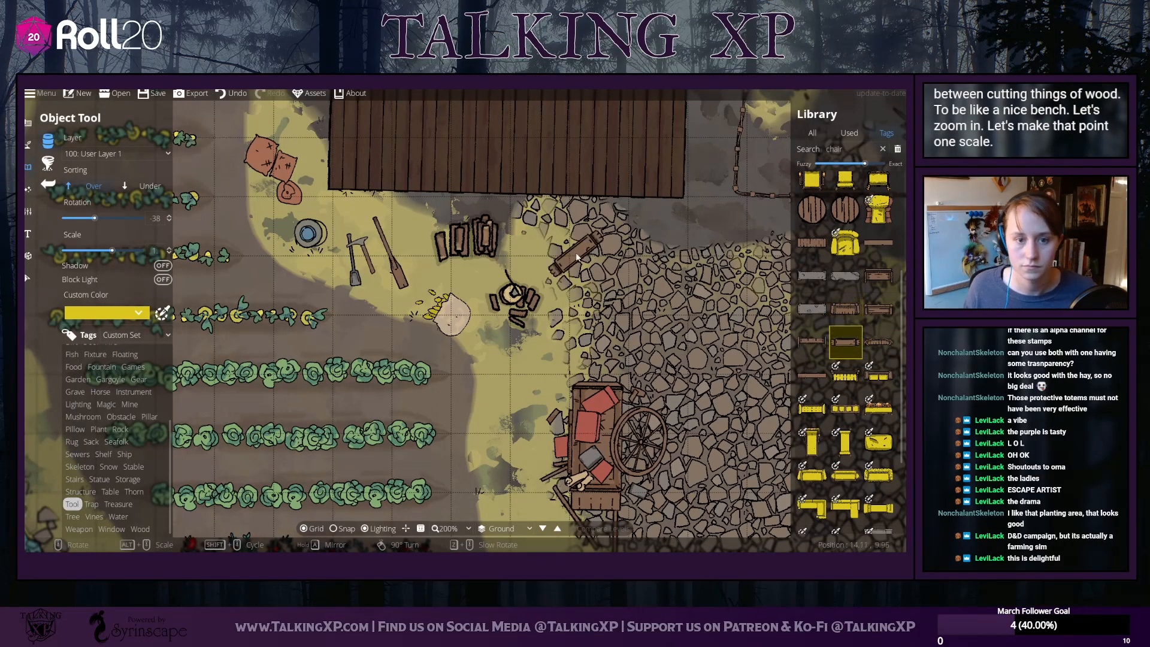
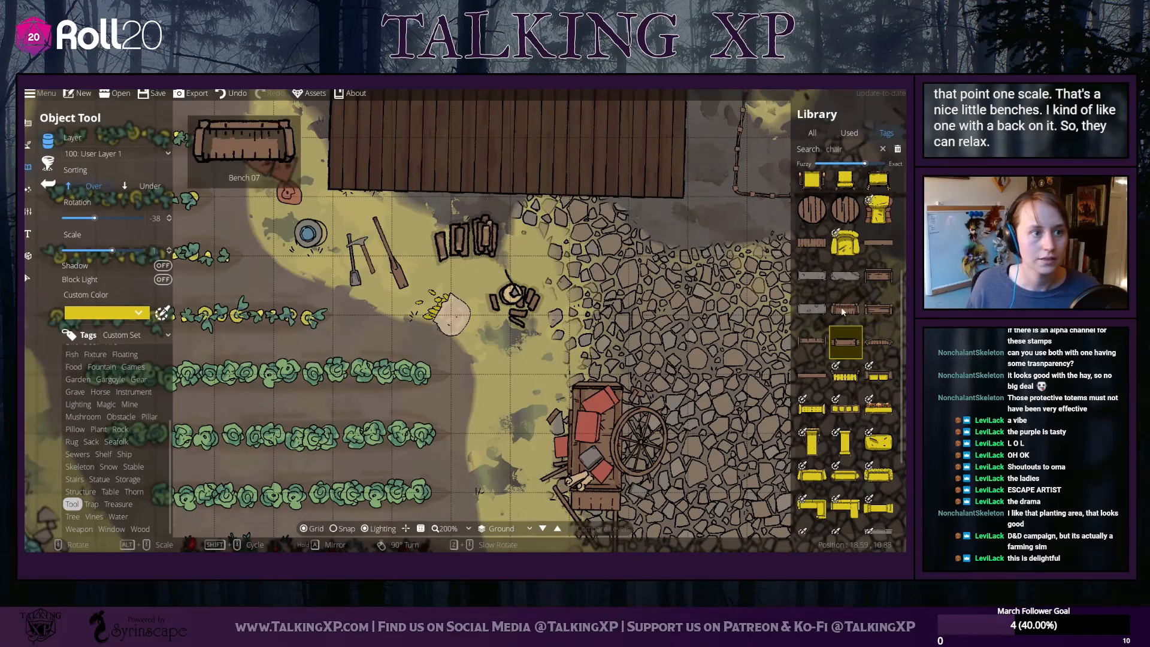
click(847, 314)
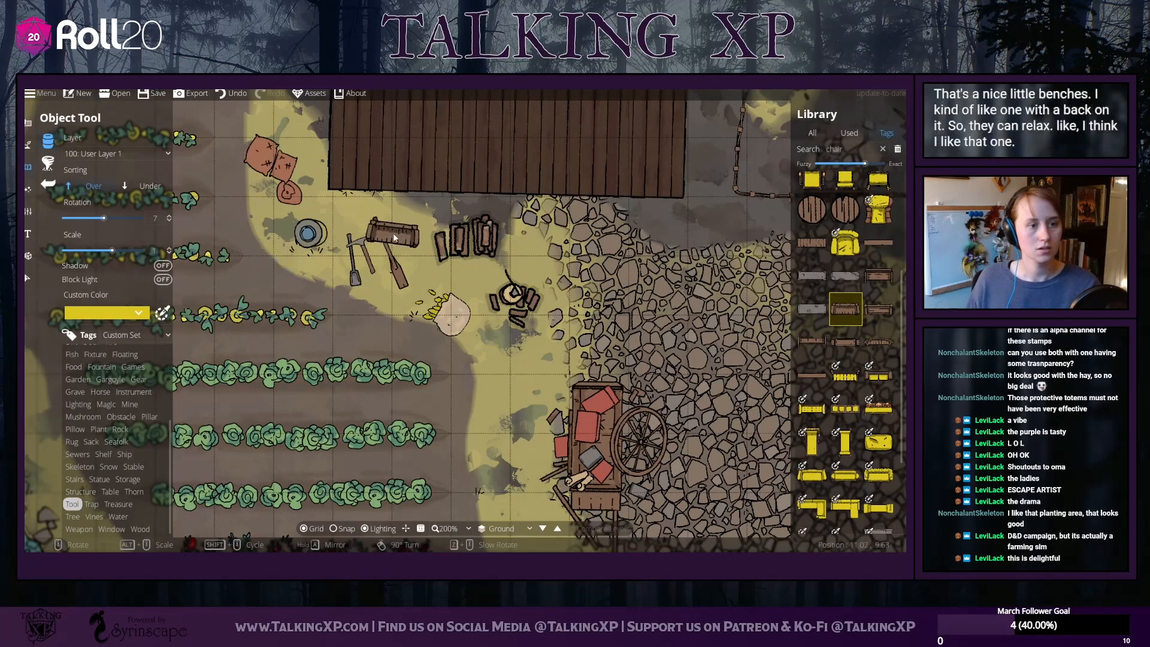
Enlarge Bench 07, rotate it to -8 and place it in front of the large barn
scroll(406, 231, down, 1)
alt+scroll(410, 233, up, 5)
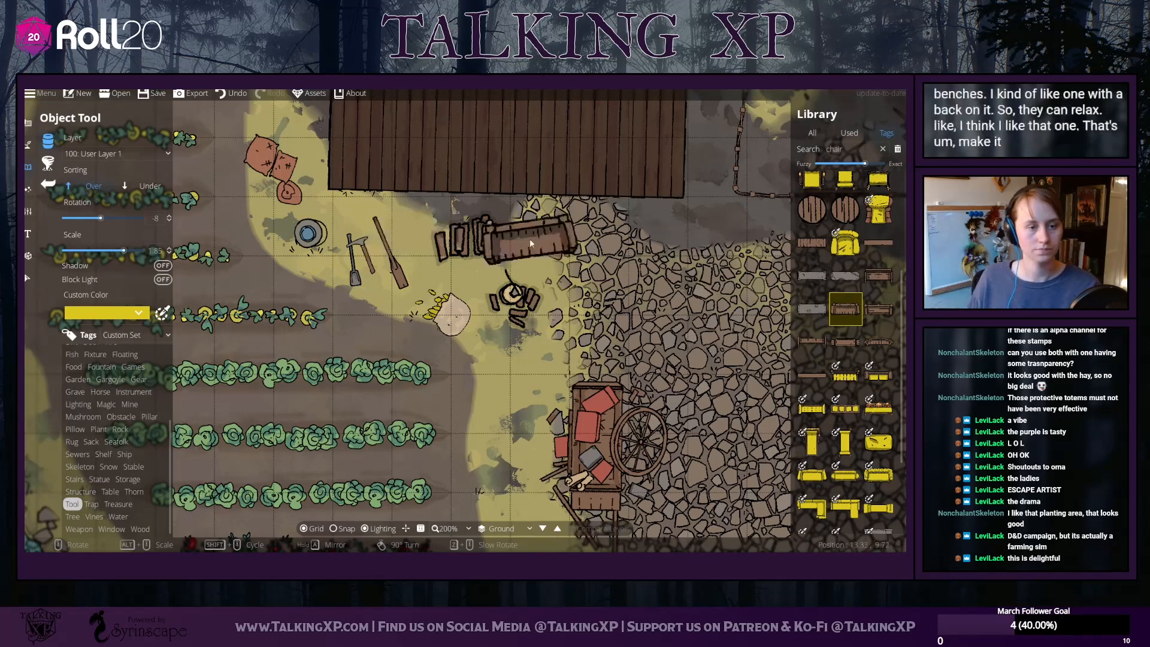
scroll(572, 244, down, 2)
scroll(494, 266, up, 2)
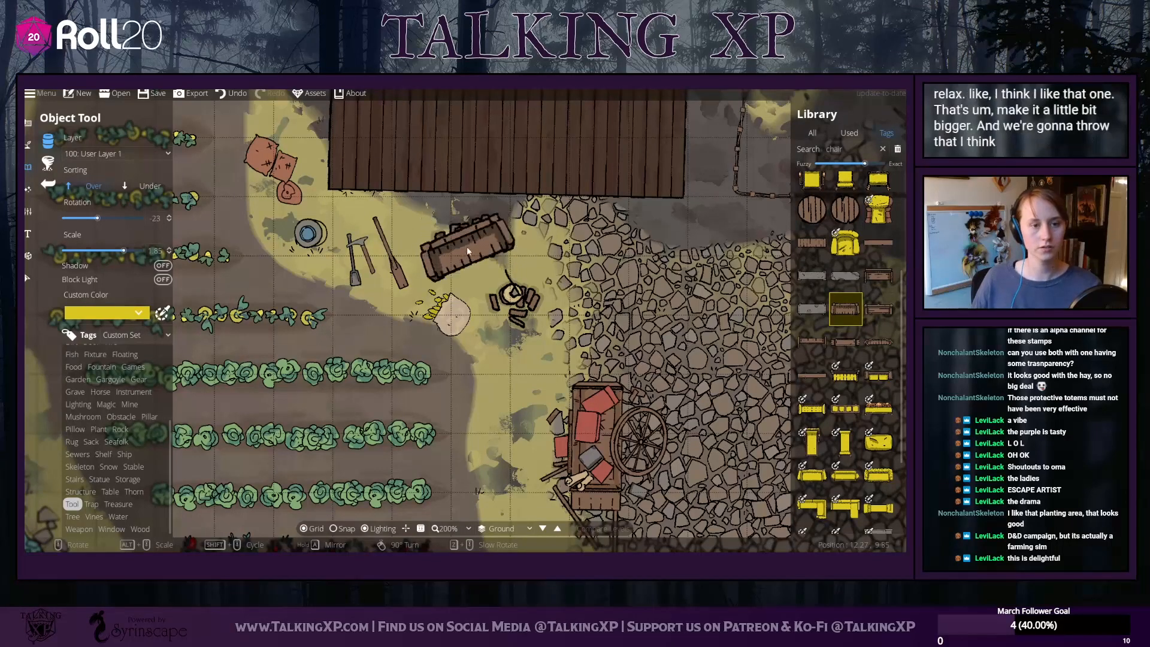
scroll(473, 249, down, 3)
scroll(645, 256, up, 1)
drag(644, 256, 732, 247)
click(551, 222)
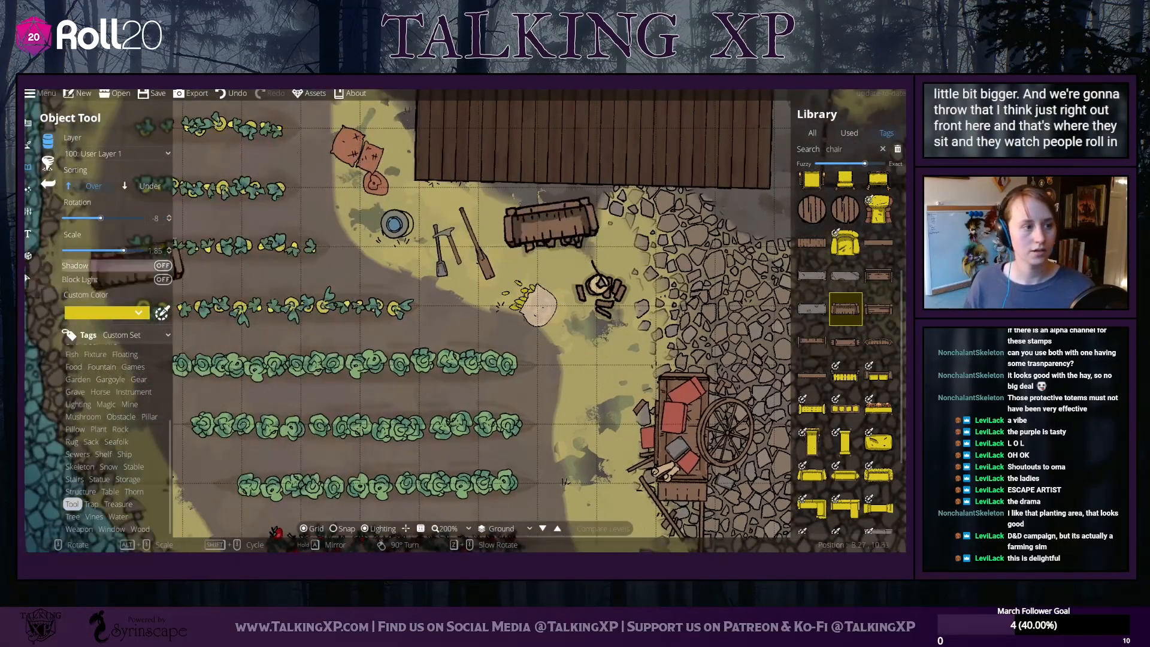
Undo the bench placement, turn its shadow on and place it on the cobbled edge beside the wood pile
key(ctrl+z)
click(168, 269)
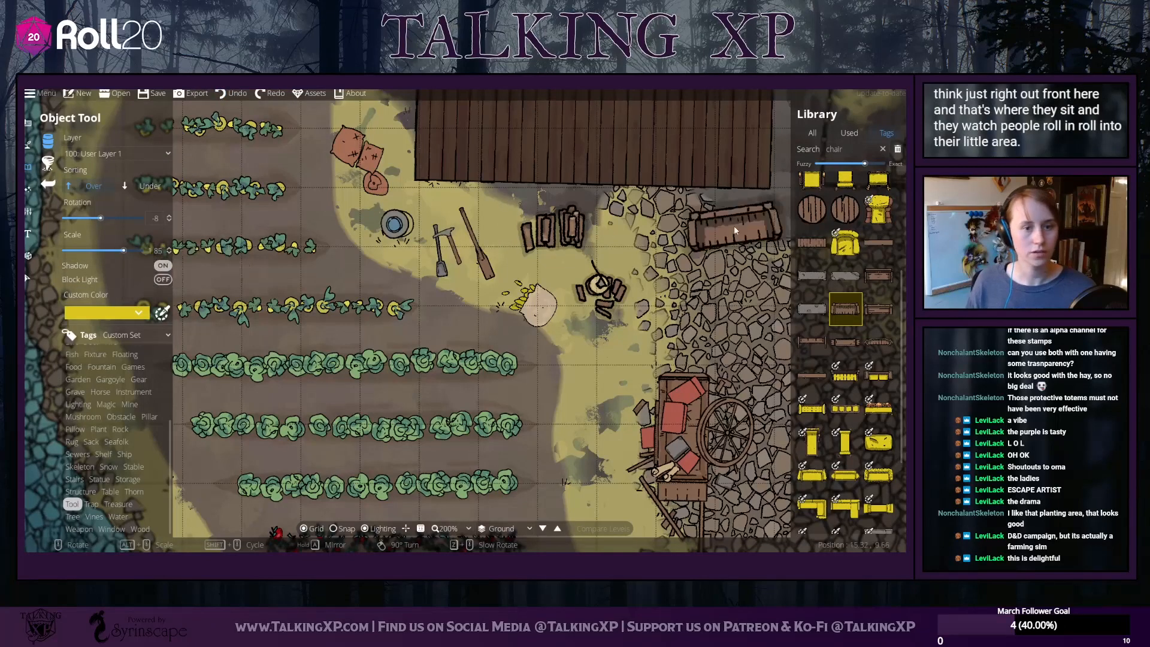
click(677, 235)
Move the wood pile and chopping stump onto the cobbles toward the fenced pen, and the bench to the wood pile's former spot
click(28, 277)
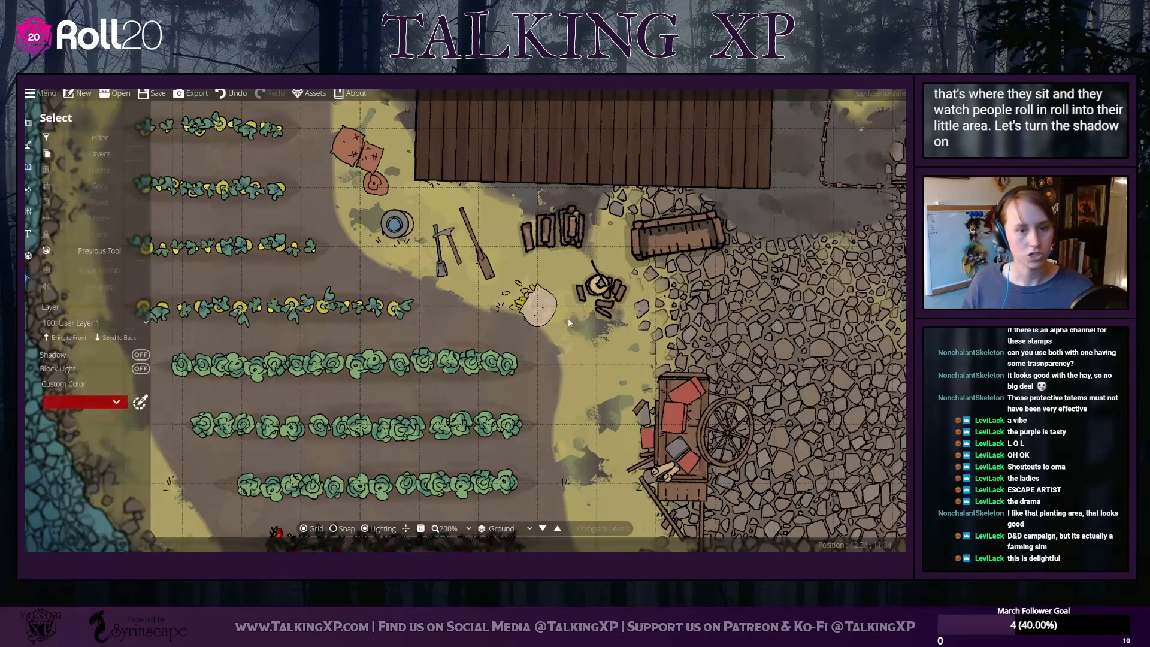
drag(621, 363, 586, 281)
drag(571, 207, 719, 276)
click(526, 184)
click(585, 288)
drag(456, 273, 659, 262)
click(626, 268)
drag(428, 280, 642, 271)
drag(526, 281, 411, 267)
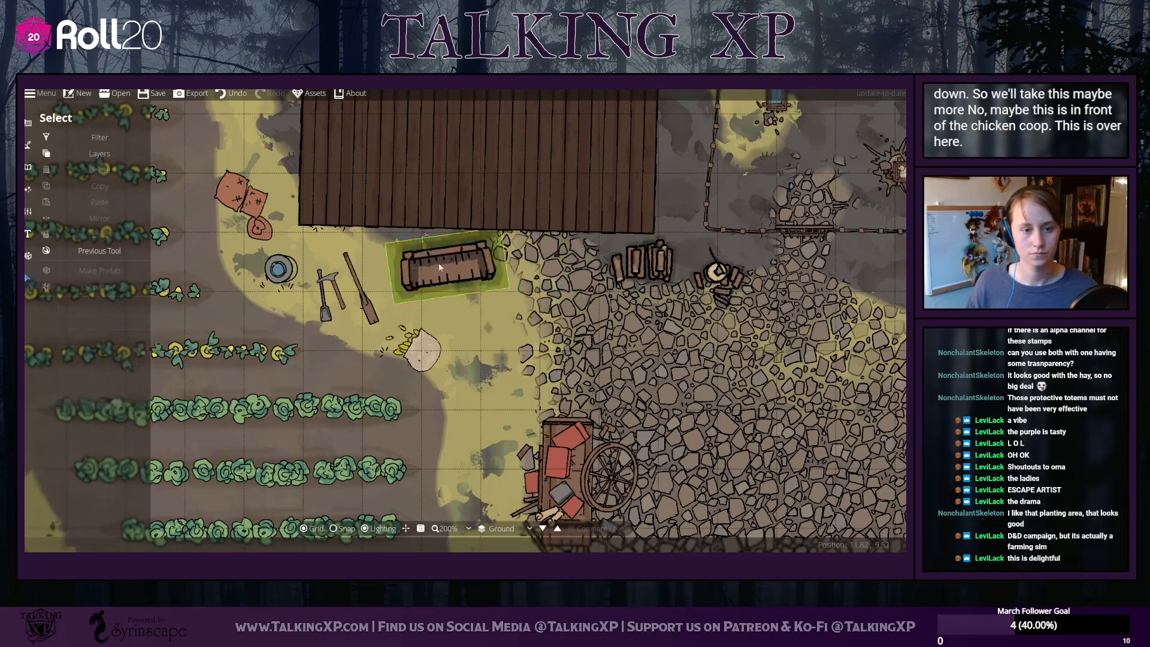
click(649, 262)
drag(649, 259, 652, 259)
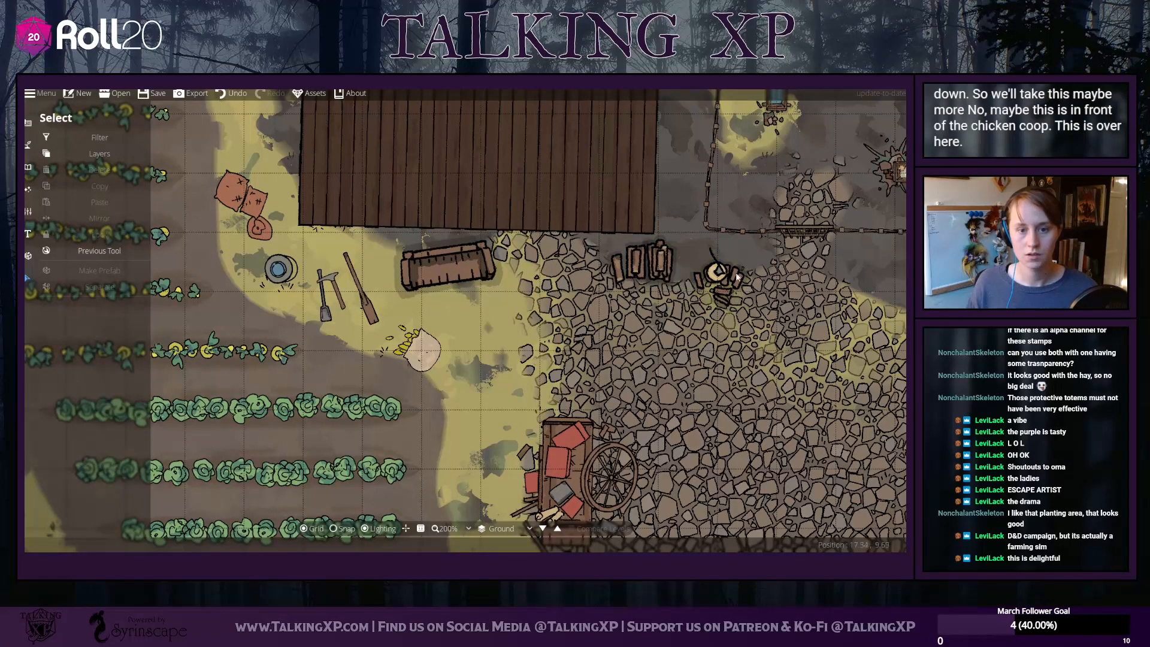
Edit the pen fence path's points to pull its corner near the large barn inward, leaving more space around the chopping stump
drag(735, 270, 649, 361)
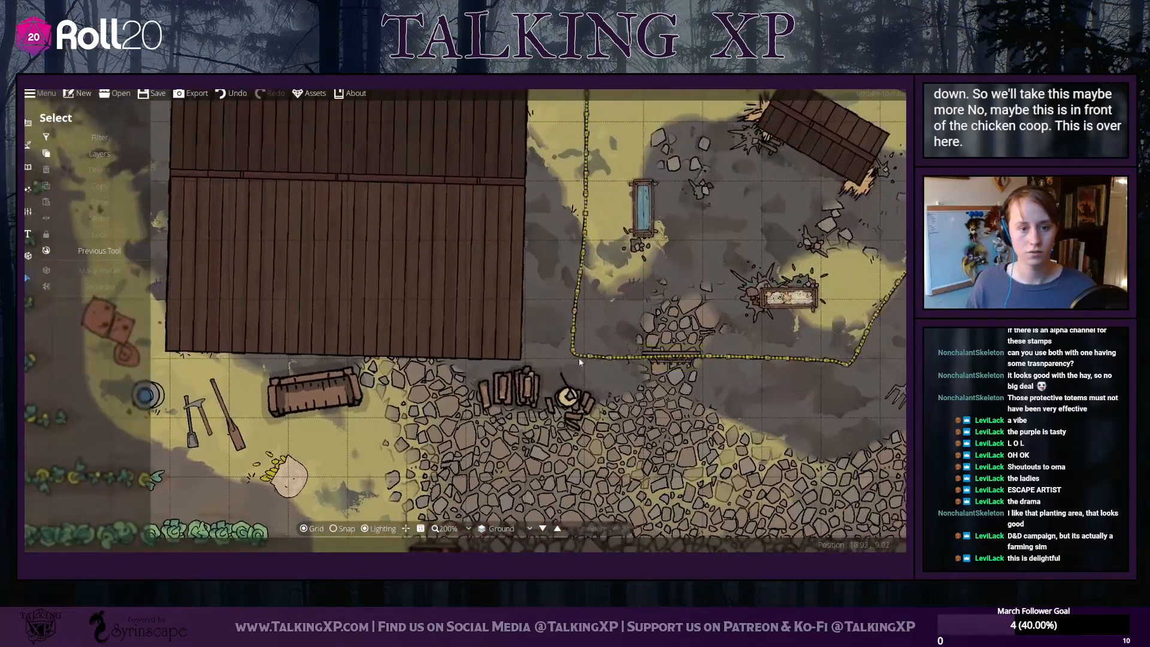
click(609, 358)
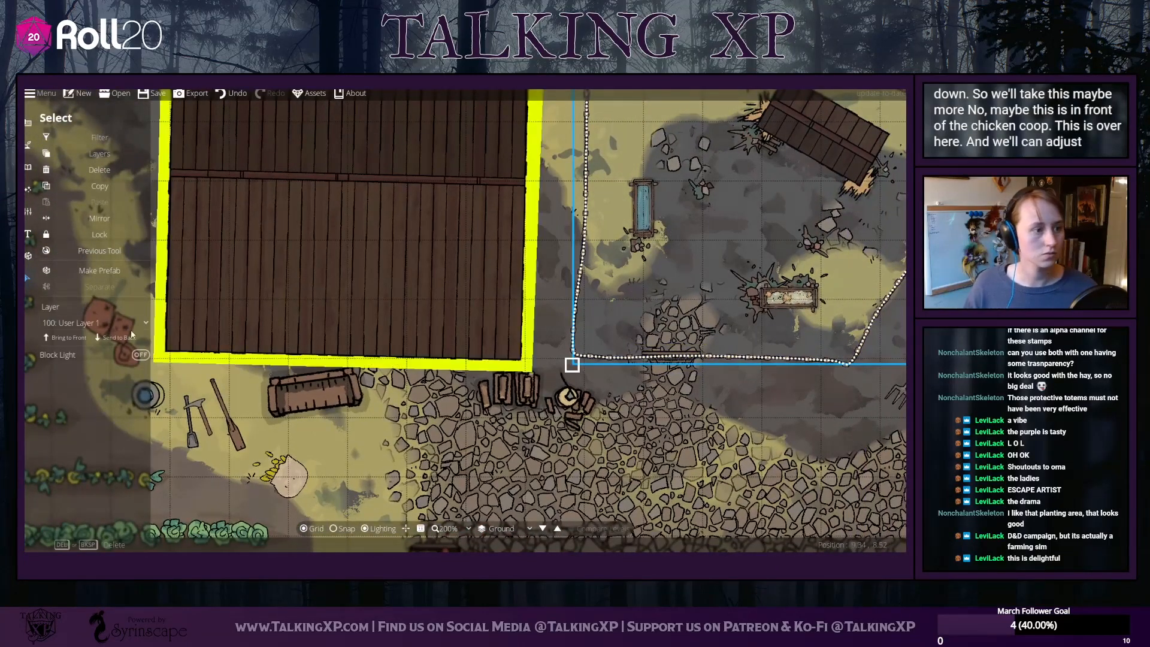
click(26, 143)
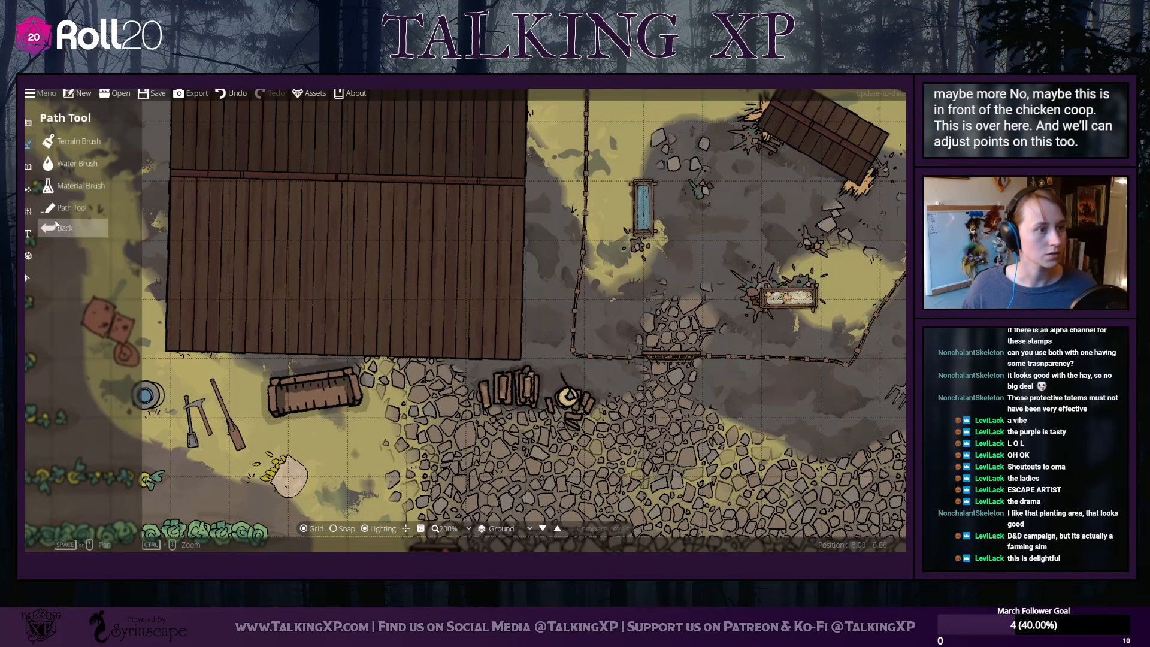
click(67, 209)
click(119, 137)
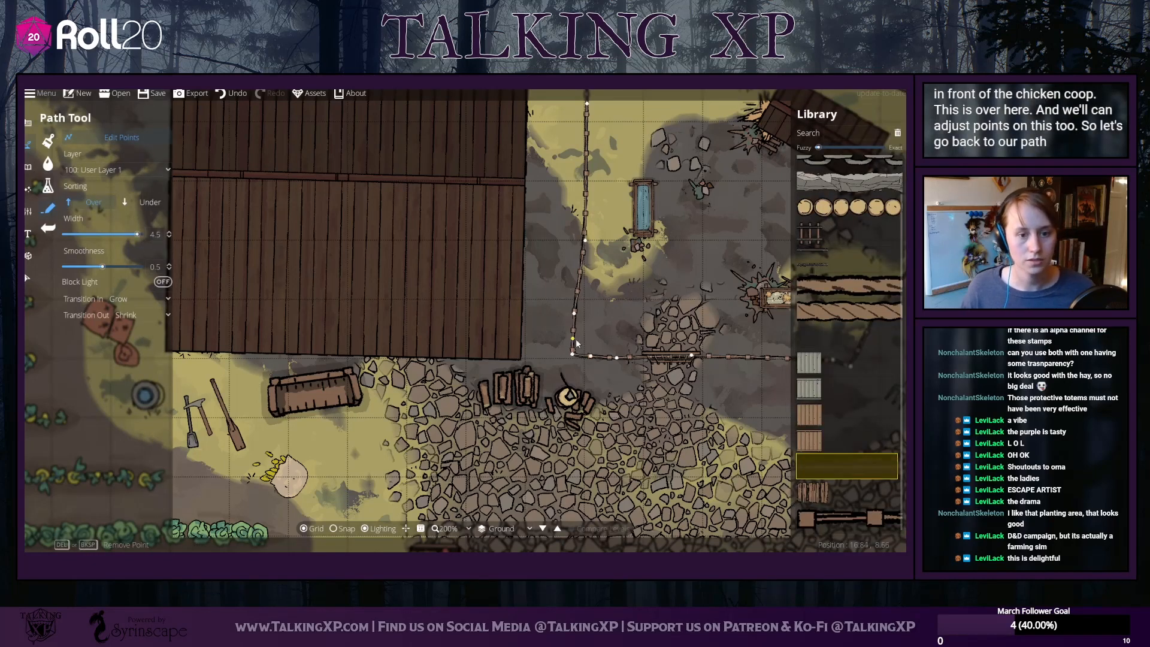
drag(576, 354, 577, 311)
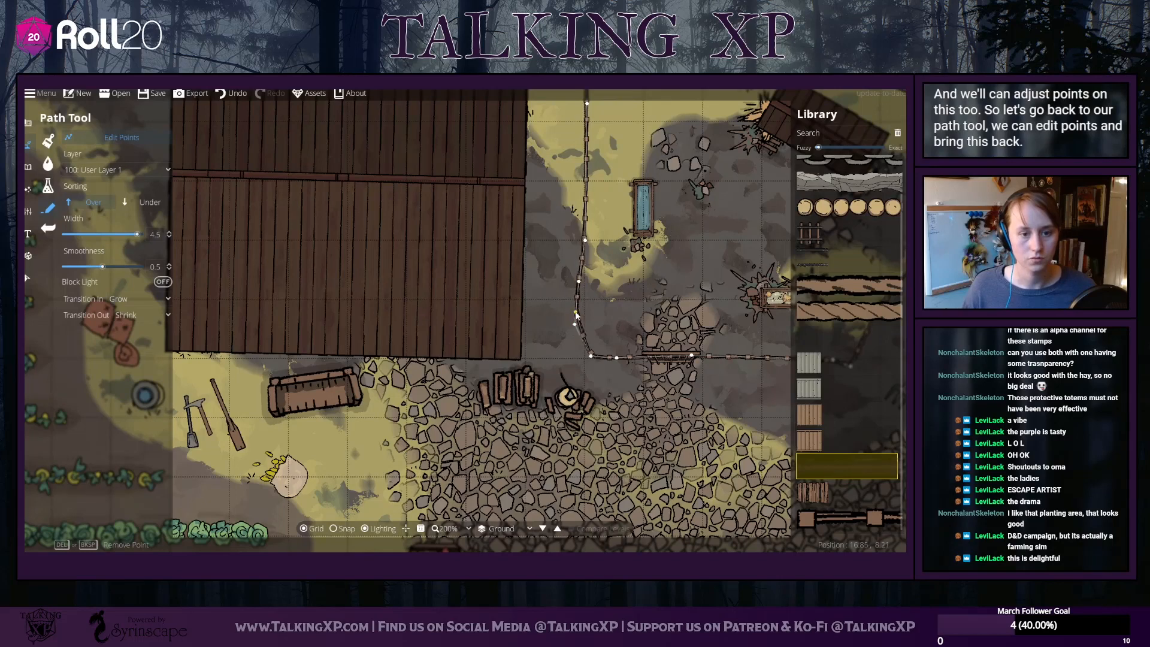
drag(592, 358, 600, 343)
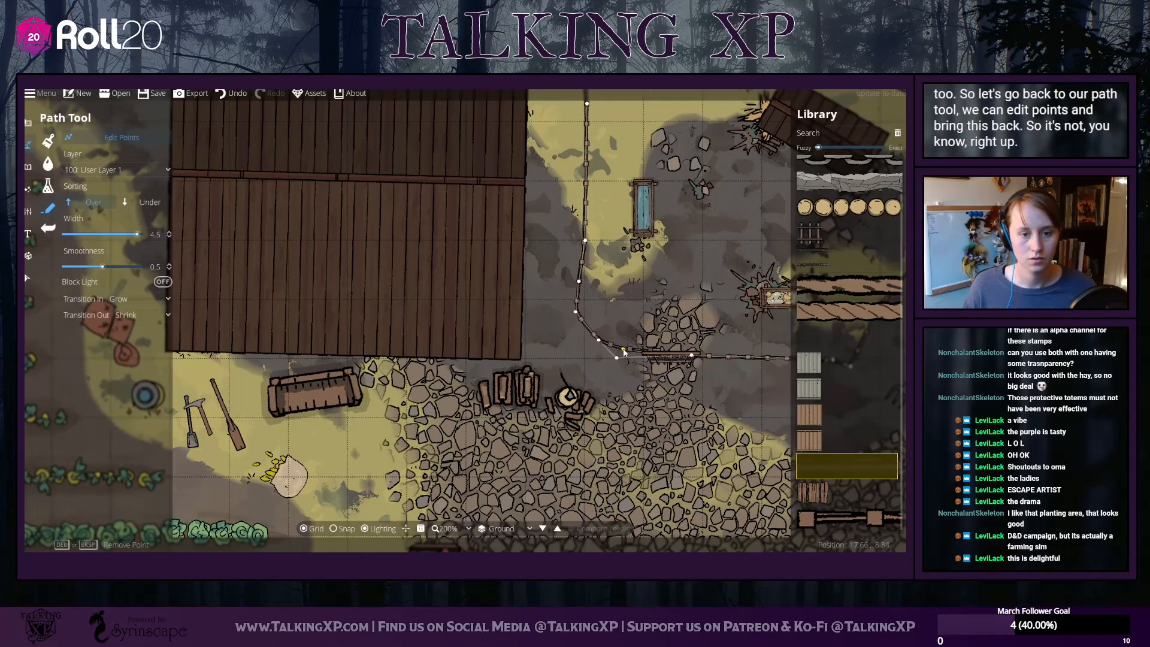
drag(710, 370, 622, 387)
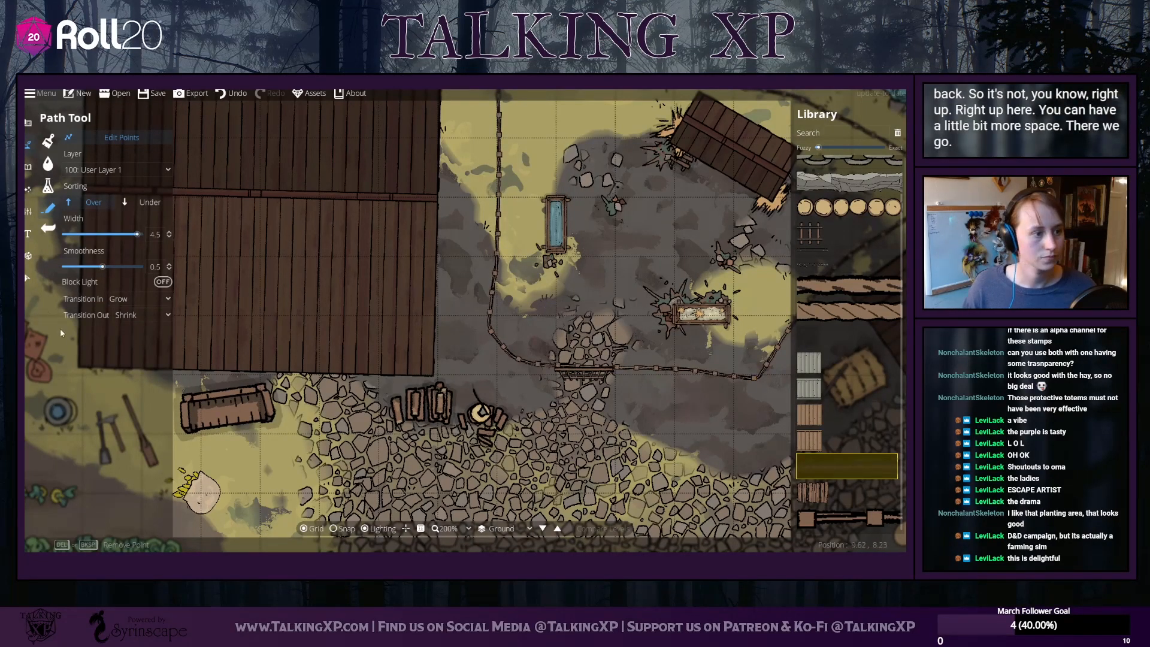
click(28, 279)
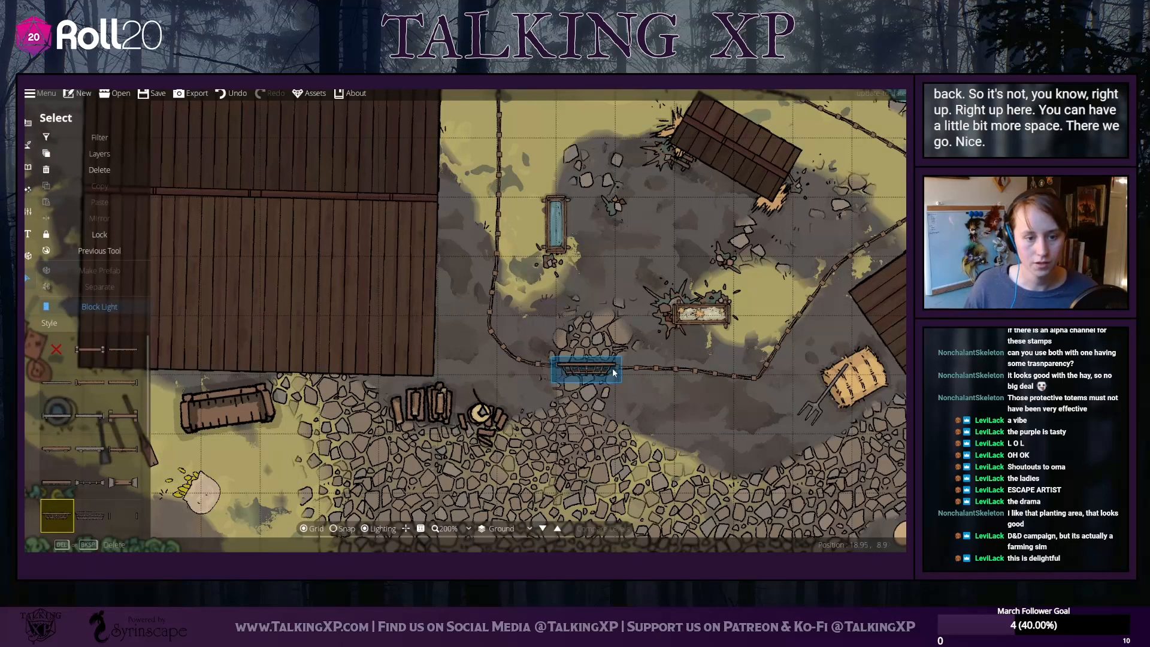
Move the chopping stump and the firewood stacks onto the dirt edge between the pen gate and the hay bale
click(487, 422)
drag(489, 425, 739, 440)
click(471, 413)
drag(471, 412, 578, 411)
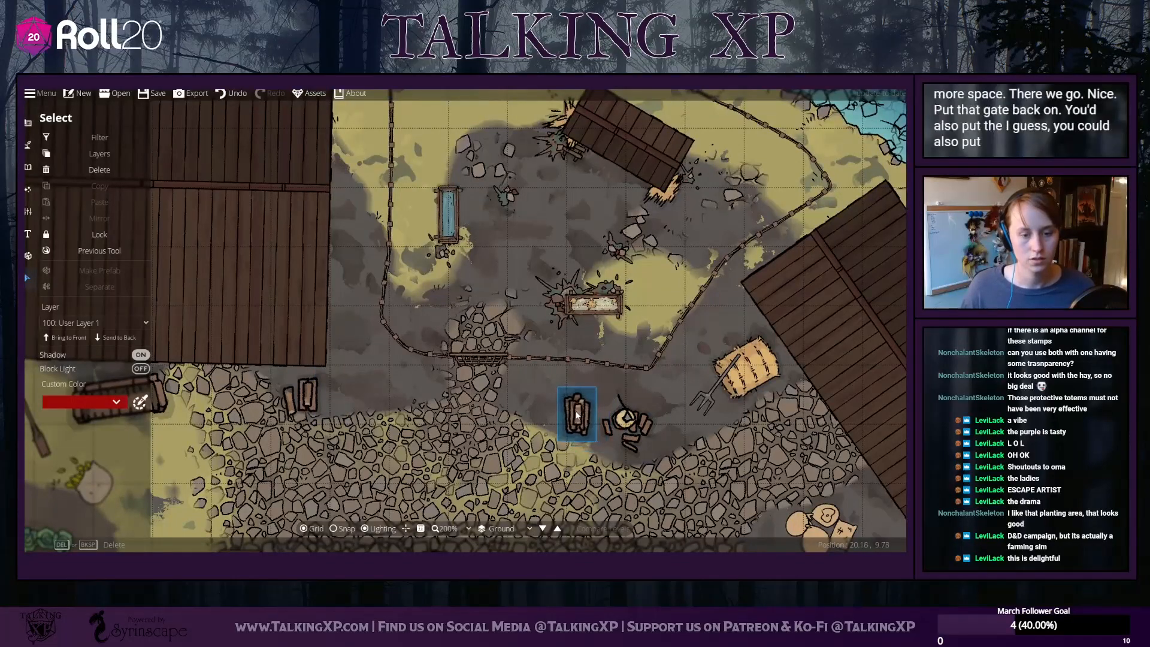
click(261, 406)
drag(288, 405, 580, 406)
click(581, 425)
click(533, 422)
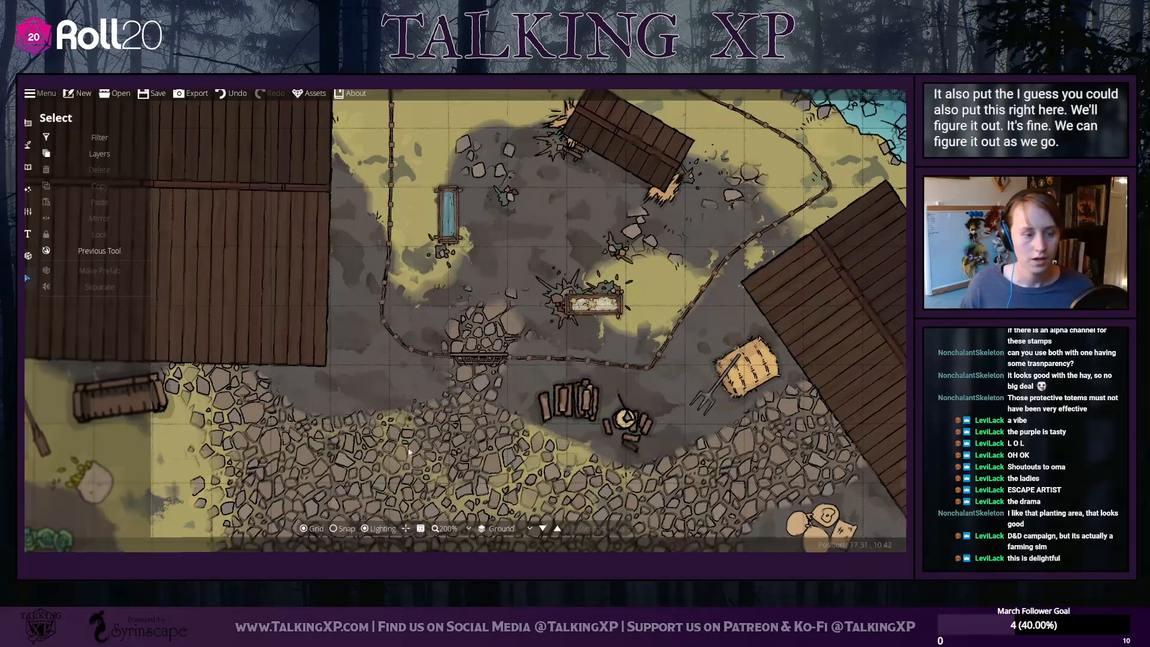
Move the bench to the edge of the cobbles at the large barn's corner, beside the pen gate
drag(206, 497, 482, 335)
drag(412, 234, 642, 221)
click(658, 306)
drag(658, 306, 499, 310)
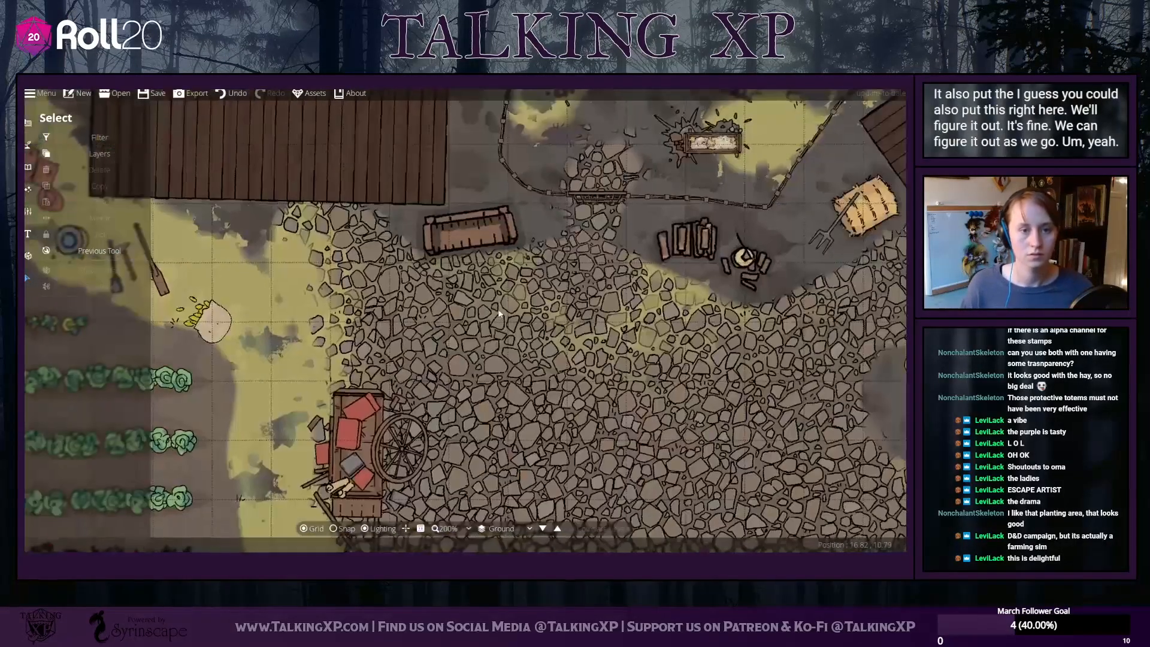
Try the bench on the grass beside the garden tools, and return it to the barn corner near the pen gate
drag(452, 222, 209, 233)
click(383, 325)
drag(383, 325, 606, 421)
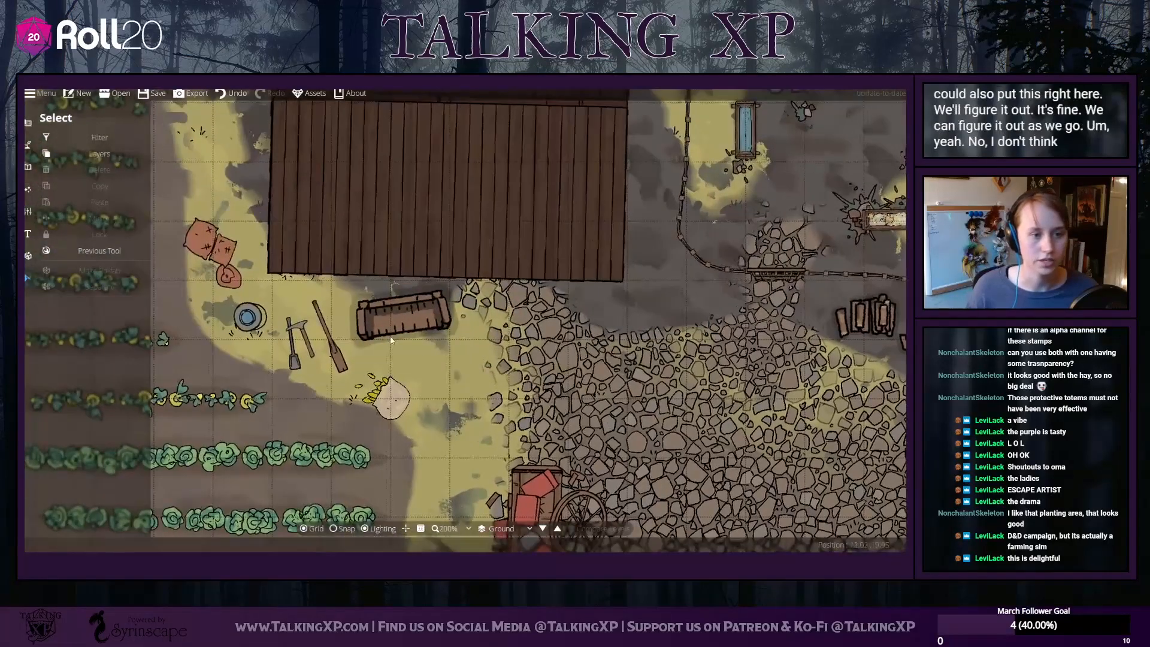
click(413, 310)
drag(413, 309, 658, 315)
scroll(659, 313, down, 2)
scroll(659, 313, up, 2)
click(539, 383)
drag(539, 383, 554, 307)
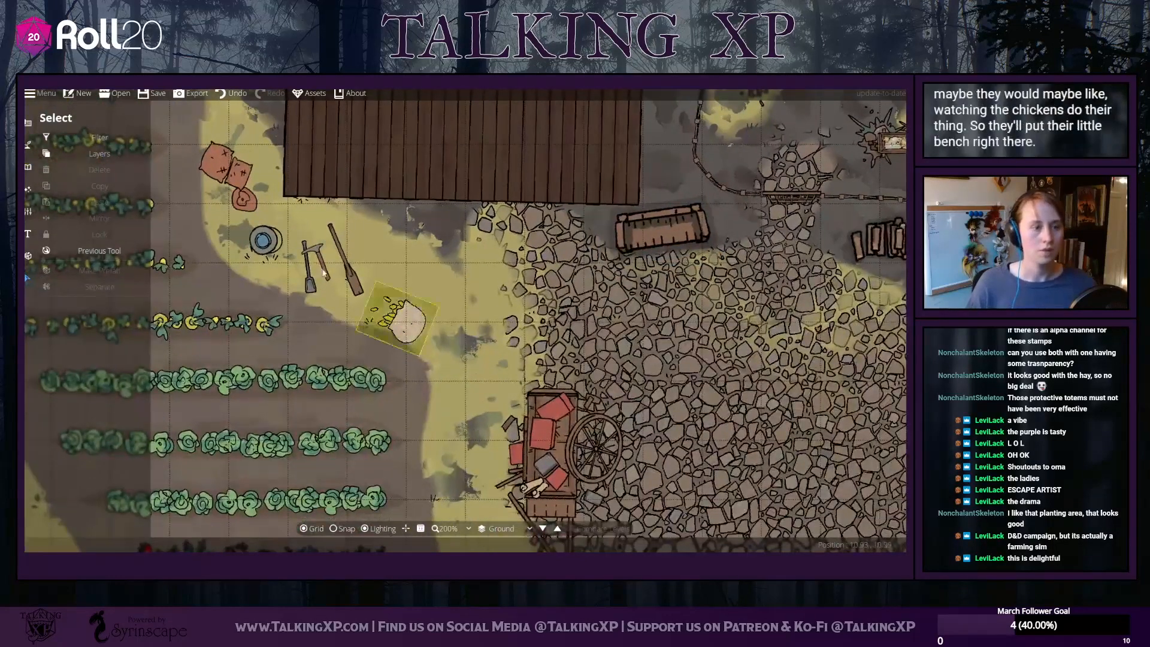
Pick the flower planter from the Plant objects, scale it to 1.25, rotate it to 82 and place it at the bench's end
click(28, 169)
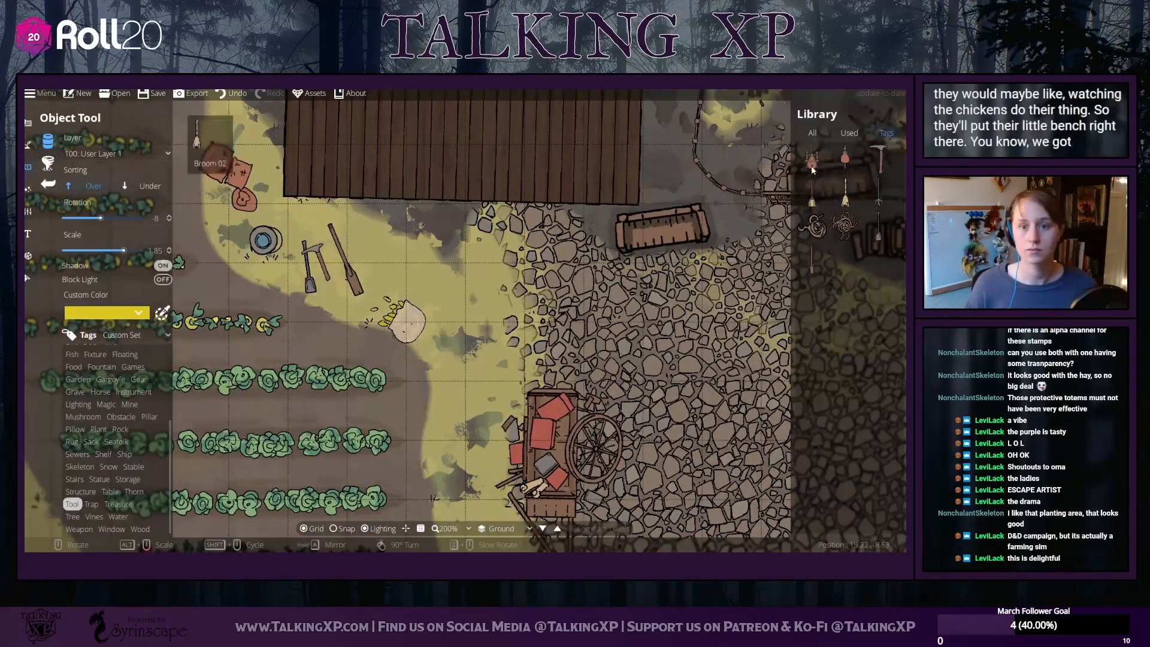
click(89, 406)
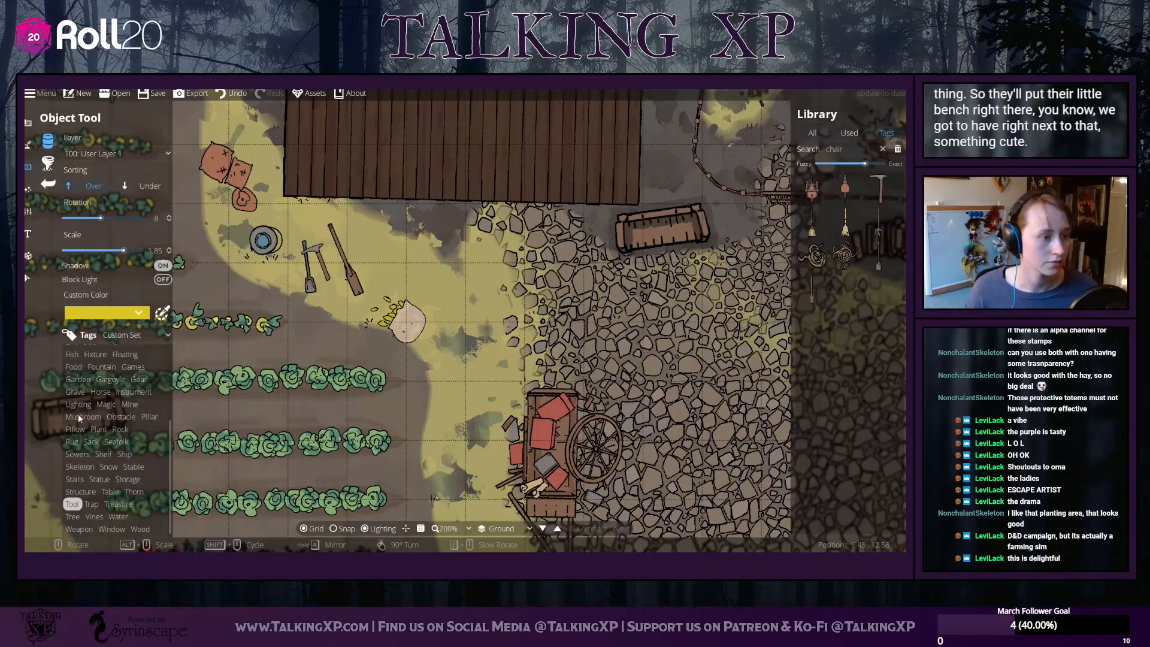
click(98, 429)
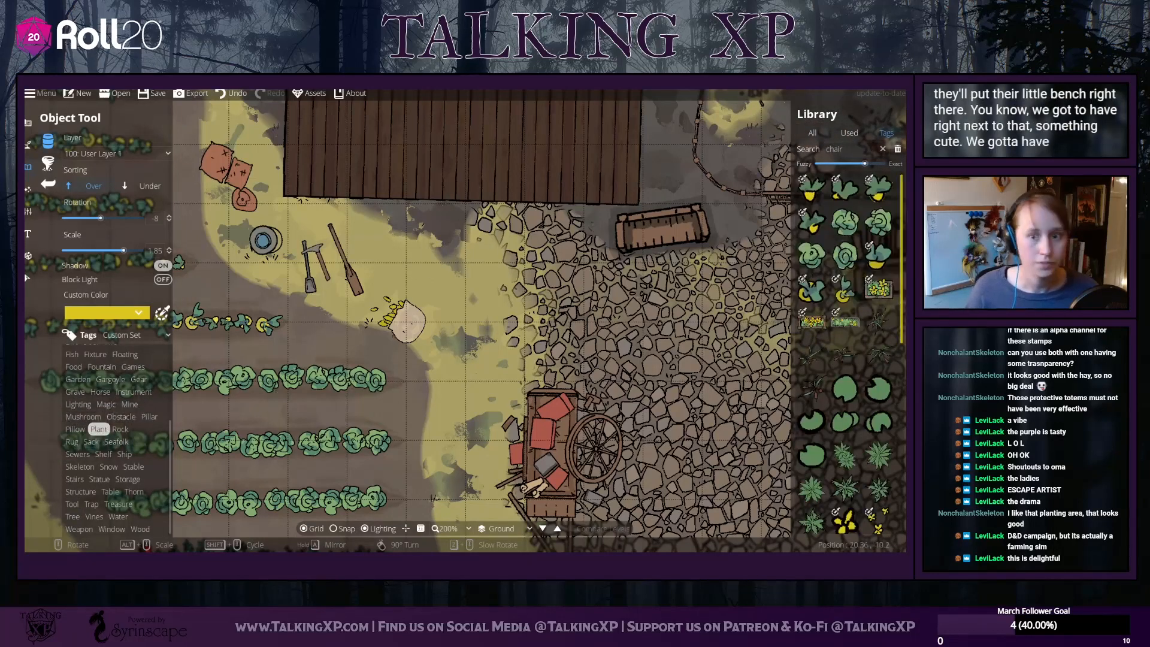
click(812, 321)
scroll(686, 262, down, 3)
scroll(688, 261, down, 2)
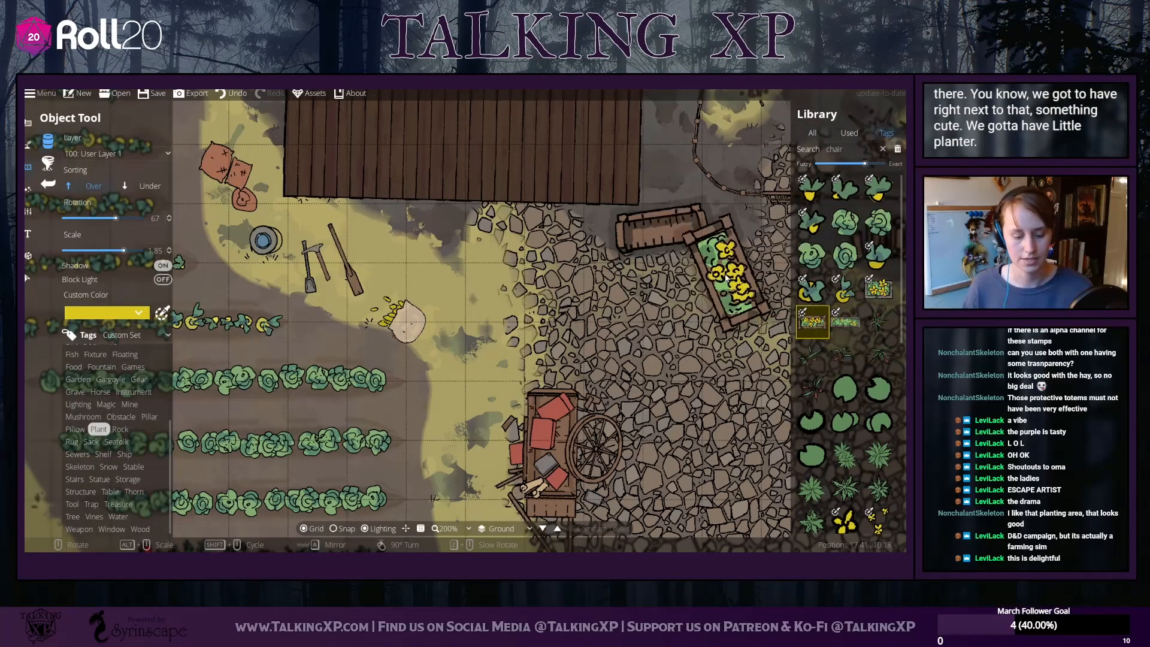
alt+scroll(719, 261, up, 4)
alt+scroll(706, 240, up, 3)
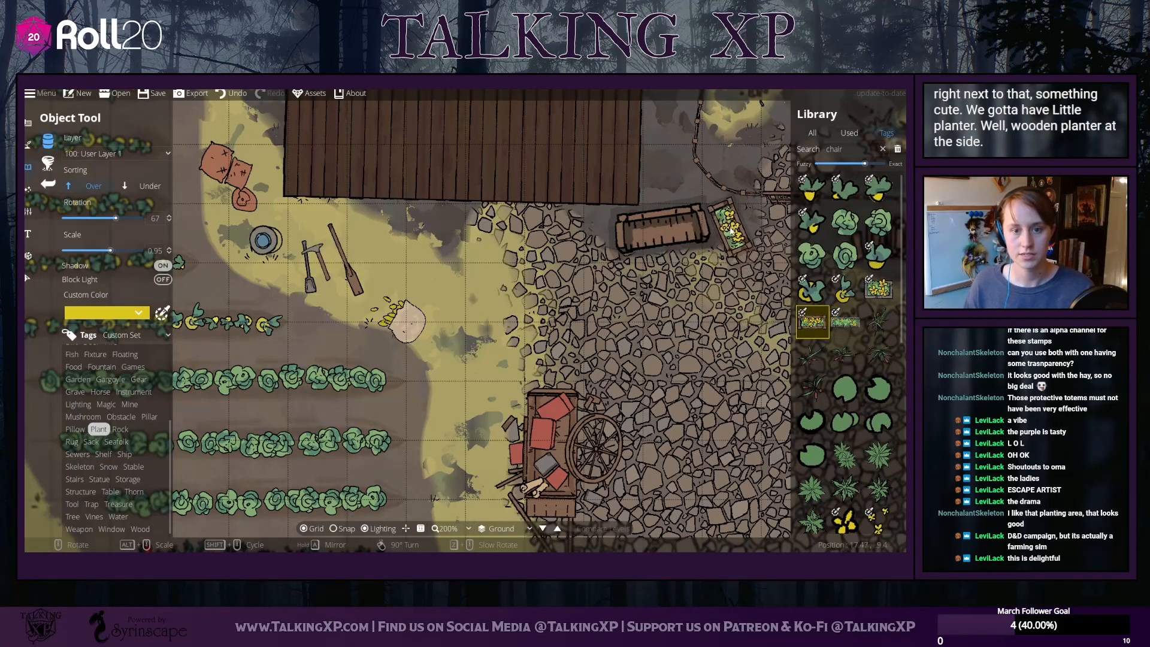
alt+scroll(676, 281, down, 3)
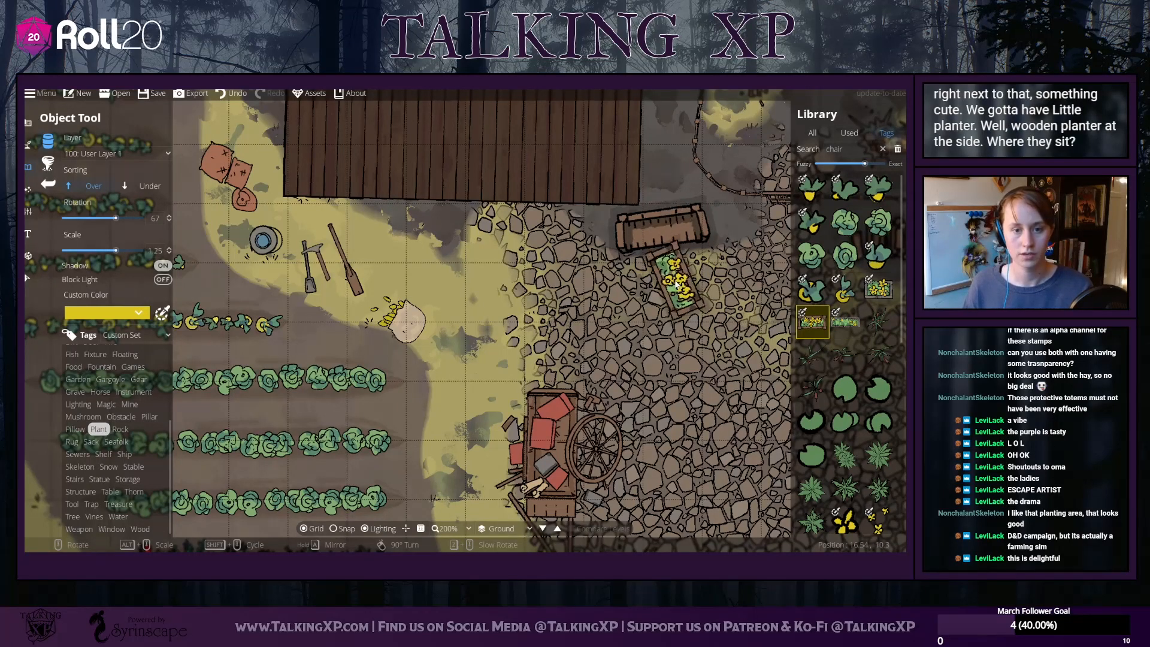
scroll(677, 276, up, 4)
scroll(650, 217, down, 5)
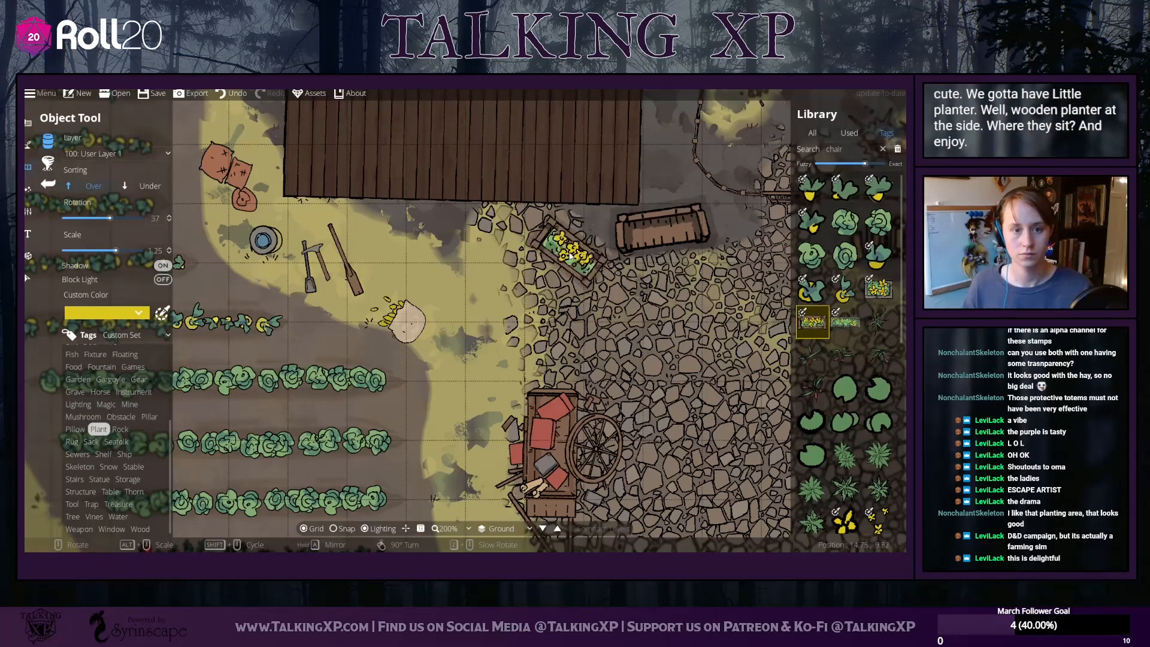
click(596, 239)
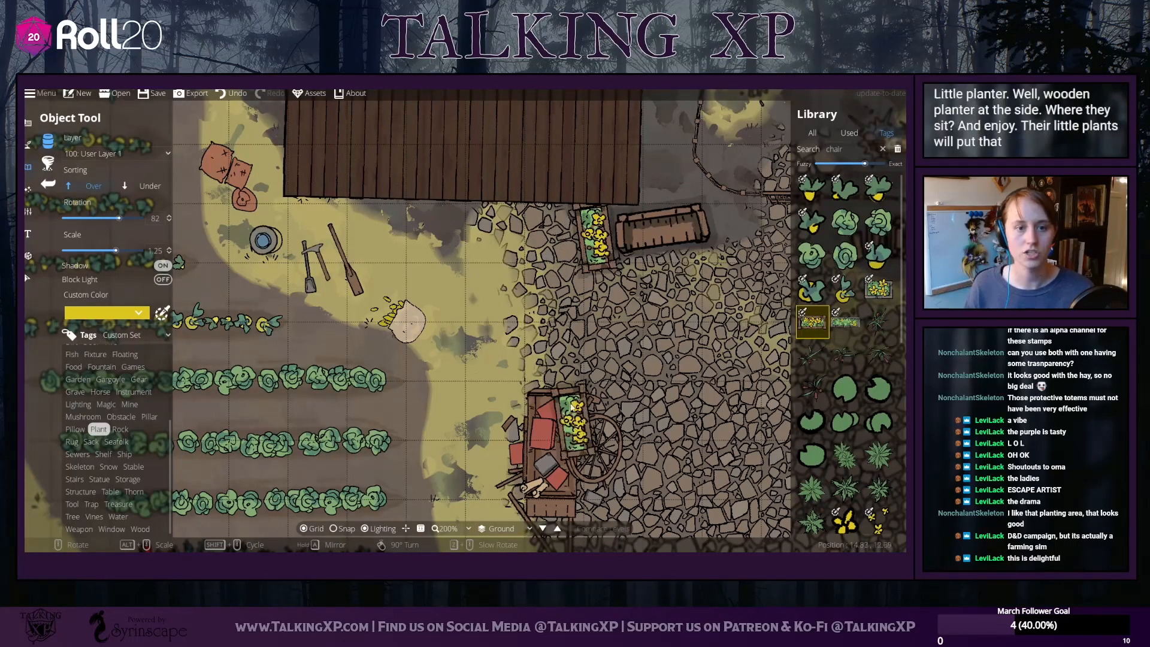
Undo the planter placement, set its scale to 1 and place it again at the bench's end
click(233, 93)
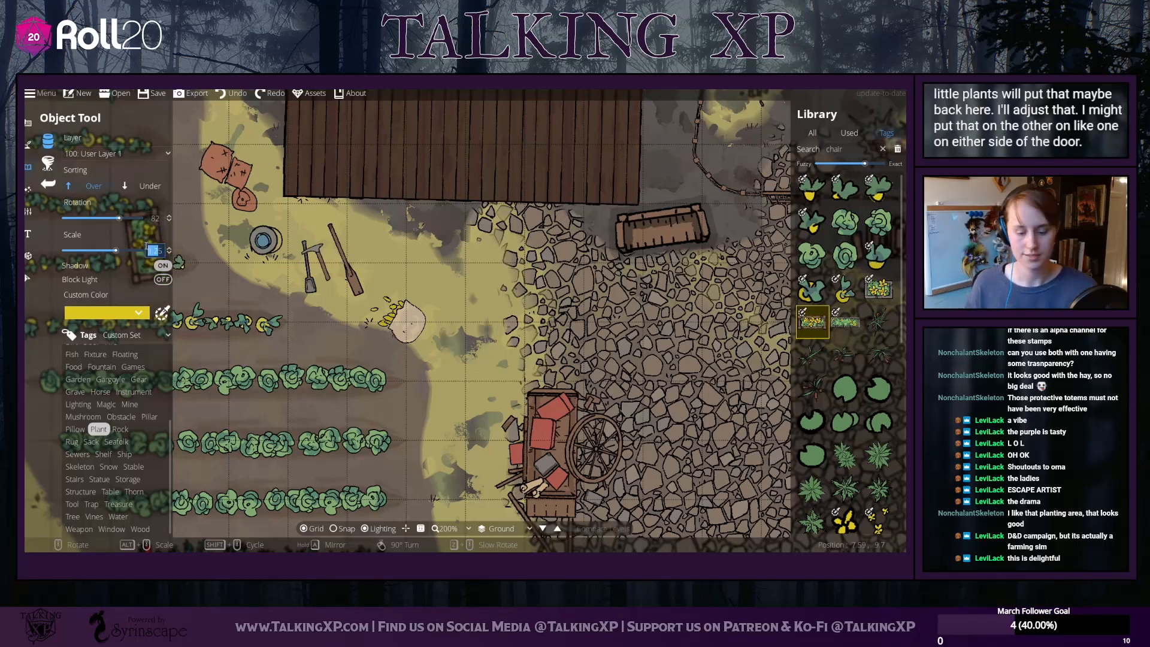
key(BackSpace)
text(1)
key(Return)
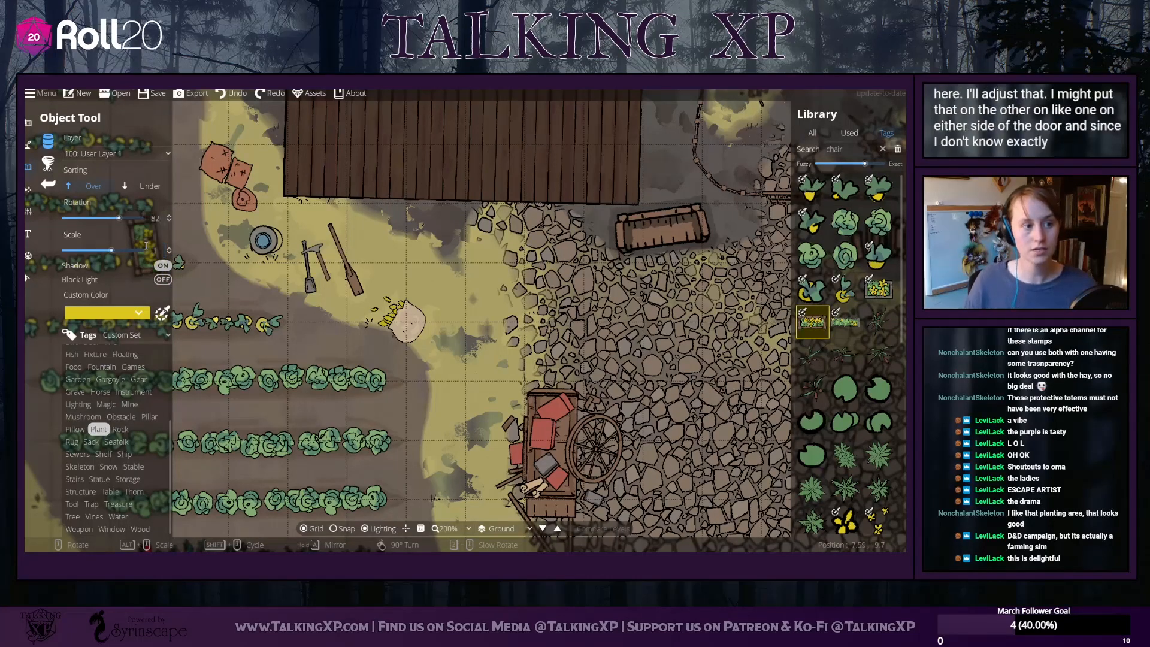
click(600, 231)
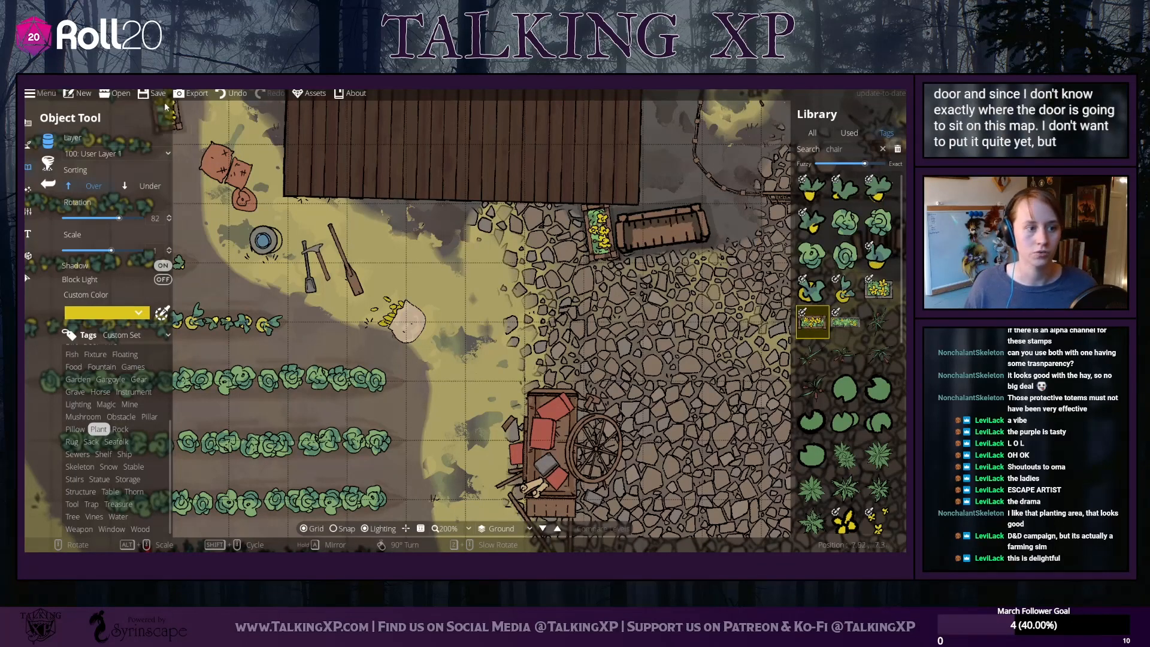
Undo the yellow planter placement and change the custom color to light pink ea92ff
click(233, 93)
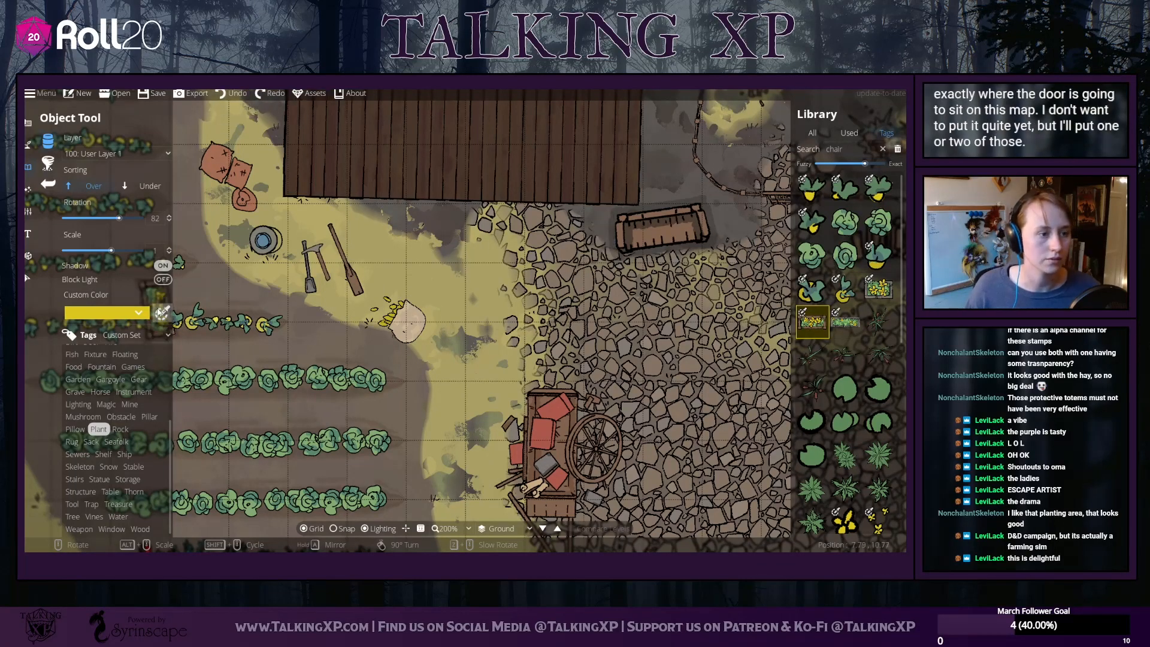
click(120, 312)
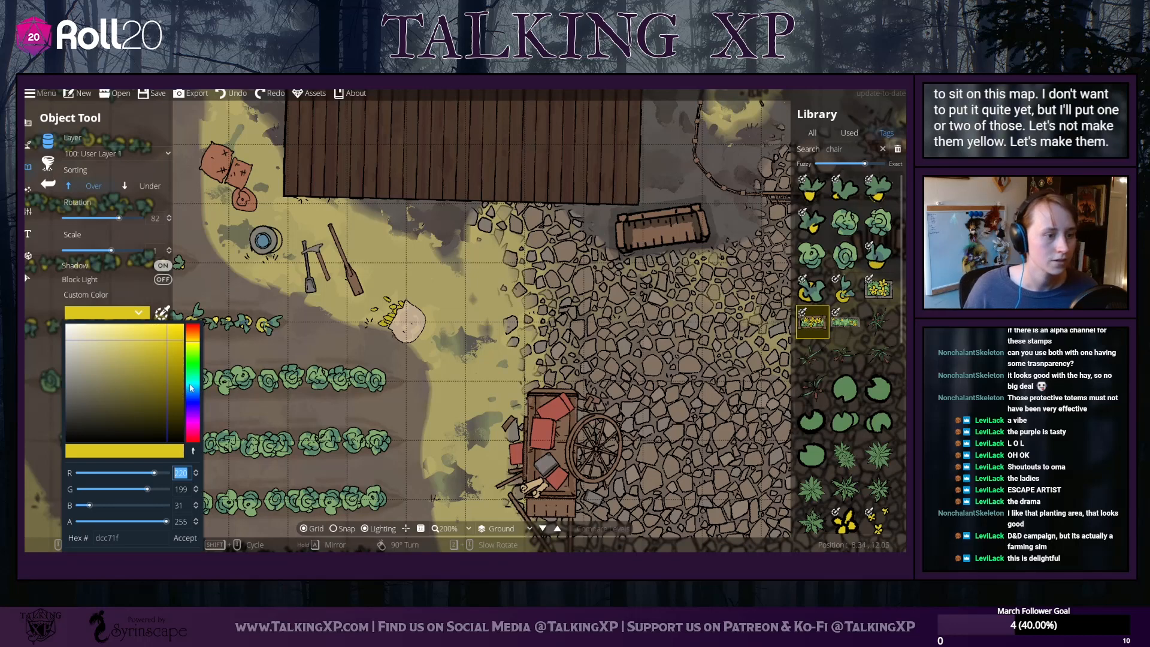
click(191, 419)
drag(167, 343, 117, 326)
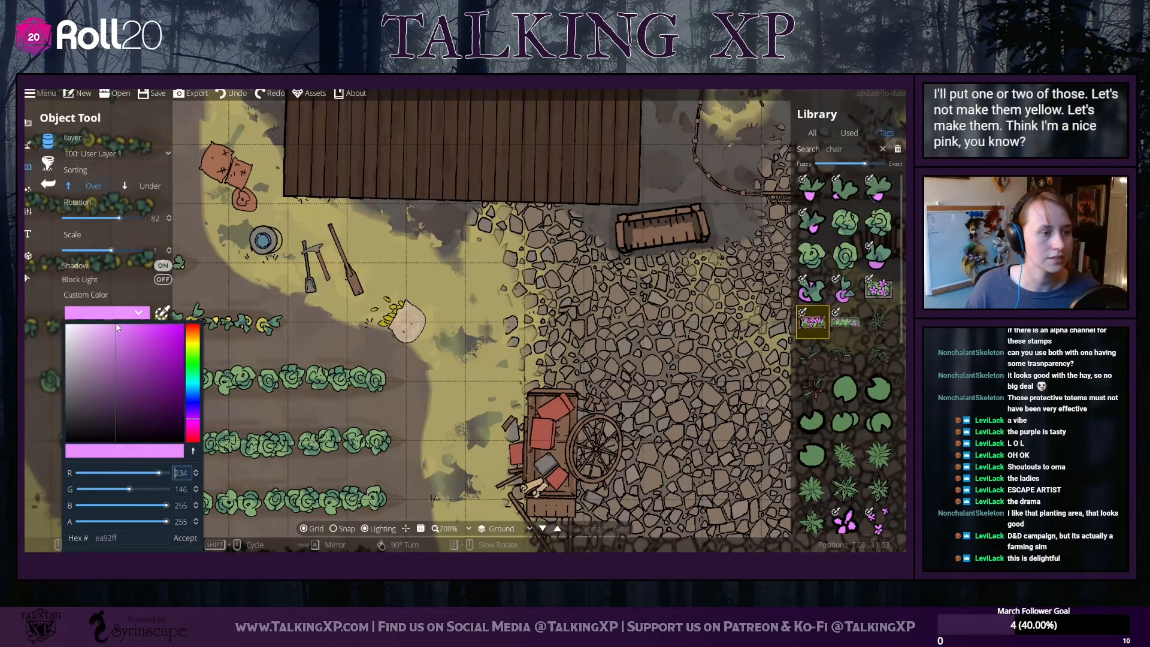
click(186, 537)
Place one pink planter at the bench's end and a second one, rotated to -8, behind the bench
click(591, 243)
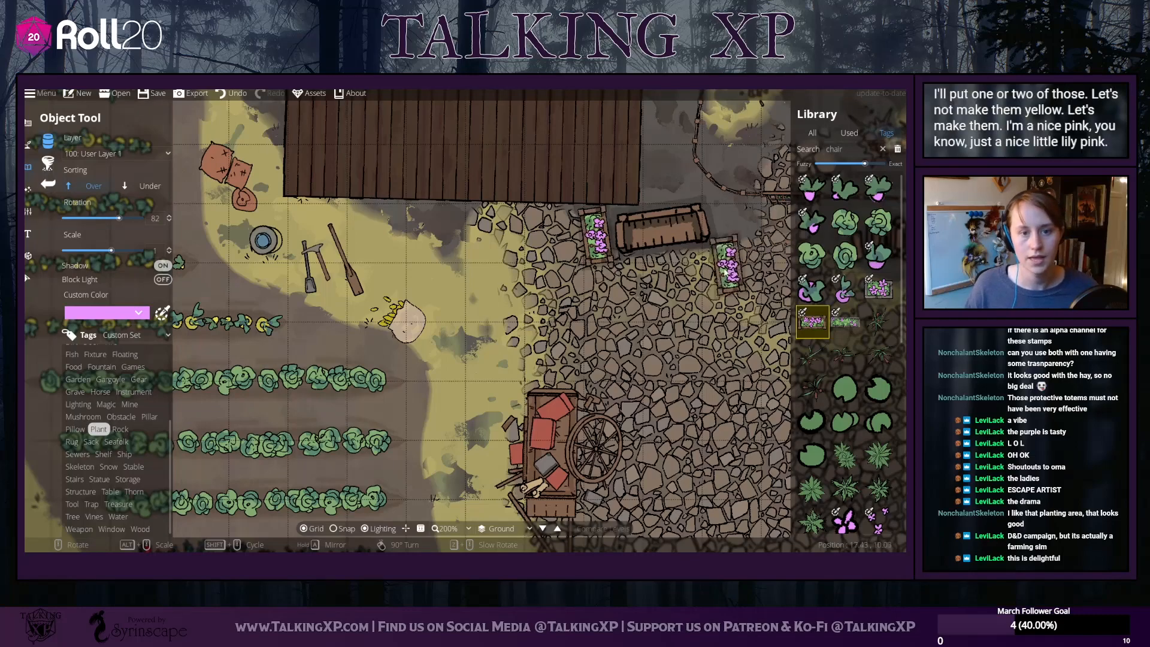
scroll(722, 270, up, 6)
click(675, 192)
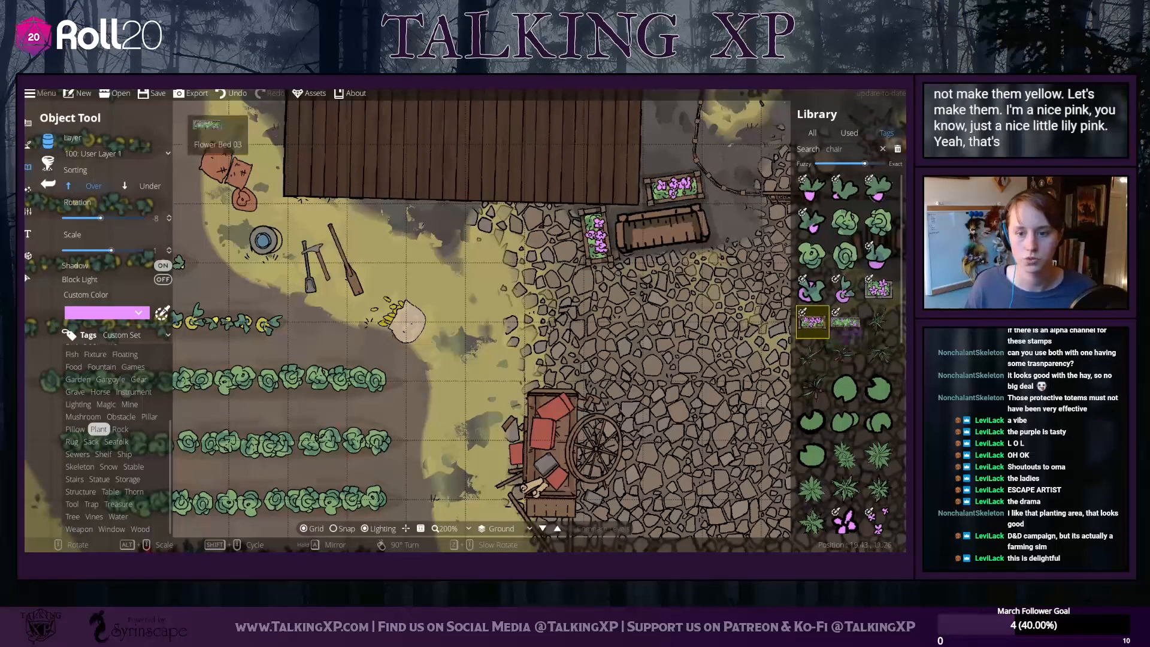
Search the plant objects for "tree" and place a dead tree, rotated to 52, in the middle of the cobbled yard
drag(539, 457, 314, 358)
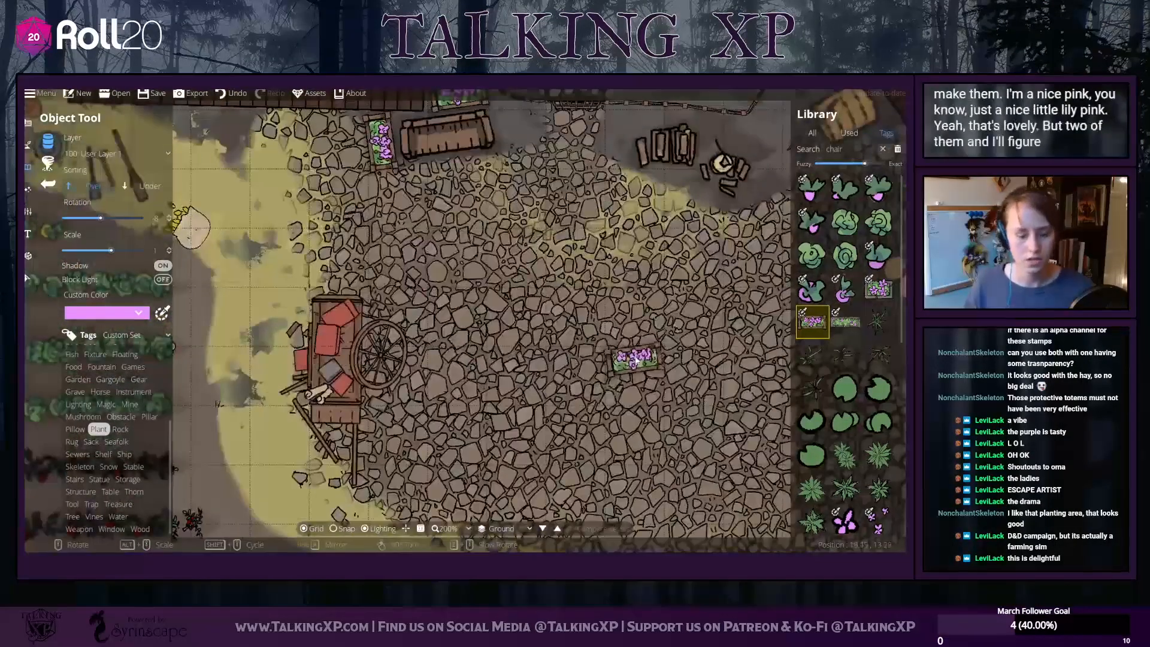
scroll(605, 361, up, 4)
scroll(590, 362, down, 5)
drag(539, 342, 506, 337)
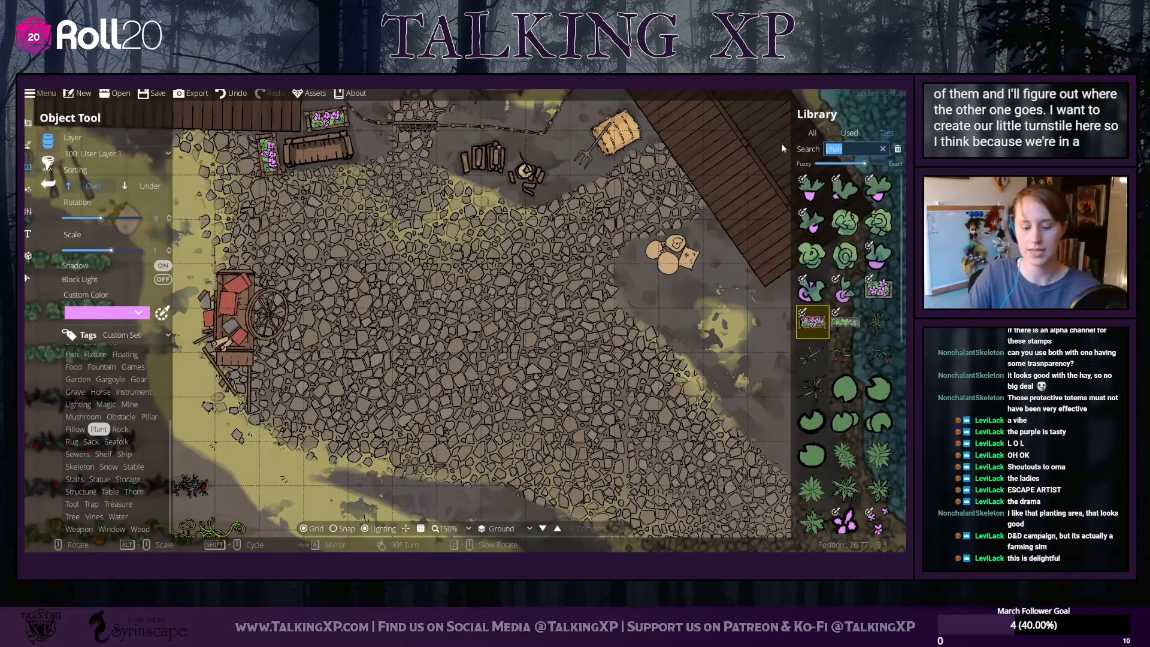
text(tree)
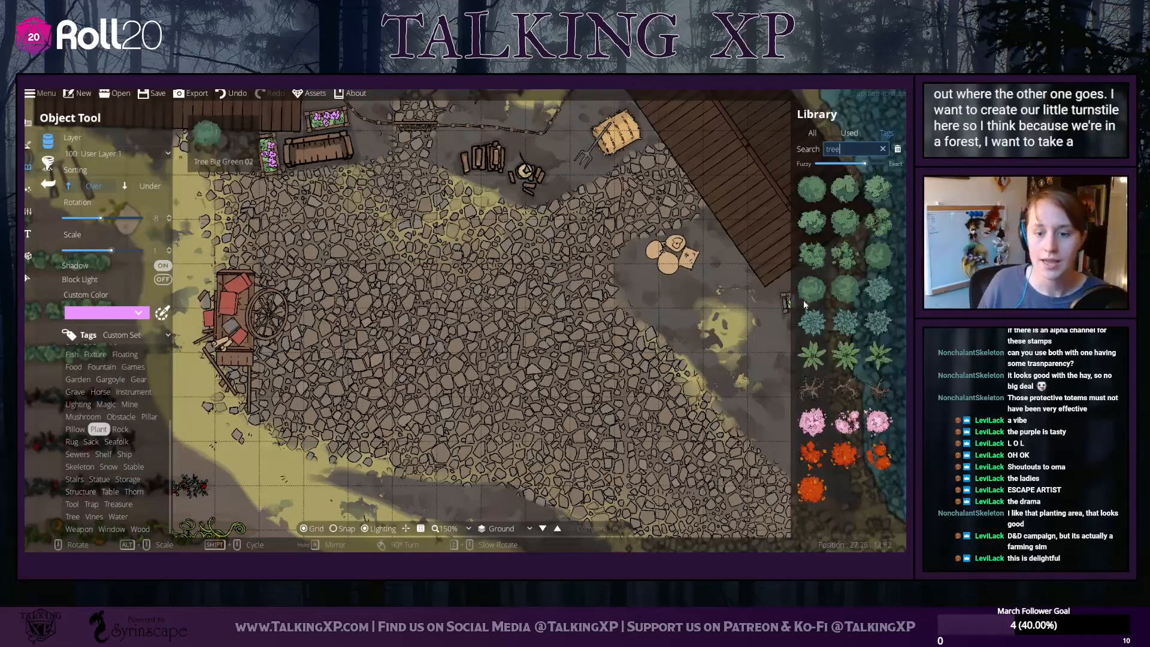
click(845, 388)
scroll(420, 314, down, 4)
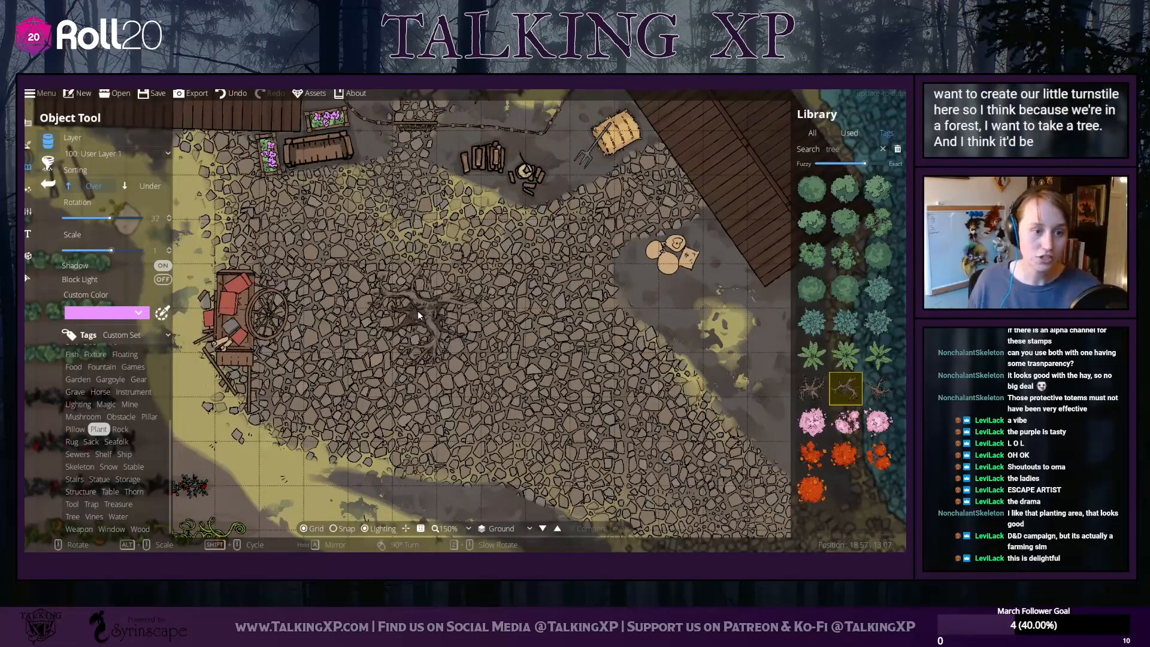
click(879, 388)
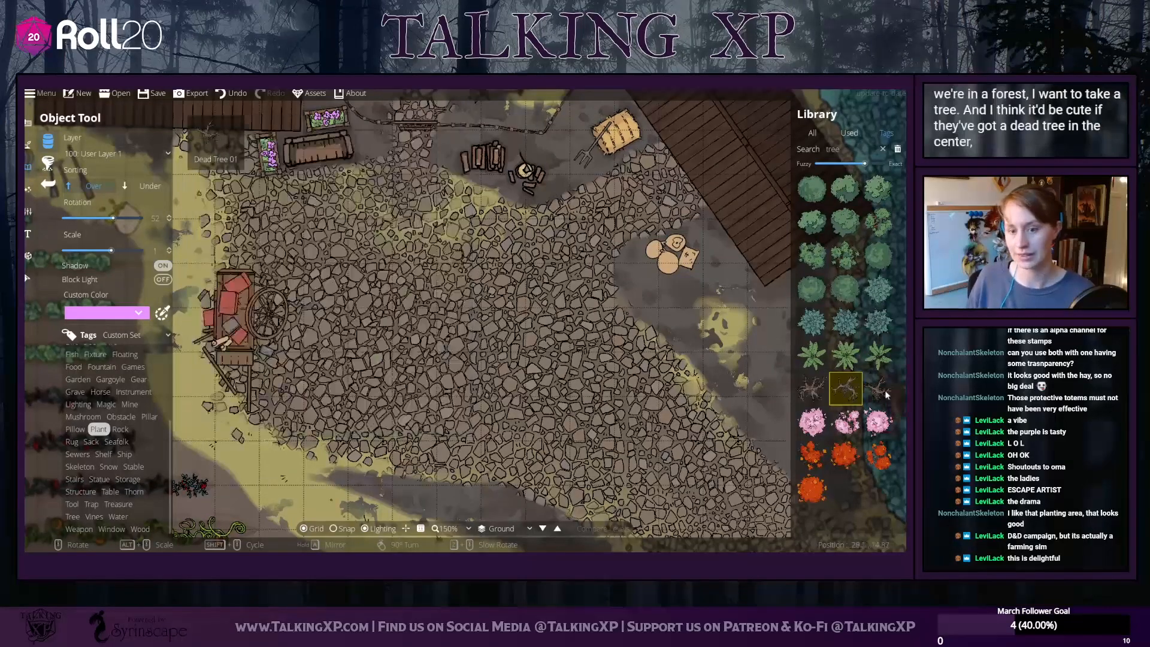
click(846, 389)
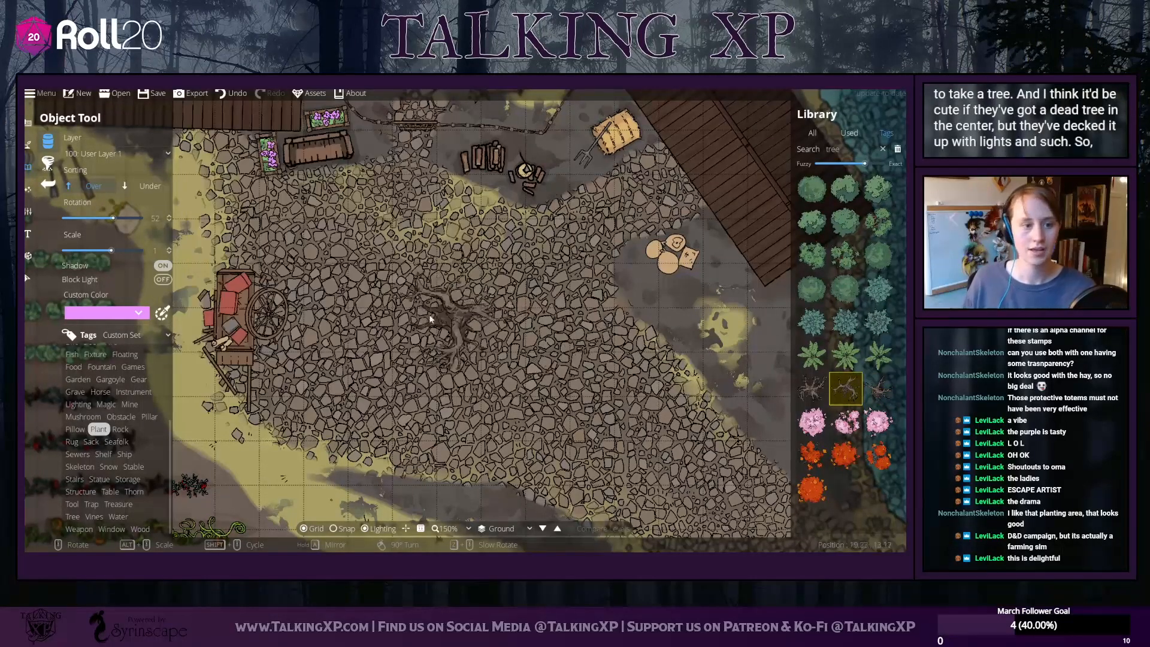
drag(440, 315, 515, 330)
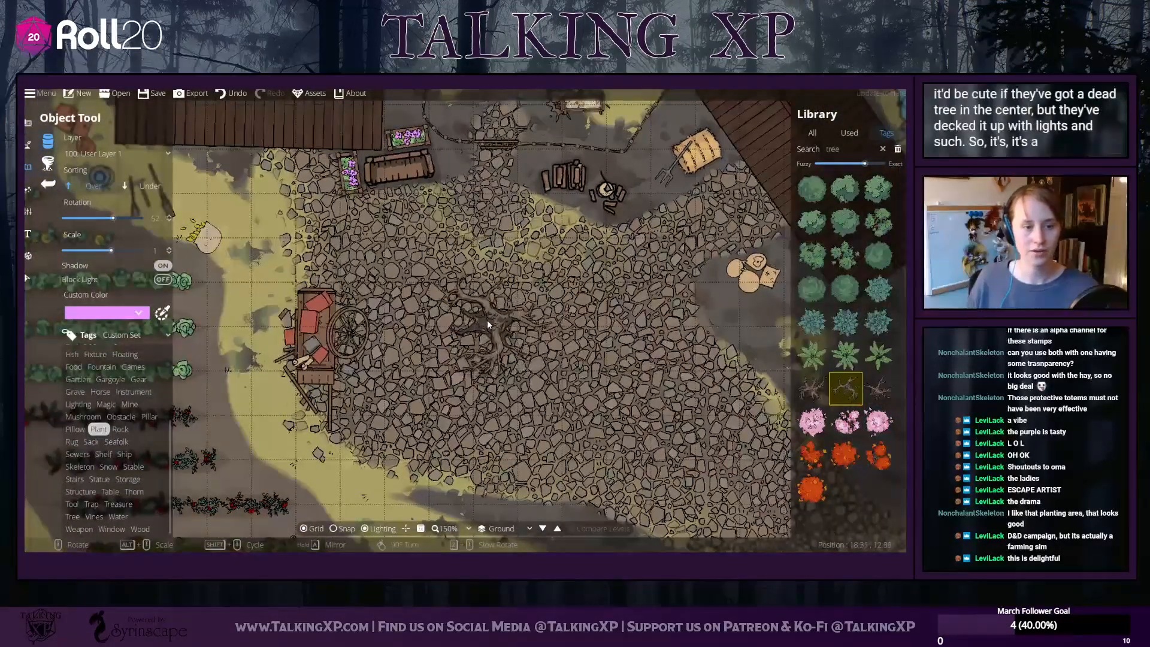
click(487, 319)
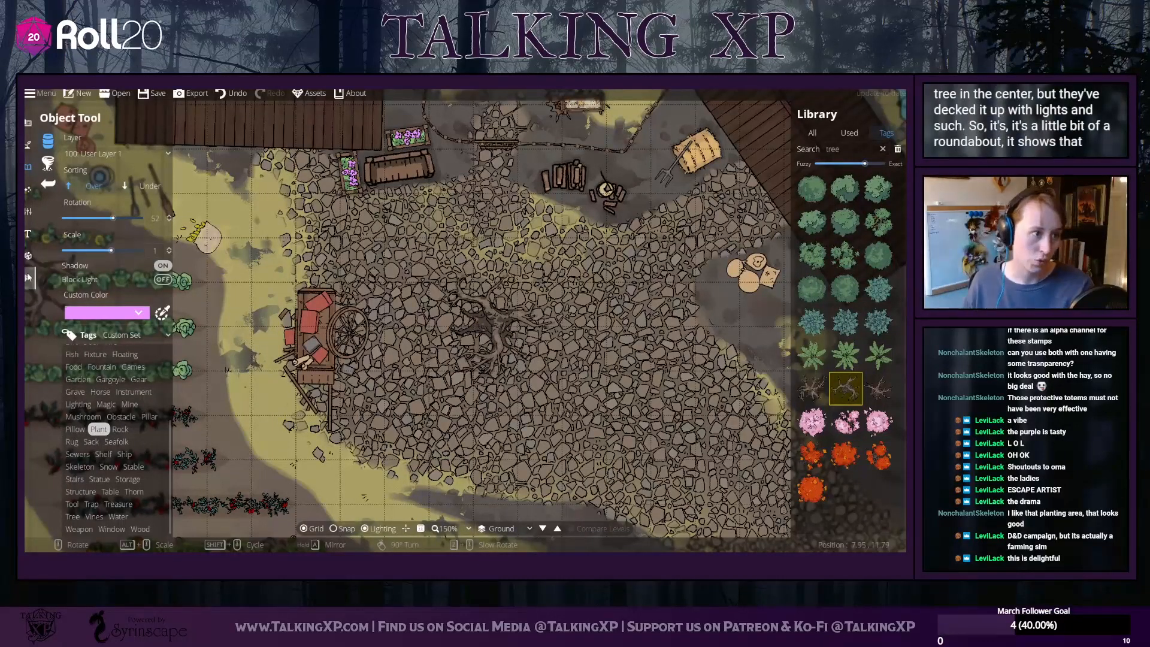
Paint a round patch of Terrain Dry Grass around the dead tree with the terrain brush
click(28, 147)
click(61, 163)
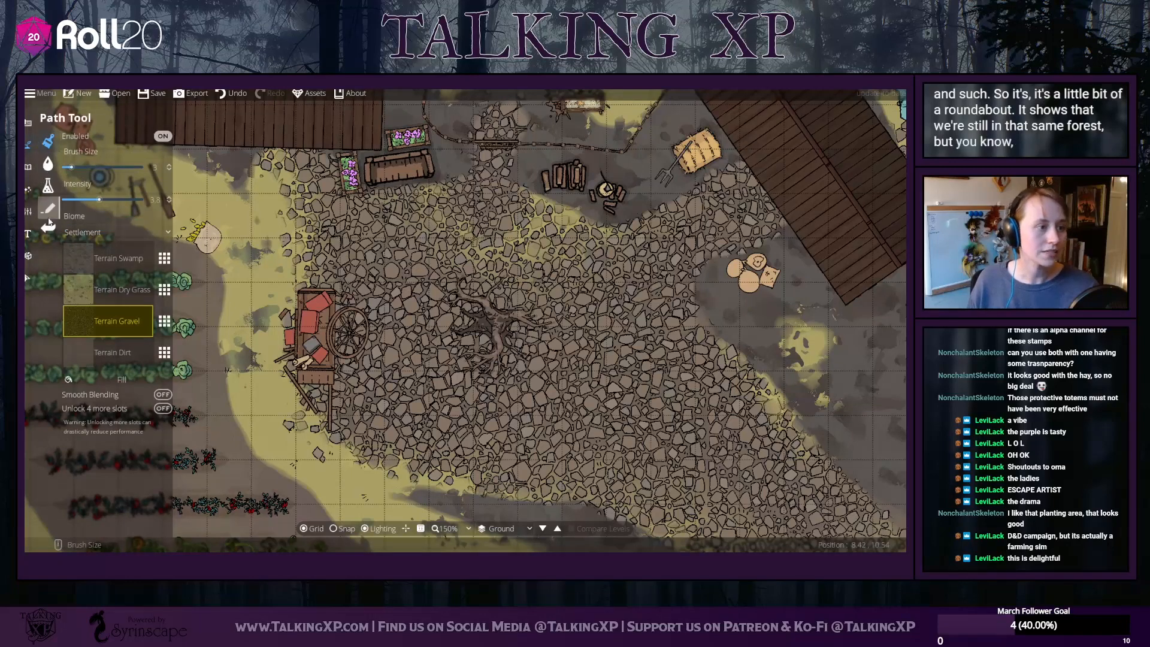
click(108, 289)
mouse_move(458, 317)
mouse_down()
mouse_move(504, 346)
mouse_move(497, 288)
mouse_move(376, 397)
mouse_up()
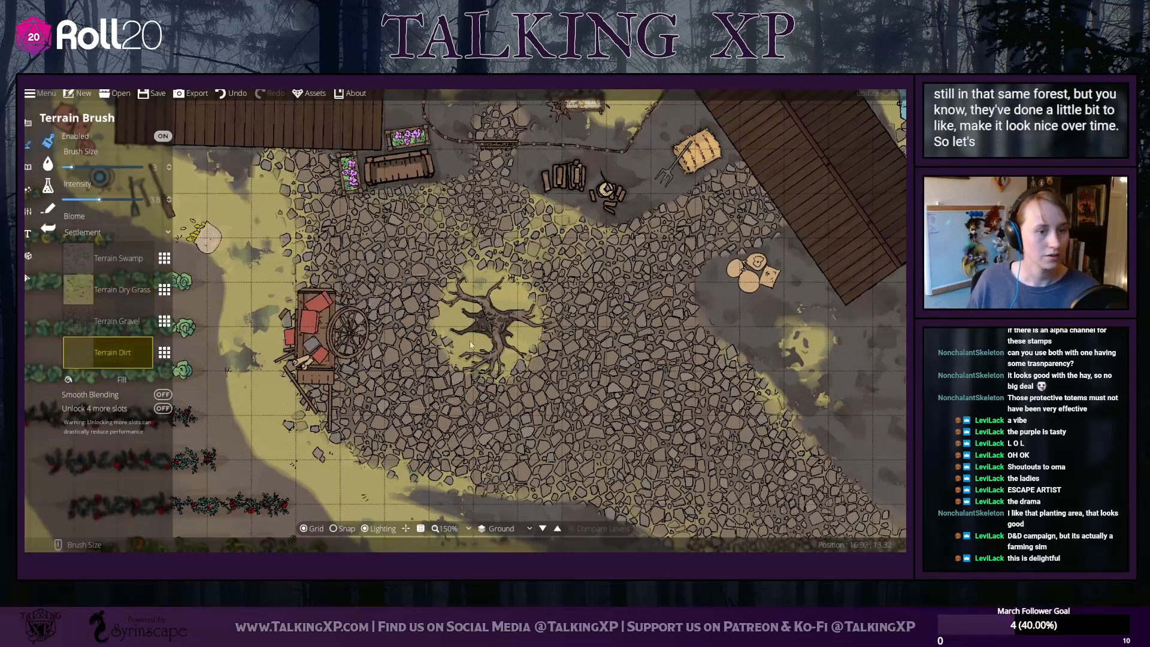
Try painting Terrain Dirt around the dead tree, undo the stroke and lower the brush intensity
drag(491, 318, 481, 337)
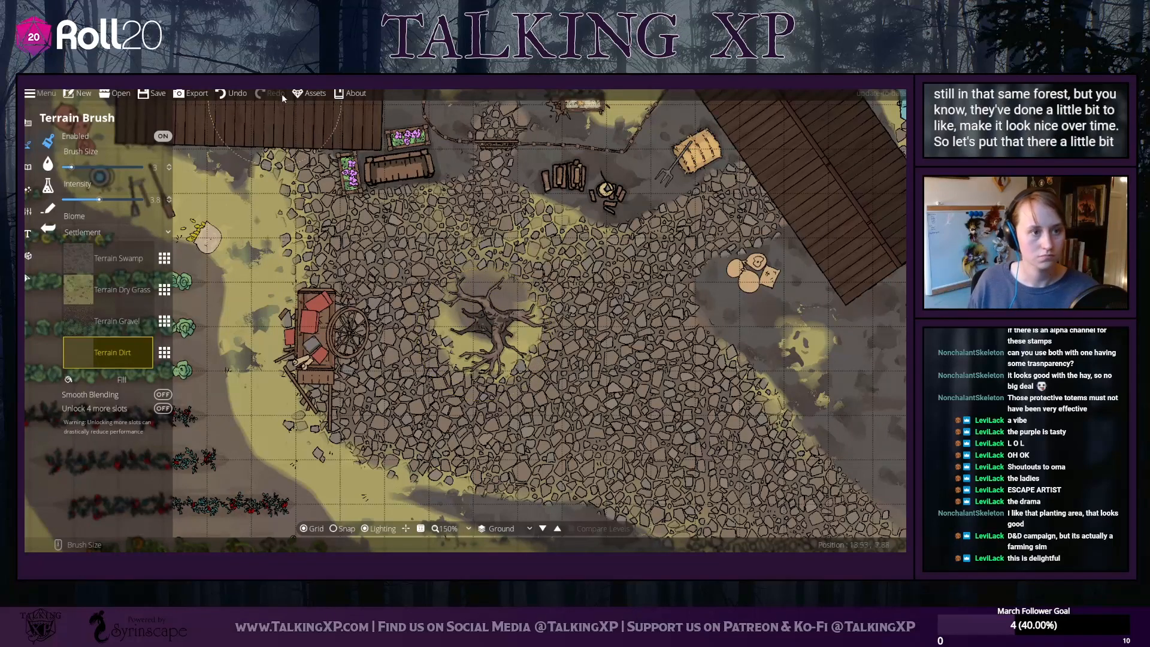
click(234, 94)
click(47, 183)
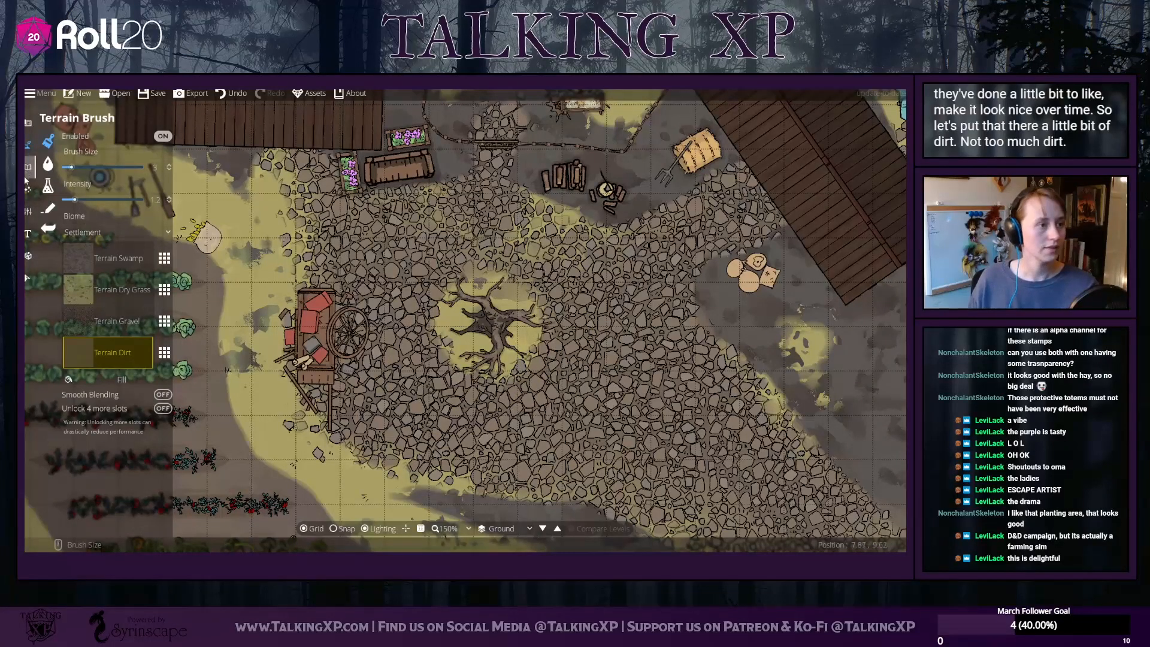
Place six small plant bushes at scale 1.1 on the grass around the dead tree, two of them with pink flowers near the trunk
click(27, 168)
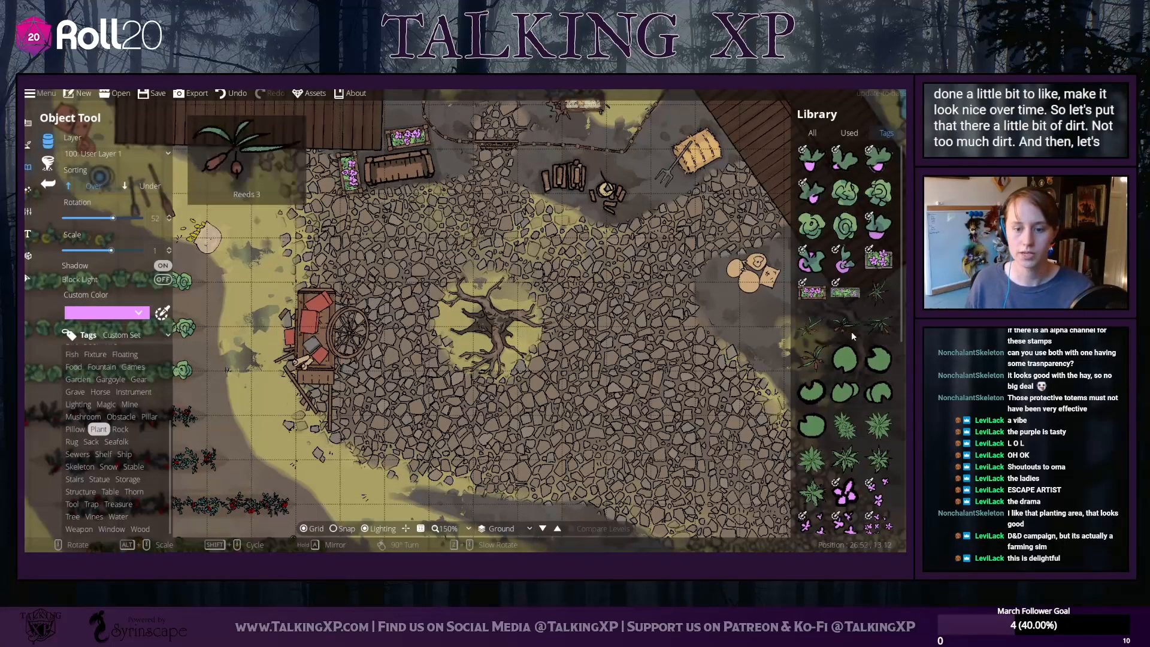
scroll(853, 336, down, 3)
click(878, 331)
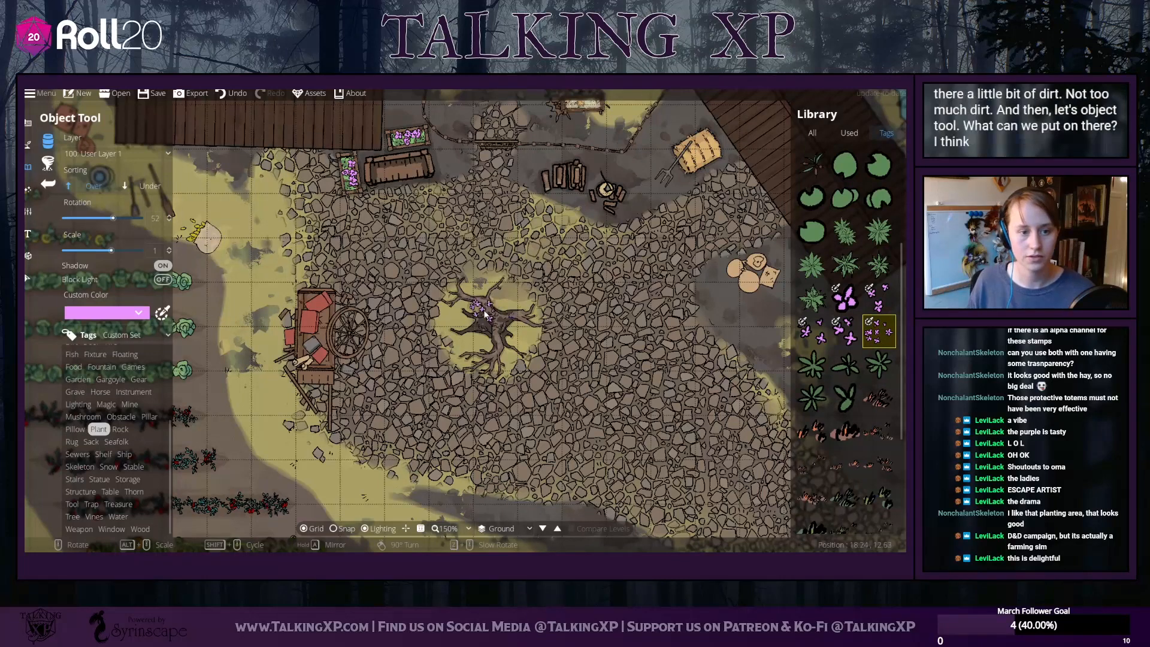
scroll(861, 395, down, 3)
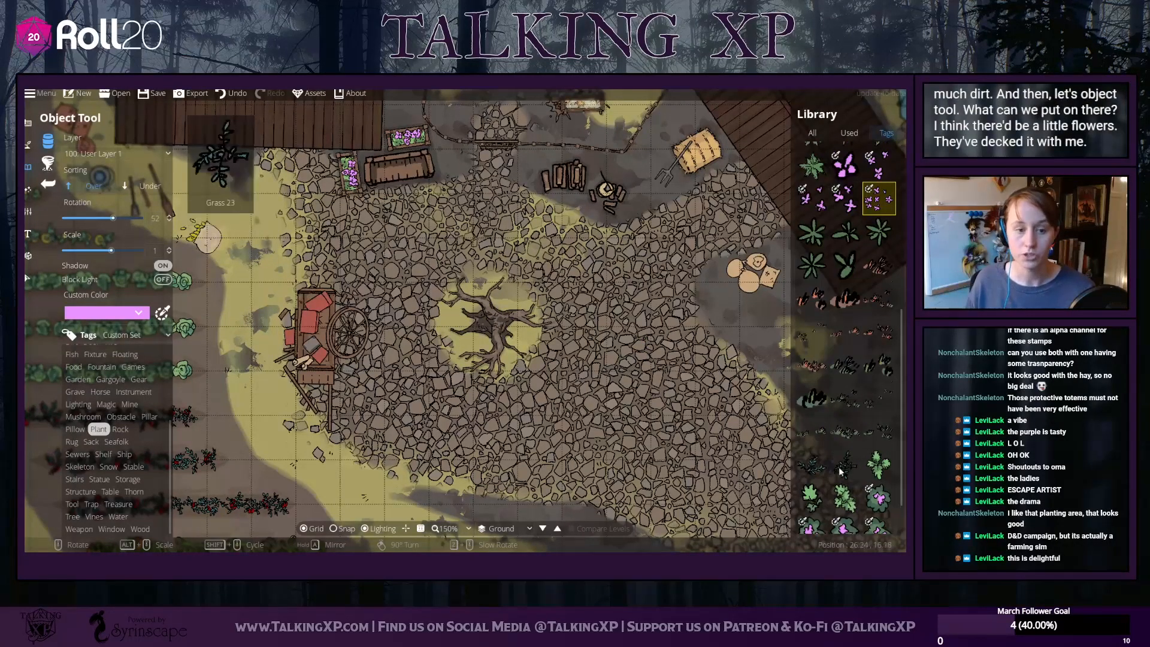
click(842, 482)
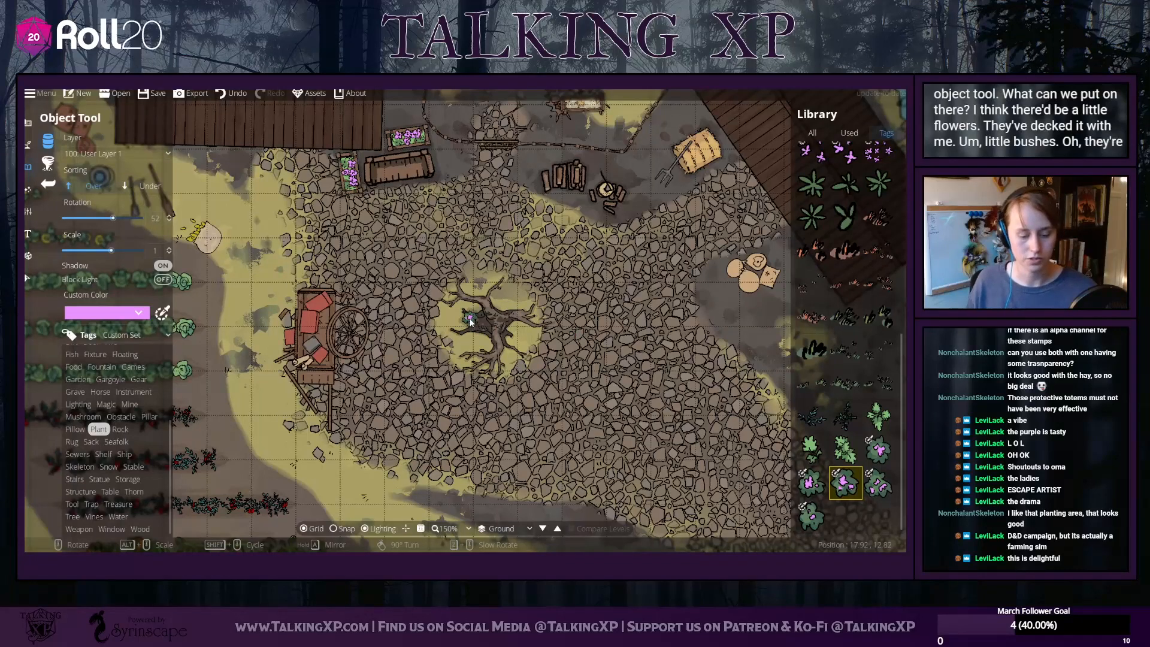
alt+scroll(470, 322, up, 4)
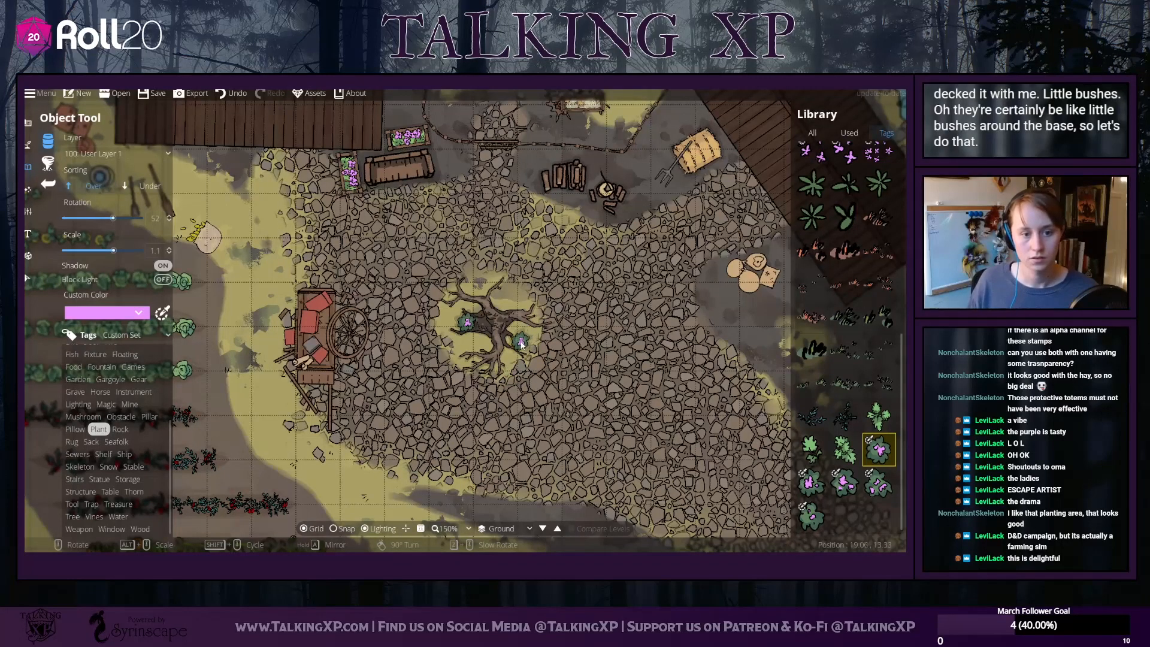
click(819, 506)
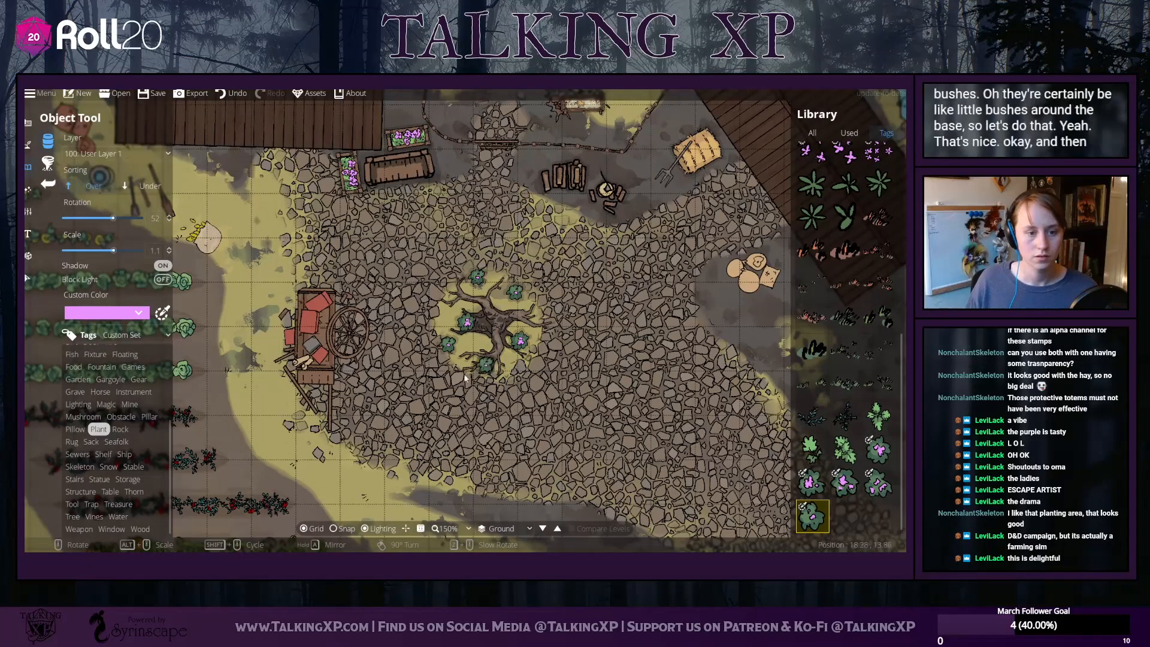
Bring the dead tree to the front so its branches overlap the surrounding bushes
click(27, 279)
click(485, 325)
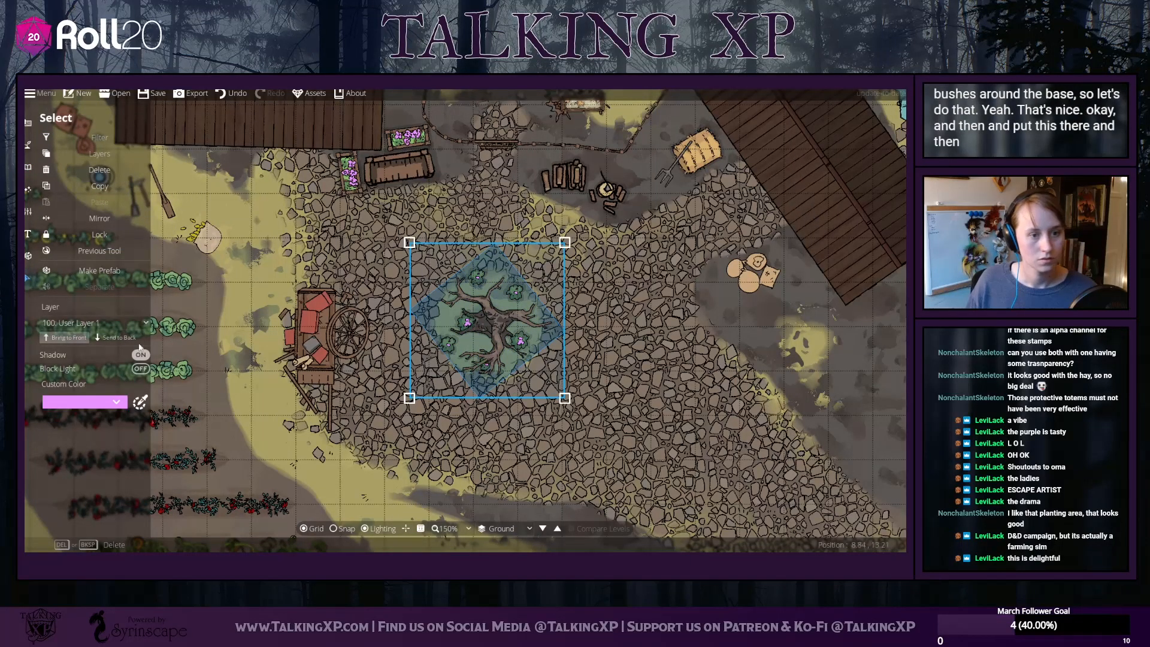
click(760, 398)
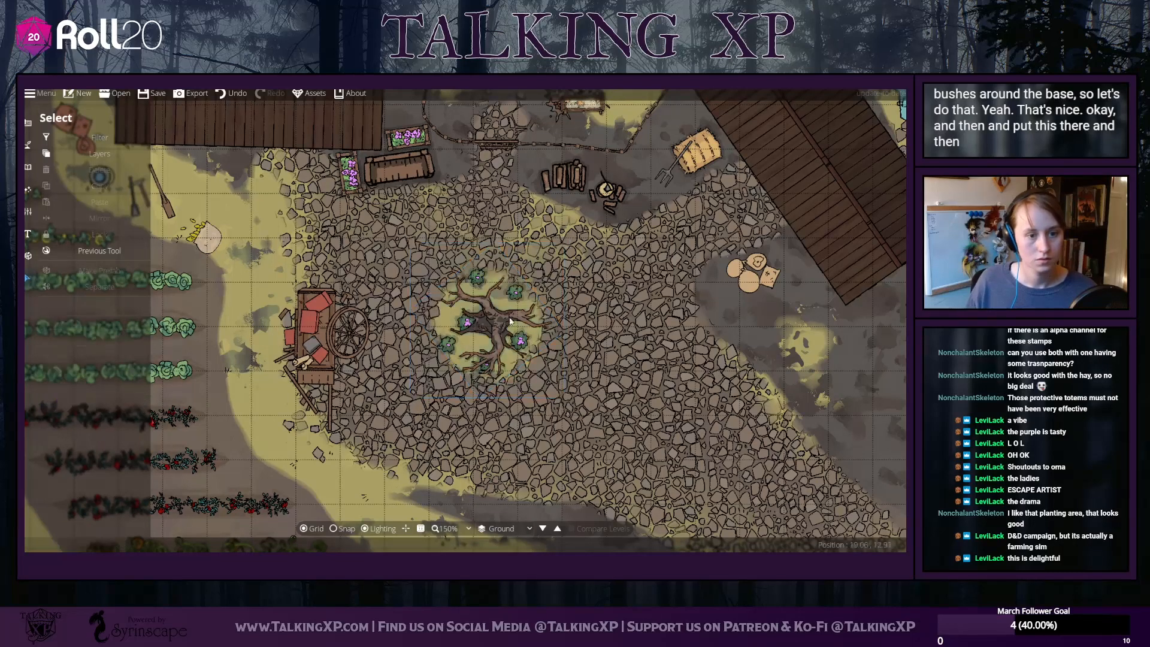
Bring the two pink-flowered bushes to the front above the trunk, shifting one of them closer to the tree's base
click(466, 322)
click(76, 340)
click(516, 365)
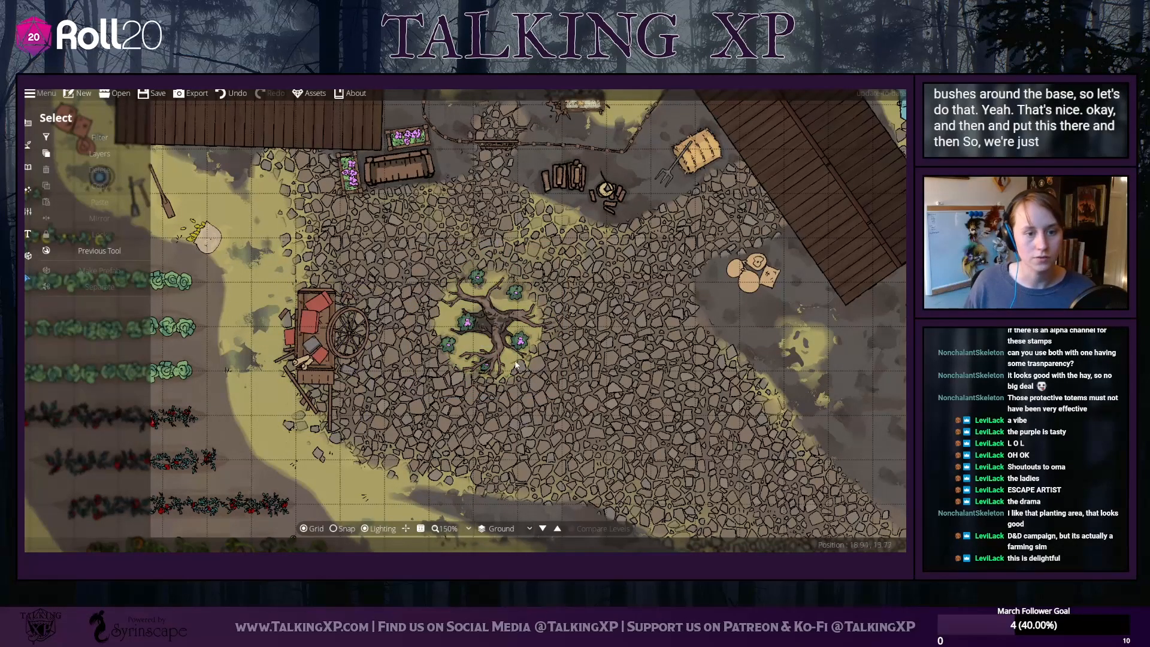
drag(524, 342, 520, 331)
click(519, 332)
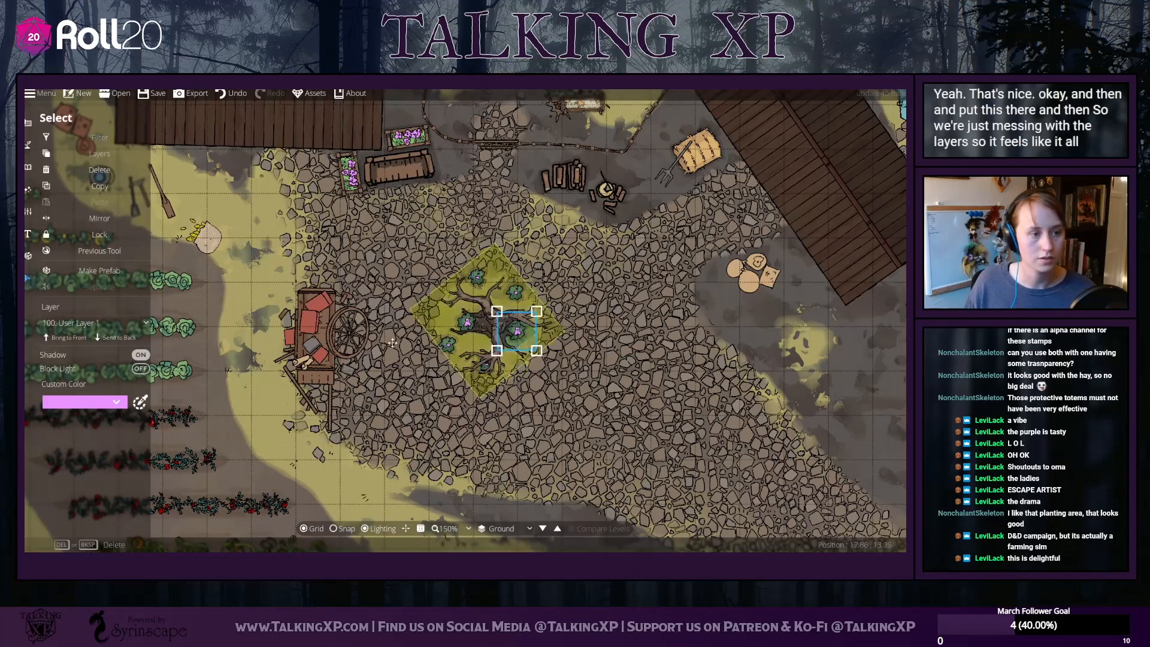
click(75, 338)
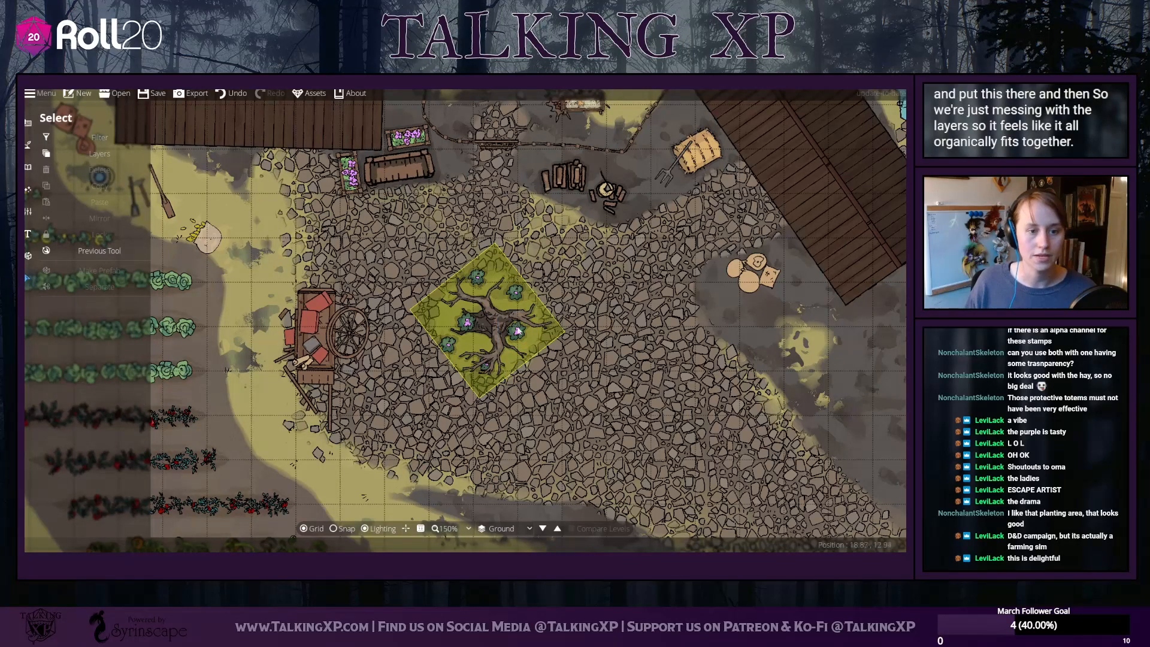
drag(512, 338, 513, 339)
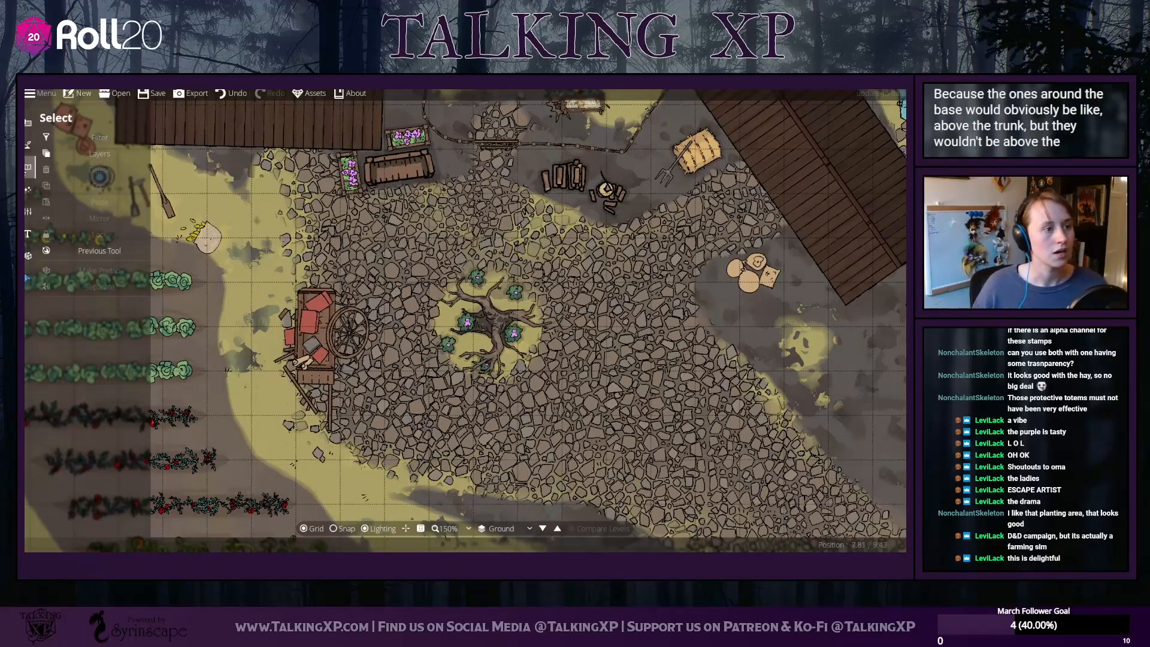
Browse the plant and mushroom objects and preview mushrooms over the crop rows and the cobbled yard
click(26, 167)
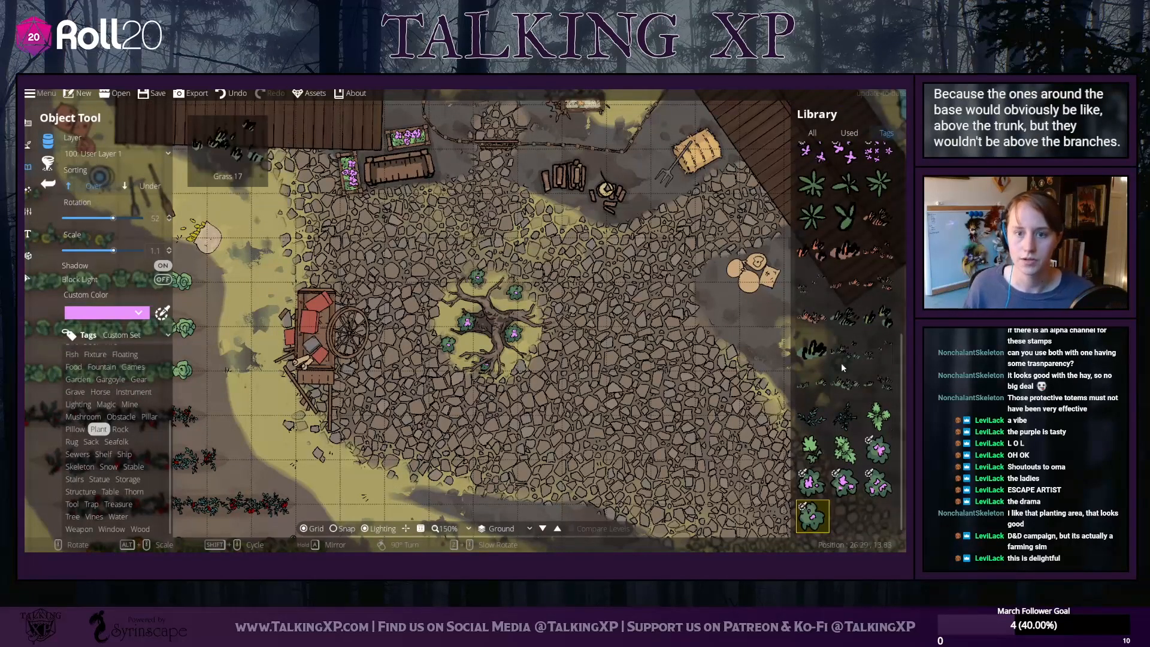
scroll(841, 361, up, 5)
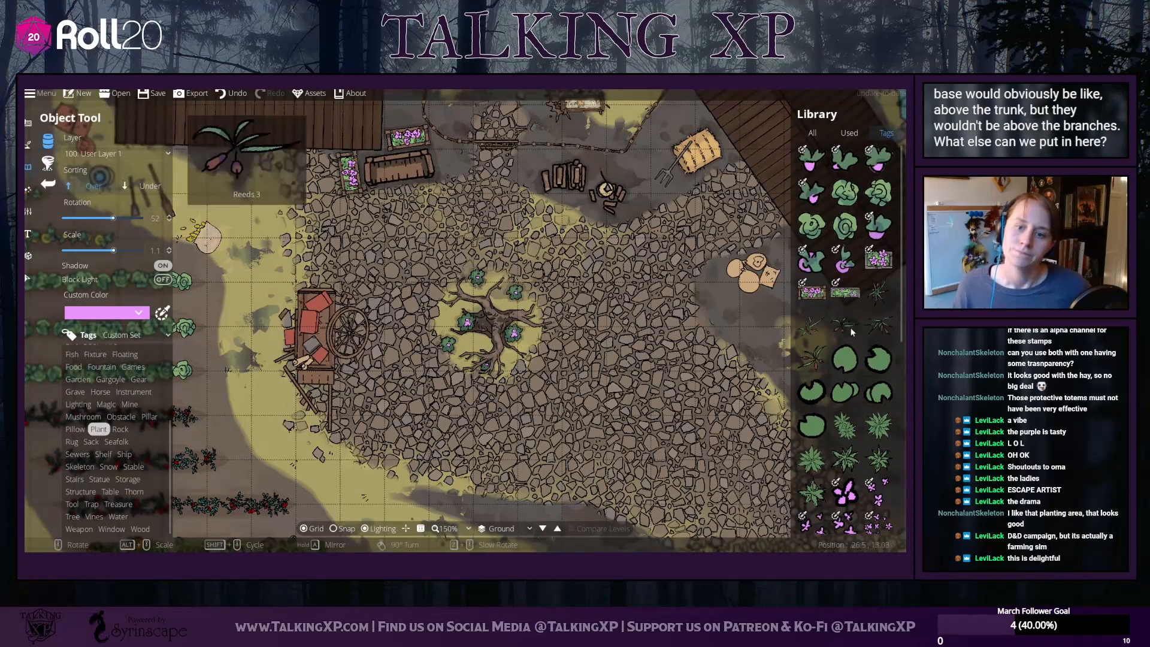
scroll(851, 331, down, 5)
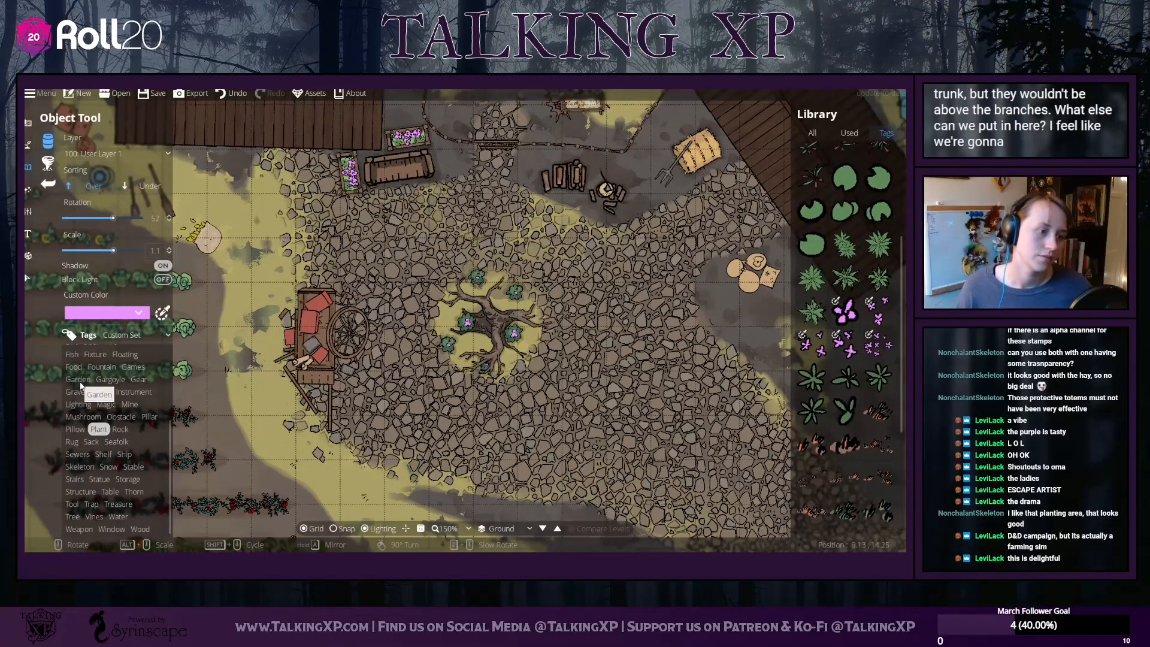
click(79, 418)
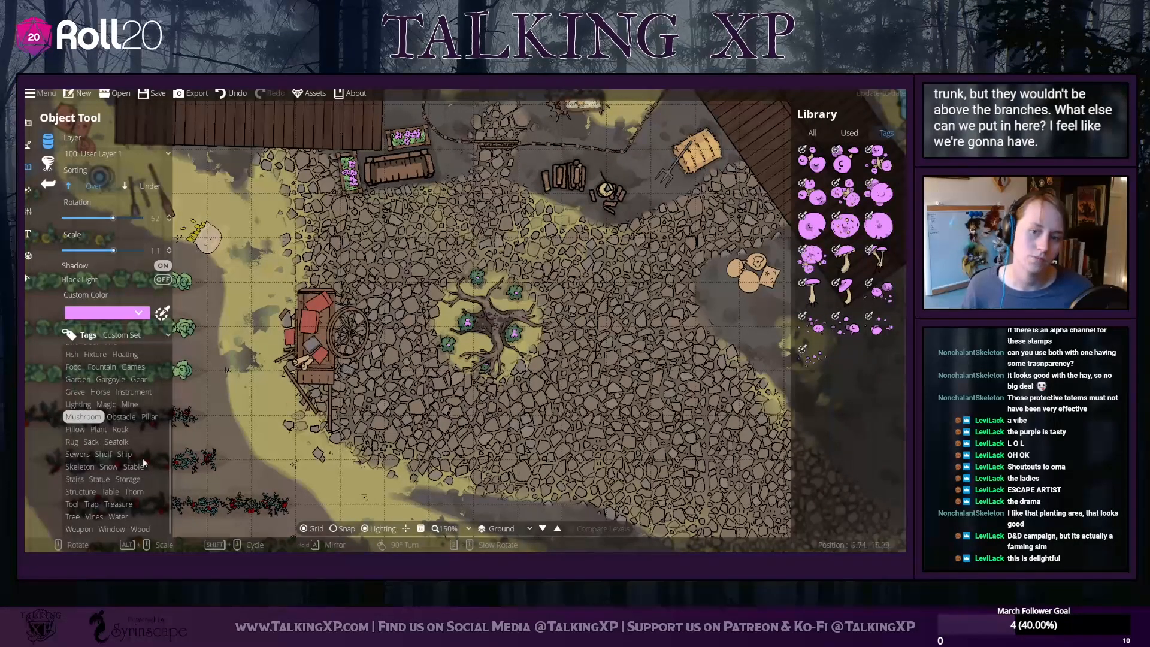
drag(460, 452, 650, 263)
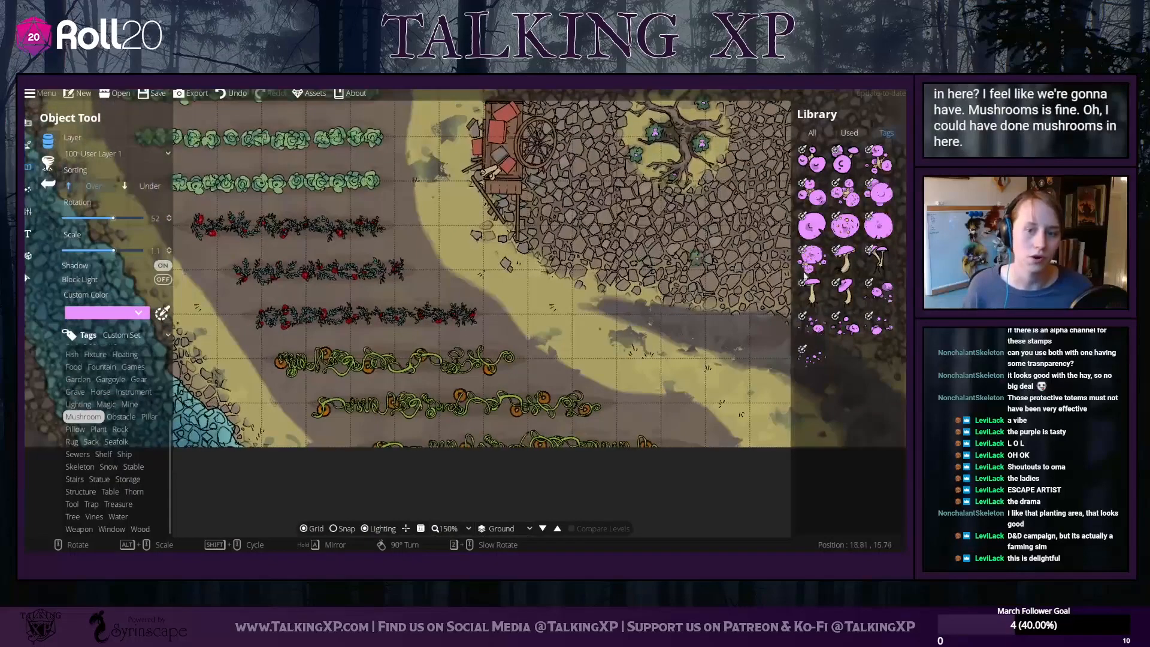
click(885, 295)
scroll(301, 182, down, 3)
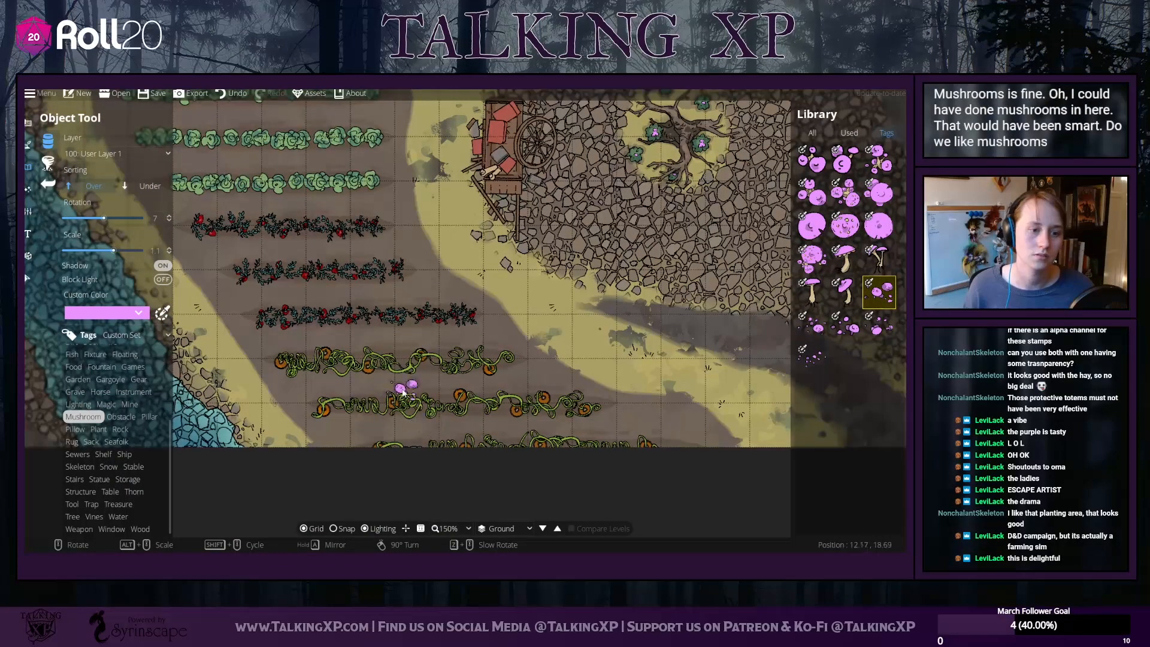
drag(559, 274, 485, 323)
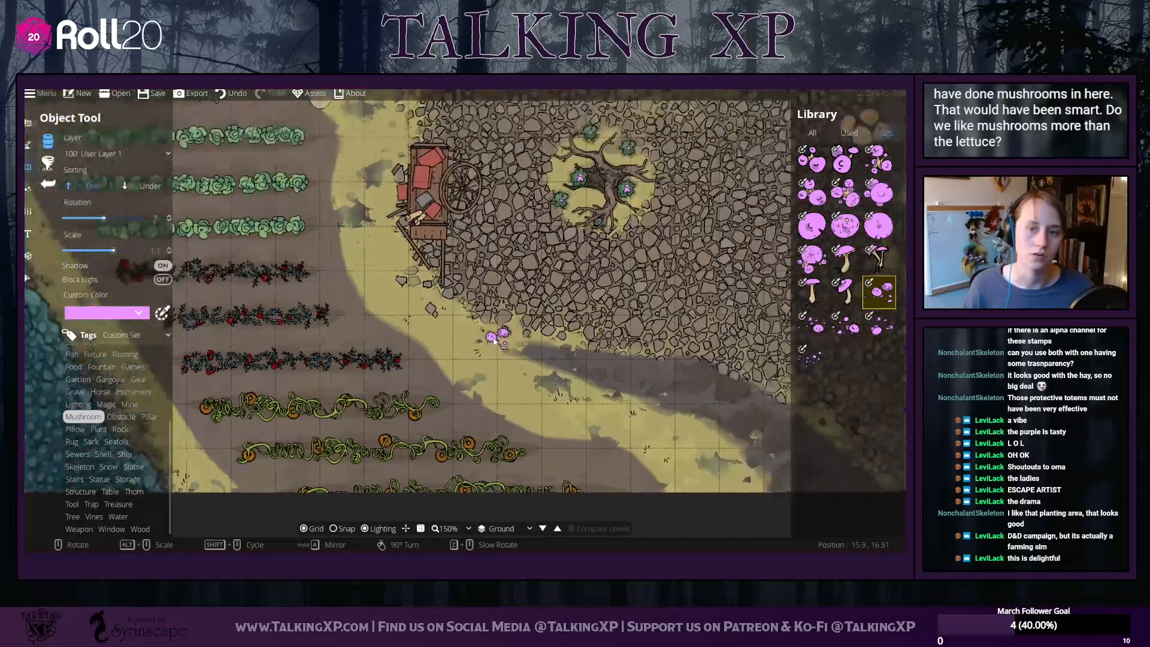
drag(677, 294, 590, 370)
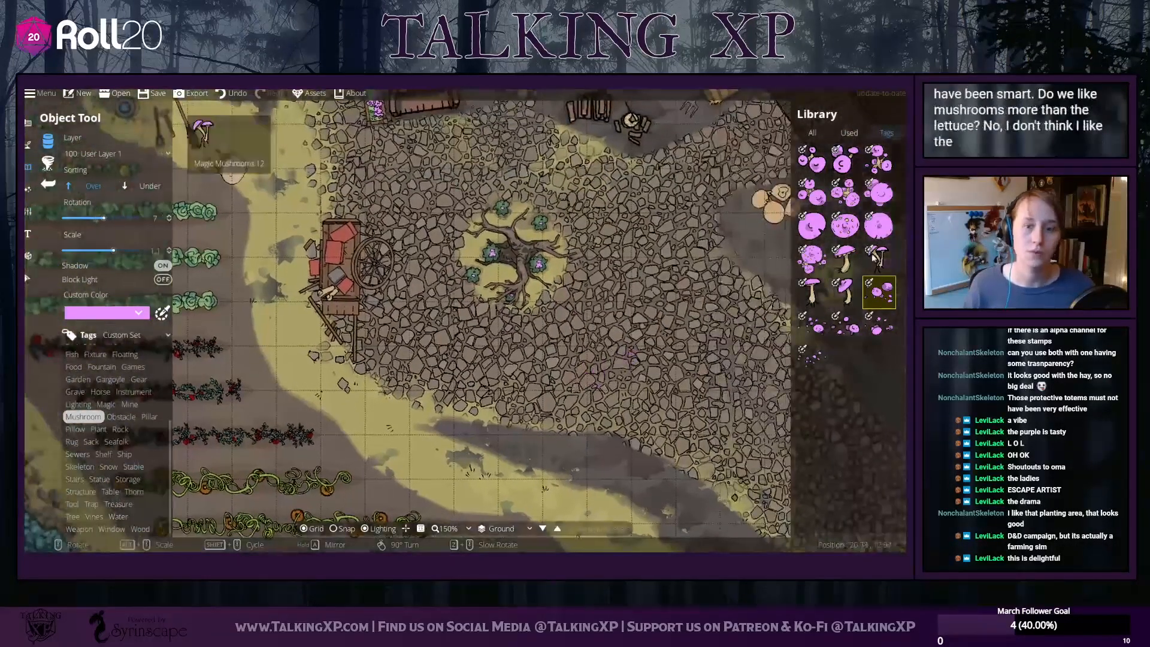
scroll(205, 134, up, 6)
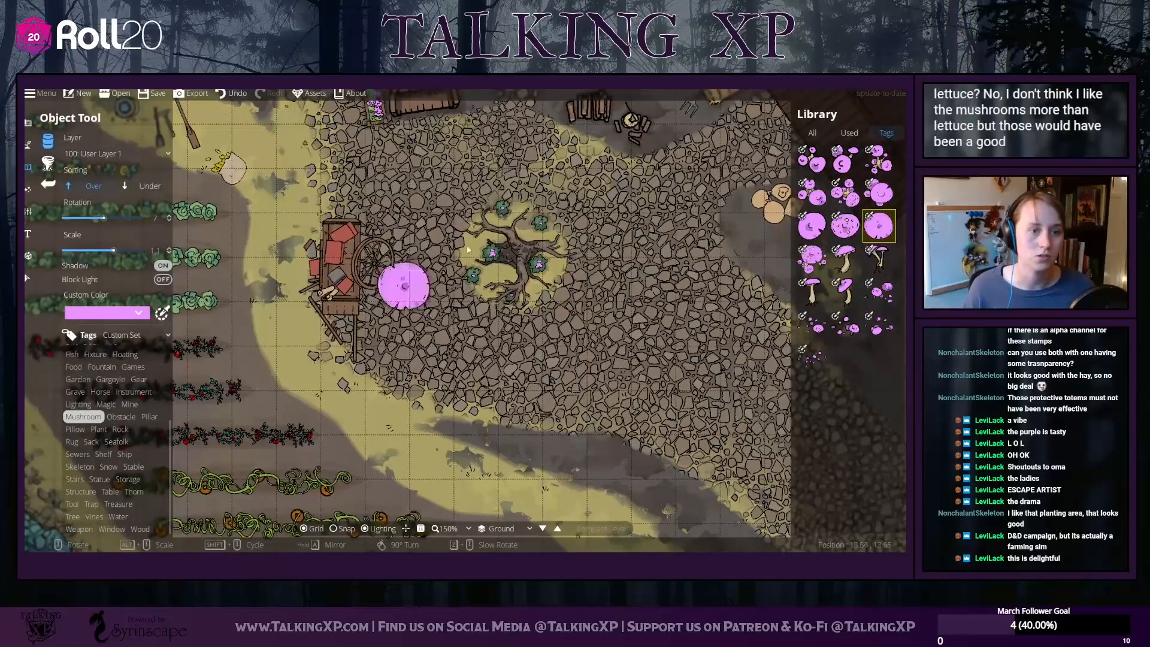
drag(740, 251, 683, 297)
drag(542, 259, 592, 317)
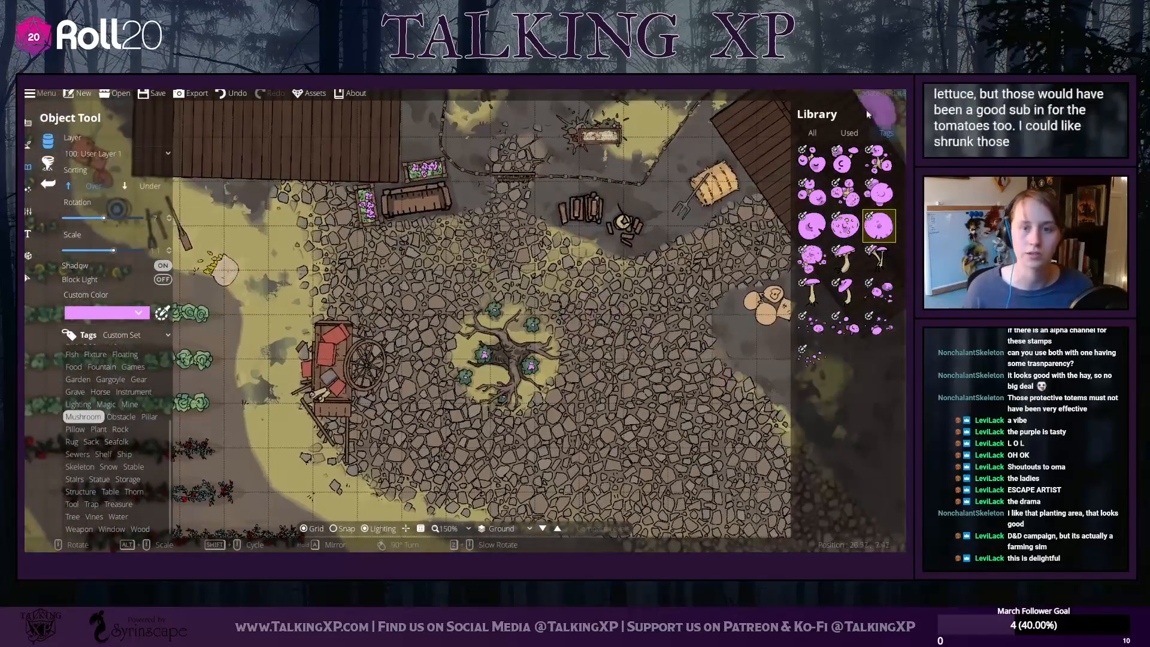
Browse the full object library for small decorations, such as lanterns, to hang in the dead tree
click(812, 133)
scroll(838, 383, down, 5)
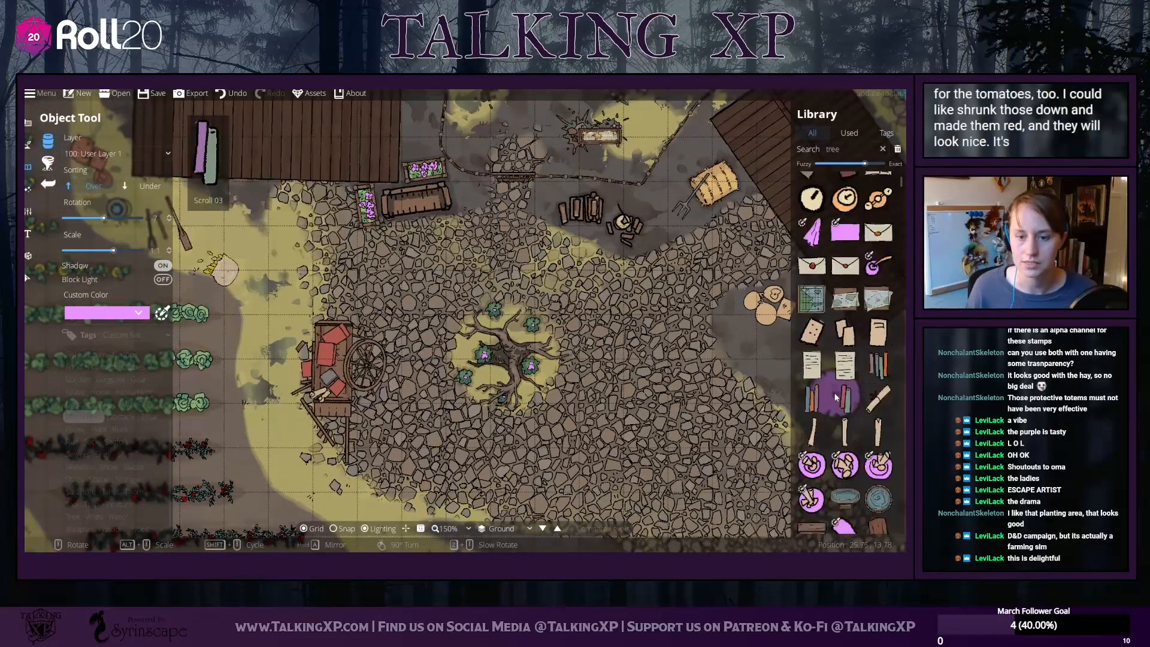
scroll(835, 392, down, 5)
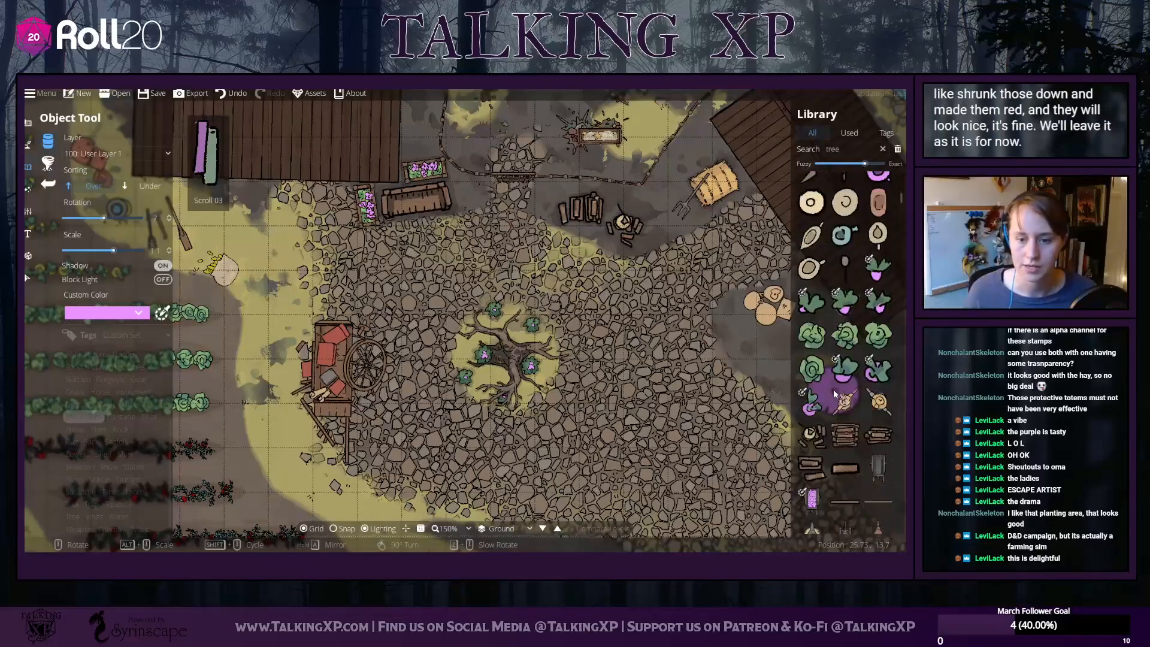
scroll(835, 393, down, 10)
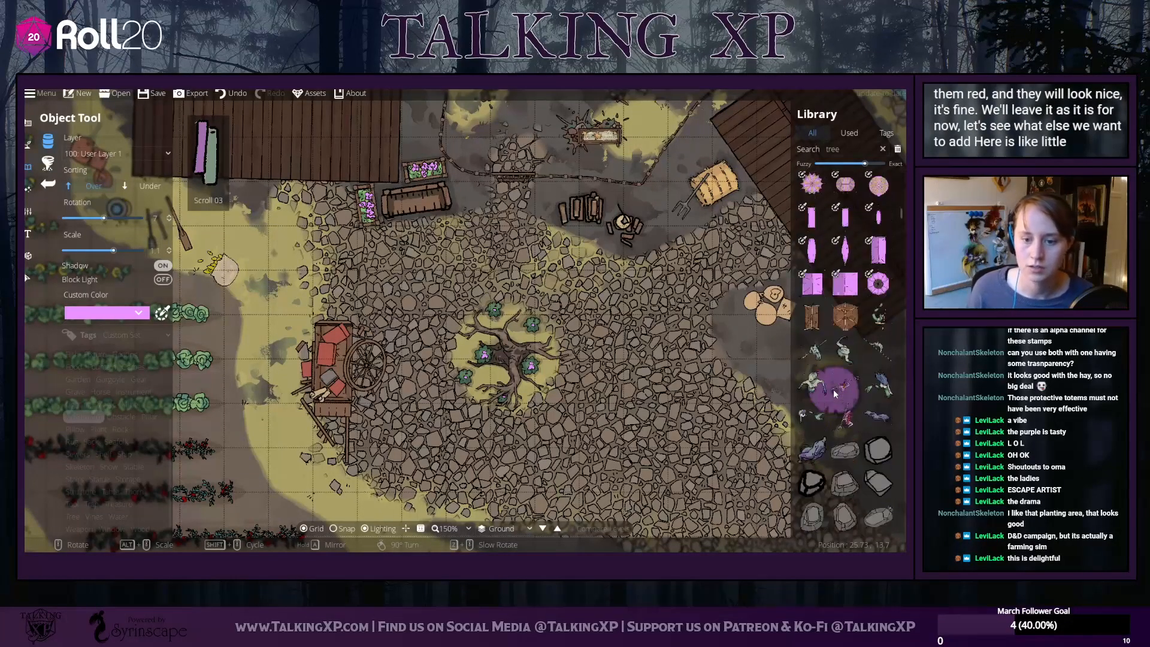
scroll(835, 393, down, 8)
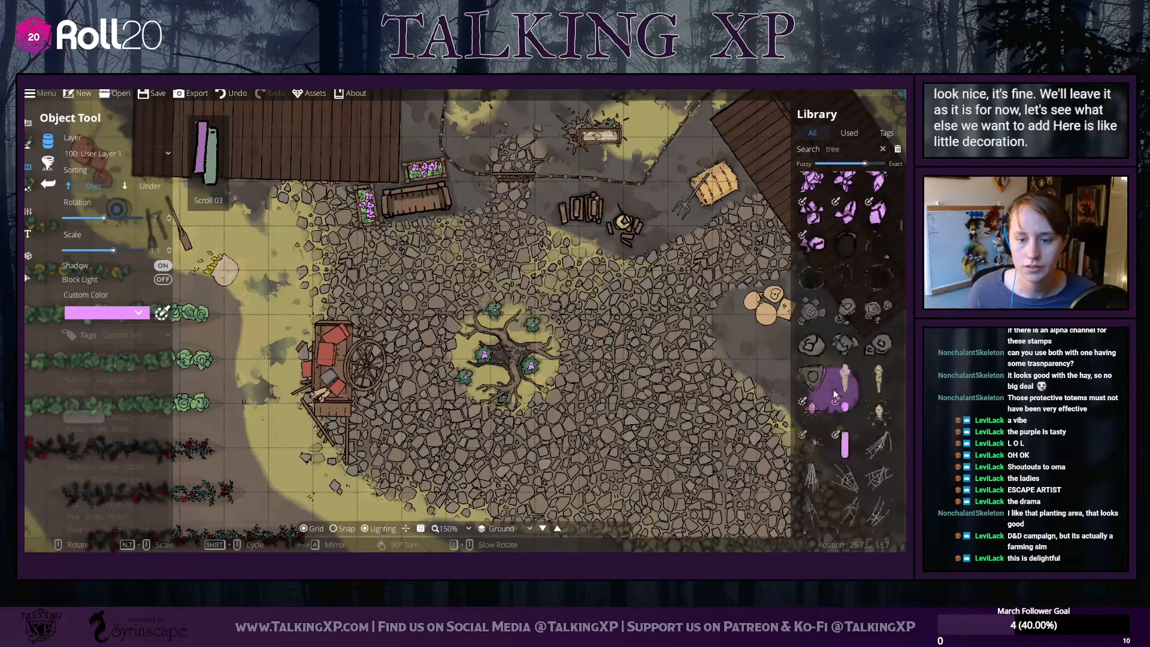
scroll(835, 393, down, 10)
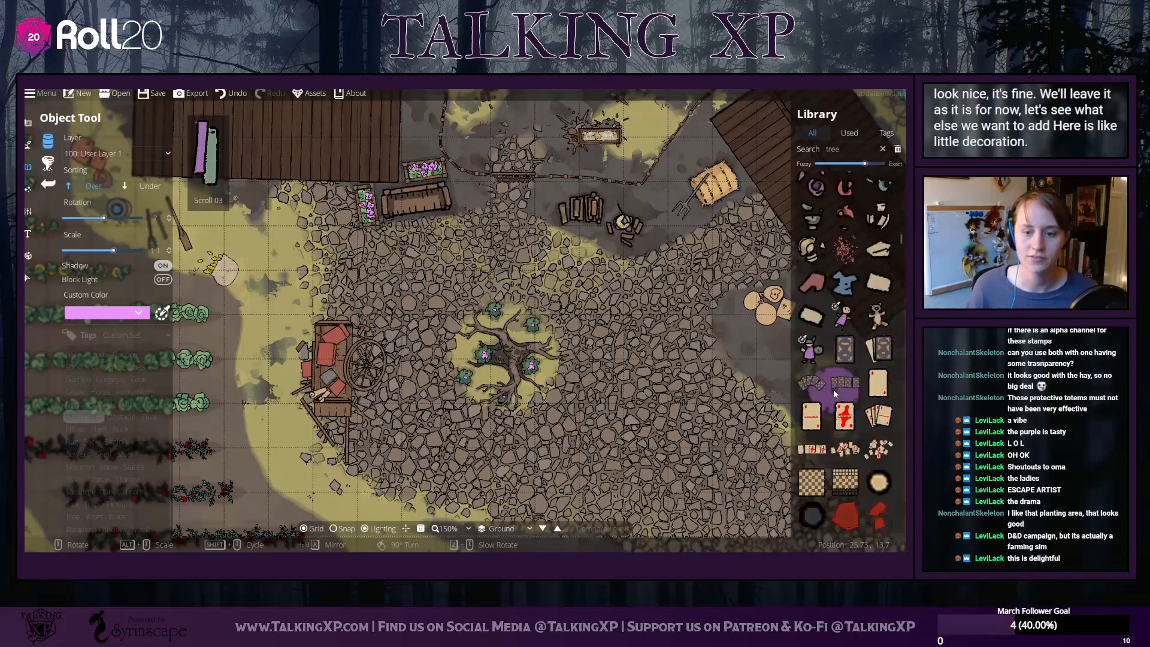
scroll(834, 394, down, 10)
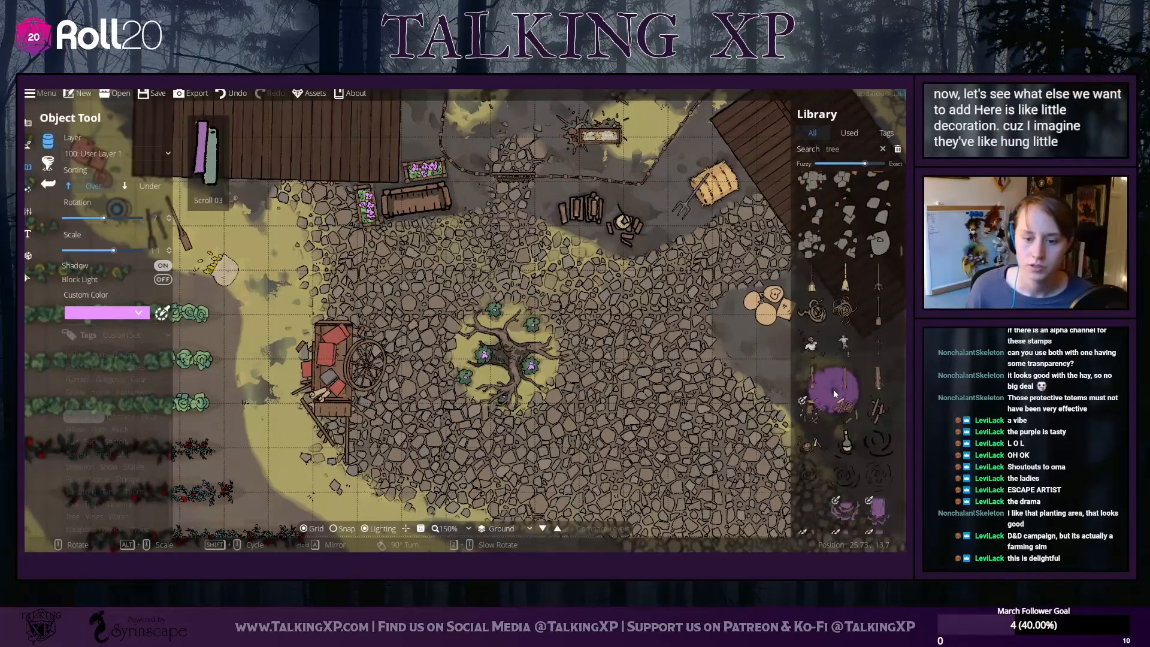
scroll(834, 394, down, 8)
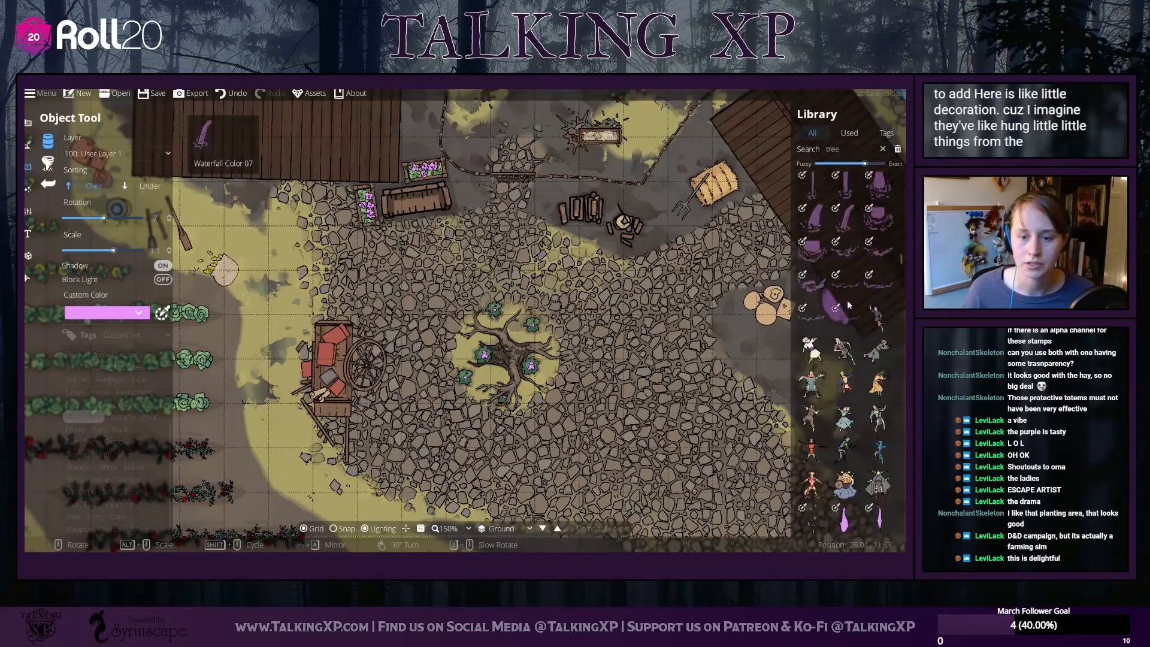
scroll(847, 304, down, 8)
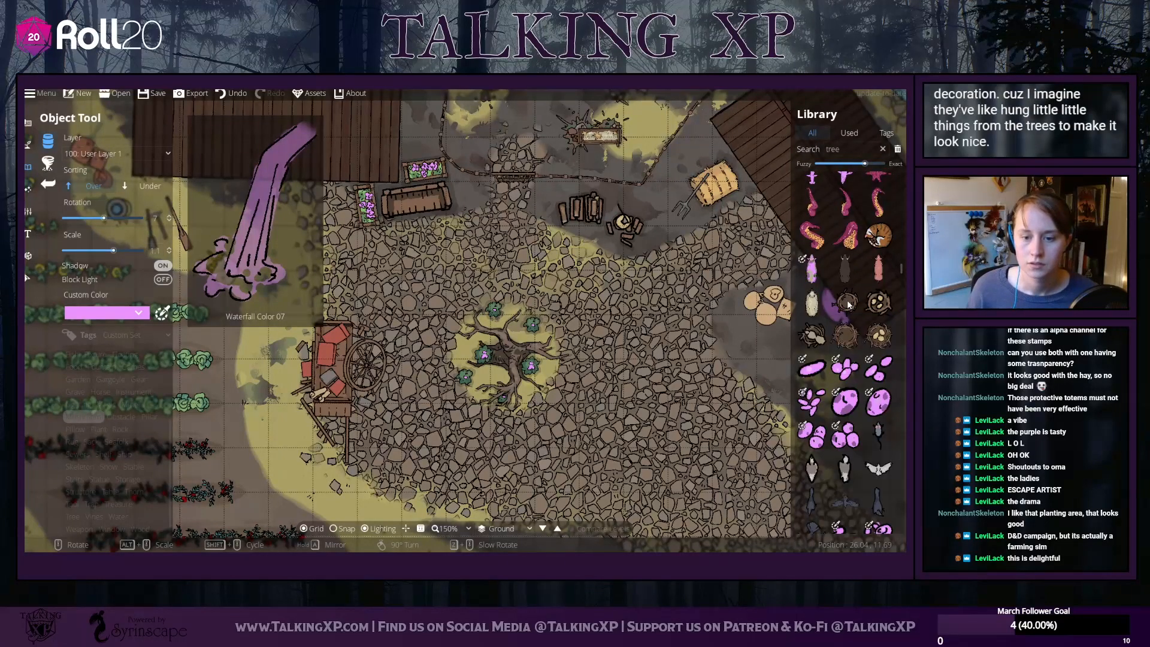
scroll(847, 305, down, 8)
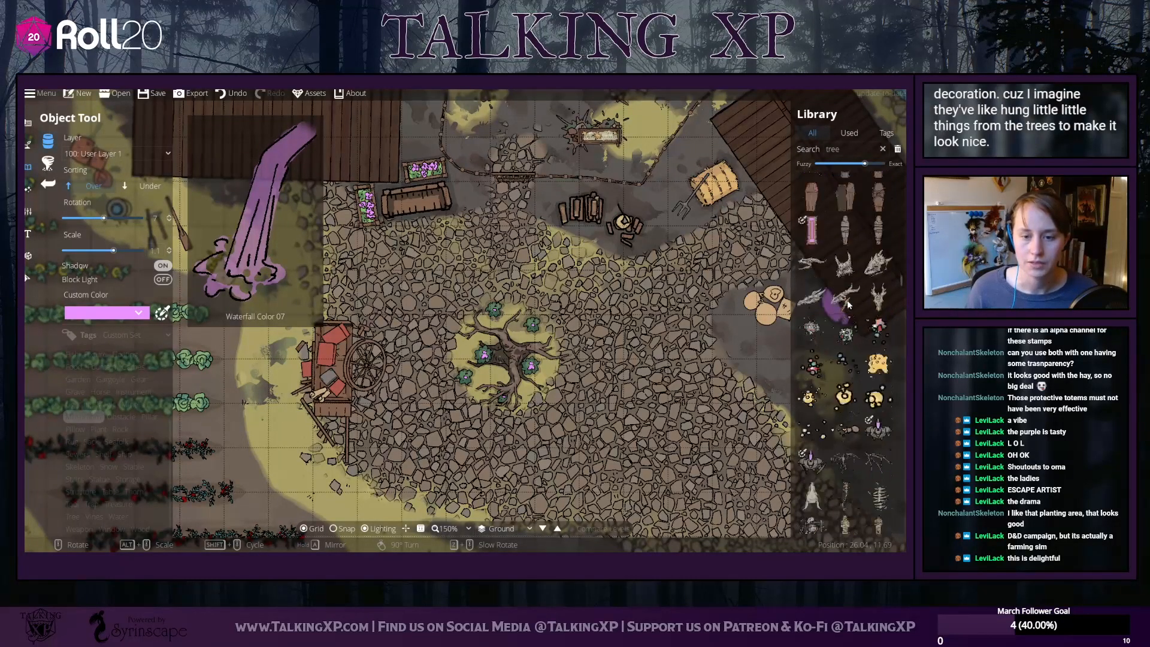
scroll(848, 305, down, 4)
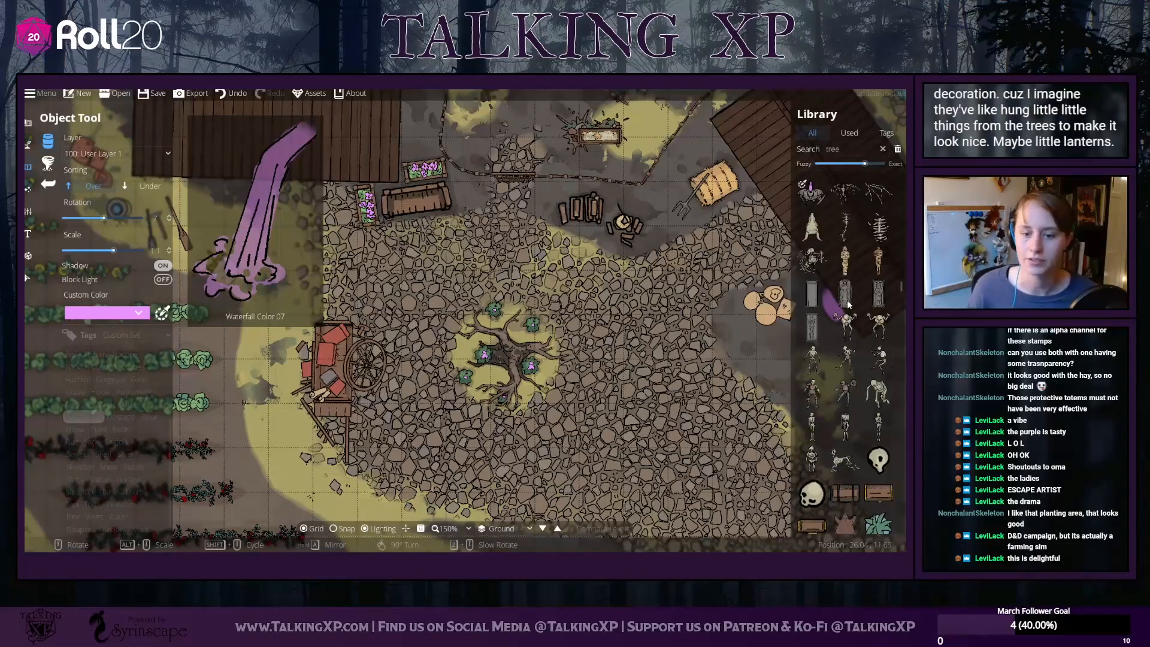
scroll(847, 304, down, 10)
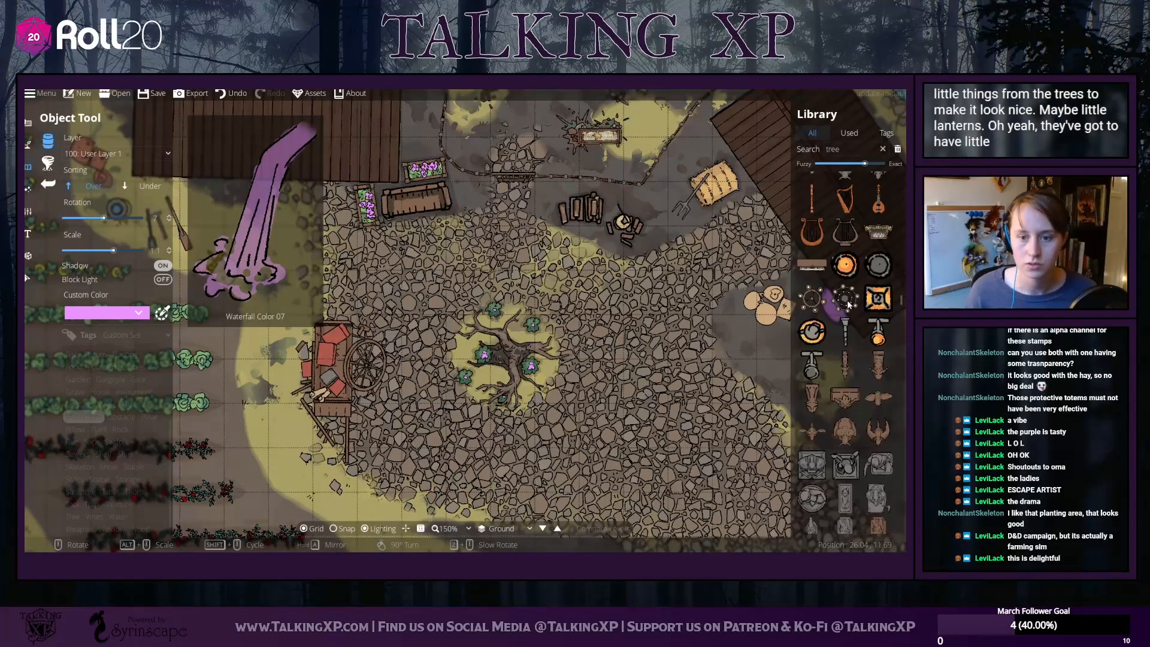
Place Lantern 01 beside the dead tree's upper branches, sorted under other objects and with its shadow turned off
scroll(847, 304, down, 3)
click(878, 209)
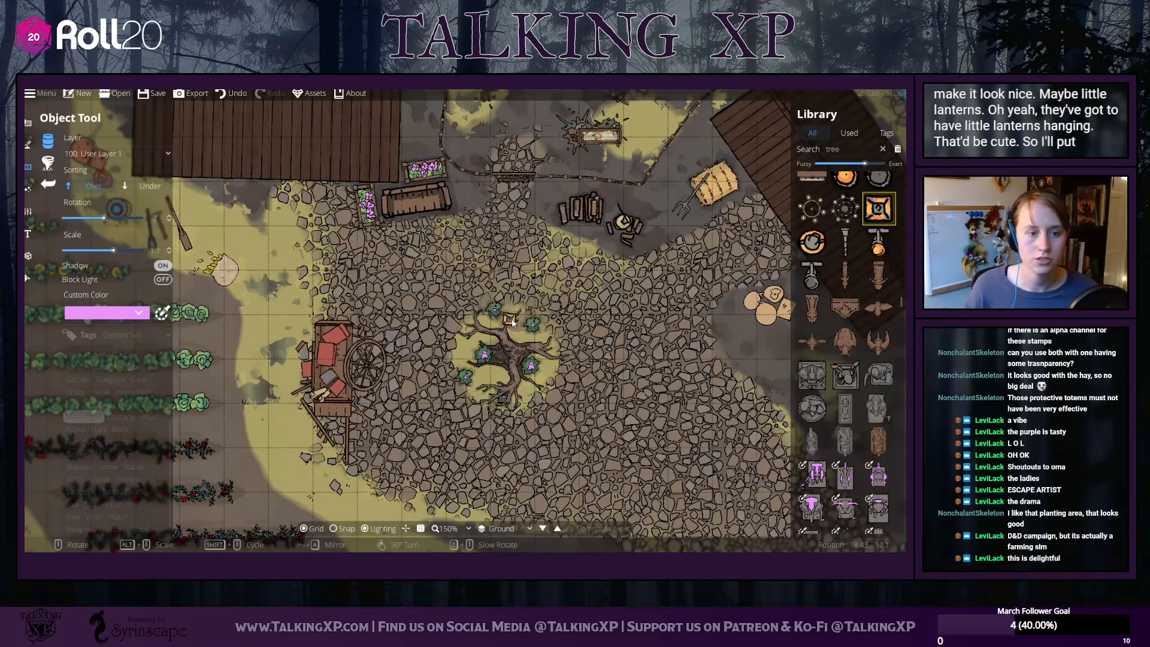
click(845, 181)
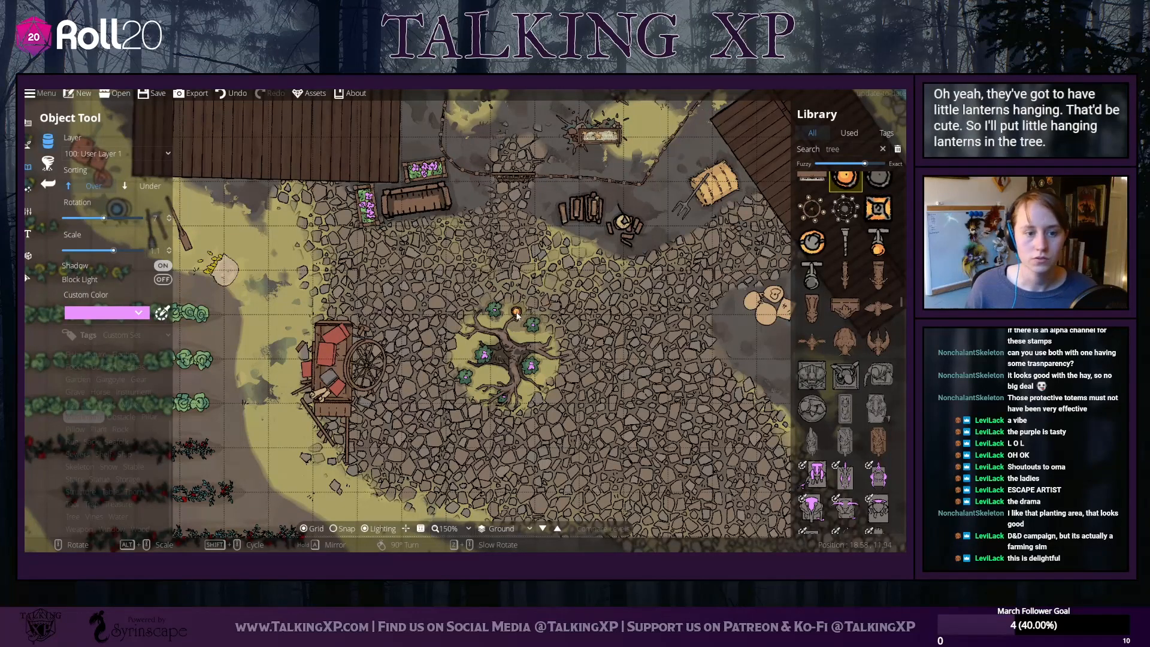
click(878, 208)
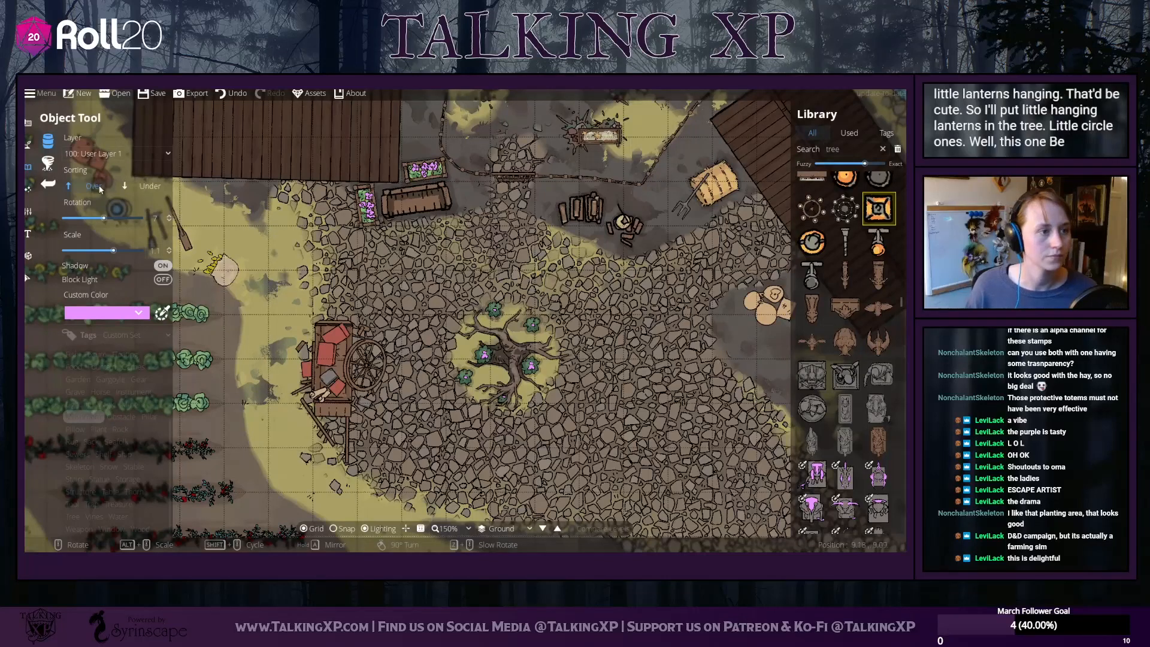
click(148, 186)
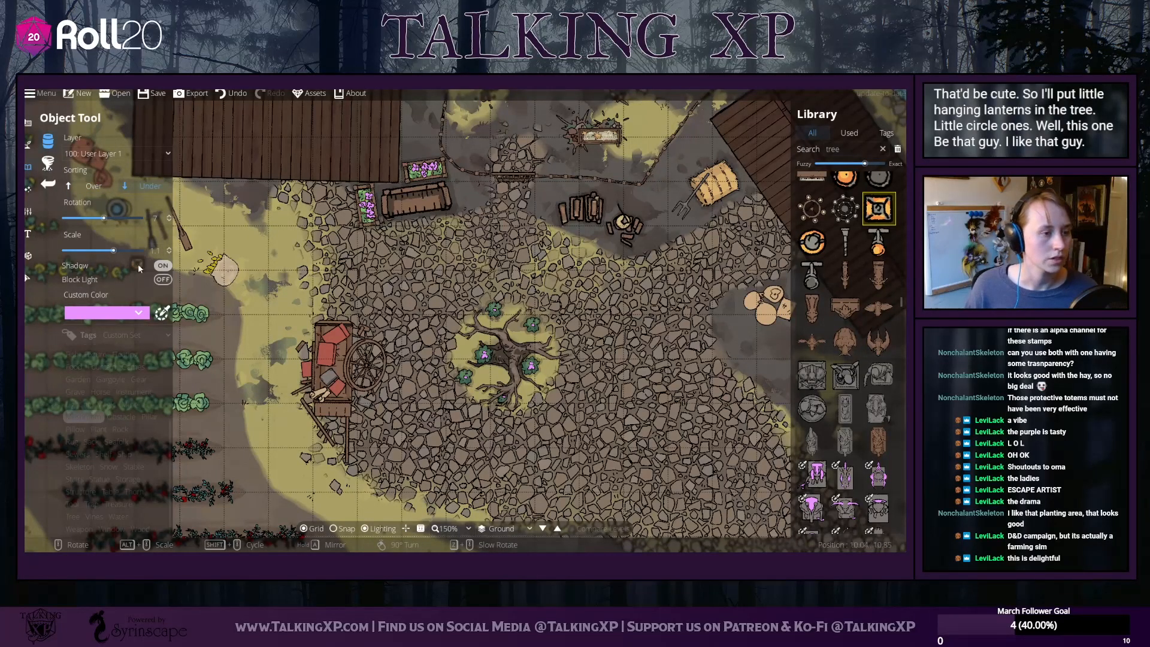
click(162, 265)
click(521, 310)
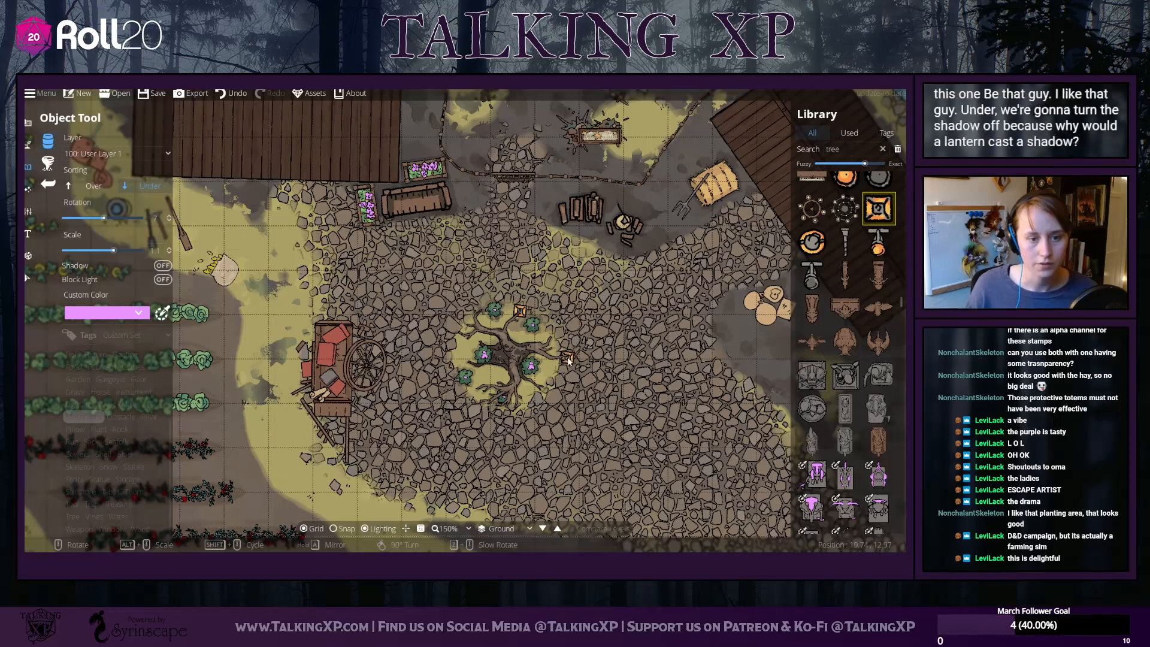
Place round lanterns at the tips of the dead tree's east and west branches, scaling them down to 0.8
click(813, 242)
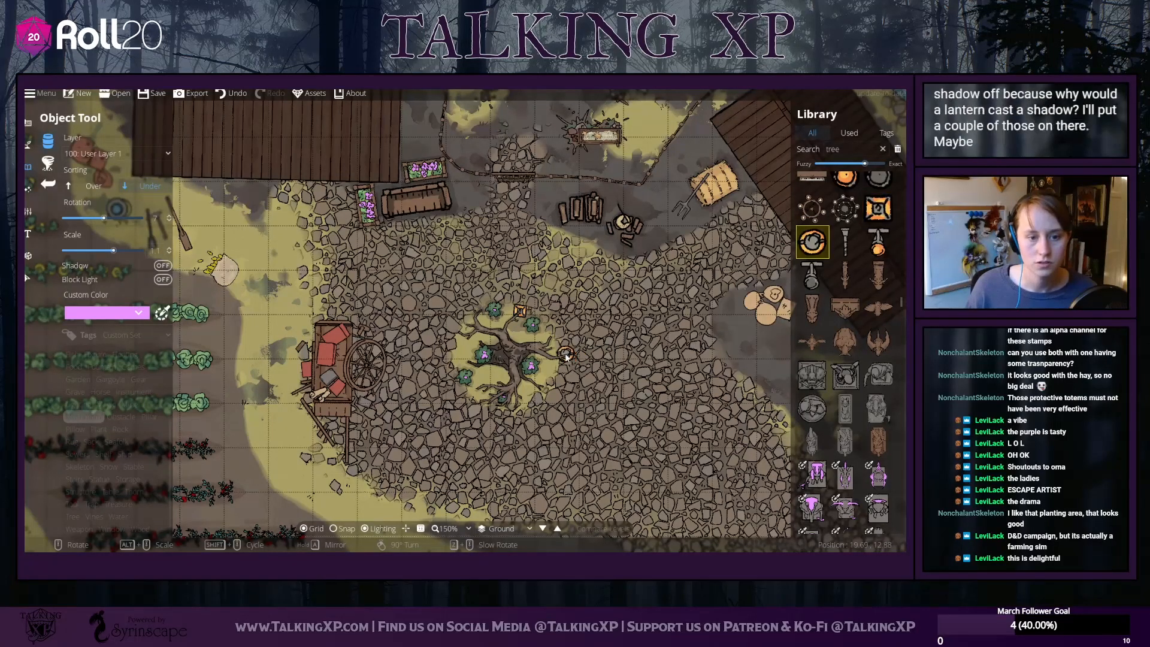
alt+scroll(567, 359, down, 5)
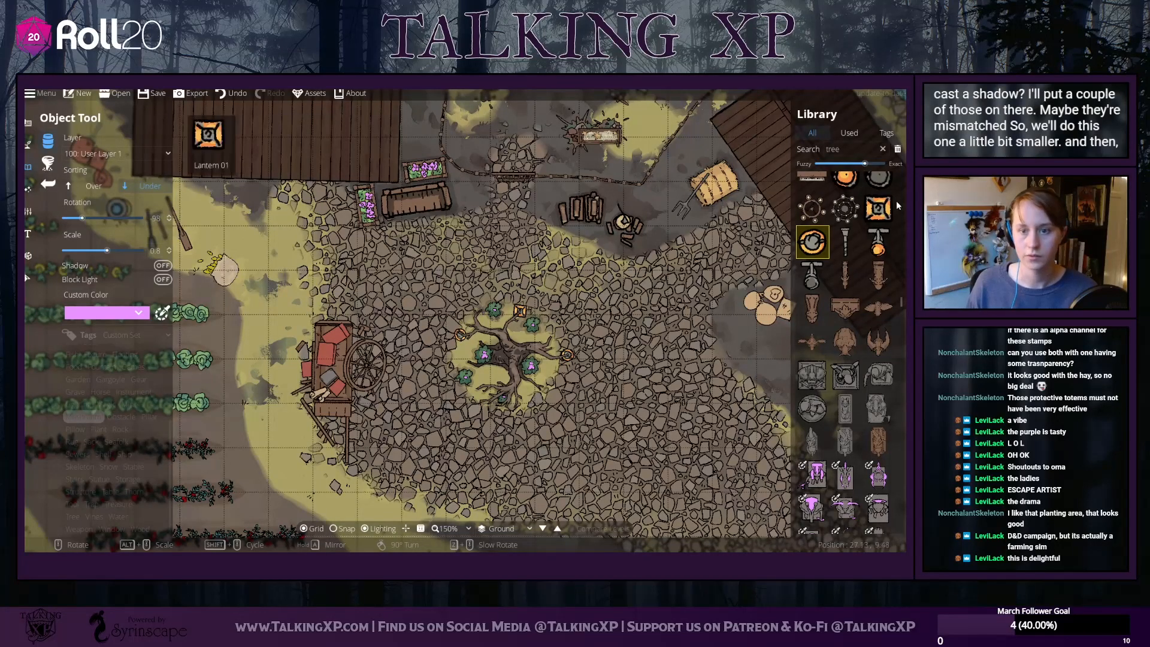
shift+scroll(515, 404, up, 1)
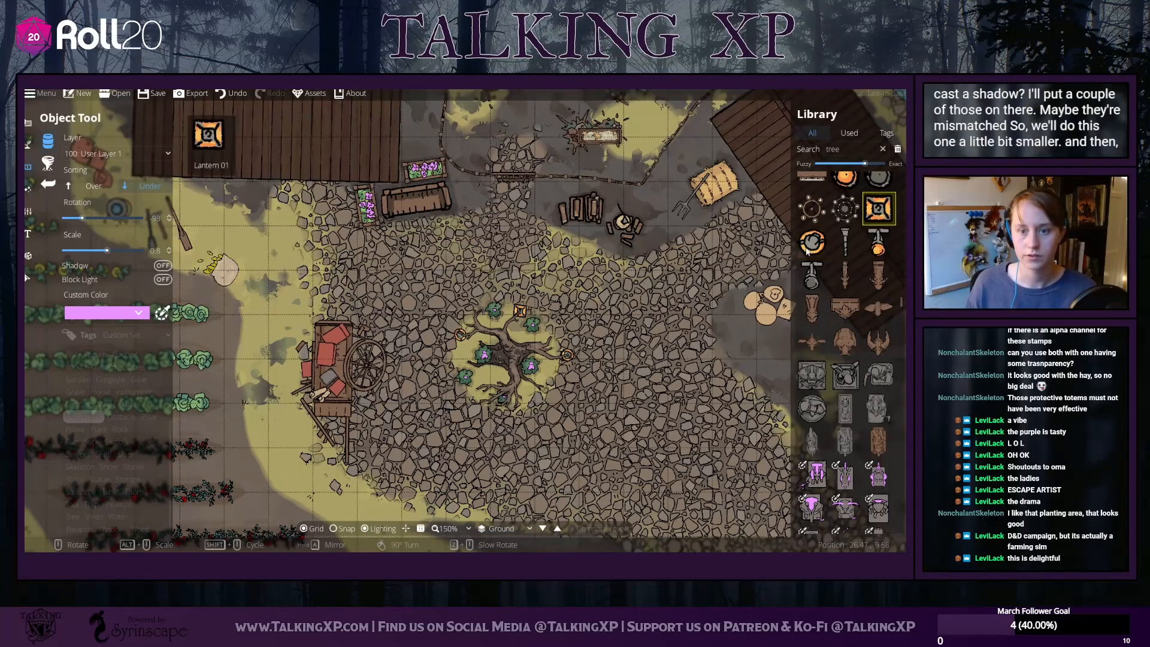
Place a round chandelier at the dead tree's lower branches, sorted over the other objects
click(825, 213)
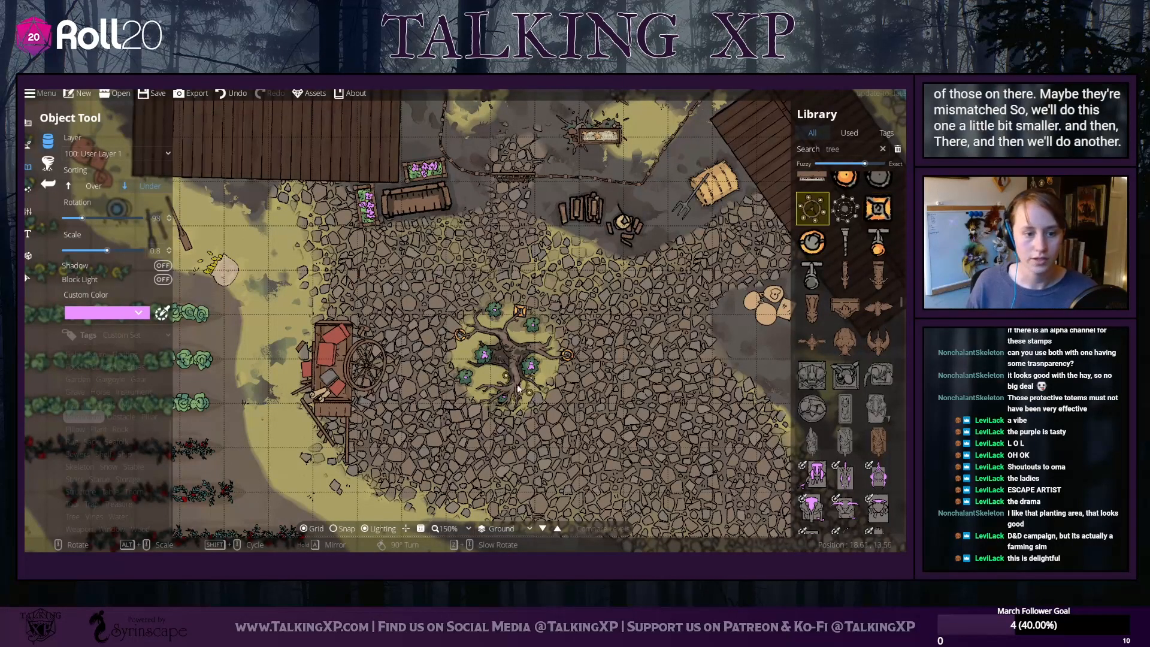
click(91, 185)
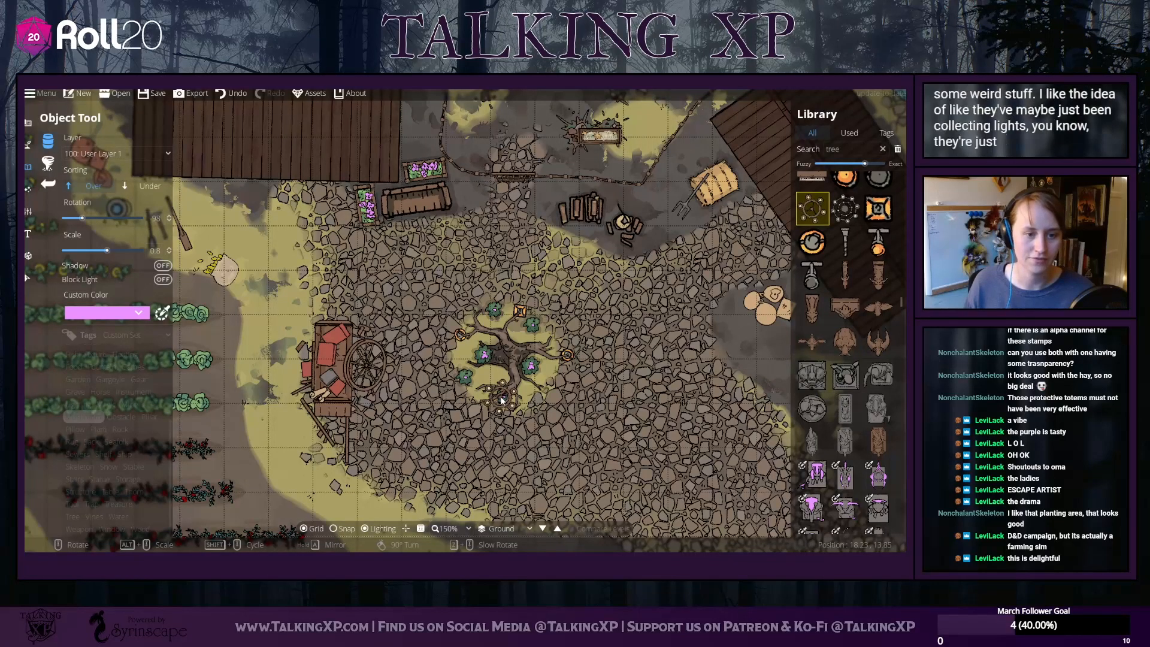
click(502, 396)
Bring the dead tree to the front so its branches cover the chandelier, and nudge the chandelier slightly
click(27, 277)
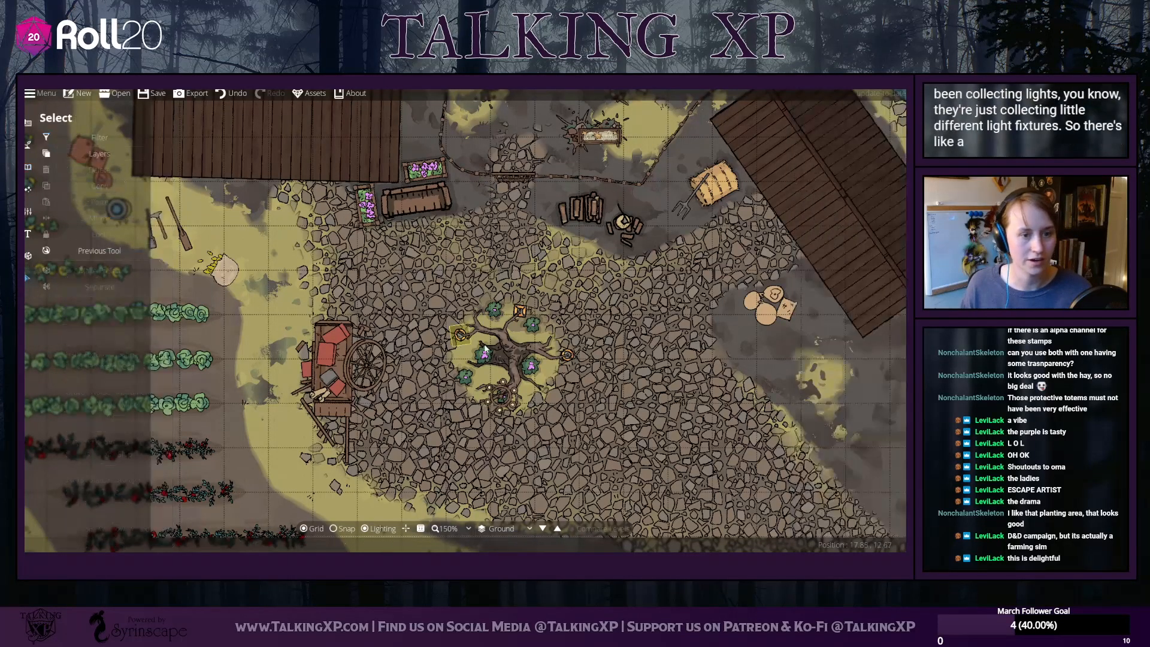
click(513, 349)
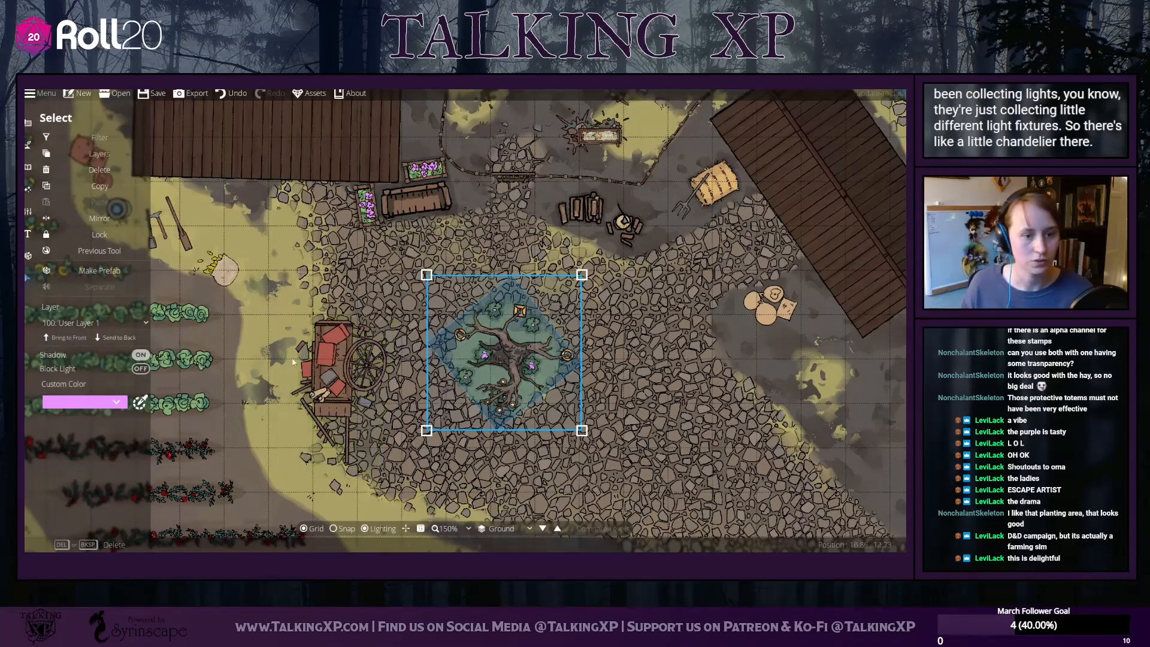
click(497, 411)
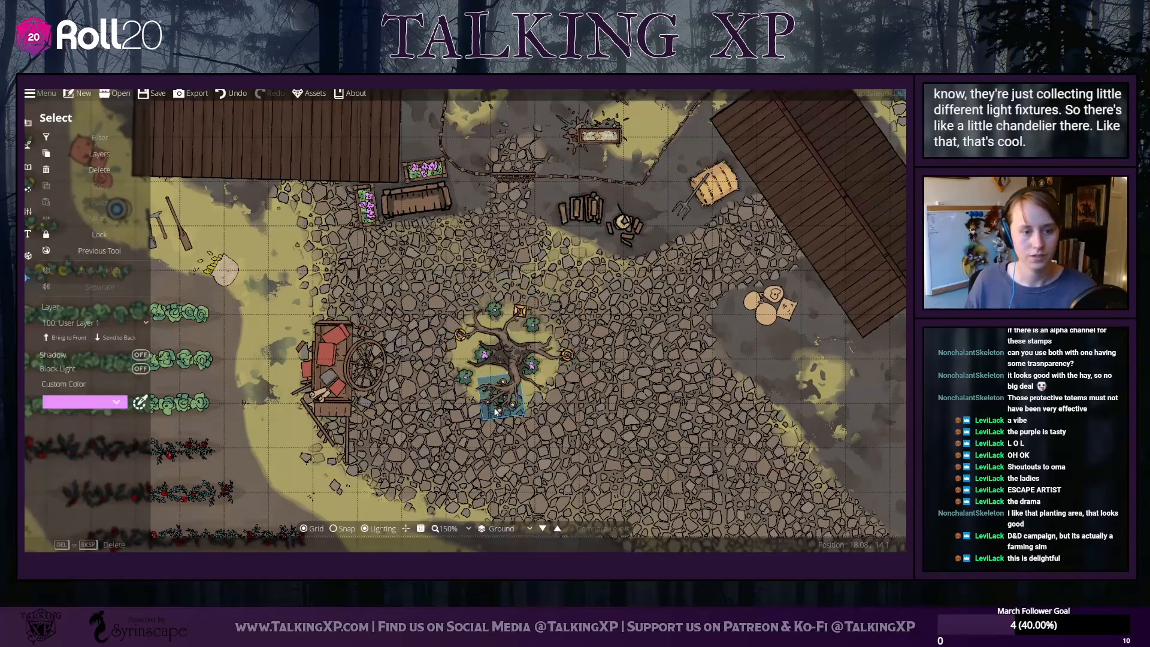
drag(486, 411, 490, 412)
click(667, 416)
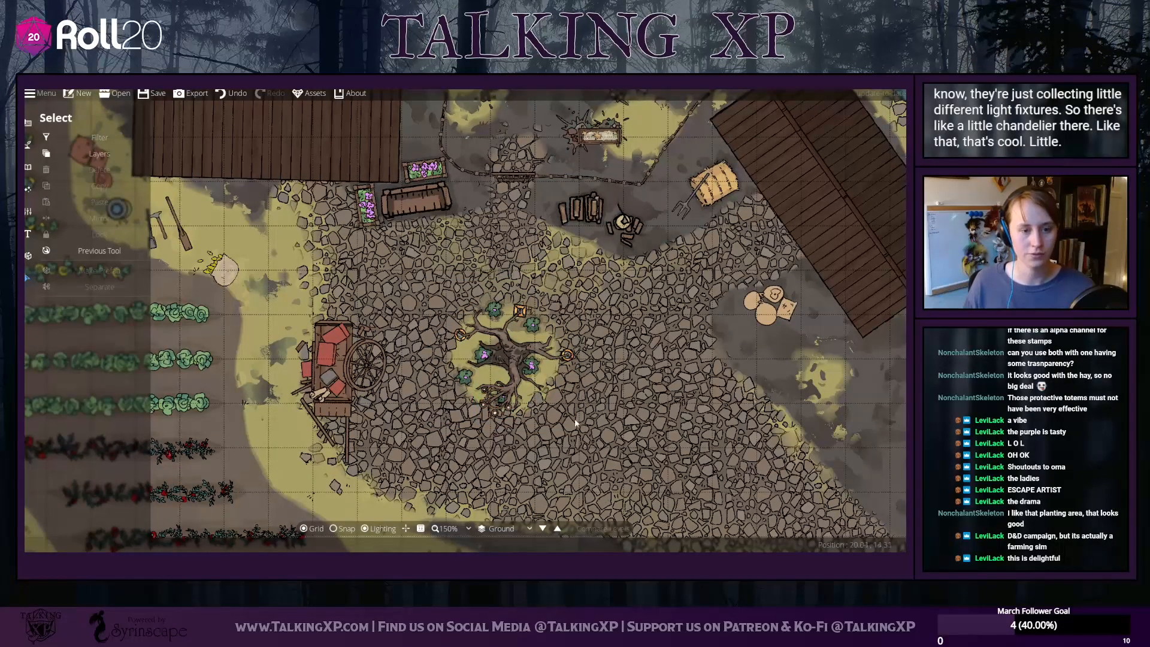
Move the dead tree off the roundabout onto the cobbles to the east, exposing the chandelier beneath it
scroll(575, 423, up, 2)
scroll(391, 412, up, 2)
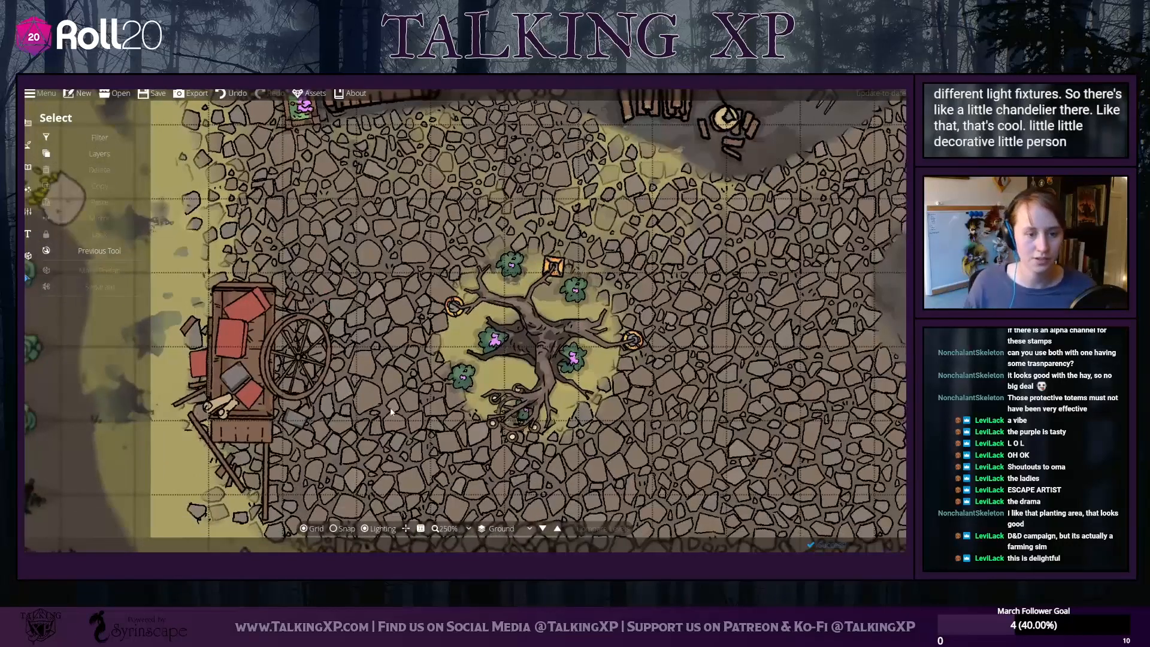
drag(535, 389, 738, 389)
click(622, 413)
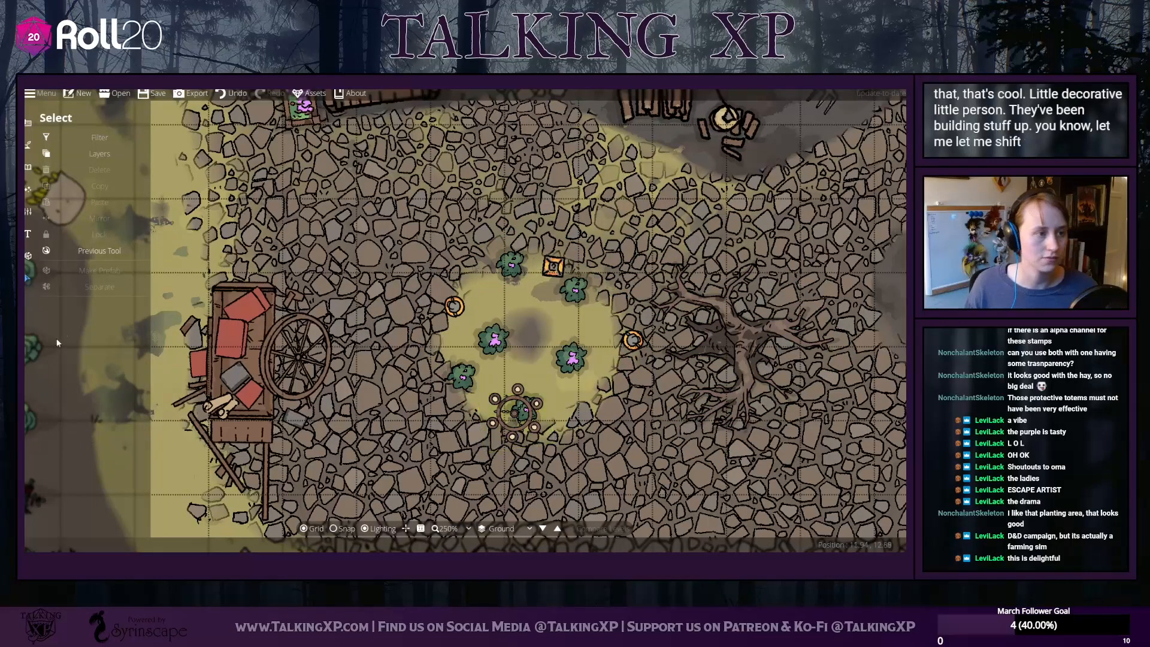
Search the object library for "candle" and choose the single round orange candle
click(28, 167)
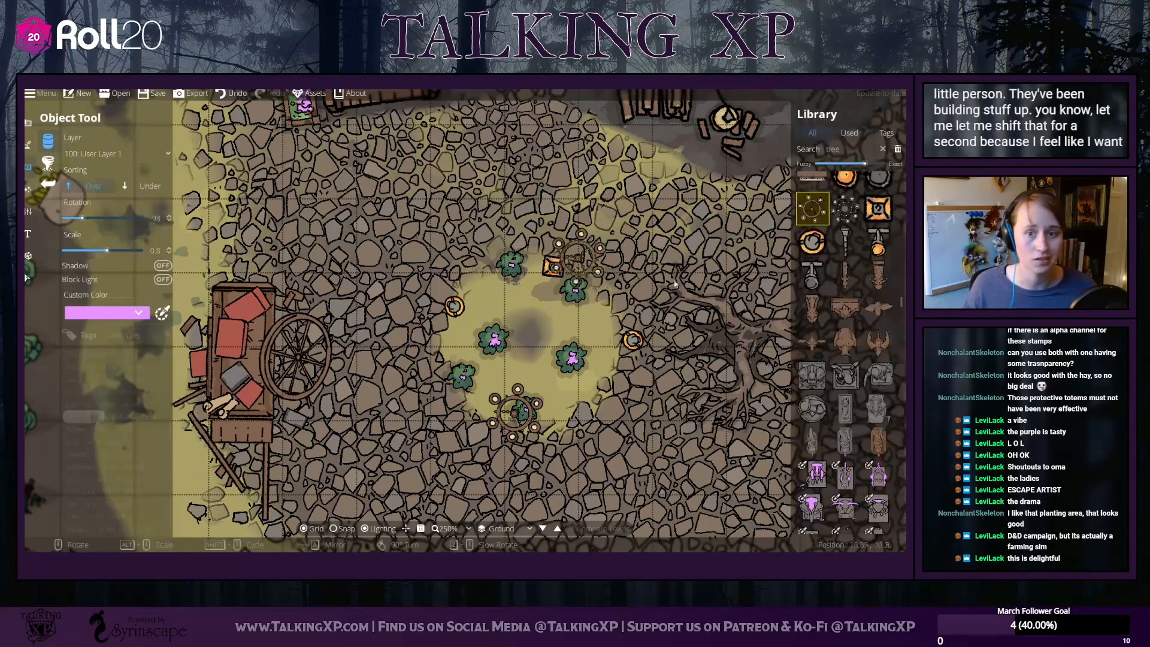
click(807, 150)
text(ca)
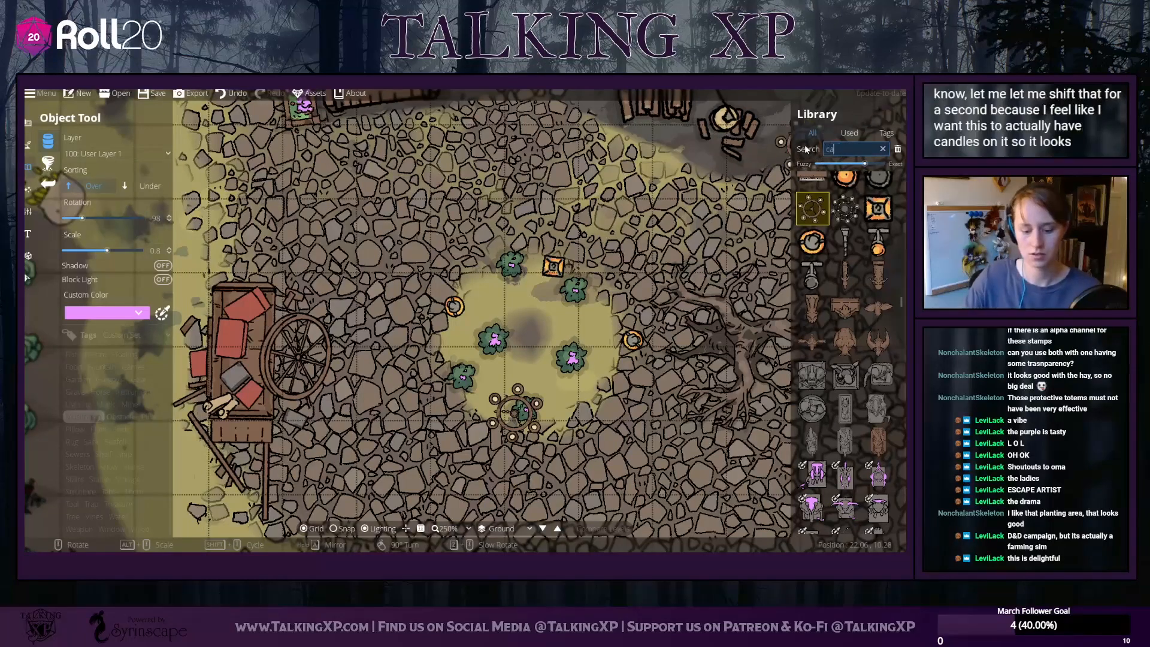
text(ndle)
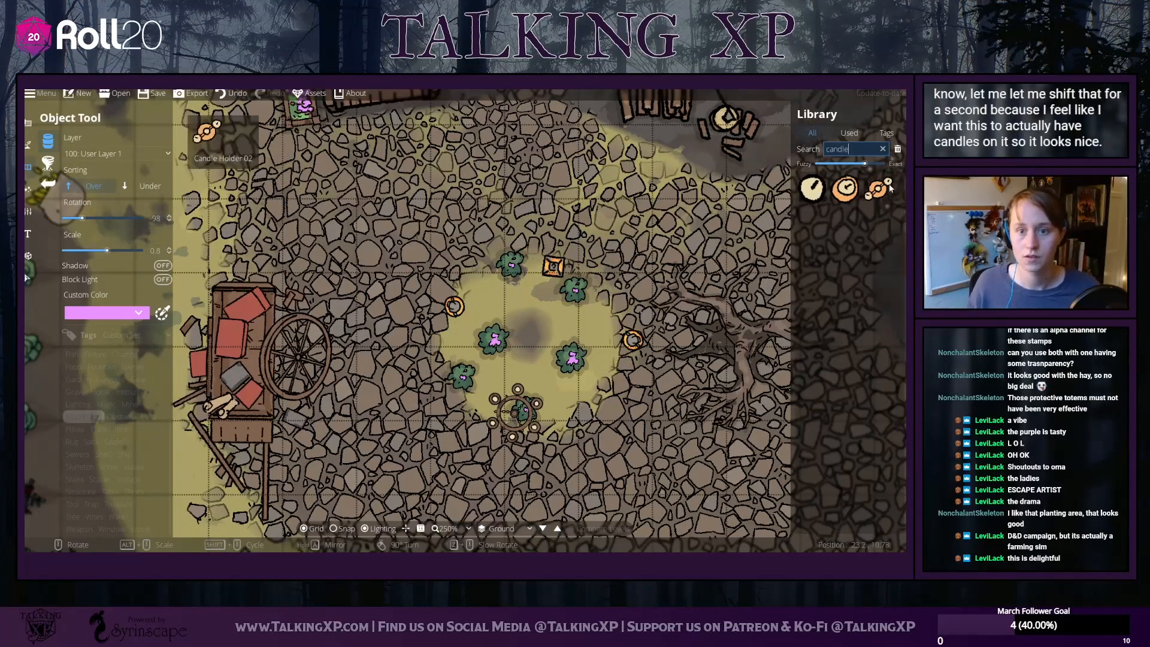
click(846, 189)
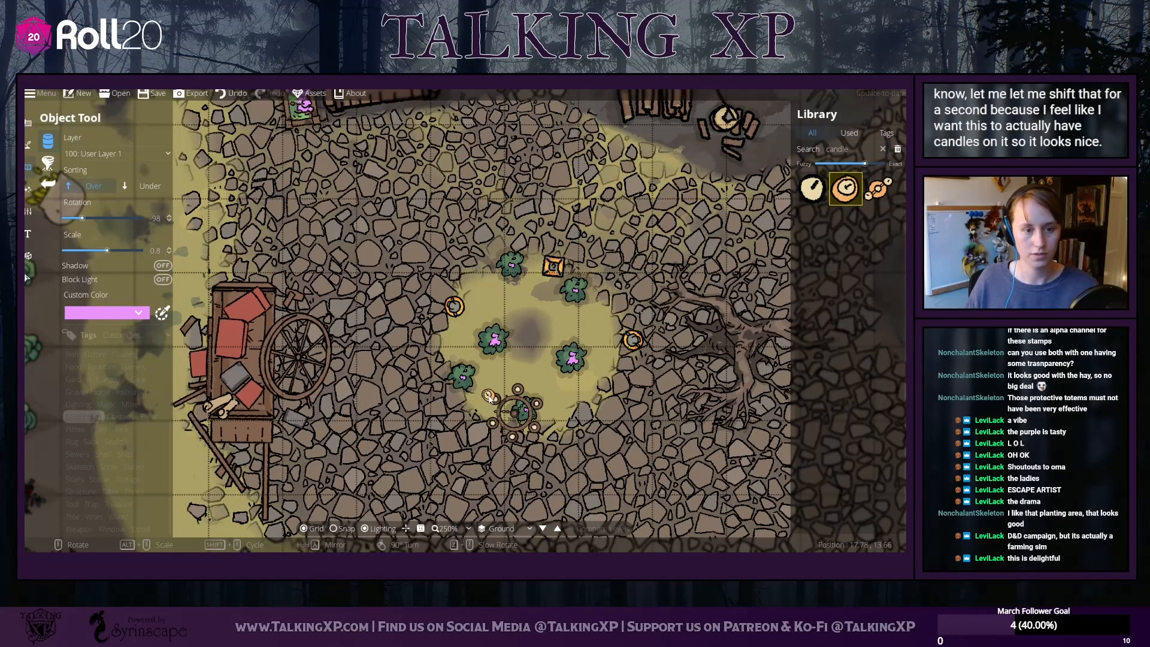
Place candles at scale 0.6 on every arm of the chandelier, varying their rotation
click(495, 402)
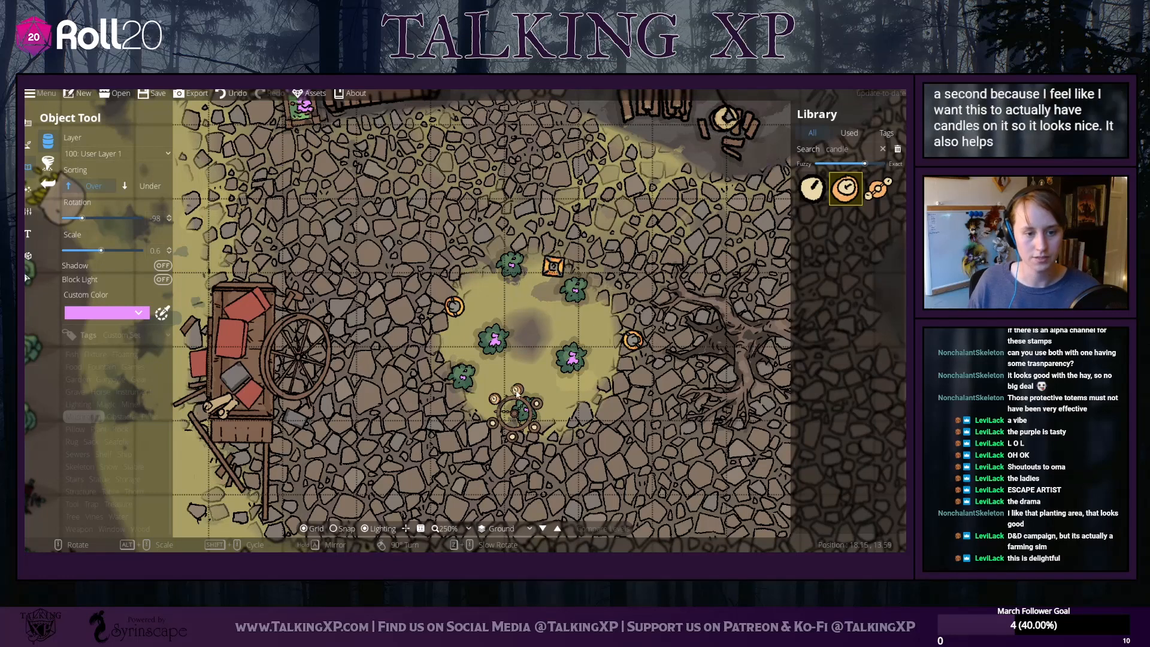
scroll(522, 390, up, 5)
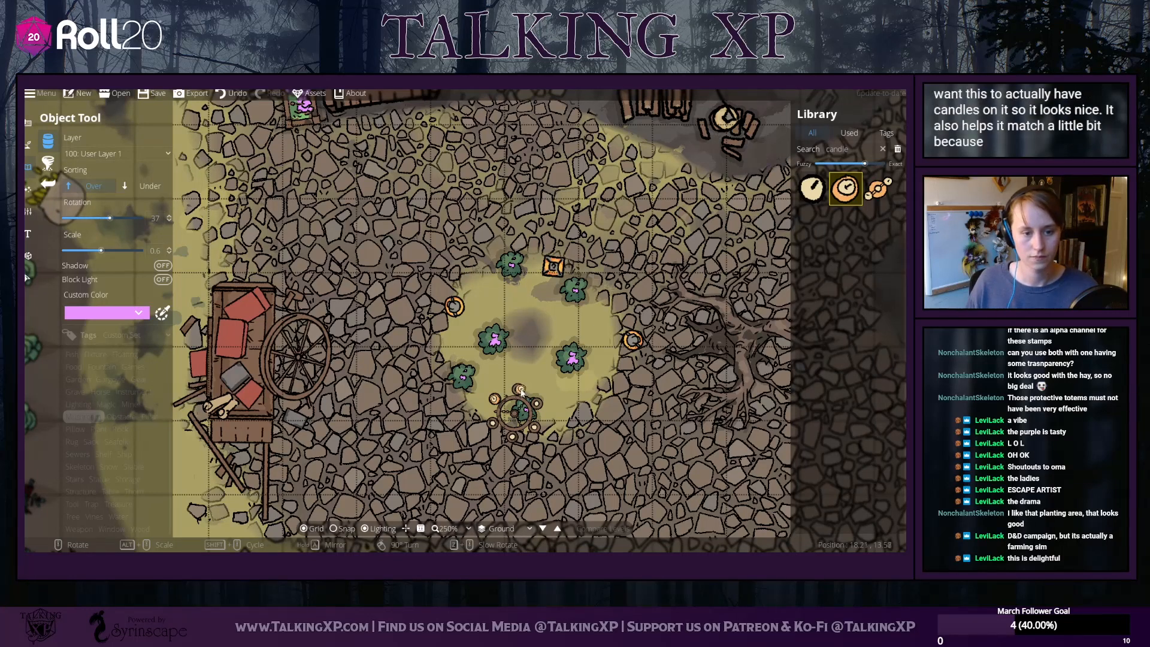
click(535, 429)
scroll(512, 439, down, 9)
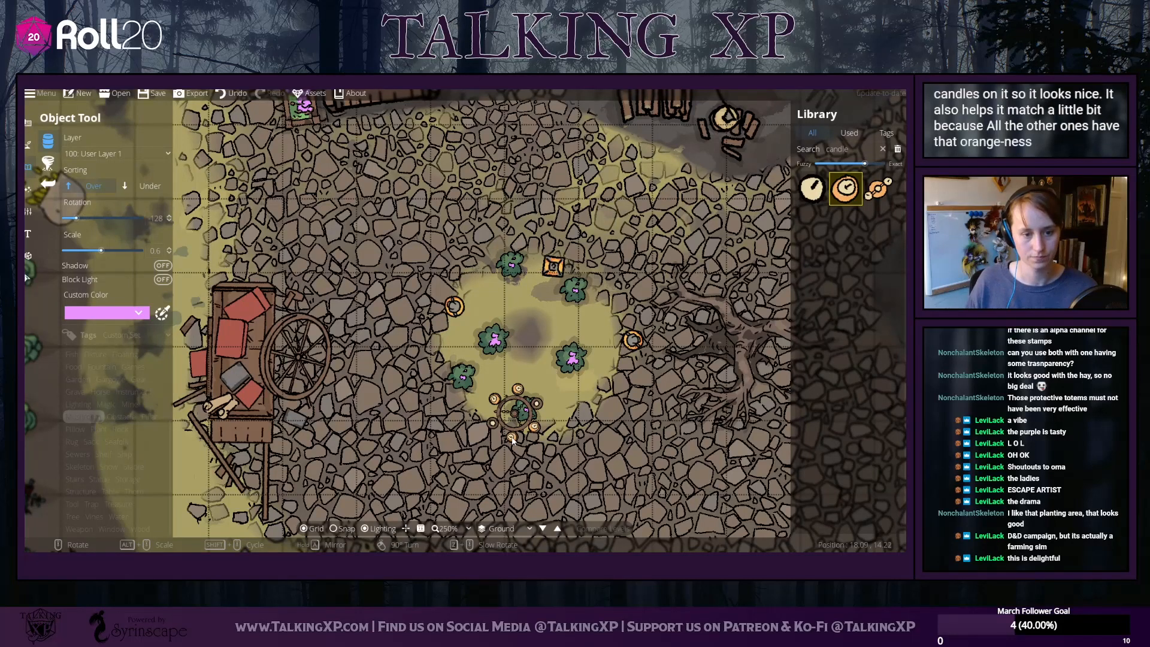
scroll(498, 430, up, 3)
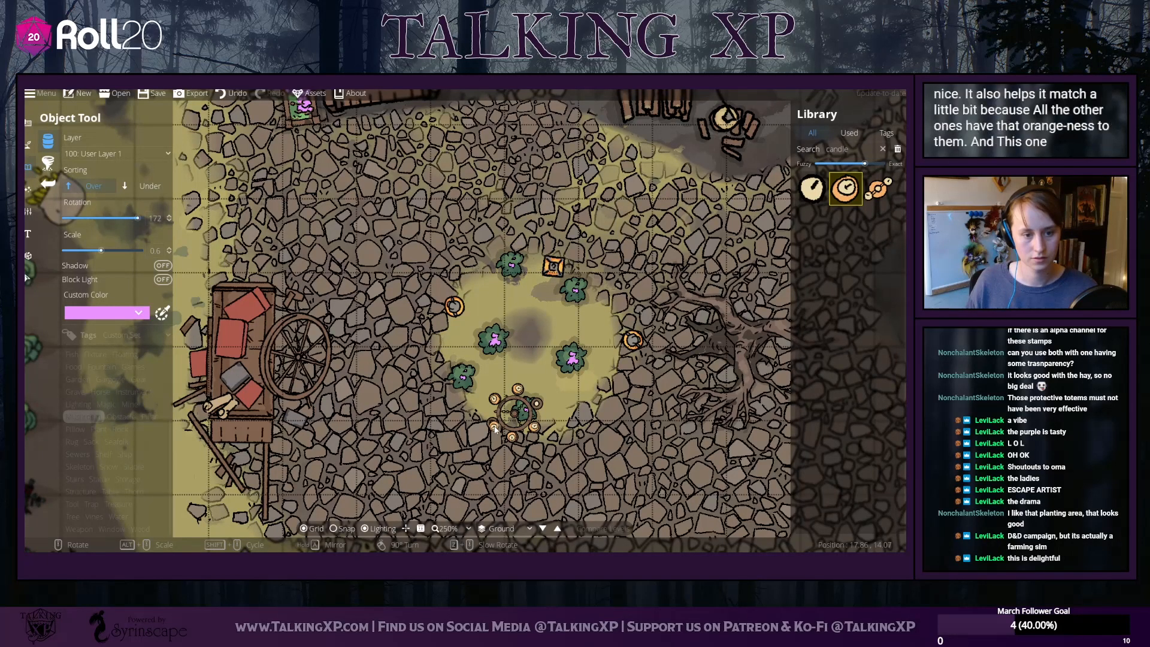
scroll(538, 411, down, 4)
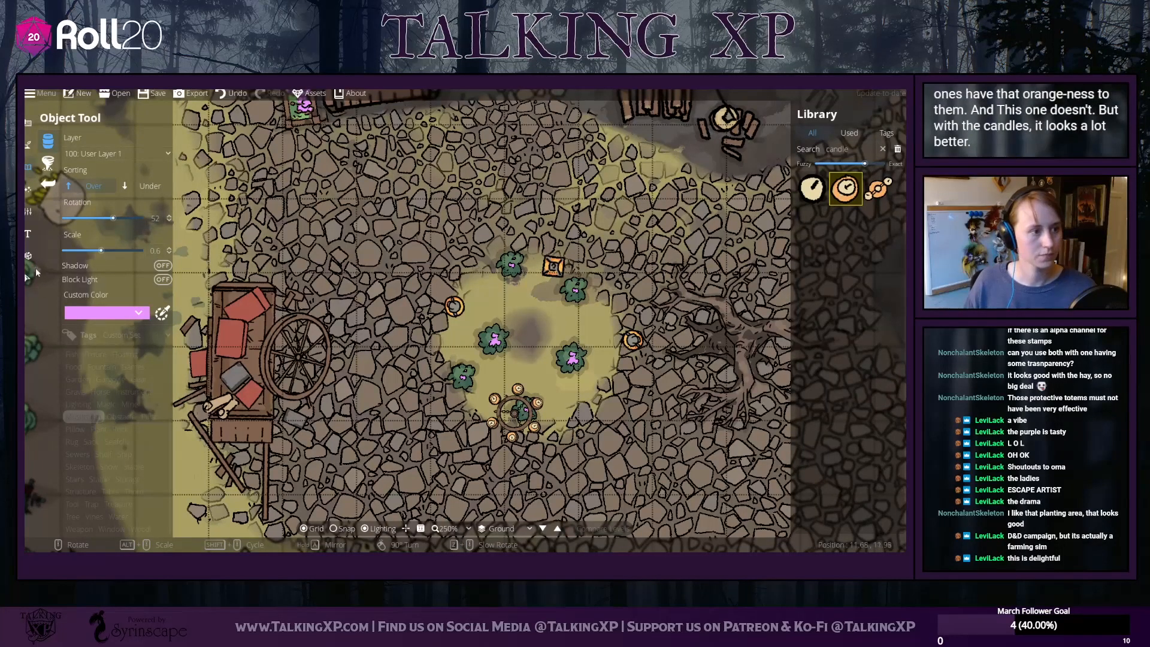
Move the dead tree back onto the roundabout and bring it to the front, above the chandelier and candles
click(27, 277)
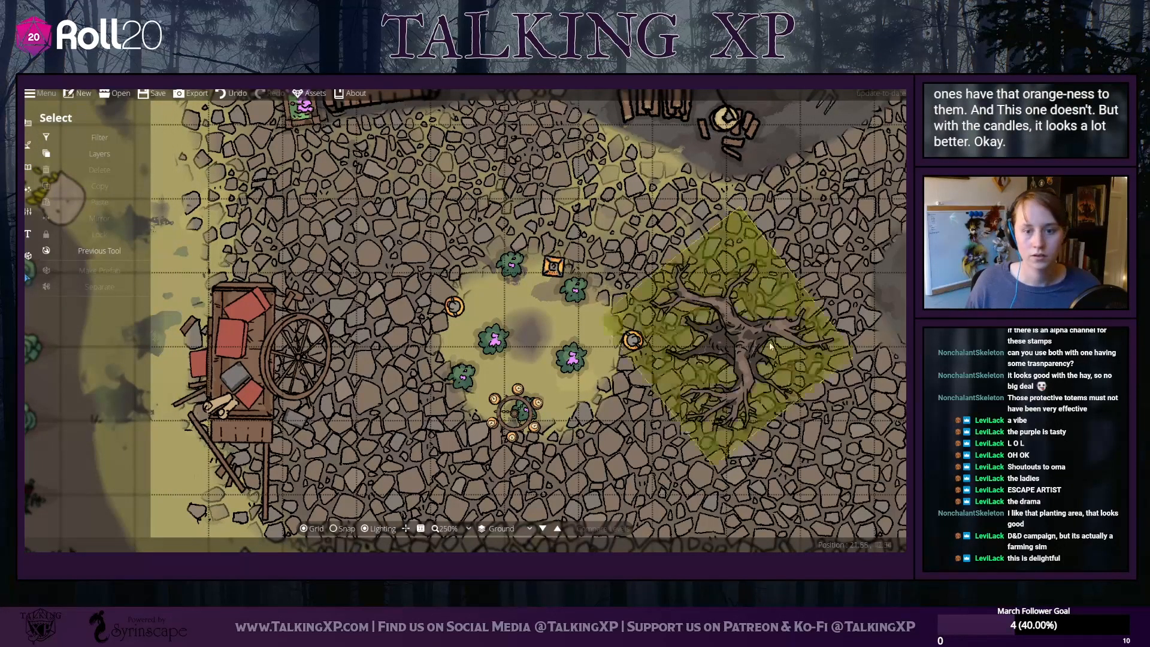
drag(749, 334, 557, 333)
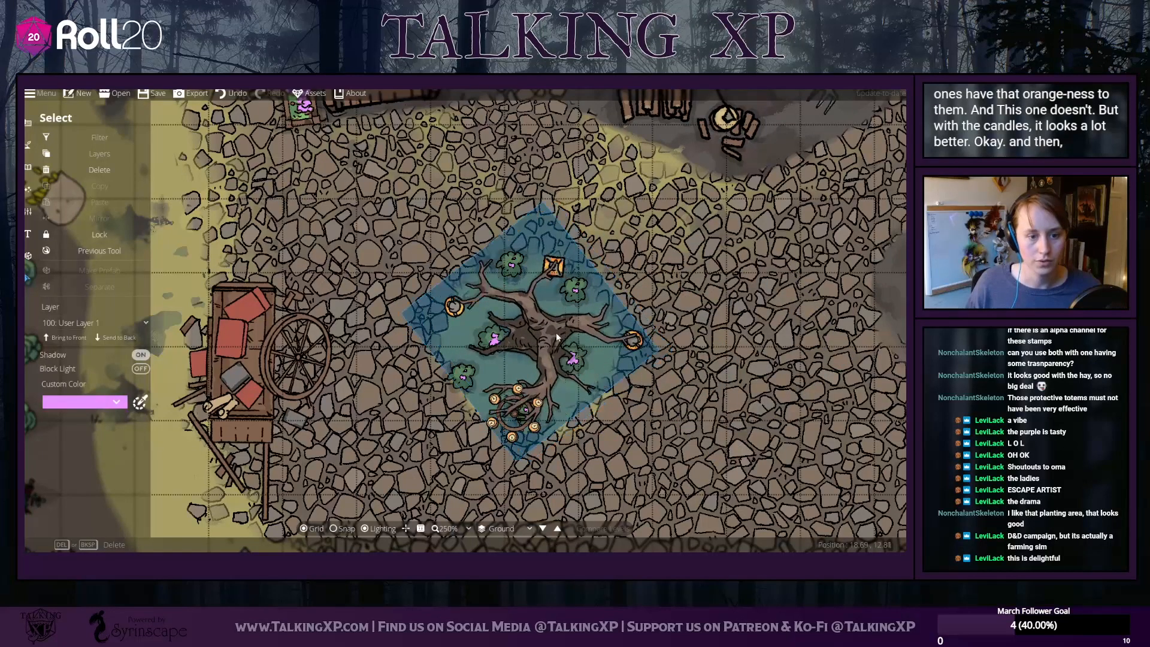
click(548, 324)
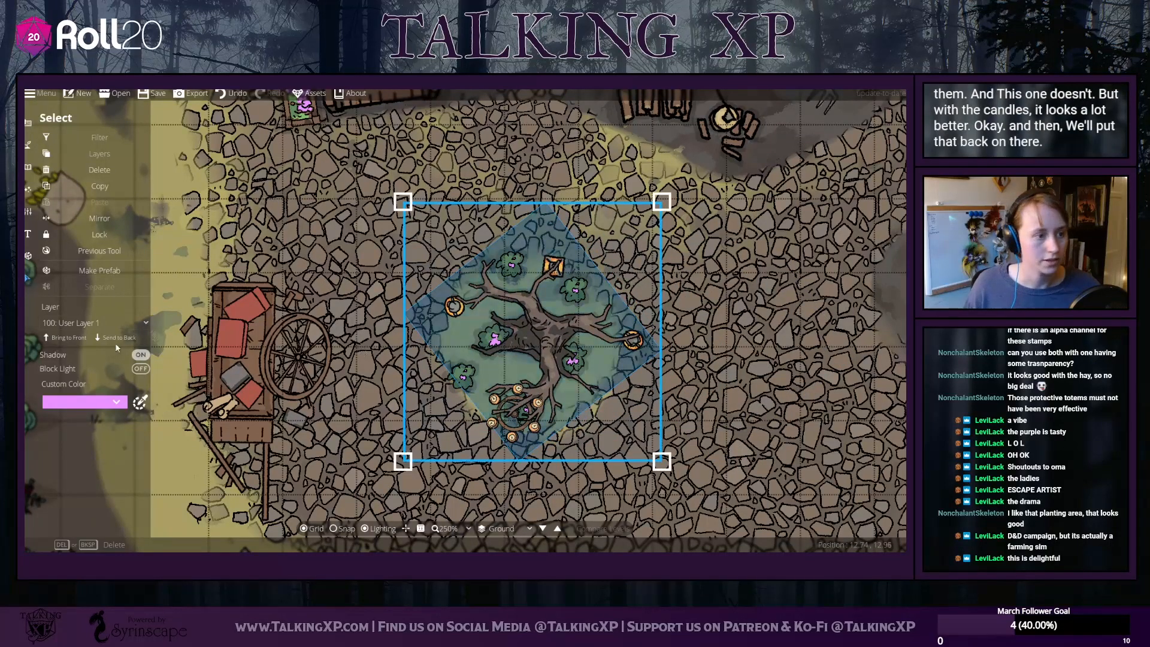
click(80, 339)
click(545, 340)
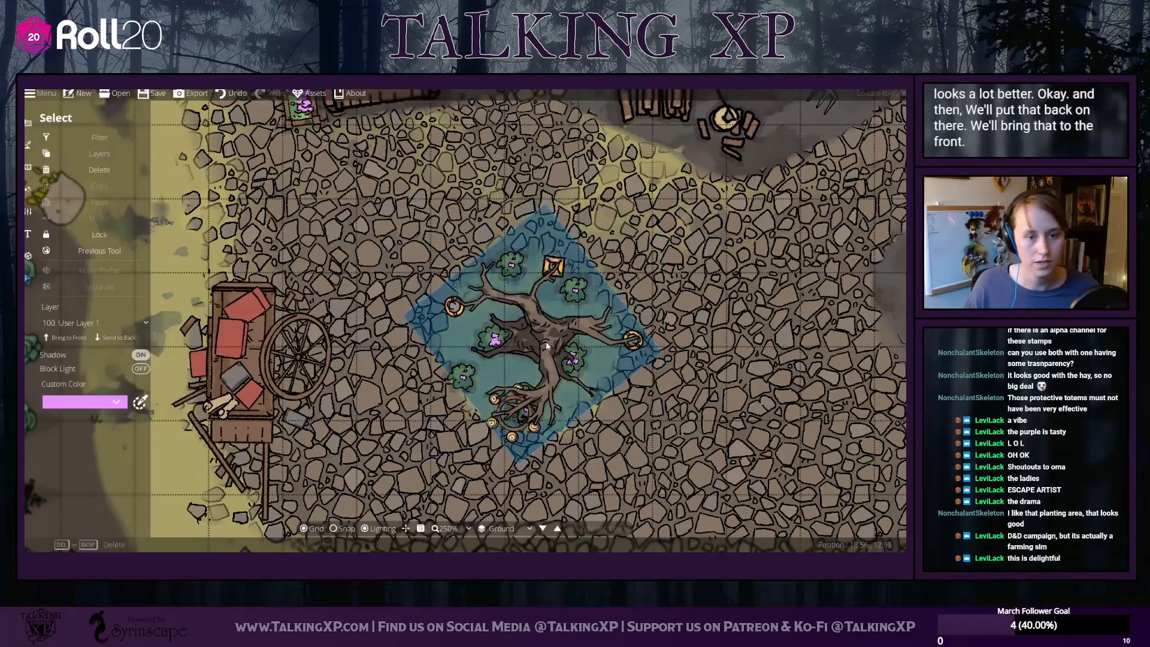
click(544, 343)
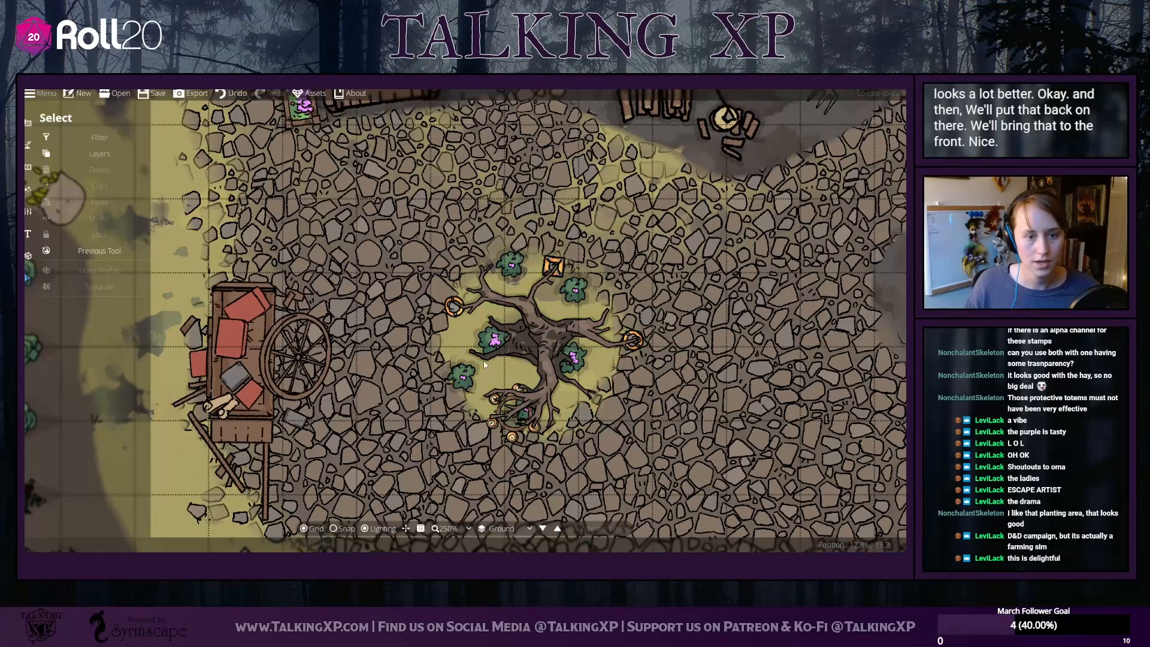
Nudge the western round lantern closer to its branch tip and bring the two pink-flowered bushes in front of the trunk
drag(453, 308, 457, 303)
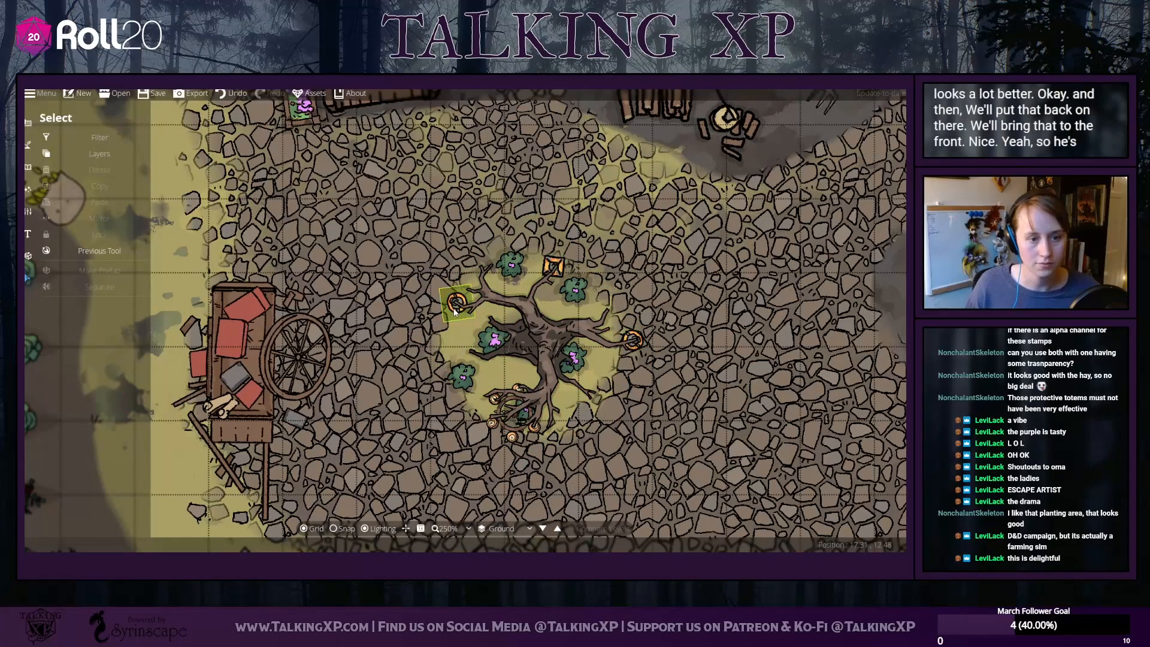
click(486, 337)
click(84, 337)
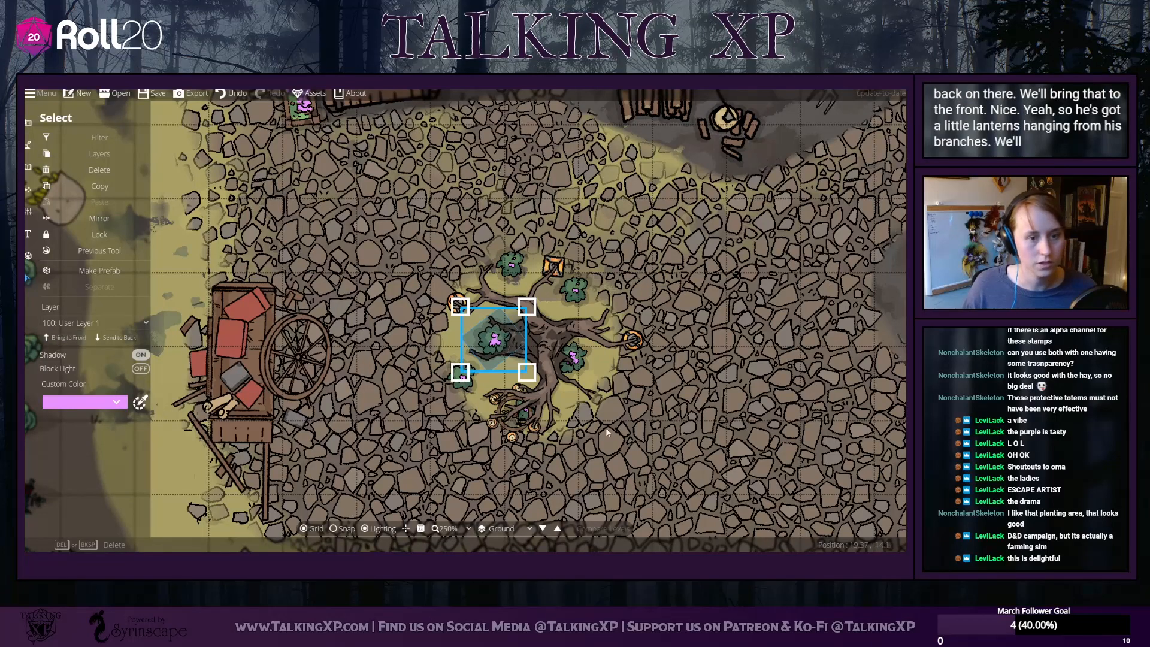
click(584, 365)
click(583, 366)
click(70, 340)
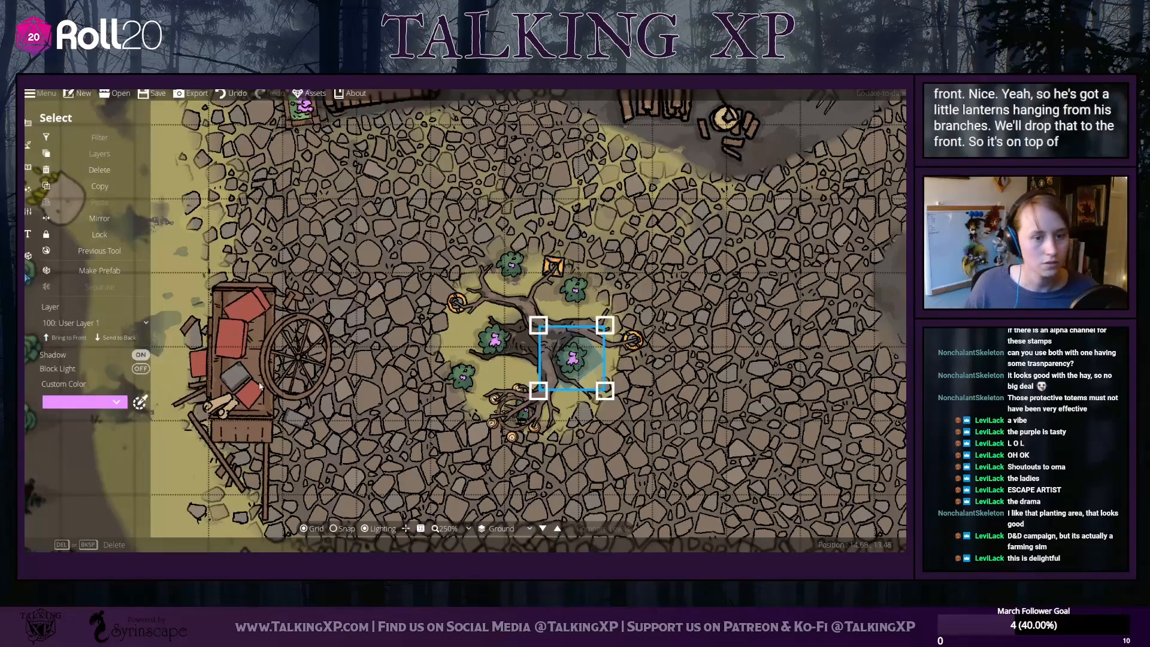
click(686, 474)
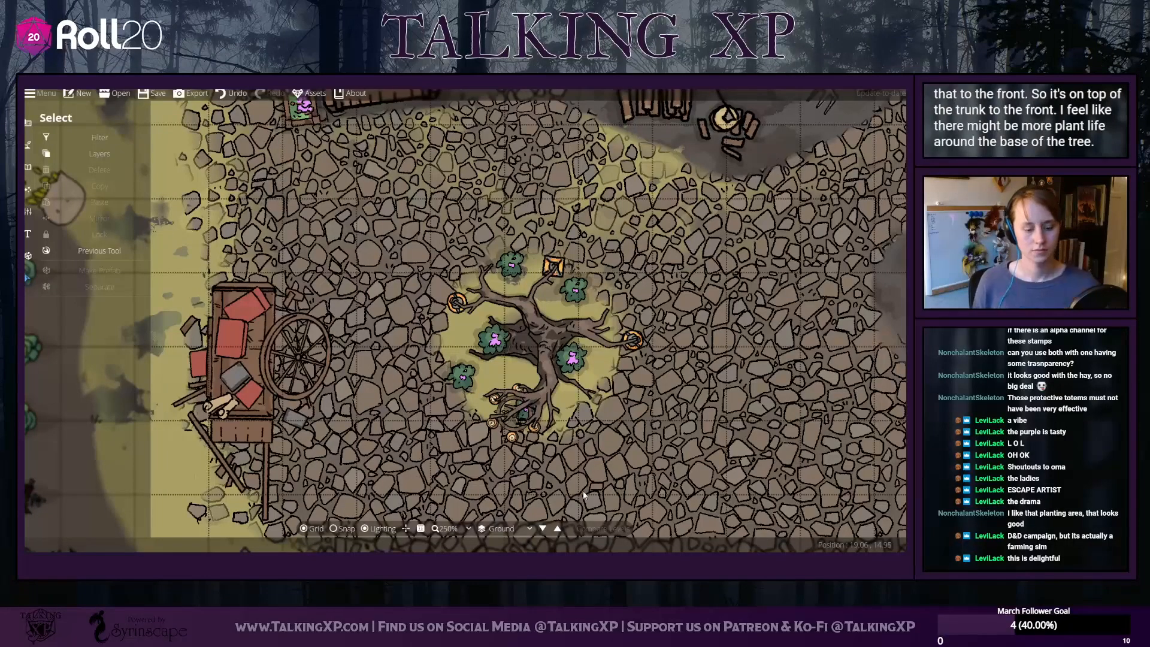
scroll(584, 491, up, 4)
scroll(583, 492, down, 9)
scroll(584, 492, up, 1)
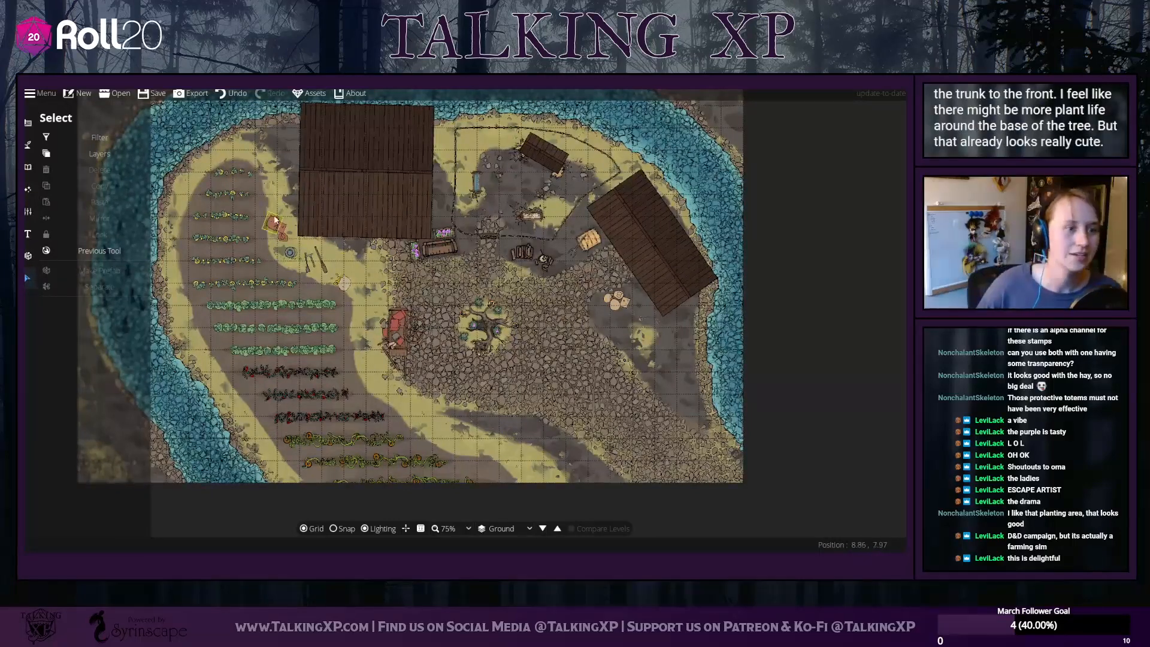
Move a red bag and the pale round object beside the tools at the large western building's southwest corner
click(287, 233)
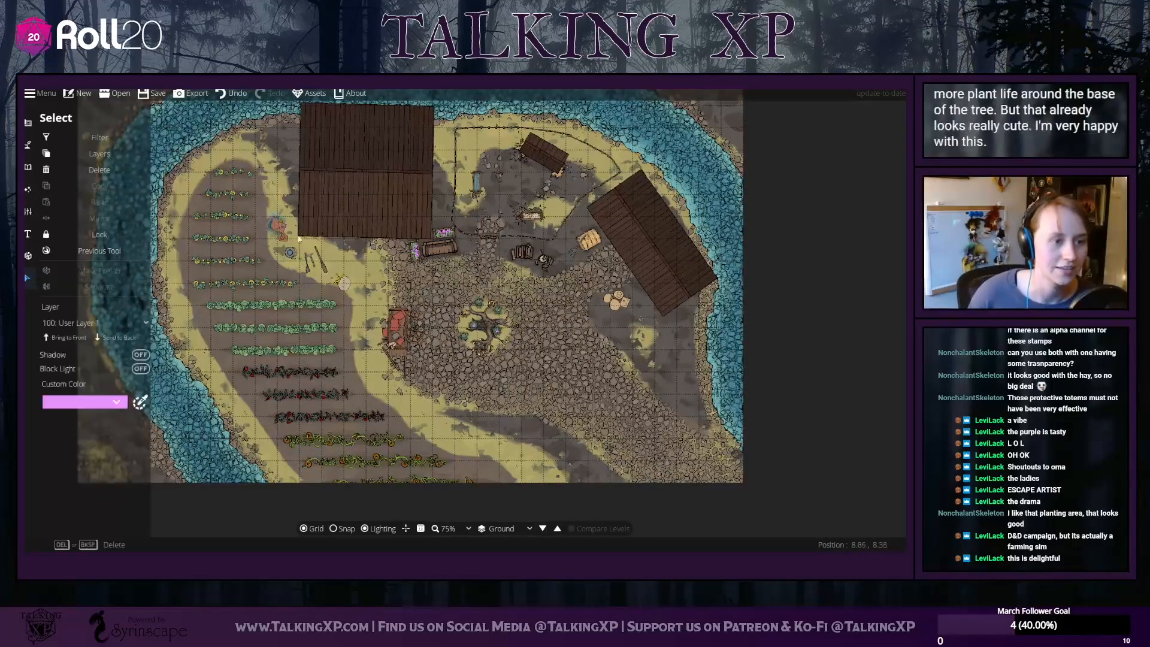
click(325, 266)
click(331, 266)
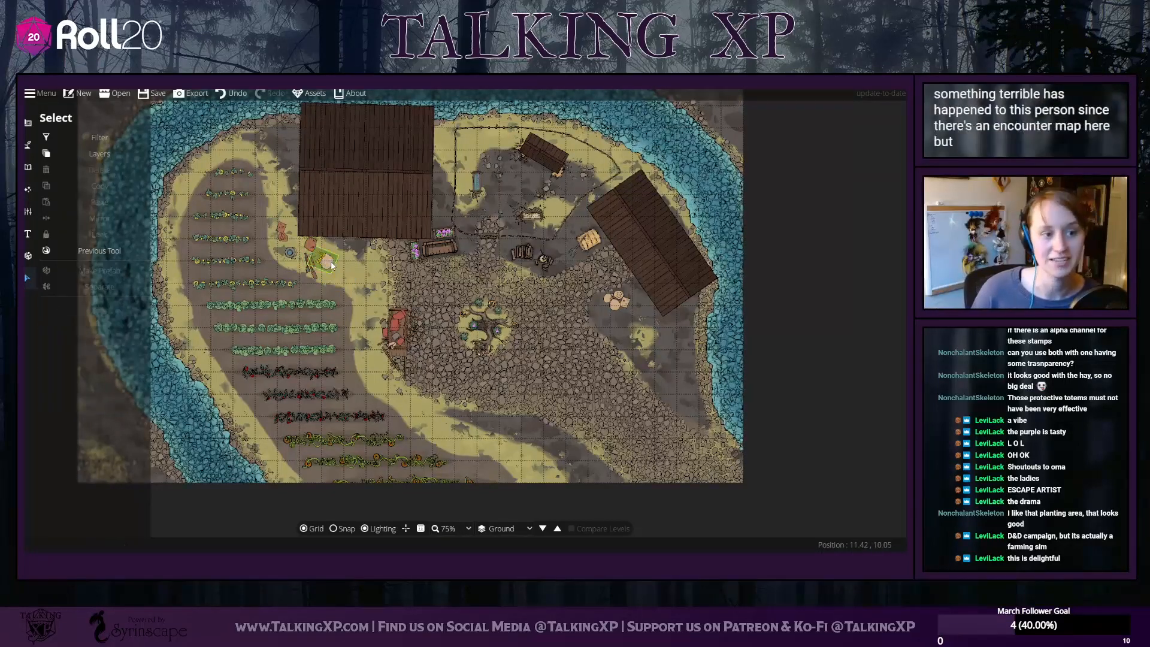
click(317, 249)
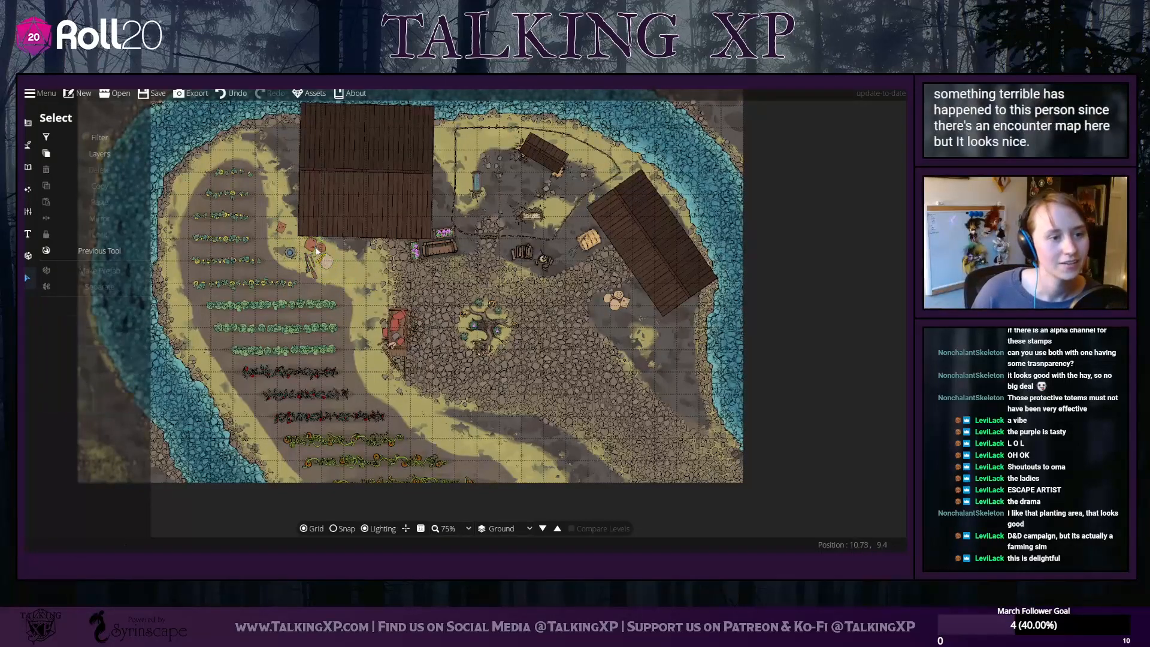
Bring the eastern red bag to the front and stack the red bags together beside the bucket and tools
click(321, 248)
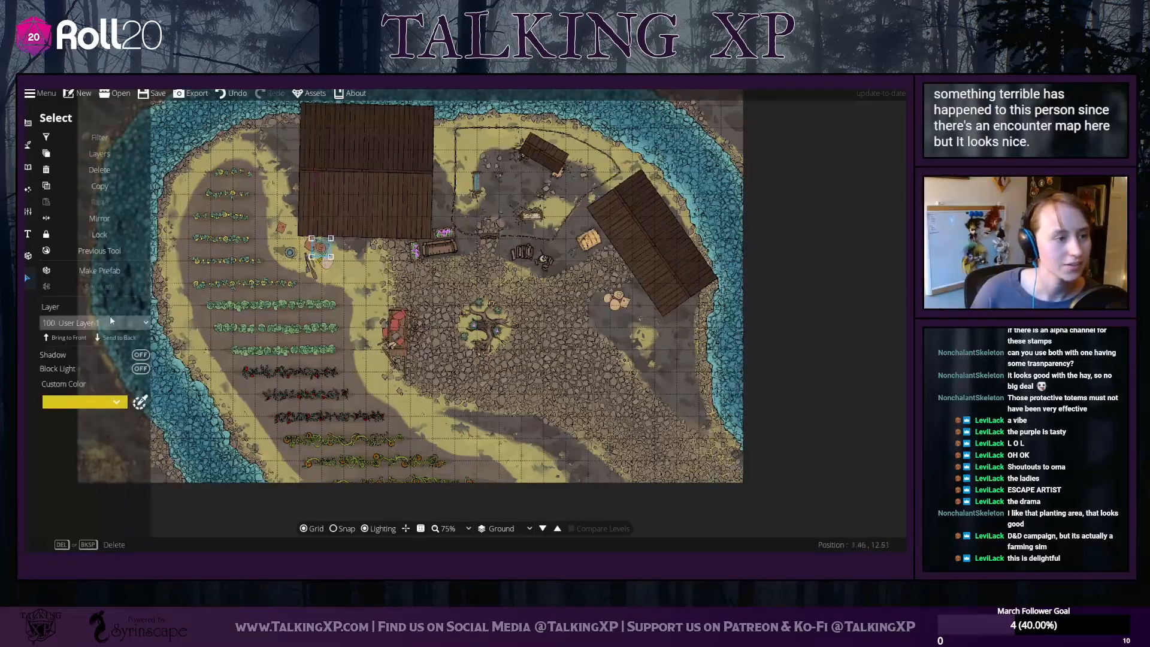
click(368, 313)
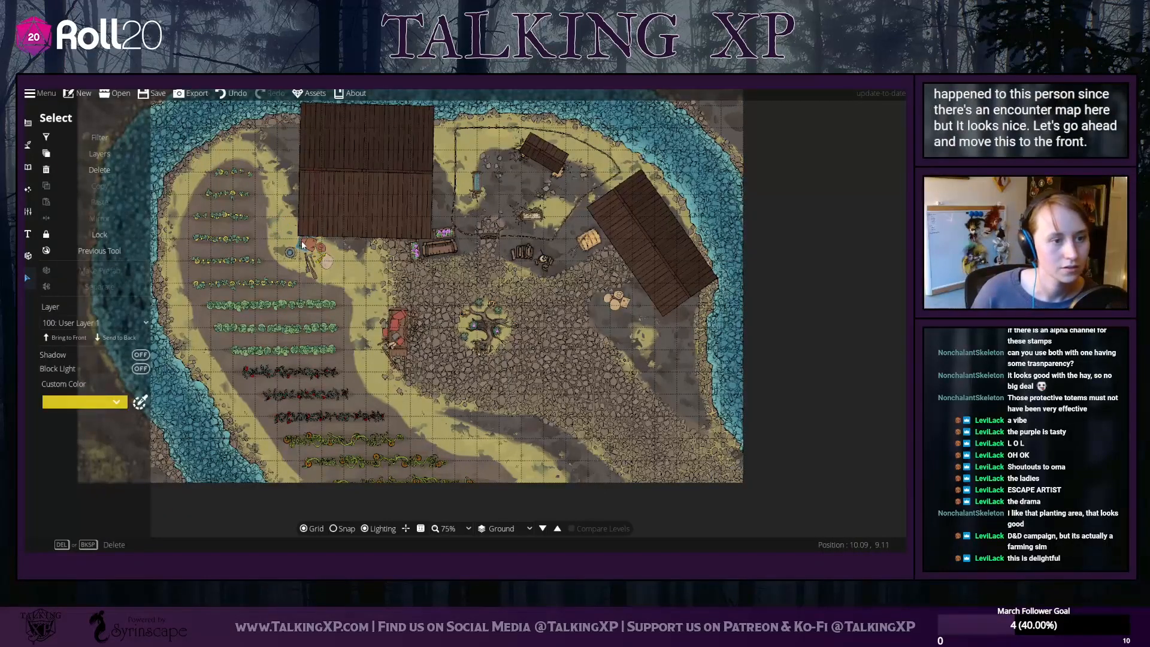
click(303, 244)
click(309, 247)
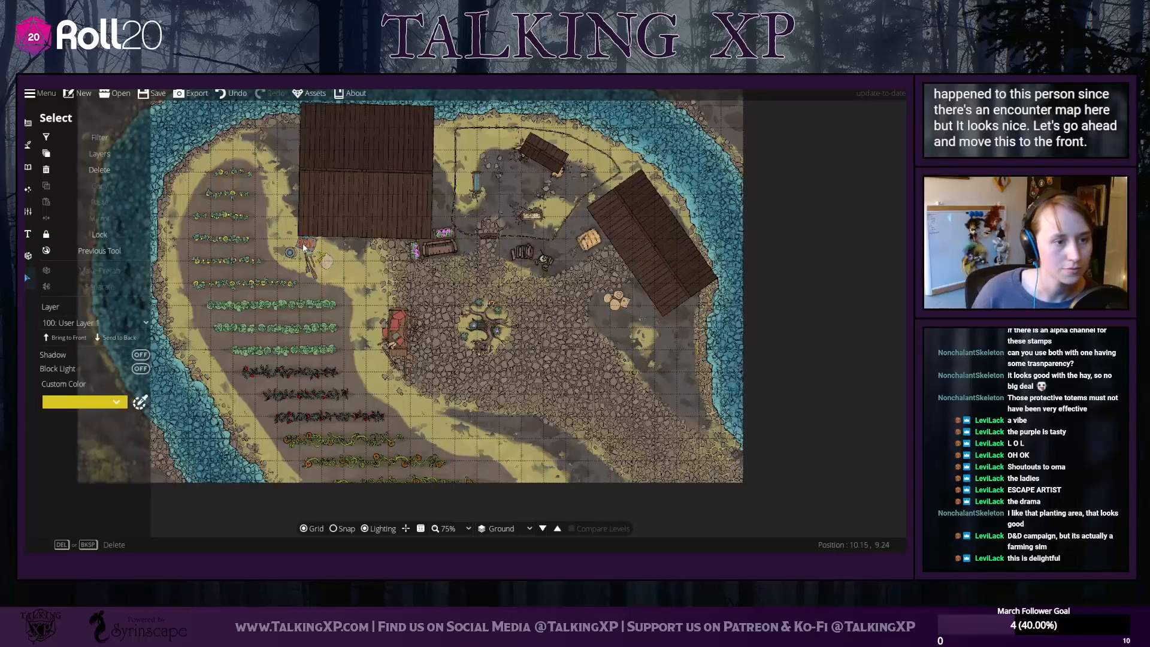
click(402, 262)
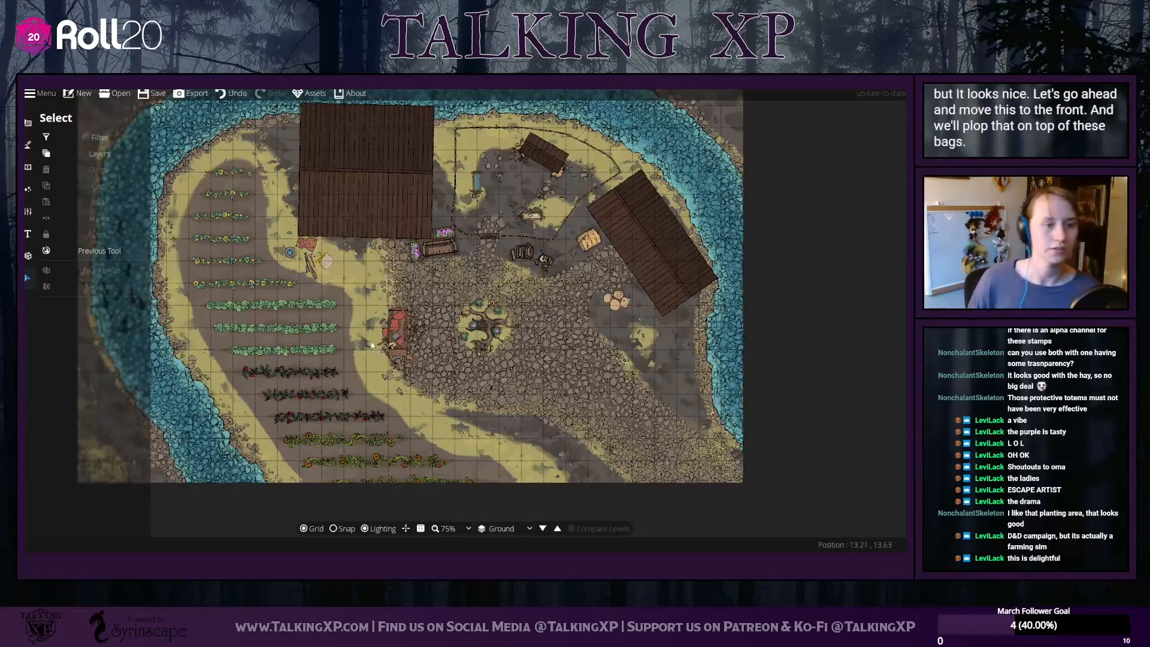
Rotate the pink planter behind the bench upright and move it to the bench's east end
click(442, 232)
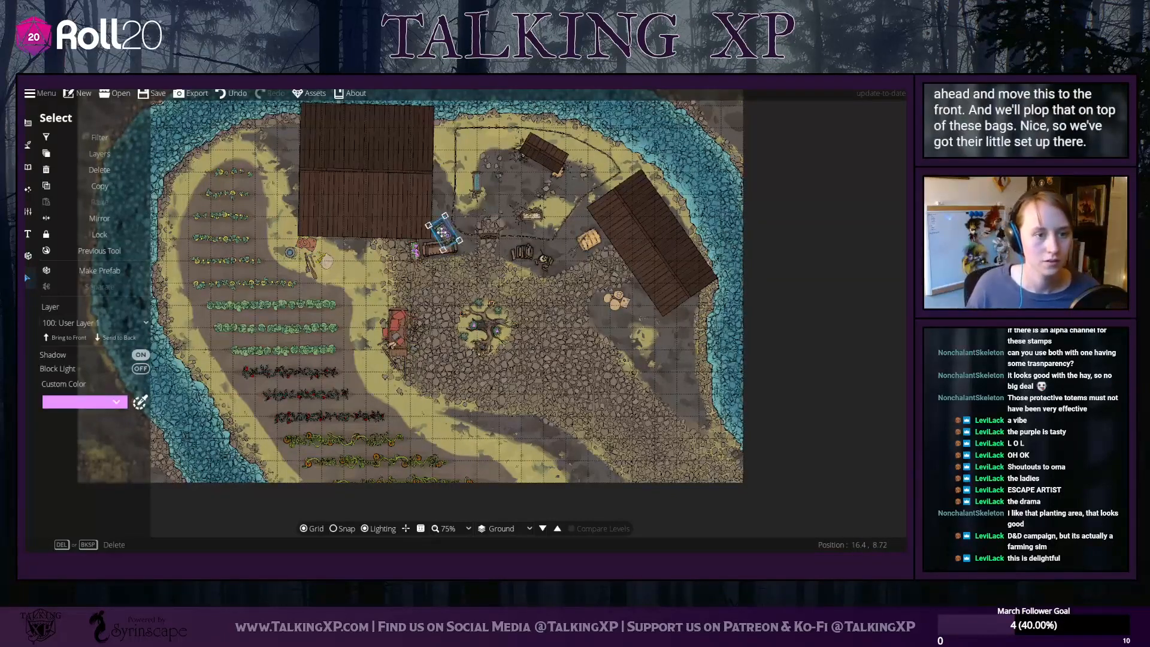
drag(442, 232, 442, 266)
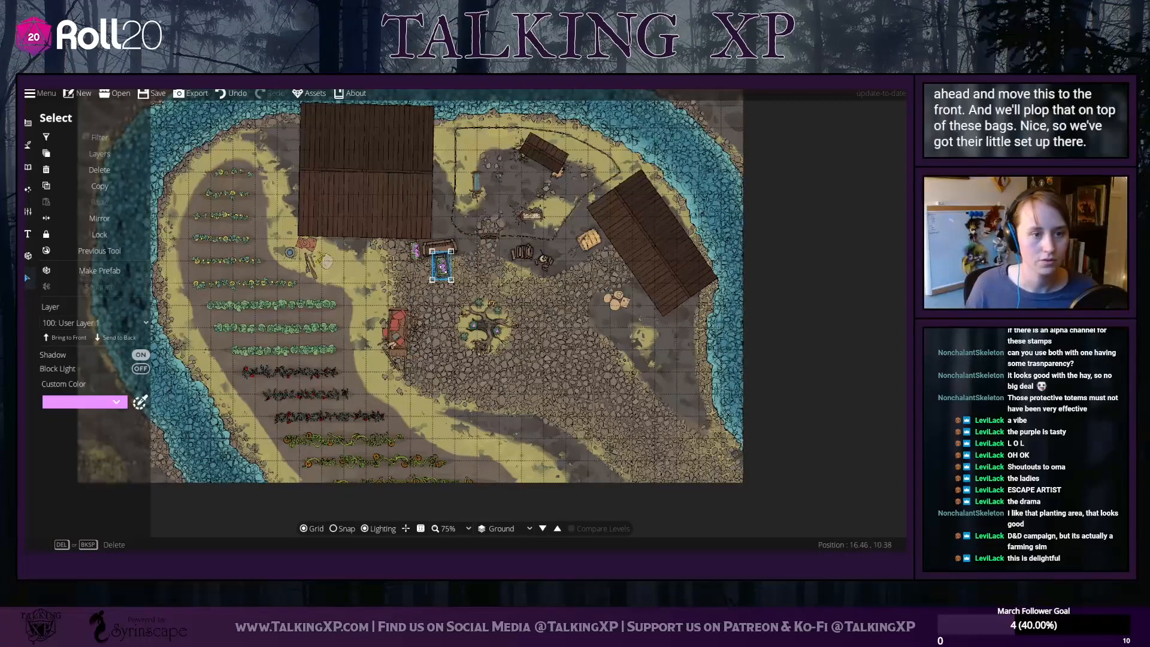
click(445, 270)
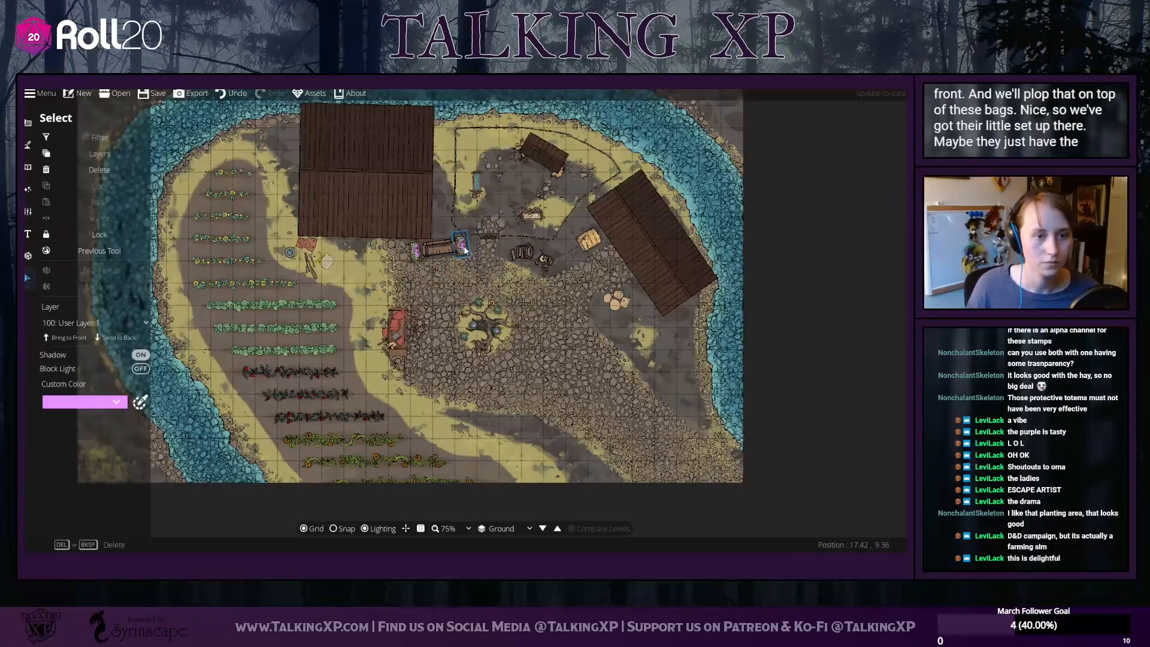
scroll(468, 230, up, 5)
drag(468, 232, 467, 424)
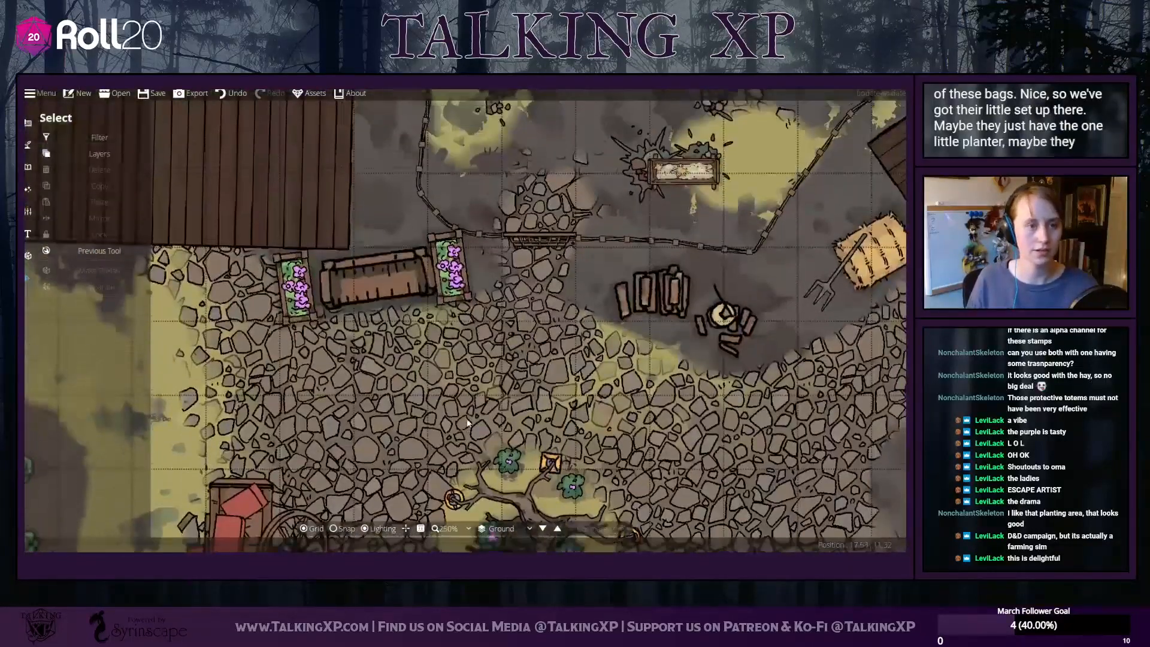
Shrink the east planter, tuck it against the bench's armrest and send it to the back
click(451, 267)
drag(421, 221, 430, 237)
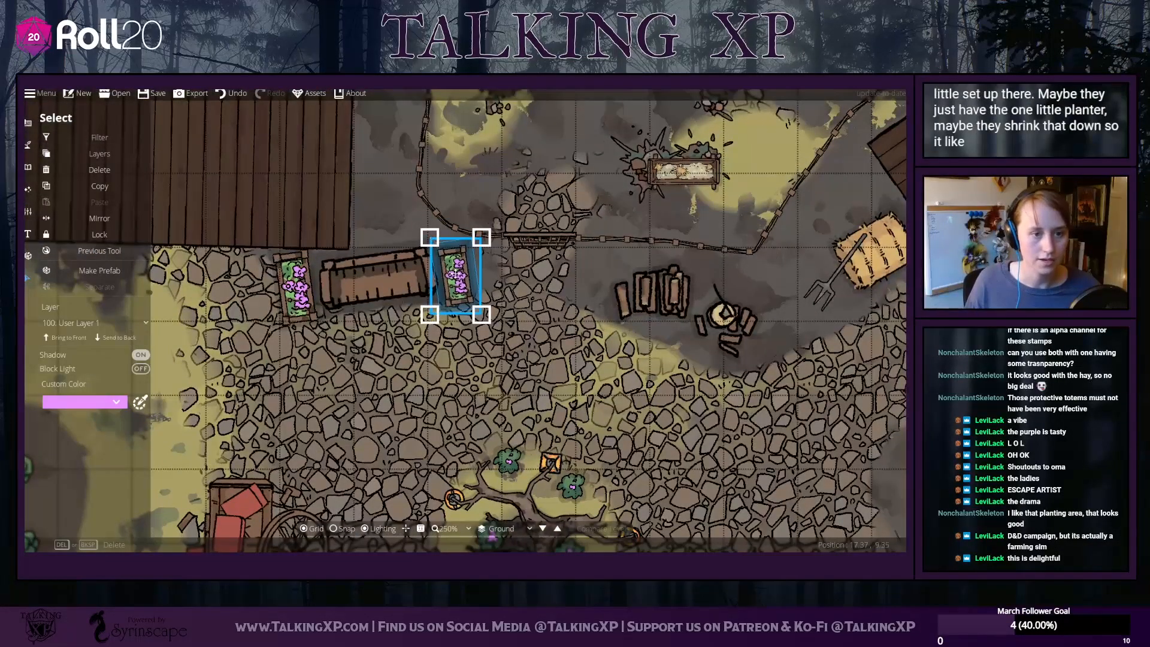
mouse_move(455, 274)
mouse_down()
mouse_move(491, 282)
mouse_move(445, 274)
mouse_up()
click(301, 368)
click(479, 297)
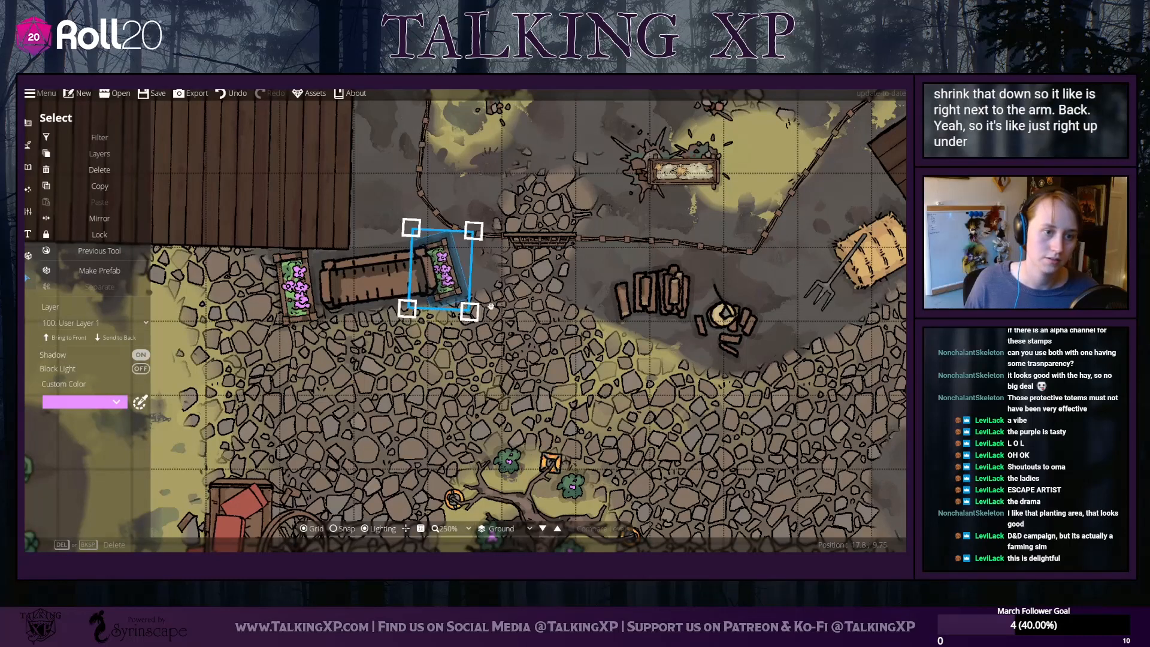
Shrink the west planter, tuck it under the bench's other armrest and send it to the back
click(284, 301)
drag(271, 333, 316, 301)
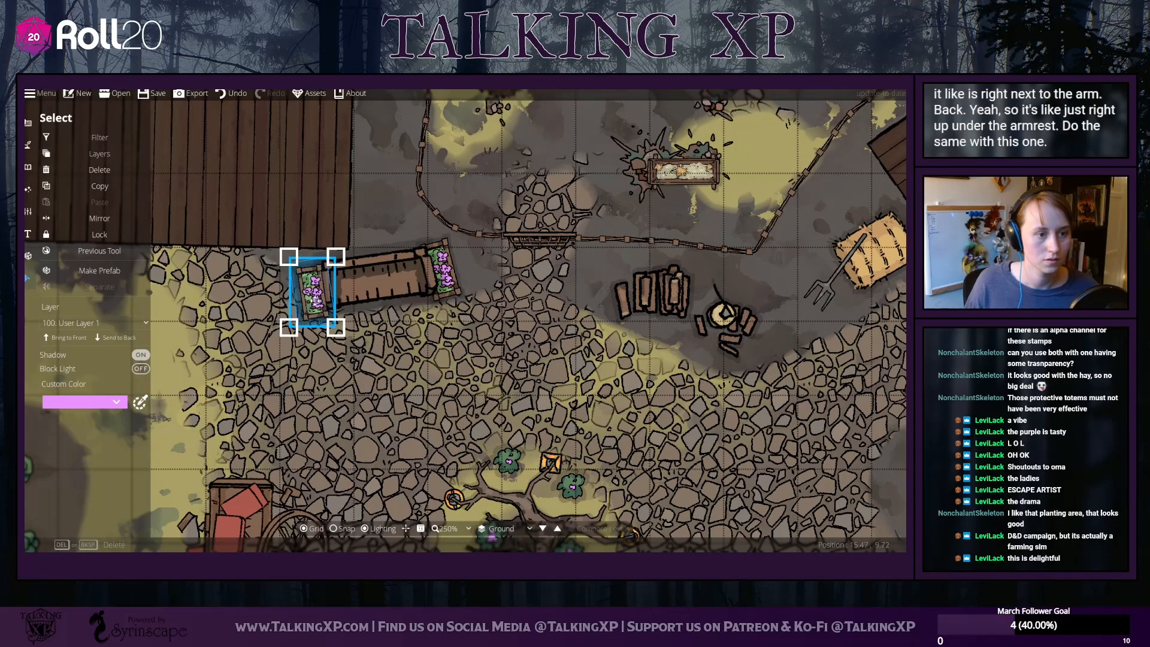
click(132, 340)
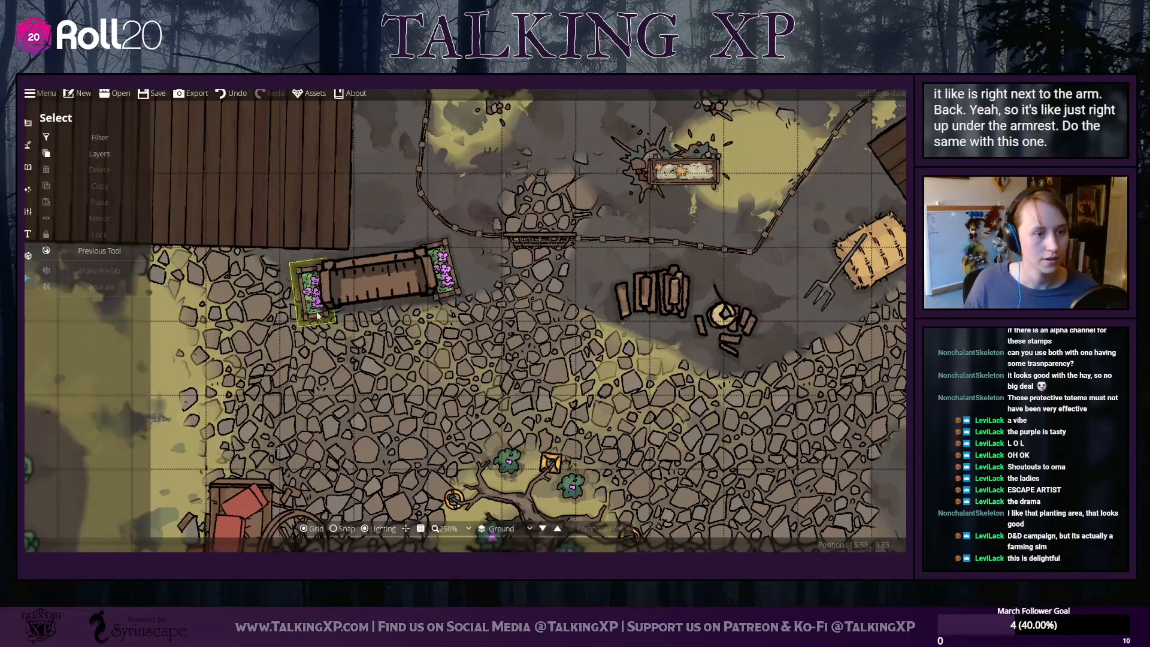
click(406, 422)
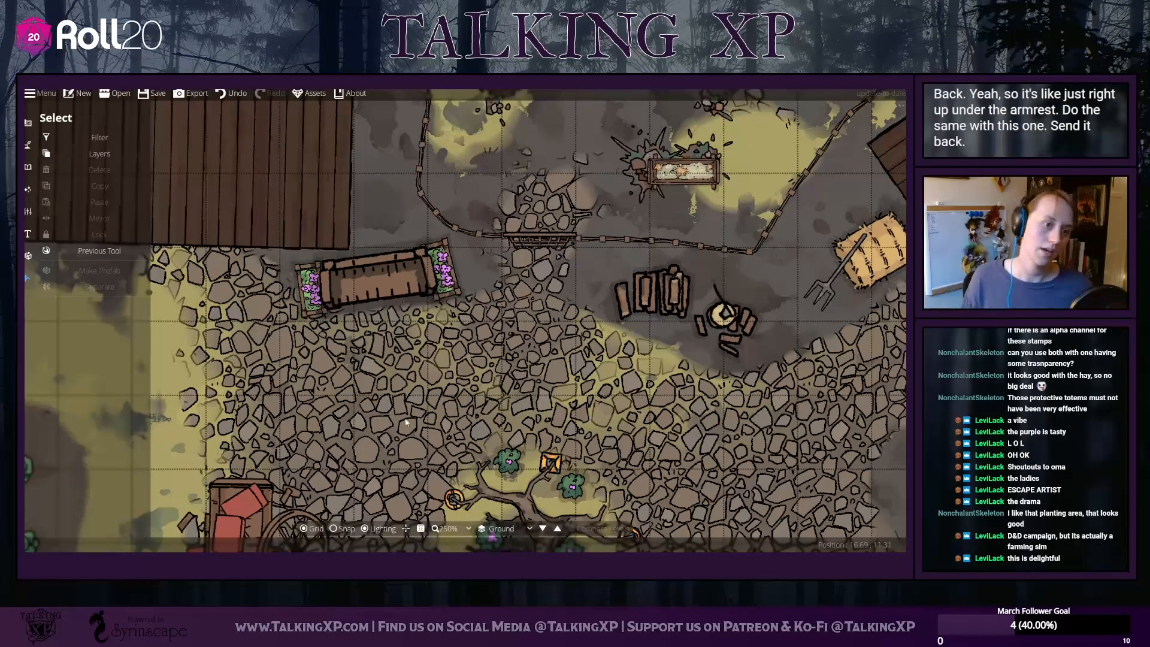
Change the stacking order of the northern sack beside the eastern building and nudge it closer into the pile
scroll(375, 456, down, 8)
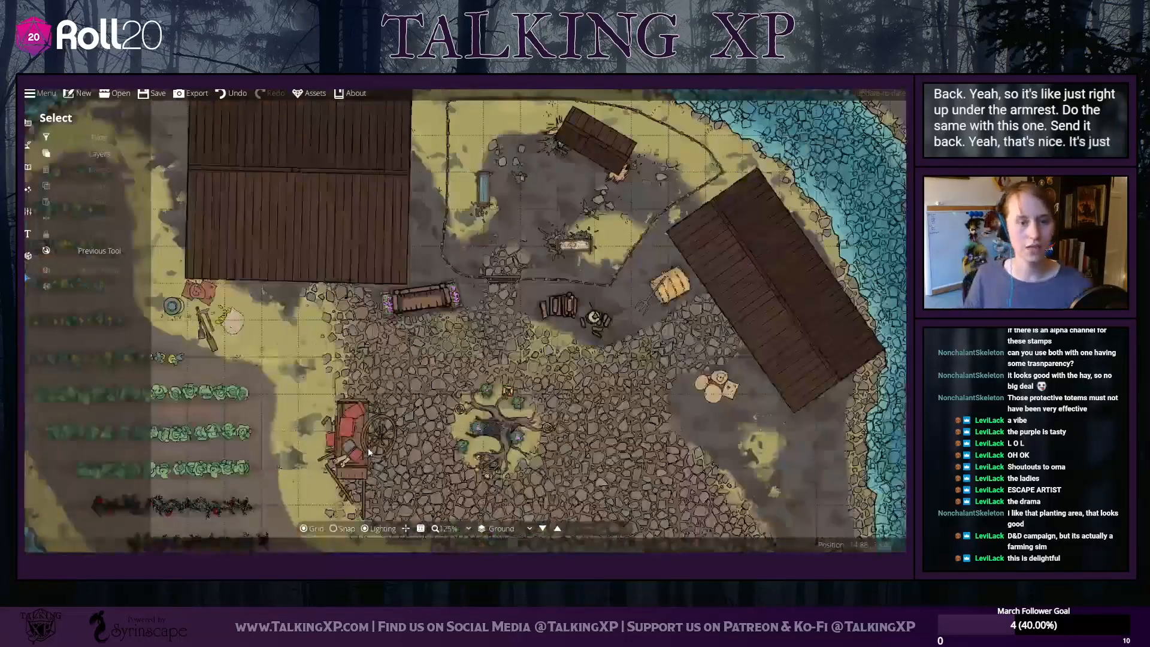
scroll(394, 445, up, 3)
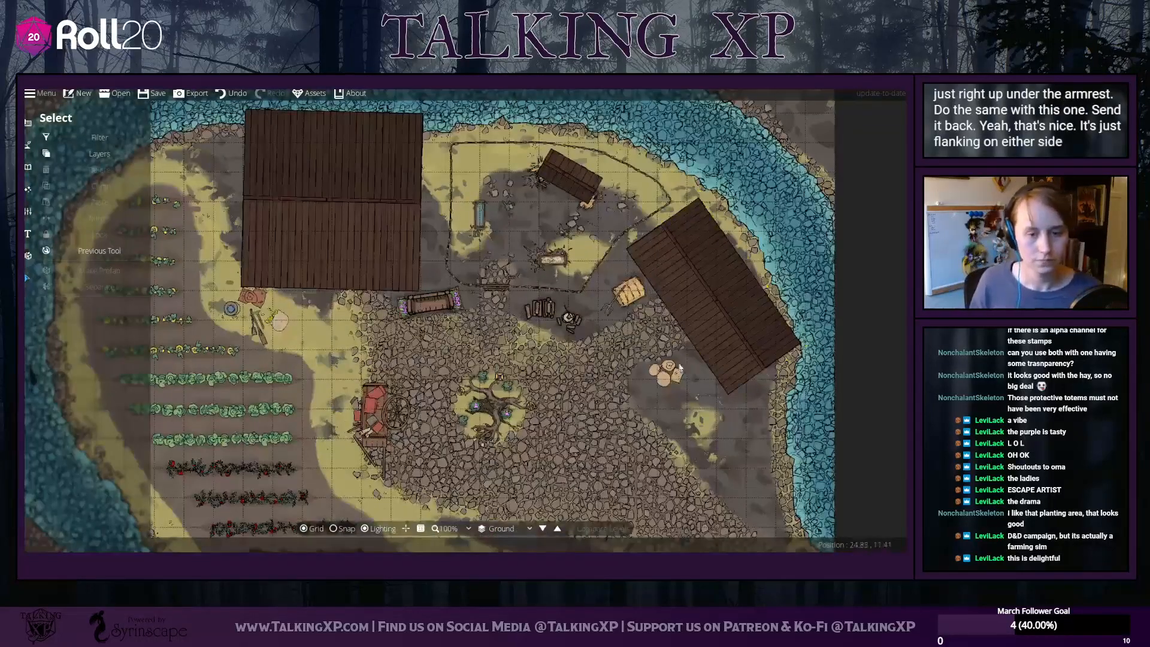
click(678, 378)
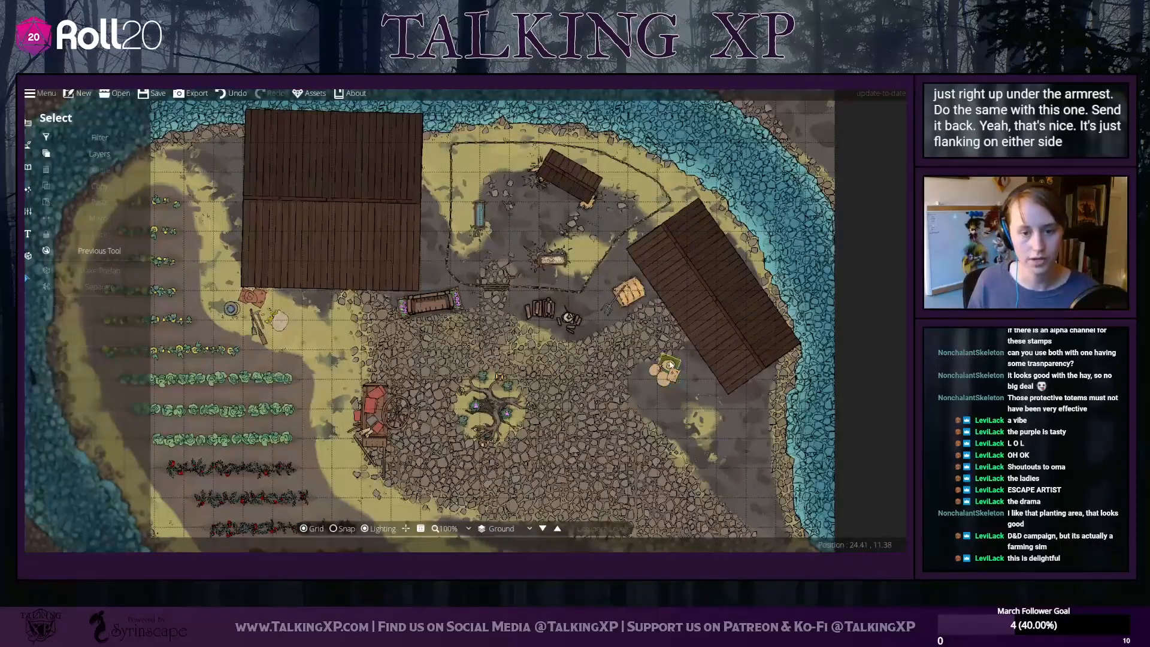
click(84, 340)
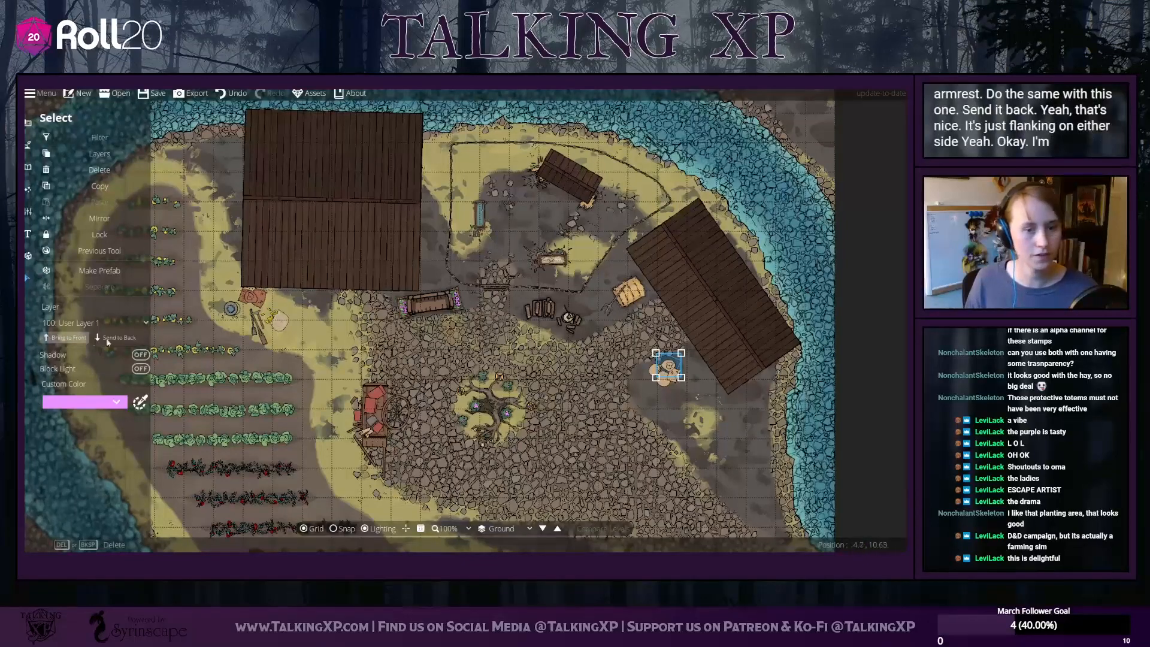
click(718, 420)
click(669, 368)
click(635, 390)
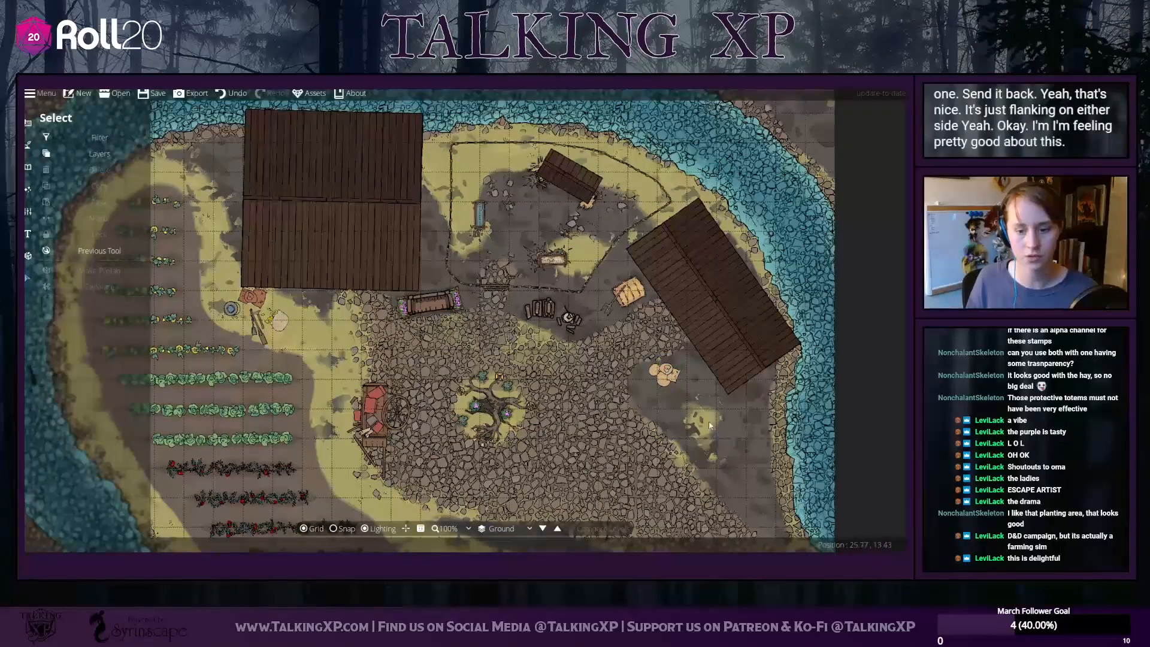
Unlock four more terrain slots and paint Terrain Moss over the dry grass around the dead tree in the roundabout
drag(507, 444, 573, 393)
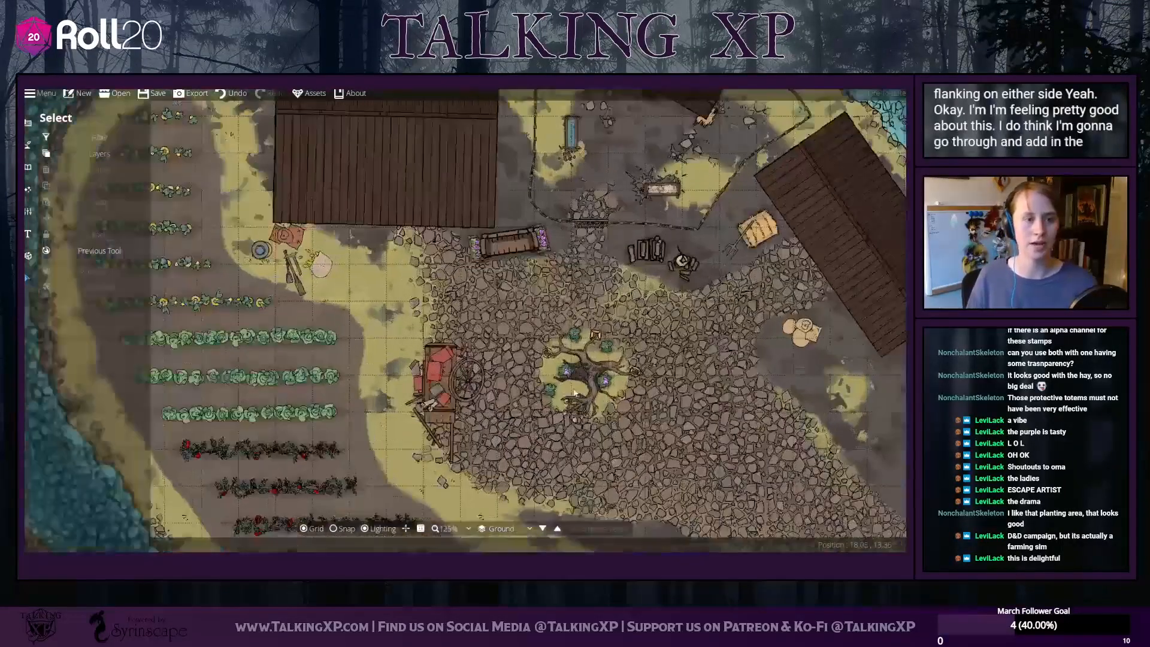
scroll(574, 393, down, 1)
scroll(467, 396, up, 1)
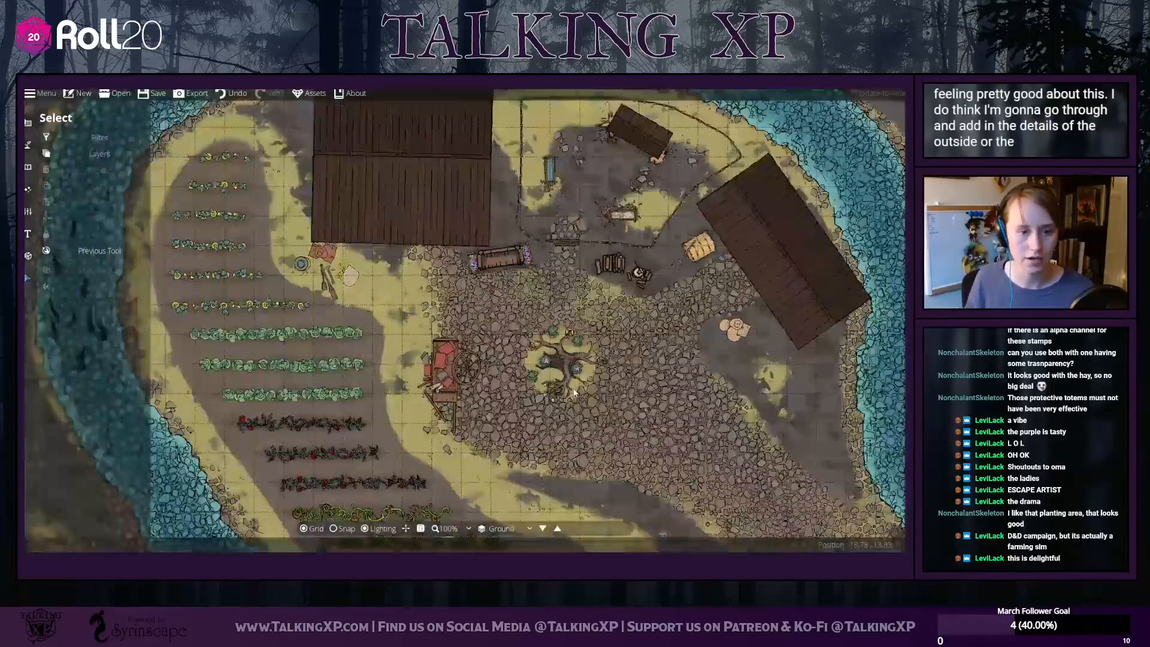
scroll(460, 403, down, 1)
click(461, 400)
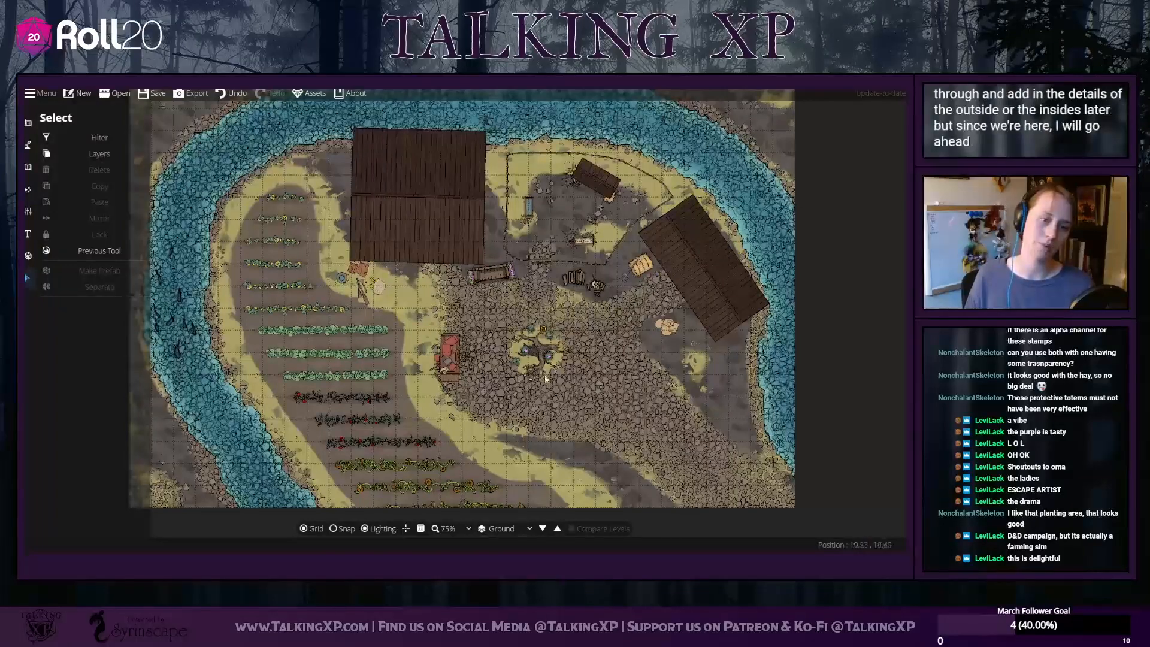
click(533, 354)
scroll(539, 358, up, 5)
drag(542, 359, 371, 214)
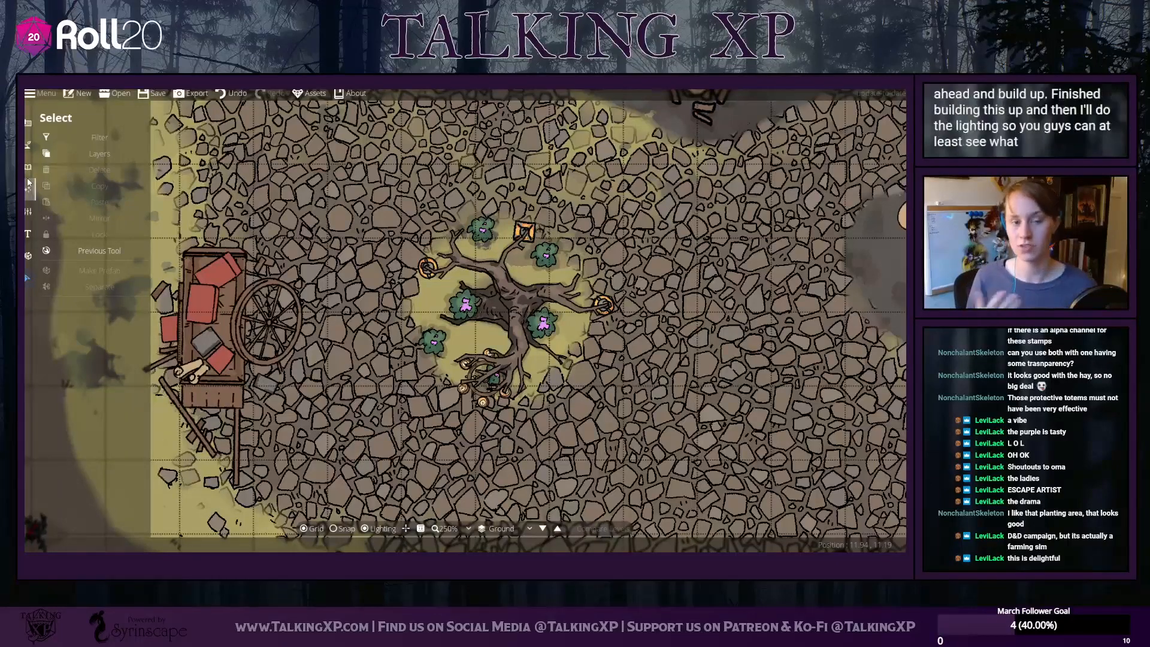
click(28, 144)
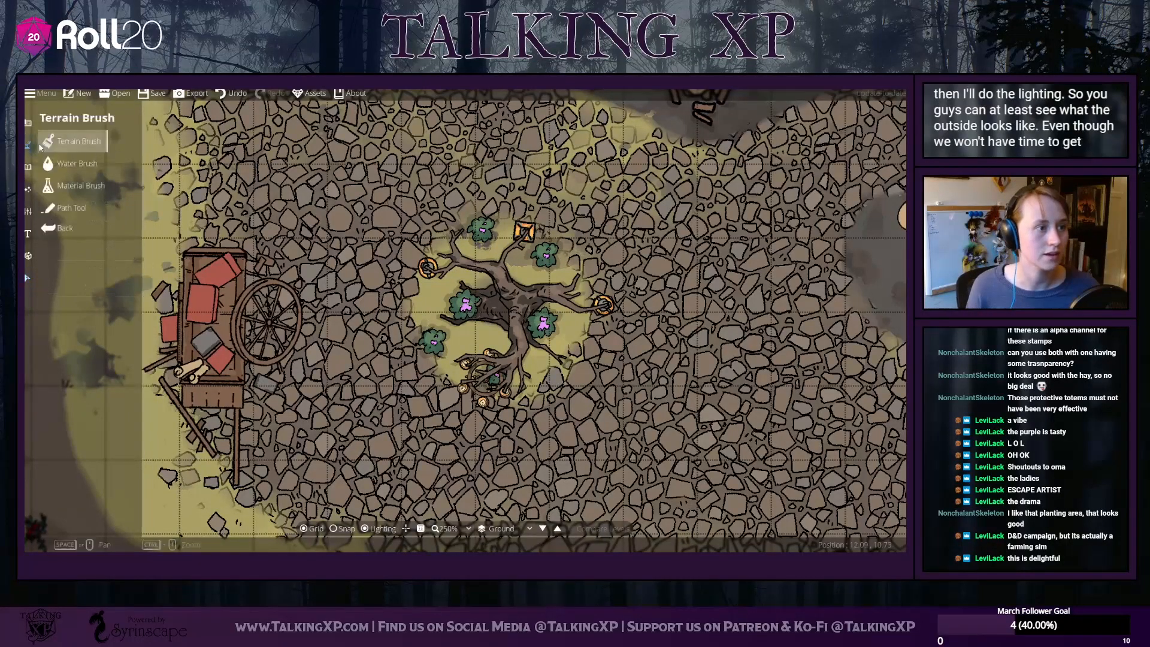
click(78, 141)
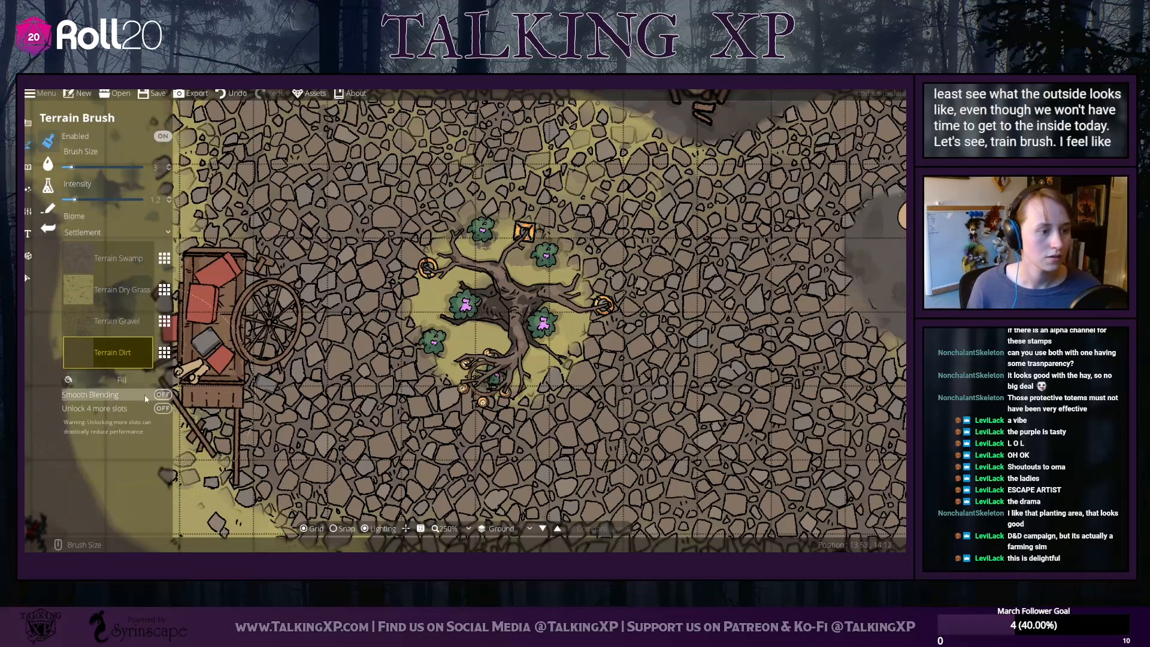
click(161, 408)
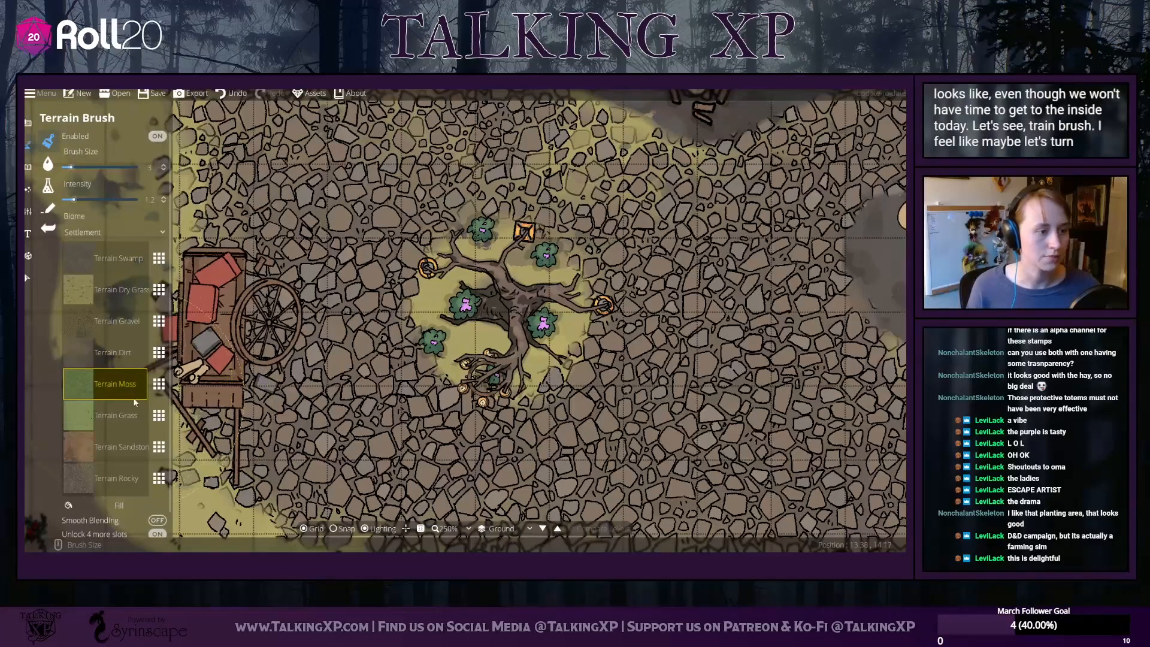
mouse_move(480, 332)
mouse_down()
mouse_move(460, 312)
mouse_move(482, 295)
mouse_move(503, 304)
mouse_move(500, 267)
mouse_move(524, 332)
mouse_up()
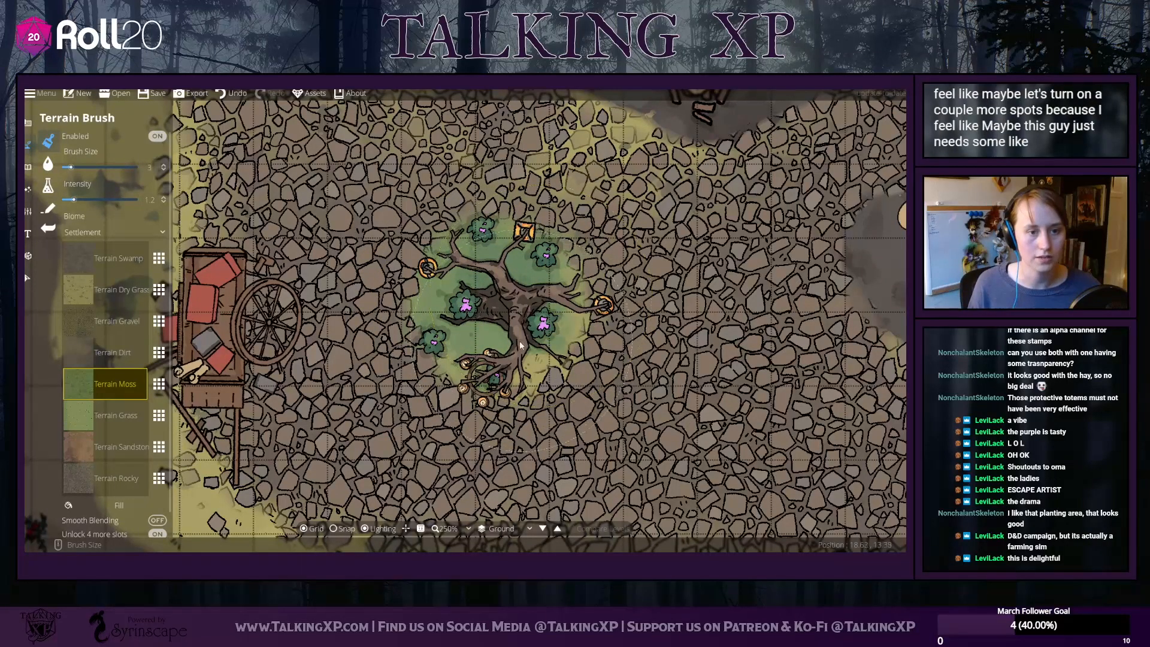
Filter the object library by the Plant tag and pick a small dark green grass tuft for the roundabout
click(27, 189)
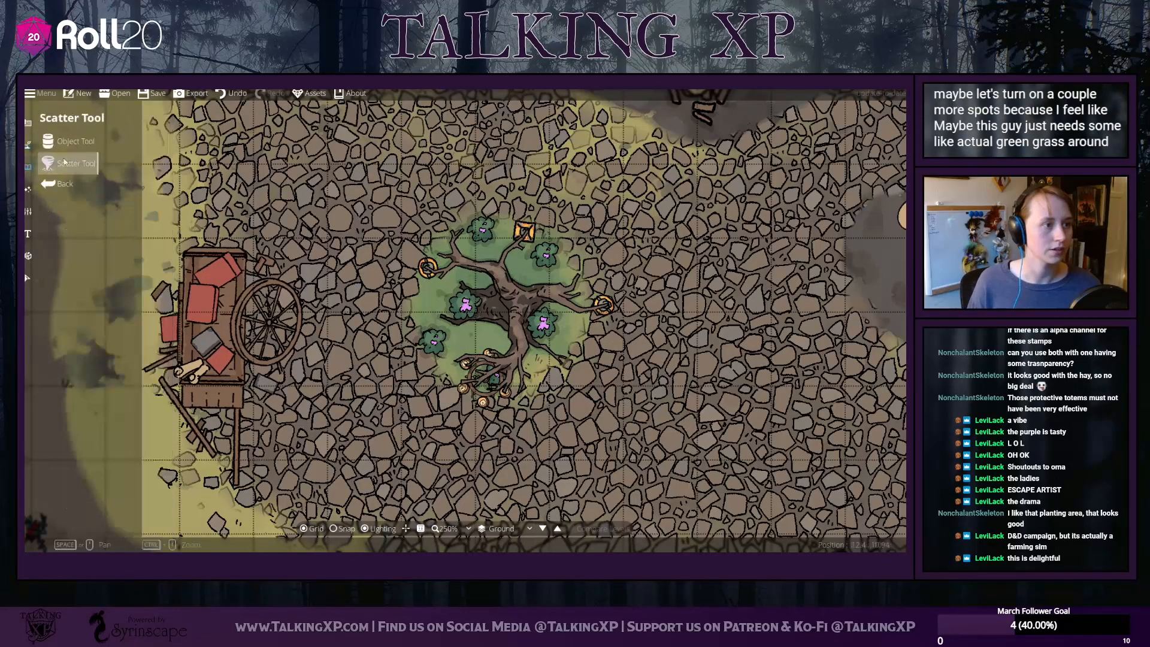
click(28, 167)
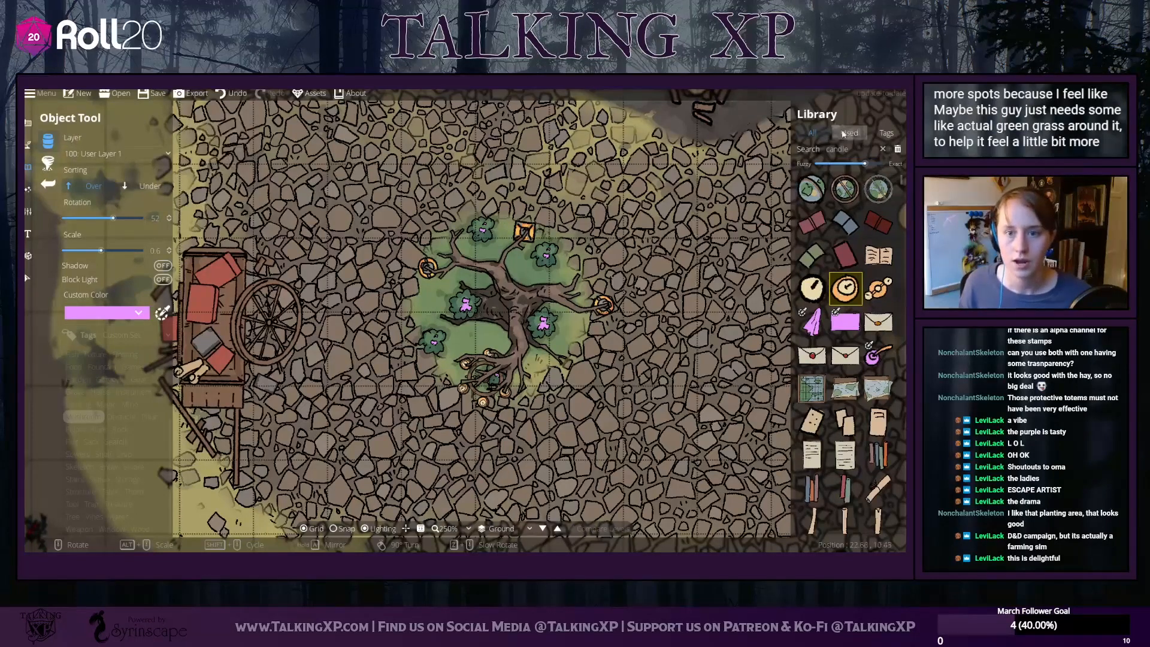
click(79, 415)
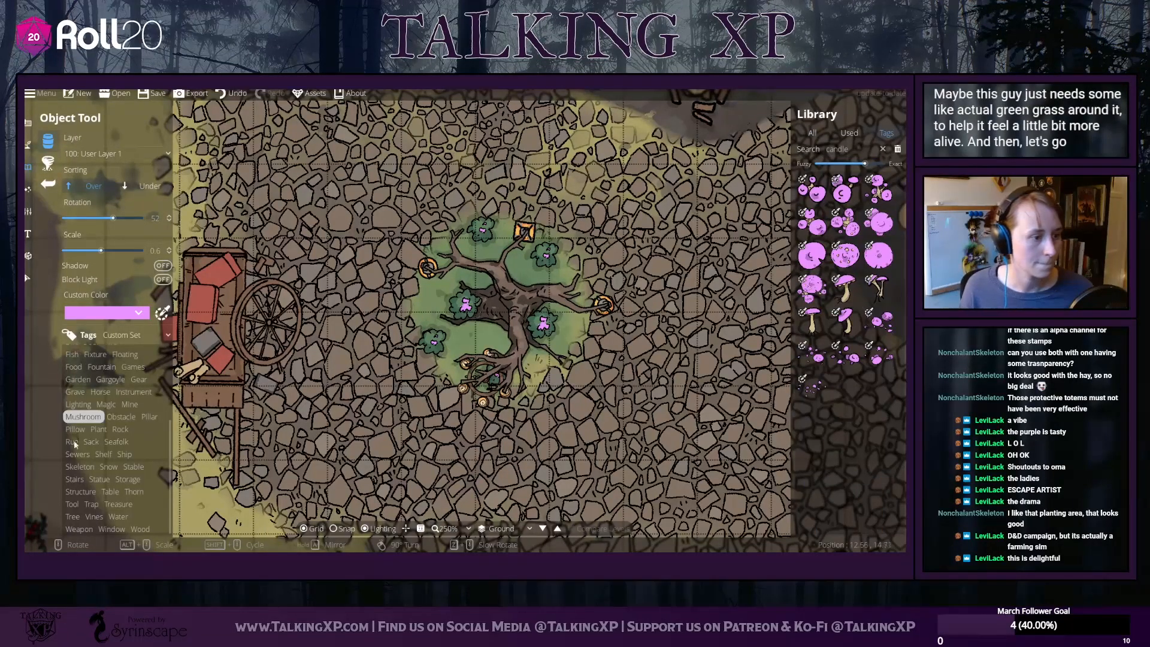
scroll(74, 450, up, 2)
click(98, 500)
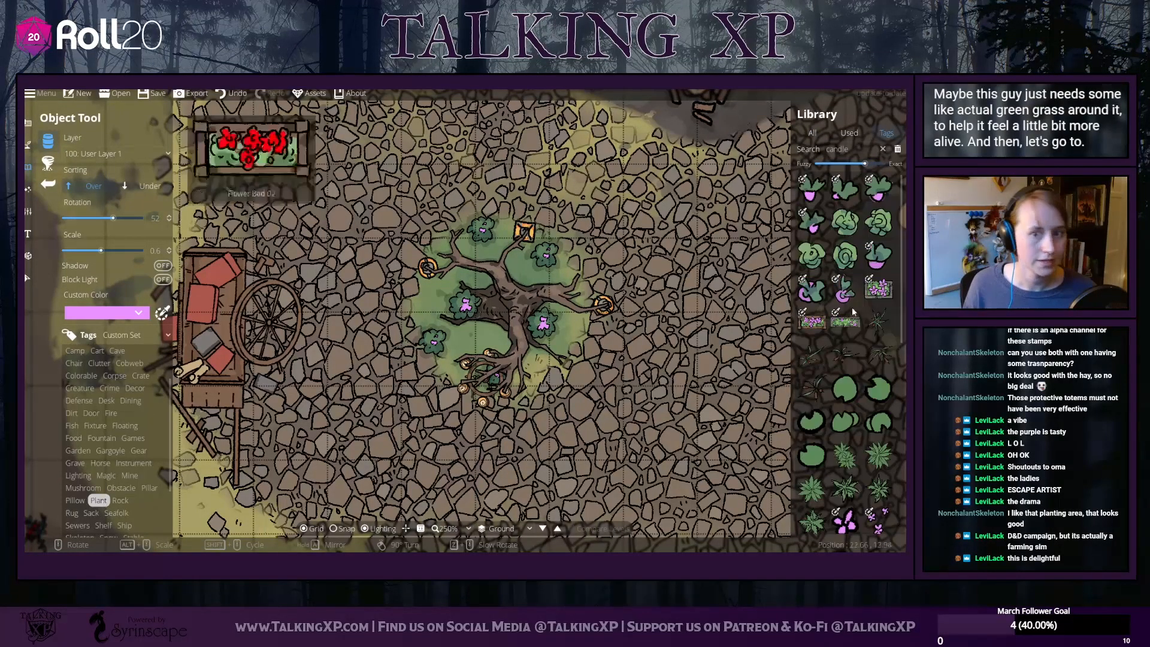
scroll(855, 261, down, 1)
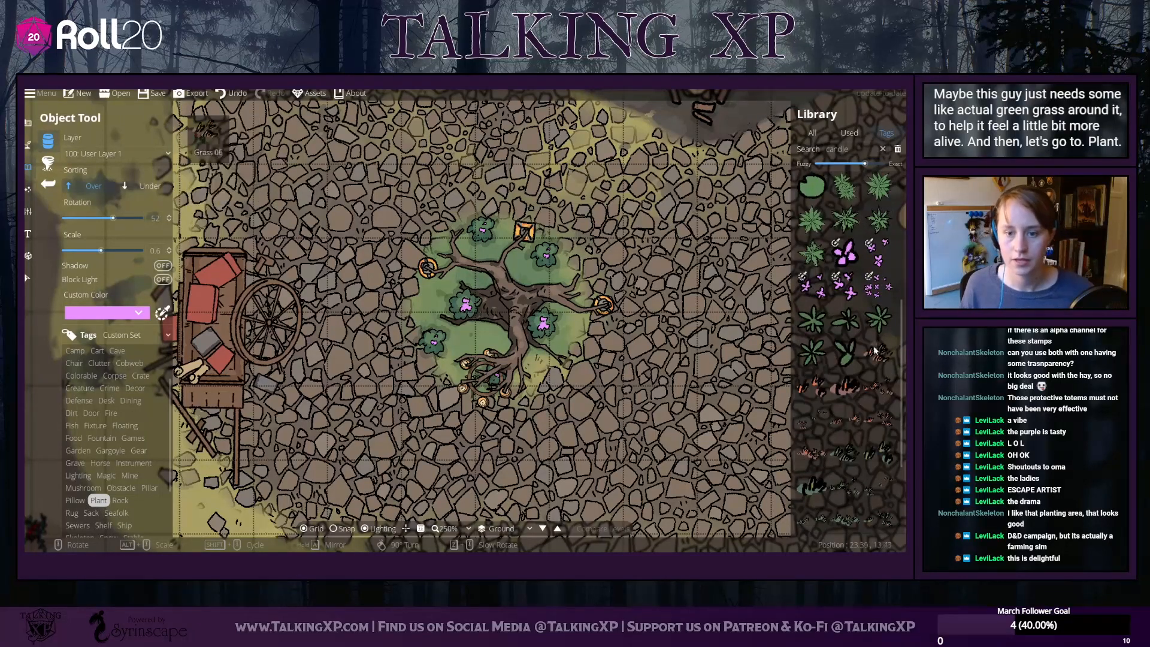
scroll(854, 365, down, 3)
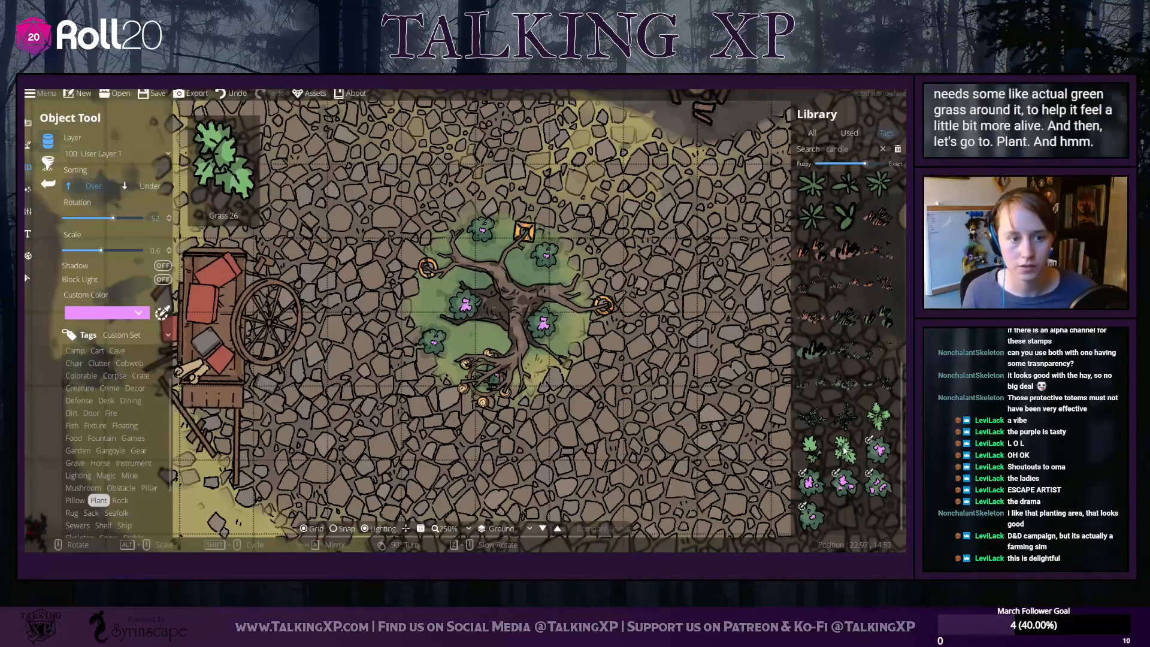
scroll(839, 388, up, 3)
scroll(837, 389, down, 3)
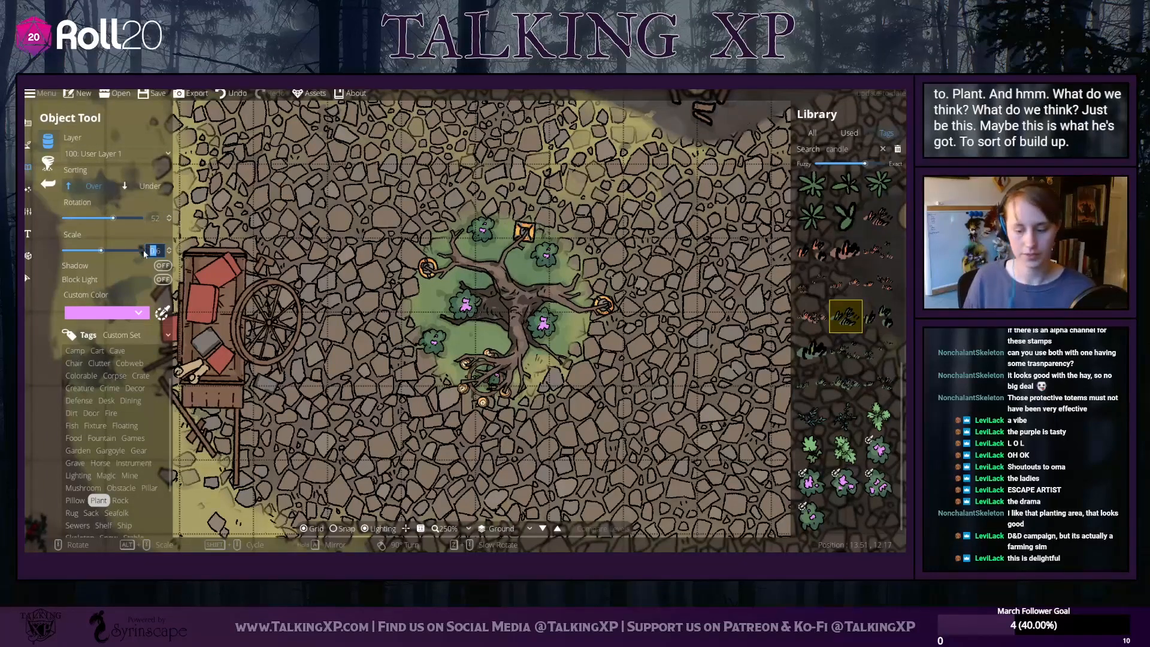
Set the object scale to 1 and place dark green grass tufts at varied rotations across the moss around the dead tree
key(Return)
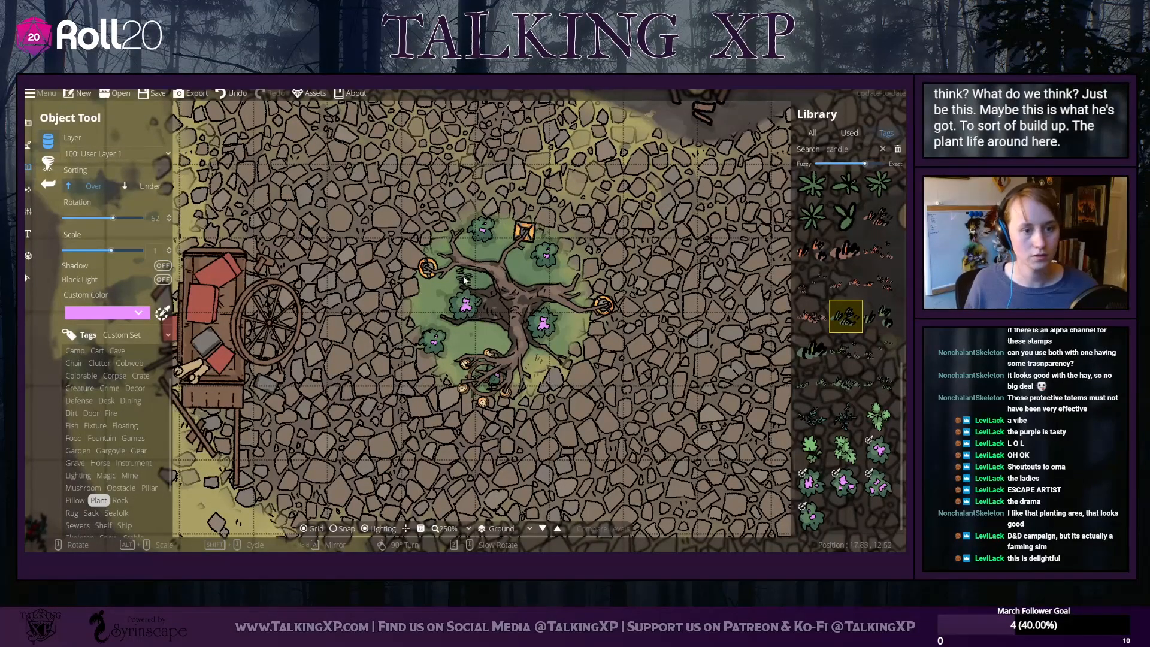
scroll(465, 277, down, 3)
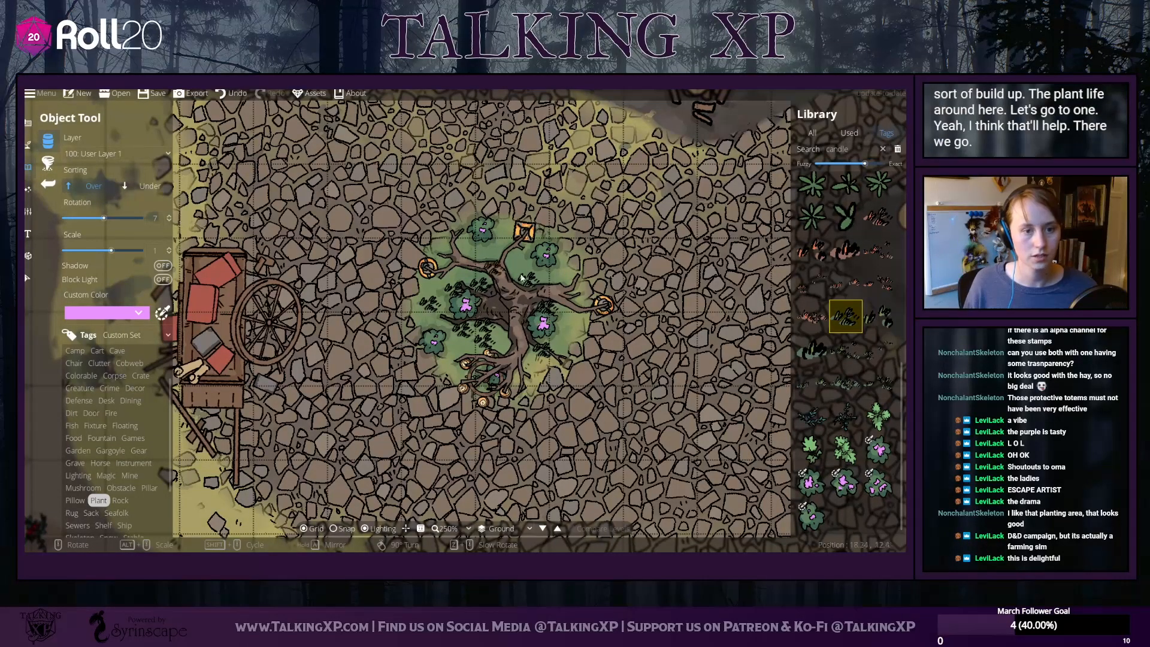
click(847, 349)
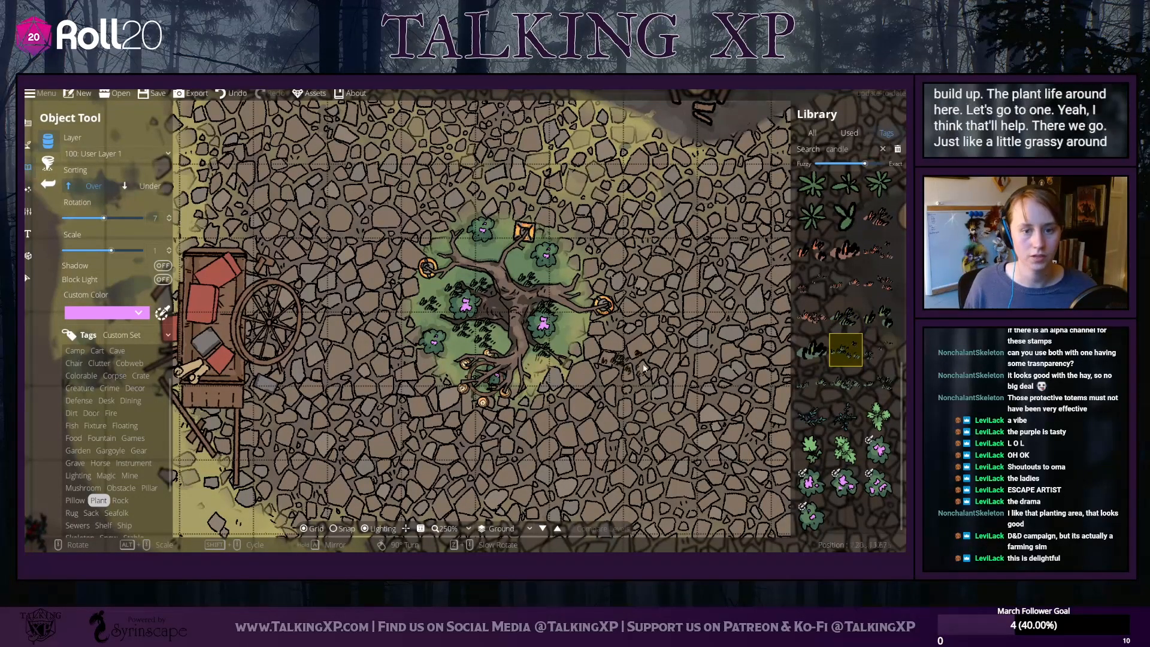
click(812, 350)
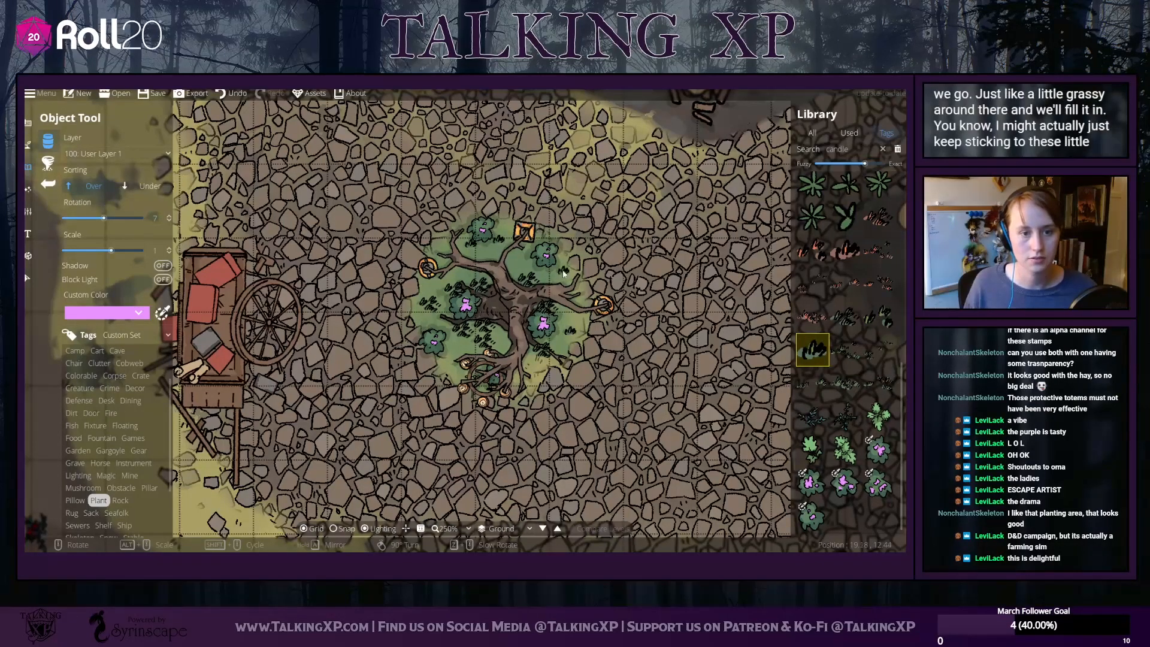
click(843, 320)
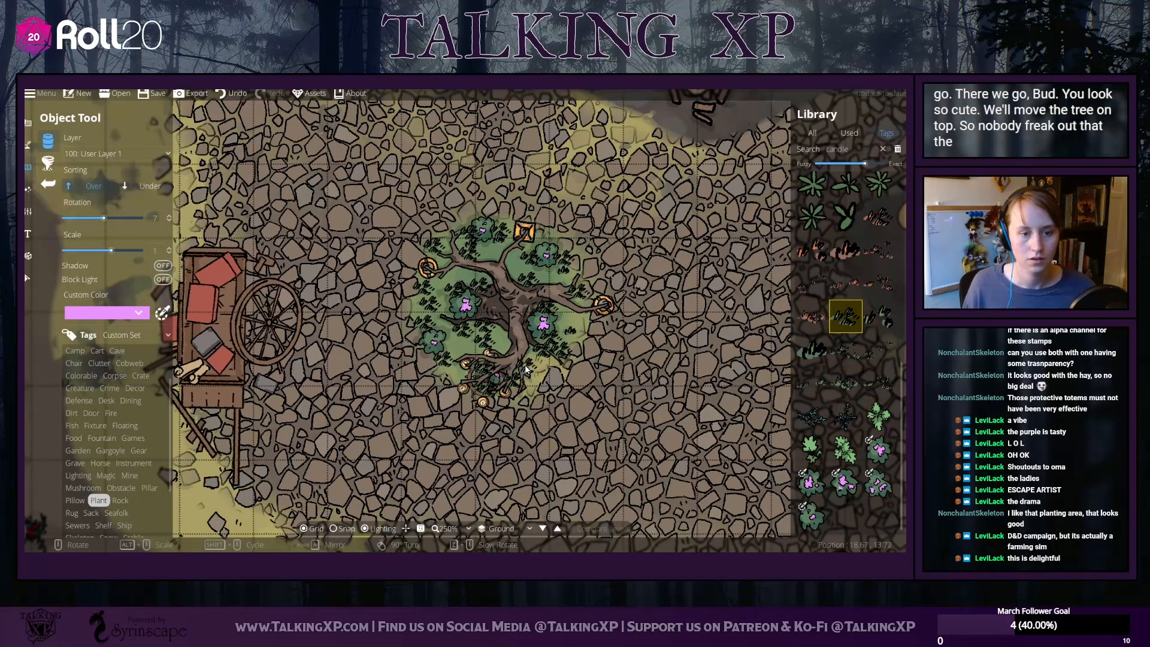
Bring the dead tree to the front so its limbs lie above the grass tufts
click(27, 278)
click(505, 304)
click(504, 304)
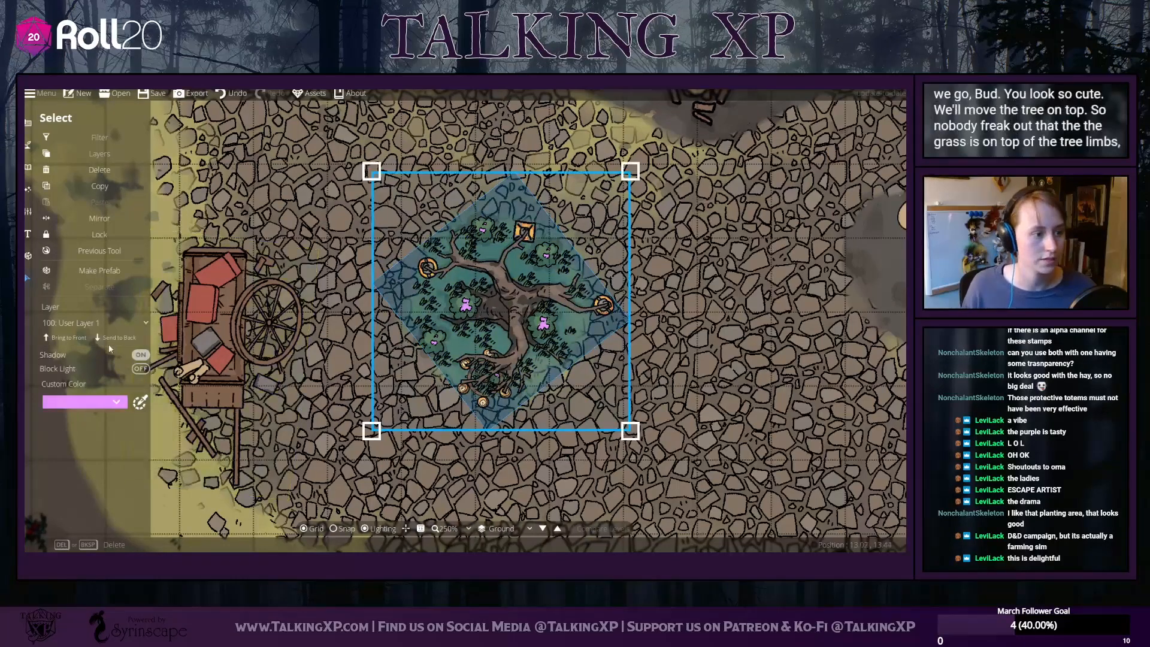
click(88, 337)
Bring the two purple-flowered plants on either side of the dead tree's trunk to the front
click(551, 329)
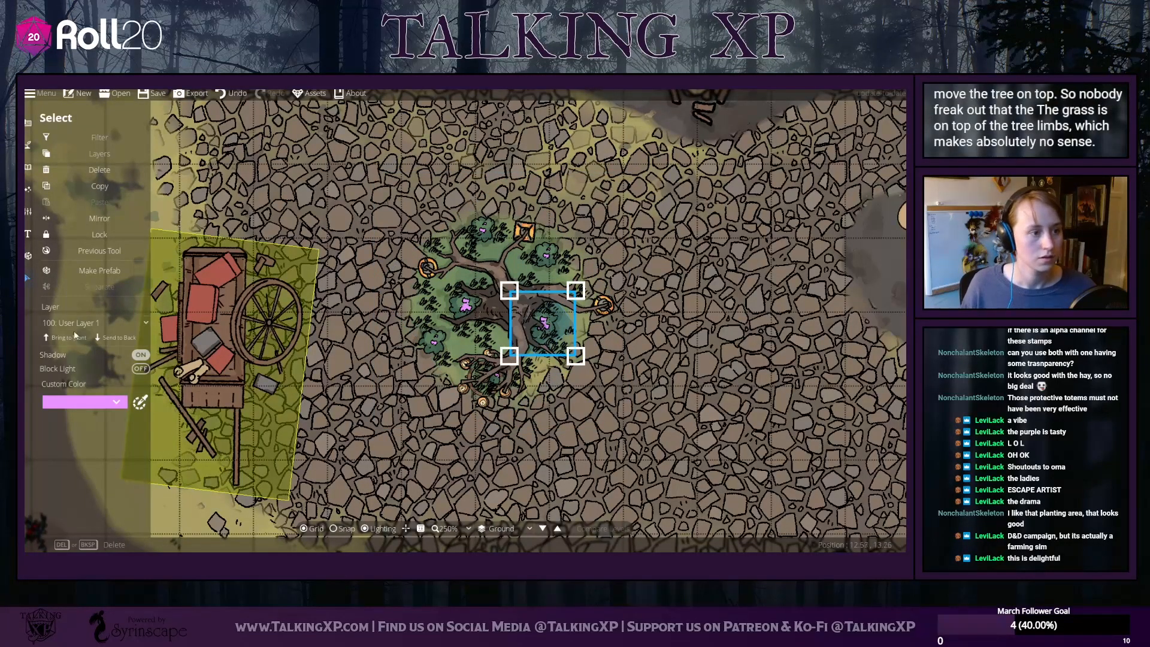
click(74, 337)
click(616, 386)
click(465, 305)
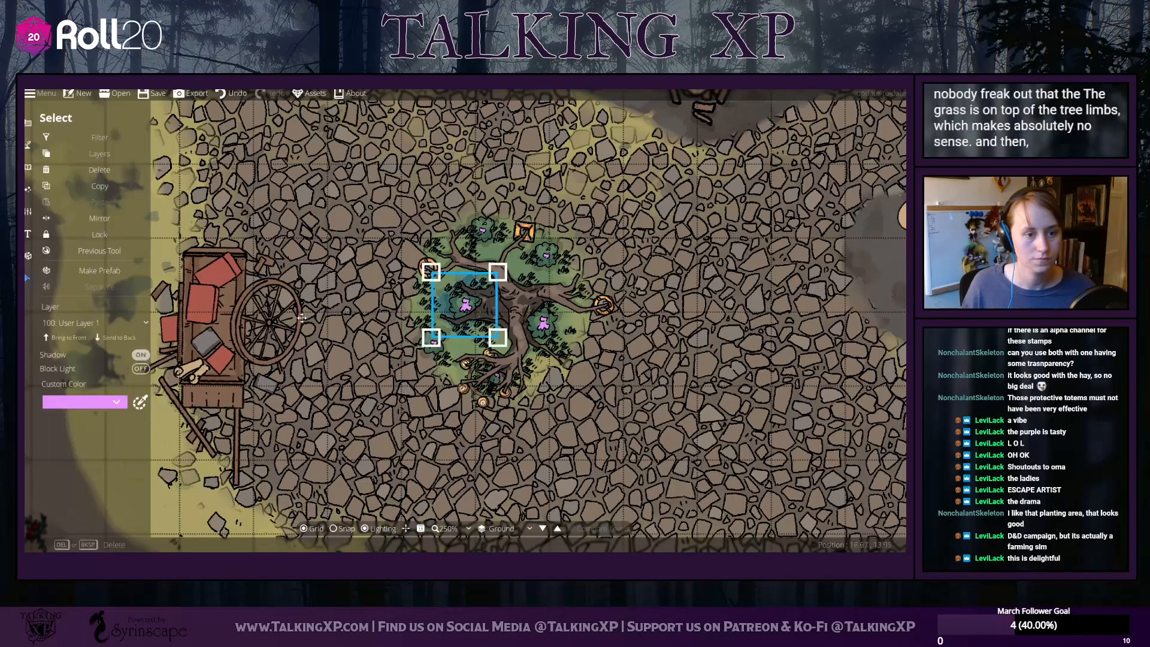
click(69, 337)
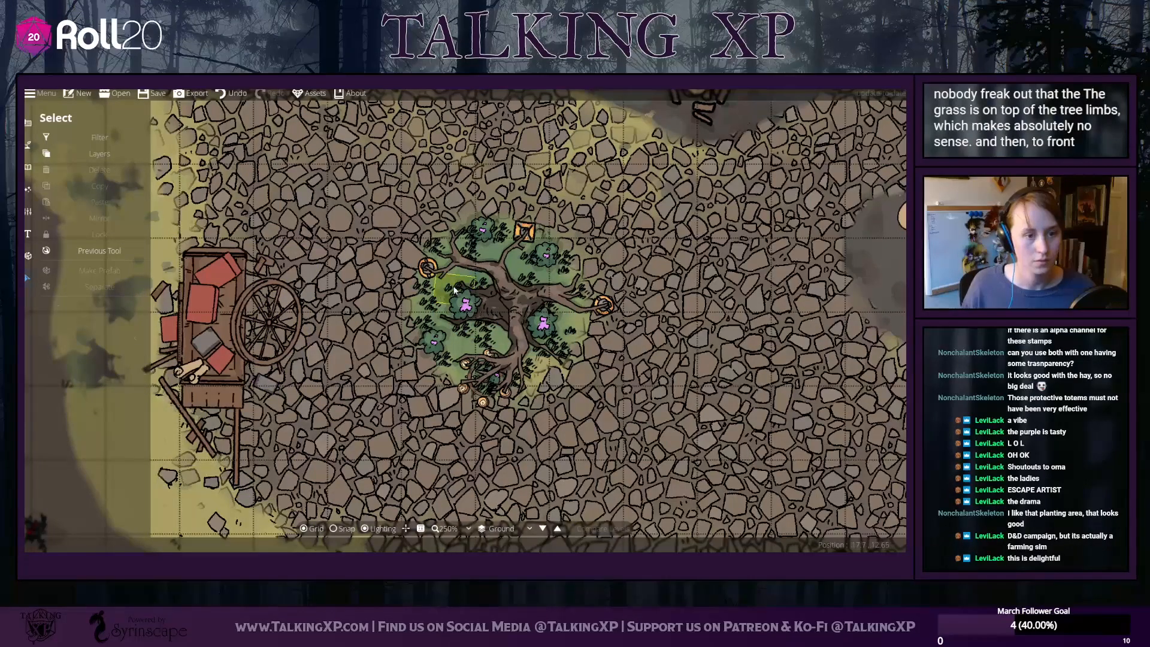
Bring the grass tufts beside the west side of the dead tree's trunk to the front to break up its base
click(454, 289)
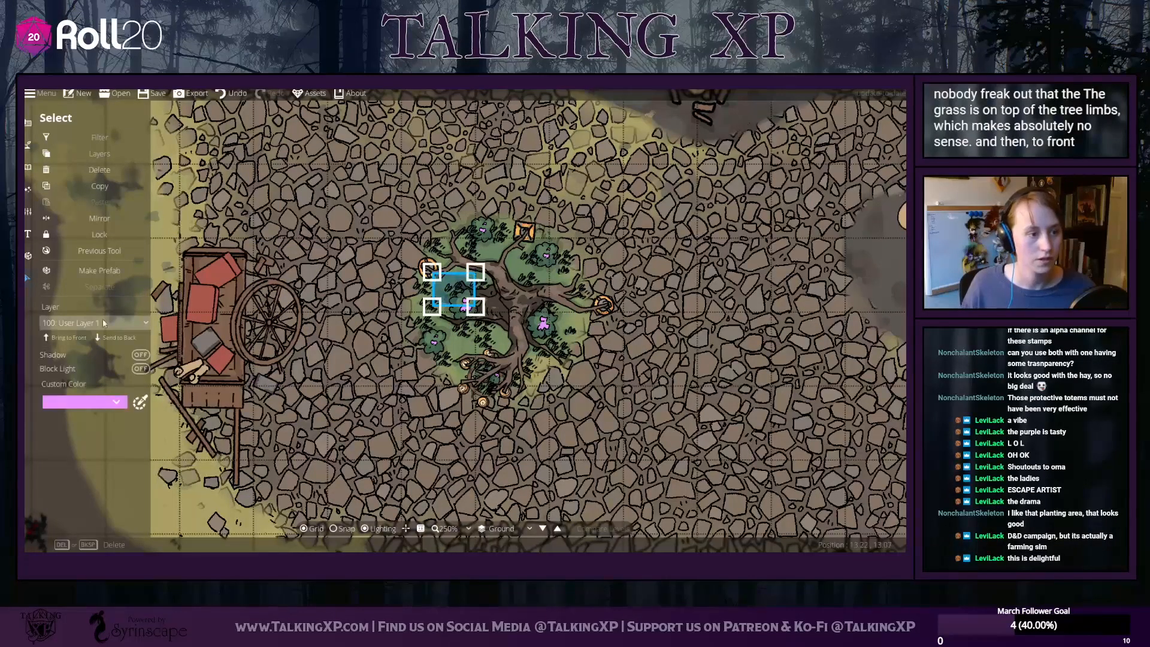
click(482, 282)
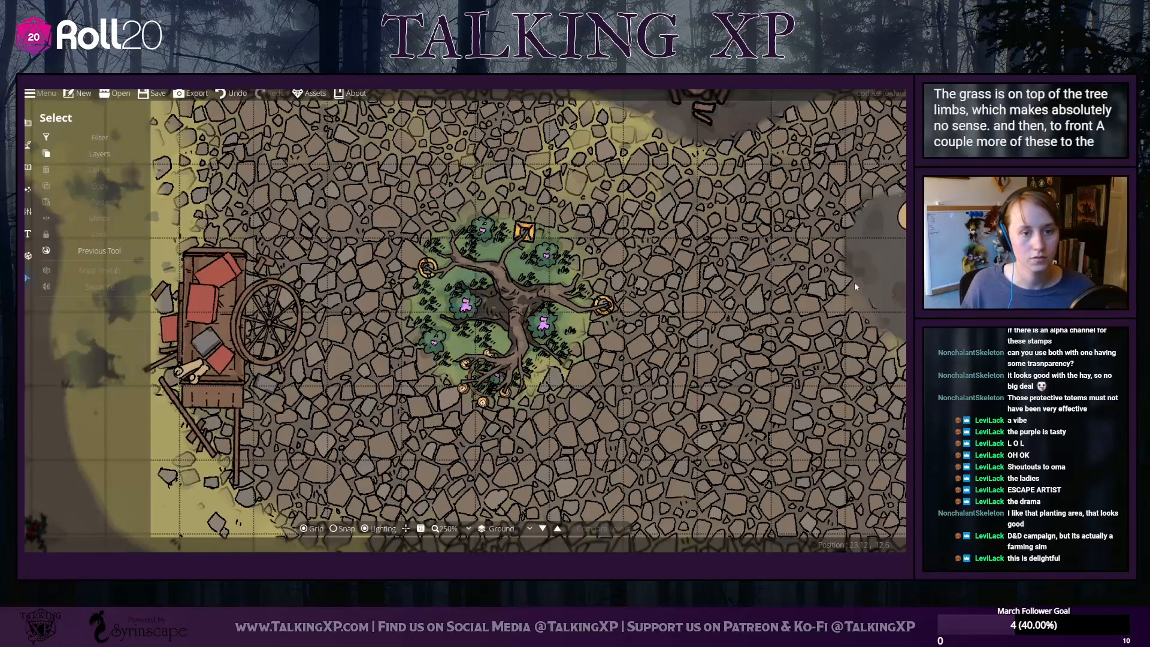
click(479, 282)
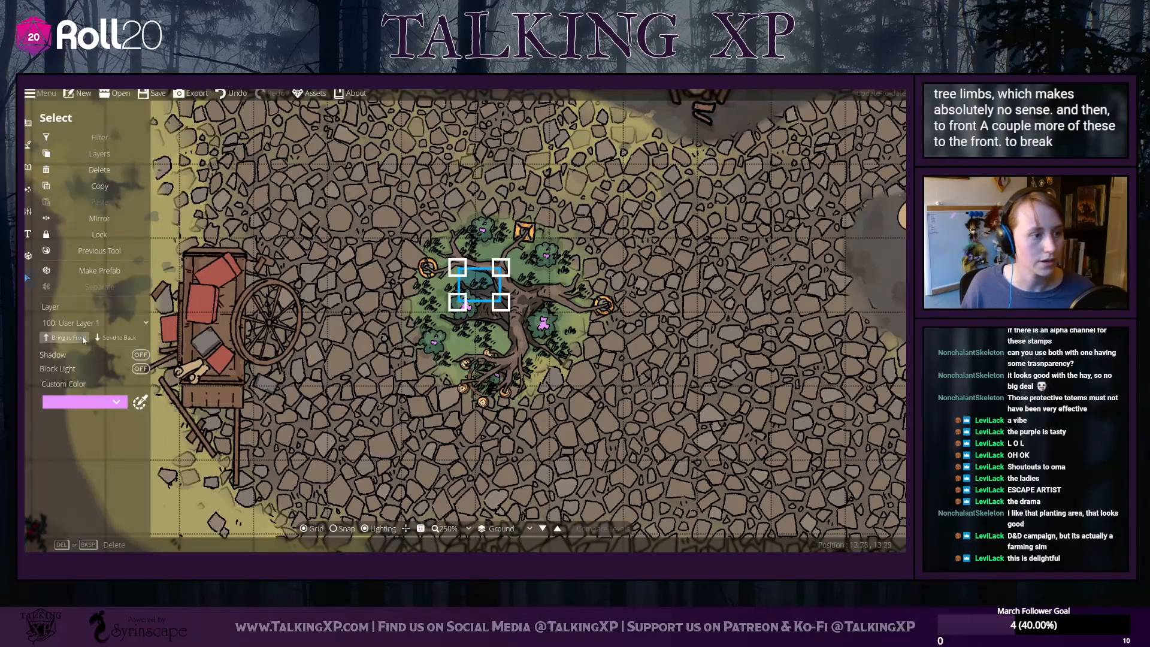
click(658, 409)
click(483, 326)
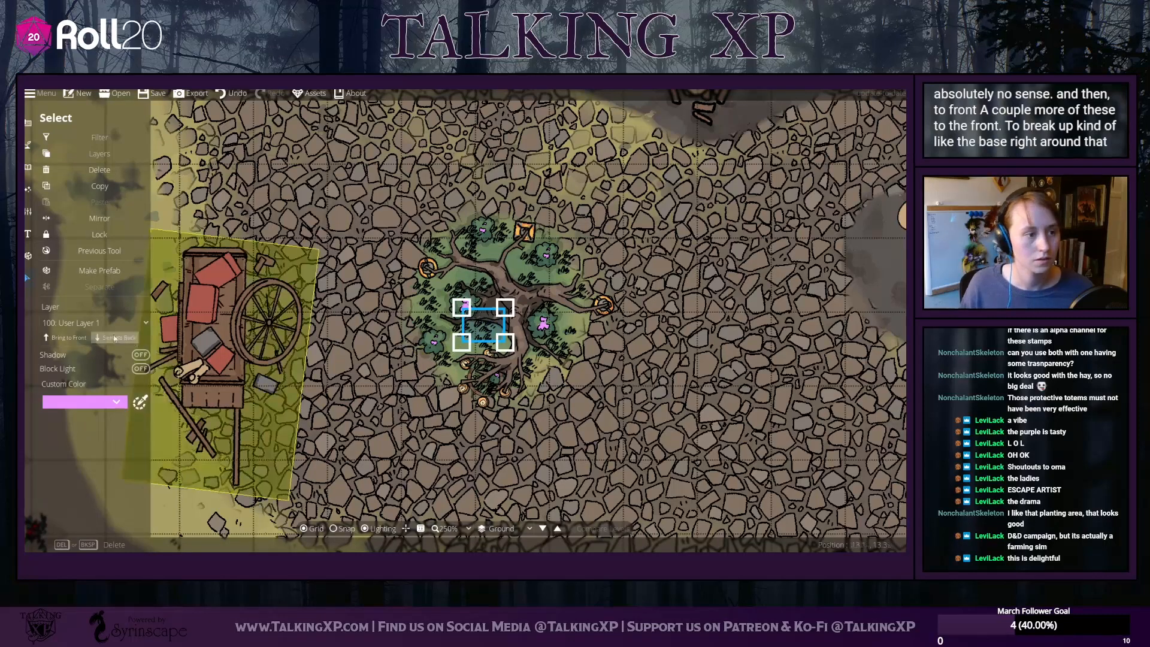
click(69, 337)
click(396, 357)
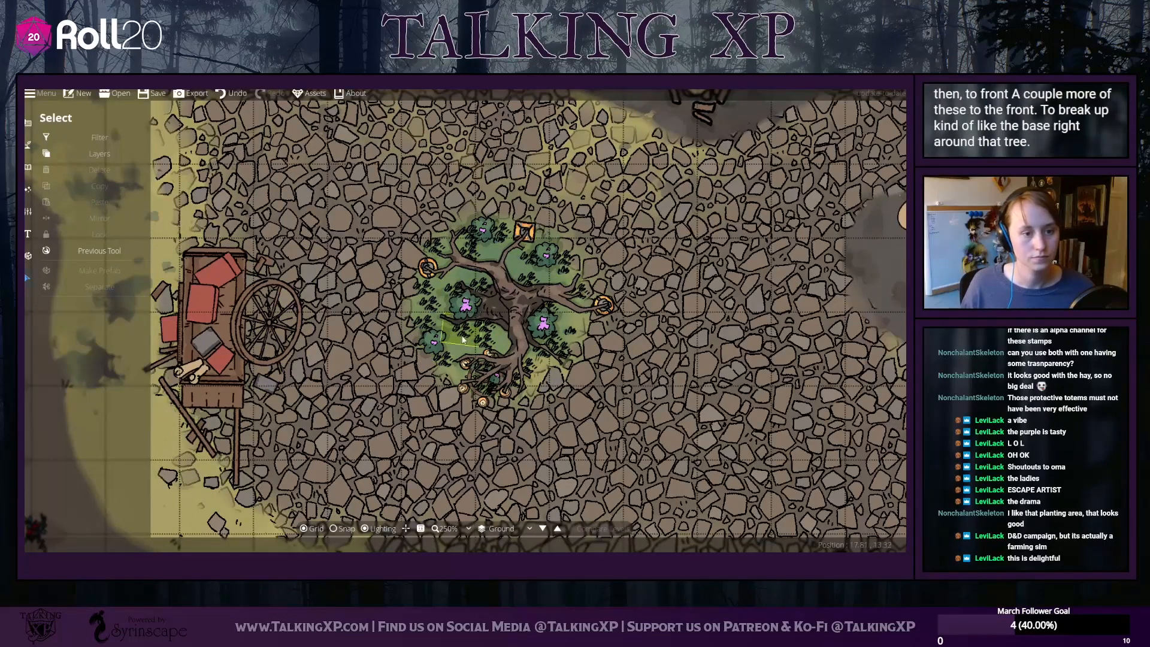
Bring the grass tuft southeast of the trunk to the front and delete the tuft just north of the east limb
click(554, 353)
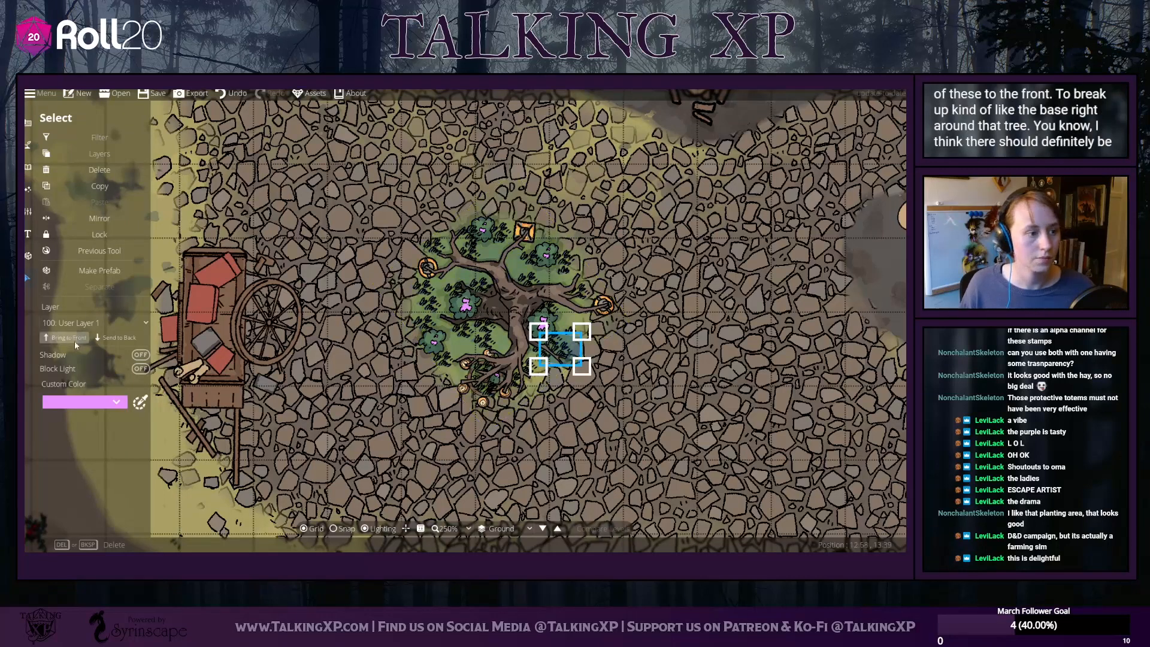
click(75, 339)
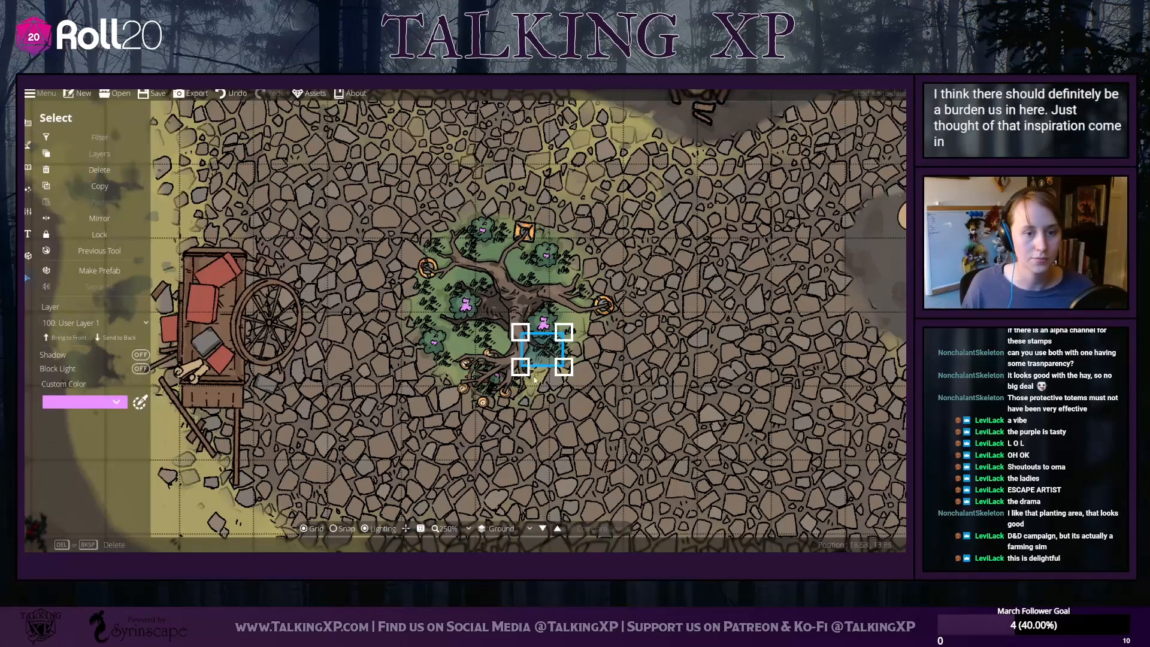
click(555, 261)
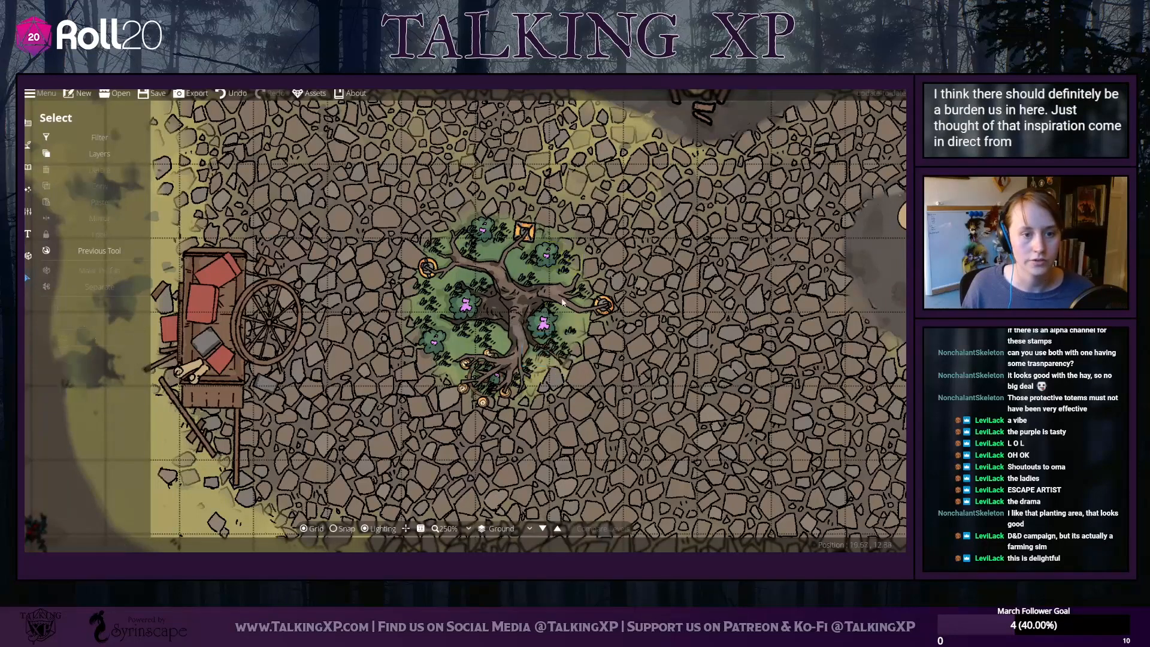
click(527, 277)
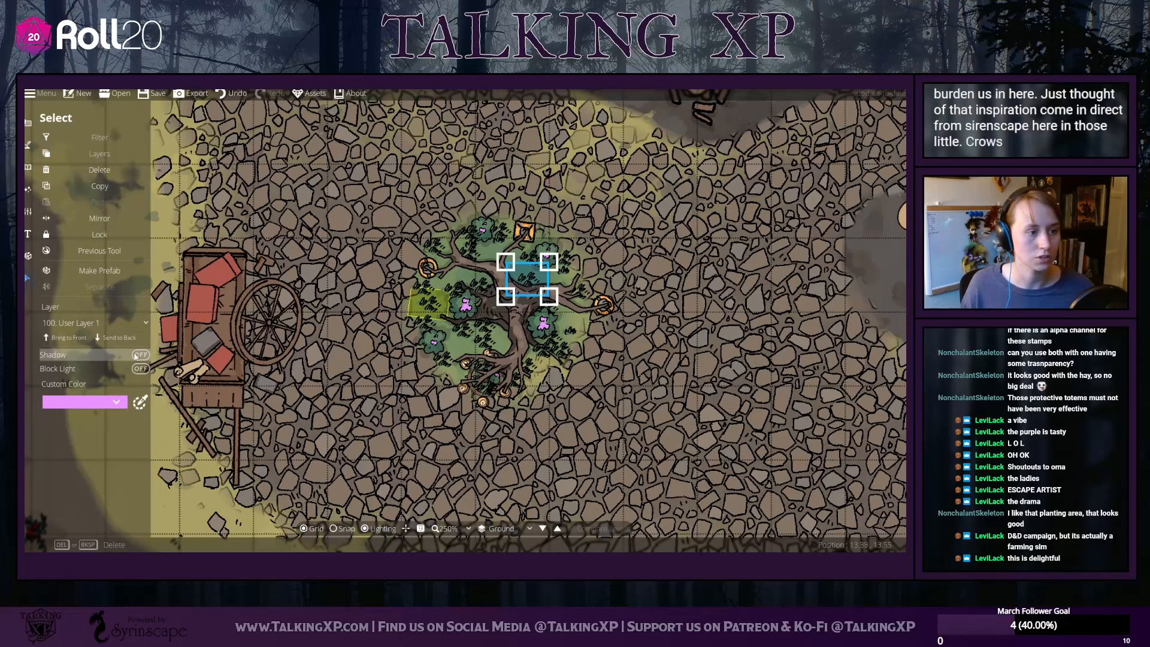
key(Delete)
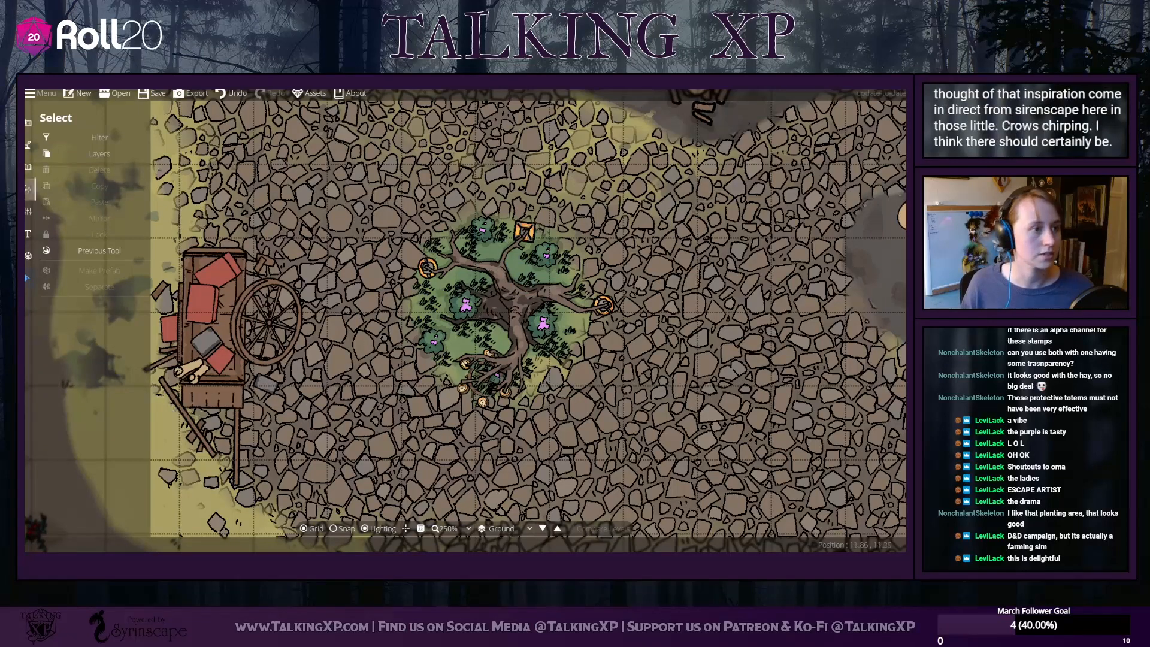
Search all library objects for "nest" and place a bird nest with eggs in the middle of the dead tree
click(27, 167)
scroll(879, 363, up, 1)
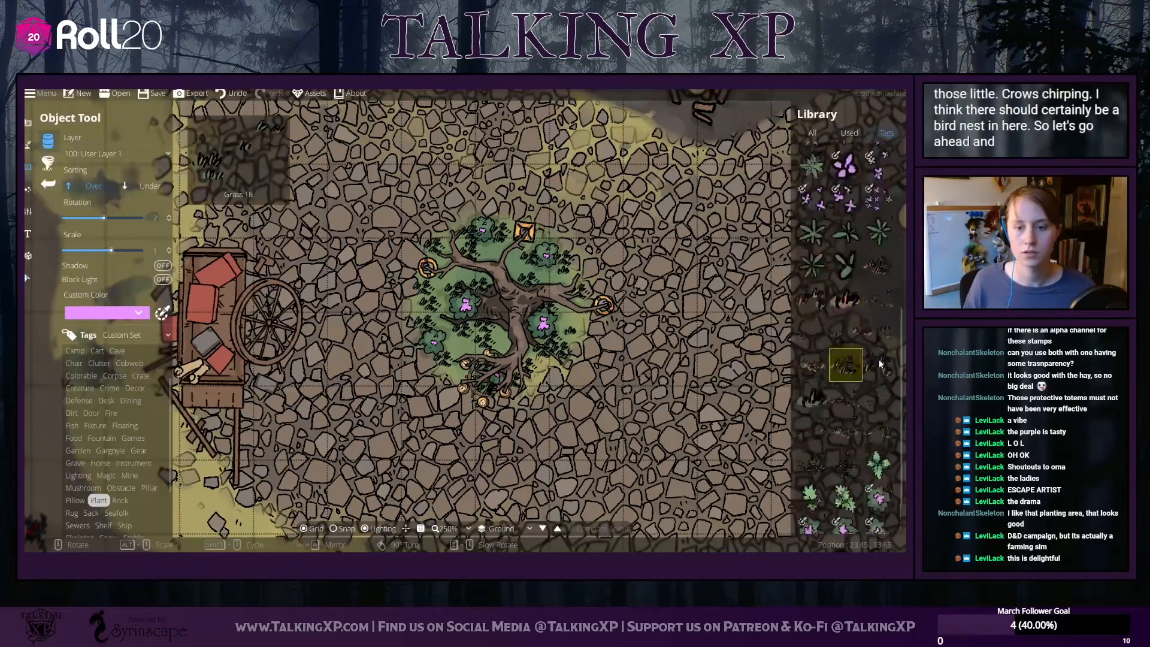
click(812, 133)
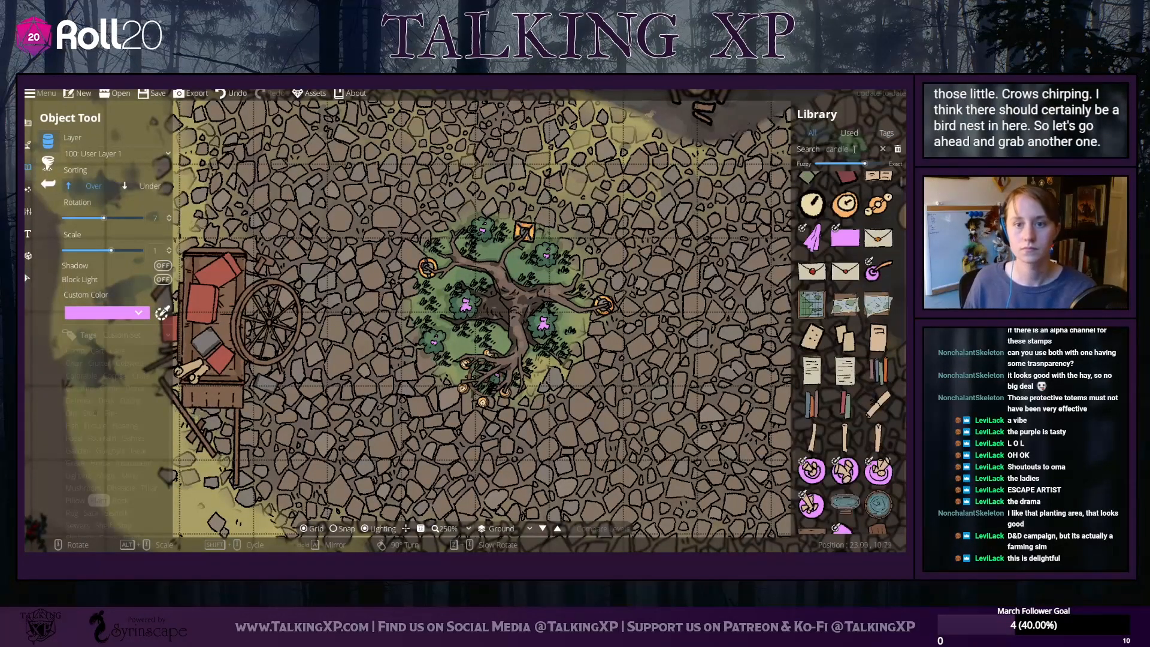
double_click(855, 149)
text(nes)
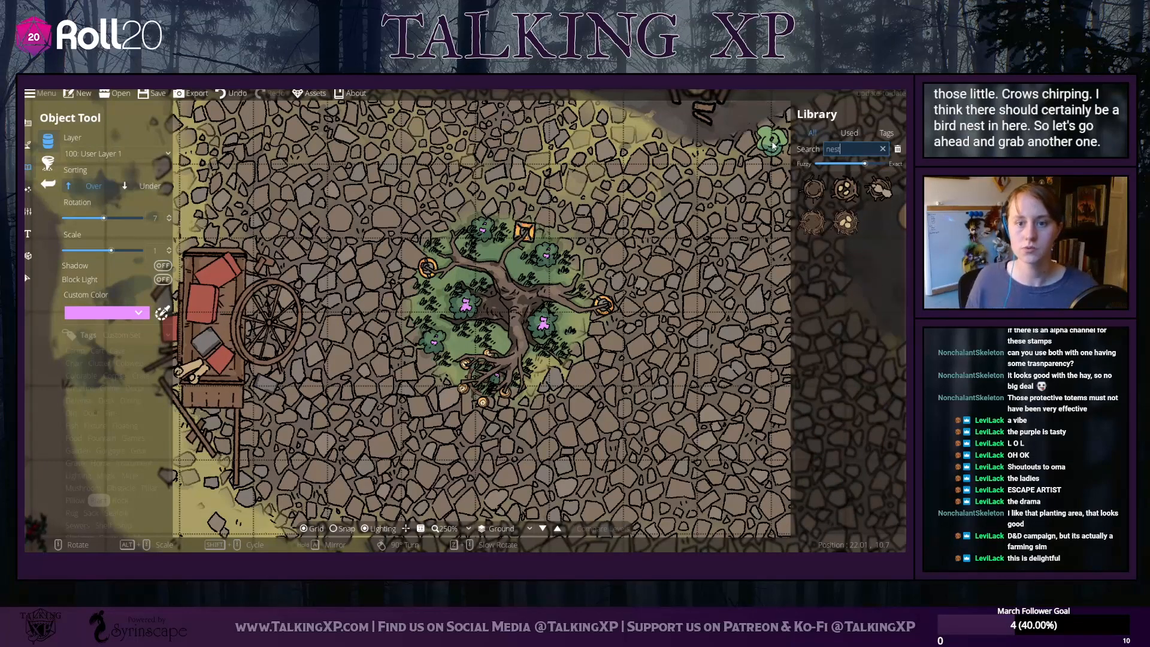
text(t)
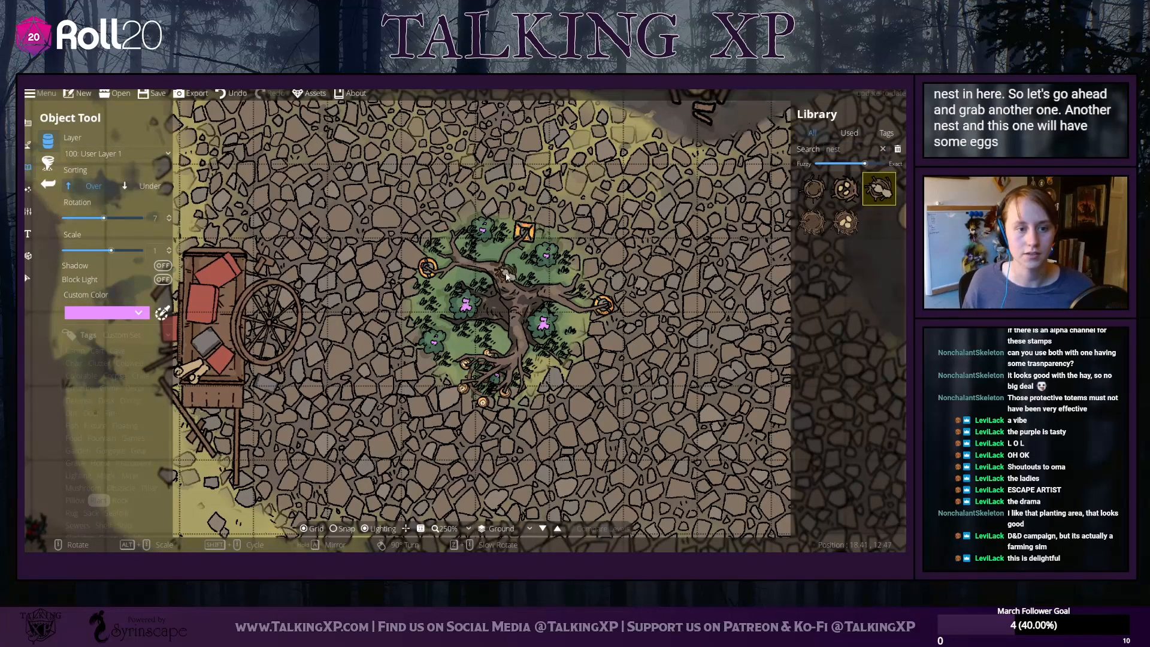
shift+scroll(433, 231, up, 1)
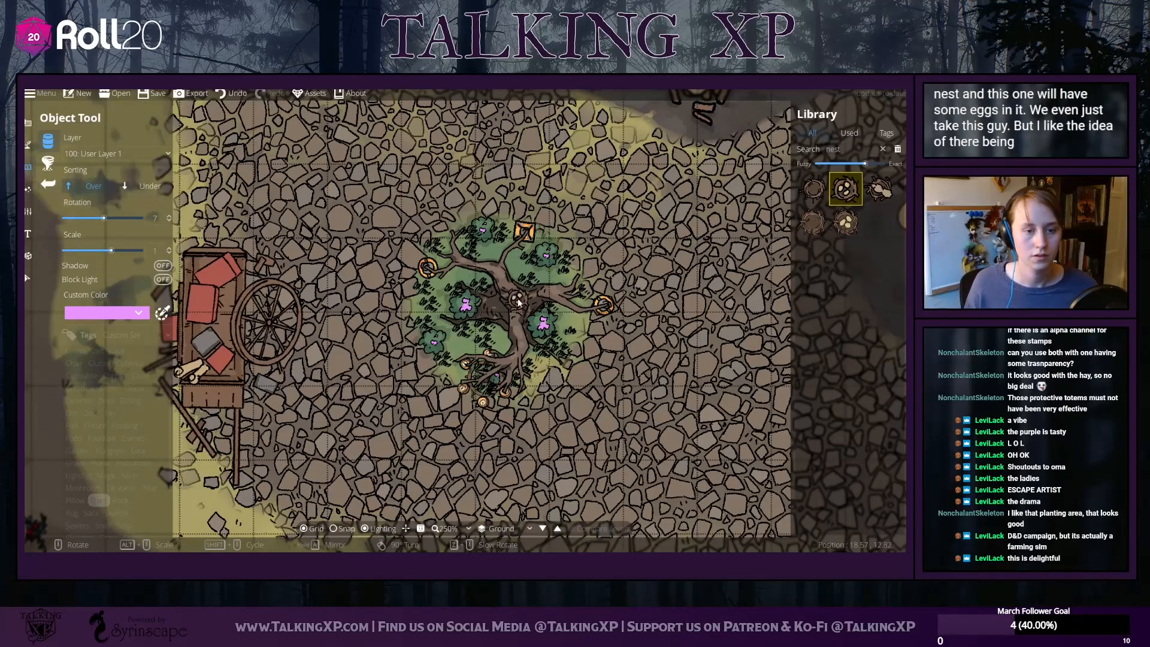
click(522, 301)
Search the object library for "raven"
click(845, 149)
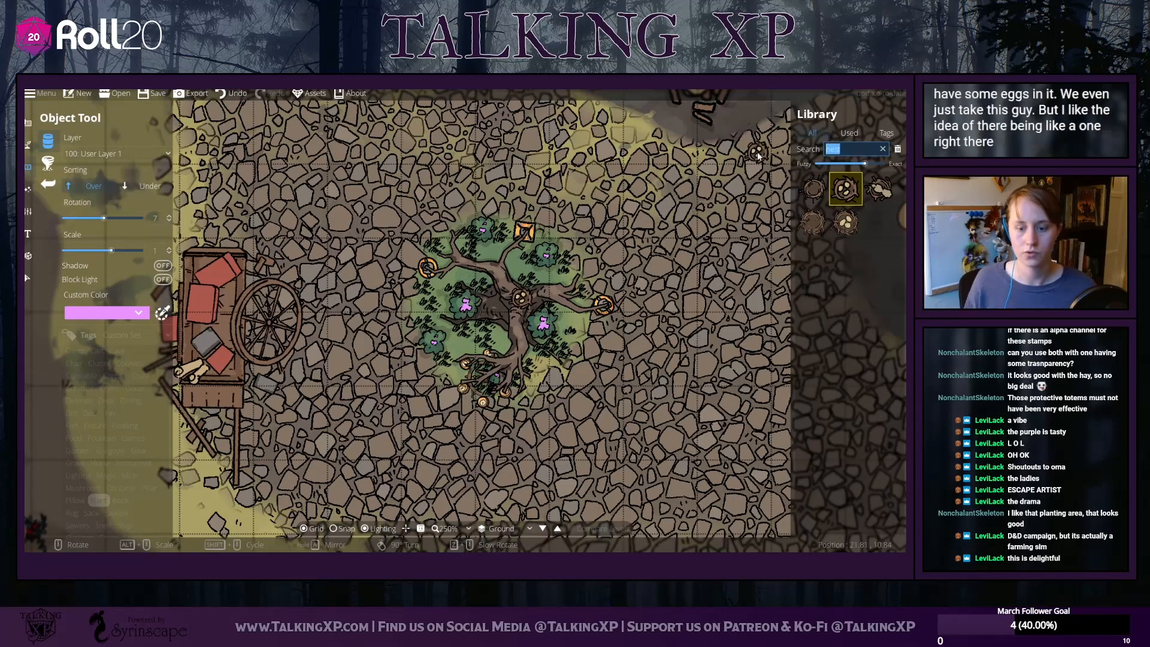
text(bird)
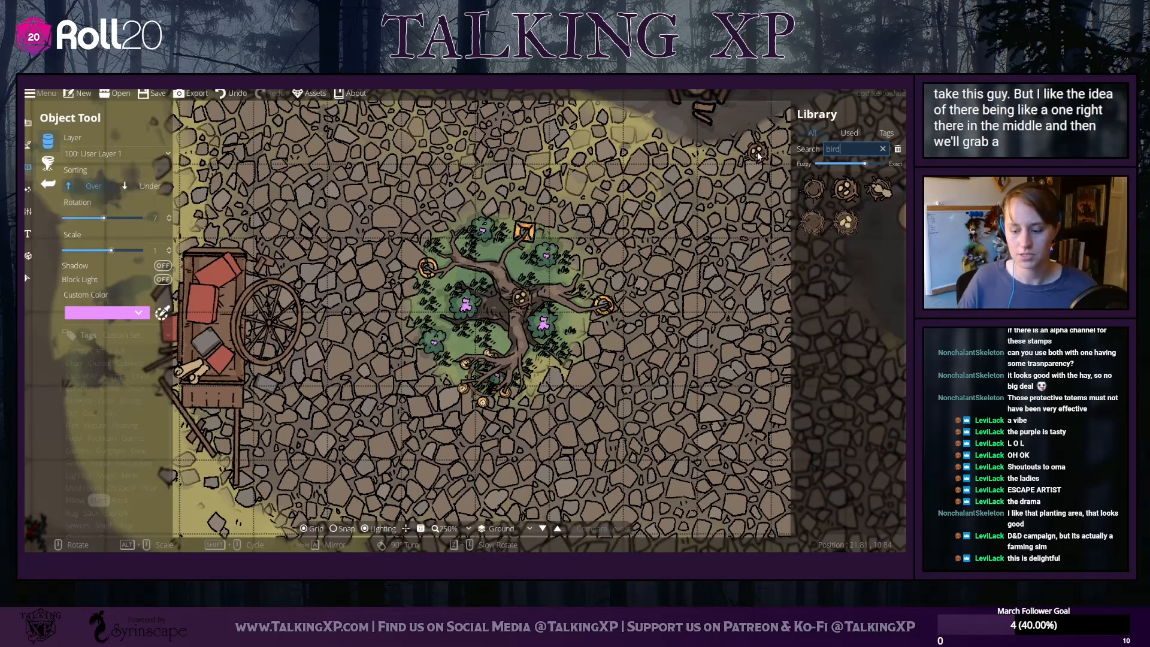
key(BackSpace)
key(BackSpace)
key(BackSpace)
key(BackSpace)
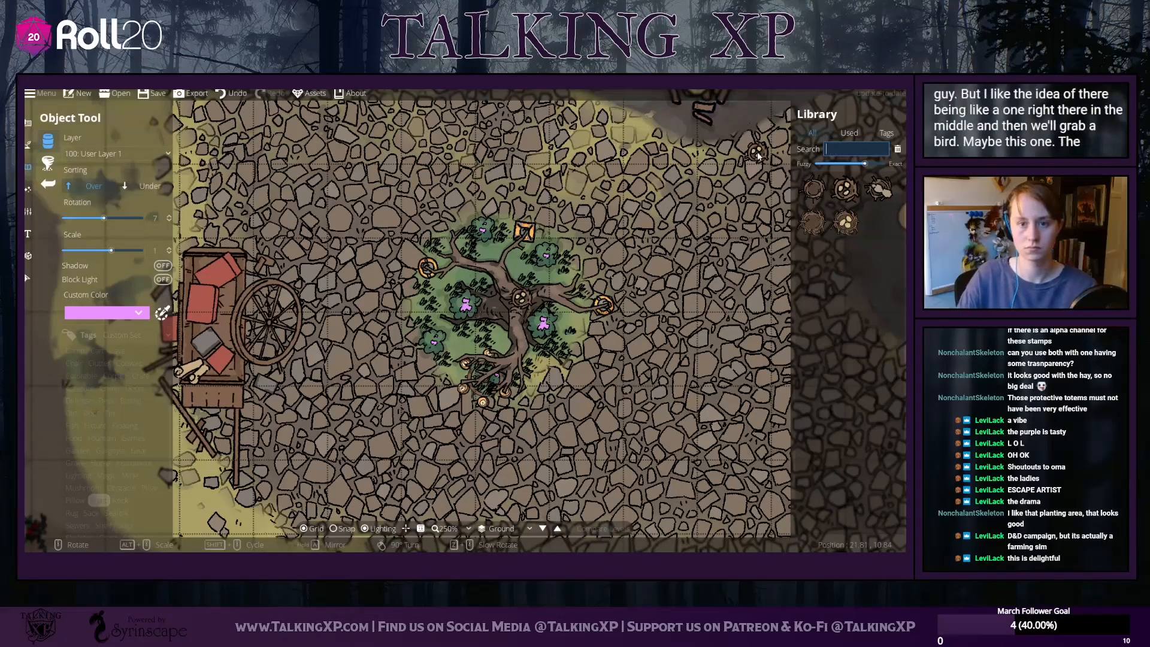
text(raven)
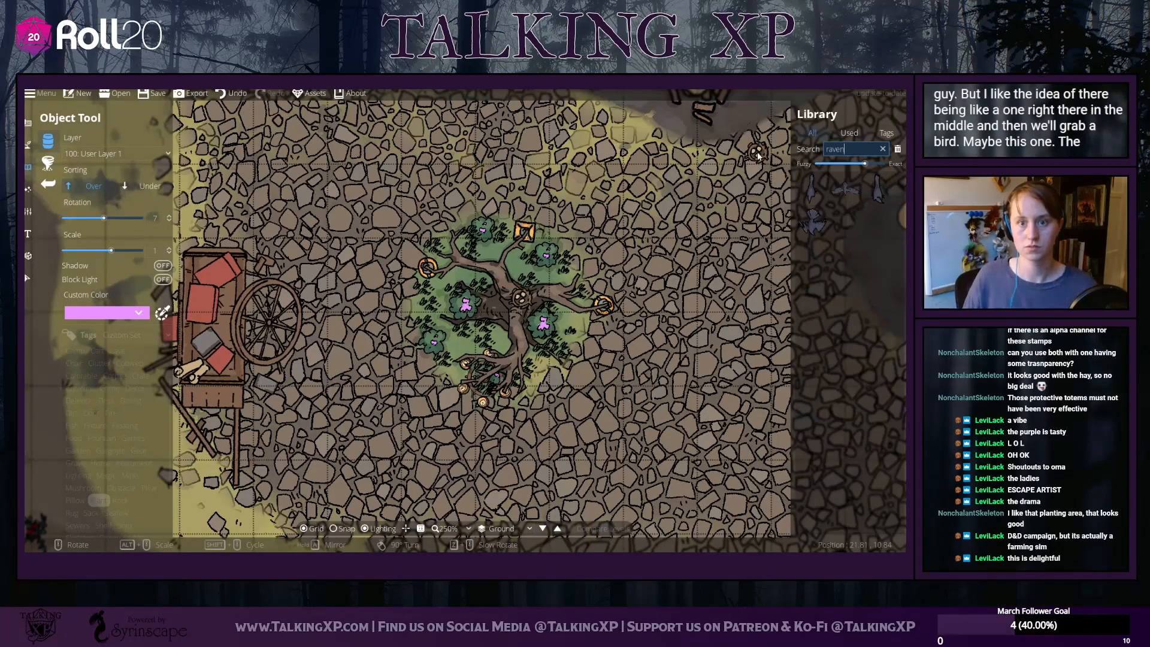
Place the first raven beside the nest in the dead tree, with scale 0.5 and rotation -53
click(813, 189)
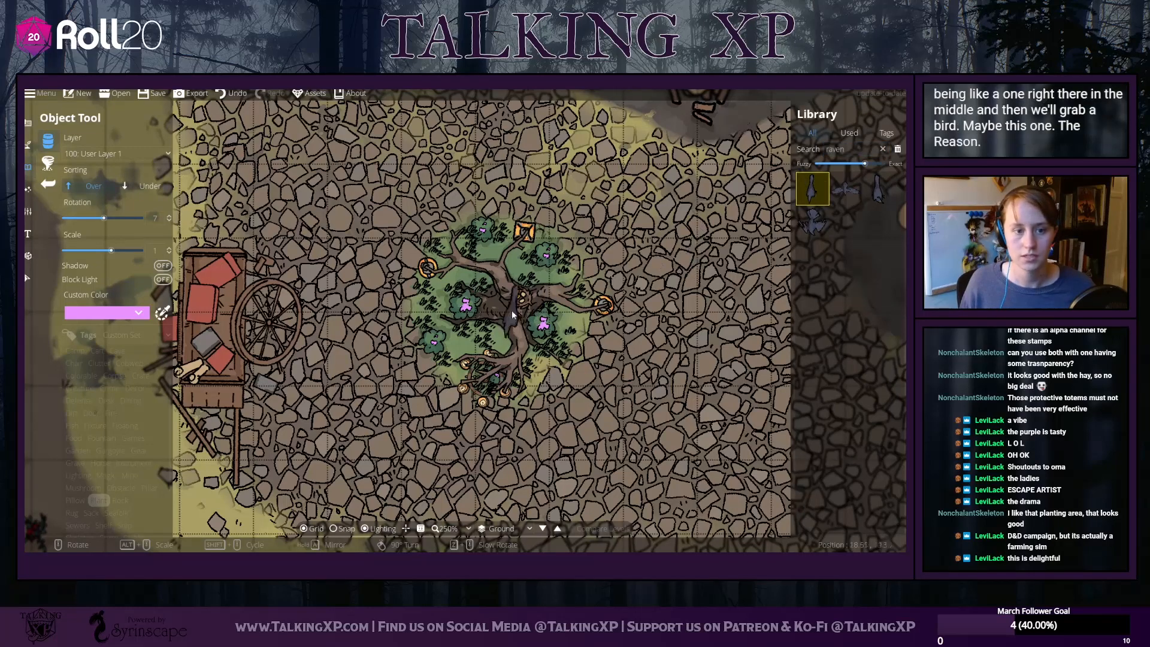
scroll(527, 303, up, 3)
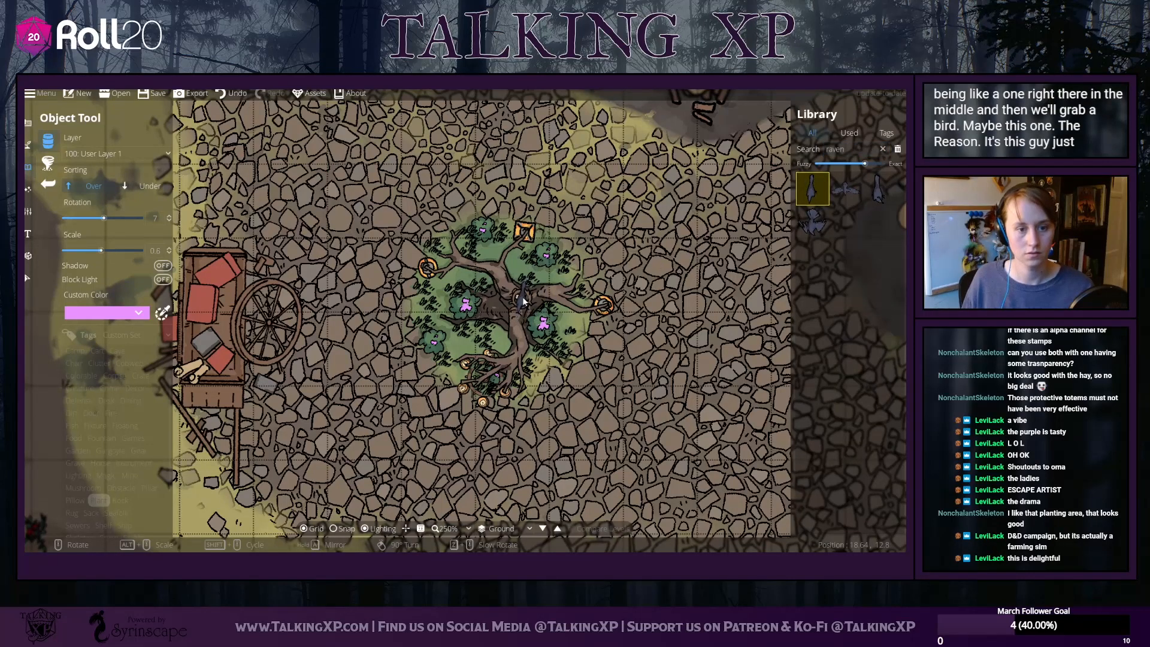
scroll(522, 296, down, 1)
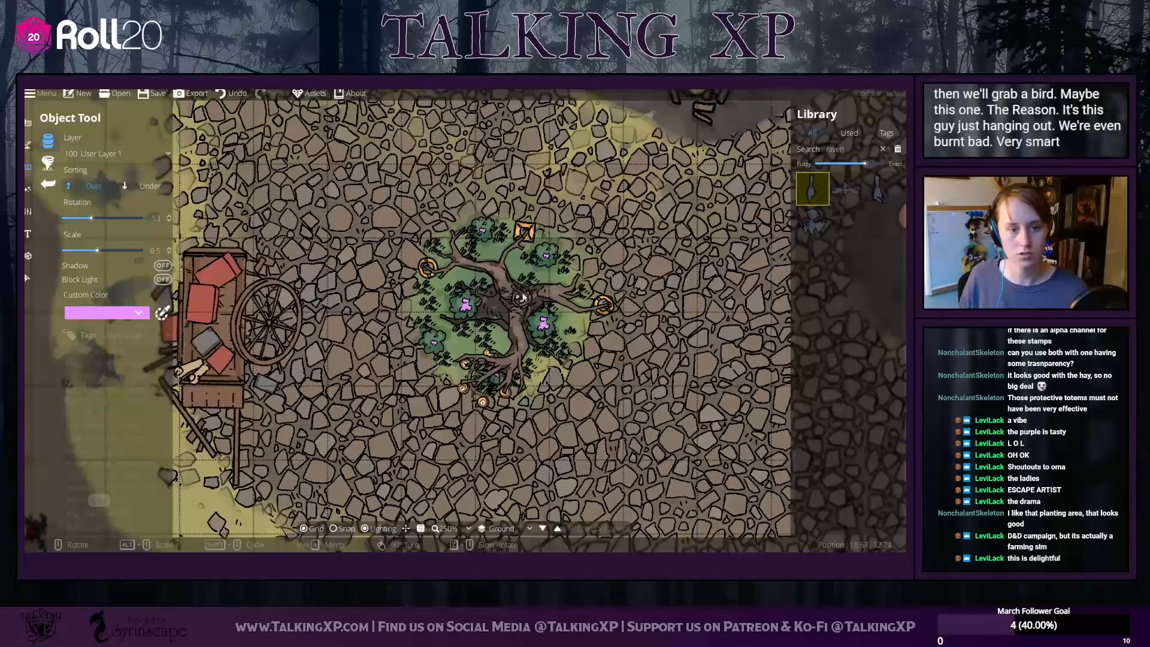
drag(620, 479, 552, 466)
scroll(405, 409, up, 2)
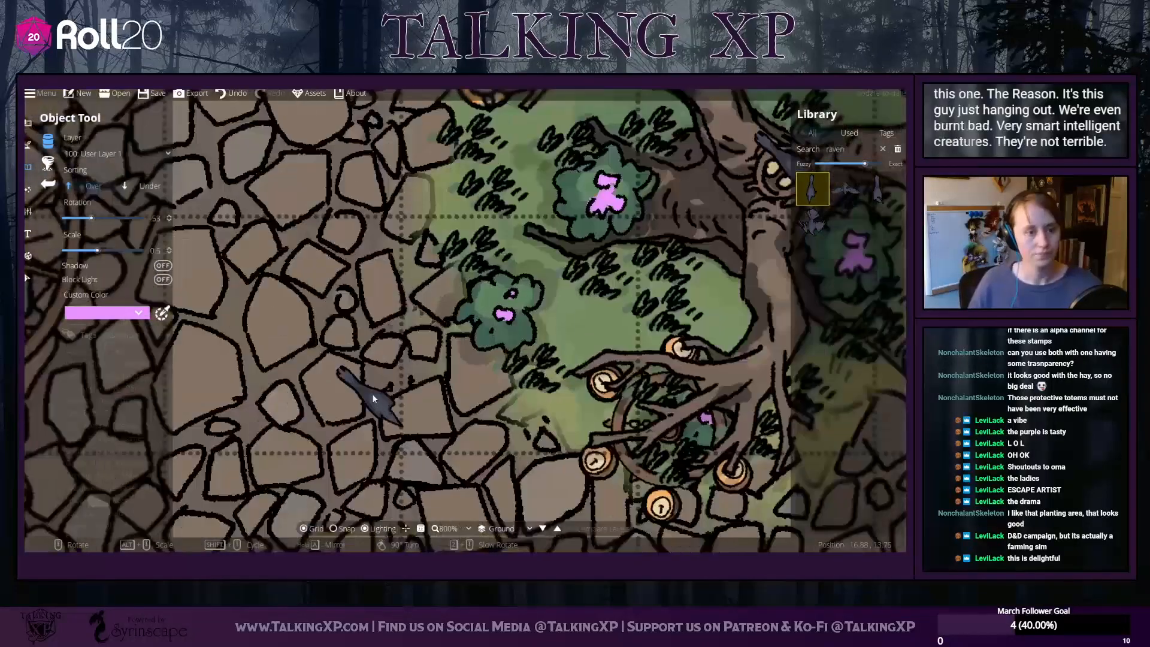
scroll(373, 398, down, 8)
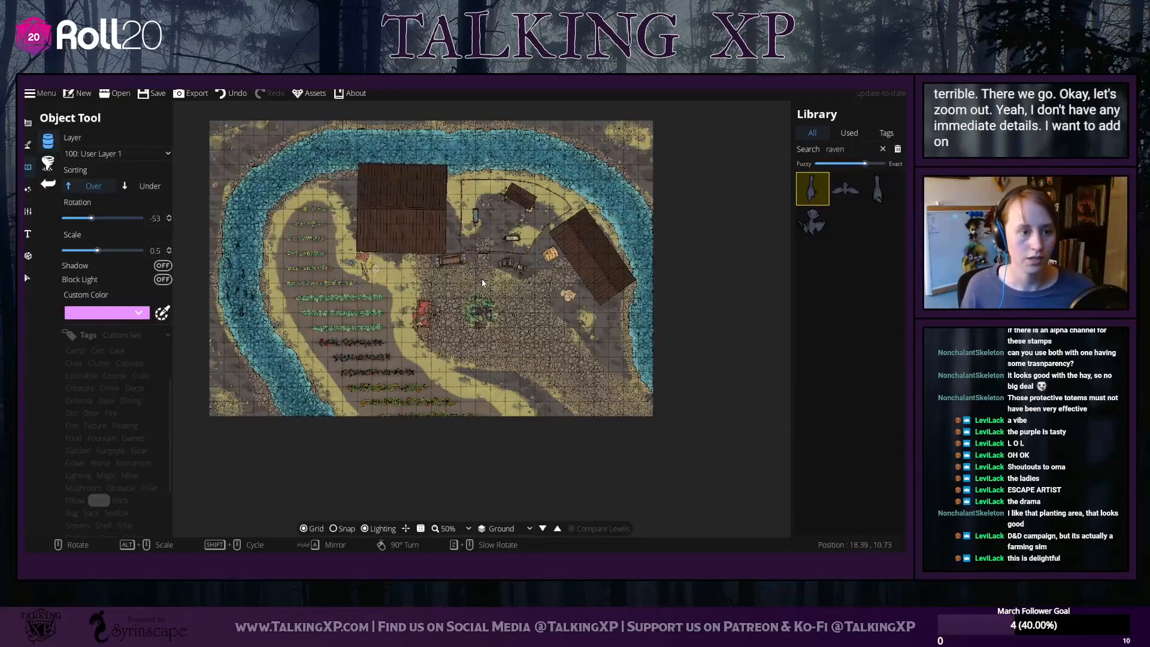
double_click(850, 149)
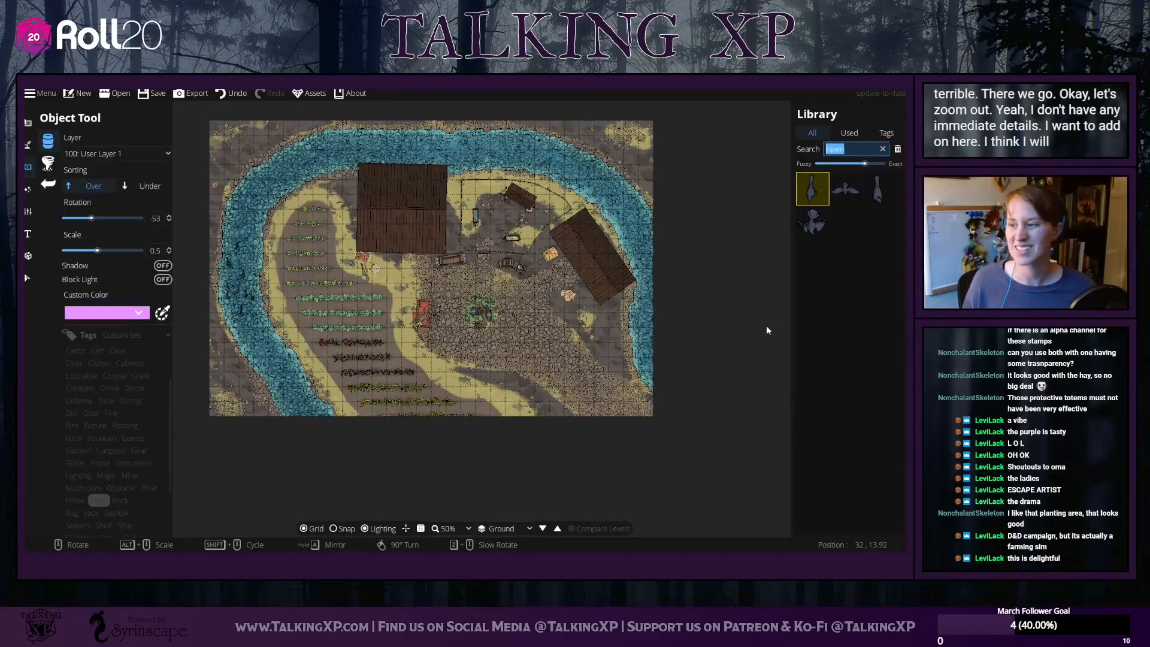
click(70, 412)
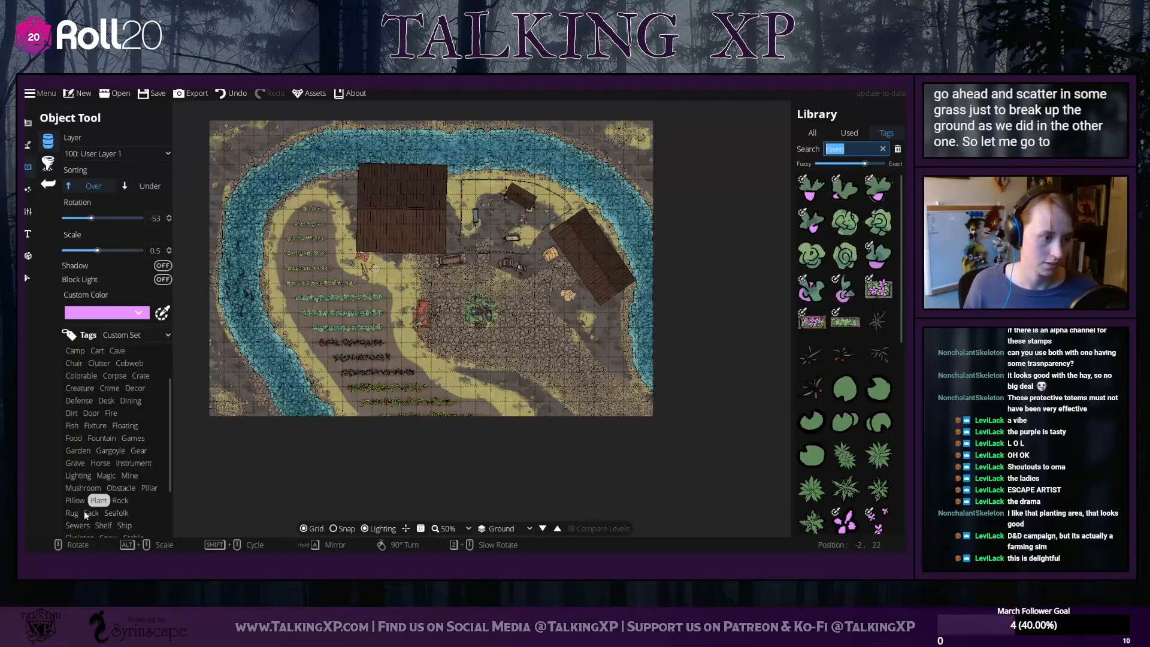
scroll(851, 402, down, 5)
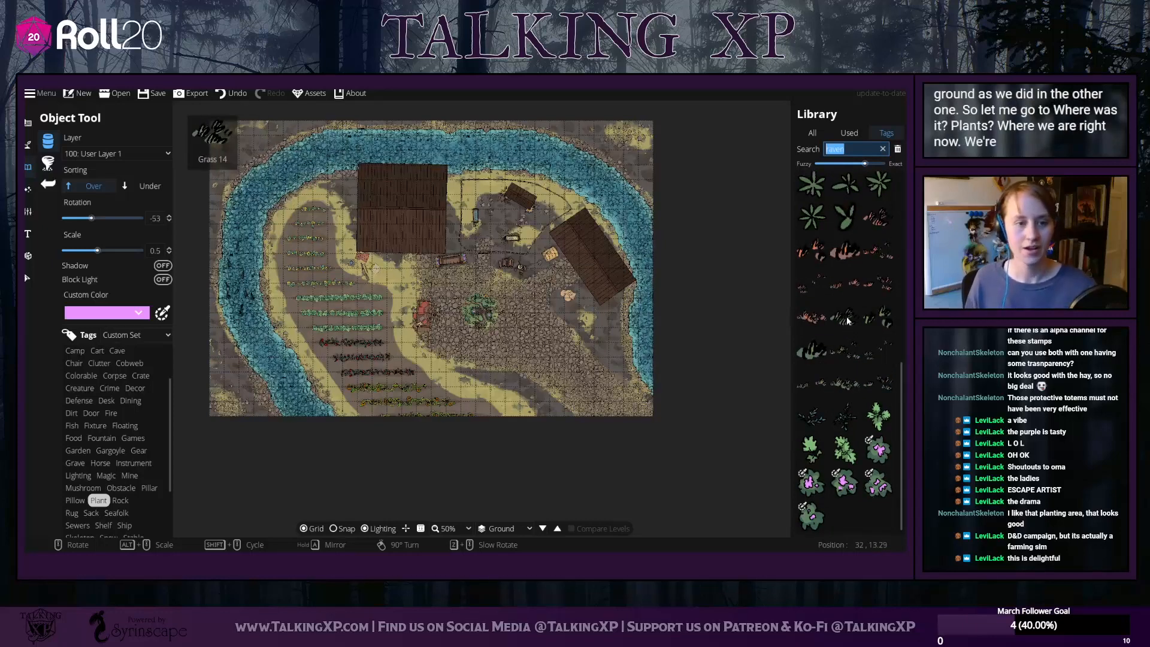
click(847, 320)
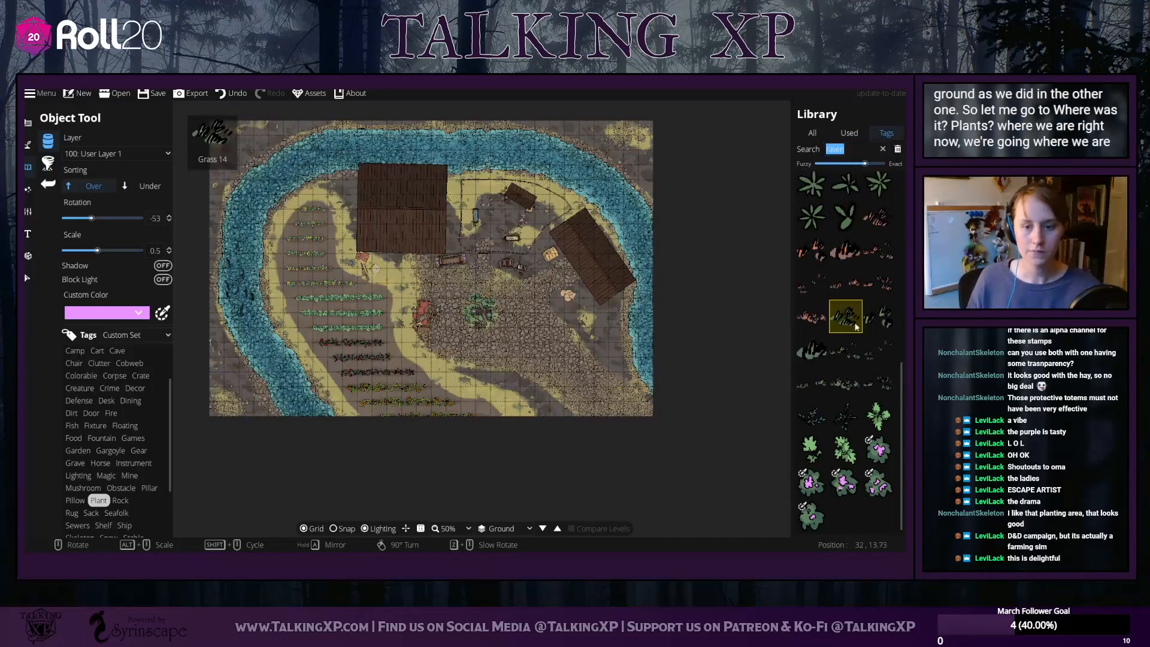
Switch to the Scatter Tool and select the eight consecutive dark grass tufts beginning with Grass 14 from the Plant tag
click(45, 161)
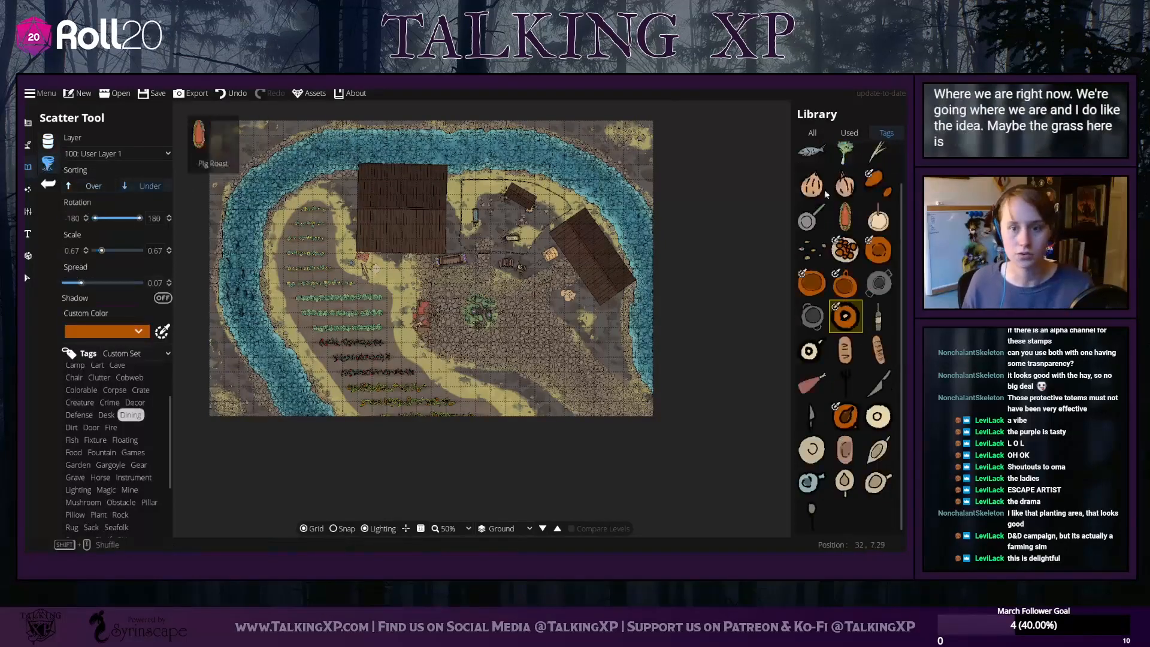
click(126, 415)
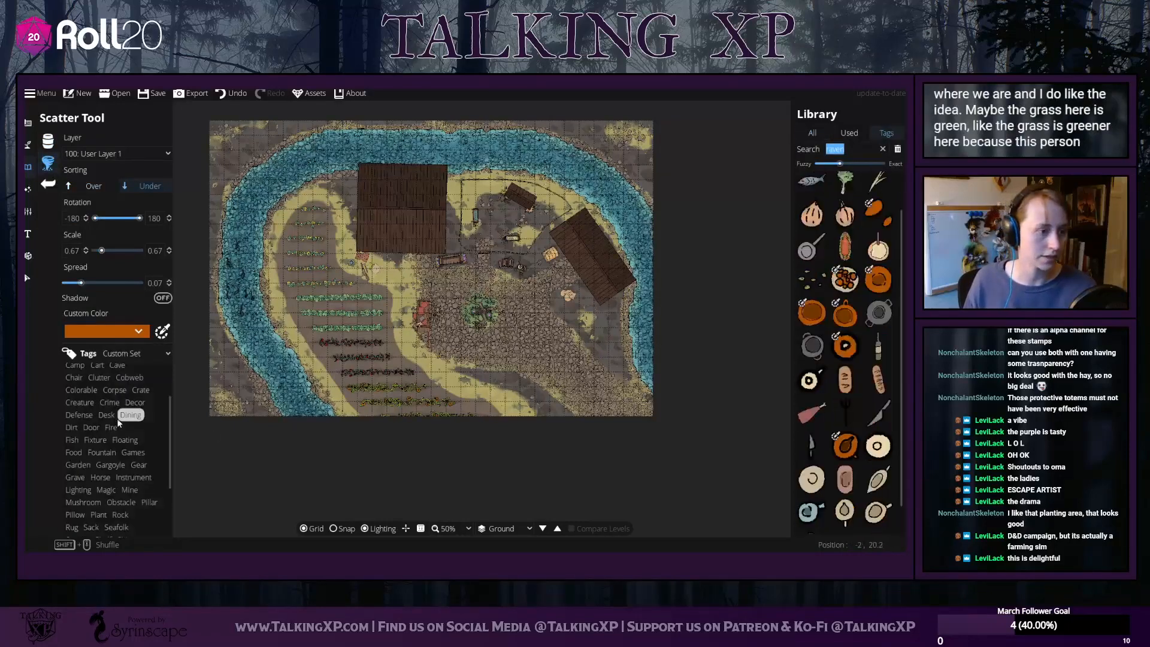
click(99, 514)
scroll(851, 420, down, 5)
scroll(858, 496, down, 1)
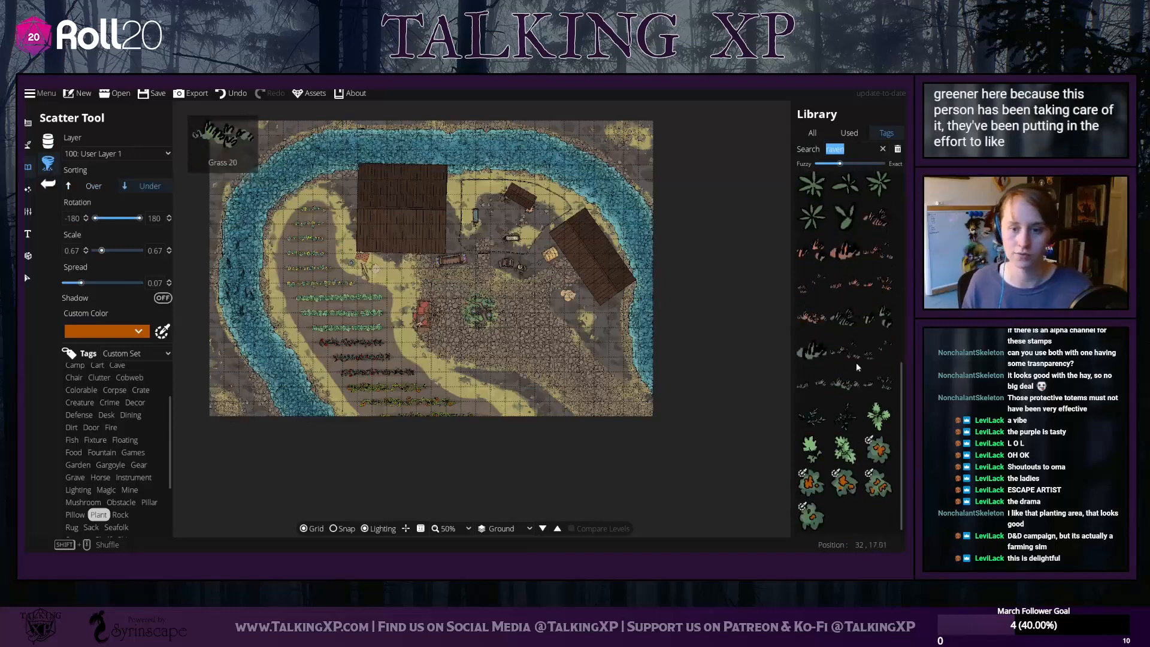
shift+click(884, 393)
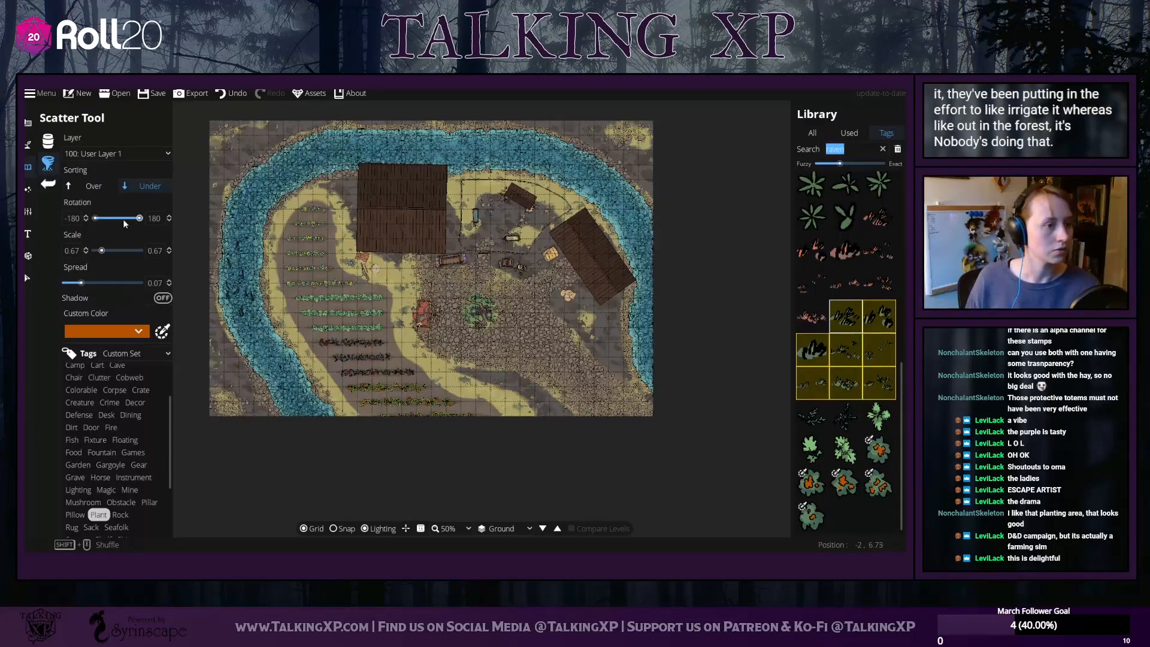
Set the scatter rotation range to 0 and 0 and the scale range to 1.16–1.57
drag(79, 218, 57, 220)
text(0)
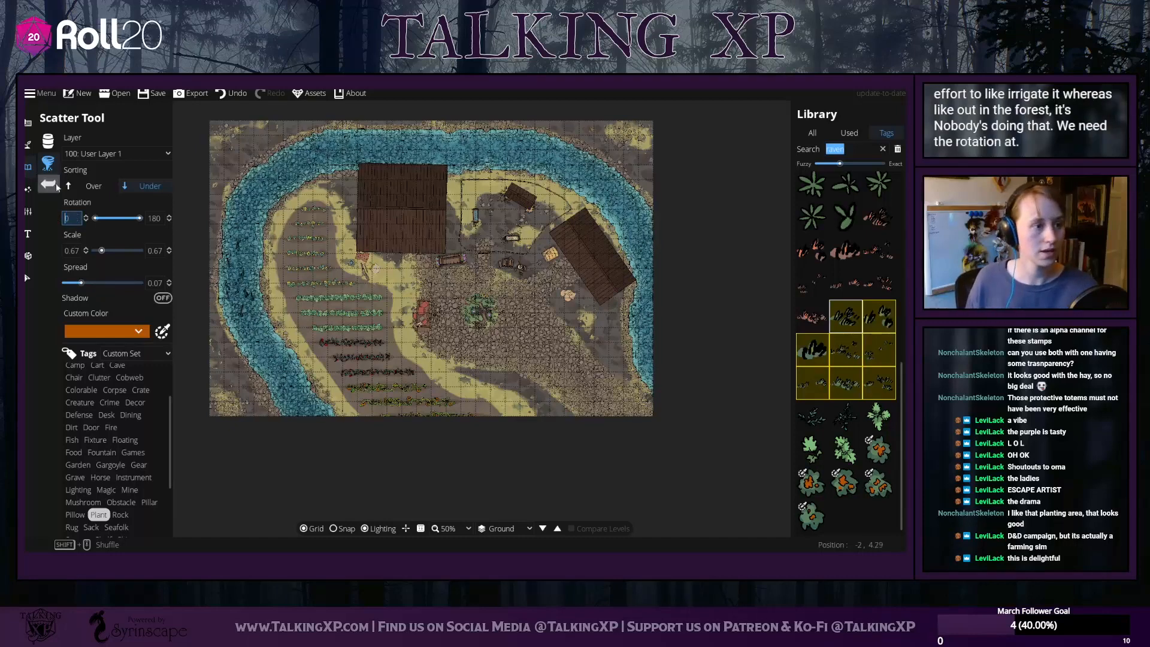
drag(161, 218, 135, 218)
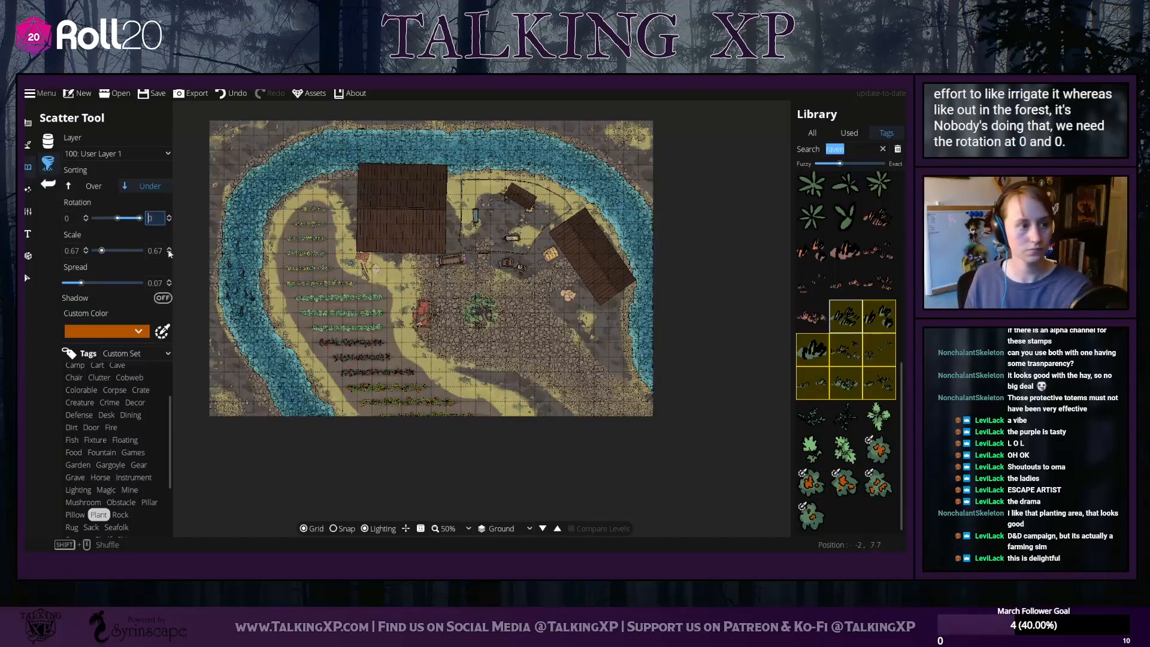
text(0)
key(Return)
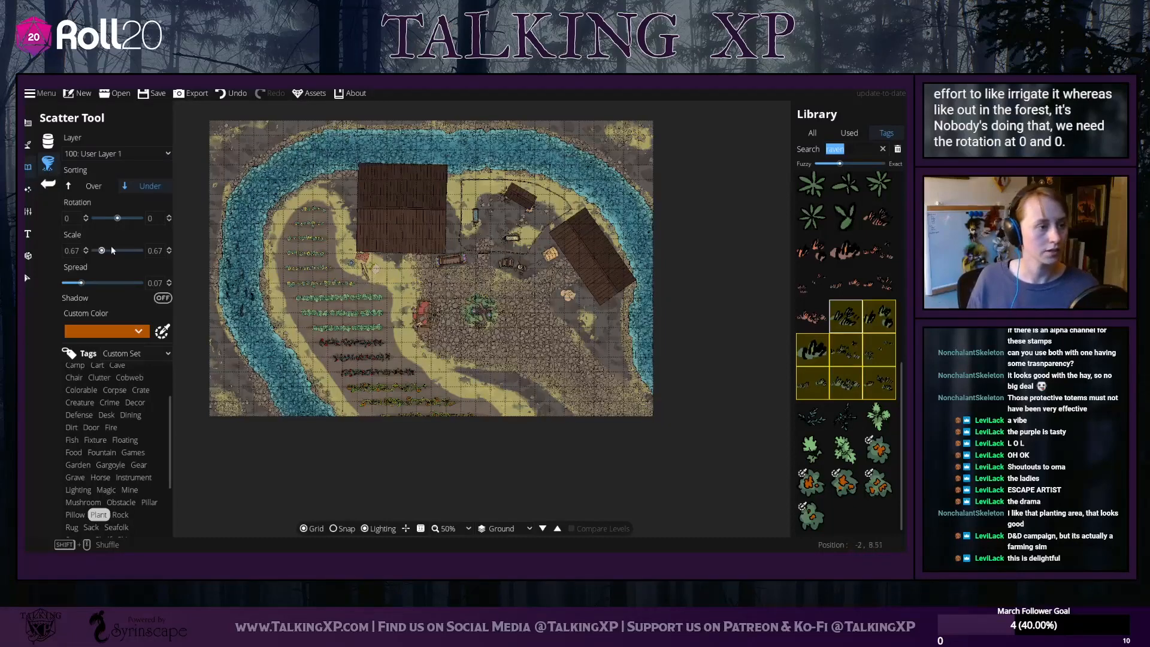
drag(118, 254, 109, 253)
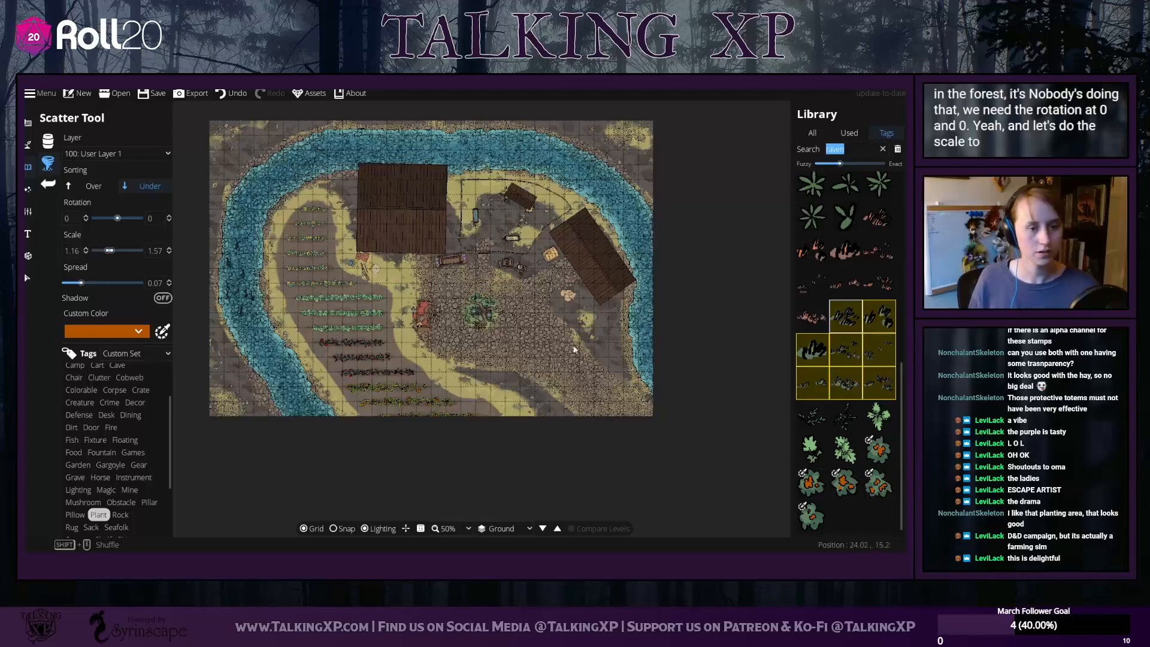
Scatter grass tufts down the yellow grass strip between the crop rows and the cart, continuing southeast past the cart
scroll(574, 349, up, 5)
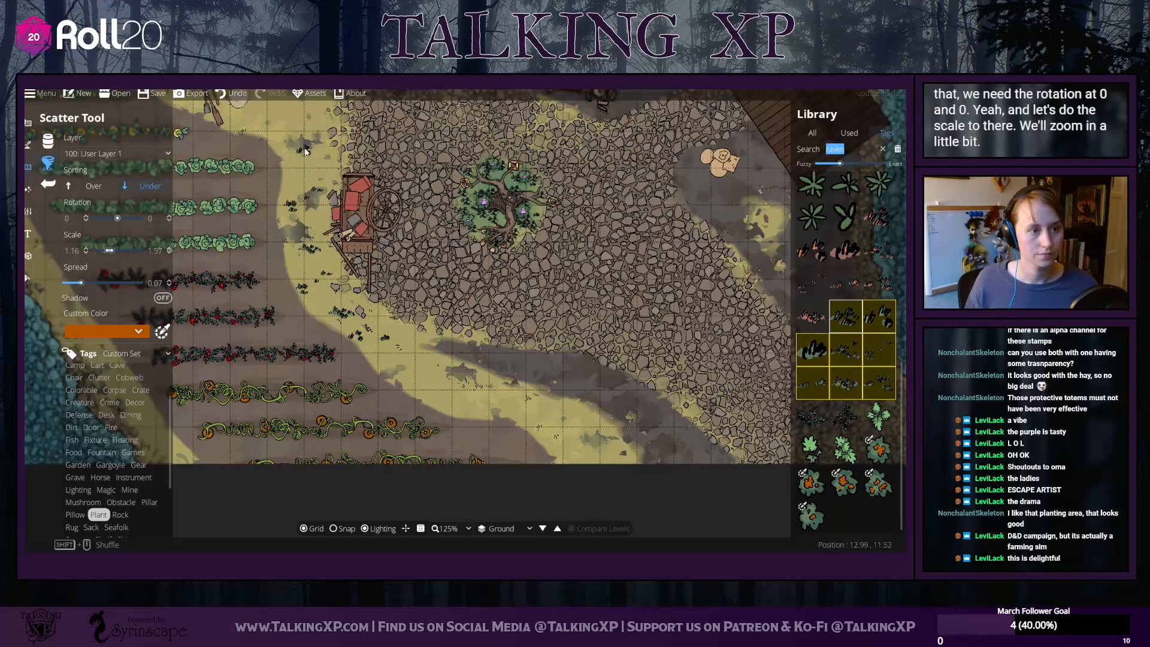
drag(324, 154, 344, 230)
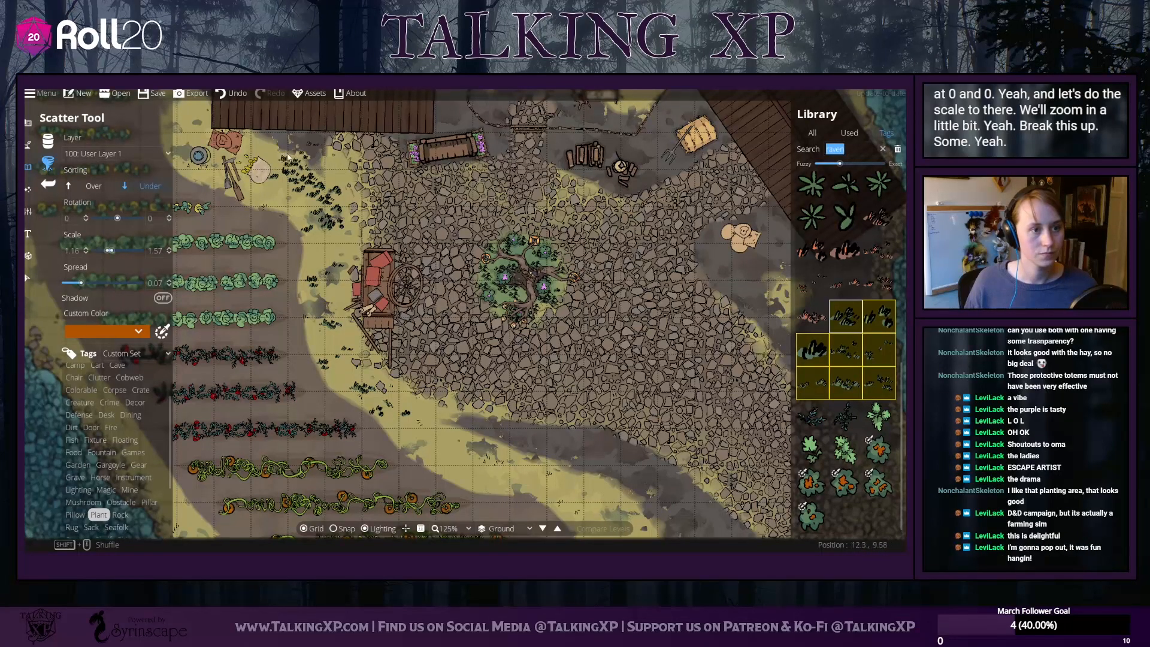
scroll(290, 174, down, 3)
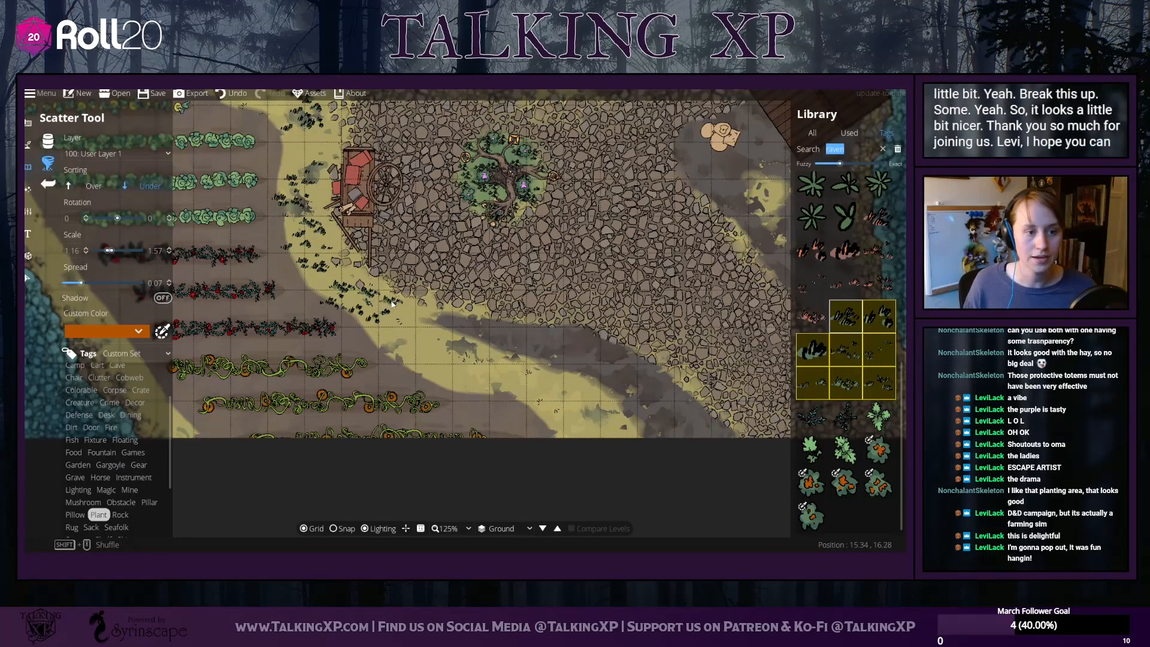
drag(399, 346, 412, 363)
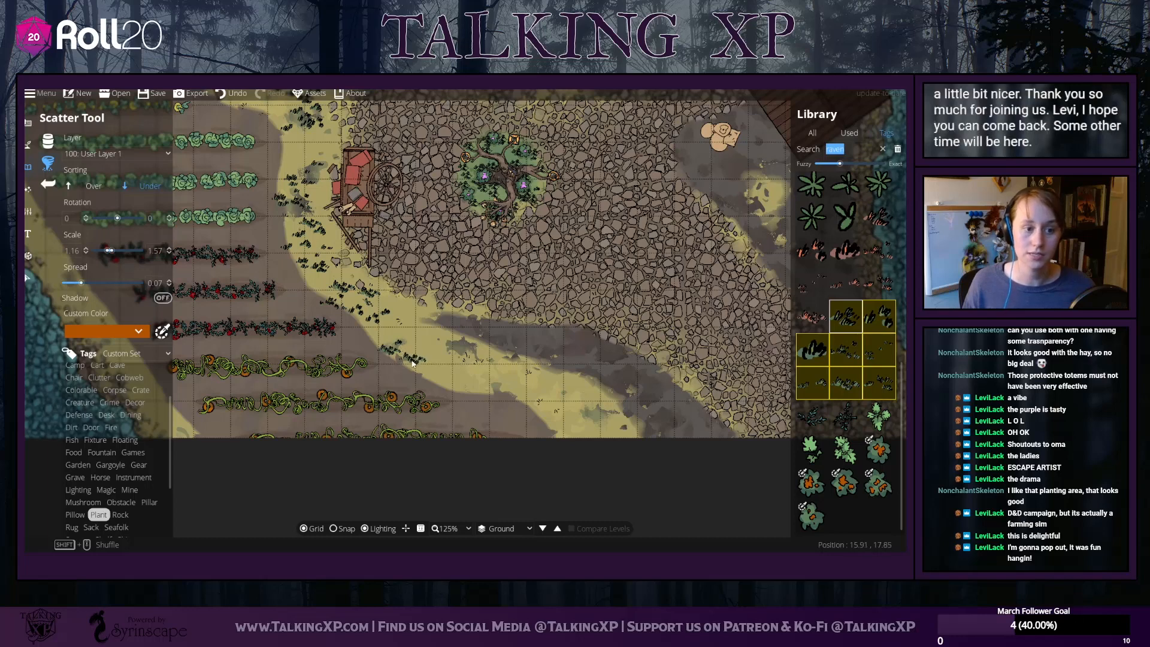
click(432, 365)
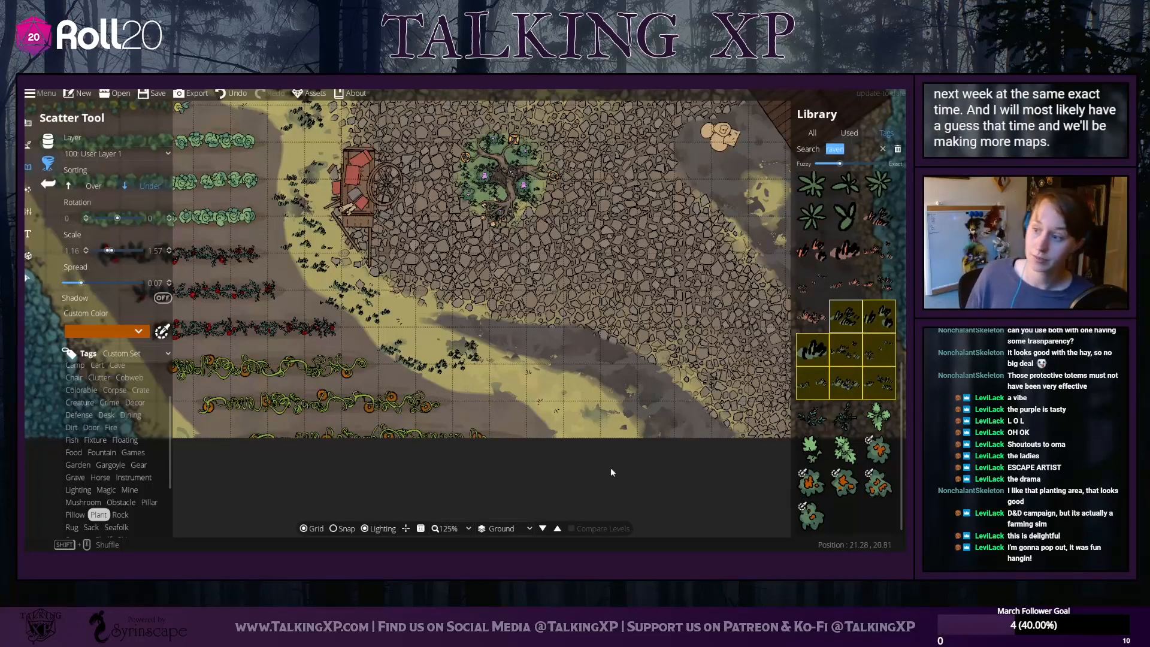
Scatter grass along the rest of the yellow strip to the map's south edge and along the cobblestones' southwestern border
drag(557, 393, 477, 364)
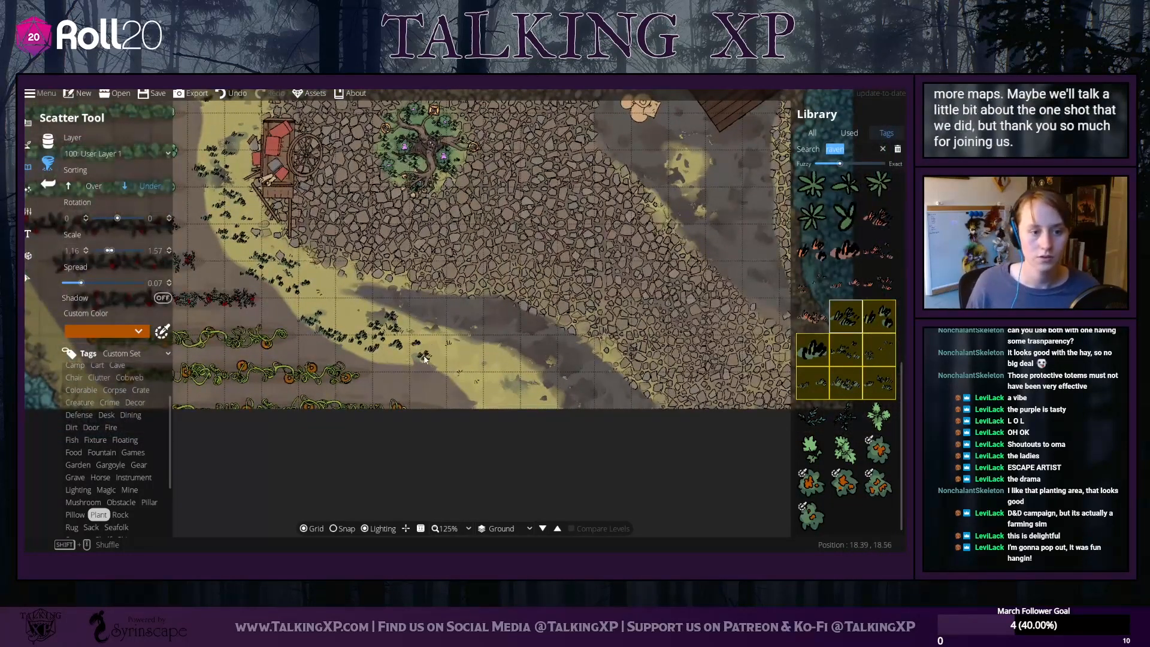
click(457, 360)
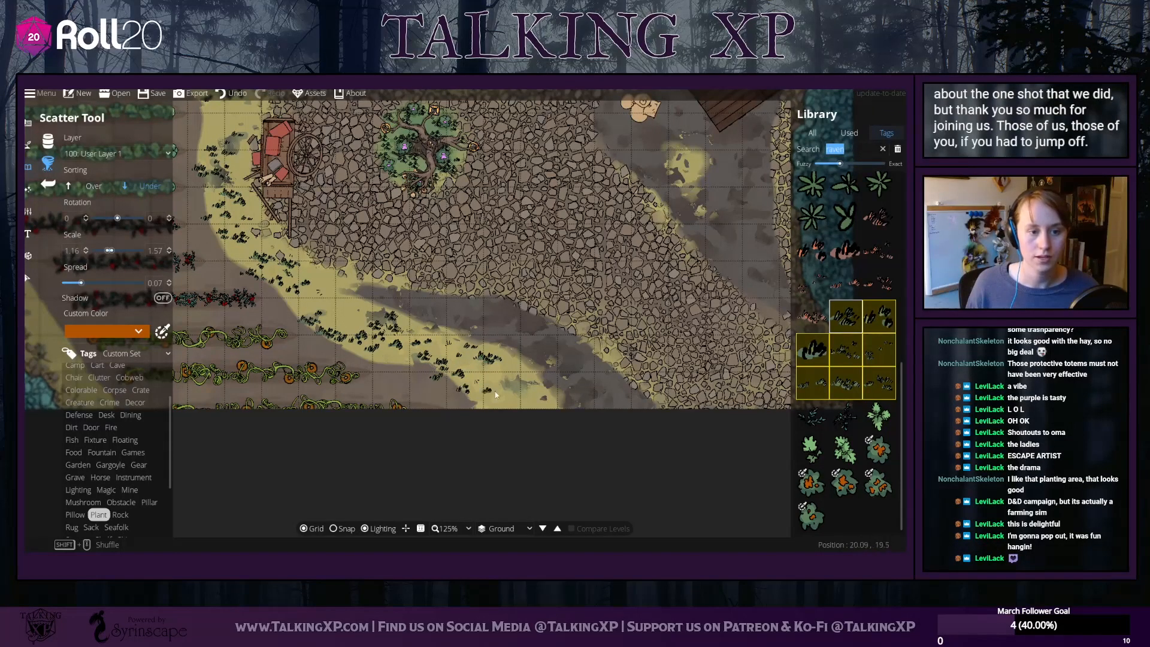
click(545, 388)
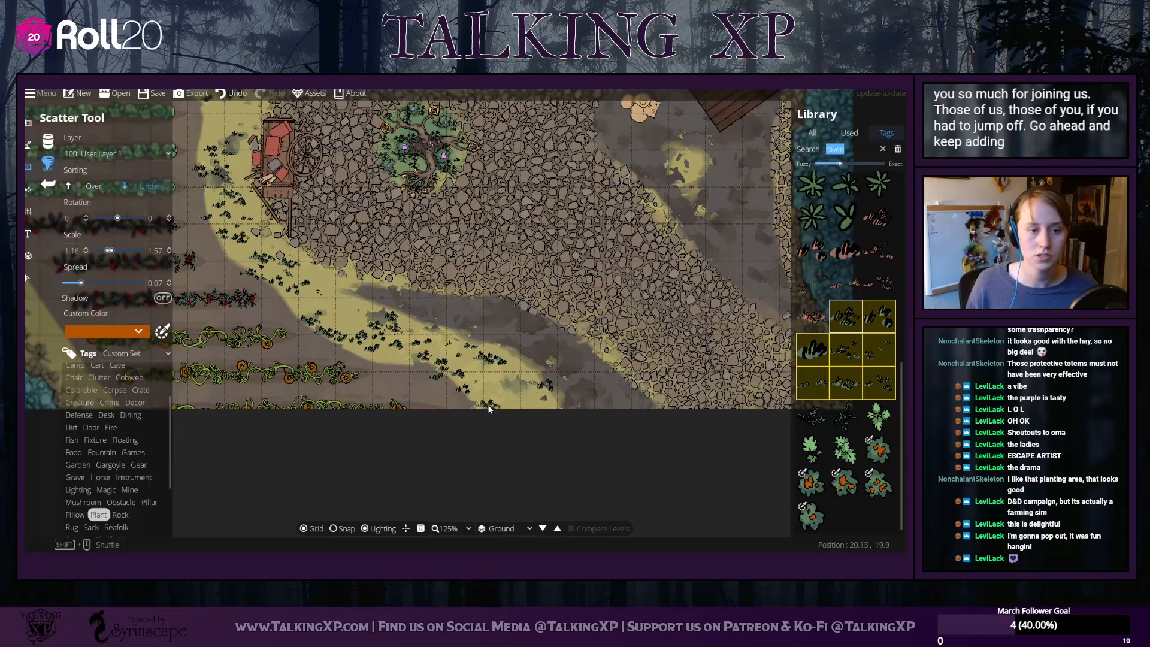
click(558, 404)
drag(390, 279, 469, 297)
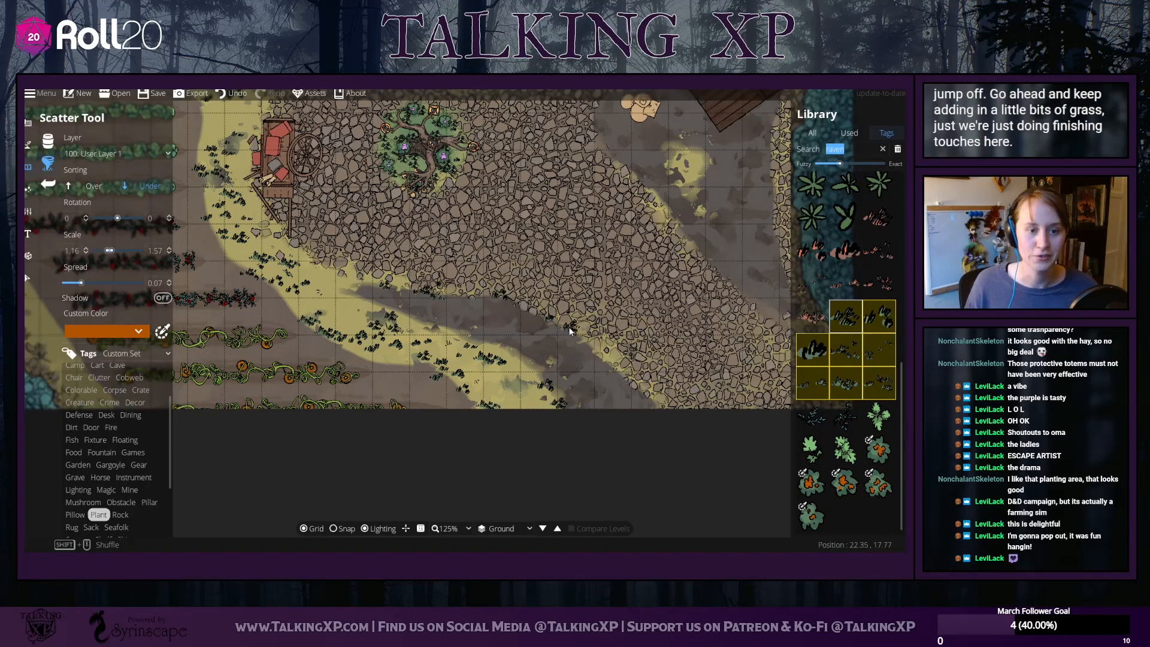
drag(580, 335, 619, 374)
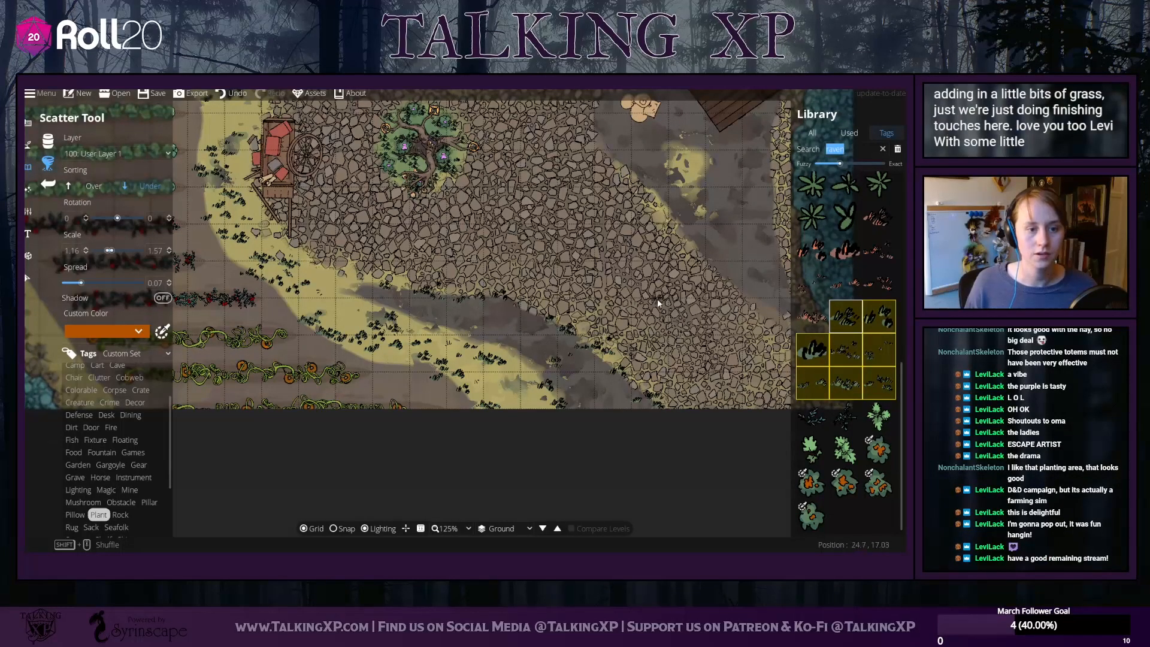
Scatter grass over the small yellow patch southeast of the sacks and along the eastern waterline below the barn
drag(657, 303, 519, 413)
click(527, 313)
click(496, 282)
click(540, 261)
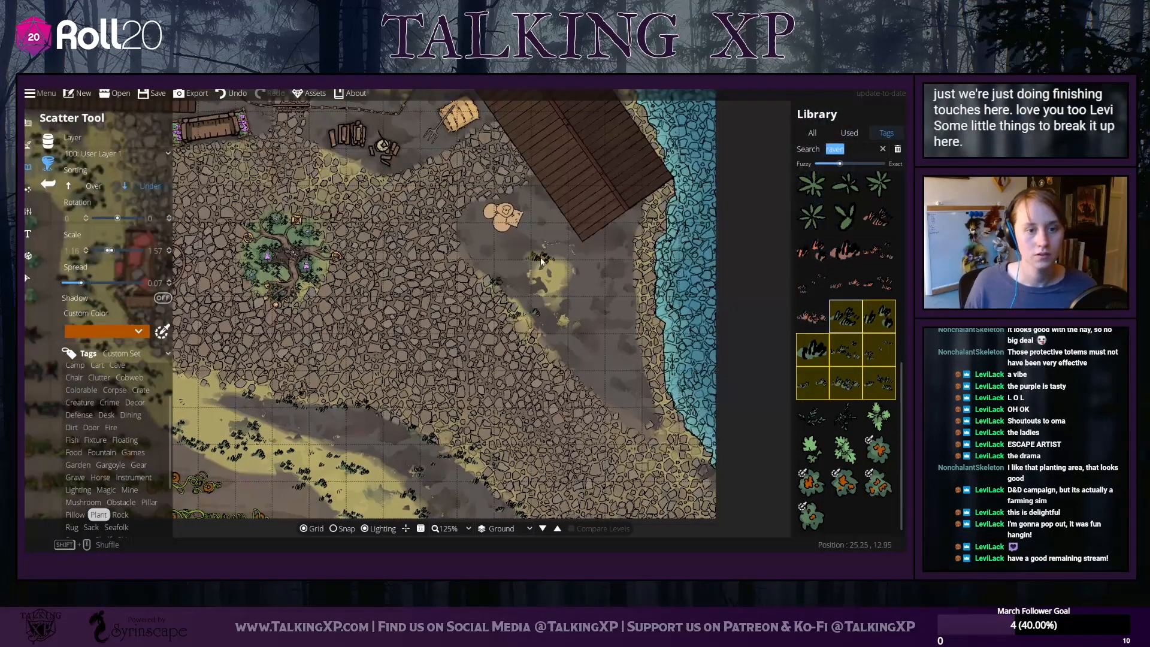
drag(541, 262, 552, 289)
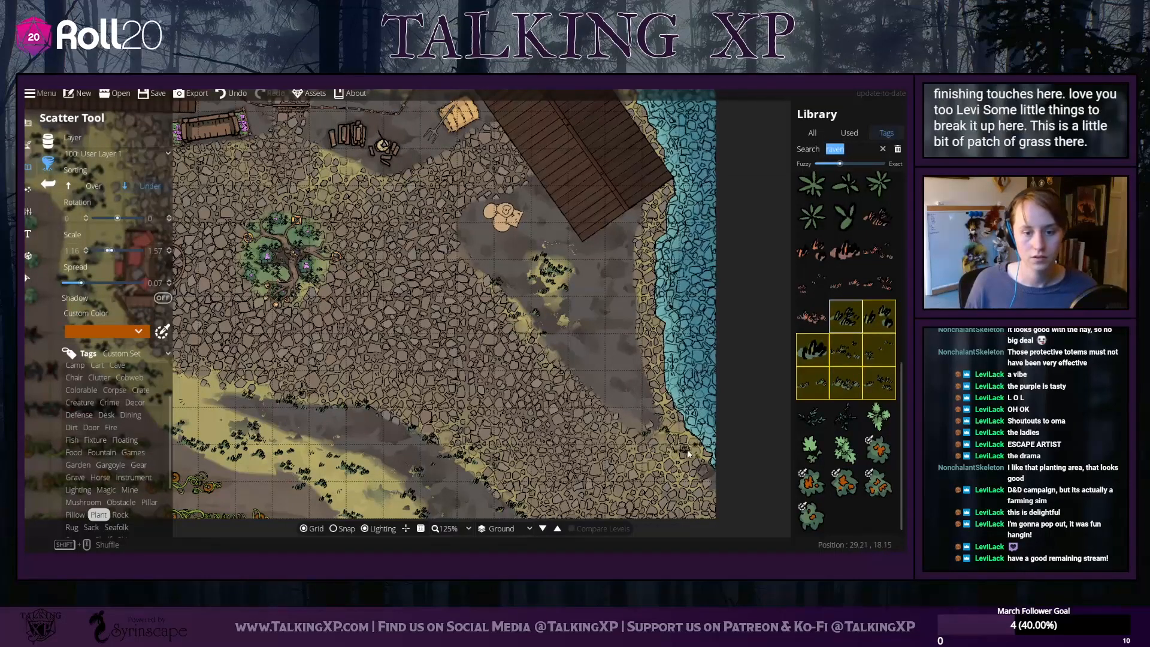
mouse_move(688, 454)
mouse_down()
mouse_move(642, 331)
mouse_move(651, 225)
mouse_up()
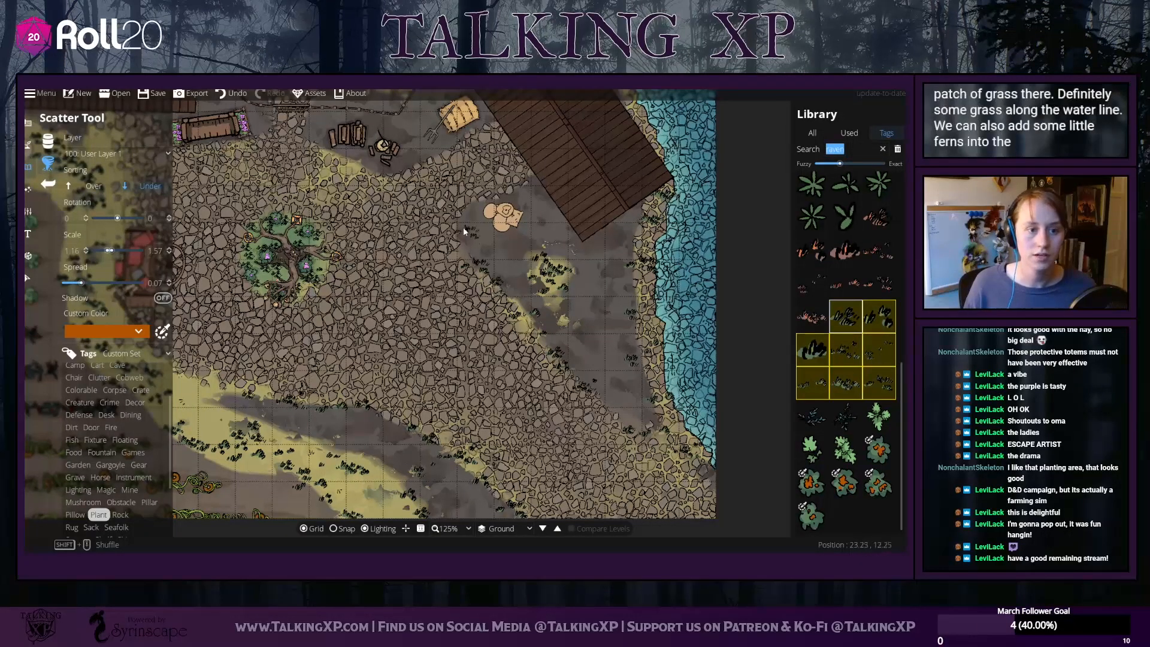
drag(415, 206, 504, 331)
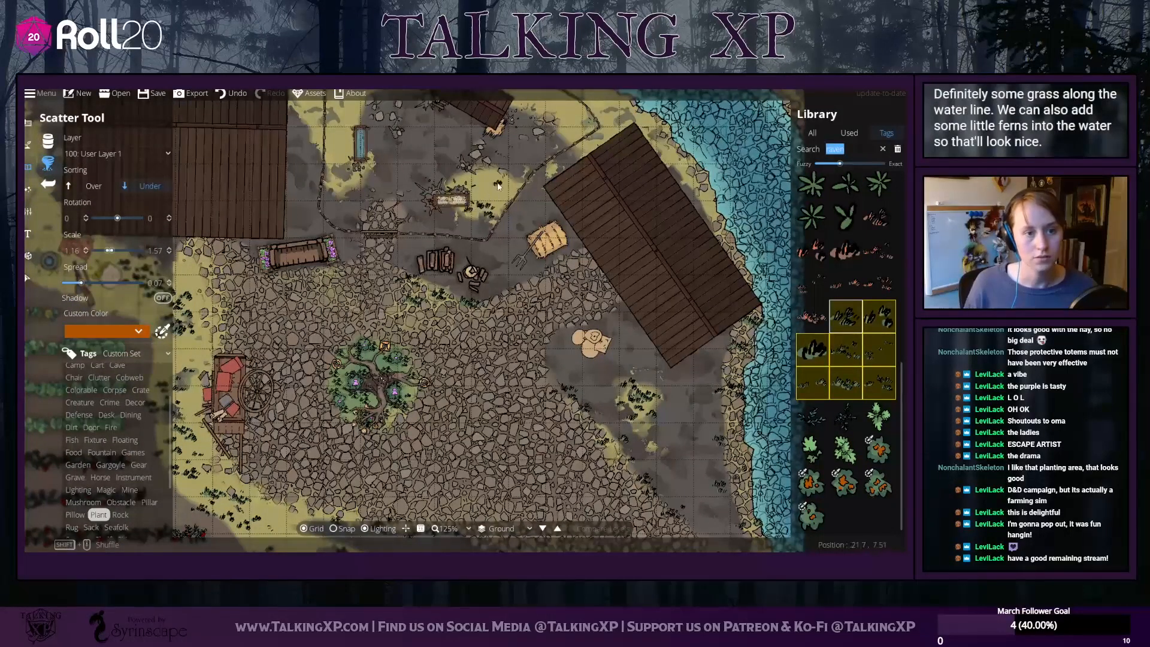
Scatter grass tufts over the yellow patches in the fenced chicken yard and along its northern and eastern edges
click(480, 180)
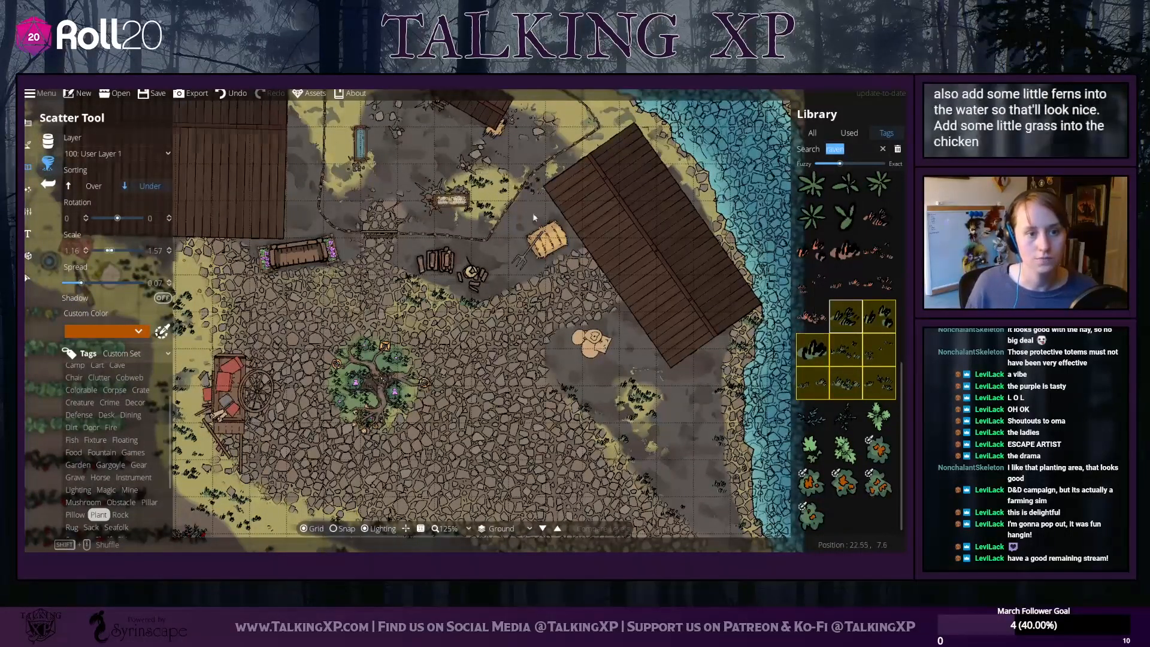
drag(521, 182, 548, 287)
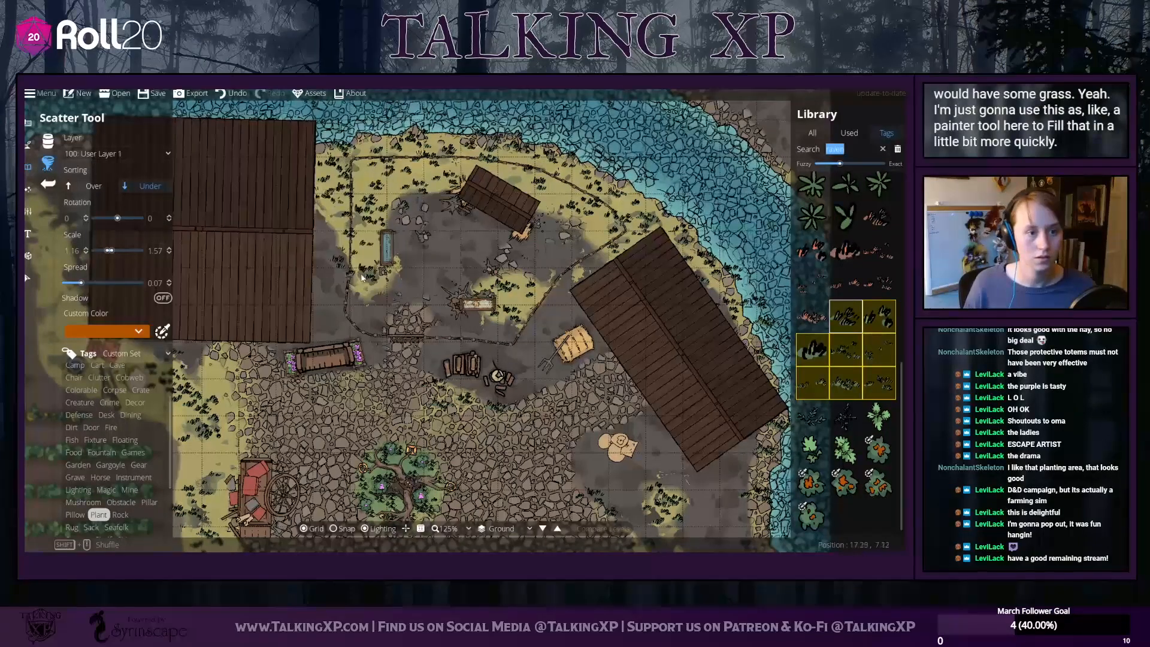
Undo the misplaced grass stroke and scatter grass down the yellow strip between the crop field and the farmhouse
mouse_move(102, 387)
mouse_down()
mouse_move(379, 400)
mouse_move(387, 439)
mouse_up()
drag(269, 253, 305, 293)
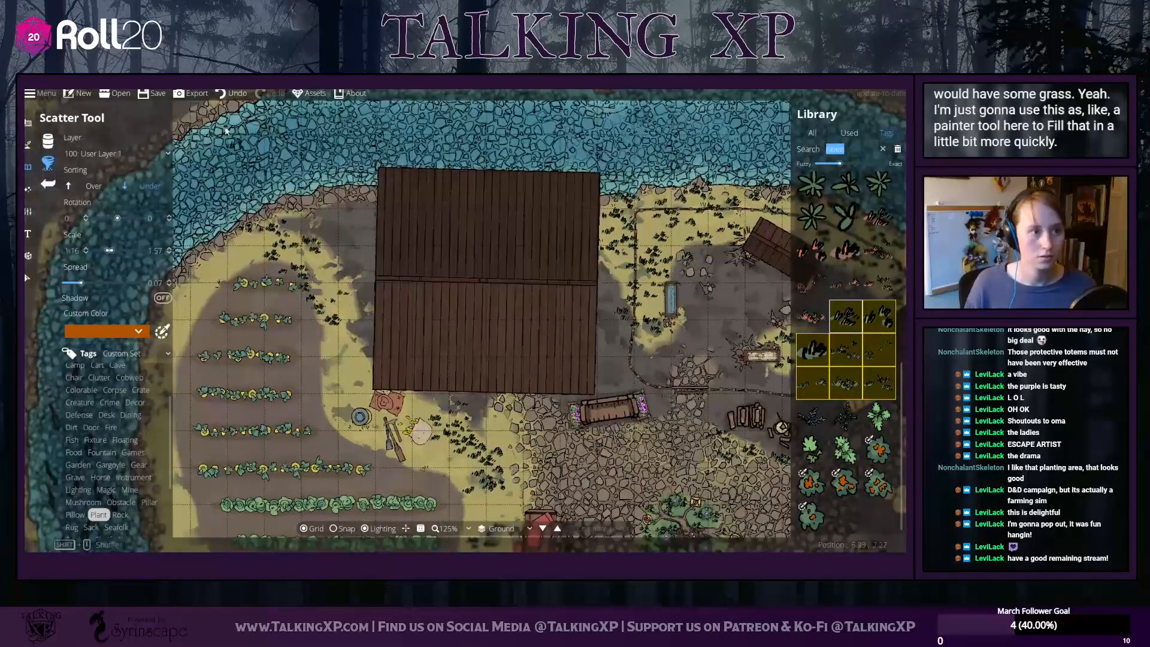
click(222, 96)
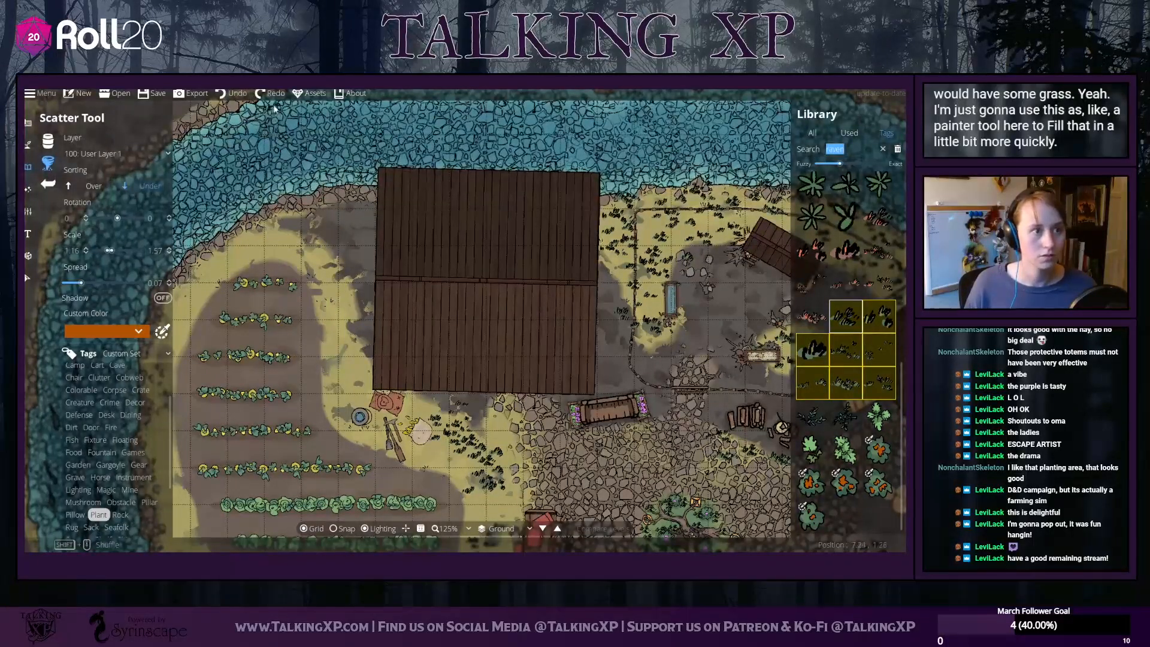
drag(313, 270, 346, 386)
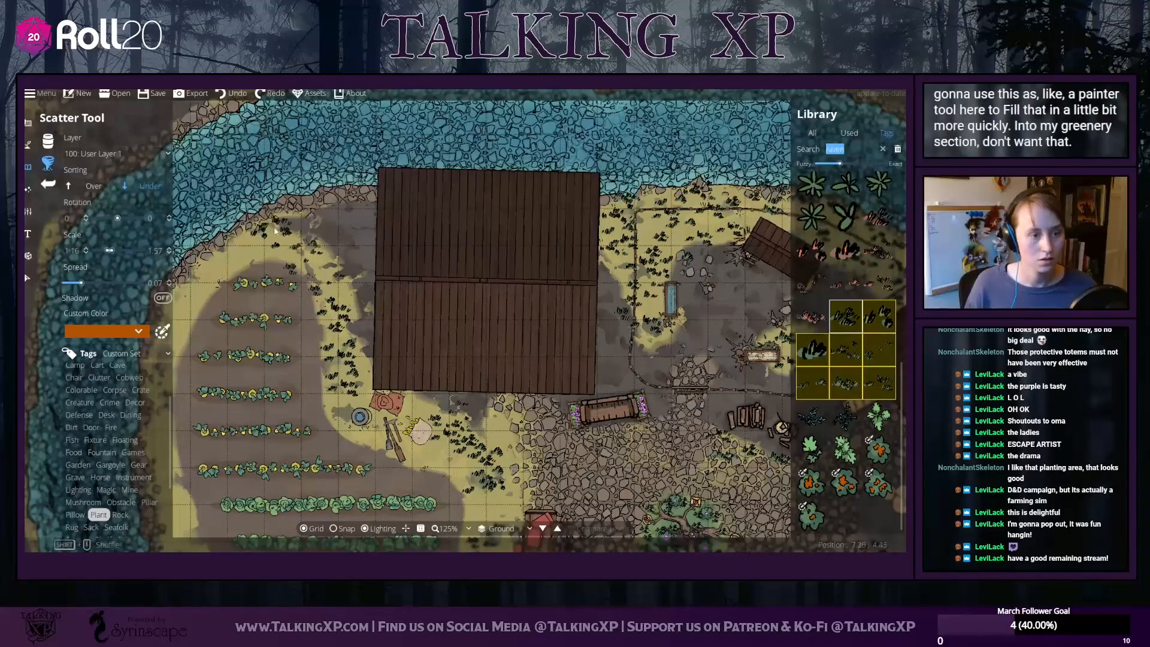
Scatter grass around the crop field's northwest curve and down the river's inner bank to the map's south edge
drag(318, 275, 553, 212)
mouse_move(461, 180)
mouse_down()
mouse_move(430, 210)
mouse_move(401, 272)
mouse_move(386, 323)
mouse_move(393, 396)
mouse_up()
mouse_move(393, 410)
mouse_down()
mouse_move(383, 222)
mouse_move(443, 389)
mouse_move(530, 496)
mouse_up()
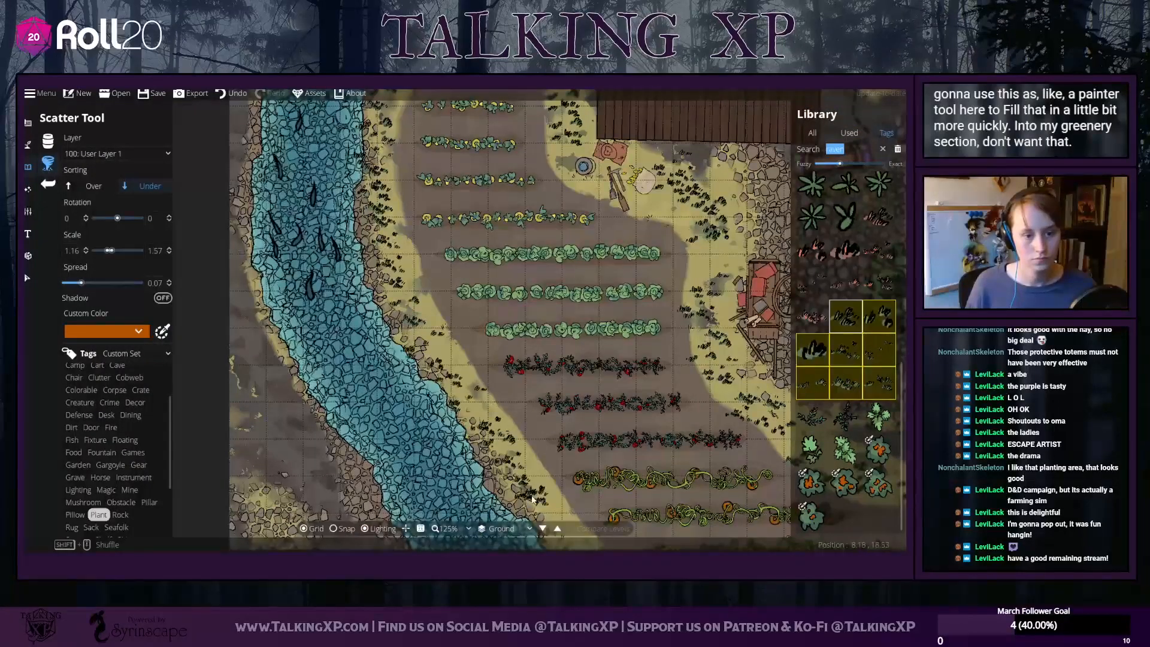
mouse_move(478, 425)
mouse_down()
mouse_move(312, 106)
mouse_move(291, 194)
mouse_up()
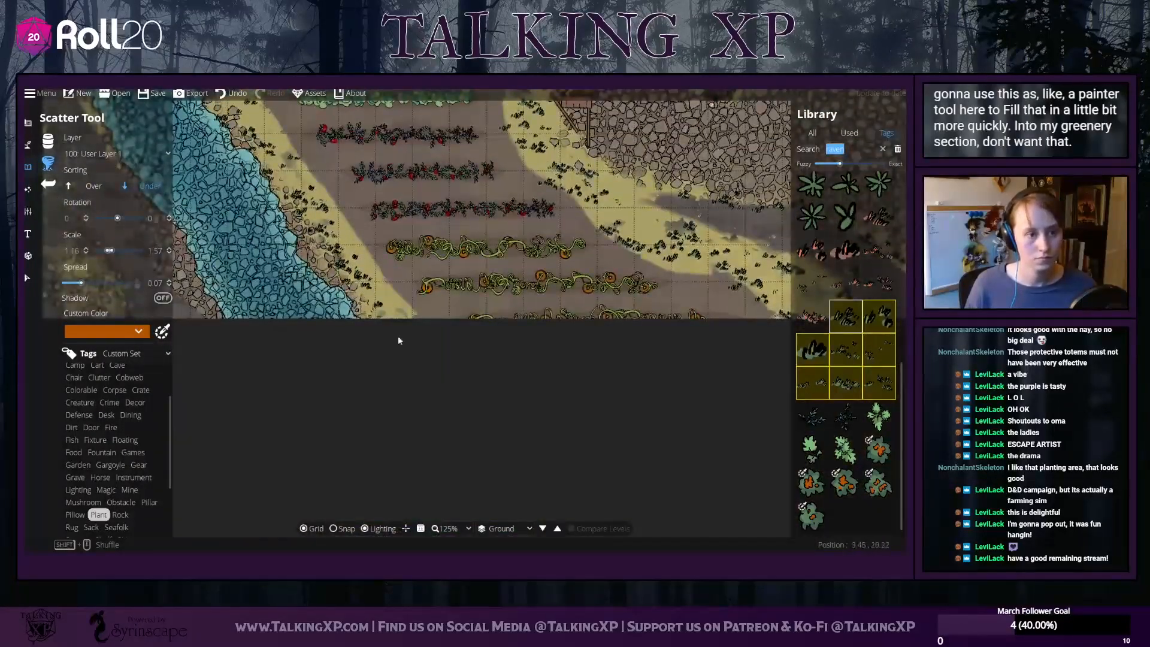
drag(180, 110, 395, 274)
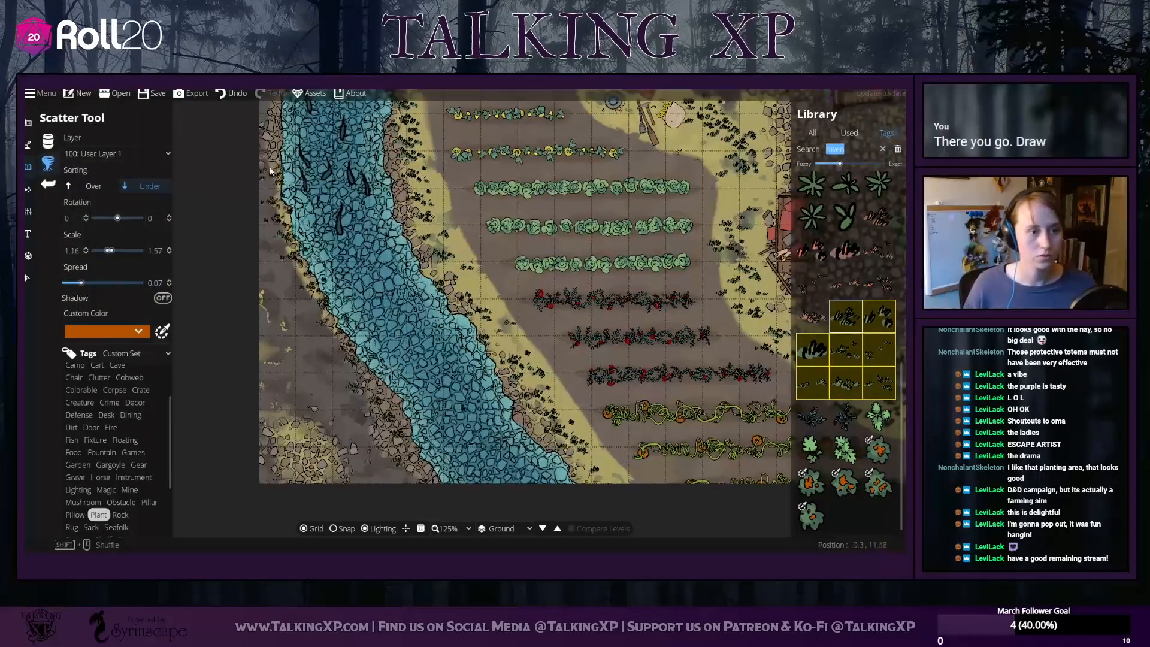
Scatter grass along the river's outer bank on the west and north sides and over the yellow patch in the northeast corner
drag(270, 172, 288, 461)
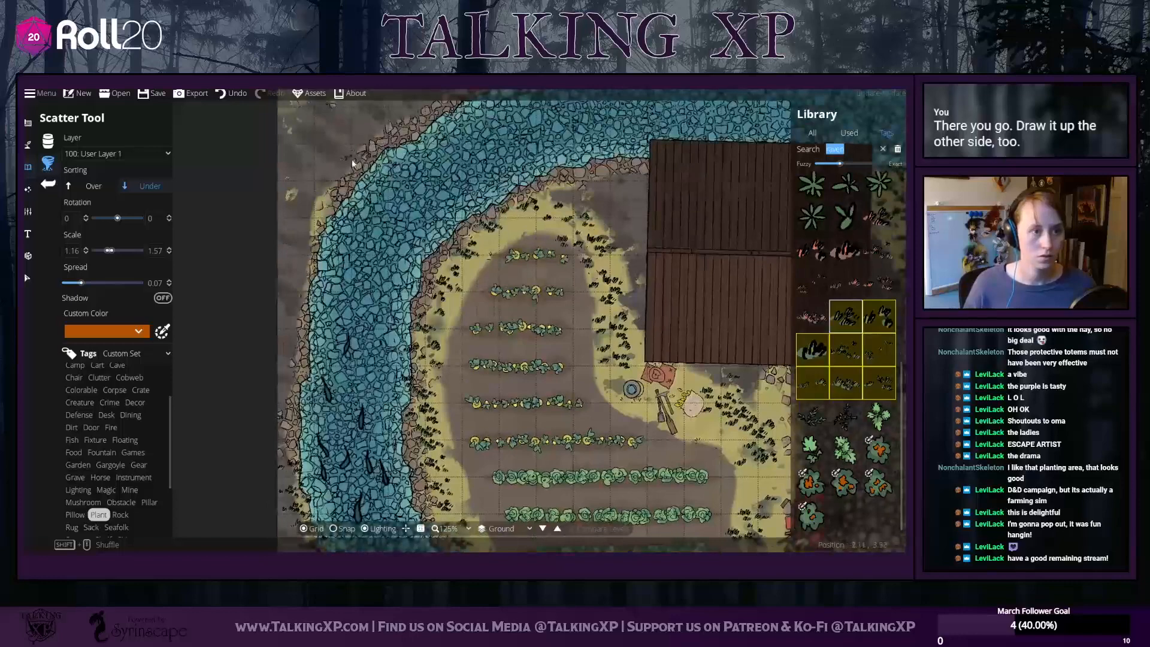
drag(353, 162, 236, 363)
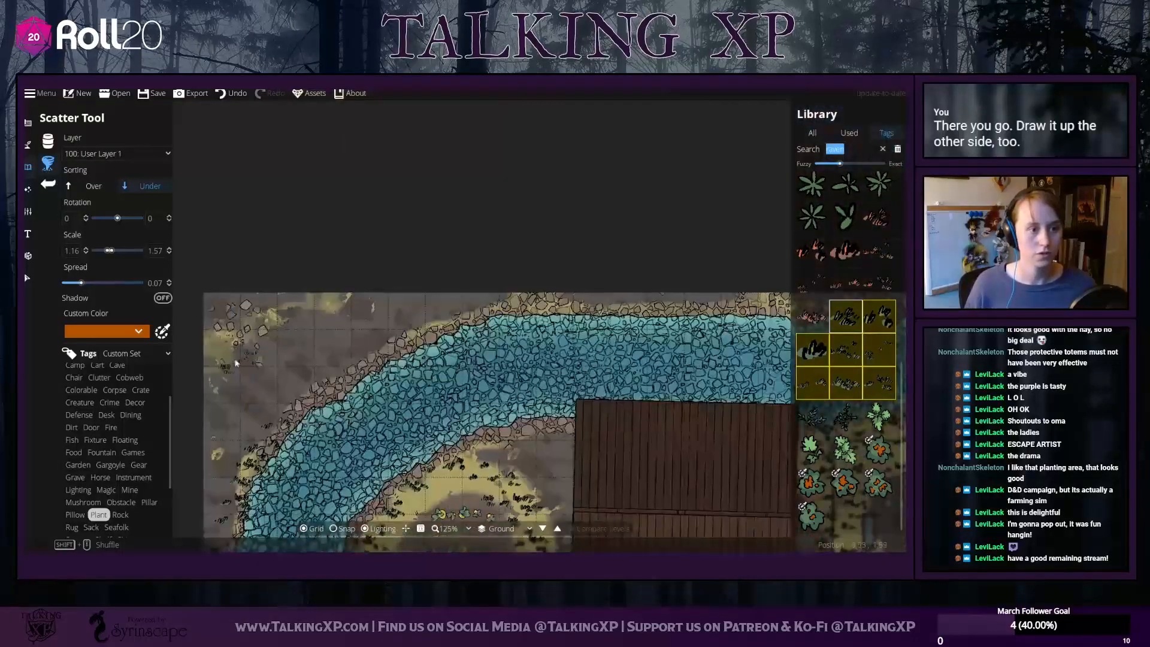
drag(547, 311, 234, 228)
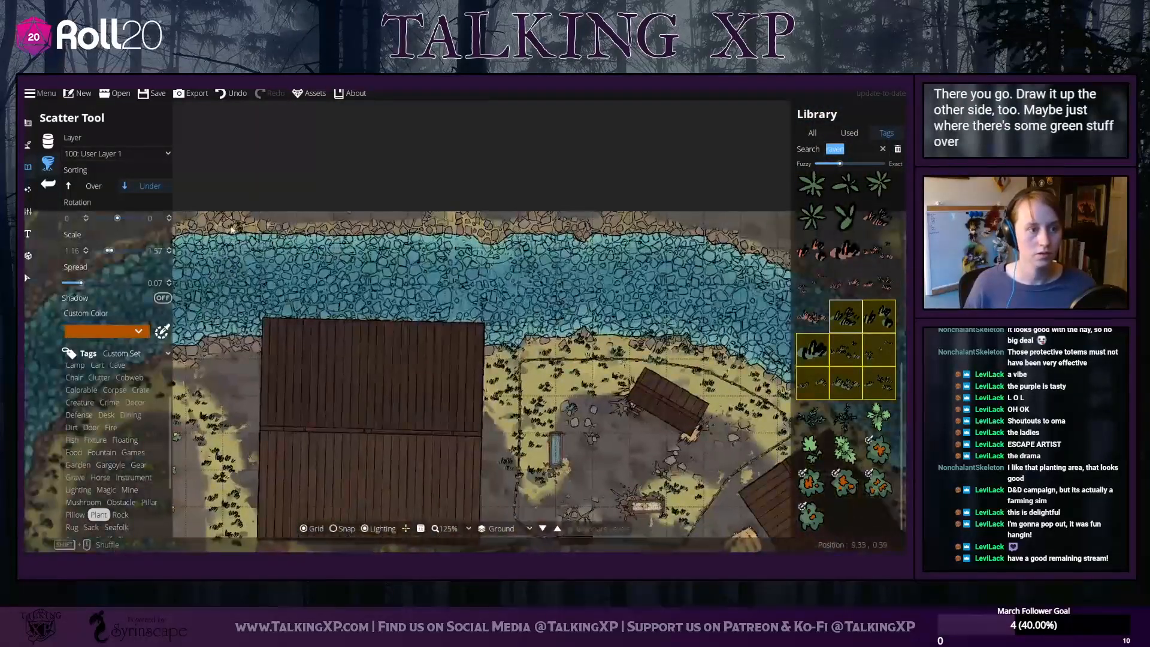
mouse_move(590, 214)
mouse_down()
mouse_move(263, 182)
mouse_move(638, 189)
mouse_move(620, 245)
mouse_up()
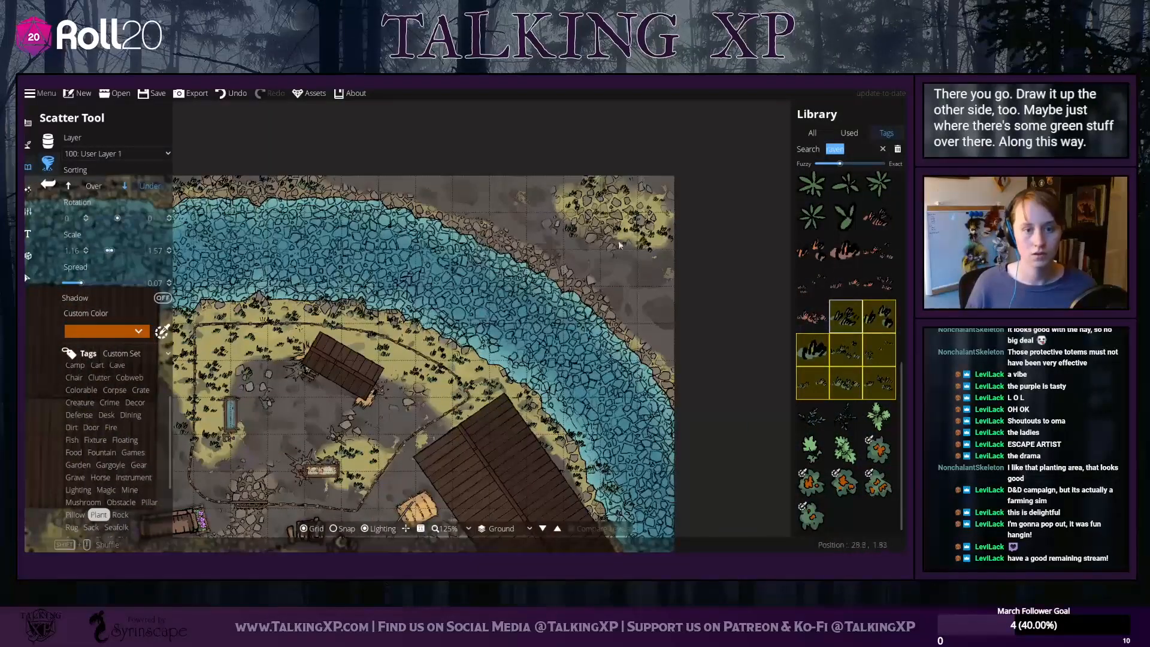
Scatter grass down the river's eastern side and along the cobblestones' border near the southeast corner
drag(723, 425, 513, 265)
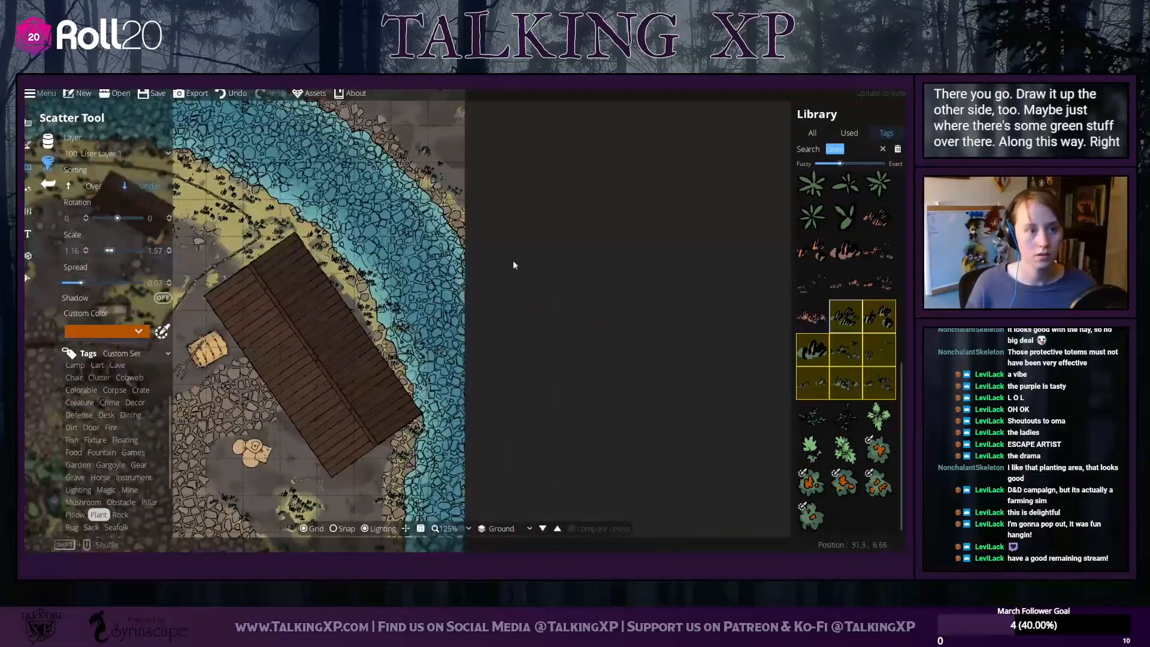
drag(527, 491, 527, 244)
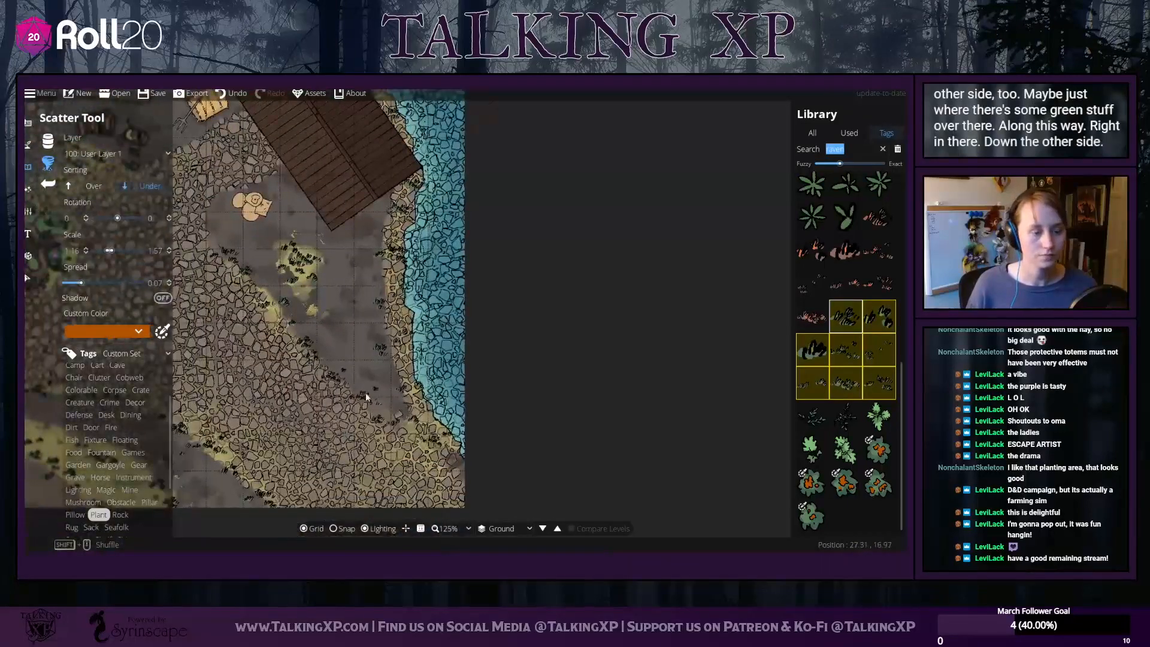
drag(365, 397, 749, 305)
drag(208, 234, 411, 279)
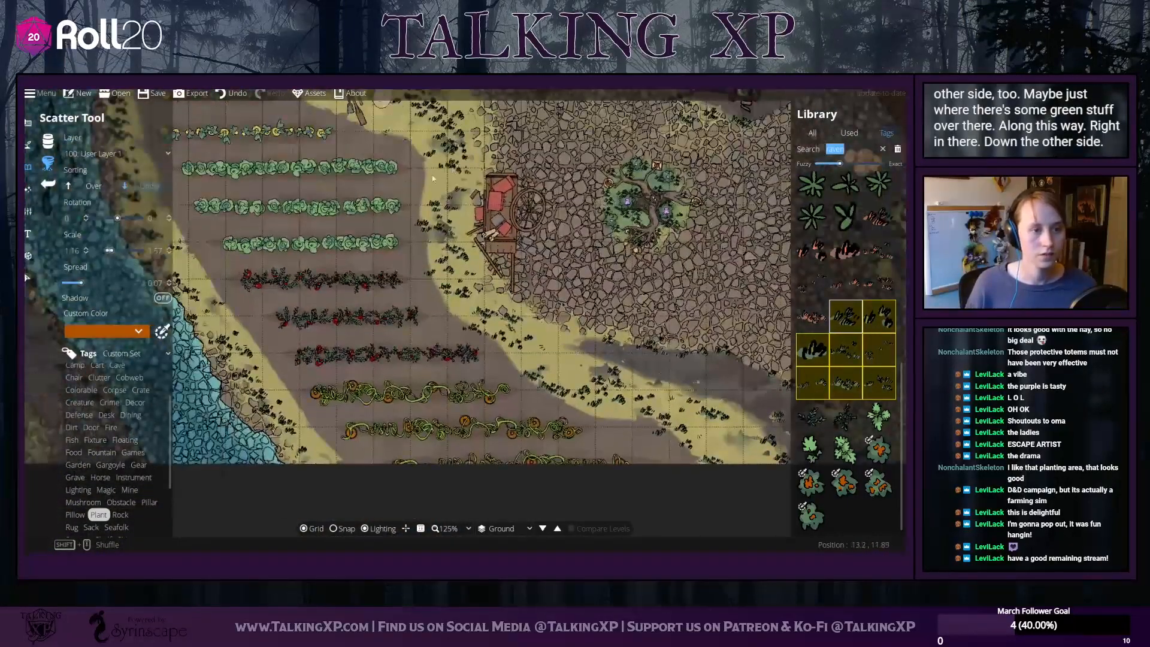
drag(403, 114, 684, 113)
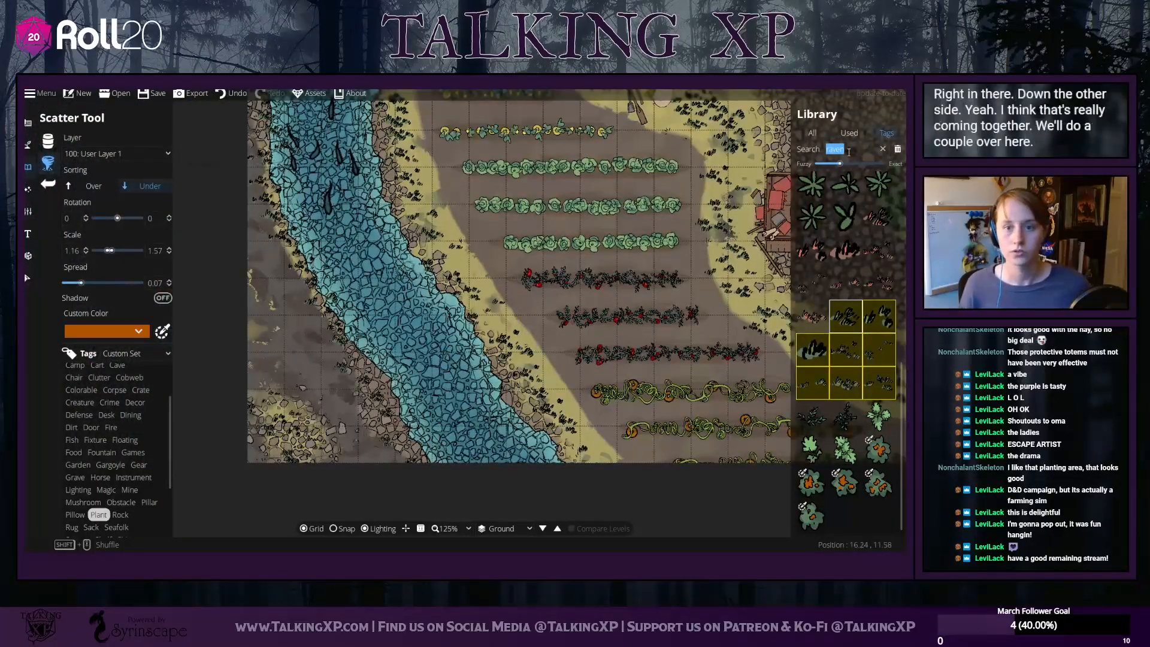
Select the five Reeds assets and scatter them in the river southwest of the crop rows, undoing the first stroke
scroll(875, 321, up, 6)
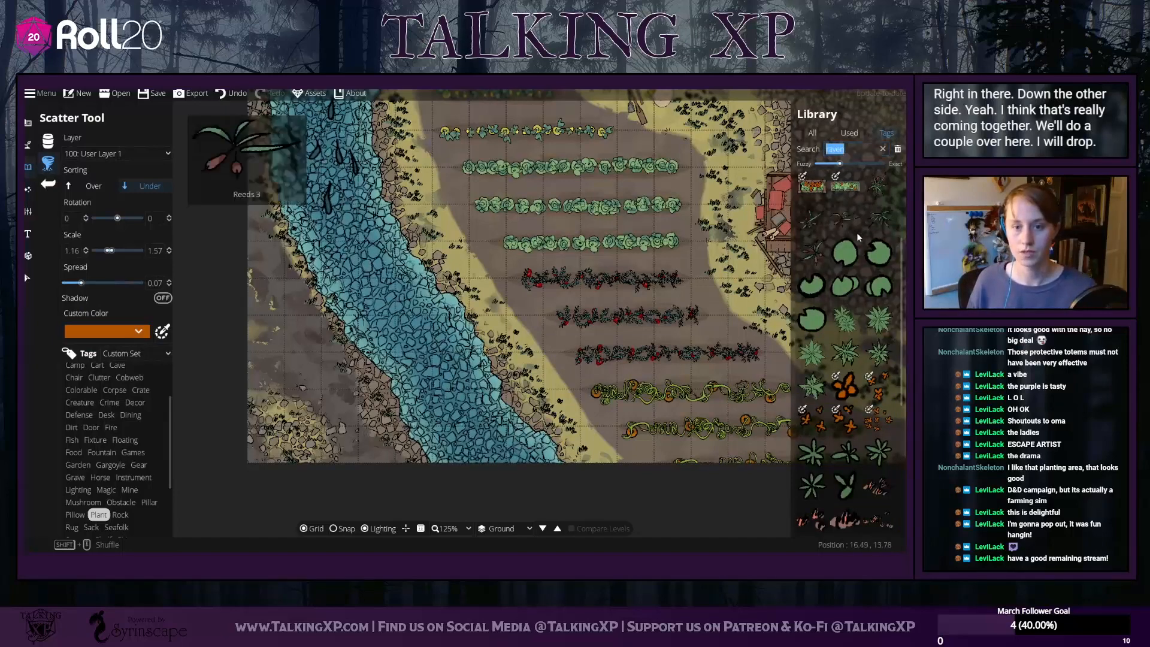
click(879, 186)
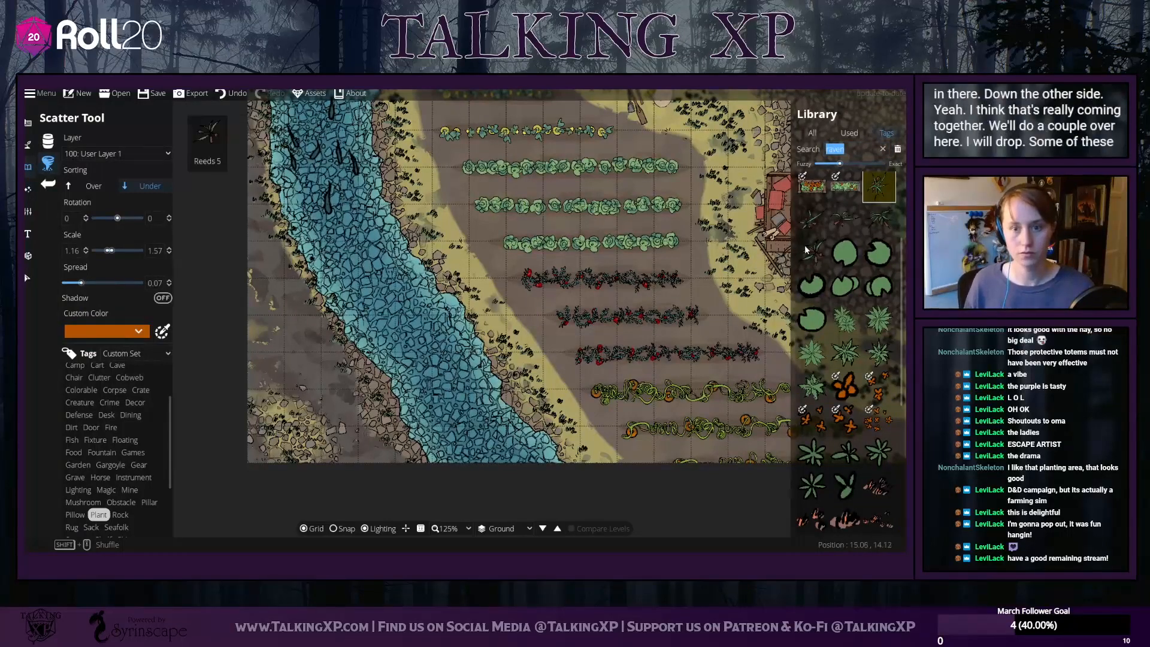
shift+click(811, 252)
drag(365, 215, 491, 398)
click(234, 94)
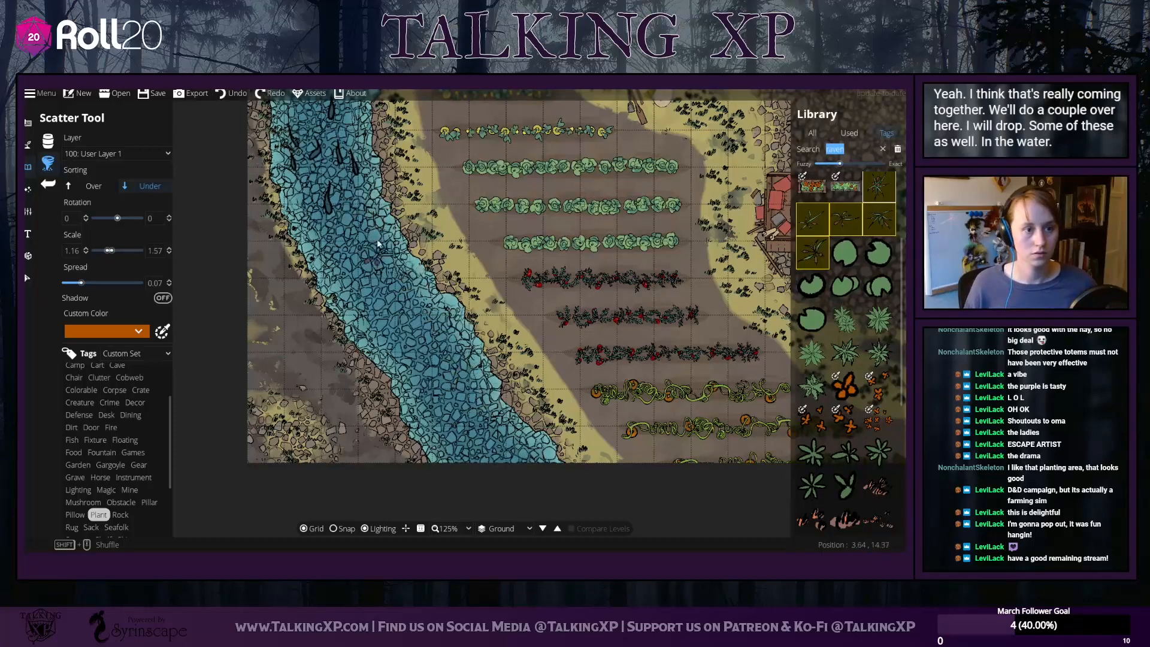
drag(365, 219, 497, 443)
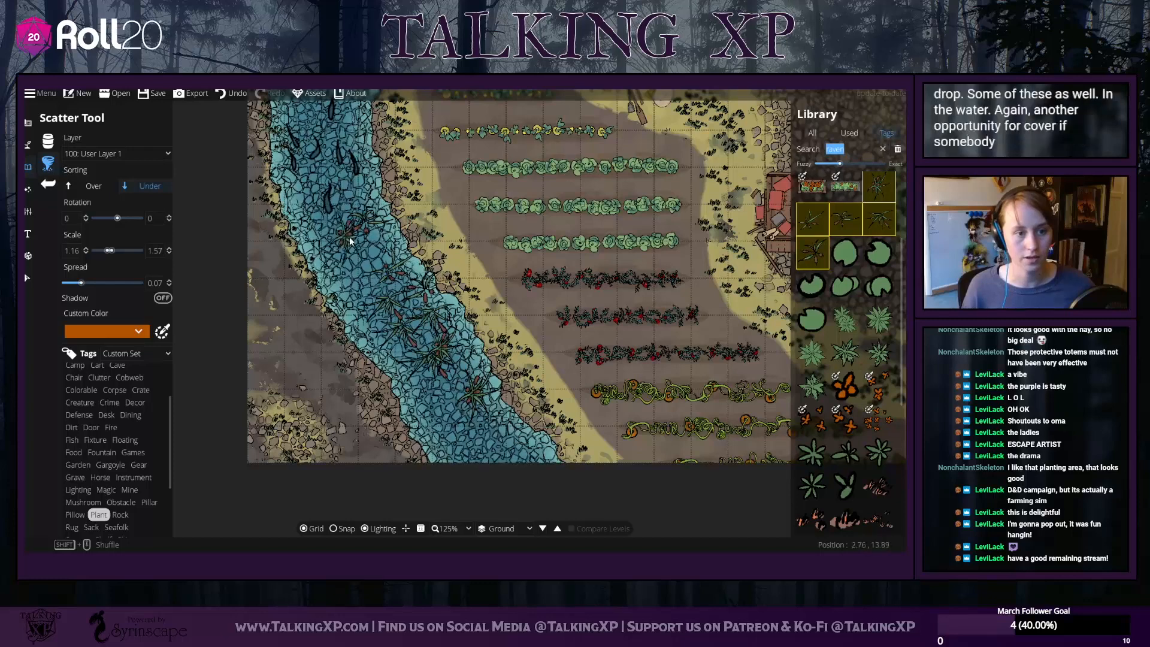
drag(354, 237, 442, 354)
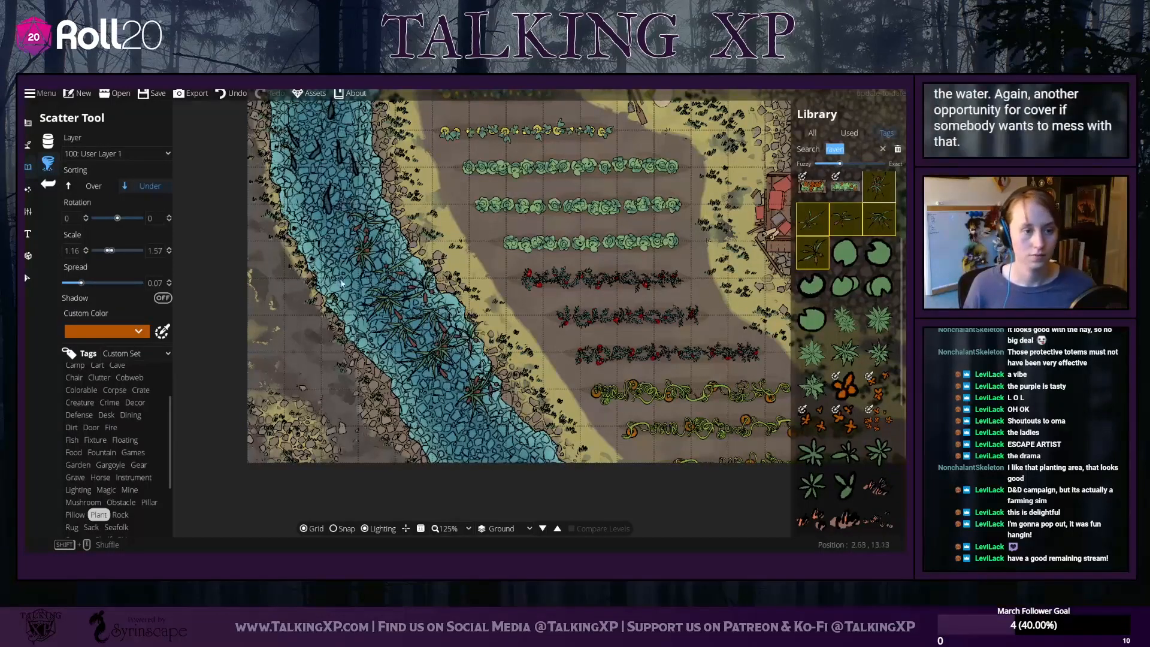
Scatter reeds up the western river, around its northwest bend and toward the water behind the farmhouse
drag(328, 164, 399, 574)
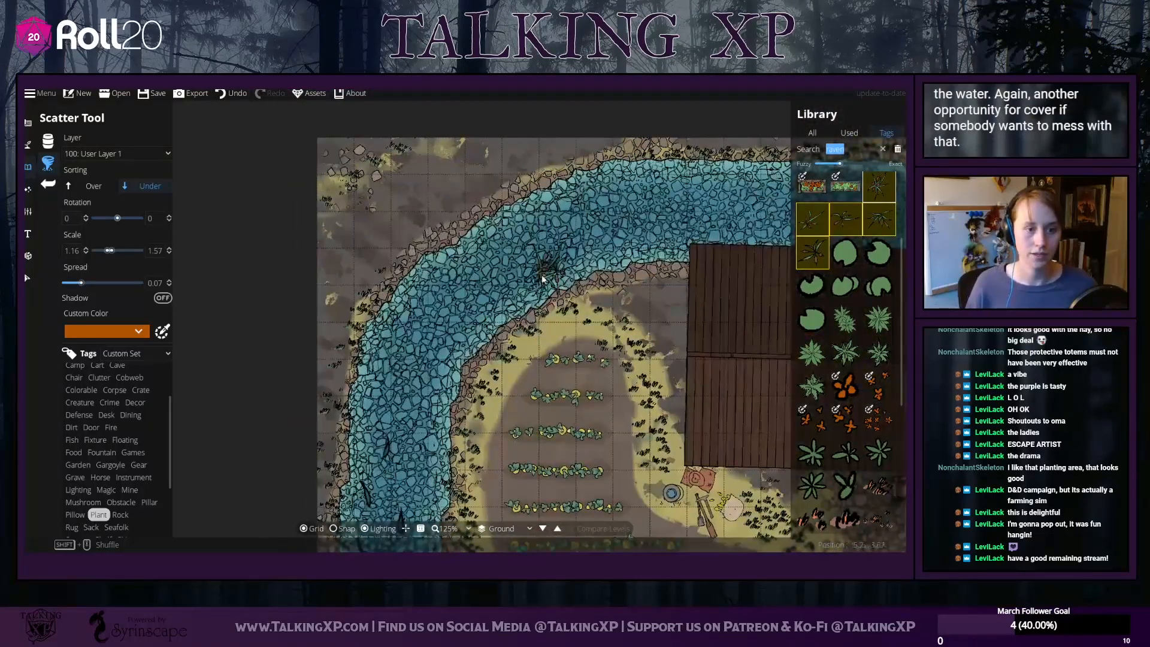
mouse_move(556, 269)
mouse_down()
mouse_move(419, 361)
mouse_move(449, 287)
mouse_move(595, 251)
mouse_move(443, 296)
mouse_move(413, 433)
mouse_move(402, 266)
mouse_up()
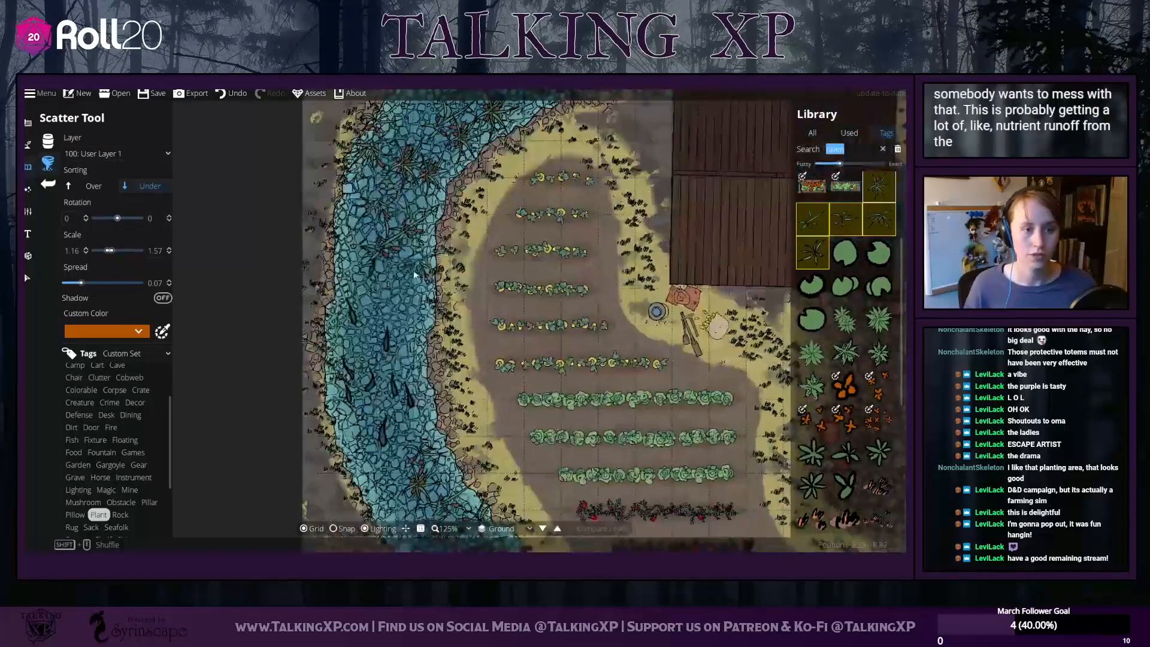
drag(557, 182, 380, 362)
drag(308, 276, 599, 98)
drag(527, 467, 452, 278)
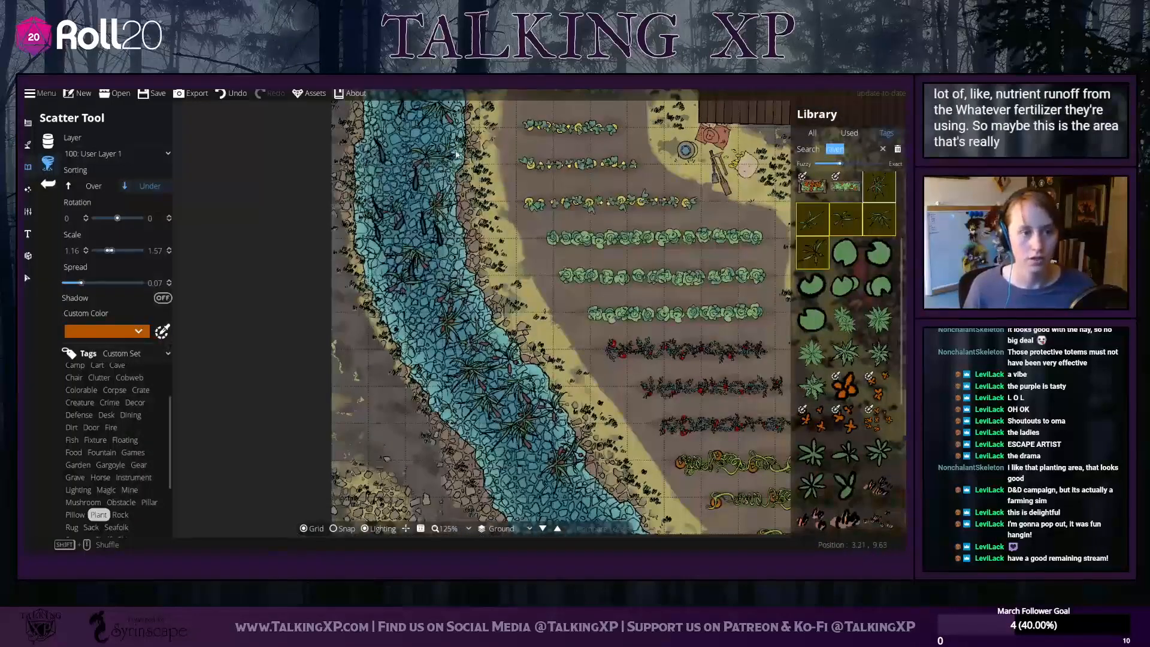
drag(442, 207, 393, 509)
mouse_move(527, 189)
mouse_down()
mouse_move(628, 167)
mouse_move(722, 173)
mouse_up()
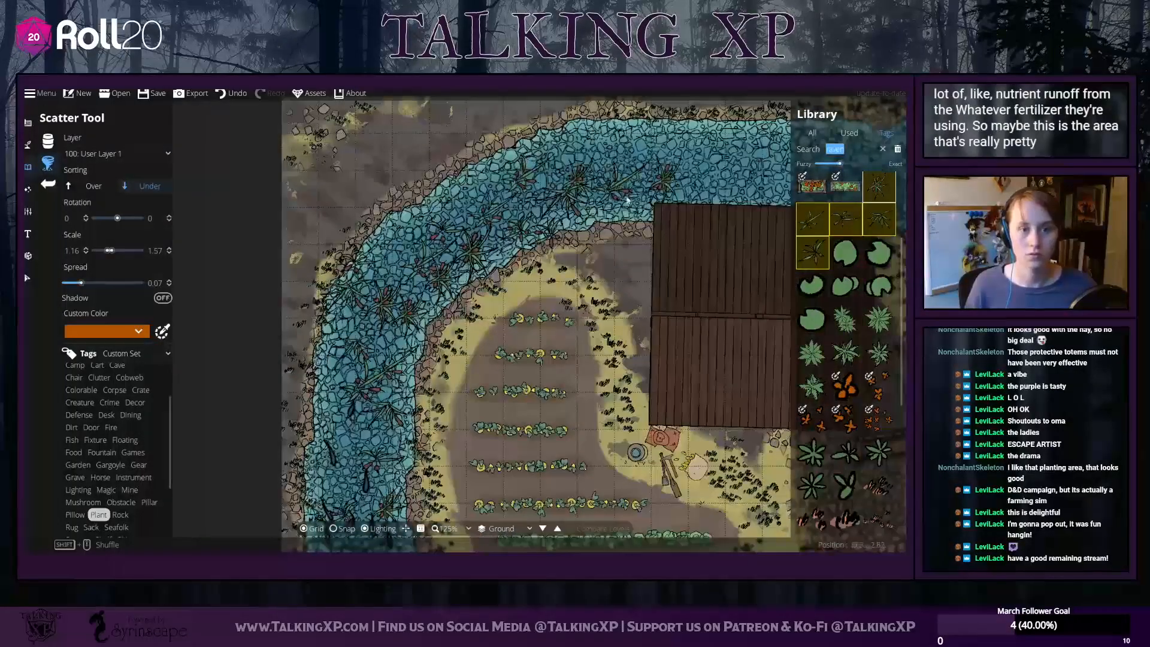
Scatter reeds along the river's inner bank beside the crop rows and add a few in the northern stretch
scroll(751, 260, down, 5)
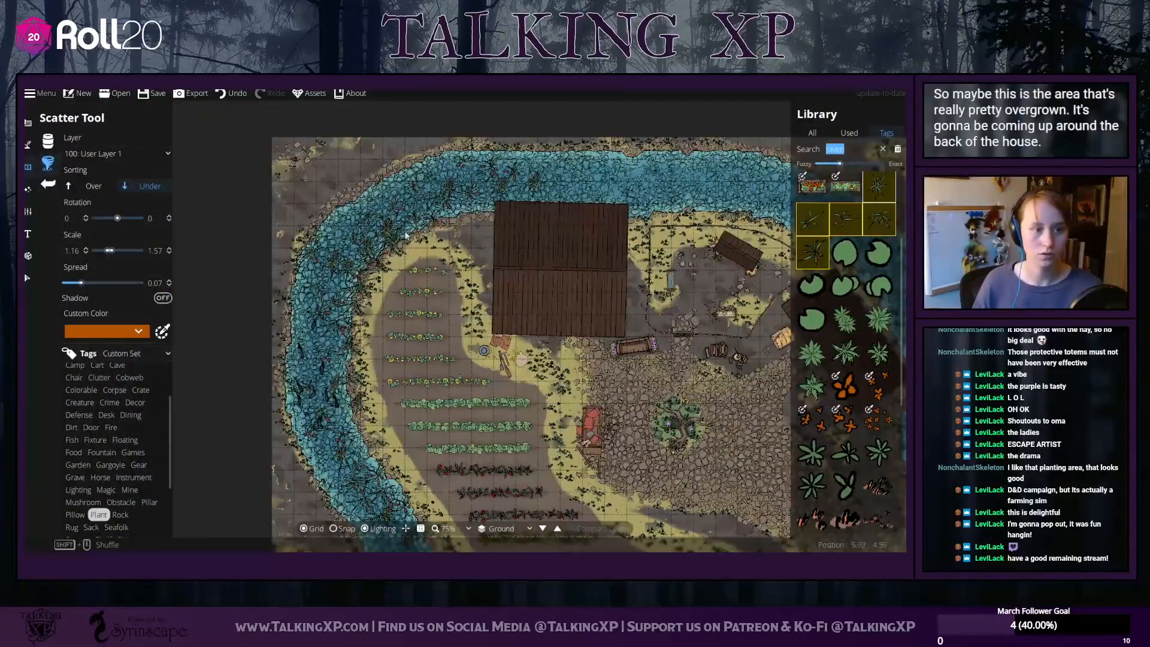
drag(417, 294, 437, 139)
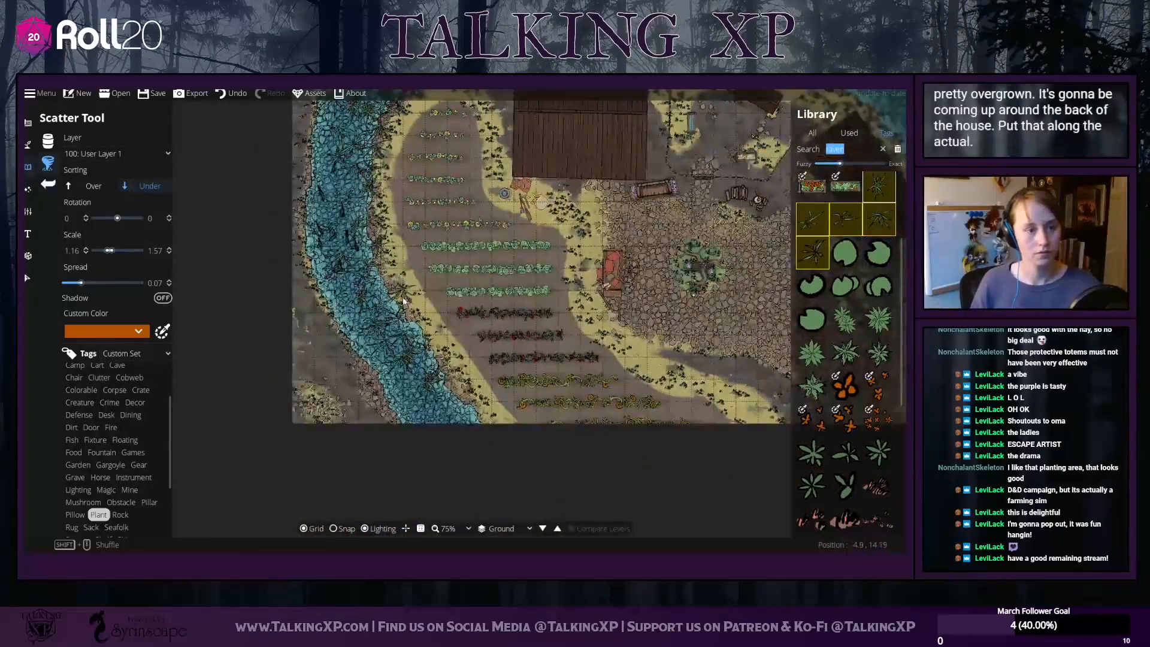
drag(404, 301, 459, 413)
drag(708, 281, 596, 445)
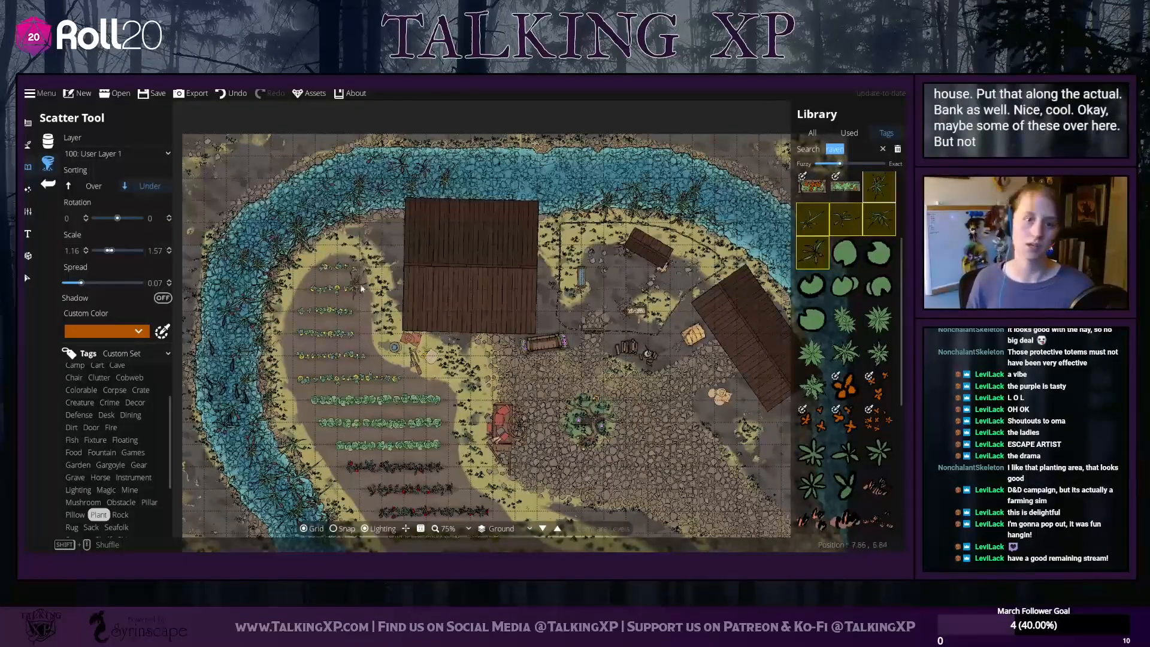
drag(365, 256, 425, 230)
Search the library for trees and select the three bare, leafless tree assets for scattering
click(842, 148)
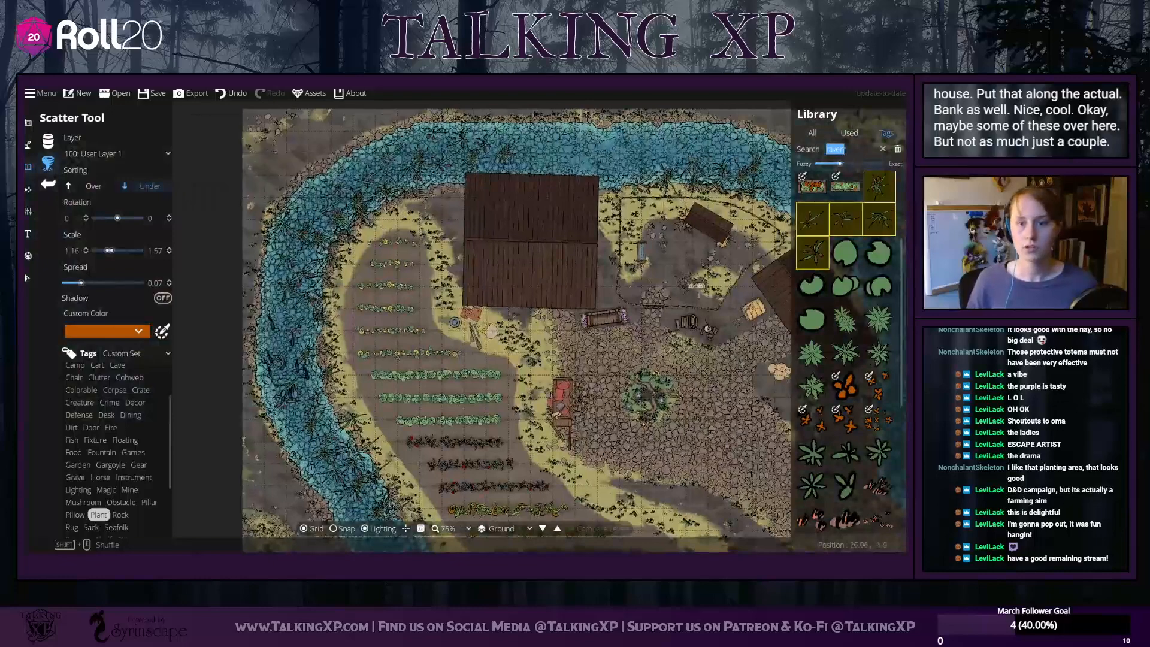
text(rrees)
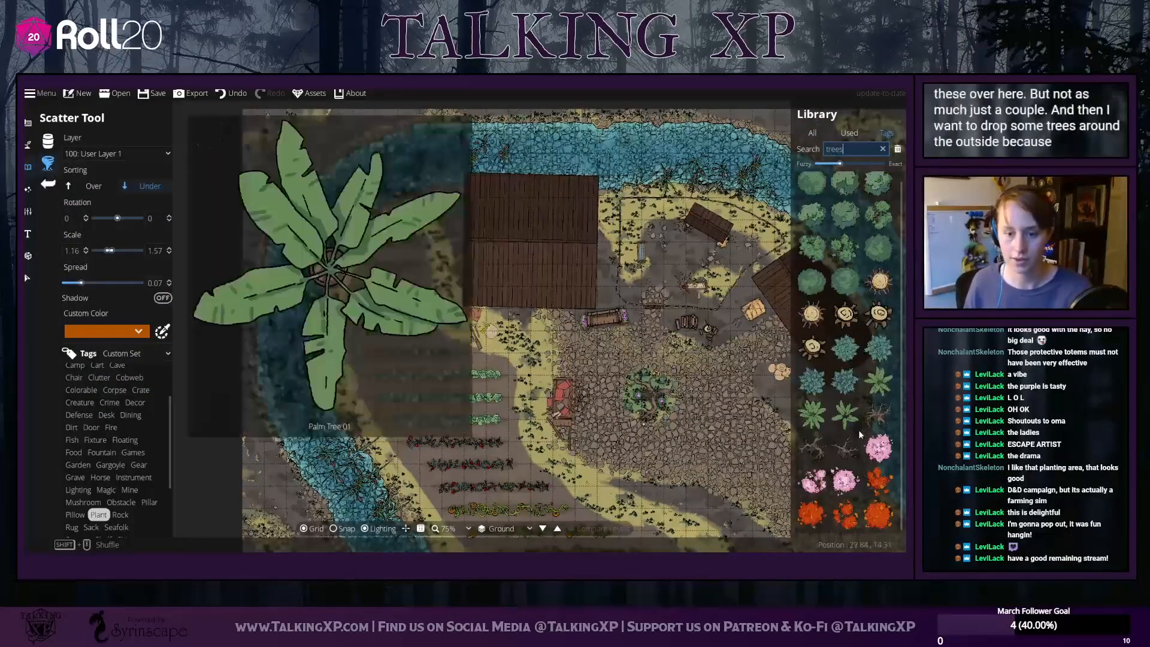
click(876, 418)
shift+click(835, 448)
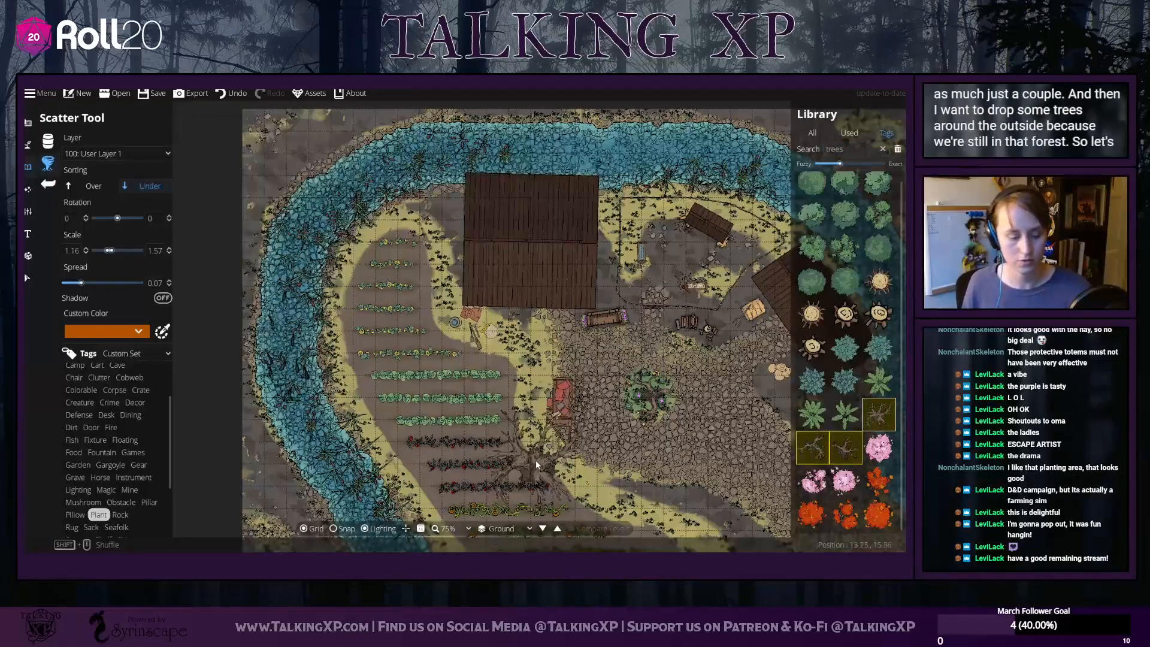
Scatter bare trees around the map's outer edge beyond the river, and undo the last placement
scroll(536, 460, down, 2)
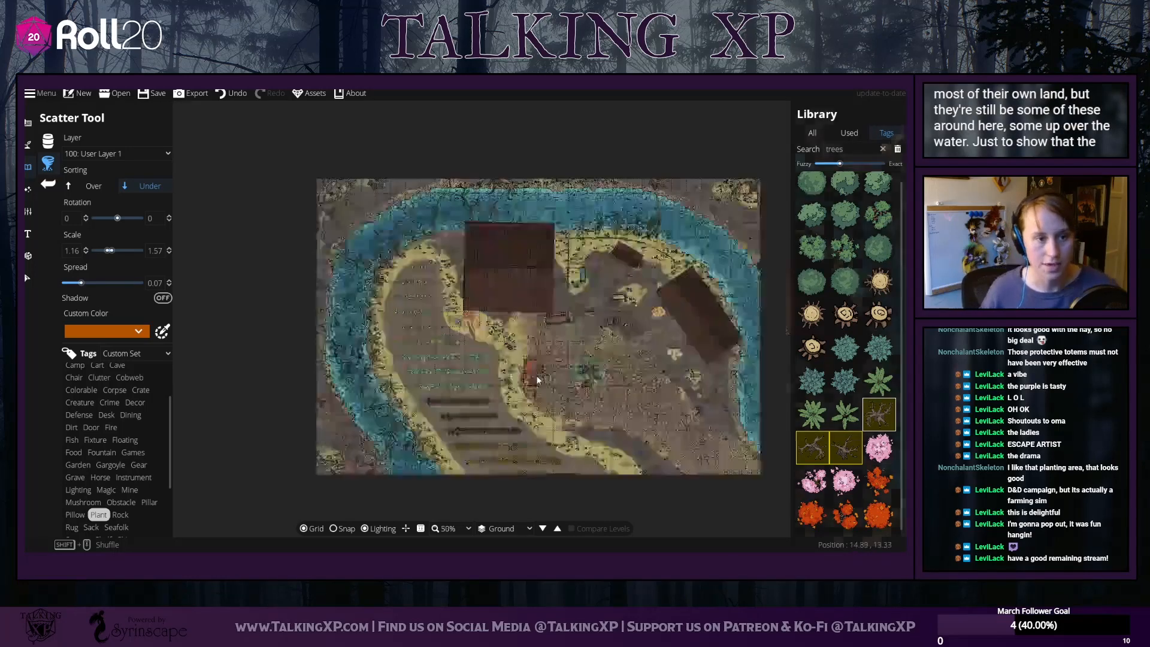
scroll(521, 382, up, 1)
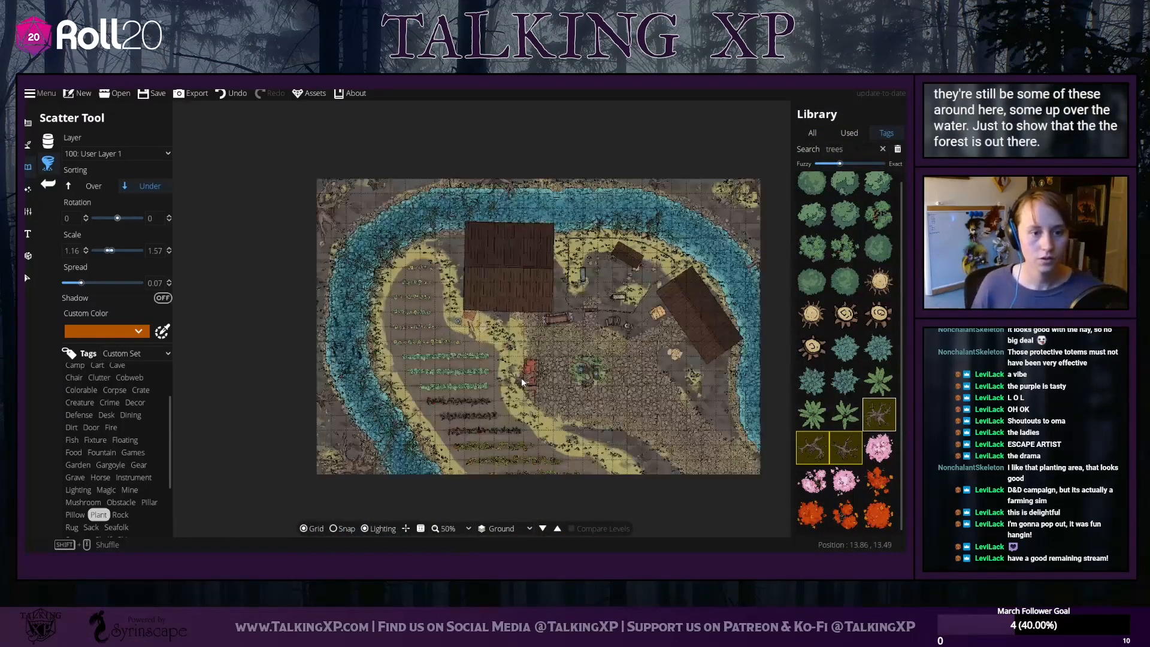
drag(569, 355, 455, 372)
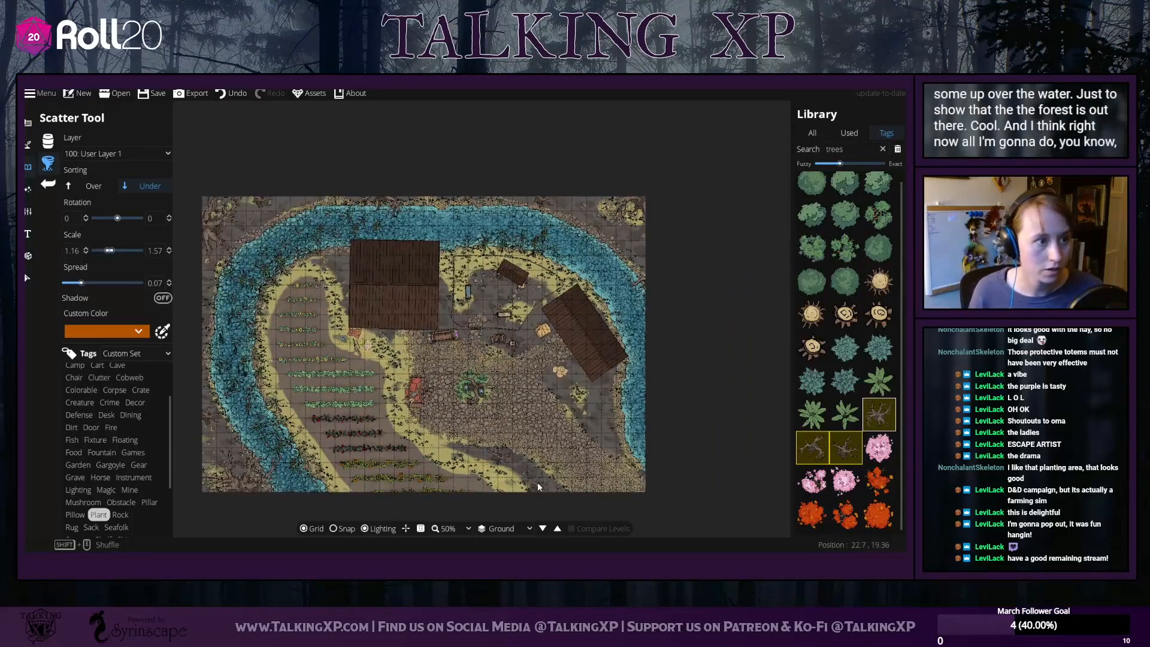
click(235, 94)
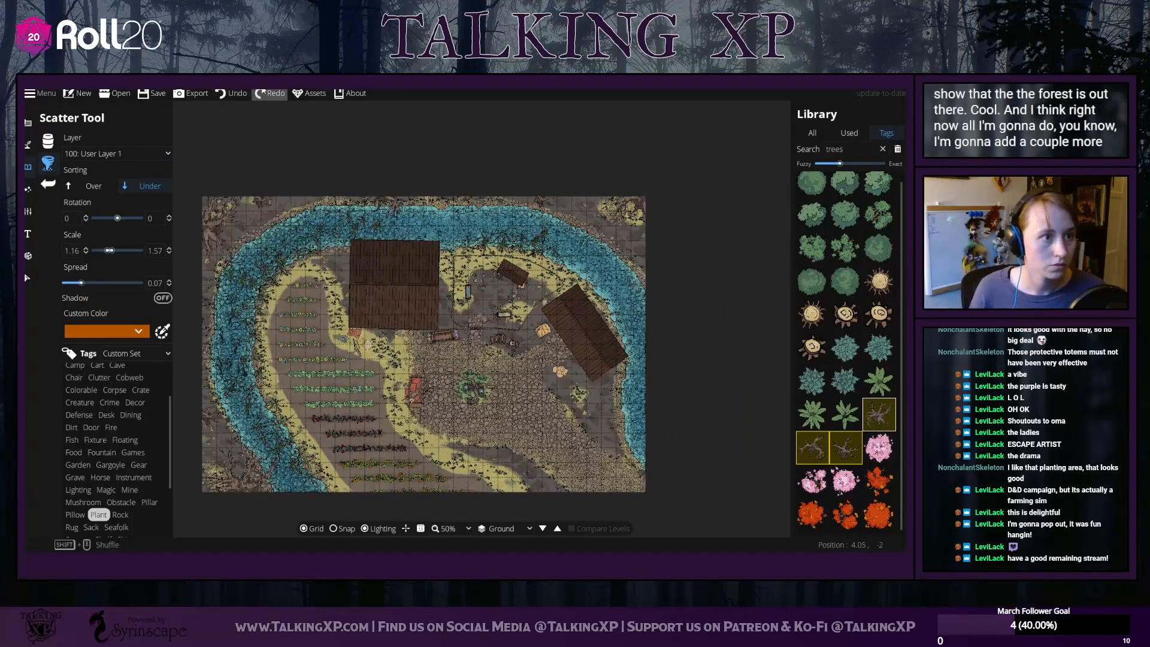
Set the tree scatter sorting to Over
click(94, 187)
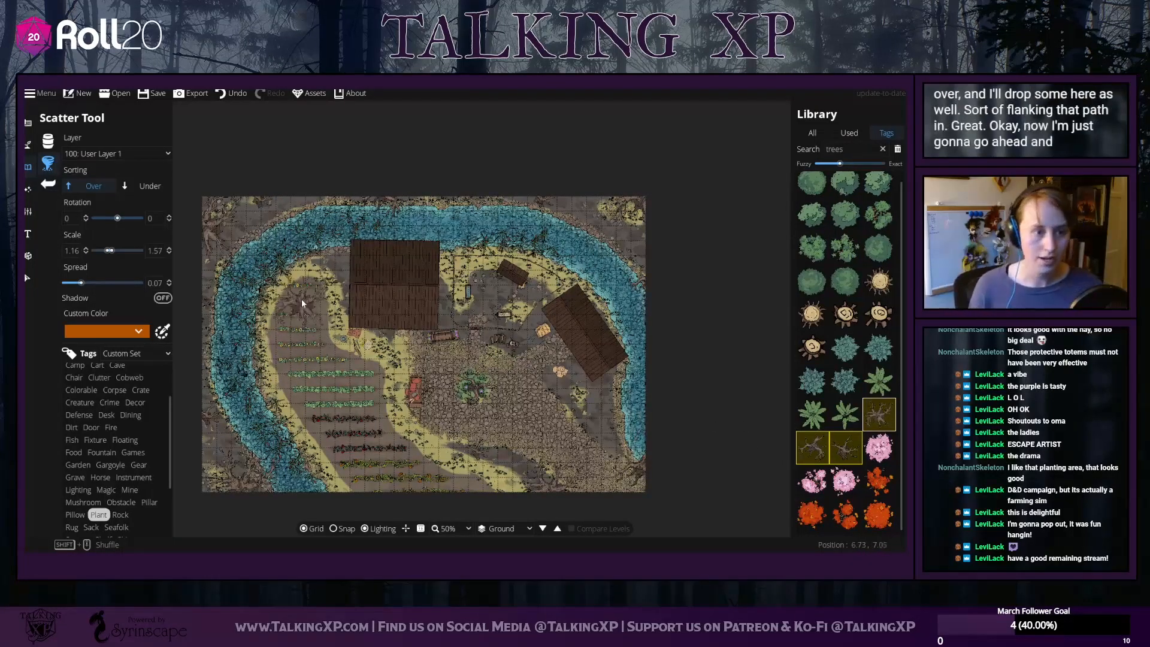
drag(433, 357, 525, 339)
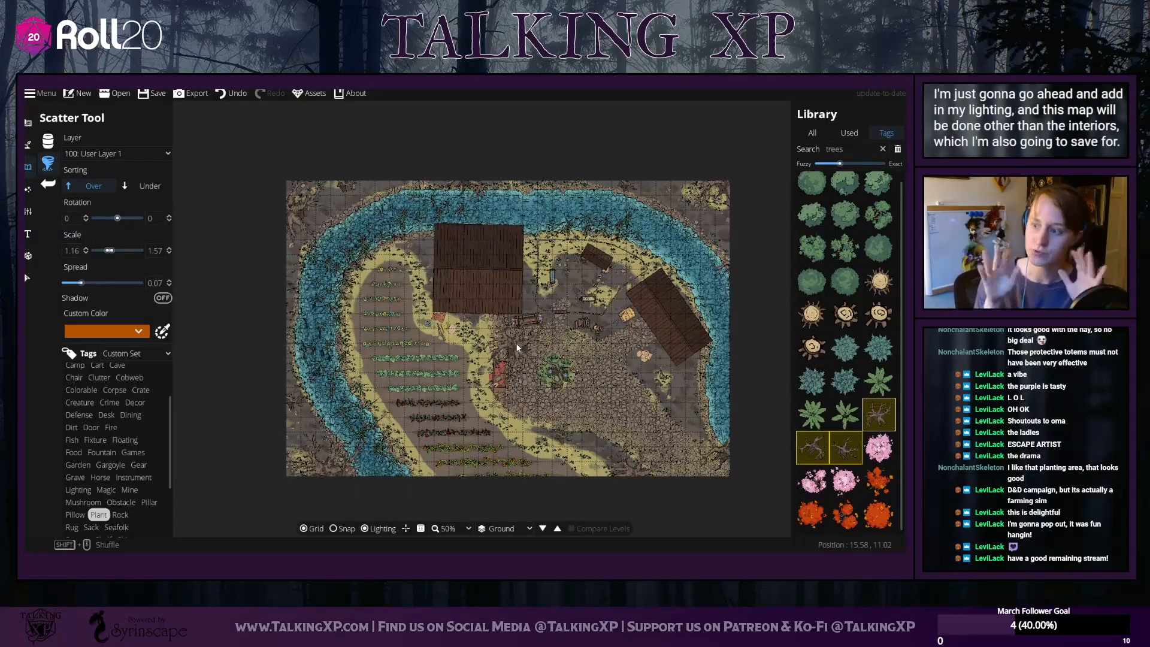
Darken the map's ambient light to dark grey 424242
click(29, 191)
click(56, 149)
click(111, 154)
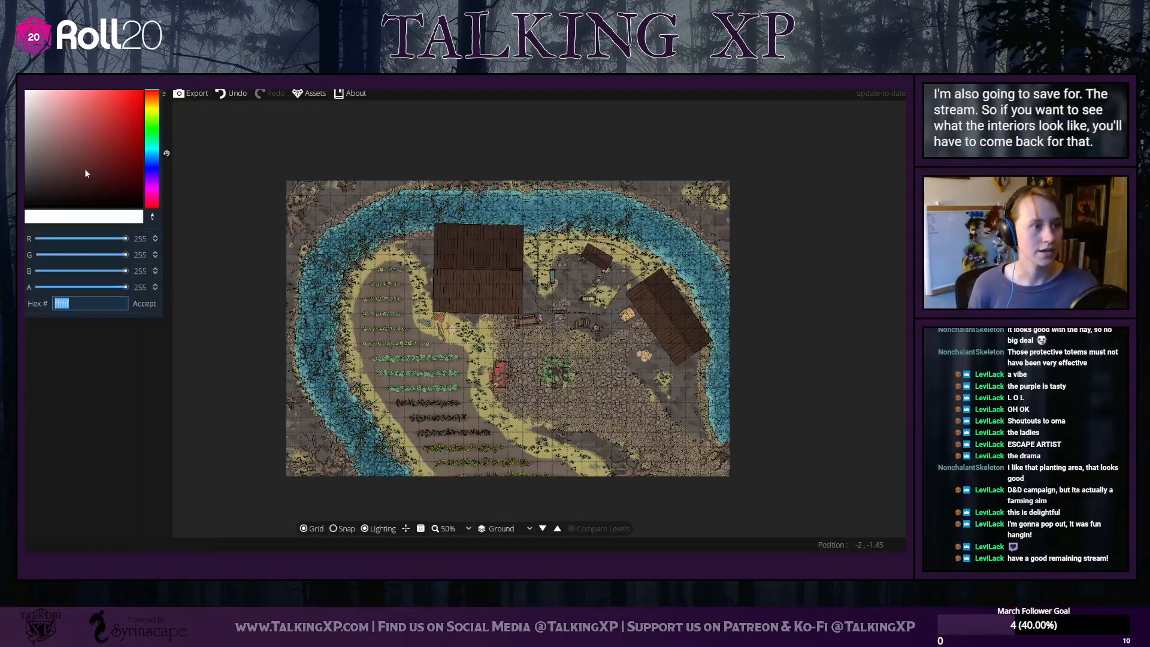
drag(86, 173, 25, 178)
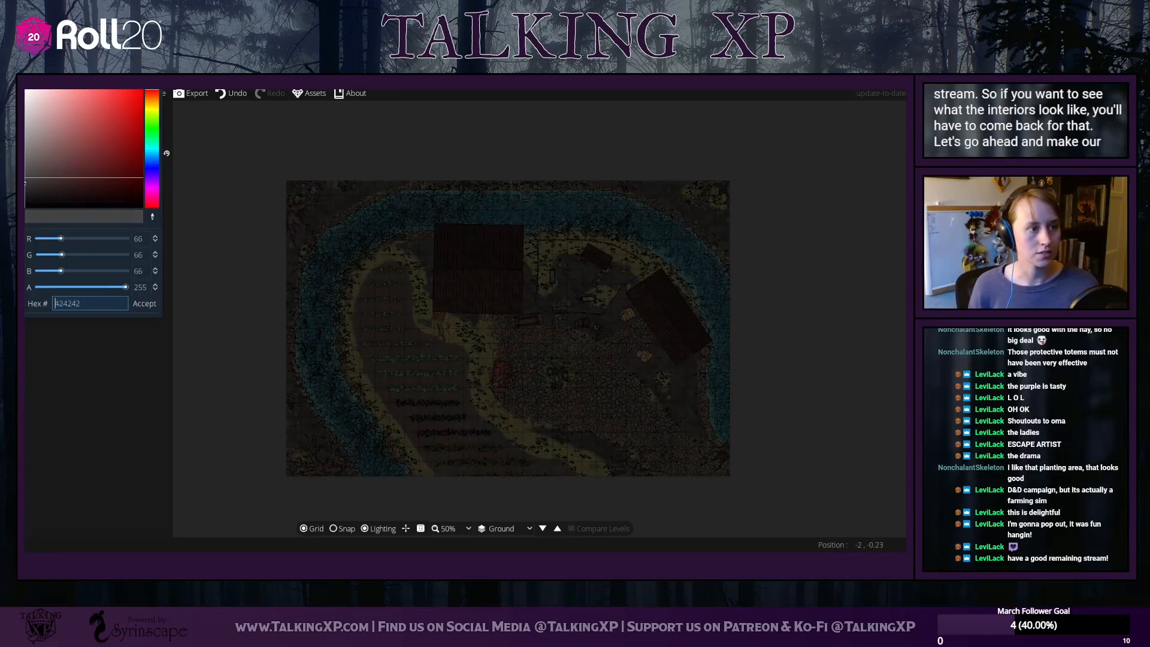
click(135, 304)
Configure a new light with the broad, soft style, a range of 20 and a periwinkle-blue colour
click(48, 164)
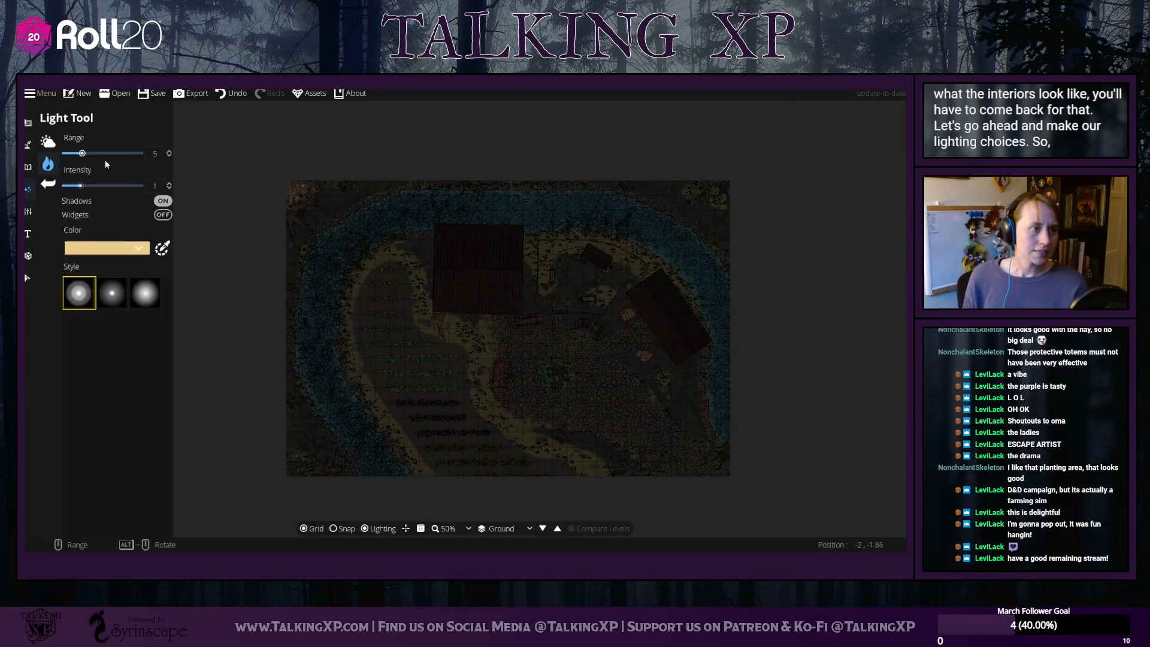
click(150, 292)
click(138, 247)
drag(150, 180, 207, 152)
click(145, 304)
Place blue lights just outside the map's southeast and southwest corners
drag(389, 389, 392, 232)
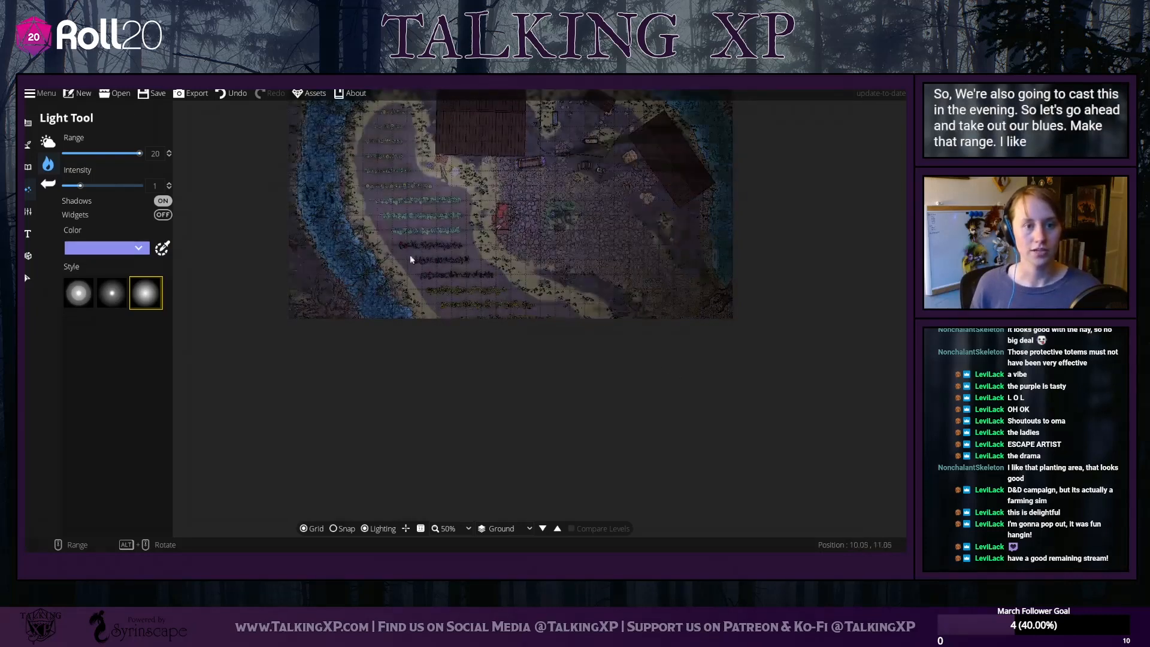
drag(433, 341, 433, 438)
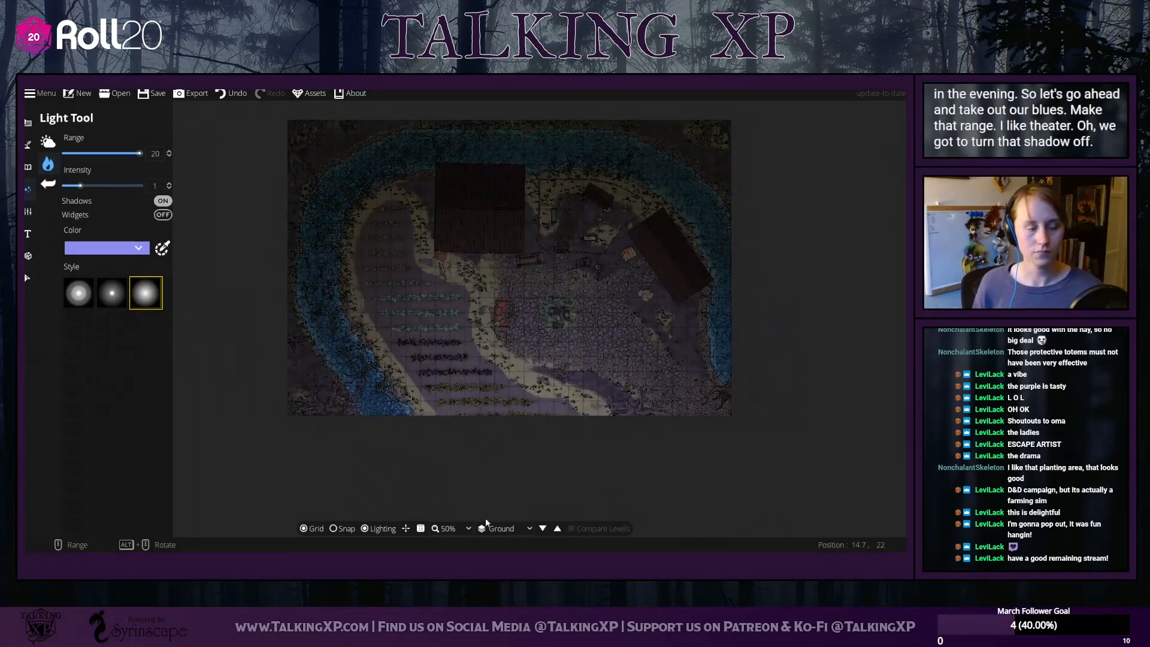
drag(227, 205, 246, 179)
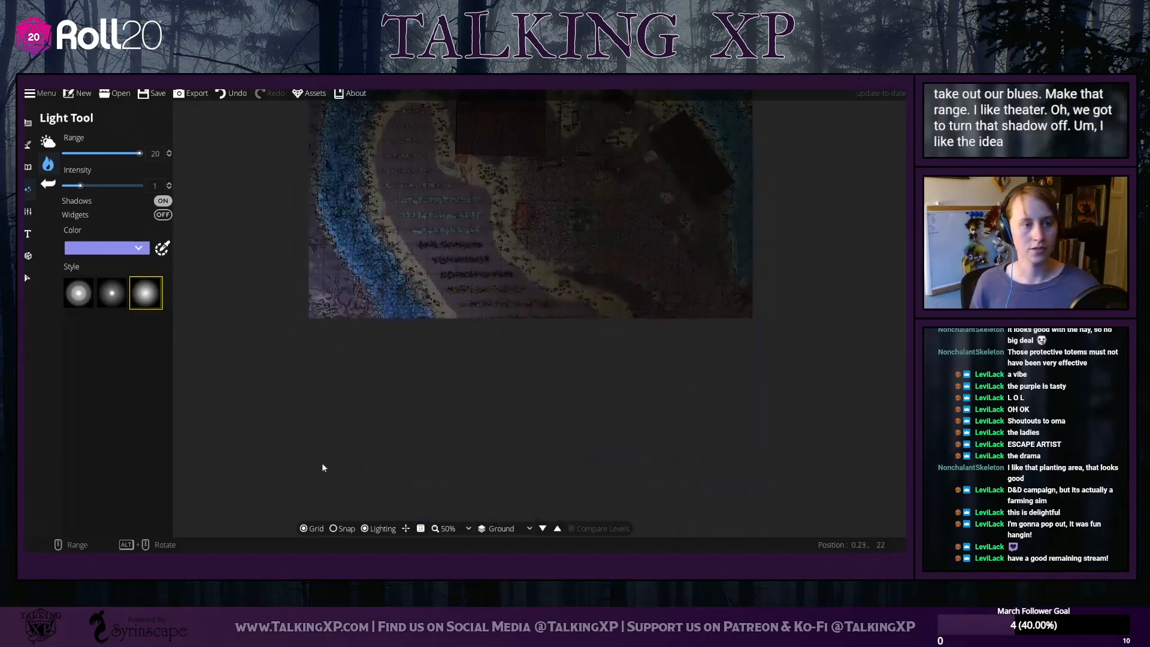
mouse_move(306, 439)
mouse_down()
mouse_move(296, 320)
mouse_move(296, 419)
mouse_up()
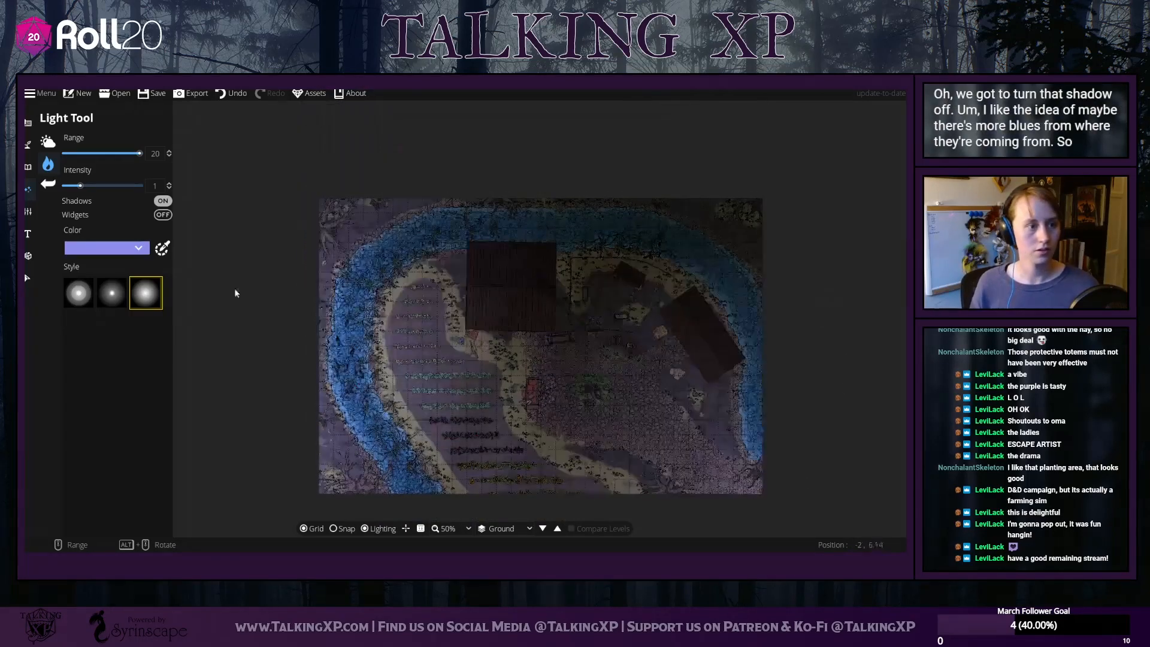
Set the light colour to pinkish purple fe67ff and place lights just outside the map's northwest and northeast corners
click(120, 248)
drag(158, 173, 151, 182)
mouse_move(109, 117)
mouse_down()
mouse_move(112, 90)
mouse_move(96, 90)
mouse_up()
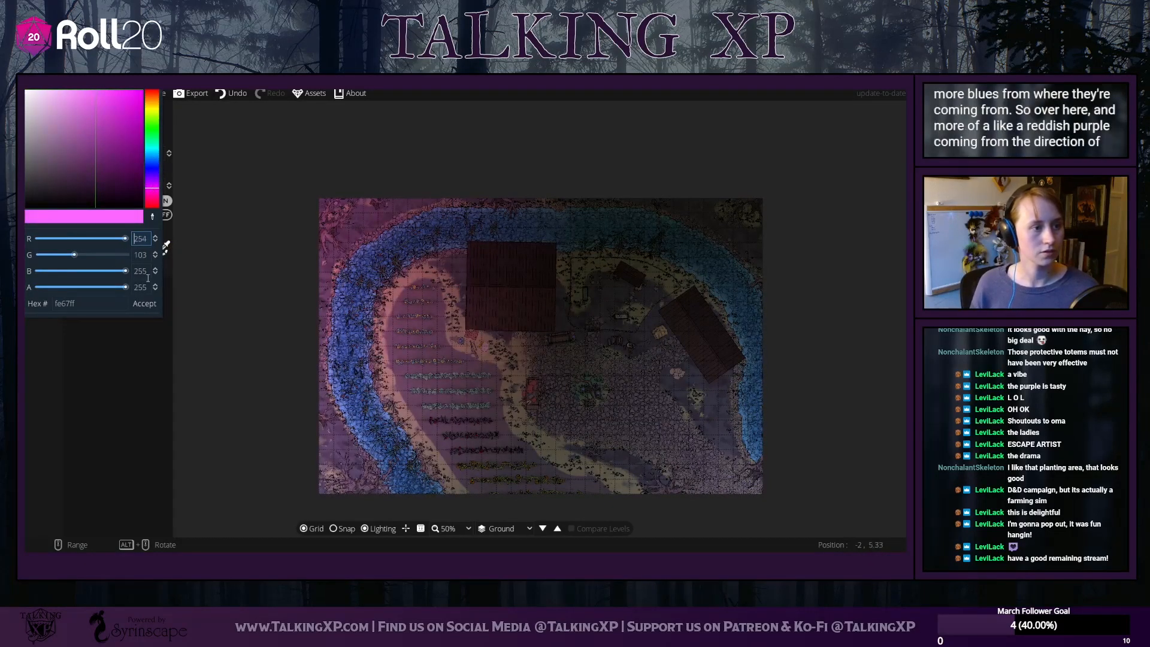
click(155, 299)
mouse_move(293, 159)
mouse_down()
mouse_move(300, 302)
mouse_move(300, 280)
mouse_up()
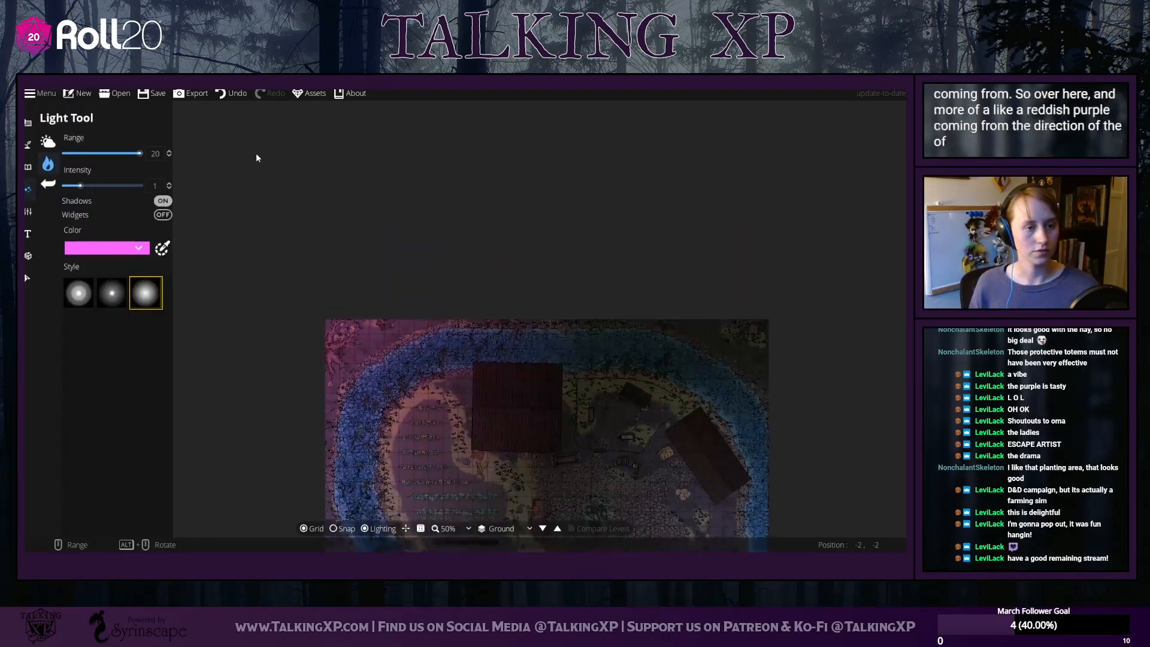
drag(711, 387, 669, 207)
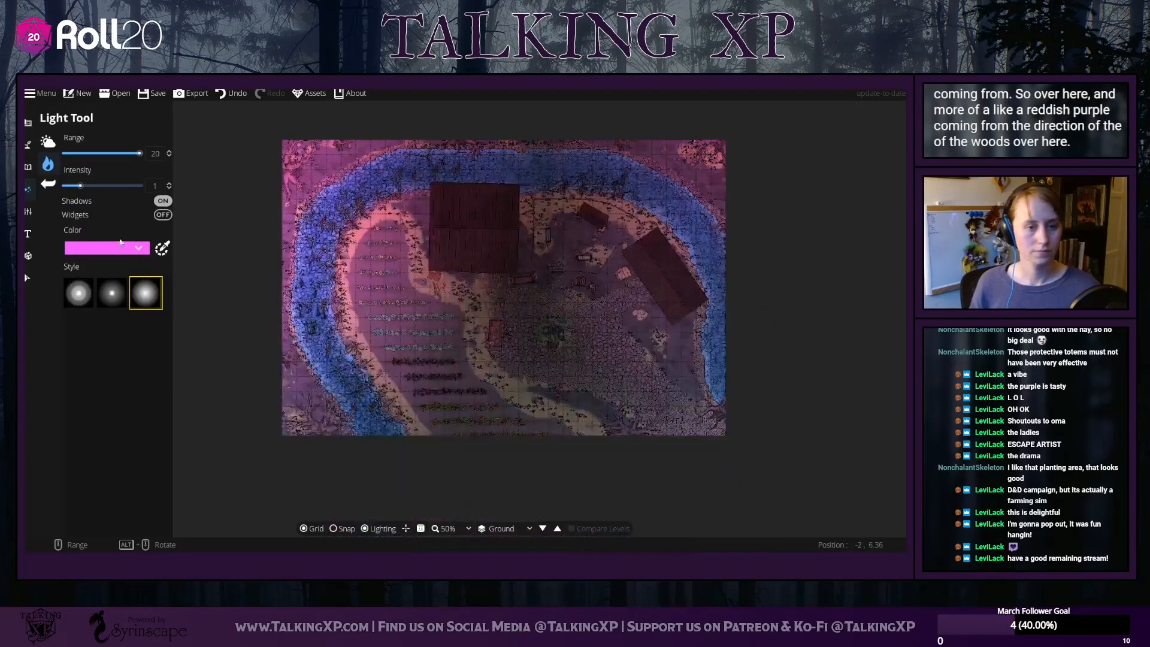
Select the wall segment north of the courtyard tree and turn off its light blocking
click(33, 276)
click(557, 274)
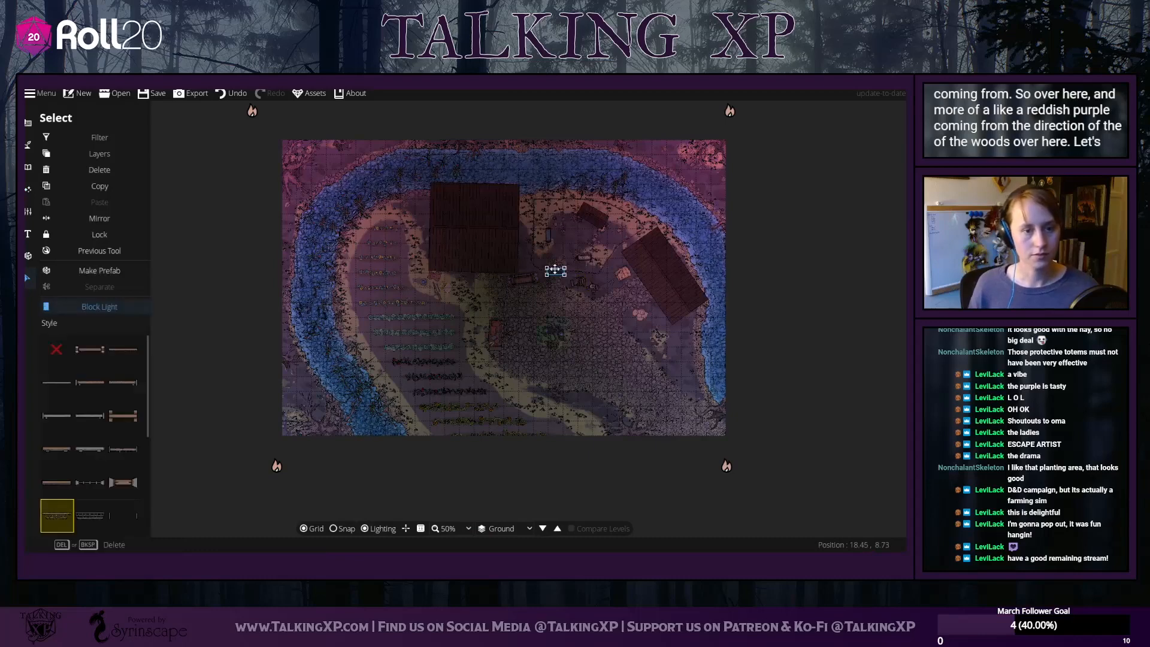
click(827, 357)
drag(826, 284, 831, 348)
Move the two pink lights farther north of the map to soften their tint
drag(257, 175, 263, 94)
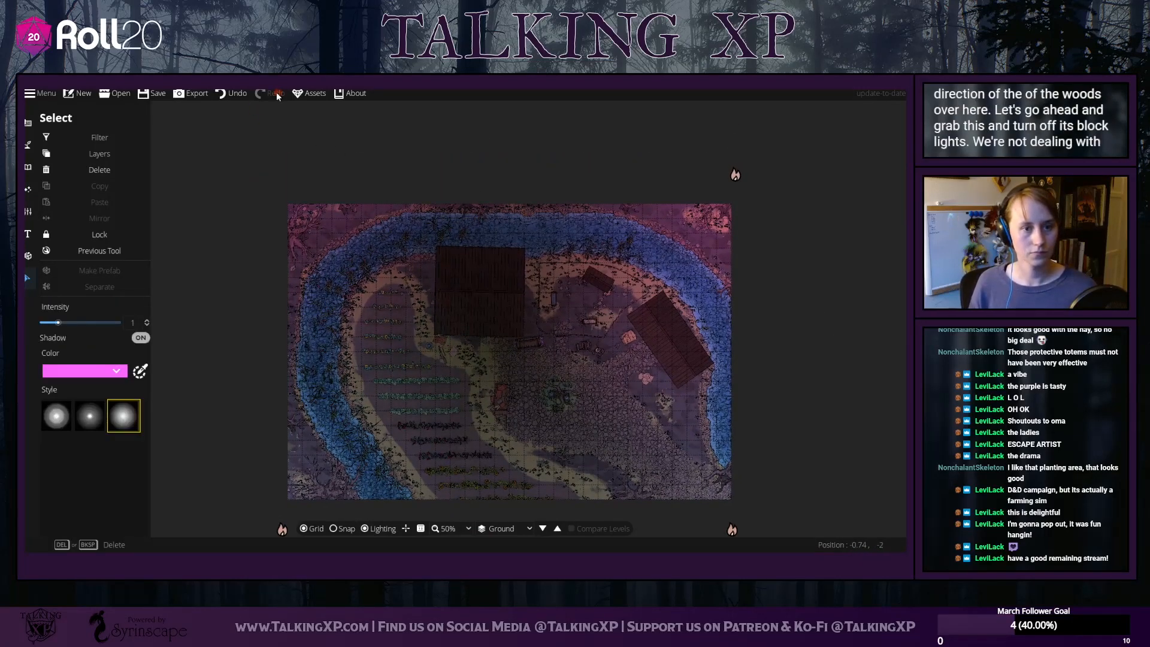
drag(734, 177, 702, 109)
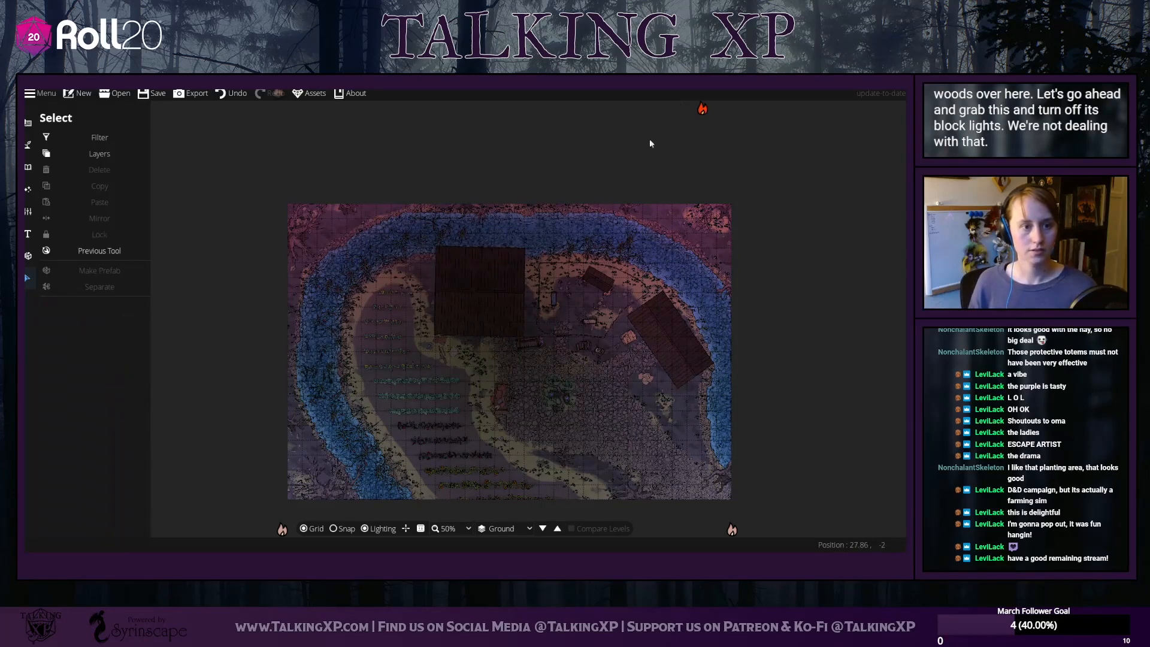
drag(347, 161, 374, 168)
scroll(351, 185, up, 1)
scroll(350, 184, down, 2)
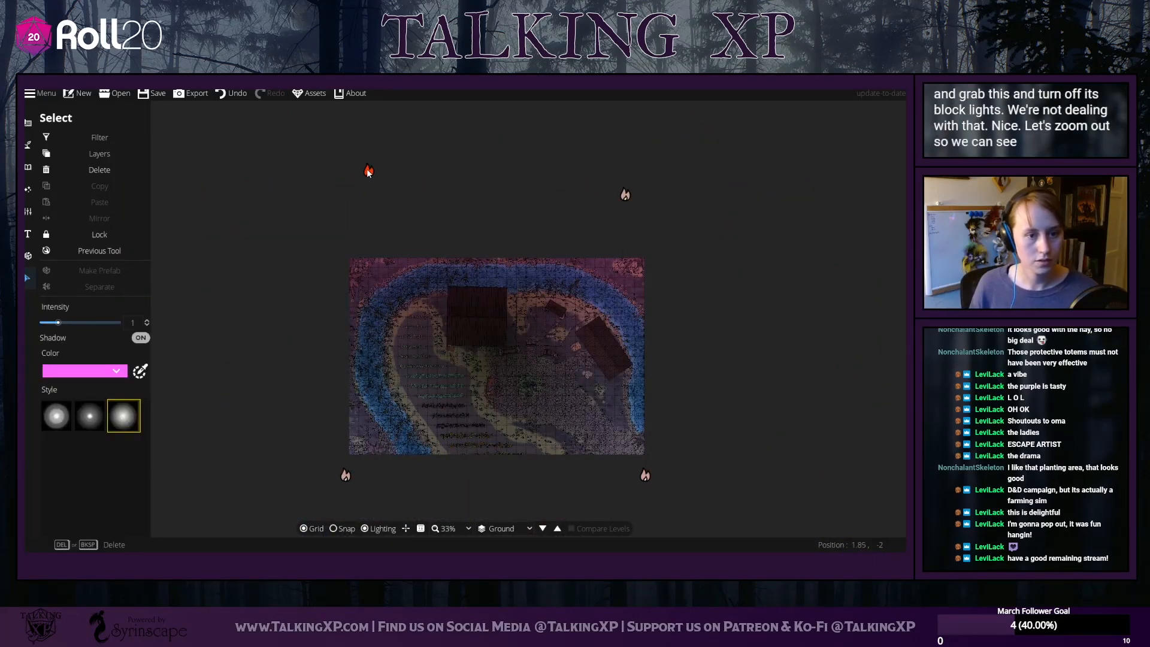
drag(626, 195, 639, 182)
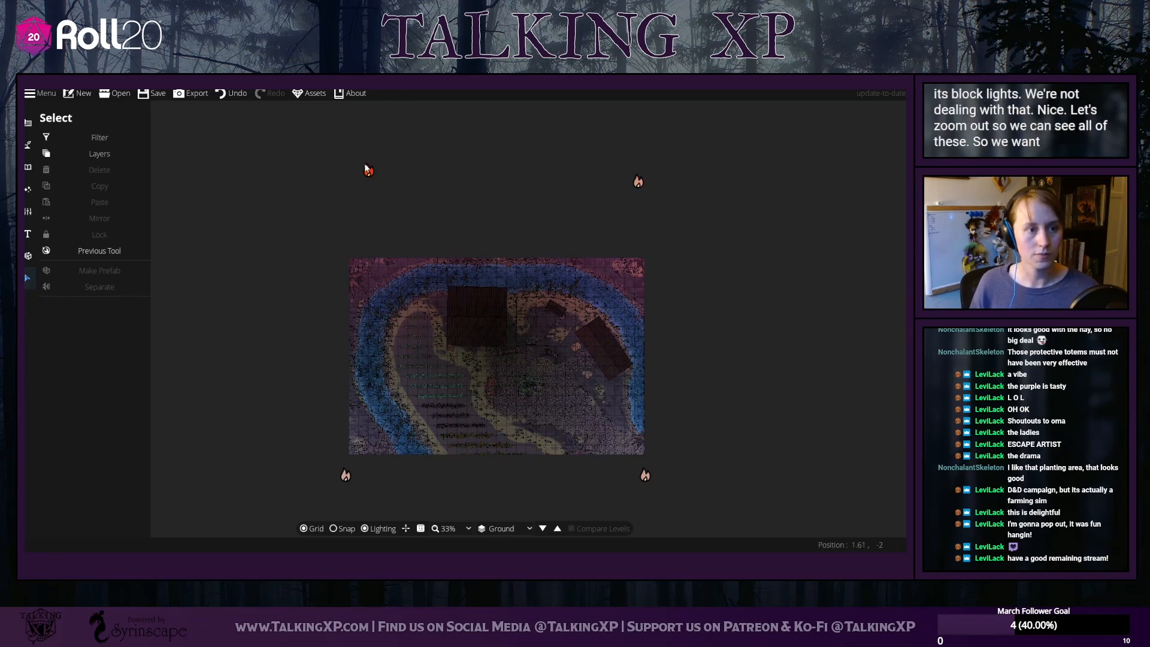
drag(367, 169, 370, 164)
Shift the two southern blue lights inward and slightly farther south, and nudge the northeast pink light outward
drag(643, 477, 618, 487)
drag(353, 465, 365, 476)
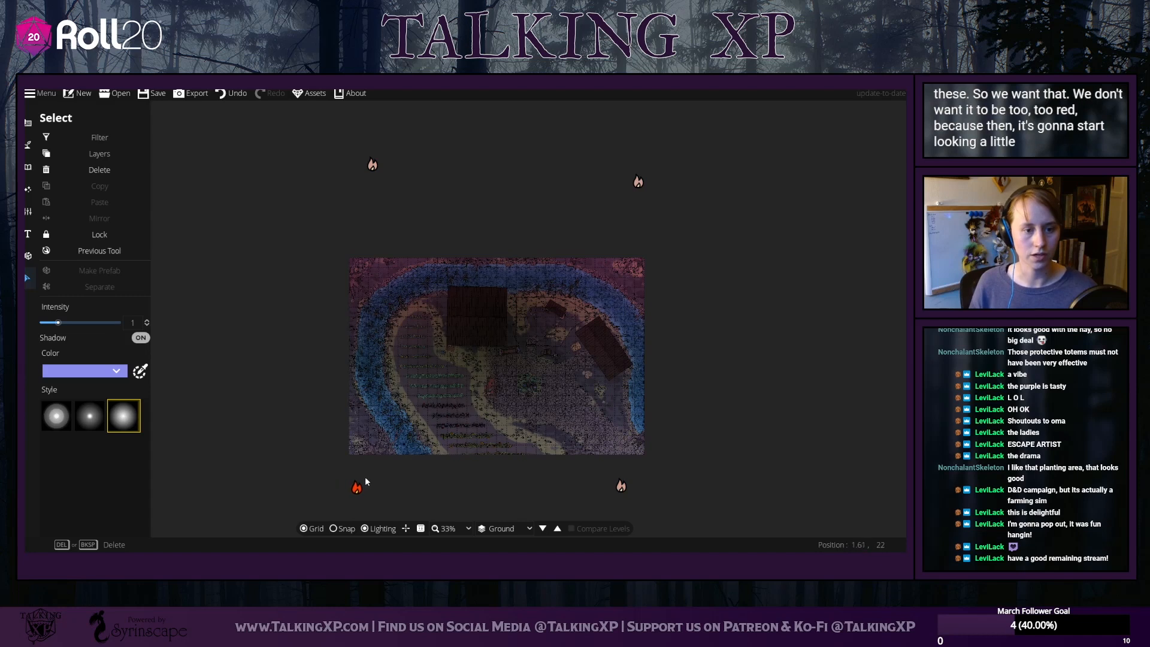
drag(639, 182, 656, 176)
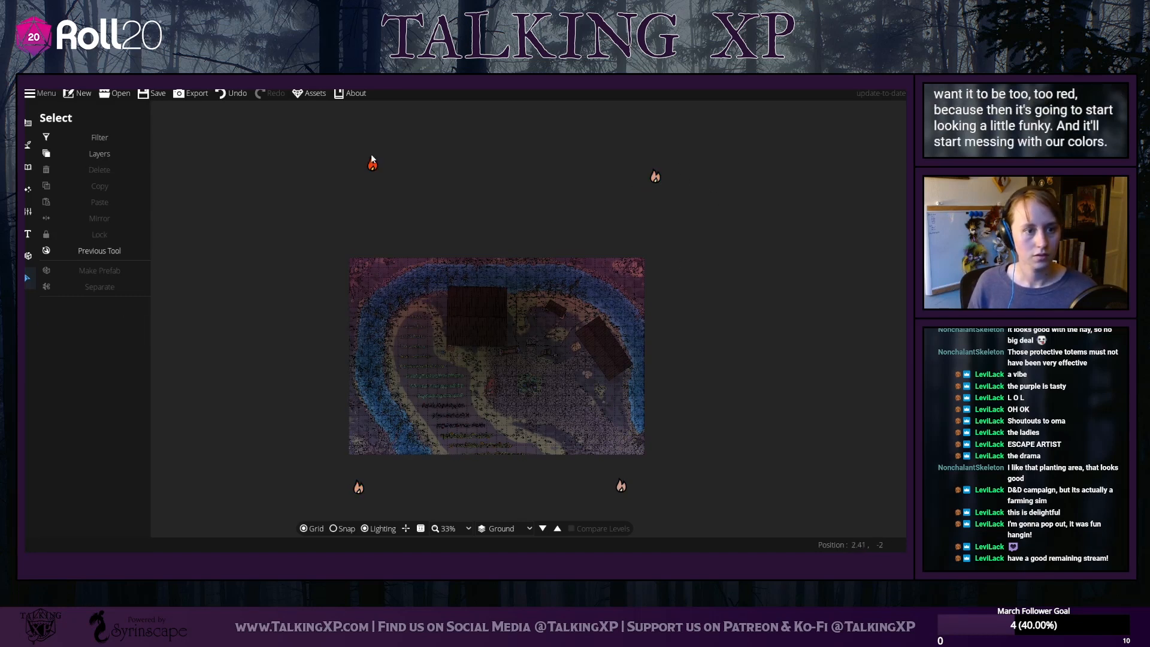
Configure a new orange light with the tight, bright-centred style
click(28, 145)
click(27, 190)
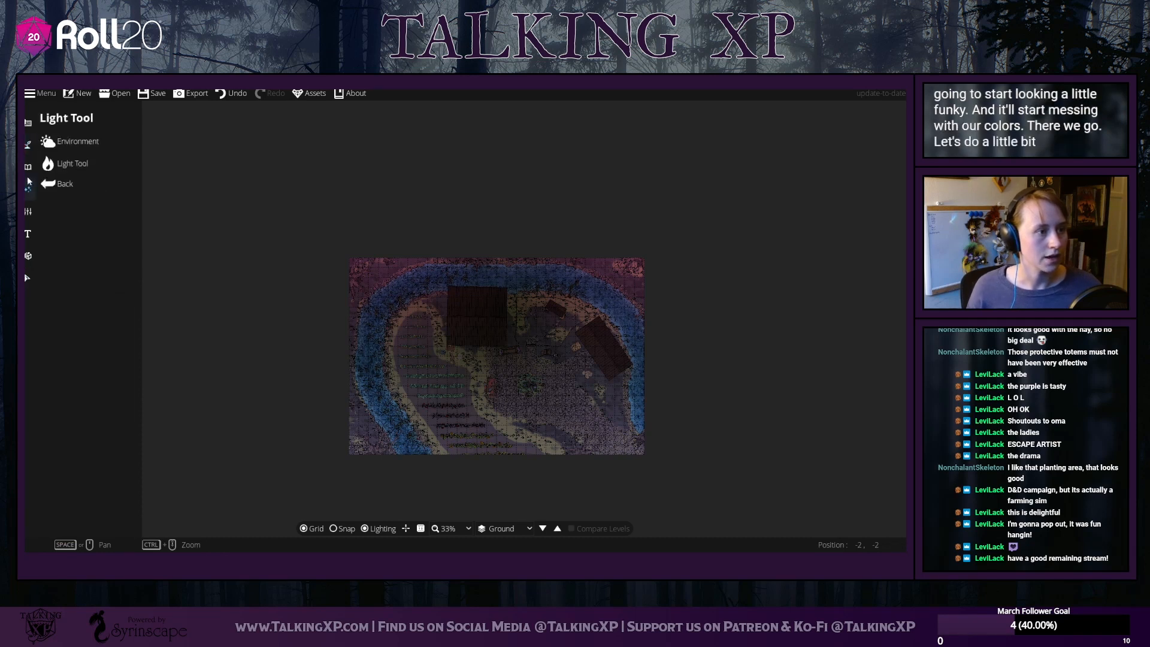
click(67, 143)
click(47, 162)
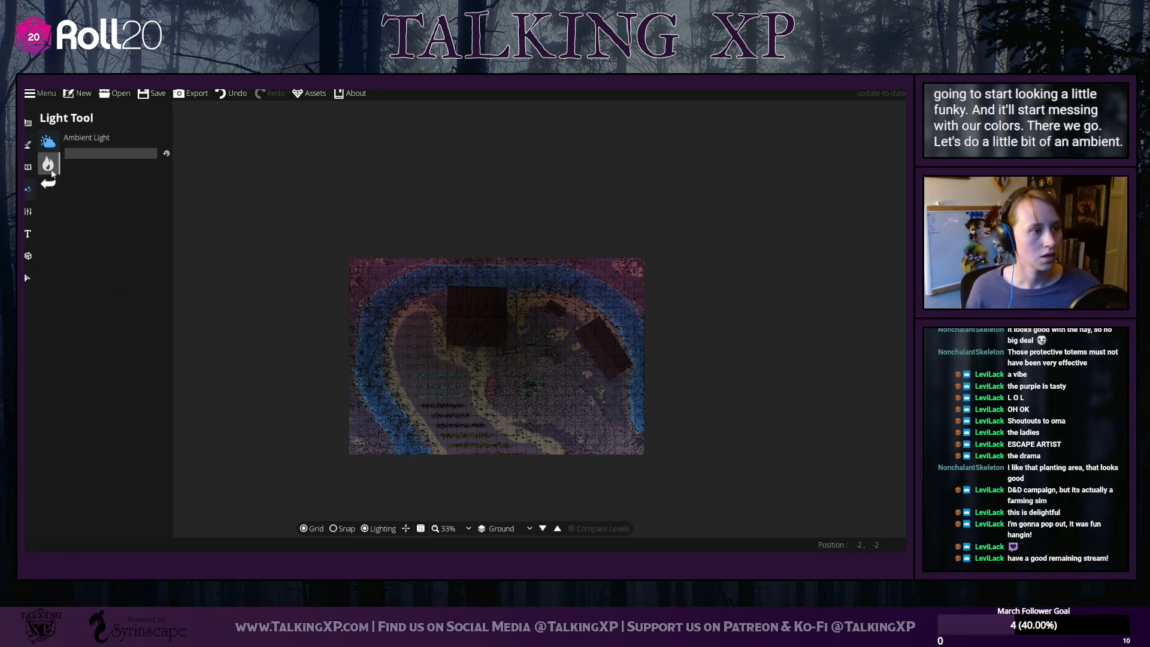
click(118, 288)
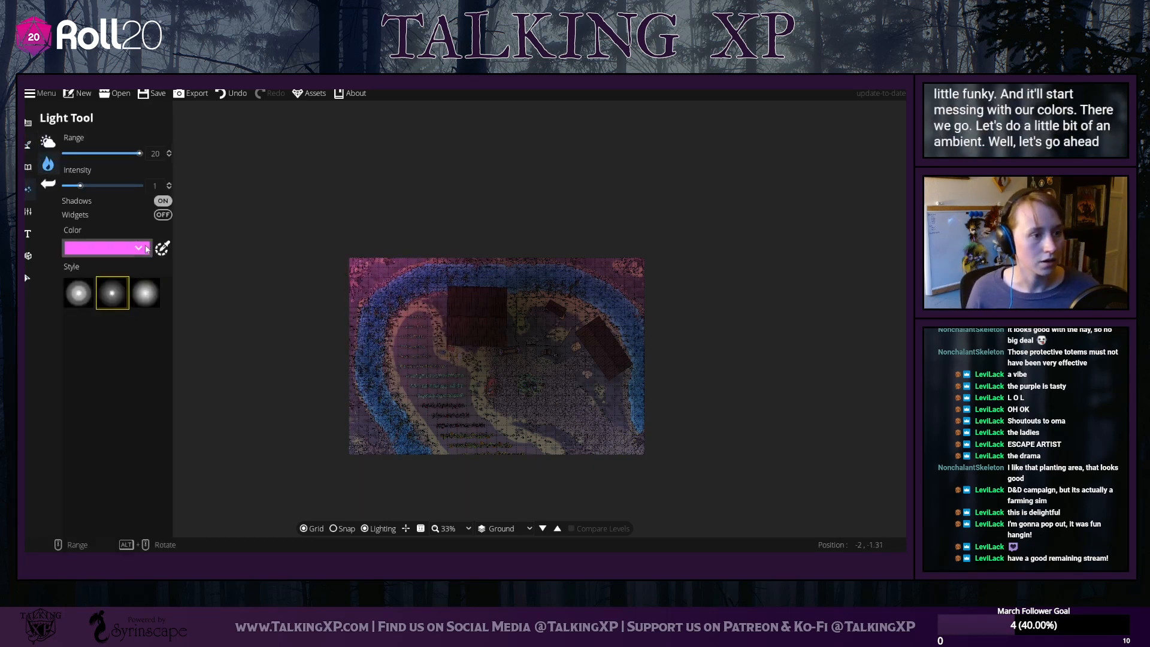
click(138, 247)
drag(148, 109, 113, 90)
click(145, 303)
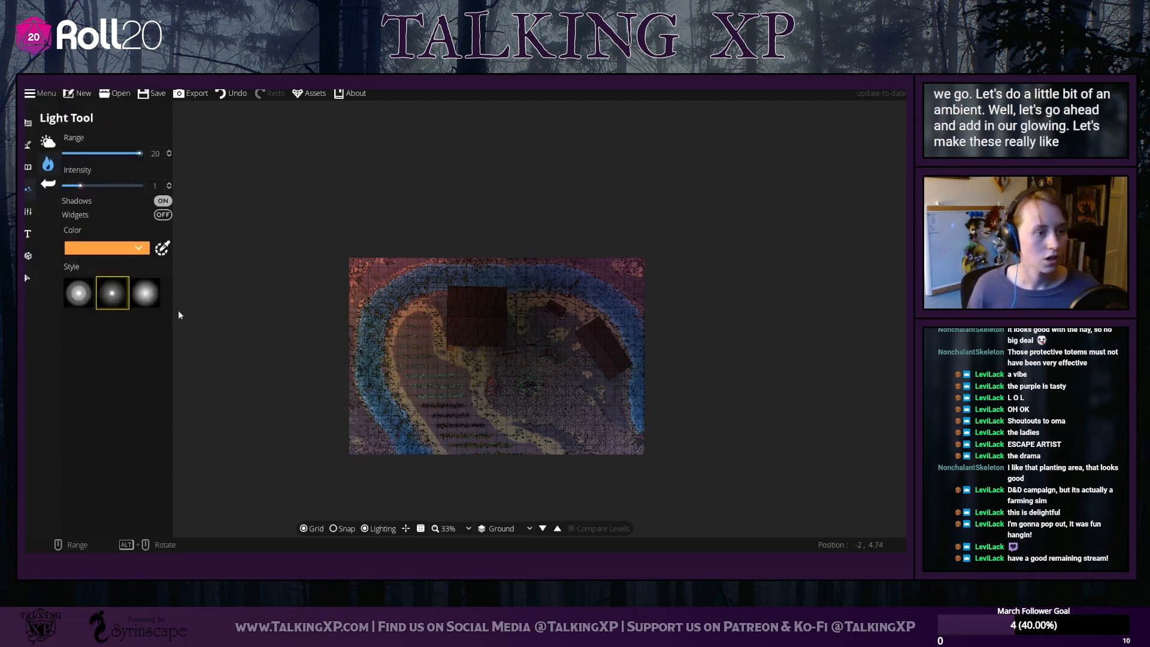
Reduce the light range to 0.7 and place orange lights on the three lanterns hanging around the courtyard tree
scroll(510, 393, up, 6)
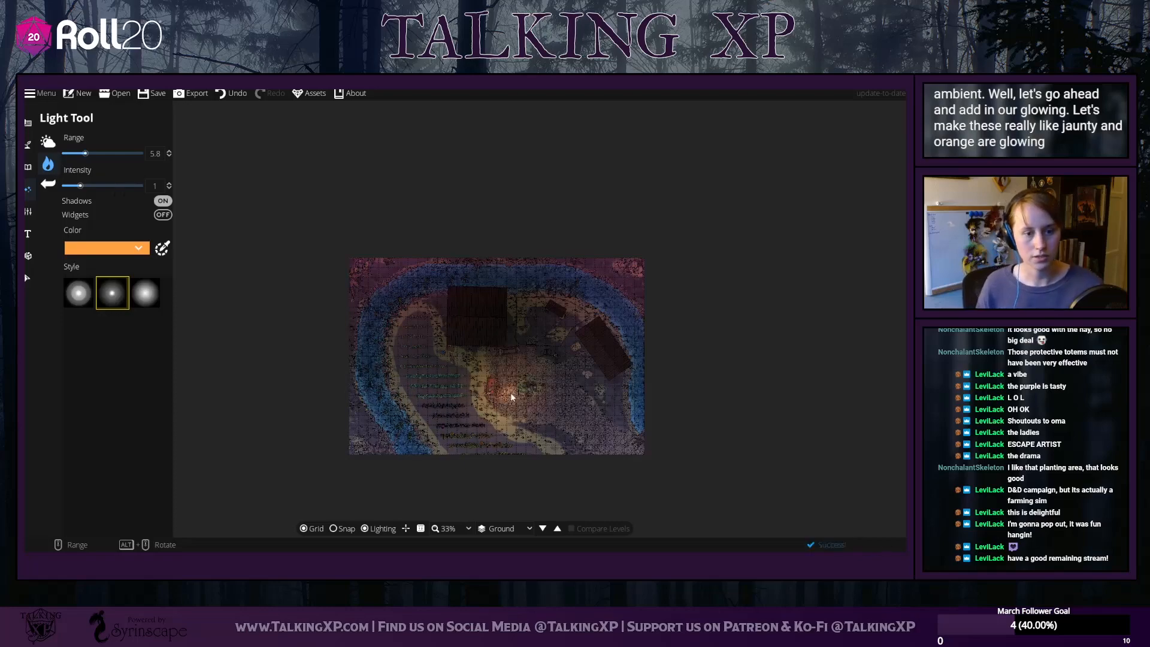
scroll(403, 155, up, 3)
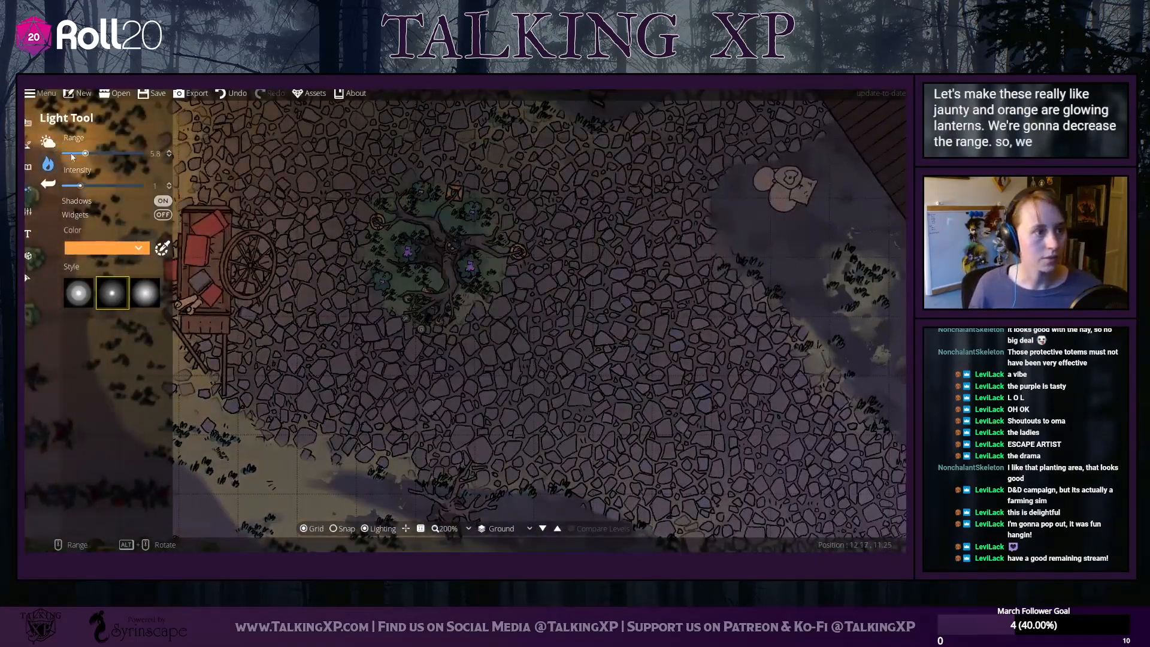
drag(72, 155, 66, 154)
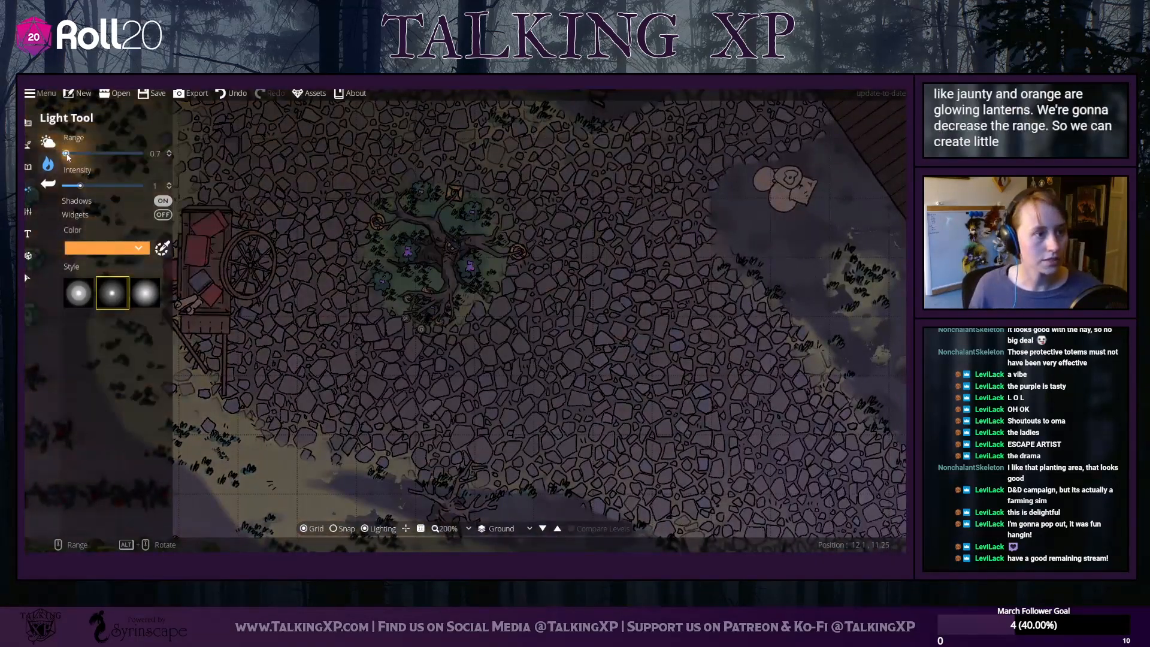
click(377, 221)
click(456, 196)
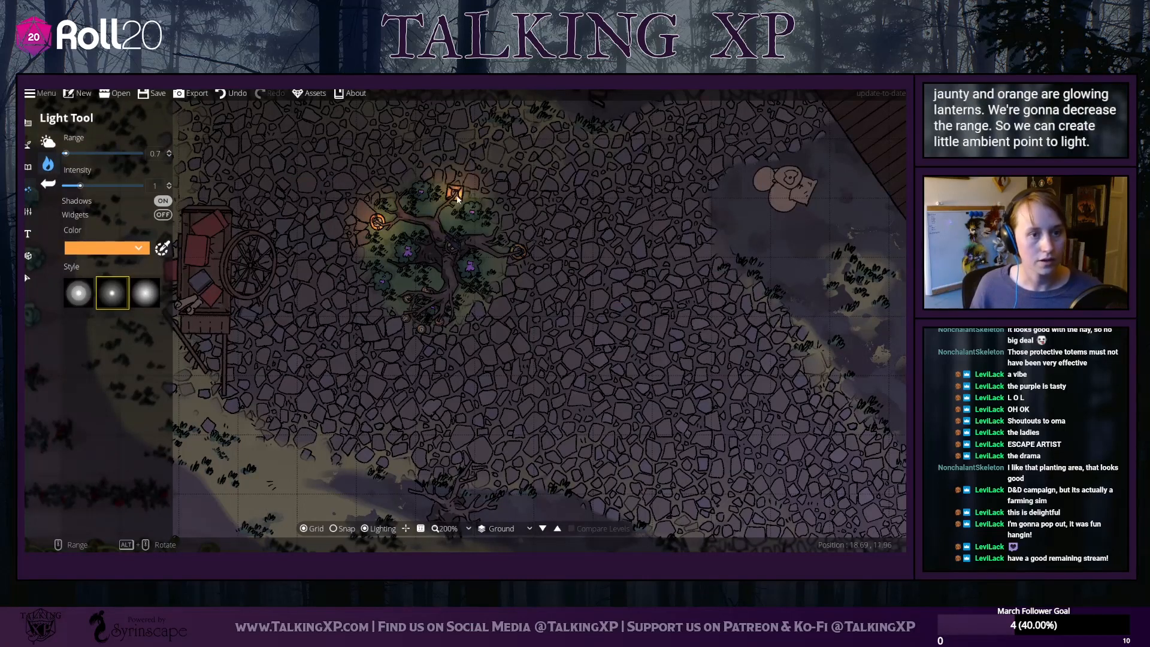
click(518, 248)
Place small orange lights on the candles around the courtyard tree's roots
click(440, 323)
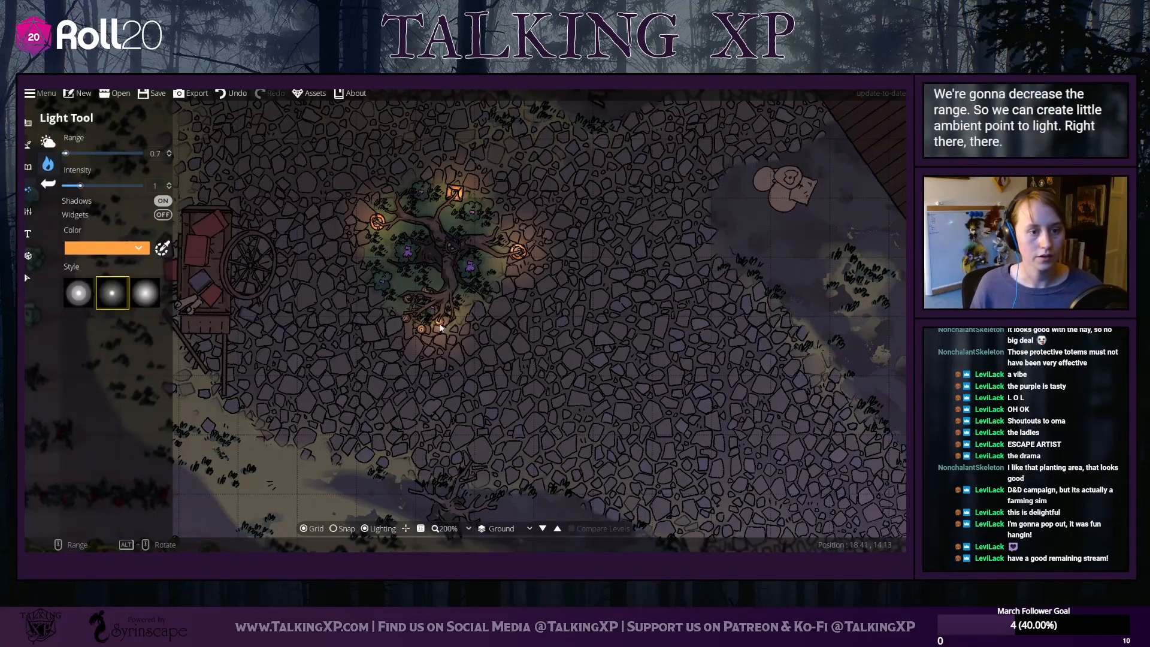
click(421, 328)
click(406, 318)
click(408, 300)
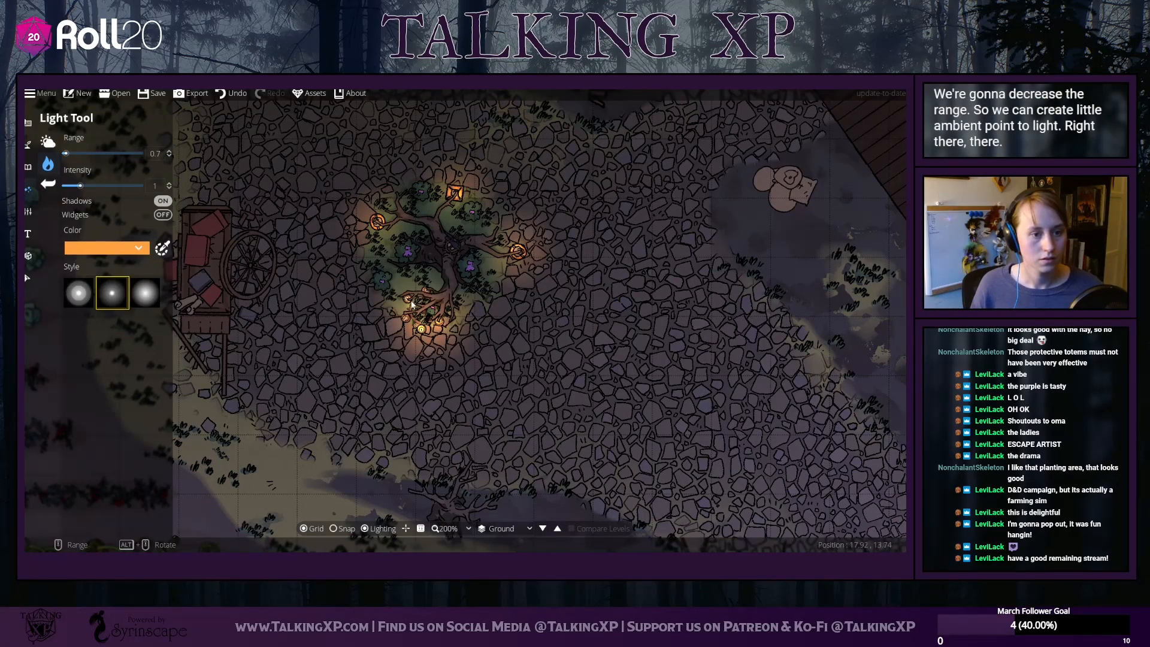
click(426, 291)
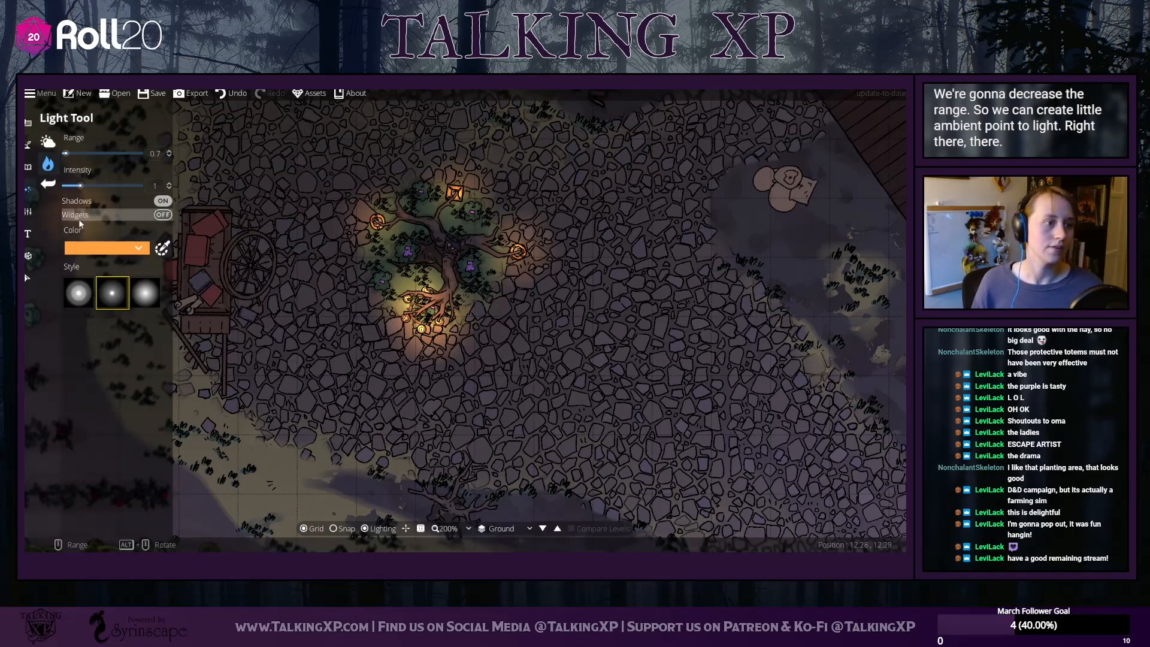
Configure a broad, soft-edged orange light with range 3.4 and intensity 0.8 for a wash around the courtyard tree
drag(66, 153, 72, 153)
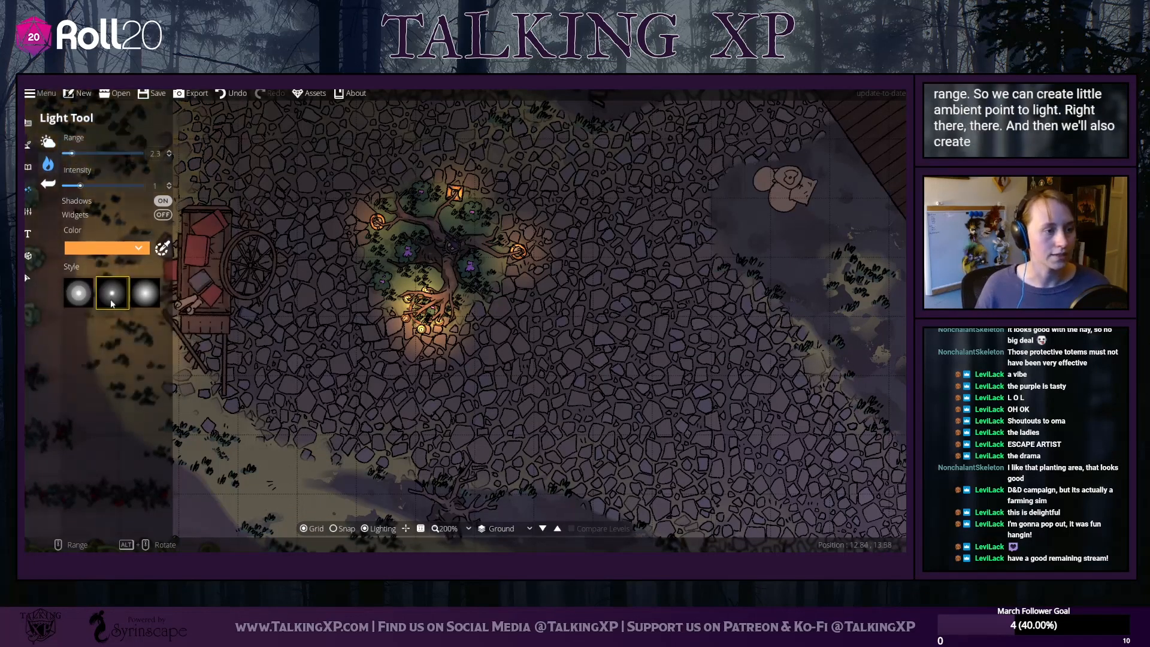
click(144, 294)
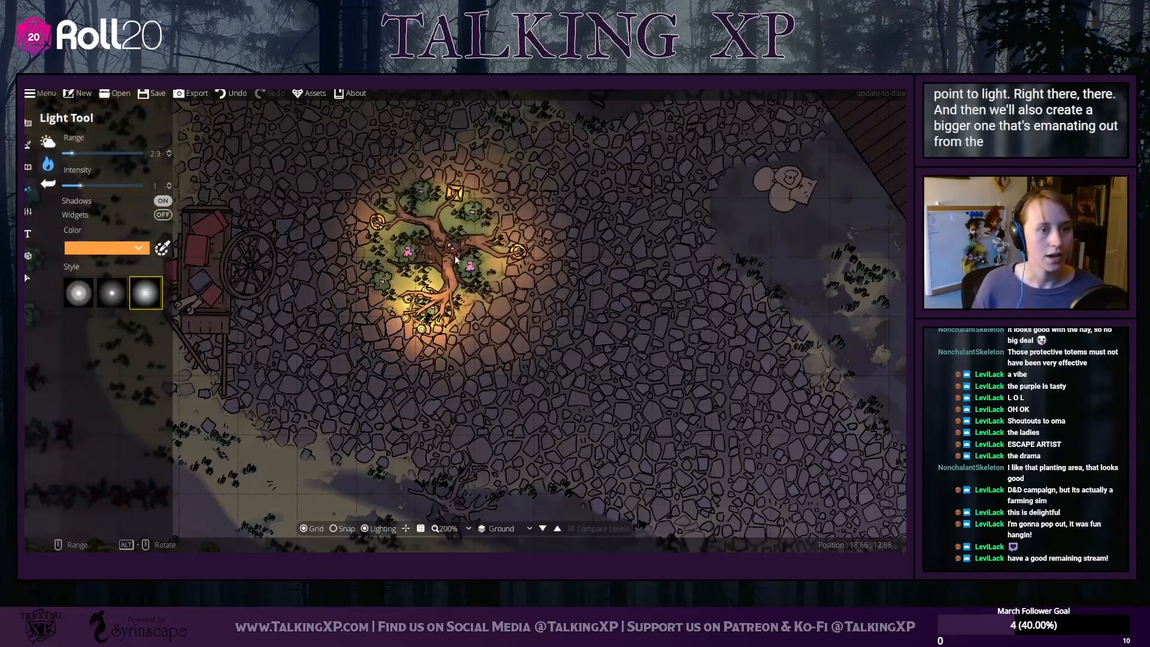
drag(72, 153, 75, 185)
scroll(421, 309, up, 5)
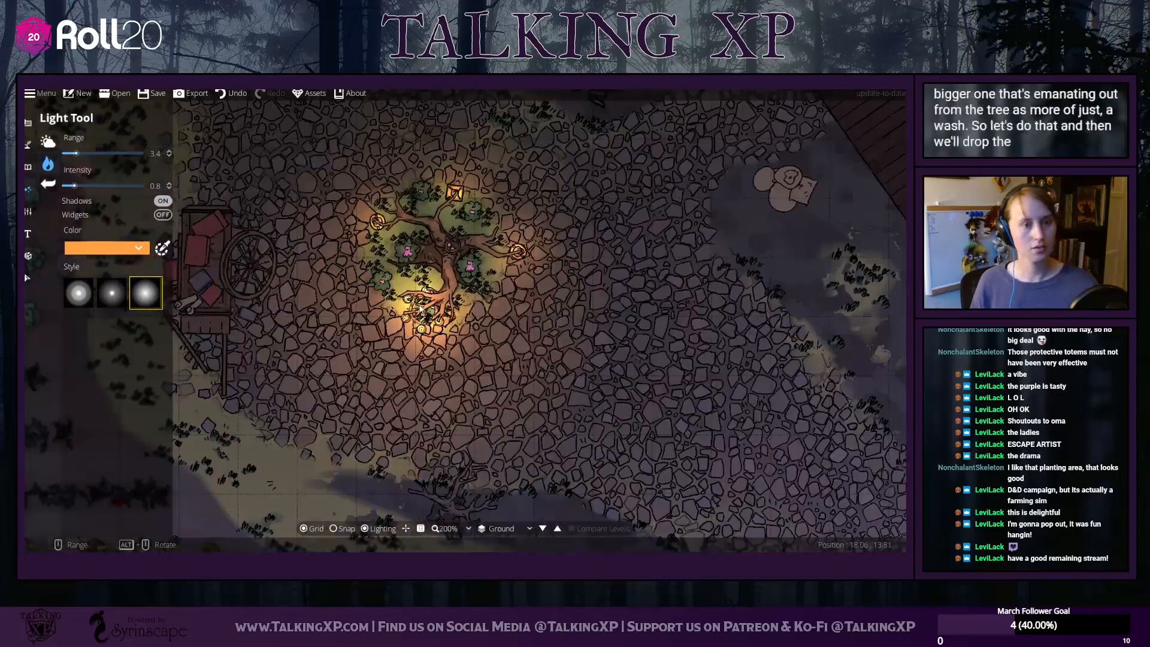
scroll(421, 310, down, 8)
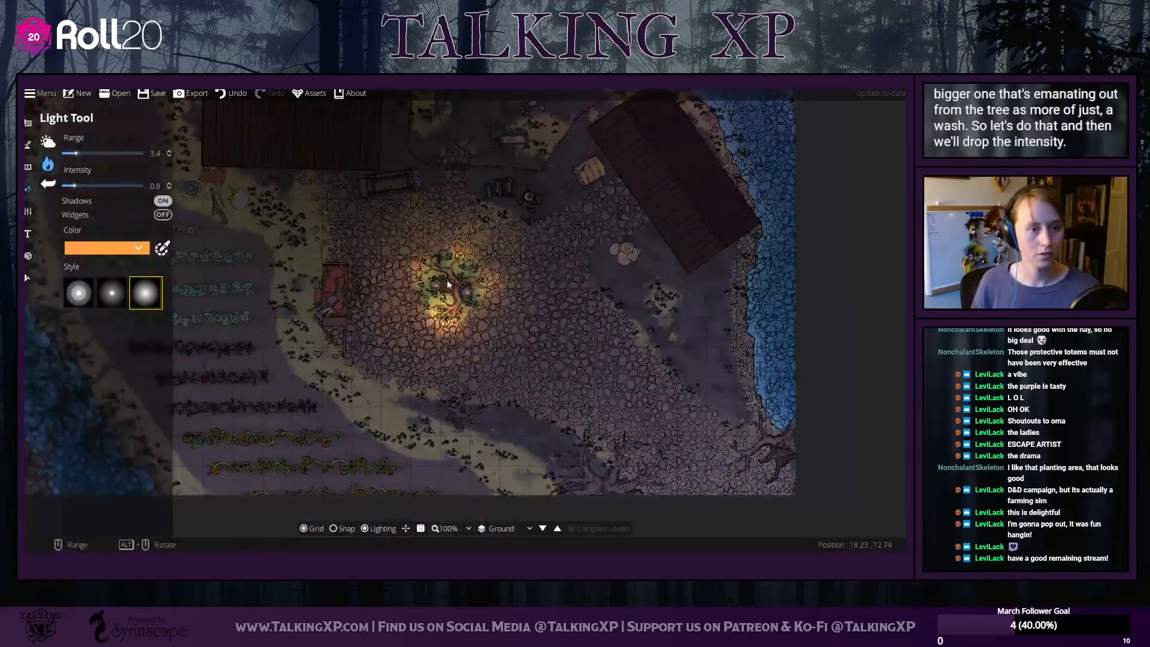
Try an orange wash light with range 4.1 on the courtyard tree, and undo the placement
drag(76, 153, 75, 154)
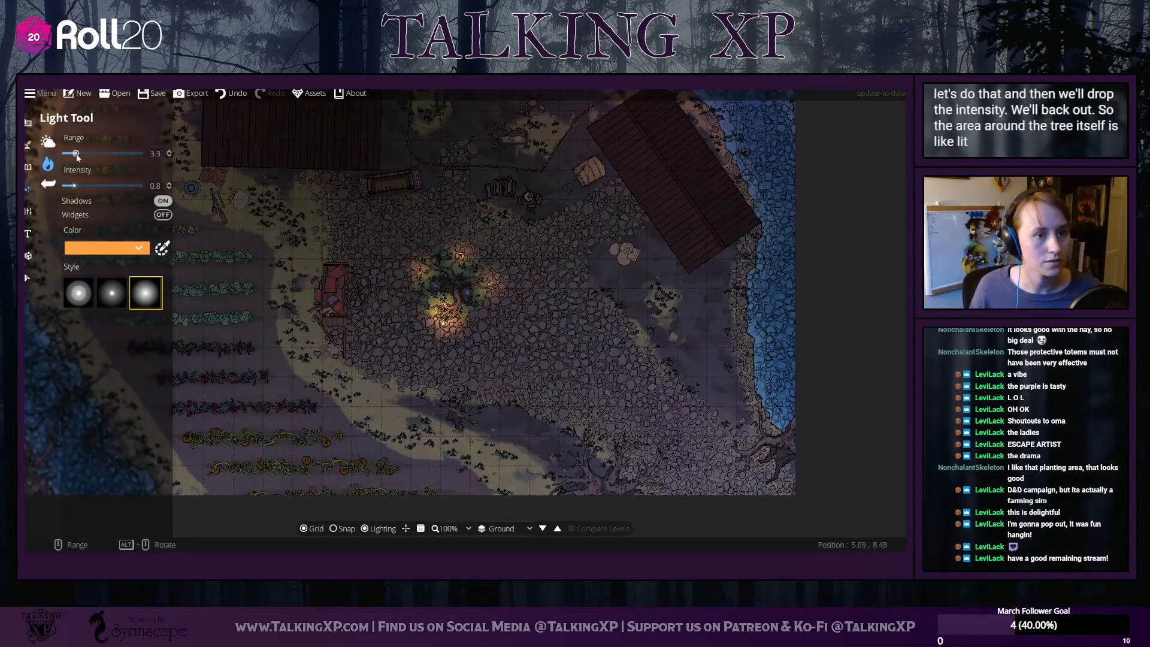
click(451, 277)
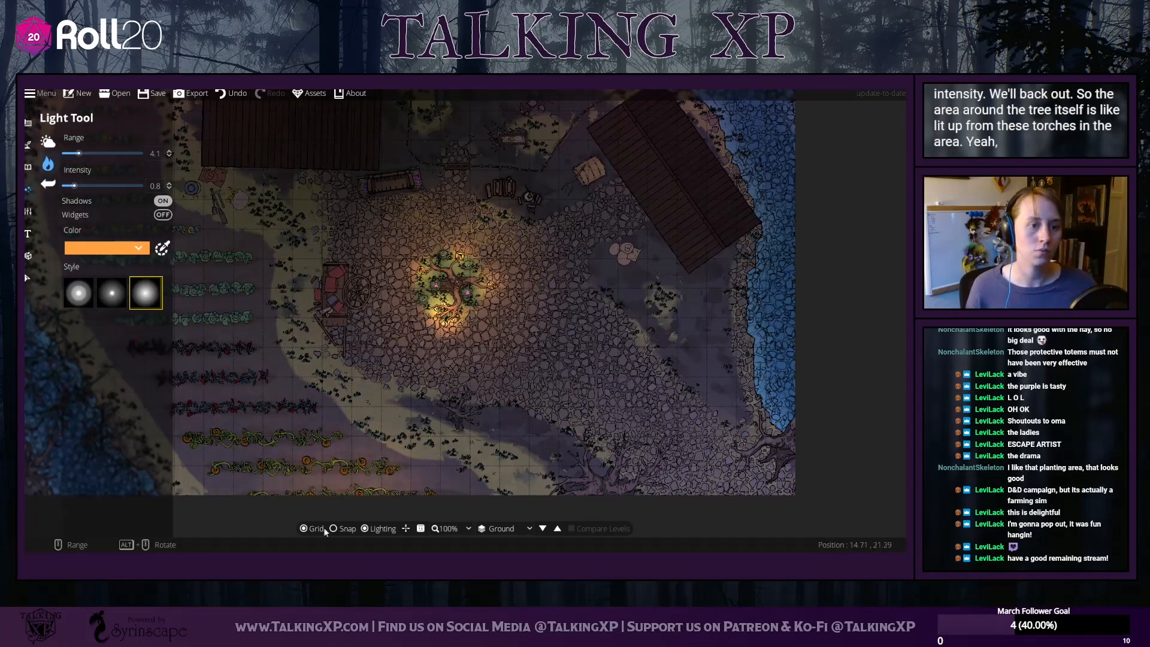
key(ctrl+z)
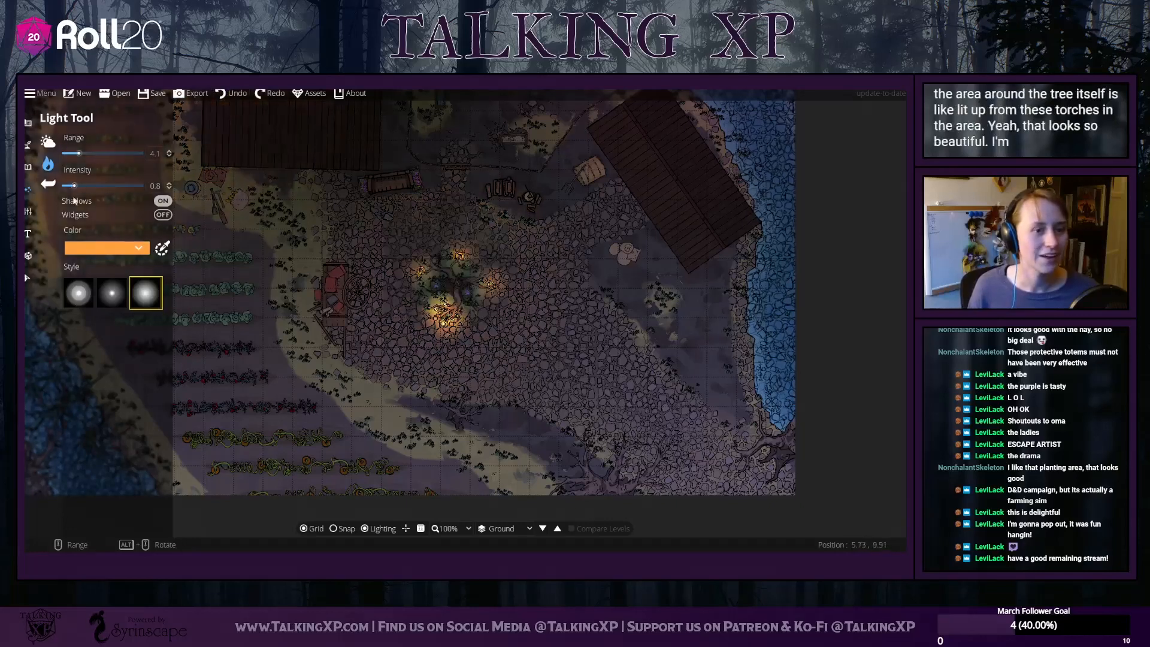
Set the light's range to 4.6 and intensity to 0.9, and place the orange wash at the courtyard tree's centre
click(82, 153)
click(78, 186)
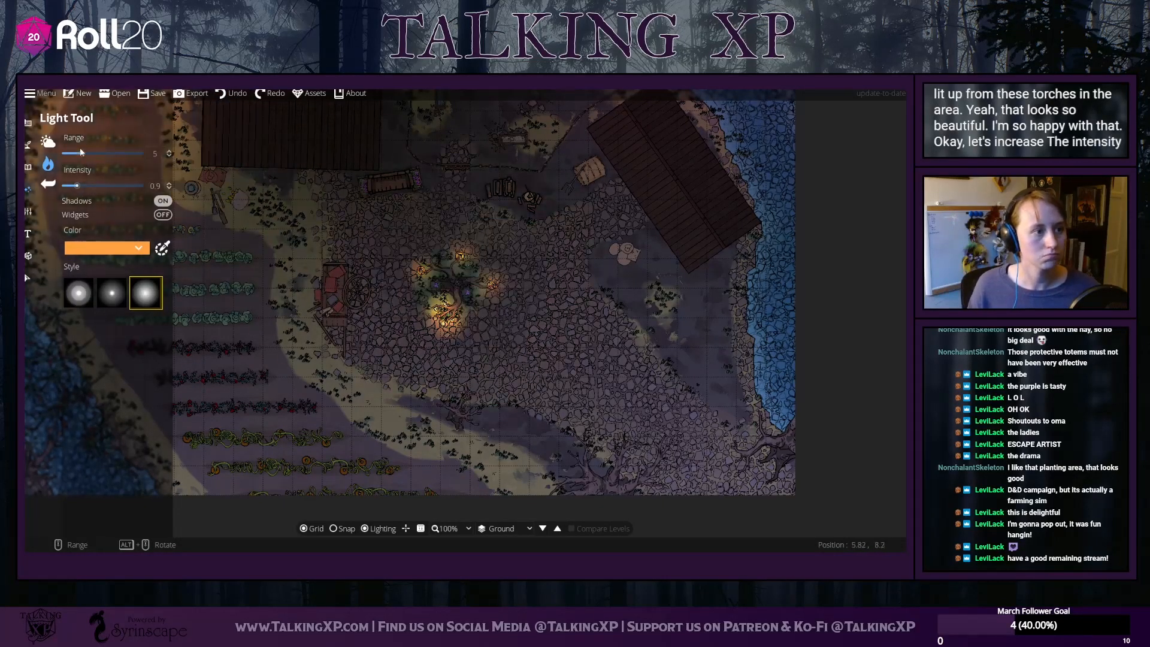
click(82, 153)
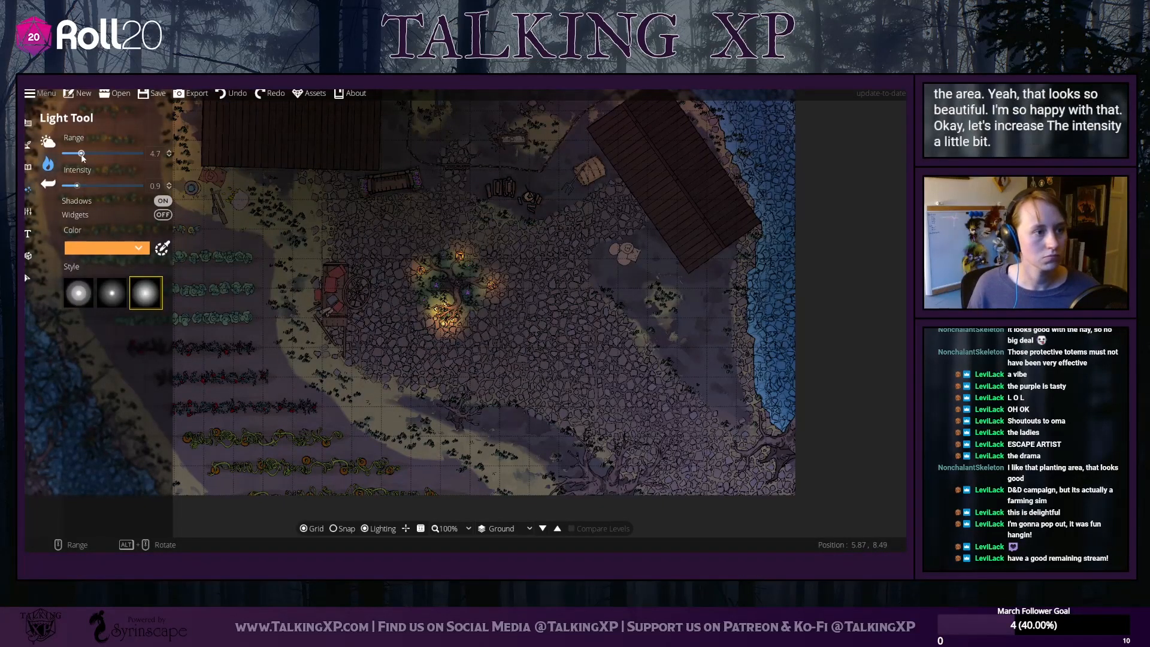
click(448, 285)
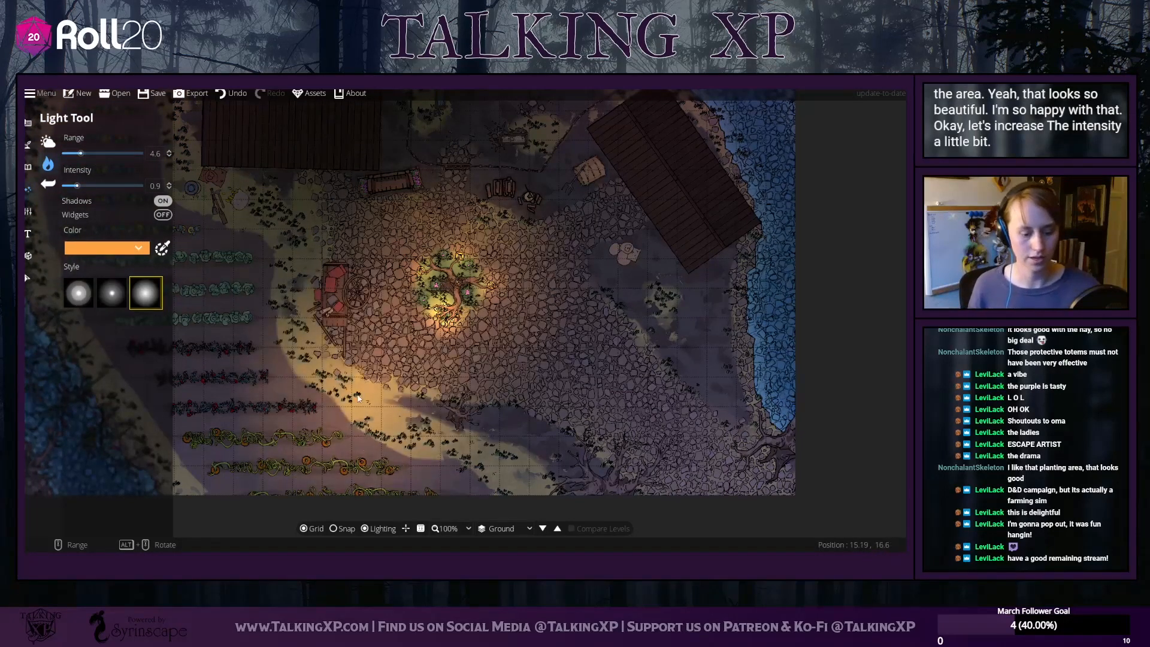
Configure a white wash light with range 6.8 and intensity 0.5 for brightening the farmstead
scroll(461, 324, down, 2)
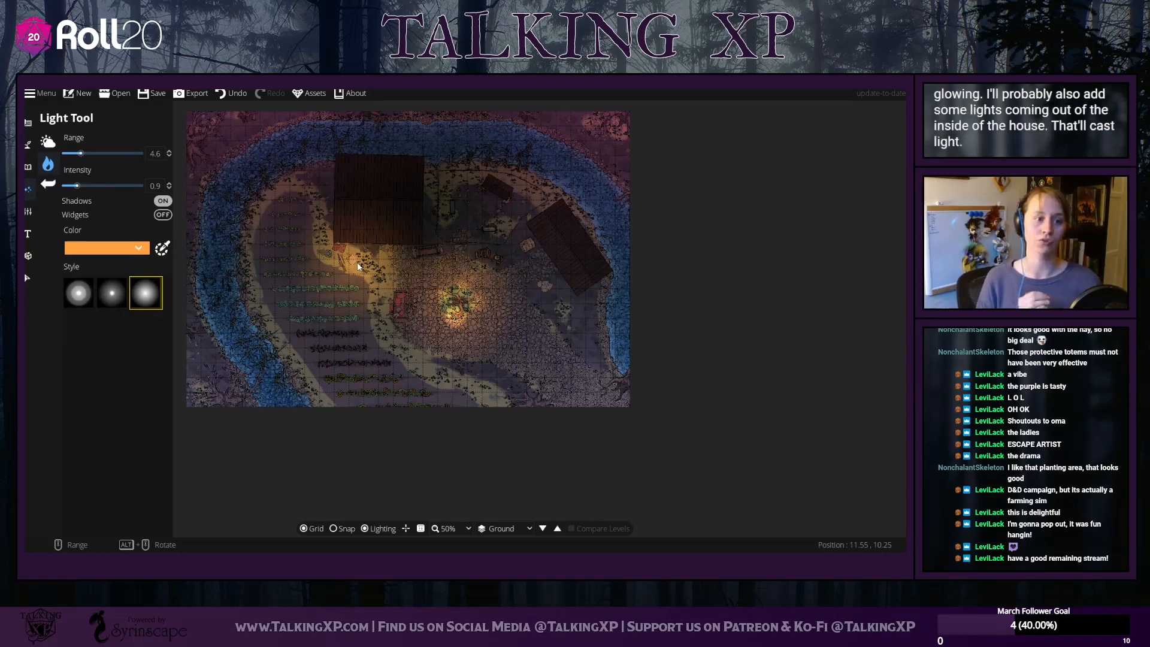
drag(825, 299, 890, 367)
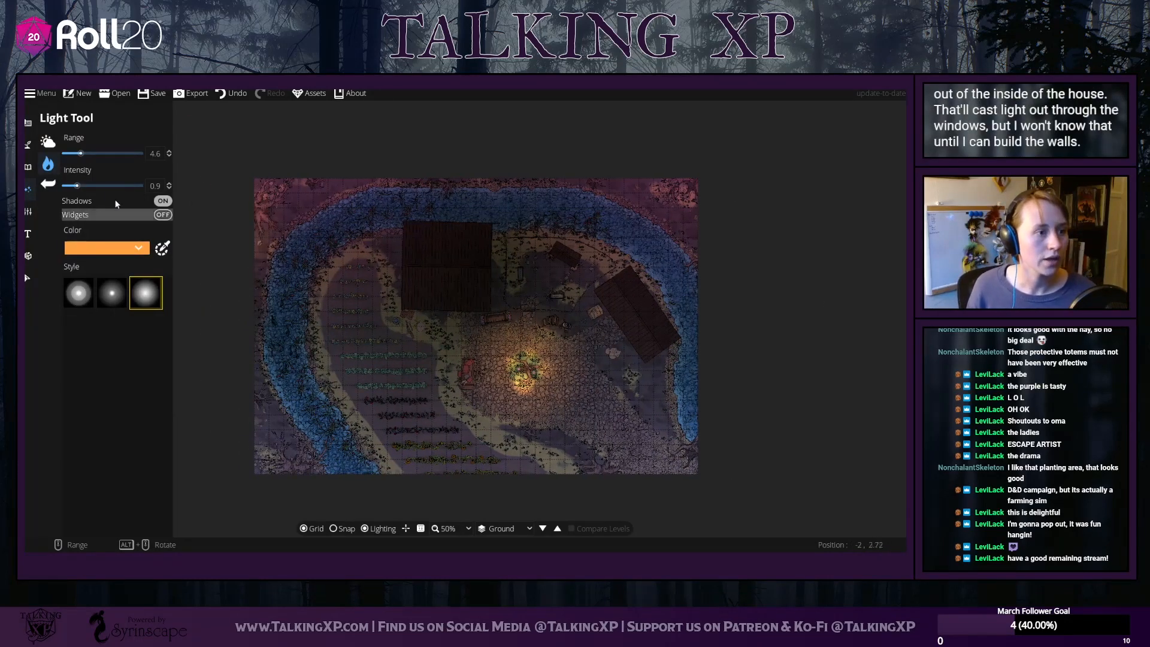
click(108, 248)
click(26, 91)
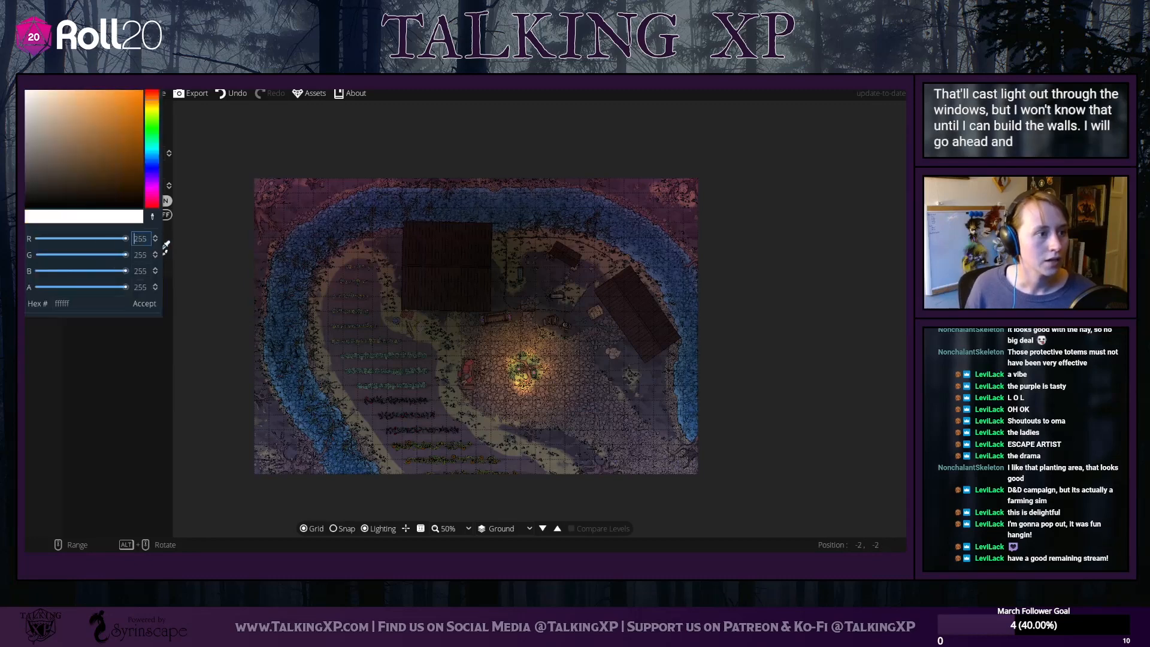
click(145, 304)
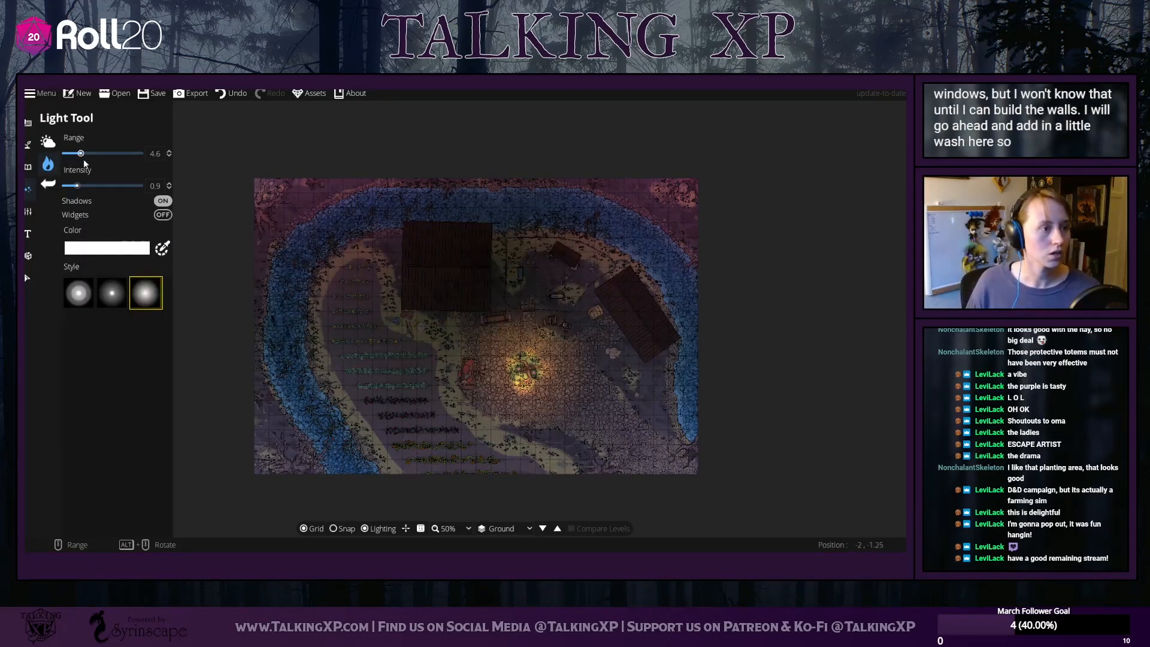
drag(85, 153, 65, 186)
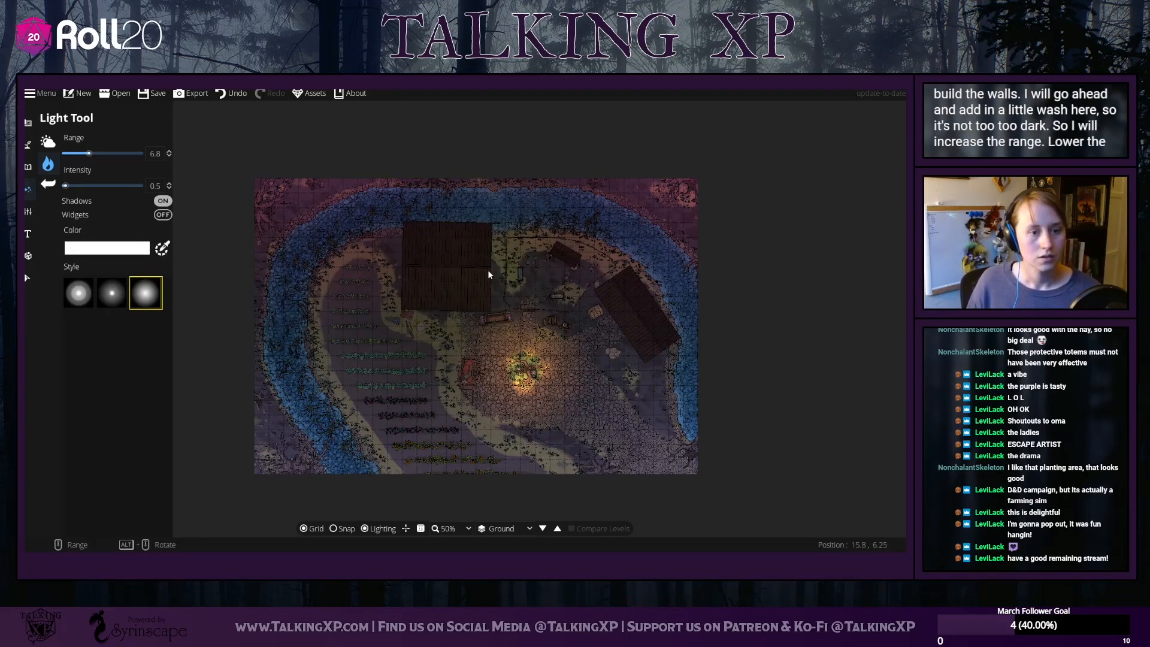
scroll(844, 323, up, 1)
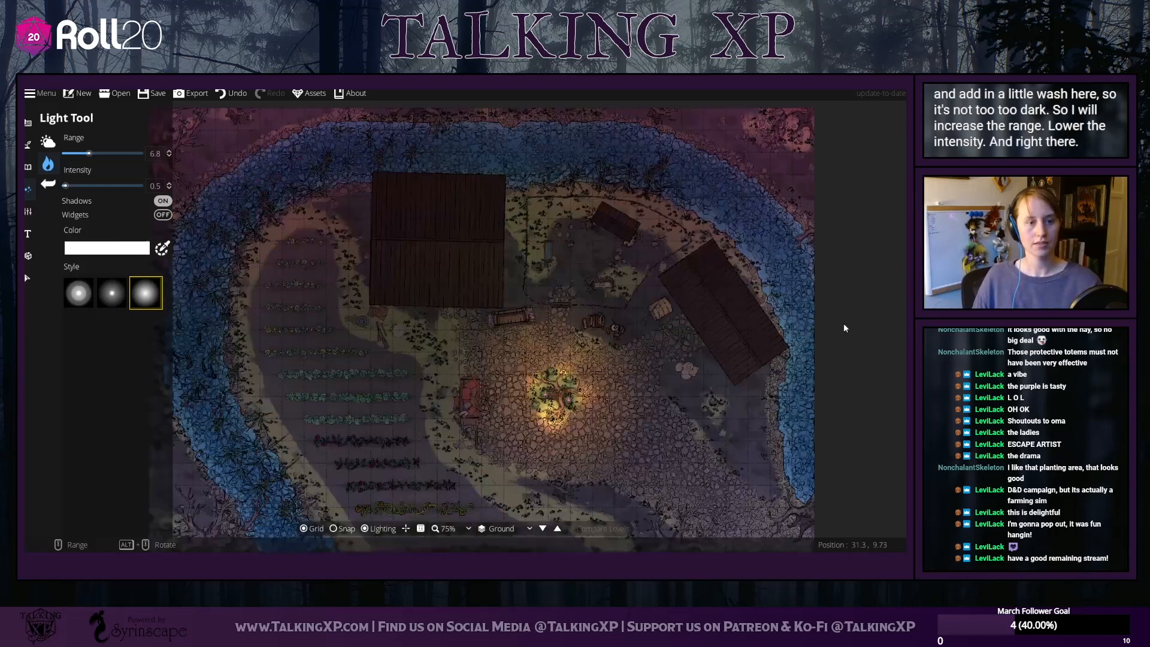